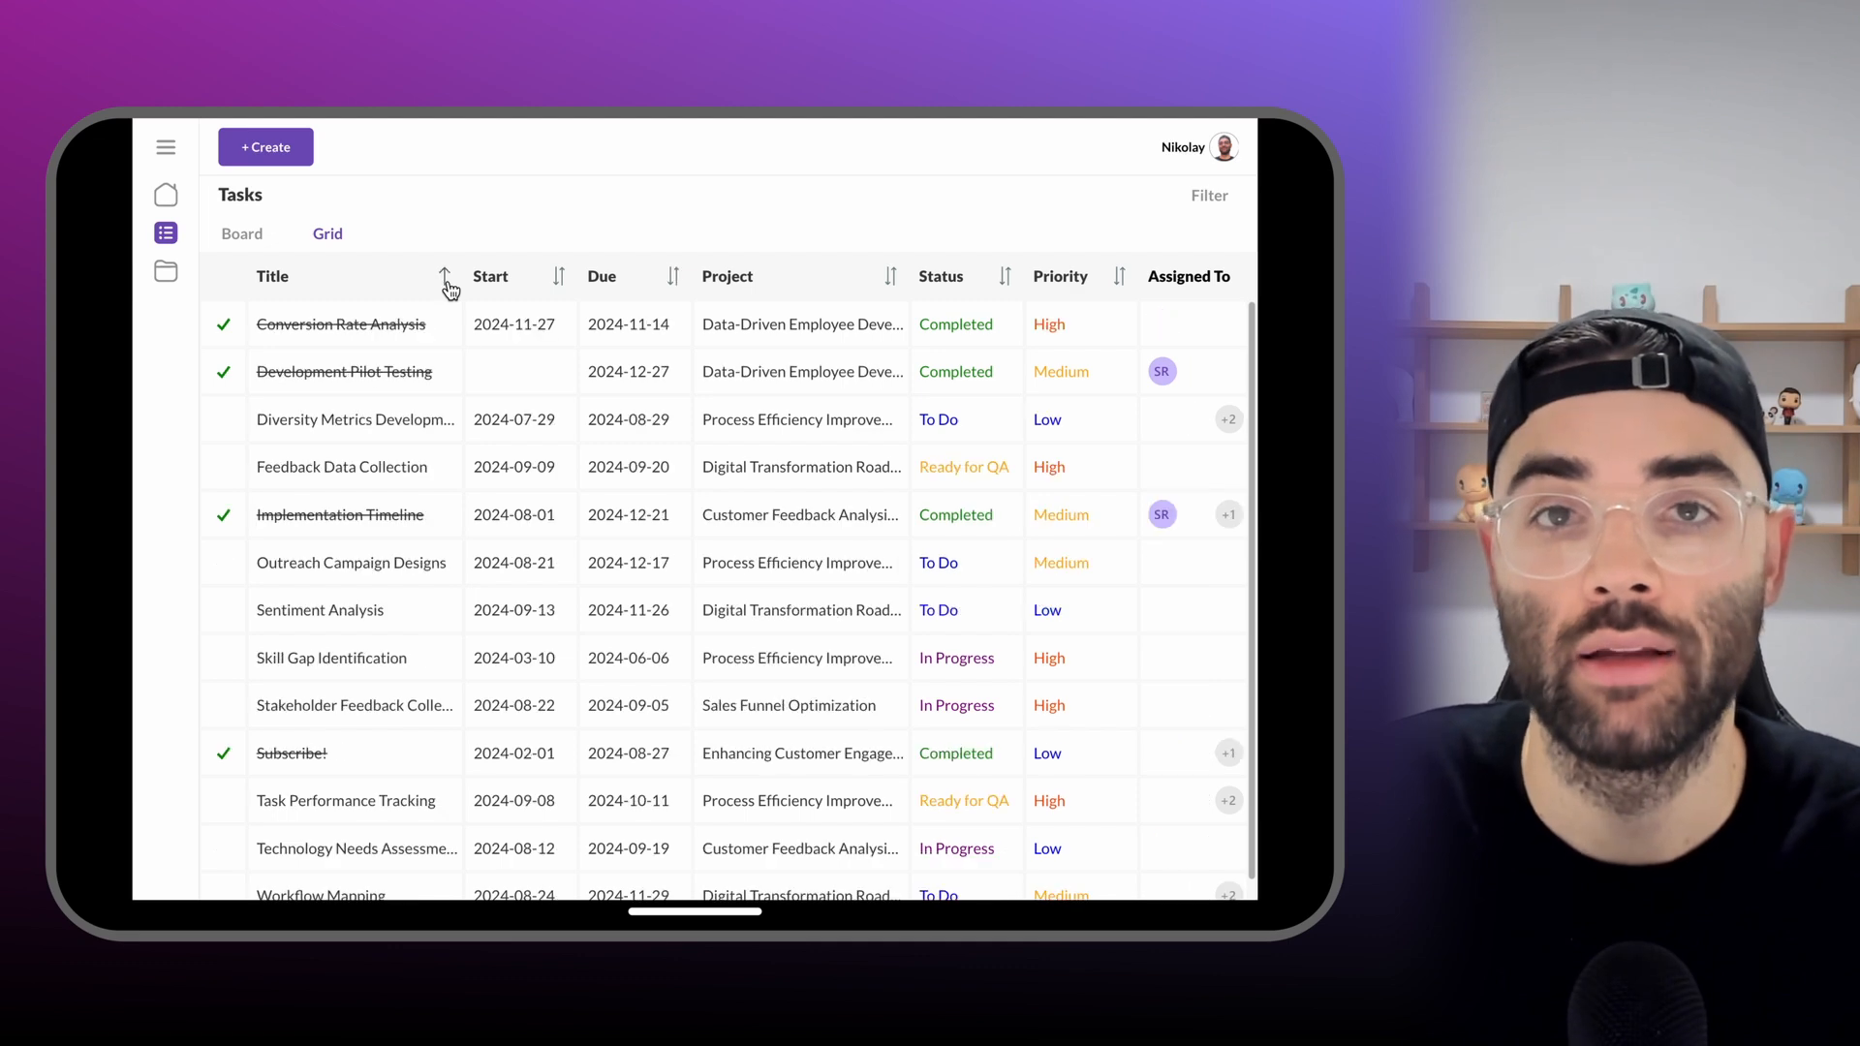
Step: Sort the task grid by start date and by descending due date, and toggle the Workflow Mapping task's completed check on and off
left_click(559, 278)
left_click(674, 279)
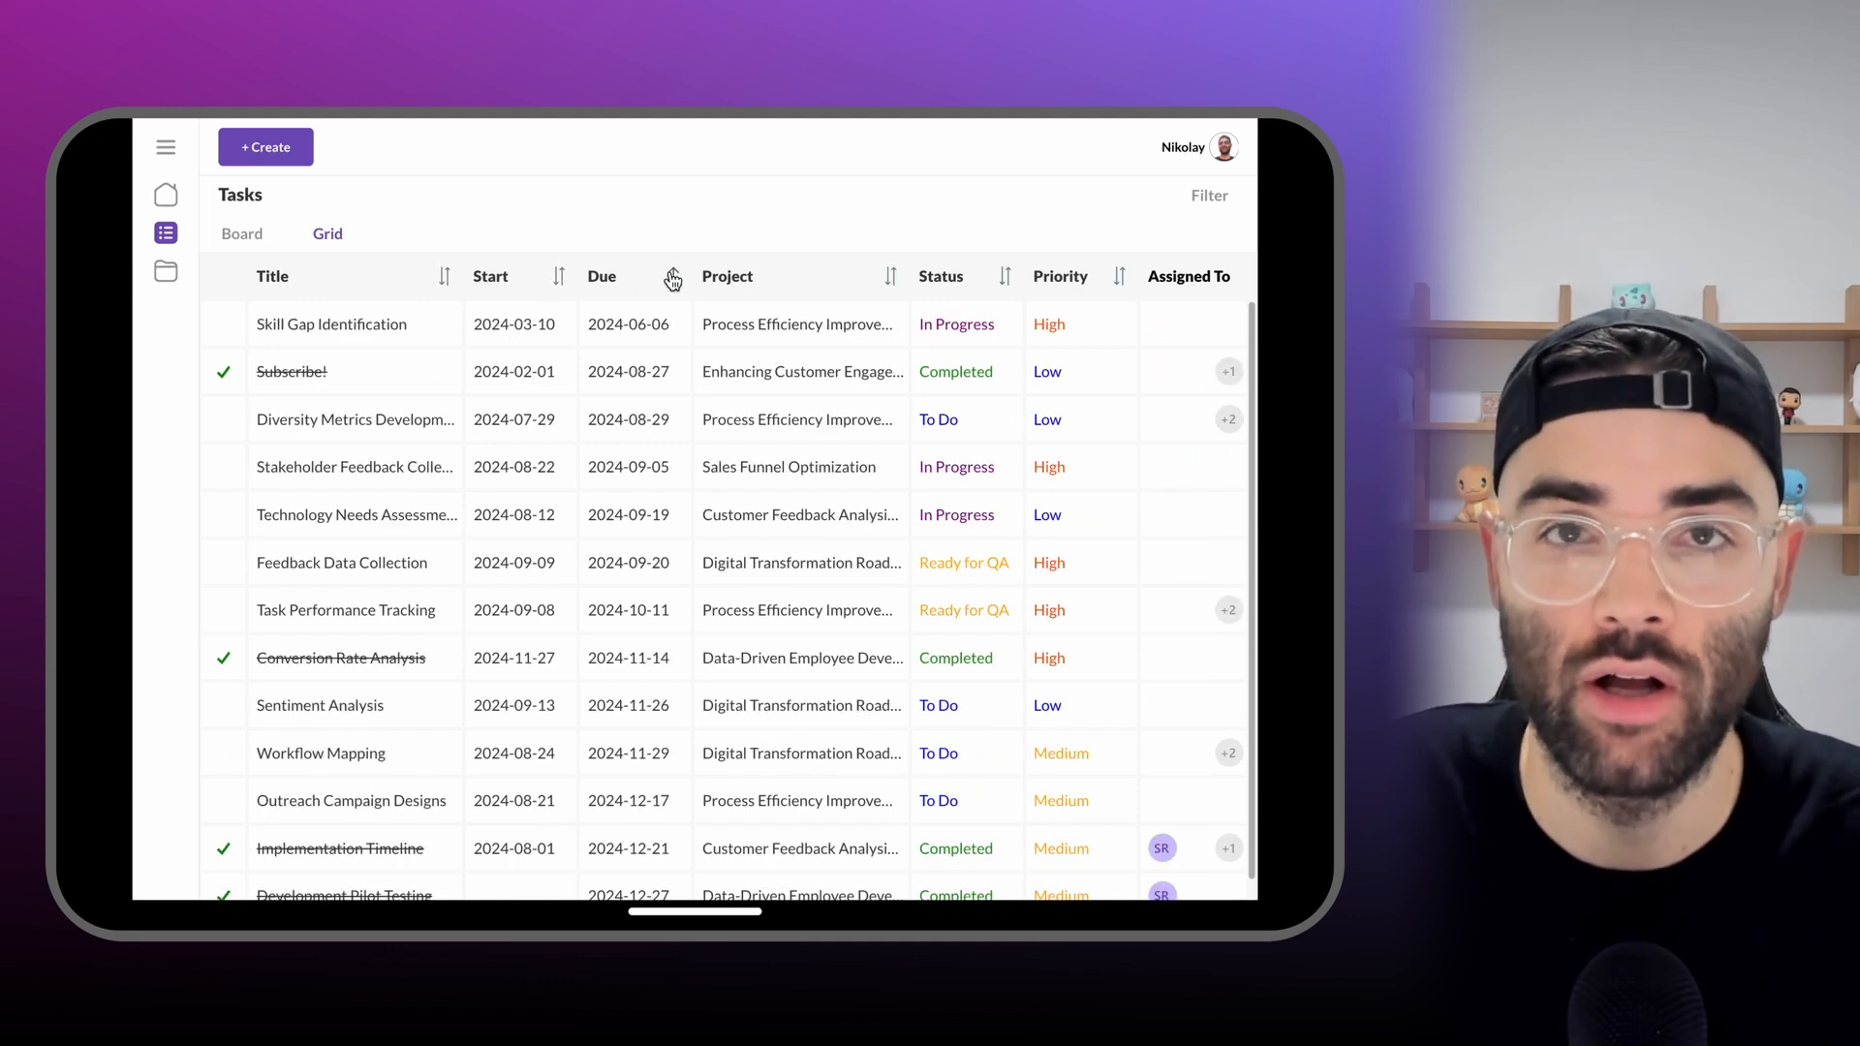
left_click(673, 279)
left_click(225, 470)
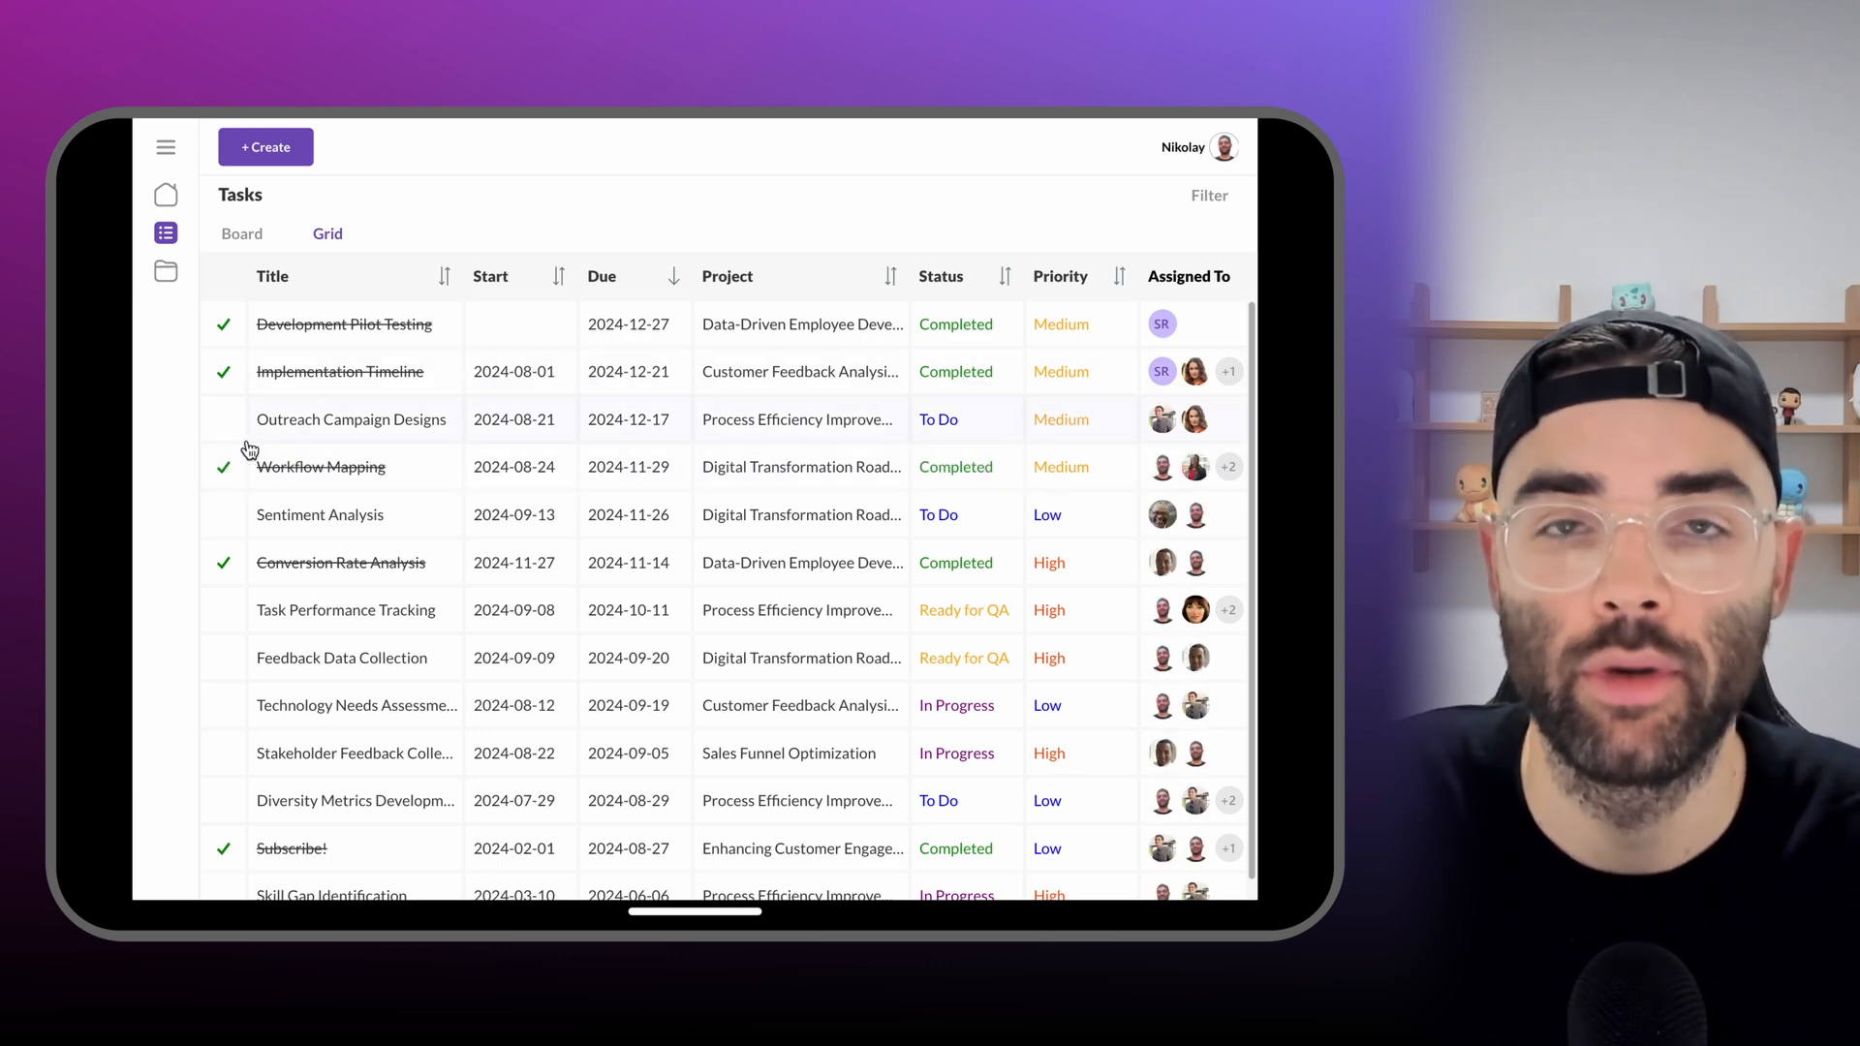
left_click(225, 469)
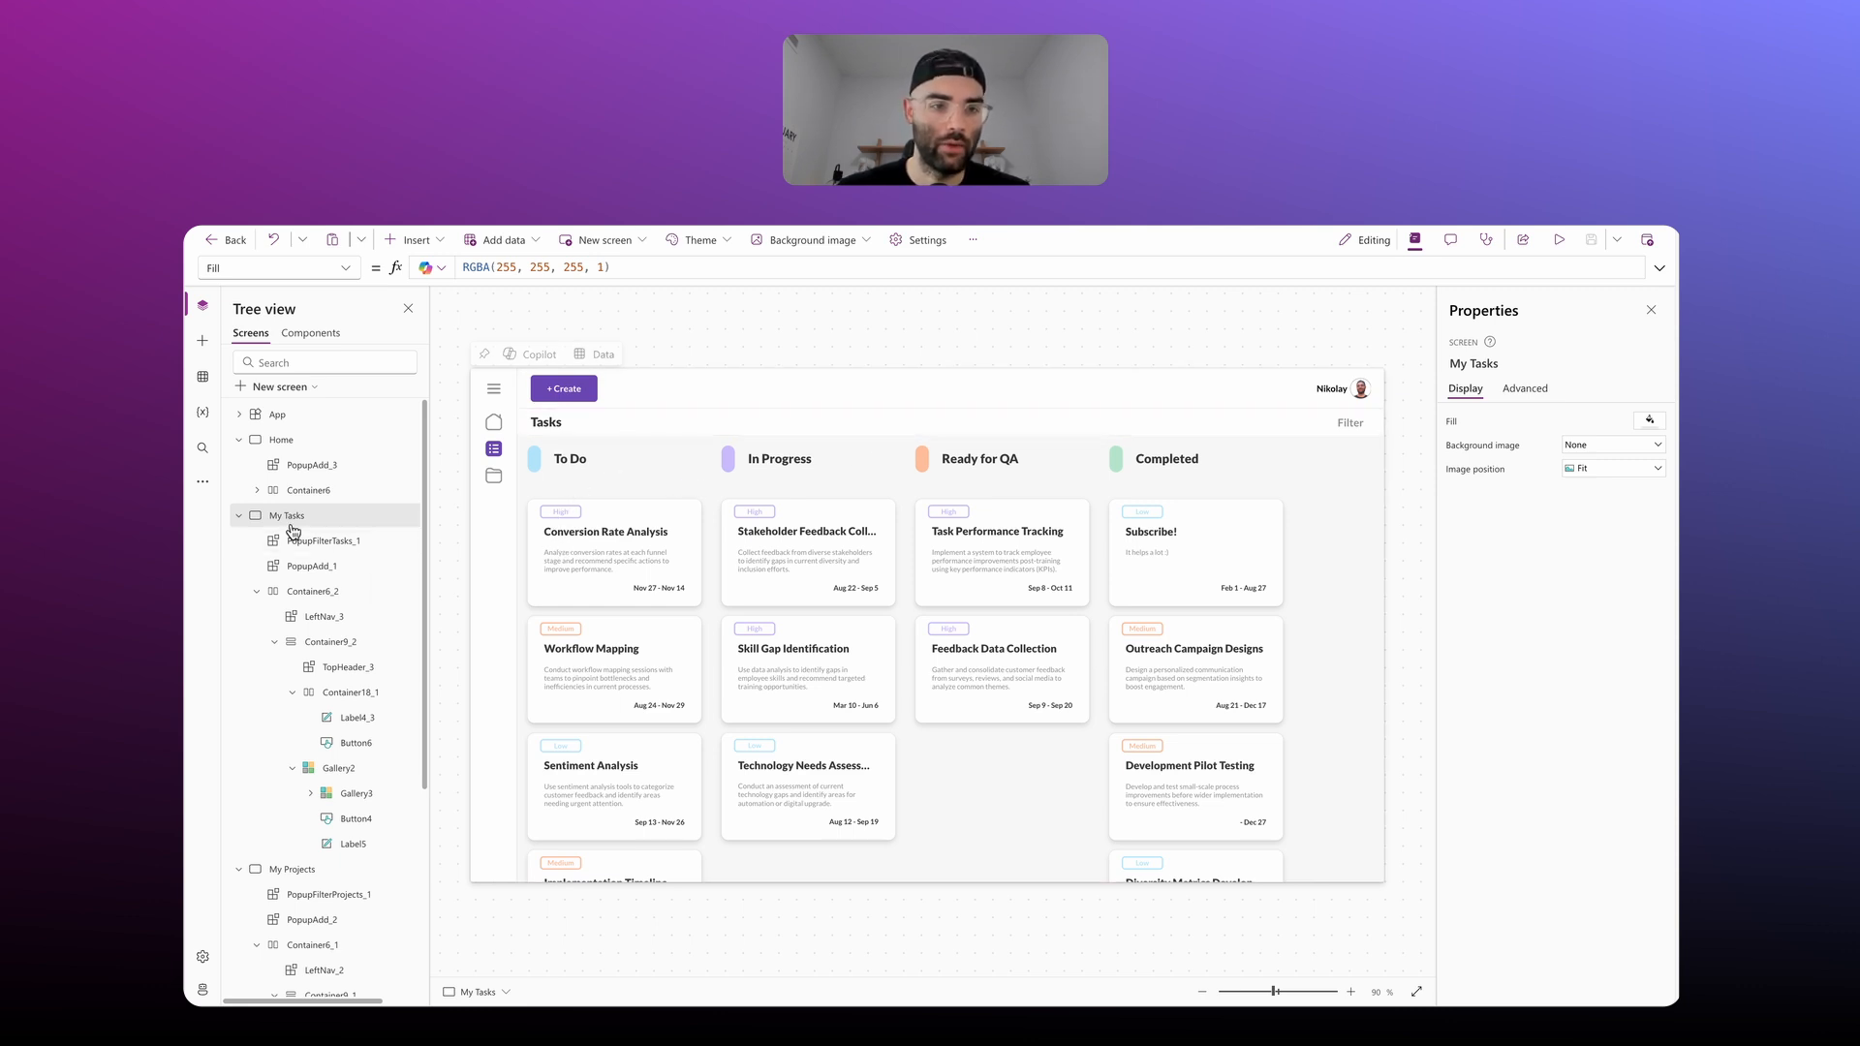
Step: Insert a blank horizontal gallery into Container9_2 on the My Tasks screen
left_click(349, 644)
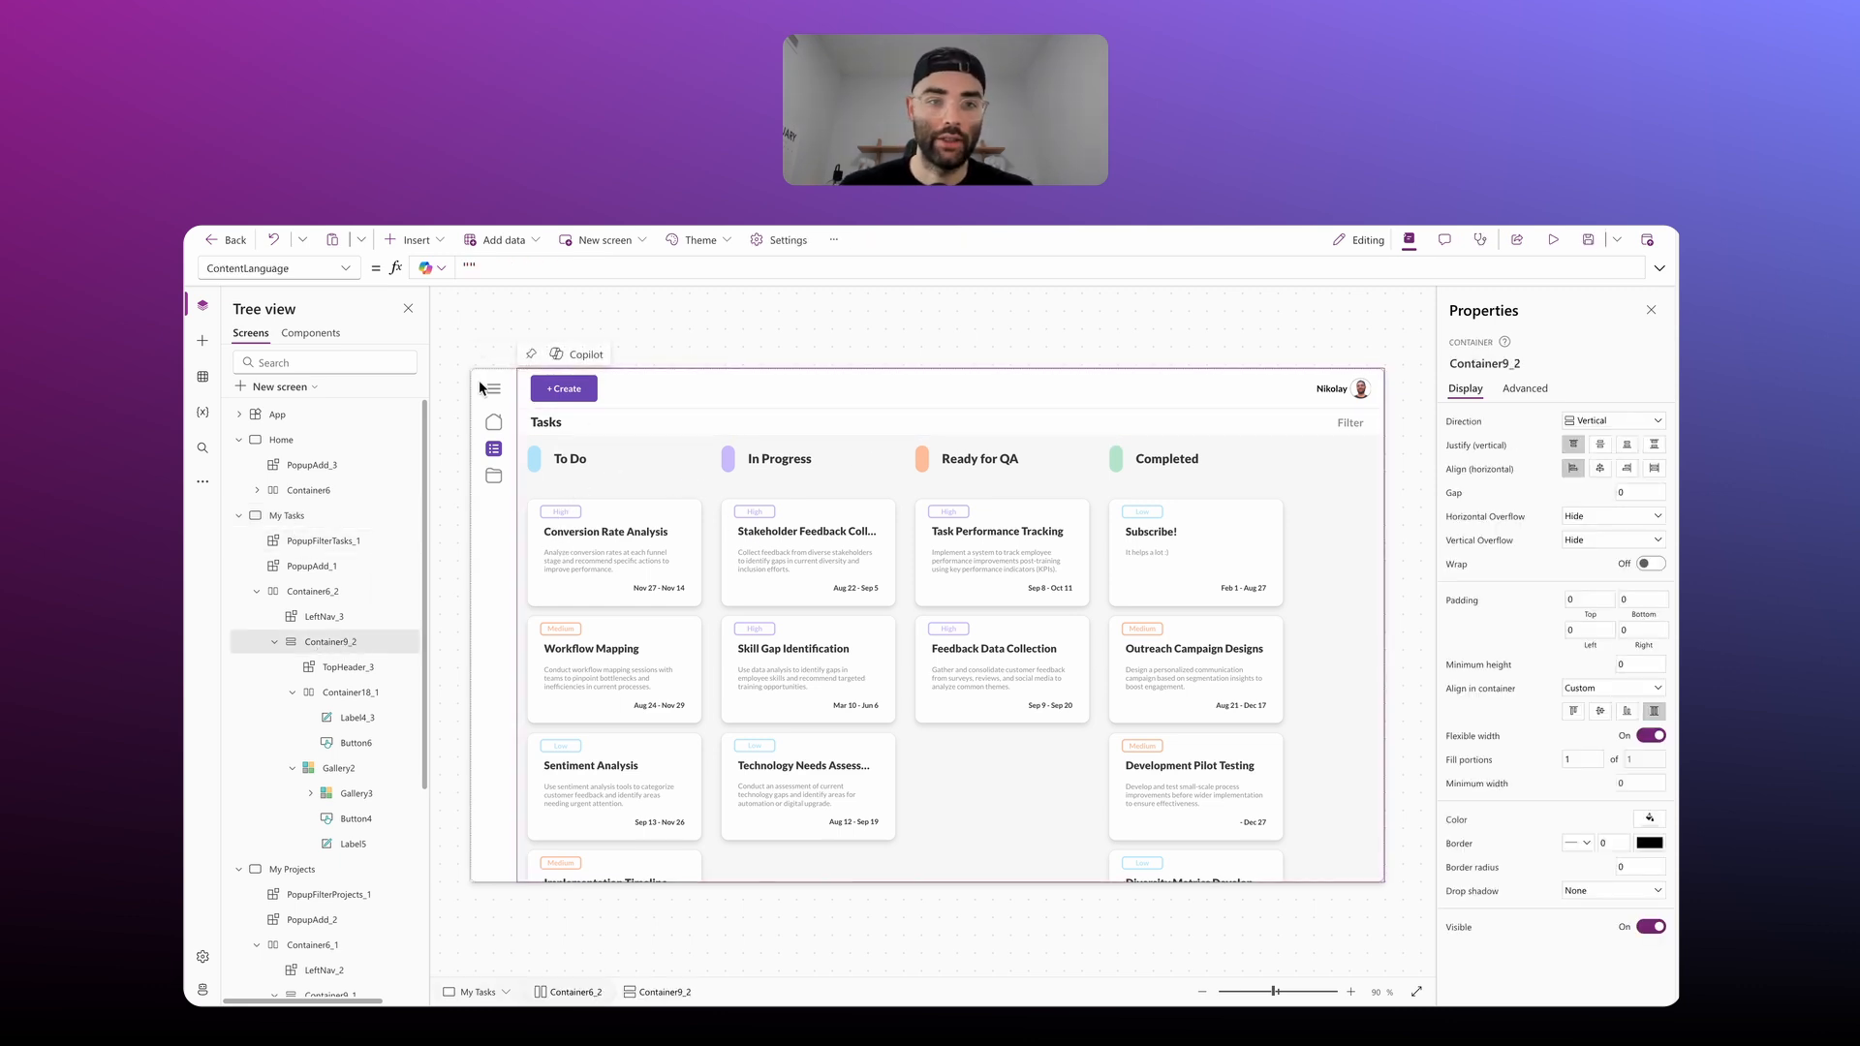
left_click(411, 239)
type("gallery")
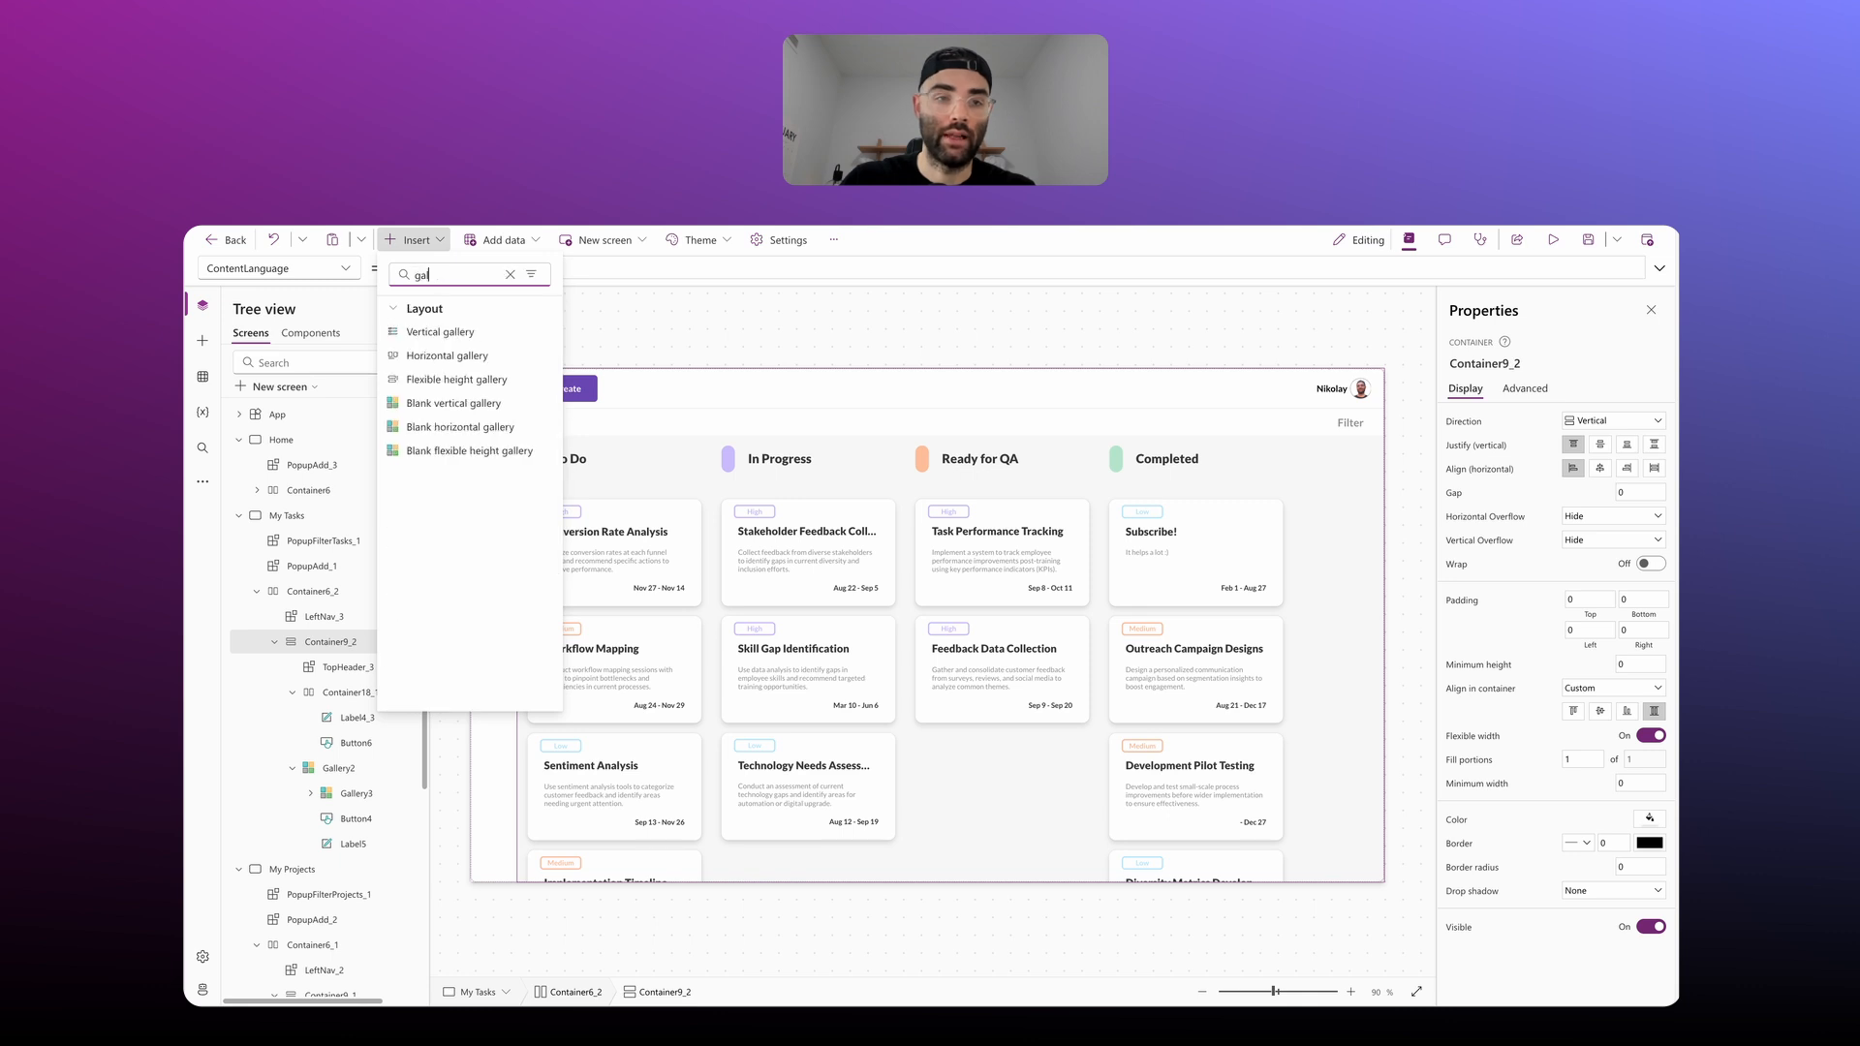
left_click(463, 427)
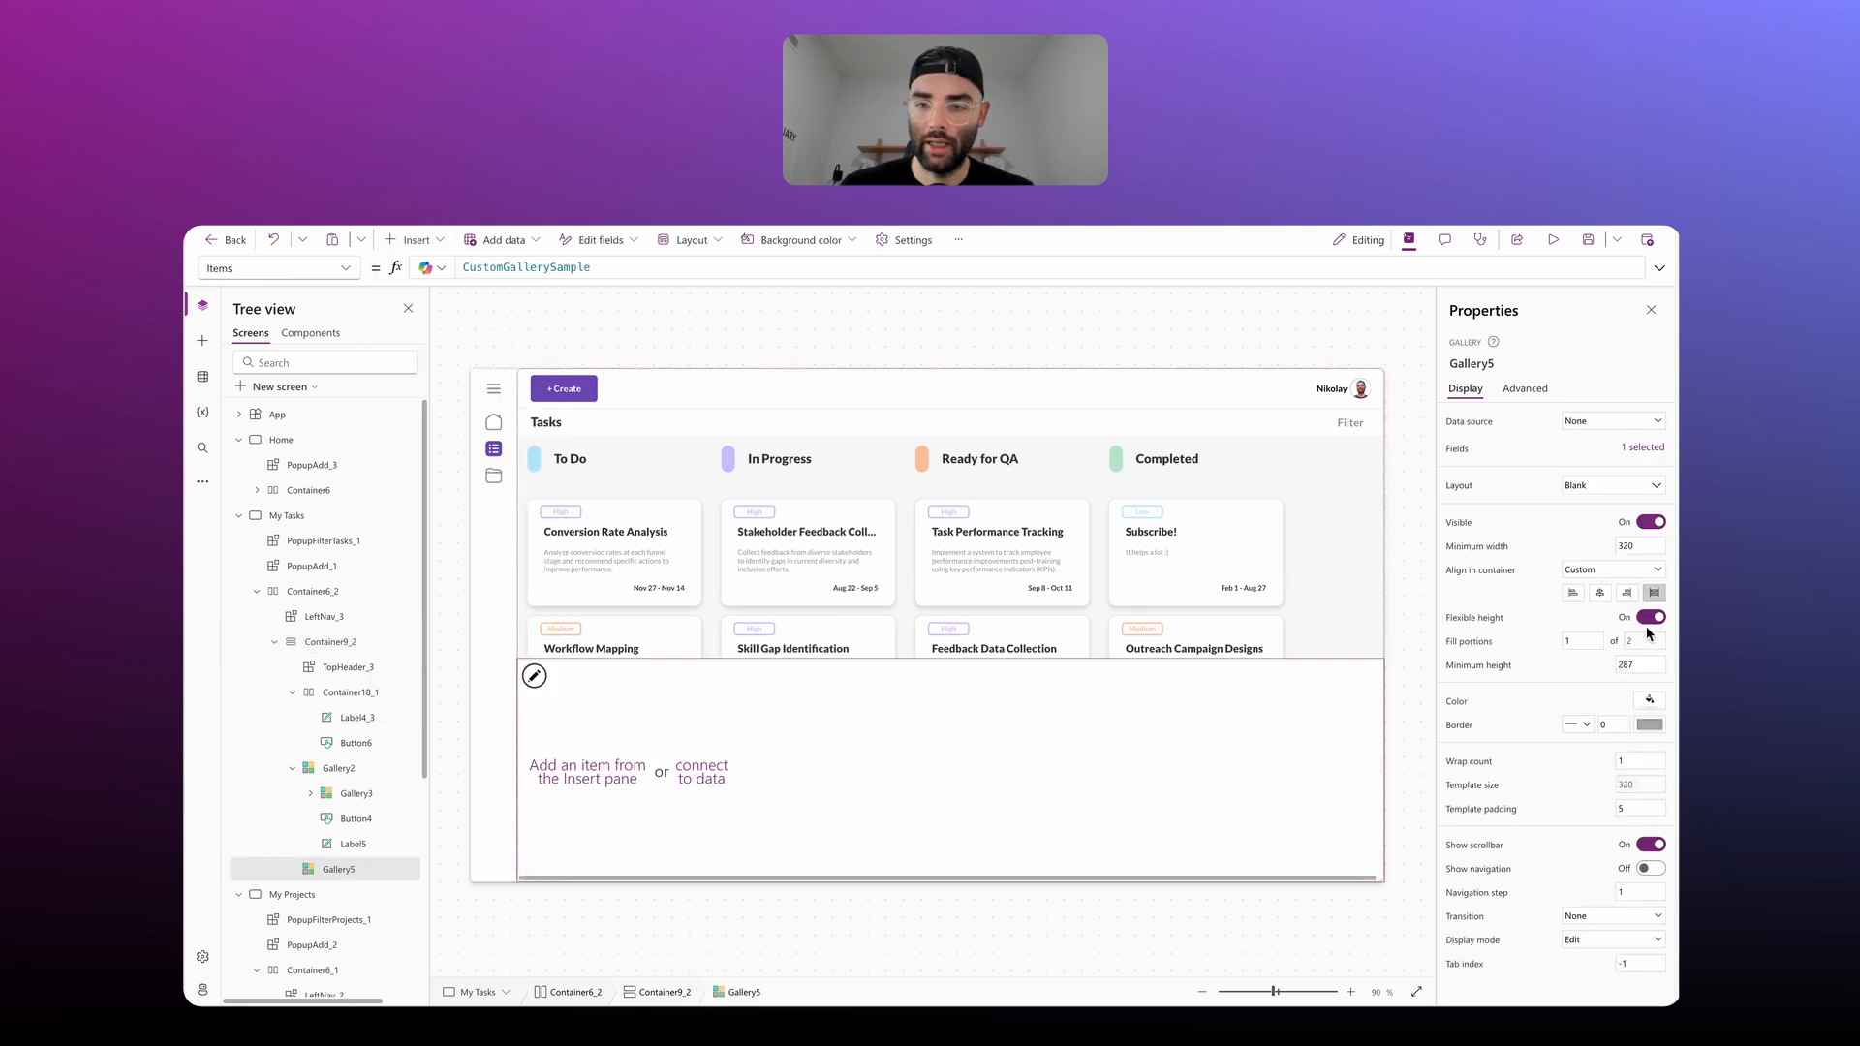
Step: Turn off flexible height for the new gallery, then set its height to 40 and minimum width to 0
left_click(1650, 617)
left_click(1655, 641)
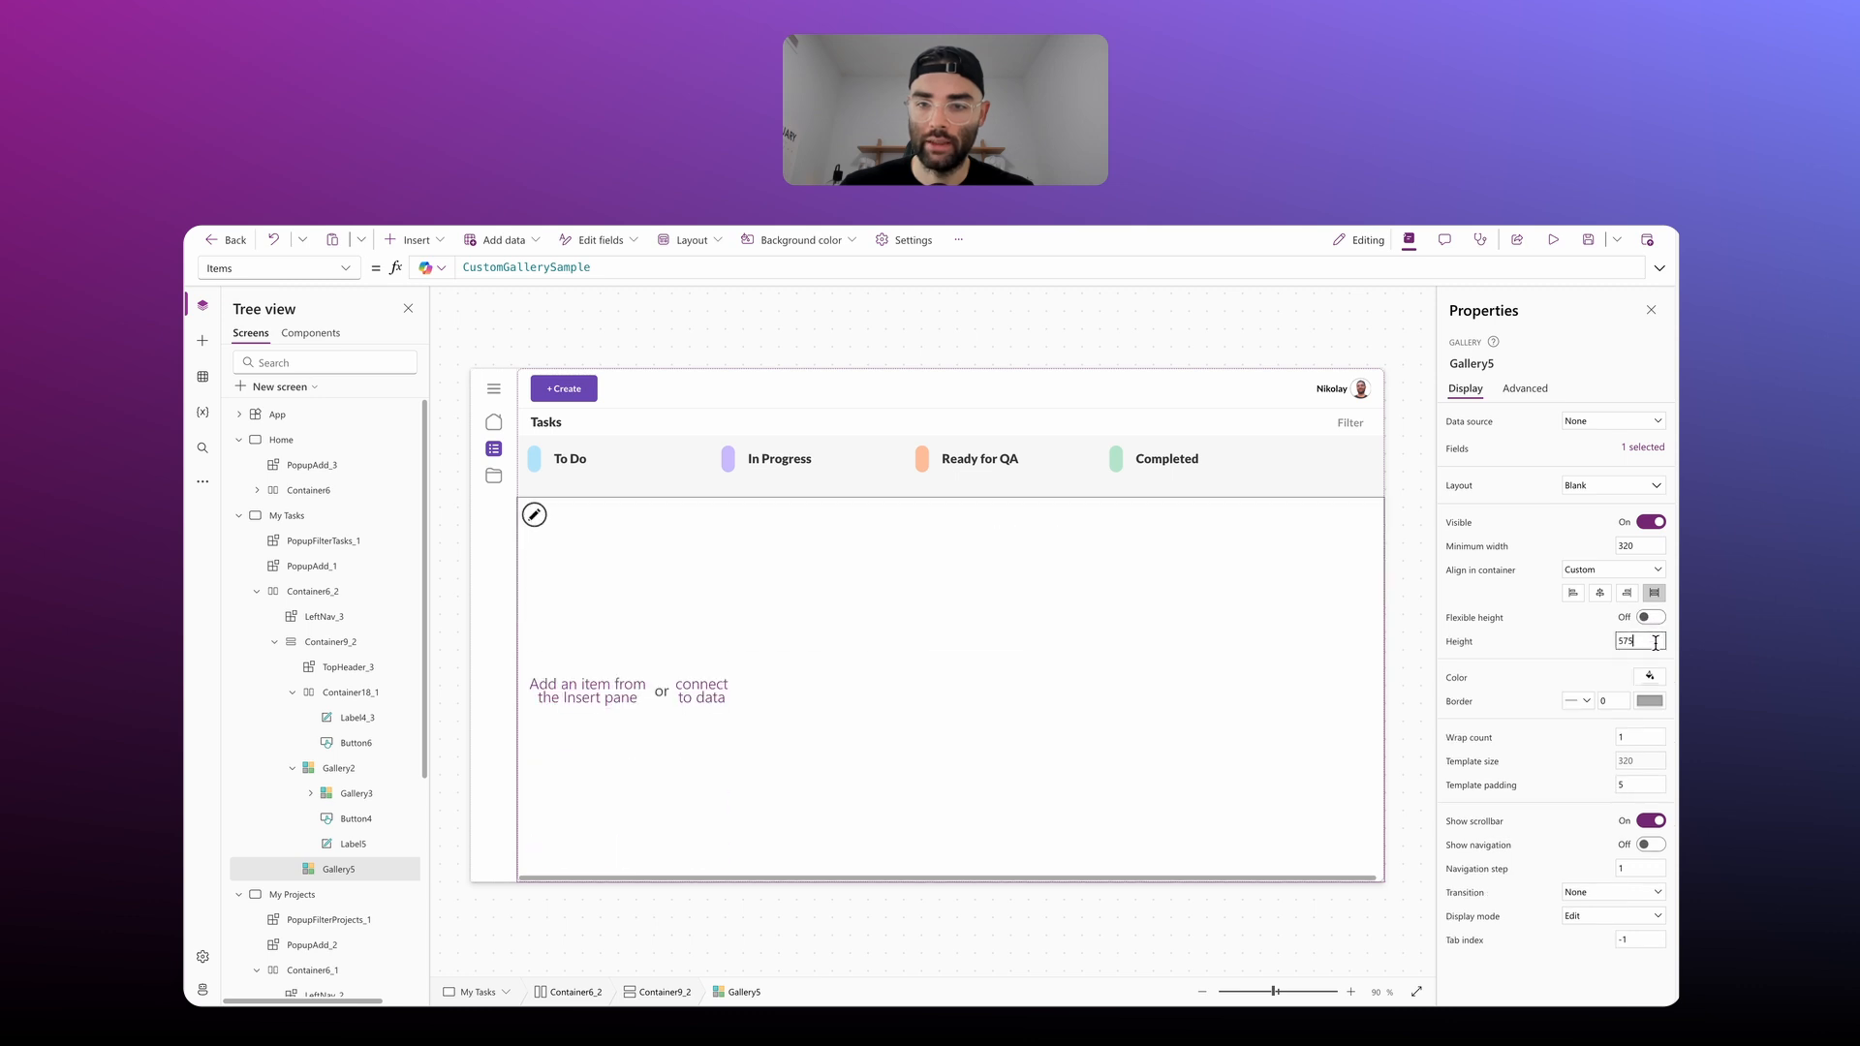
type("40")
left_click(1598, 658)
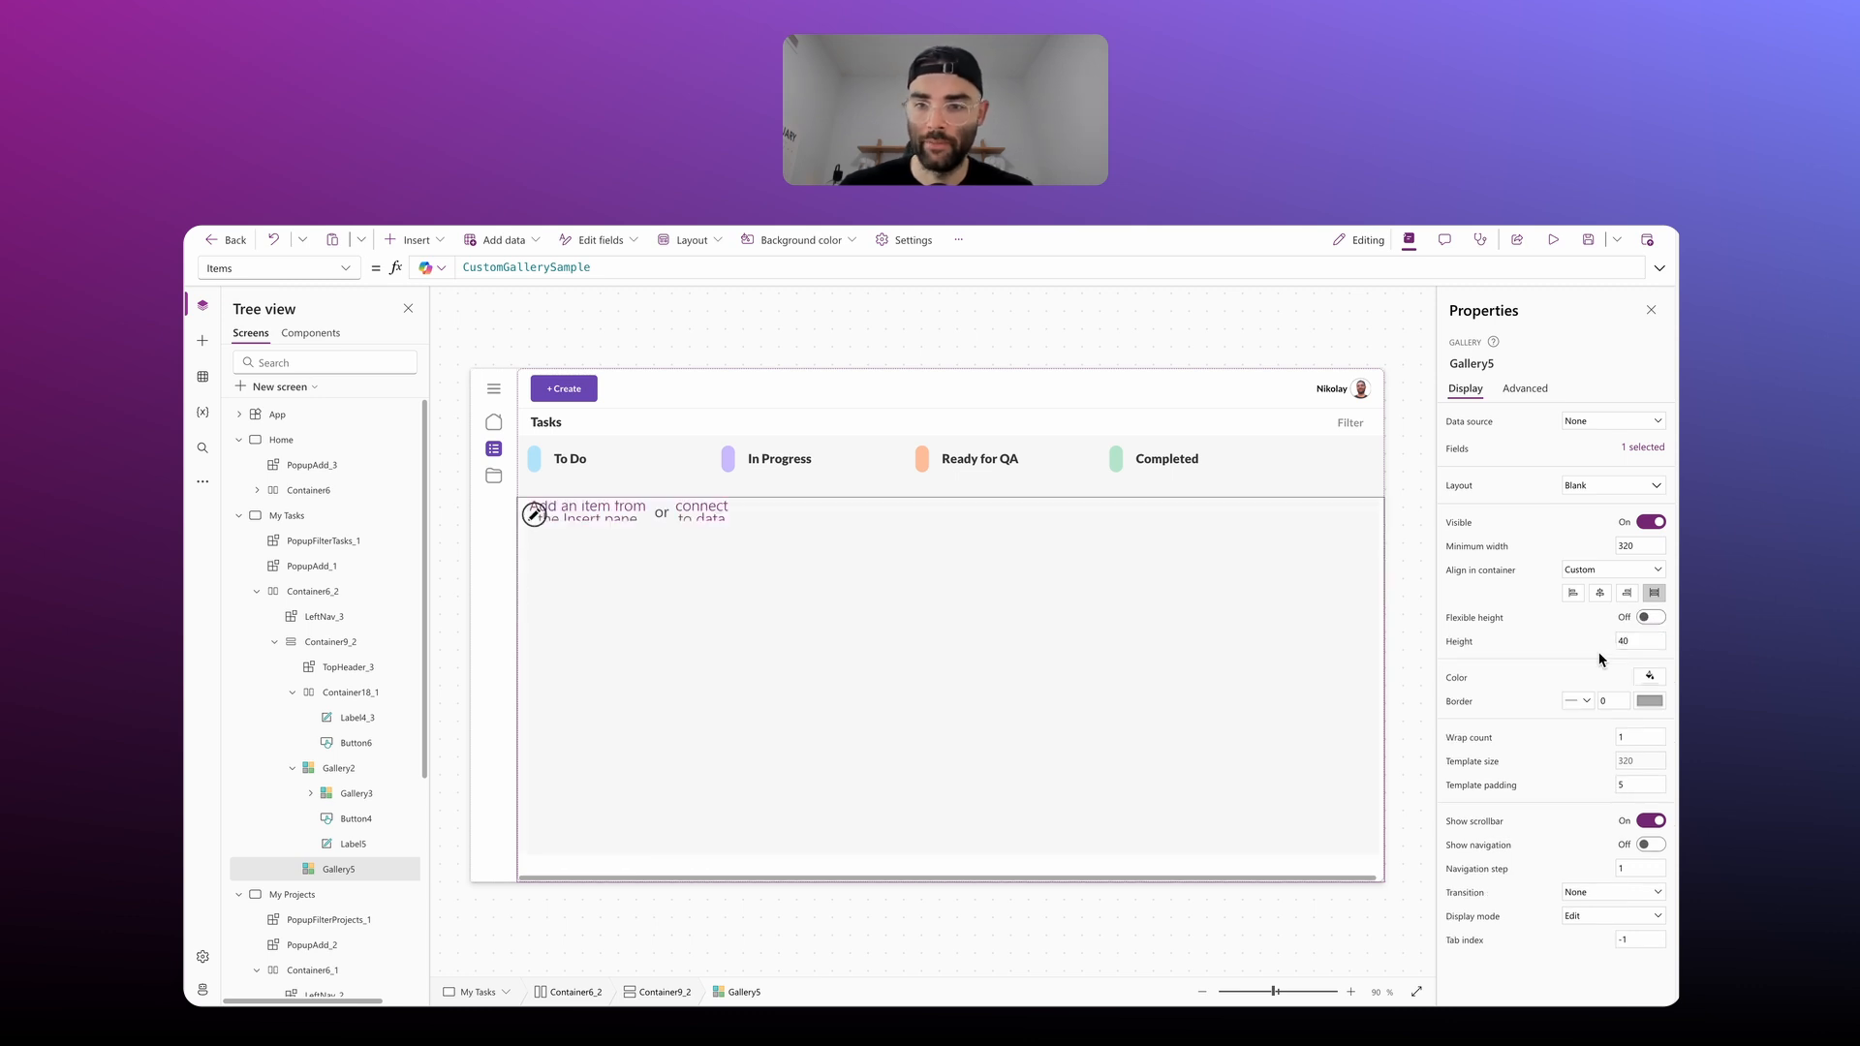
double_click(1639, 546)
type("0")
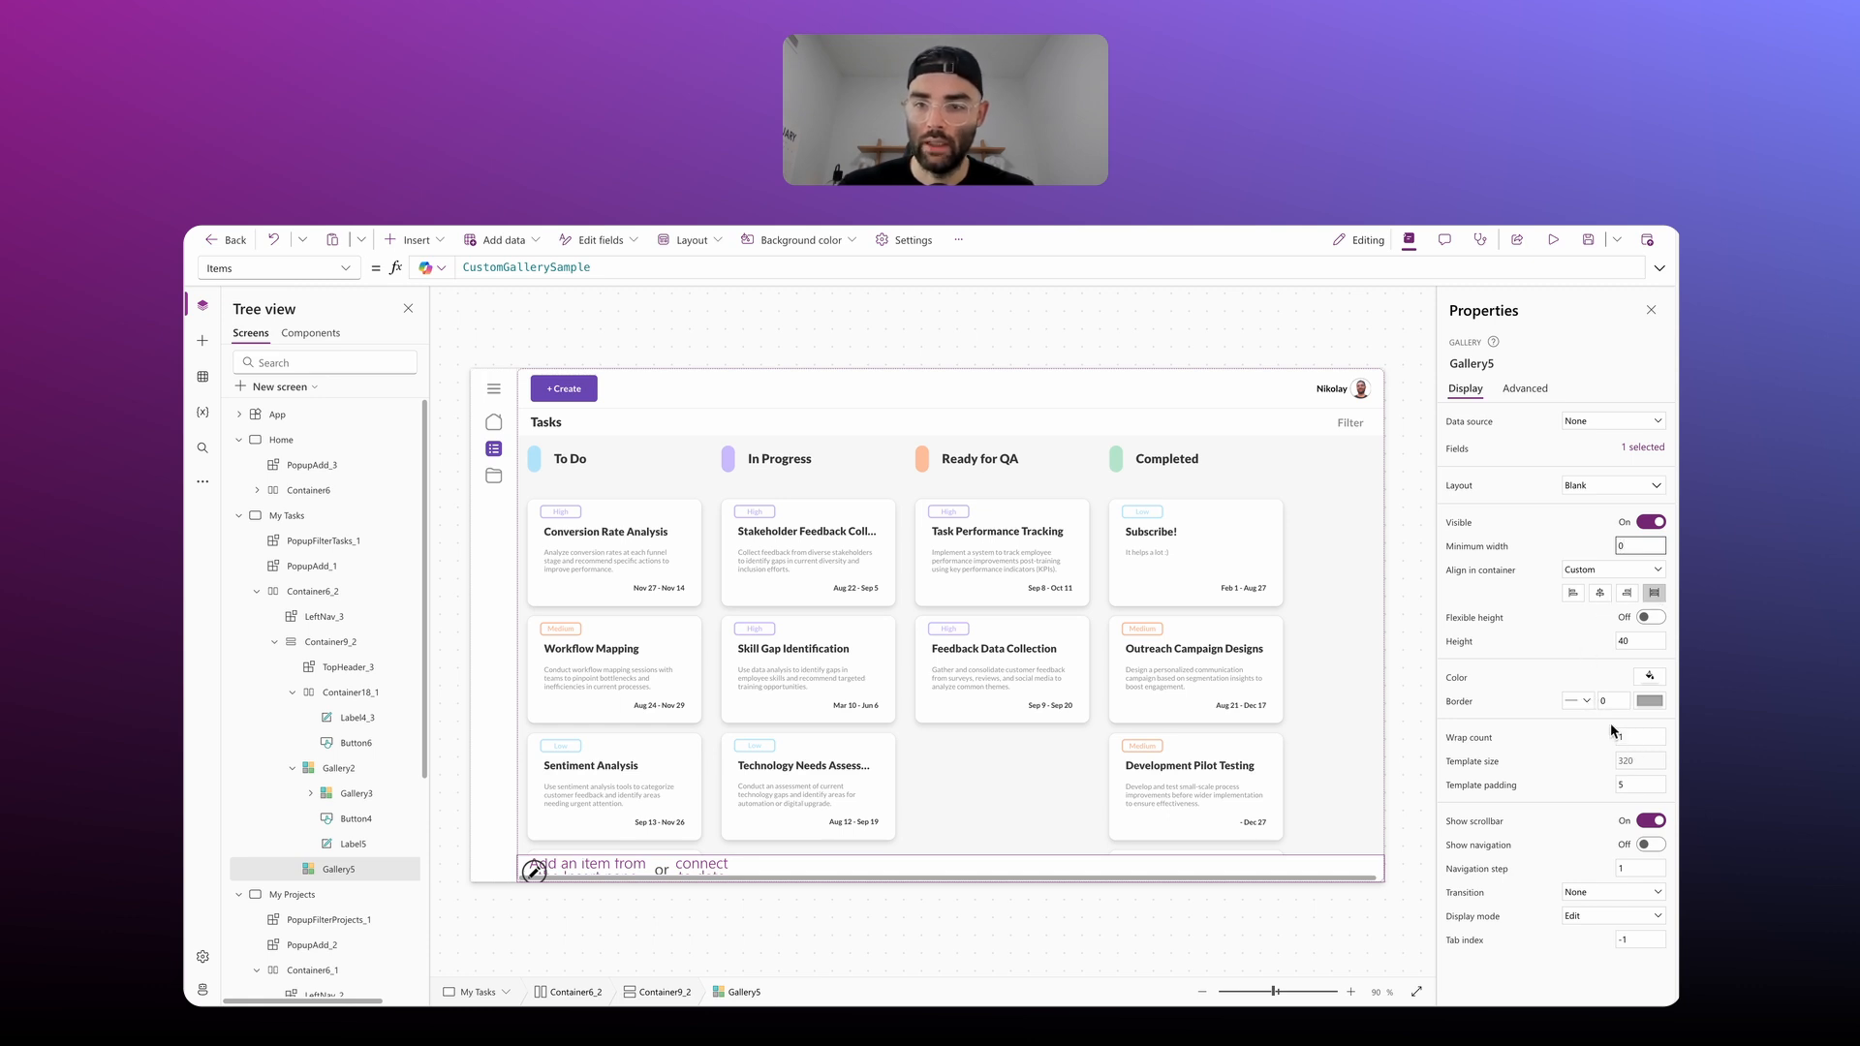
Step: Remove the new gallery's border line style and set its template size to 90
left_click(1585, 700)
left_click(1571, 755)
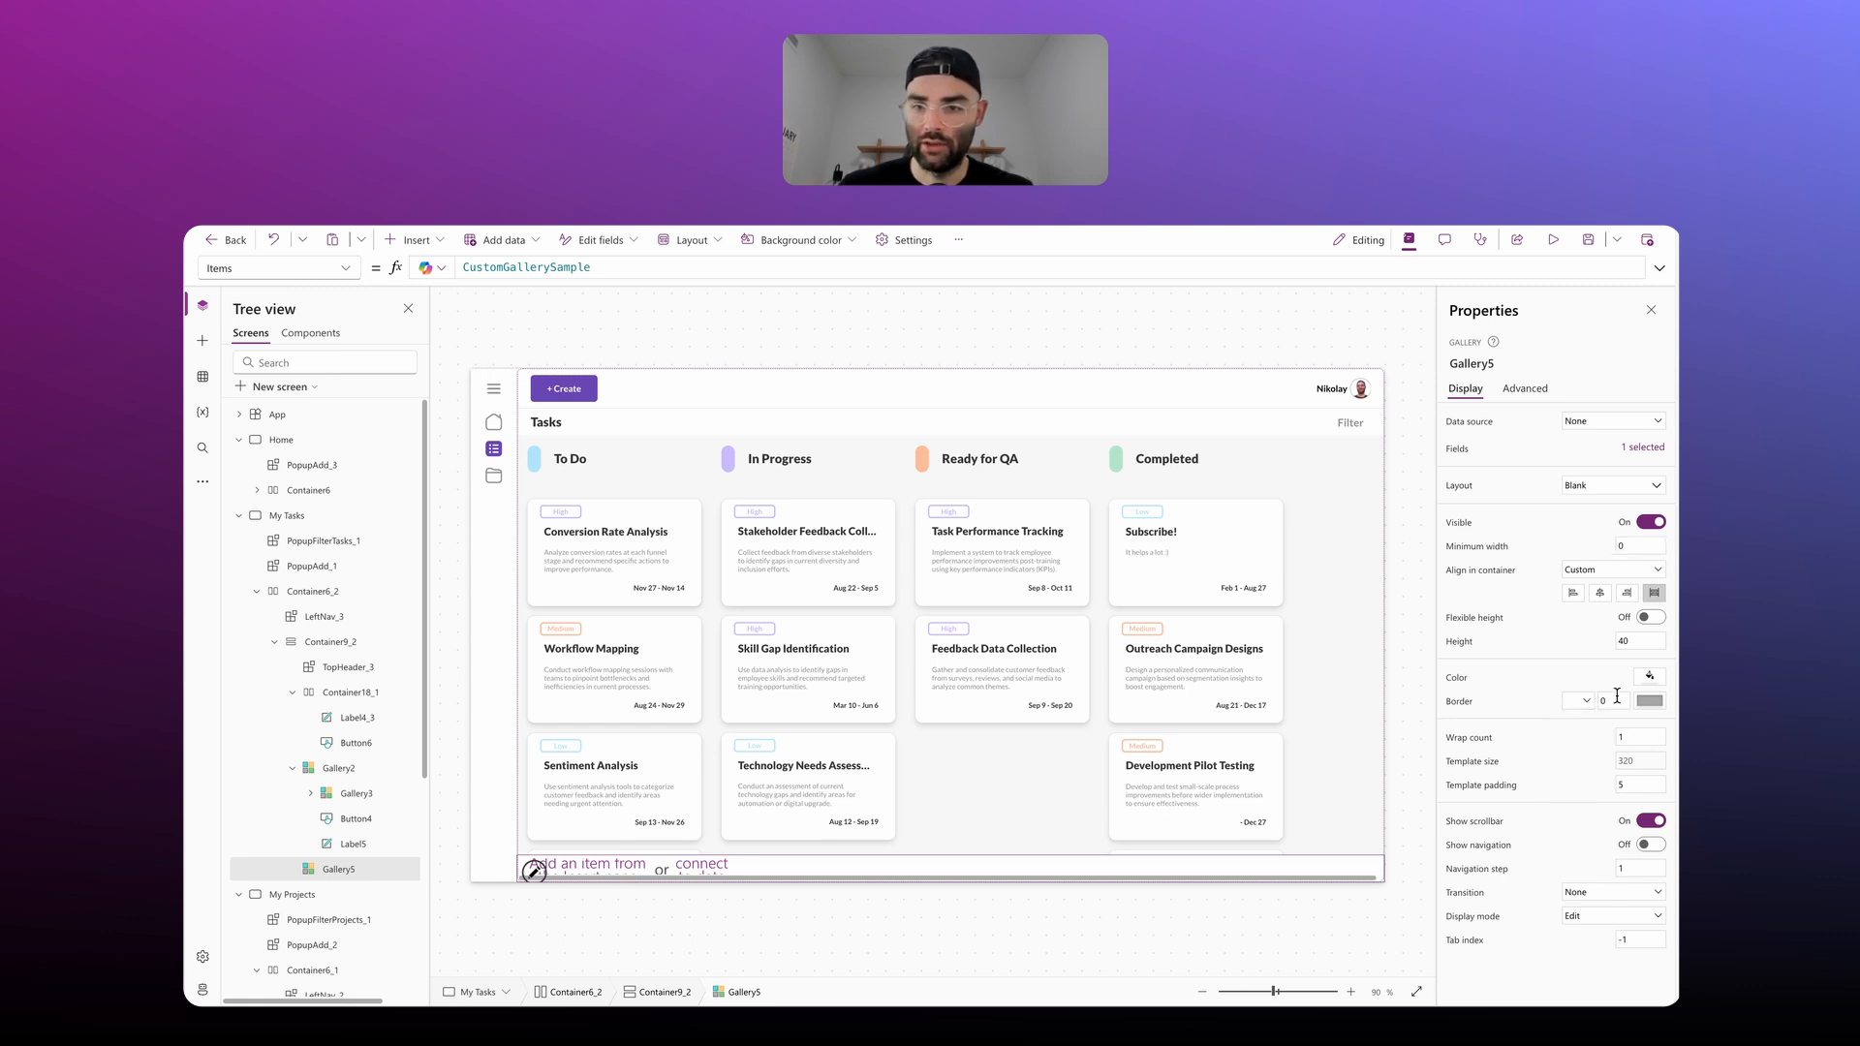
left_click(1644, 763)
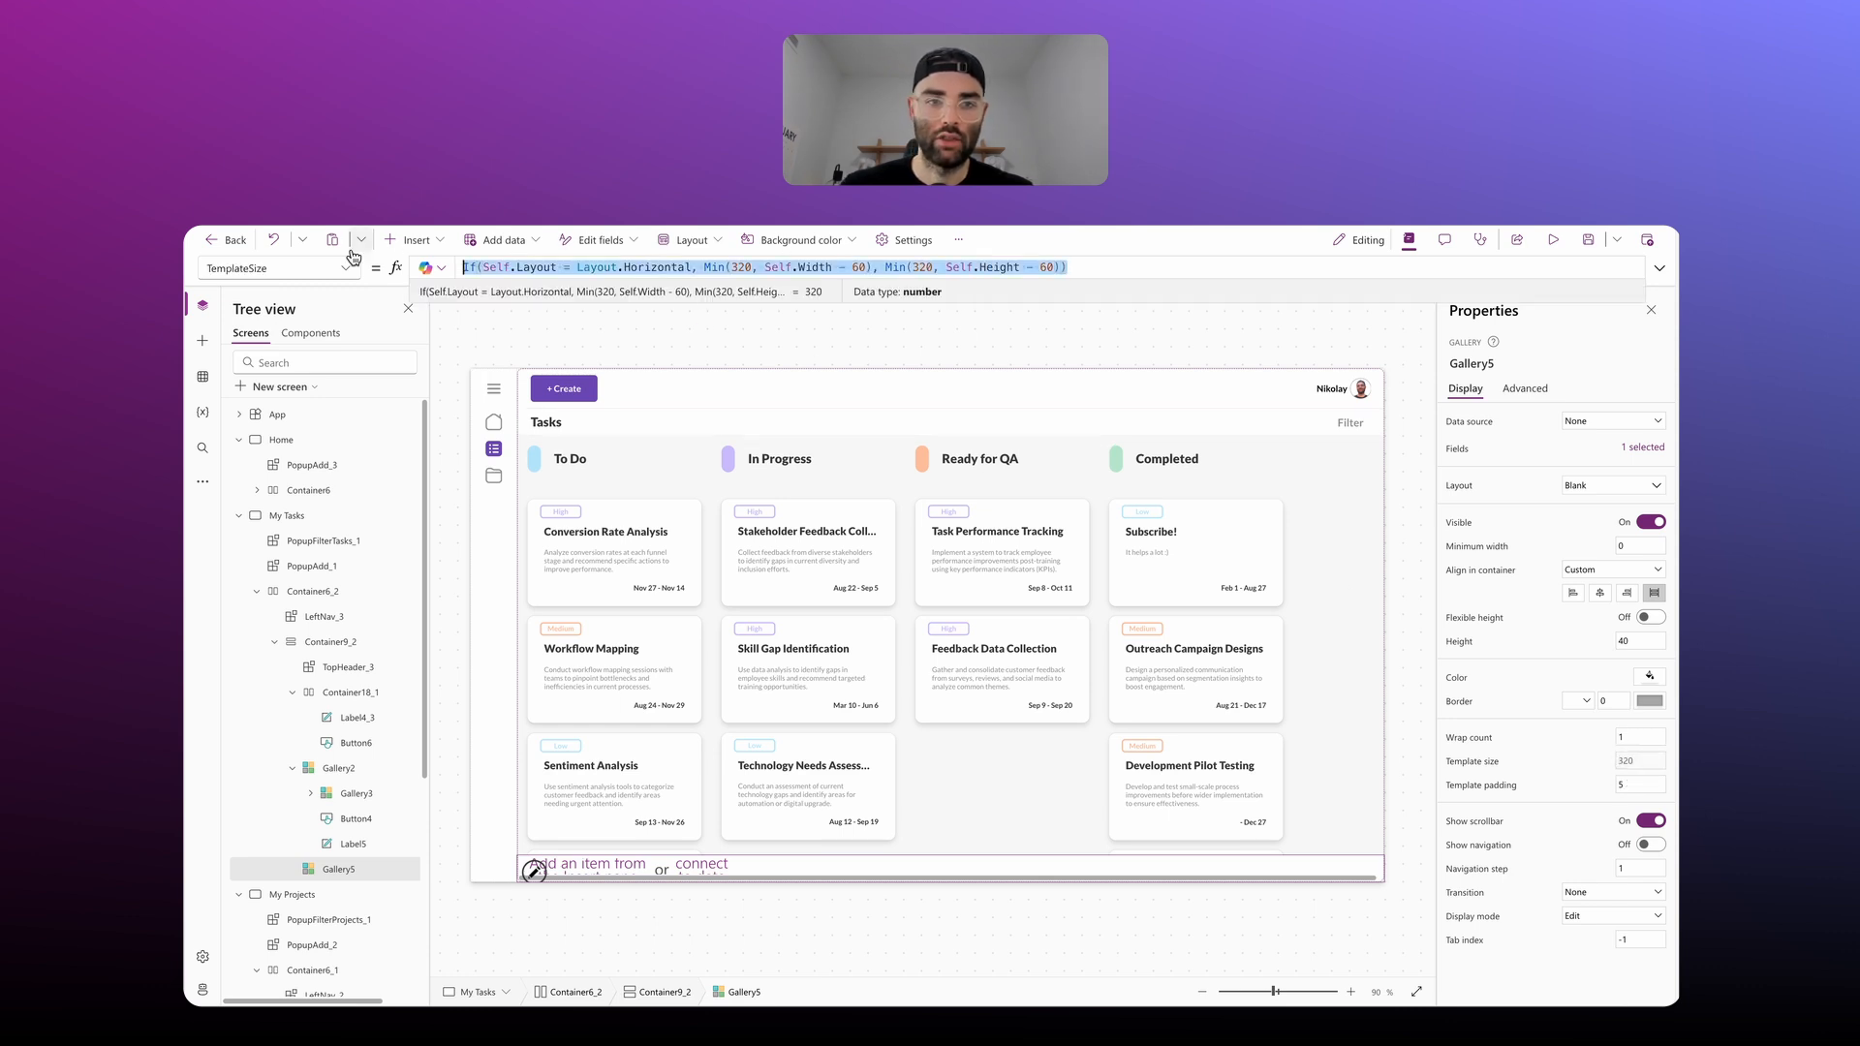
type("90")
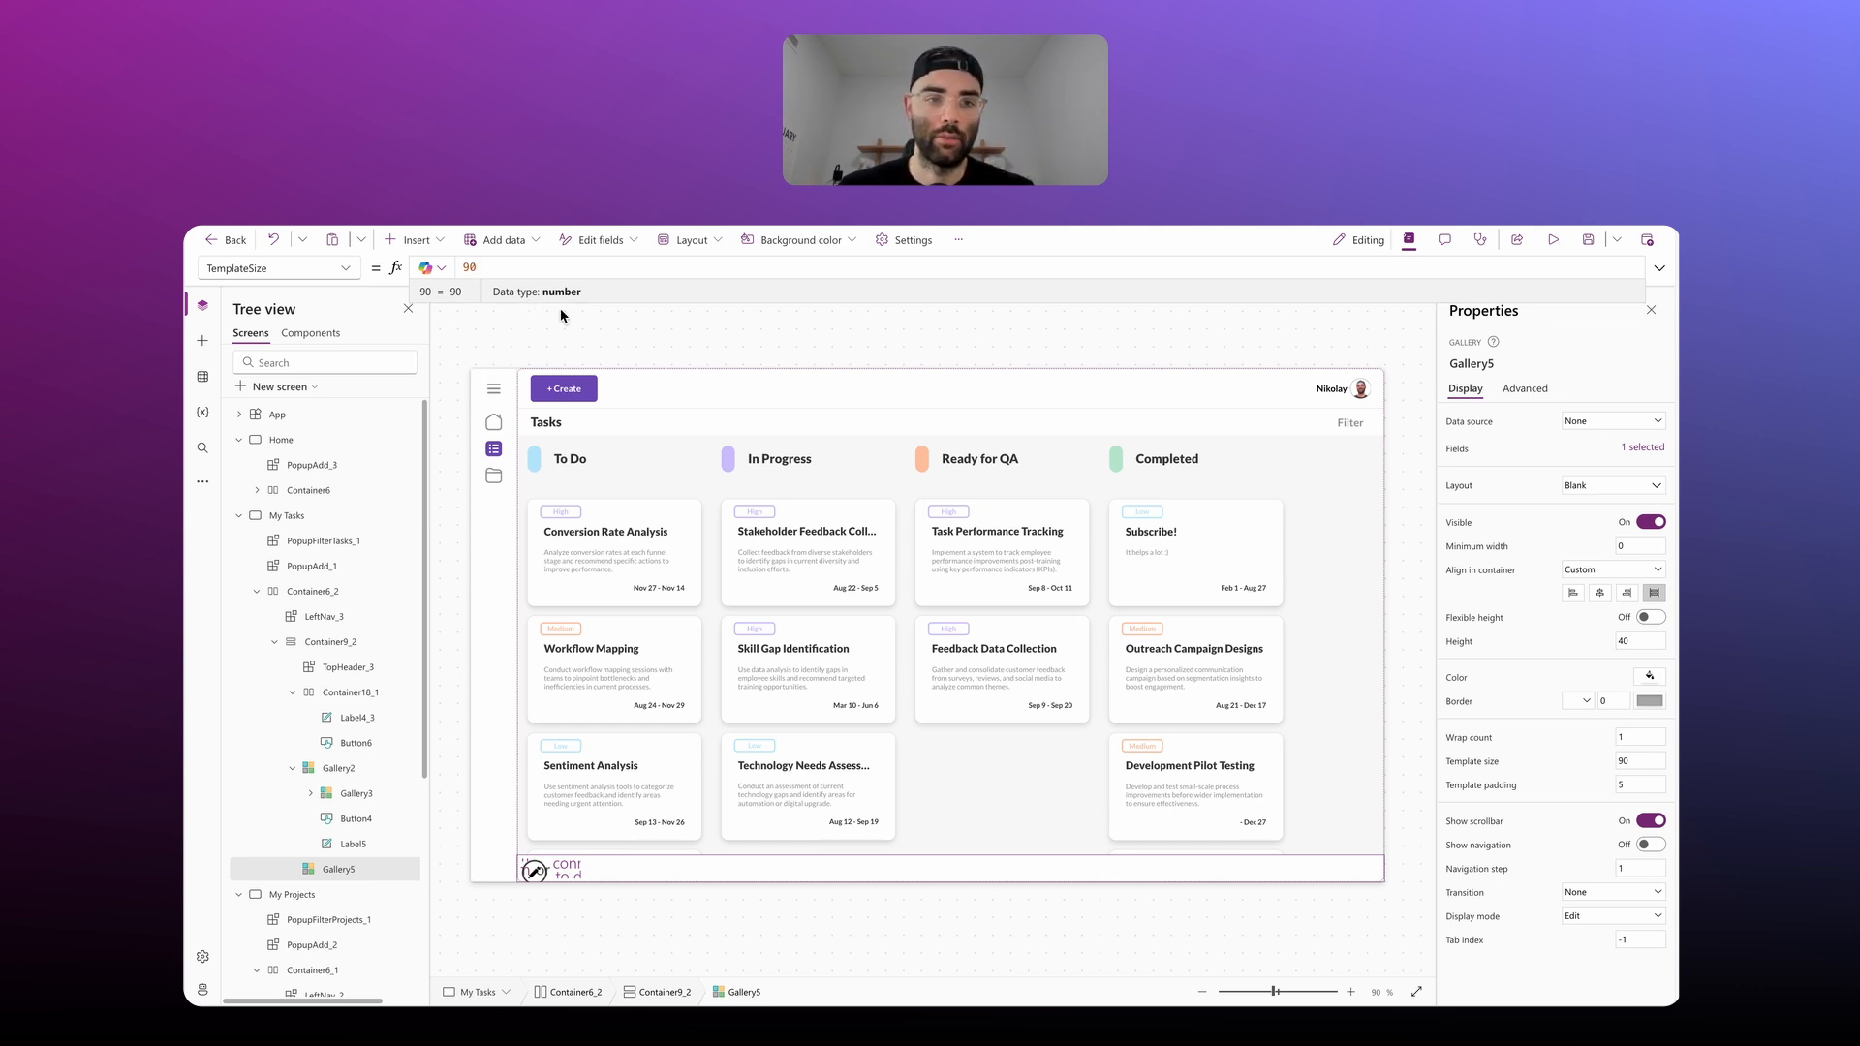
Step: Set the gallery's template padding to 0 and disable its scrollbar
left_click(1591, 784)
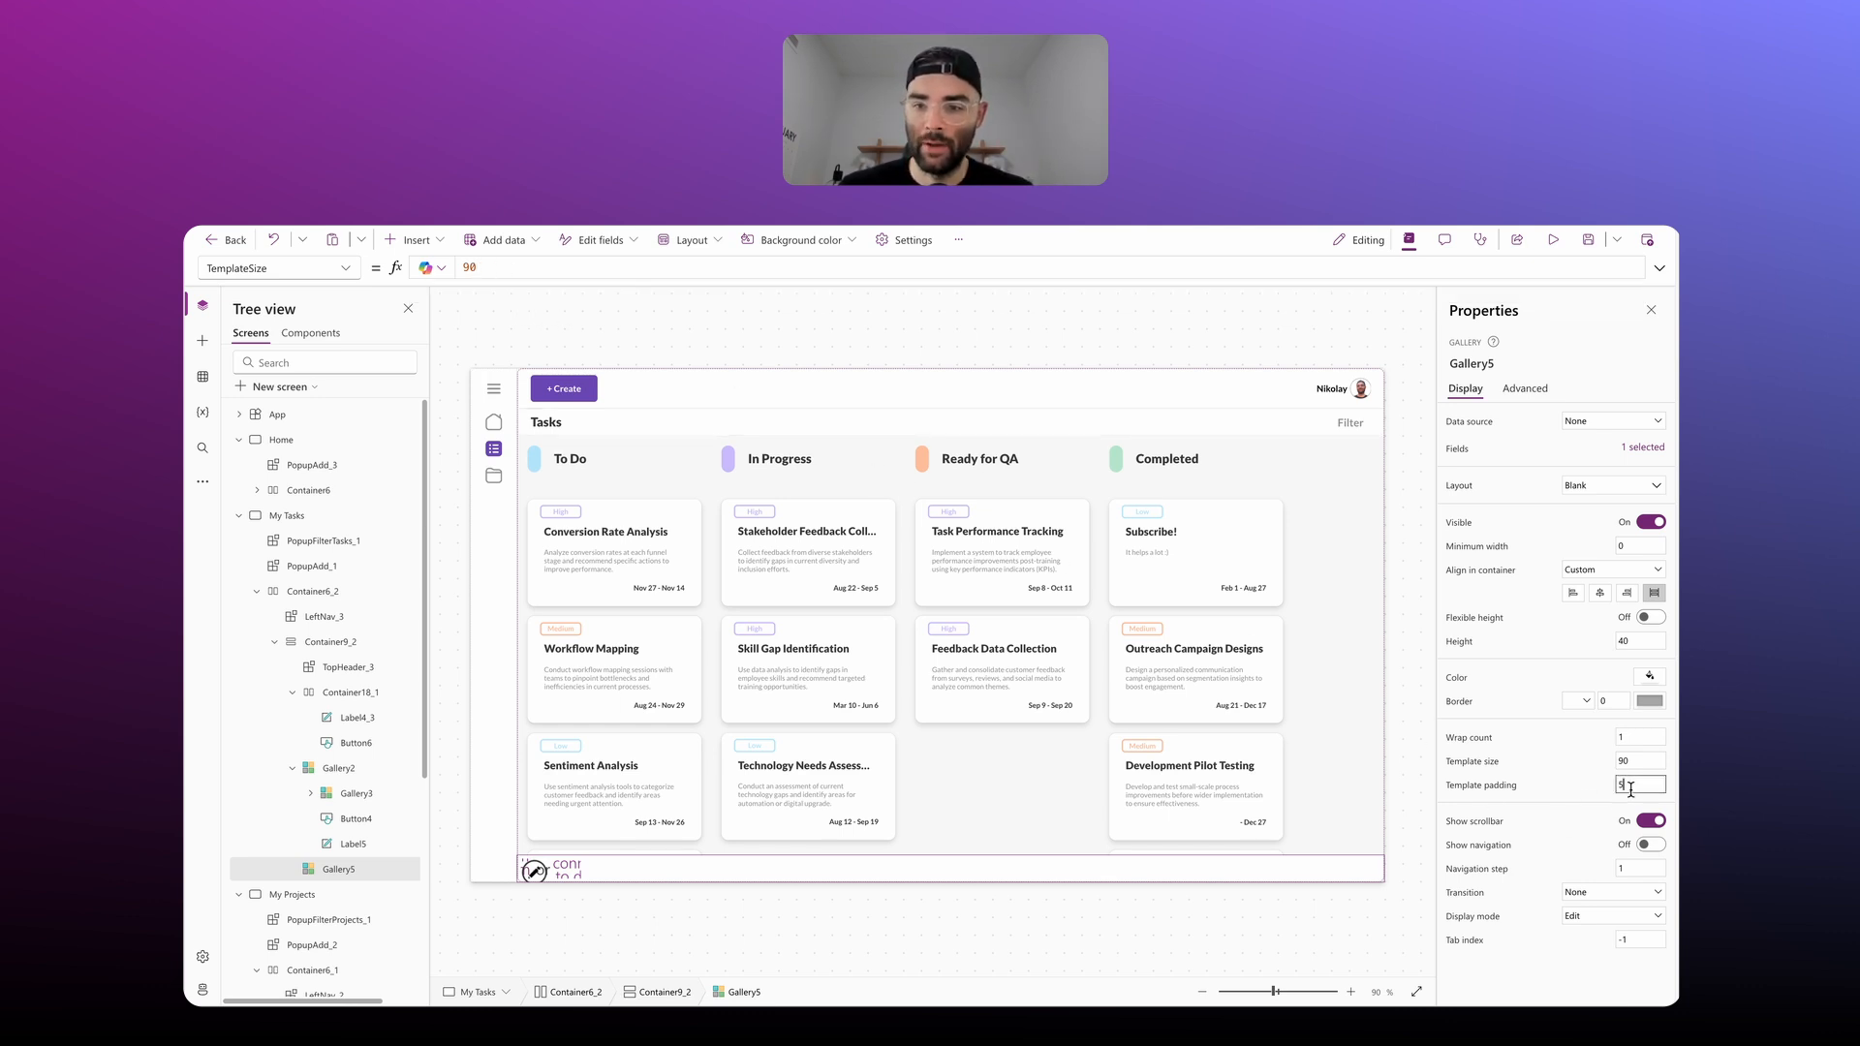
left_click(1604, 798)
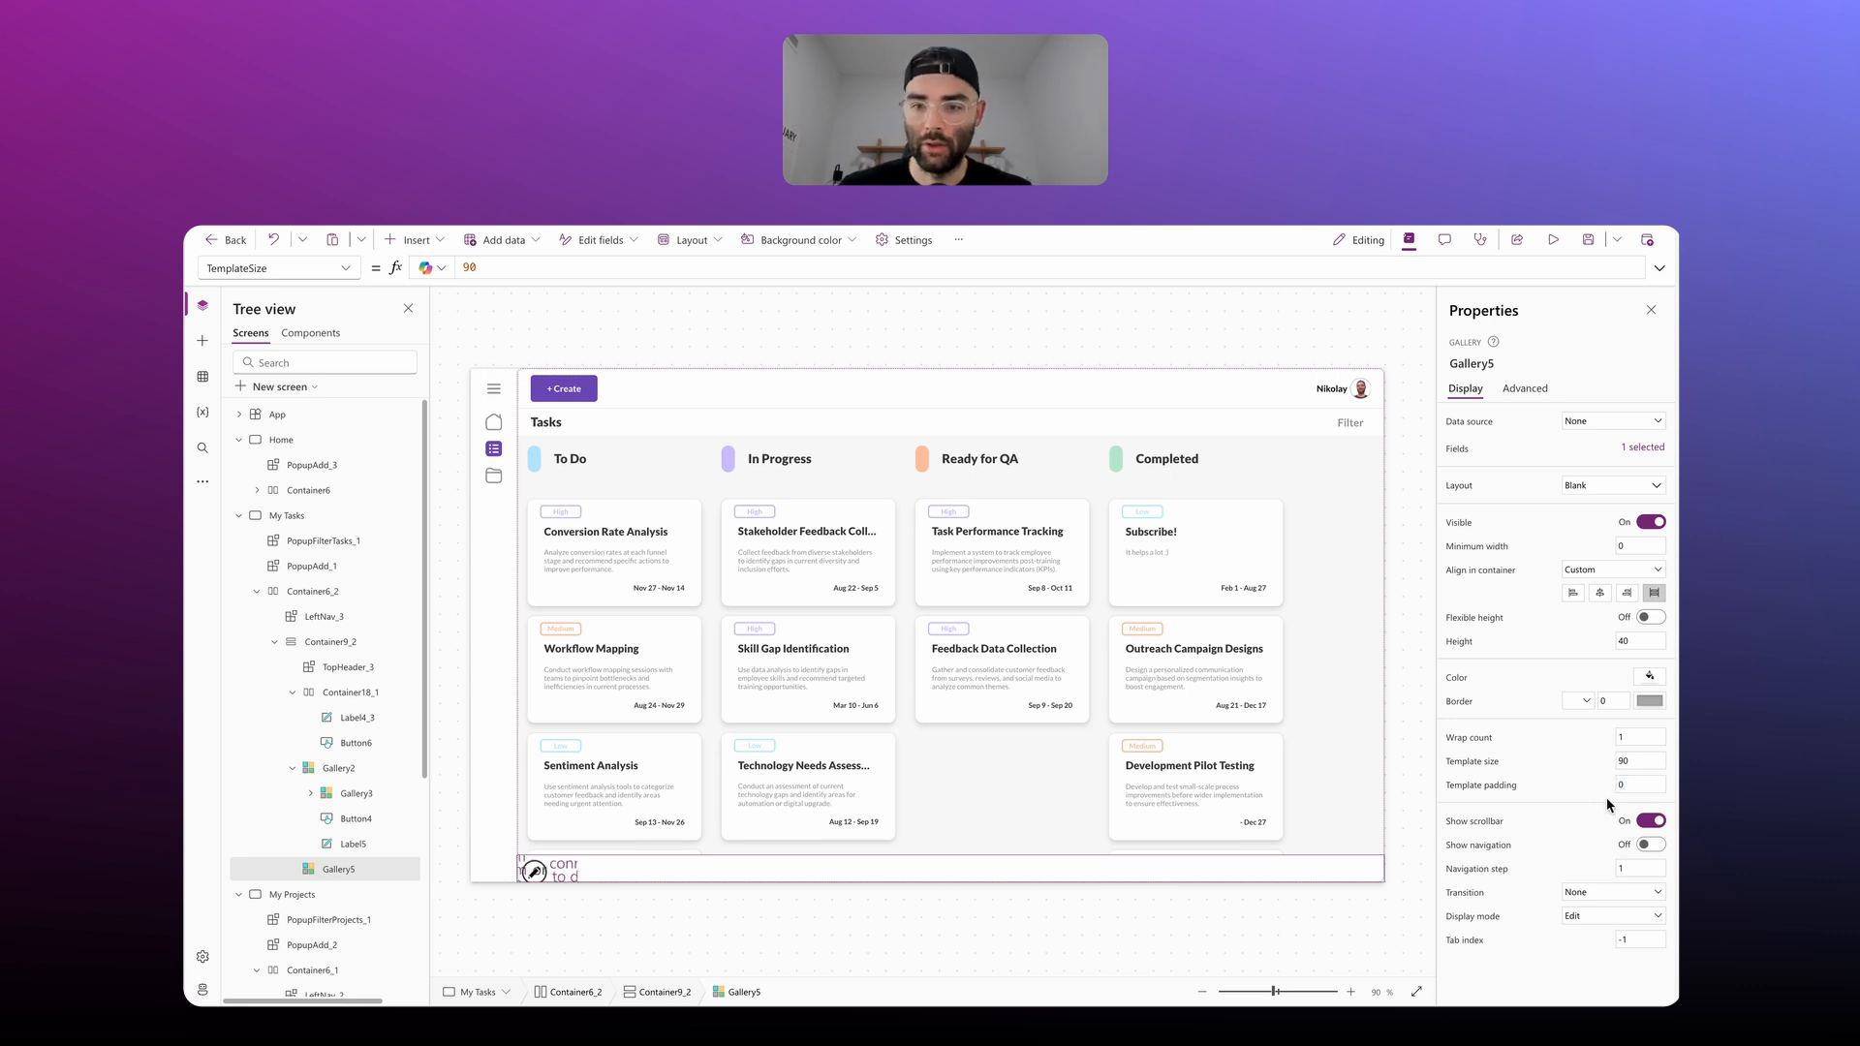
left_click(1652, 822)
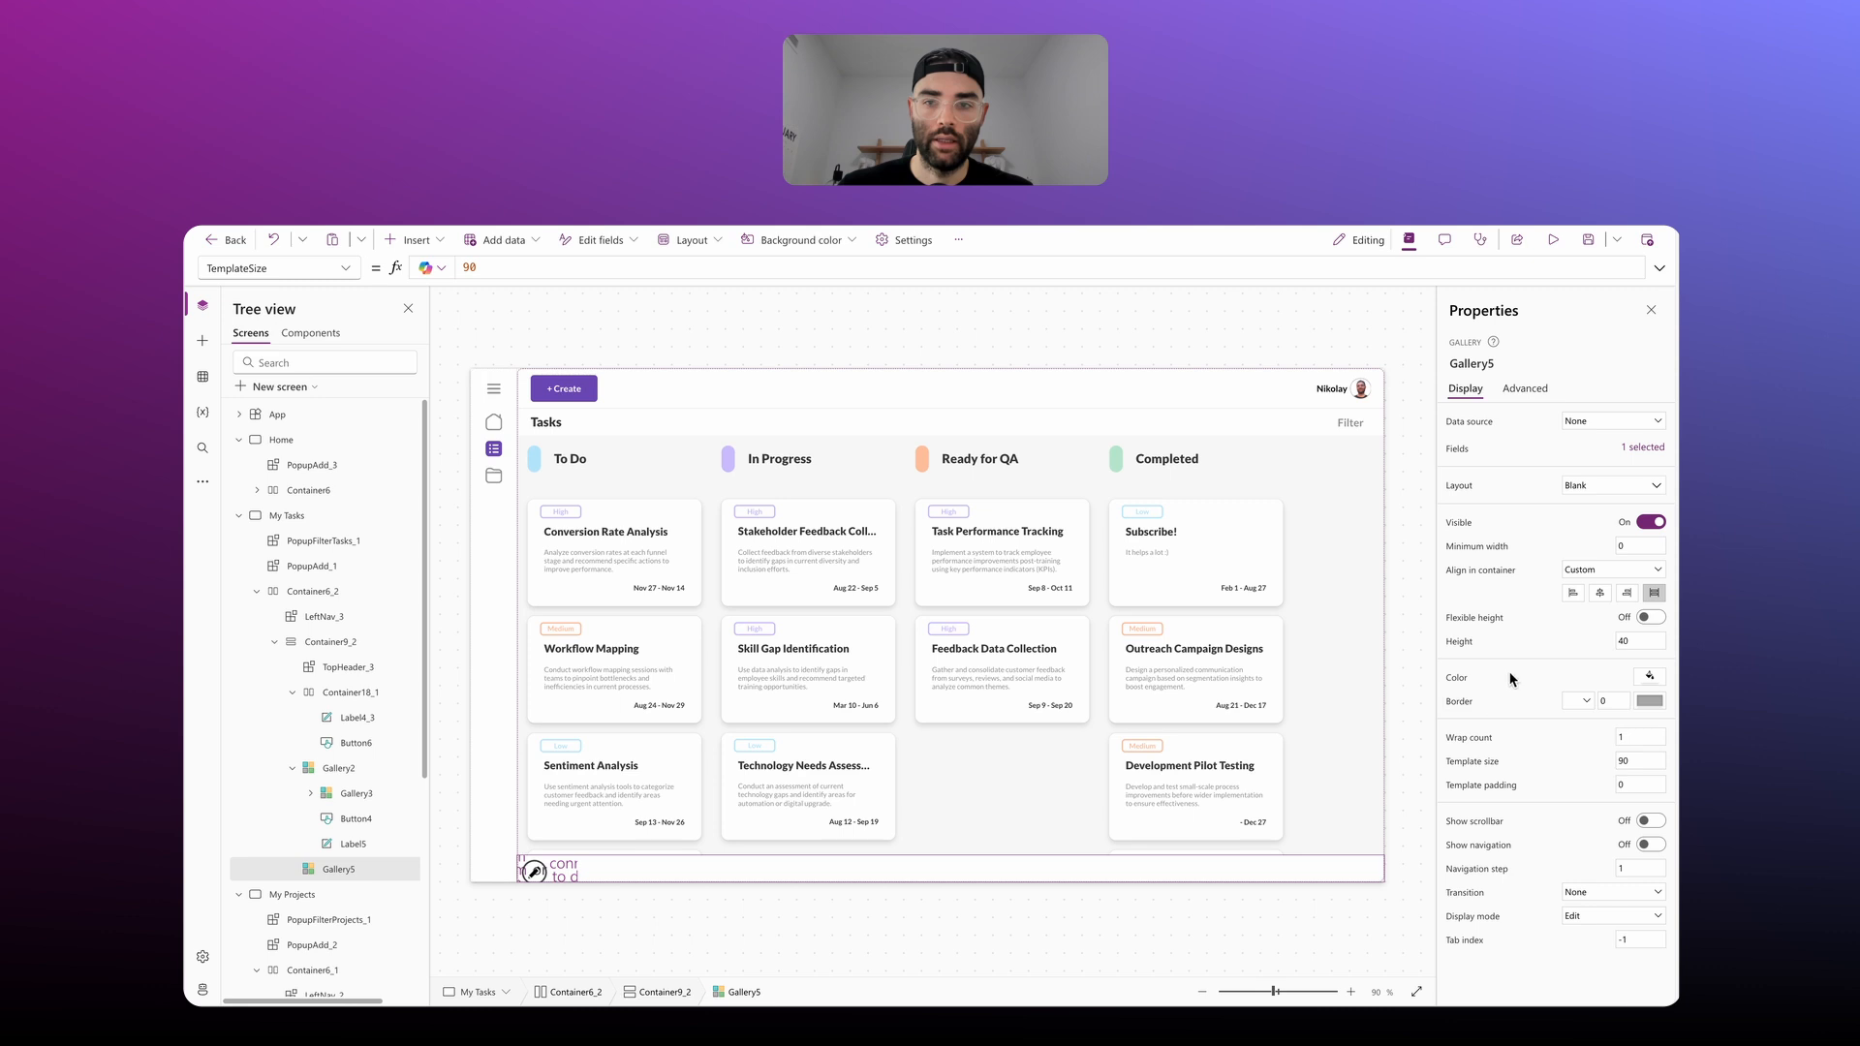
Step: Open the new gallery's Items formula and select all of its CustomGallerySample text
left_click(1494, 431)
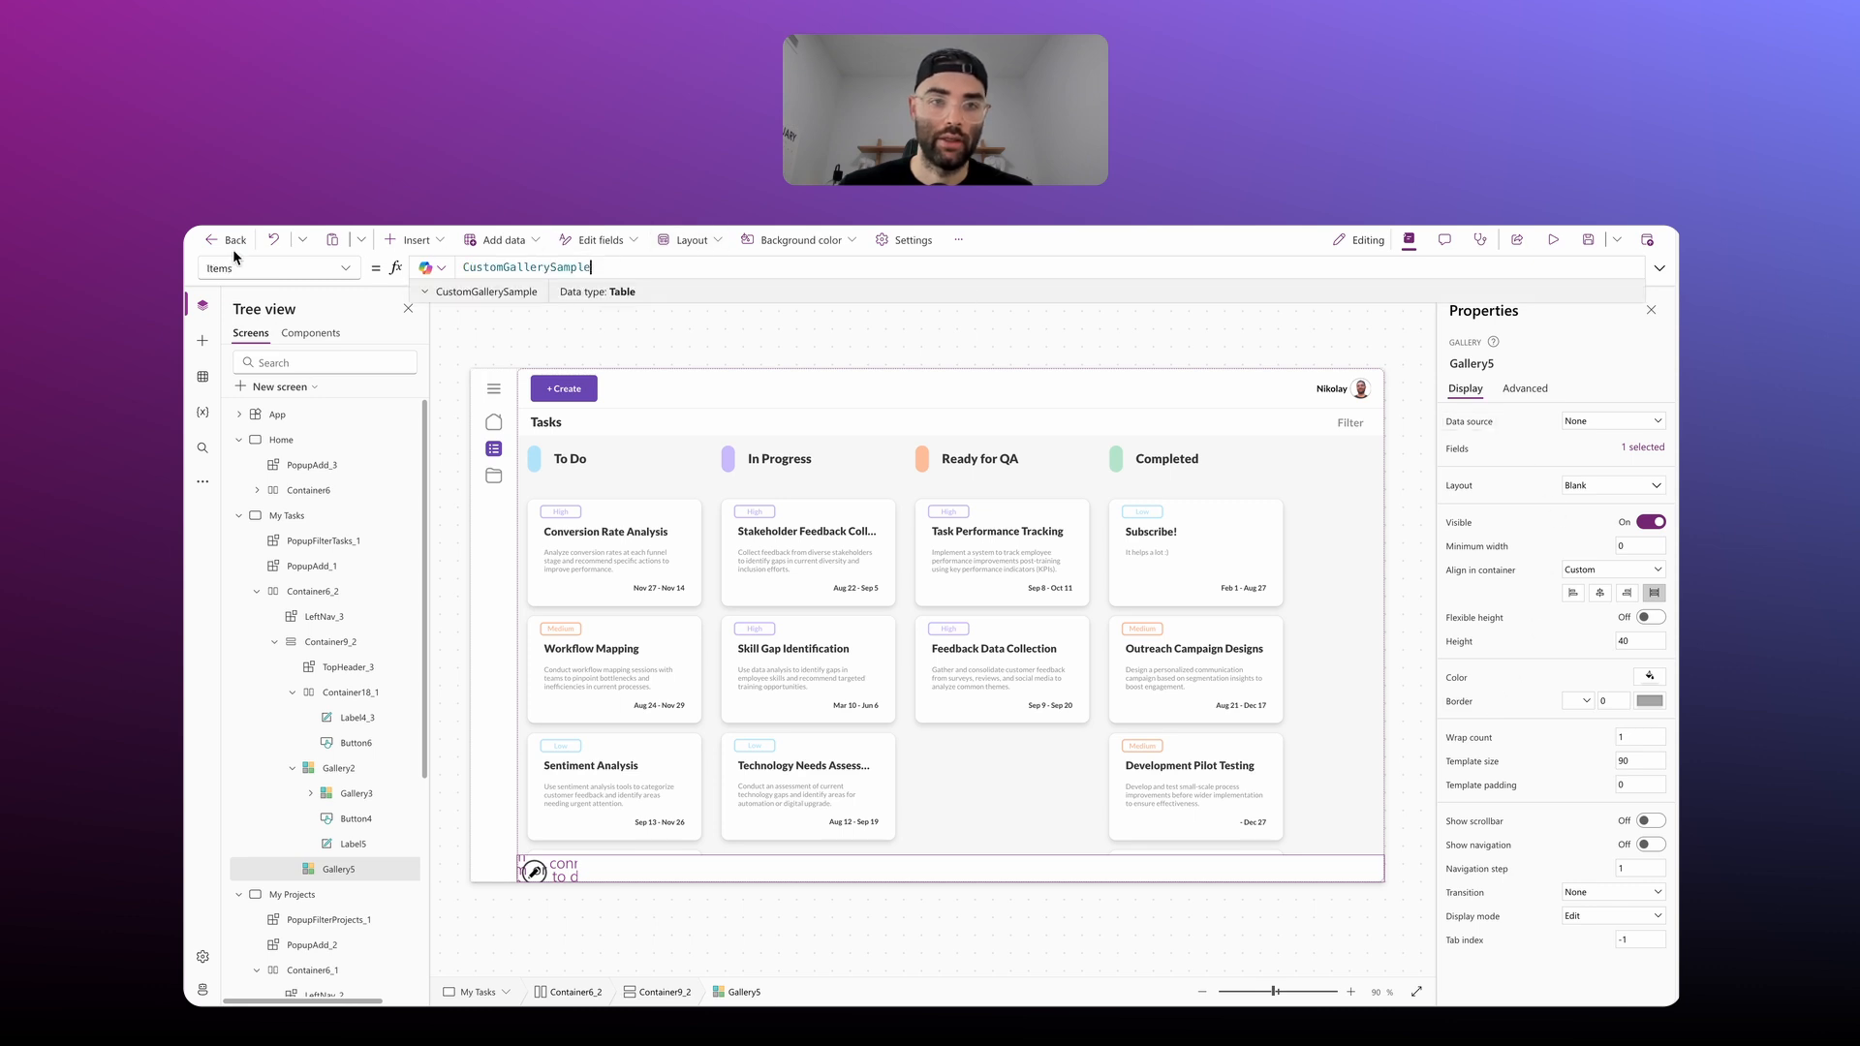
left_click_drag(594, 268, 412, 268)
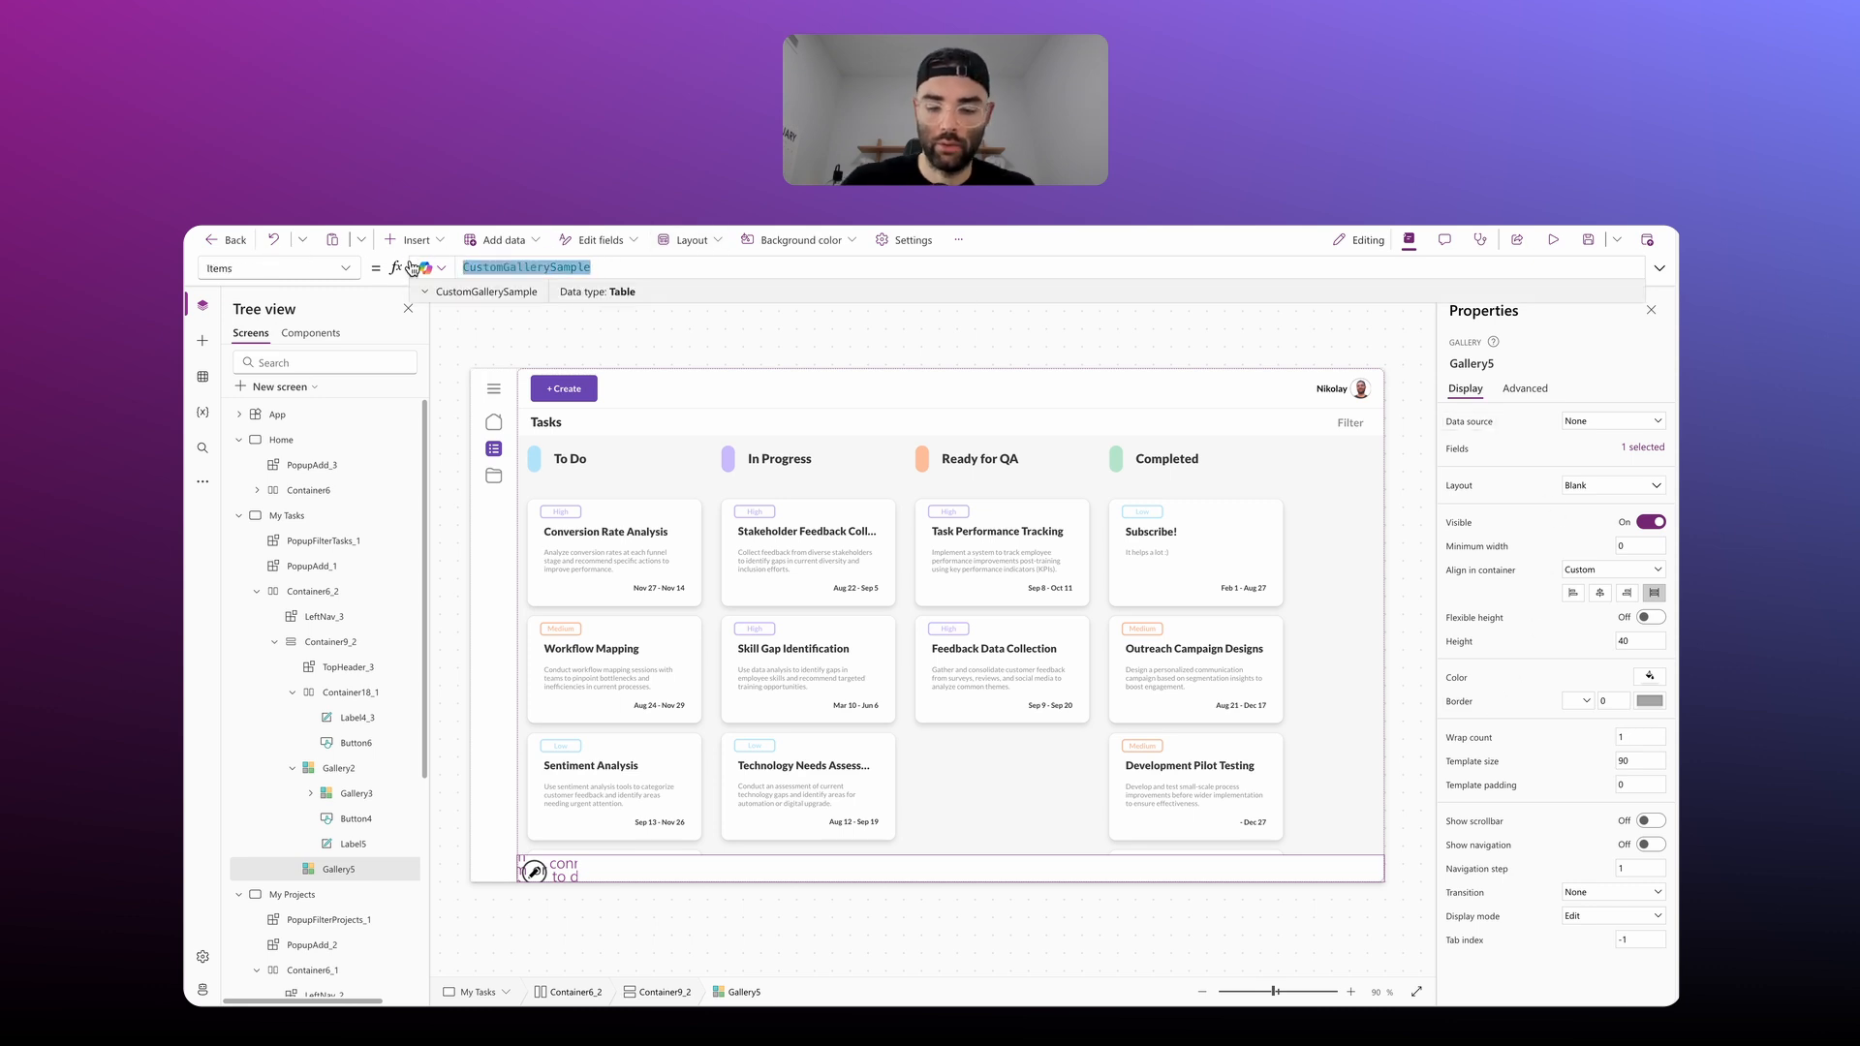
type("Ta")
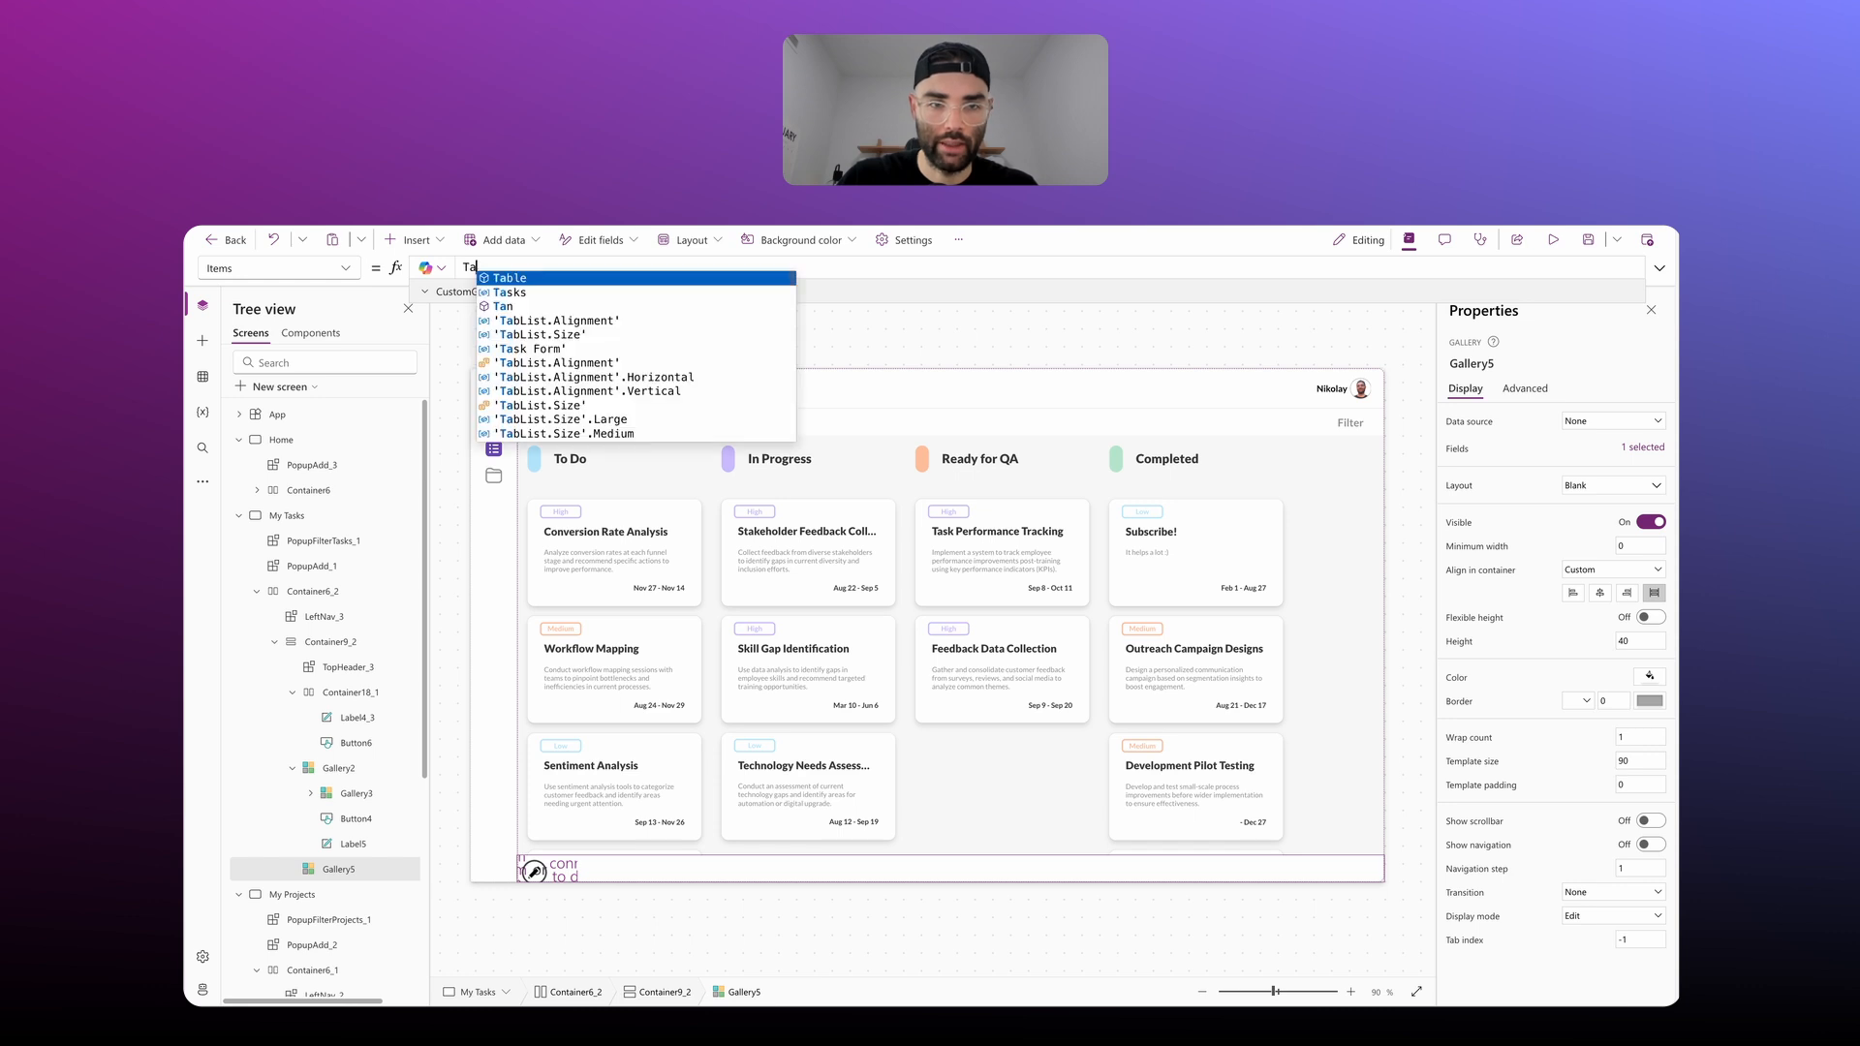
type("ble( {")
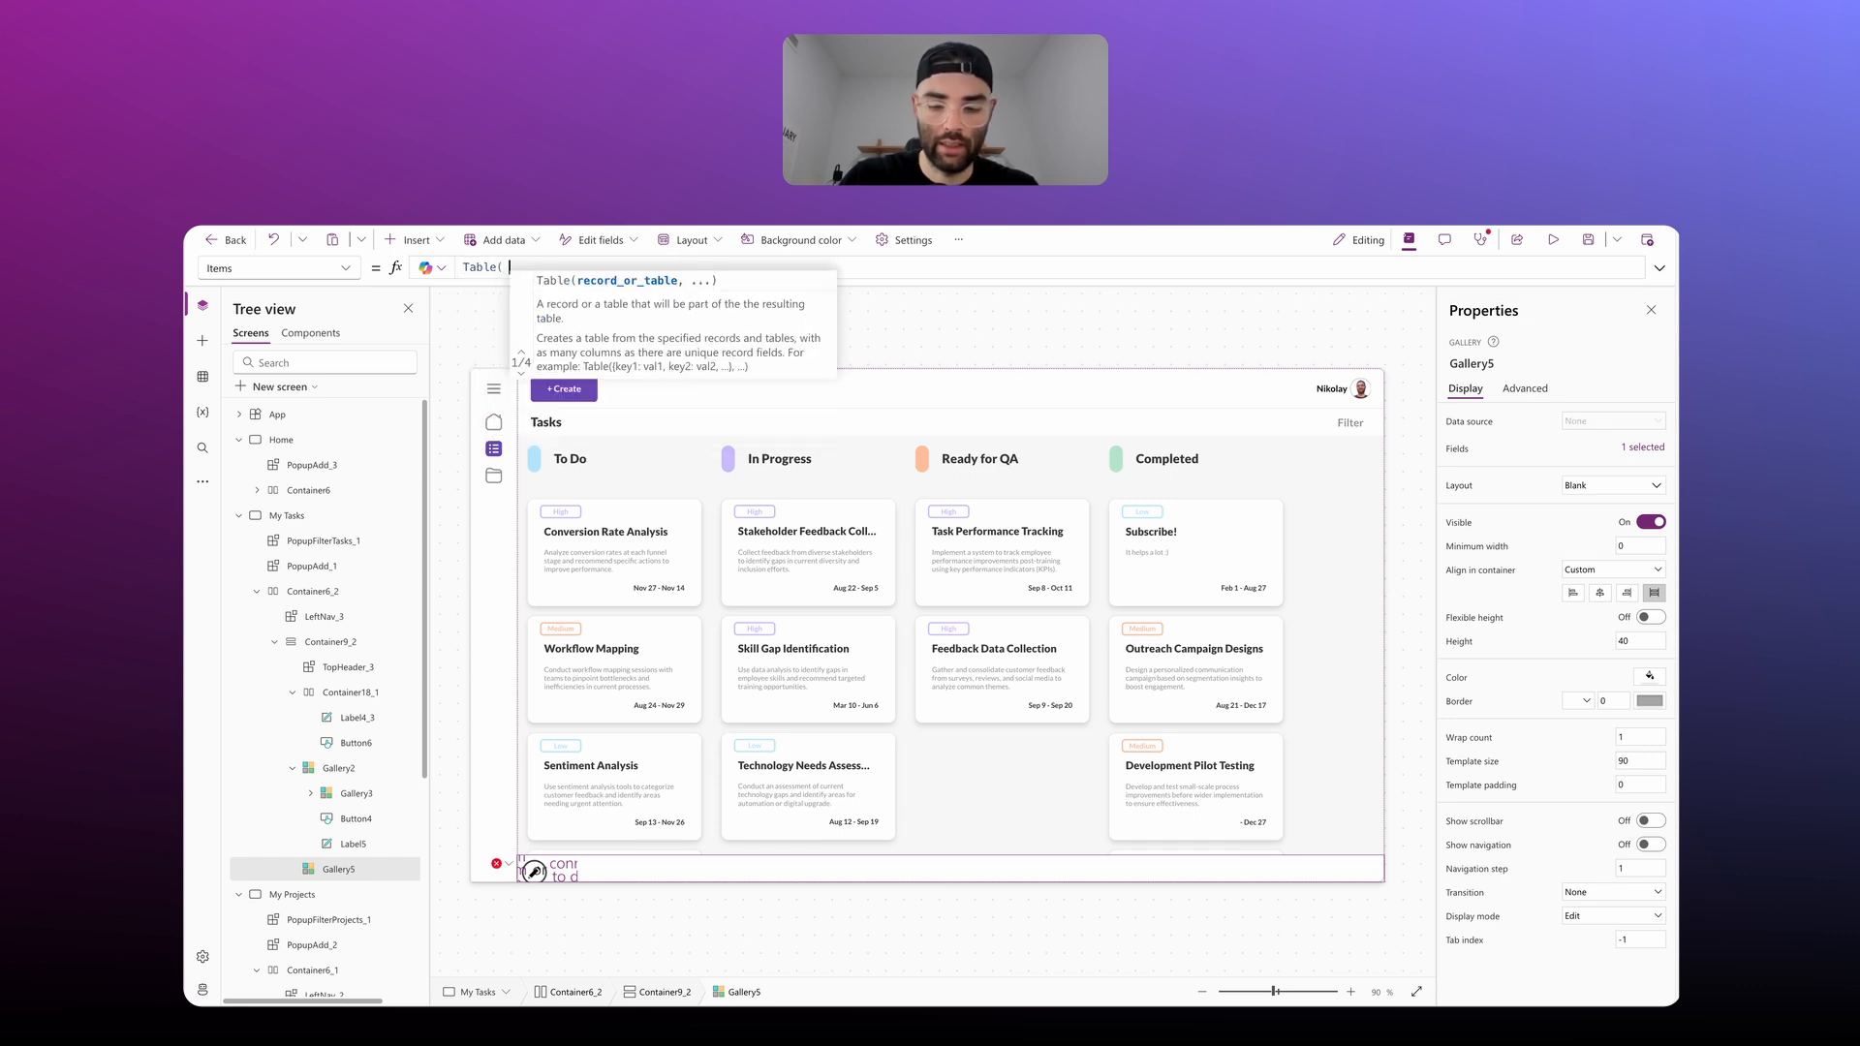
key("BackSpace")
key("BackSpace")
key("BackSpace")
key("BackSpace")
key("BackSpace")
key("BackSpace")
key("BackSpace")
key("BackSpace")
key("BackSpace")
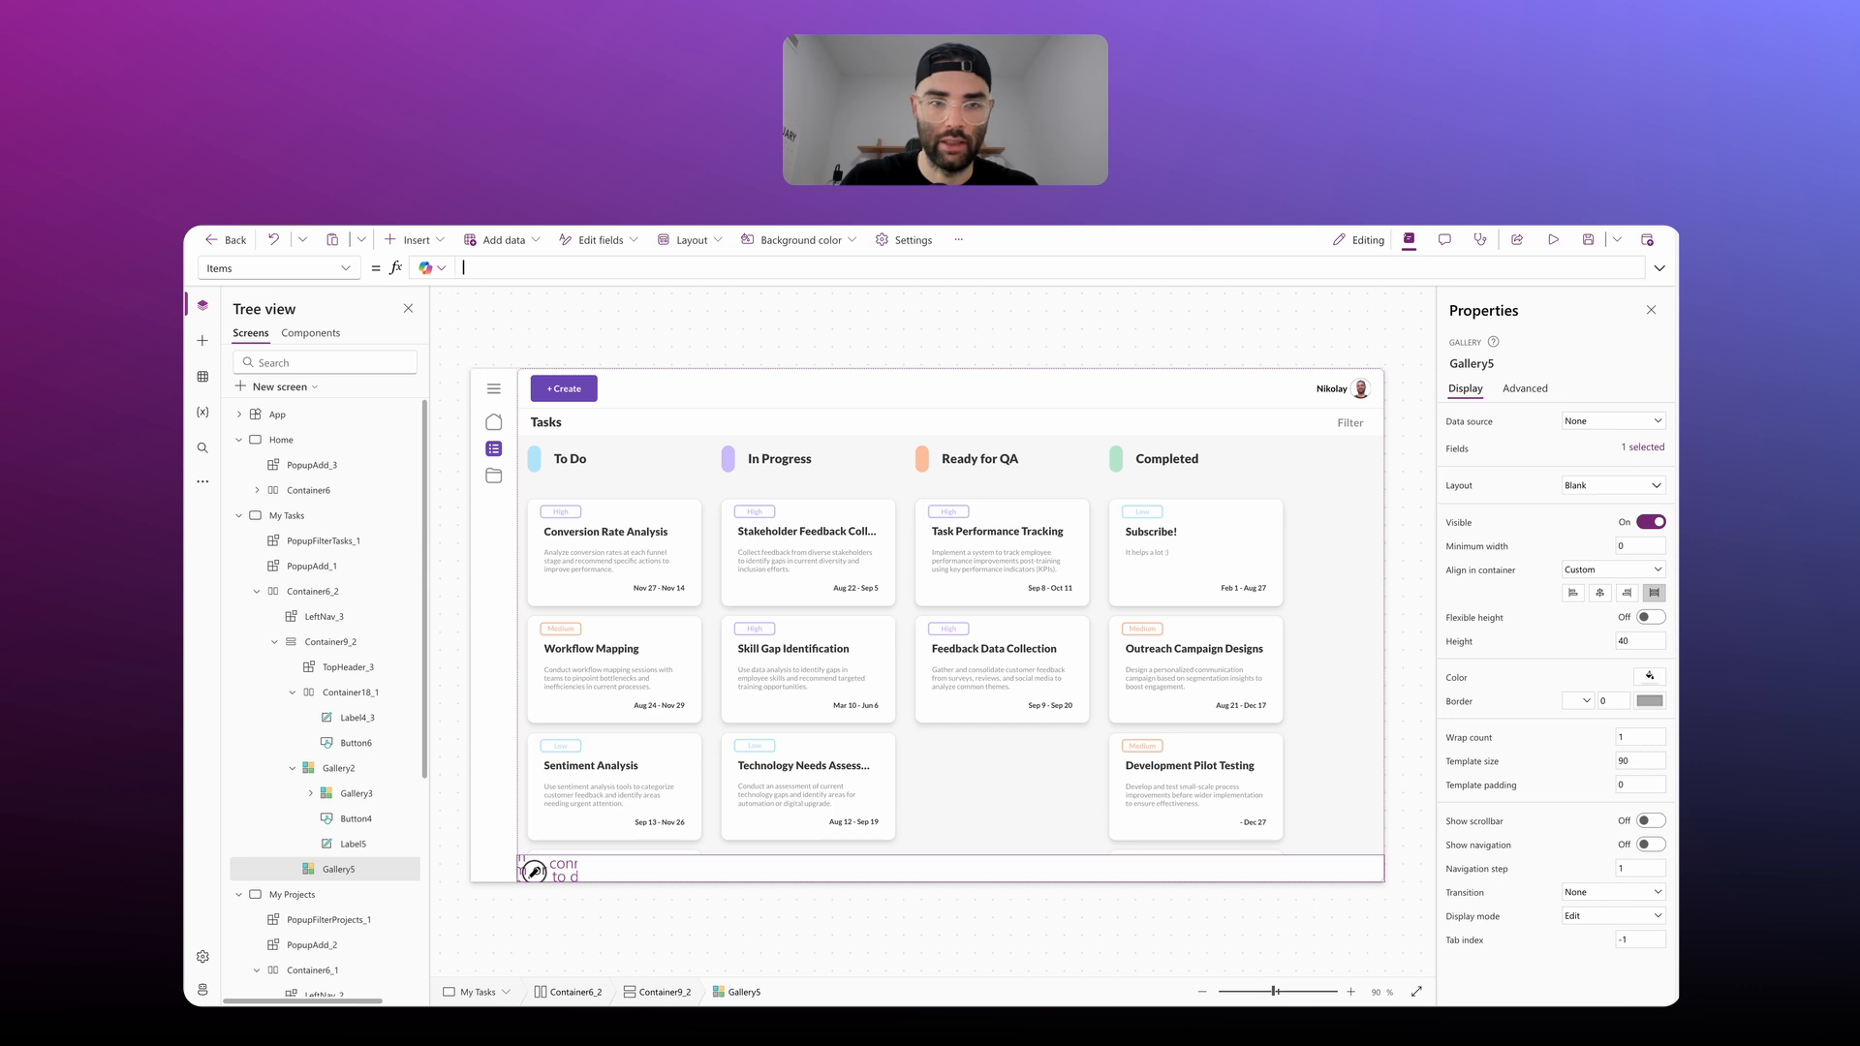
Step: Start the gallery's Items formula as a bracketed table with the first record {ID: 1, Title: "Board"} followed by a comma
type("[")
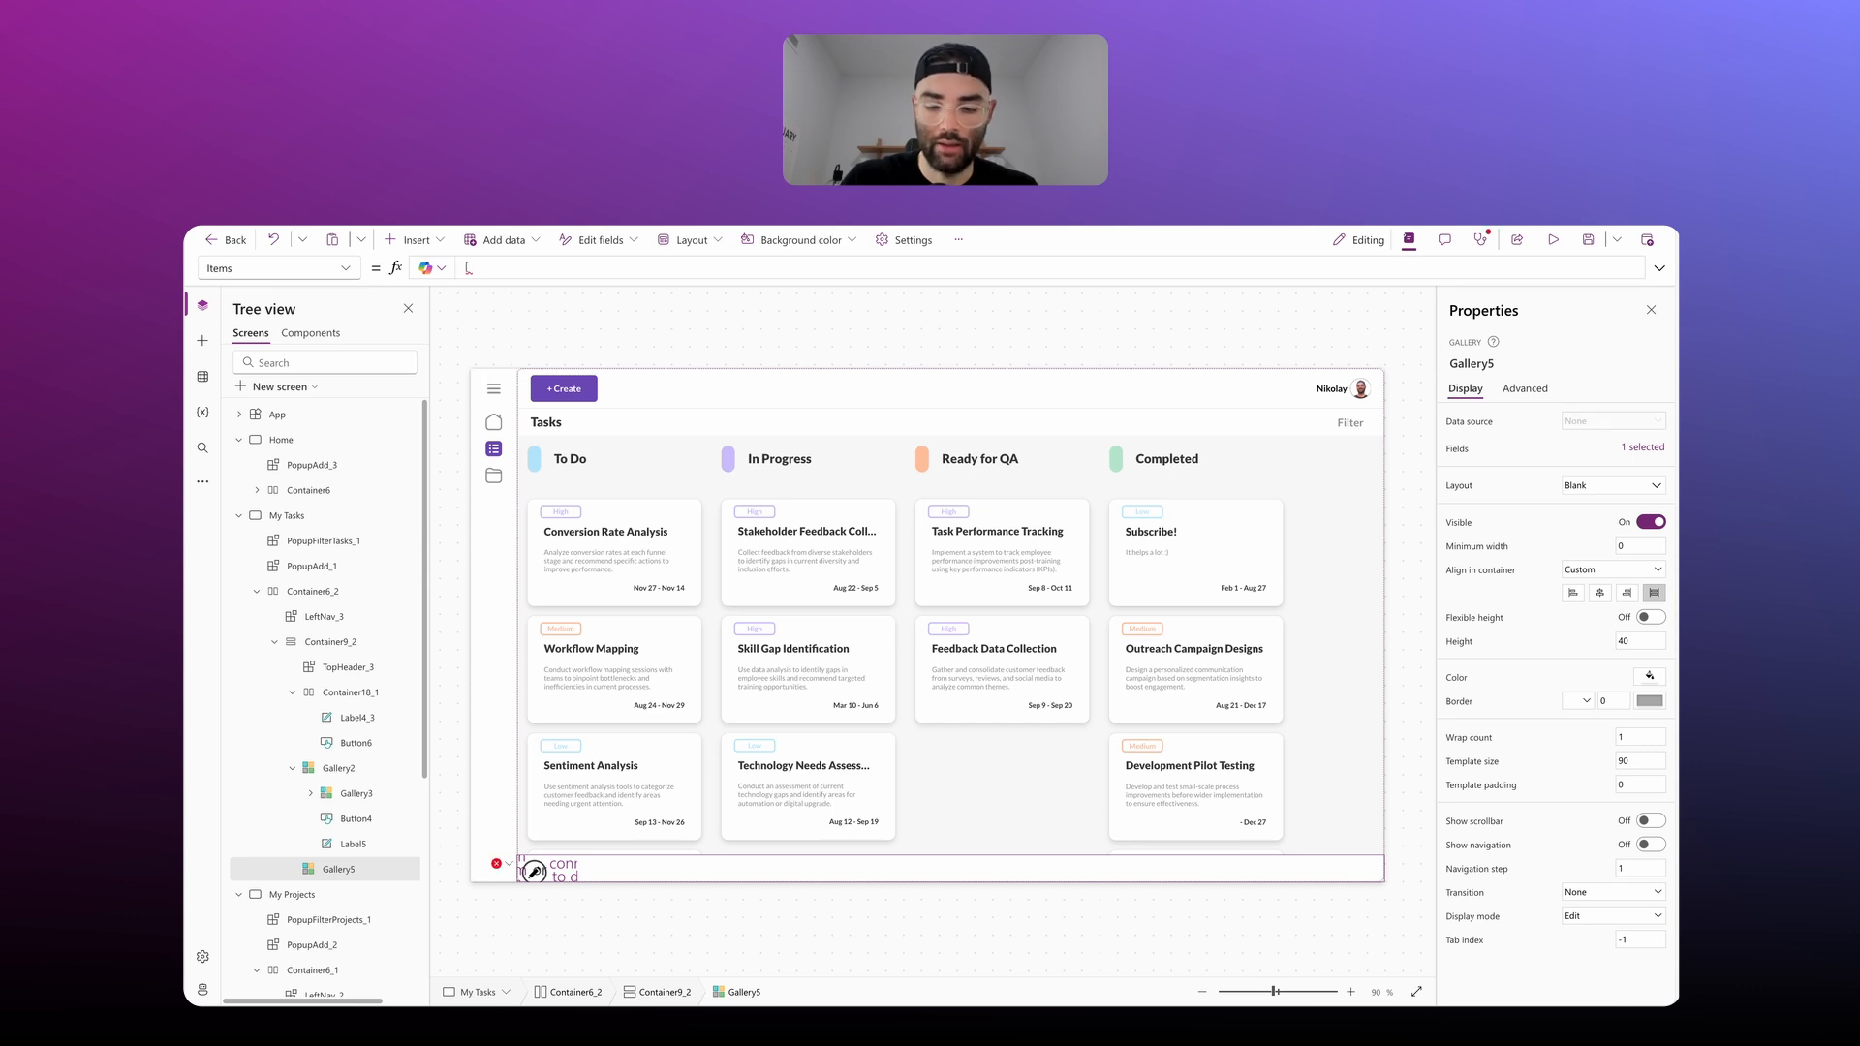
left_click(1659, 268)
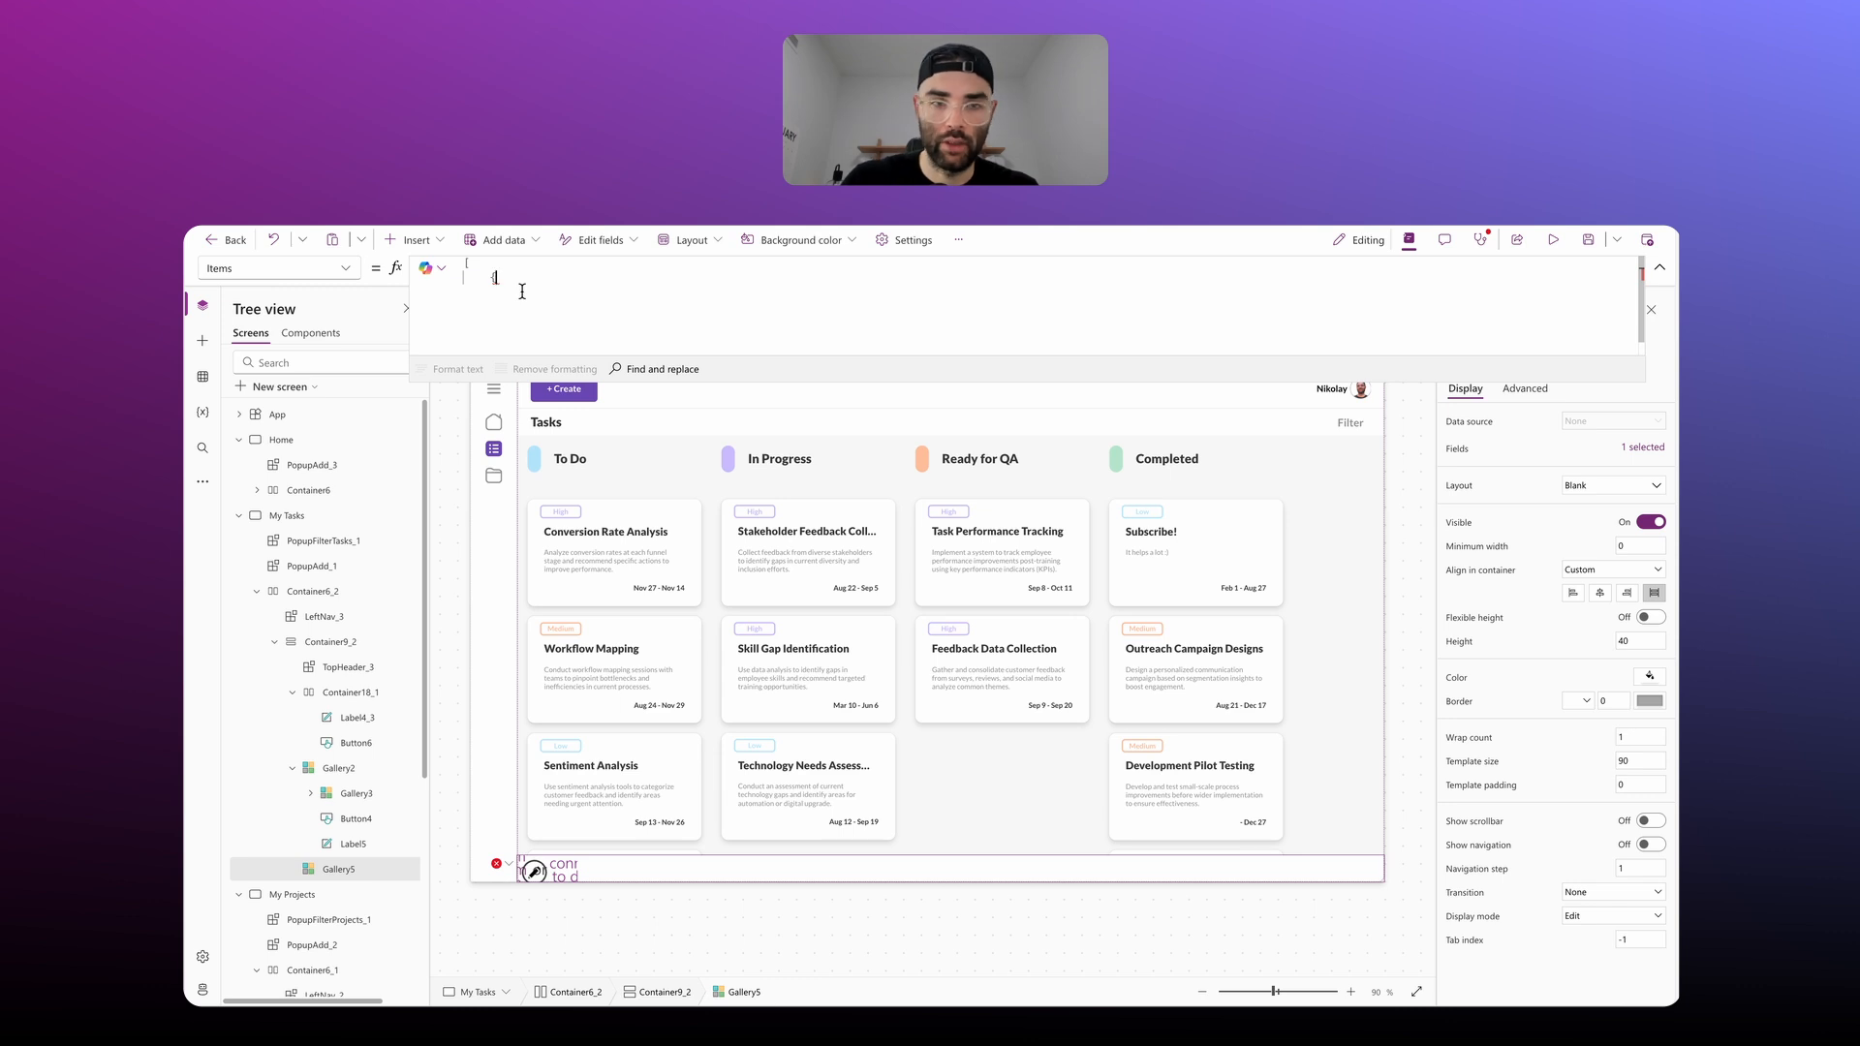
type("ID: 1")
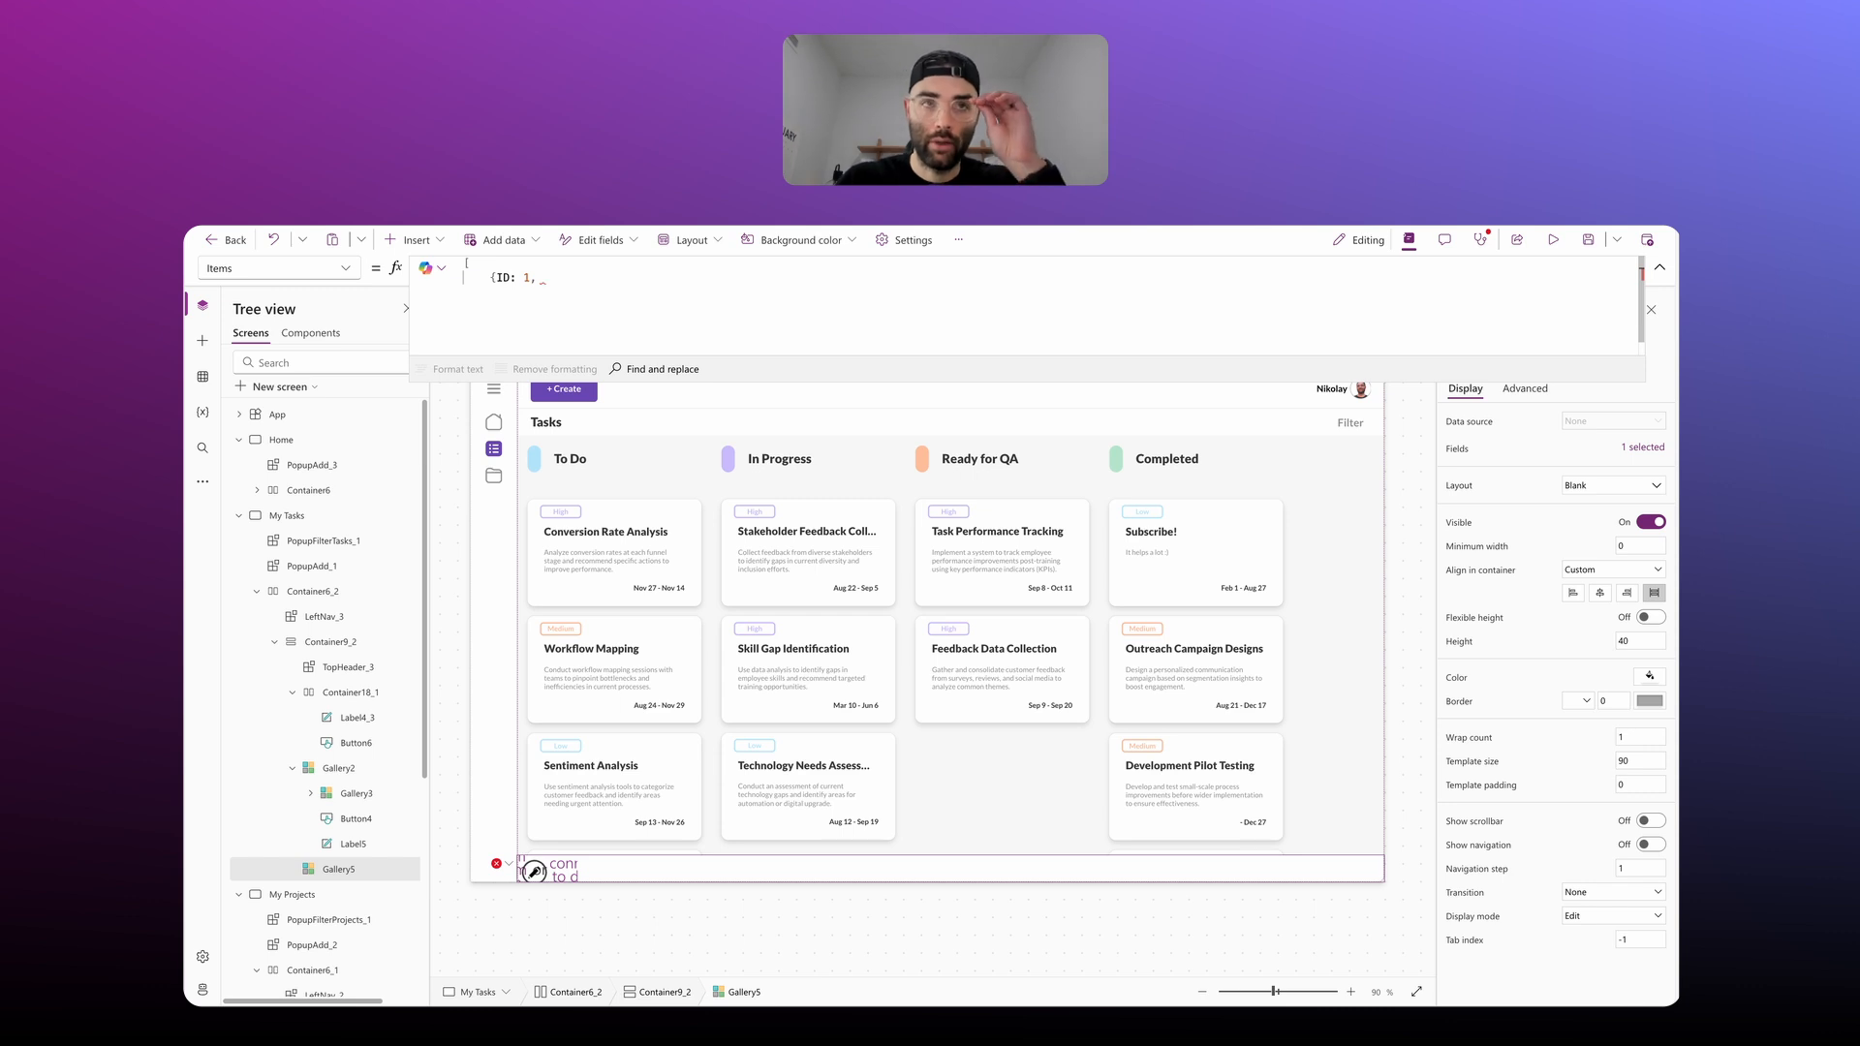
type(", Title:")
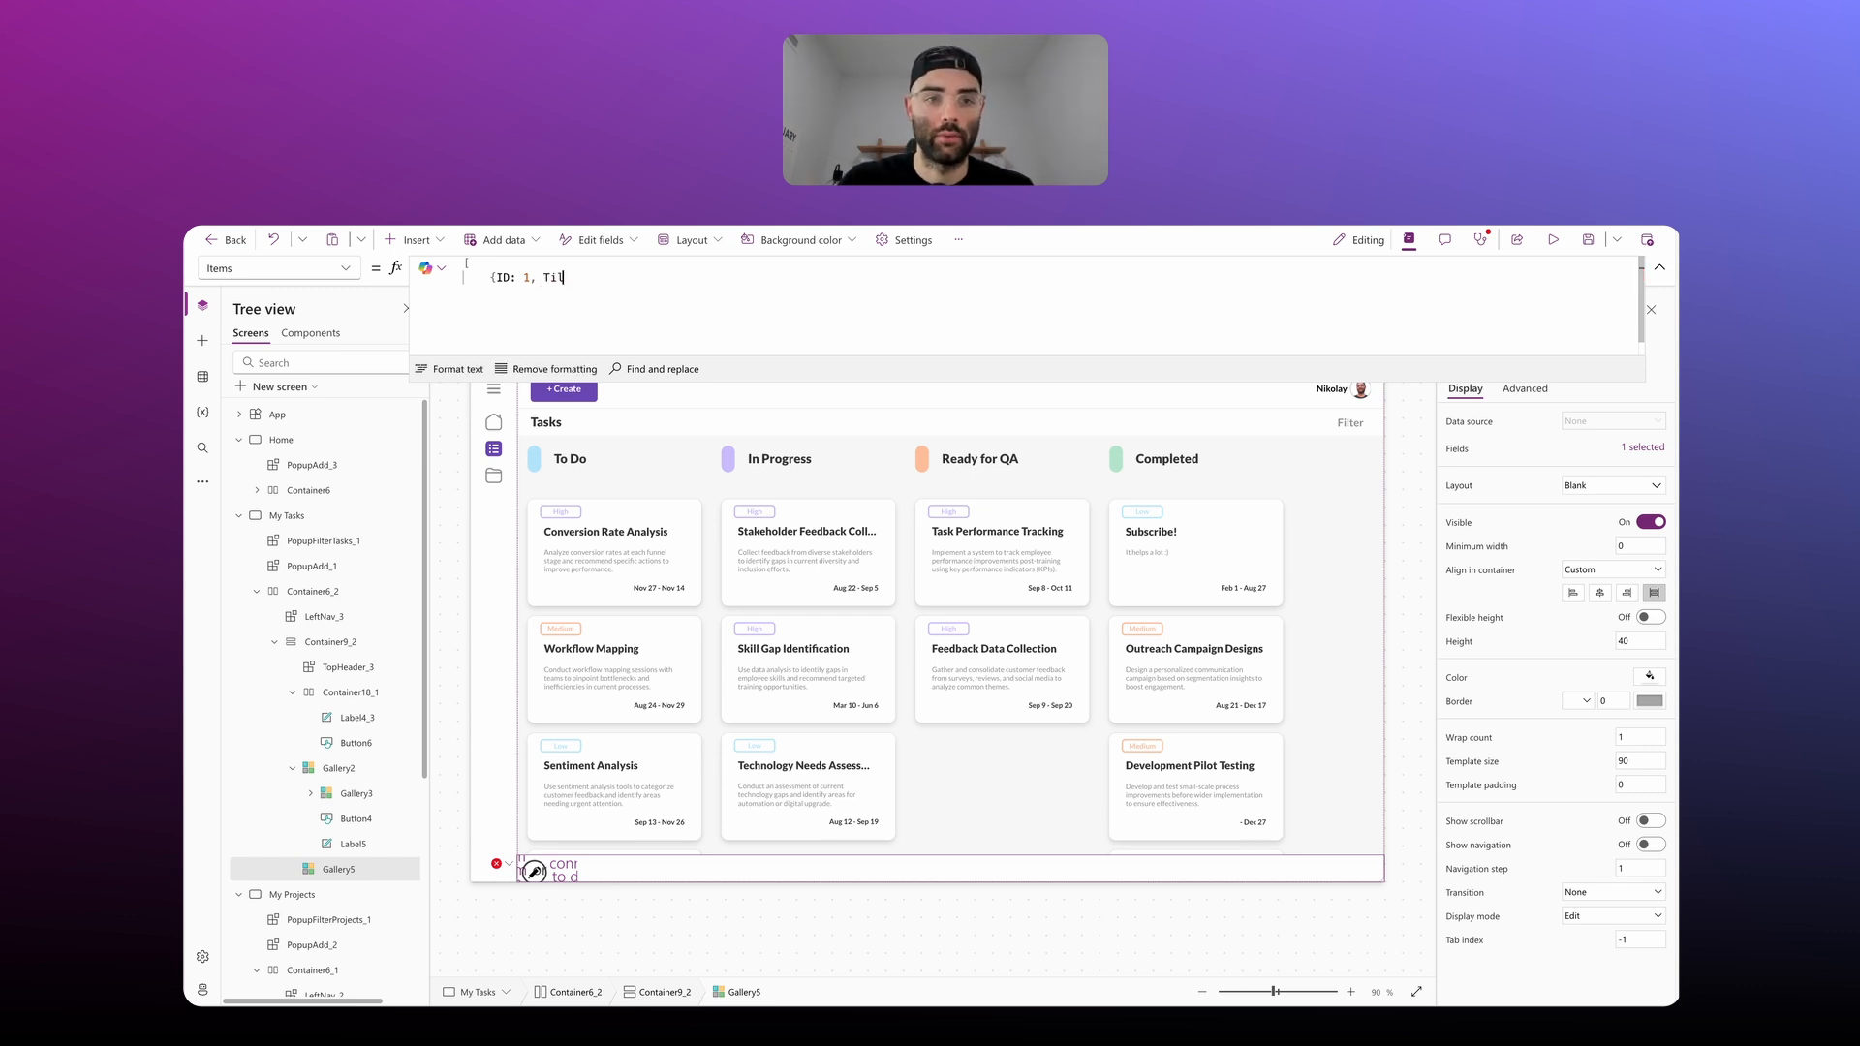
type("\"\"")
type("Board")
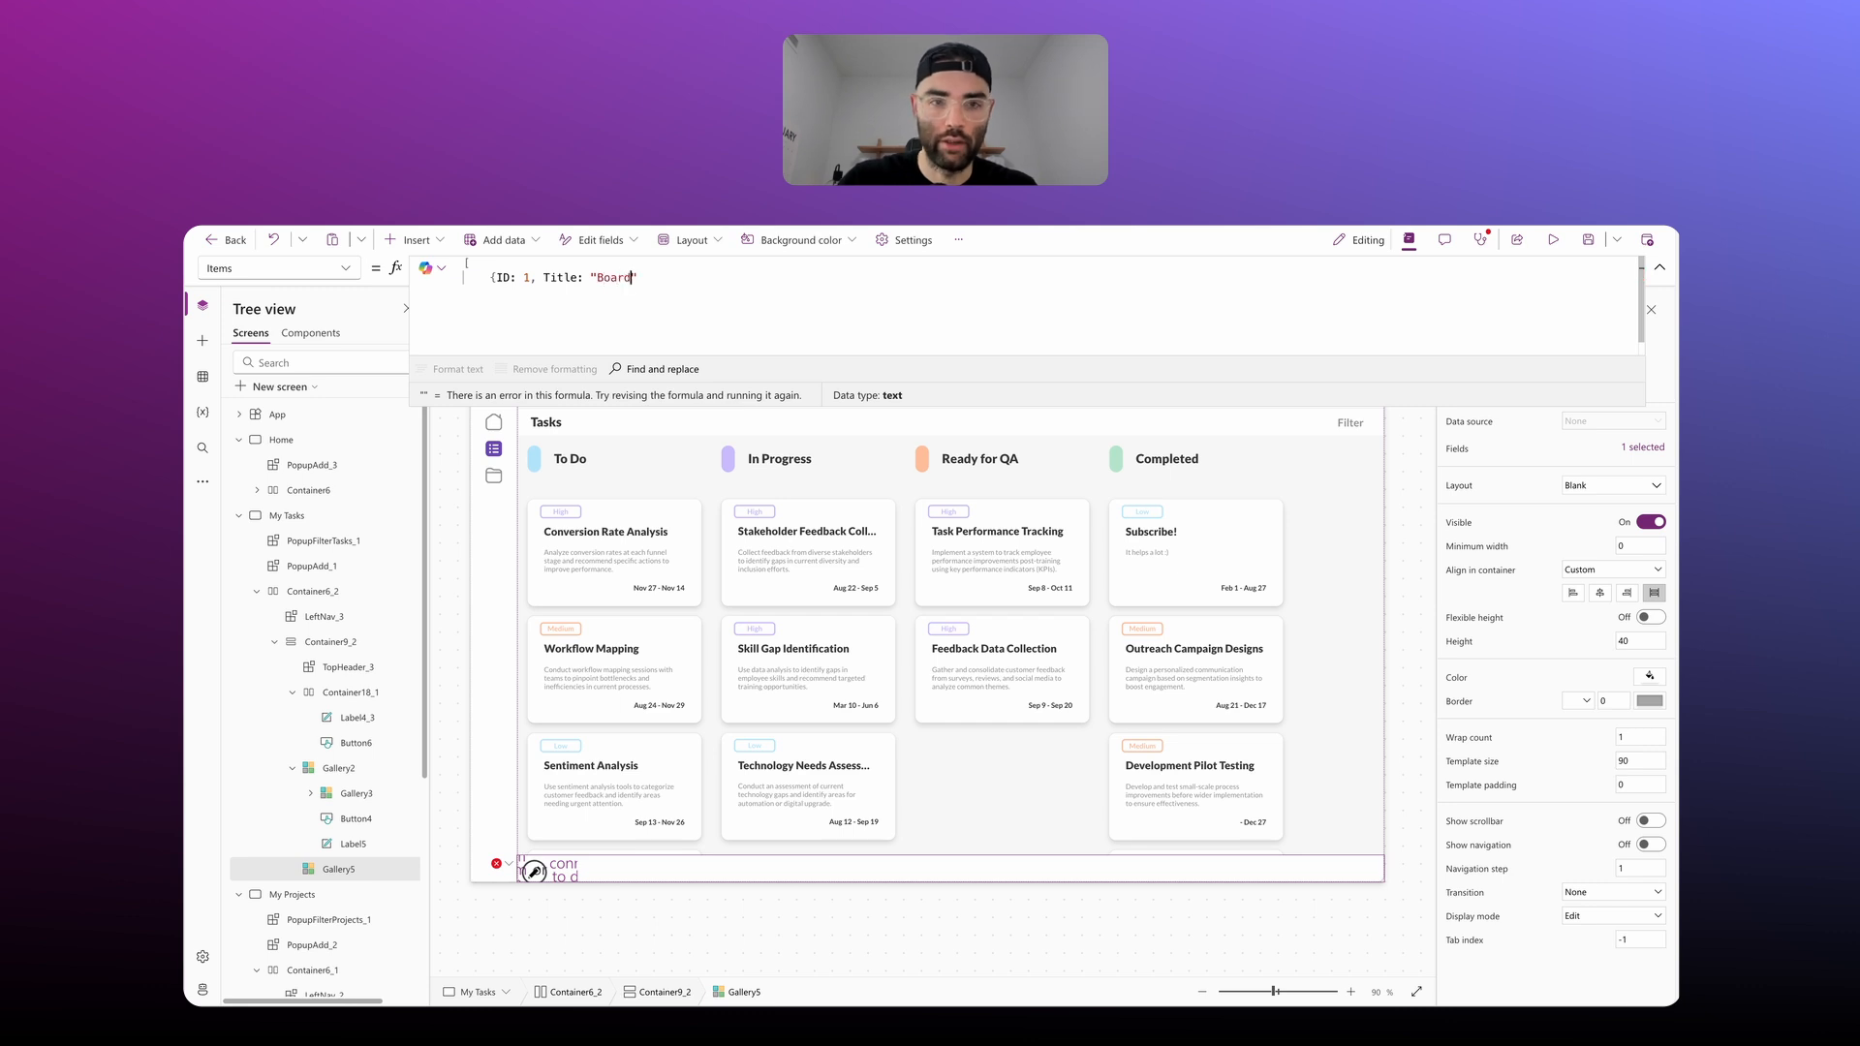
type("},")
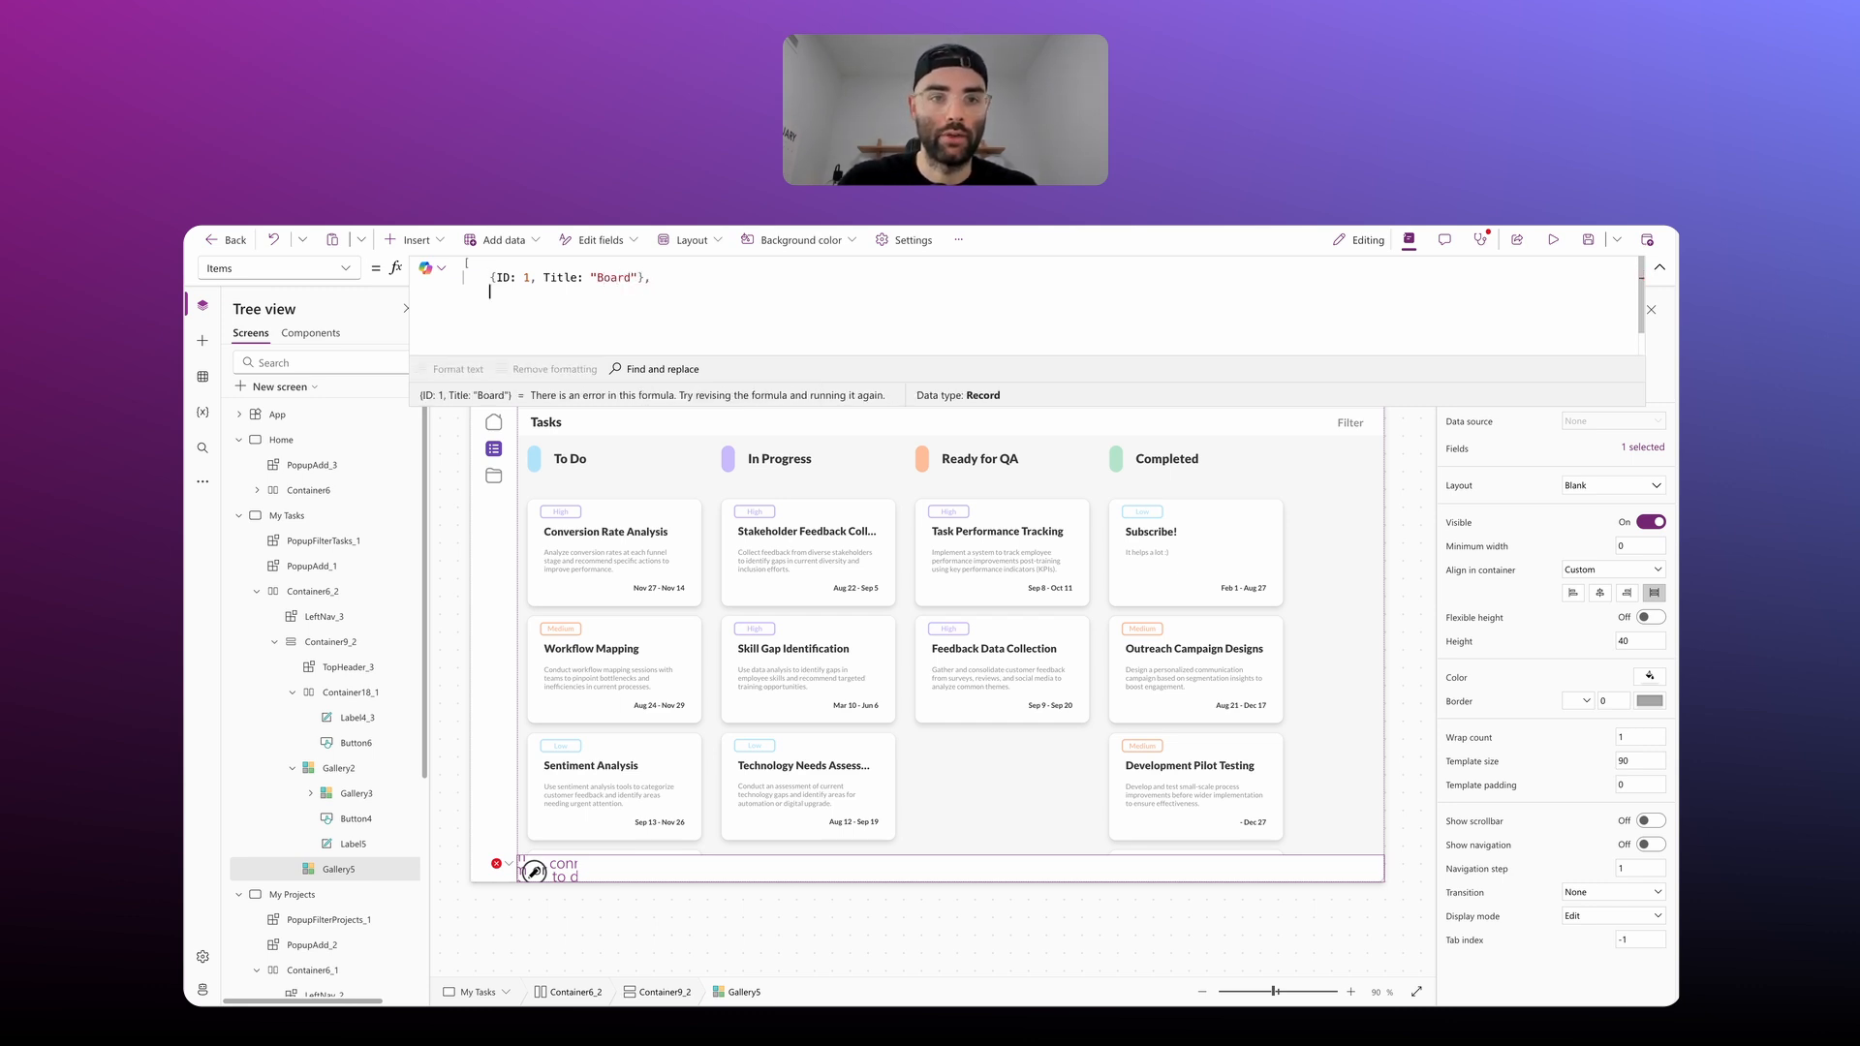
Step: Add the second record {ID: 2, Title: "Grid"} to the Items table and close the bracket to complete the formula
type("{I")
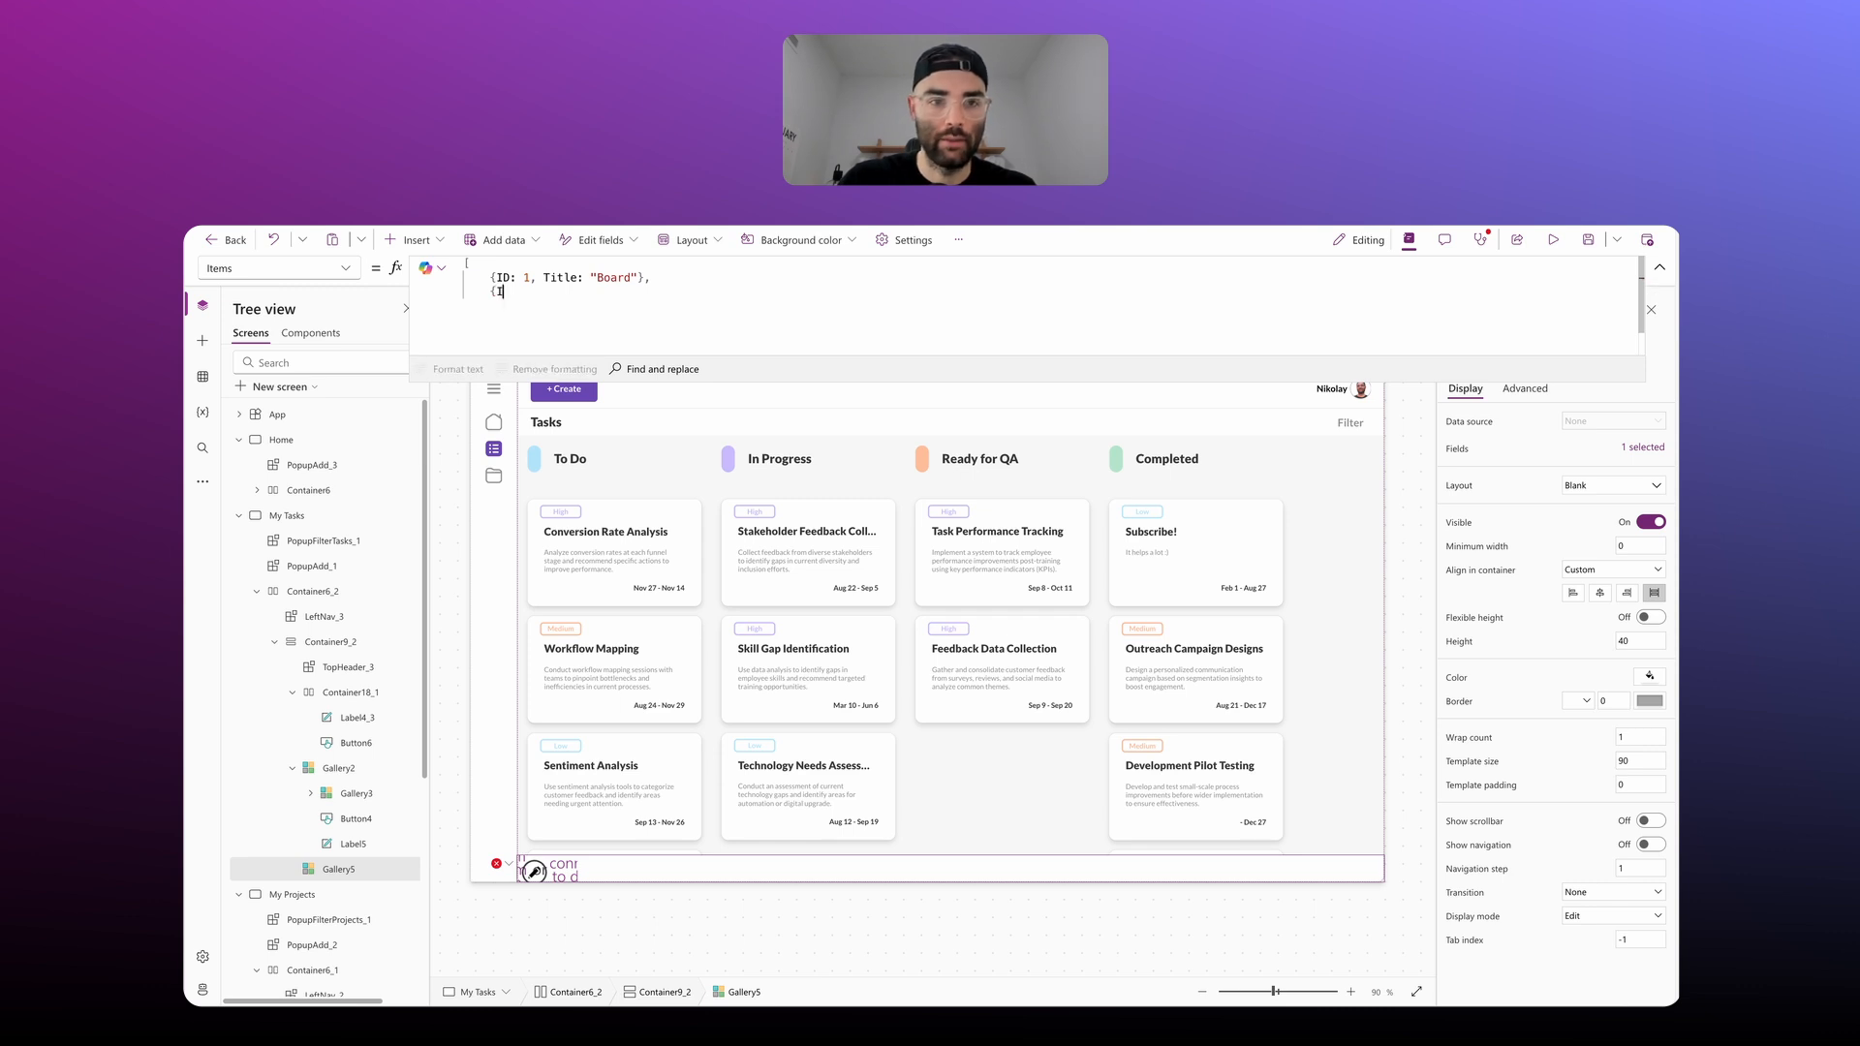
type("D: 2, Title")
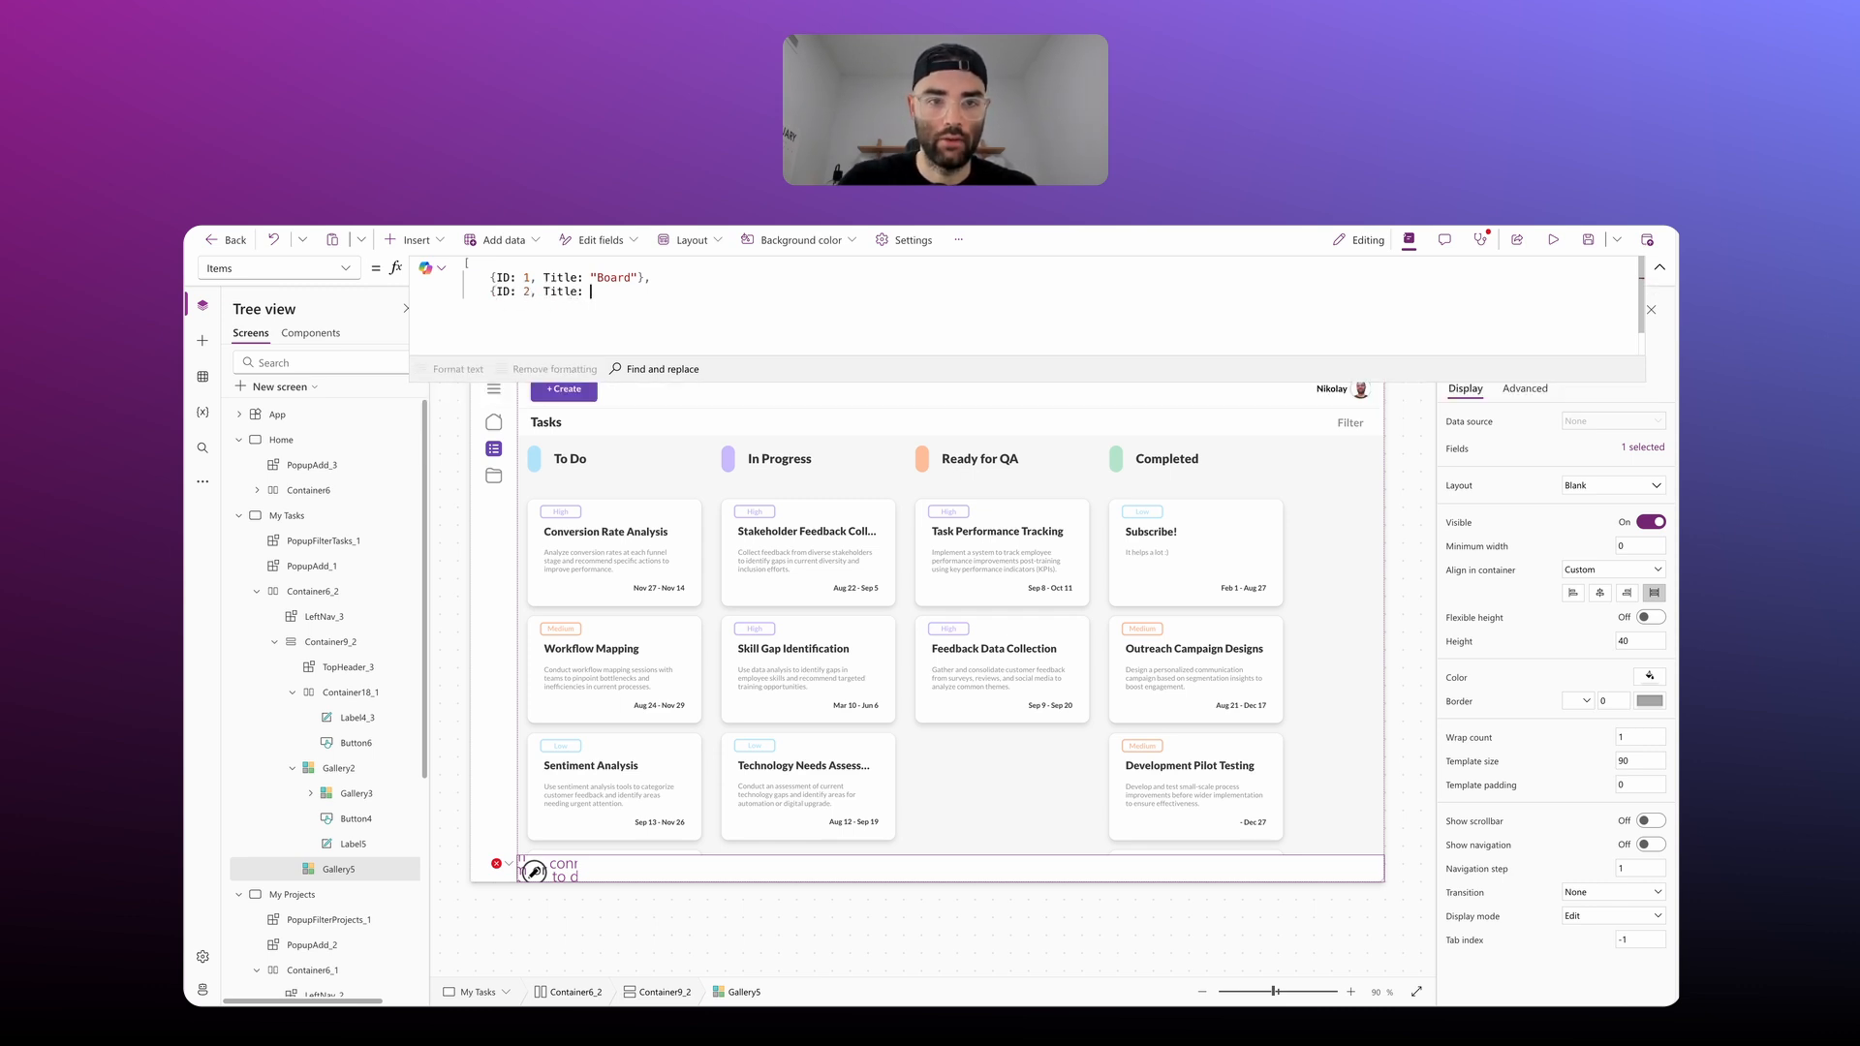
type(": \"\"Ta")
key("BackSpace")
key("BackSpace")
key("BackSpace")
key("BackSpace")
type("\"G")
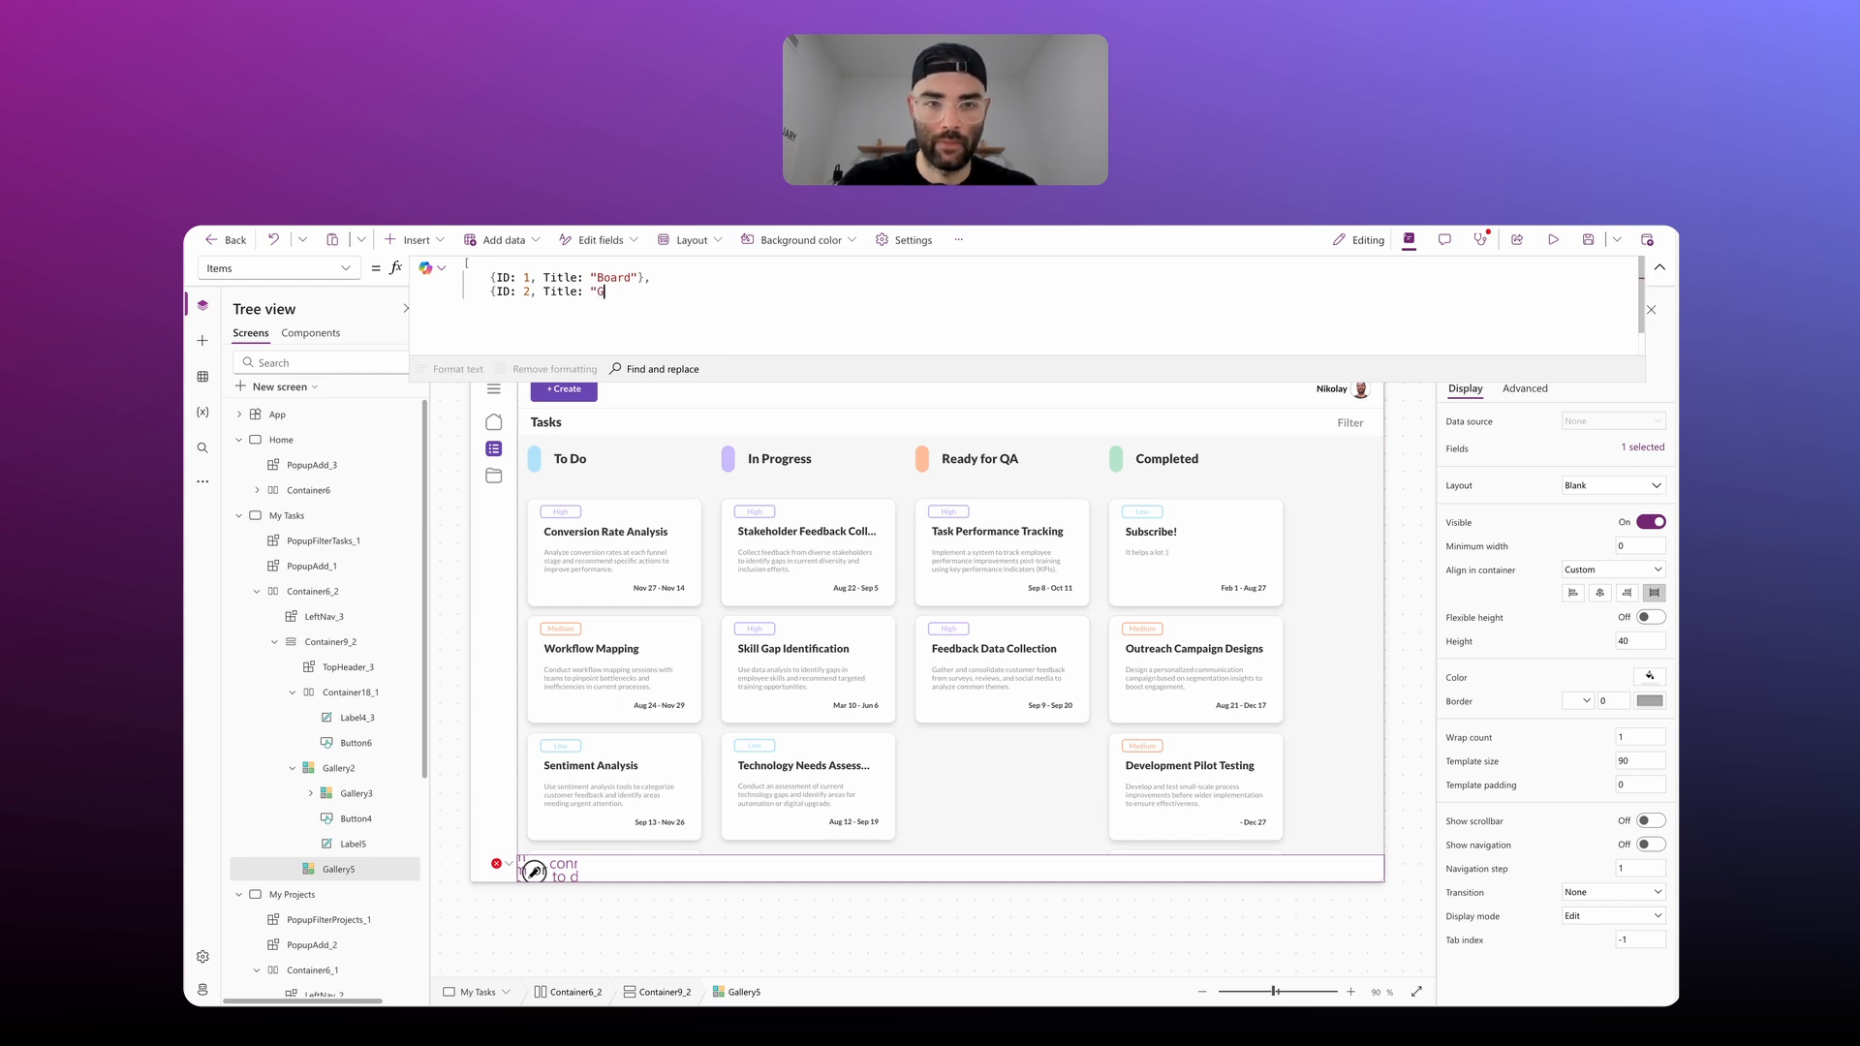
type("rid\"}")
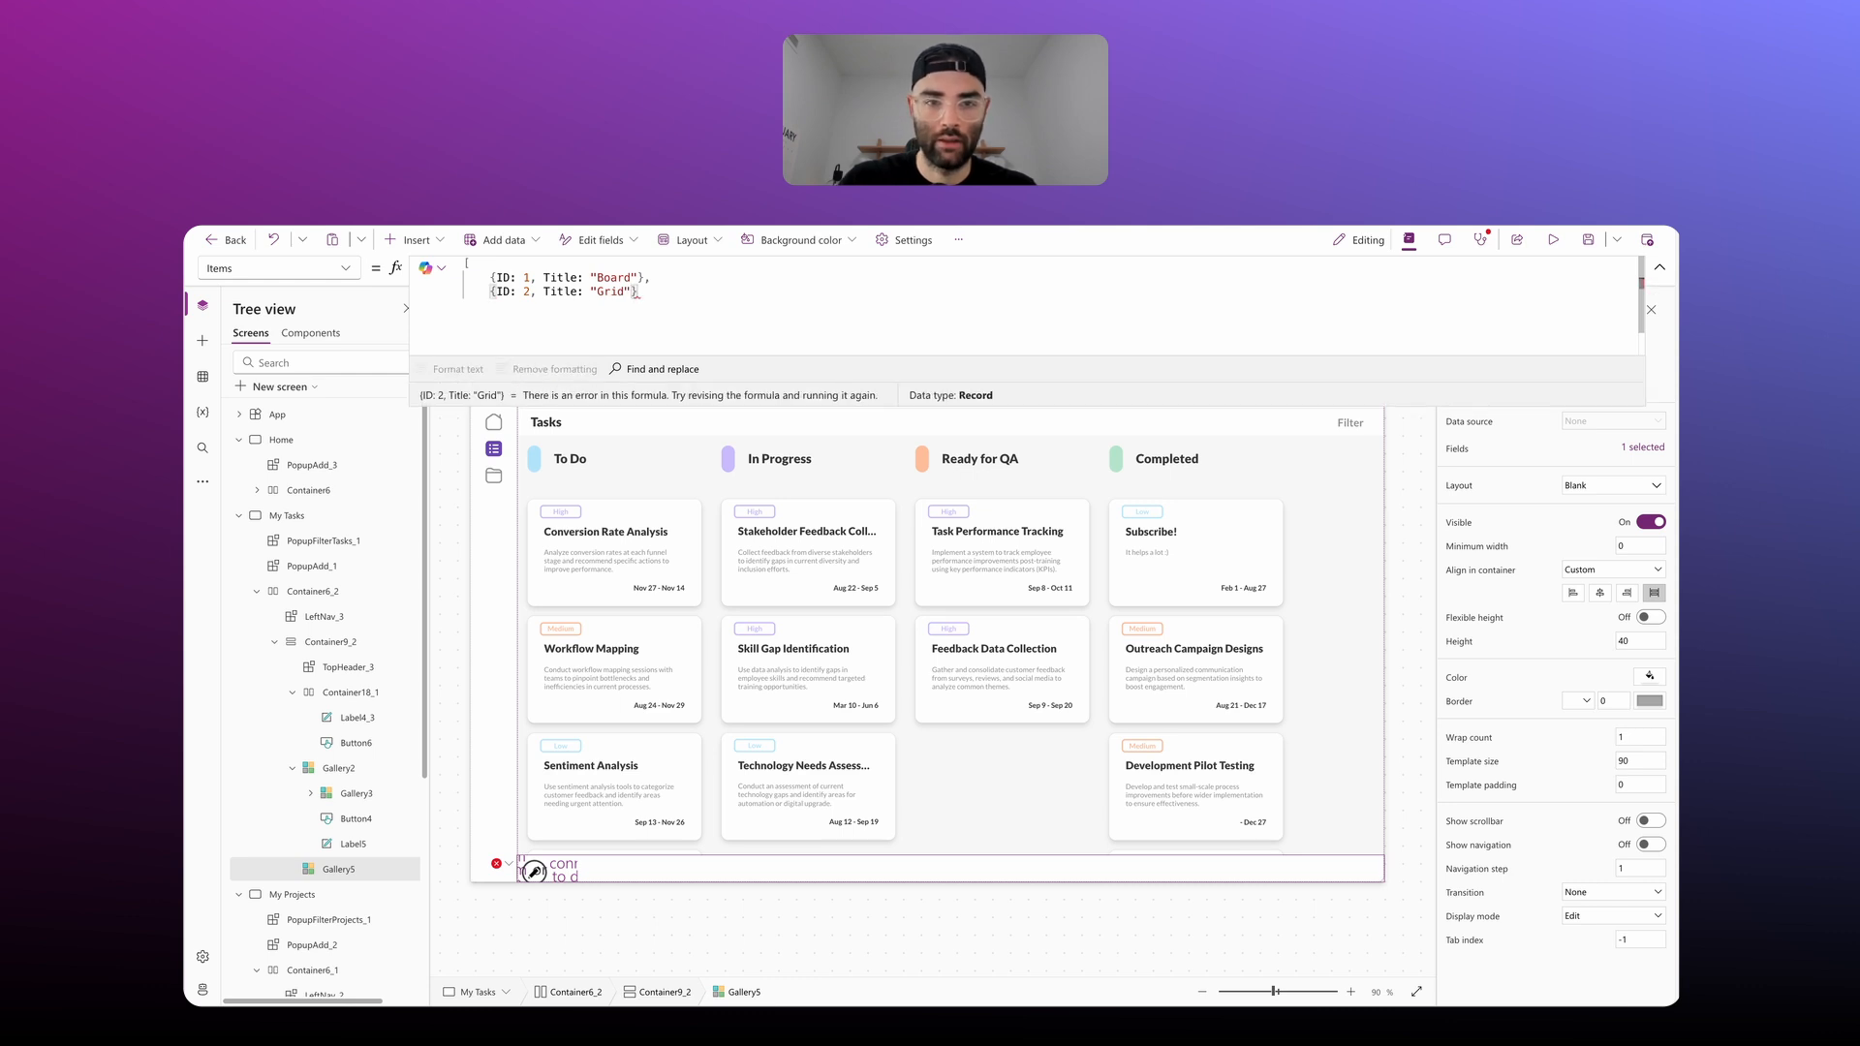
key("Return")
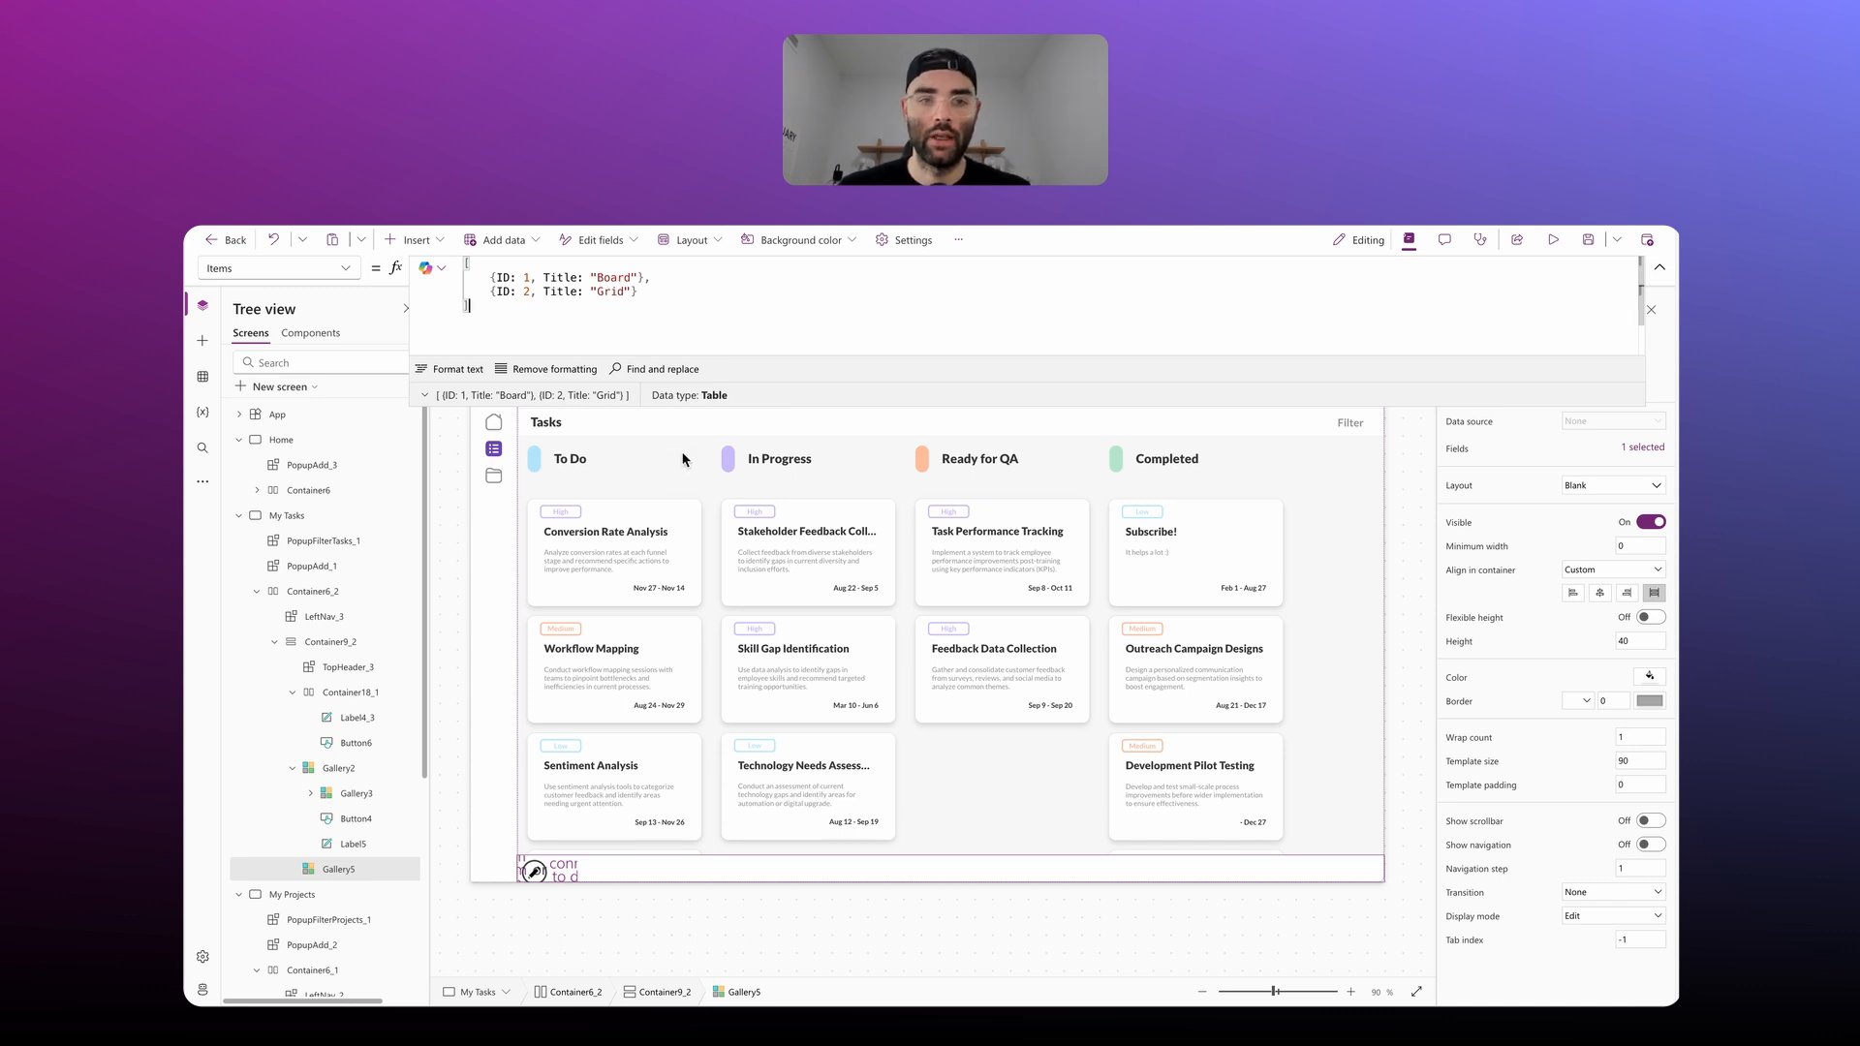
left_click(700, 866)
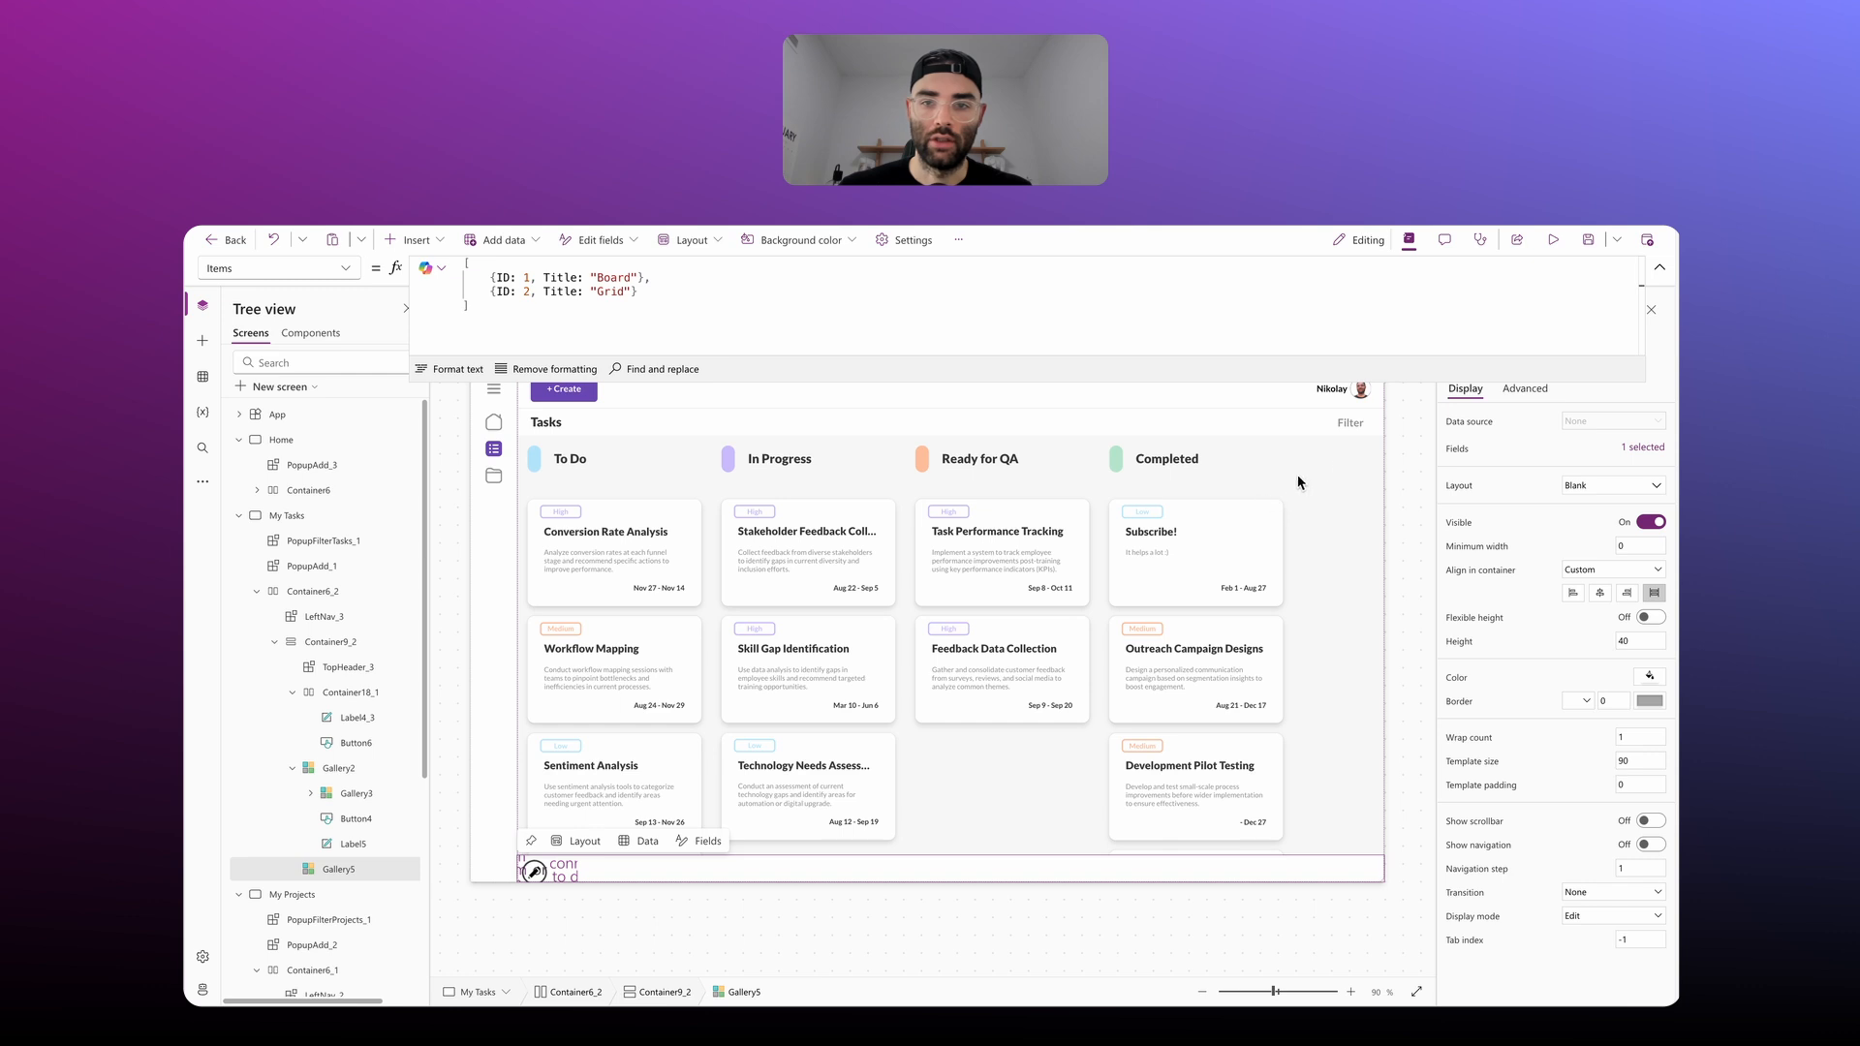
Step: Copy the Filter button from the Tasks header and paste it into the new gallery's item template
left_click(1363, 424)
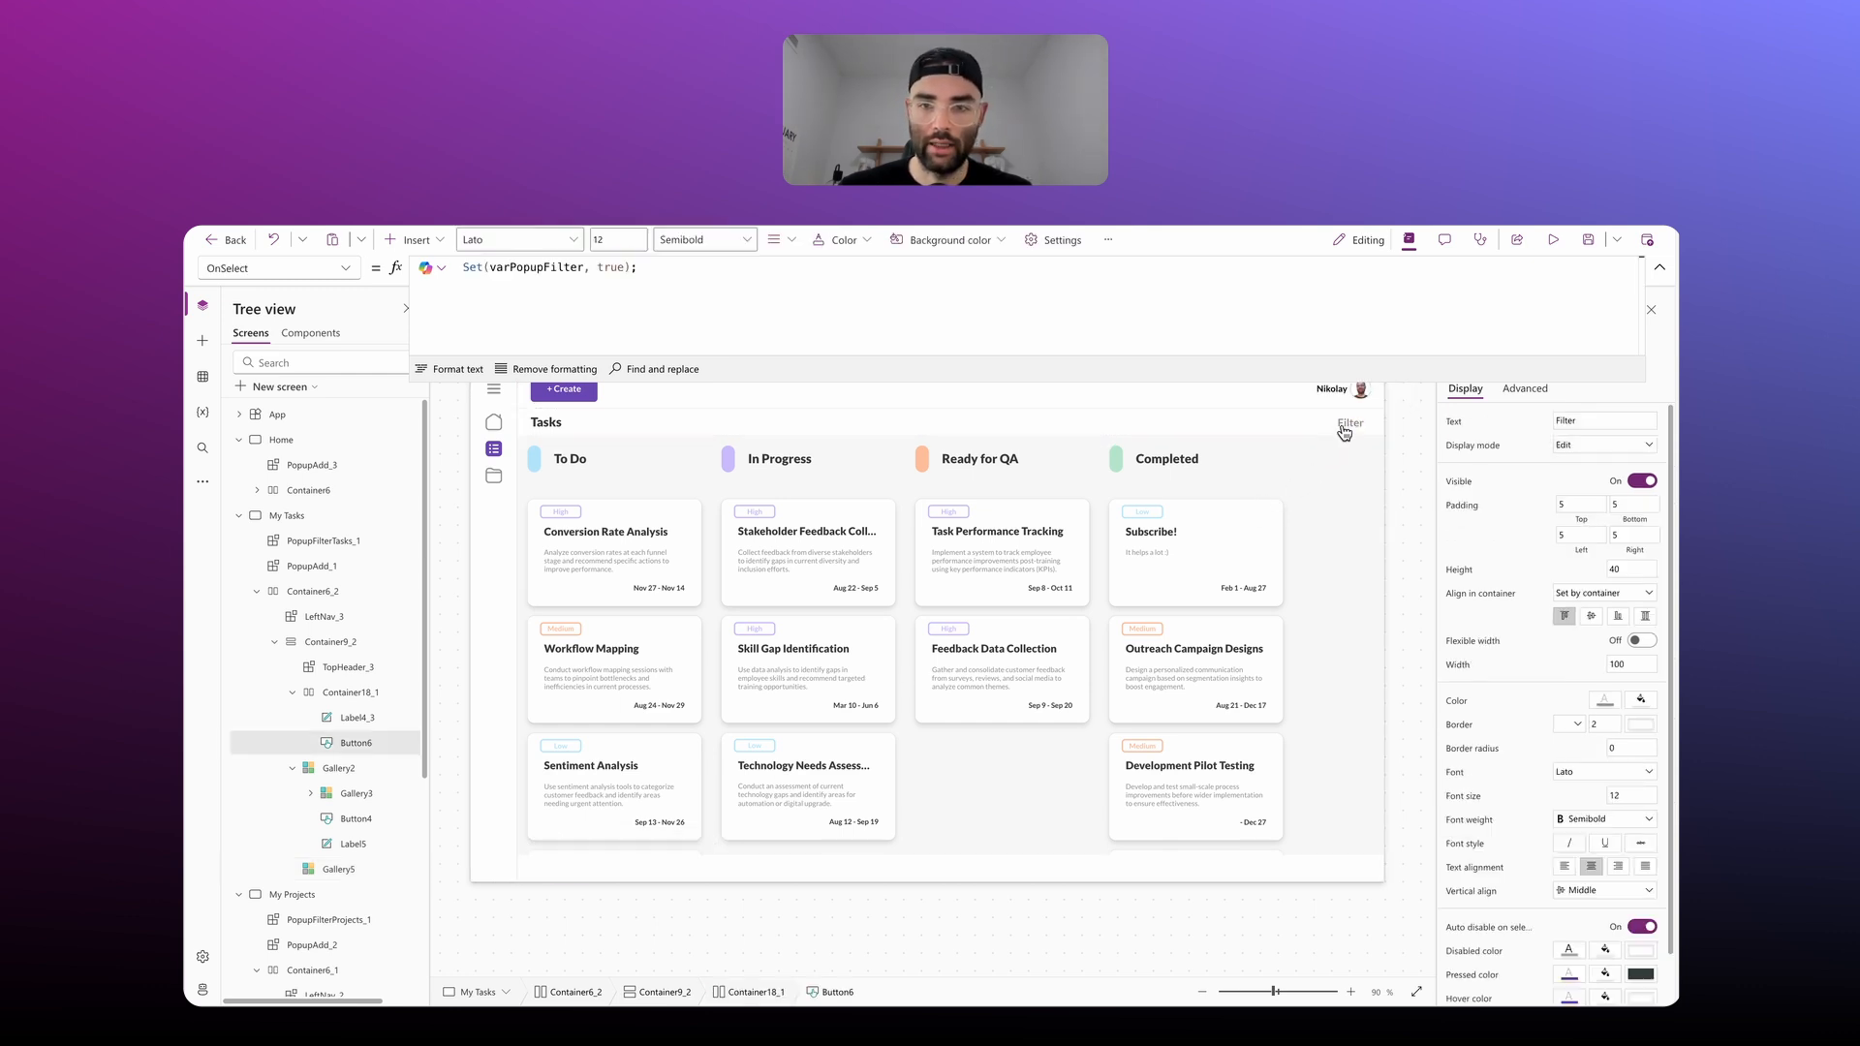
left_click(1370, 438)
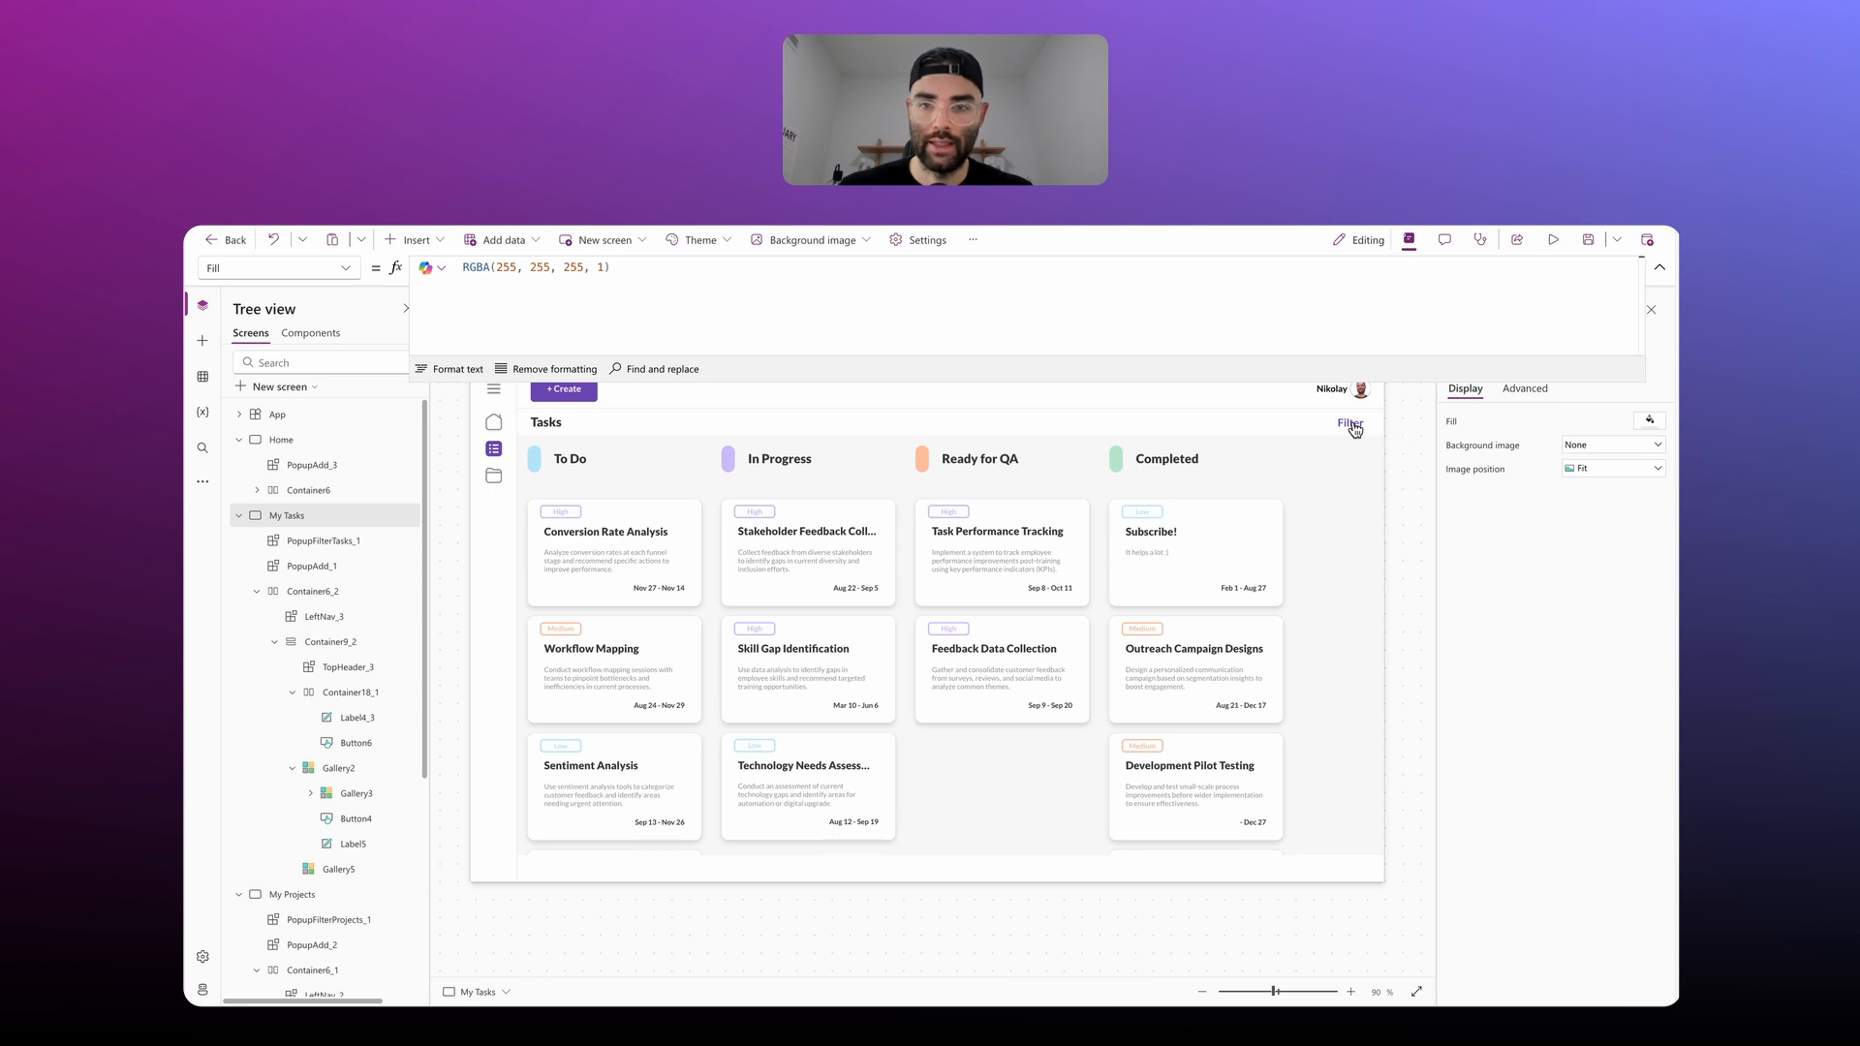
left_click(1351, 426)
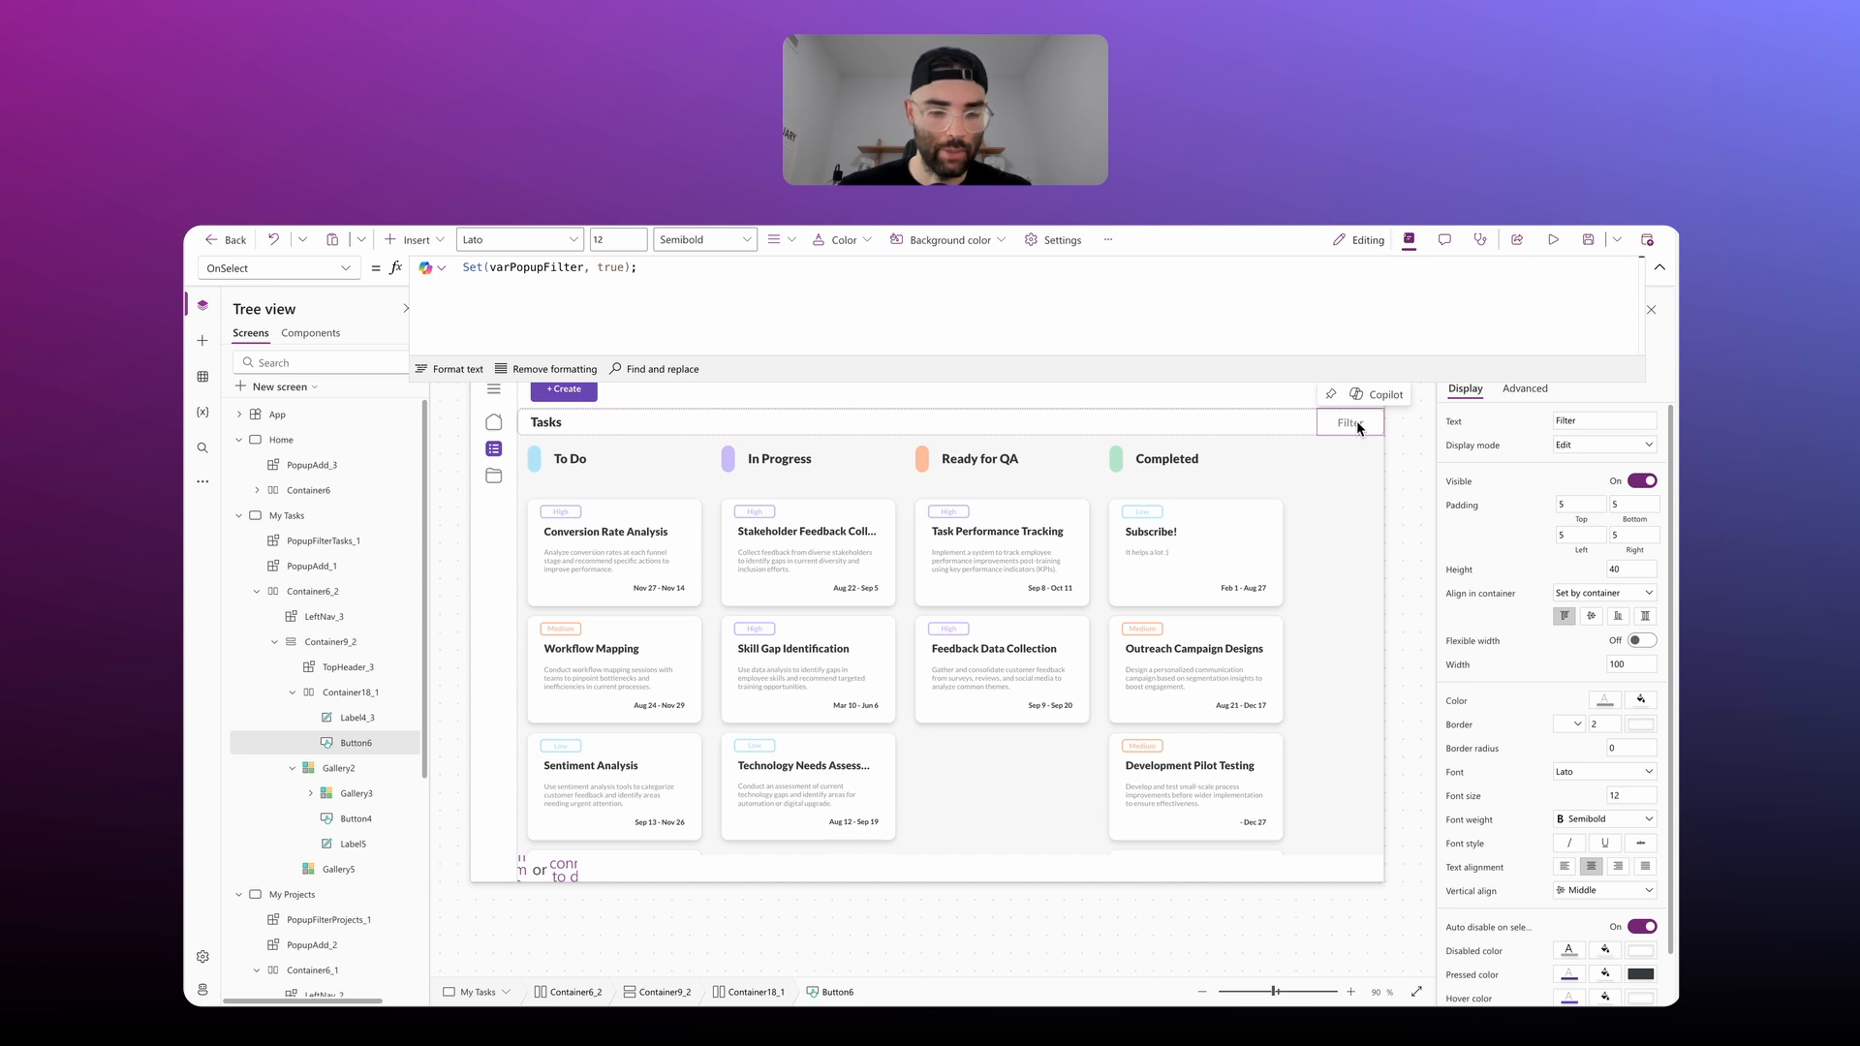
left_click(703, 858)
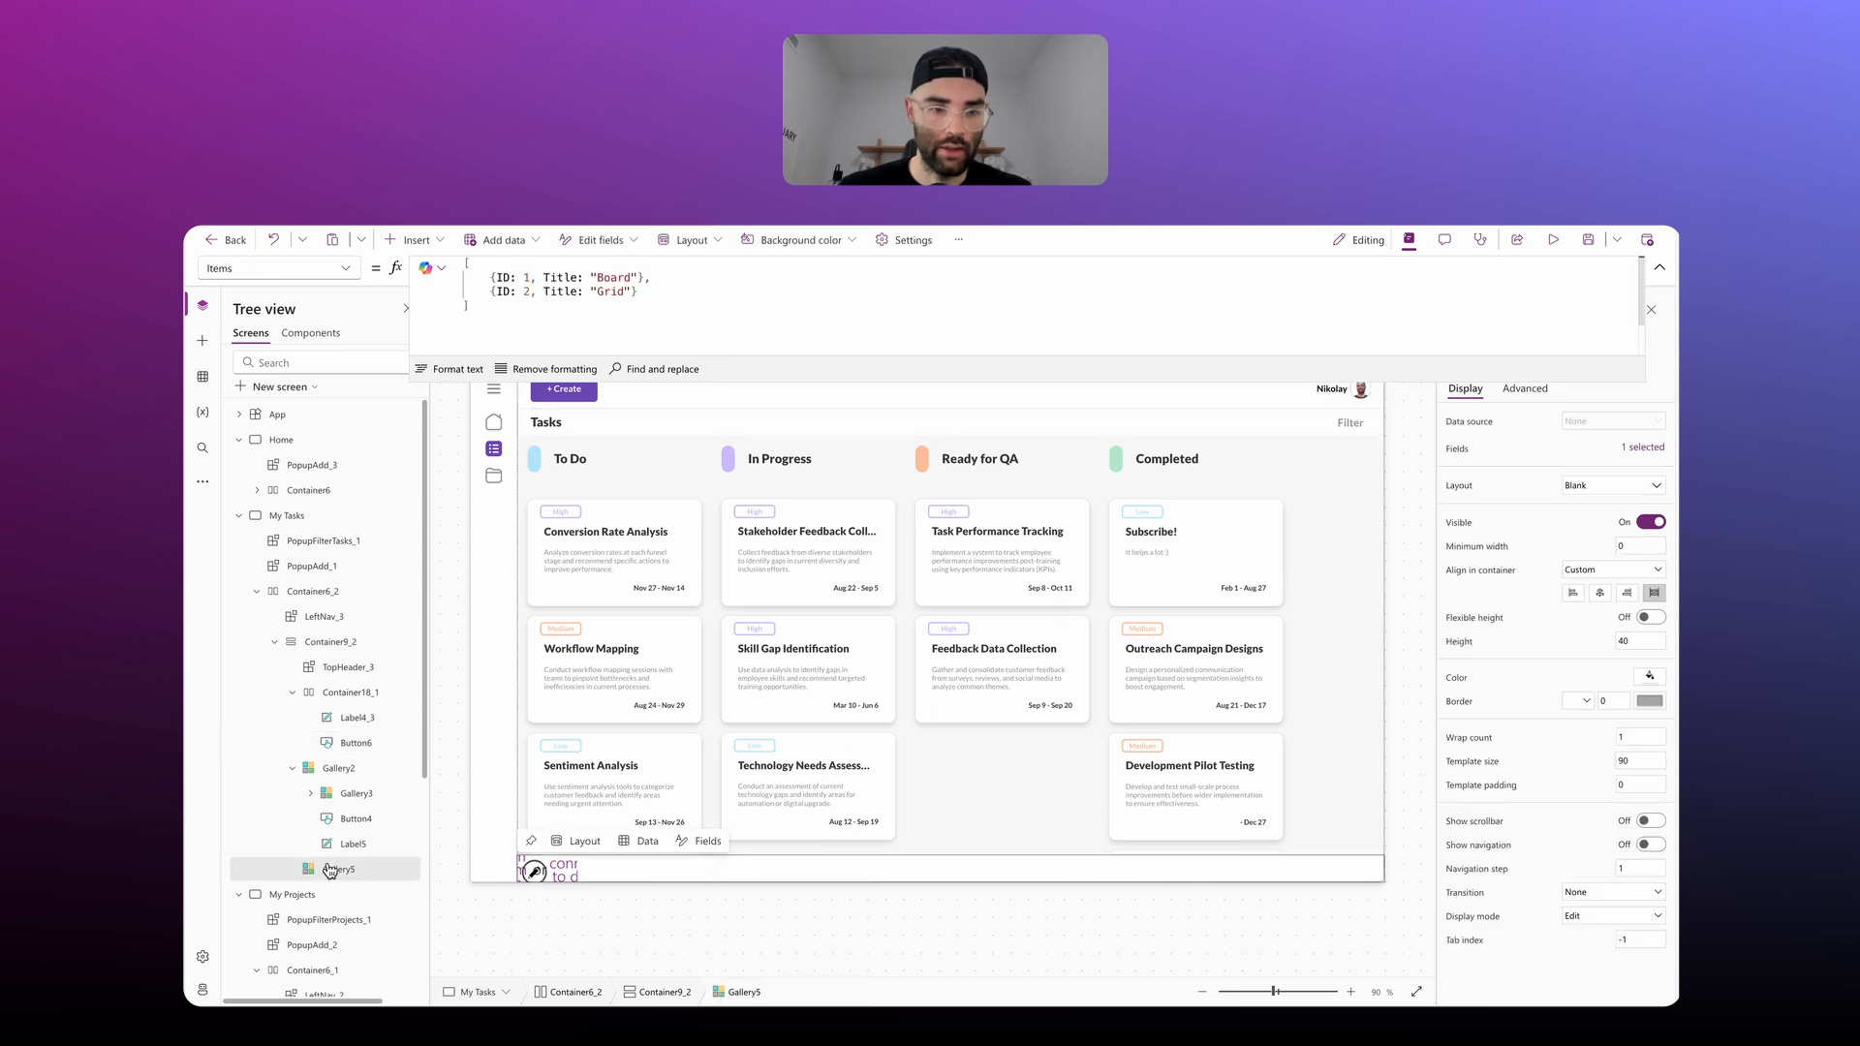
left_click(534, 873)
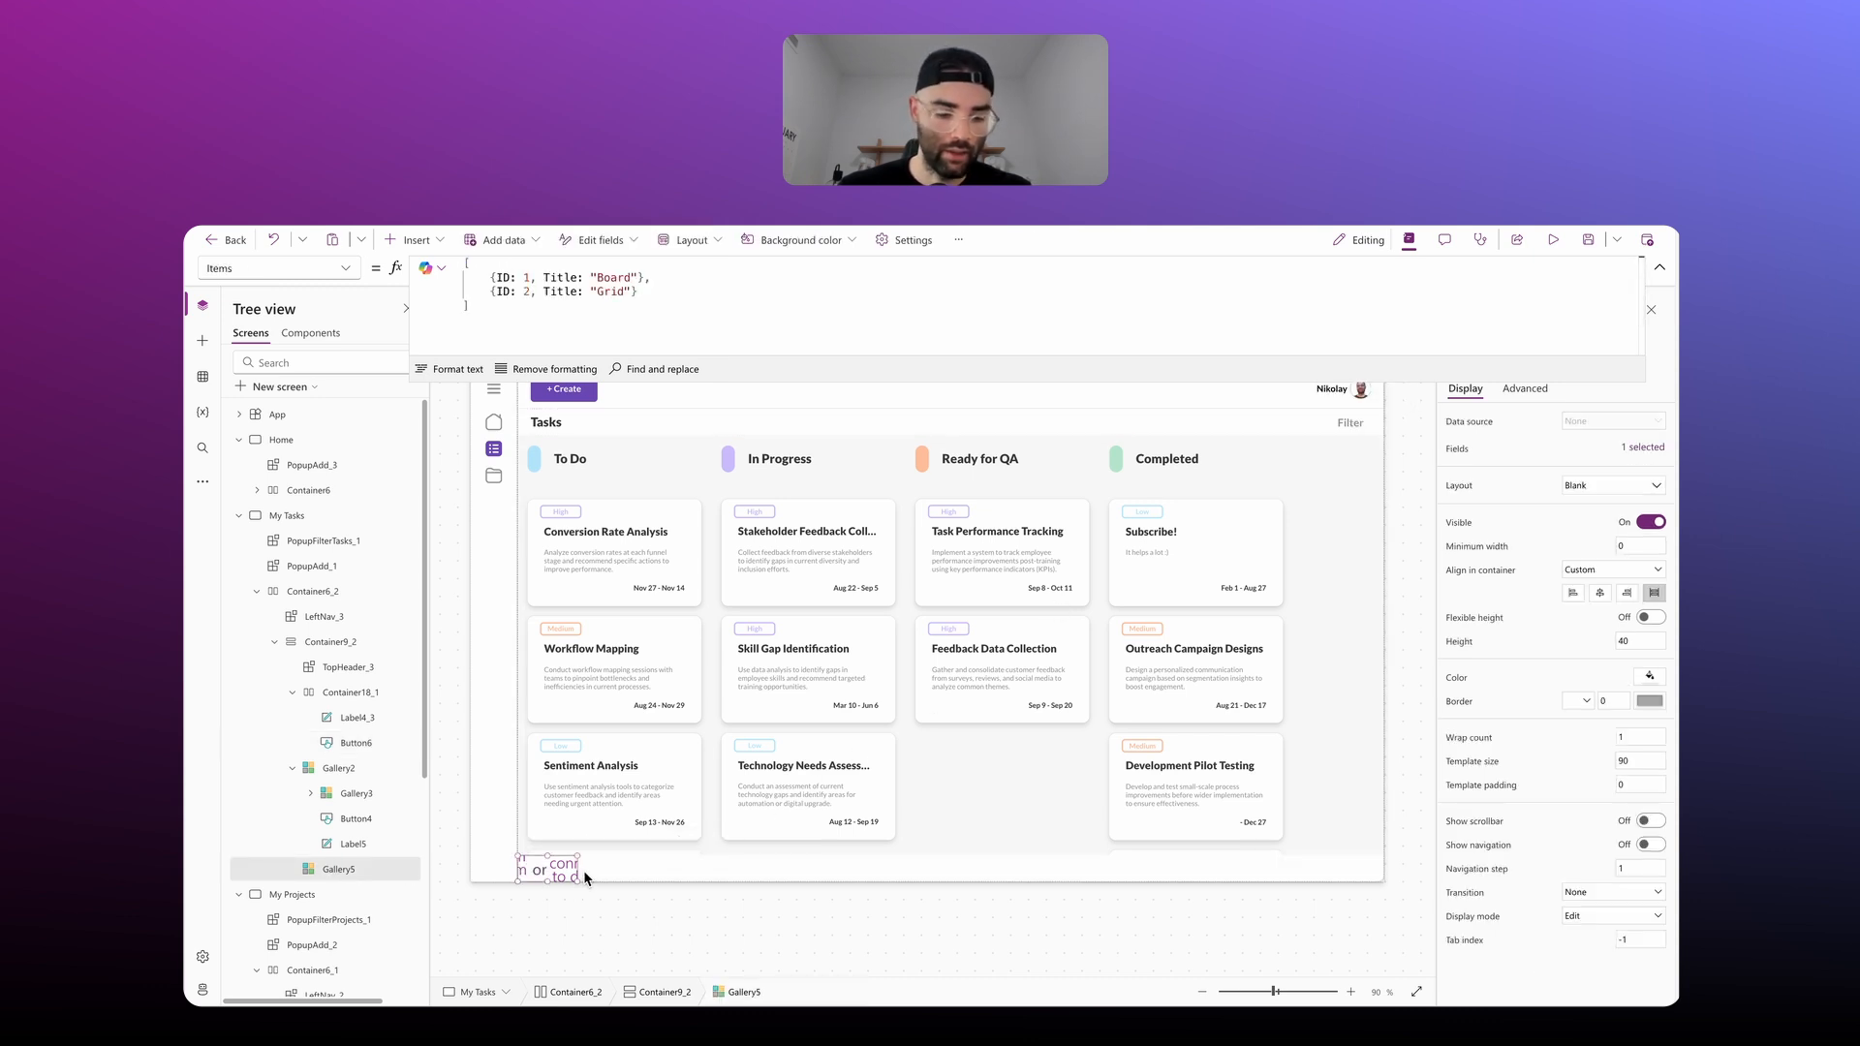
key("ctrl+v")
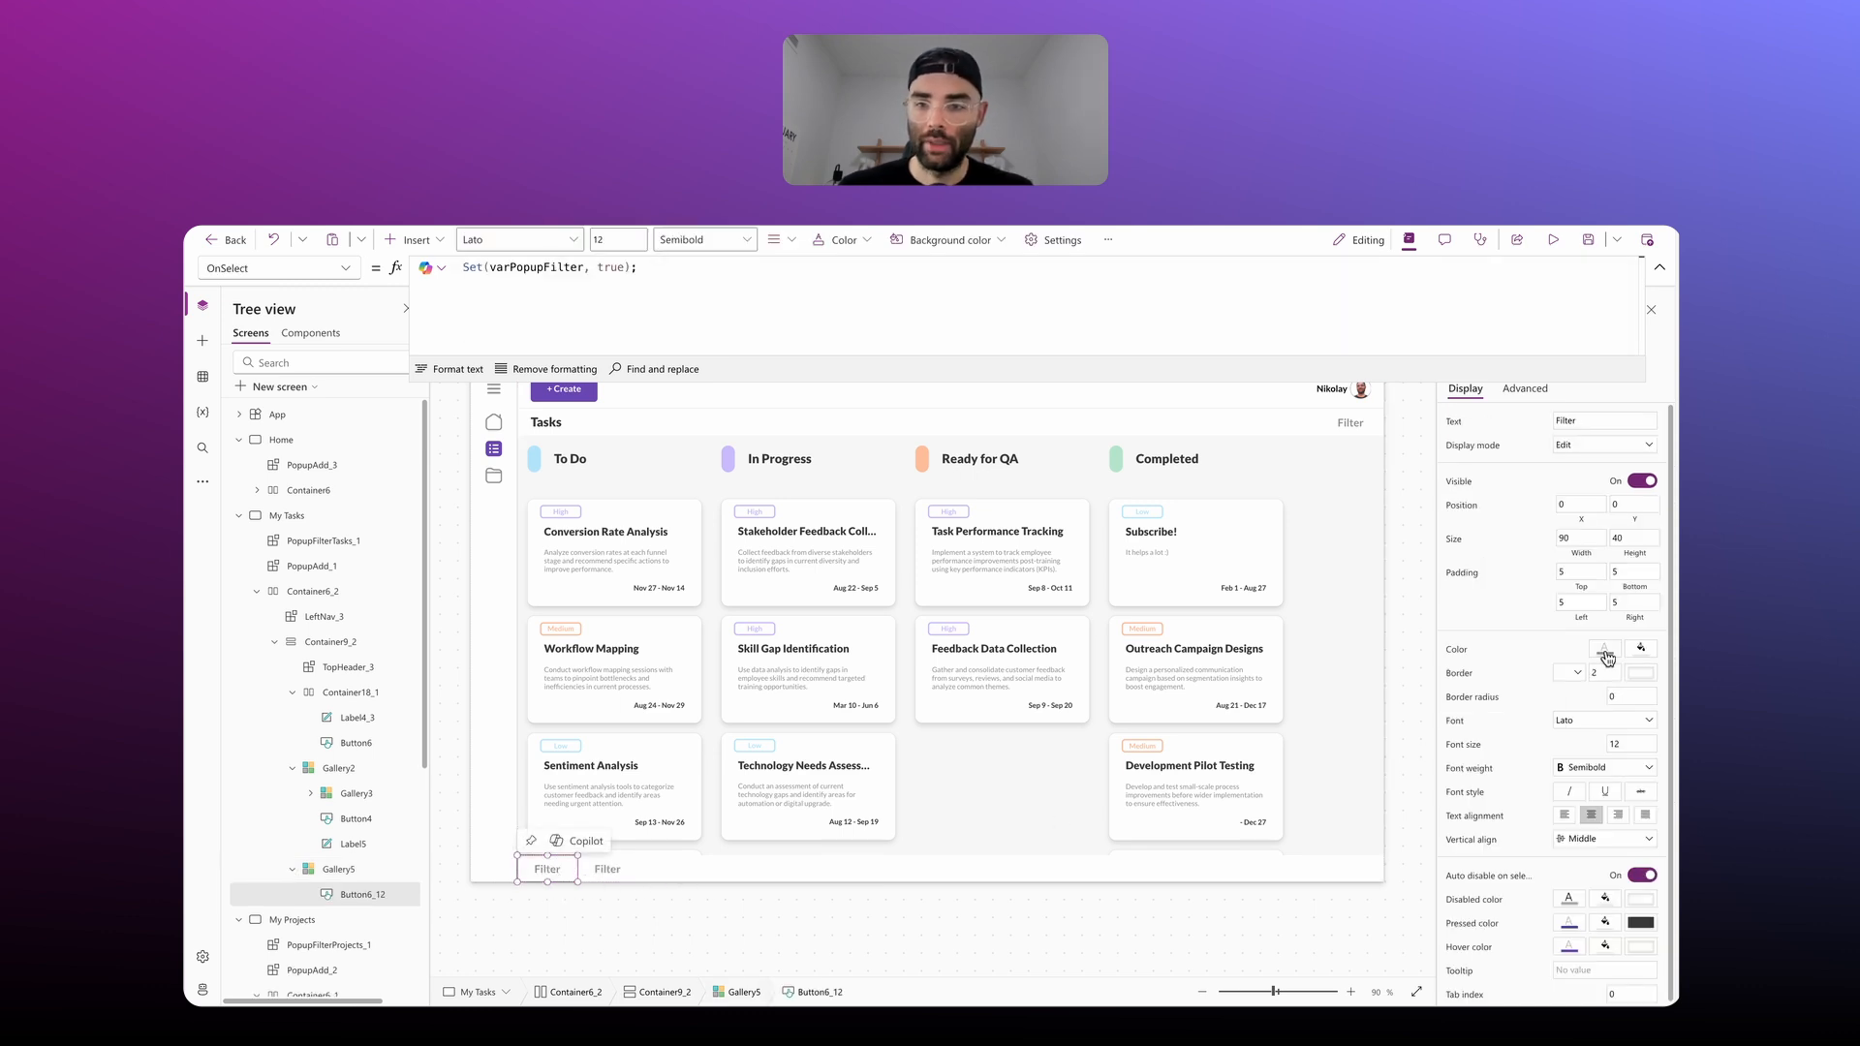
Step: Set the pasted button's width to Parent.TemplateWidth and its height to Parent.TemplateHeight
left_click(1583, 538)
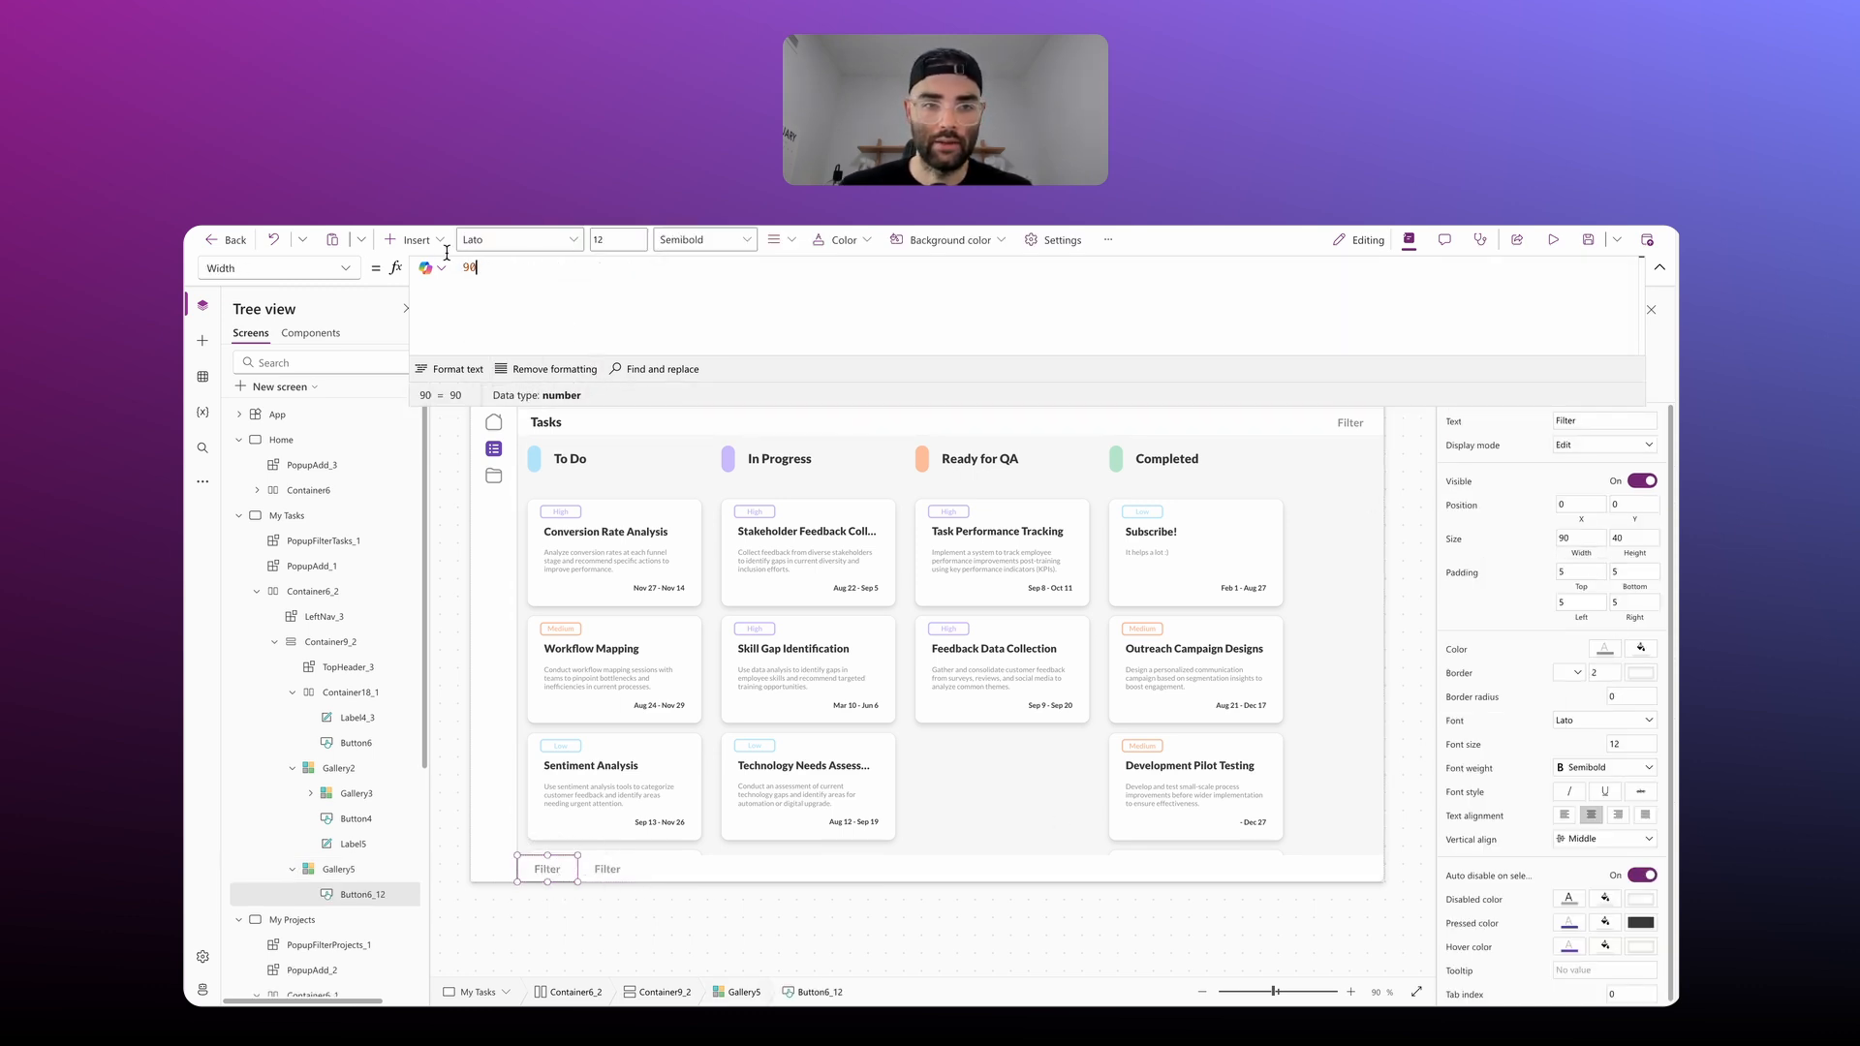
key("BackSpace")
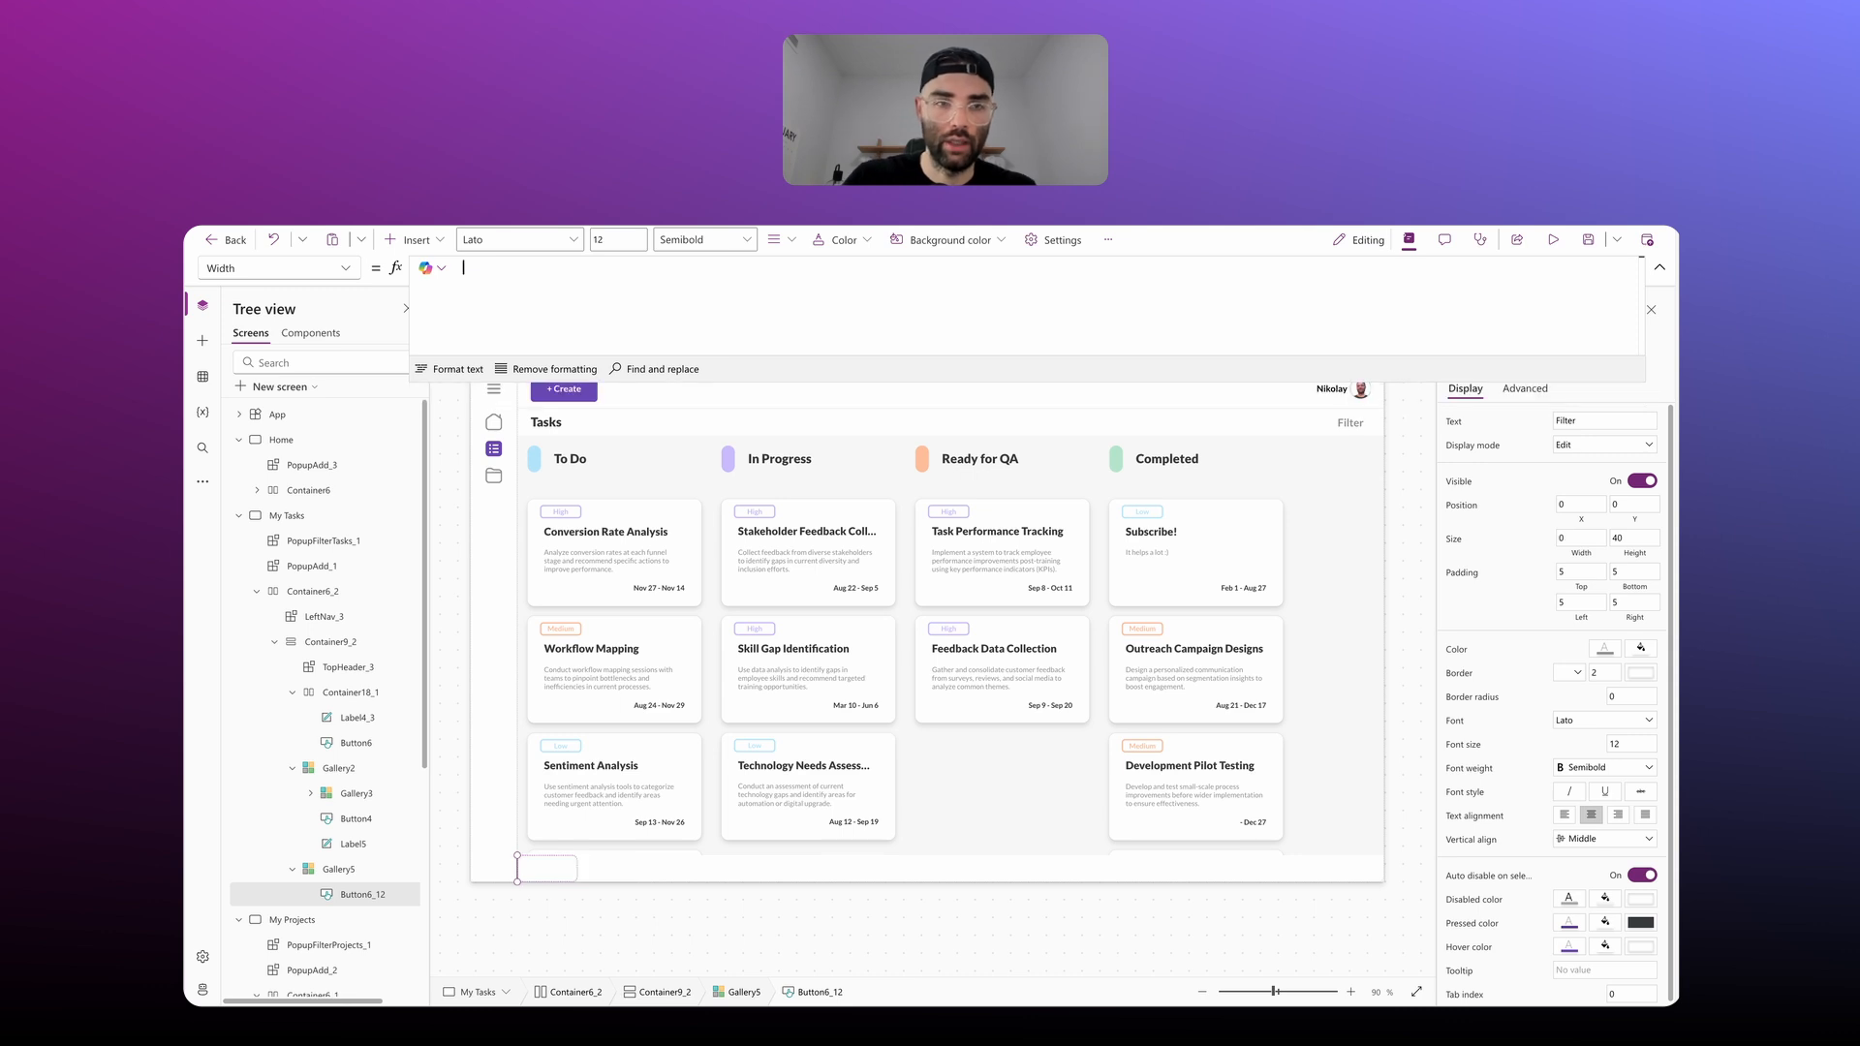
type("Parent.Tempa")
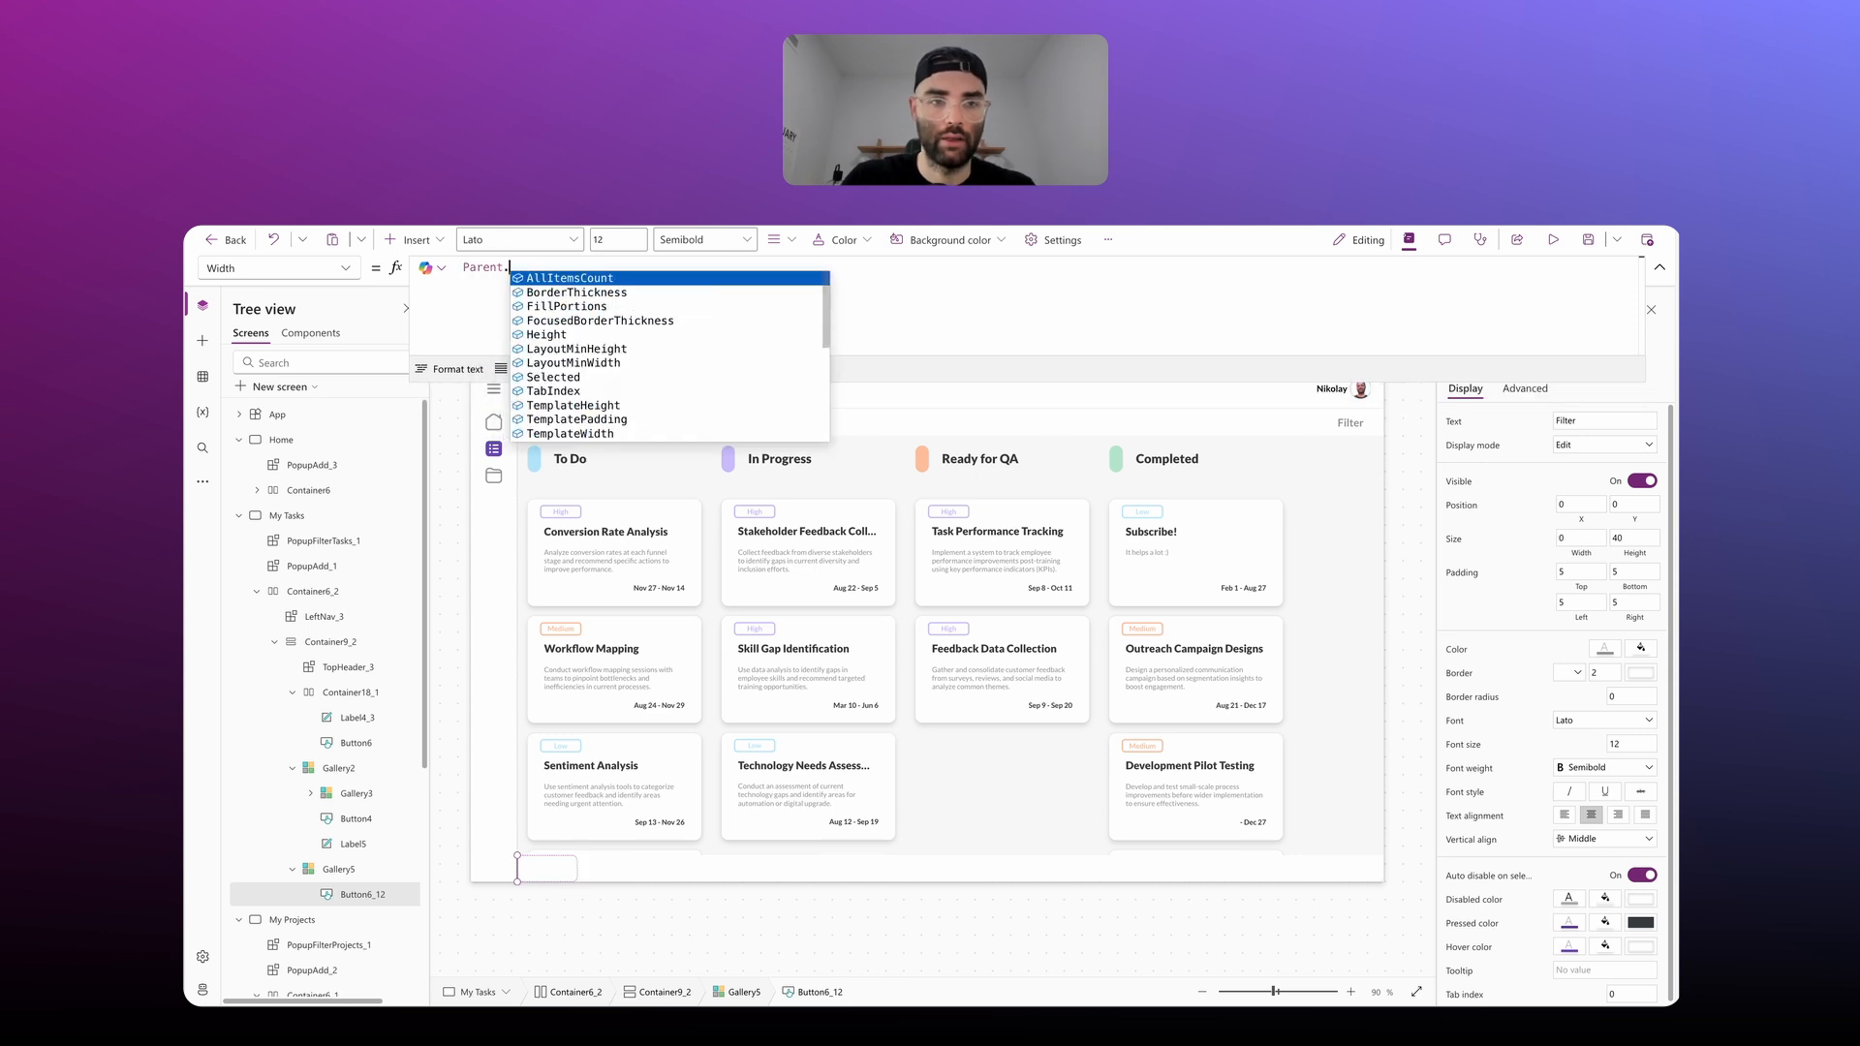
key("Down")
key("Down")
key("Tab")
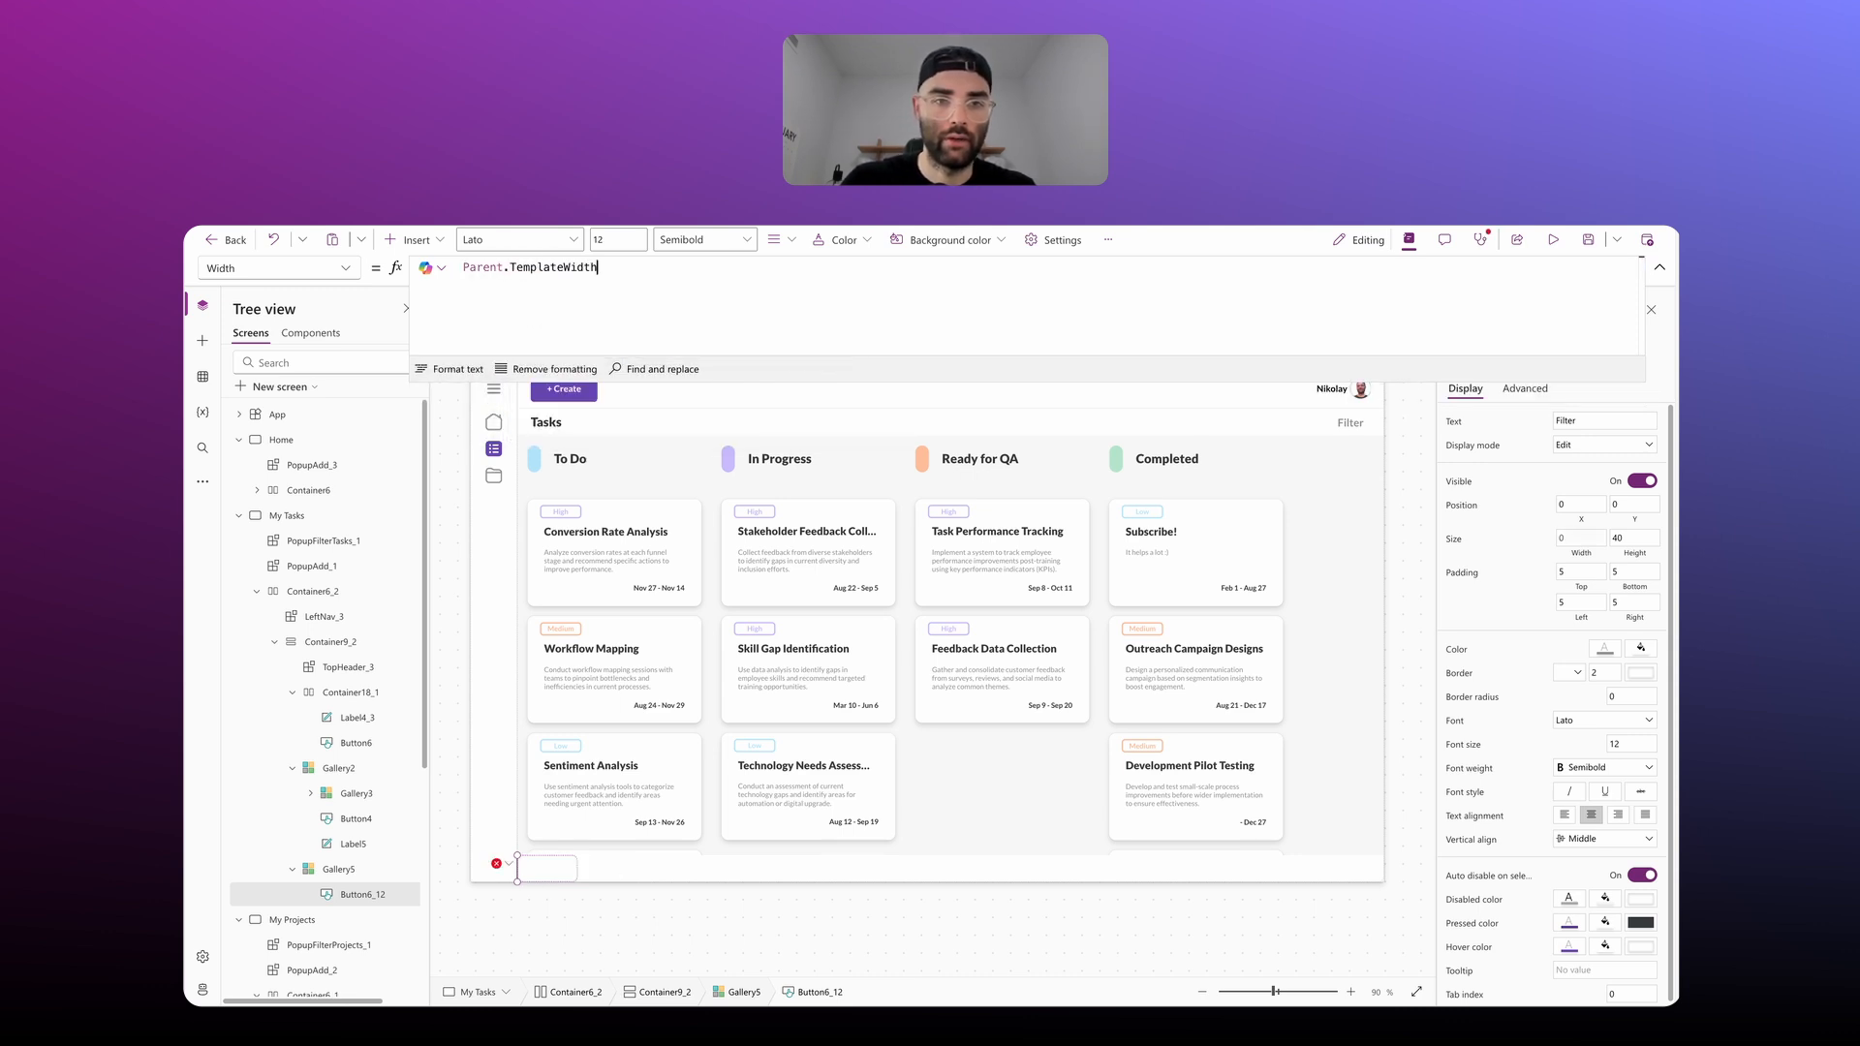
left_click(1634, 539)
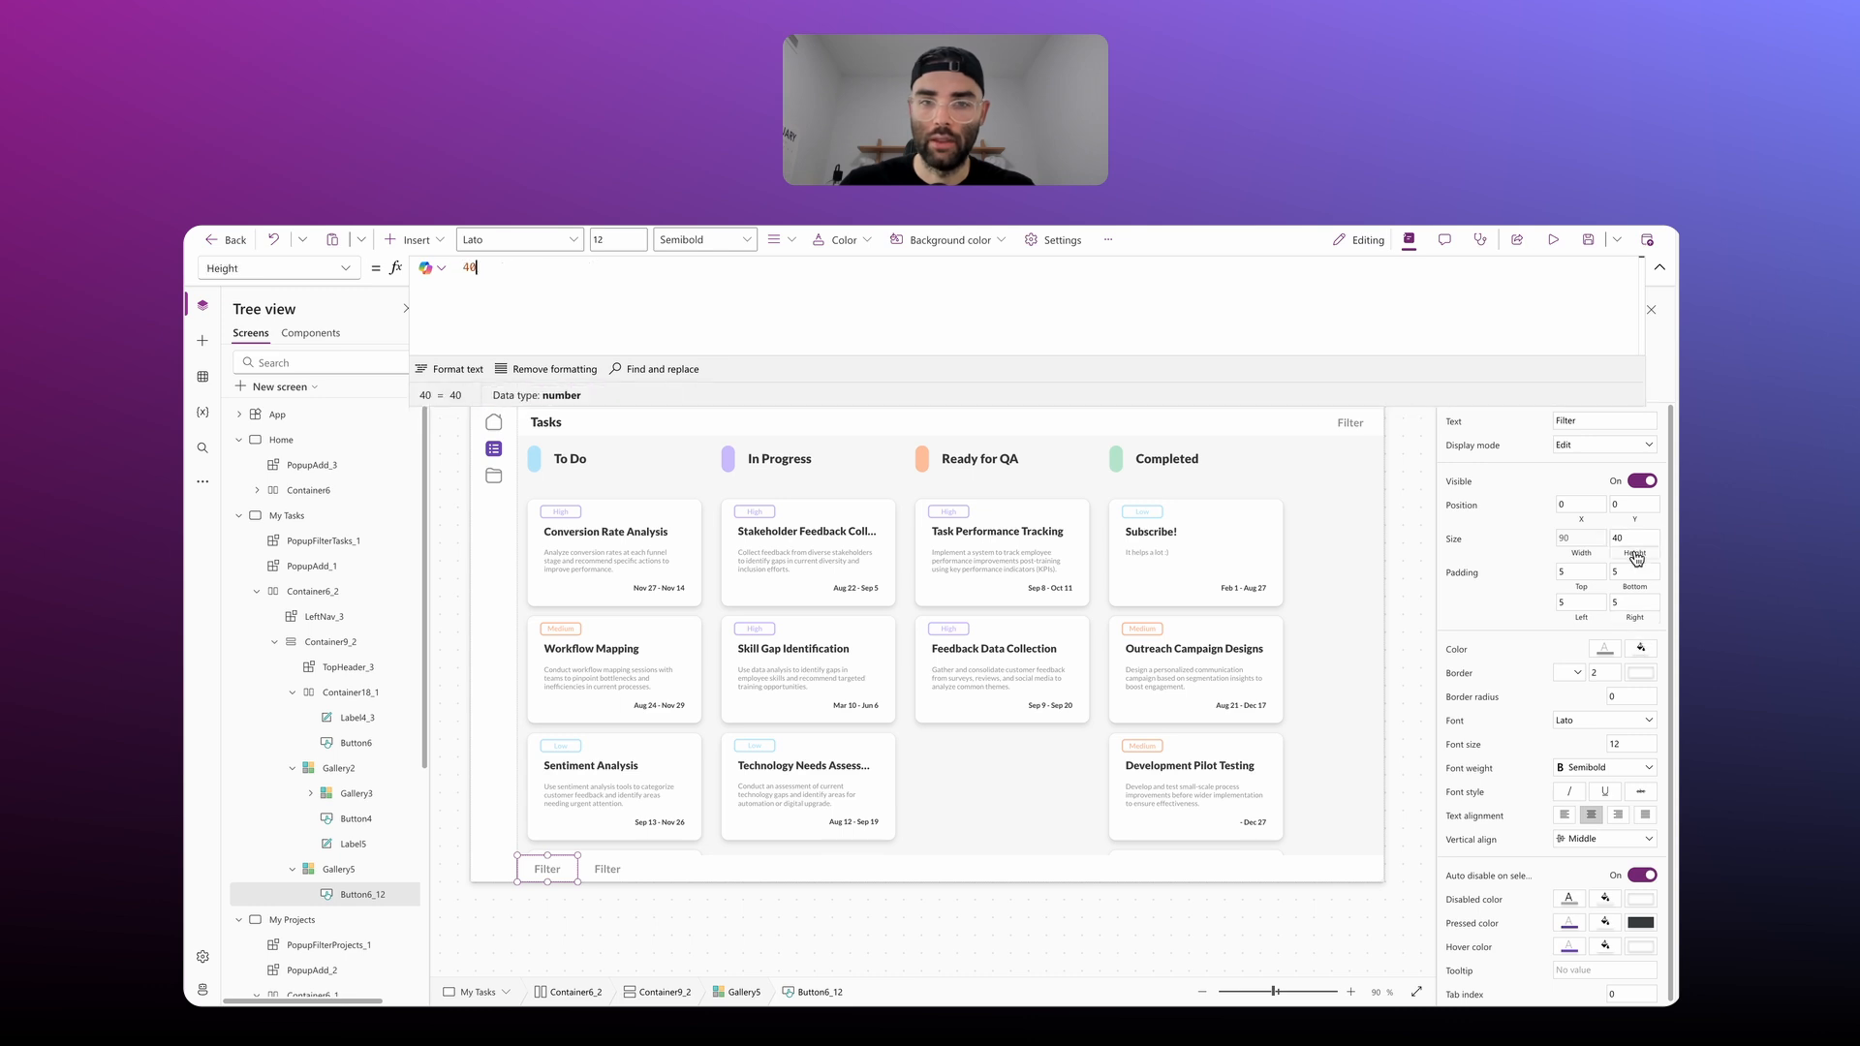
type("Parent.TemplateHeight")
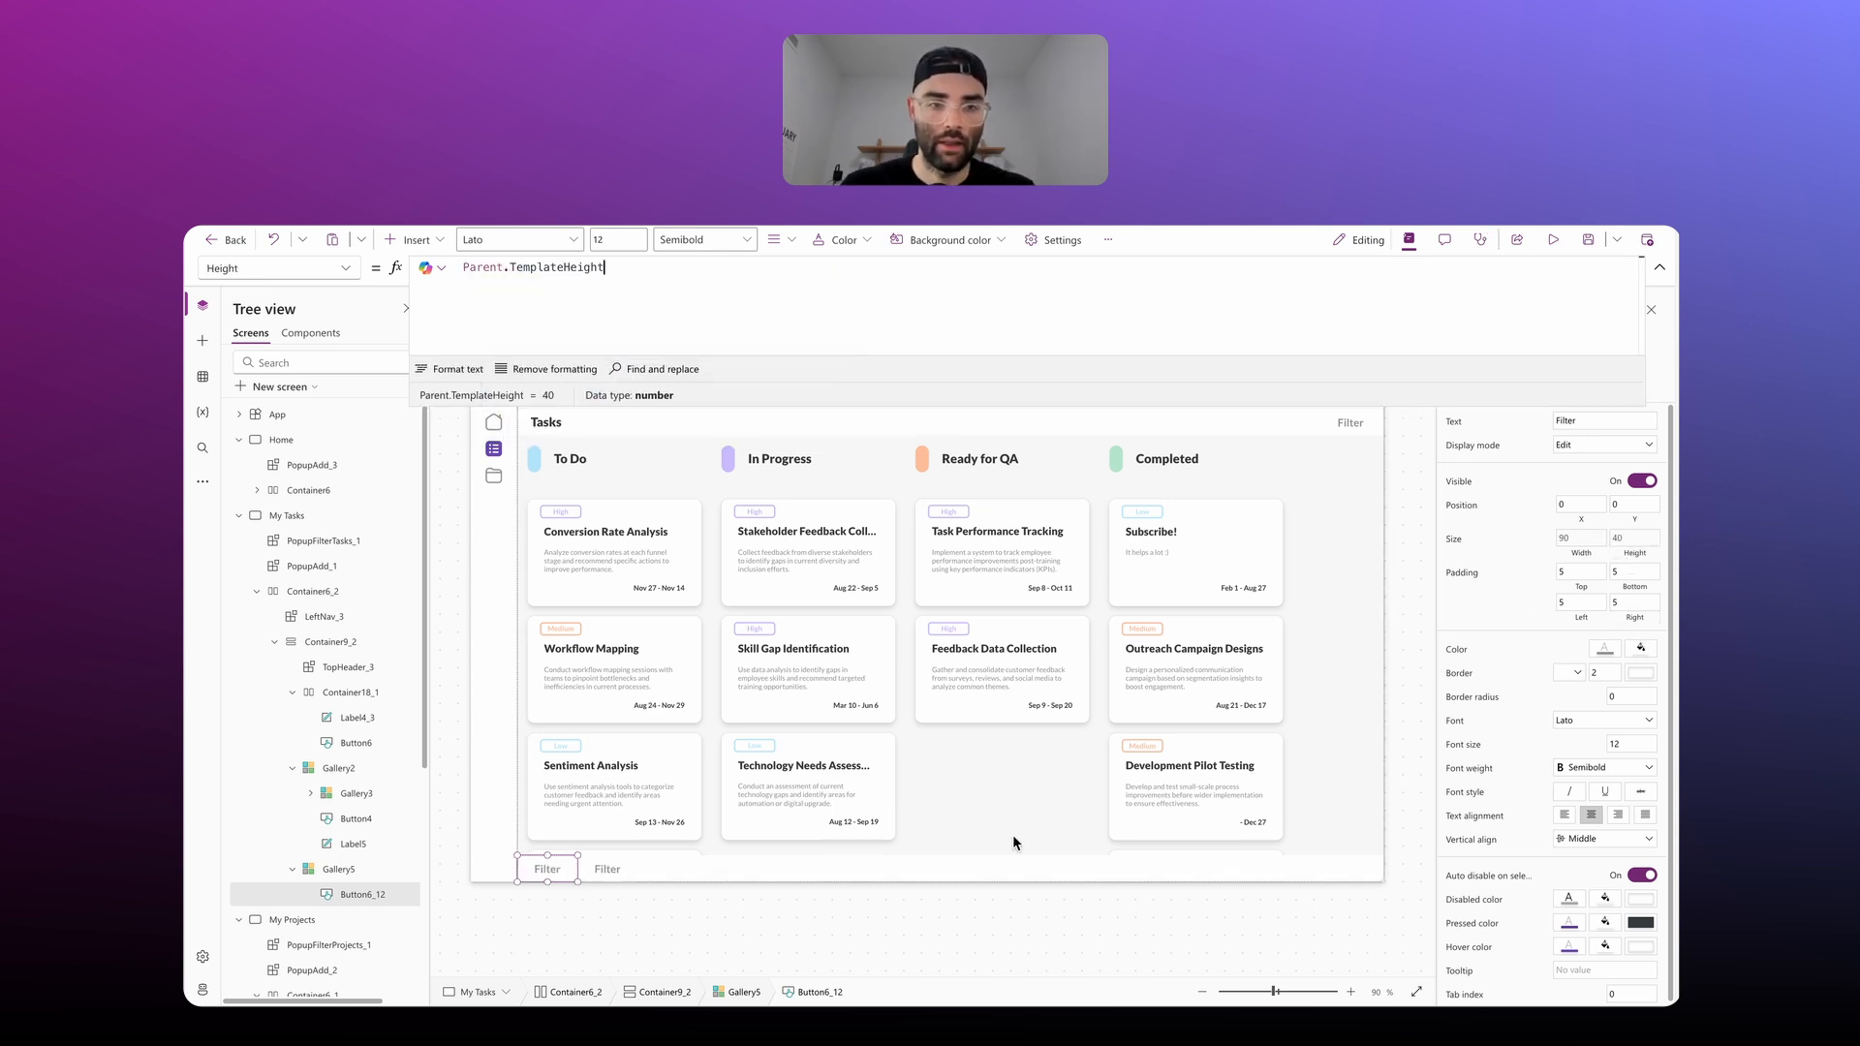
Step: Replace the pasted button's "Filter" text with the formula ThisItem.Title
left_click(1470, 426)
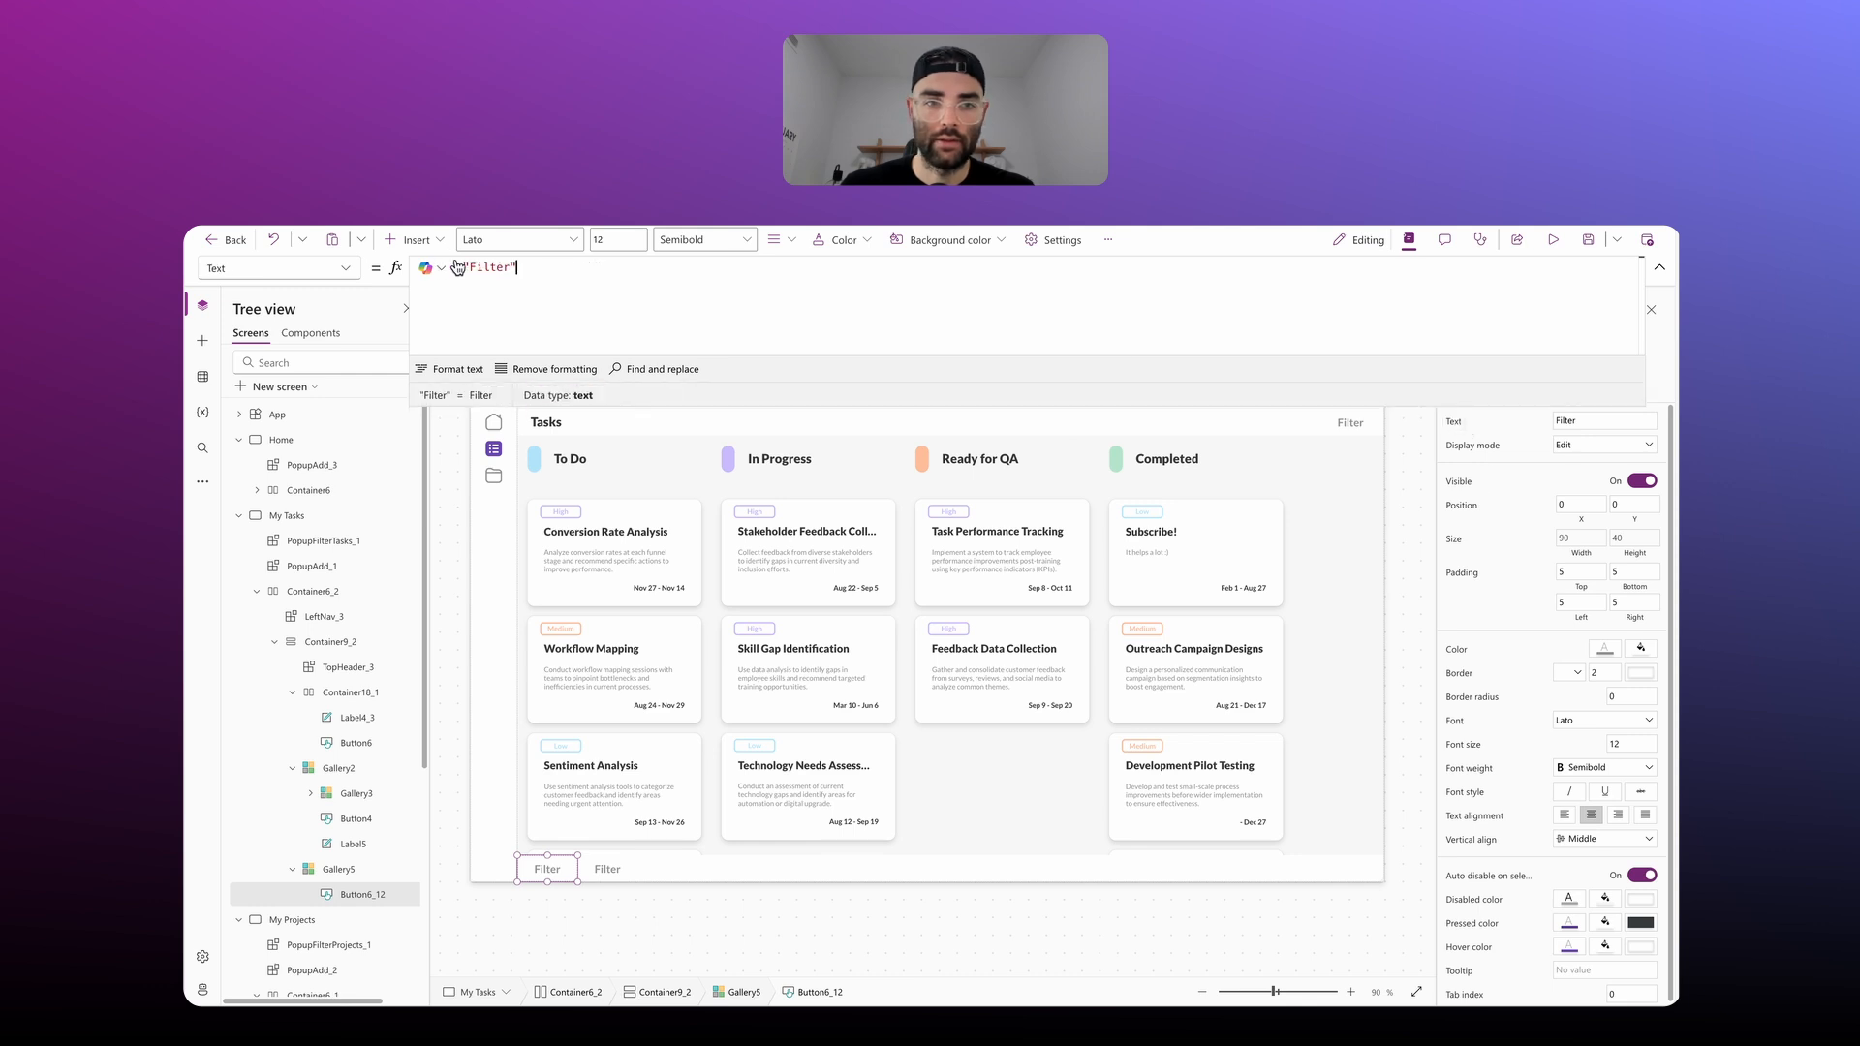
left_click_drag(524, 268, 459, 269)
type("This")
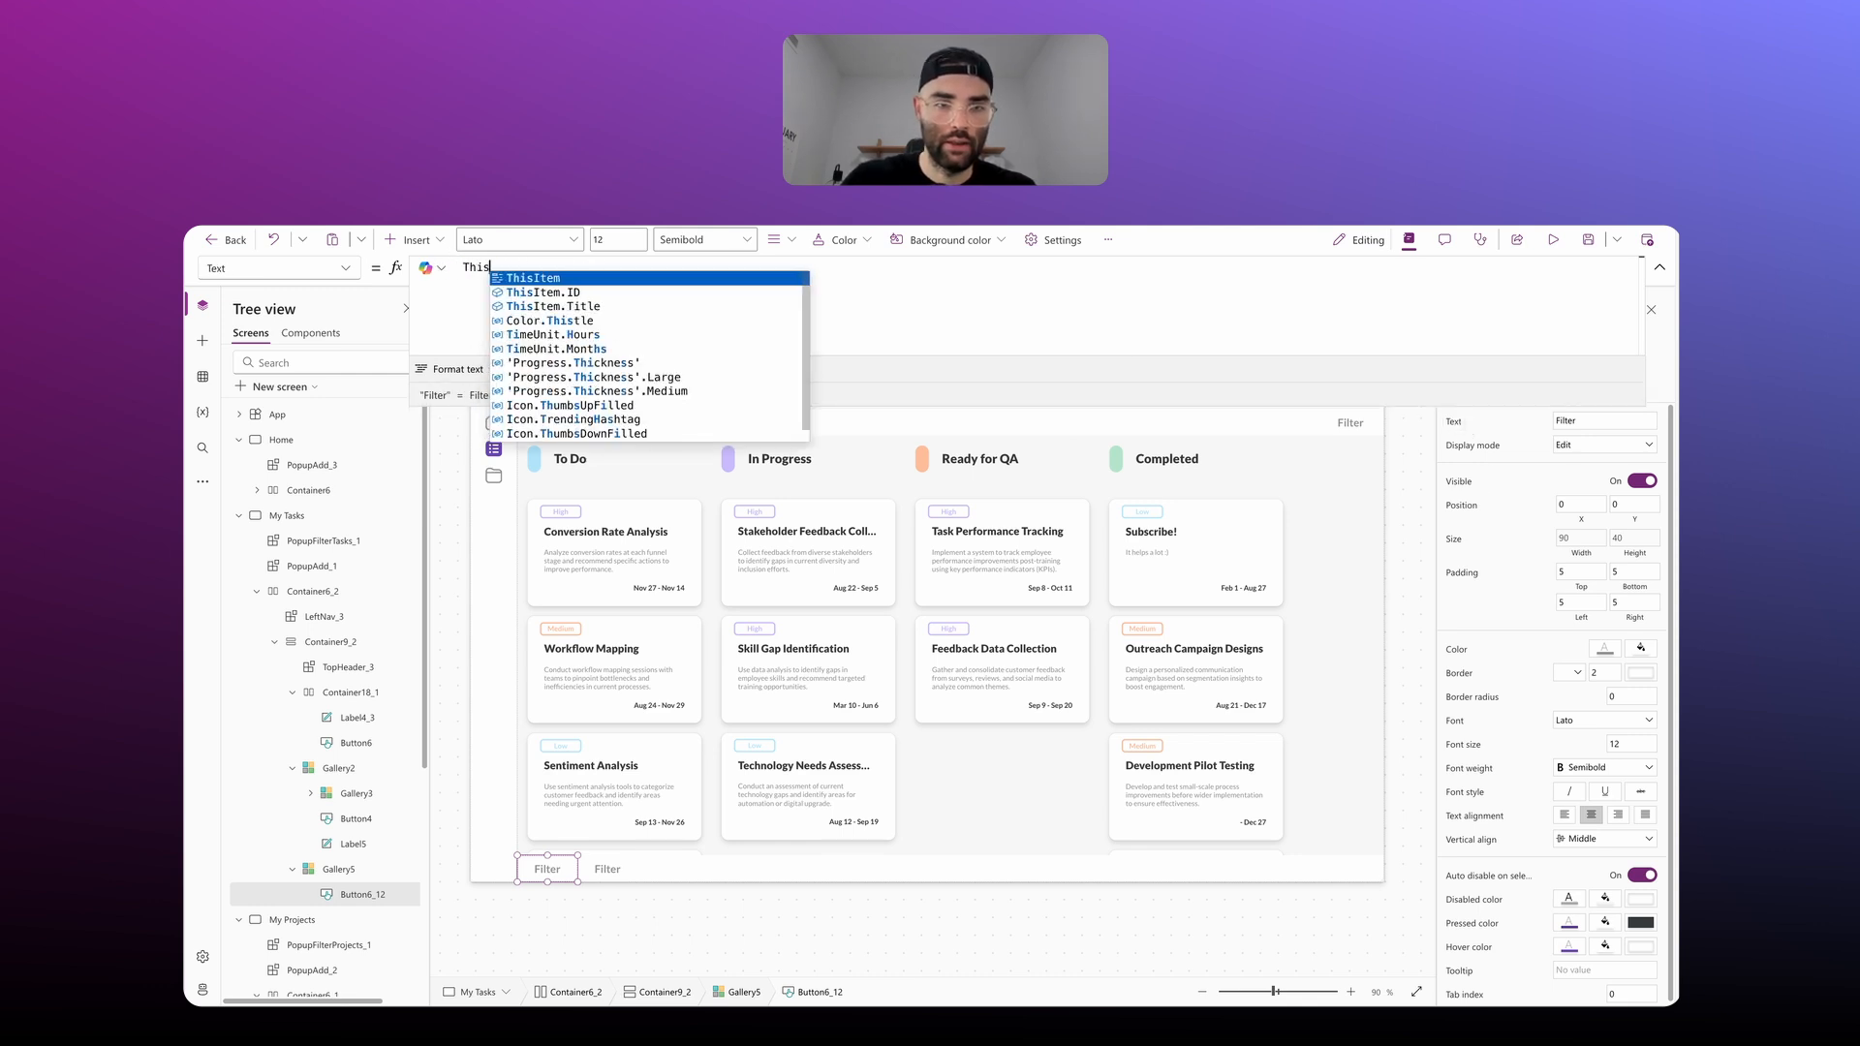
type("Item.Title")
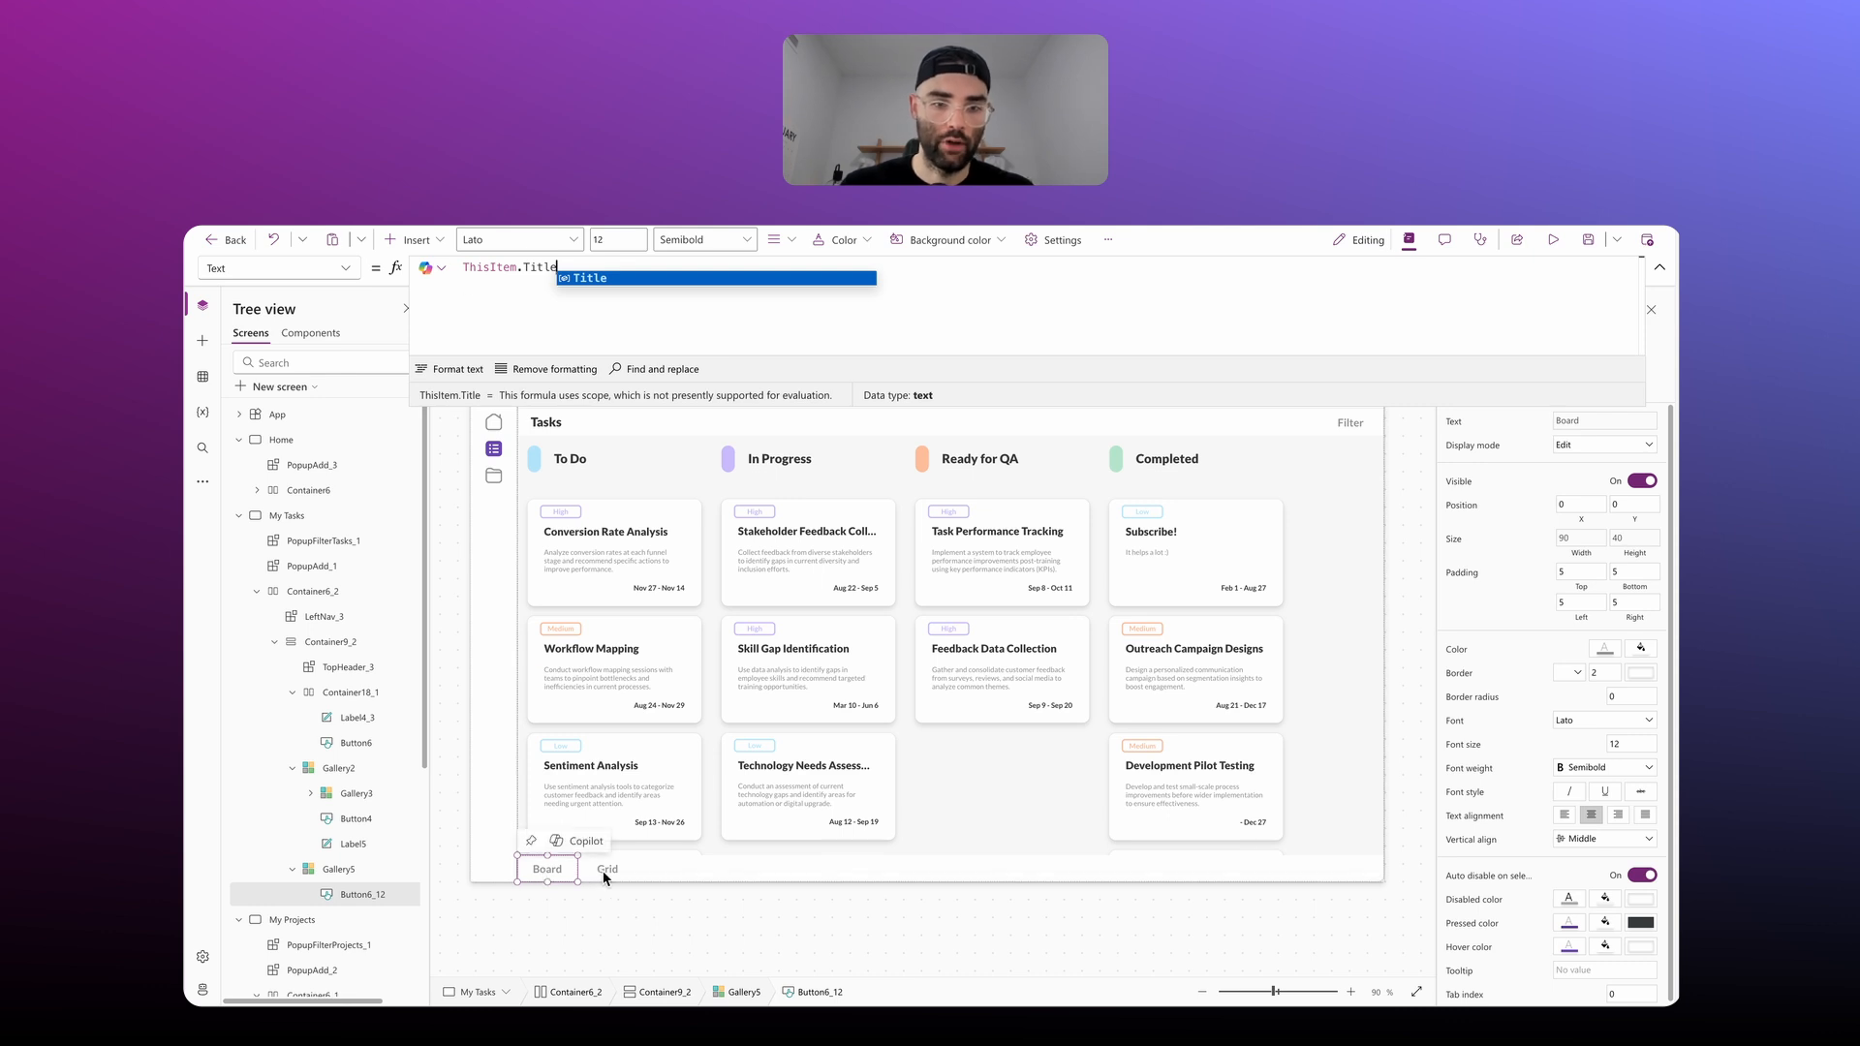
left_click(651, 928)
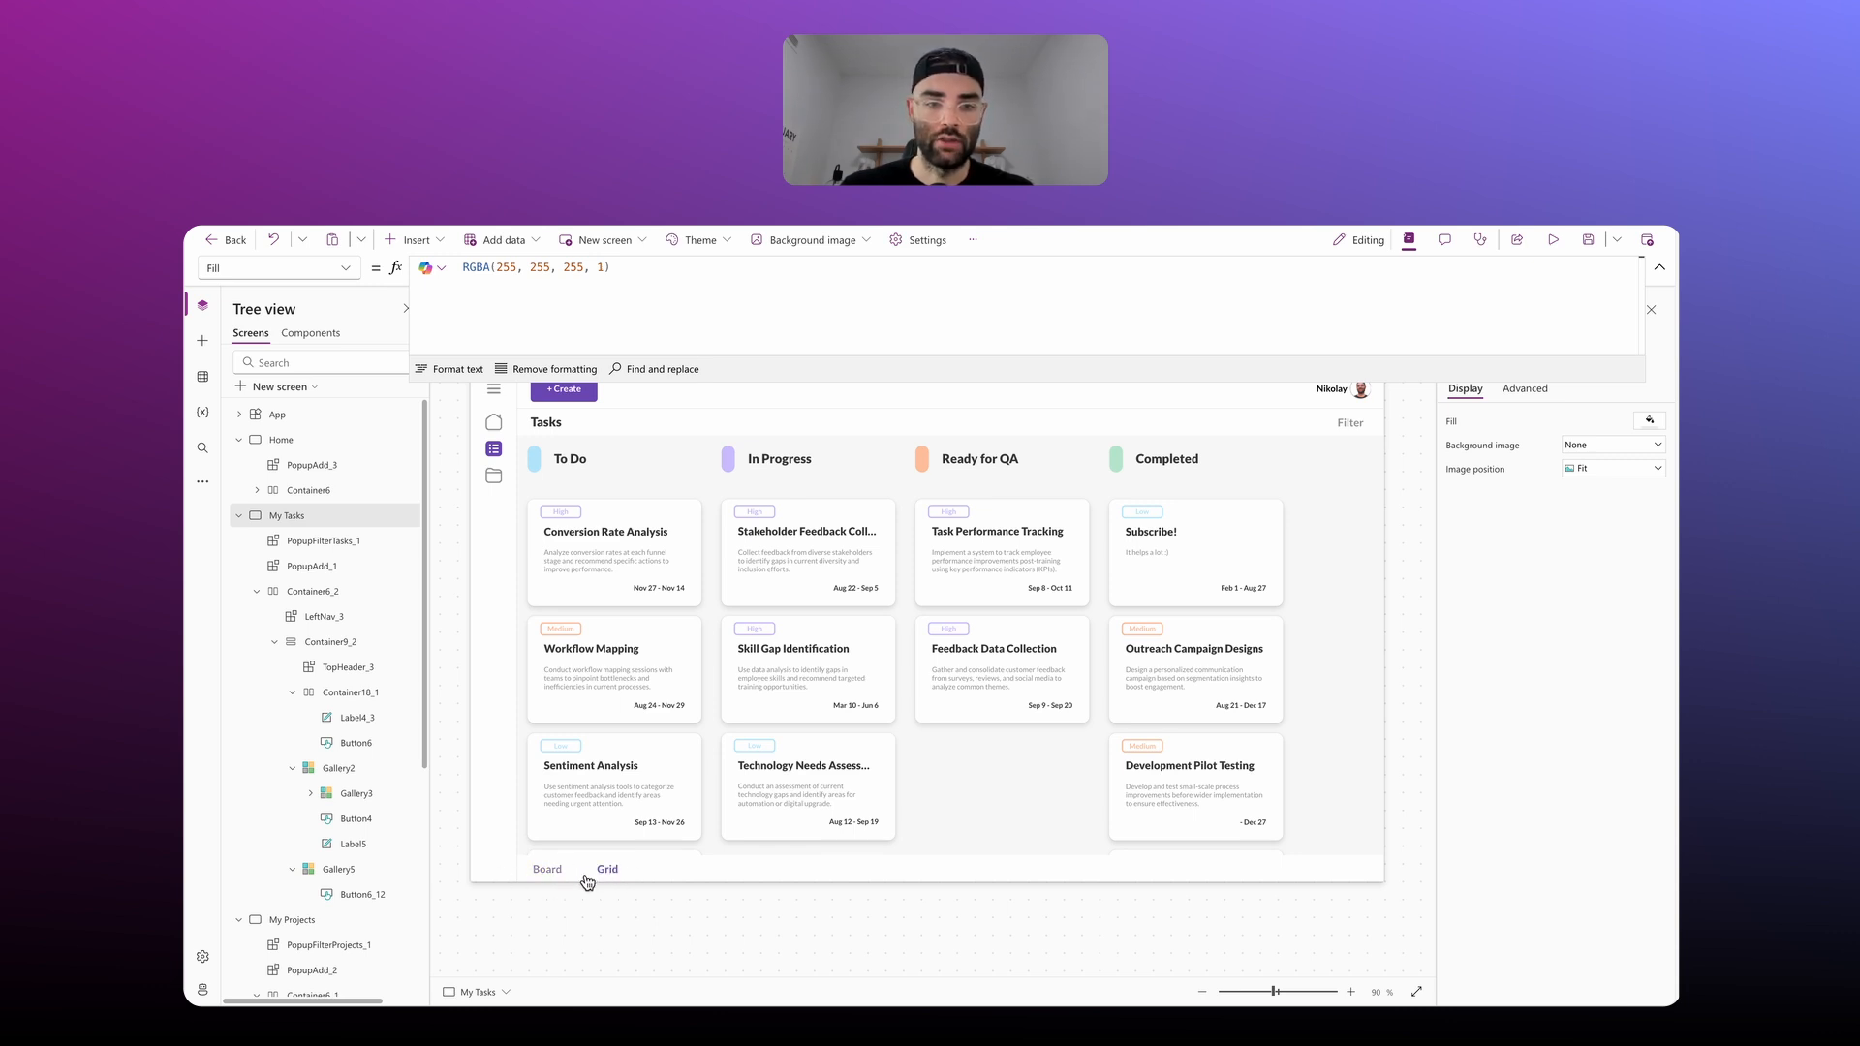
Step: Reorder the view switcher gallery one place up so it sits above the task board gallery
left_click(719, 869)
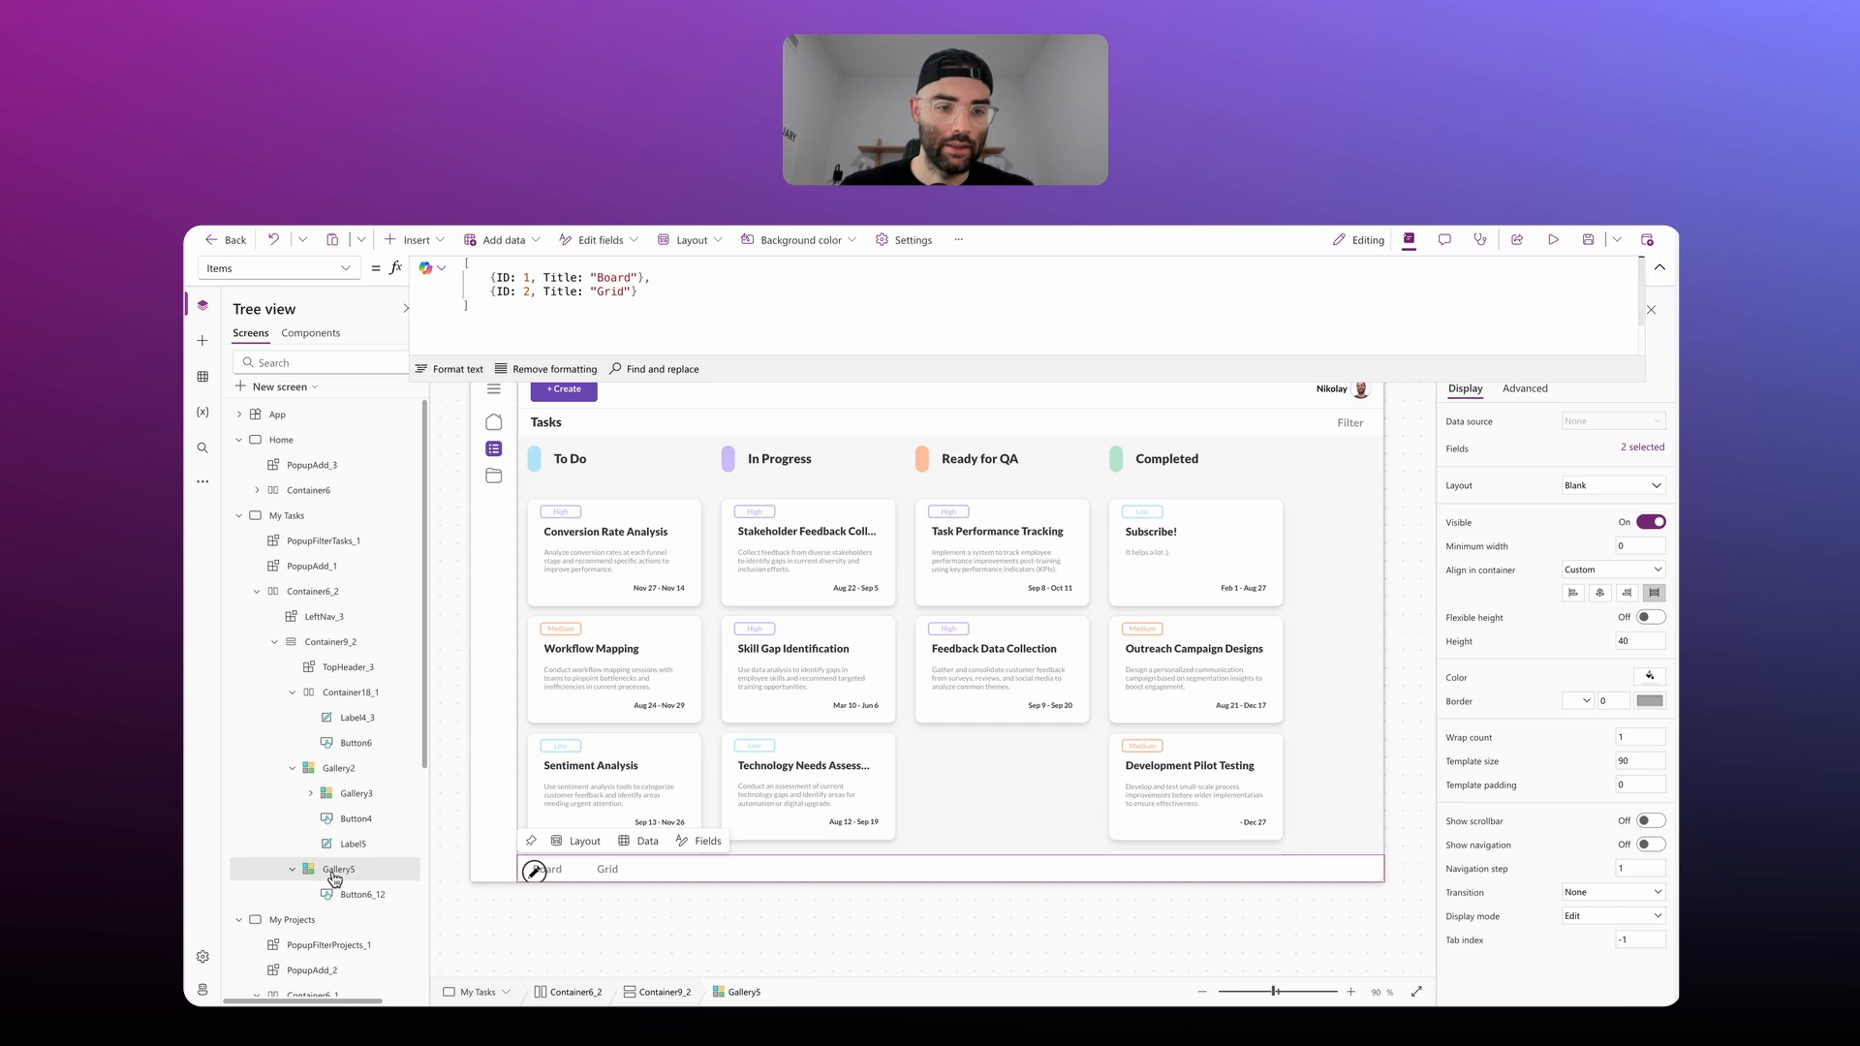
right_click(333, 878)
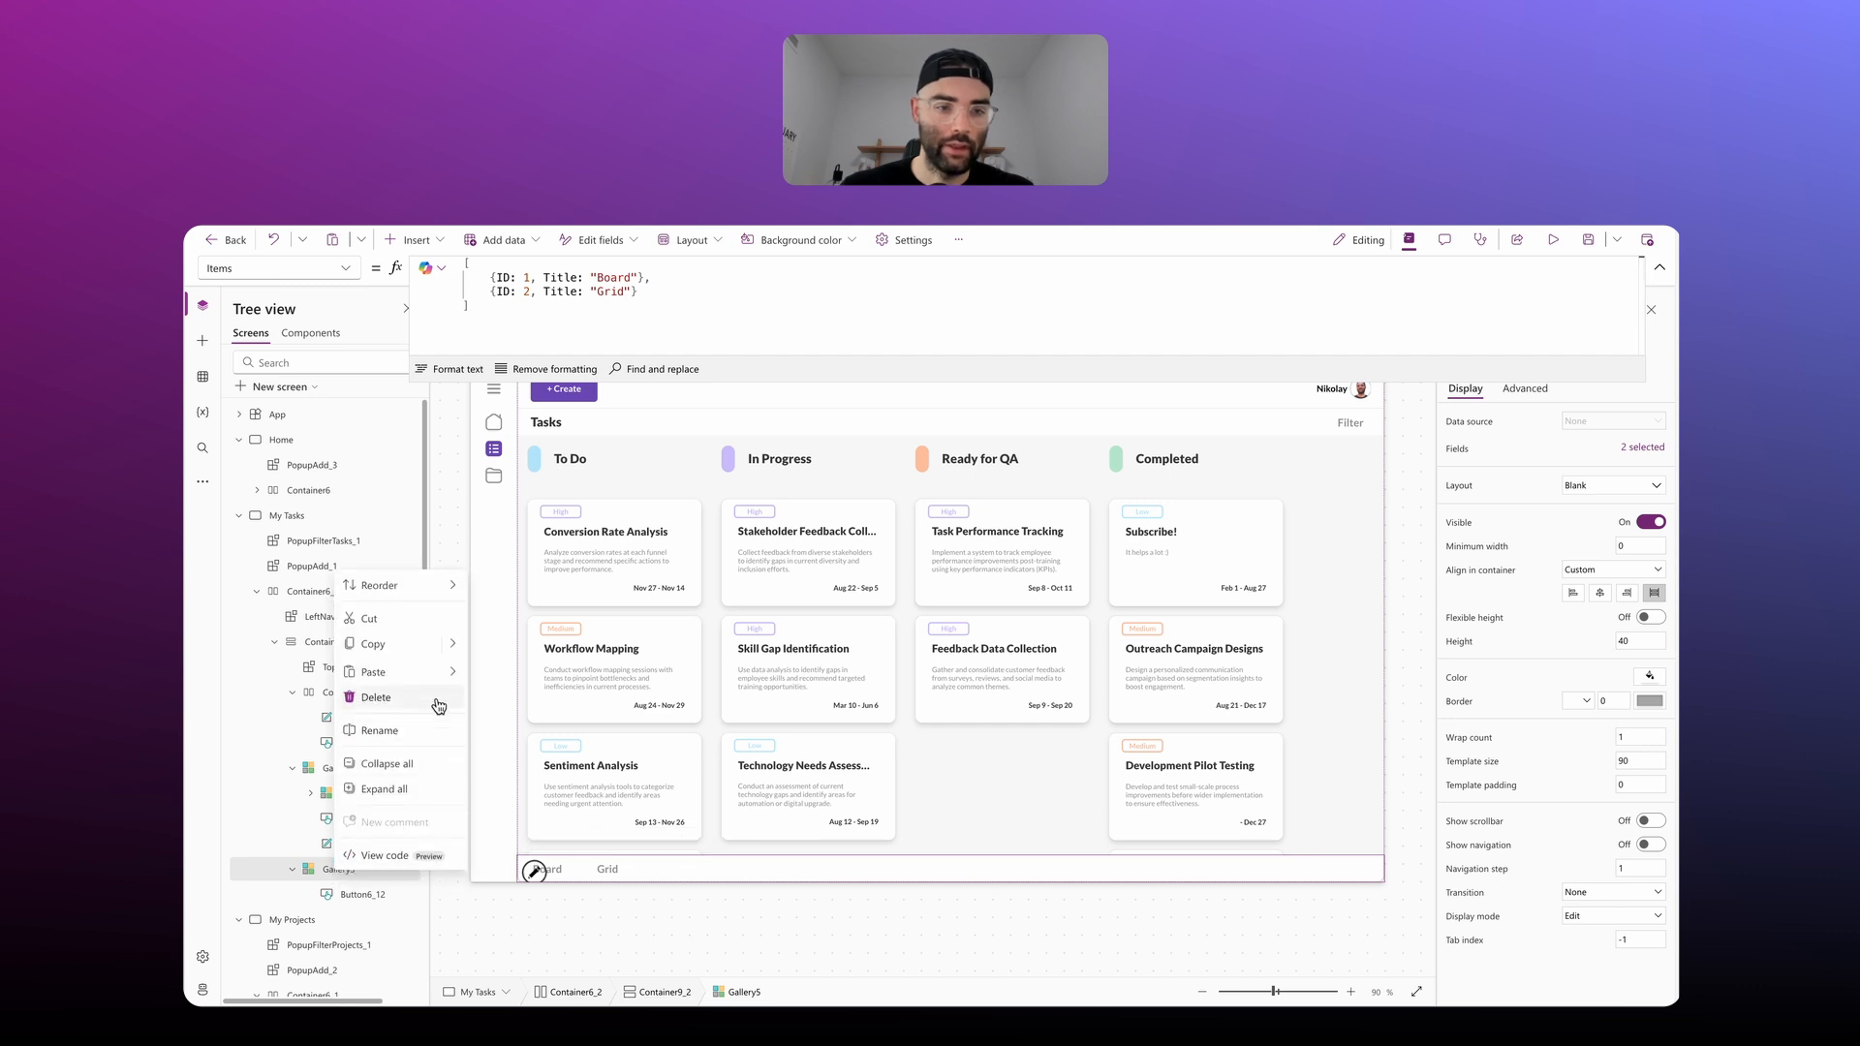
mouse_move(431, 592)
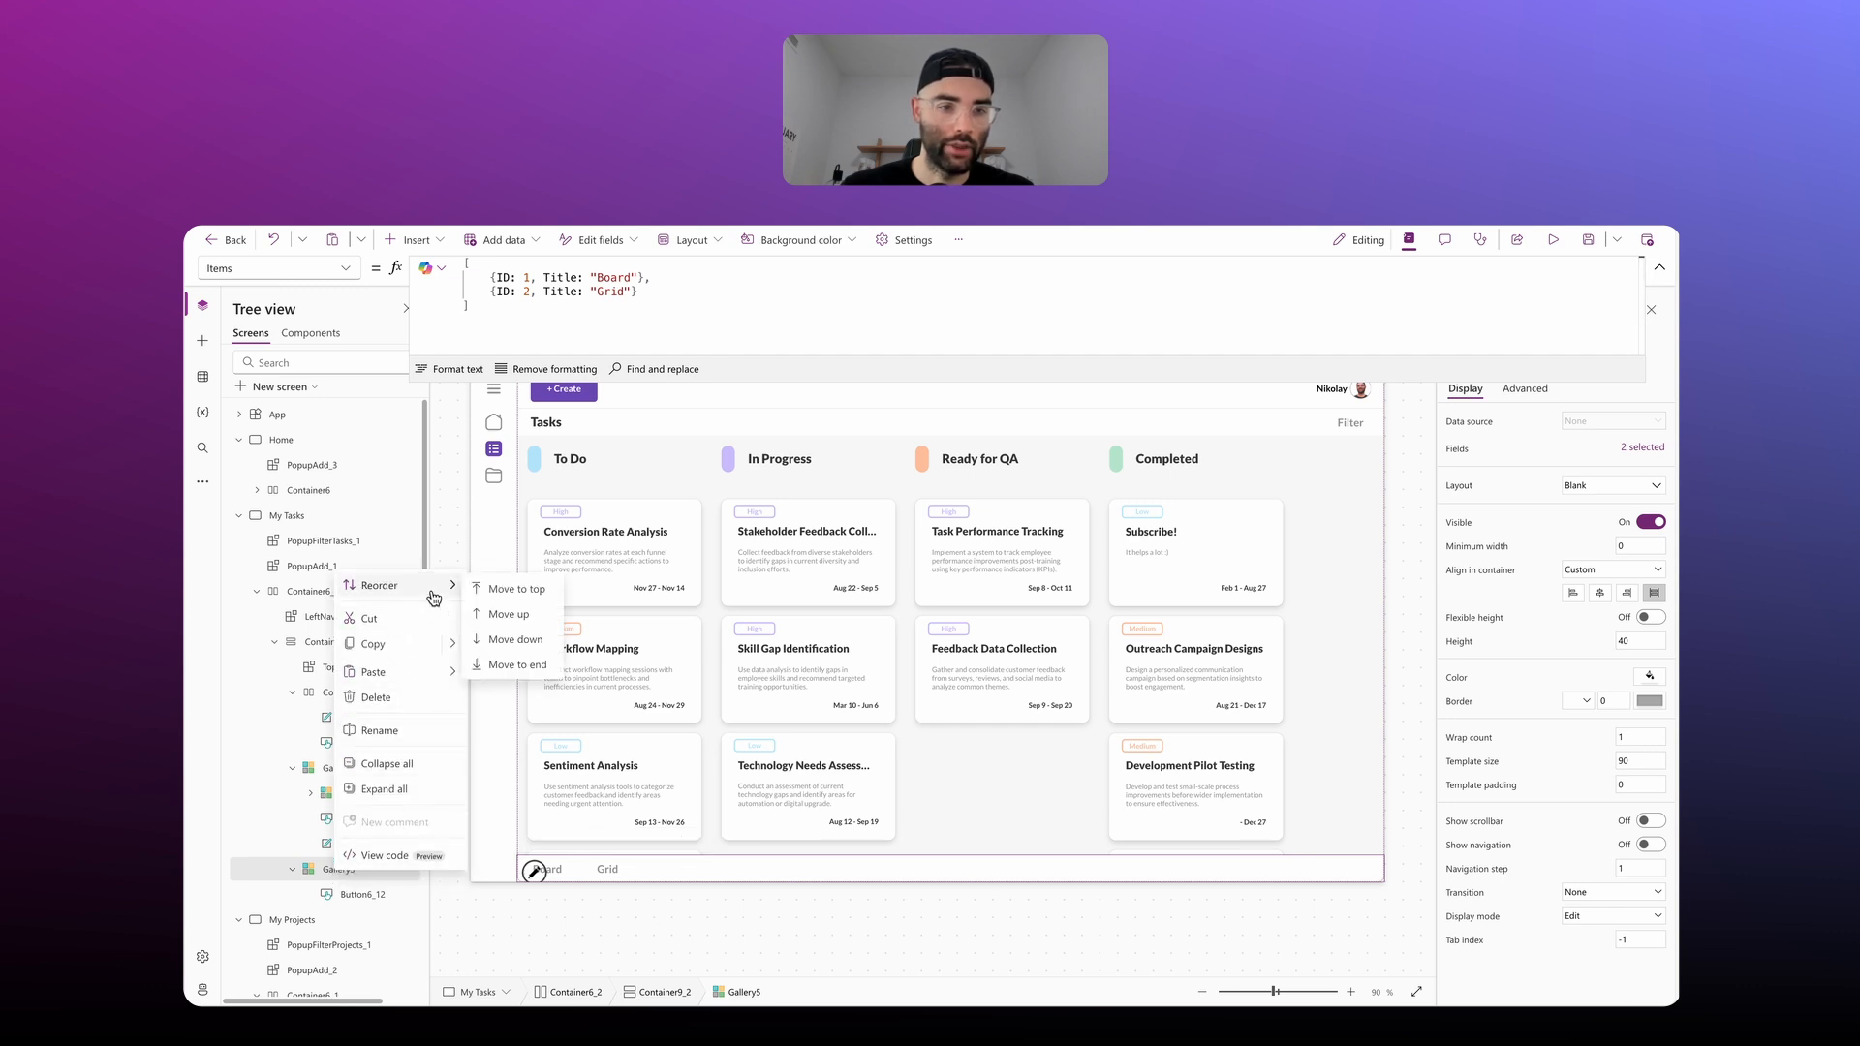
left_click(514, 614)
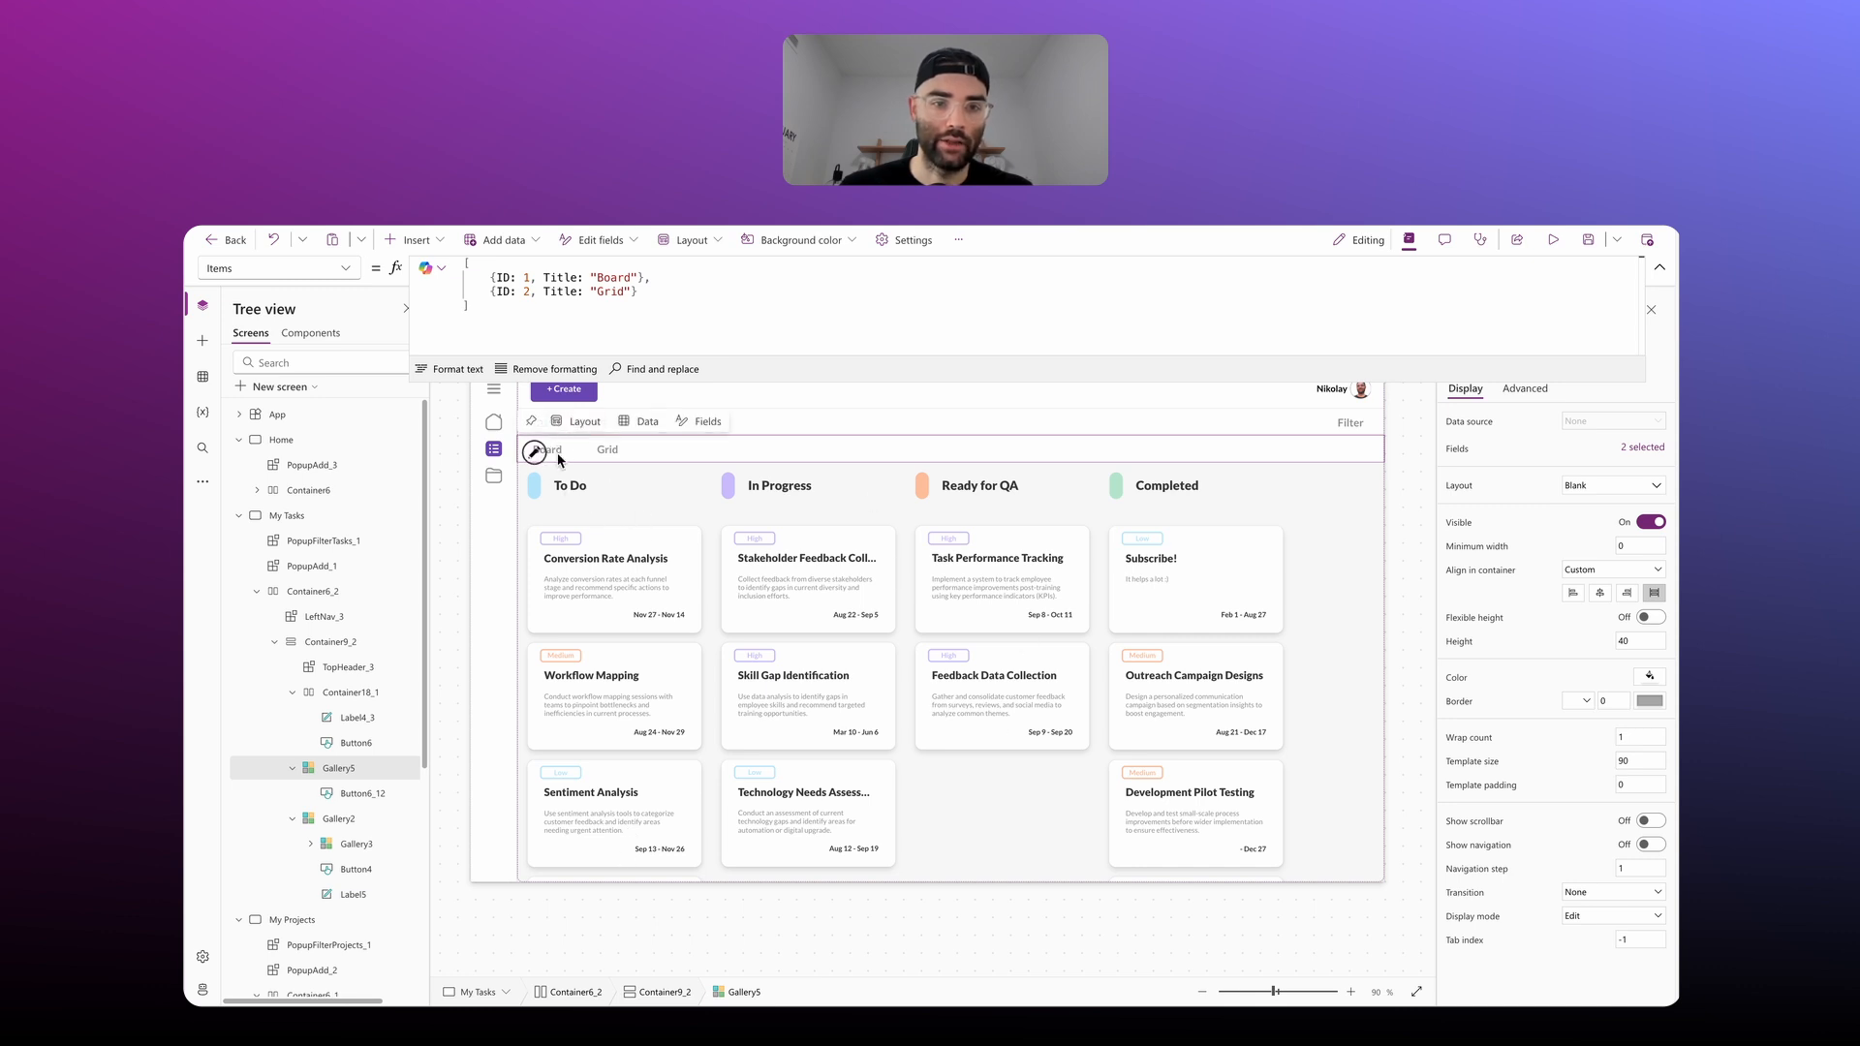
left_click(484, 467)
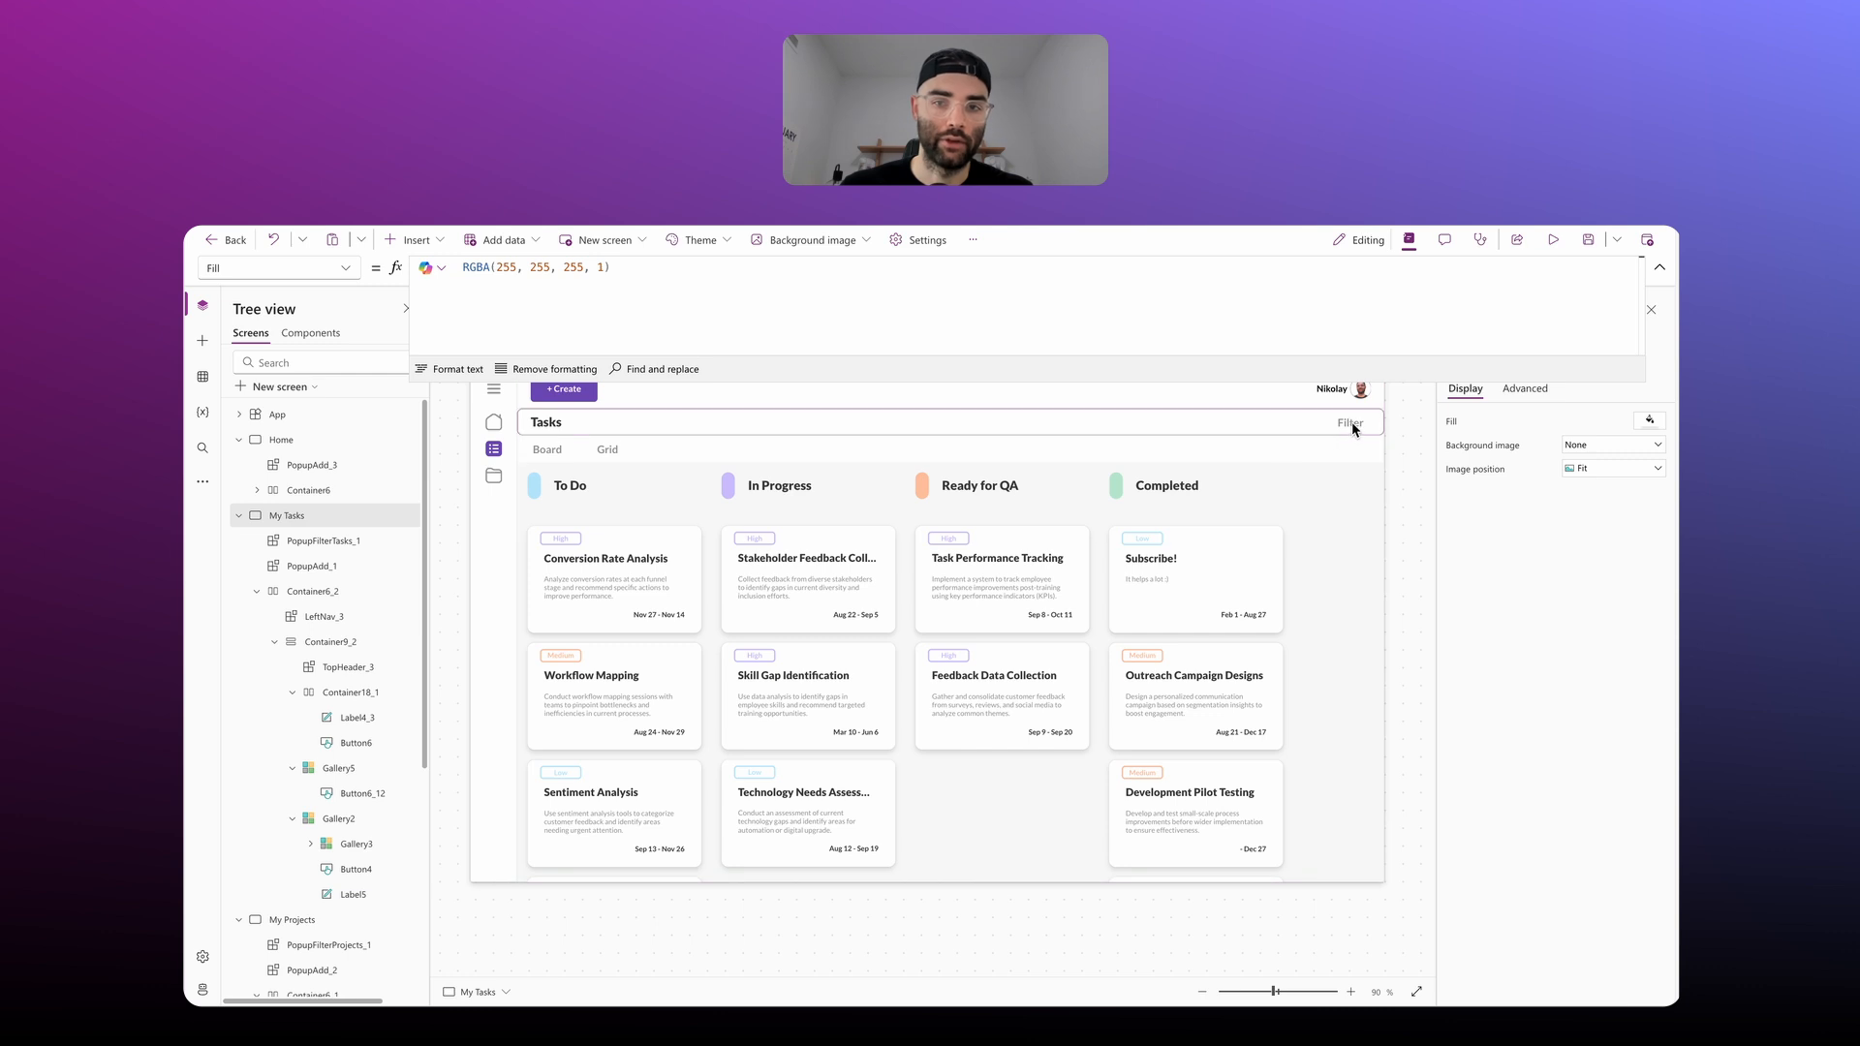
Step: Set the gallery button's OnSelect formula to Set(varView, ThisItem.Title) and collapse the expanded formula bar
left_click(572, 455)
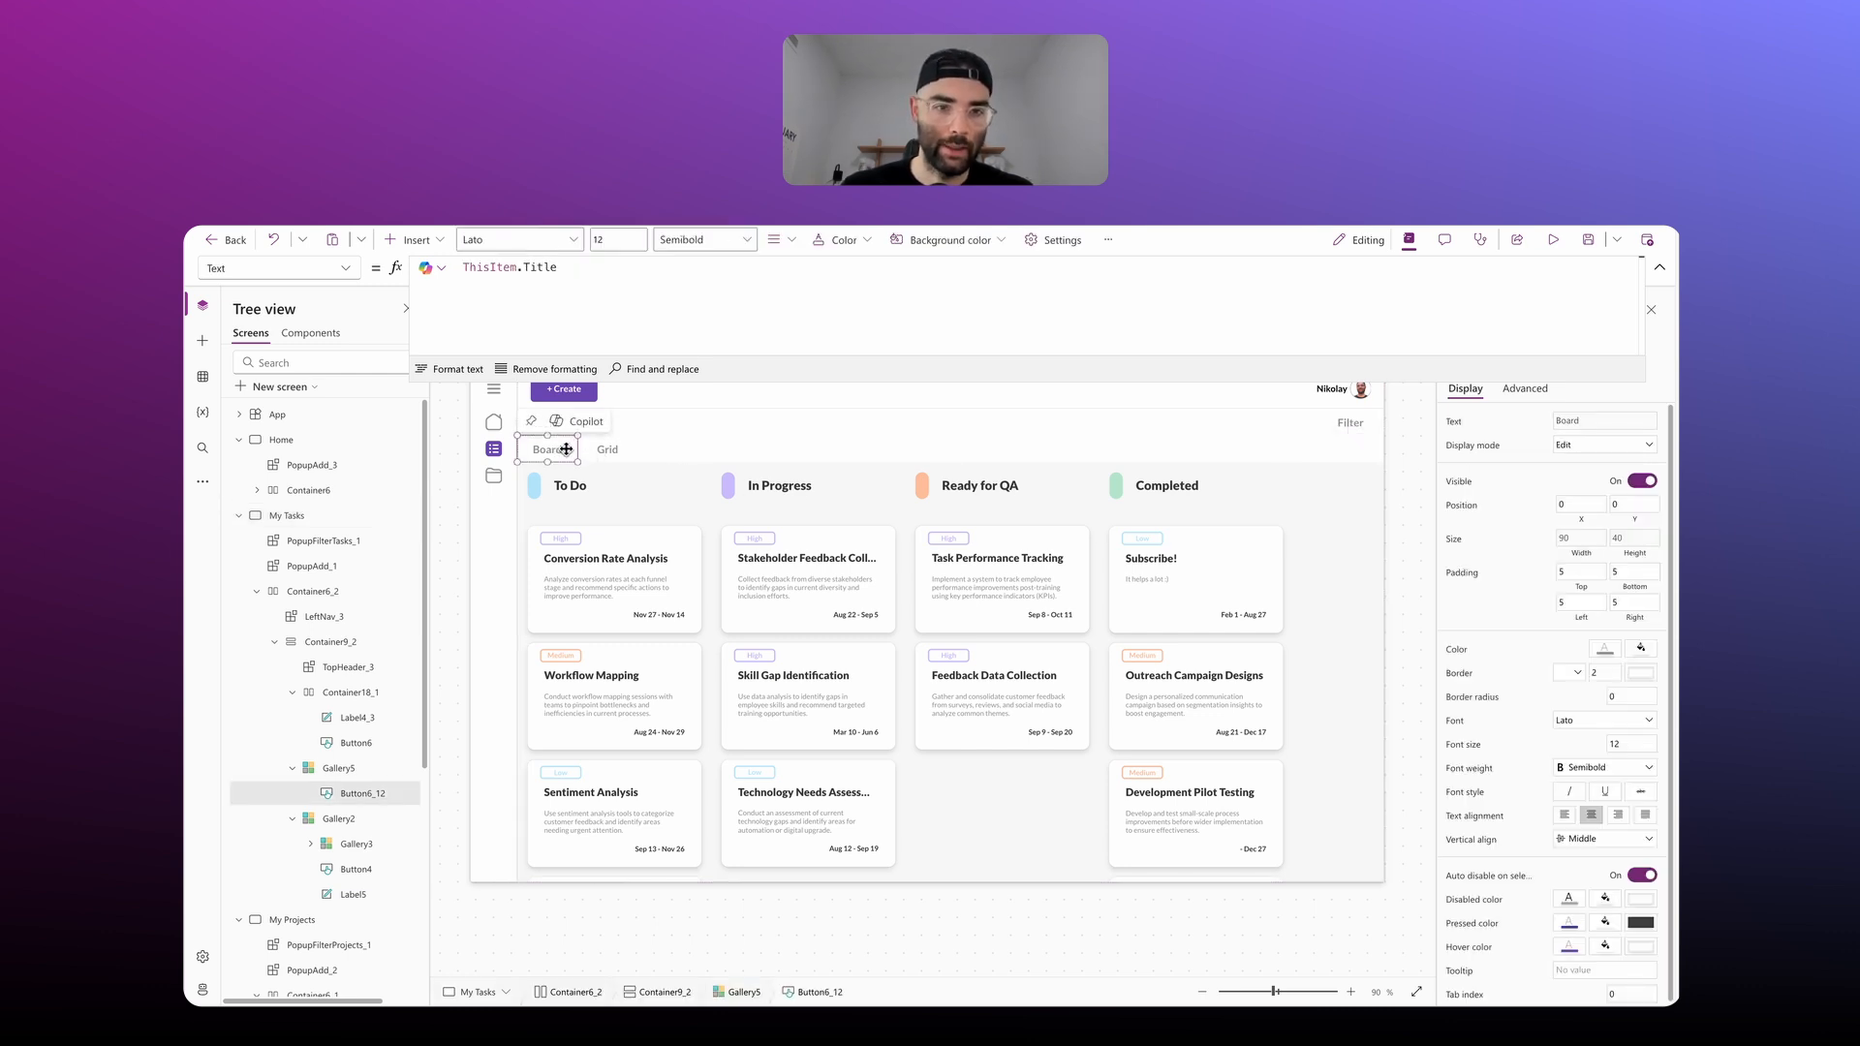
left_click(1524, 388)
left_click(1492, 505)
left_click_drag(640, 268, 440, 265)
type("Set")
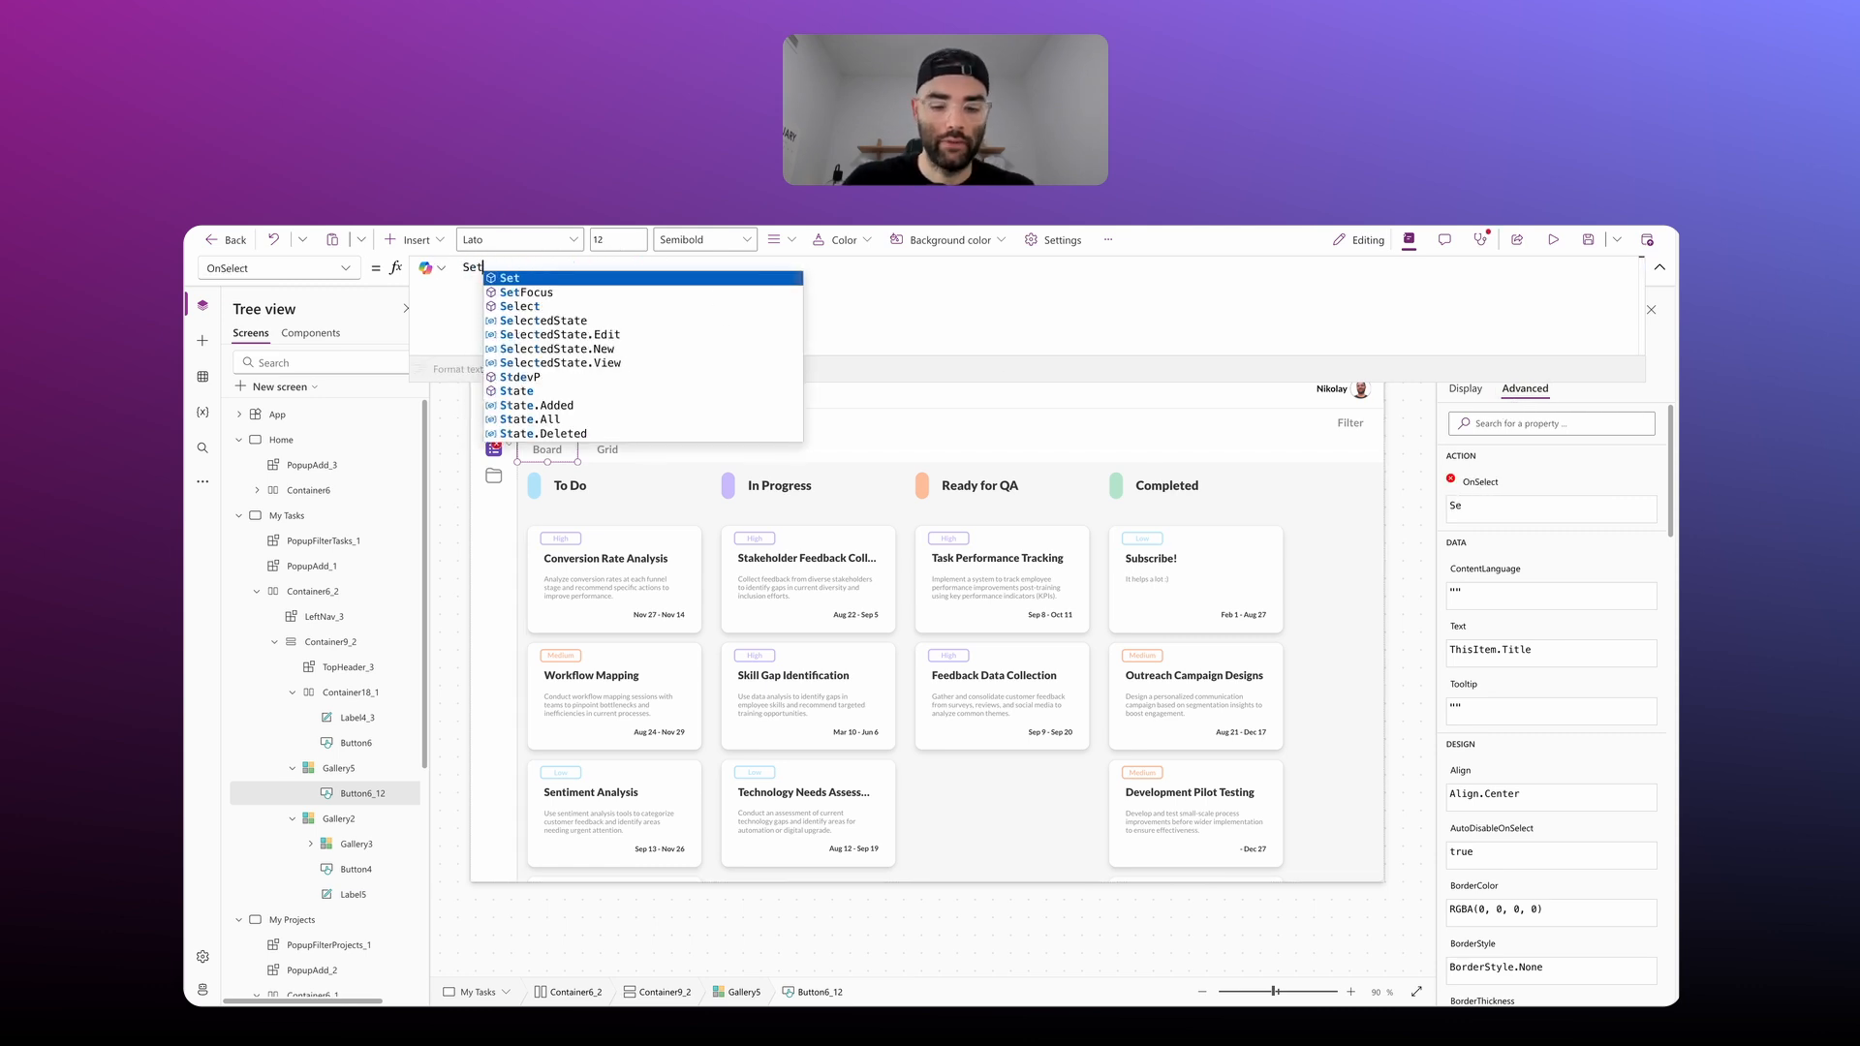
type("(varView,")
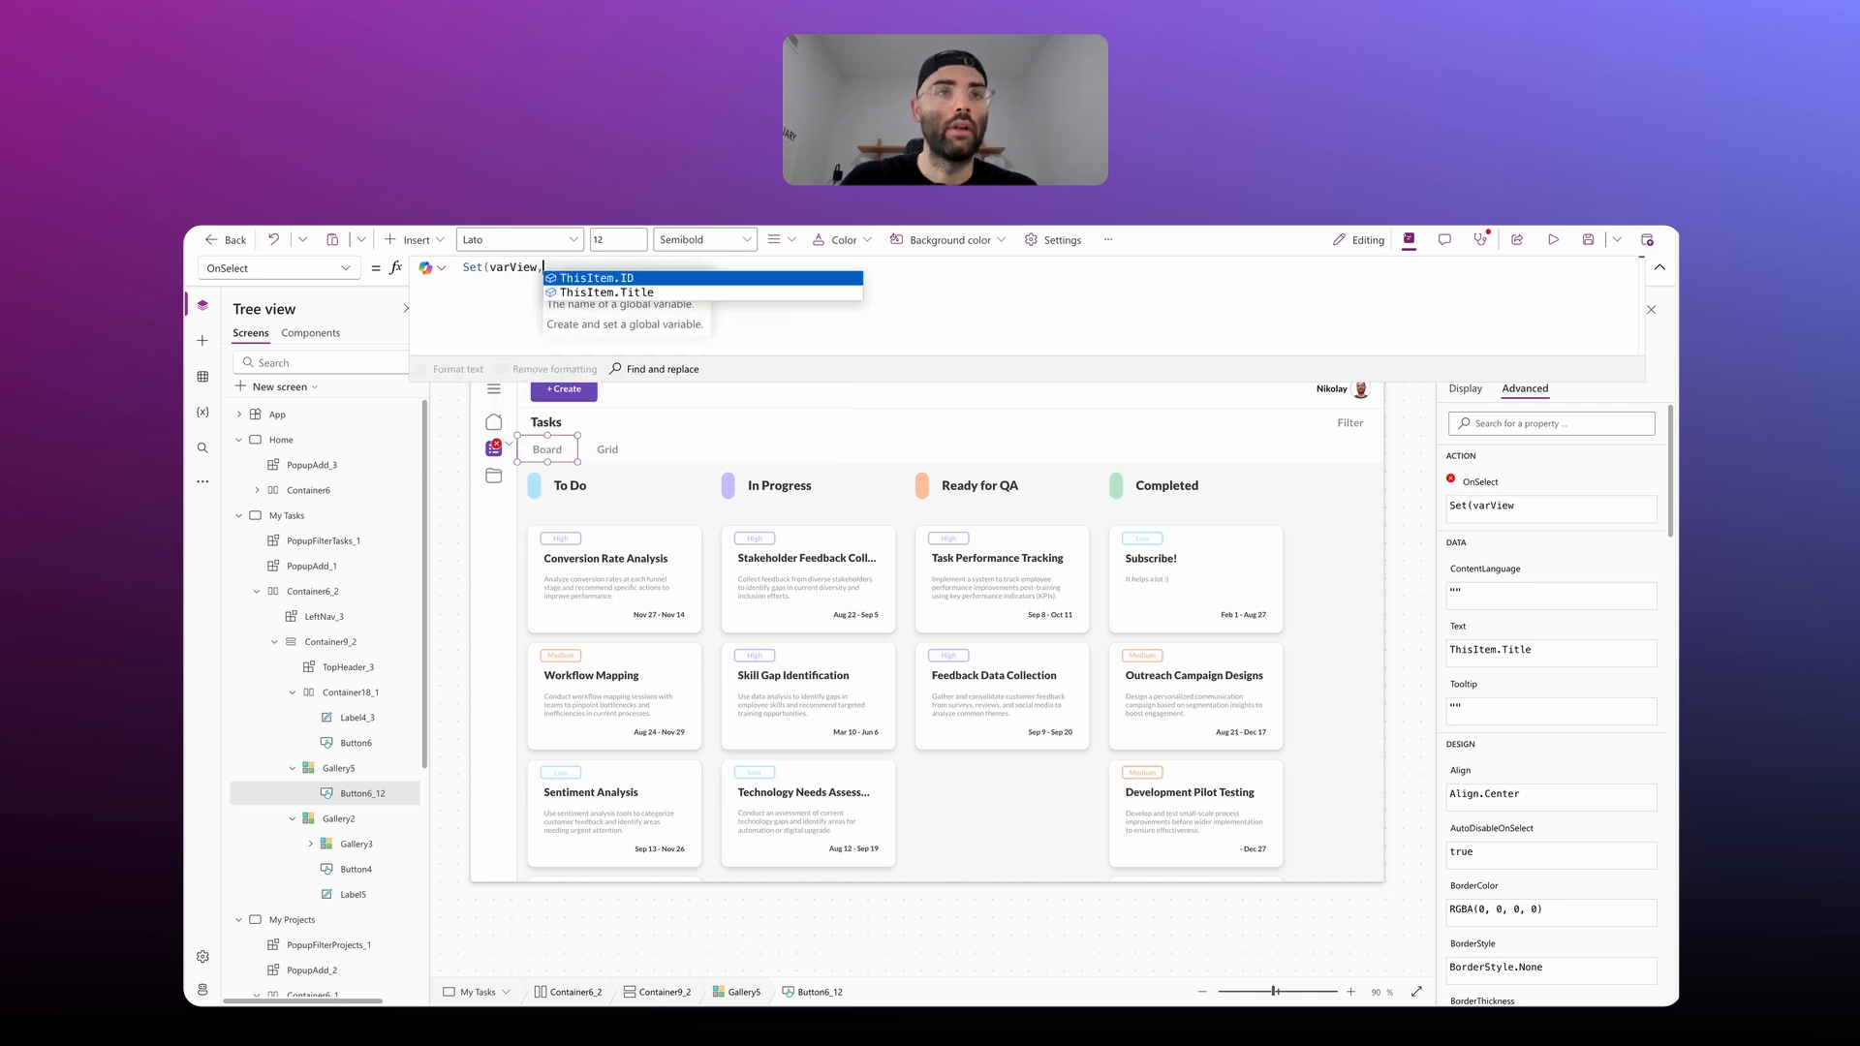
type(" Thi")
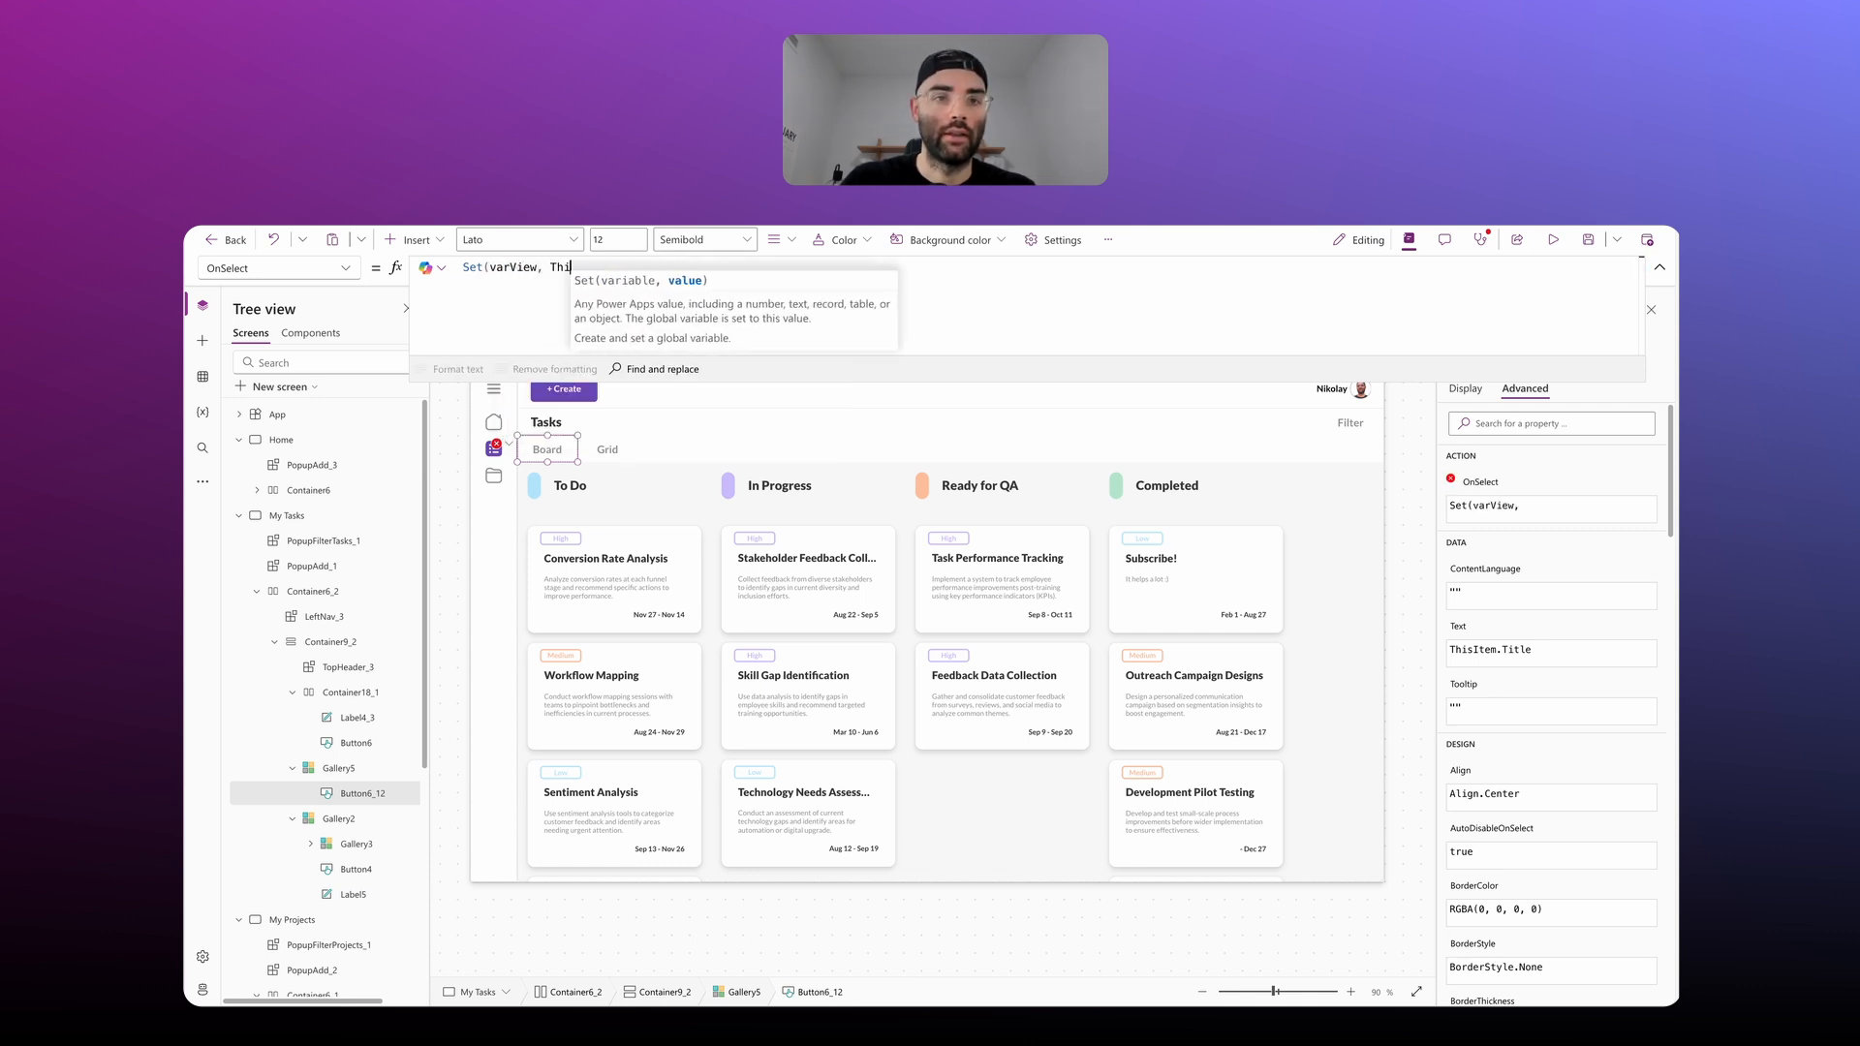
type("sItem.Ti")
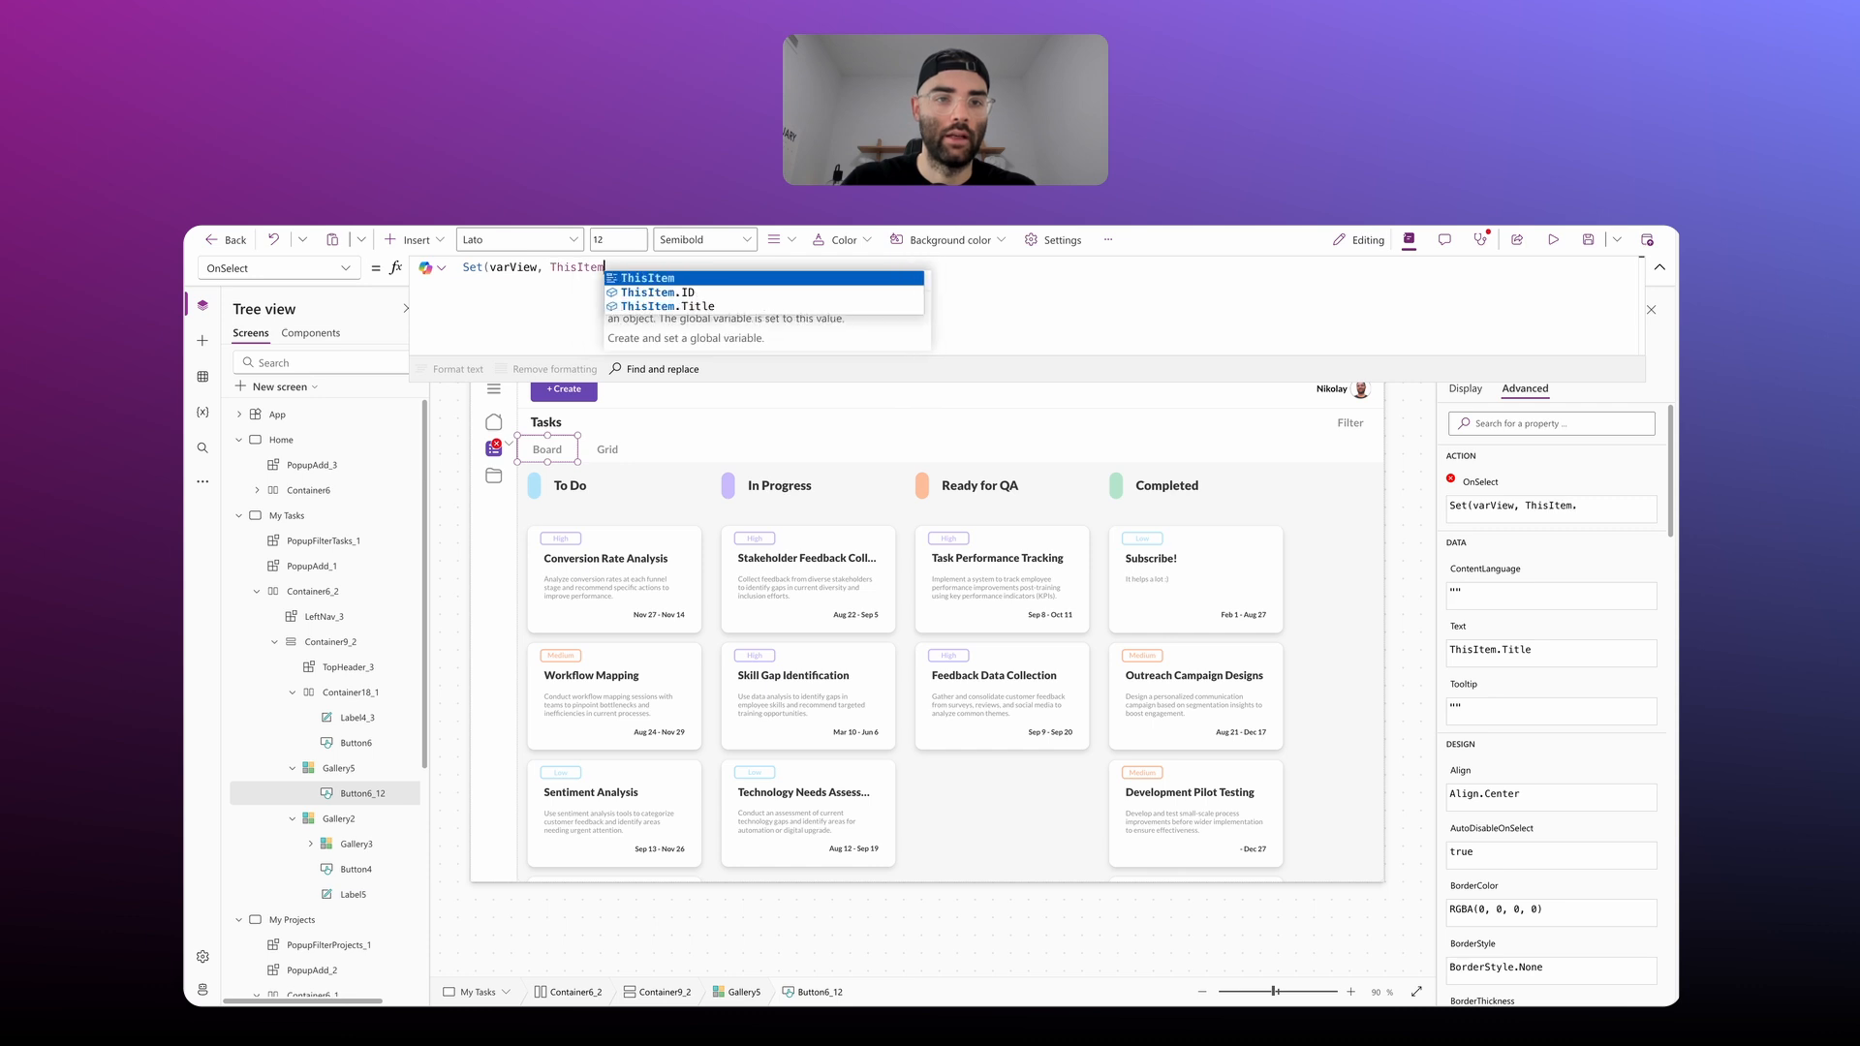
type("tle)")
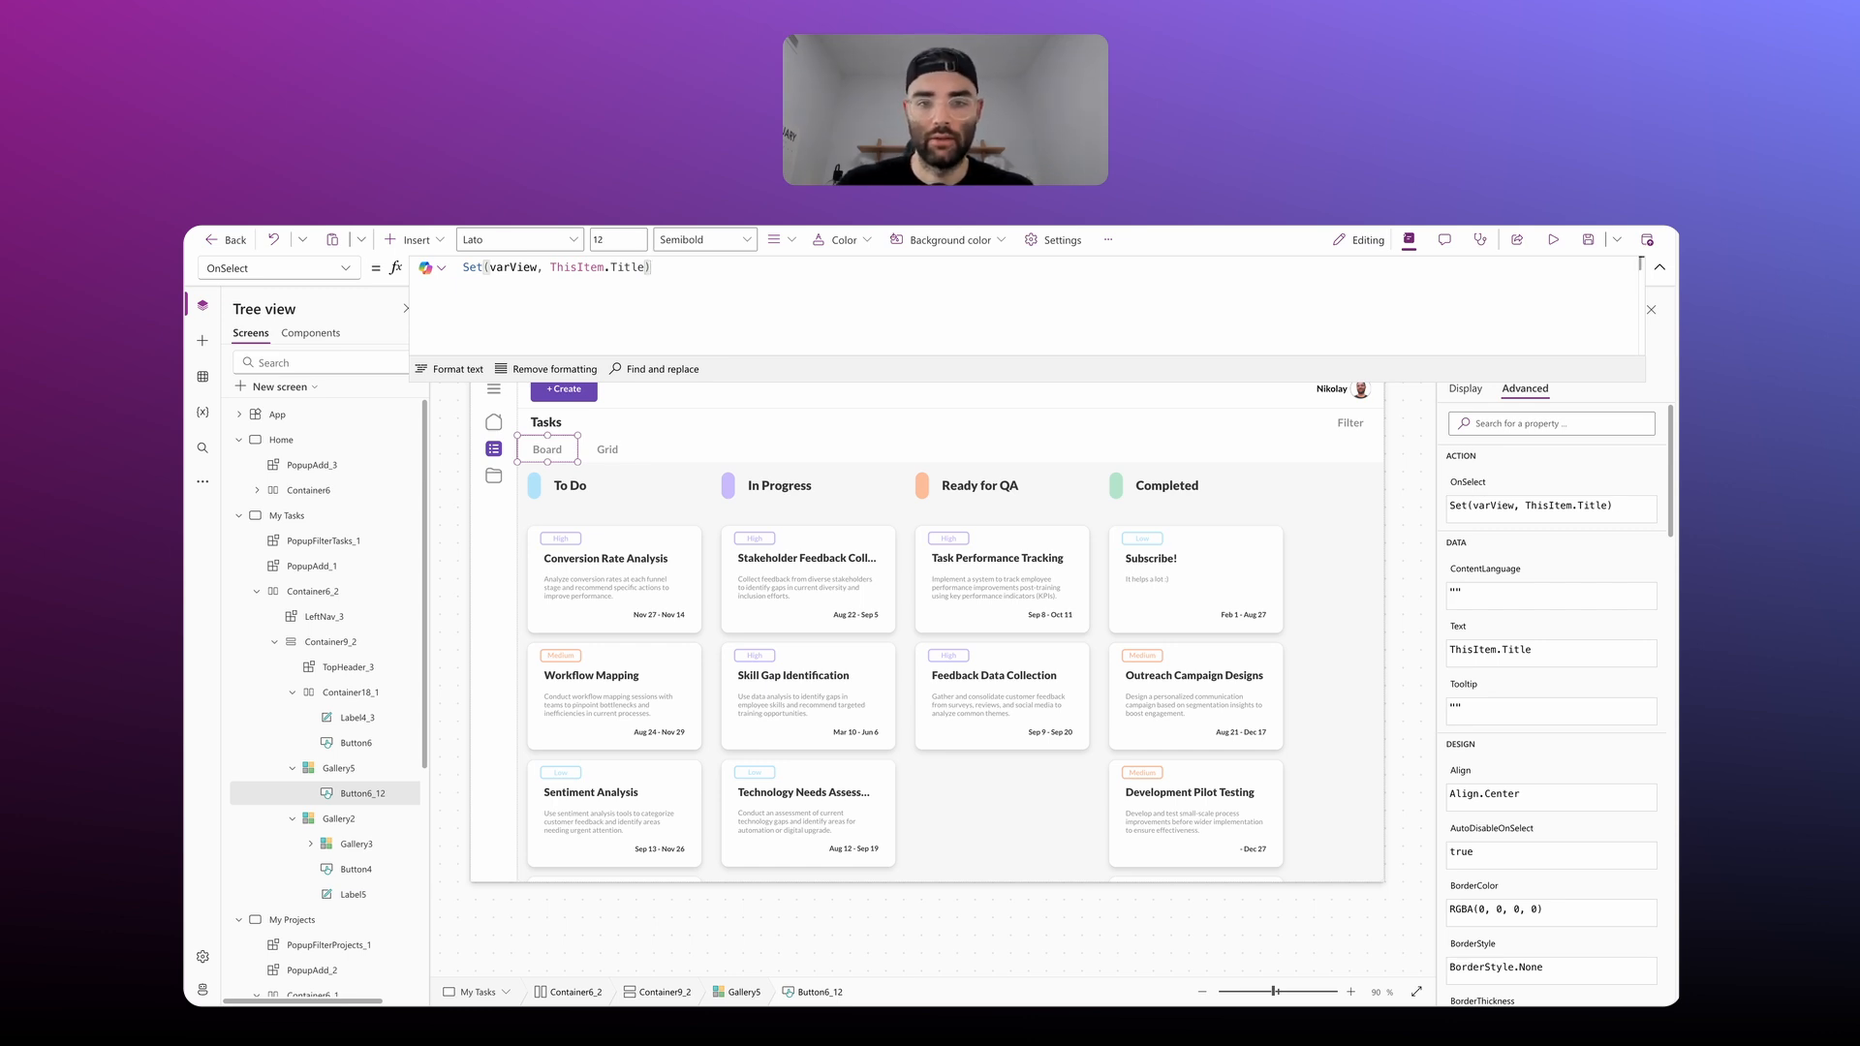
left_click(1659, 267)
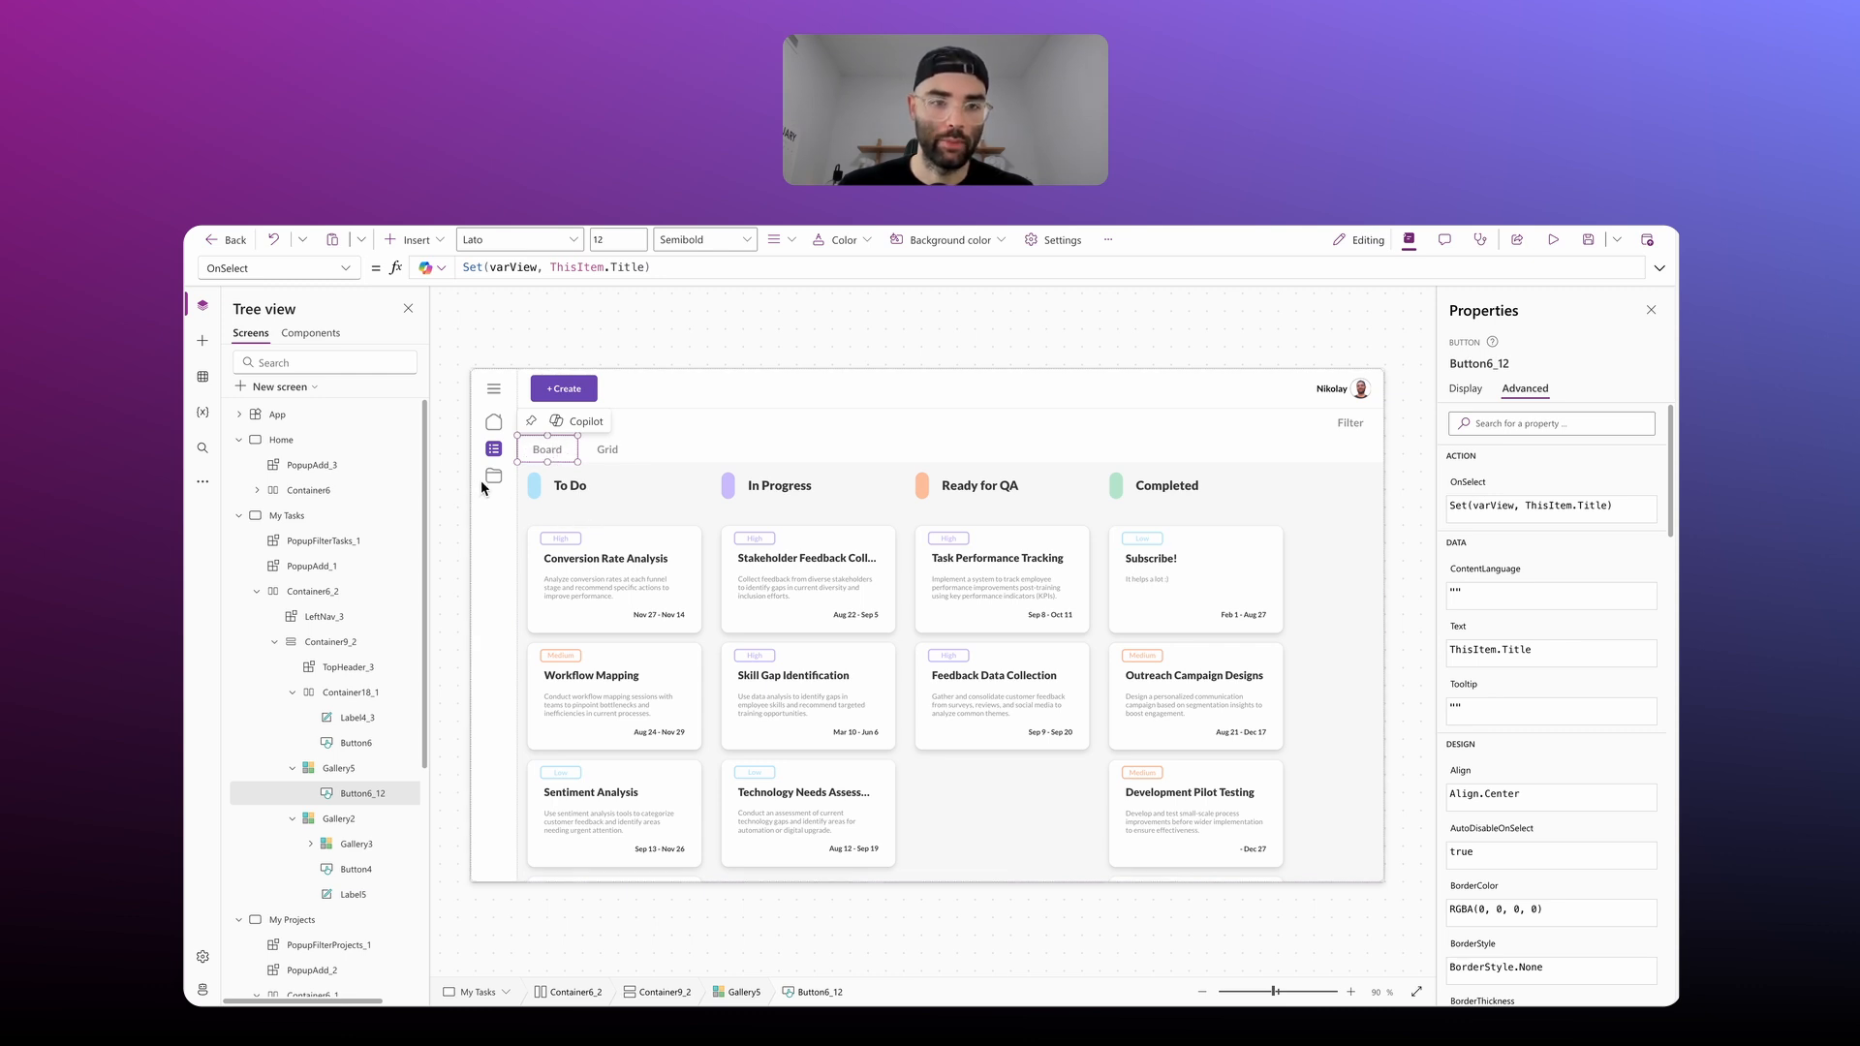
left_click(454, 491)
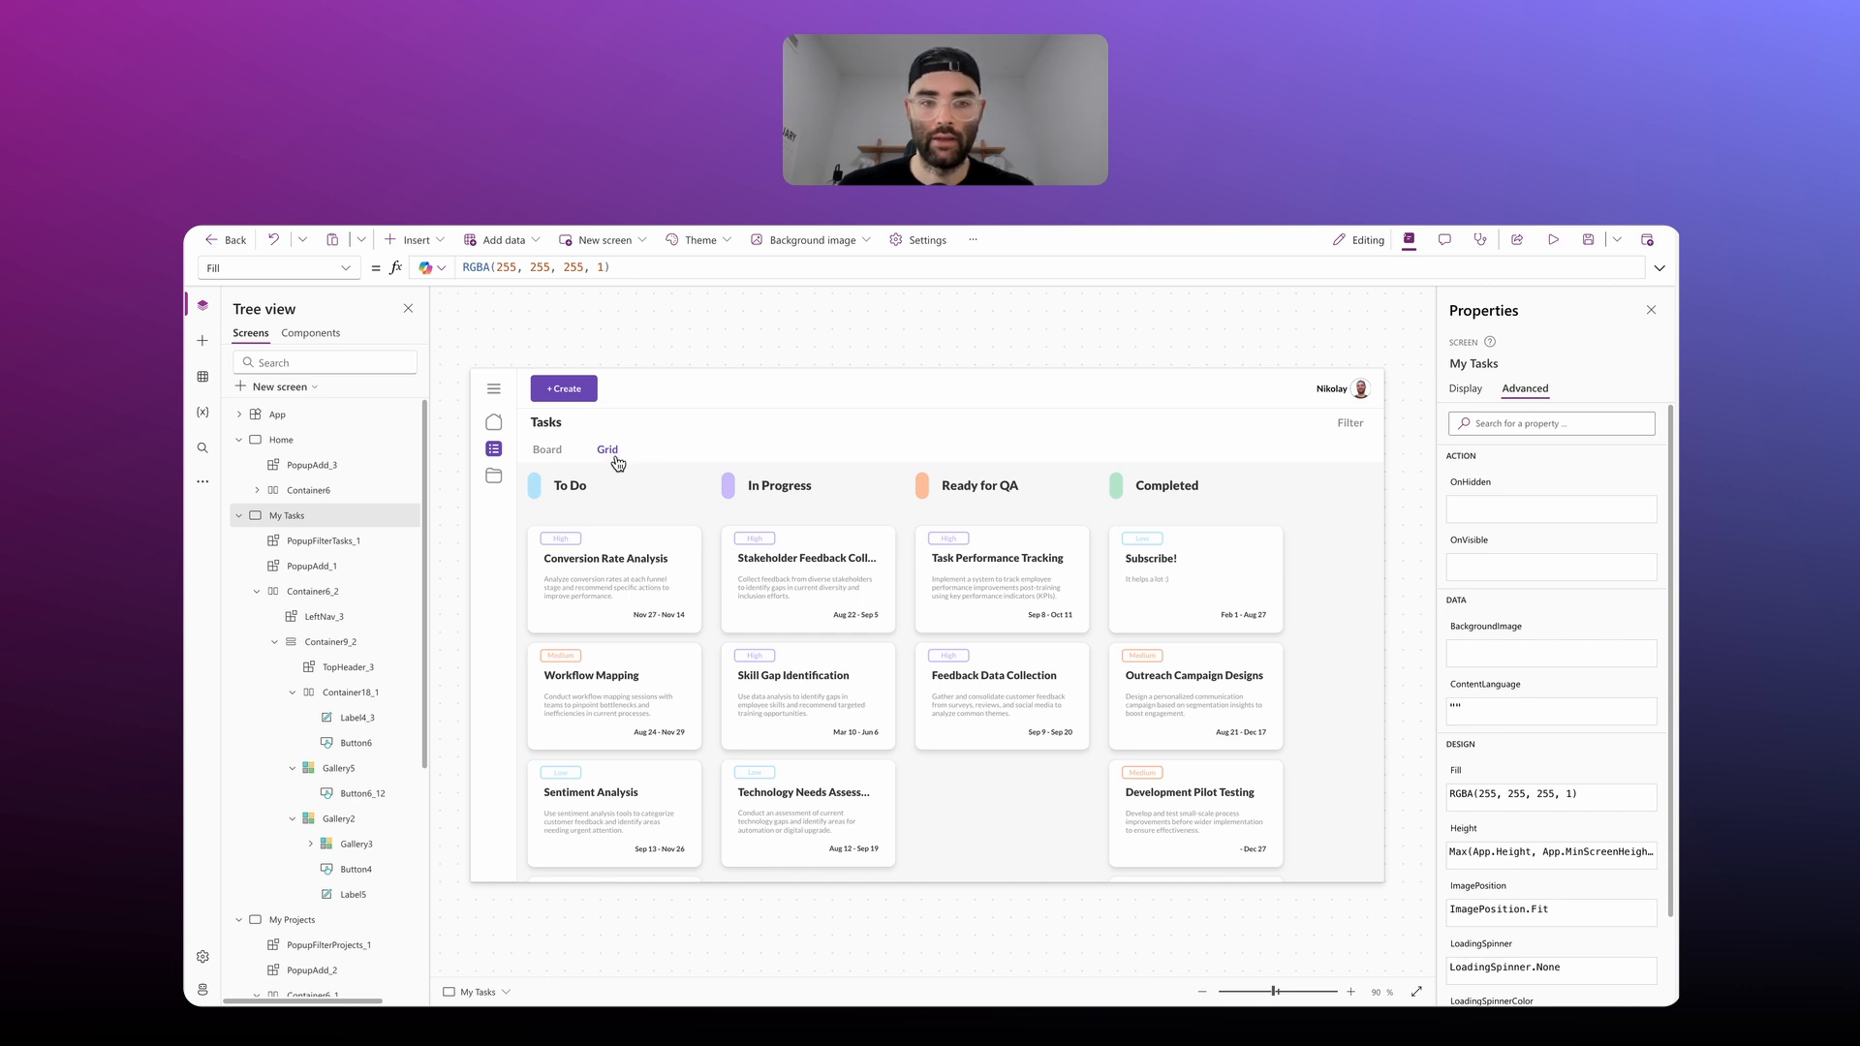
Step: Set the view switcher button's text Color formula to If(varView = ThisItem.Title, MyTheme.Primary, MyTheme.LightGray)
left_click(551, 452)
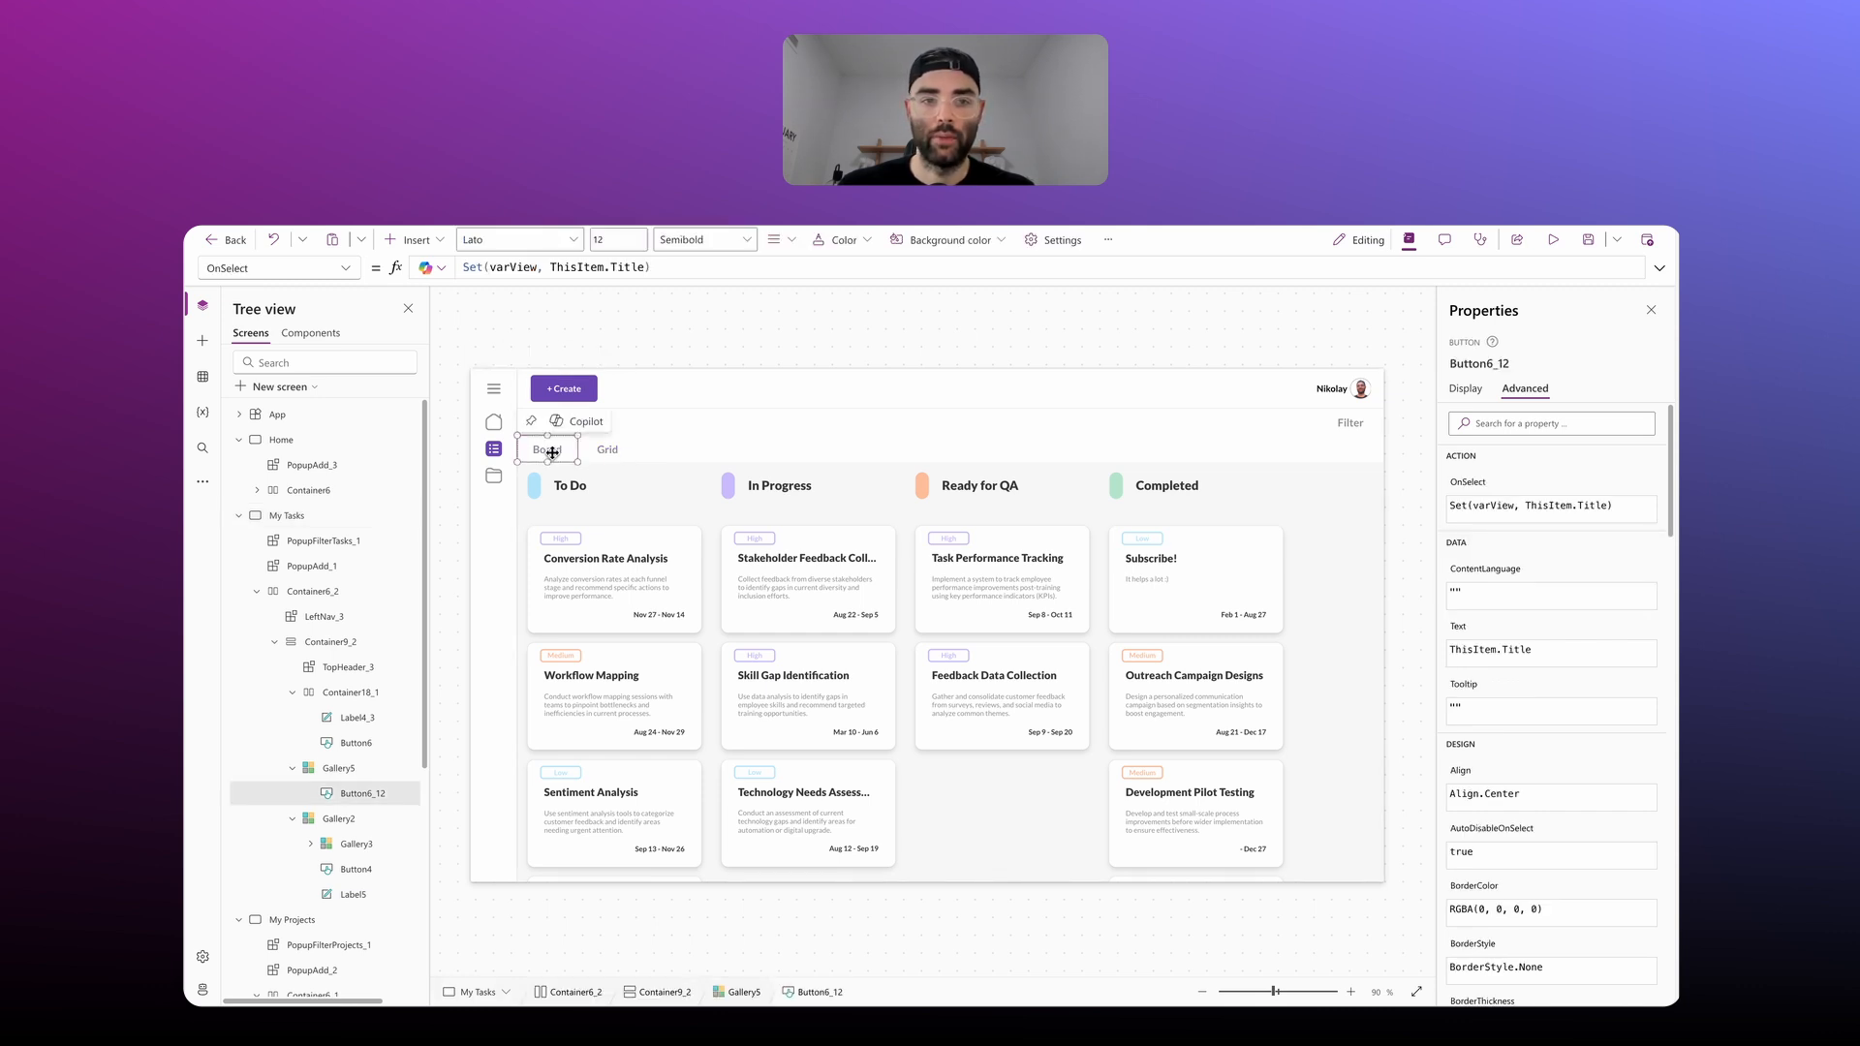
left_click(1466, 389)
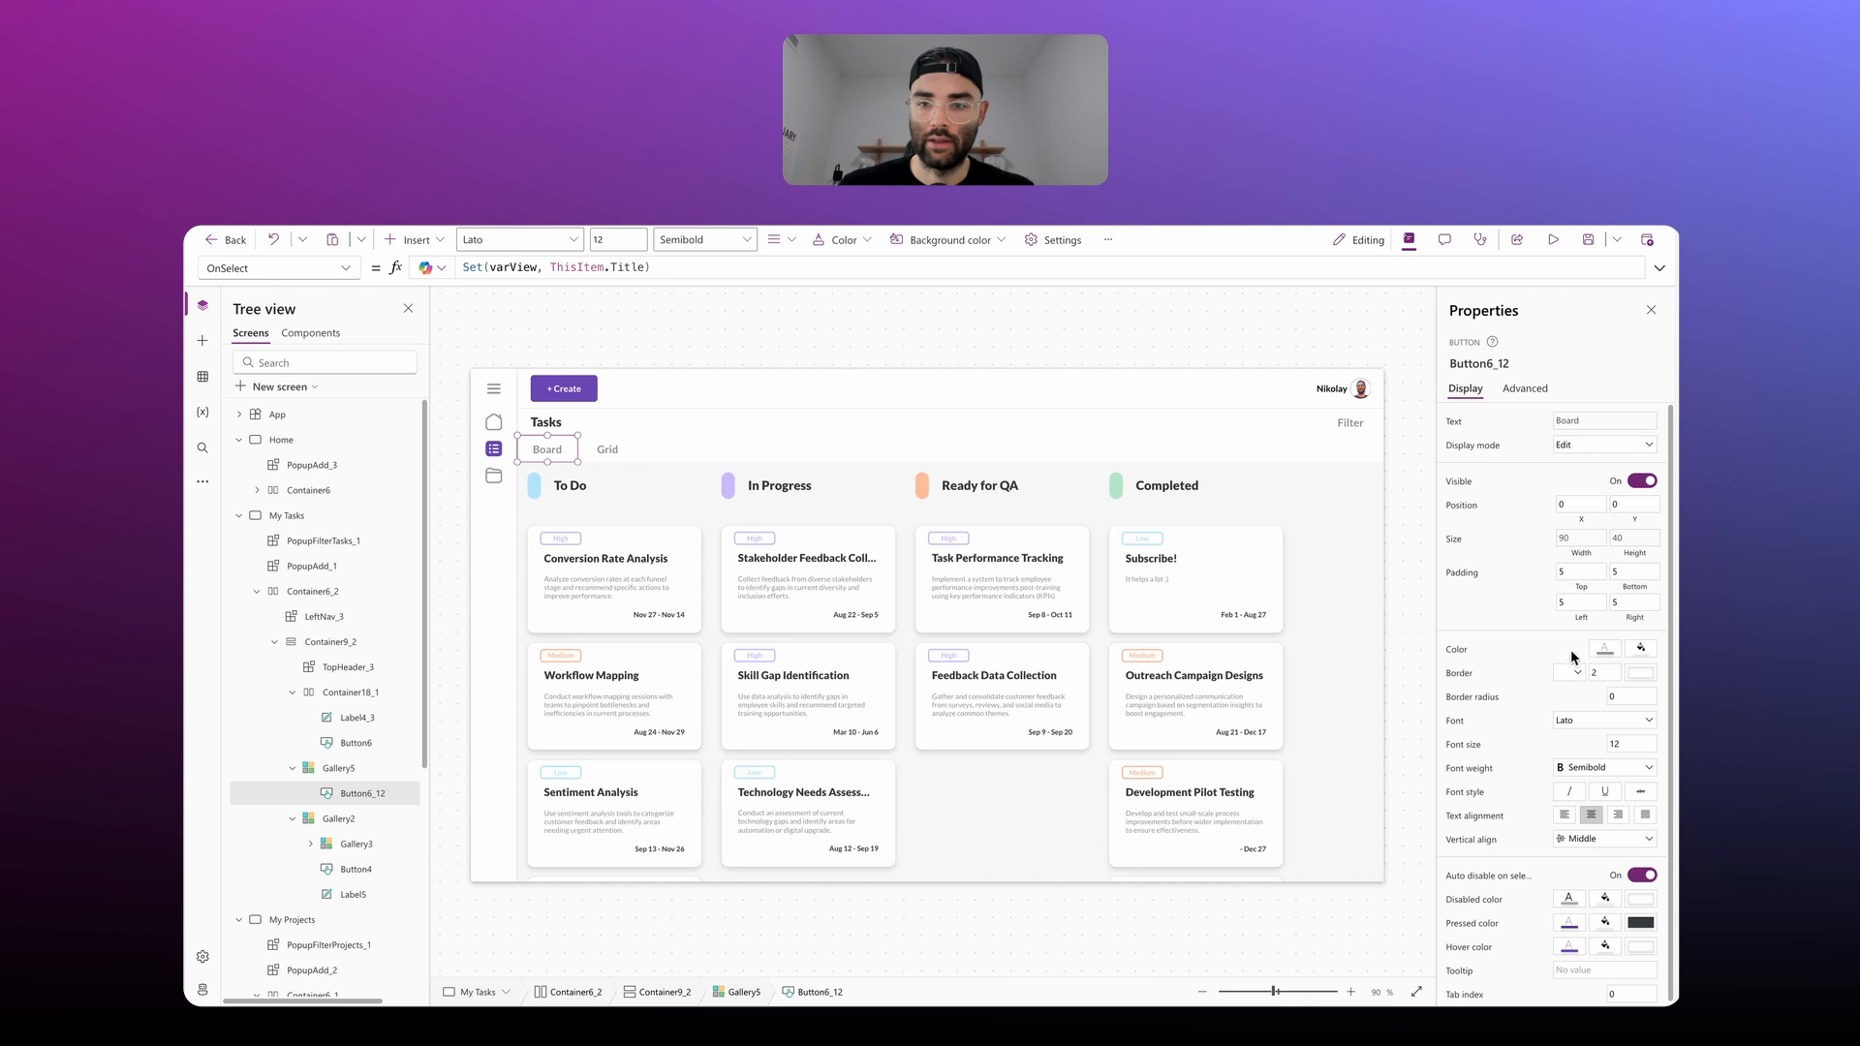
left_click(1603, 648)
left_click(557, 268)
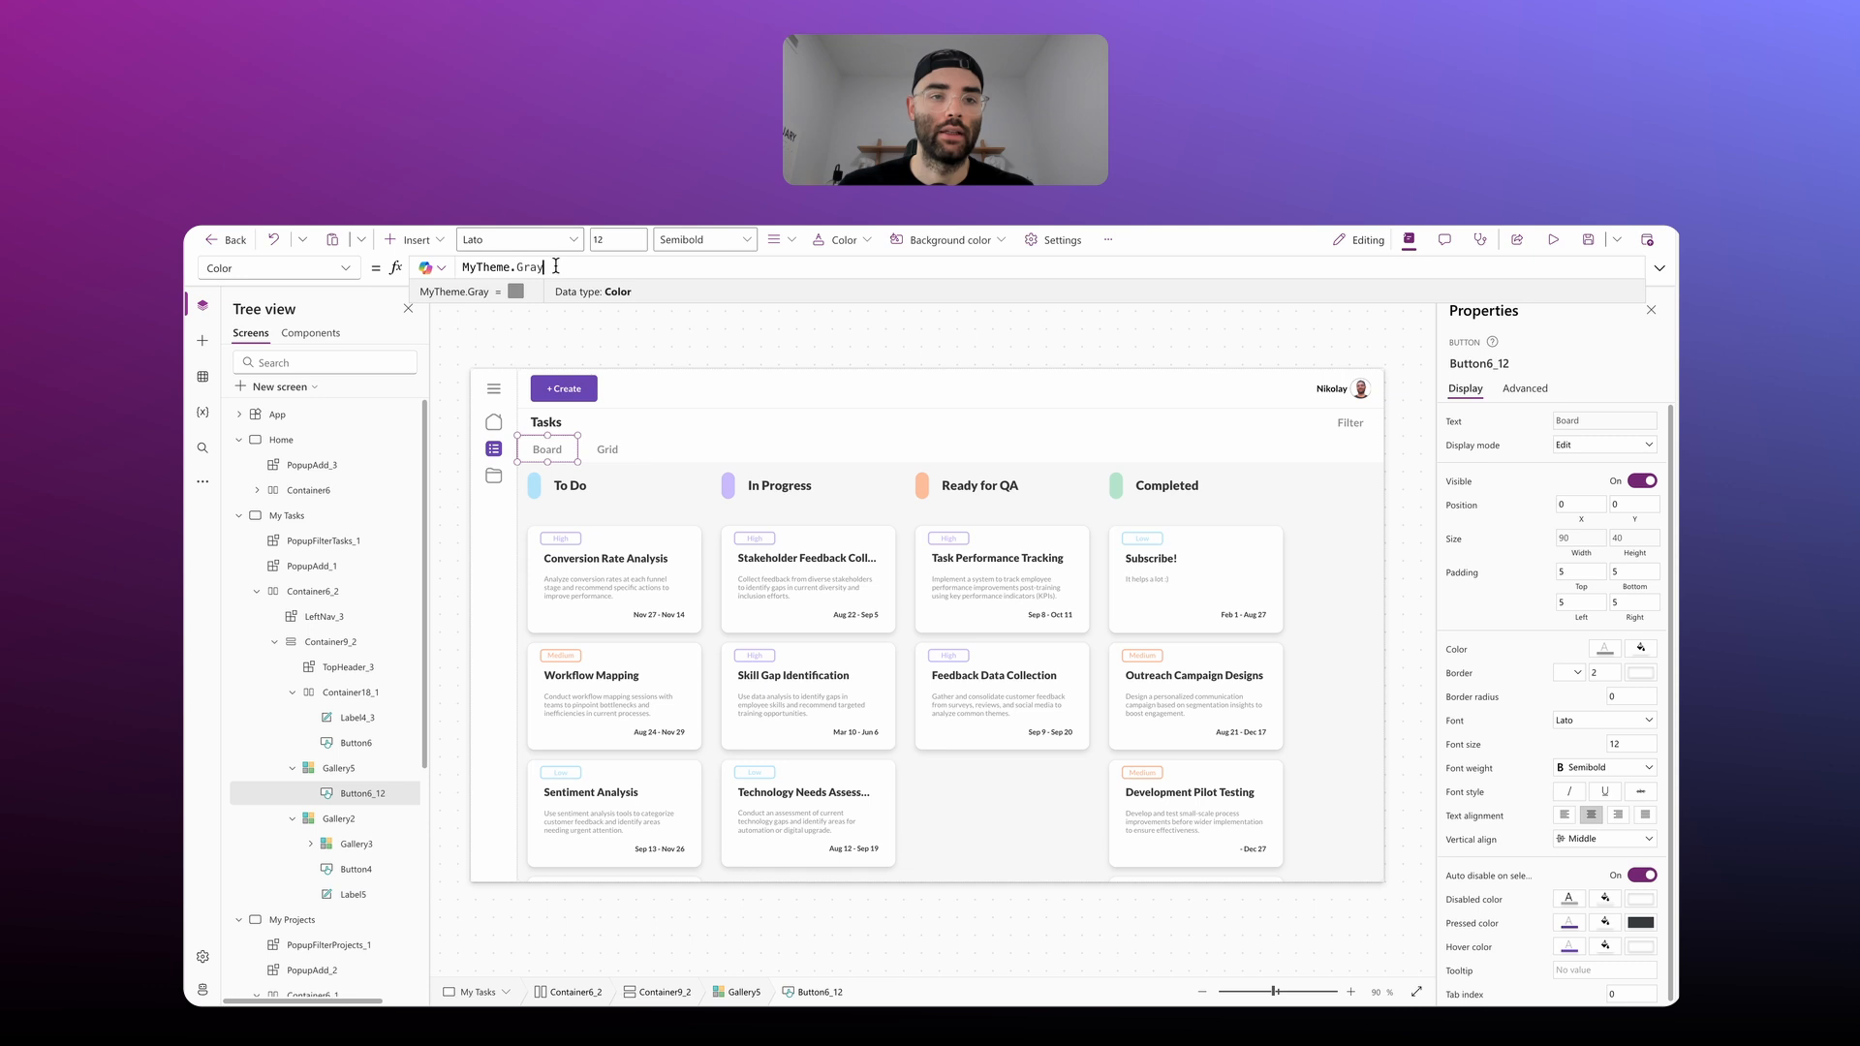
left_click_drag(544, 267, 456, 261)
type("If")
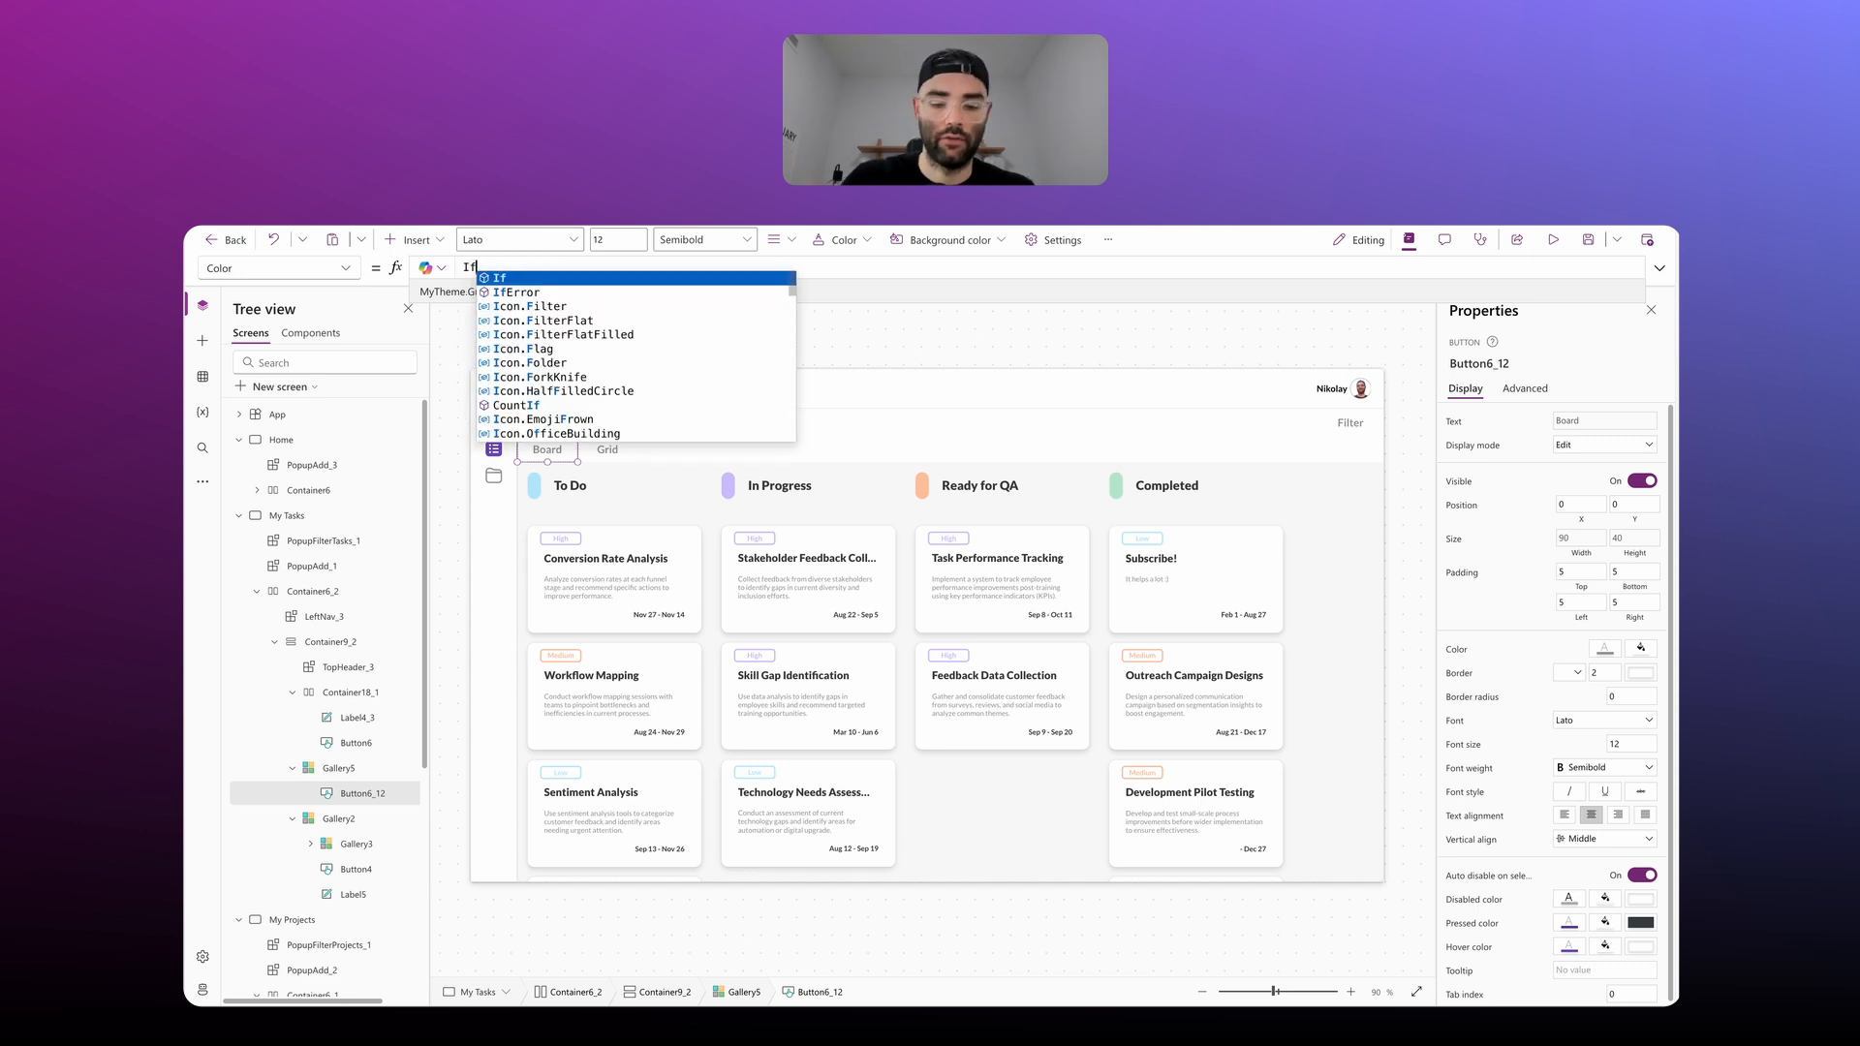
type("(va")
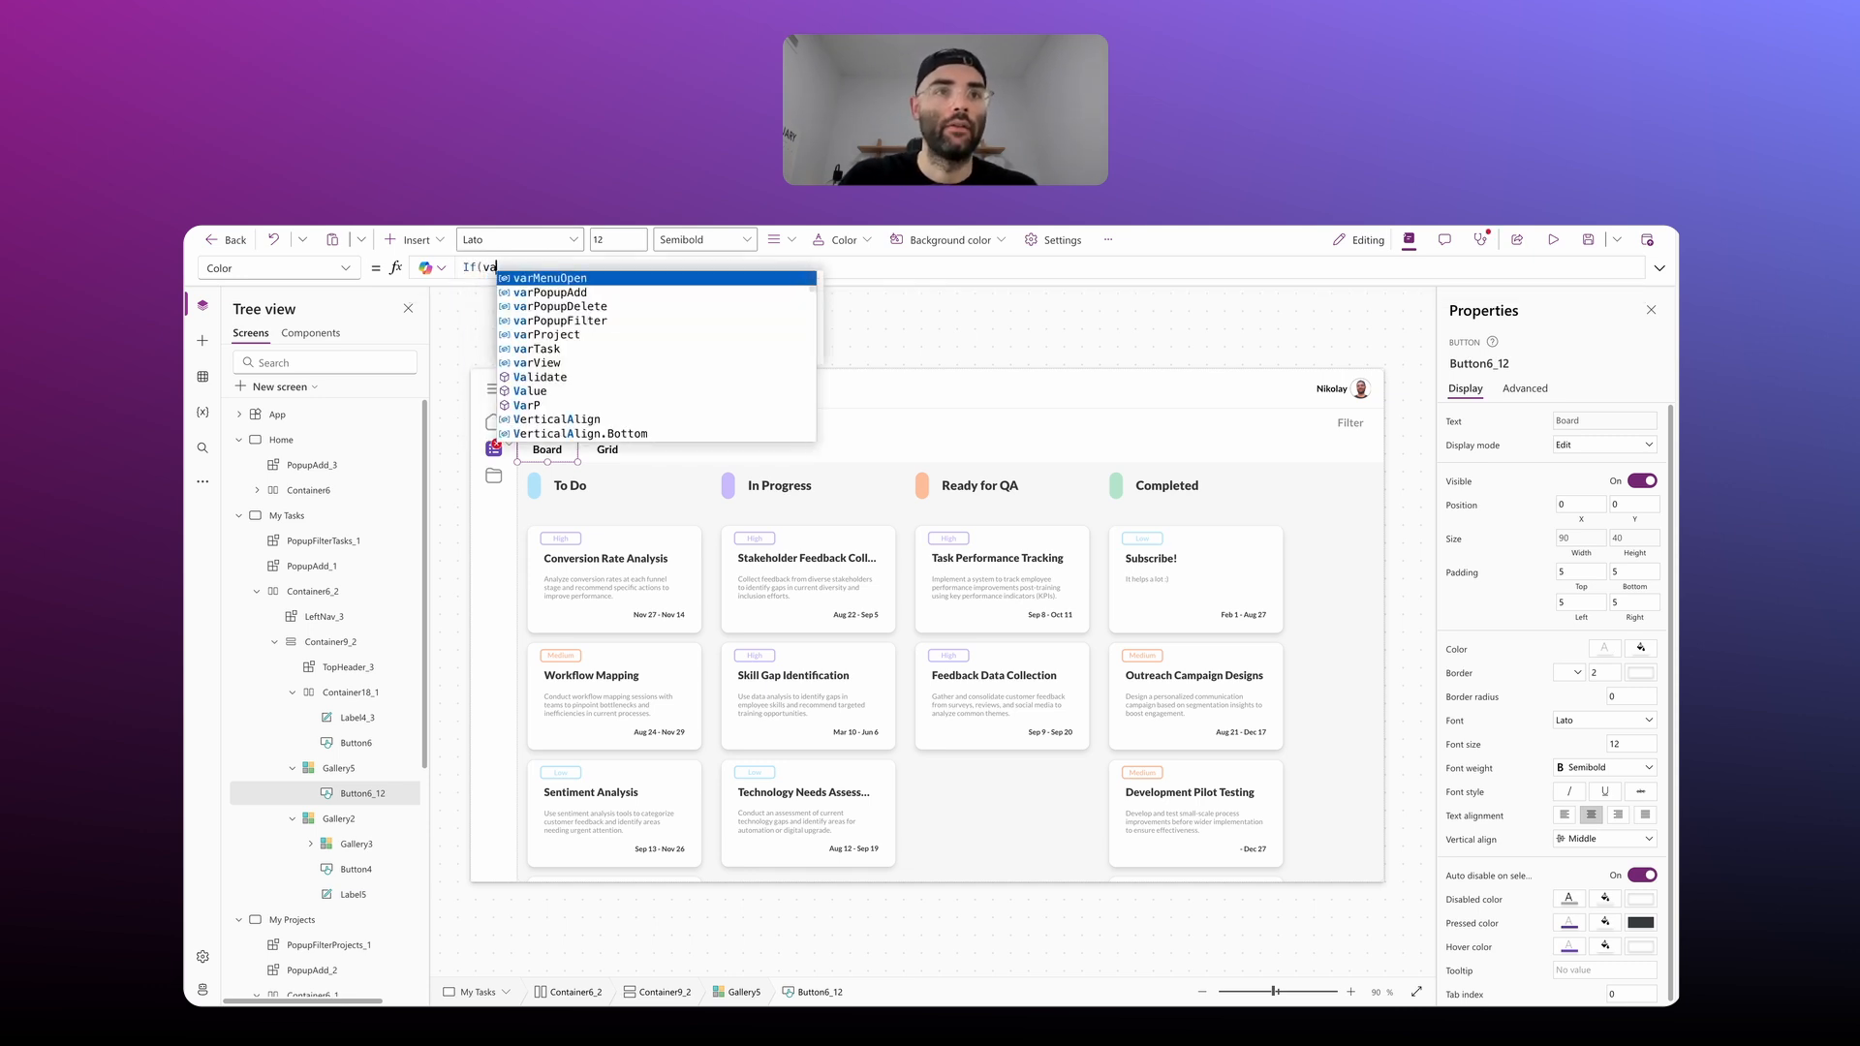
type("rView = ThisItem.Title,")
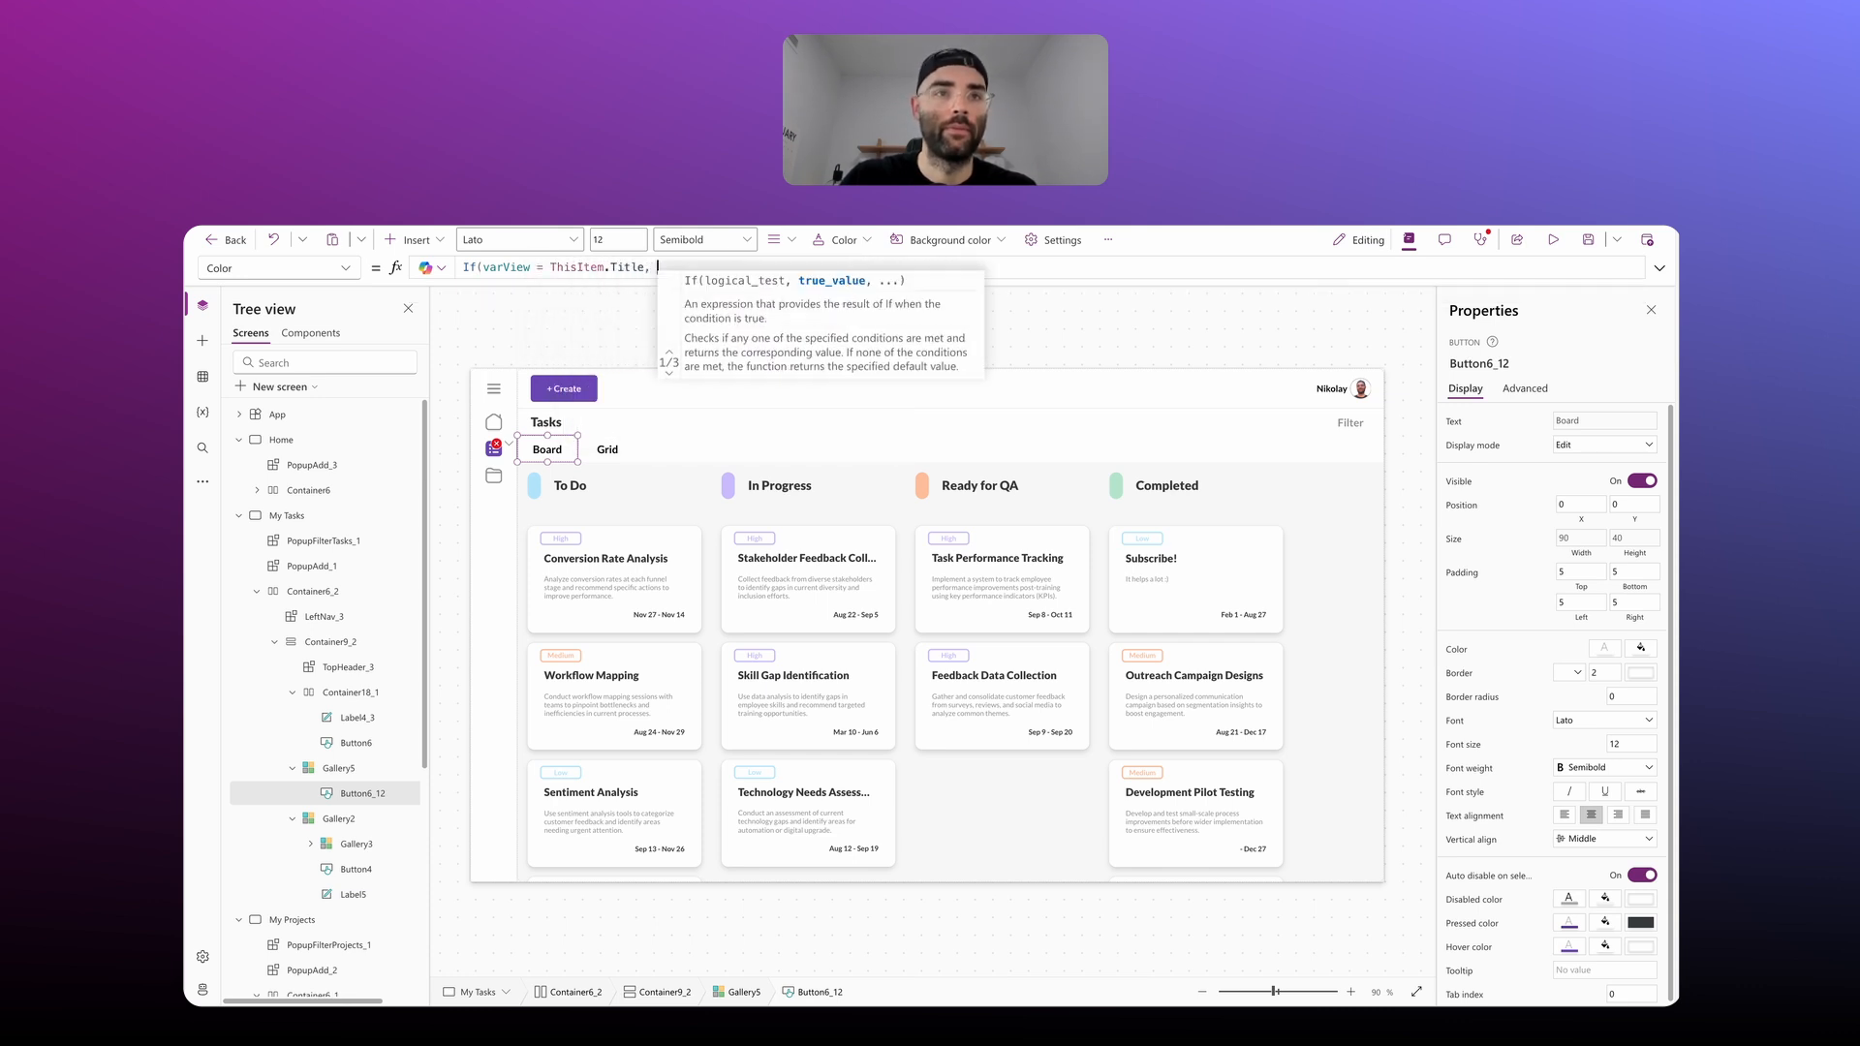
type(" MyTheme")
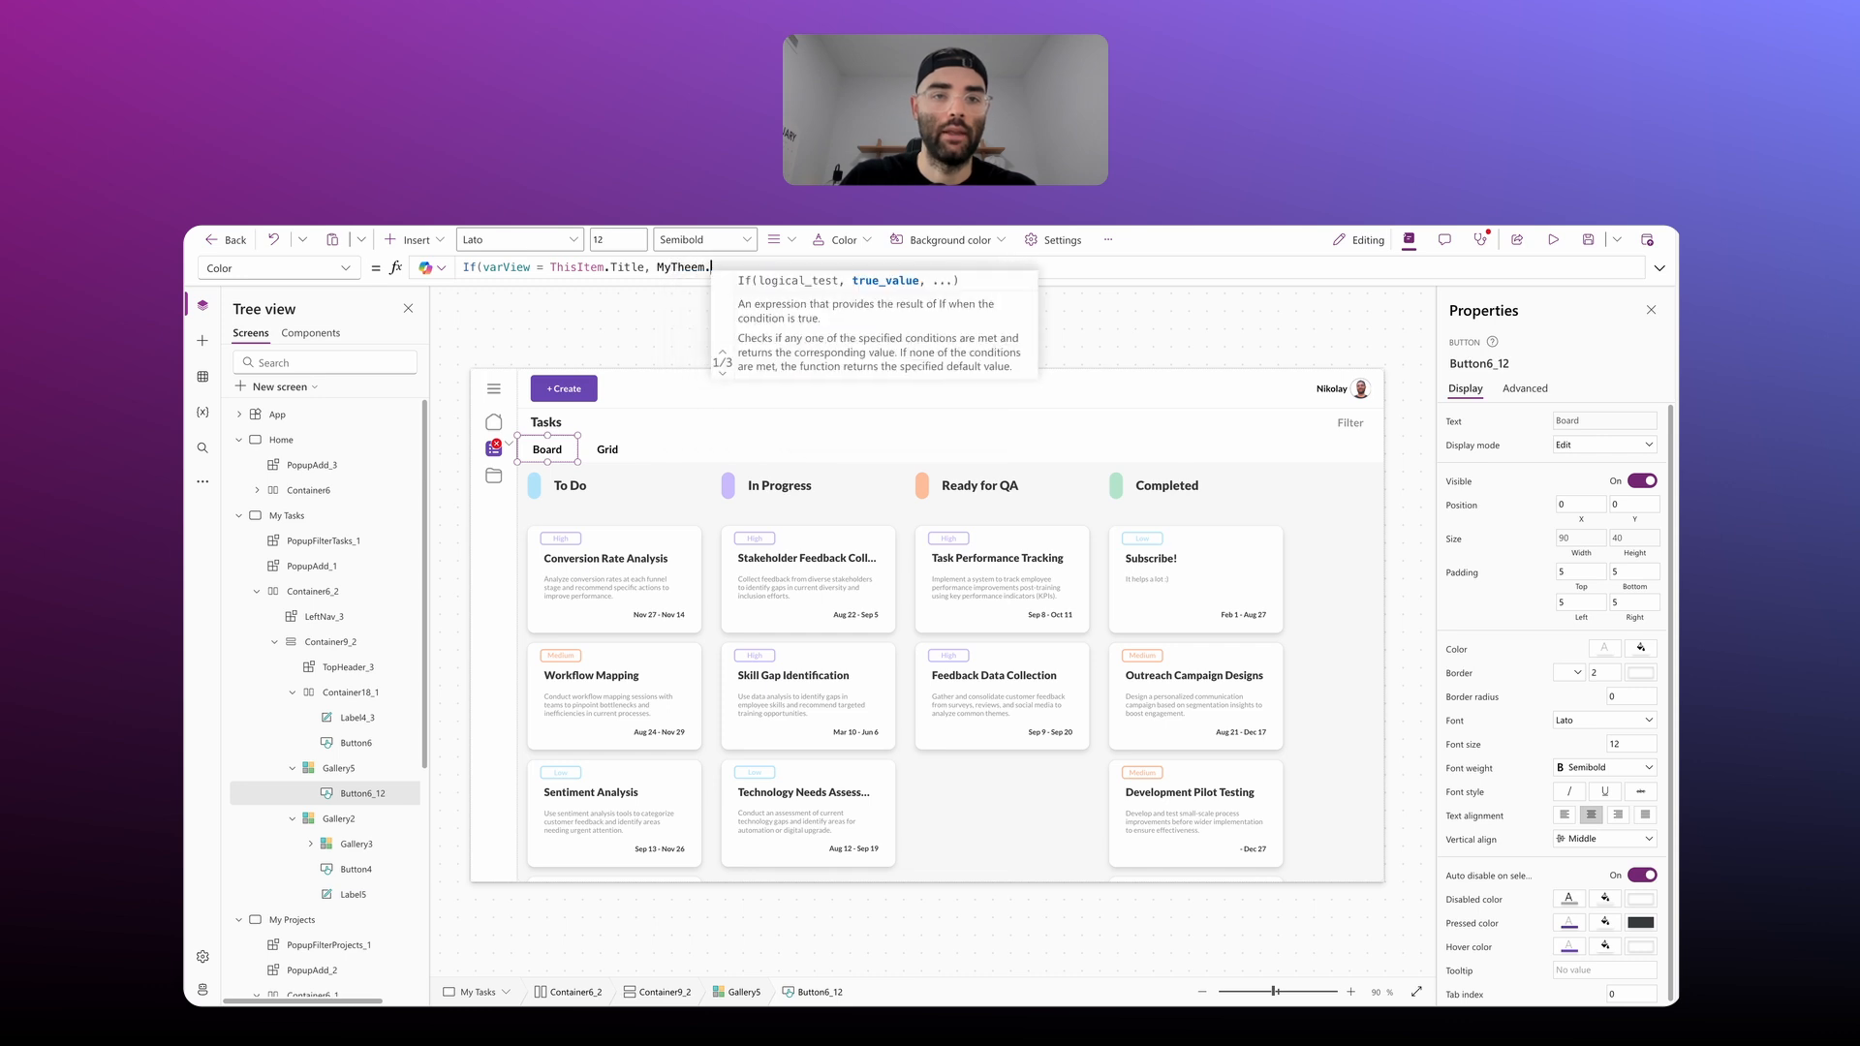
type(".Pri")
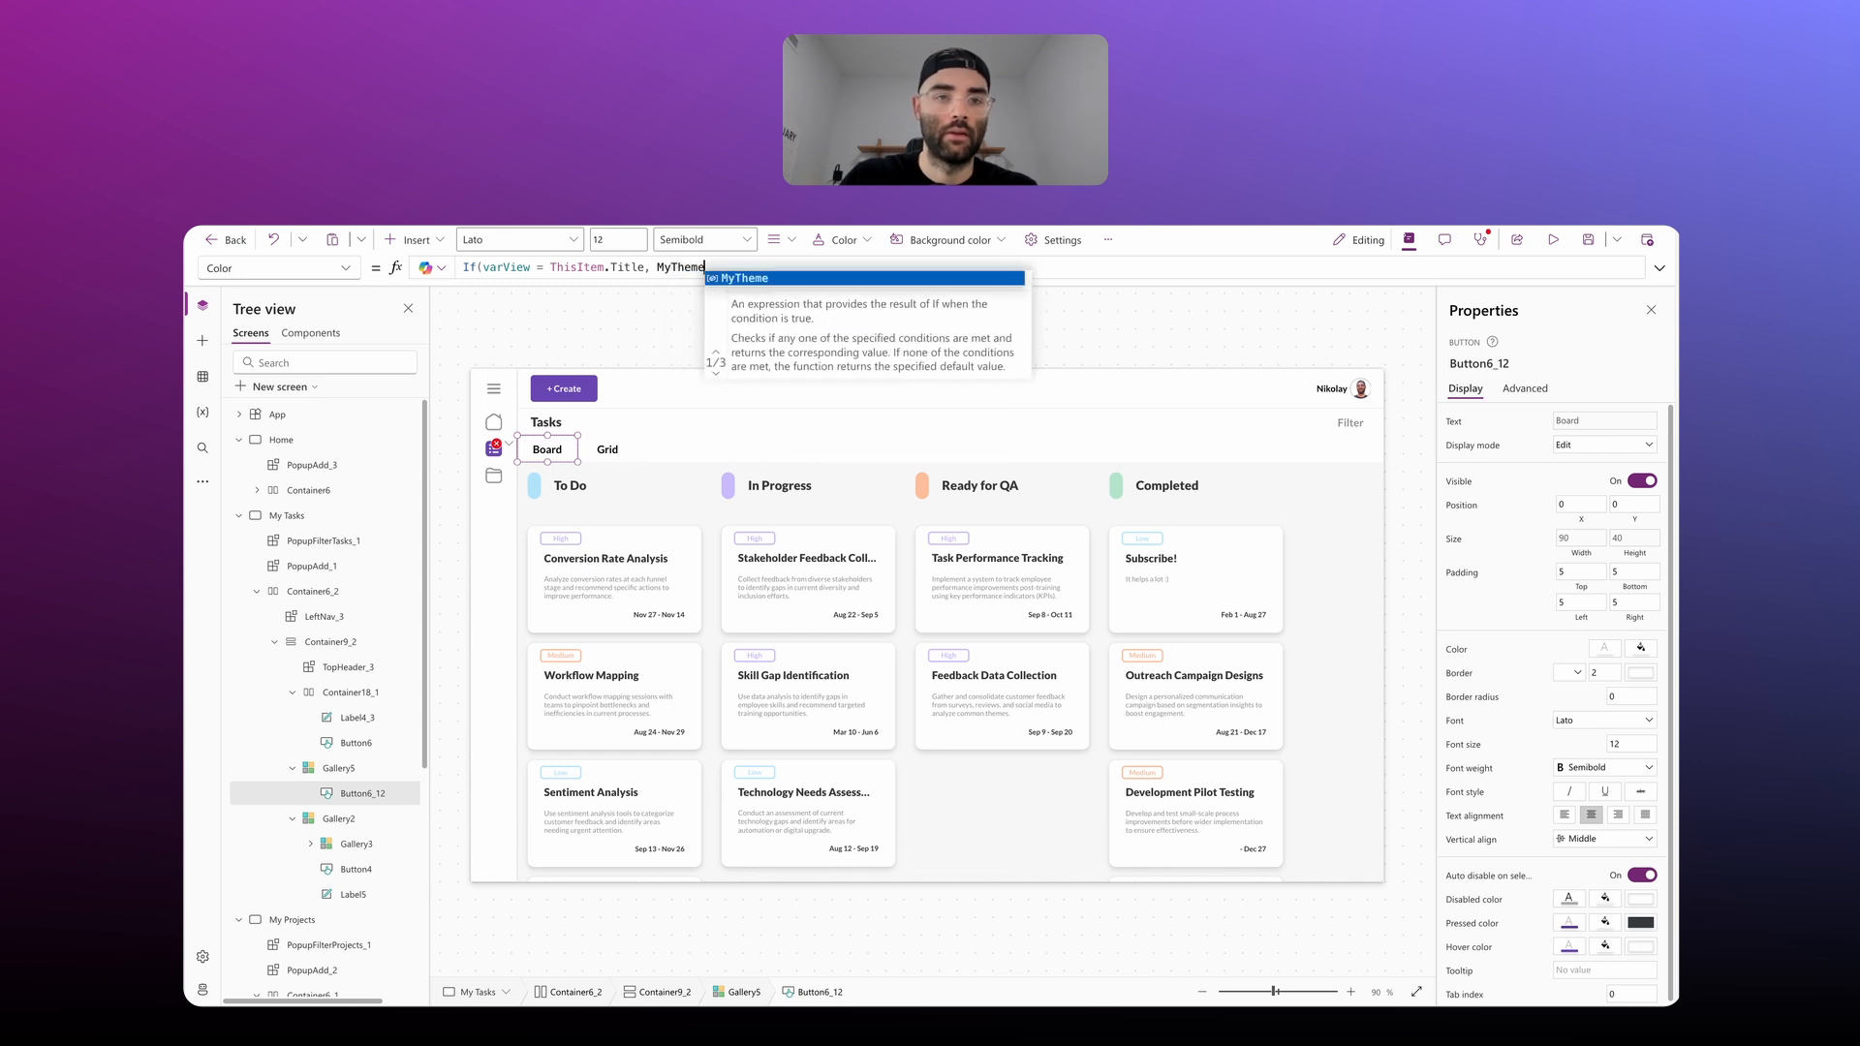
key("Tab")
type(", My")
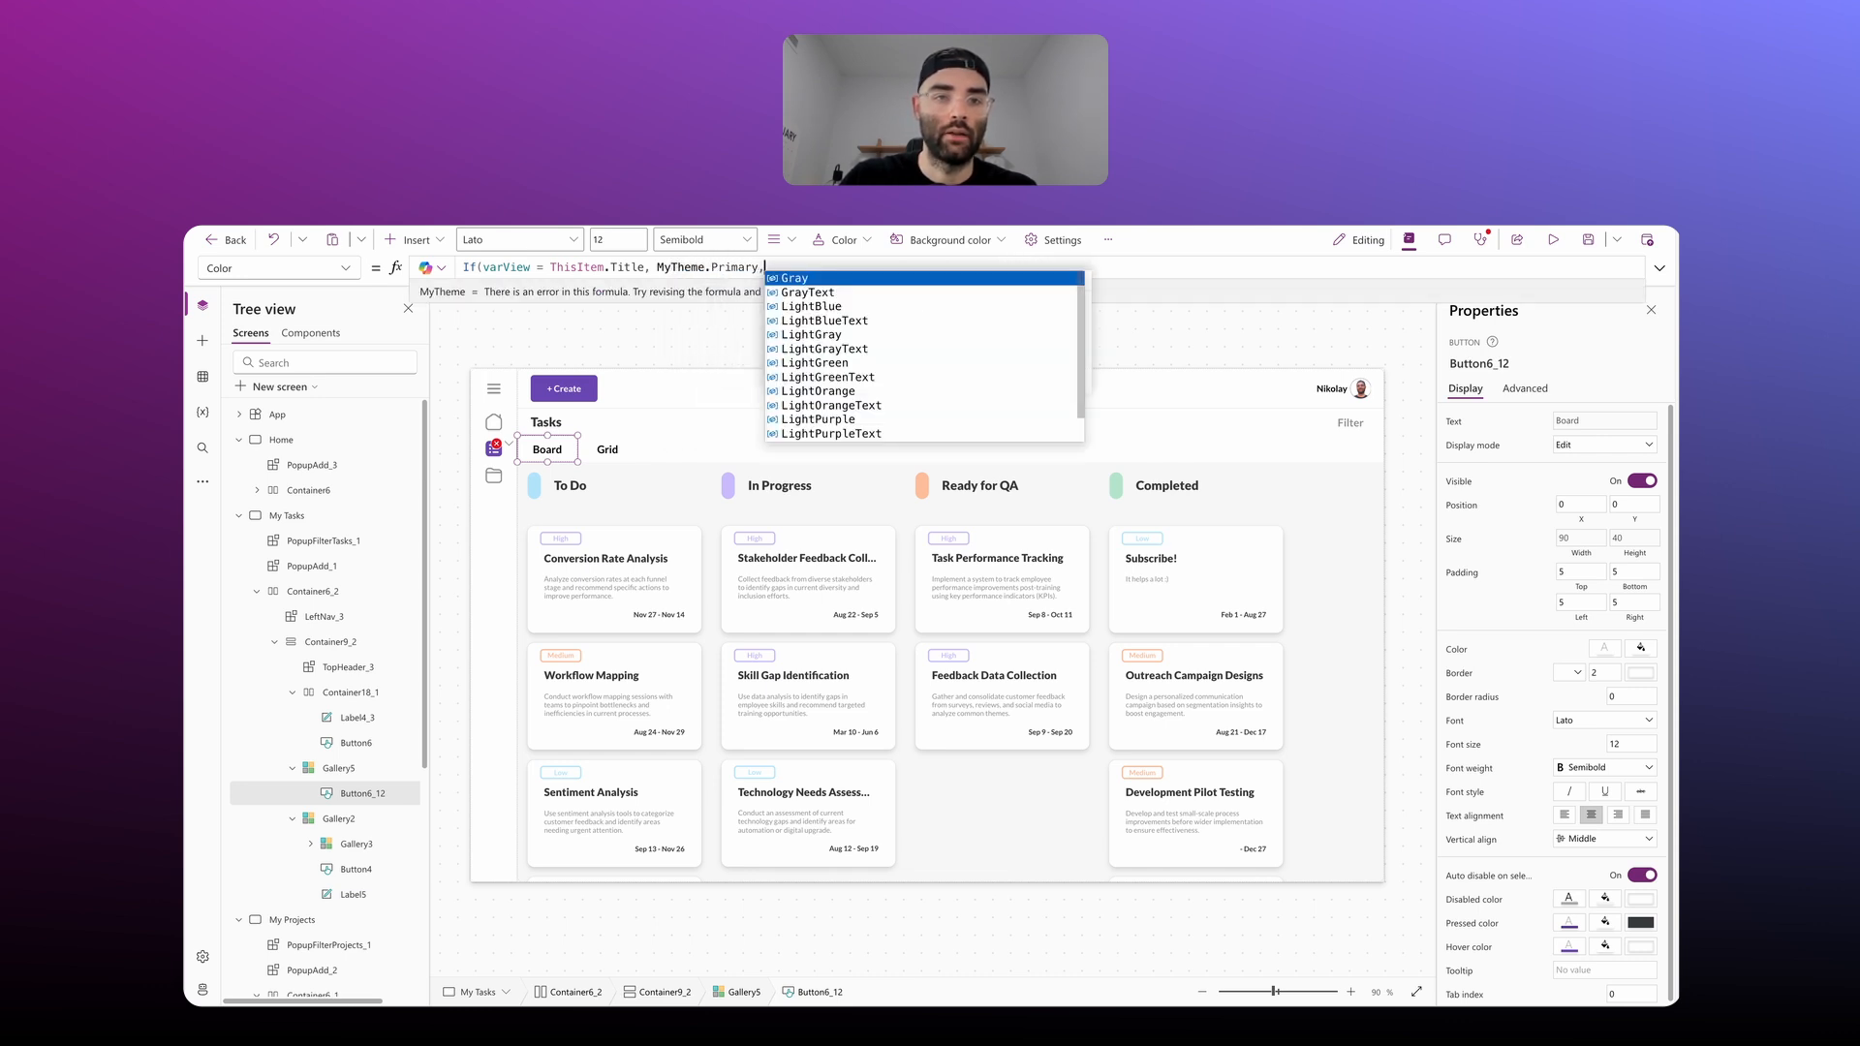
type("Theme.")
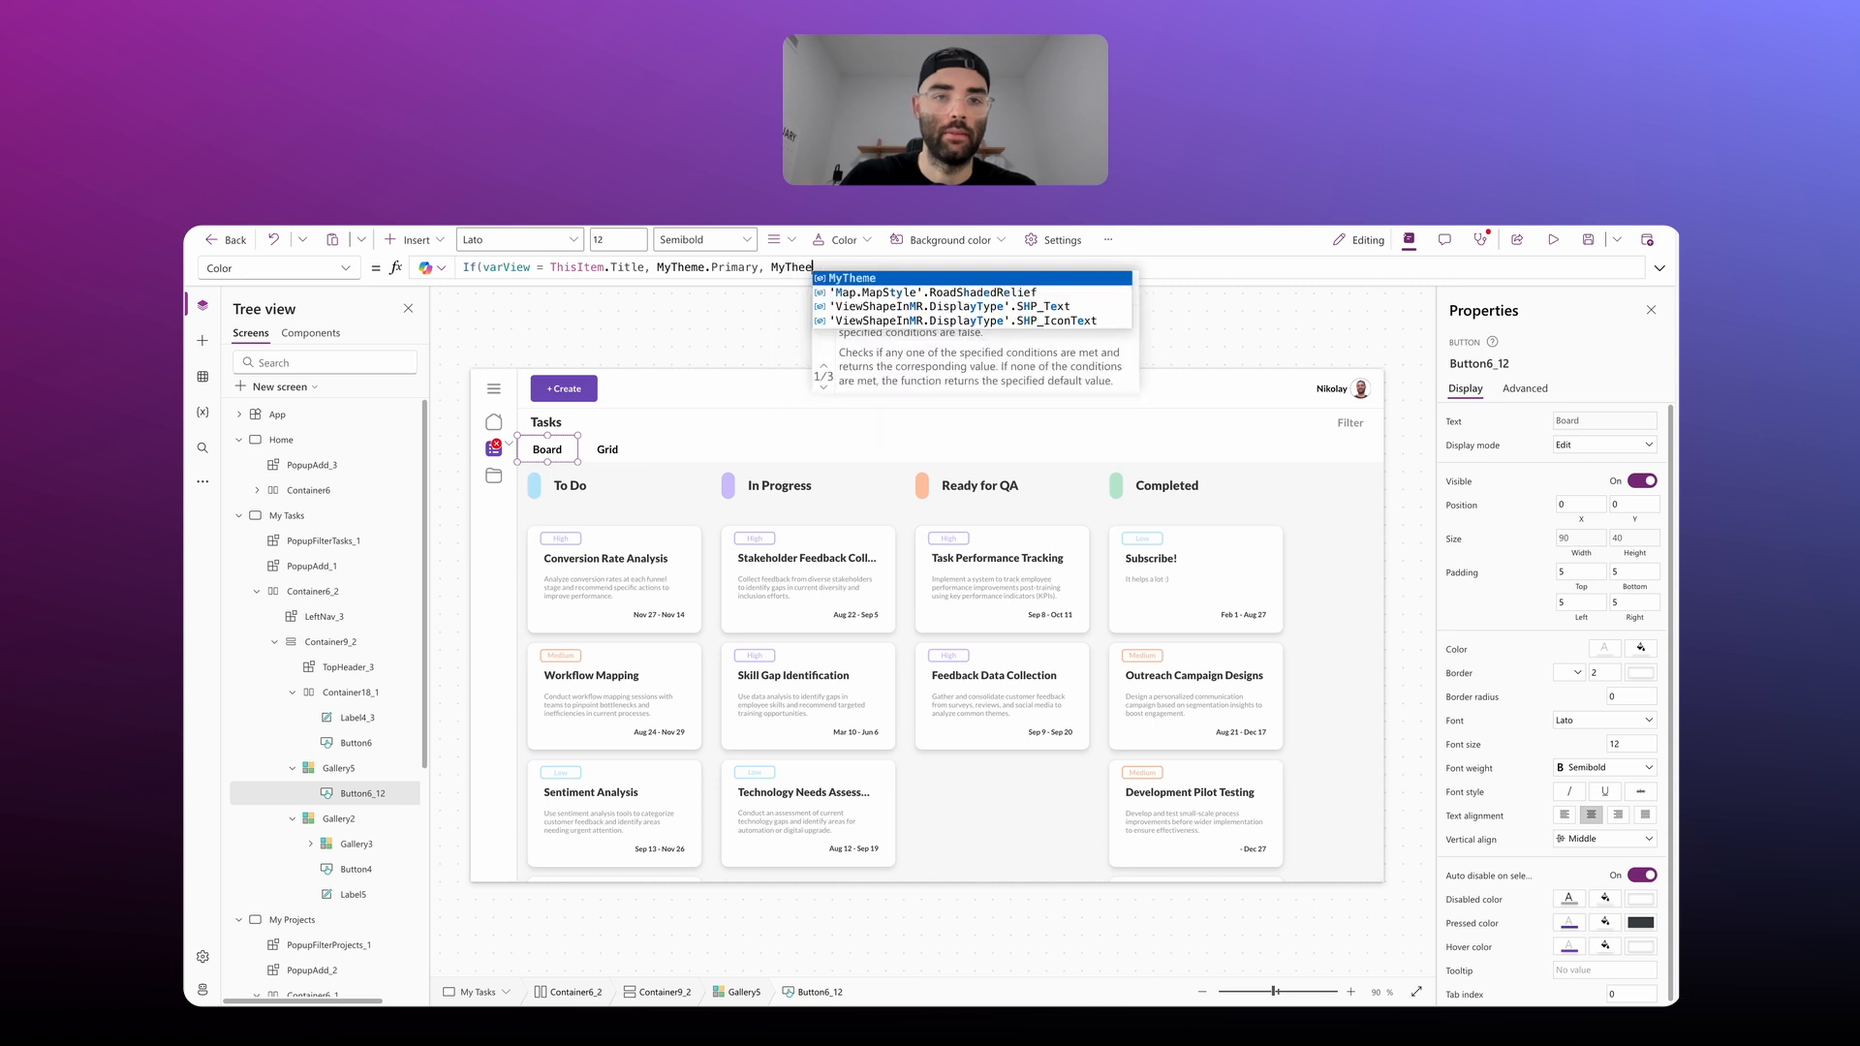
type("LightGray")
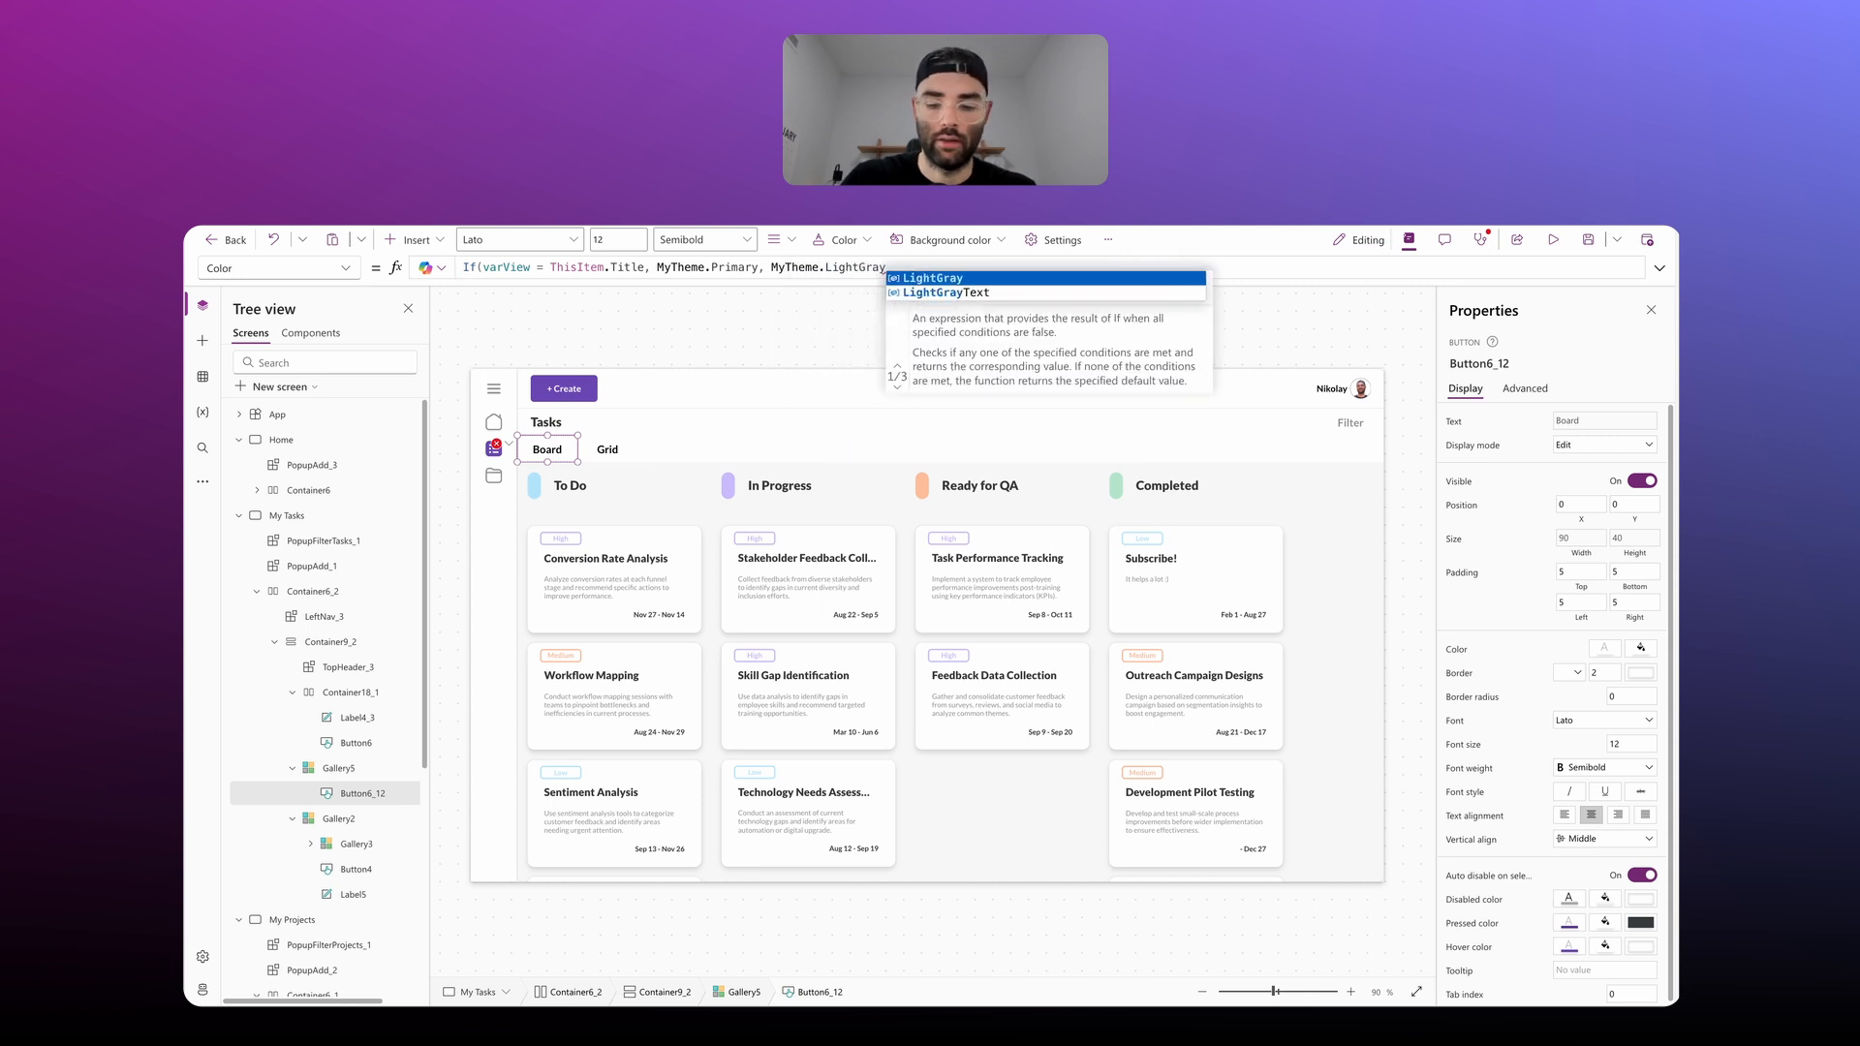
Step: Change the unselected color in the button's Color formula to MyTheme.Gray and test the highlight by switching views
key("Escape")
double_click(850, 266)
type("Gray")
left_click(1410, 463)
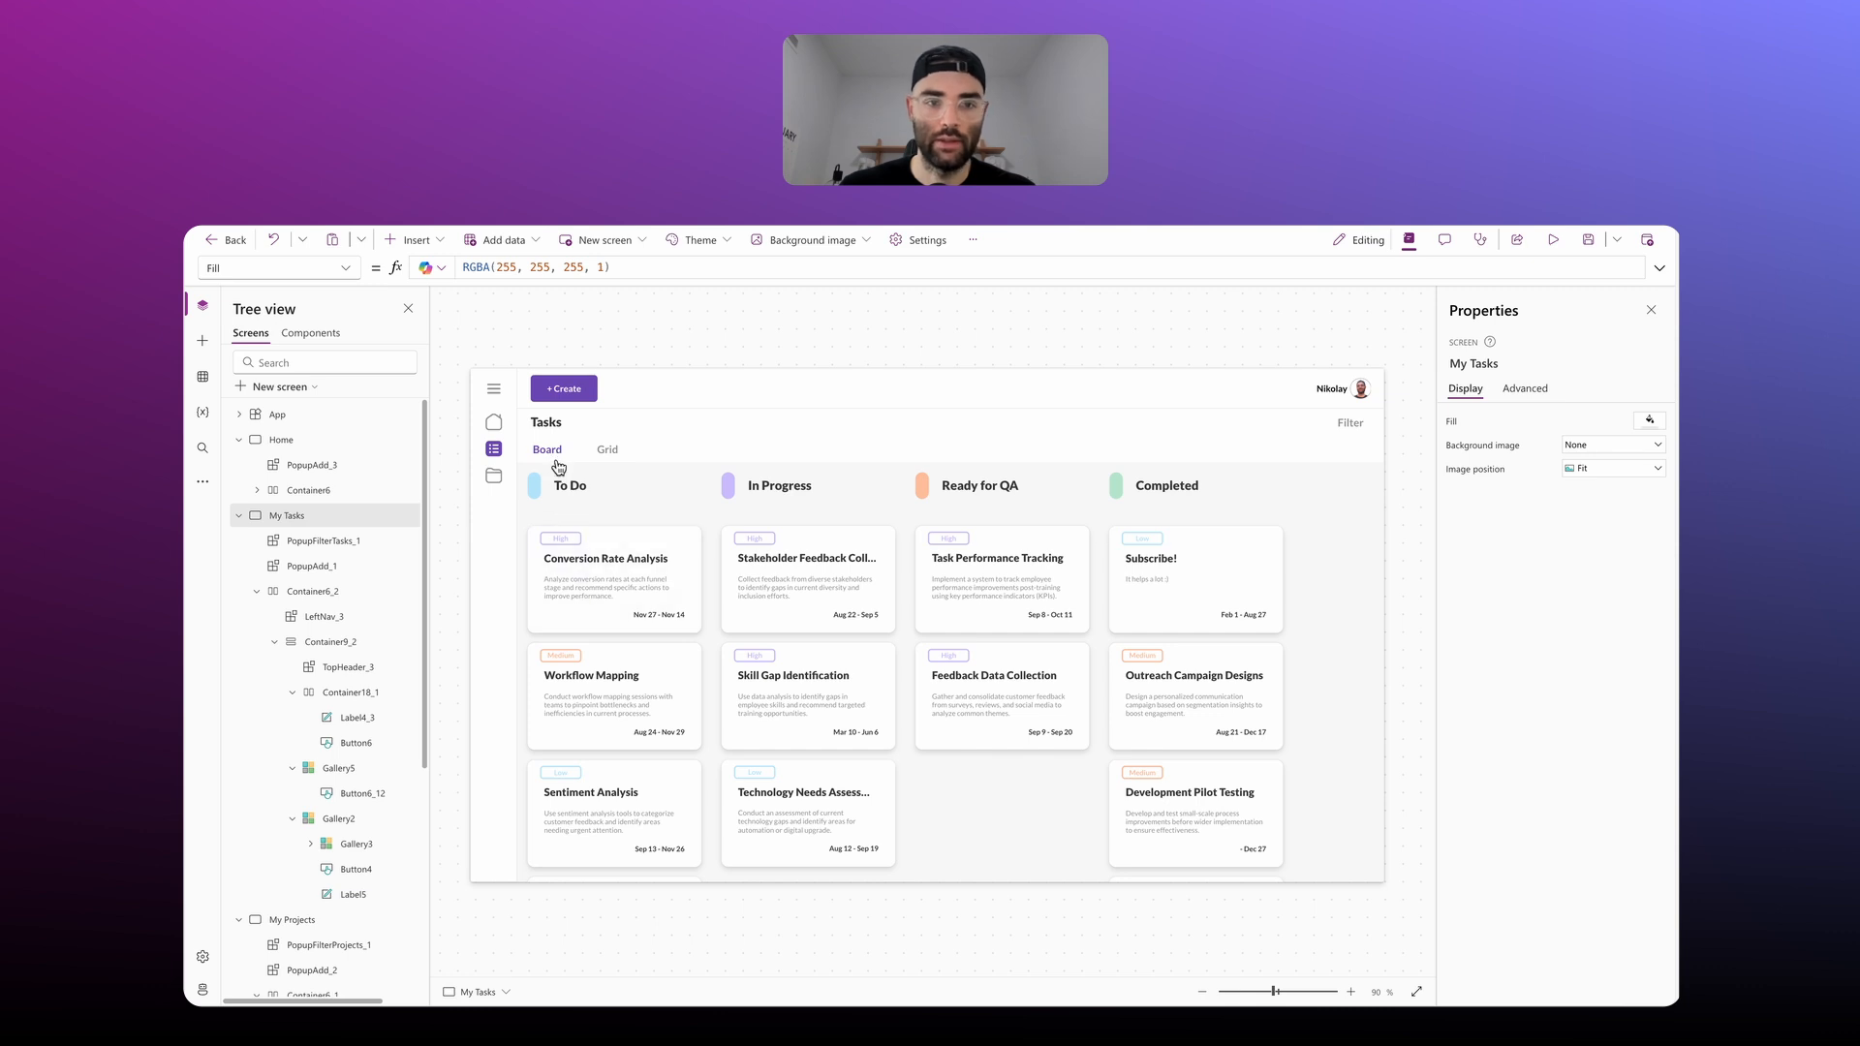
left_click(618, 451)
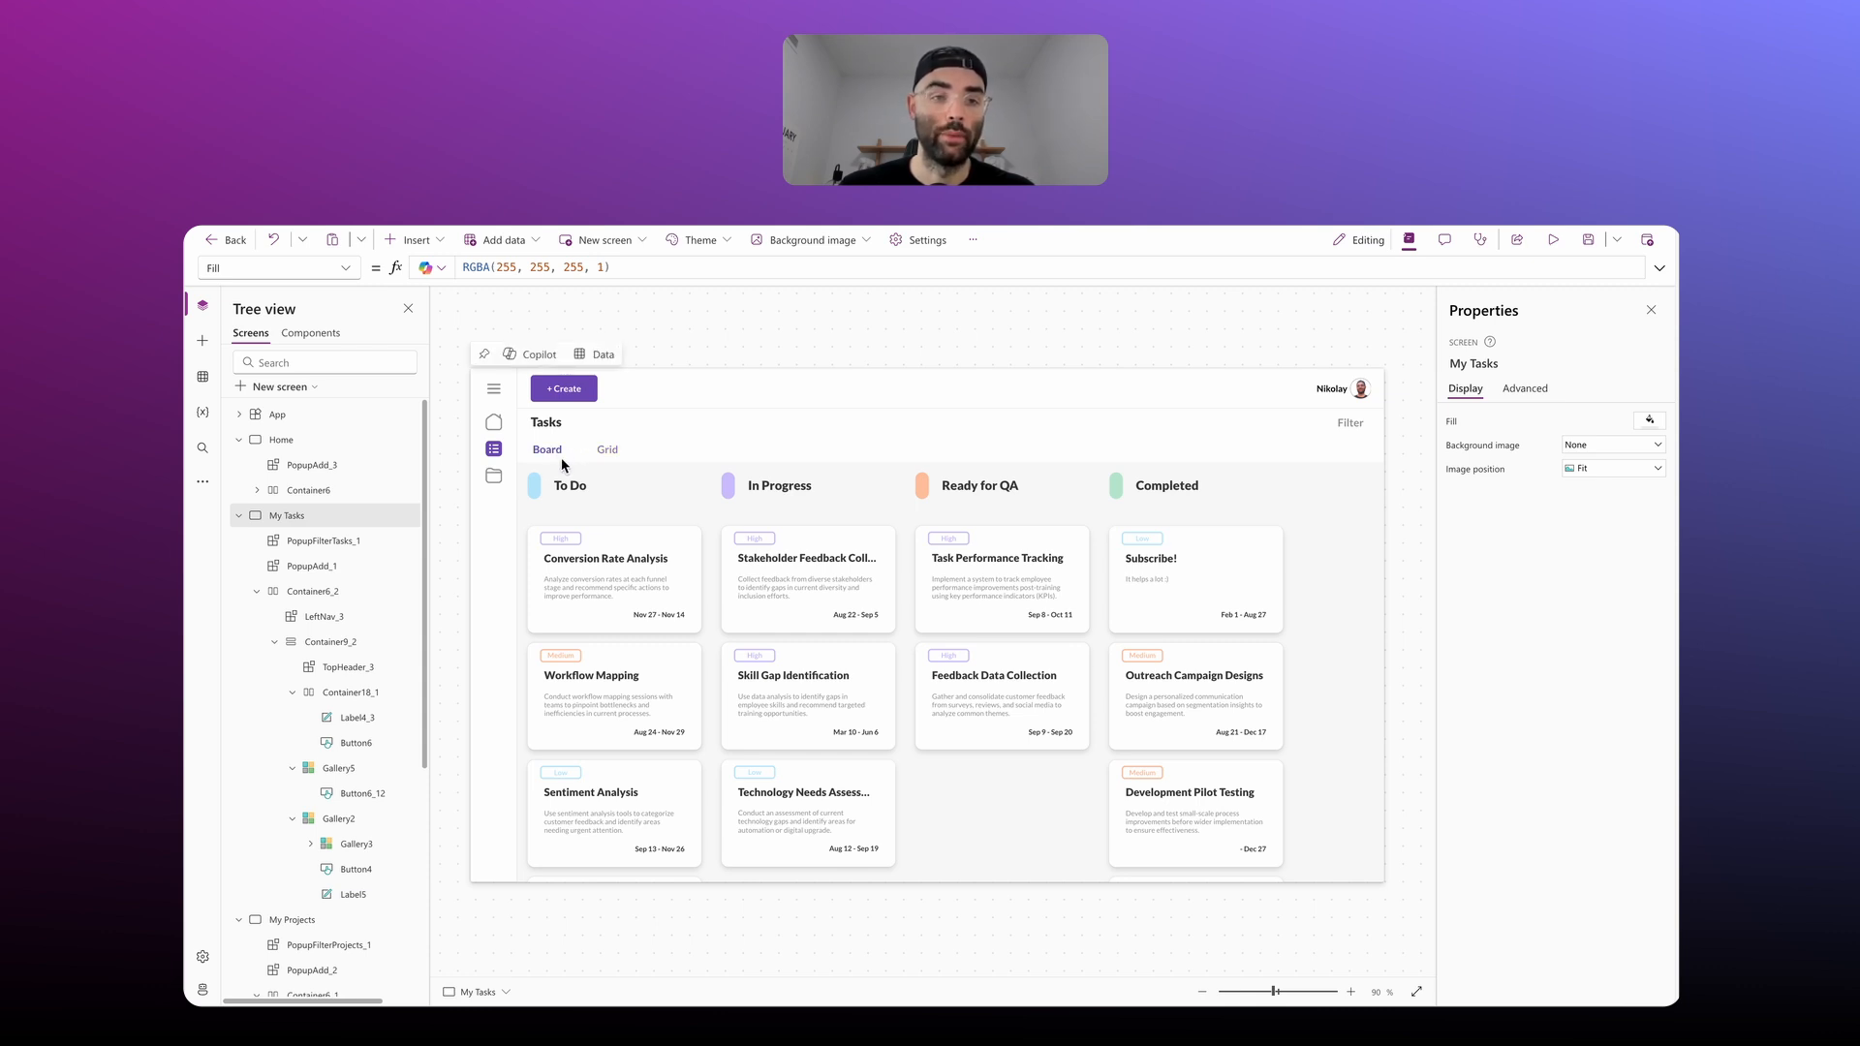
Step: Set the App object's OnStart formula to Set(varView, "Board"); and run OnStart
left_click(280, 415)
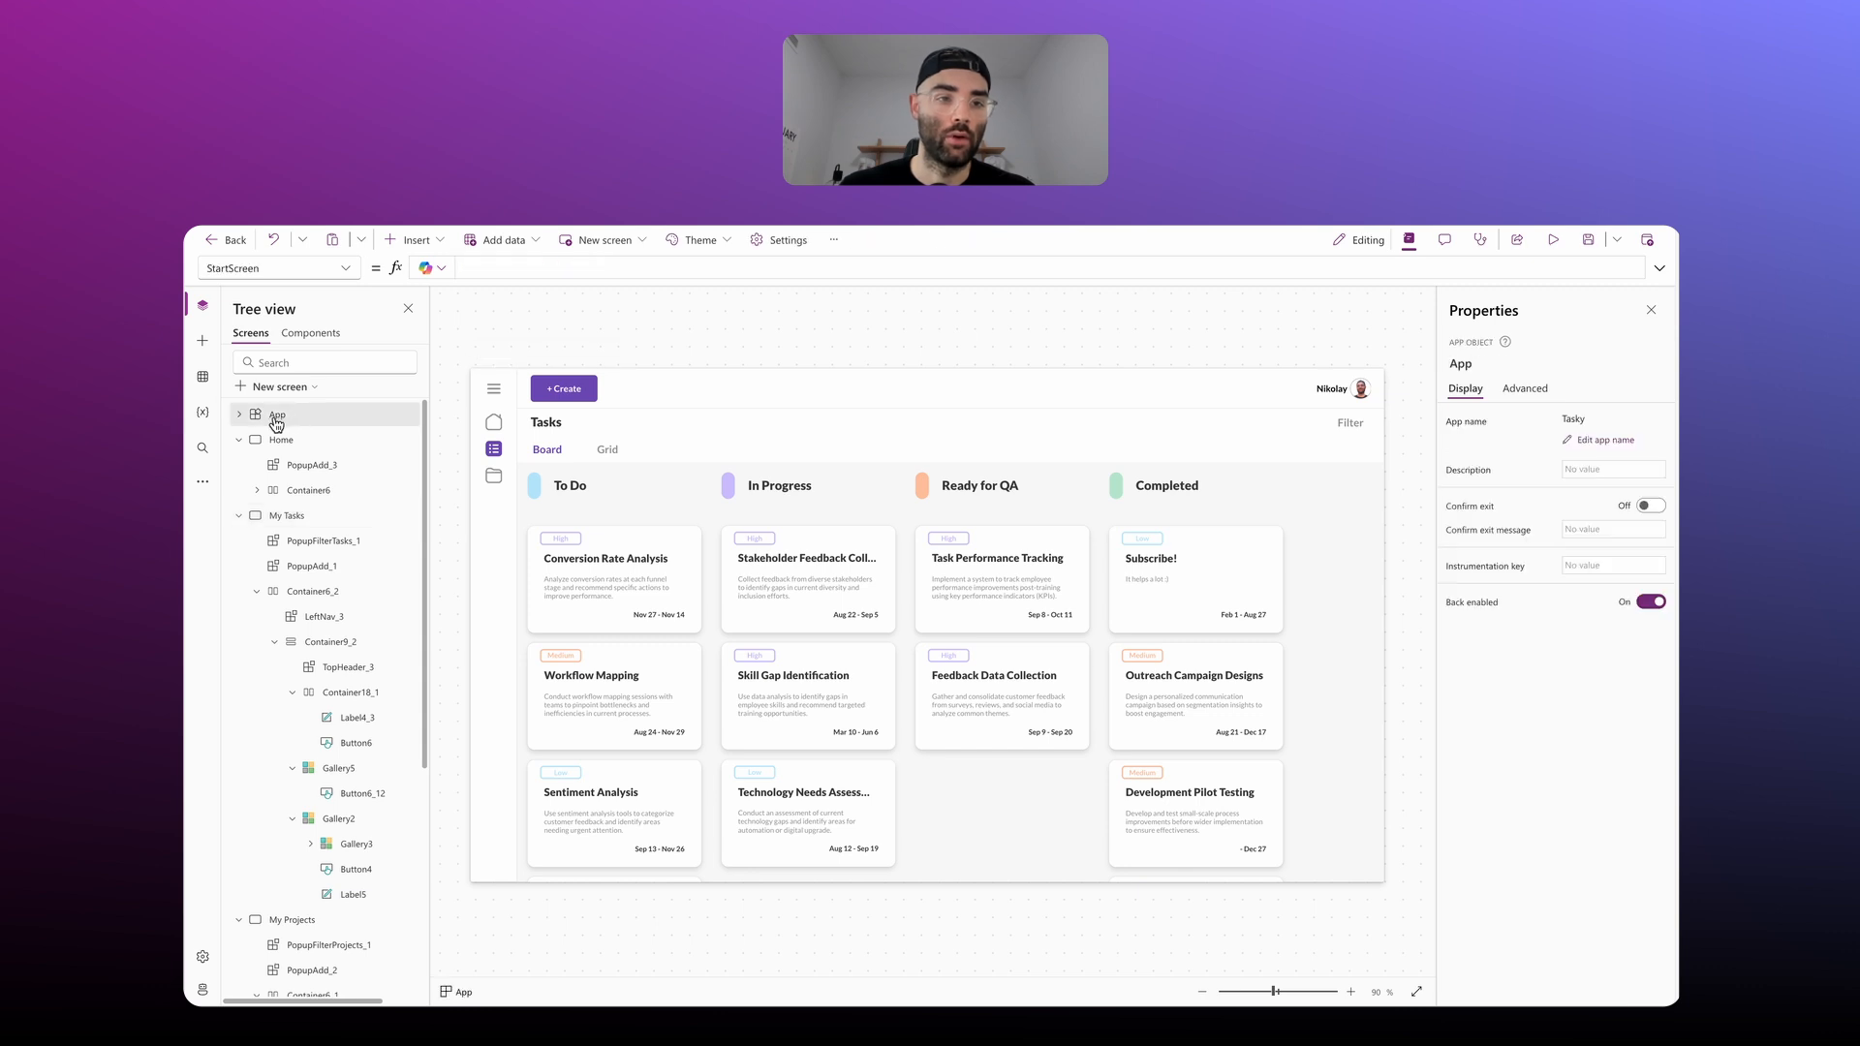
left_click(329, 269)
left_click(261, 497)
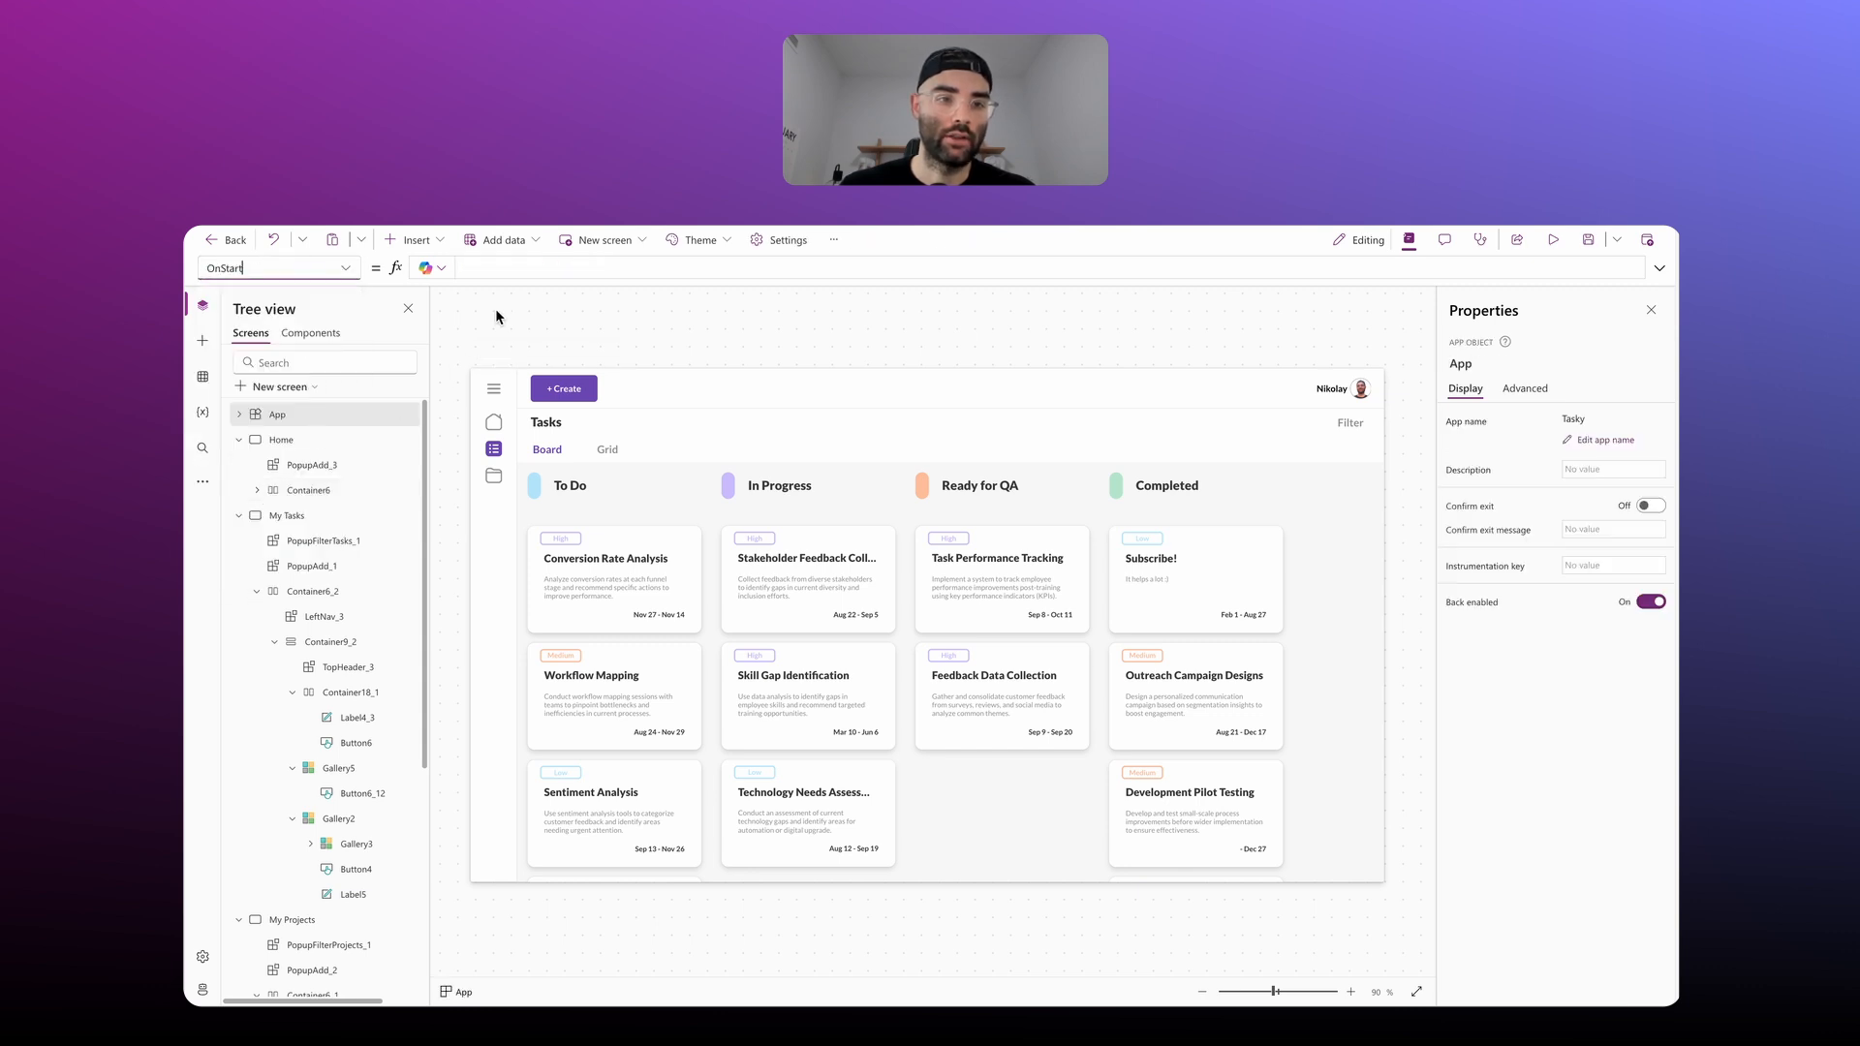
type("Set")
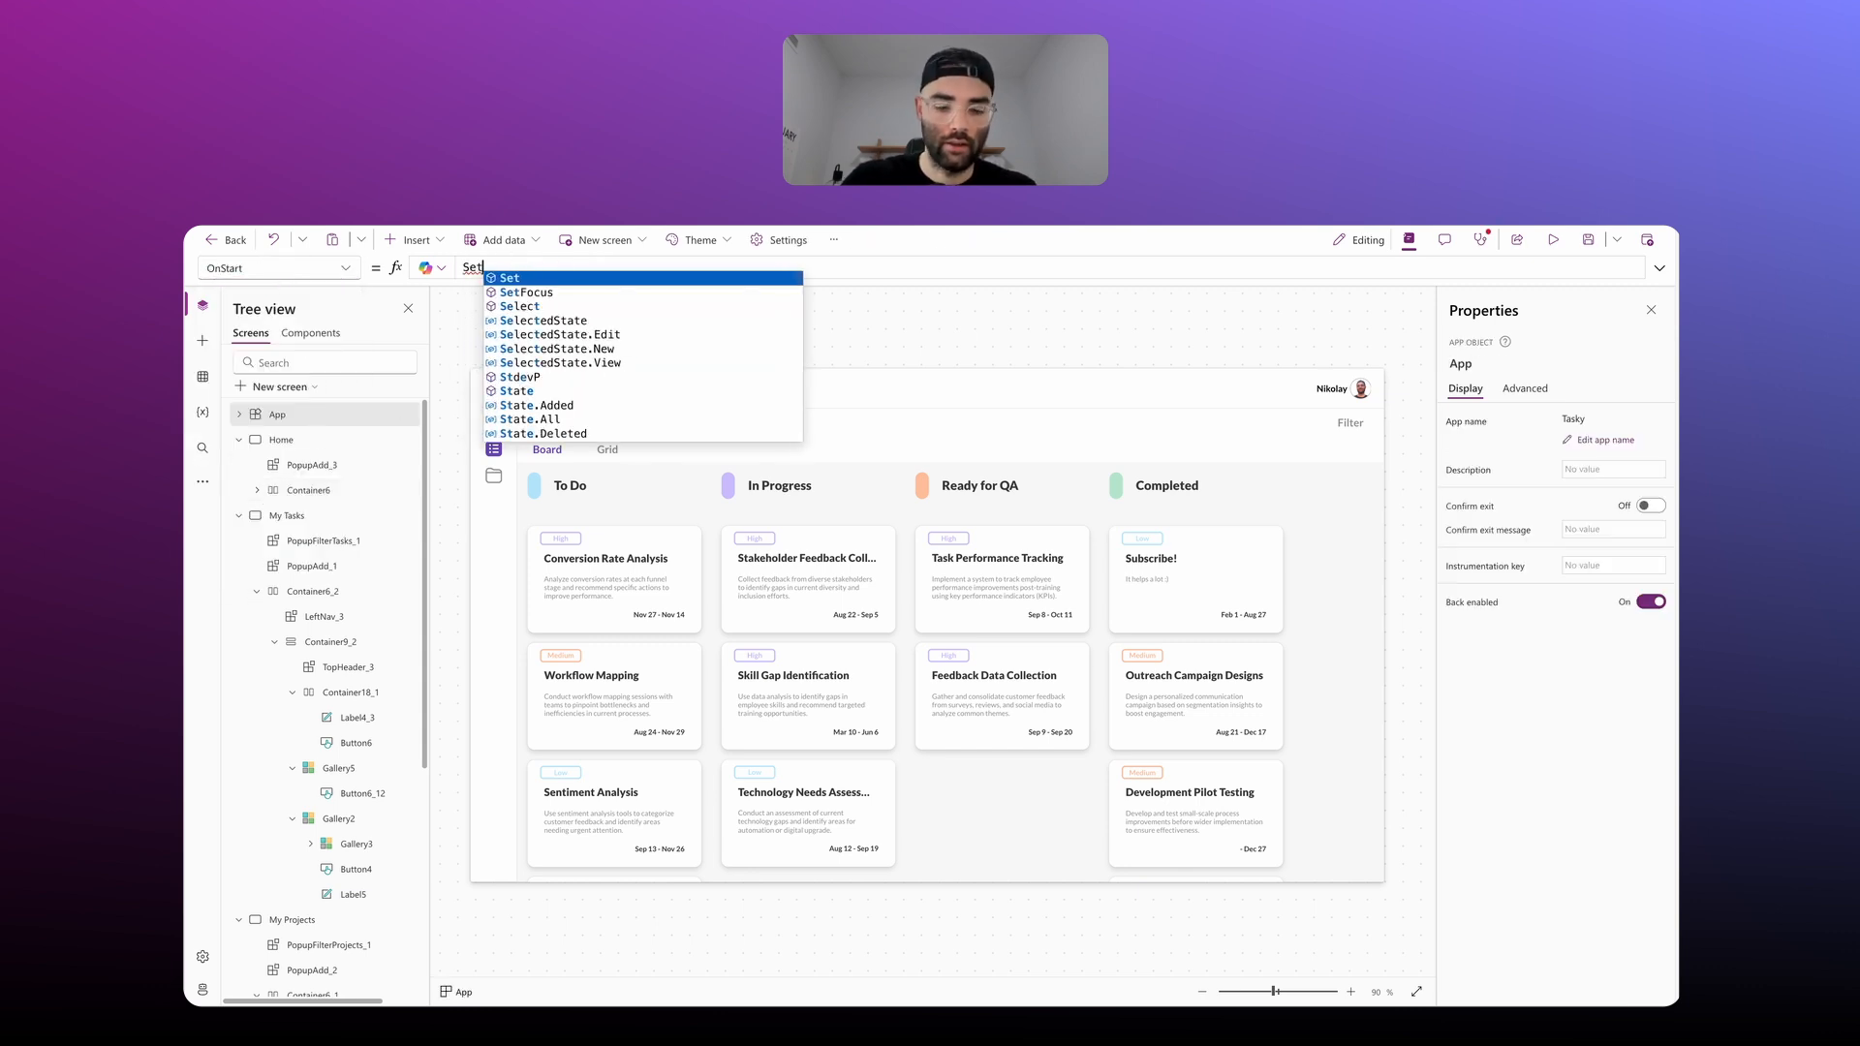
type("(varView, ")
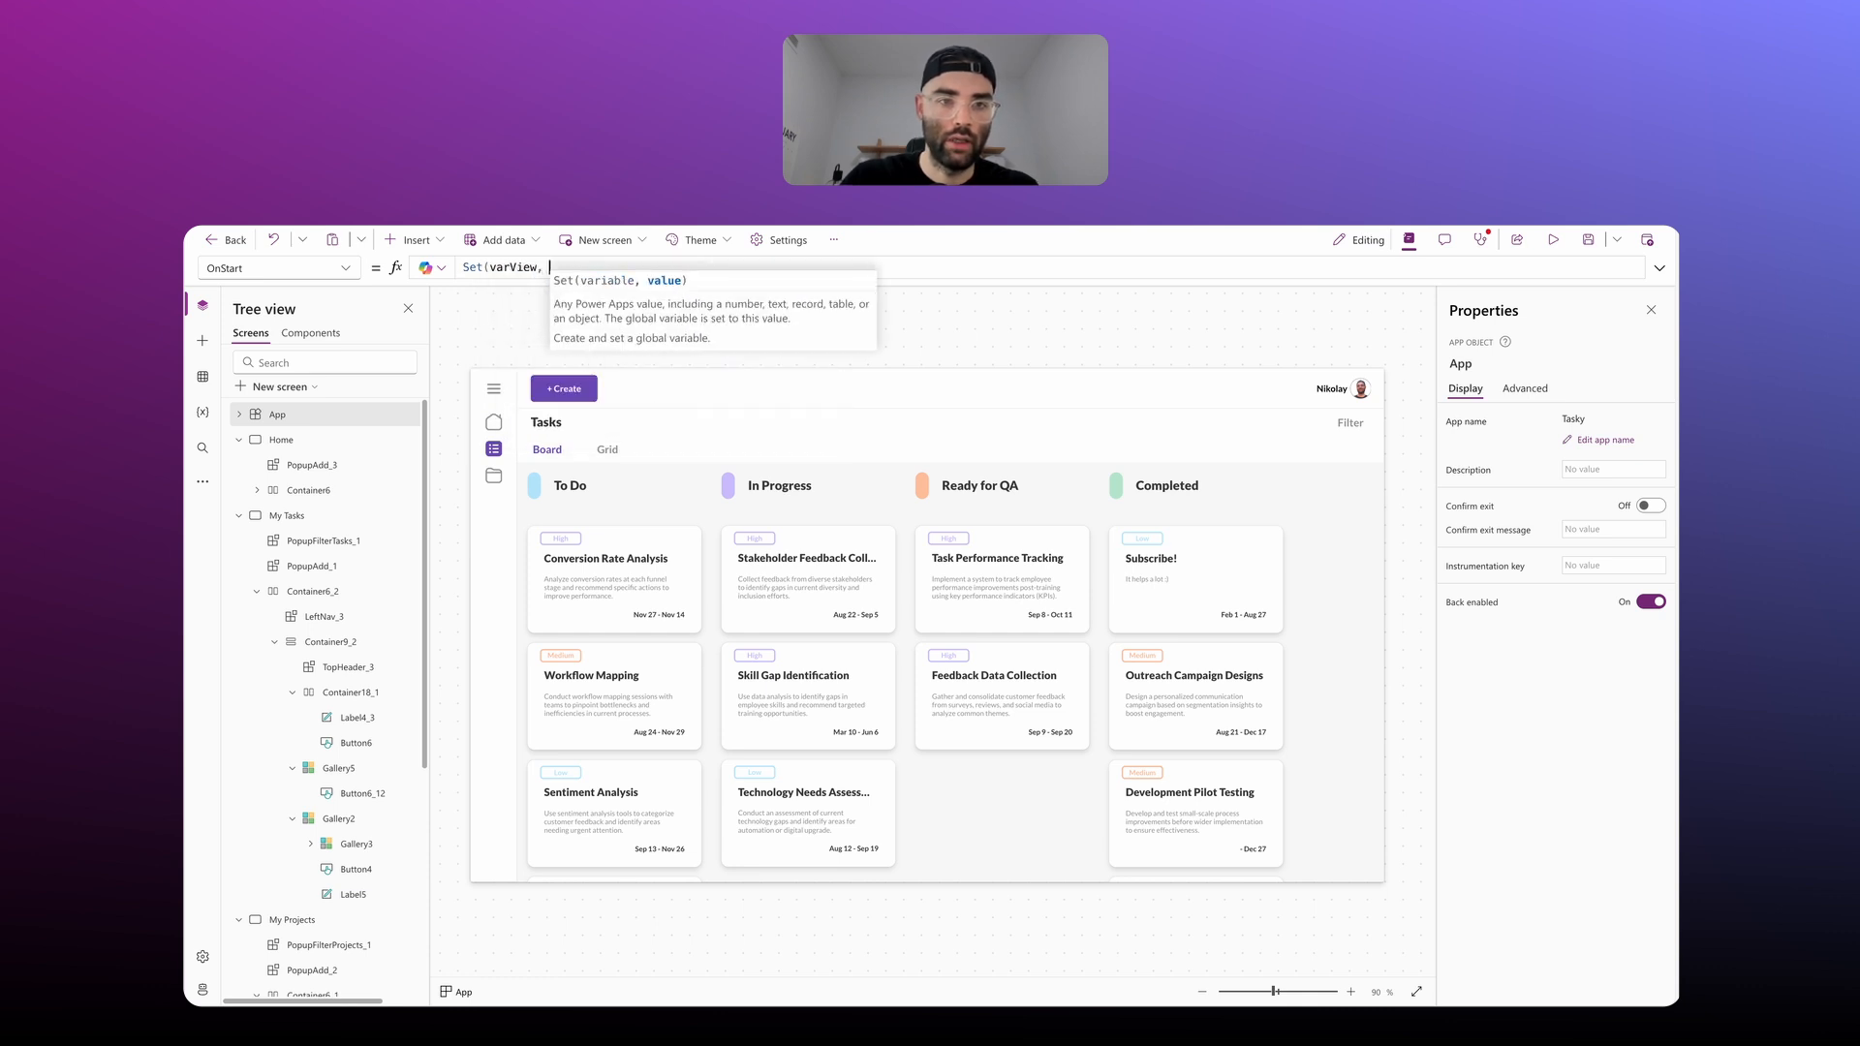
type("\"Board")
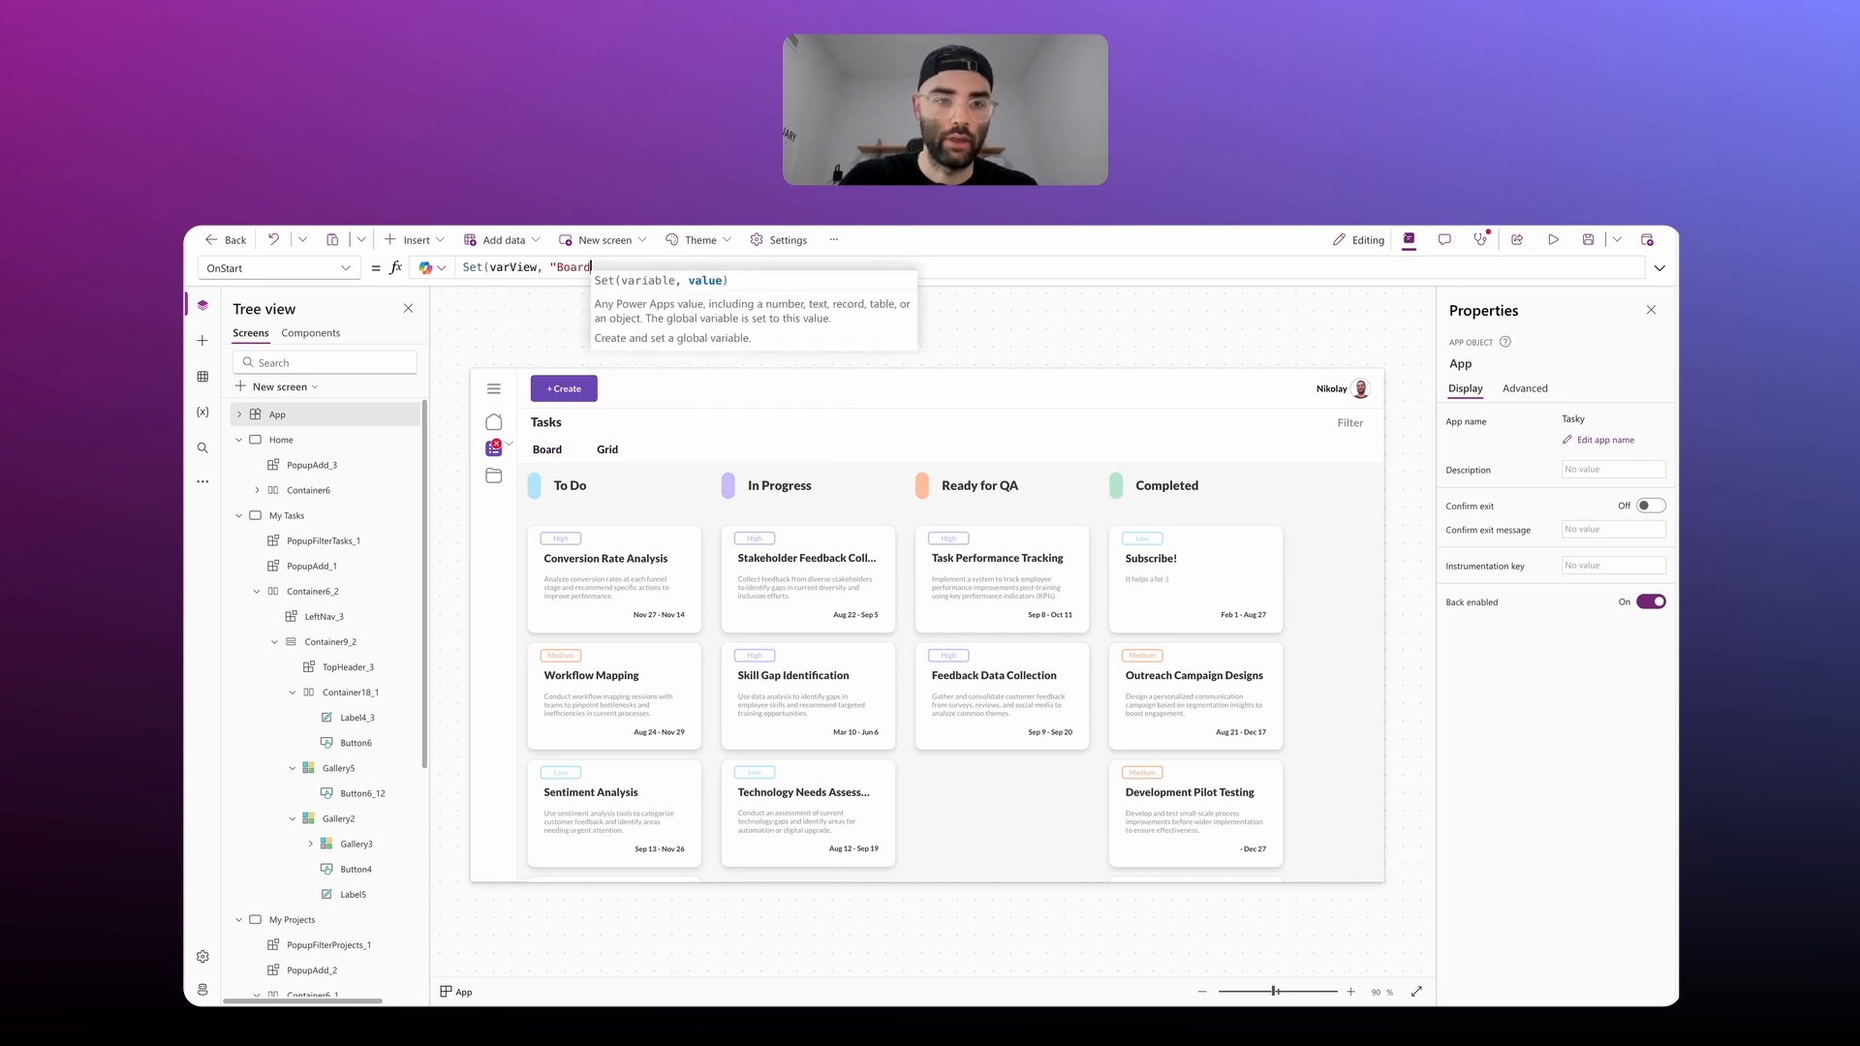
type("\");")
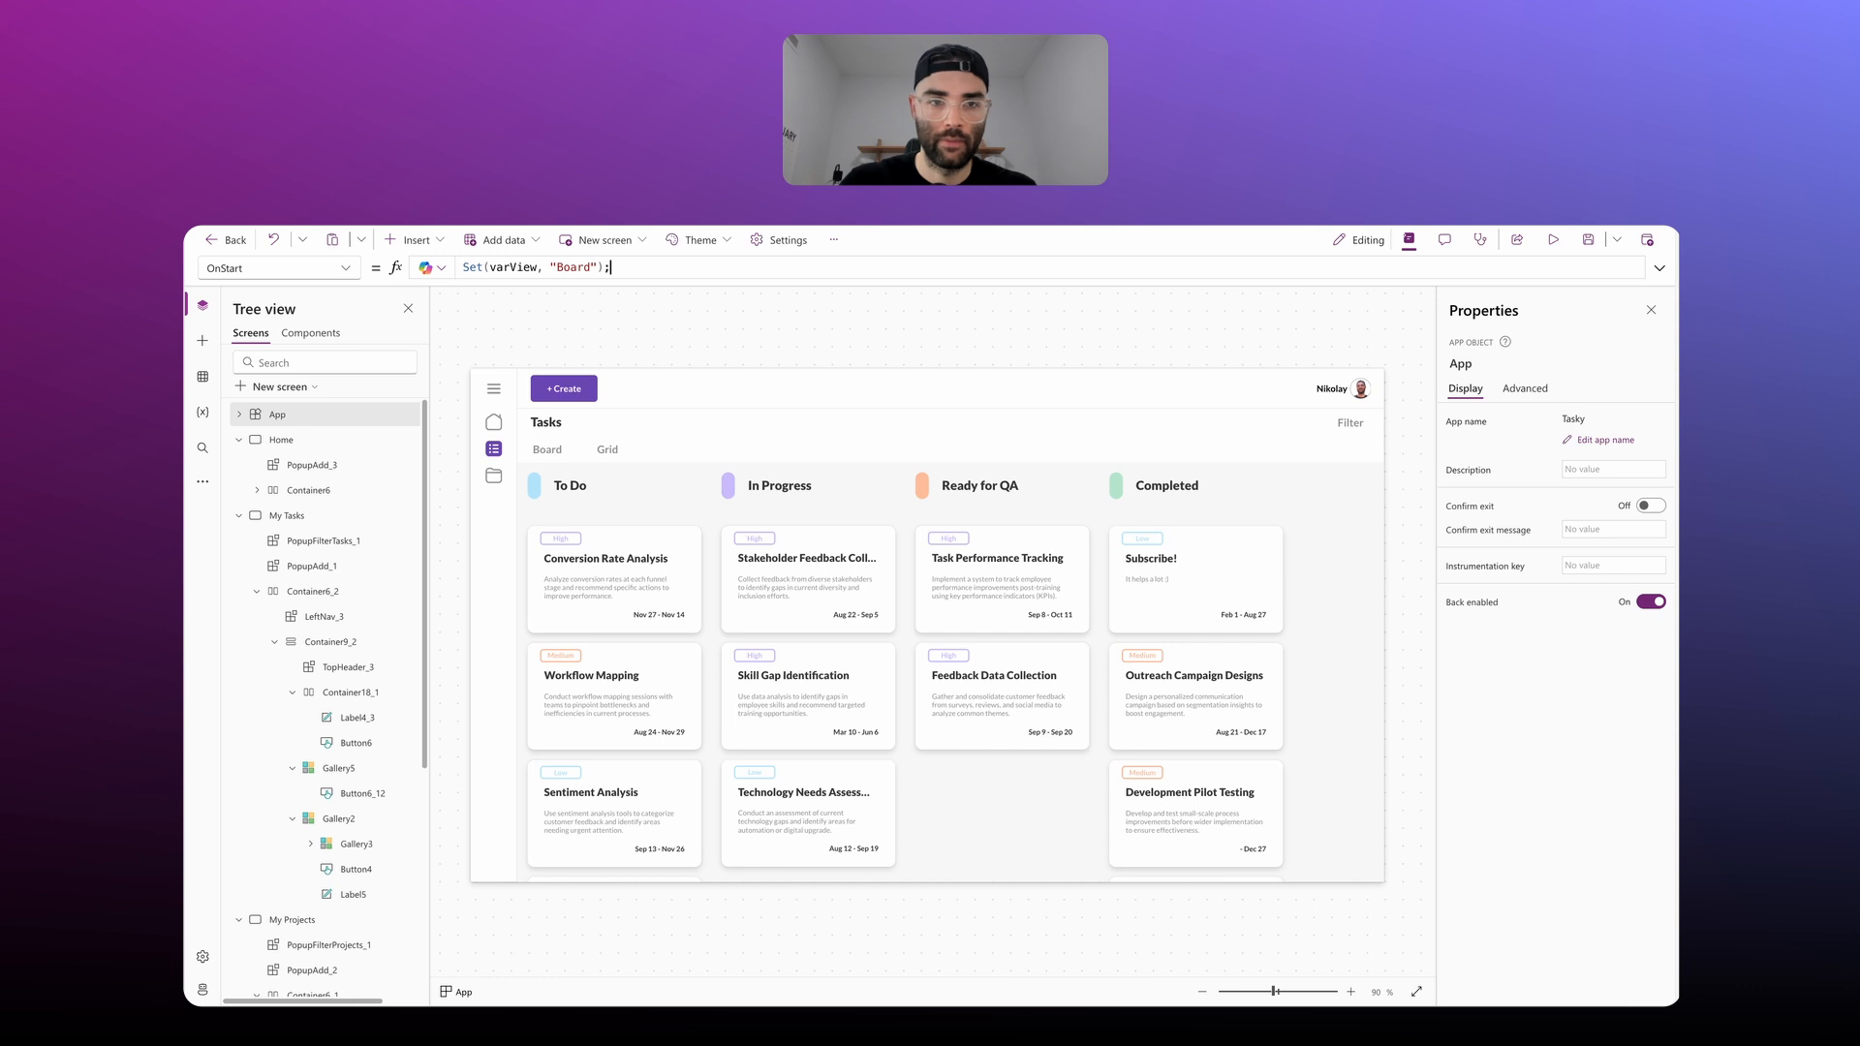
left_click(511, 295)
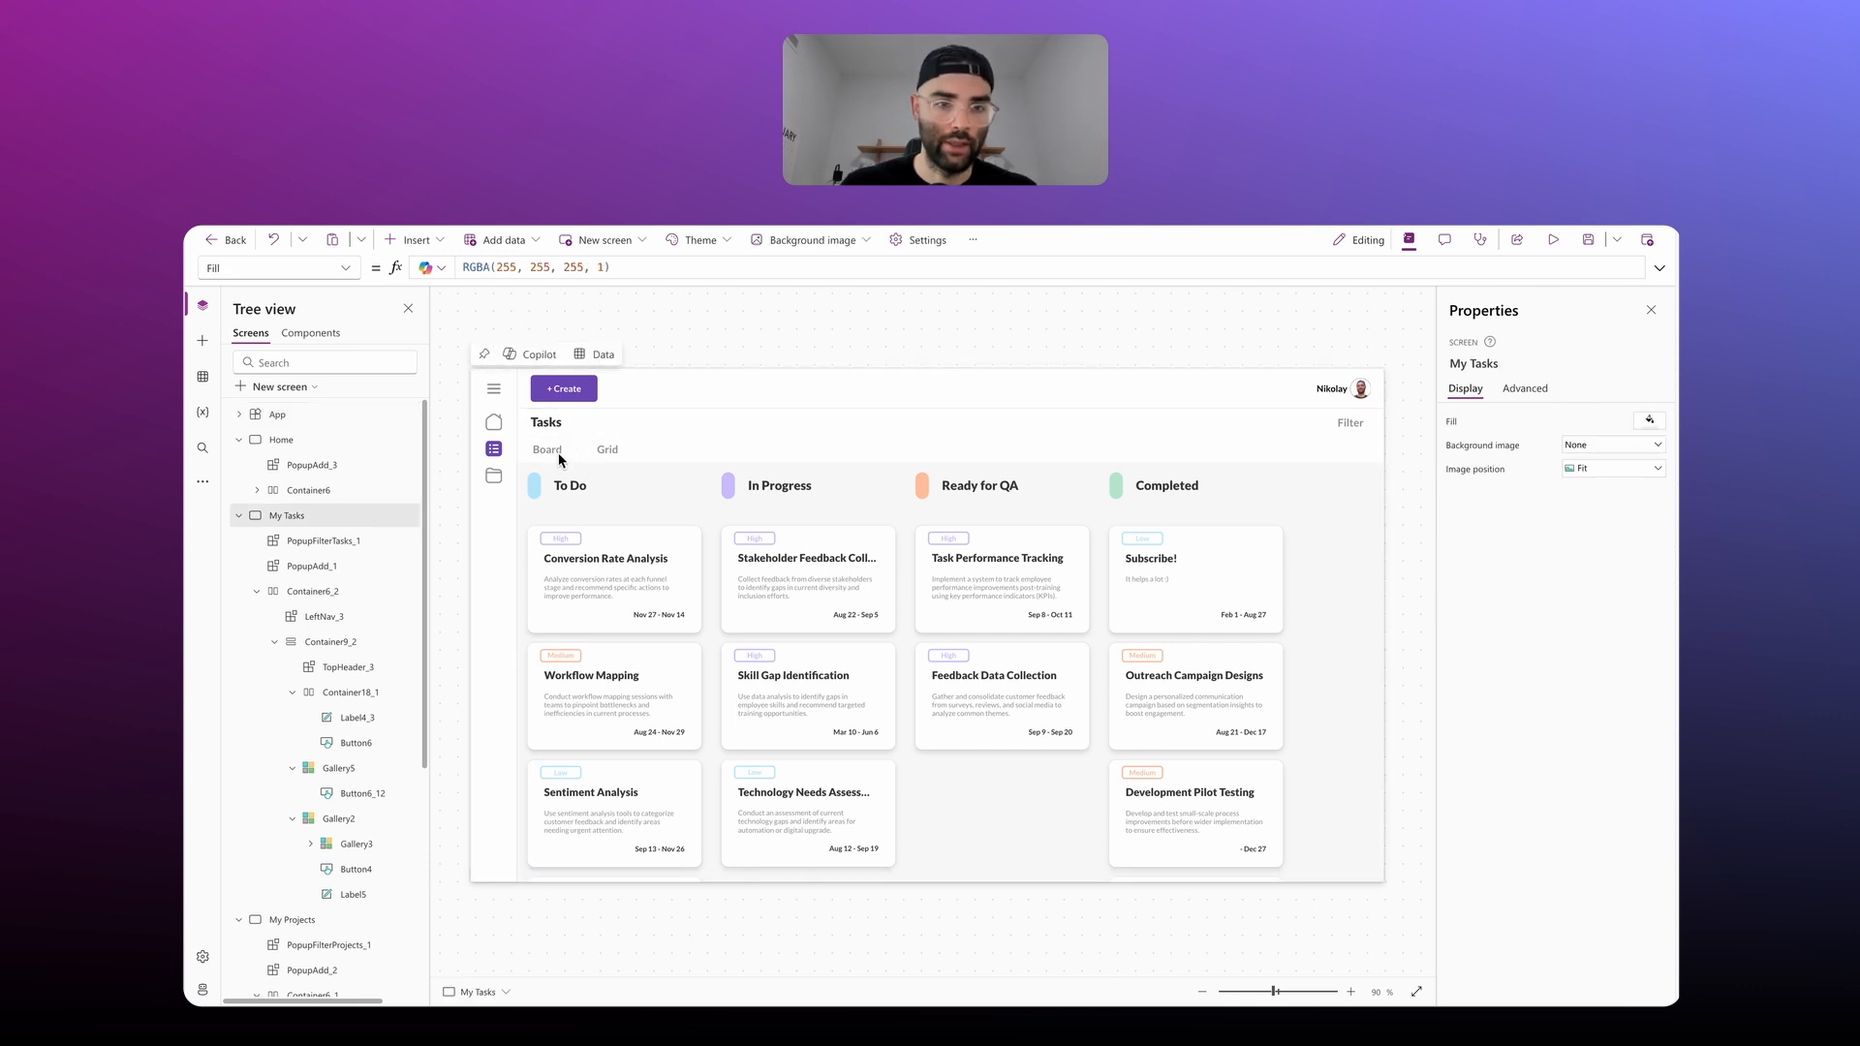
right_click(284, 414)
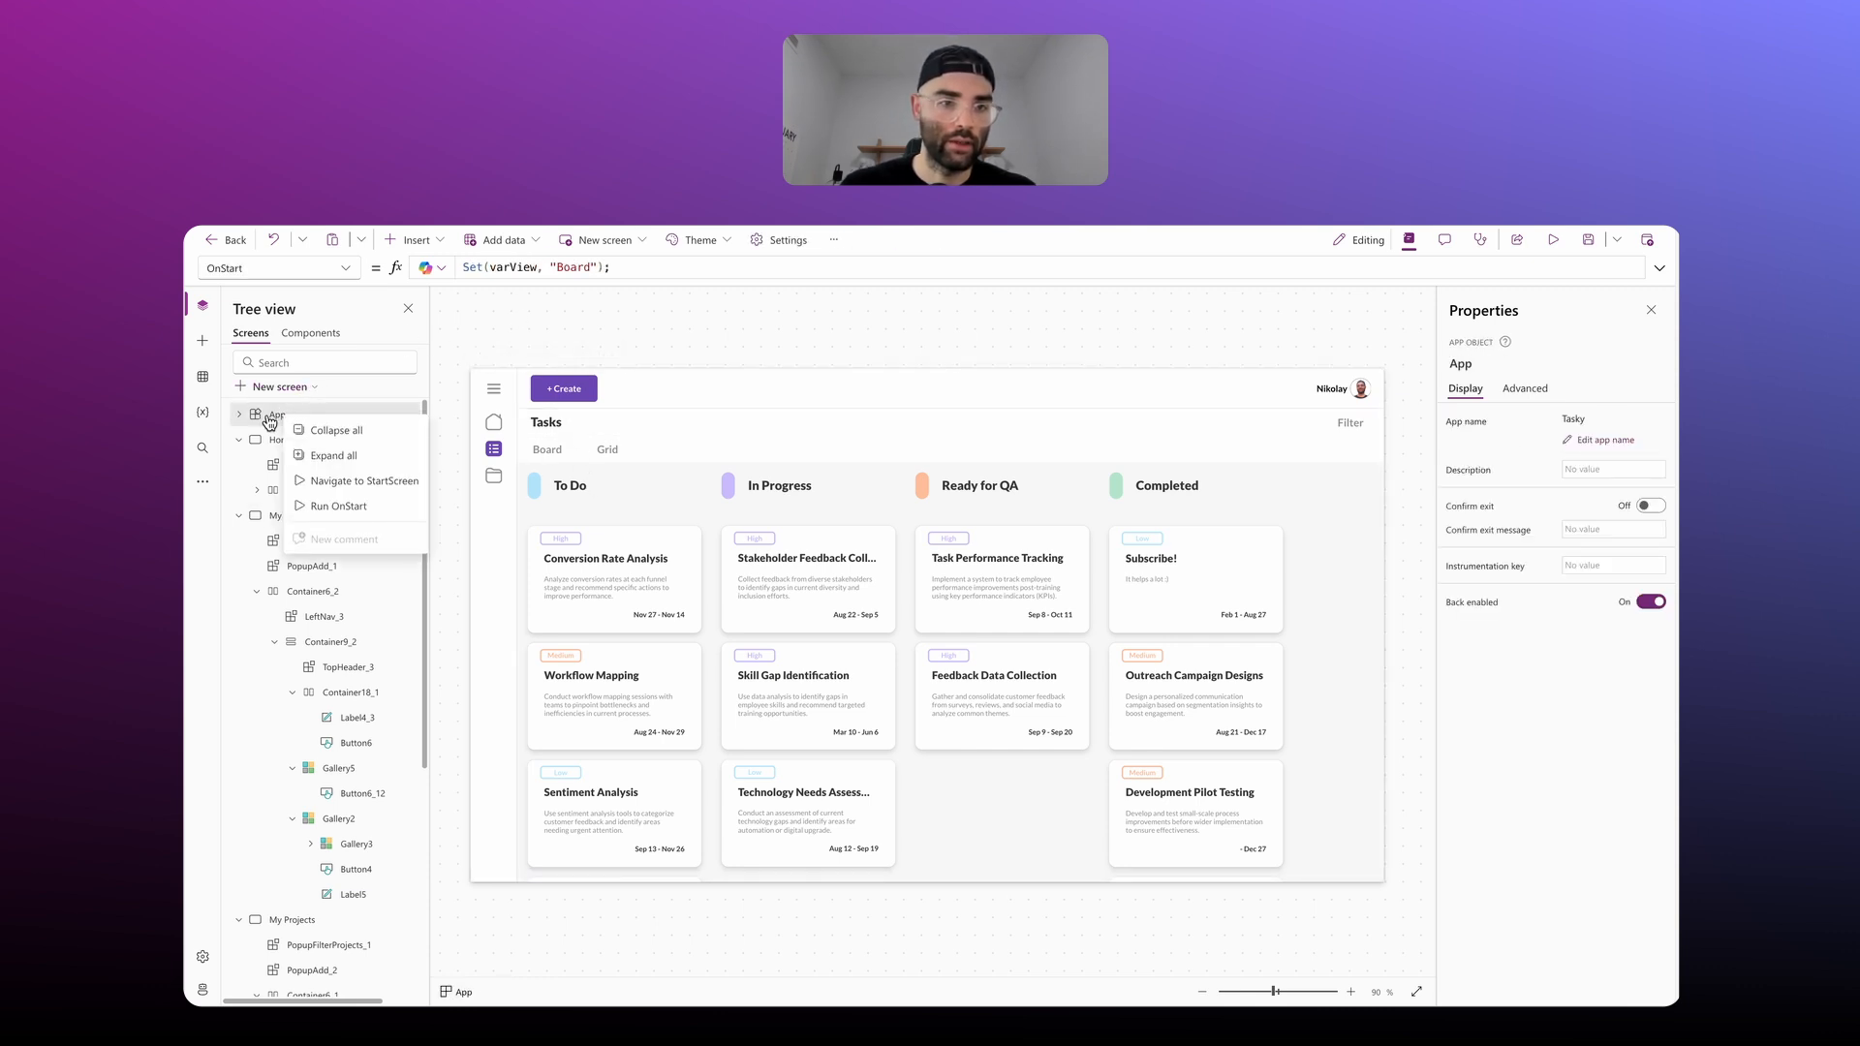
left_click(339, 506)
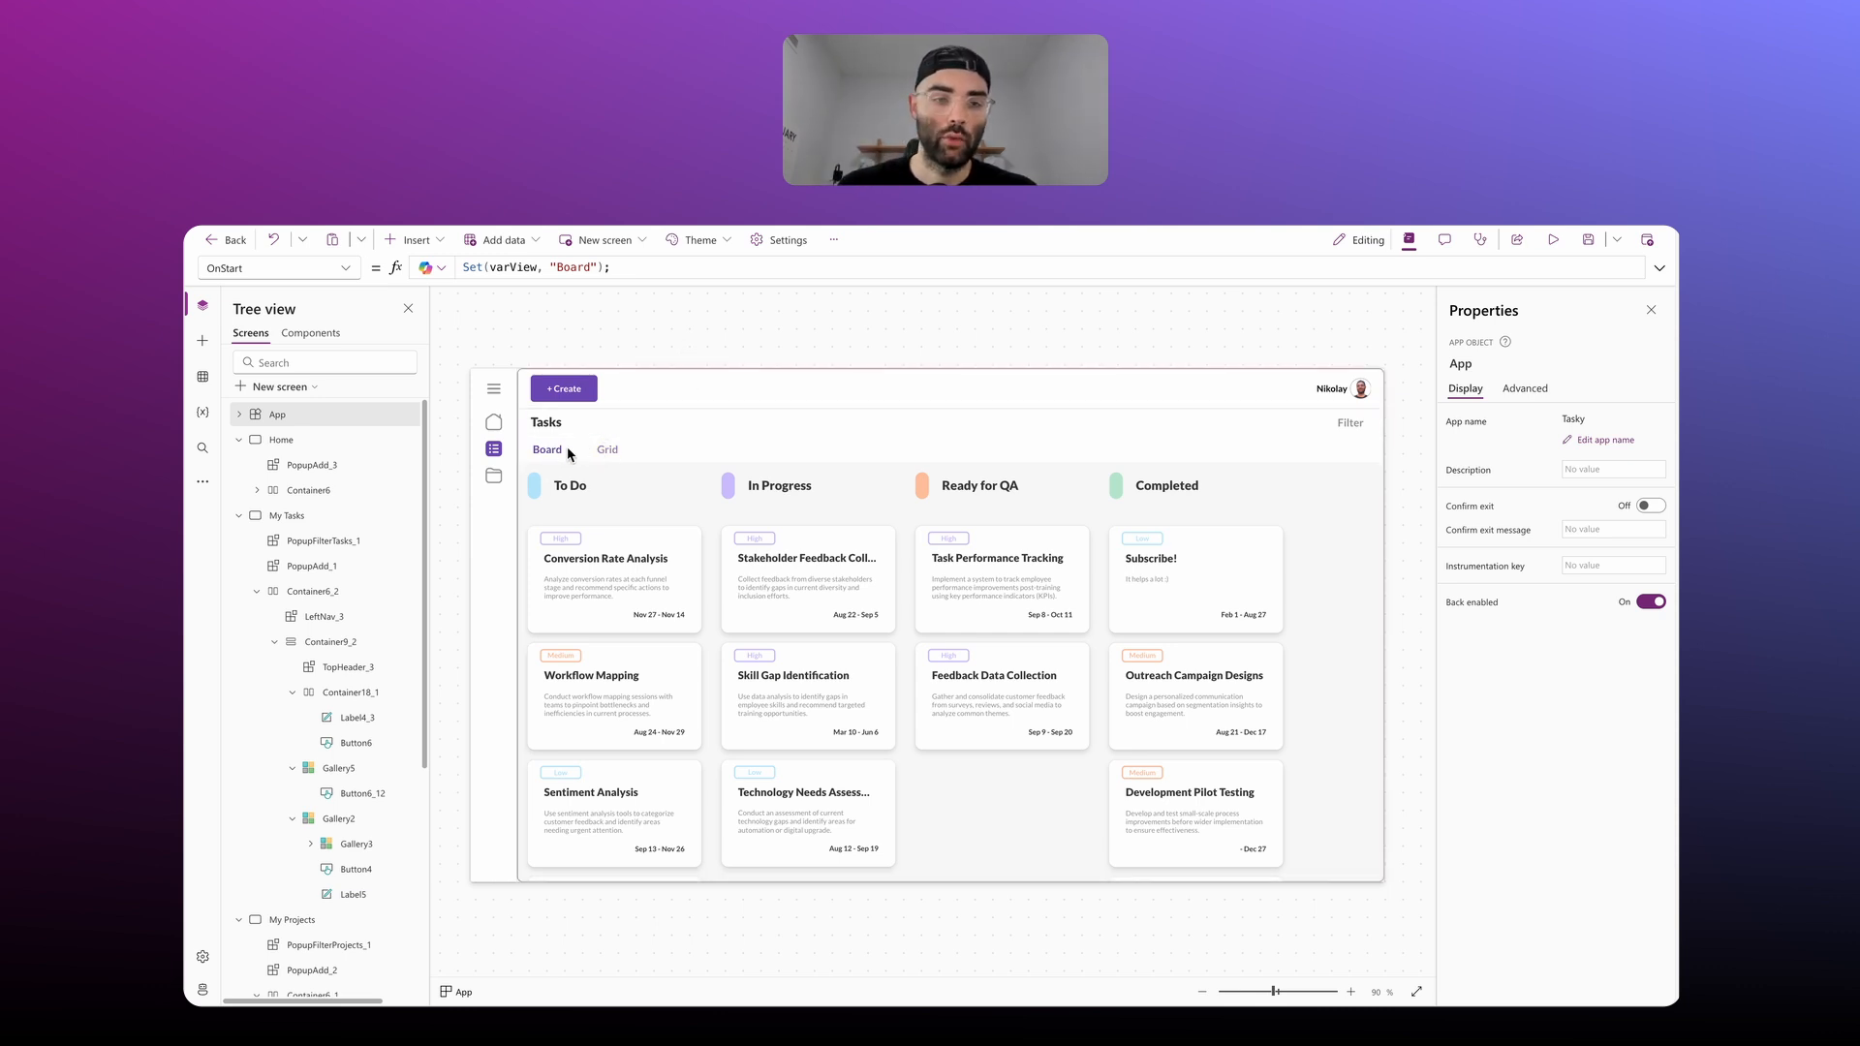
Step: Set the Visible formula of the task board gallery (Gallery2) to varView = "Board"
left_click(764, 703)
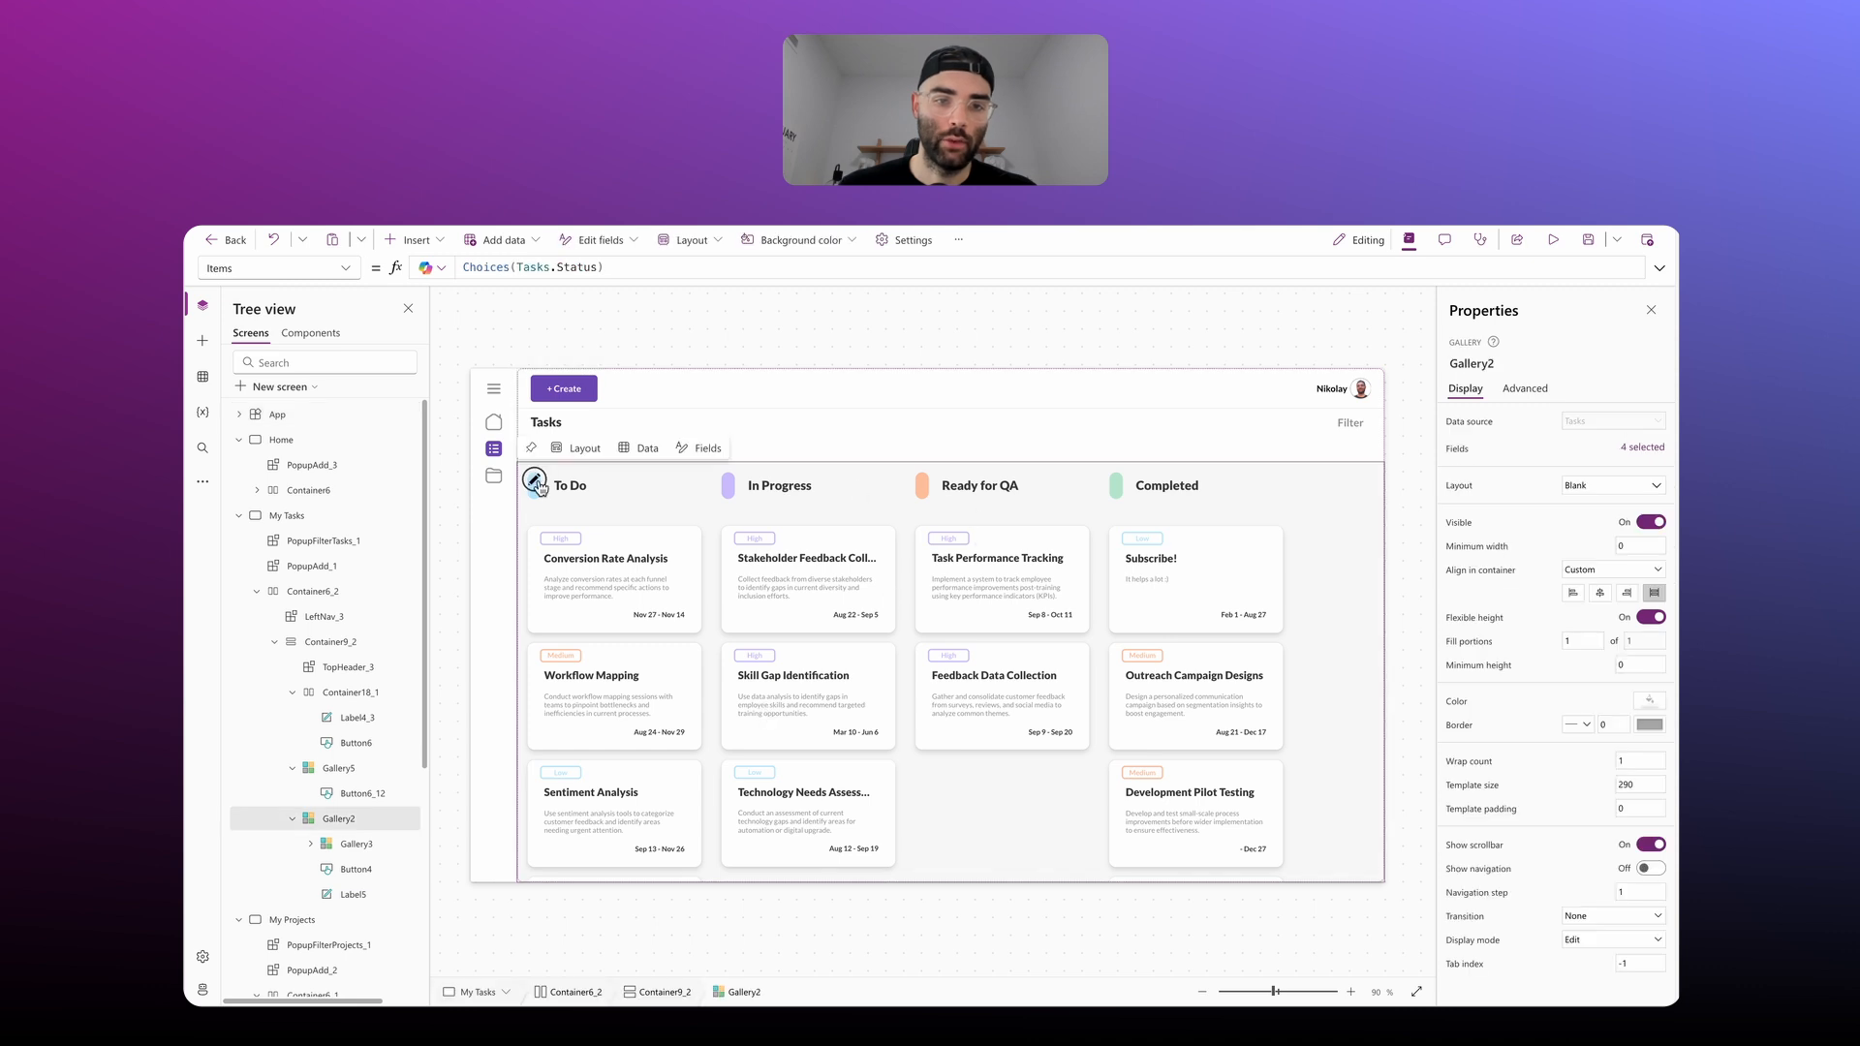
left_click(338, 819)
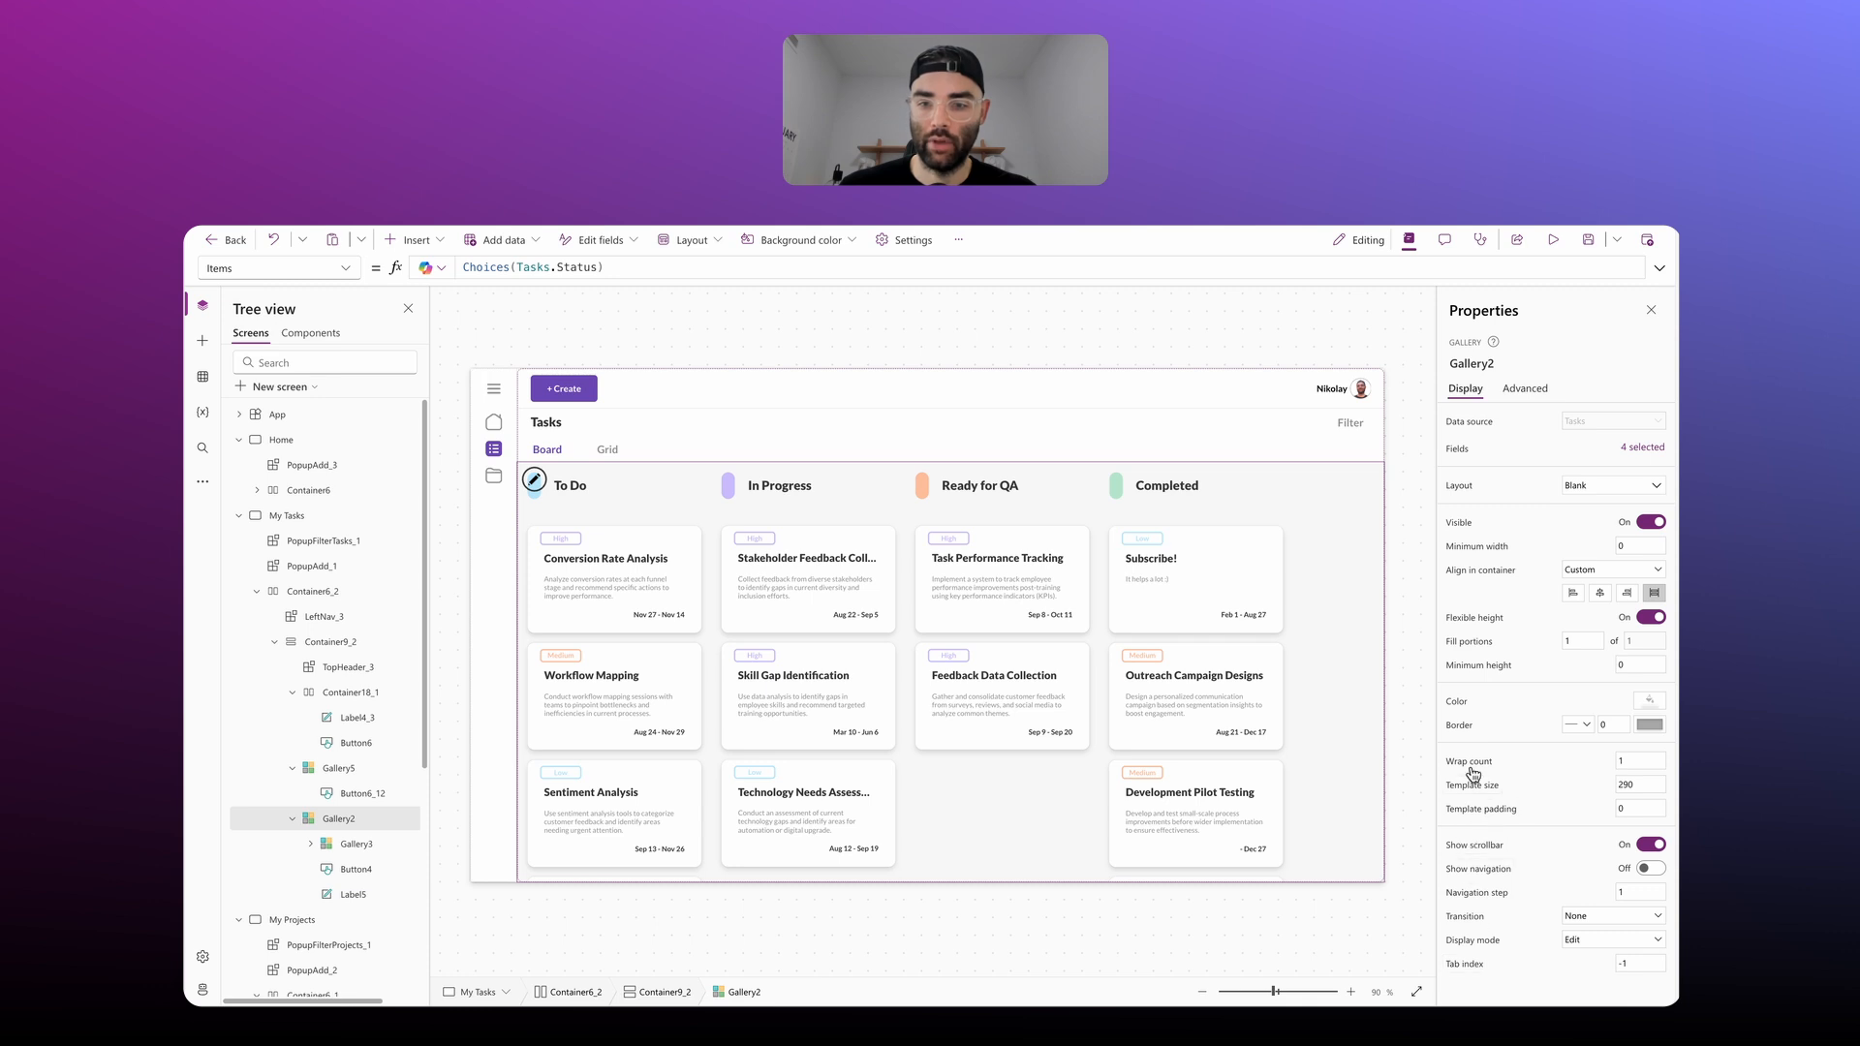
left_click(1467, 521)
left_click_drag(536, 270, 328, 272)
type("va")
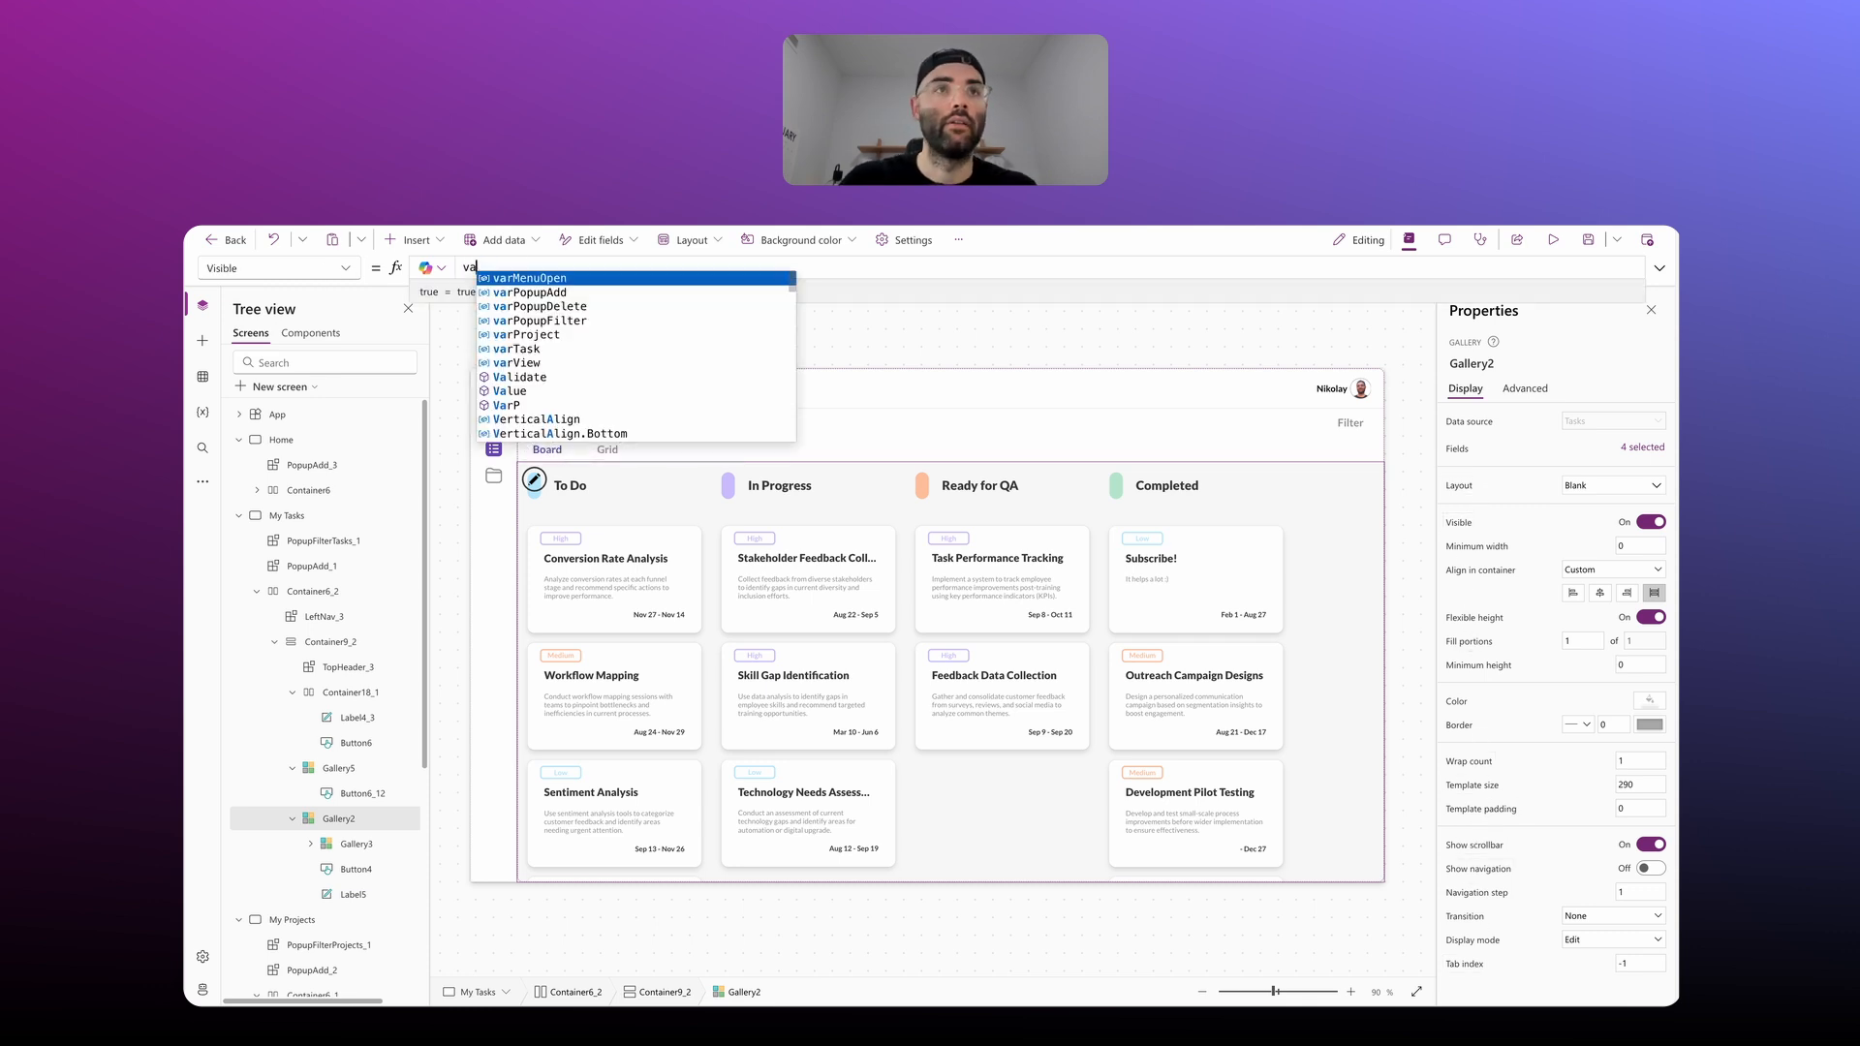
type("rView = ")
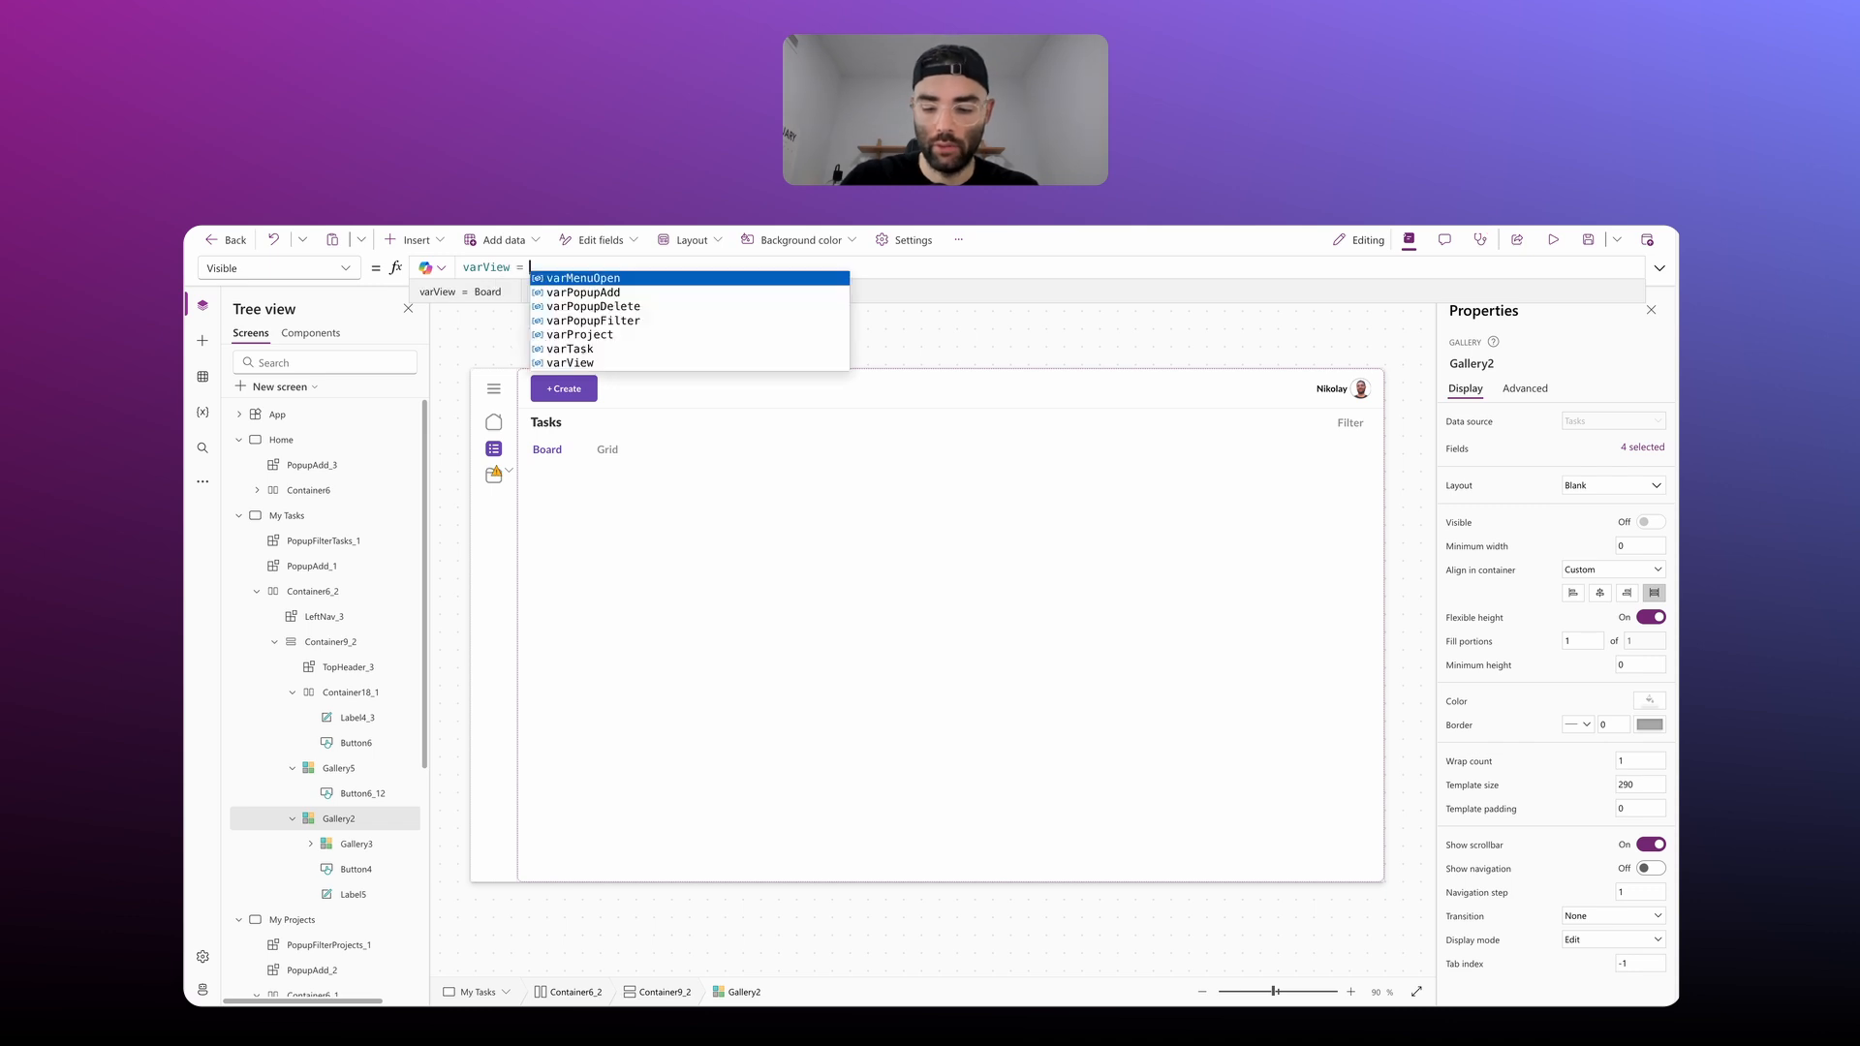
type("\"Board")
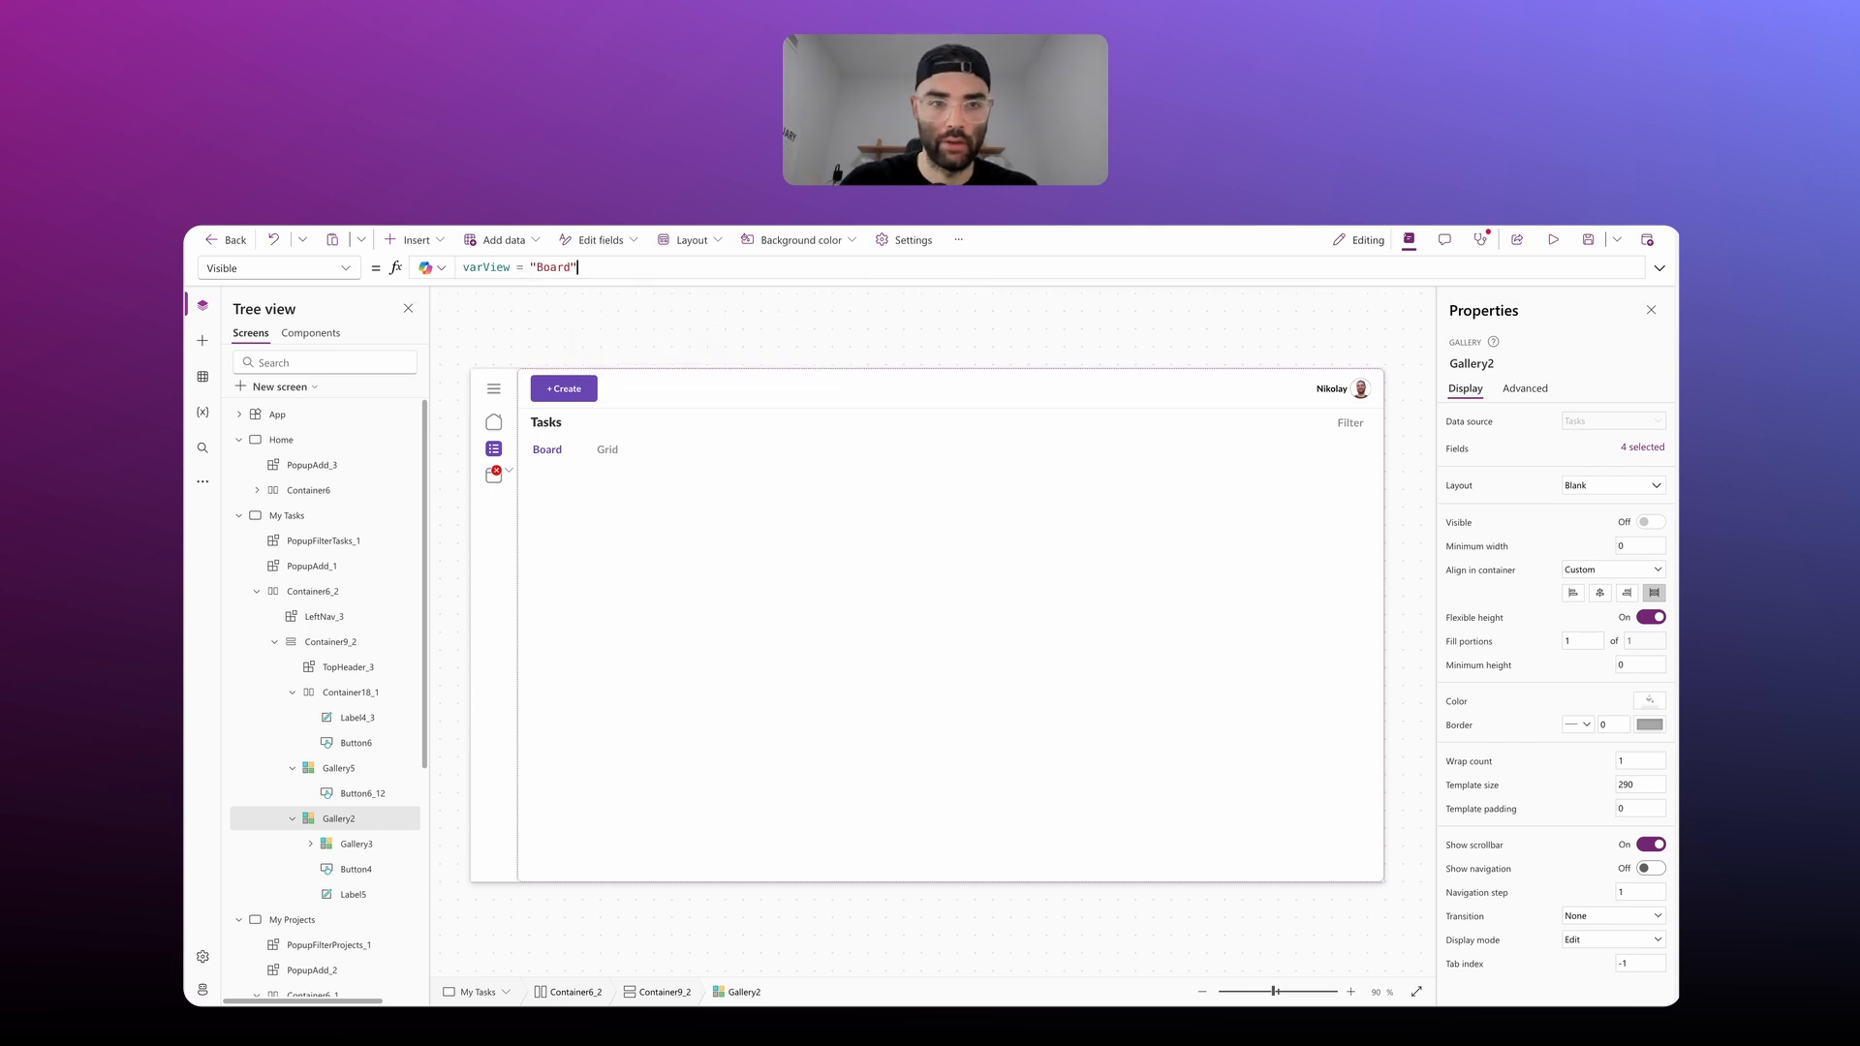
type("\"")
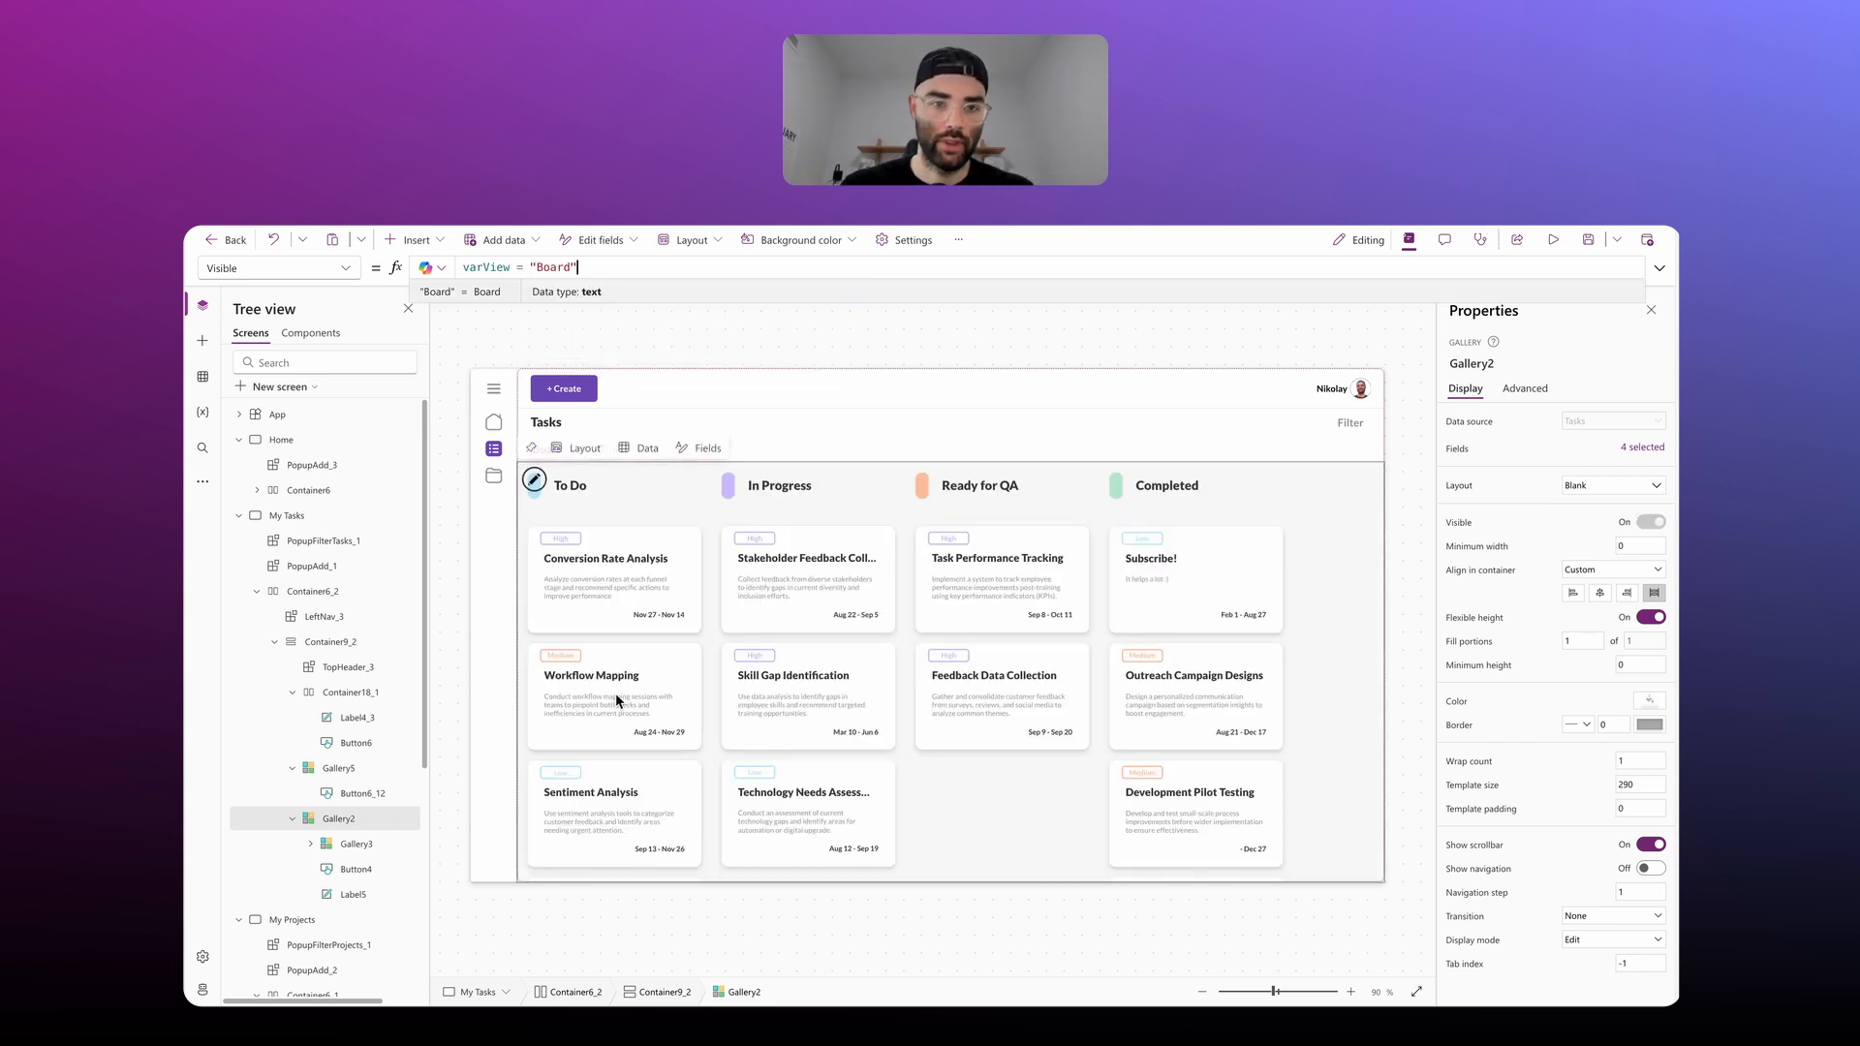
left_click(660, 364)
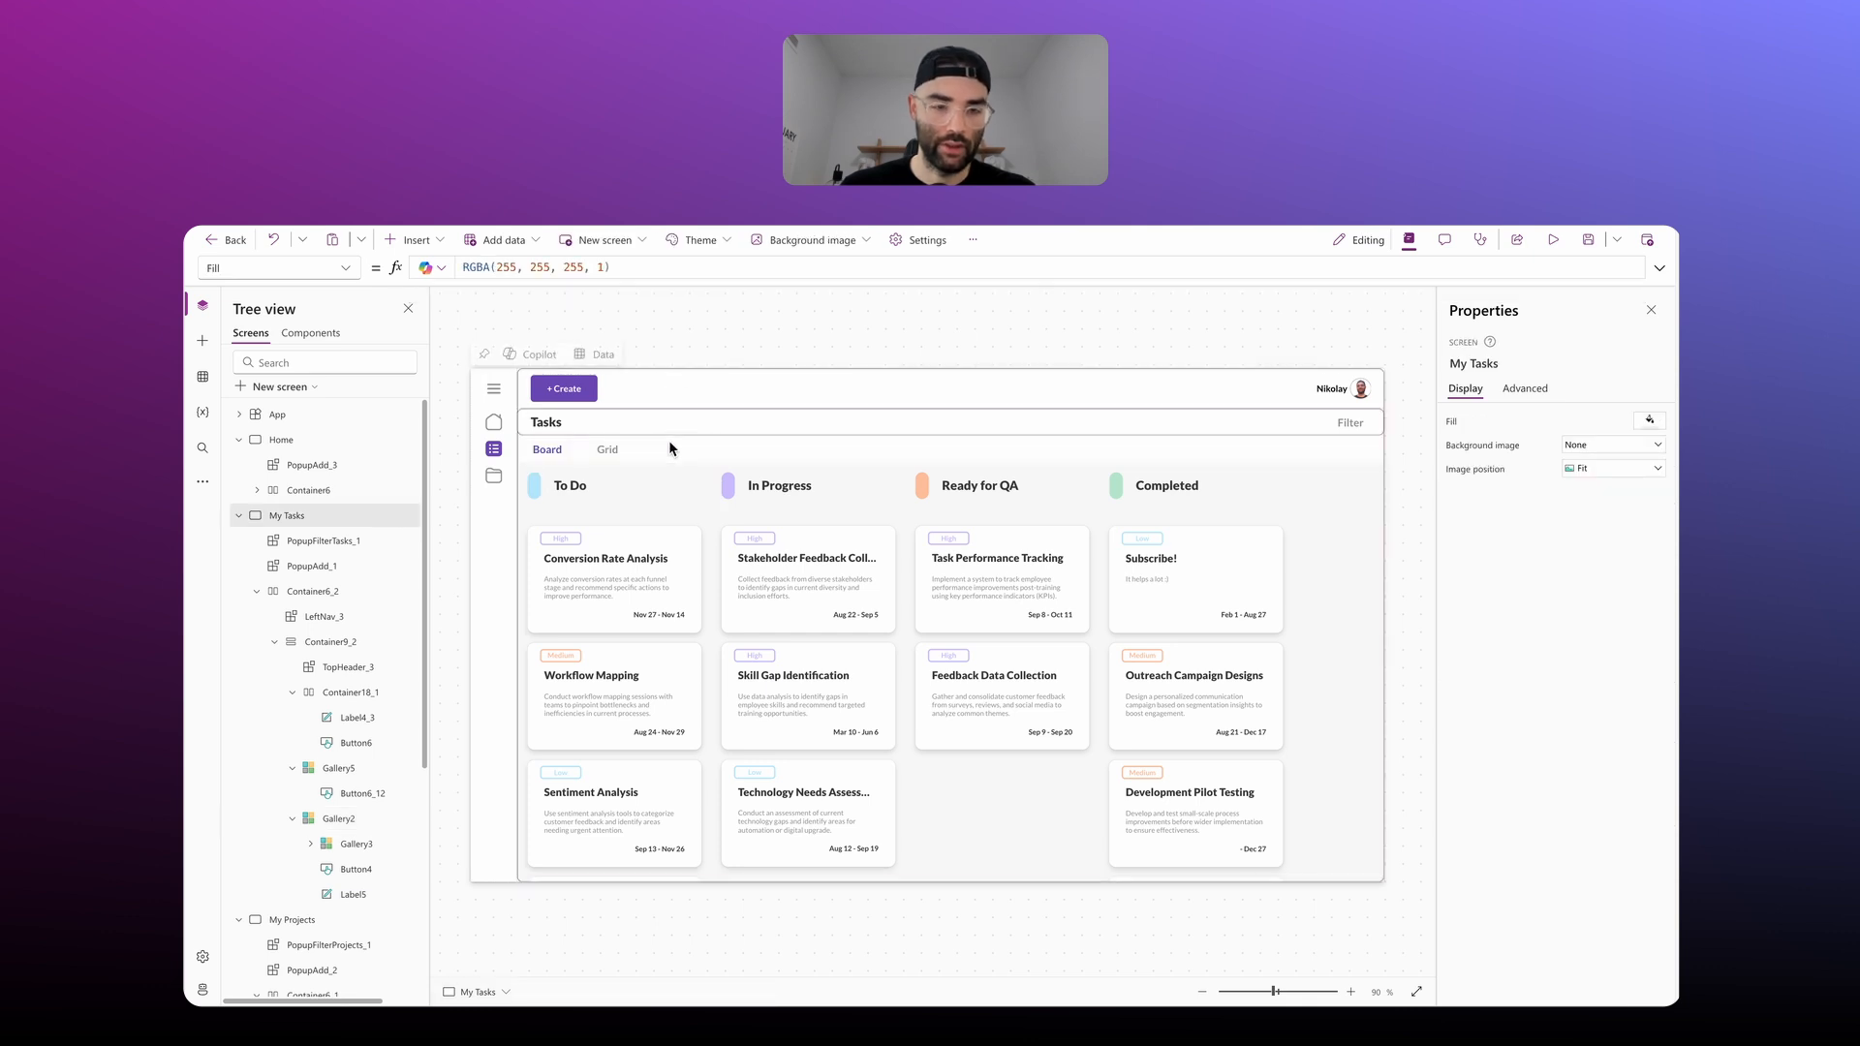
Step: Switch the My Tasks screen to the Grid view and insert a blank vertical gallery into its main container, Container9_2
left_click(607, 450, "alt")
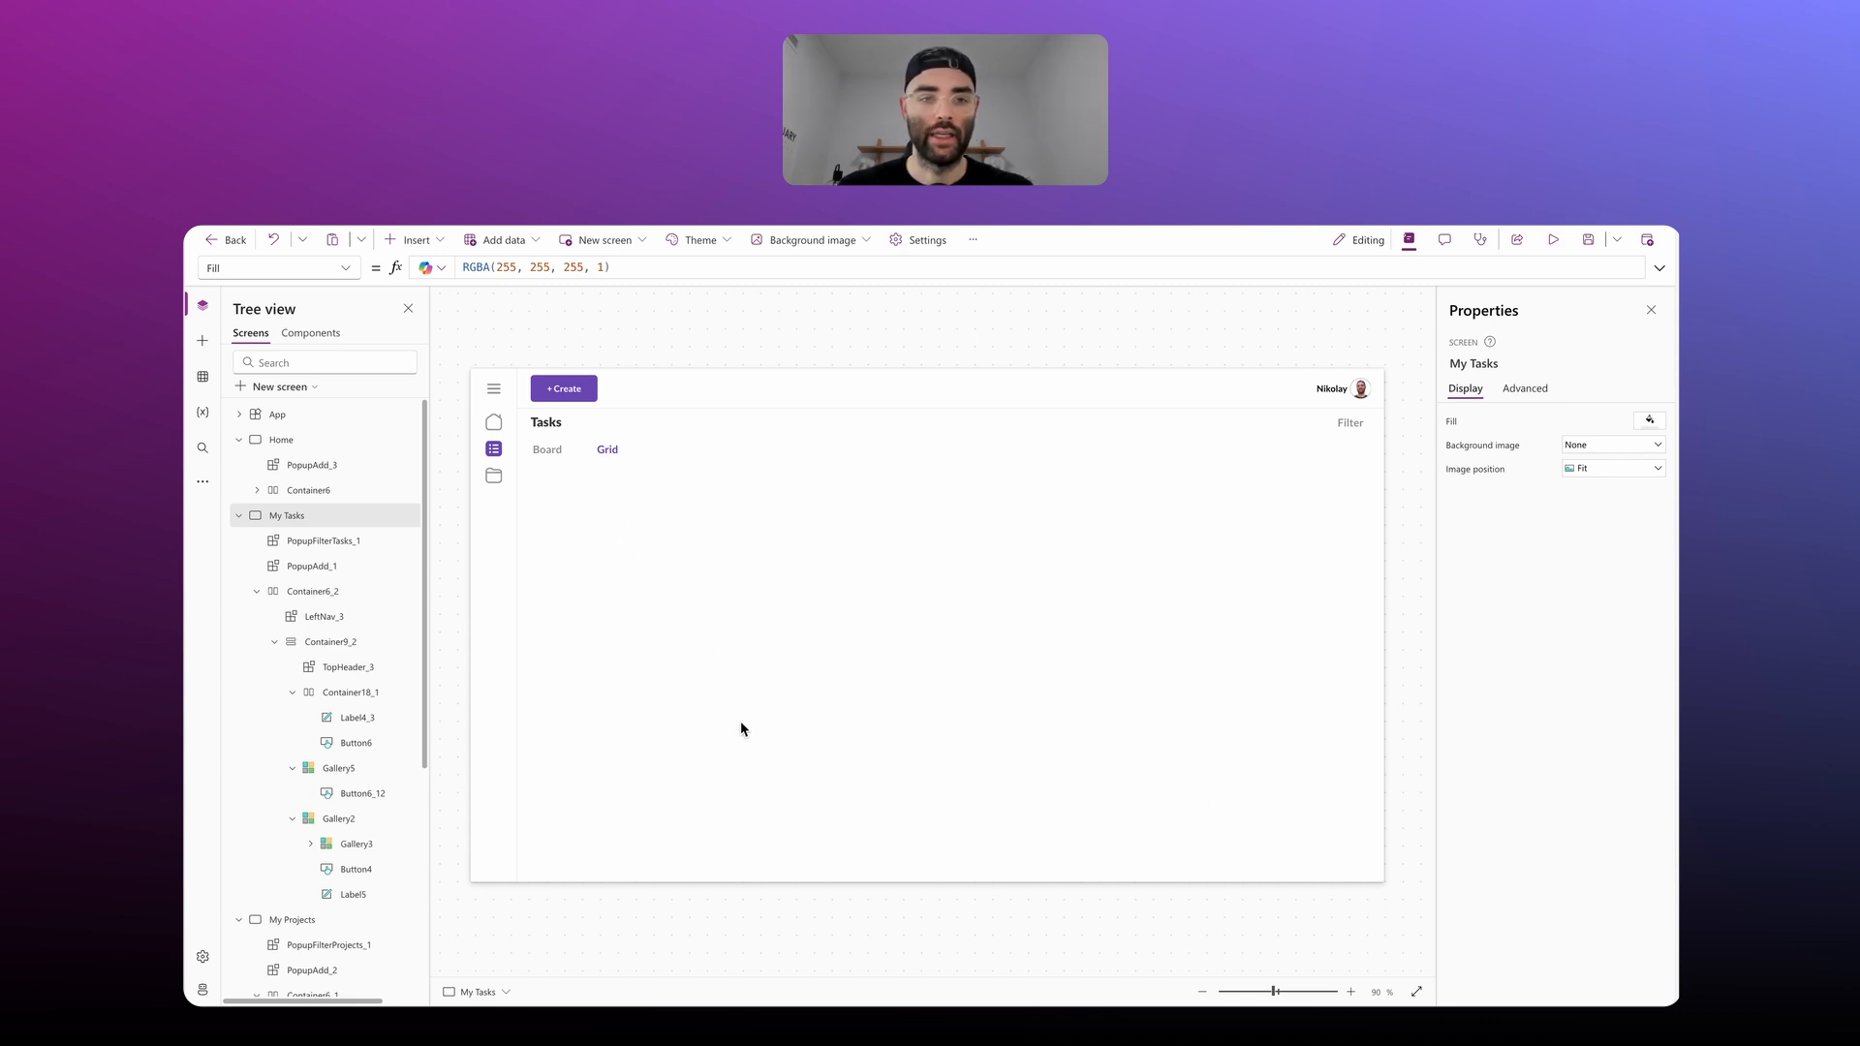
left_click(602, 458)
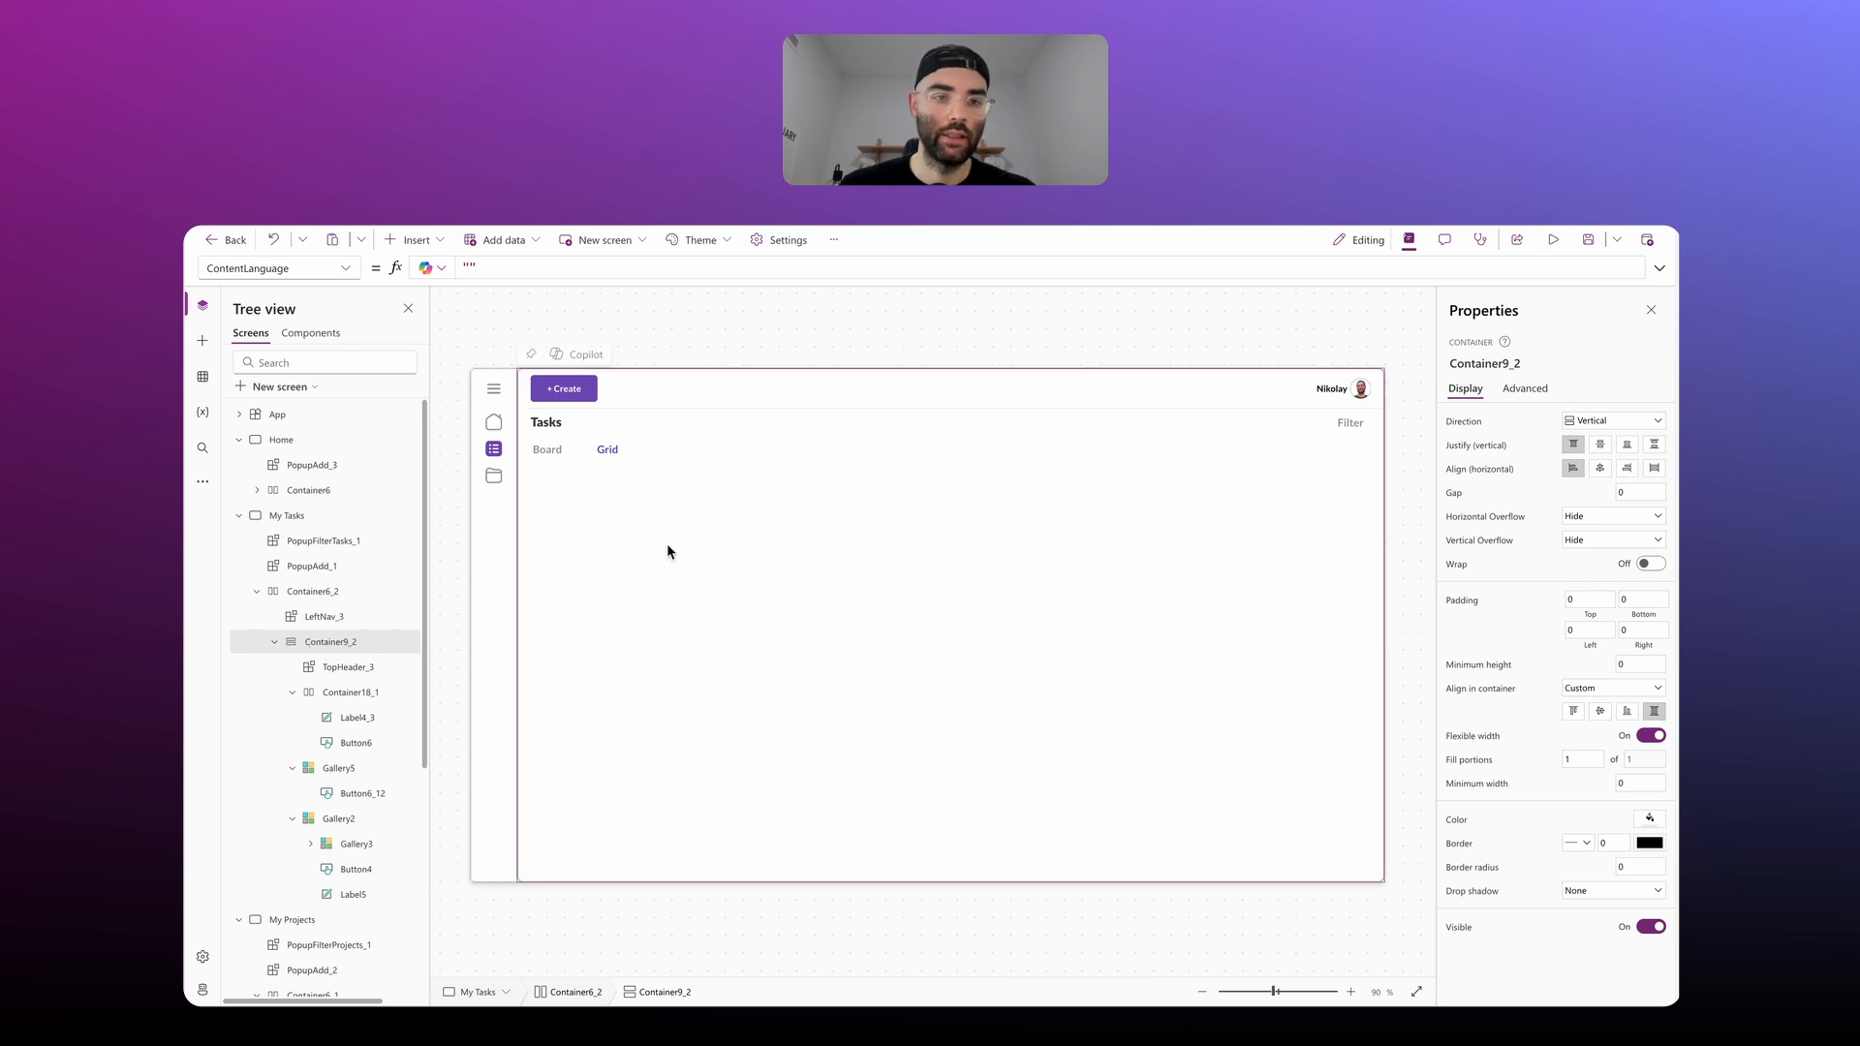
left_click(417, 241)
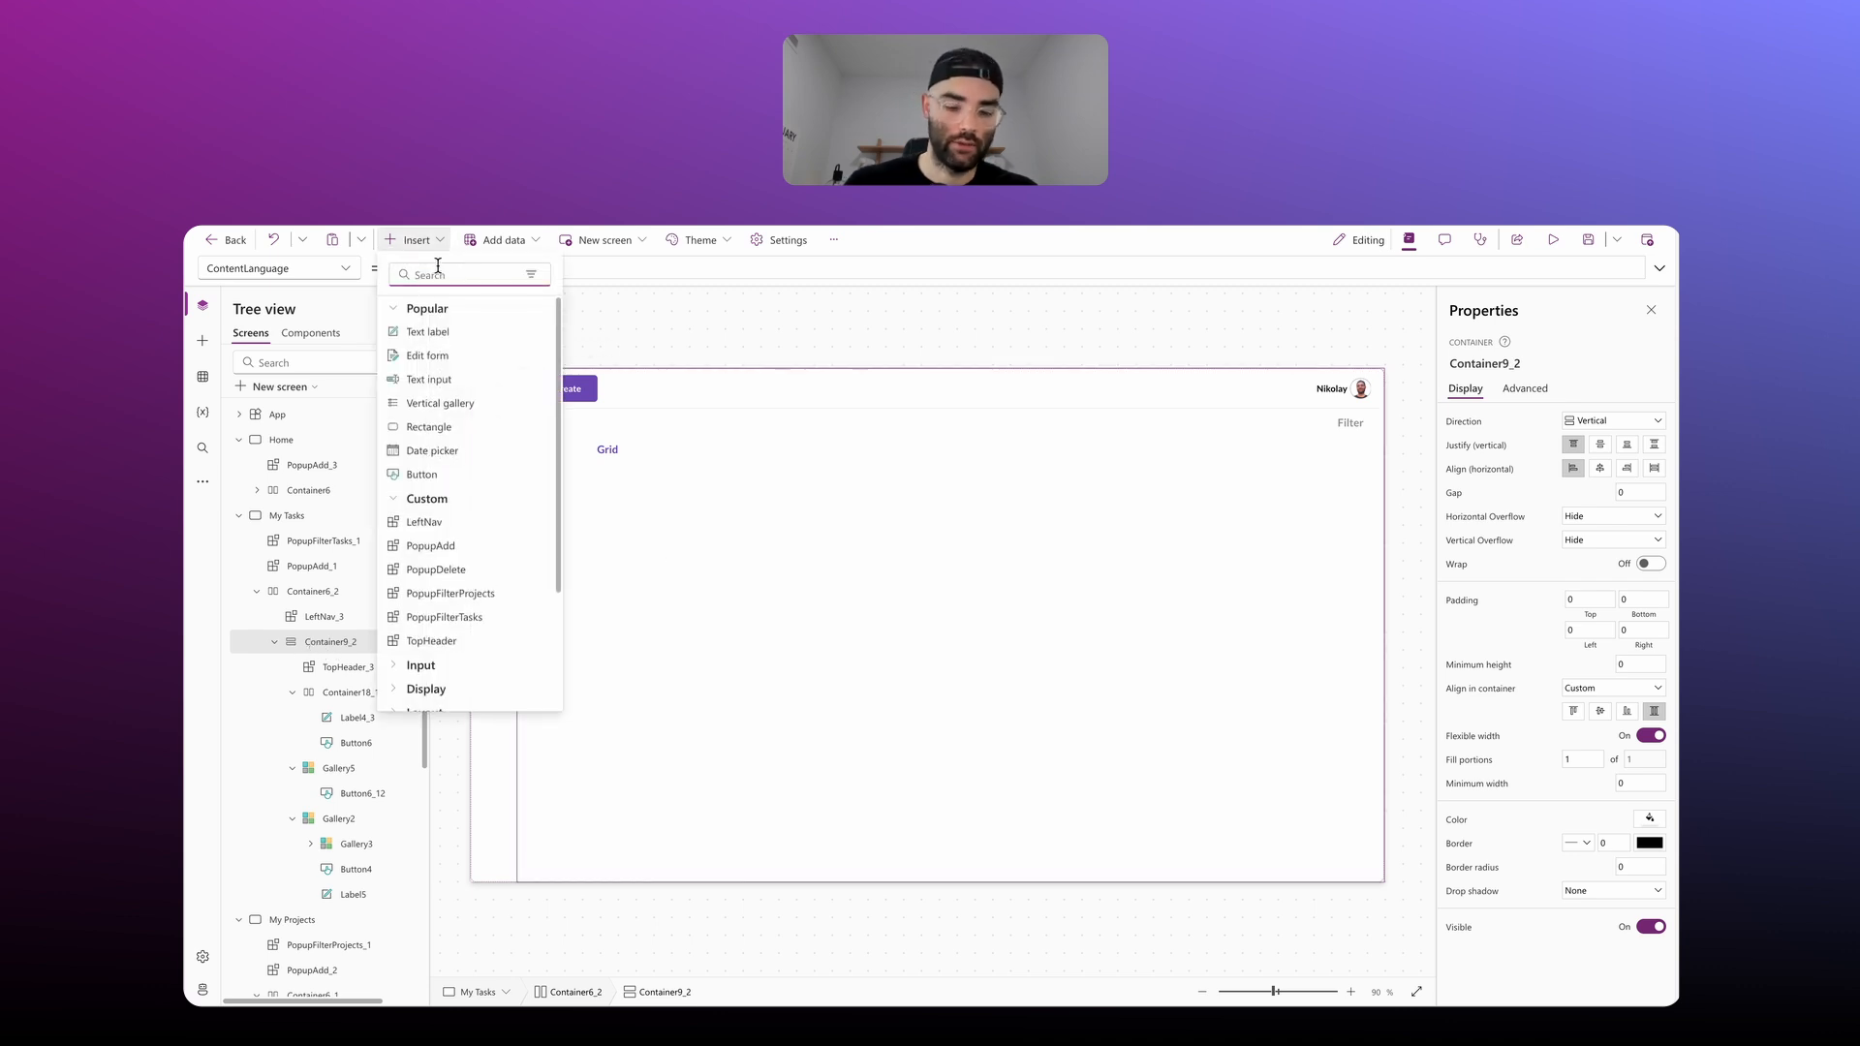
type("galery")
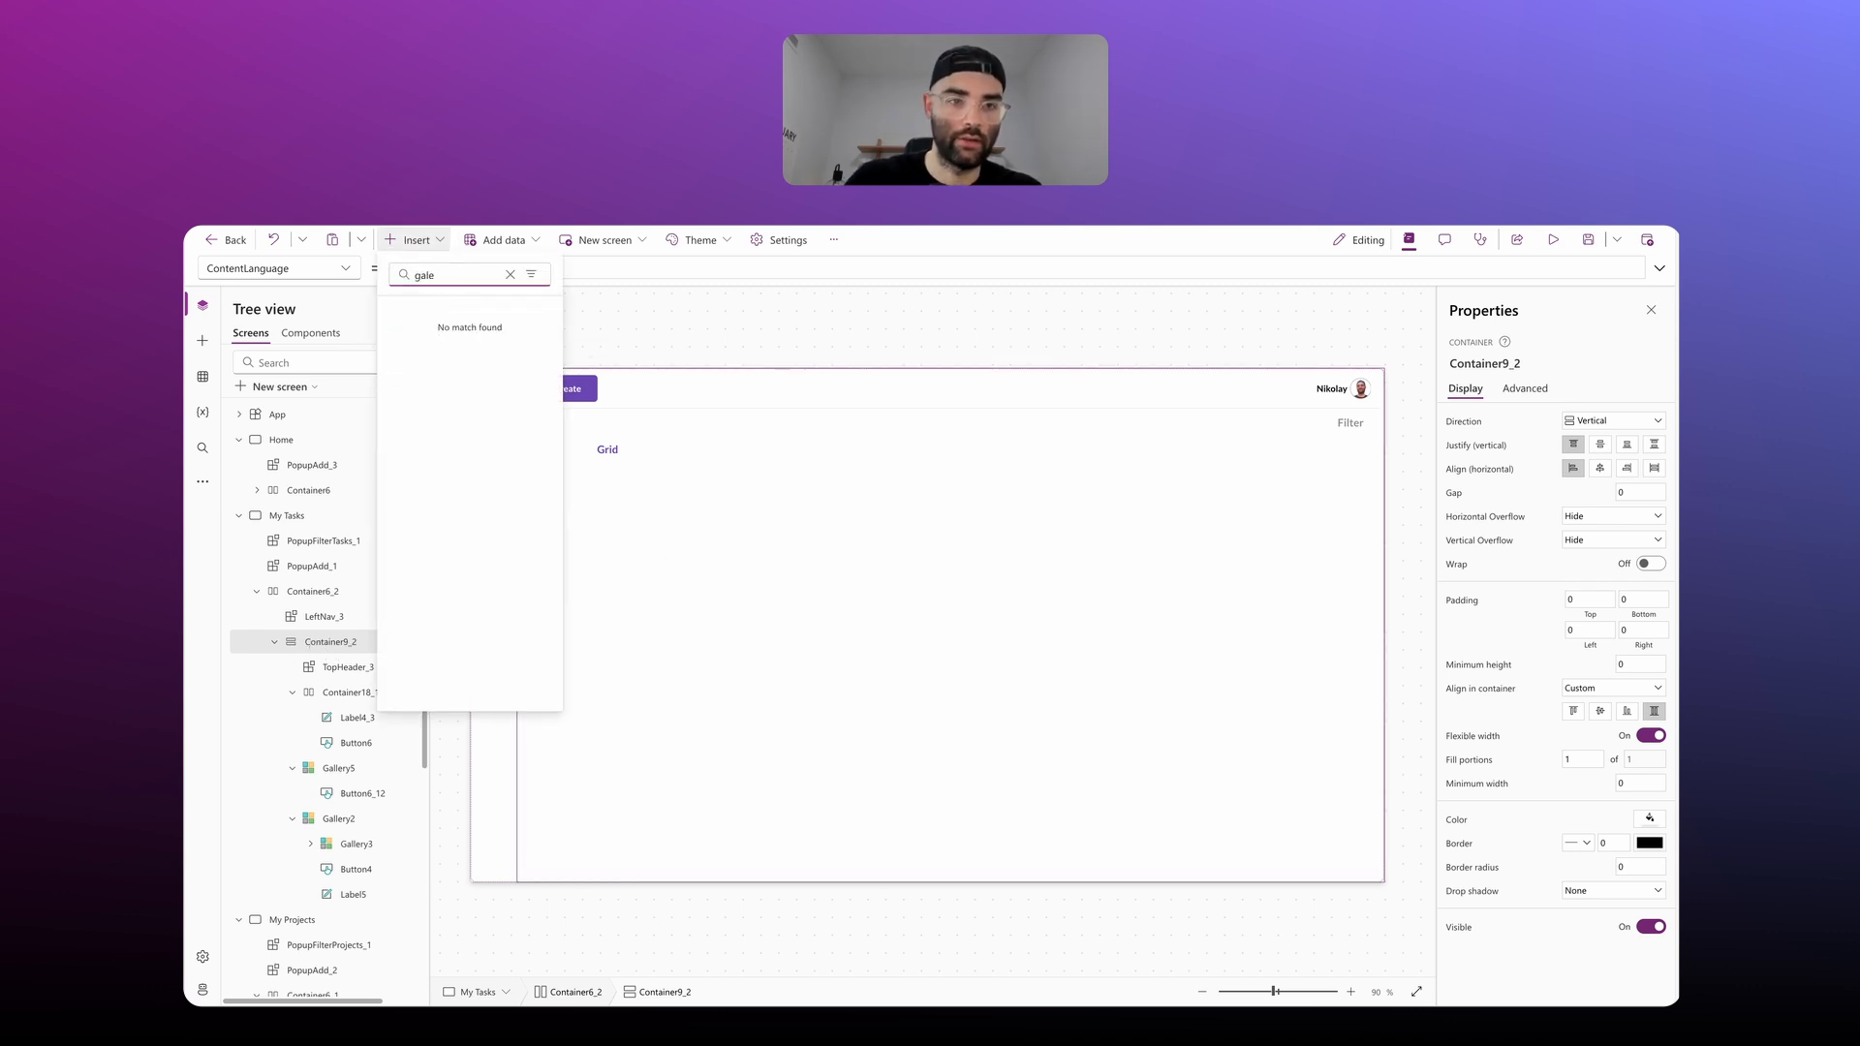
key("BackSpace")
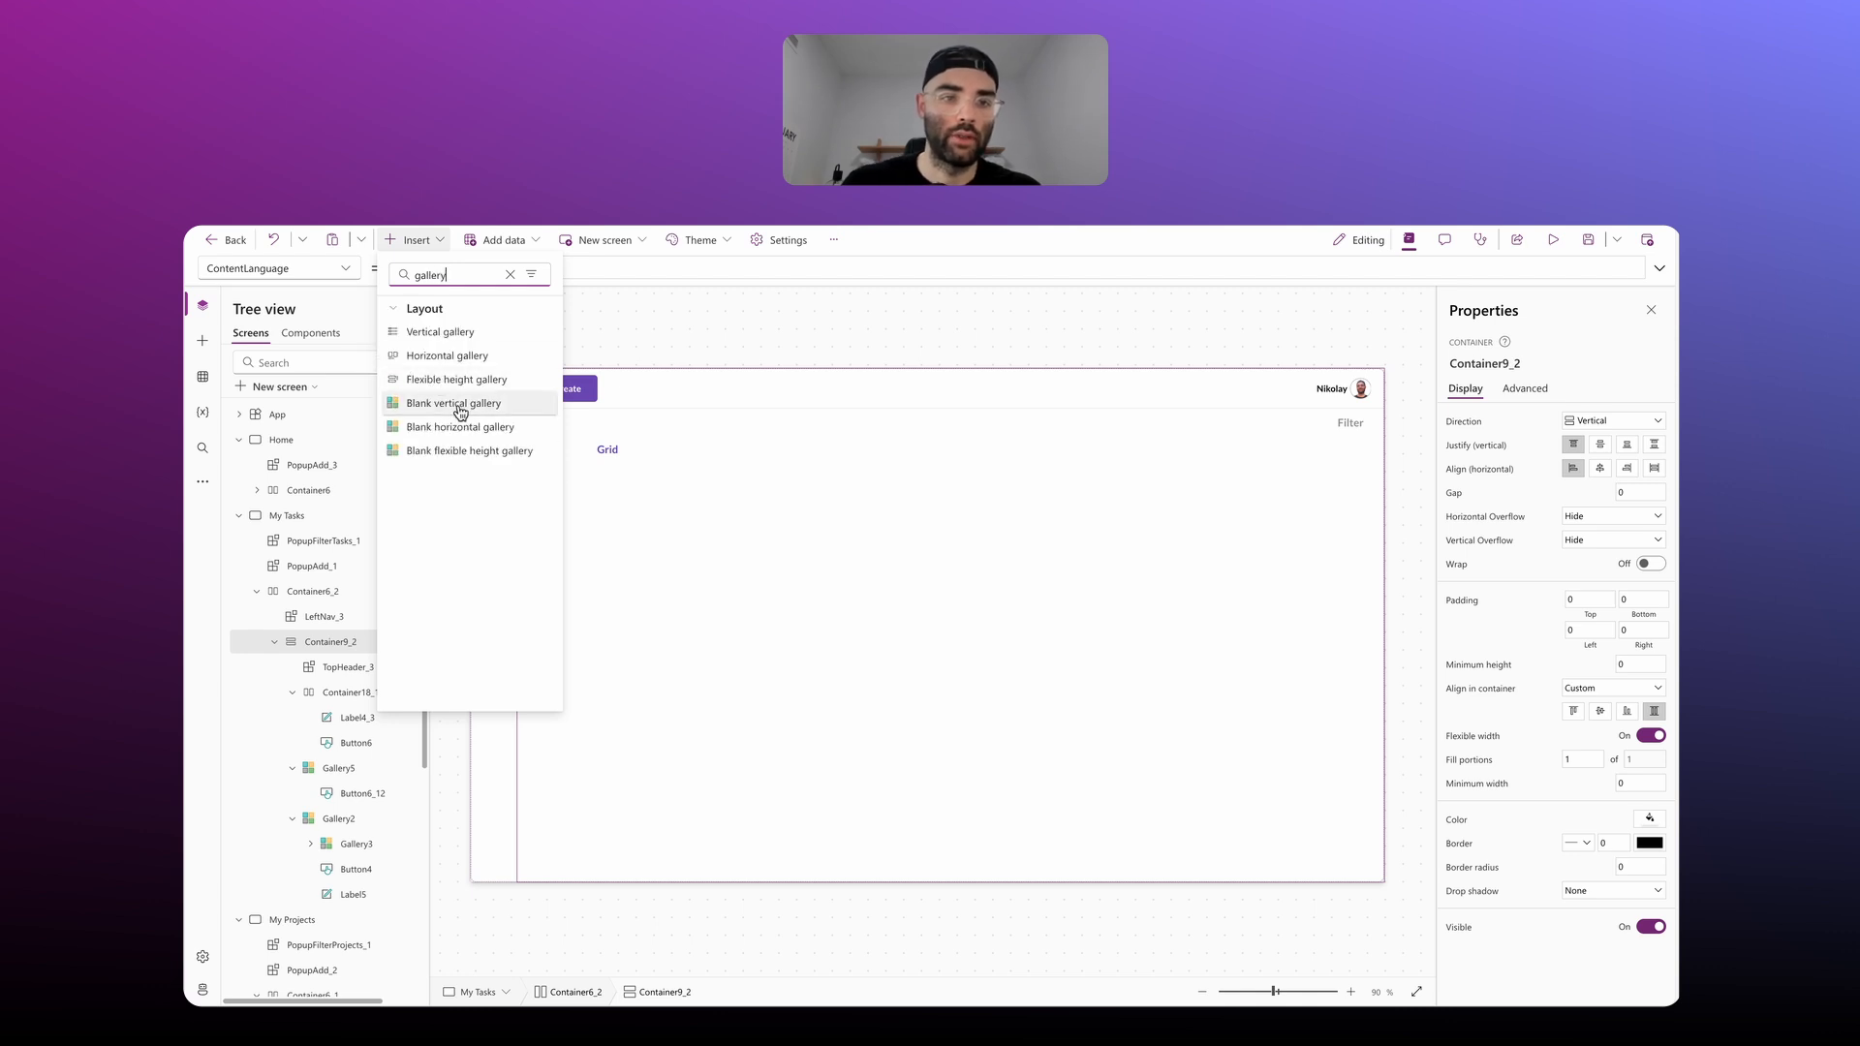
left_click(482, 405)
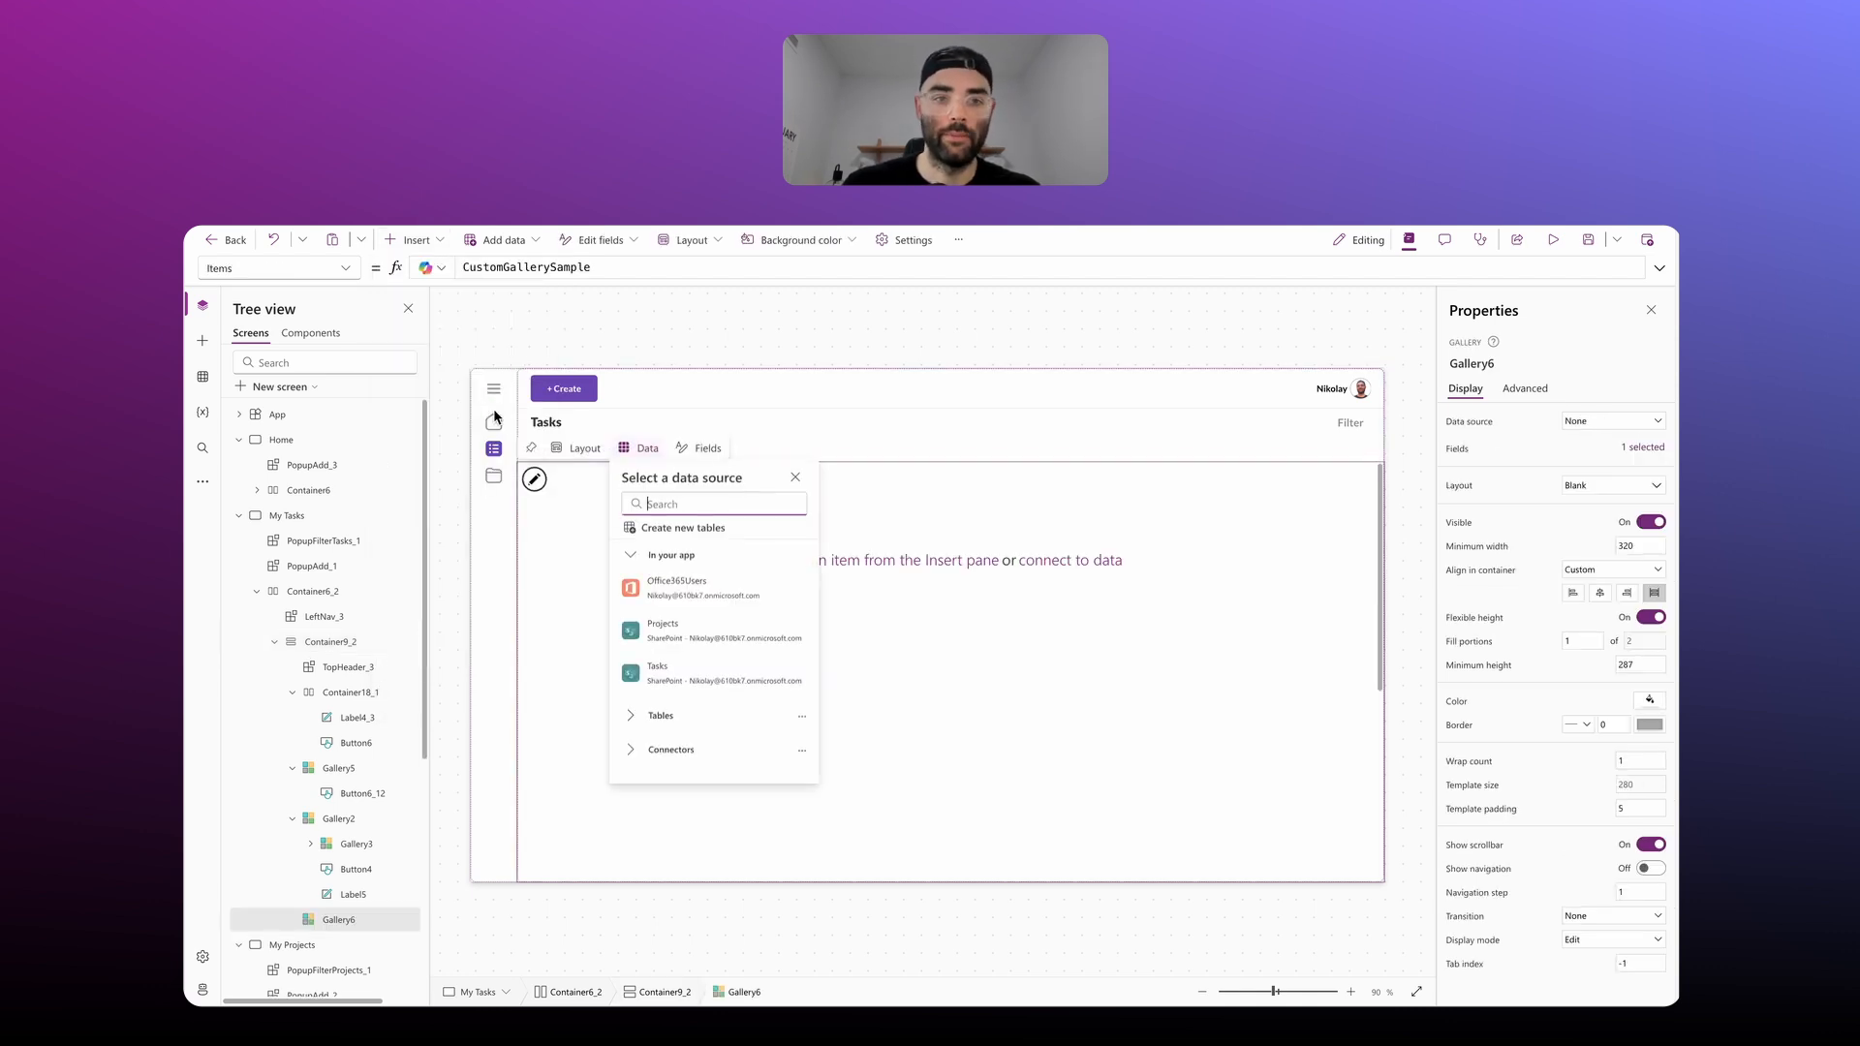
Step: Copy the Items formula of the board's inner task gallery (Gallery3) and use it as the Items formula of the new Grid-view gallery (Gallery6)
left_click(597, 628)
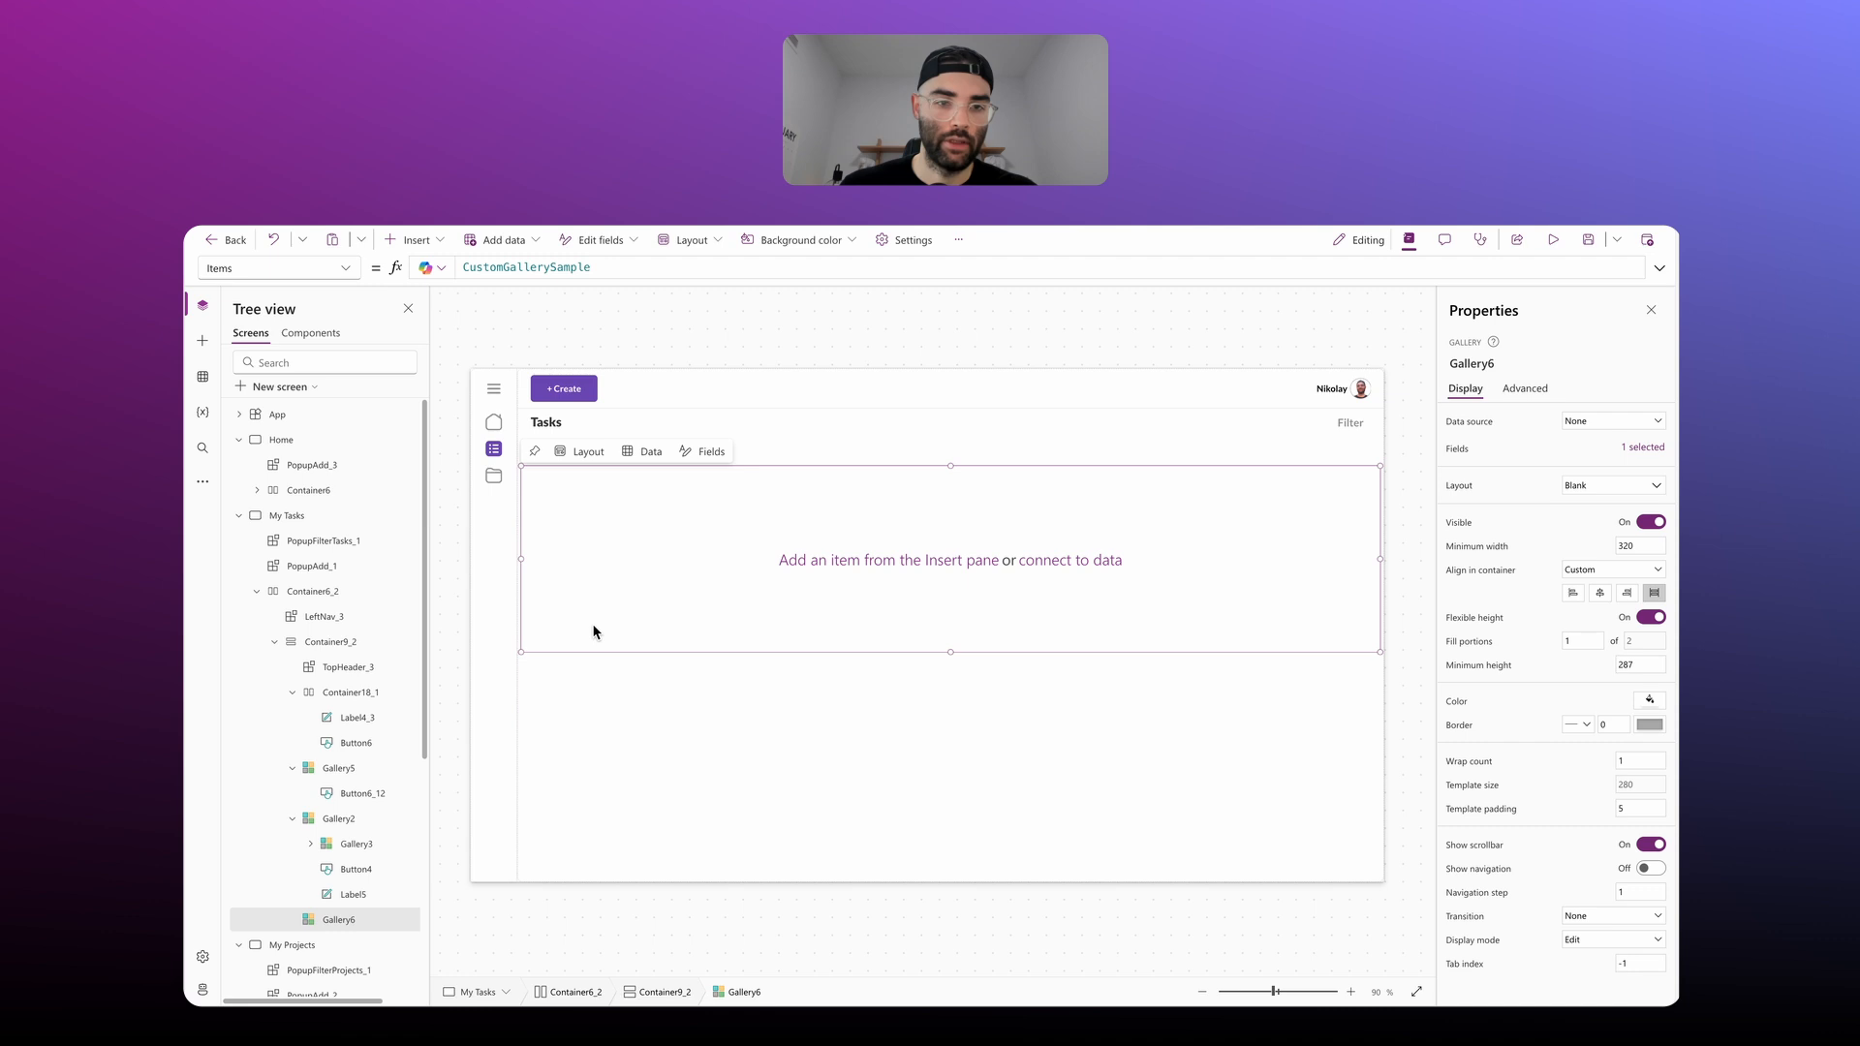
left_click(545, 449)
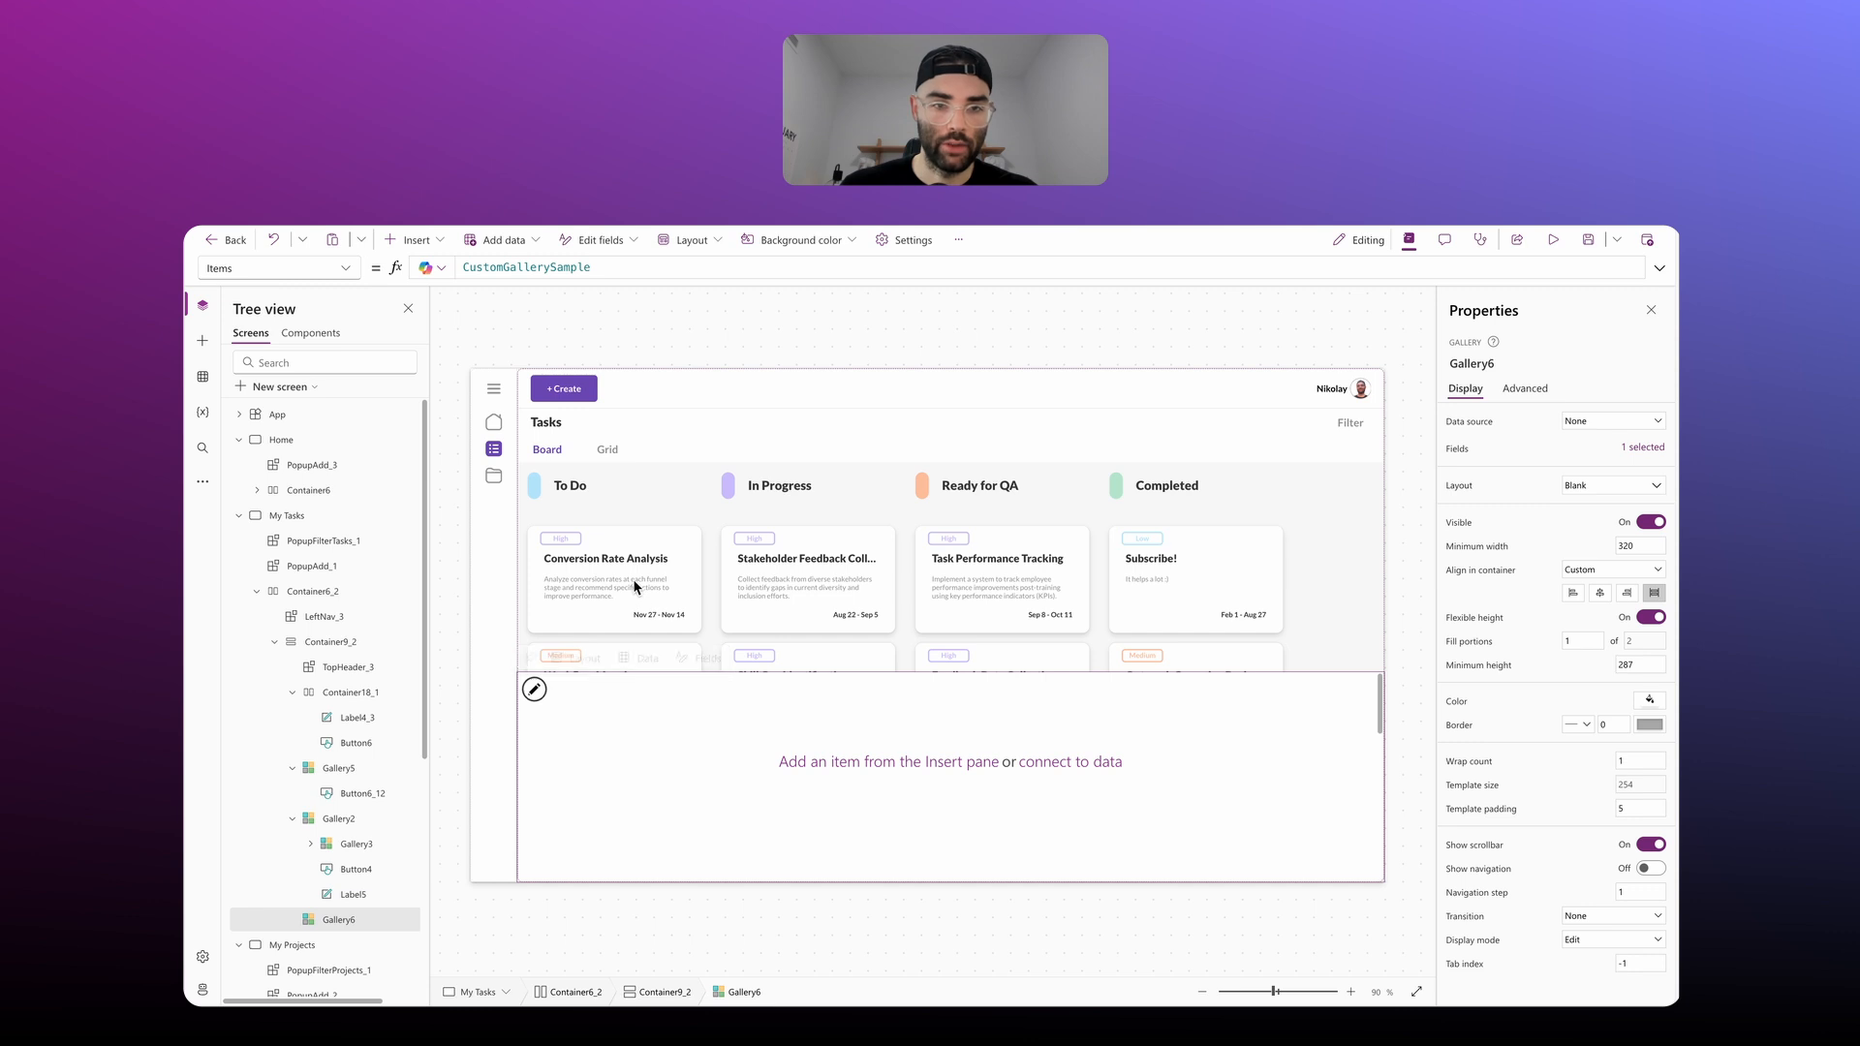
left_click(639, 617)
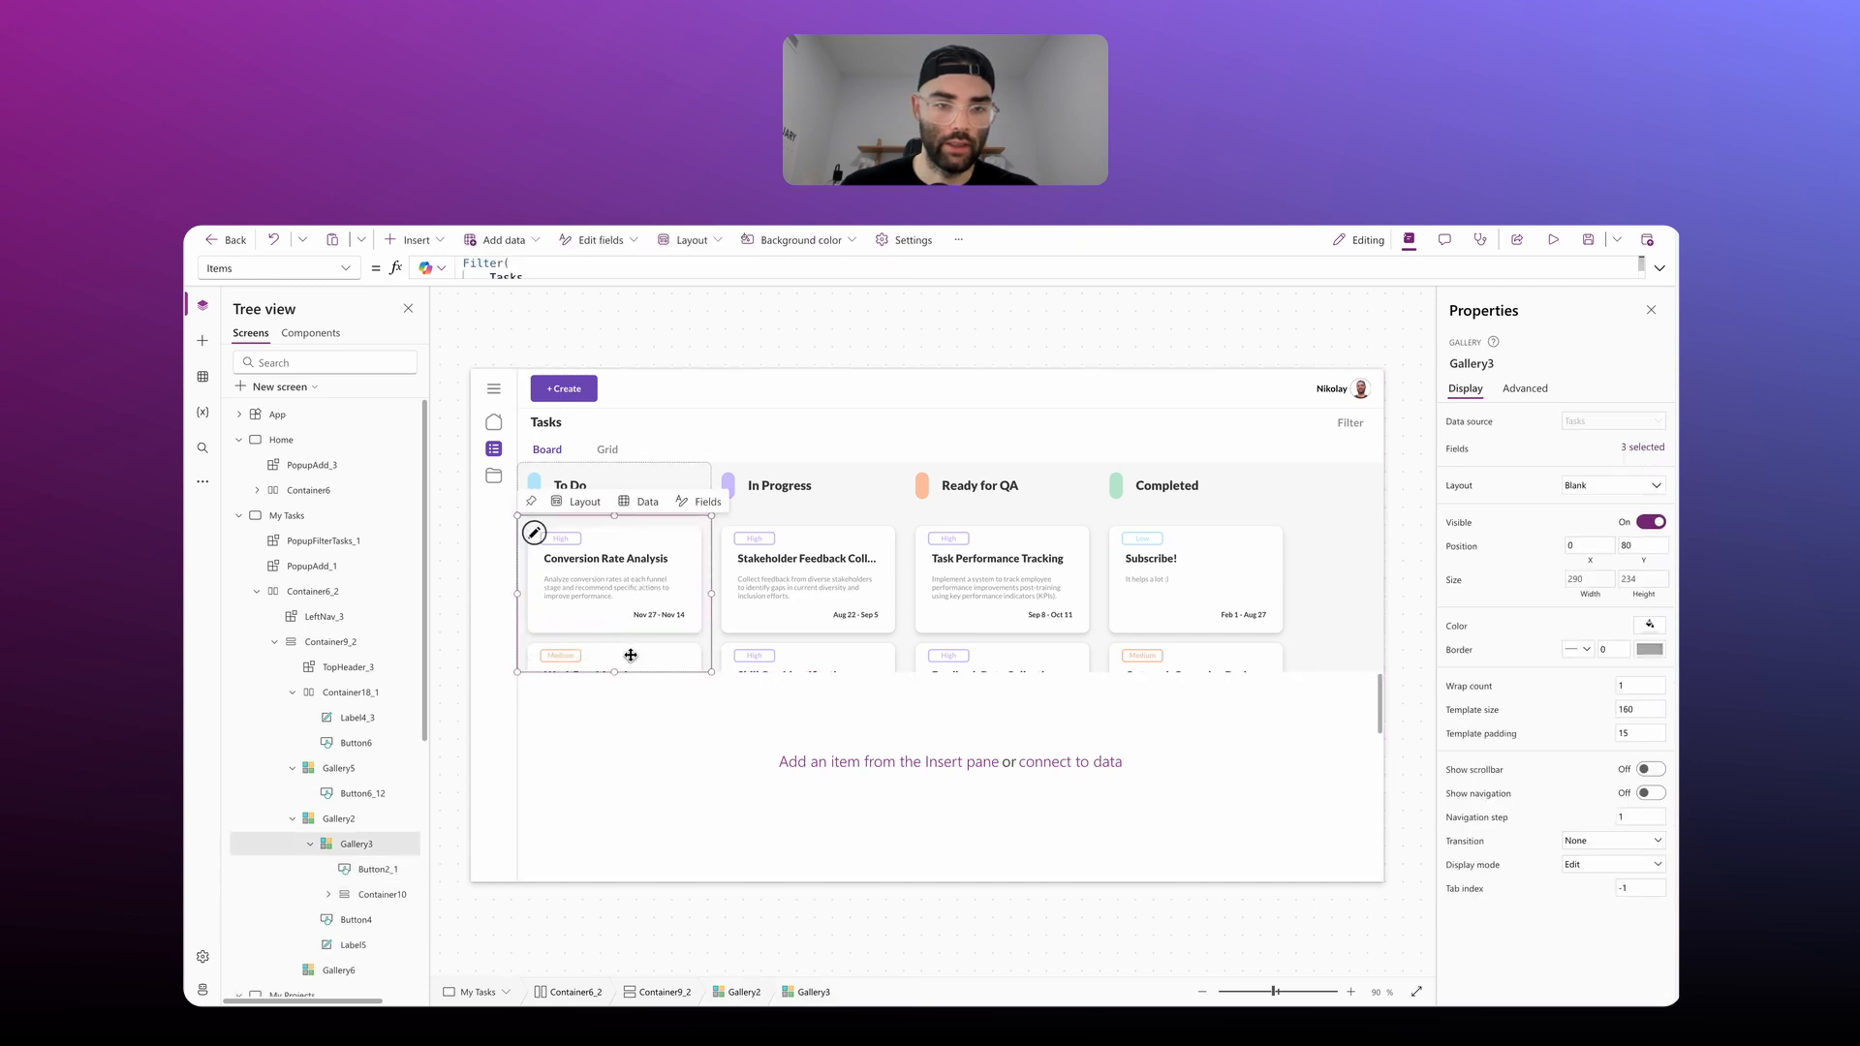
left_click(1659, 268)
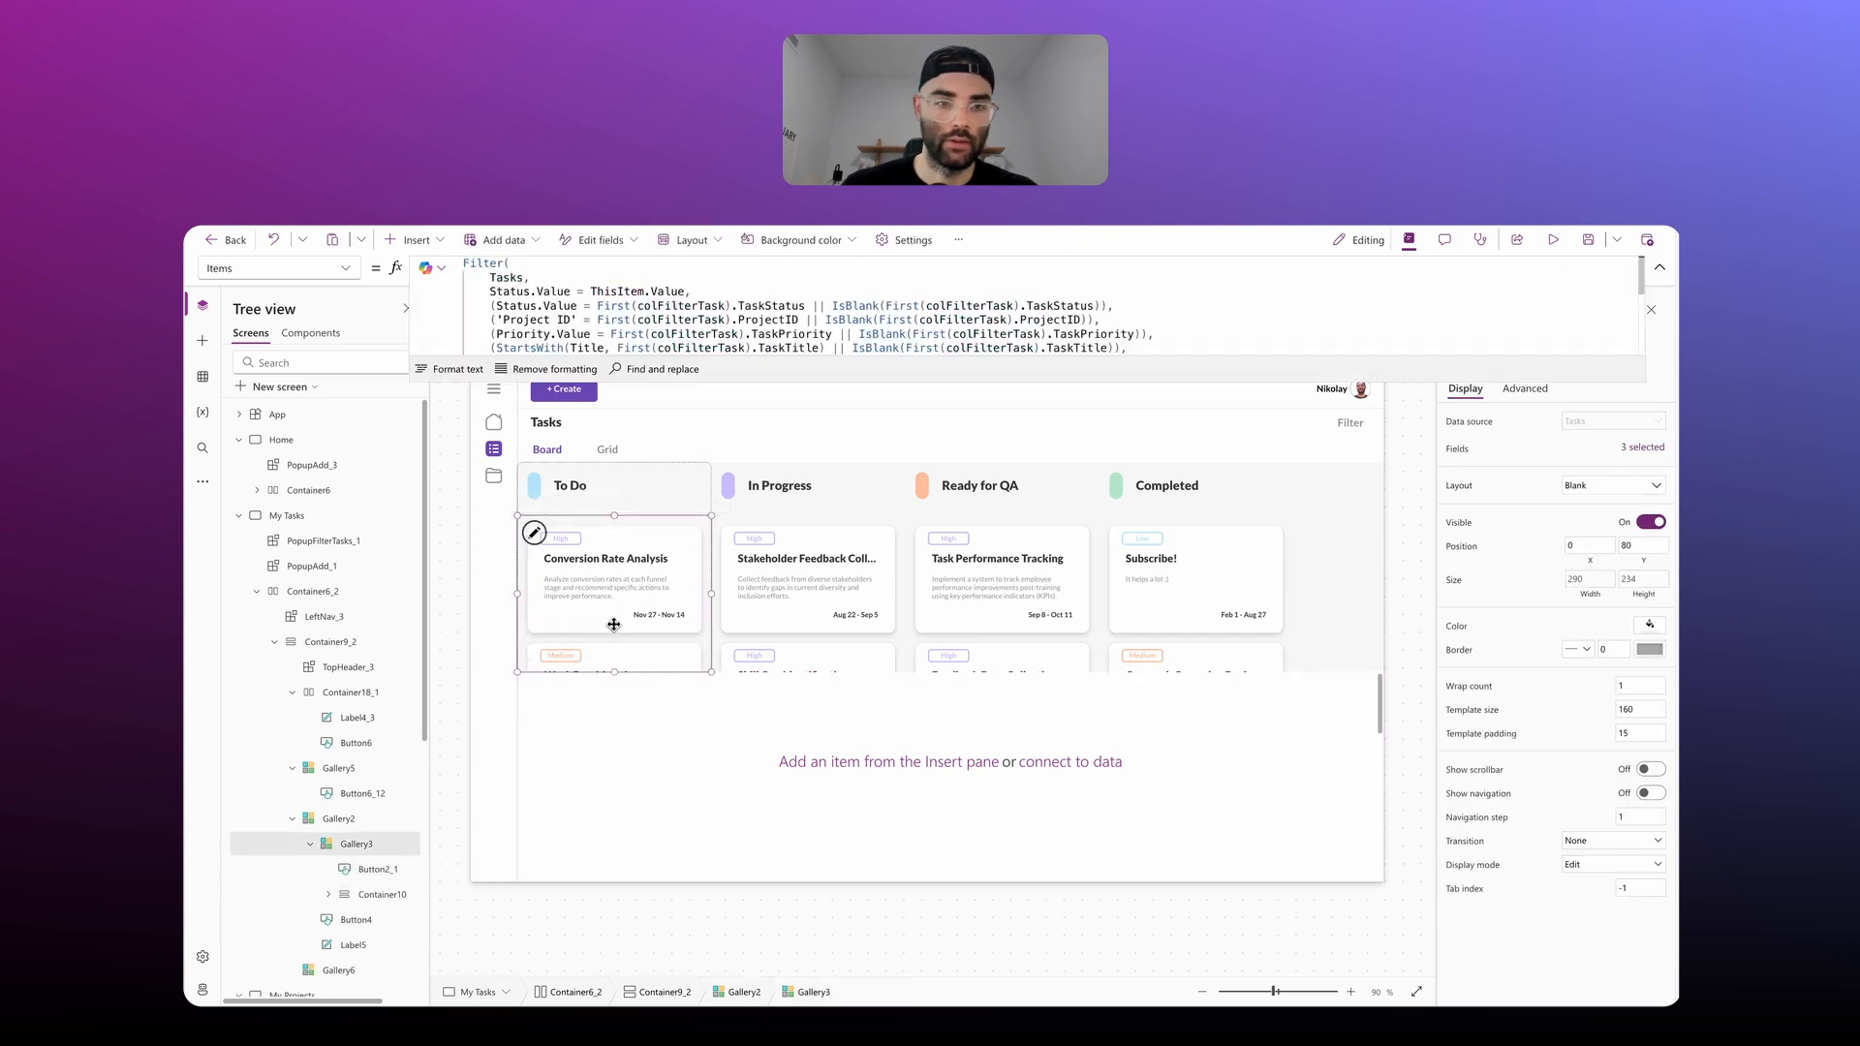
left_click_drag(472, 419, 458, 256)
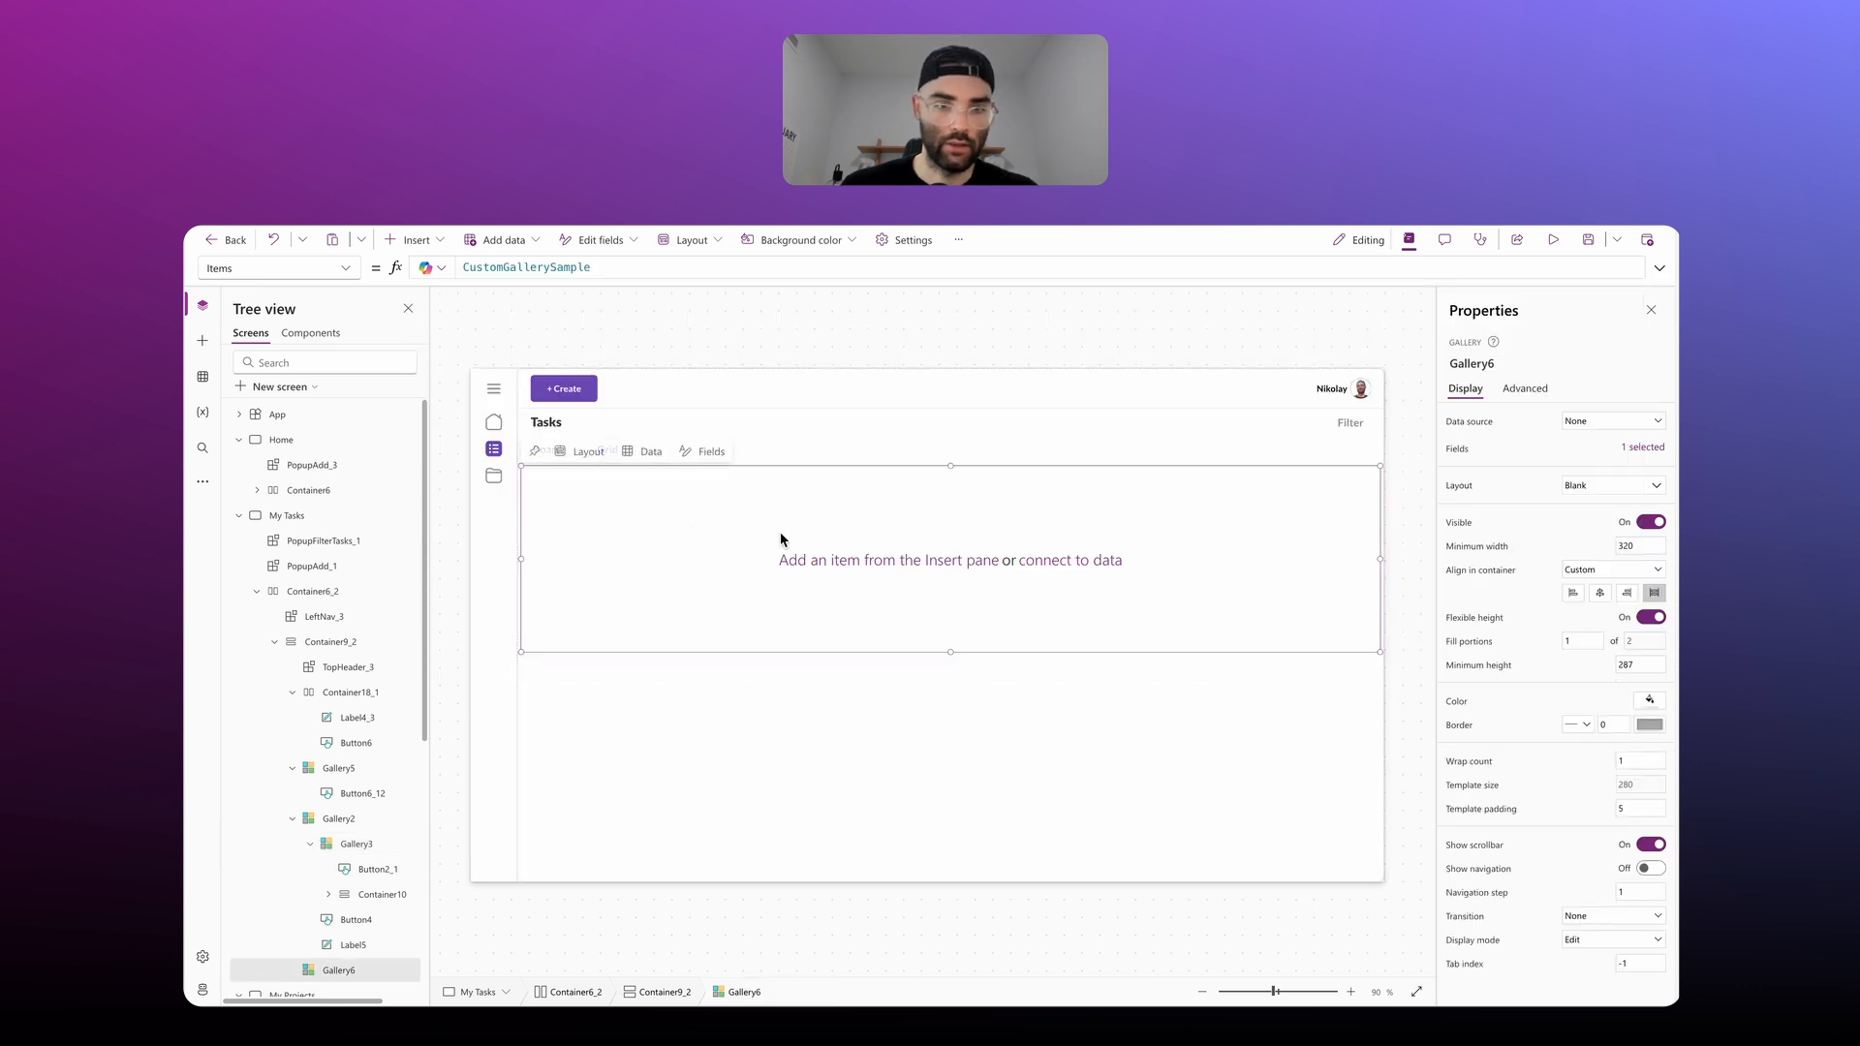
left_click_drag(641, 271, 337, 272)
key("ctrl+v")
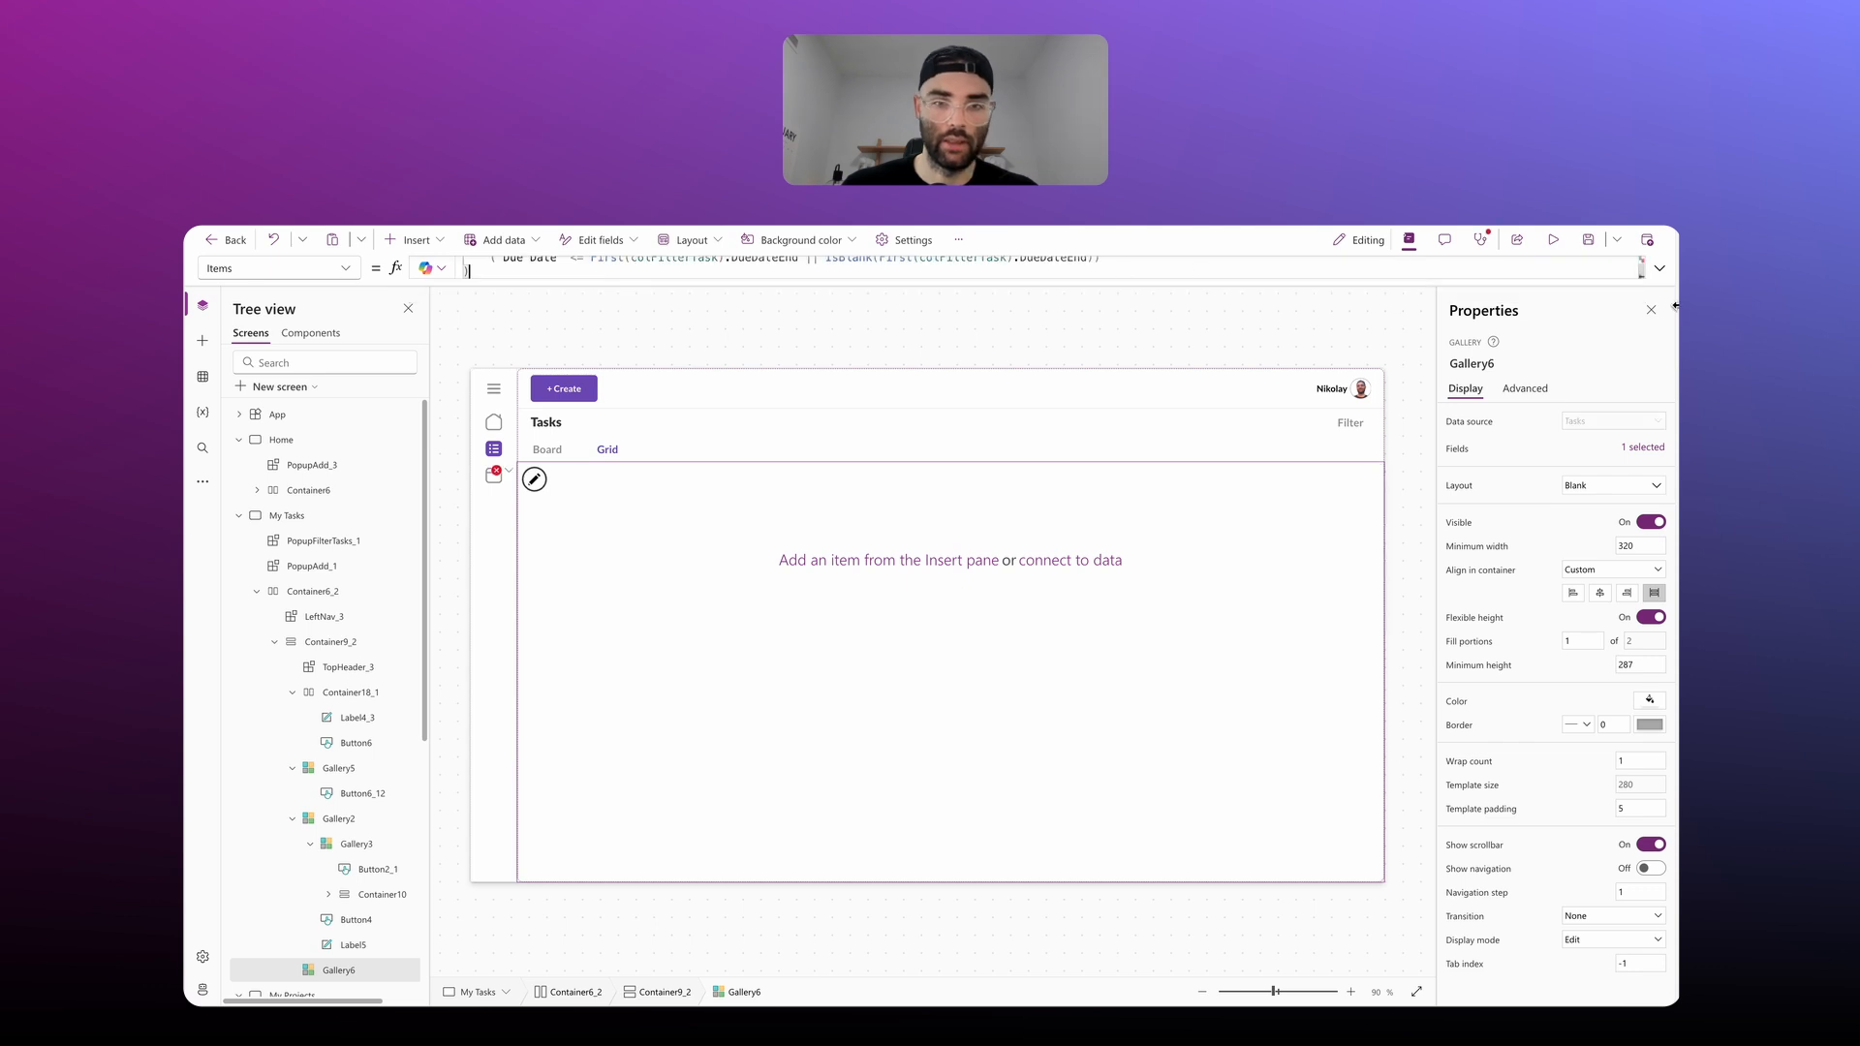
Step: Remove the Status.Value = ThisItem.Value condition from Gallery6's Items filter formula
left_click(1659, 269)
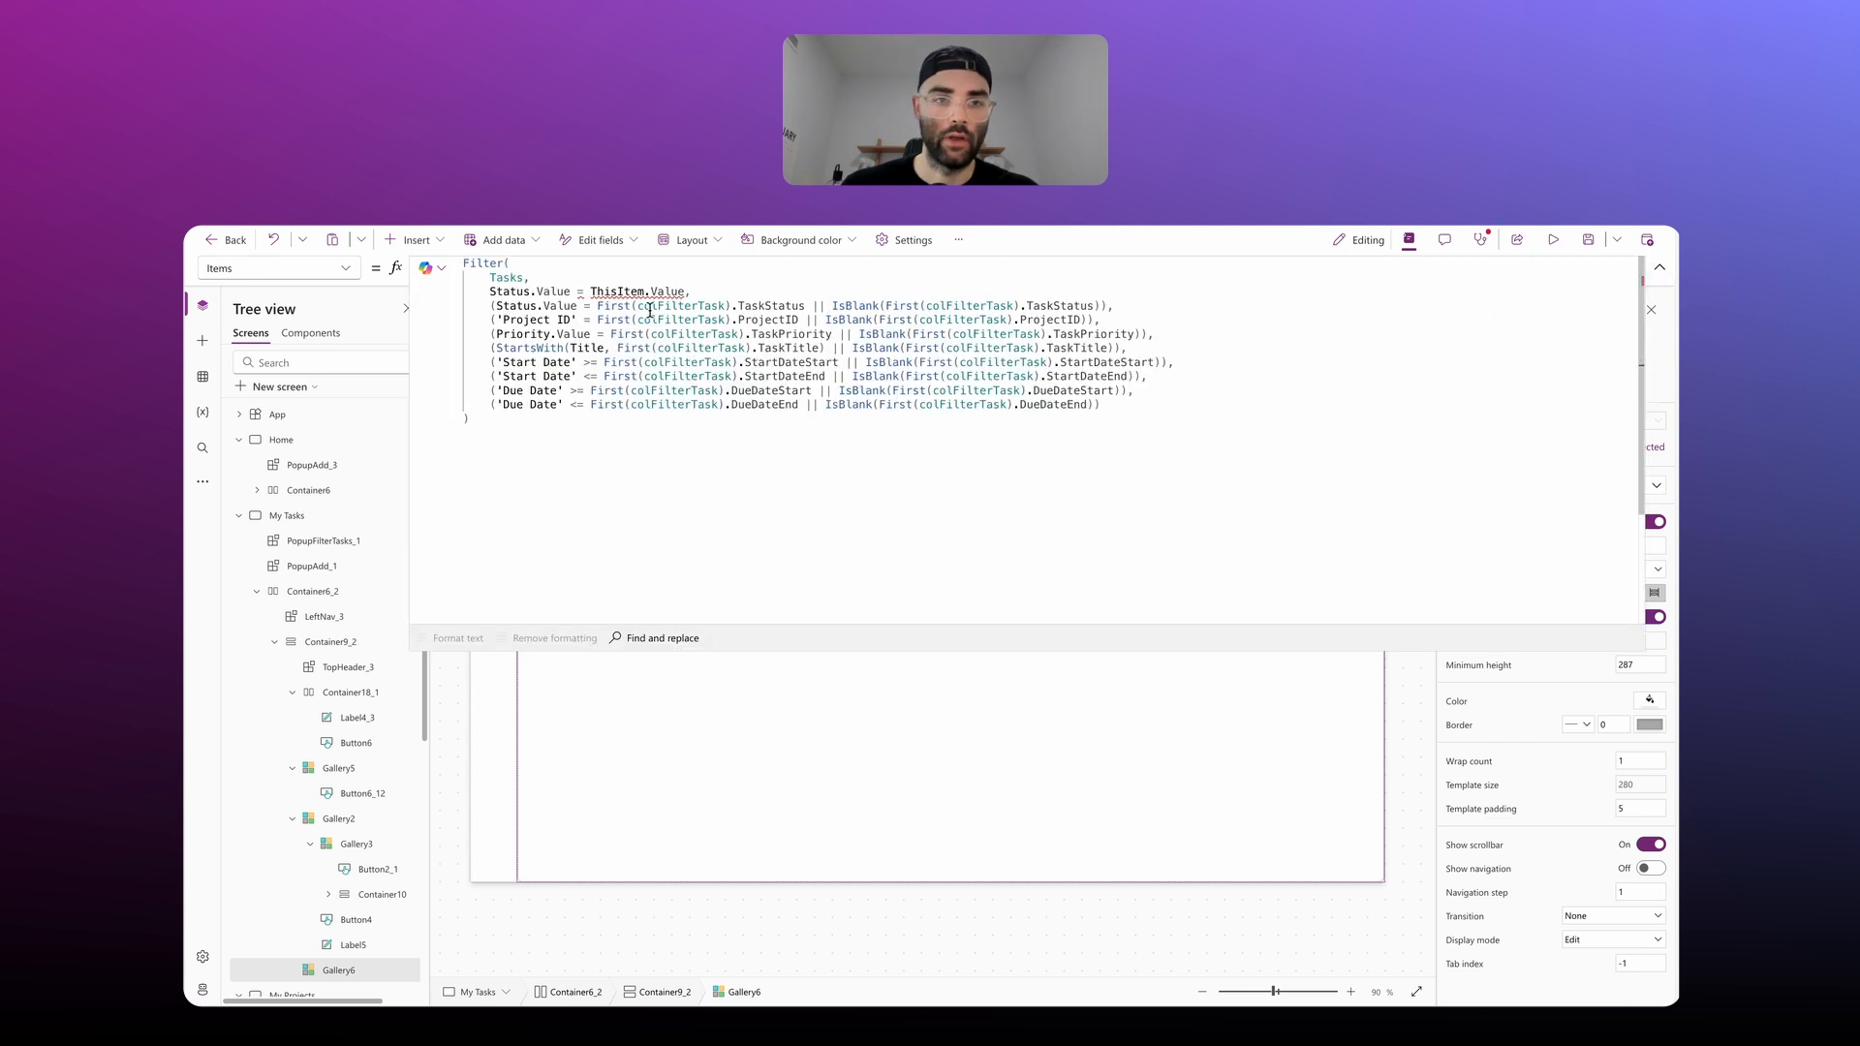
left_click(698, 291)
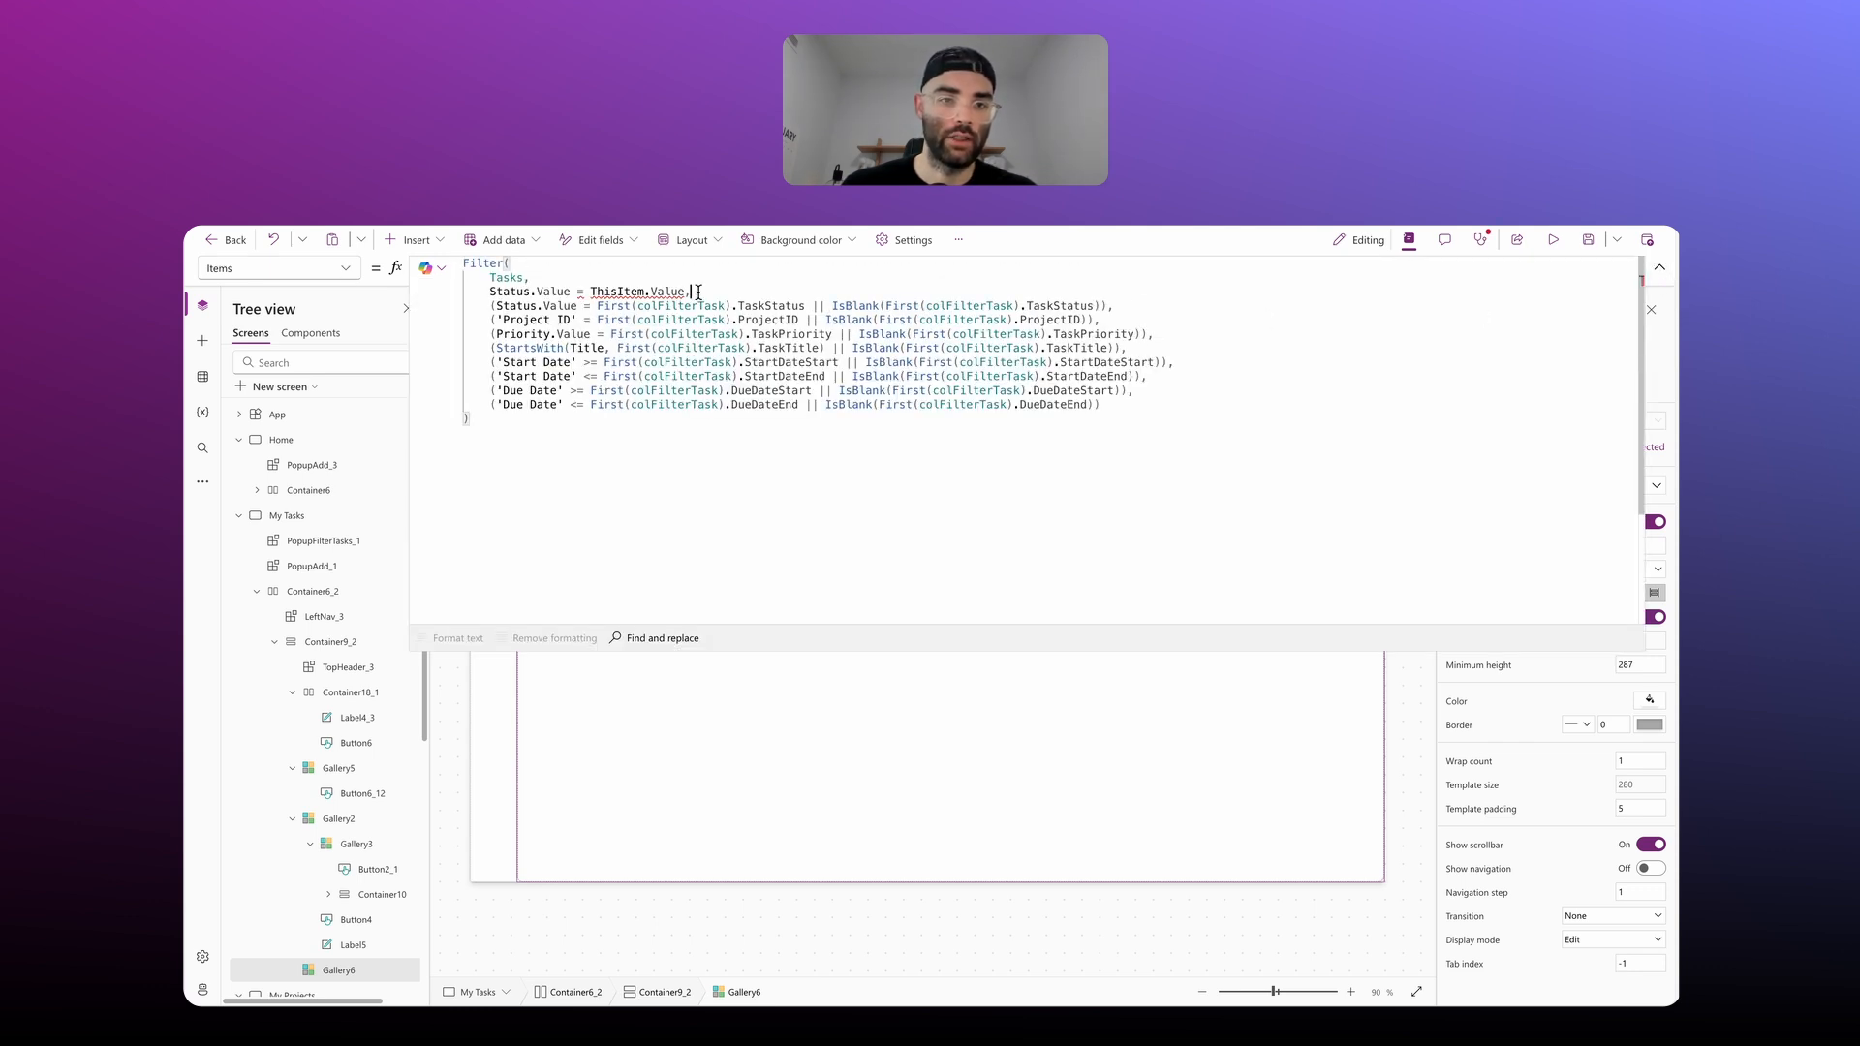
left_click_drag(698, 291, 440, 292)
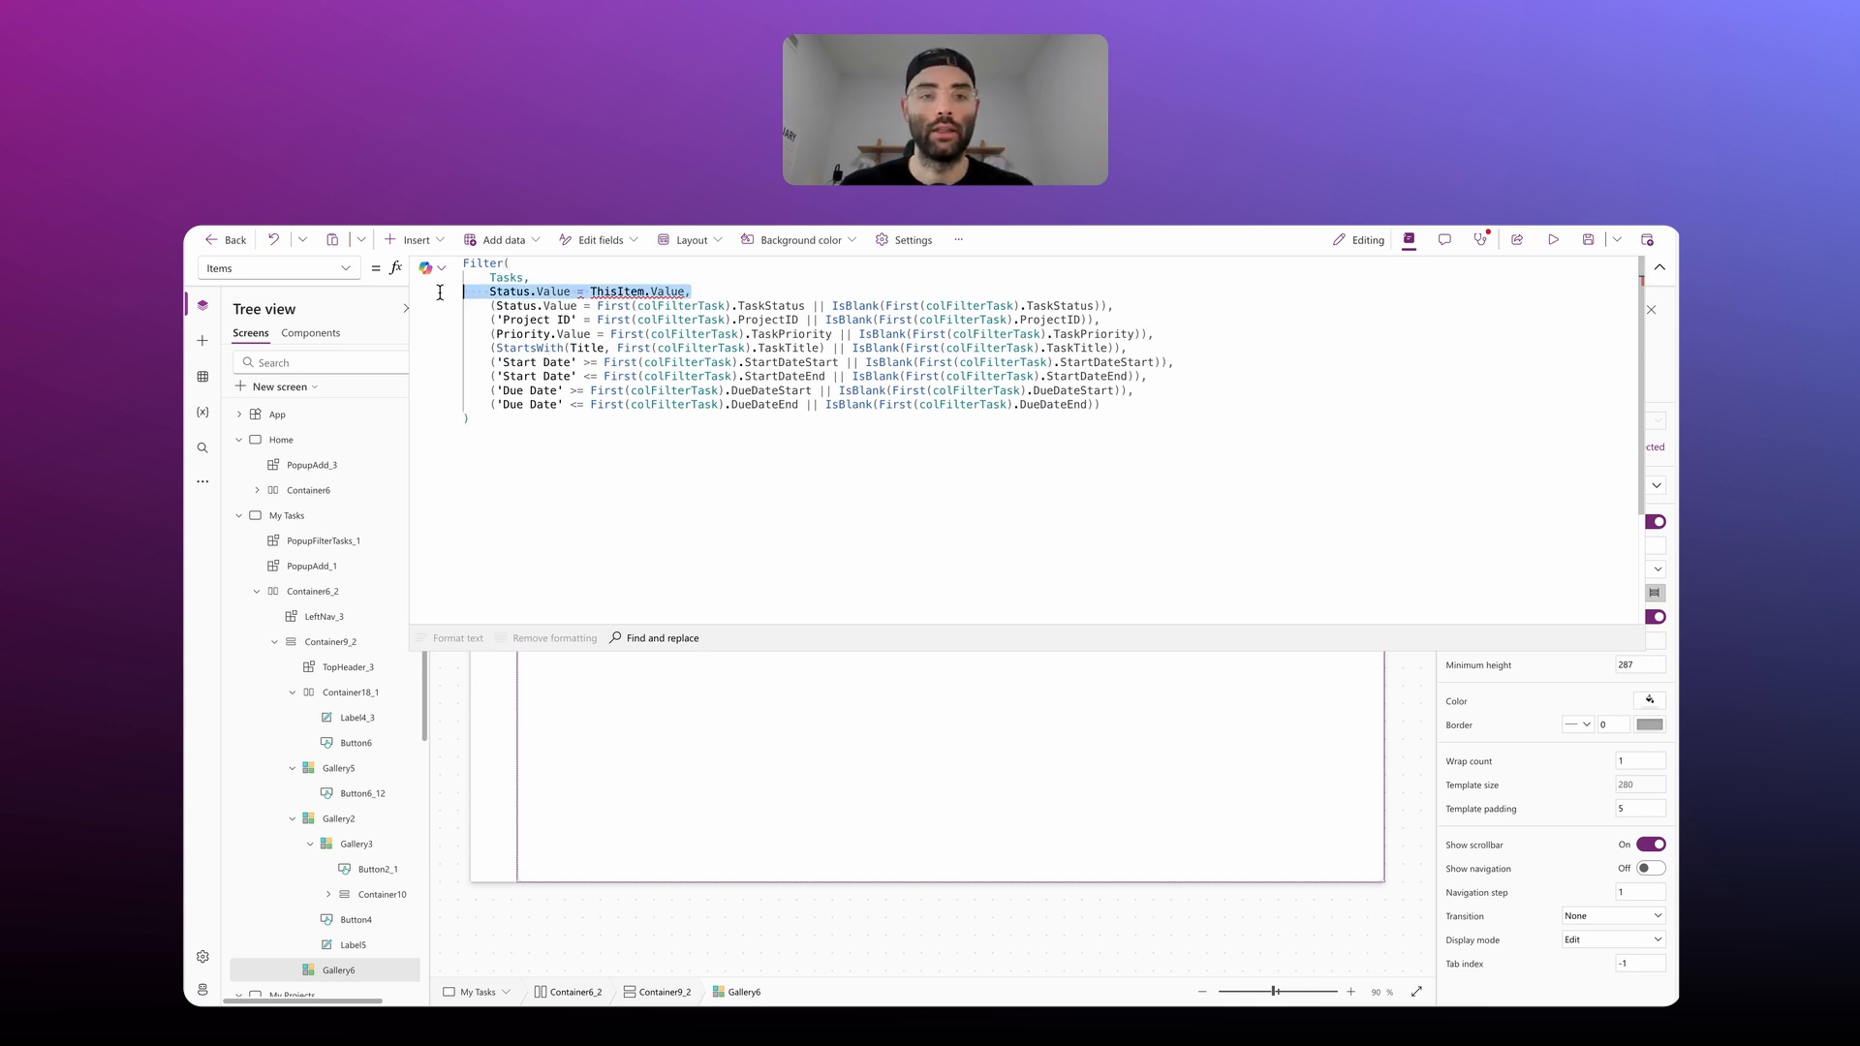
key("BackSpace")
key("BackSpace")
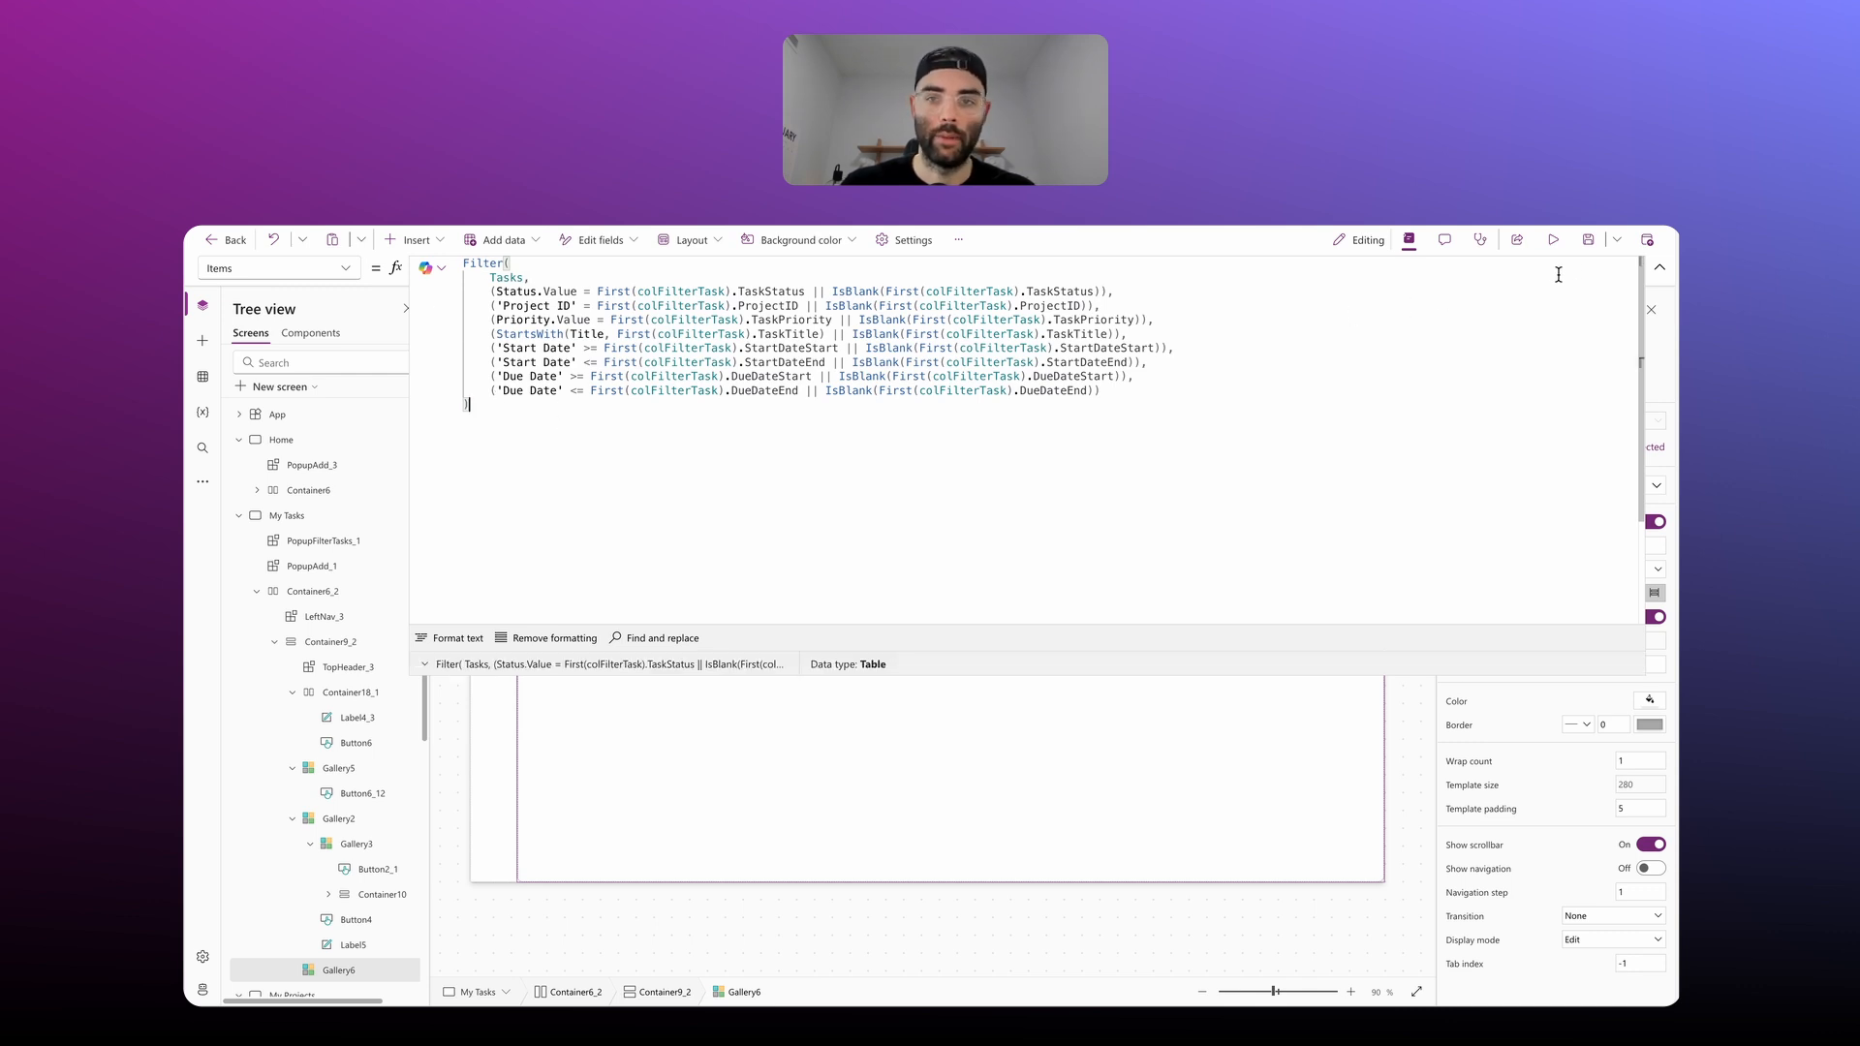
left_click(1658, 259)
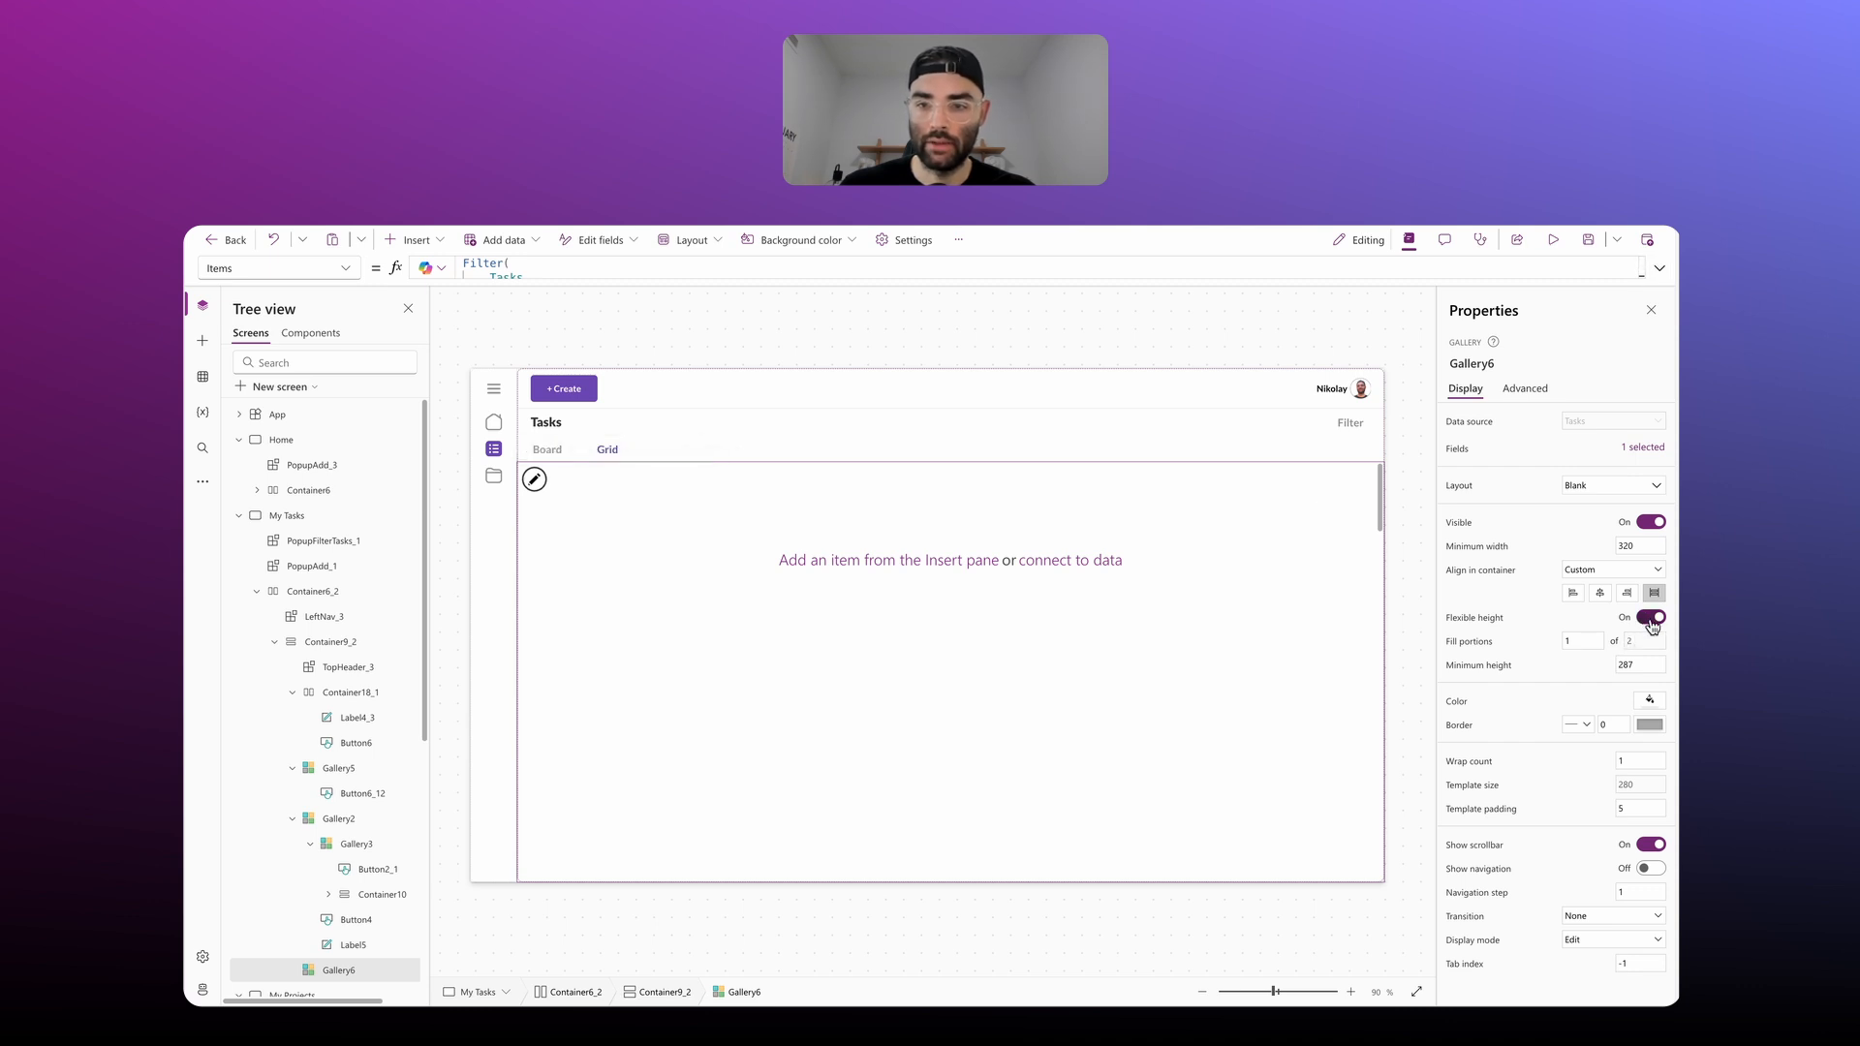
Step: Set Gallery6's minimum height to 0 and minimum width to 1100
left_click(1644, 664)
type("0")
left_click(1497, 596)
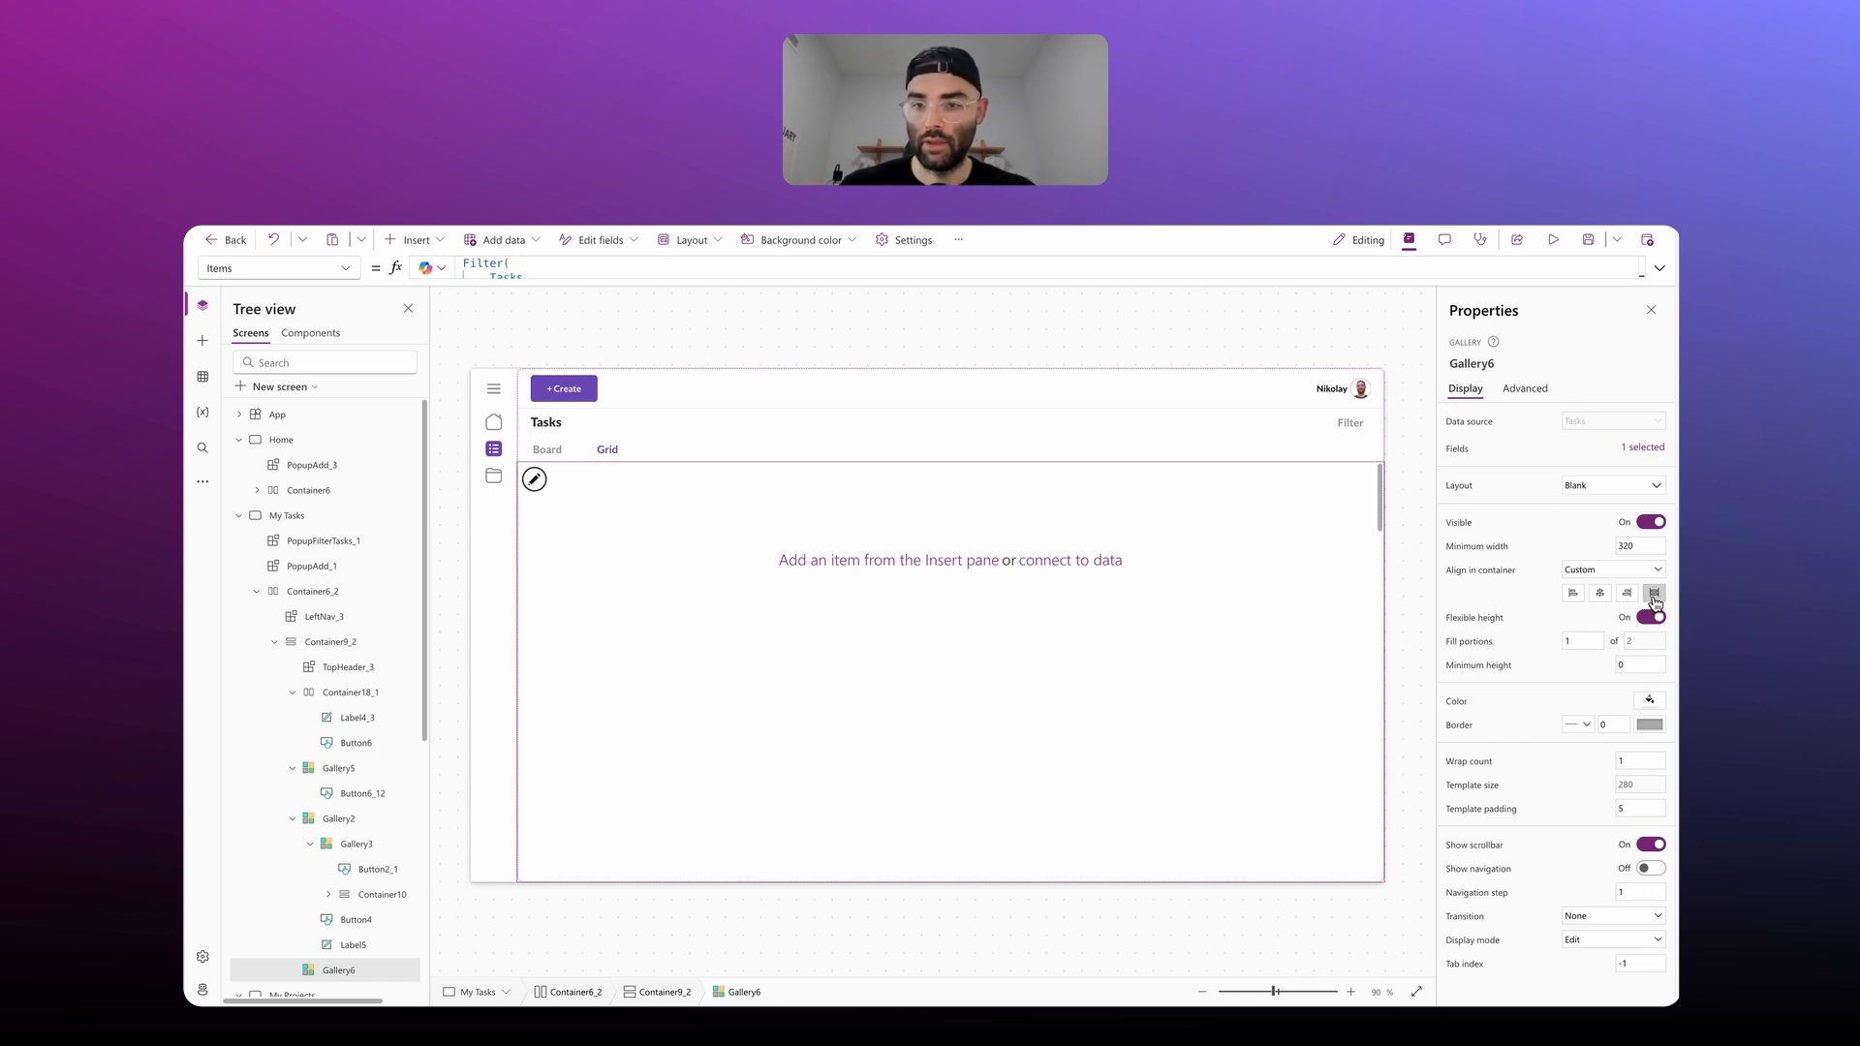
left_click(1639, 545)
type("1100")
left_click(1585, 548)
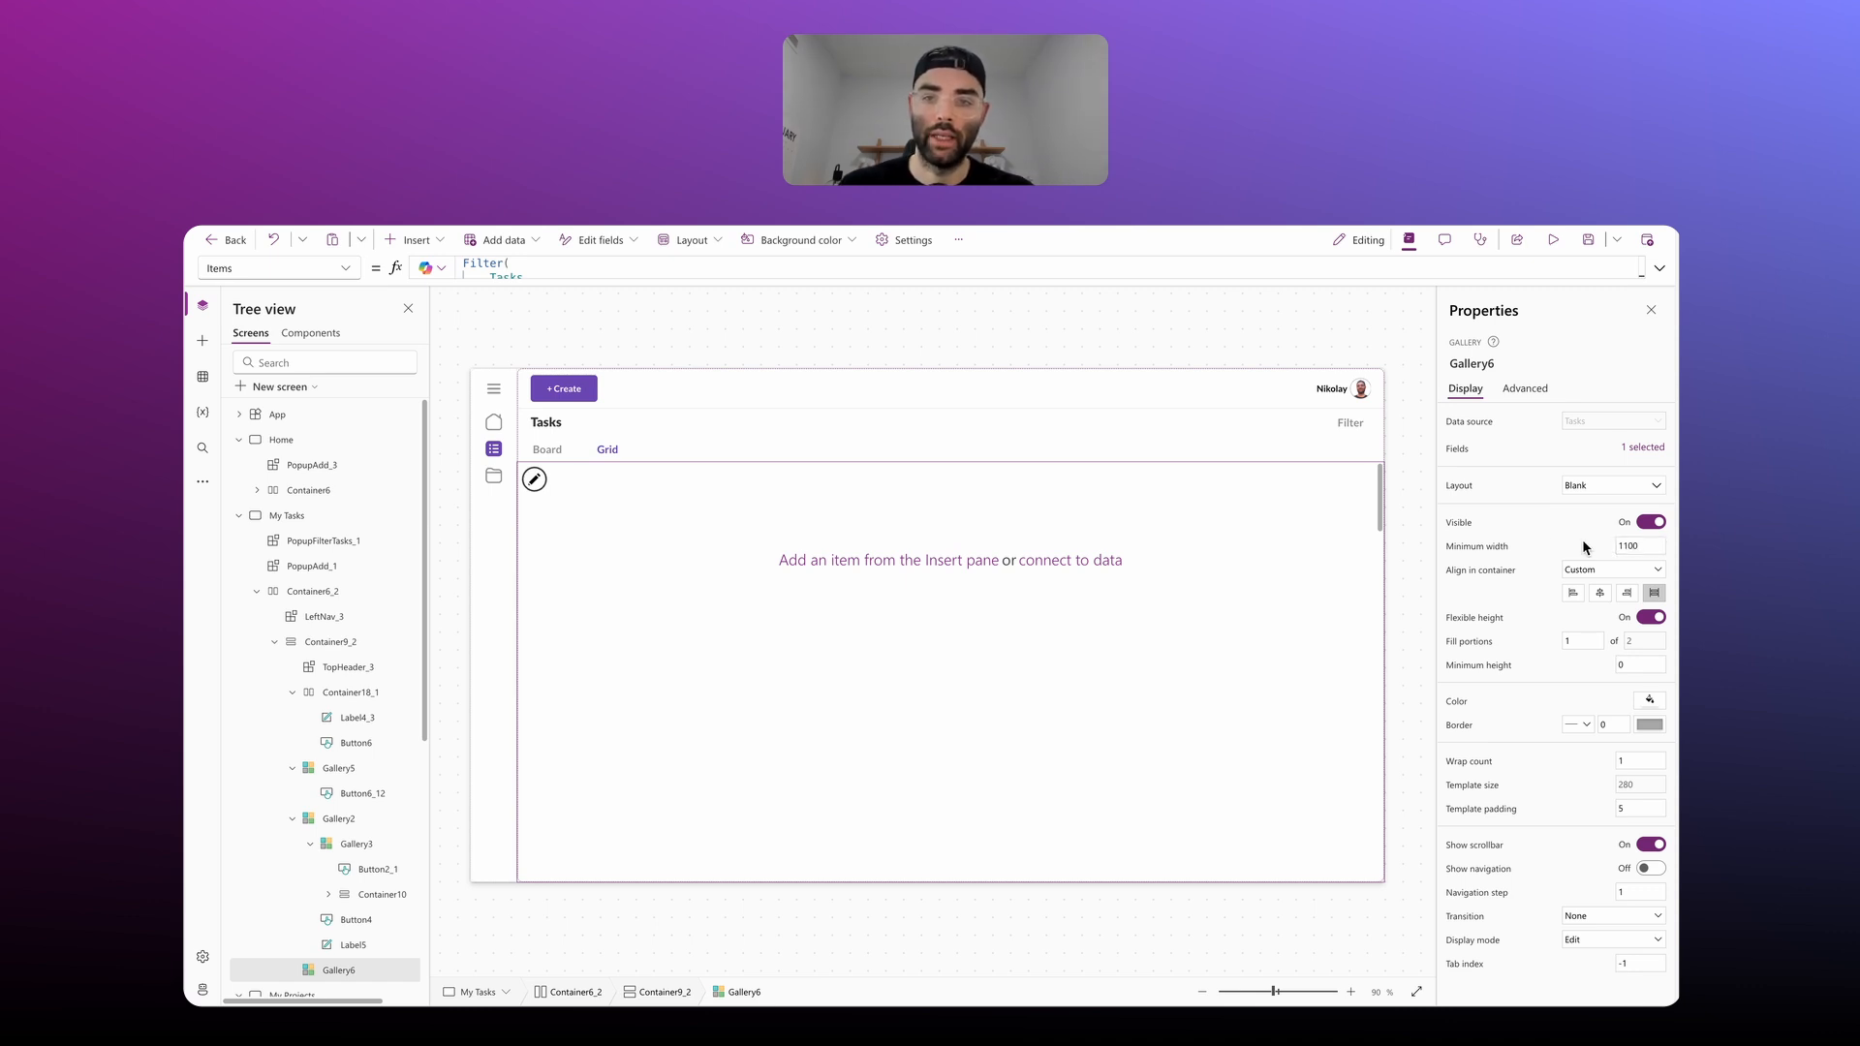
left_click(584, 530)
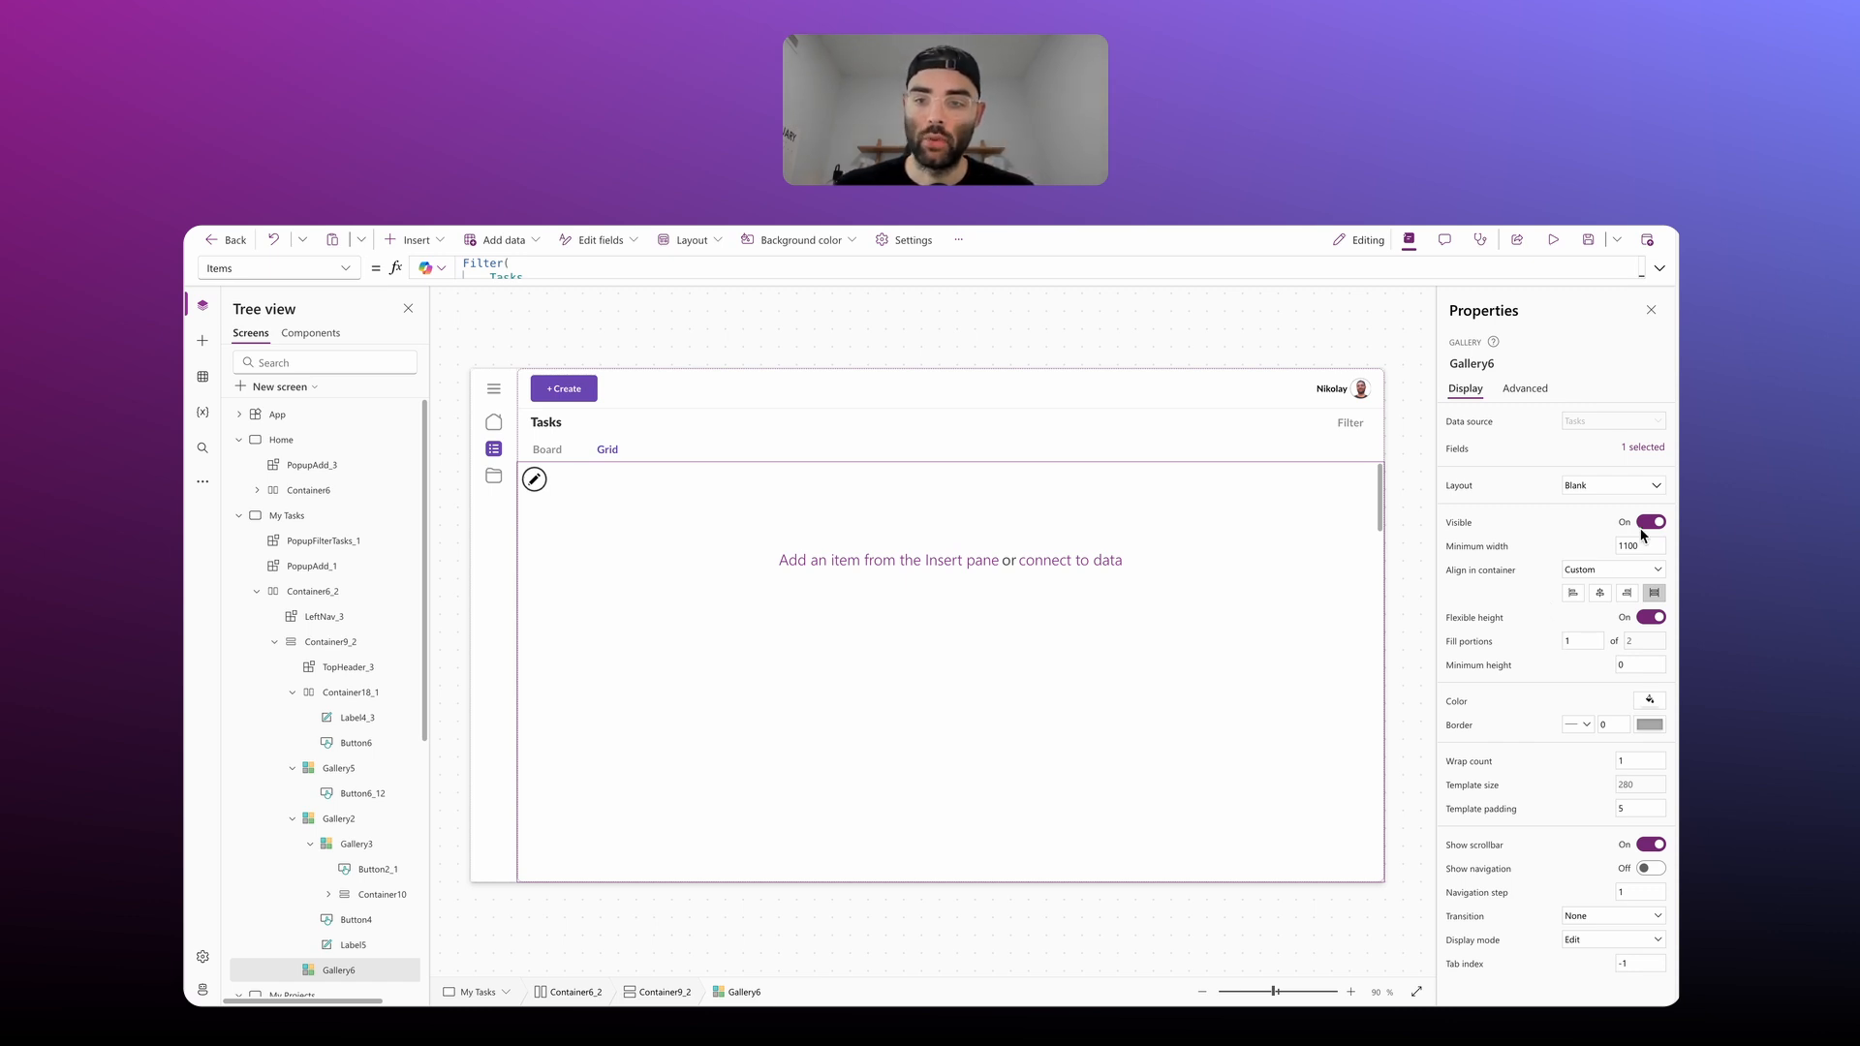
Step: Set Gallery6's template size to 50 and template padding to 0
left_click(1640, 786)
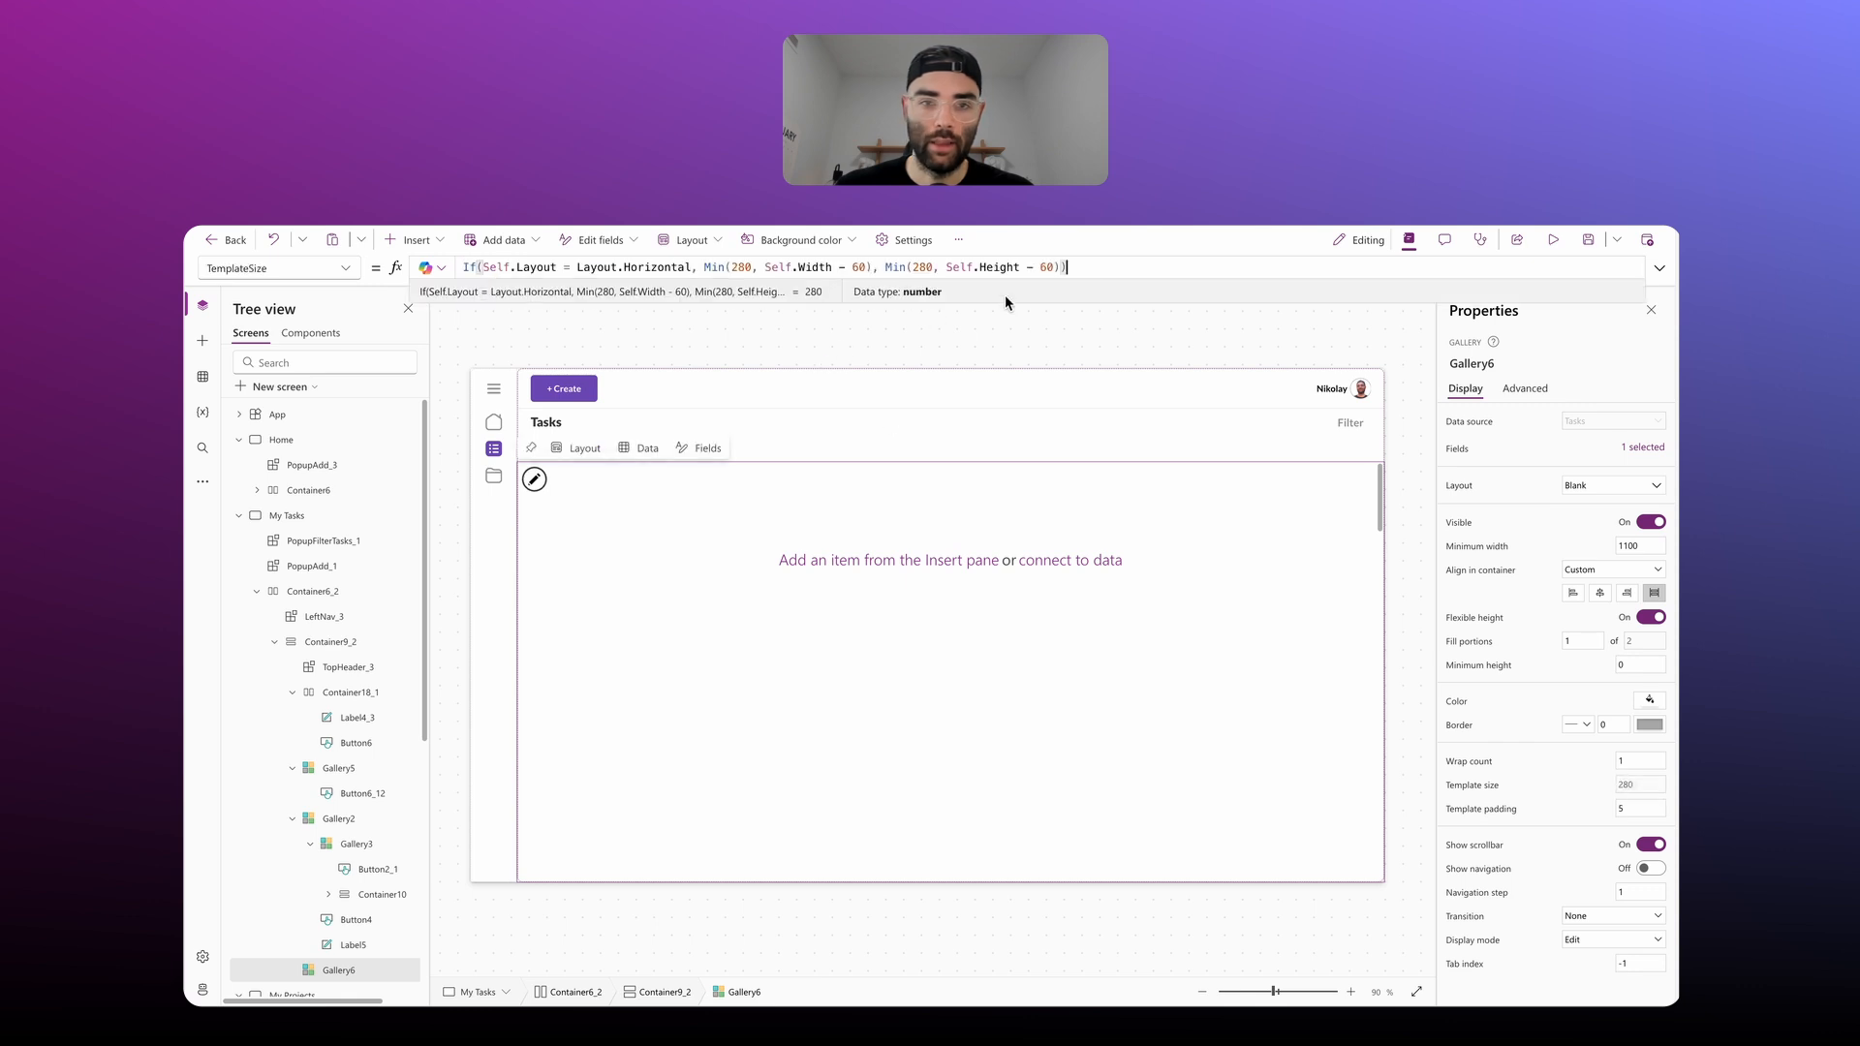
triple_click(464, 266)
type("50")
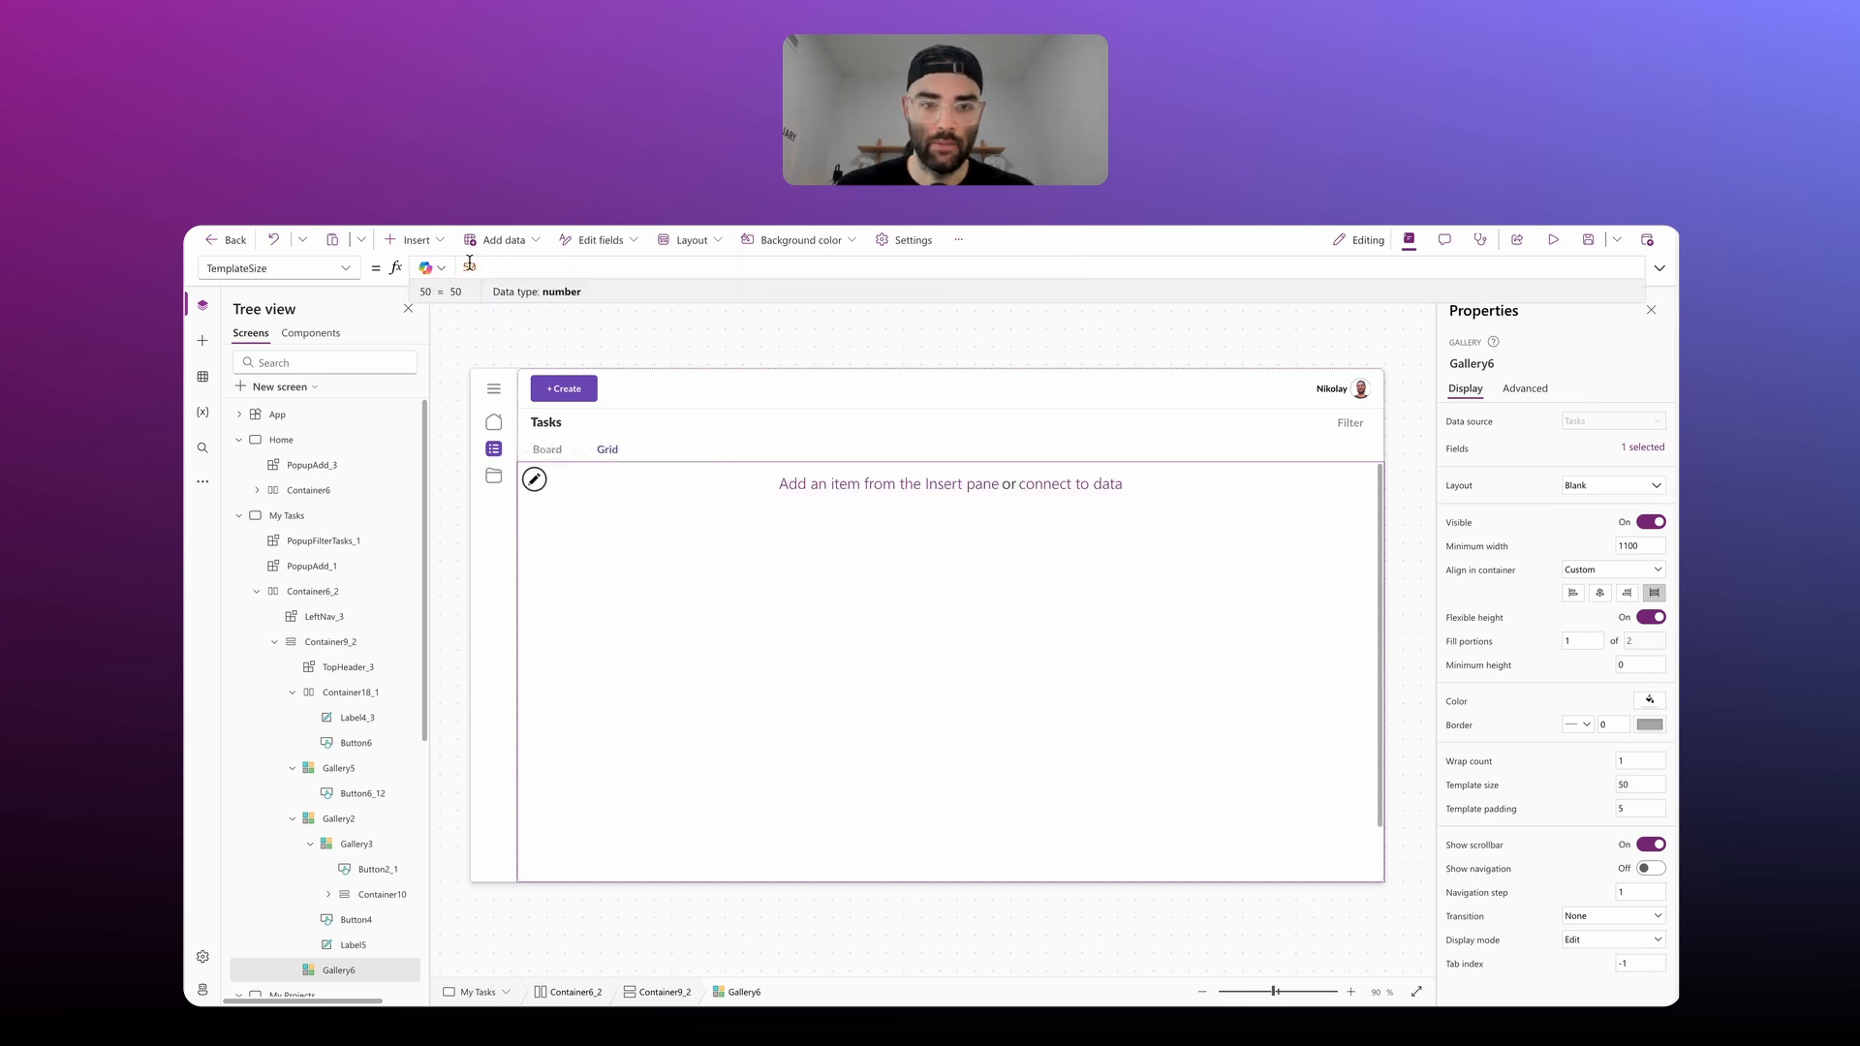
left_click(1635, 819)
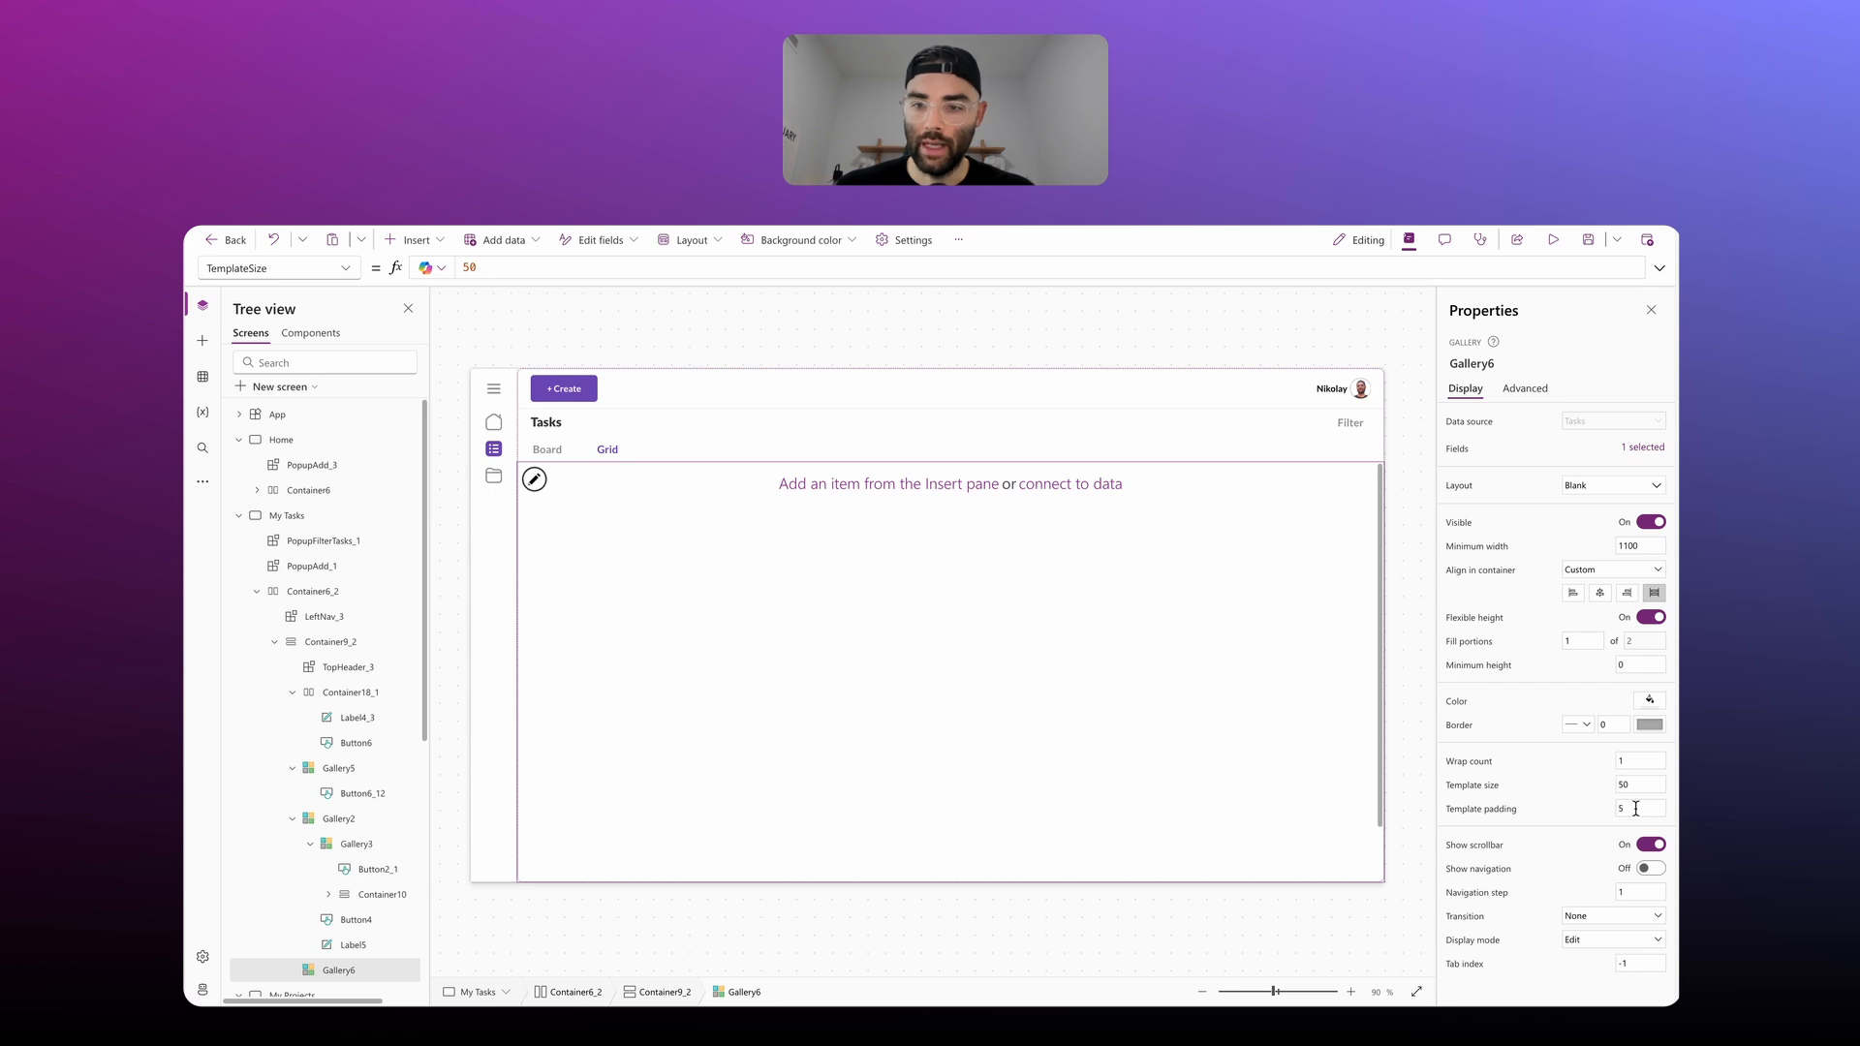
left_click(1604, 809)
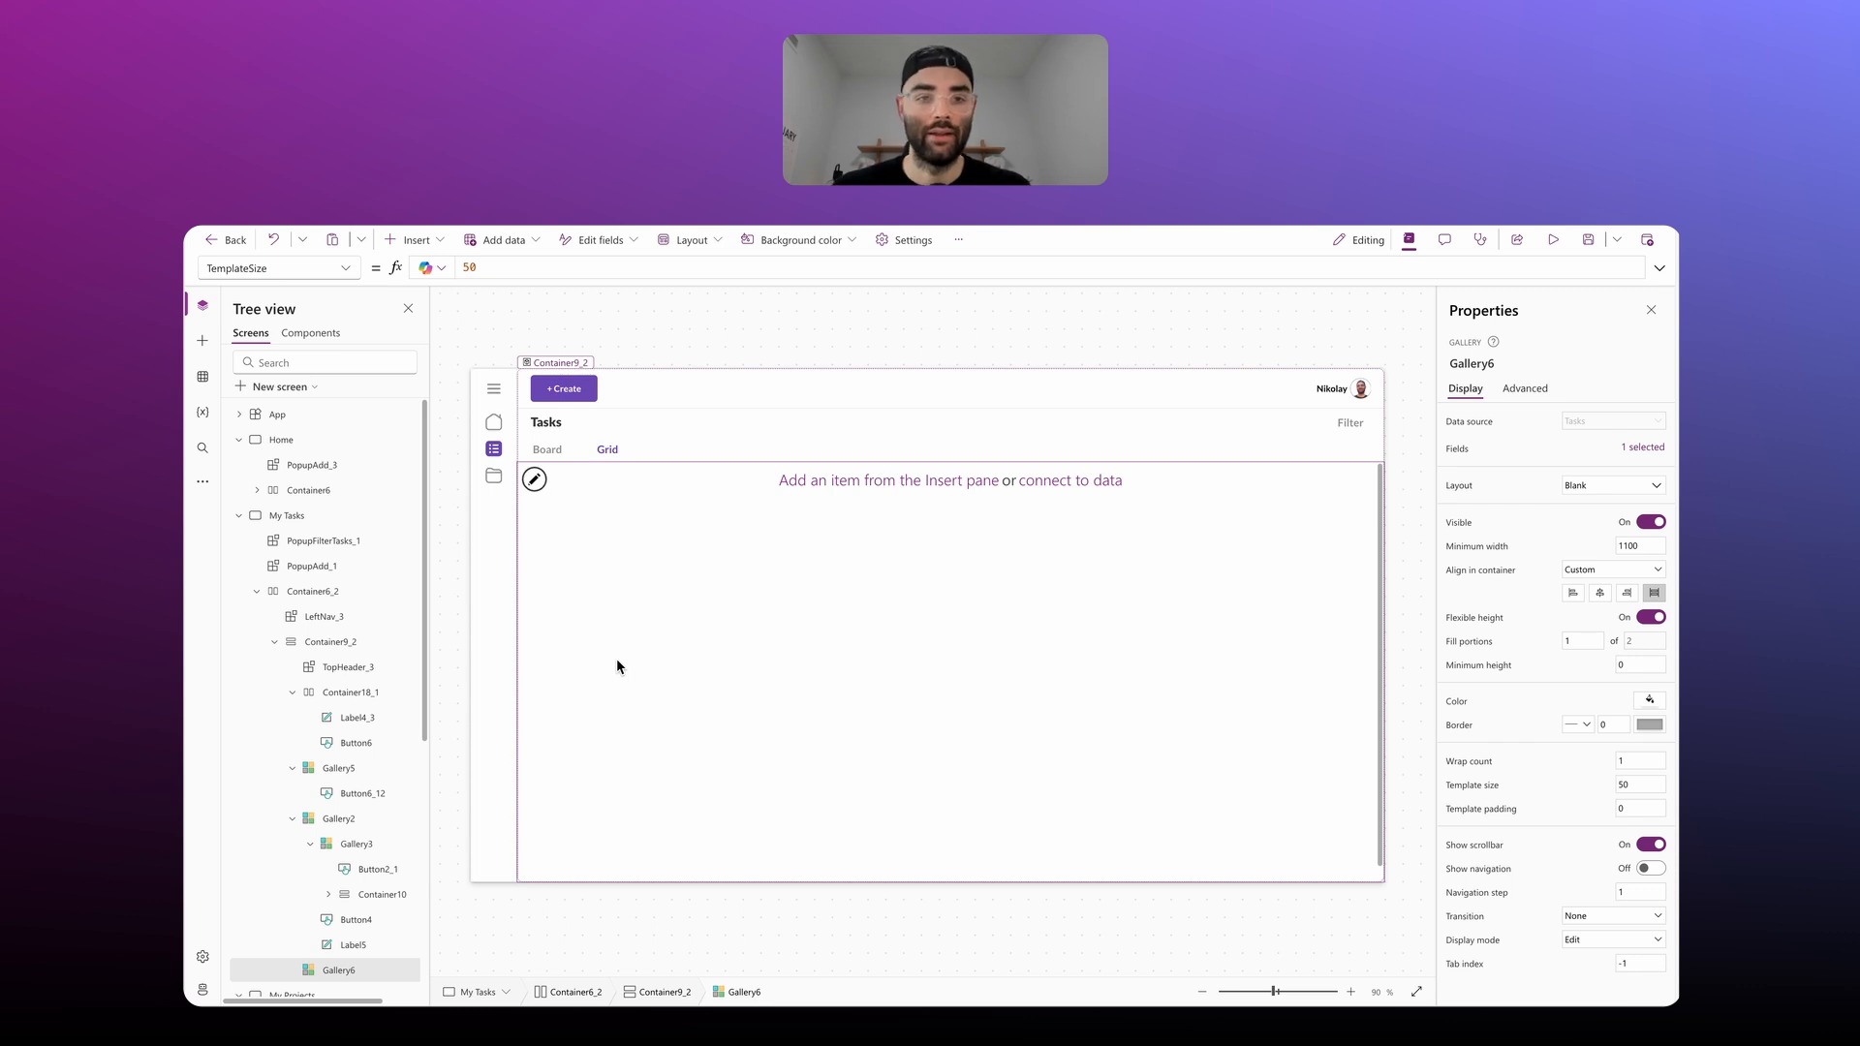
Step: Insert a plain container into Gallery6's row template and position it at X 0, Y 0
left_click(534, 480)
left_click(424, 244)
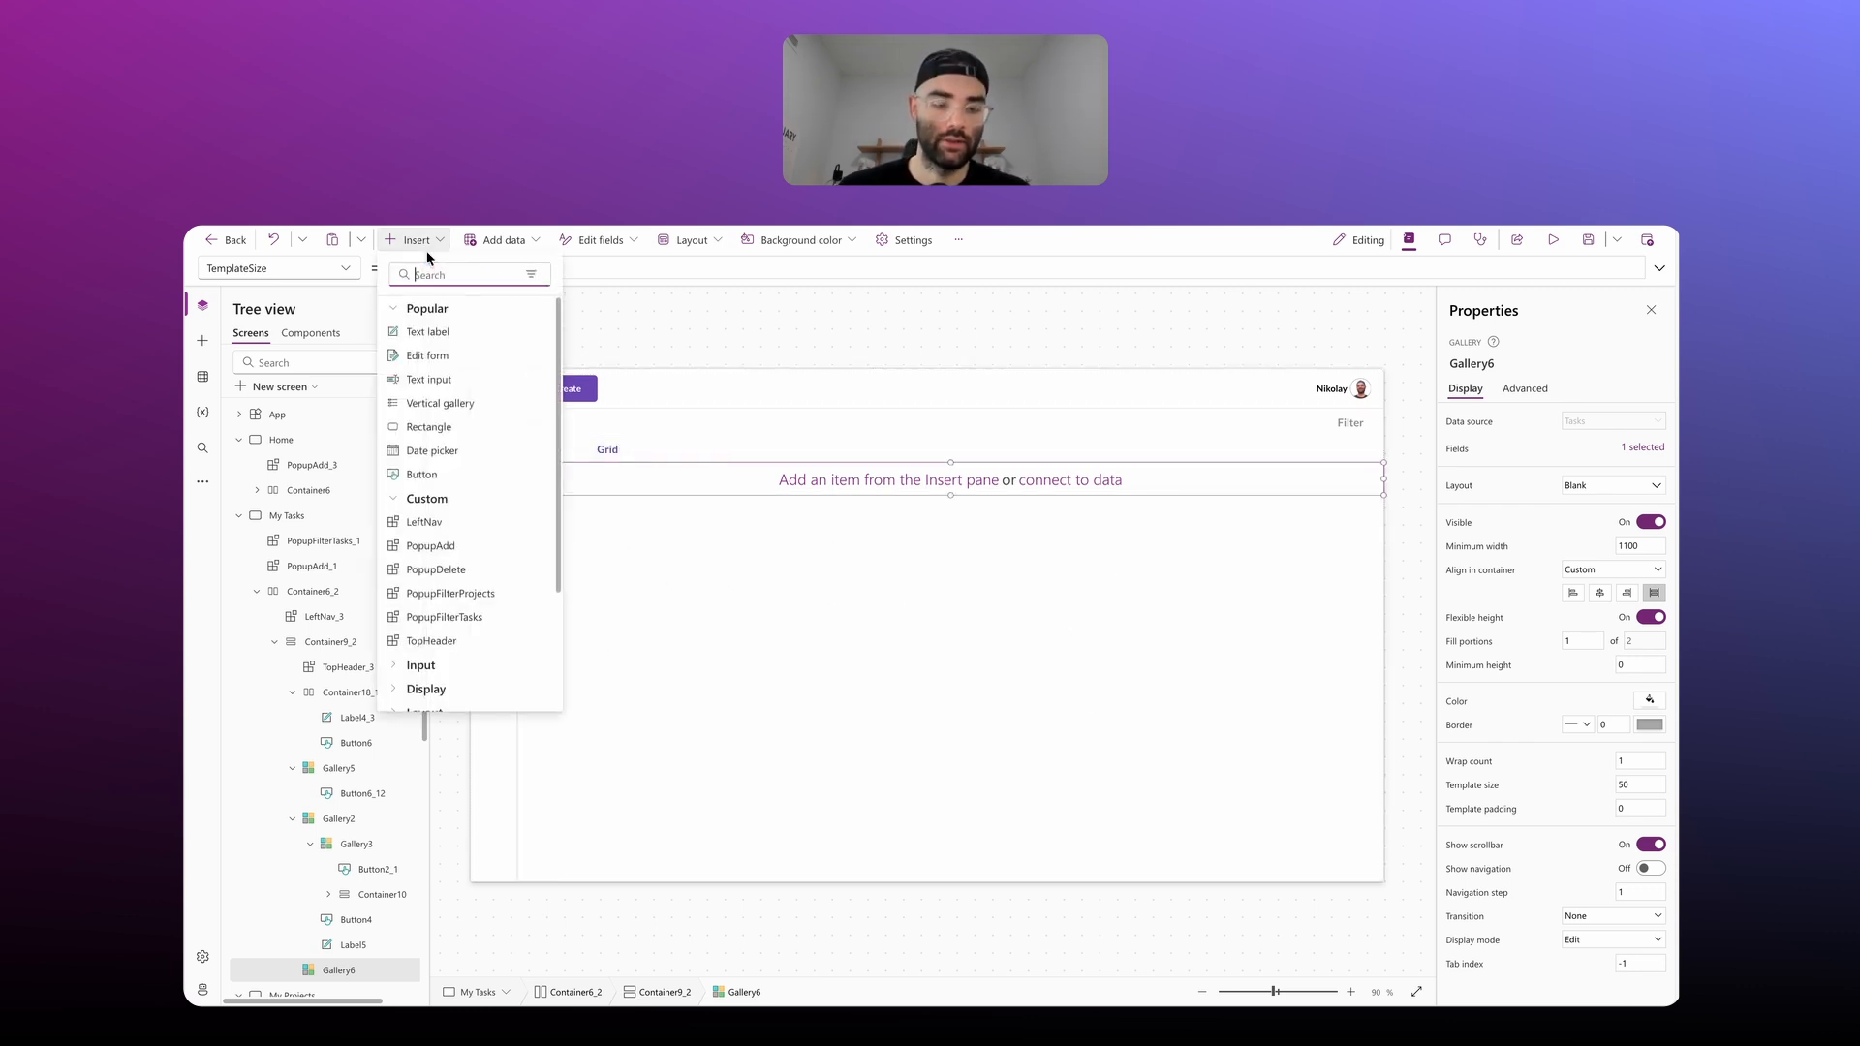
type("container")
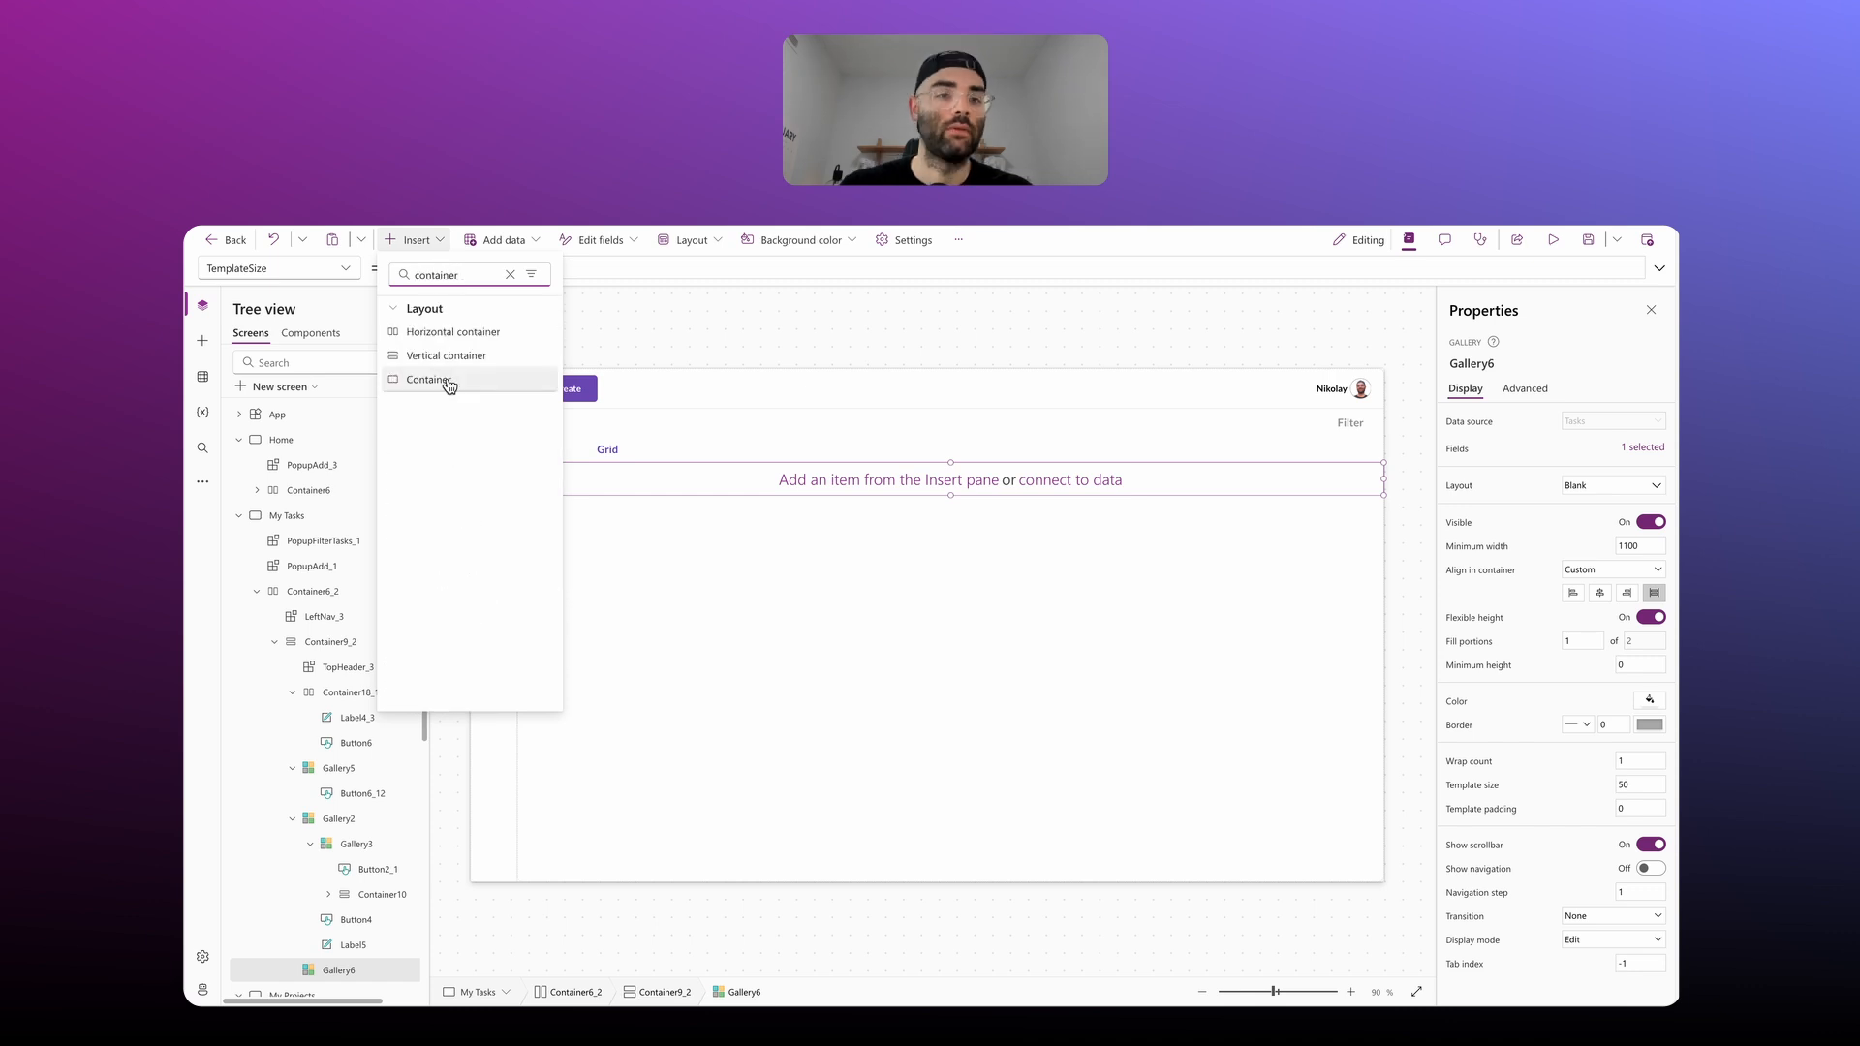
left_click(448, 383)
left_click(1576, 421)
type("0")
key("Tab")
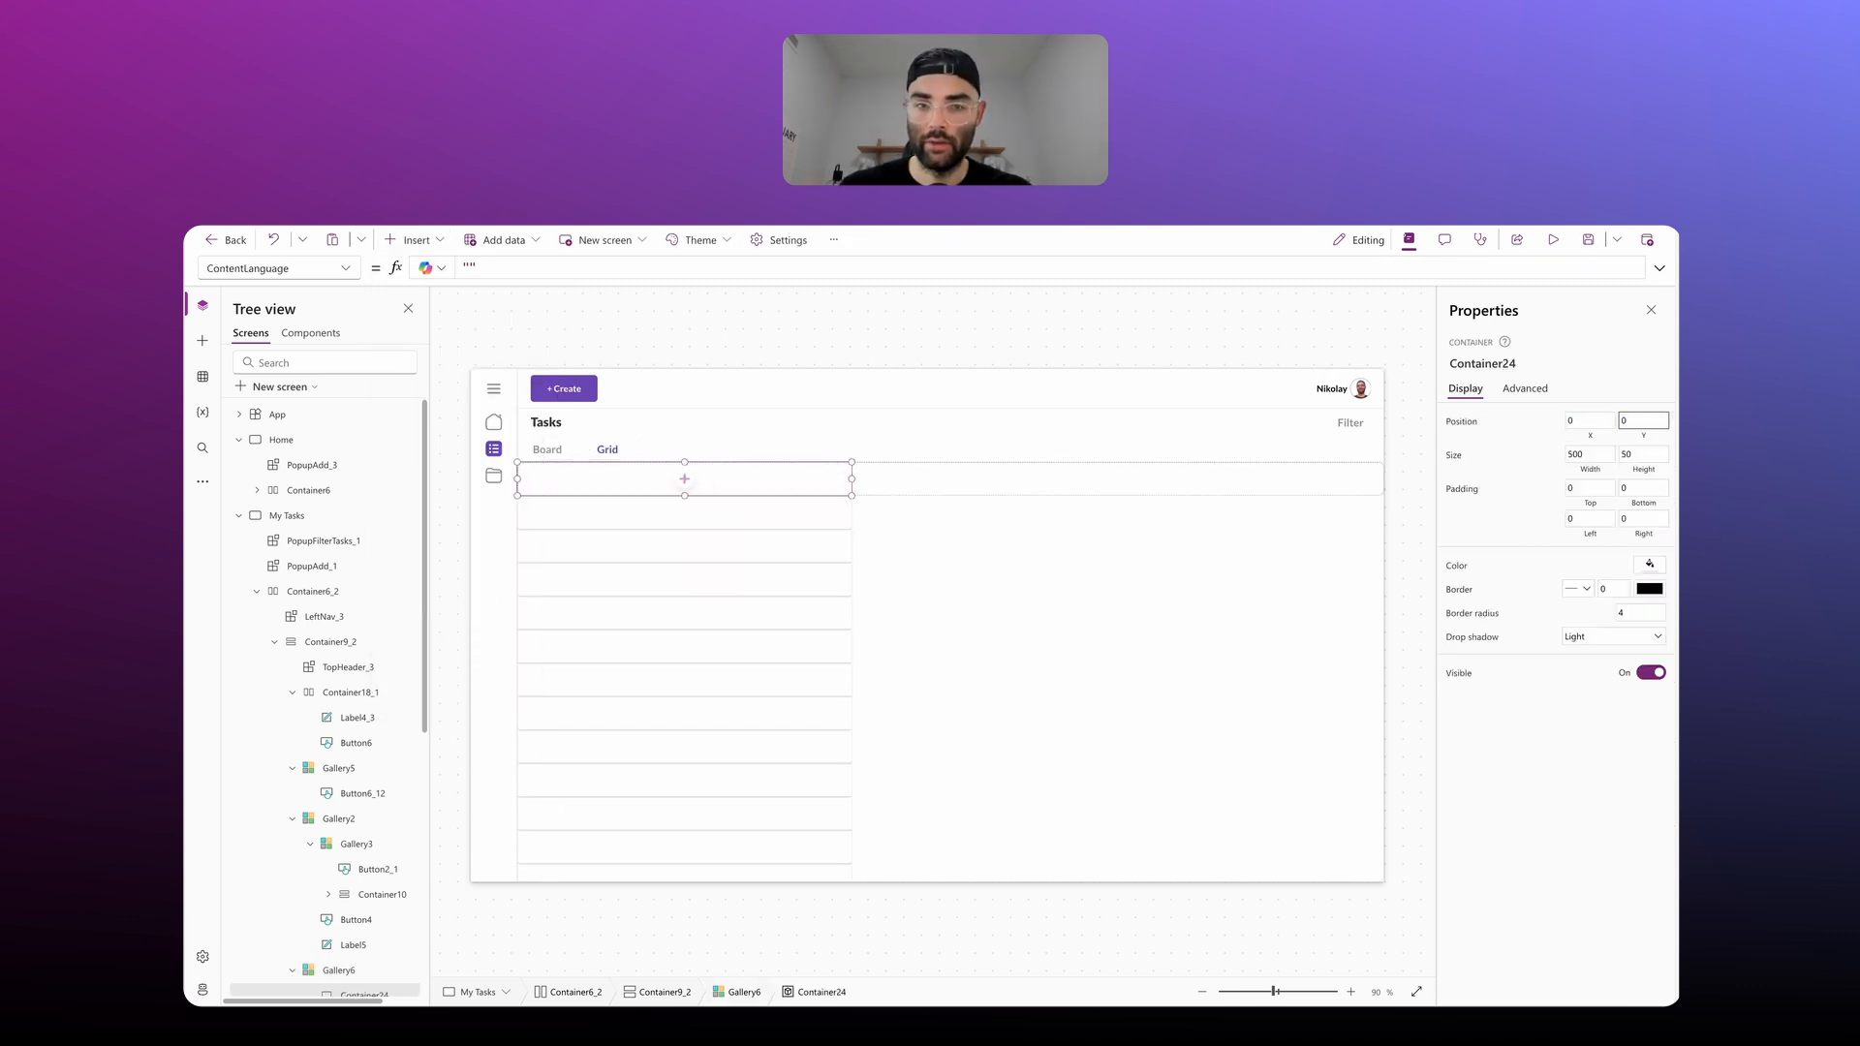
Step: Set the new container's Width formula to Parent.TemplateWidth and its Height formula to Parent.TemplateHeight
left_click(1590, 455)
left_click(484, 266)
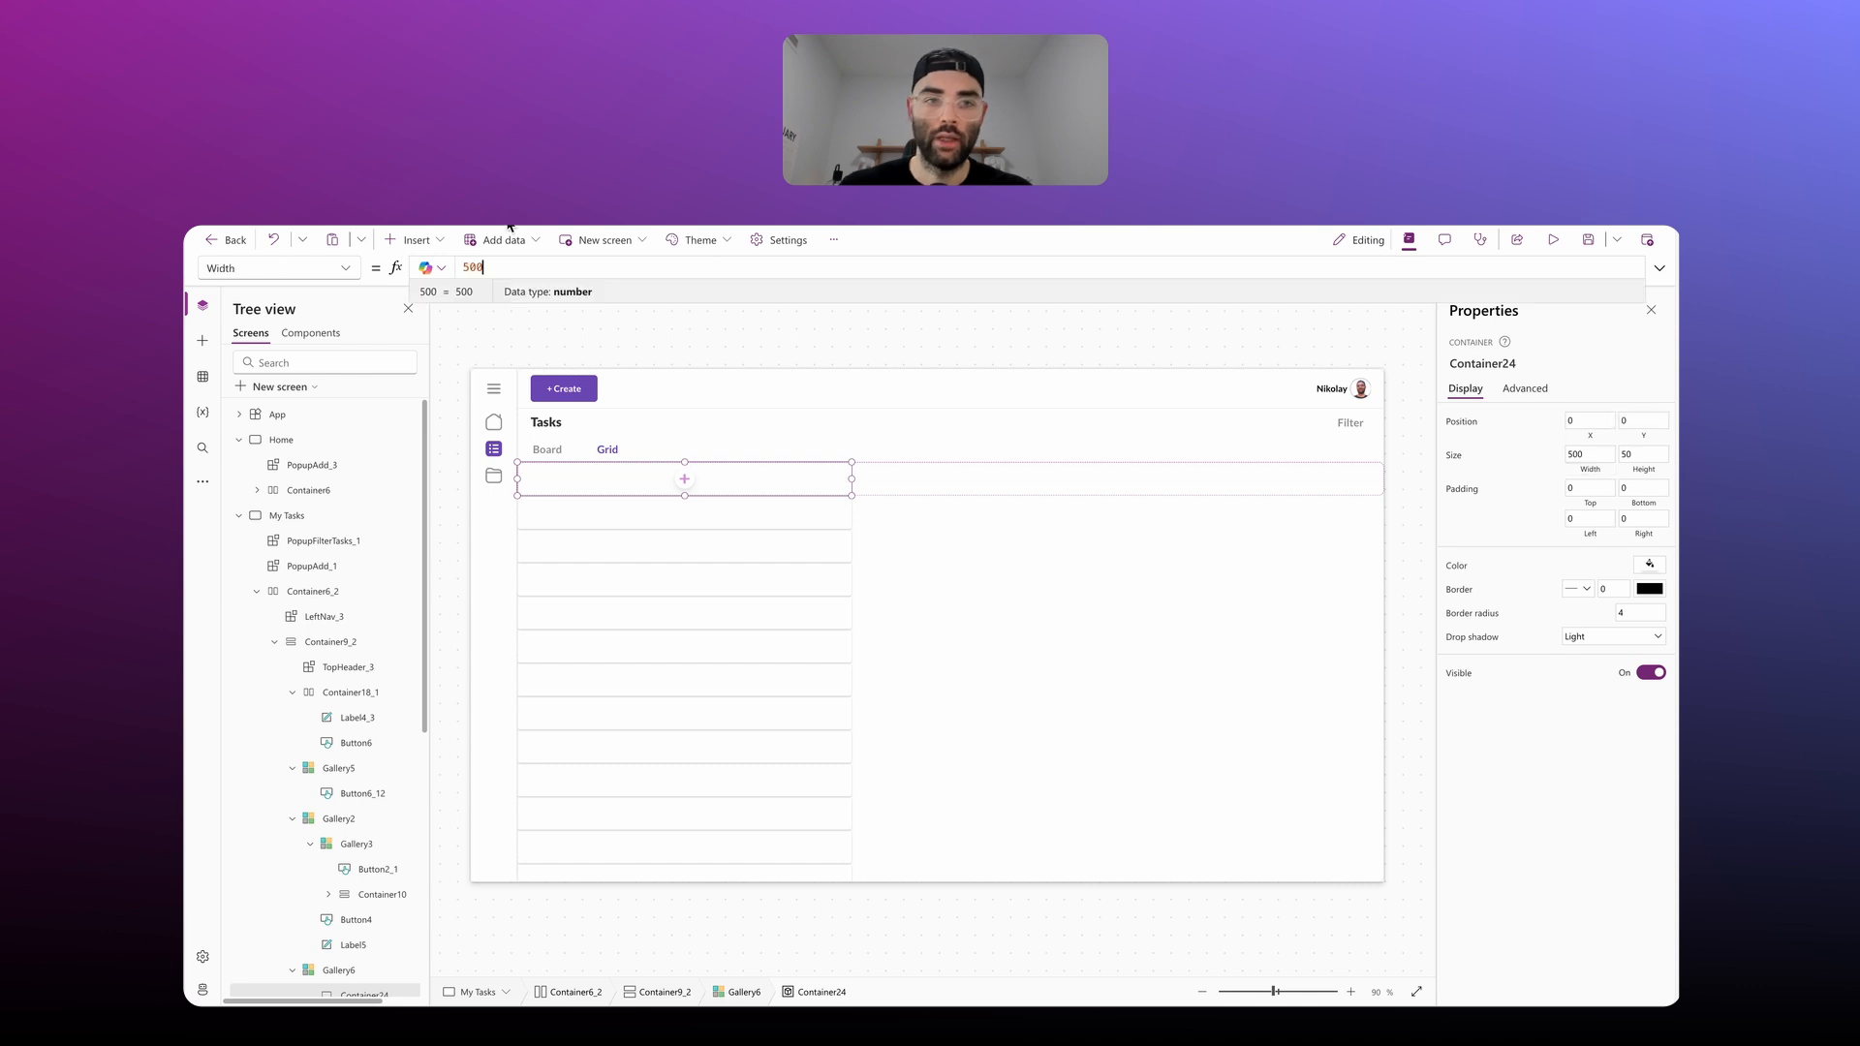
left_click_drag(492, 260, 462, 266)
type("Pa")
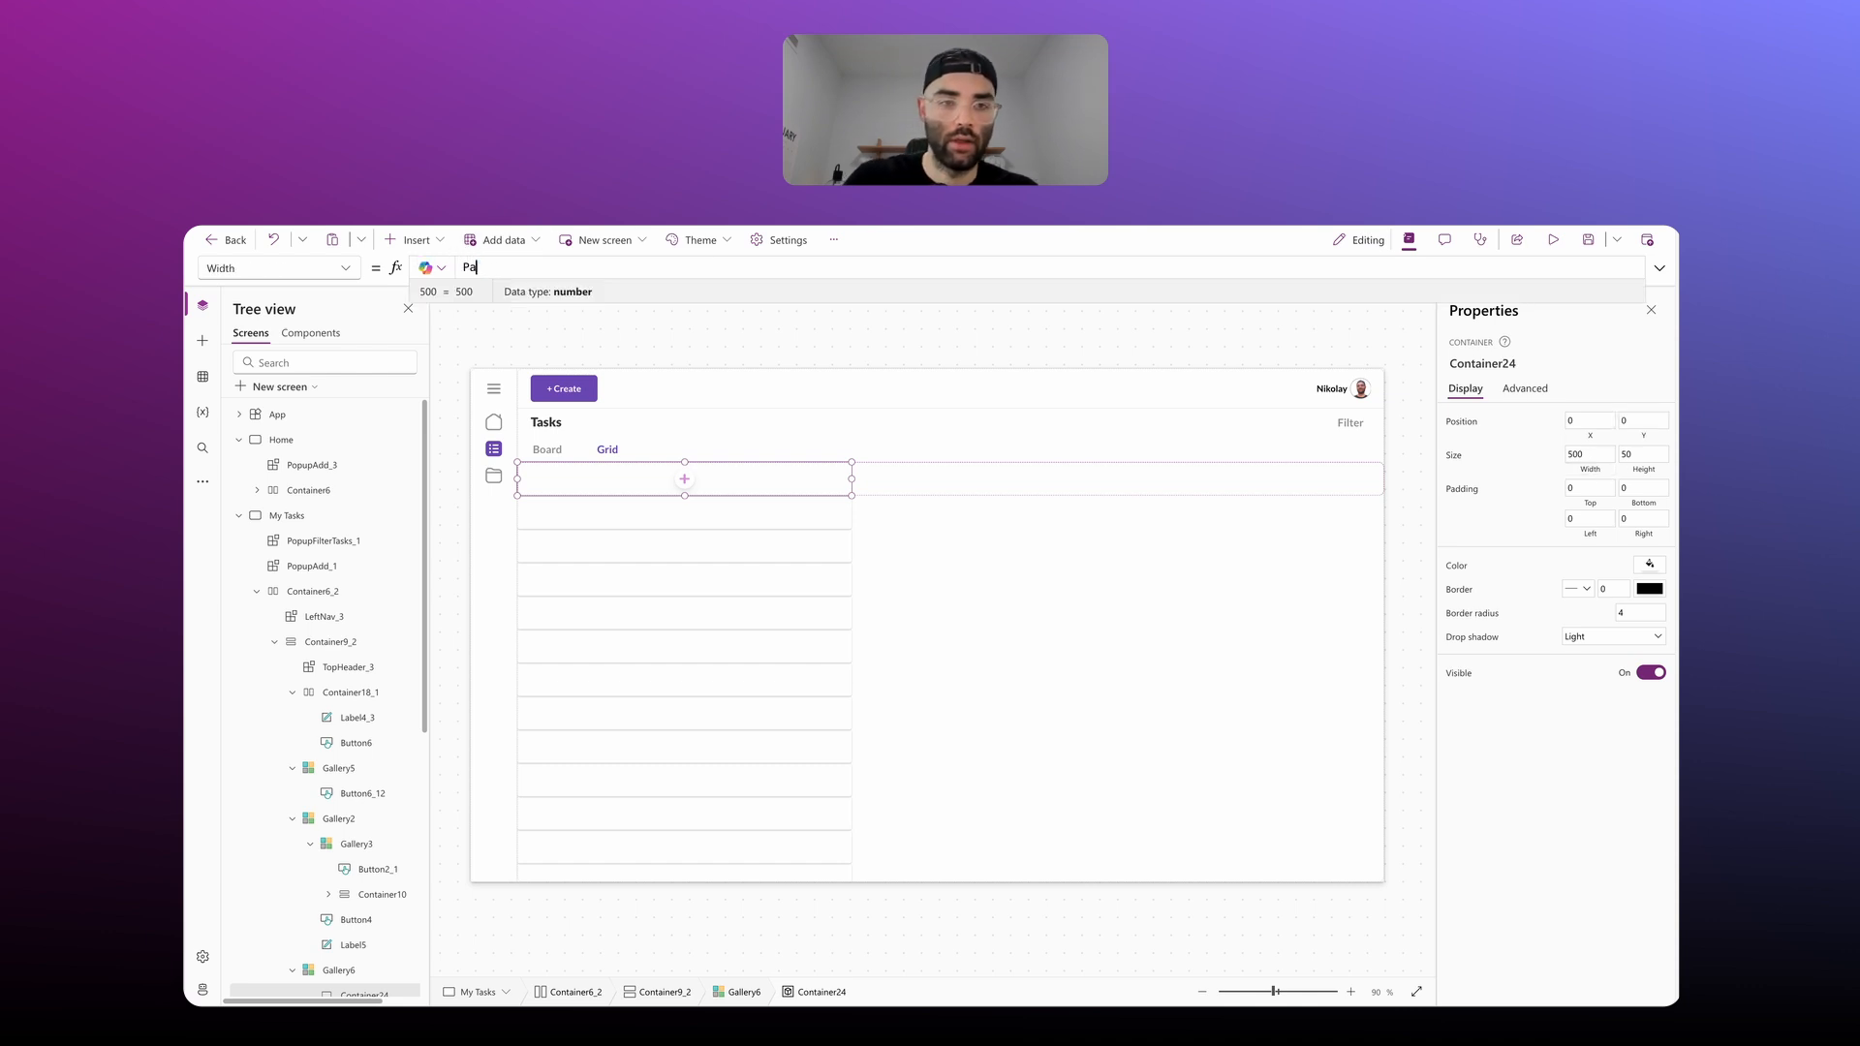
type("rent.Tempal")
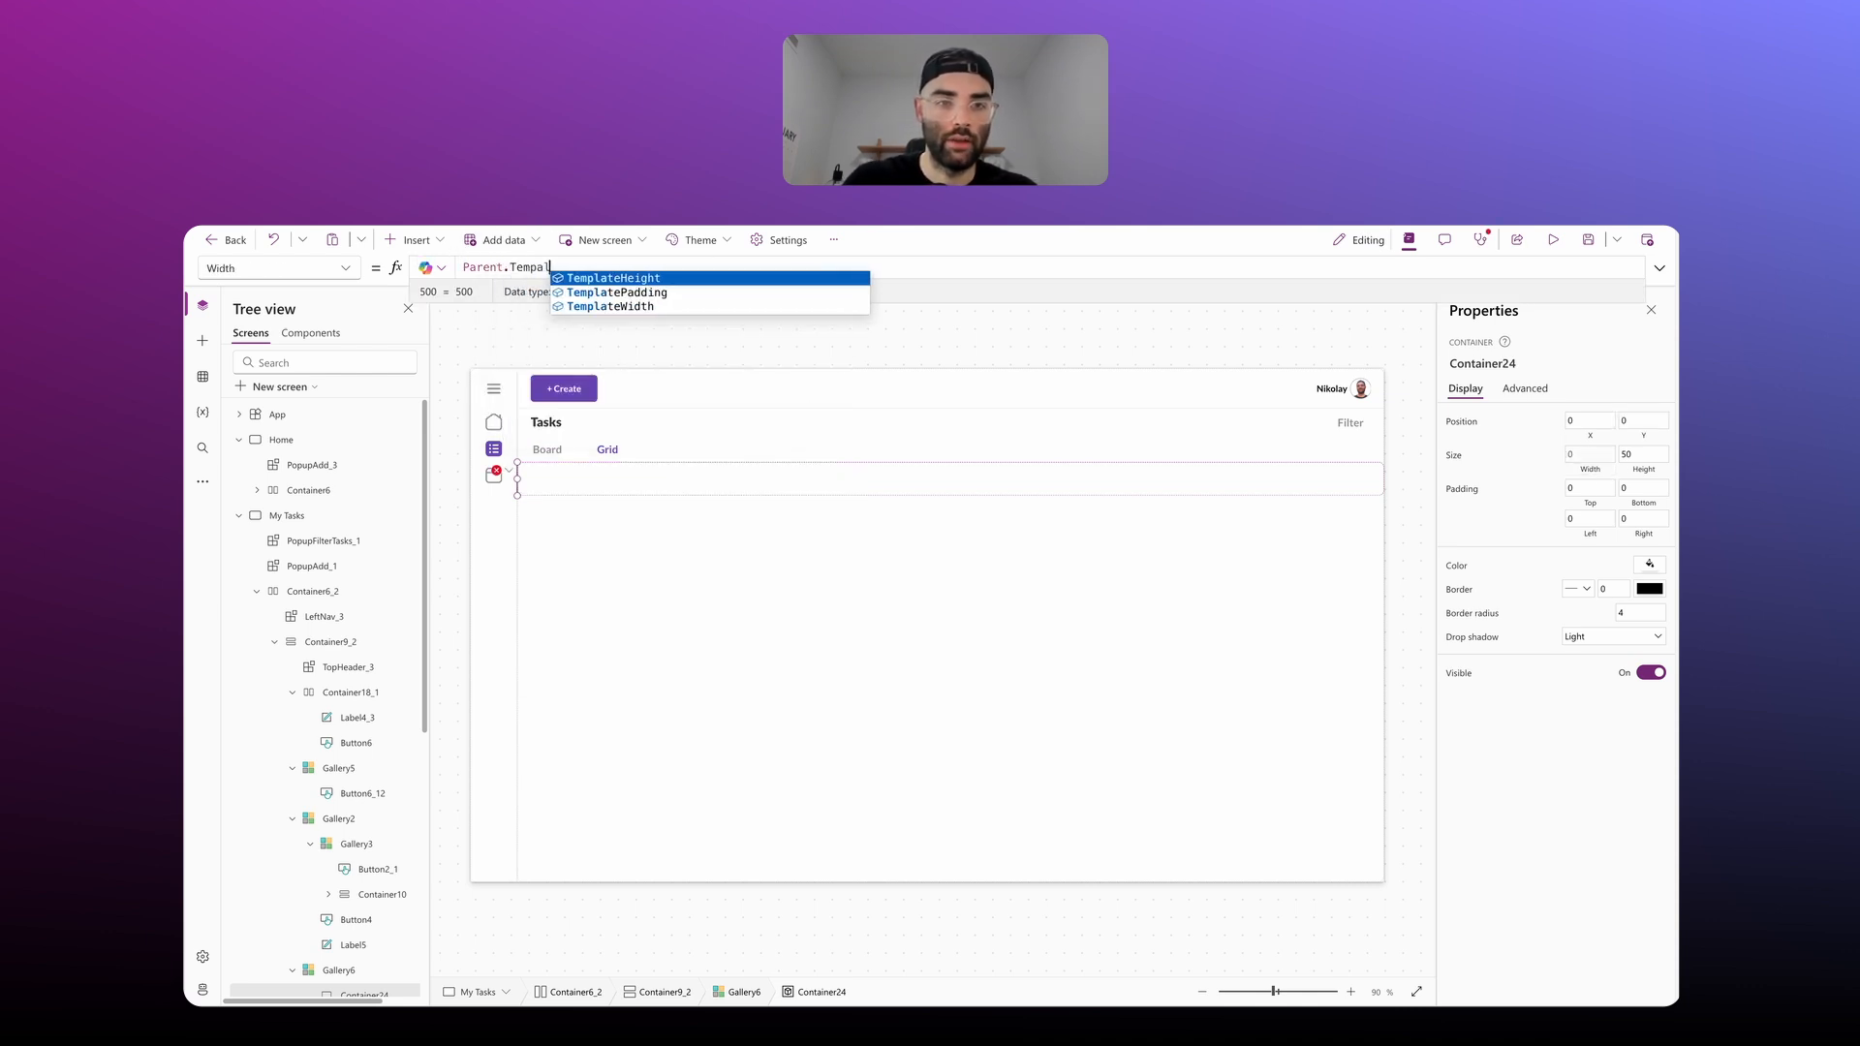
key("Tab")
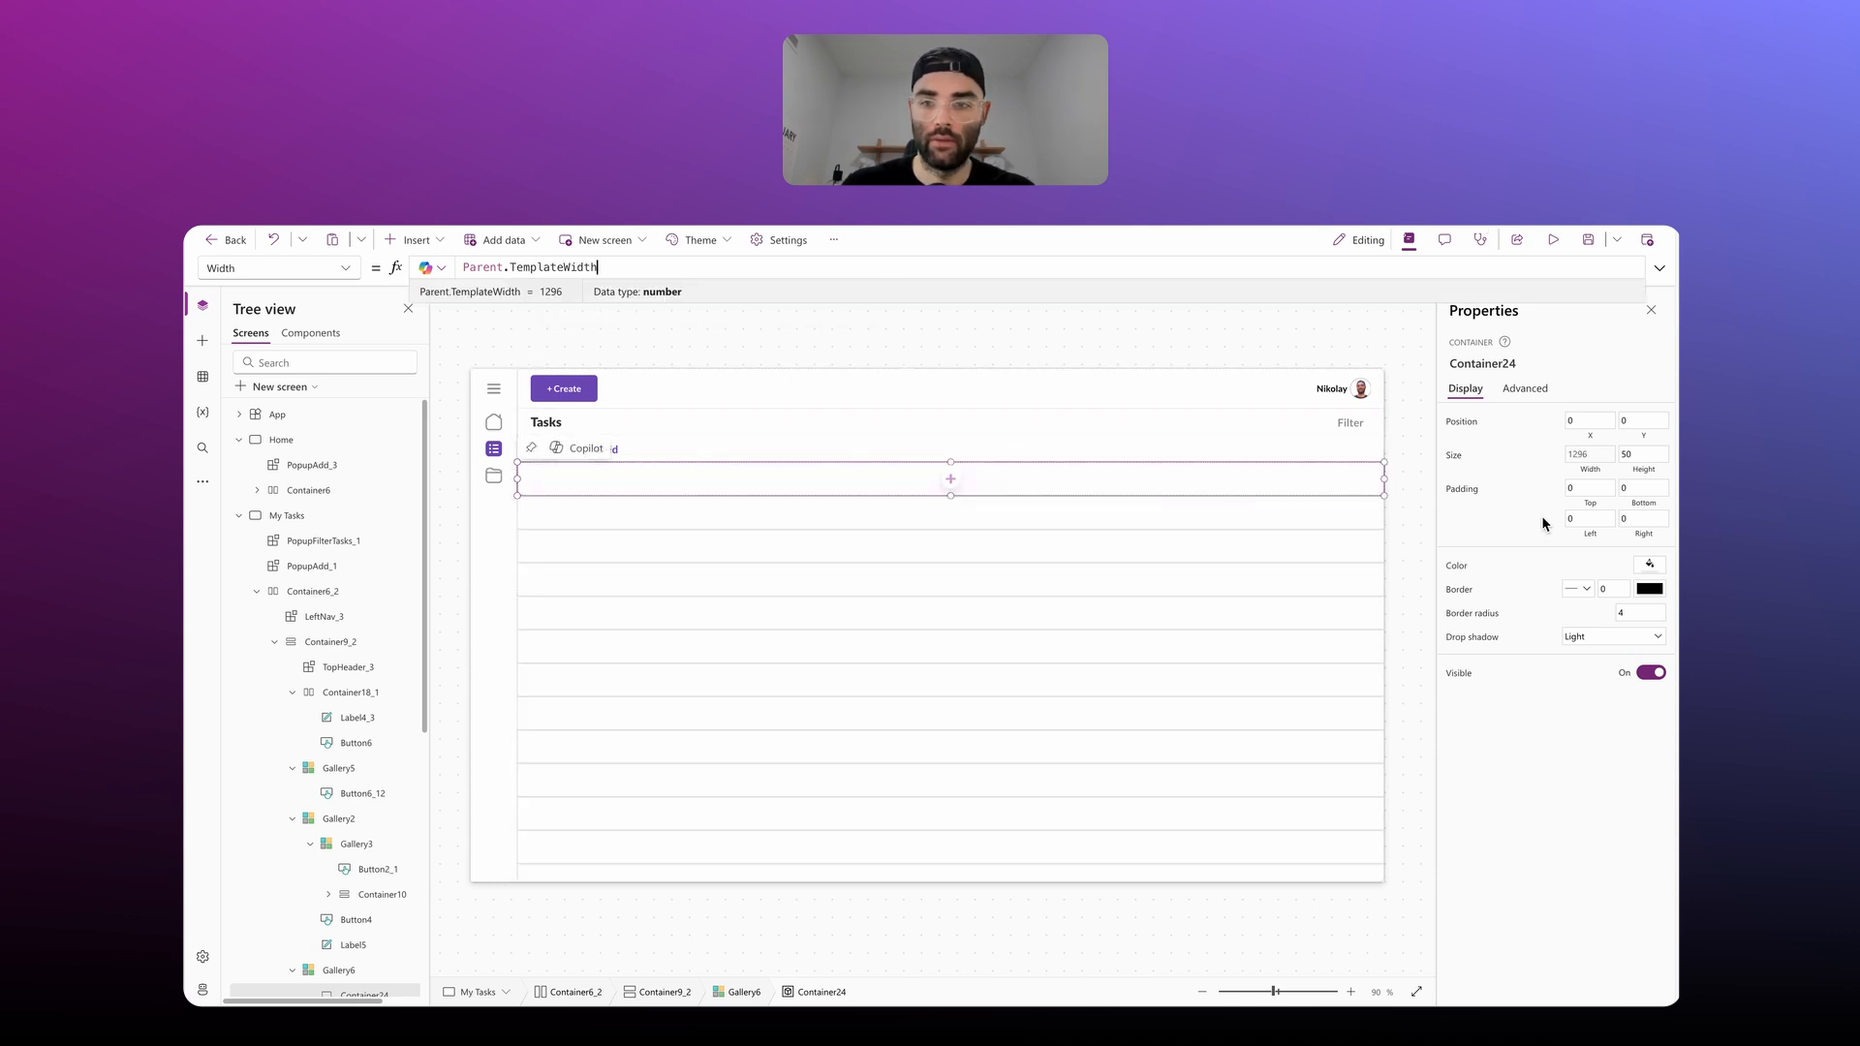
left_click(1642, 472)
key("ctrl+a")
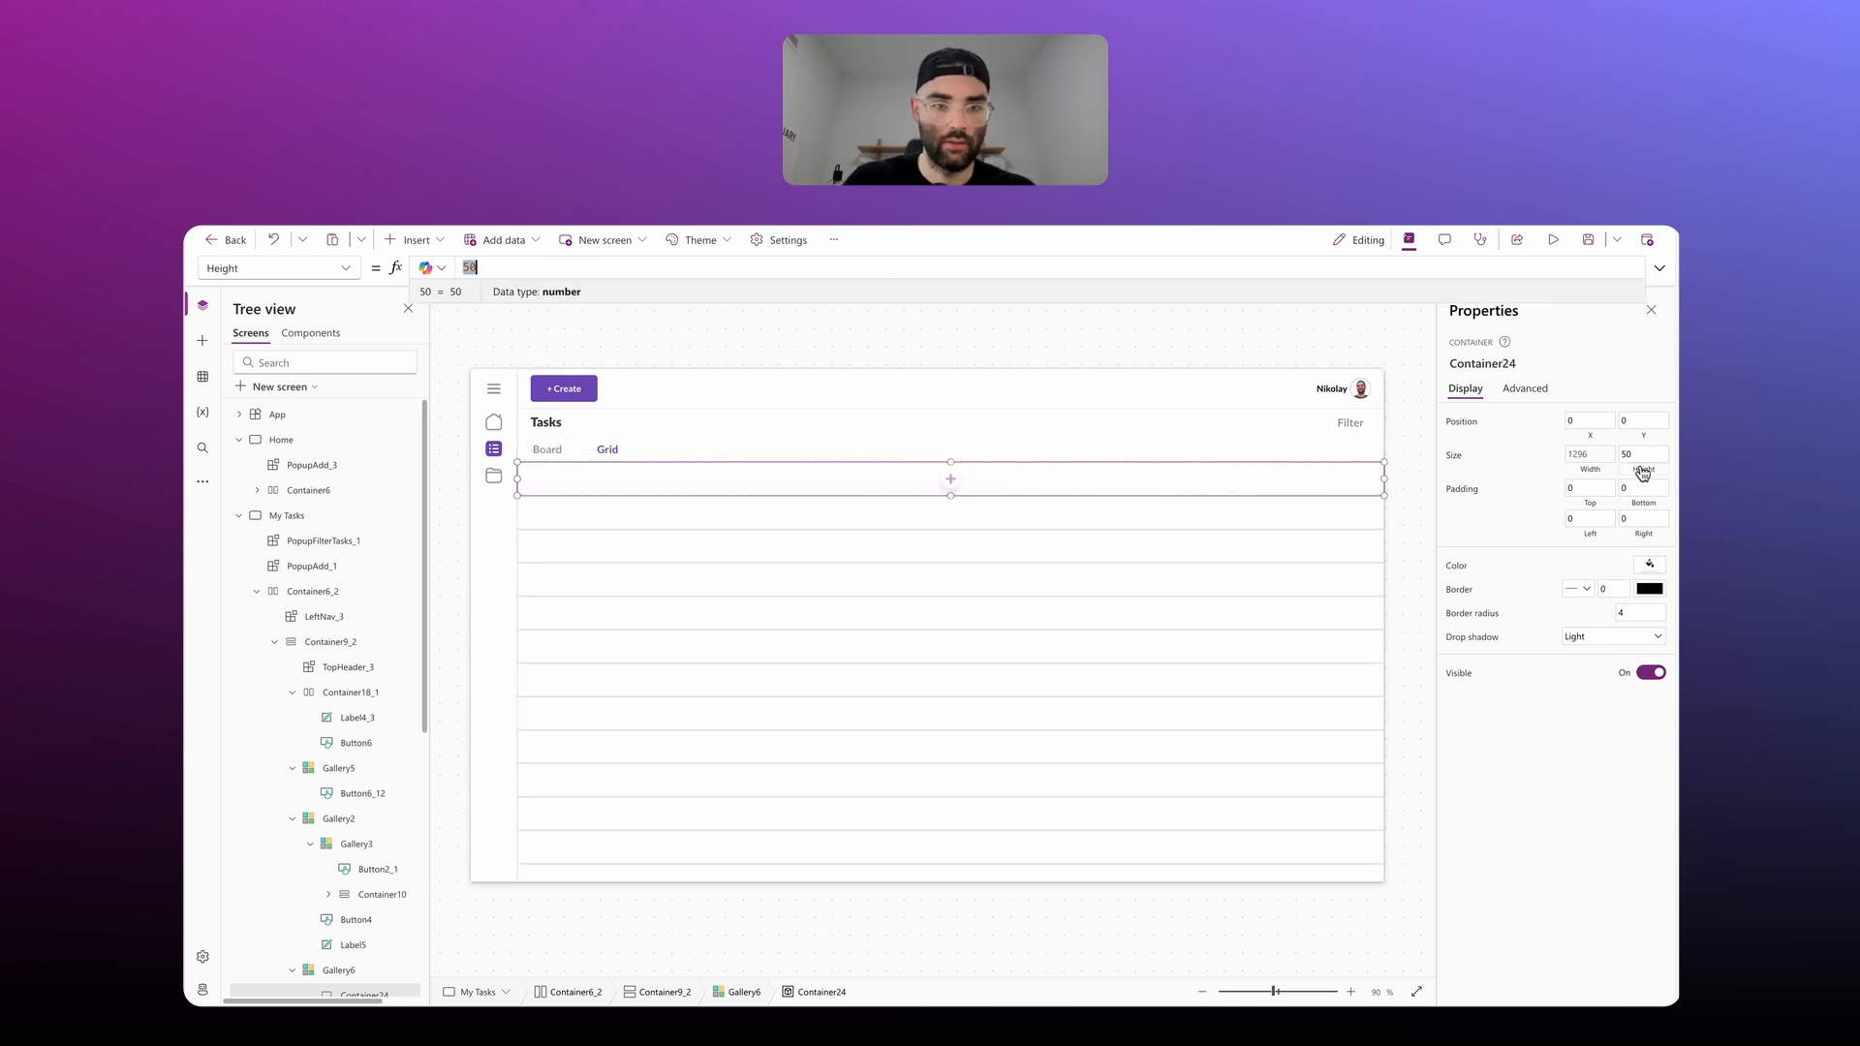
type("Parent.TemplateHeight")
key("Tab")
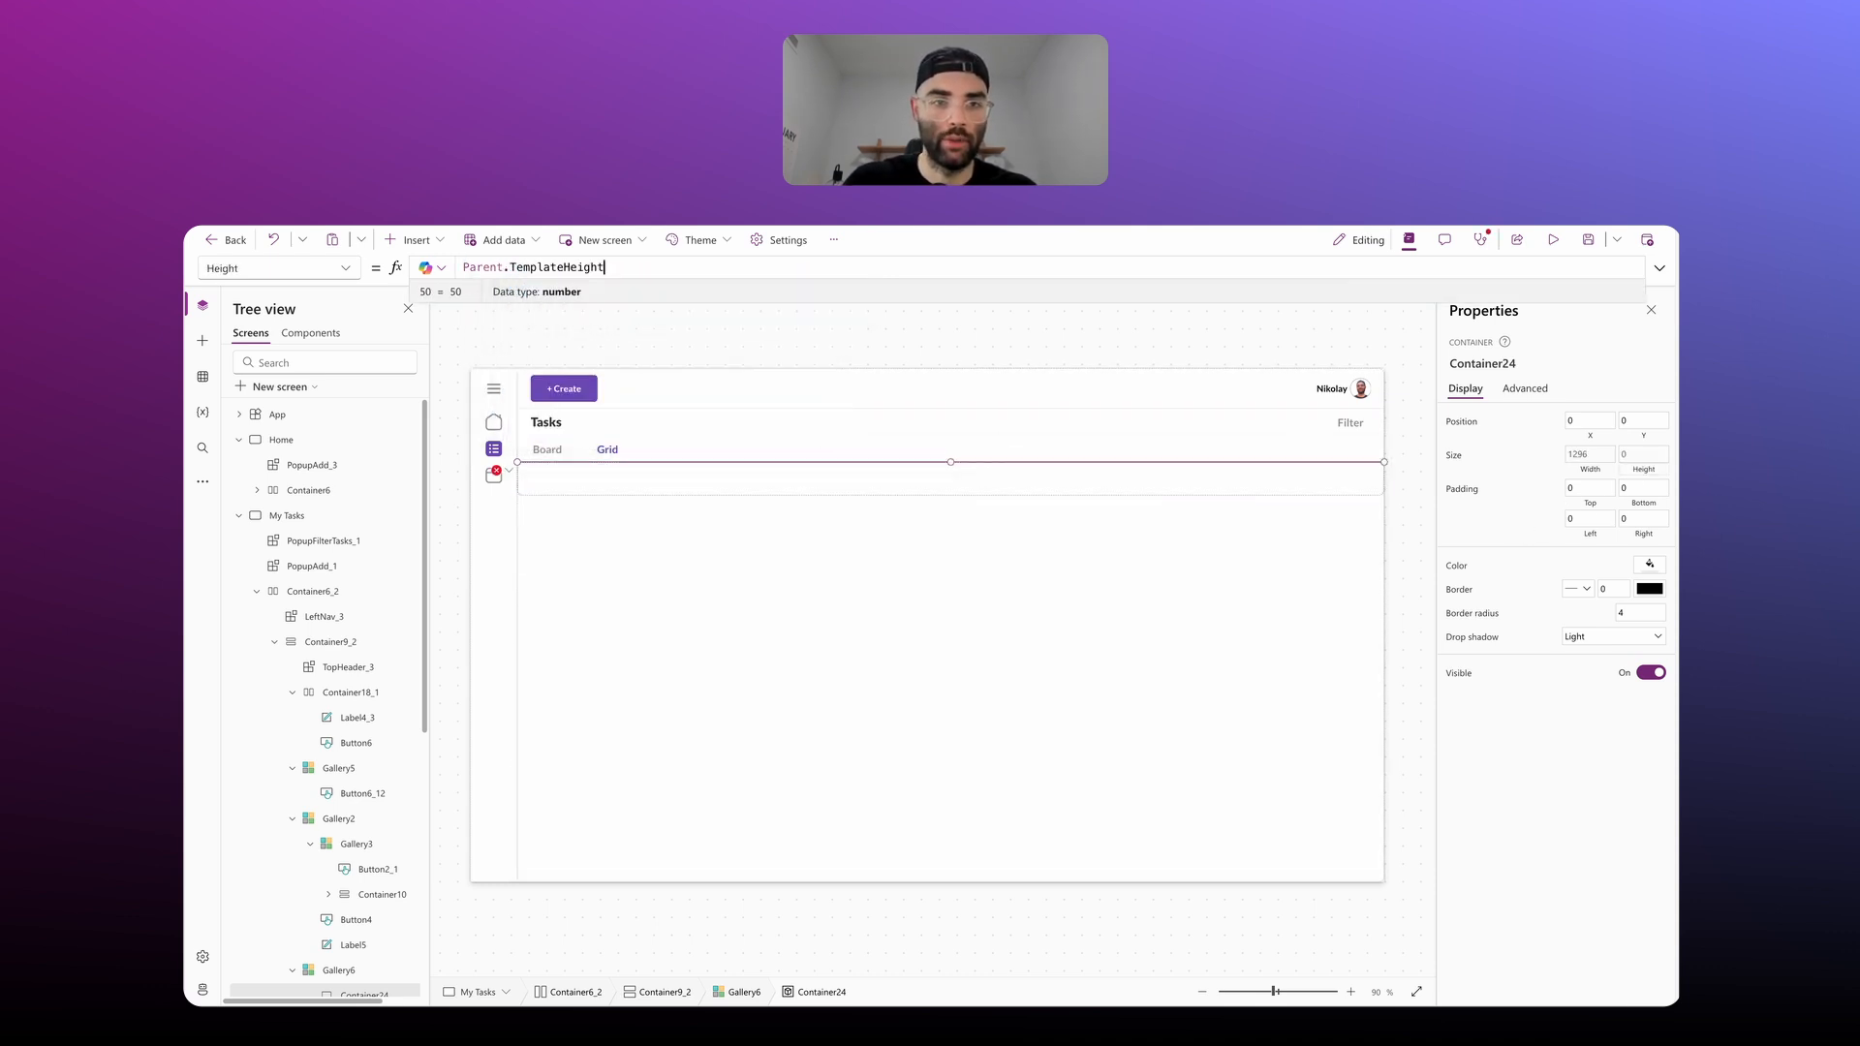
Step: Restyle the row container with border radius 0, no drop shadow and border color MyTheme.LightGray
left_click(1623, 612)
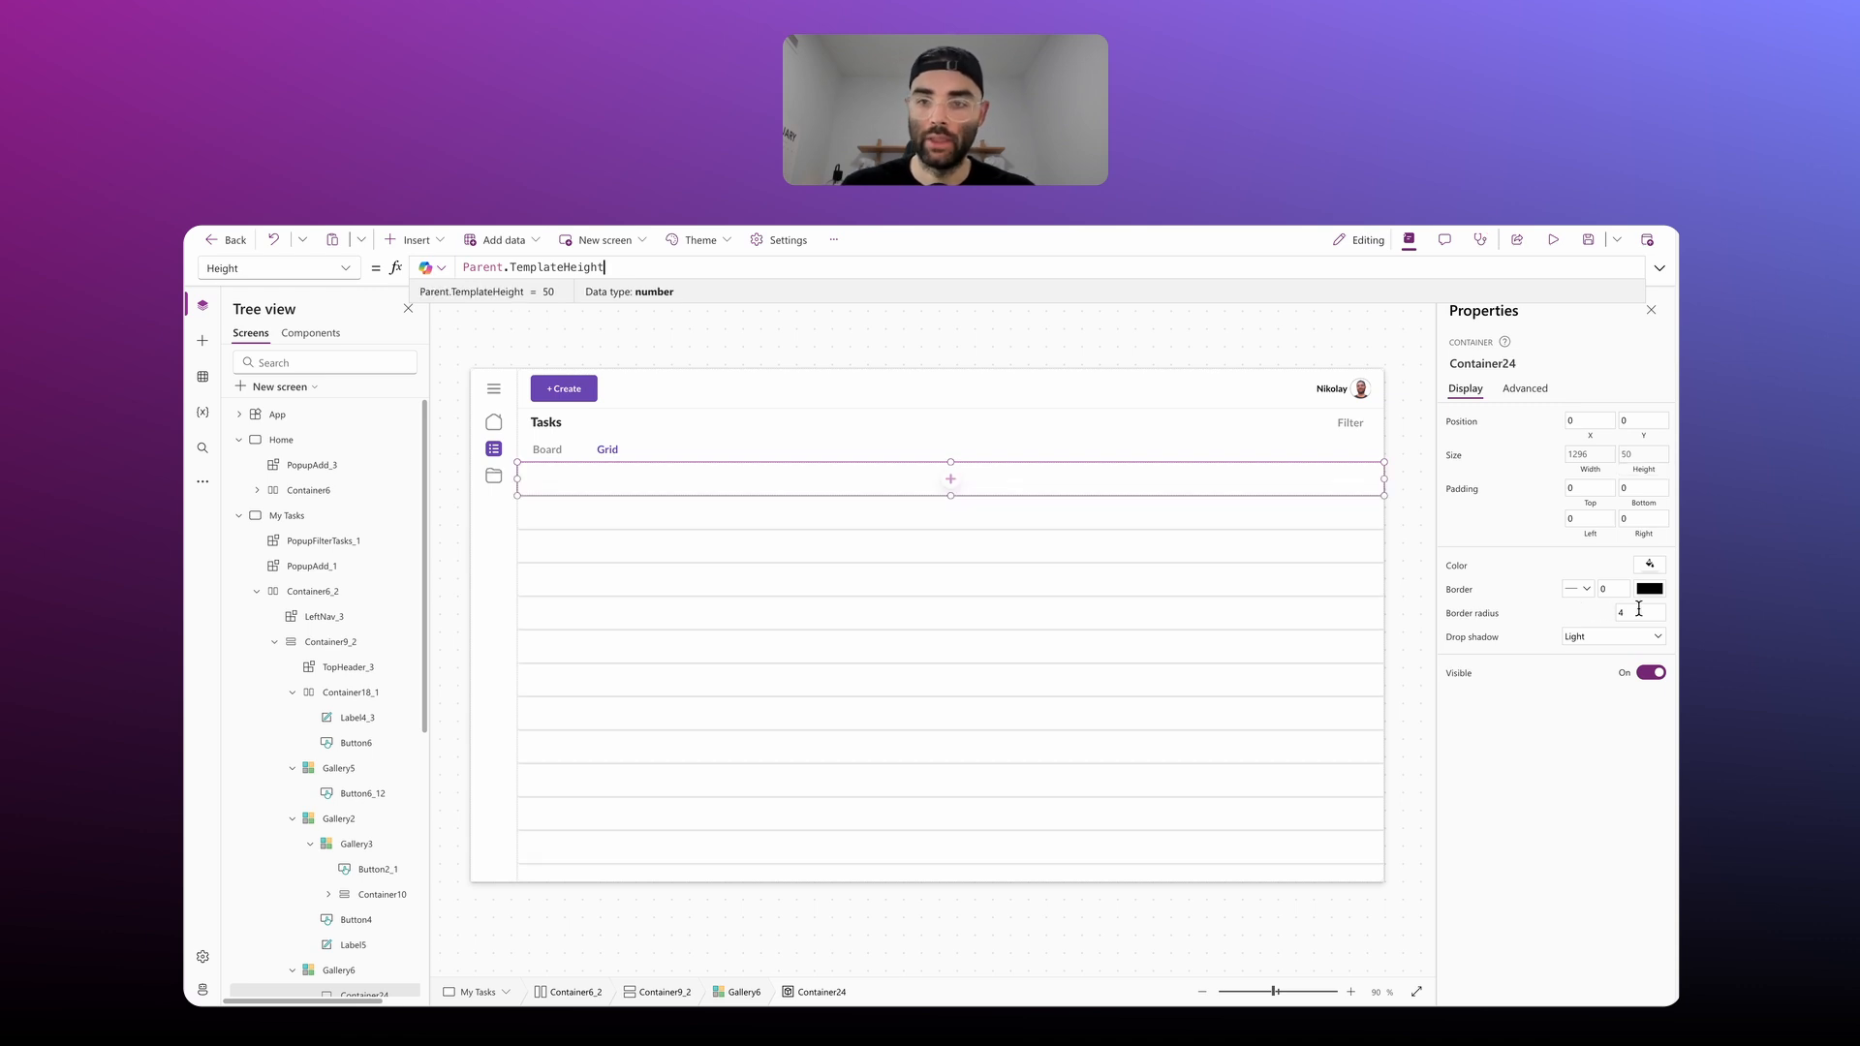
left_click(1613, 640)
left_click(1606, 650)
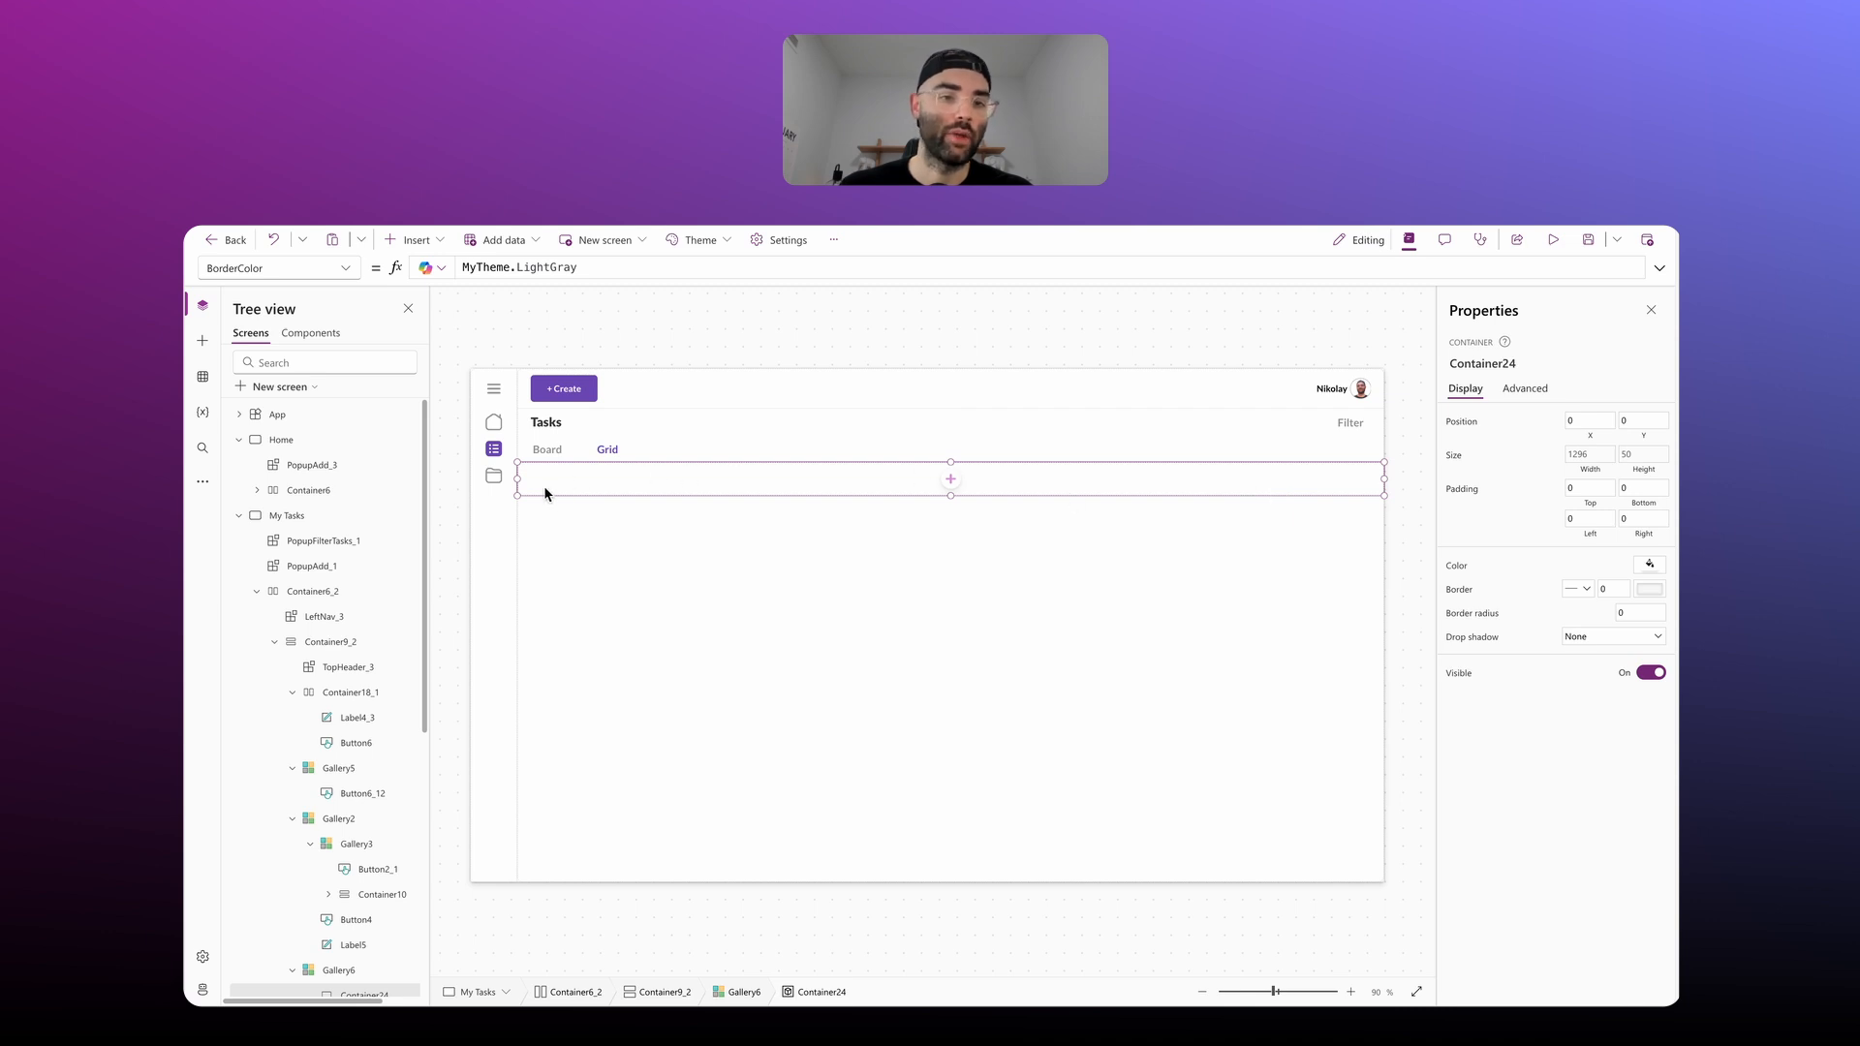
Step: Insert a horizontal container inside the row container (Container24) and position it at X 0, Y 0
left_click(407, 242)
scroll(465, 484, "down", 3)
type("contain")
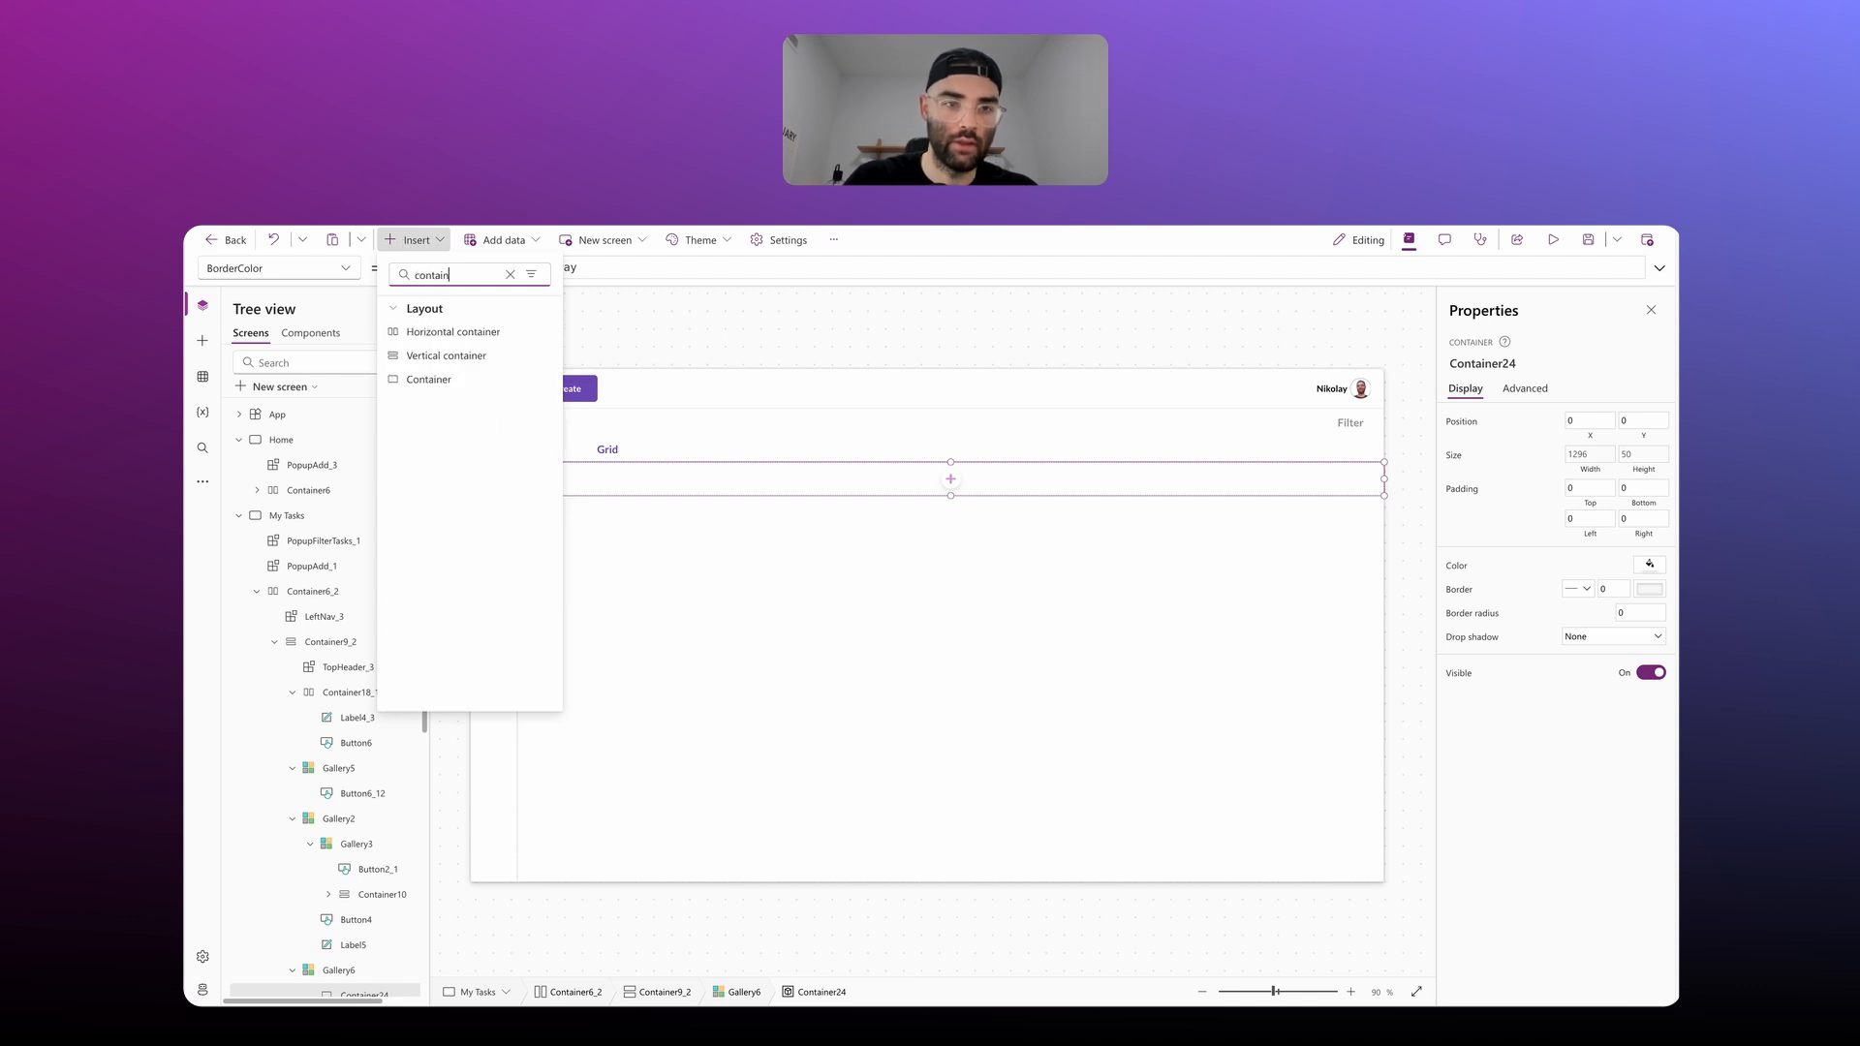
left_click(447, 332)
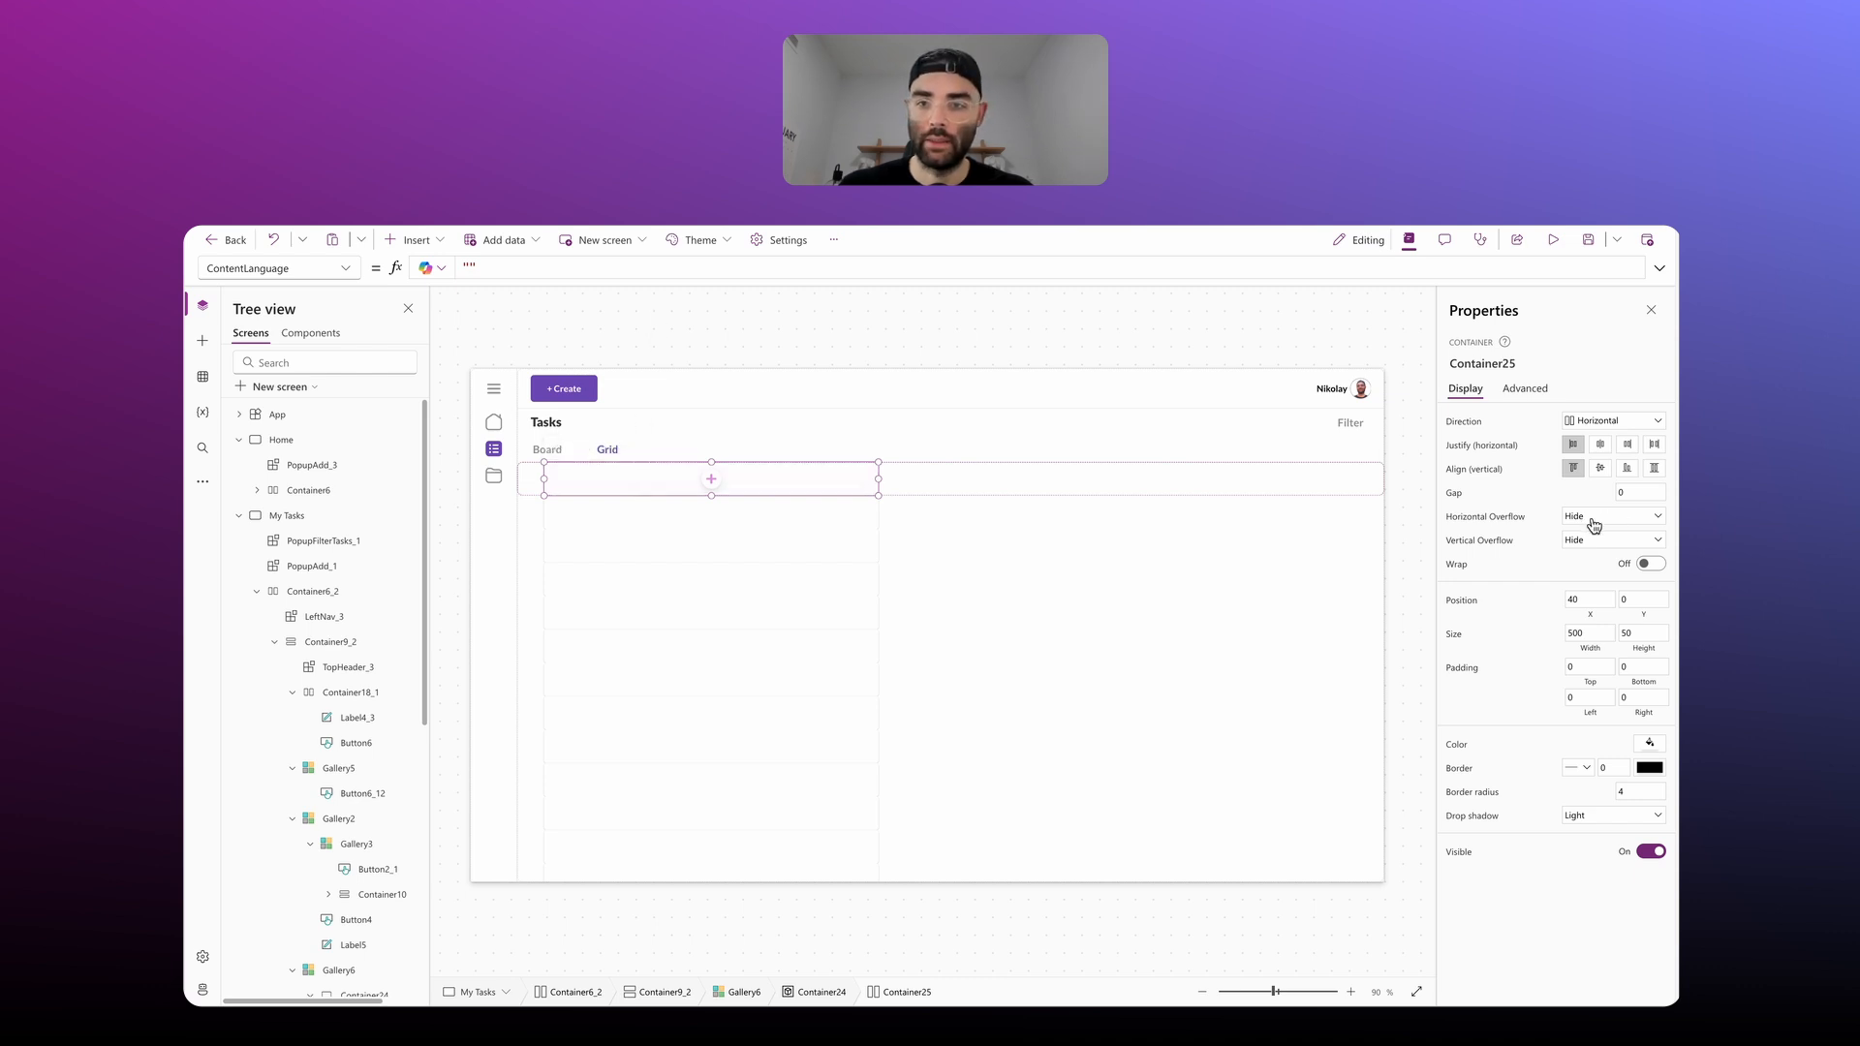
left_click(1605, 600)
type("0")
key("Tab")
Step: Set the horizontal container's Width formula to Parent.Width and its Height formula to Parent.Height
left_click(1593, 634)
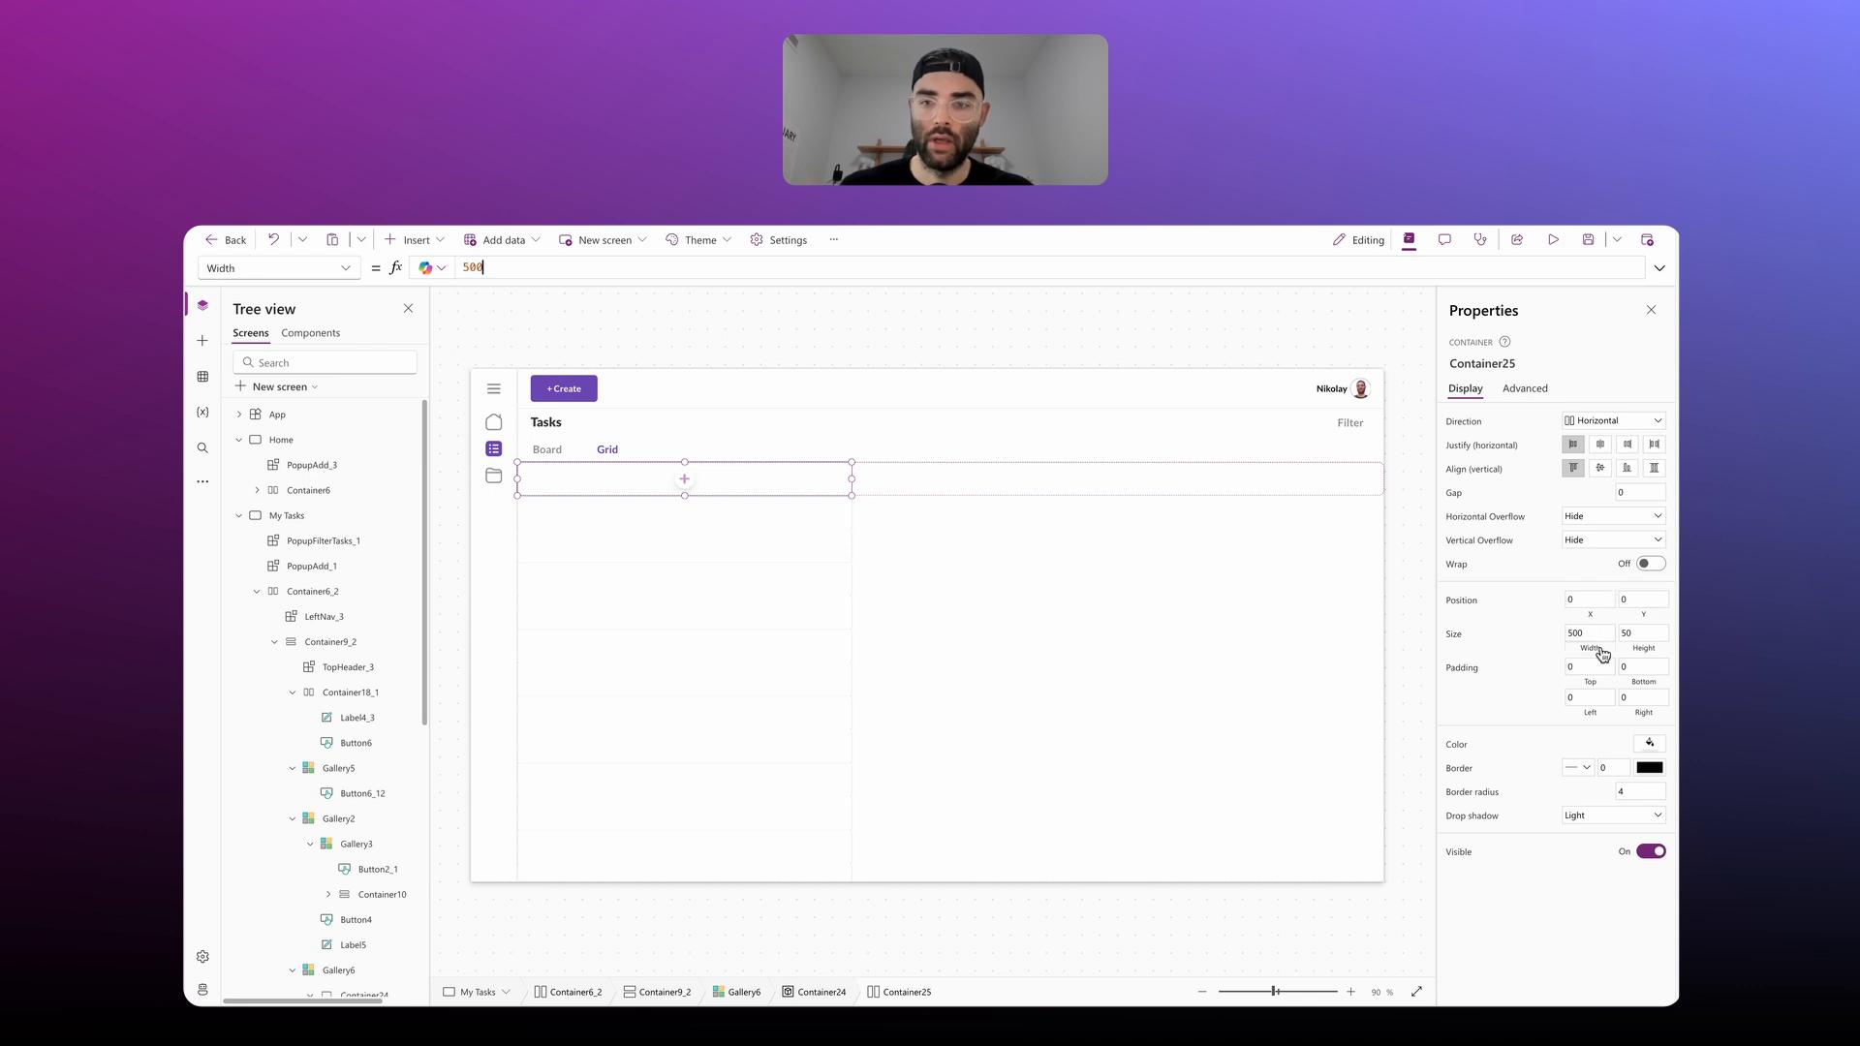
type("Parent.Width")
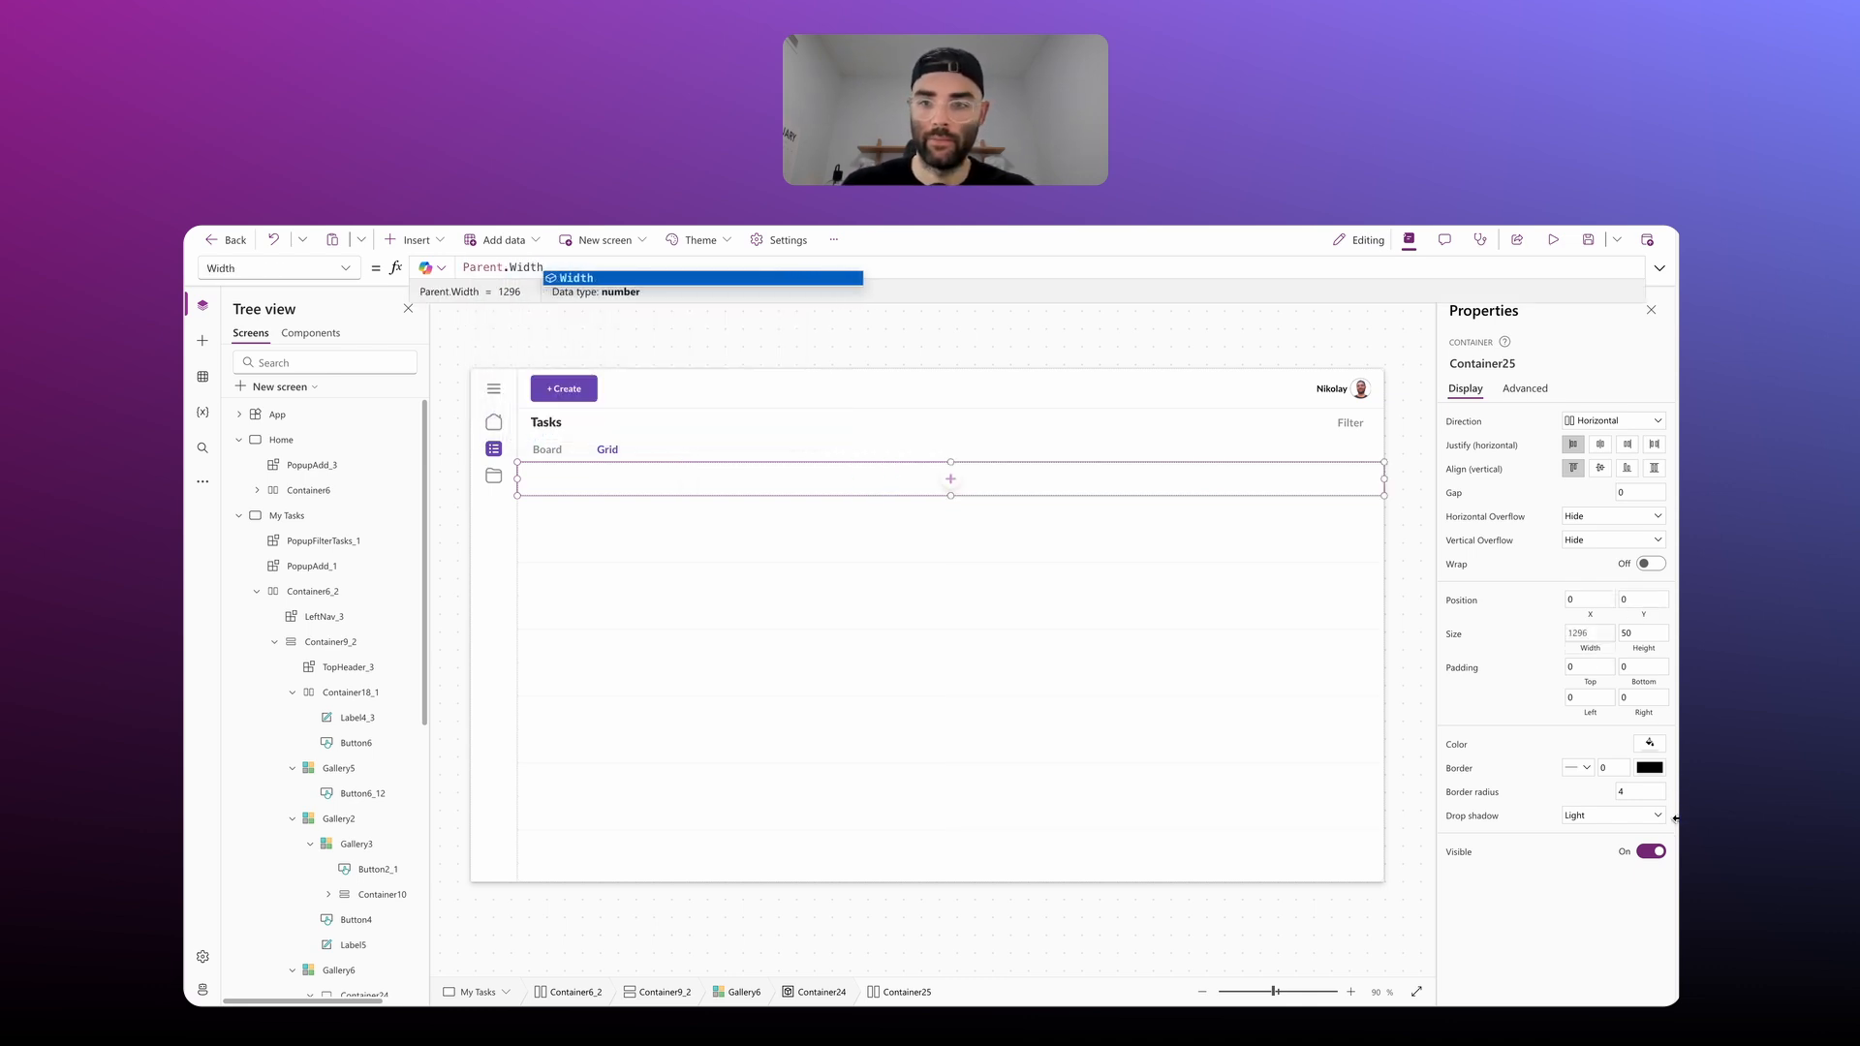
left_click(1642, 633)
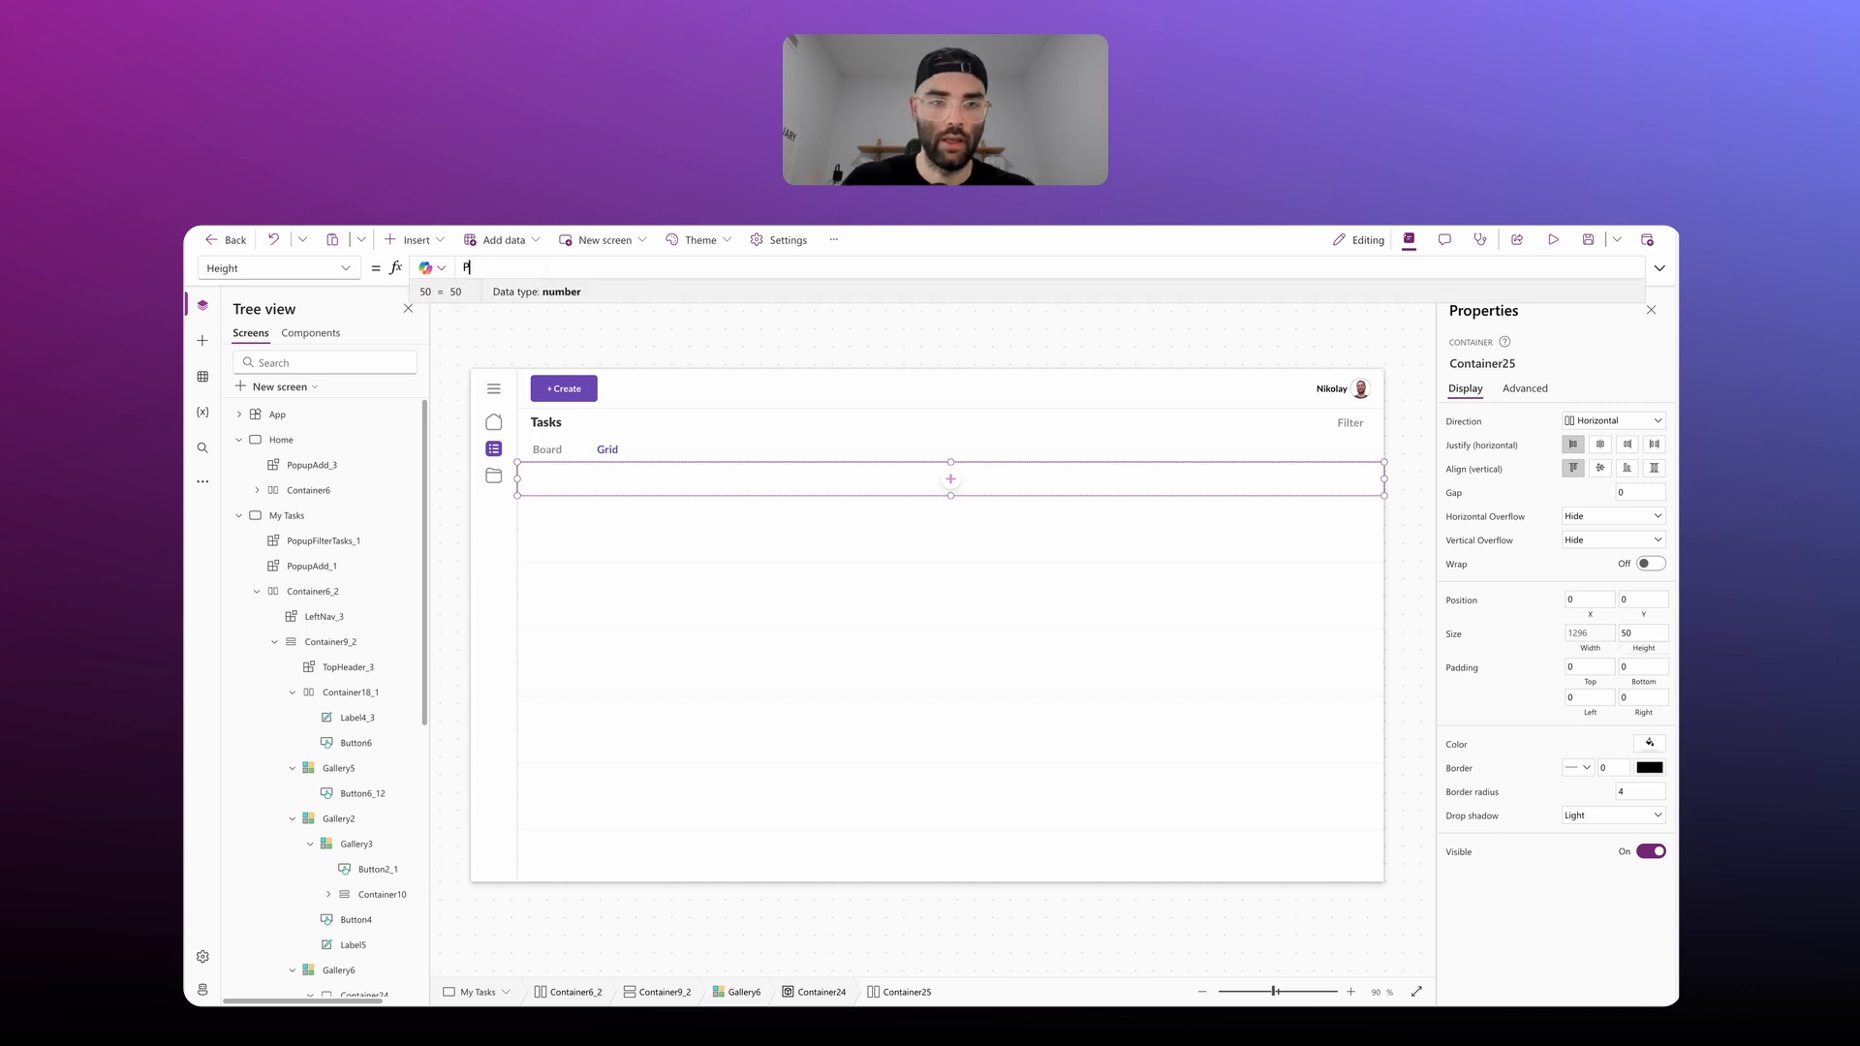
type("Parent.Height")
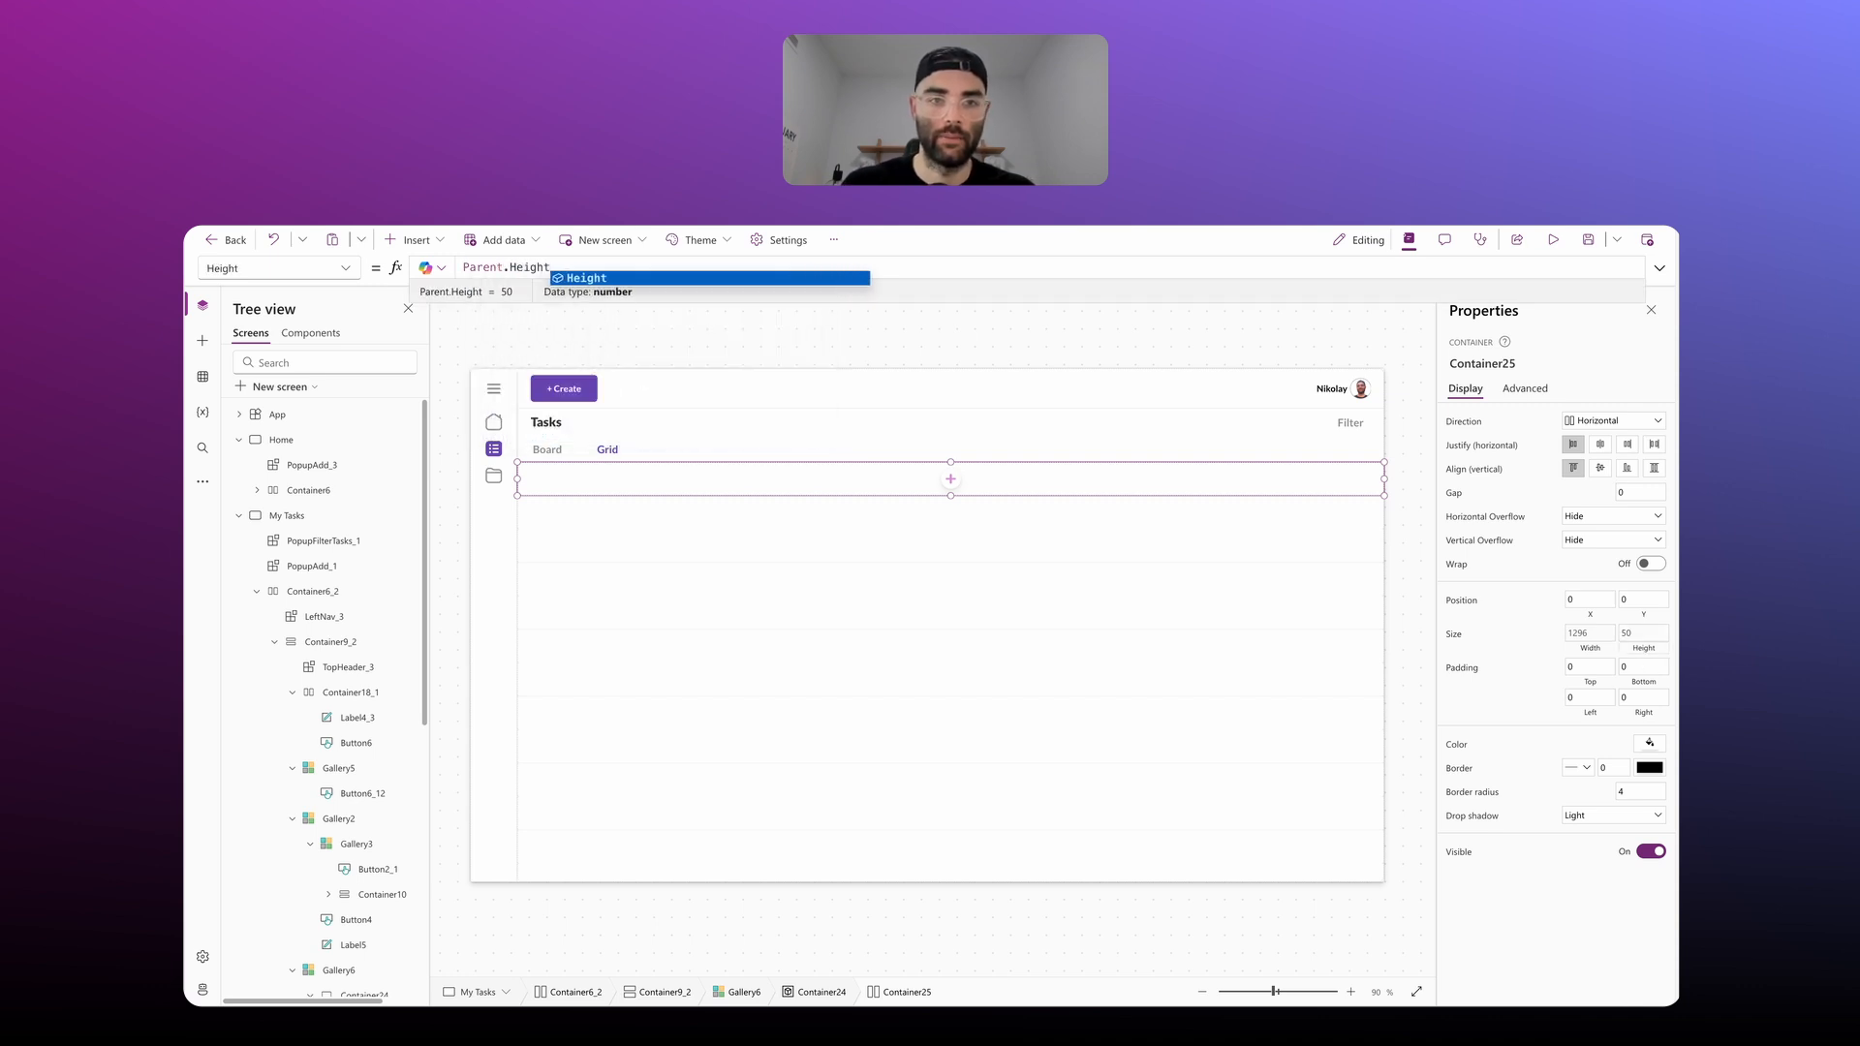
Step: Set the horizontal container's border radius to 0 and its drop shadow to None
left_click(1613, 791)
type("0")
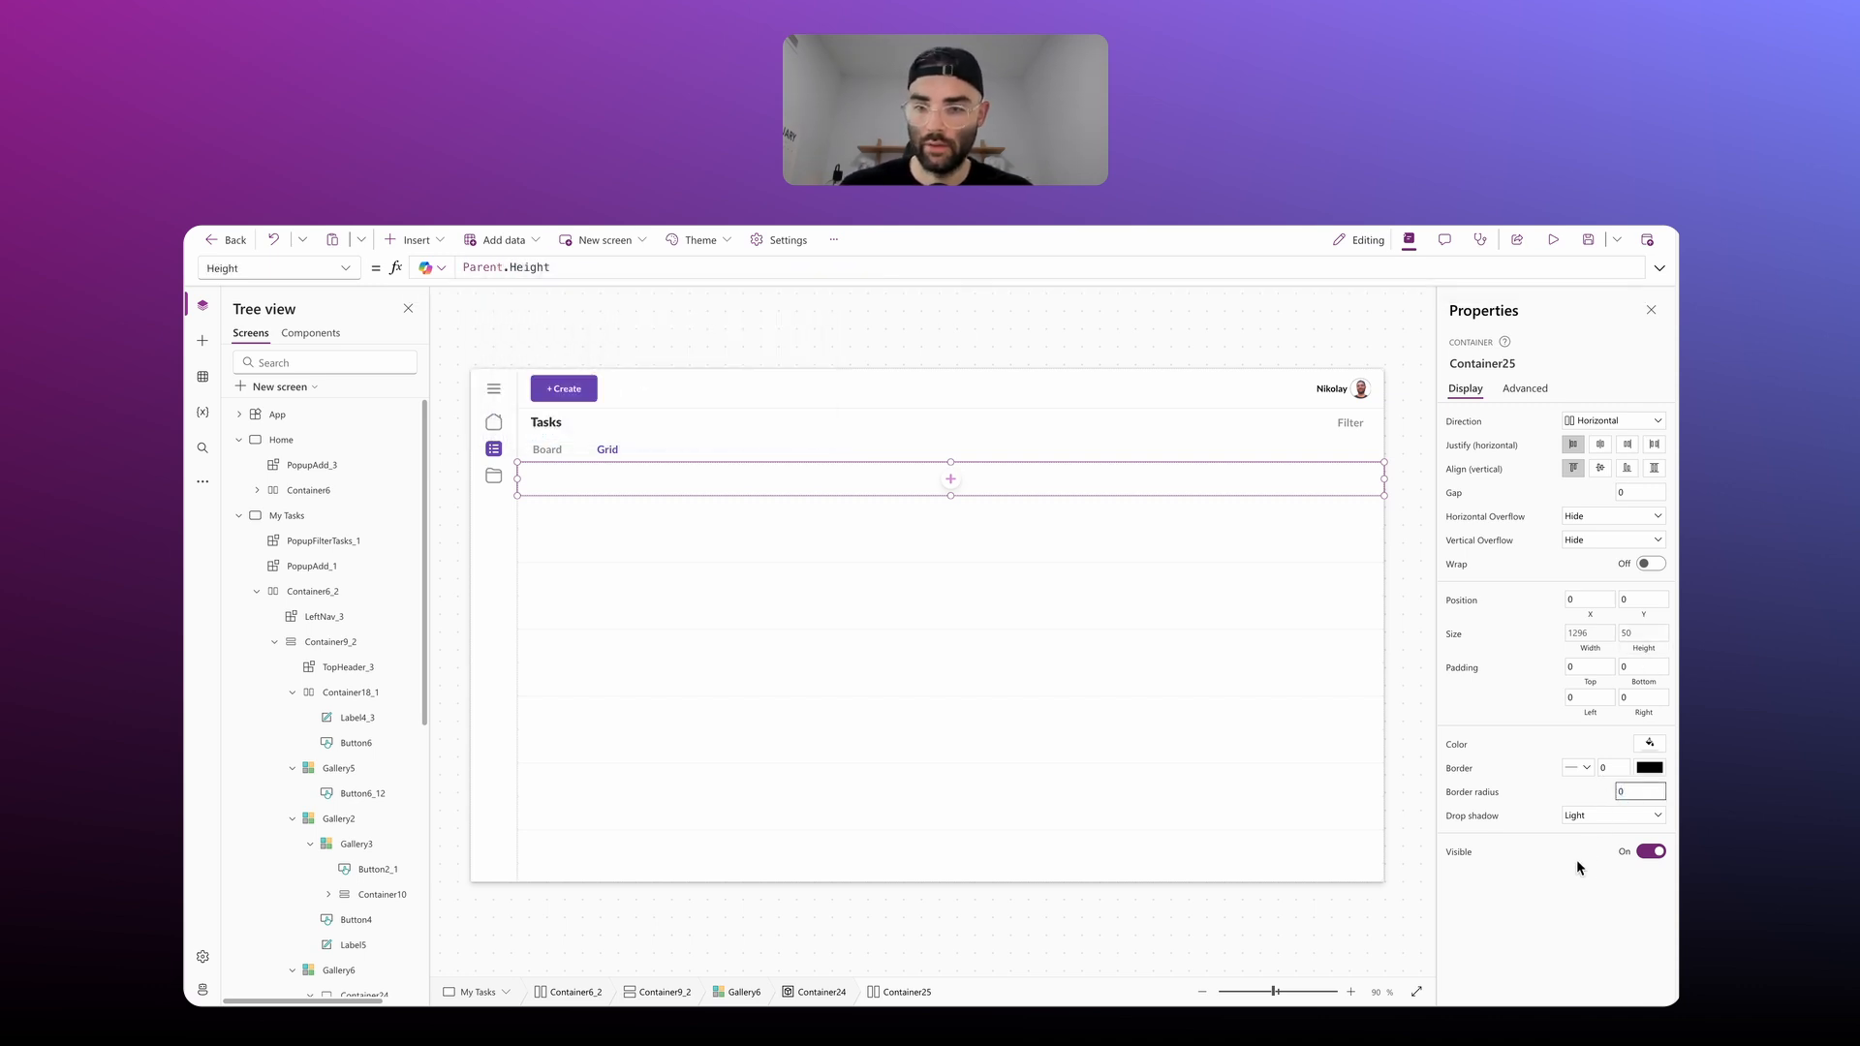
left_click(1588, 819)
left_click(1591, 835)
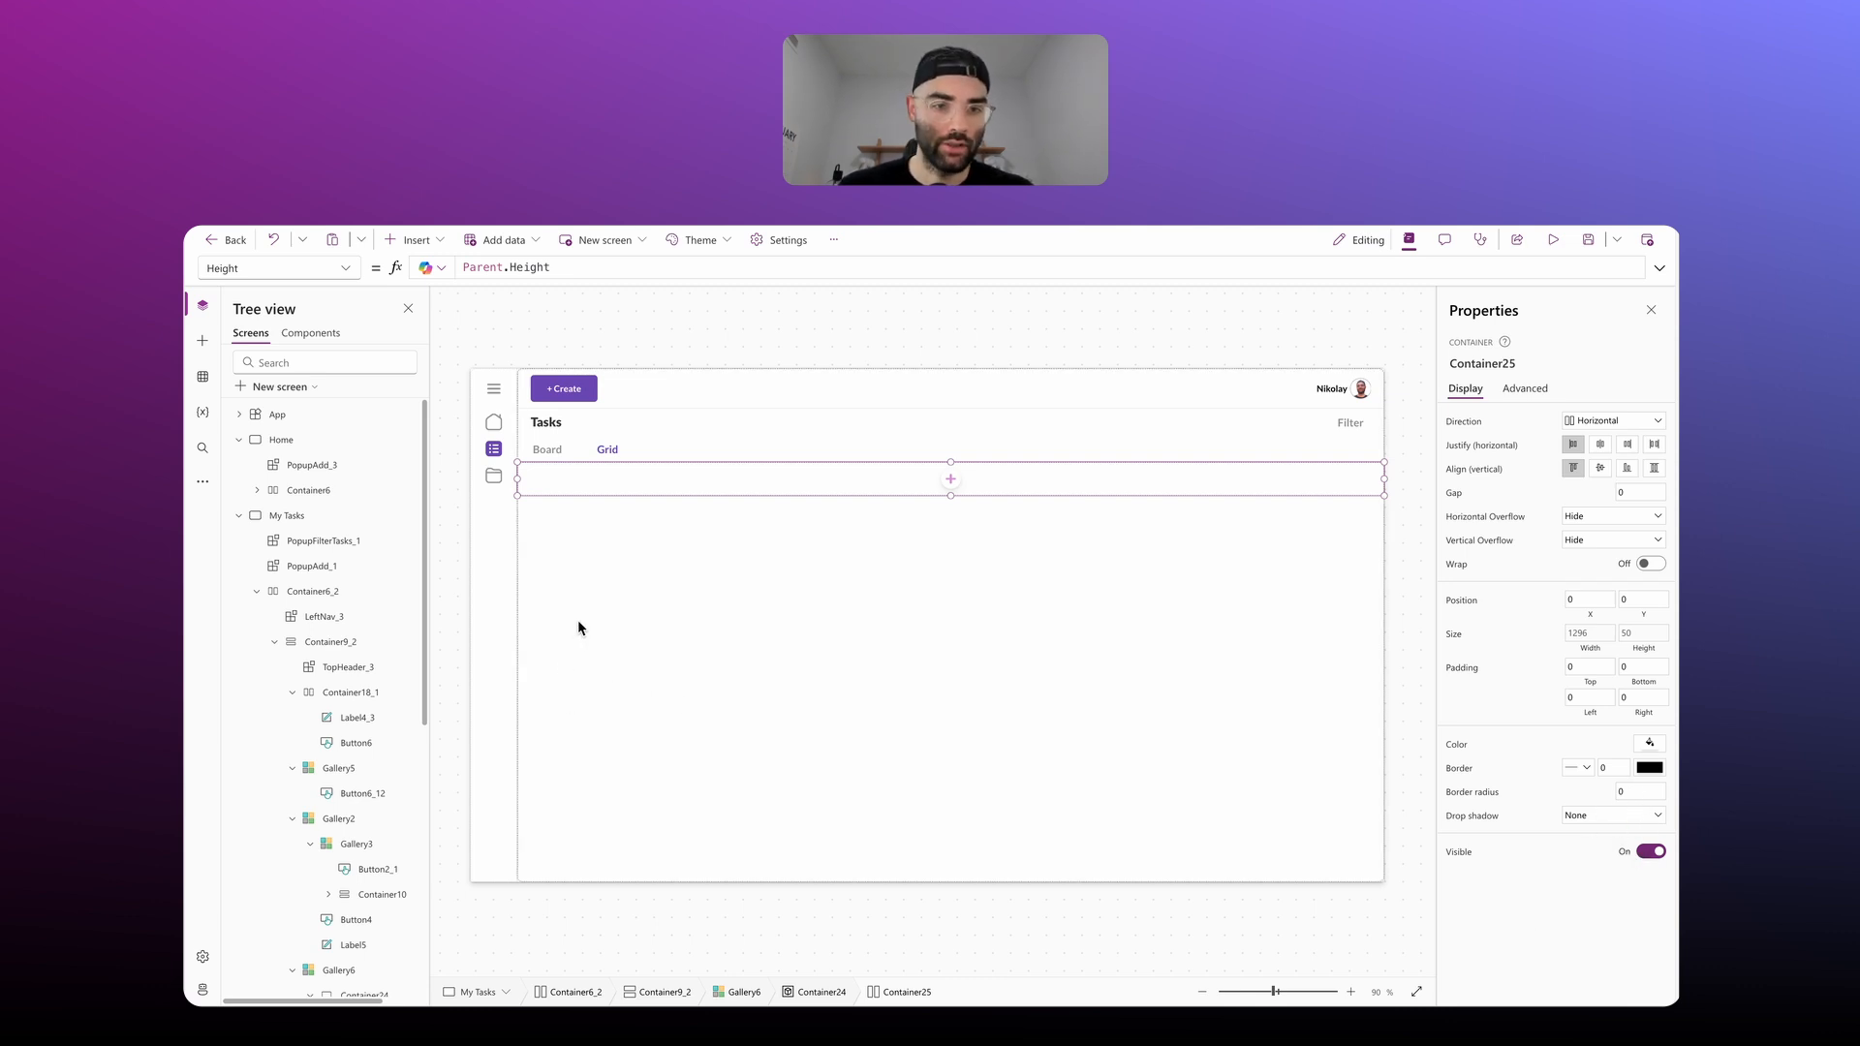
Step: Set the Fill formula of the grid gallery (Gallery6) to MyTheme.LightGray
left_click(649, 668)
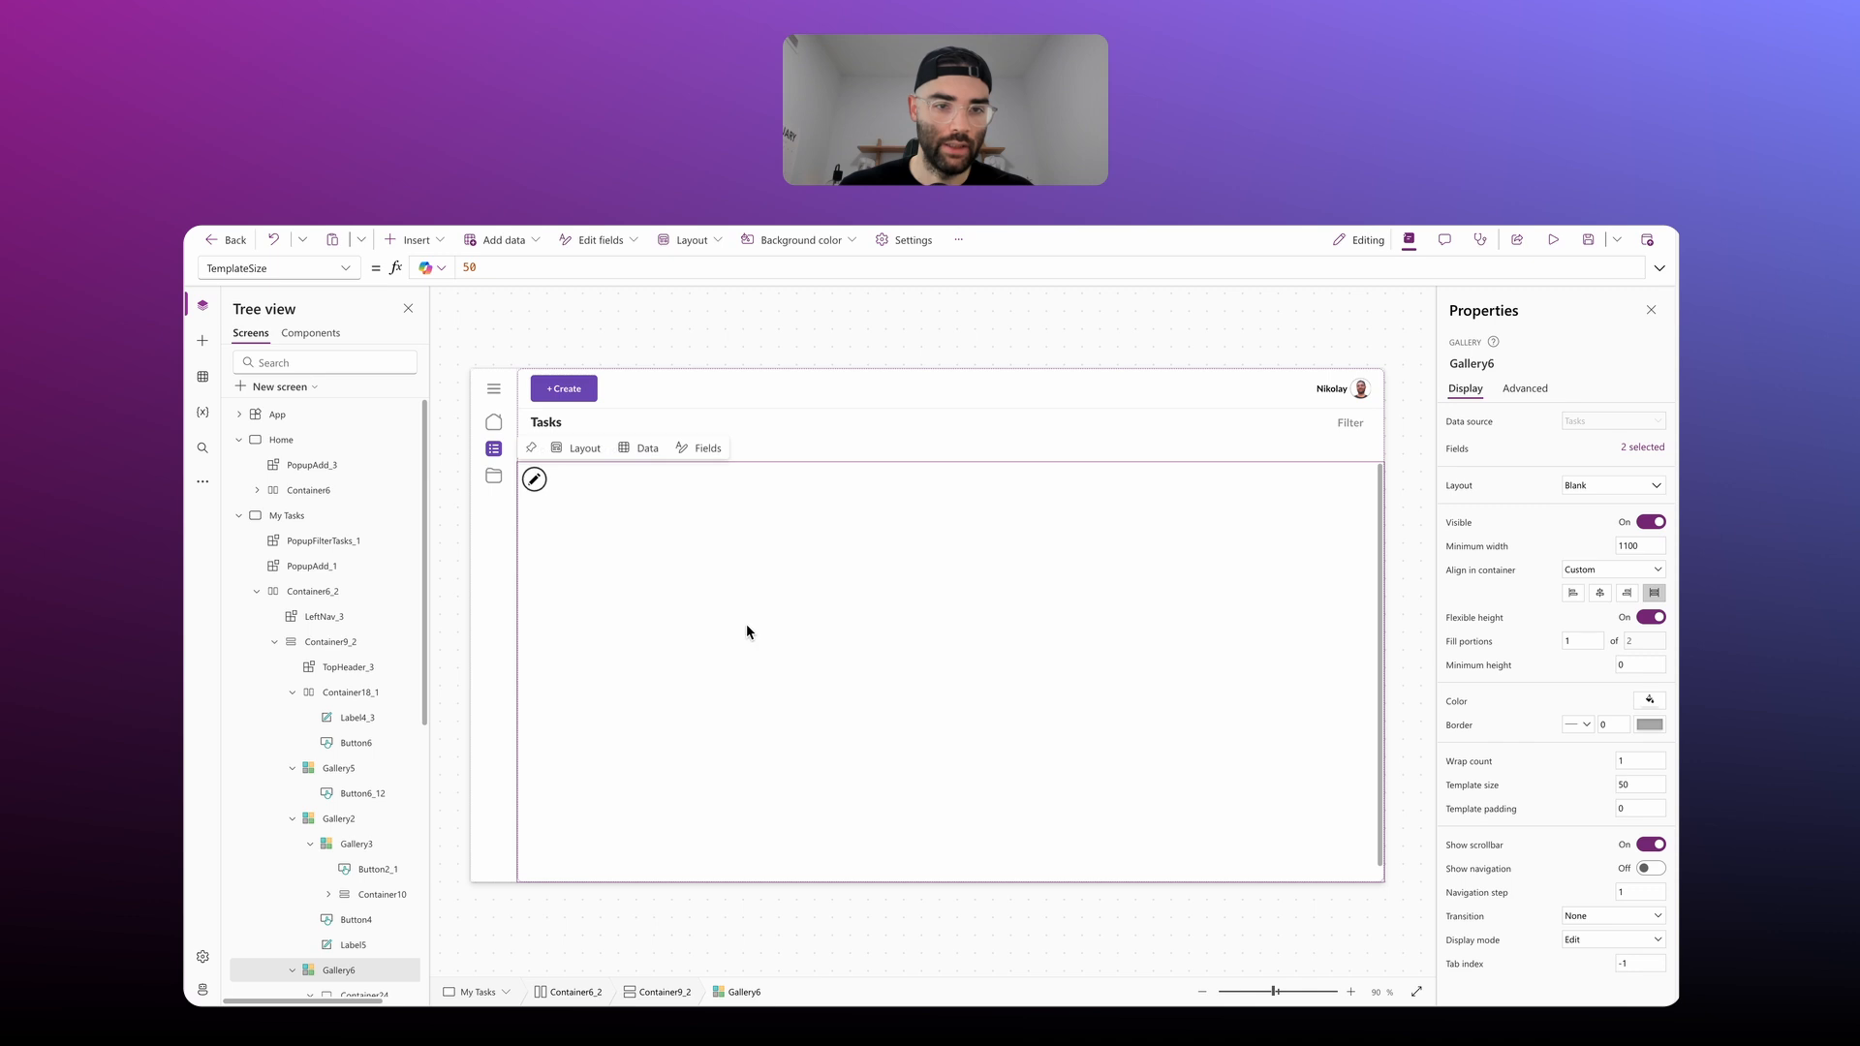
left_click(1478, 692)
triple_click(513, 267)
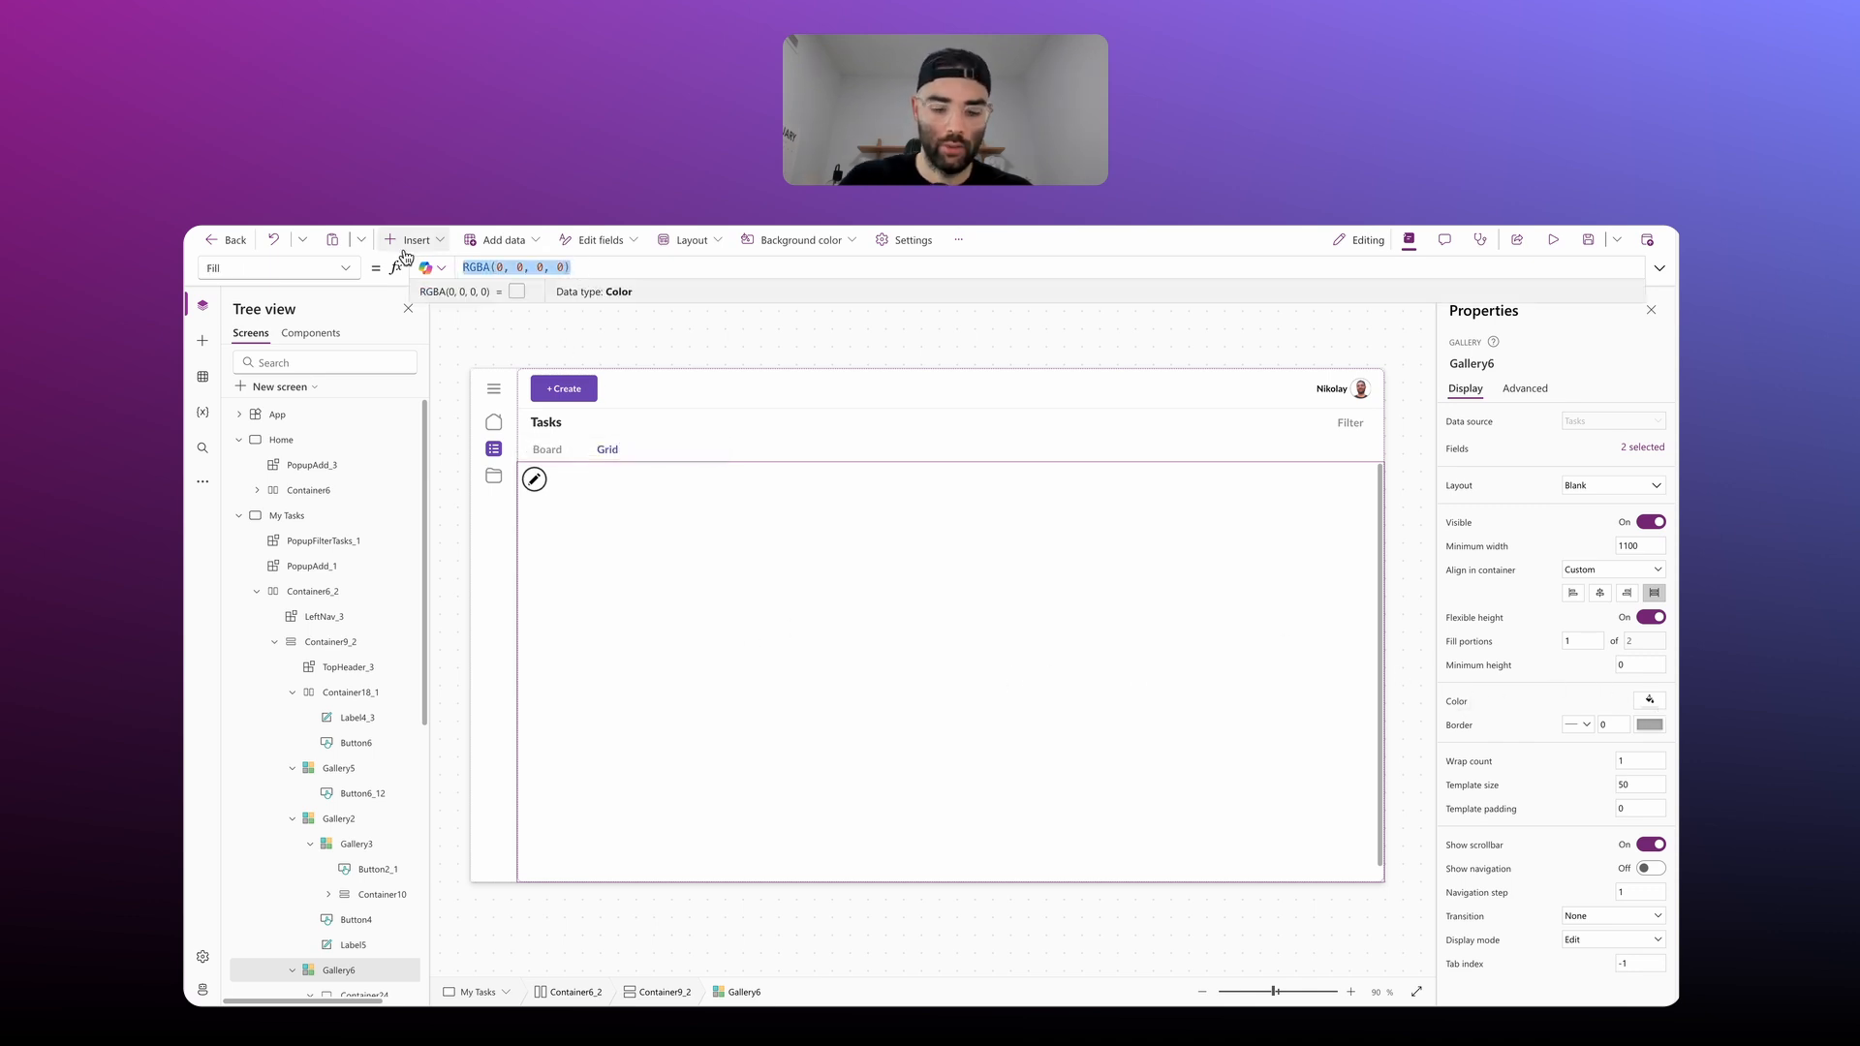
type("MyTheme.L")
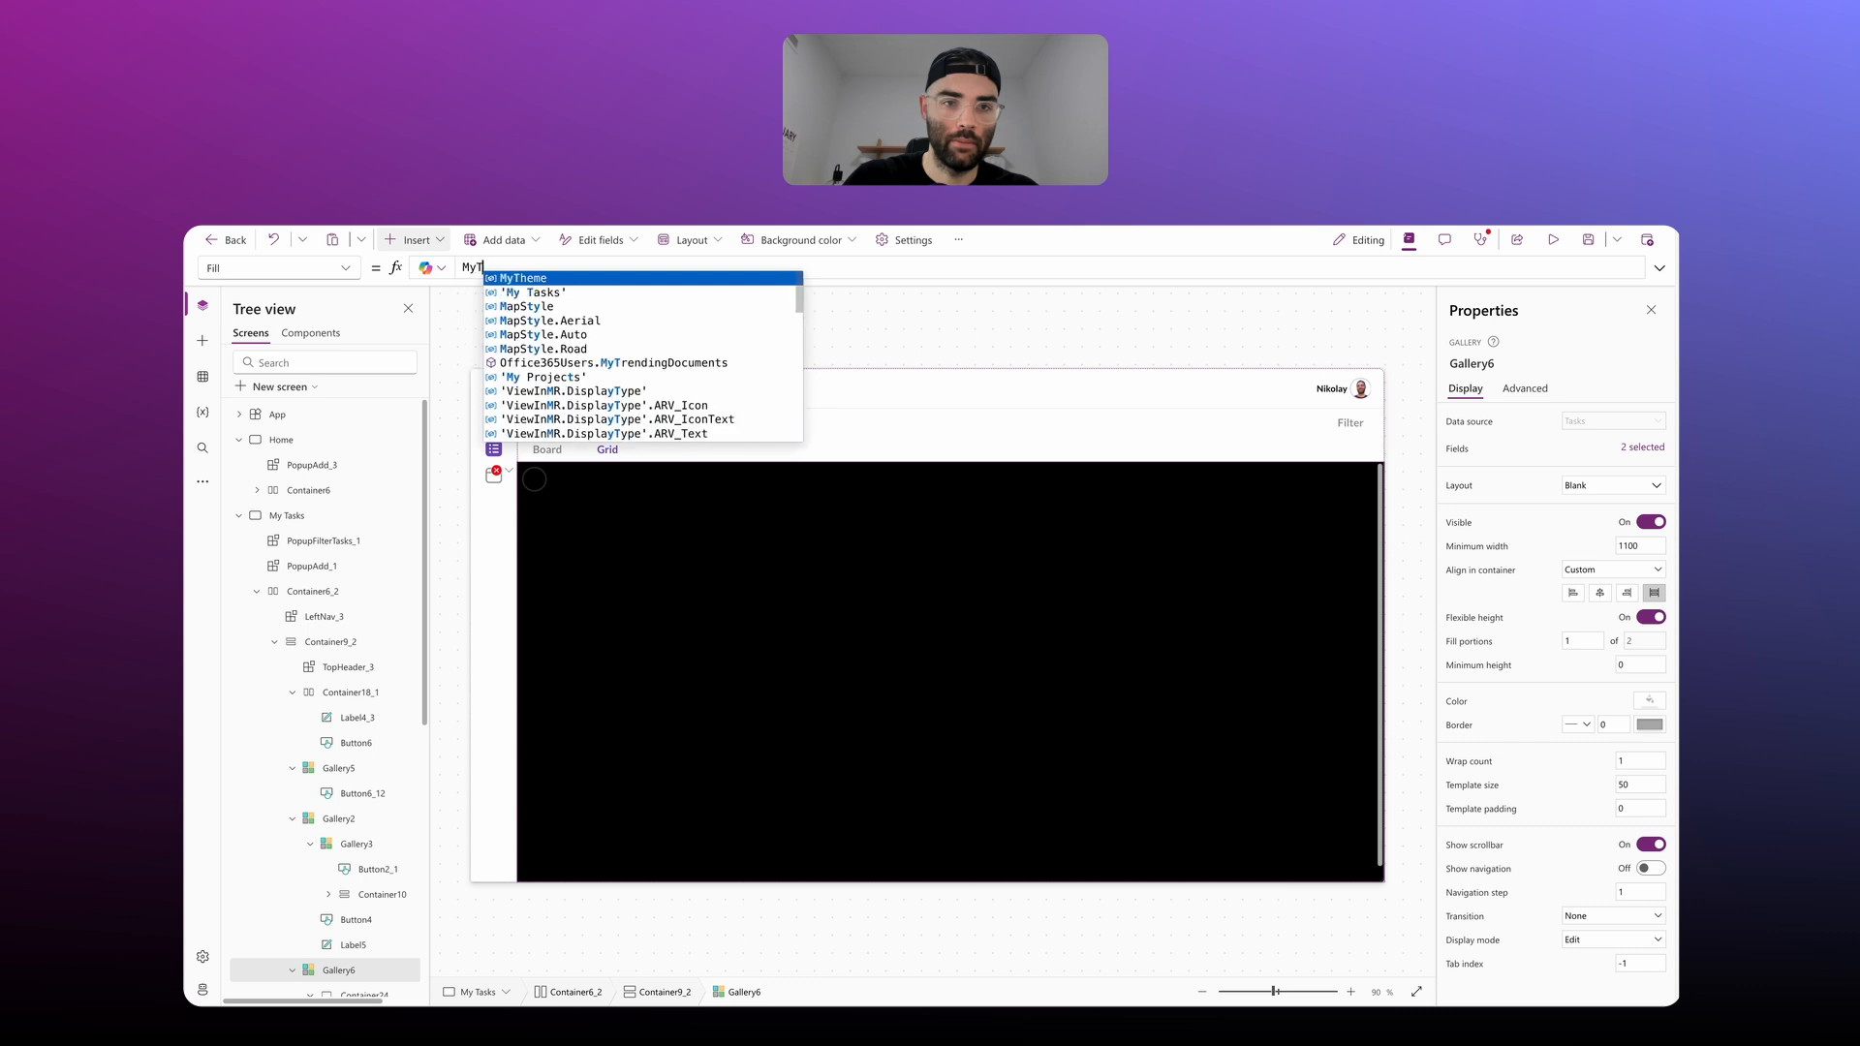
type("ightGray")
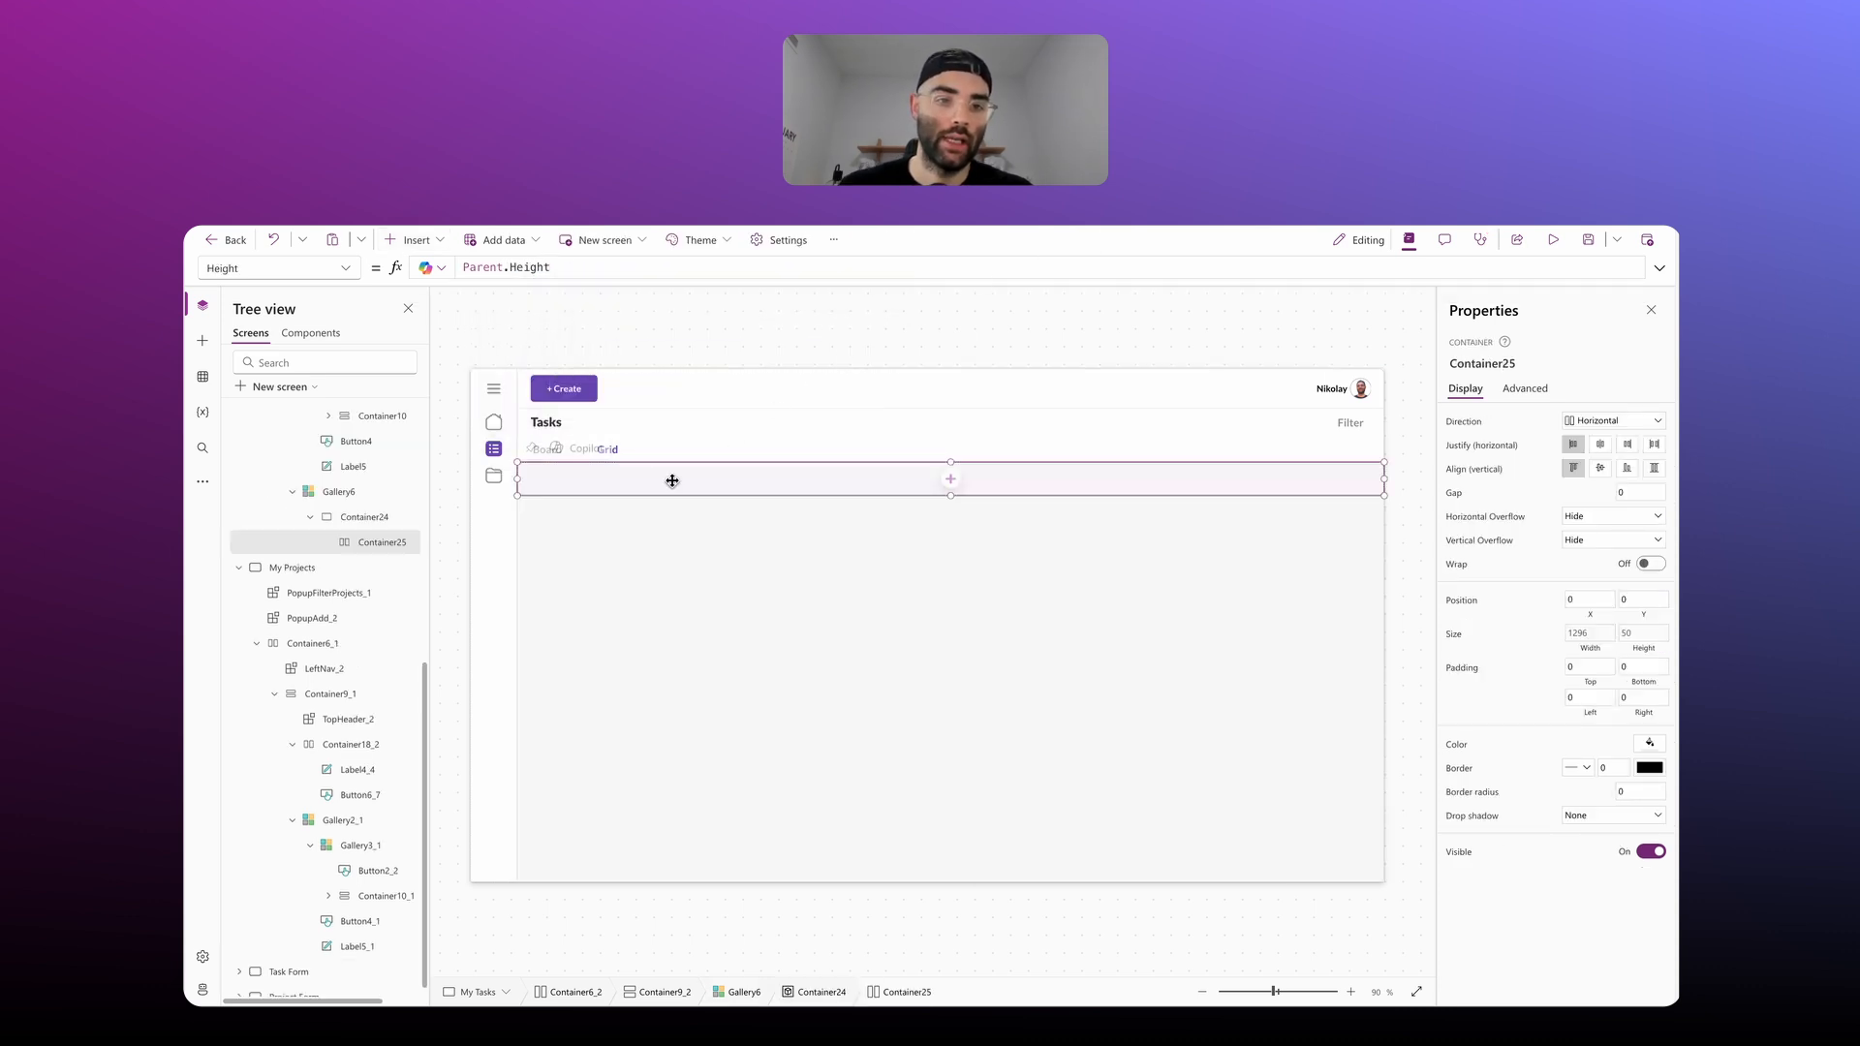
Step: Insert a text label into the horizontal container (Container25) and set its Text formula to ThisItem.Title
left_click(414, 239)
left_click(438, 330)
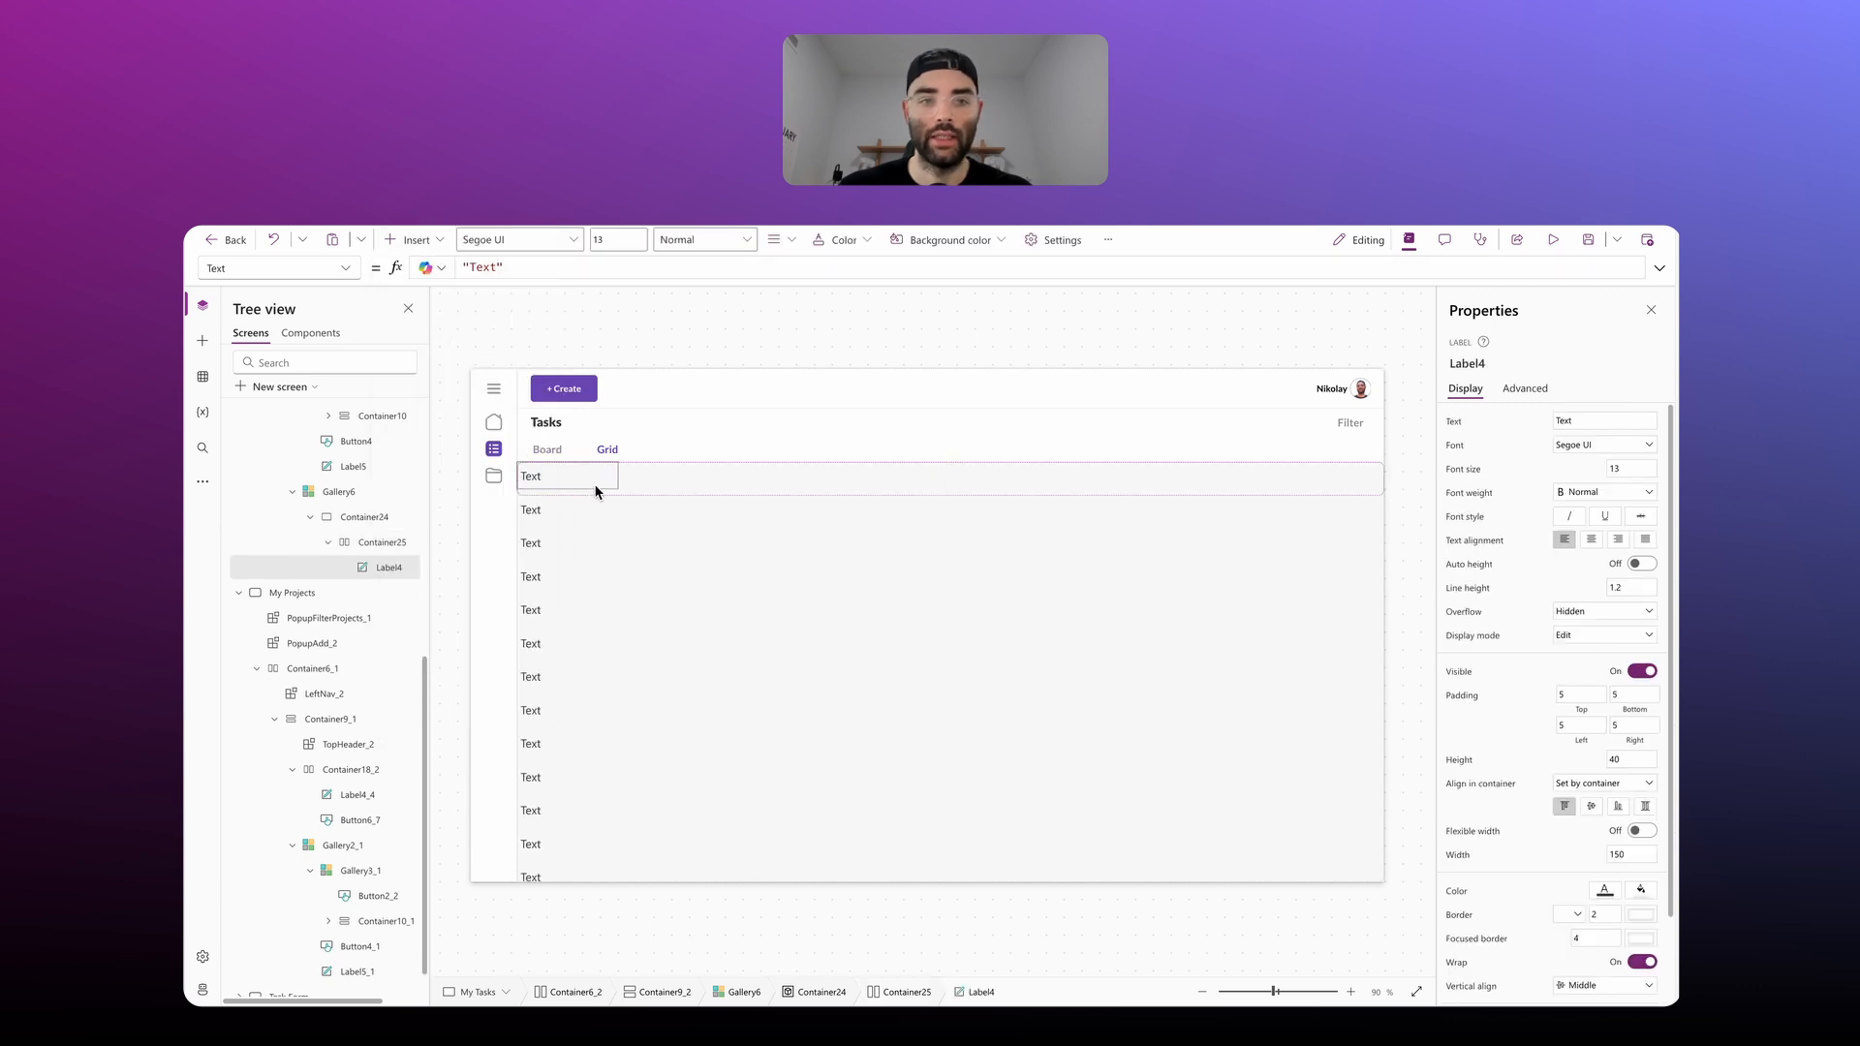
double_click(482, 266)
left_click_drag(511, 266, 449, 262)
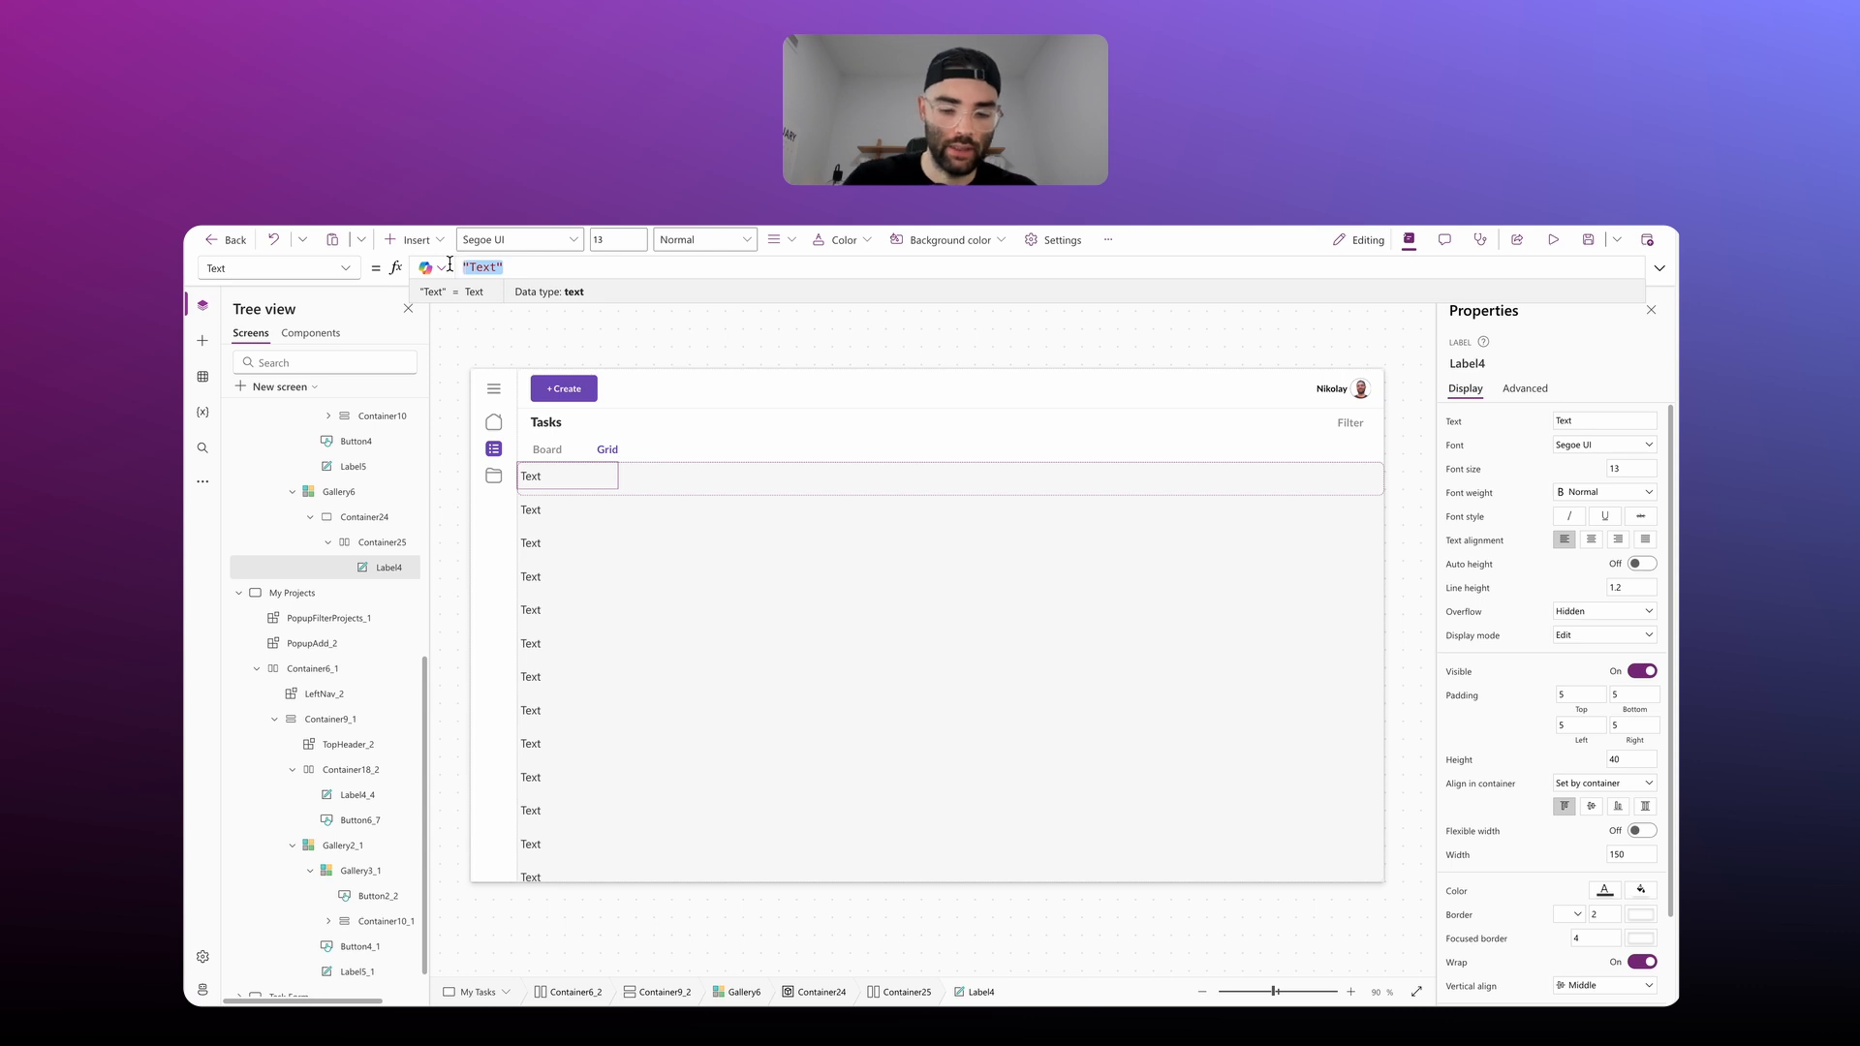
type("ThisItem.")
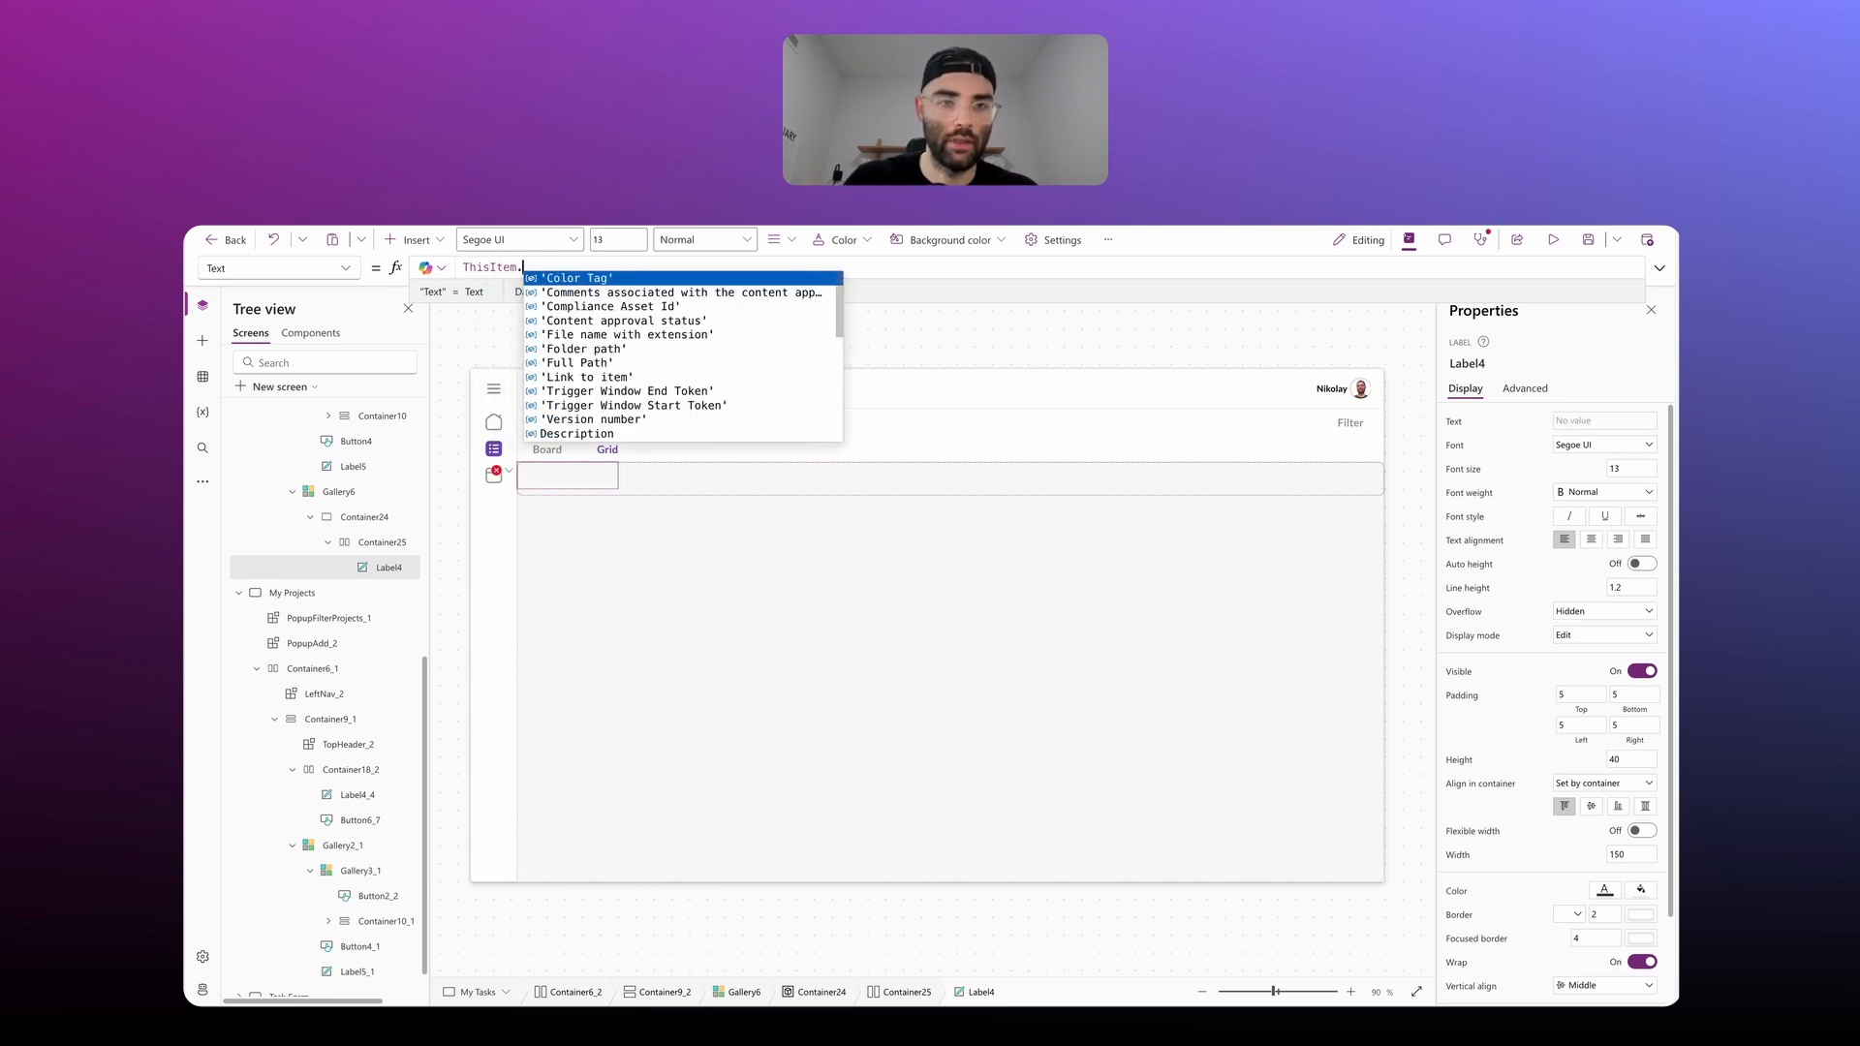
type("Title")
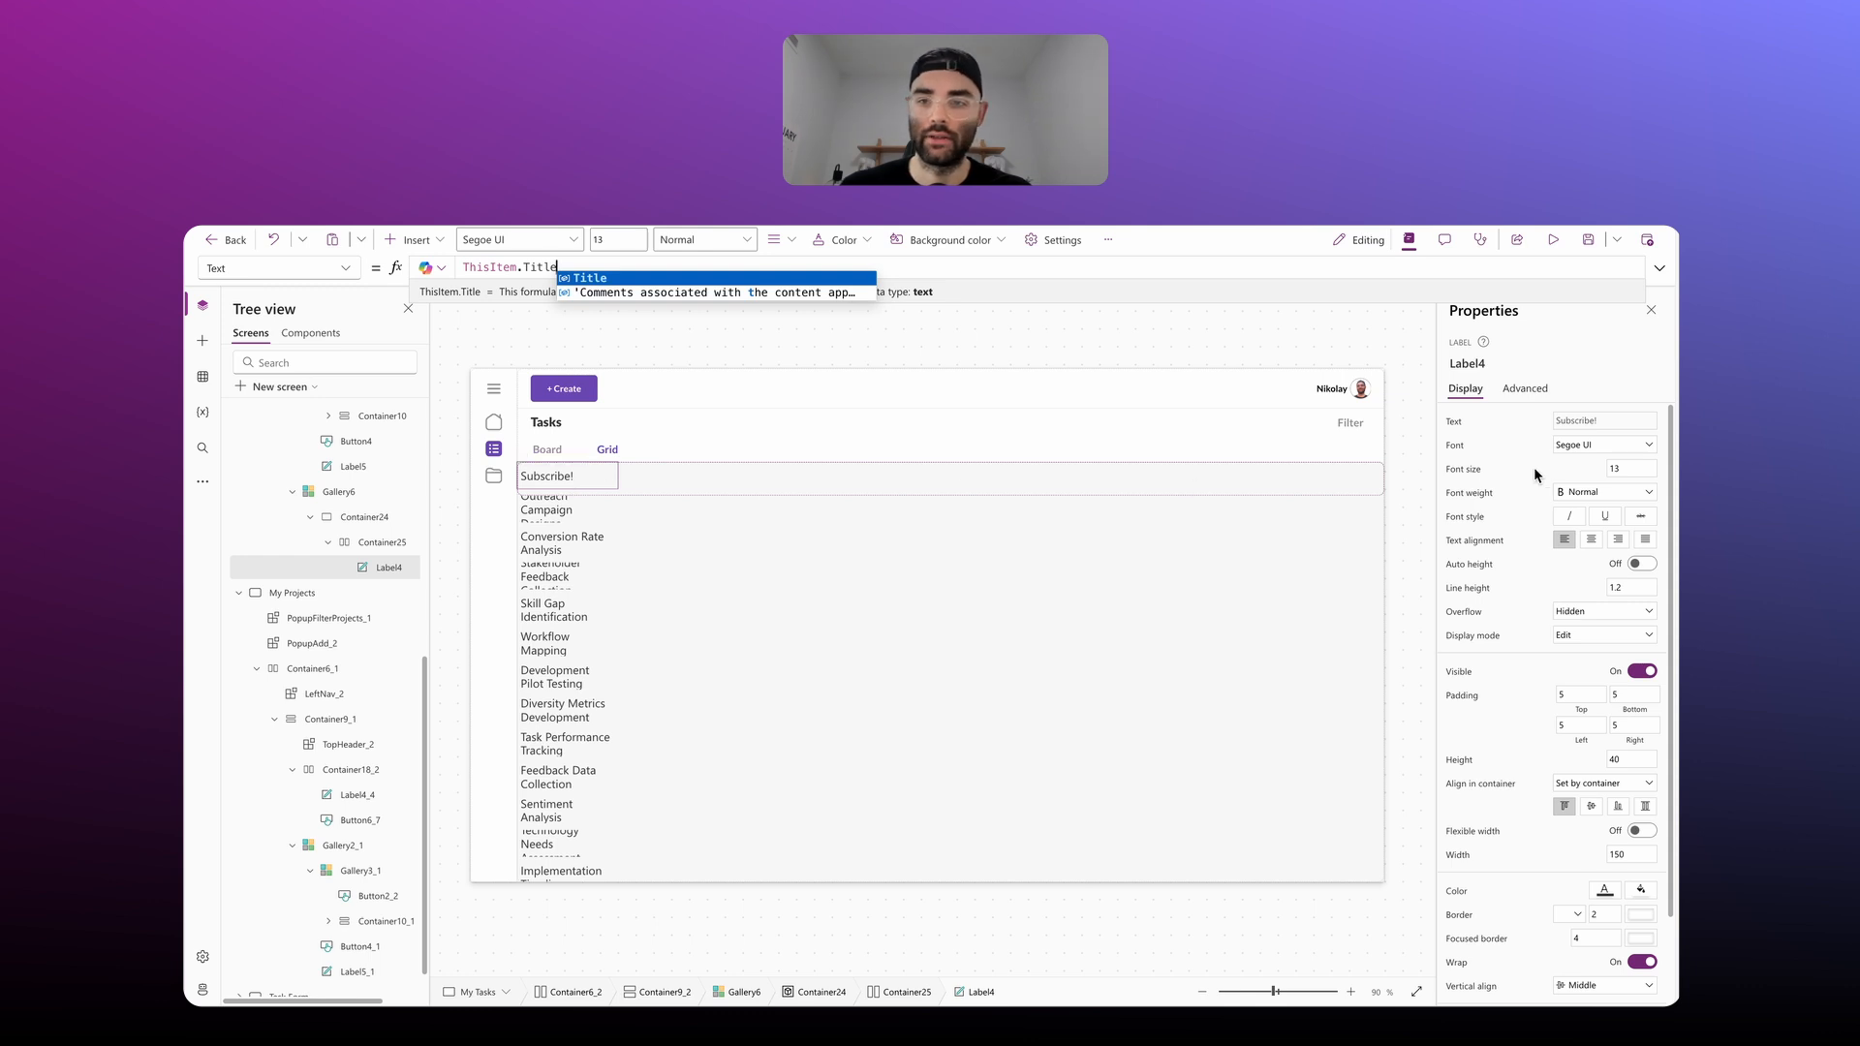
Step: Format the title label with the Lato font at size 12
left_click(1586, 451)
left_click(1587, 452)
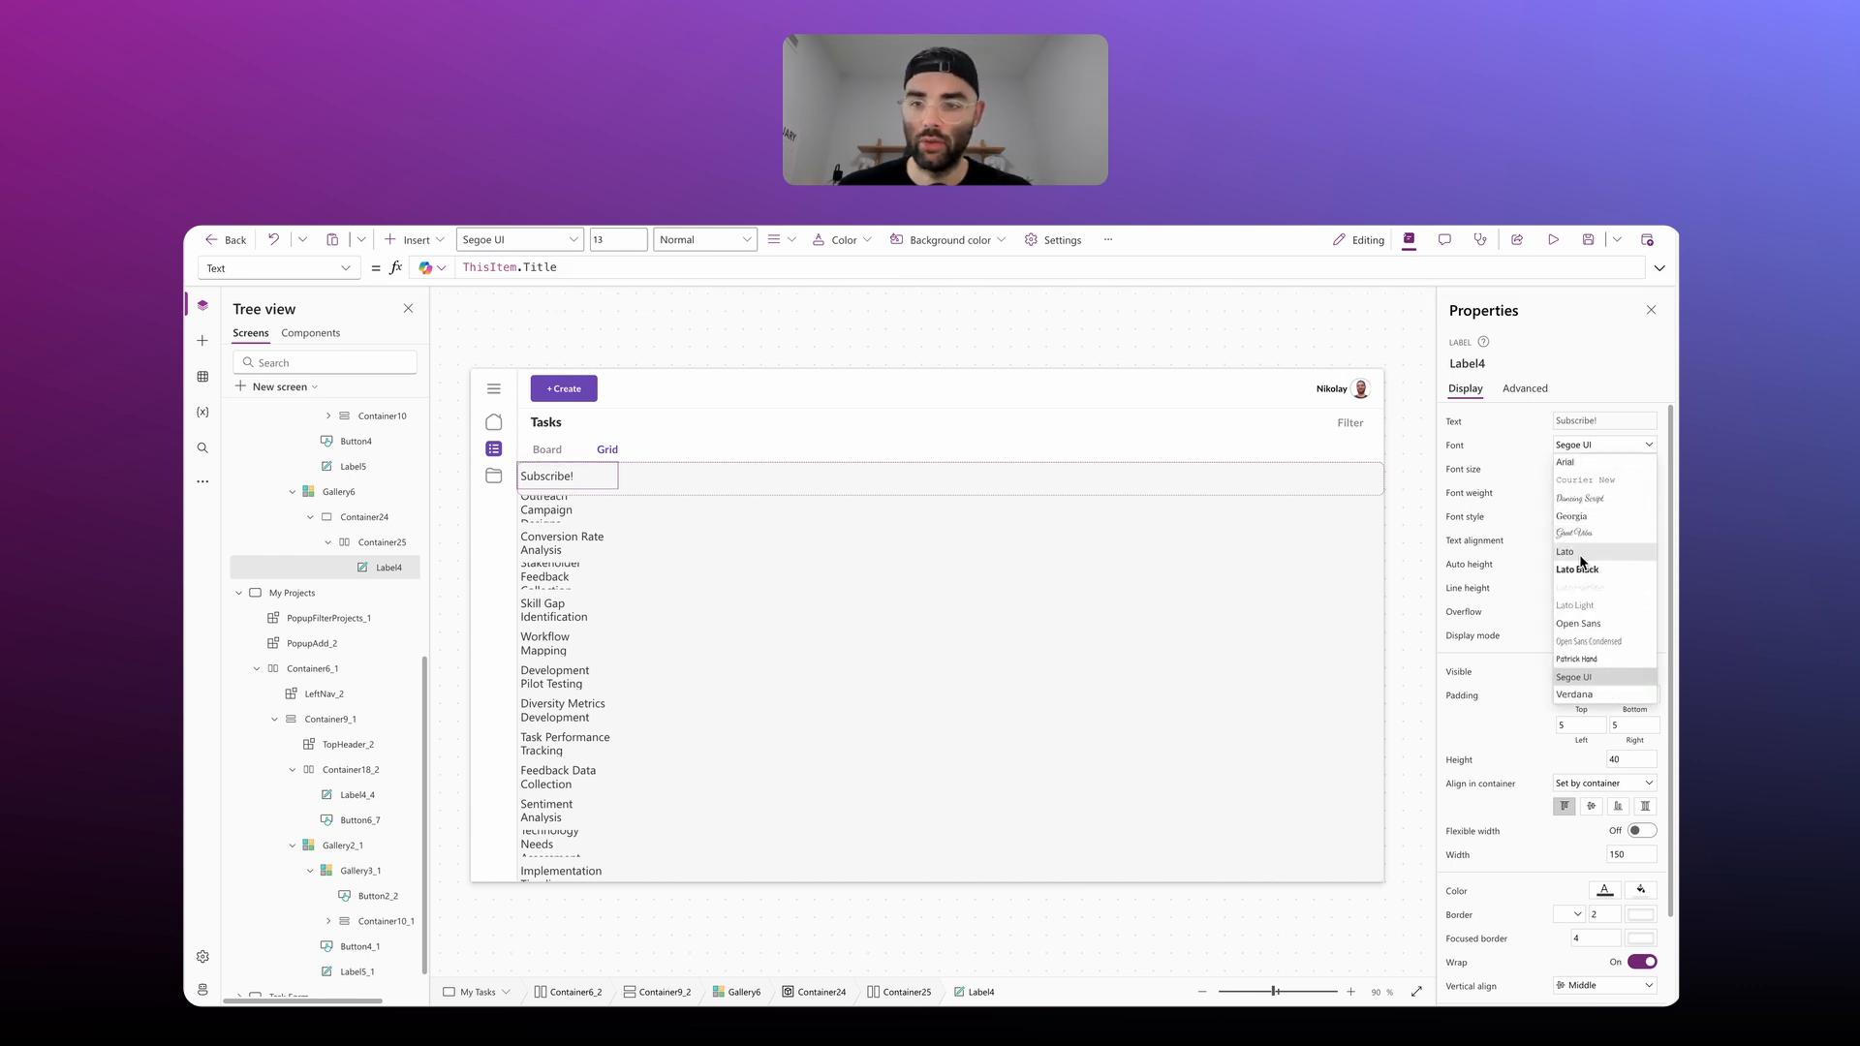
left_click(1584, 551)
left_click(1623, 468)
key("BackSpace")
key("BackSpace")
type("12")
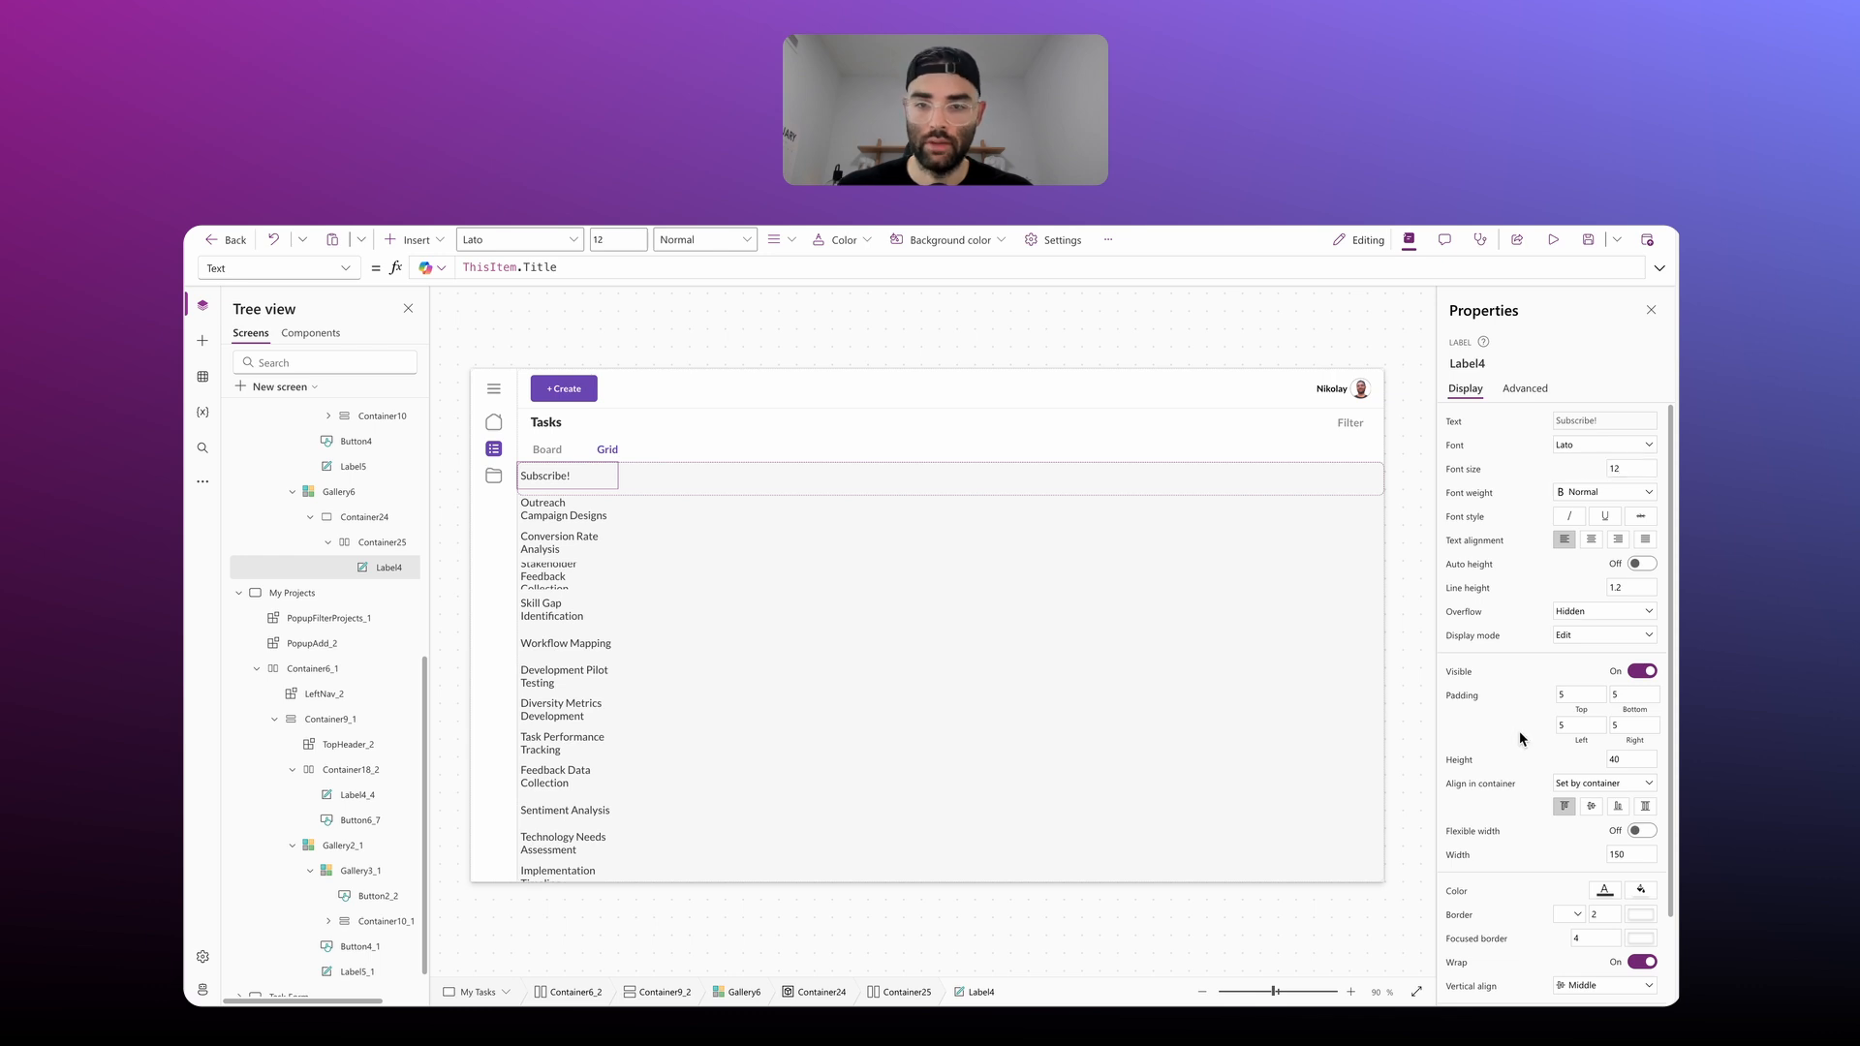
Step: Give the title label a left padding of 10 and stretch it to the container's height with minimum height 0
left_click(1581, 725)
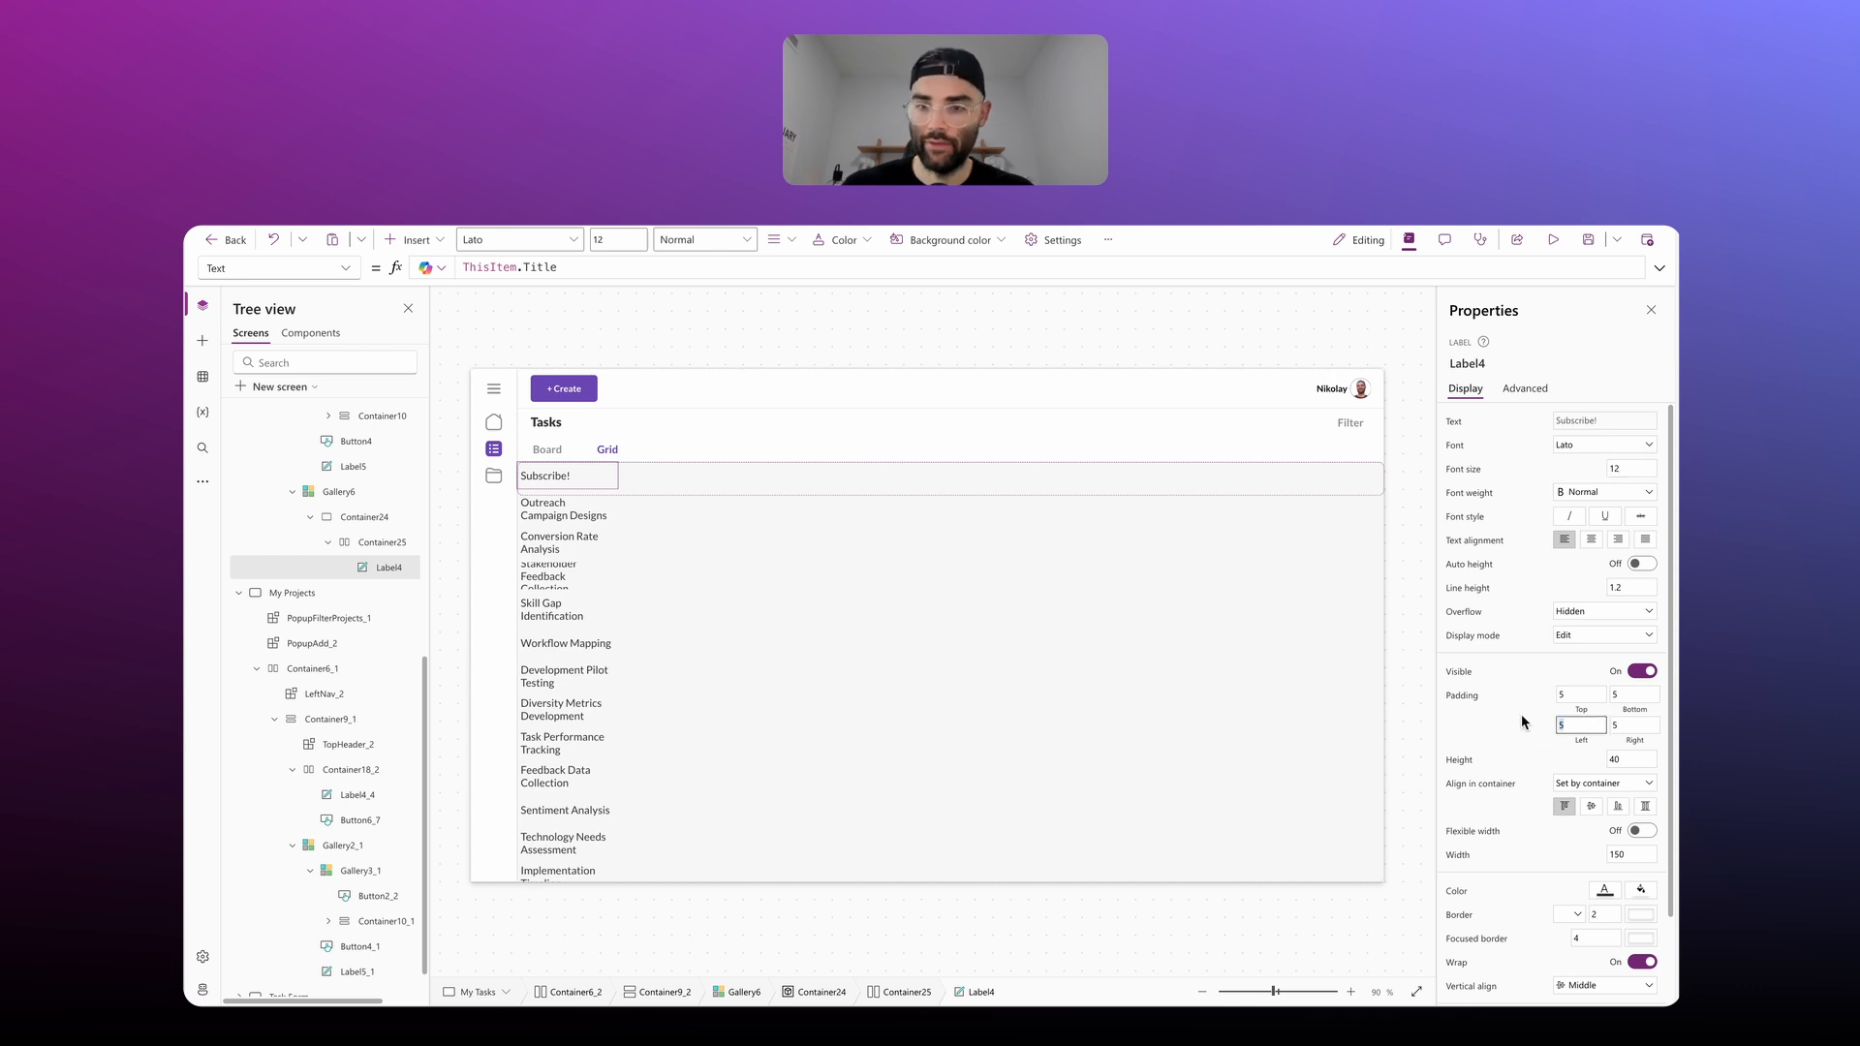
type("10")
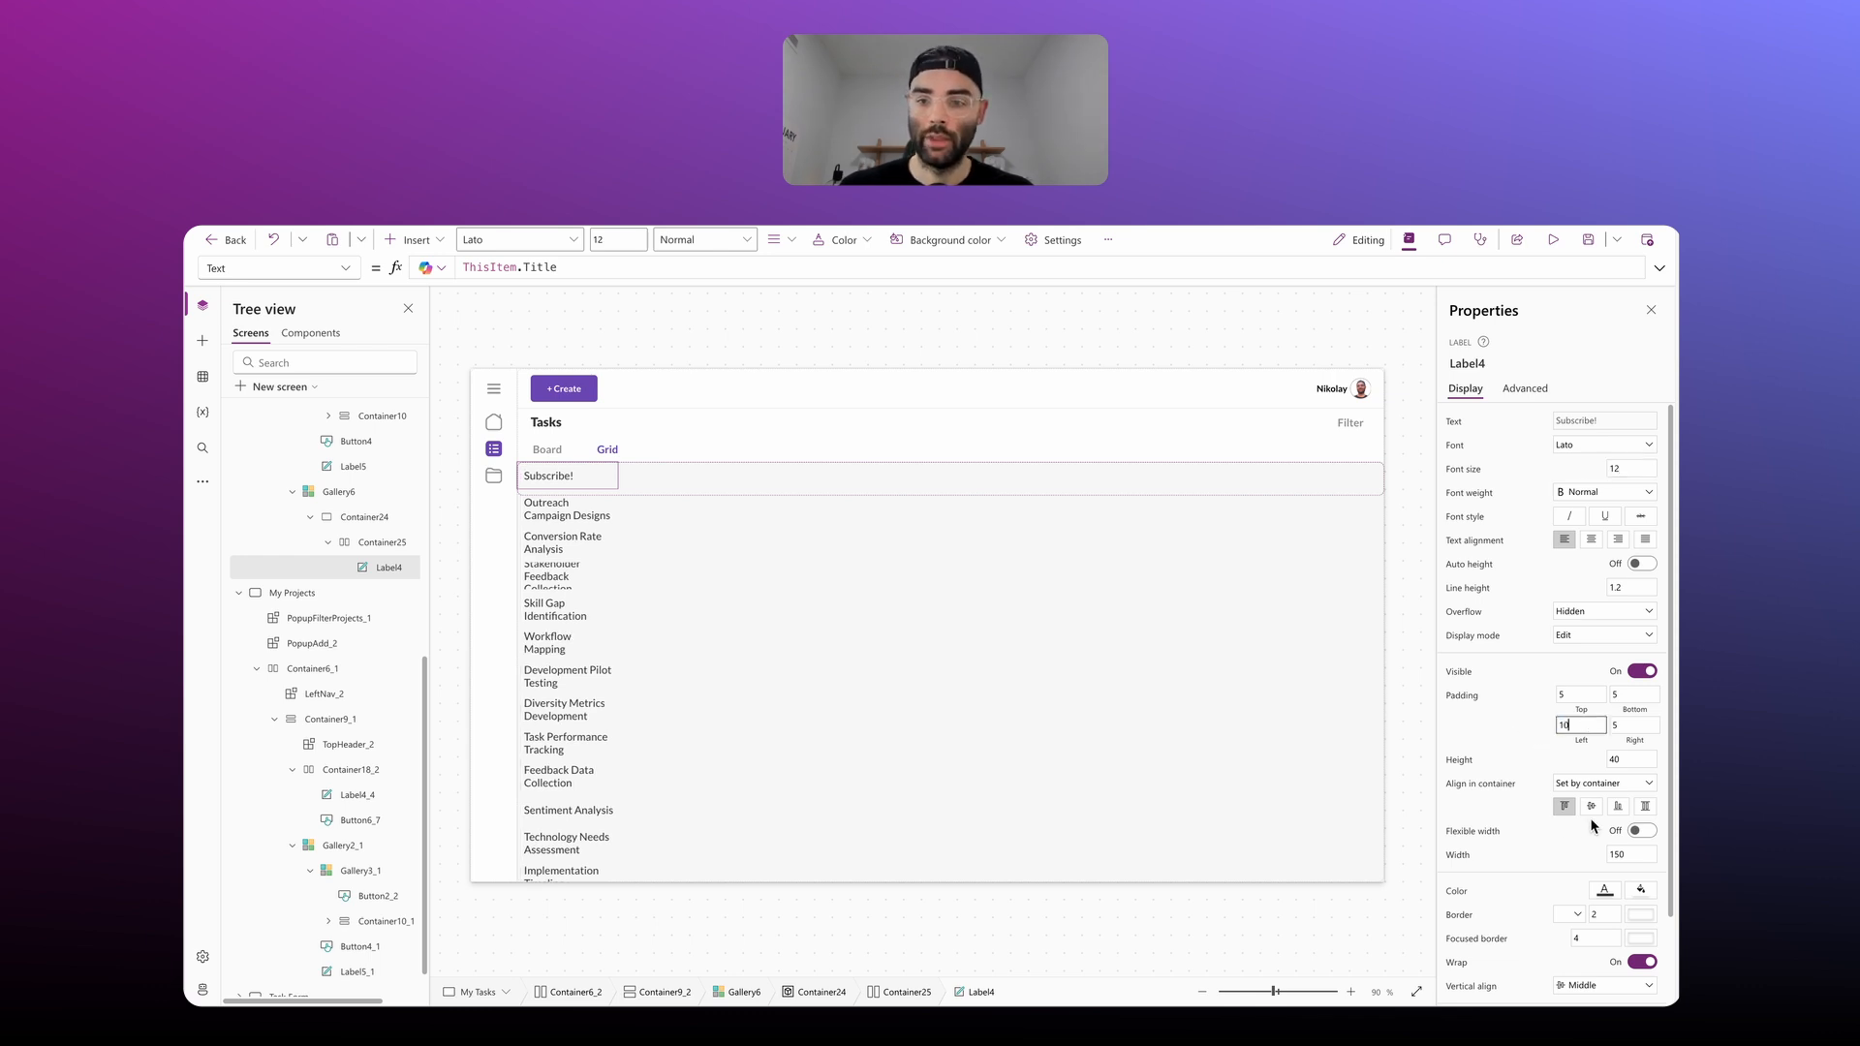
left_click(1643, 807)
left_click_drag(1635, 760, 1584, 759)
type("0")
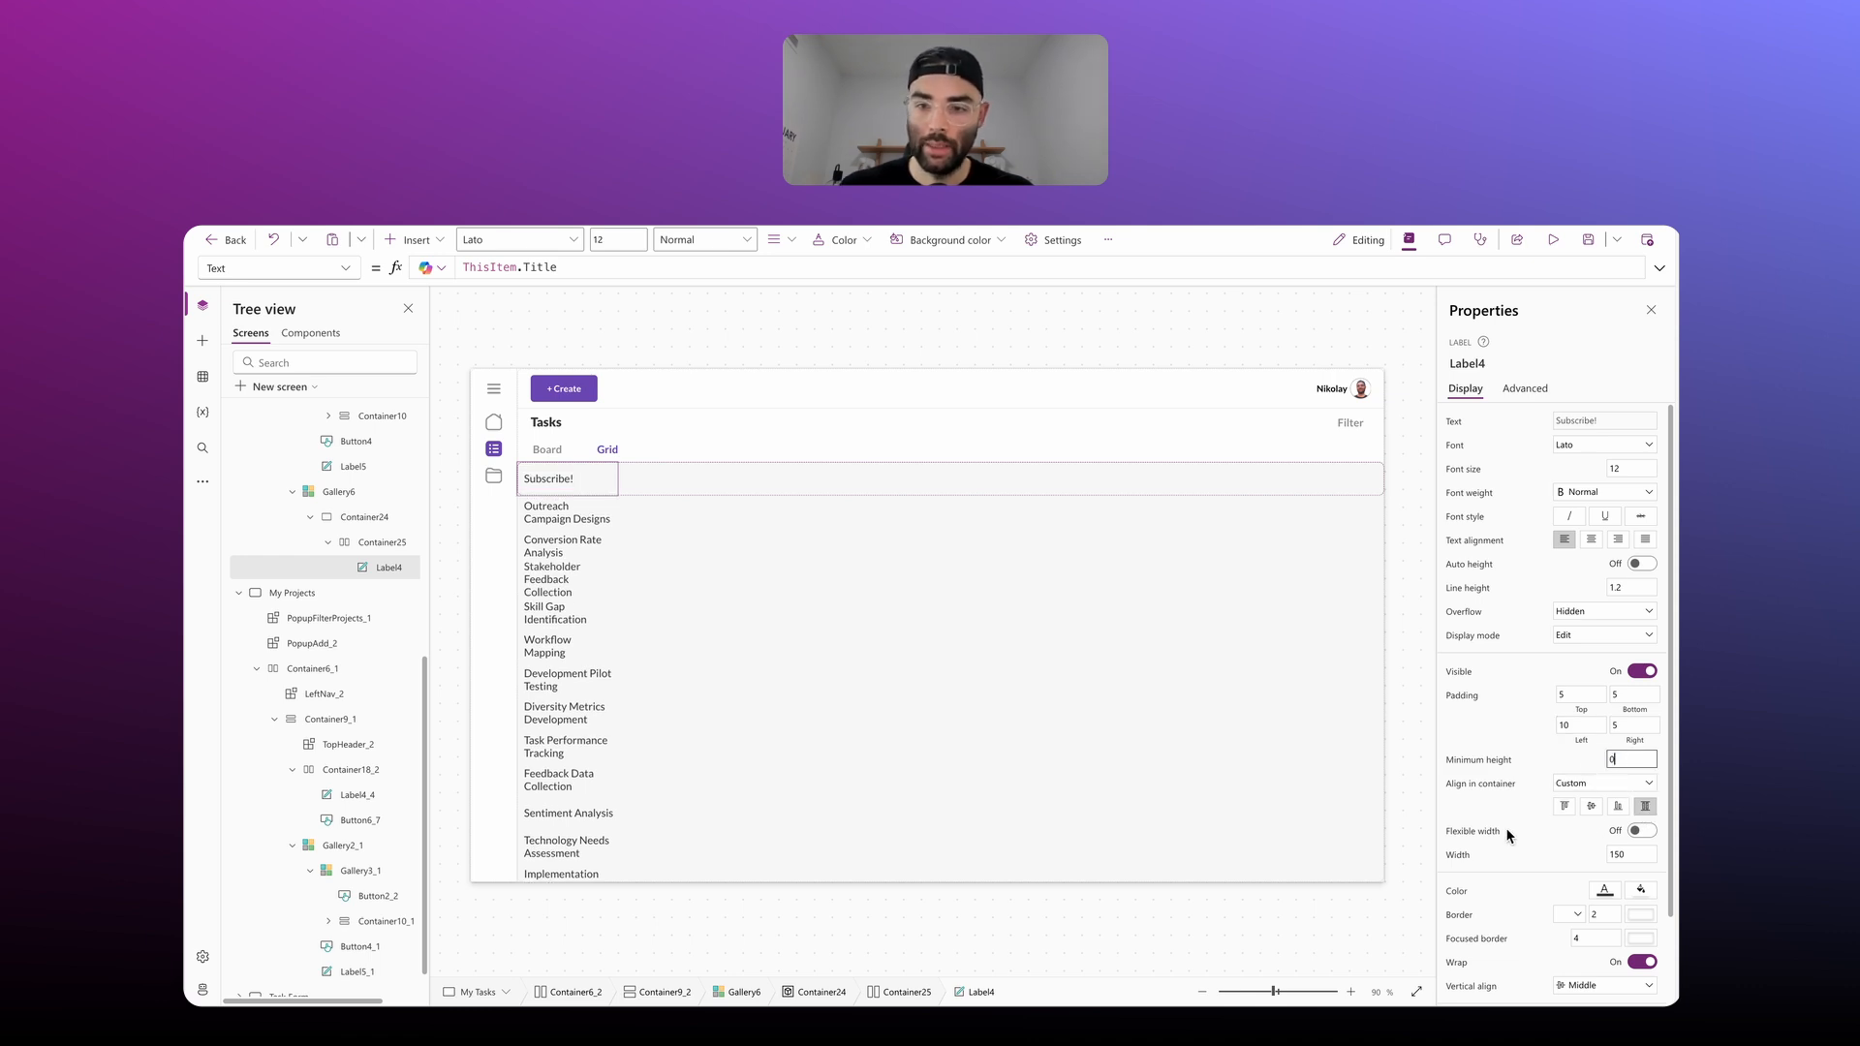
Step: Turn on flexible width for the title label and set its minimum width to 200
left_click(1627, 831)
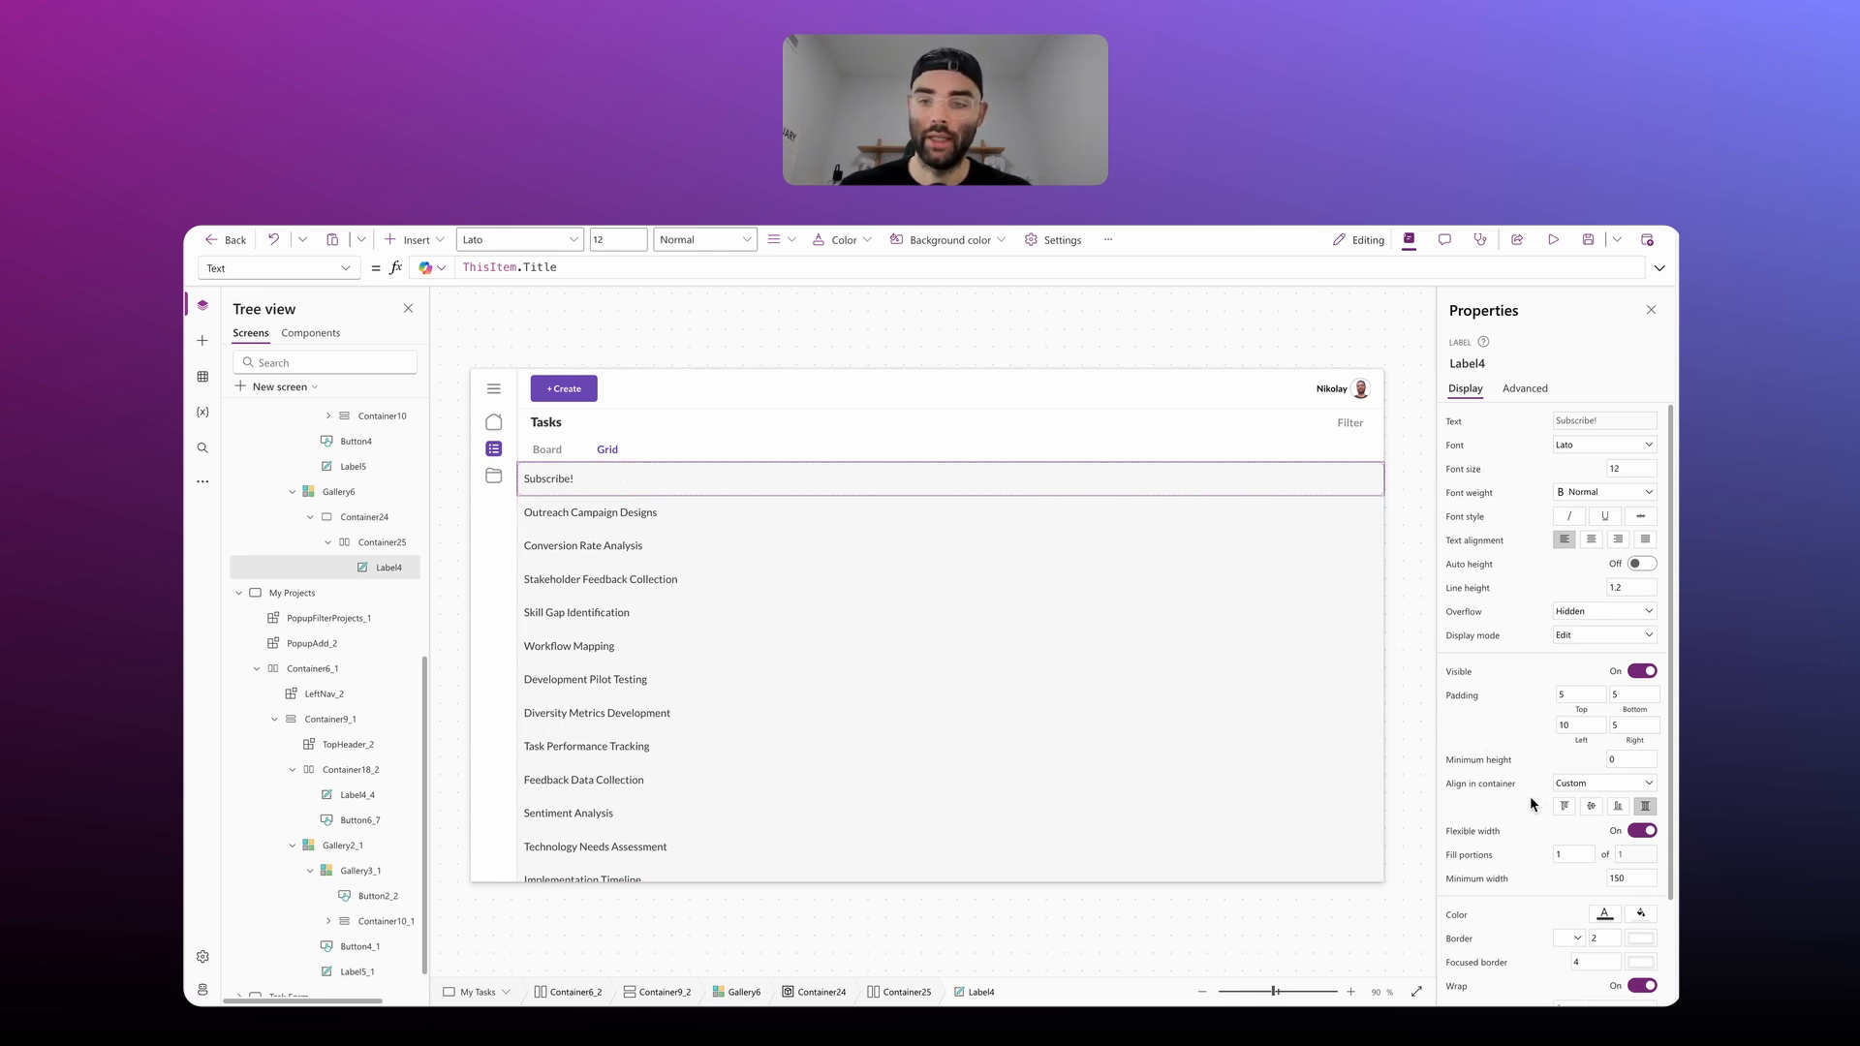
left_click(1639, 879)
type("200")
left_click(1565, 889)
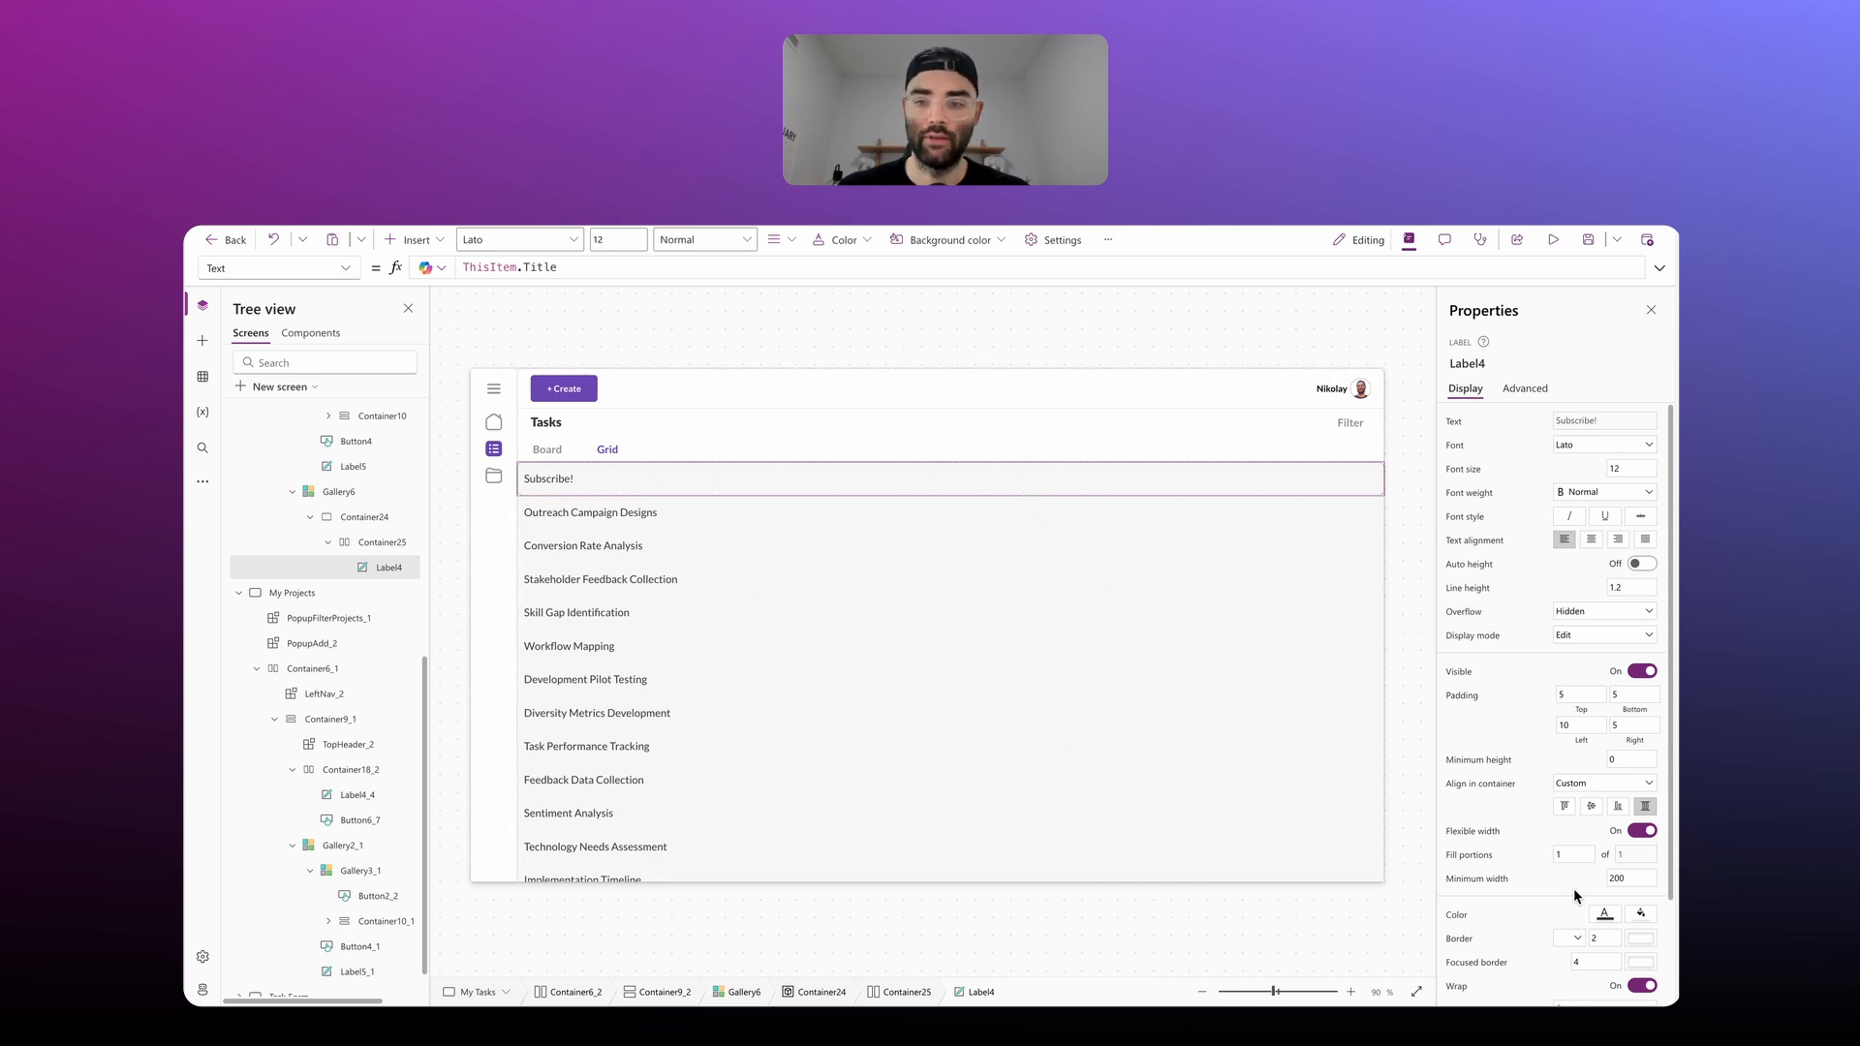
Step: Fill the title label's background with white, RGBA(255, 255, 255, 1)
scroll(1552, 898, "down", 1)
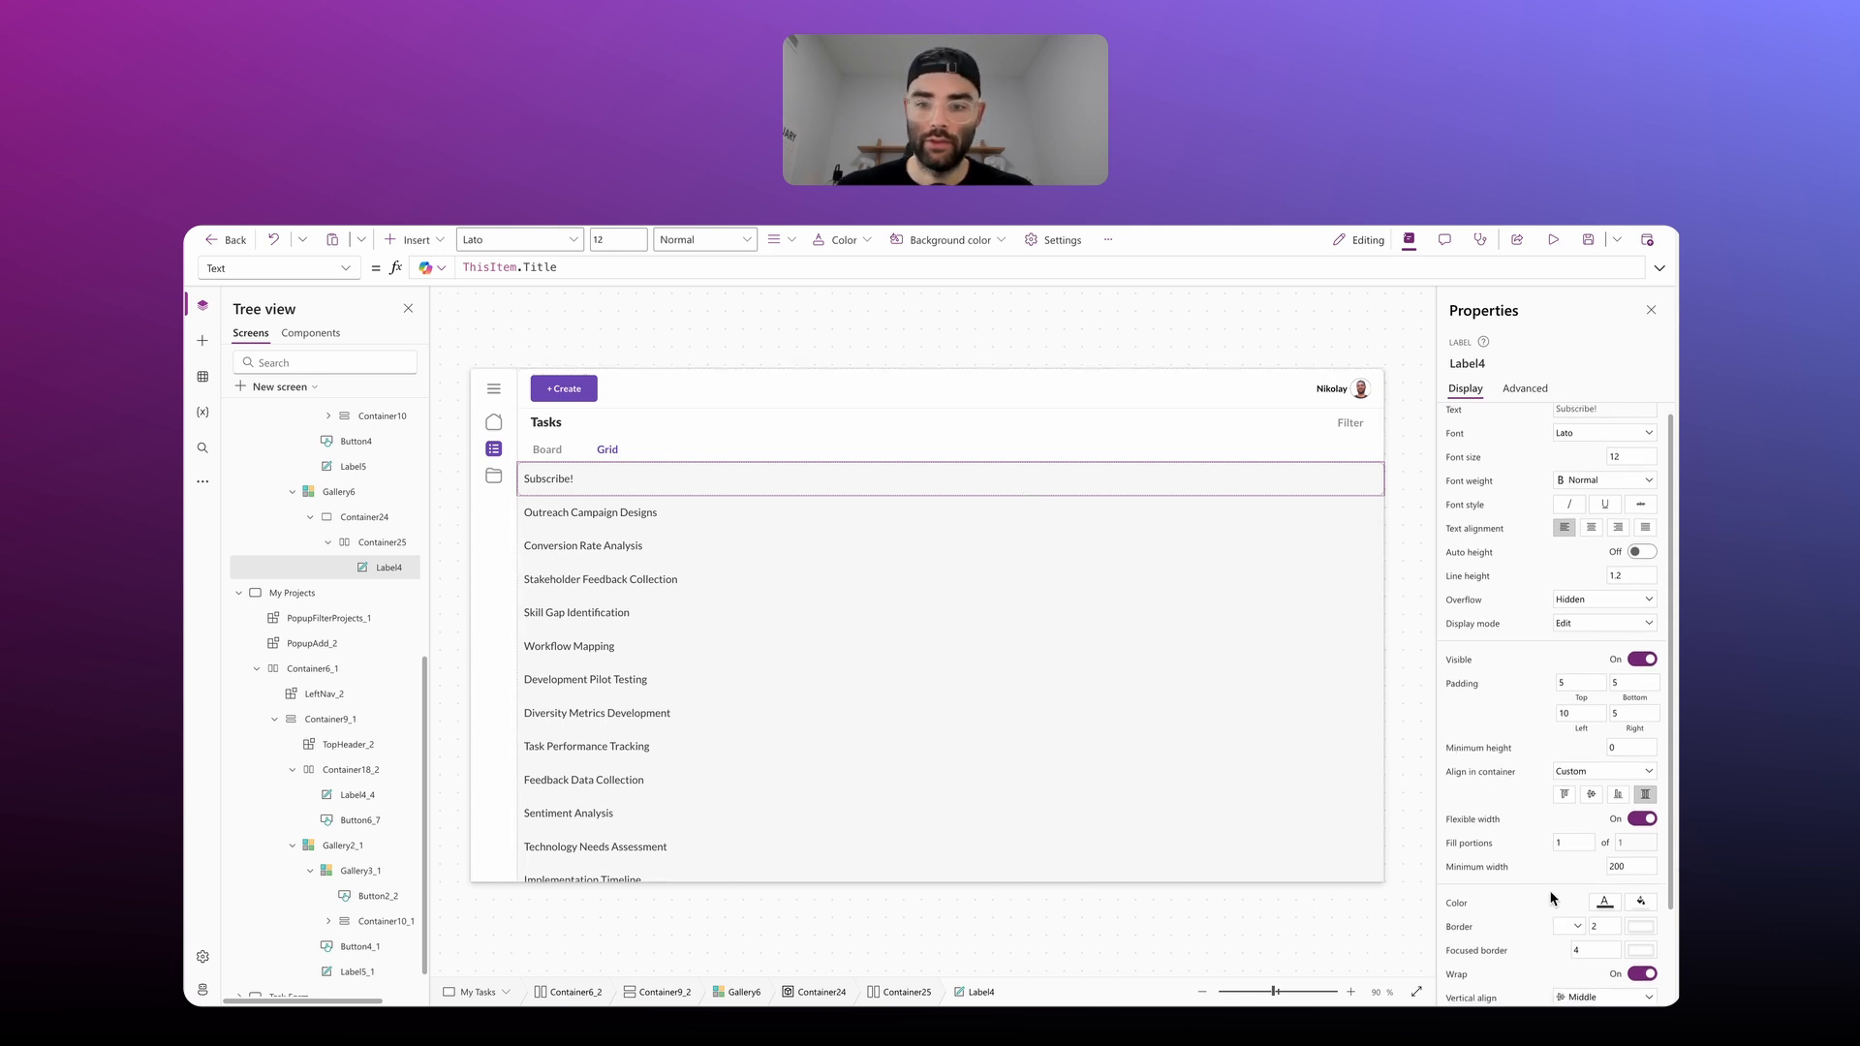
left_click(1644, 908)
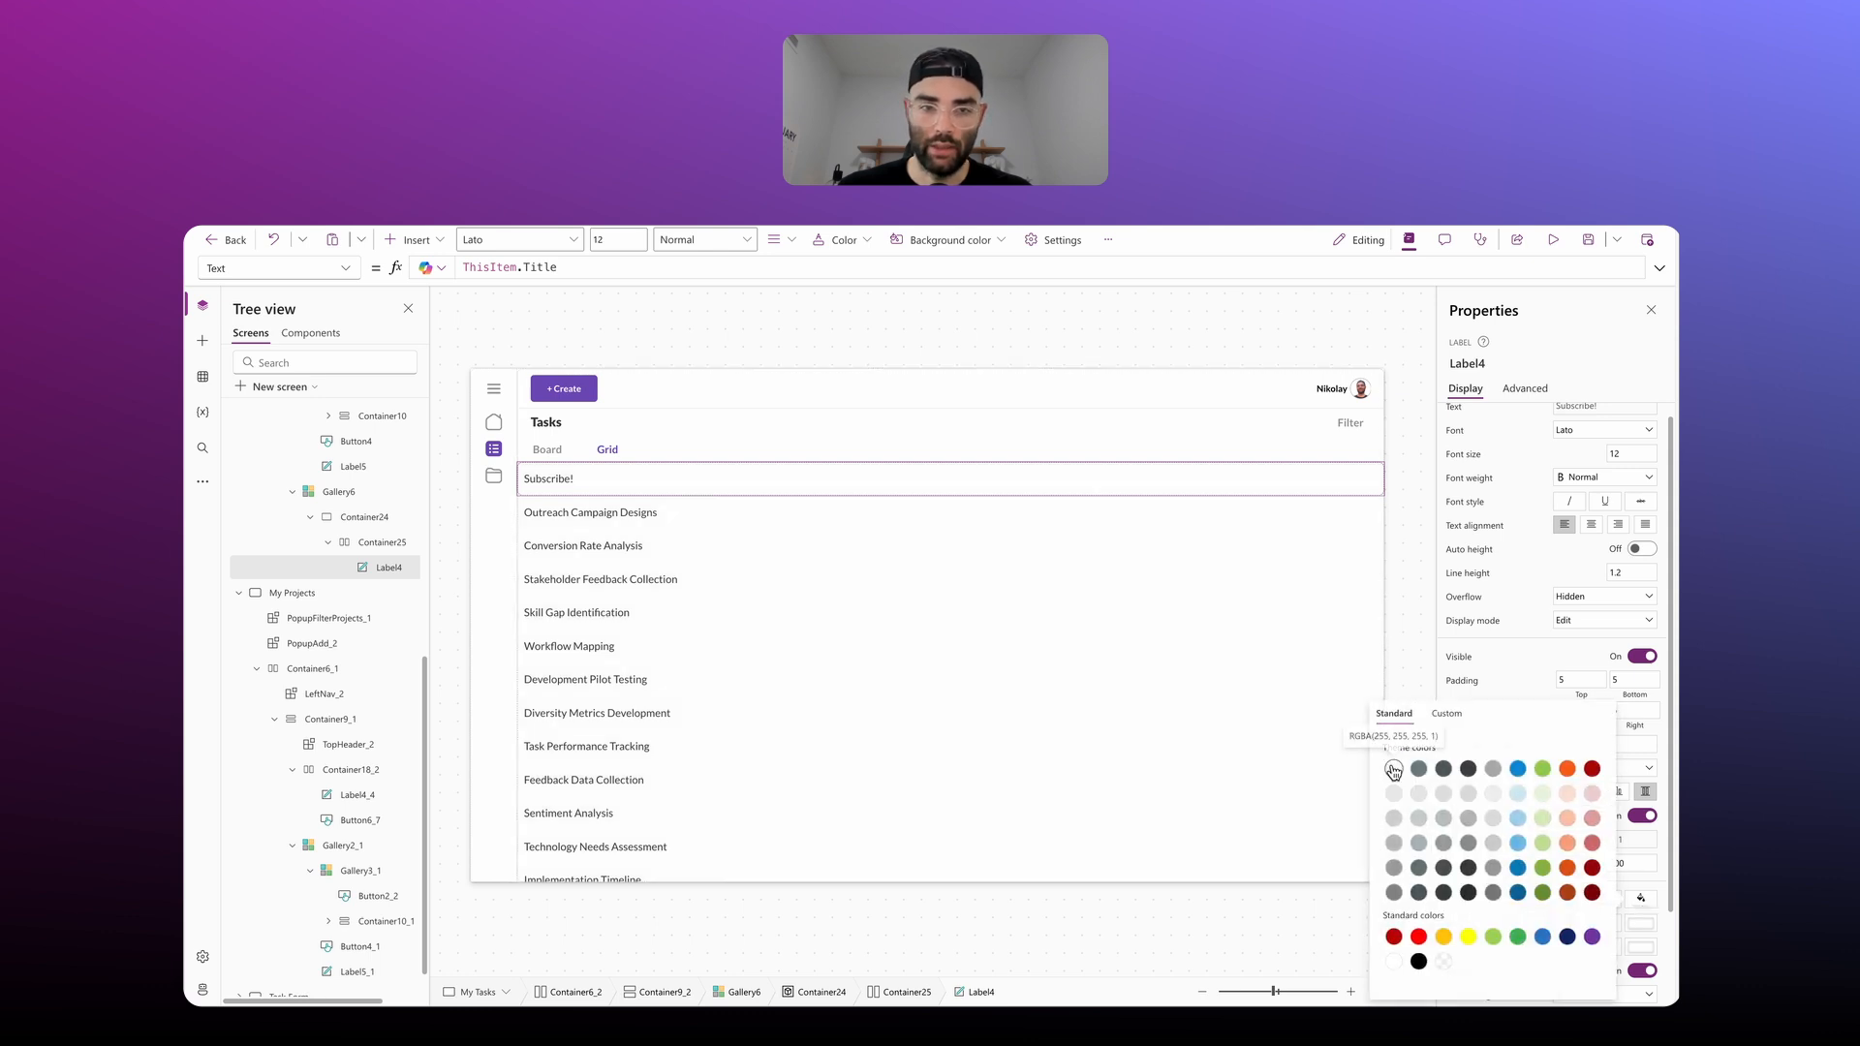
left_click(1535, 684)
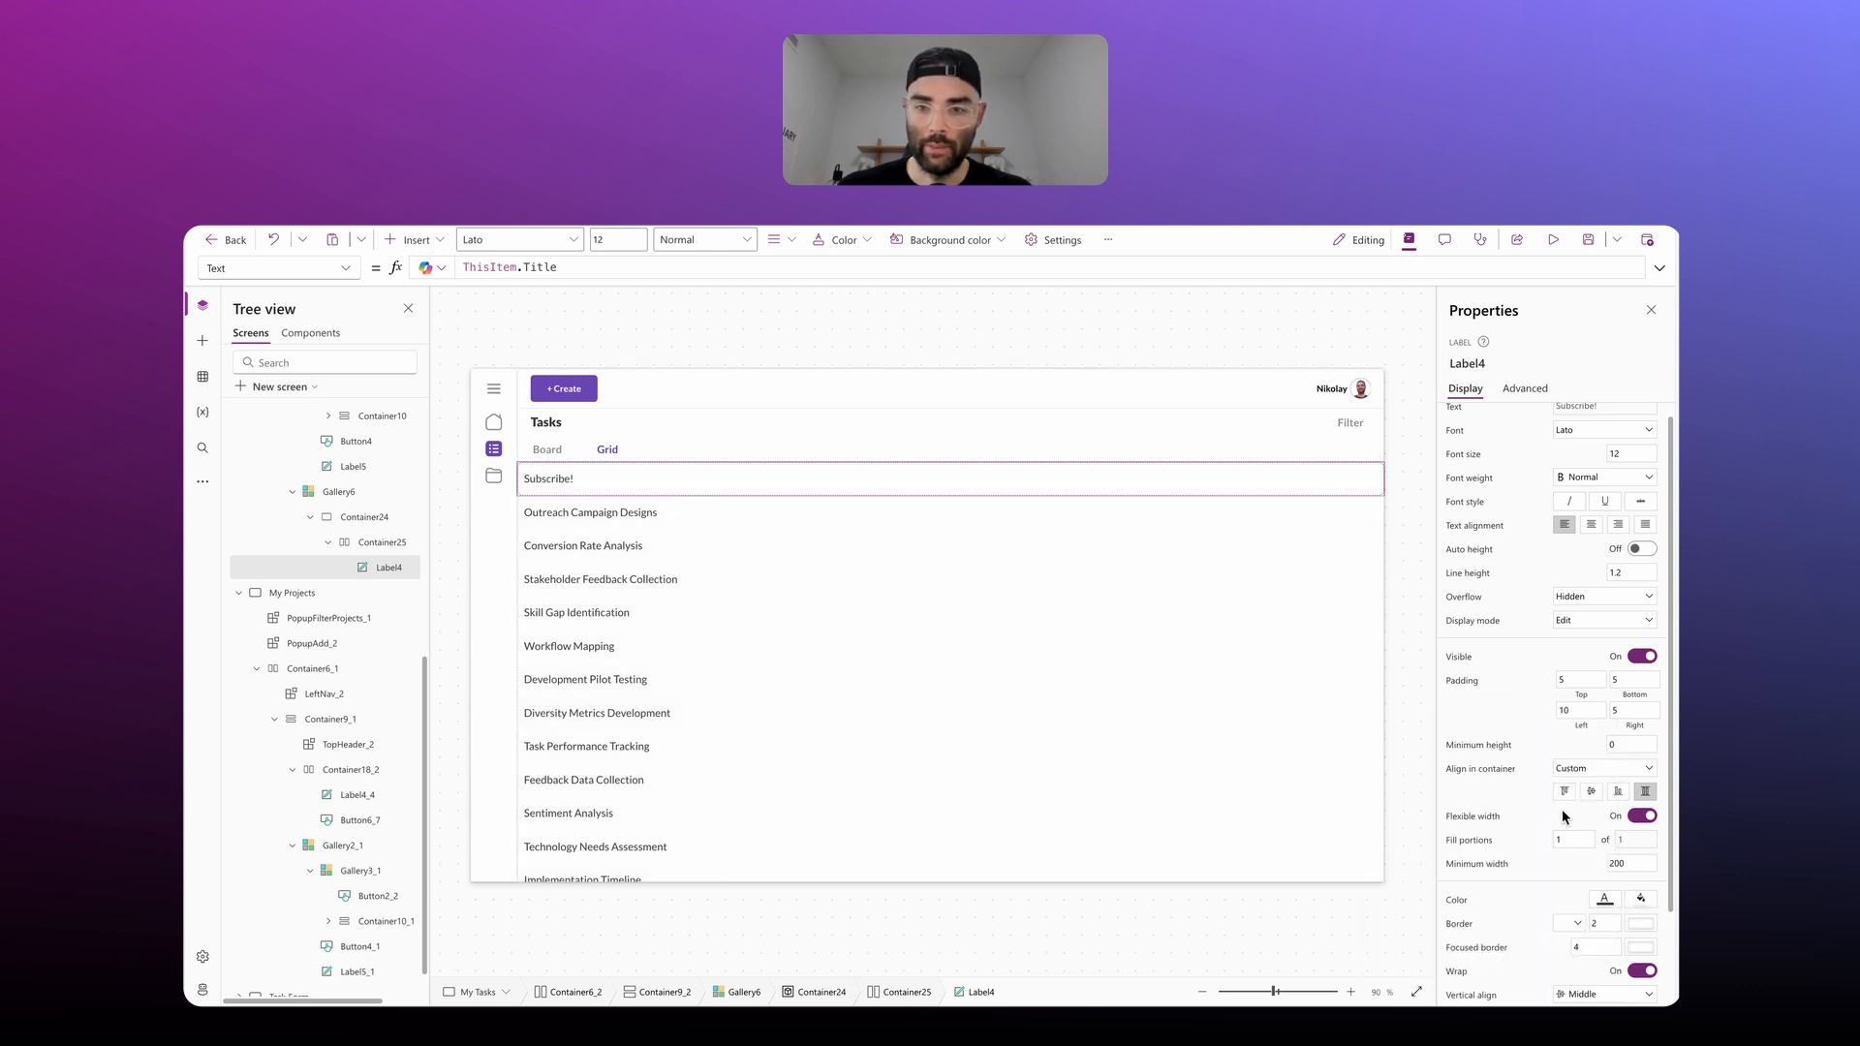
Step: Give the title label a solid border with a thickness of 4
left_click(1569, 926)
left_click(1563, 904)
left_click(1589, 925)
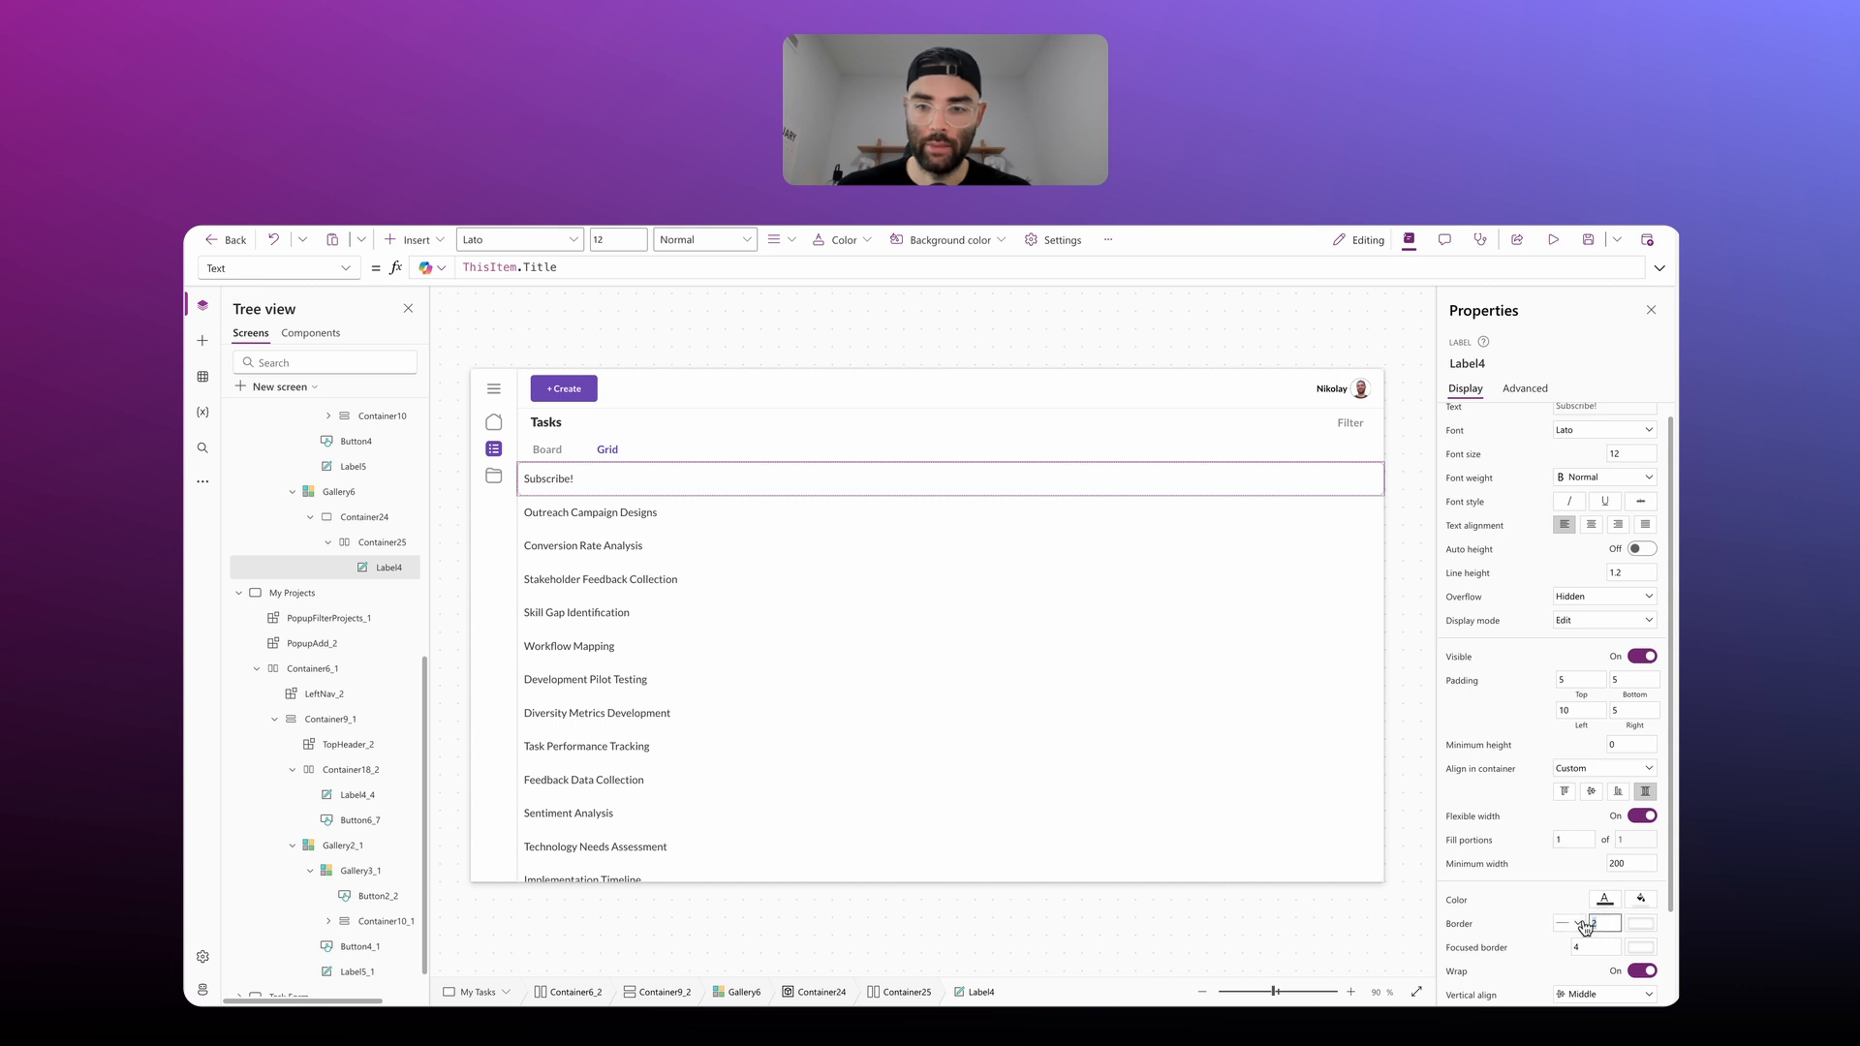
type("4")
left_click(1537, 933)
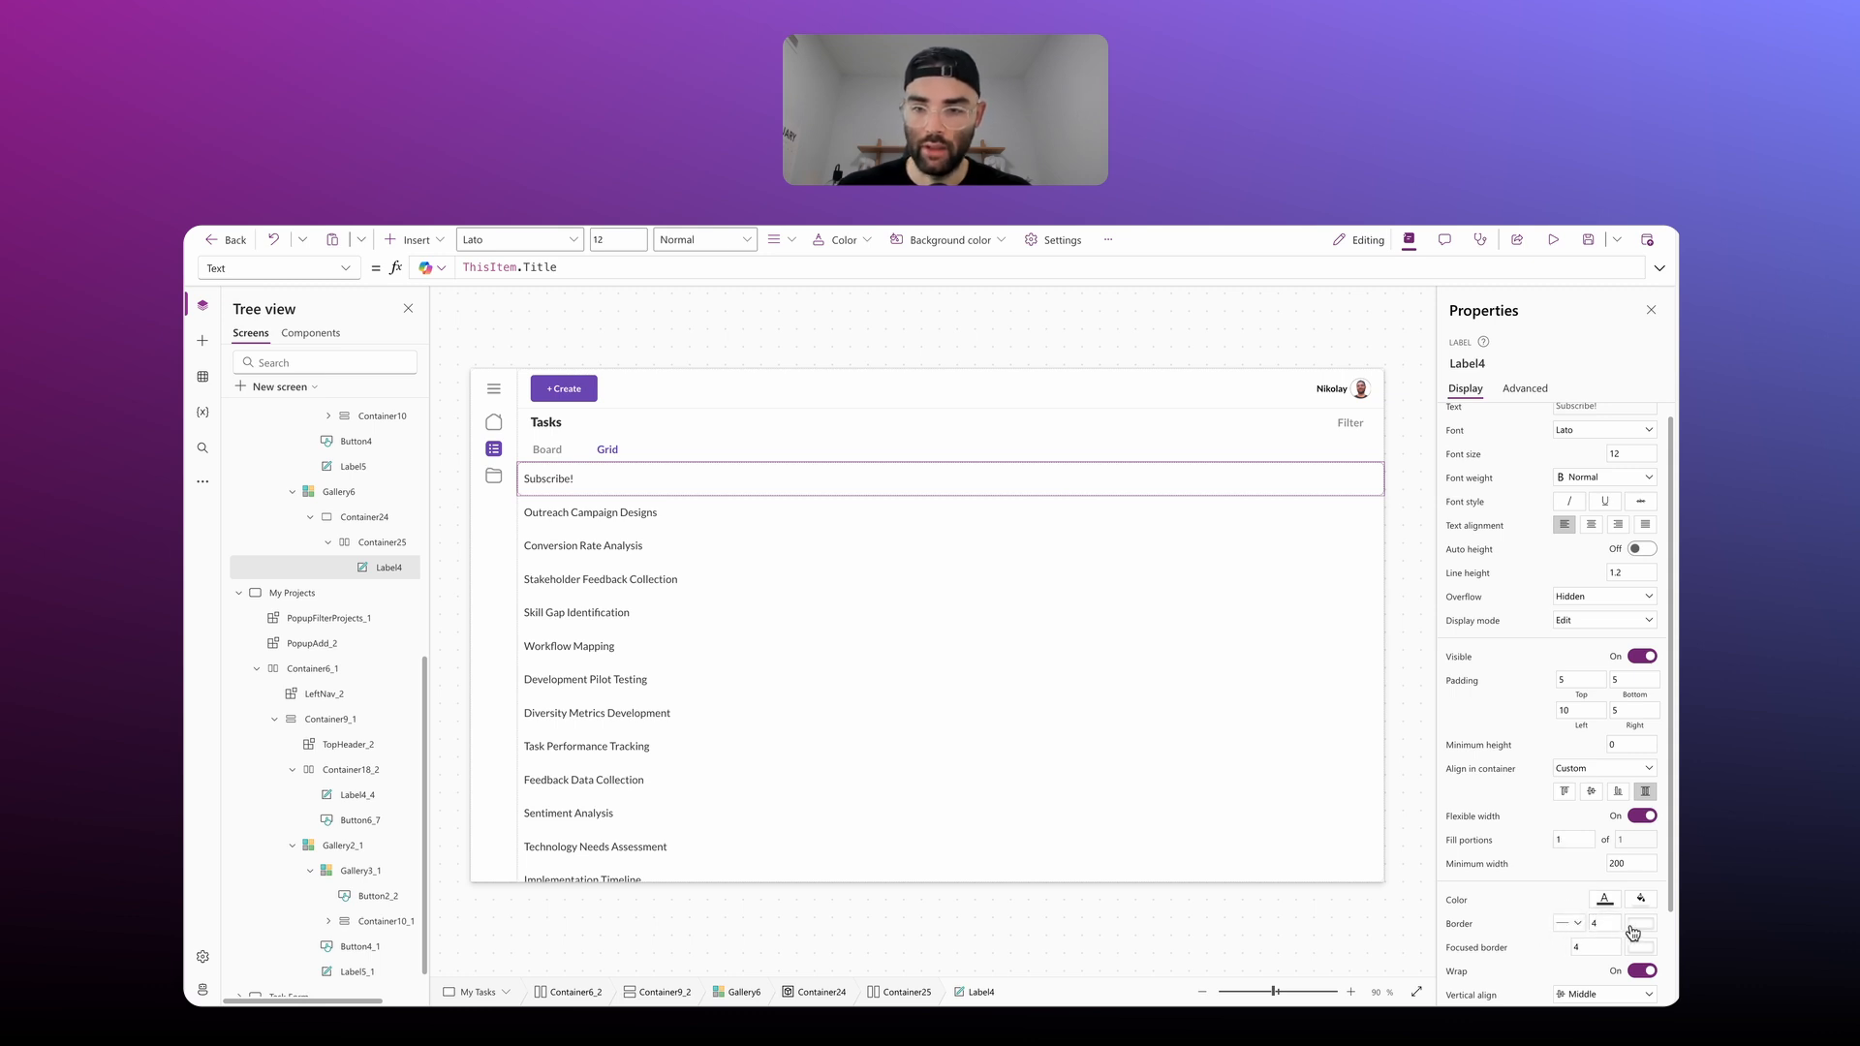
Step: Set the title label's BorderColor formula to MyTheme.LightGray
left_click(345, 268)
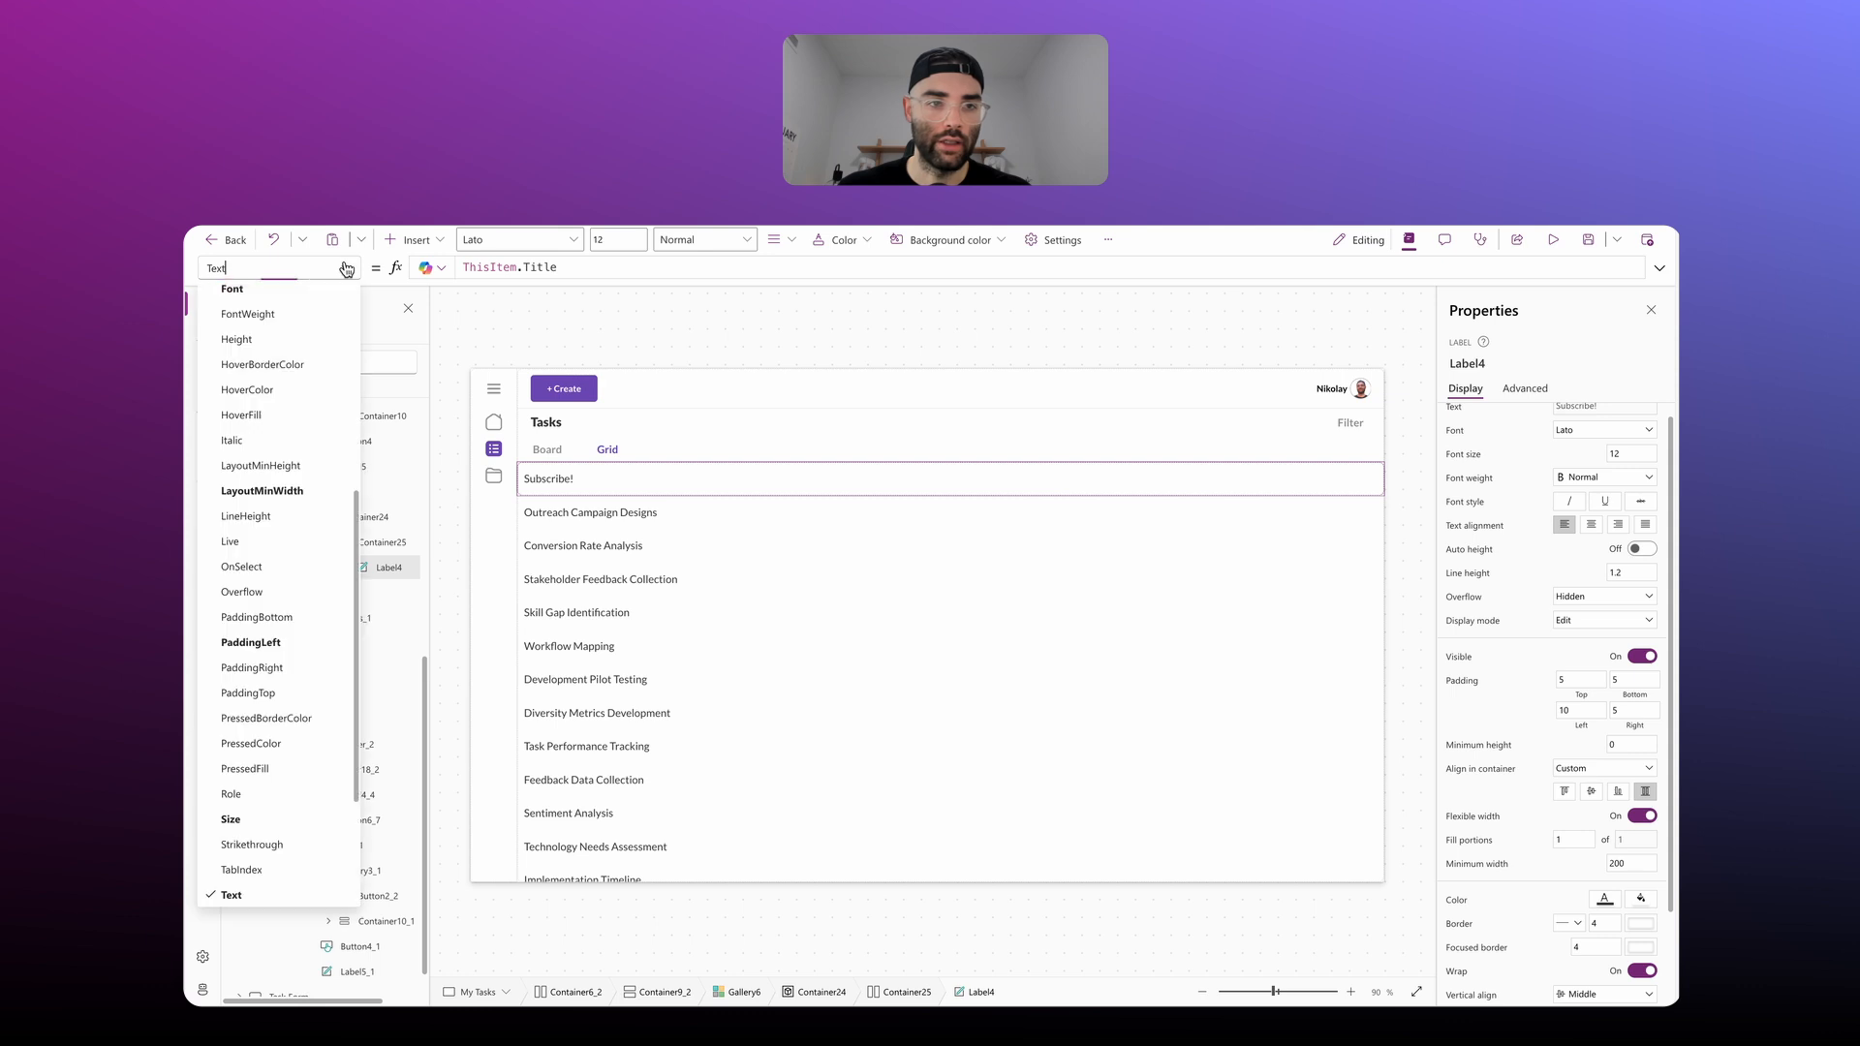
scroll(279, 371, "up", 5)
left_click(269, 377)
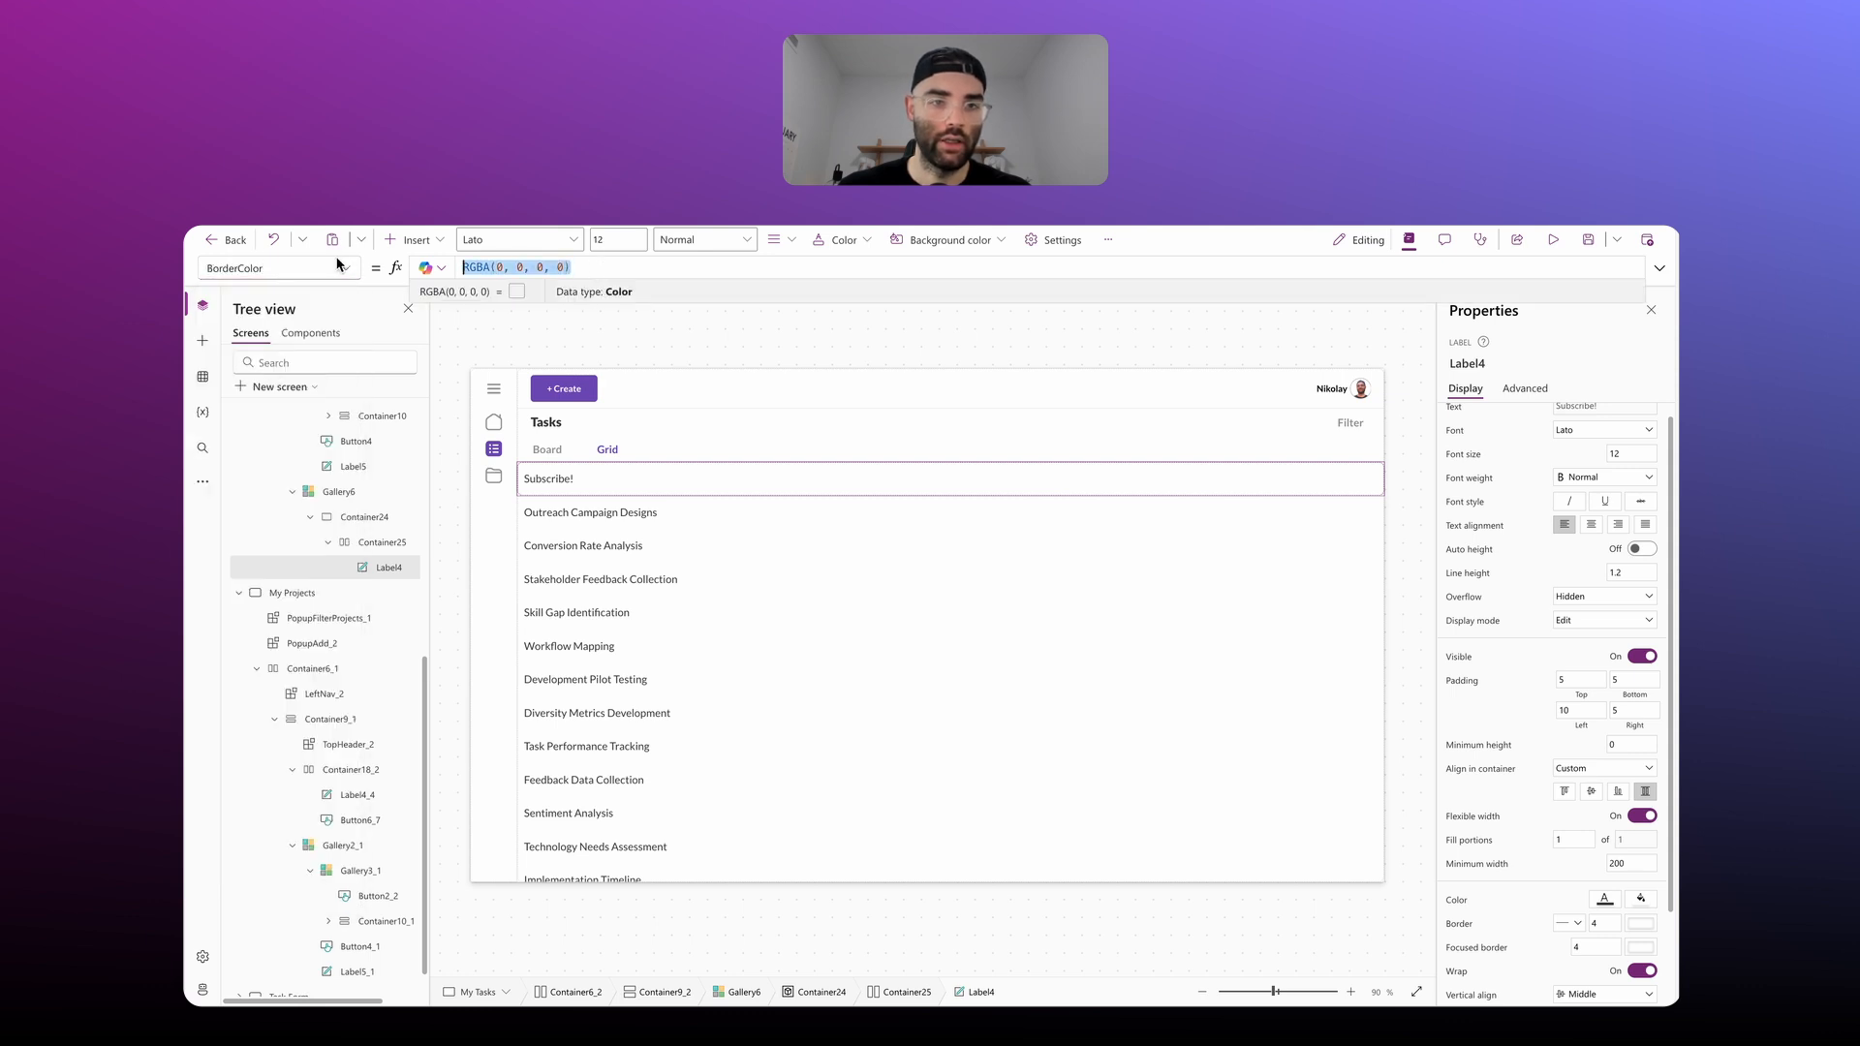
type("MyTheme.")
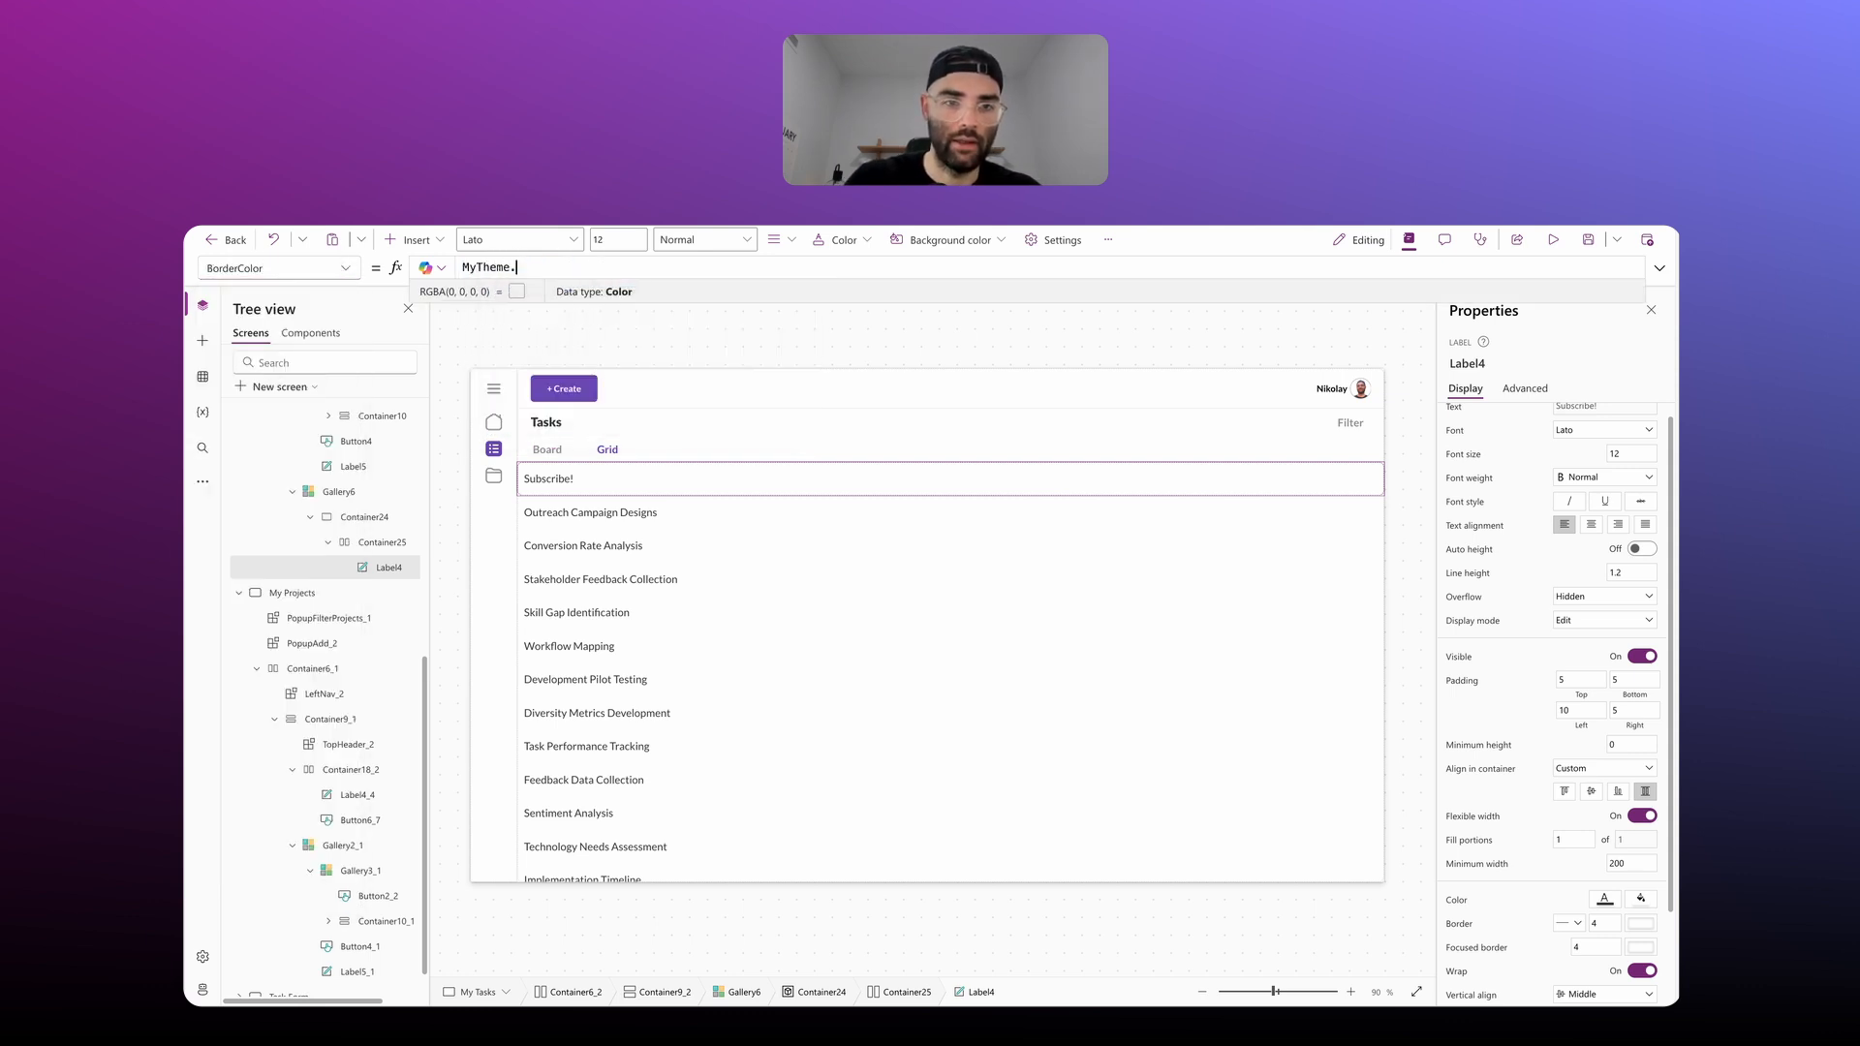
type("LightGray")
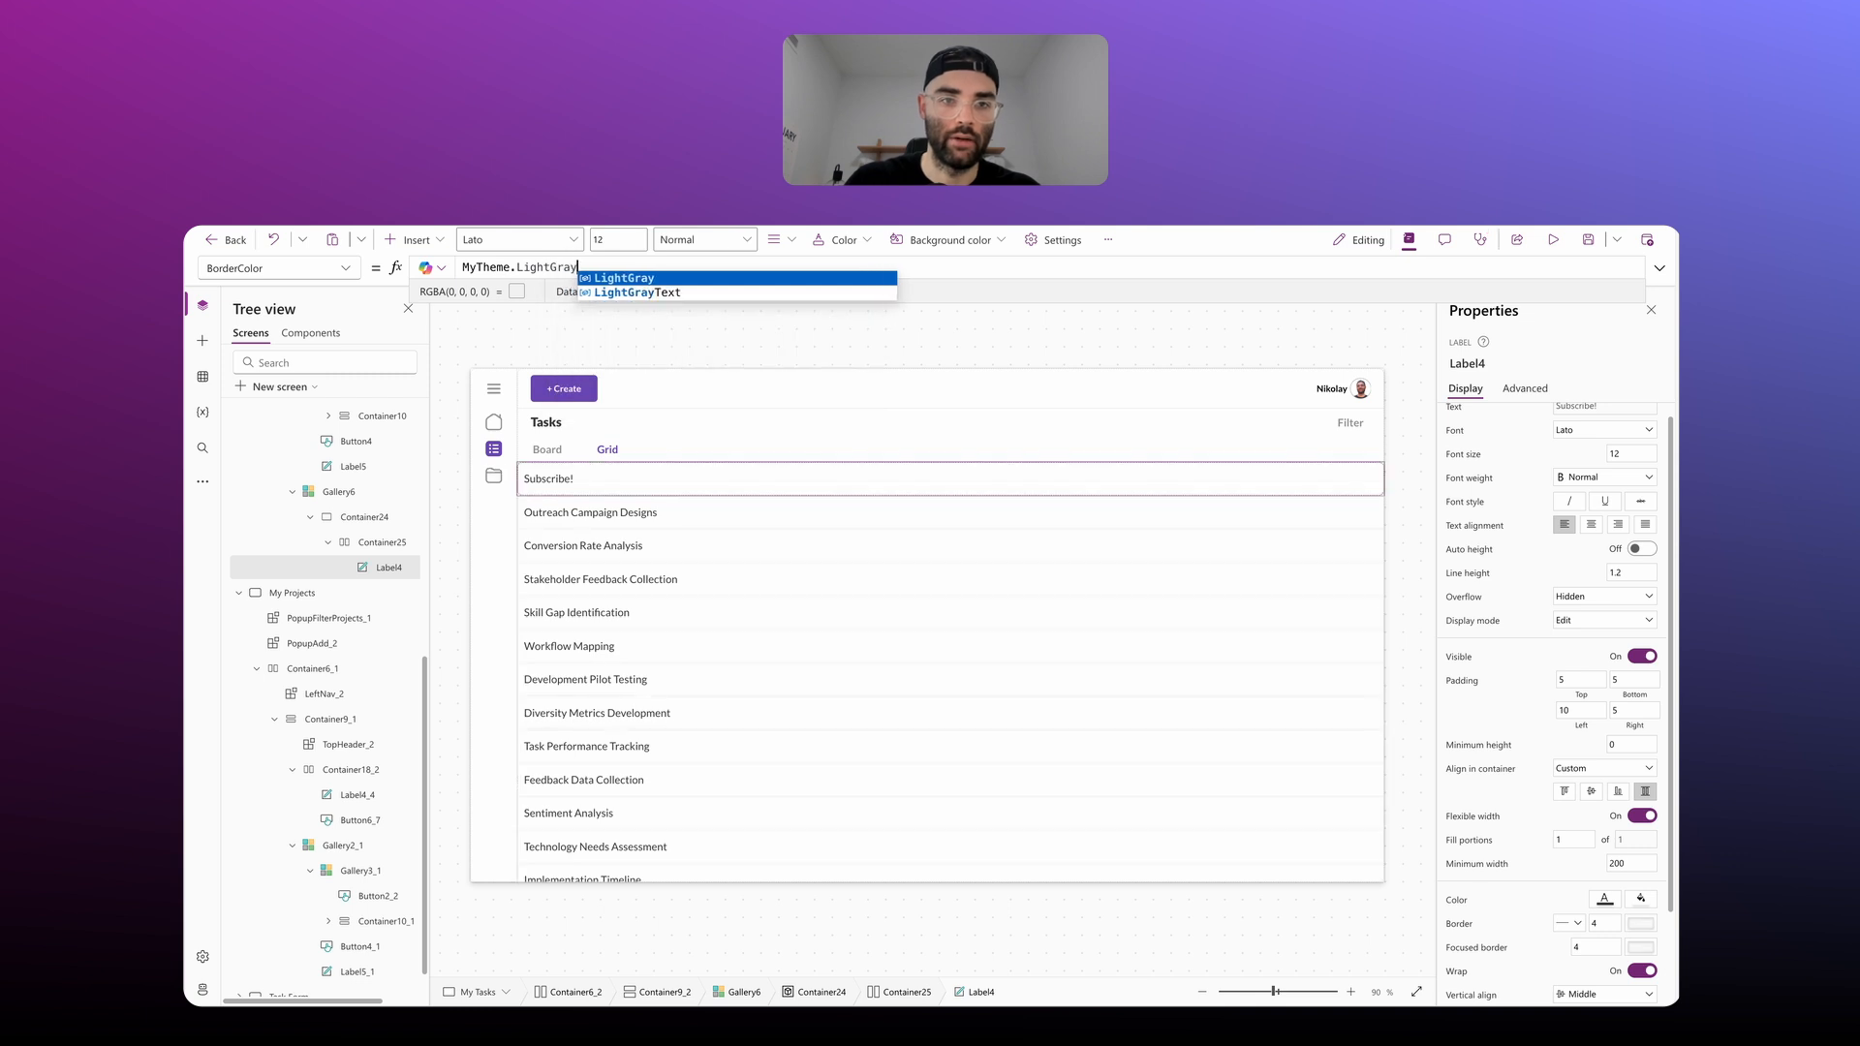
left_click(1560, 718)
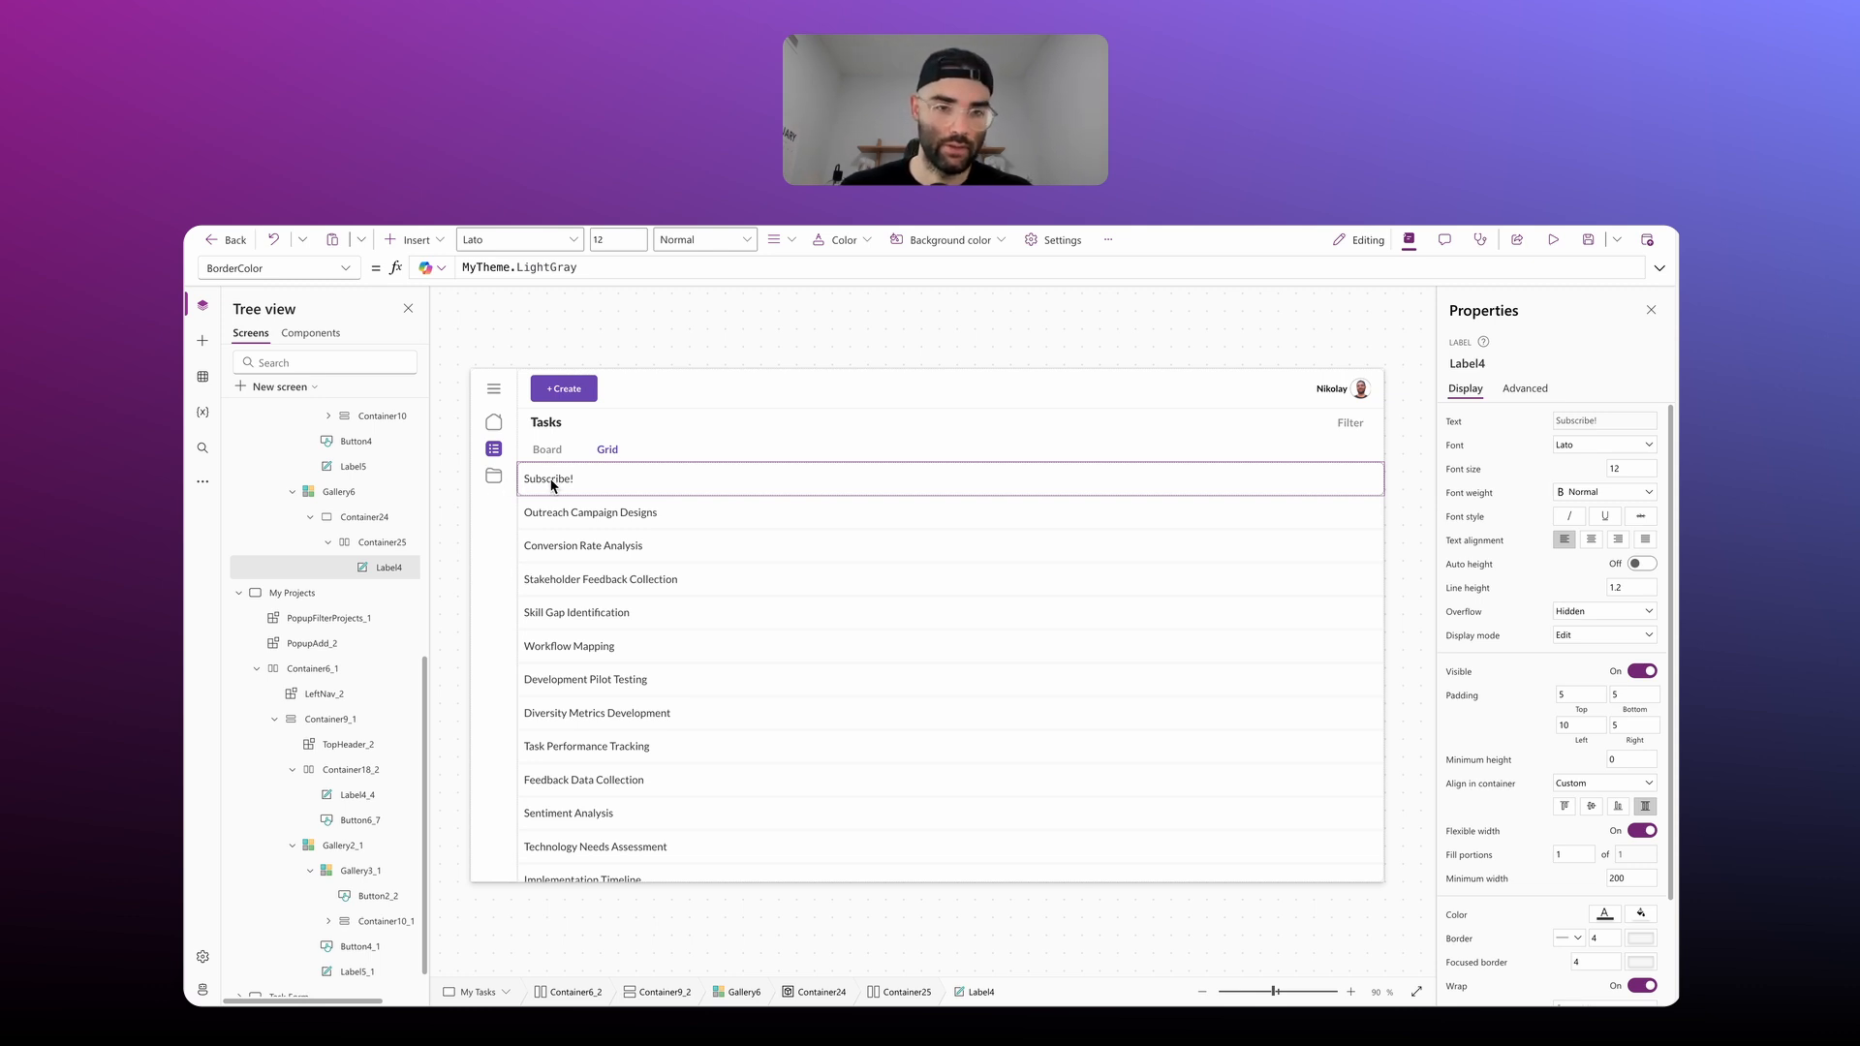
Step: Duplicate the title label twice inside the horizontal container to make three columns
key("ctrl+c")
key("ctrl+v")
key("ctrl+v")
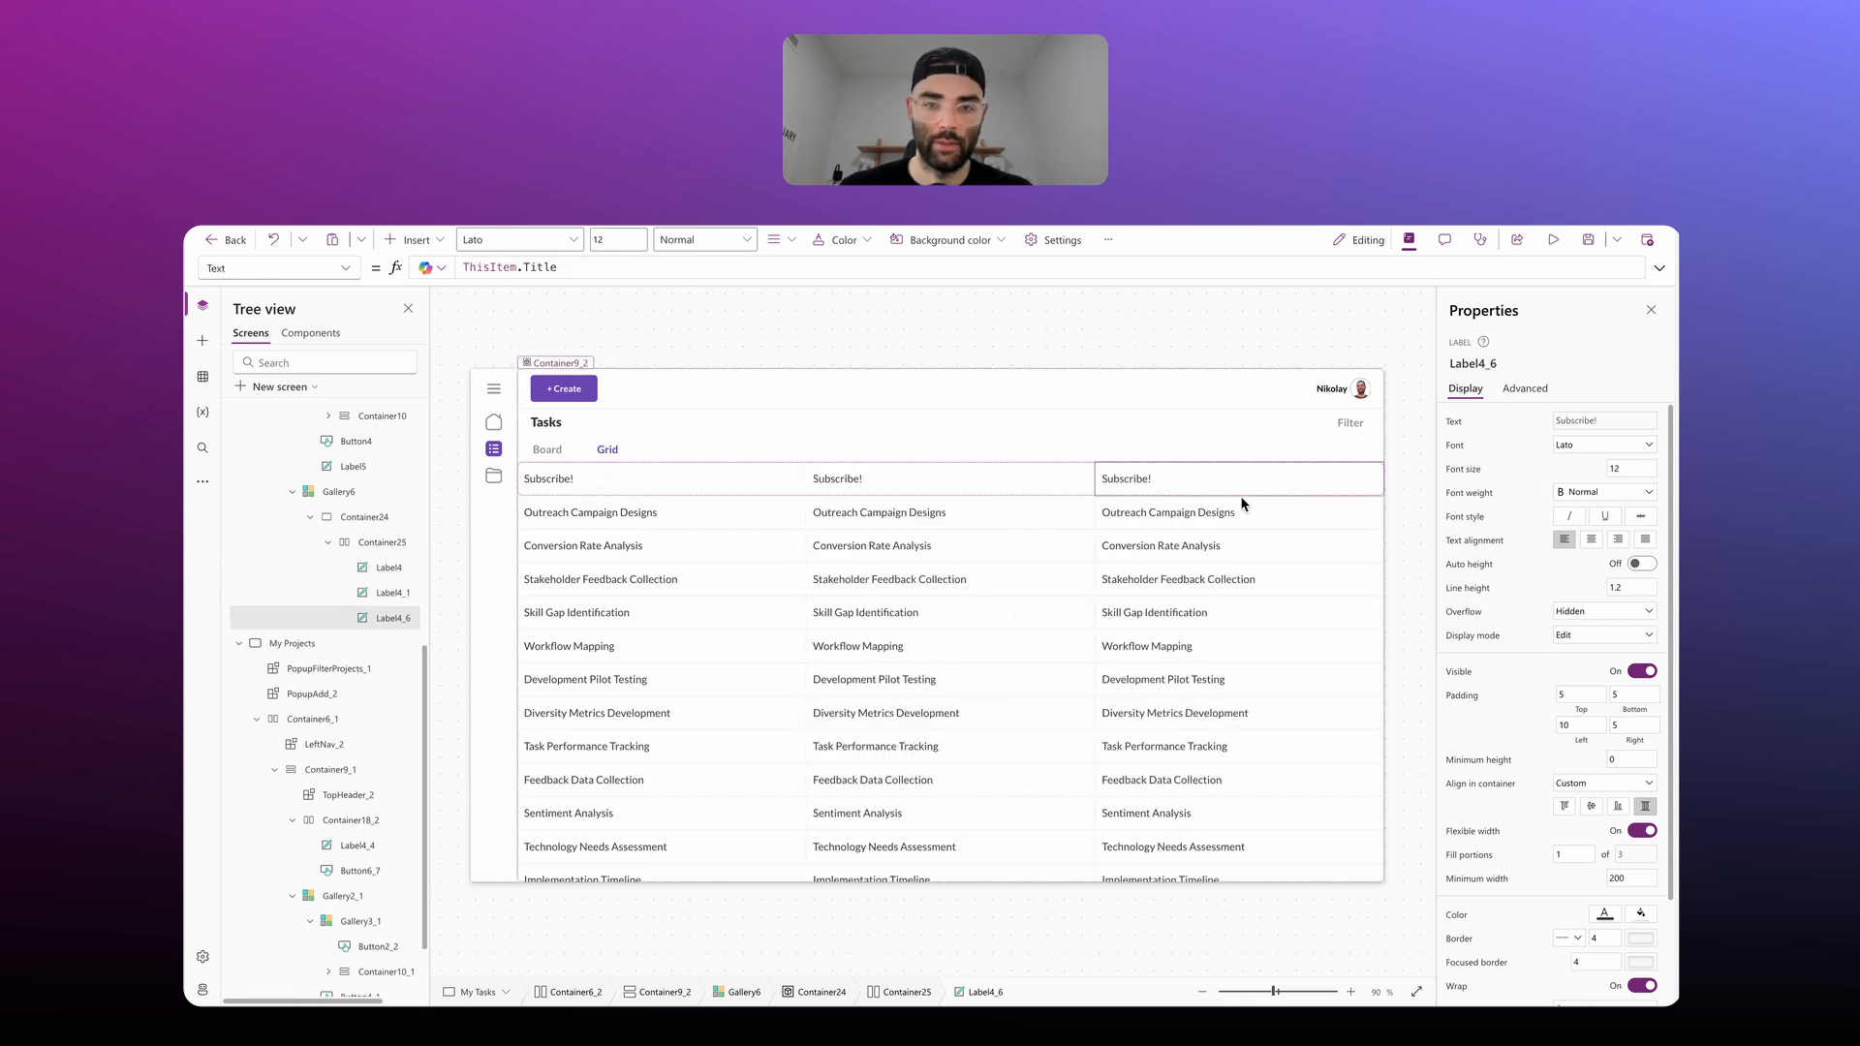
Step: Set the Text formula of the second column's label to ThisItem.'Start Date'
left_click(841, 477)
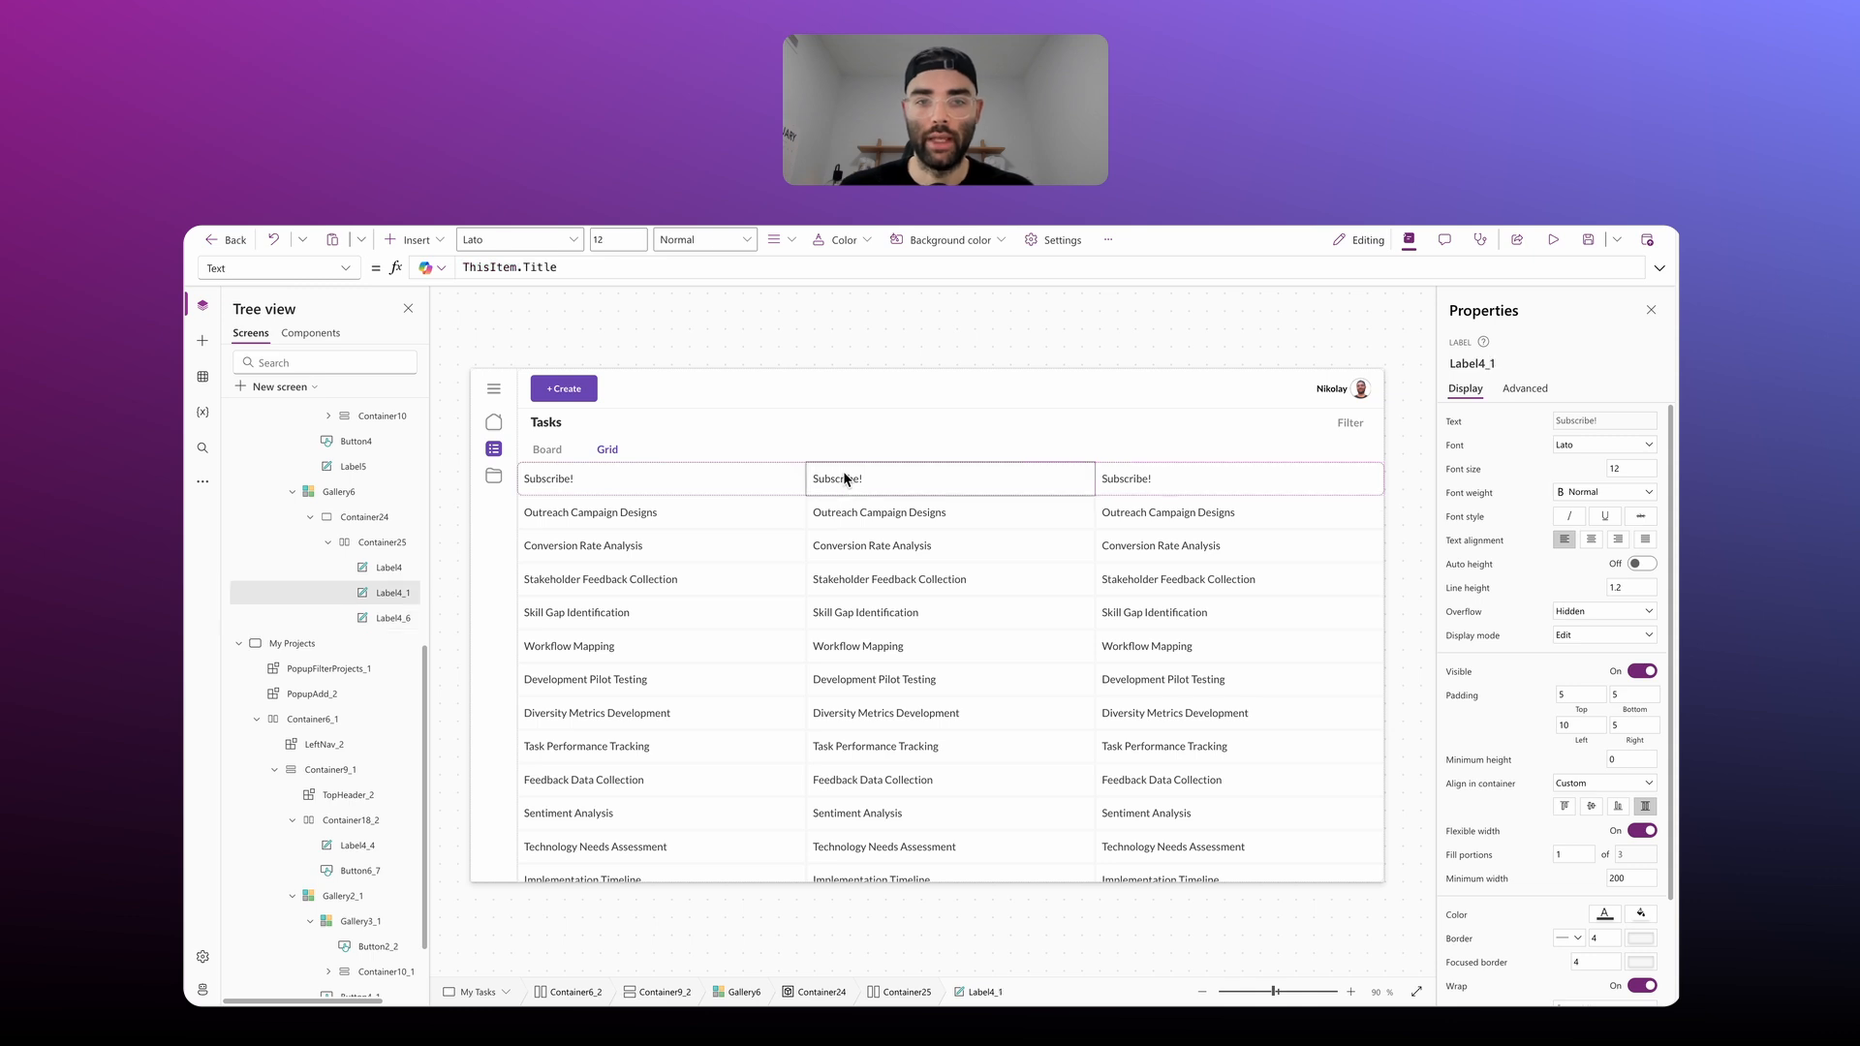
left_click(569, 257)
key("ctrl+shift+Left")
type("Start")
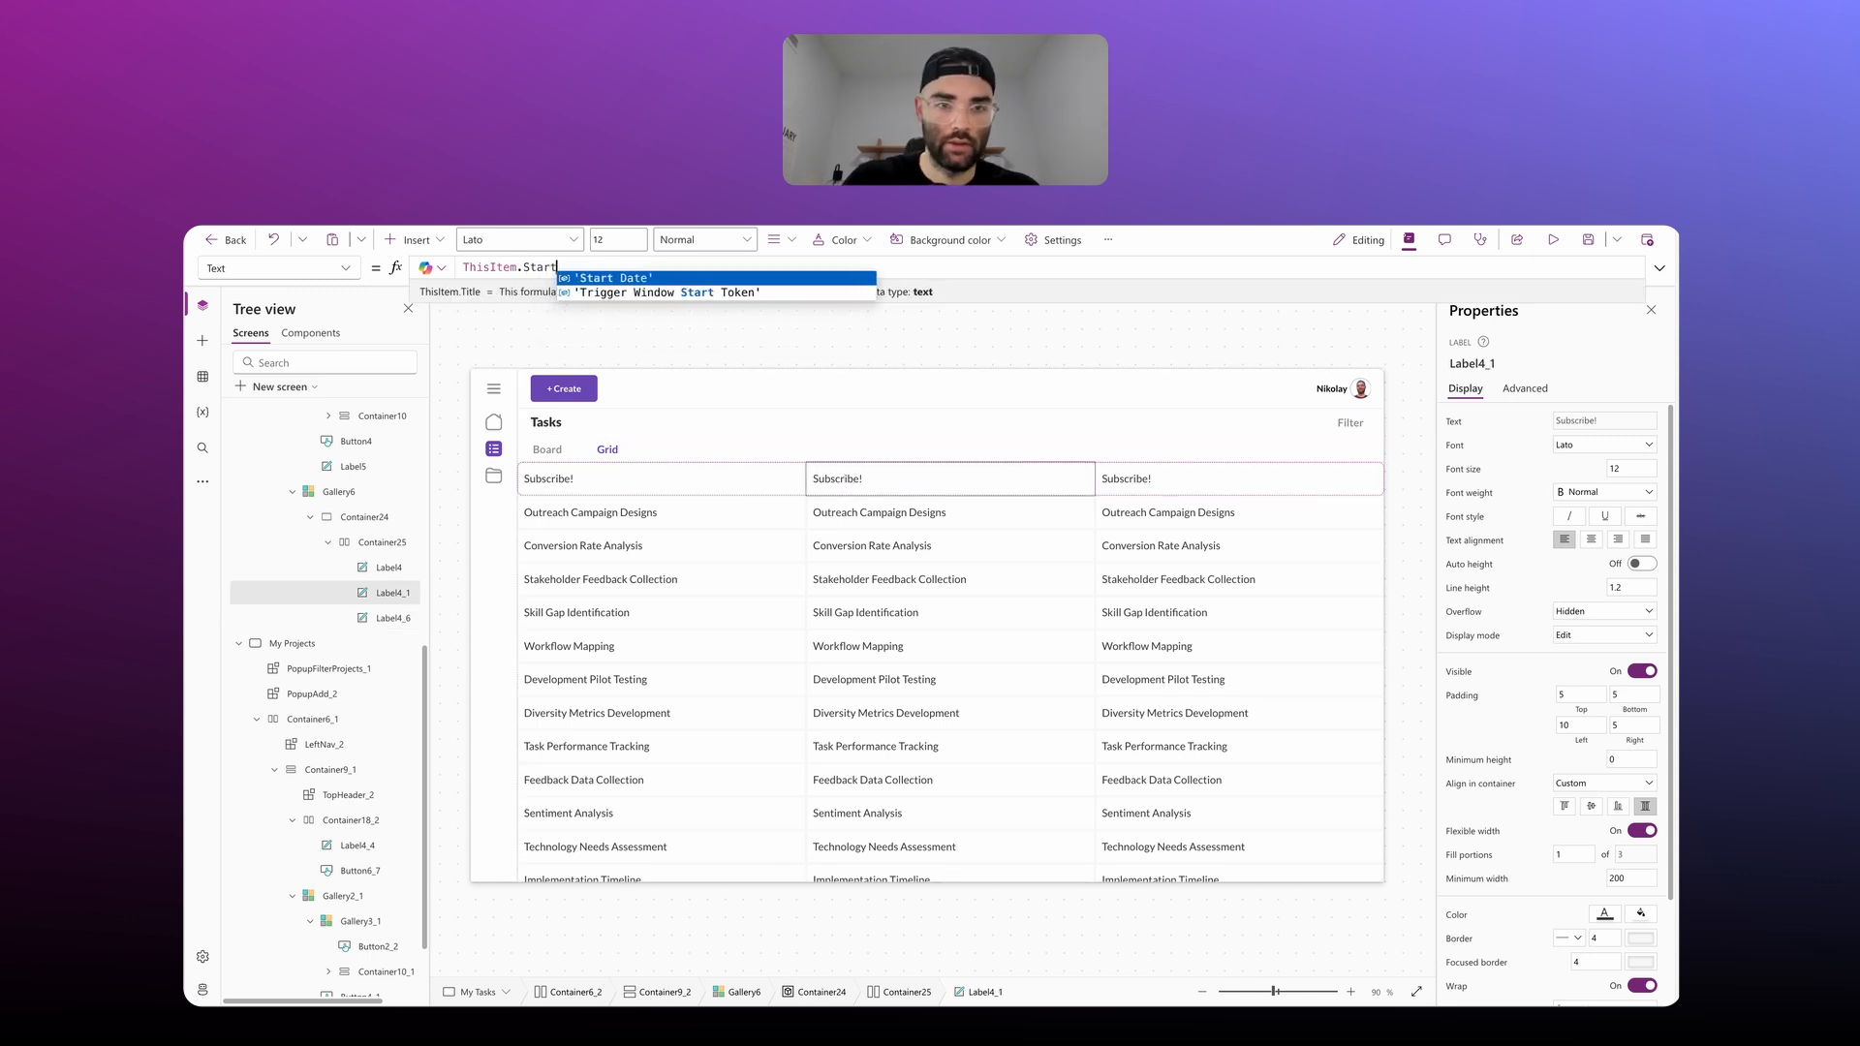
key("Tab")
Step: Set the Text formula of the third column's label to ThisItem.'Due Date'
left_click(1135, 476)
left_click(571, 267)
key("ctrl+shift+Left")
type("DueD")
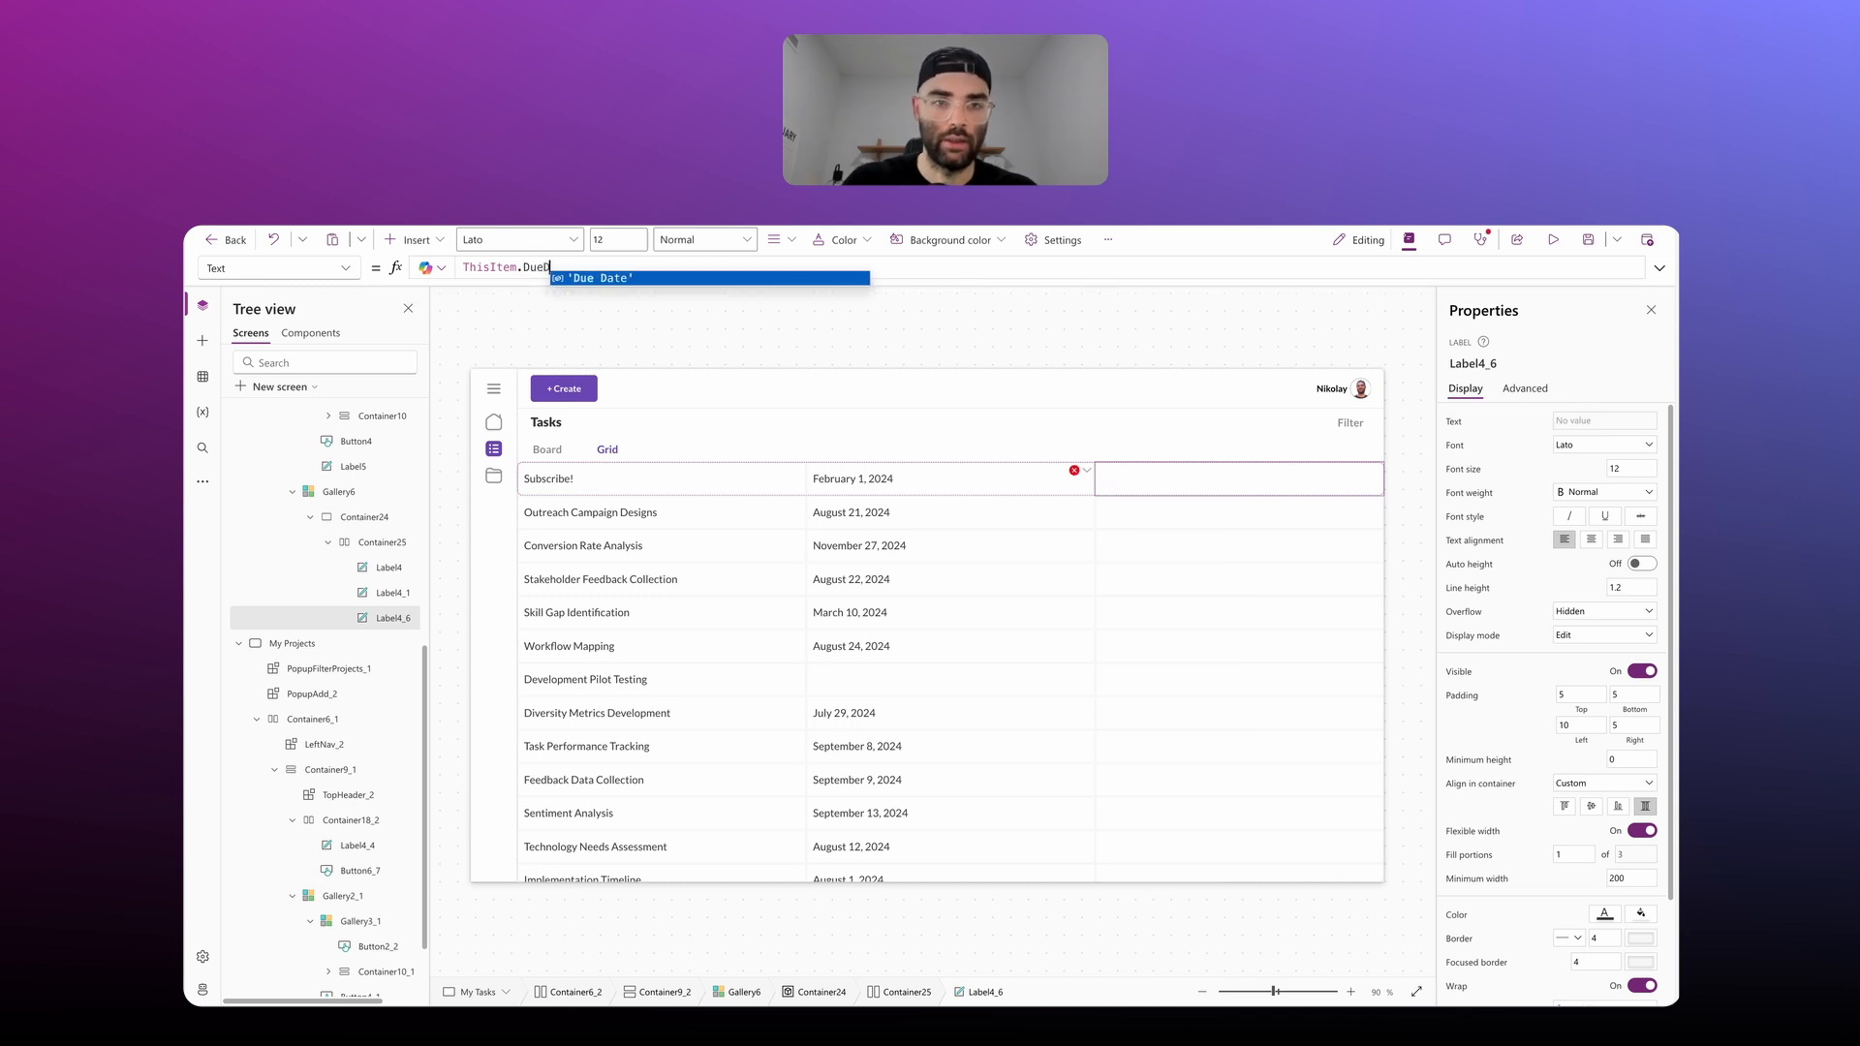
key("Tab")
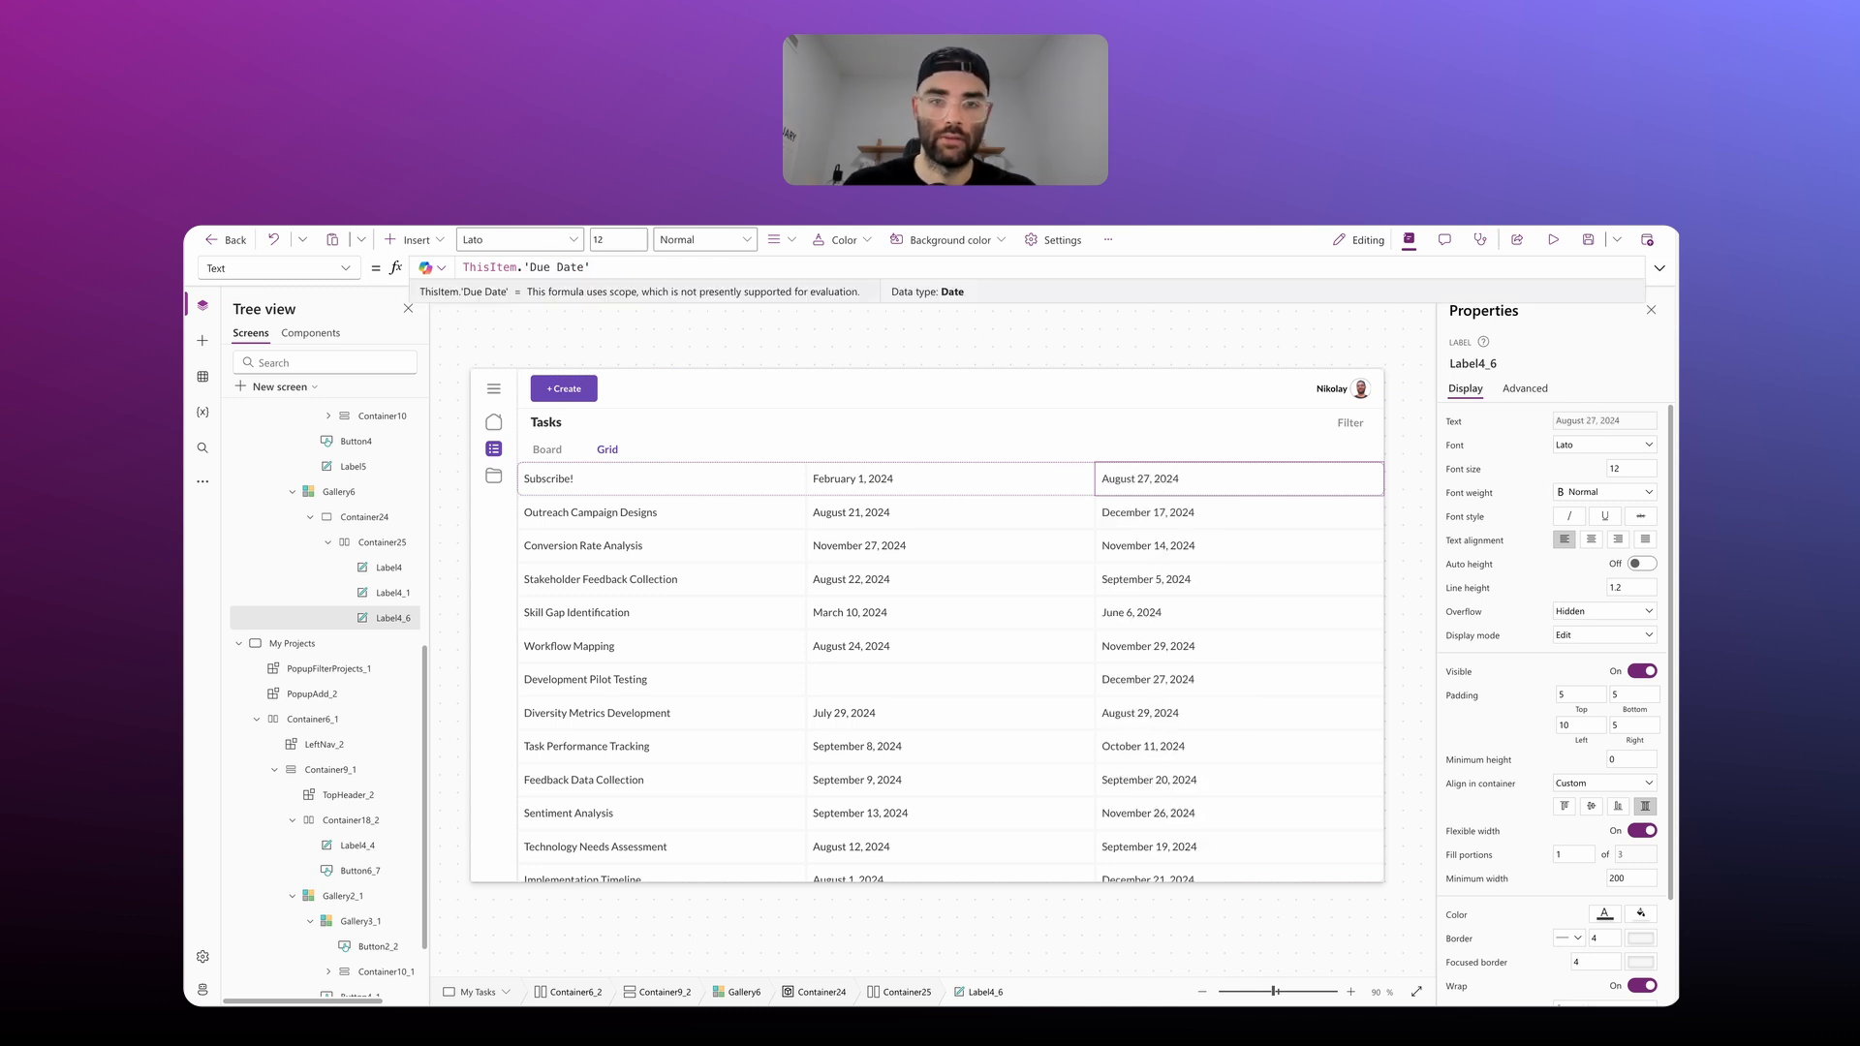
Step: Set the start date label's Text formula to Text(ThisItem.'Start Date', "yyyy-mm-dd")
left_click(847, 484)
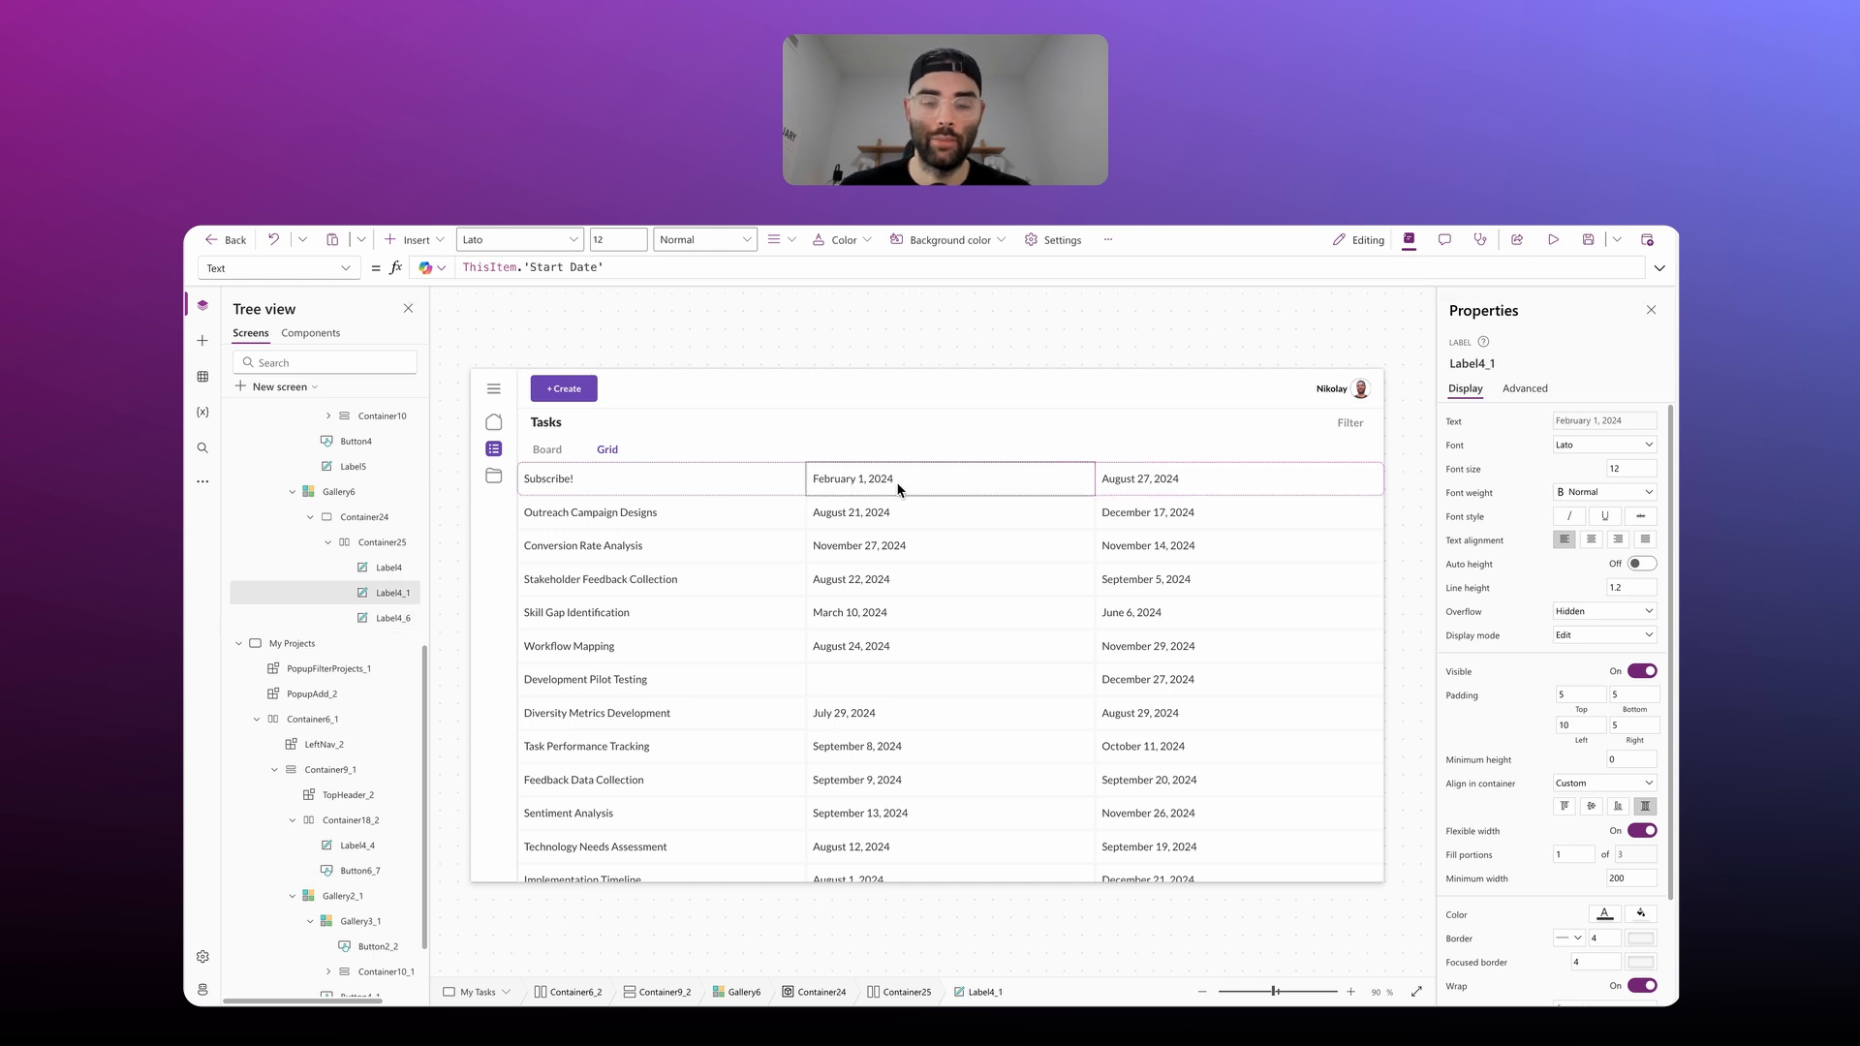
double_click(464, 266)
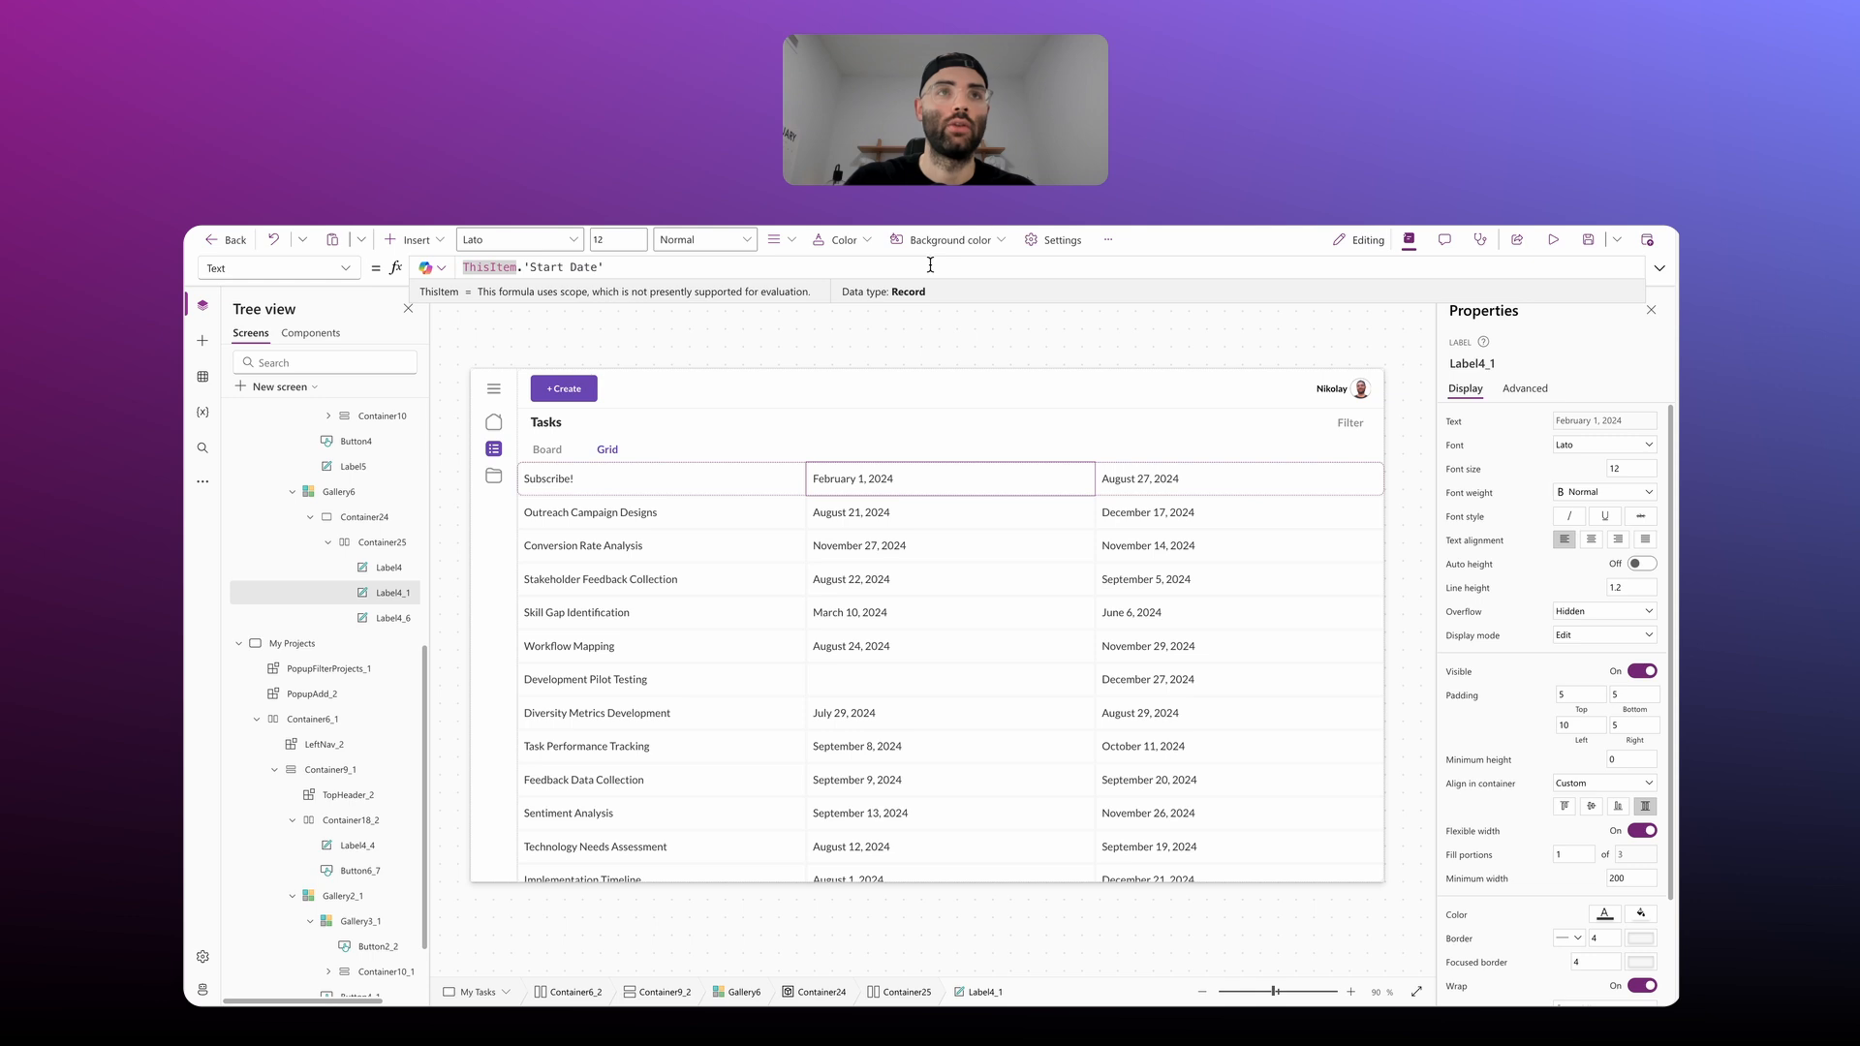
key("Home")
type("Text(")
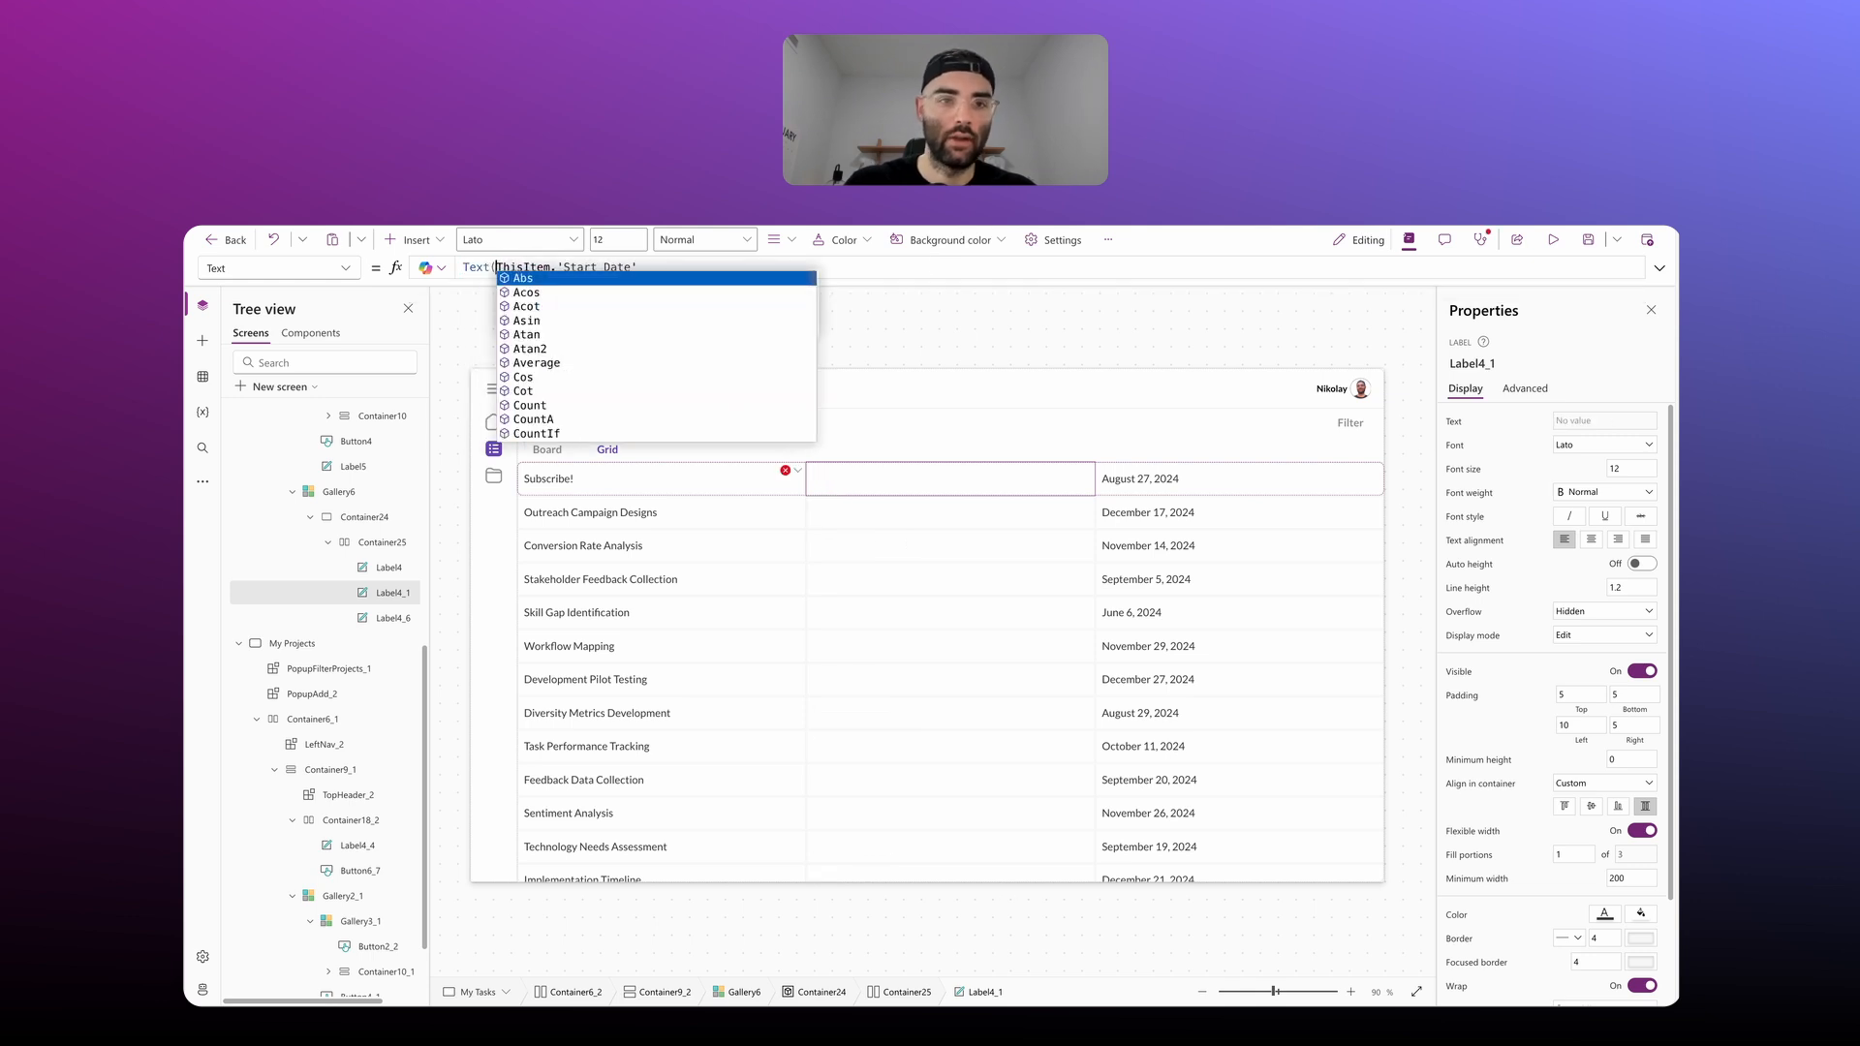
left_click(646, 266)
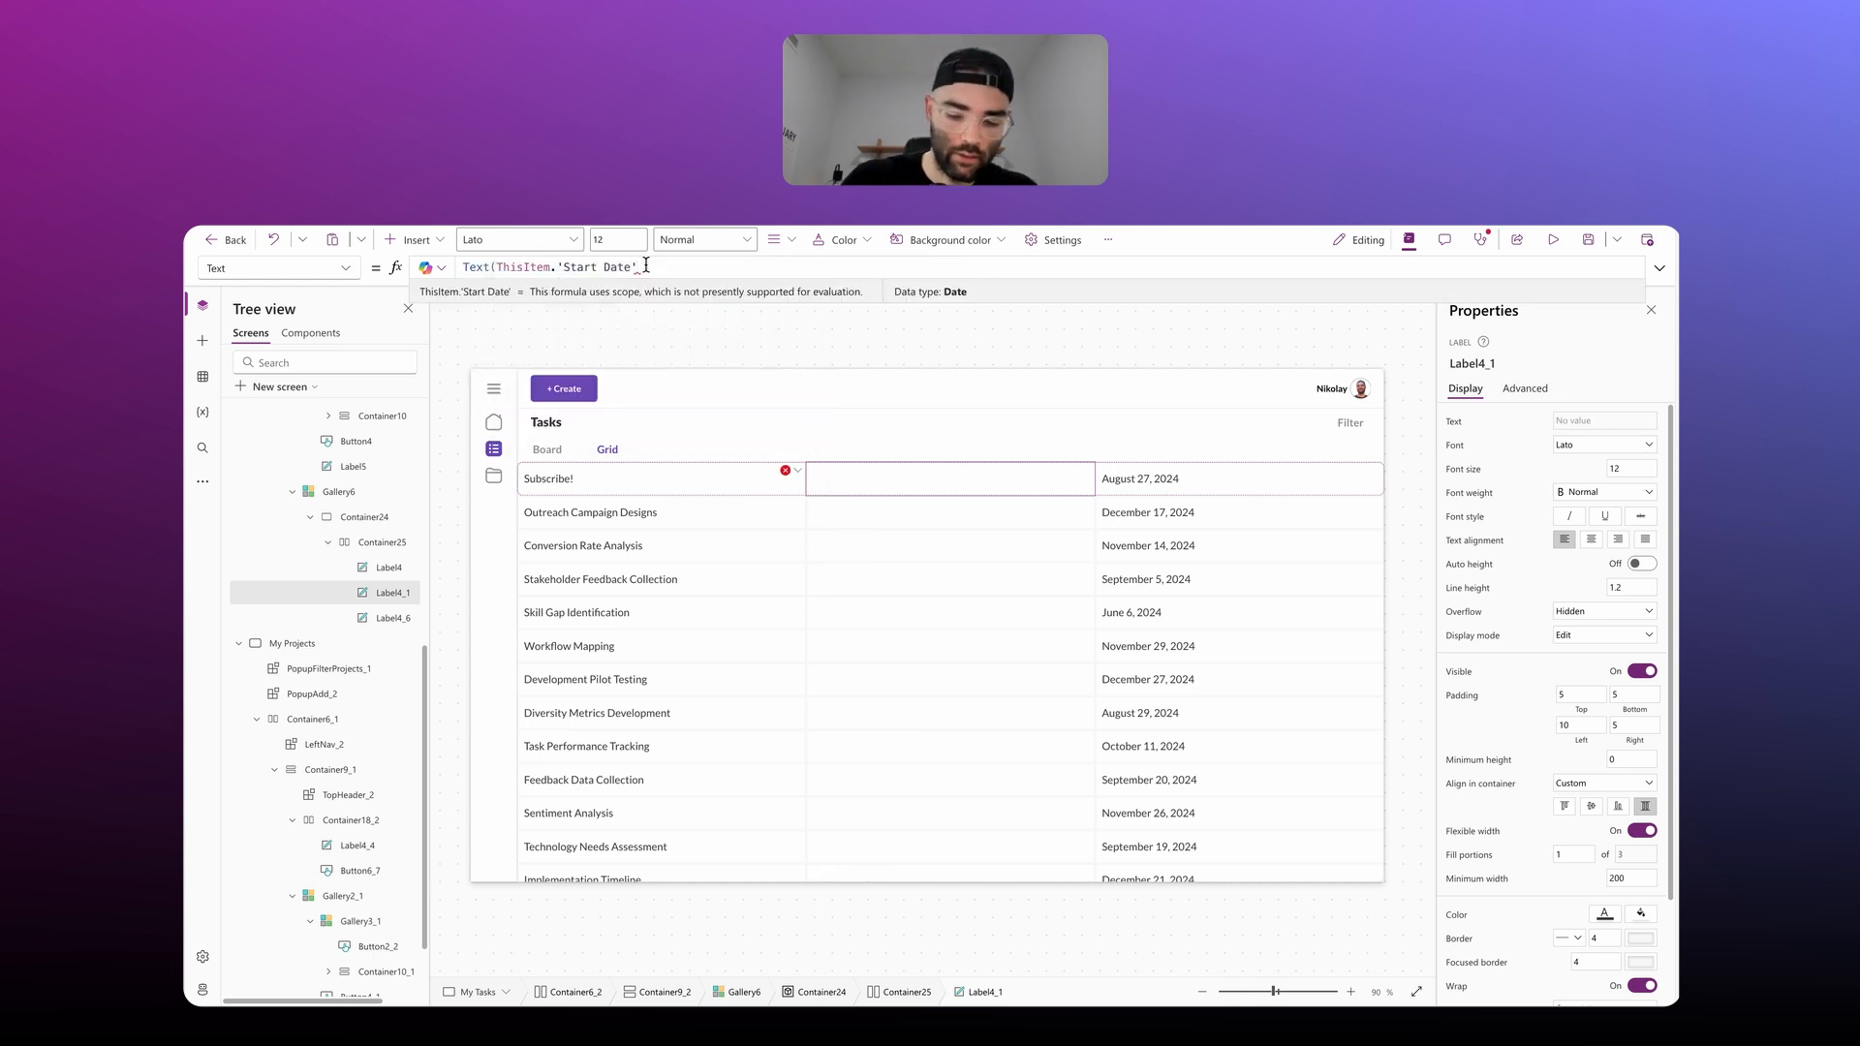
type(", \"yyyy-mm0-dd\")")
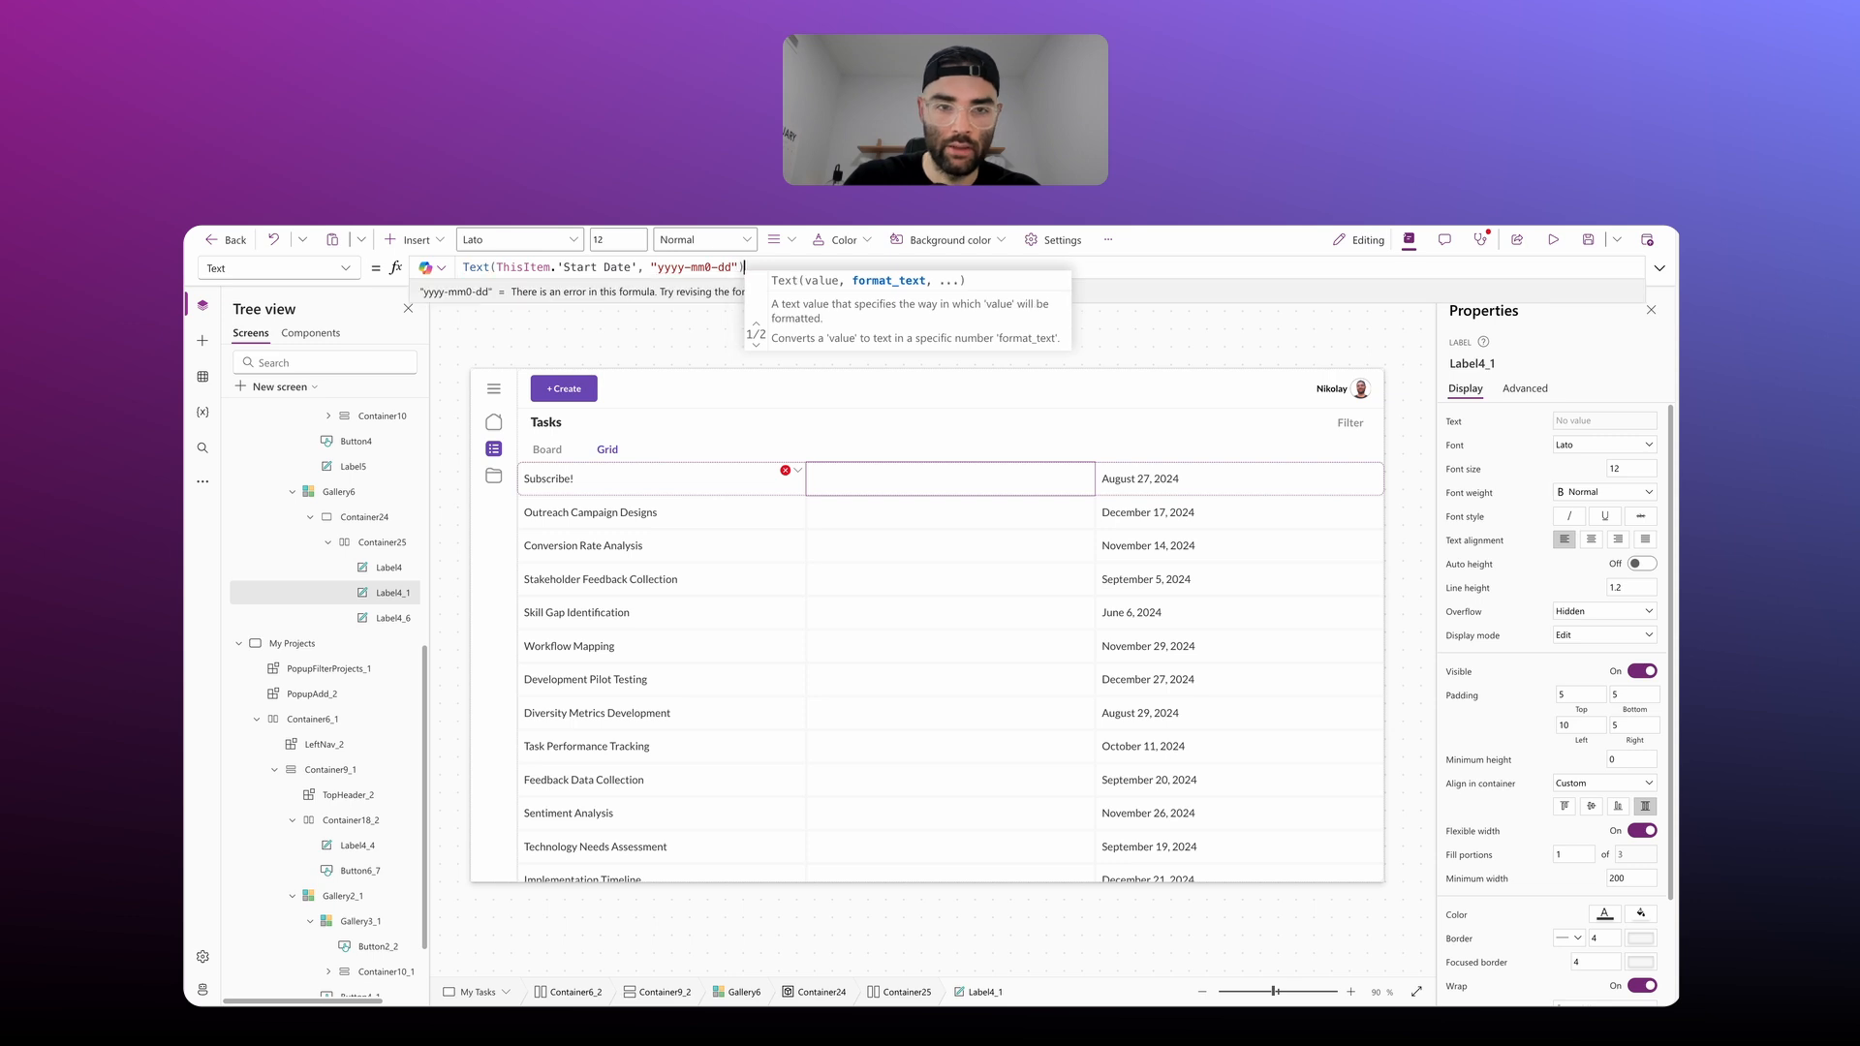
key("BackSpace")
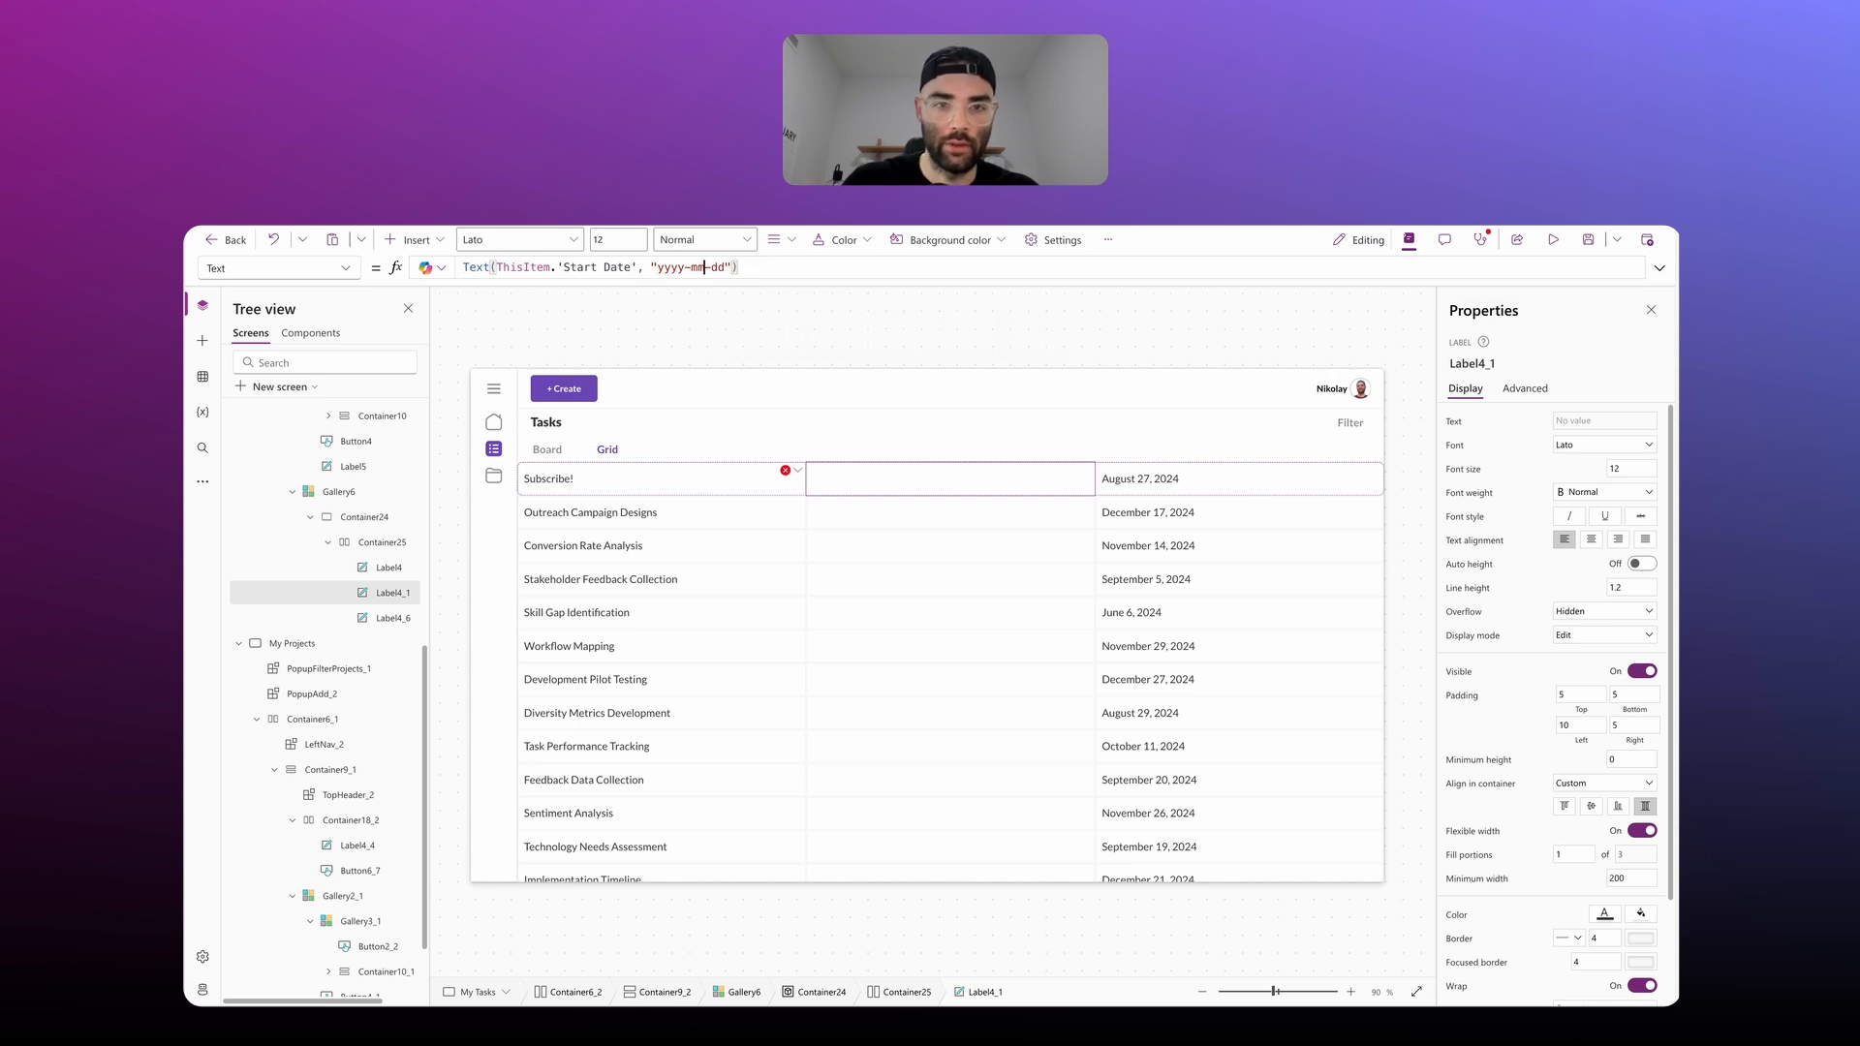
key("Right")
key("Right")
key("Right")
key("Right")
key("Right")
left_click_drag(758, 267, 638, 267)
Step: Set the due date label's Text formula to Text(ThisItem.'Due Date', "yyyy-mm-dd")
left_click(1201, 481)
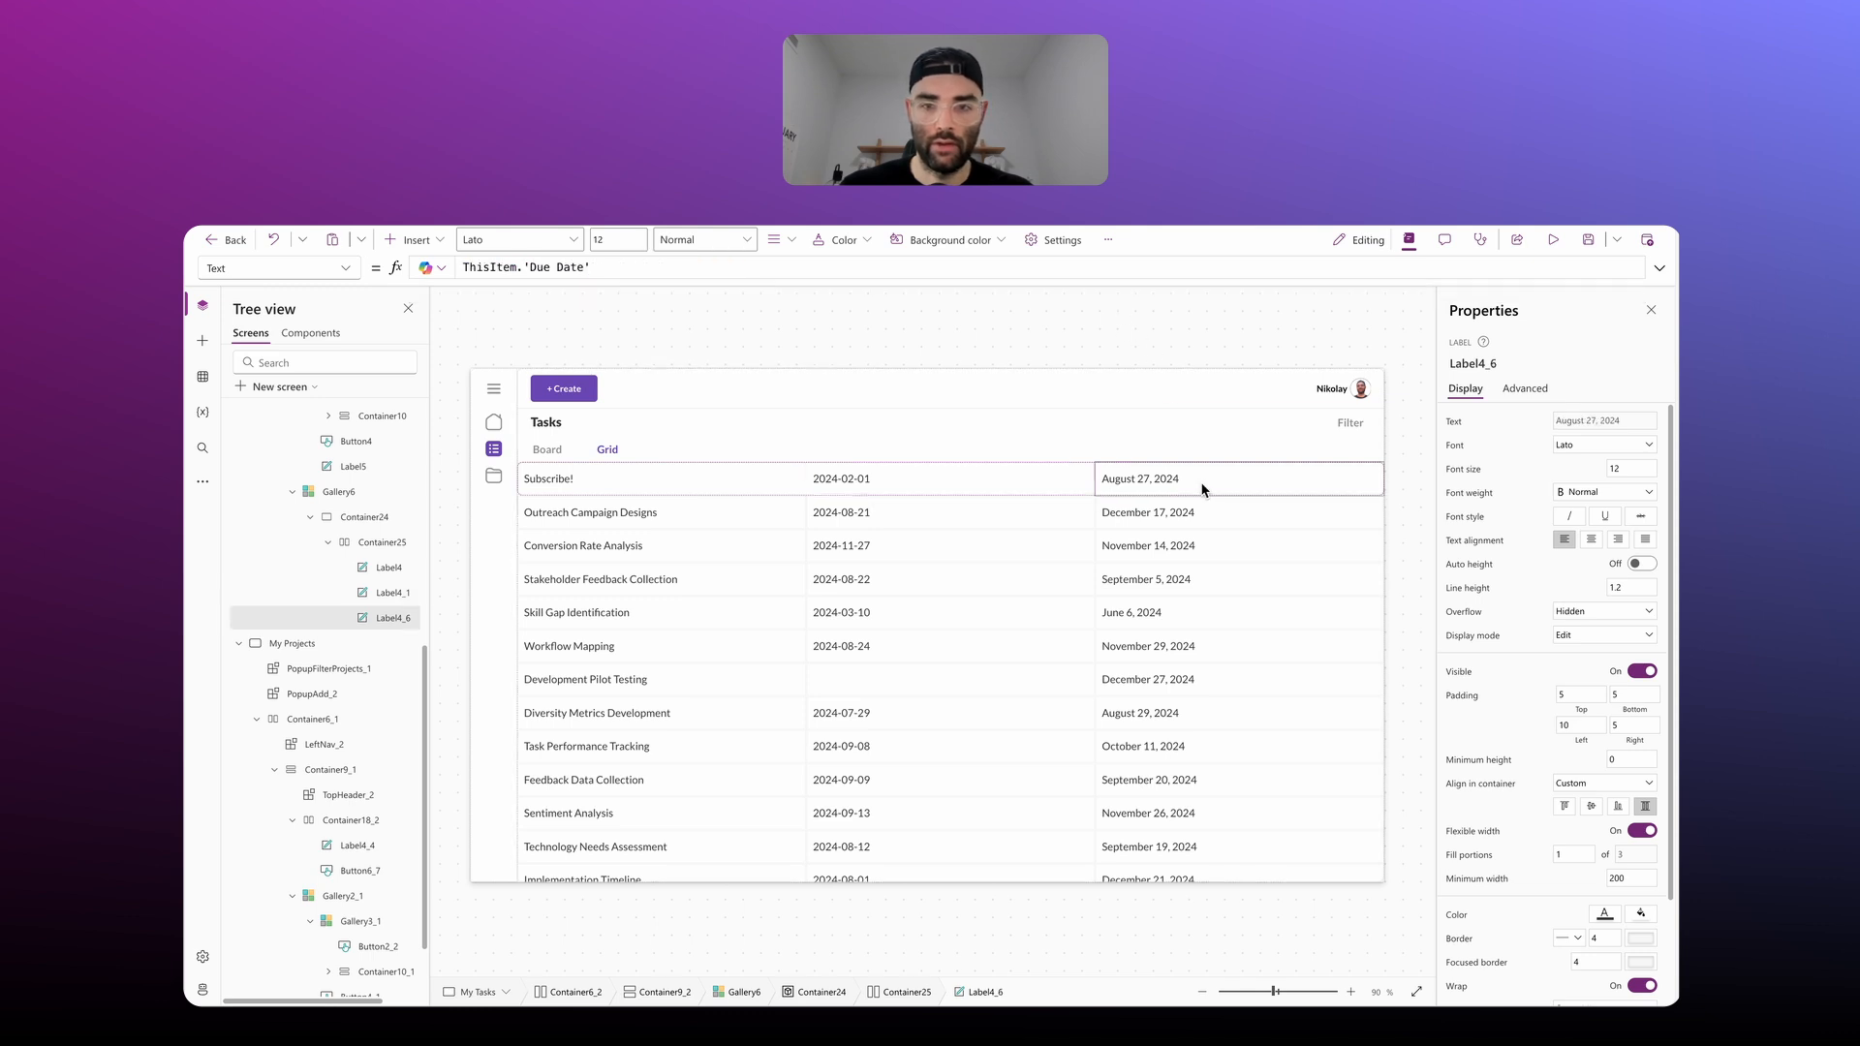
left_click(467, 267)
type("Text(")
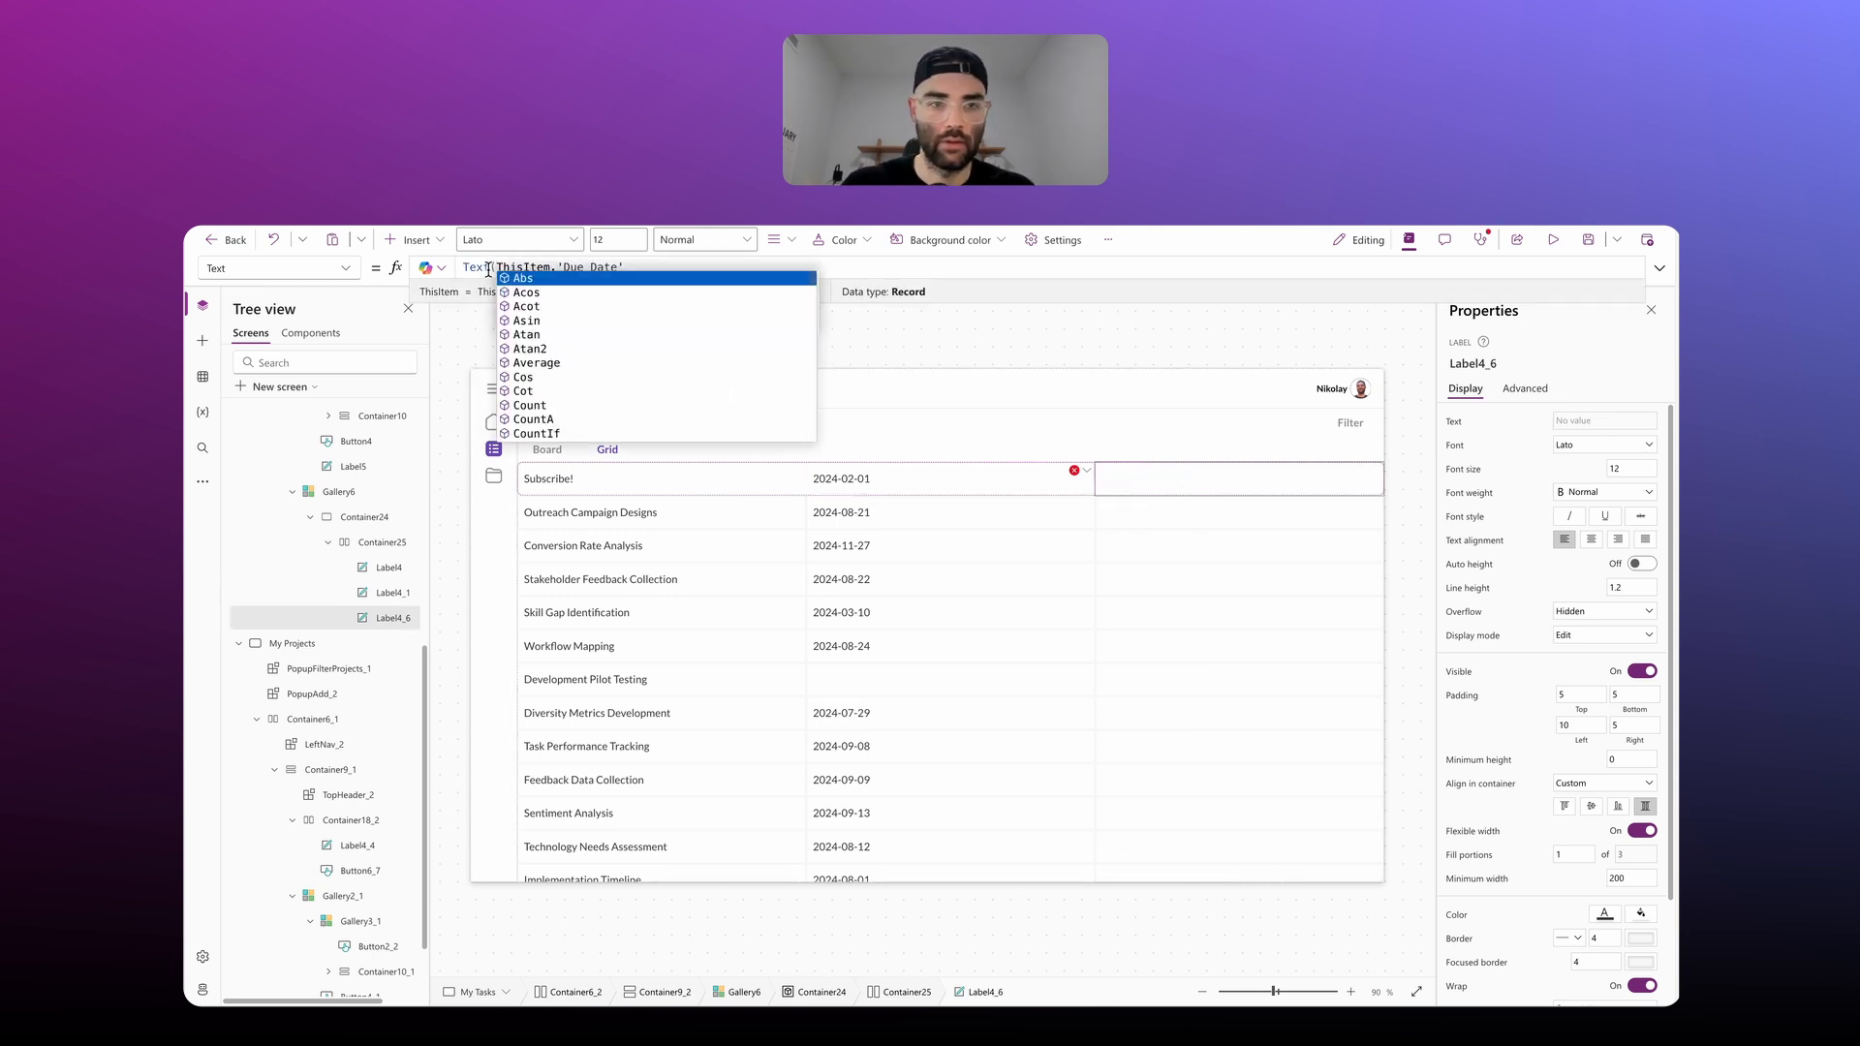
left_click(643, 279)
key("ctrl+z")
type(", \"yyyy-mm-dd\")")
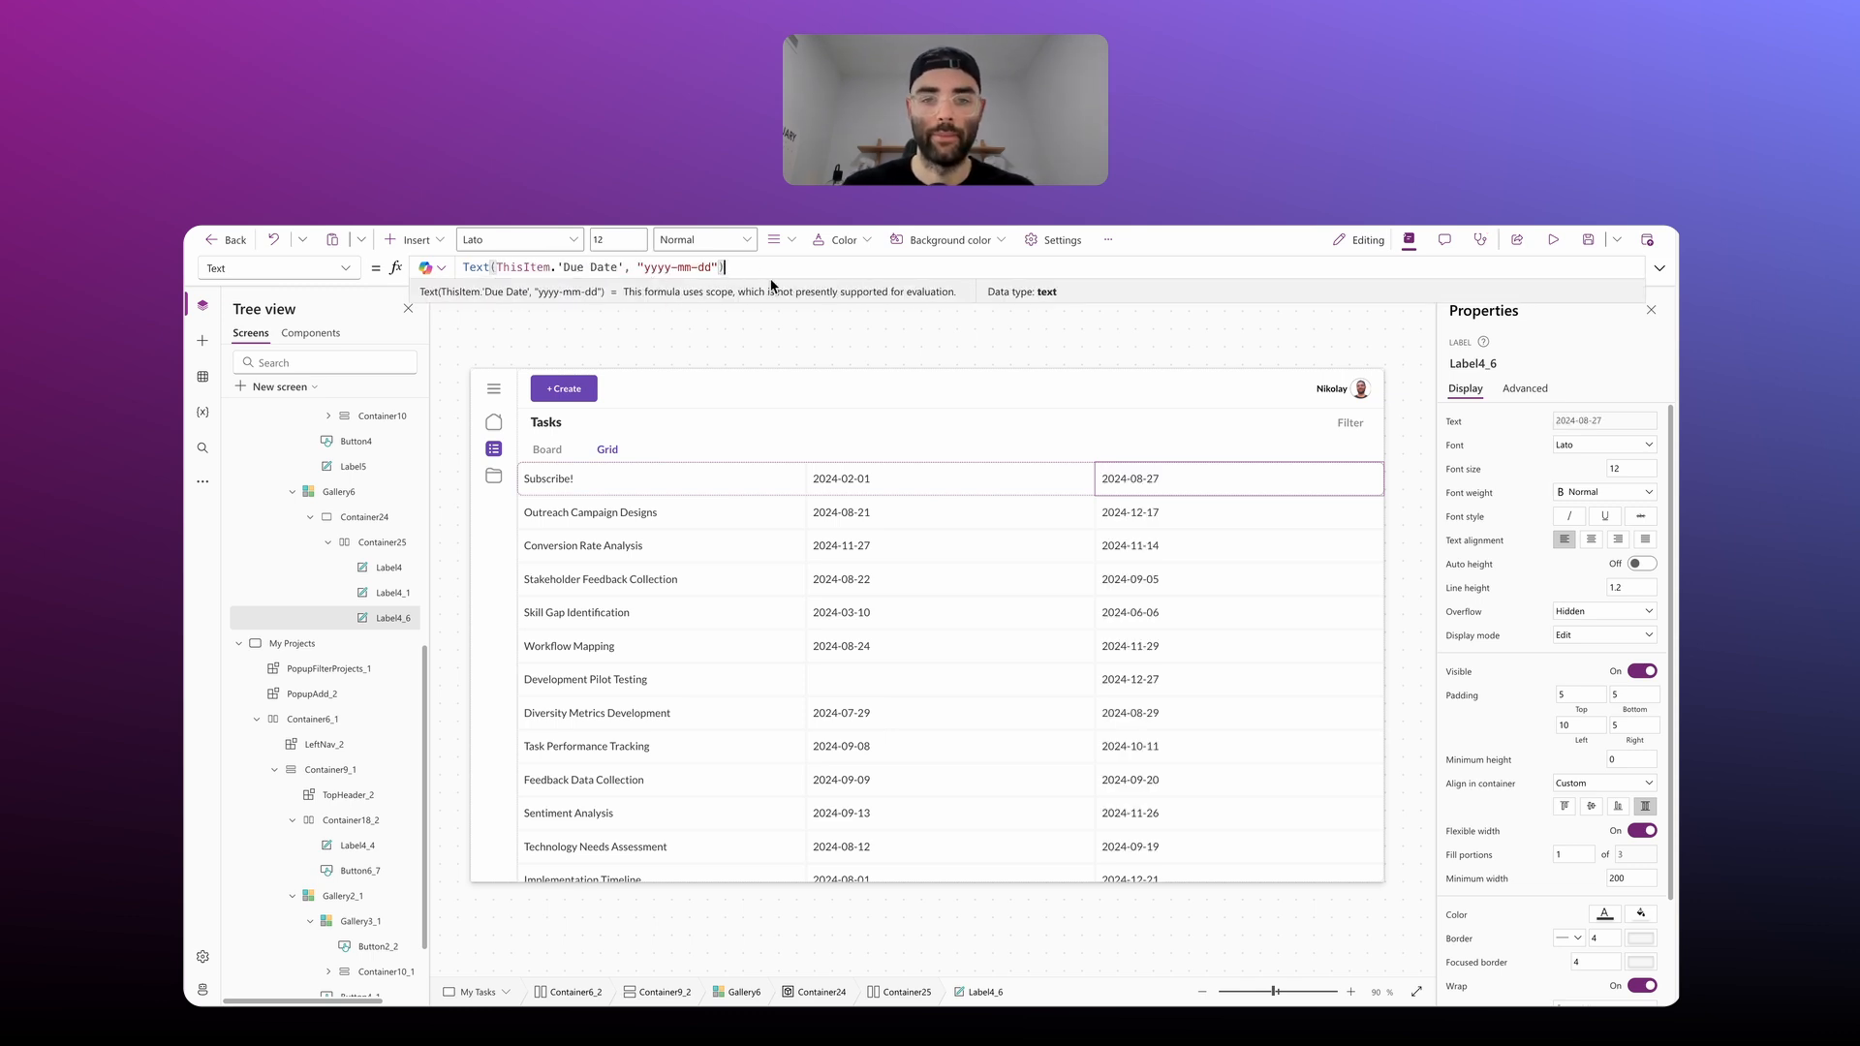
Step: Set the minimum width of the start date and due date labels to 120
left_click(851, 478)
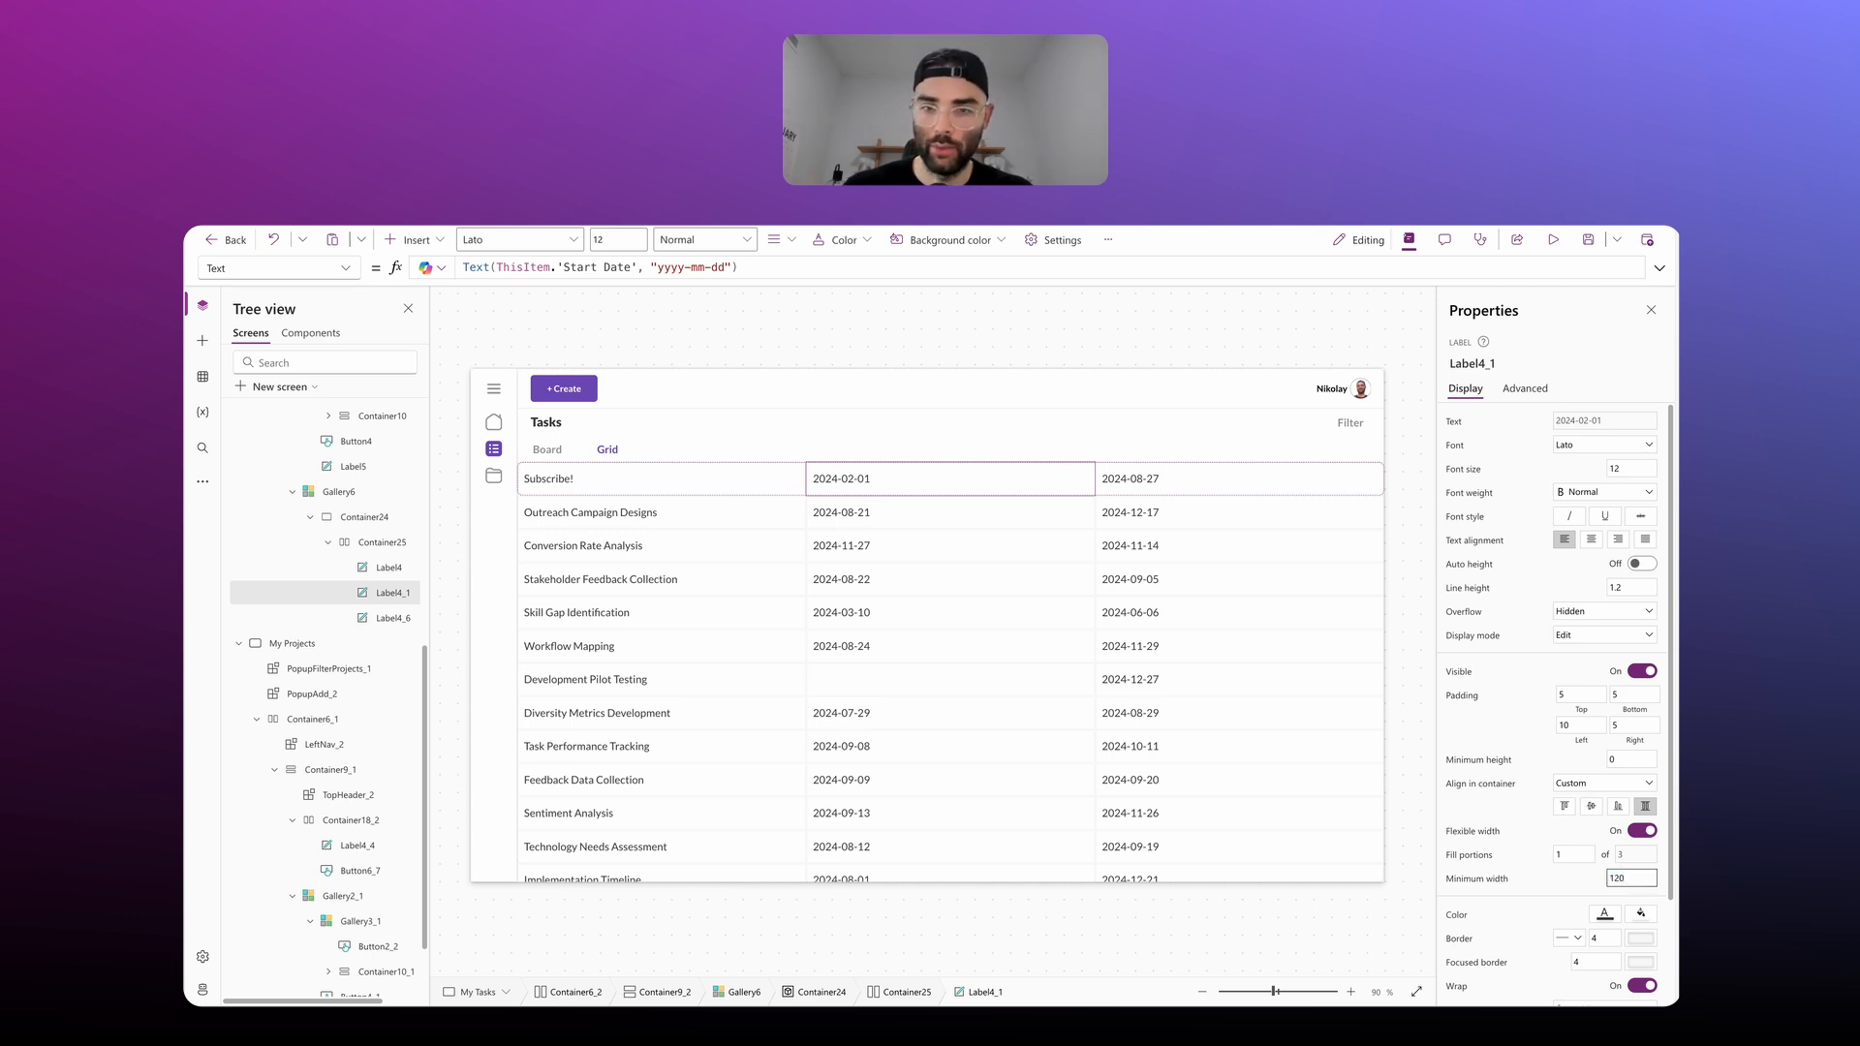
left_click(1175, 483)
left_click_drag(1627, 878, 1597, 881)
type("120")
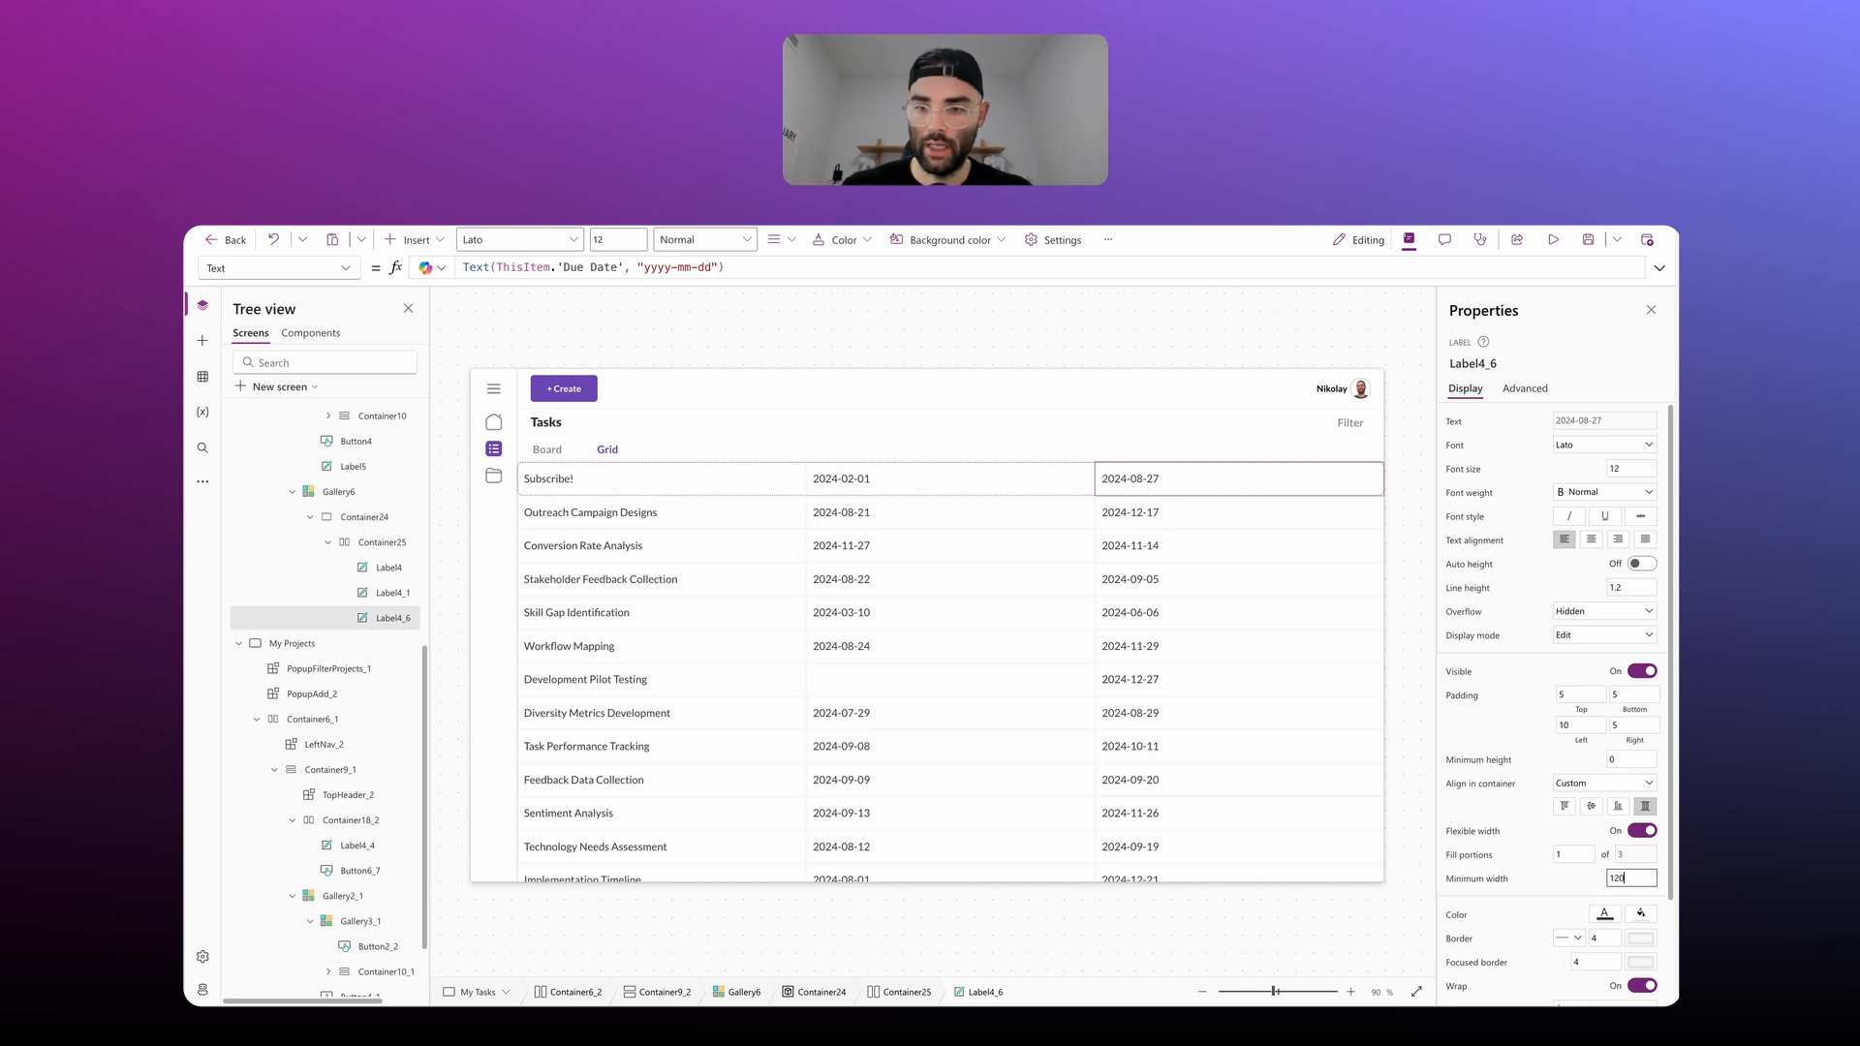
Step: Paste three more copies of the title label into the row container after the due date column
left_click(1188, 475)
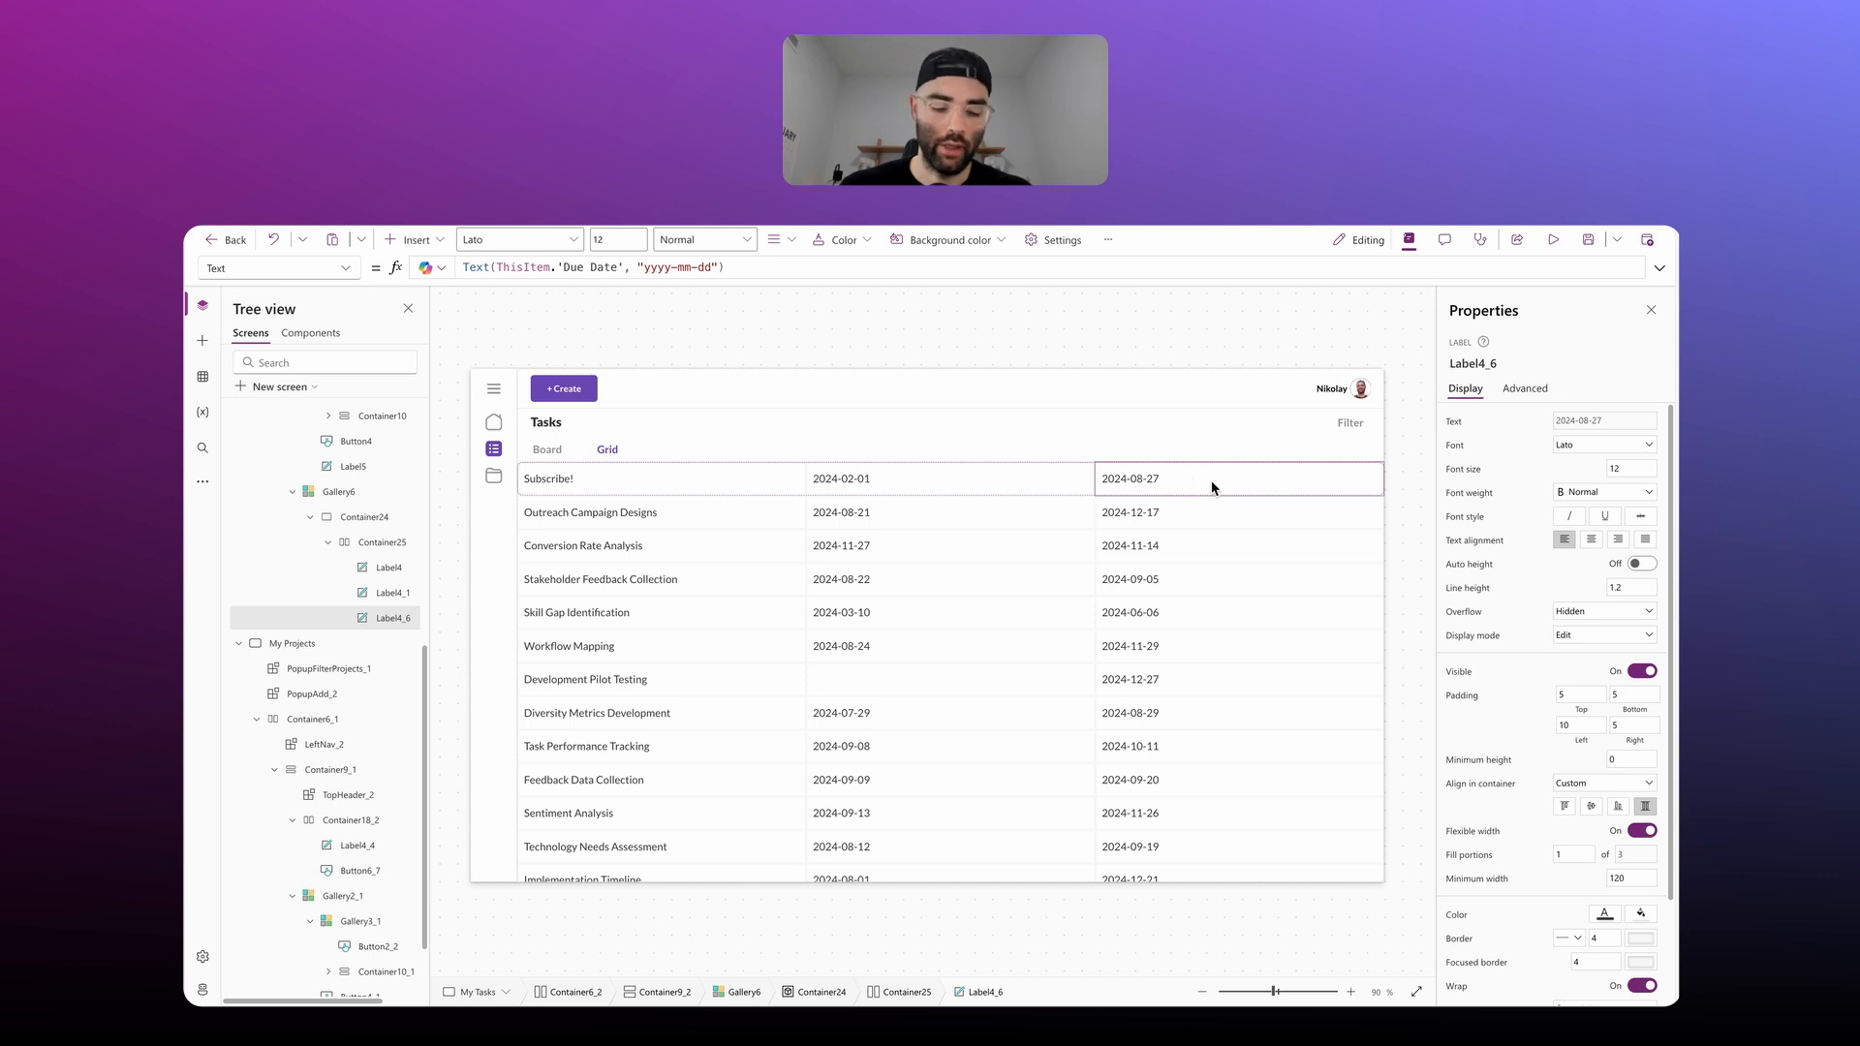
key("ctrl+v")
key("ctrl+v")
key("ctrl+v")
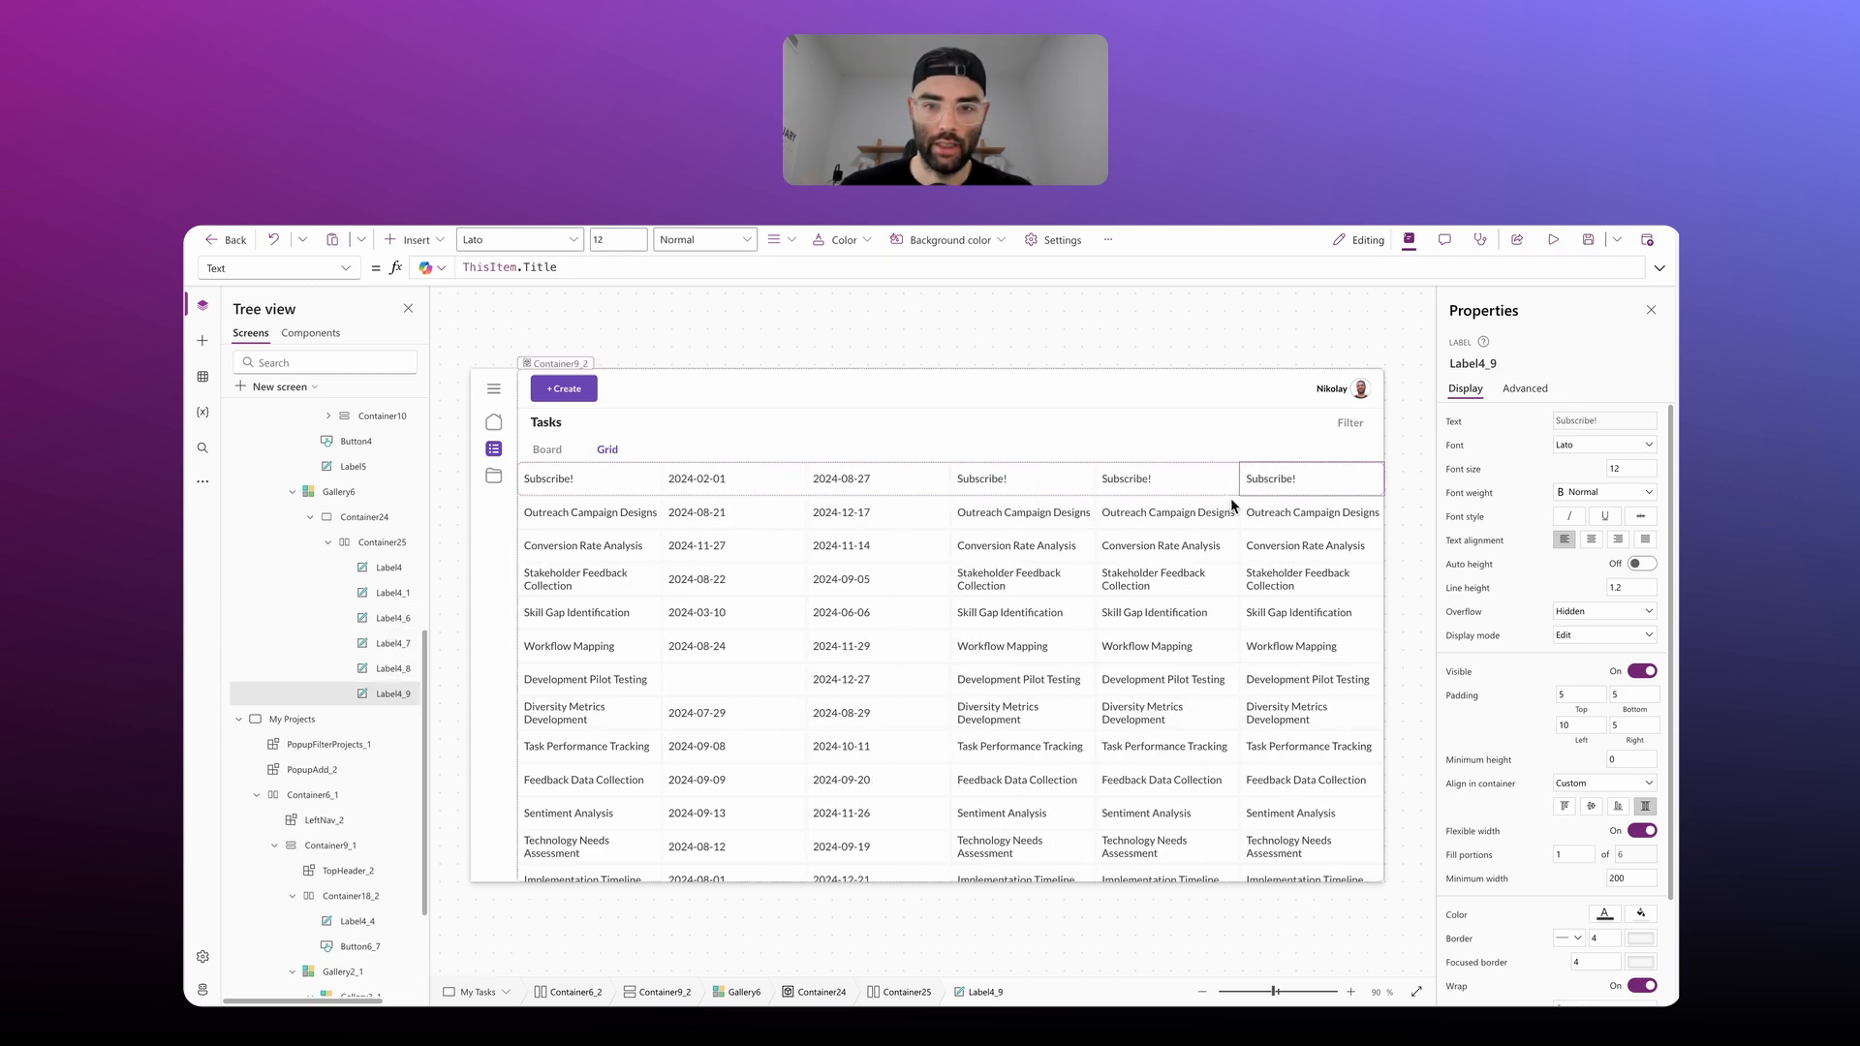
Step: Set the fourth column label's Text formula to LookUp(Projects, ID = ThisItem.'Project ID').Title
left_click(1027, 477)
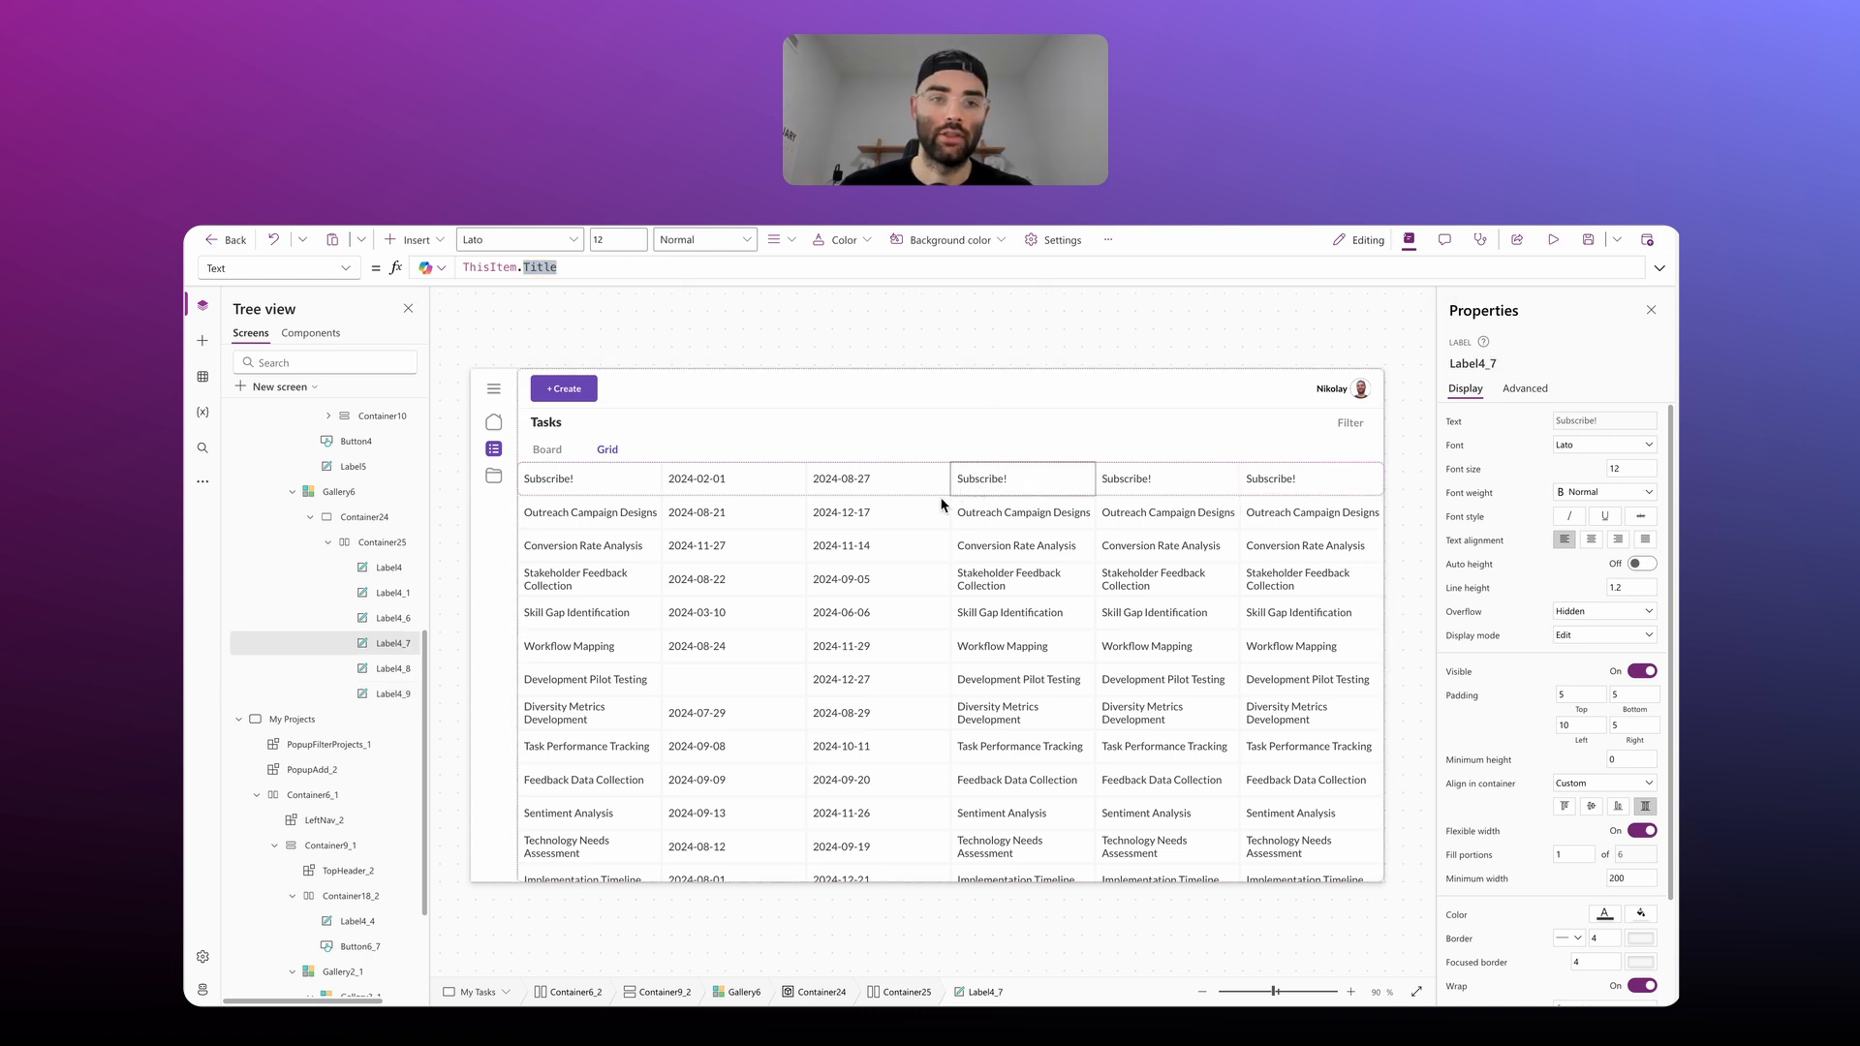
left_click(641, 634)
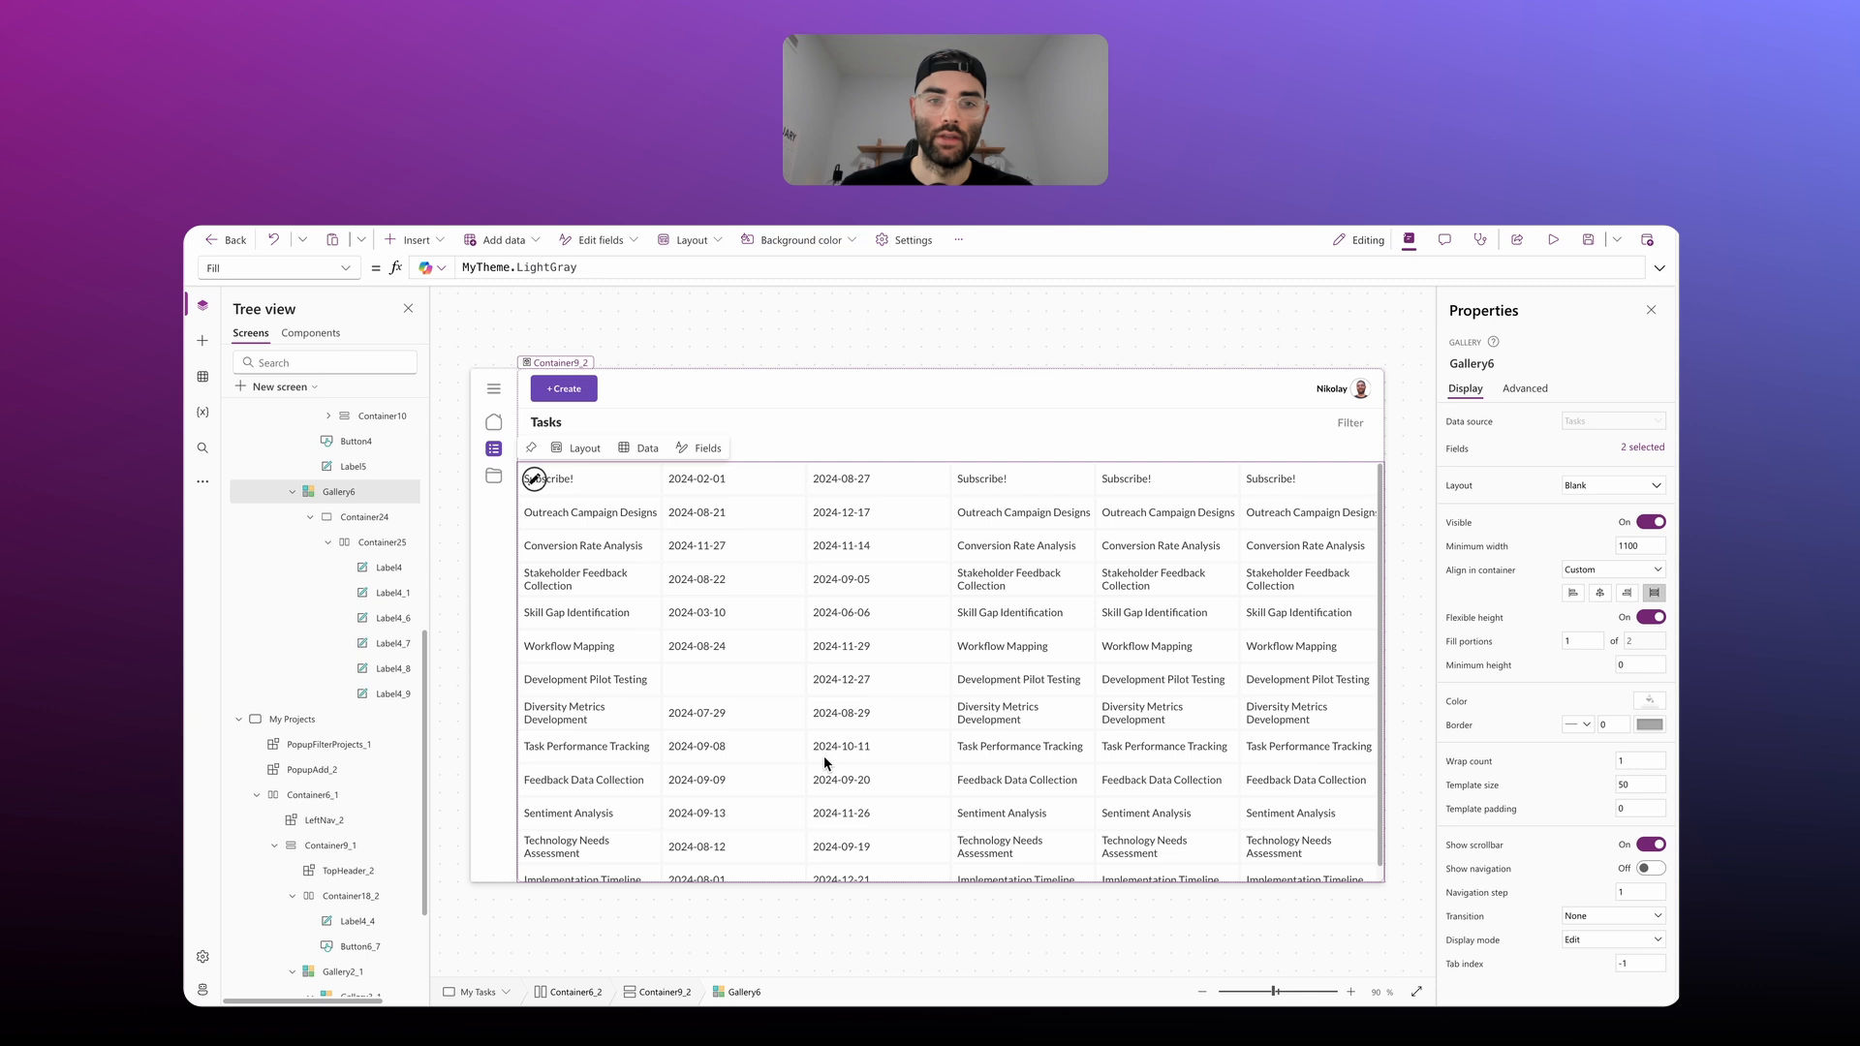
left_click(1466, 423)
left_click(558, 268)
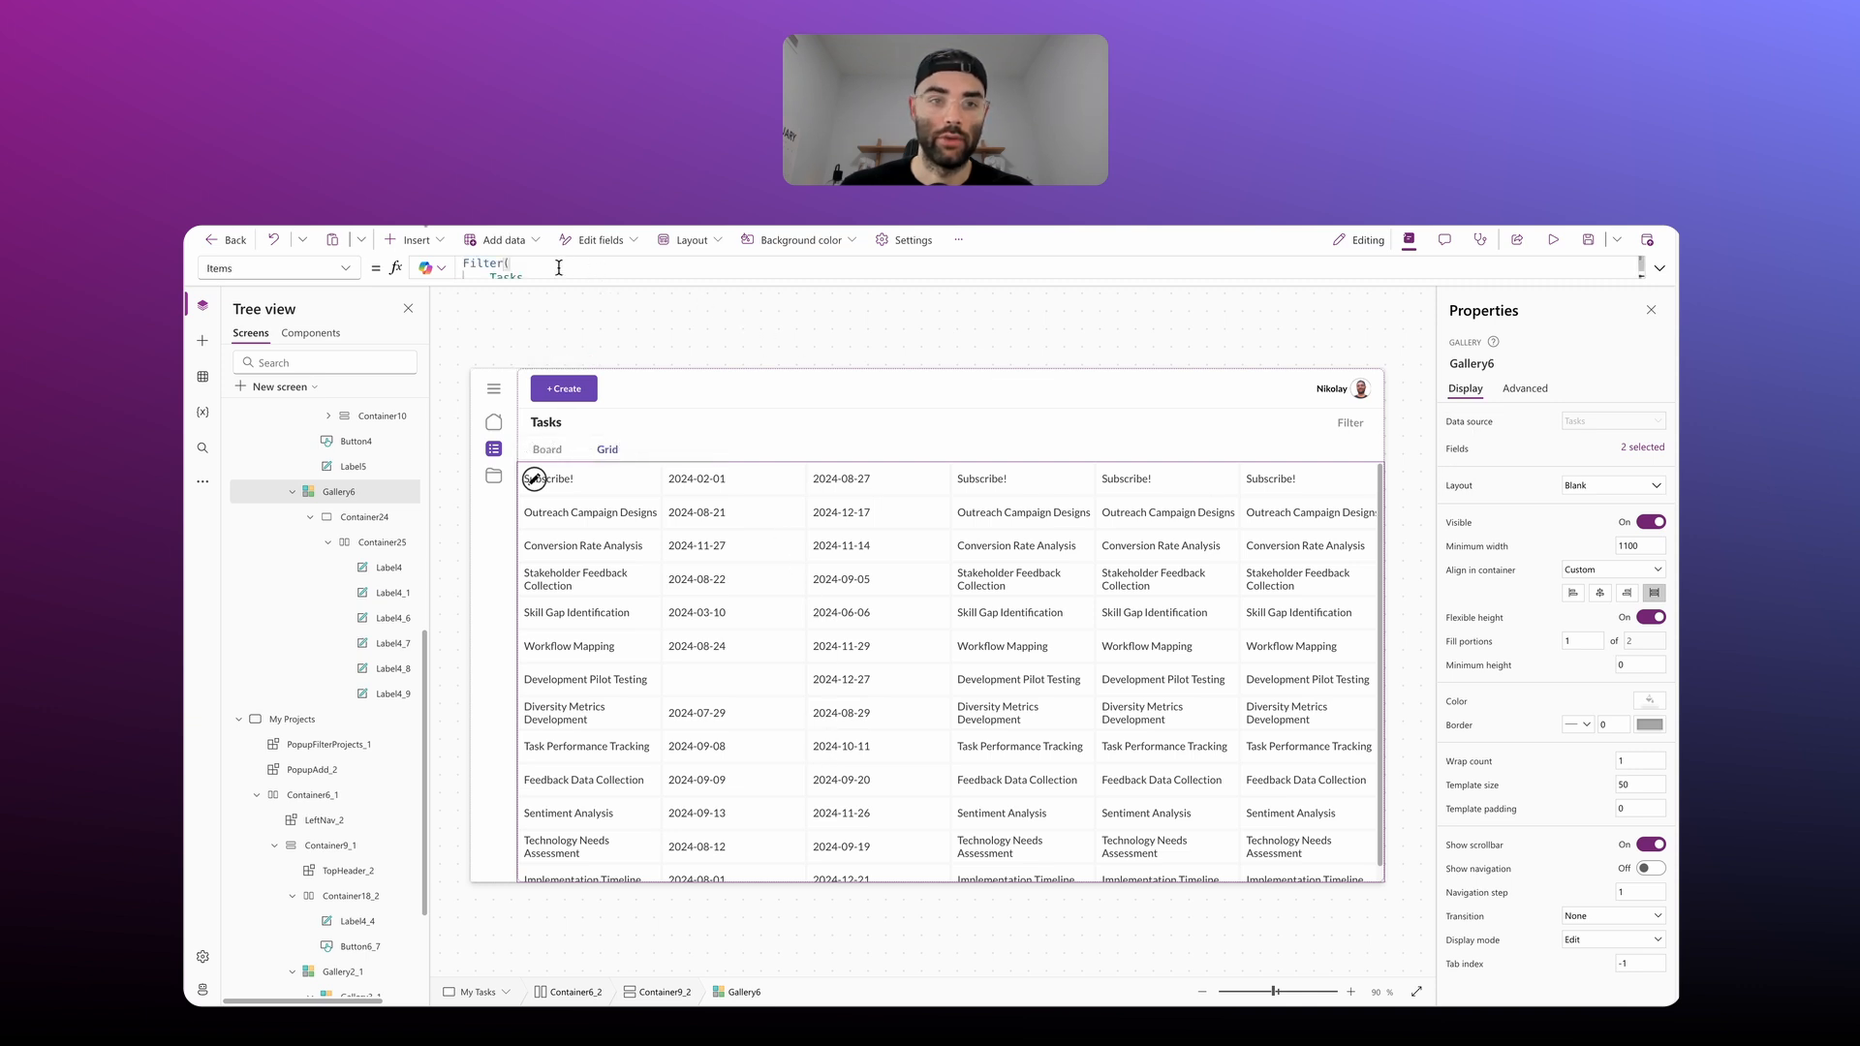
left_click(1025, 480)
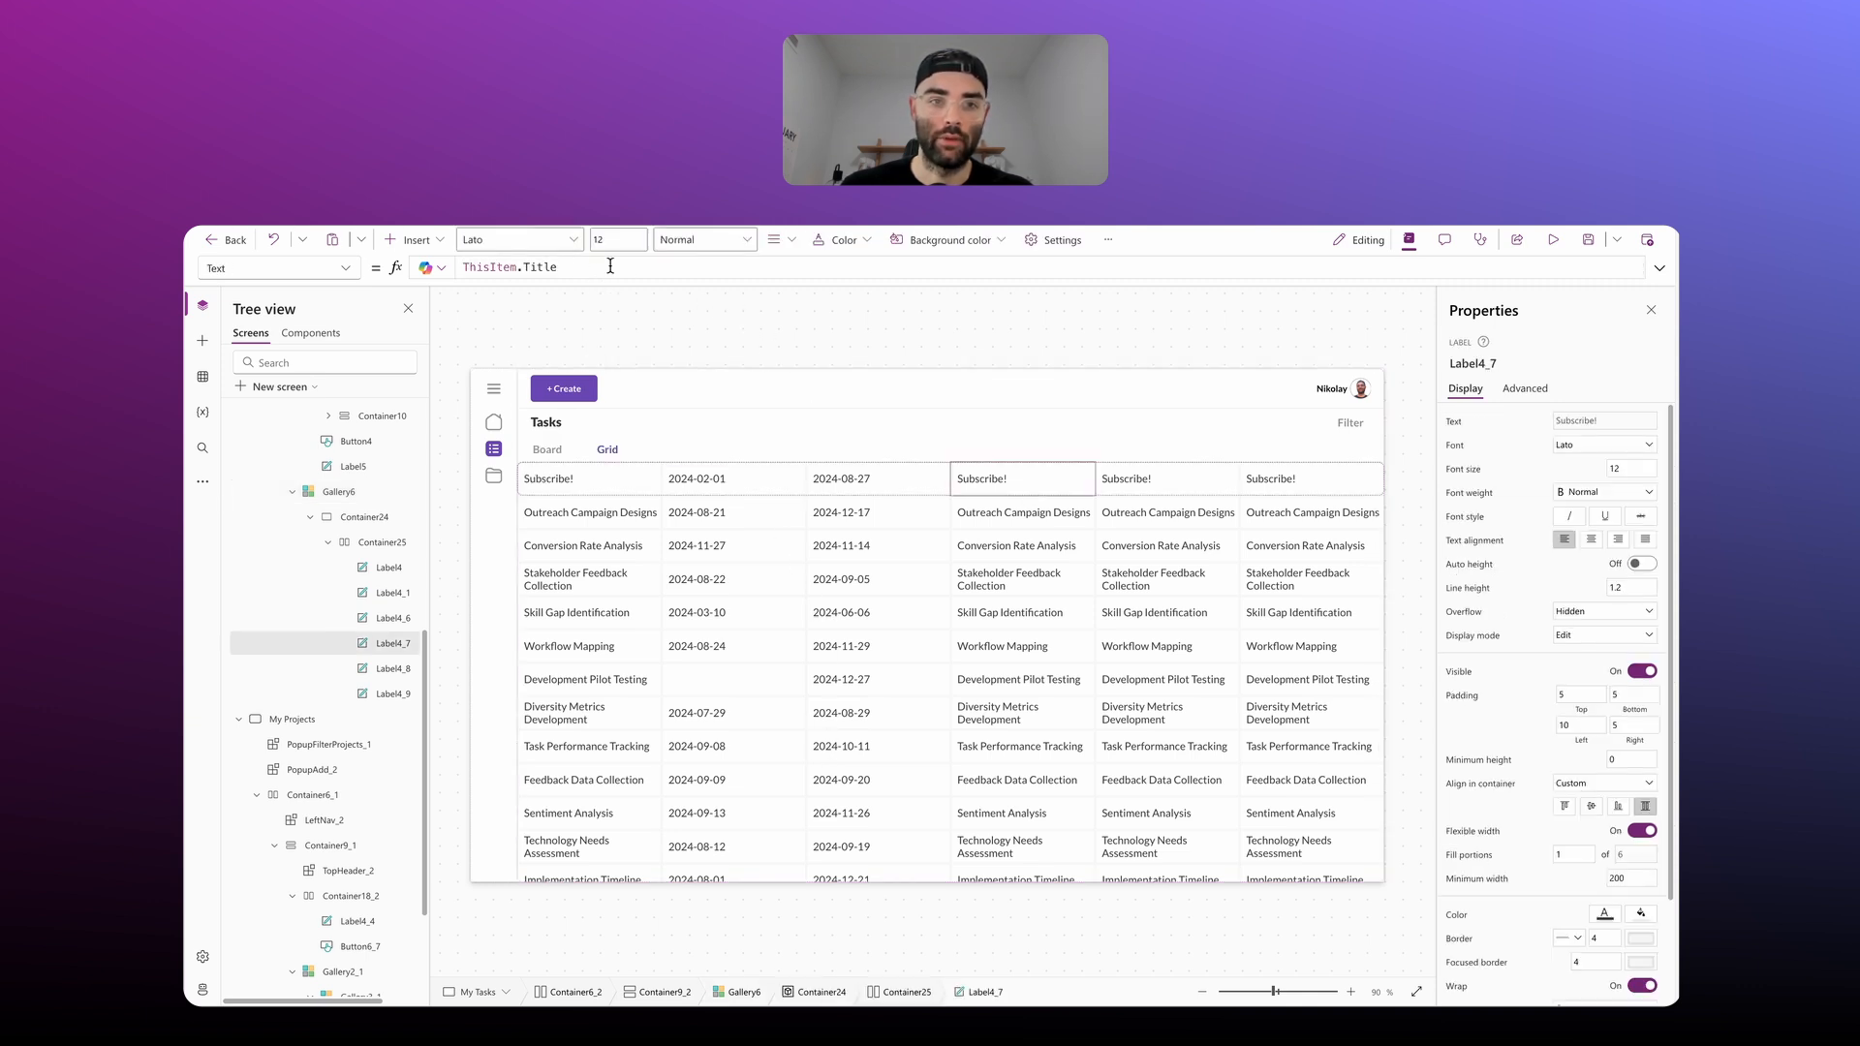
left_click_drag(574, 266, 462, 268)
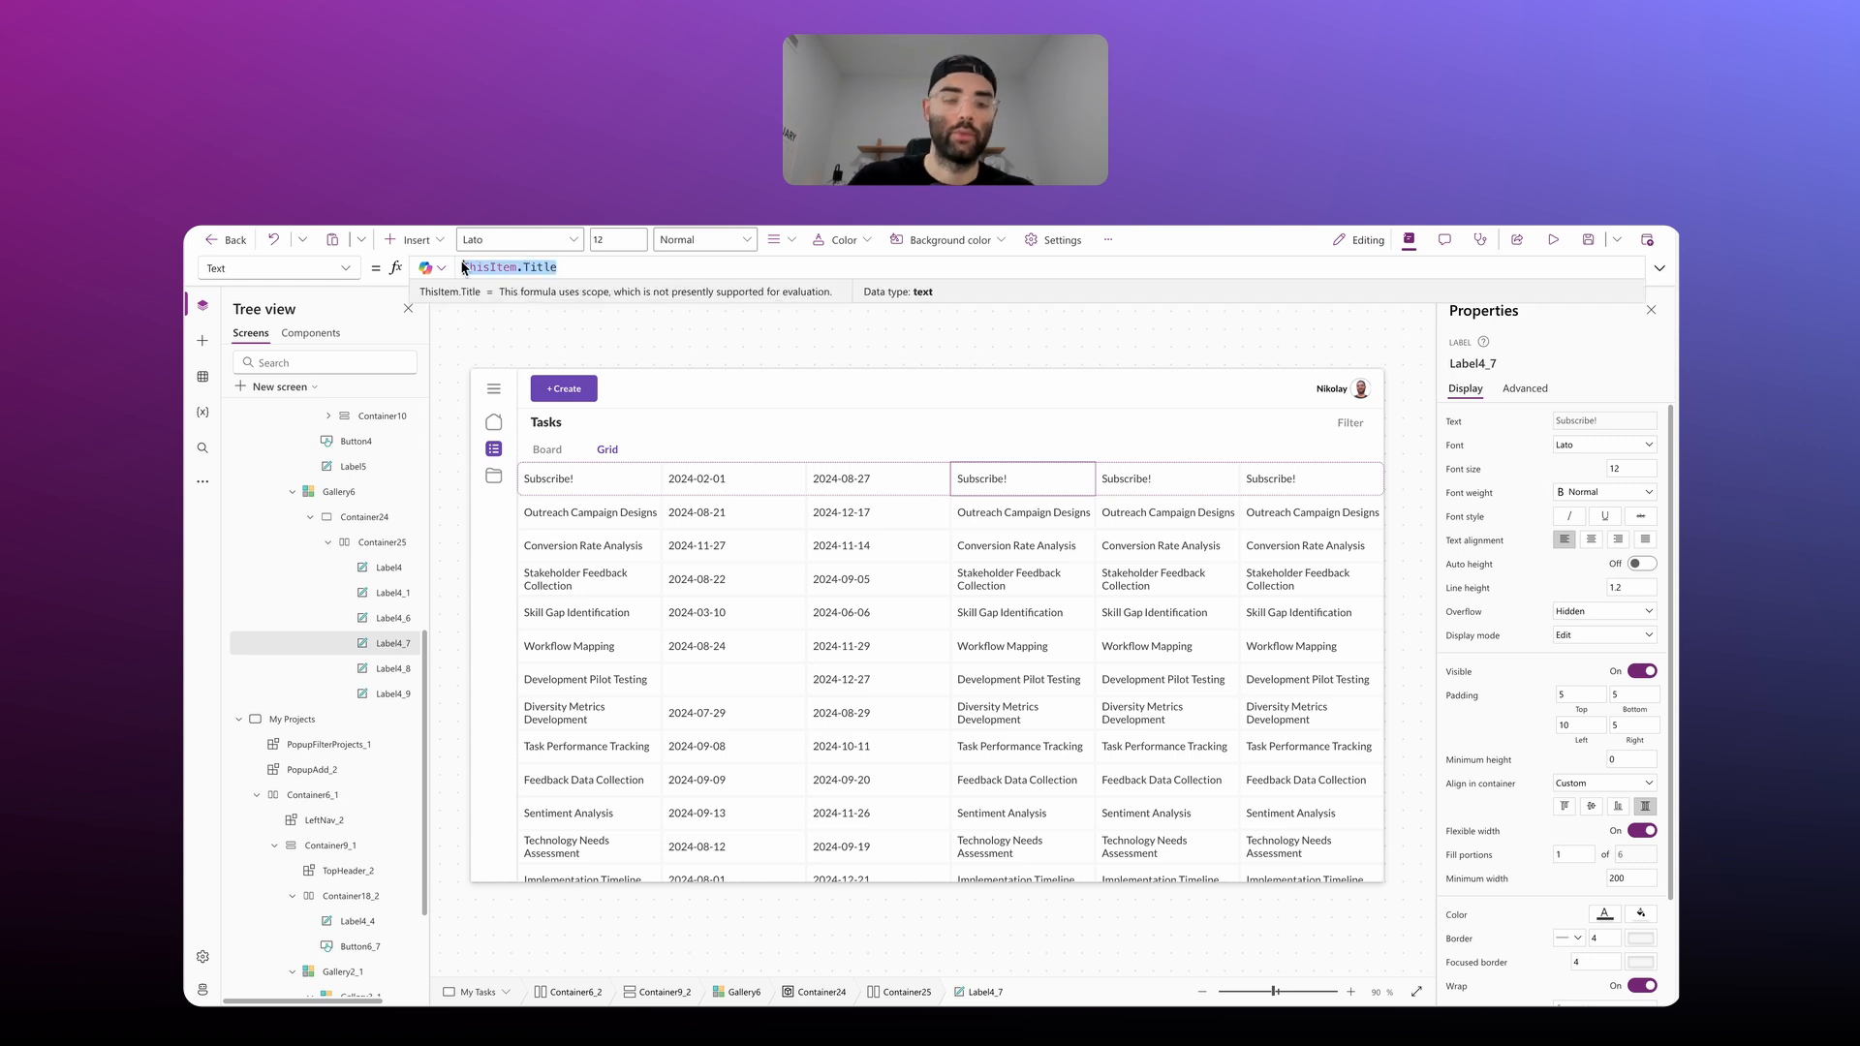
type("LookP")
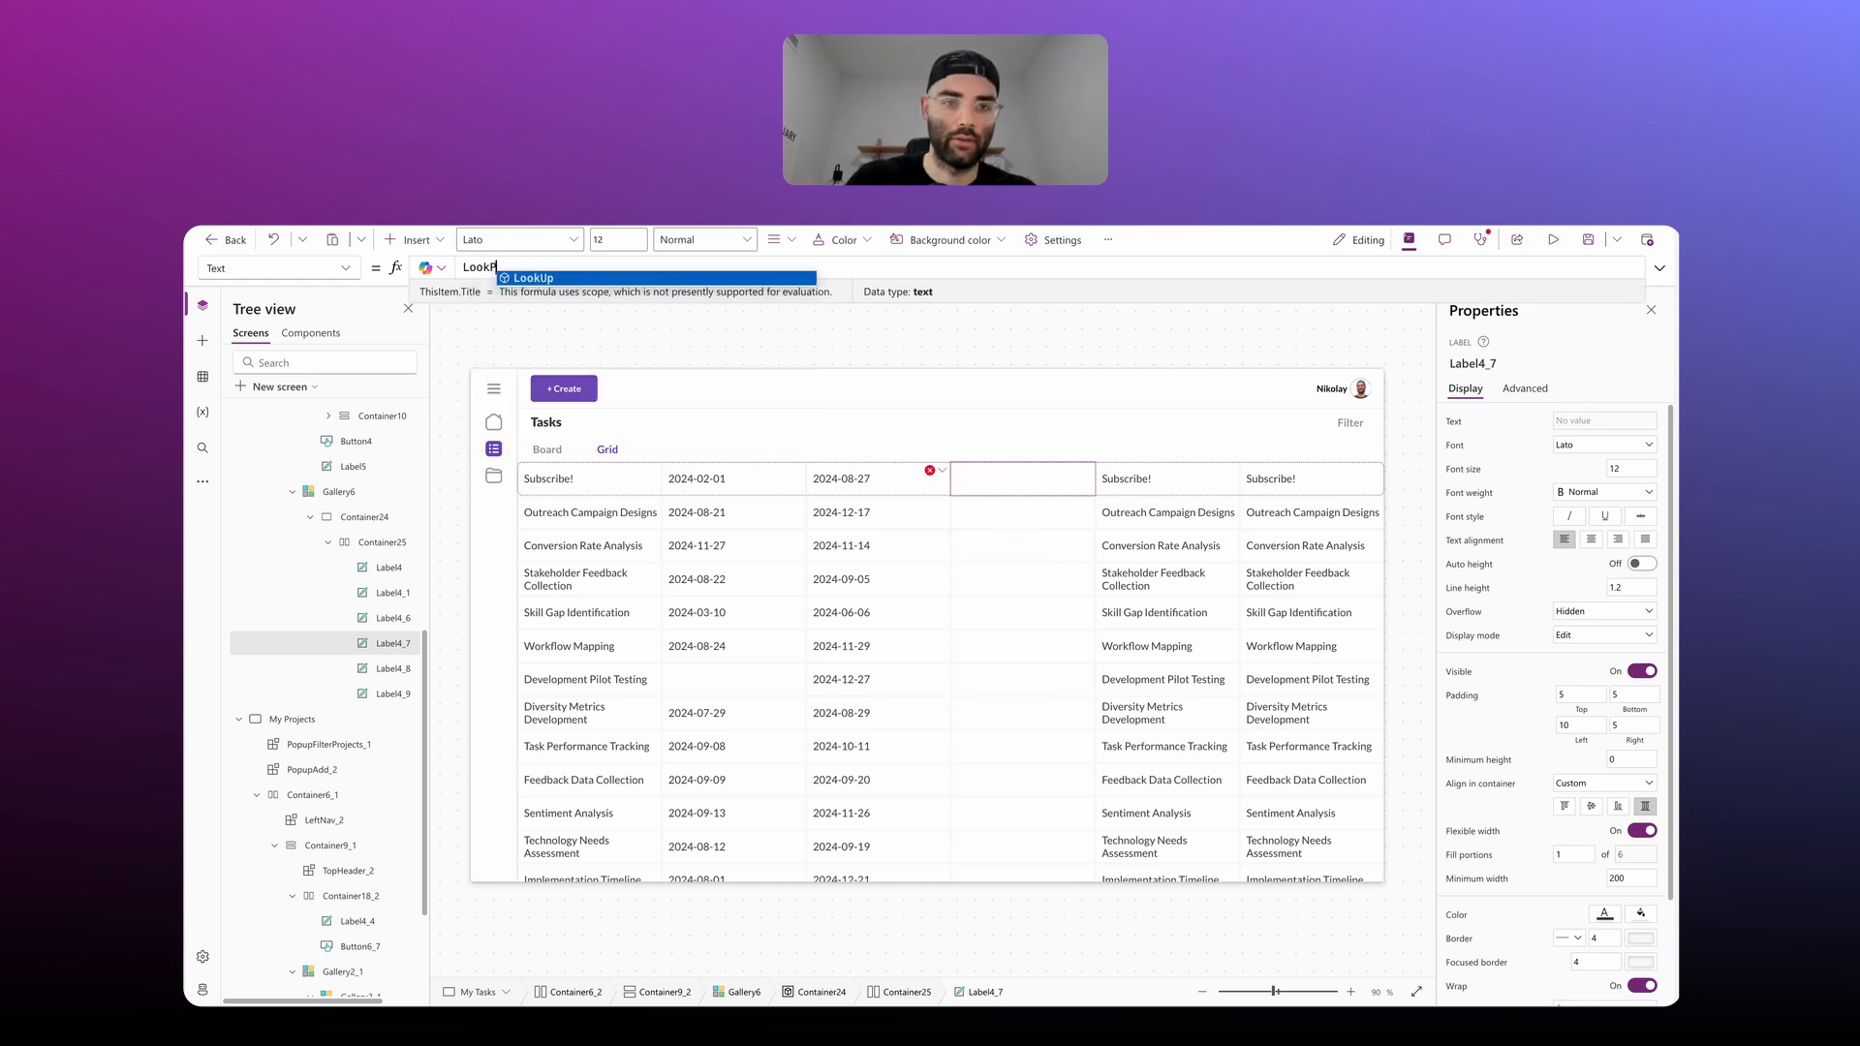
key("Tab")
type("(")
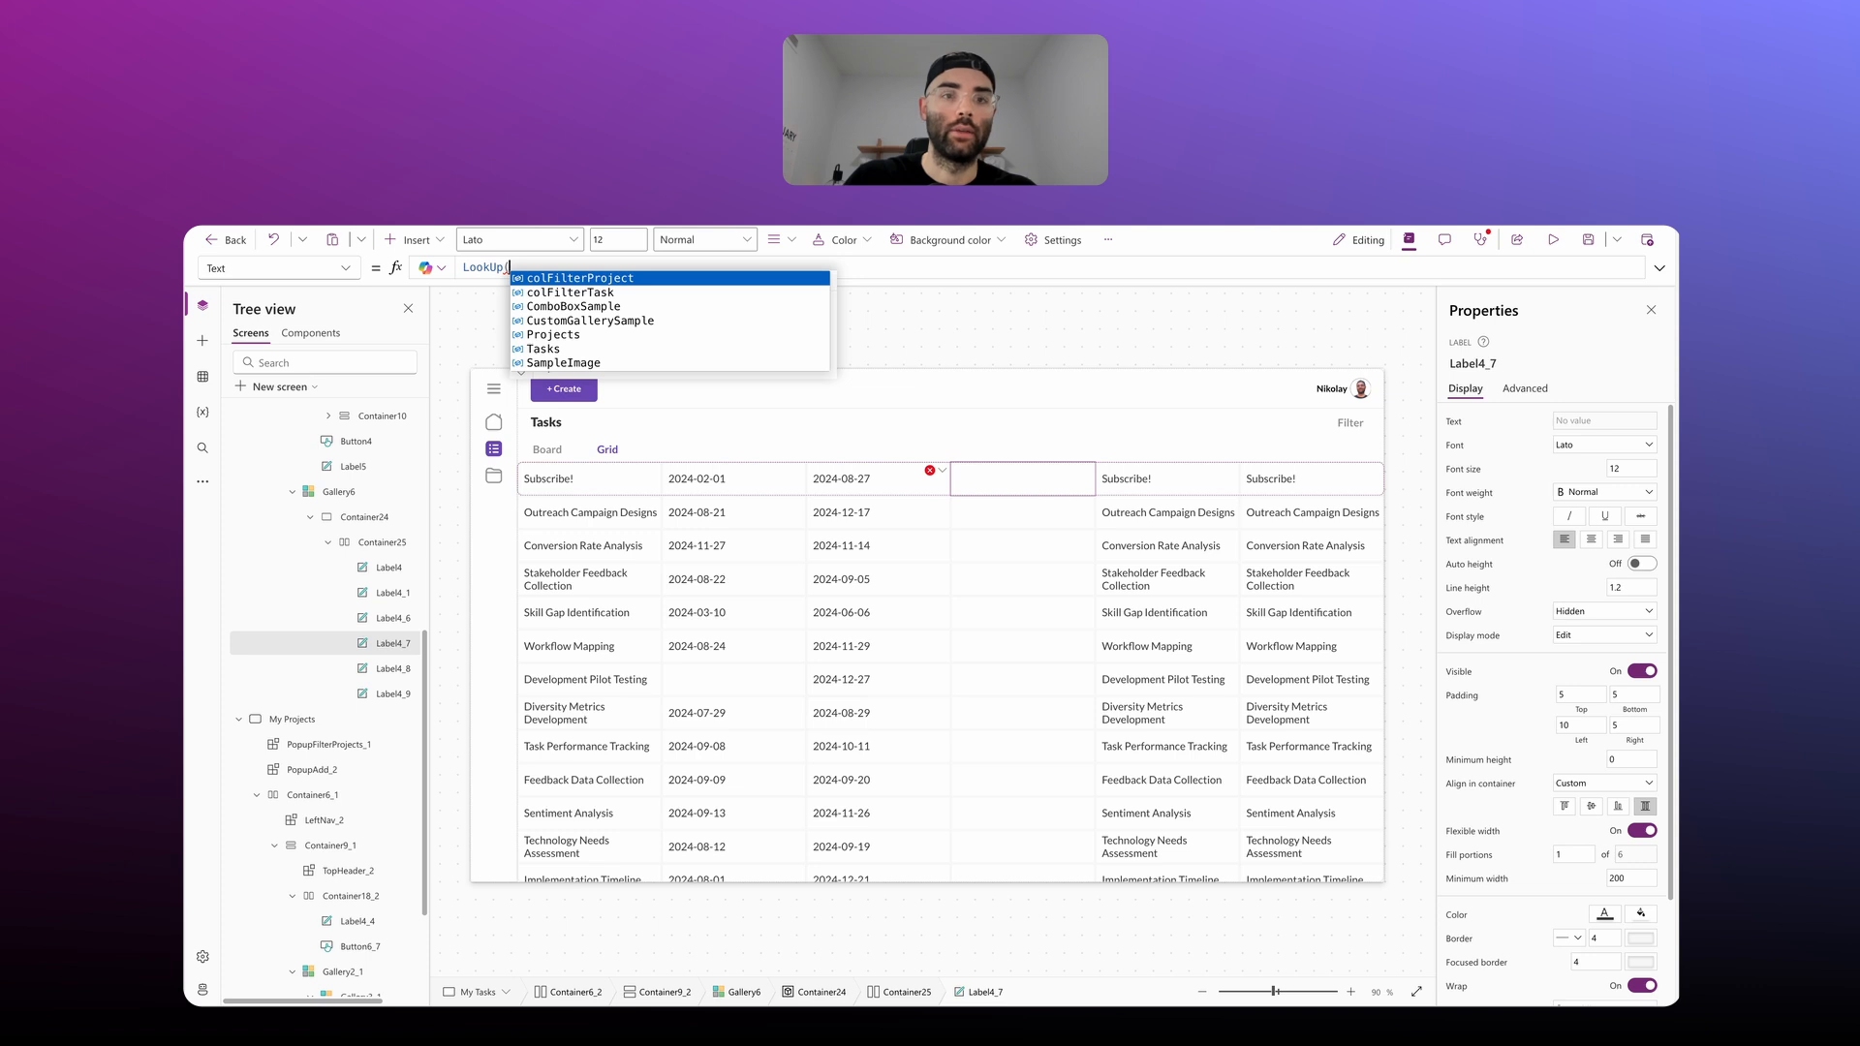
type("Projects, ID = ThisItem..")
key("BackSpace")
type("'Project ID'")
key("Down")
key("Return")
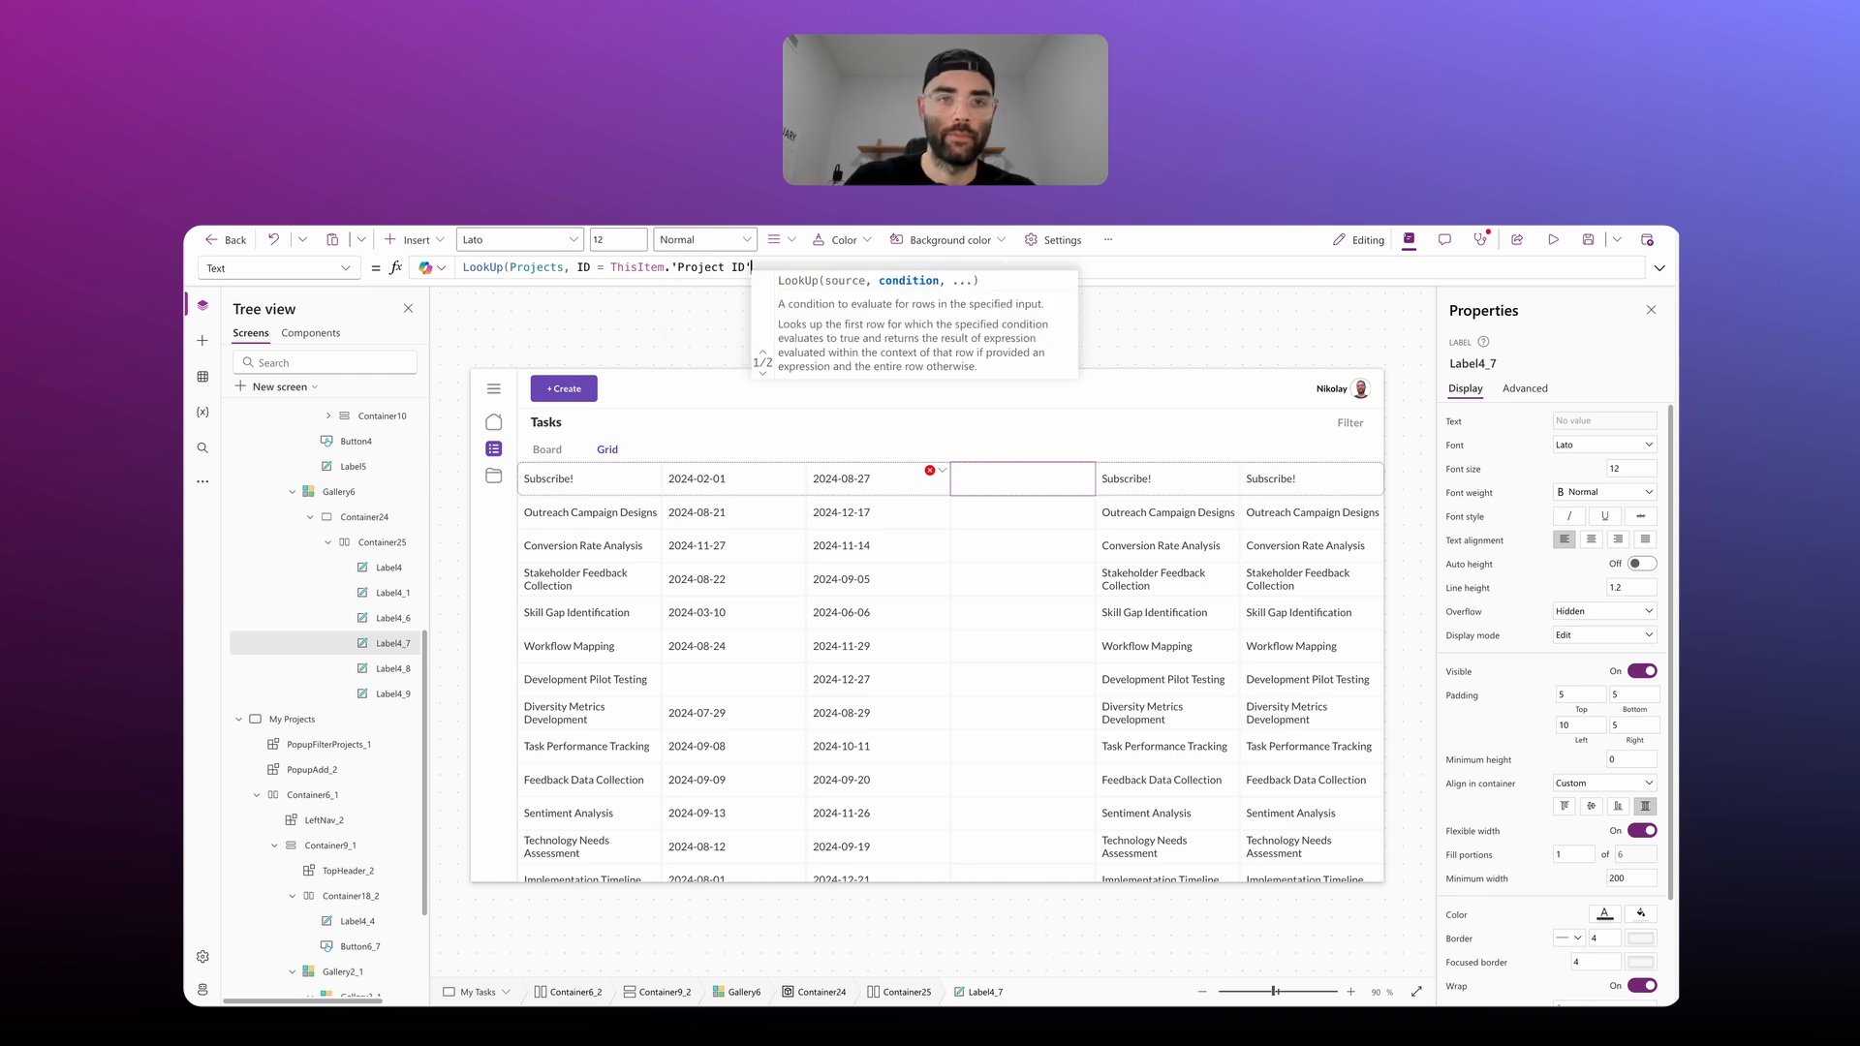
type(")")
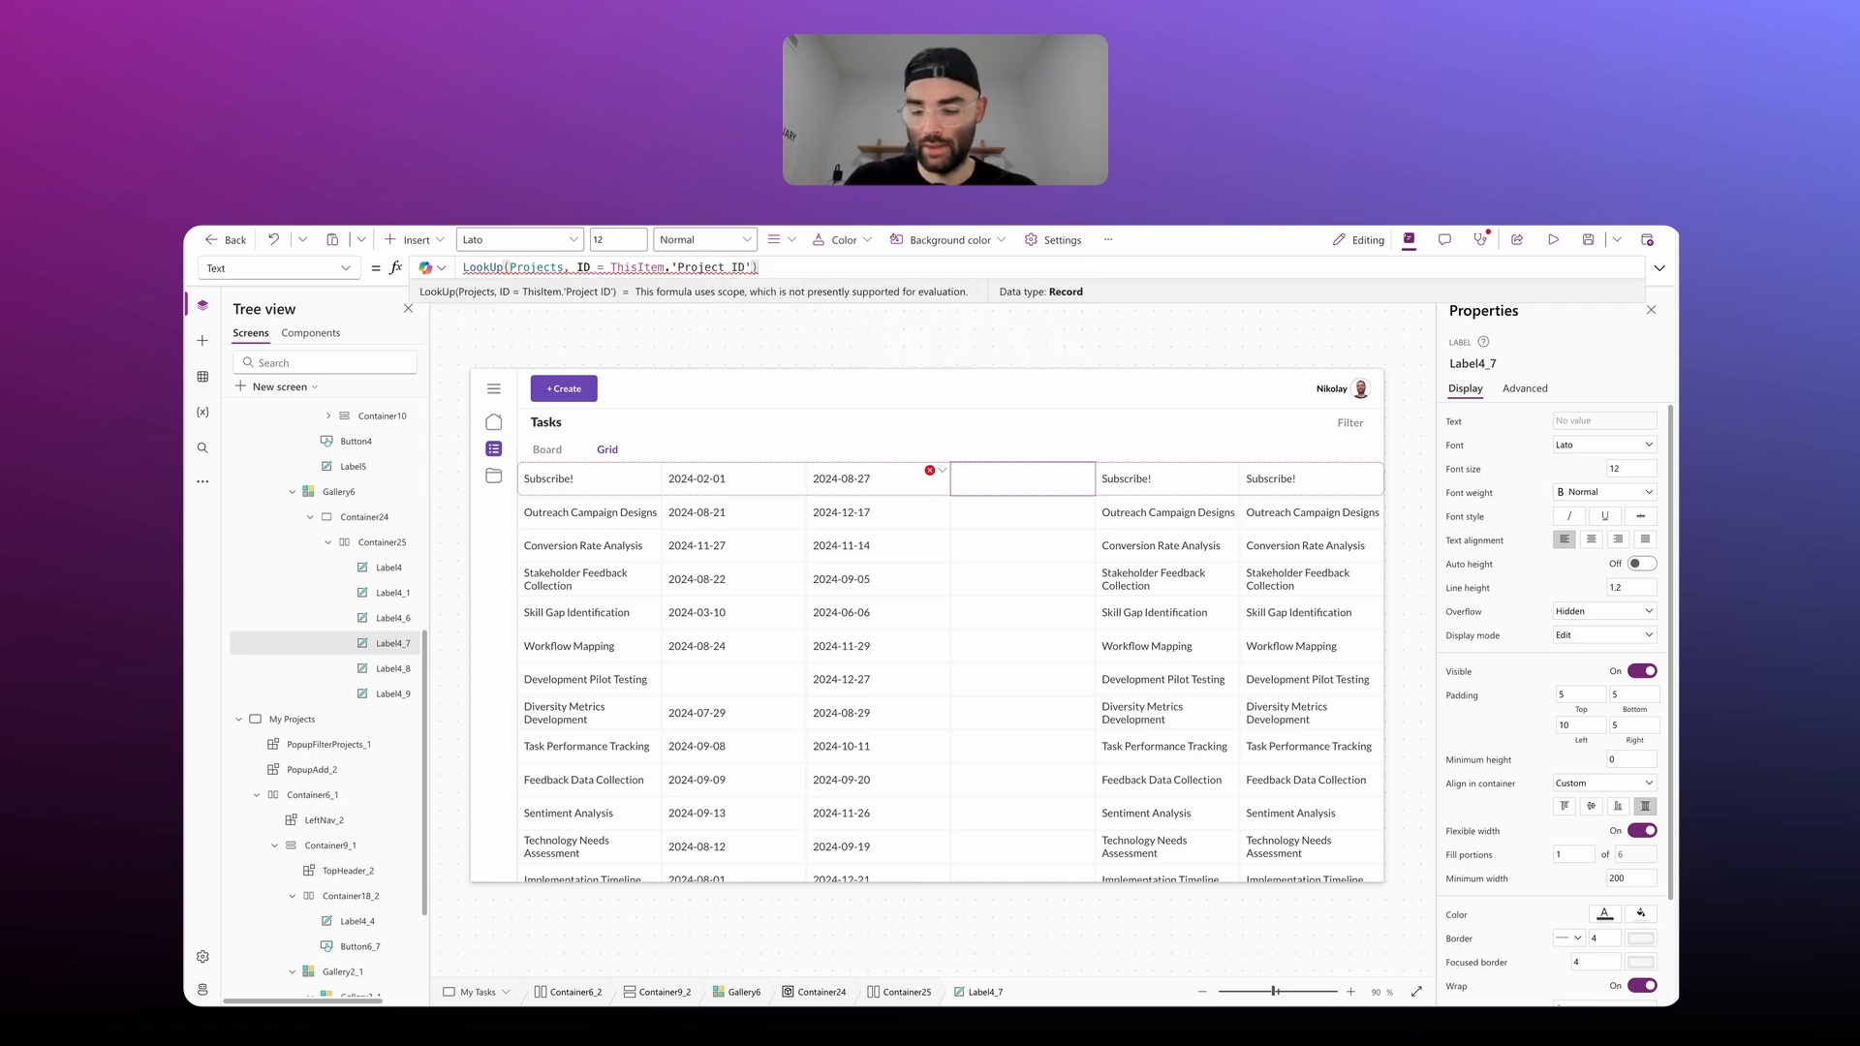
type(".Title")
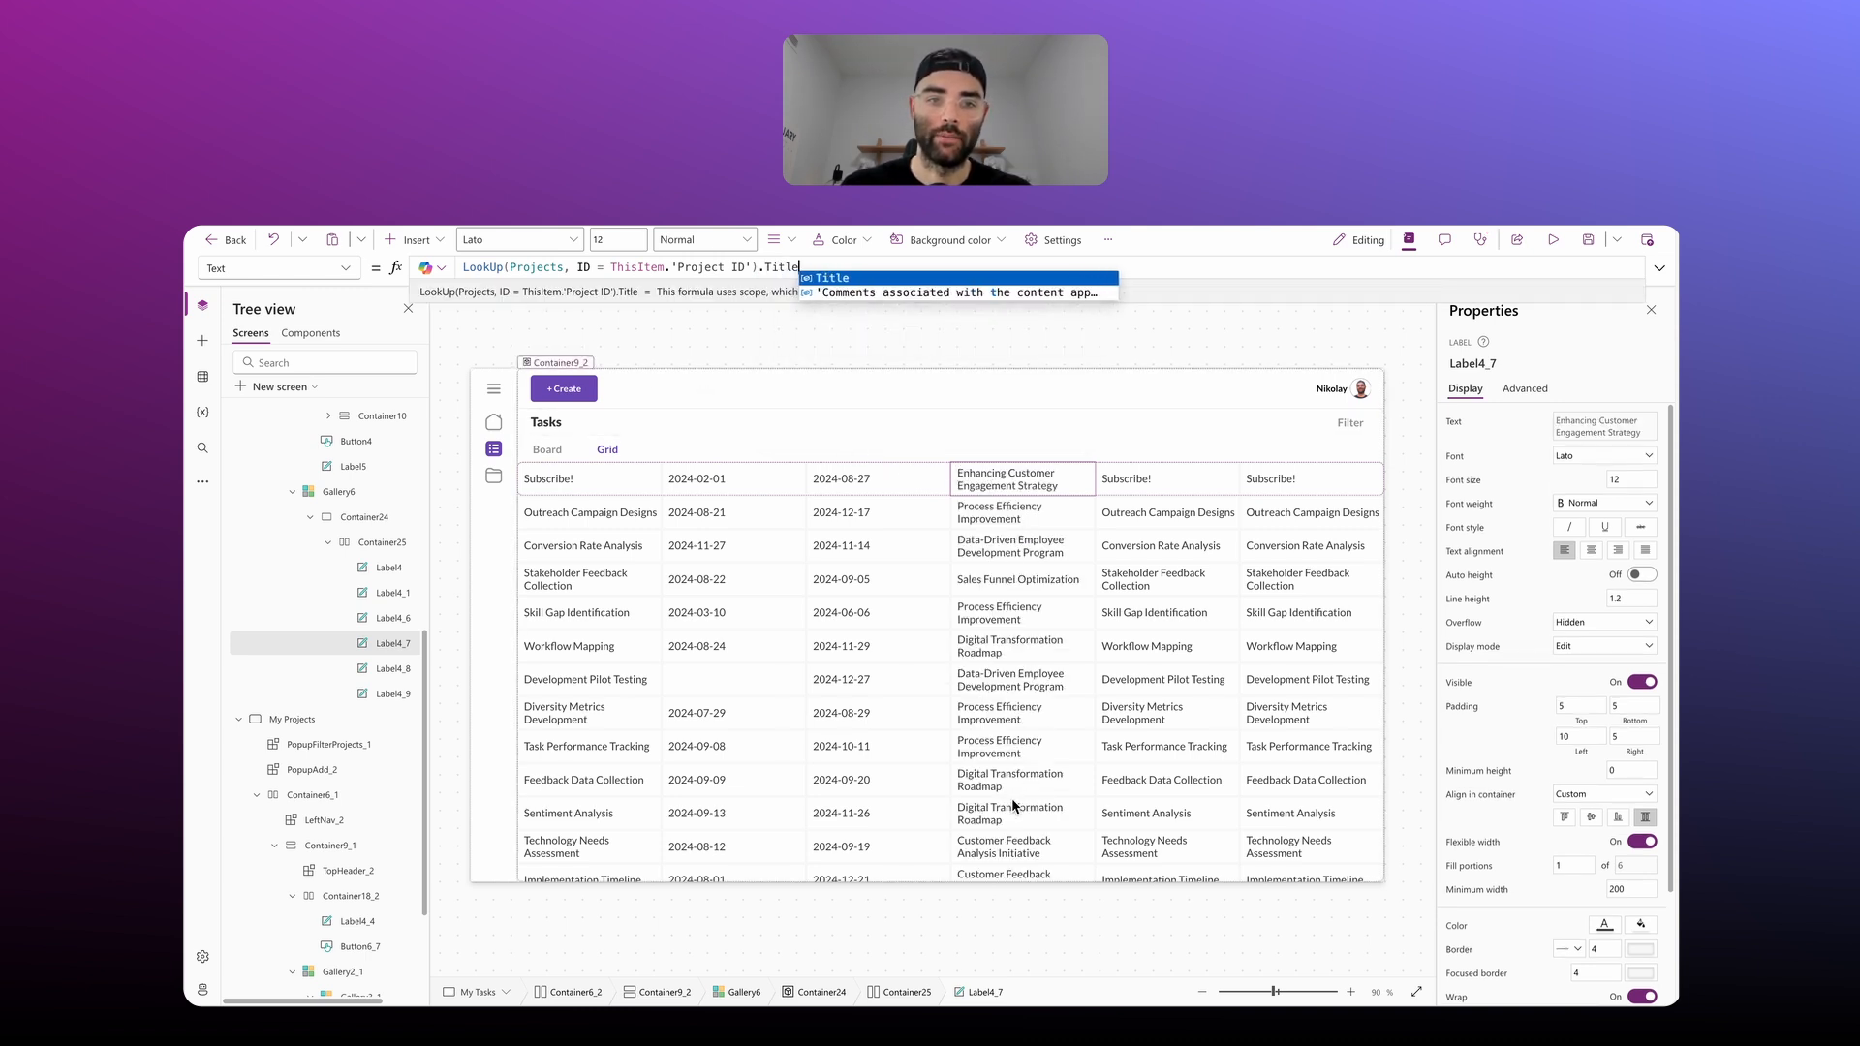
Step: Turn off text wrapping for the project label and the other five column labels in the grid row
left_click(998, 490)
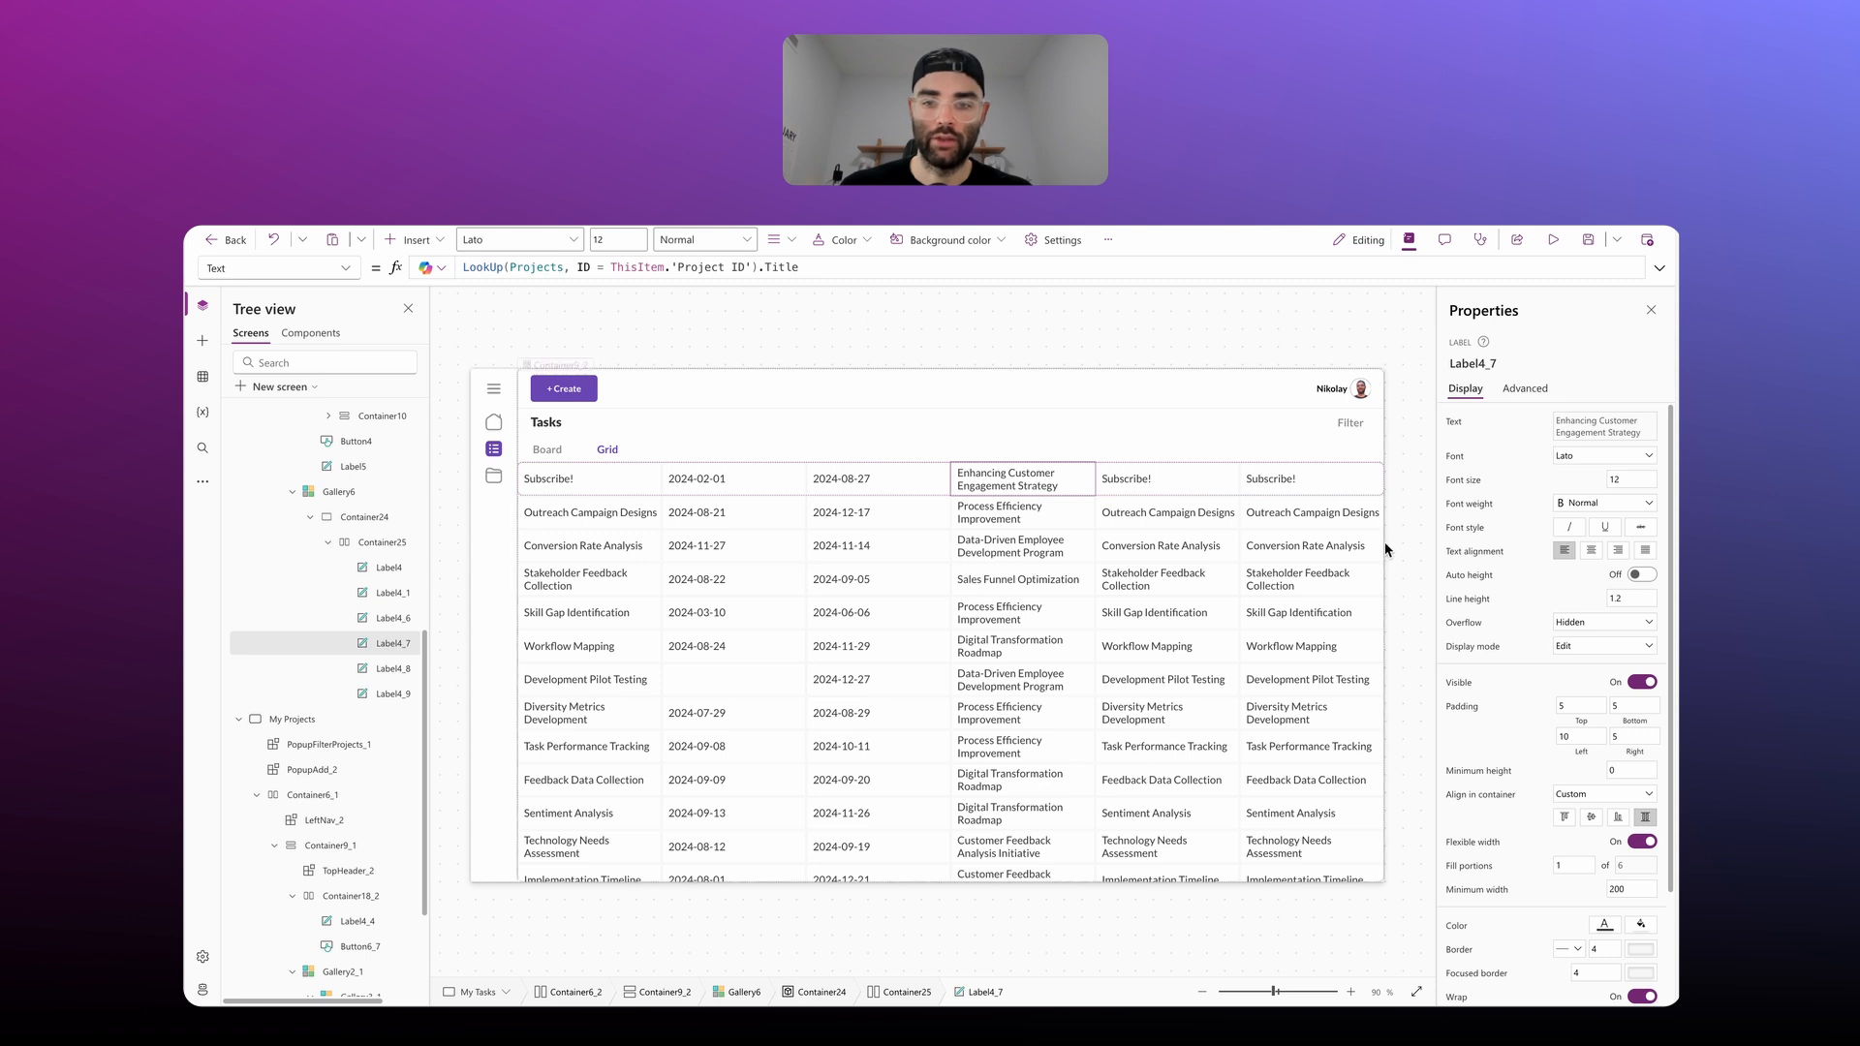
scroll(1589, 774, "down", 2)
left_click(1639, 859)
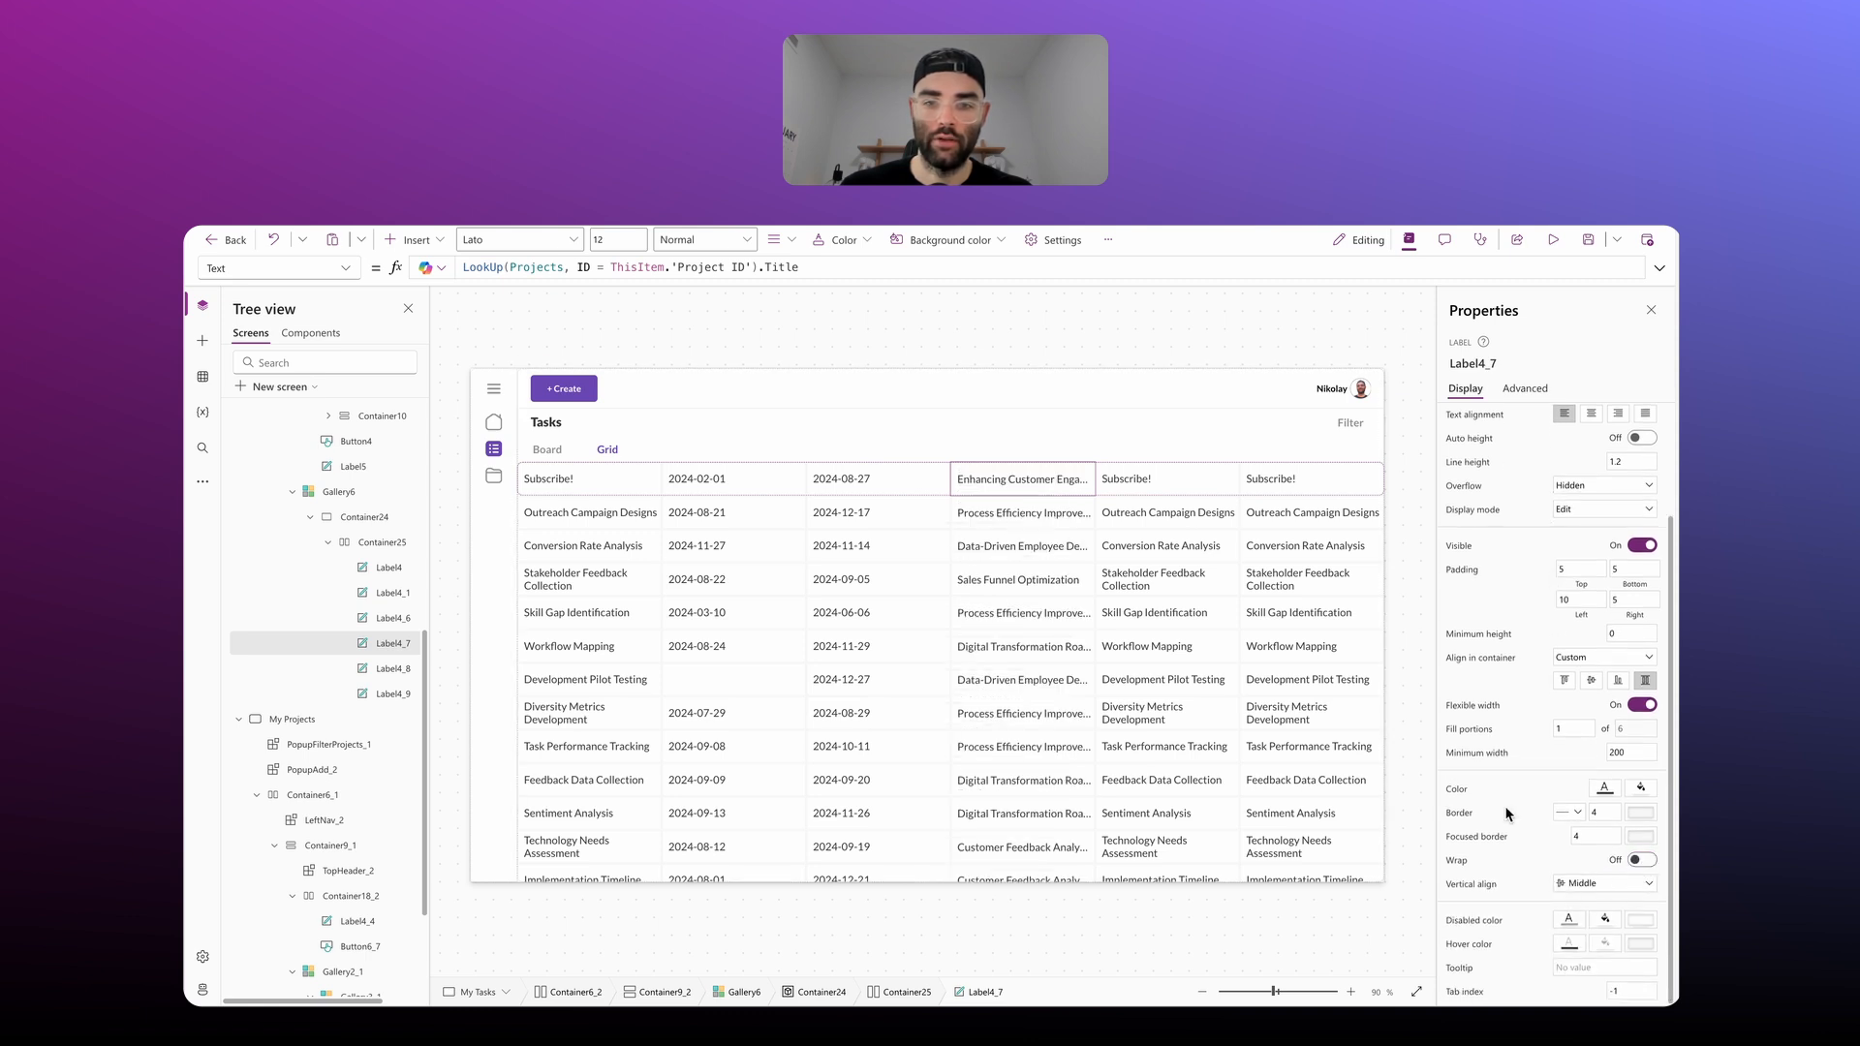
left_click(612, 475)
left_click(697, 484, "shift")
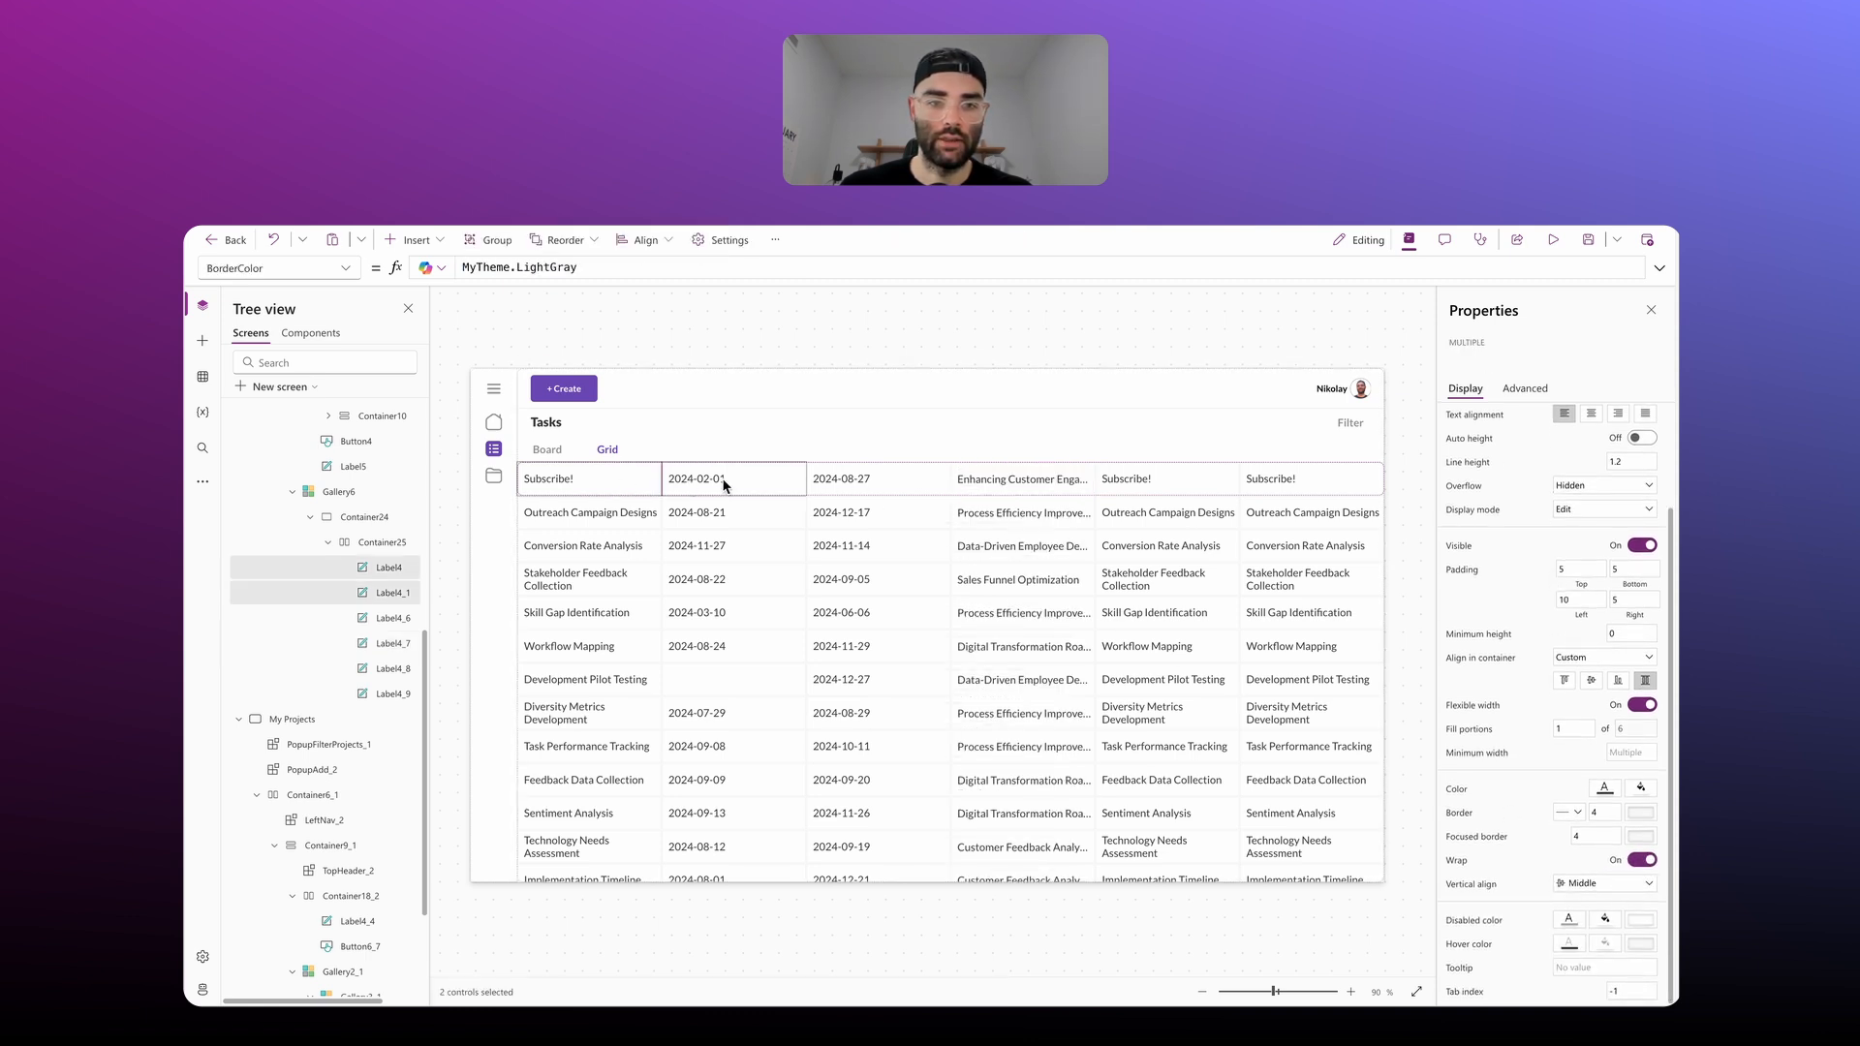
left_click(871, 484, "shift")
left_click(1165, 492, "shift")
left_click(1301, 490, "shift")
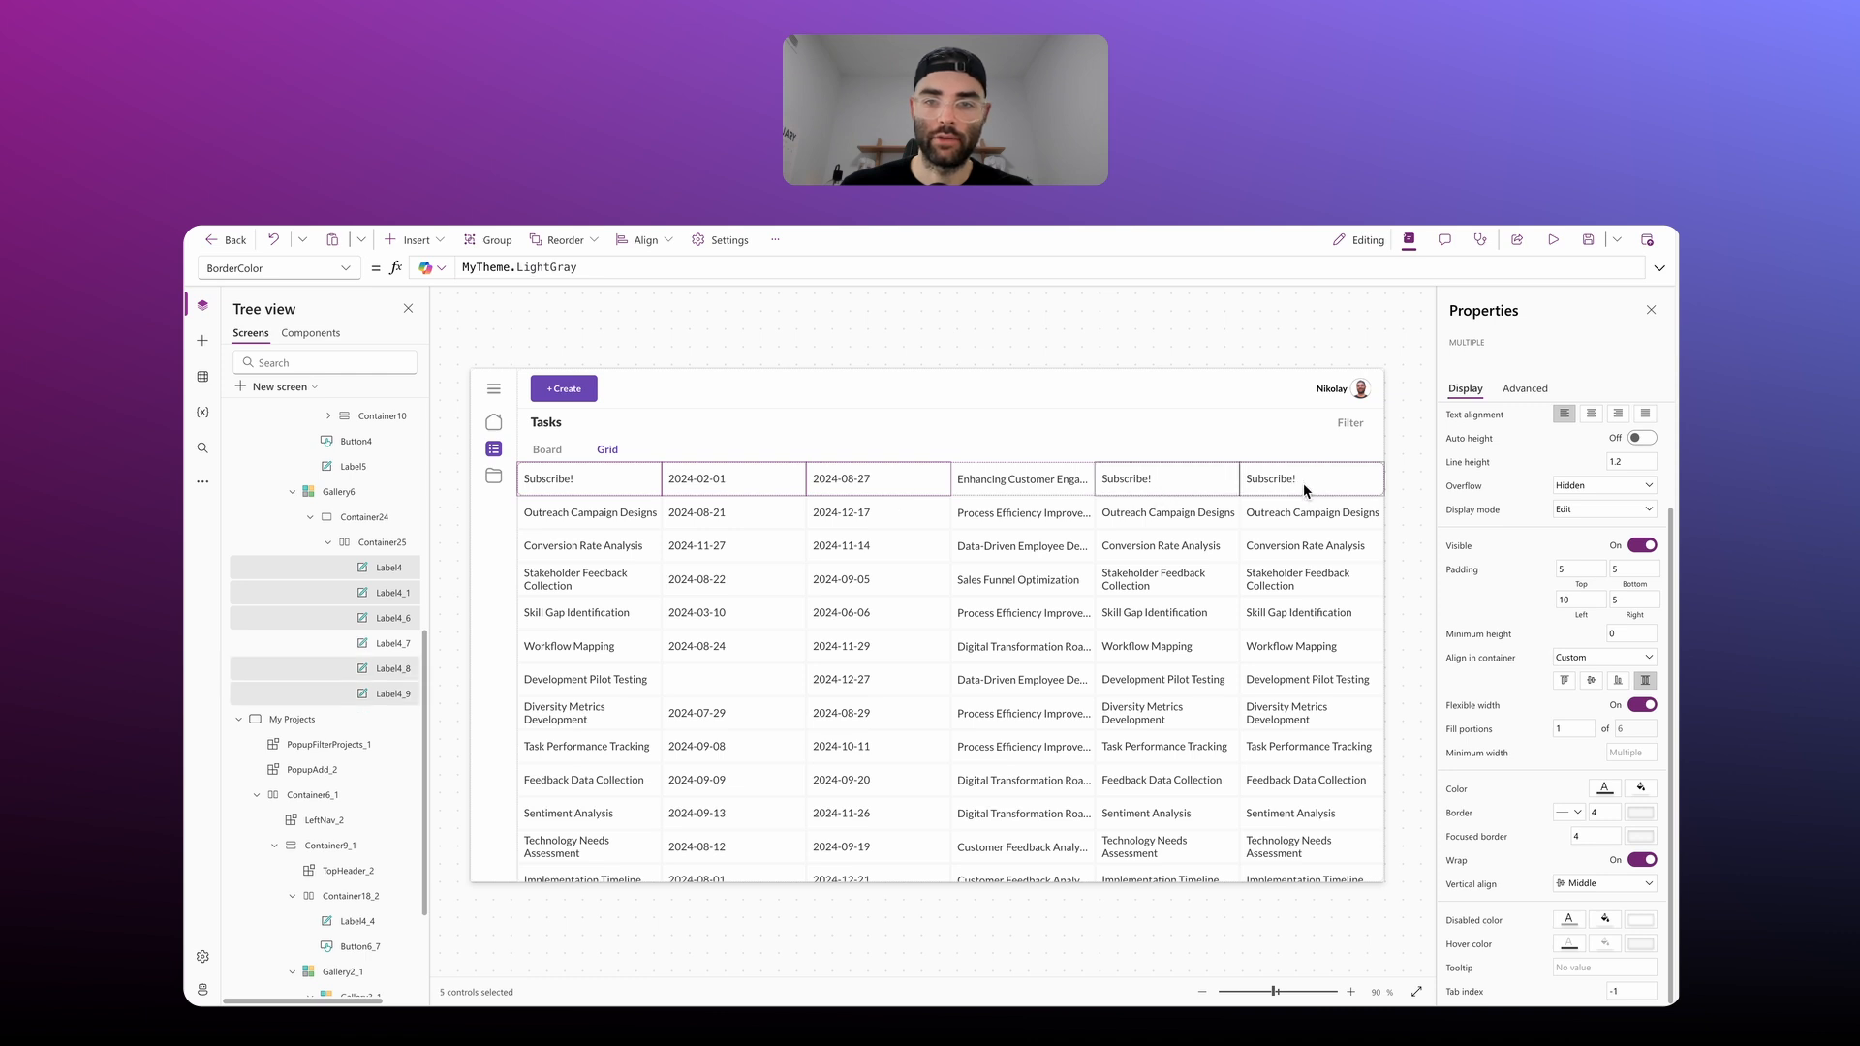
left_click(1647, 861)
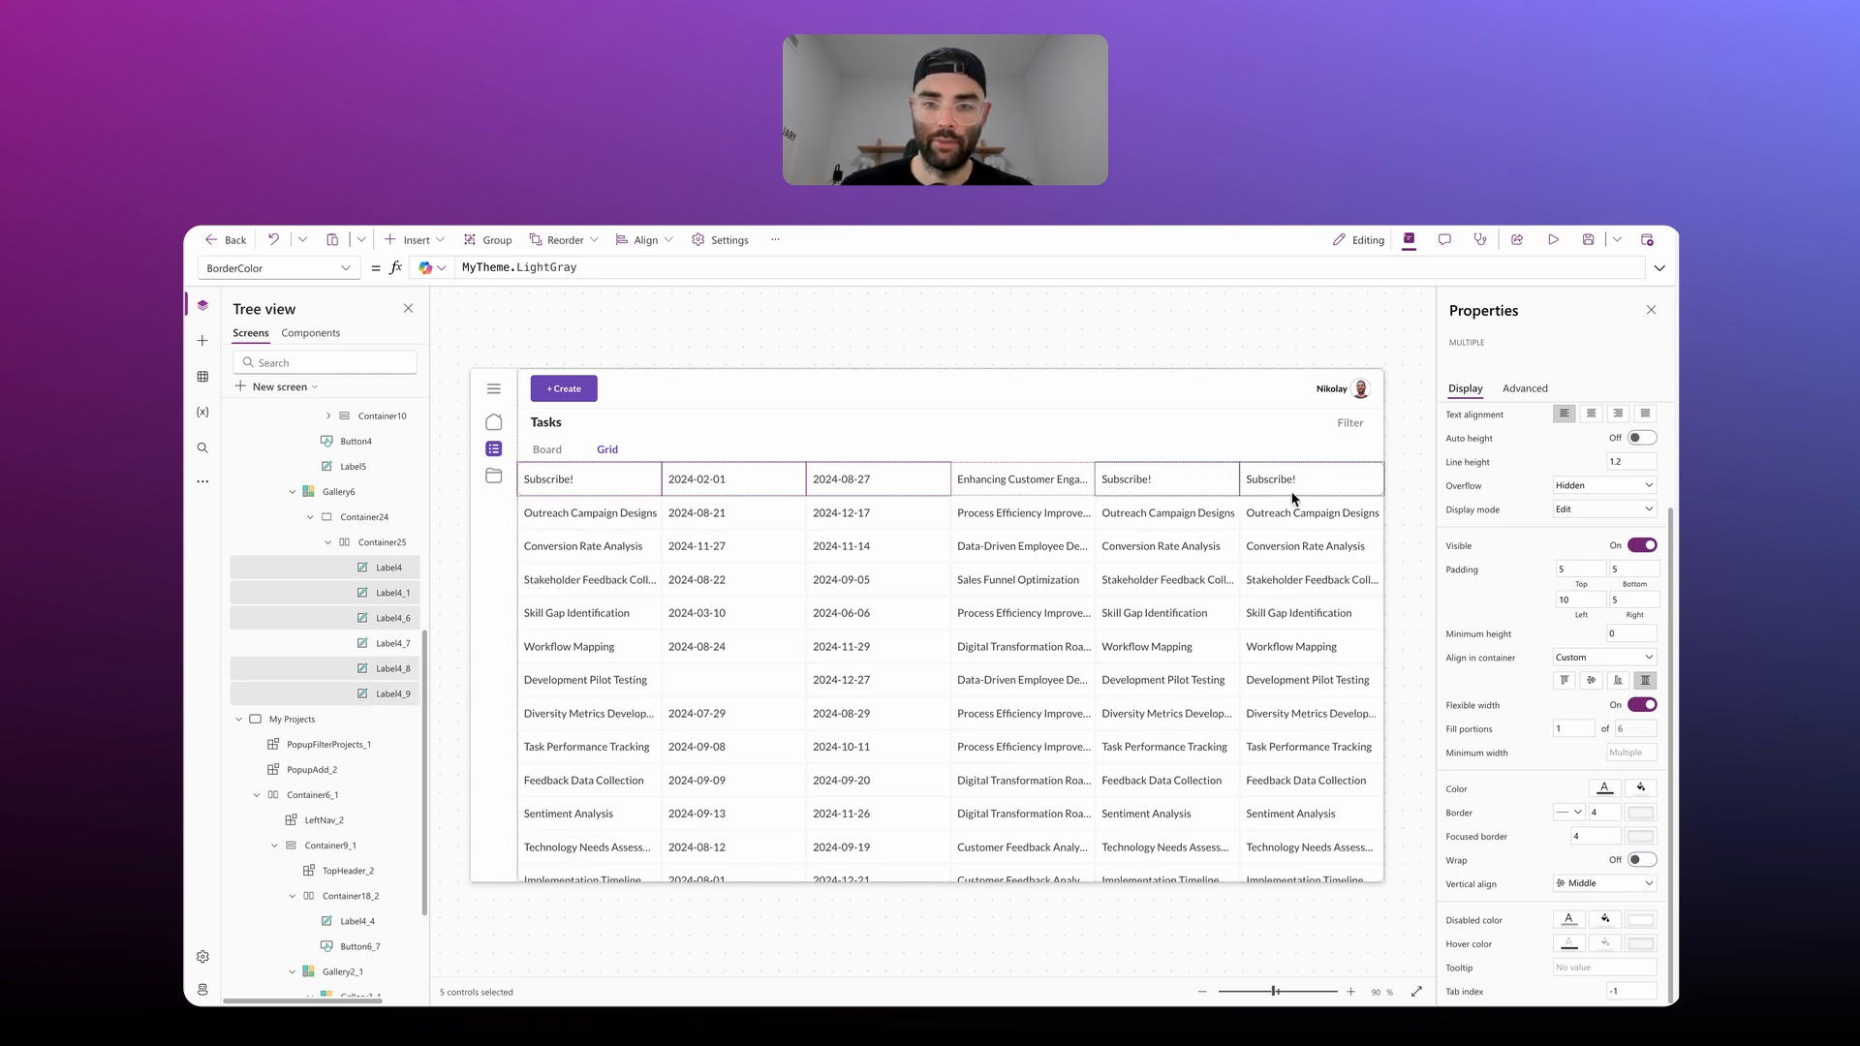
Step: Set the fifth column label's Text formula to ThisItem.Status.Value
left_click(969, 484)
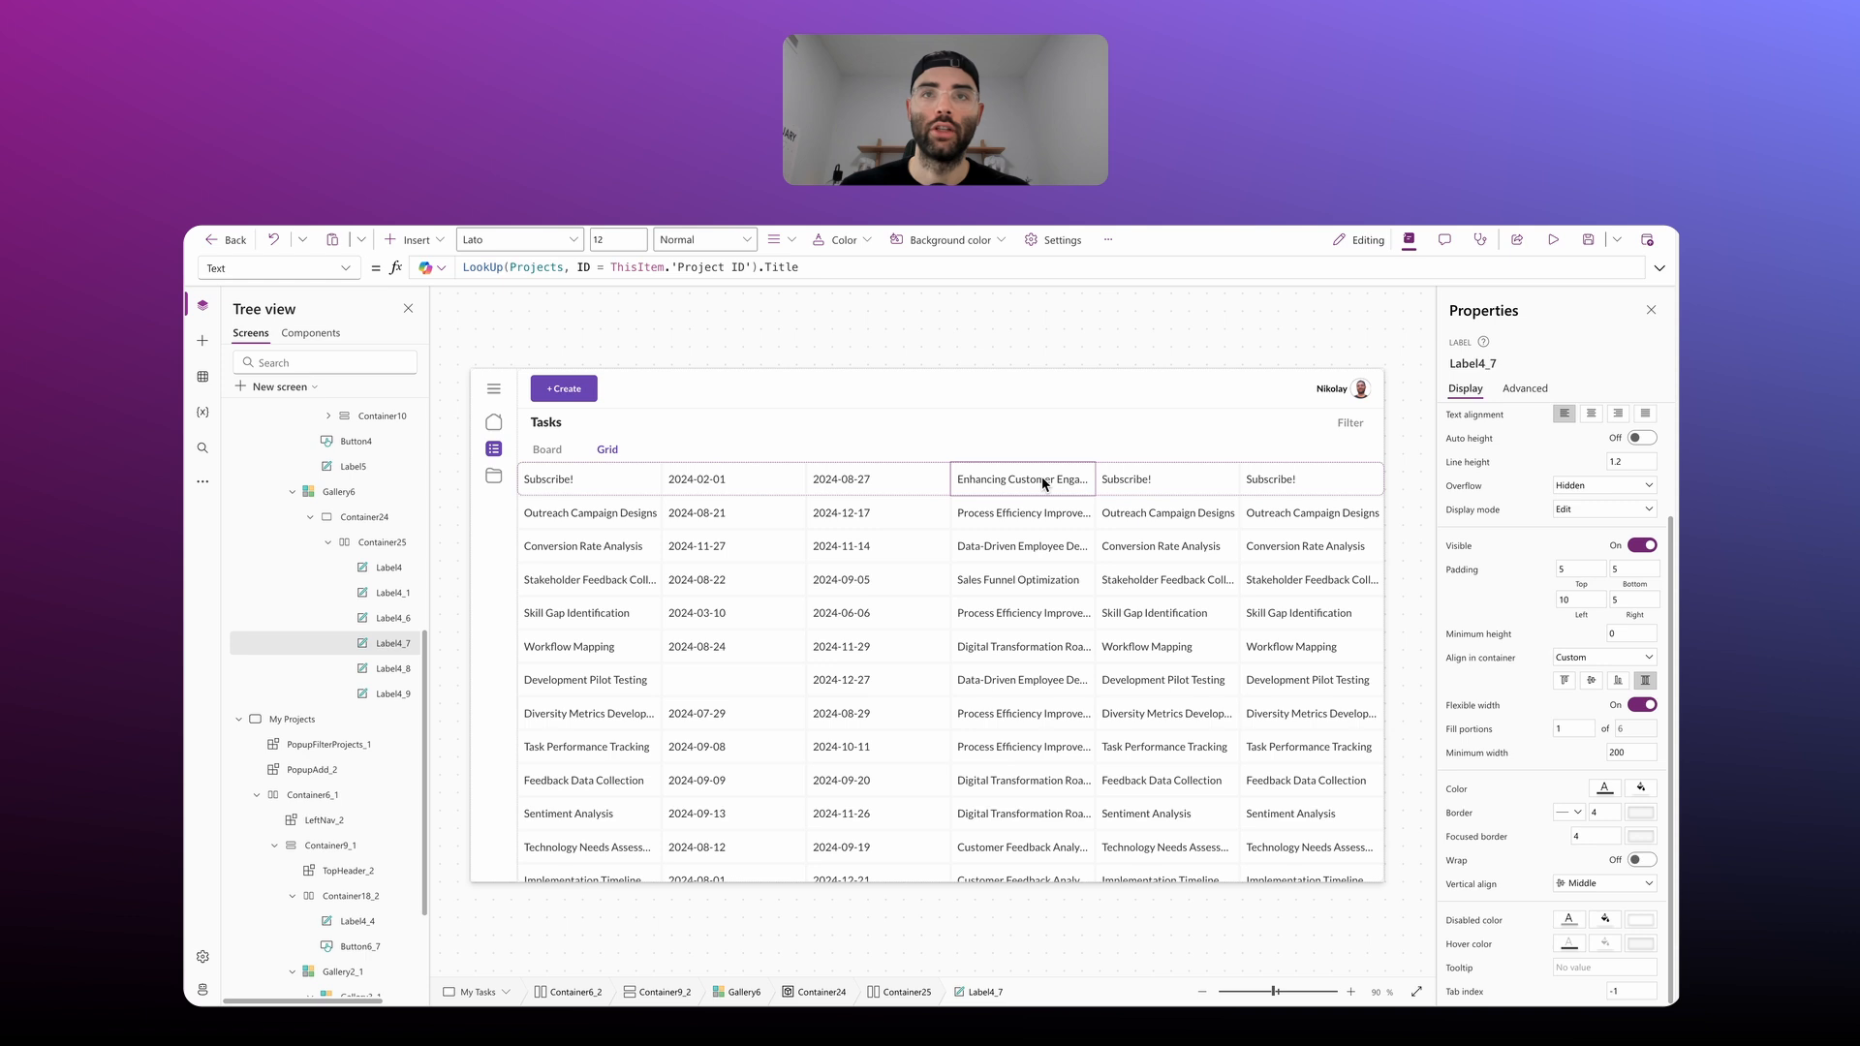
left_click(1102, 483)
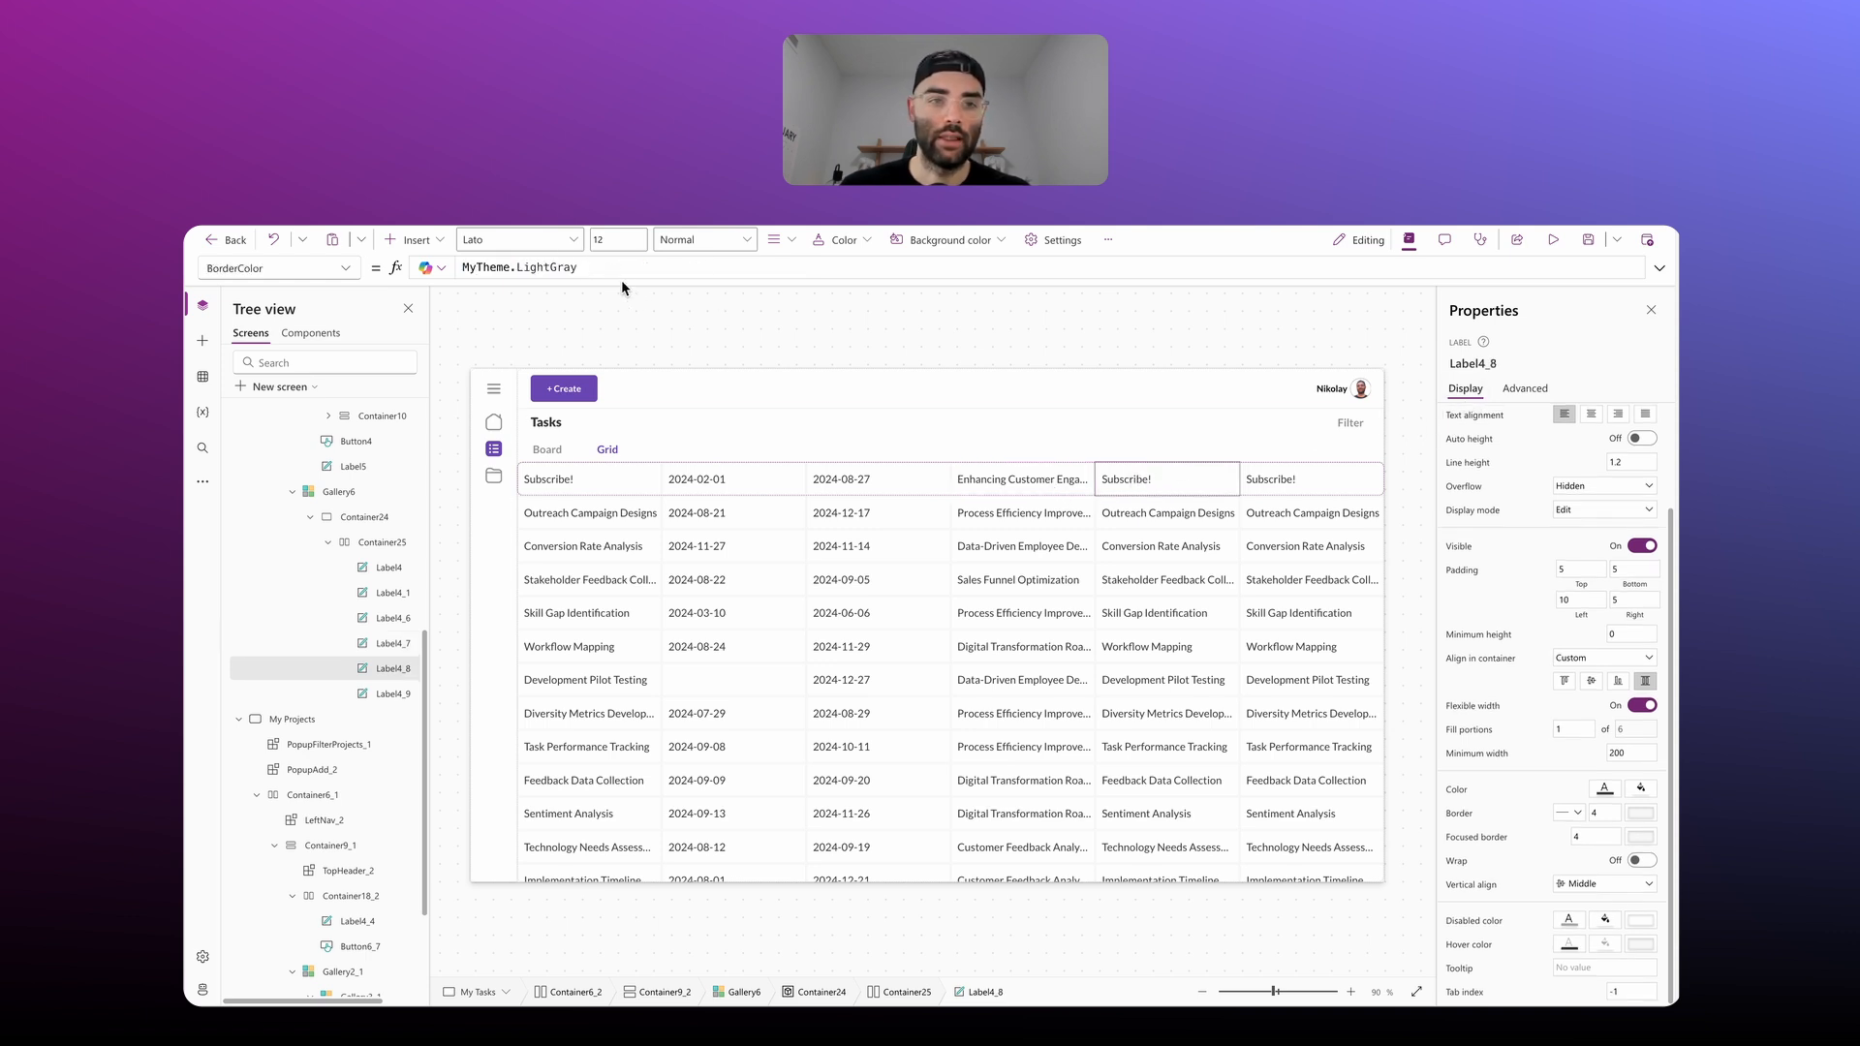
scroll(1484, 445, "up", 2)
left_click(1455, 422)
left_click(578, 266)
double_click(546, 266)
type("Statu")
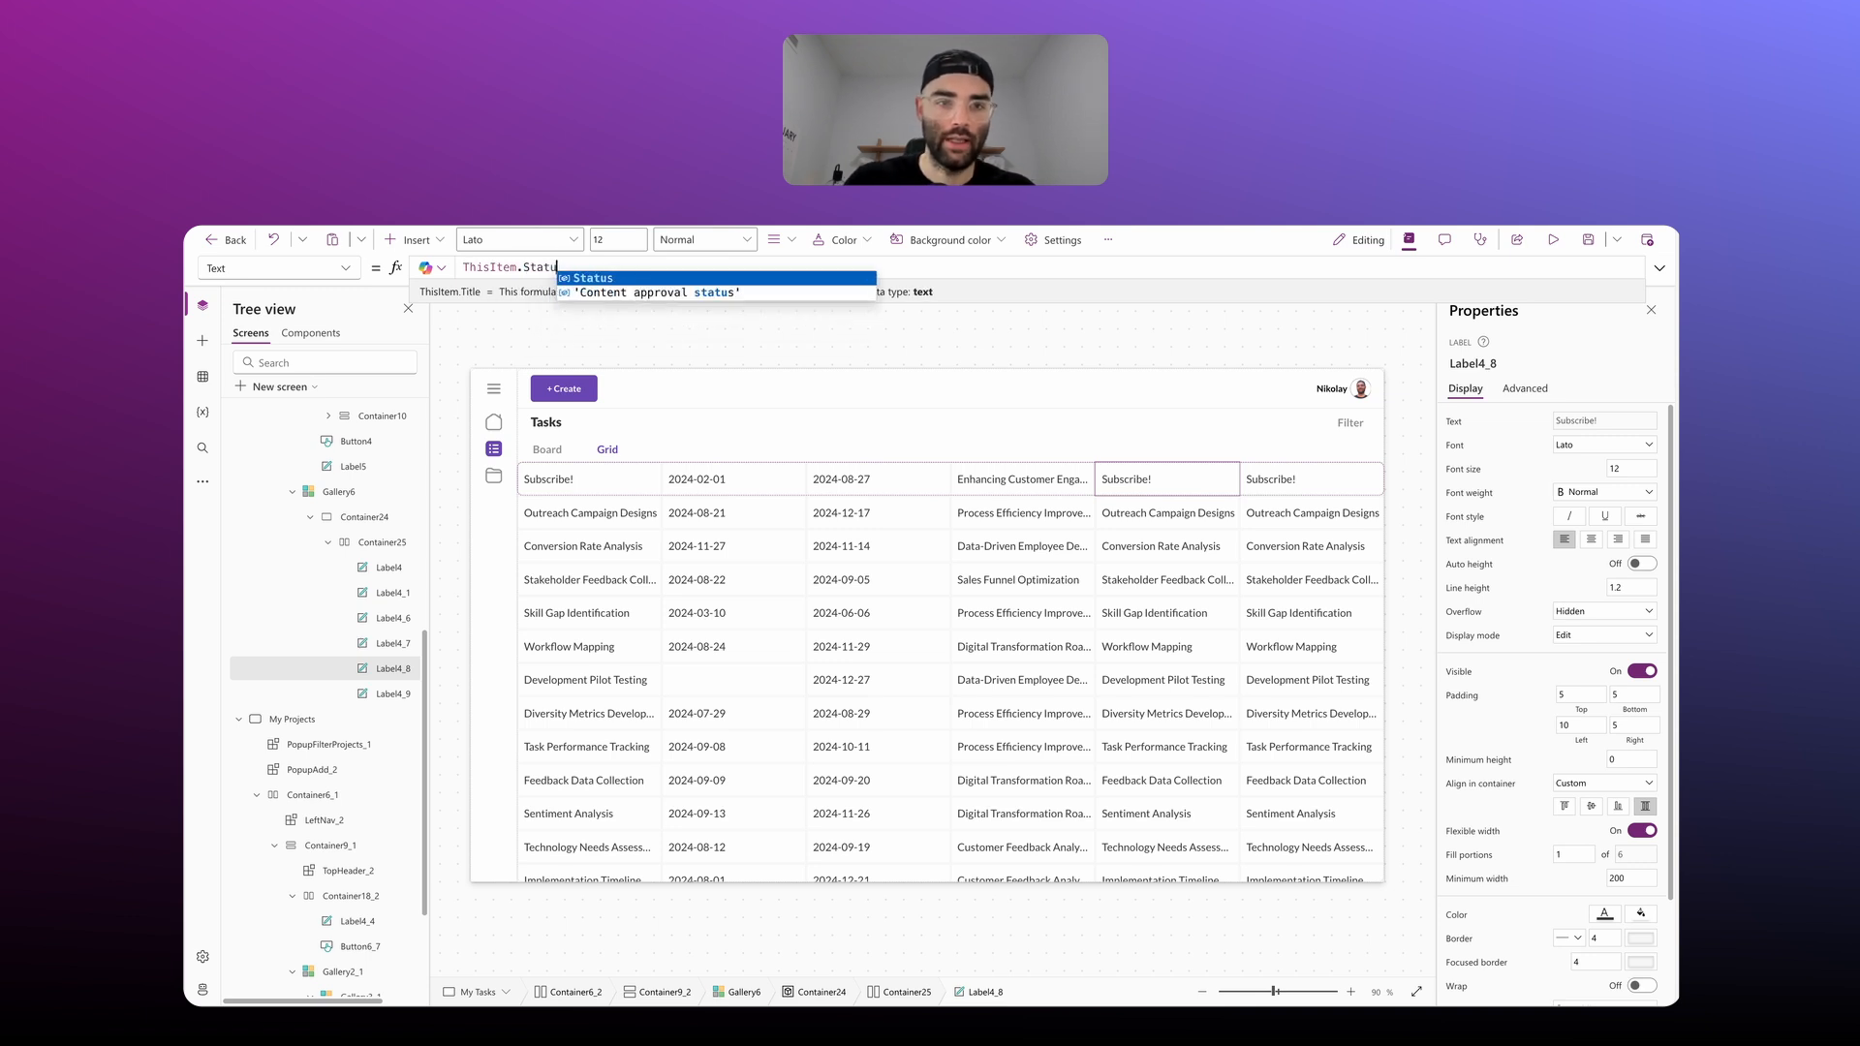
type("s.Value")
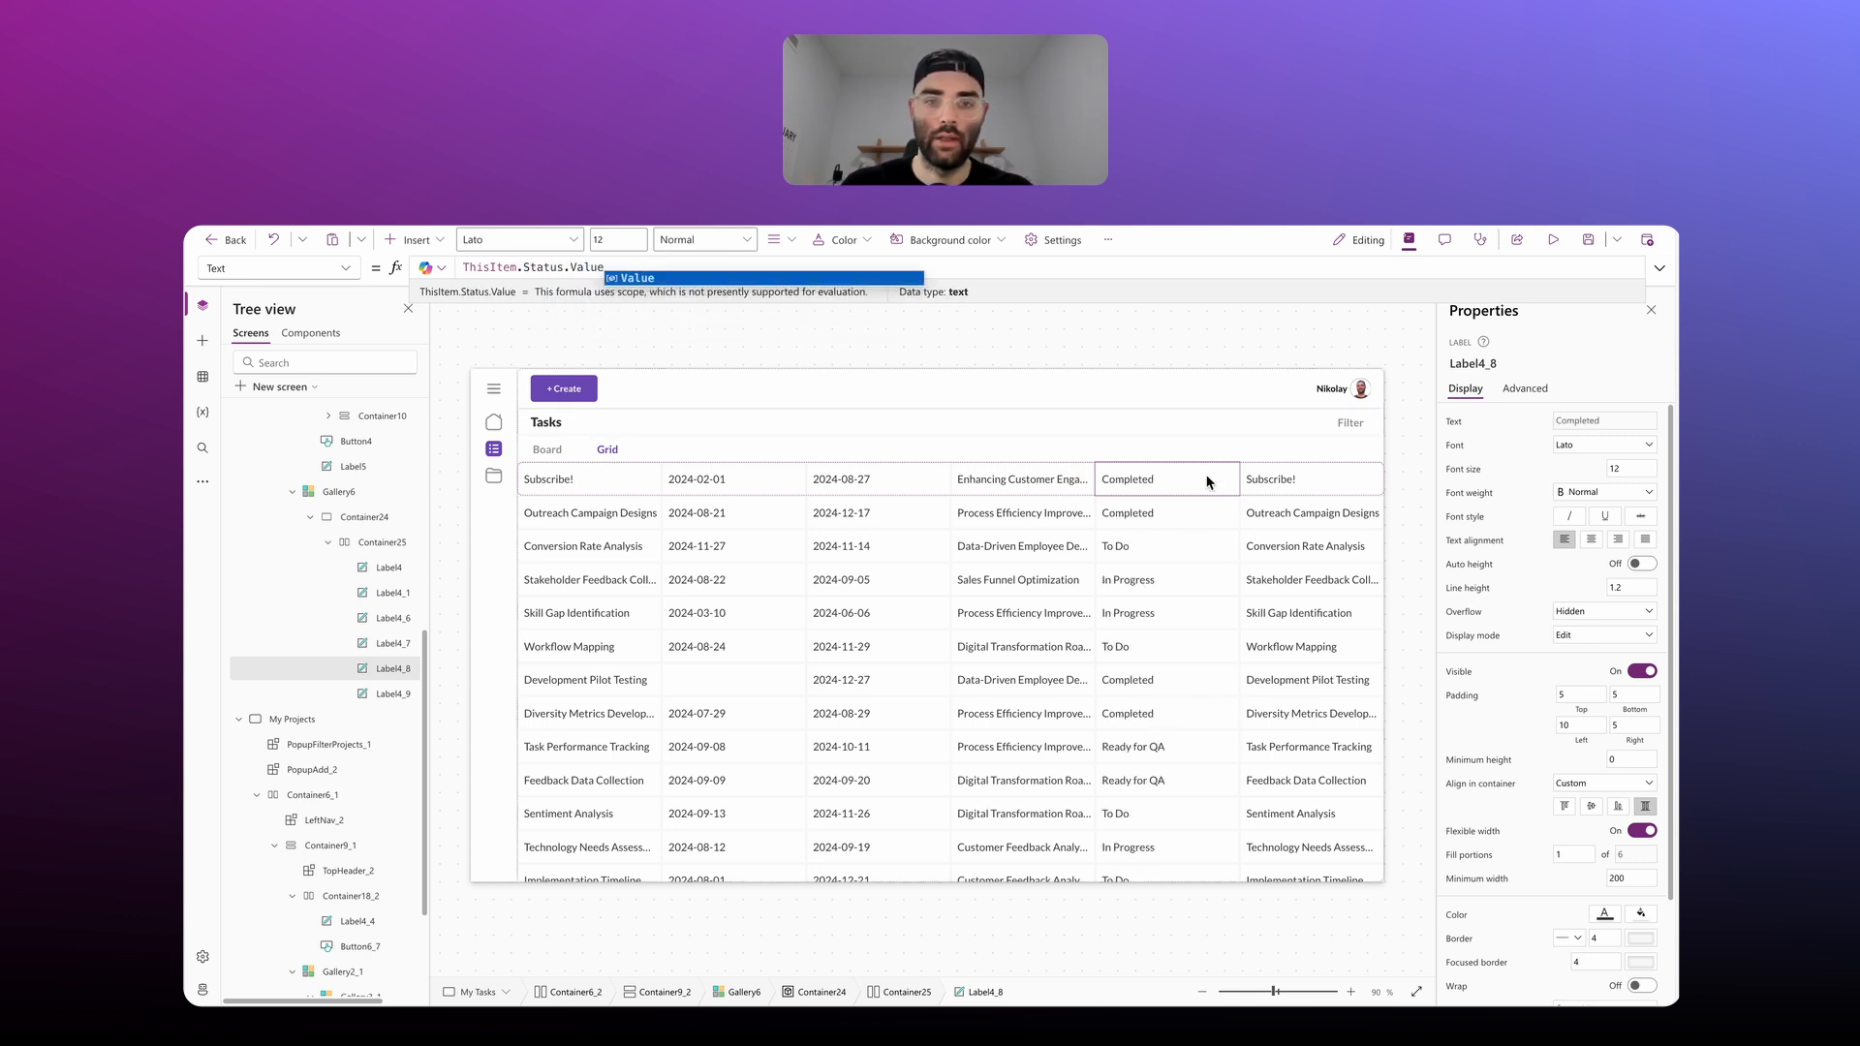
Step: Set the sixth column label's Text formula to ThisItem.Priority.Value
left_click(1271, 474)
left_click(1458, 423)
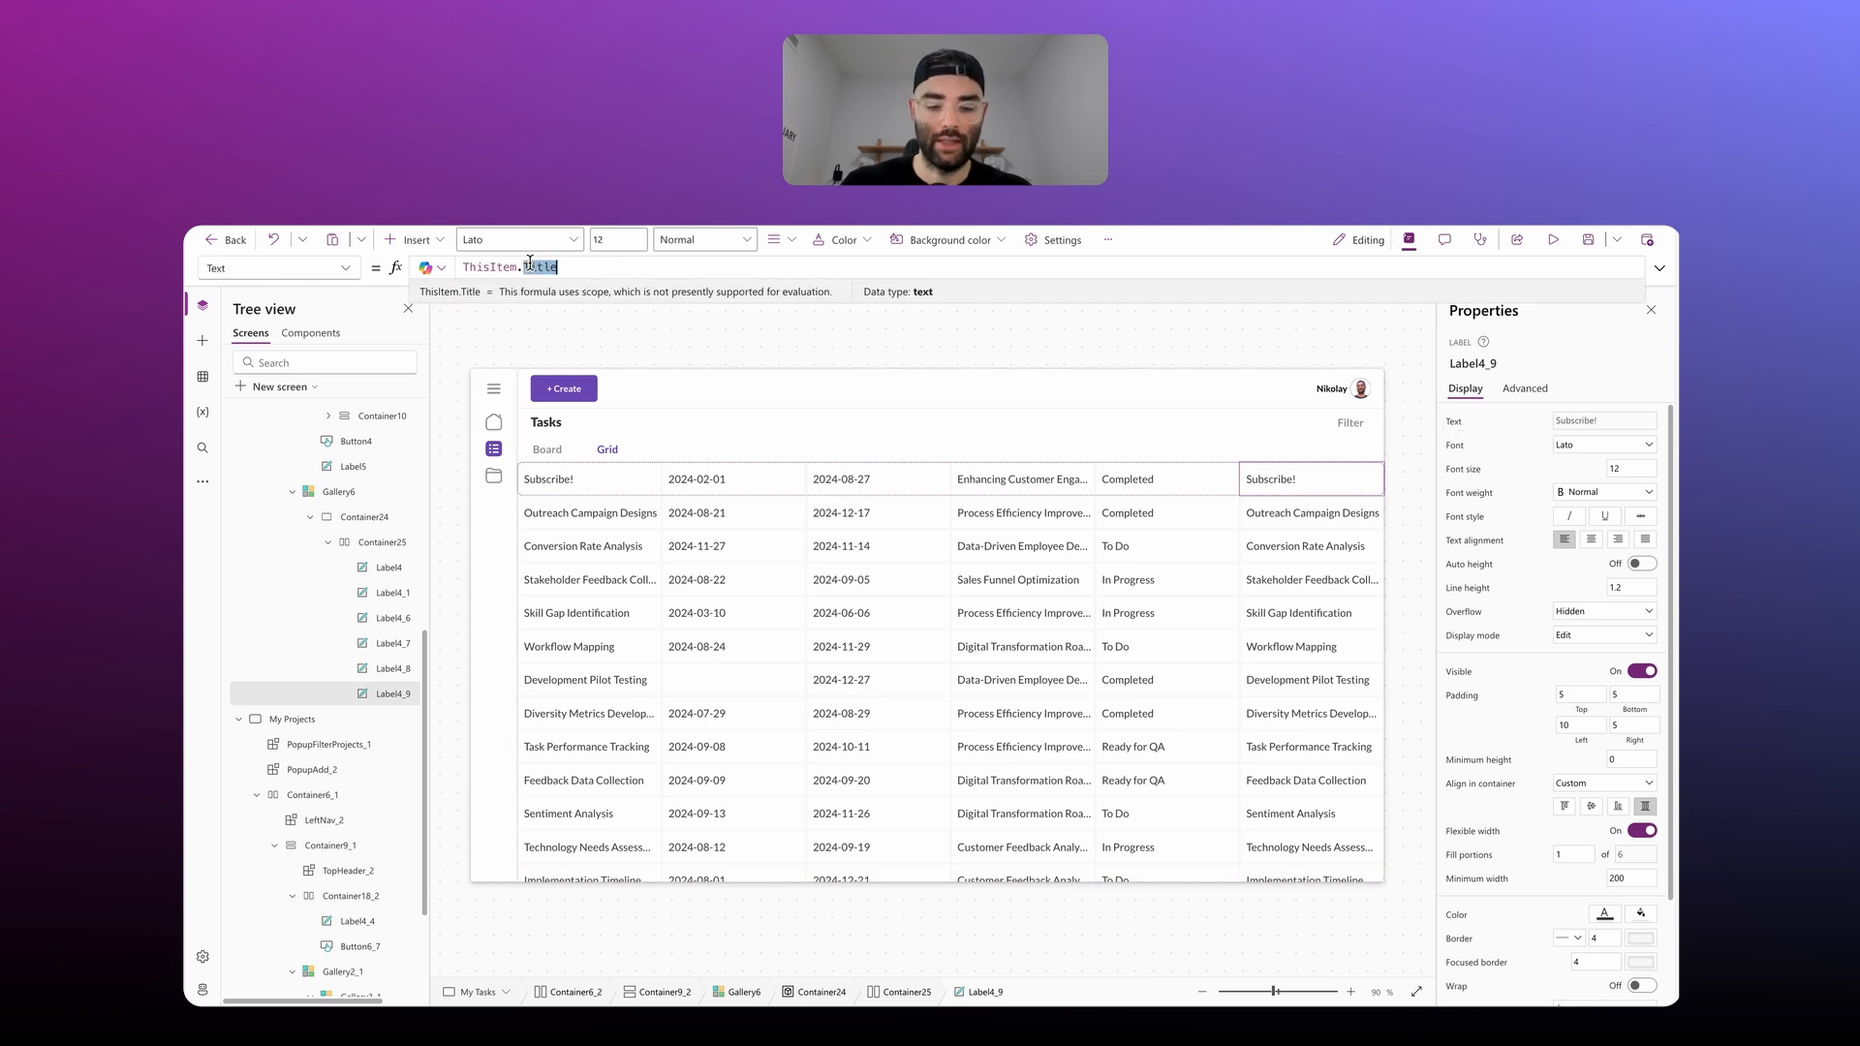
type("Priority.V")
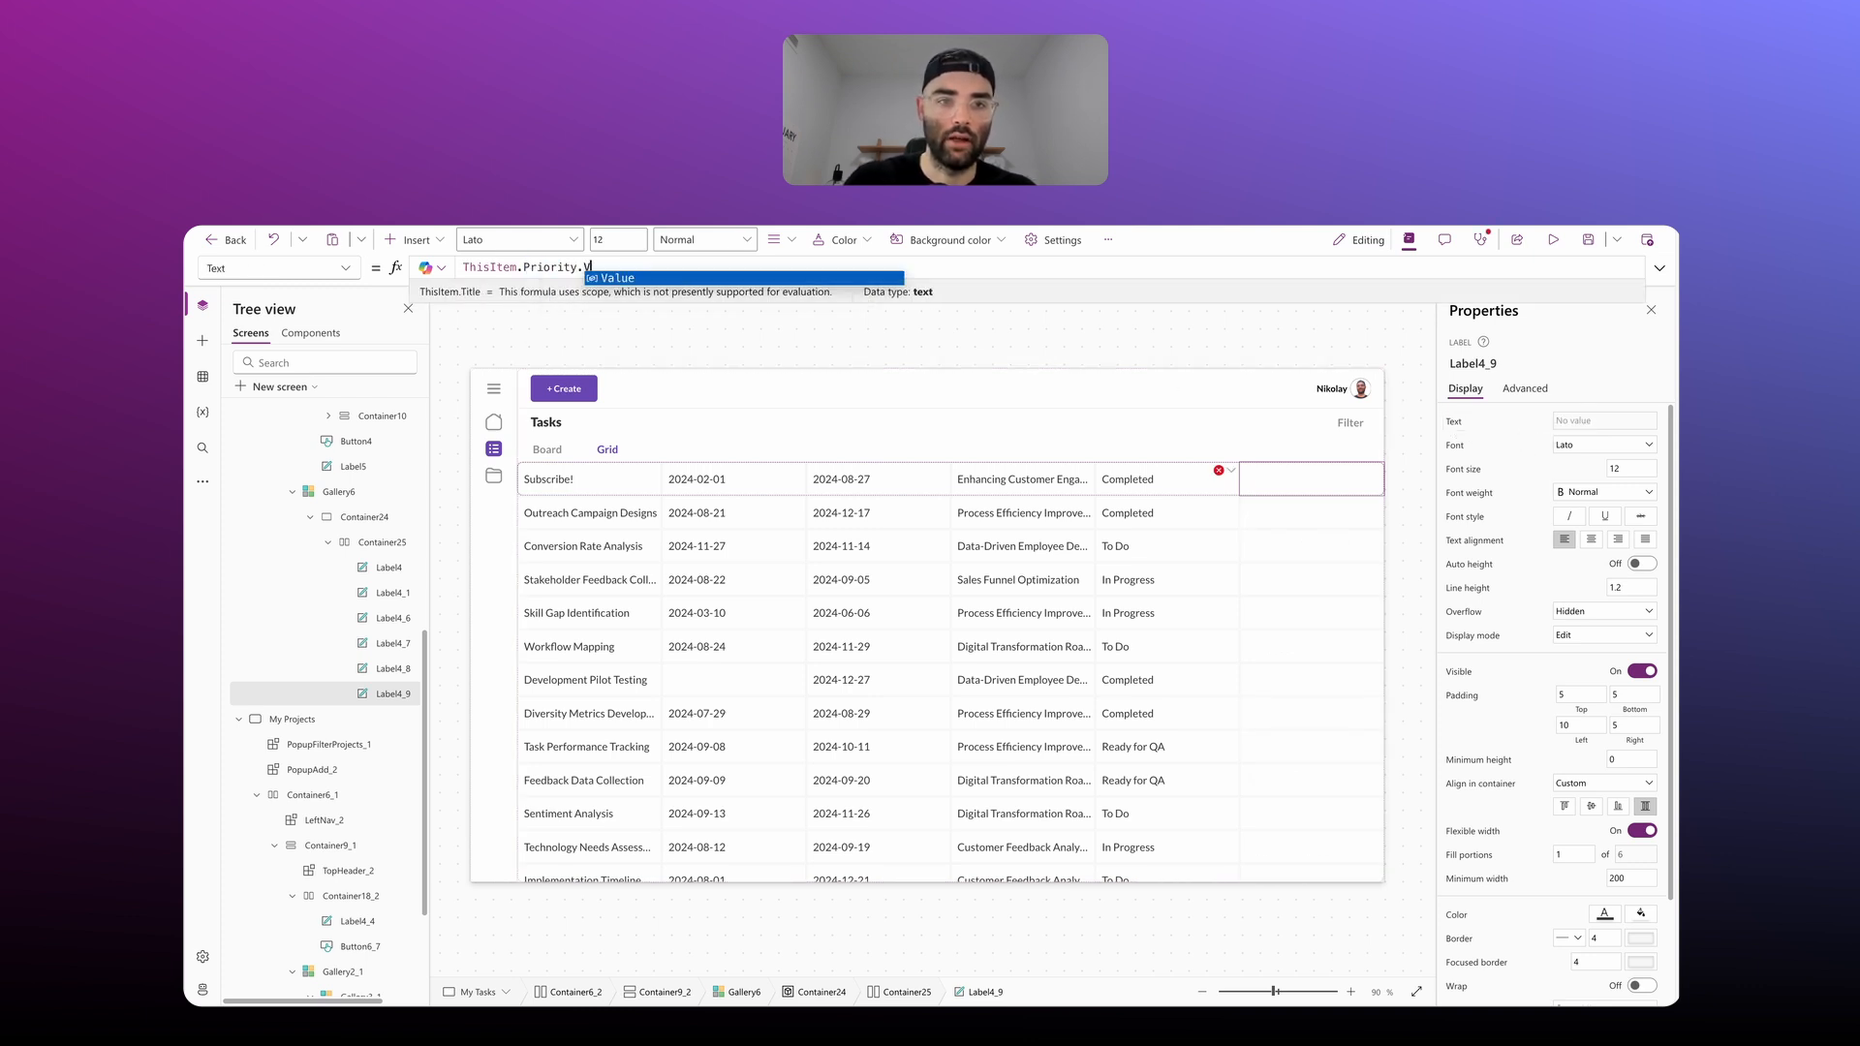
key("Tab")
Step: Set the minimum width of the status and priority column labels in the grid row to 120
left_click(1166, 493)
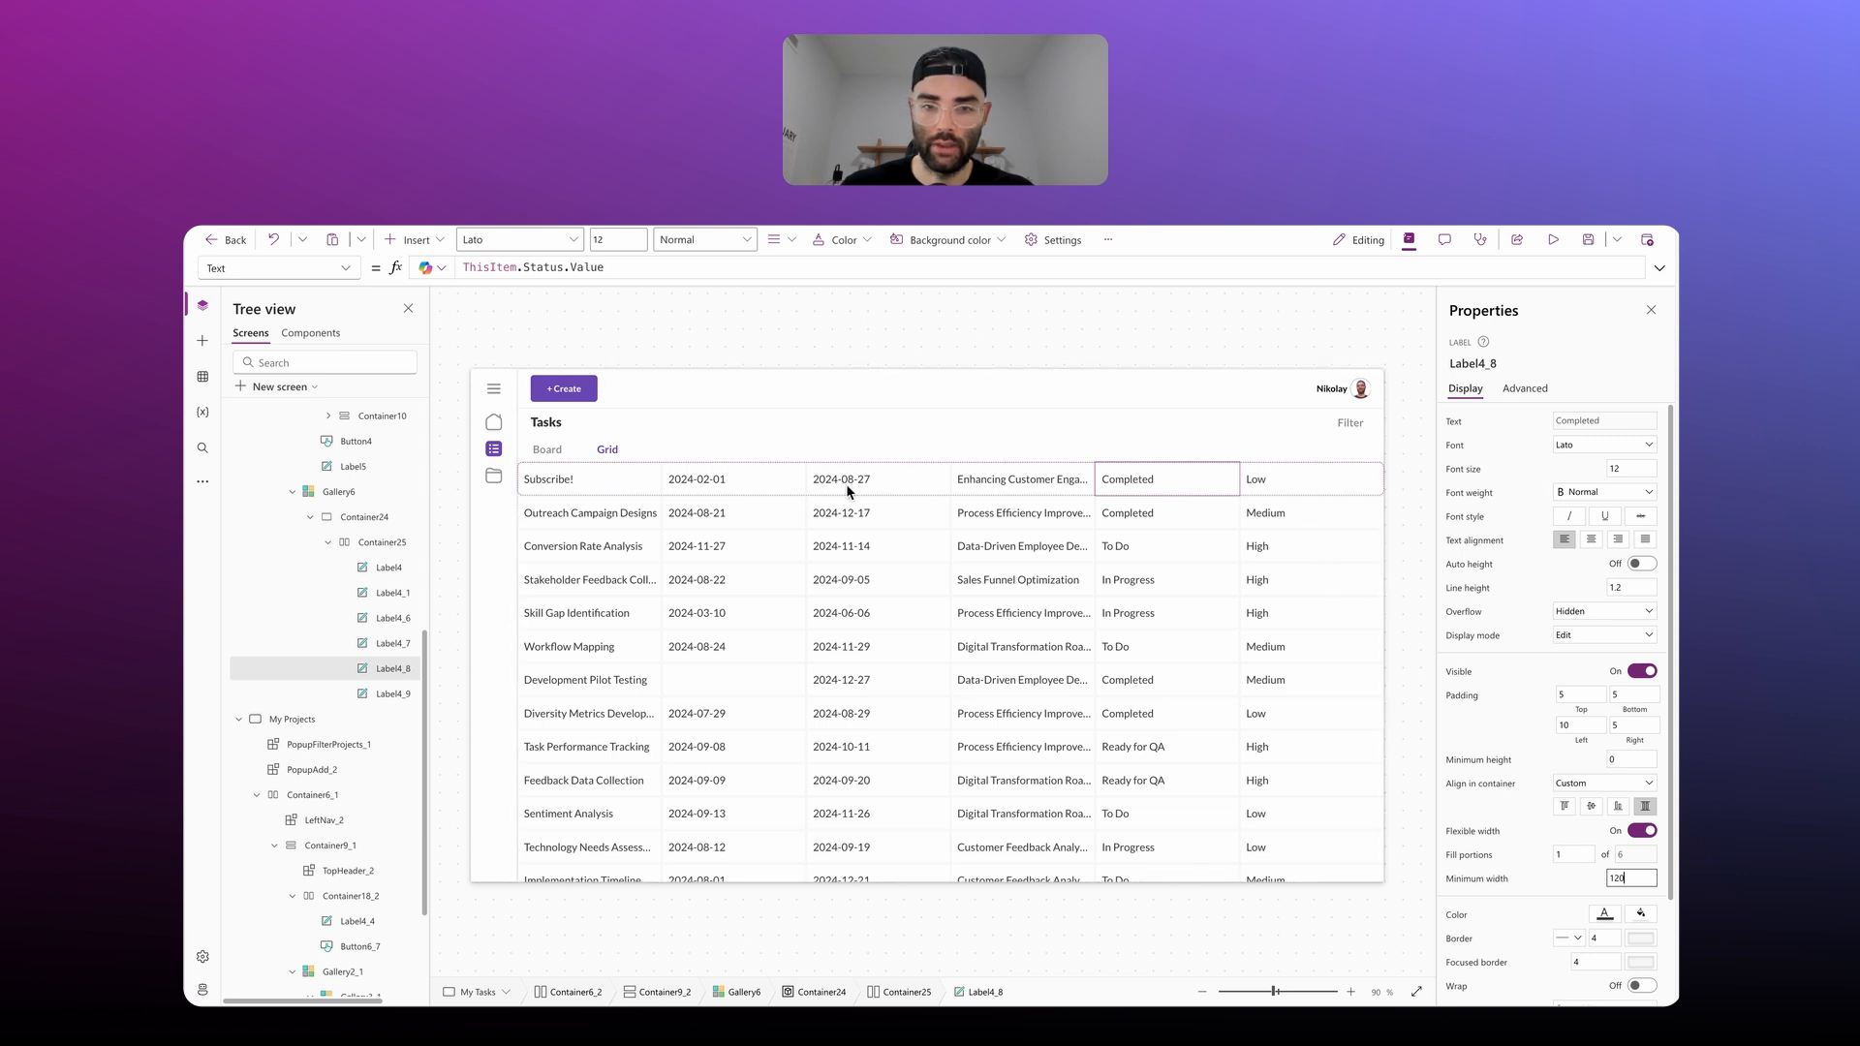
left_click(1263, 477)
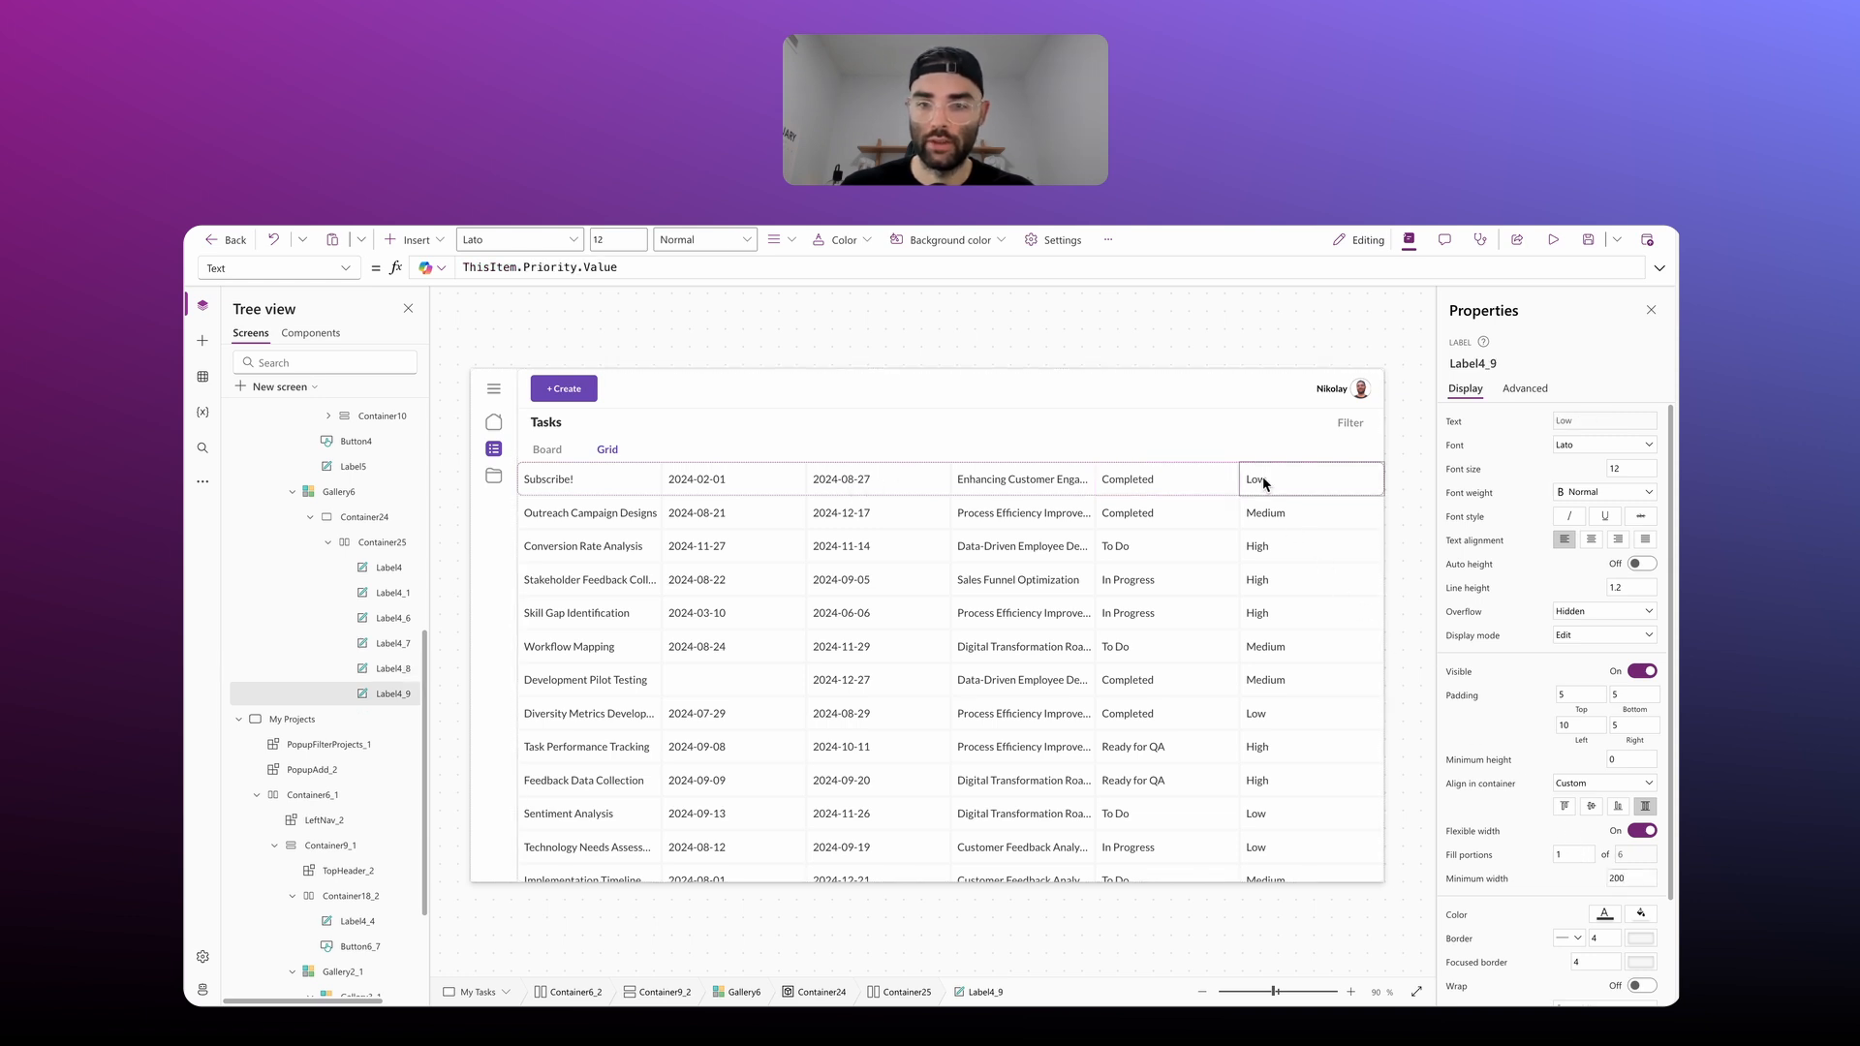
left_click_drag(1629, 875, 1585, 872)
type("120")
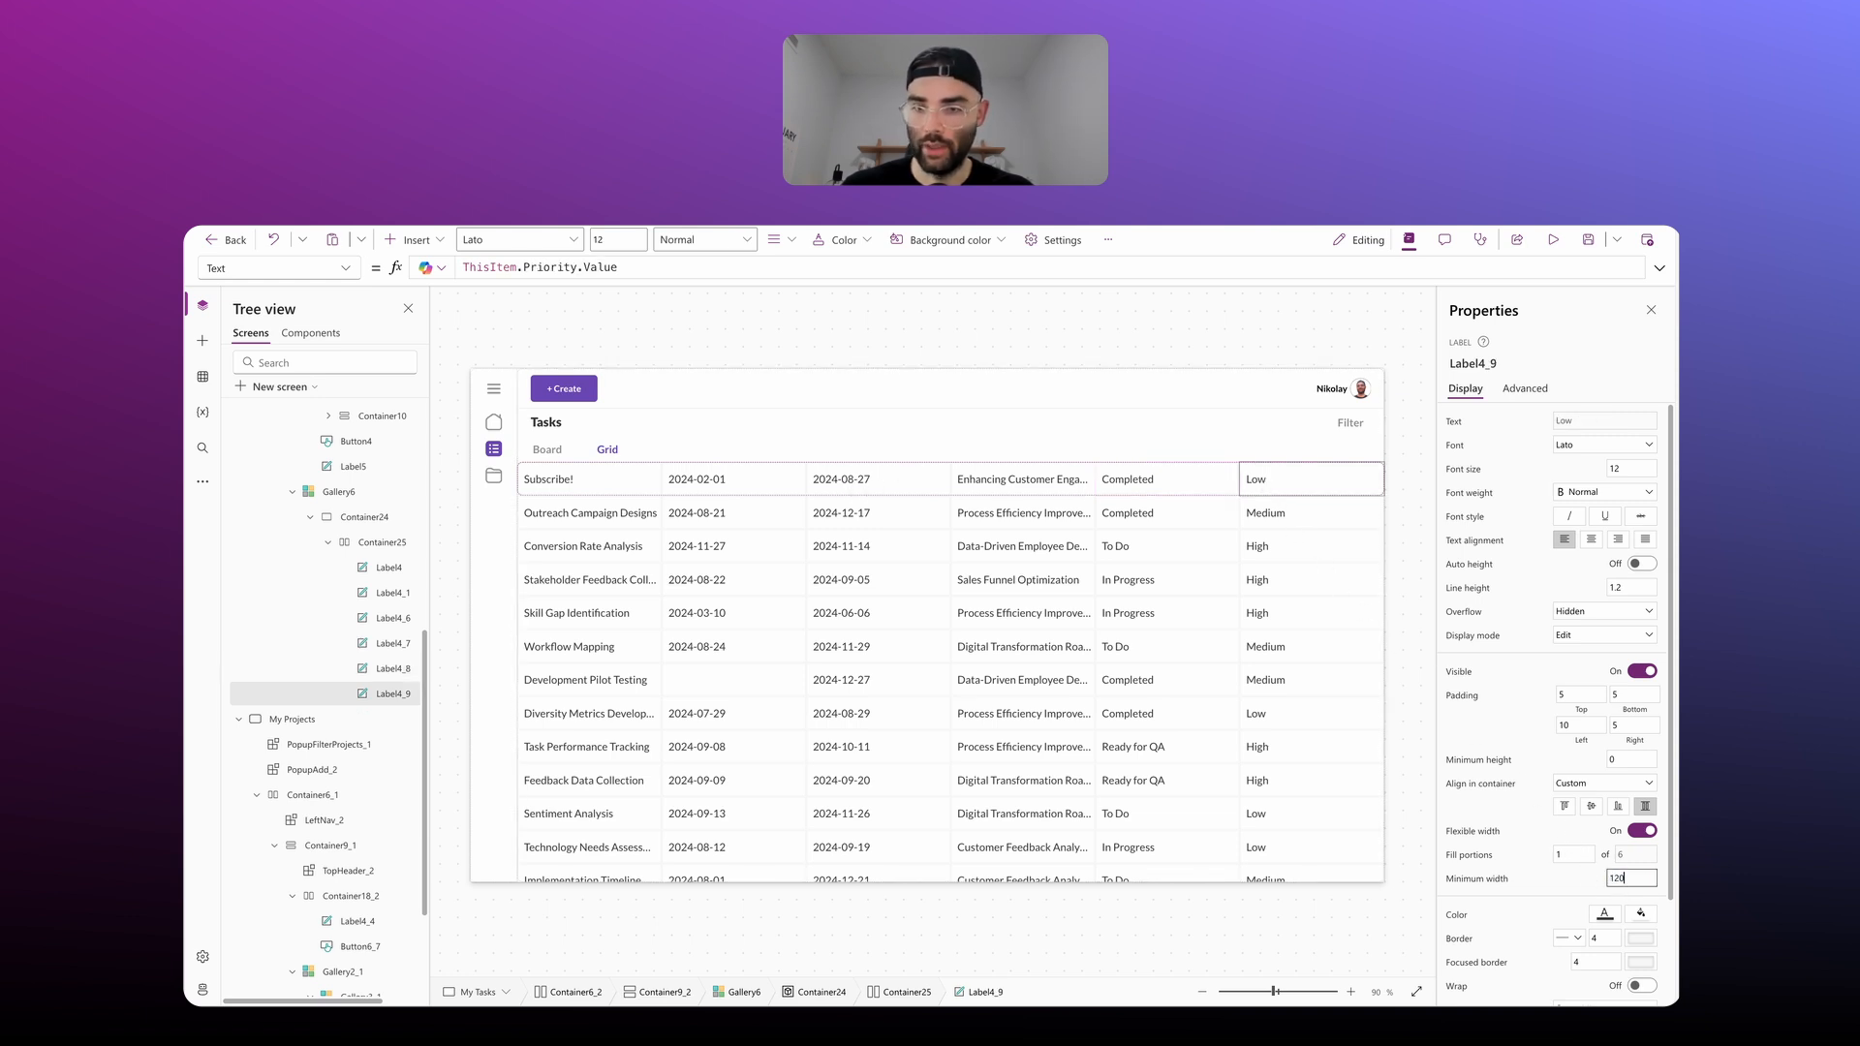
left_click(1193, 530)
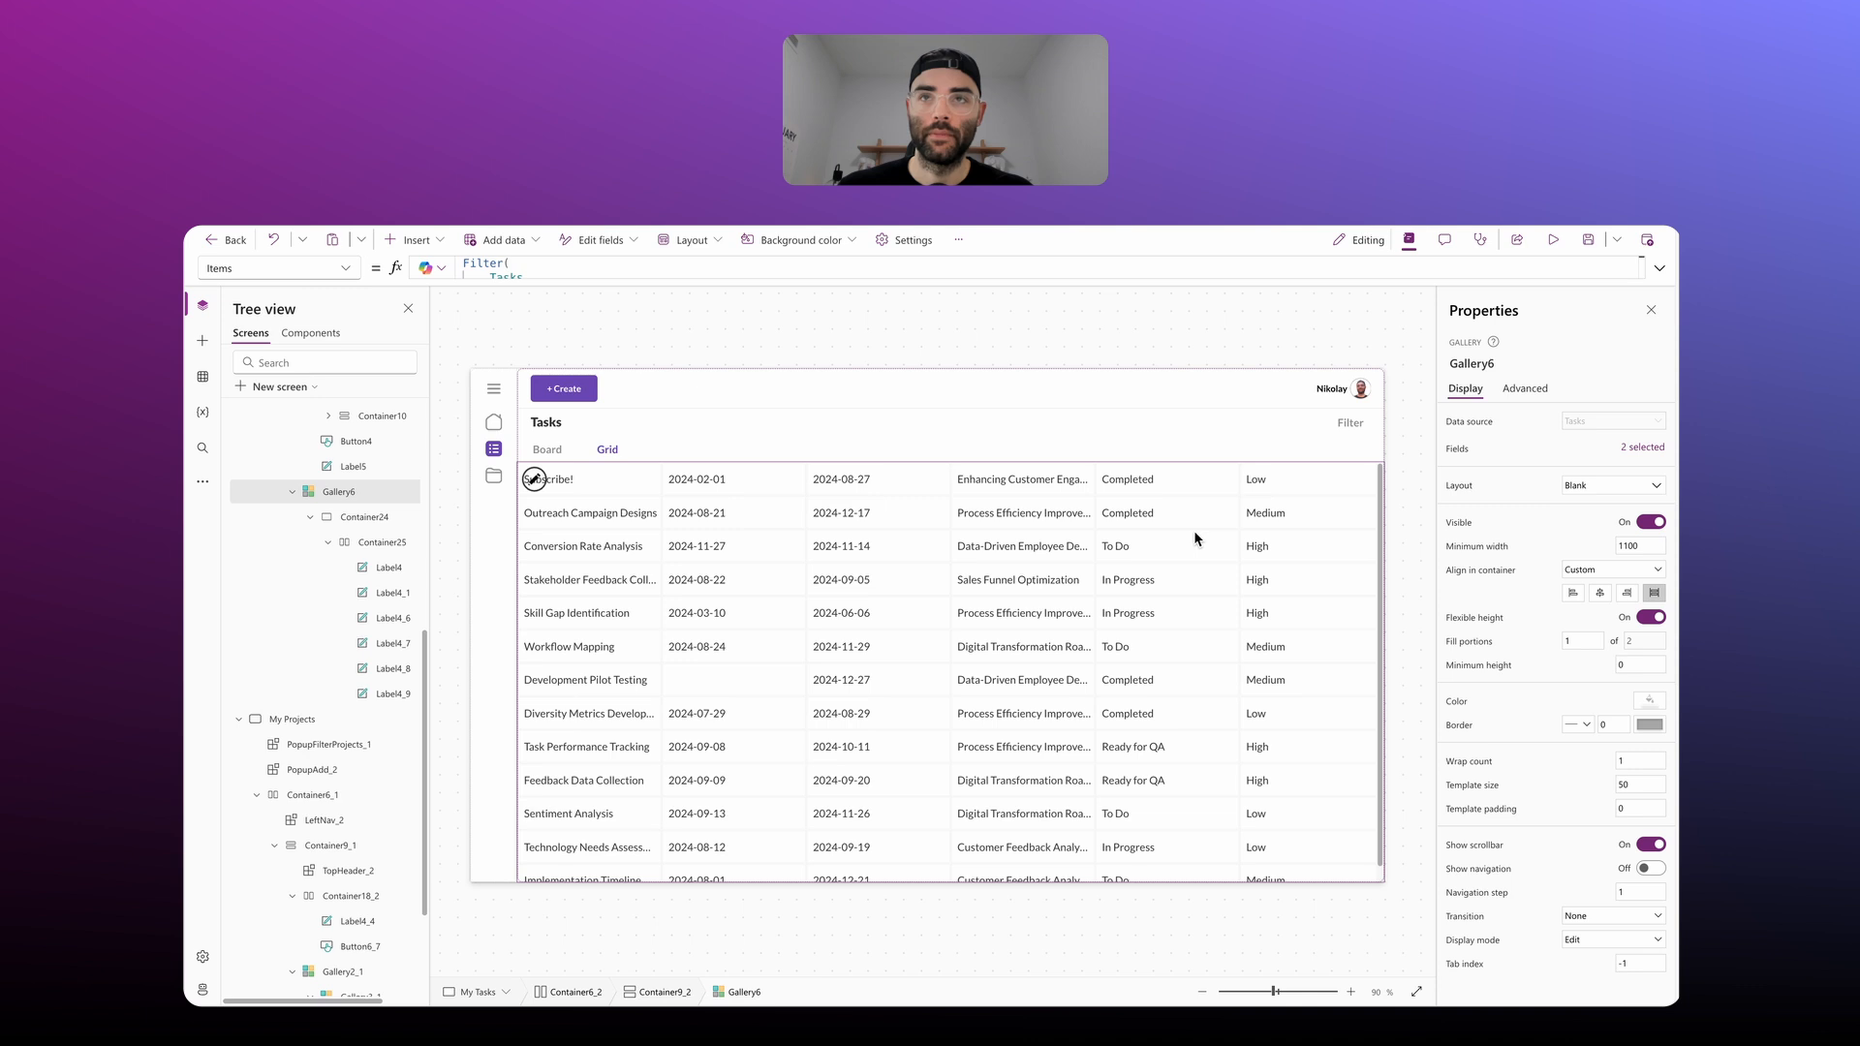
Step: Set the fill portions of the title and project column labels to 2
left_click(594, 485)
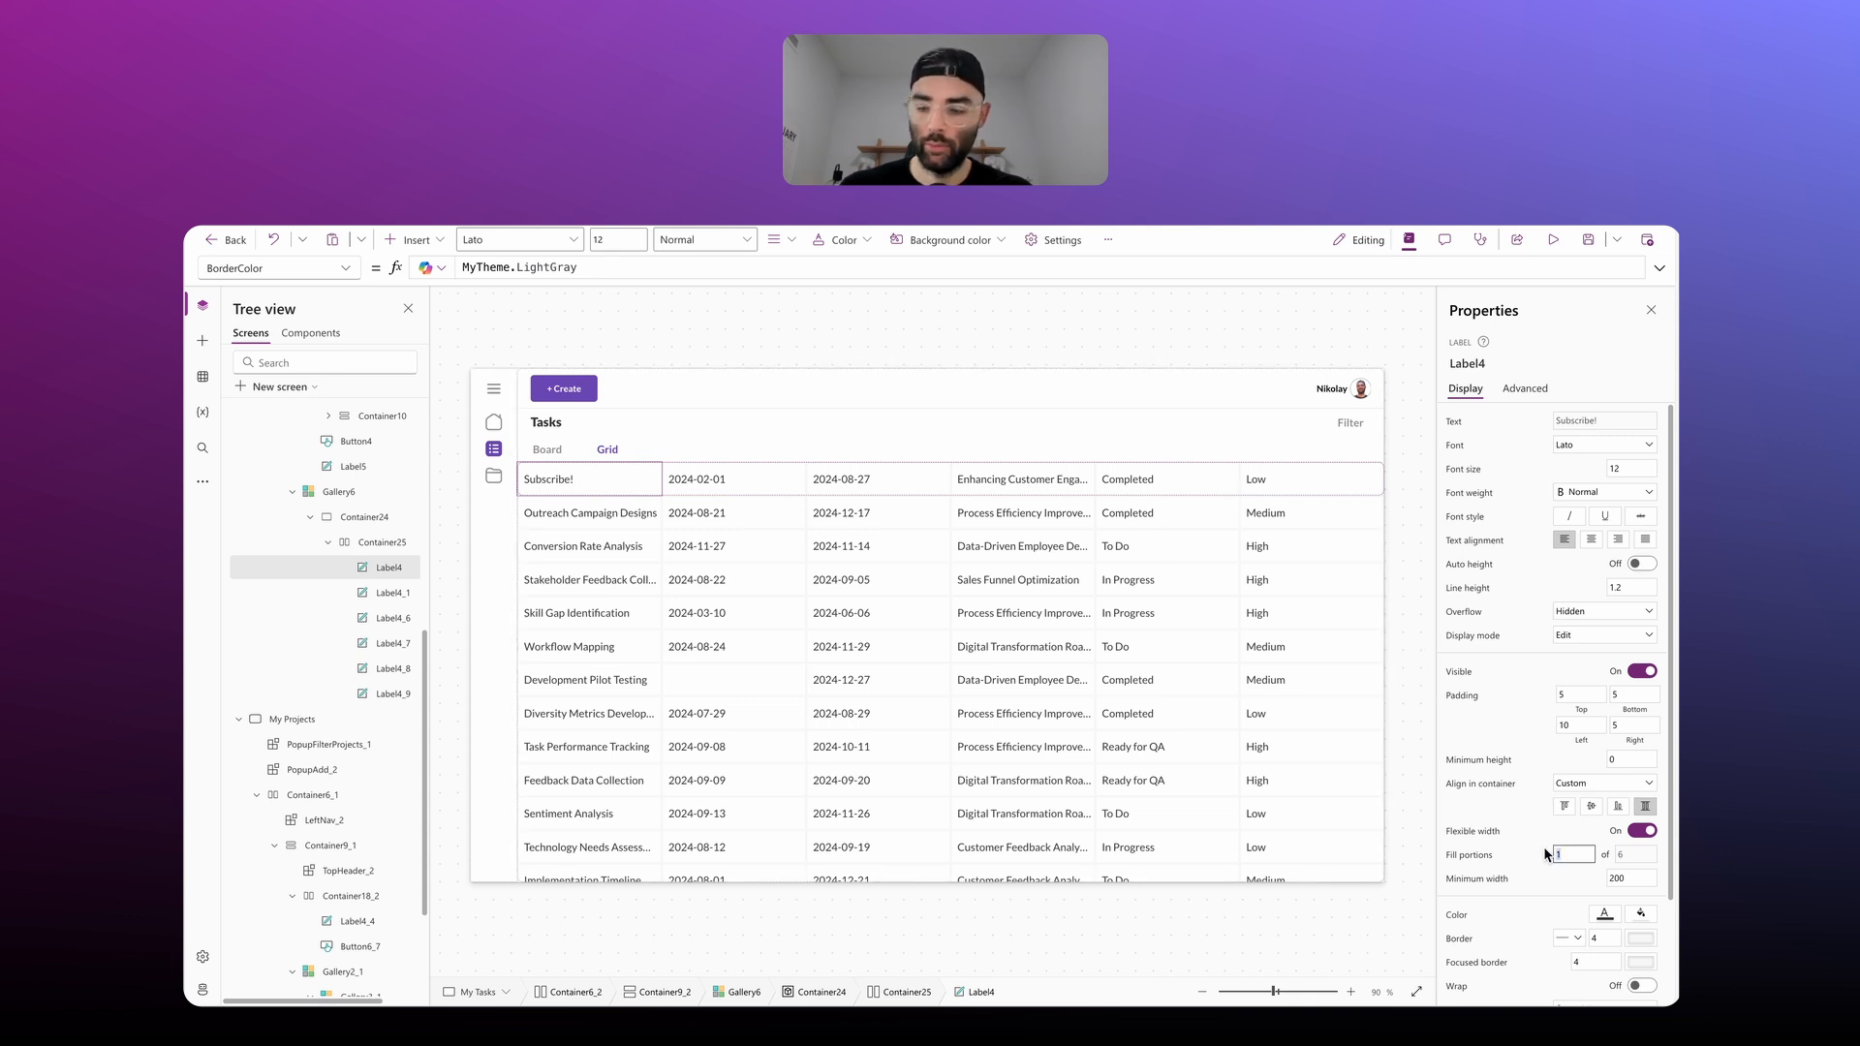
key("Return")
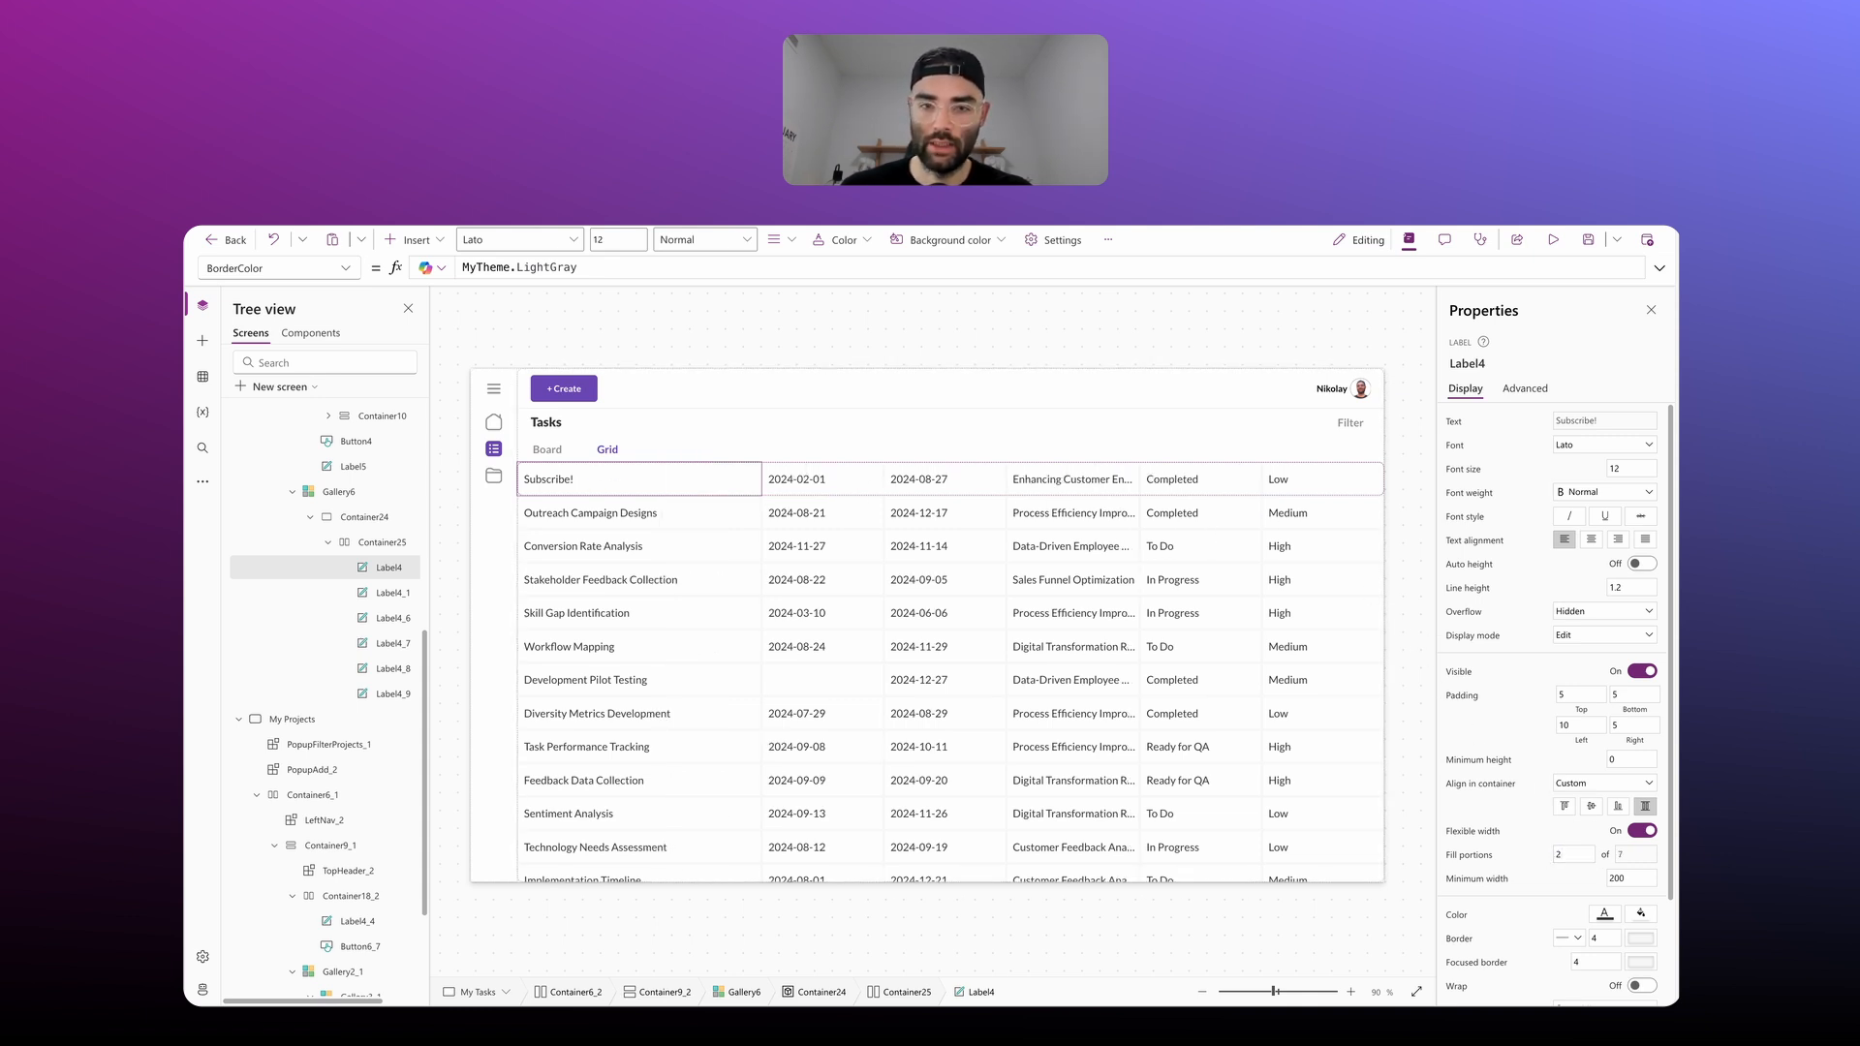
left_click(1059, 477)
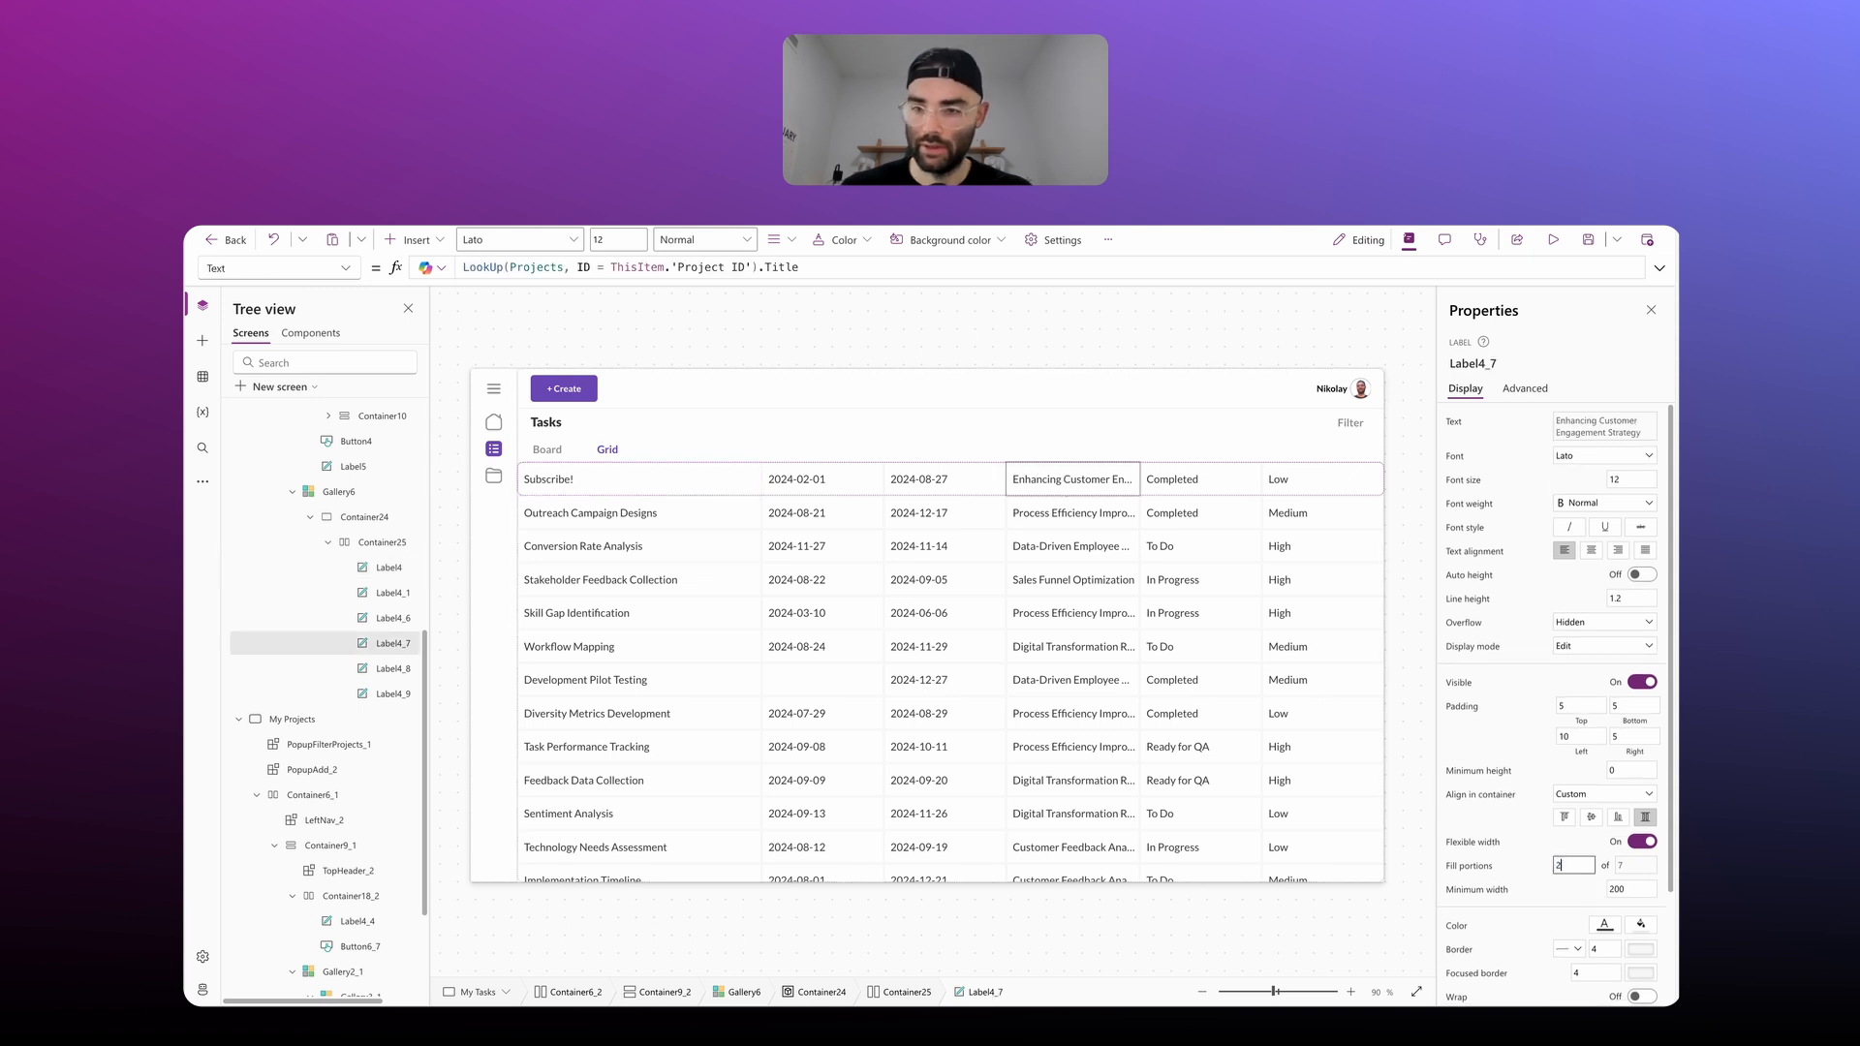
key("Return")
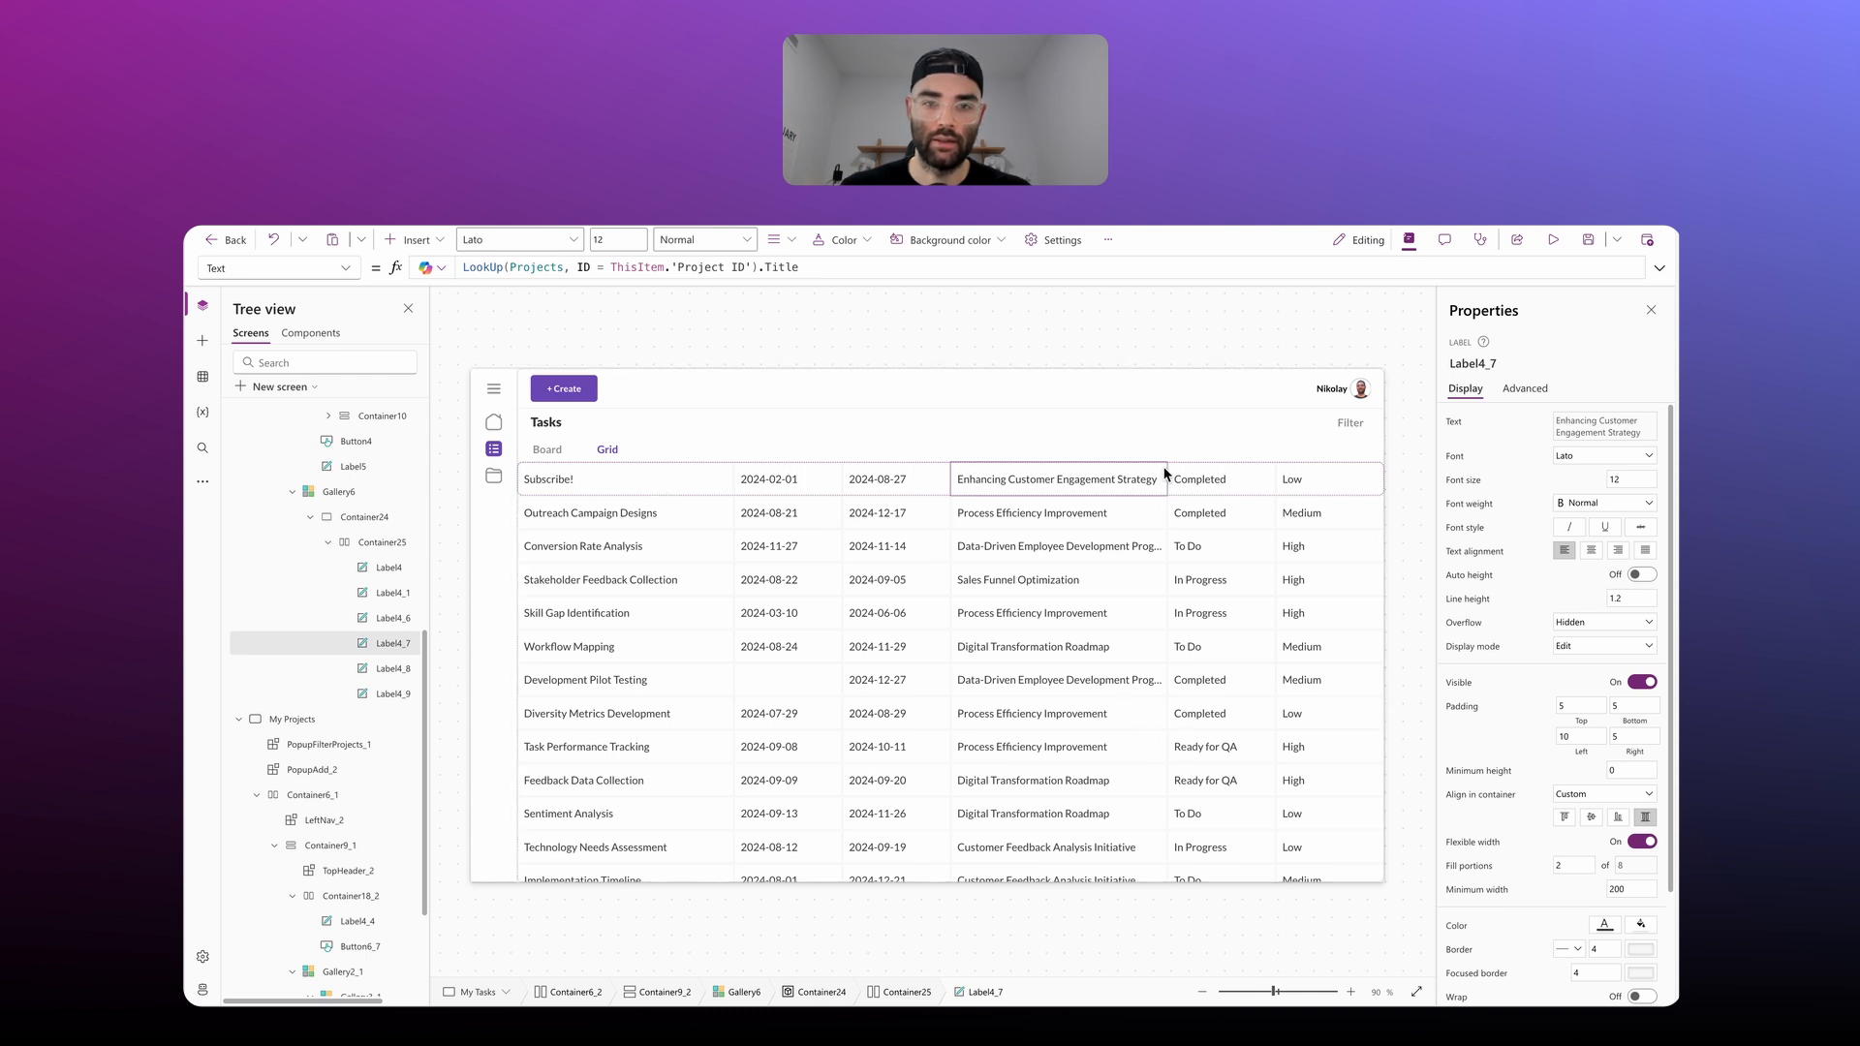
left_click(1163, 336)
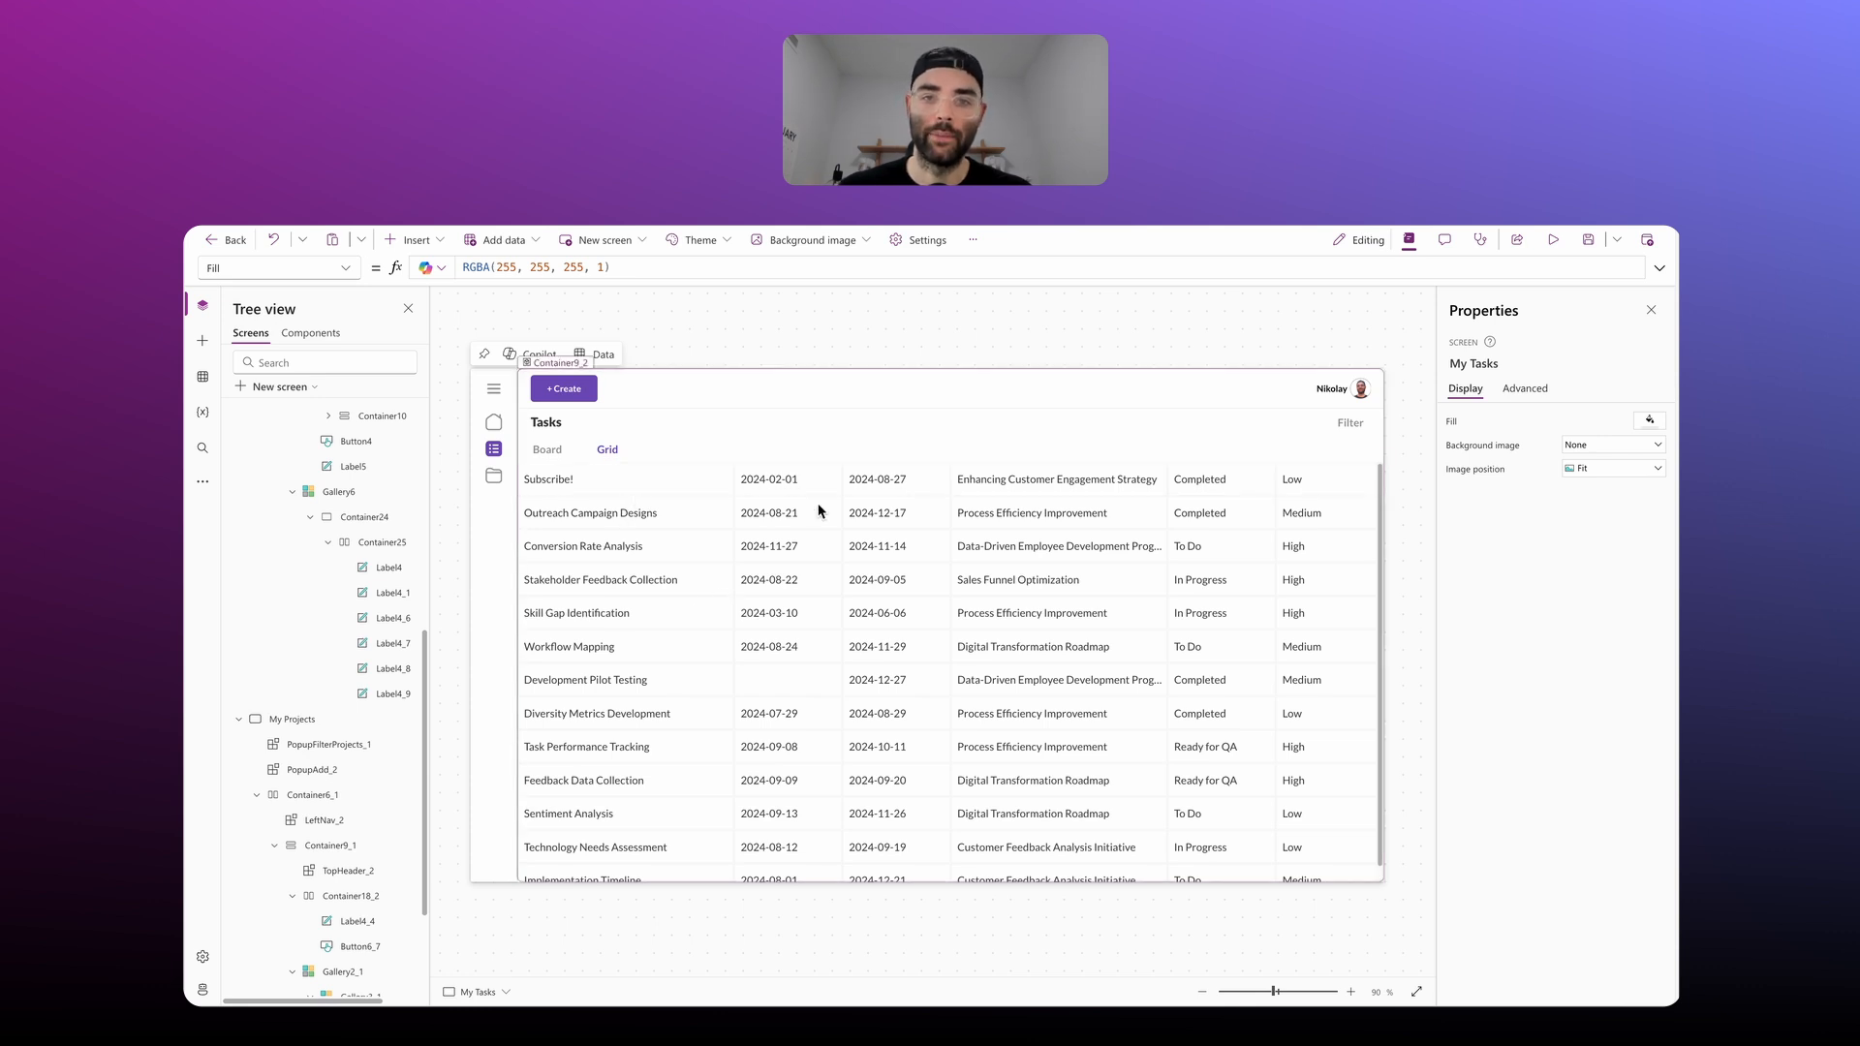
Step: Start a Switch formula on ThisItem.Status.Value for the status column label's Color property
left_click(1202, 481)
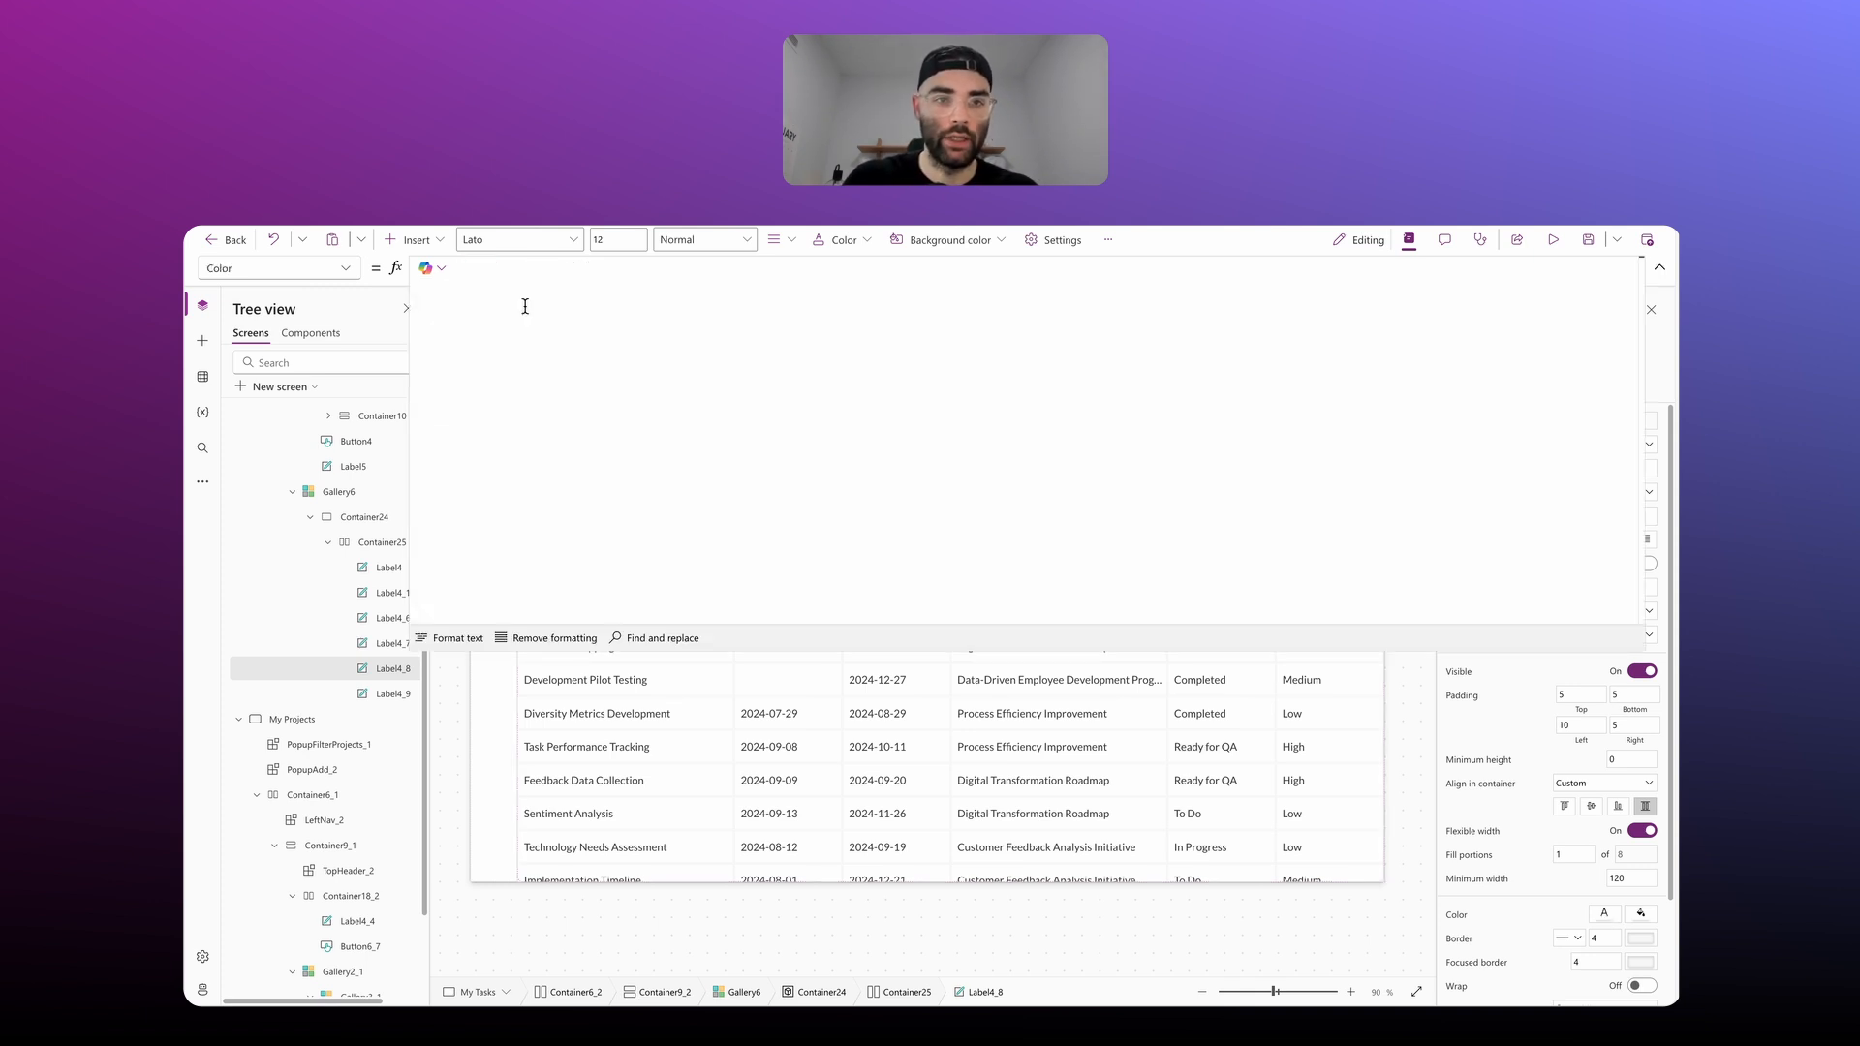
type("Switch(")
key("shift+Return")
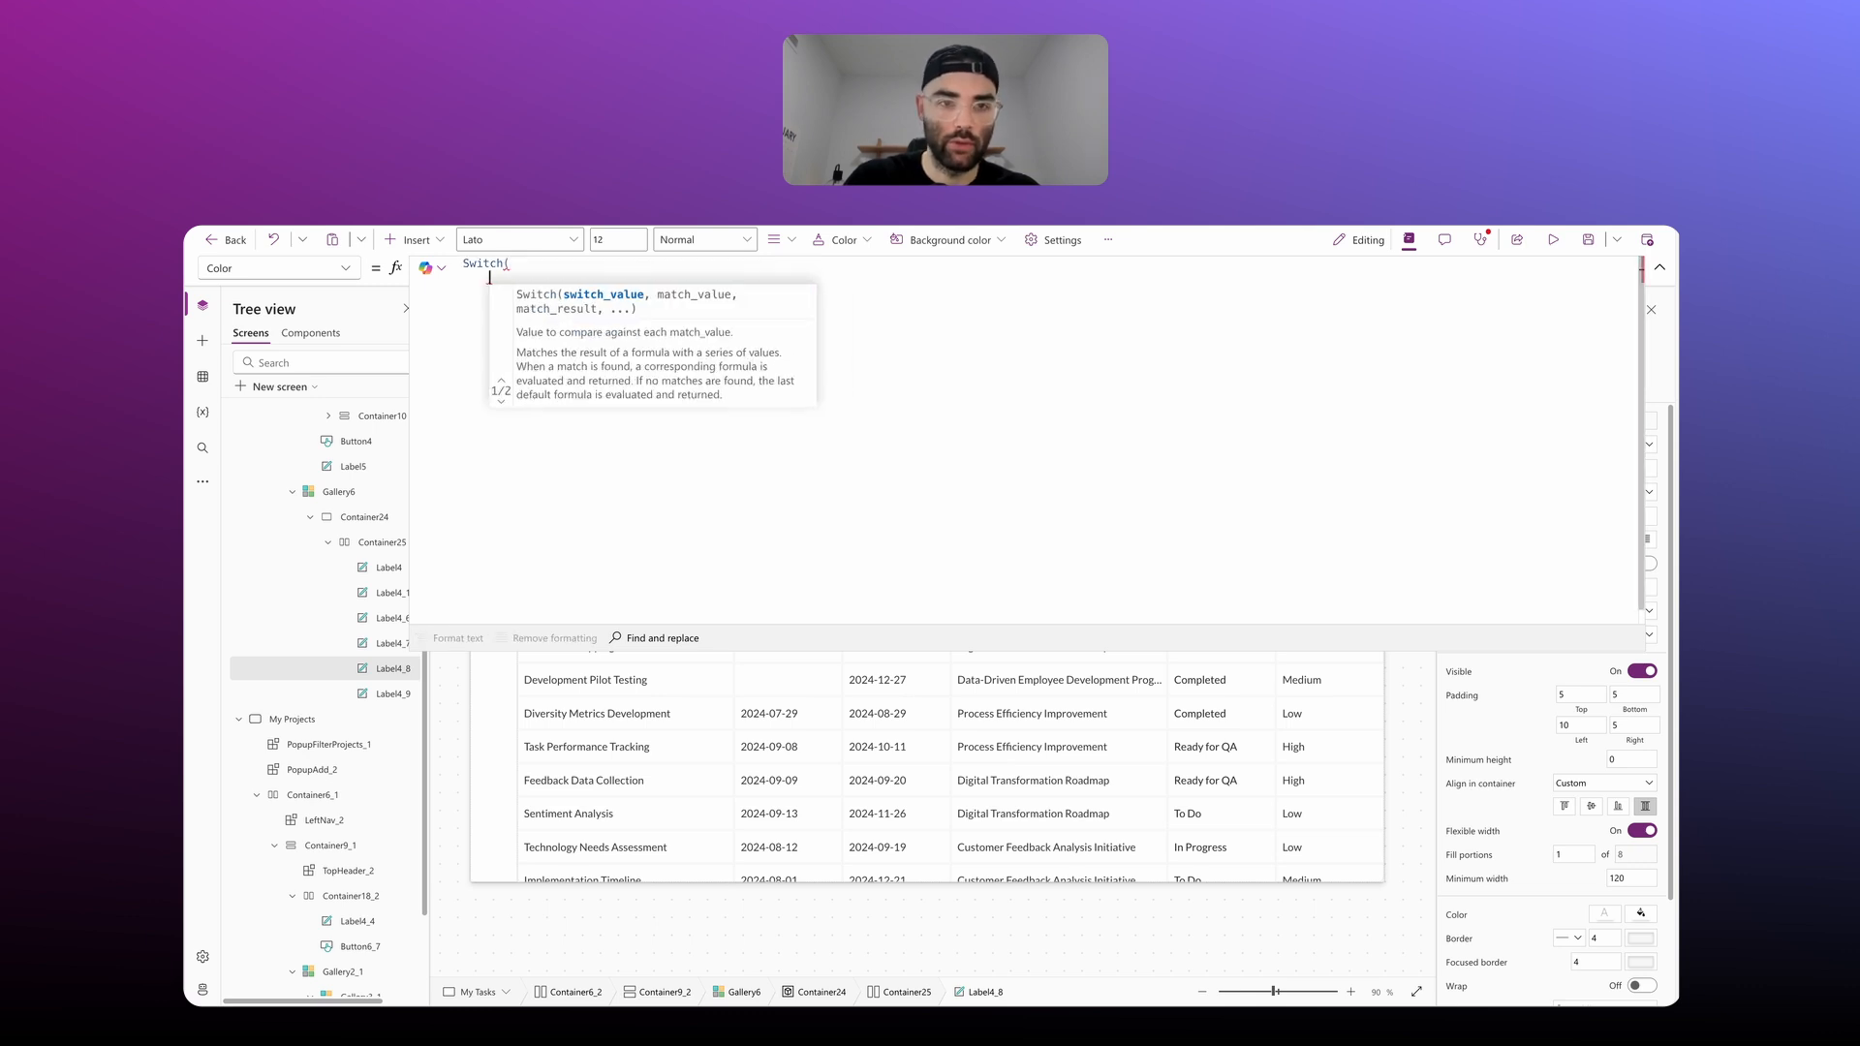
type("ThisItem.Statu")
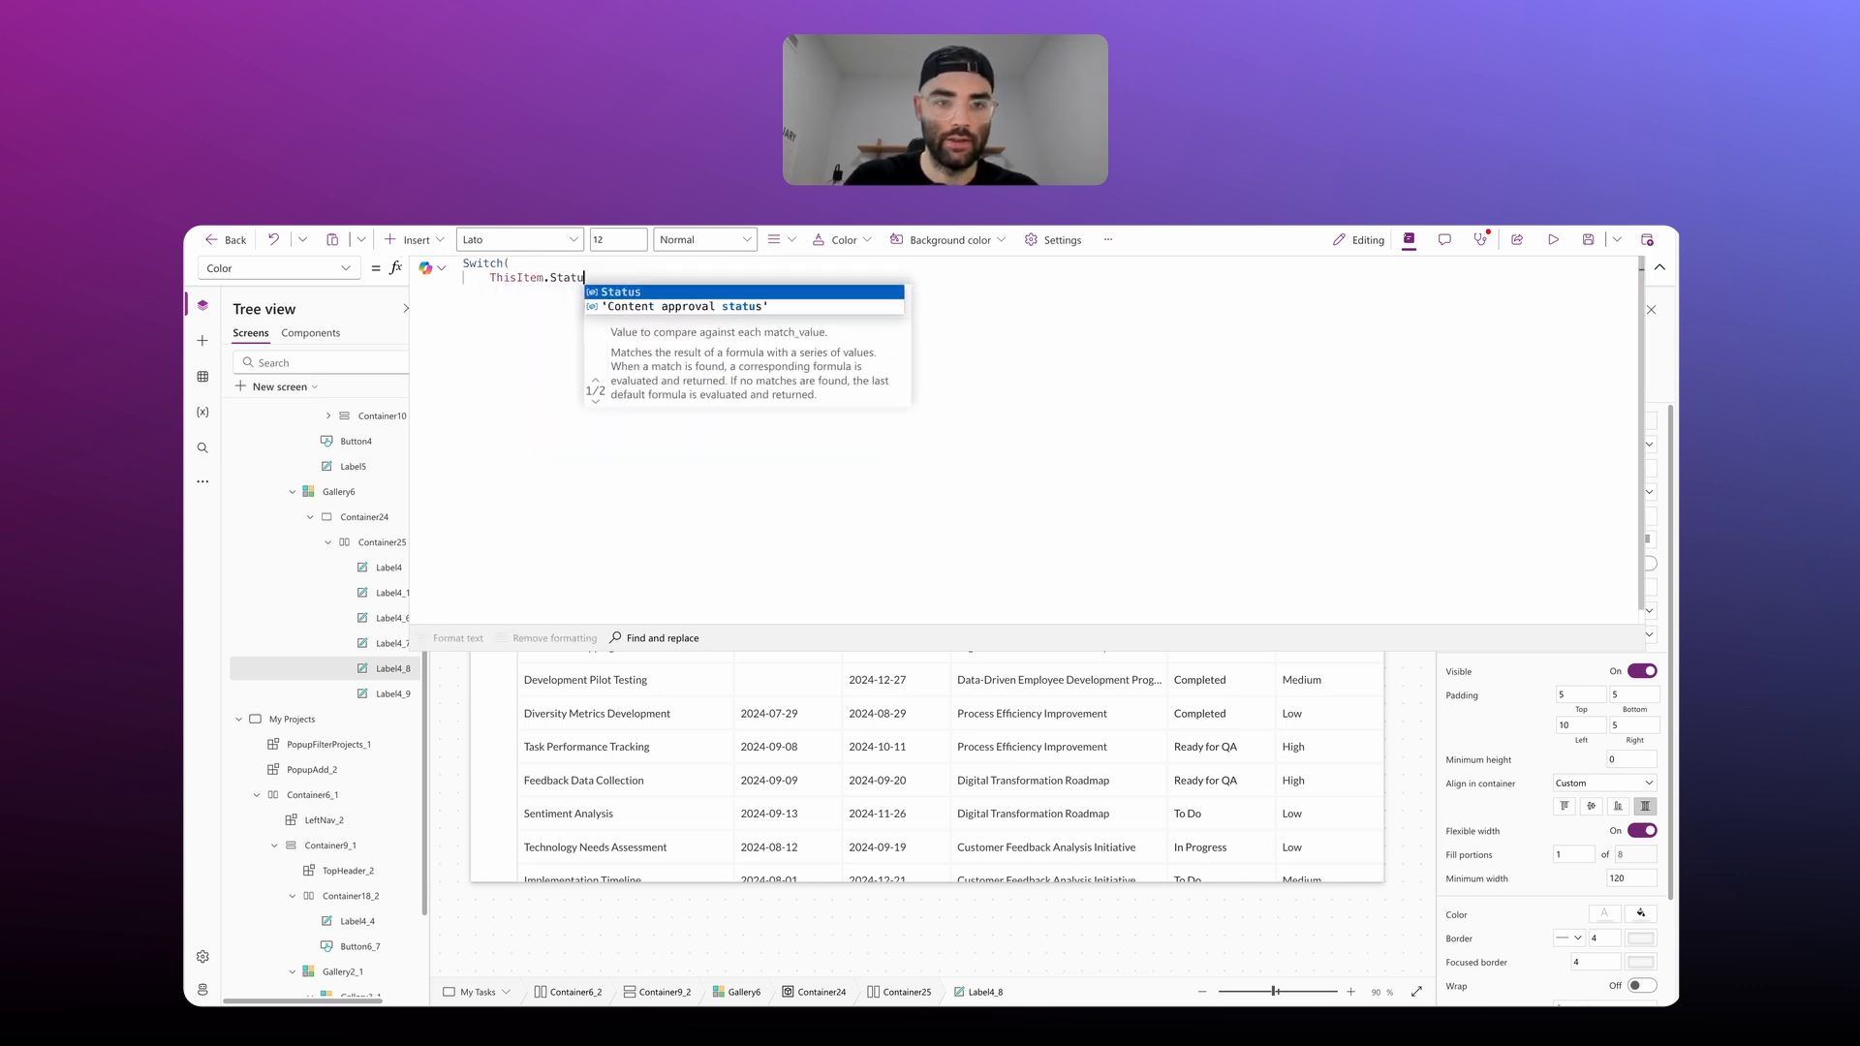
type("s.Value,ThisItem.'Assigned To'")
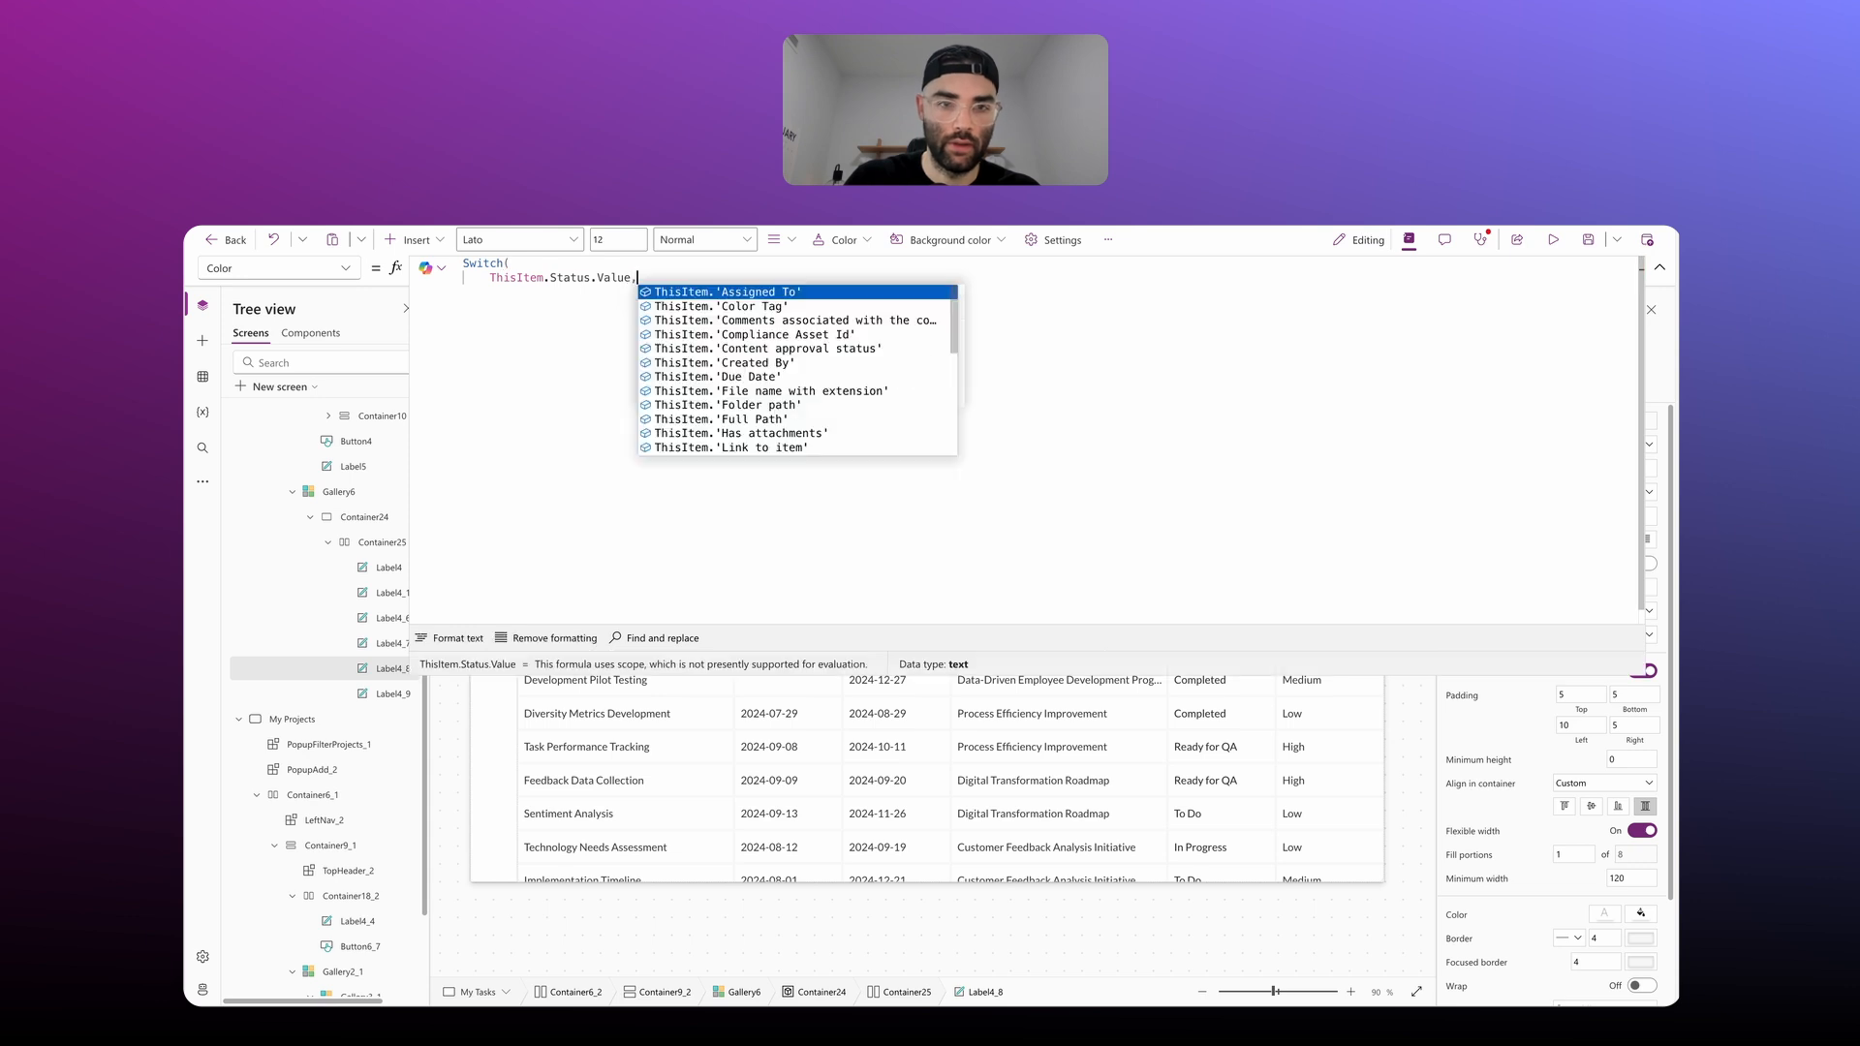
key("BackSpace")
key("BackSpace")
key("BackSpace")
key("BackSpace")
key("BackSpace")
key("BackSpace")
key("BackSpace")
key("BackSpace")
key("BackSpace")
key("BackSpace")
key("BackSpace")
key("BackSpace")
key("BackSpace")
key("BackSpace")
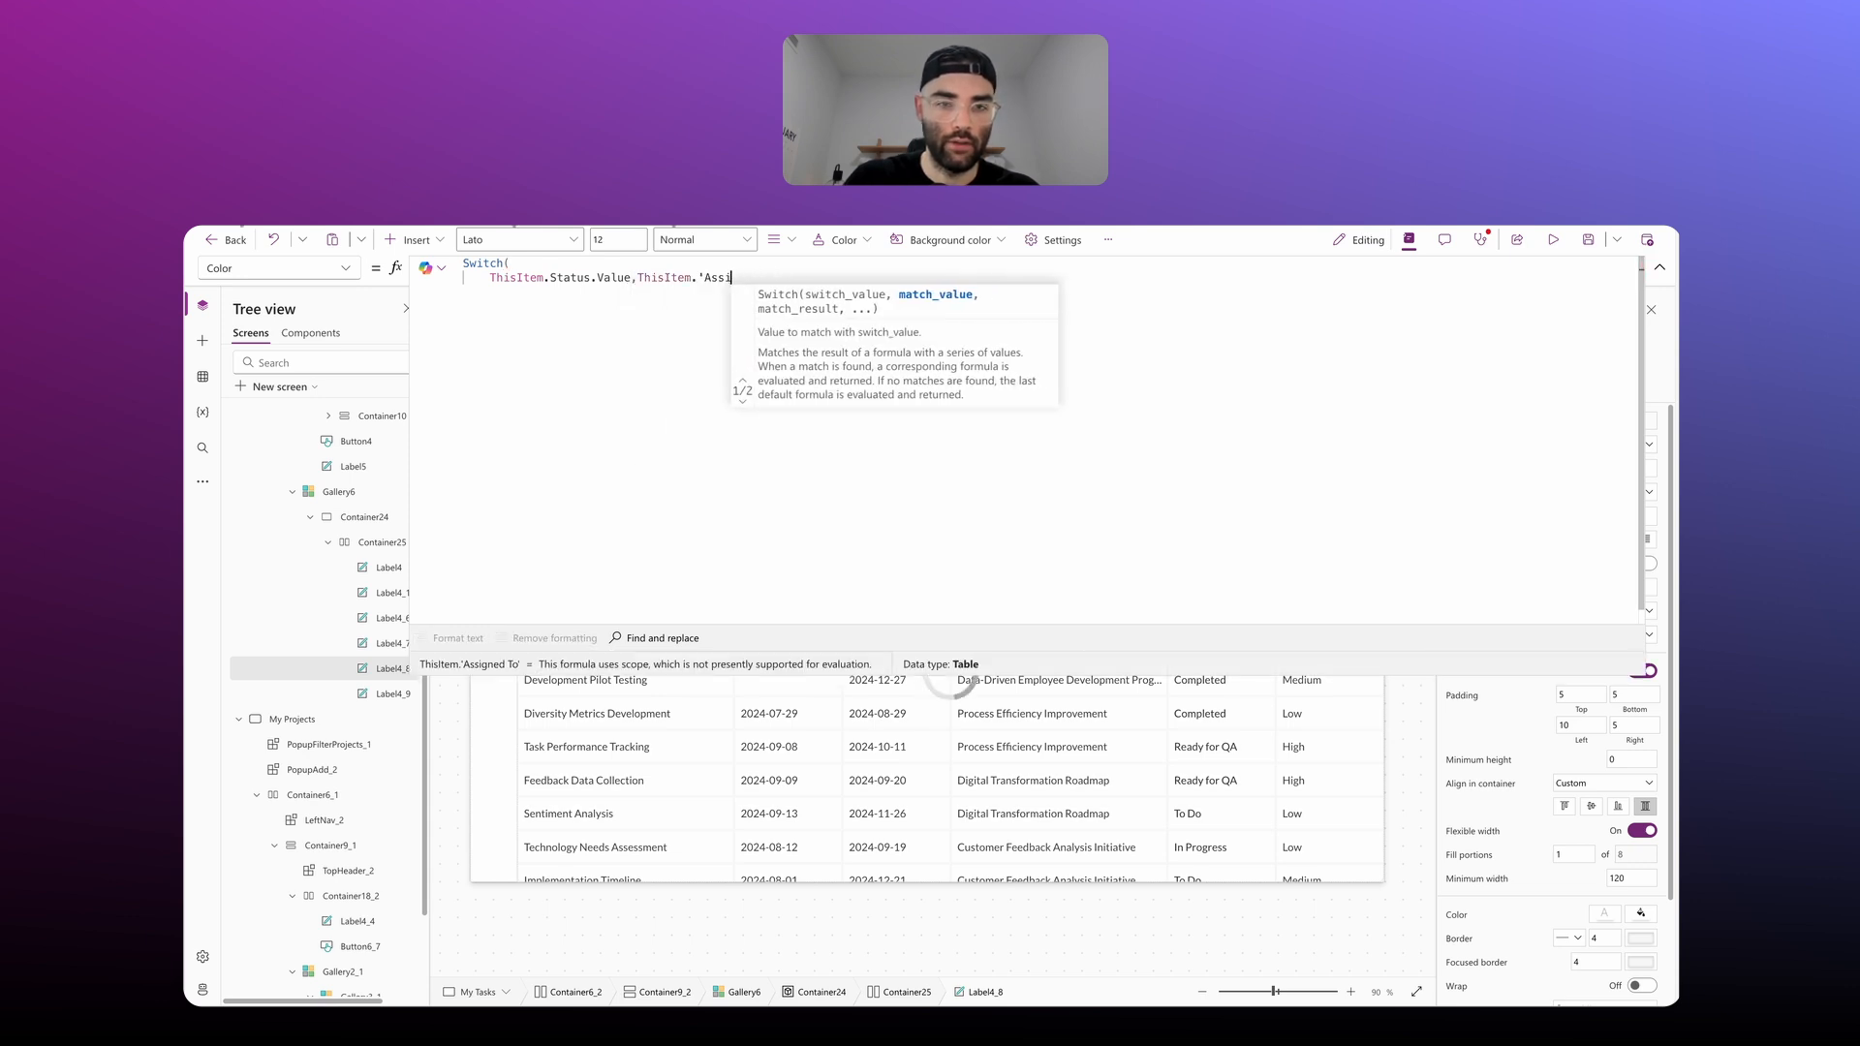
key("BackSpace")
key("BackSpace")
key("BackSpace")
key("BackSpace")
key("BackSpace")
key("BackSpace")
key("BackSpace")
key("BackSpace")
key("shift+Return")
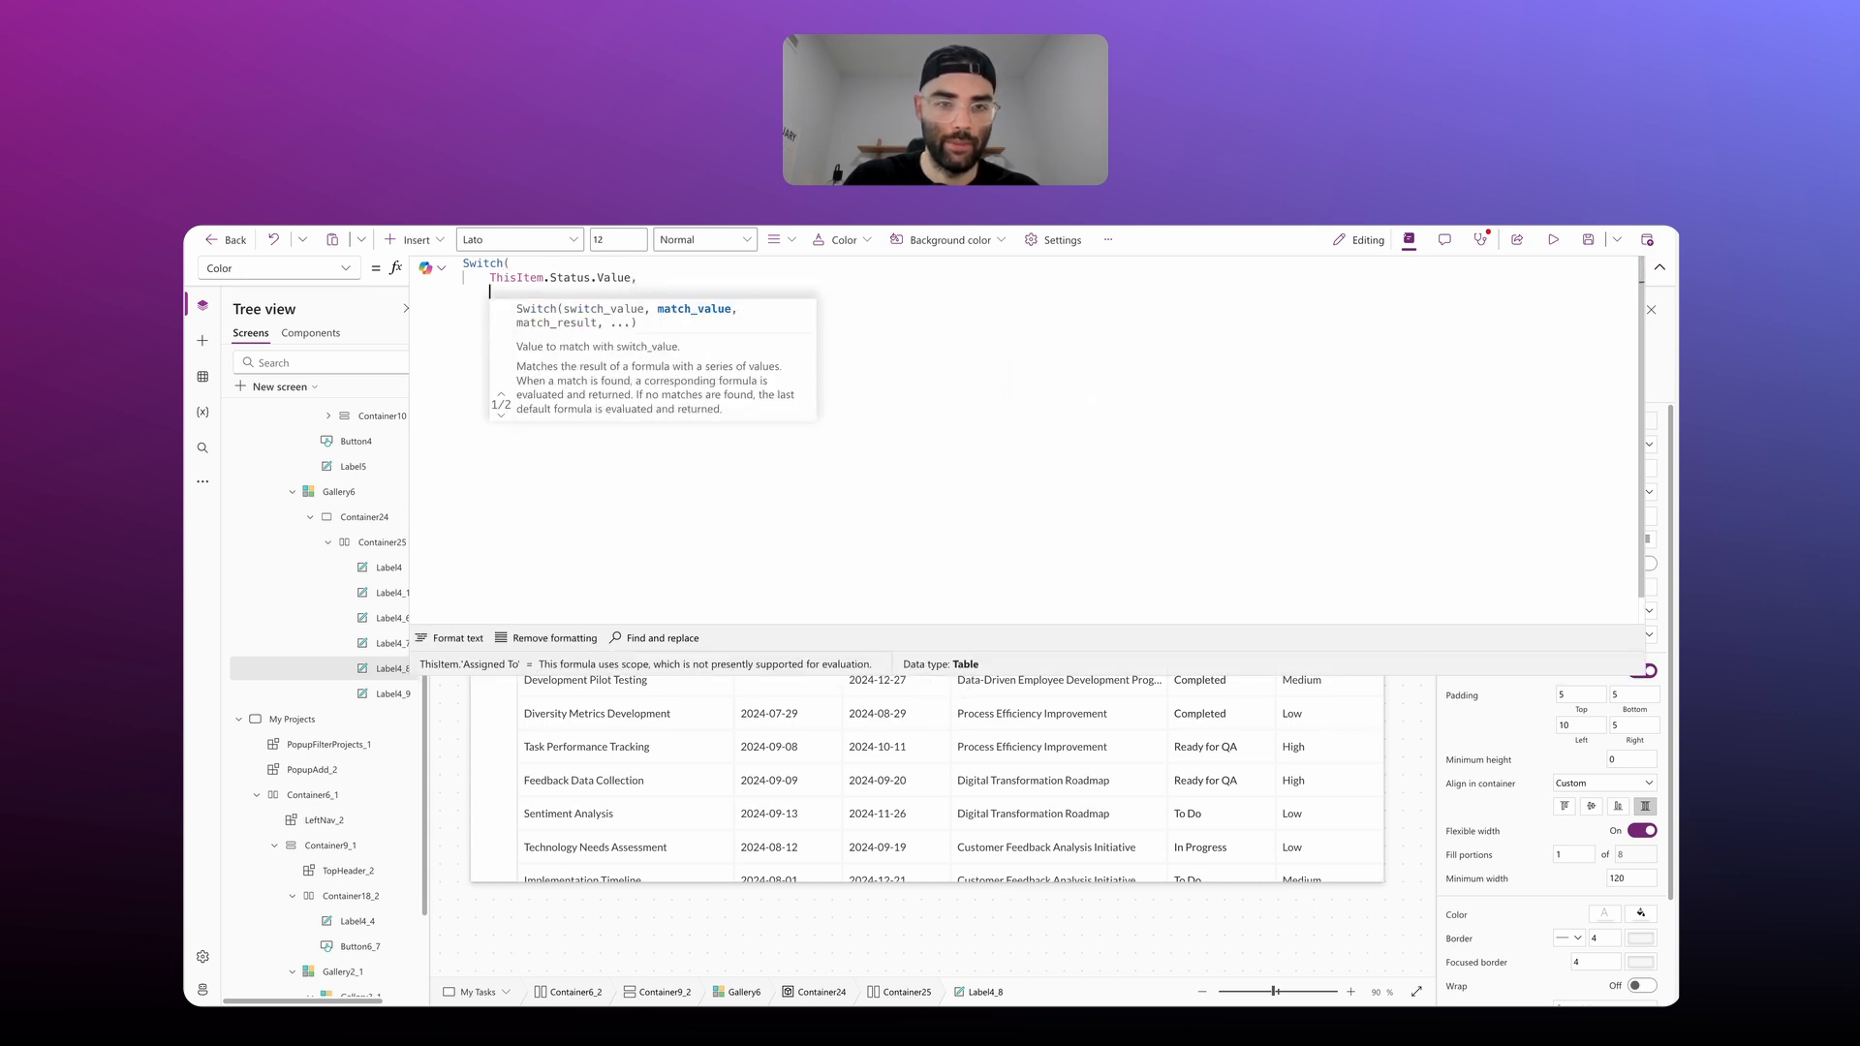
Step: Add Switch cases mapping "To Do" to Color.Blue and "In Progress" to Color.Purple in the status label's Color formula
type("\"To Do\", Color.")
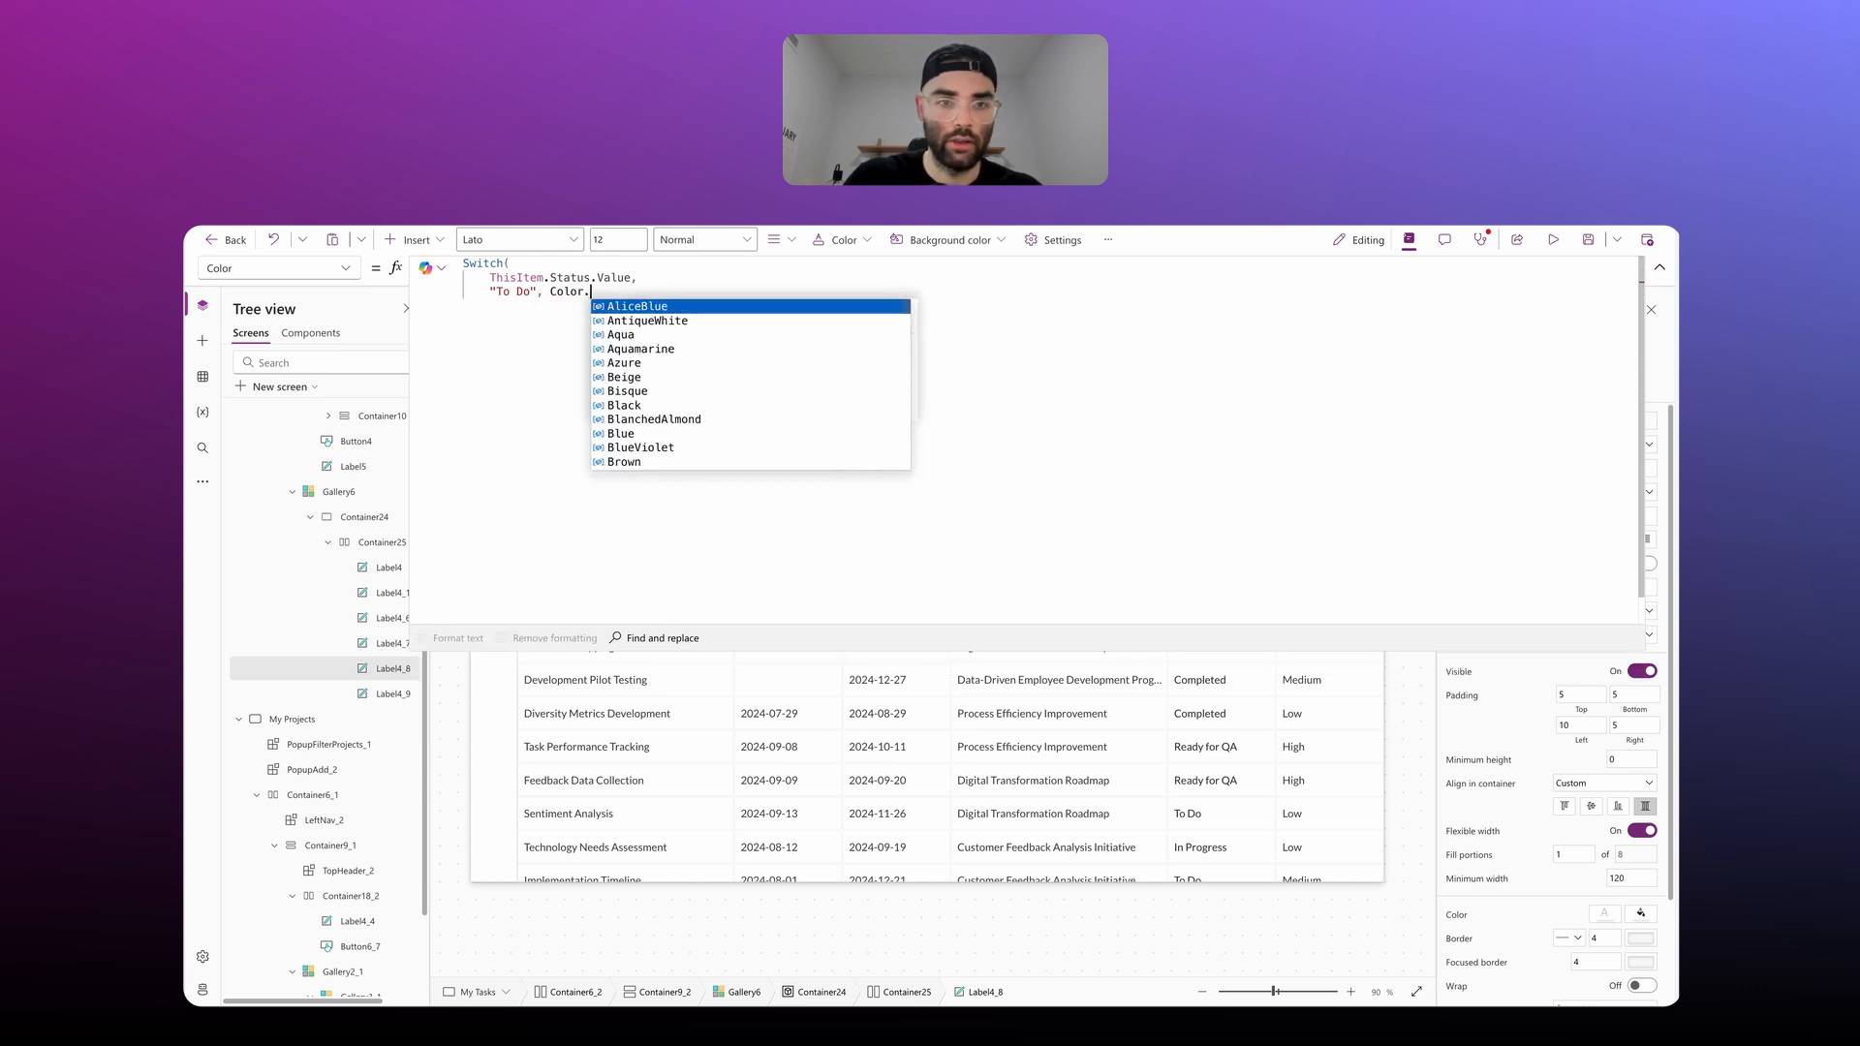
type("Blue")
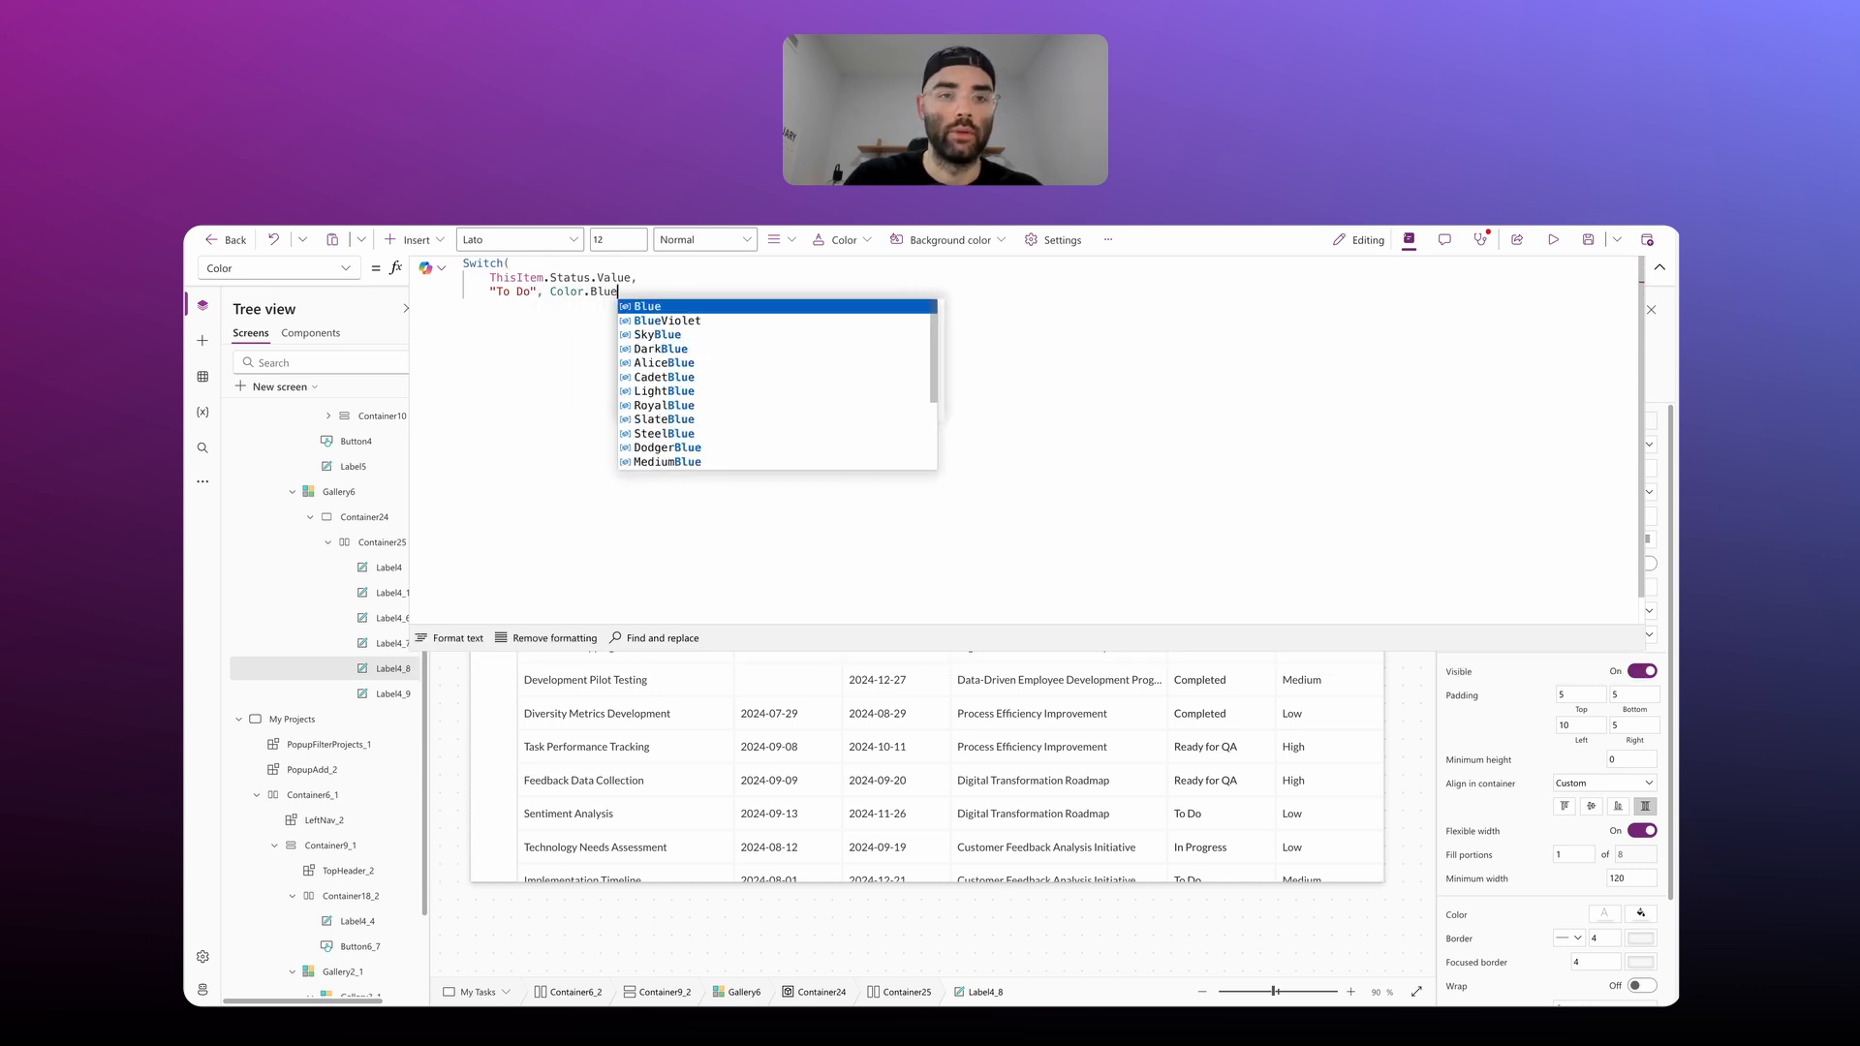
key("Return")
type(",")
key("shift+Return")
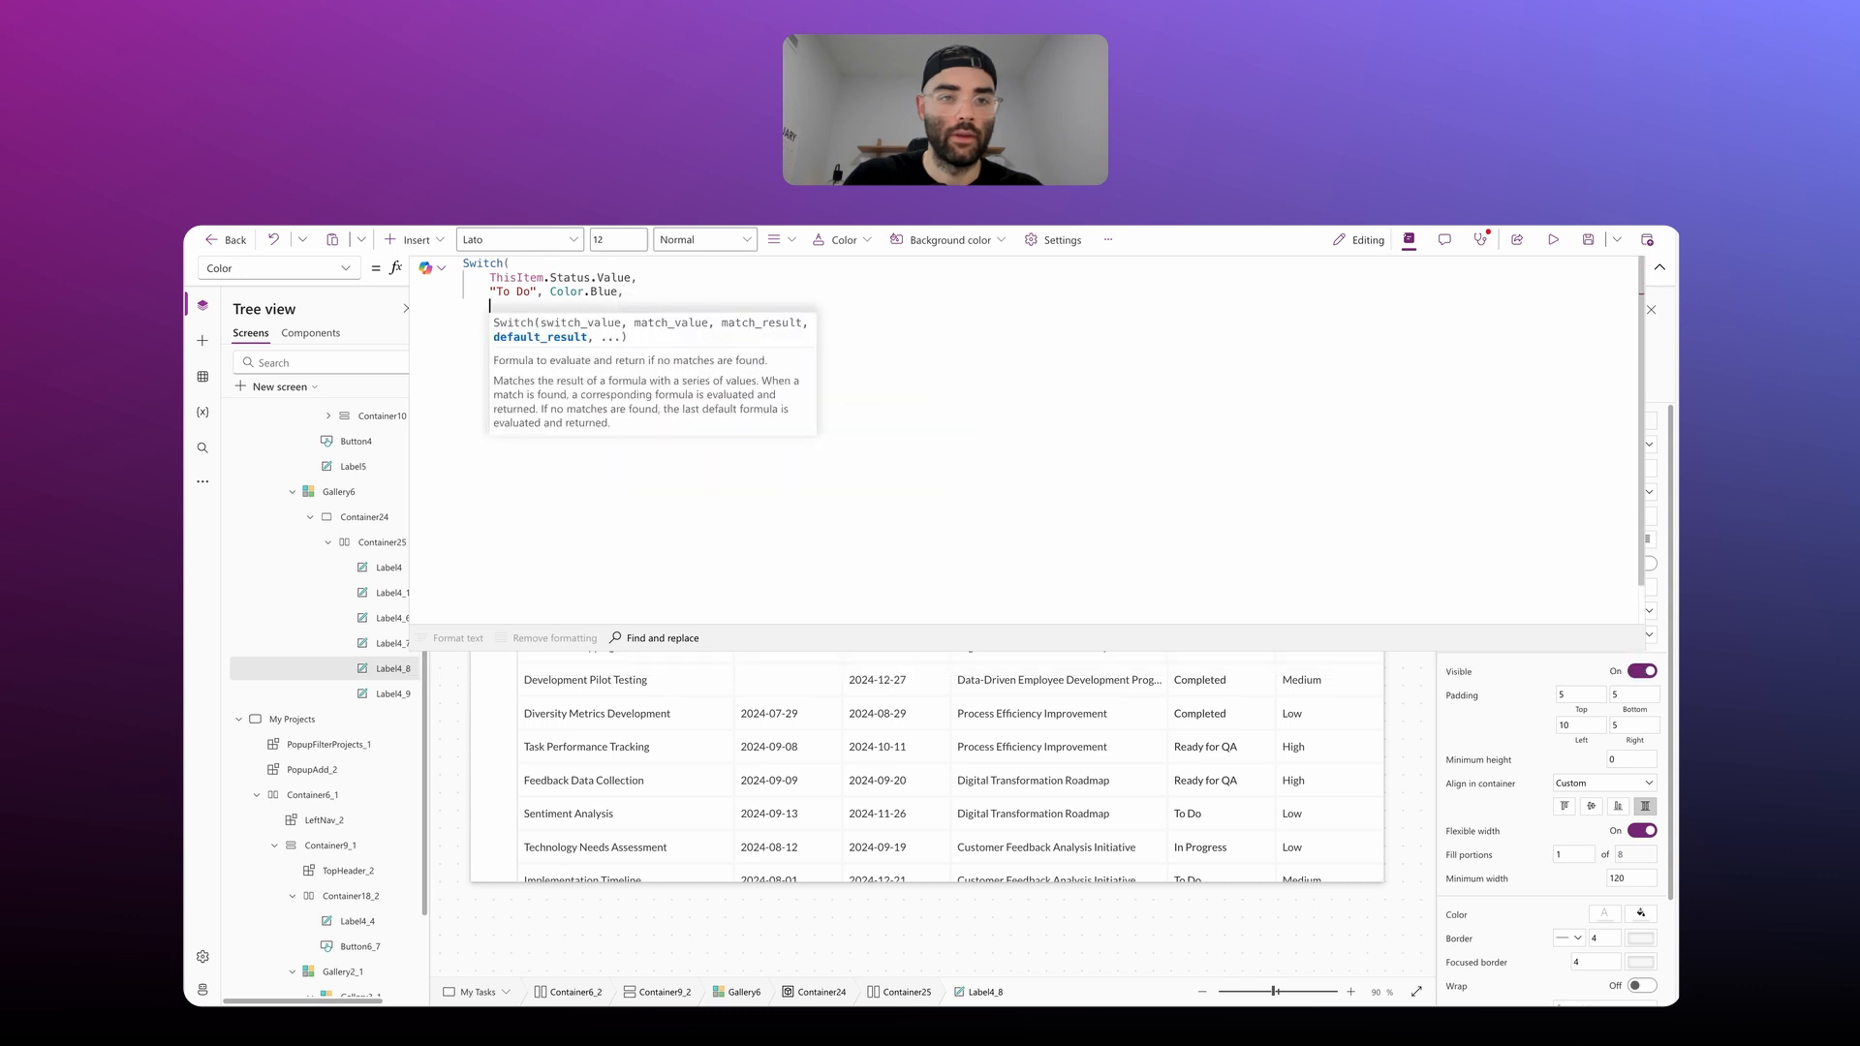
type("\"In ")
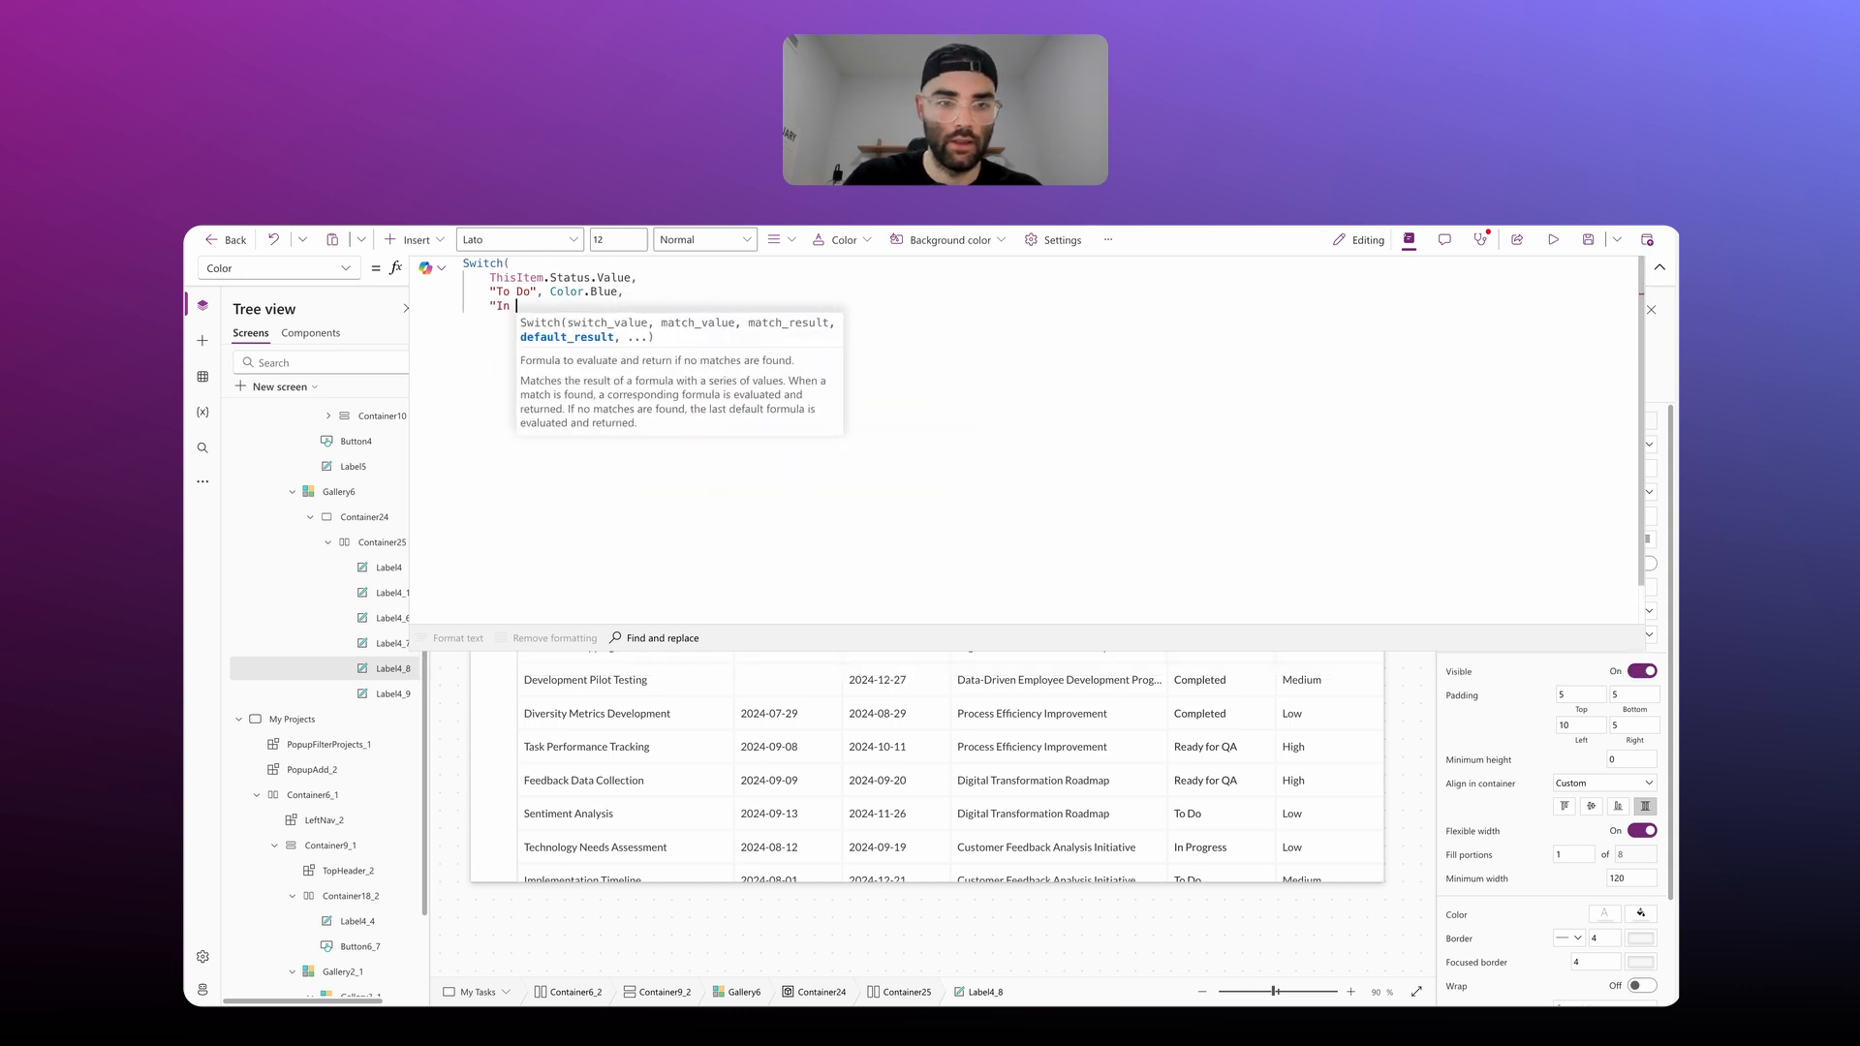
type("Progress\", ")
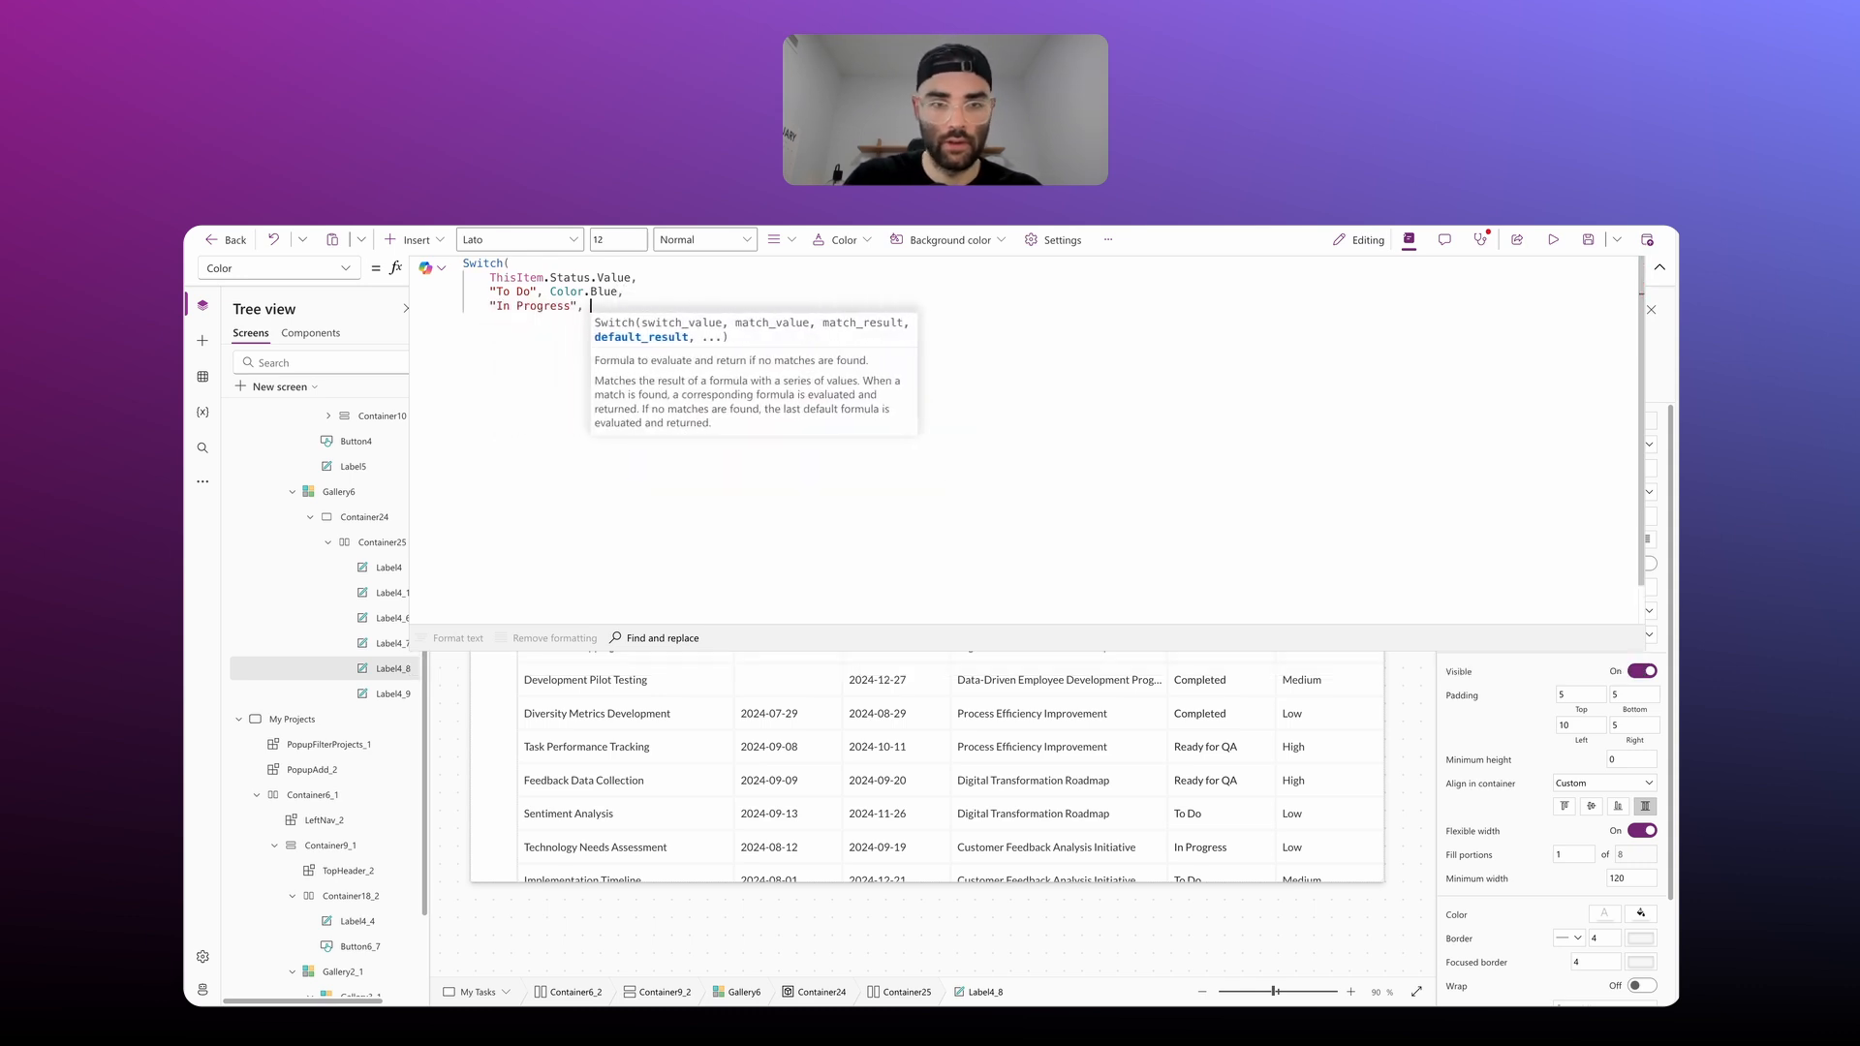
type("Color")
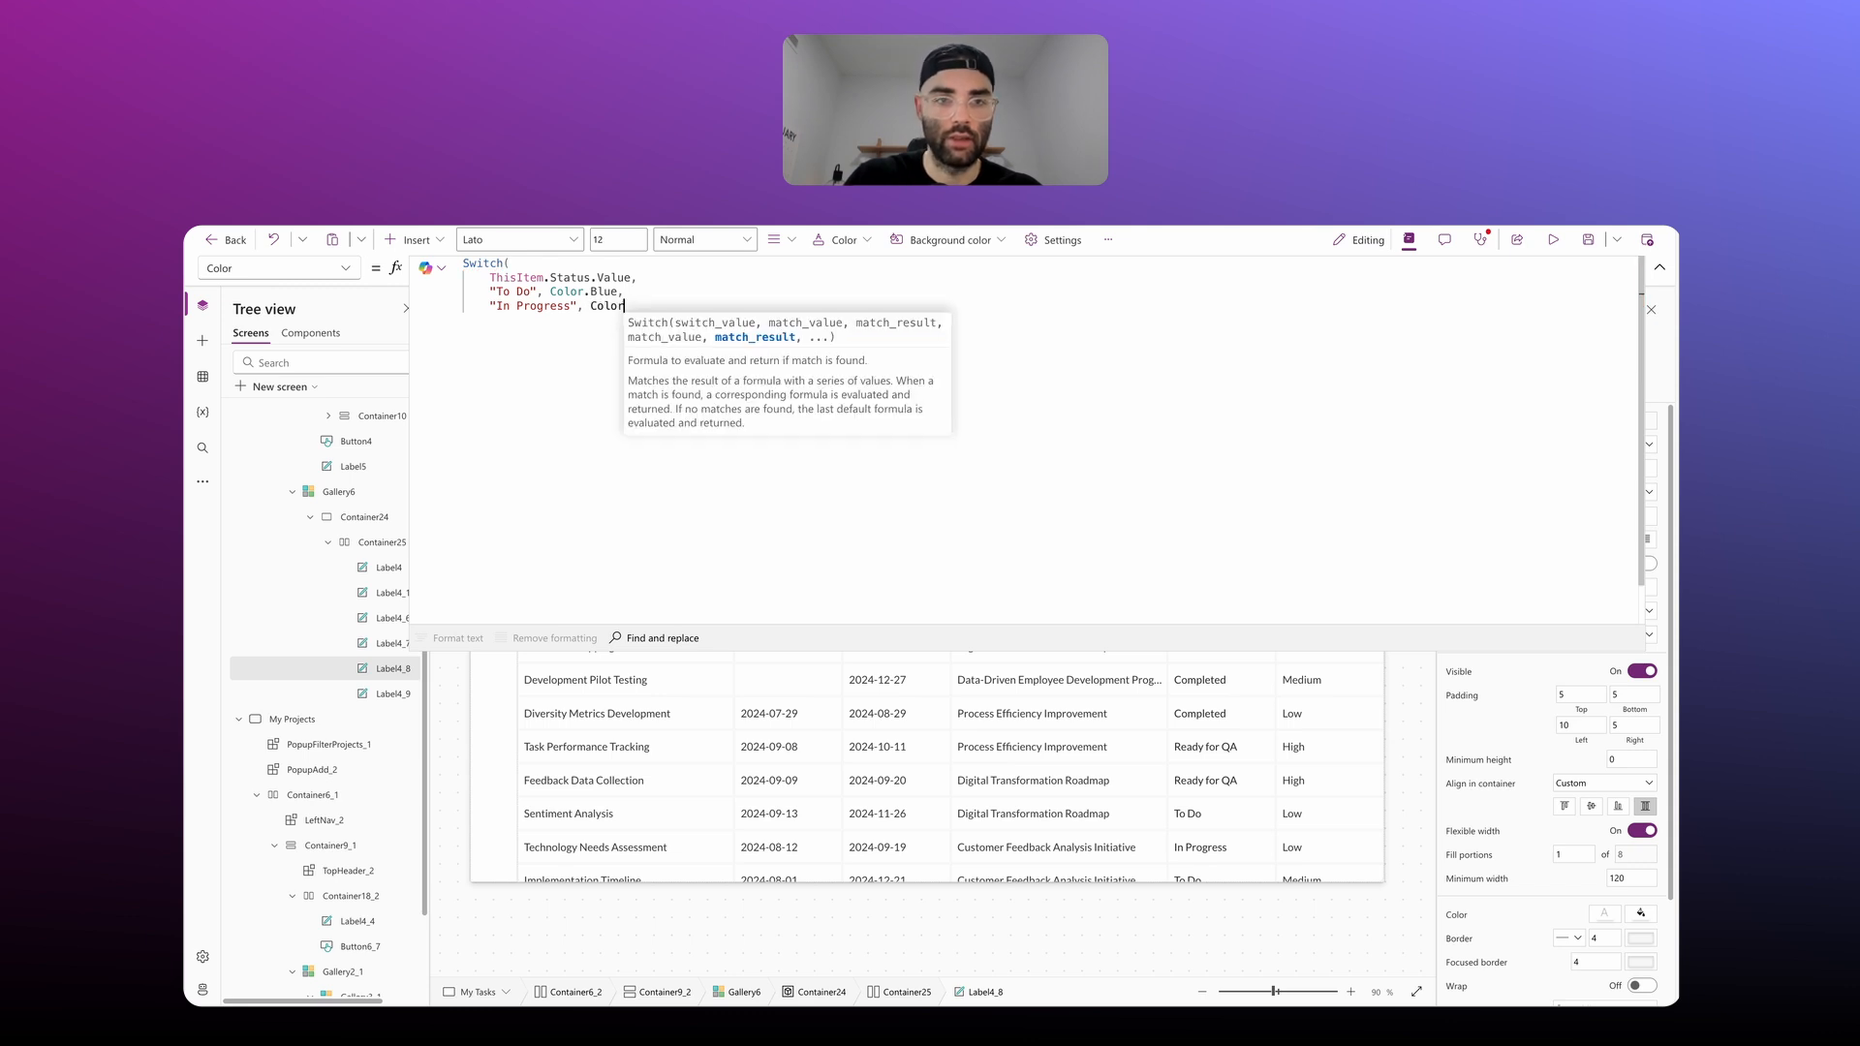
type(".Purple,")
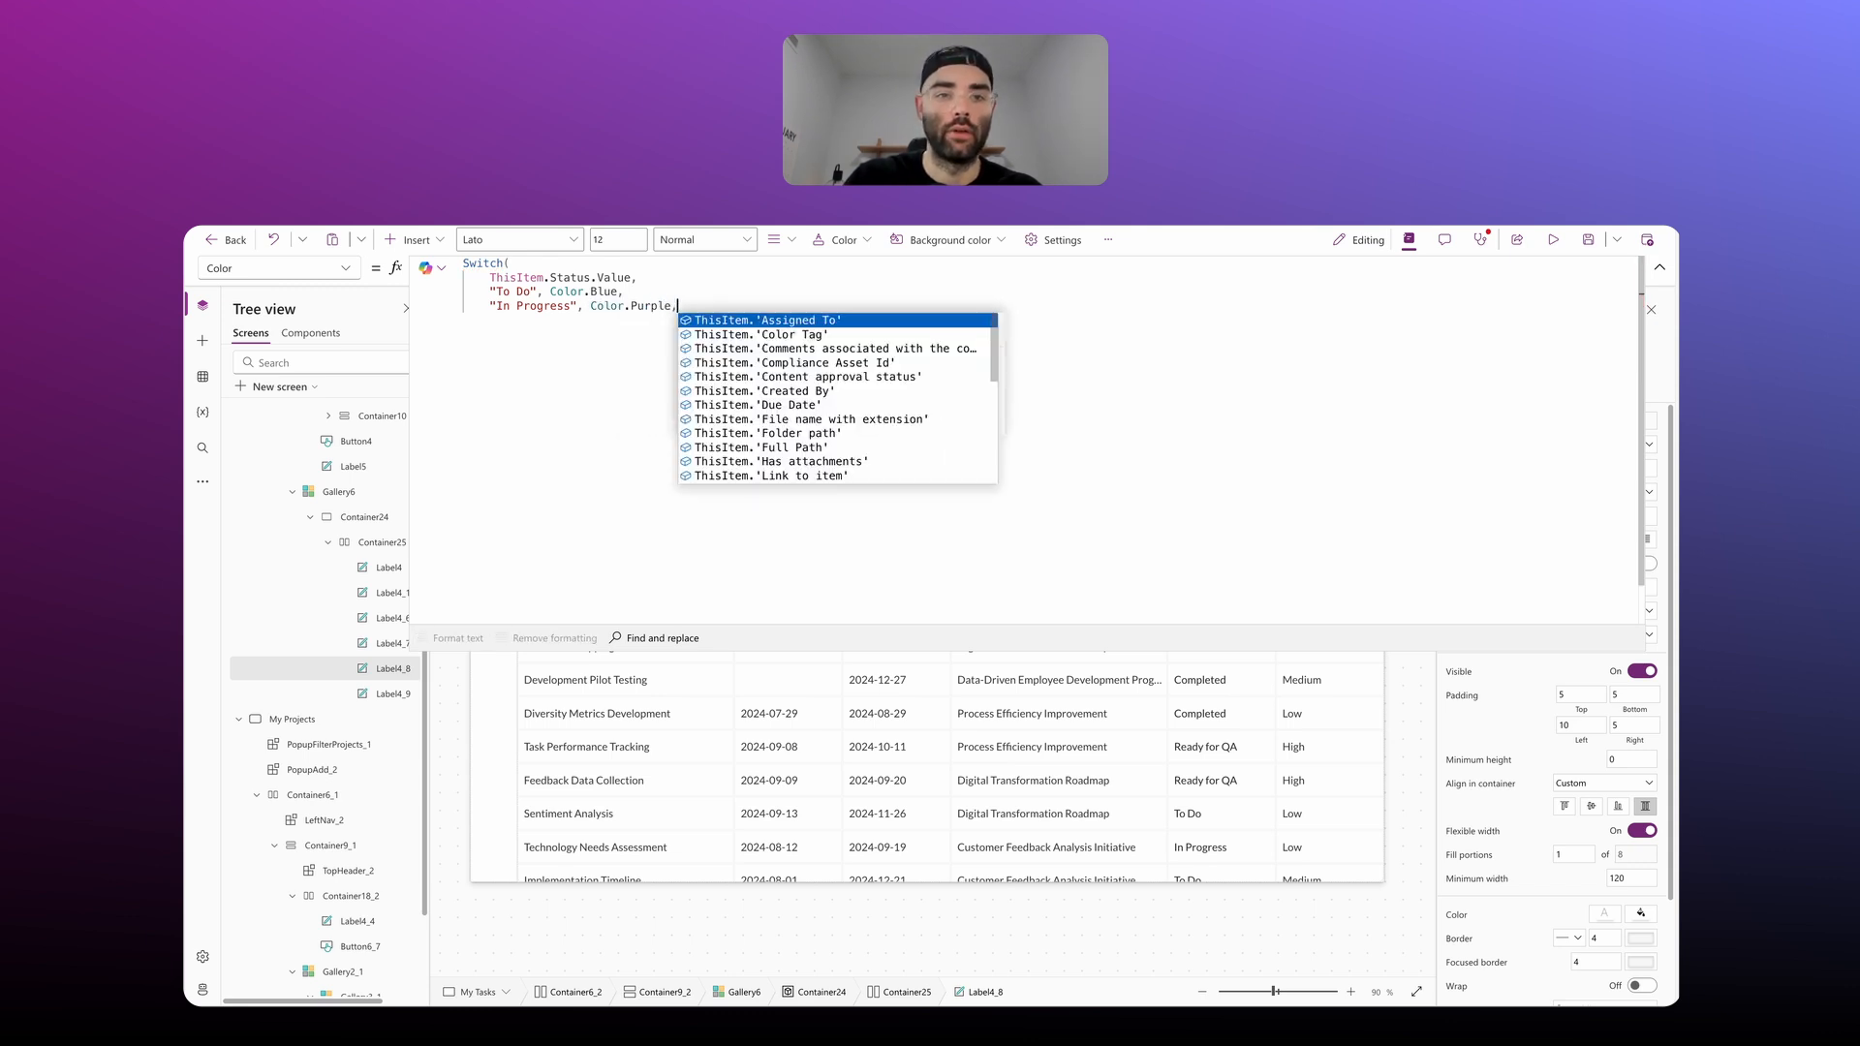
key("shift+Return")
Step: Add a case mapping "Ready for QA" to Color.Orange in the status label's Color formula
type("\"")
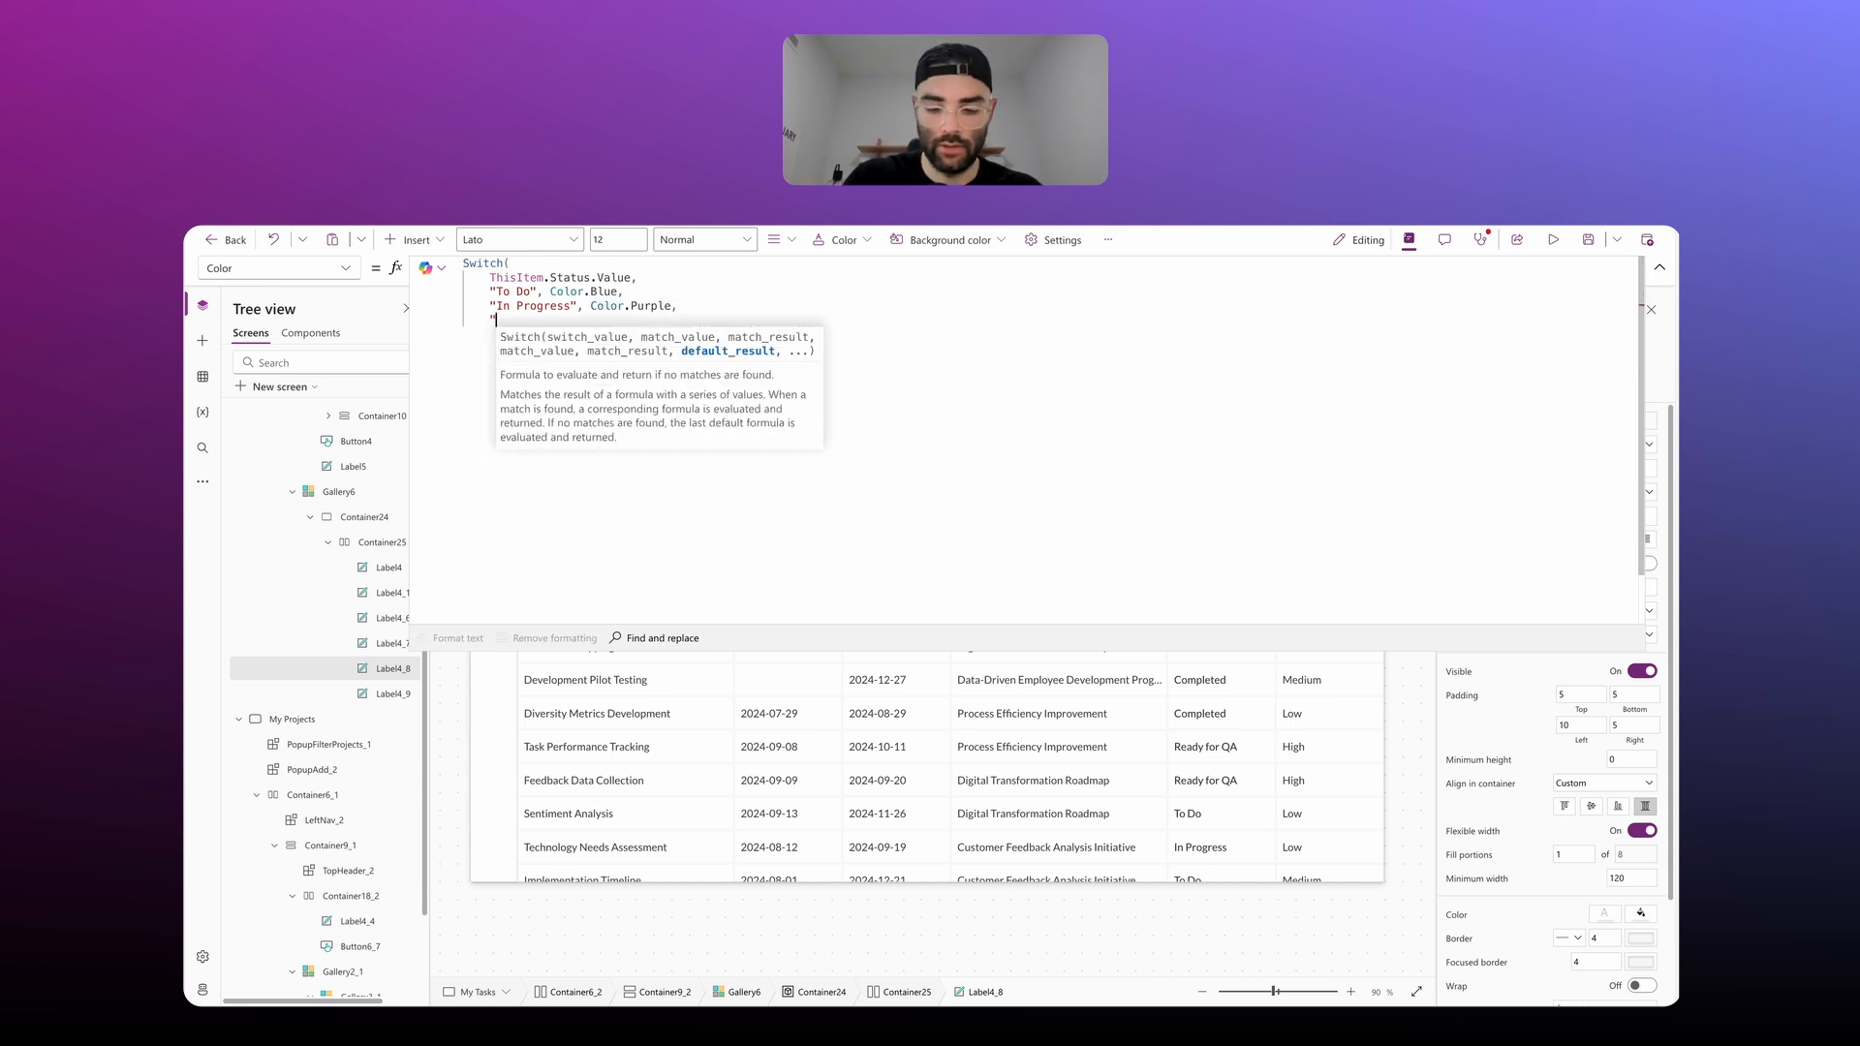
type("Ready for QA")
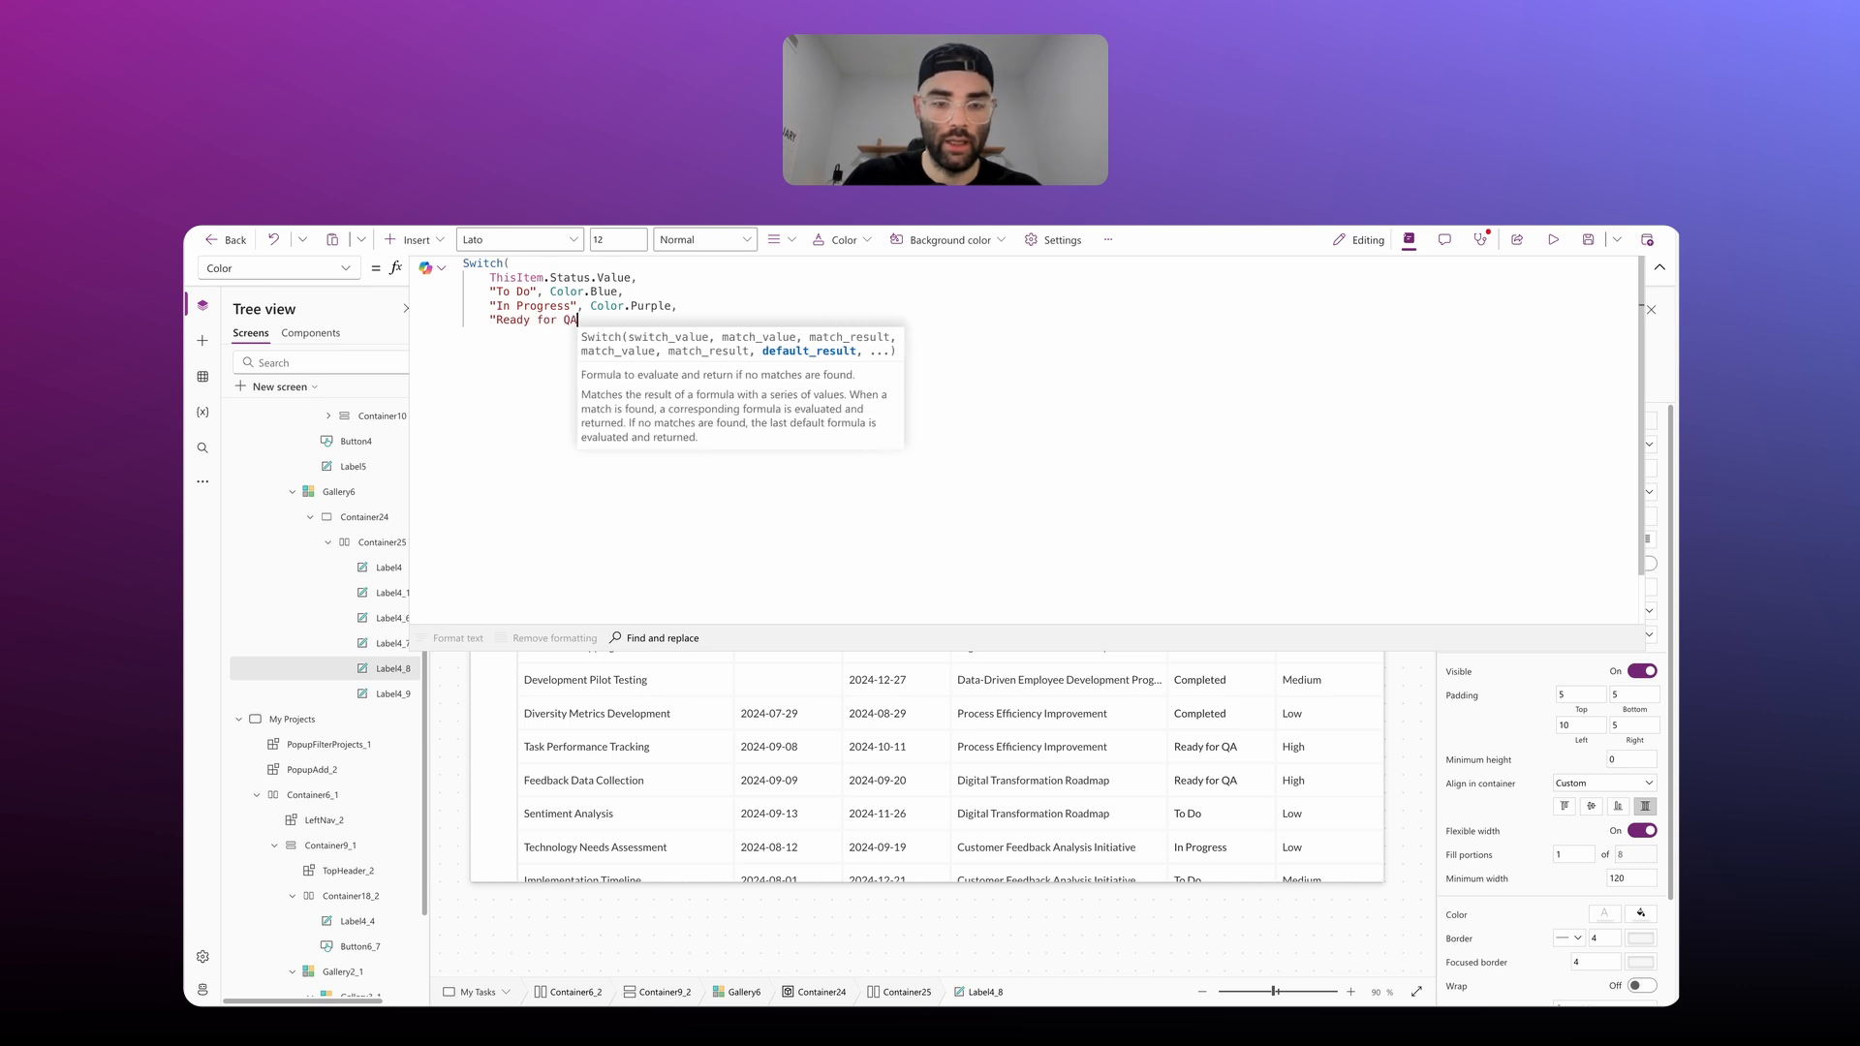
type("\", Color.")
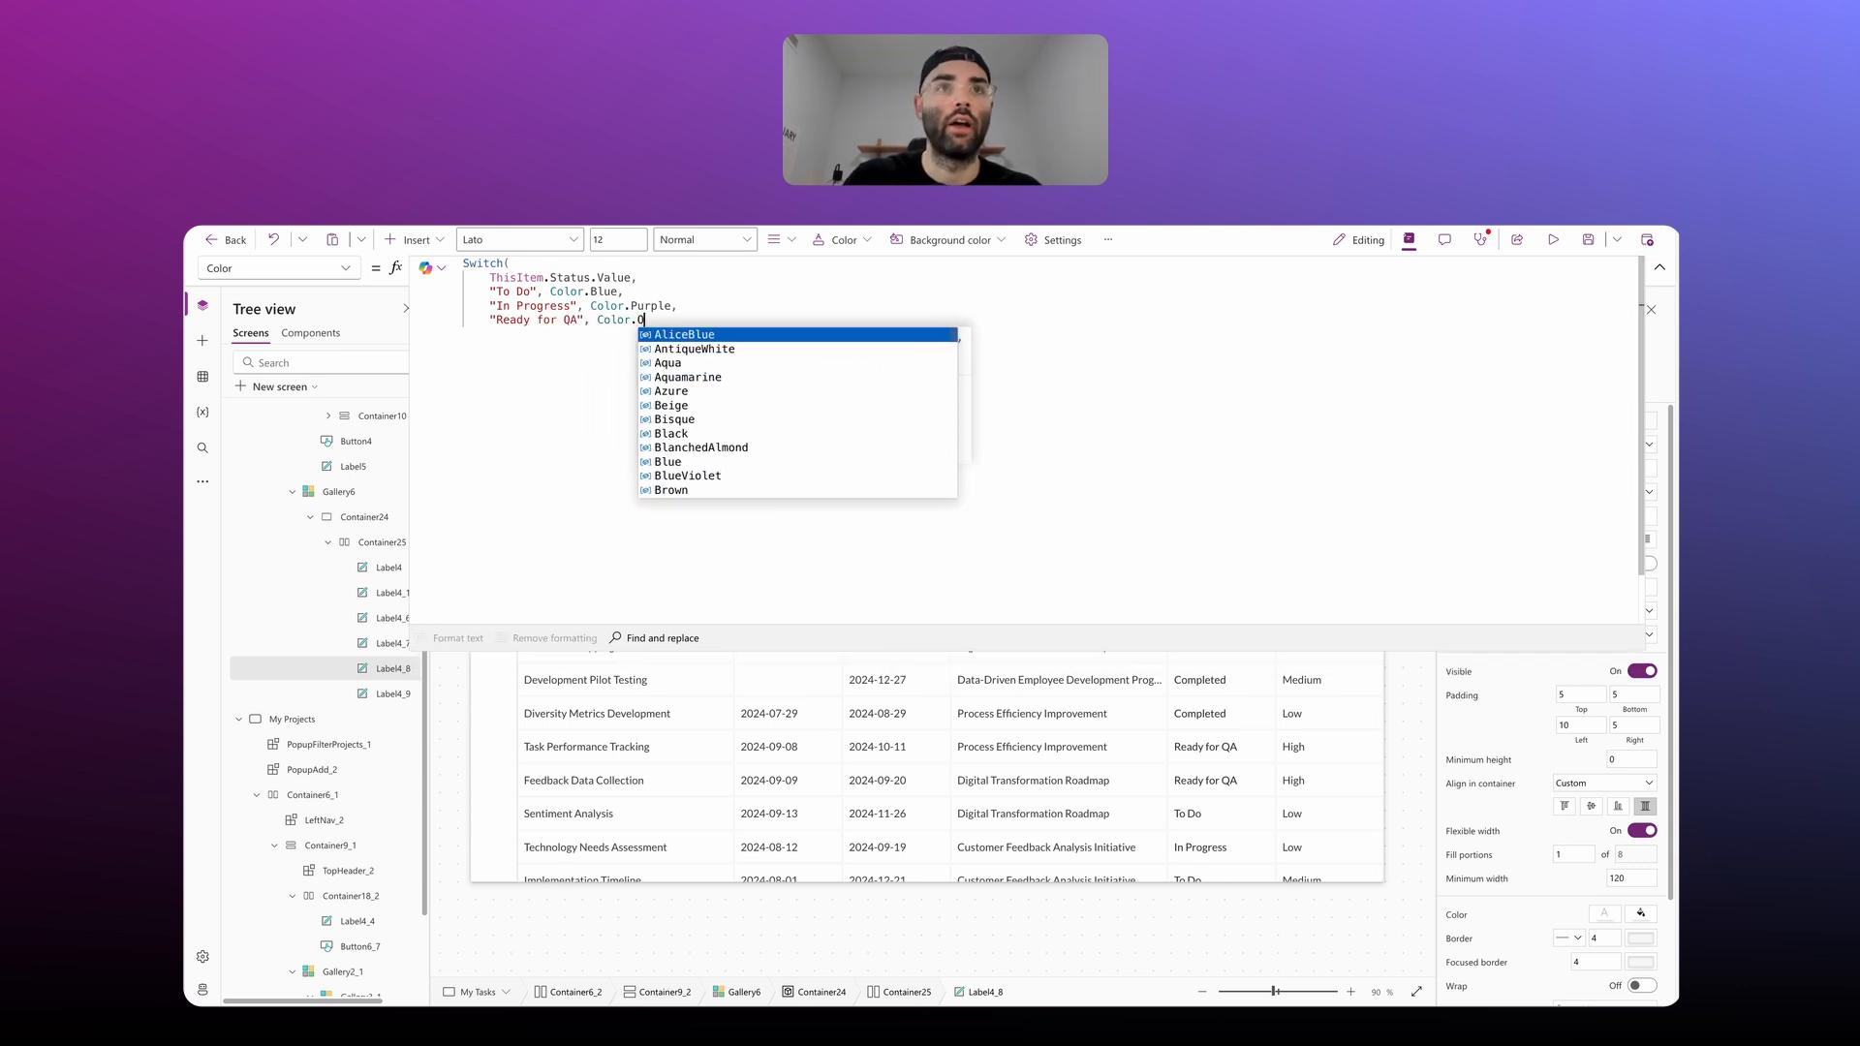
type("Orange,ThisItem.'Assigned To'")
key("BackSpace")
key("BackSpace")
key("BackSpace")
key("BackSpace")
key("BackSpace")
key("BackSpace")
key("BackSpace")
key("BackSpace")
key("BackSpace")
key("BackSpace")
key("BackSpace")
key("BackSpace")
key("BackSpace")
key("BackSpace")
key("BackSpace")
key("BackSpace")
key("BackSpace")
key("BackSpace")
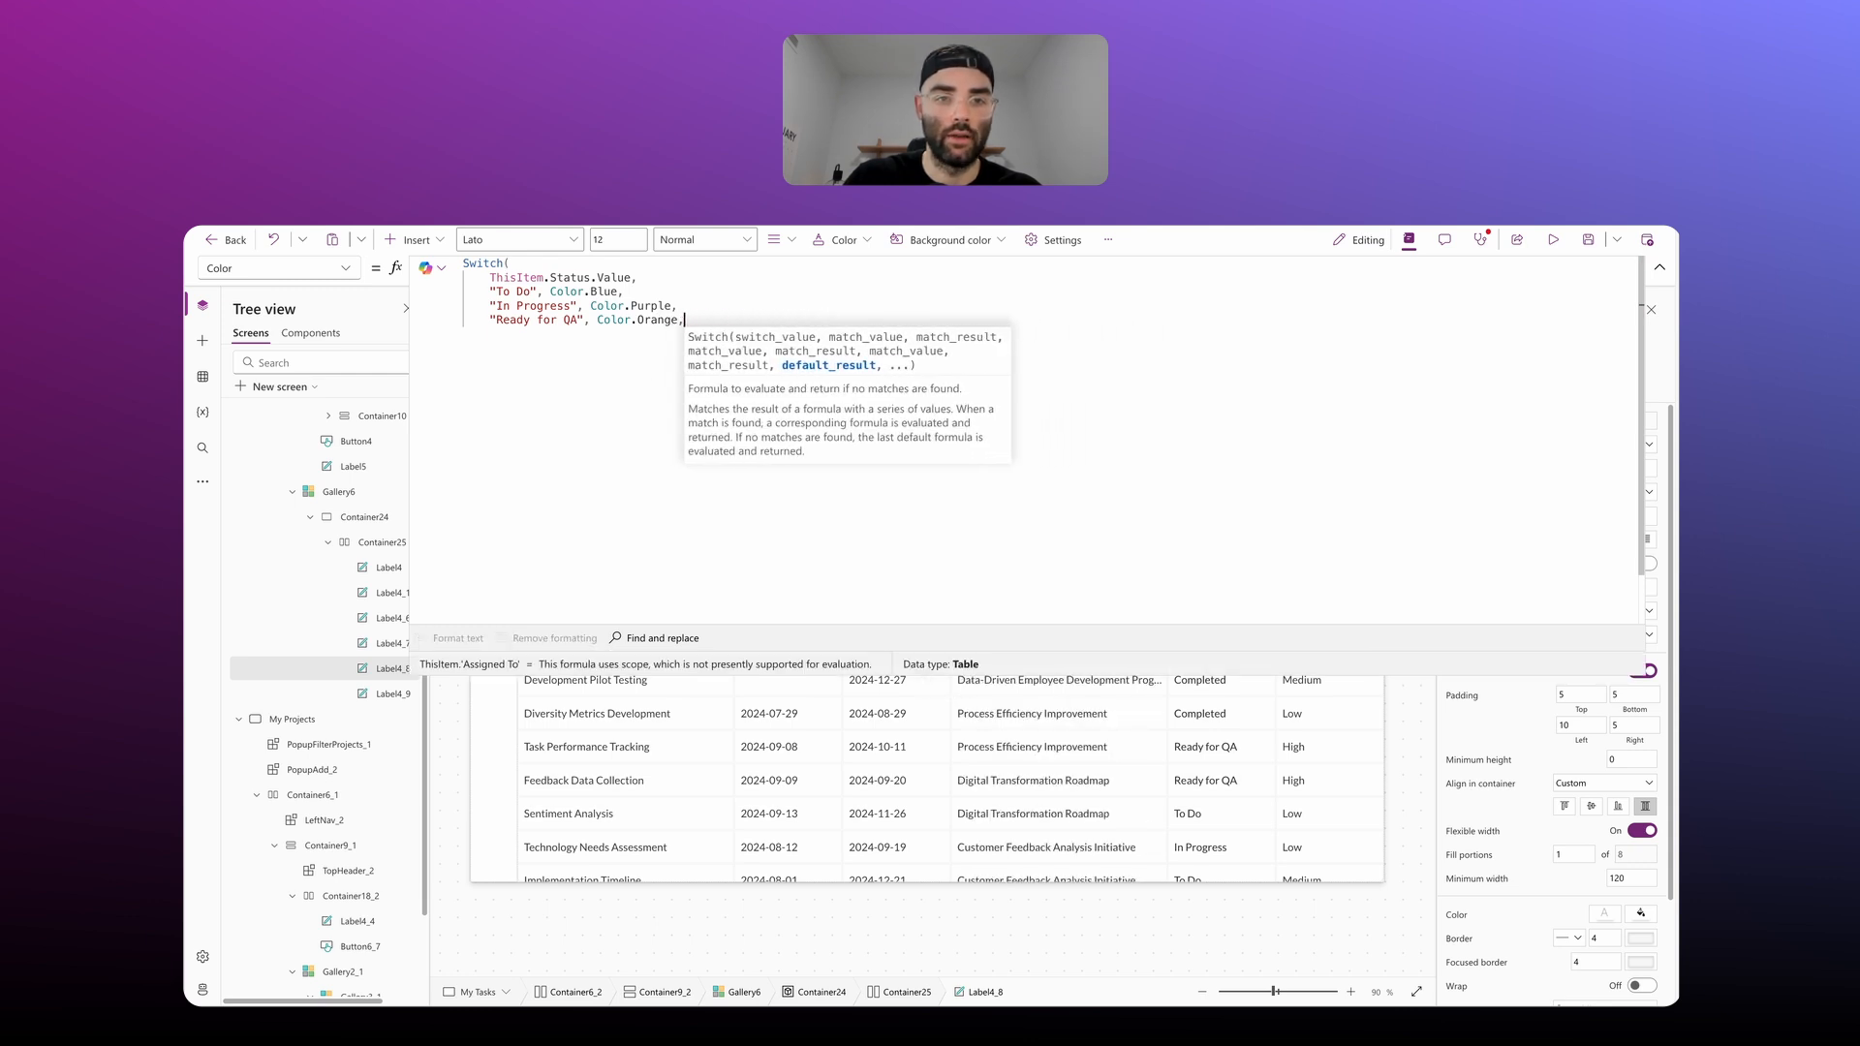
Step: Add a case mapping "Completed" to Color.Green in the status label's Color formula
key("shift+Return")
type("Complted")
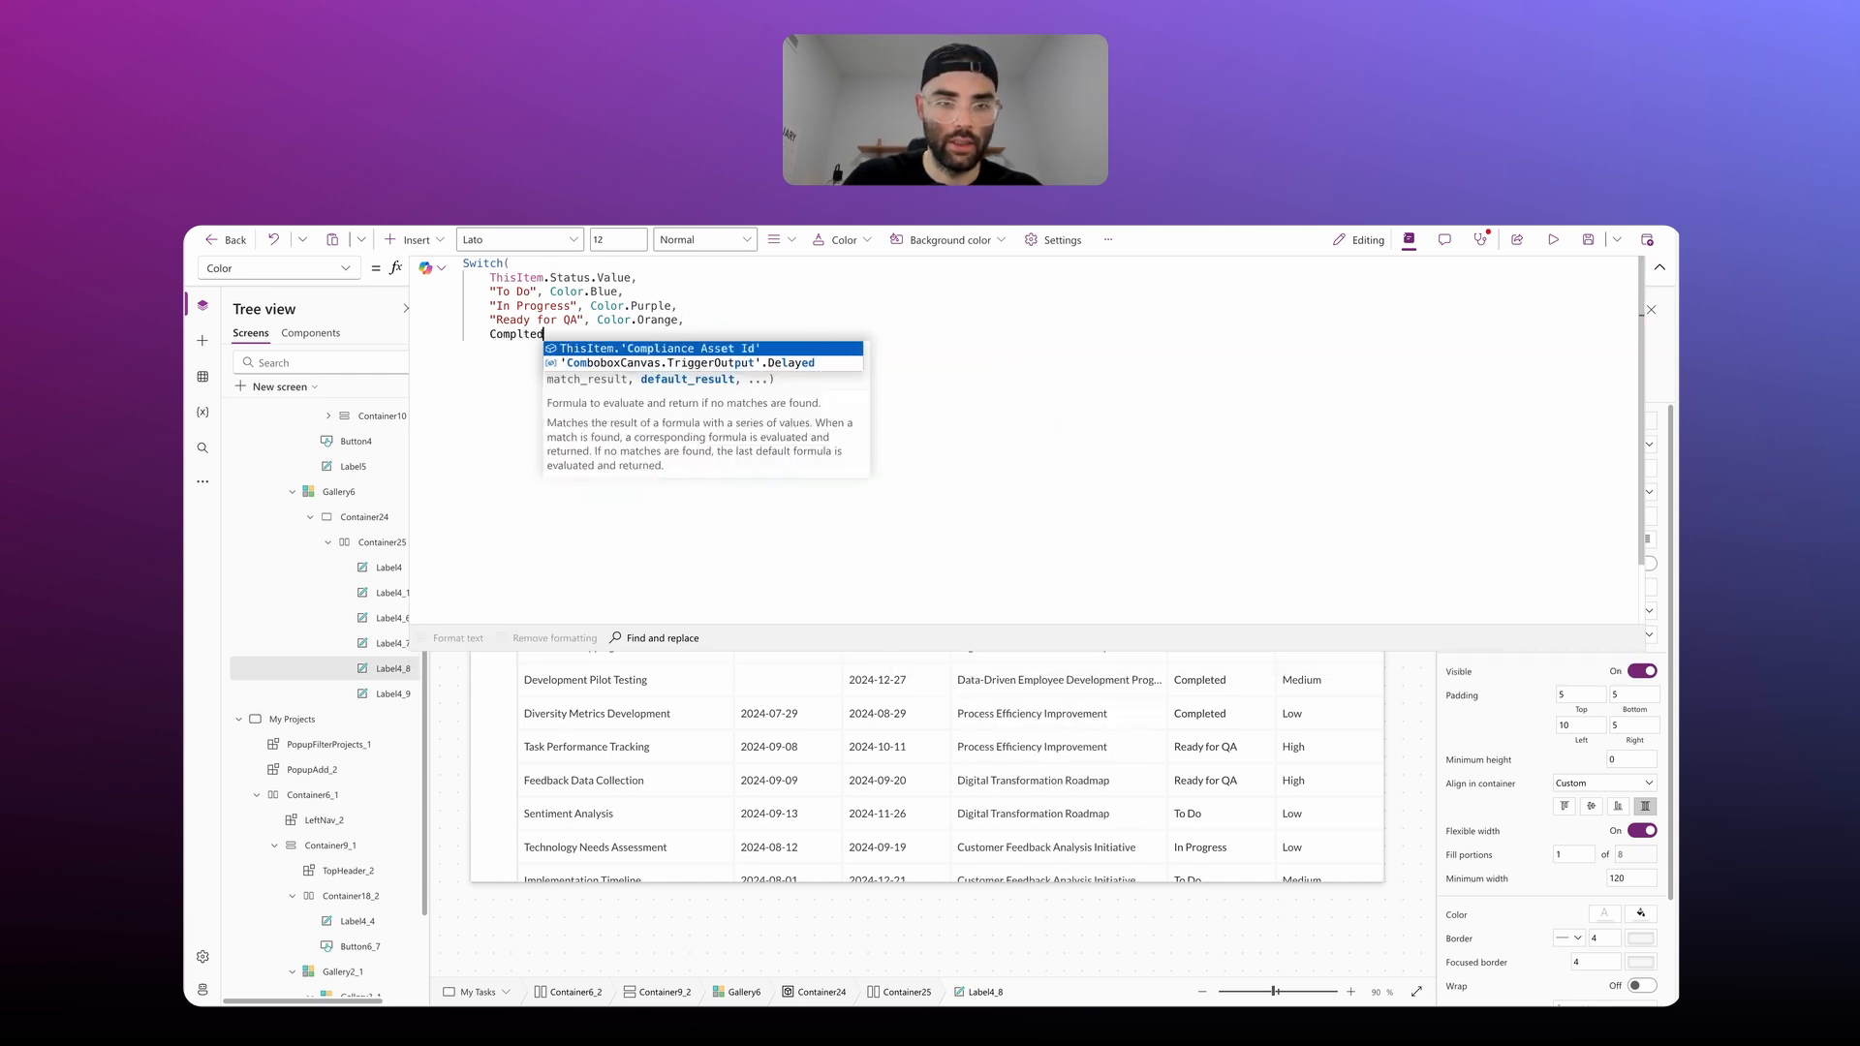
key("BackSpace")
key("BackSpace")
key("BackSpace")
key("BackSpace")
key("BackSpace")
key("BackSpace")
key("BackSpace")
key("BackSpace")
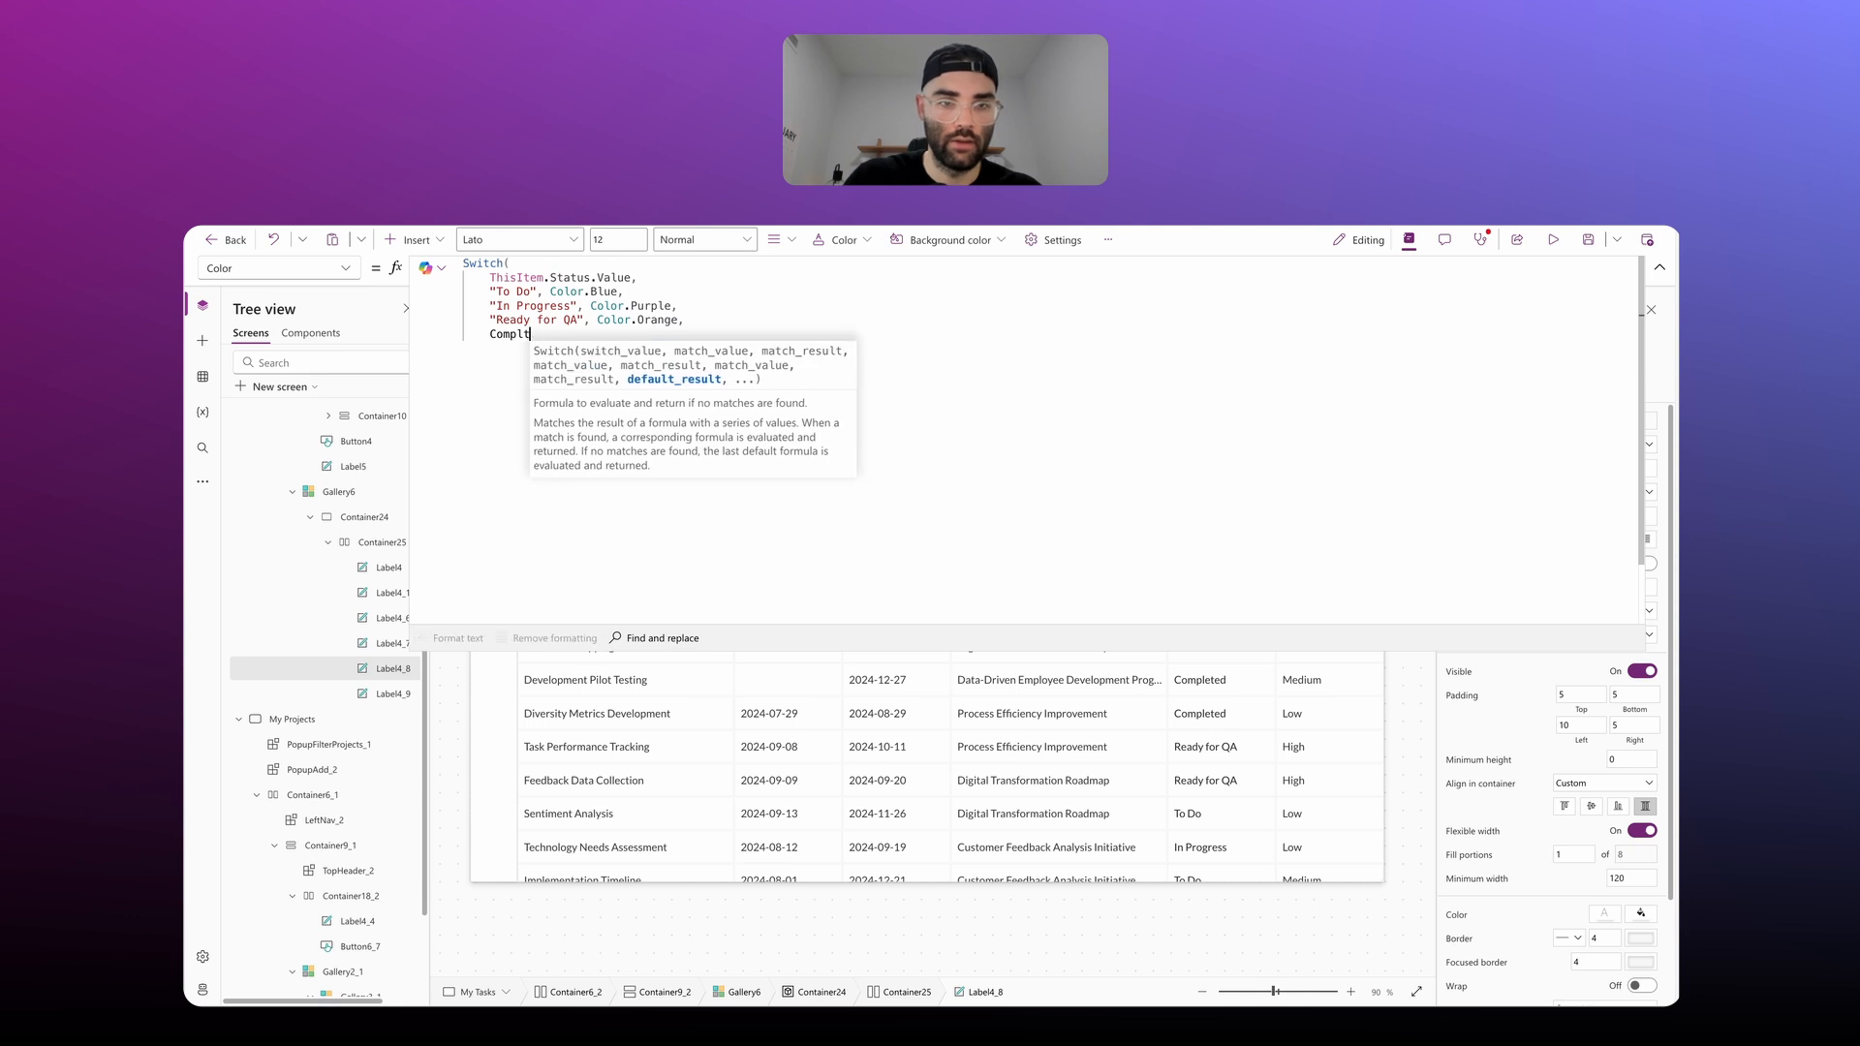
type("\"Compl")
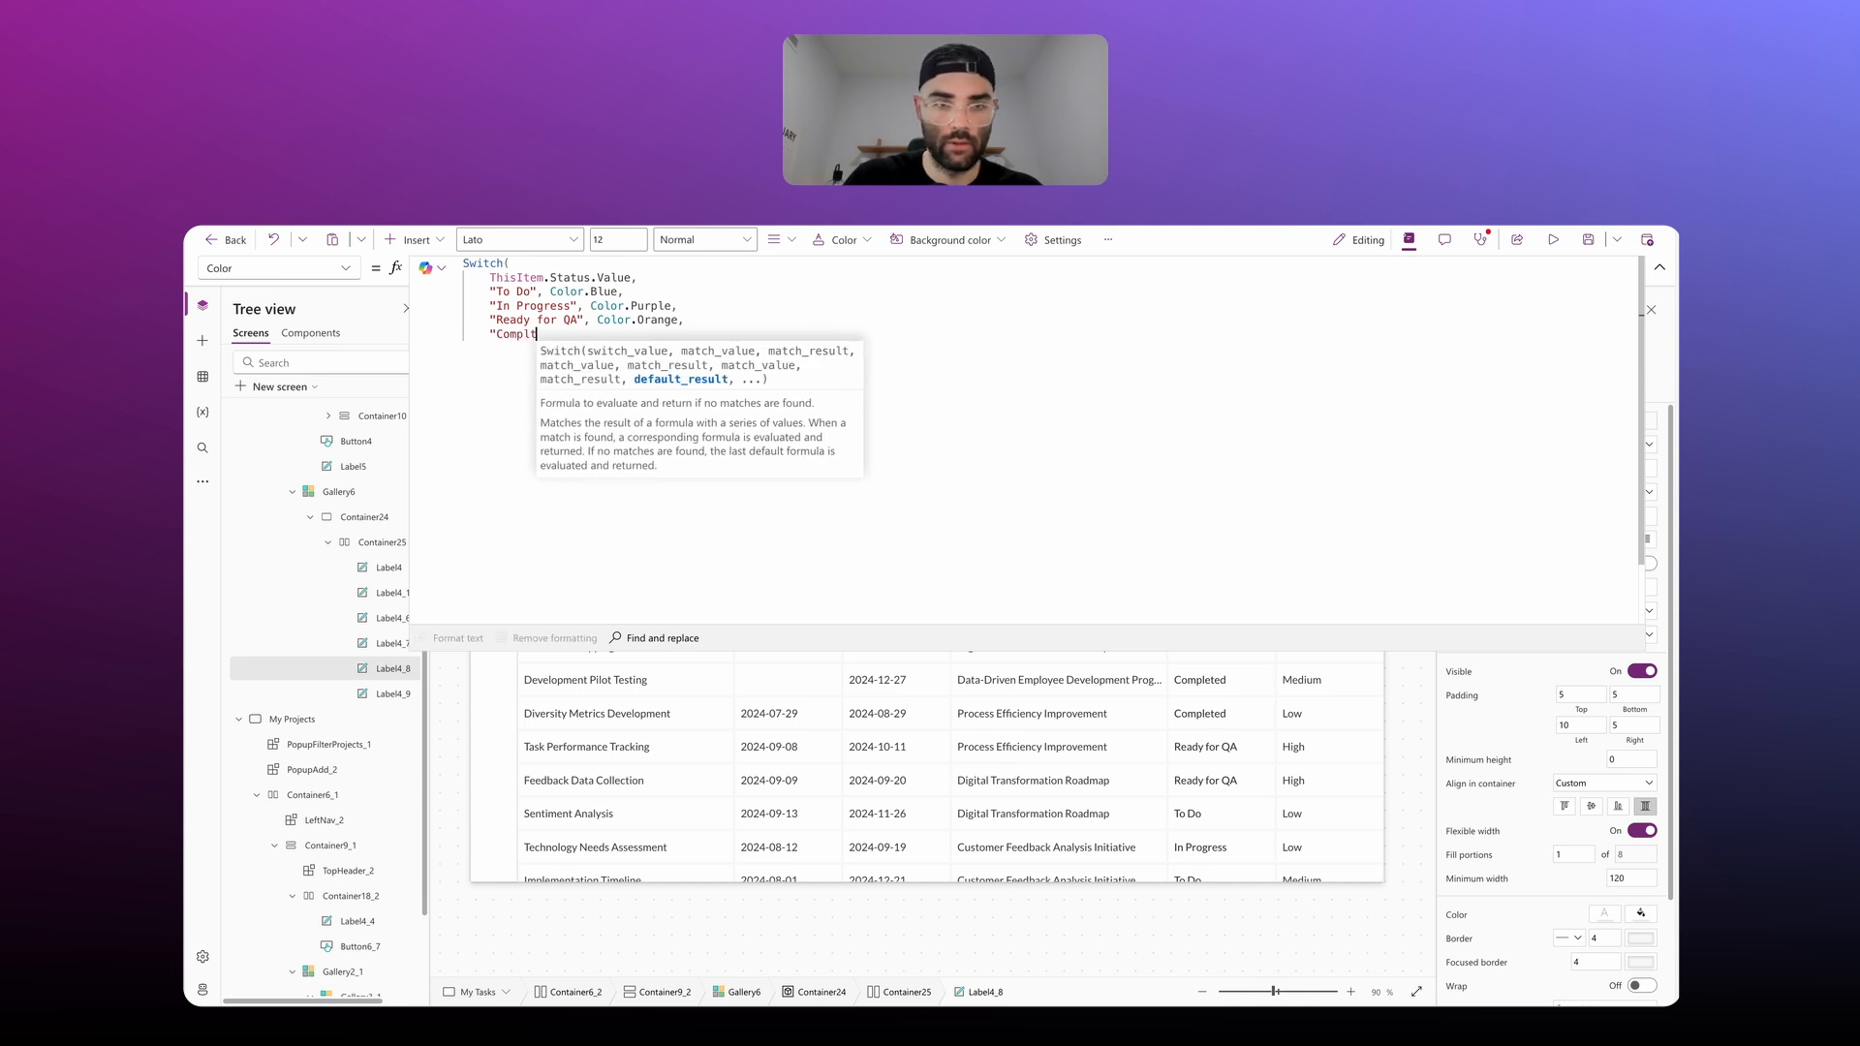
type("ete")
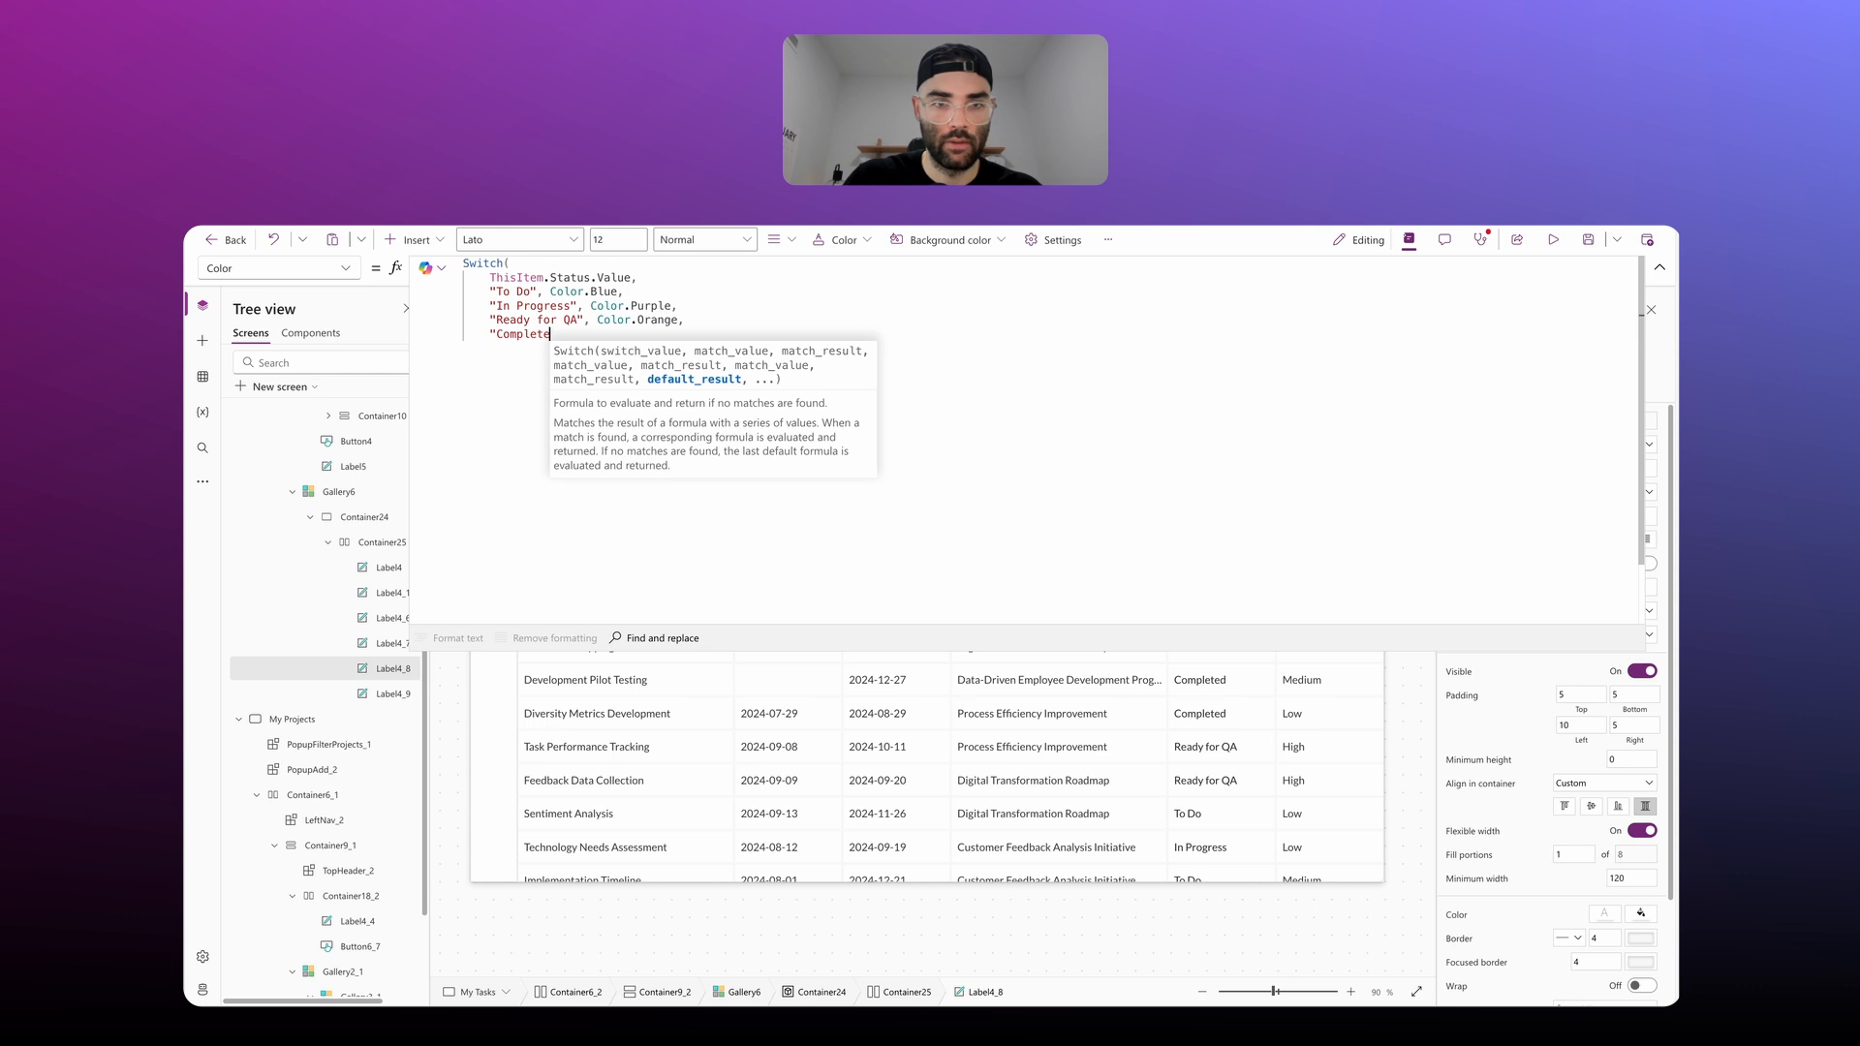
type("d\", CO")
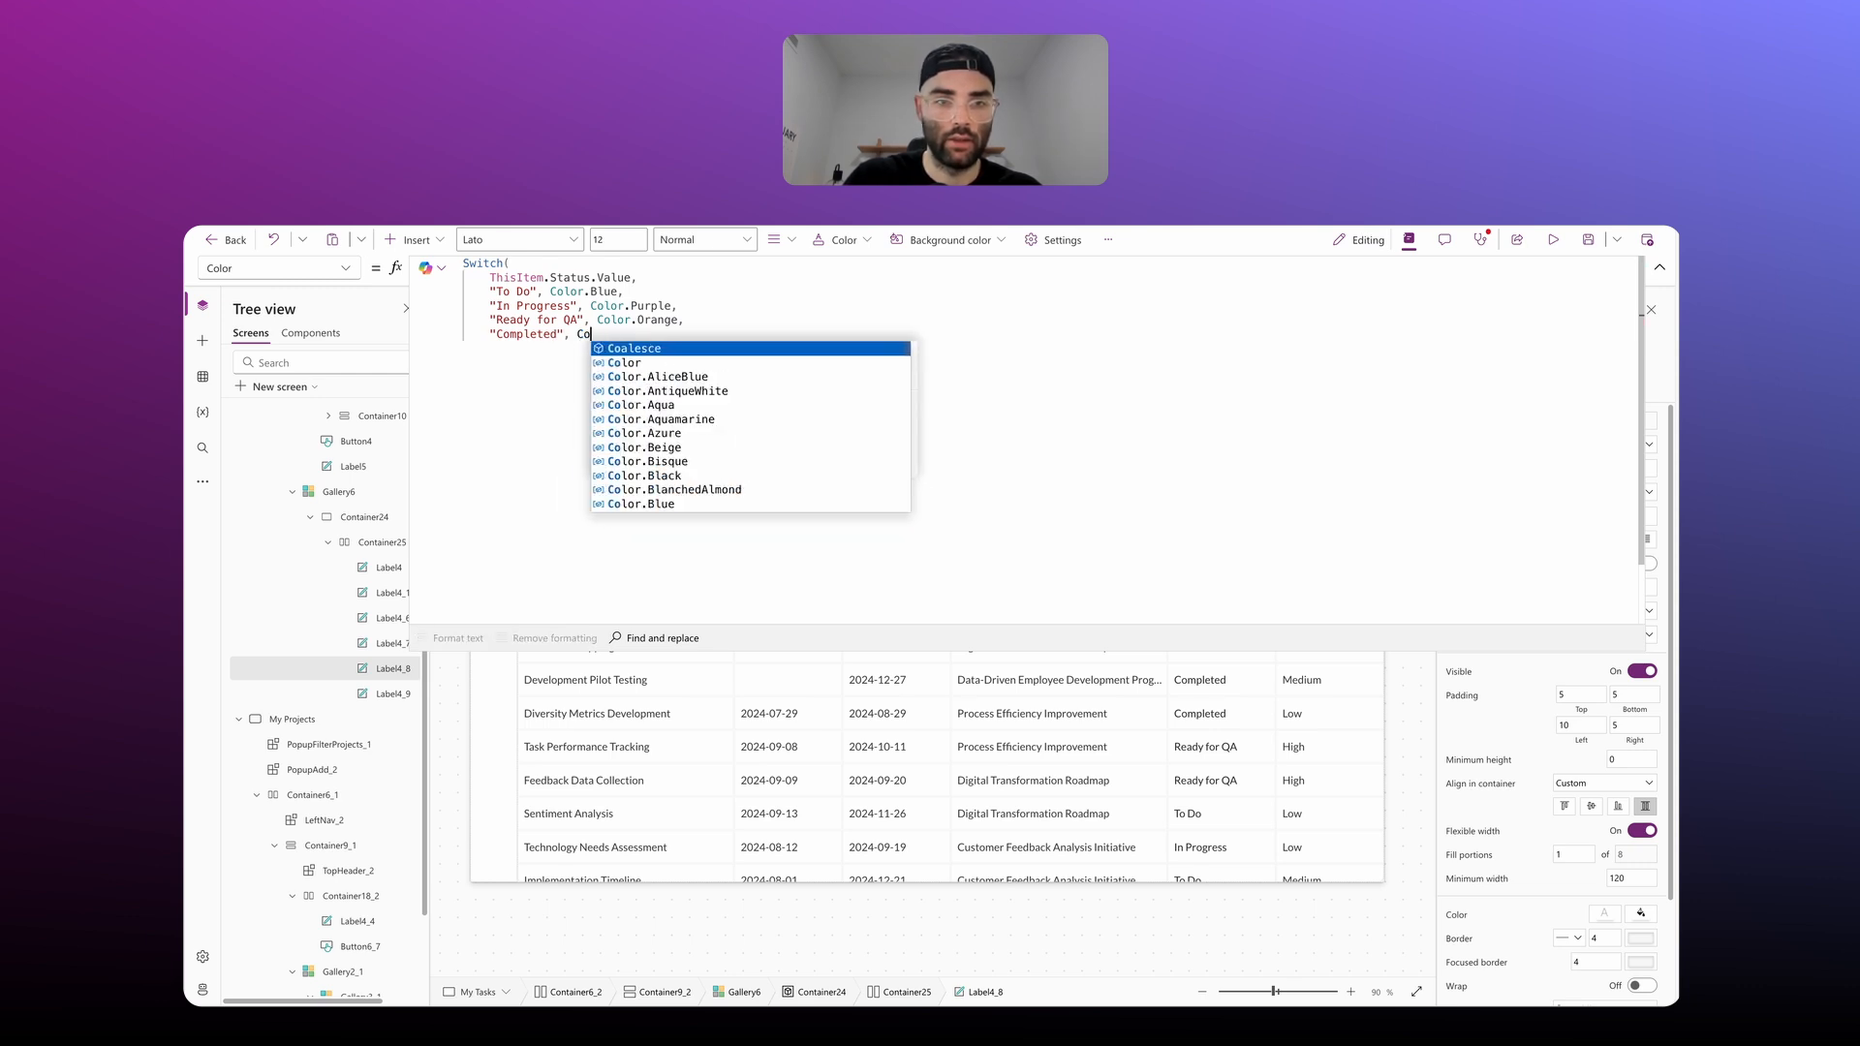
type("lor.Green")
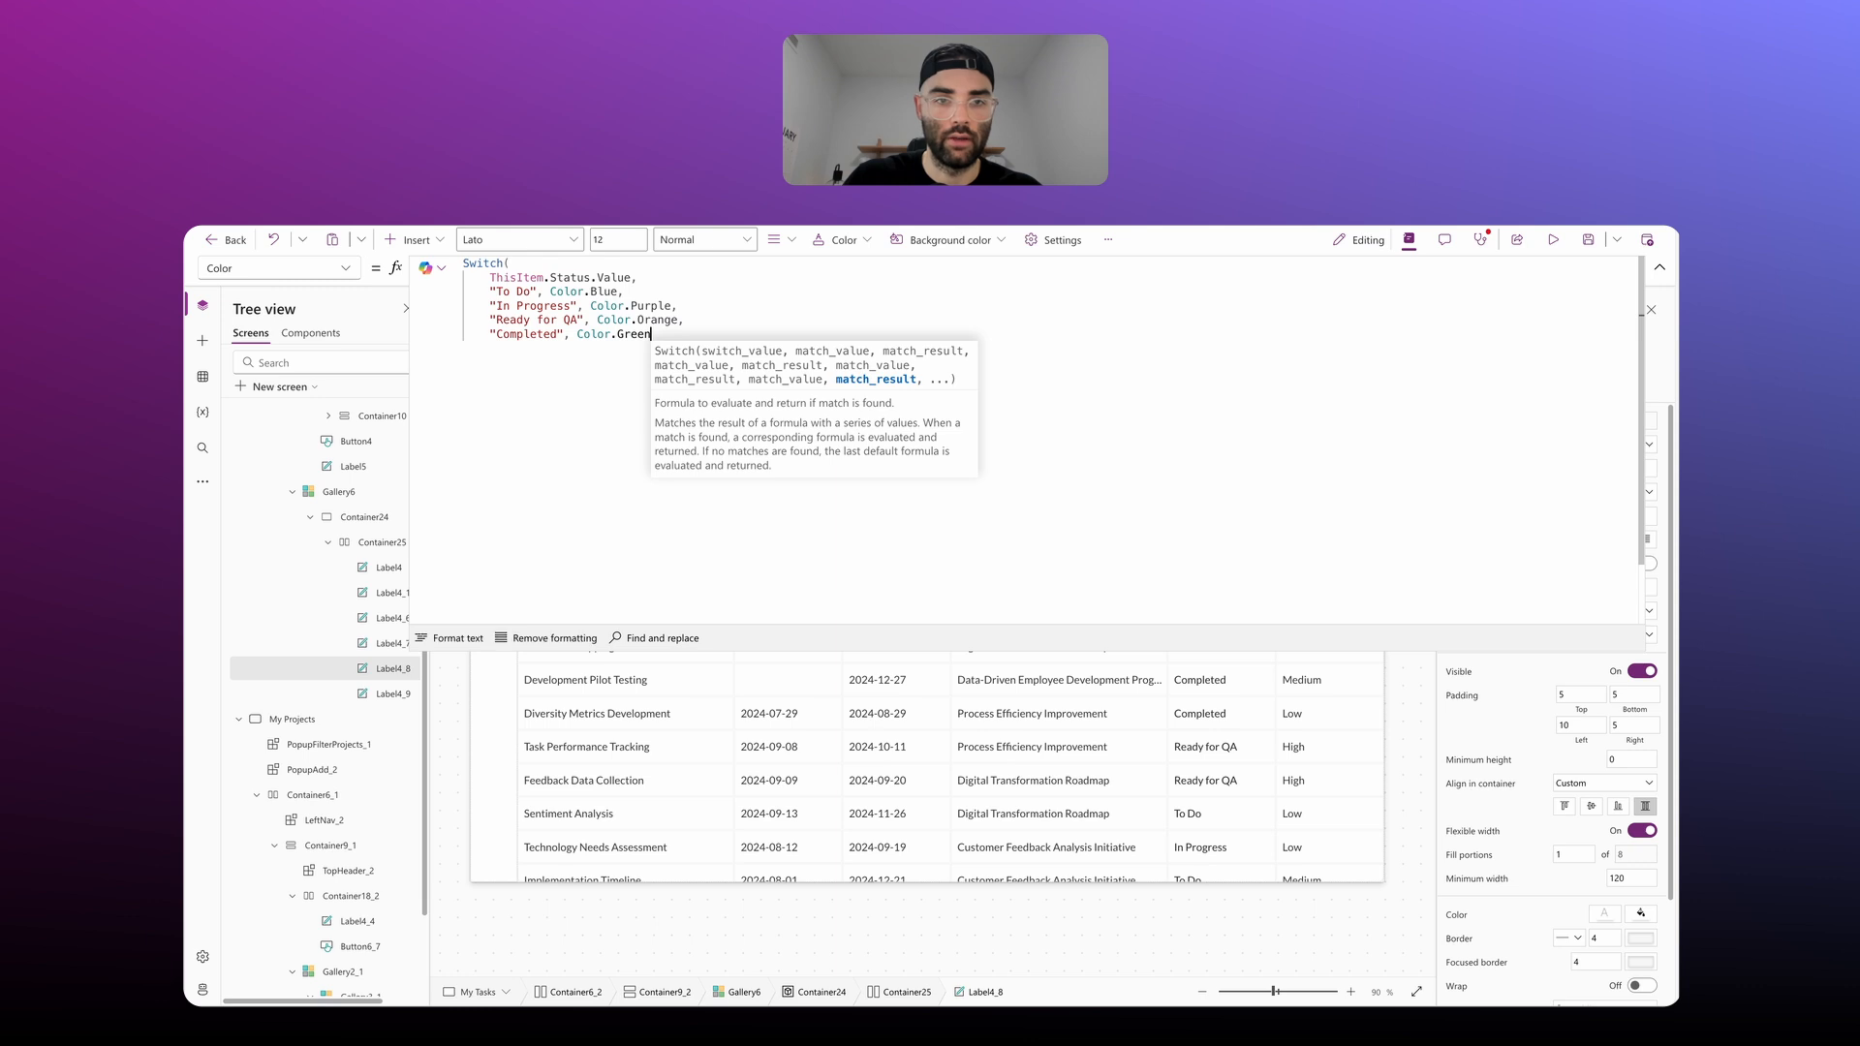
Step: Finish the status label's Switch formula with Color.Transparent as the default result and collapse the formula editor
type(",")
key("shift+Return")
type("Transp")
key("Down")
key("Down")
key("Down")
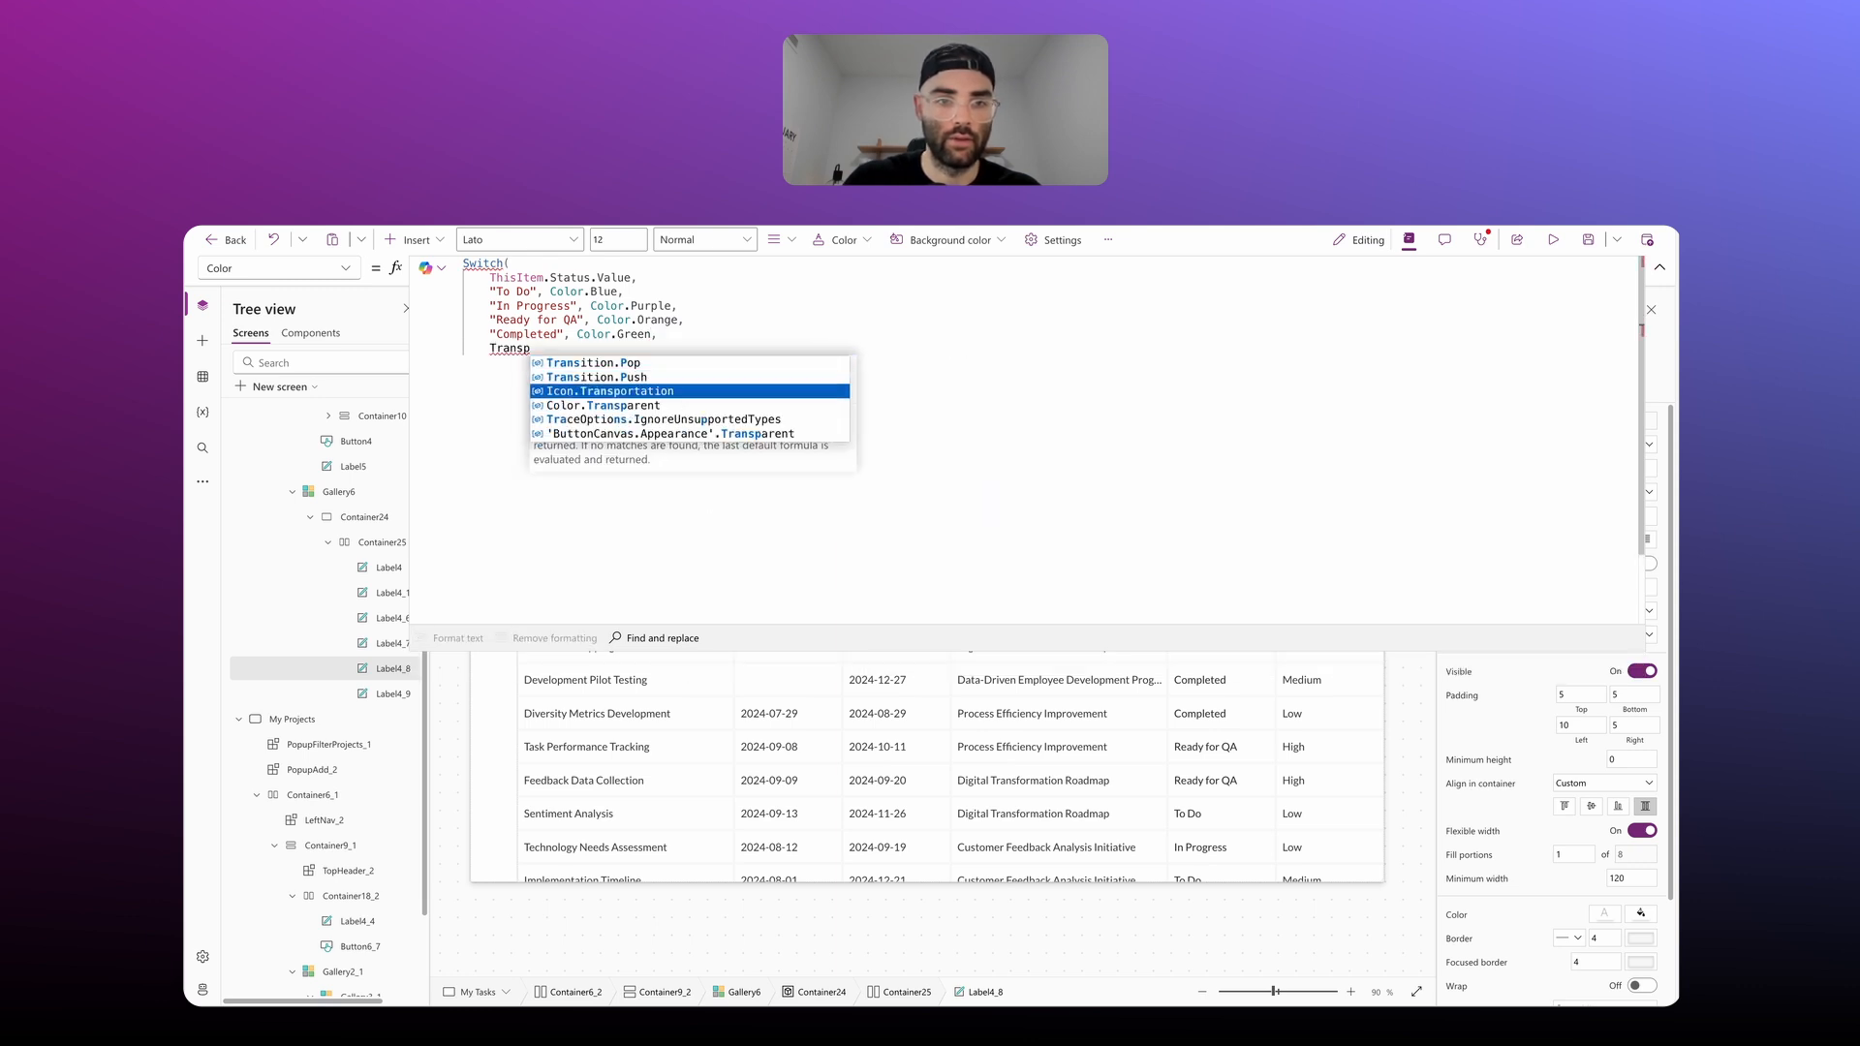
key("Tab")
key("shift+Return")
key("BackSpace")
type(")")
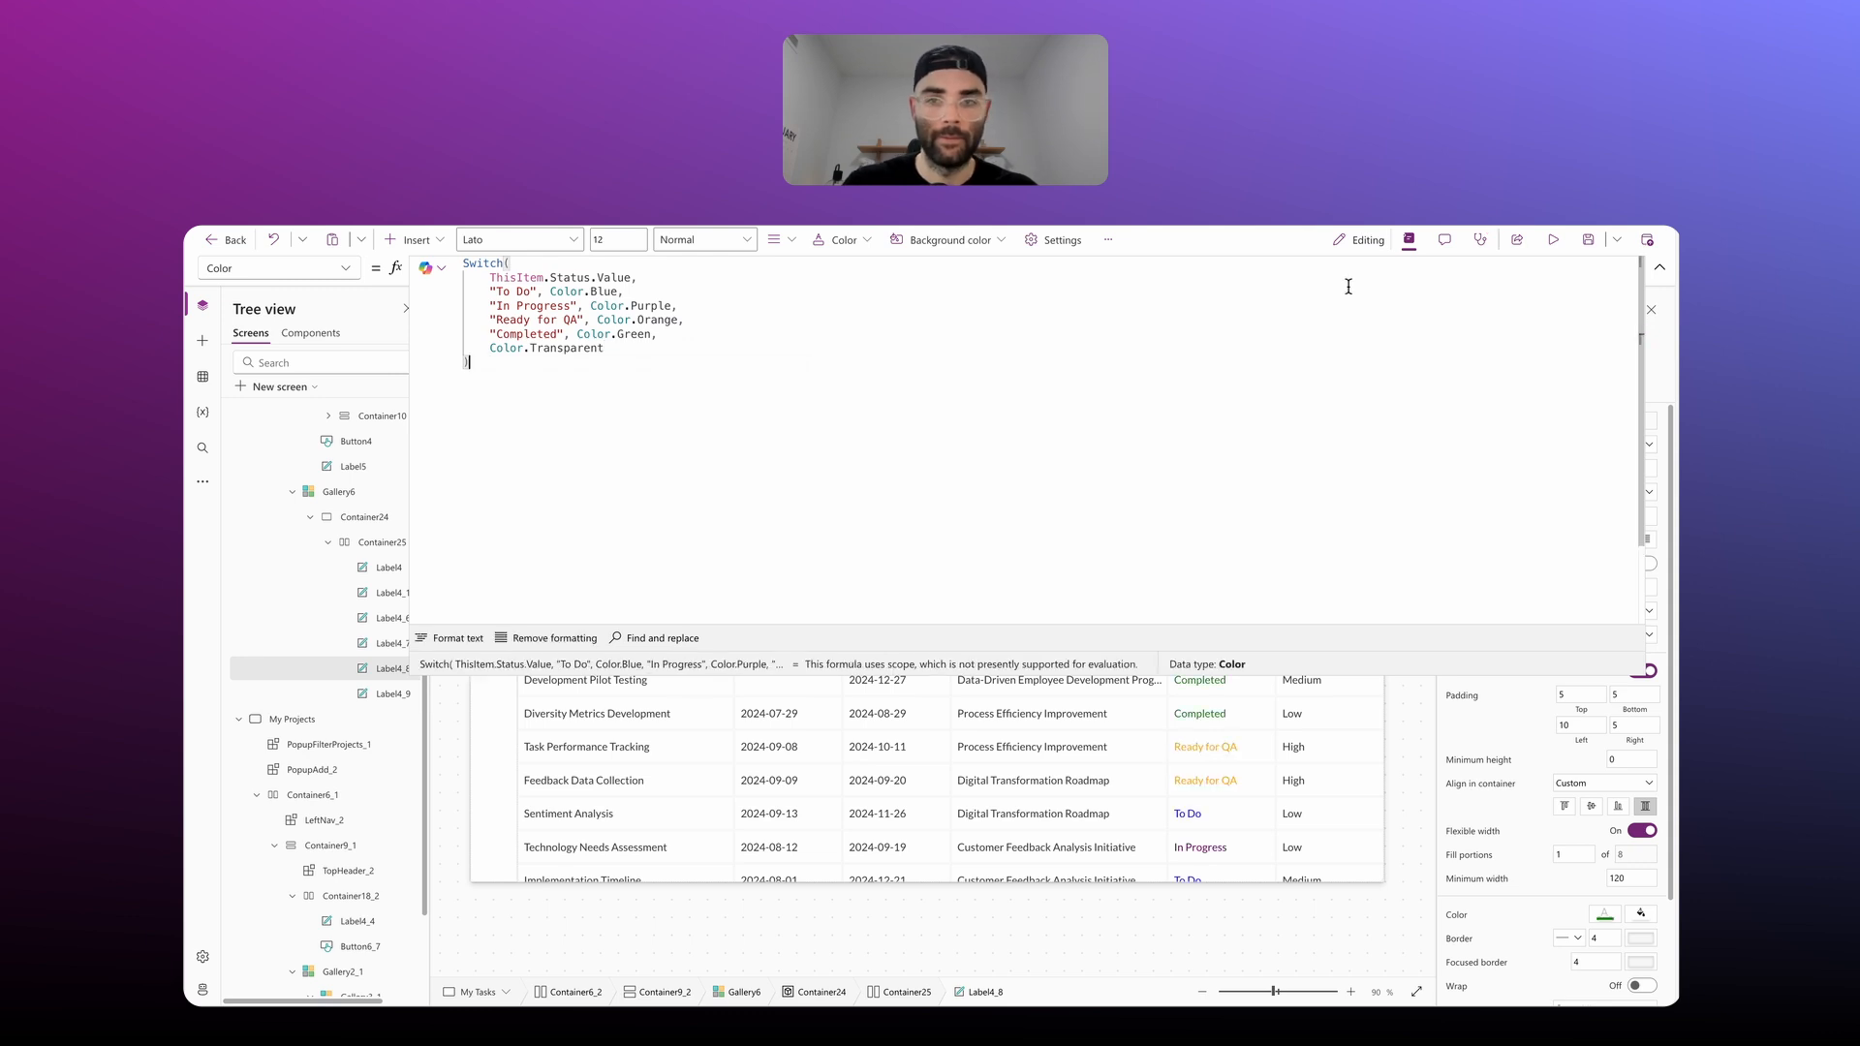
left_click(1659, 268)
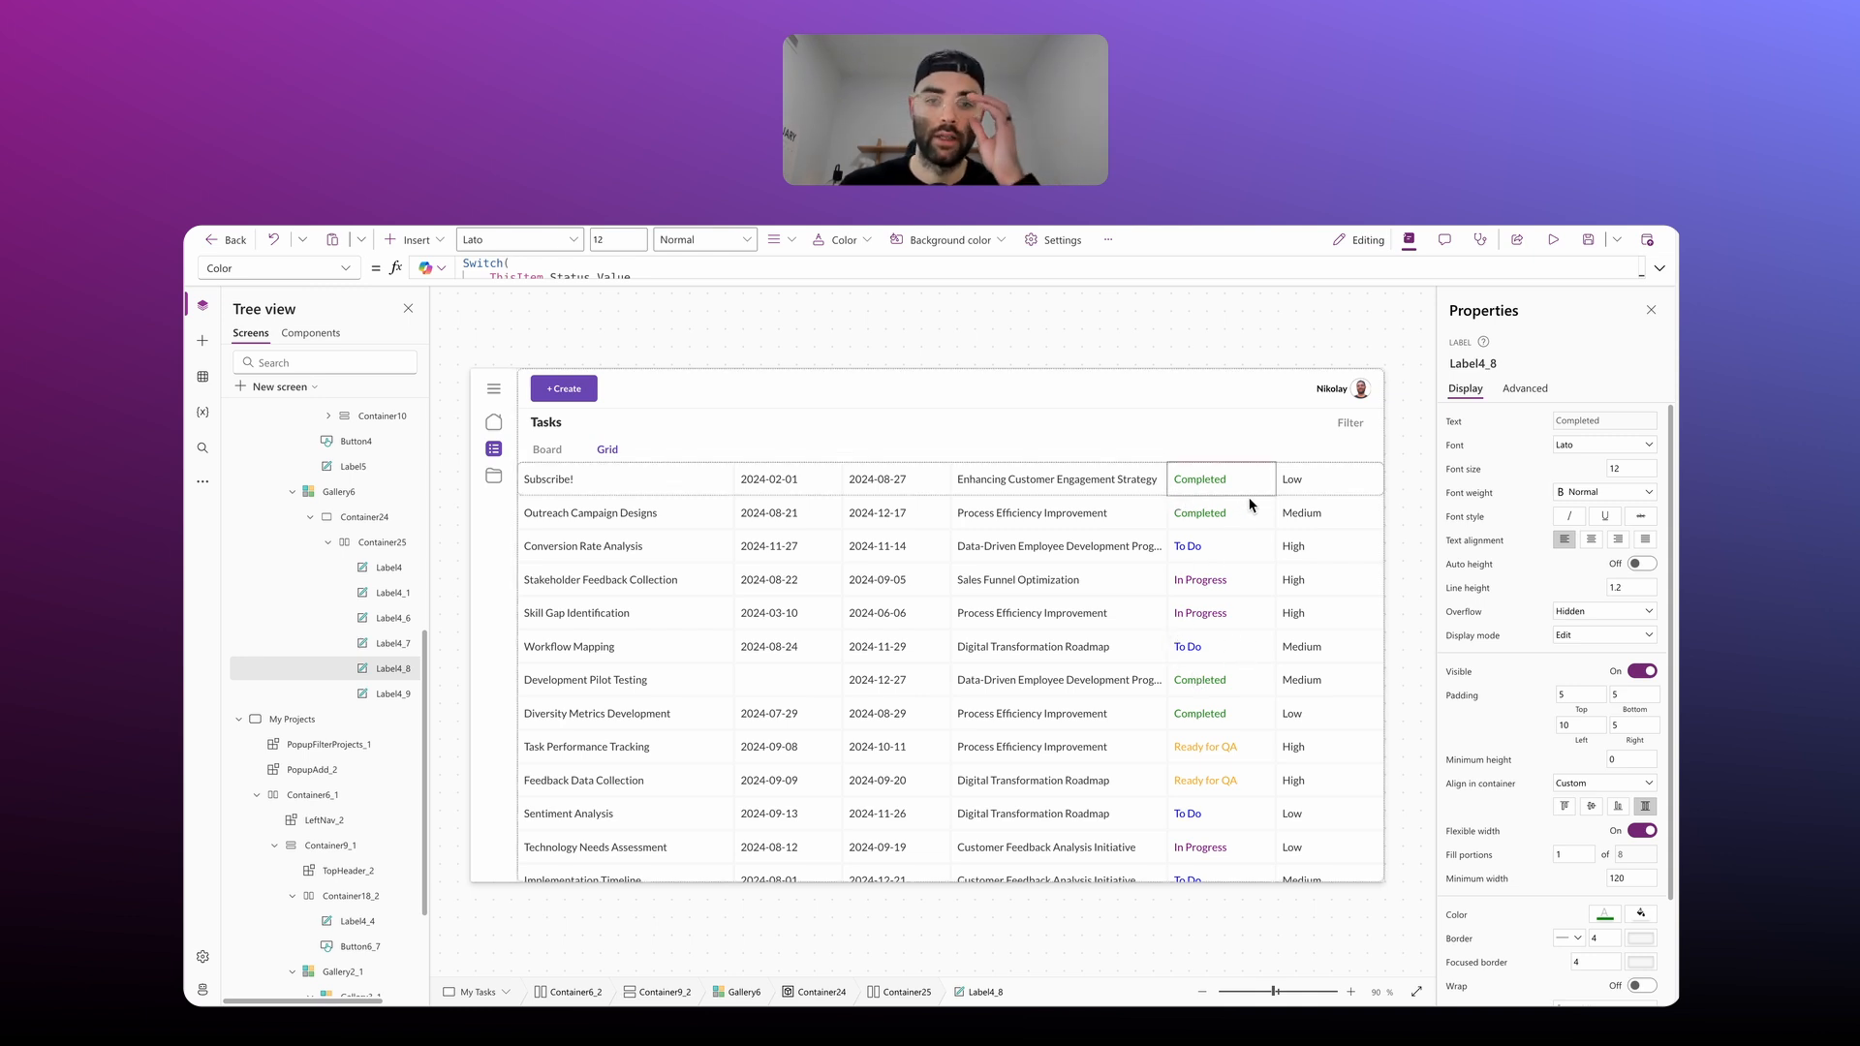
Step: Replace the priority label's Color formula with the start of a Switch on ThisItem.Priority.Value
left_click(1294, 484)
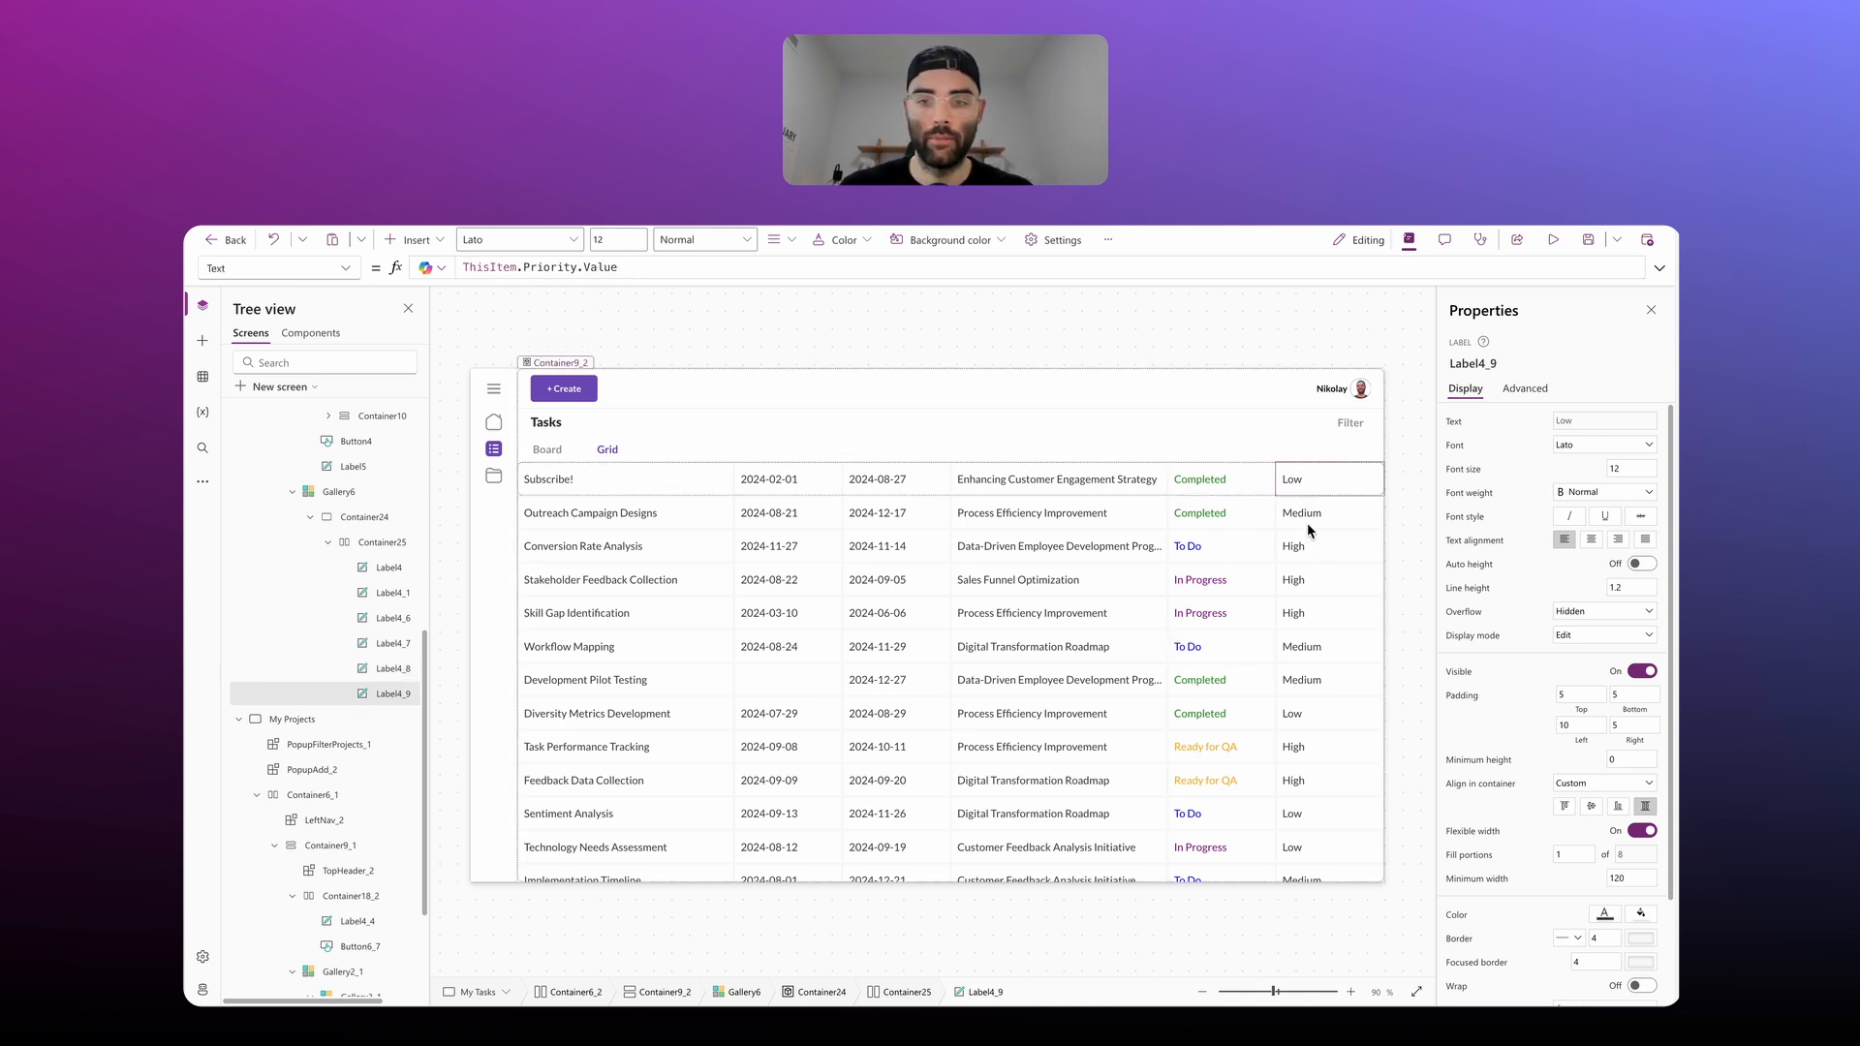
left_click(1458, 916)
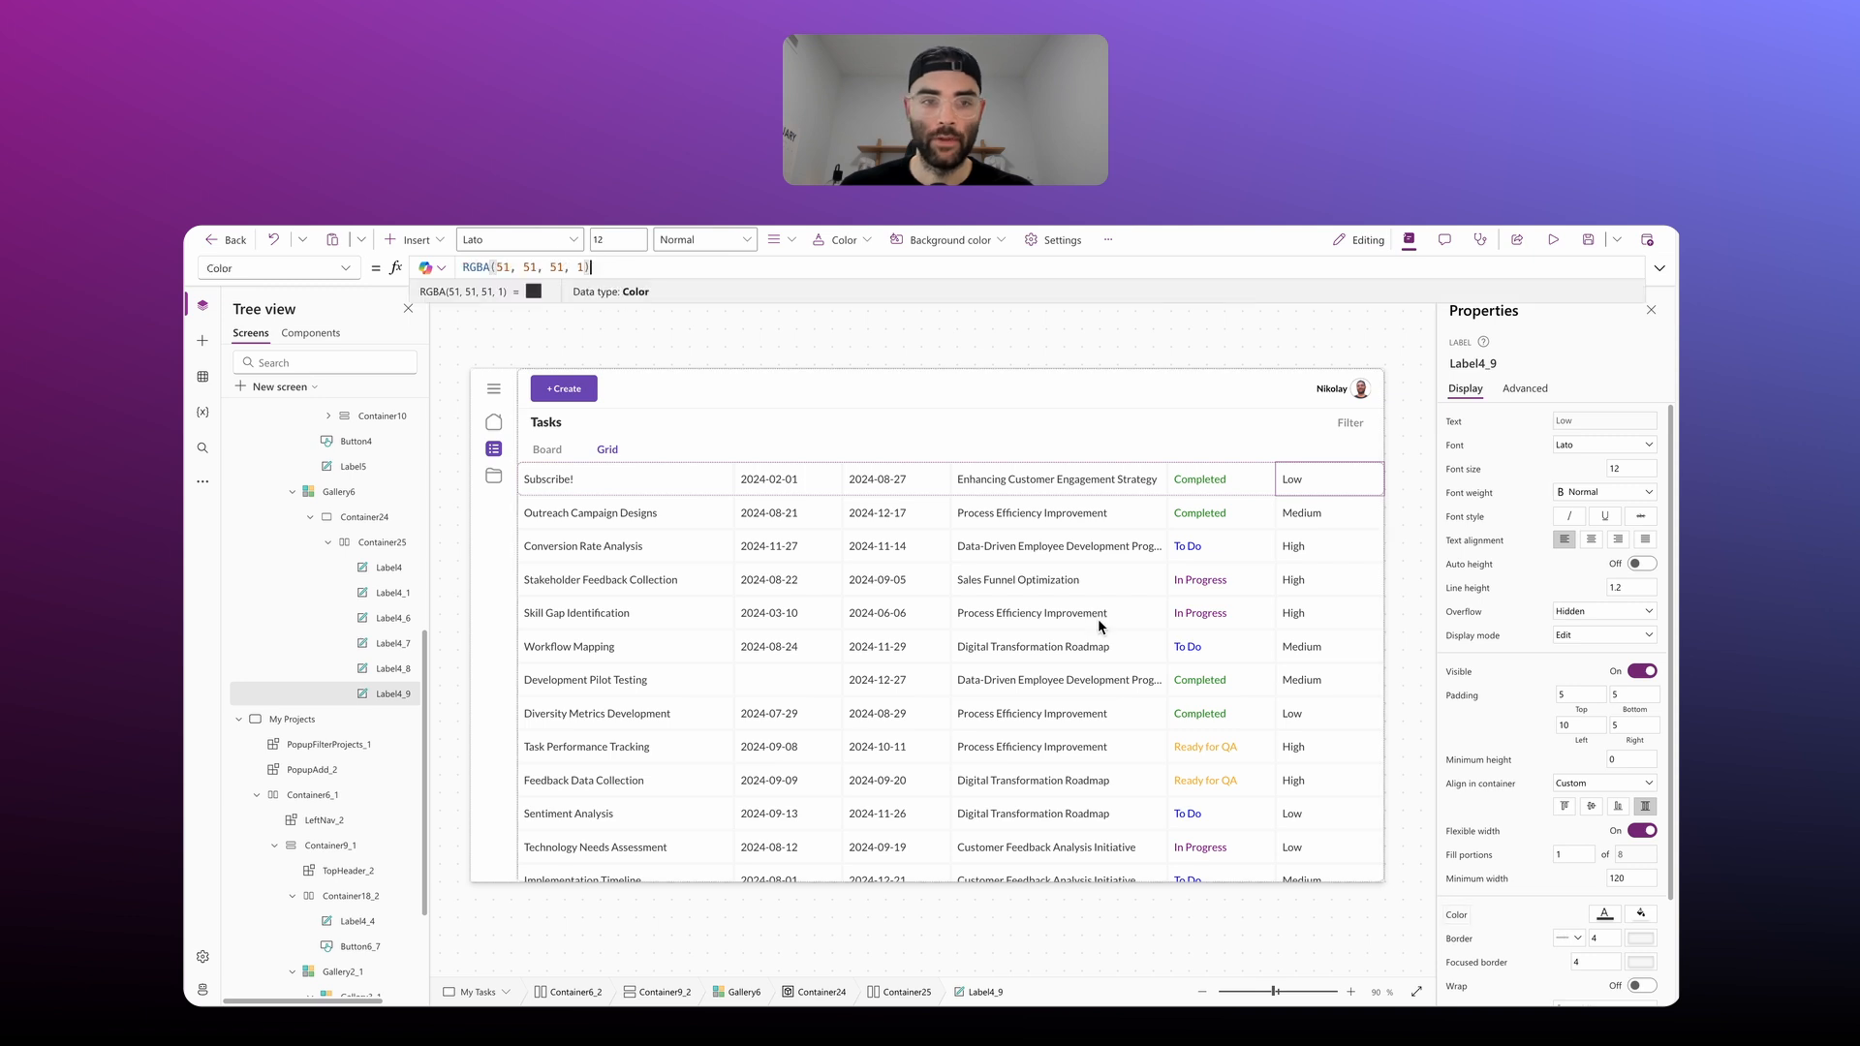
left_click(1656, 273)
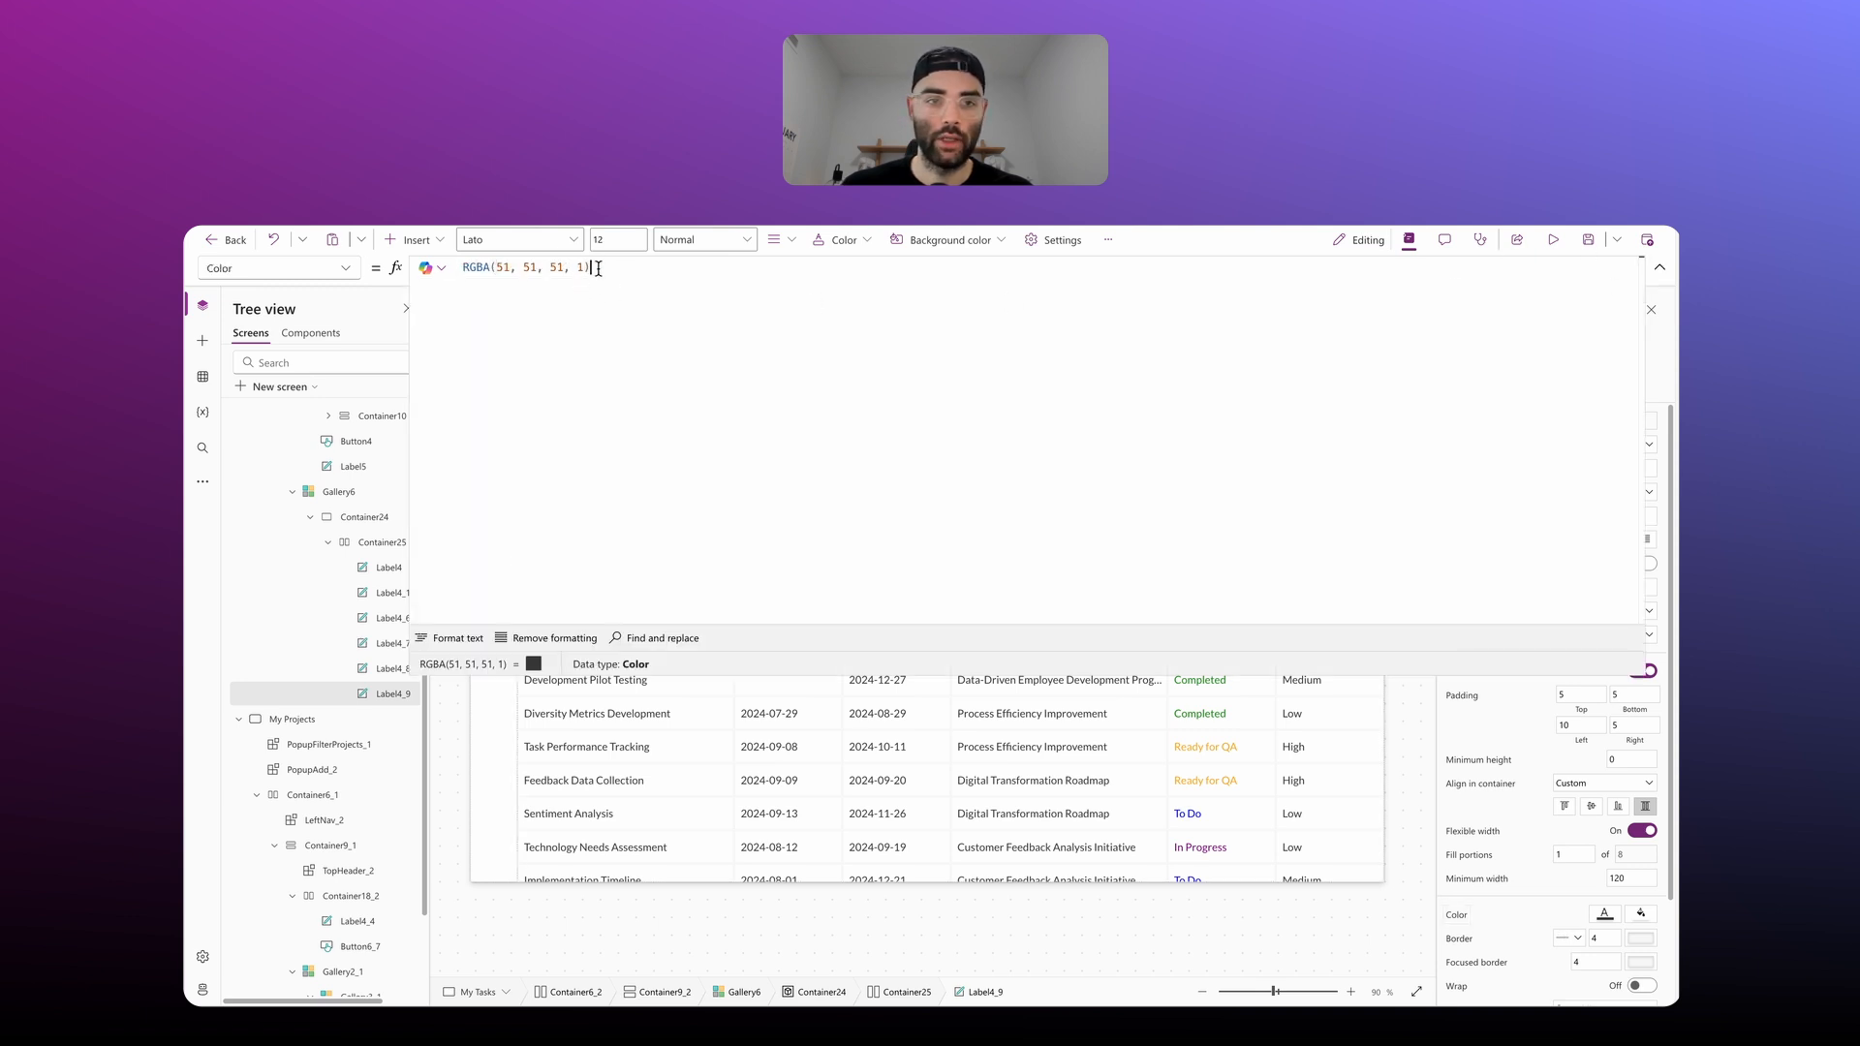
left_click_drag(593, 268, 402, 269)
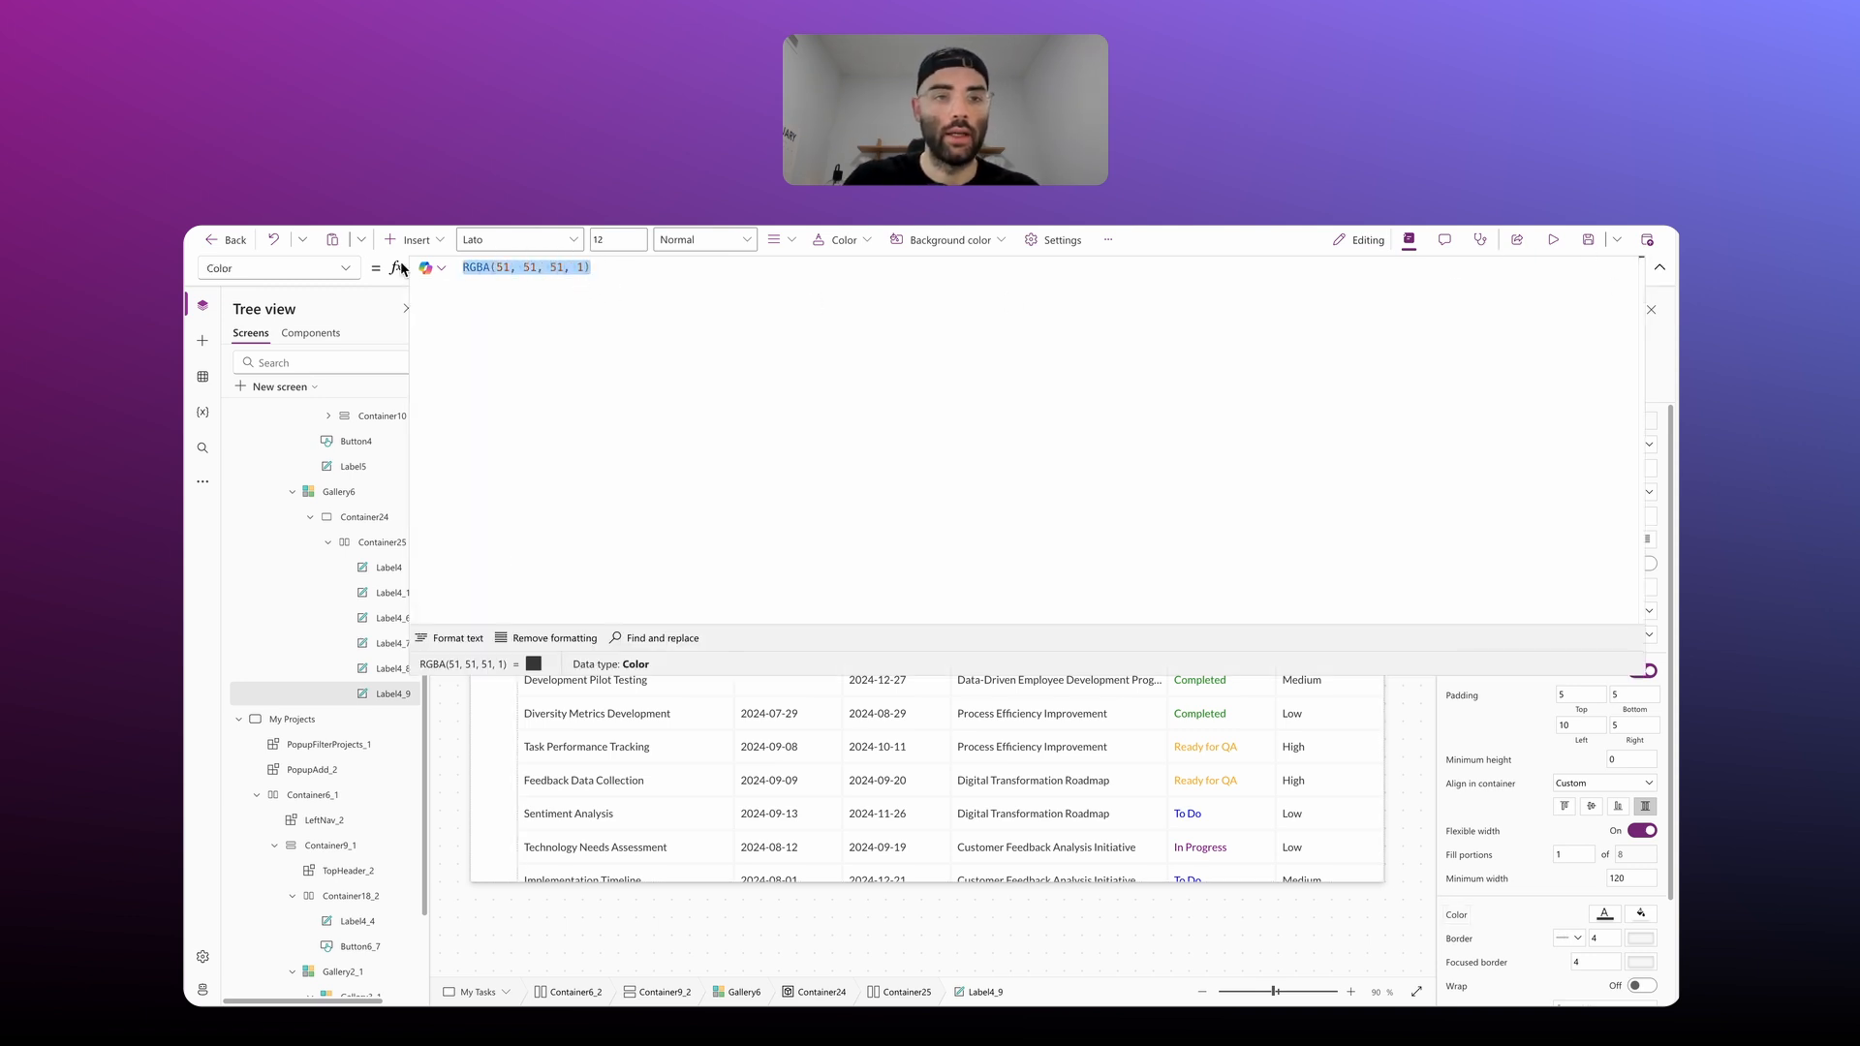
type("Switch(")
key("shift+Return")
type("ThisItem.Prio")
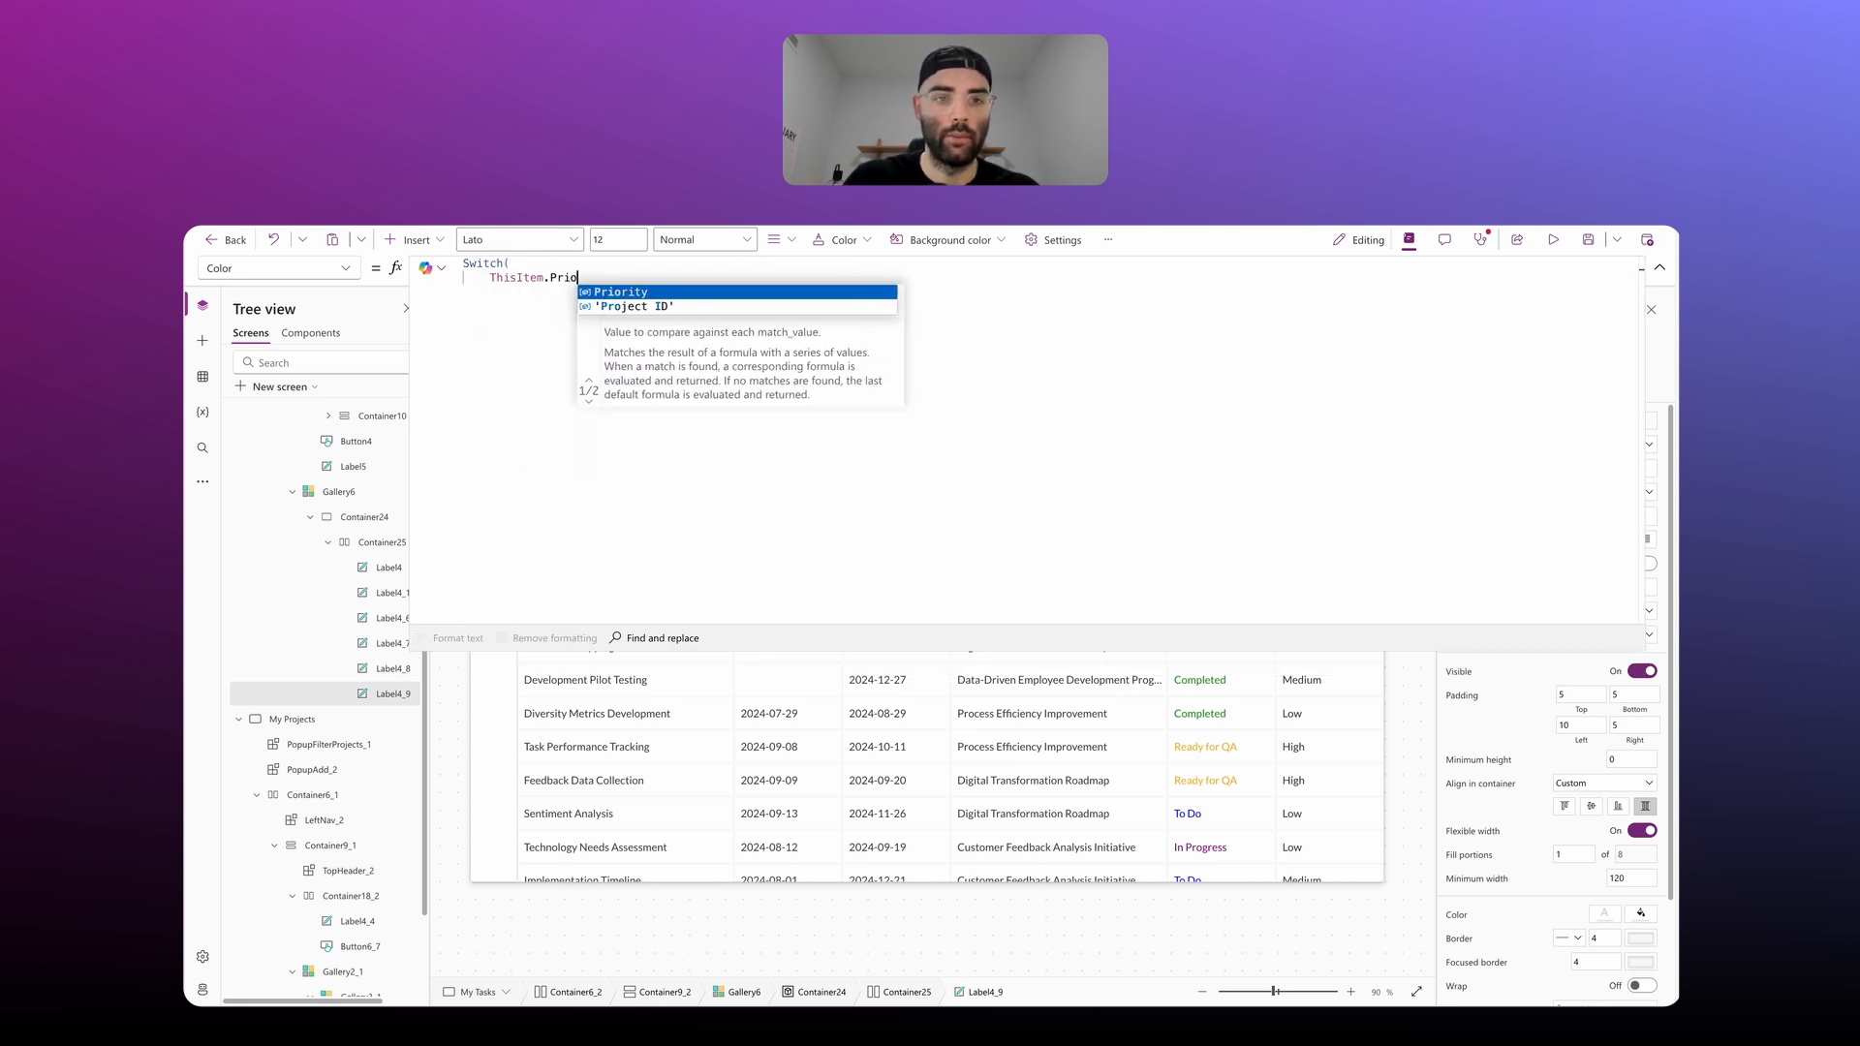
type("rity.Value,")
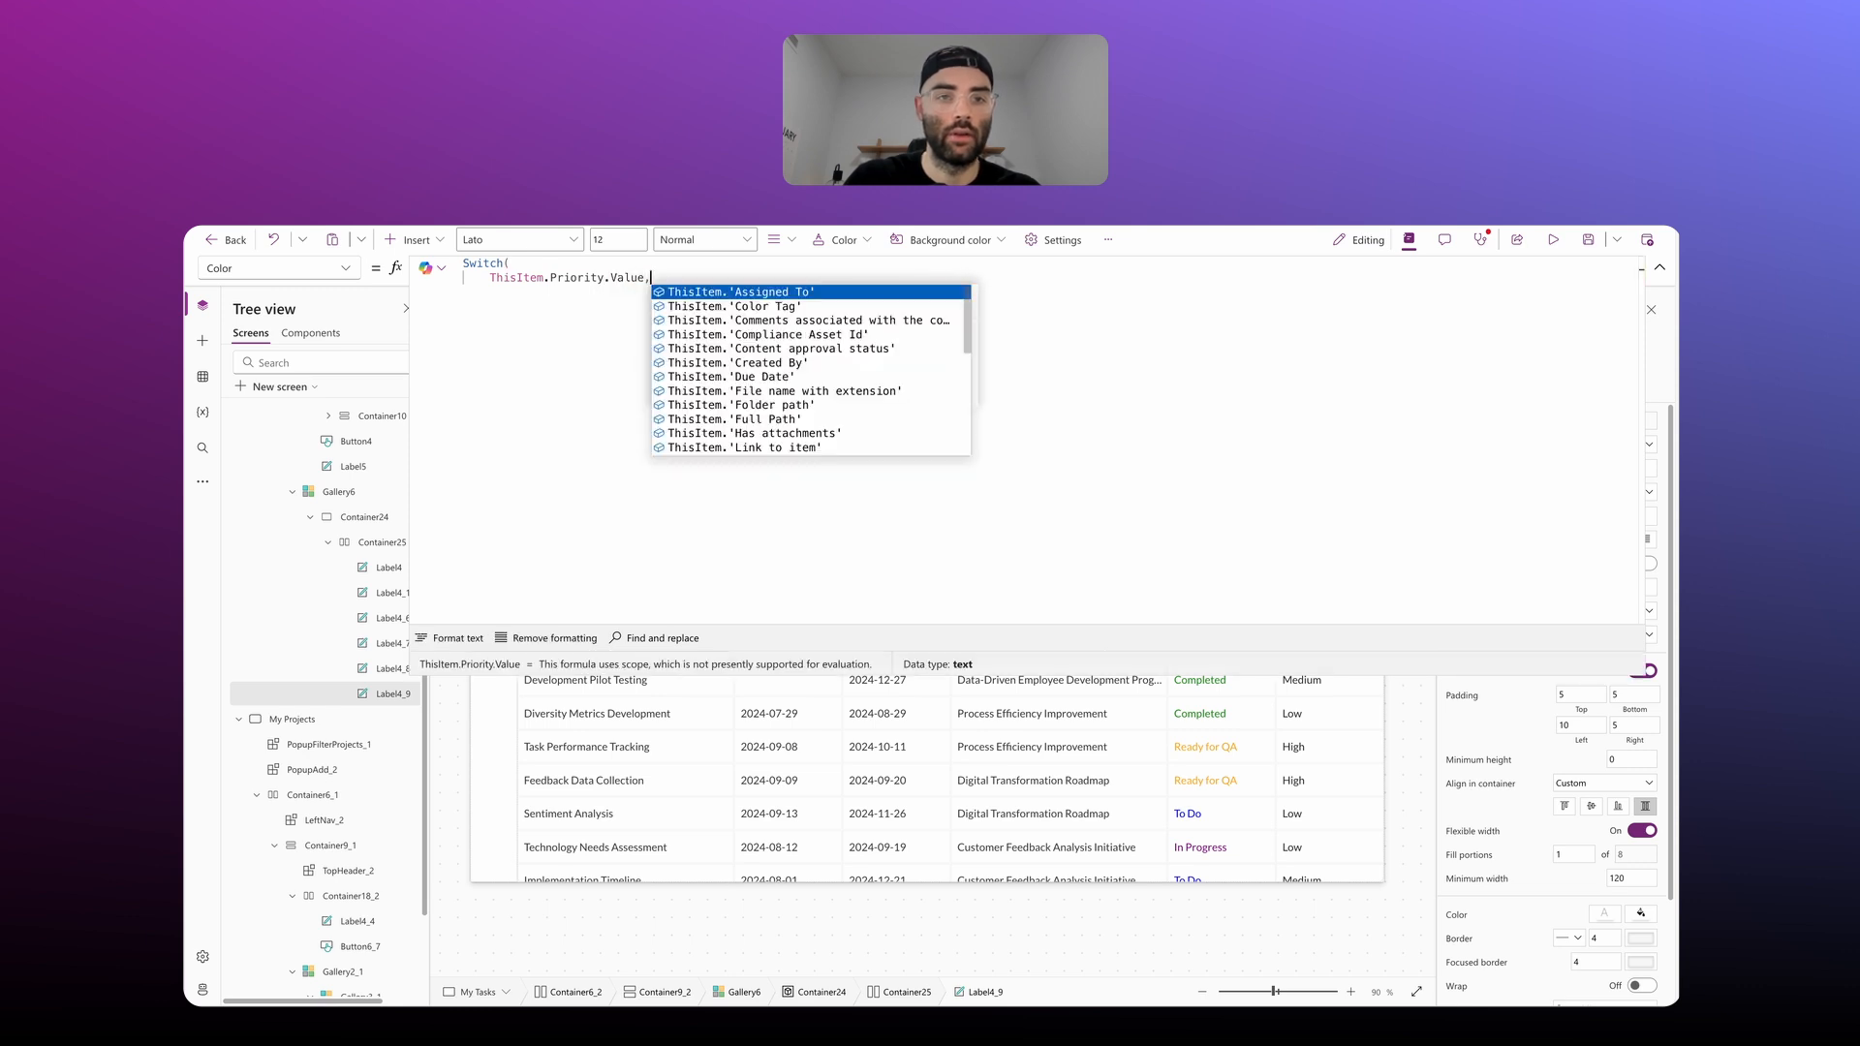
key("shift+Return")
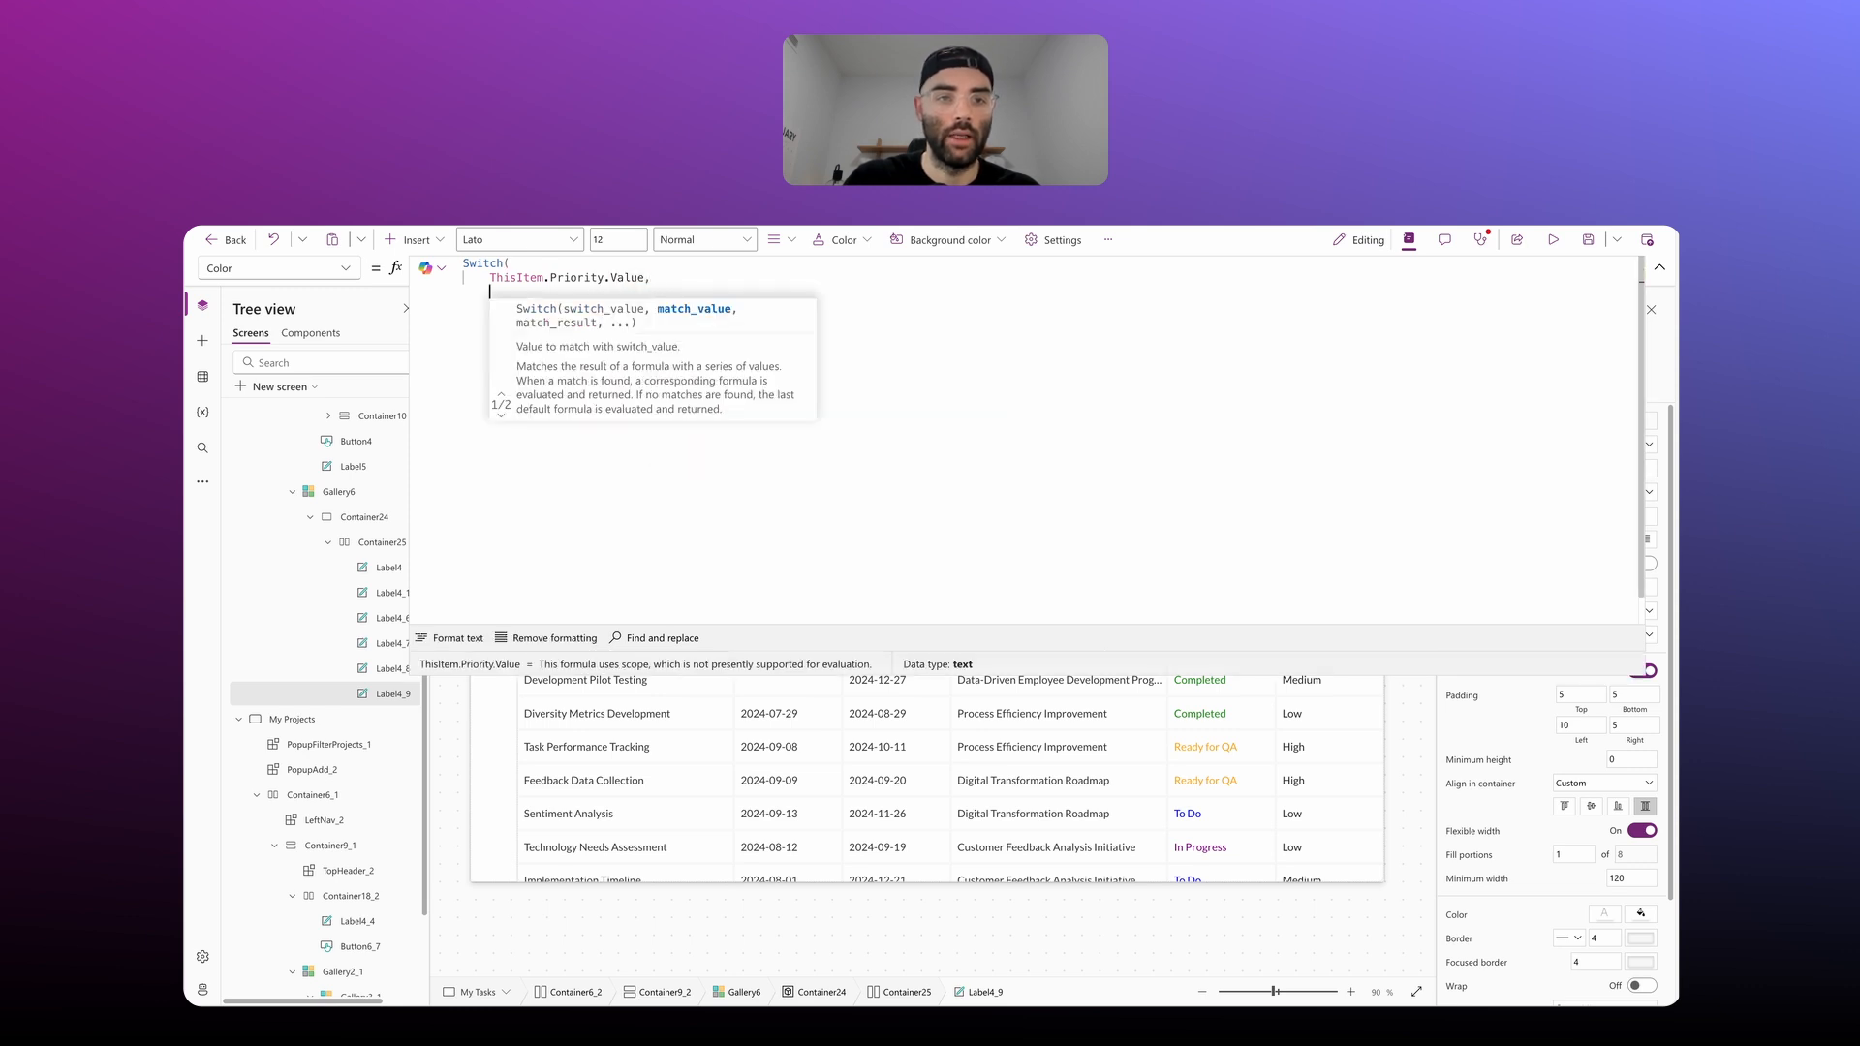
Step: Add Switch cases mapping "Low" to Color.Blue and "Medium" to Color.Orange in the priority label's Color formula
type("\"Low\", Colo")
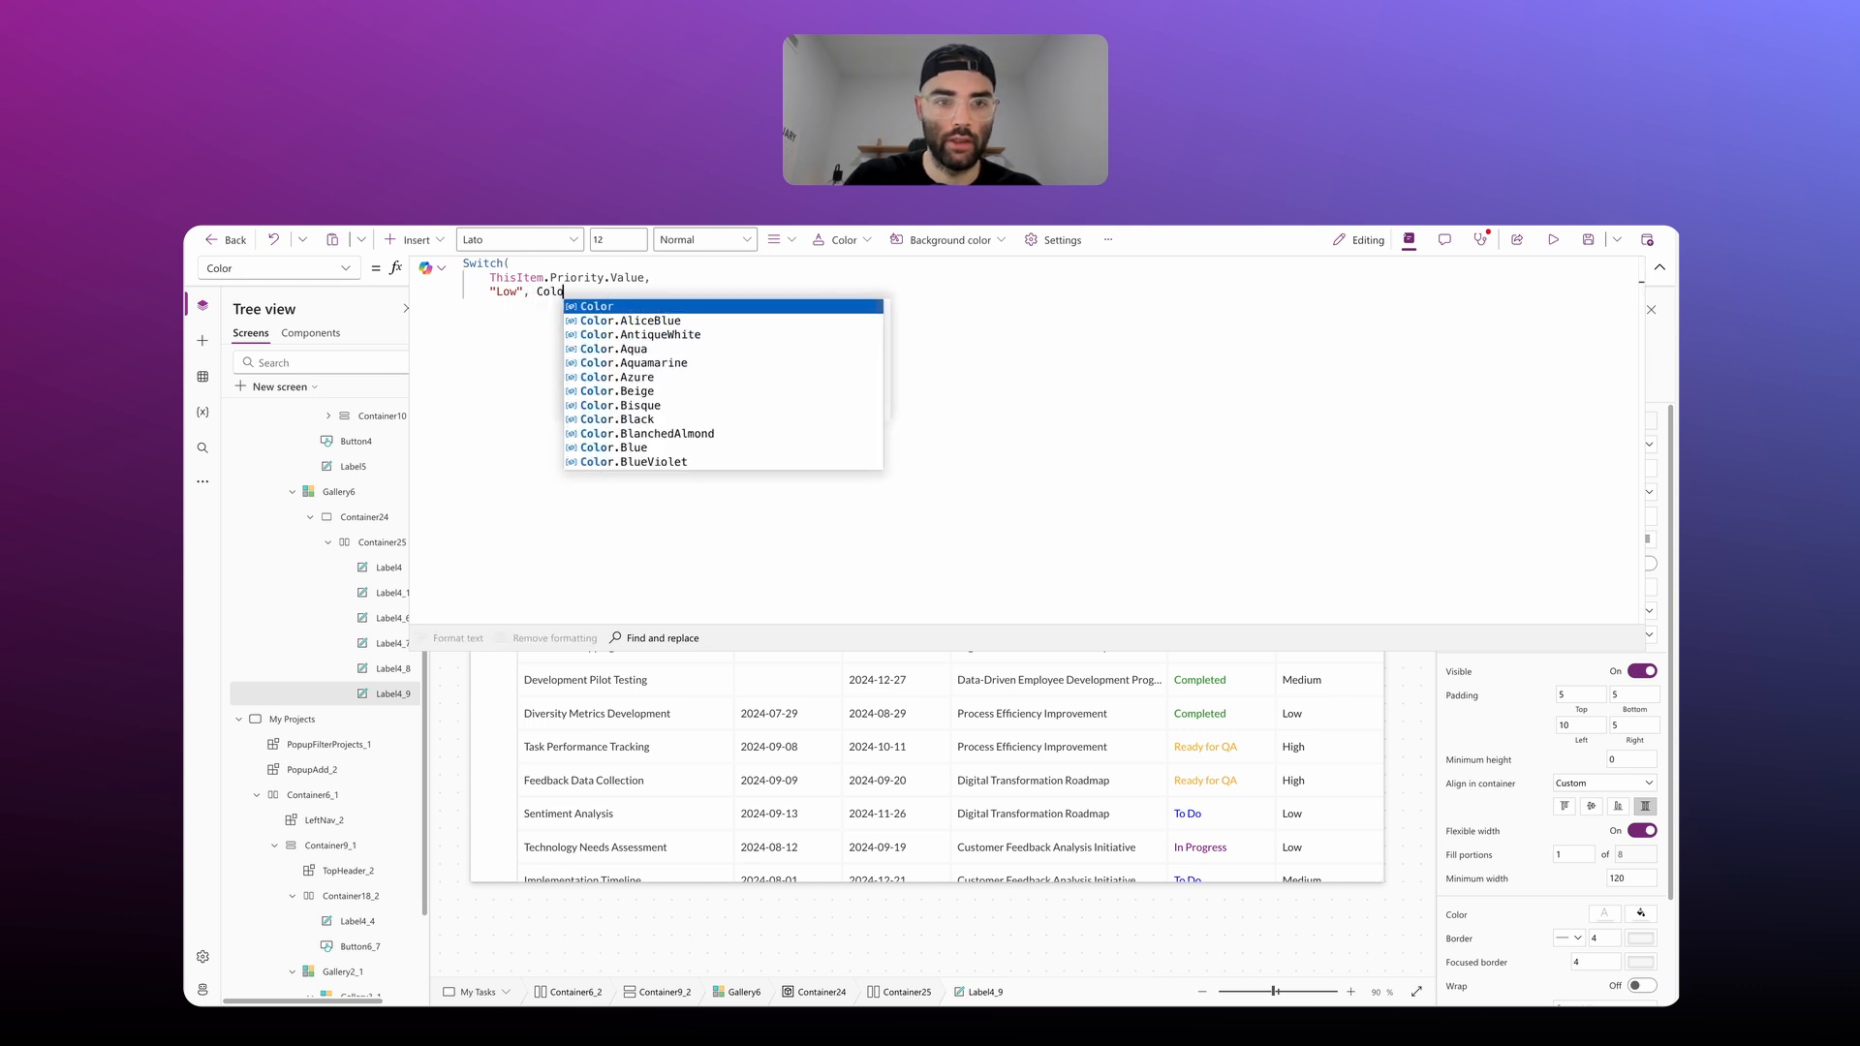
type("r.Blue,")
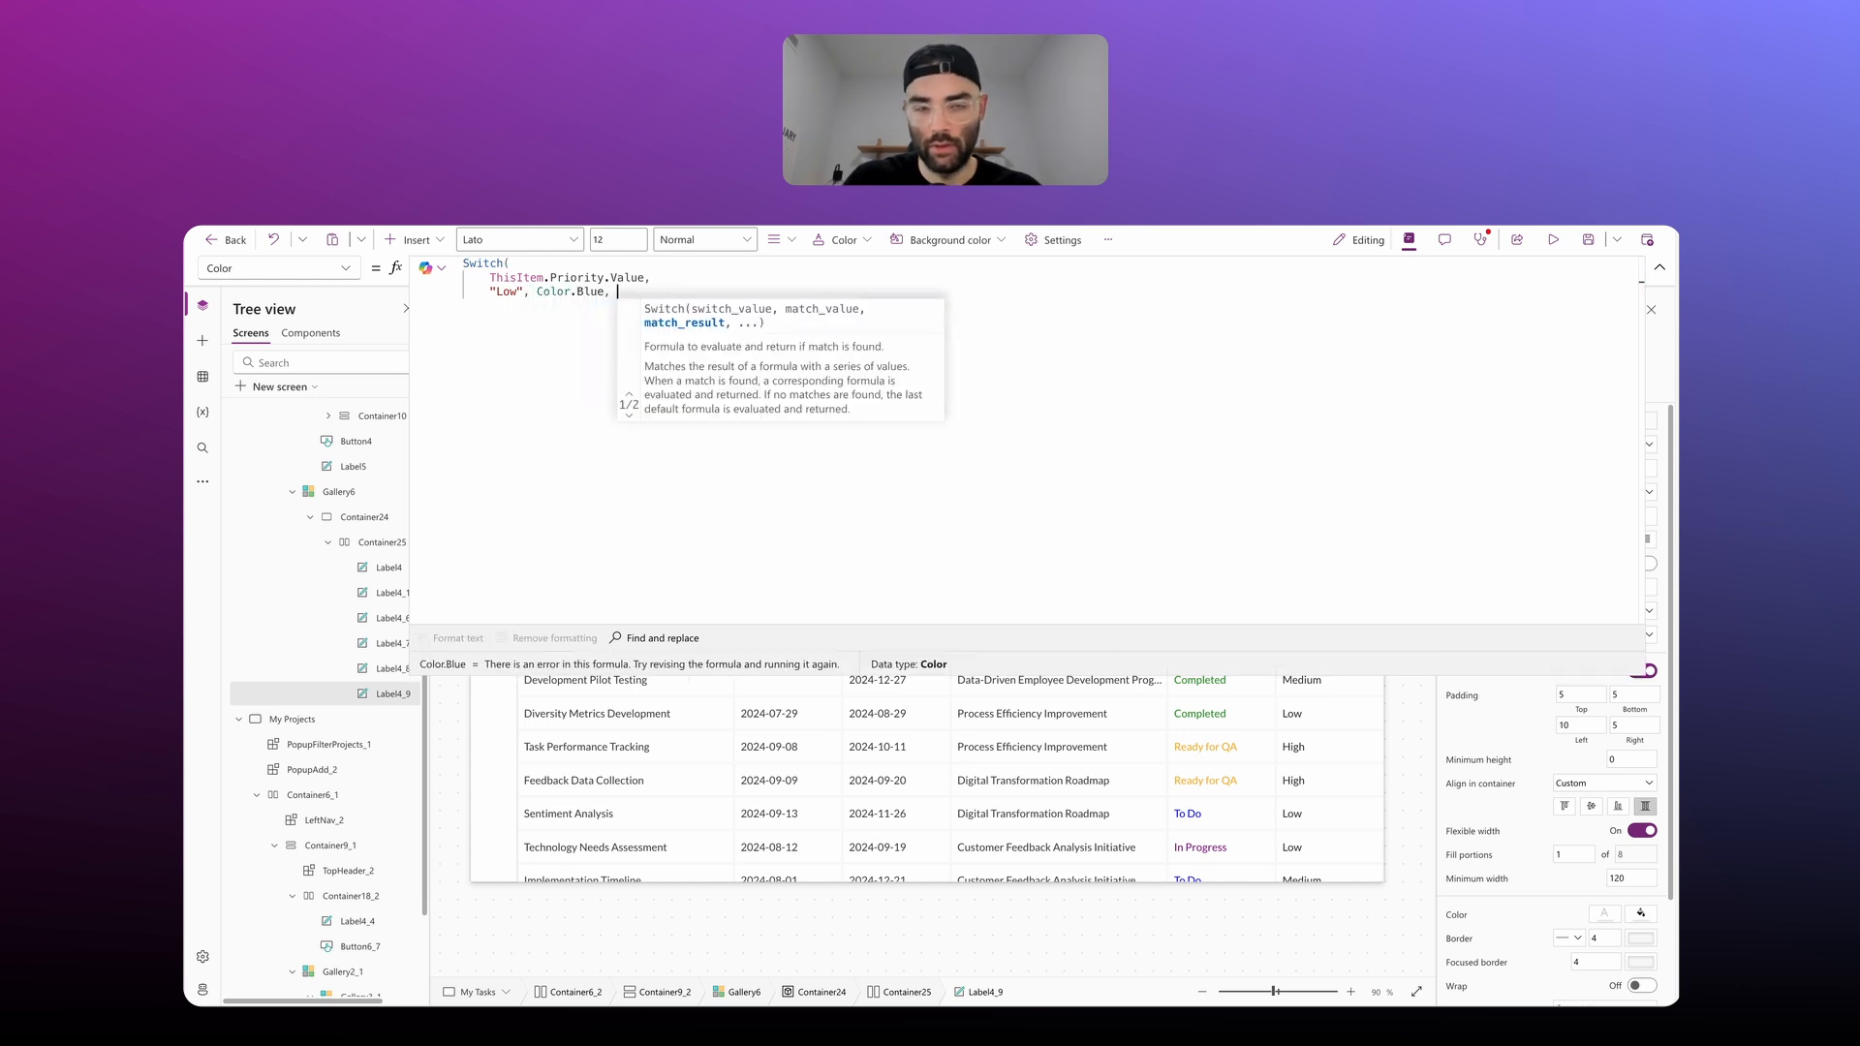
key("shift+Return")
type("\"")
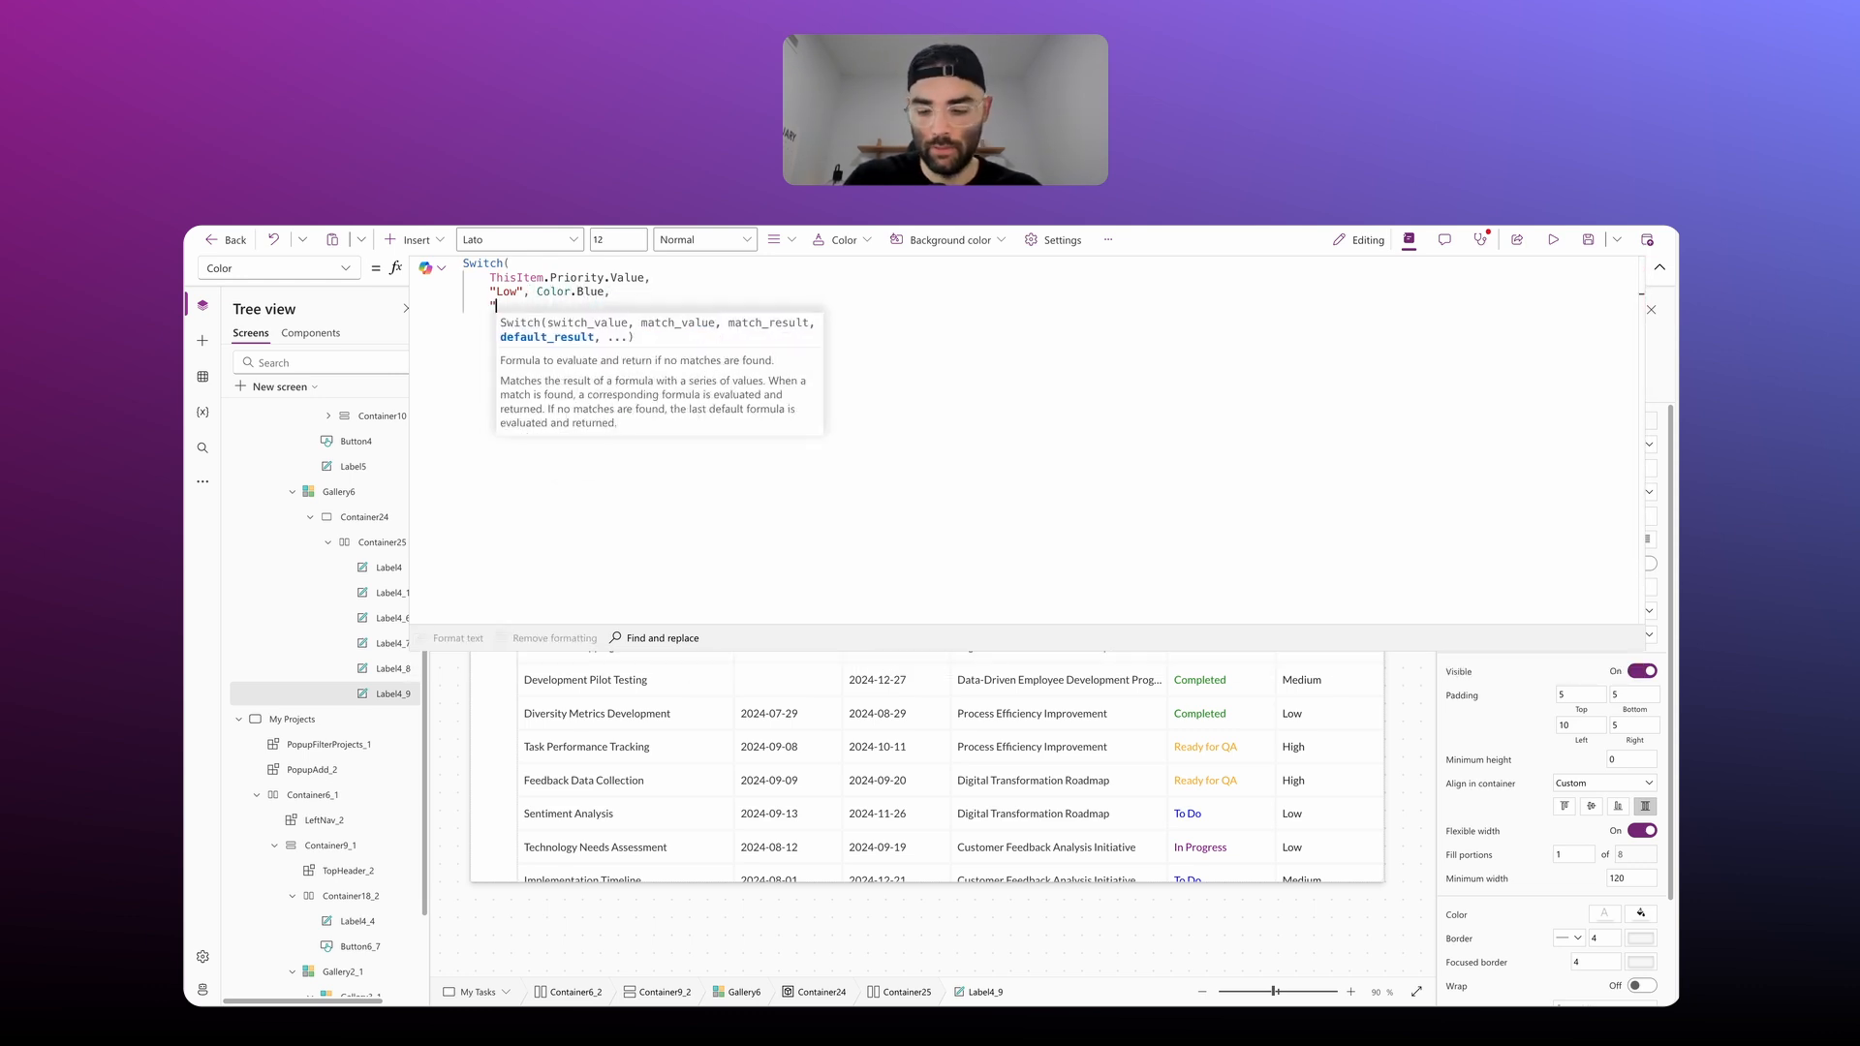
type("Medium")
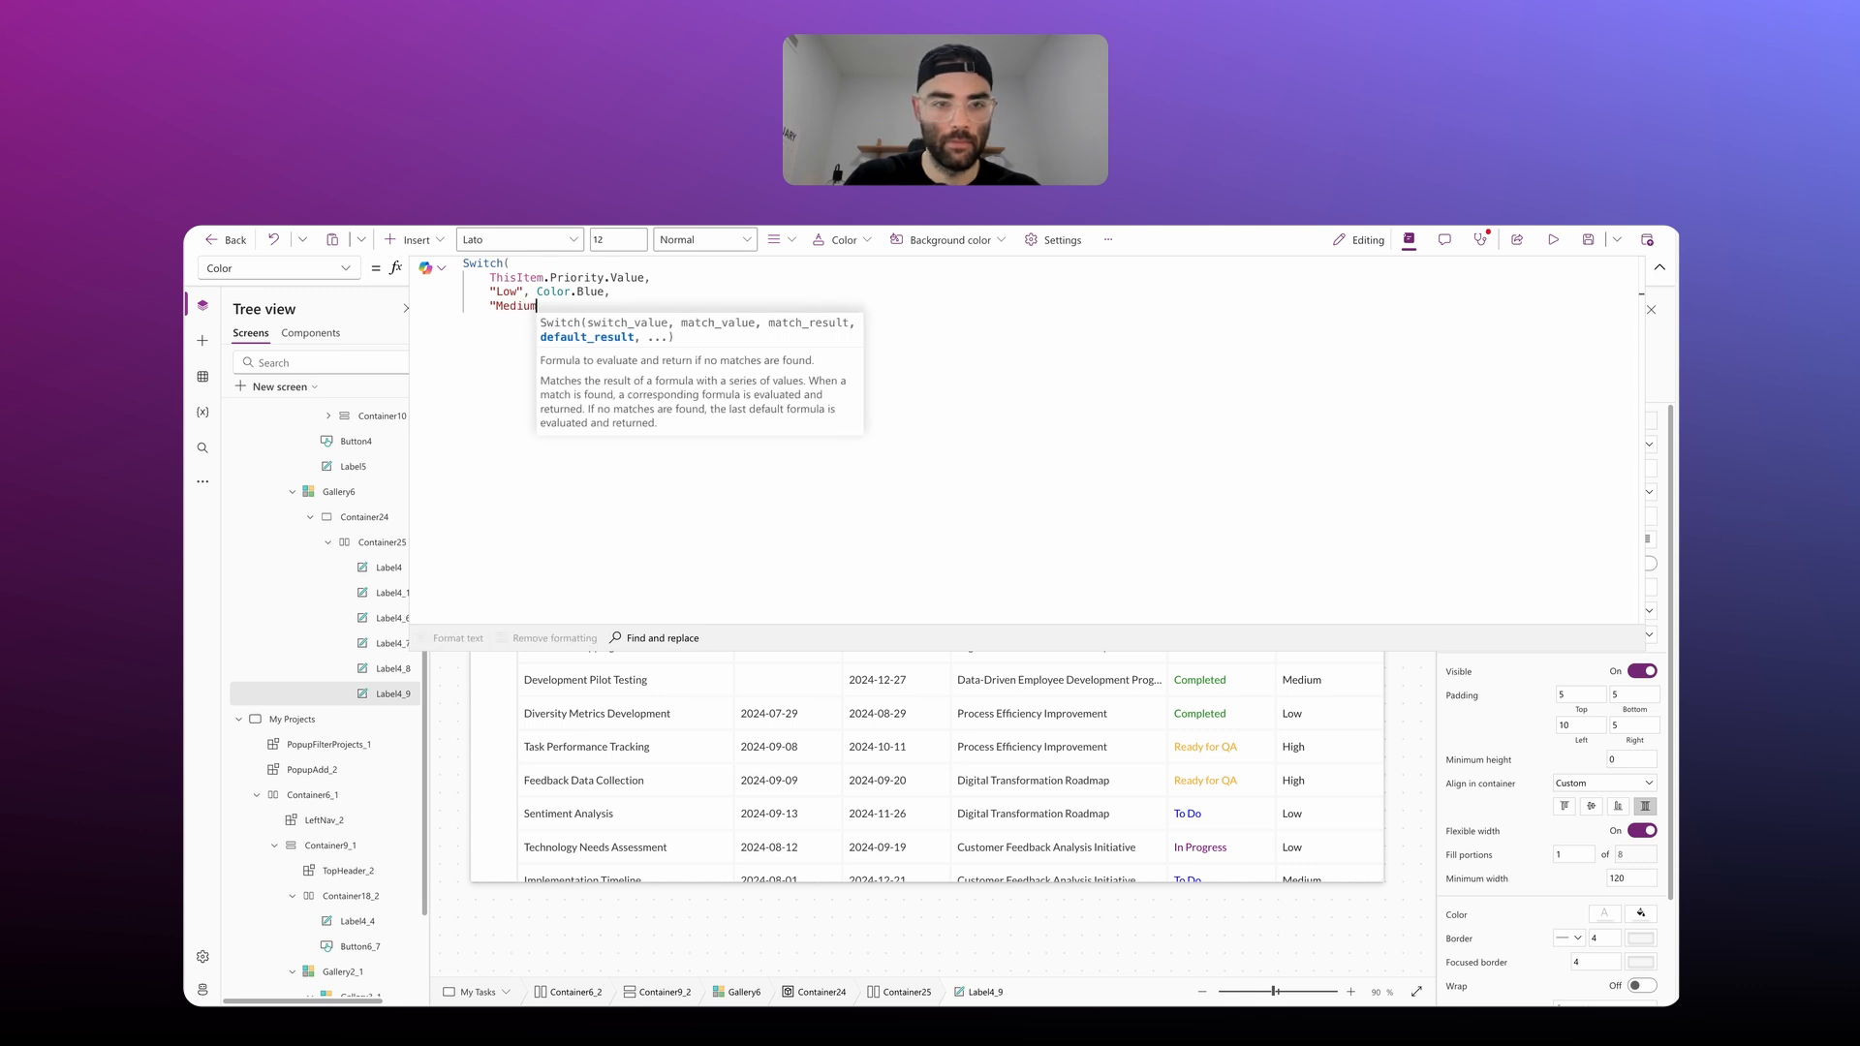
type("\", Col")
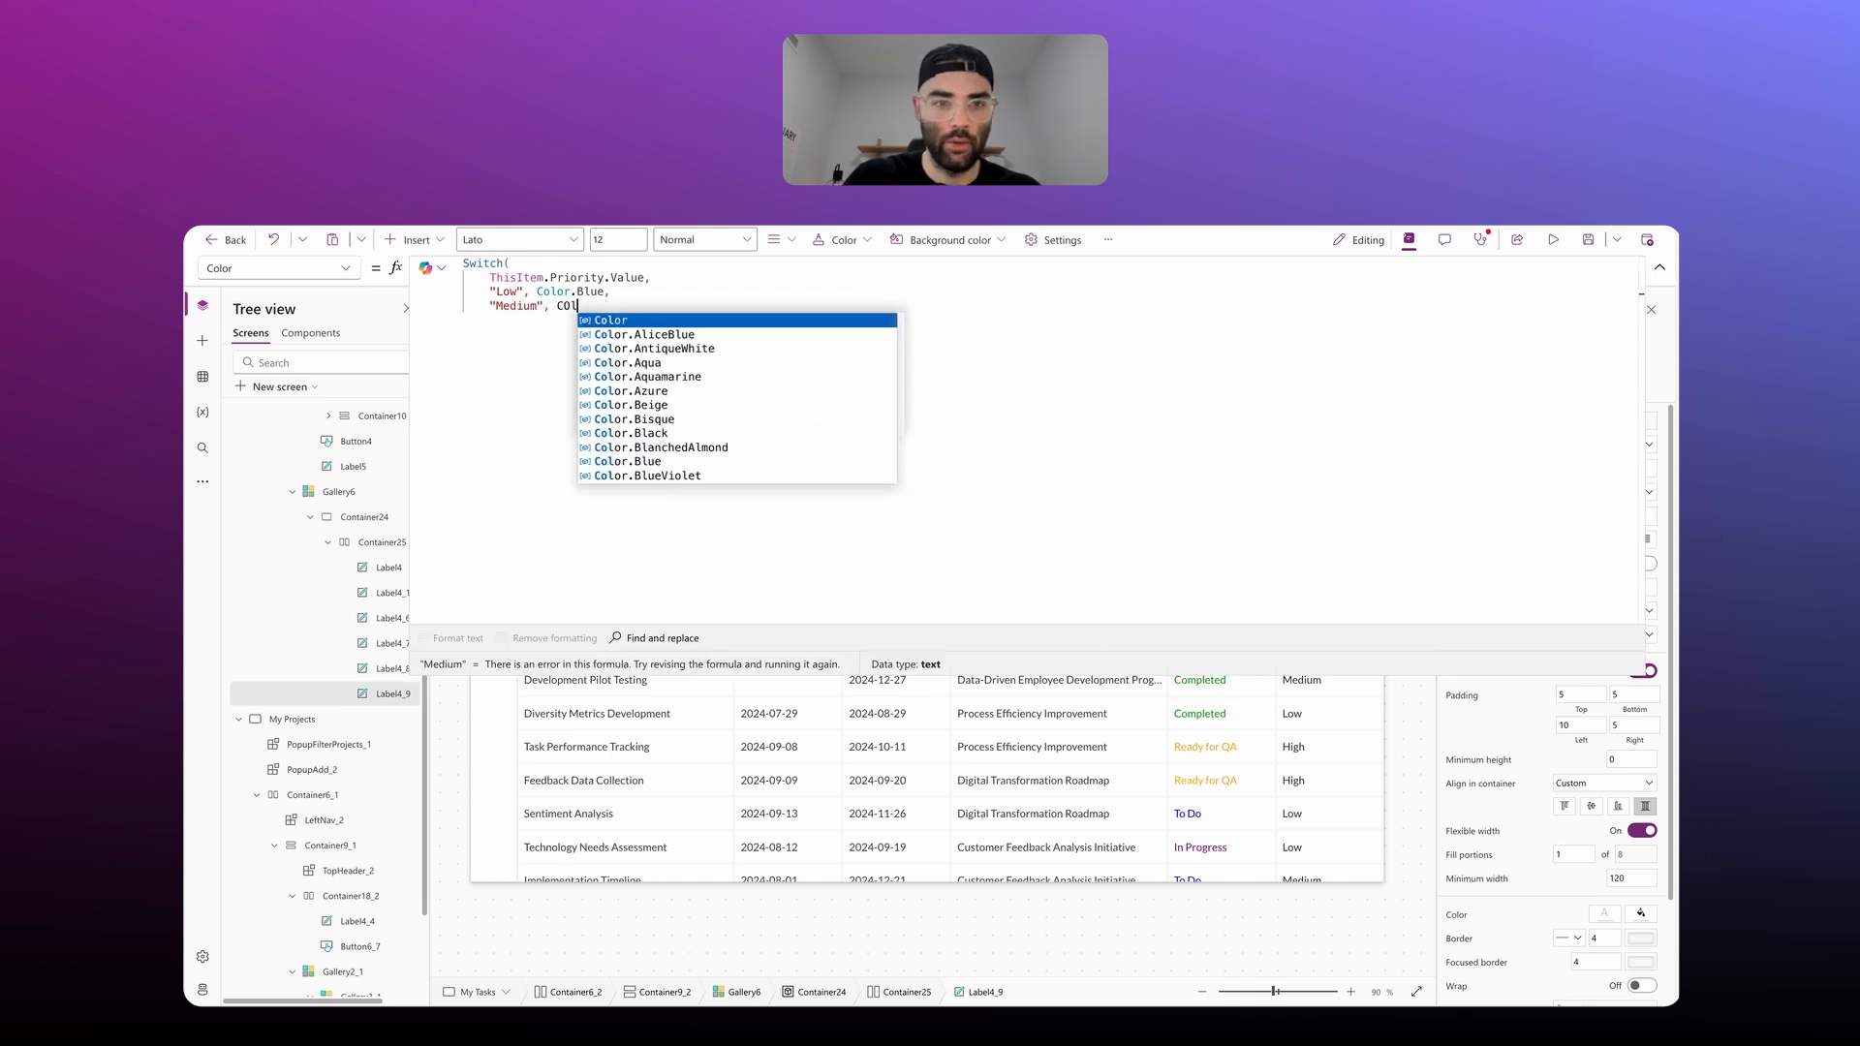
type("or.Orange,")
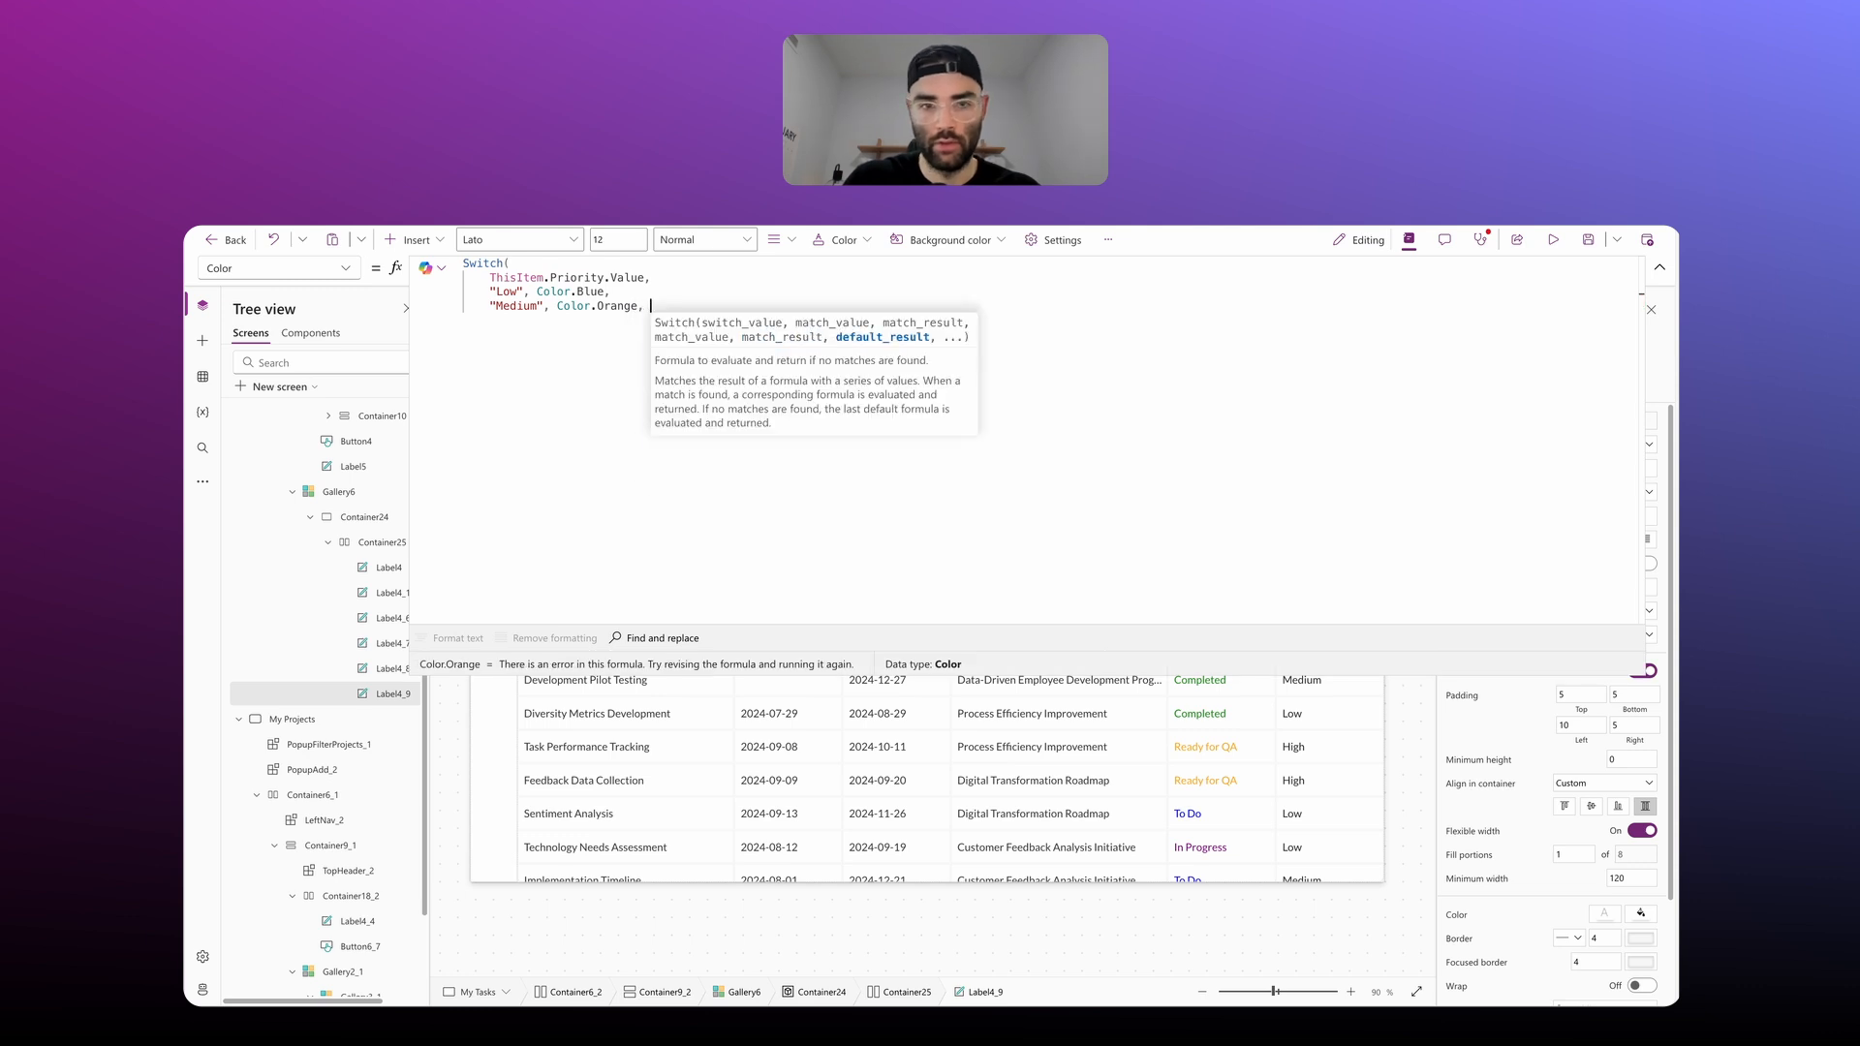
Step: Add a "Hight" case with Color.OrangeRed, close the priority label's Switch formula and collapse the formula editor
key("Return")
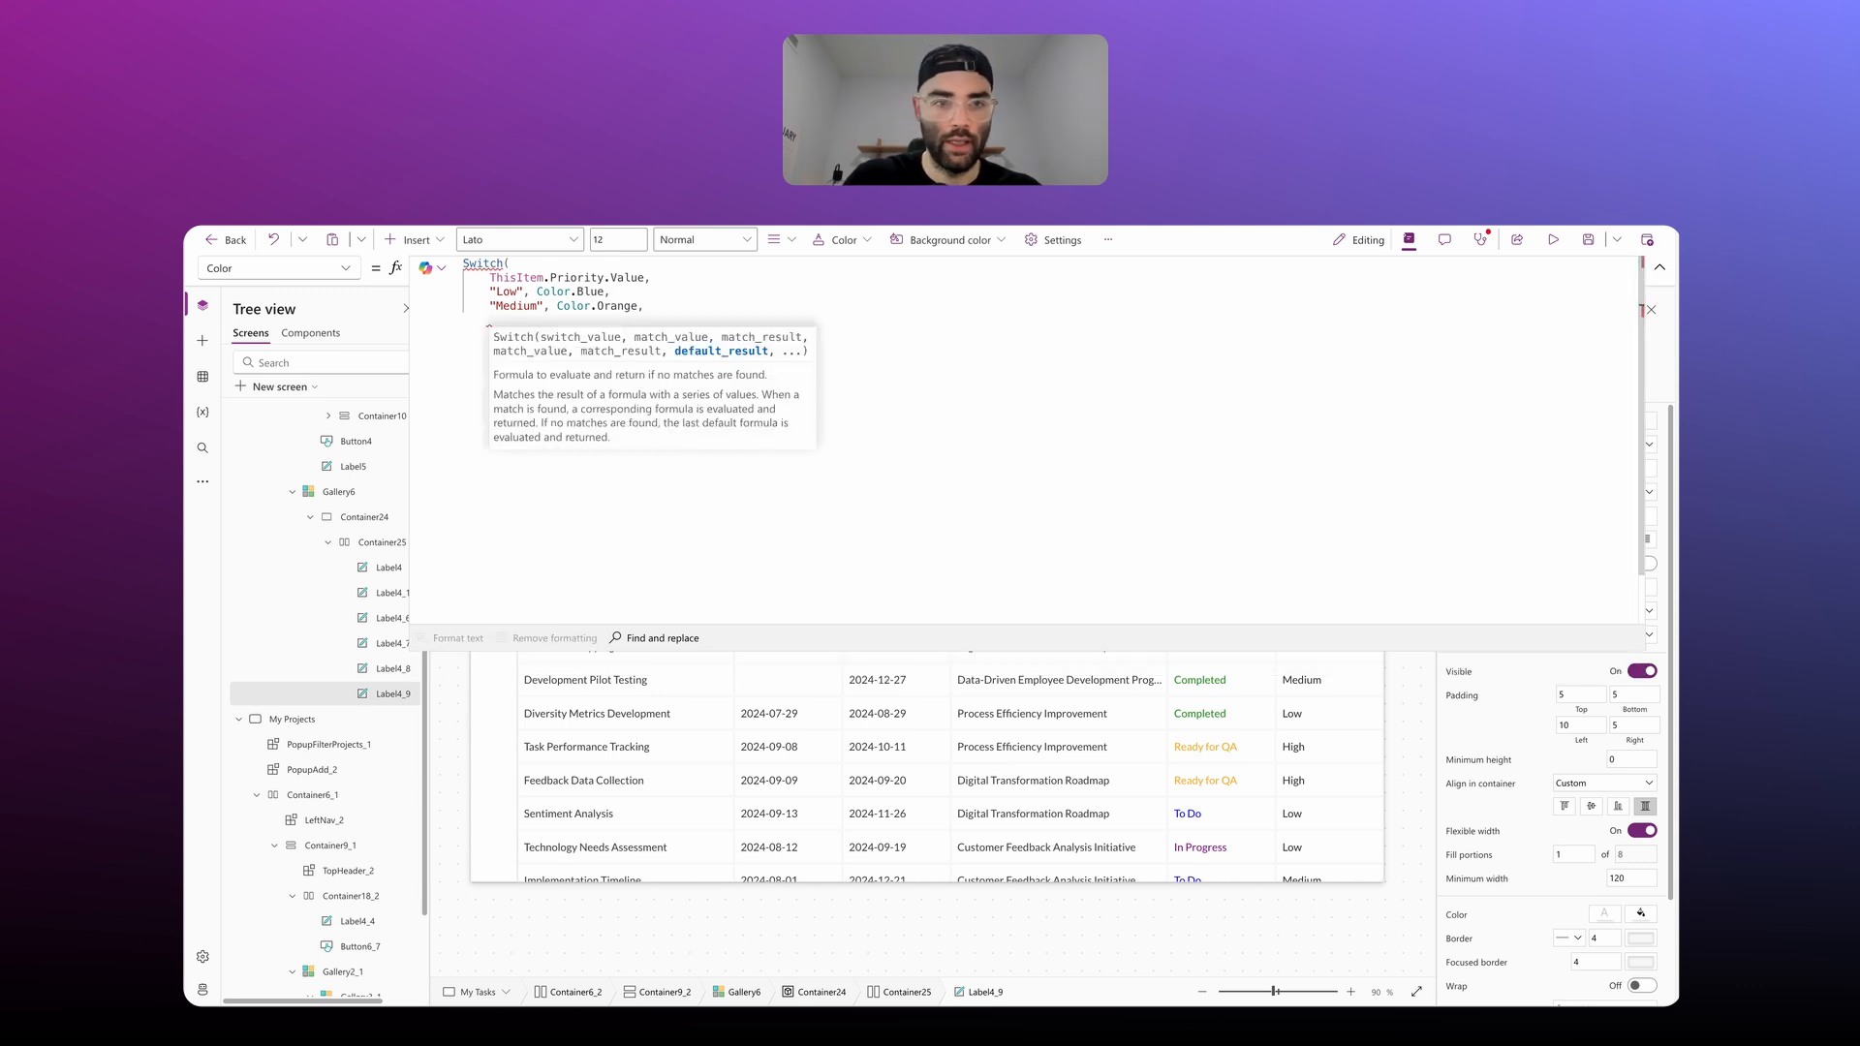
type("\"Hight\"")
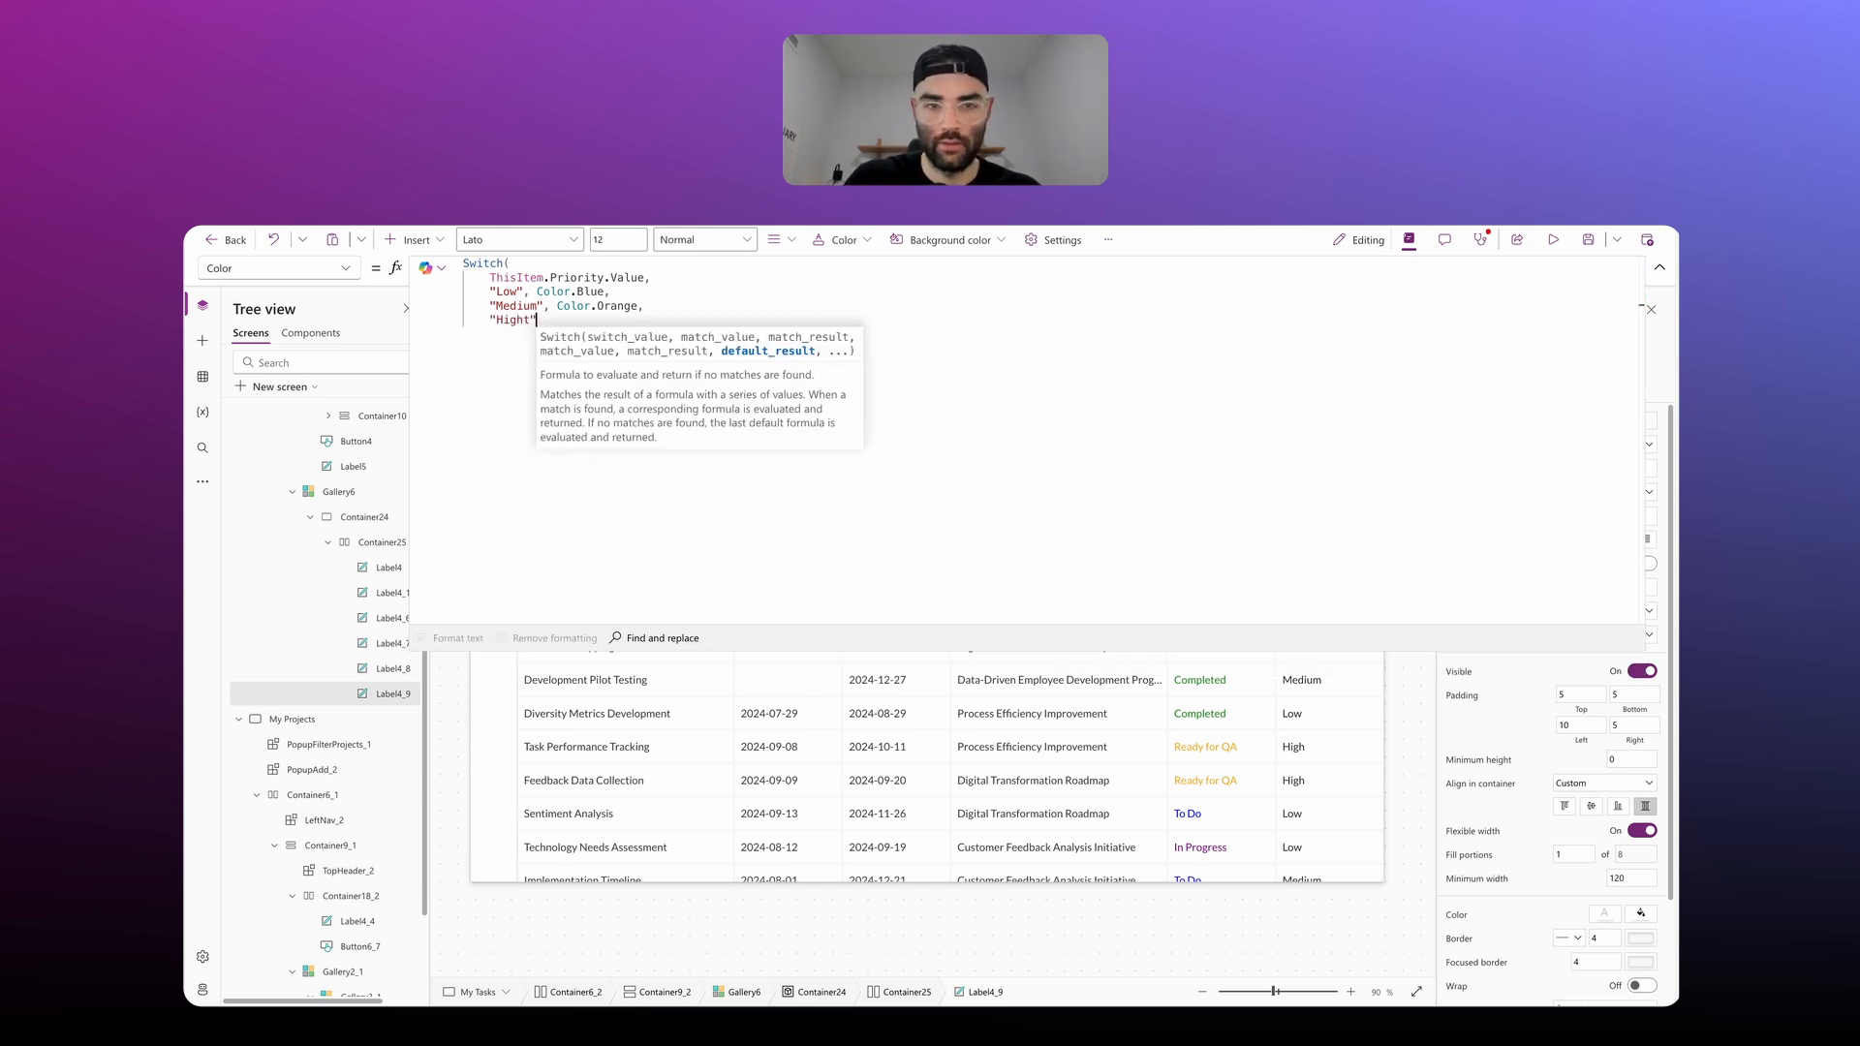
type(", Color.Or")
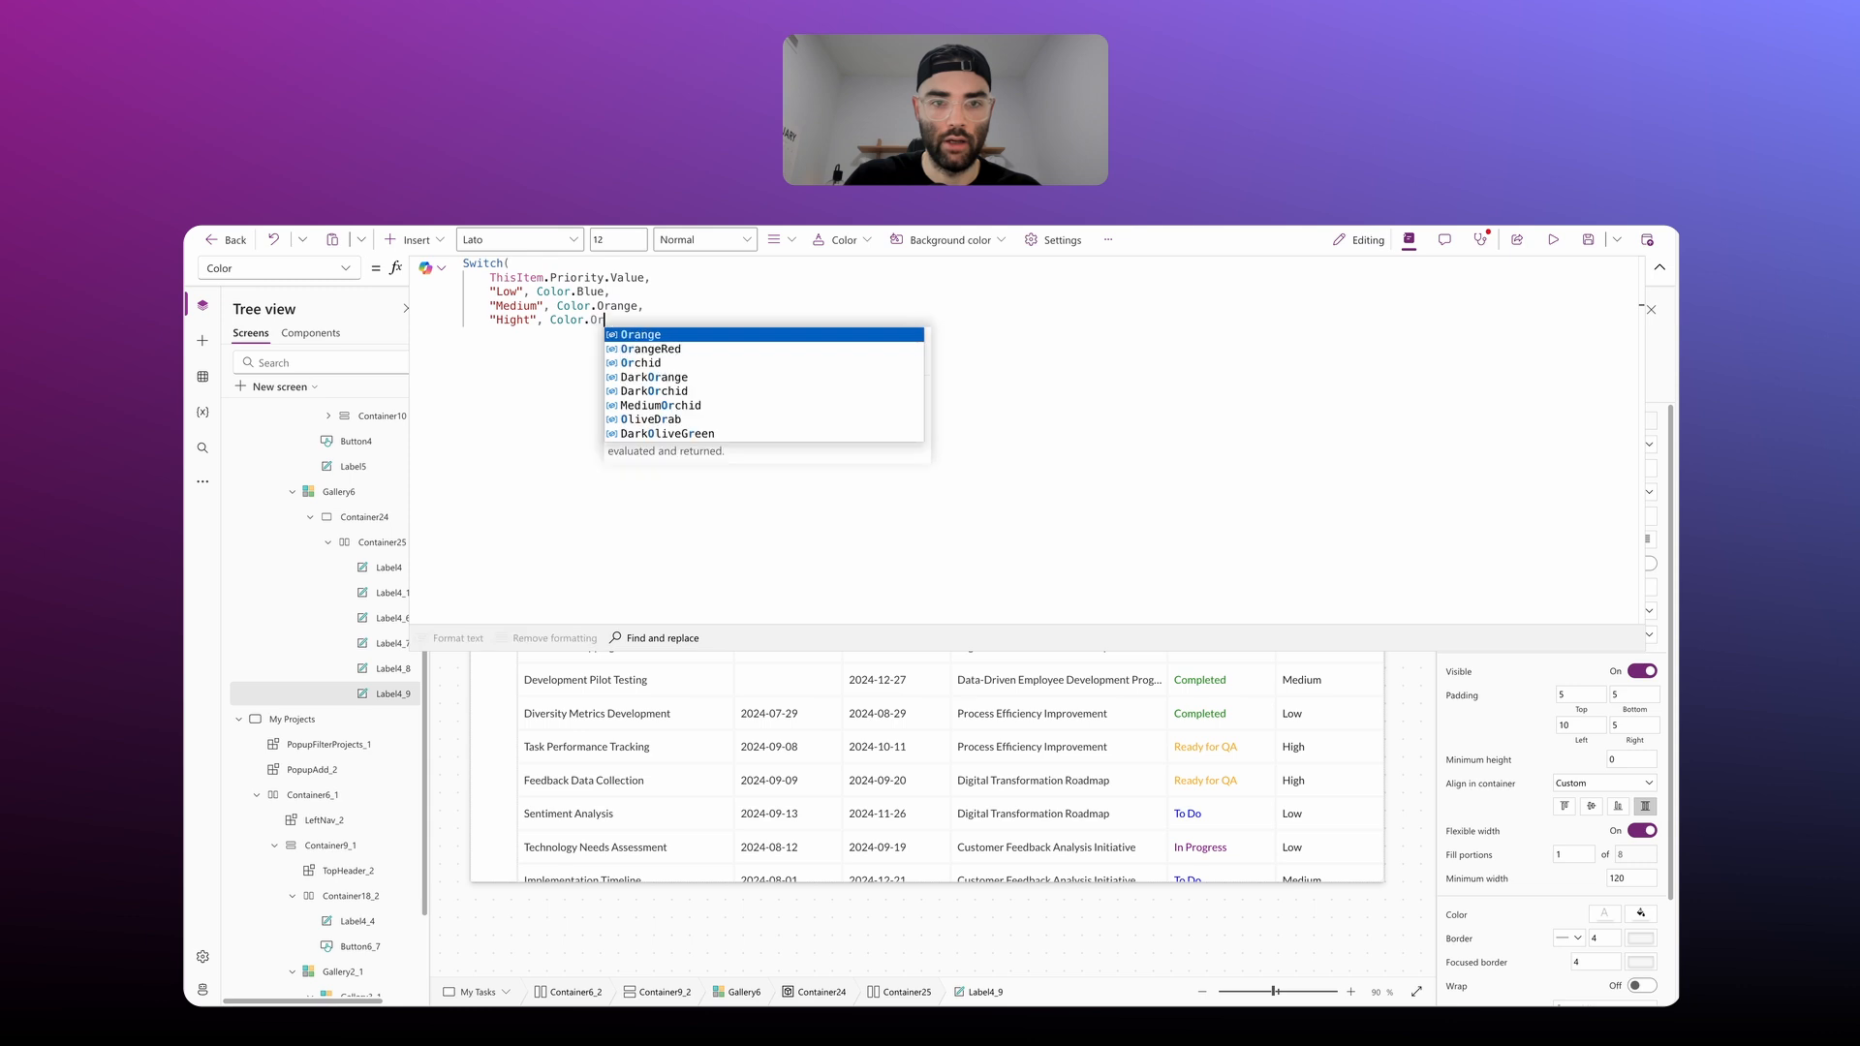
type("angered")
key("Return")
key("BackSpace")
type(")")
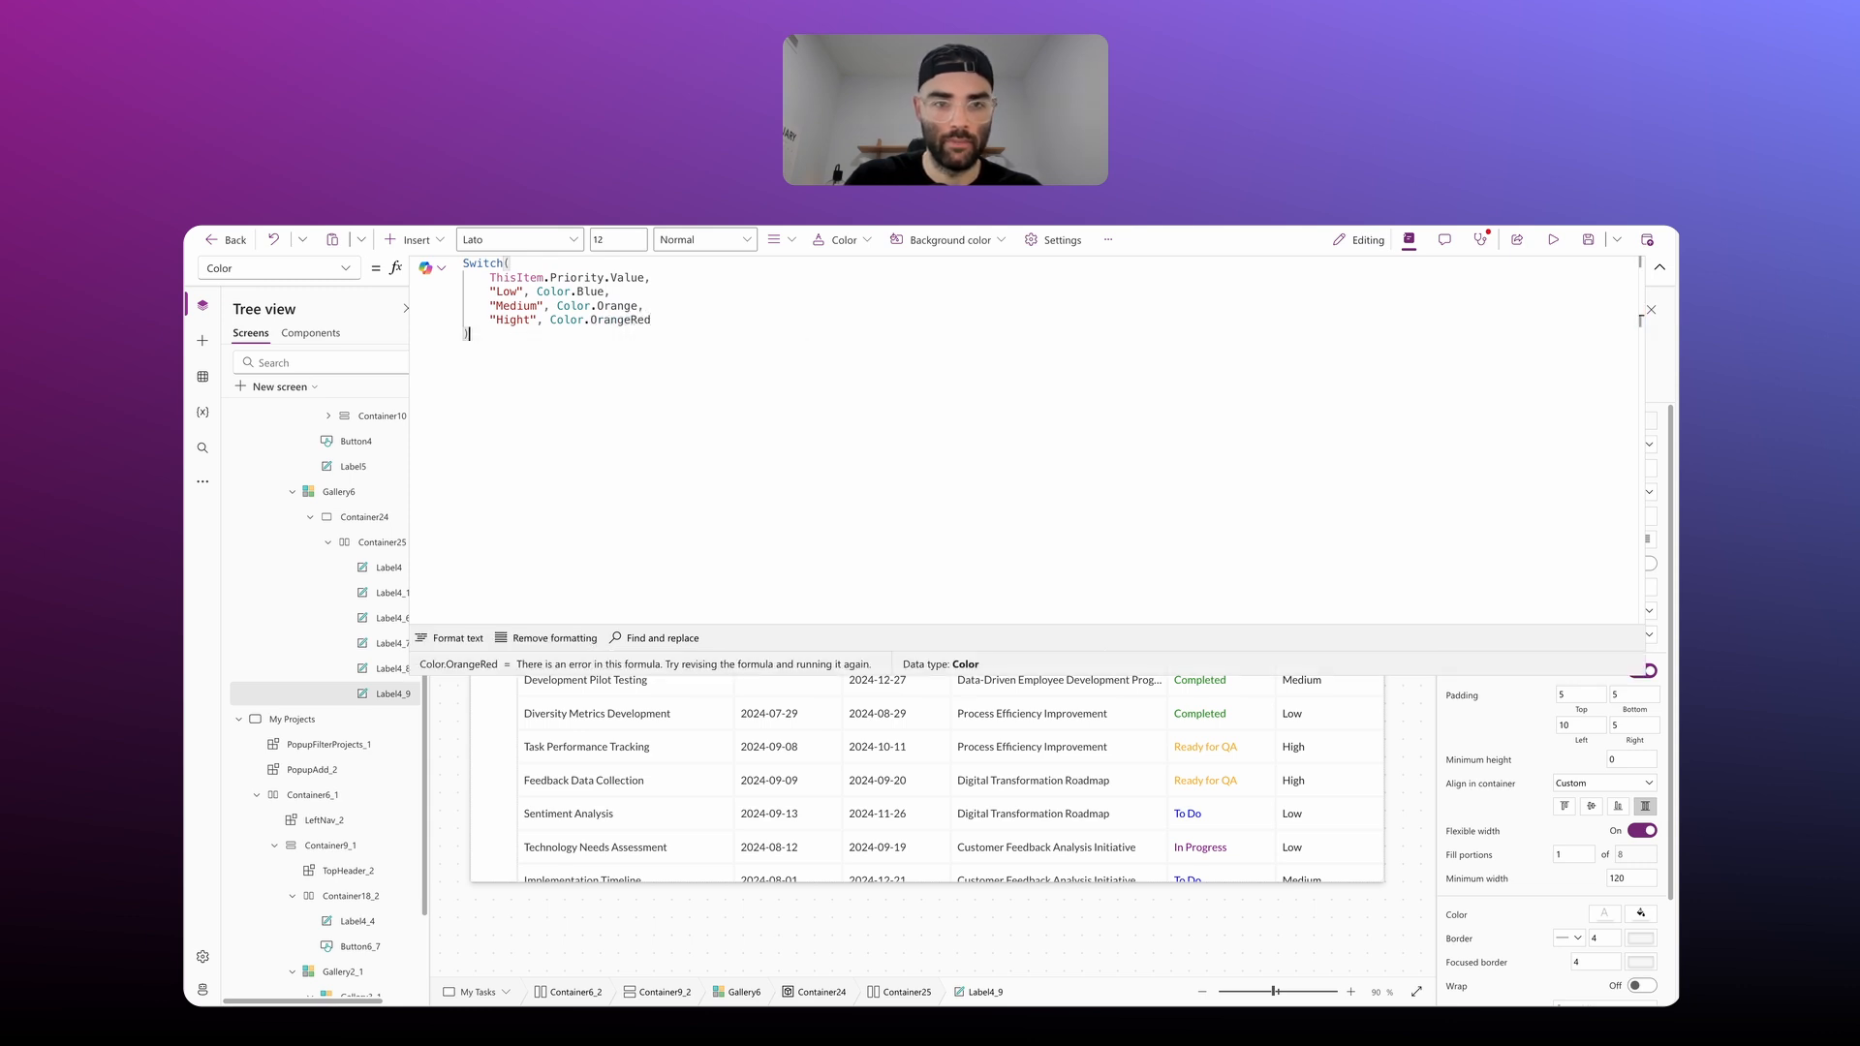
left_click(1660, 269)
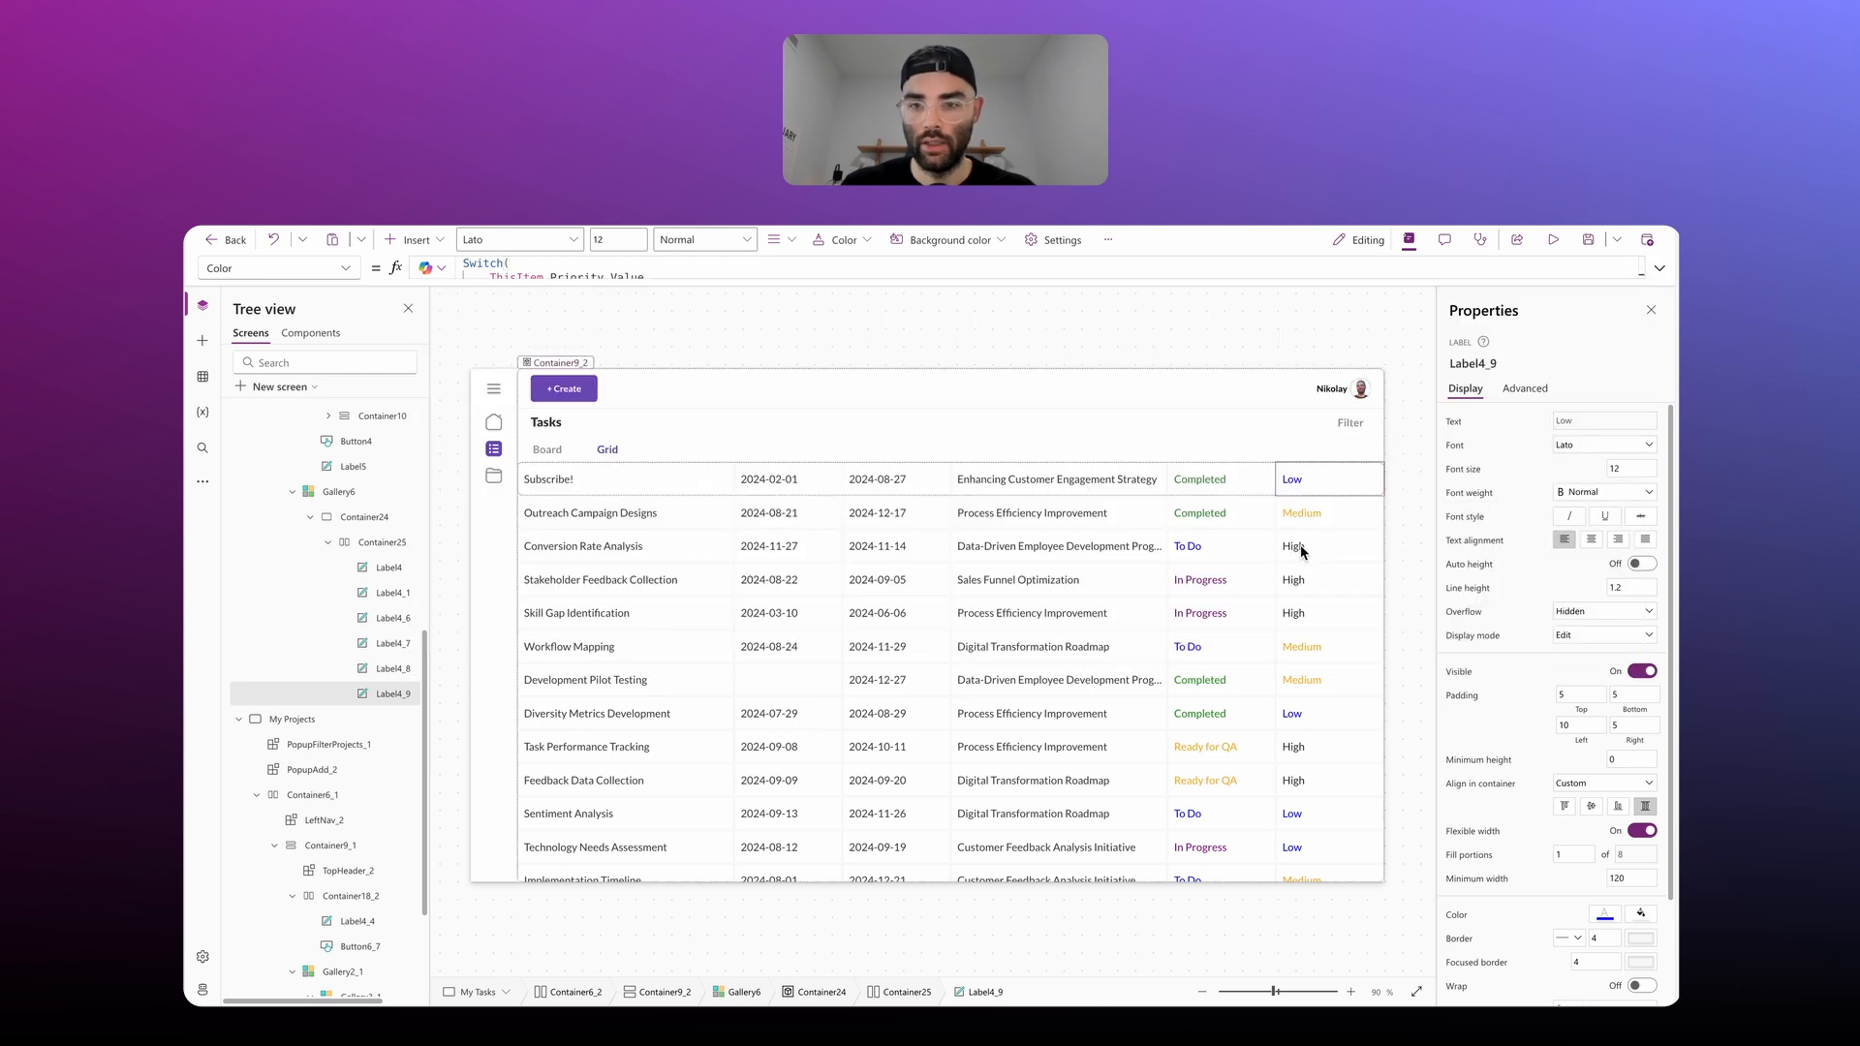
Step: Correct the misspelled "Hight" case to "High" in the priority label's Color formula
left_click(1661, 269)
left_click(516, 320)
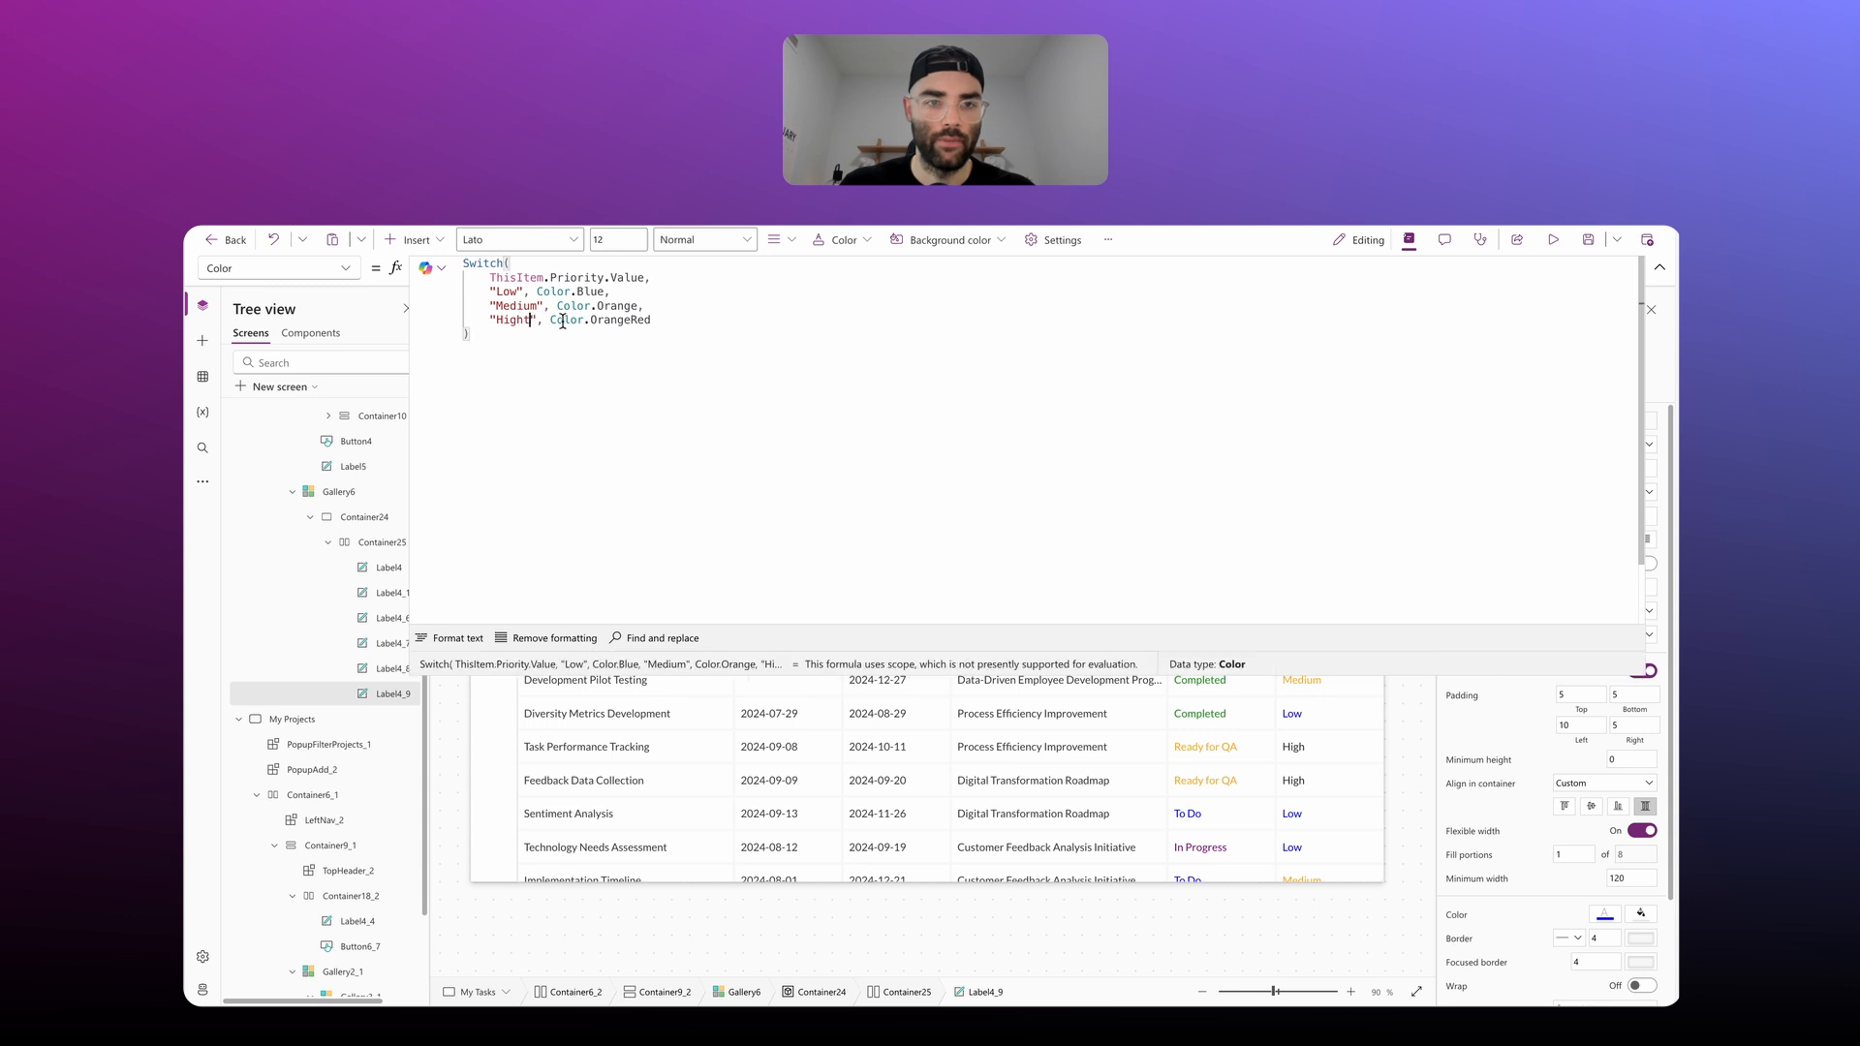
left_click(1659, 268)
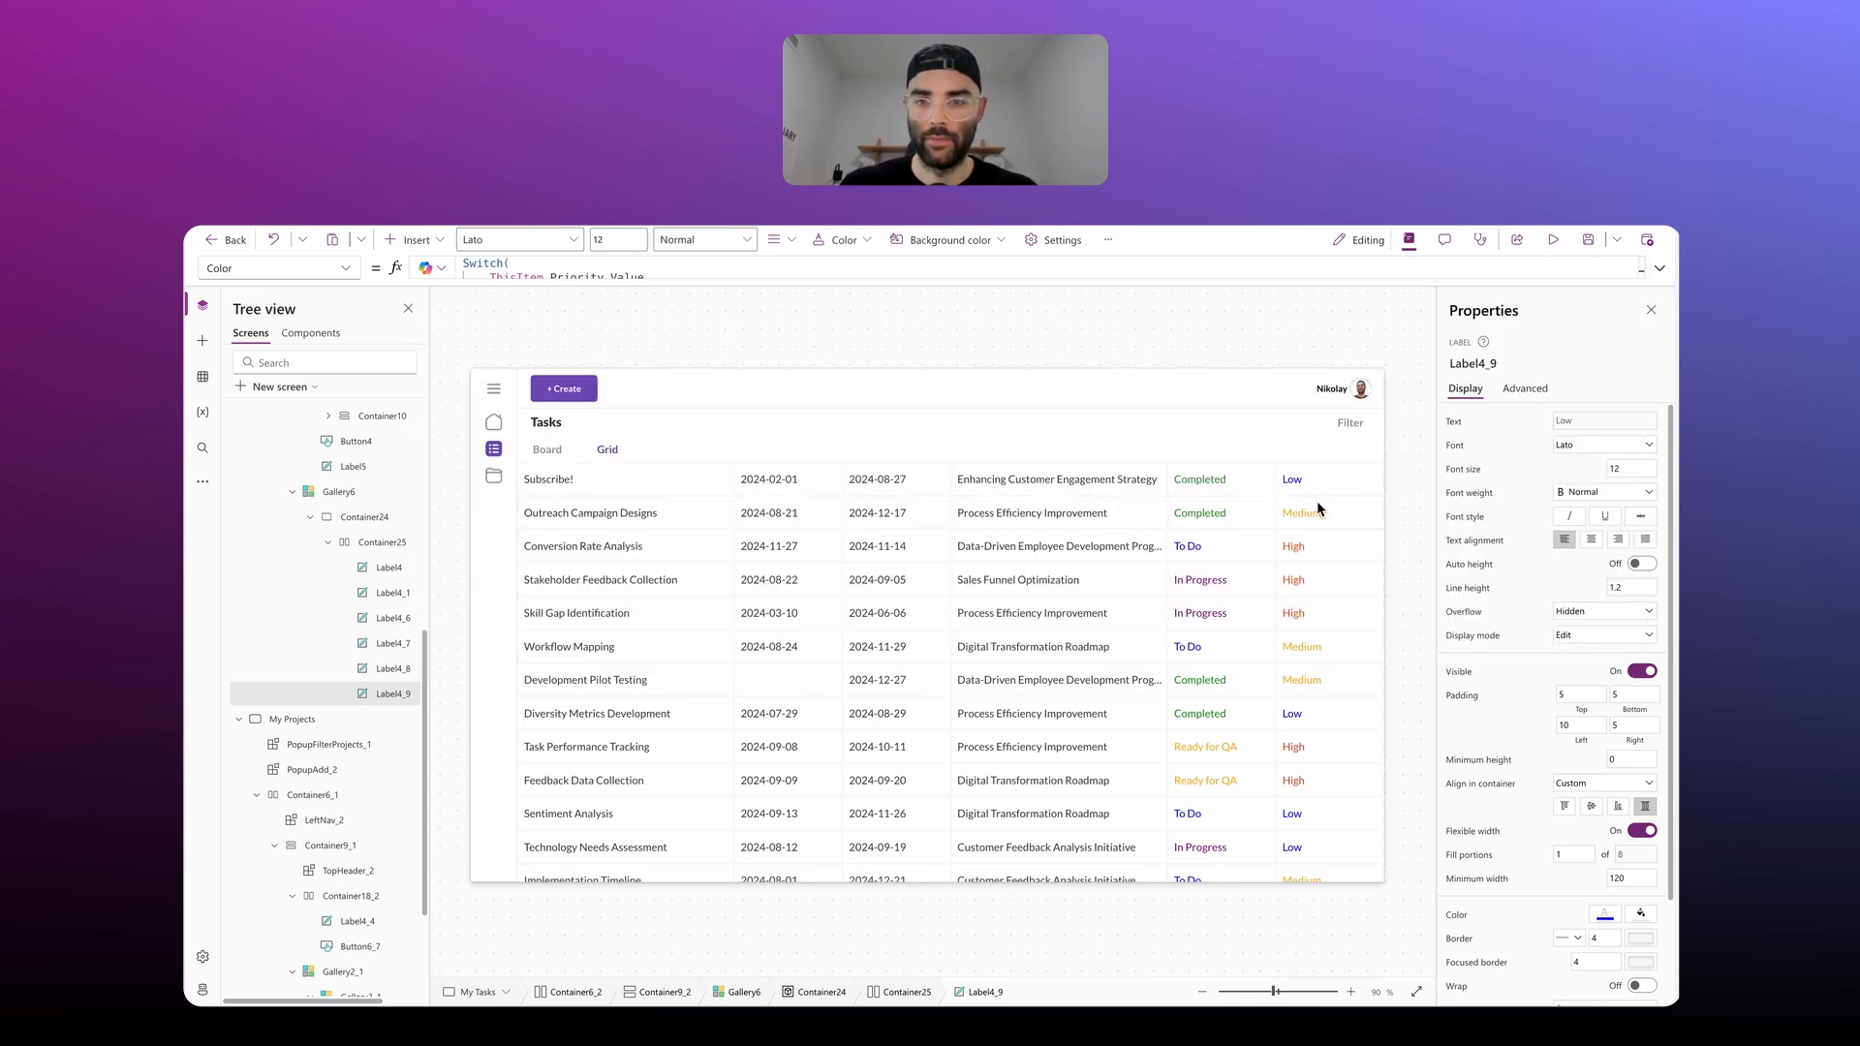
Step: Review the theme colors defined in the App object's Formulas property and return to the My Tasks screen
scroll(1264, 716, "down", 1)
scroll(1257, 683, "up", 1)
scroll(356, 521, "up", 10)
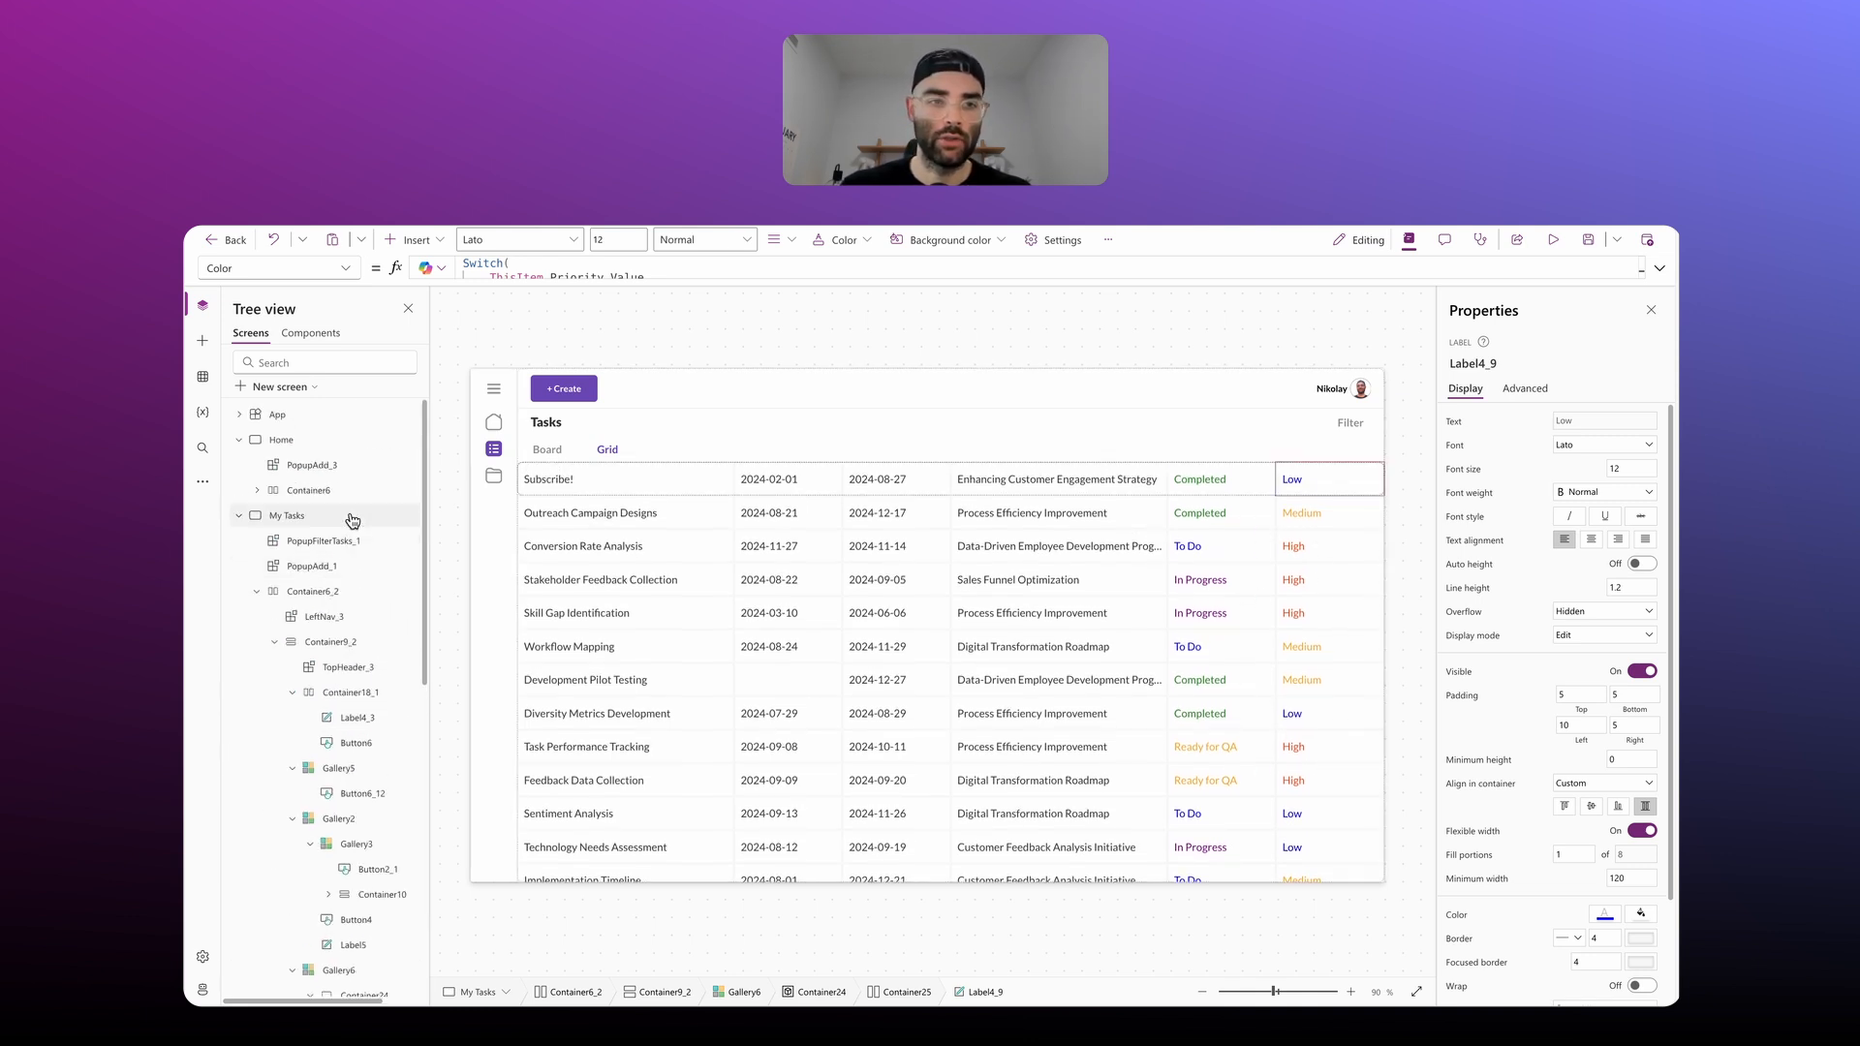
left_click(273, 415)
left_click(346, 267)
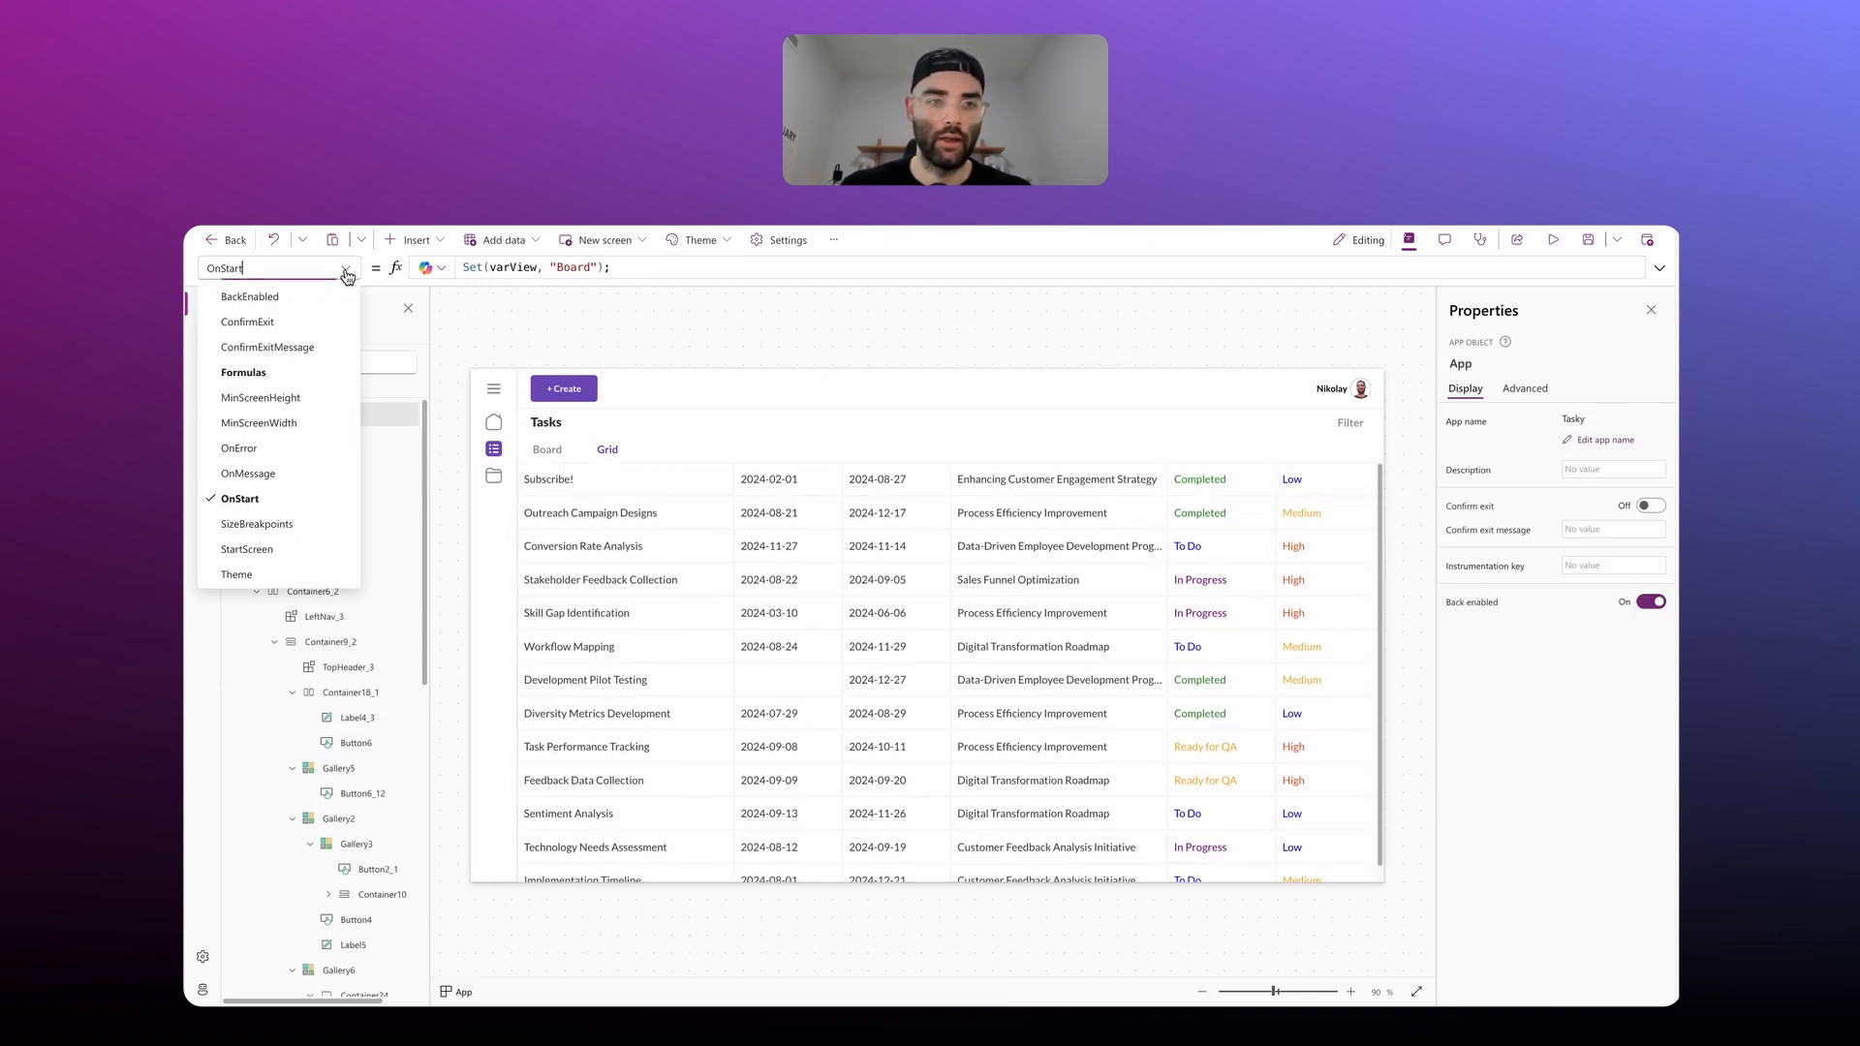
left_click(279, 376)
left_click(1660, 268)
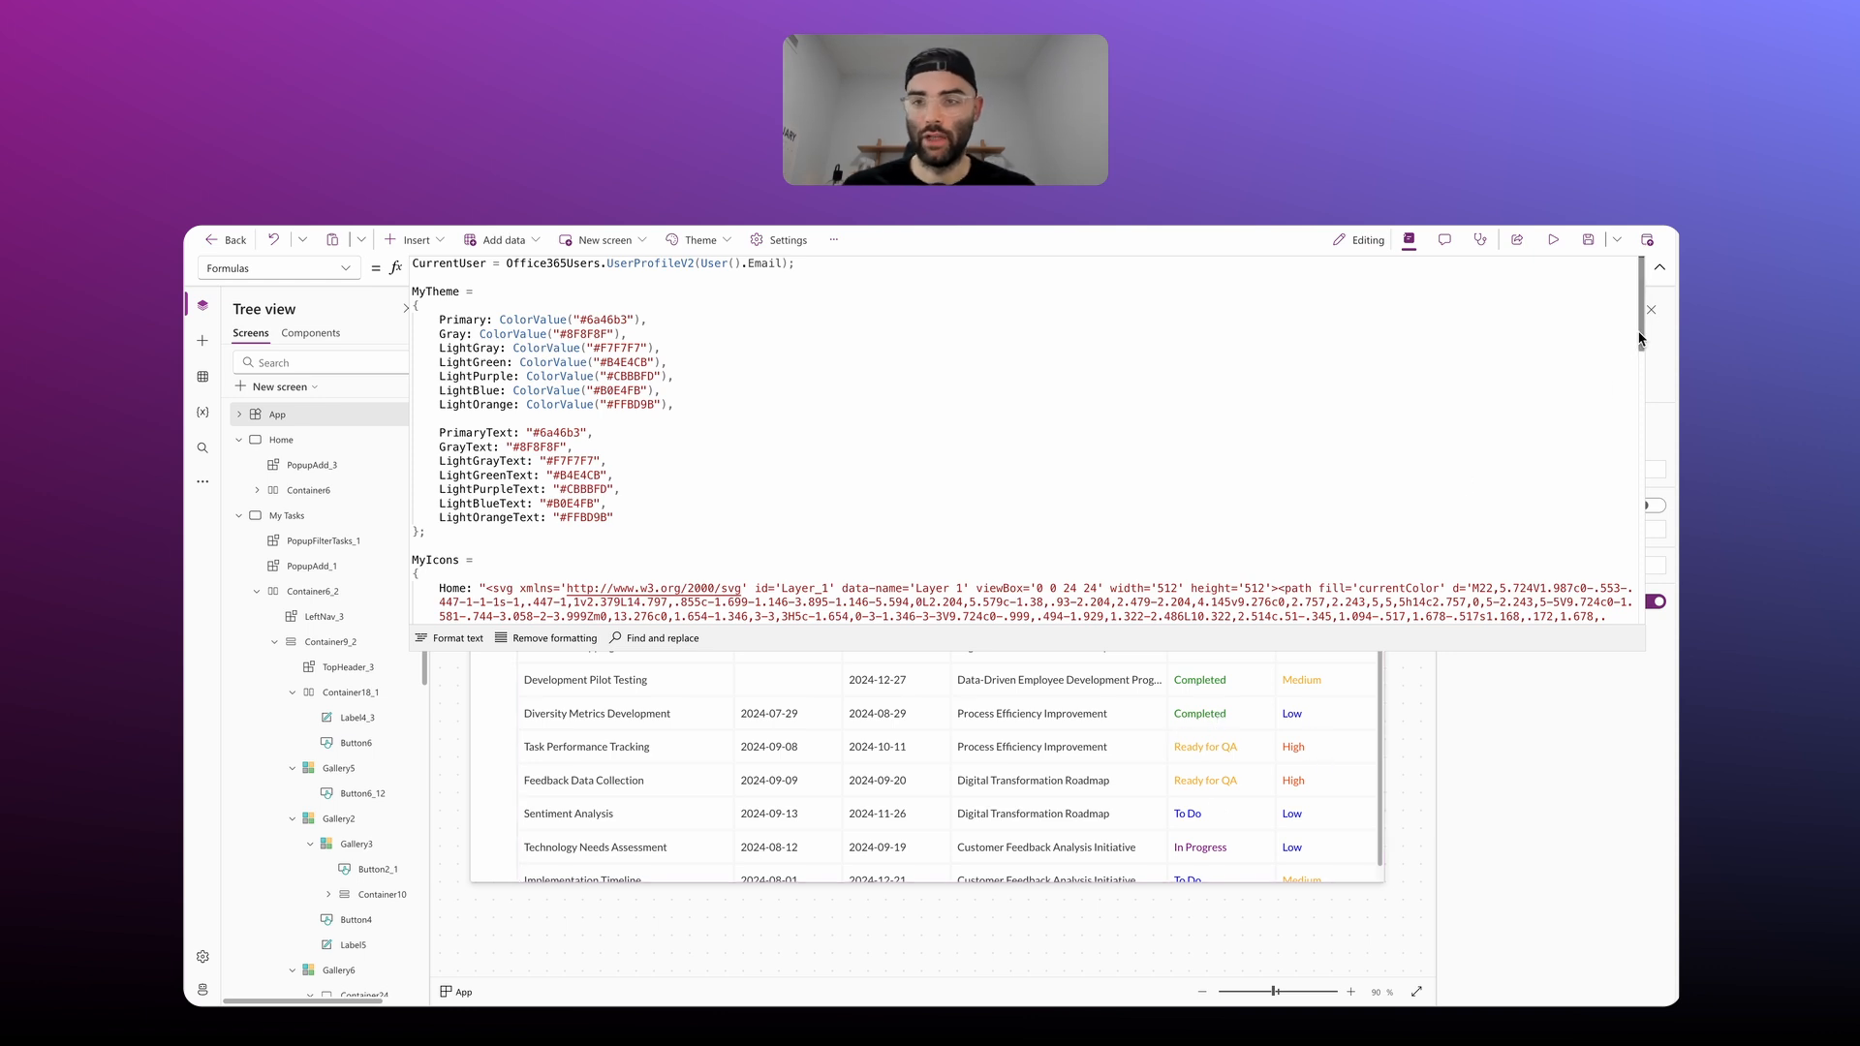
left_click(1660, 269)
left_click(1126, 620)
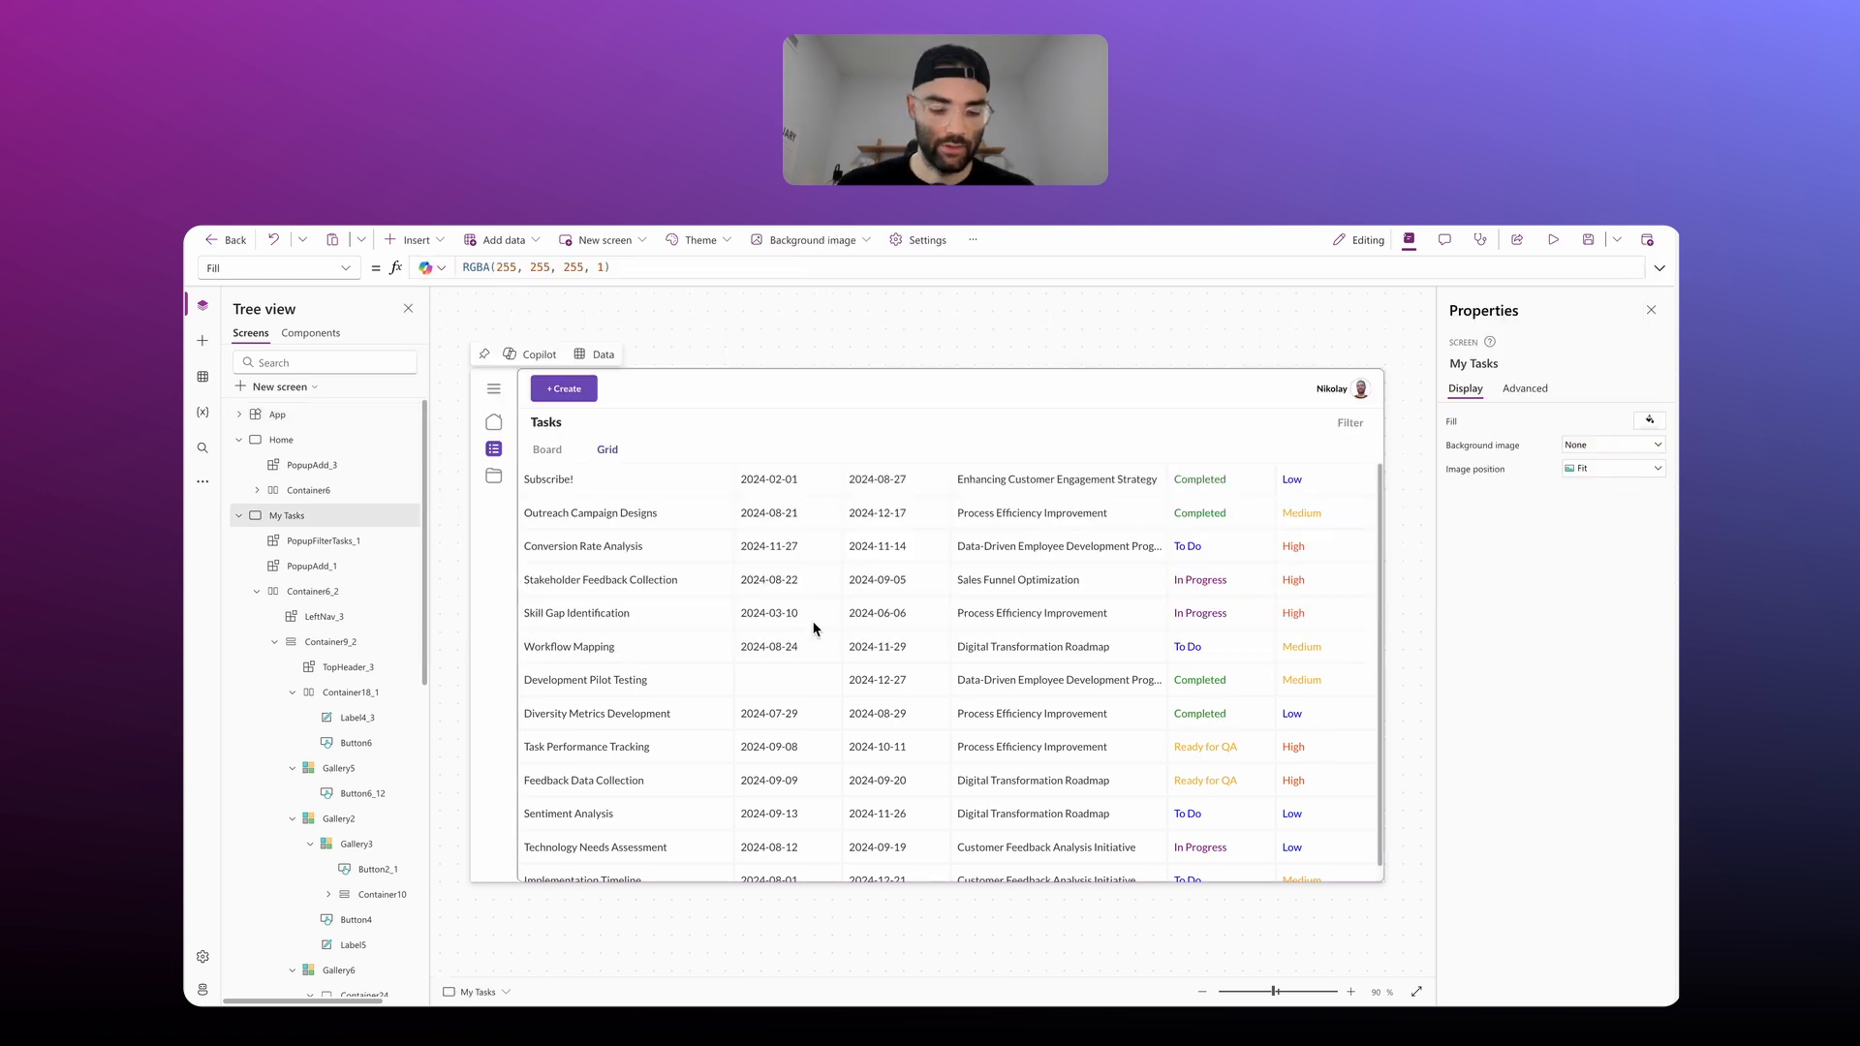
scroll(1007, 670, "down", 1)
scroll(1024, 681, "up", 1)
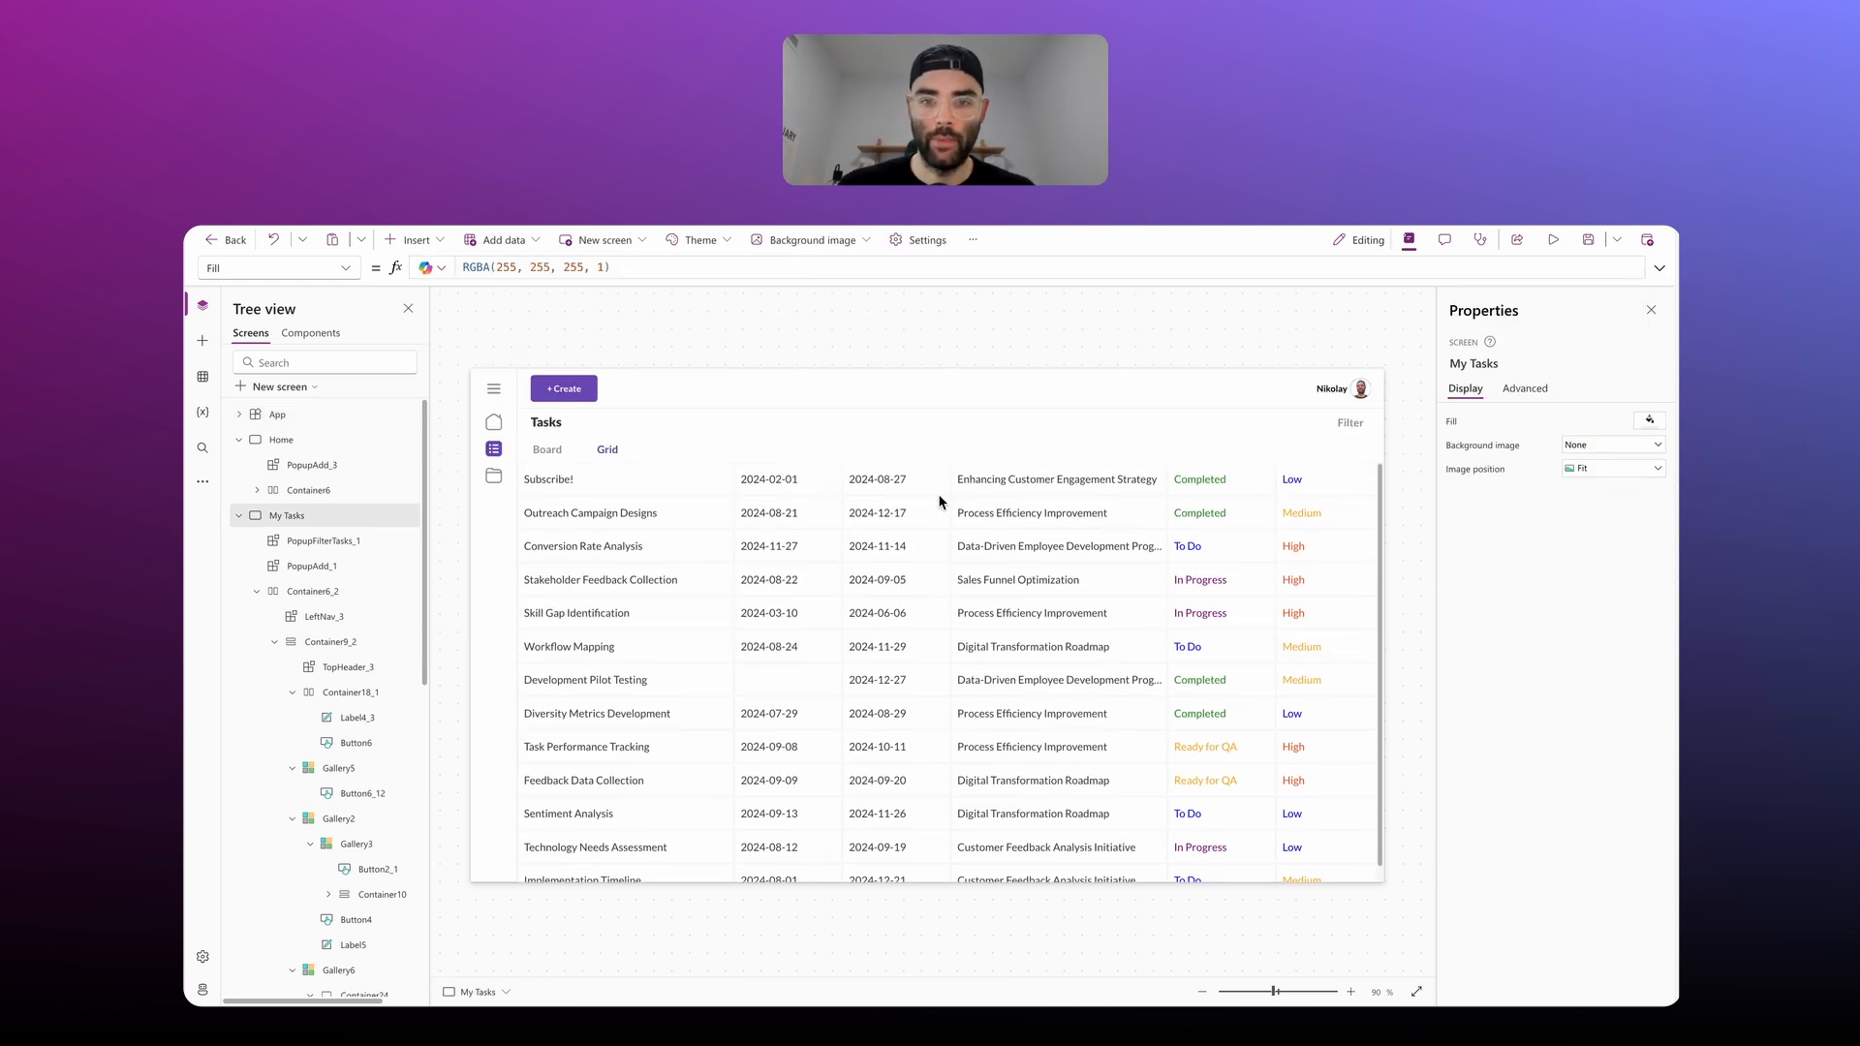
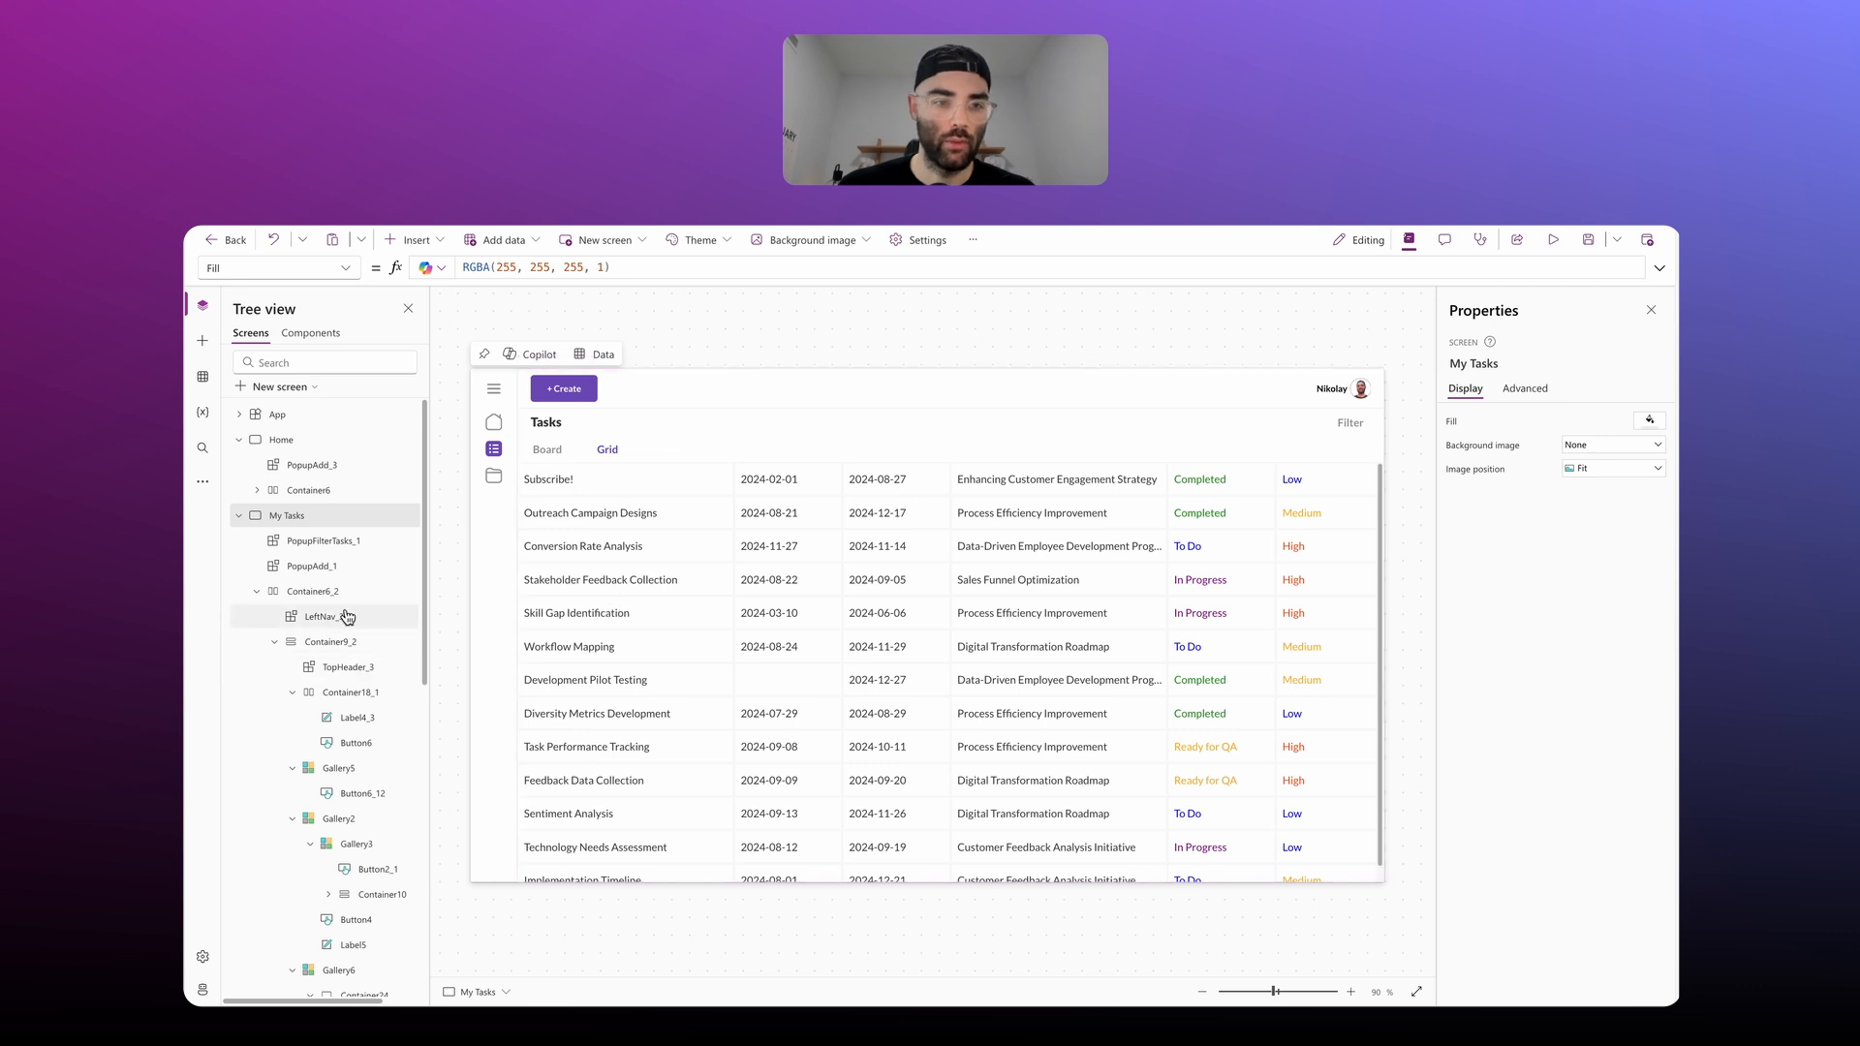
Step: Insert a horizontal container inside Container9_2 on the My Tasks screen
left_click(334, 641)
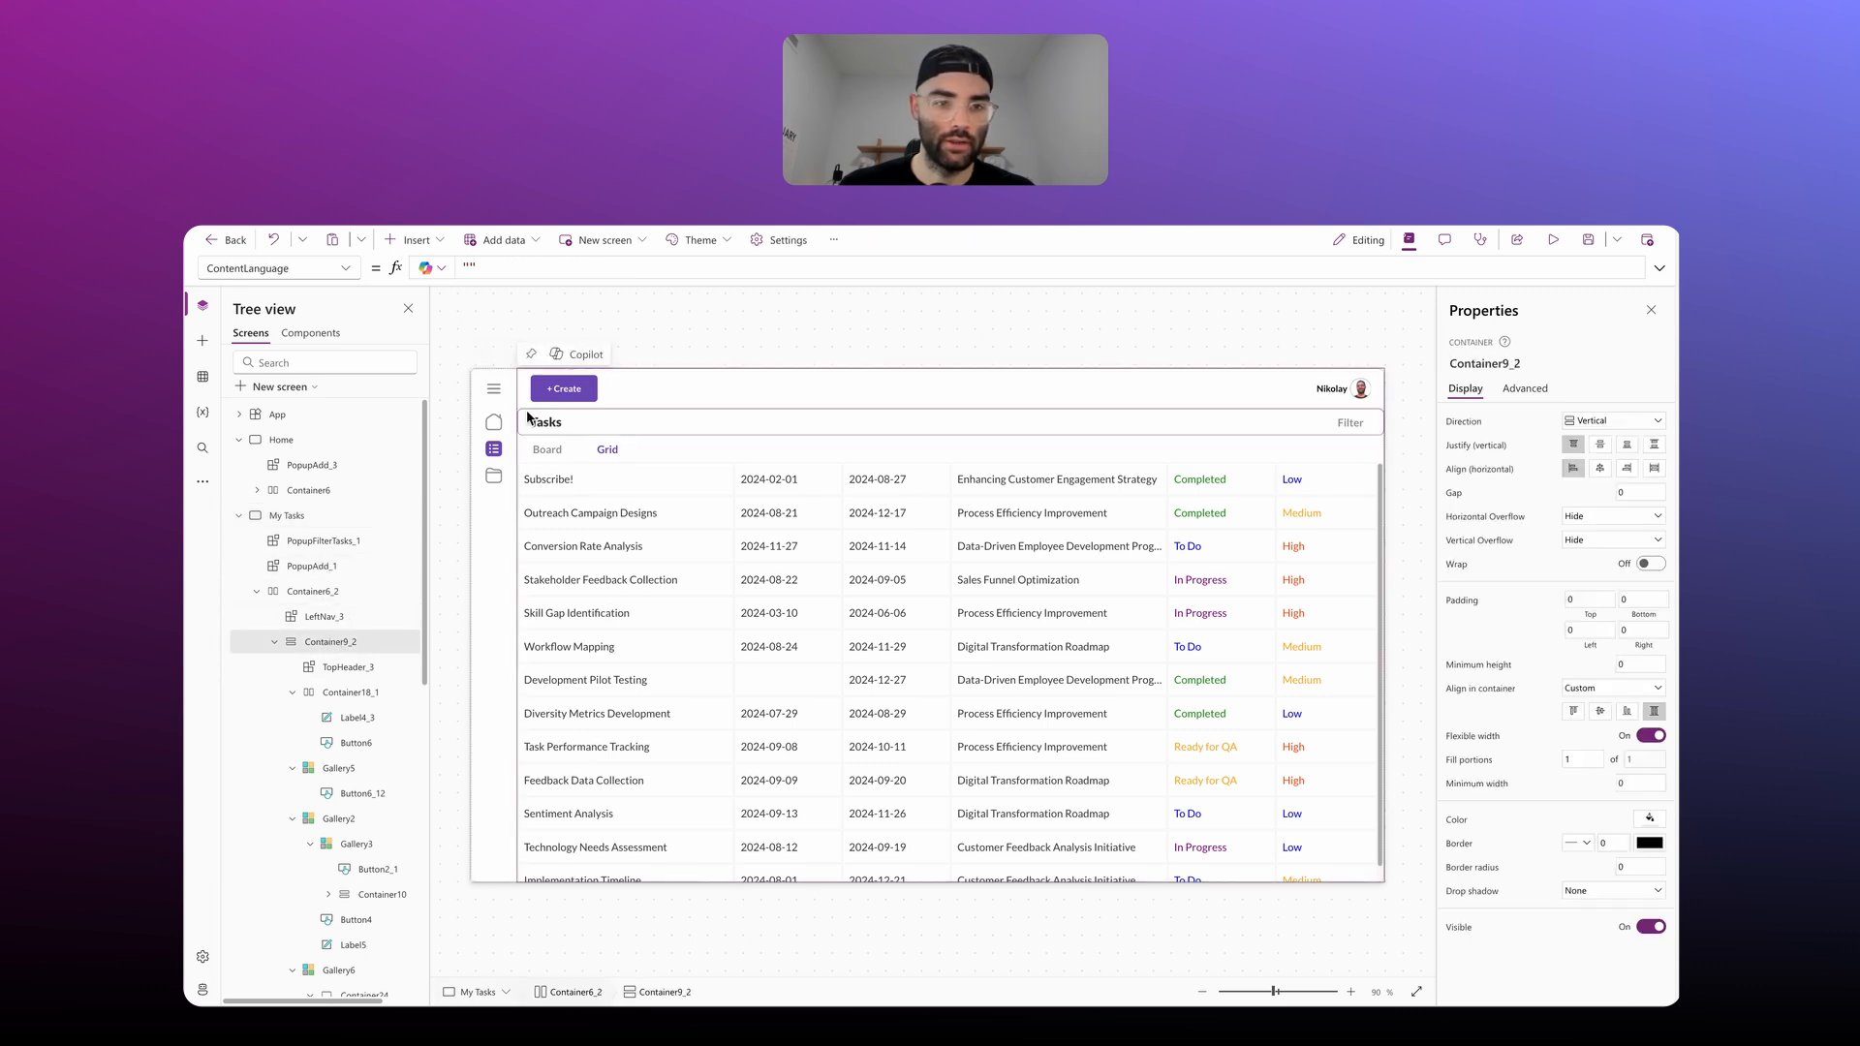
left_click(405, 242)
type("container")
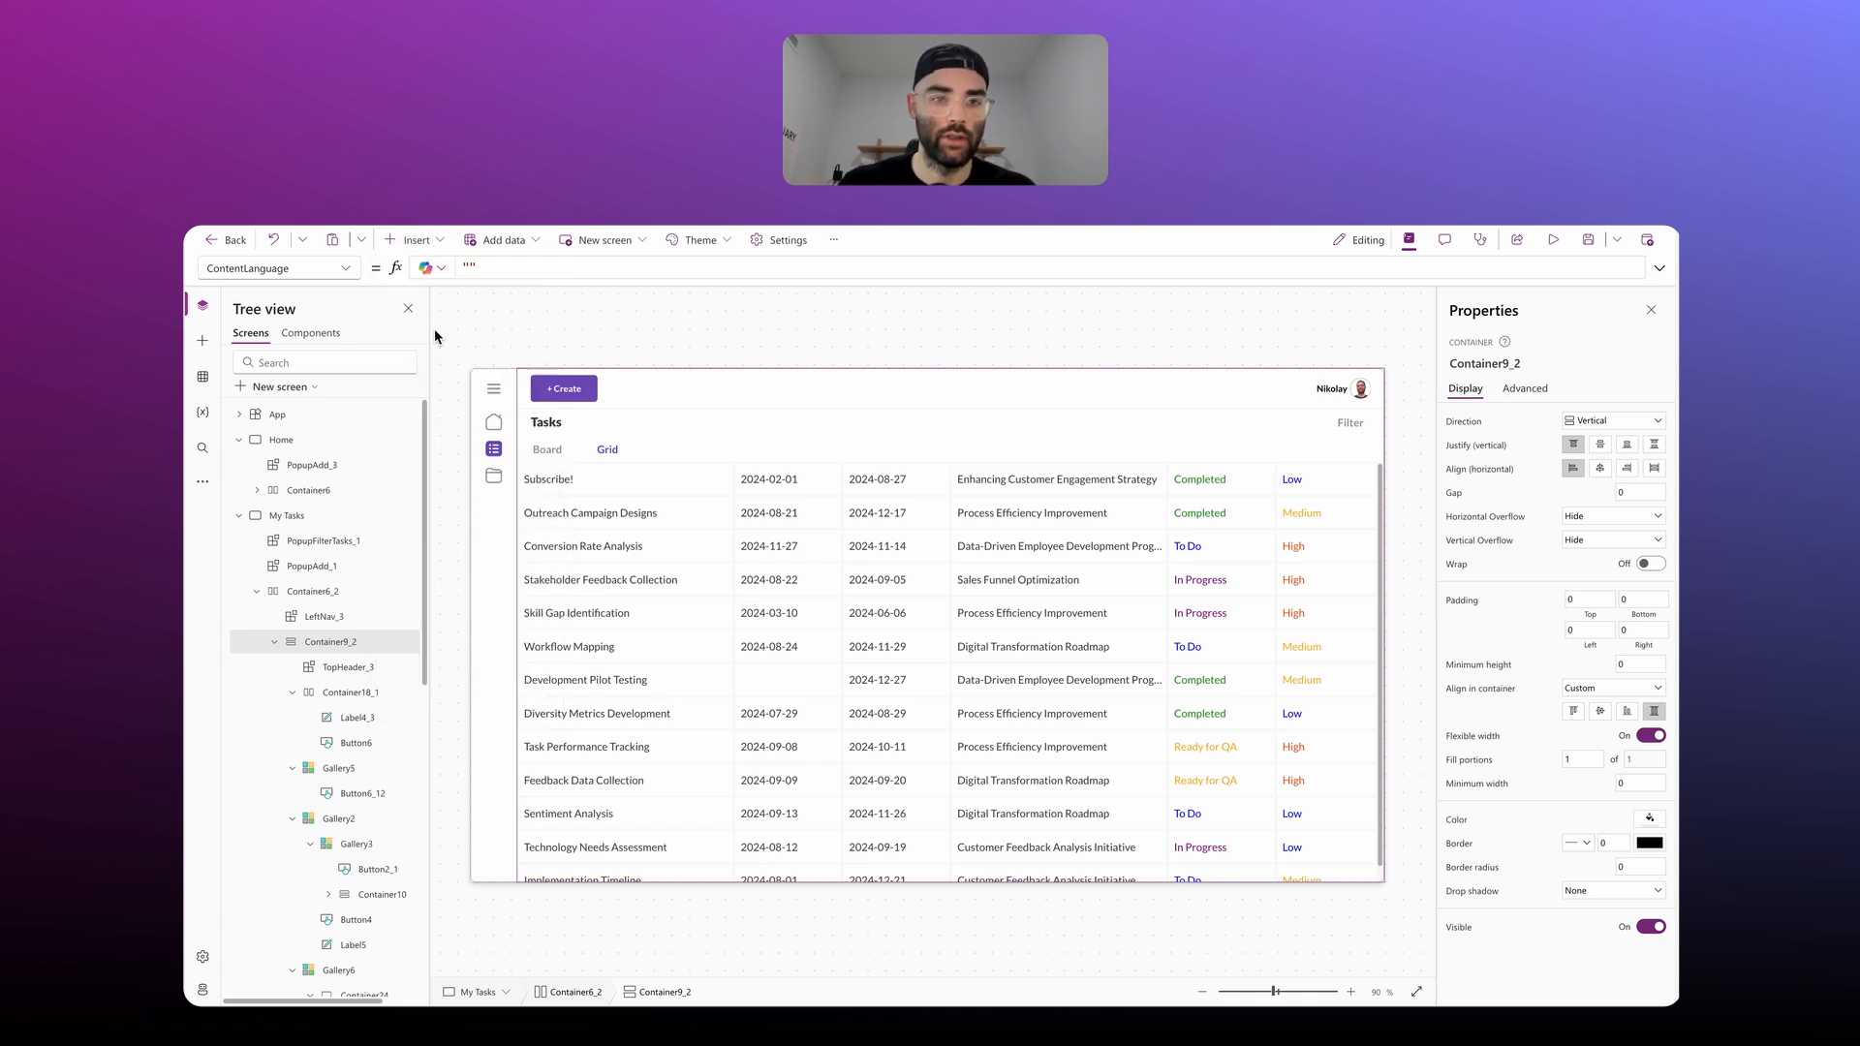
left_click(436, 332)
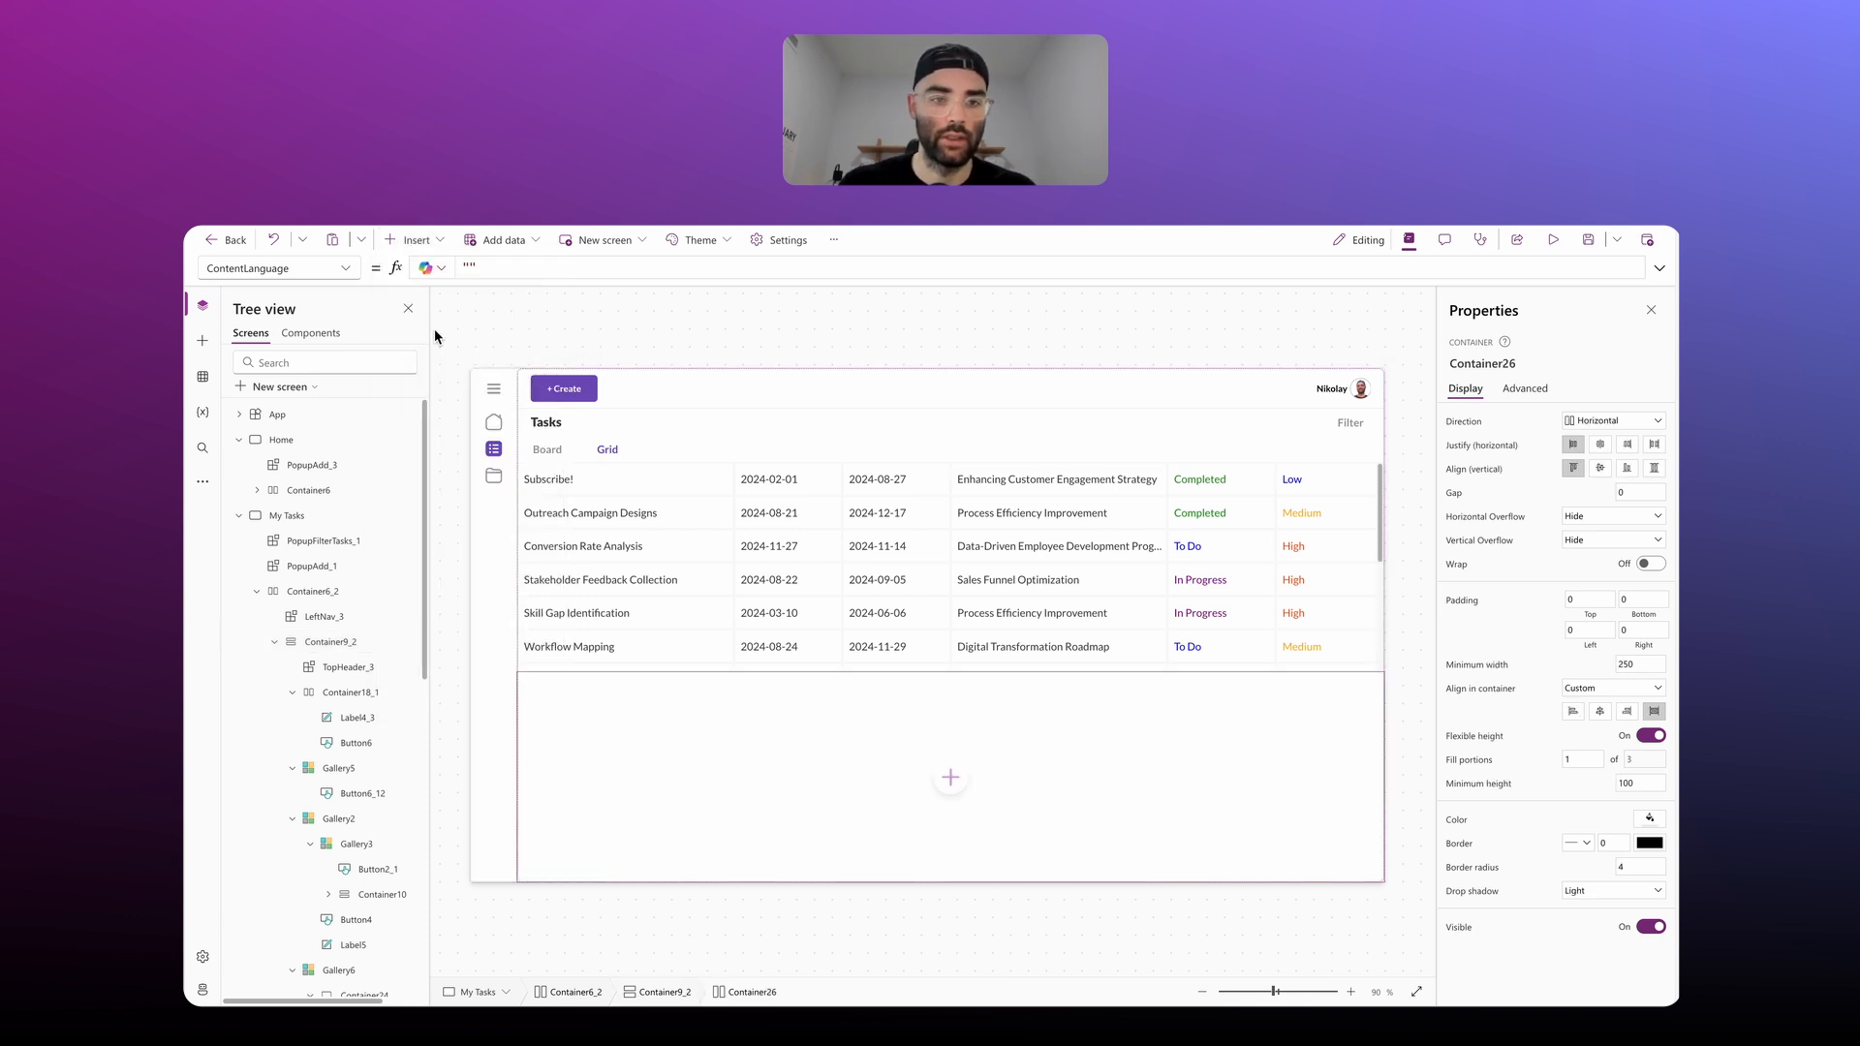
Step: Set the new container's minimum width to 0, turn off its flexible height and set its height to 50
left_click(1620, 665)
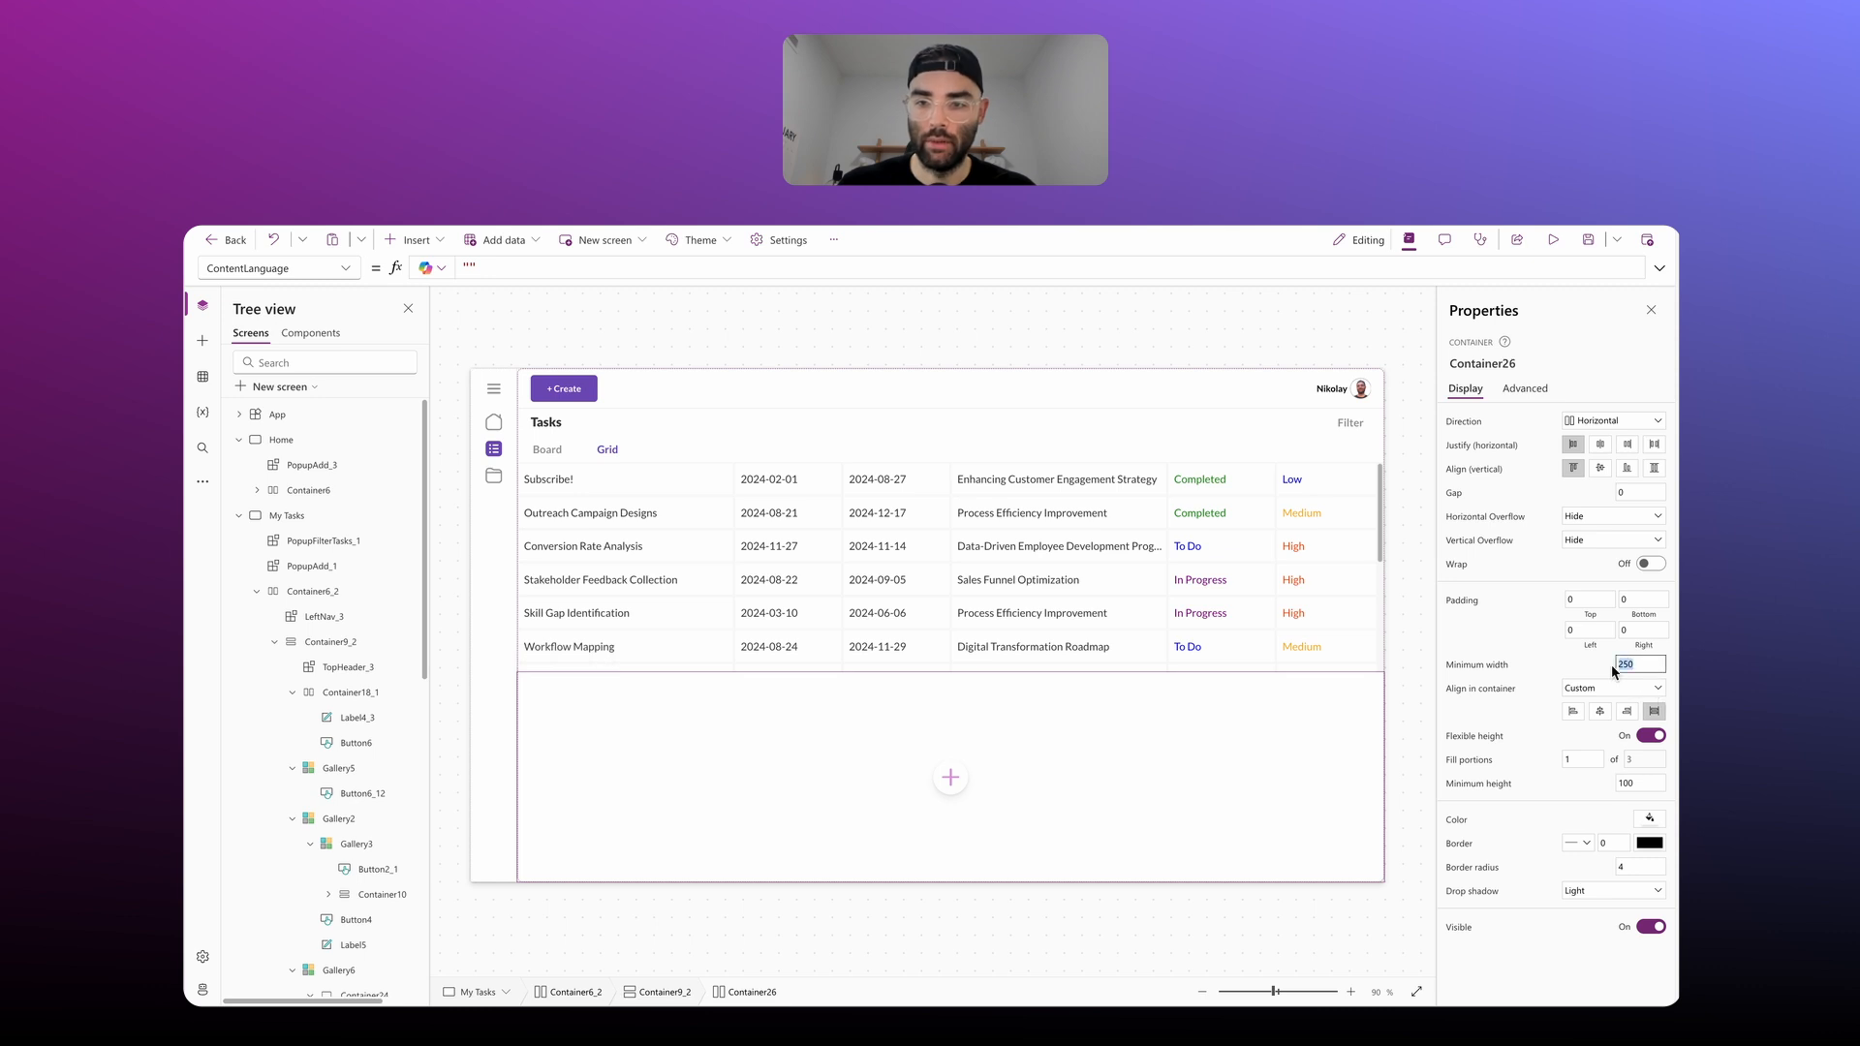
type("0")
left_click(1586, 675)
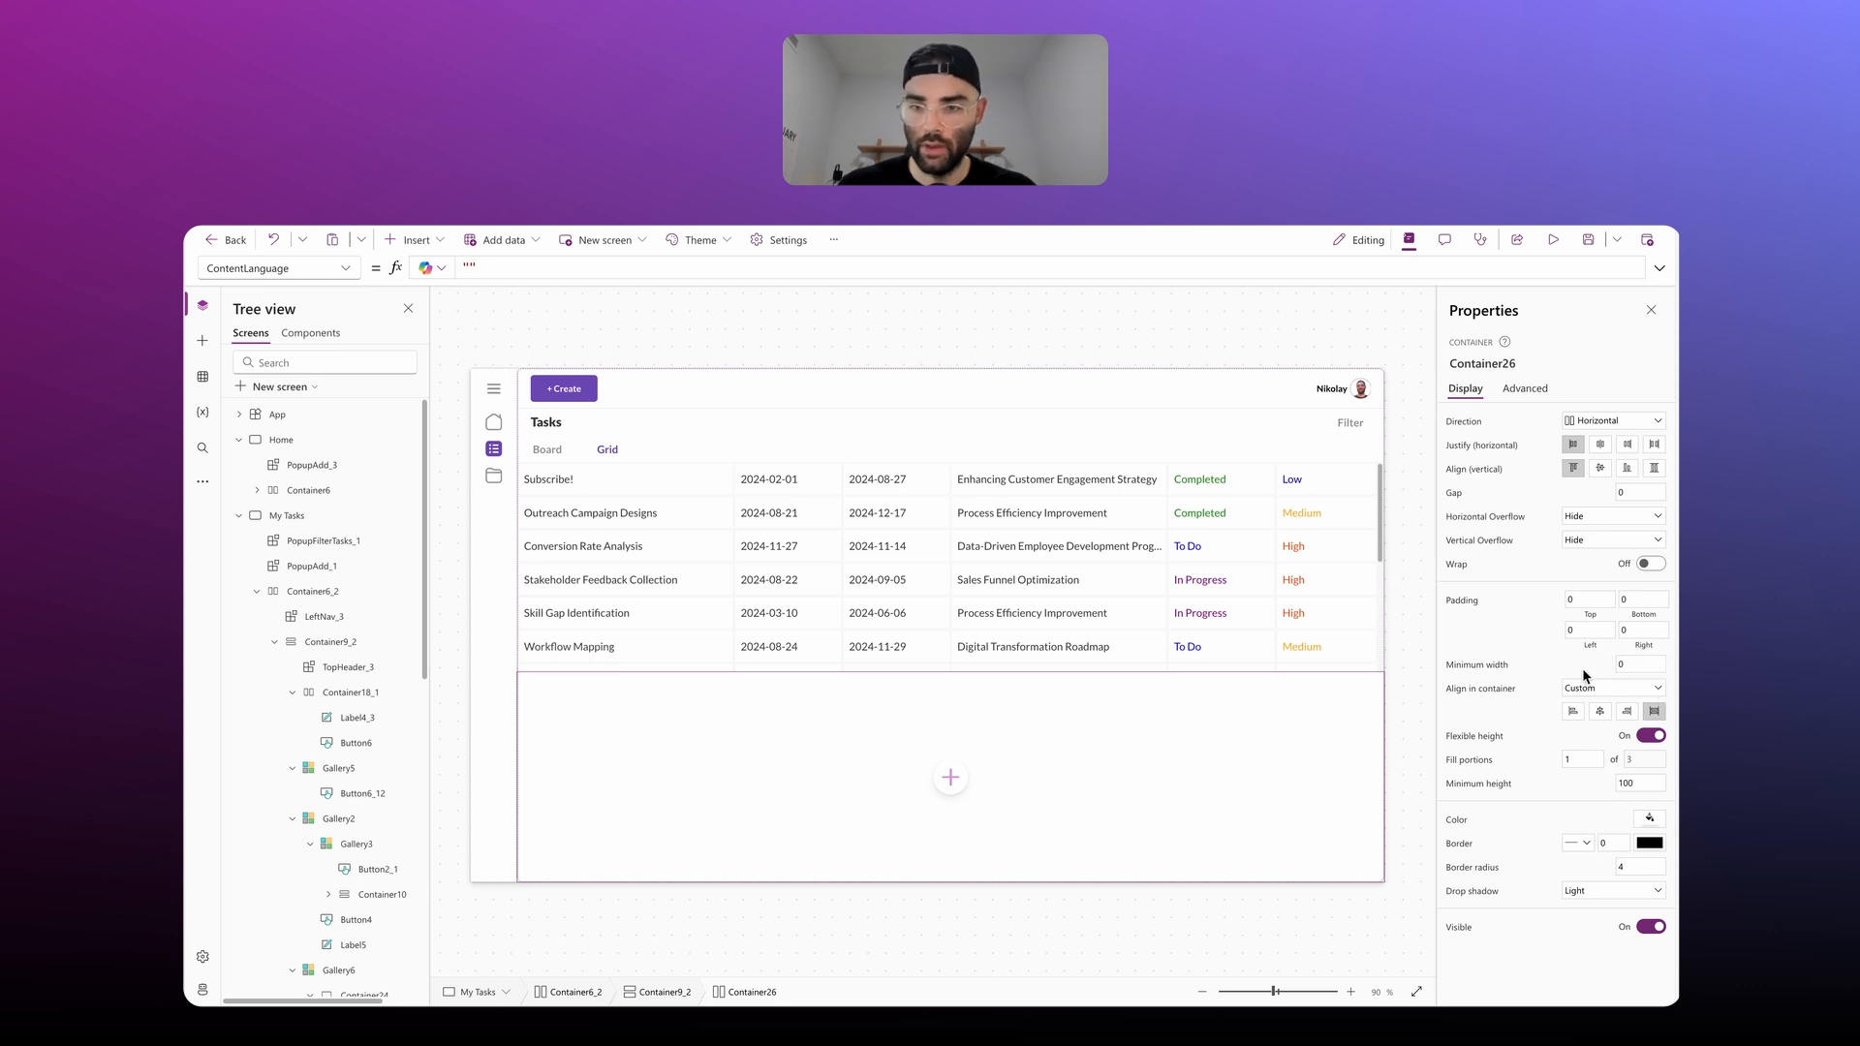
left_click(1652, 736)
left_click(1637, 760)
type("50")
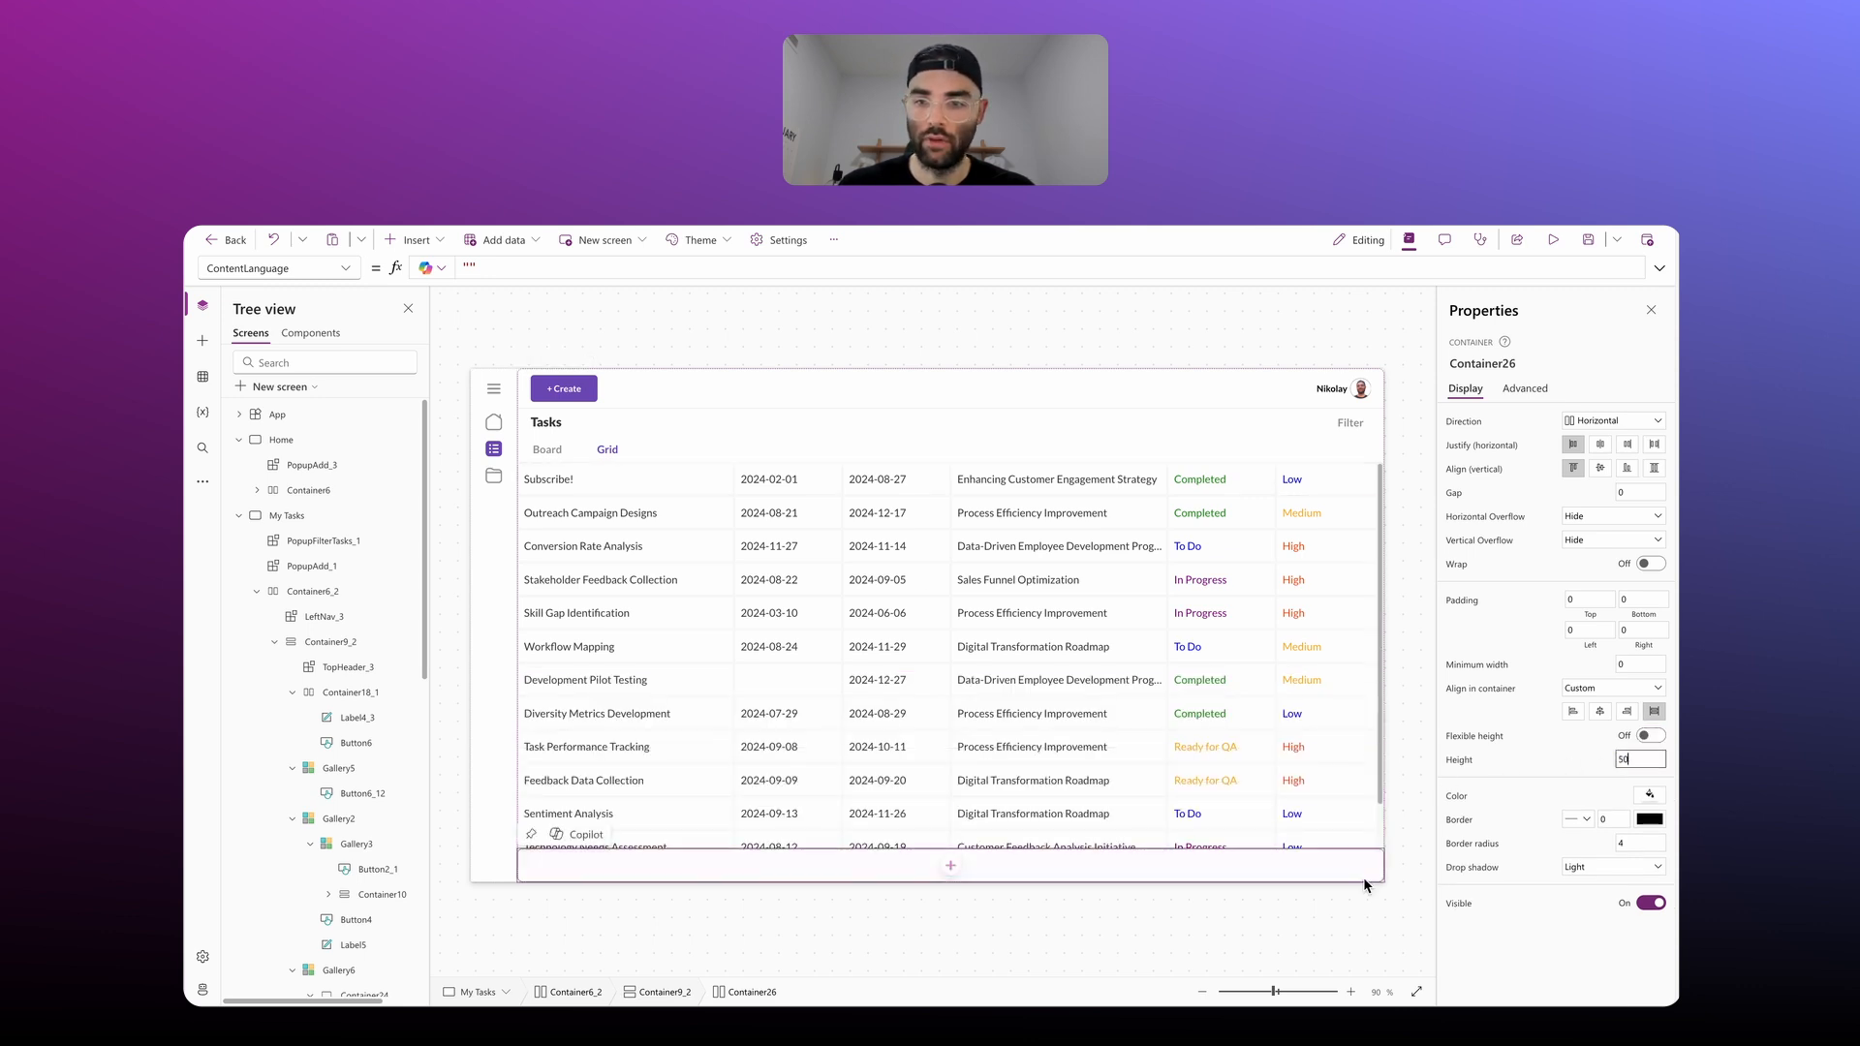
Step: Set the new container's border radius to 0 and its drop shadow to None
left_click(1617, 843)
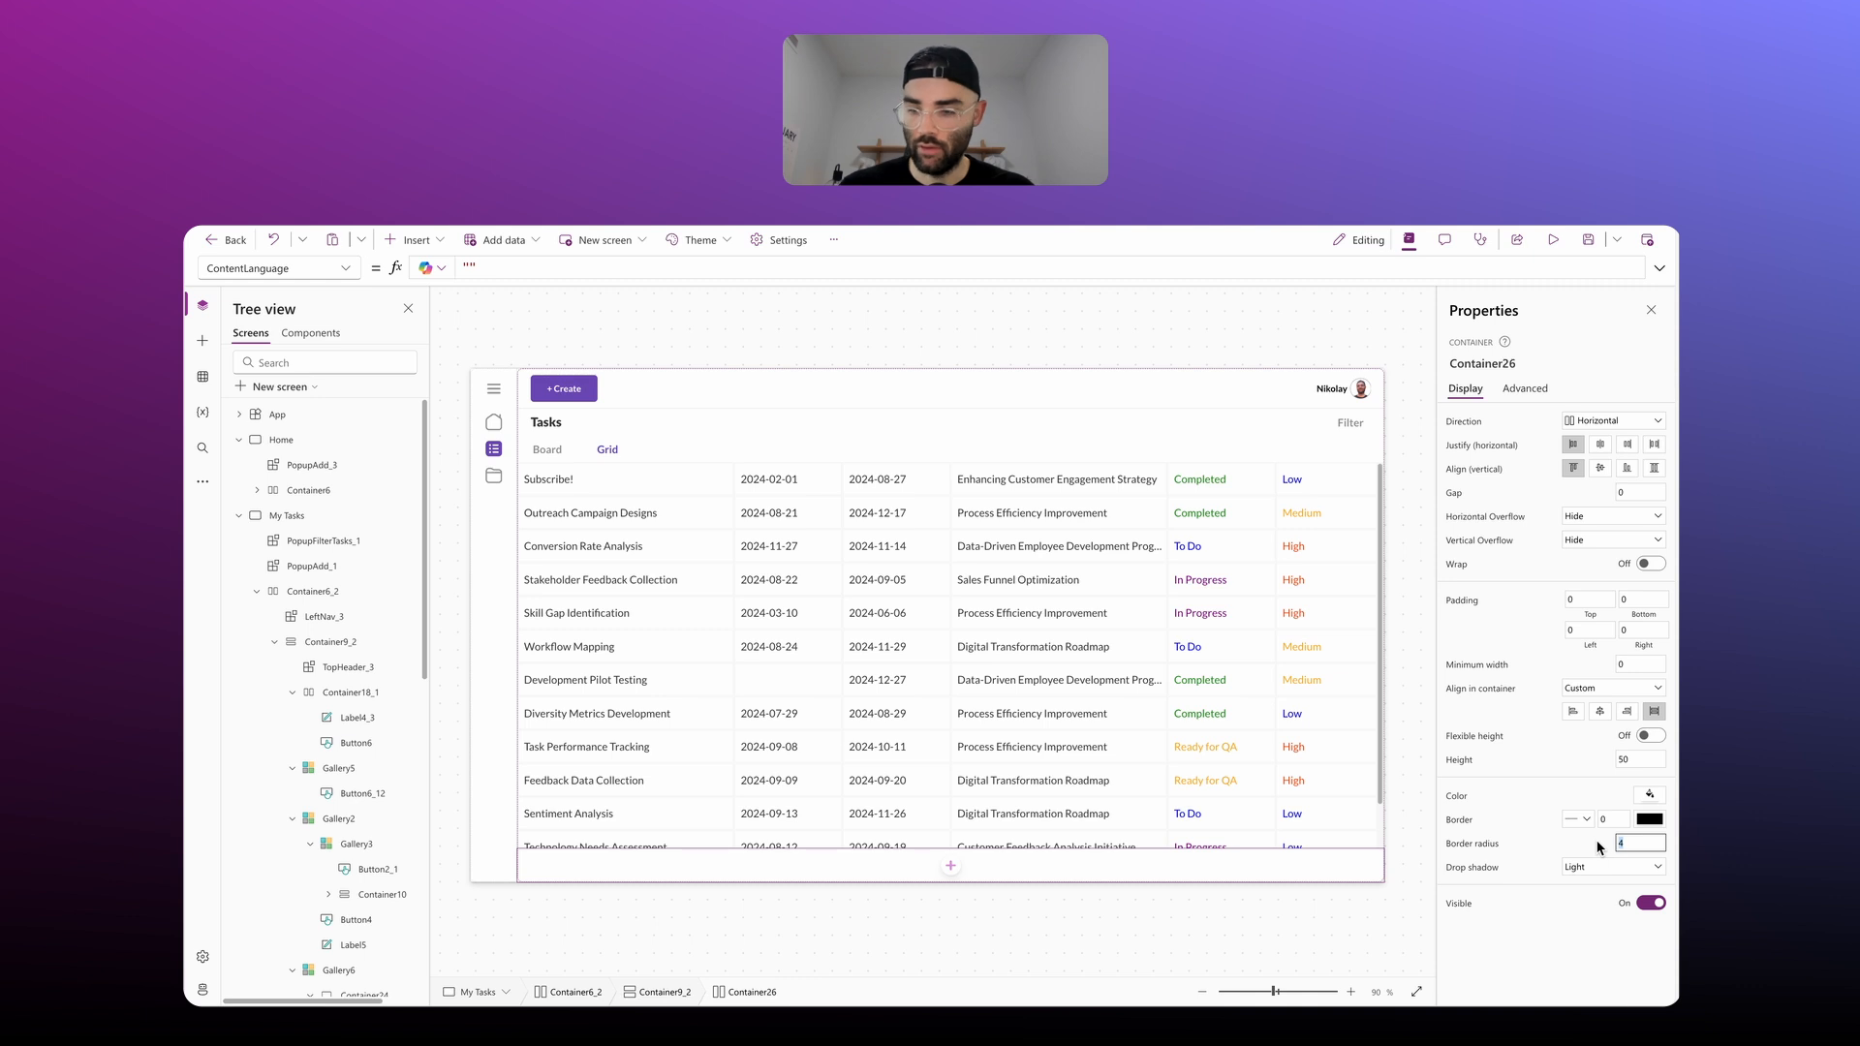
left_click(1598, 867)
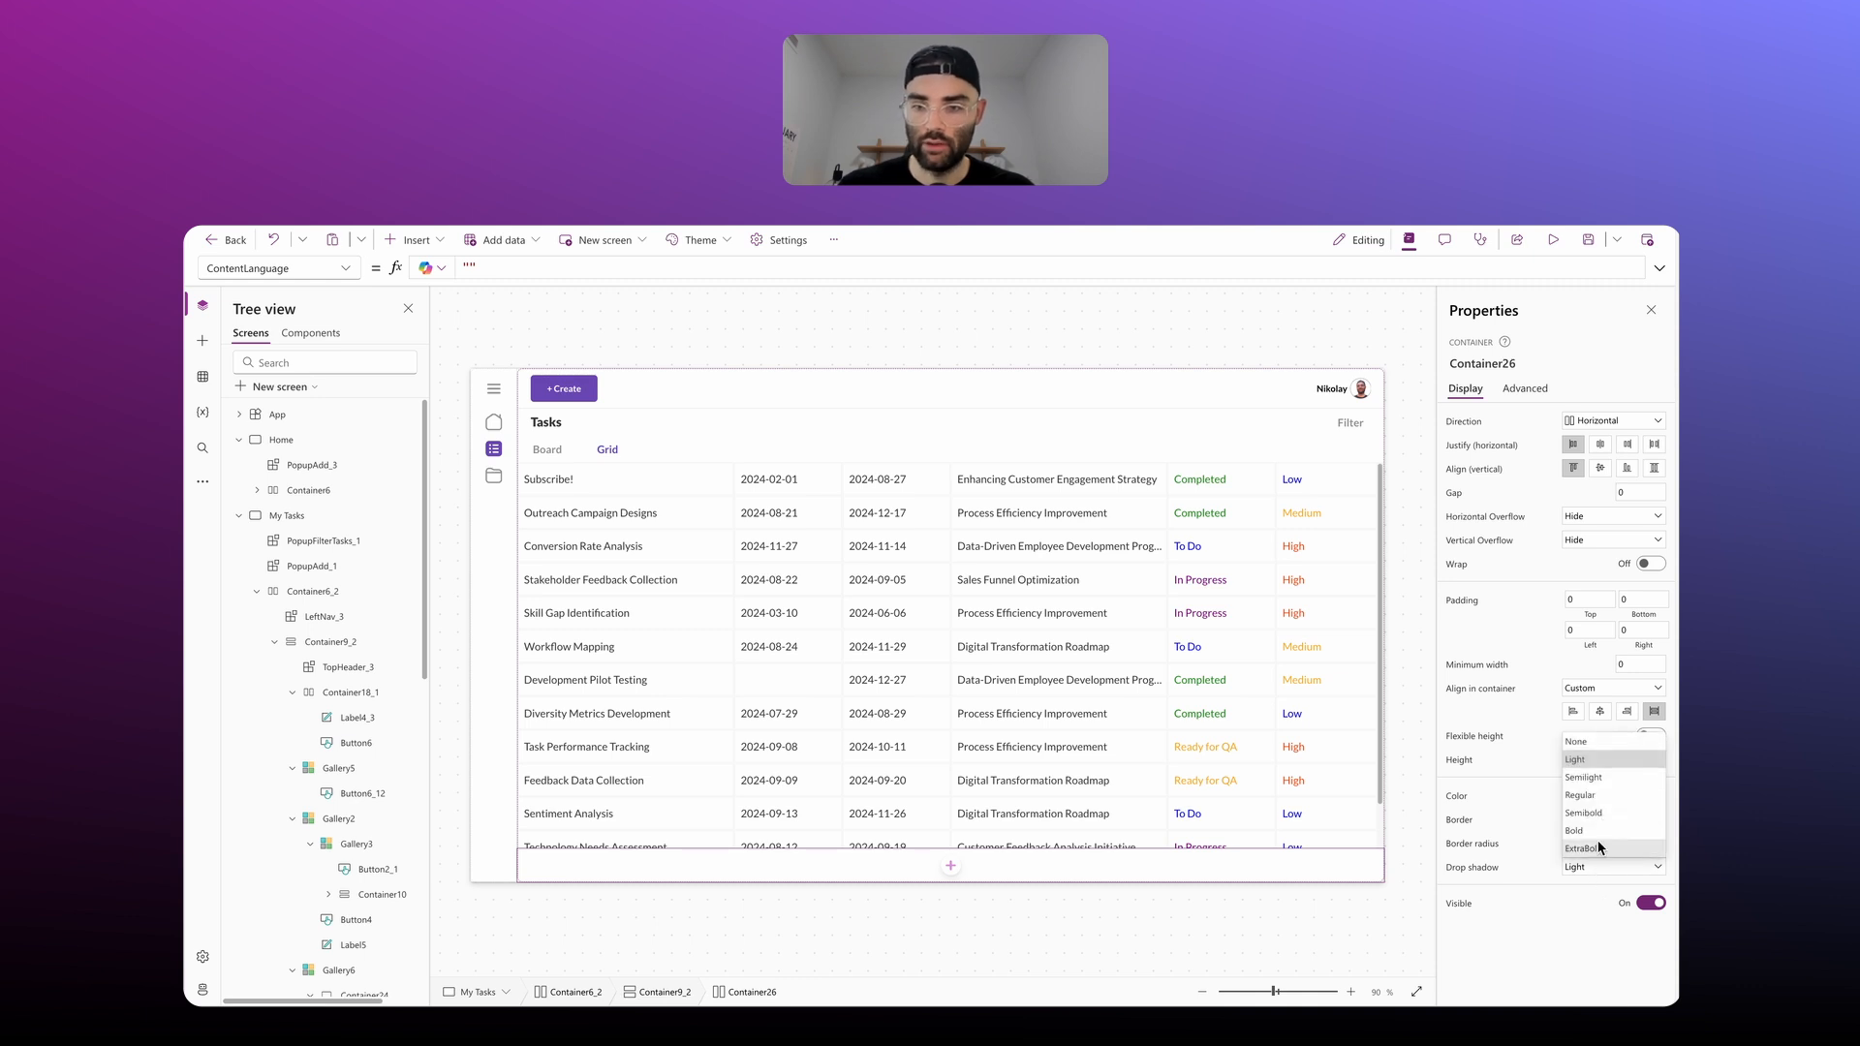
left_click(1599, 744)
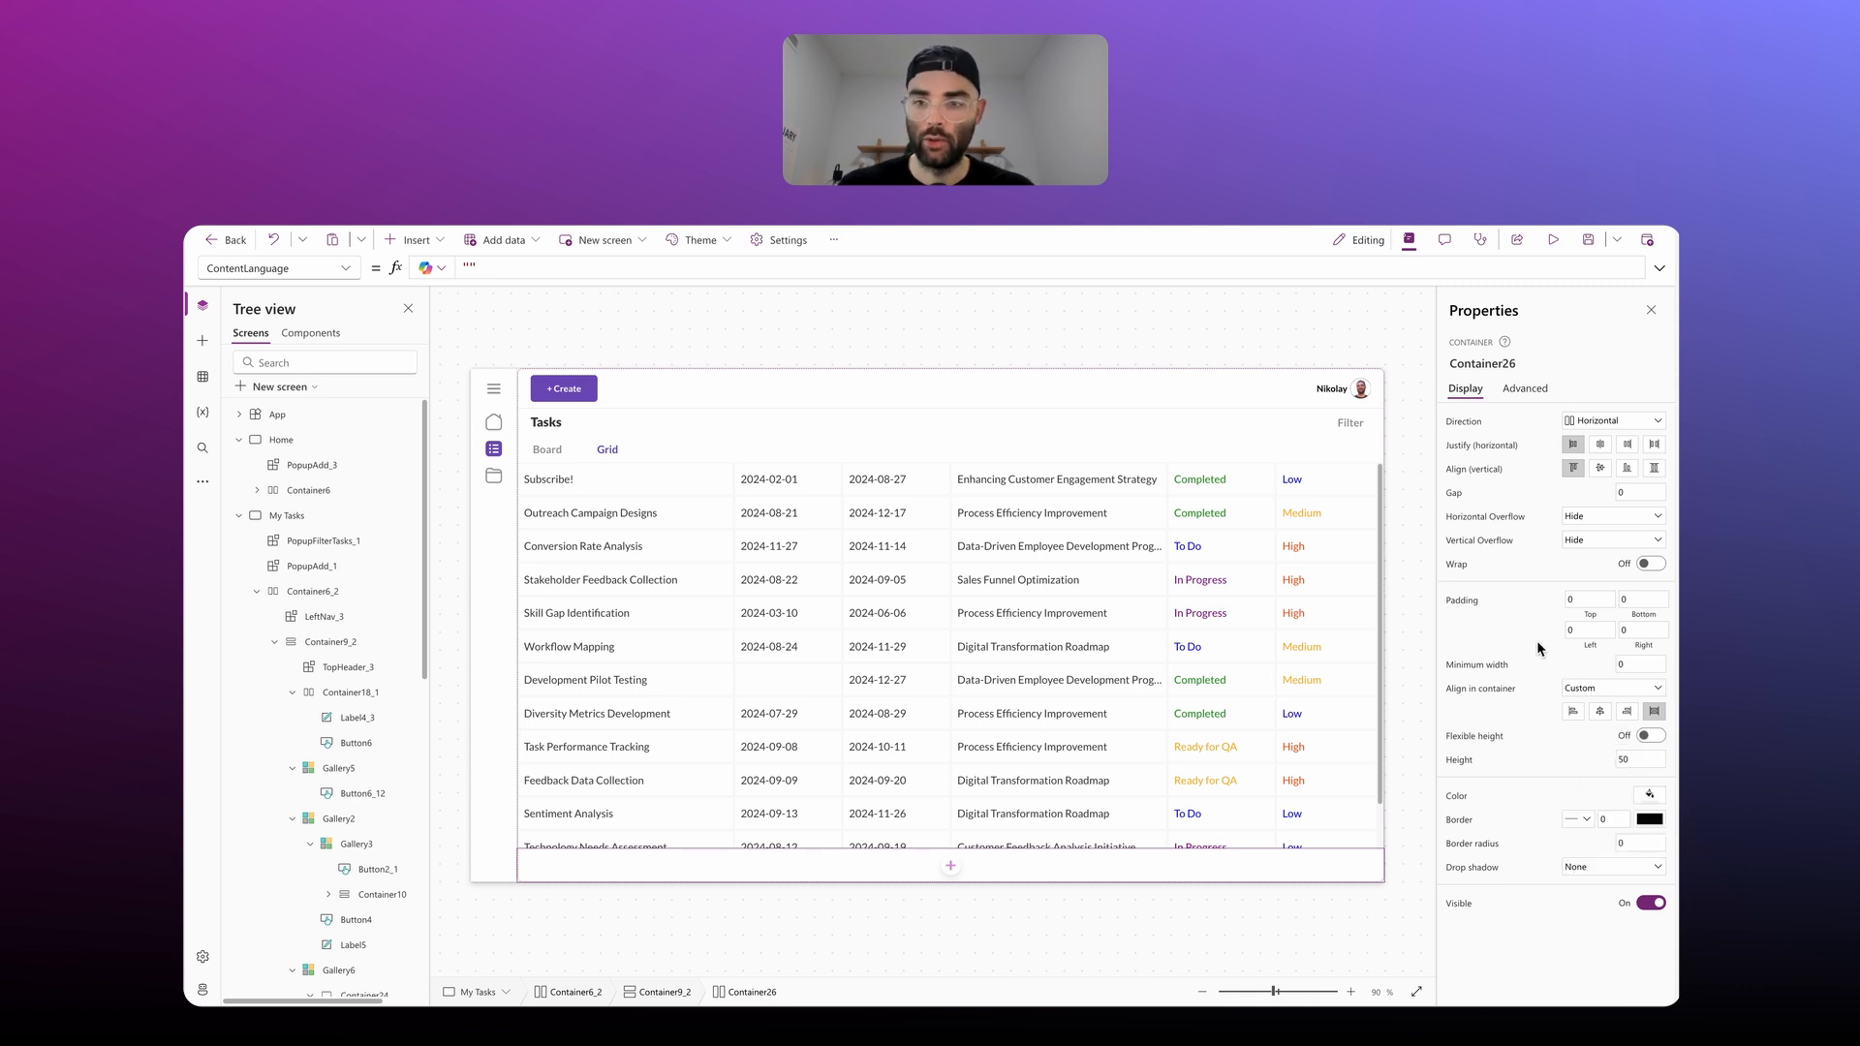
Step: Copy the six labels from the grid gallery's first row into Container26 beneath the gallery
left_click(646, 485)
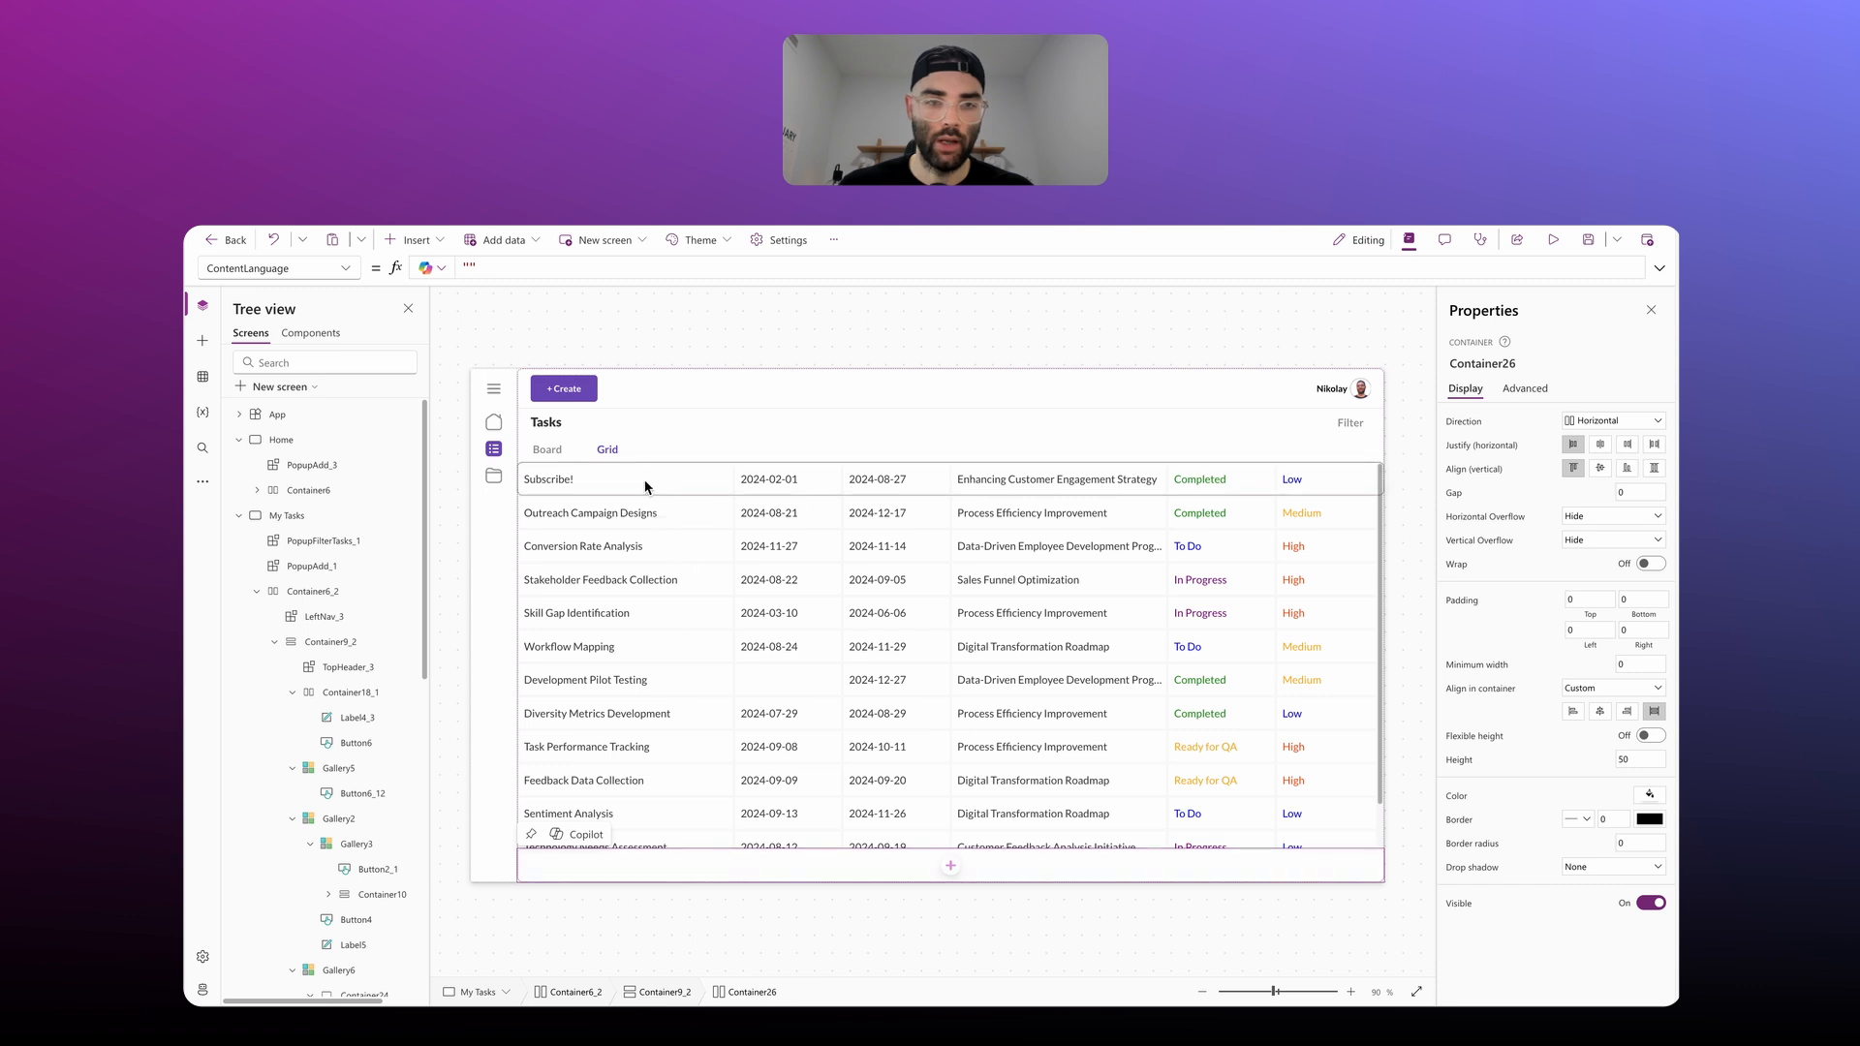
left_click(798, 479, "shift")
left_click(880, 481, "shift")
left_click(1066, 482, "shift")
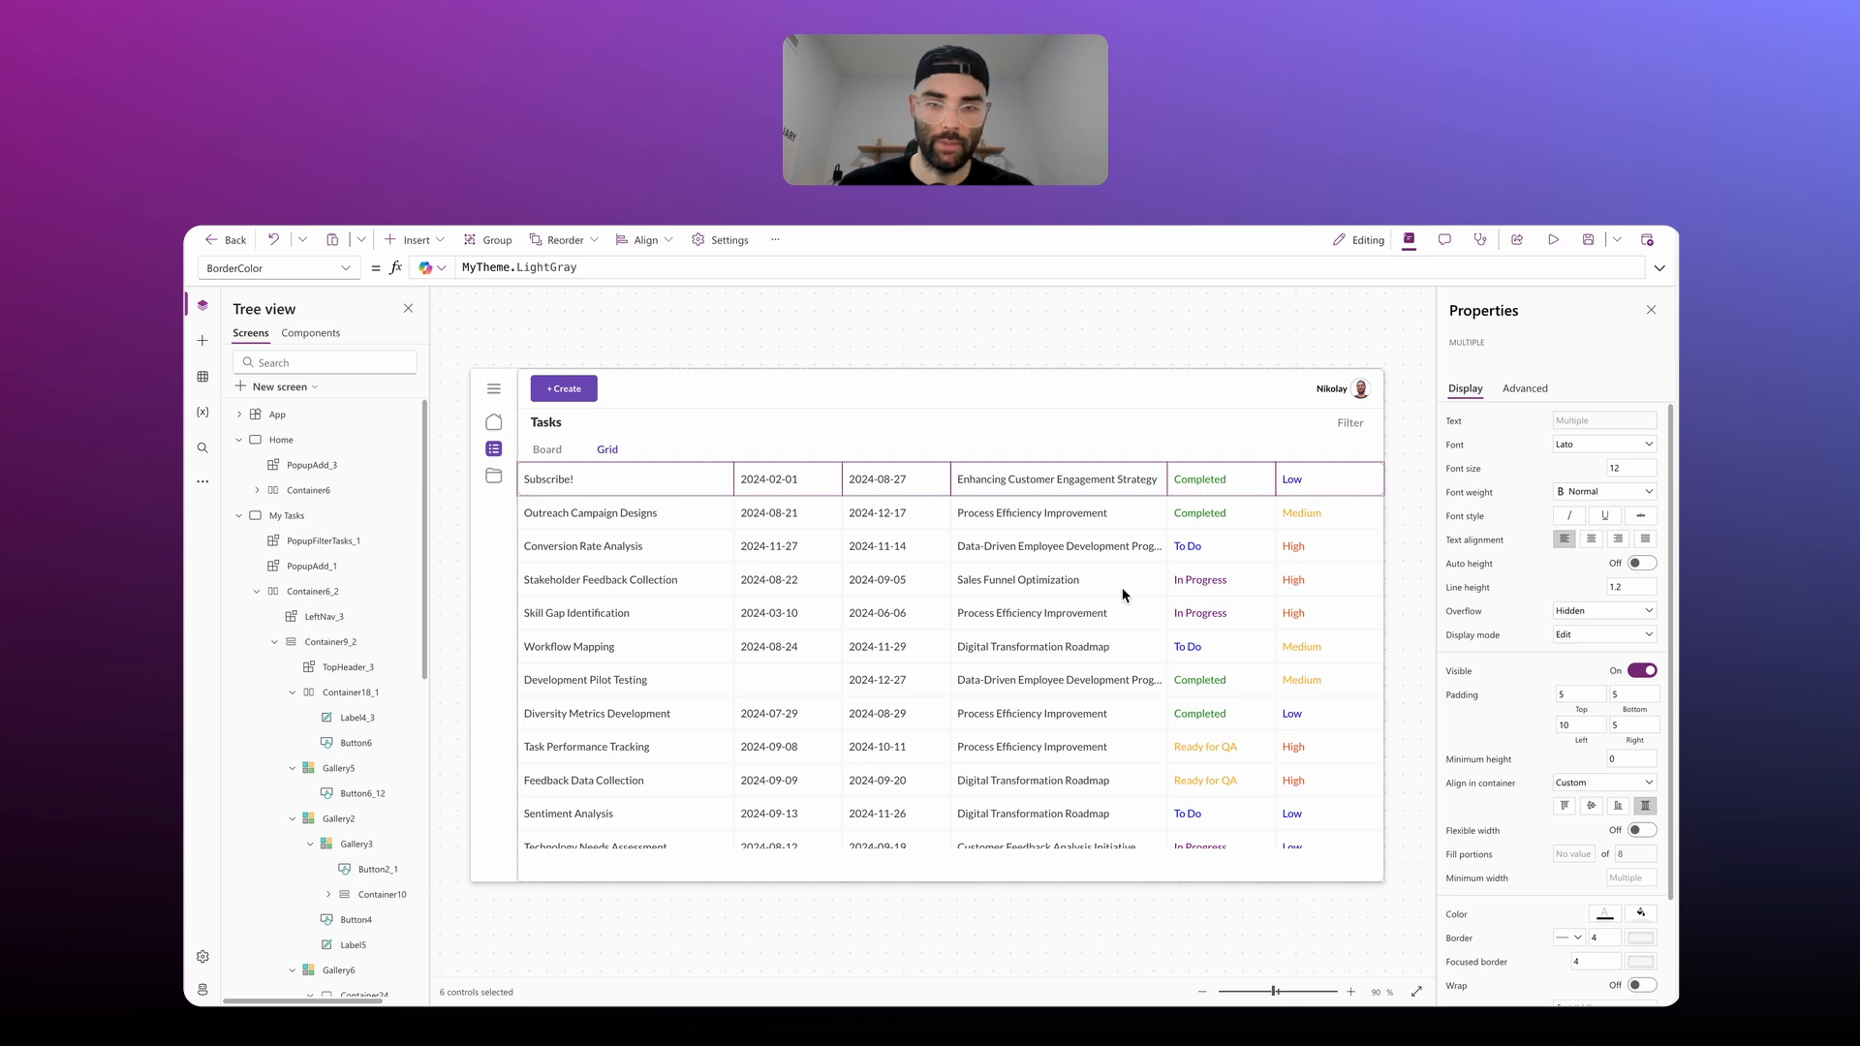
left_click(620, 873)
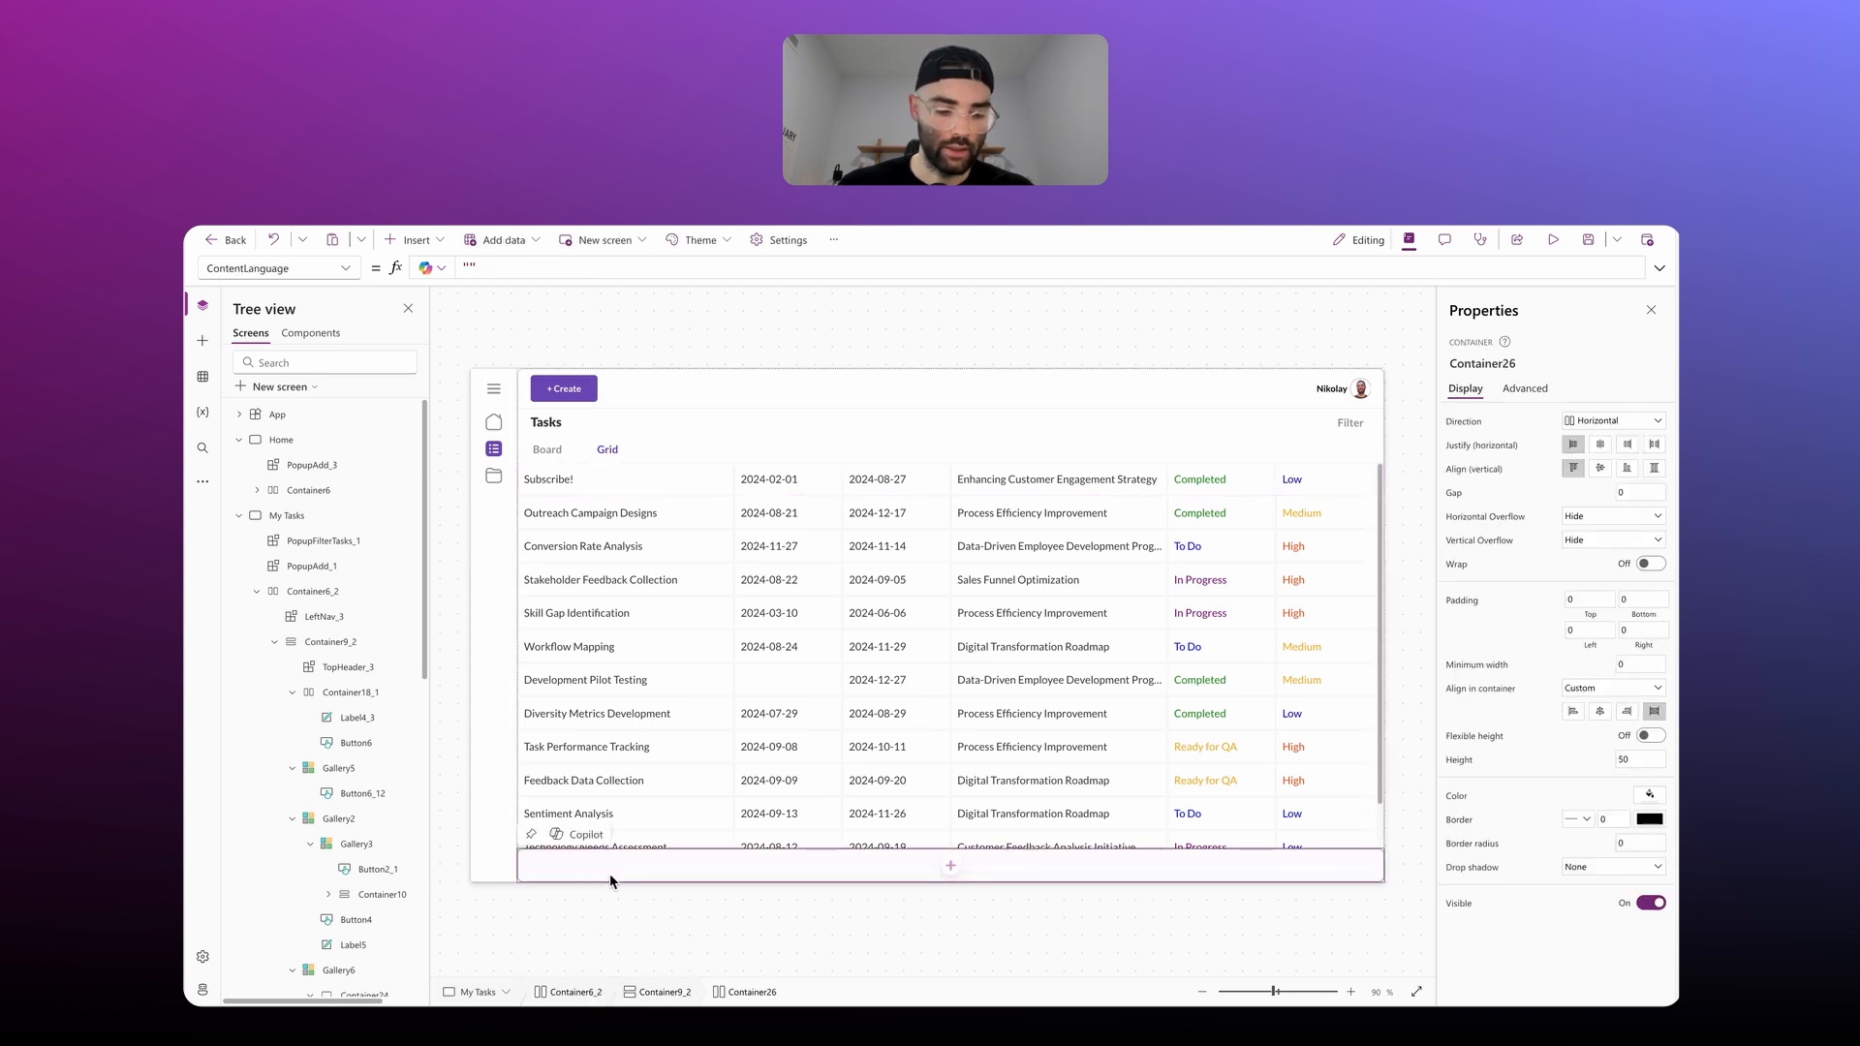
key("ctrl+v")
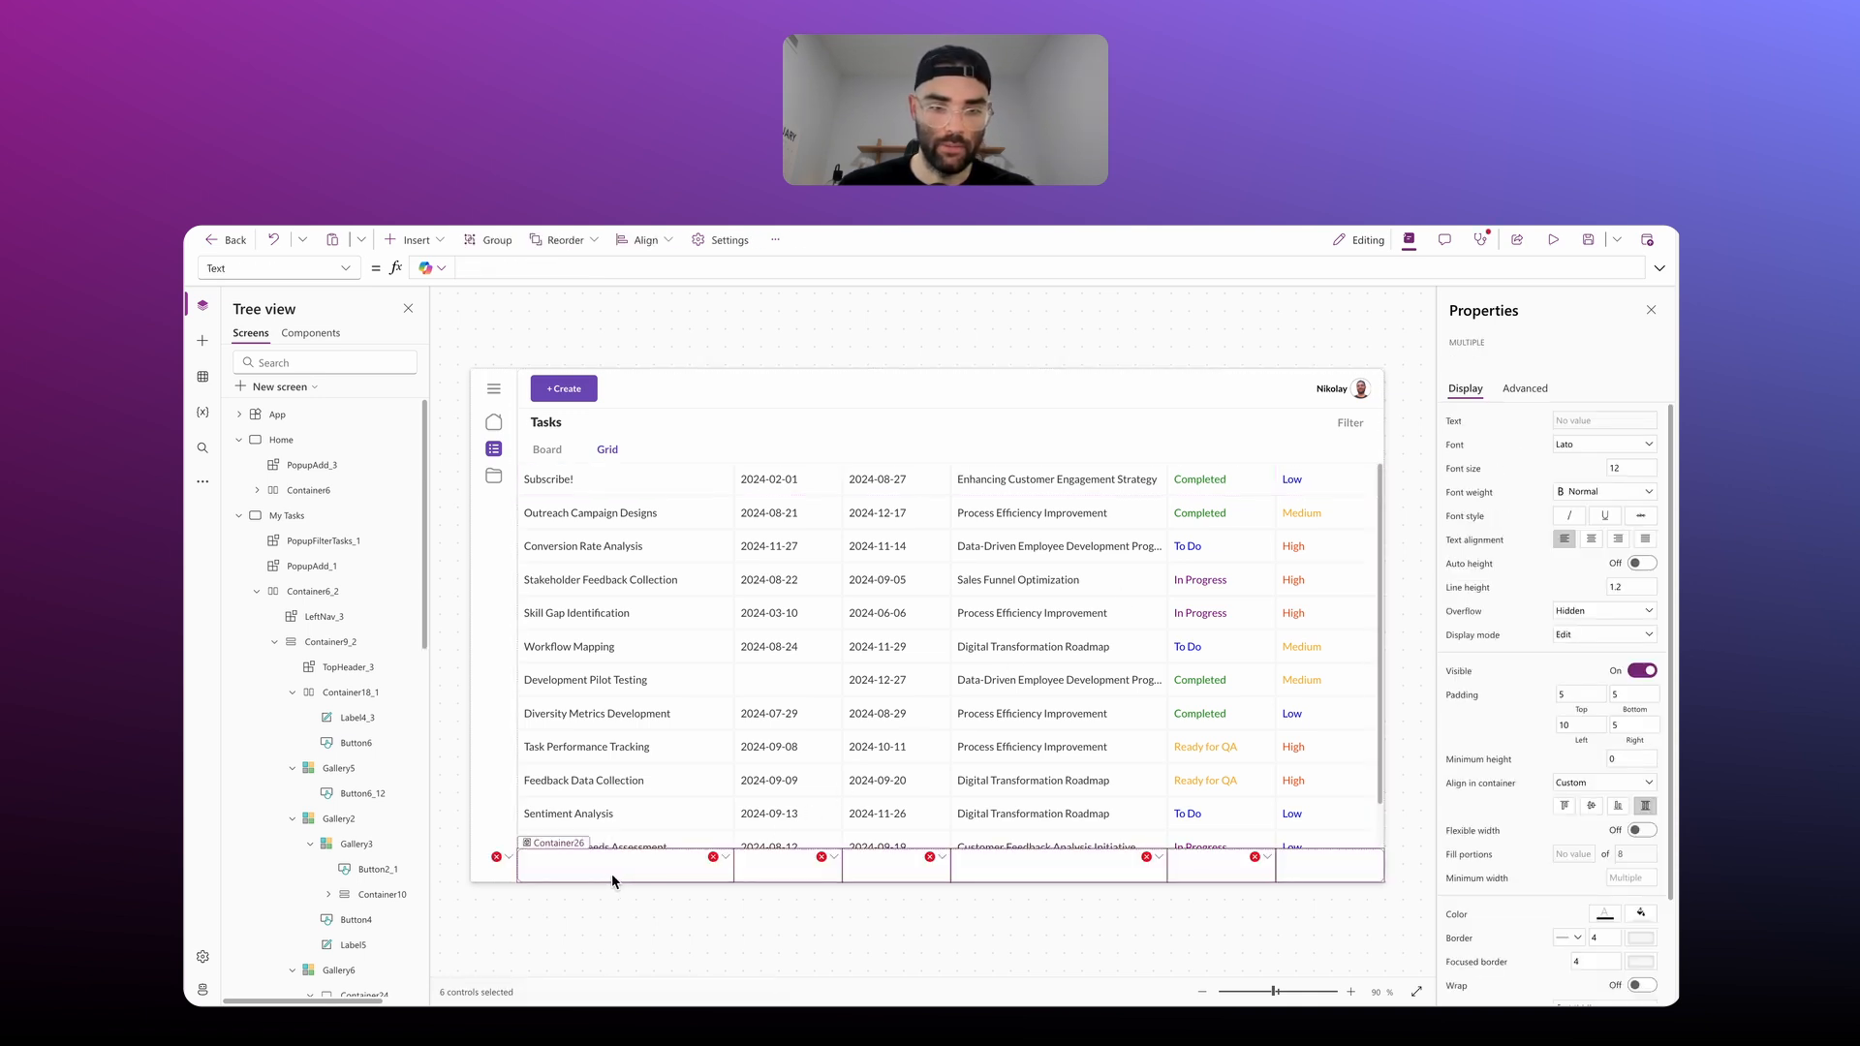
Step: Replace the Text formulas of the first two copied labels in Container26 with "Title" and "Start"
left_click(506, 859)
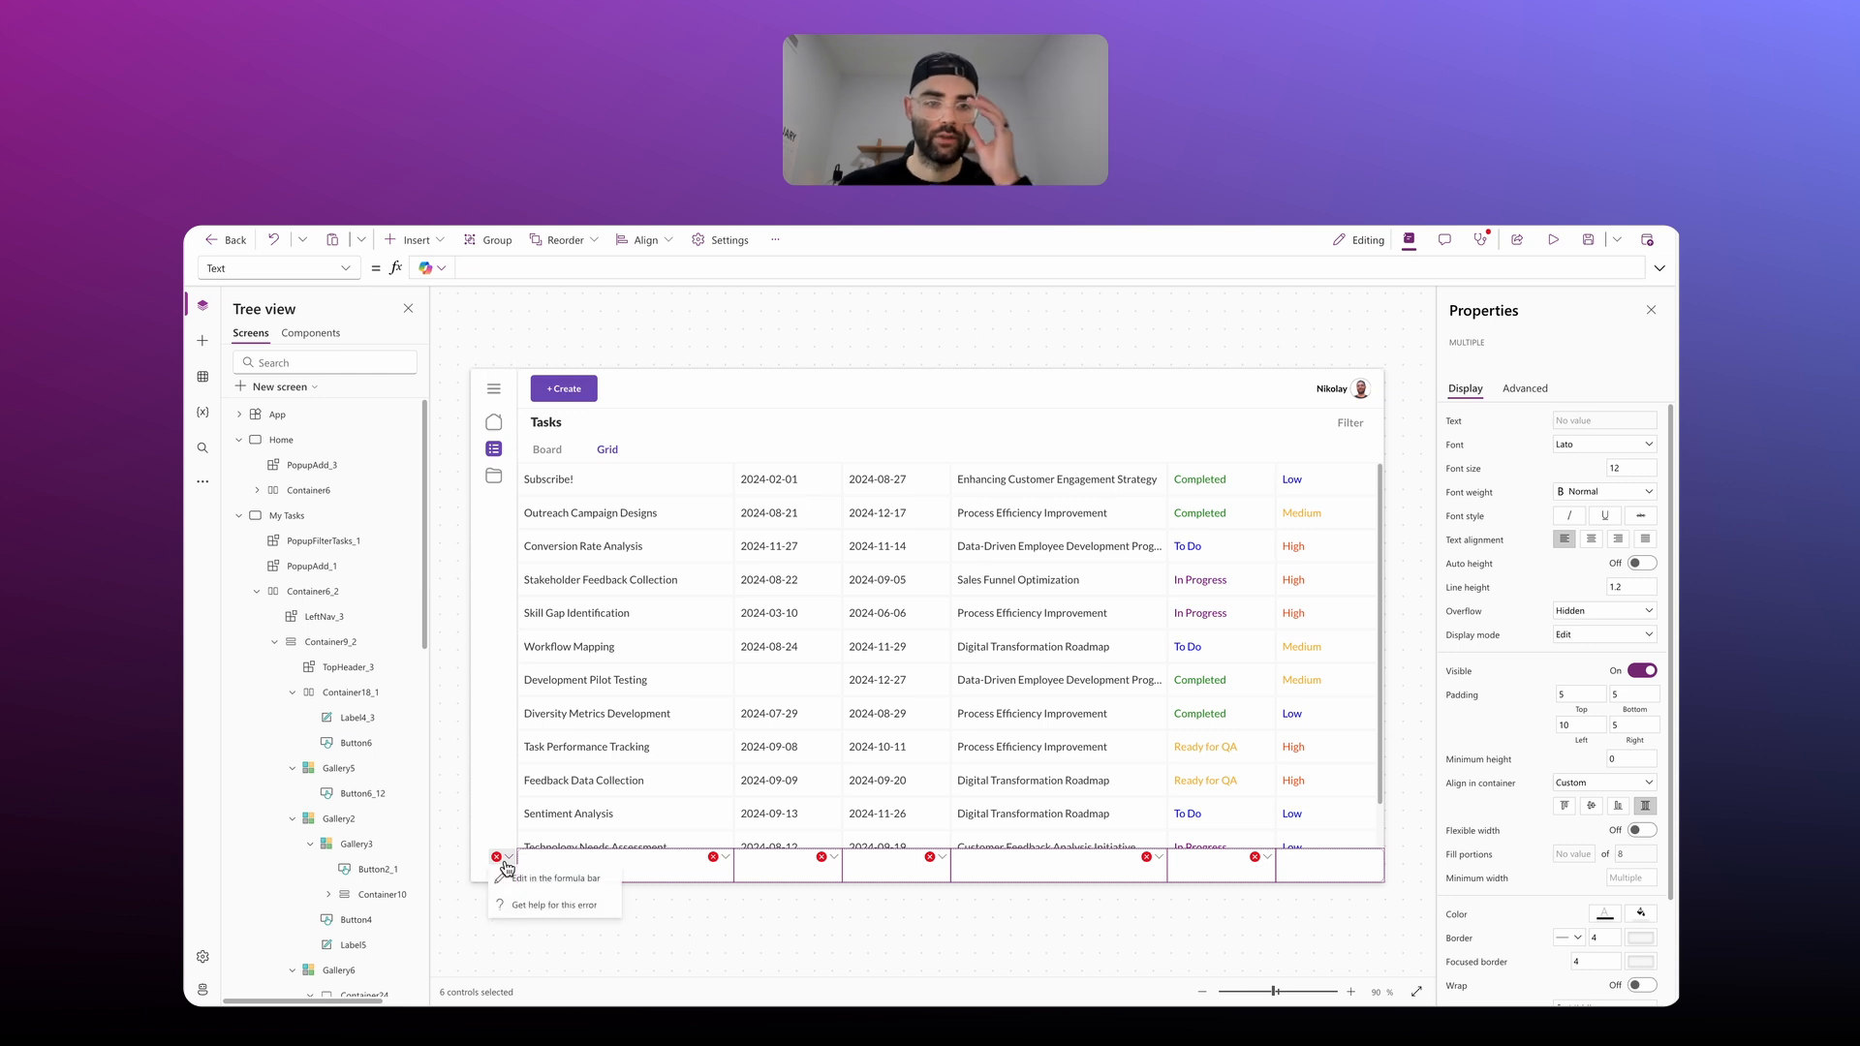
left_click(542, 881)
left_click_drag(587, 261, 442, 268)
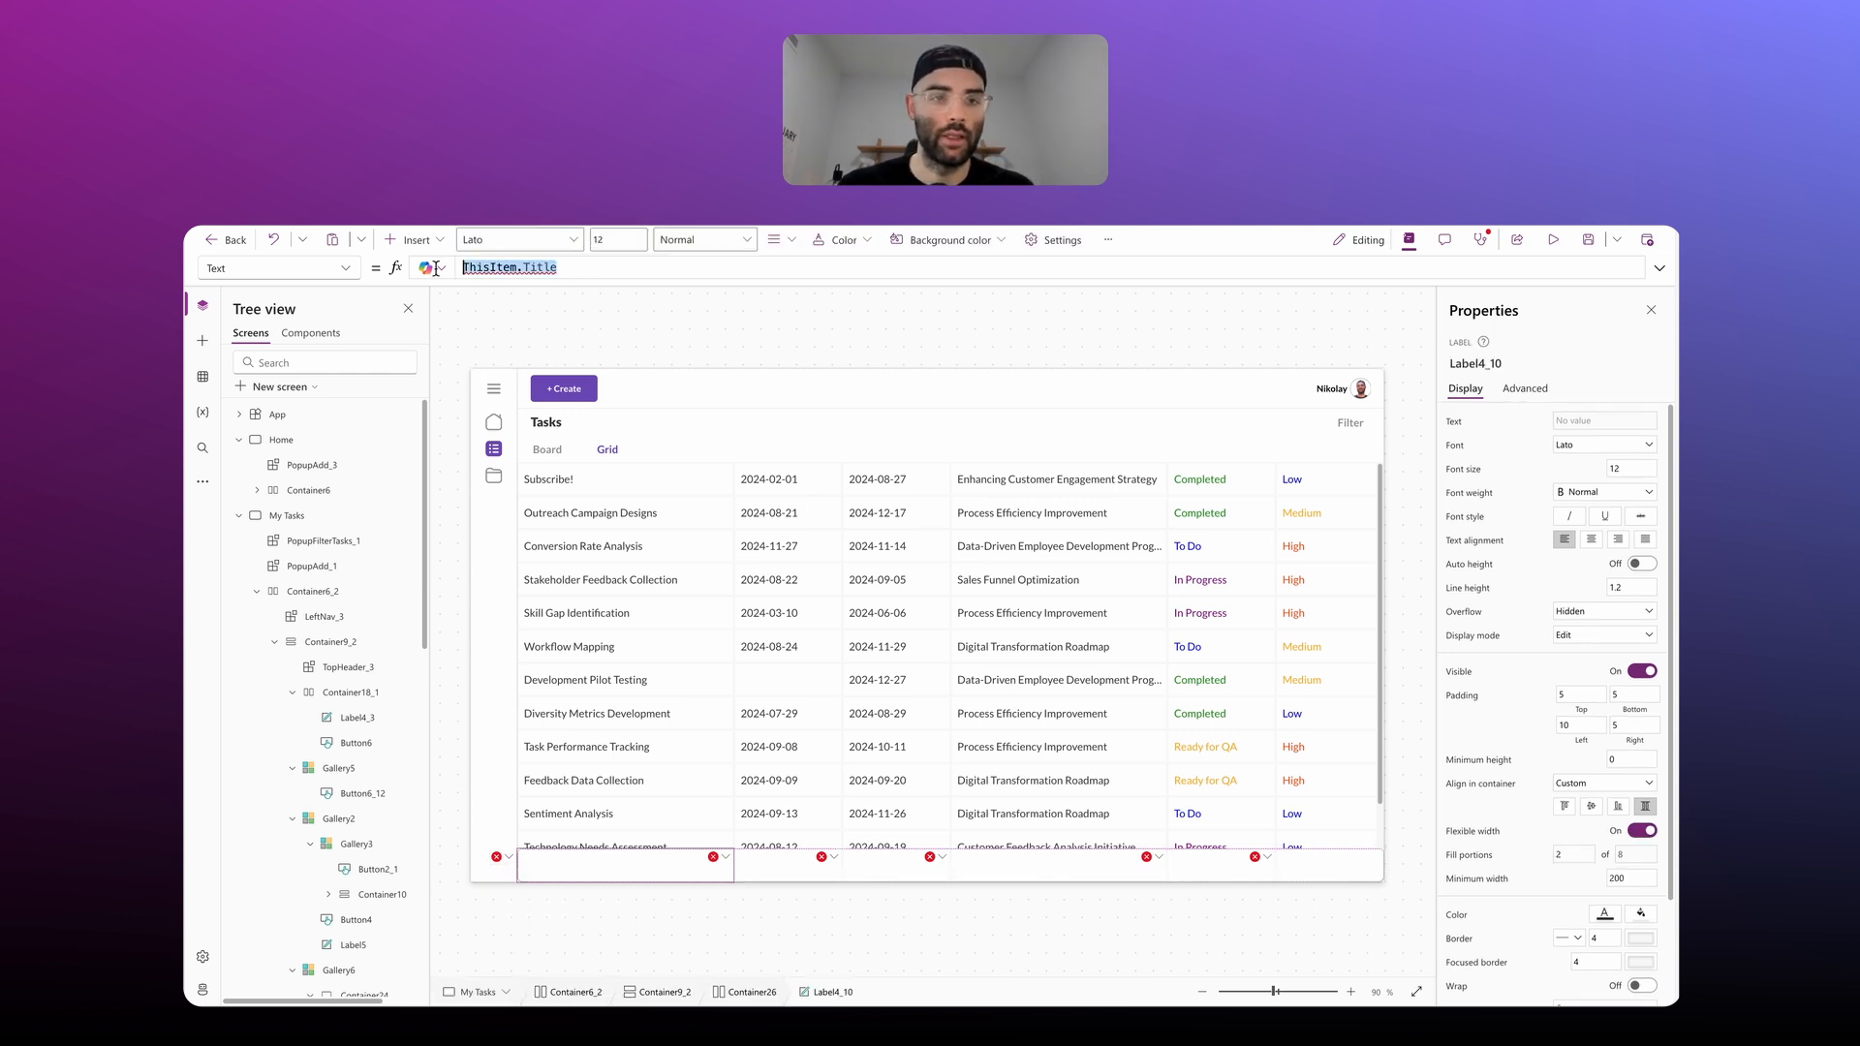
type("\"Title")
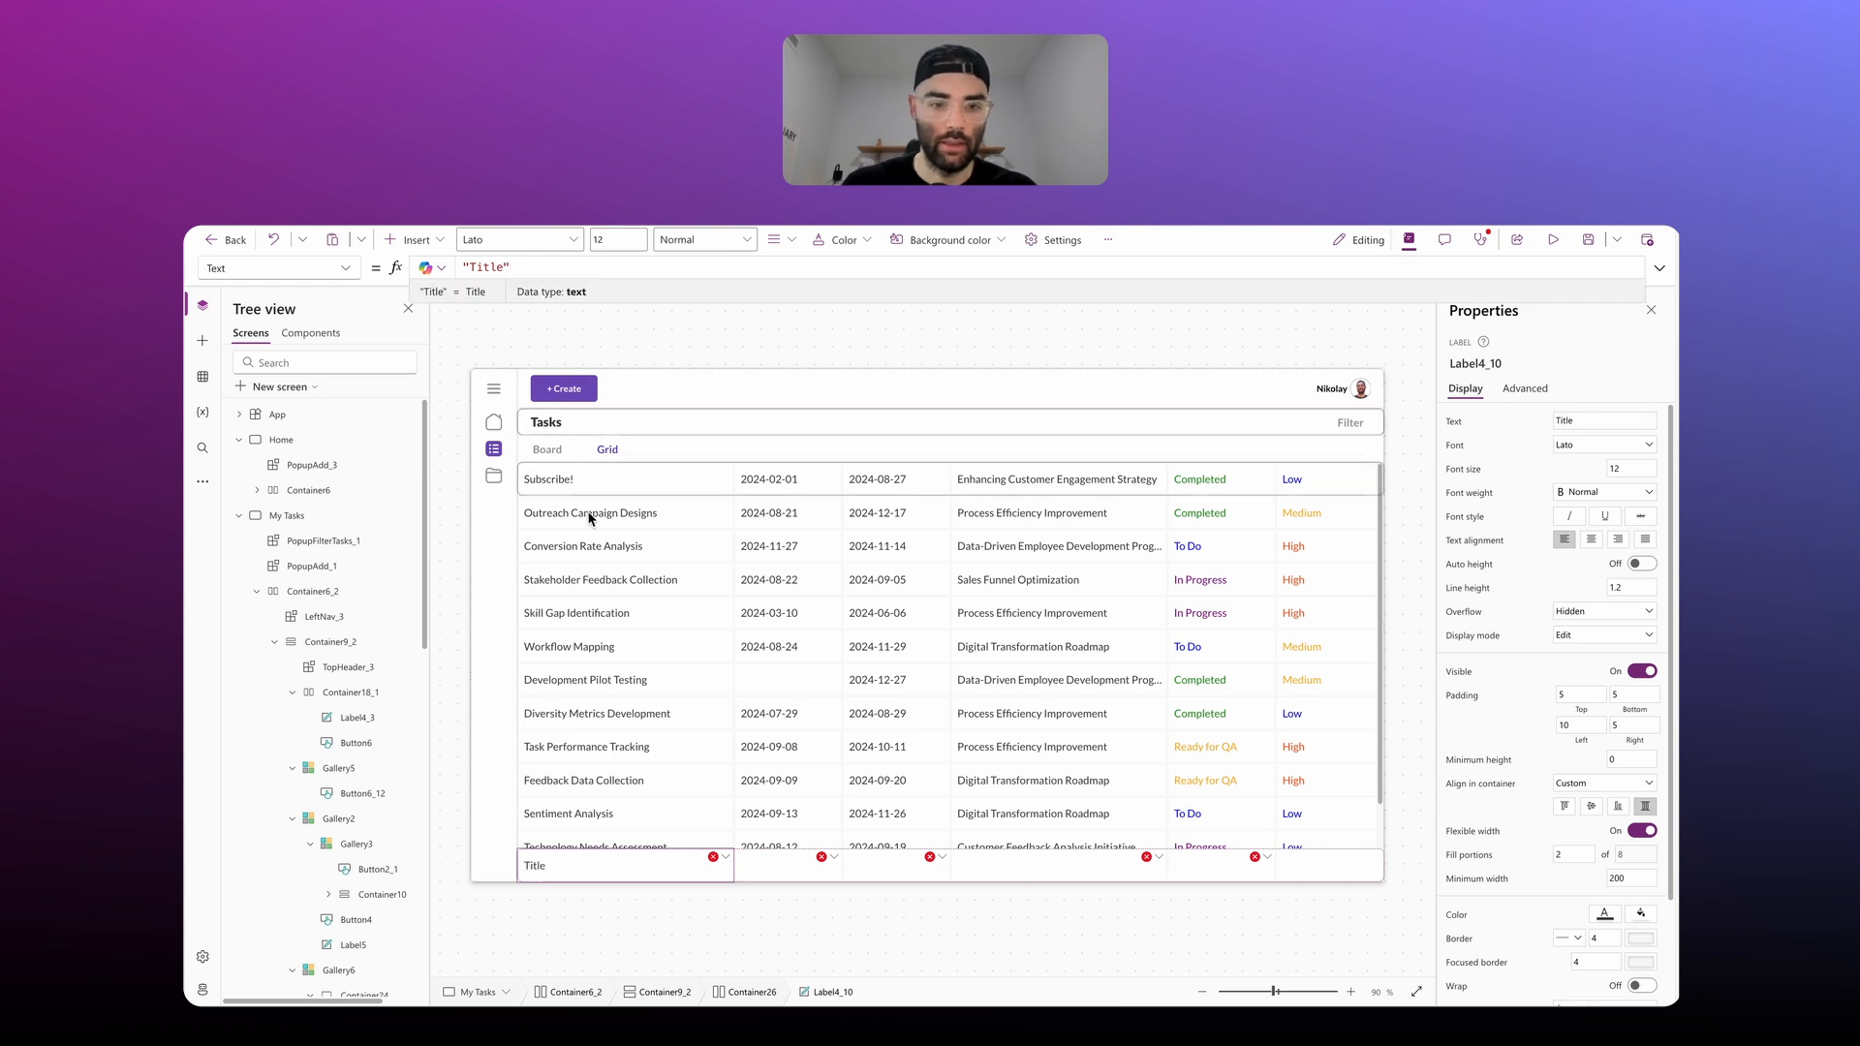
left_click(726, 857)
left_click(761, 879)
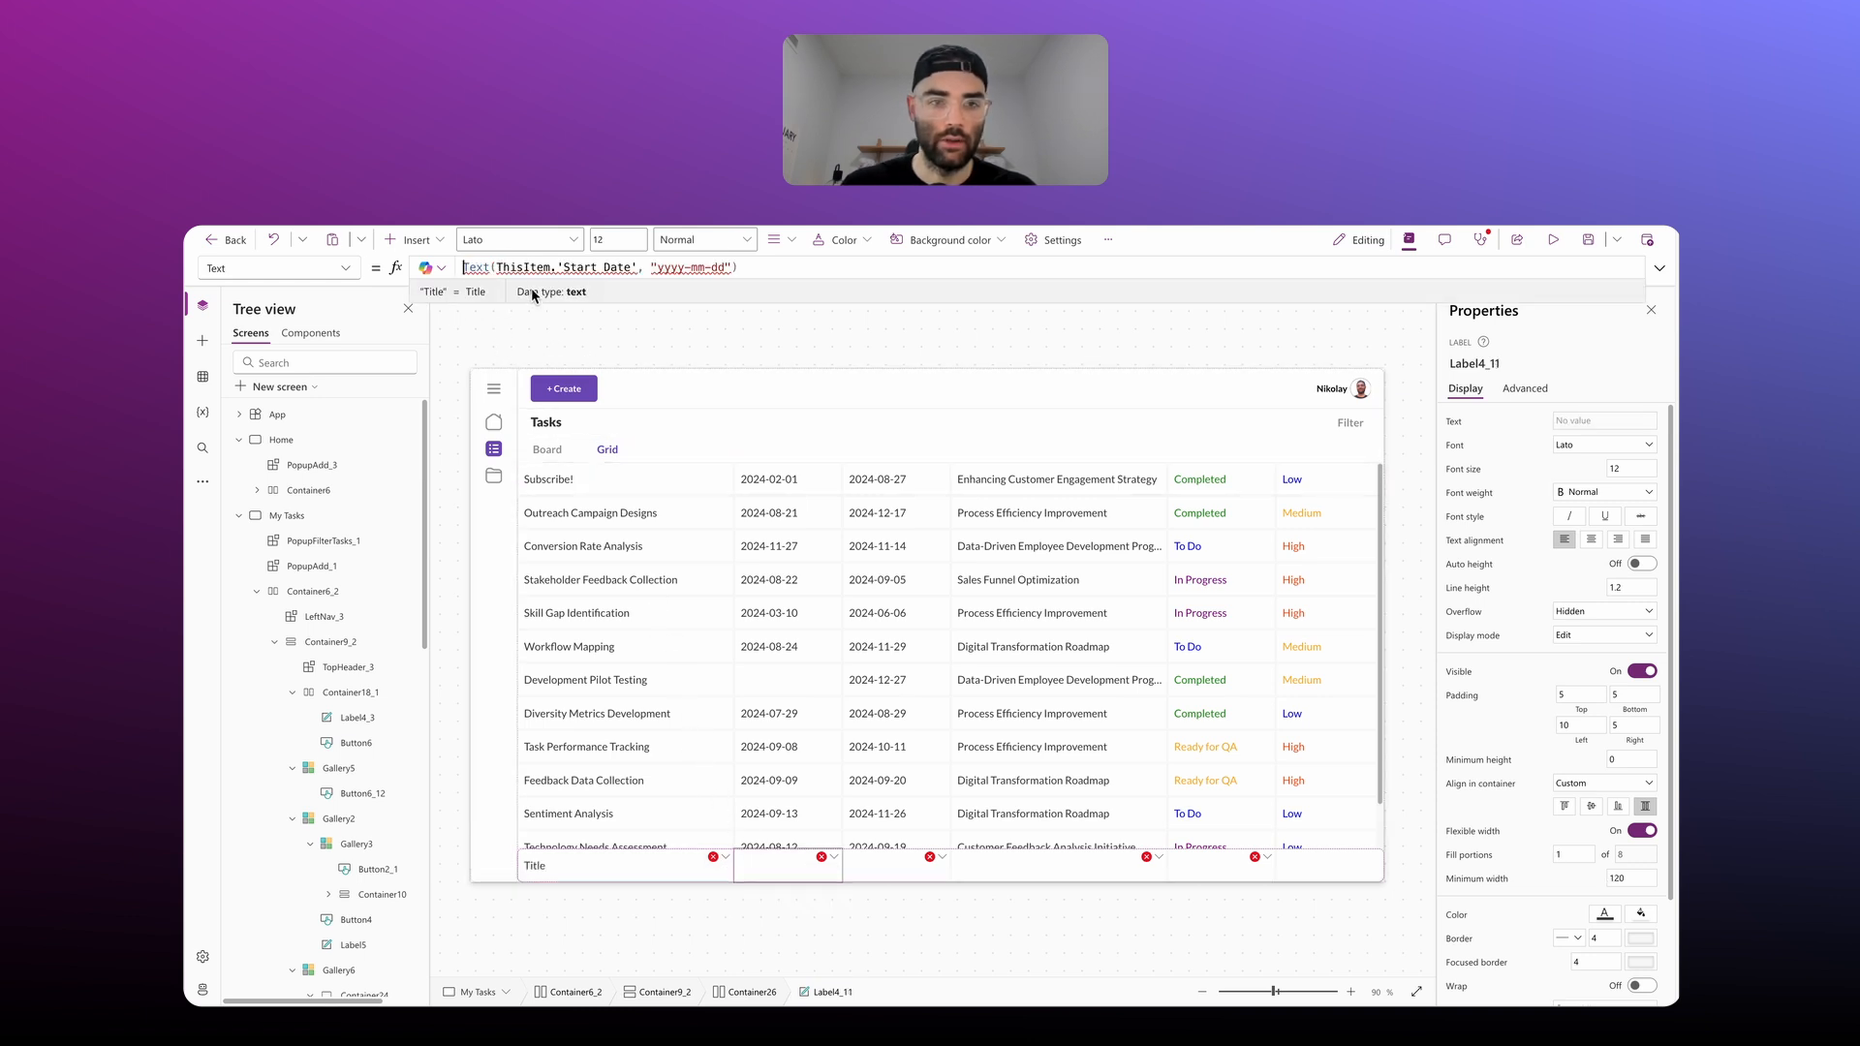
type("\"Start")
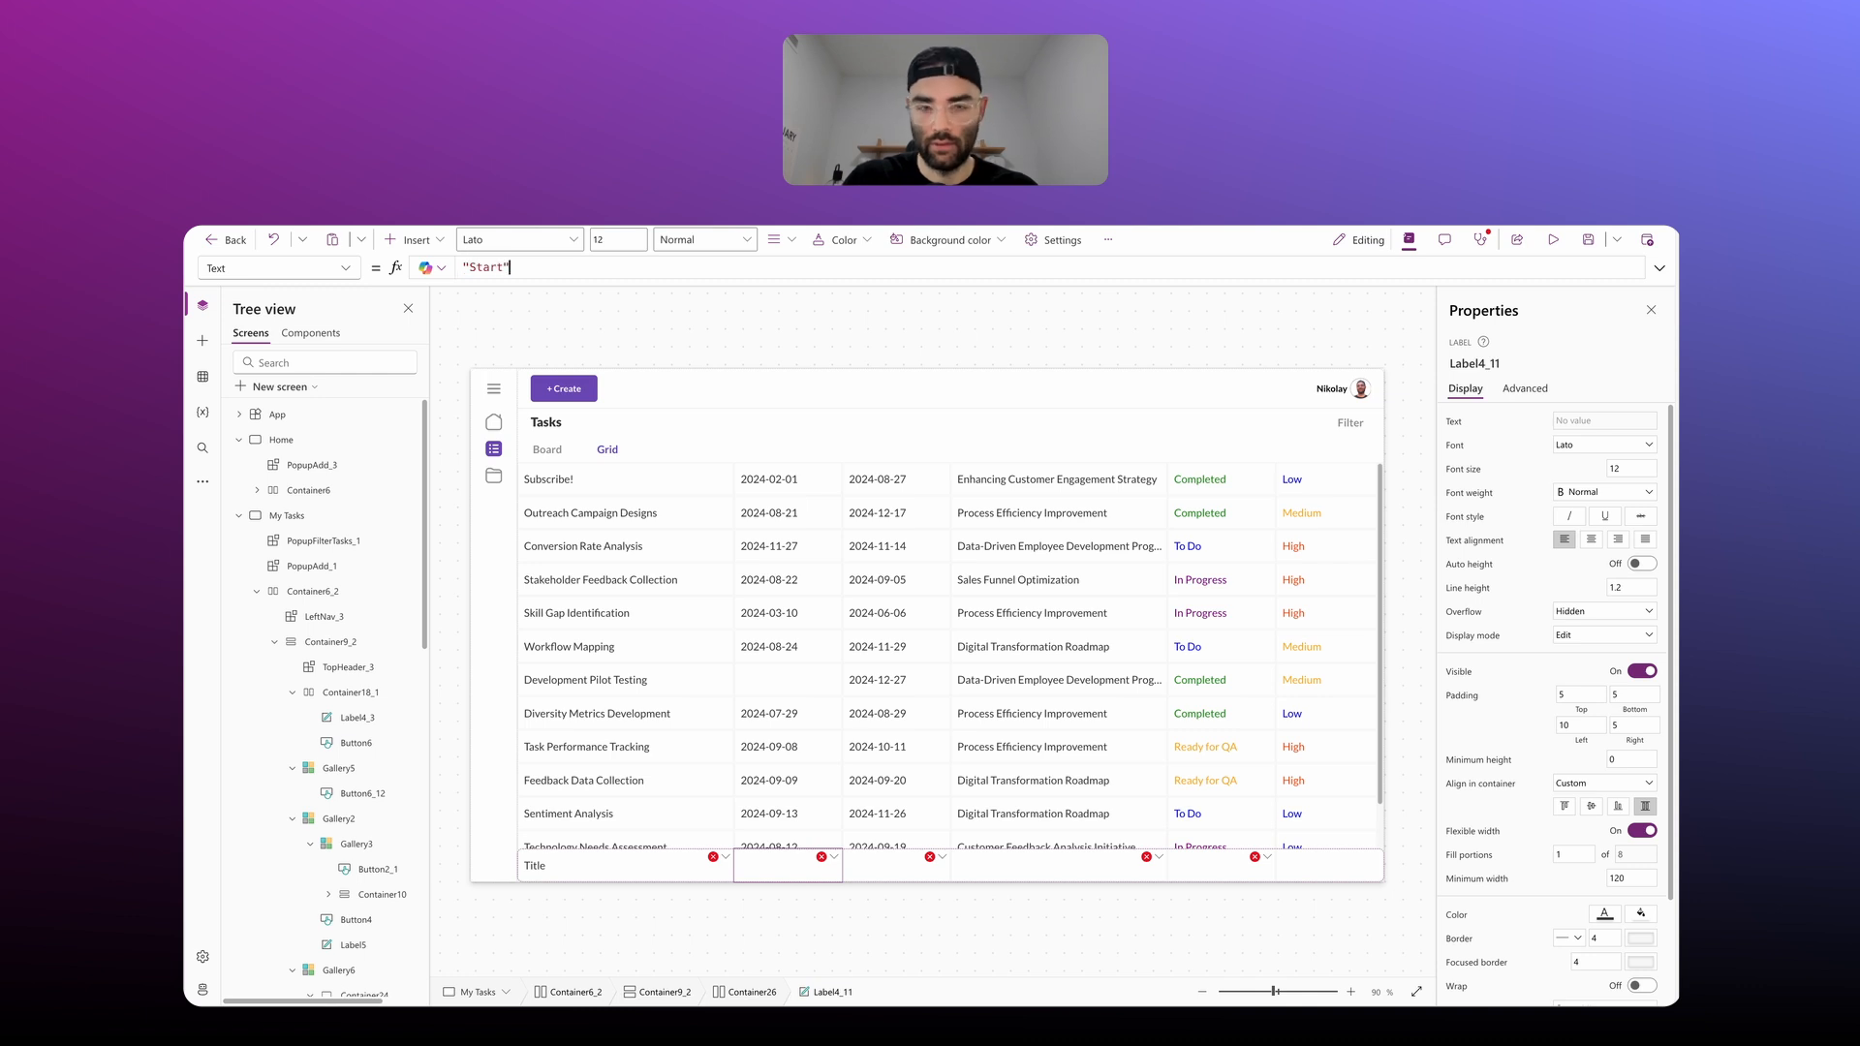
Step: Replace the Text formulas of the third and fourth labels in Container26 with "Due" and "Project"
left_click(829, 857)
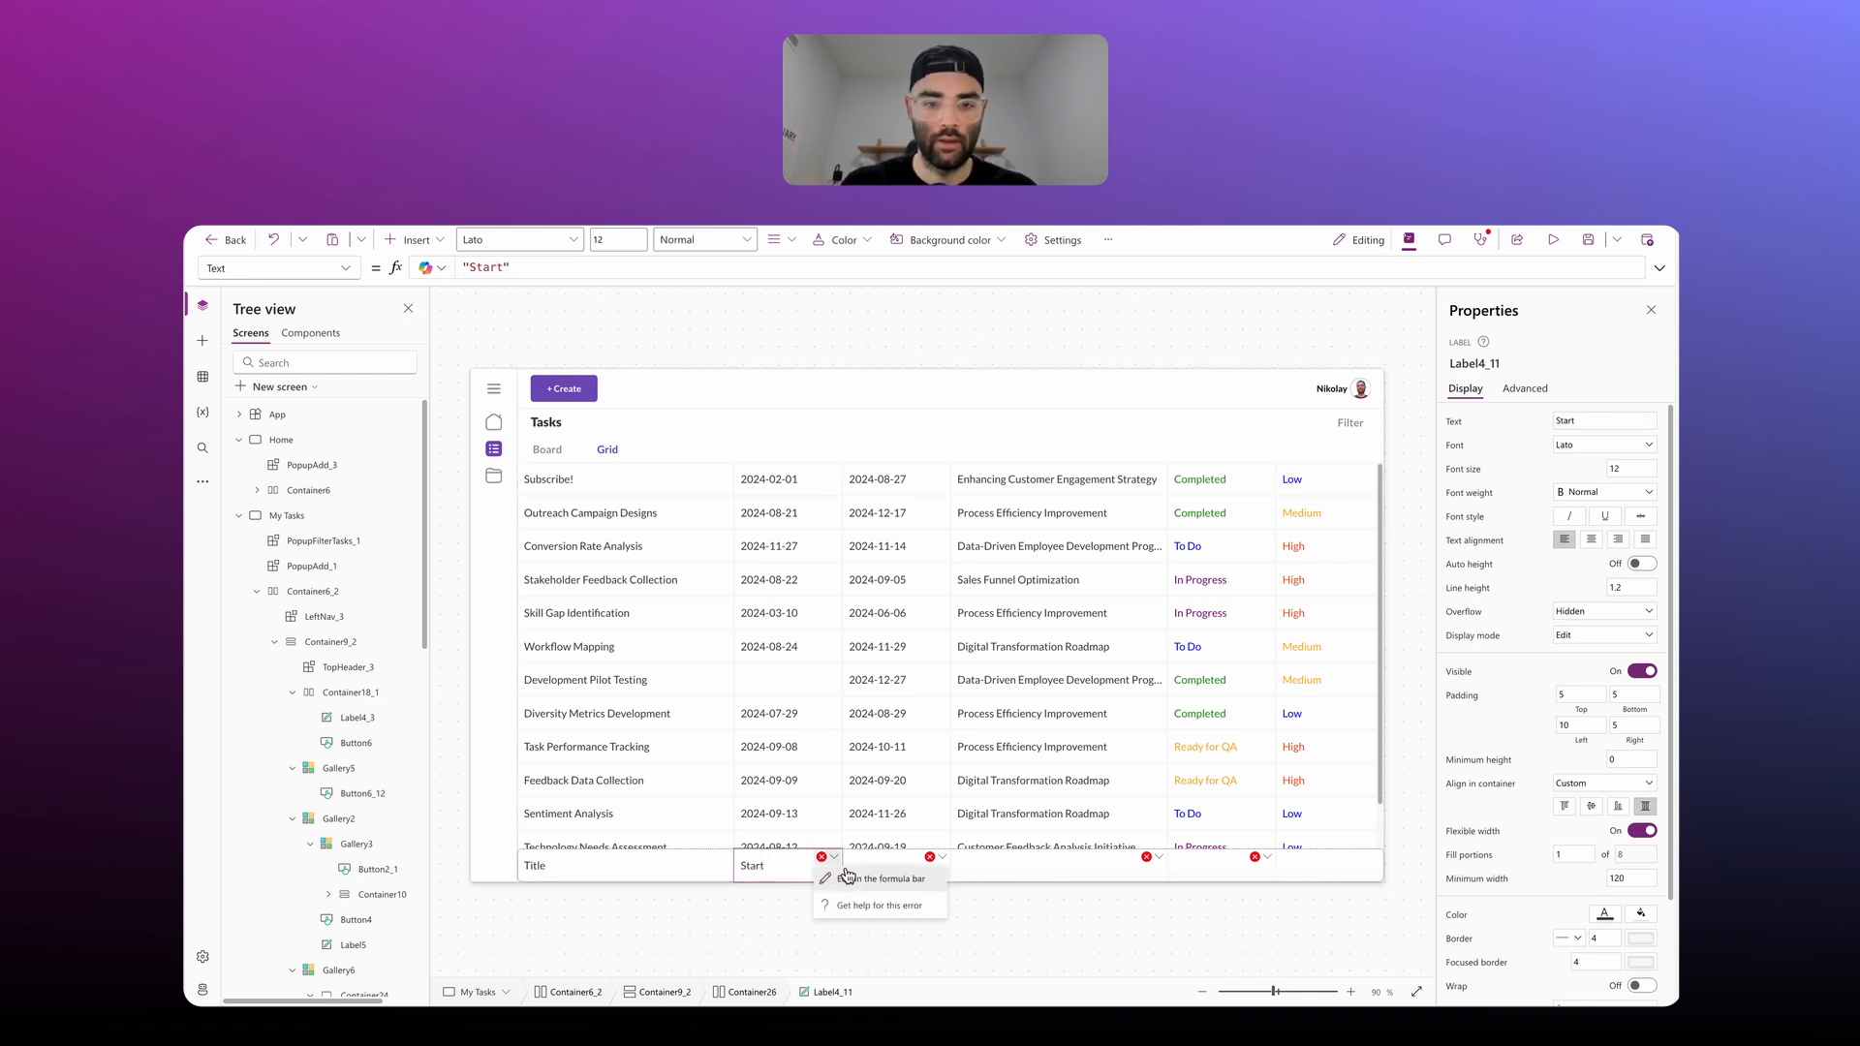
left_click(845, 877)
left_click_drag(725, 269, 451, 269)
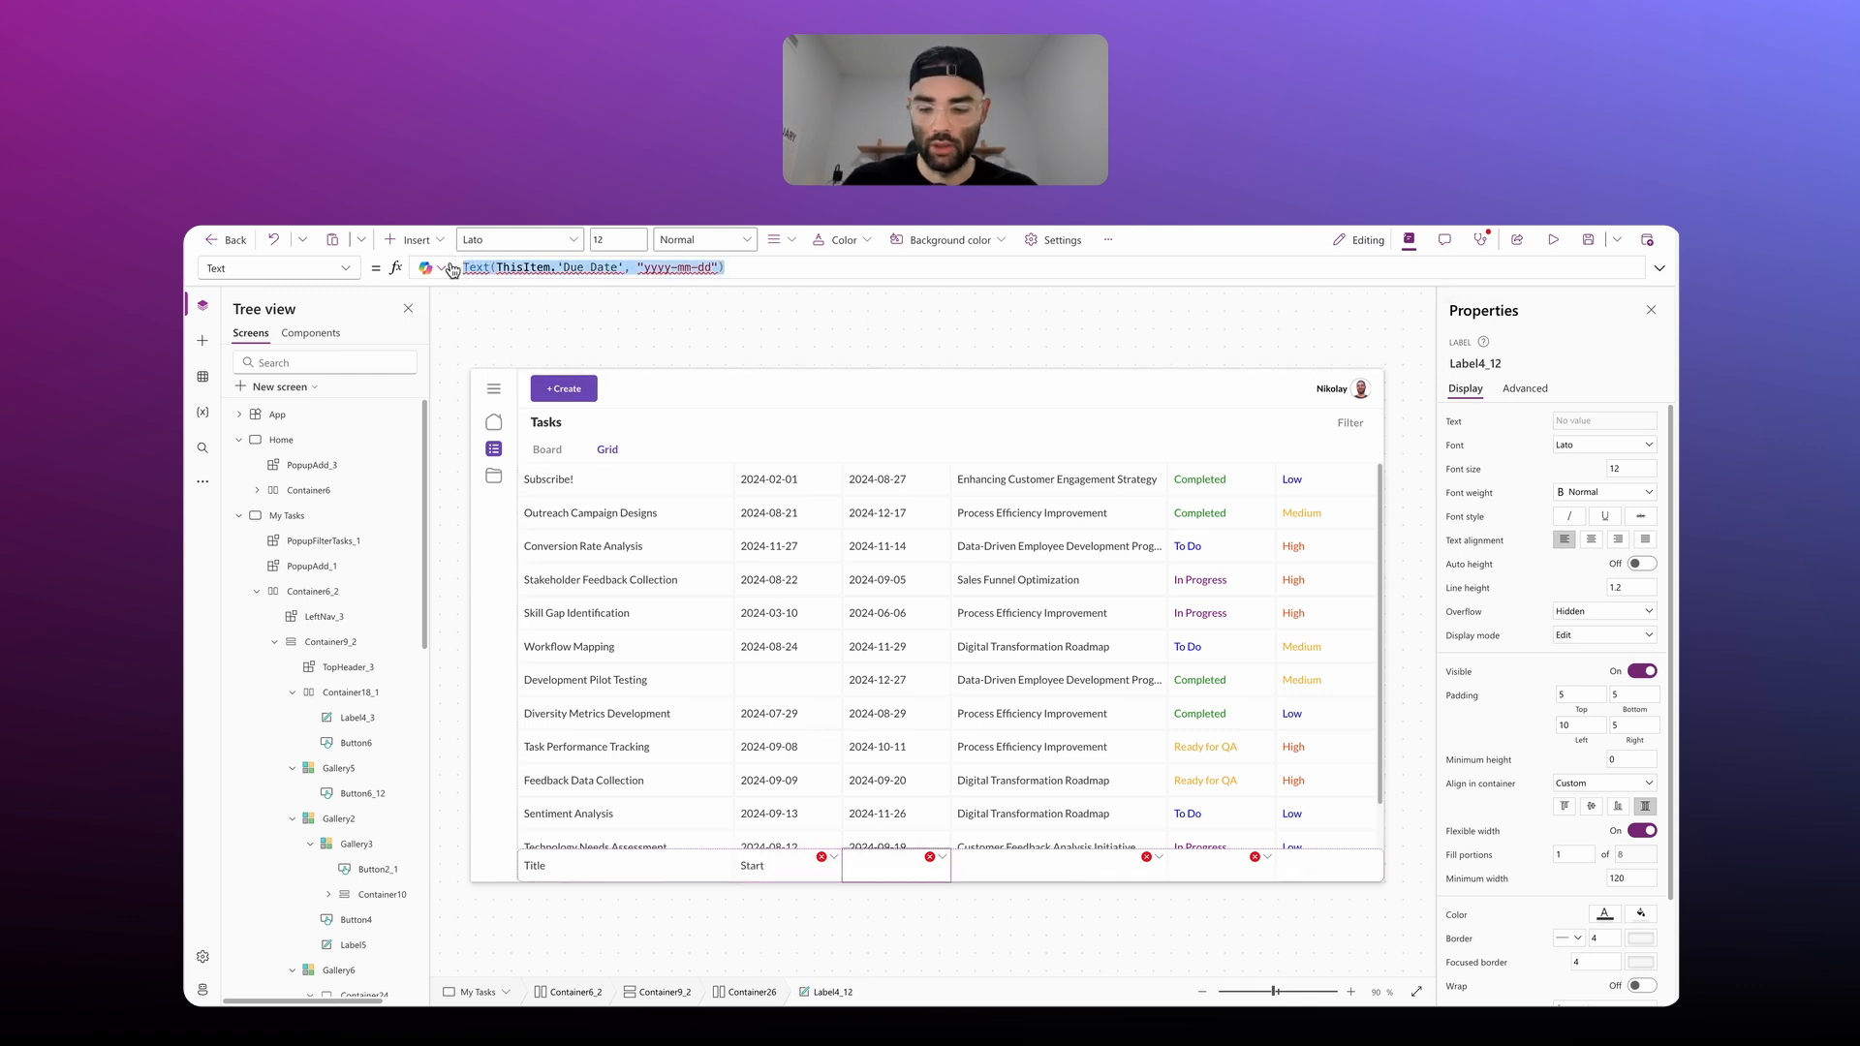
type("\"Due")
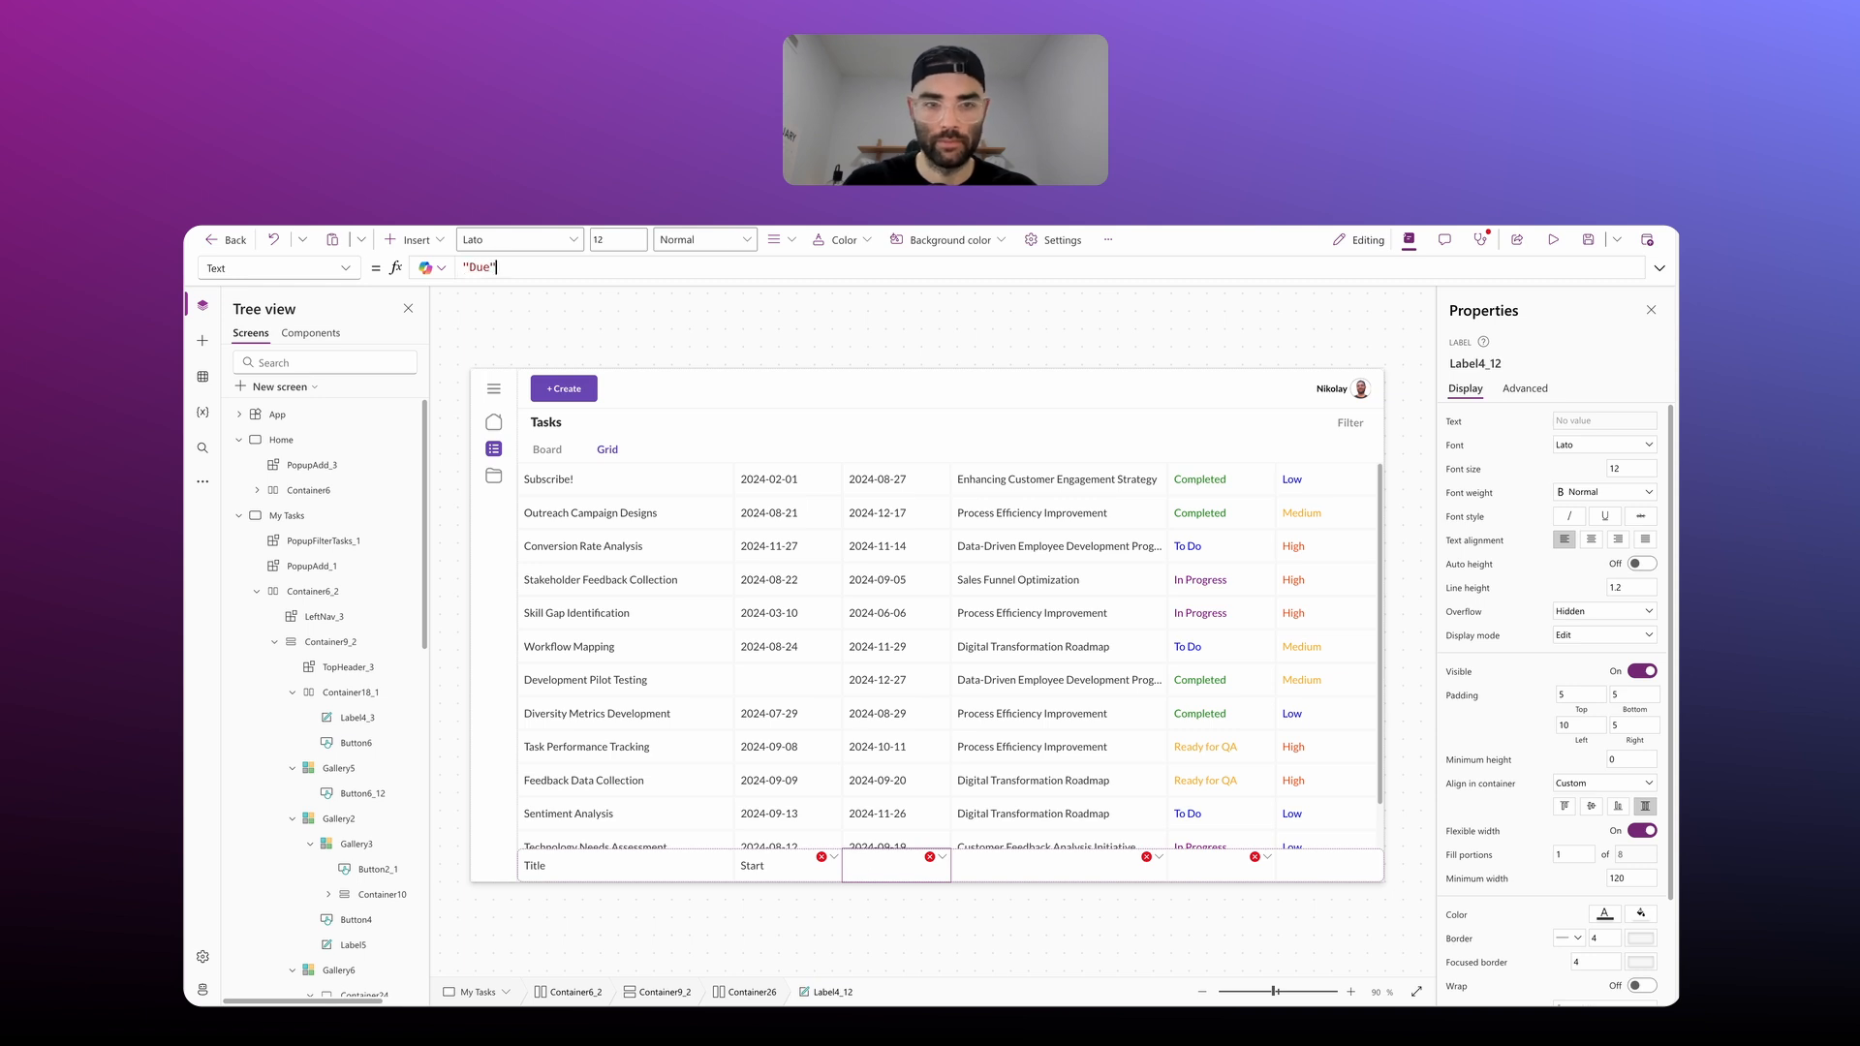
left_click(936, 858)
left_click(965, 878)
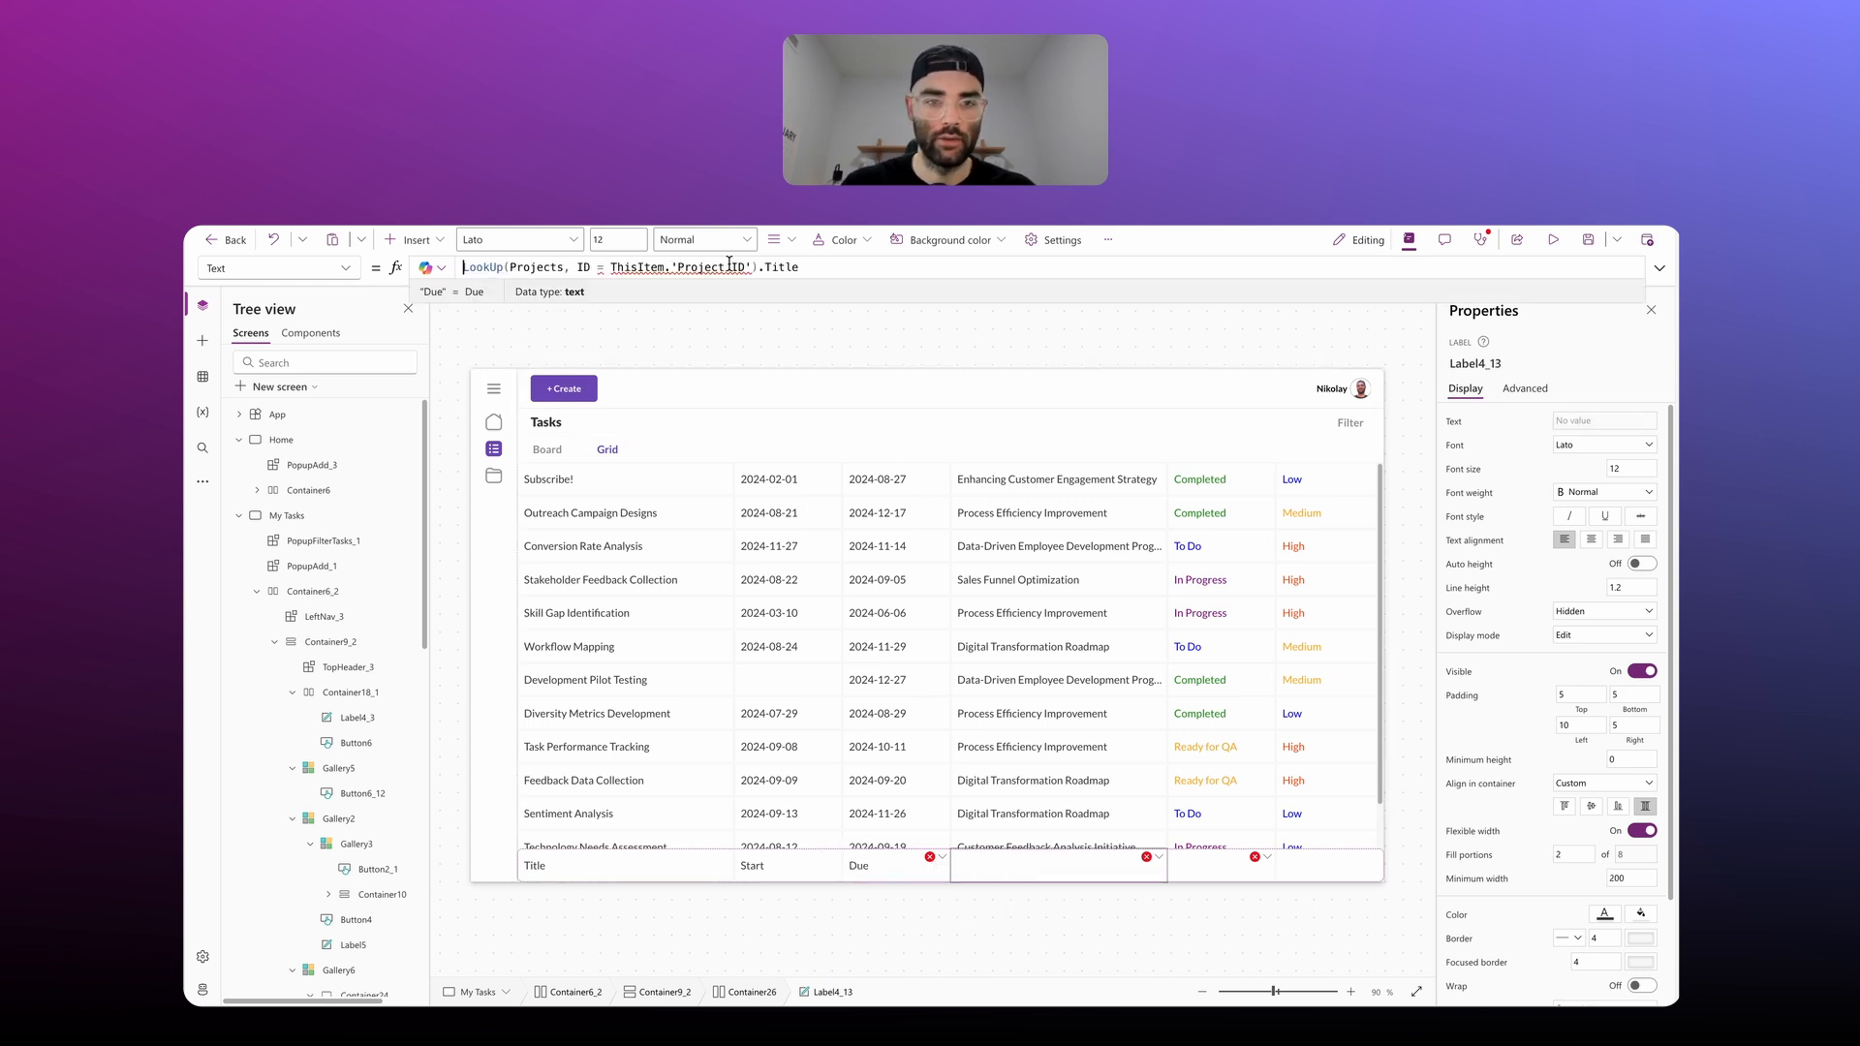
left_click_drag(858, 267, 363, 264)
type("\"")
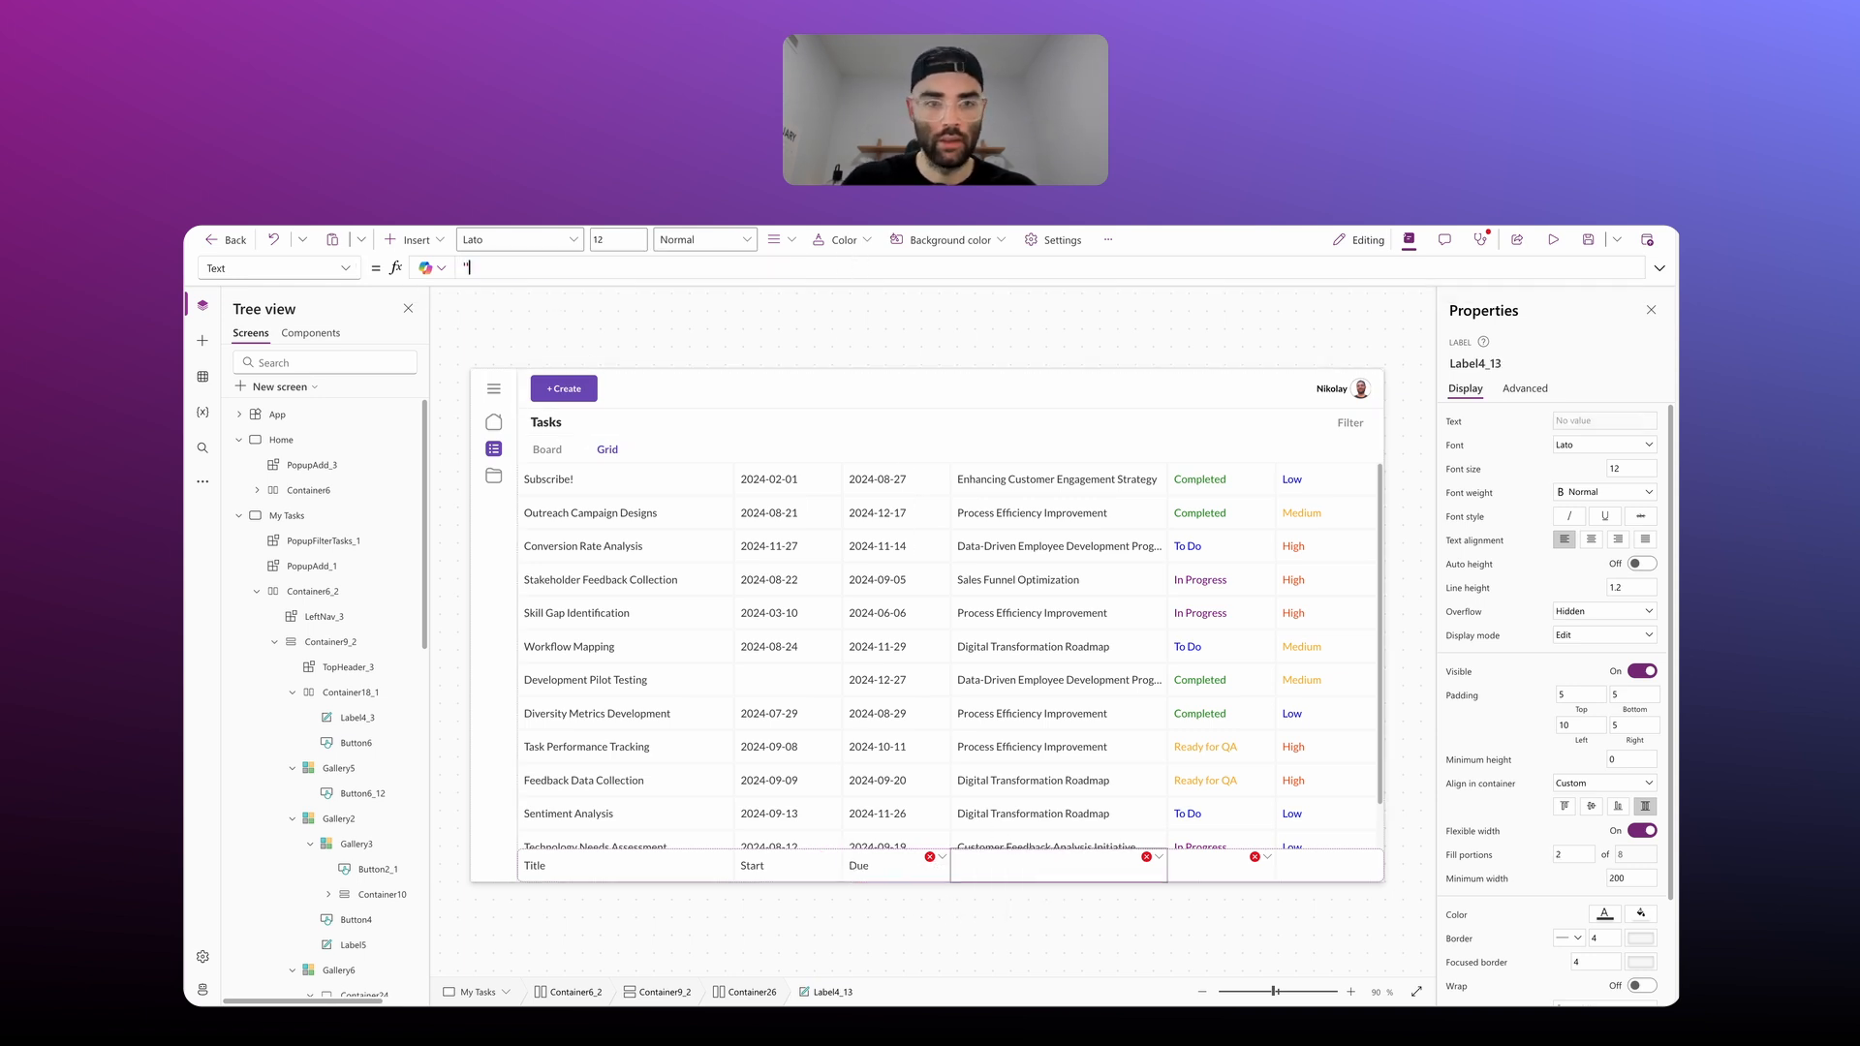
type("Project\"")
Step: Replace the fifth label's ThisItem.Status.Value text formula in Container26 with "Status"
left_click(1220, 872)
left_click_drag(620, 268, 435, 269)
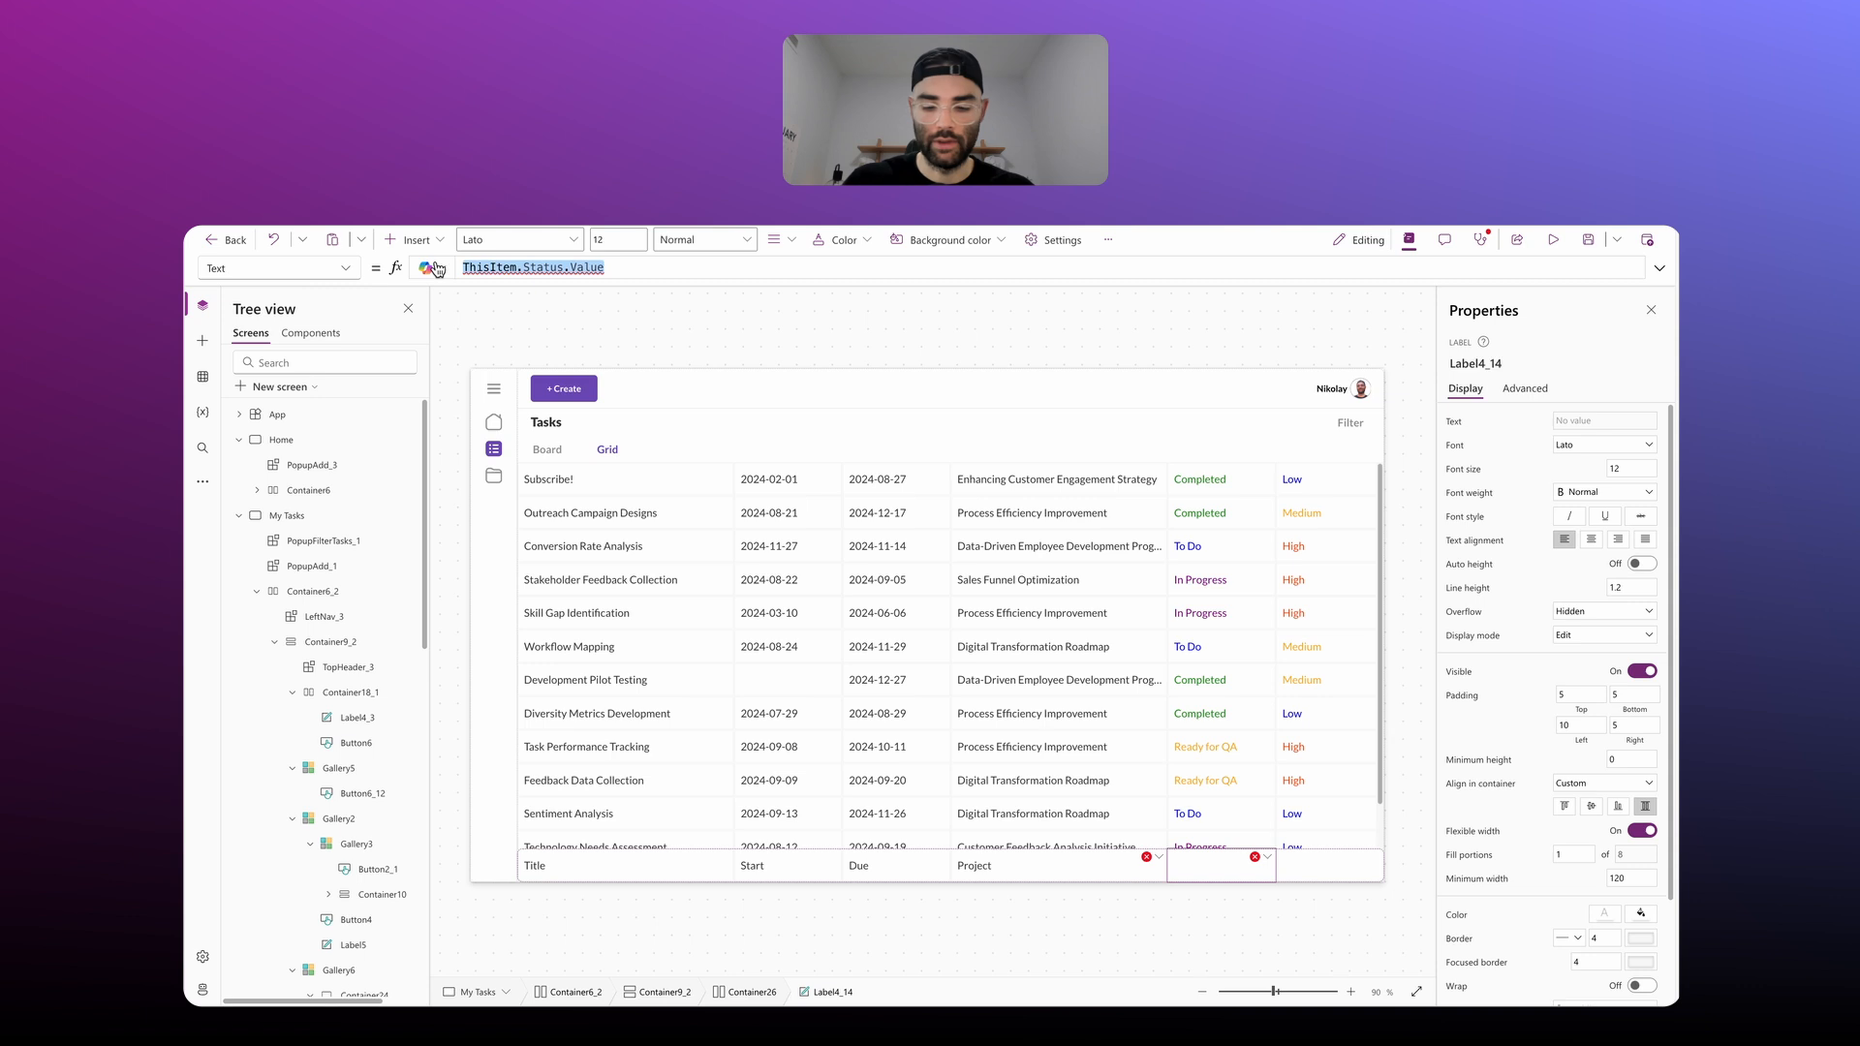
type("\"")
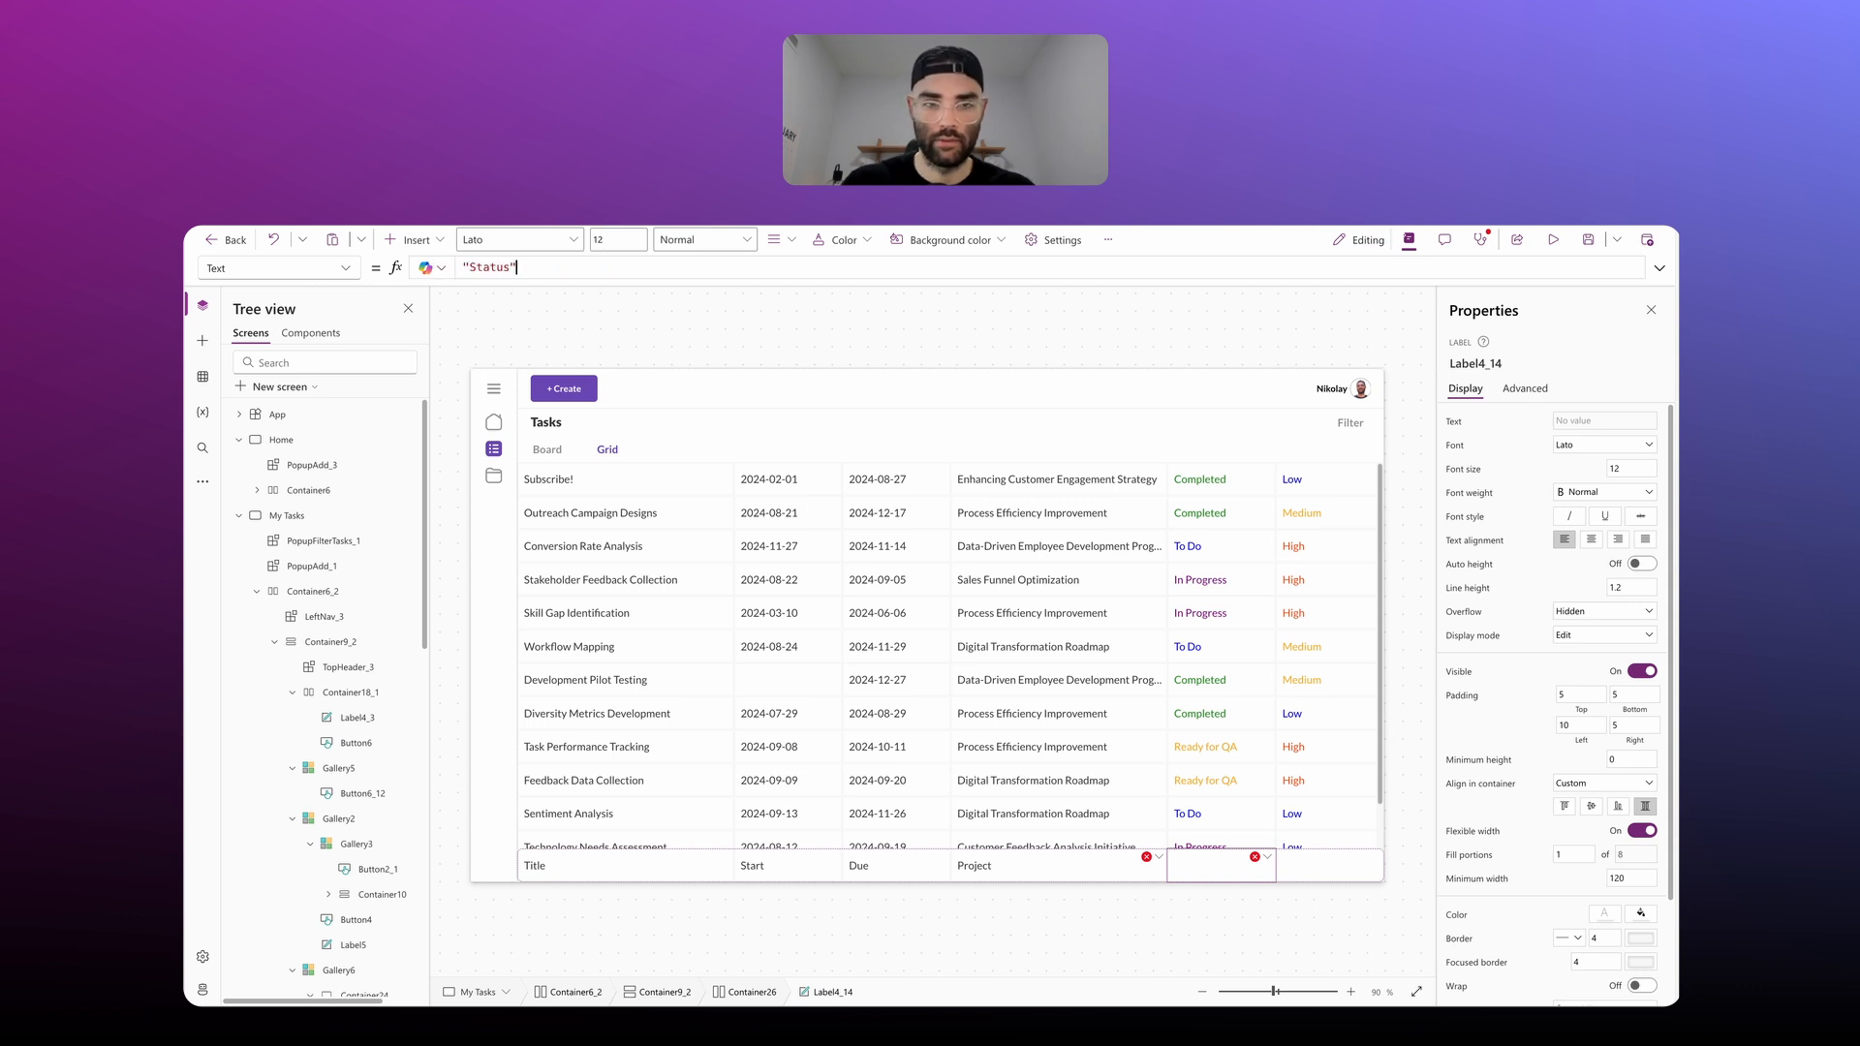
type("Status\"")
Step: Replace the Status header label's Switch color formula with Color.Black
left_click(1151, 858)
left_click(1182, 880)
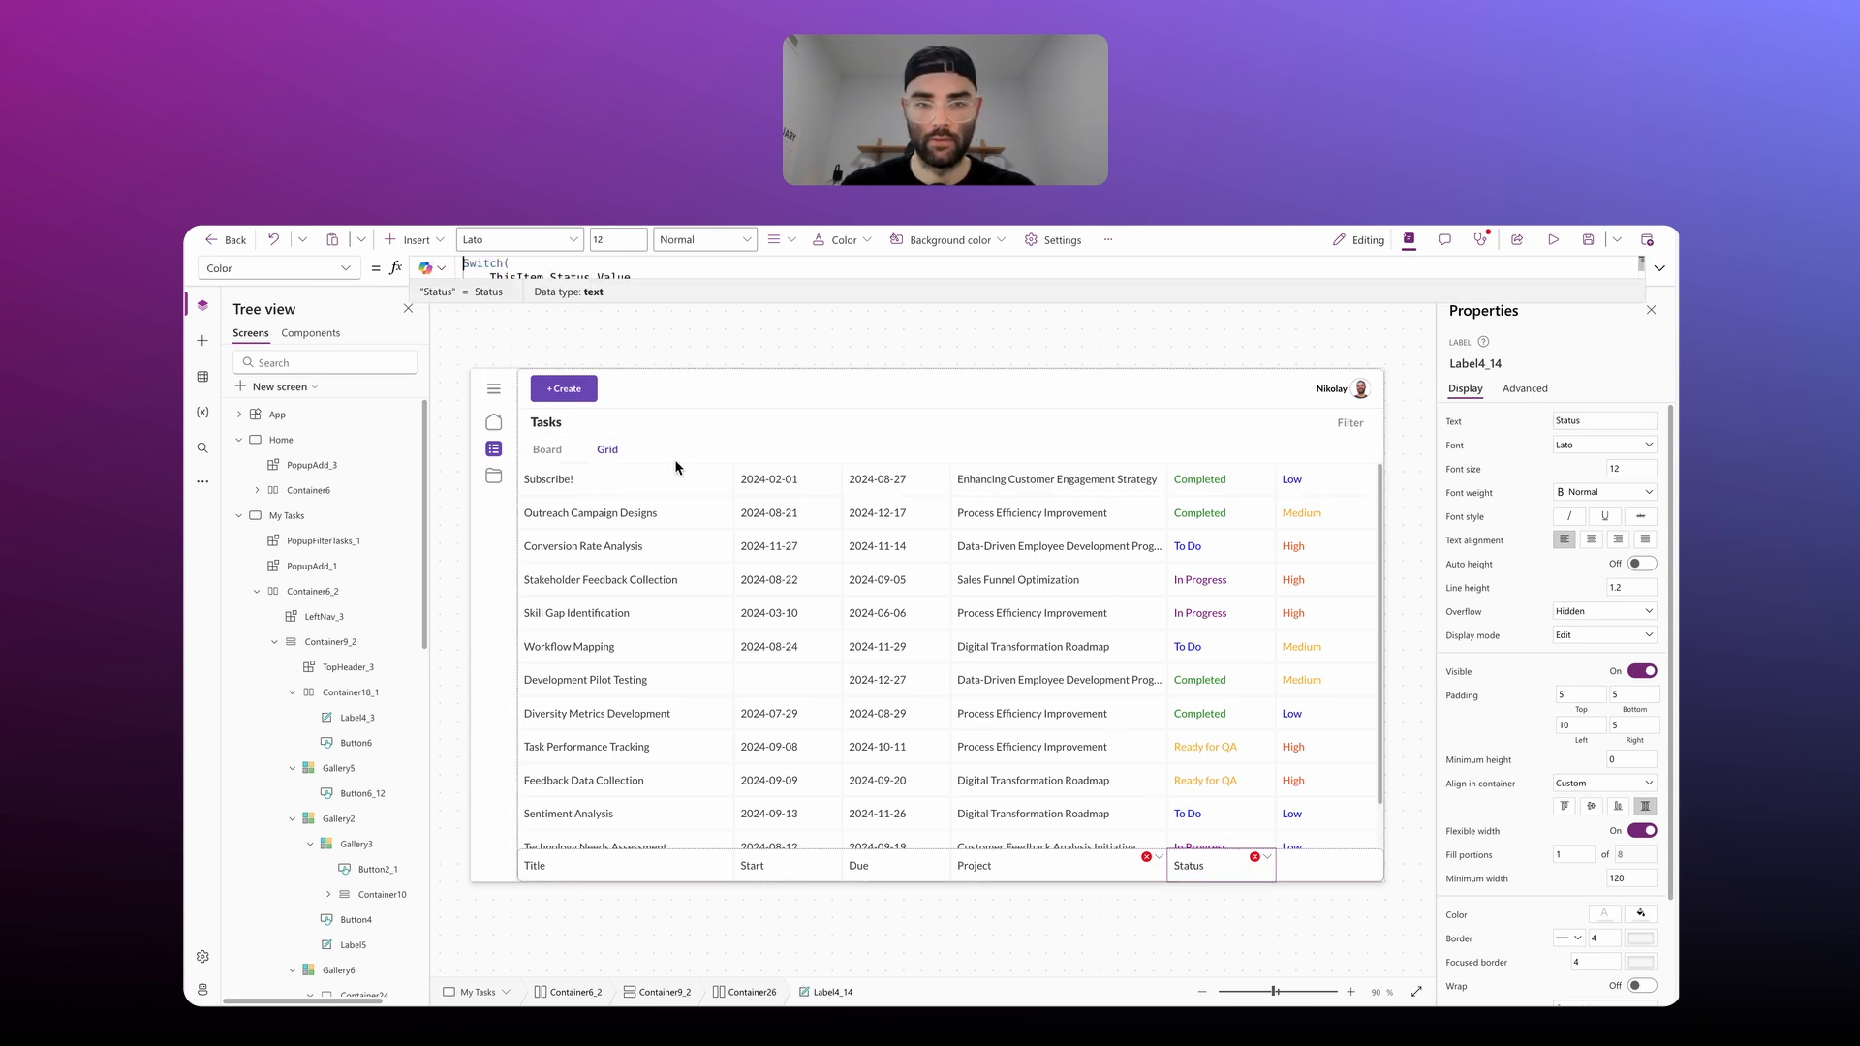
left_click(746, 257)
key("ctrl+a")
type("Bl")
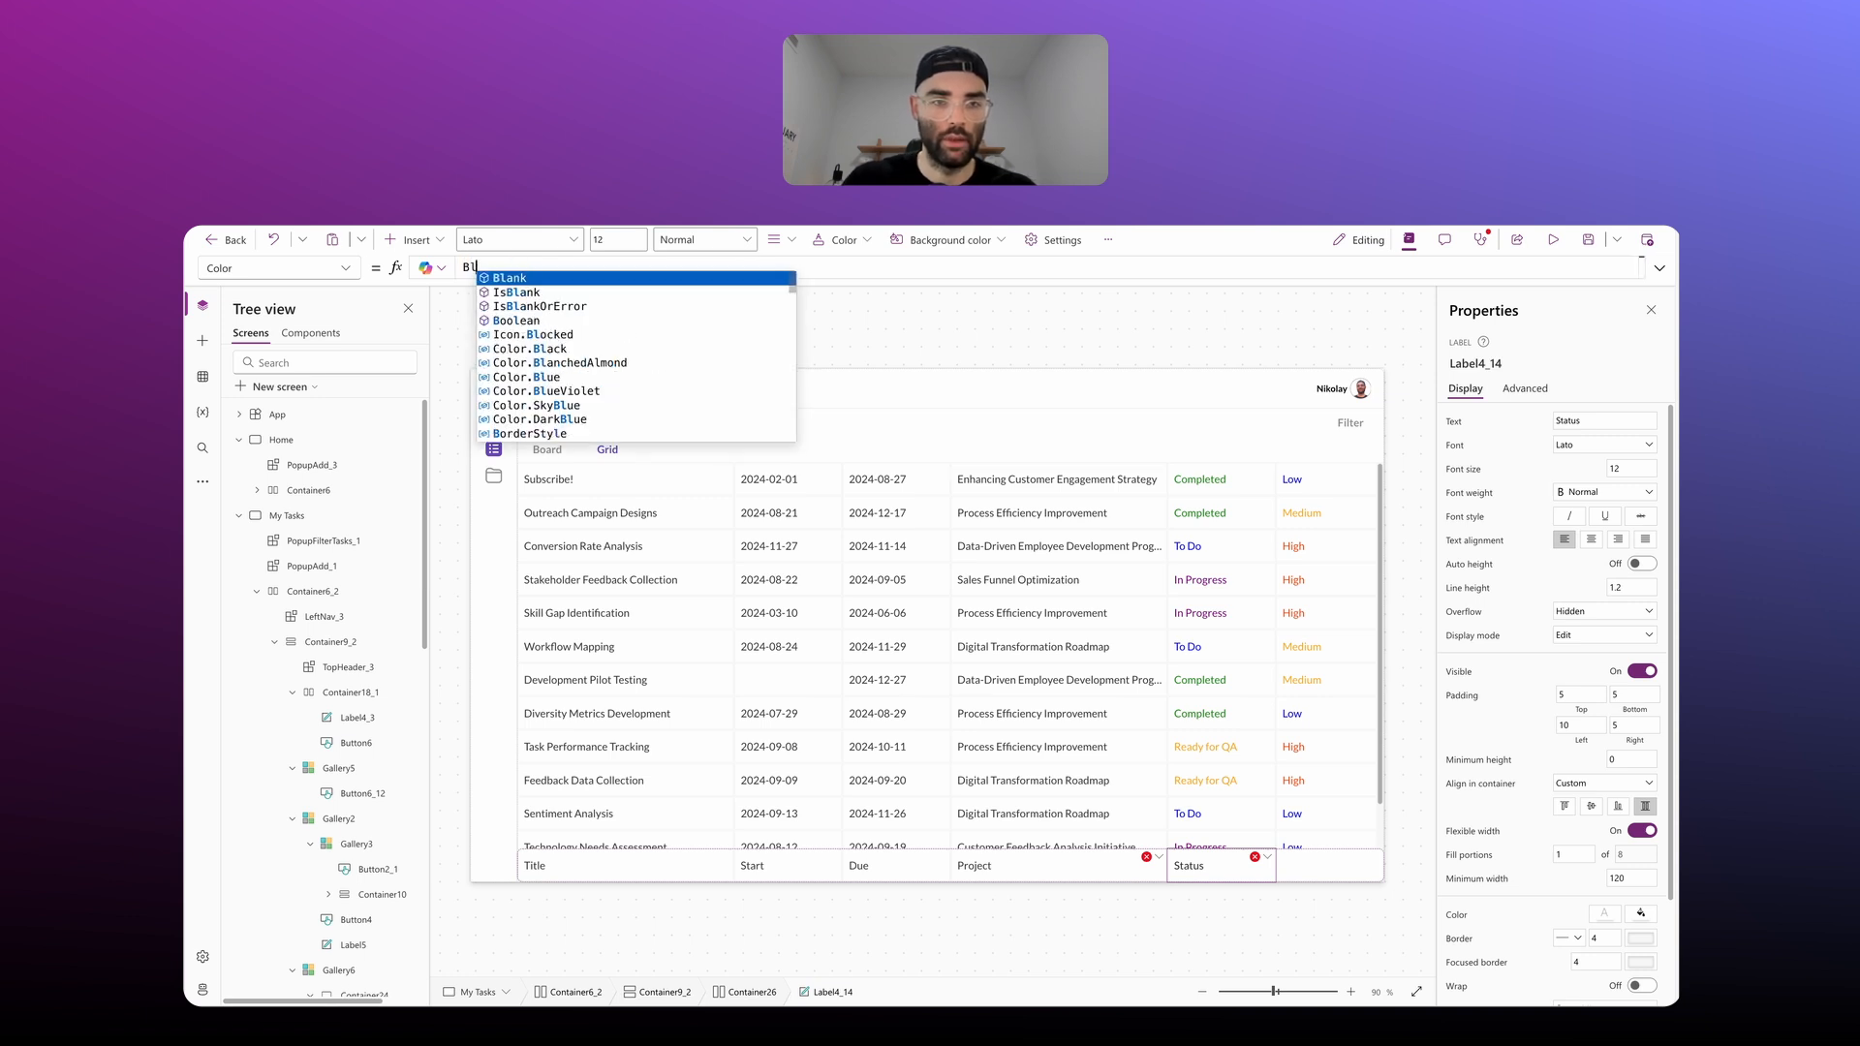
type("ack")
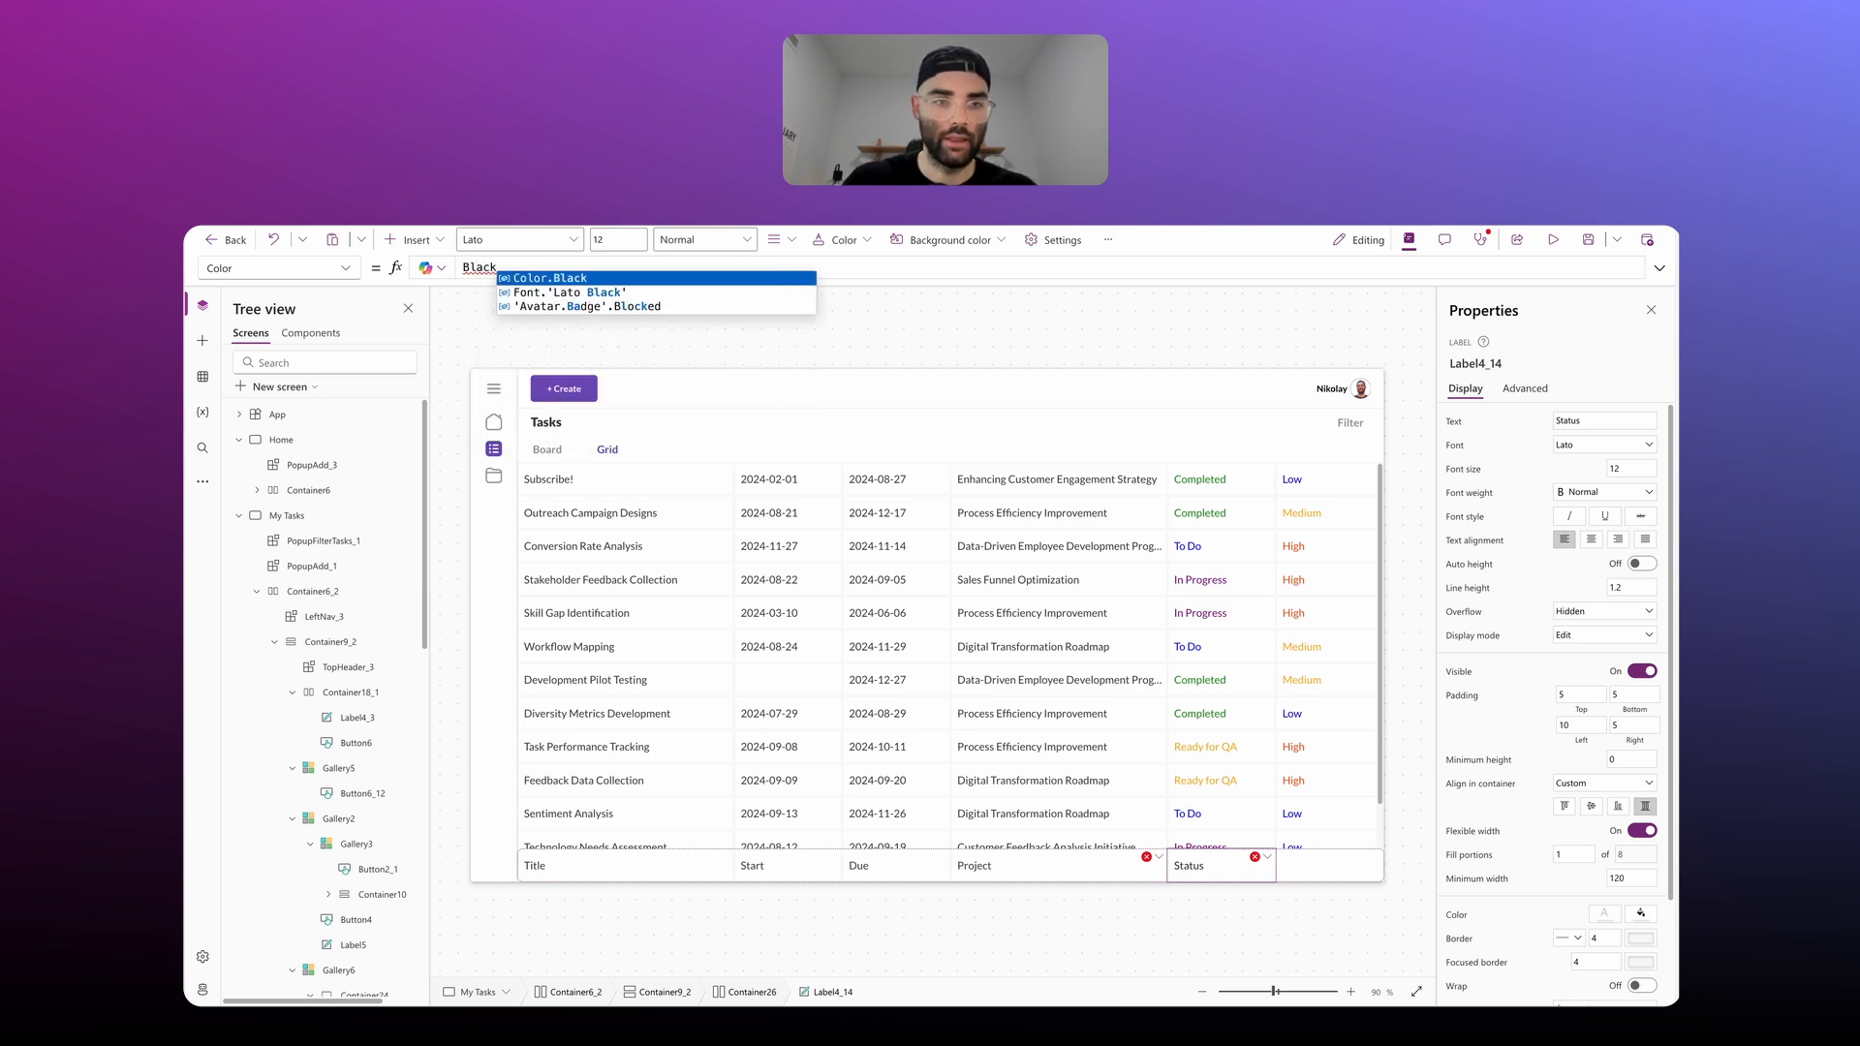
key("Return")
Step: Replace the Text formula of the last label in Container26 with "Priority"
left_click(1267, 858)
left_click(1278, 877)
key("ctrl+a")
type("\"\"Priority\"")
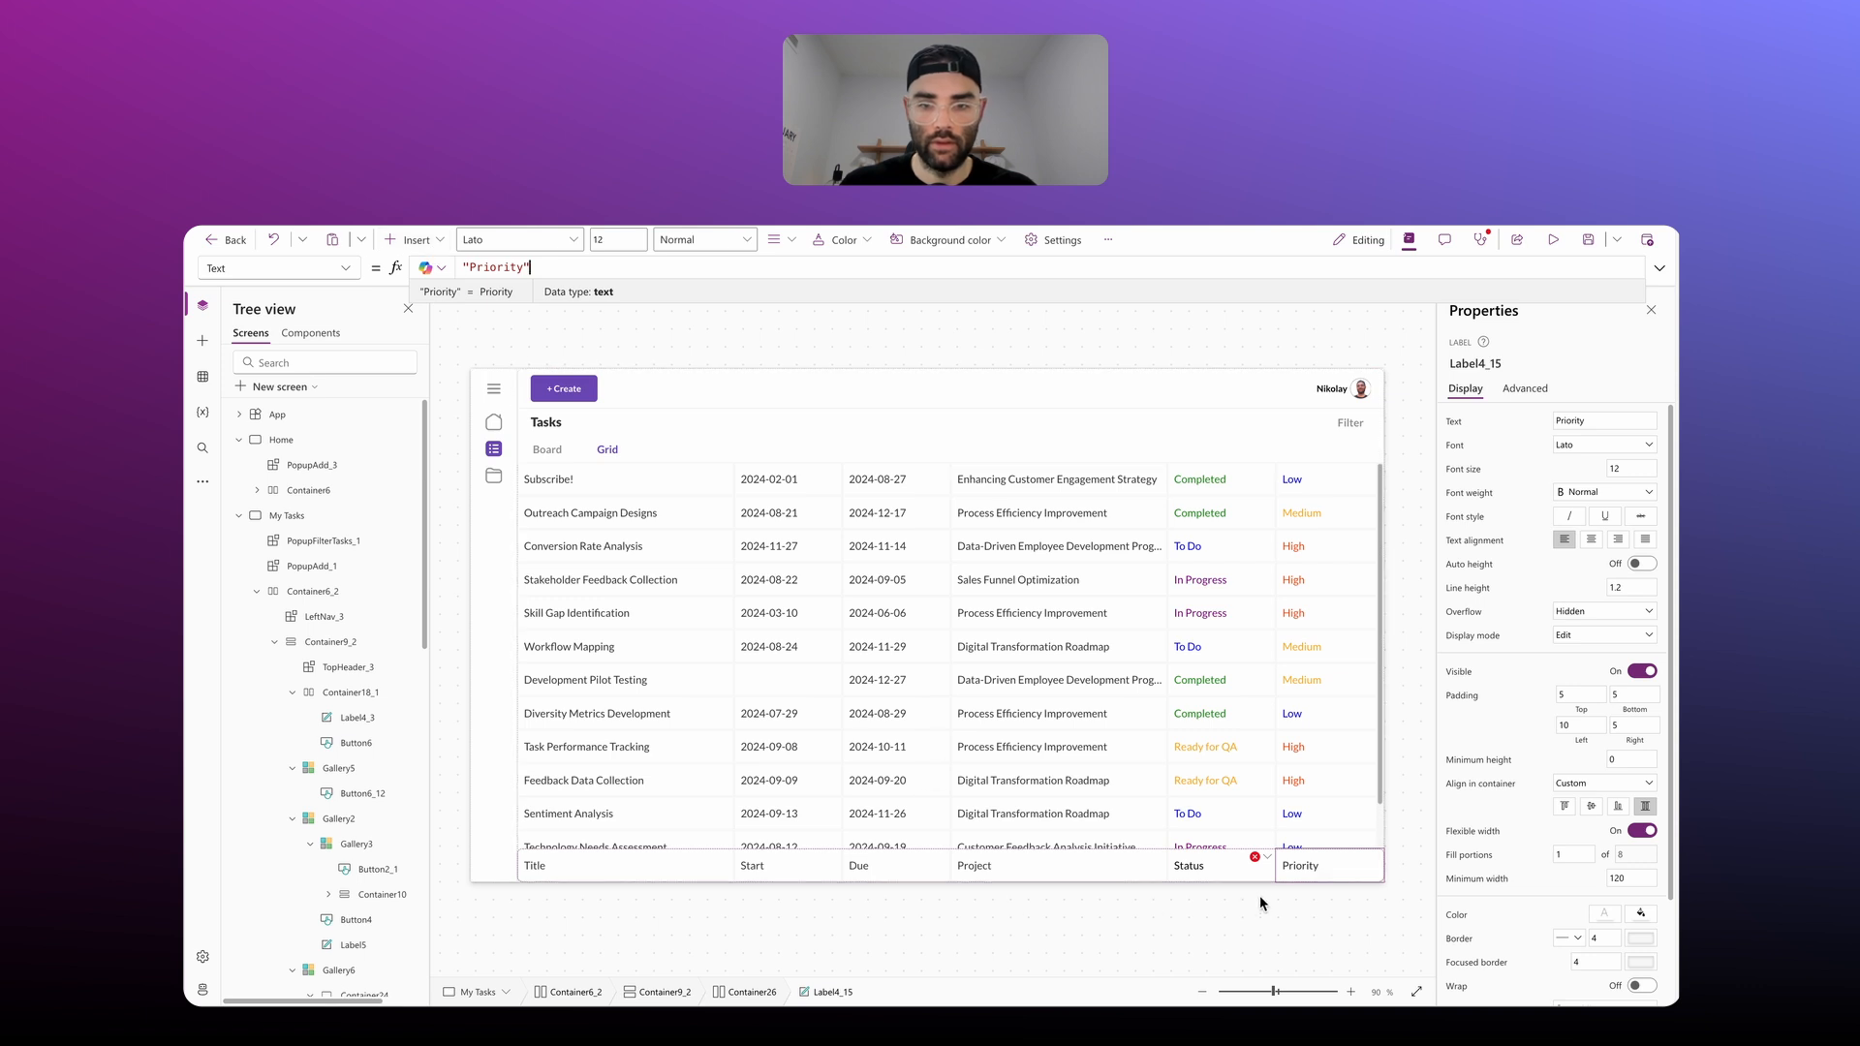
Step: Replace the Priority header label's Switch color formula with Color.Black
left_click(1268, 869)
left_click(1268, 861)
left_click(1281, 880)
left_click(650, 266)
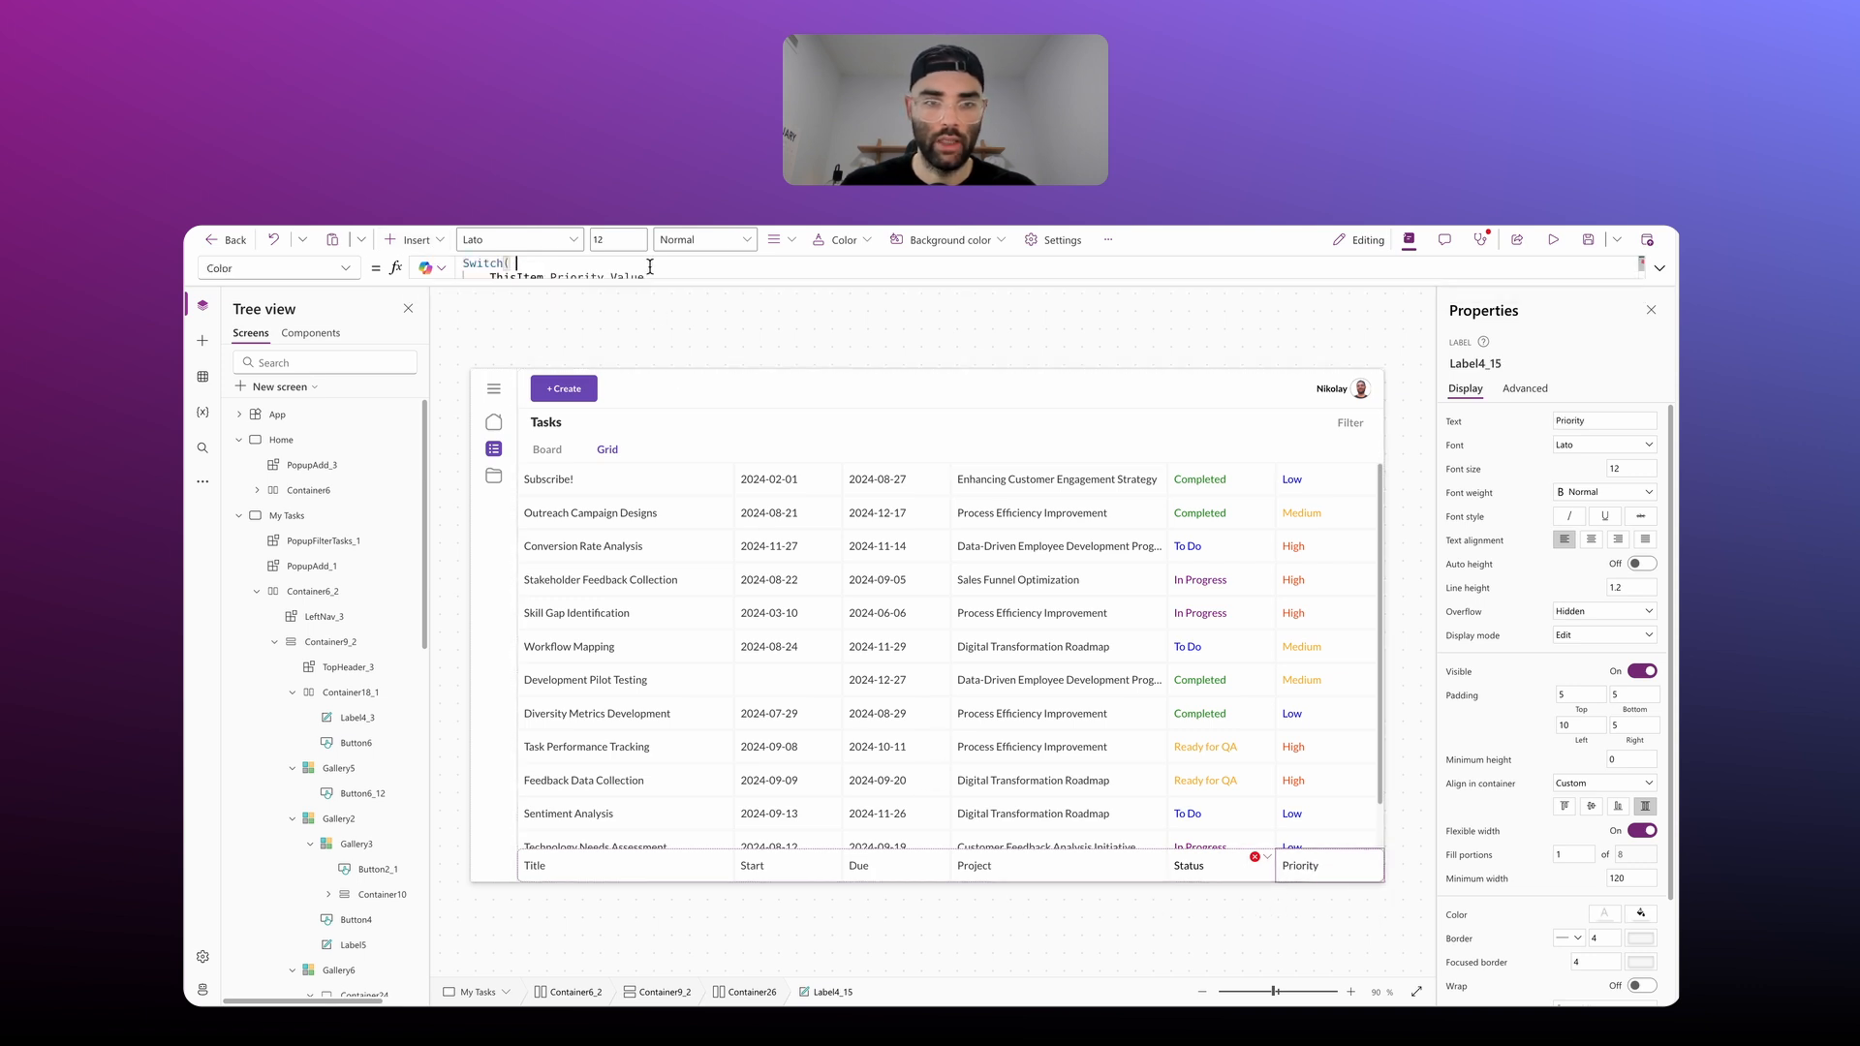
key("ctrl+a")
type("Color.Black")
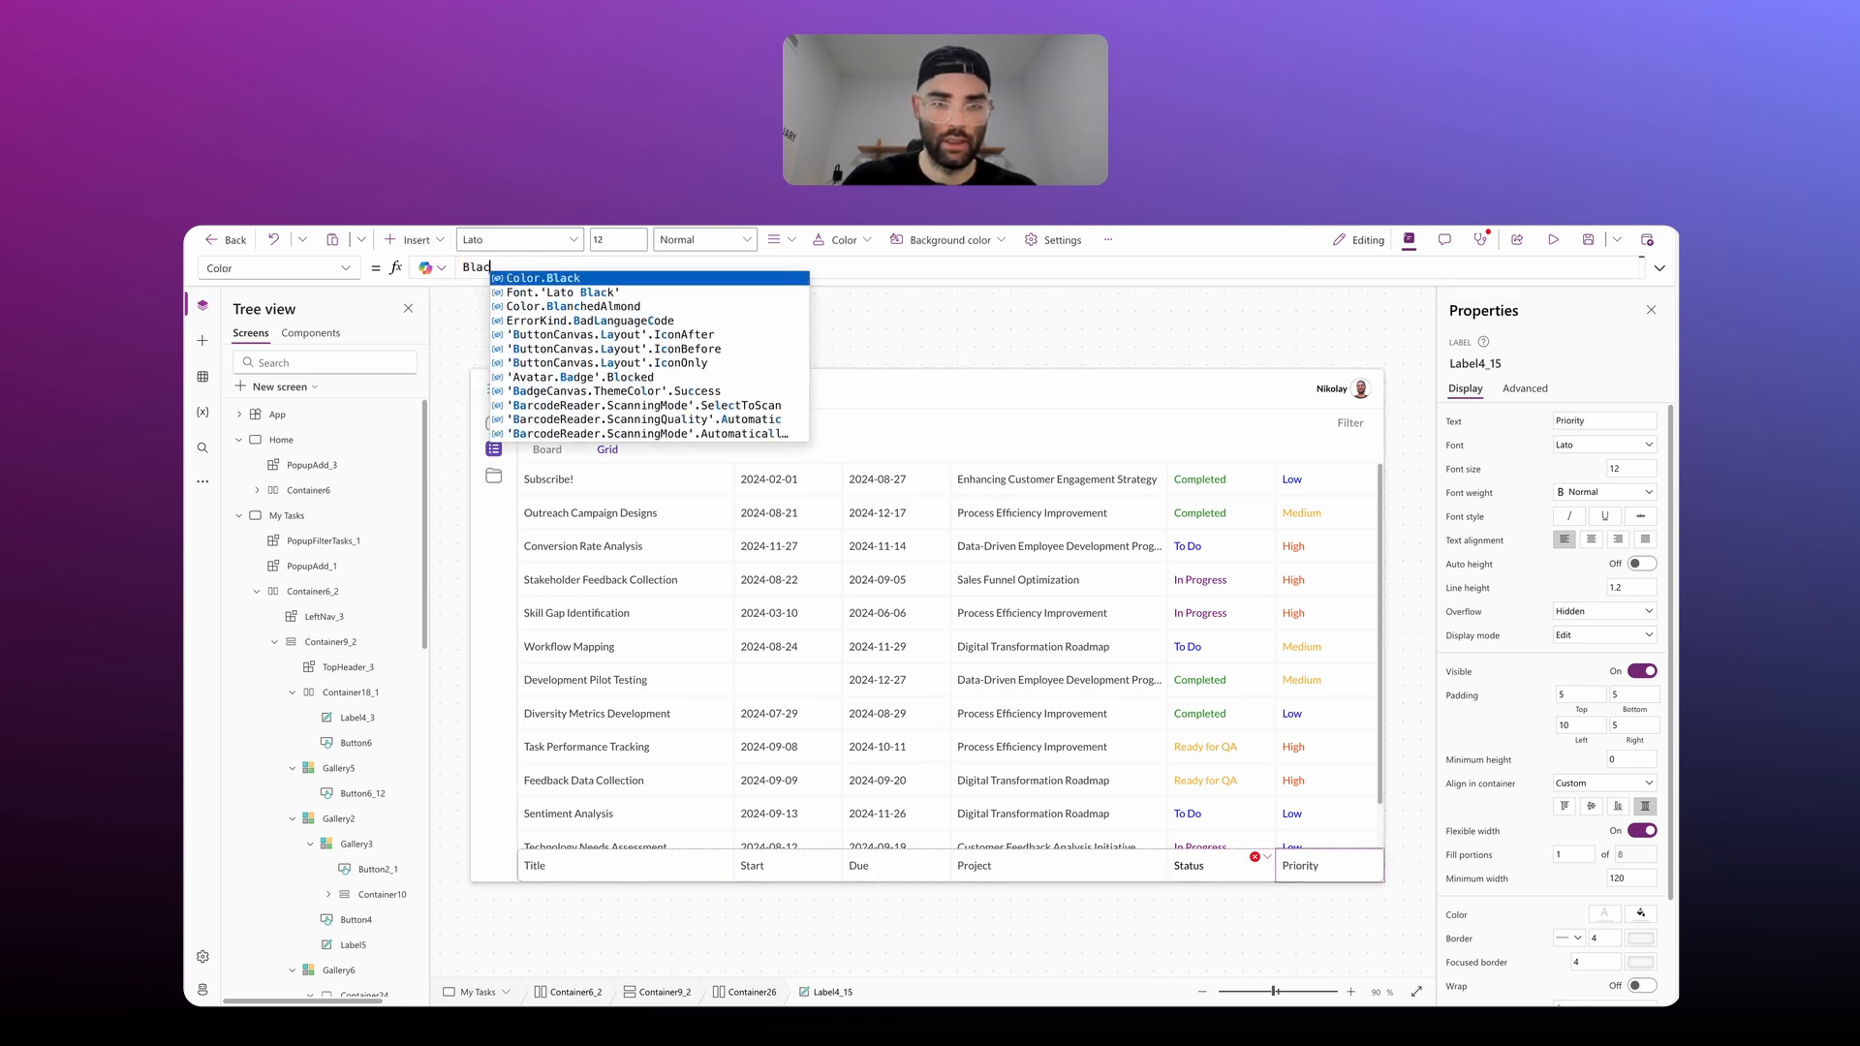
left_click(681, 871)
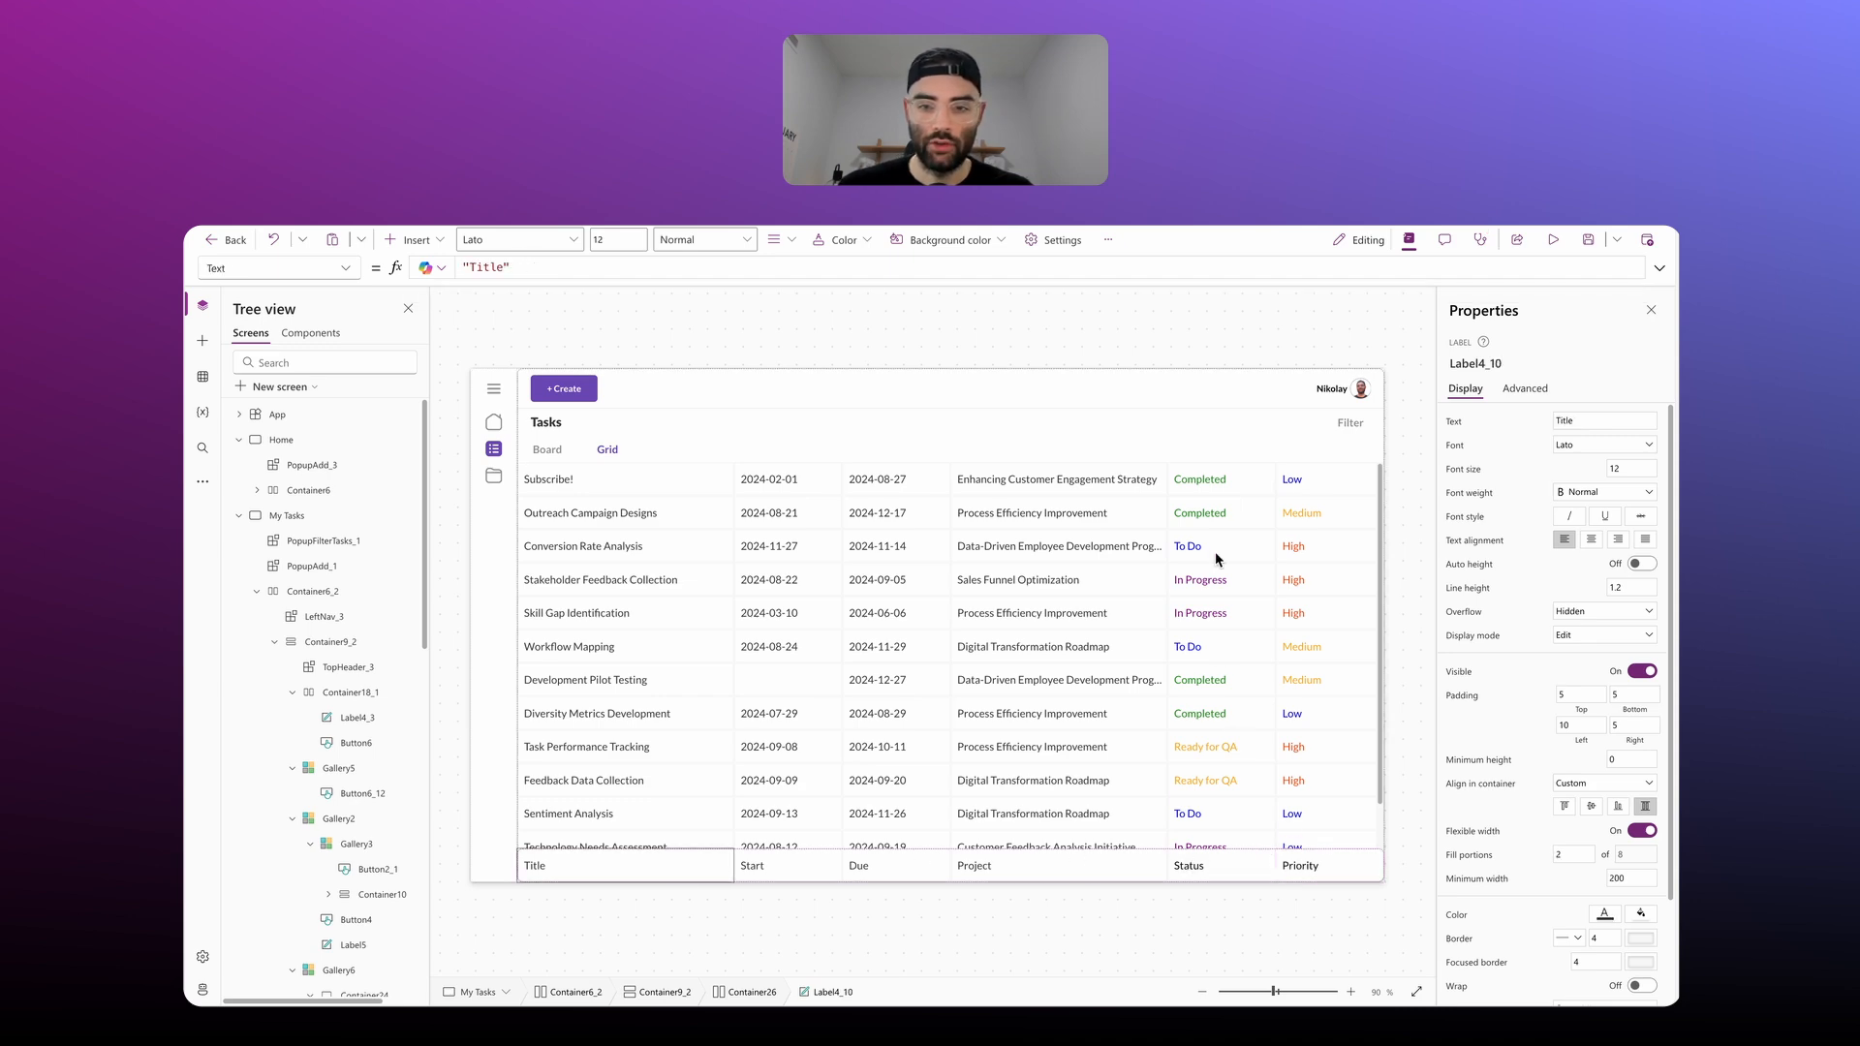
Step: Preview the My Tasks grid in the phone layout and check how the header columns line up with the rows
left_click(1552, 240)
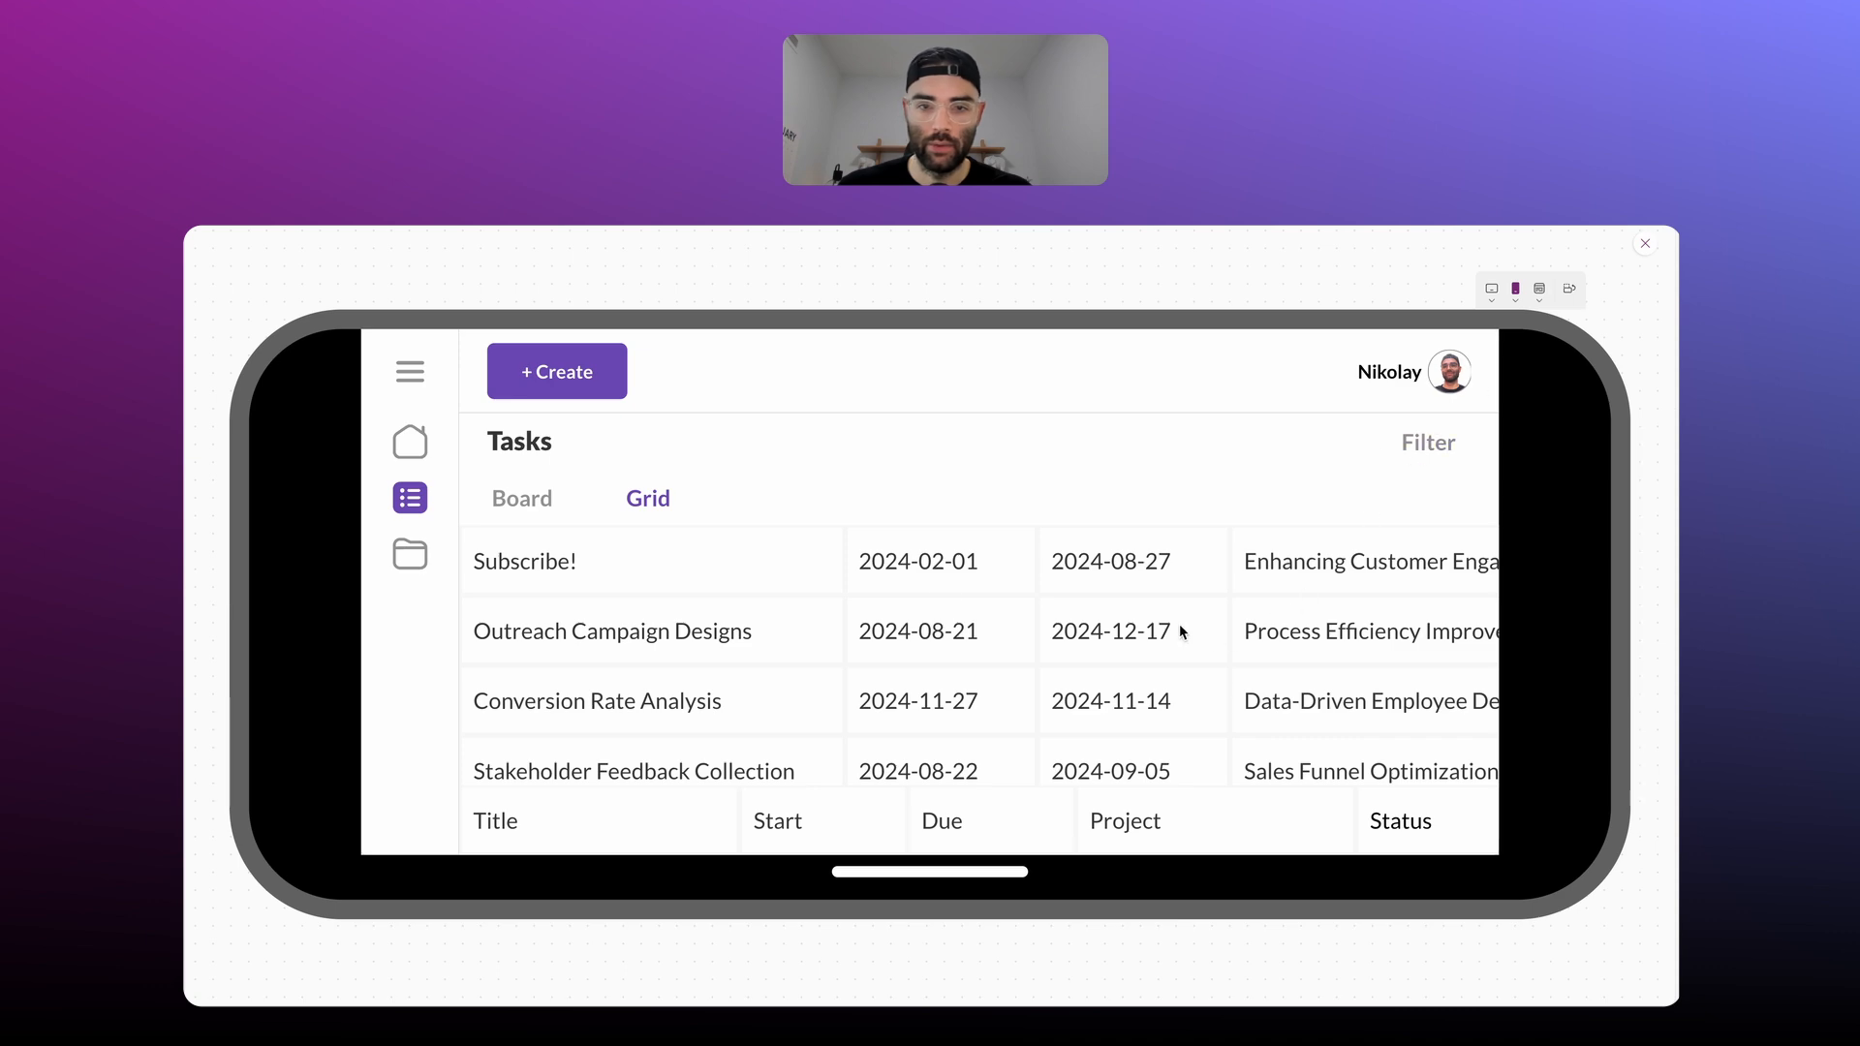
scroll(678, 678, "down", 5)
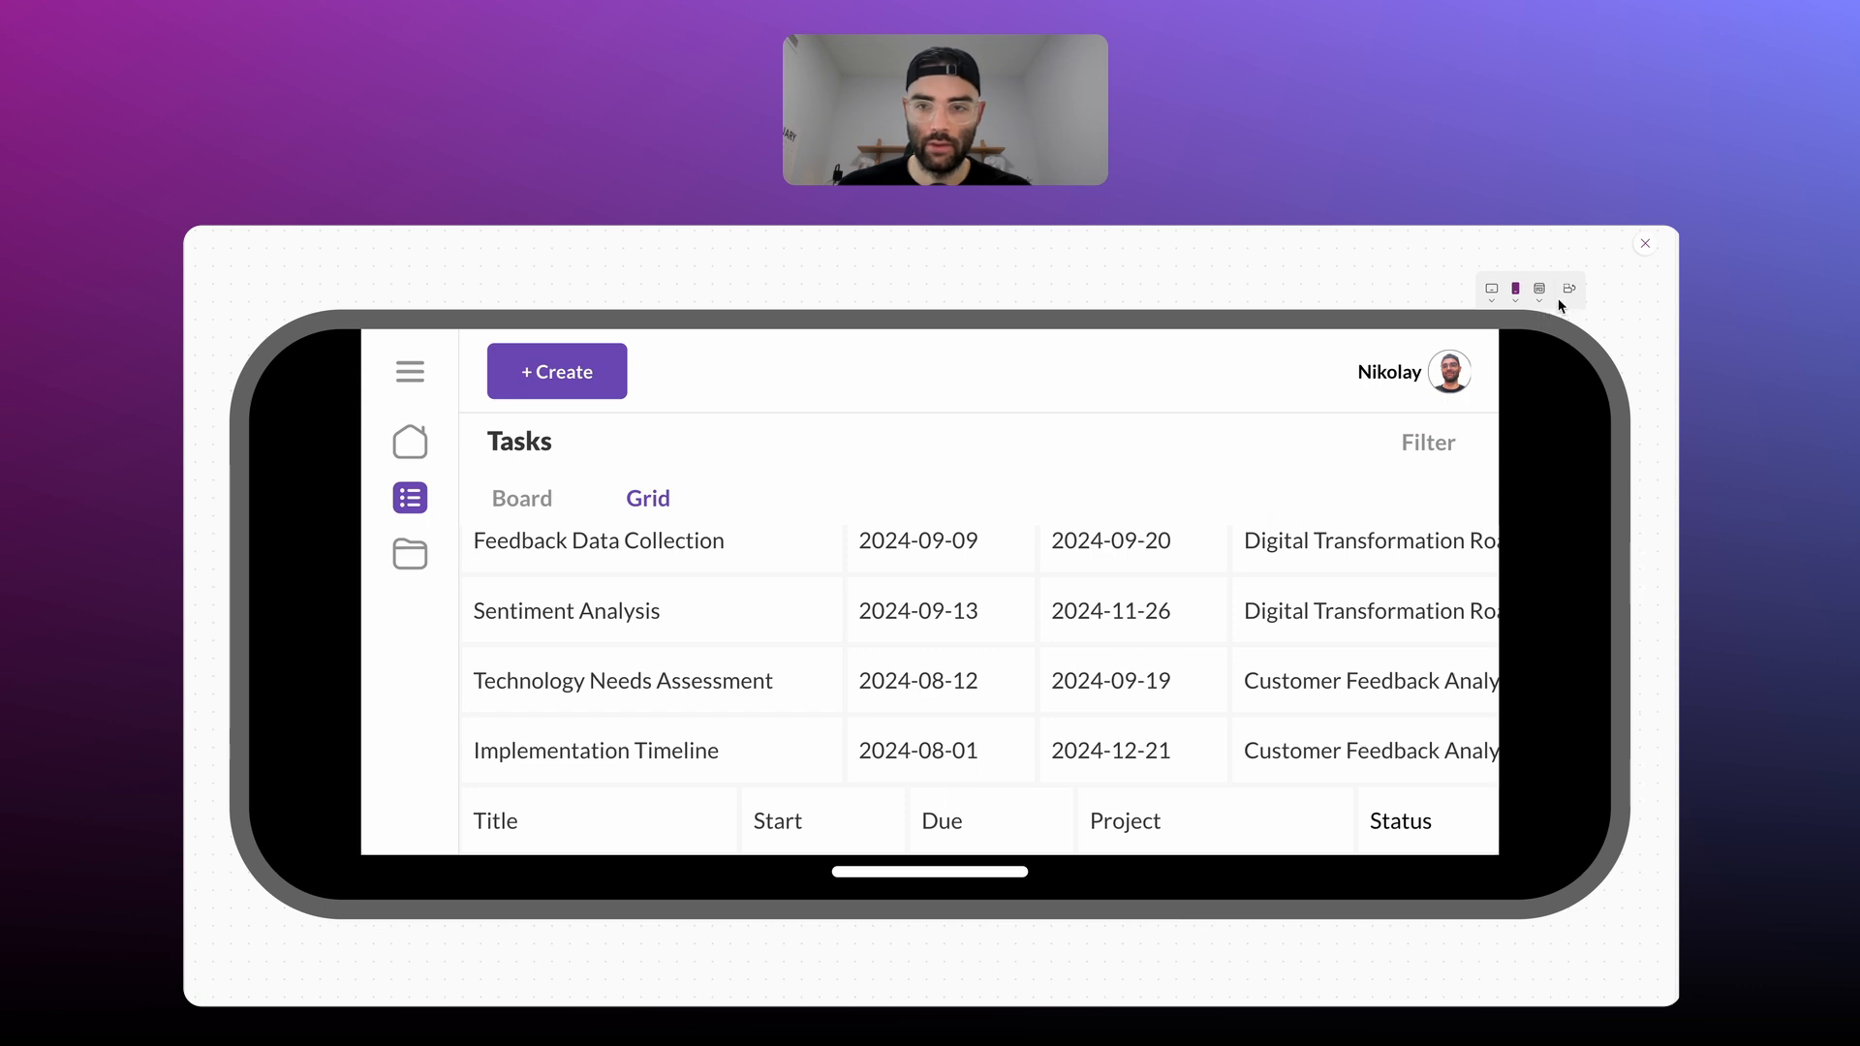
left_click(1644, 248)
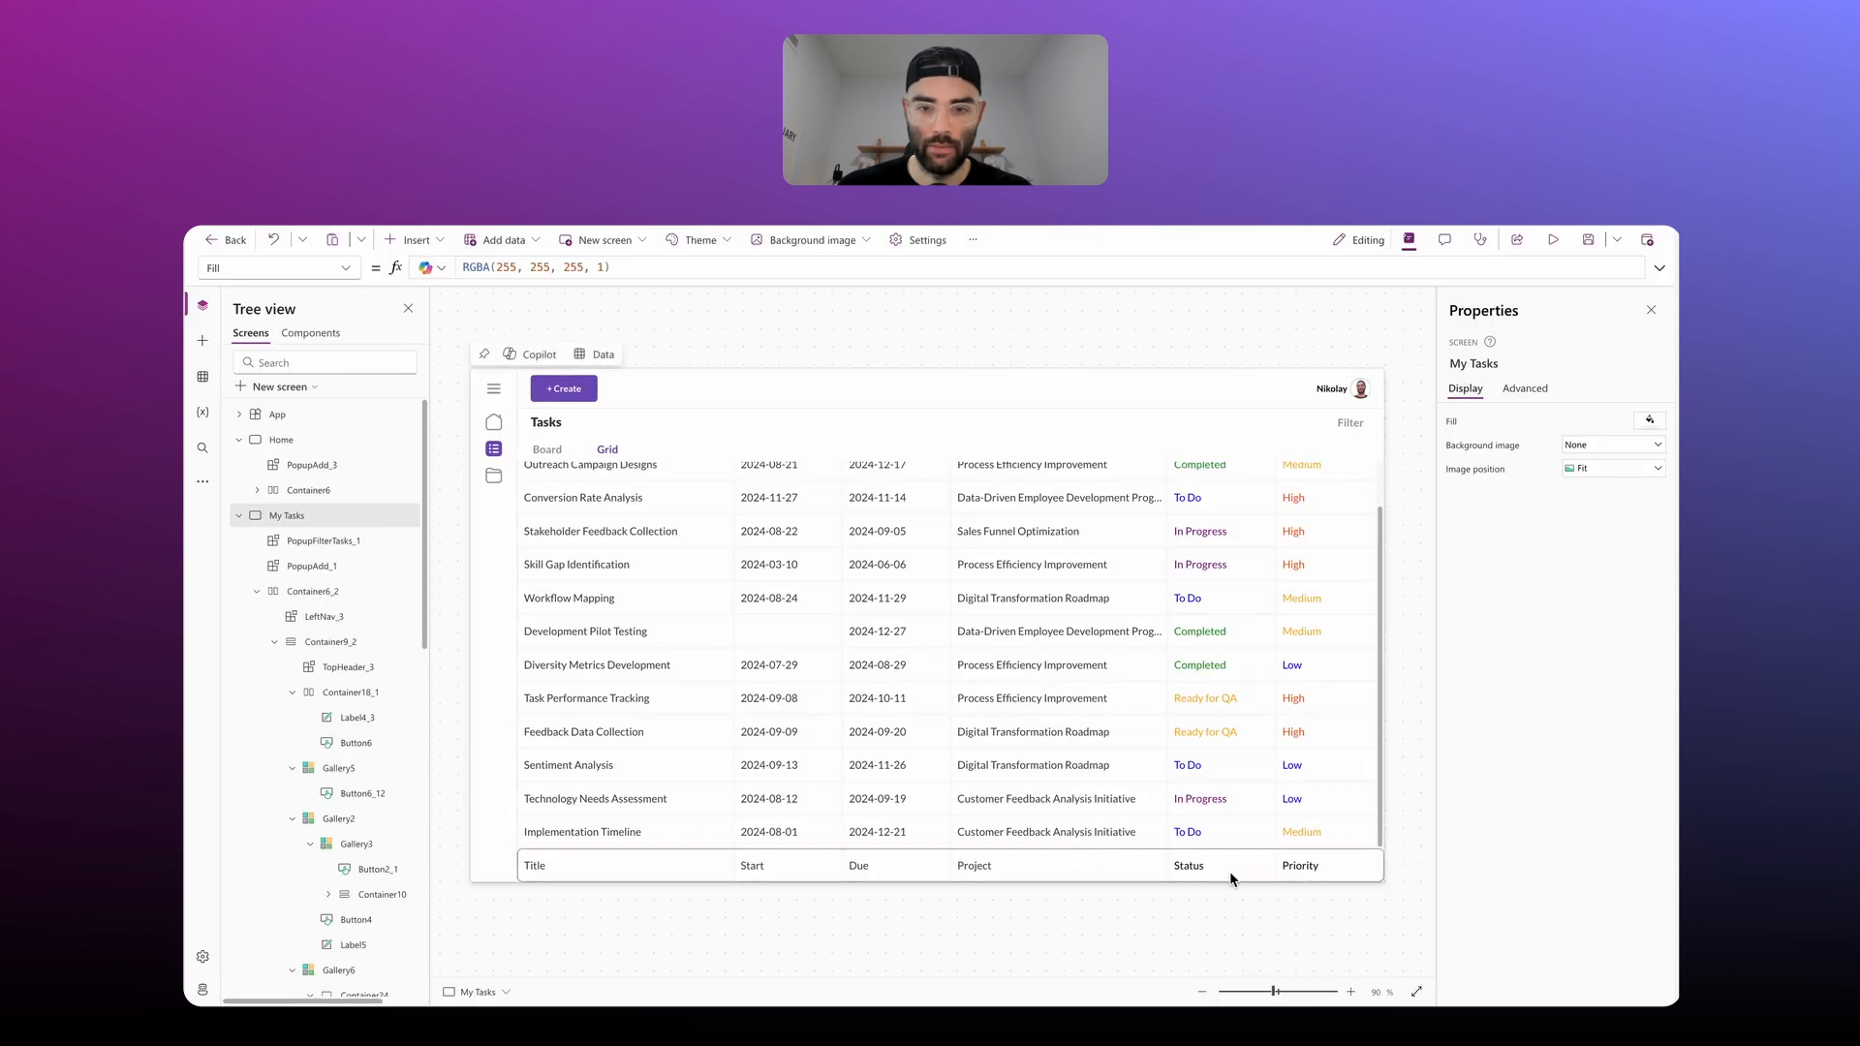
Step: Set the minimum width of the header container, Container26, to 1100
left_click(880, 868)
left_click(538, 876)
scroll(378, 775, "down", 5)
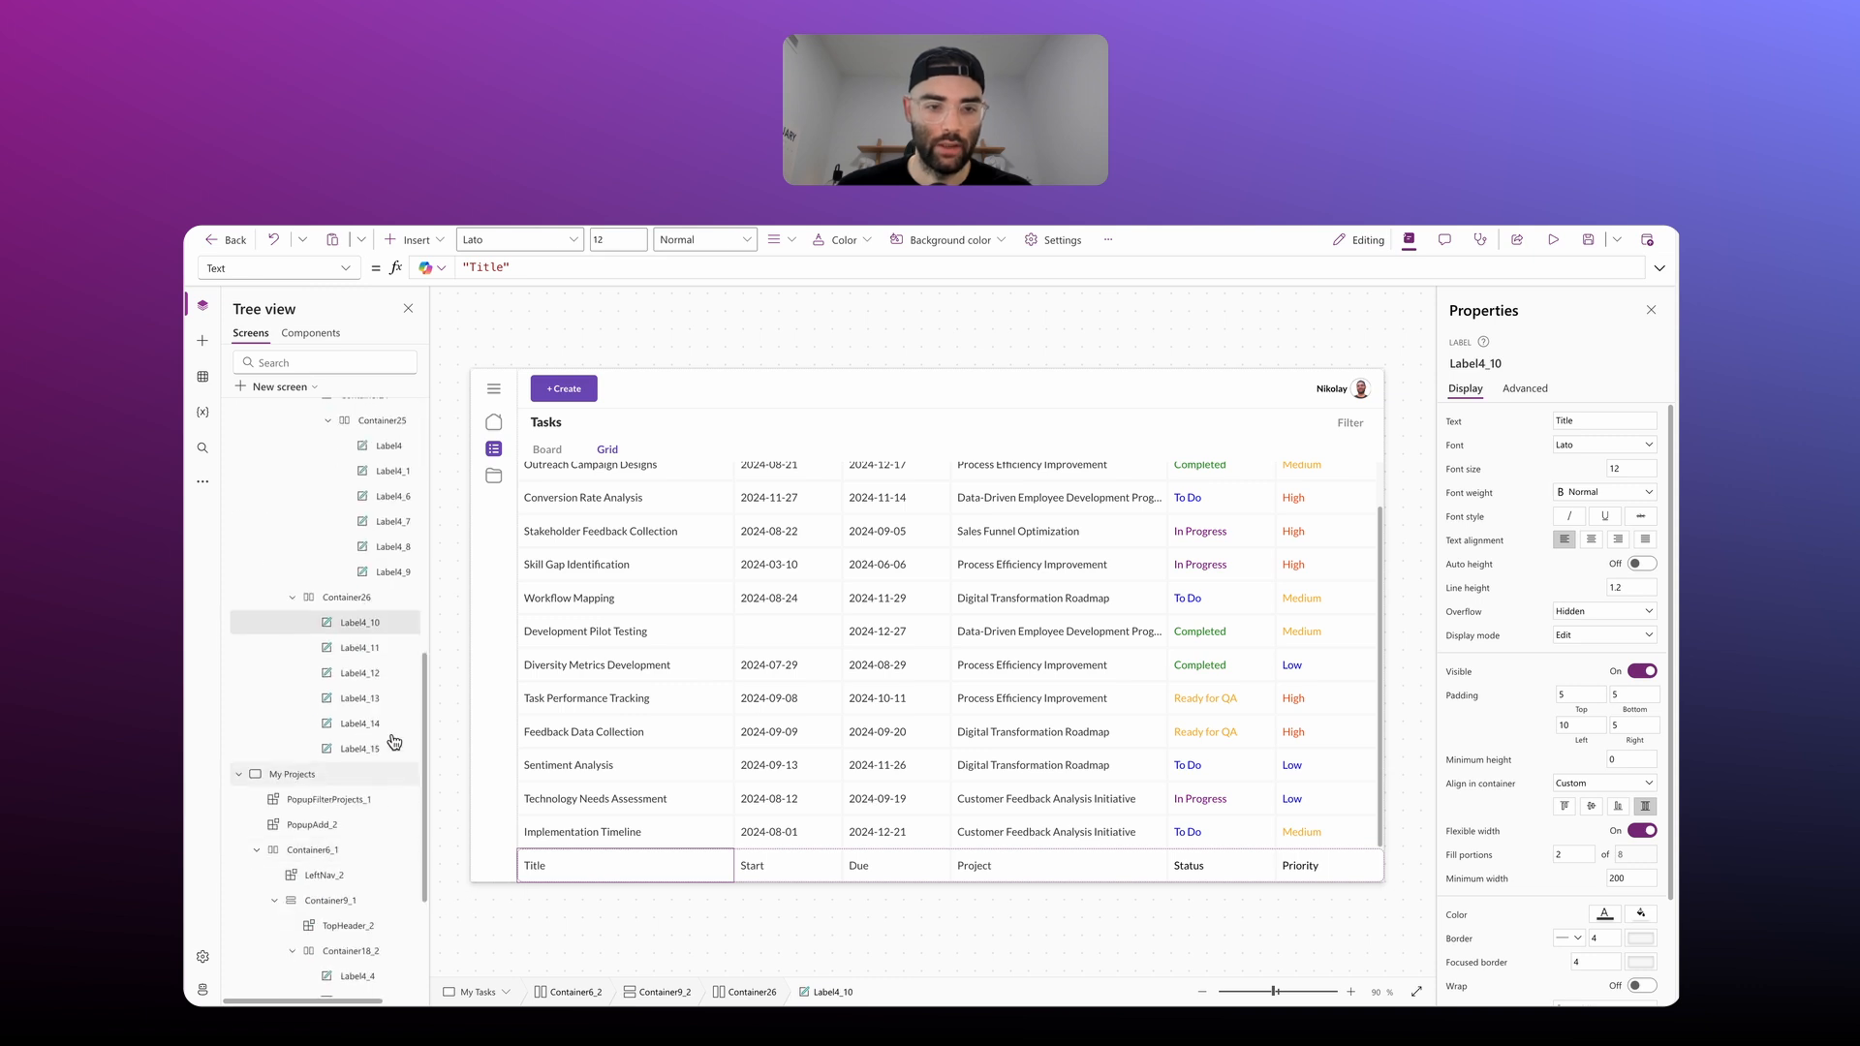
left_click(355, 600)
left_click(1636, 667)
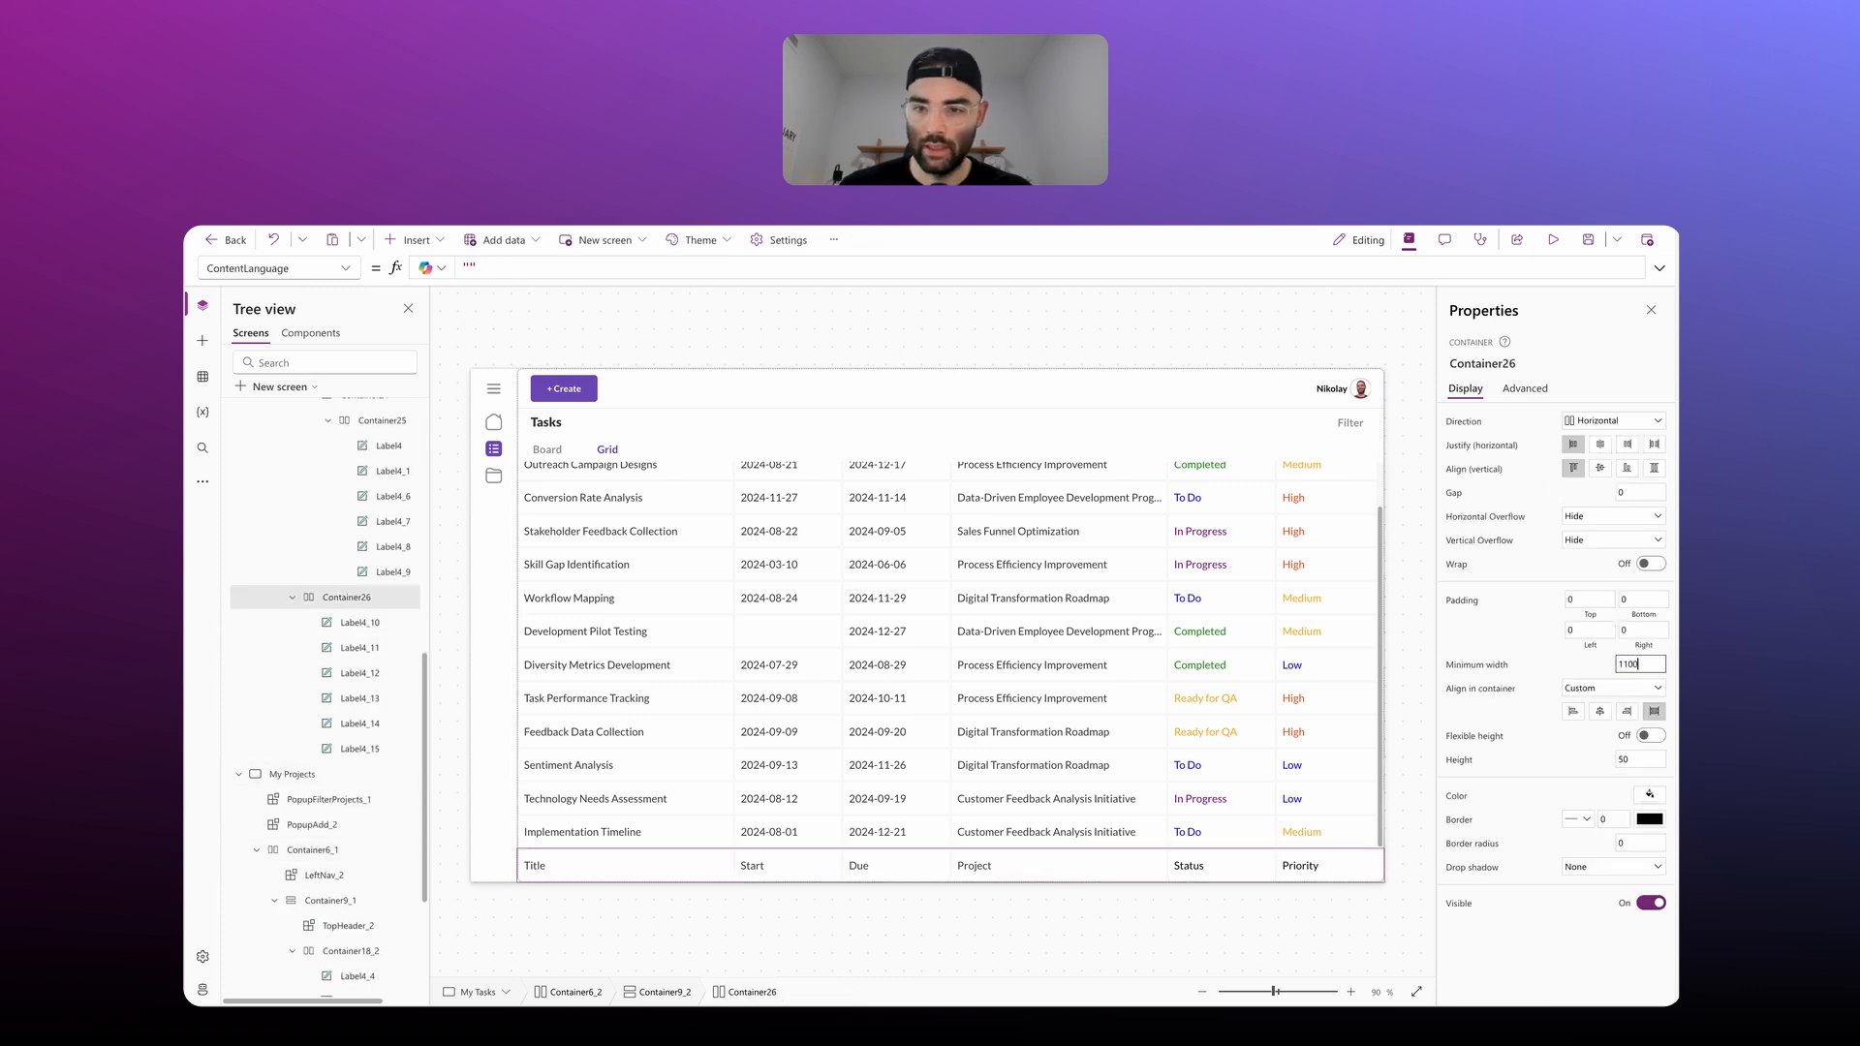
Step: Move Container26 up one position in the layout order so the header row sits above Gallery6
scroll(548, 728, "up", 2)
scroll(345, 730, "up", 3)
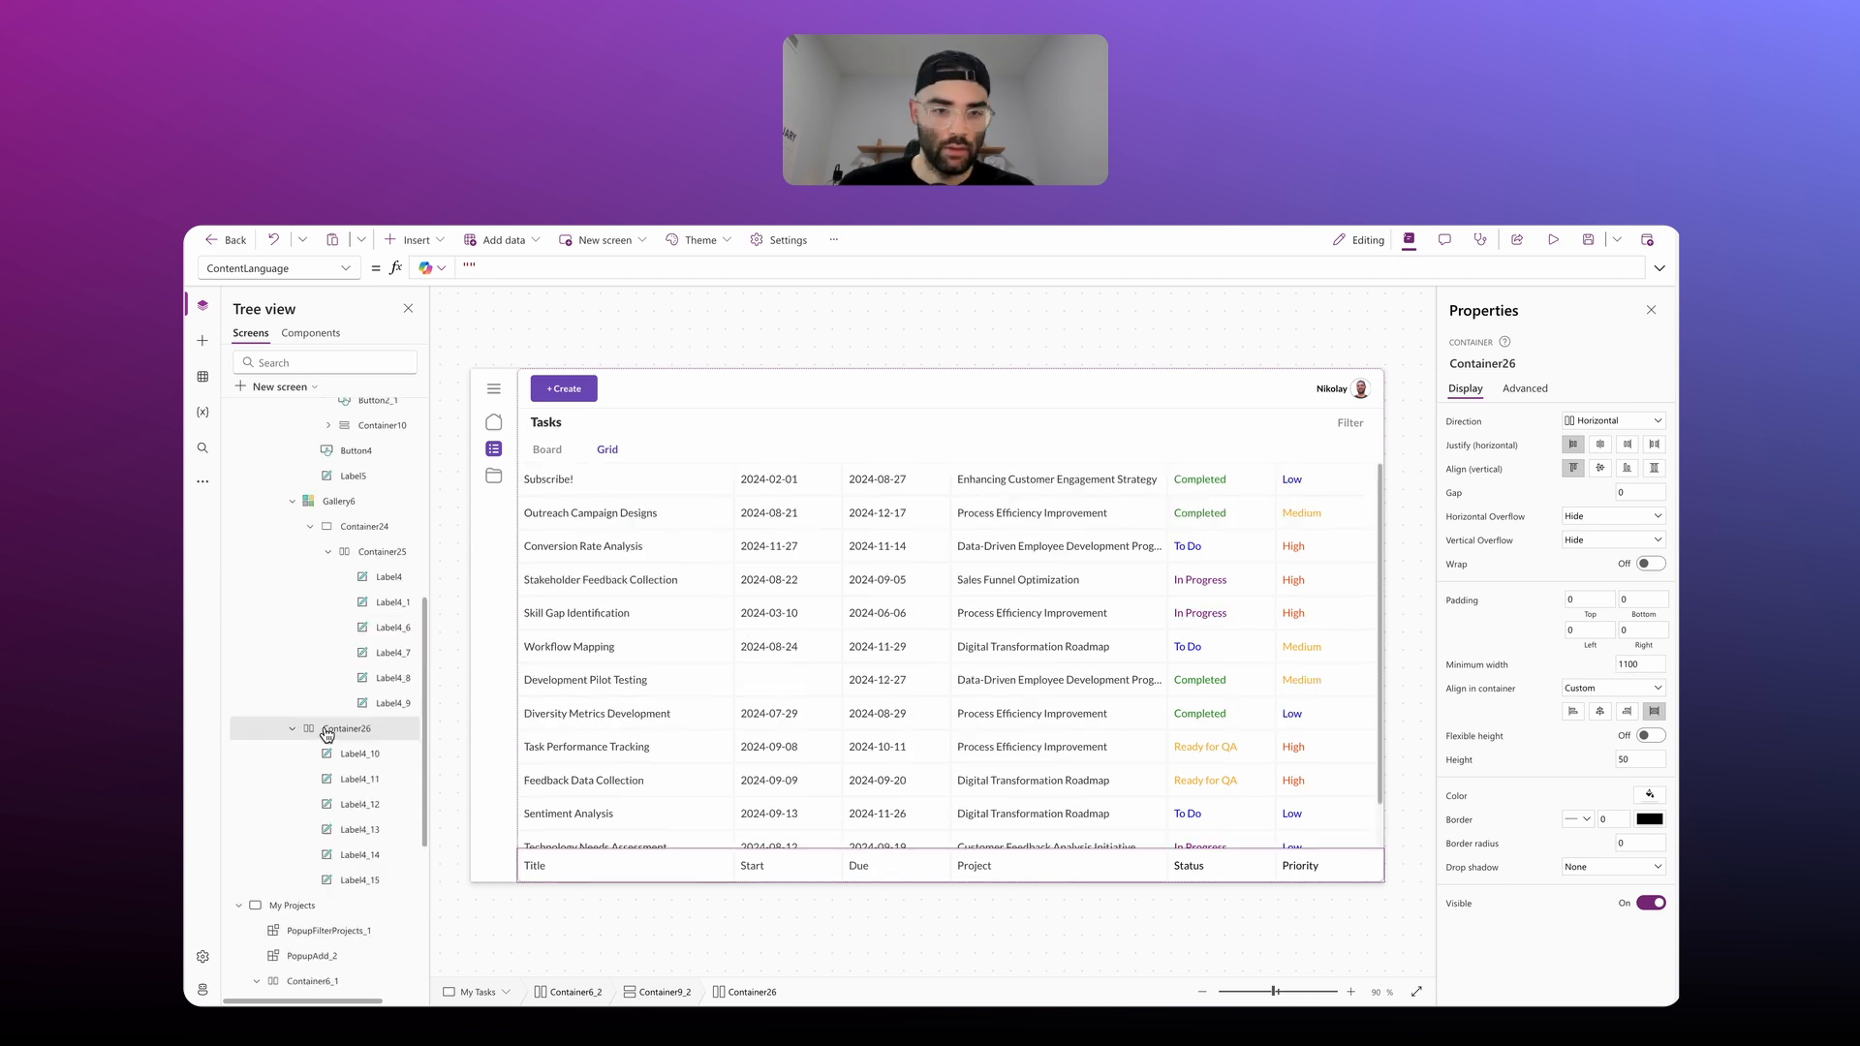
right_click(346, 729)
mouse_move(431, 418)
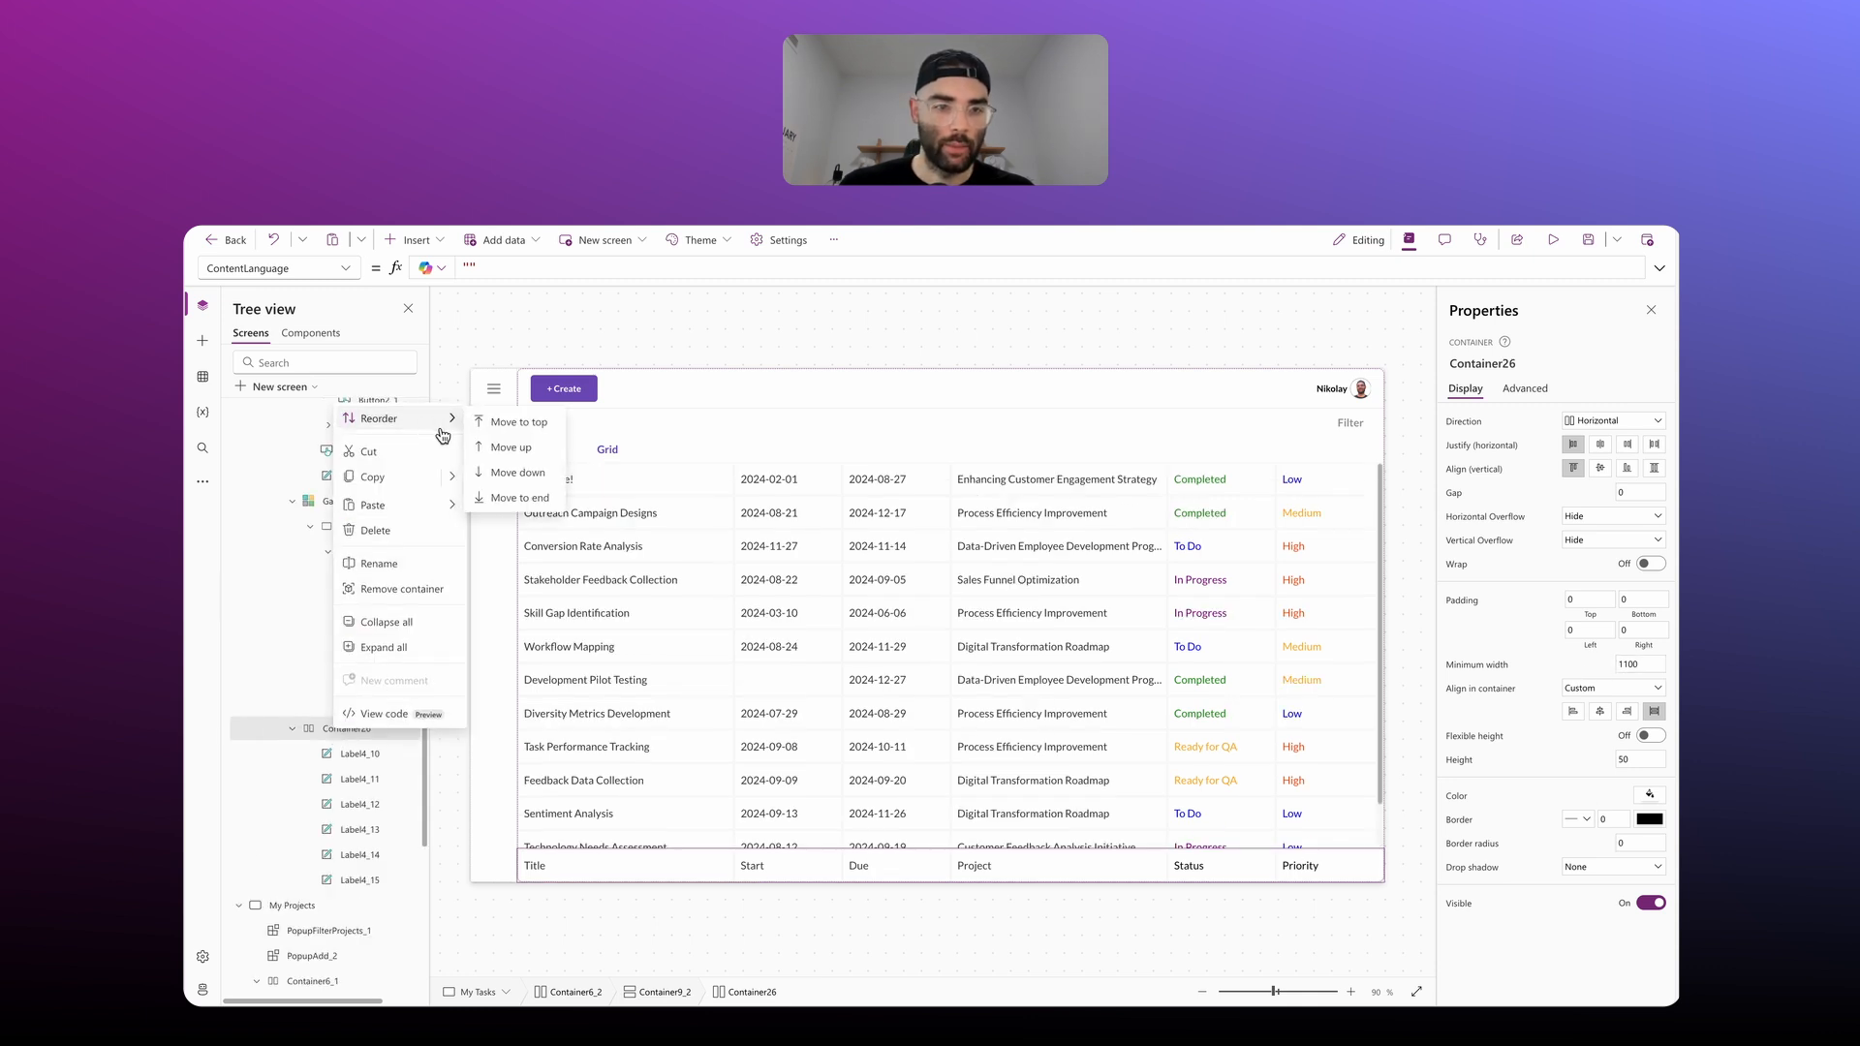
left_click(514, 447)
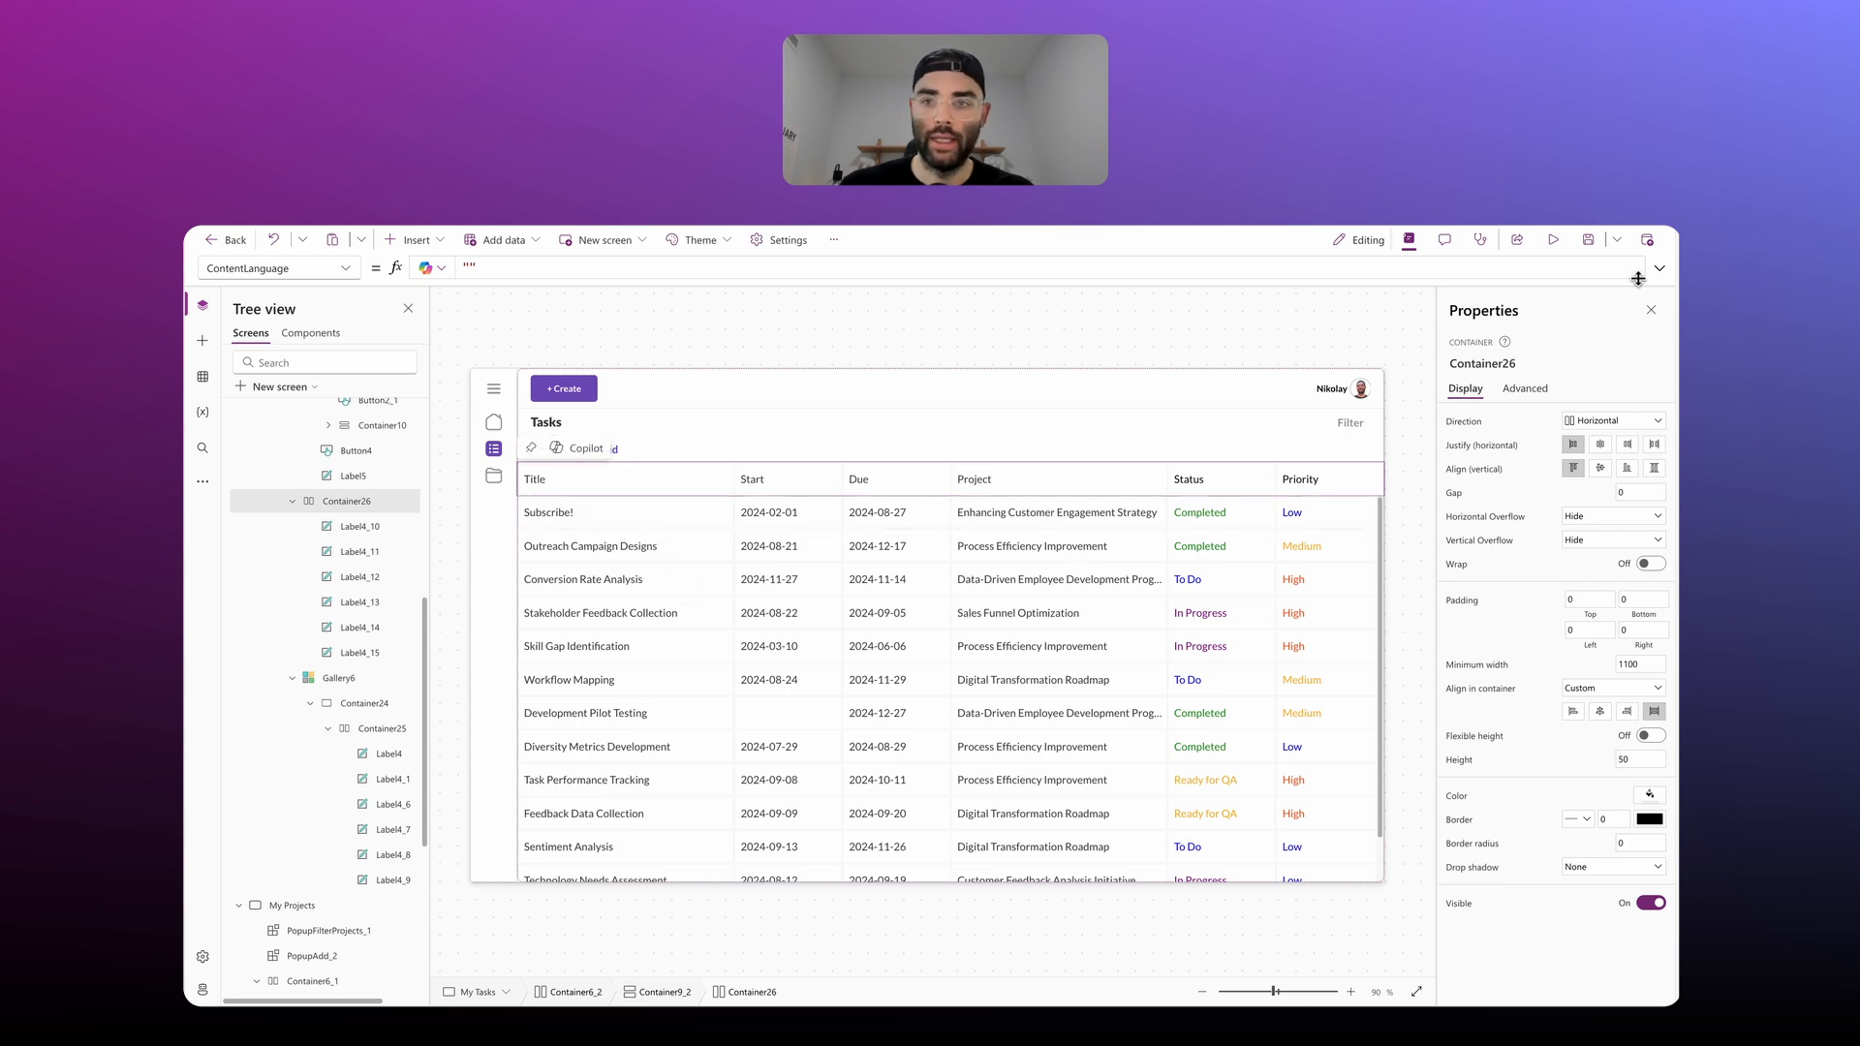
Step: Preview the grid in the phone layout to check the header row's column alignment and the scrolling, then return to editing
left_click(1552, 240)
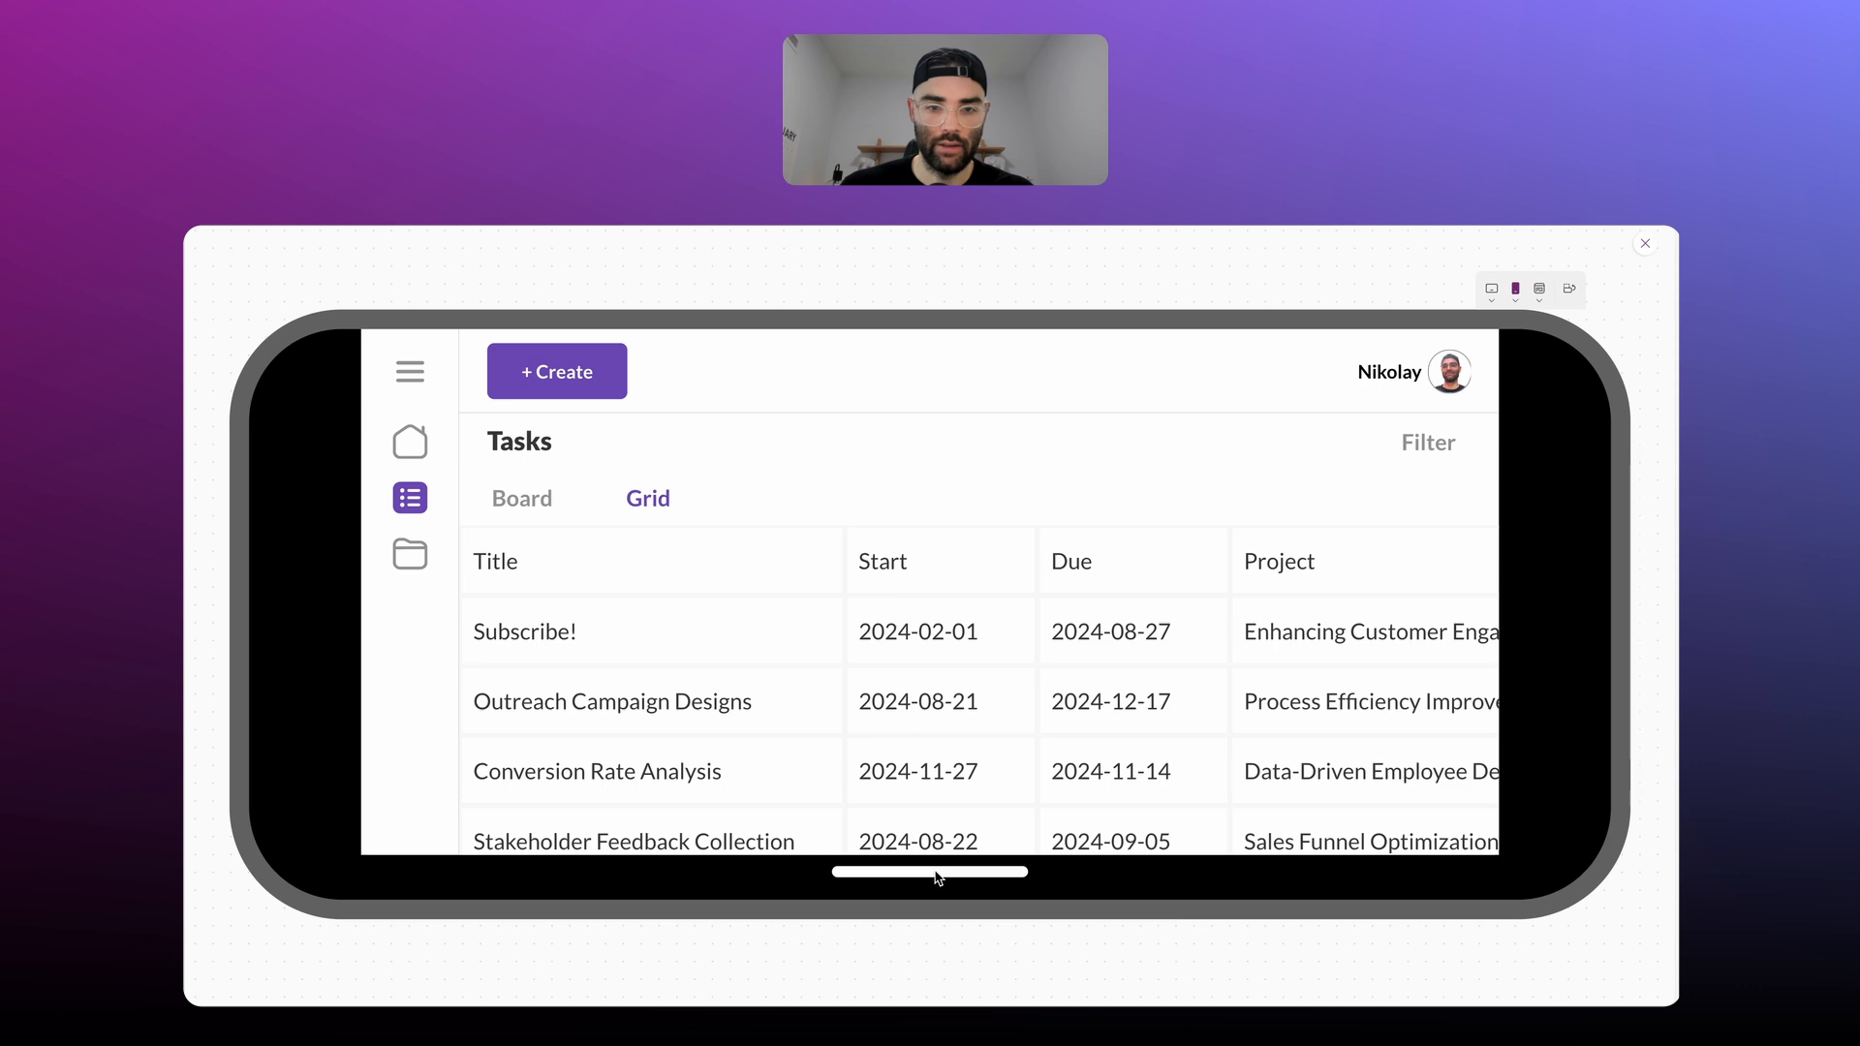
scroll(910, 730, "down", 5)
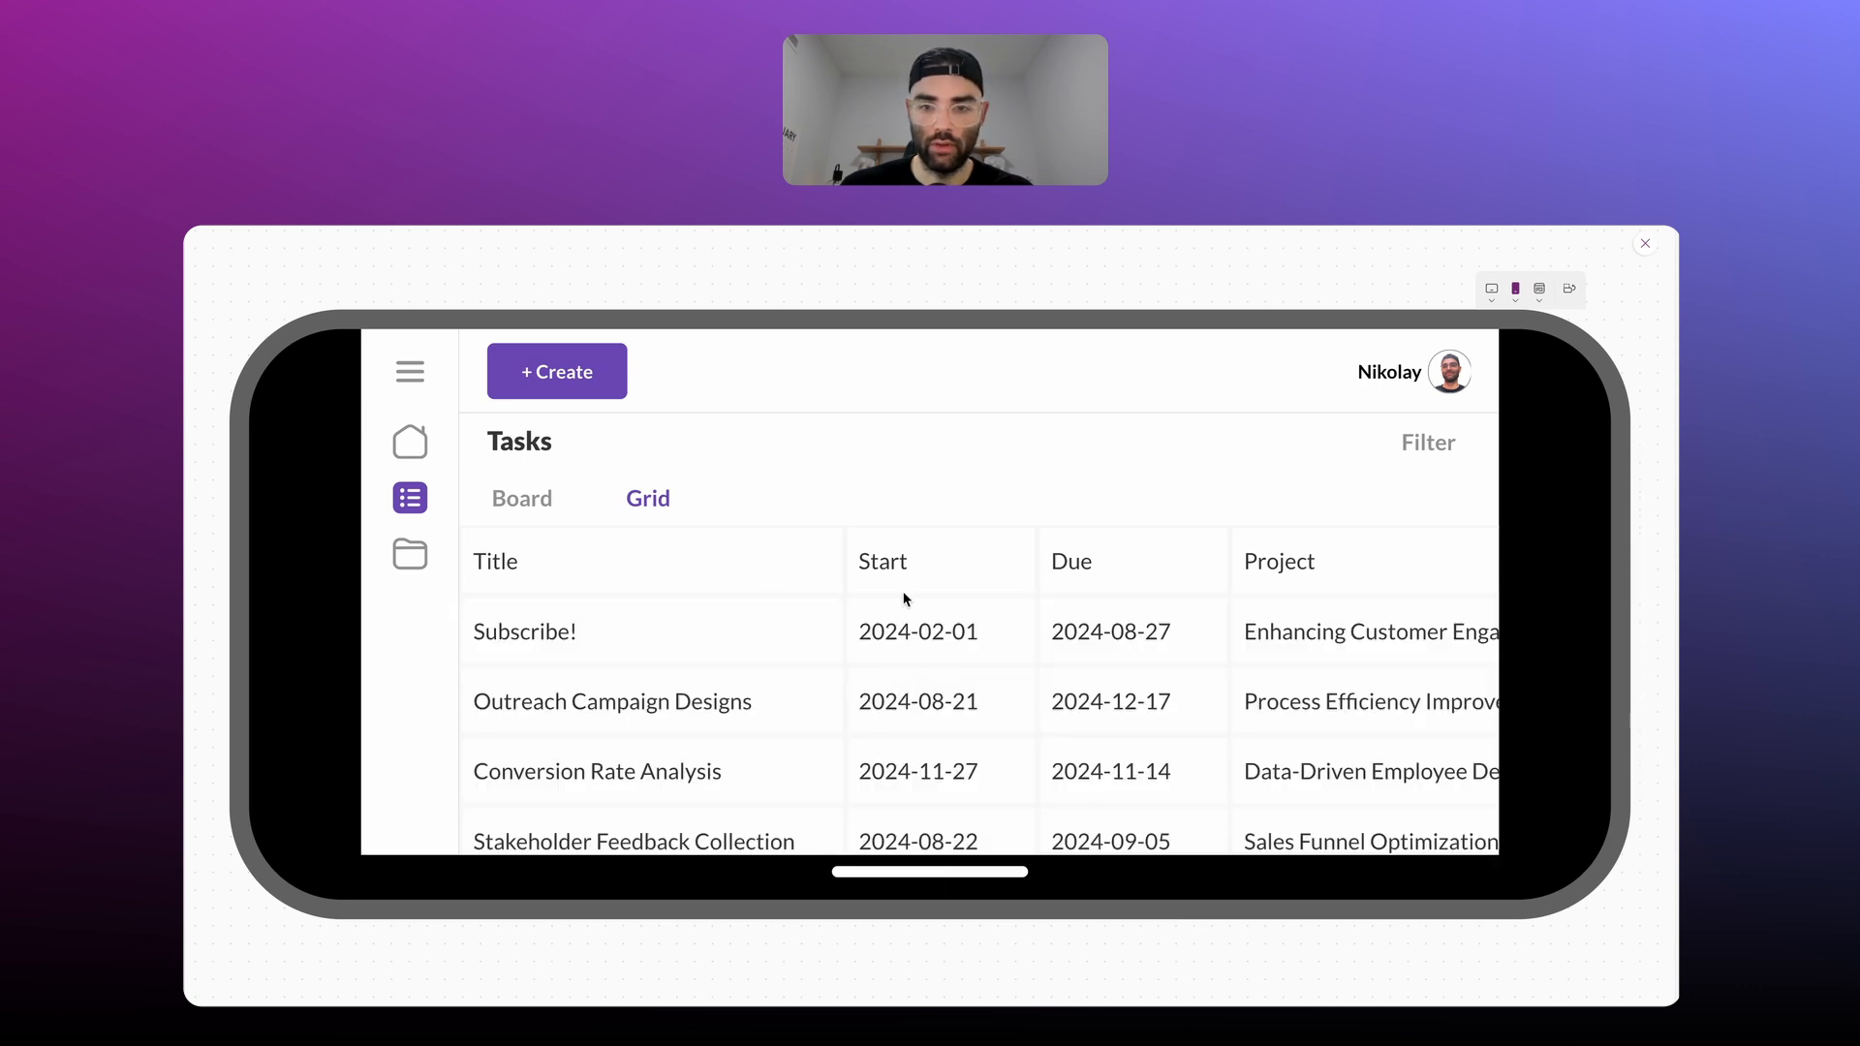
left_click(1645, 244)
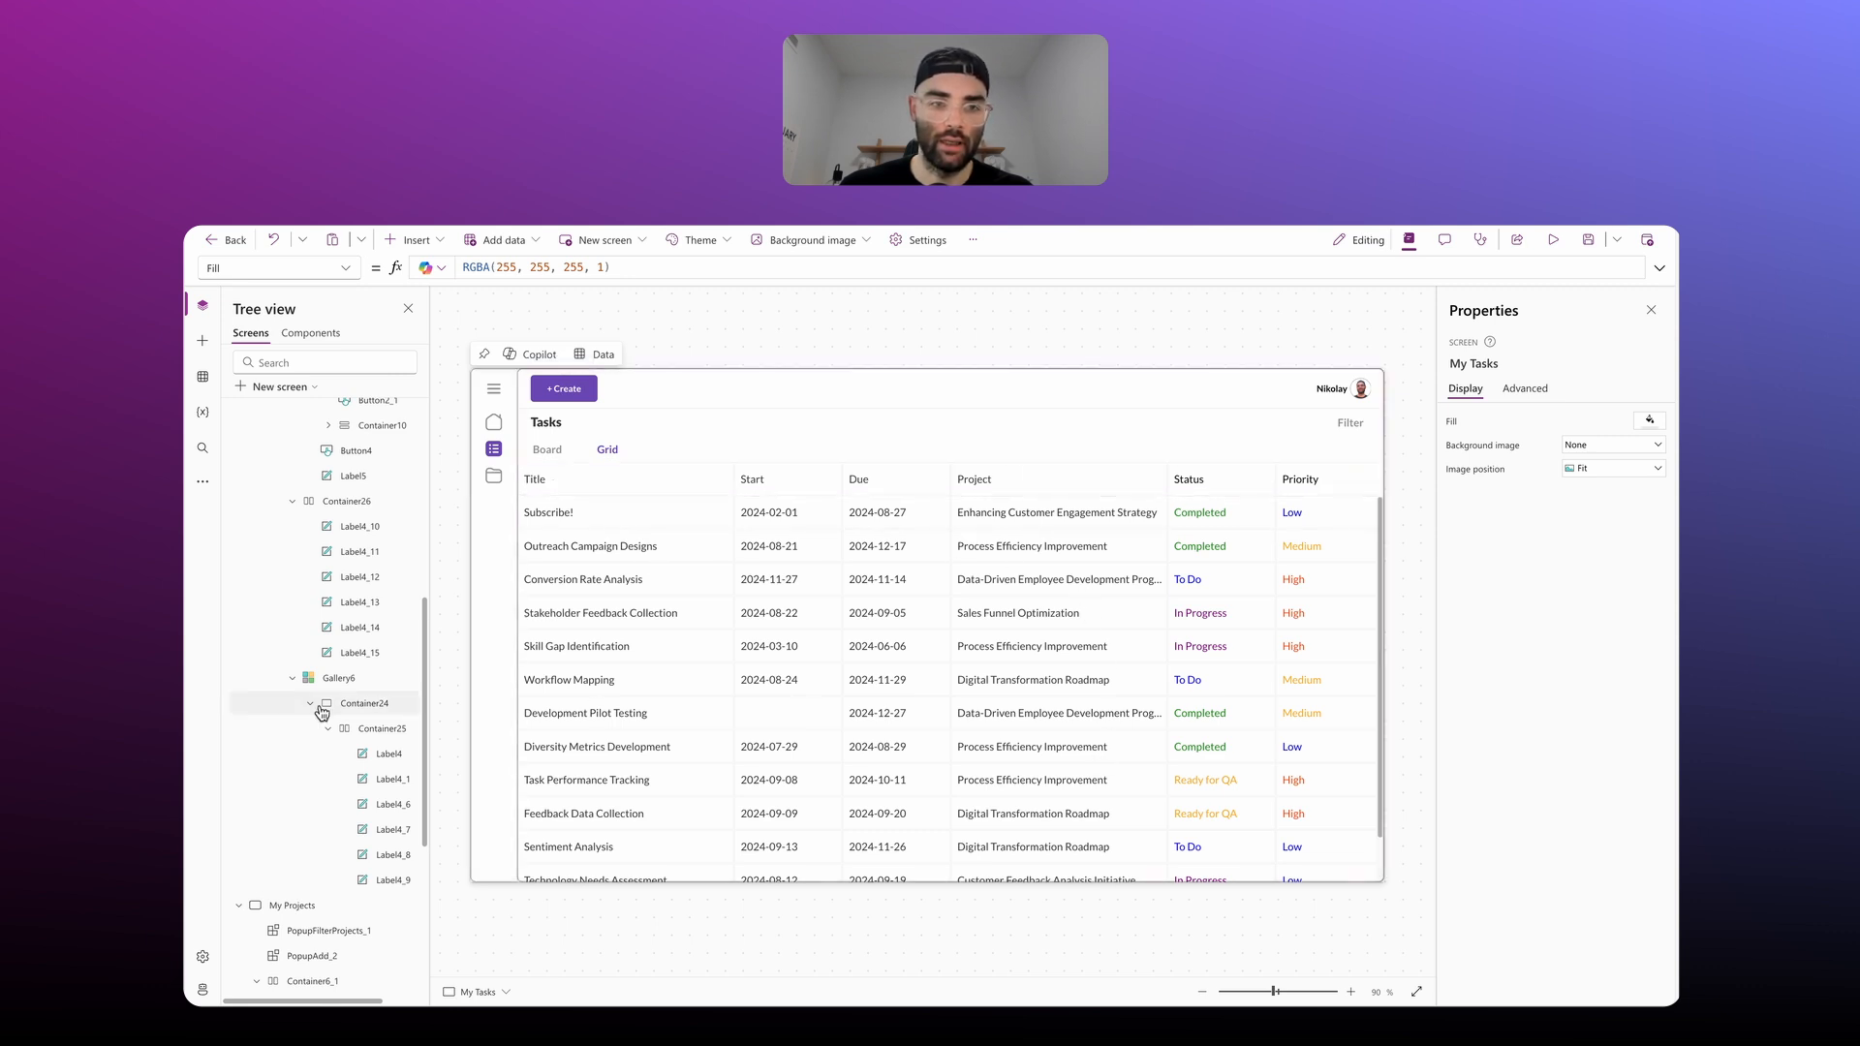
scroll(368, 581, "up", 3)
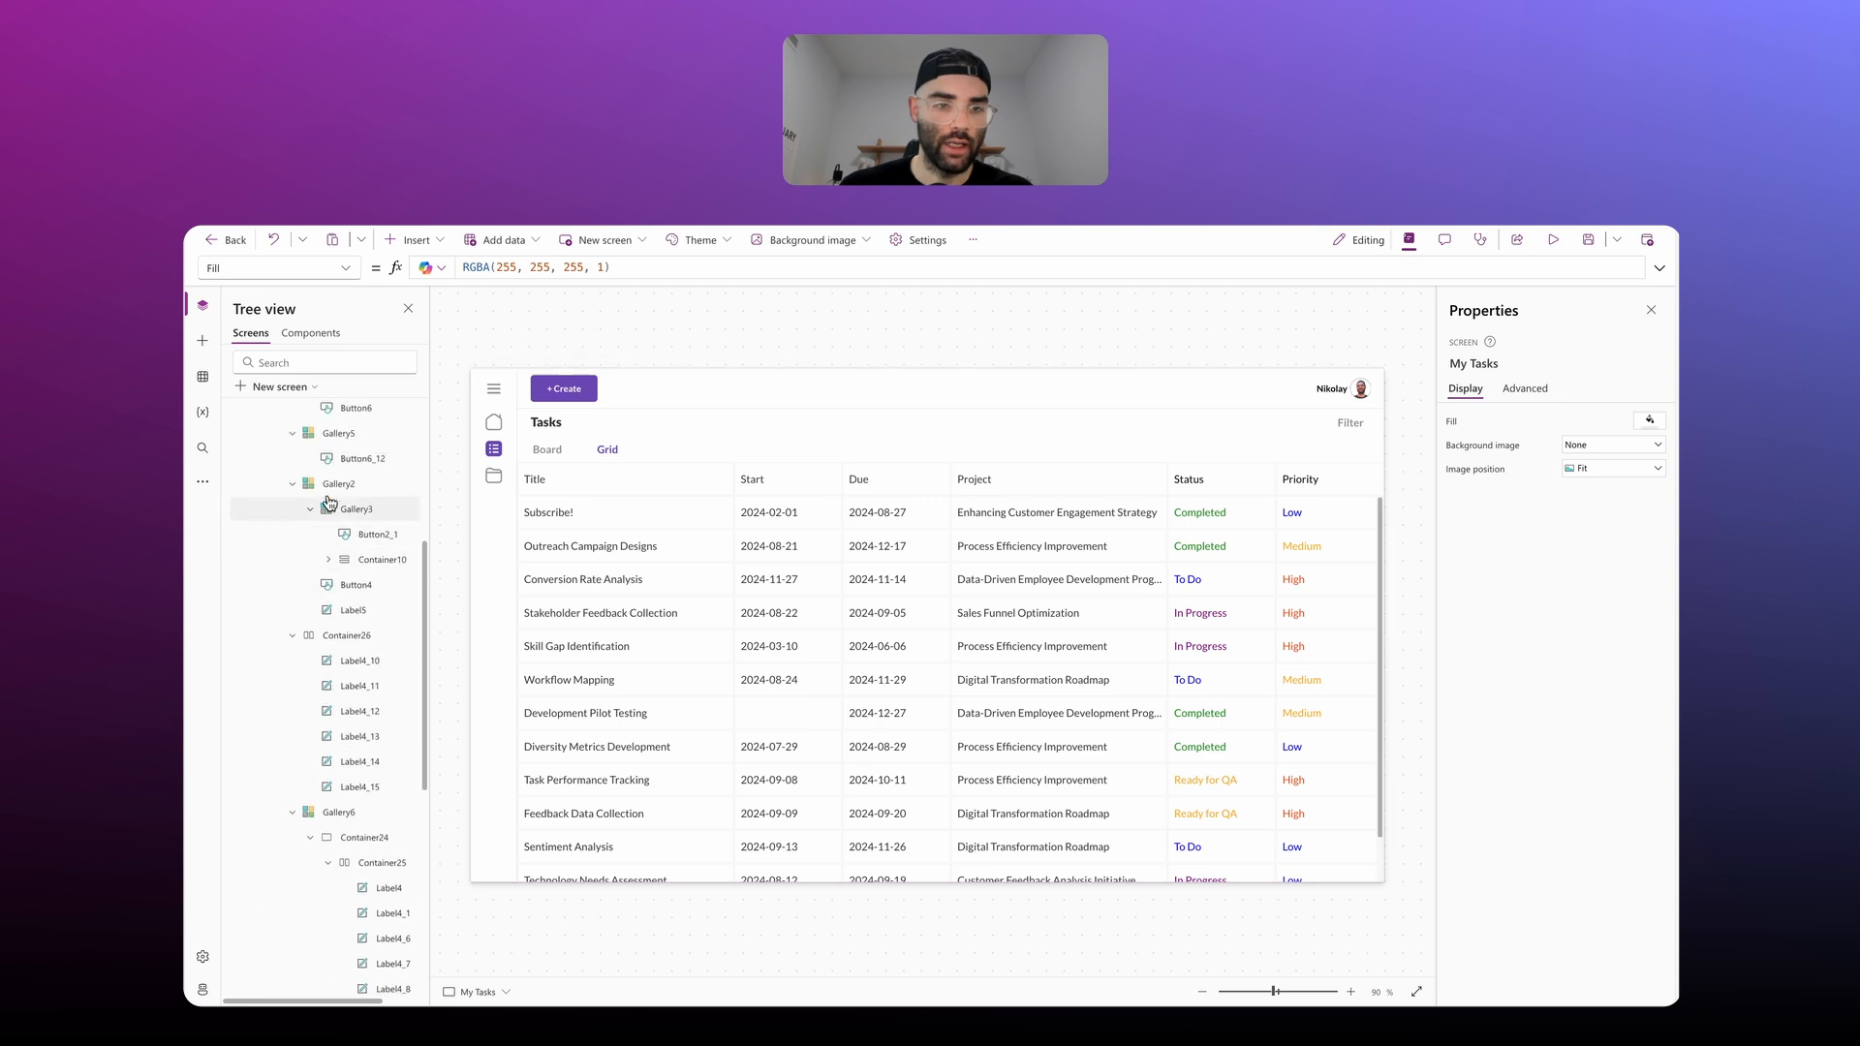
Step: Insert a vertical container inside Container9_2 on the My Tasks screen
scroll(329, 503, "up", 7)
left_click(320, 591)
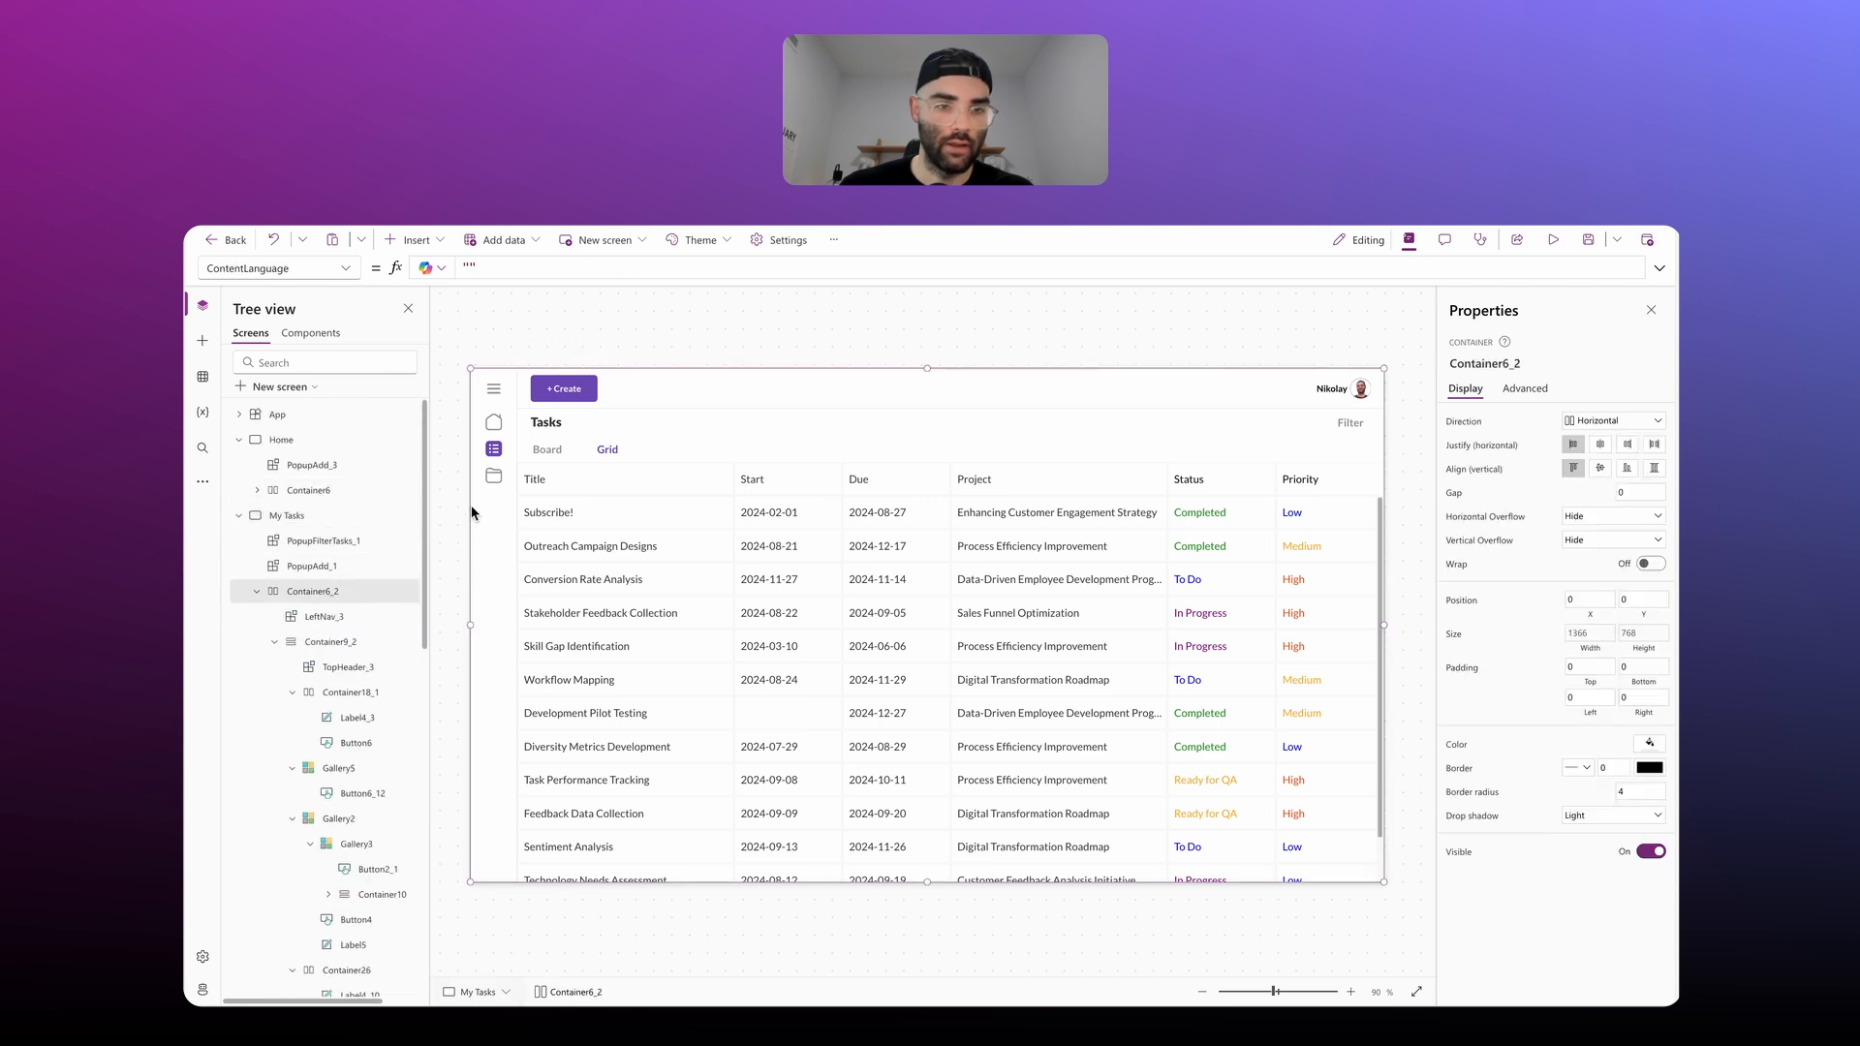
left_click(324, 642)
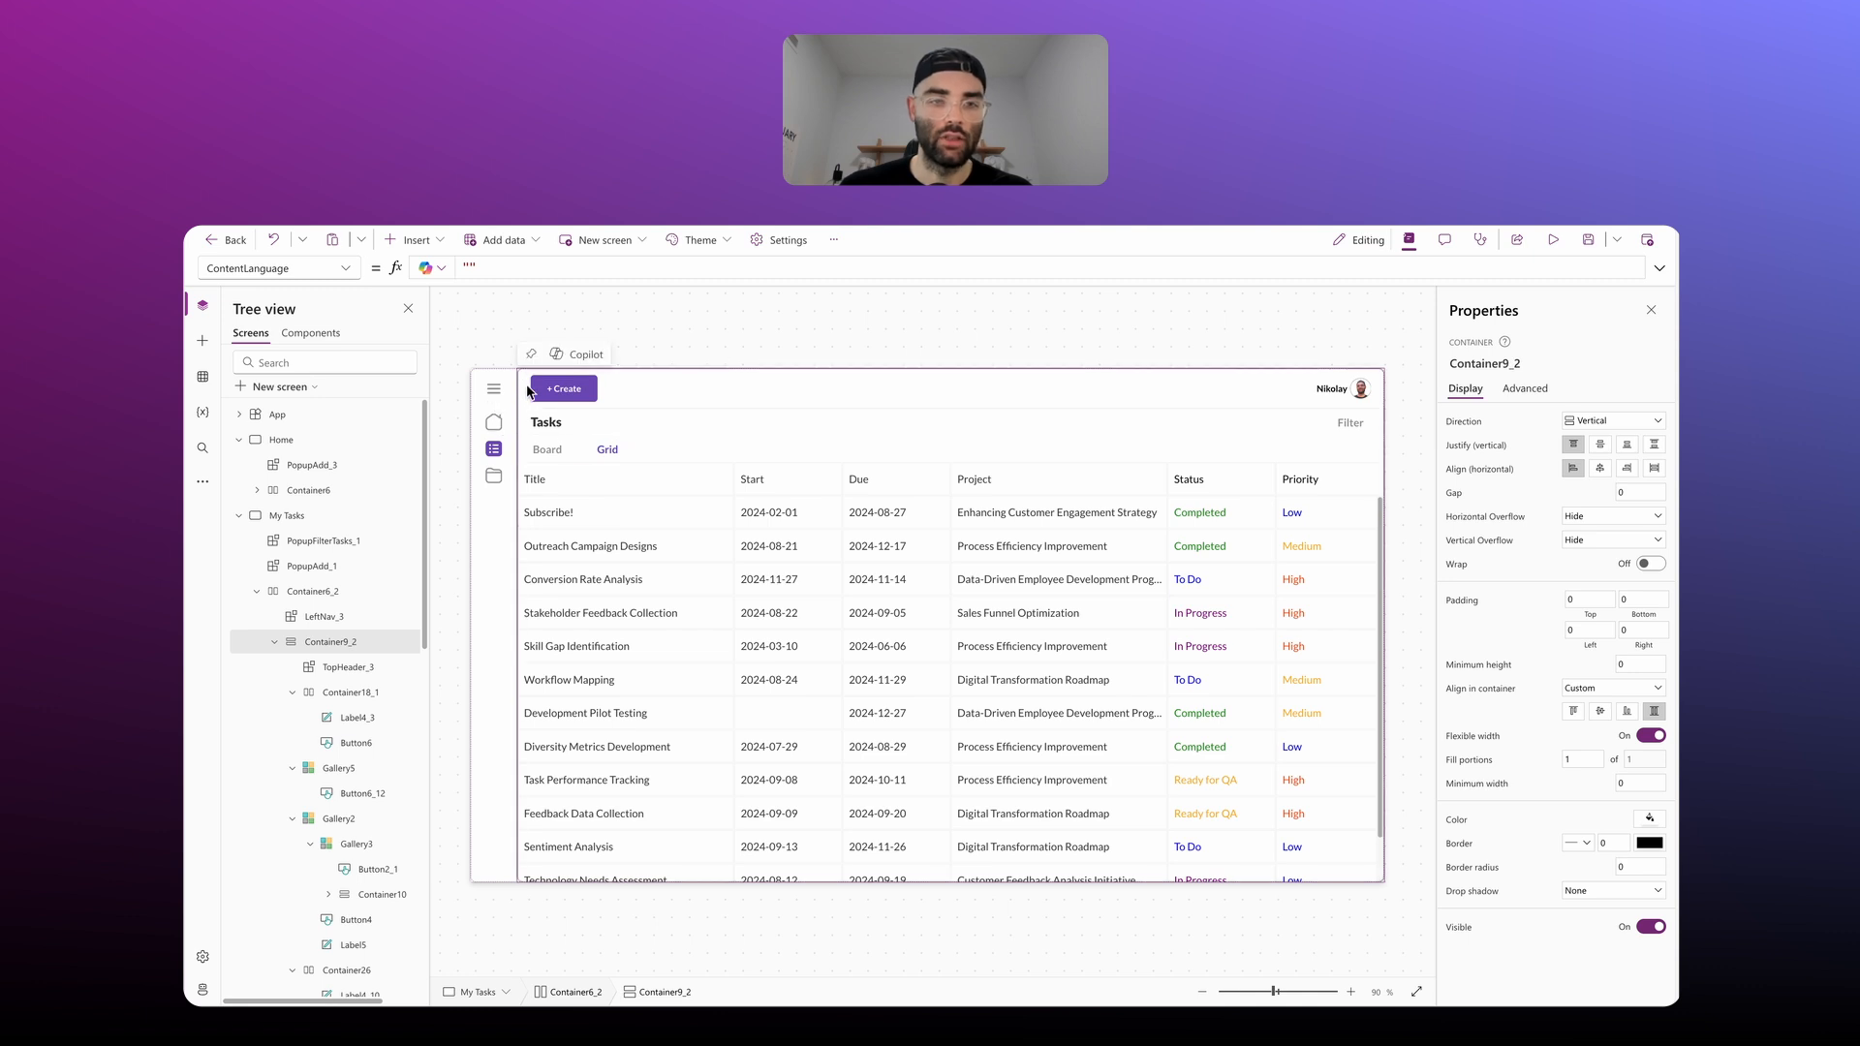
left_click(407, 239)
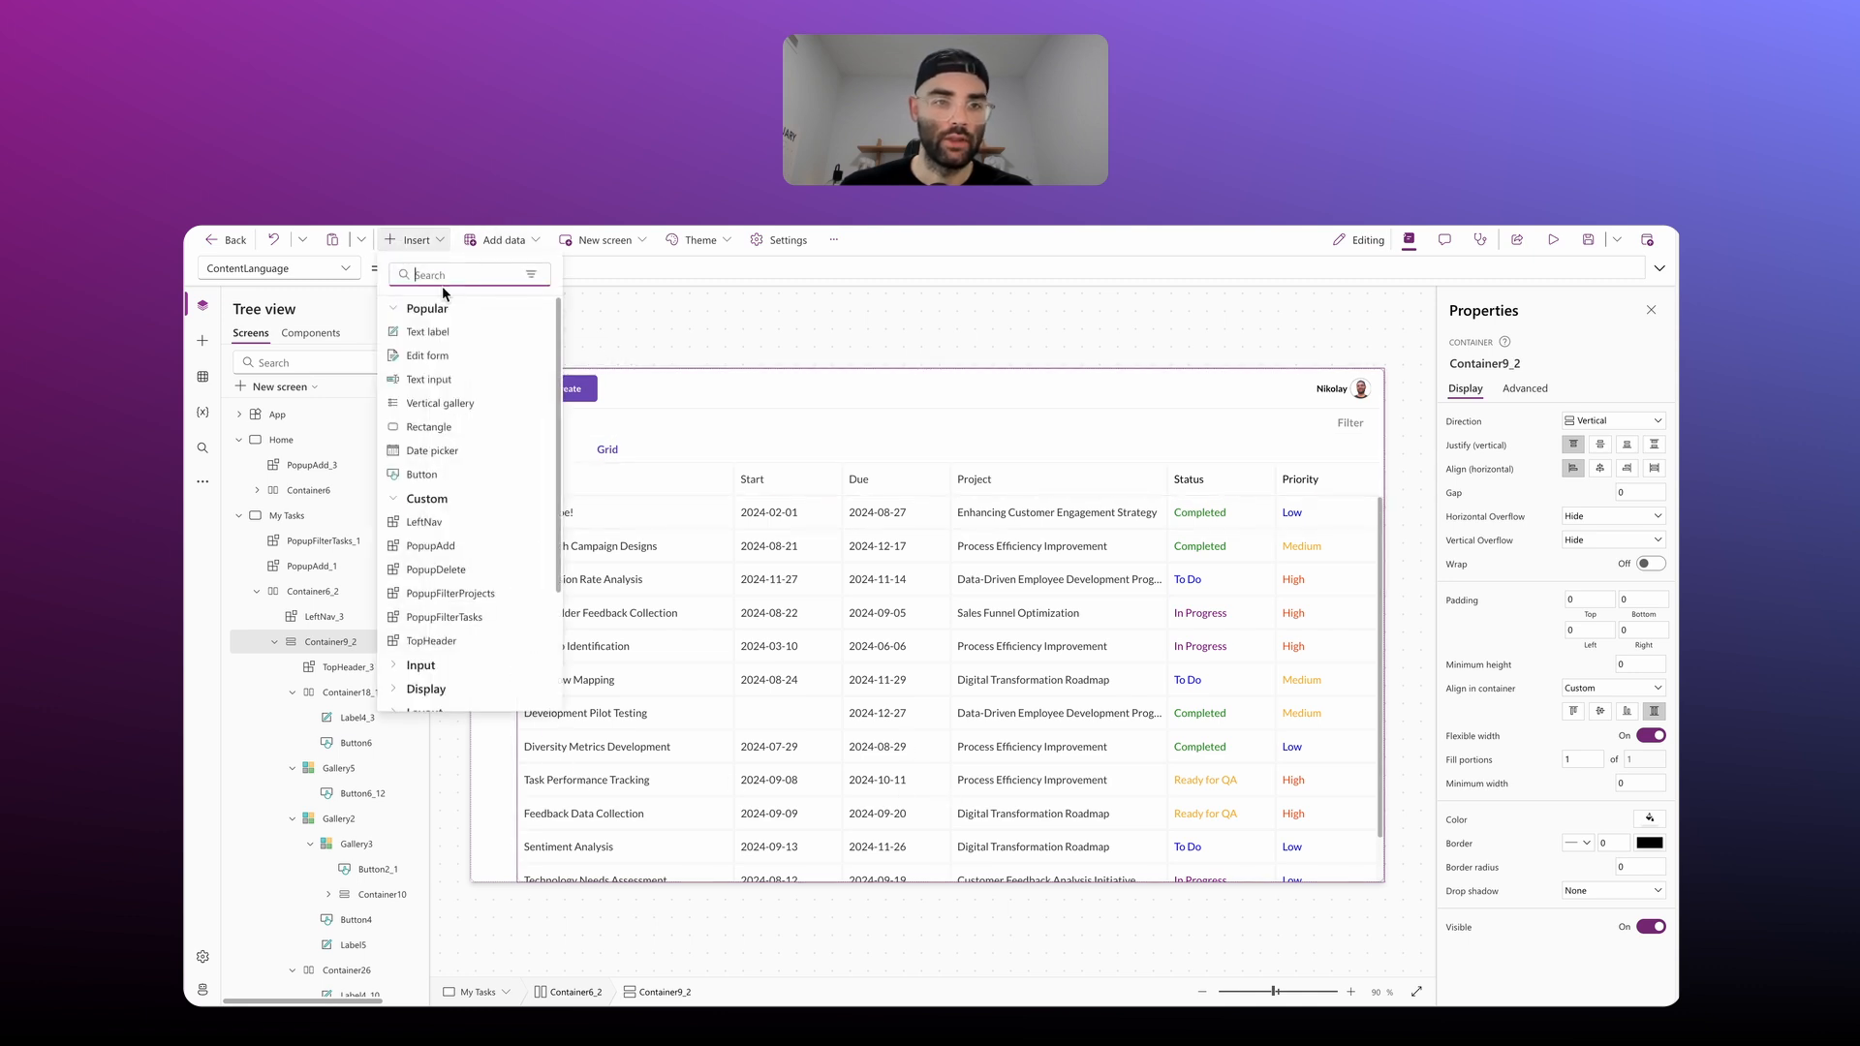
type("contain")
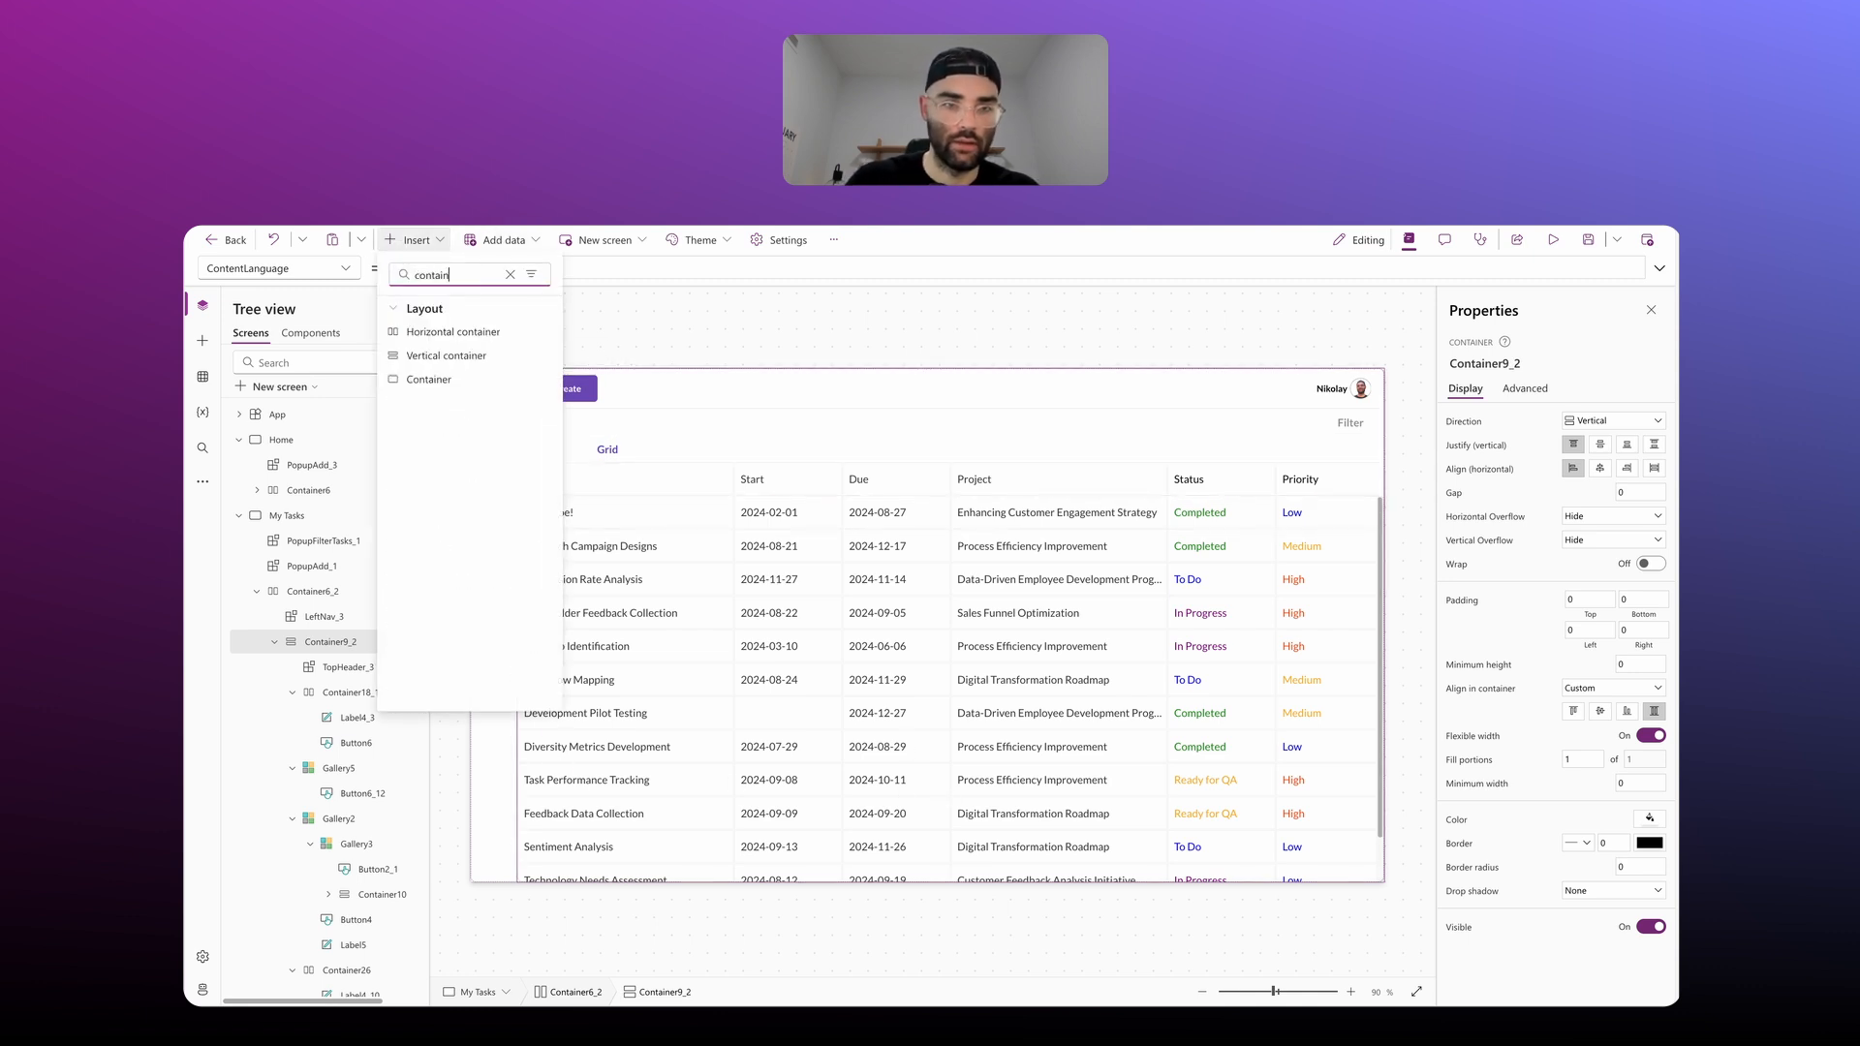
left_click(436, 358)
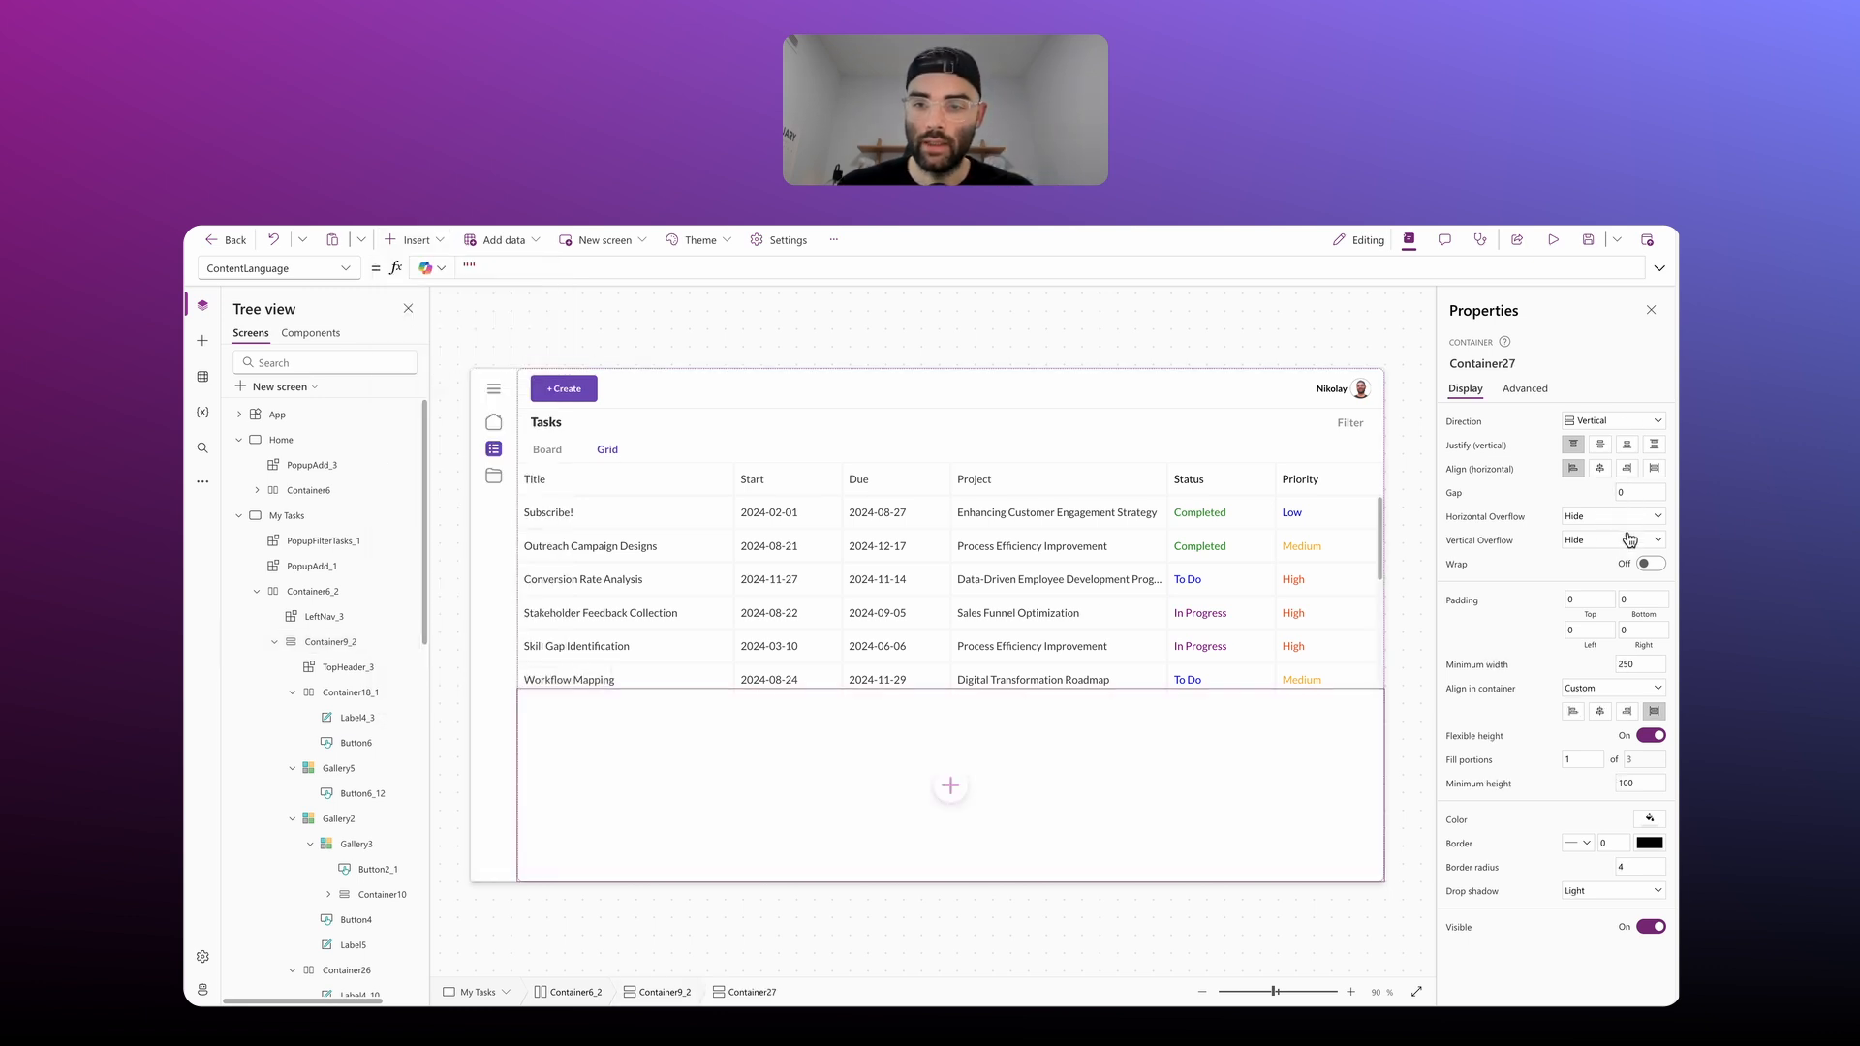
Step: Set the new vertical container's minimum width, minimum height and border radius to 0, drop shadow to None and horizontal overflow to Scroll
left_click(1643, 666)
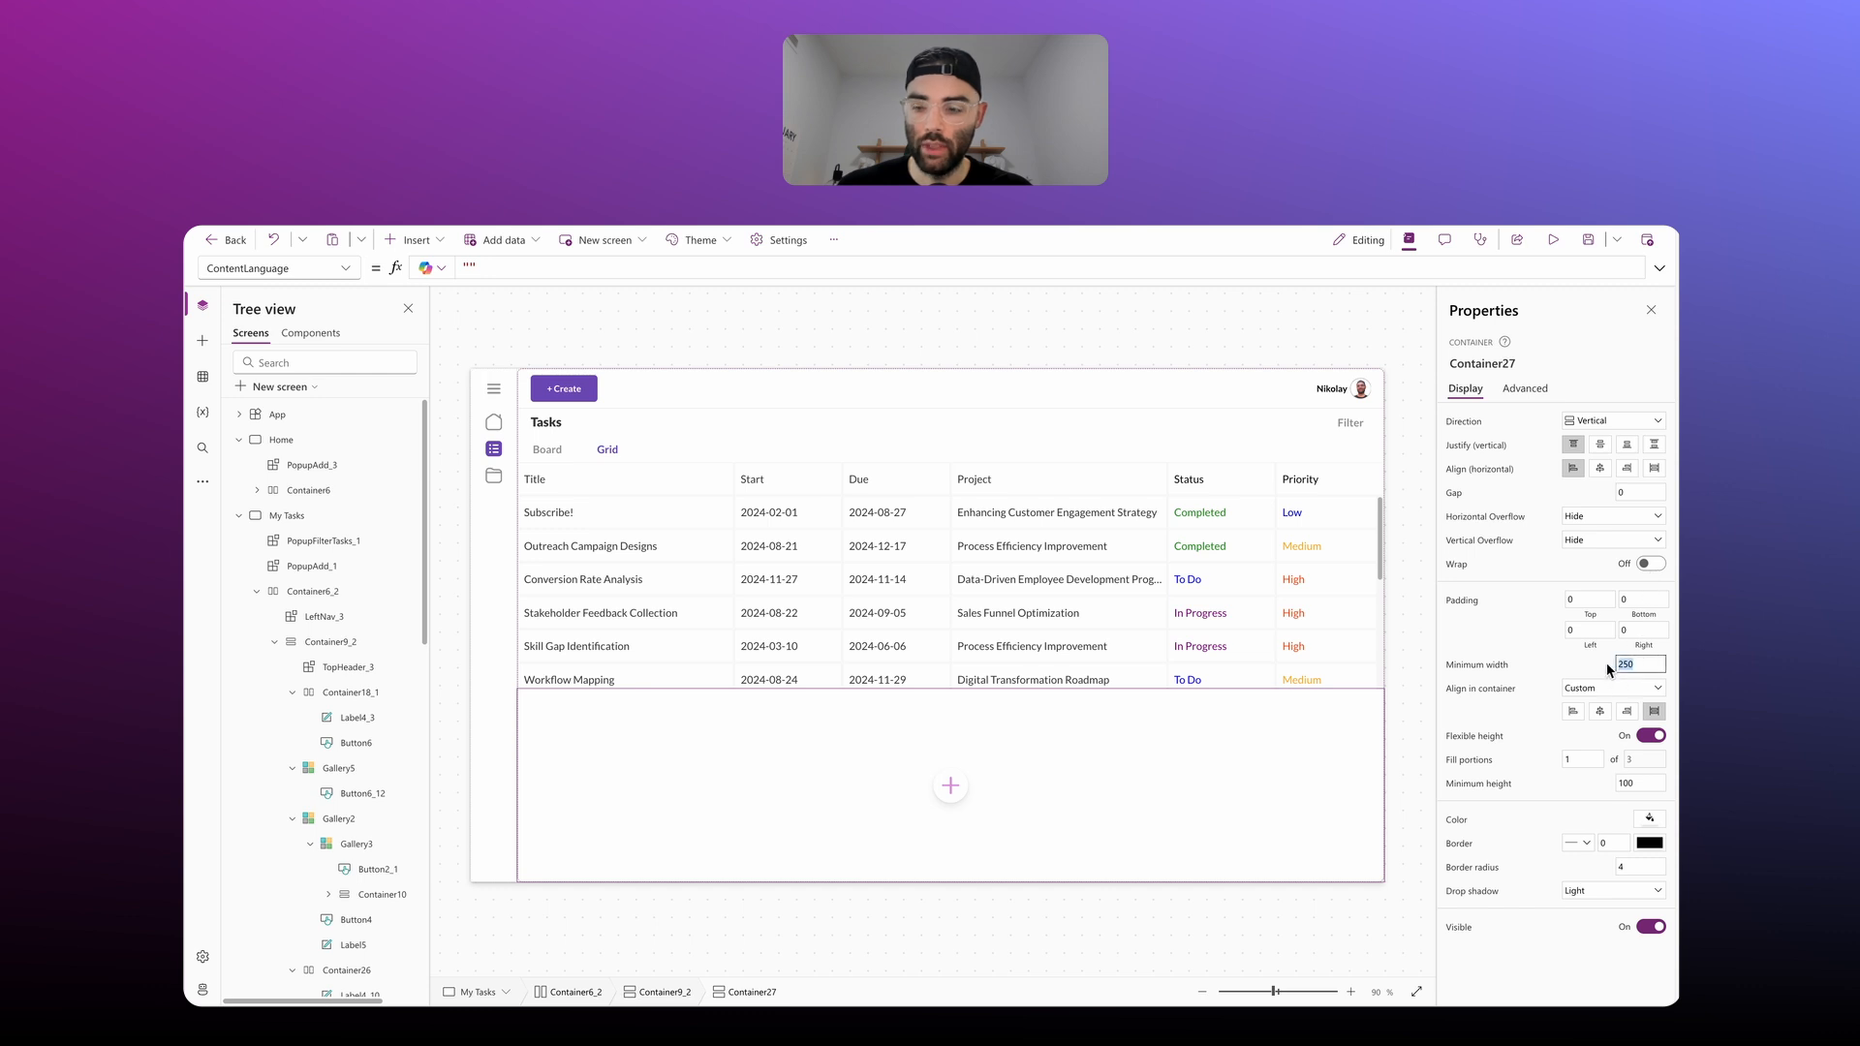
double_click(1649, 781)
type("0")
double_click(1635, 867)
left_click(1608, 890)
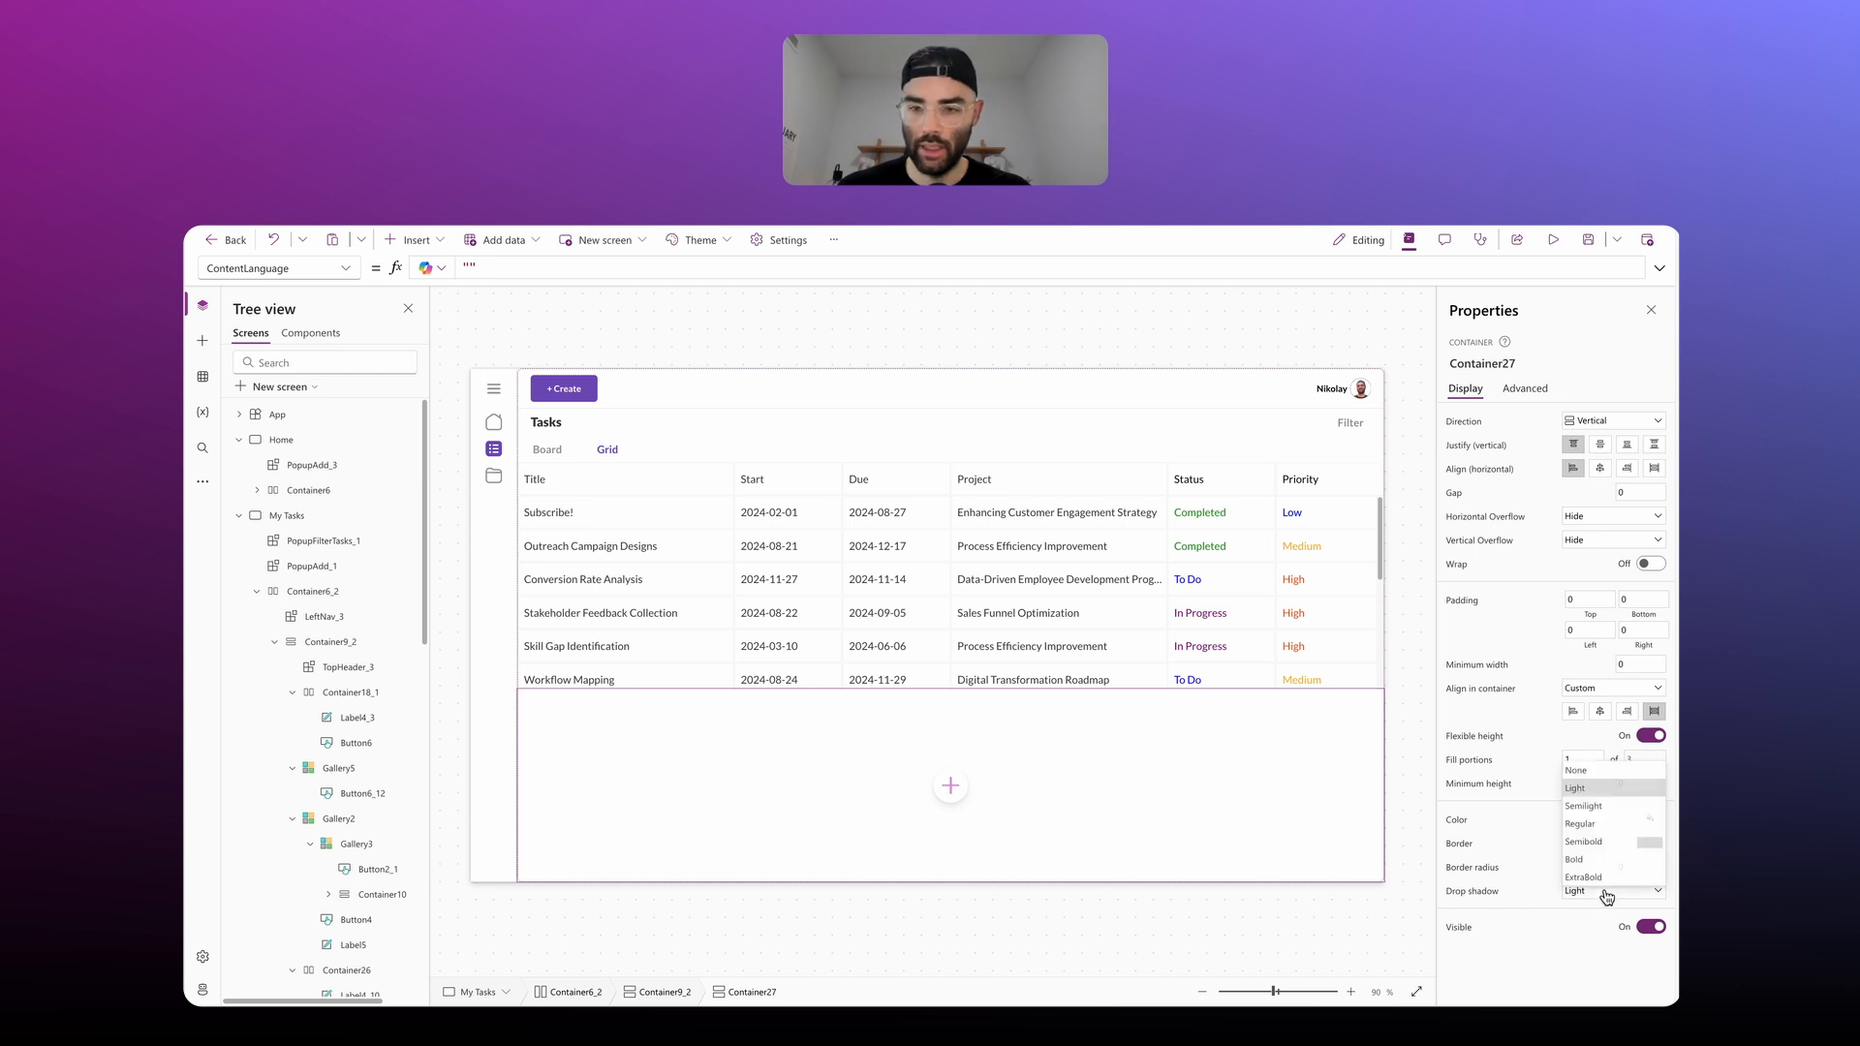
left_click(1579, 767)
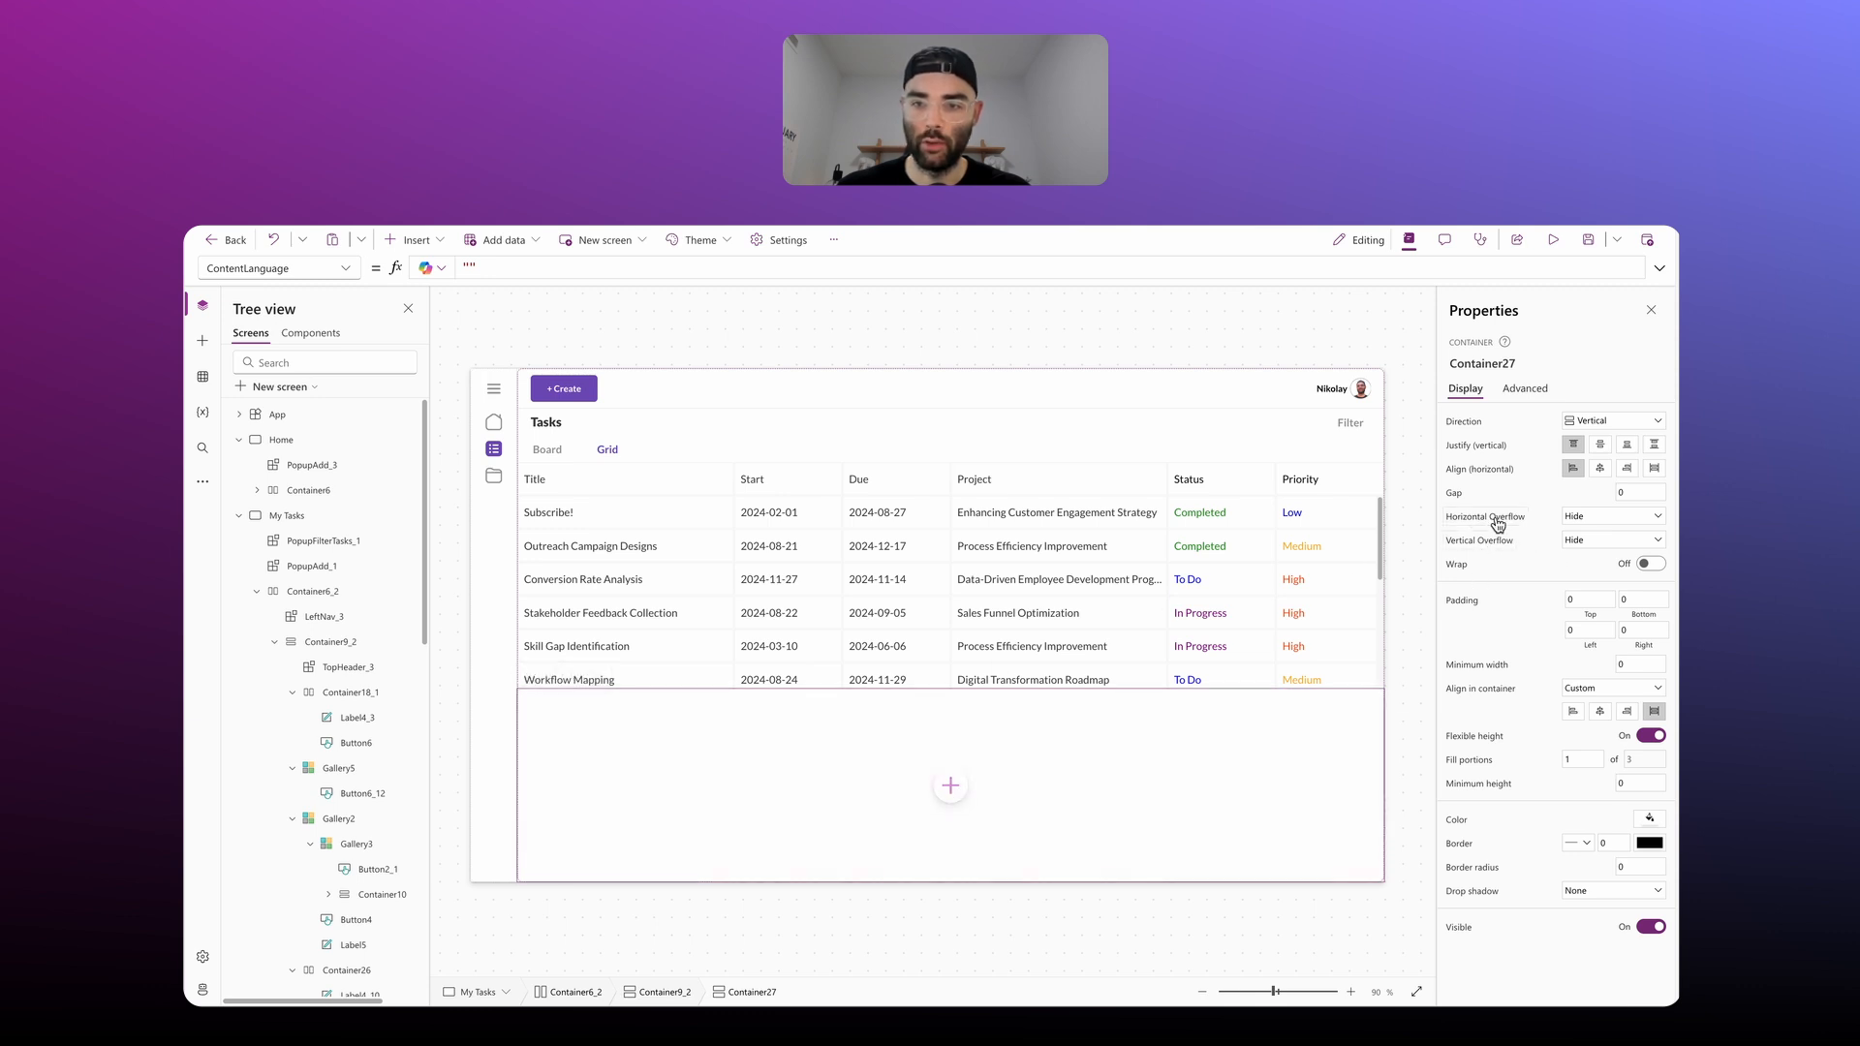
left_click(1588, 519)
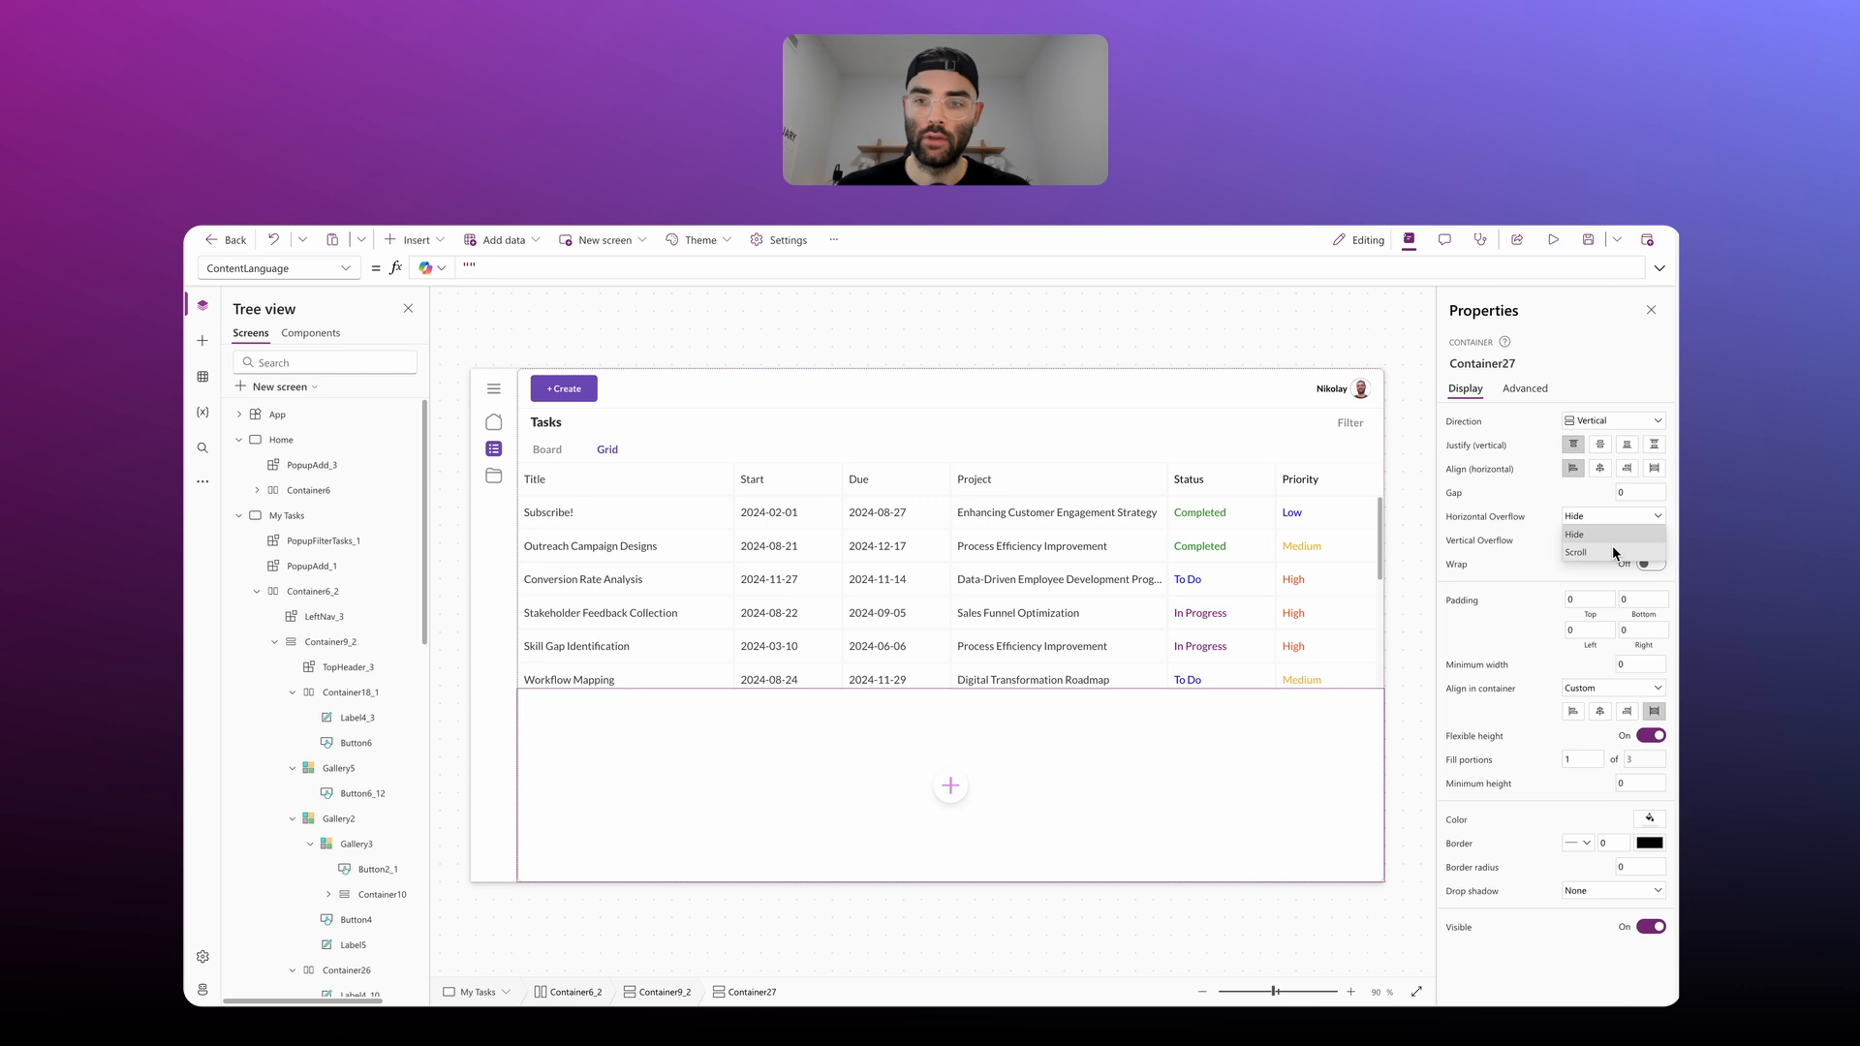
left_click(1613, 548)
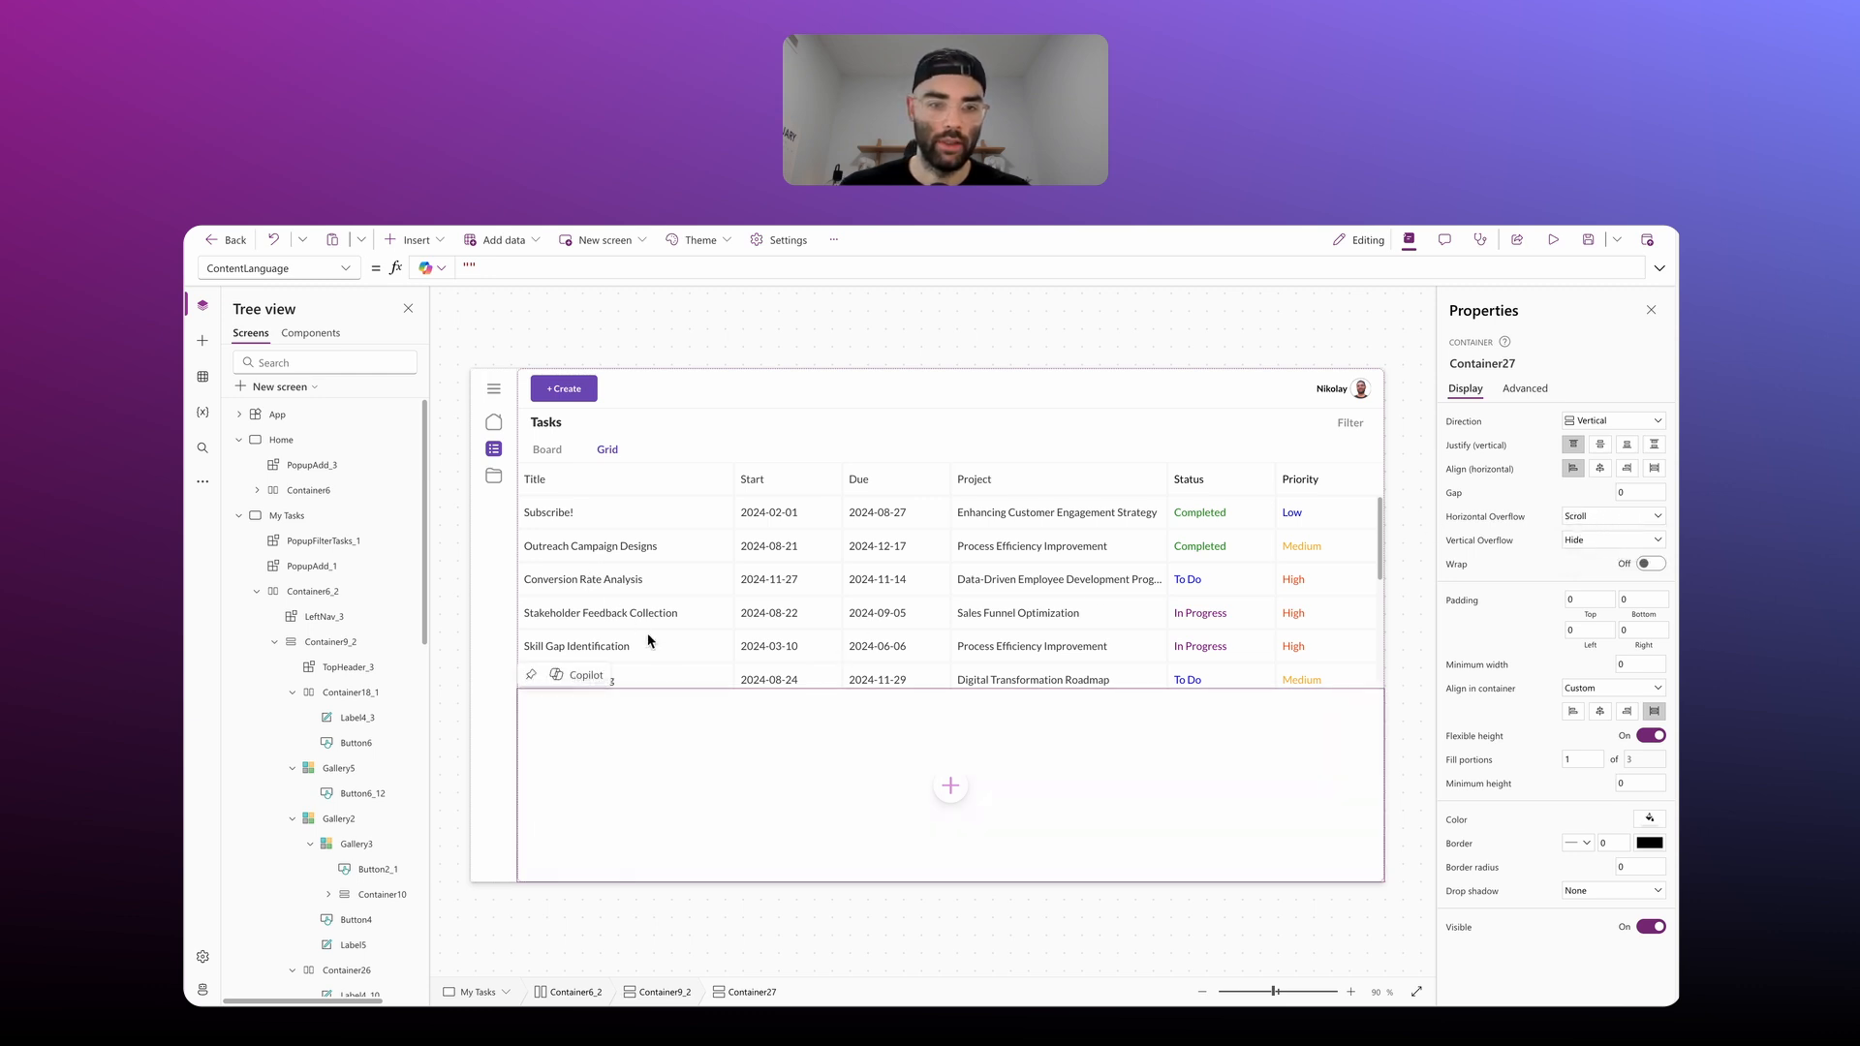
Step: Select the task grid Gallery6 together with the header row Container26 and remove both from Container9_2
left_click(641, 591)
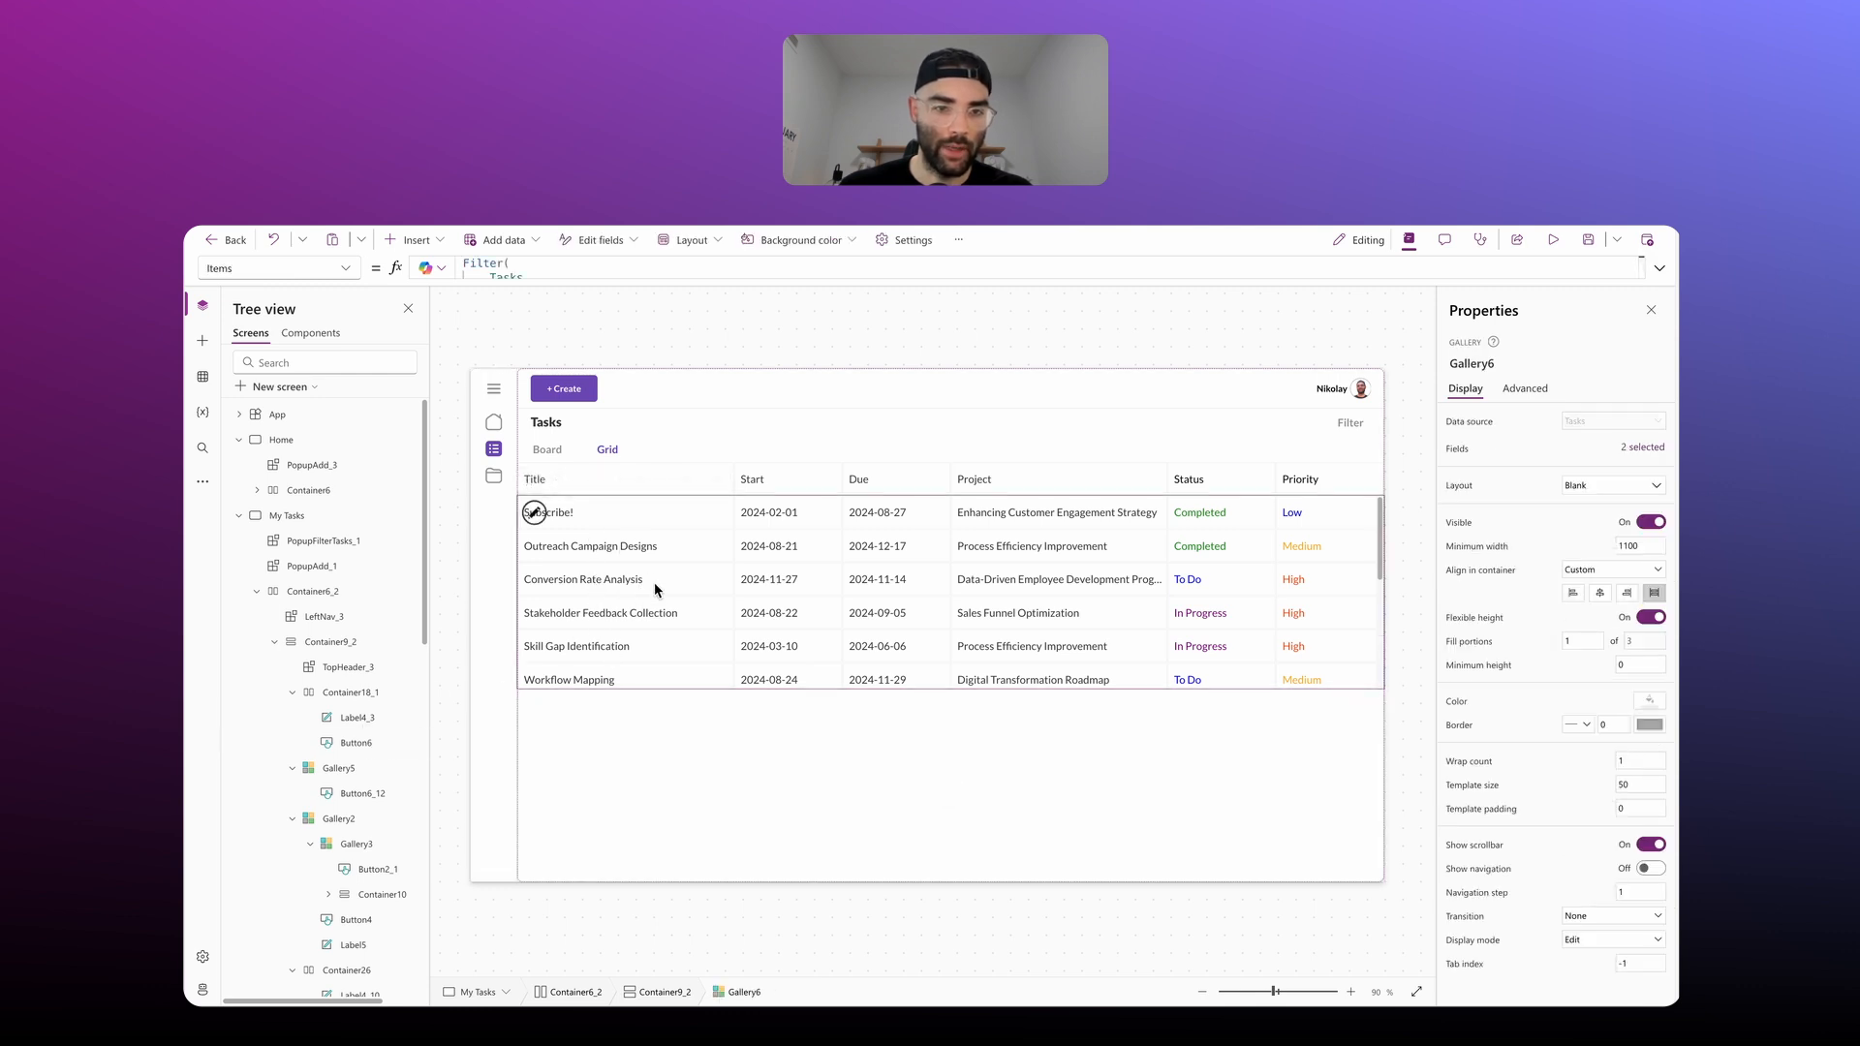
scroll(368, 775, "down", 8)
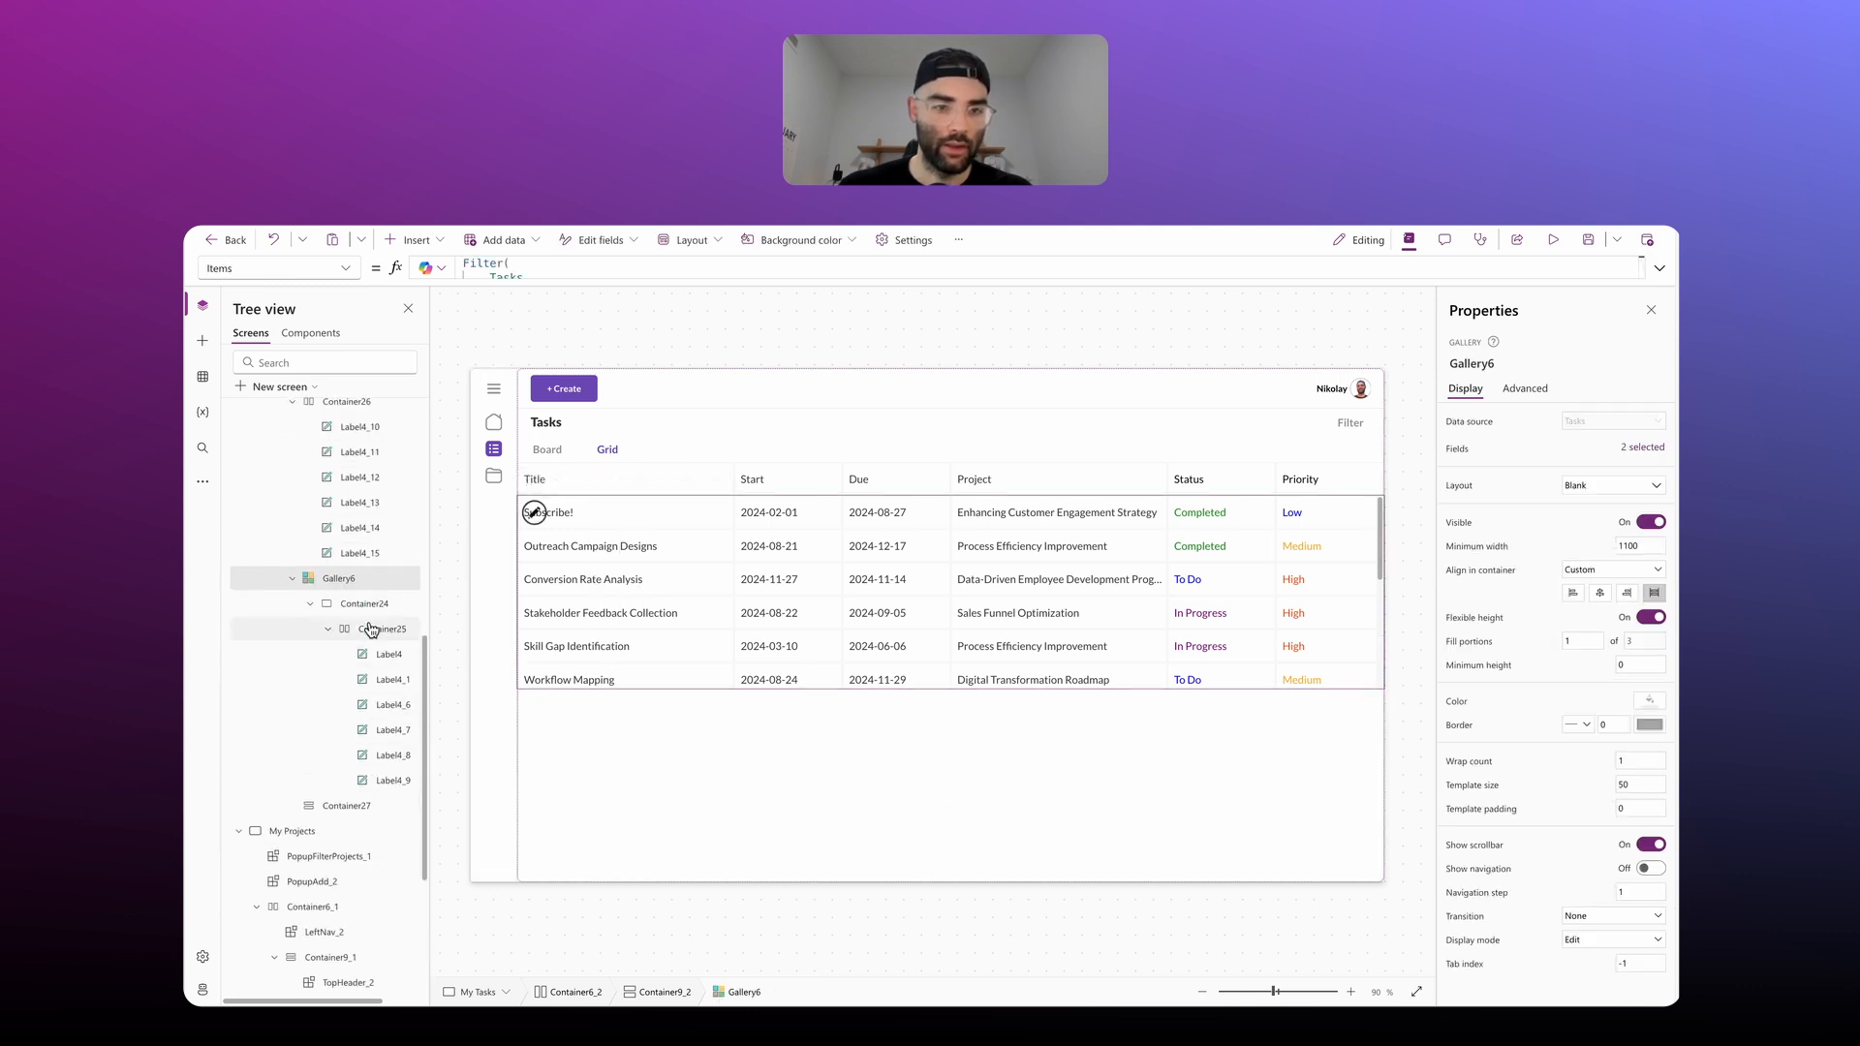
scroll(371, 610, "up", 2)
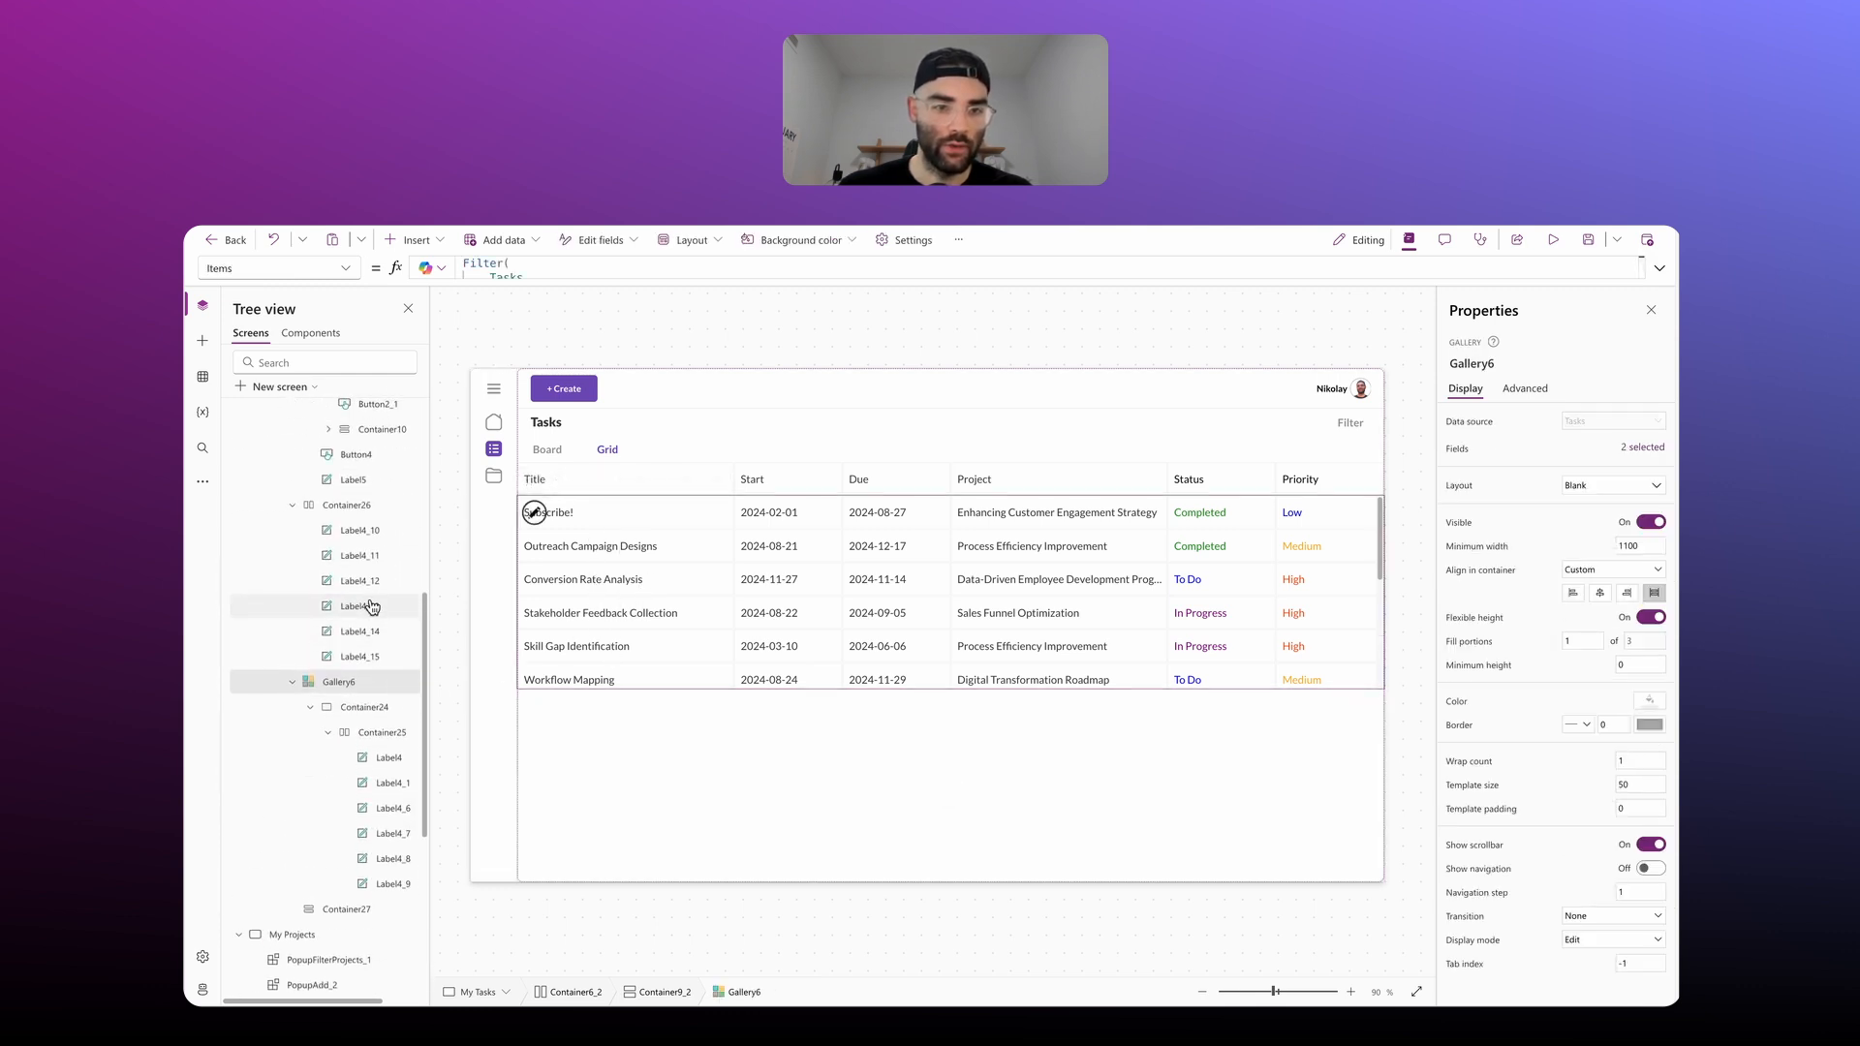
left_click(361, 506, "ctrl")
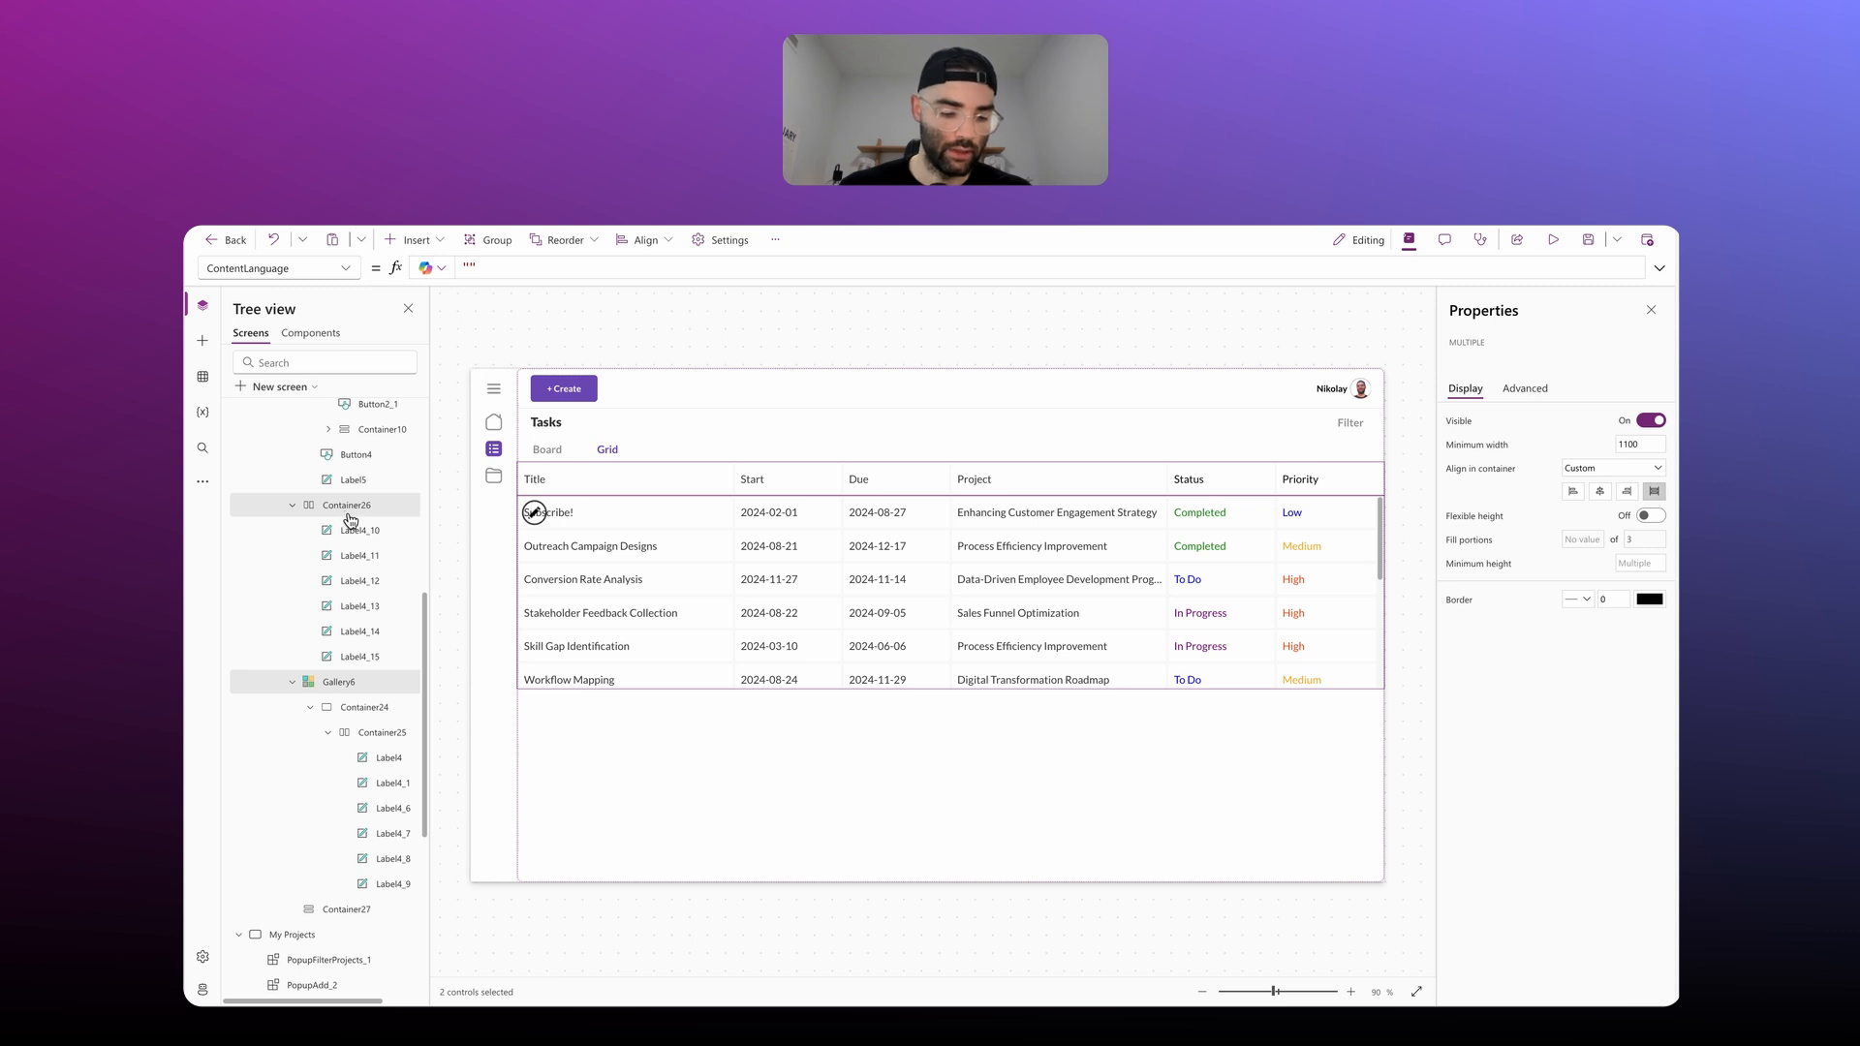
key("Delete")
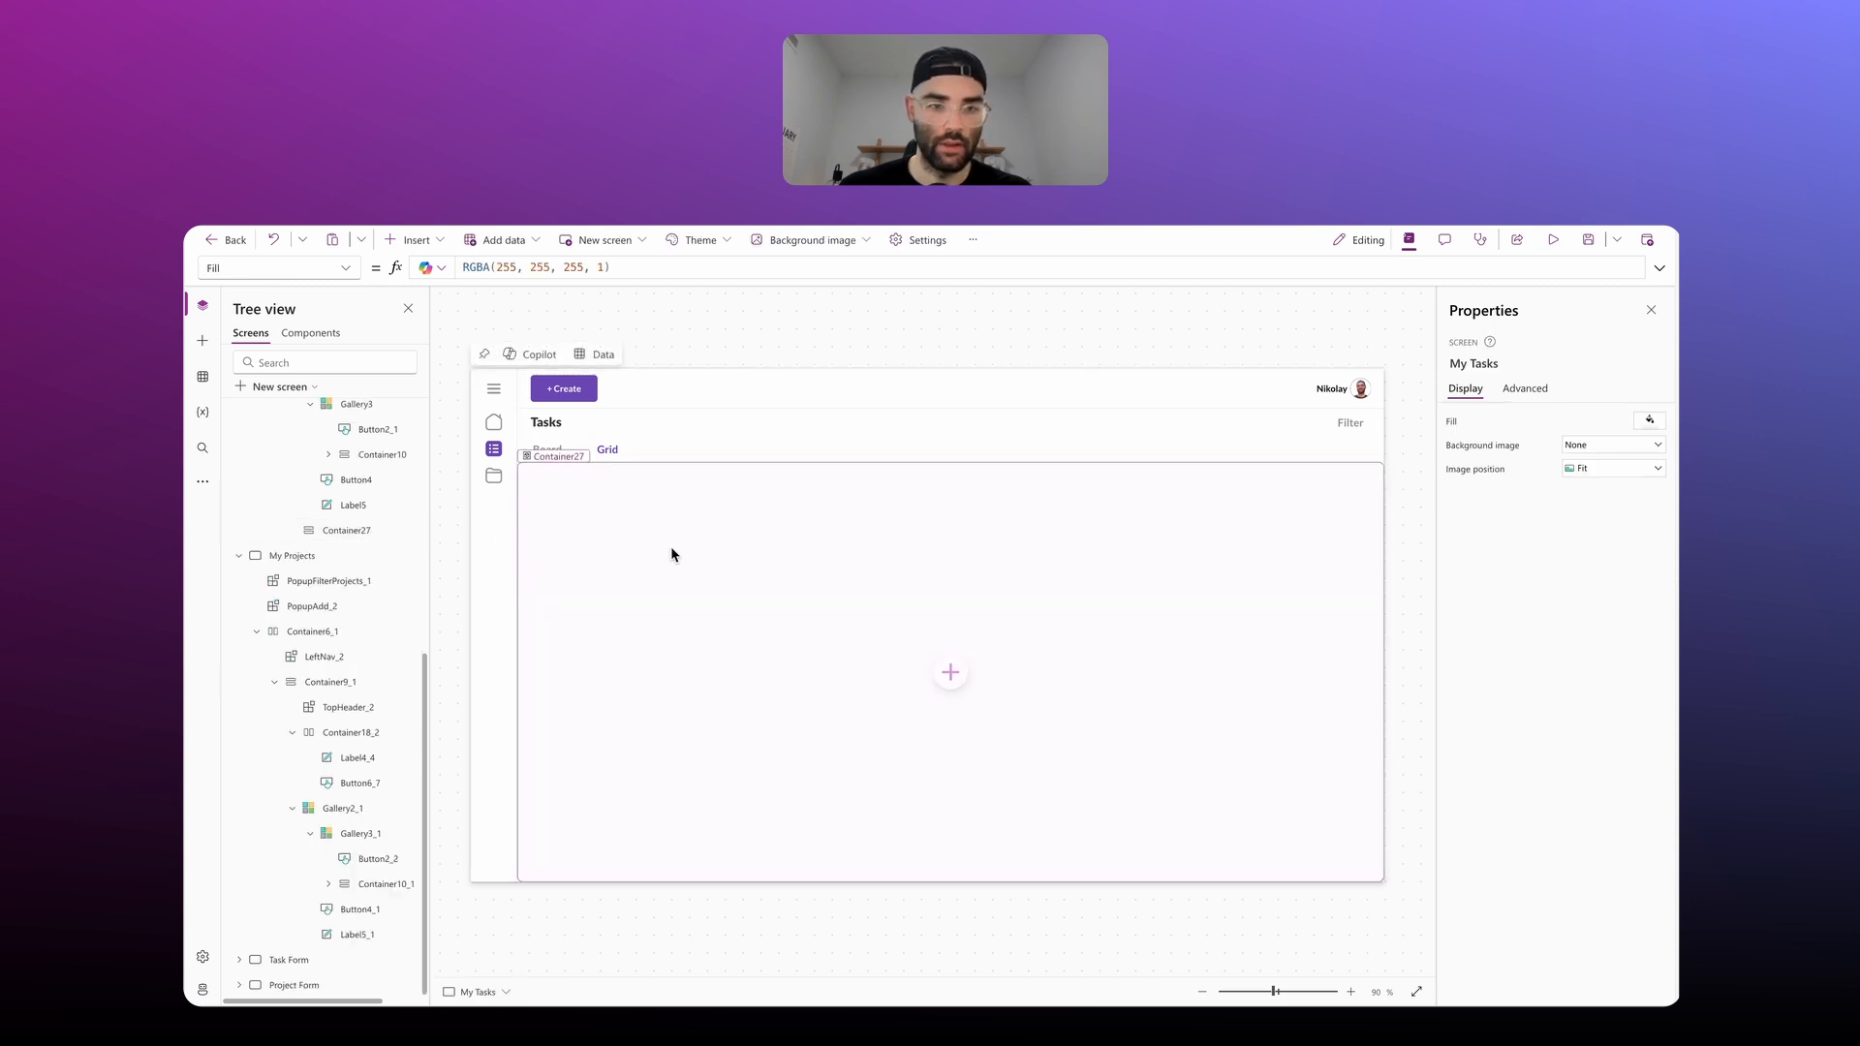
Step: Undo the removal of the header row and task gallery from Container27 on the My Tasks screen
left_click(640, 628)
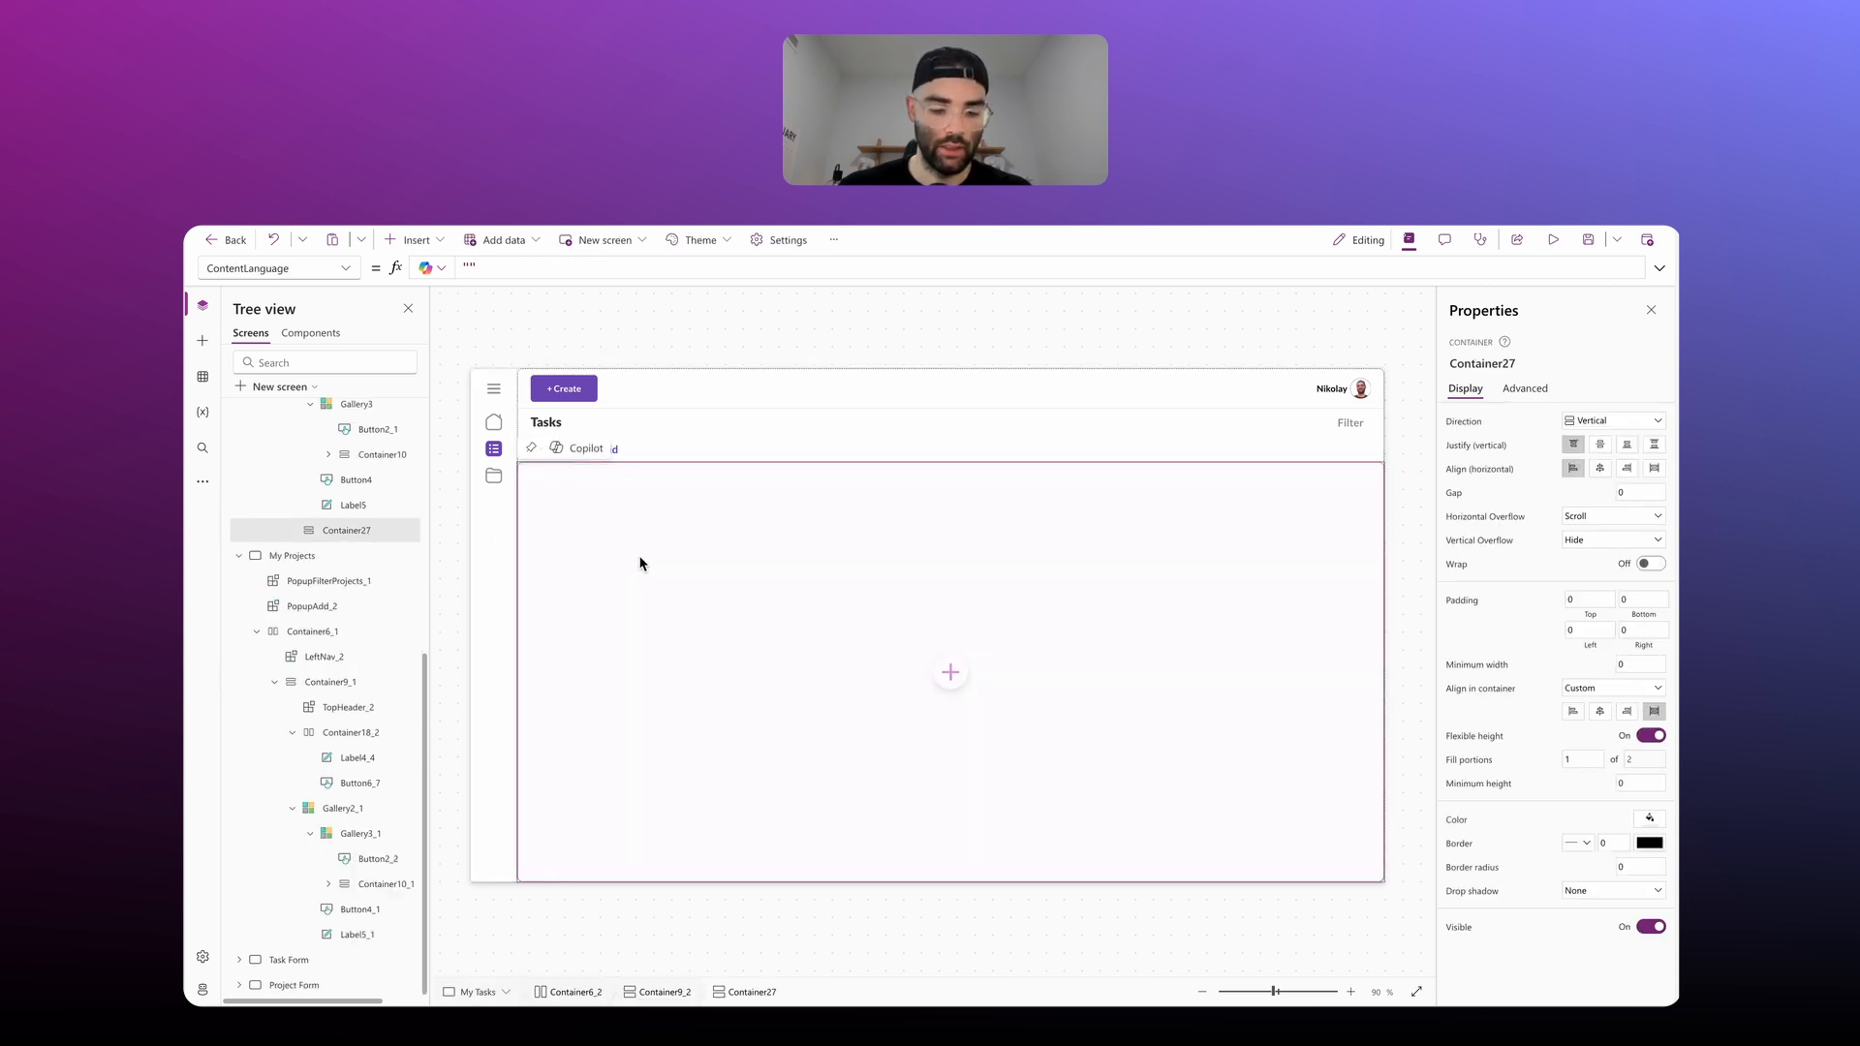
key("ctrl+z")
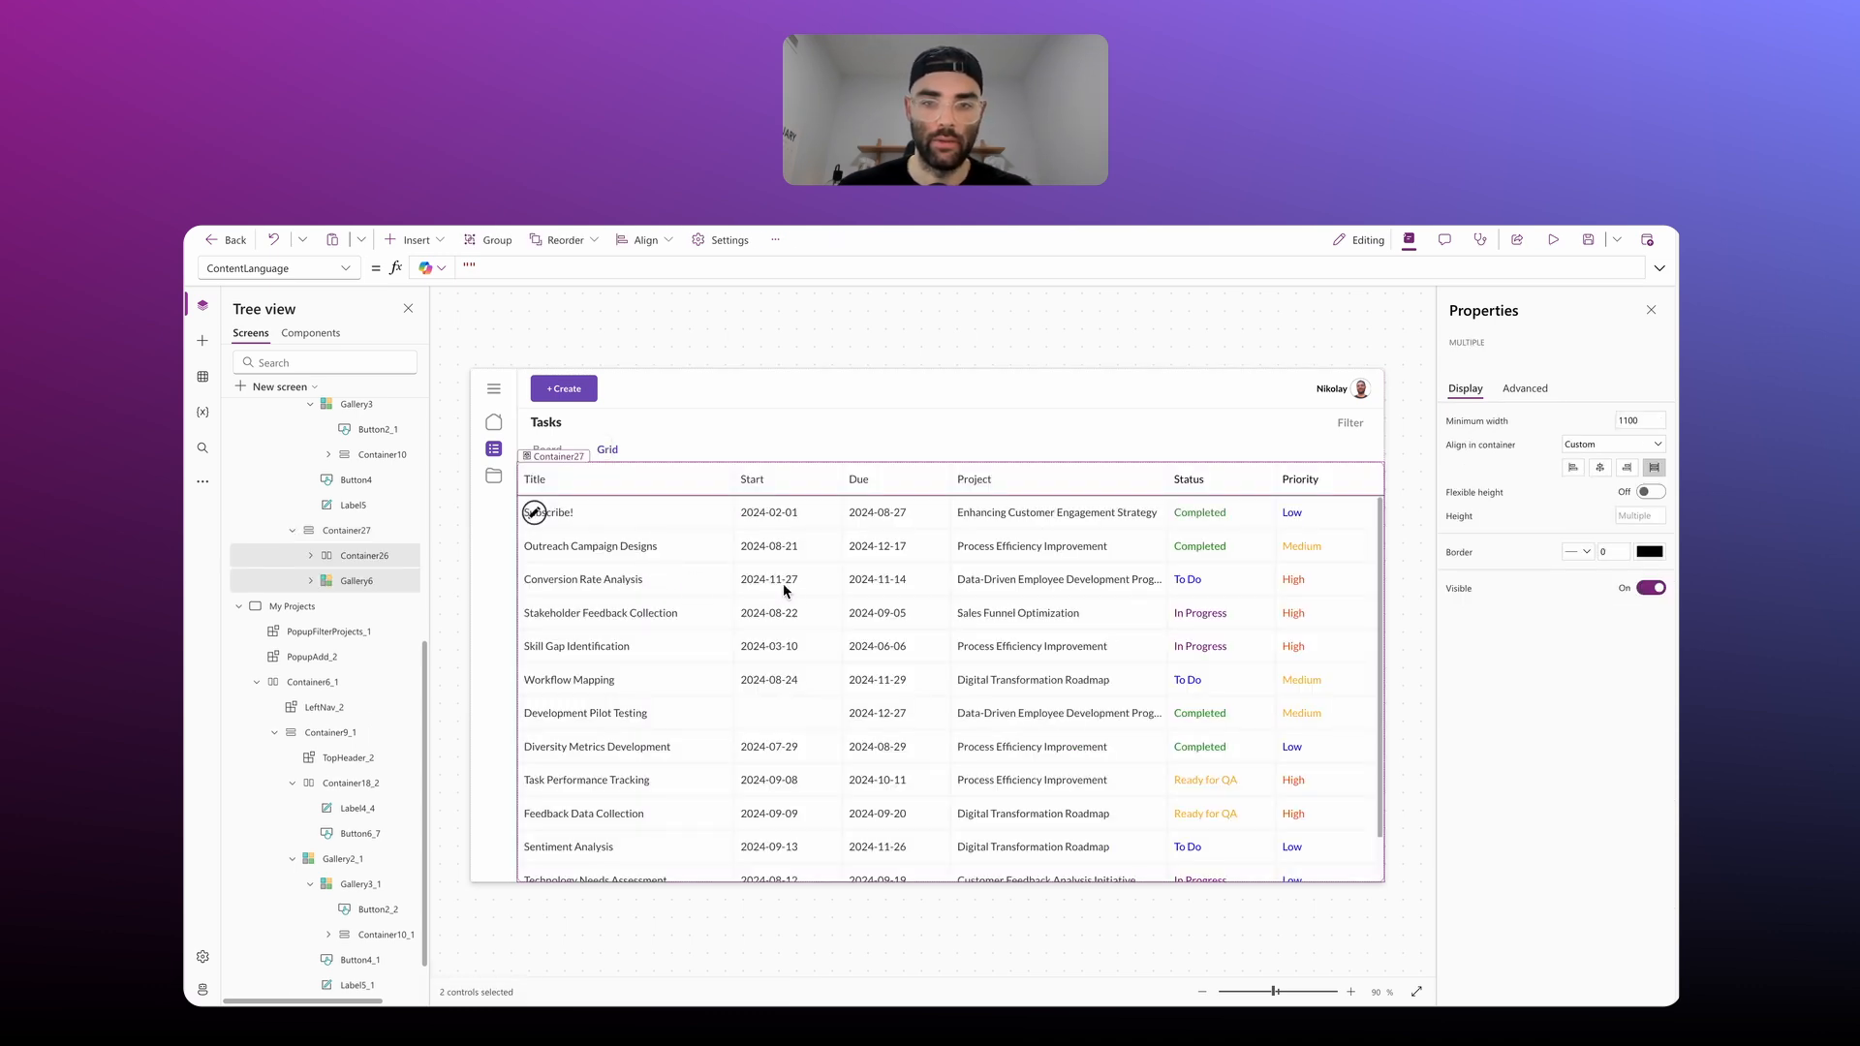
left_click(1296, 363)
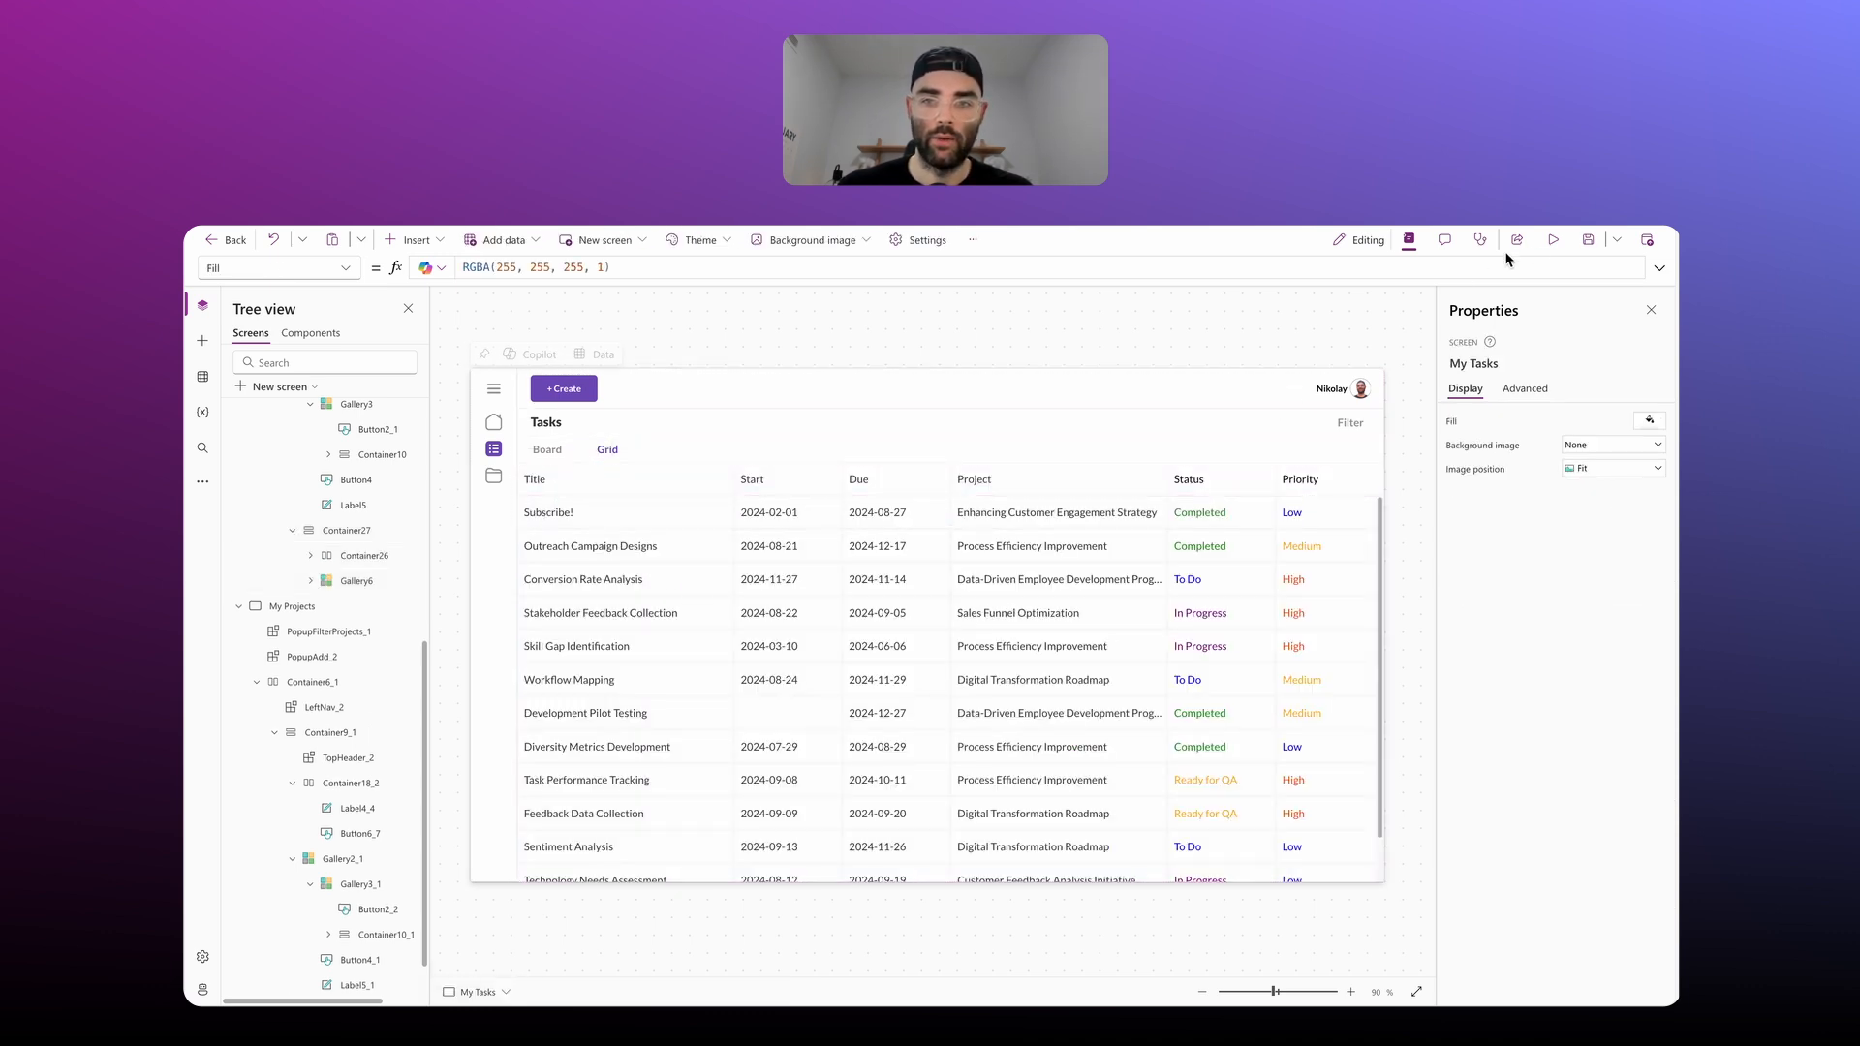
Step: Preview the app and check the task grid's horizontal and vertical scrolling on the phone layout
left_click(1551, 240)
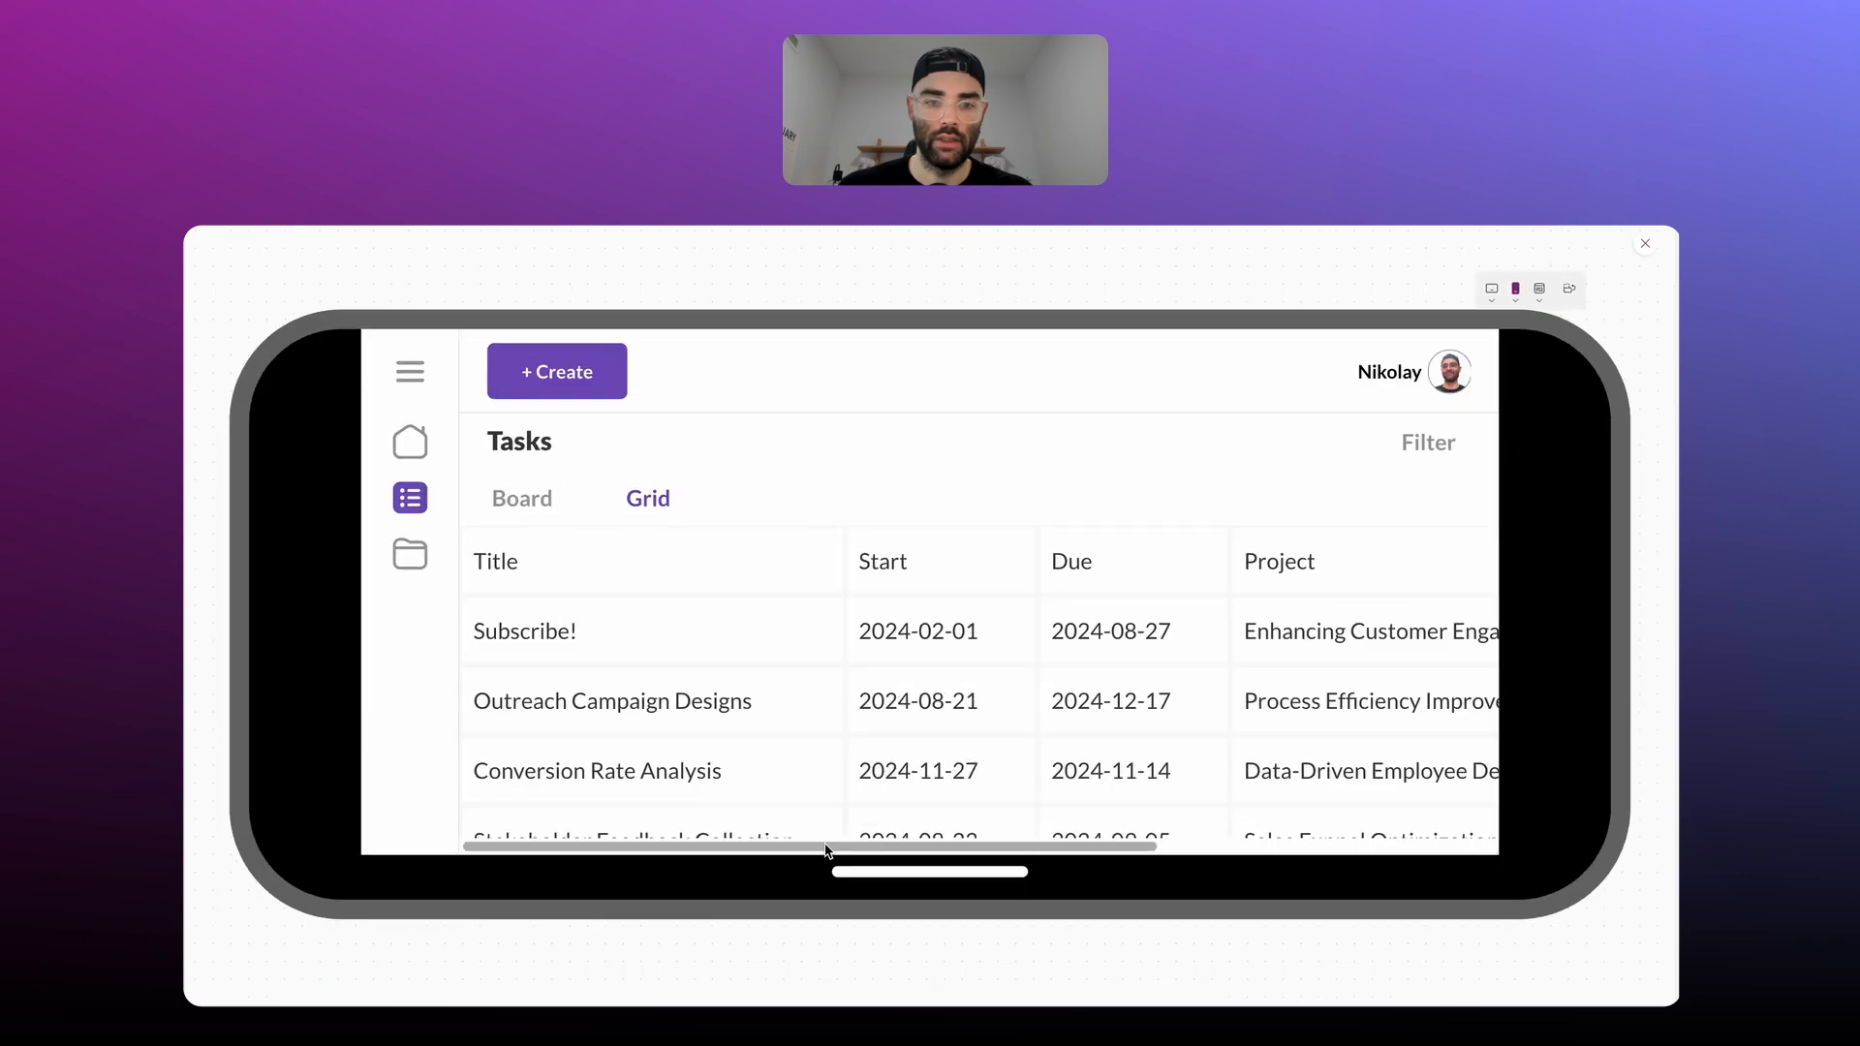
scroll(809, 851, "right", 5)
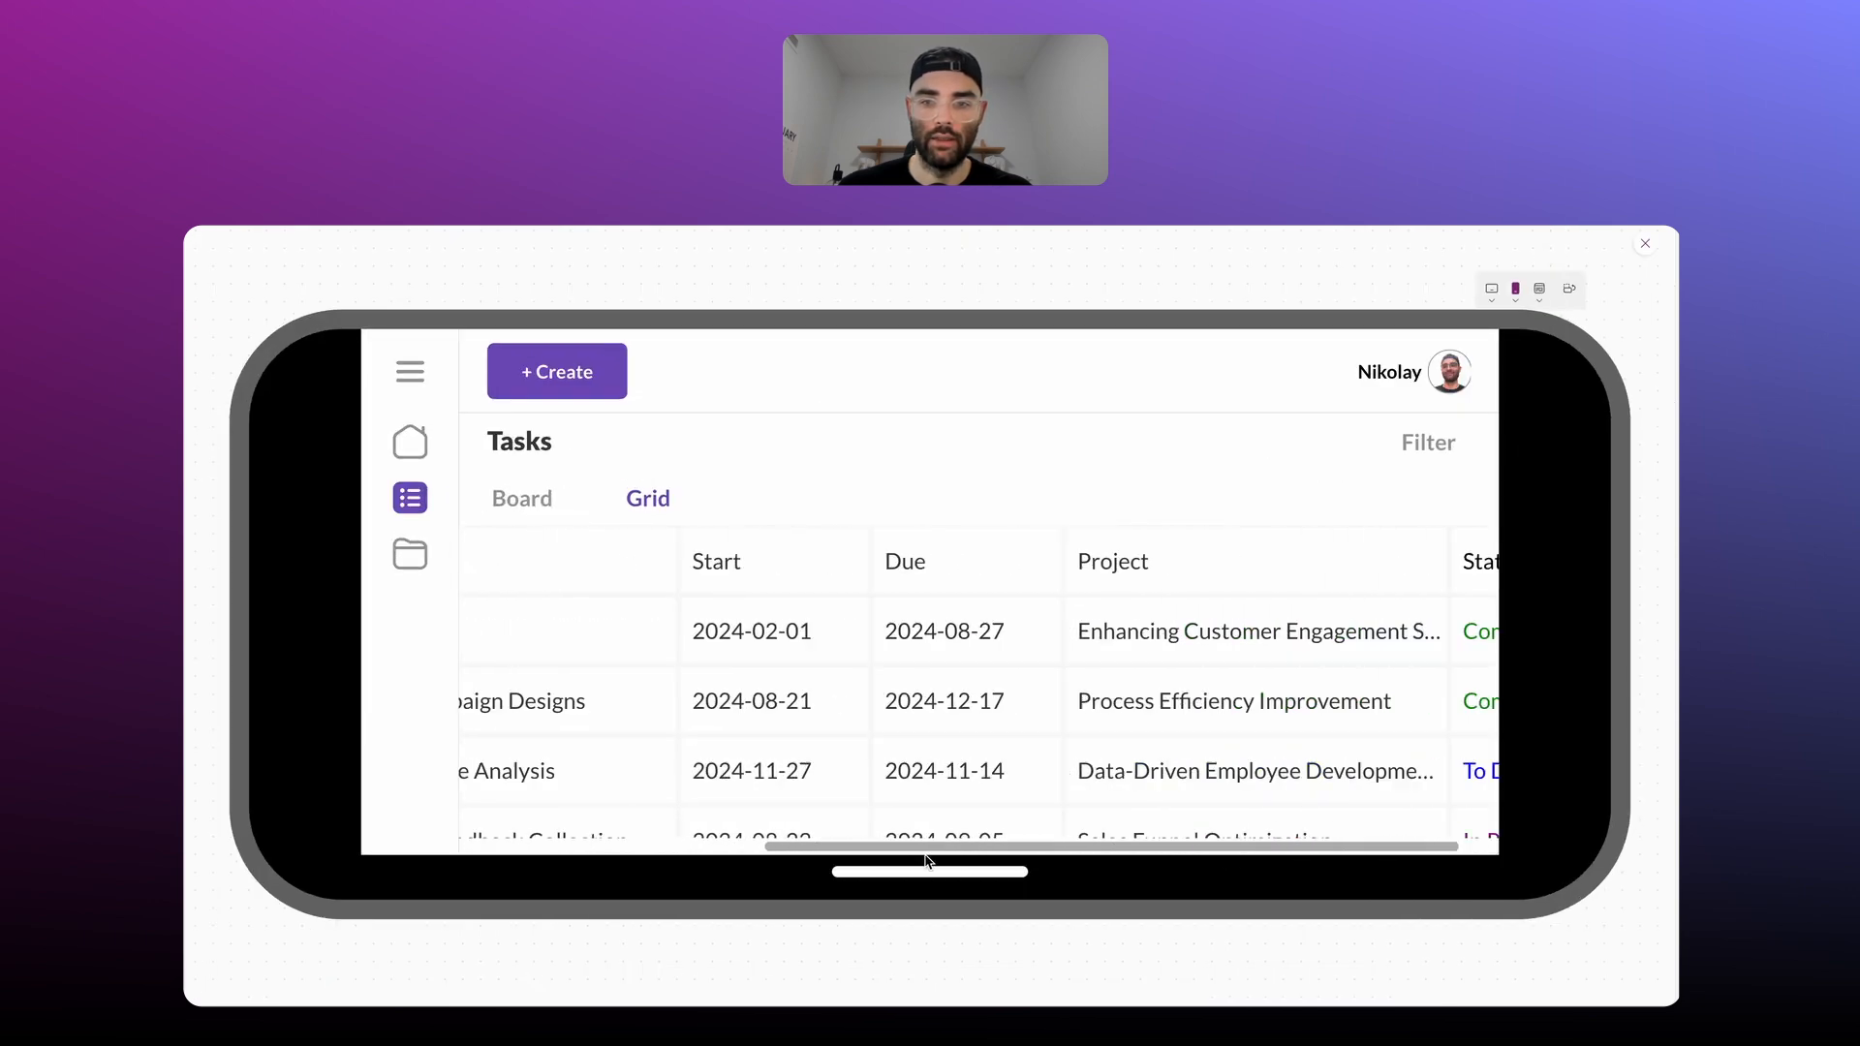
scroll(728, 743, "left", 5)
scroll(728, 744, "down", 10)
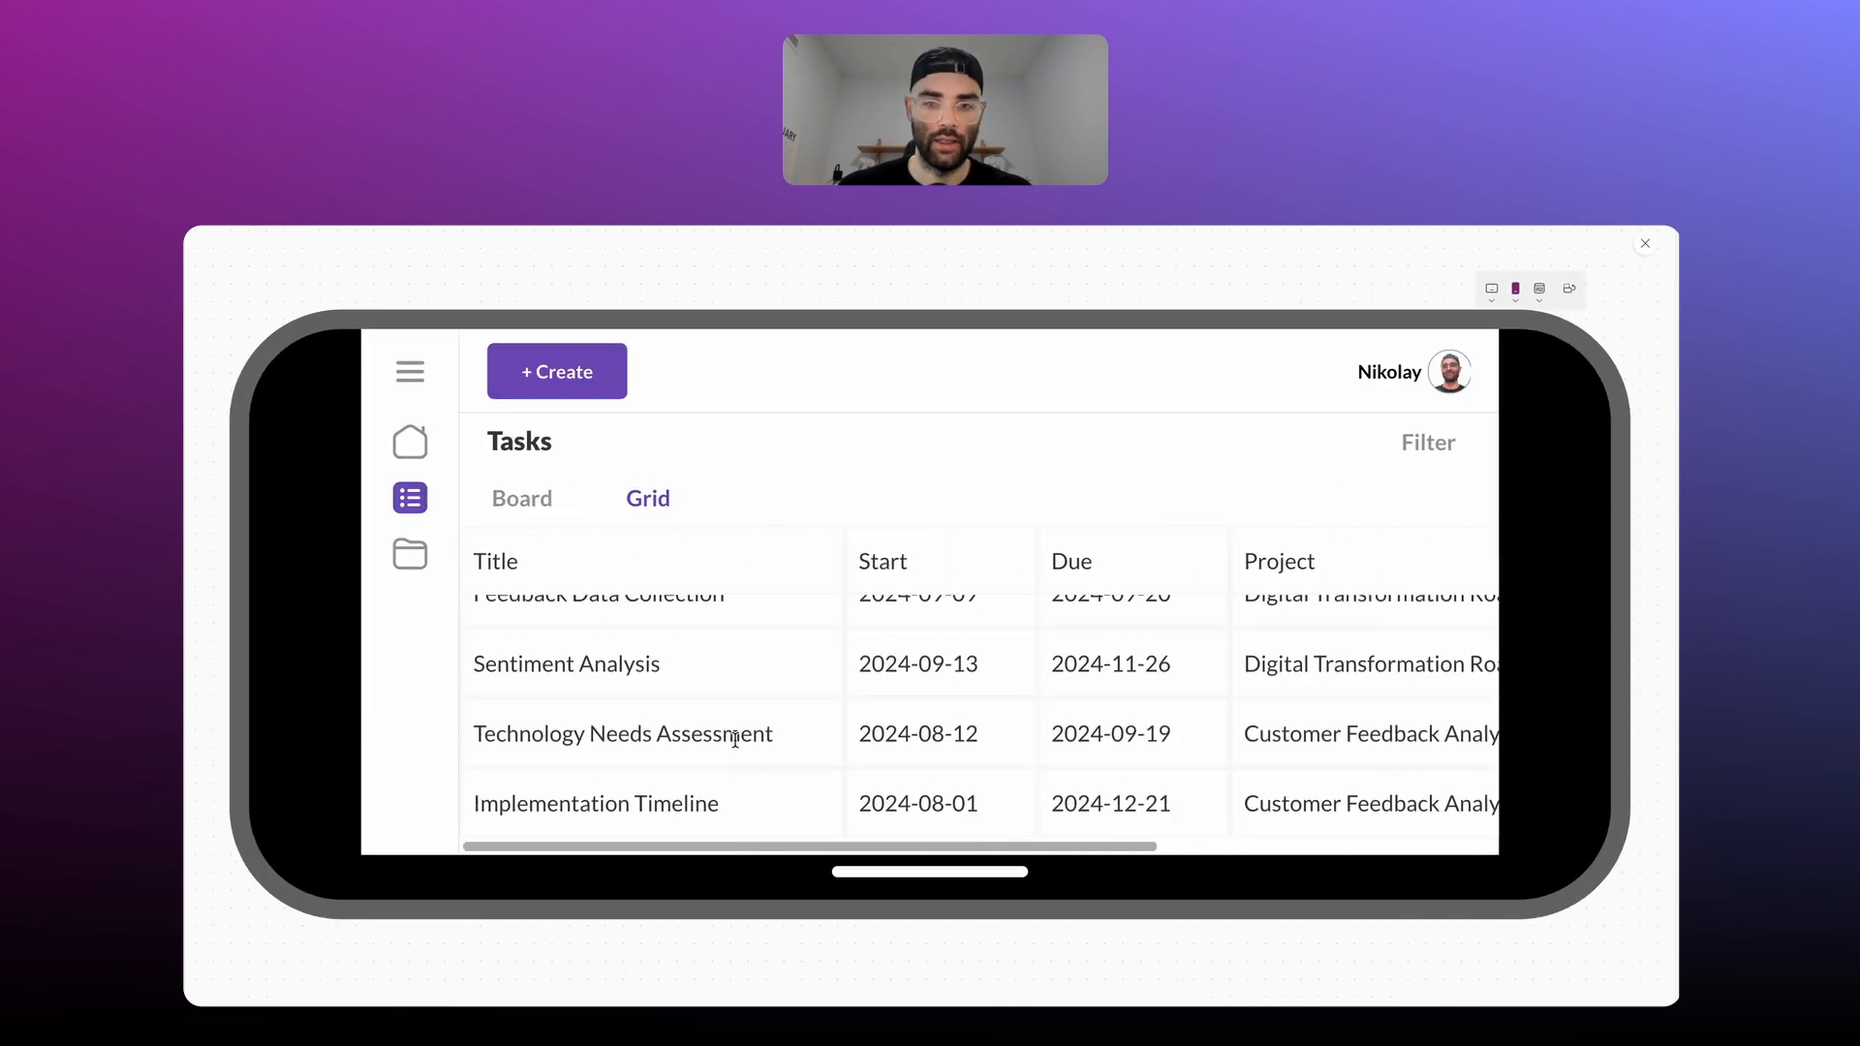
key("Escape")
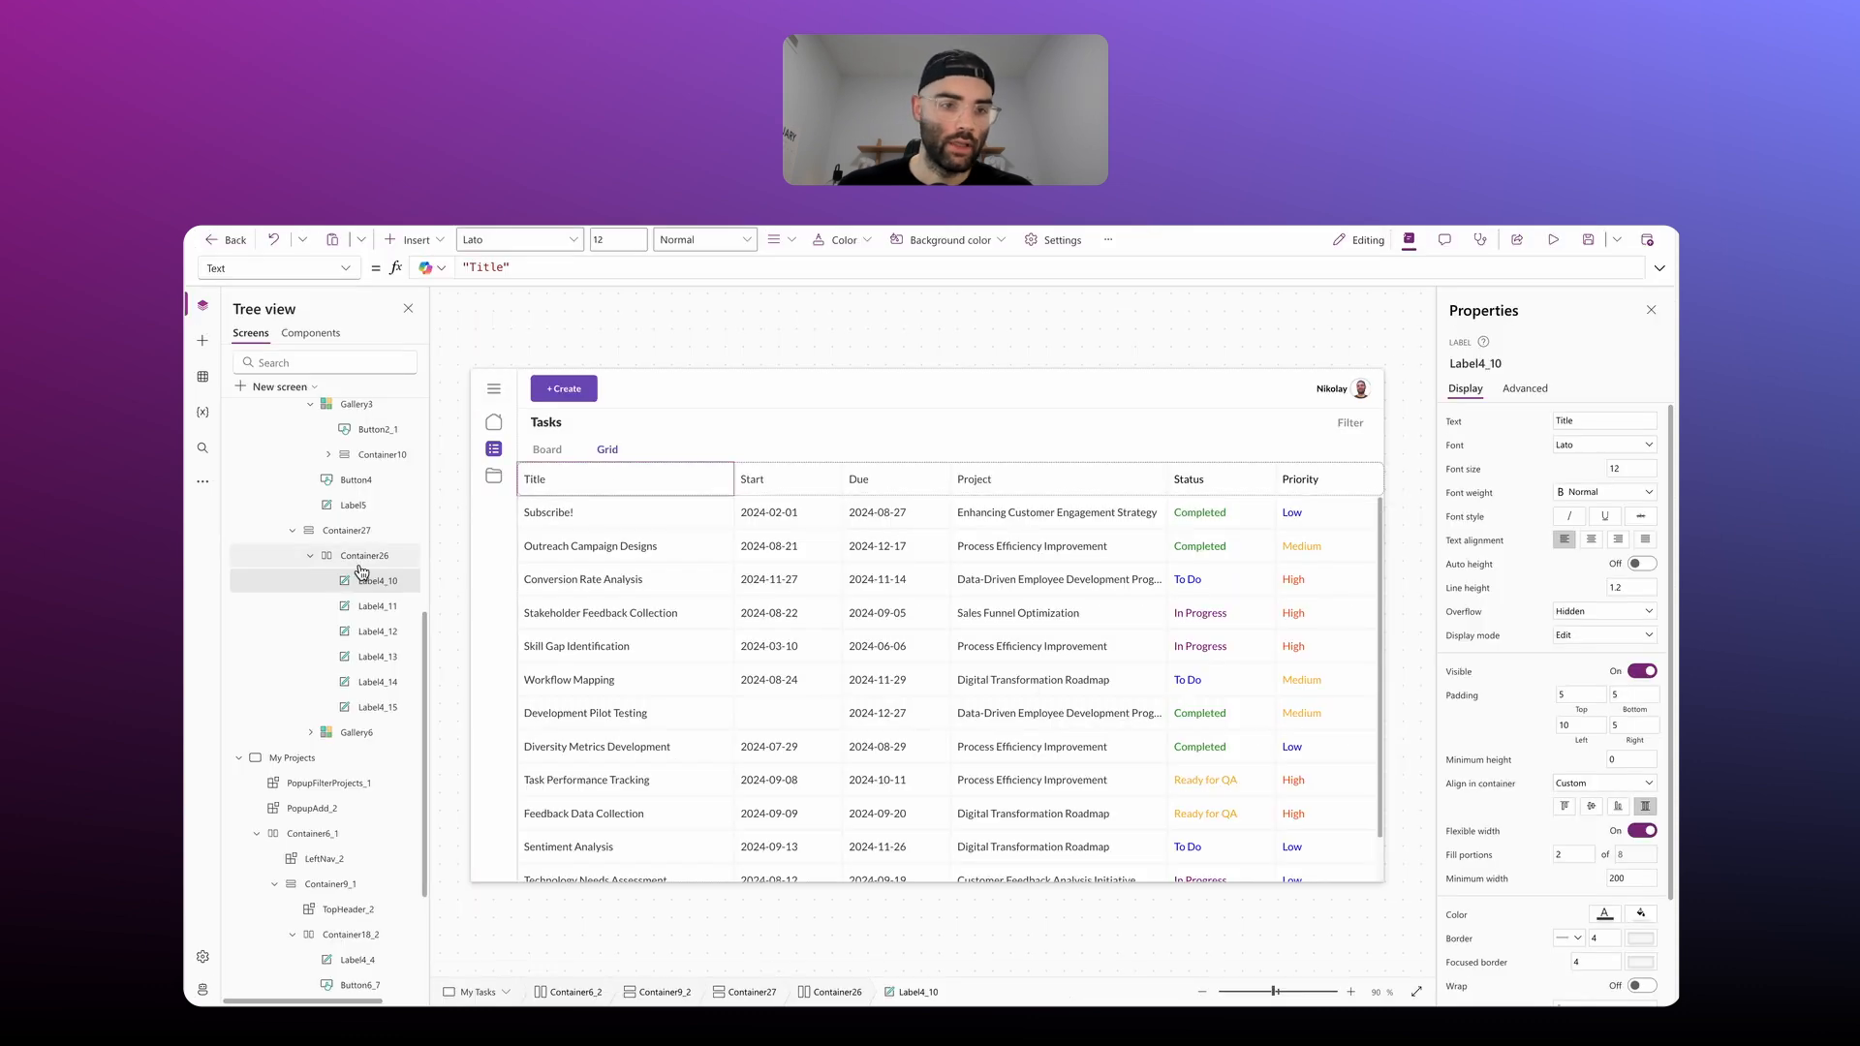
Step: Set the fill of the grid's outer container, Container27, to MyTheme.LightGray
scroll(343, 676, "up", 2)
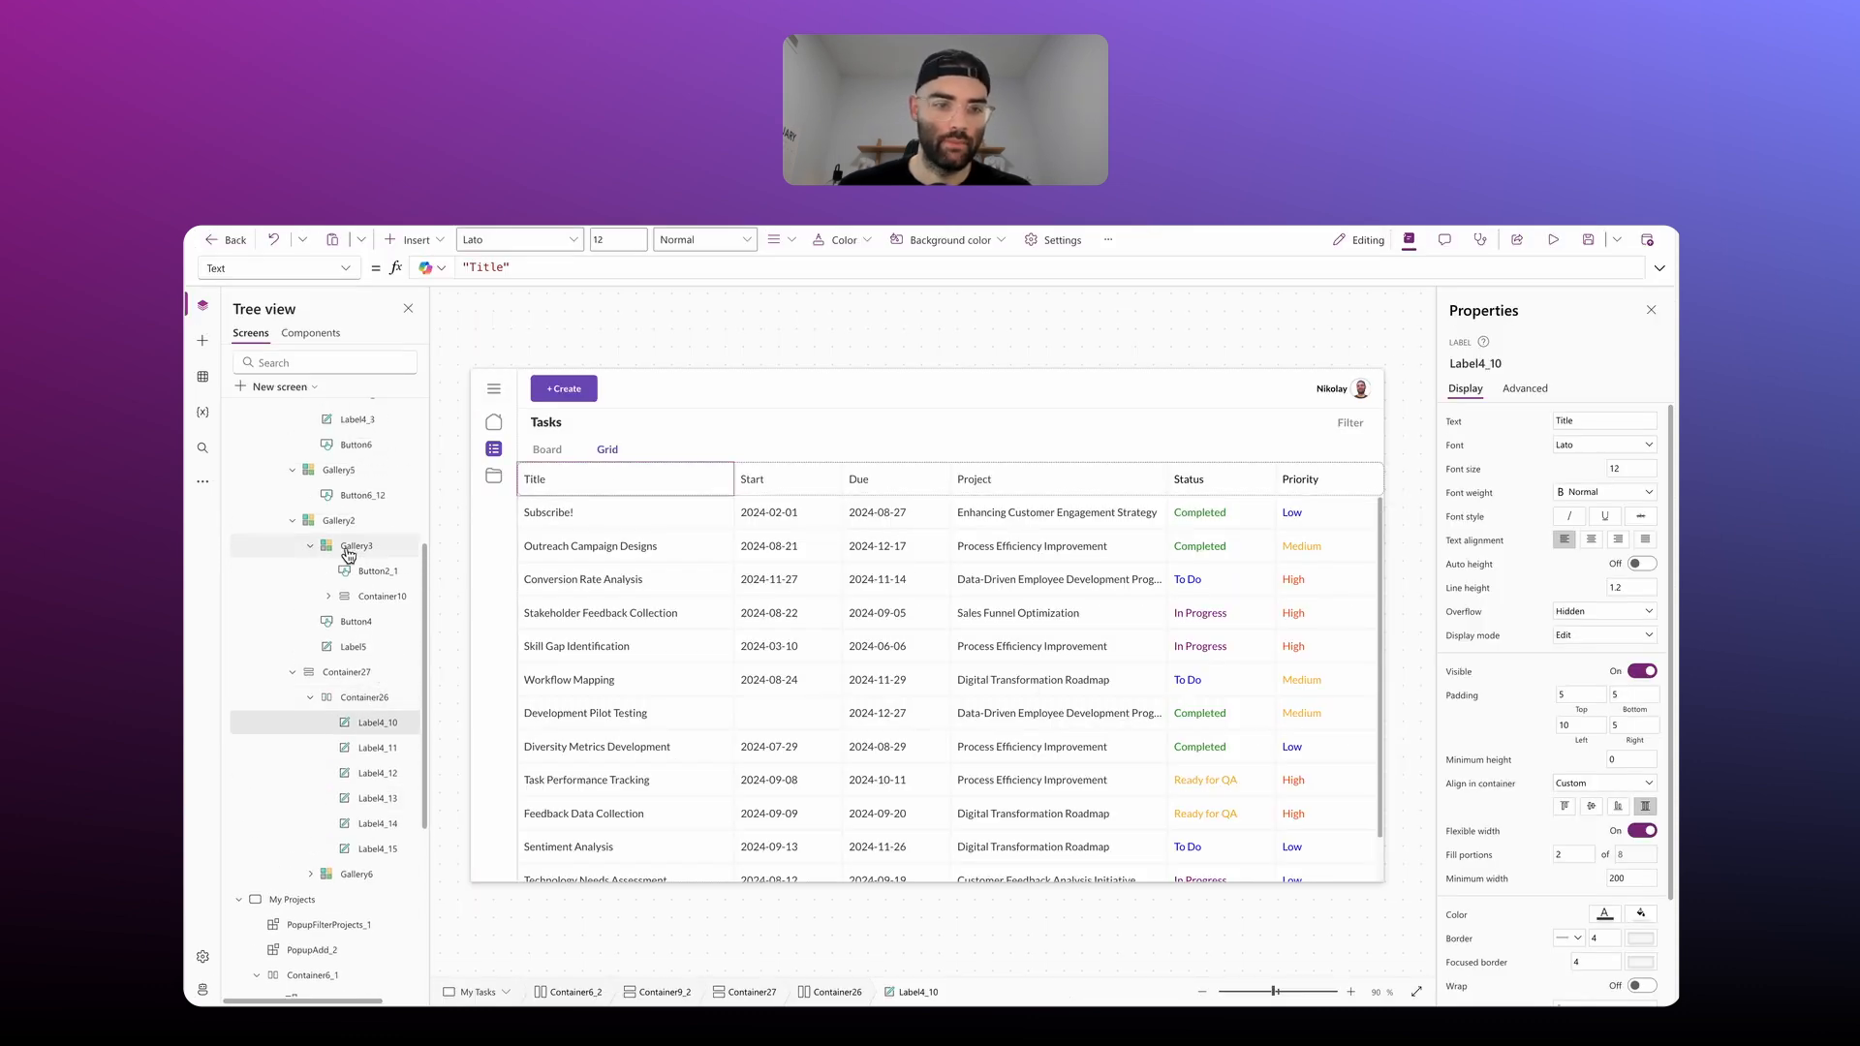
left_click(357, 675)
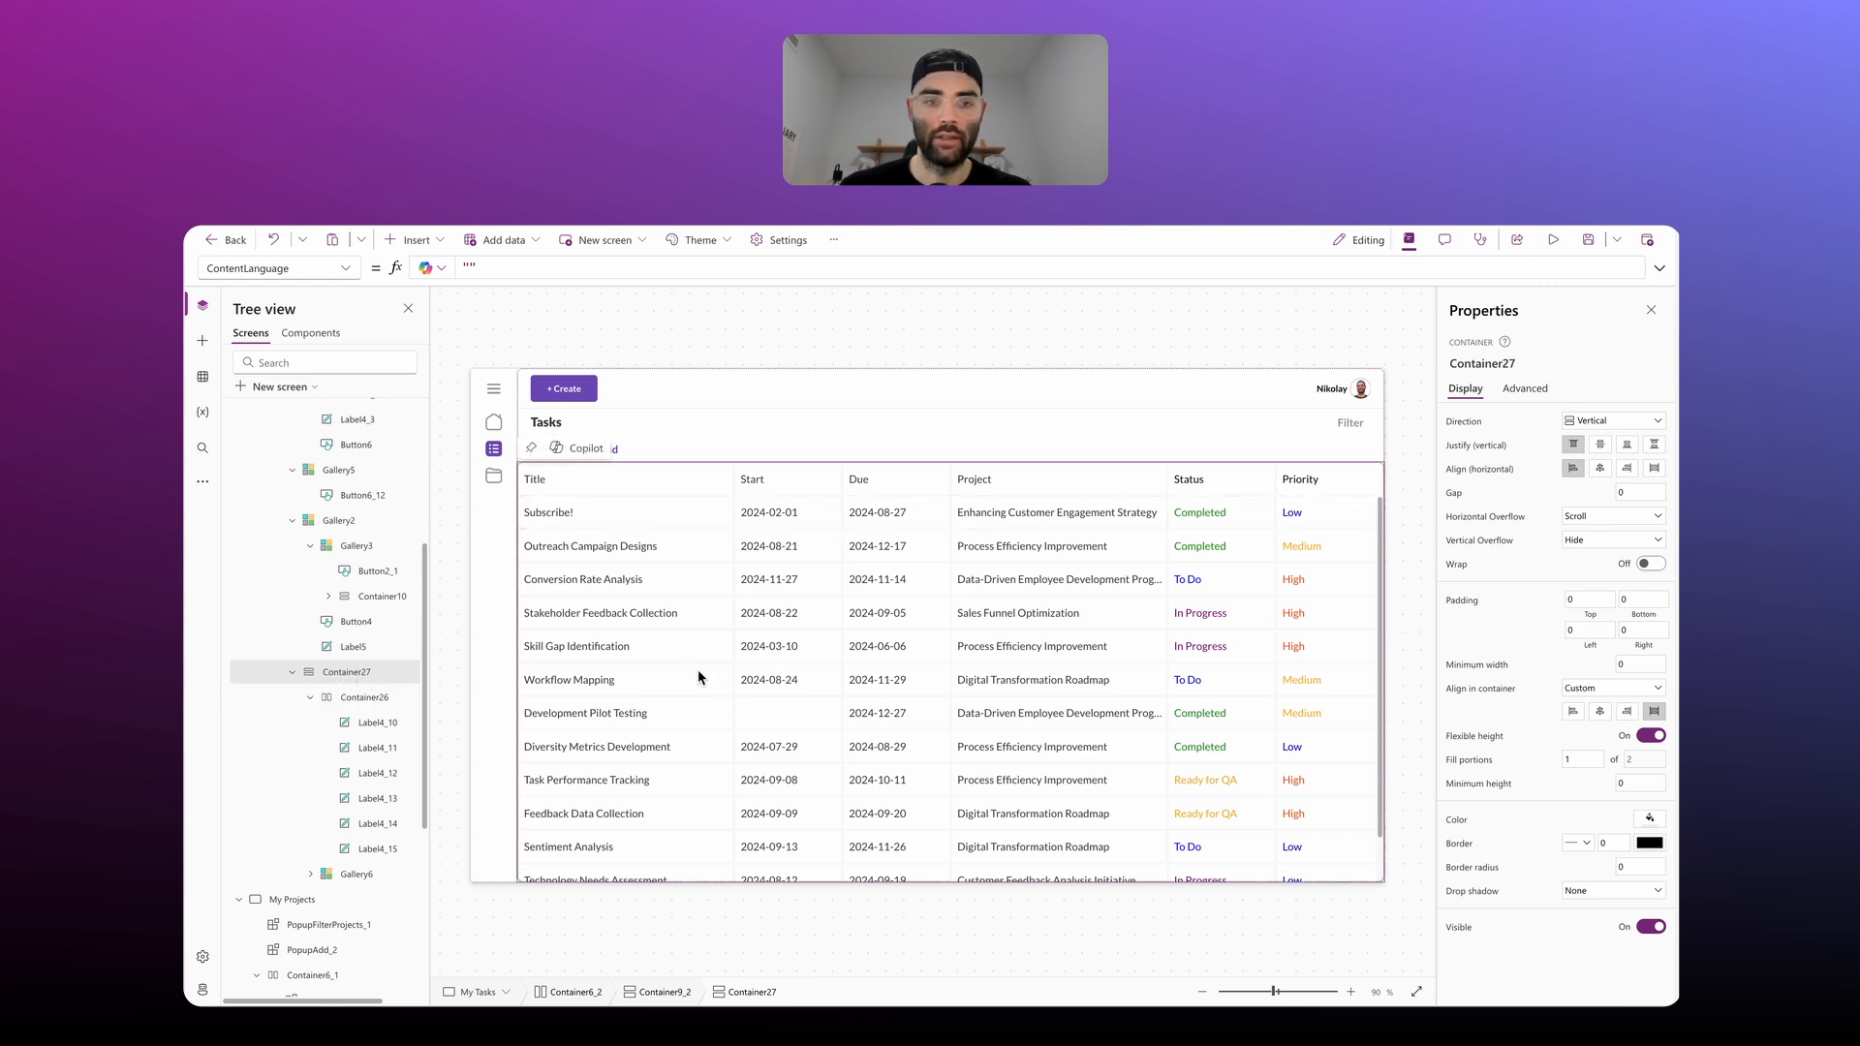
left_click(1569, 818)
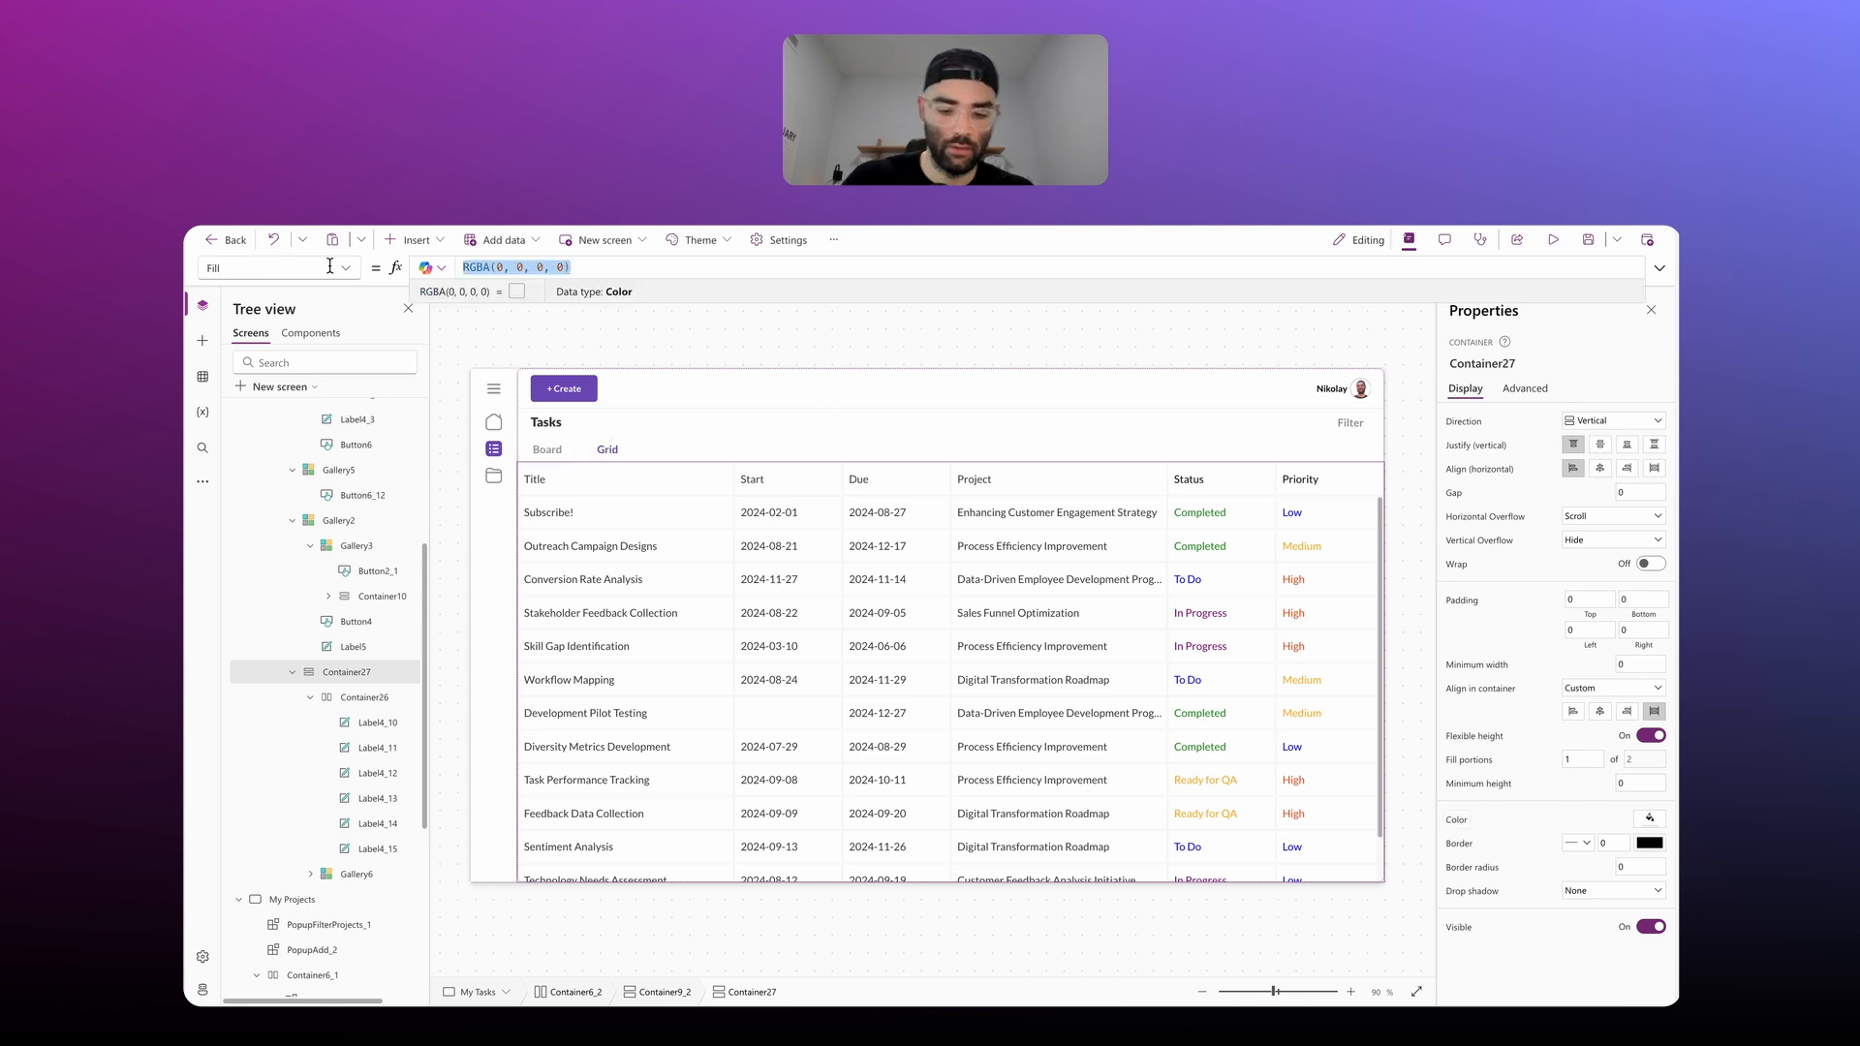
type("MyTheme.Light")
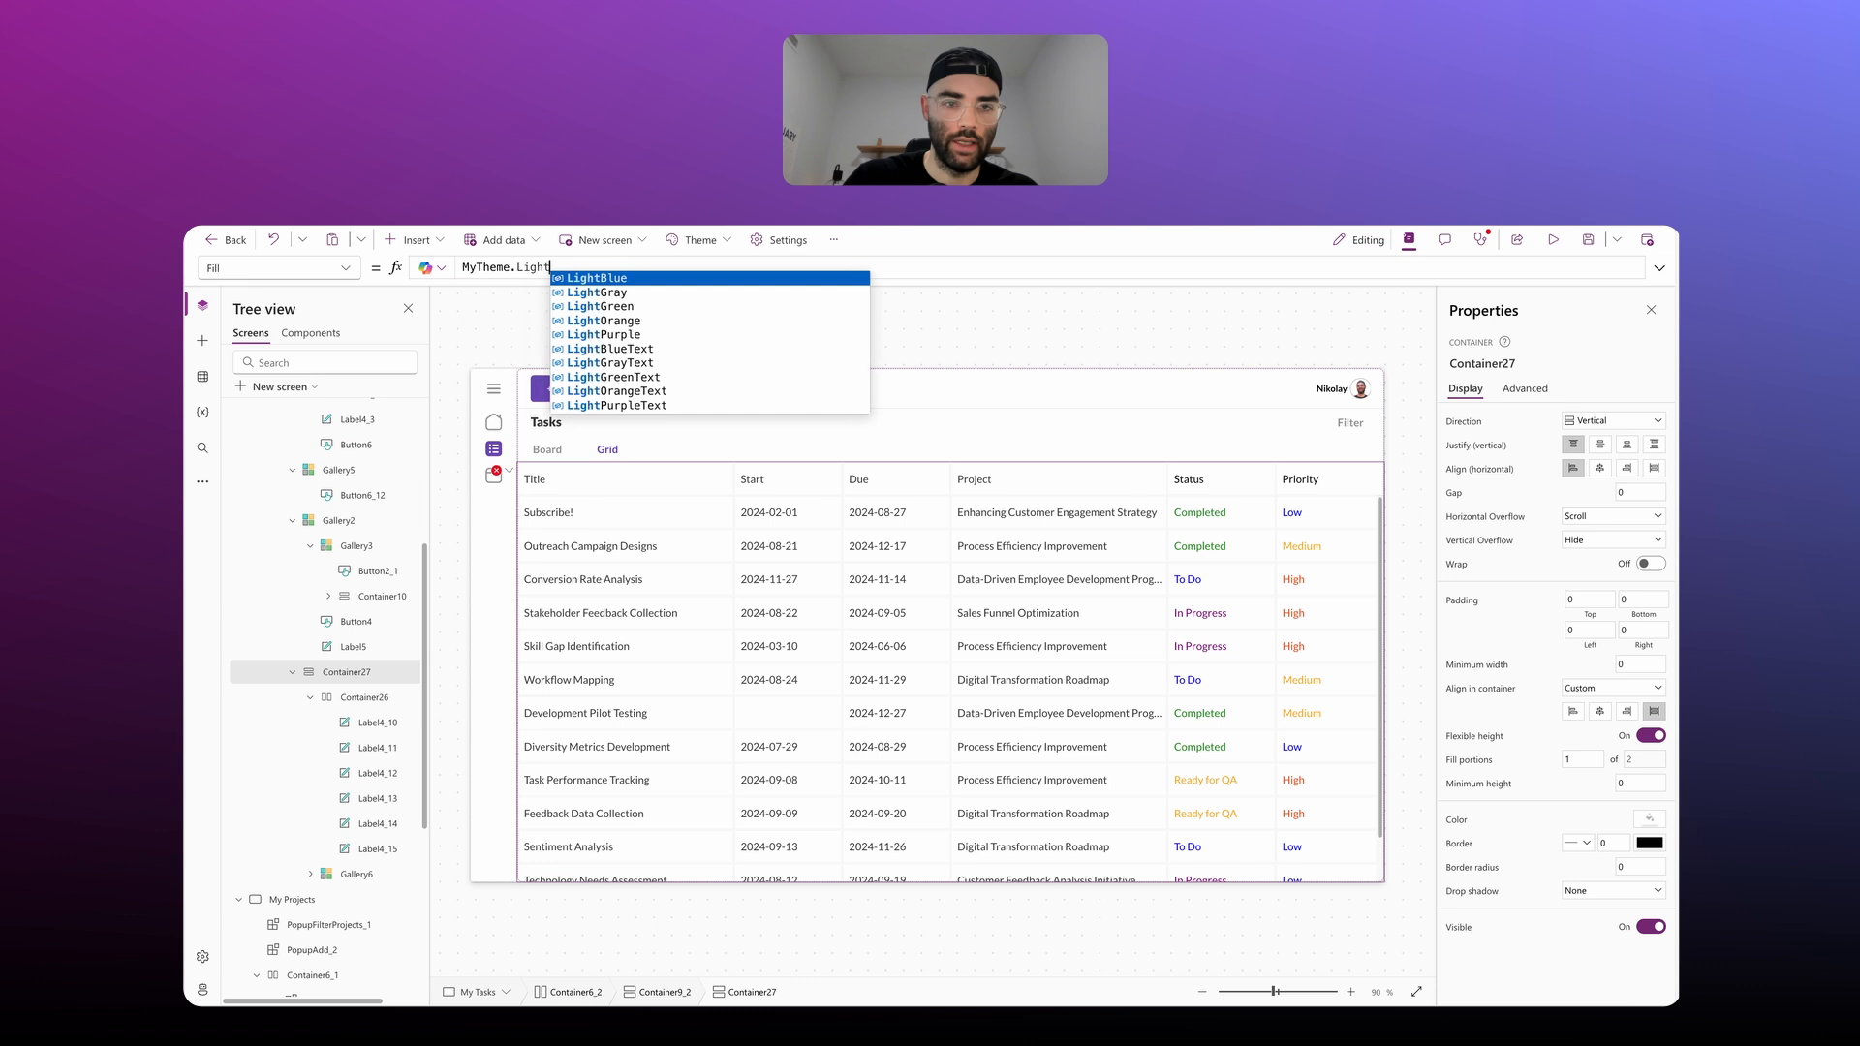
type("Gray")
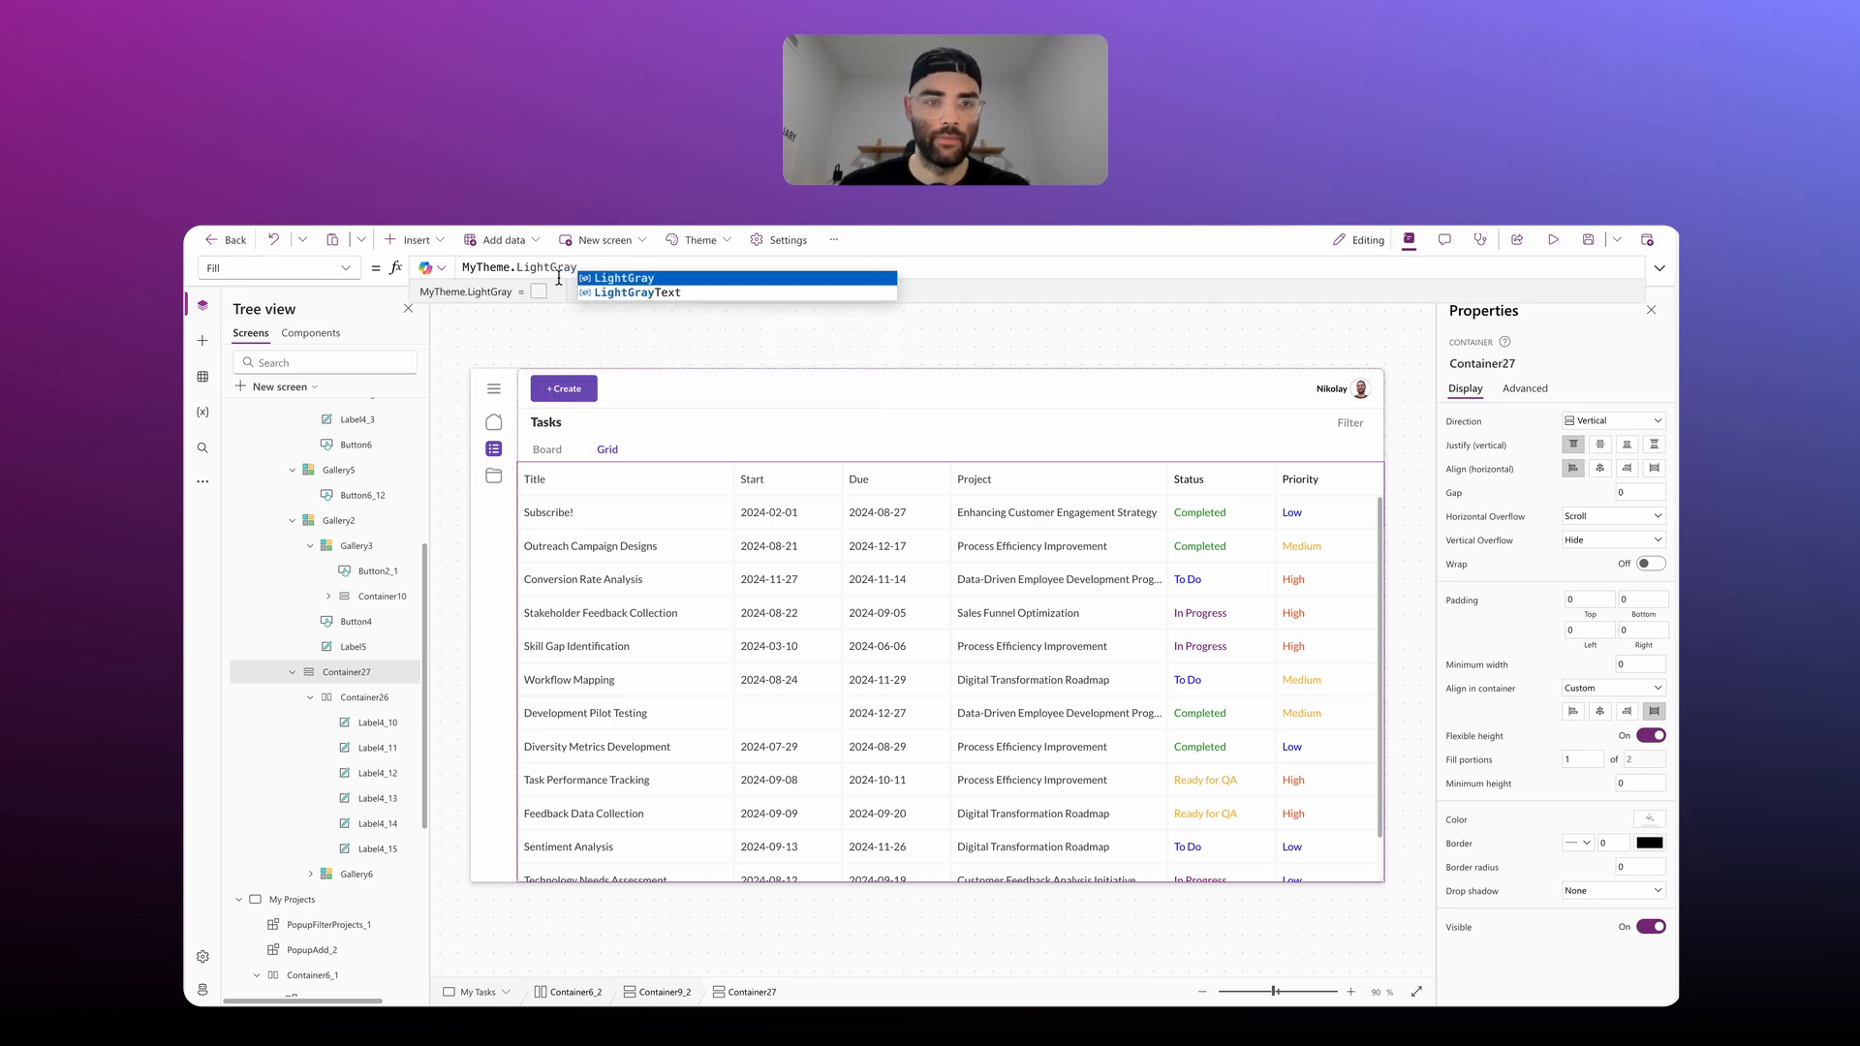
Step: Make the background of all six column header labels, from Title to Priority, transparent
left_click(624, 484)
left_click(778, 481, "shift")
left_click(889, 477, "shift")
left_click(1056, 479, "shift")
left_click(1218, 479, "shift")
left_click(1305, 483, "shift")
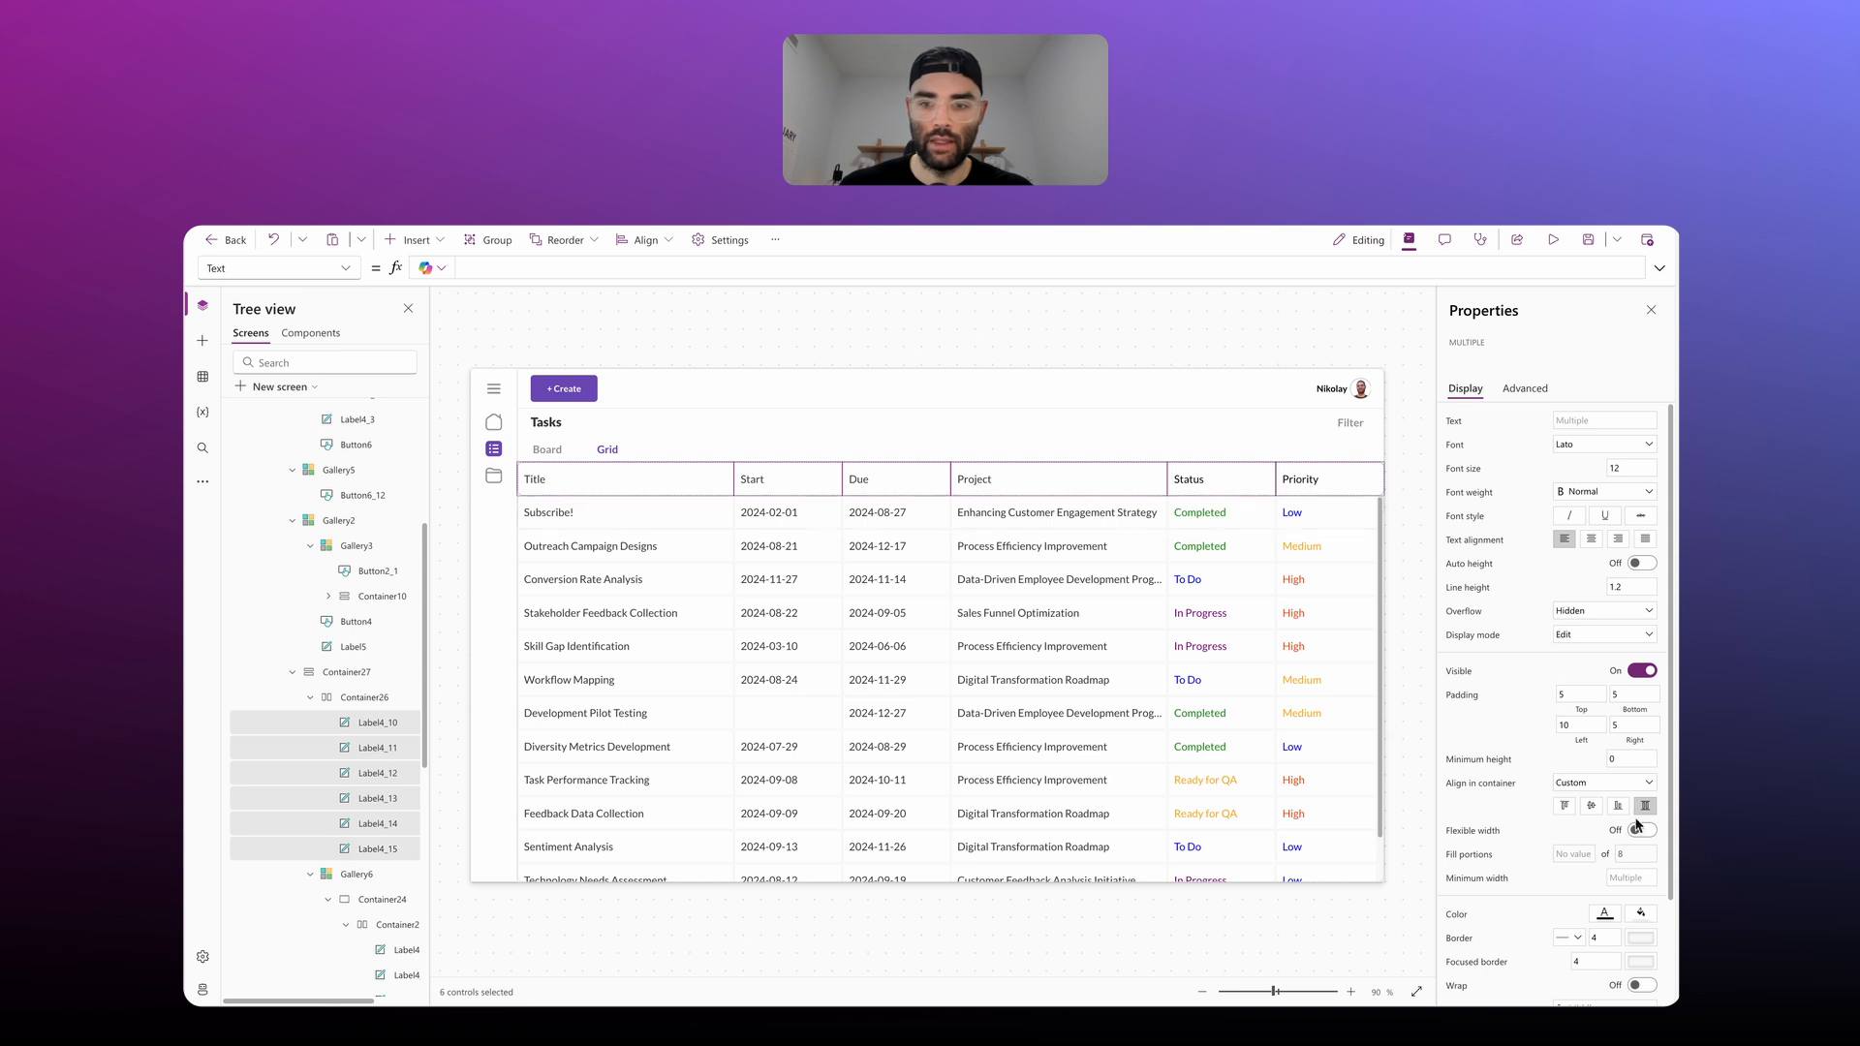
left_click(1640, 912)
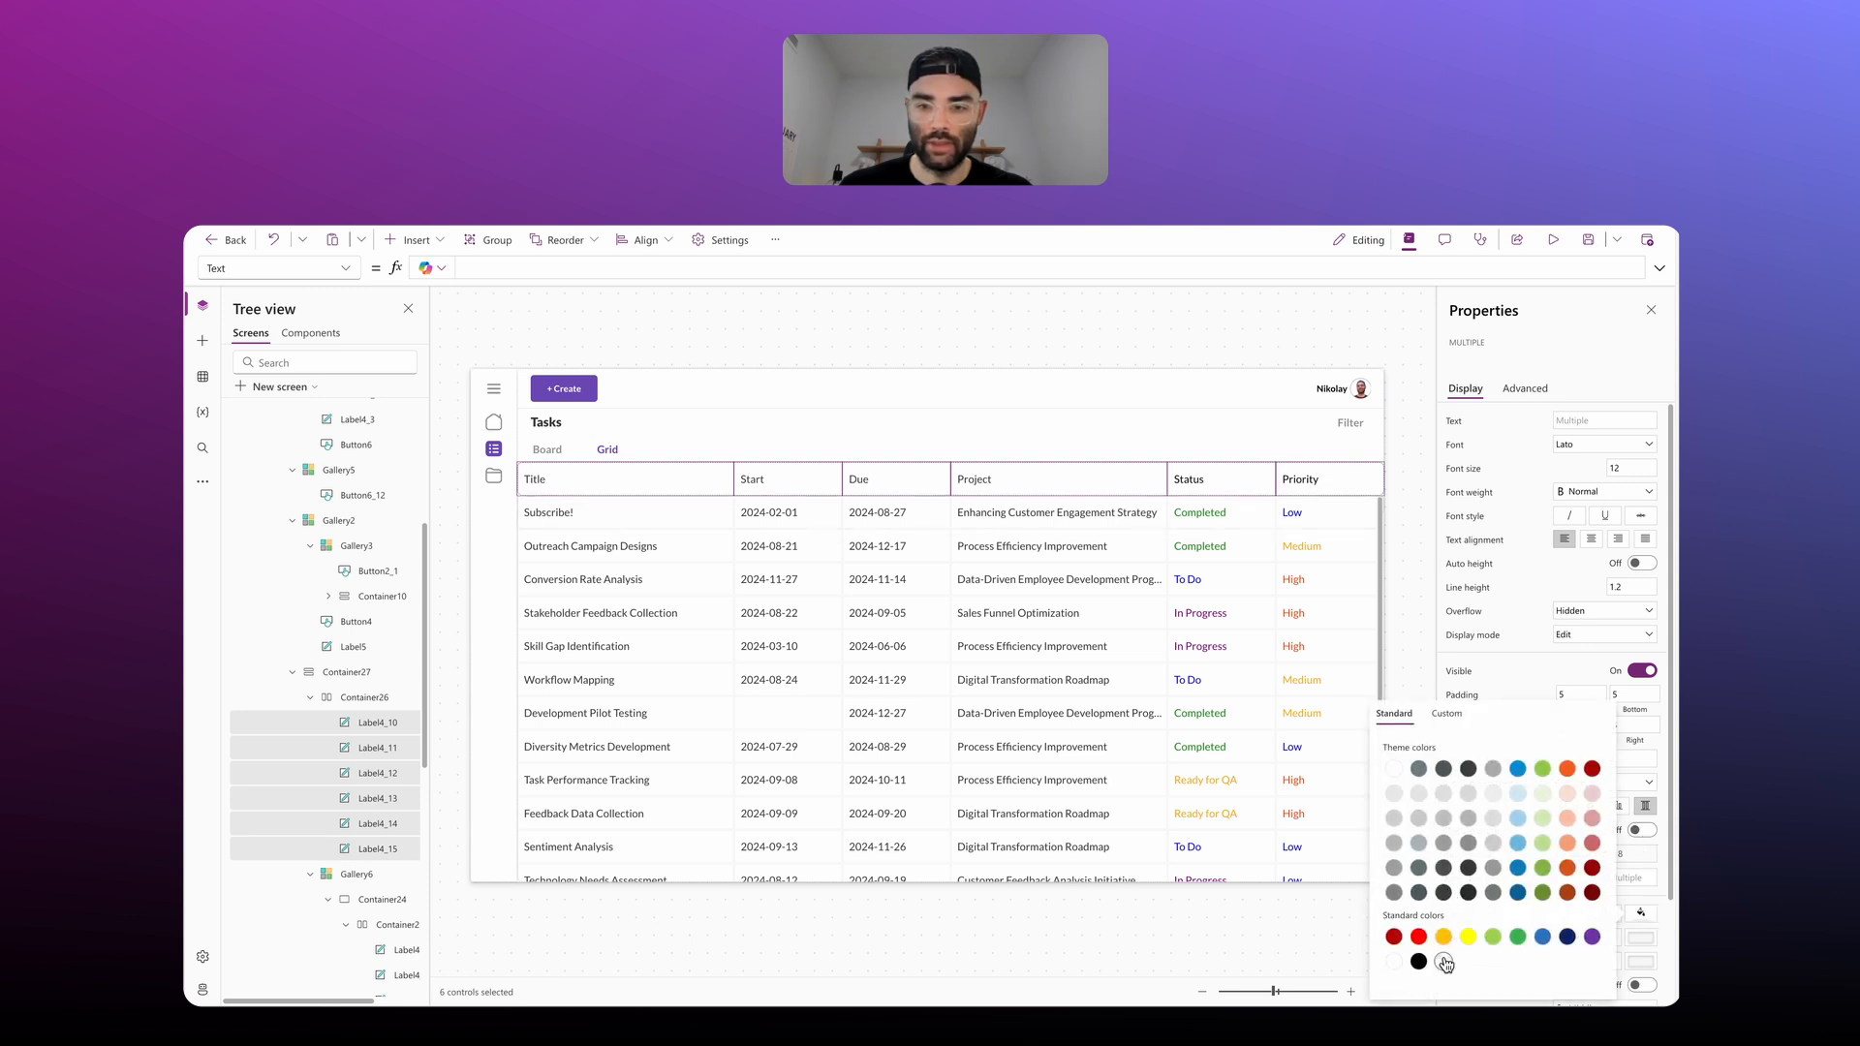
left_click(1228, 319)
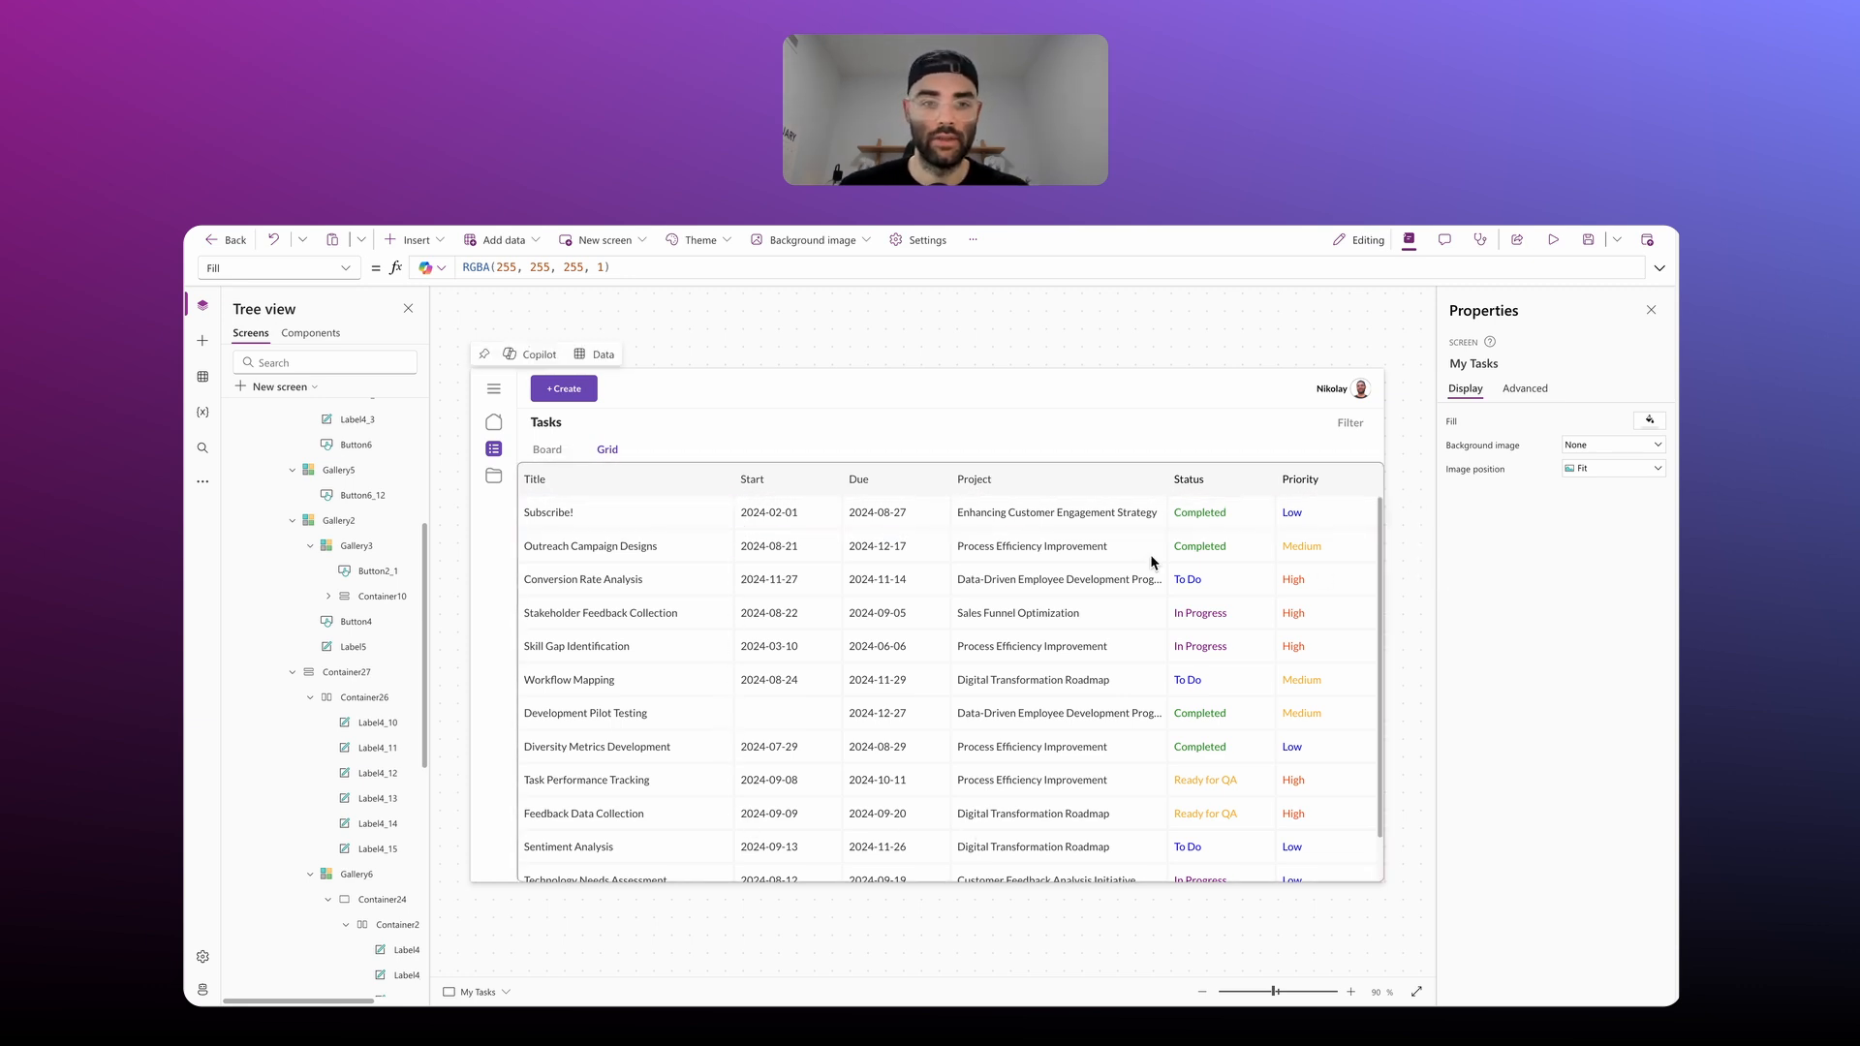
Step: Give the six column header labels, from Title to Priority, a bolder font weight
left_click(572, 479)
left_click(781, 482, "shift")
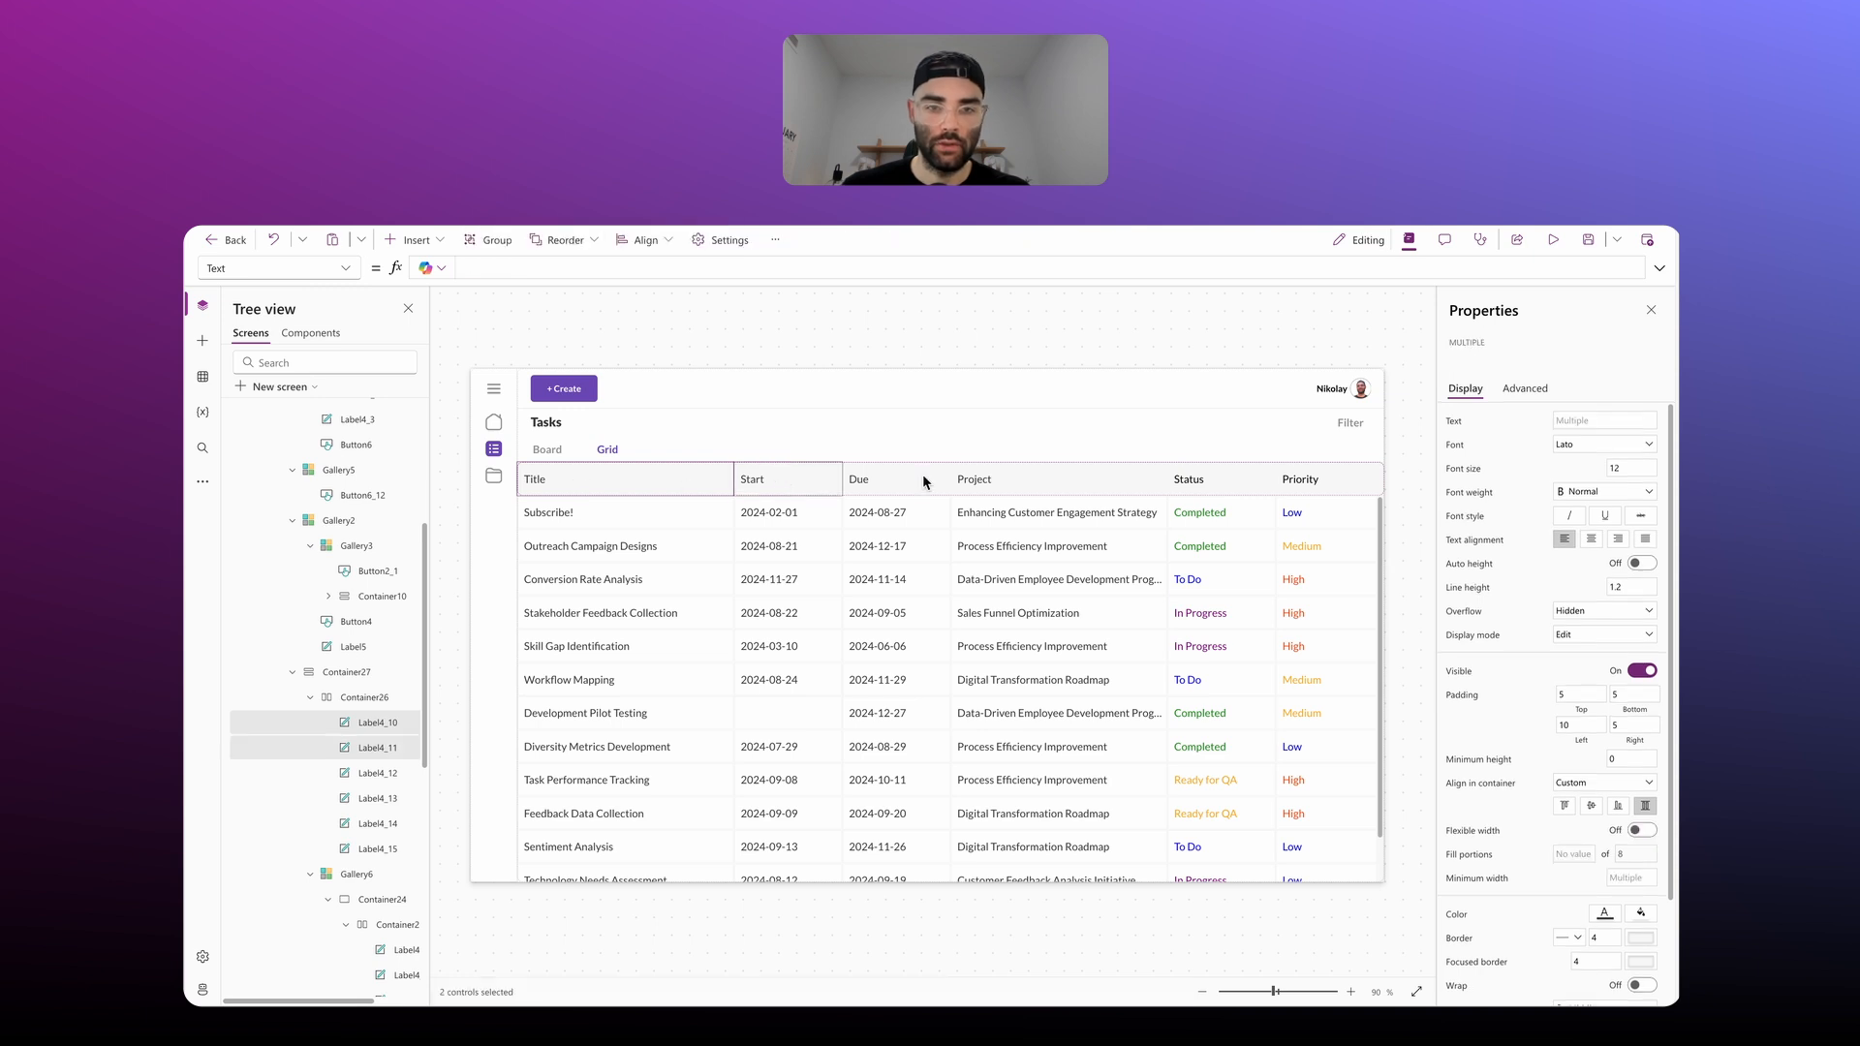
left_click(927, 482, "shift")
left_click(997, 488, "shift")
left_click(1180, 484, "shift")
left_click(1301, 486, "shift")
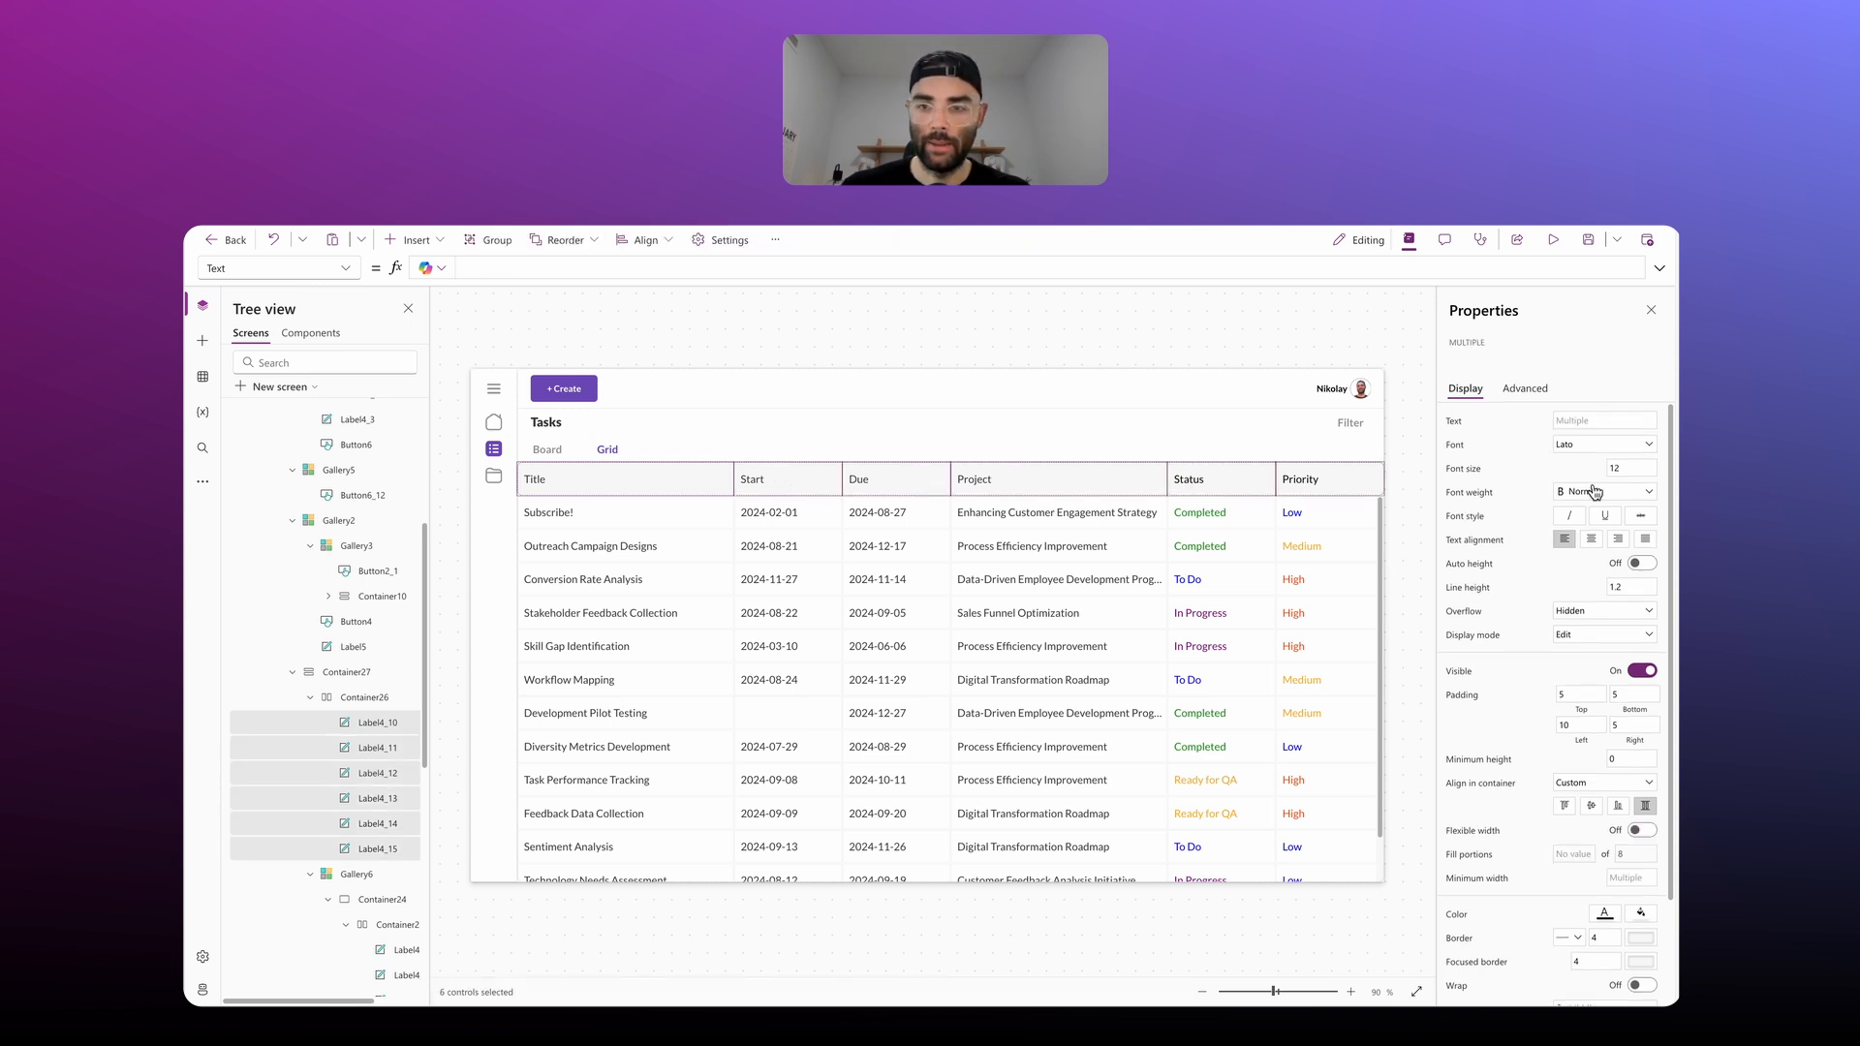
left_click(1590, 447)
left_click(1589, 567)
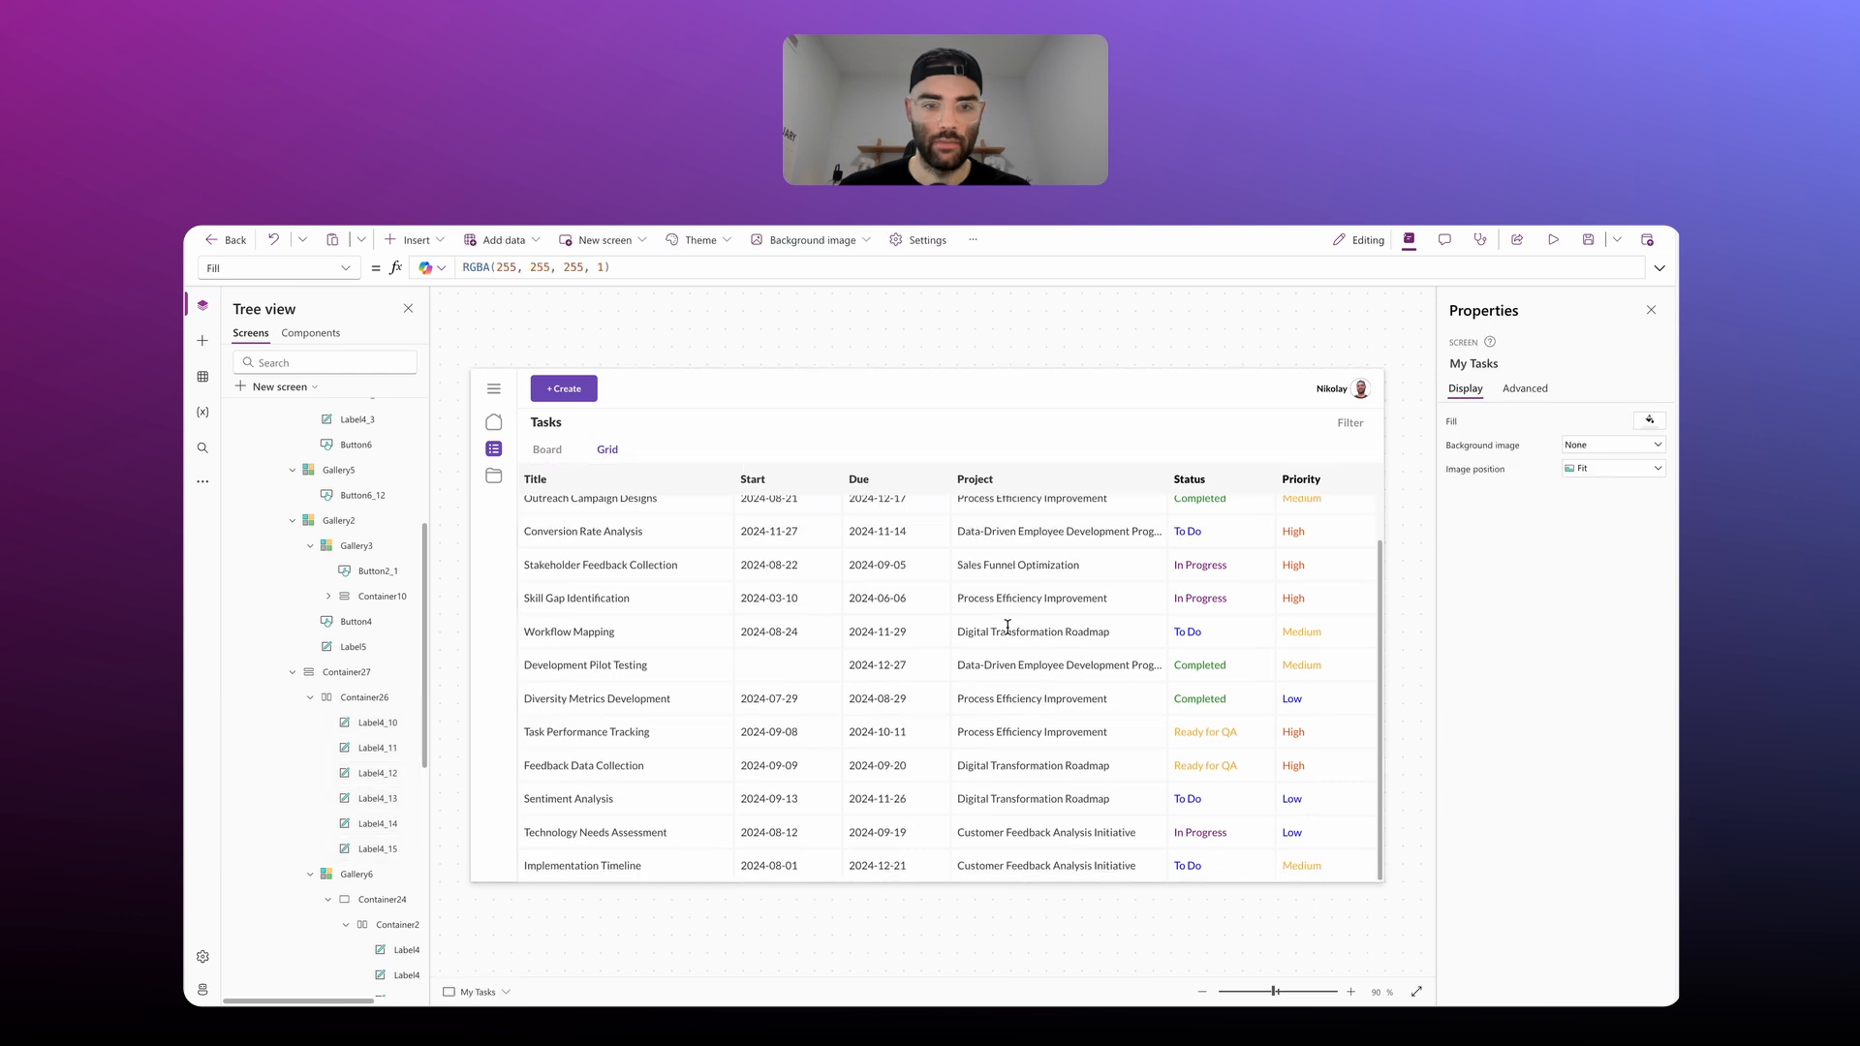
Step: Set the Visible property of Container27 to varView = "Grid"
scroll(969, 672, "up", 1)
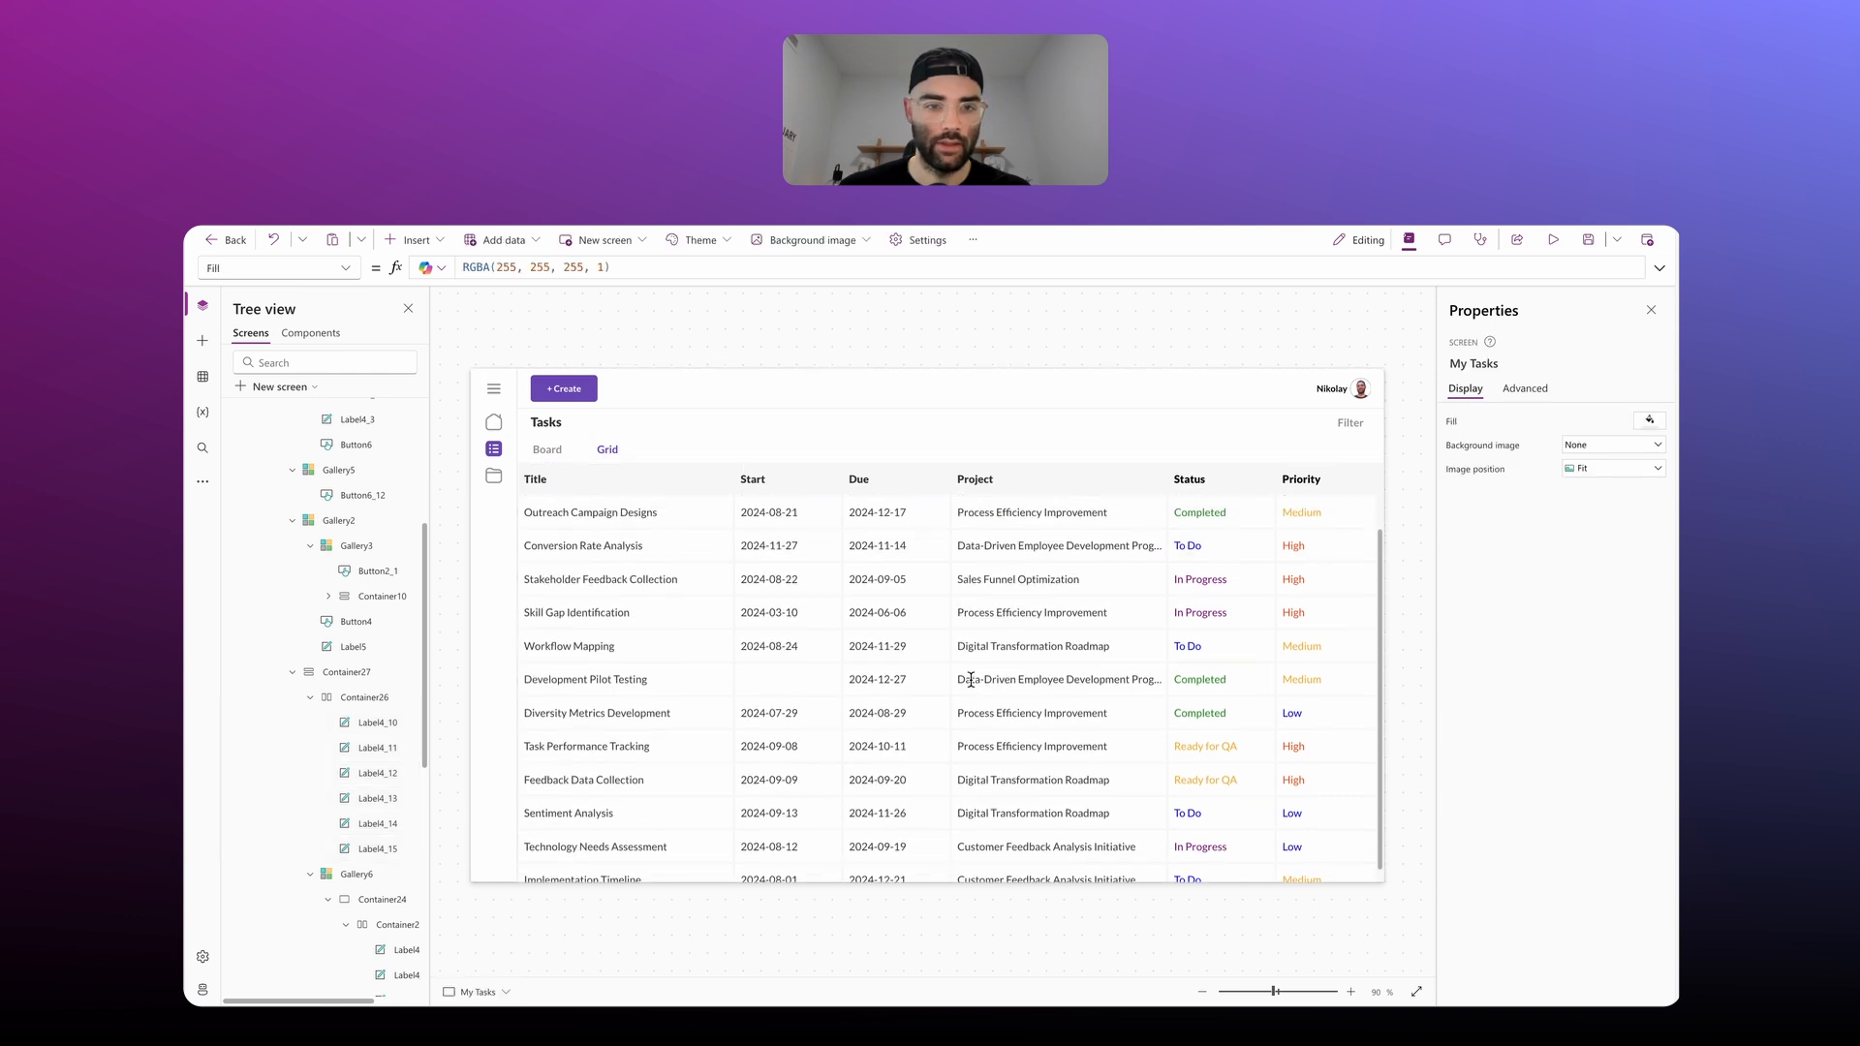
scroll(969, 694, "down", 1)
left_click(345, 671)
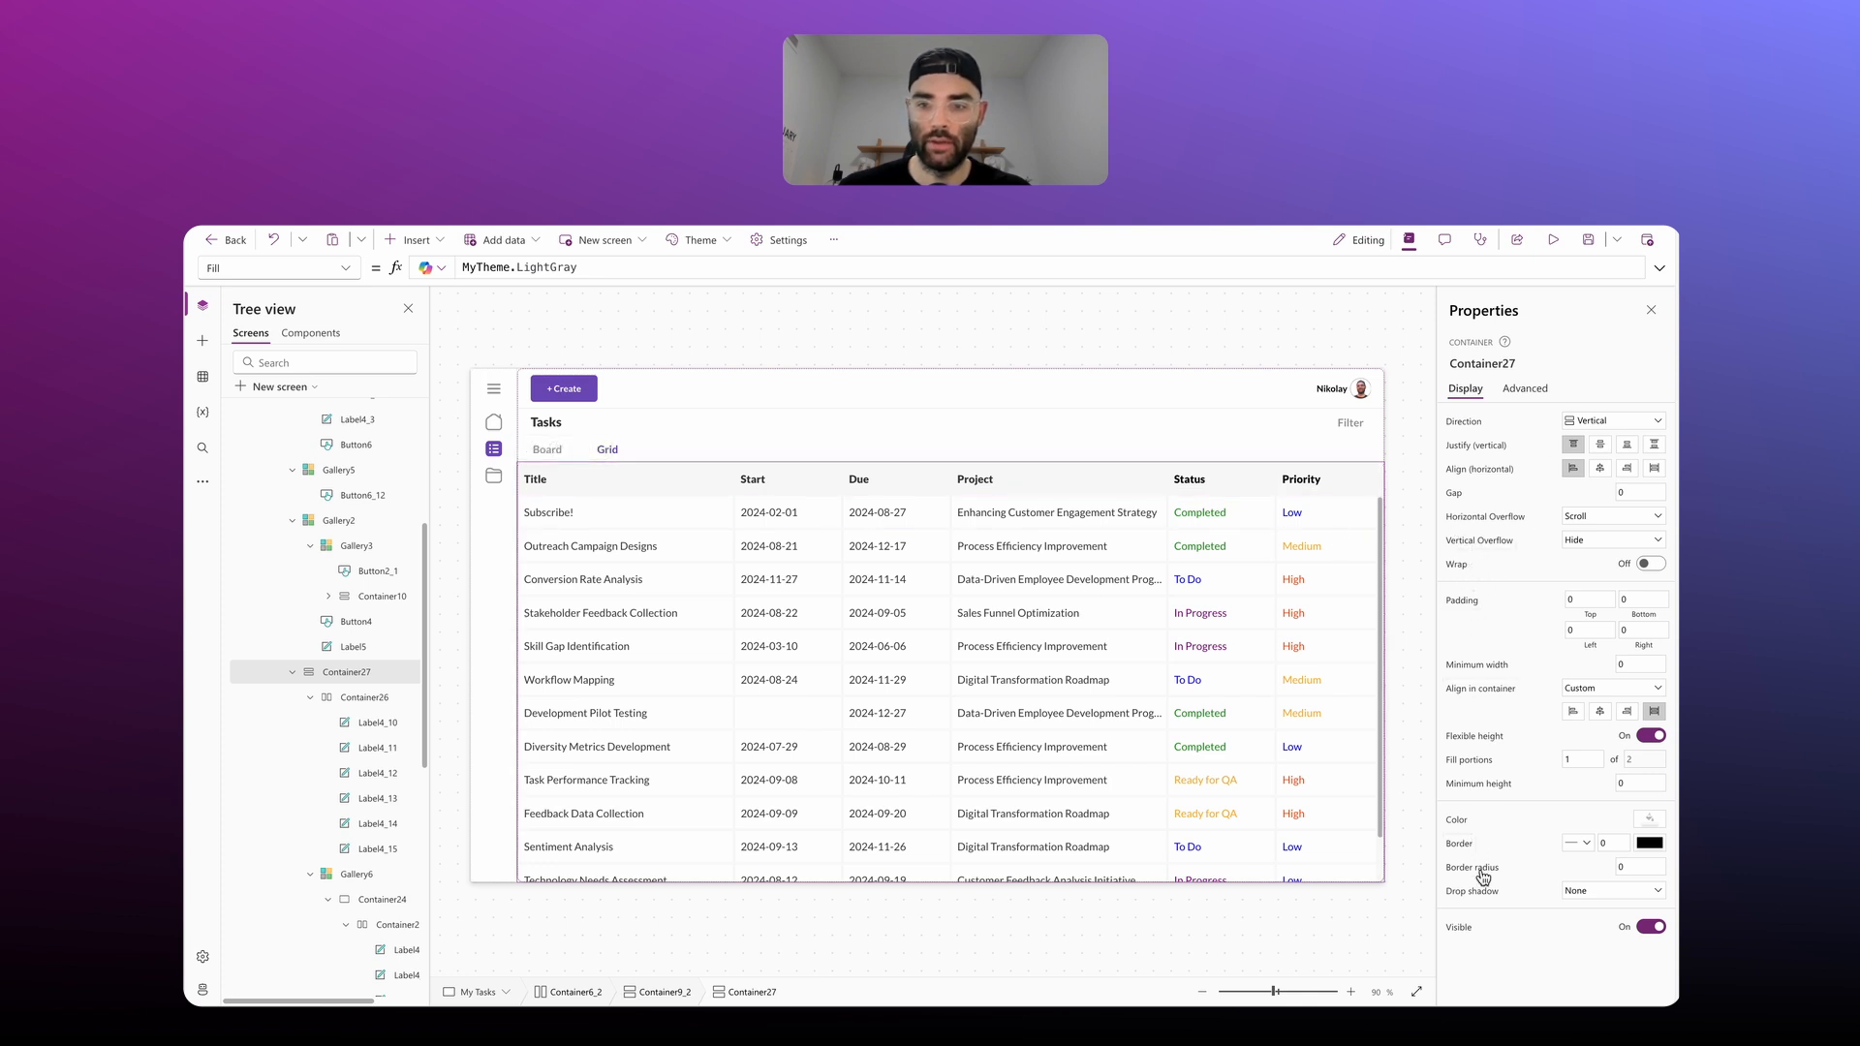
left_click(1459, 927)
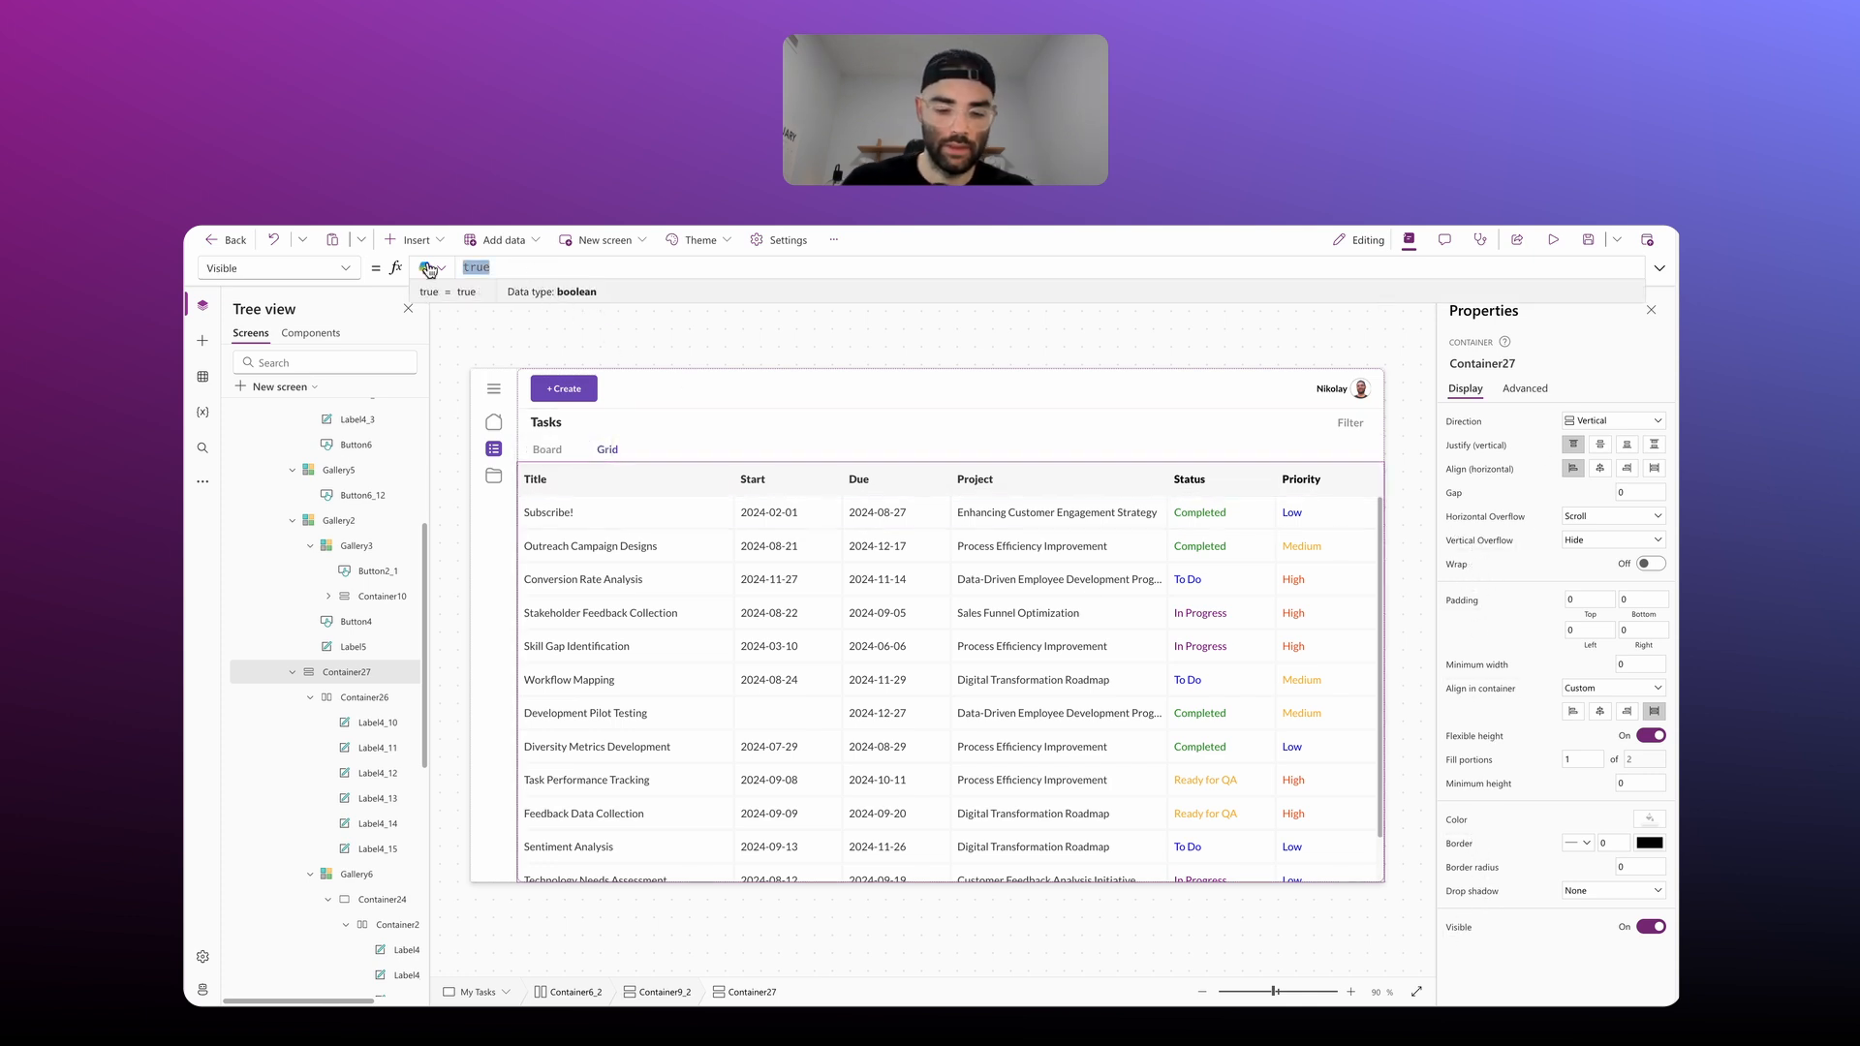
type("varView")
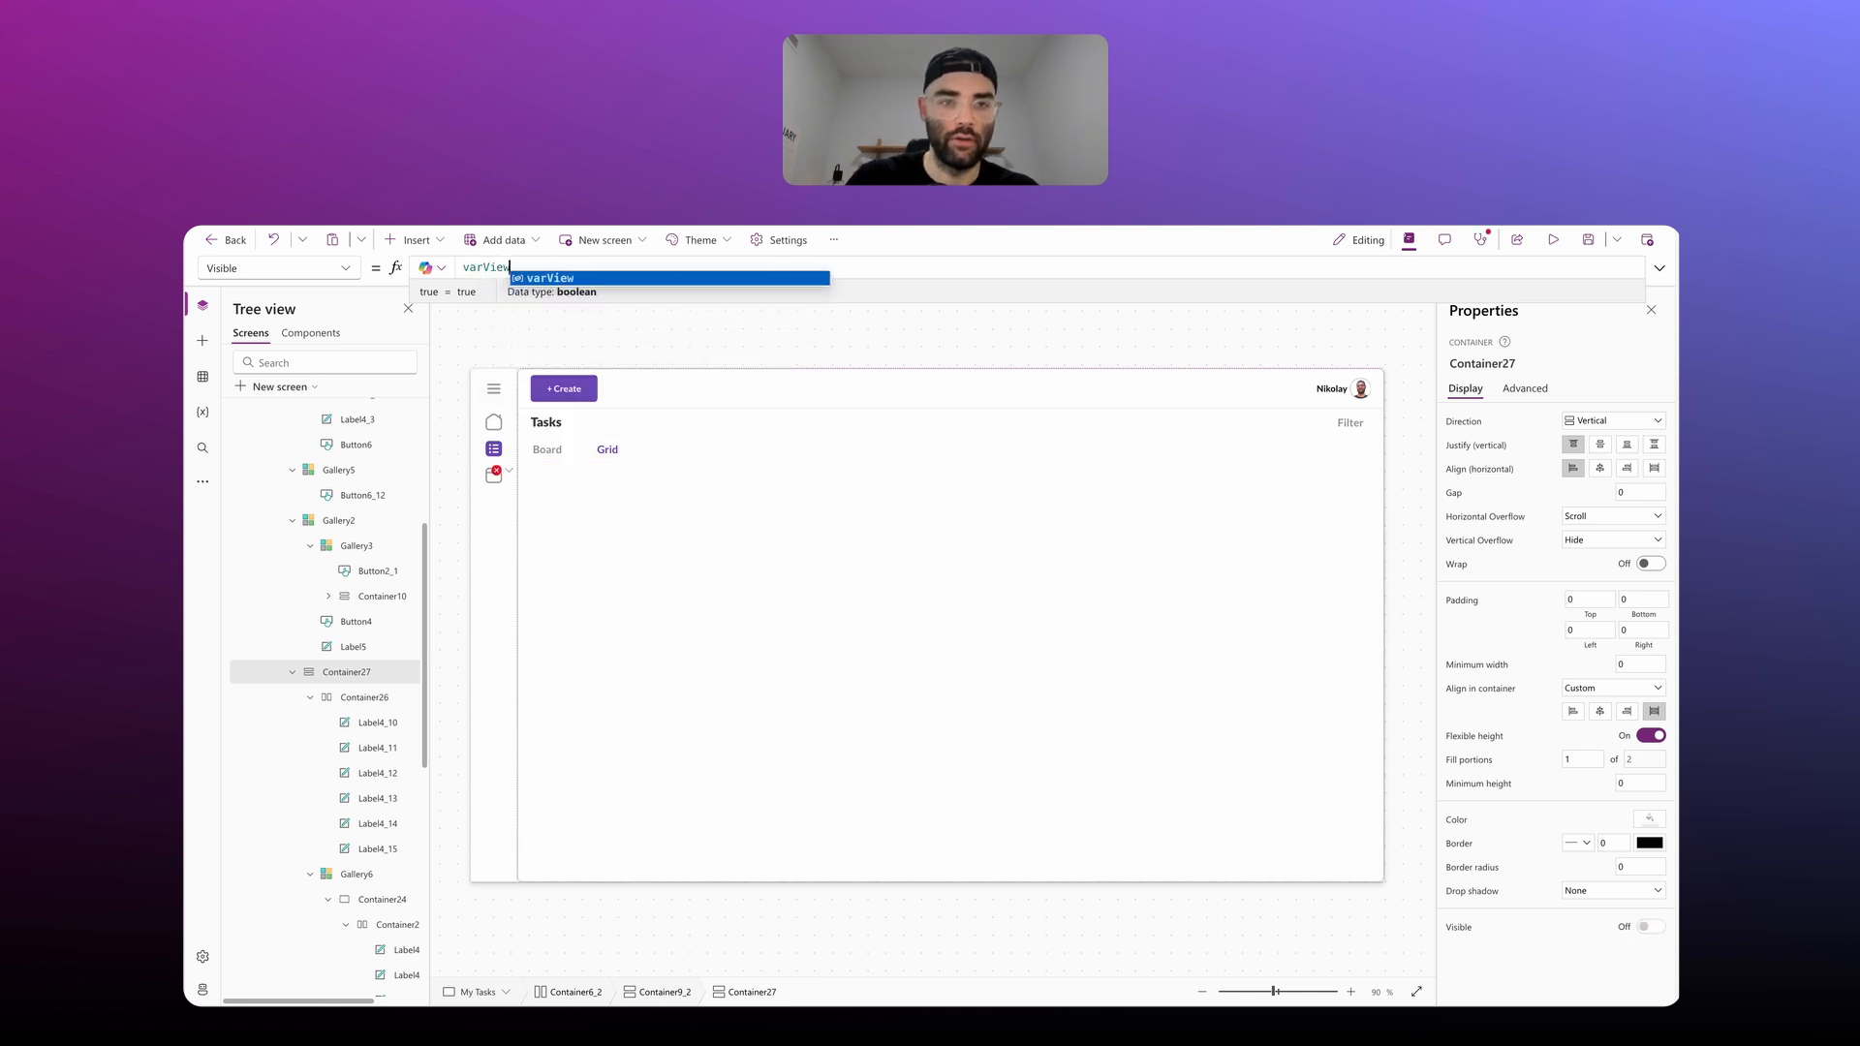
type(" = \"\"")
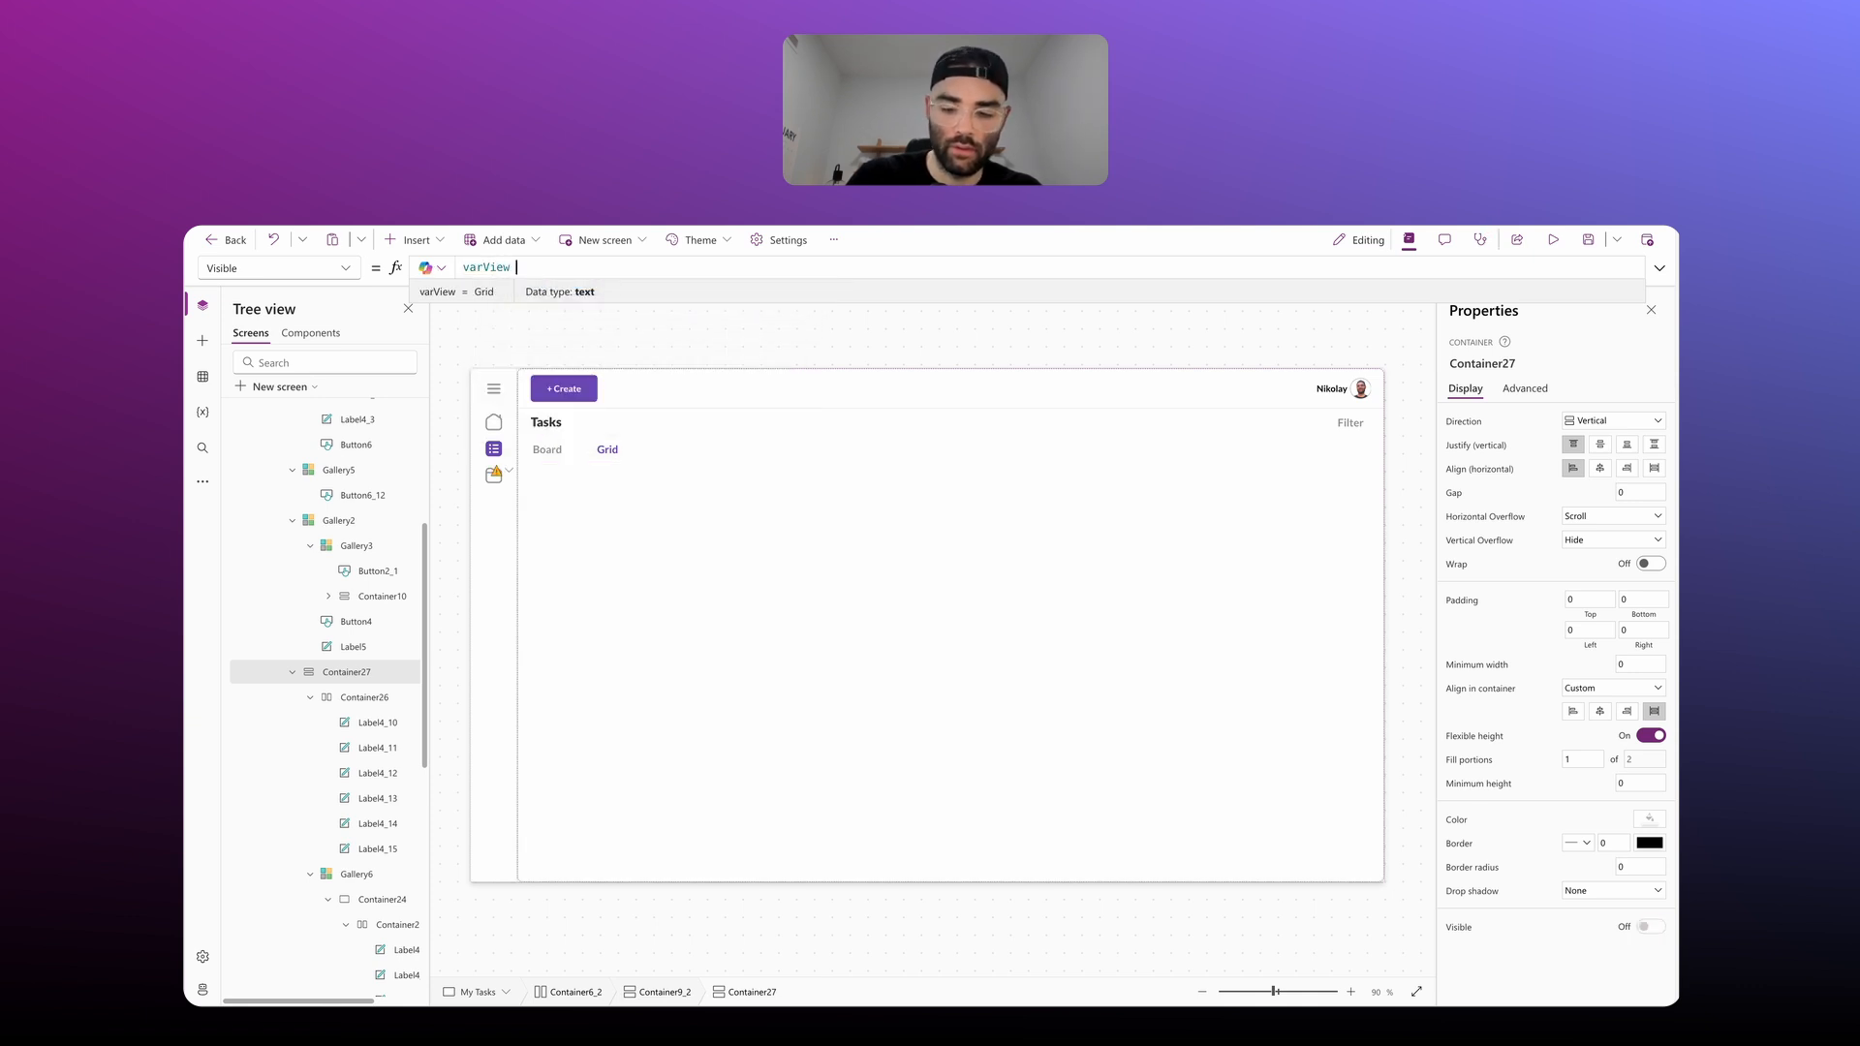
type("Grid")
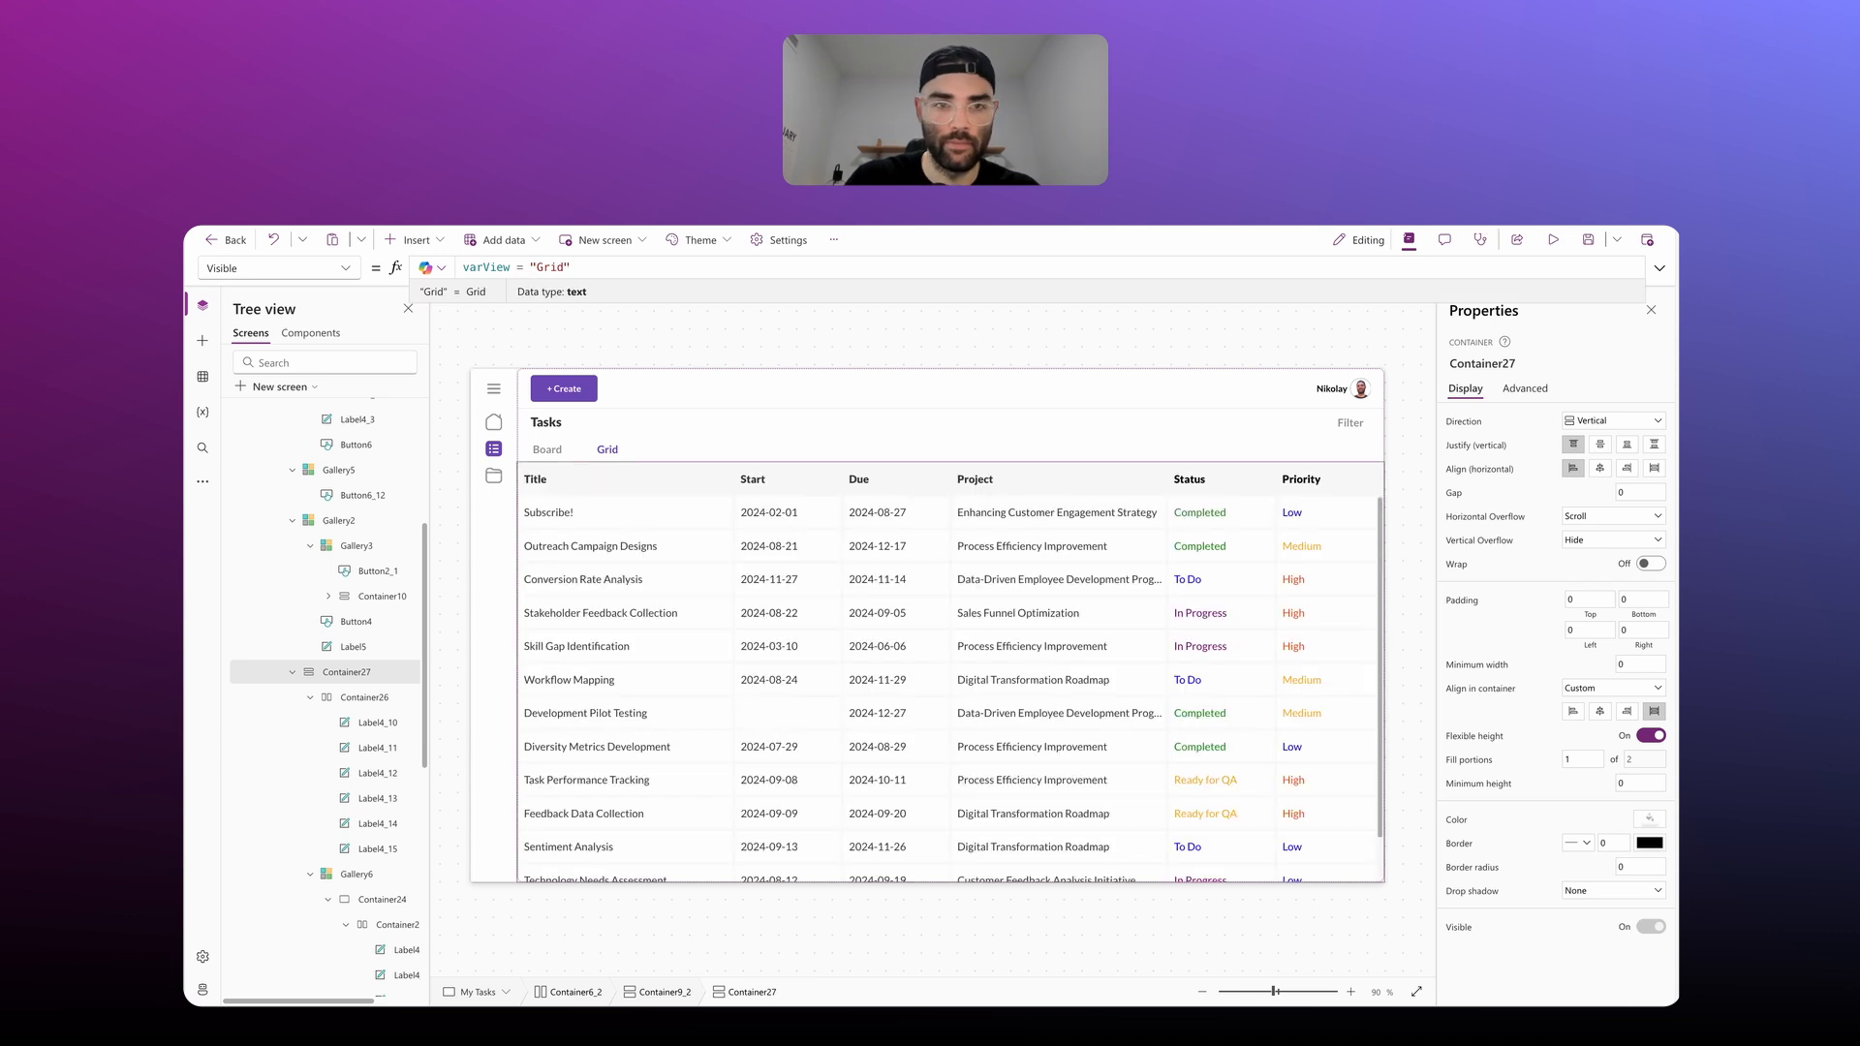
left_click(529, 333)
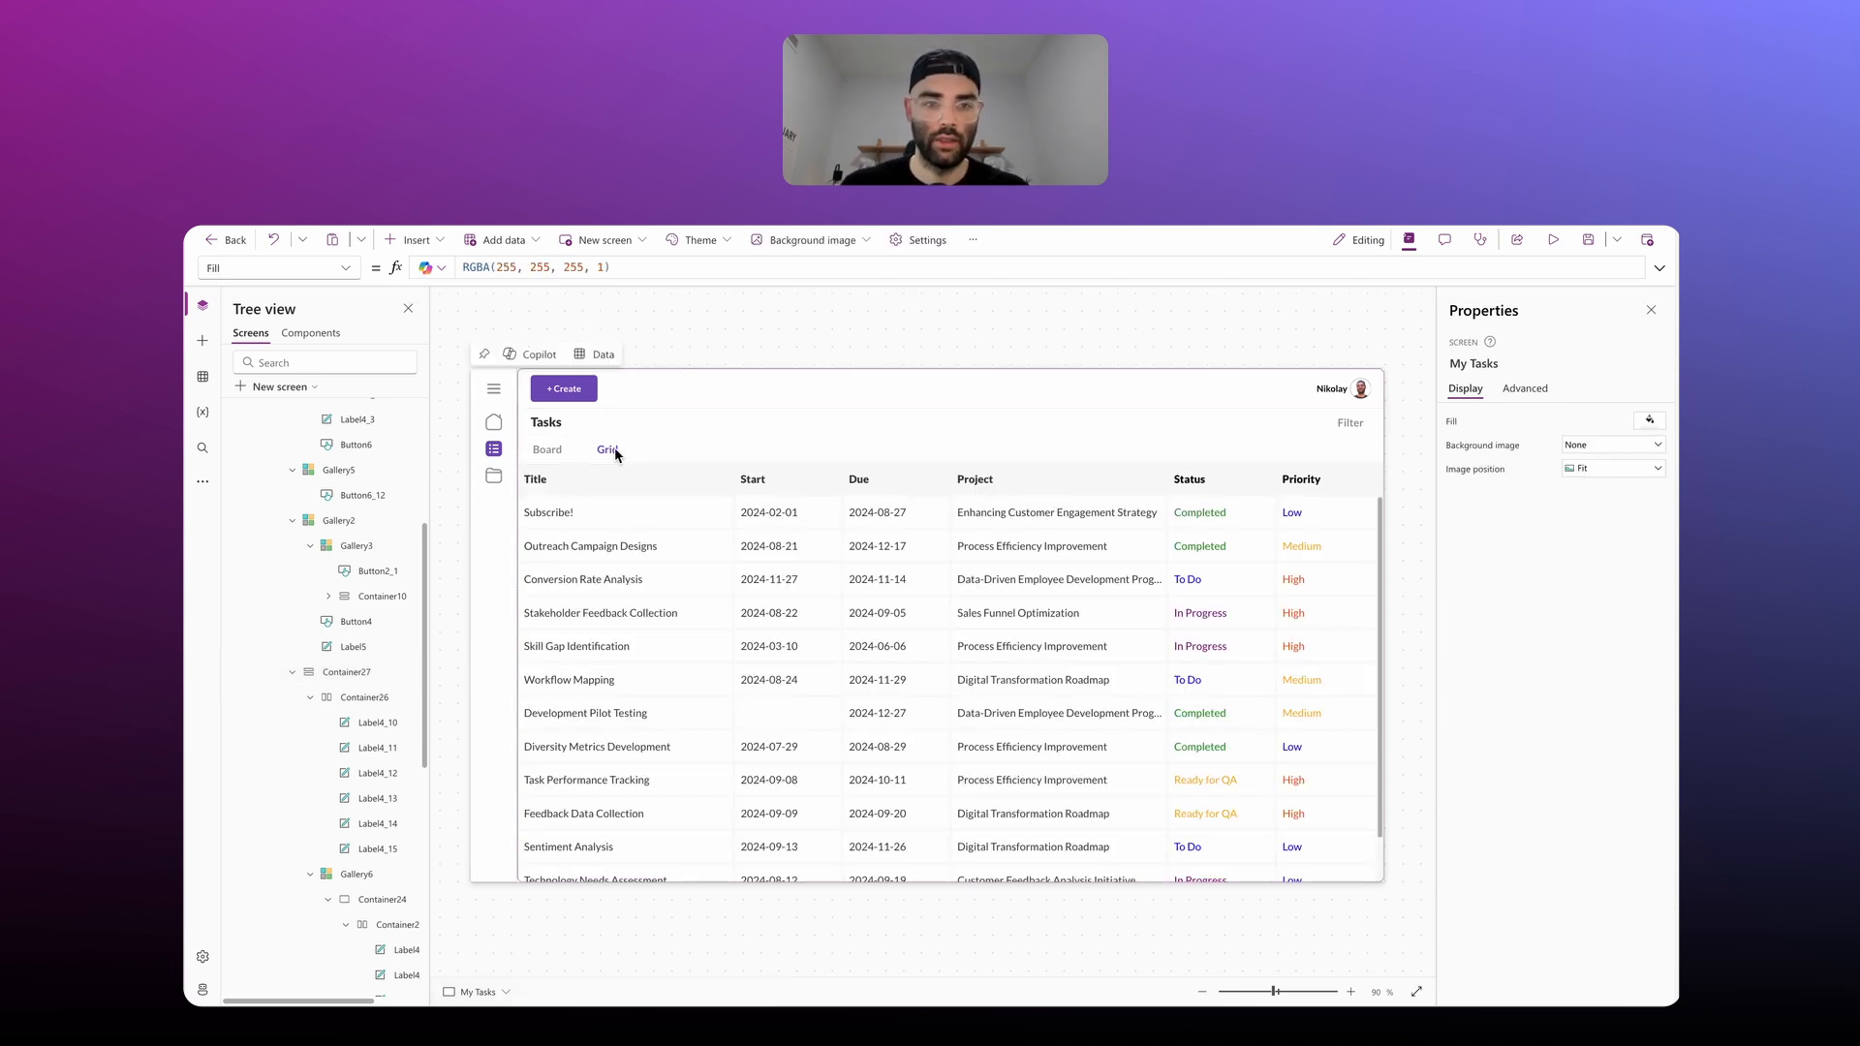
Step: Test switching the Tasks screen to the Board view and back to Grid, and inspect the switch button's color formula
left_click(562, 448)
left_click(558, 451)
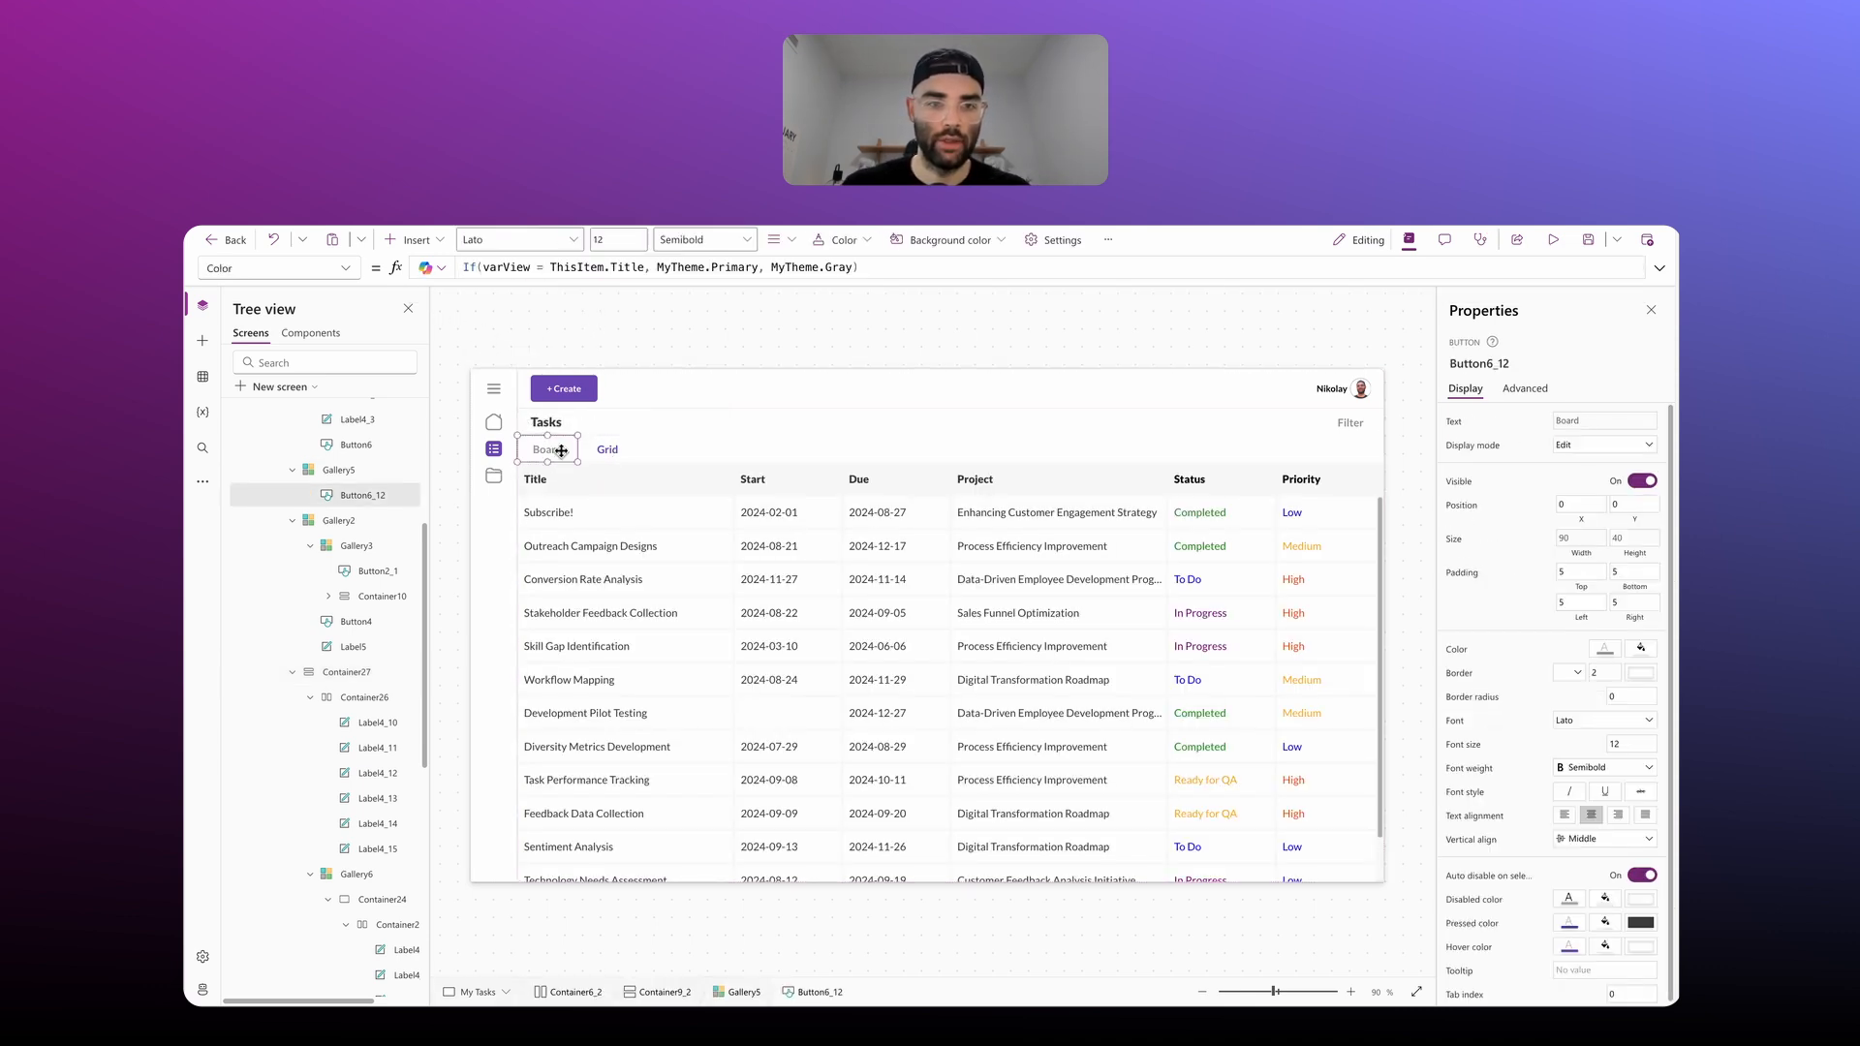
left_click(554, 451, "alt")
left_click(608, 451, "alt")
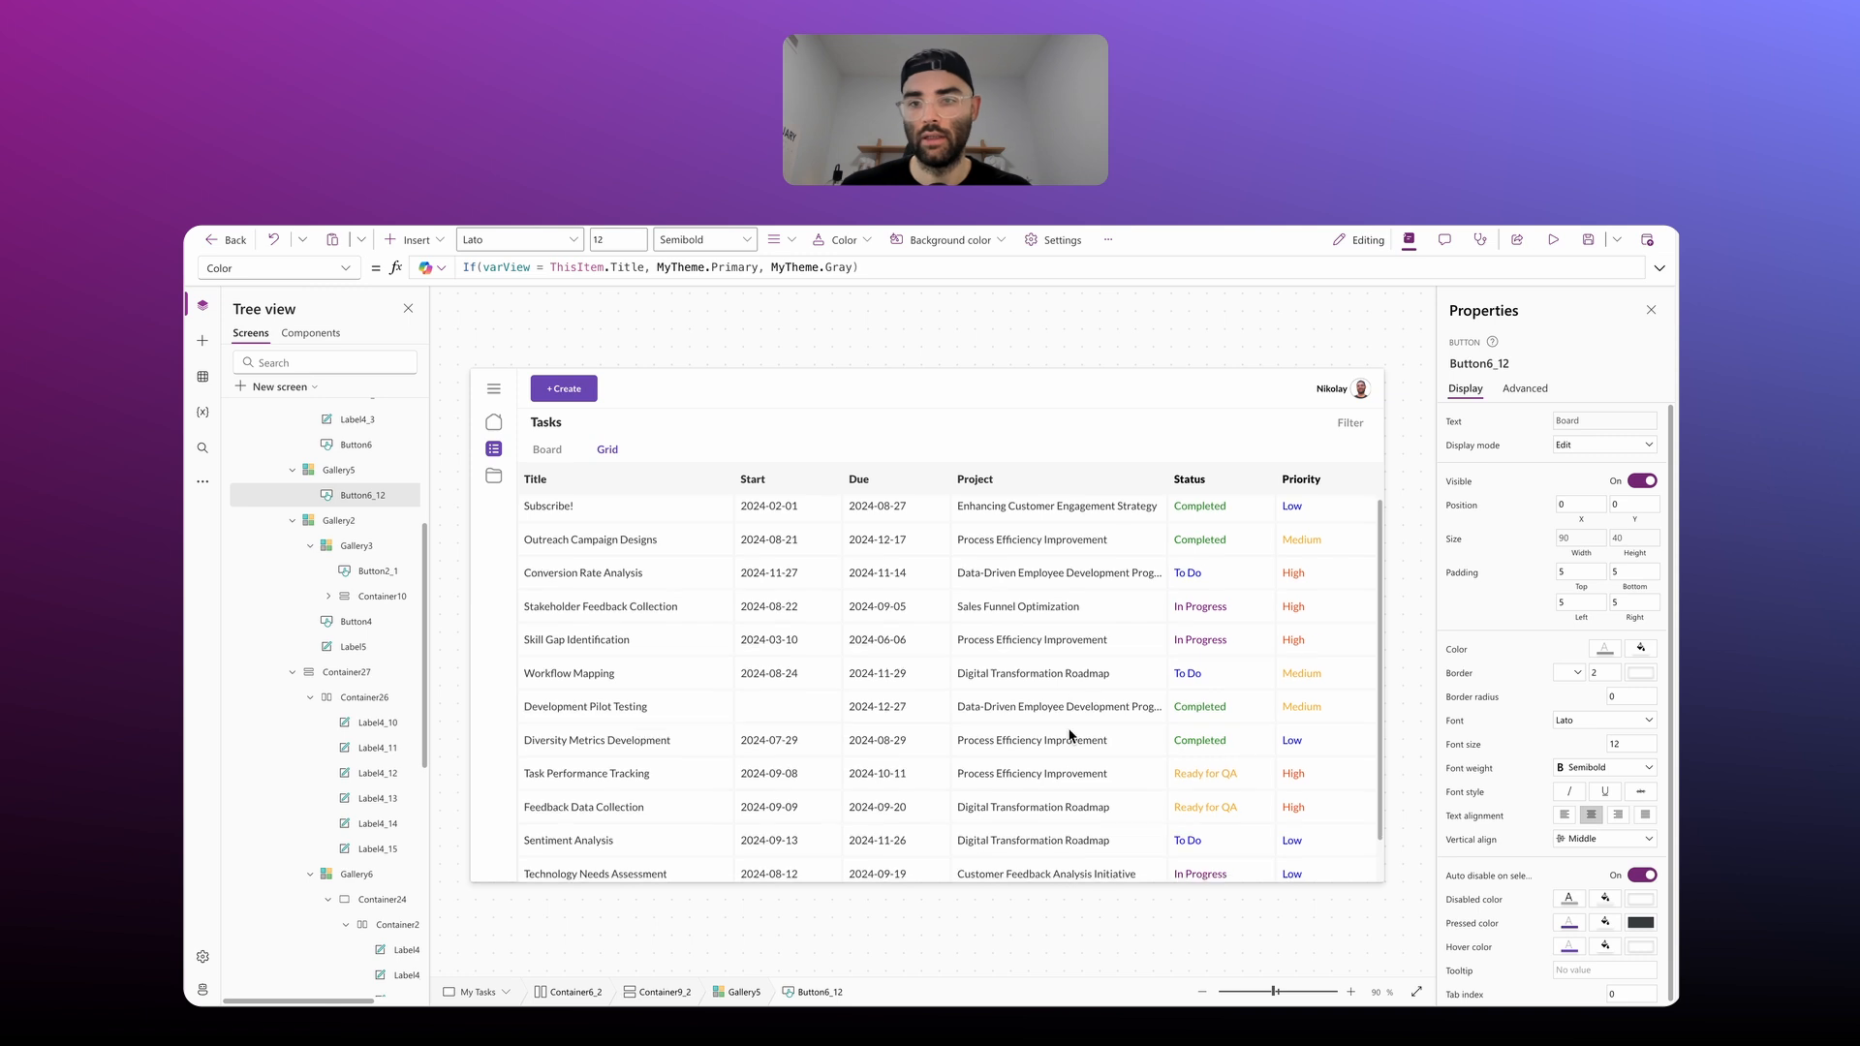
left_click(554, 454)
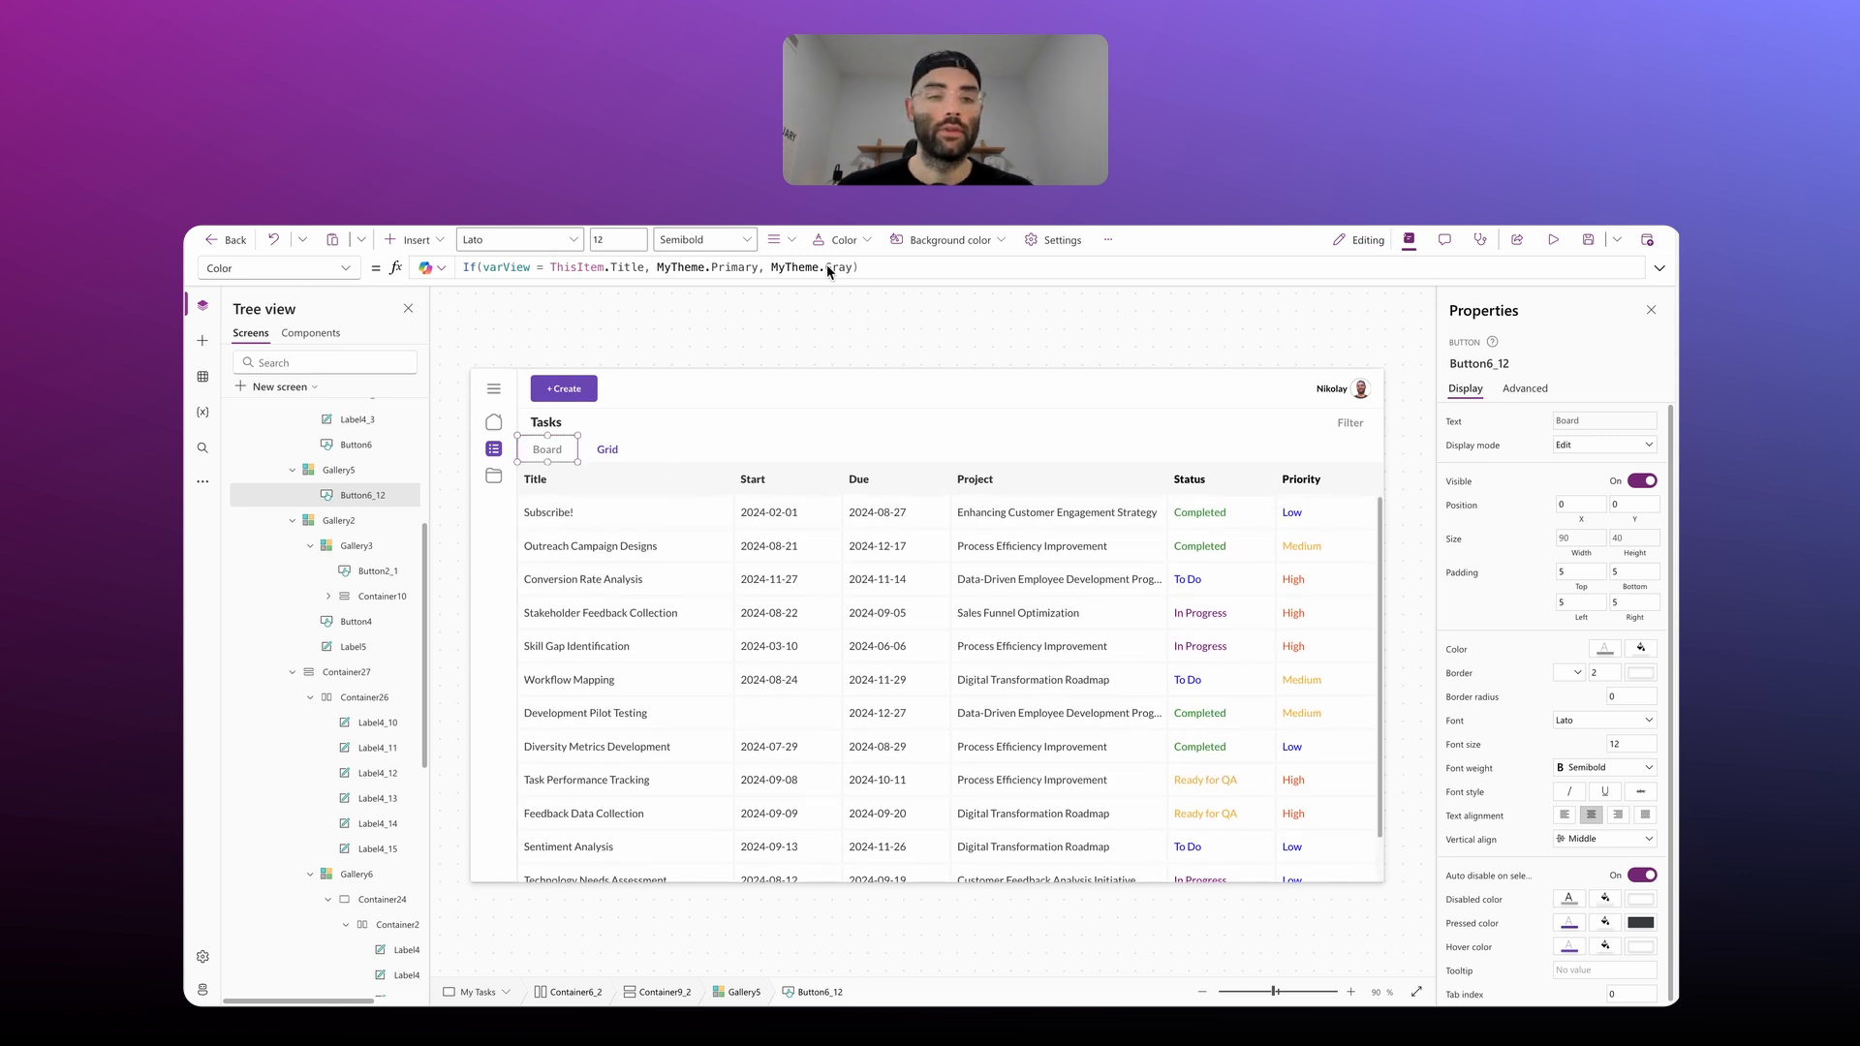
Step: Insert a check box into Container25, the row container of the task gallery
left_click(598, 515)
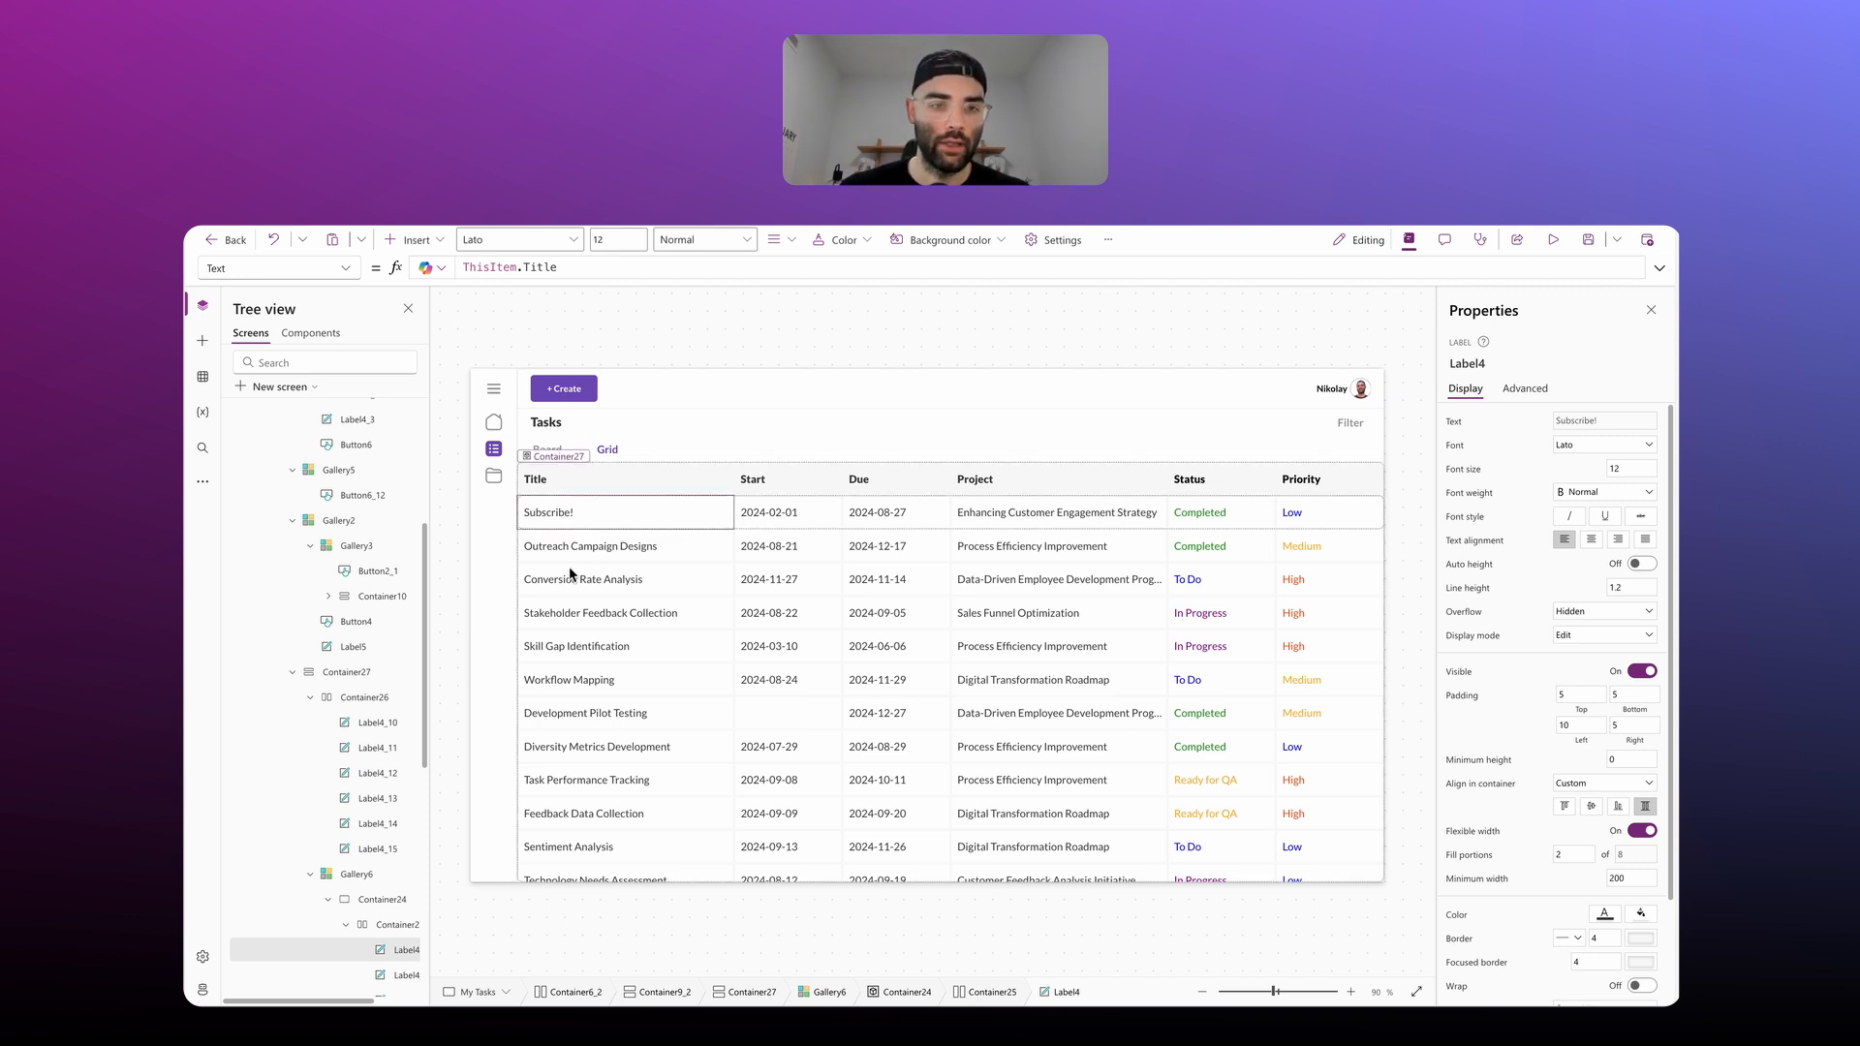
left_click(533, 512)
key("alt")
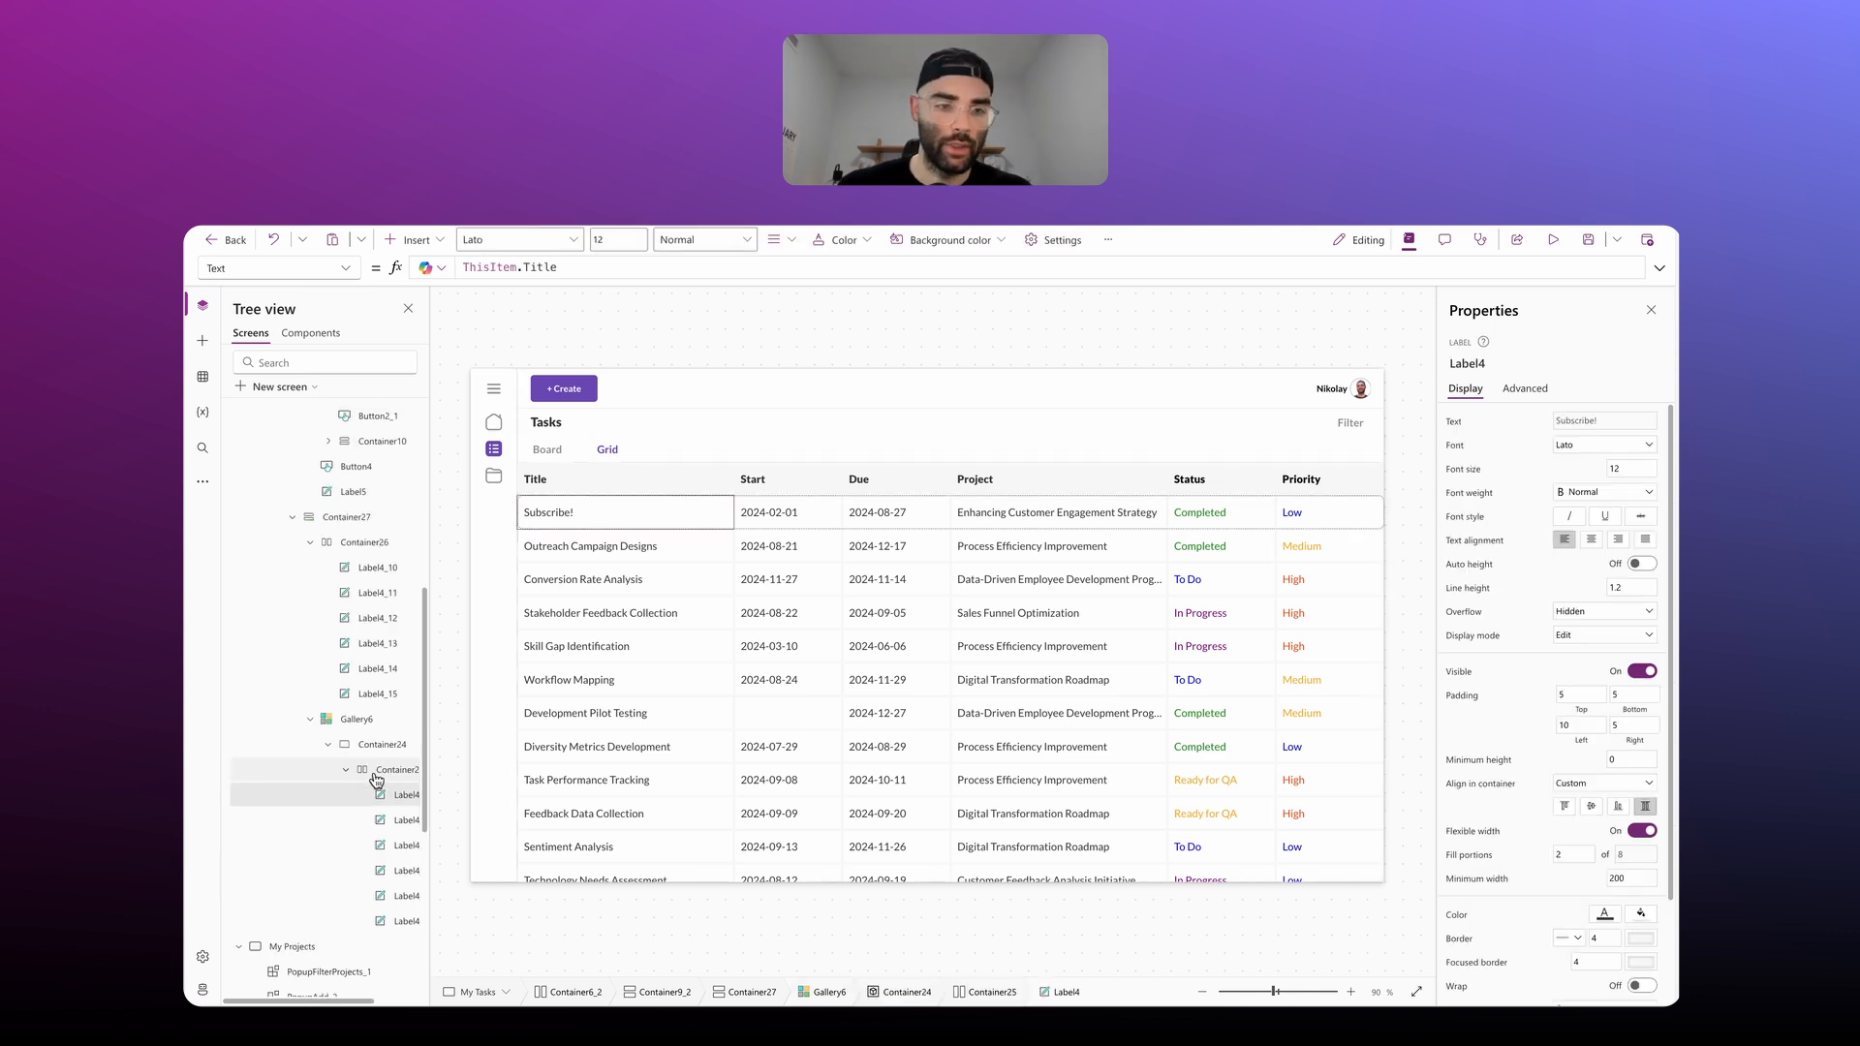
left_click(389, 771)
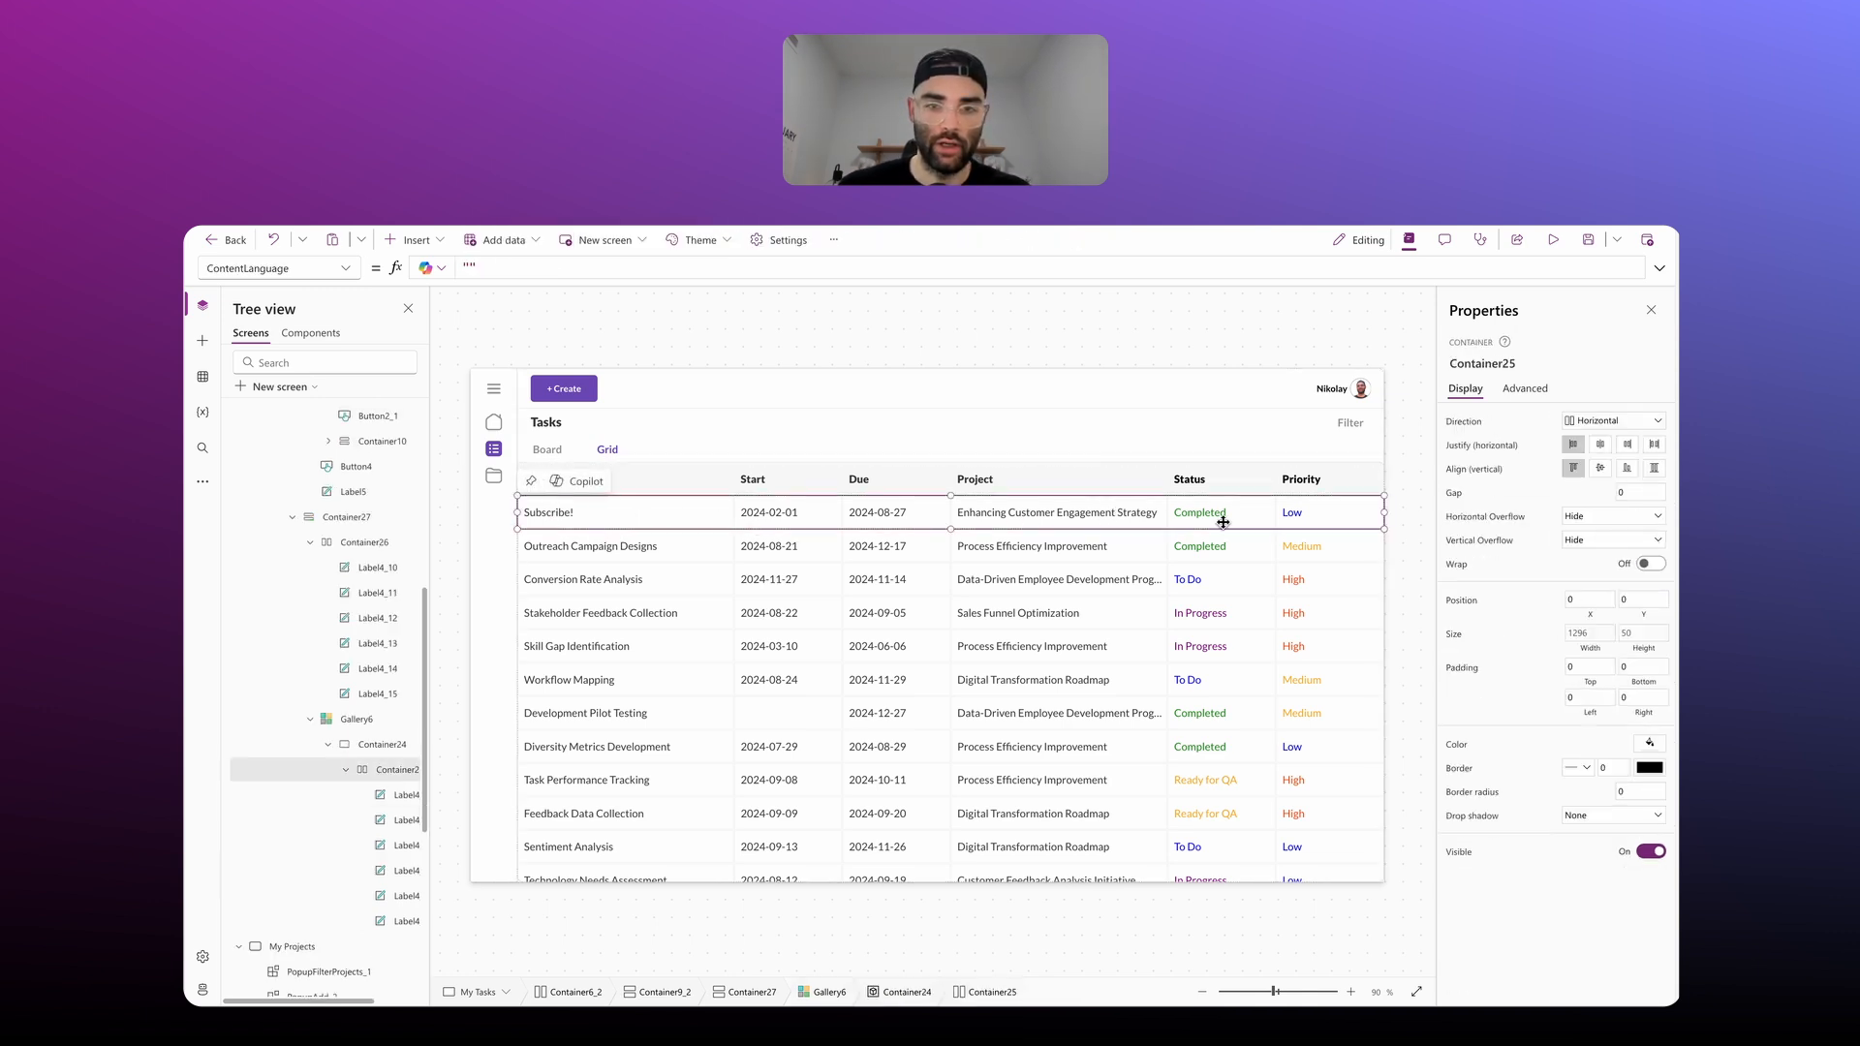
left_click(407, 240)
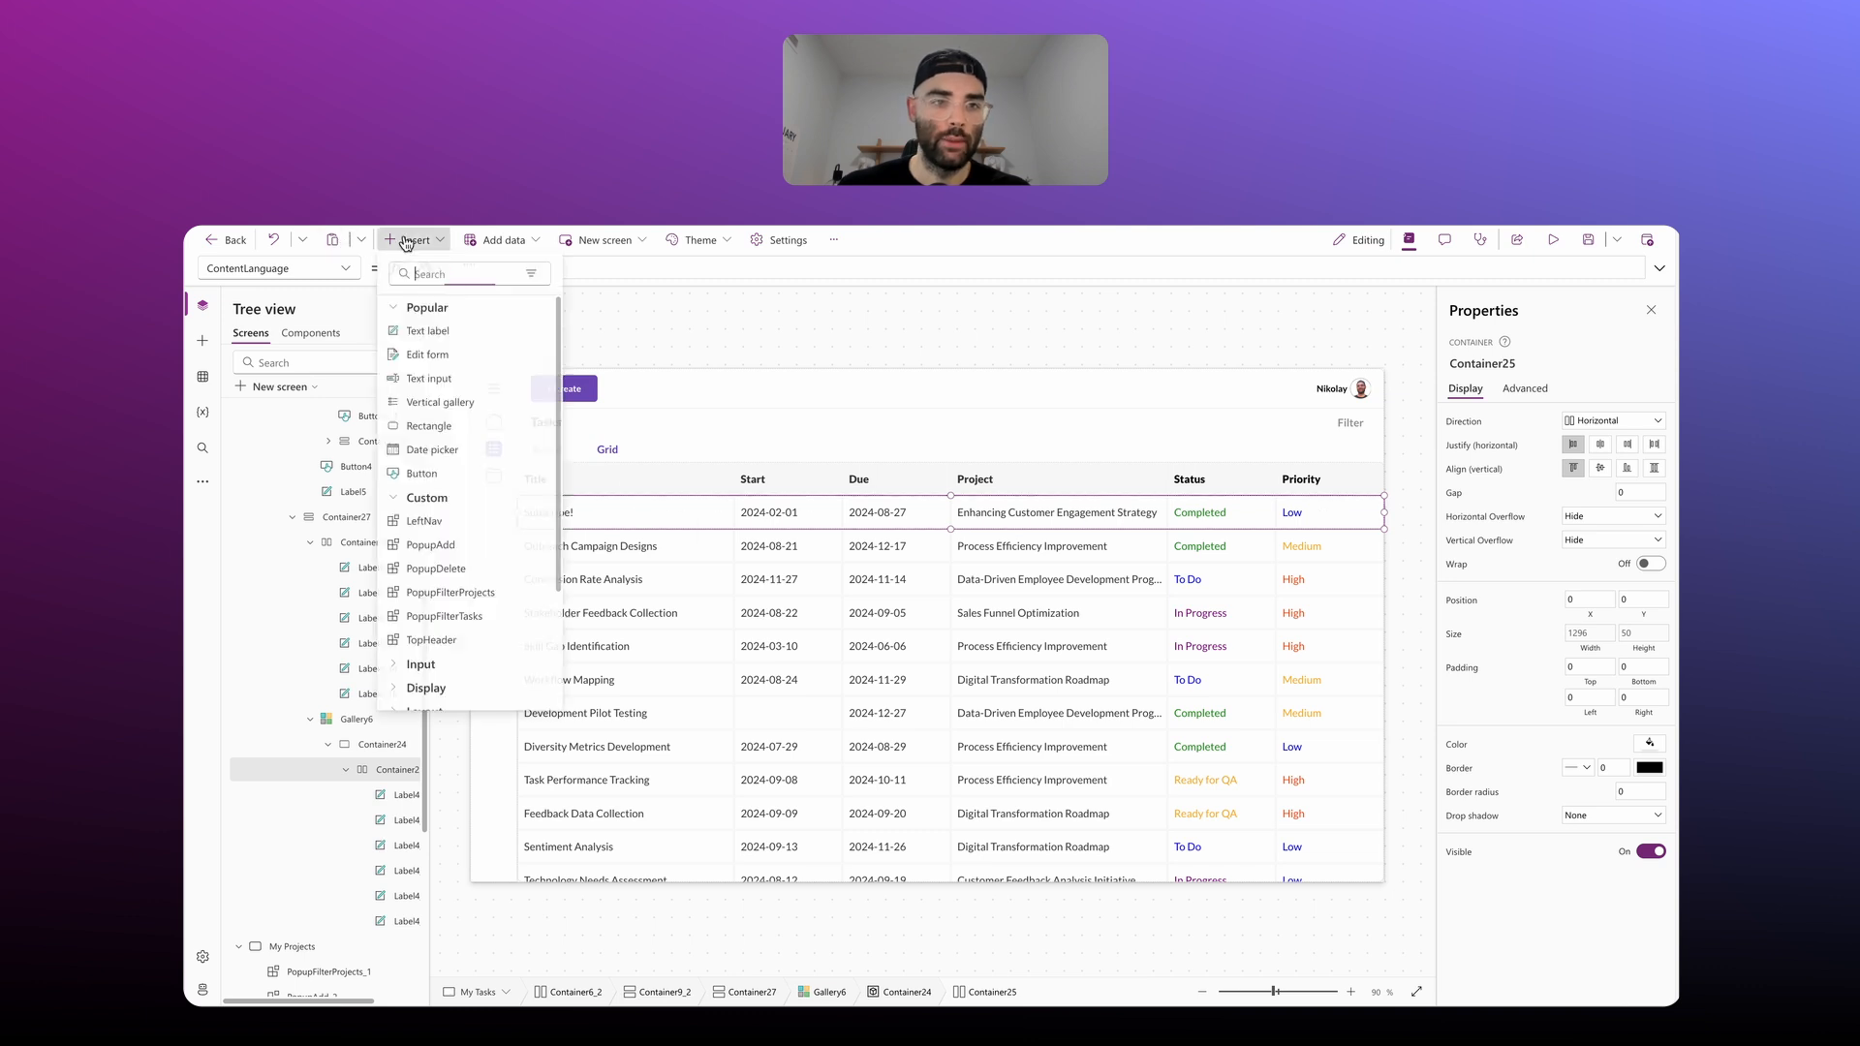
type("check")
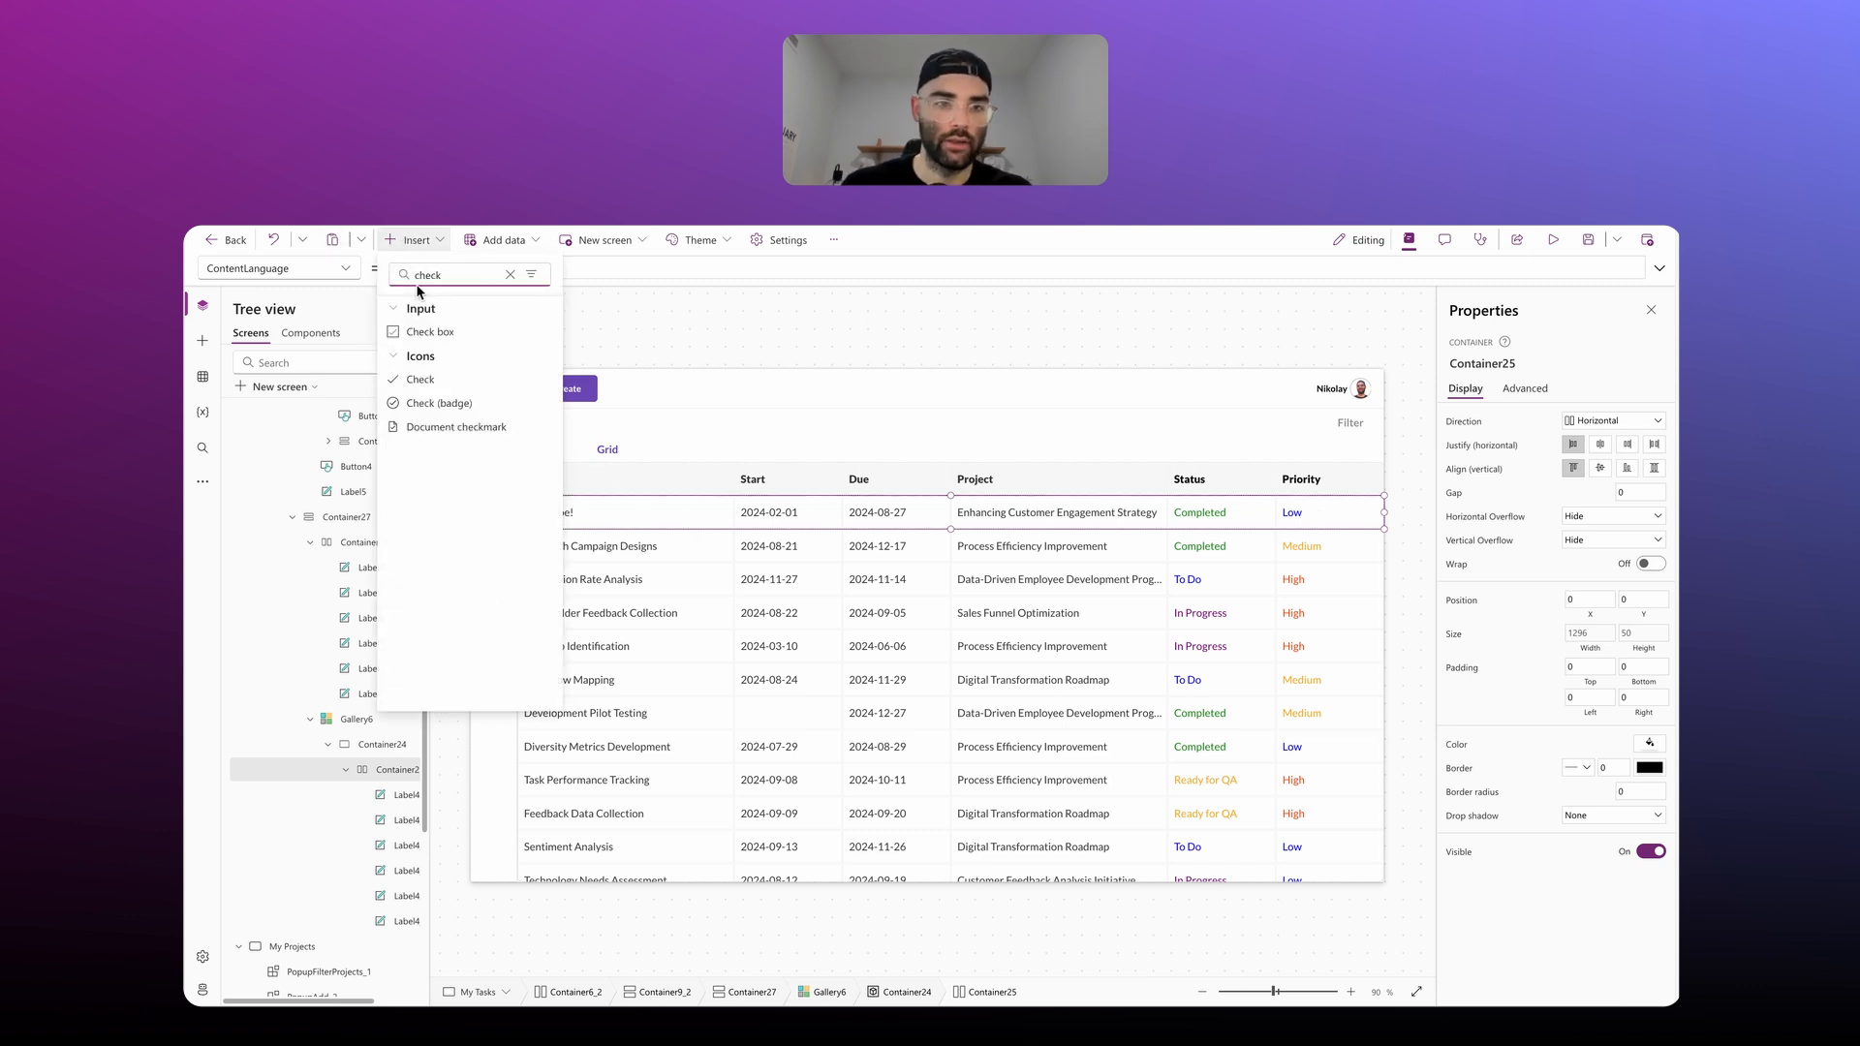
left_click(431, 329)
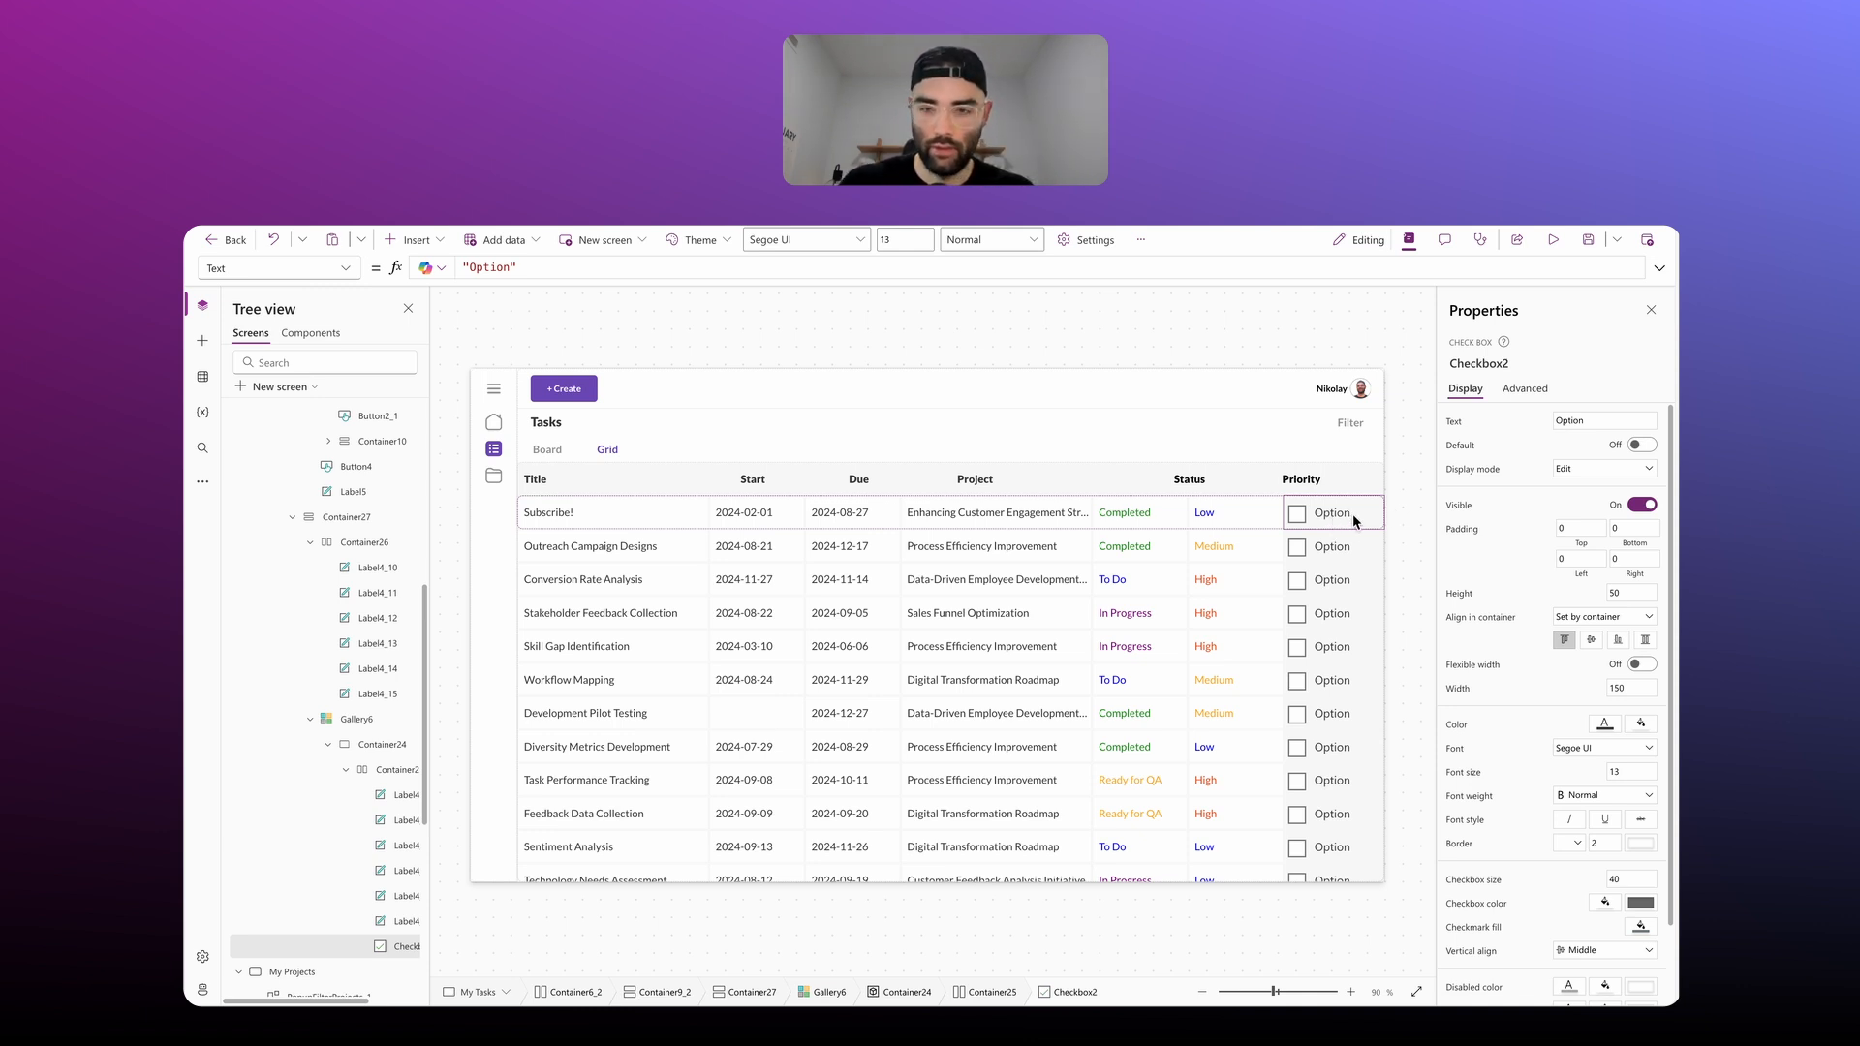
Step: Move the new check box ahead of all the labels so it comes first in each task row
key("Left")
key("Left")
key("Left")
key("Left")
key("Left")
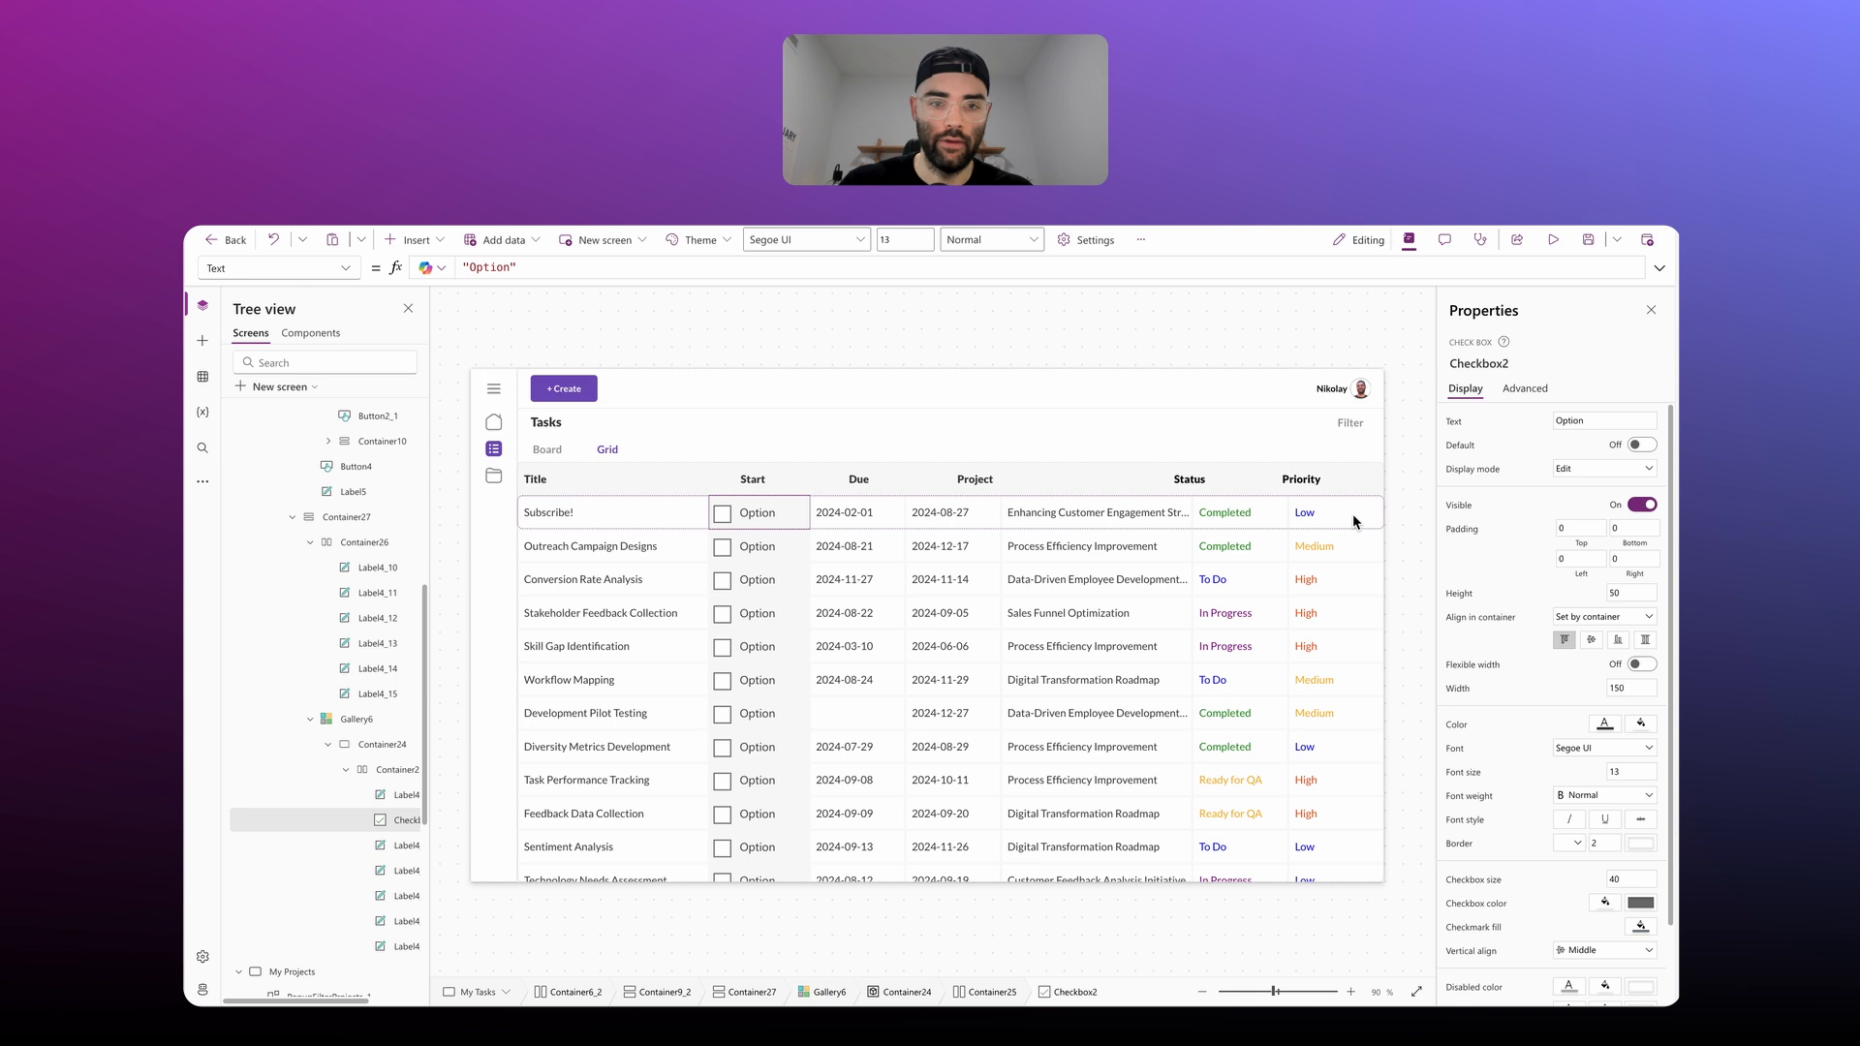
key("Left")
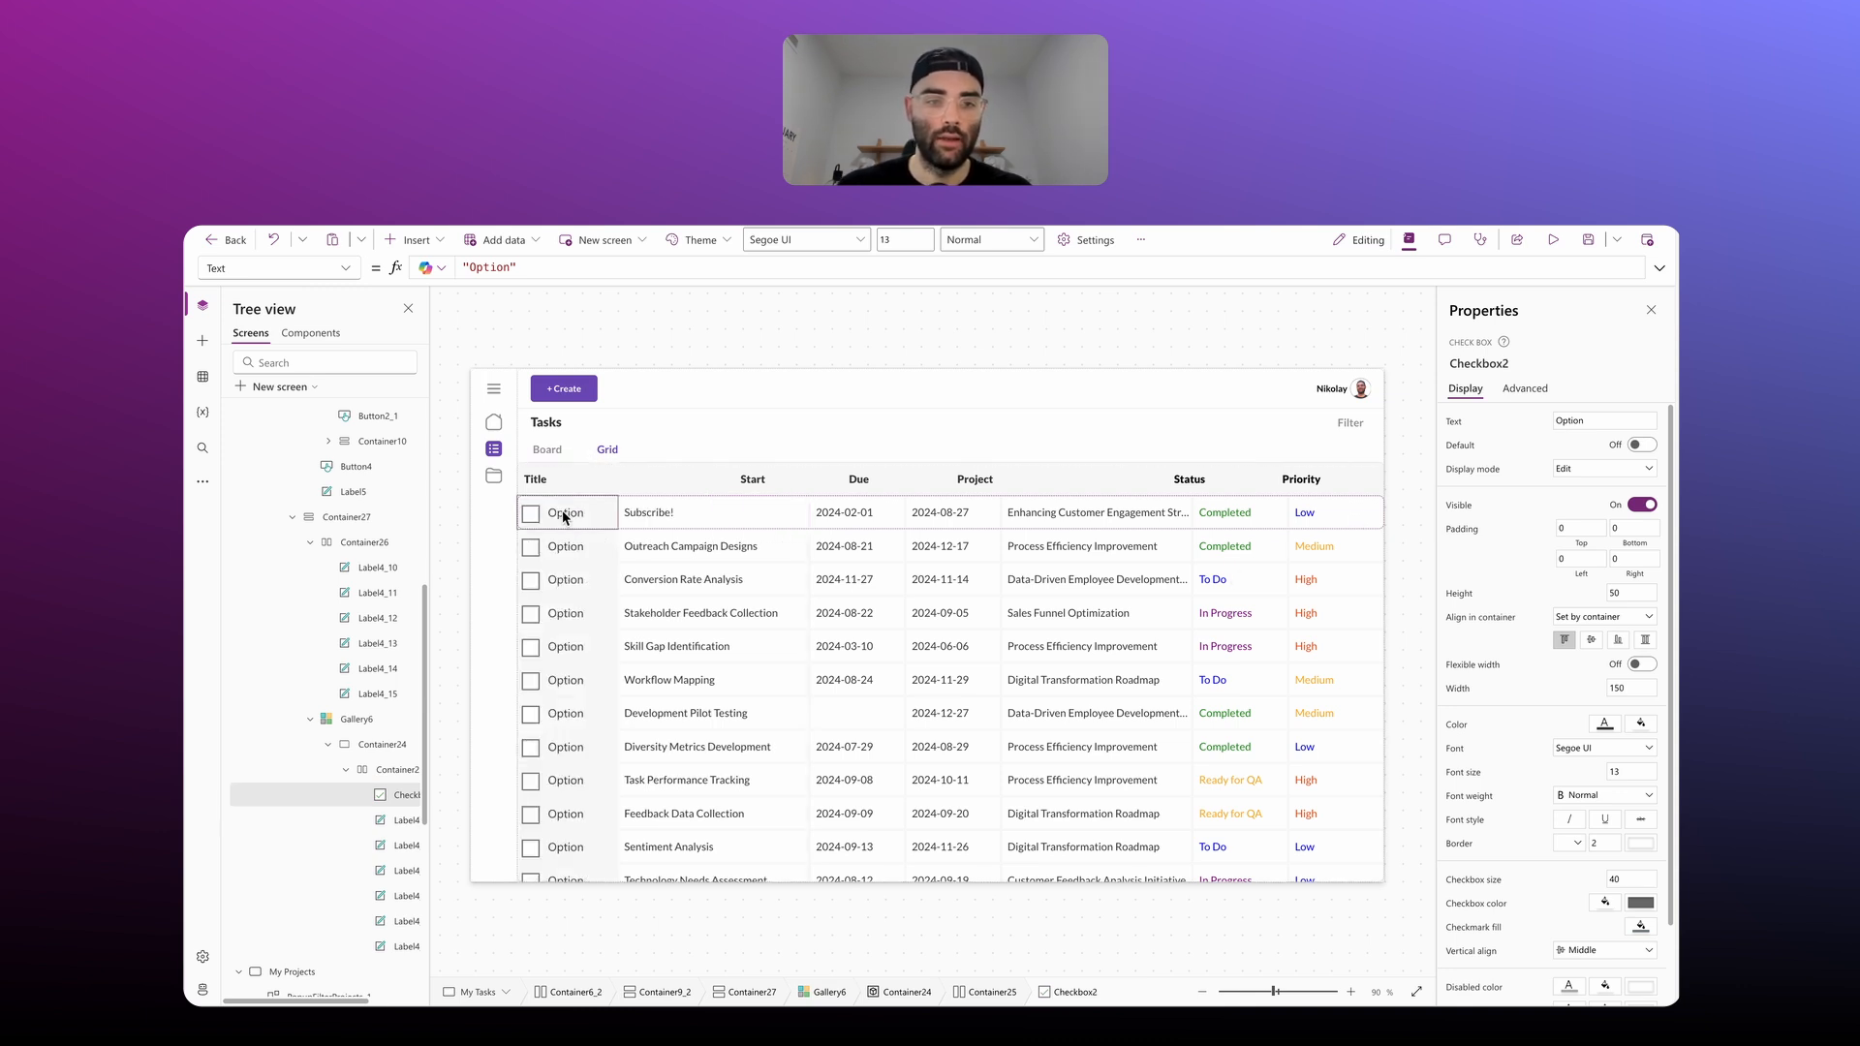
Step: Clear the check box's Text value so it has no caption
double_click(1577, 420)
key("BackSpace")
left_click(1520, 423)
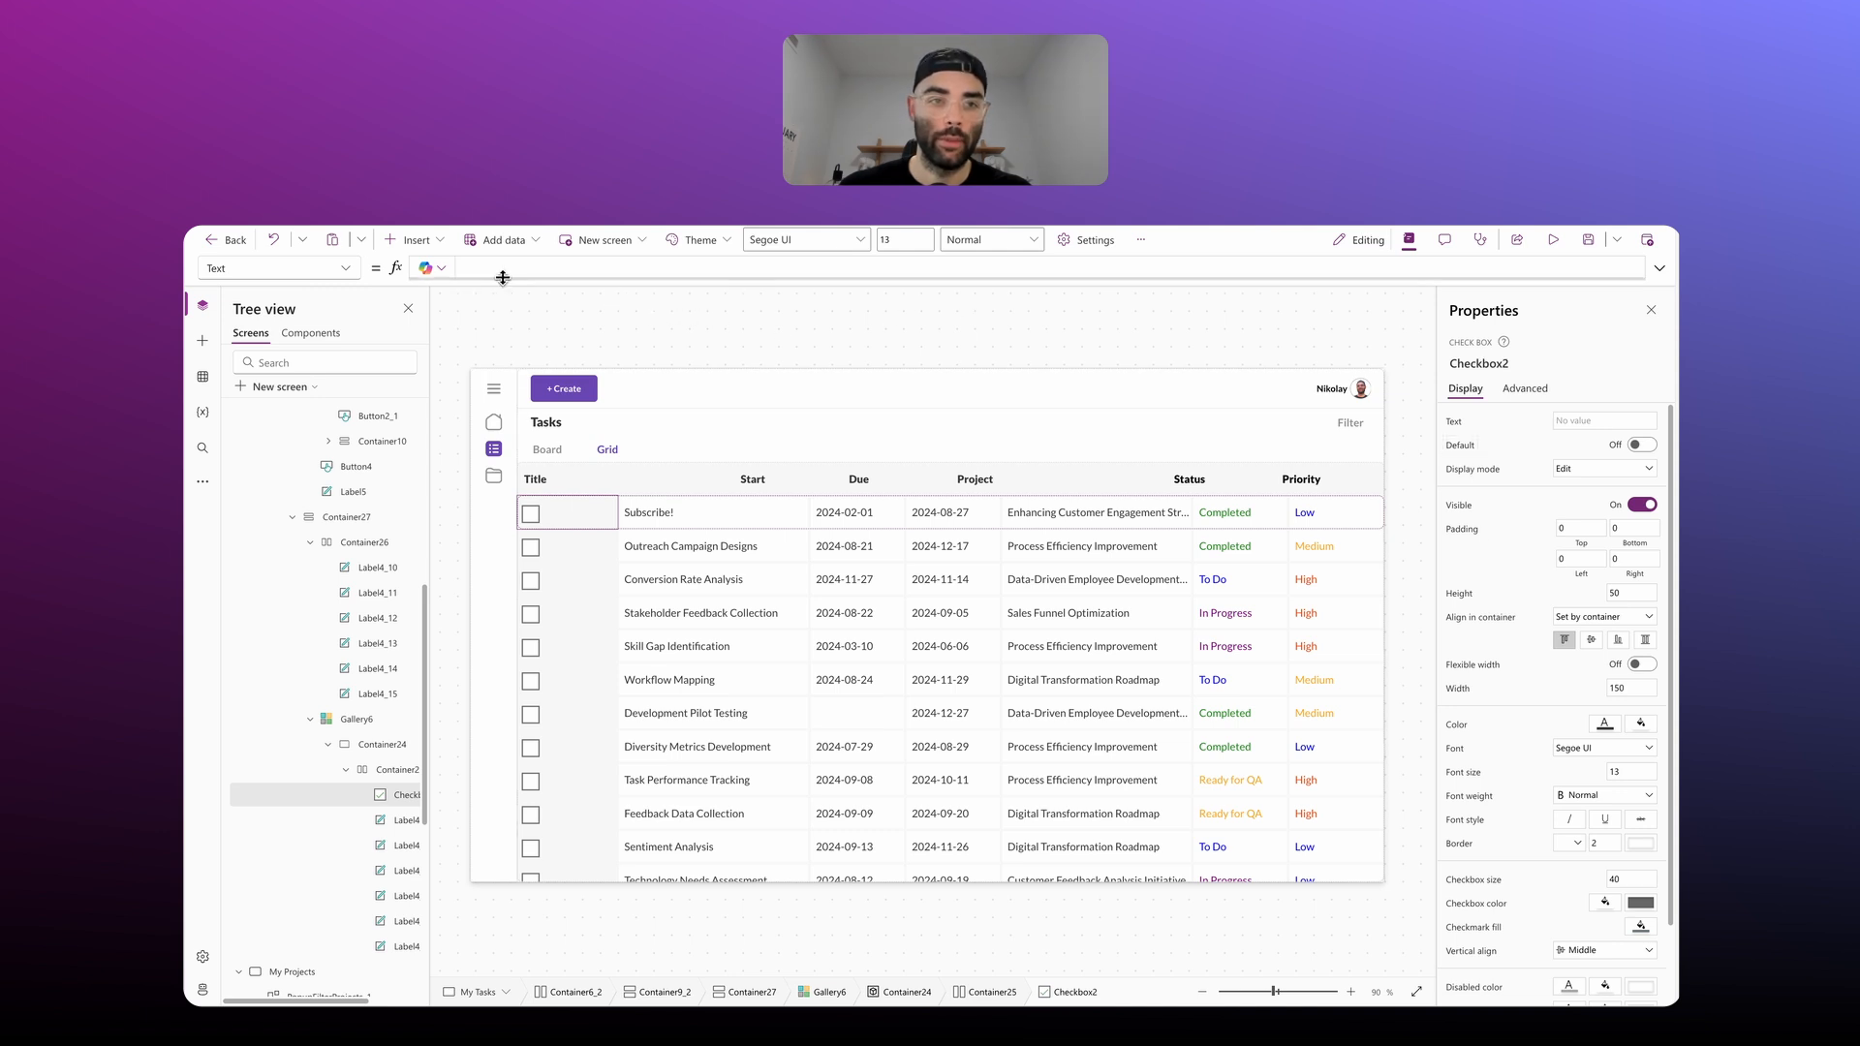
Step: Set the check box's Default property to ThisItem.Status.Value = "Completed"
left_click(1459, 446)
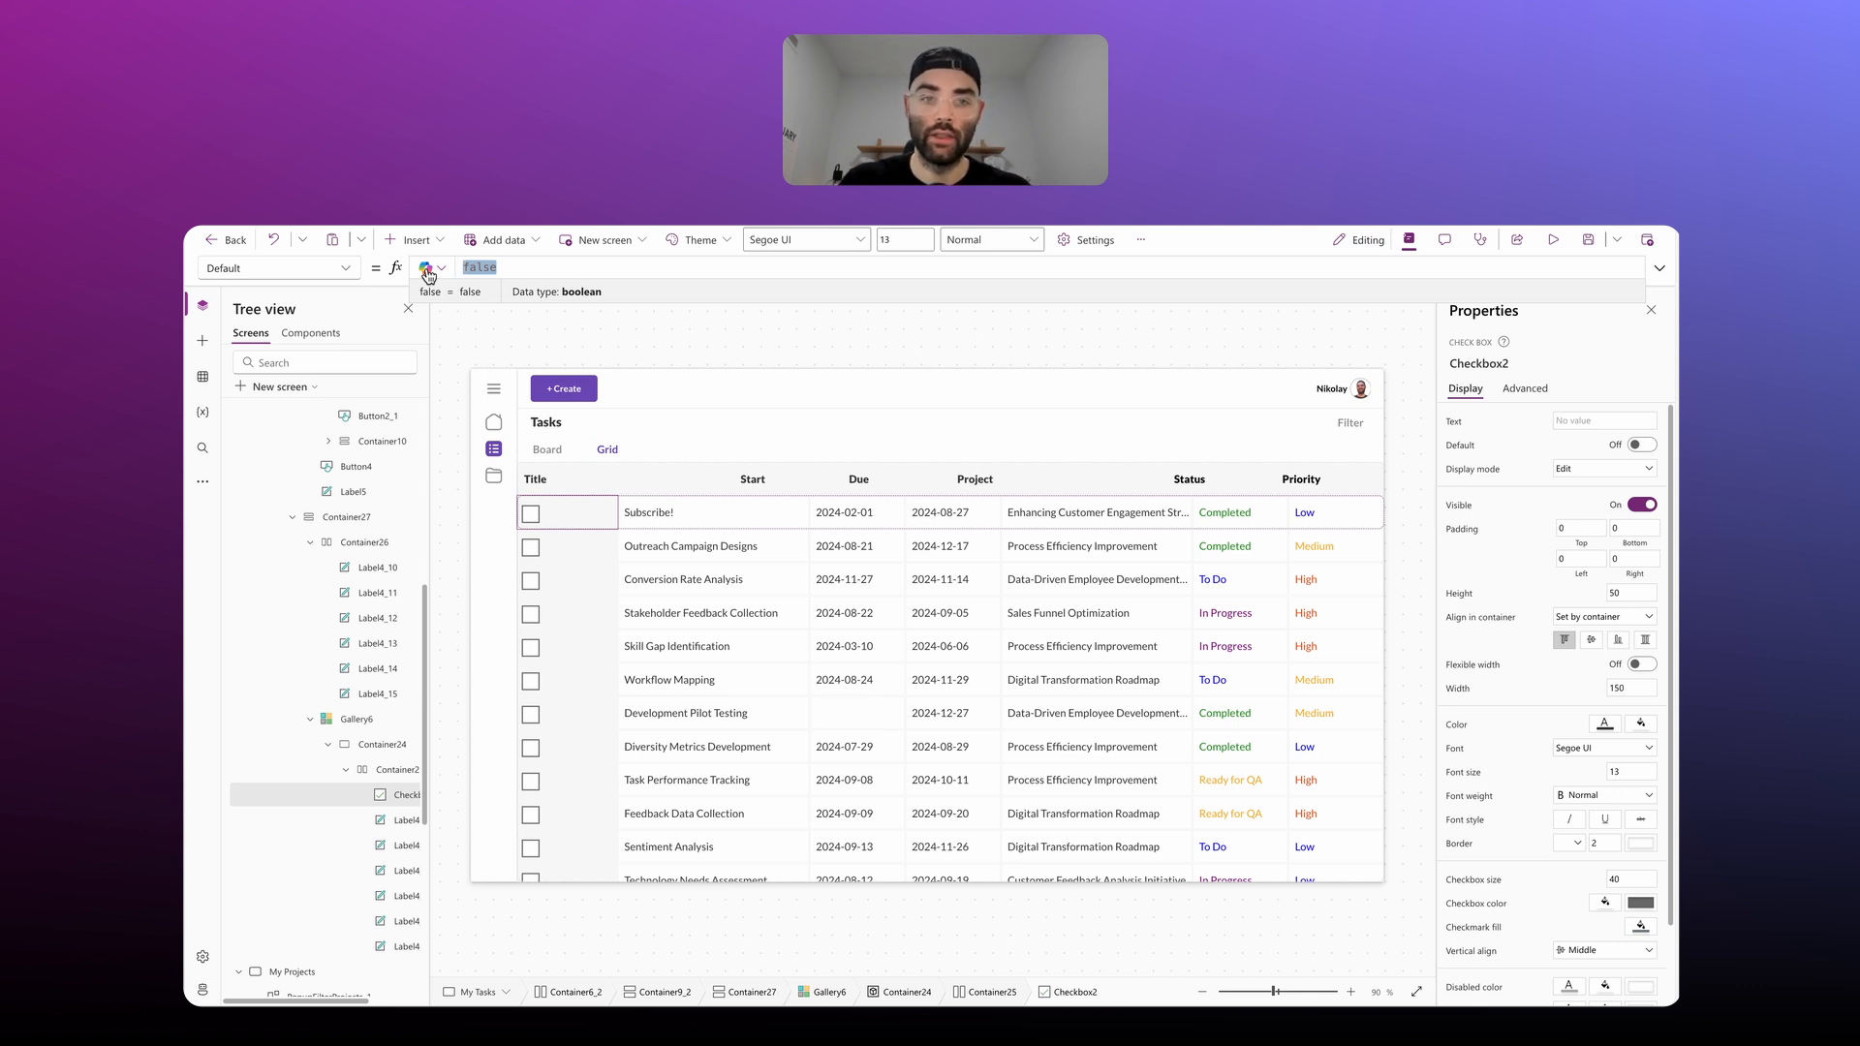
type("Thi")
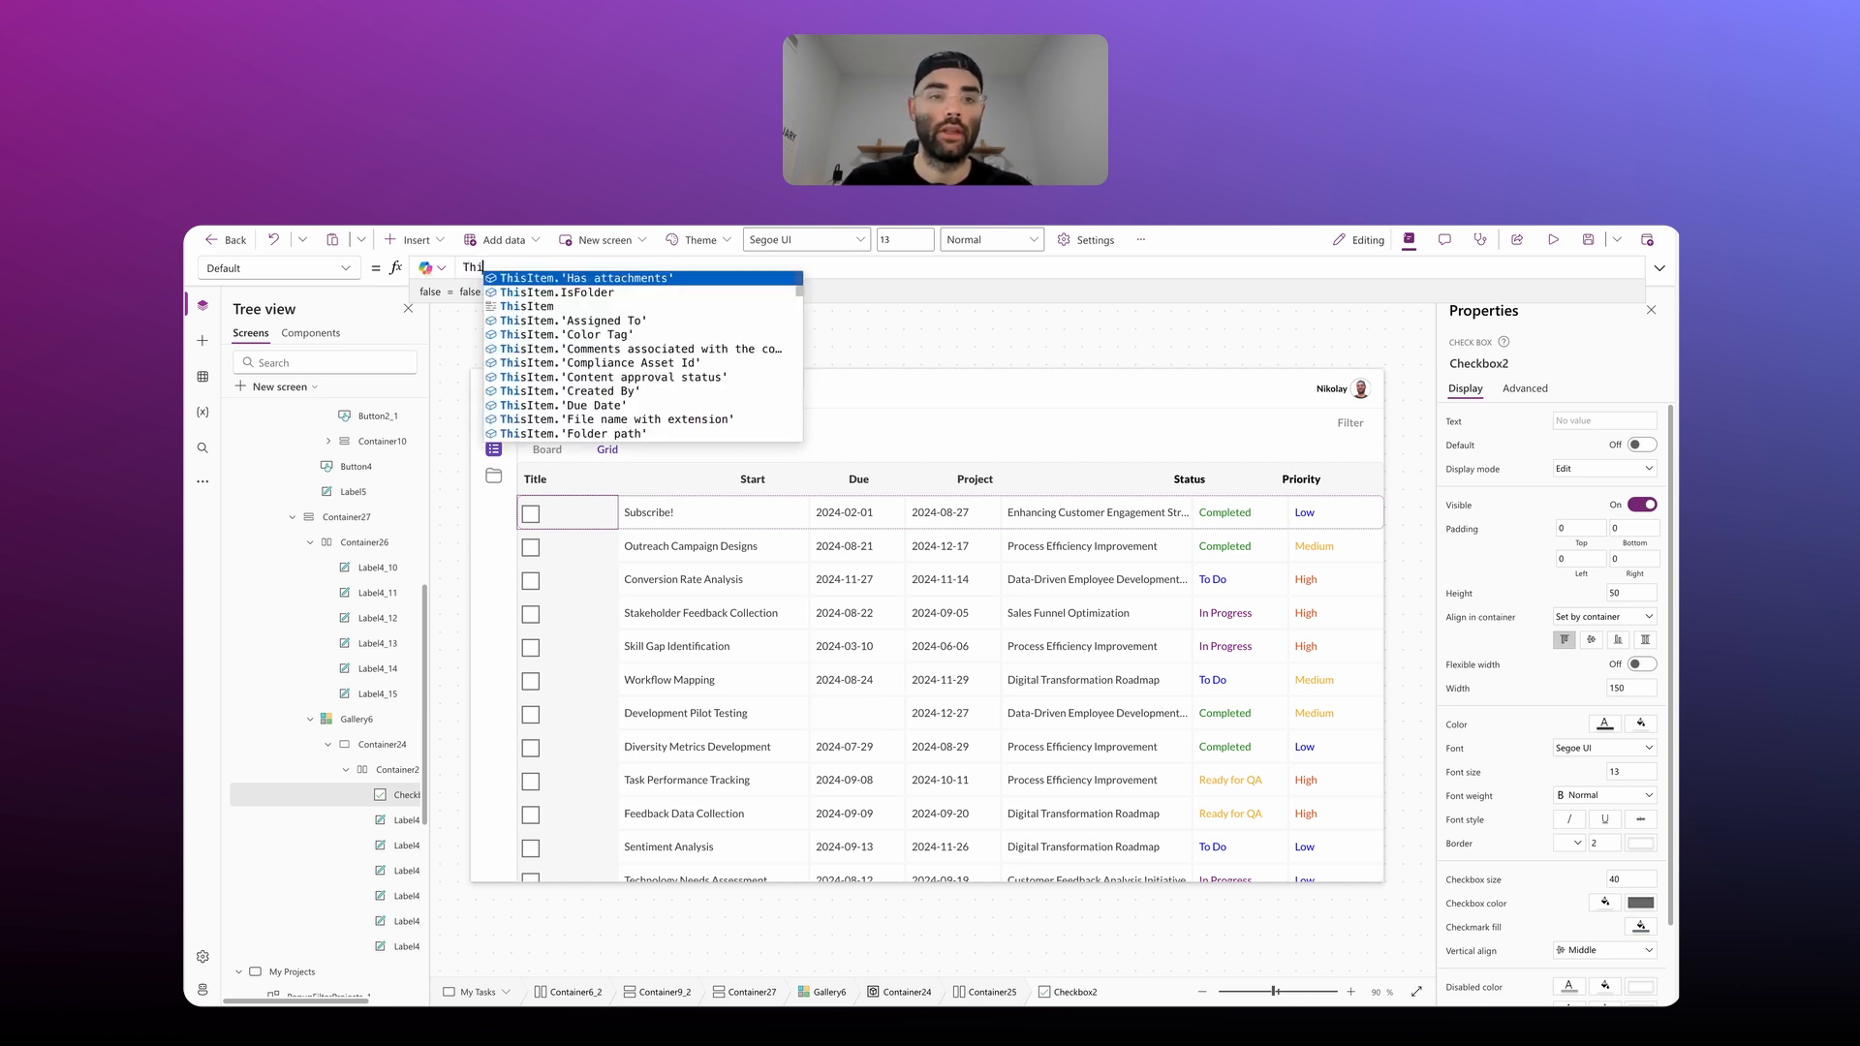
type("sItem.S")
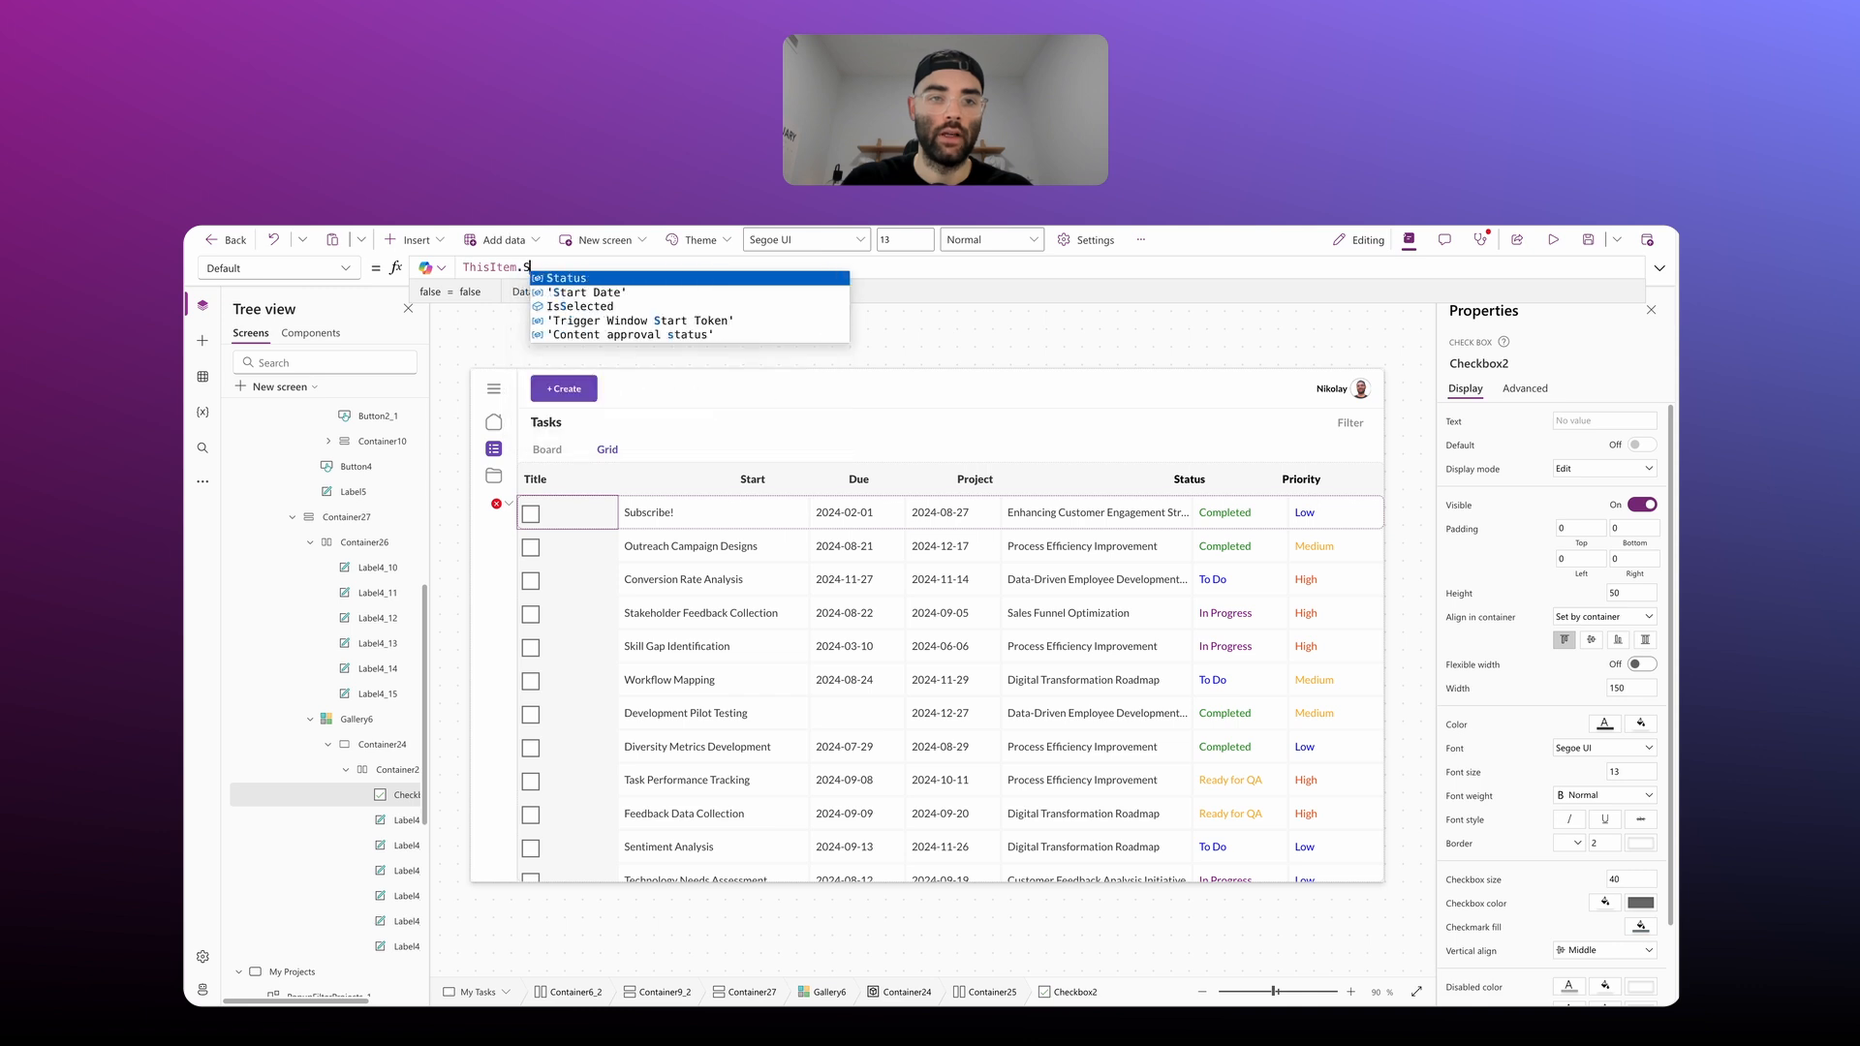
type("tatus.Value ")
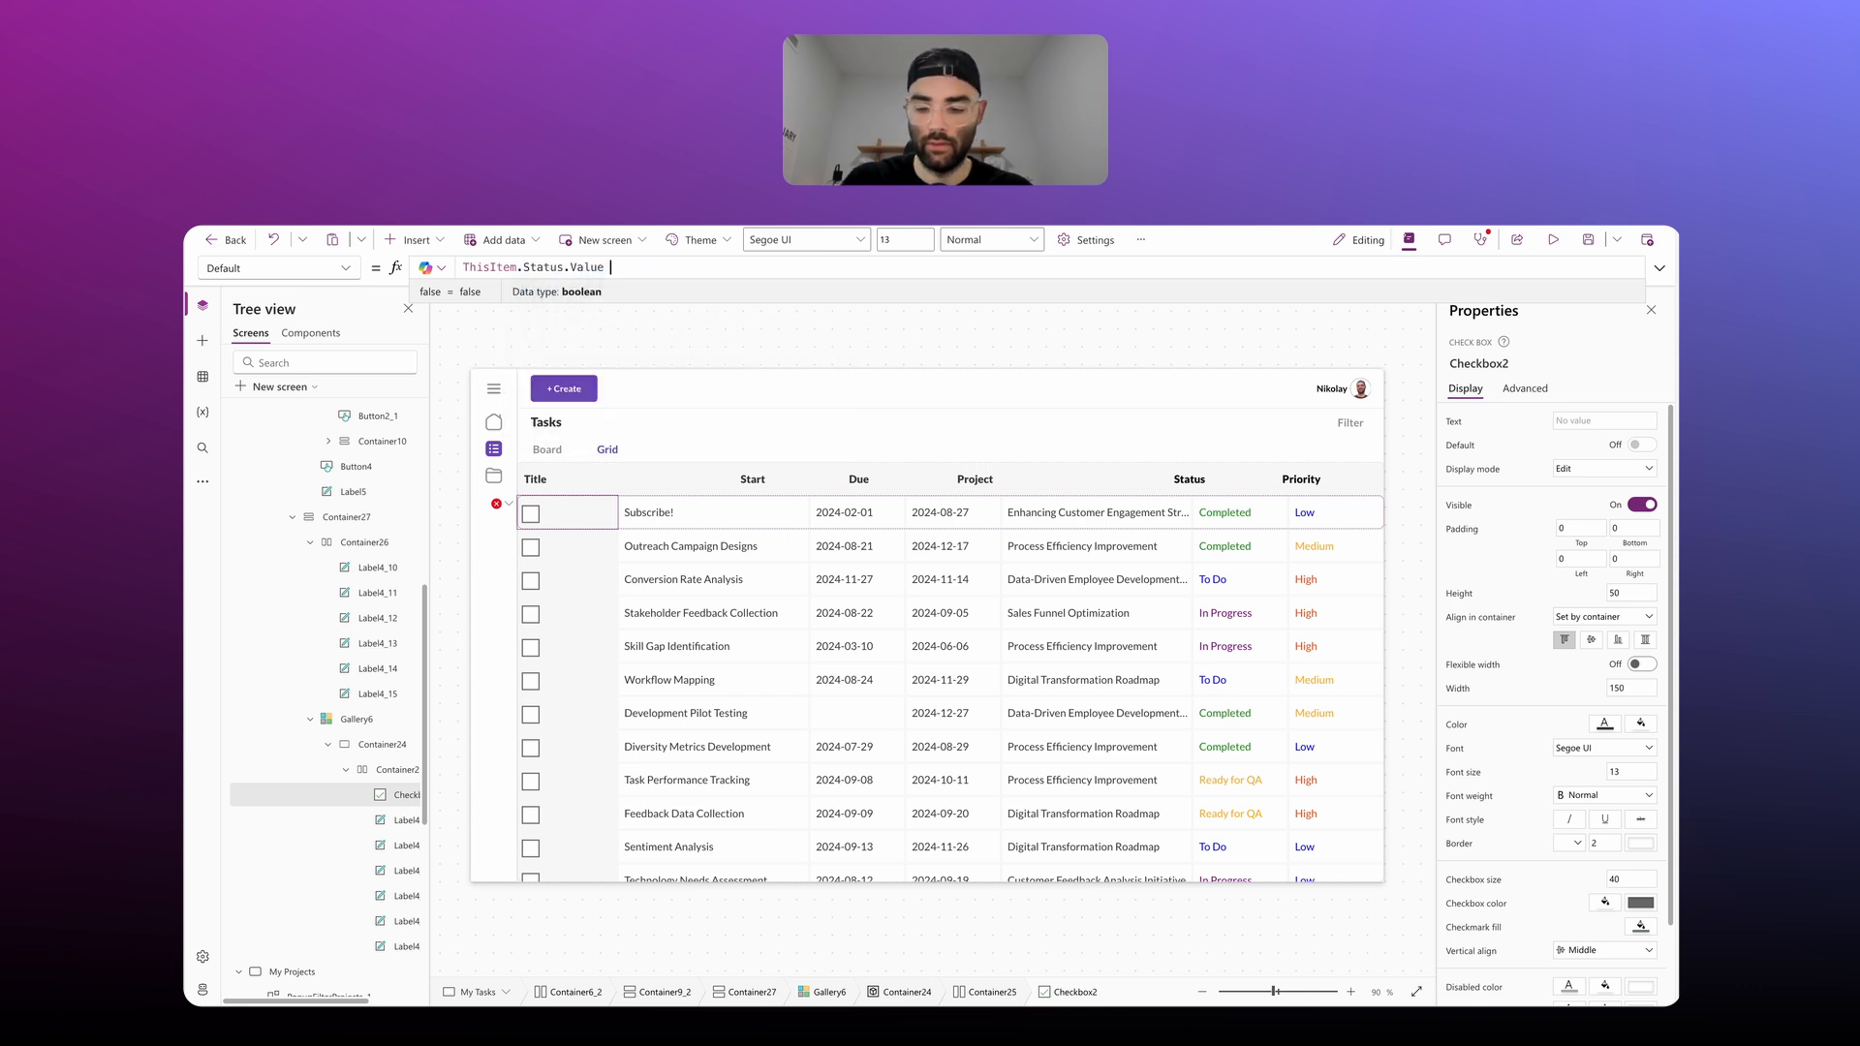
type("= \"Completed\"")
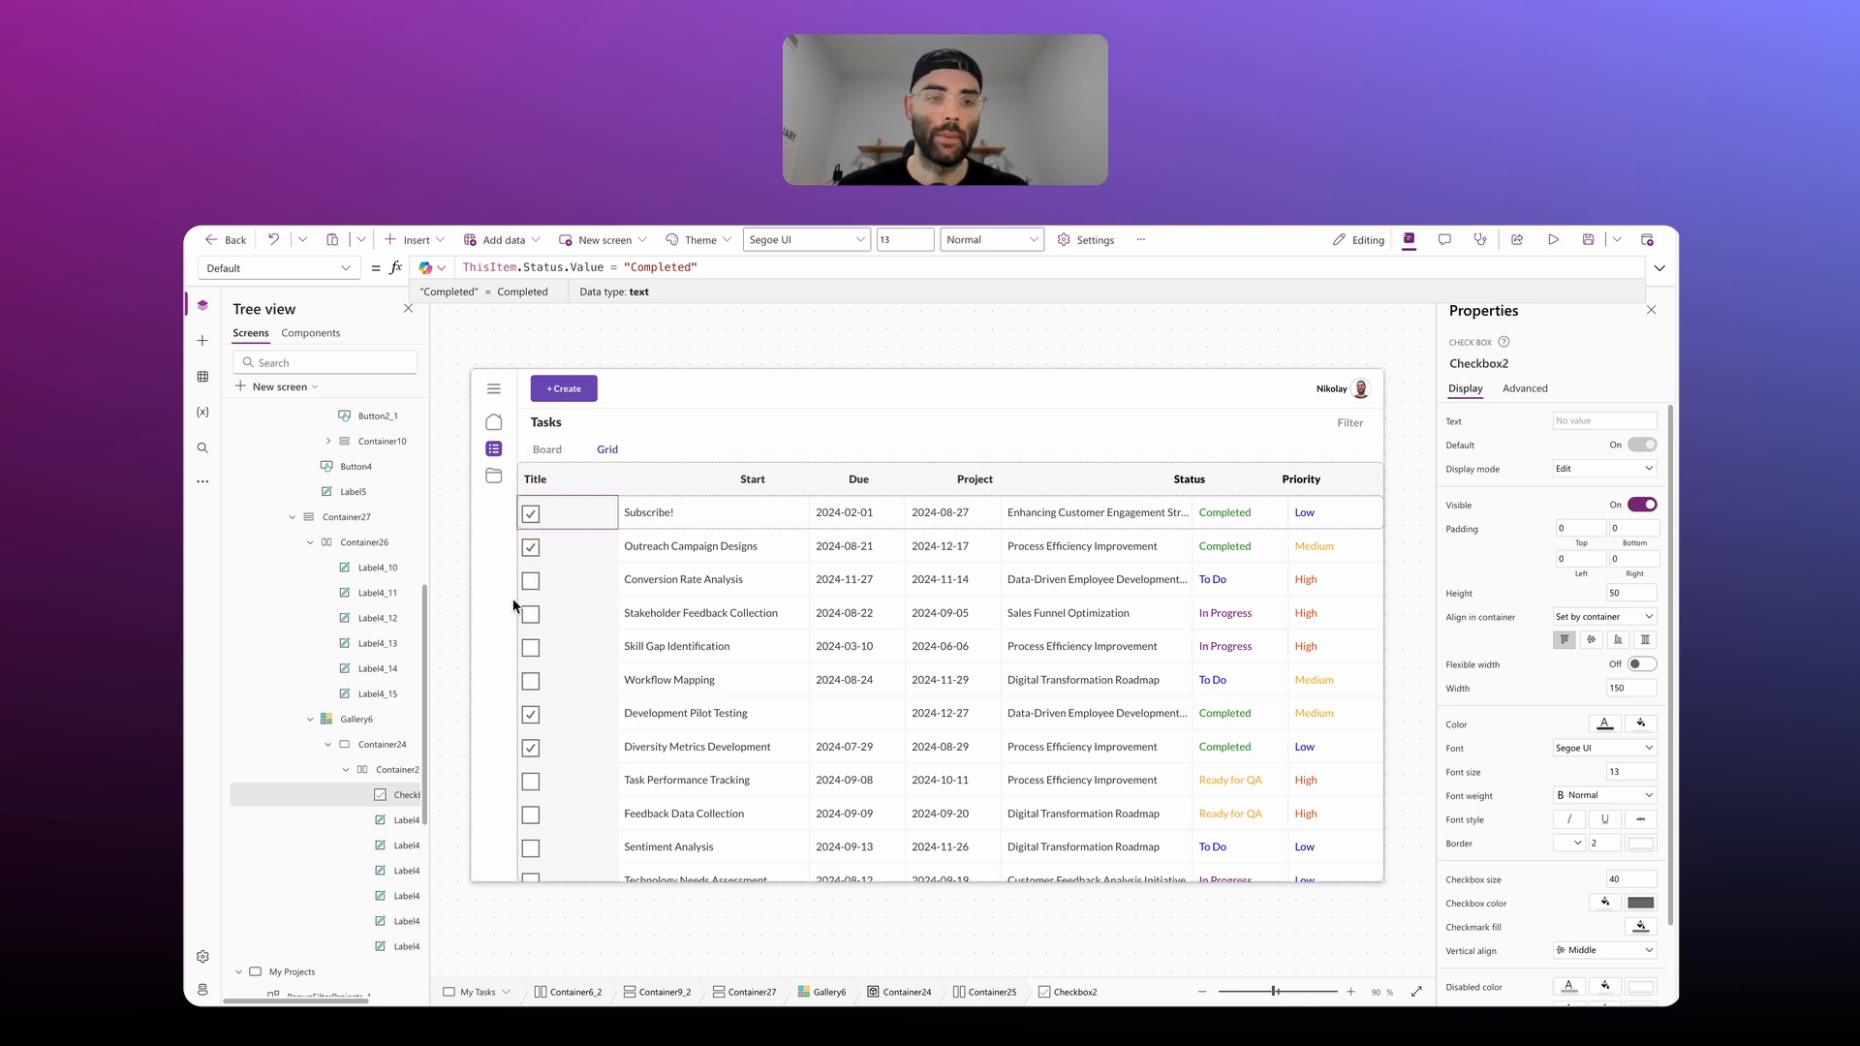
left_click(568, 515)
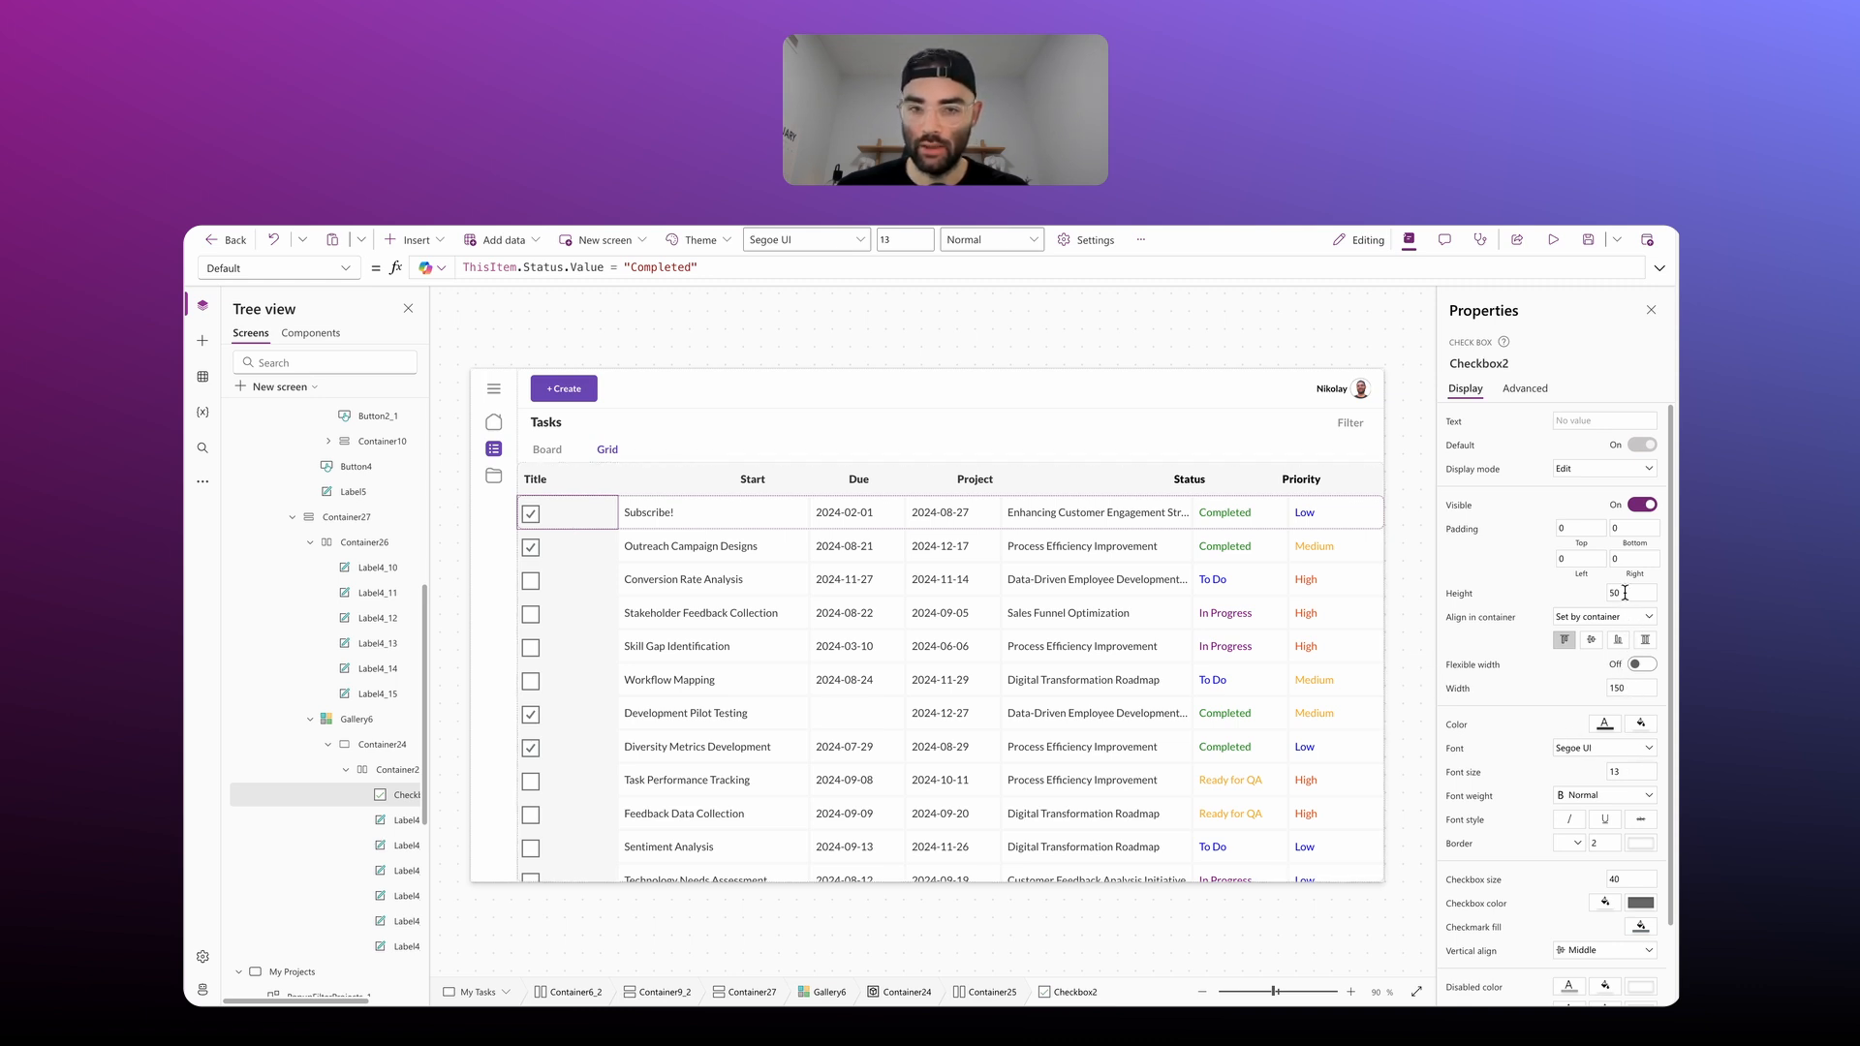
Step: Set the check box's Height to Parent.Height and its Width to 50
left_click(1460, 594)
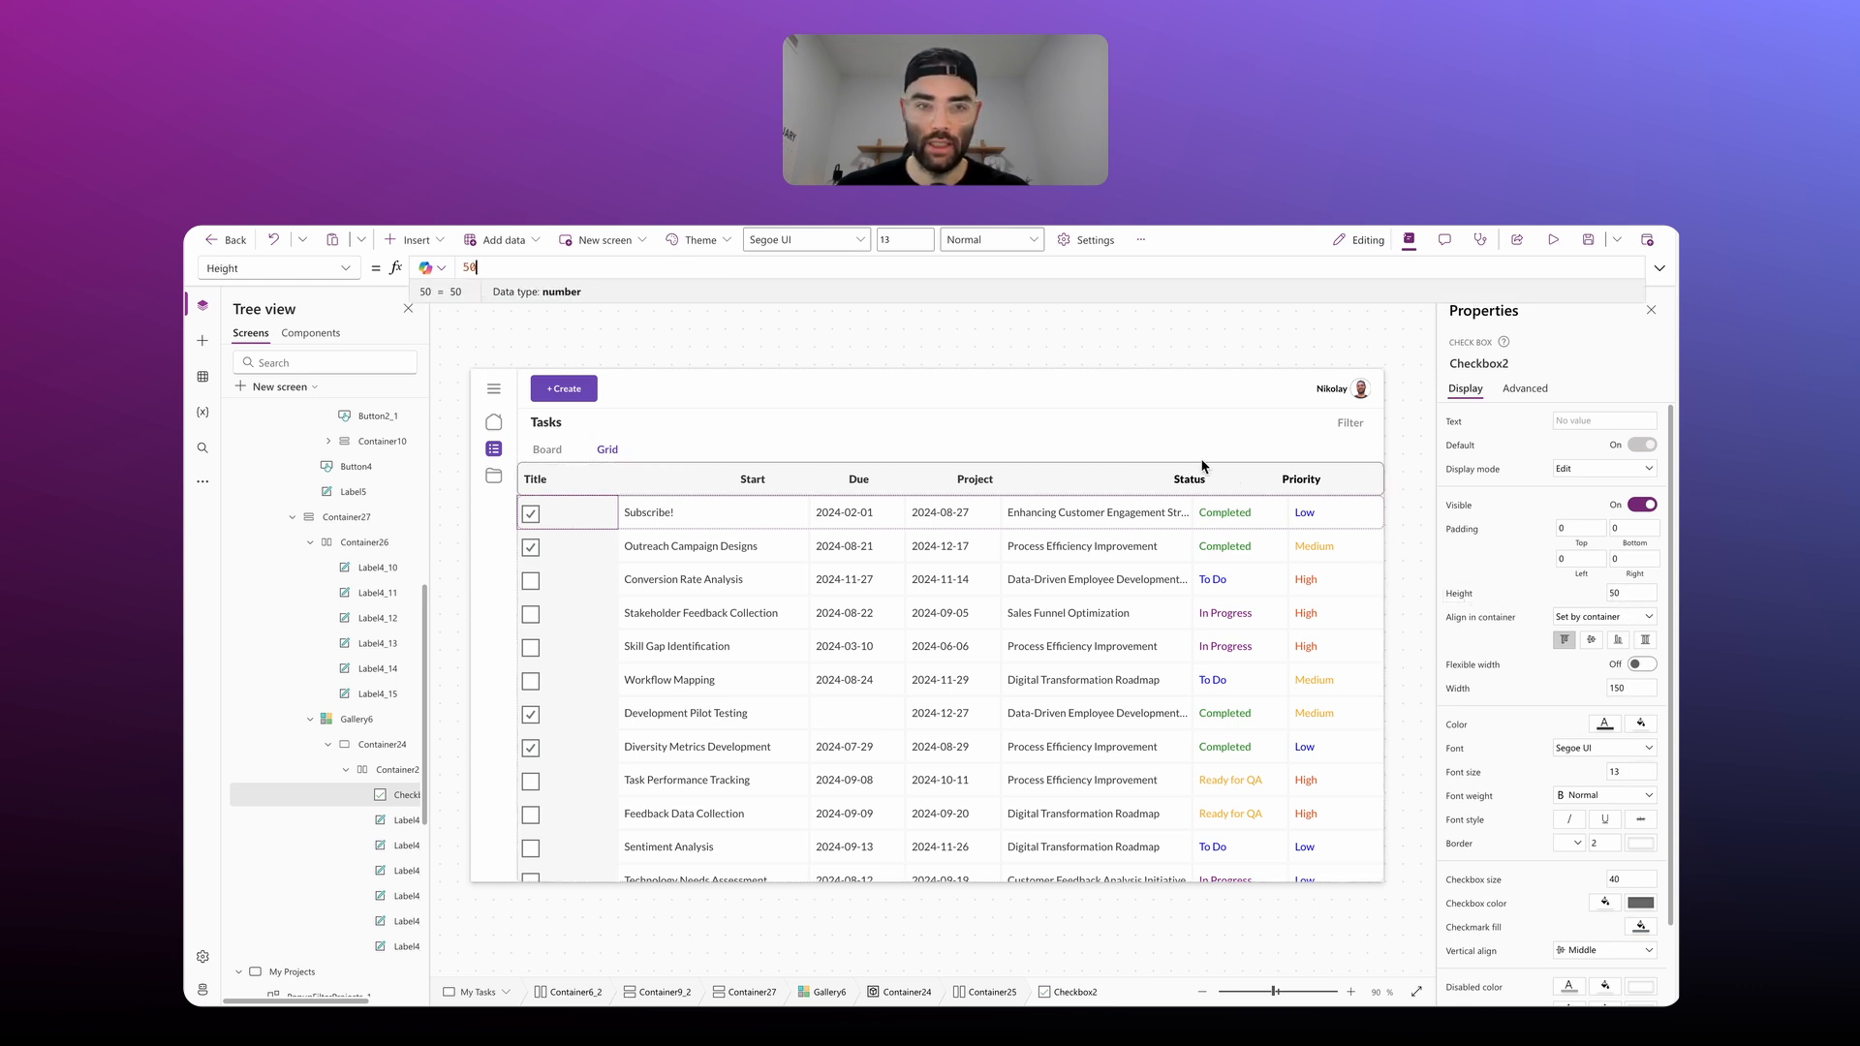
type("Parent.Height")
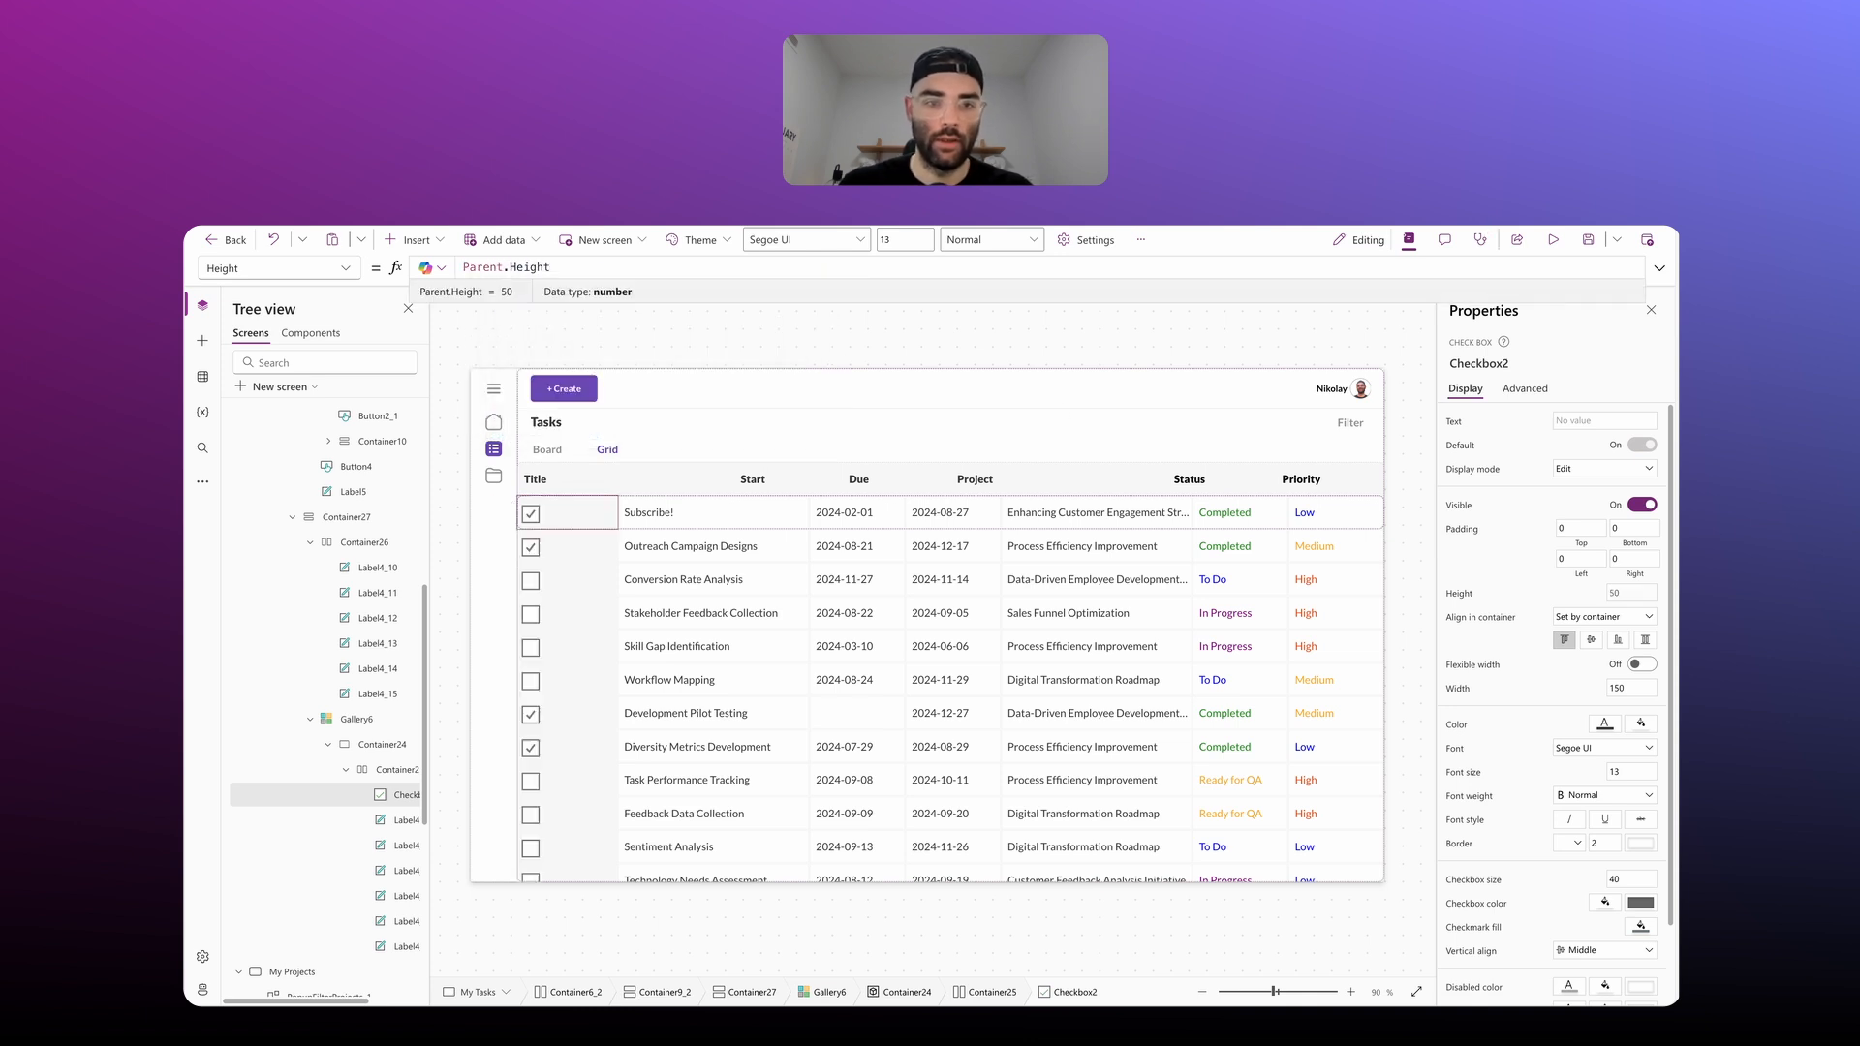
left_click(1627, 687)
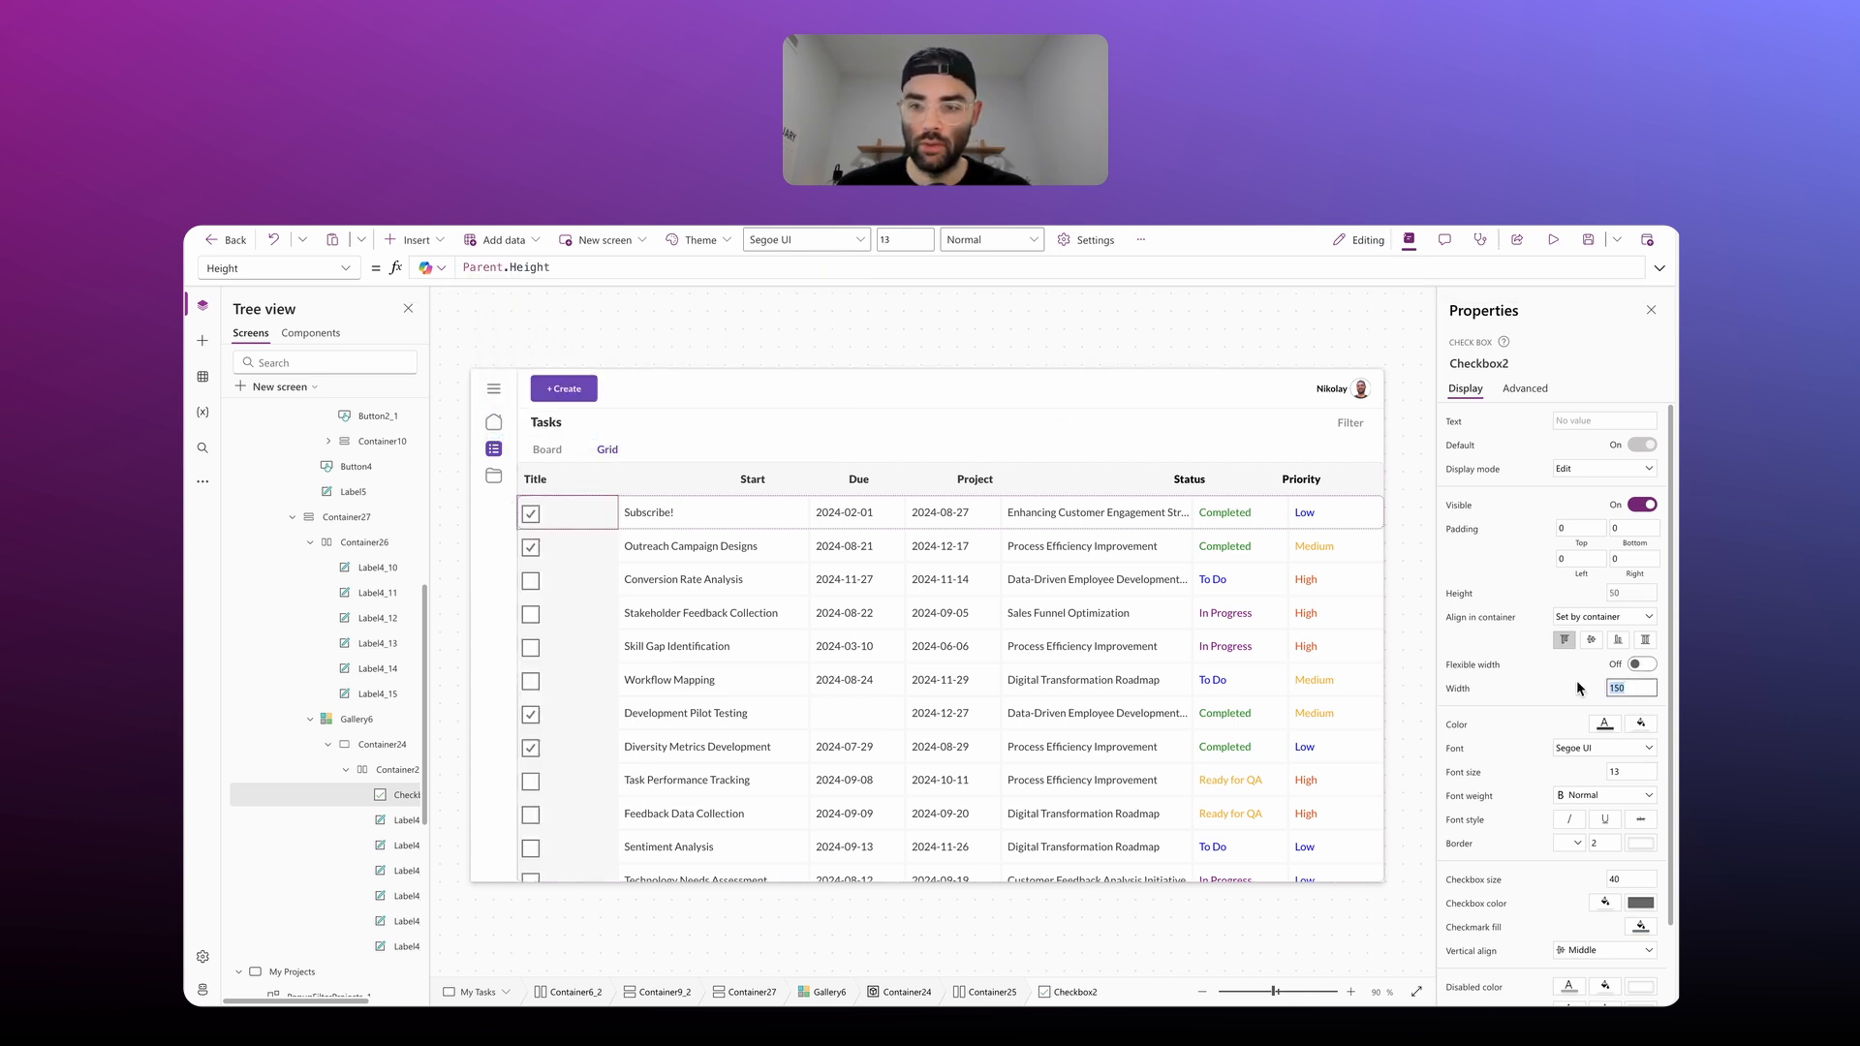
type("50")
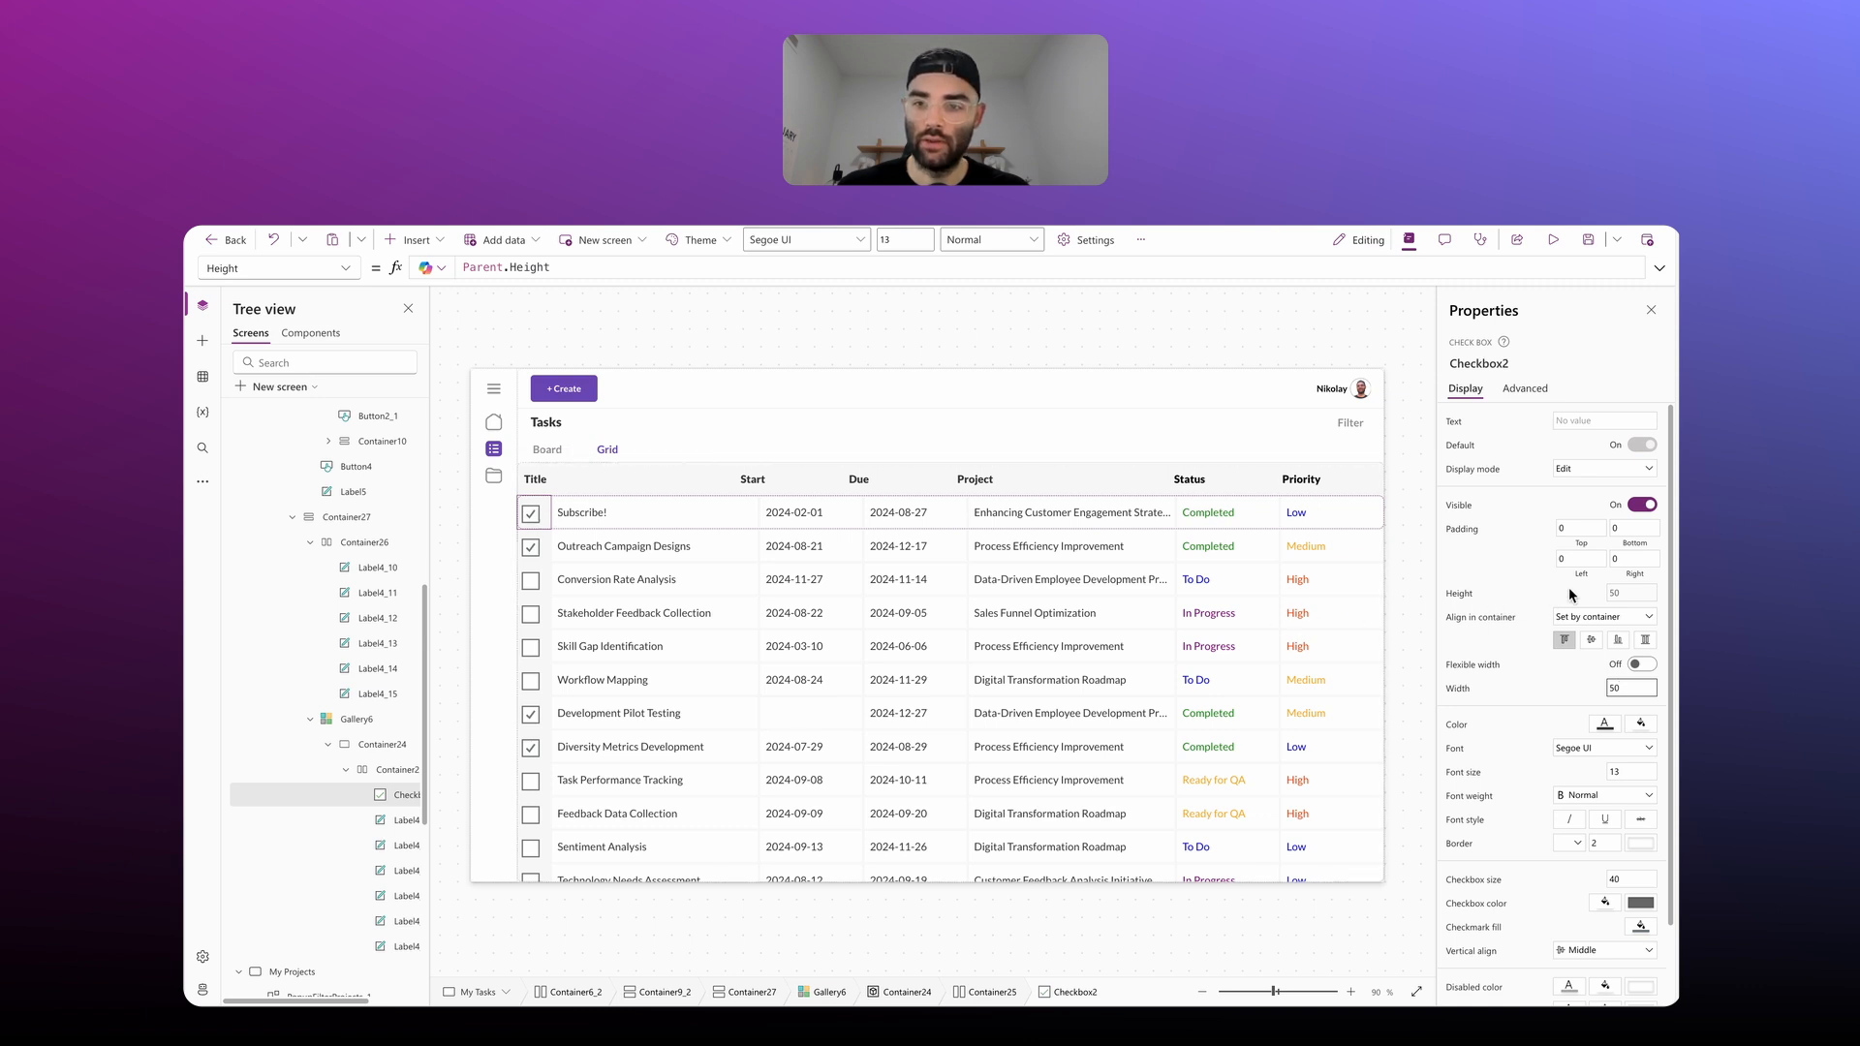
Step: Set the check box's left padding to 5 and bottom padding to 3
left_click(1584, 558)
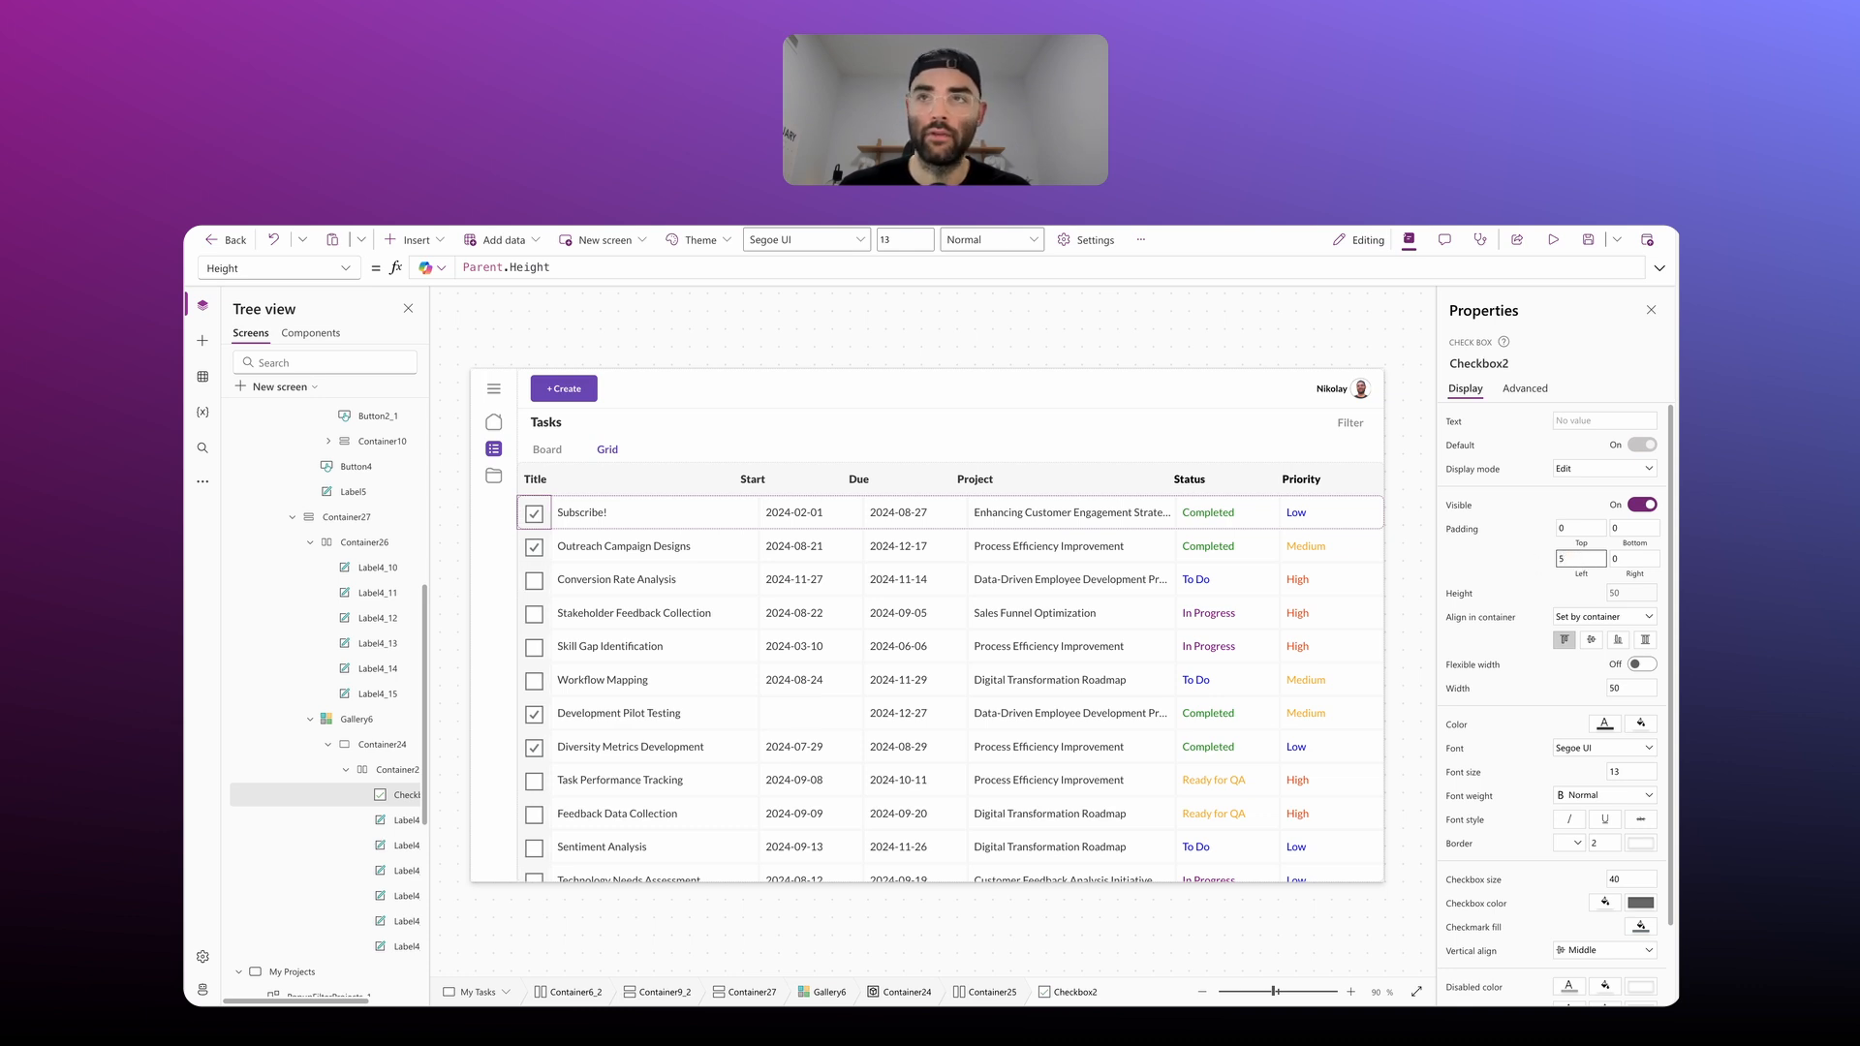
left_click(1616, 526)
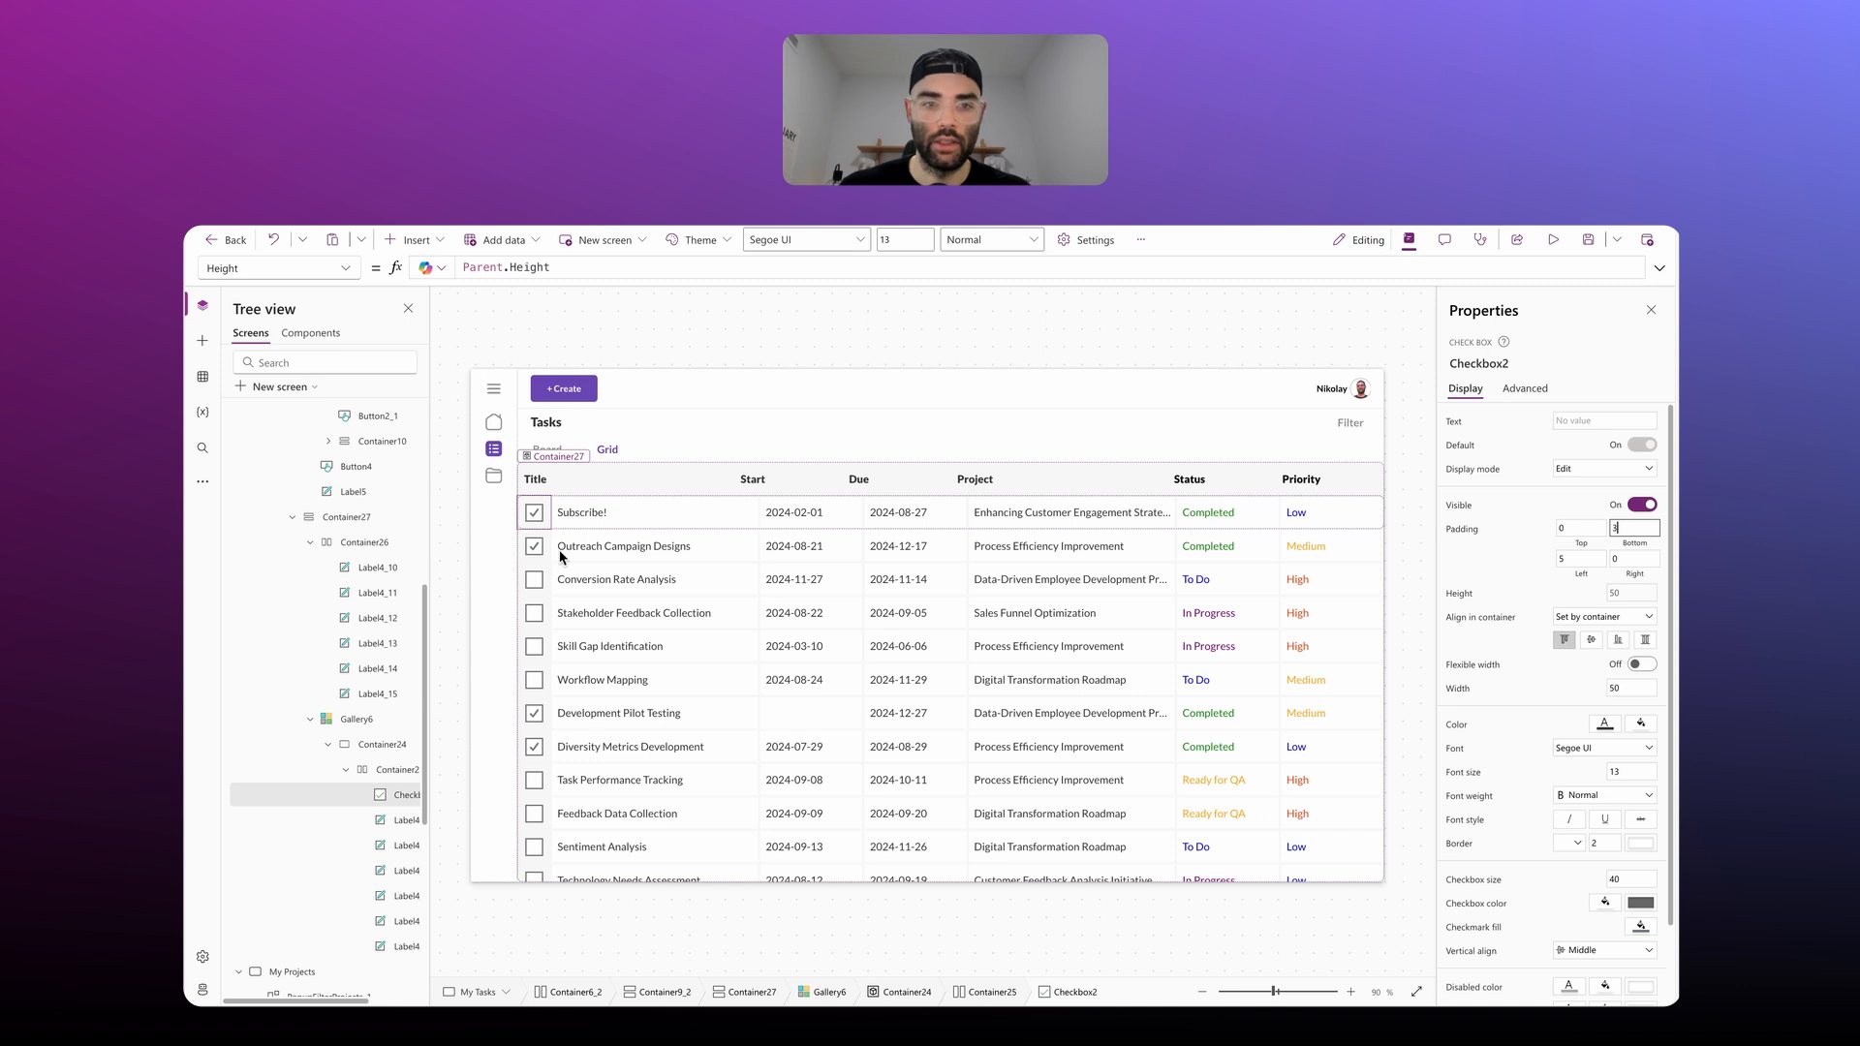
left_click(1562, 708)
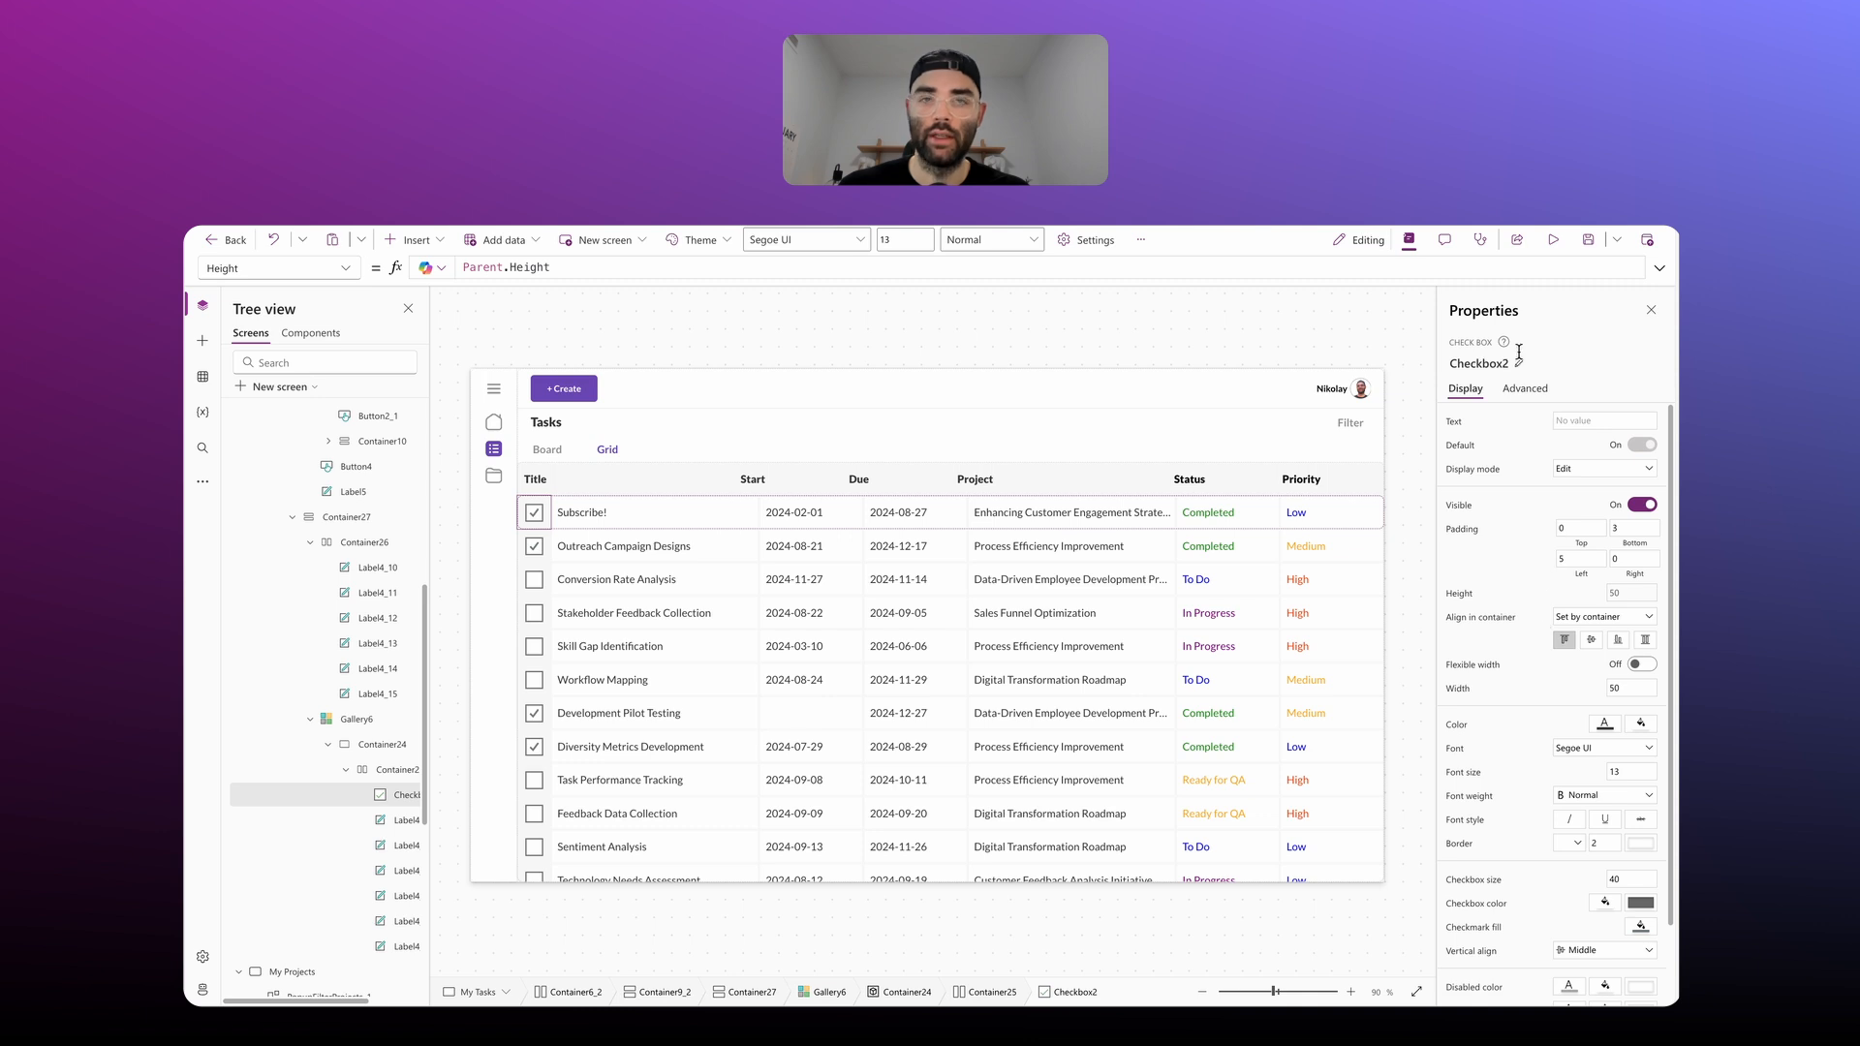
Step: Set the check box's CheckmarkFill property to Color.Green
left_click(347, 270)
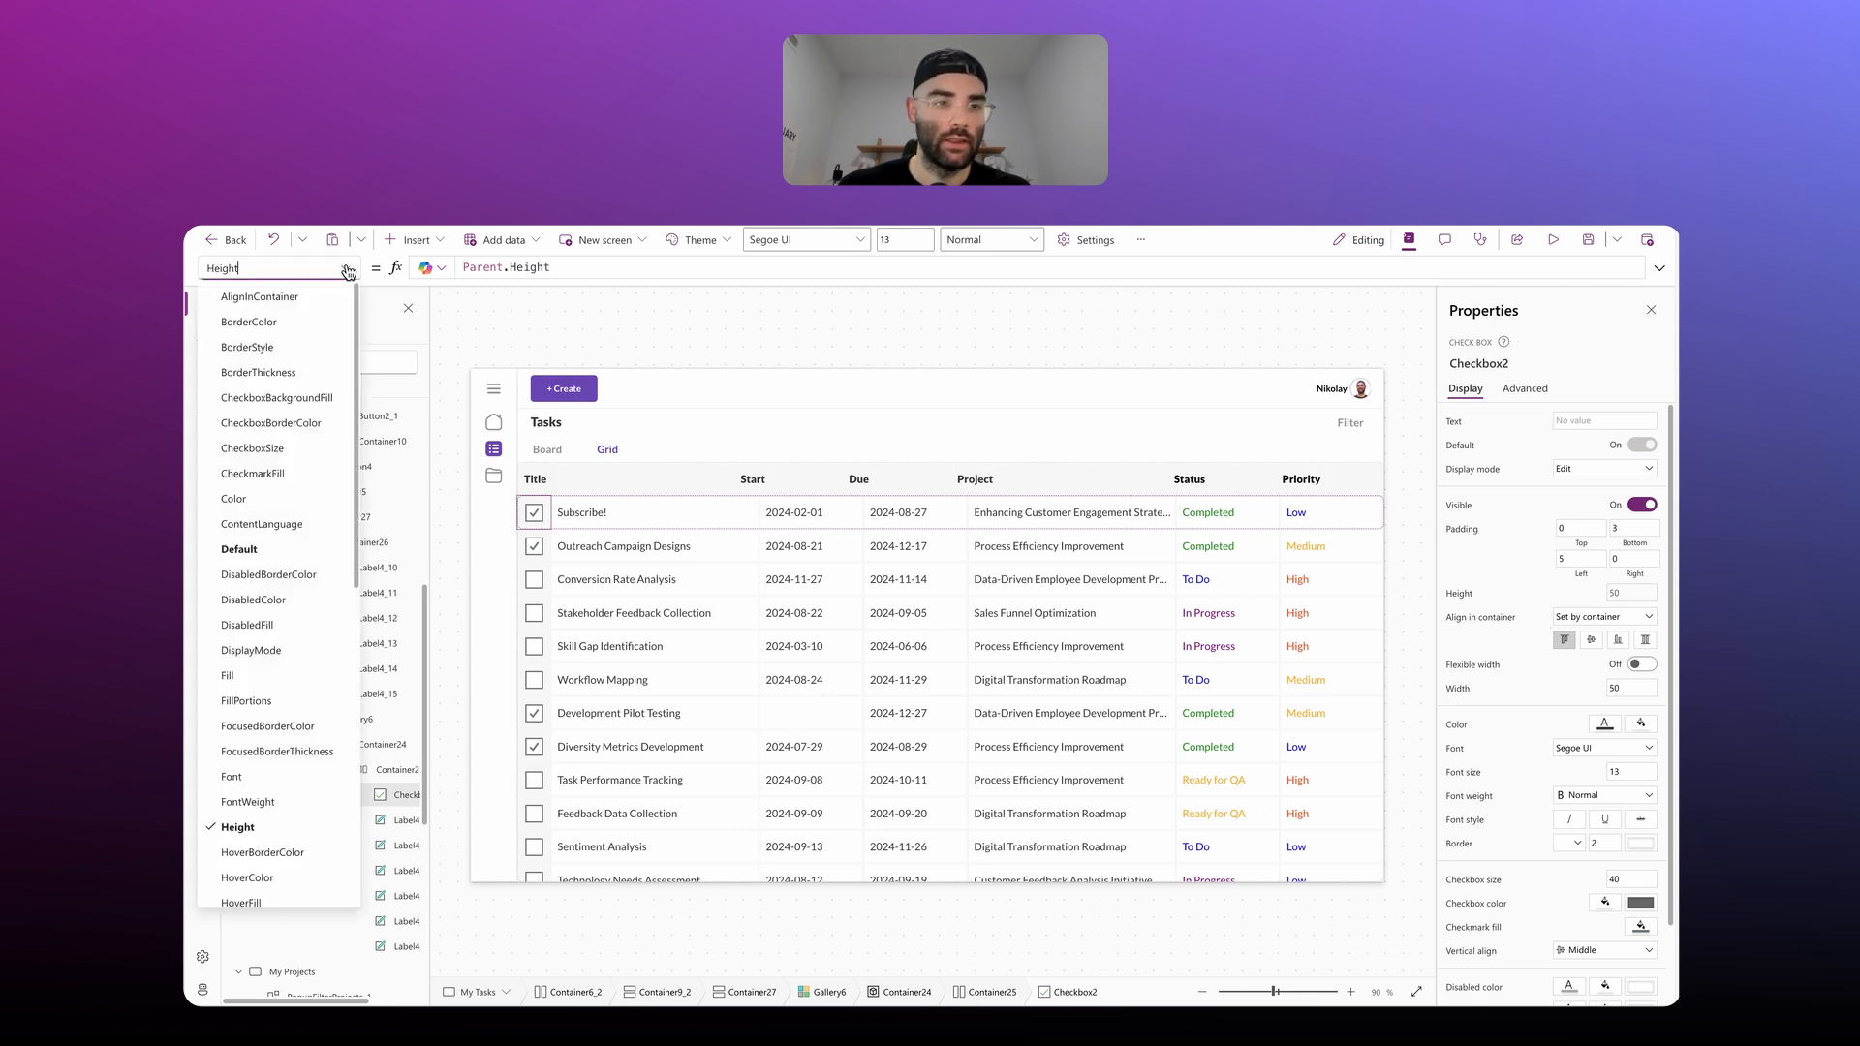
left_click(281, 484)
left_click_drag(610, 267, 464, 264)
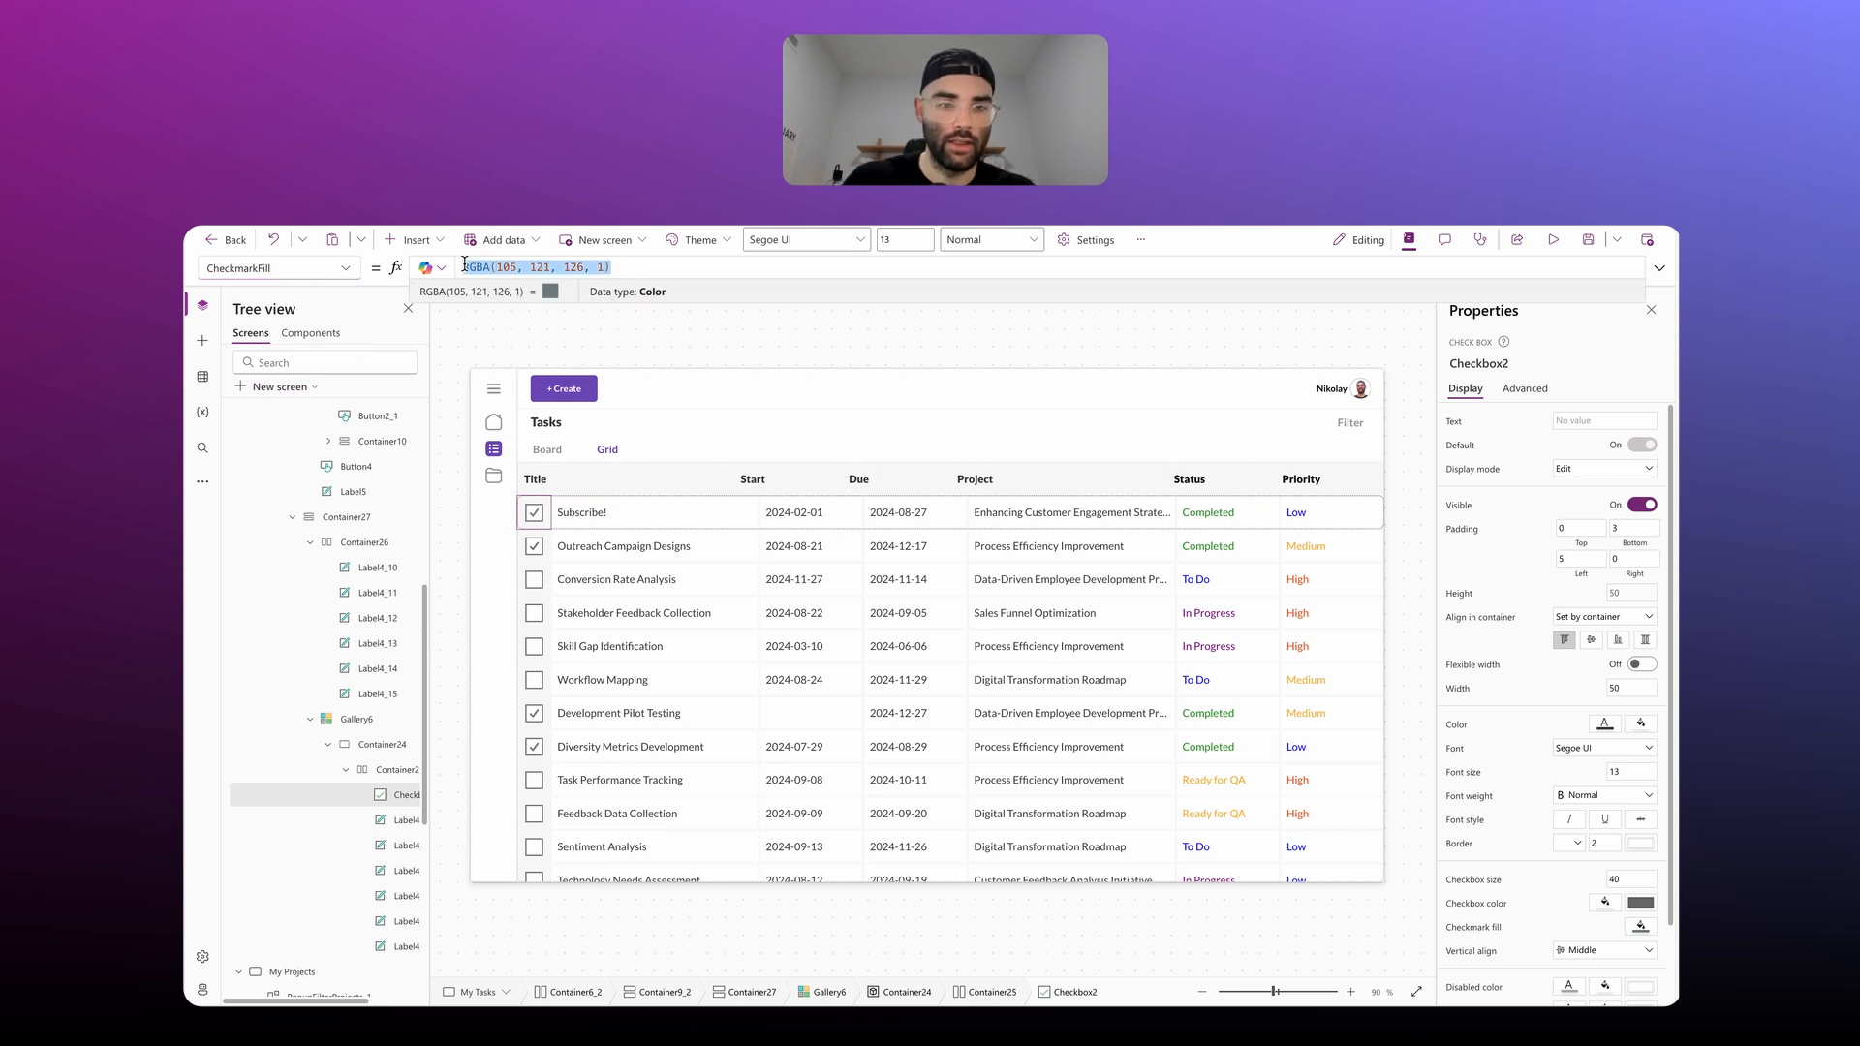
key("BackSpace")
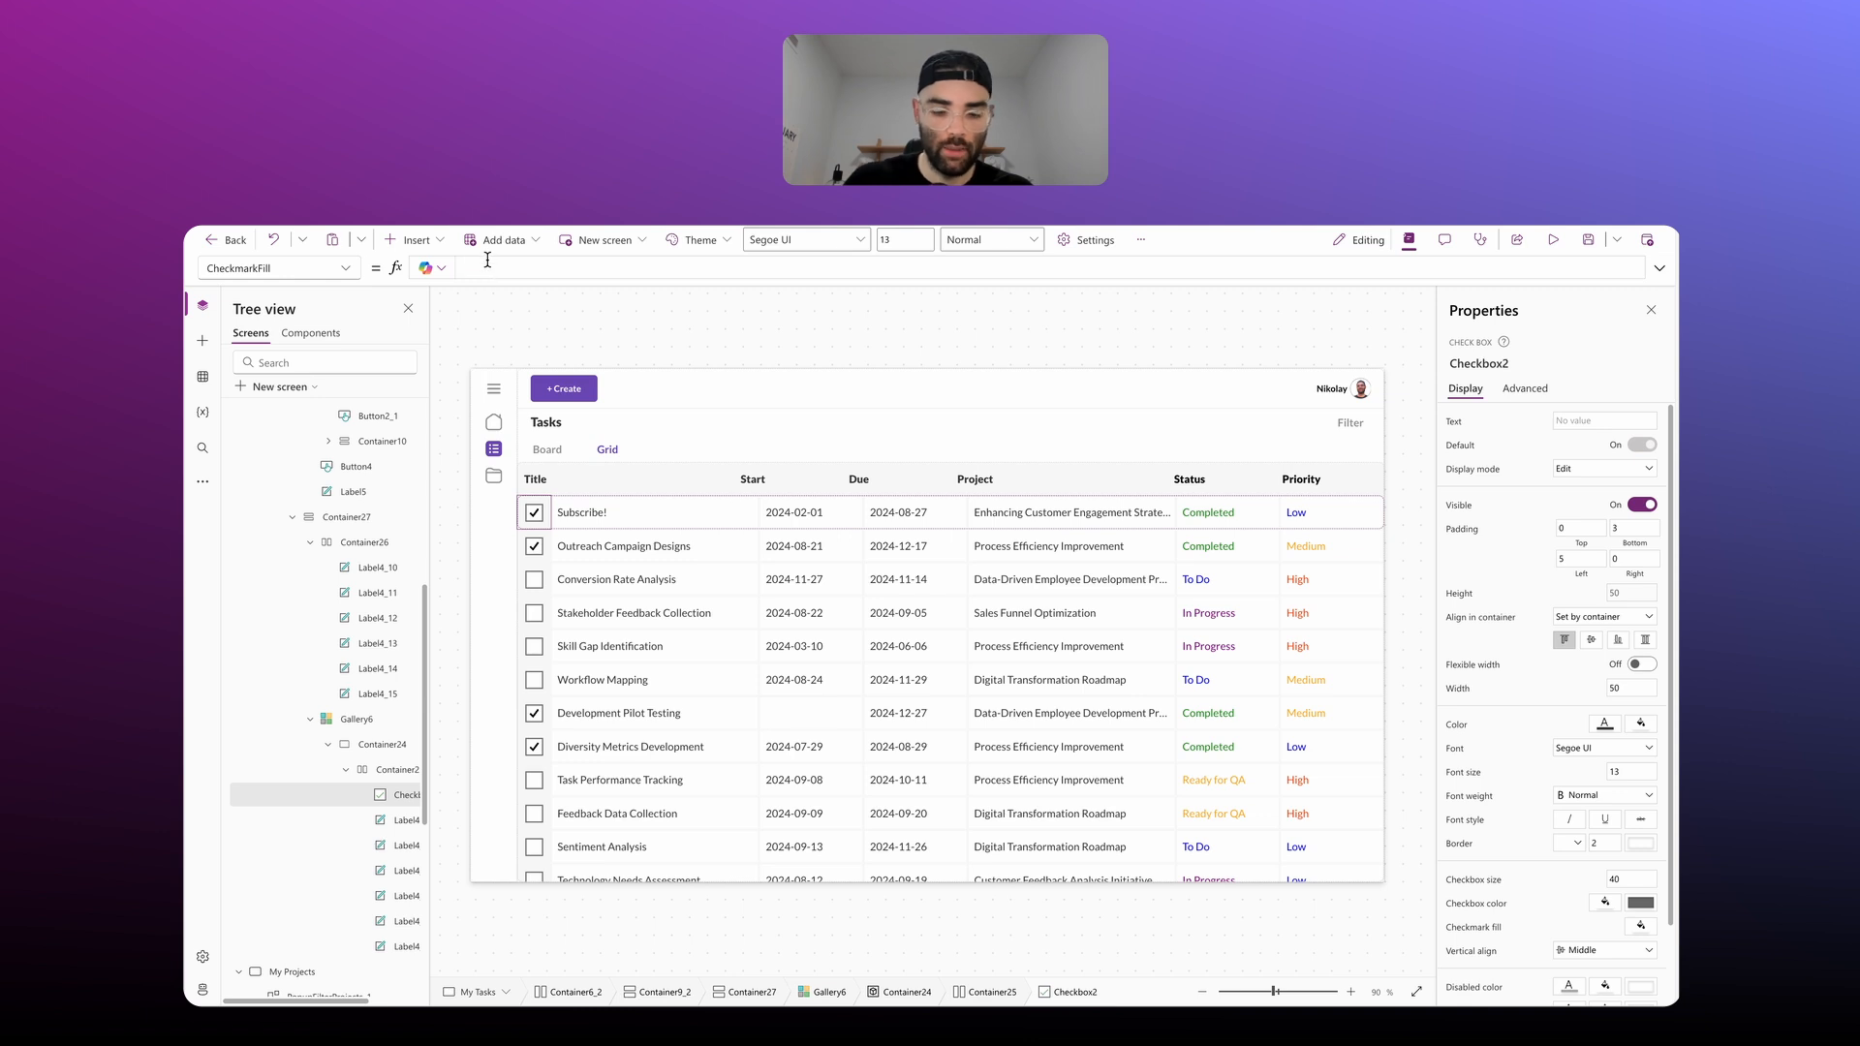
type("Color.Green")
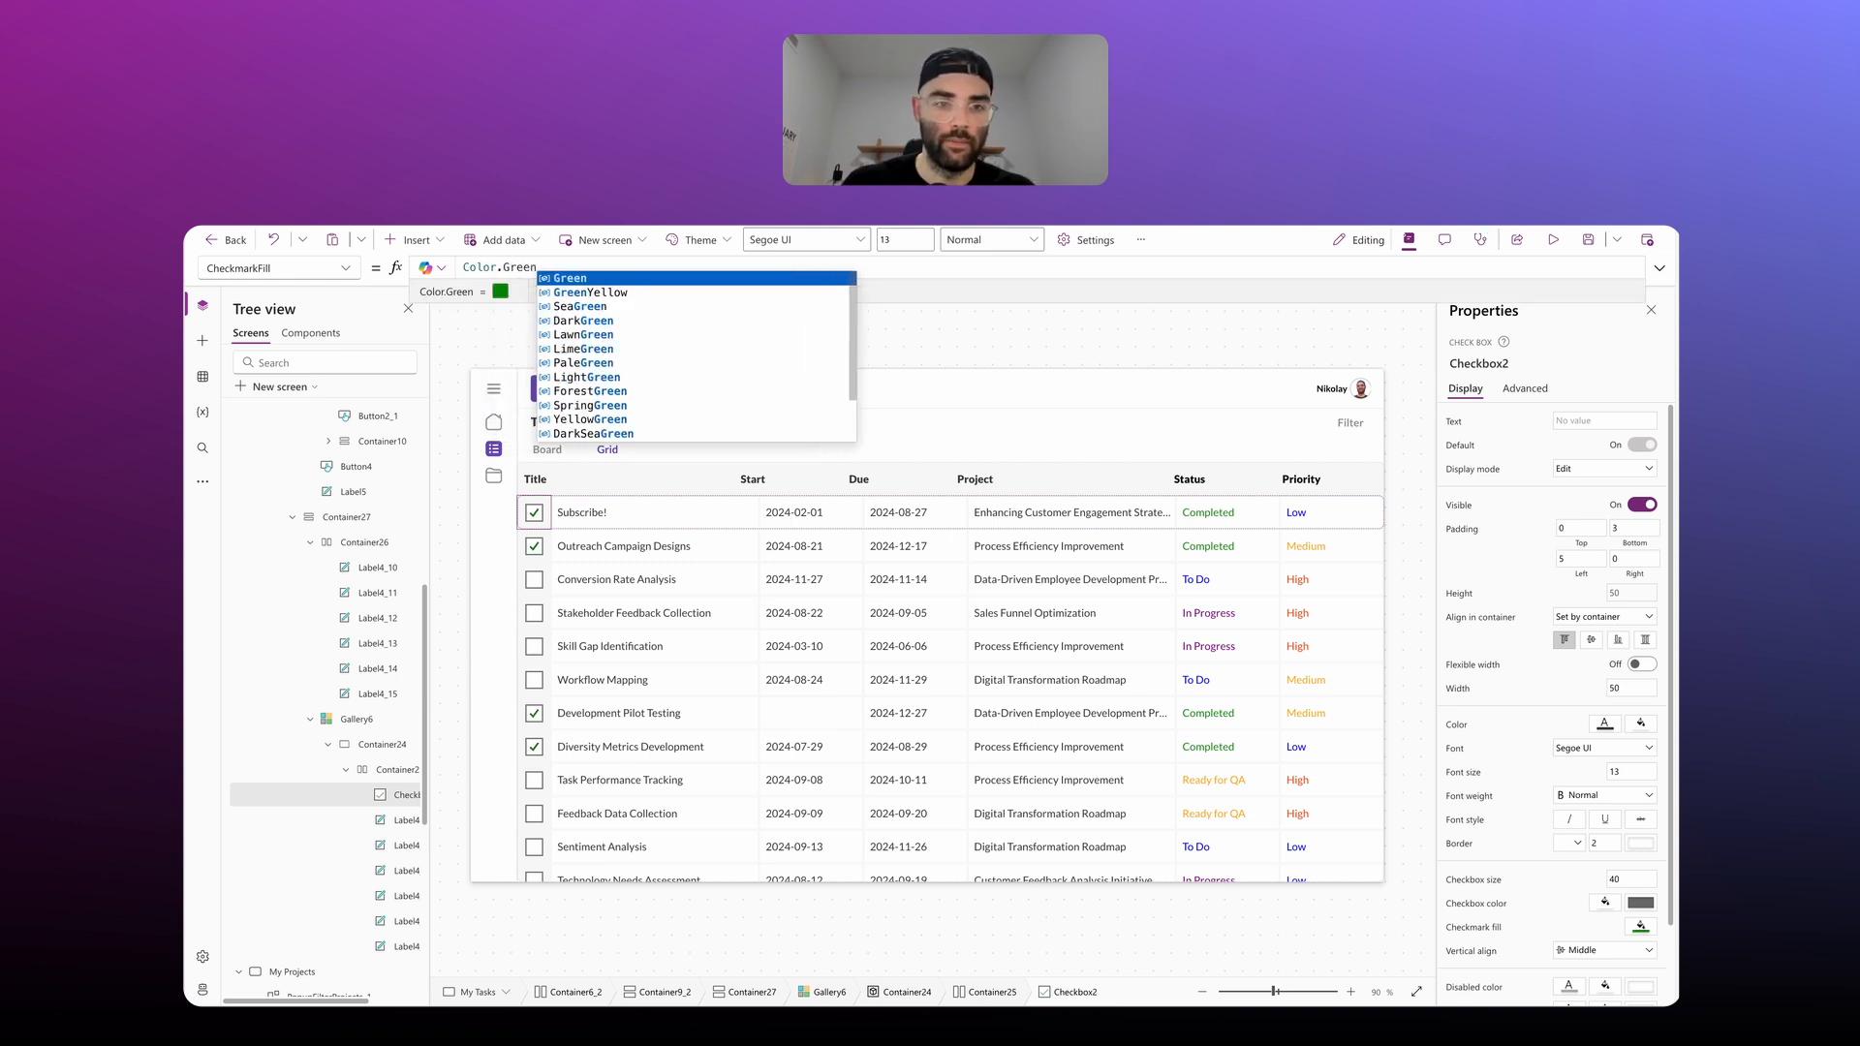
Step: Set the check box's CheckboxBackgroundFill property to Color.Transparent
left_click(326, 271)
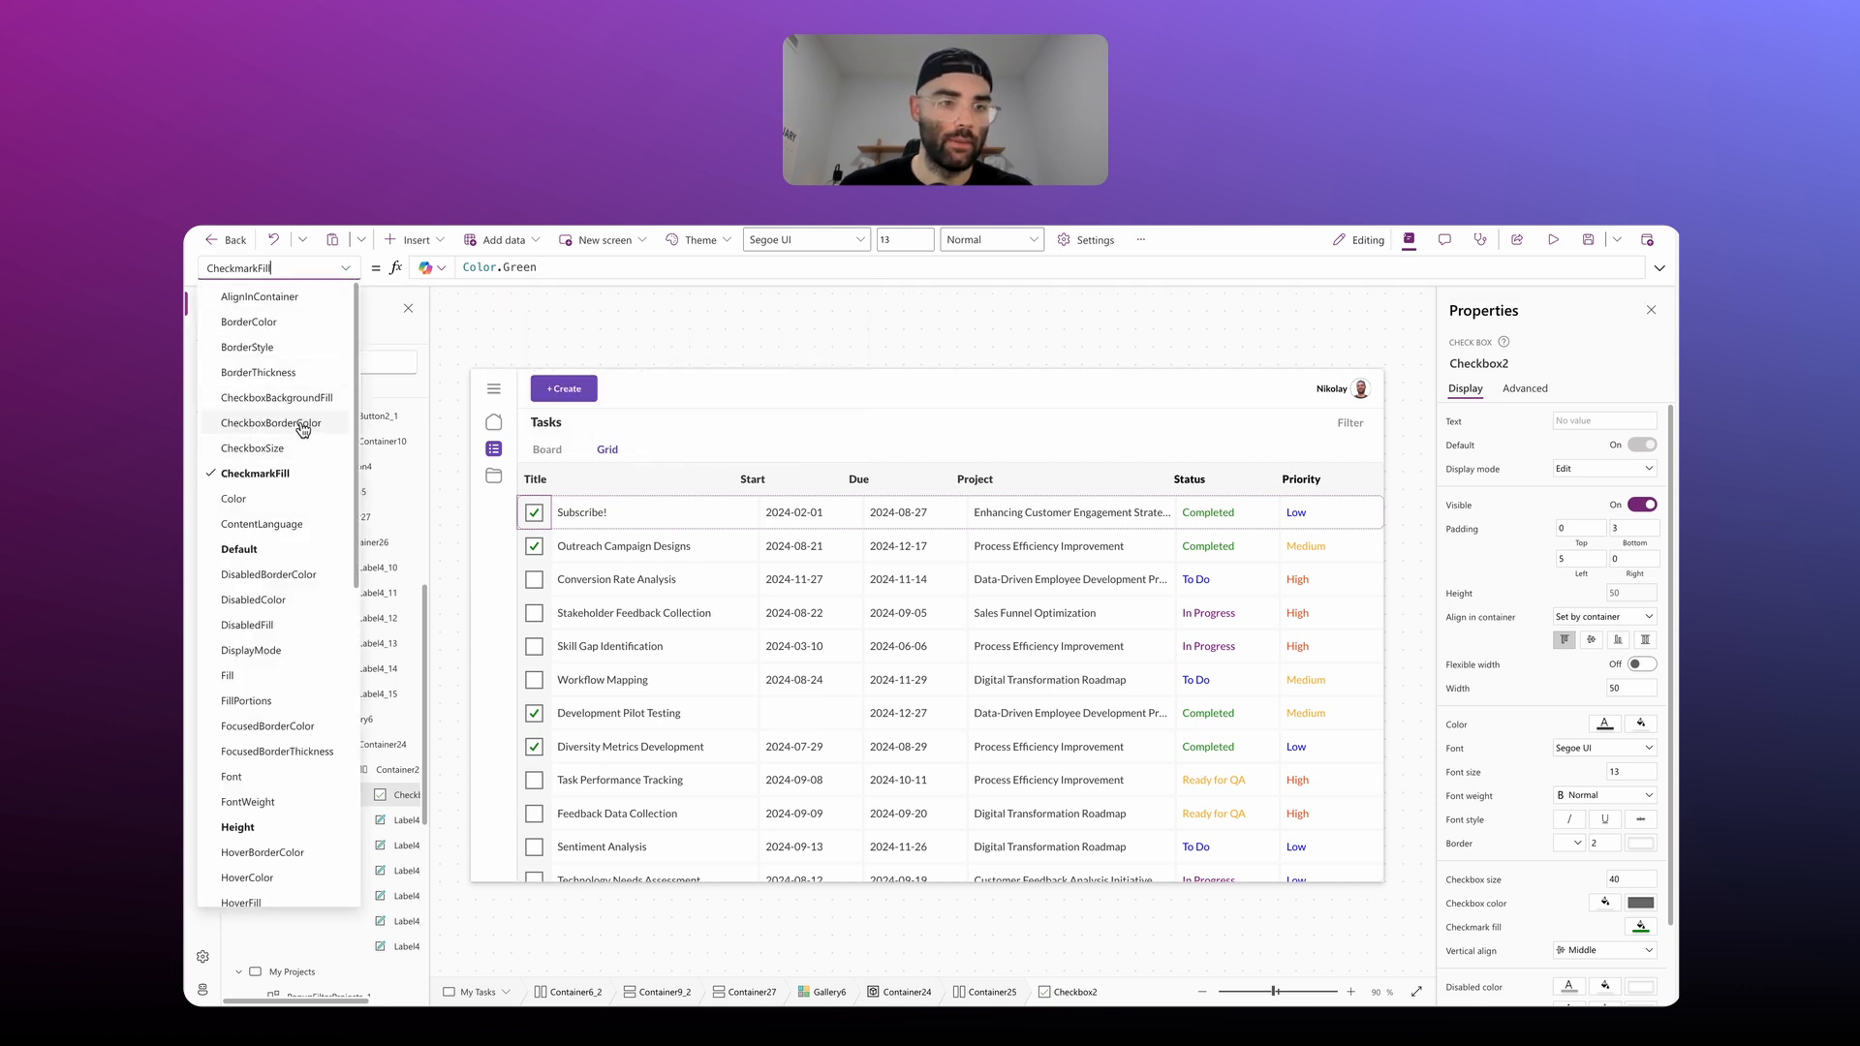
left_click(281, 398)
left_click(651, 268)
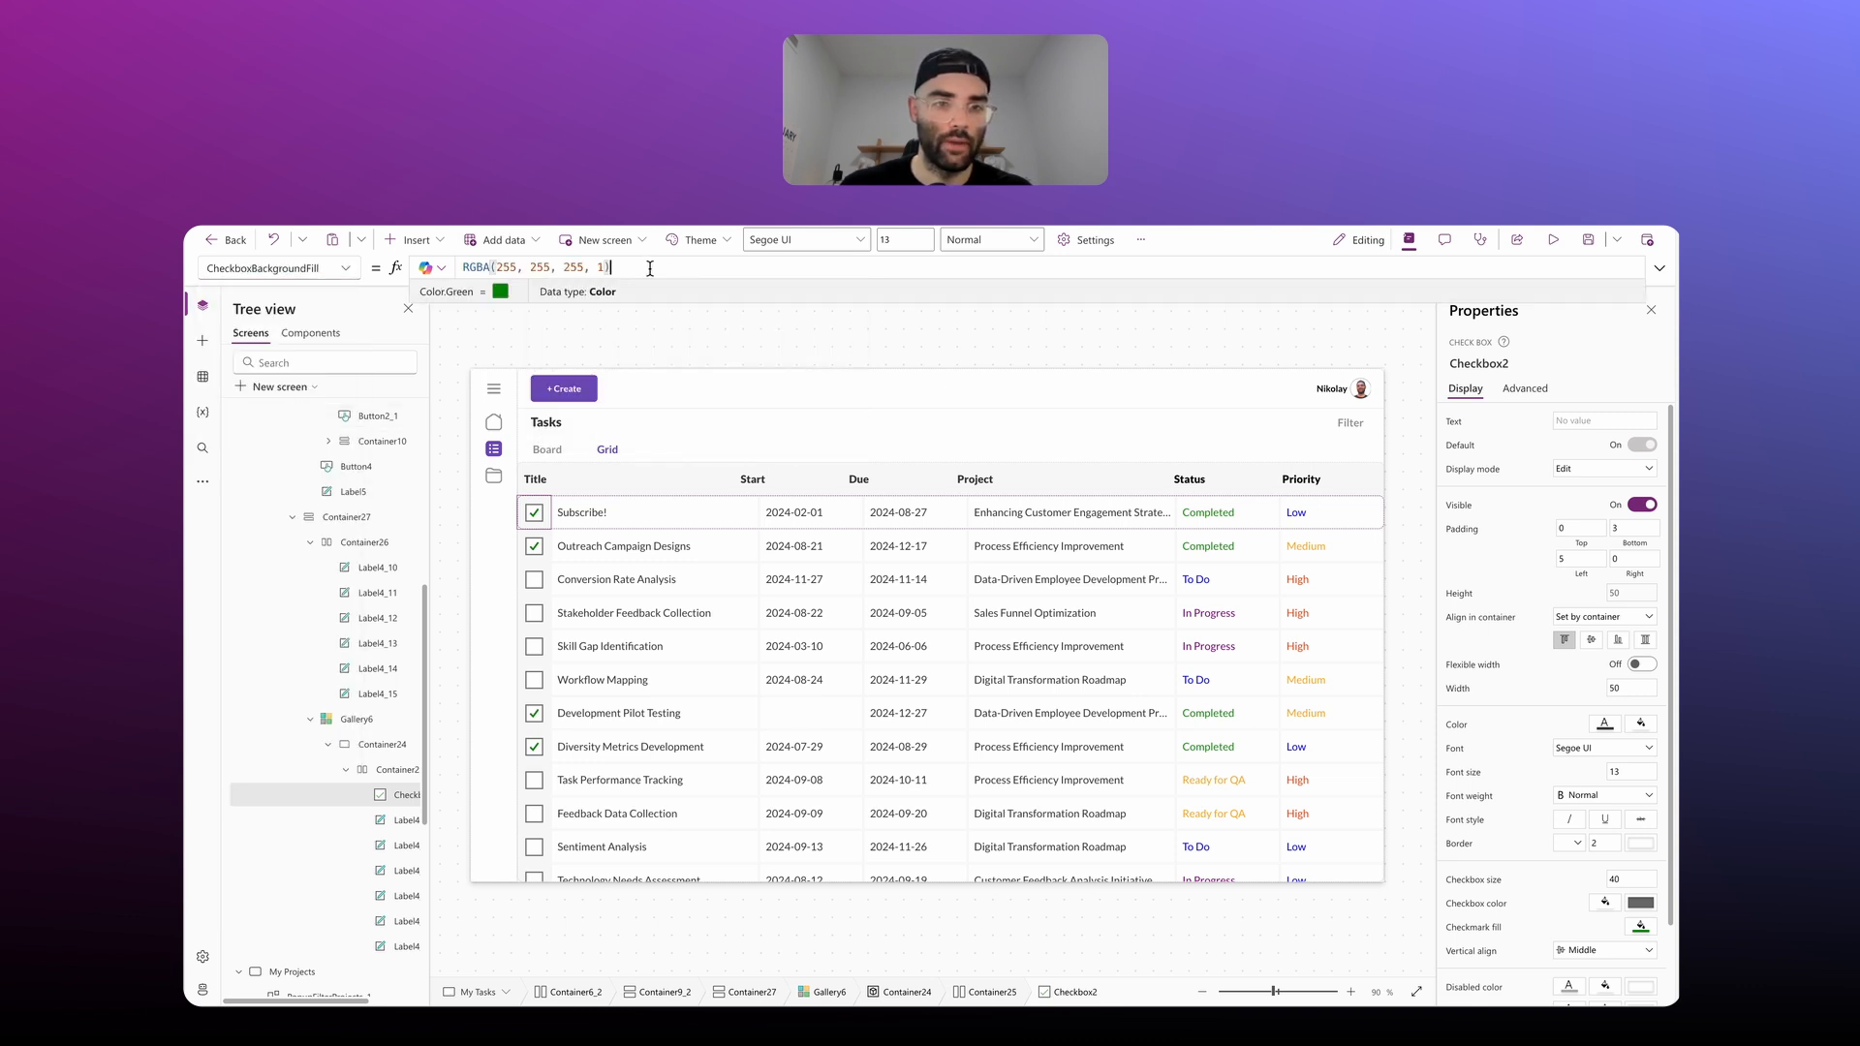
left_click_drag(620, 267, 427, 270)
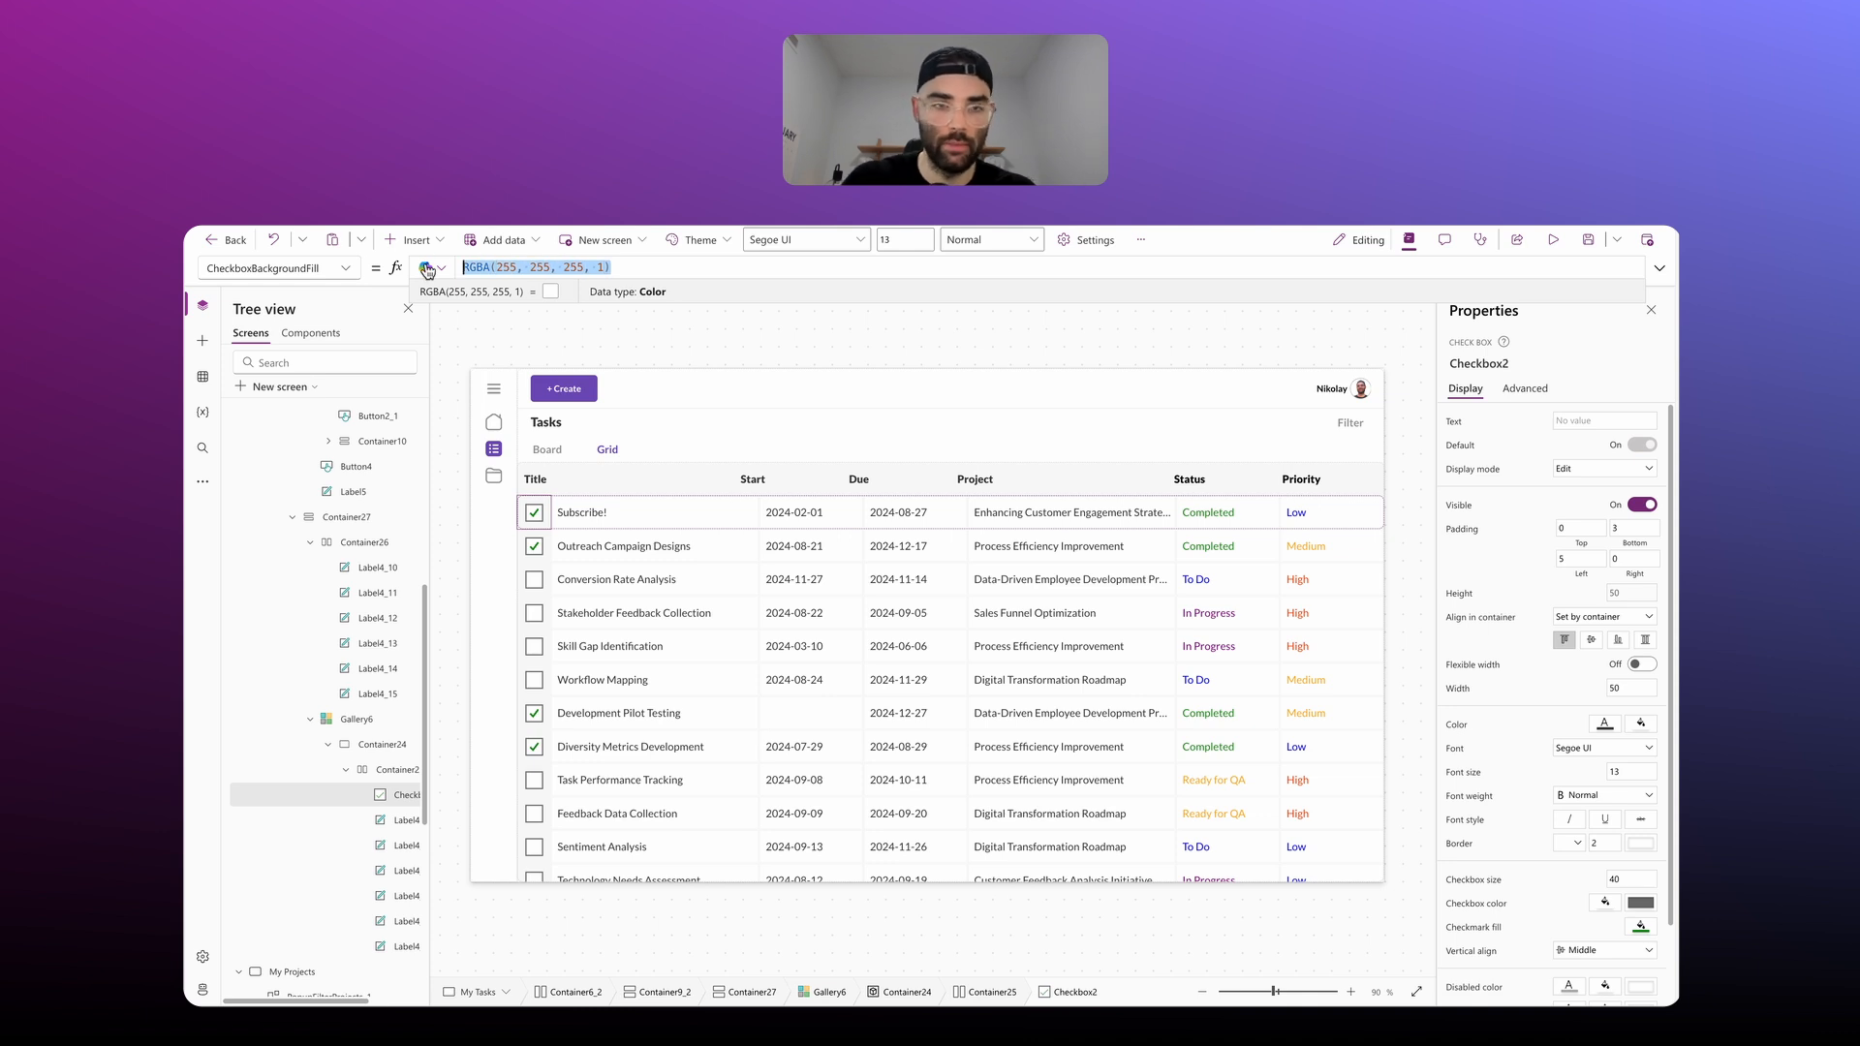
type("Color.Transparent")
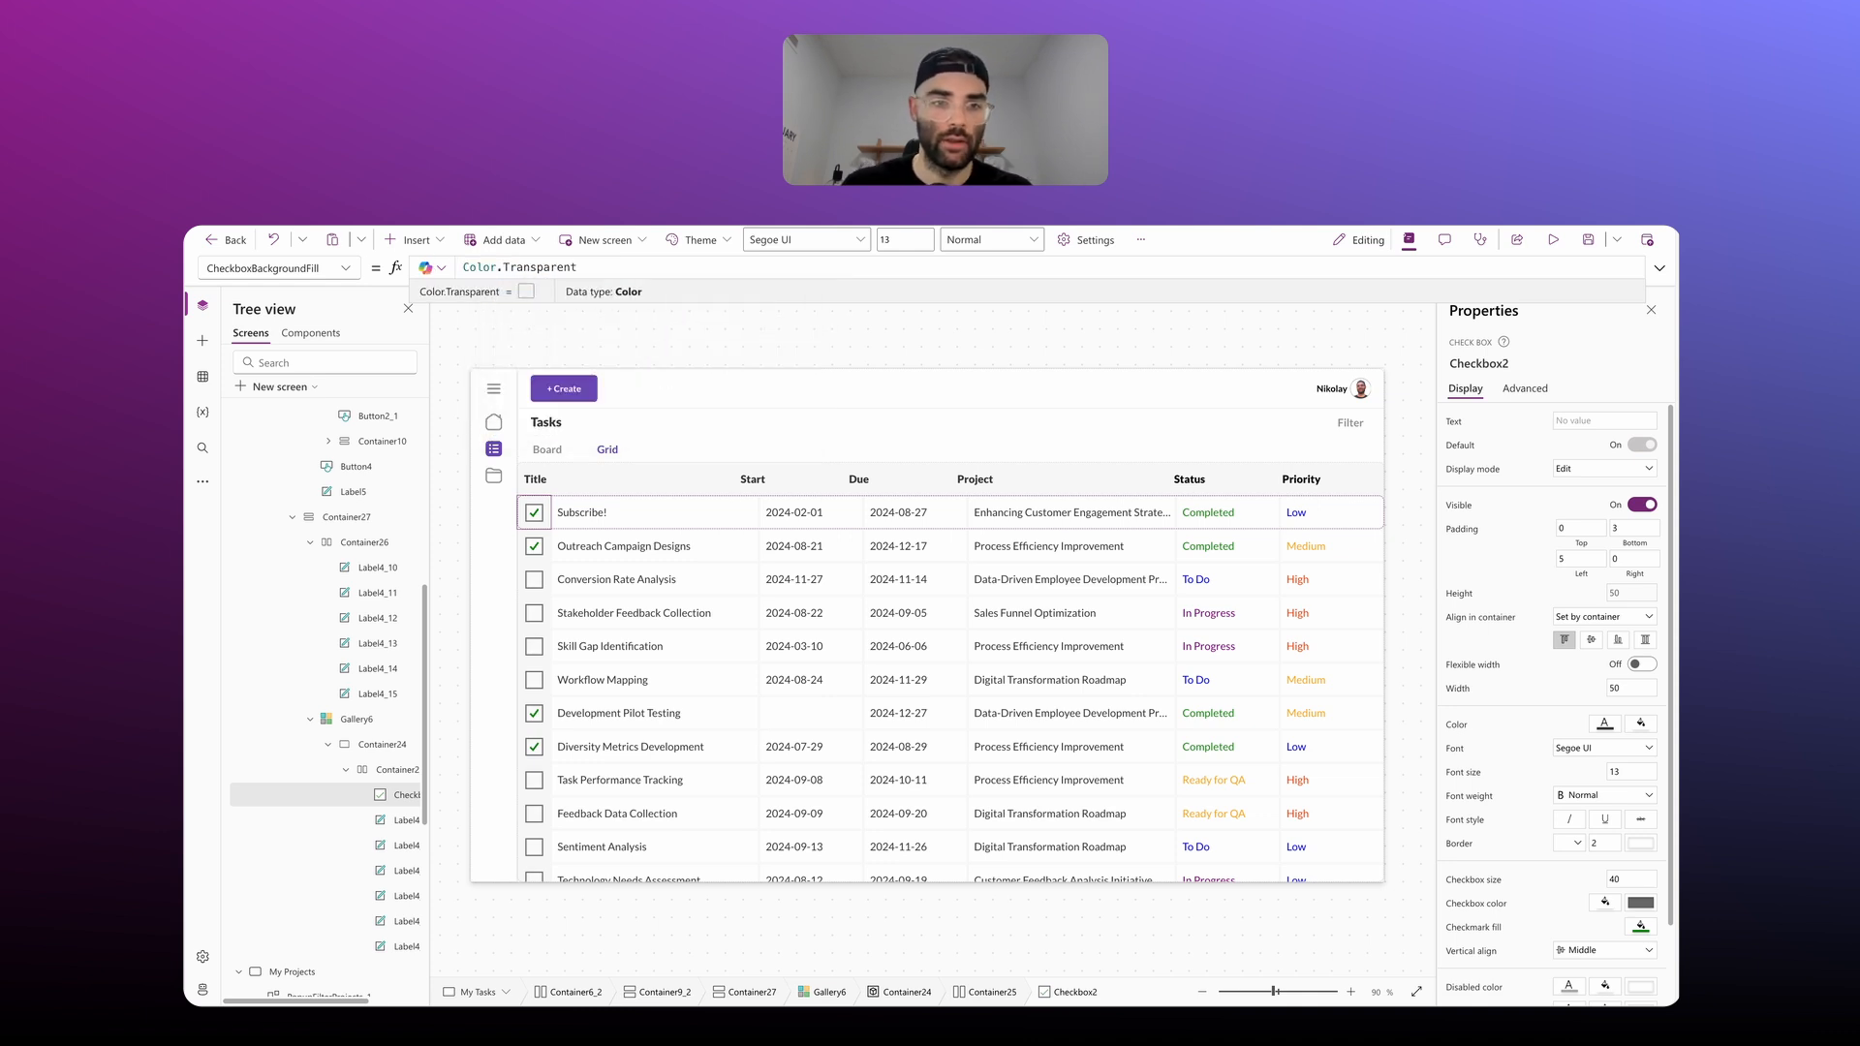
Step: Try Color.Transparent as the check box's CheckboxBorderColor value
left_click(354, 274)
left_click(271, 424)
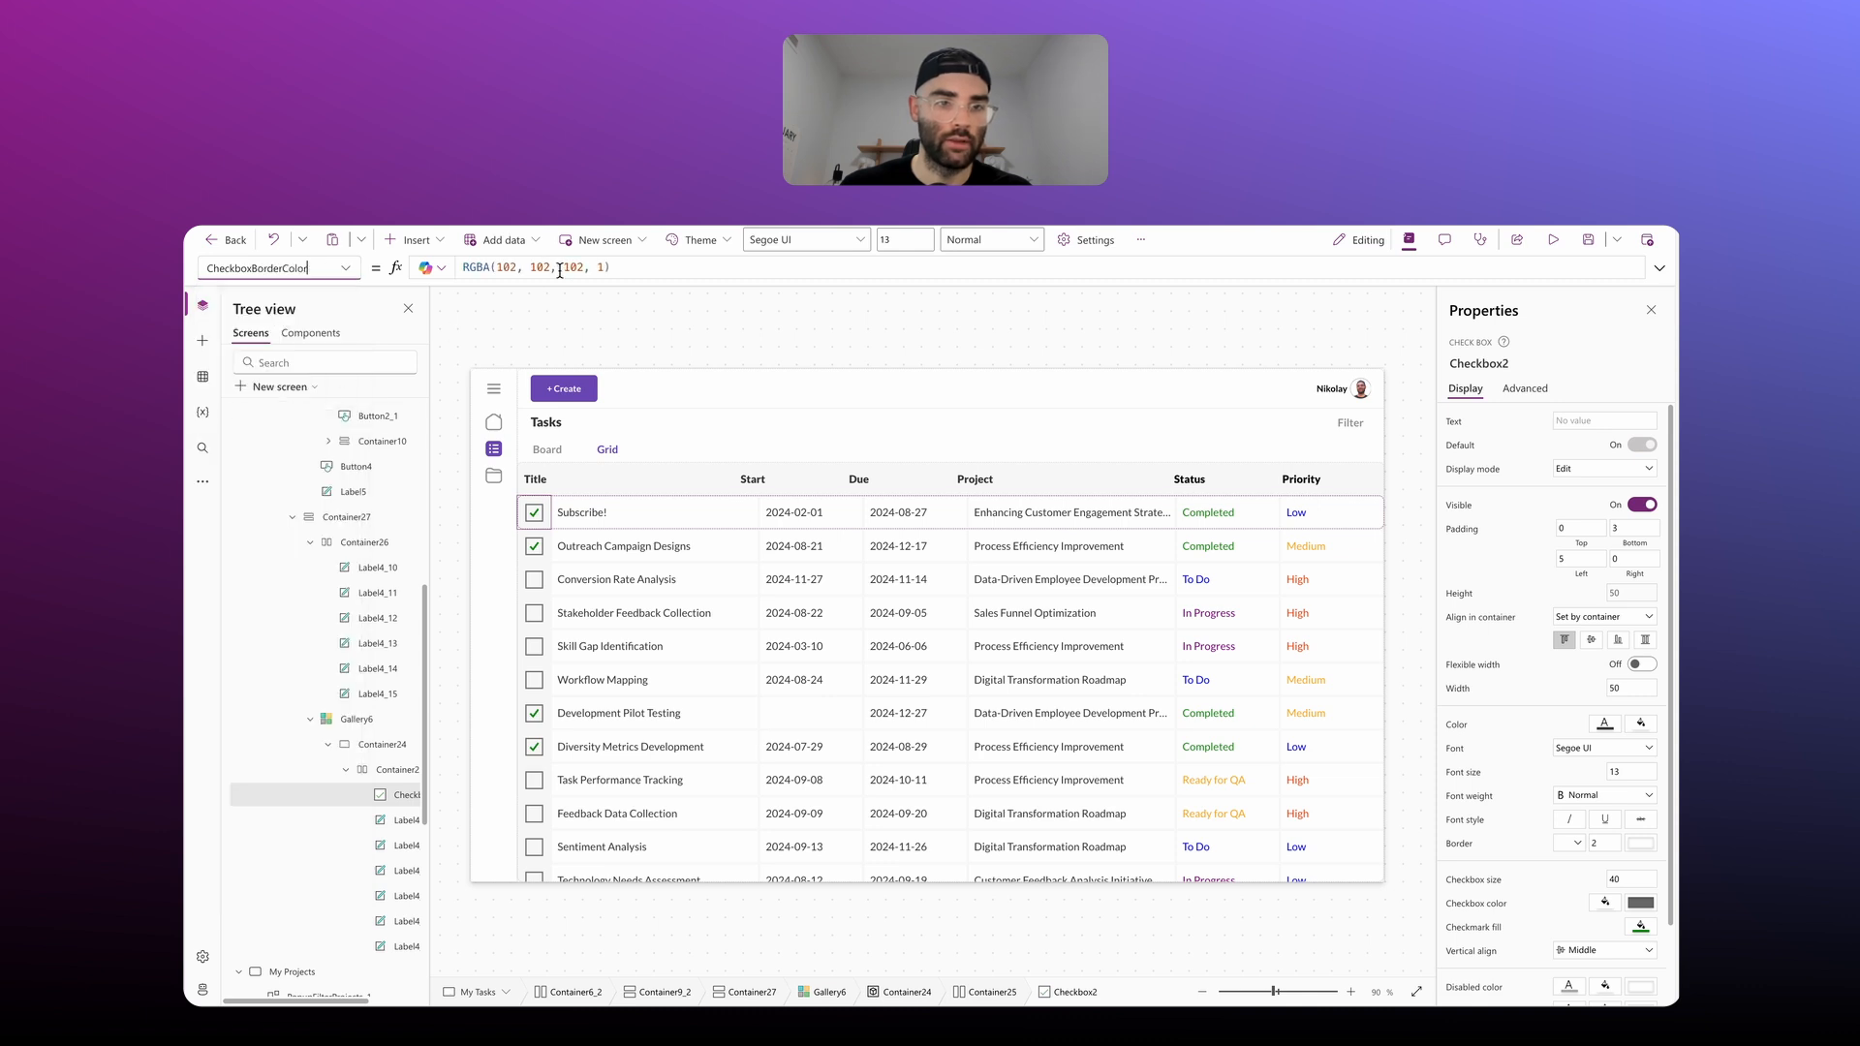
left_click(397, 271)
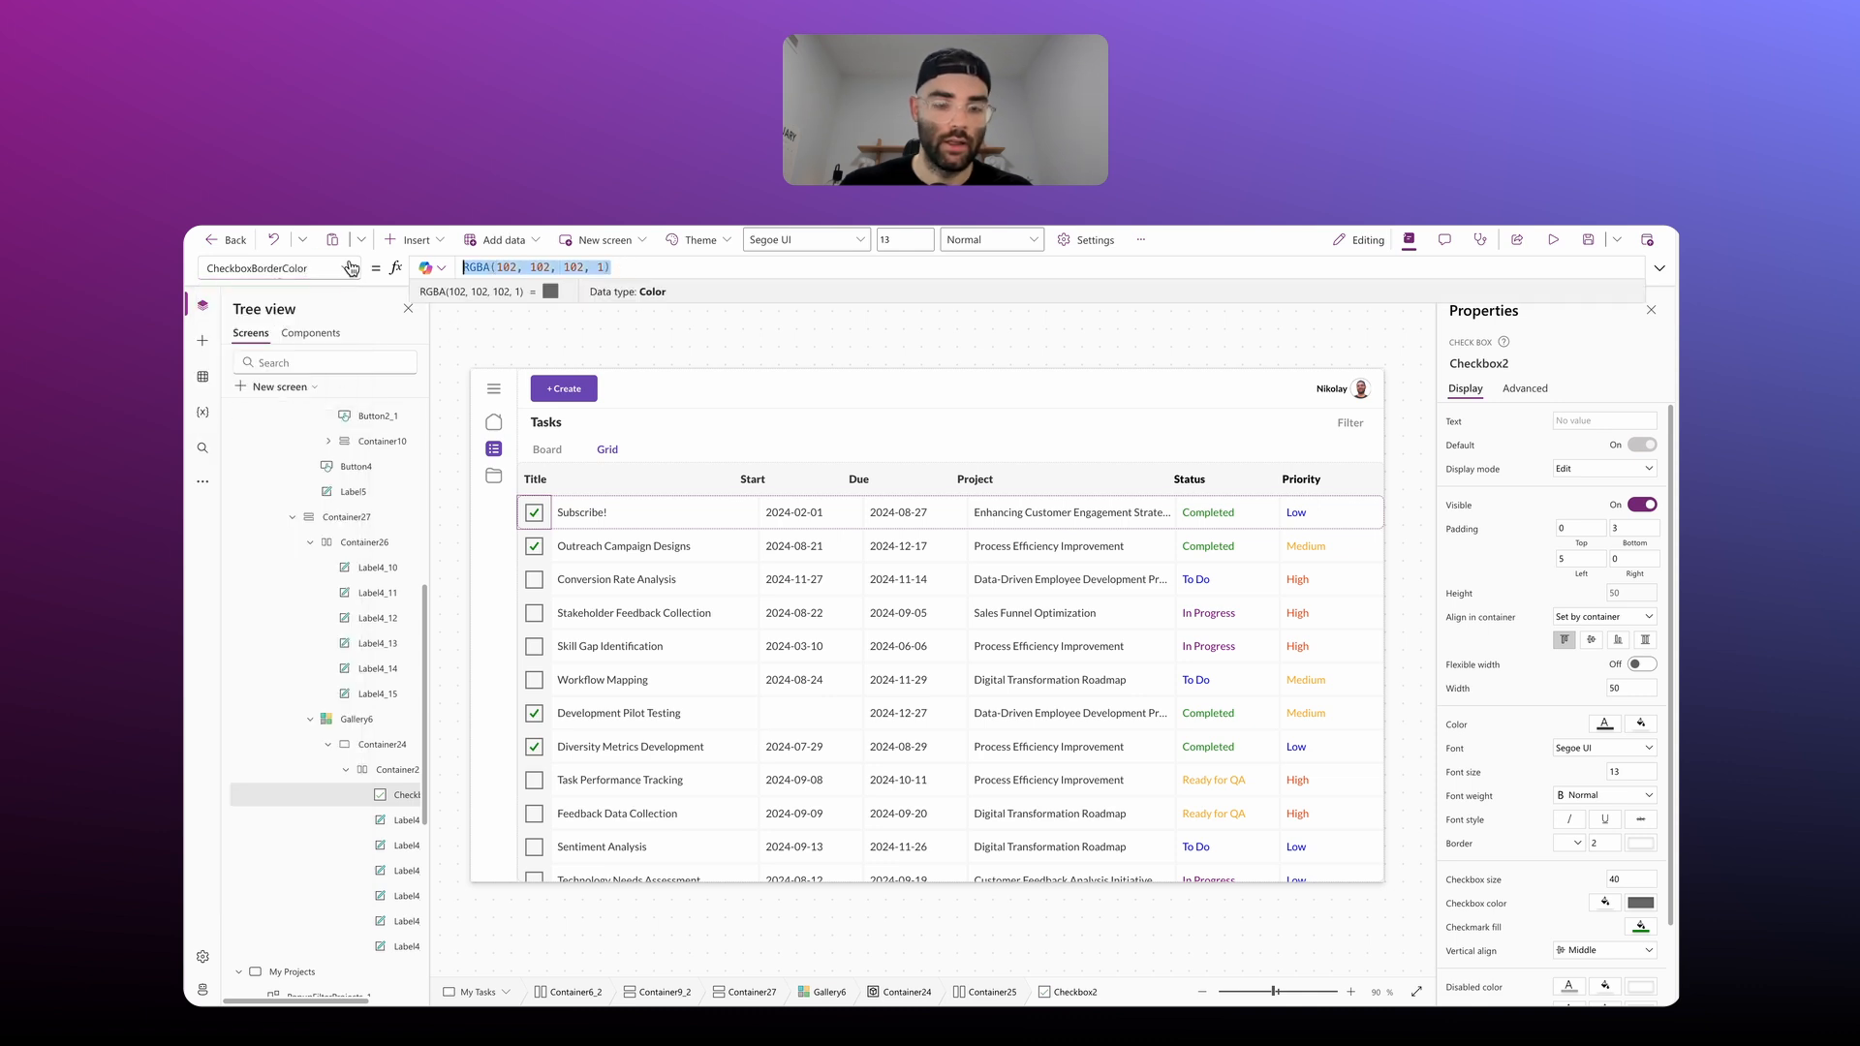
type("Color.Transparent")
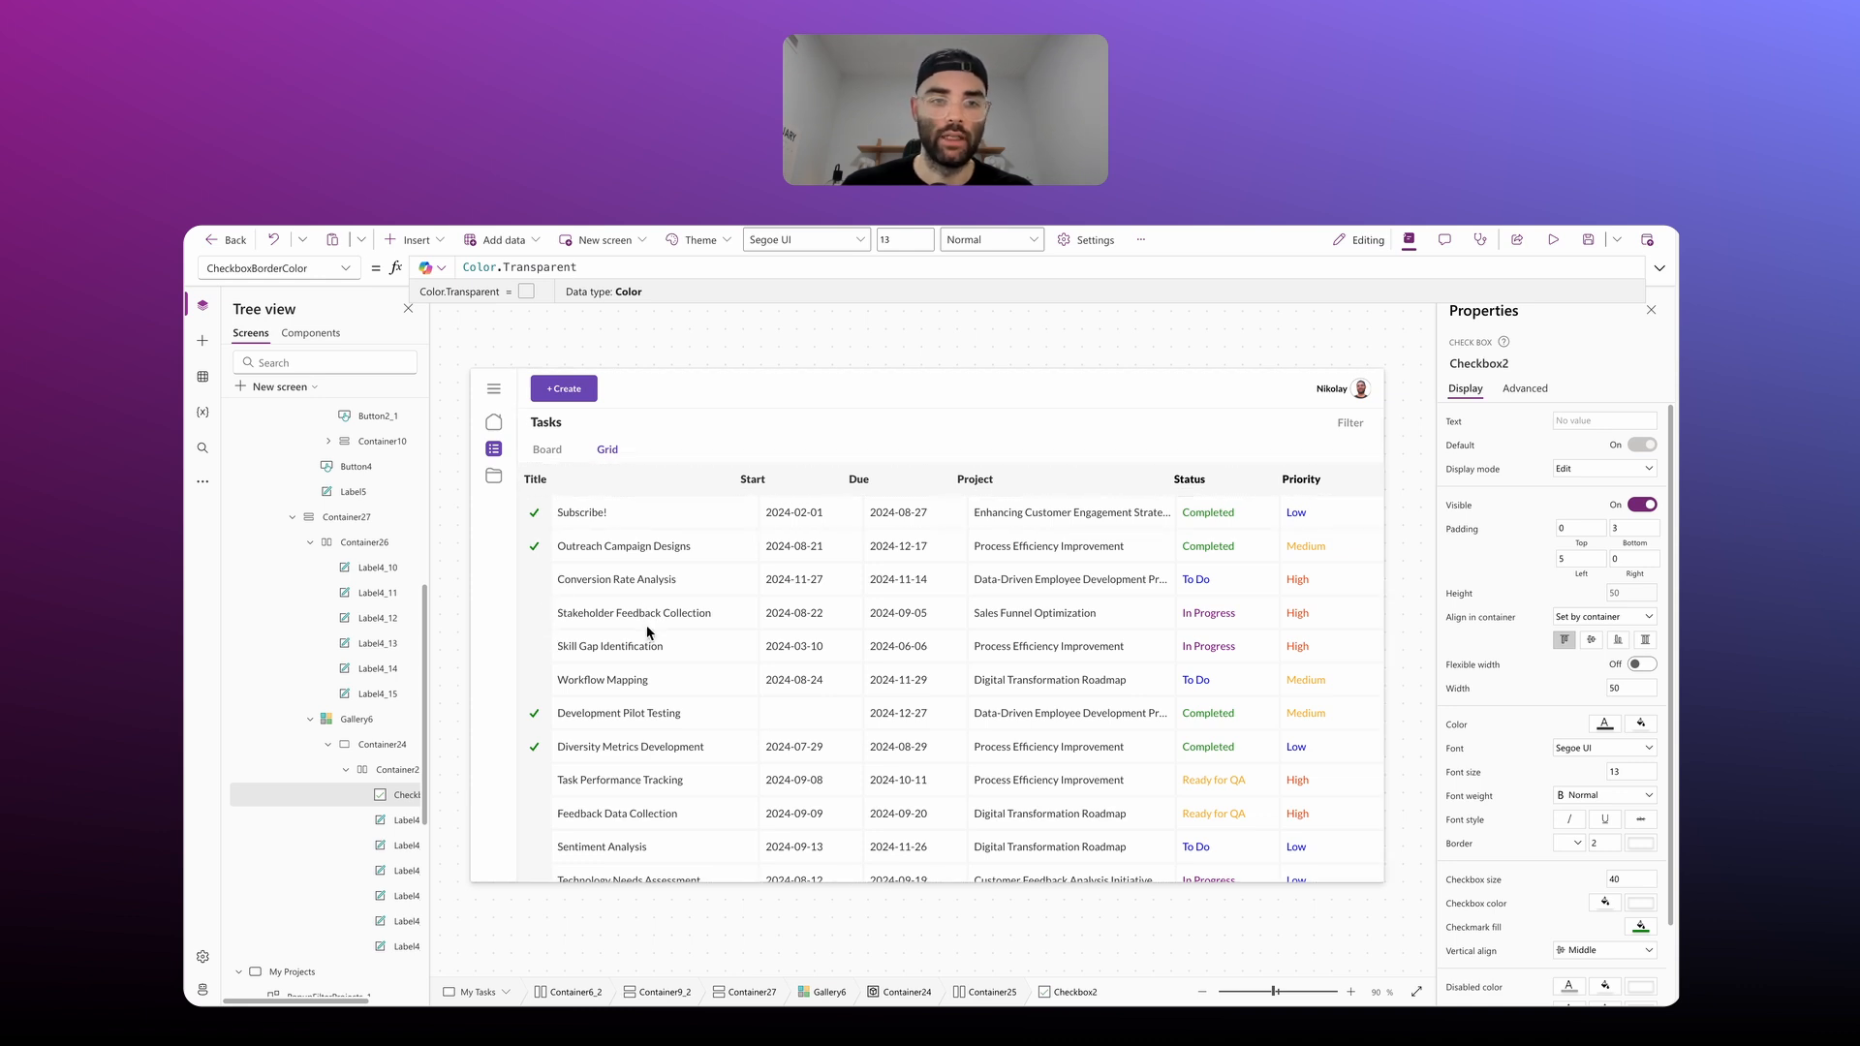
Step: Set the check box's CheckboxBorderColor property to MyTheme.Gray
left_click(538, 510)
left_click_drag(593, 268, 453, 271)
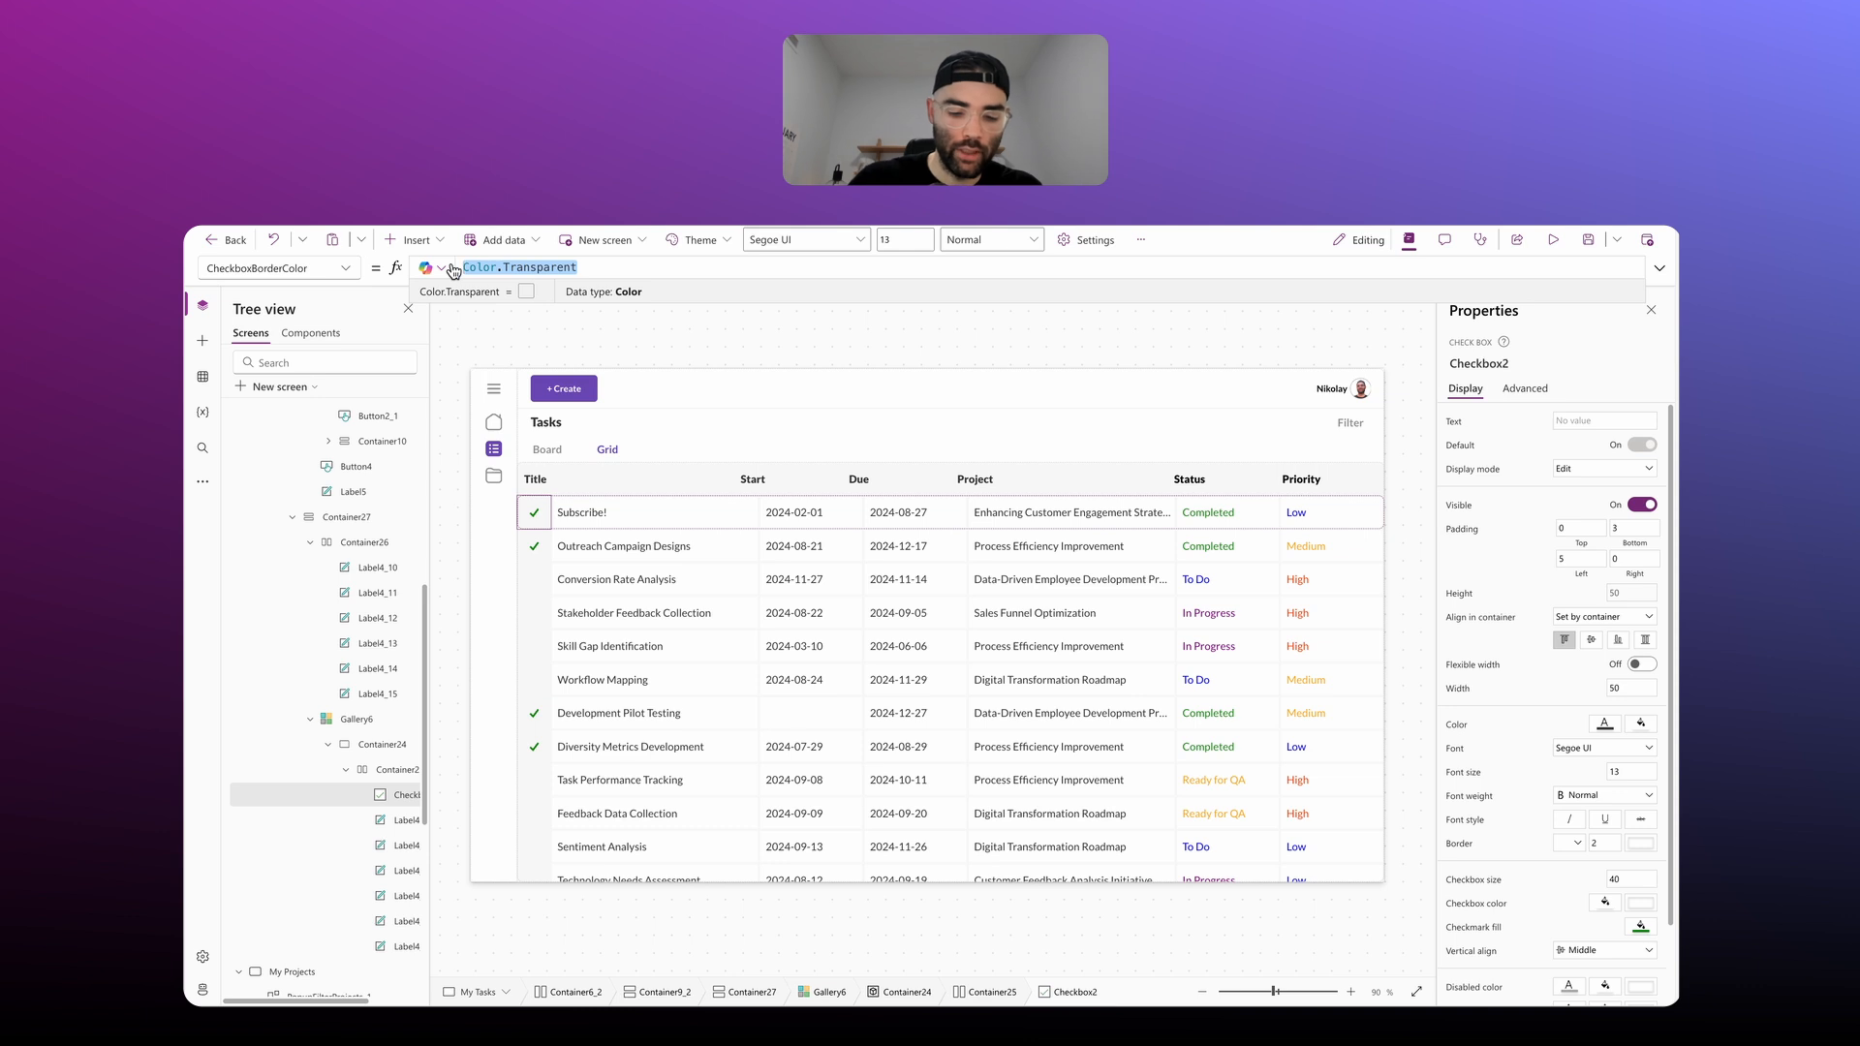
type("MyTheme.Gray")
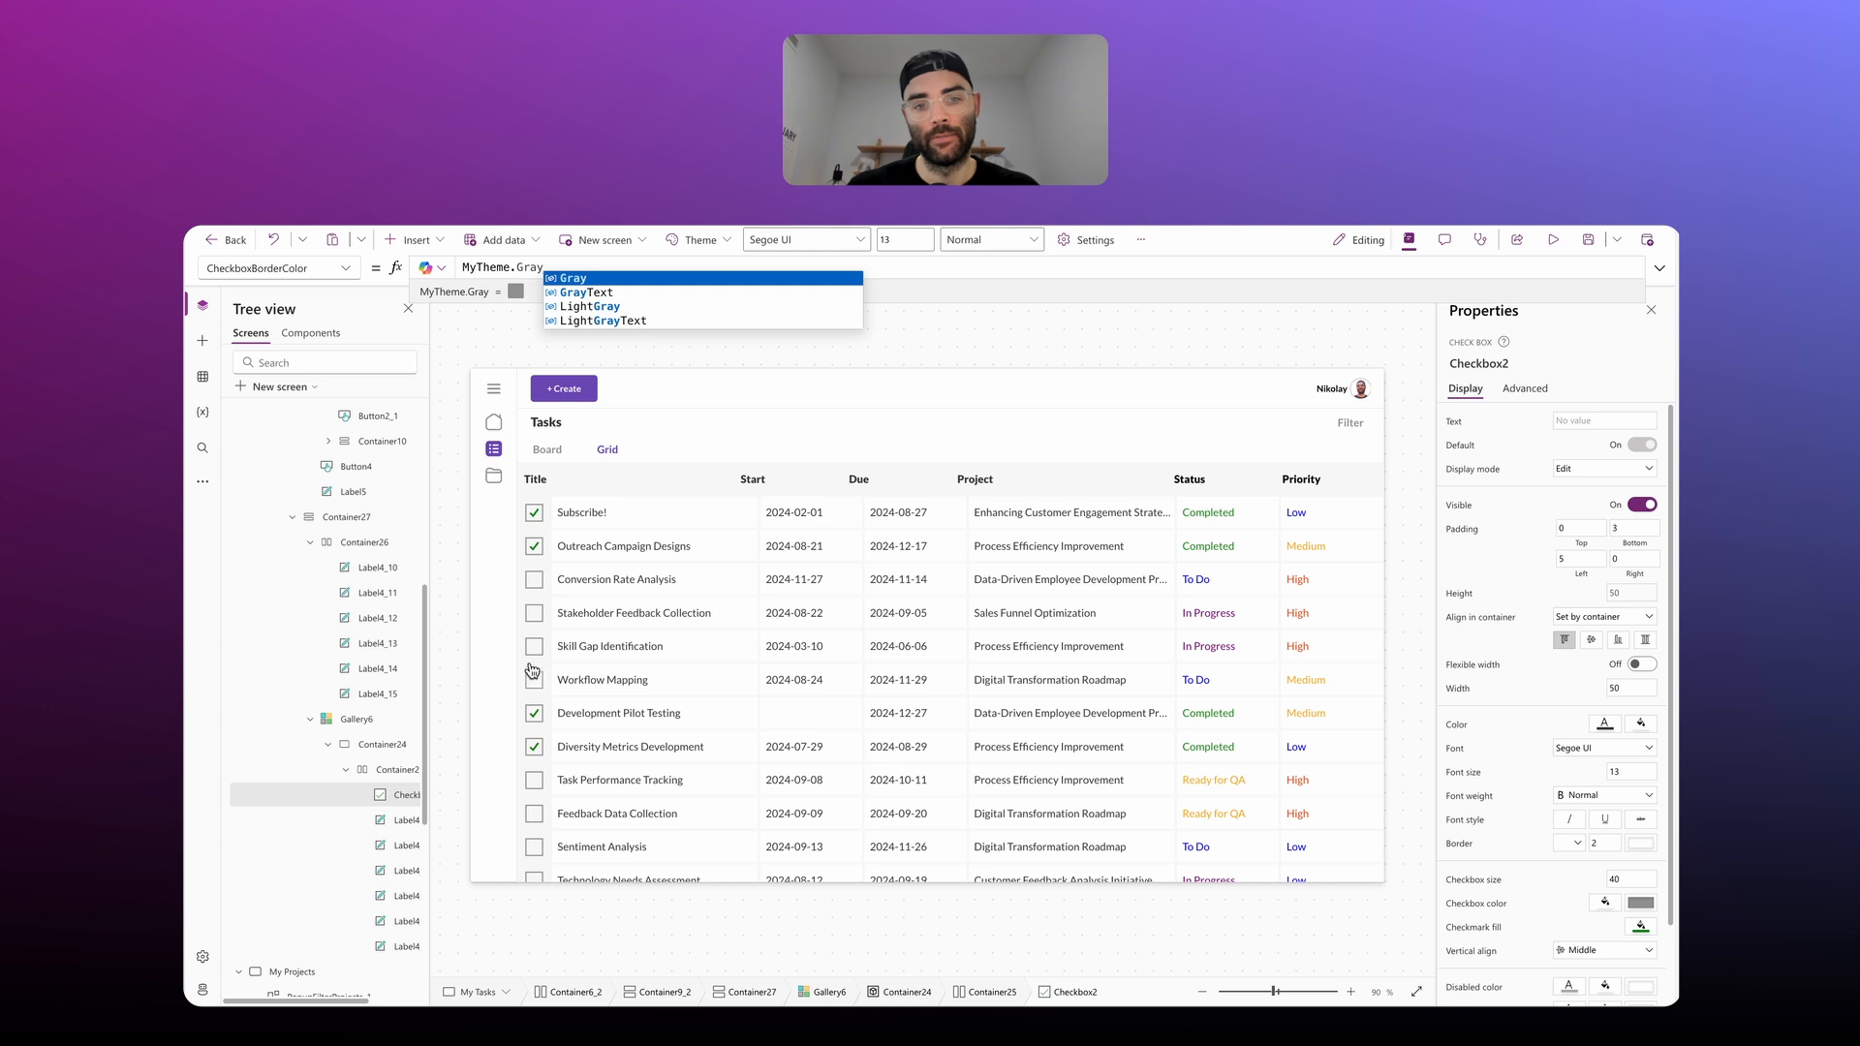
left_click(534, 548)
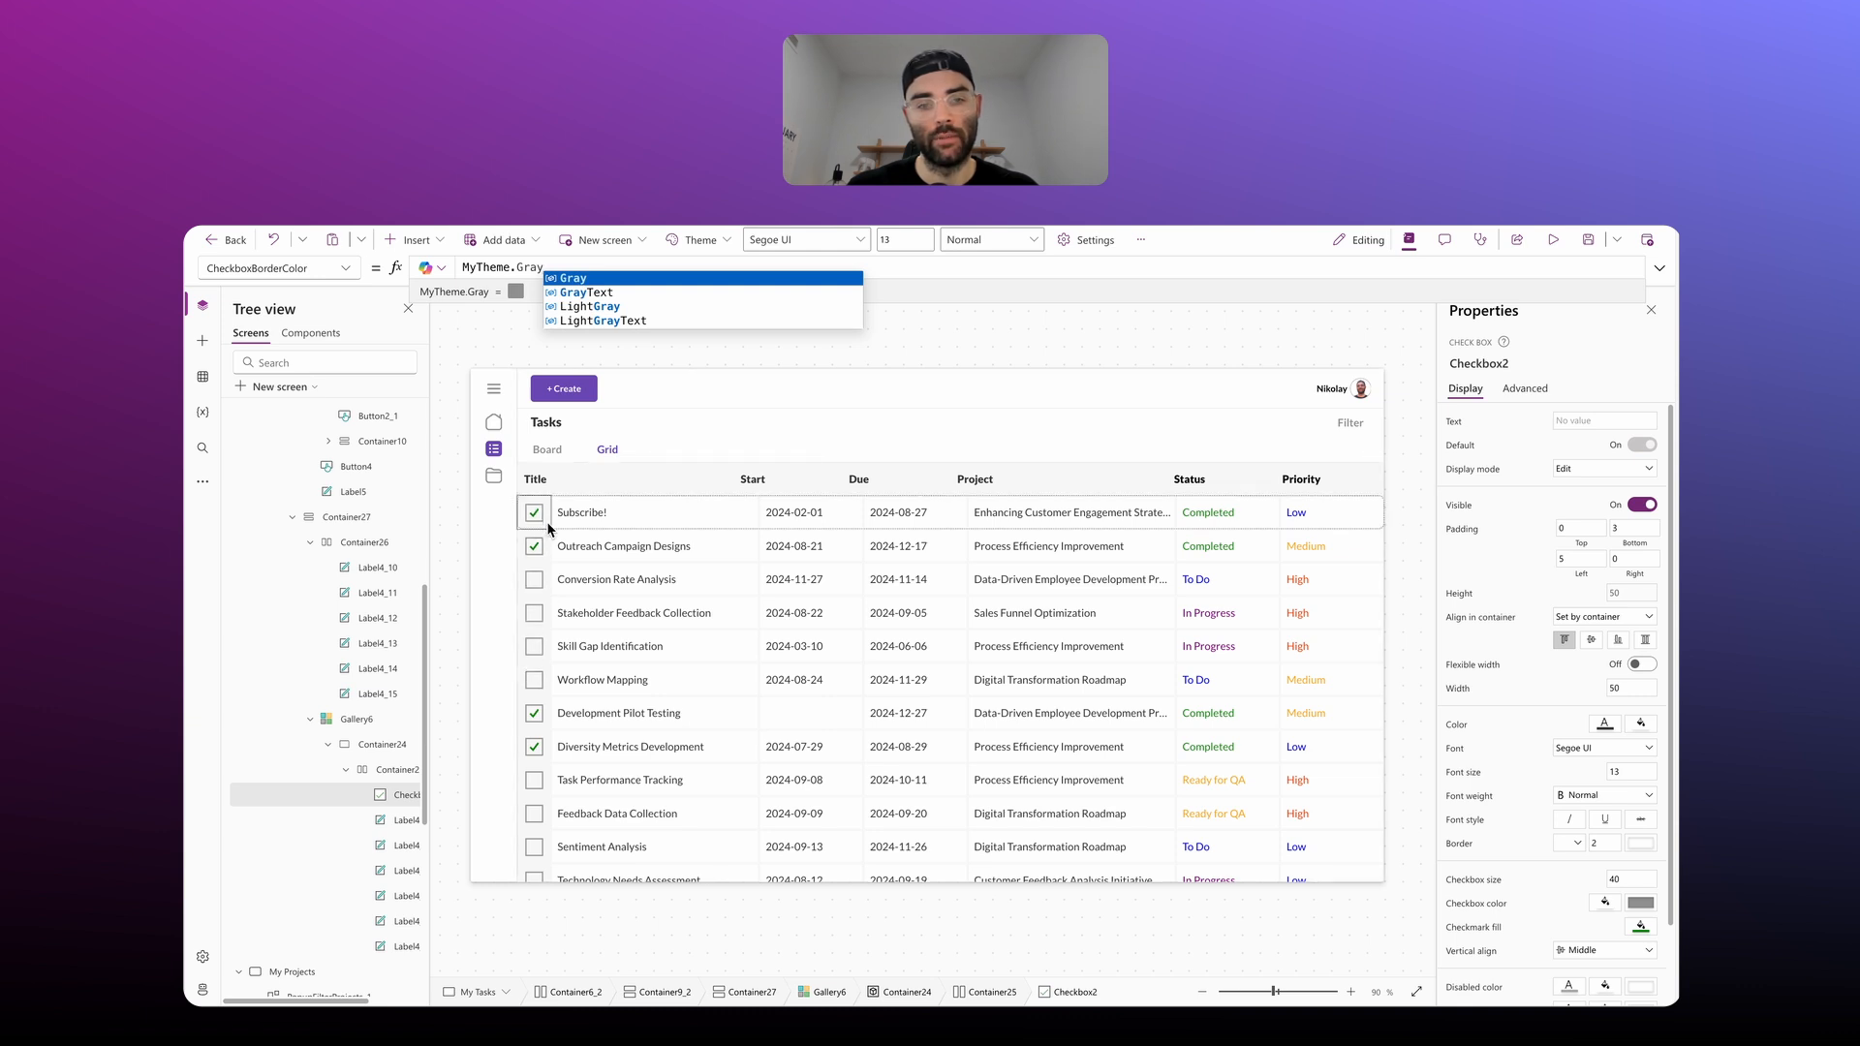
Step: Give the check box control a line border with thickness 4 and set its BorderColor to MyTheme.LightGray
left_click(1575, 842)
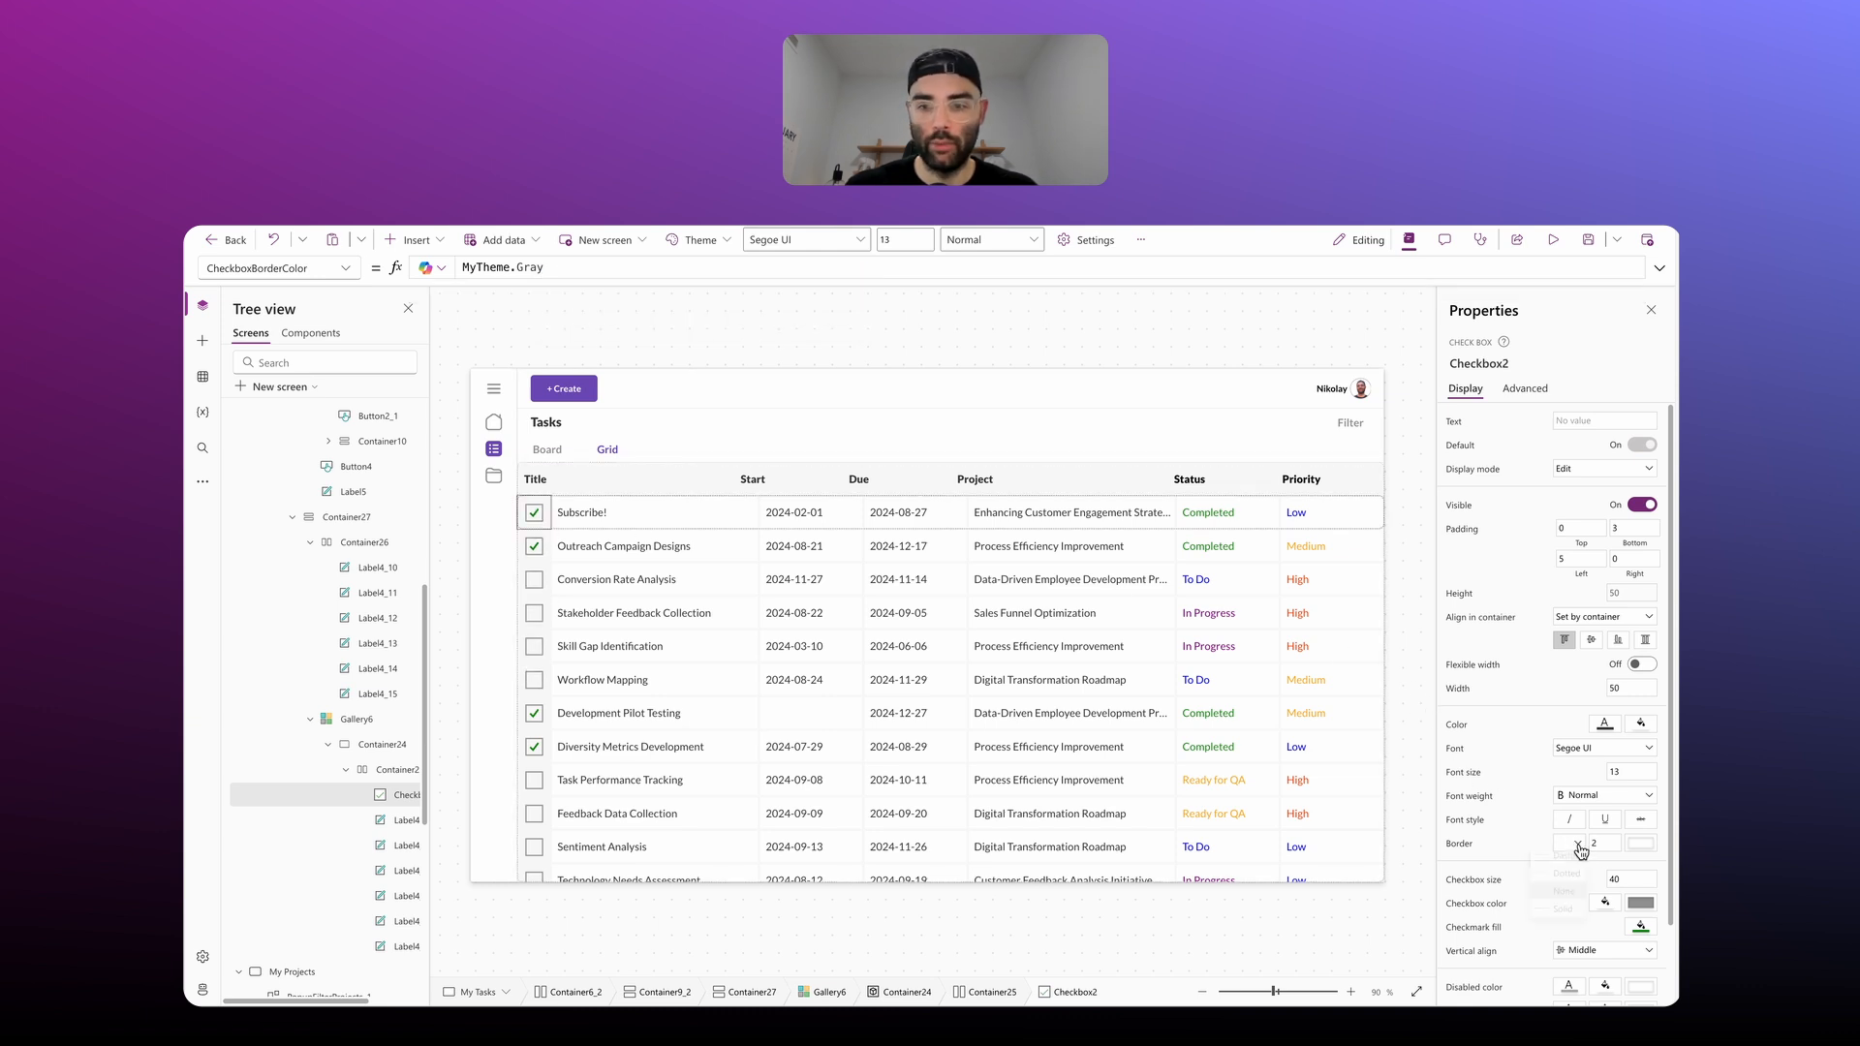
left_click(1602, 844)
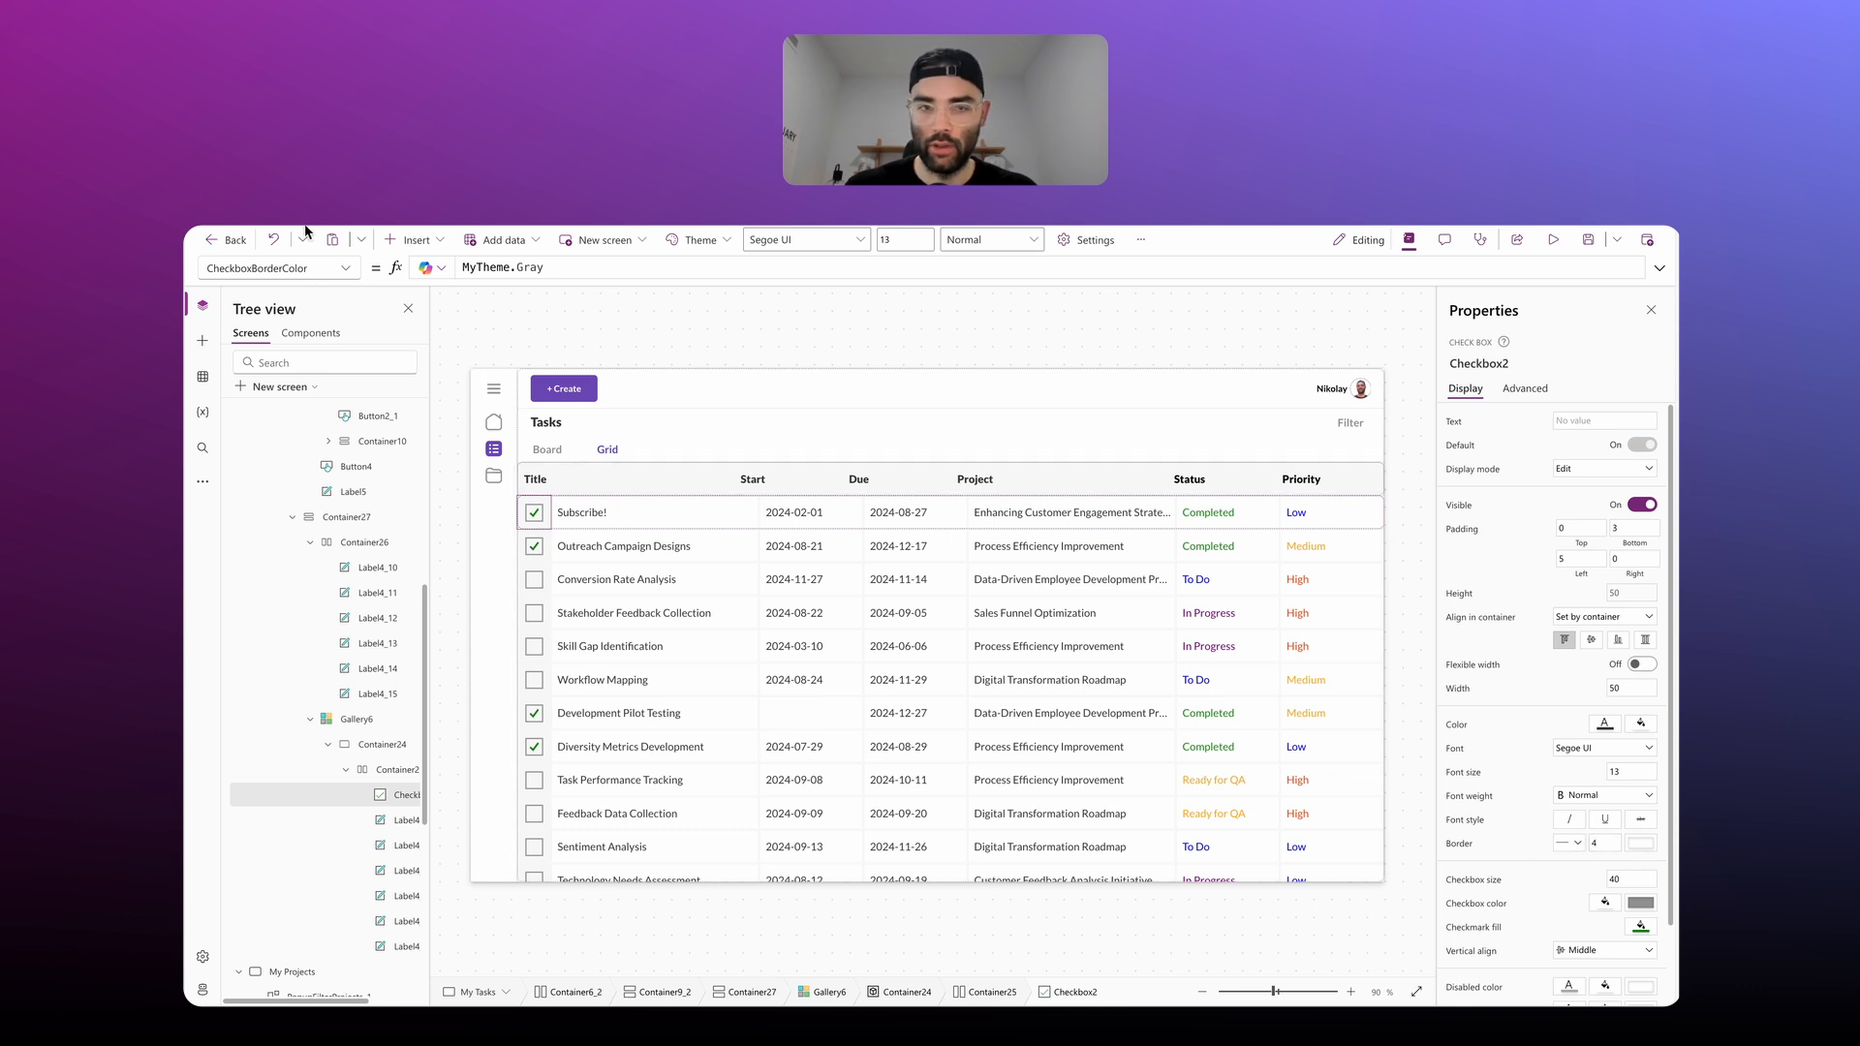
left_click(324, 269)
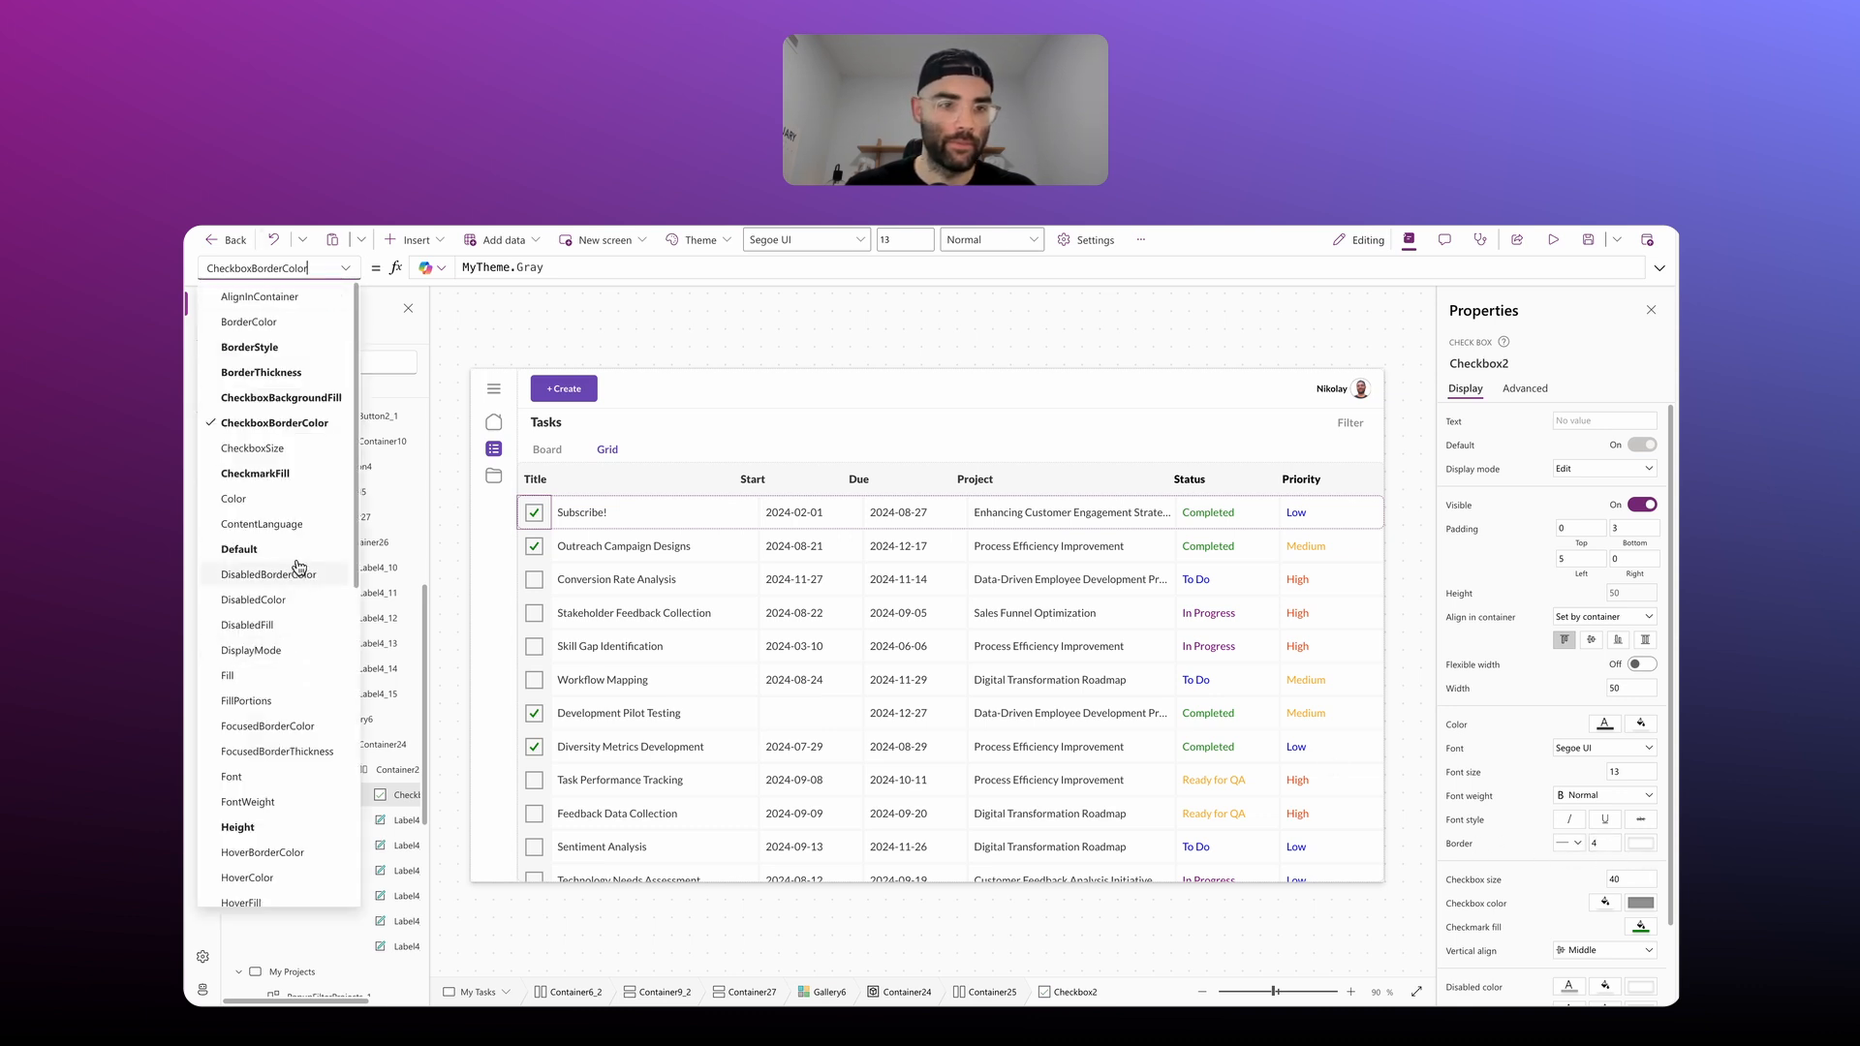
left_click(291, 321)
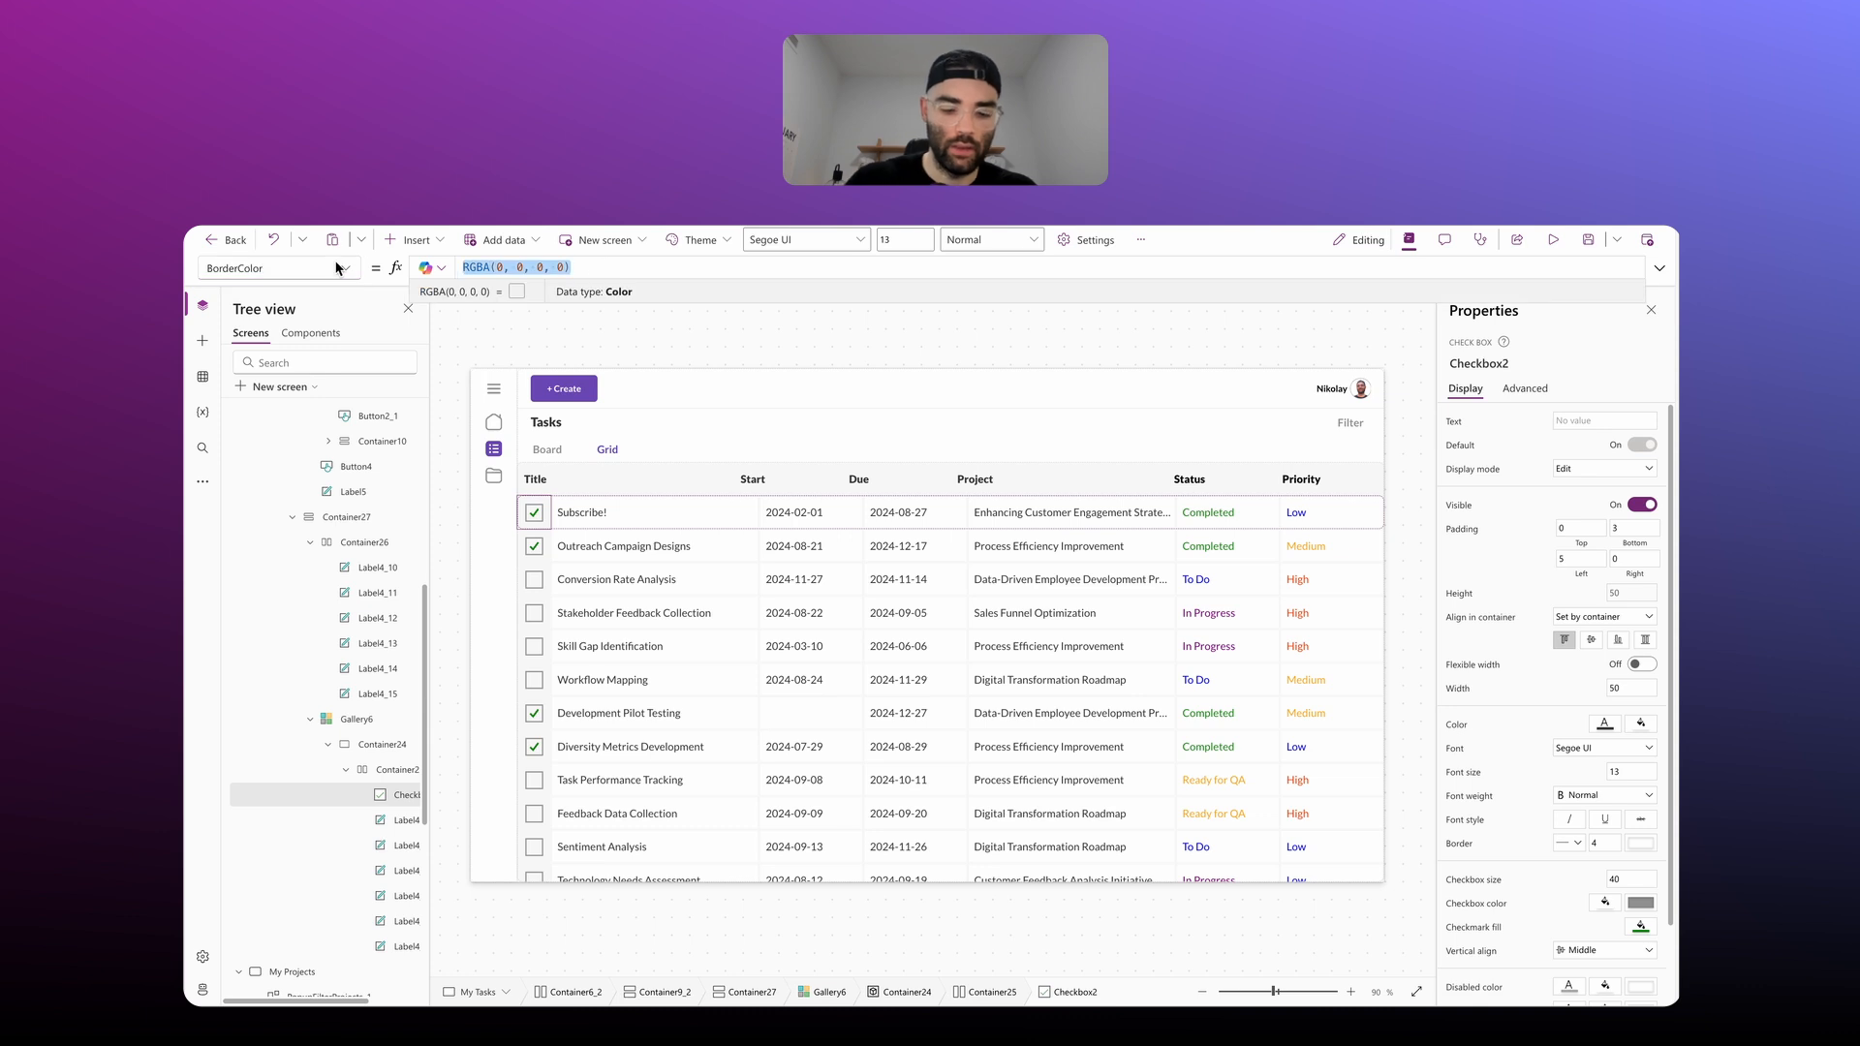
type("MyTheme.LightGray")
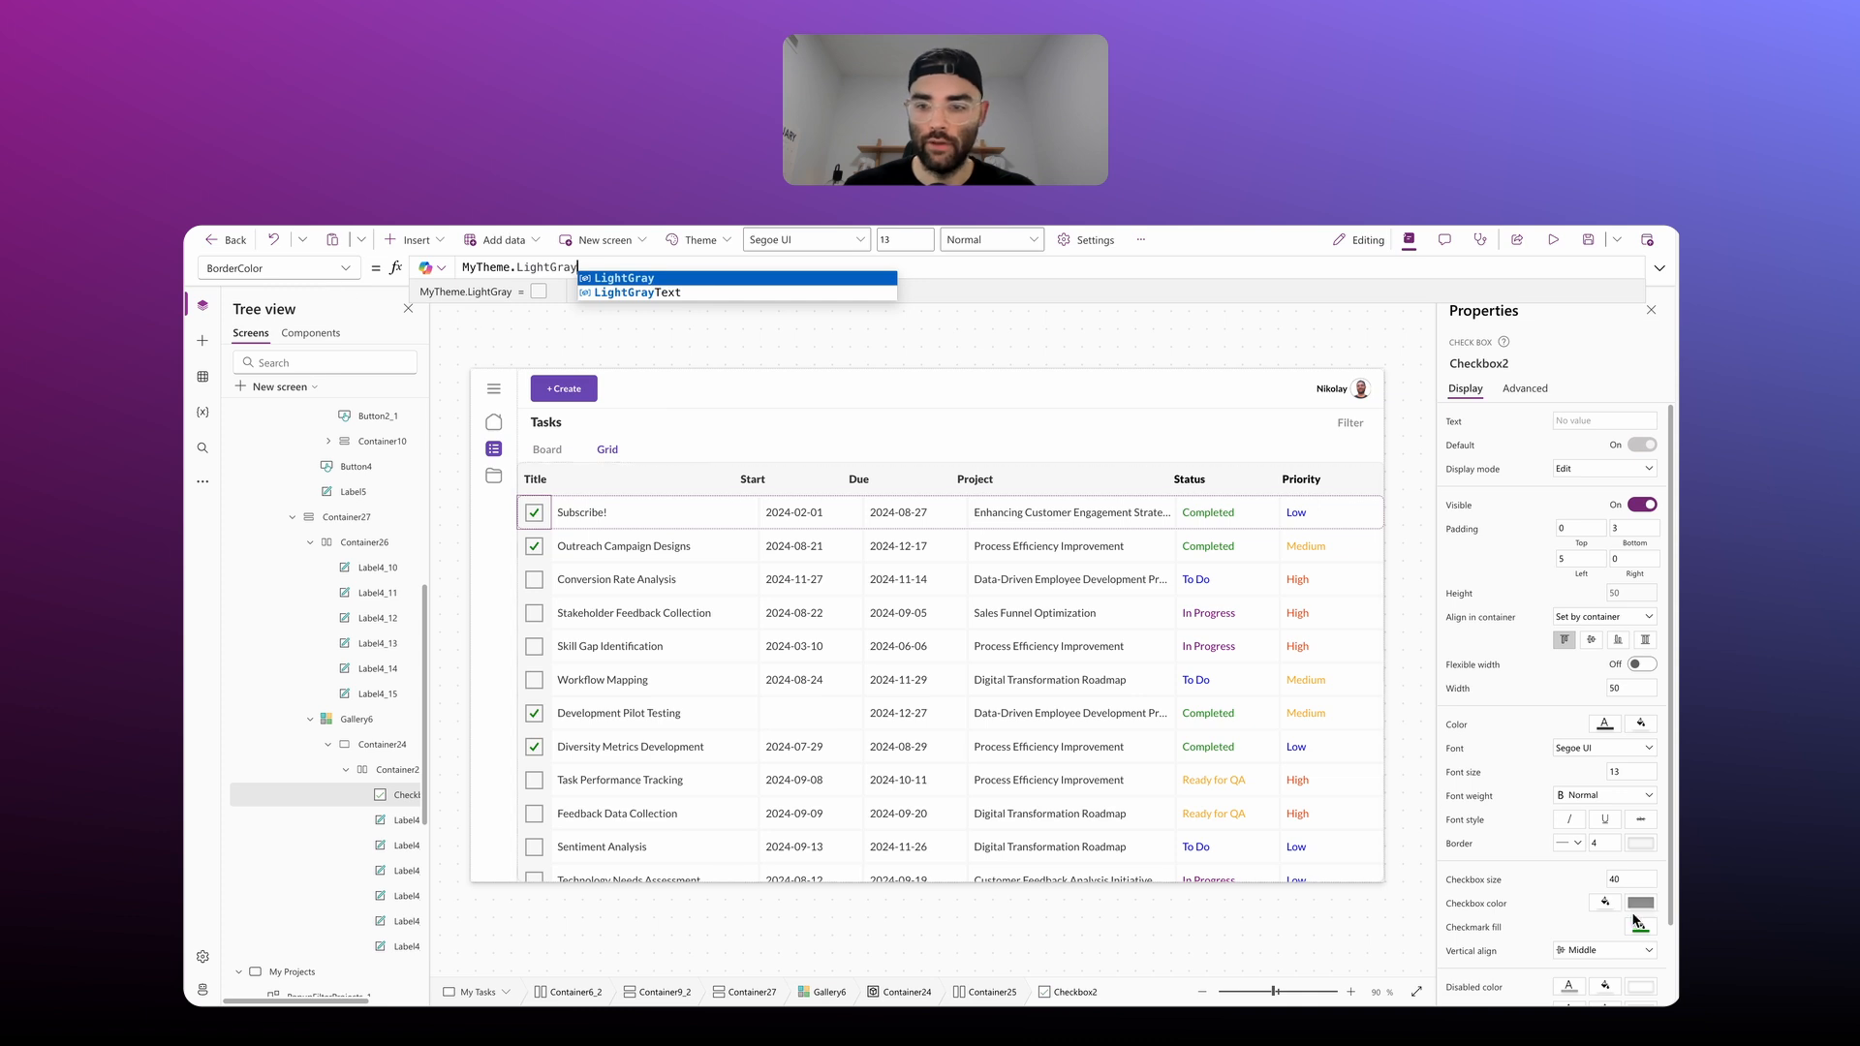
left_click(1555, 916)
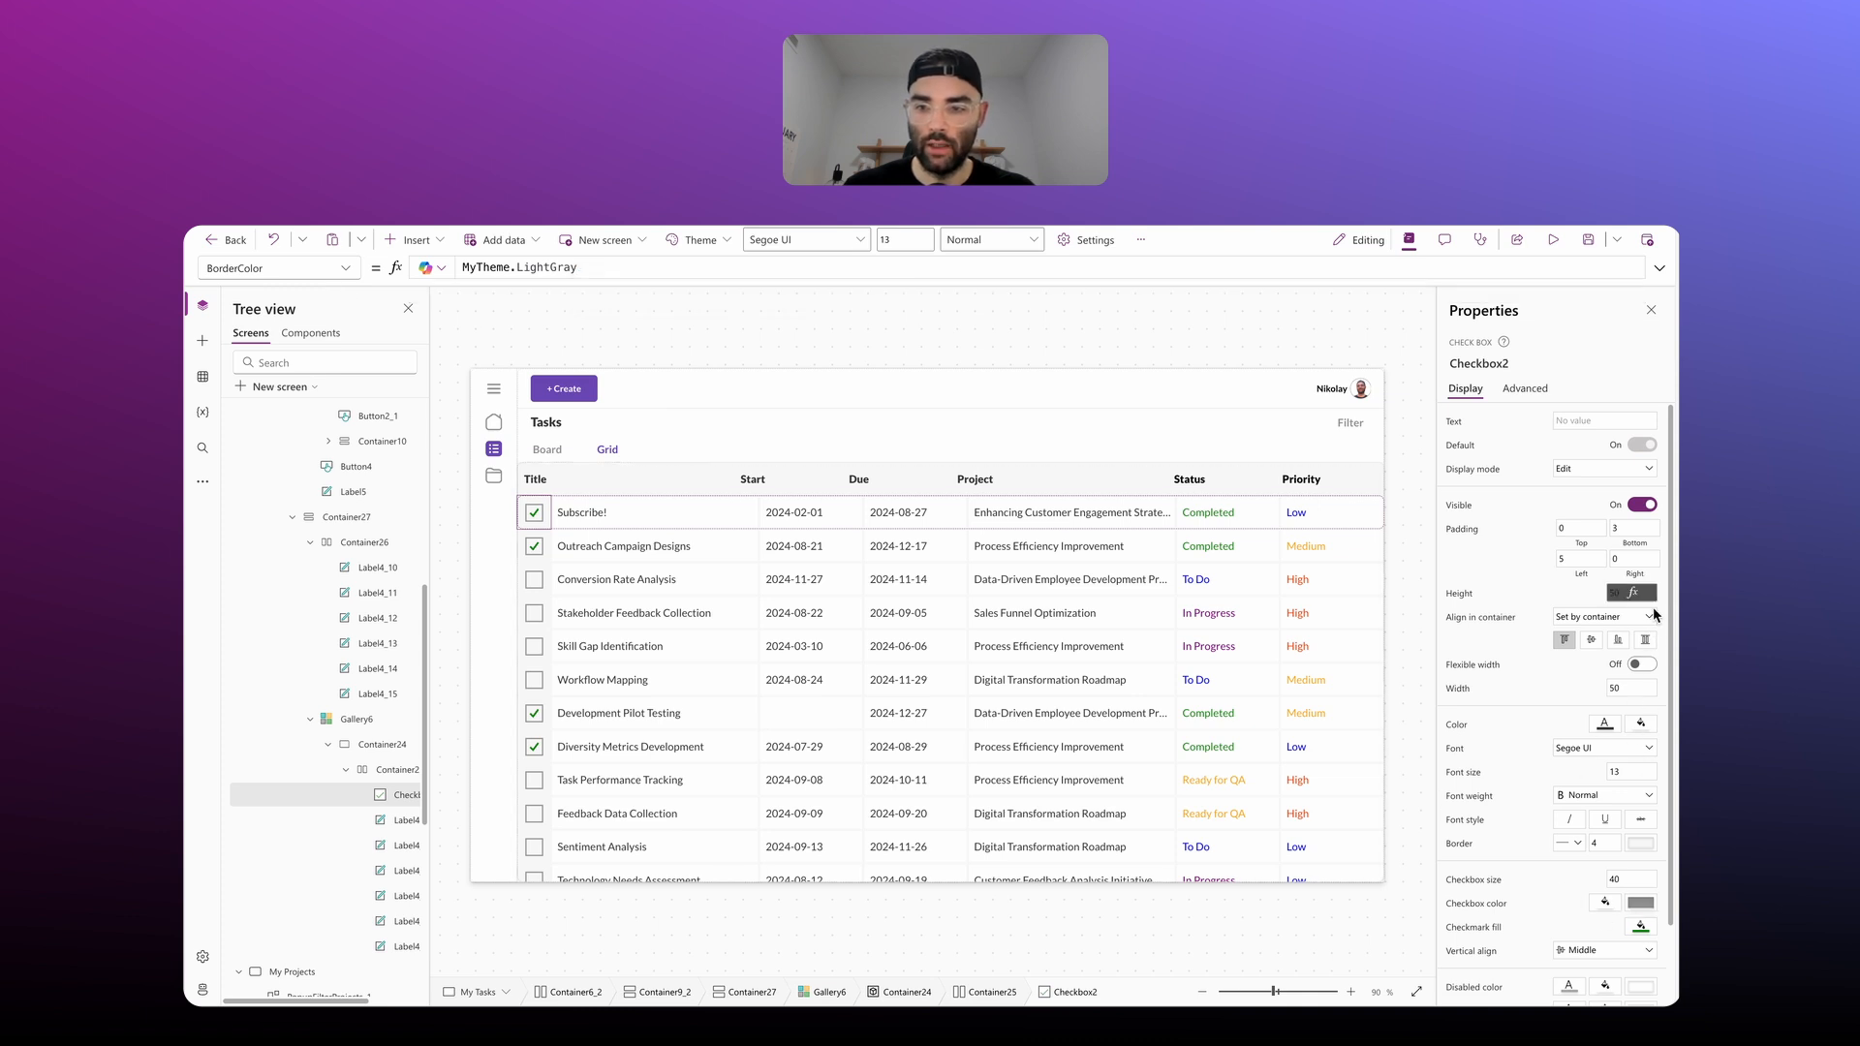
left_click(1641, 724)
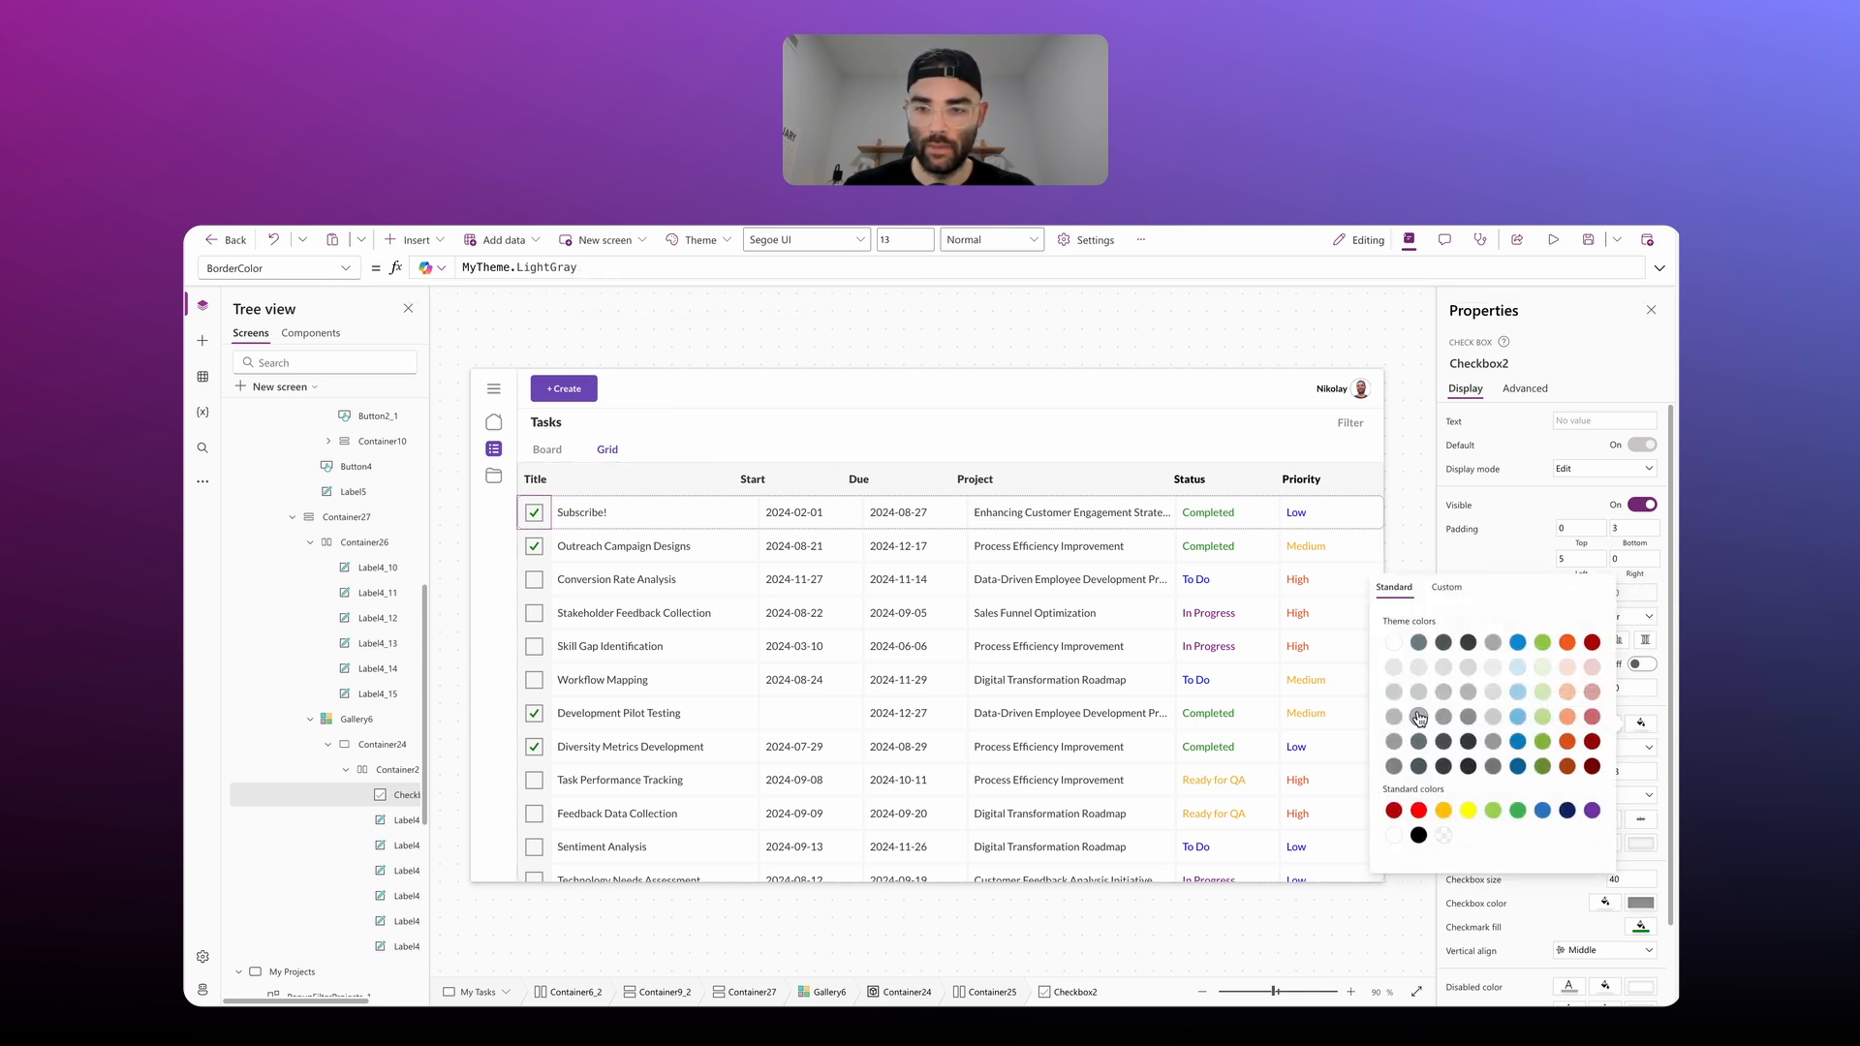
left_click(790, 318)
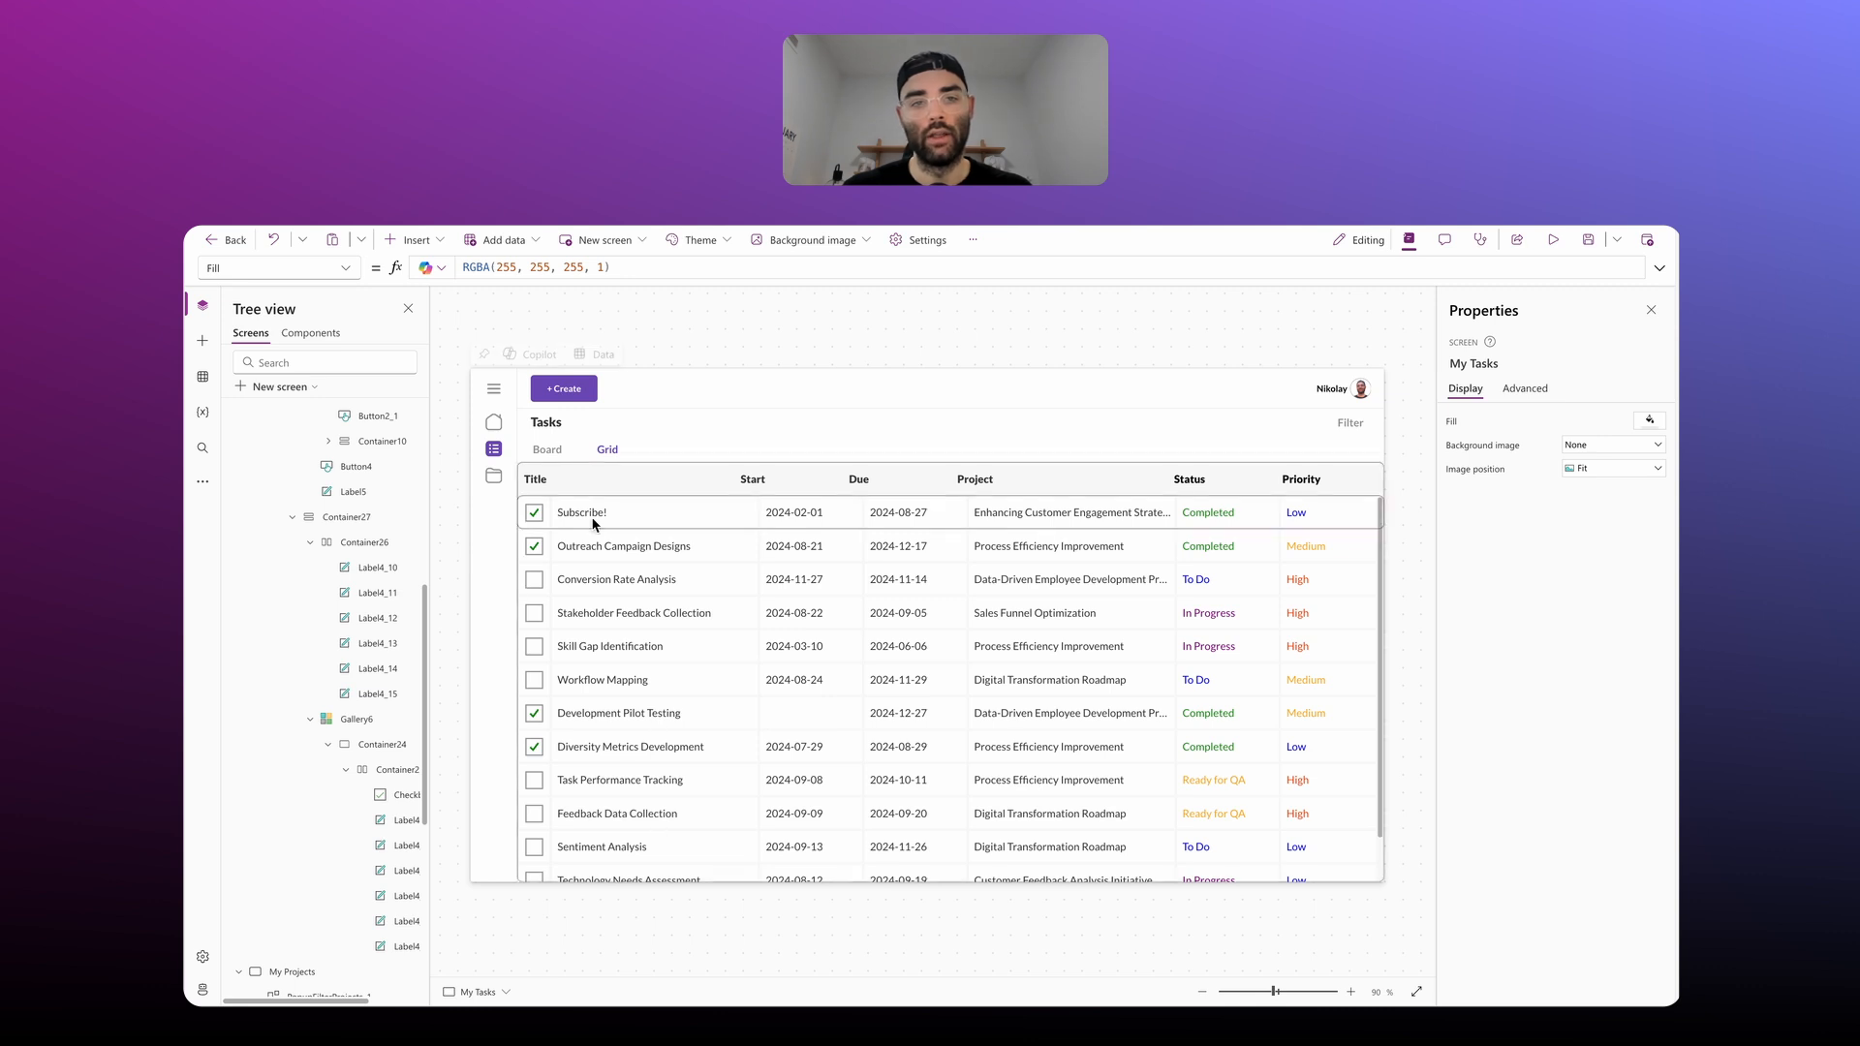
Step: Set the CheckboxBorderColor property of the gallery row's check box to Color.Transparent
left_click(537, 514)
left_click(341, 268)
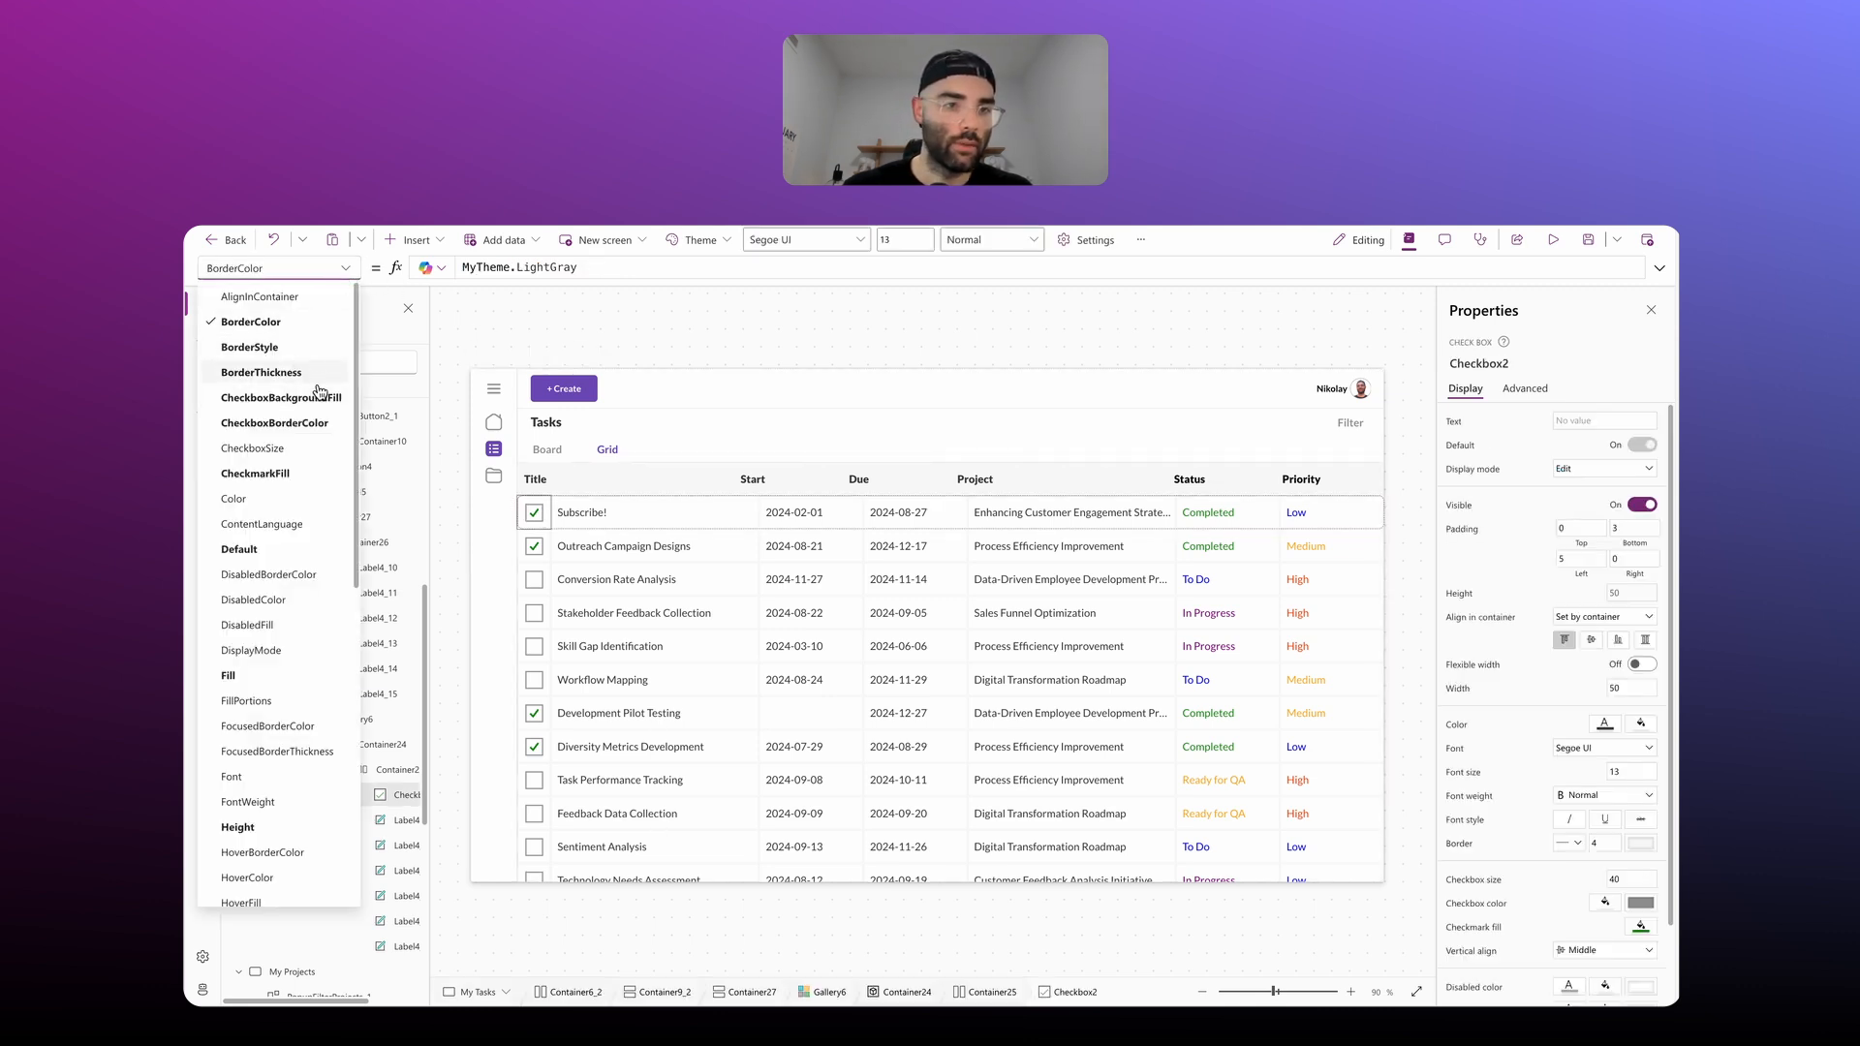
left_click(283, 426)
type("Color.Transparent")
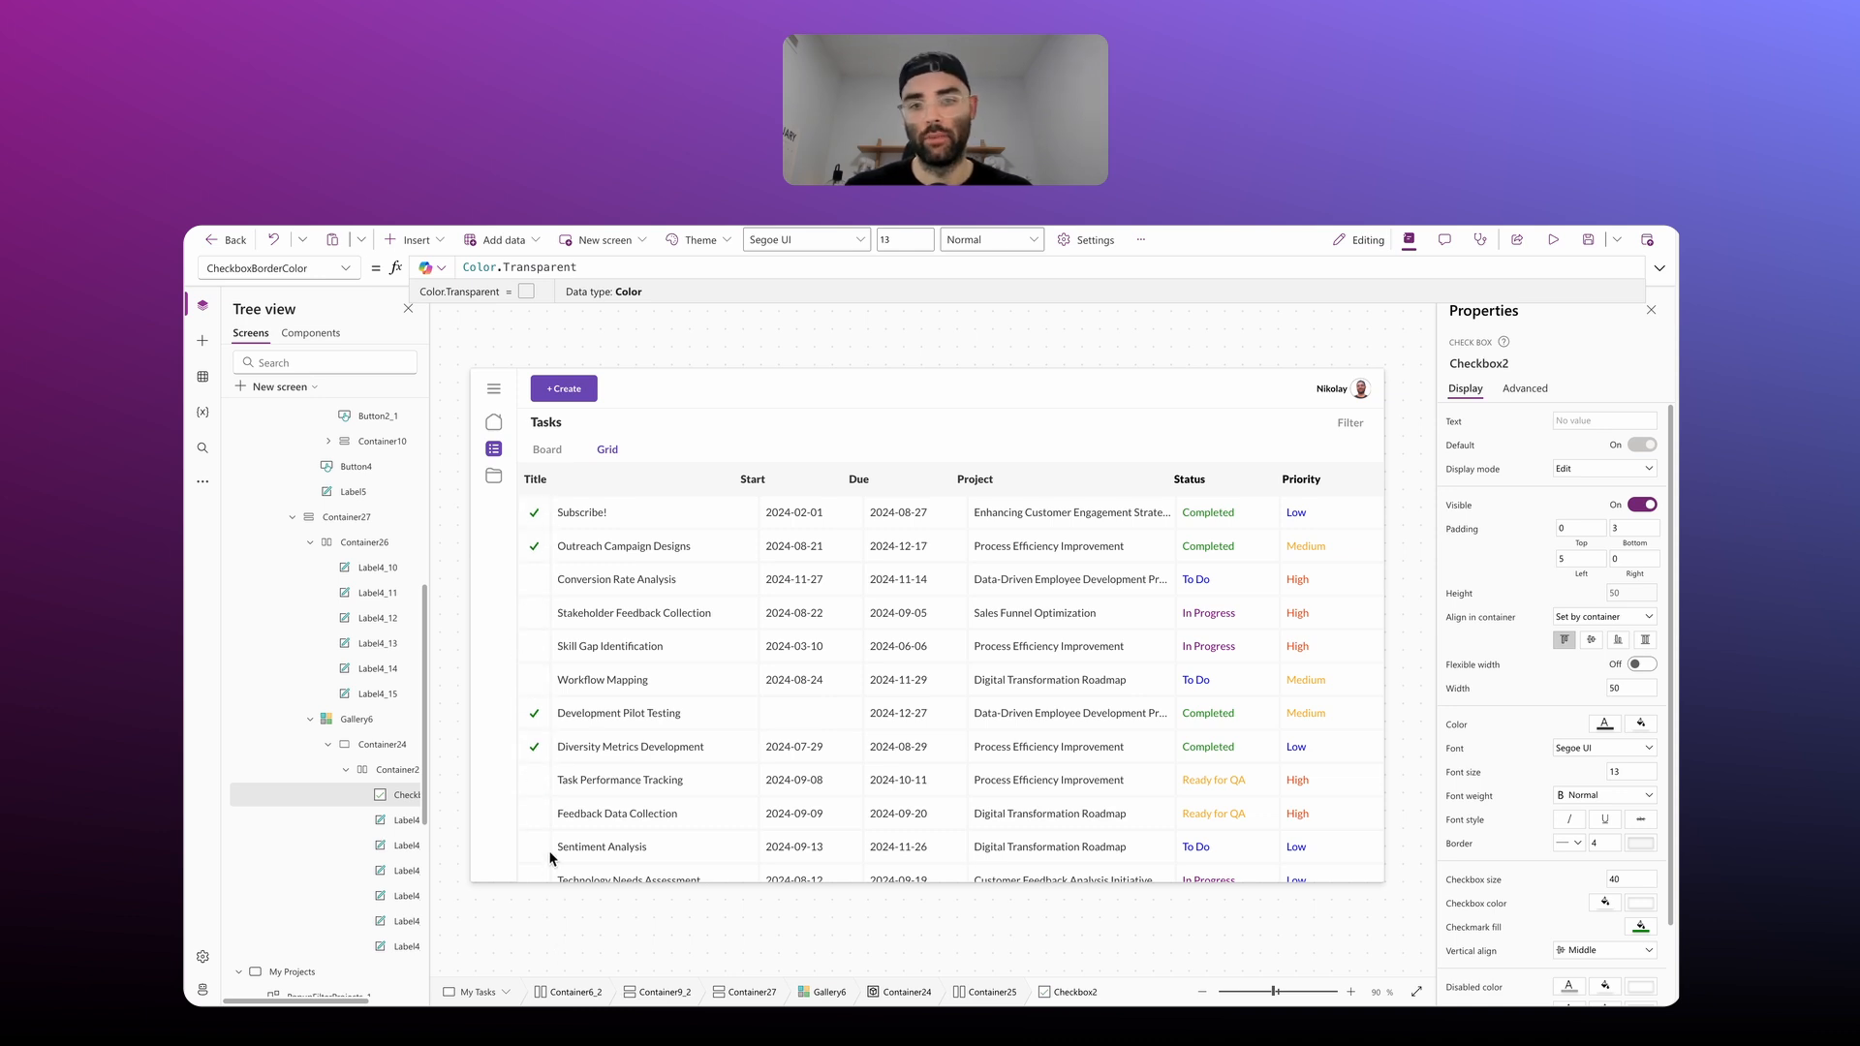
Step: Start the check box's OnCheck formula with Patch(Tasks, LookUp(Tasks, ID = ThisItem.ID) to target the current row's task
left_click(539, 520)
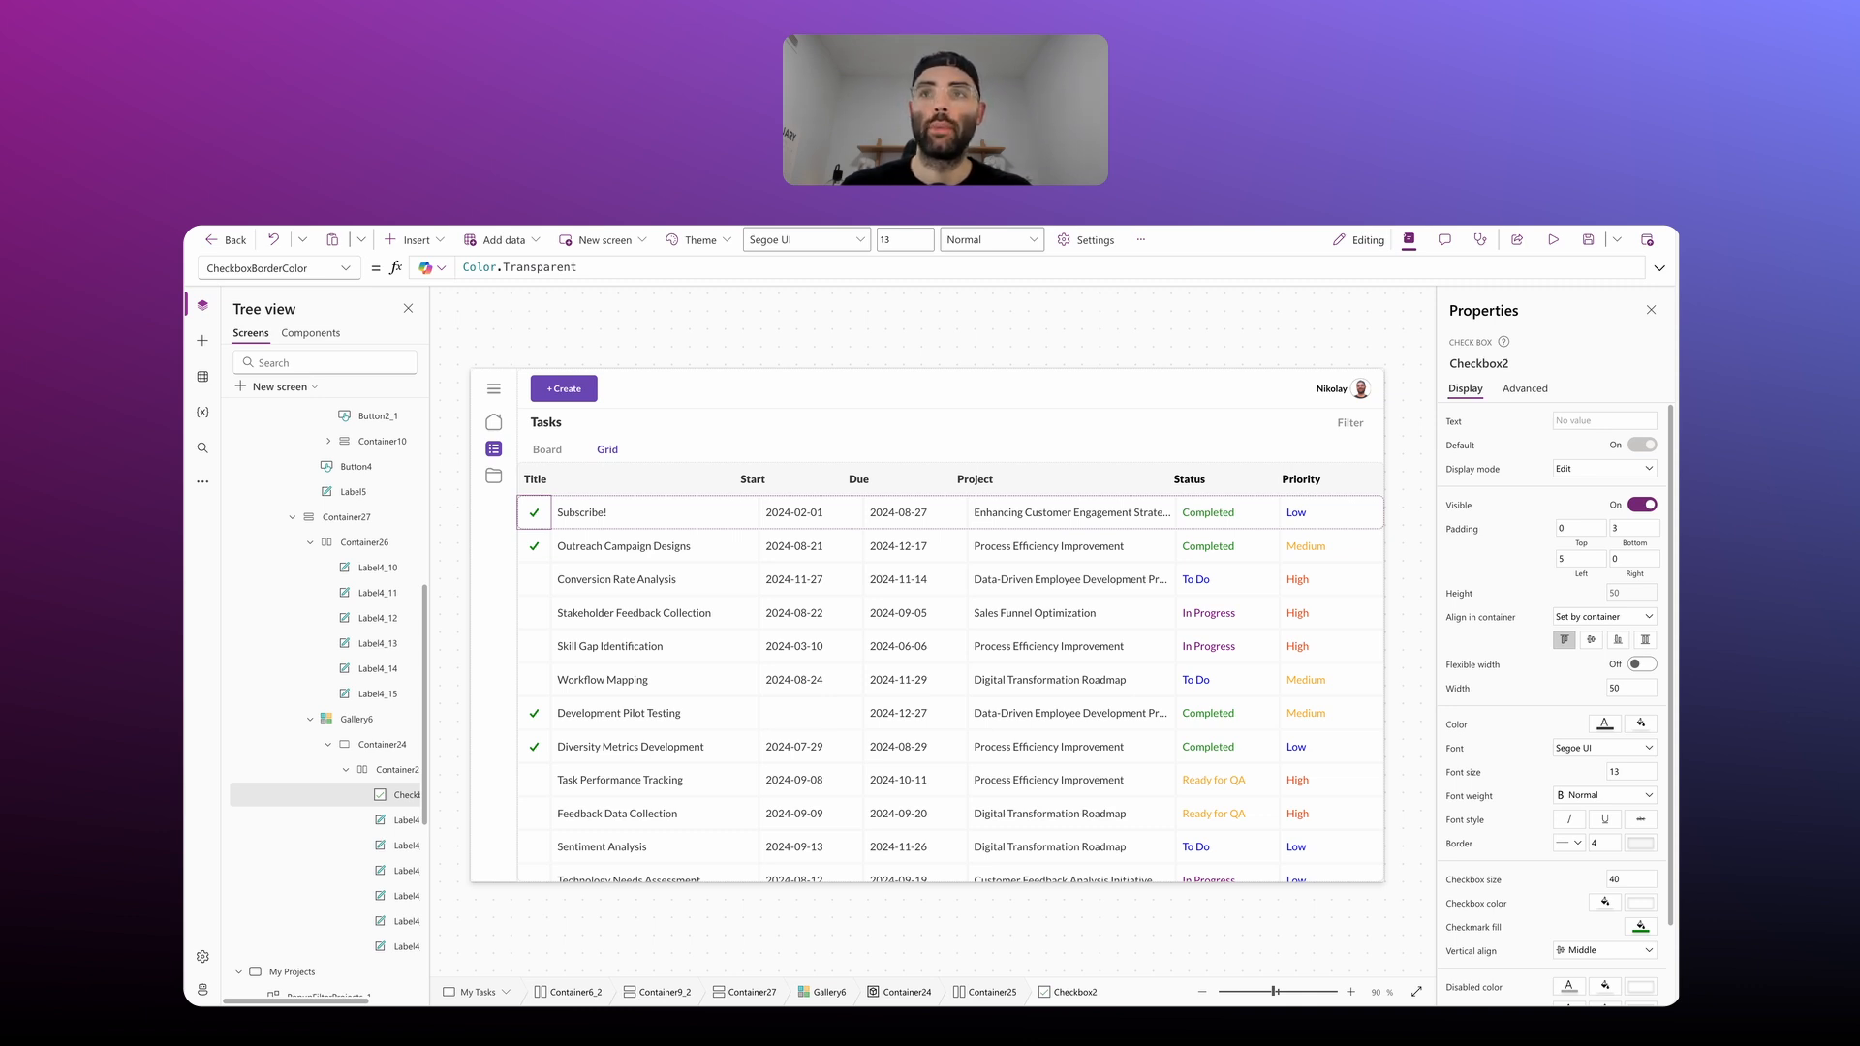
left_click(1525, 387)
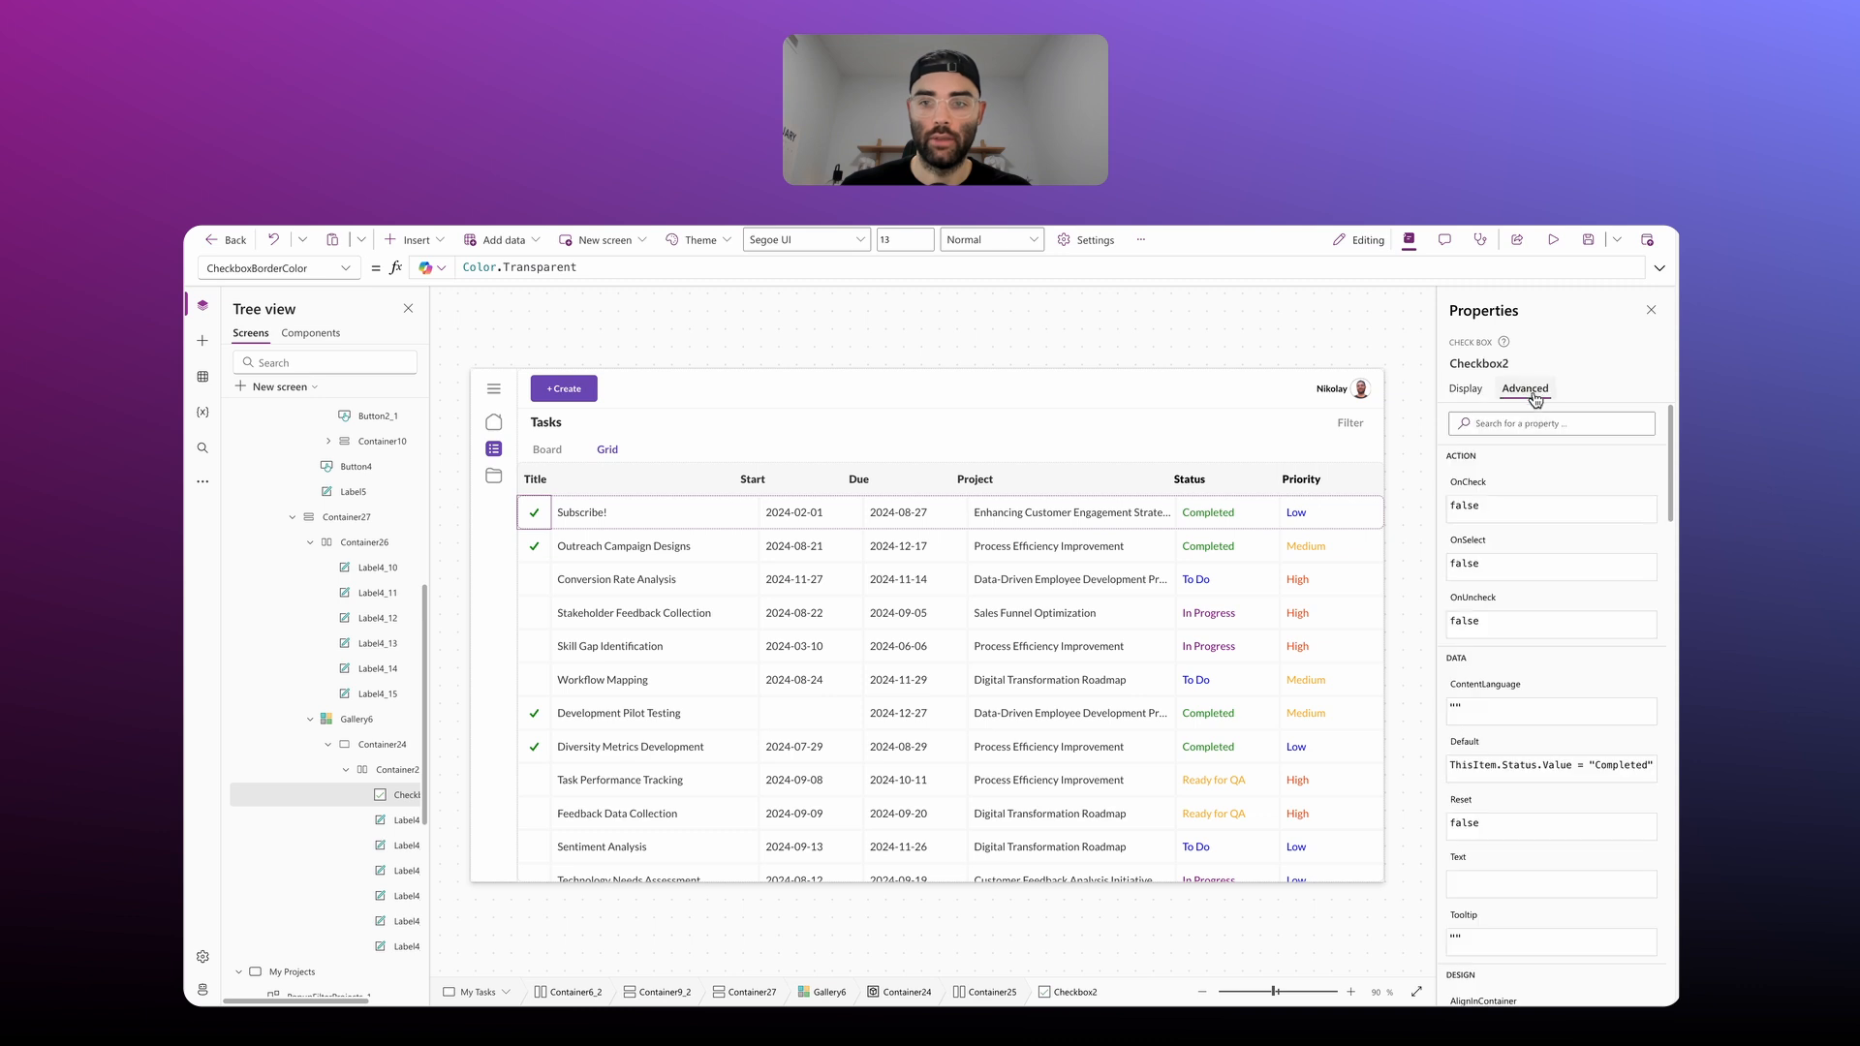
left_click(1470, 484)
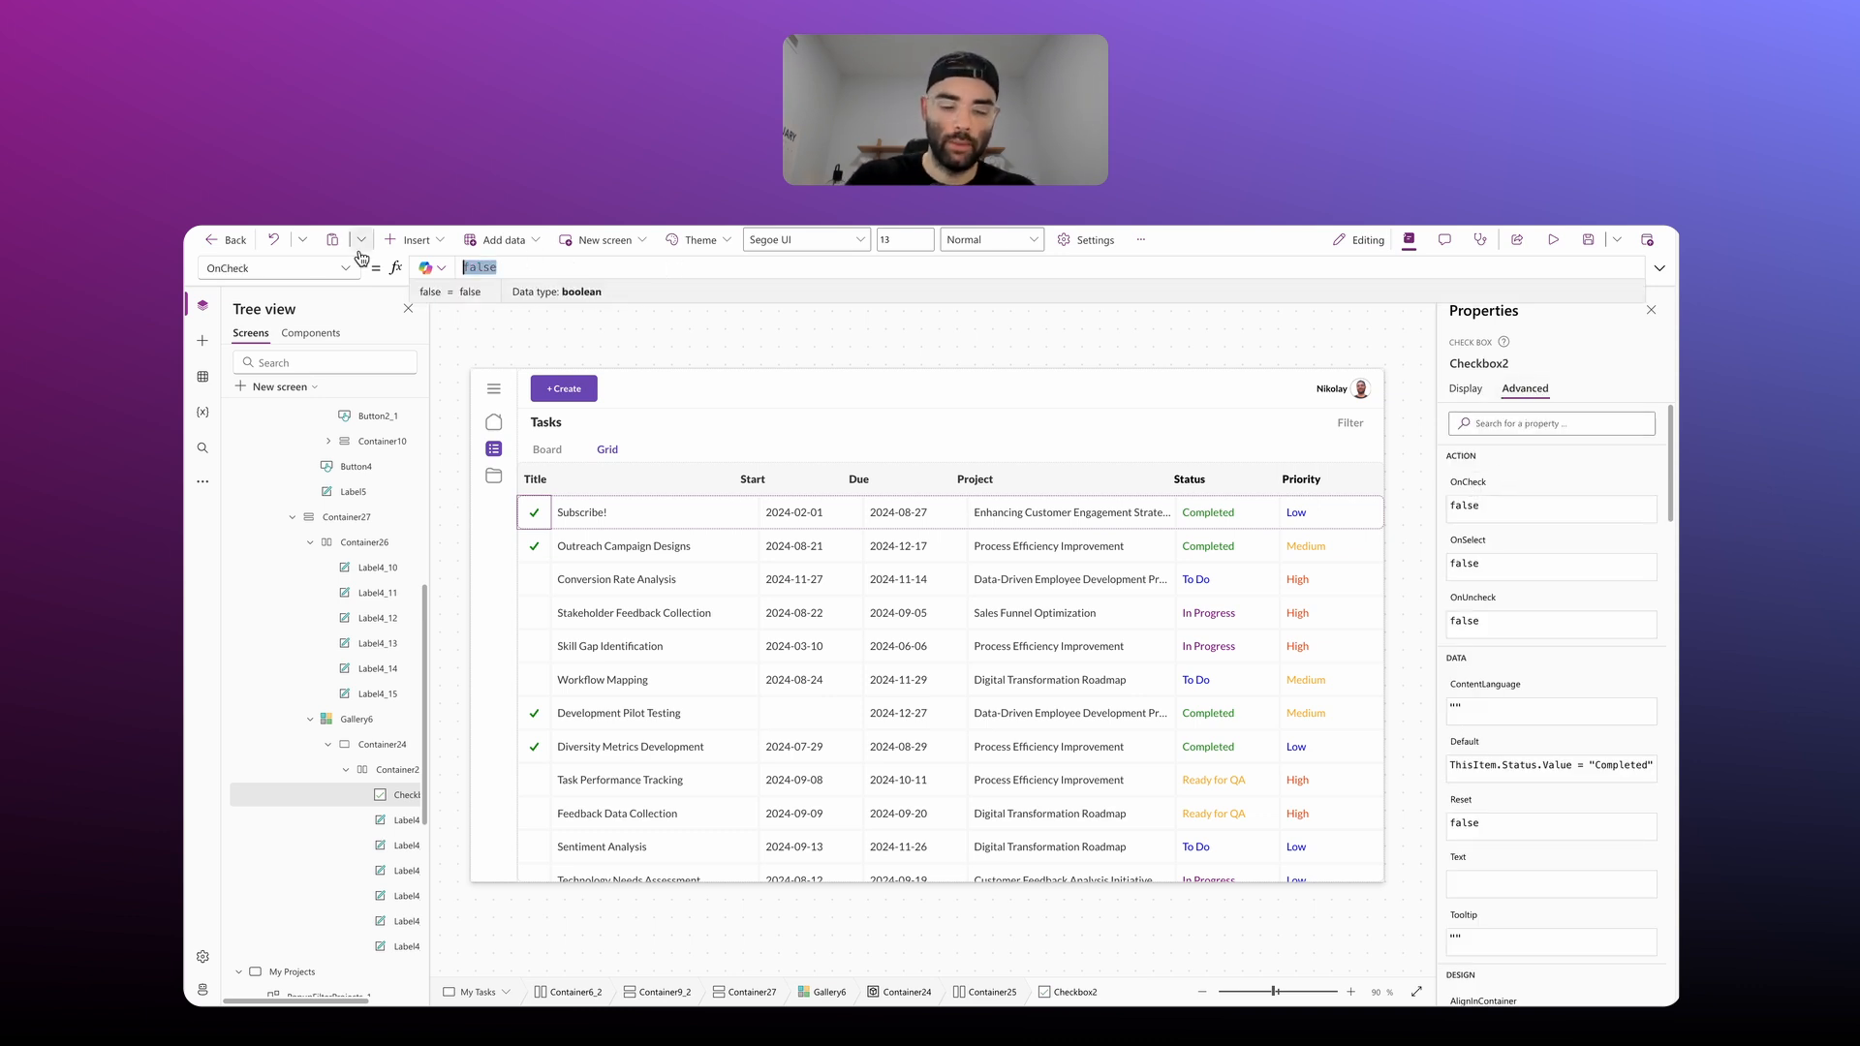
type("Pa")
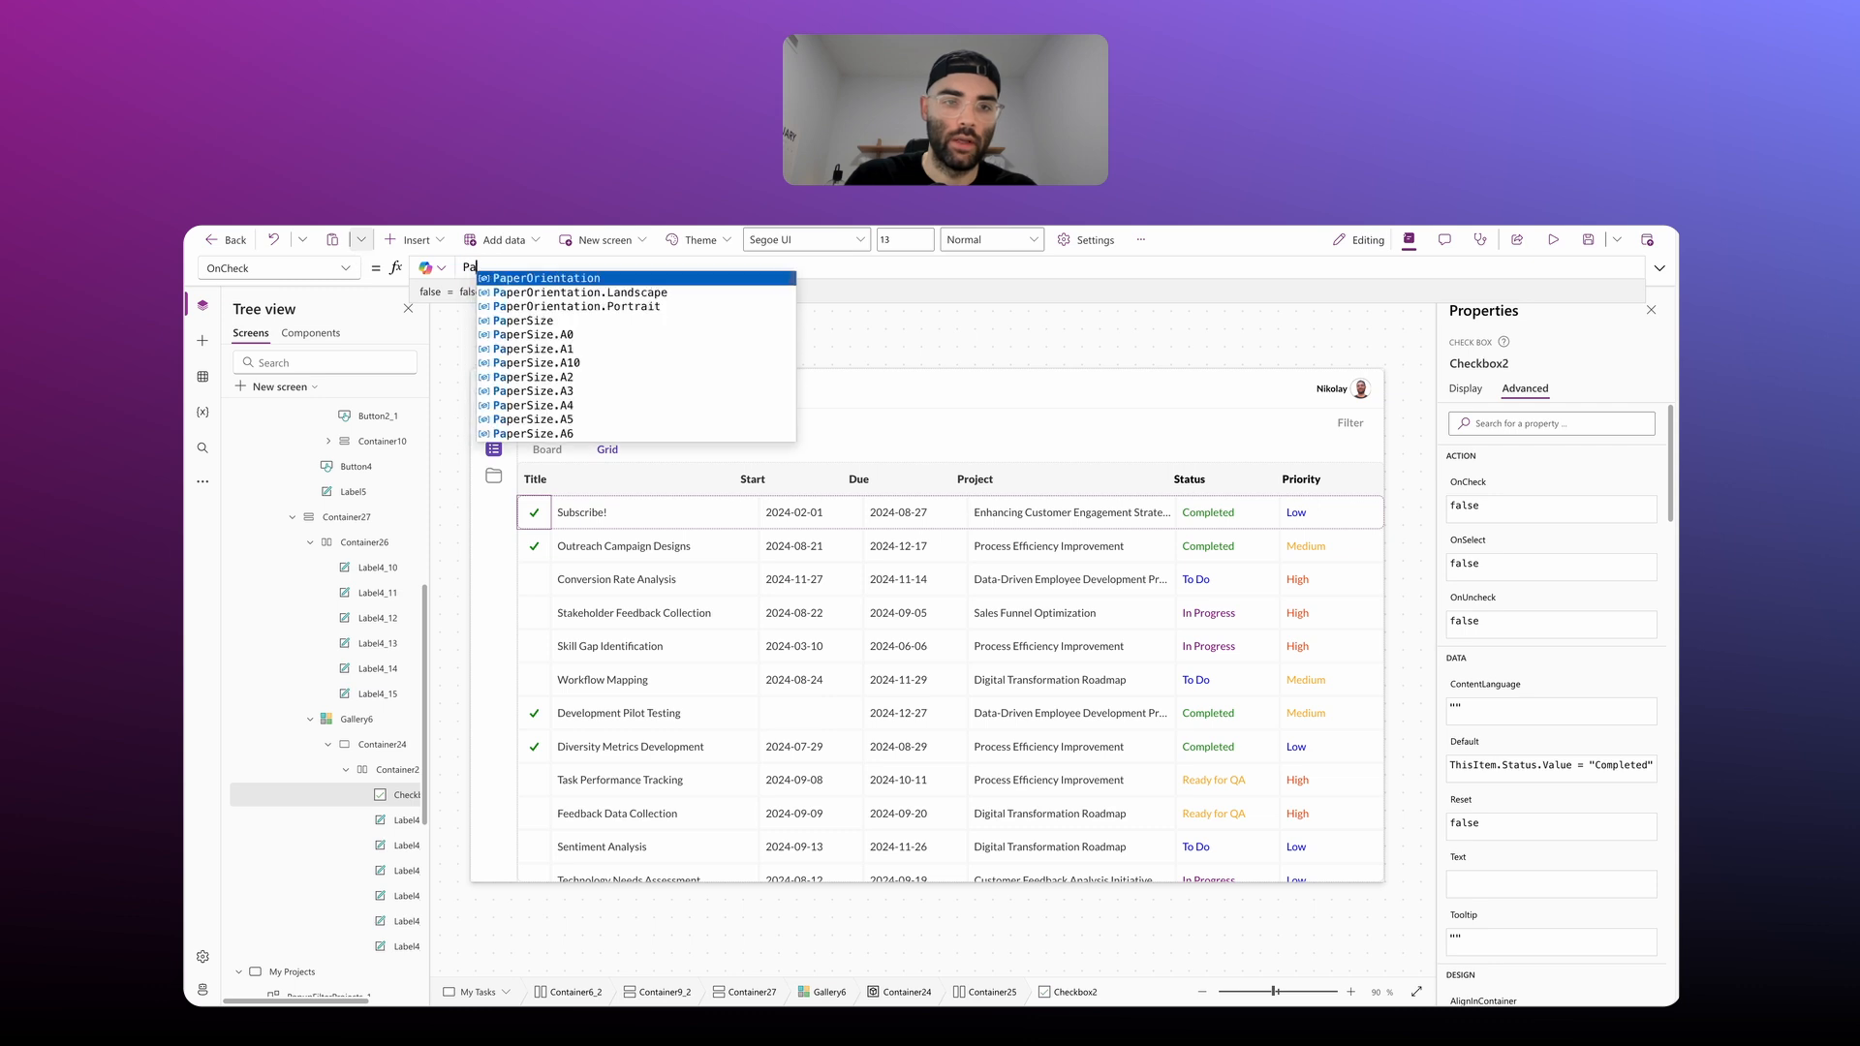
type("tch(Tasks, ")
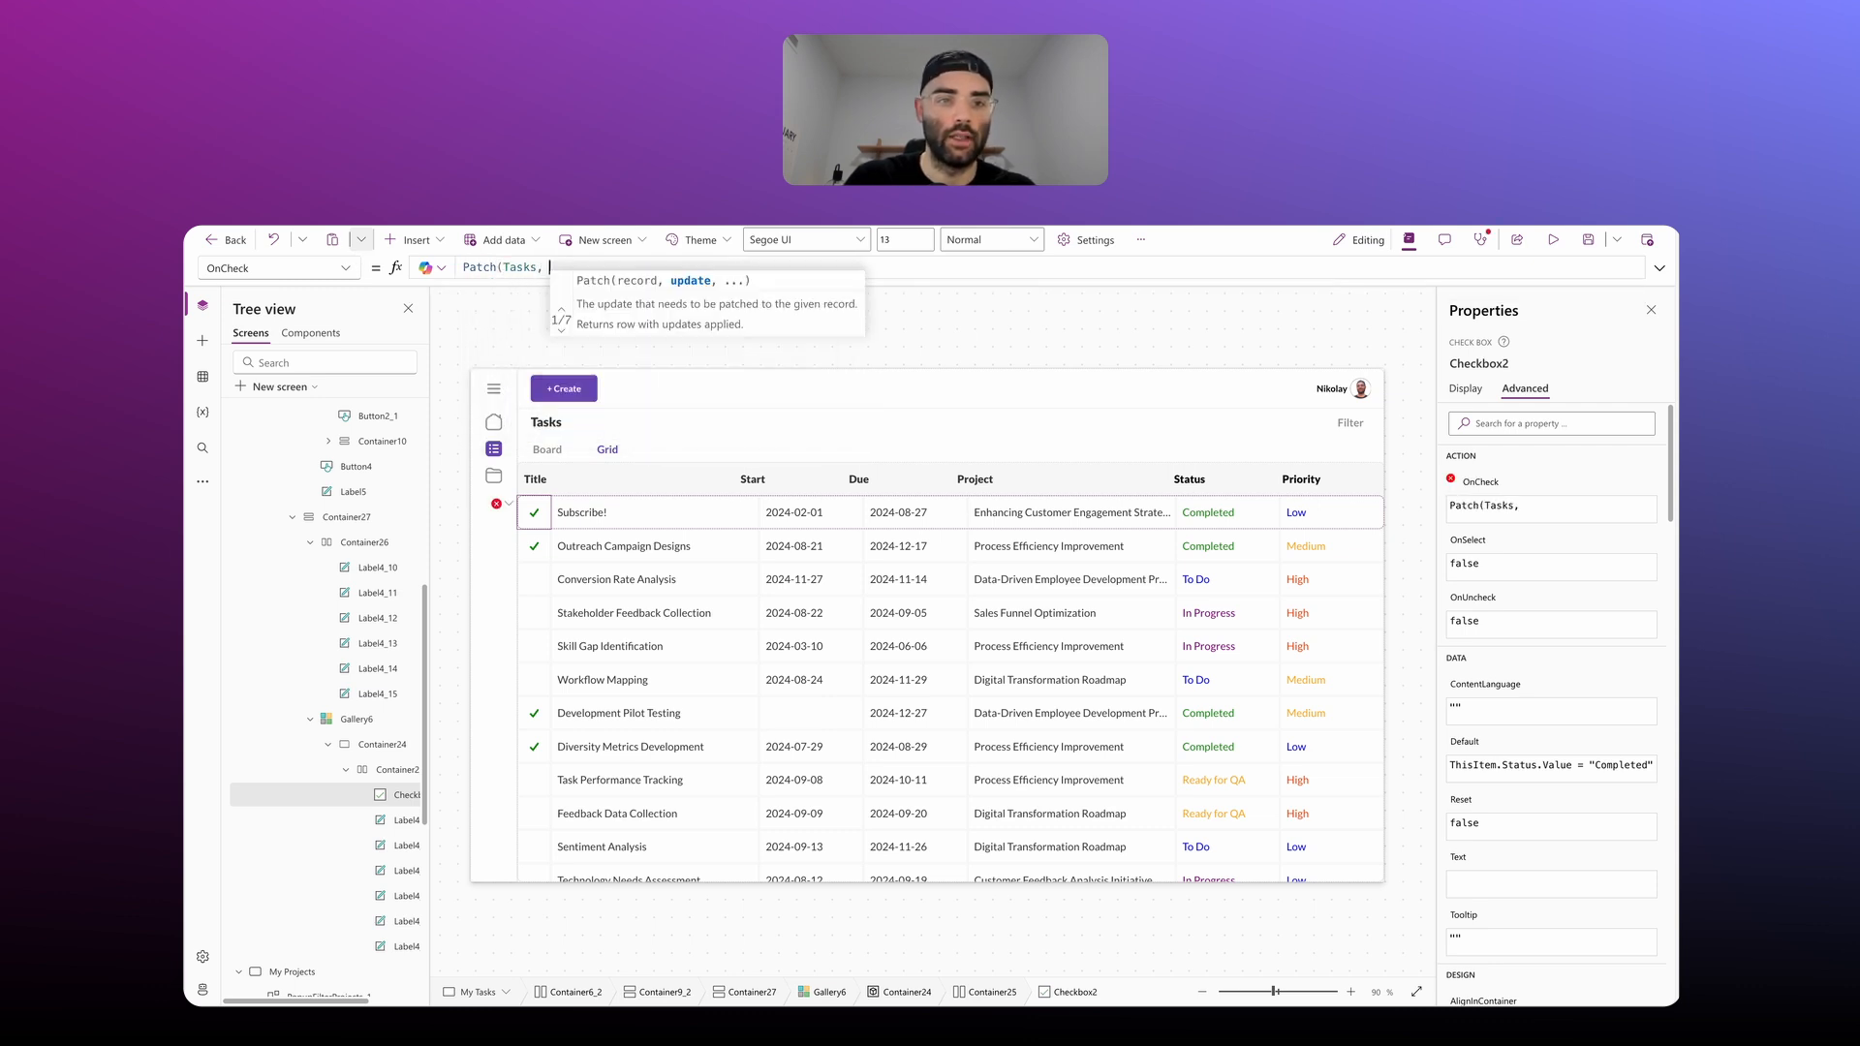
type("Look")
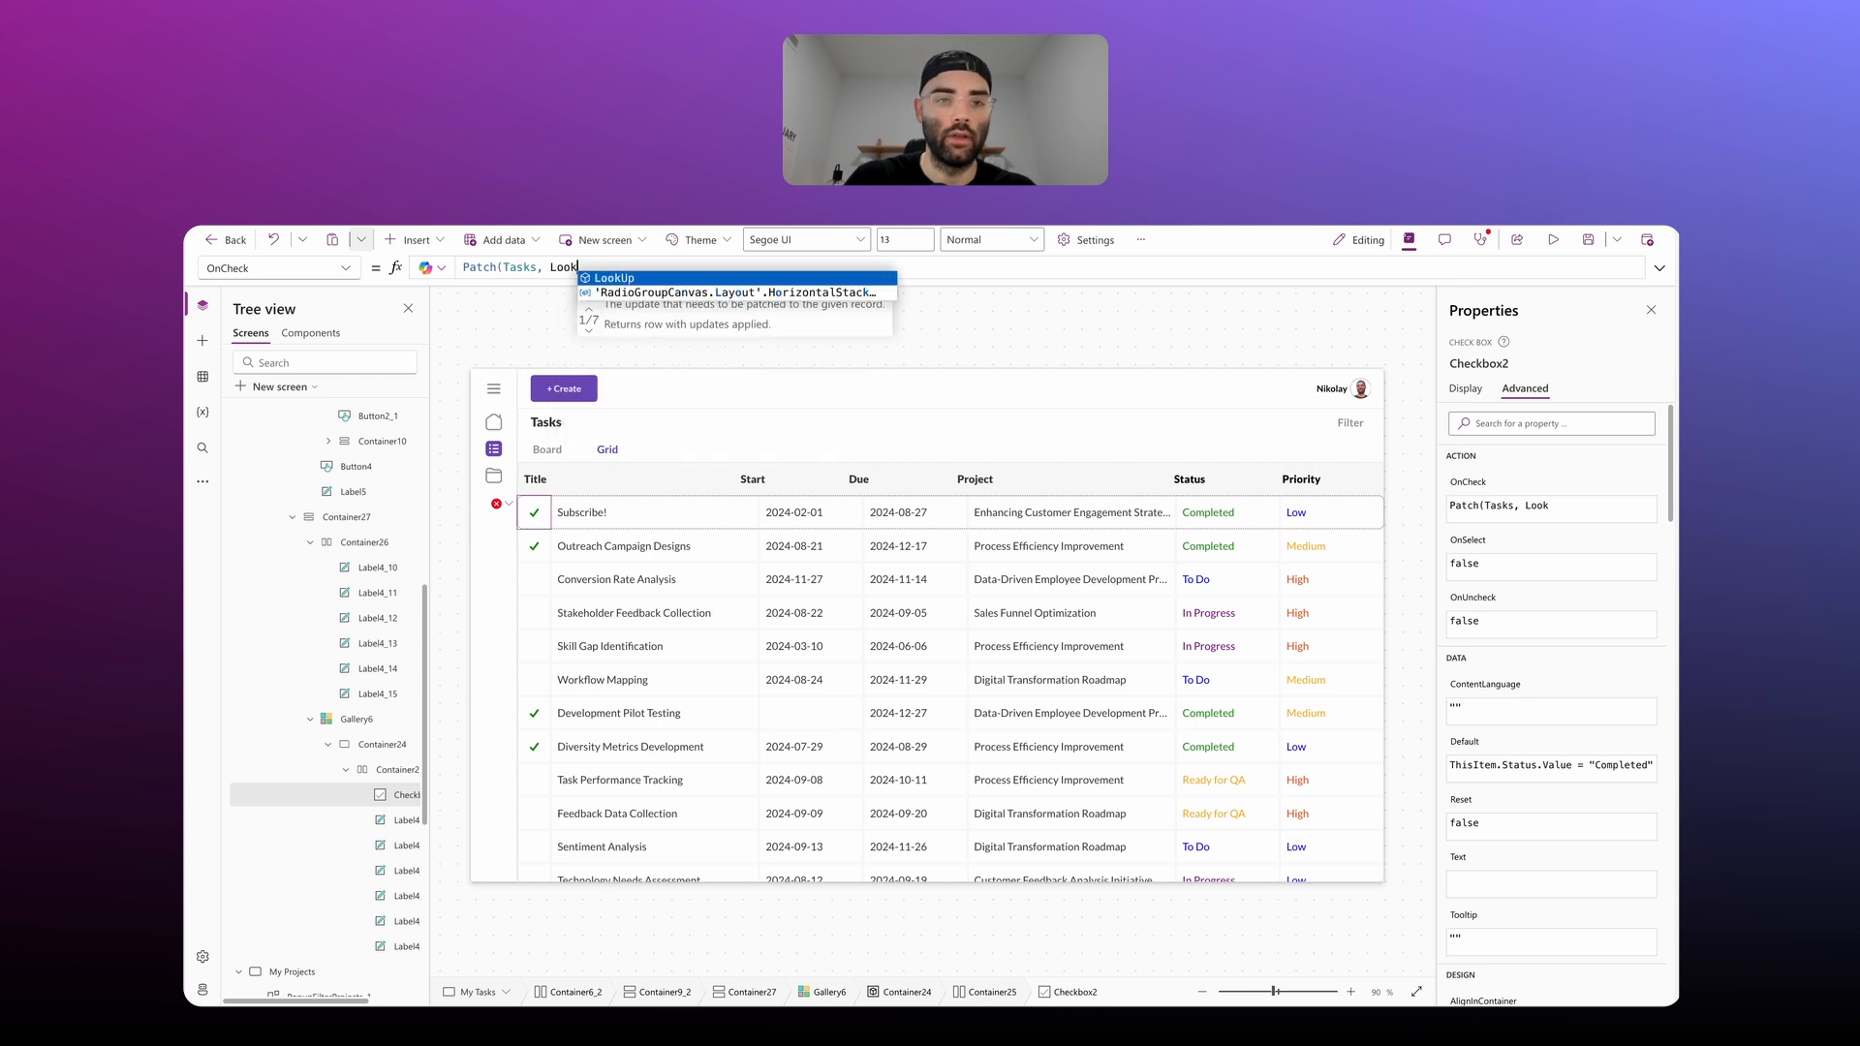
type("Up(")
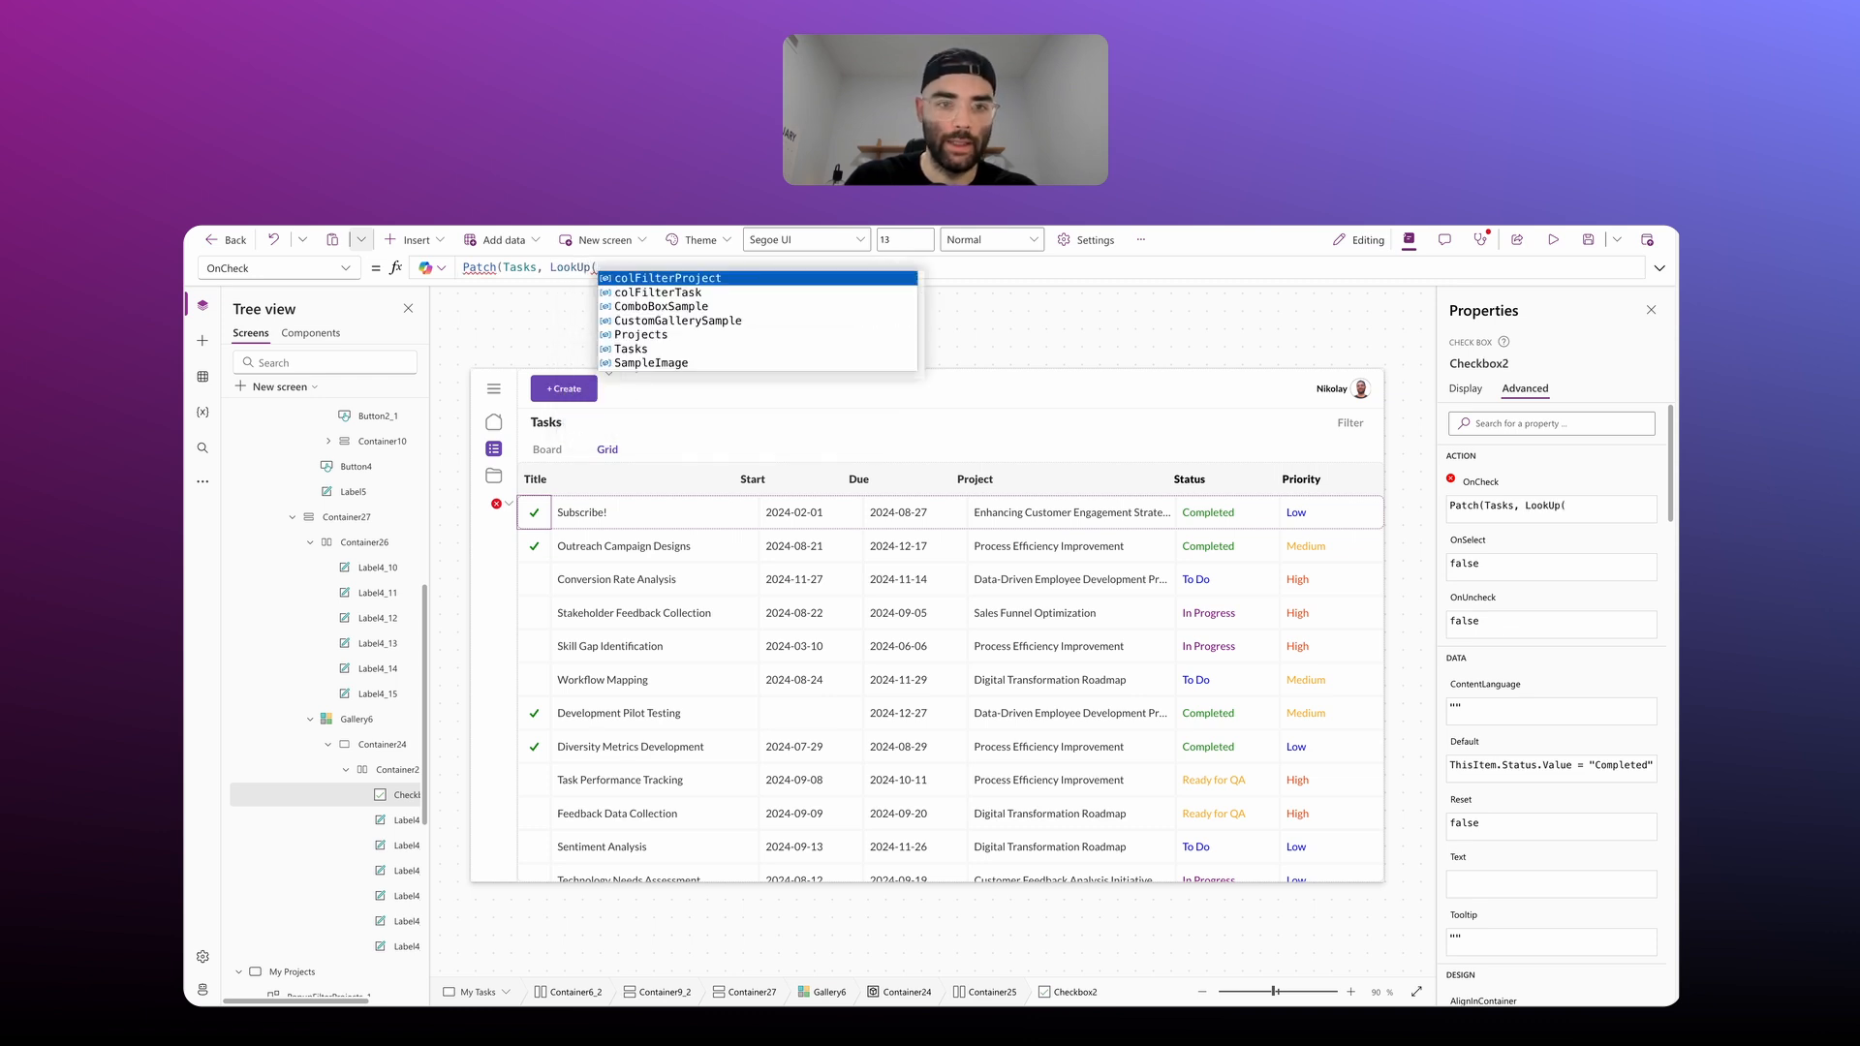
type("Tasks, ")
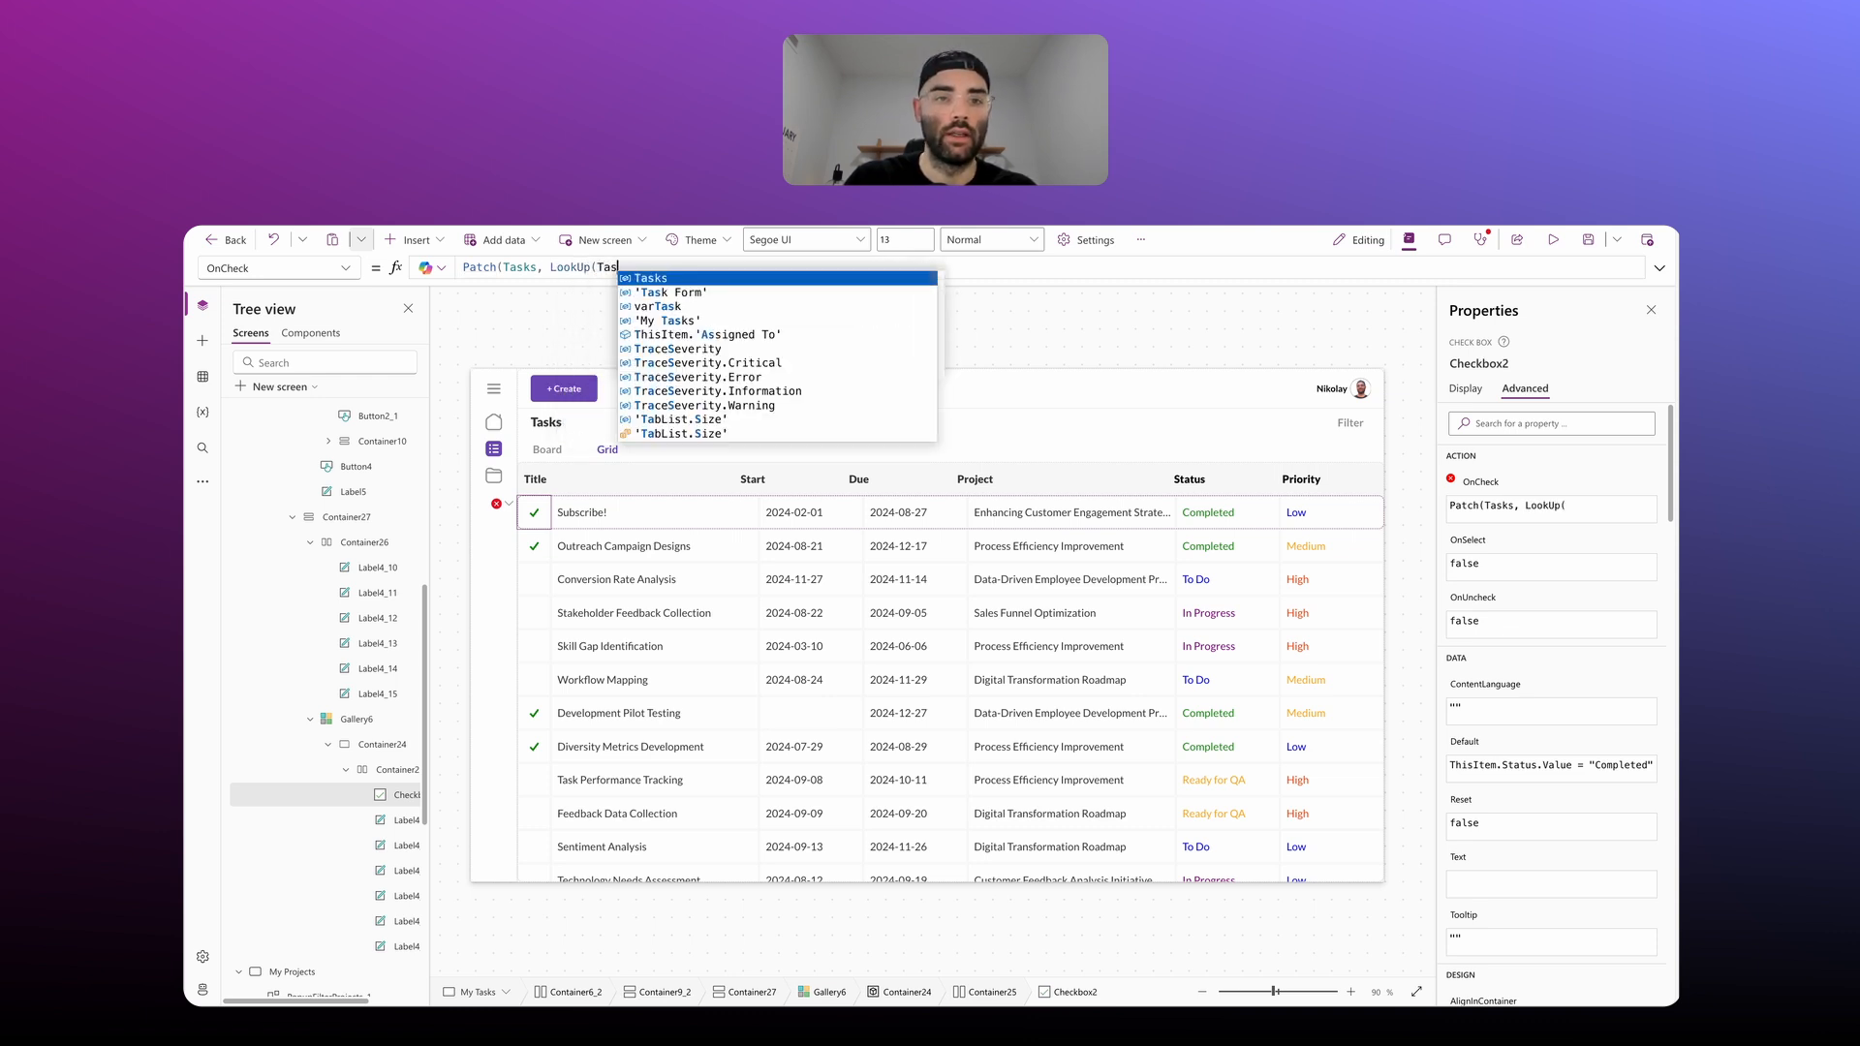
type("ID = ThisItem.I")
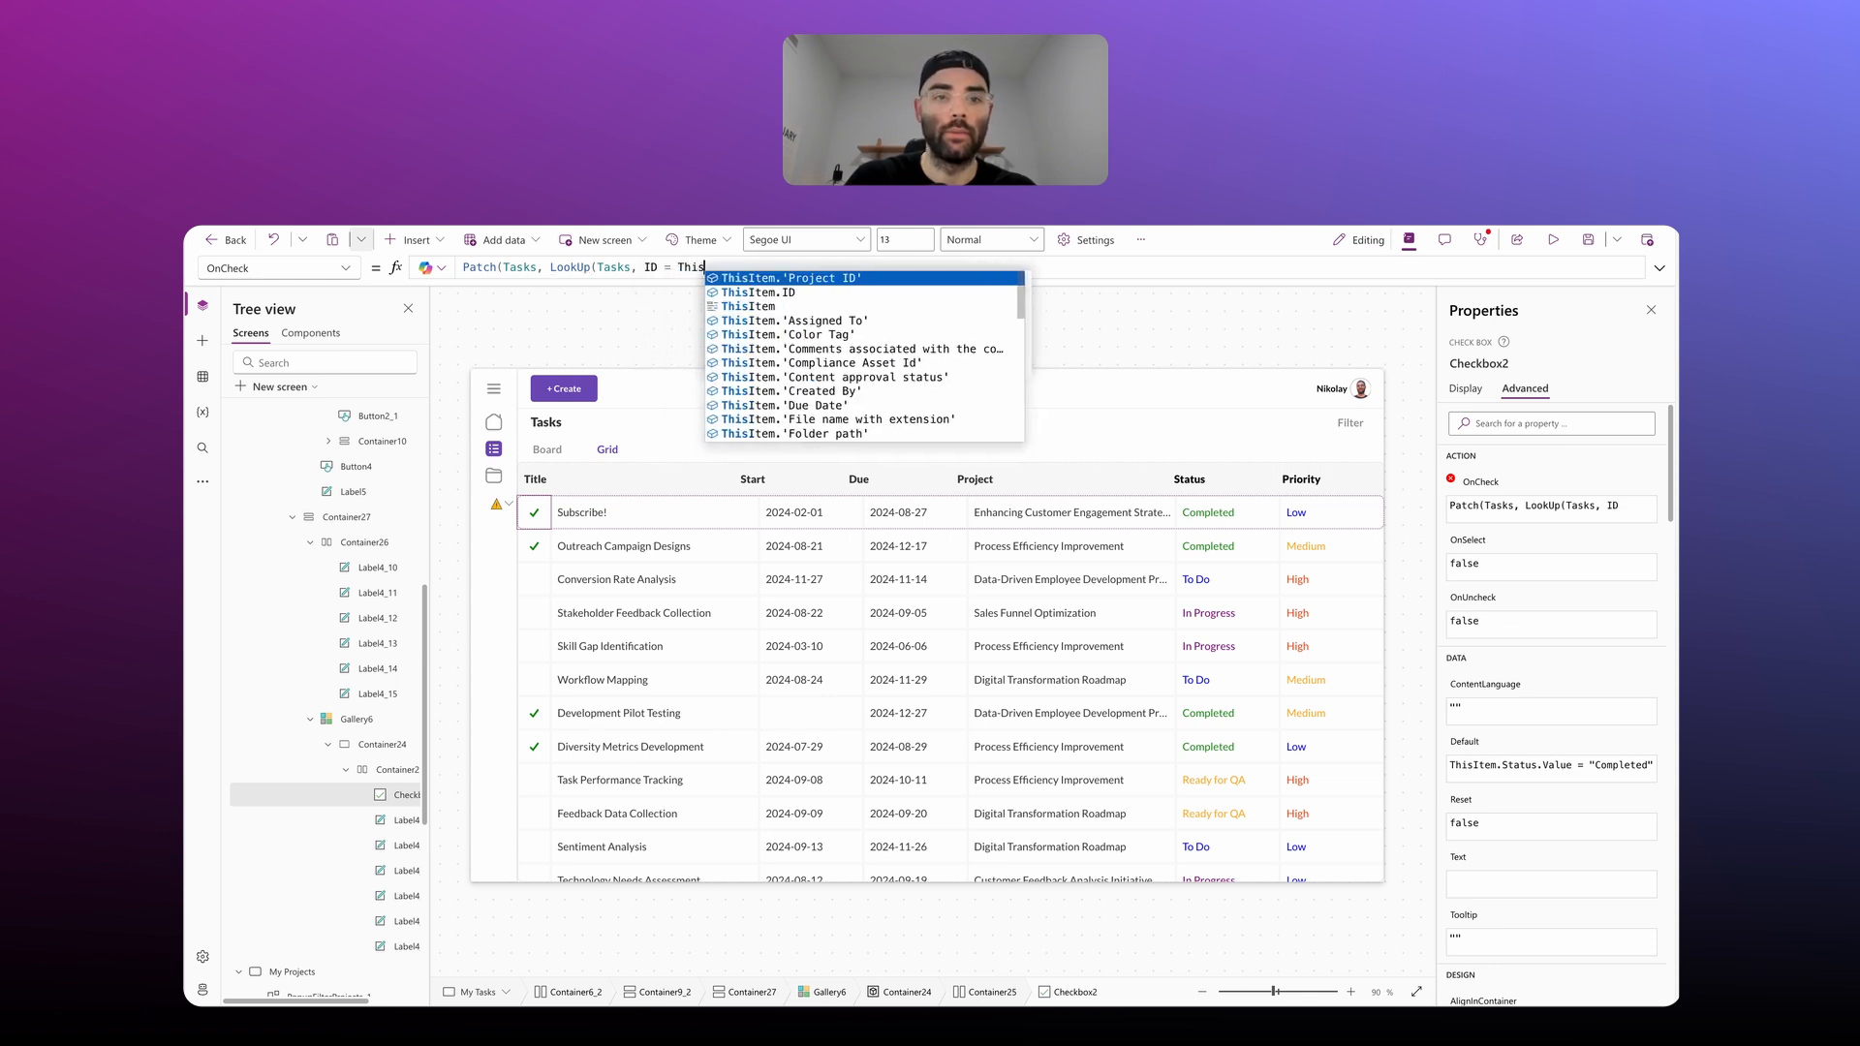
type("D)")
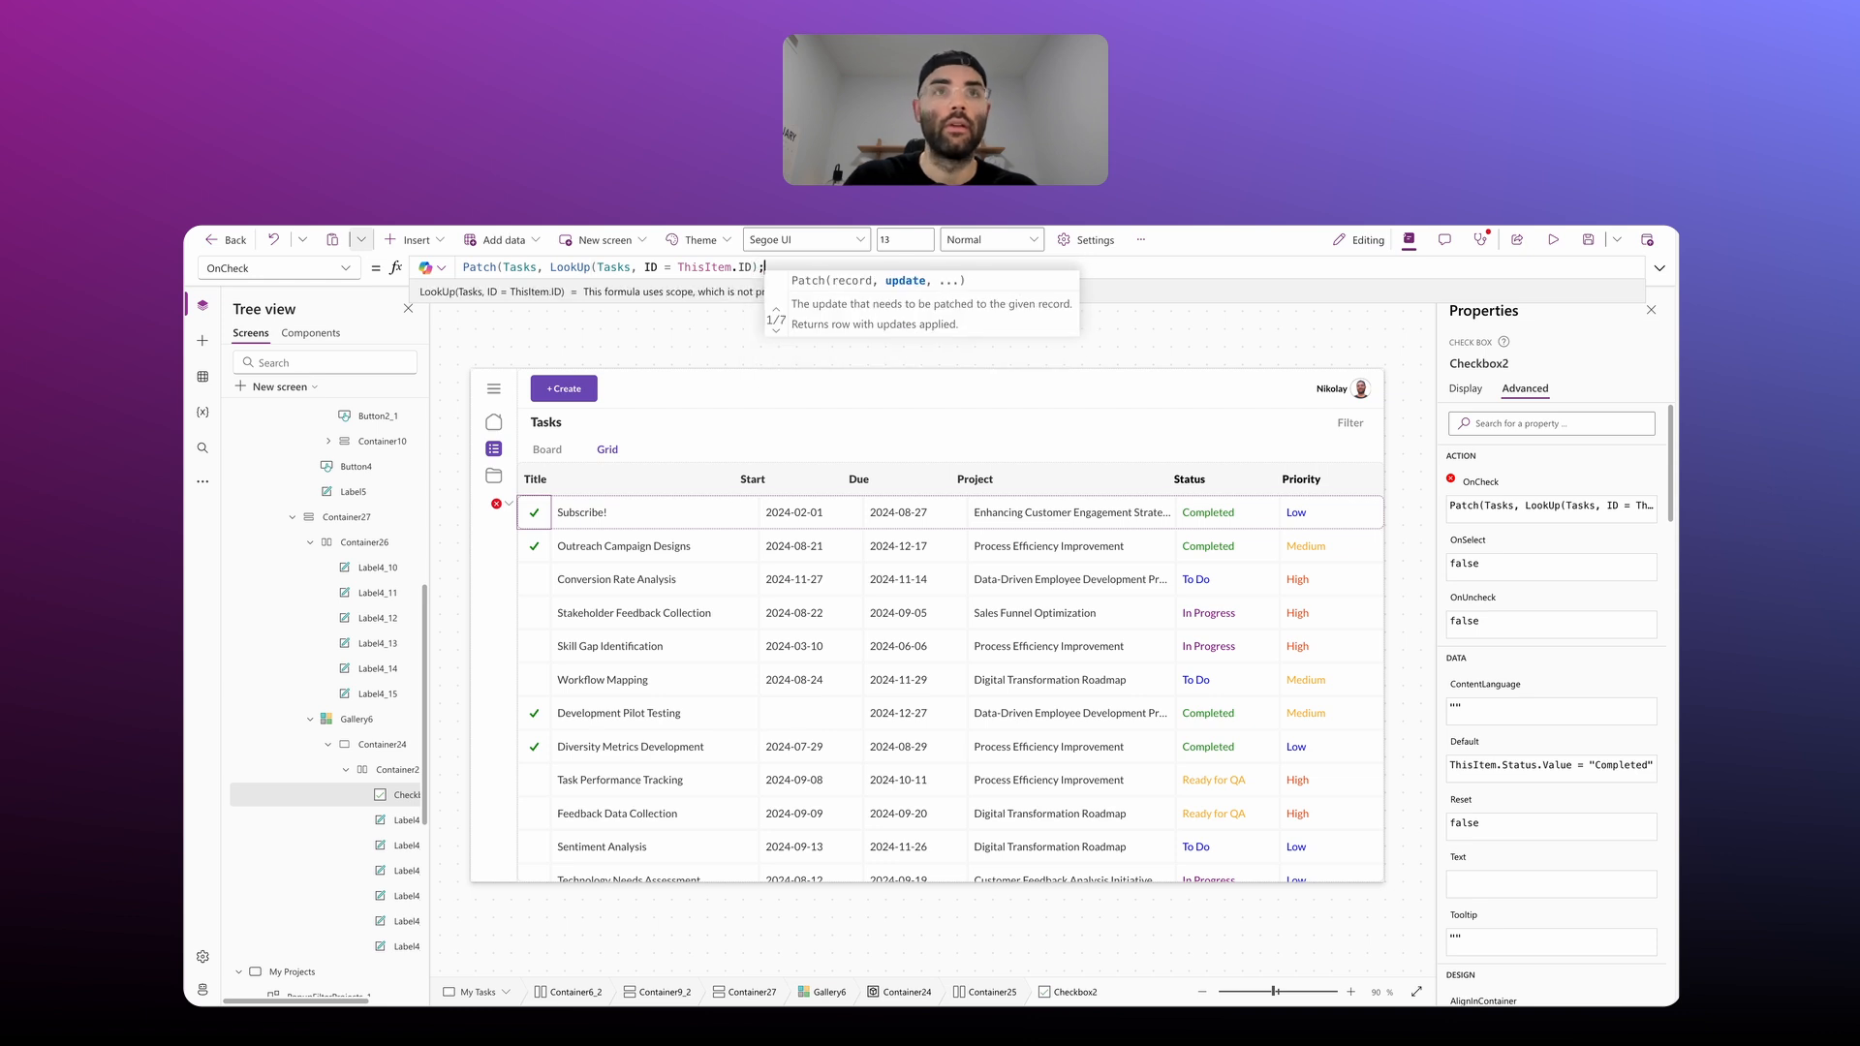
Step: Complete the OnCheck Patch formula with the update record {Status: {Value: "Completed"}} and close the call
type(", ")
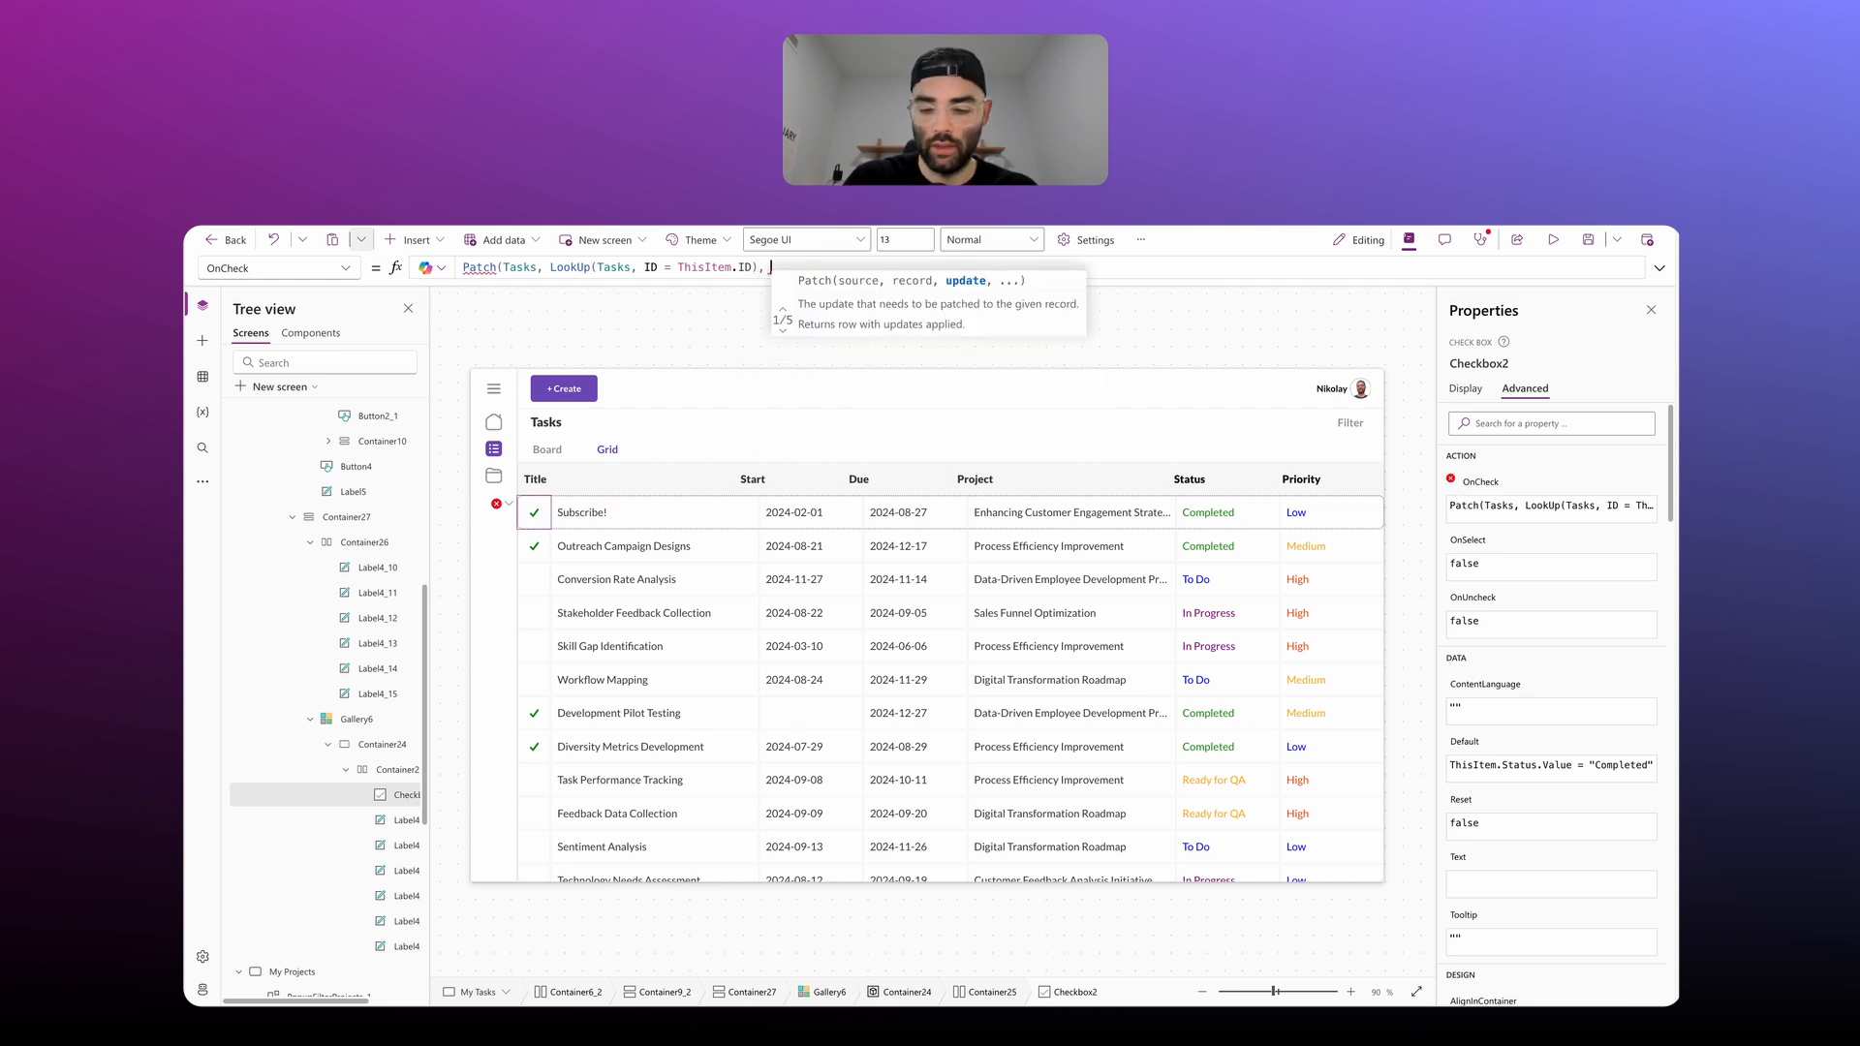
type("{")
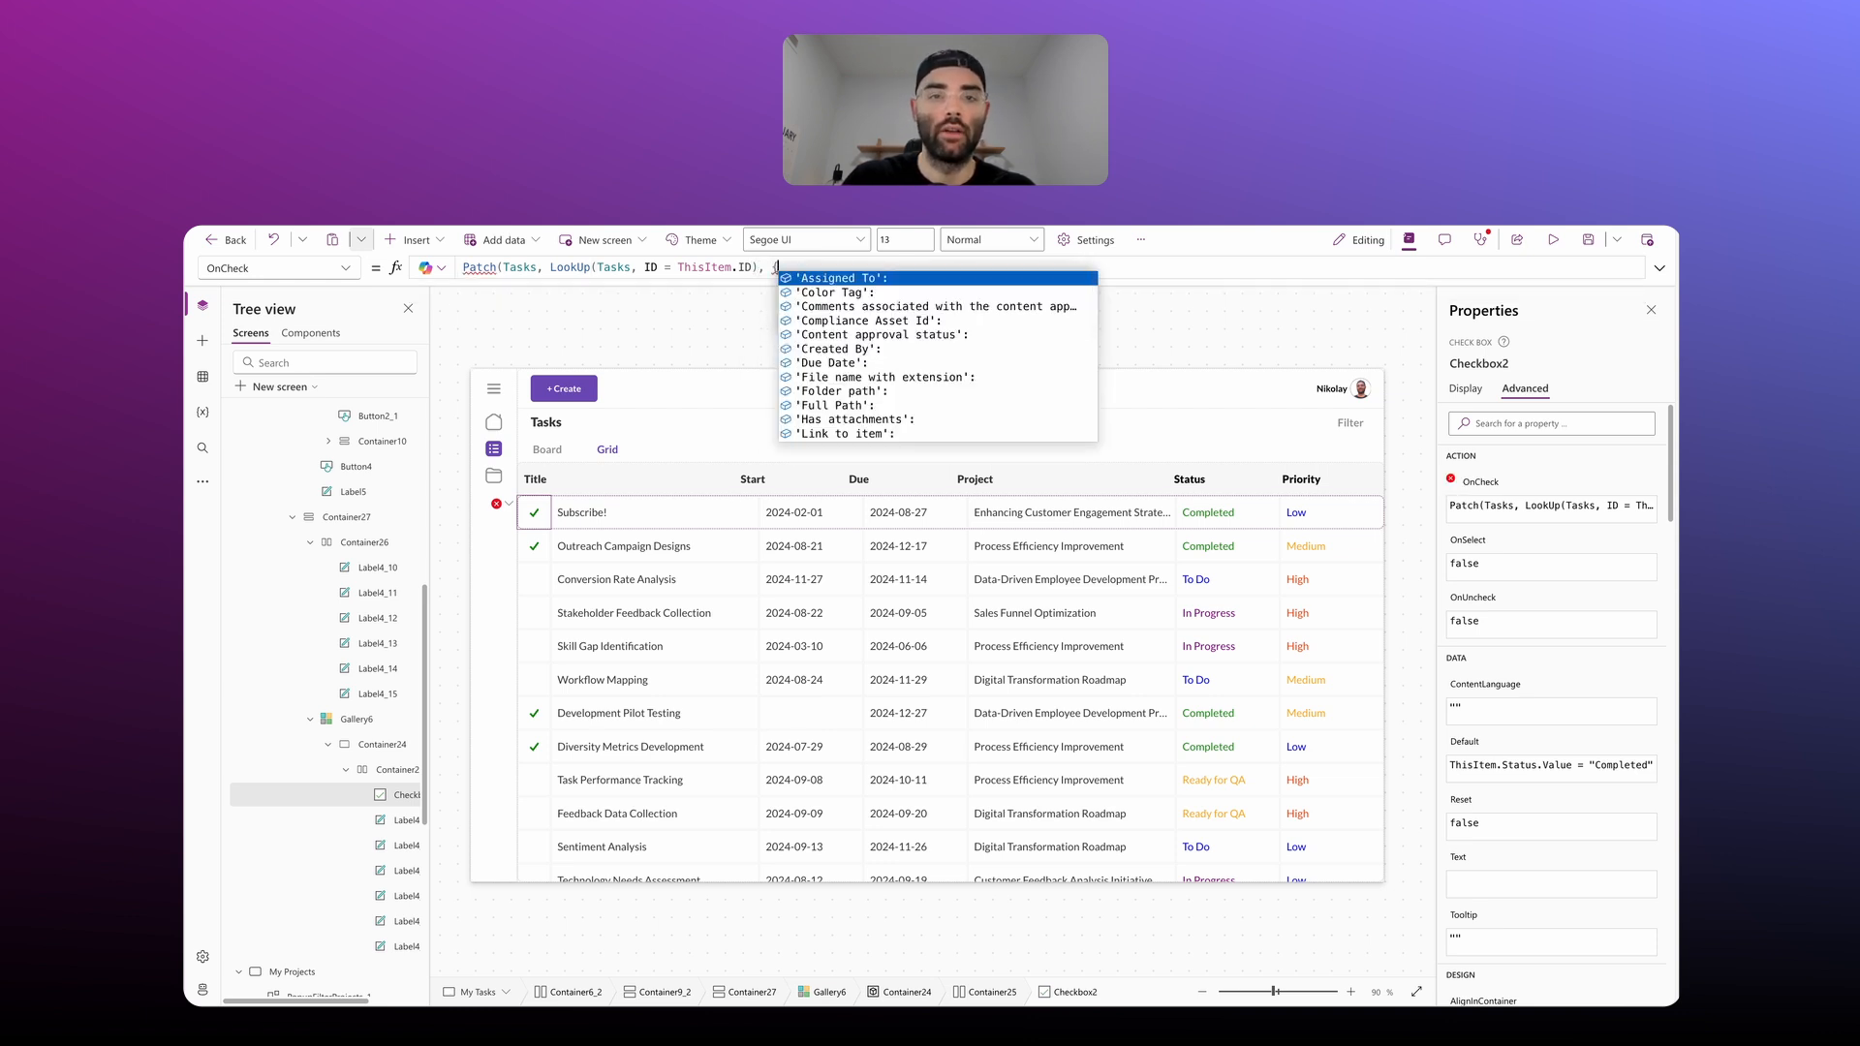
type("Status: ")
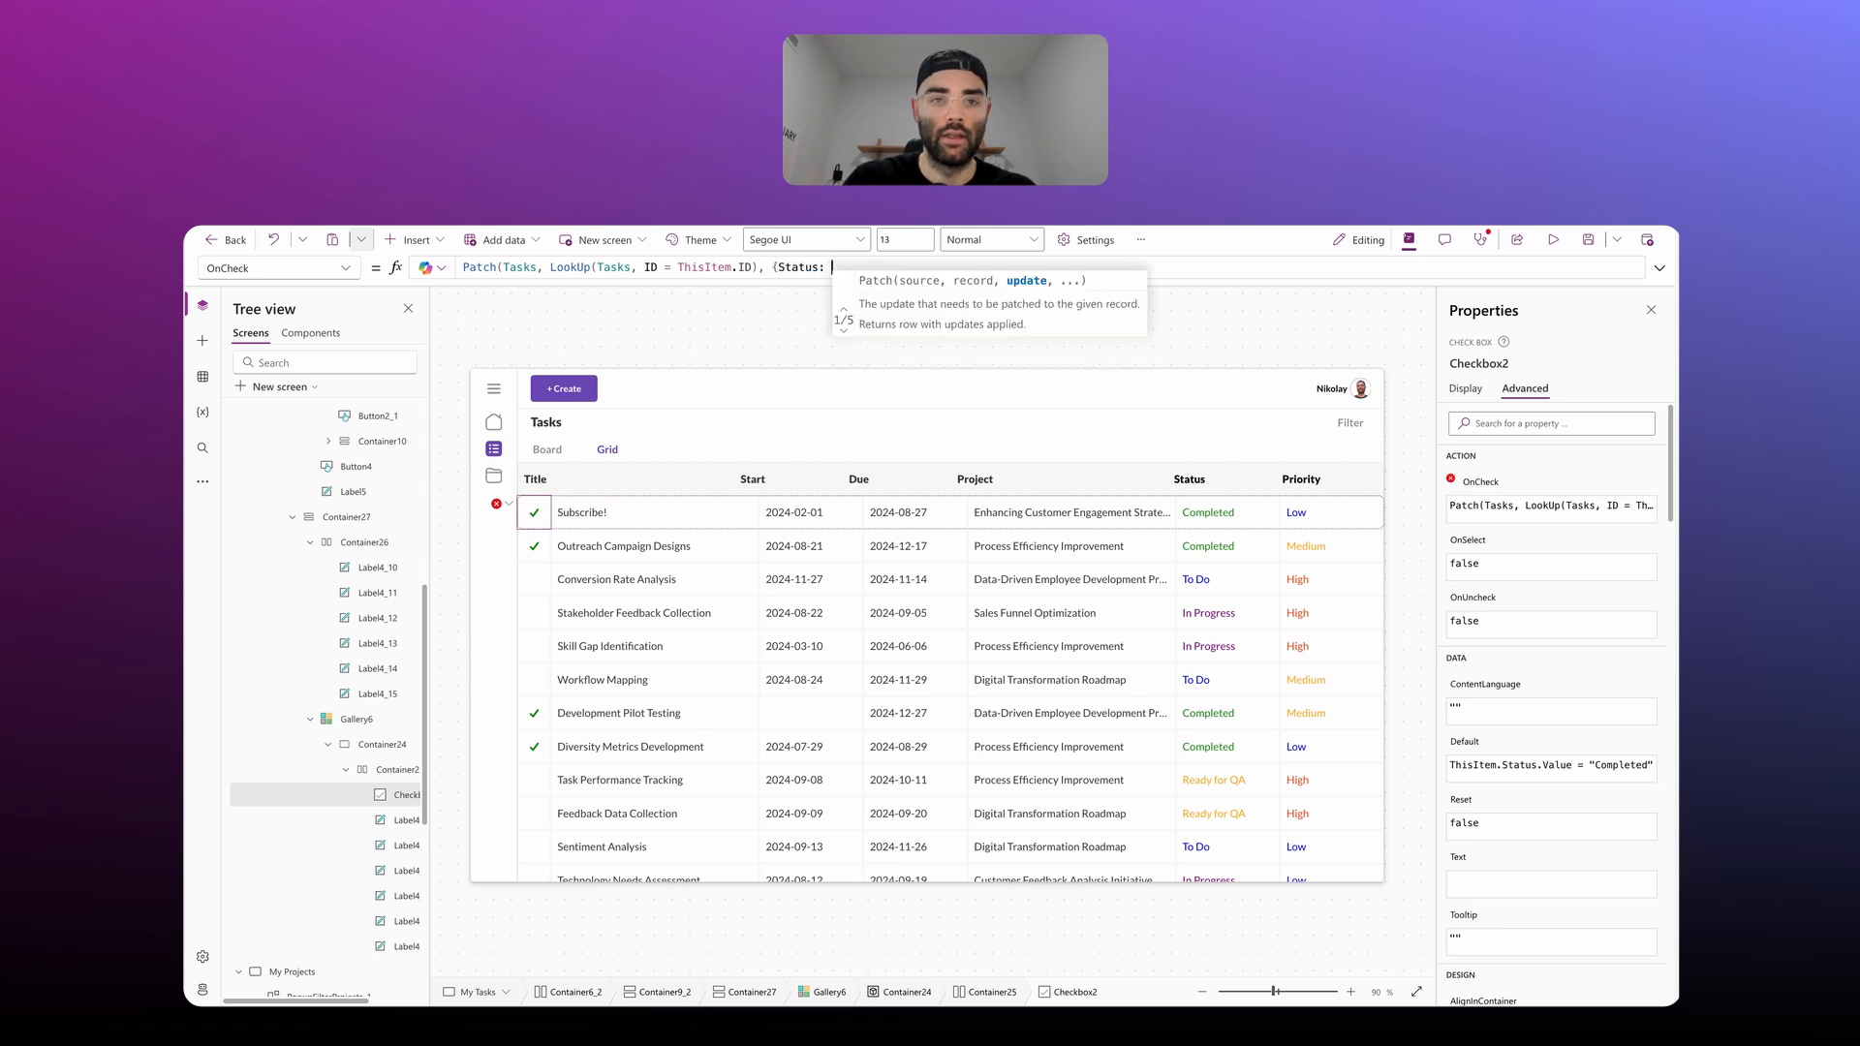
type("{")
key("Tab")
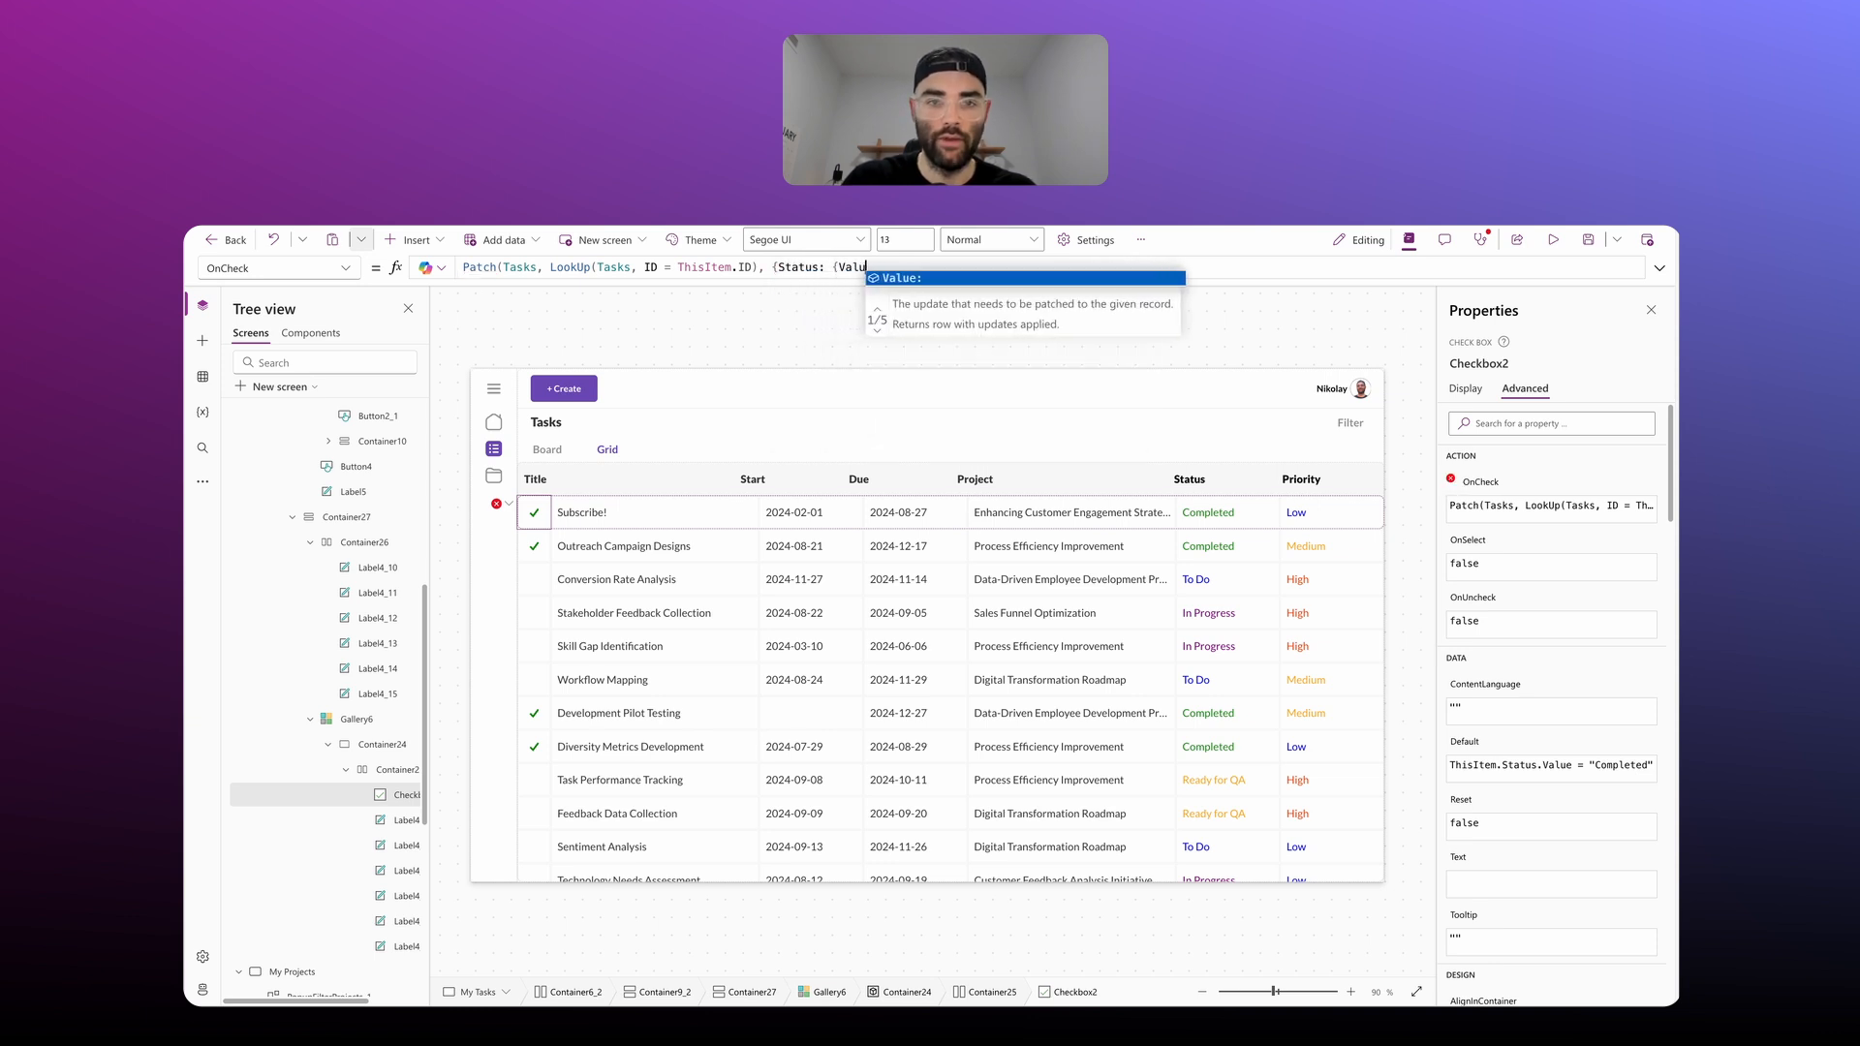
type("\"C")
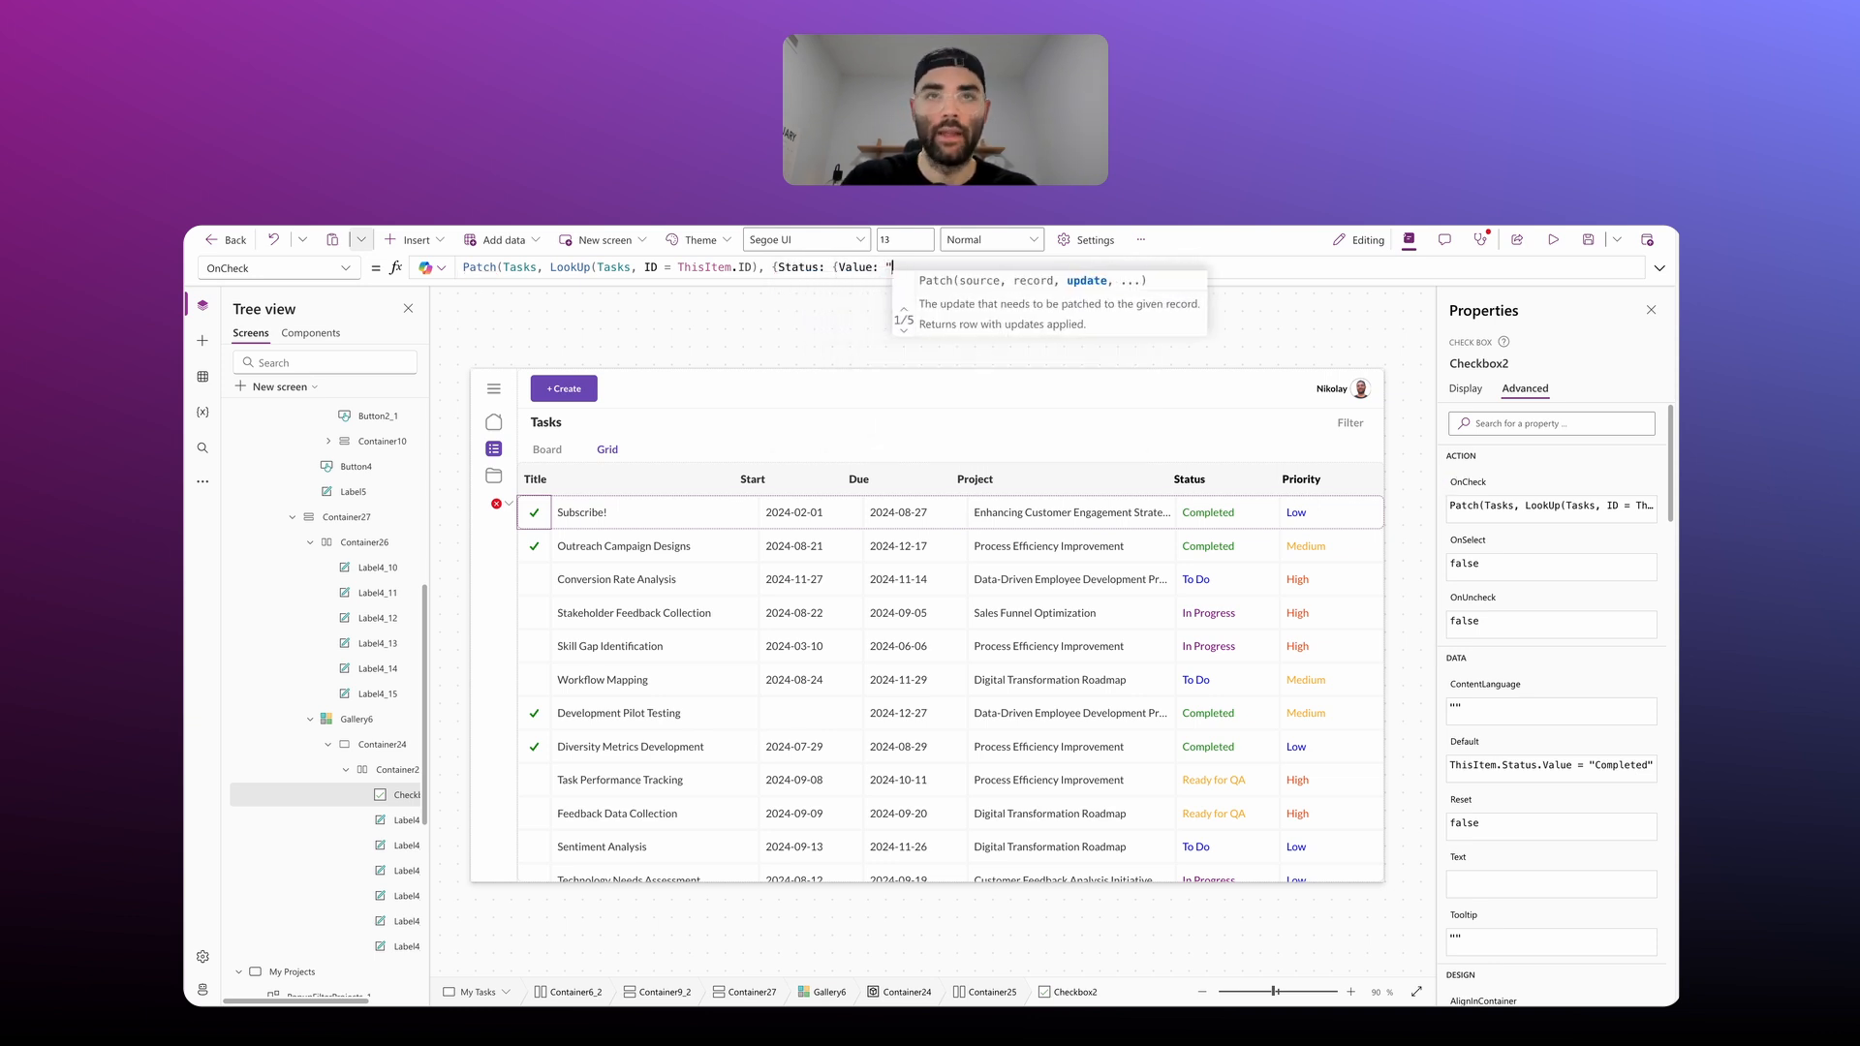
type("om")
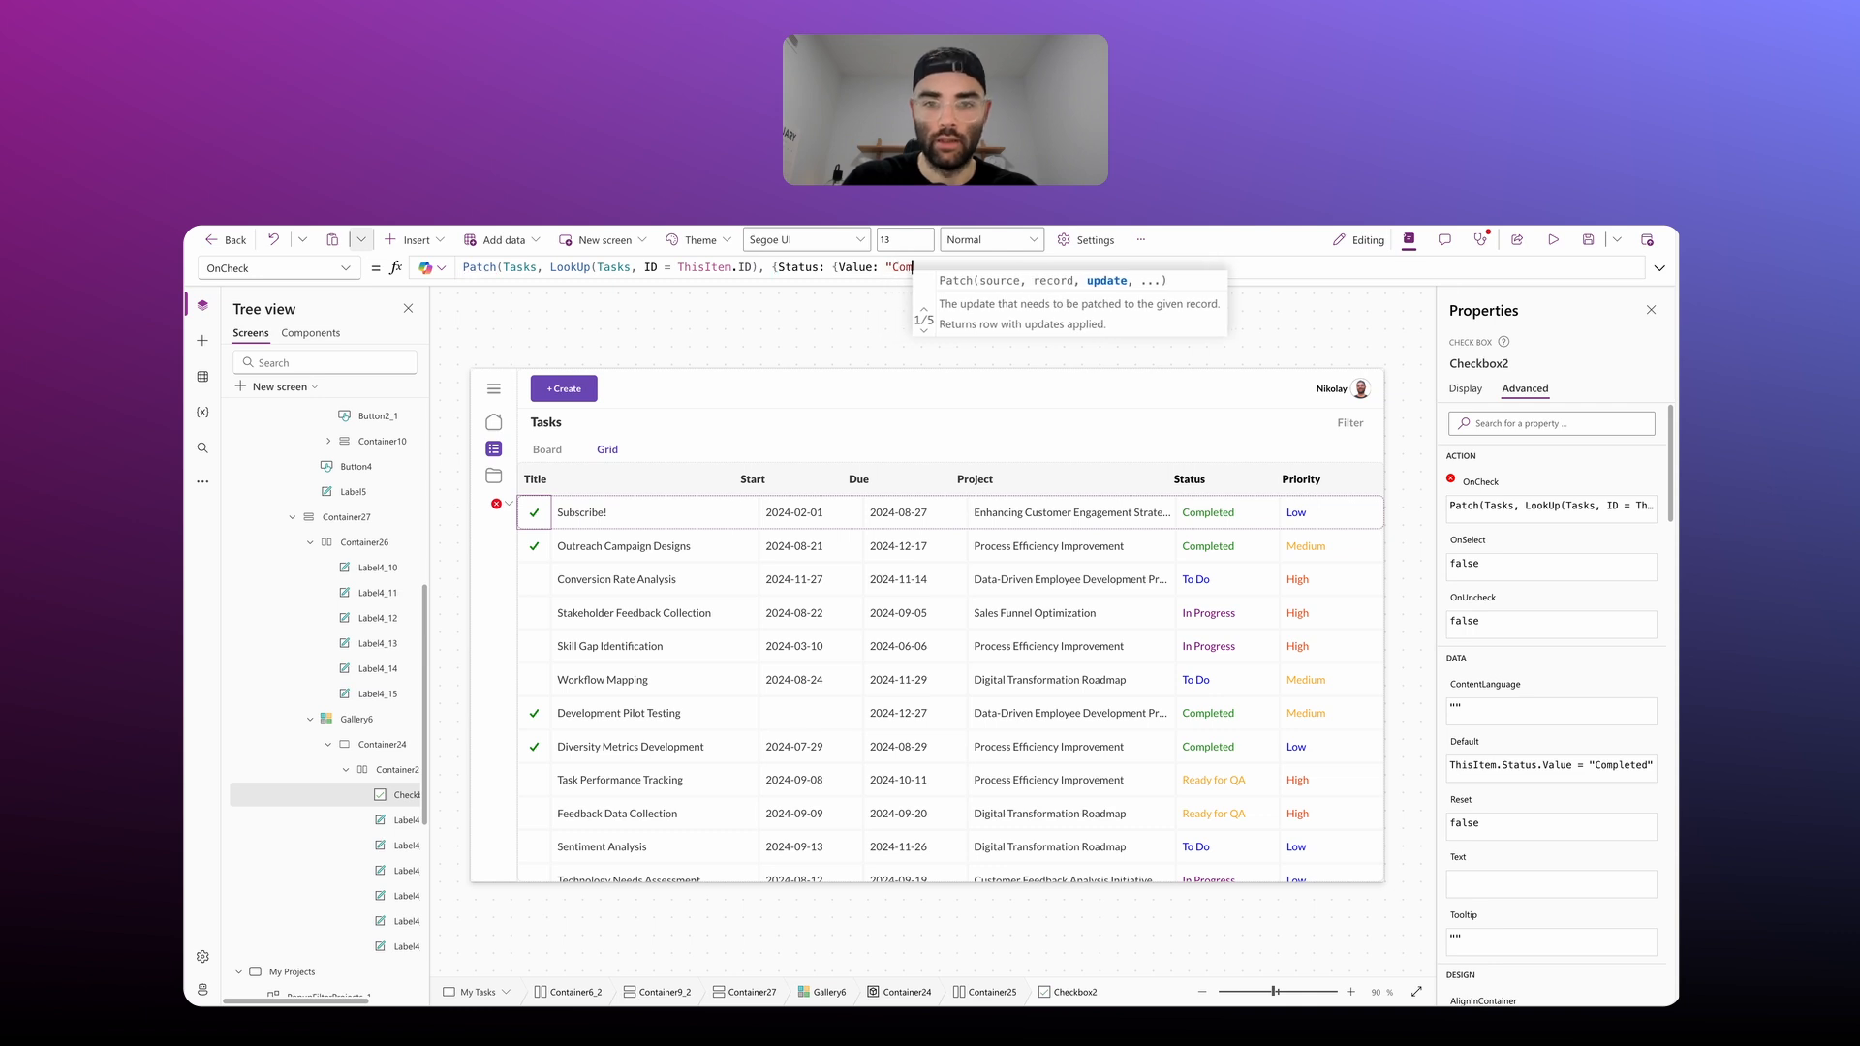
type("pleted\"")
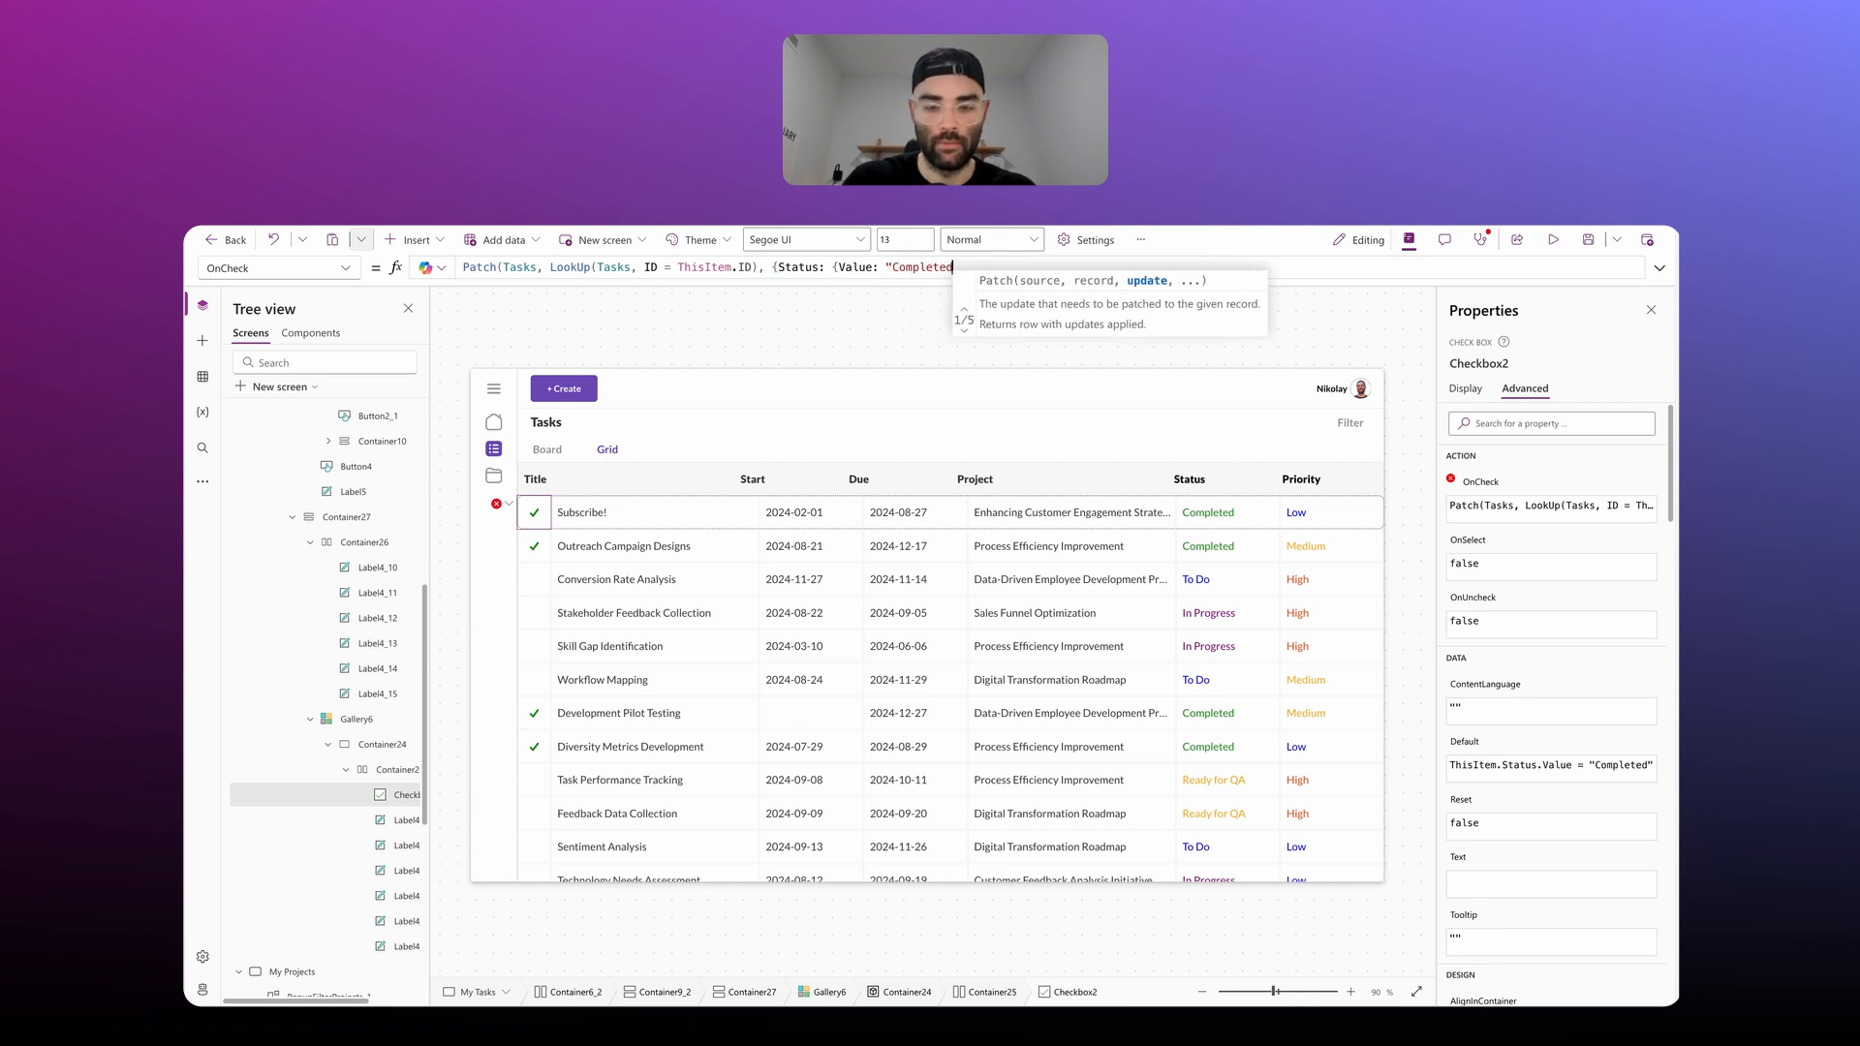
type("}}")
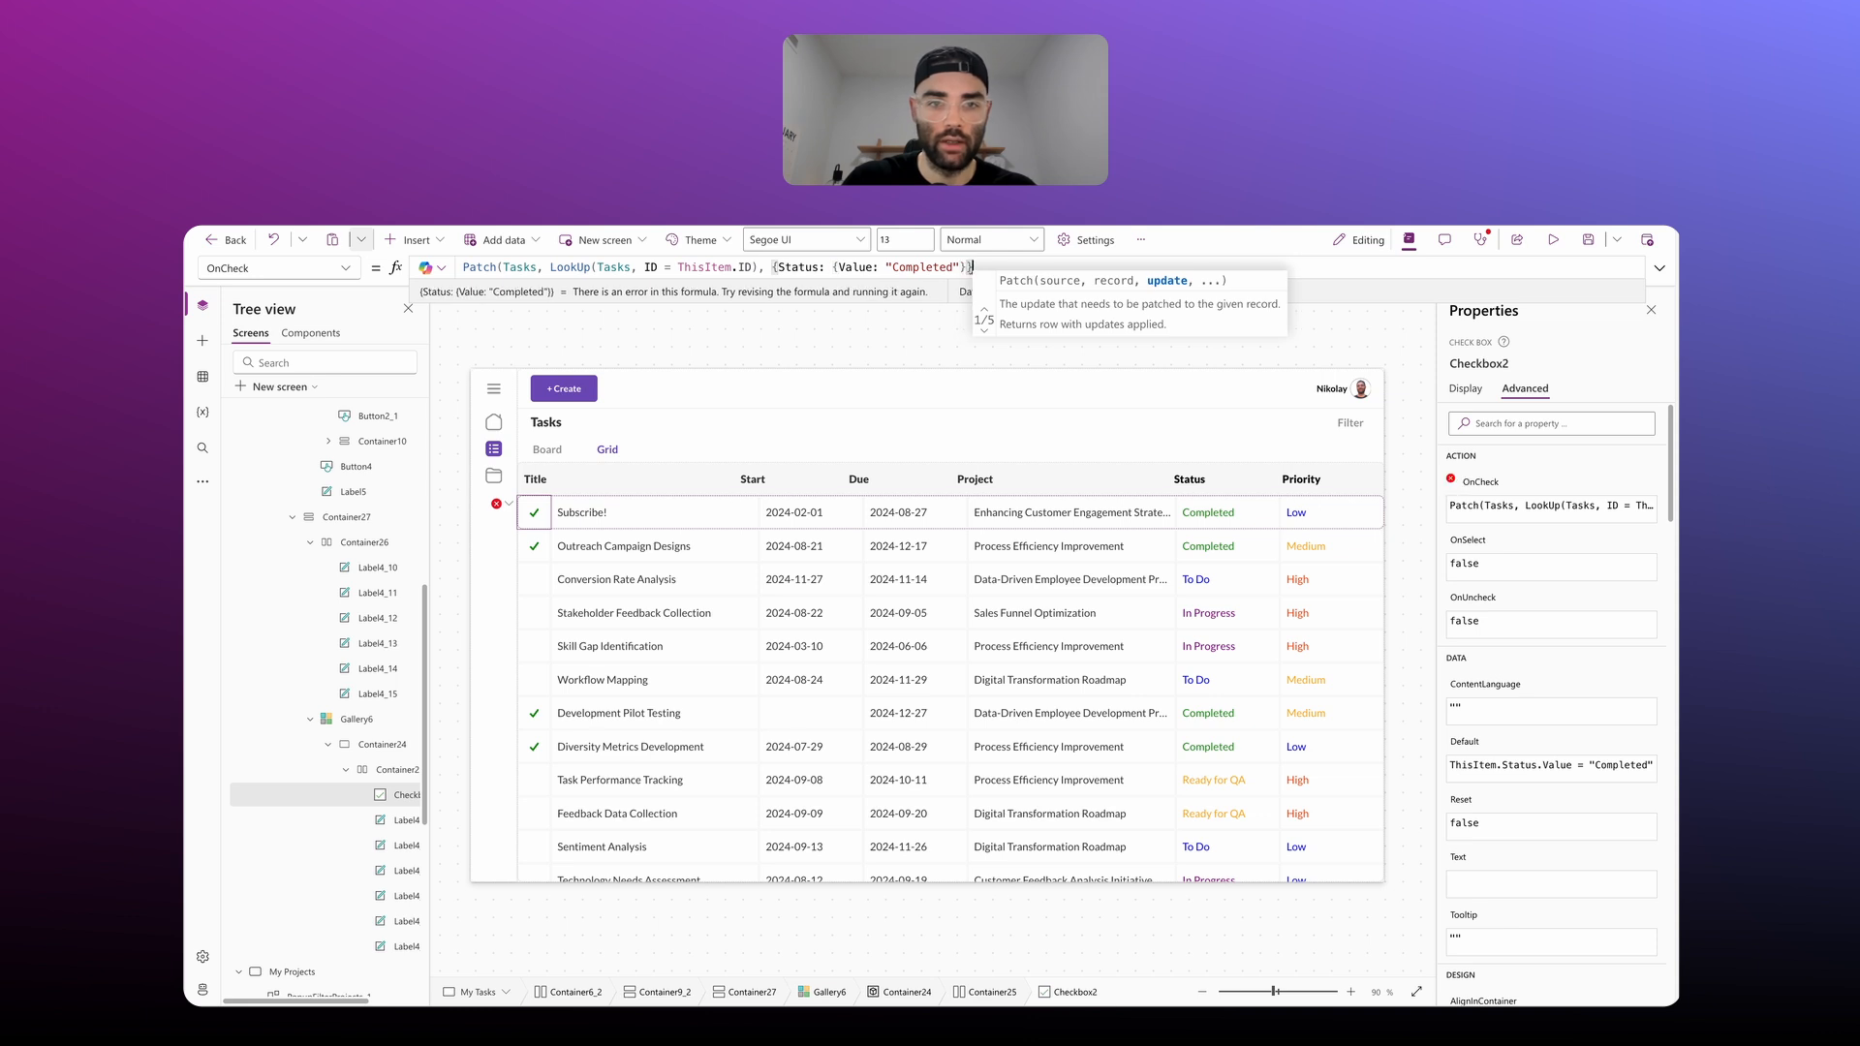
type(")")
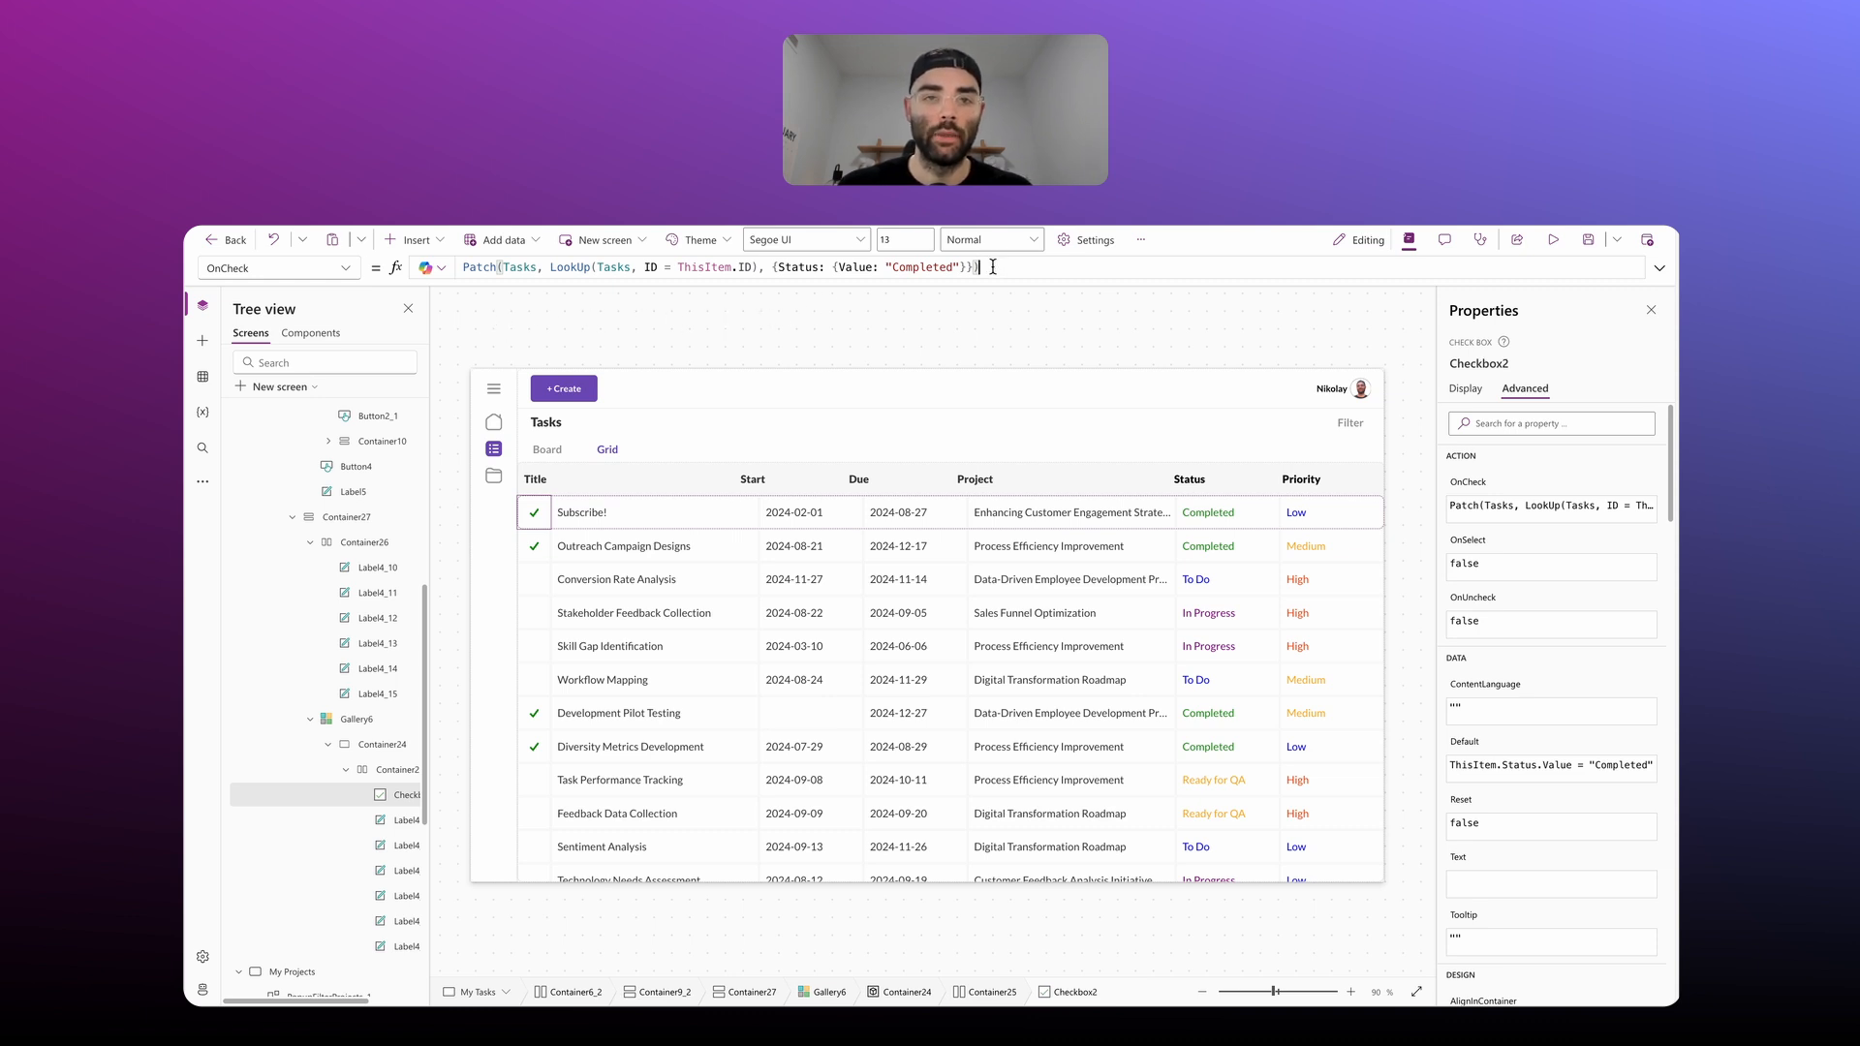
Step: Copy the check box's OnCheck formula into OnUncheck and change the patched Status value to "To Do"
left_click_drag(1002, 267, 463, 267)
key("ctrl+c")
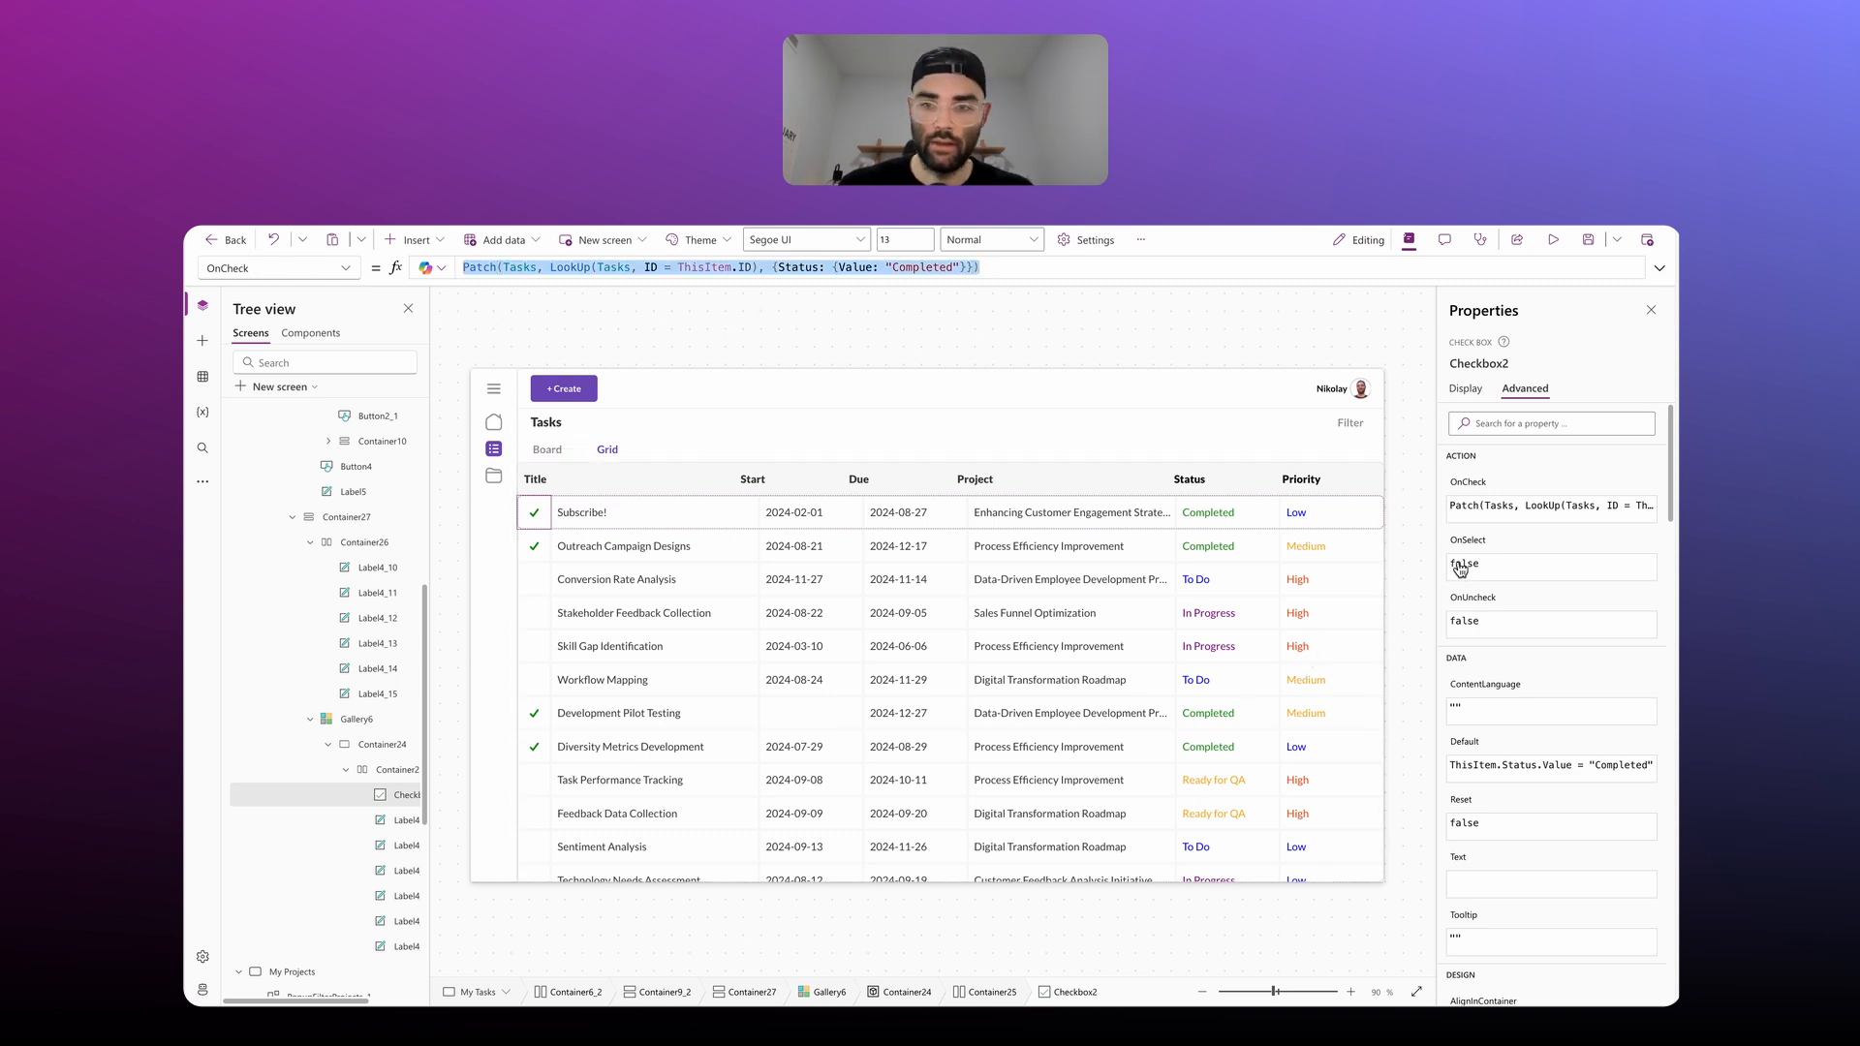
left_click(1487, 605)
key("ctrl+a")
key("ctrl+v")
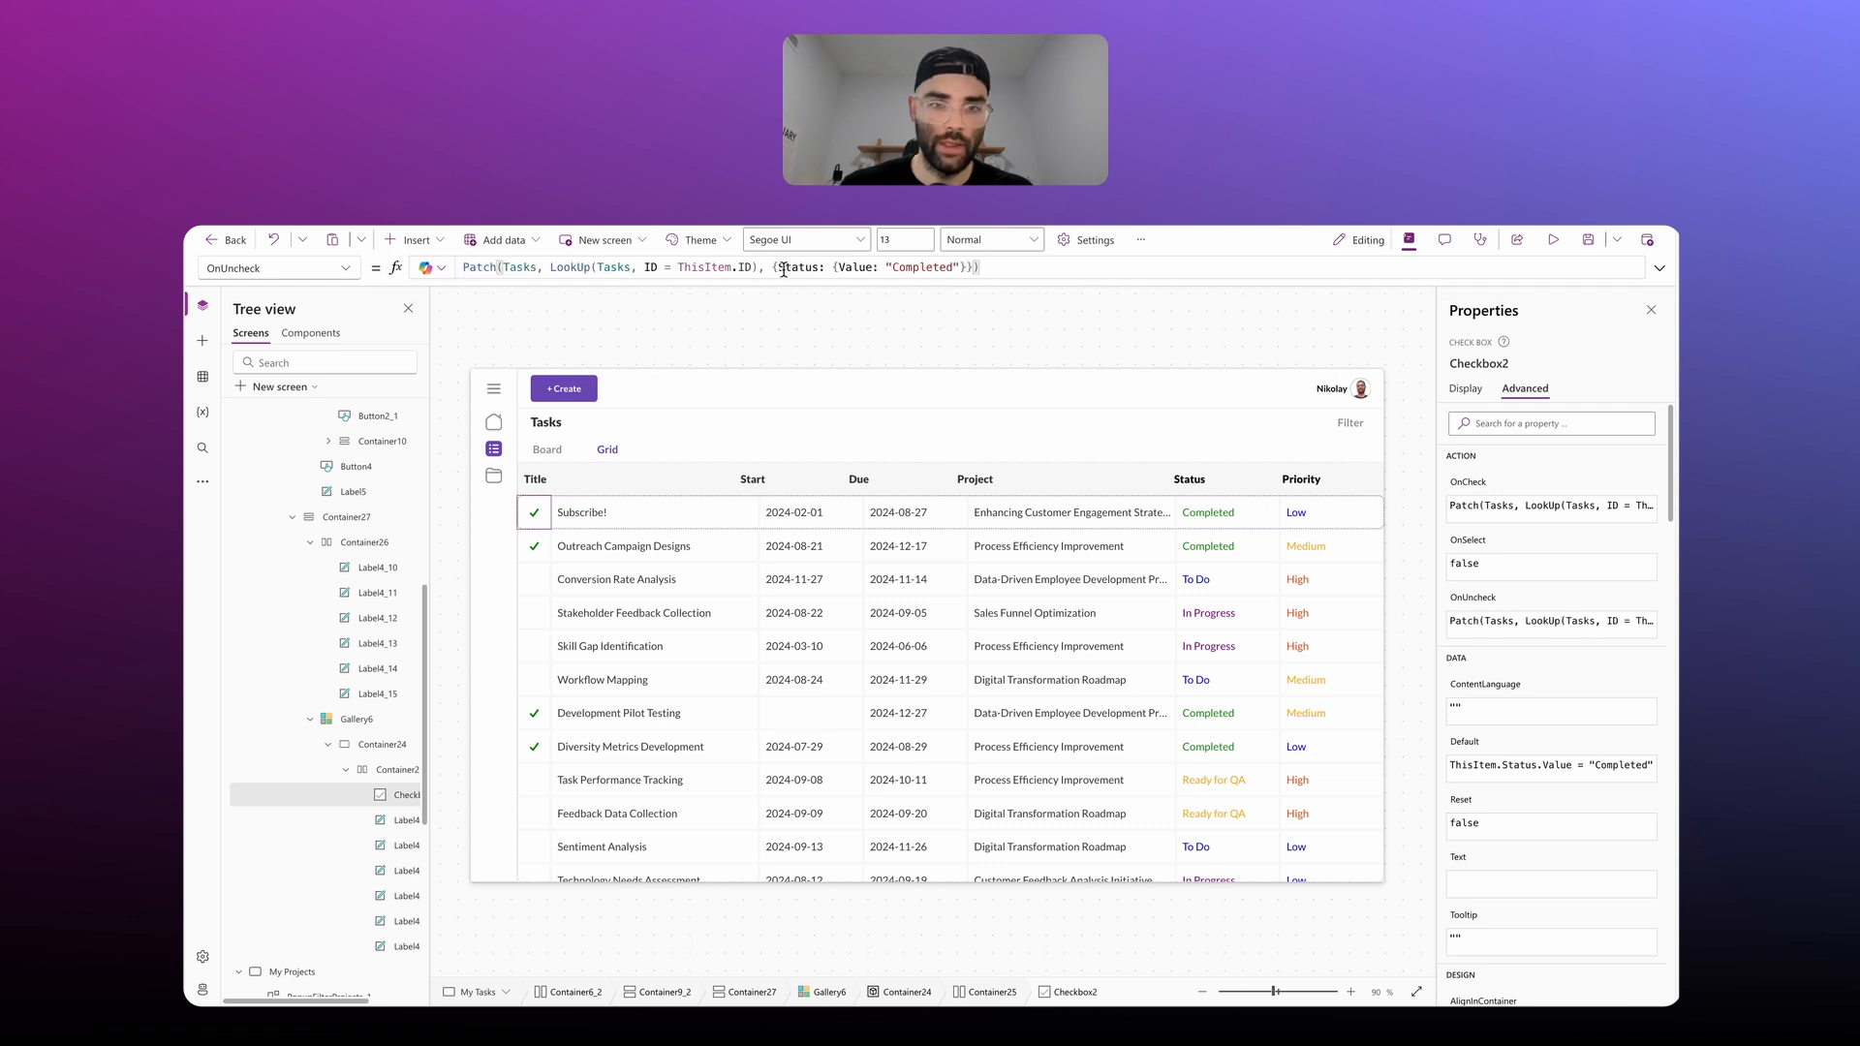
double_click(927, 266)
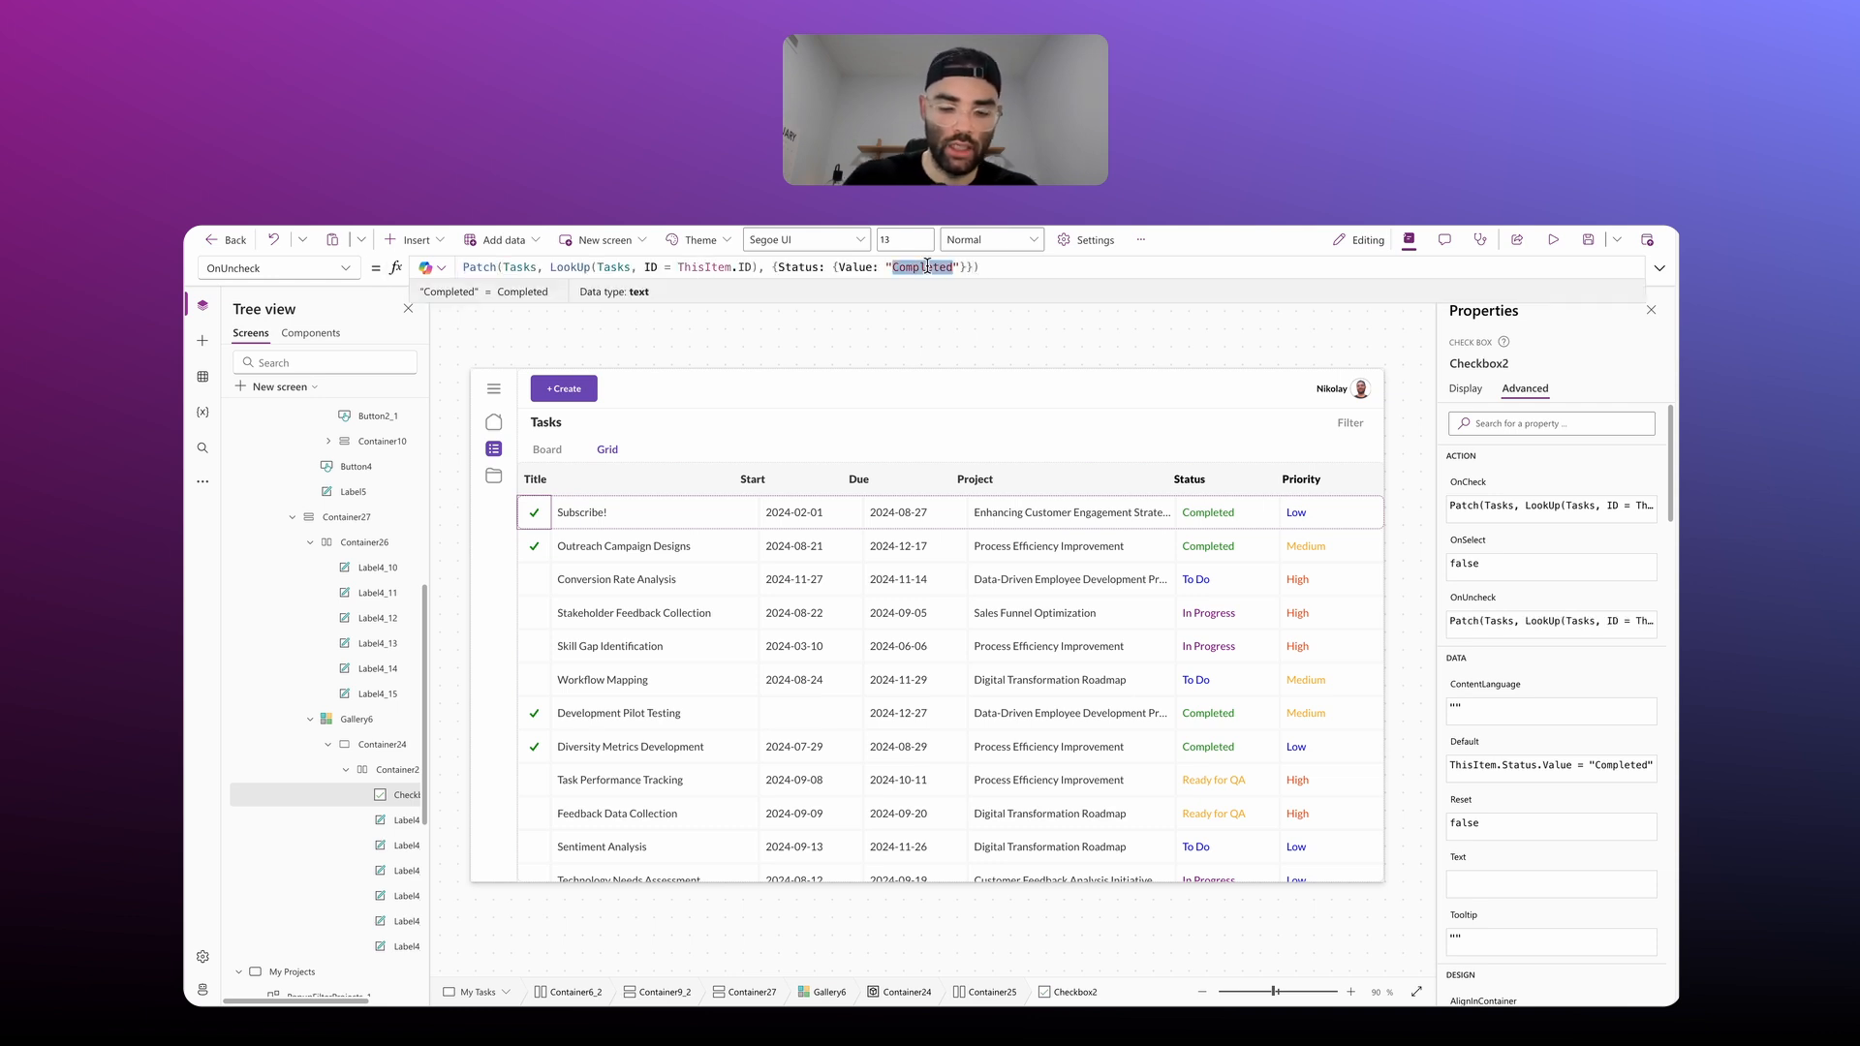
type("To Do")
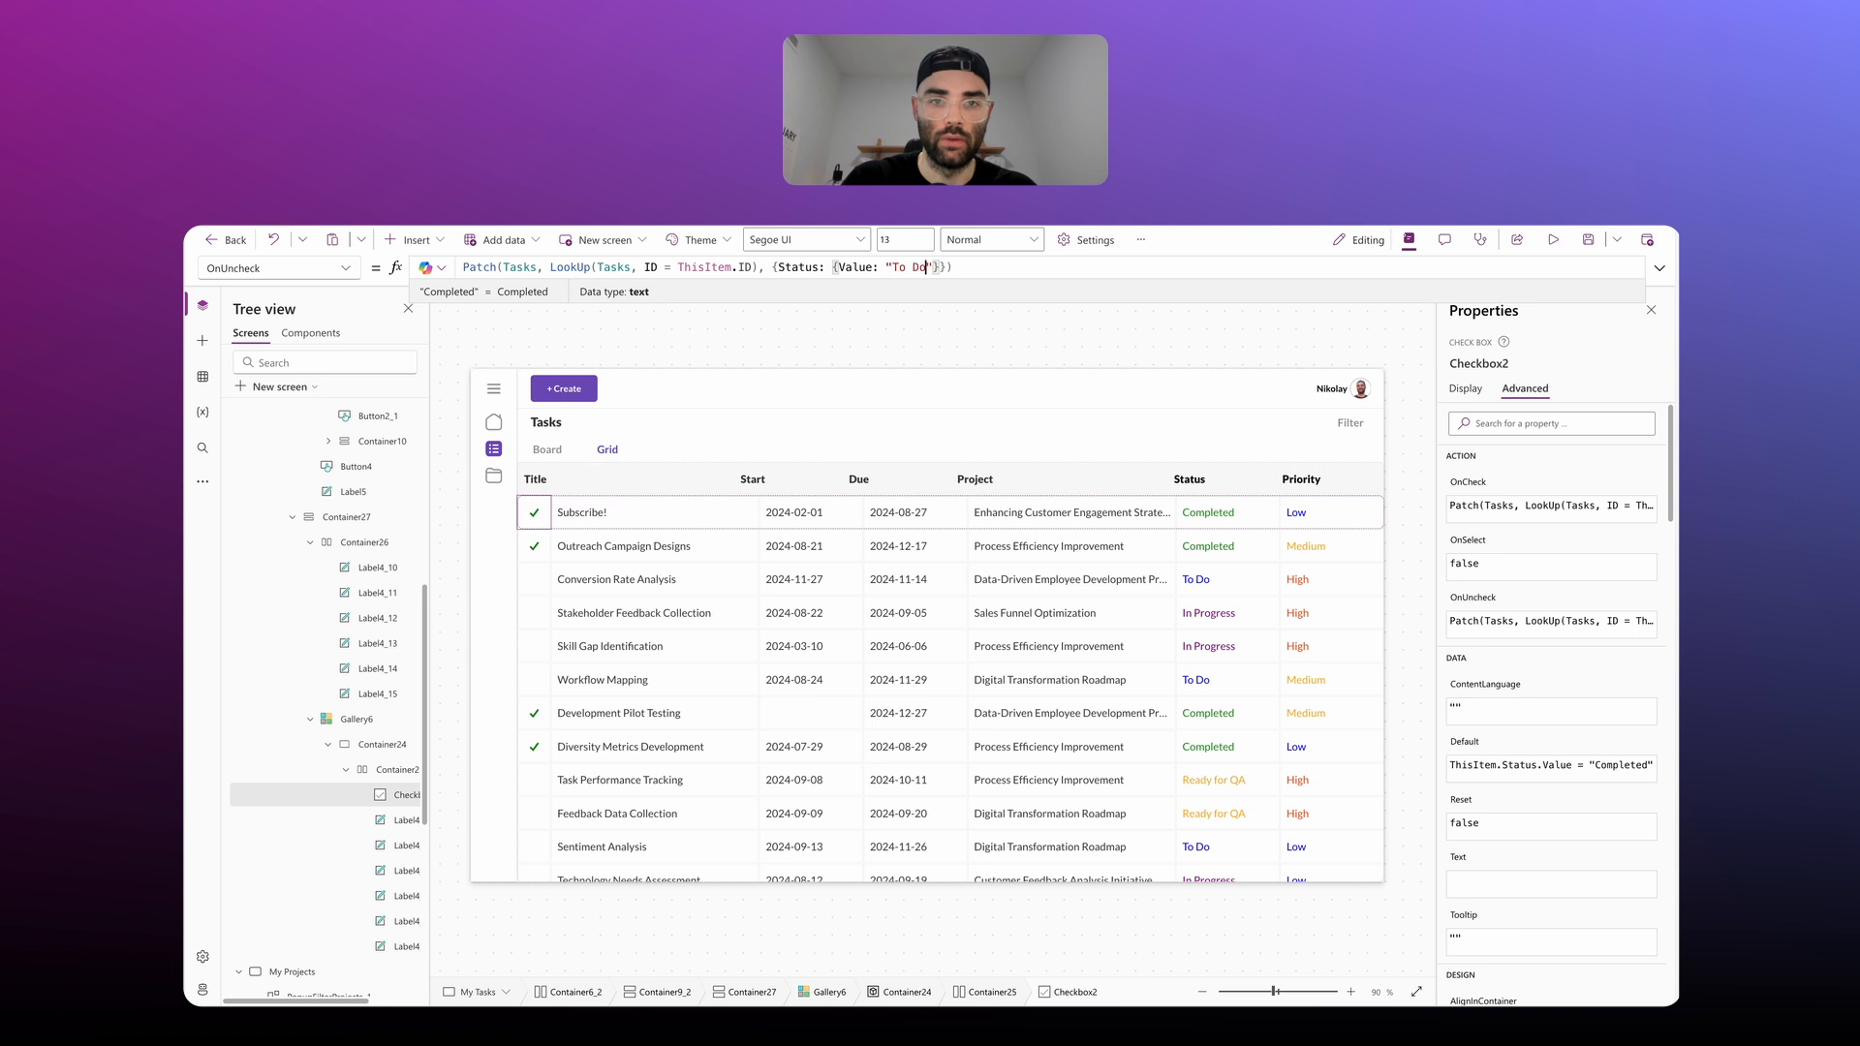
left_click(993, 272)
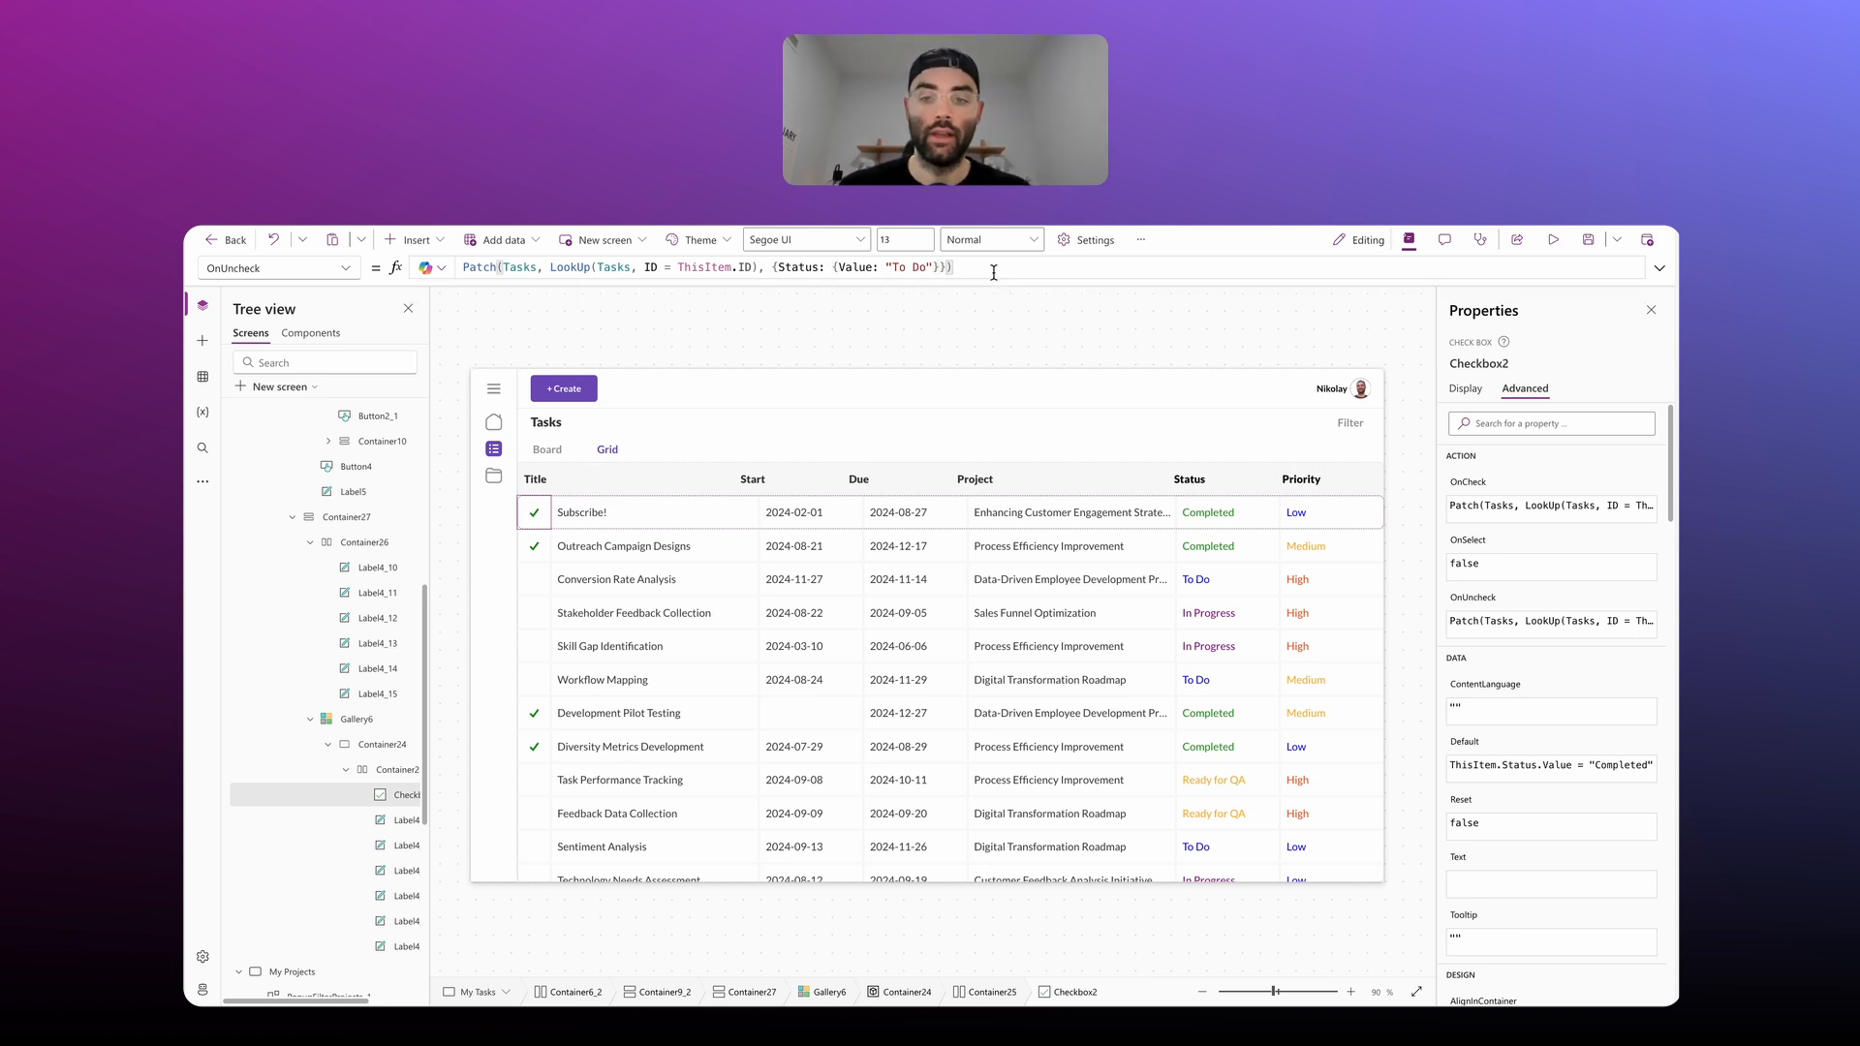
Step: Preview the app in the tablet layout, check and uncheck the Conversion Rate Analysis task to test its status update, and exit the preview
left_click(948, 326)
left_click(1553, 239)
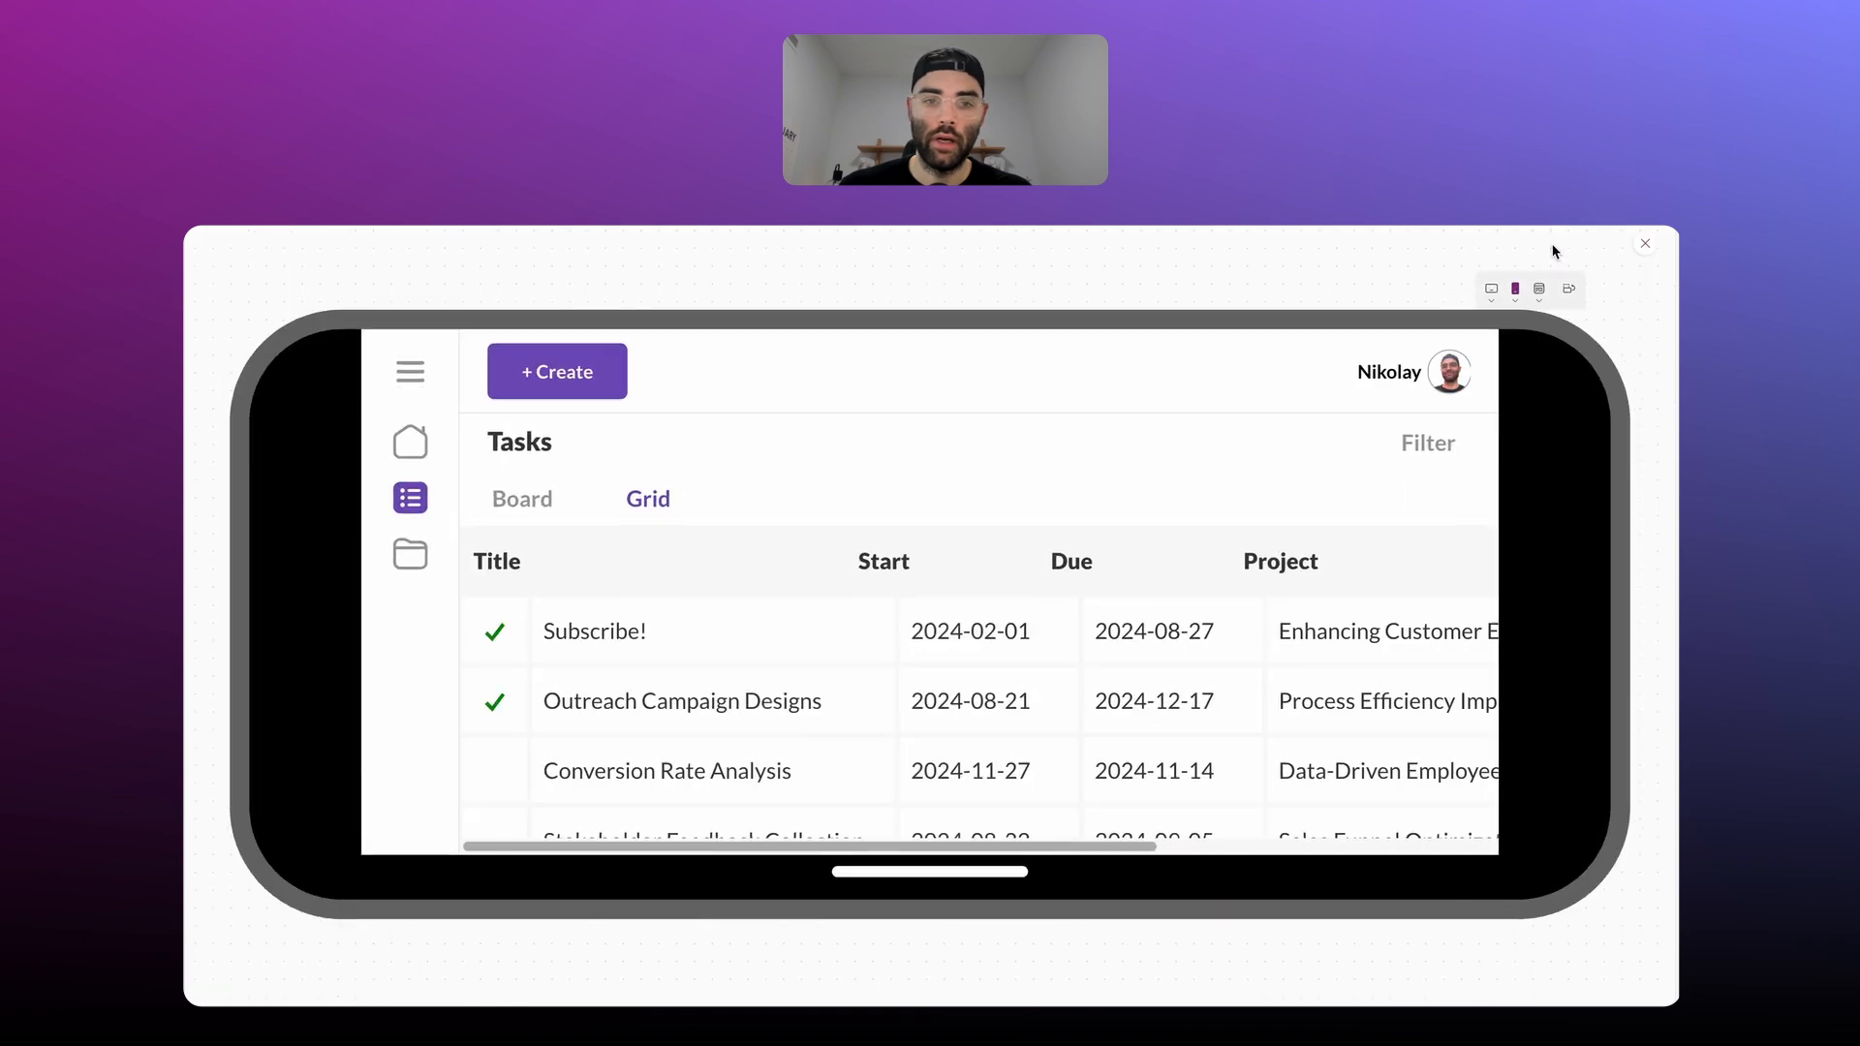
left_click(1540, 292)
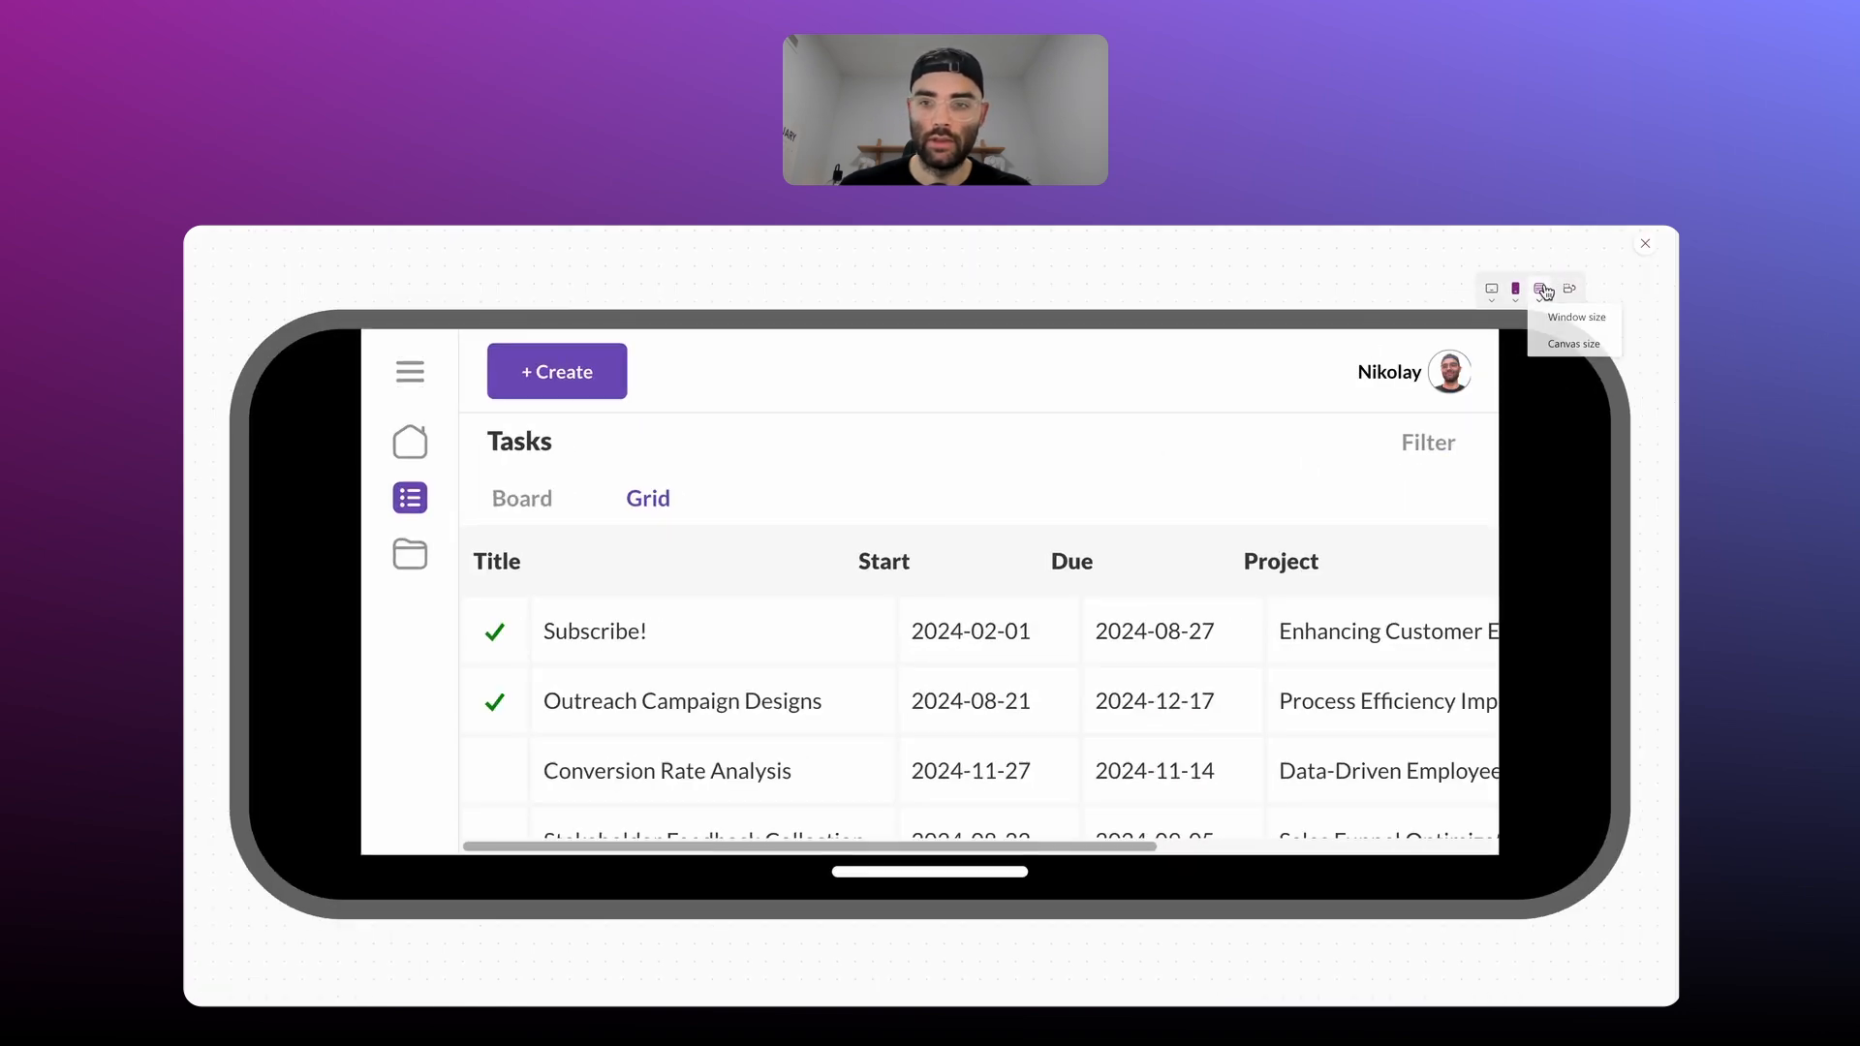
left_click(1494, 298)
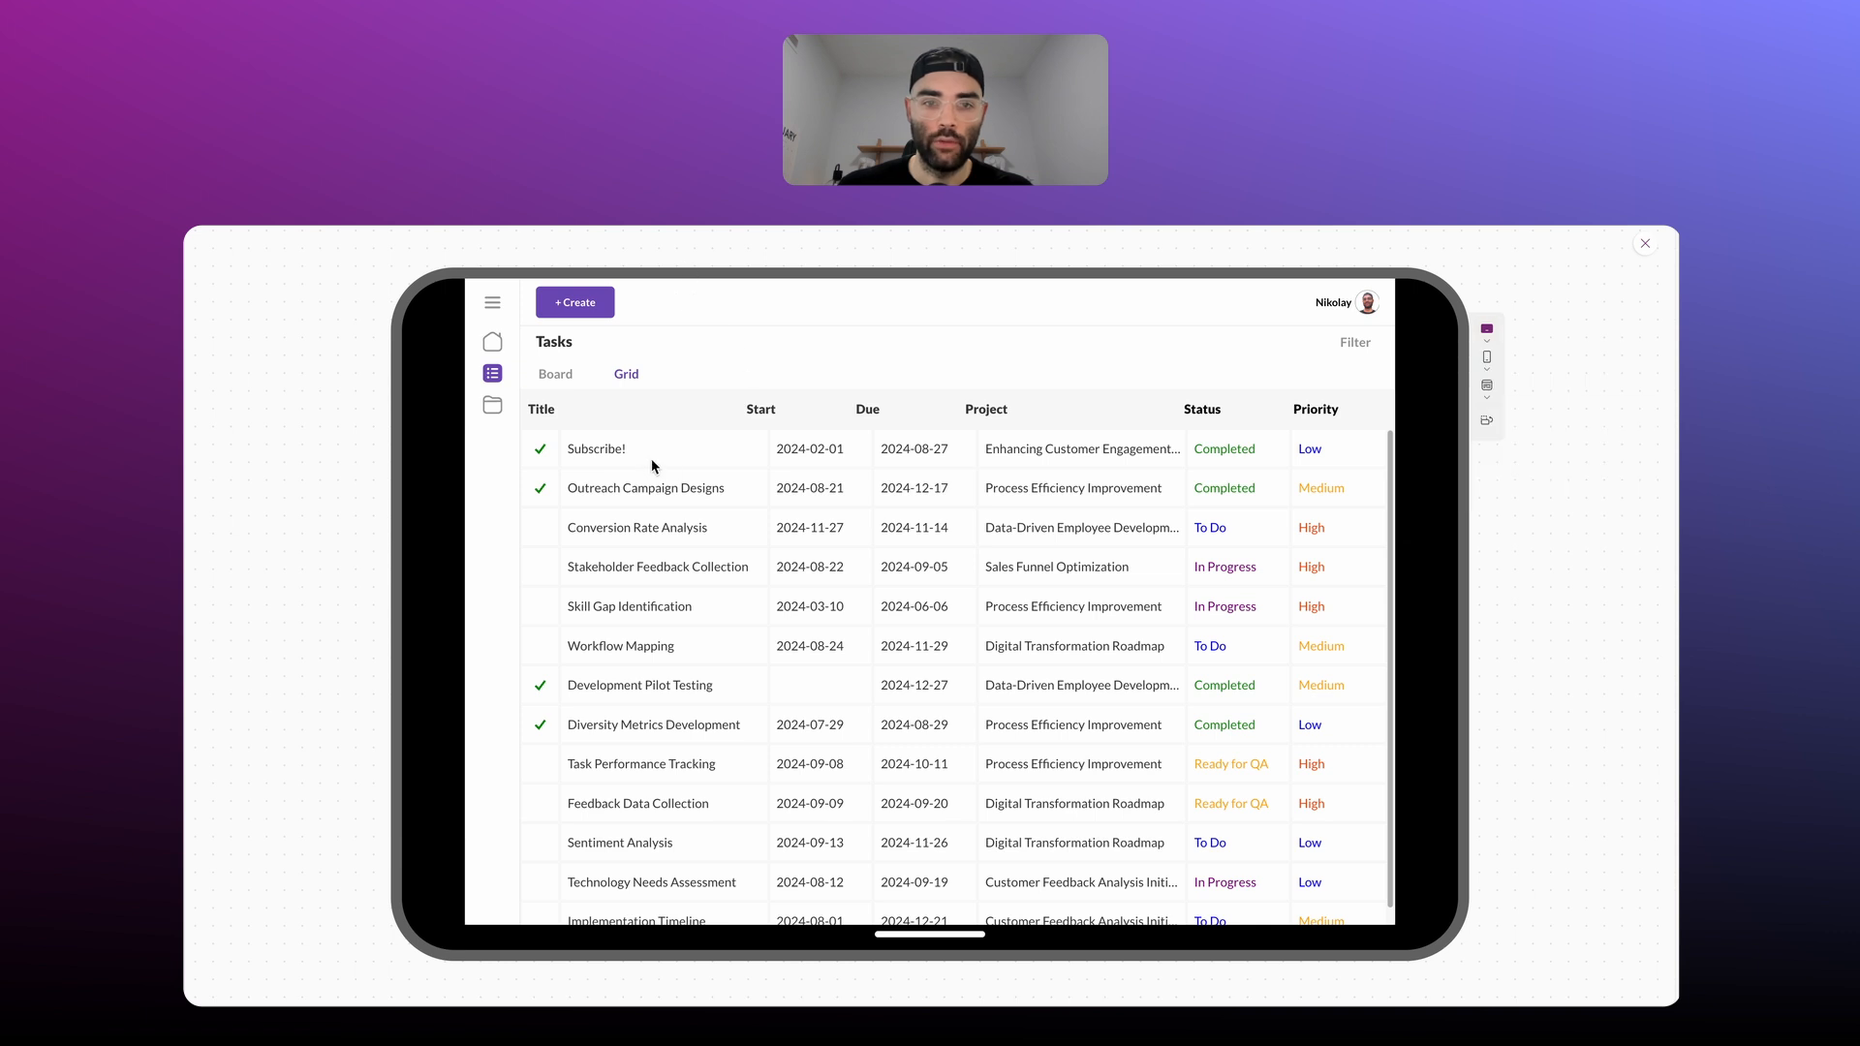
left_click(542, 531)
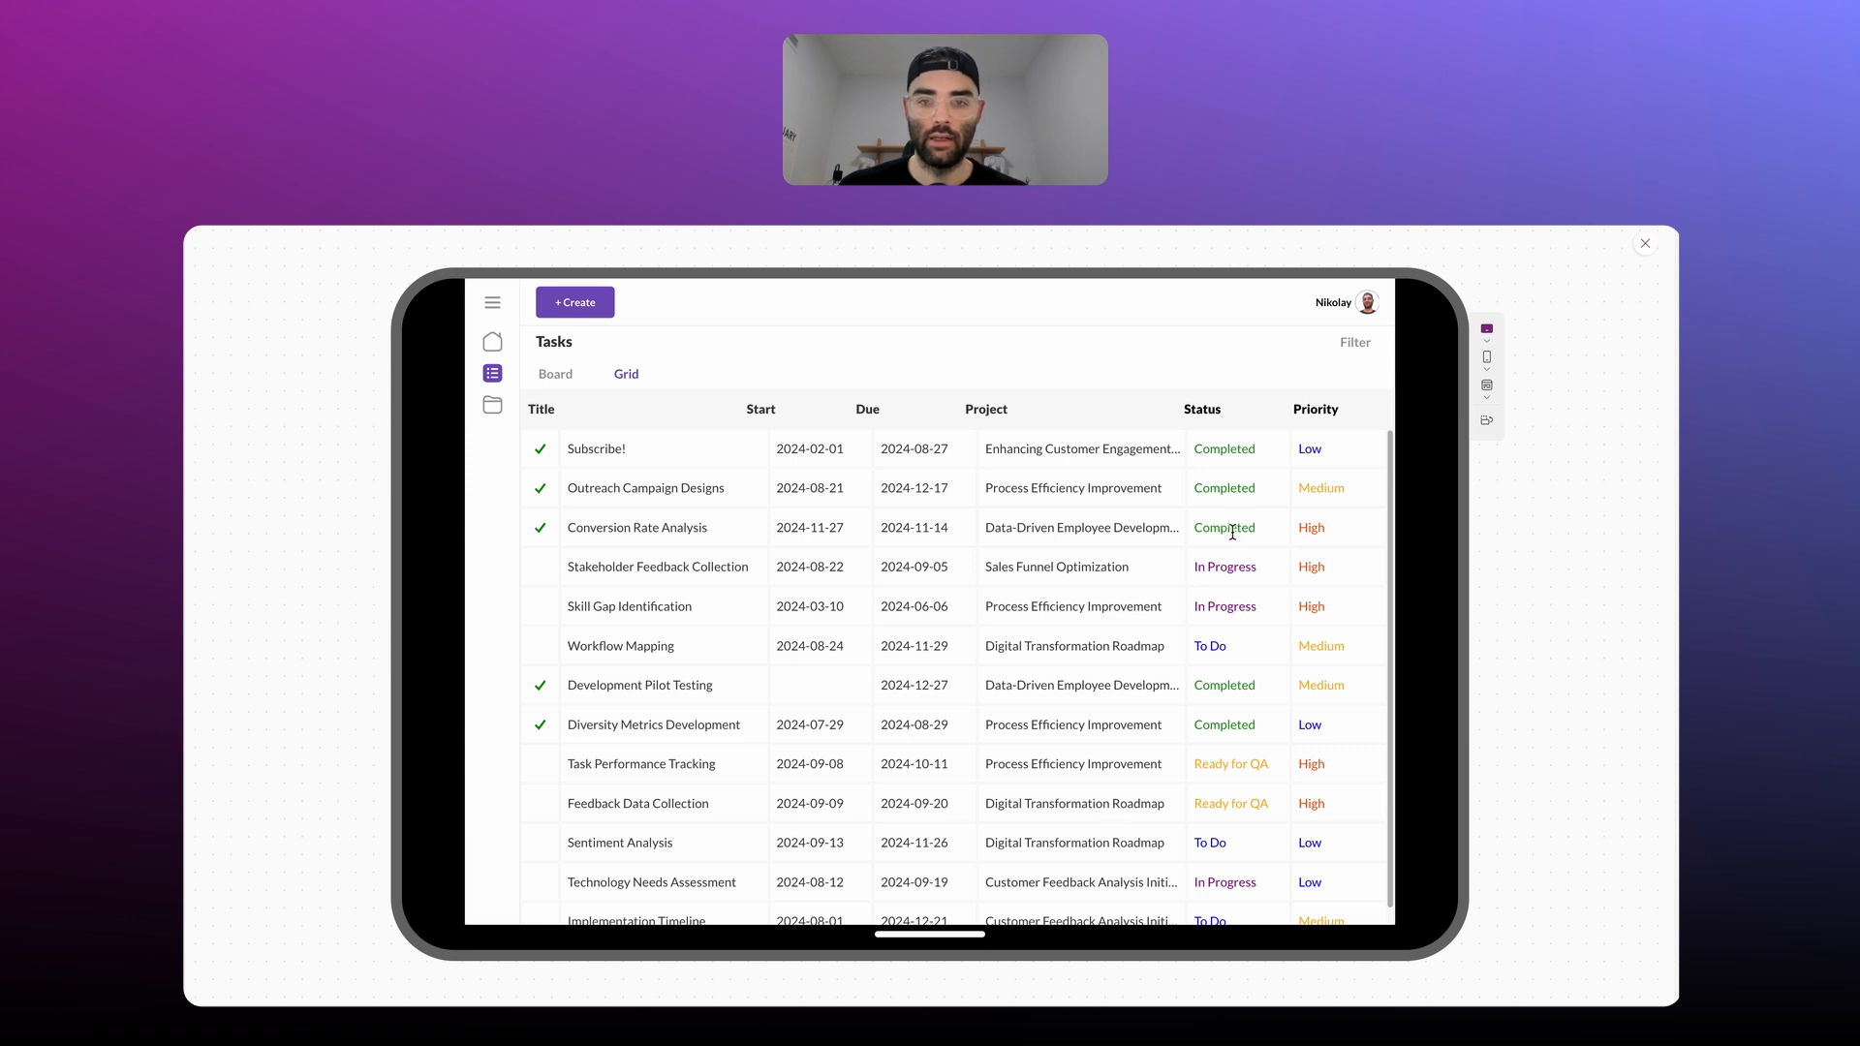
left_click(536, 534)
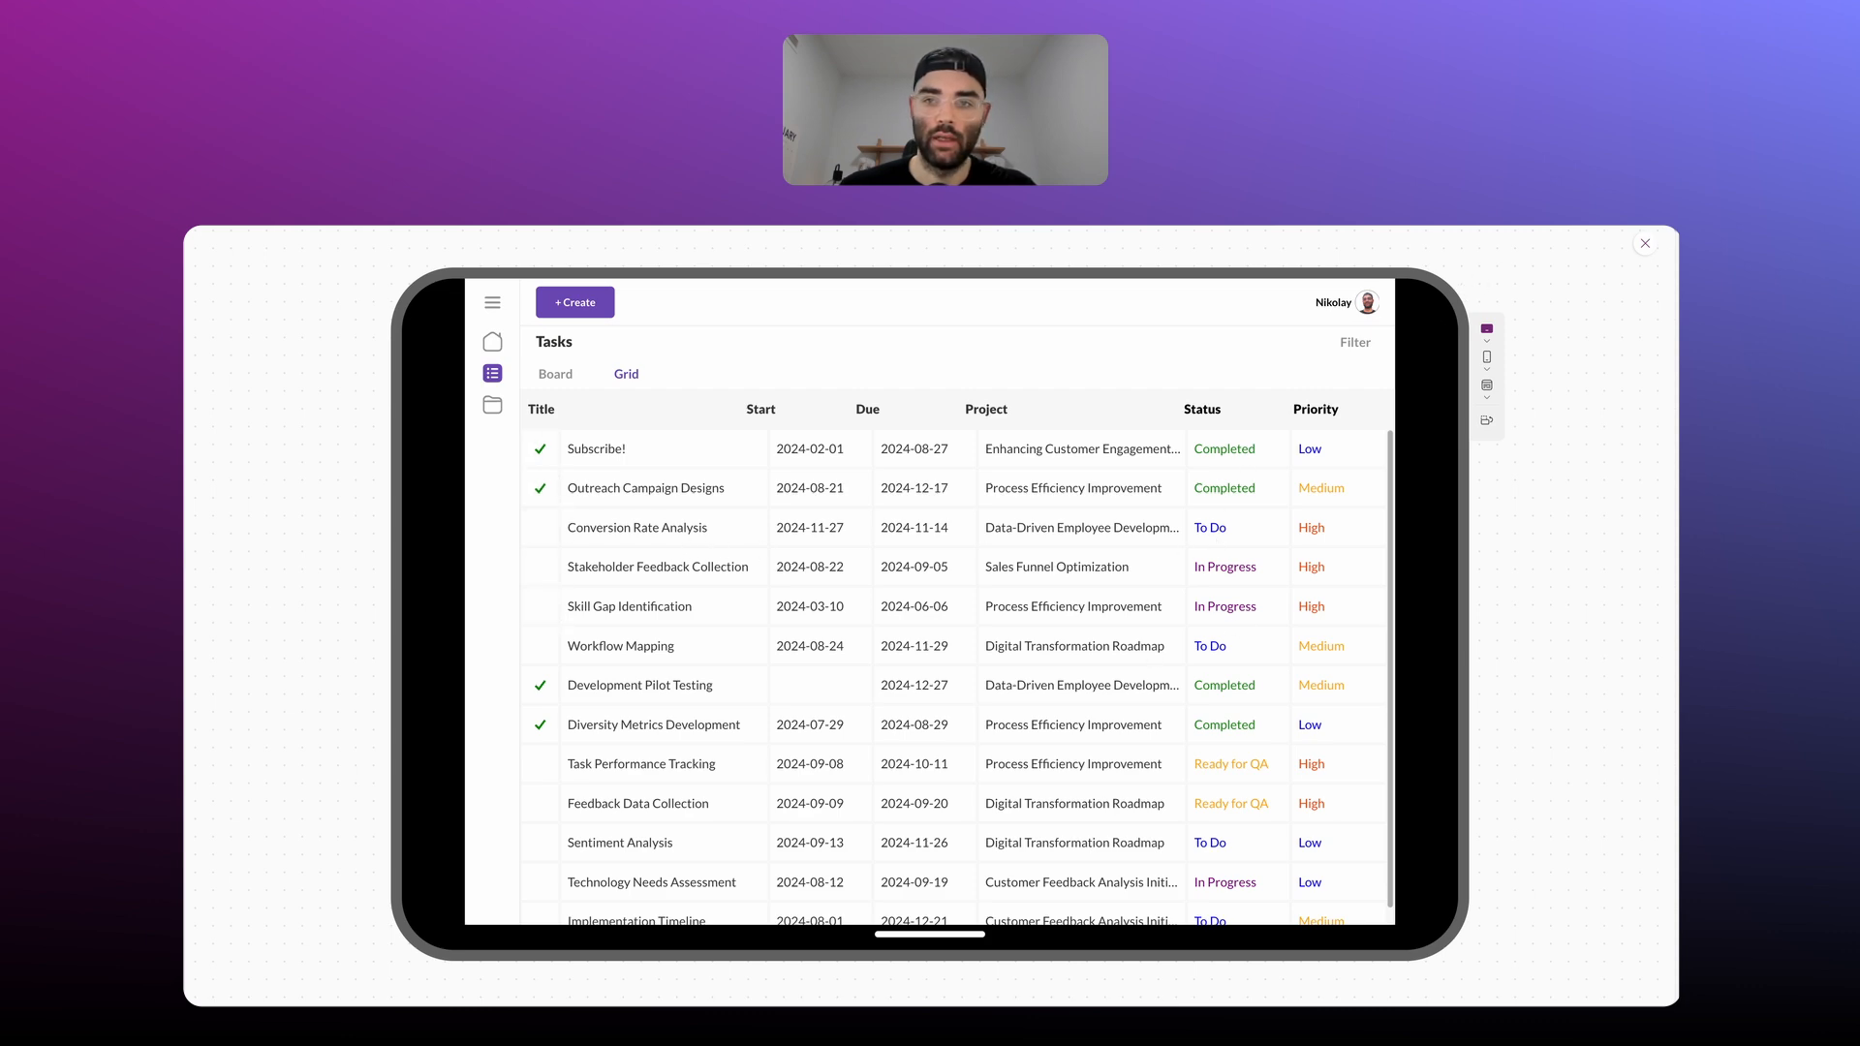
left_click(1647, 246)
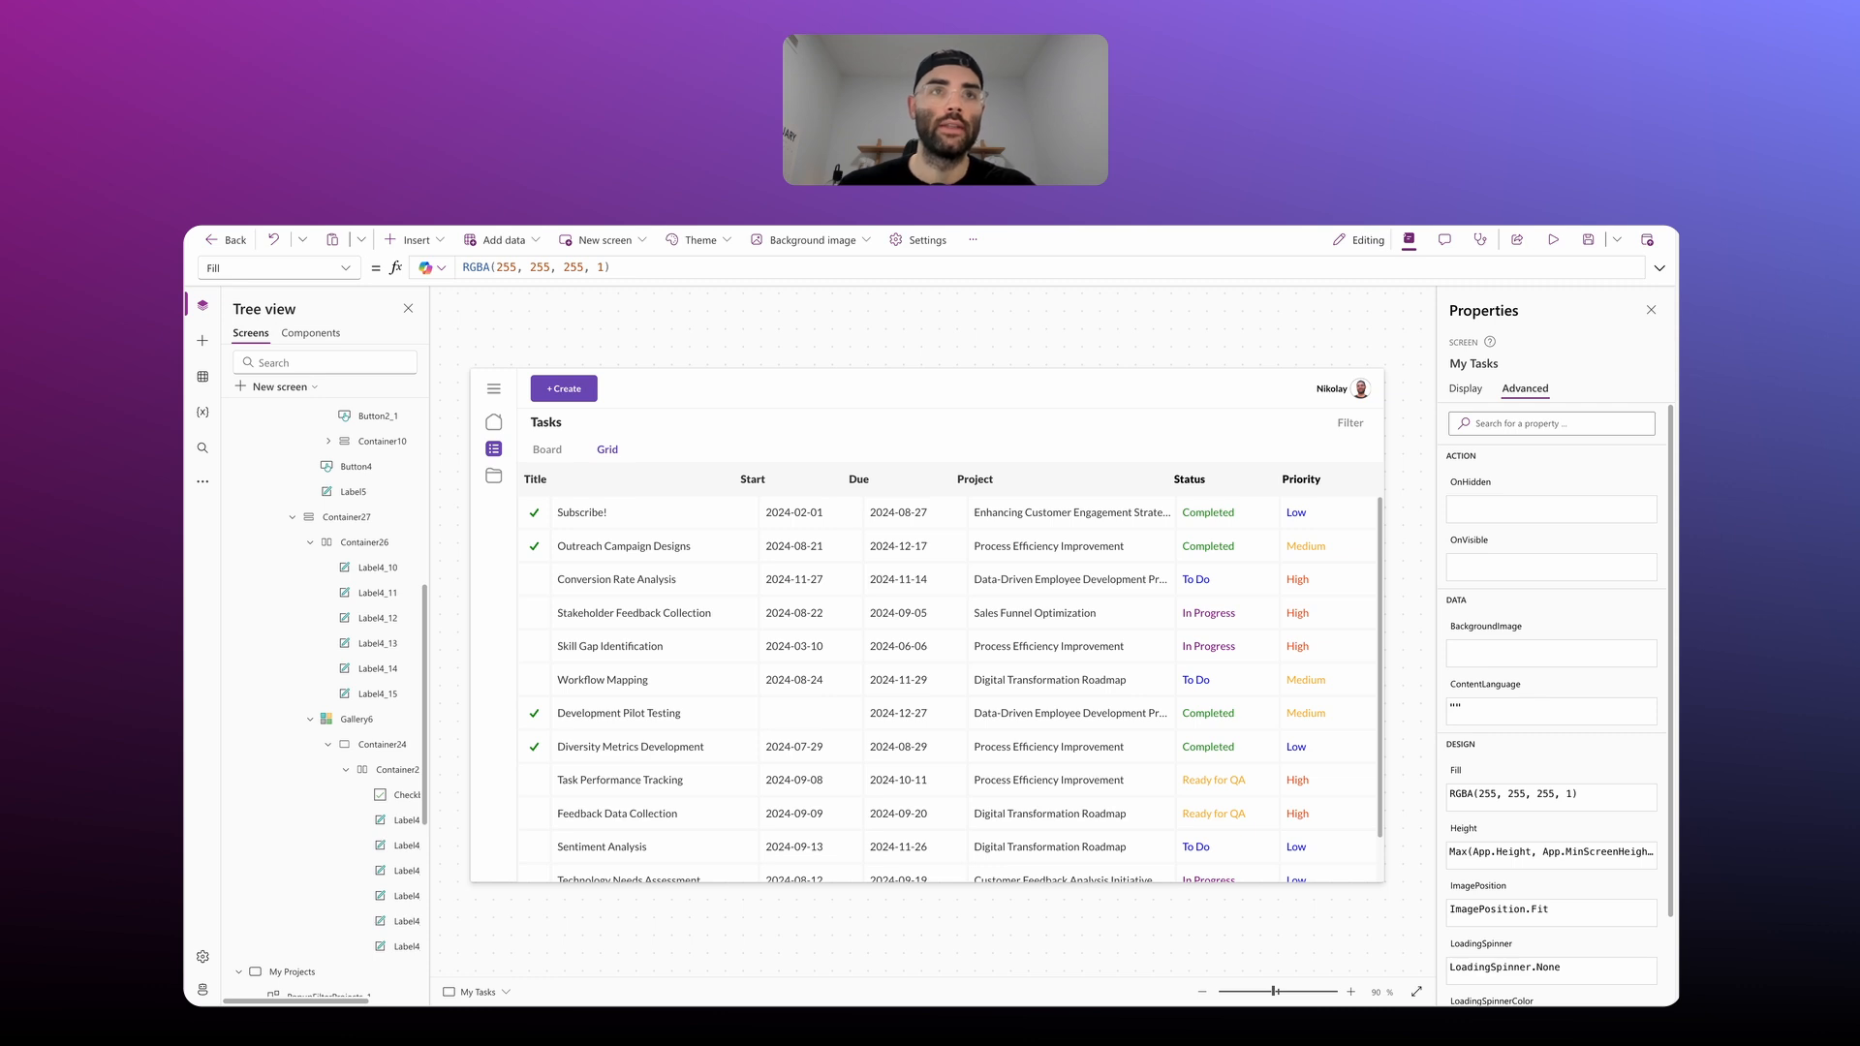
Step: Set the Strikethrough formula of the grid row's title label to ThisItem.Status.Value = "Completed"
left_click(586, 515)
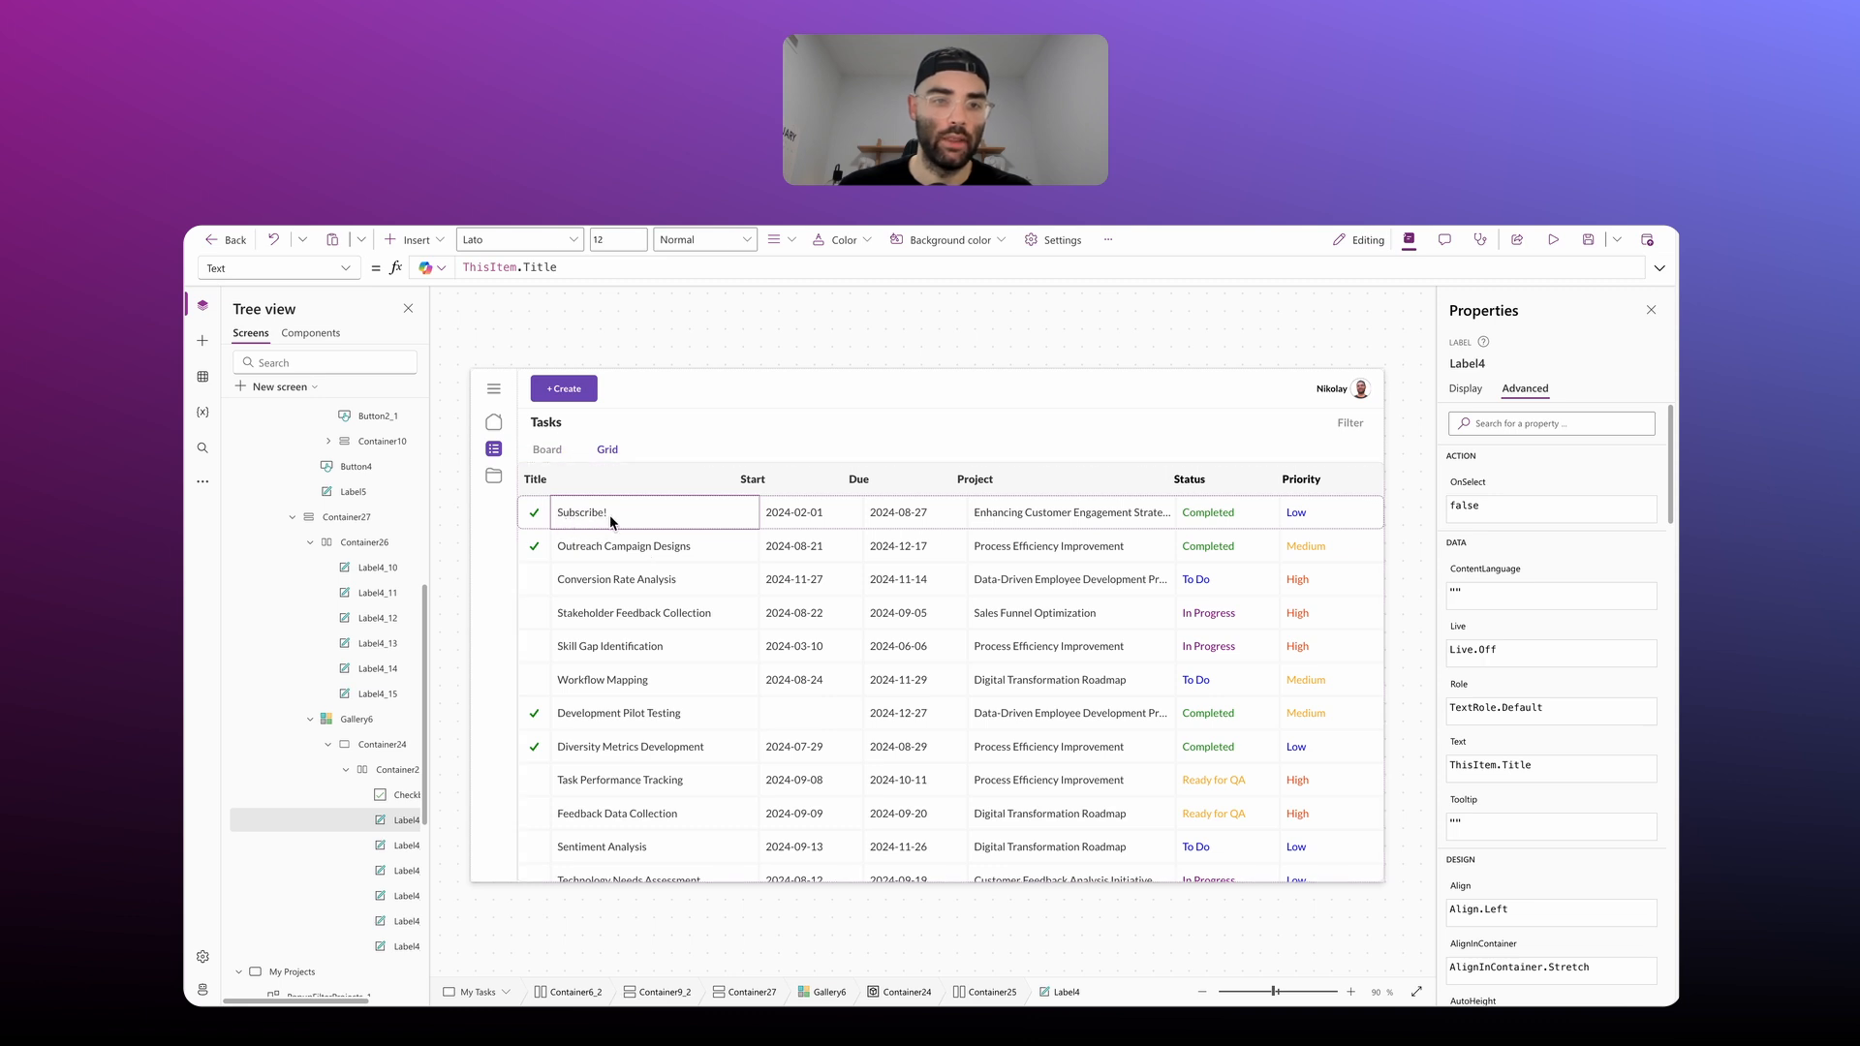
left_click(345, 270)
left_click(346, 270)
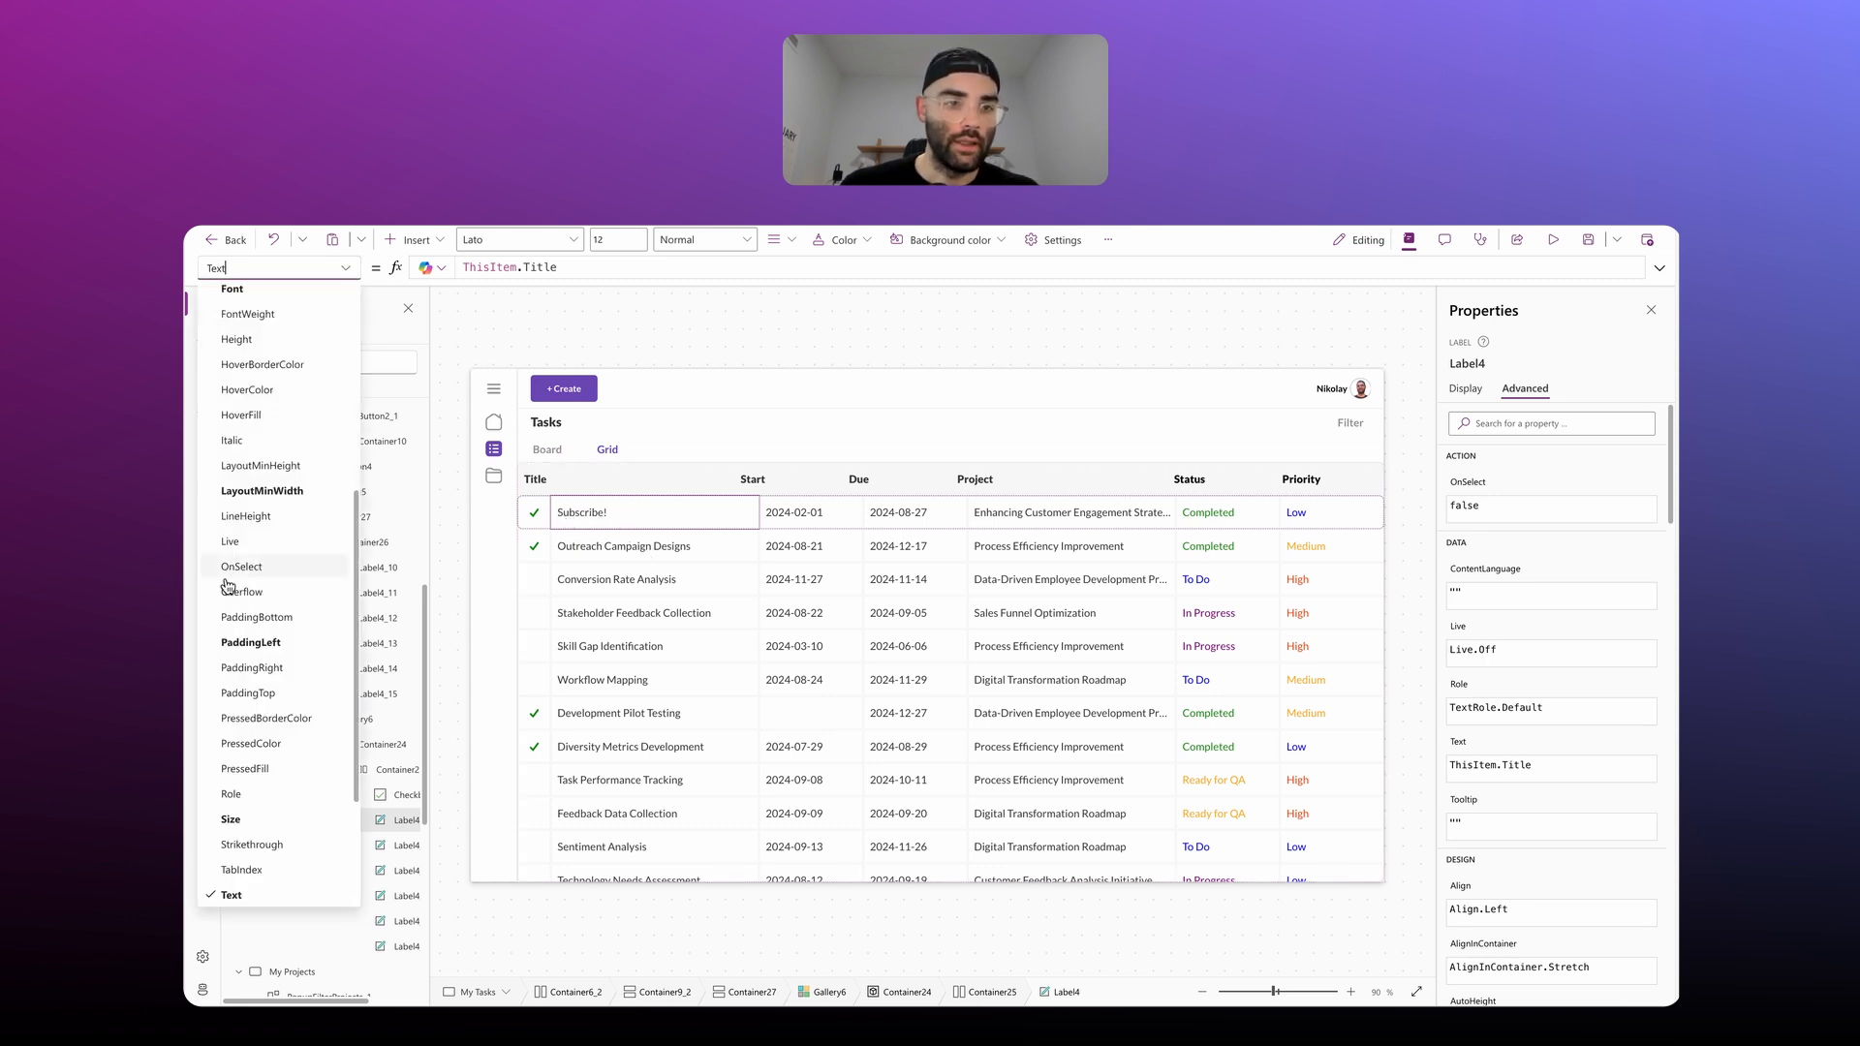
left_click(257, 695)
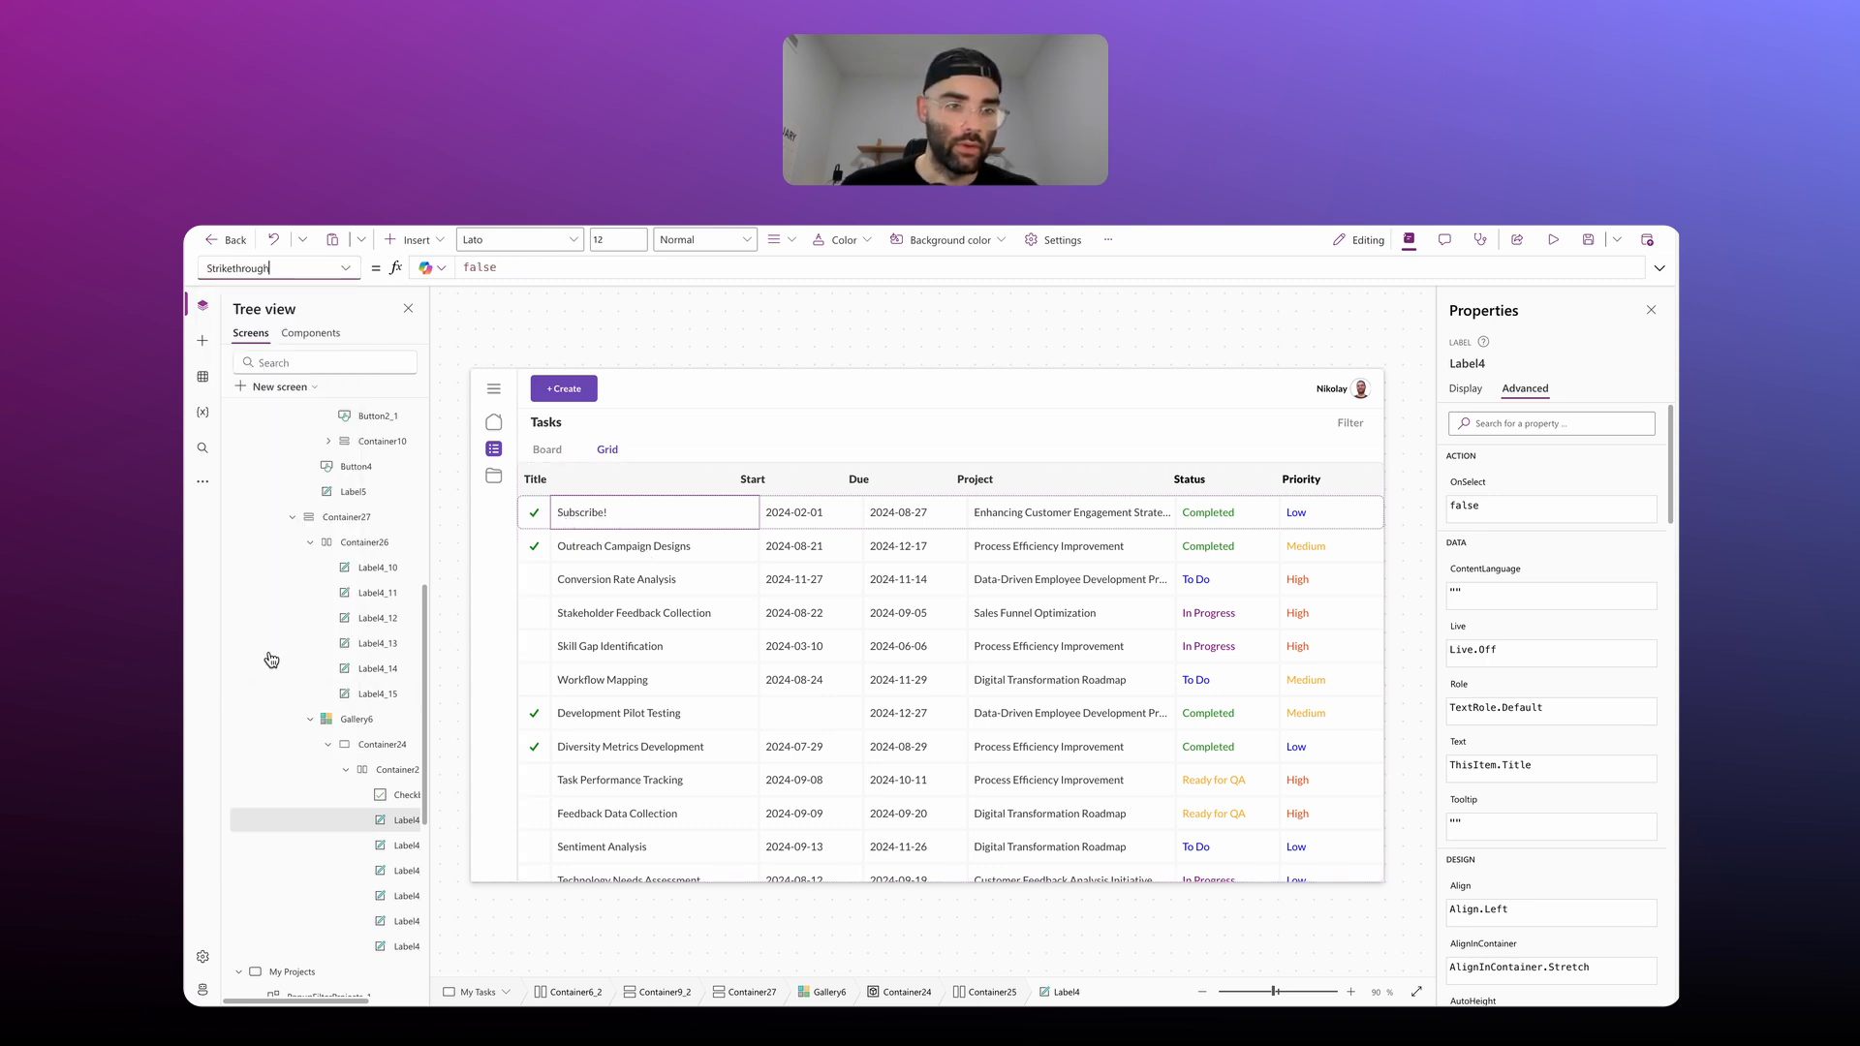
left_click_drag(541, 272, 453, 271)
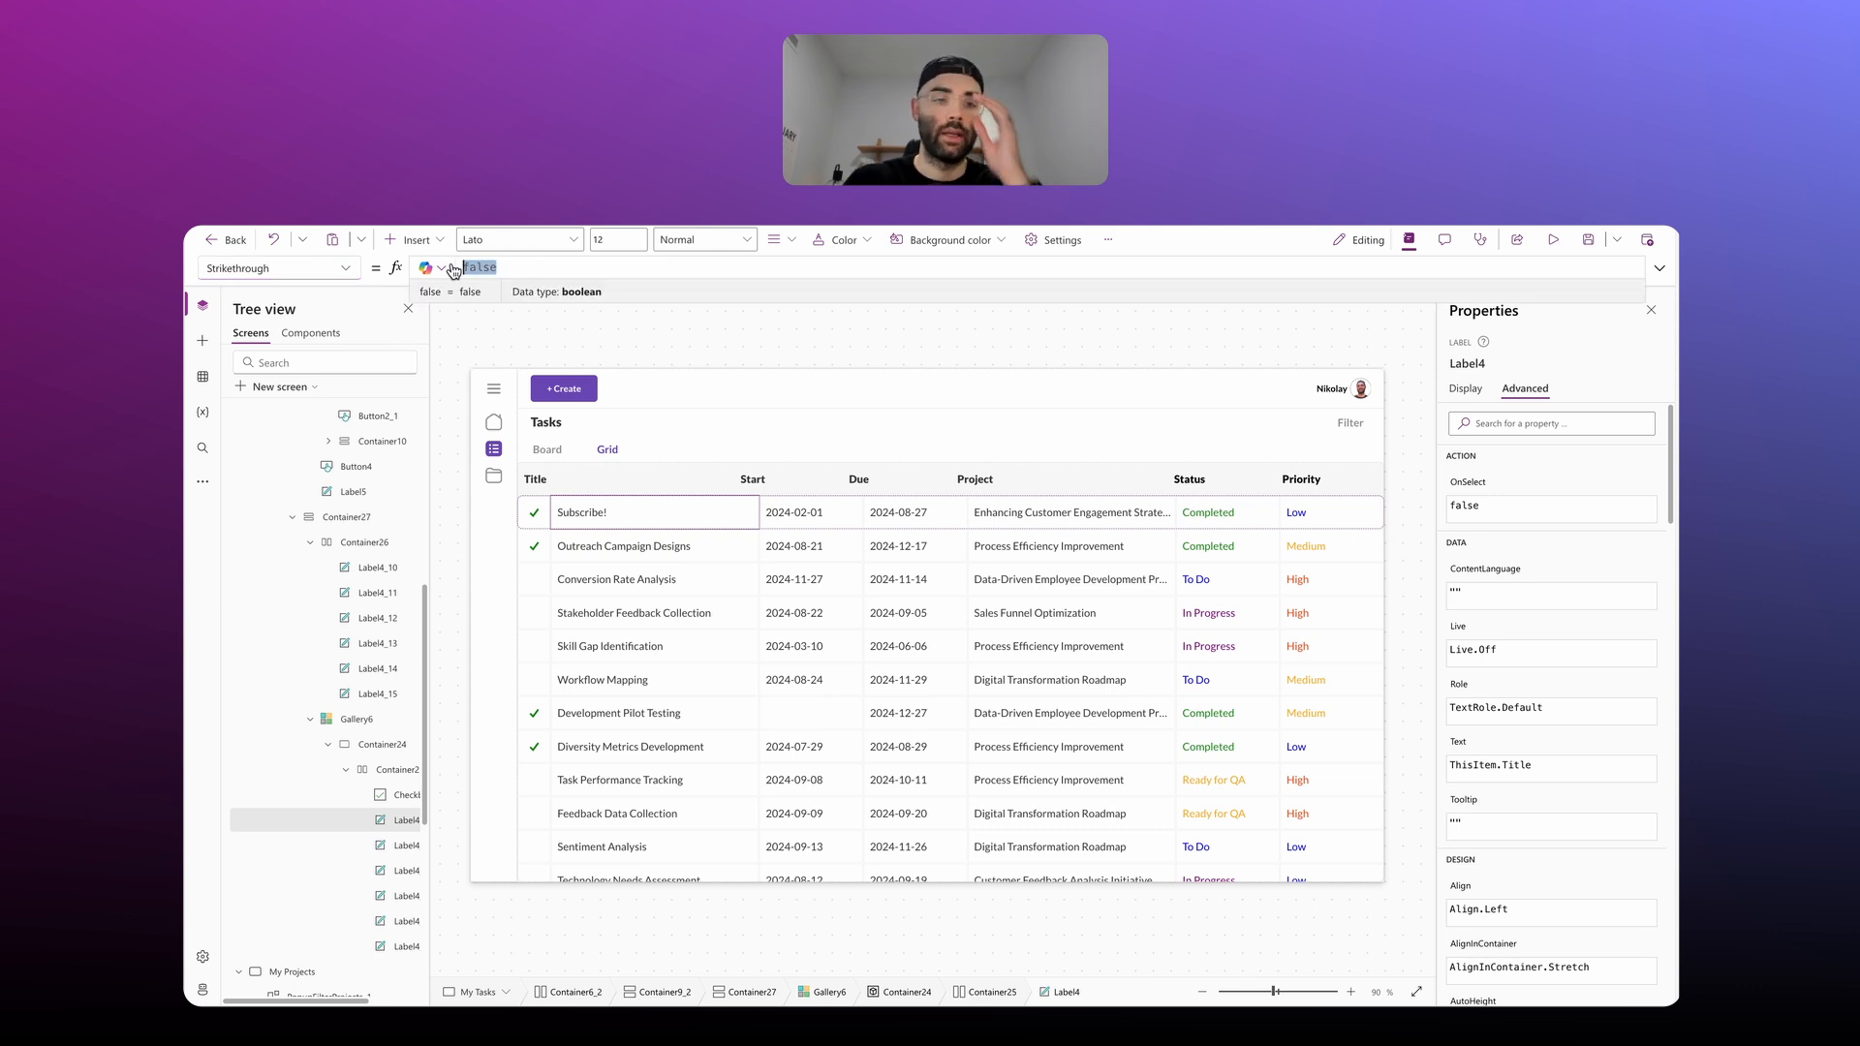
type("ThisItem.Status.")
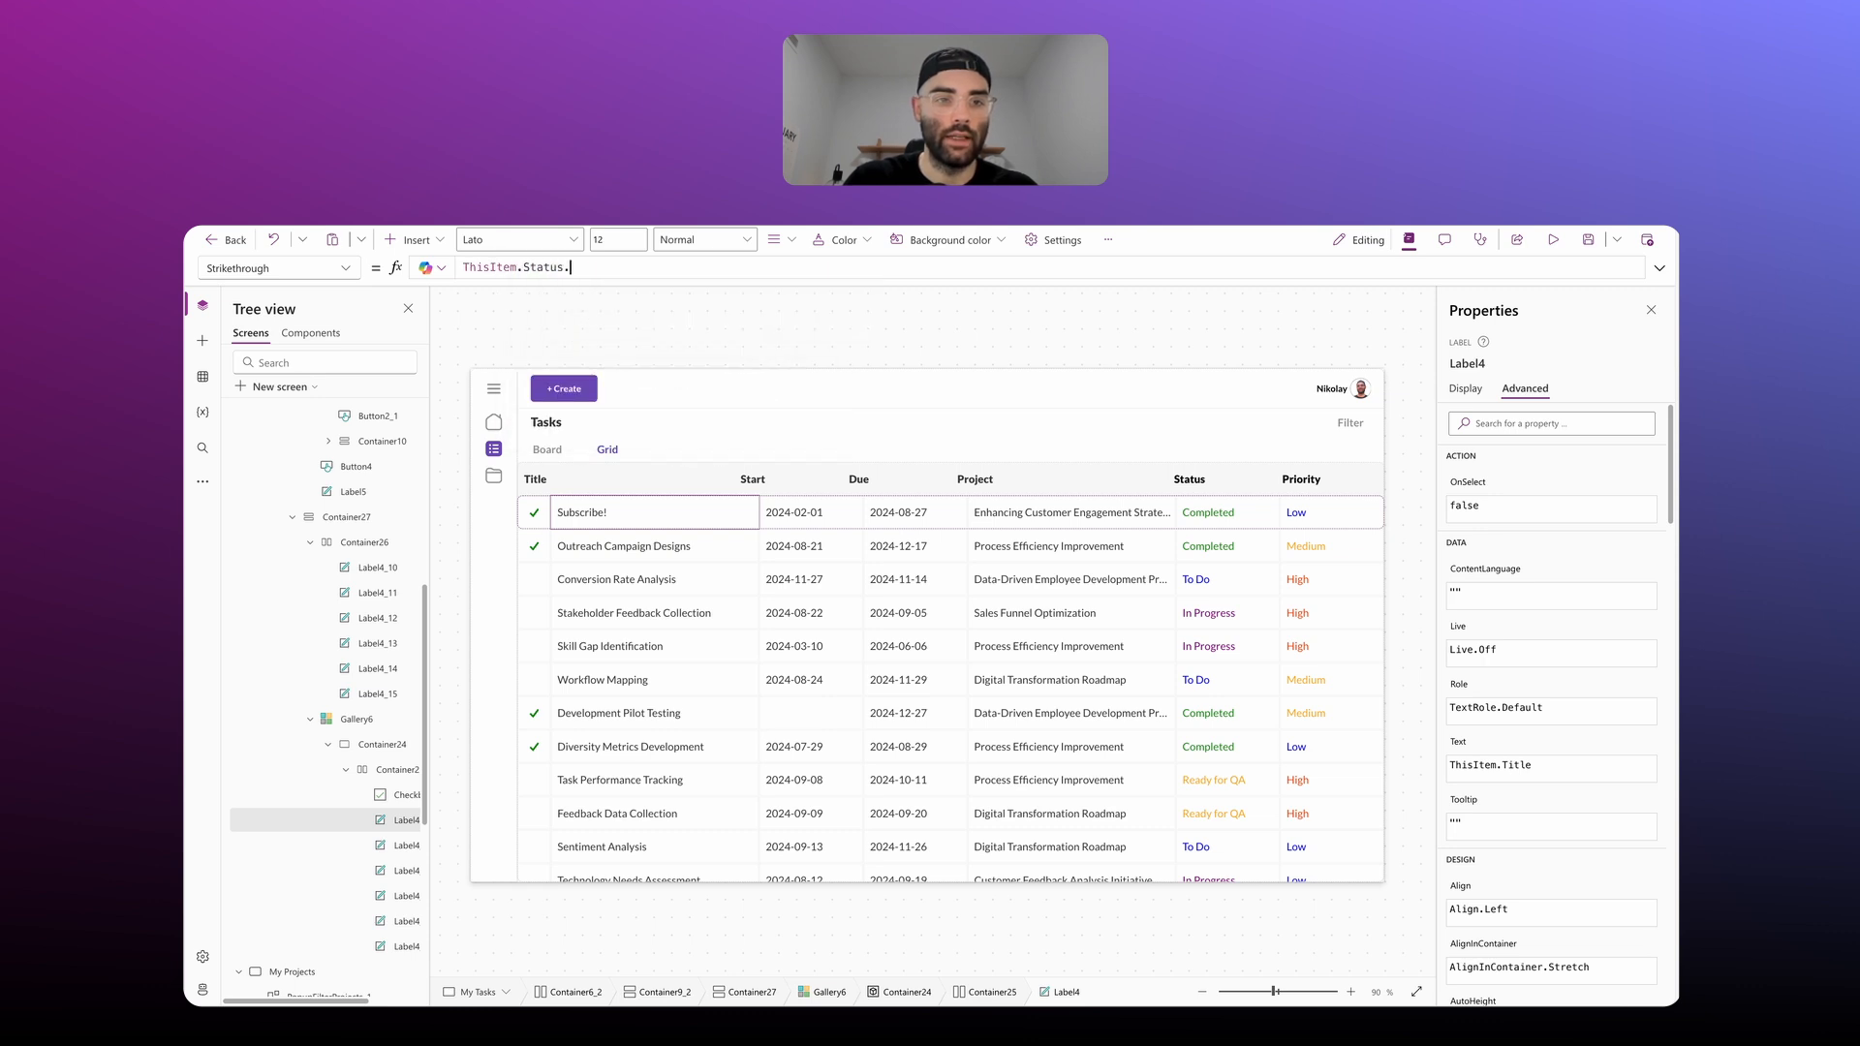
type("Value = \"Complete")
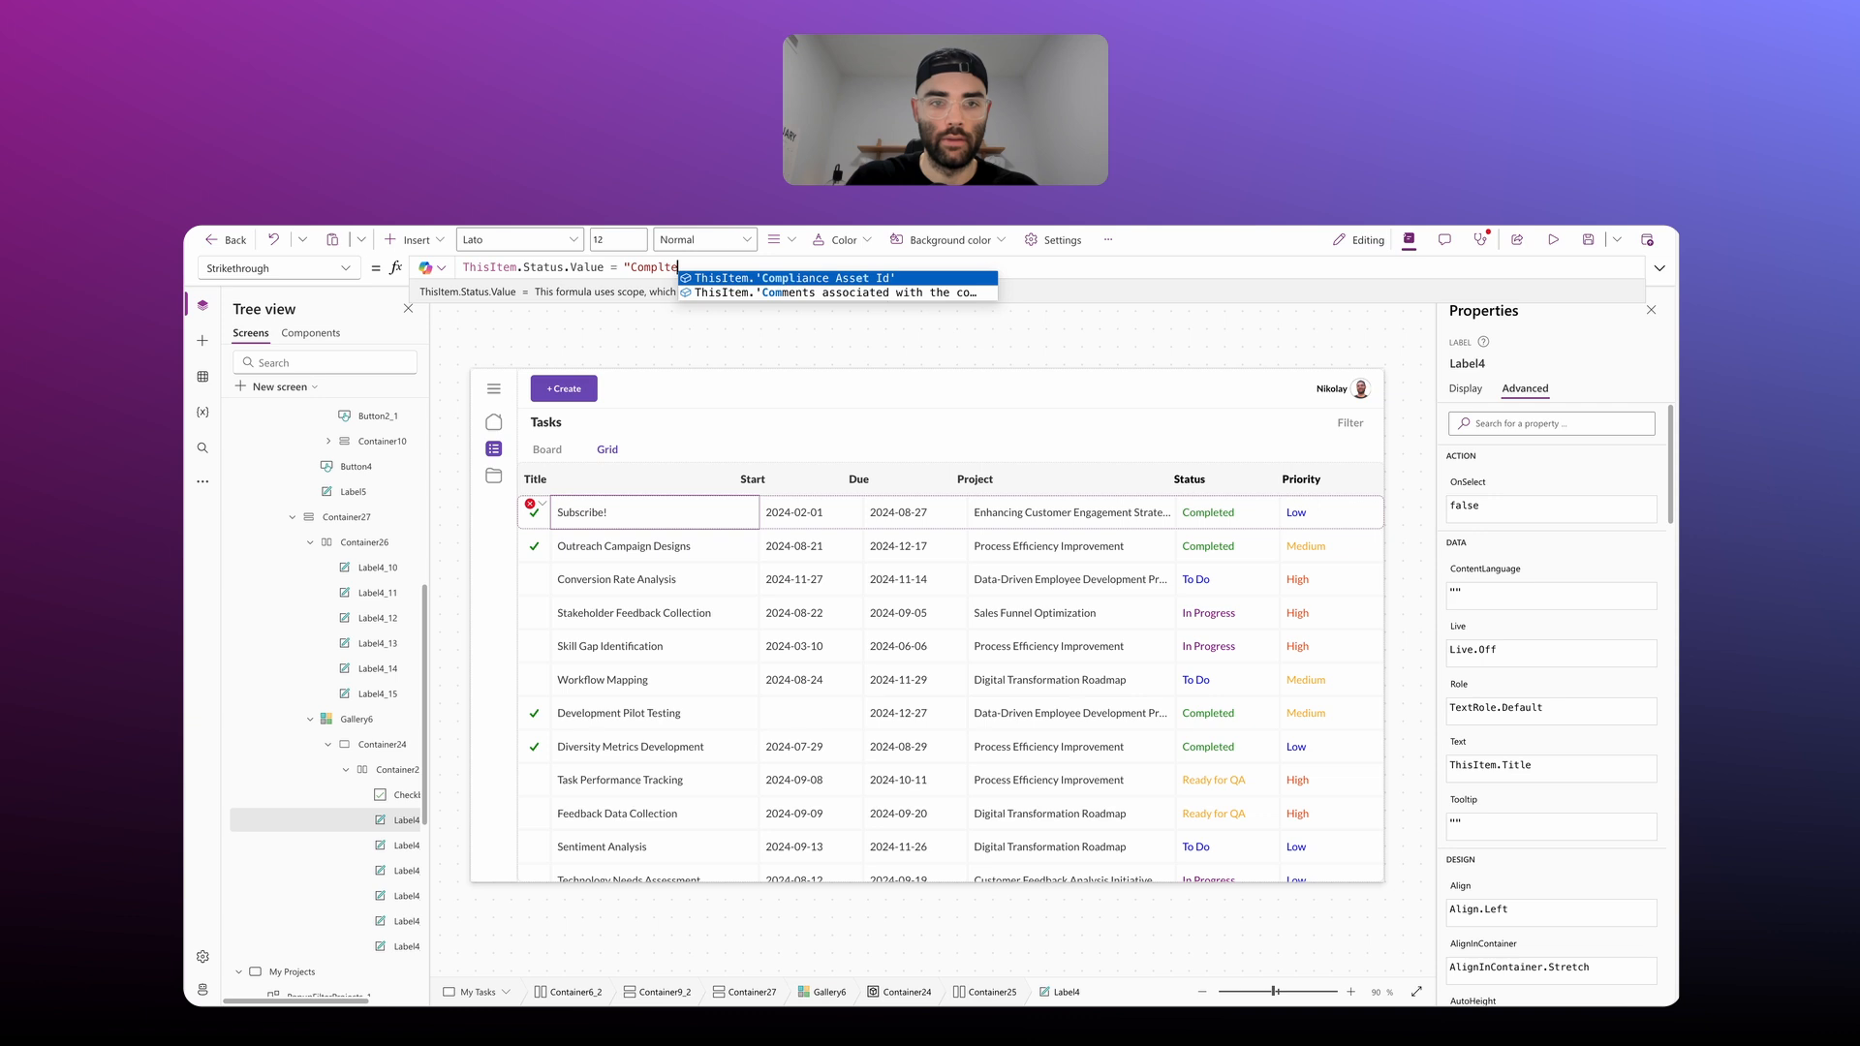
type("d\"")
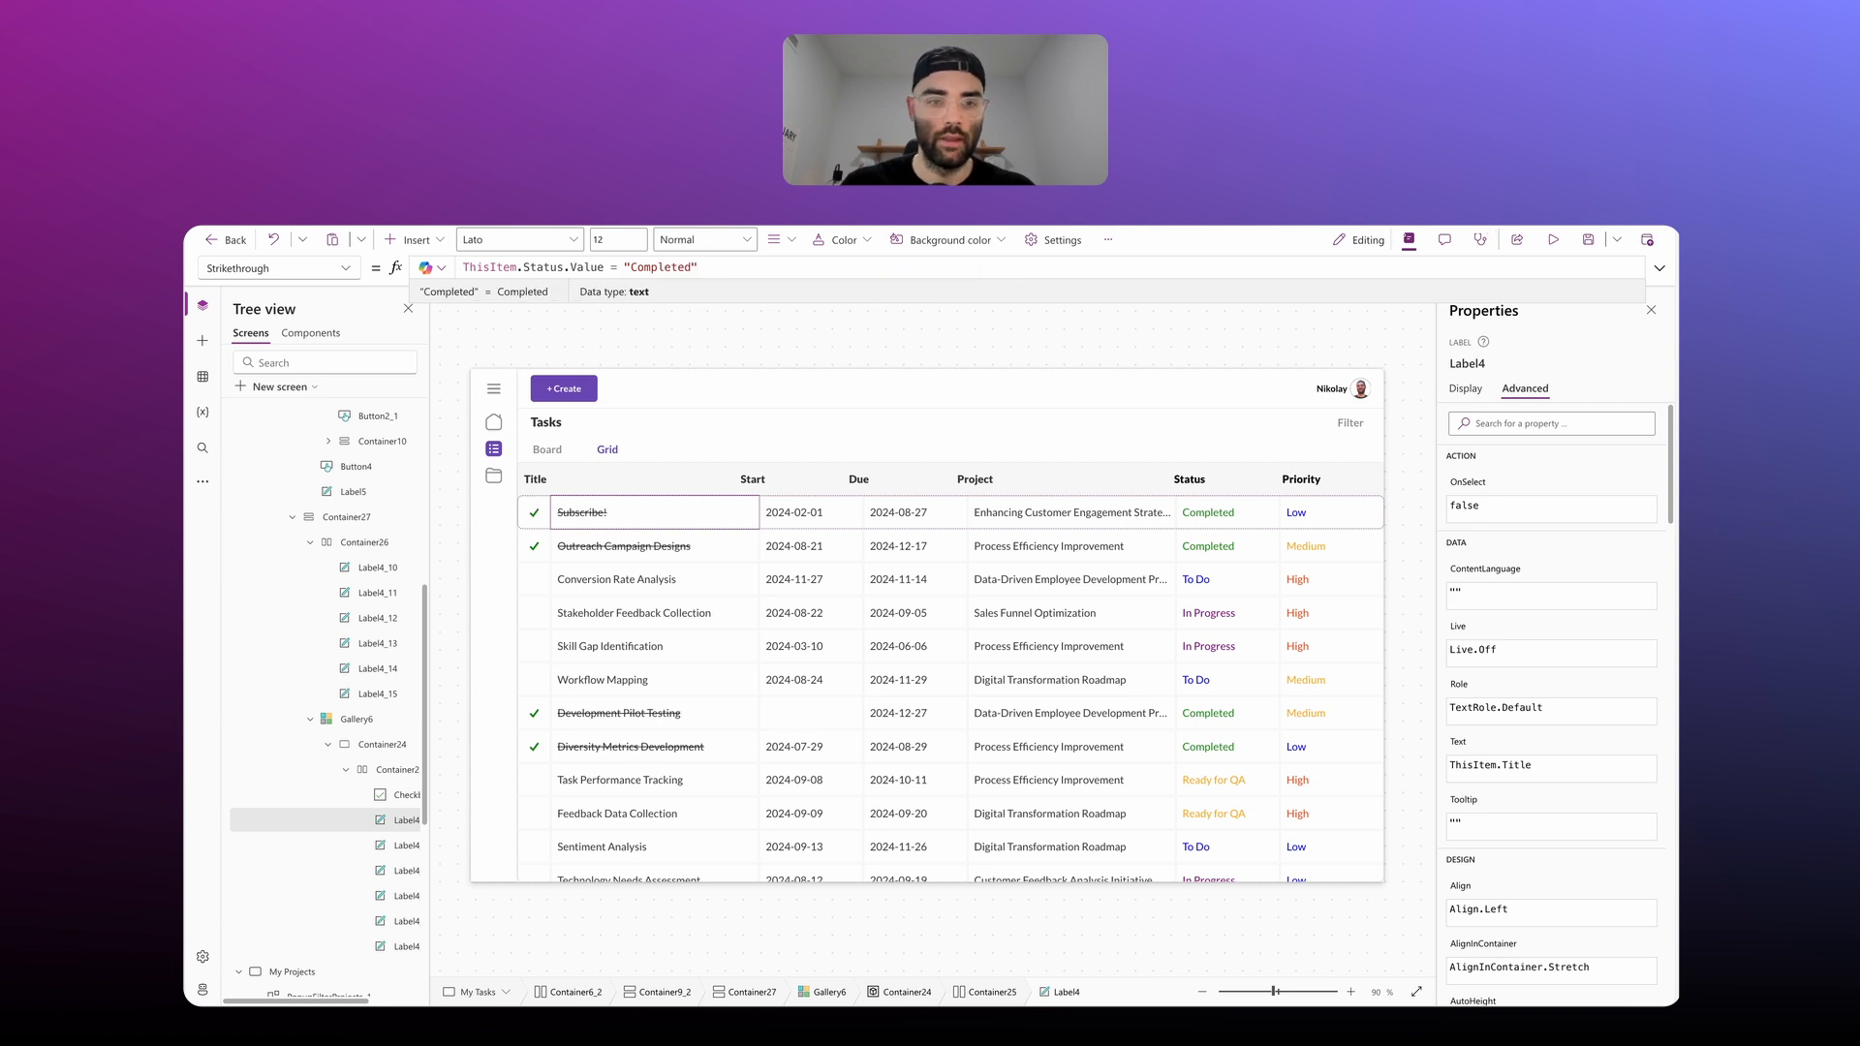
left_click(932, 345)
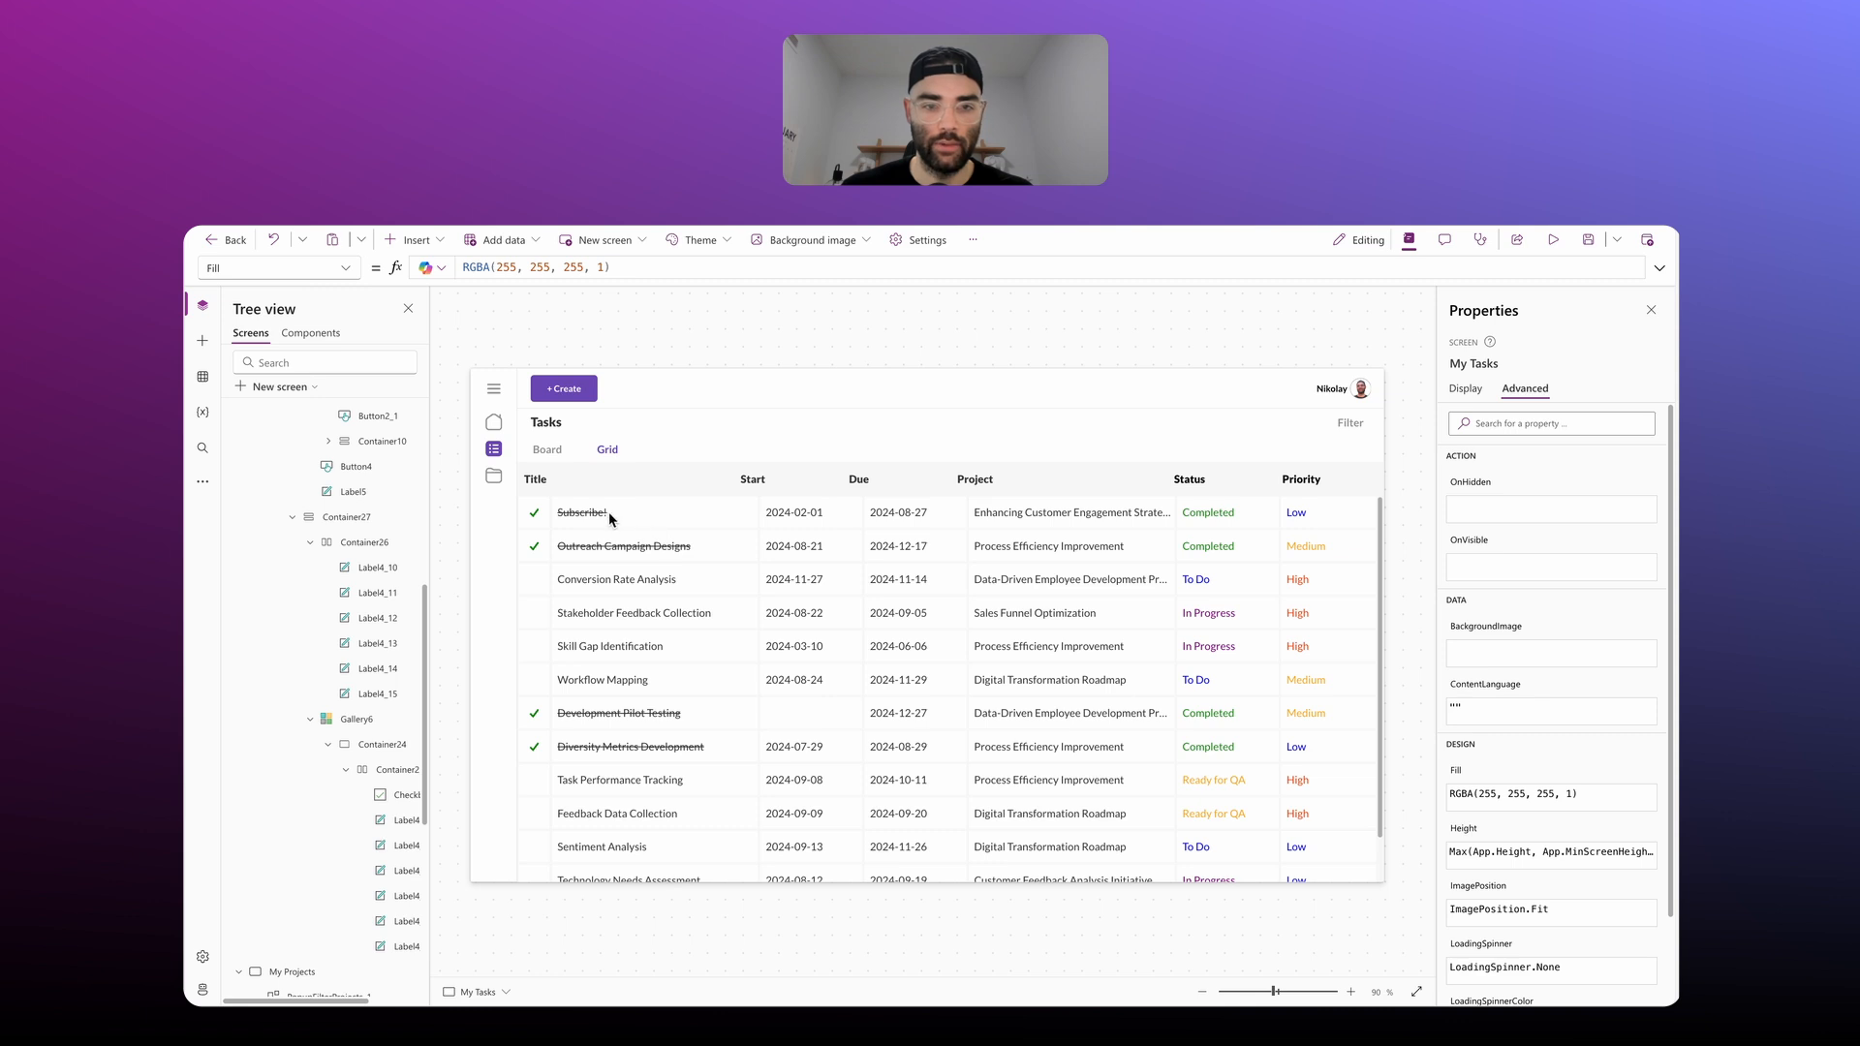
Step: Set the left padding of the grid's column header container to 50
left_click(534, 513)
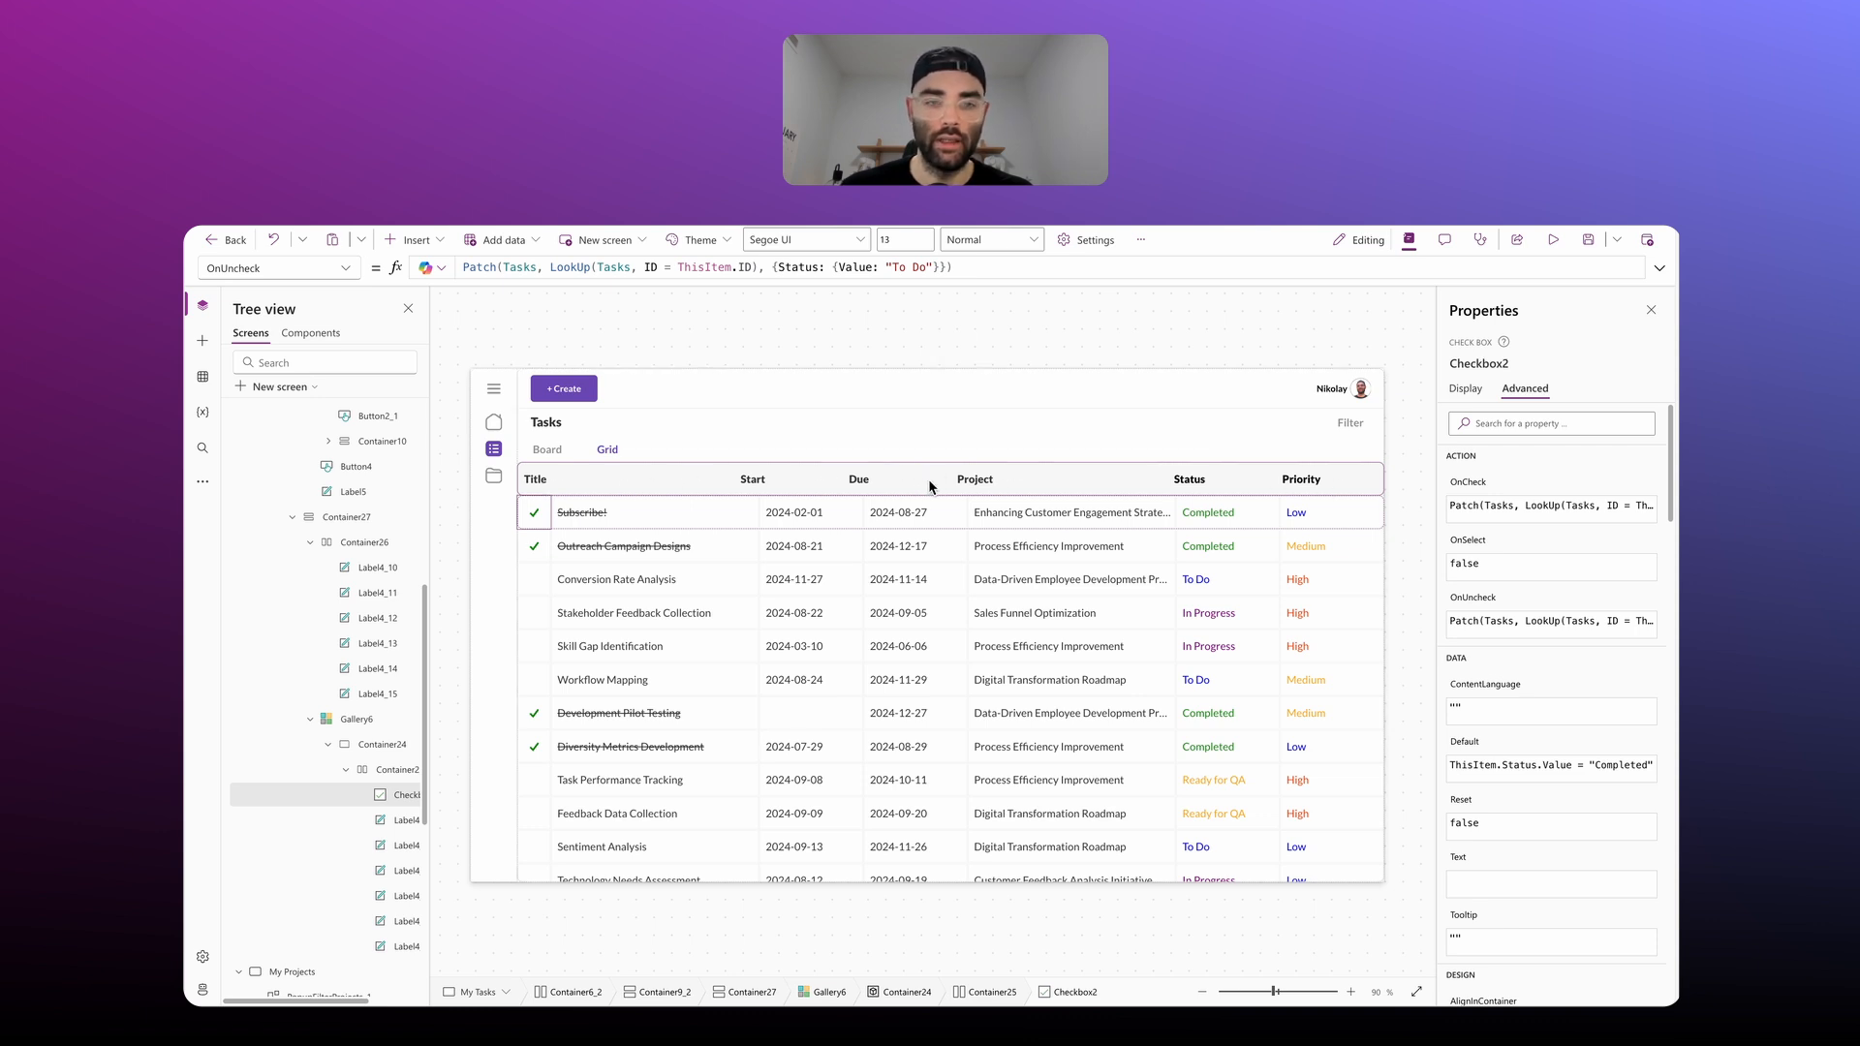
left_click(646, 488)
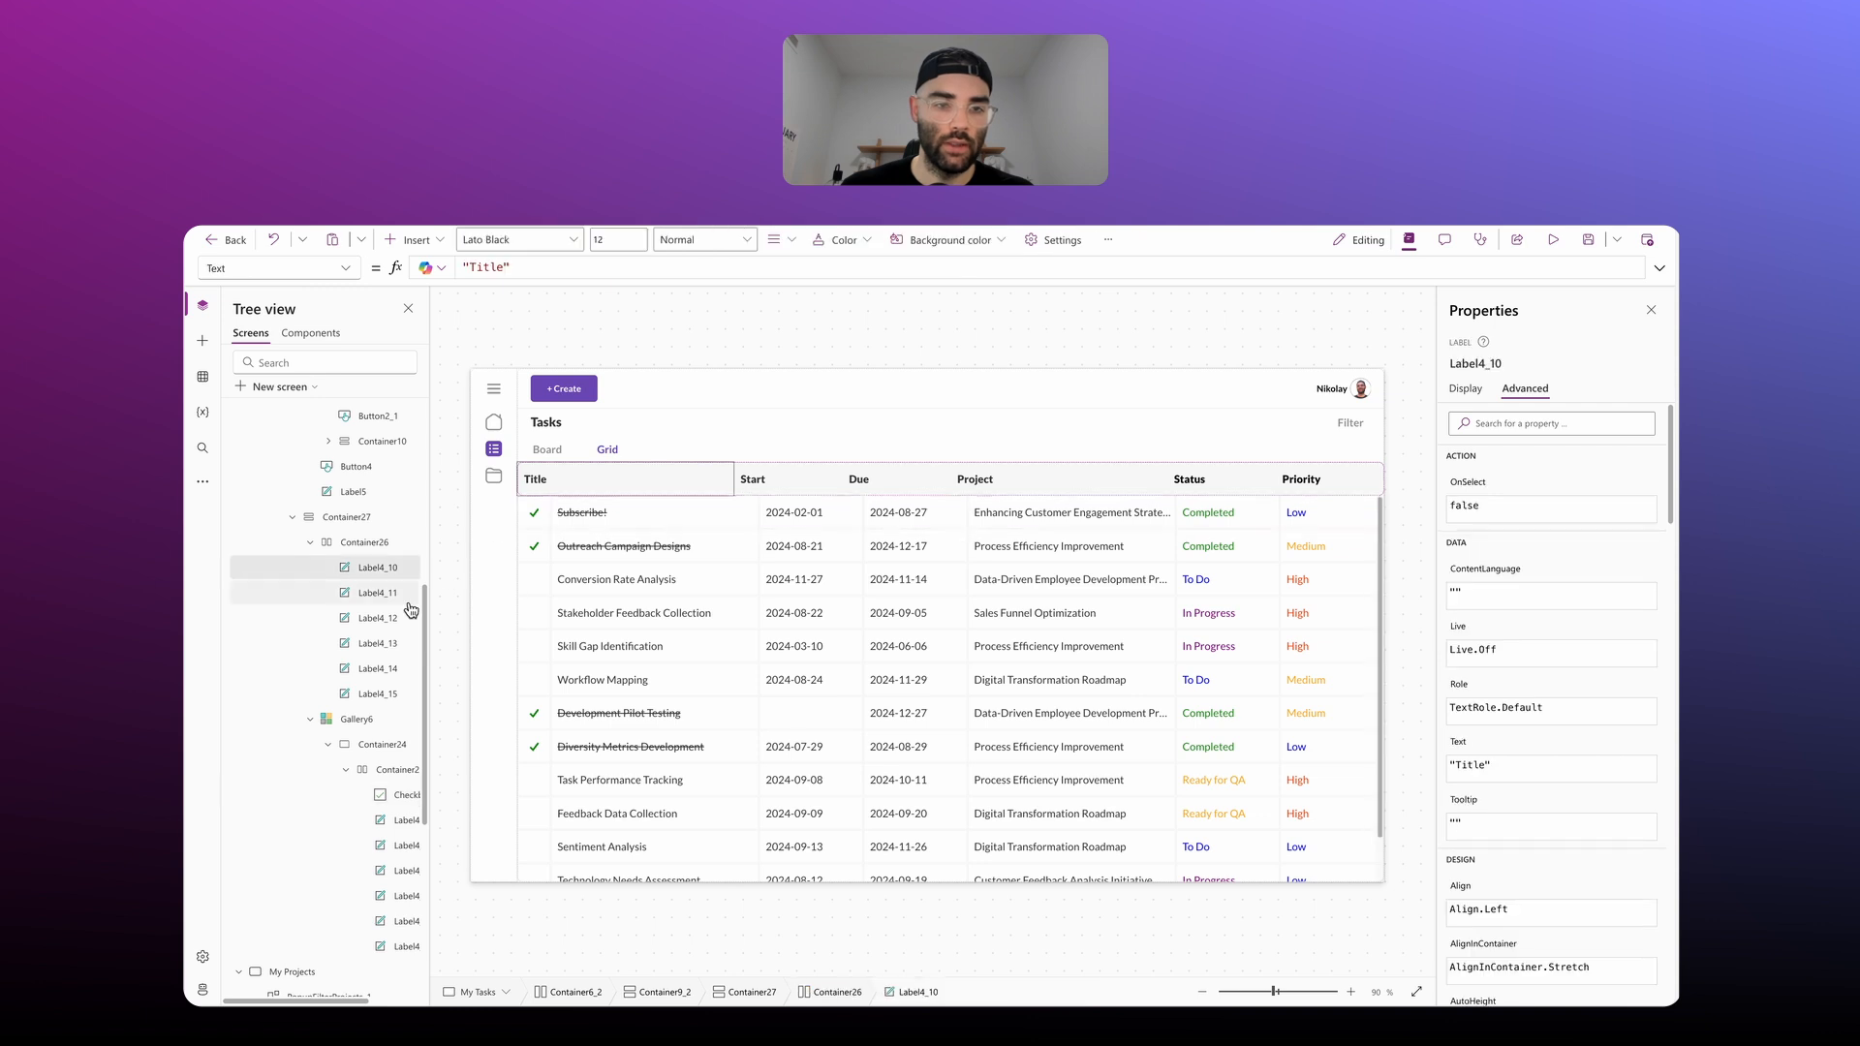
left_click(519, 477)
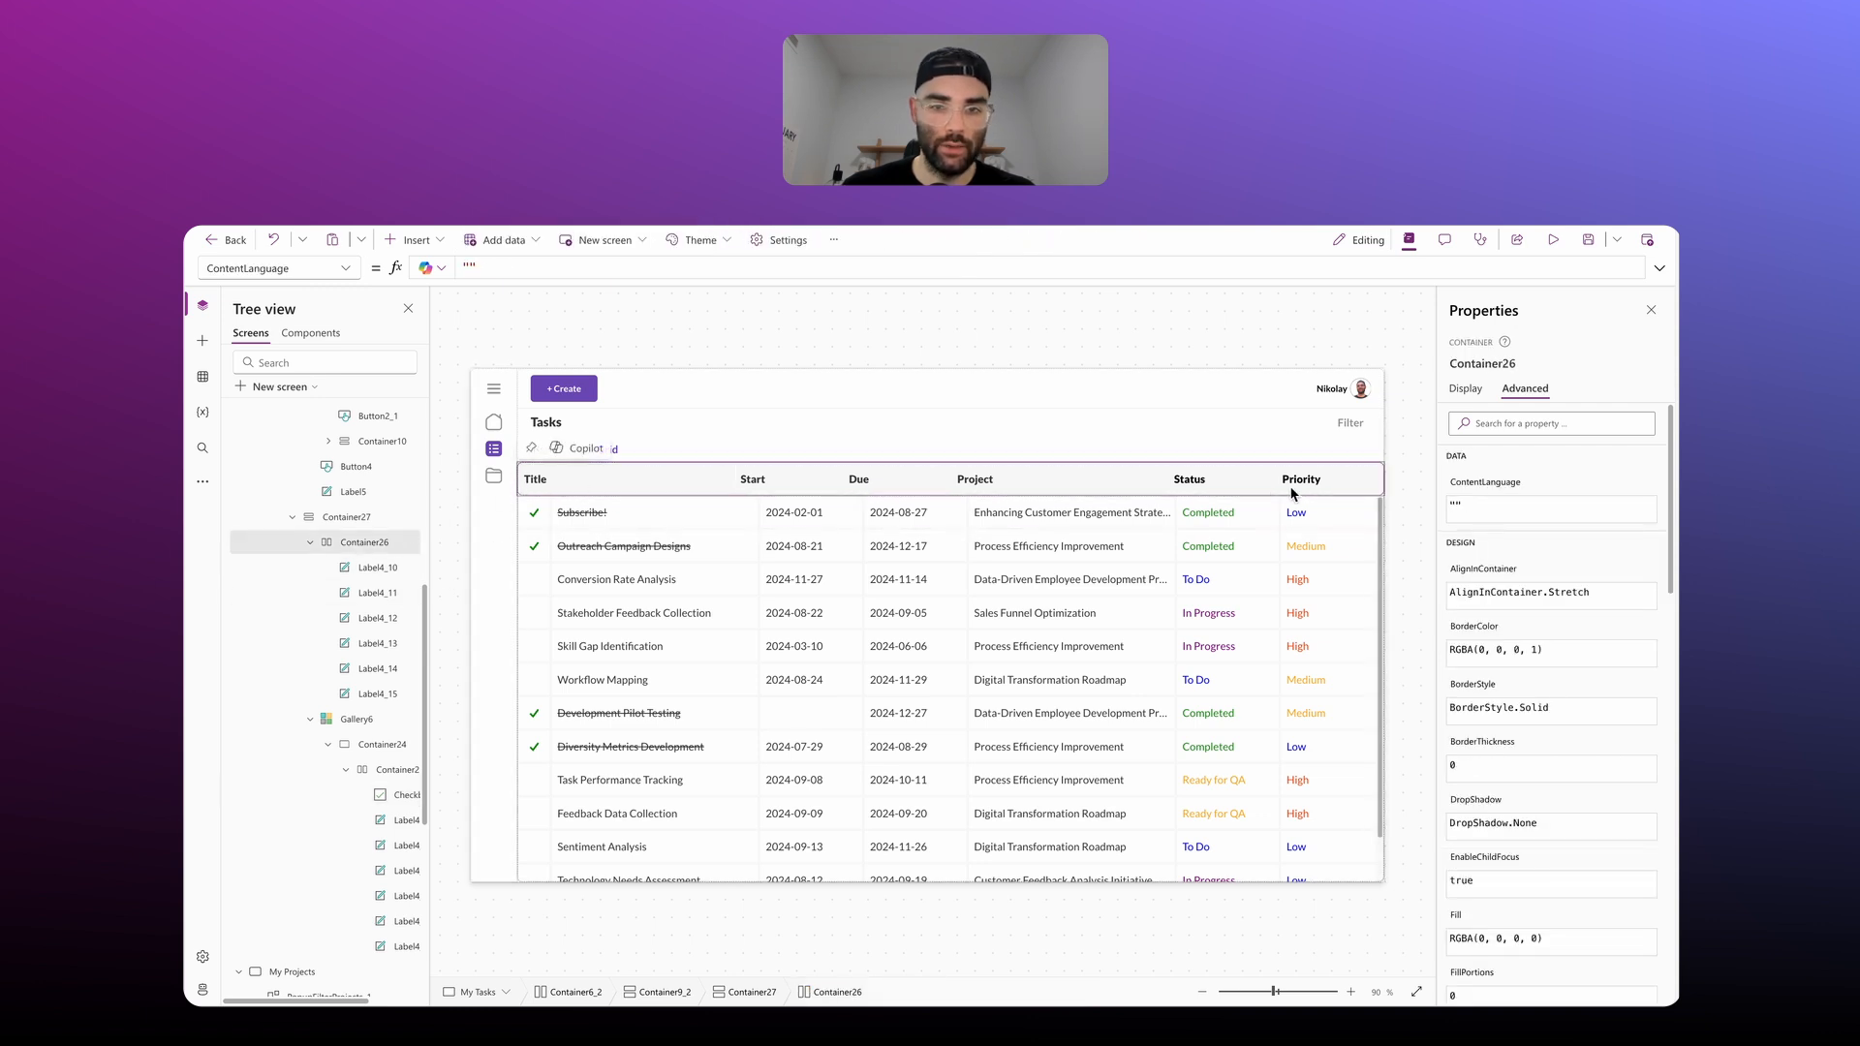
left_click(1465, 388)
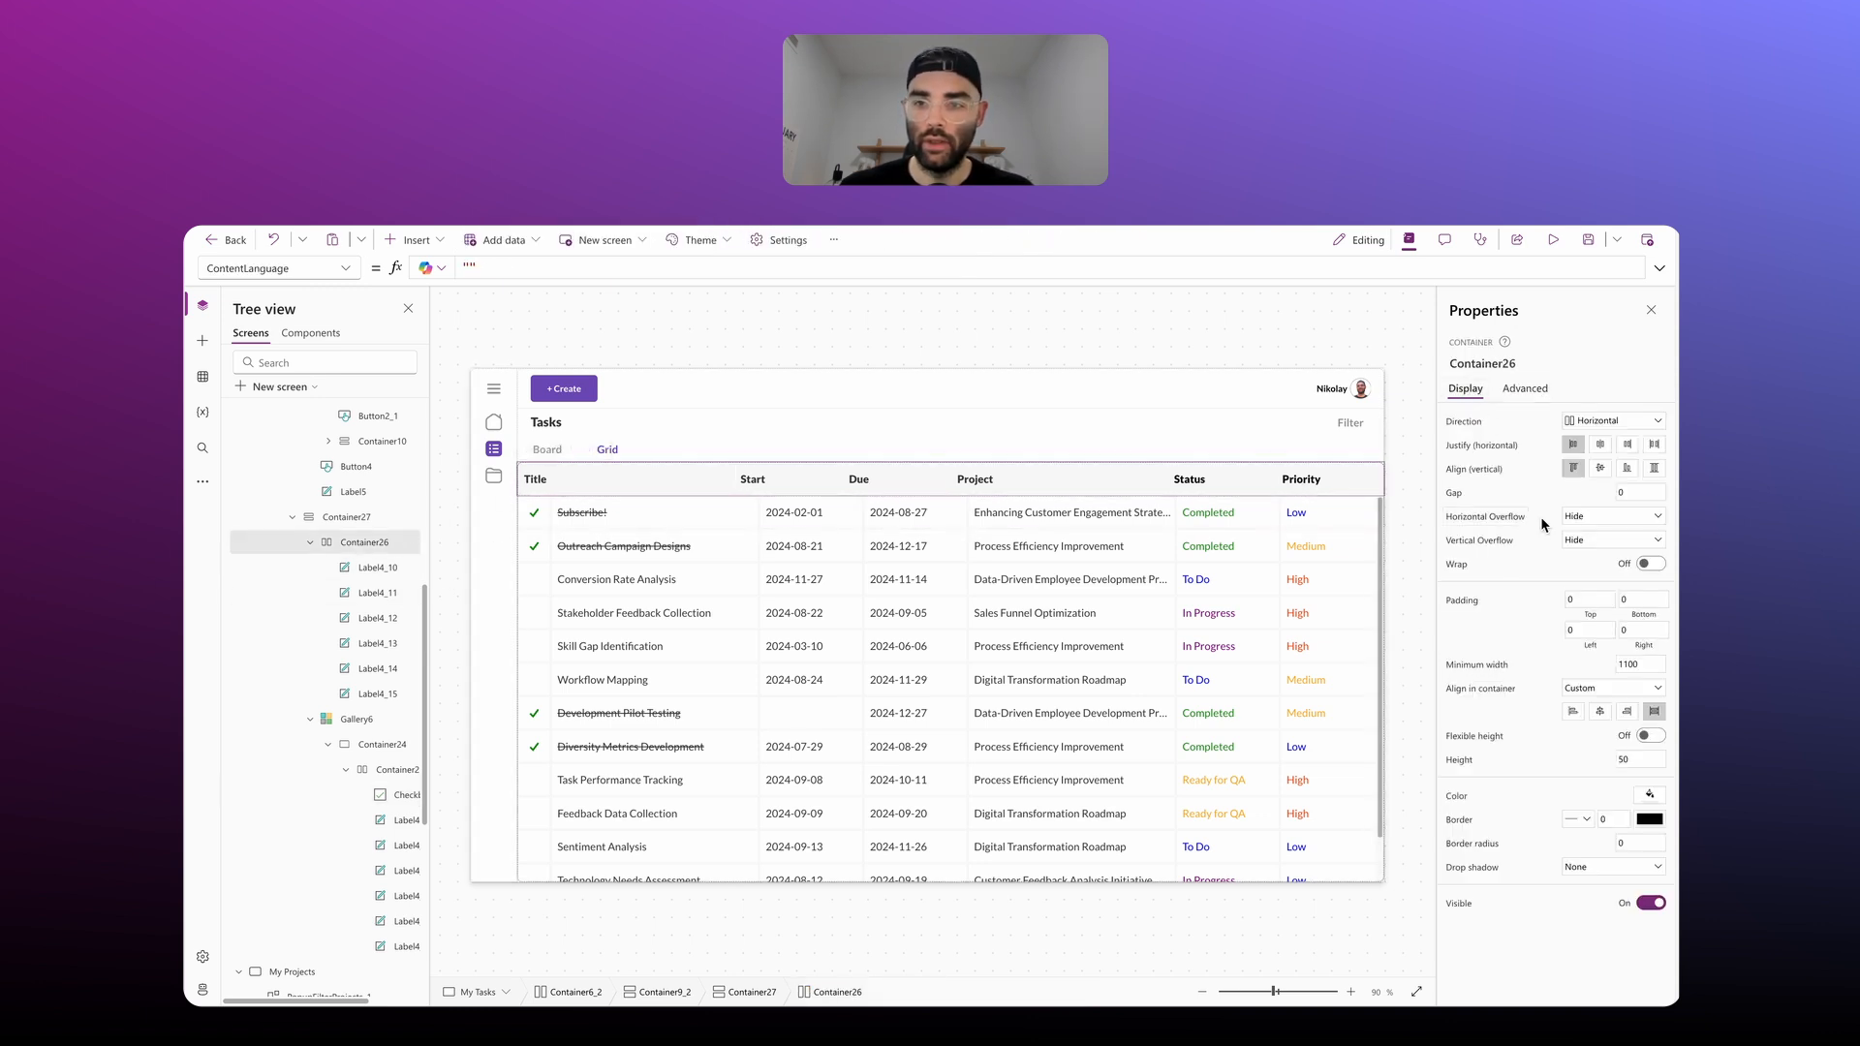
left_click(1569, 627)
type("50")
key("Return")
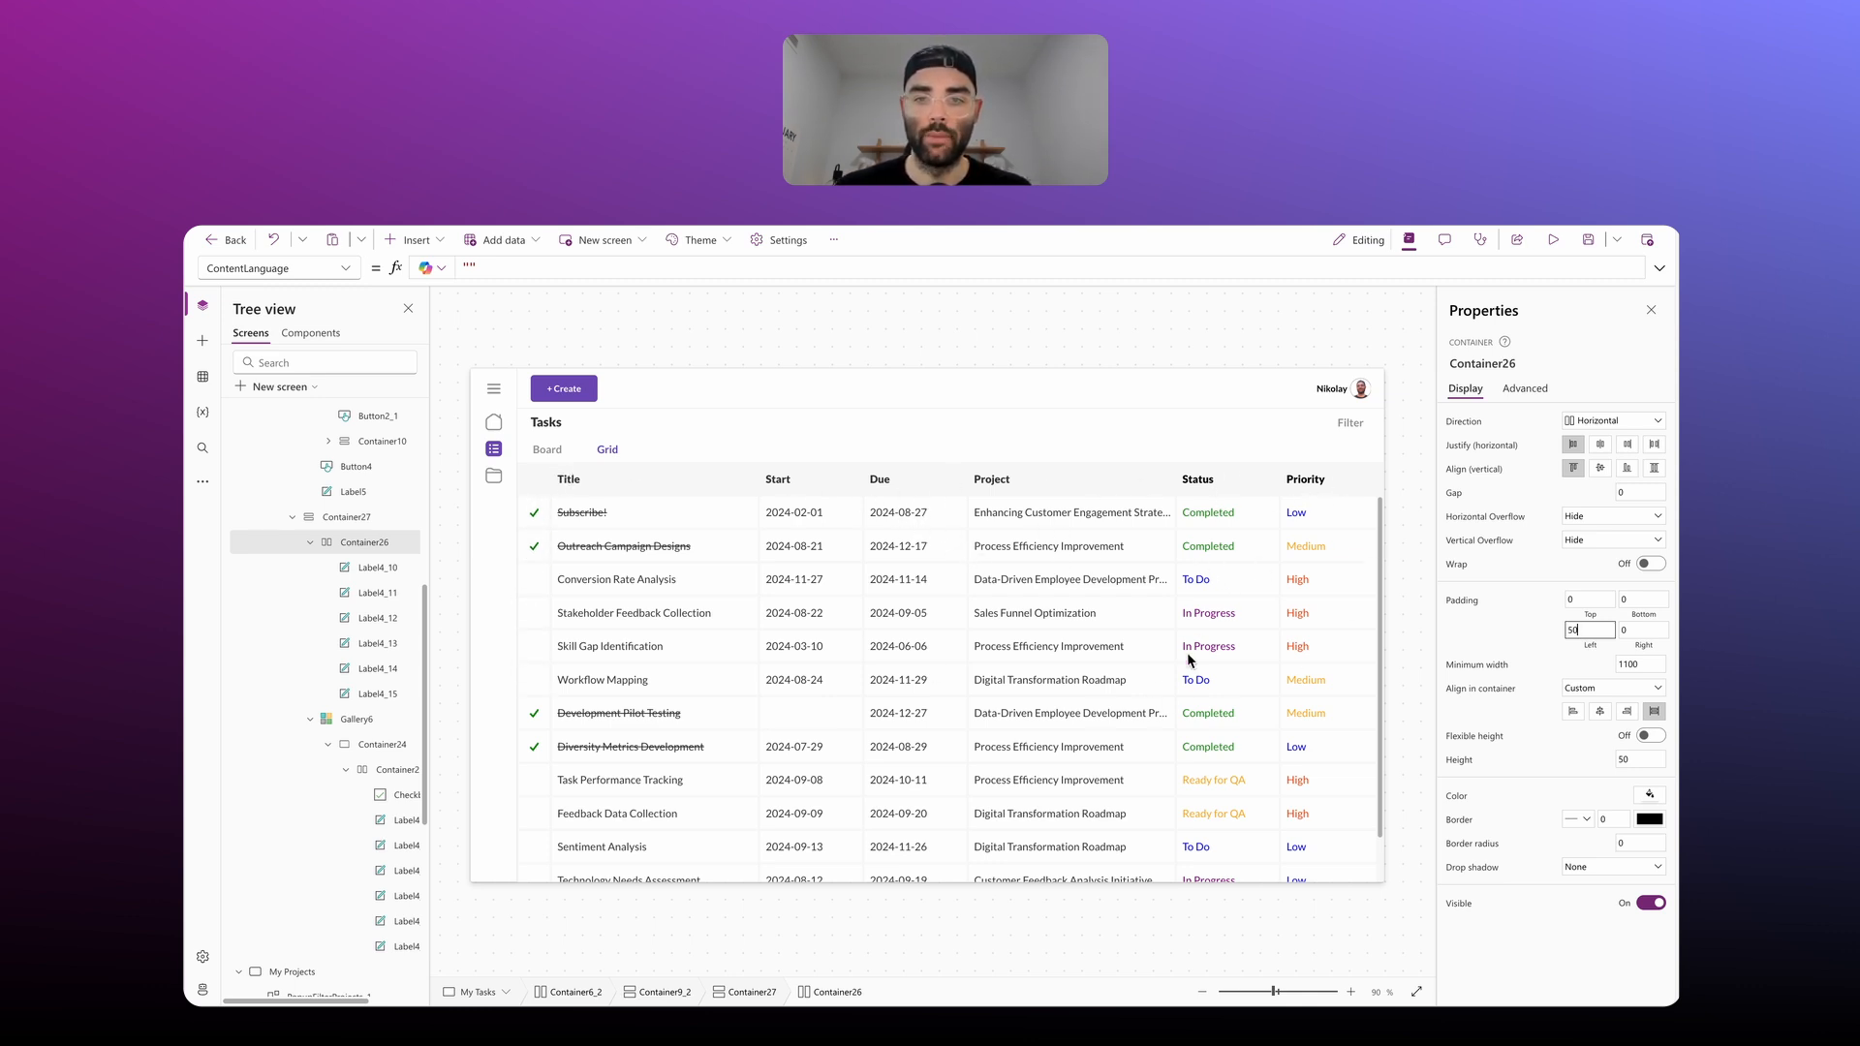
Step: Preview the app, rotate the tablet to portrait, scroll the grid horizontally to check the header alignment, and exit the preview
key("F5")
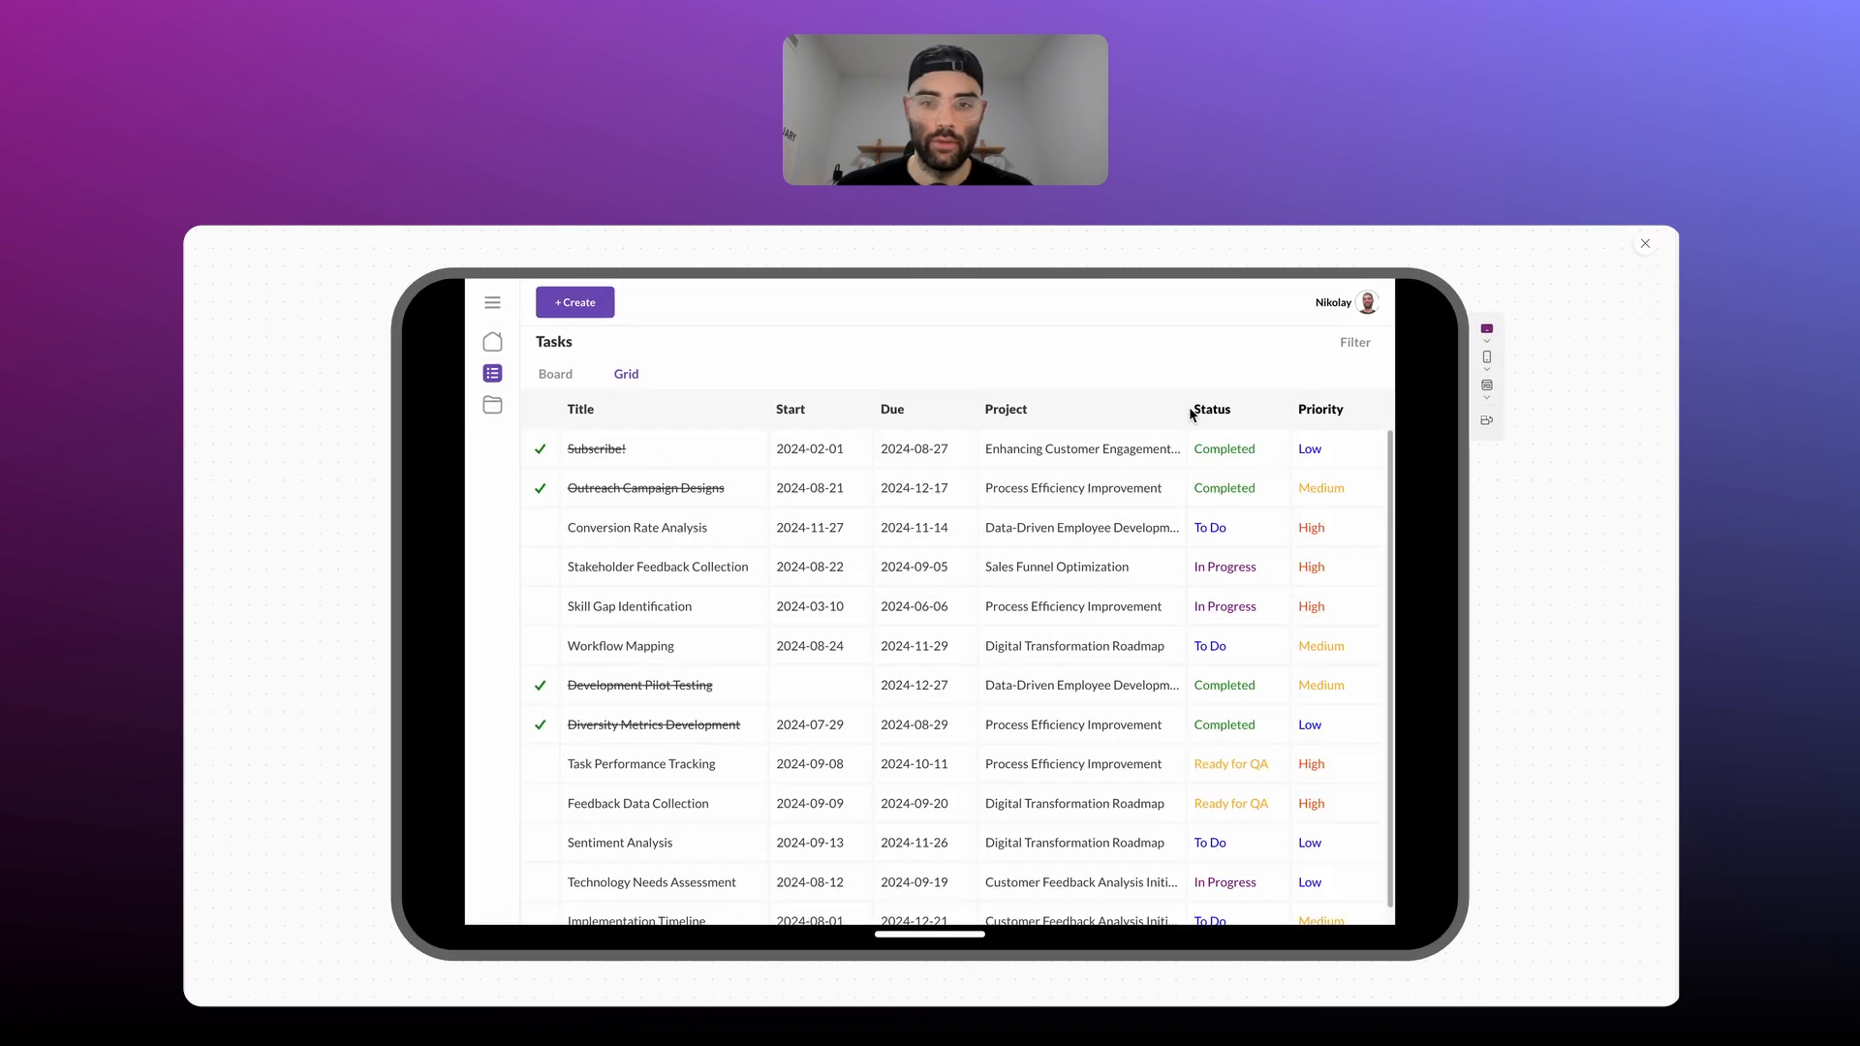
left_click(1488, 420)
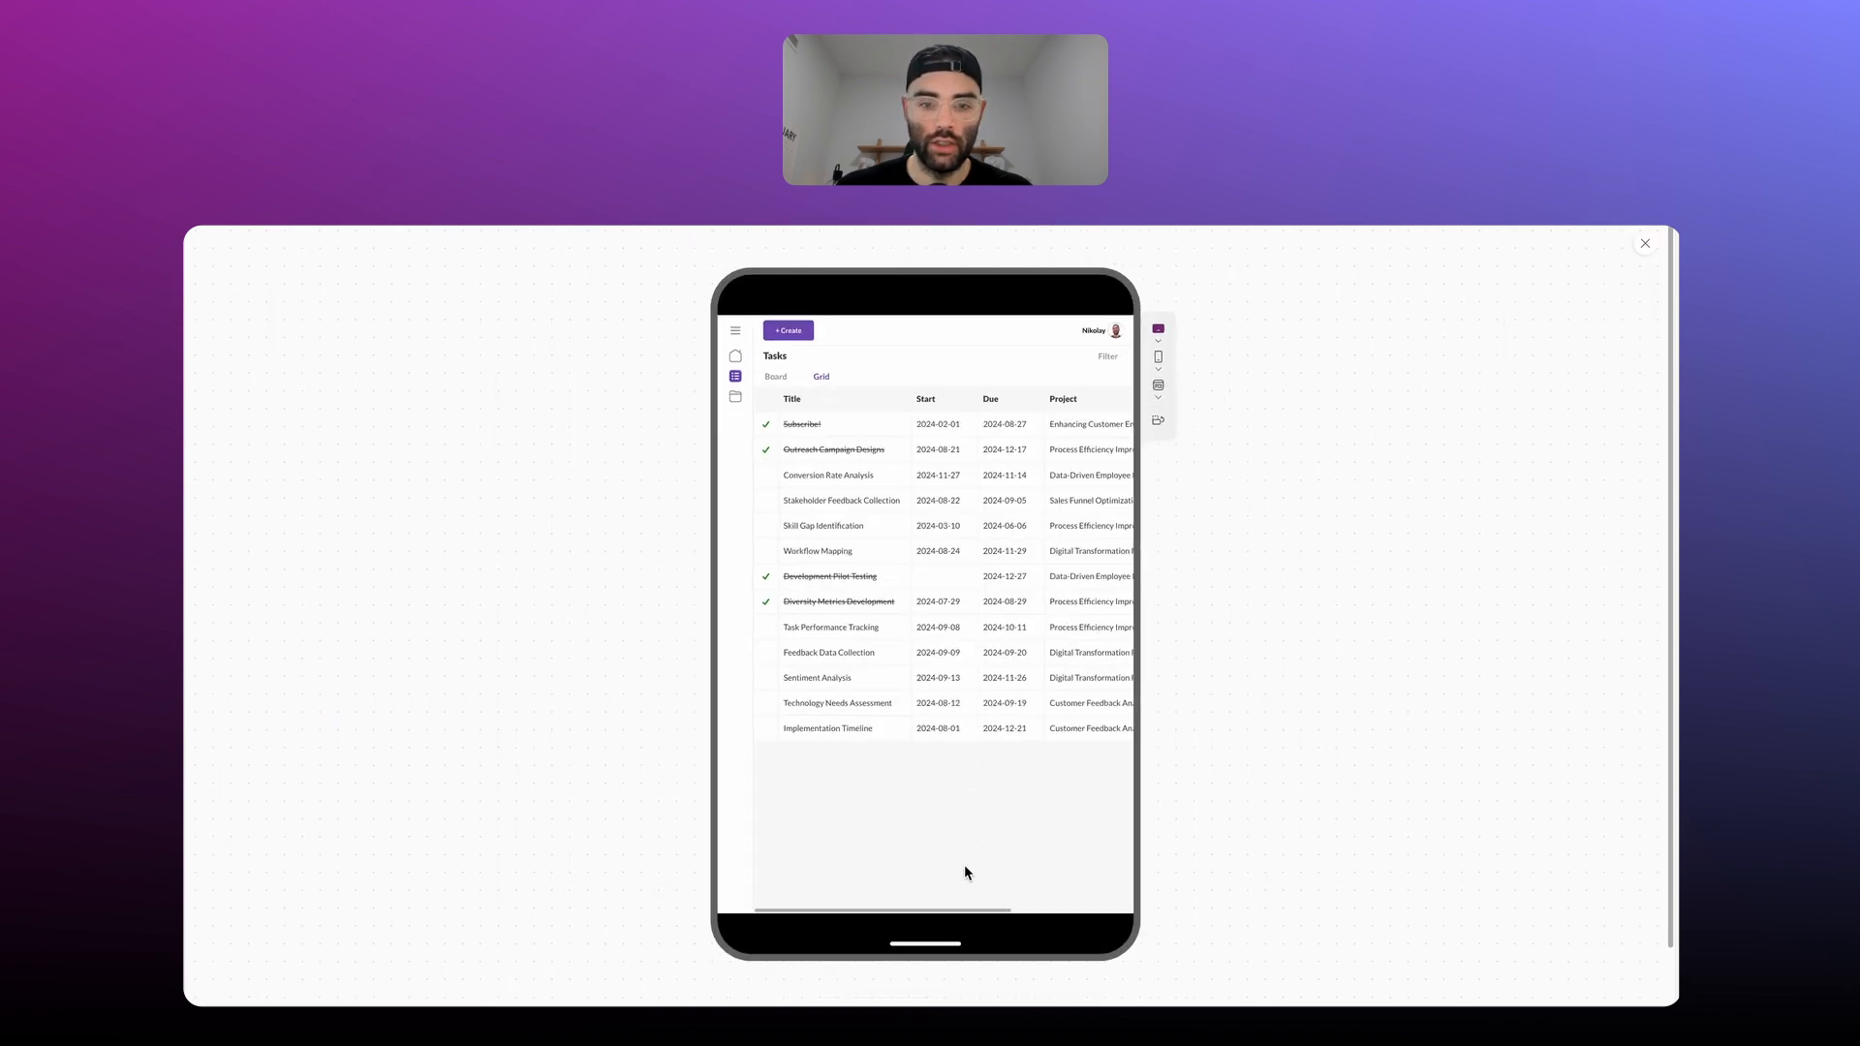
left_click_drag(954, 910, 884, 889)
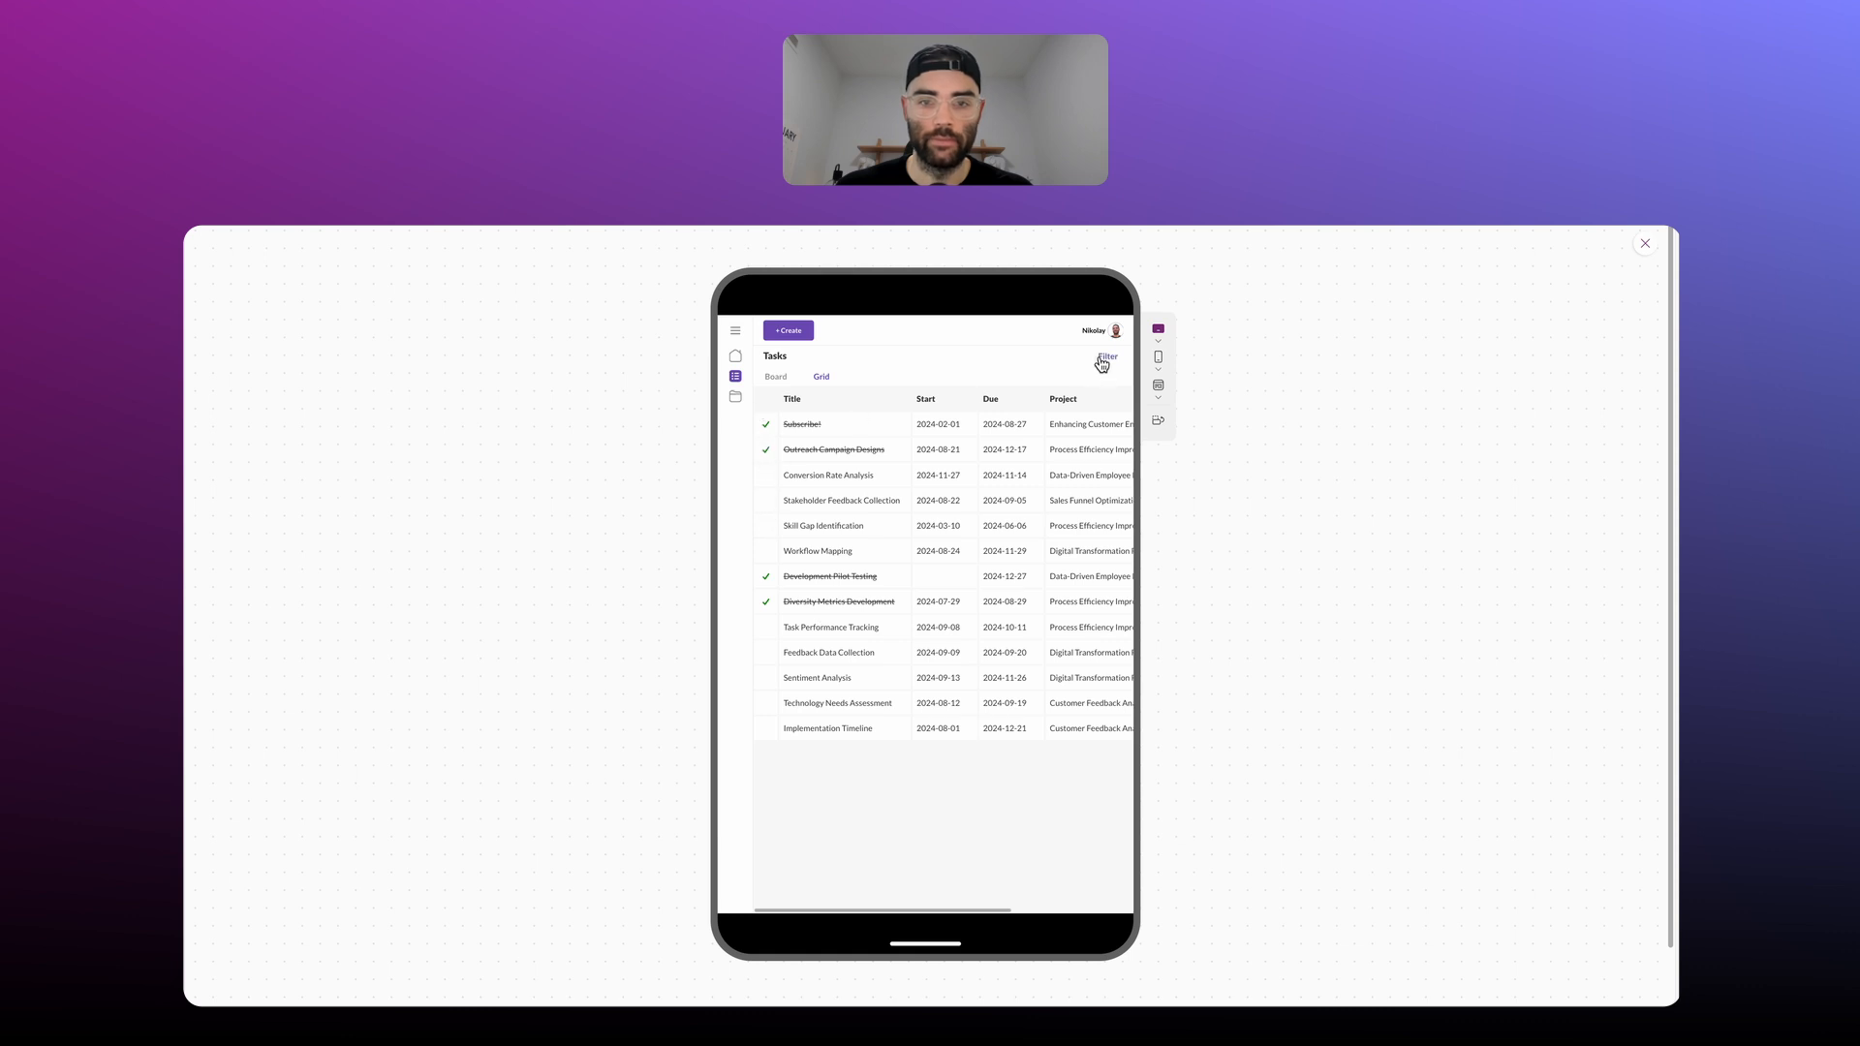
left_click(1645, 240)
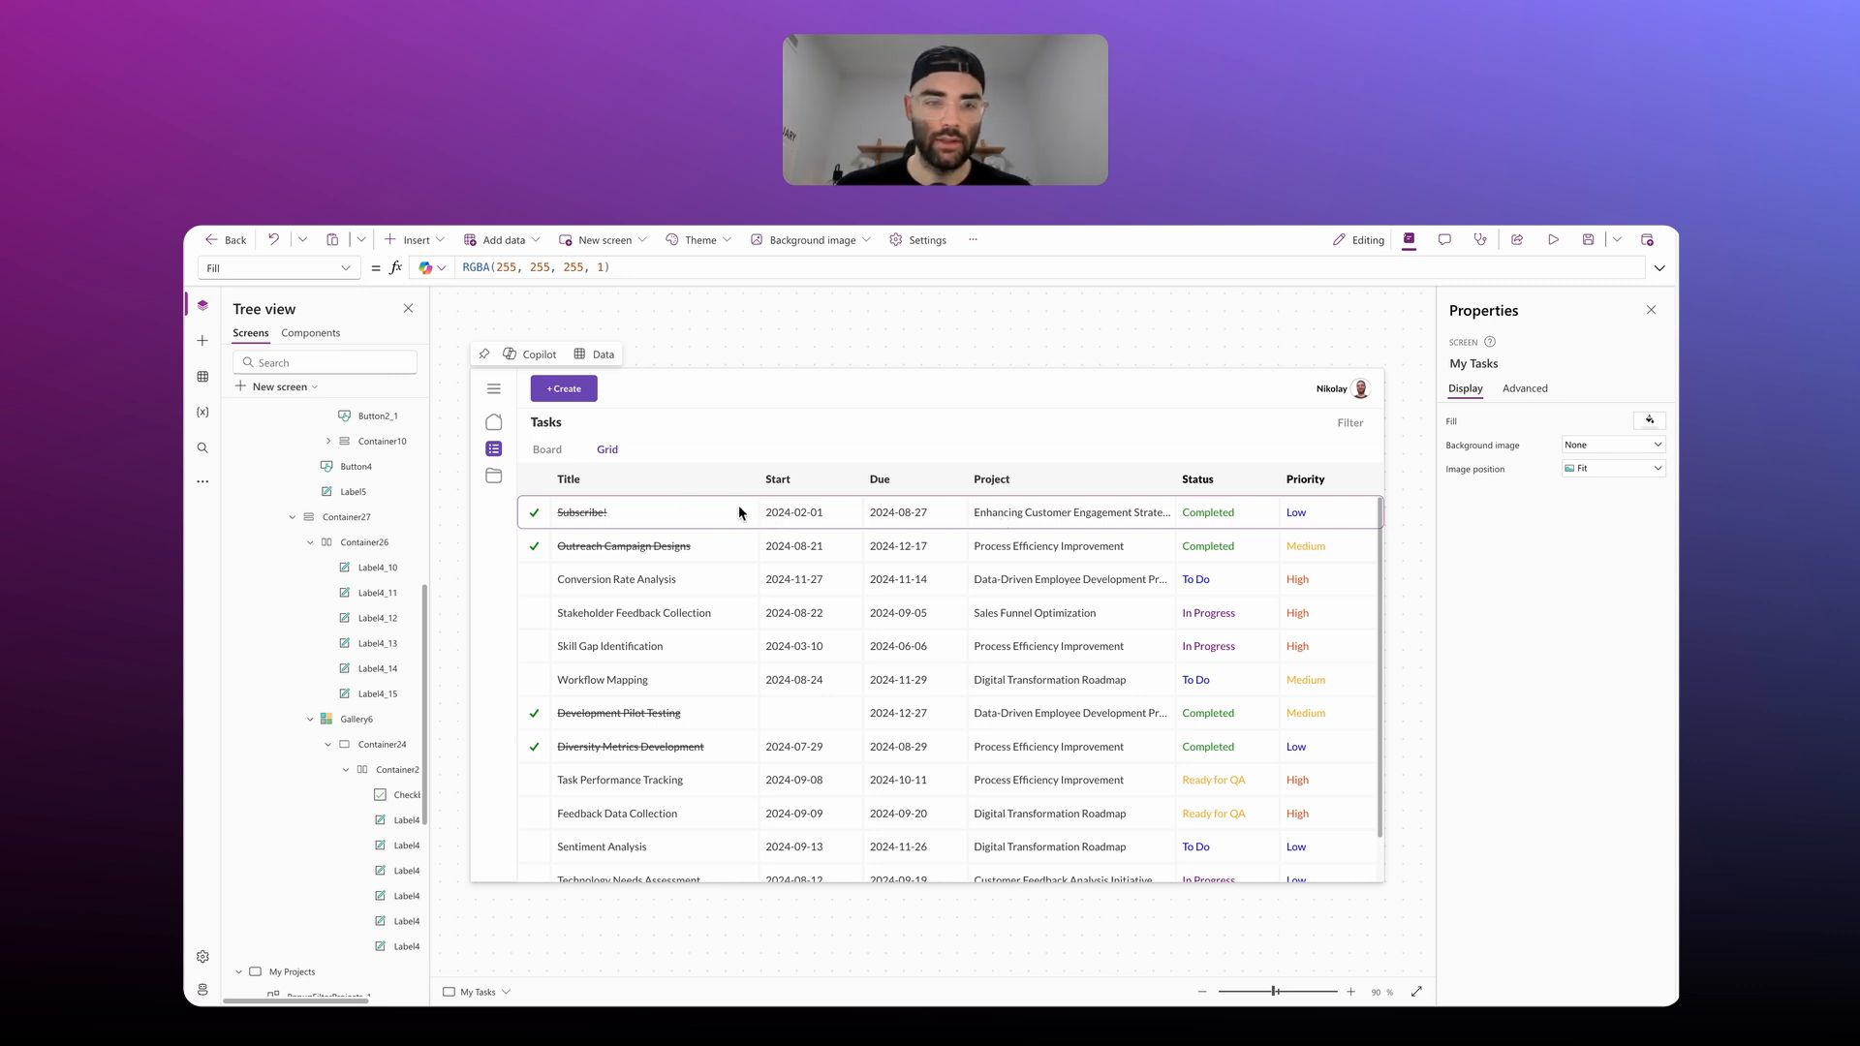
Step: Copy the transparent button that opens the task form from the Board view's task card into the grid gallery's row container, Container24
left_click(548, 450)
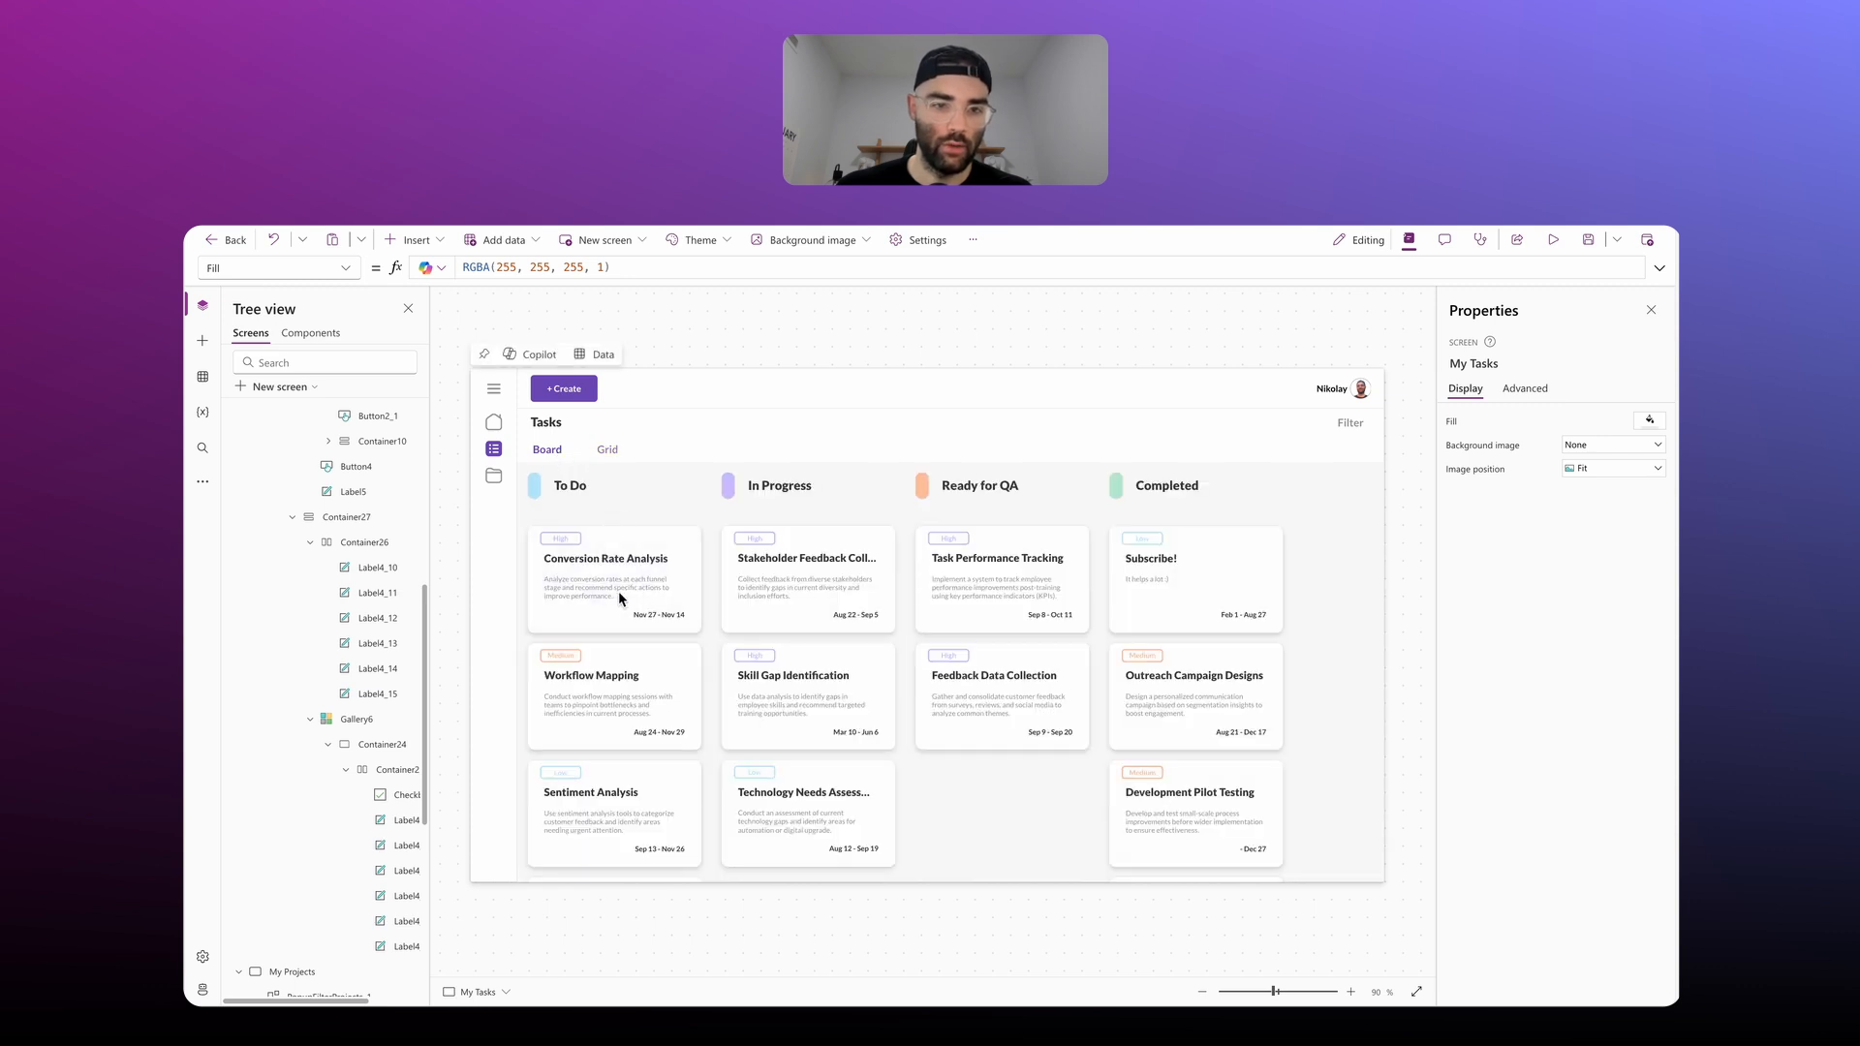
left_click(587, 575)
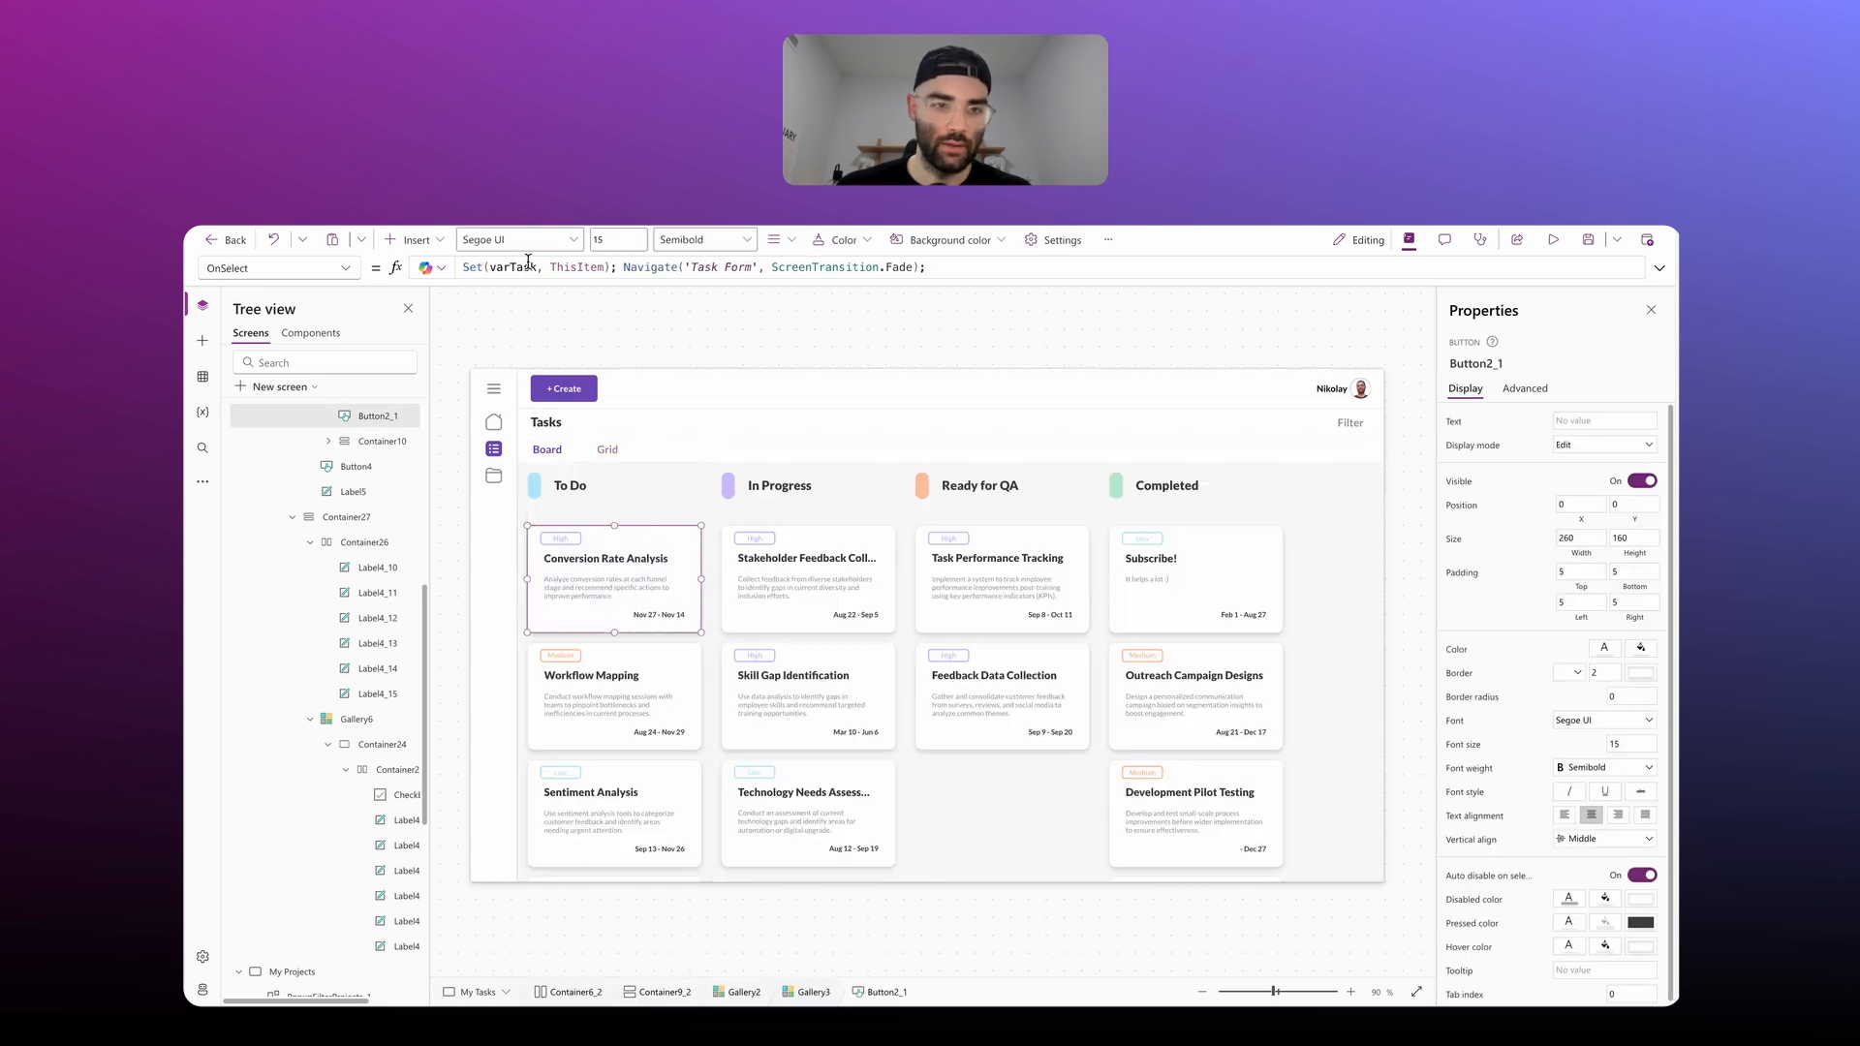
left_click(945, 268)
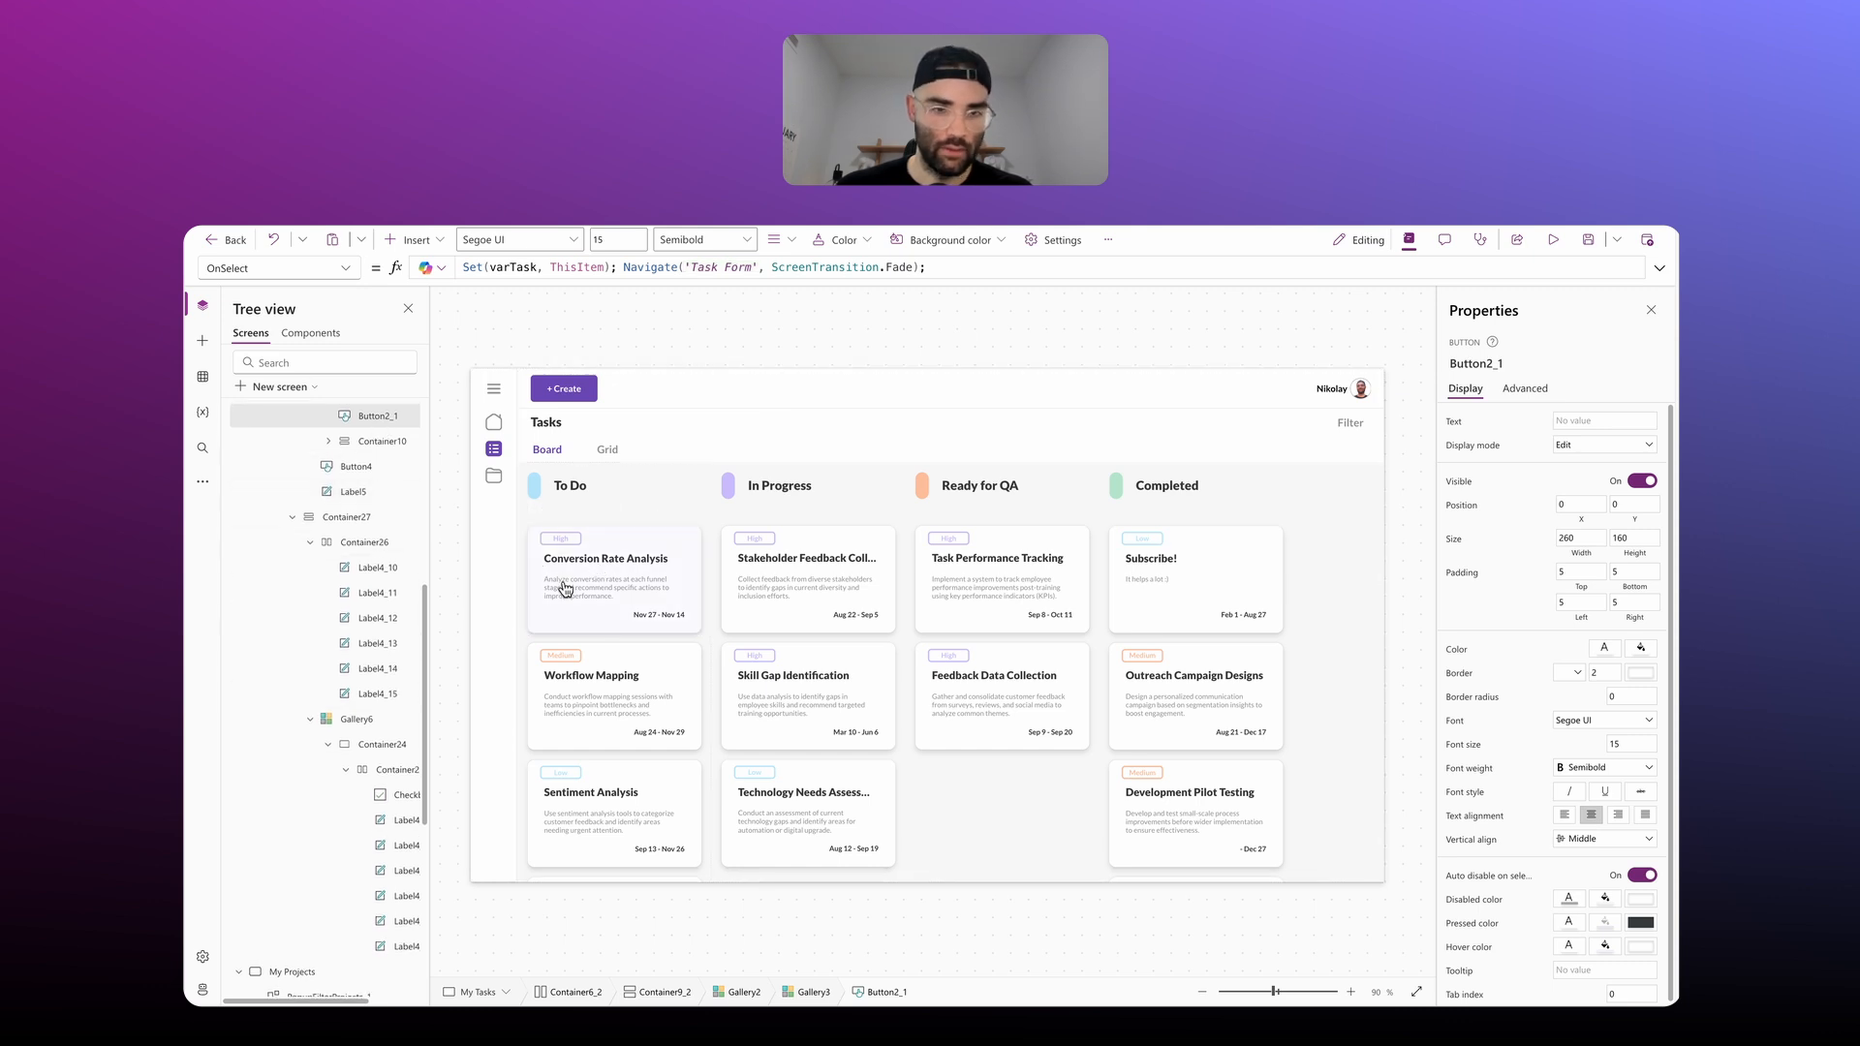
left_click(624, 573)
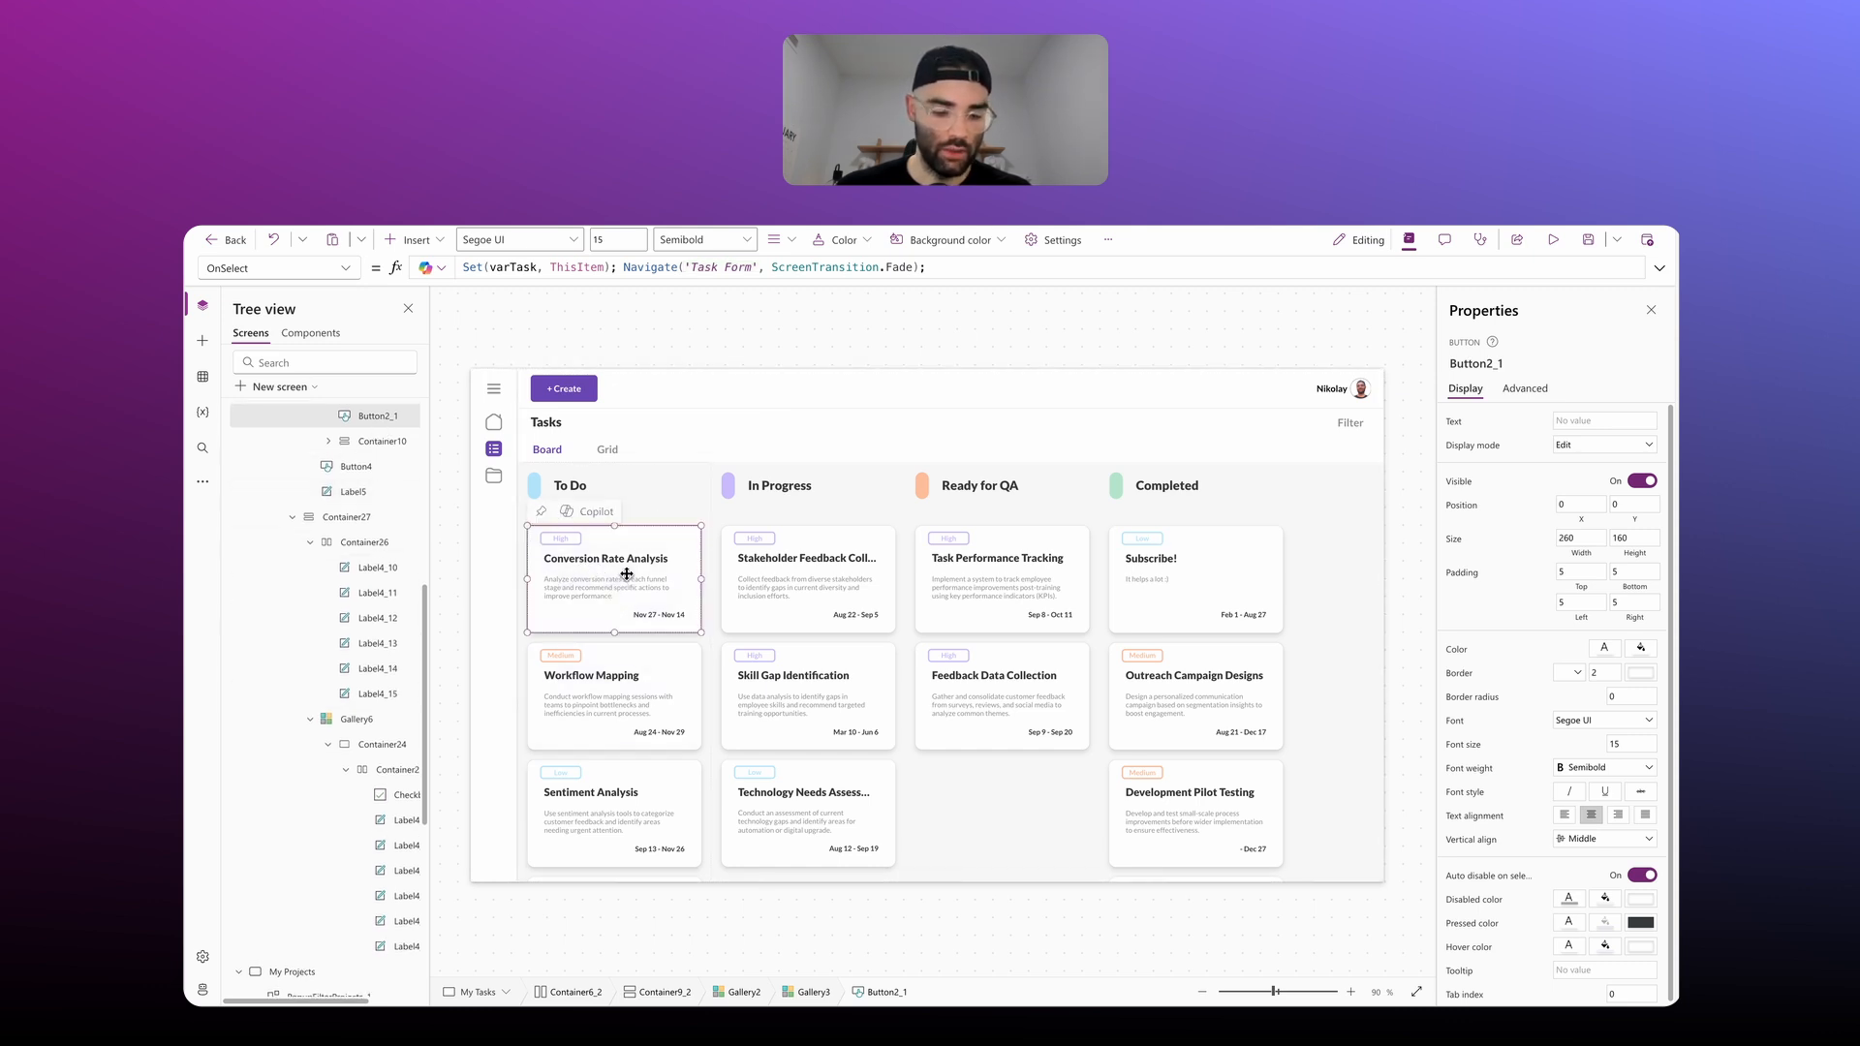
left_click(607, 451)
left_click(793, 515)
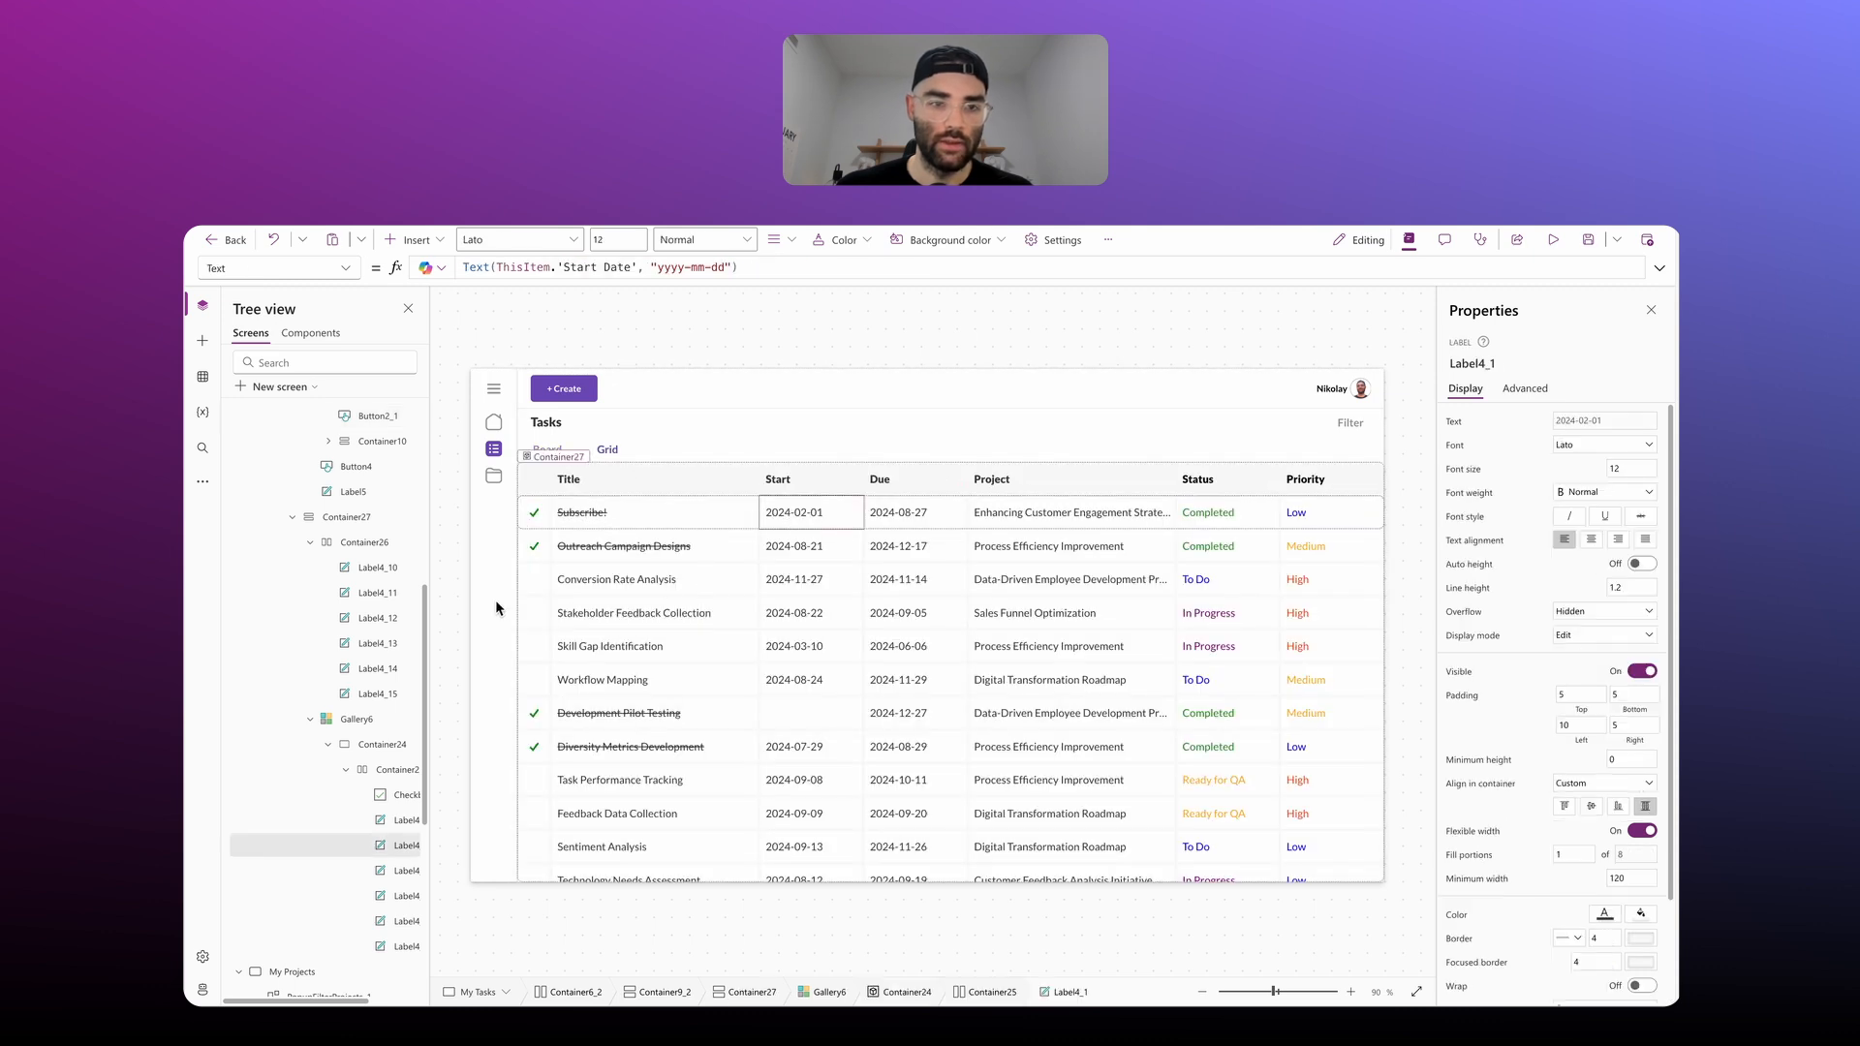
left_click(364, 756)
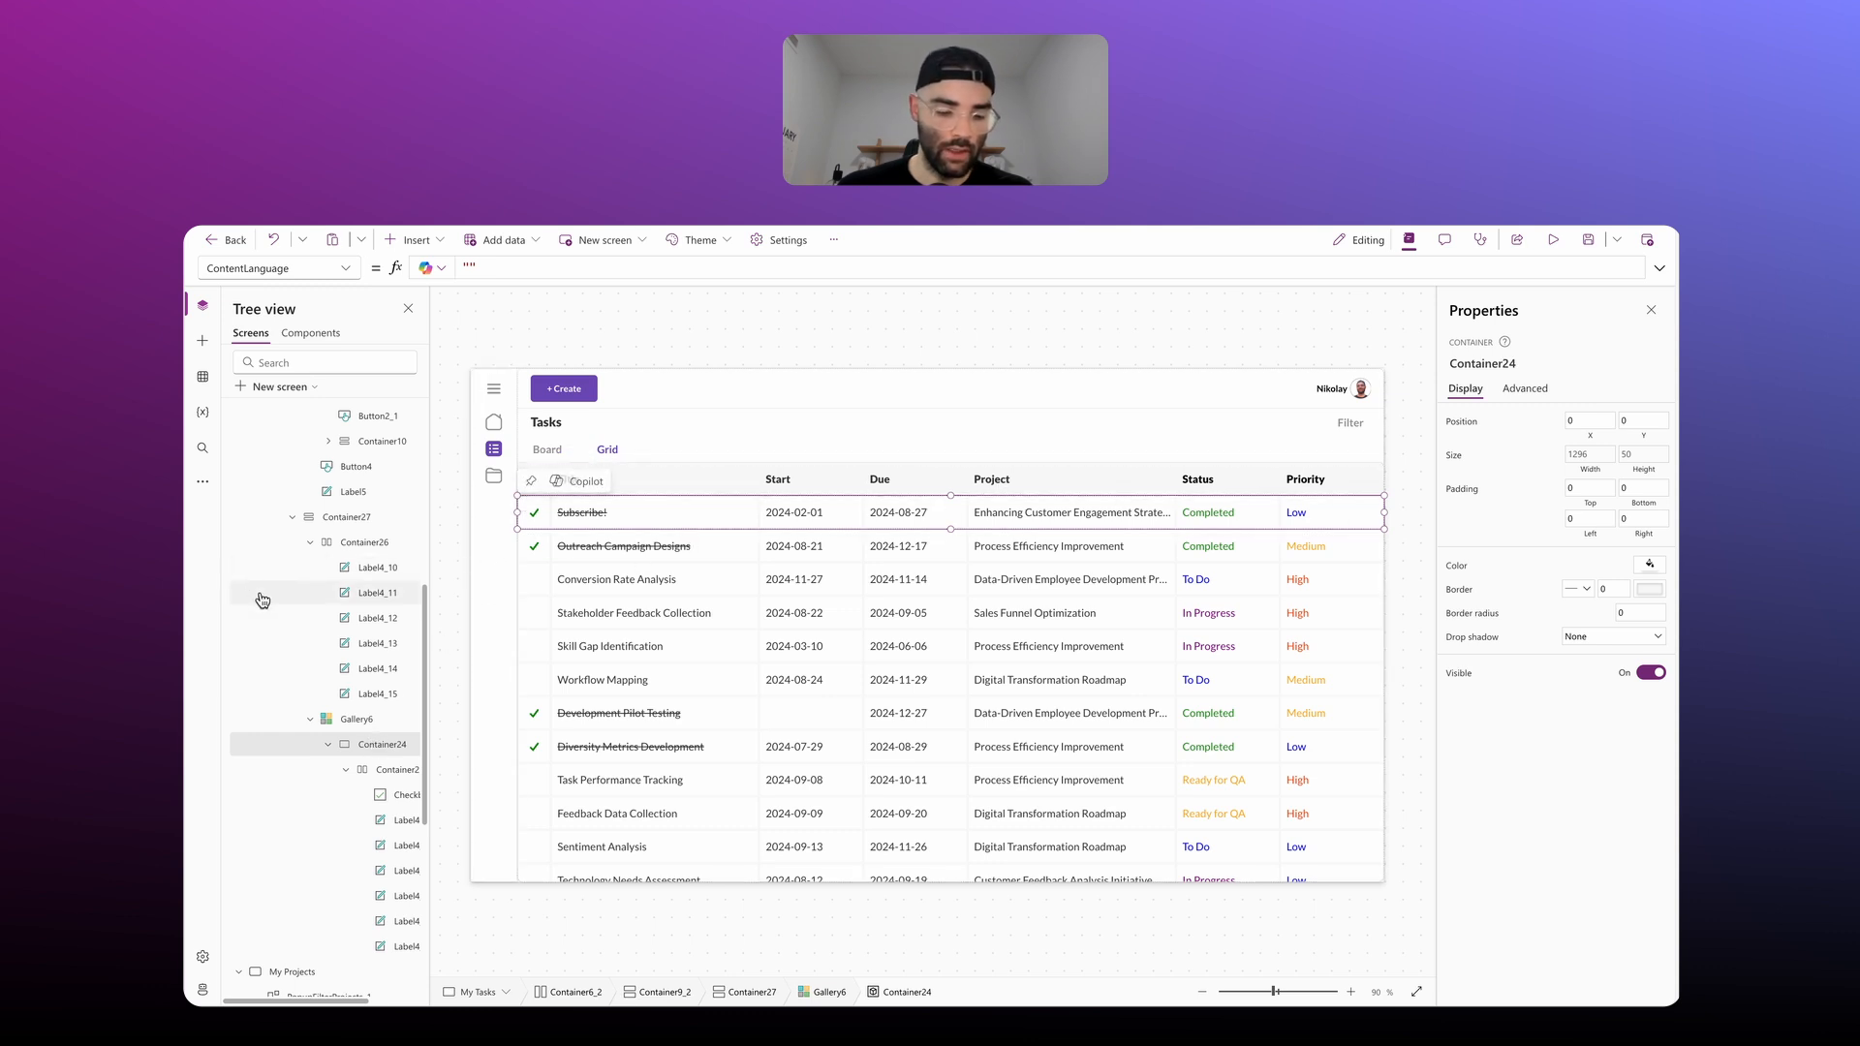
key("ctrl+v")
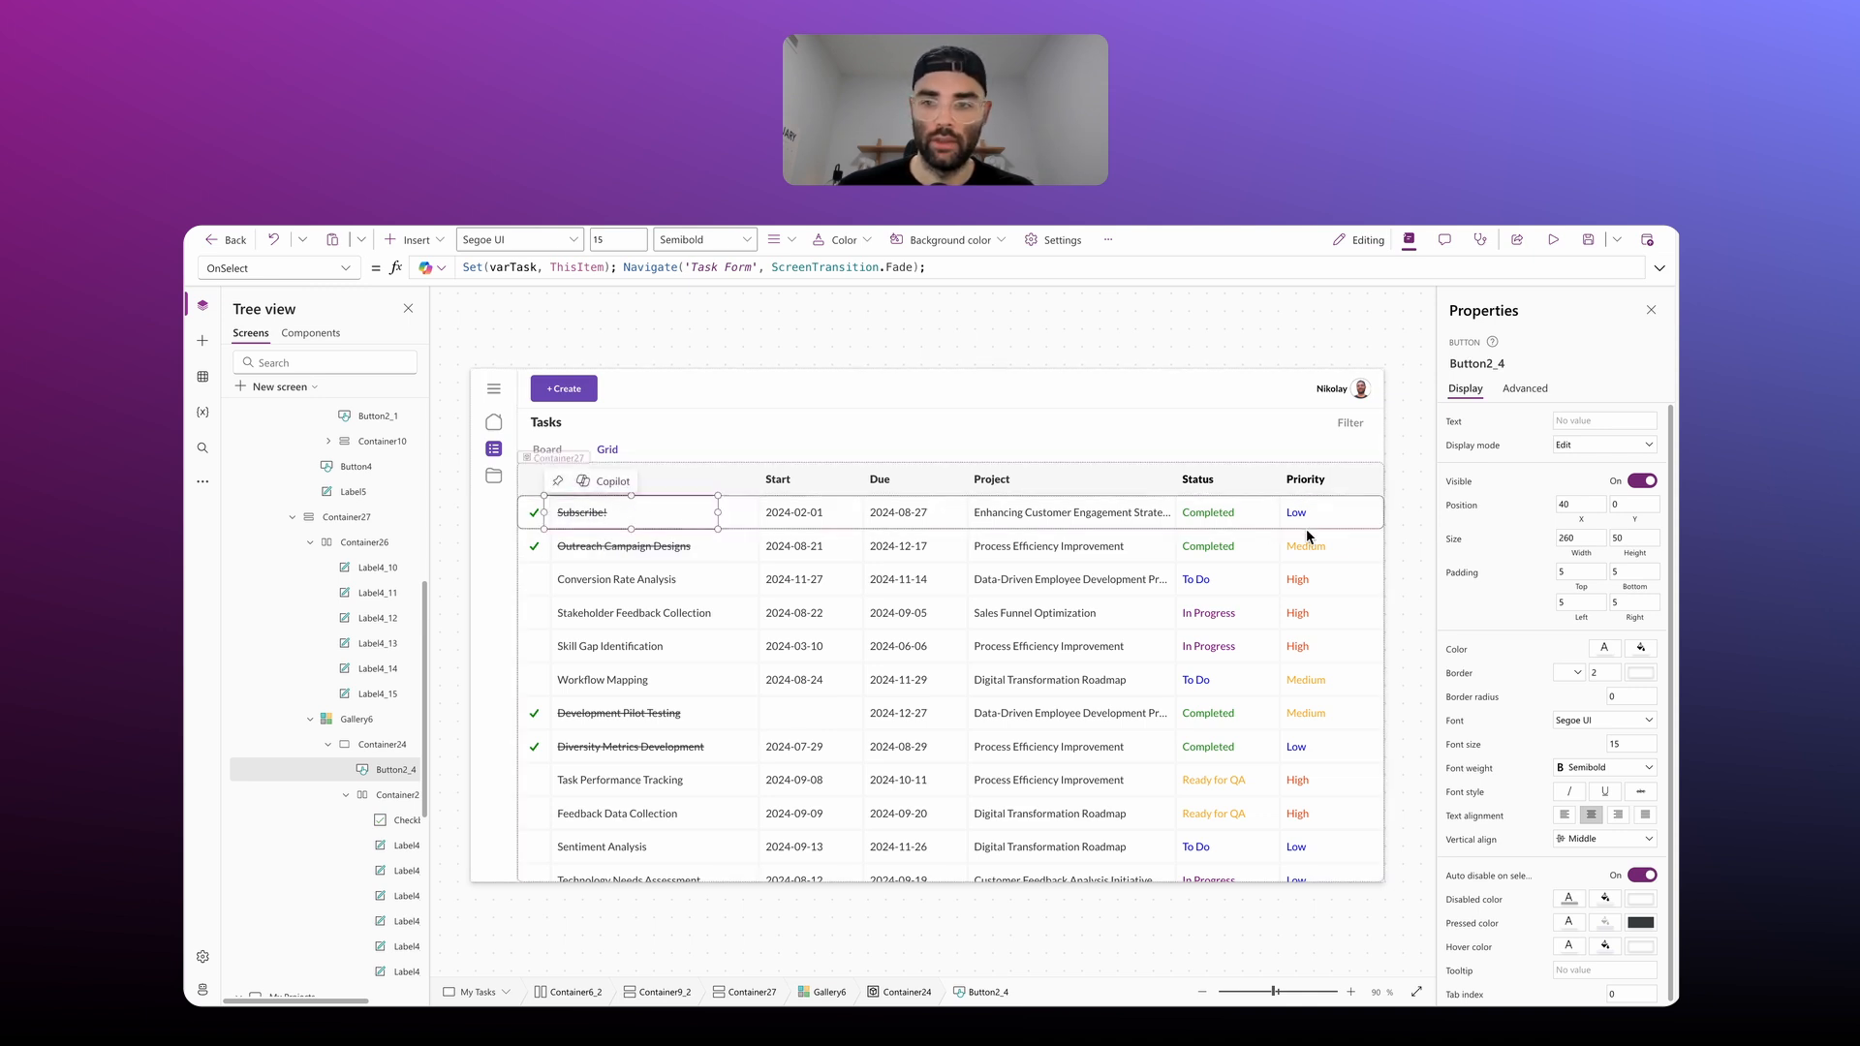
Step: Set the pasted row button's X position to 50 and its Width formula to Parent.Width - Self.X
left_click(1570, 505)
left_click_drag(1571, 504, 1556, 506)
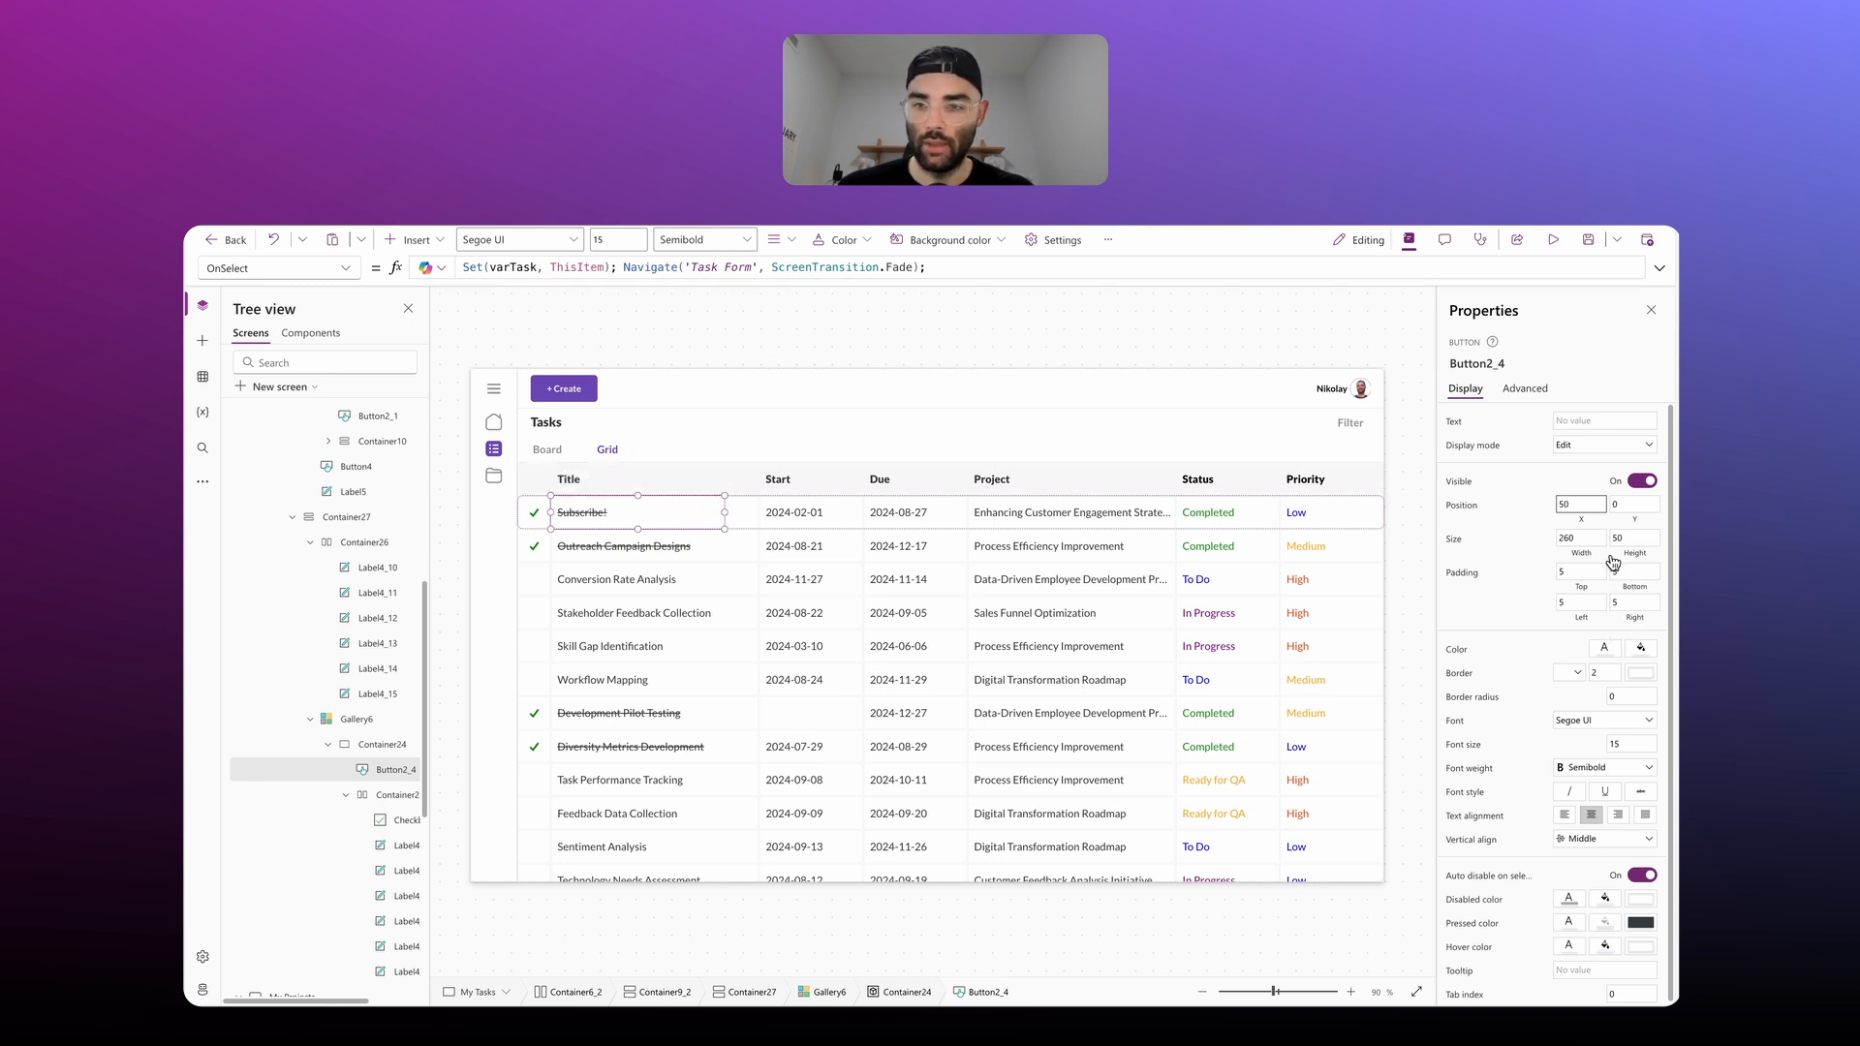
left_click(1586, 554)
key("ctrl+a")
type("Paren")
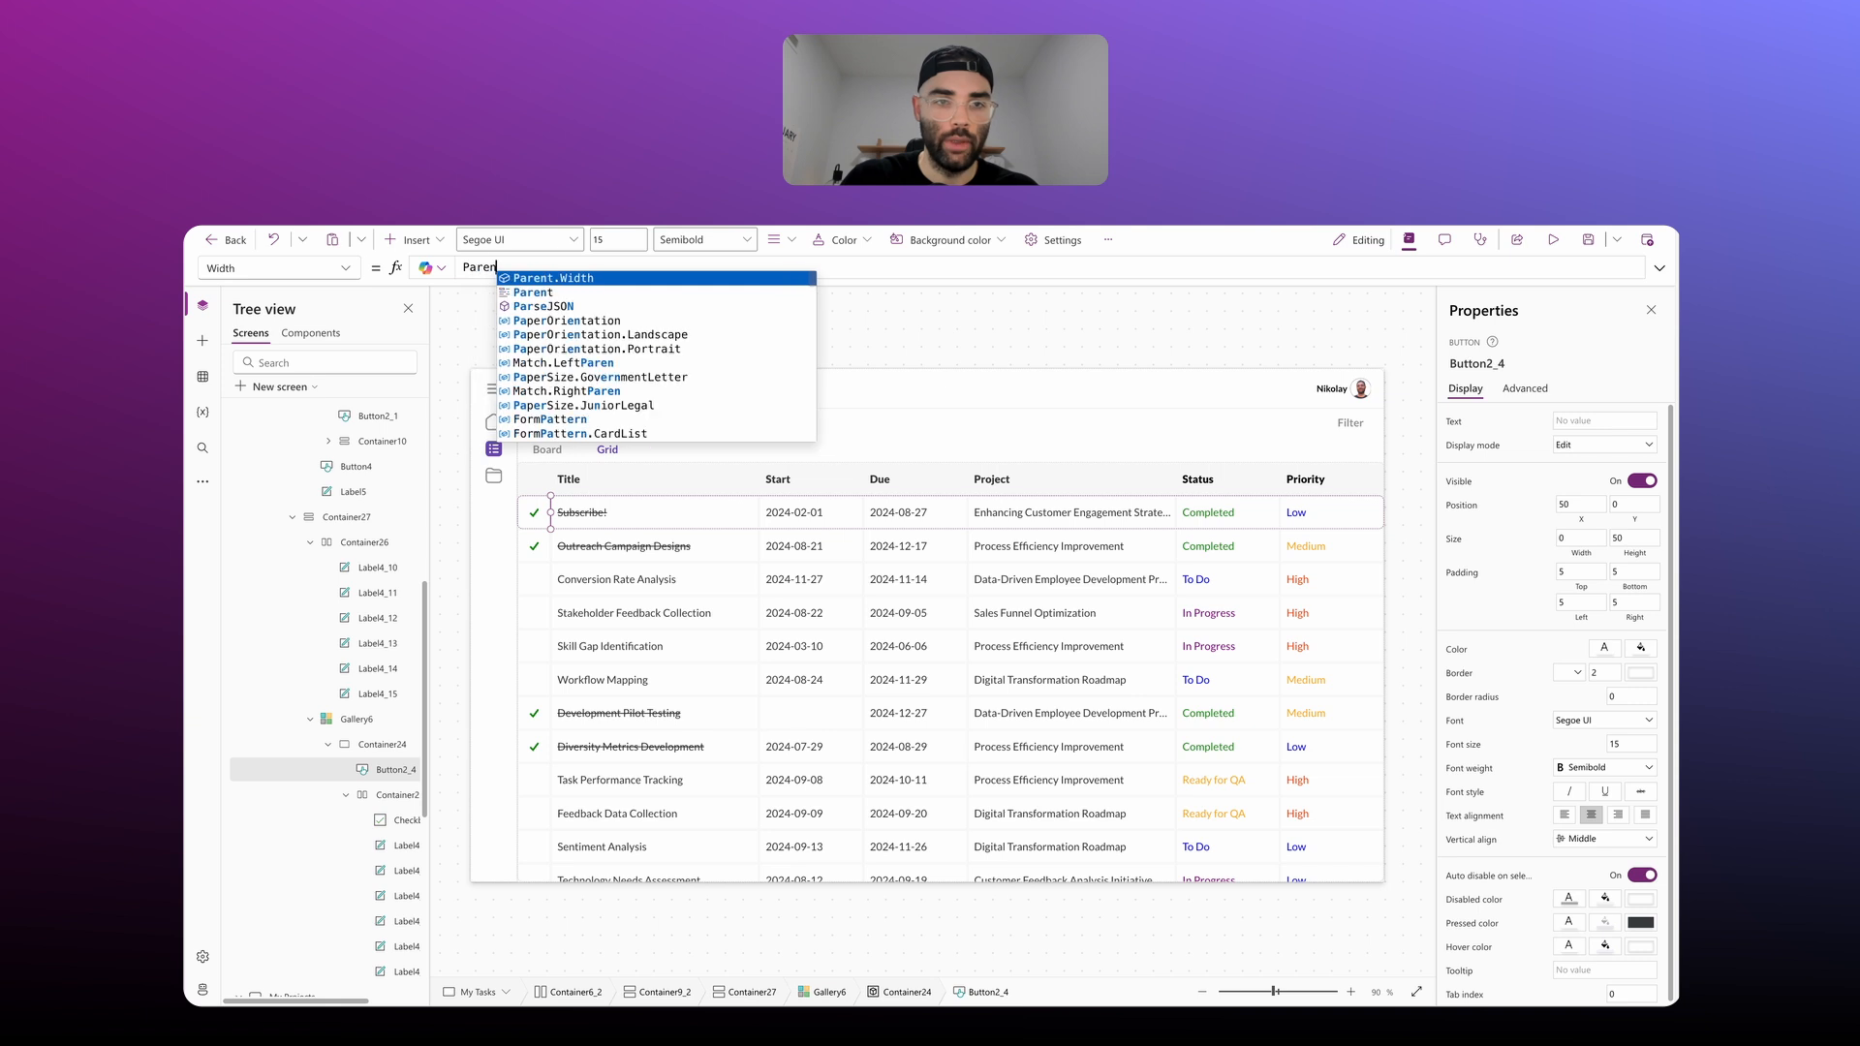
type("t.Width")
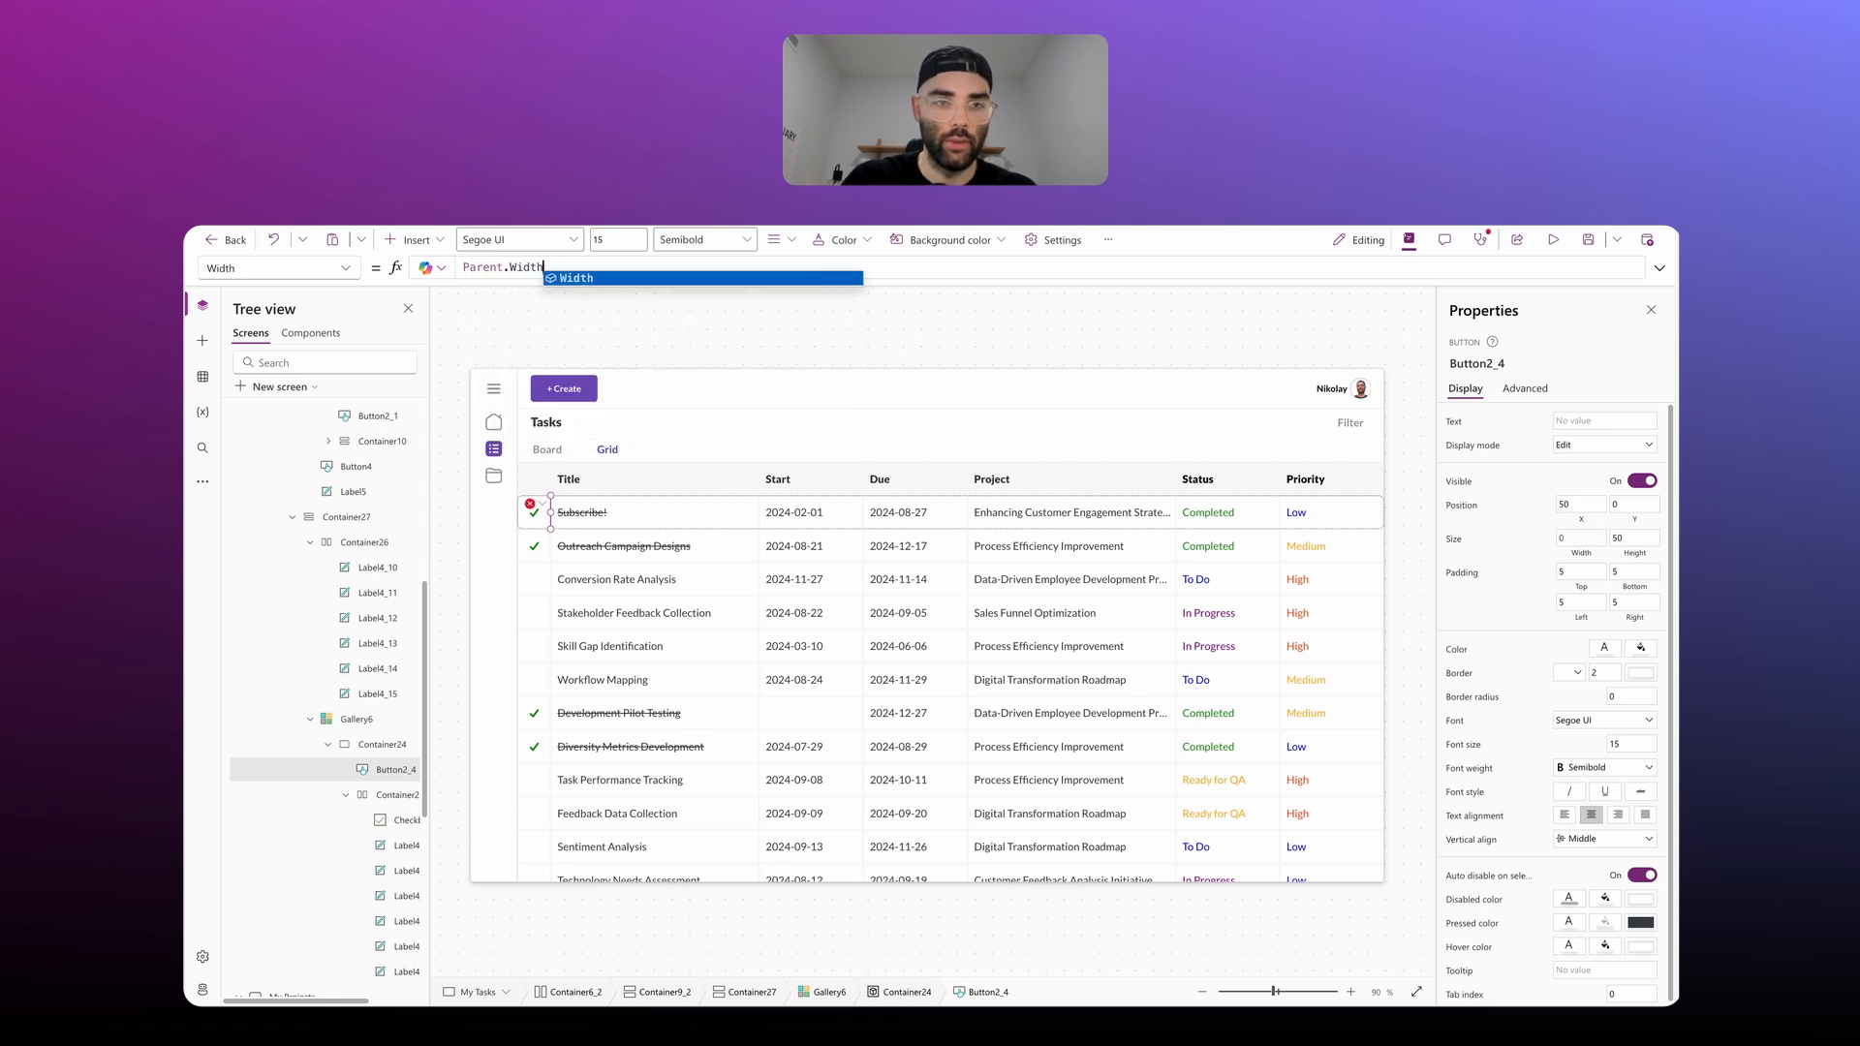
type(" - Self.X")
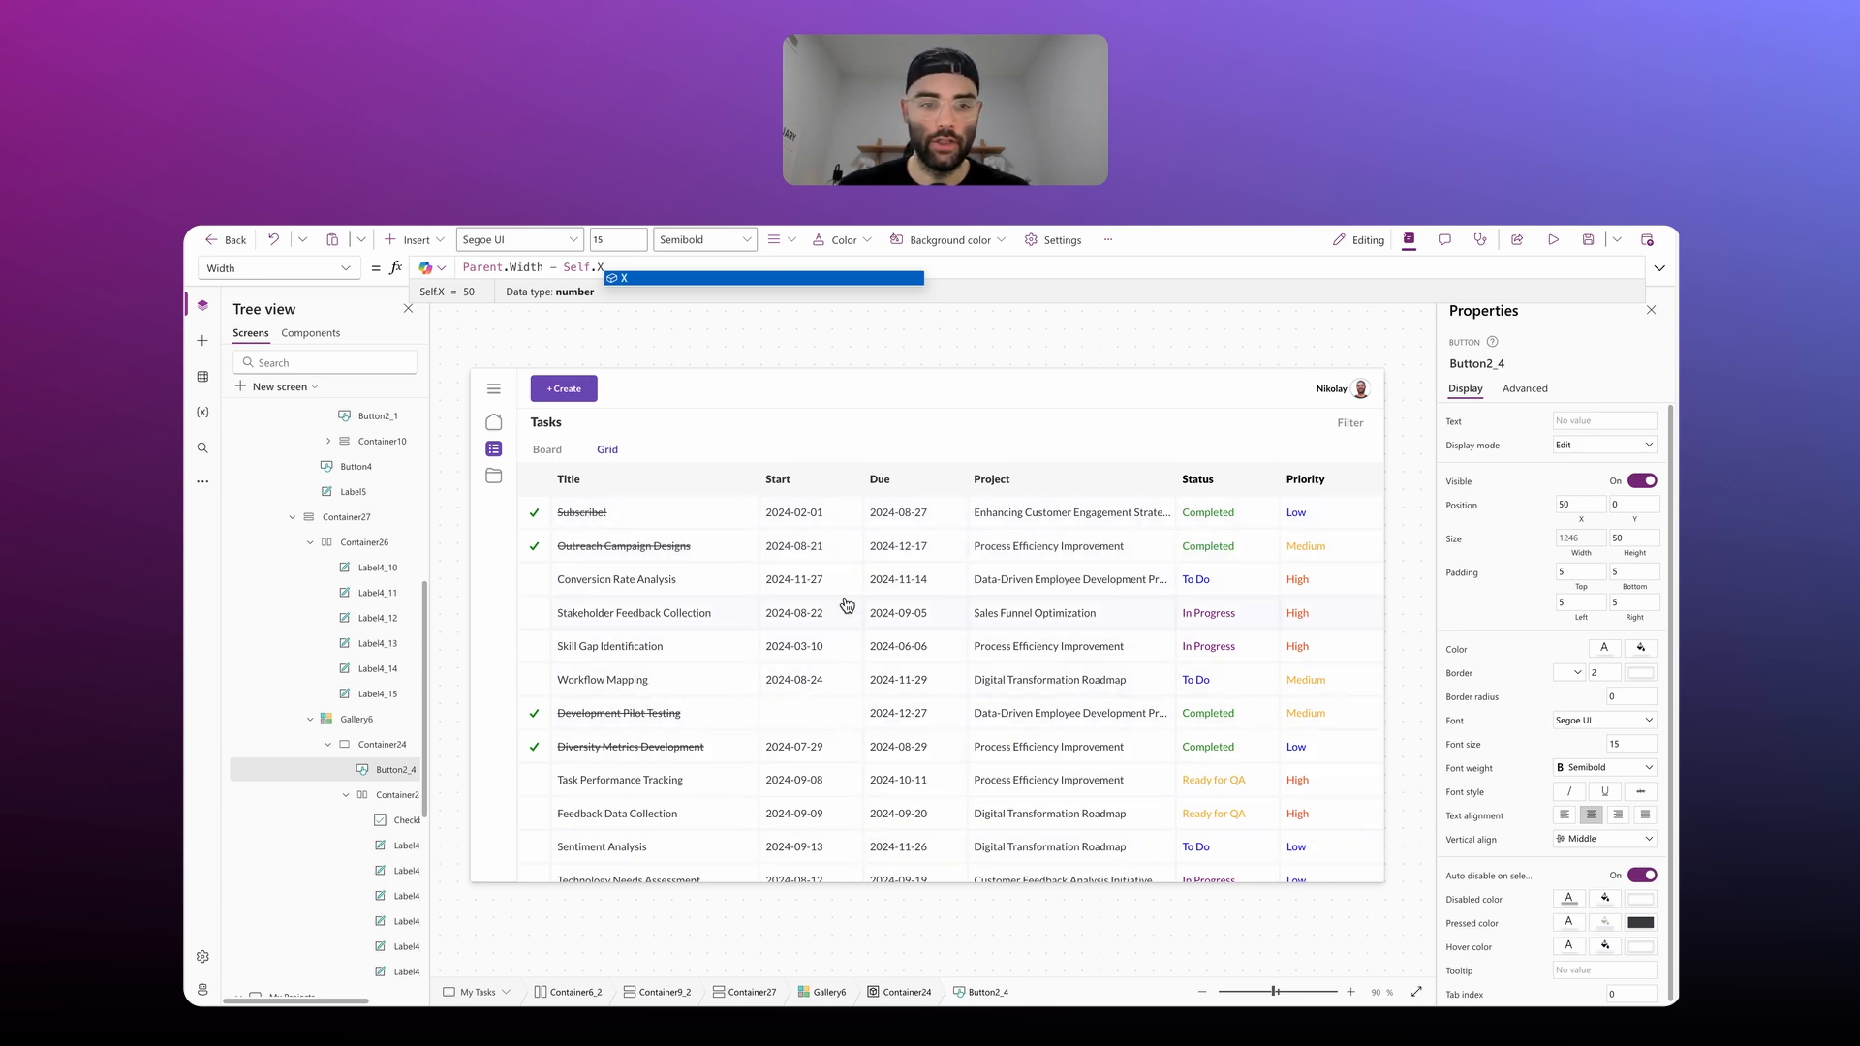
Step: Test the row button by opening the Skill Gap Identification and Subscribe! tasks from the grid, cancelling out of each form
left_click(992, 647)
left_click(992, 647, "alt")
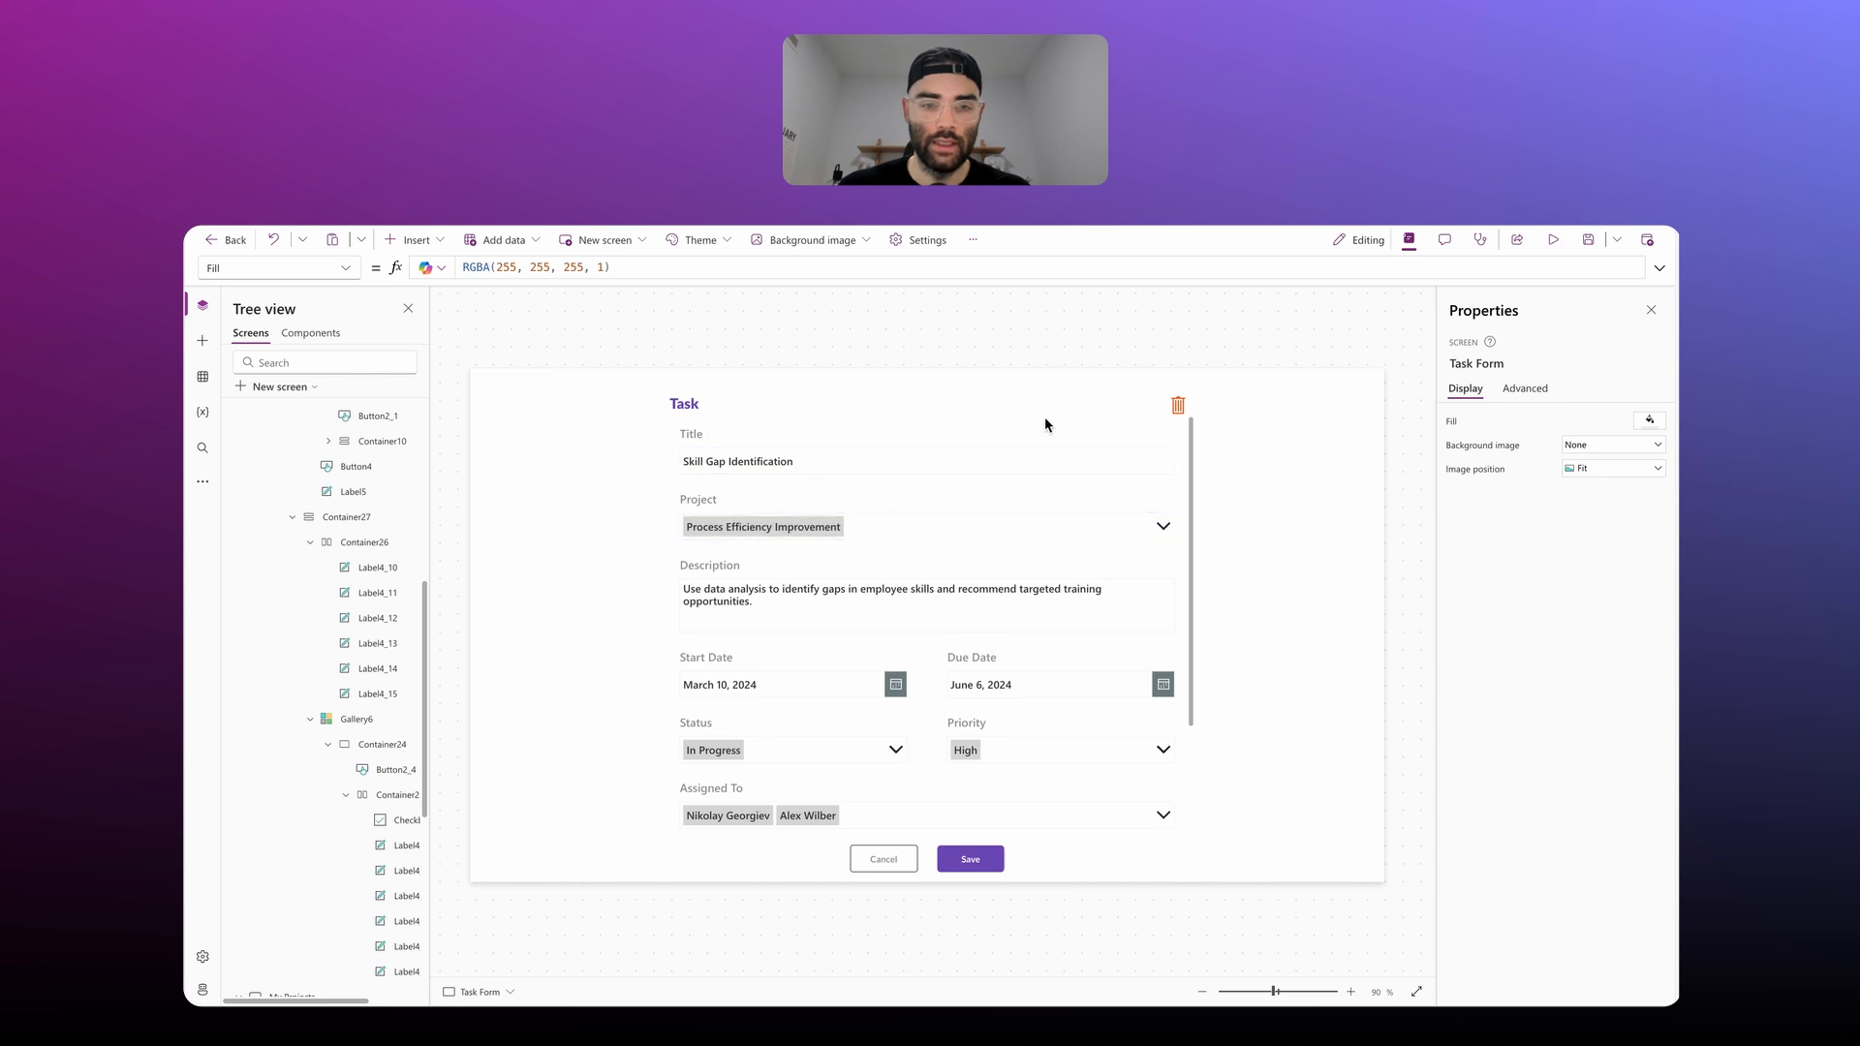
scroll(946, 780, "down", 3)
scroll(1065, 755, "up", 3)
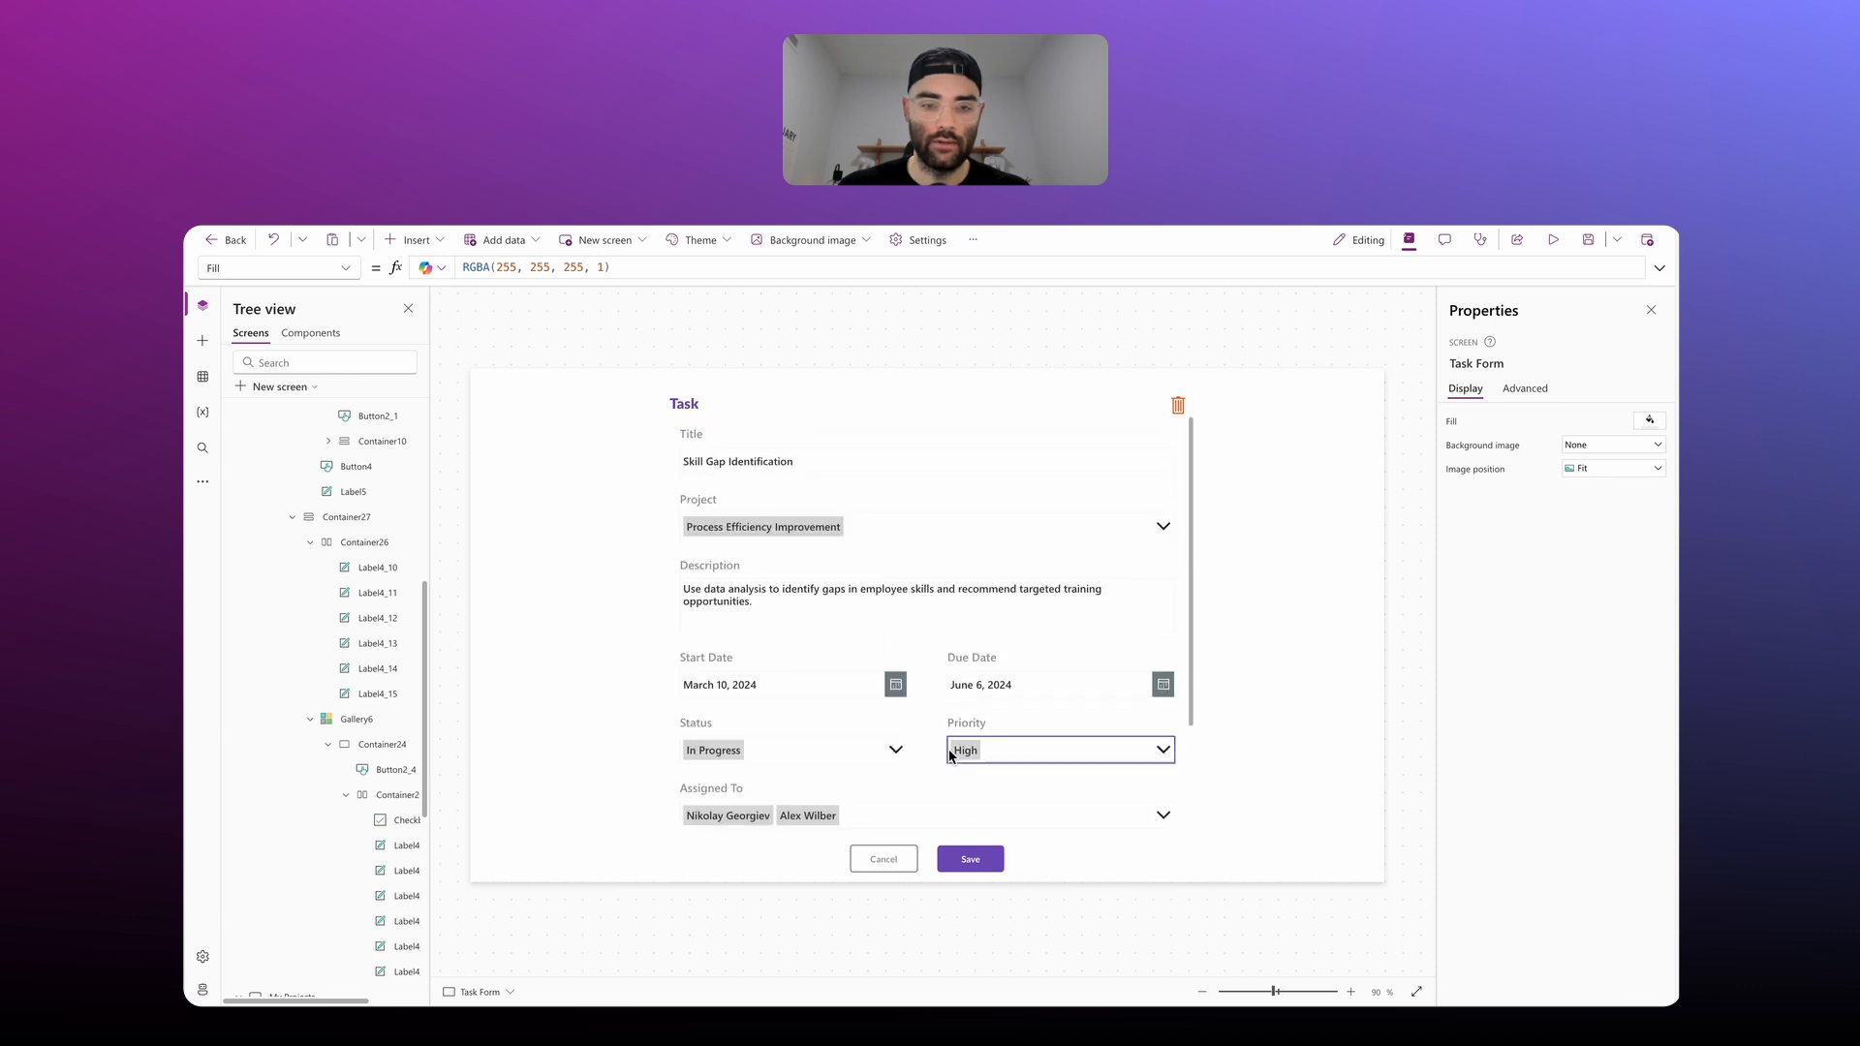
left_click(884, 859)
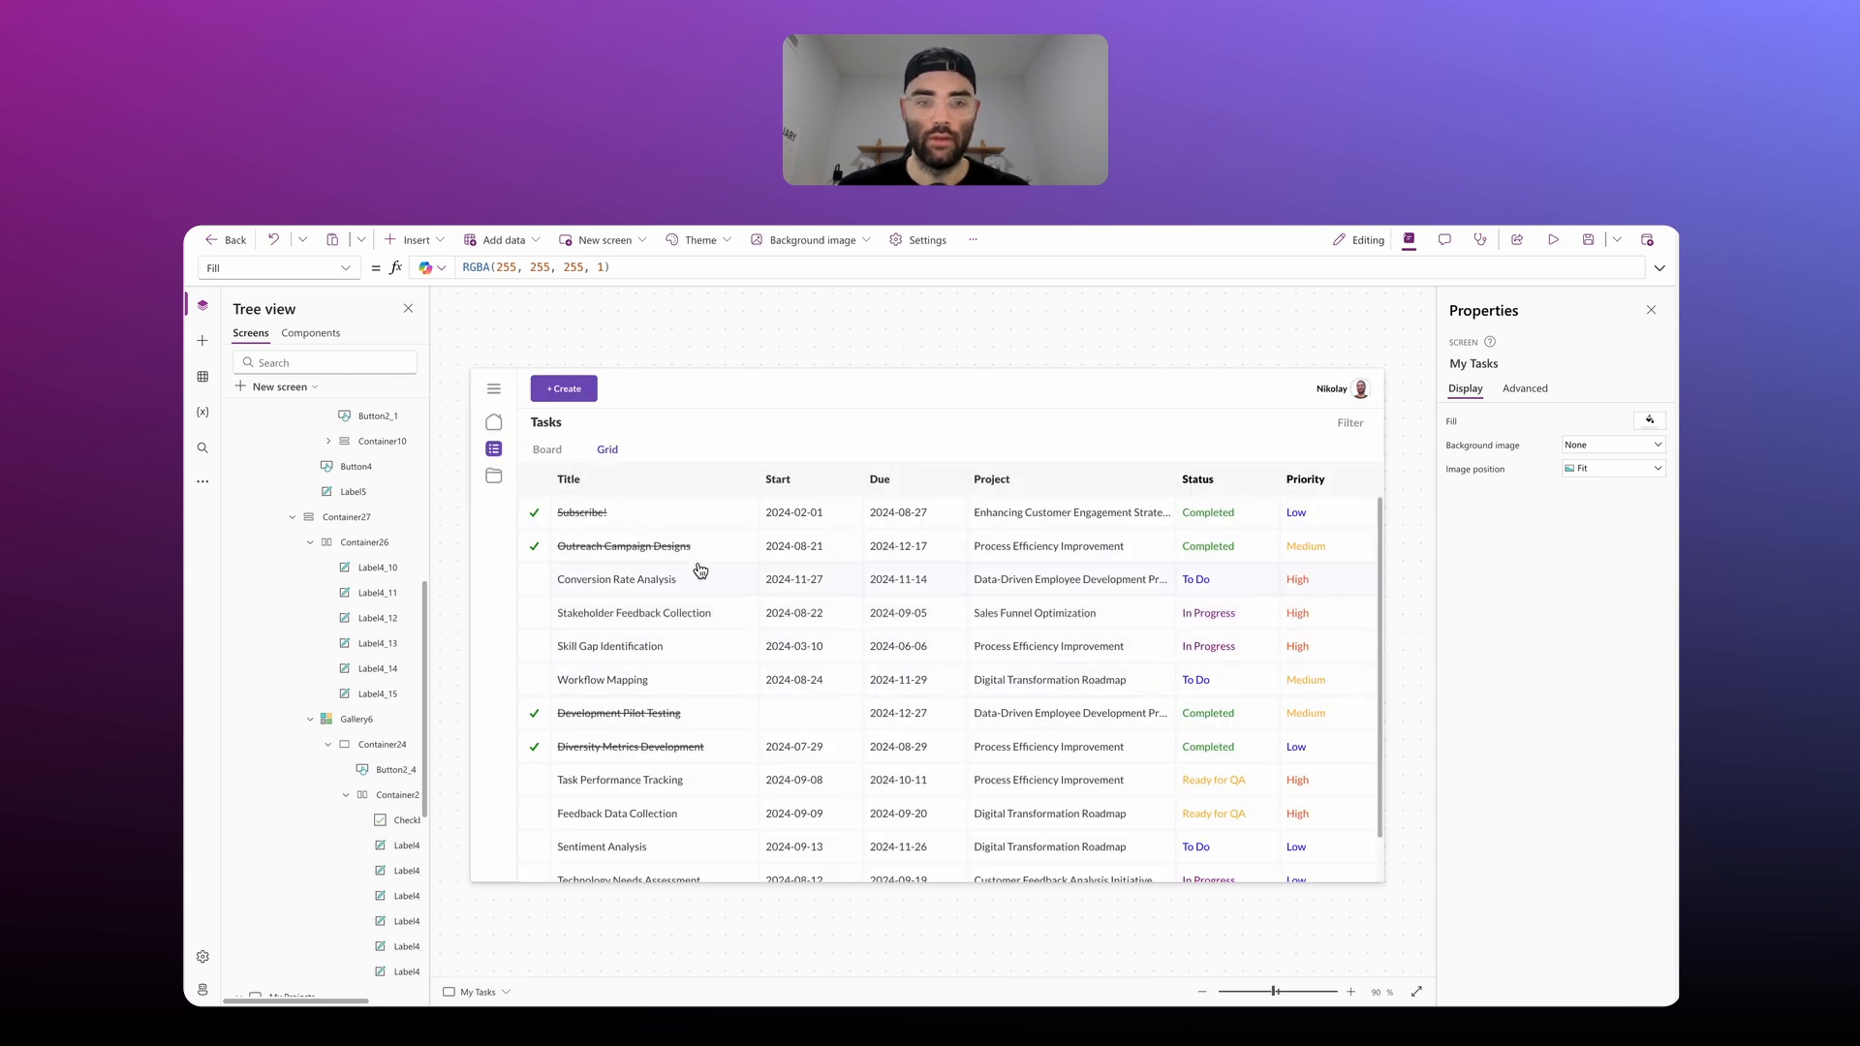
left_click(705, 514, "alt")
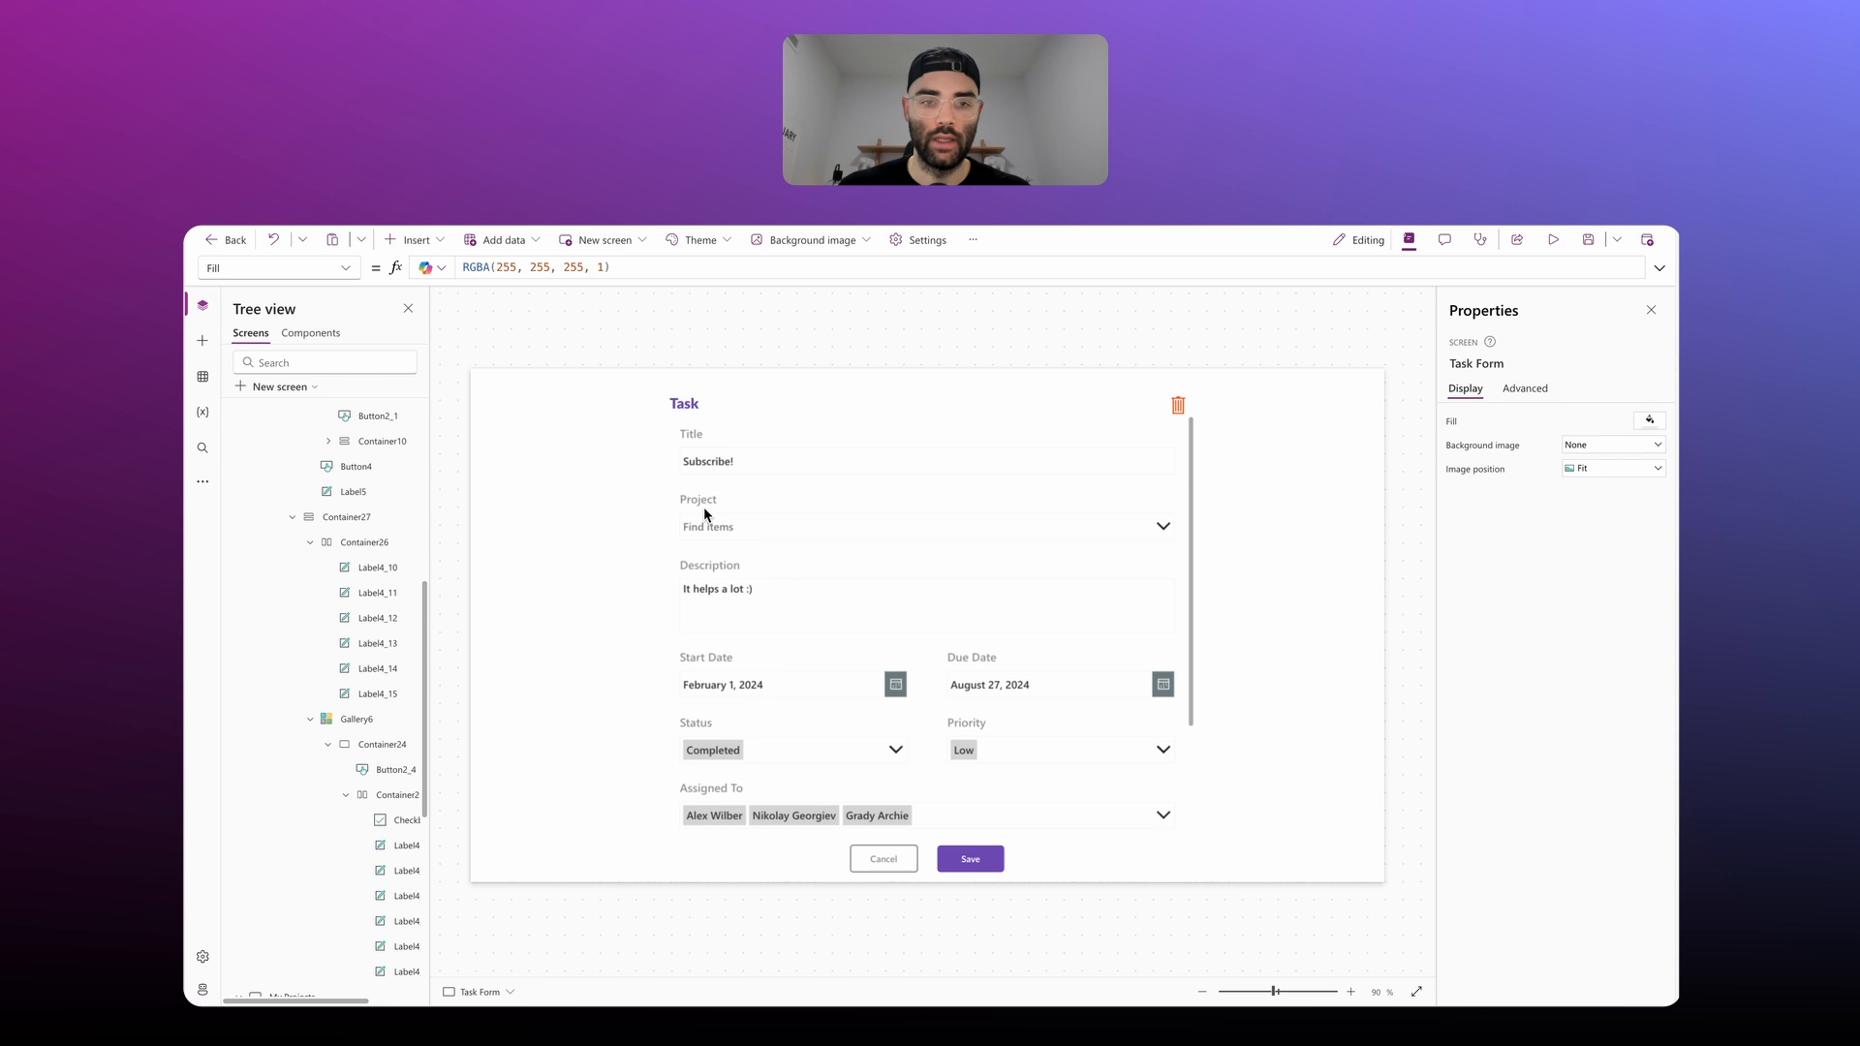
left_click(881, 860)
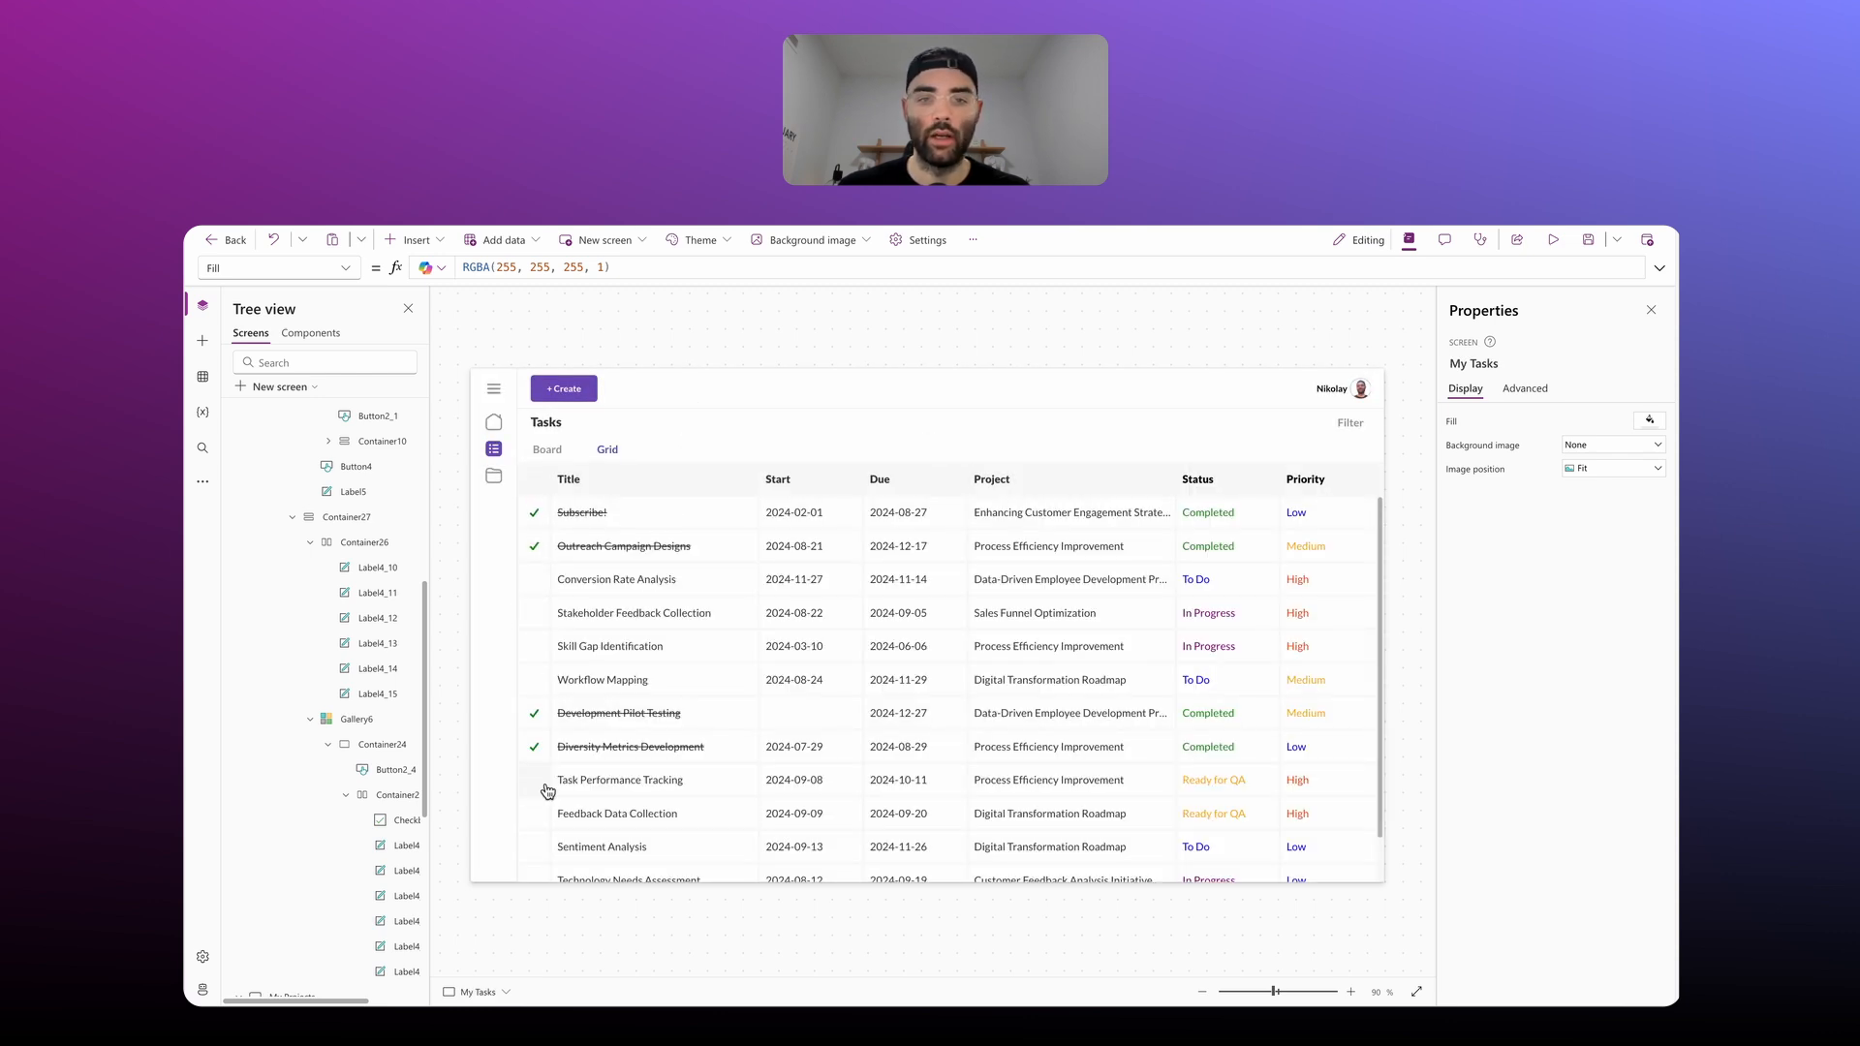
Step: Test the task filter by applying Medium priority to the grid
left_click(1352, 424)
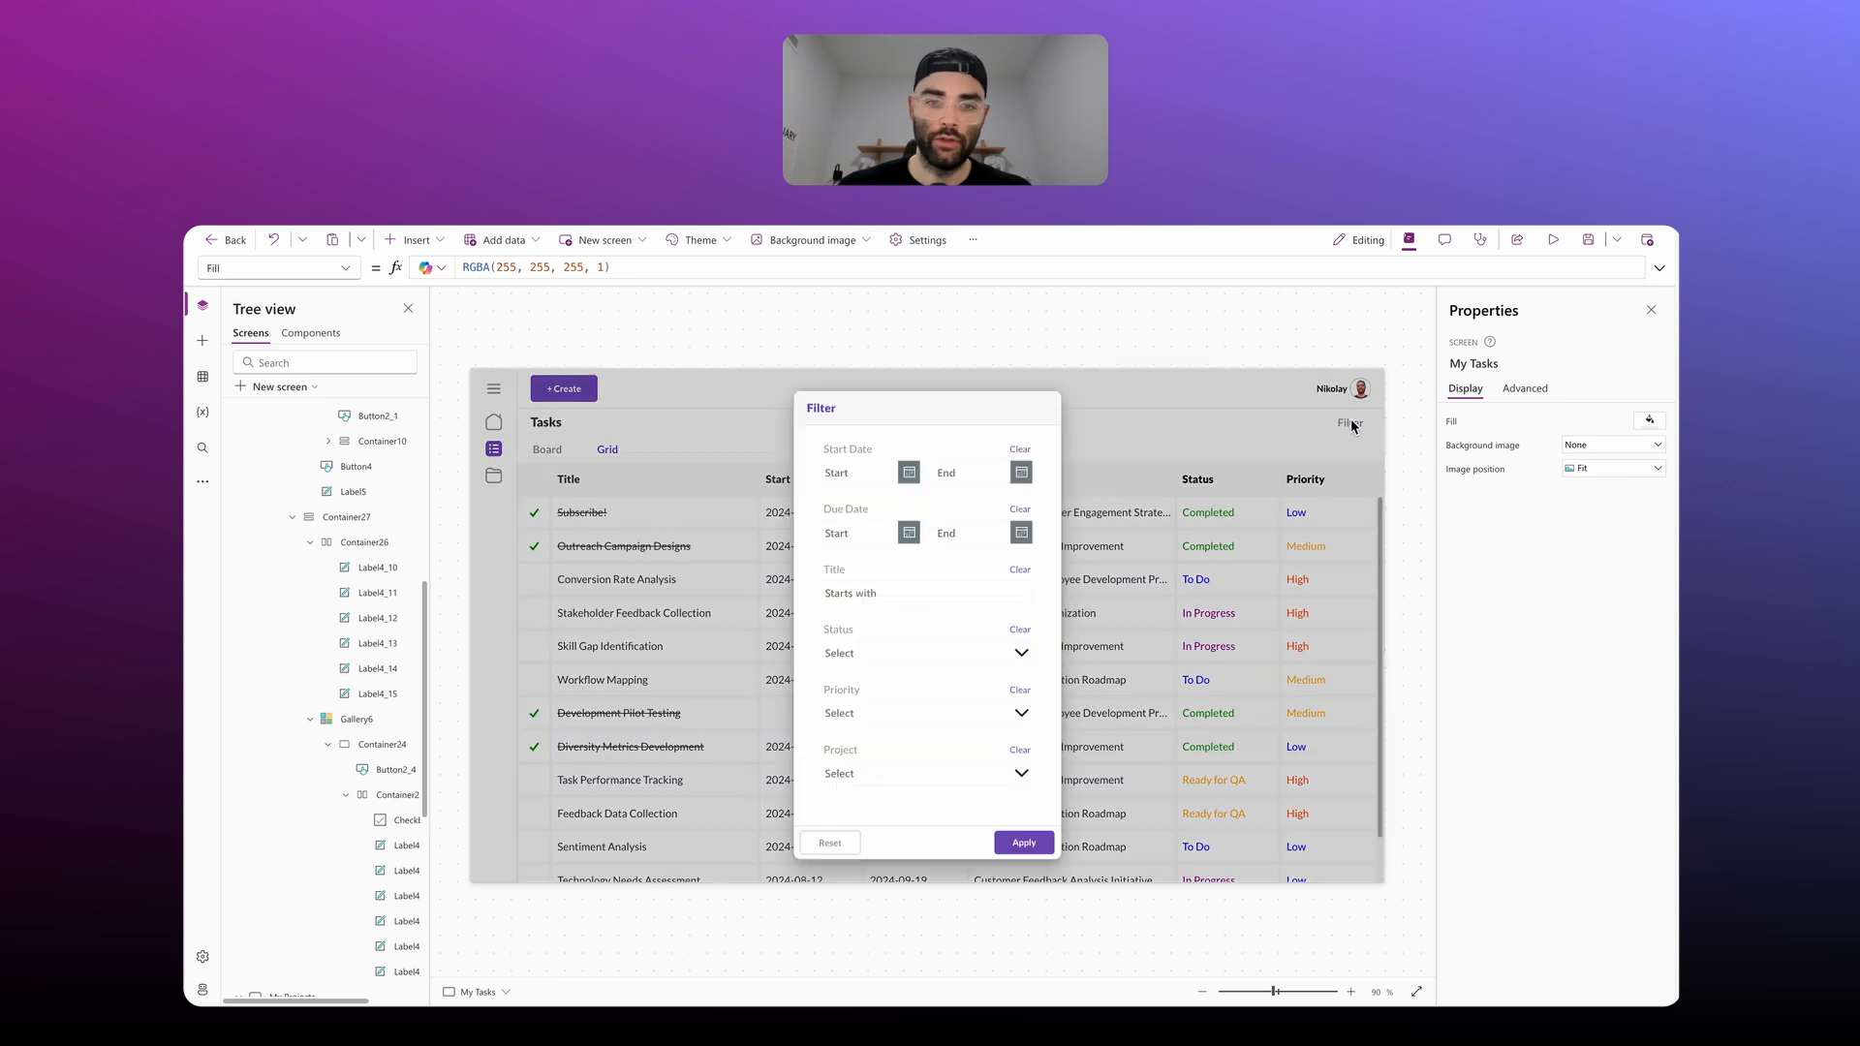
left_click(920, 713)
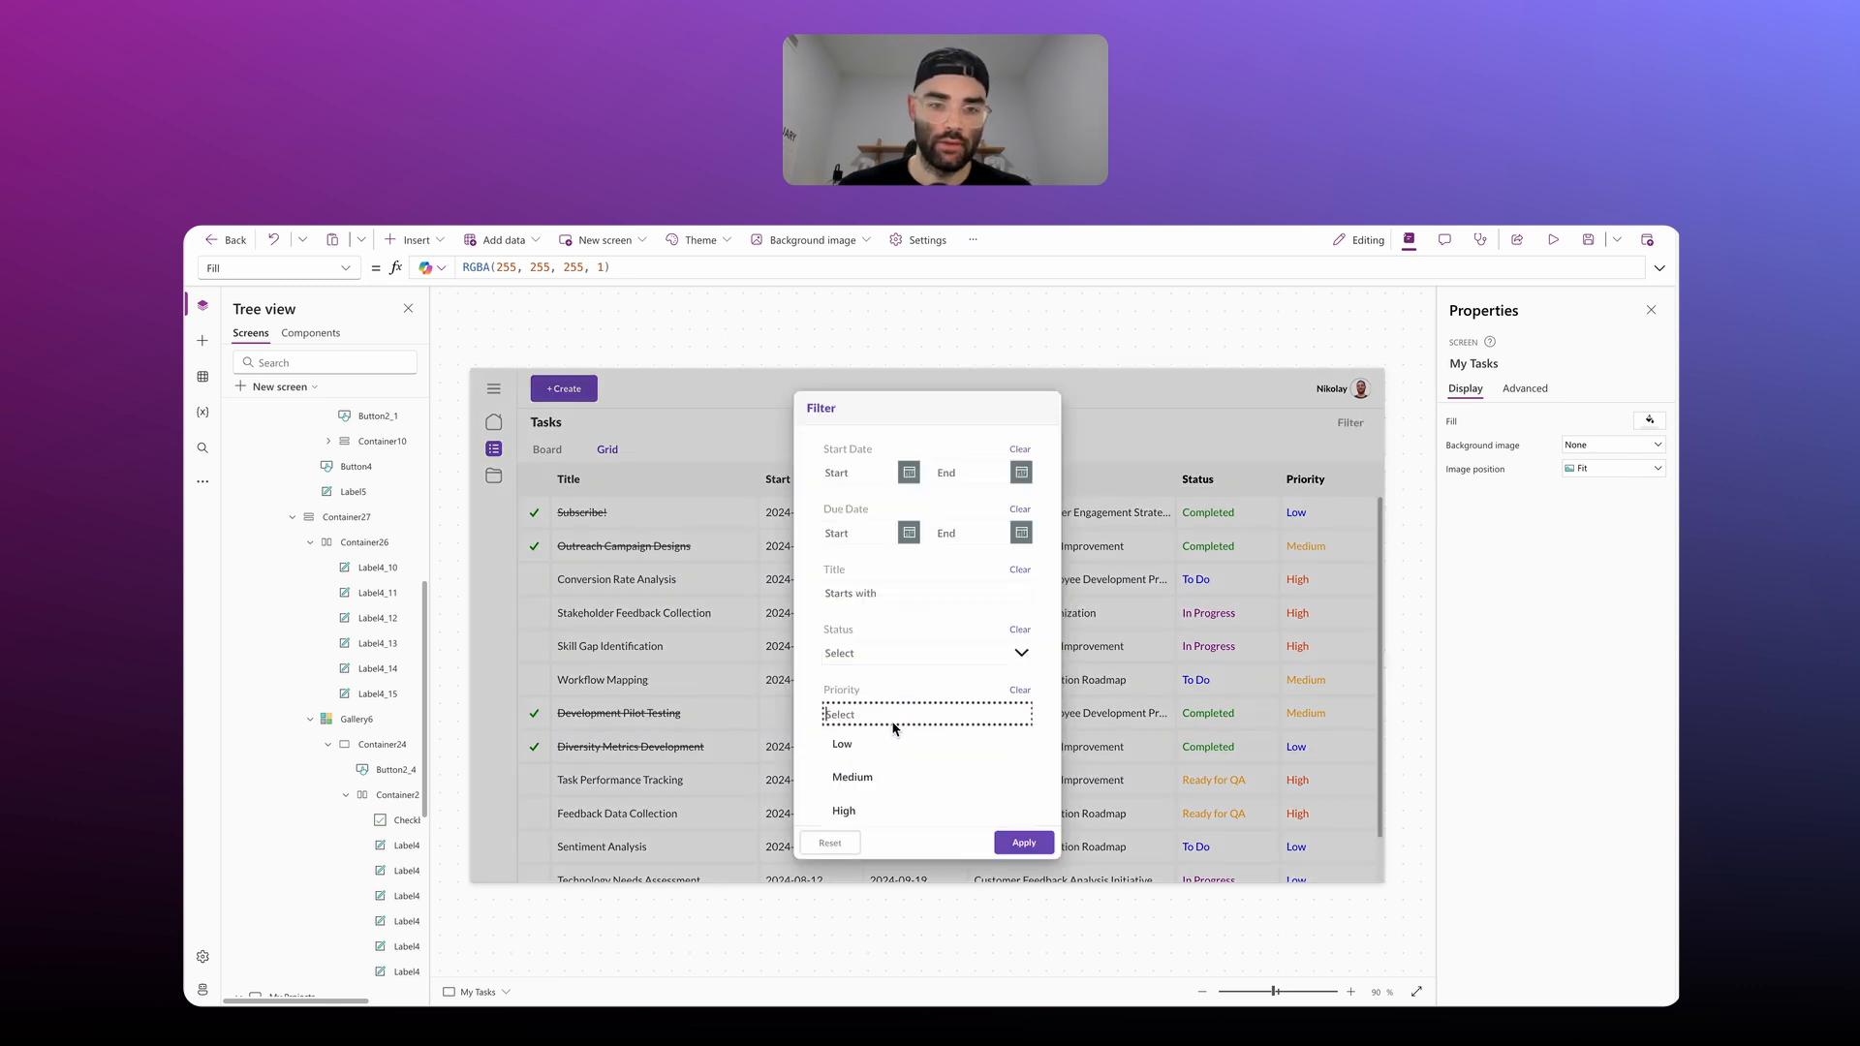
left_click(888, 779)
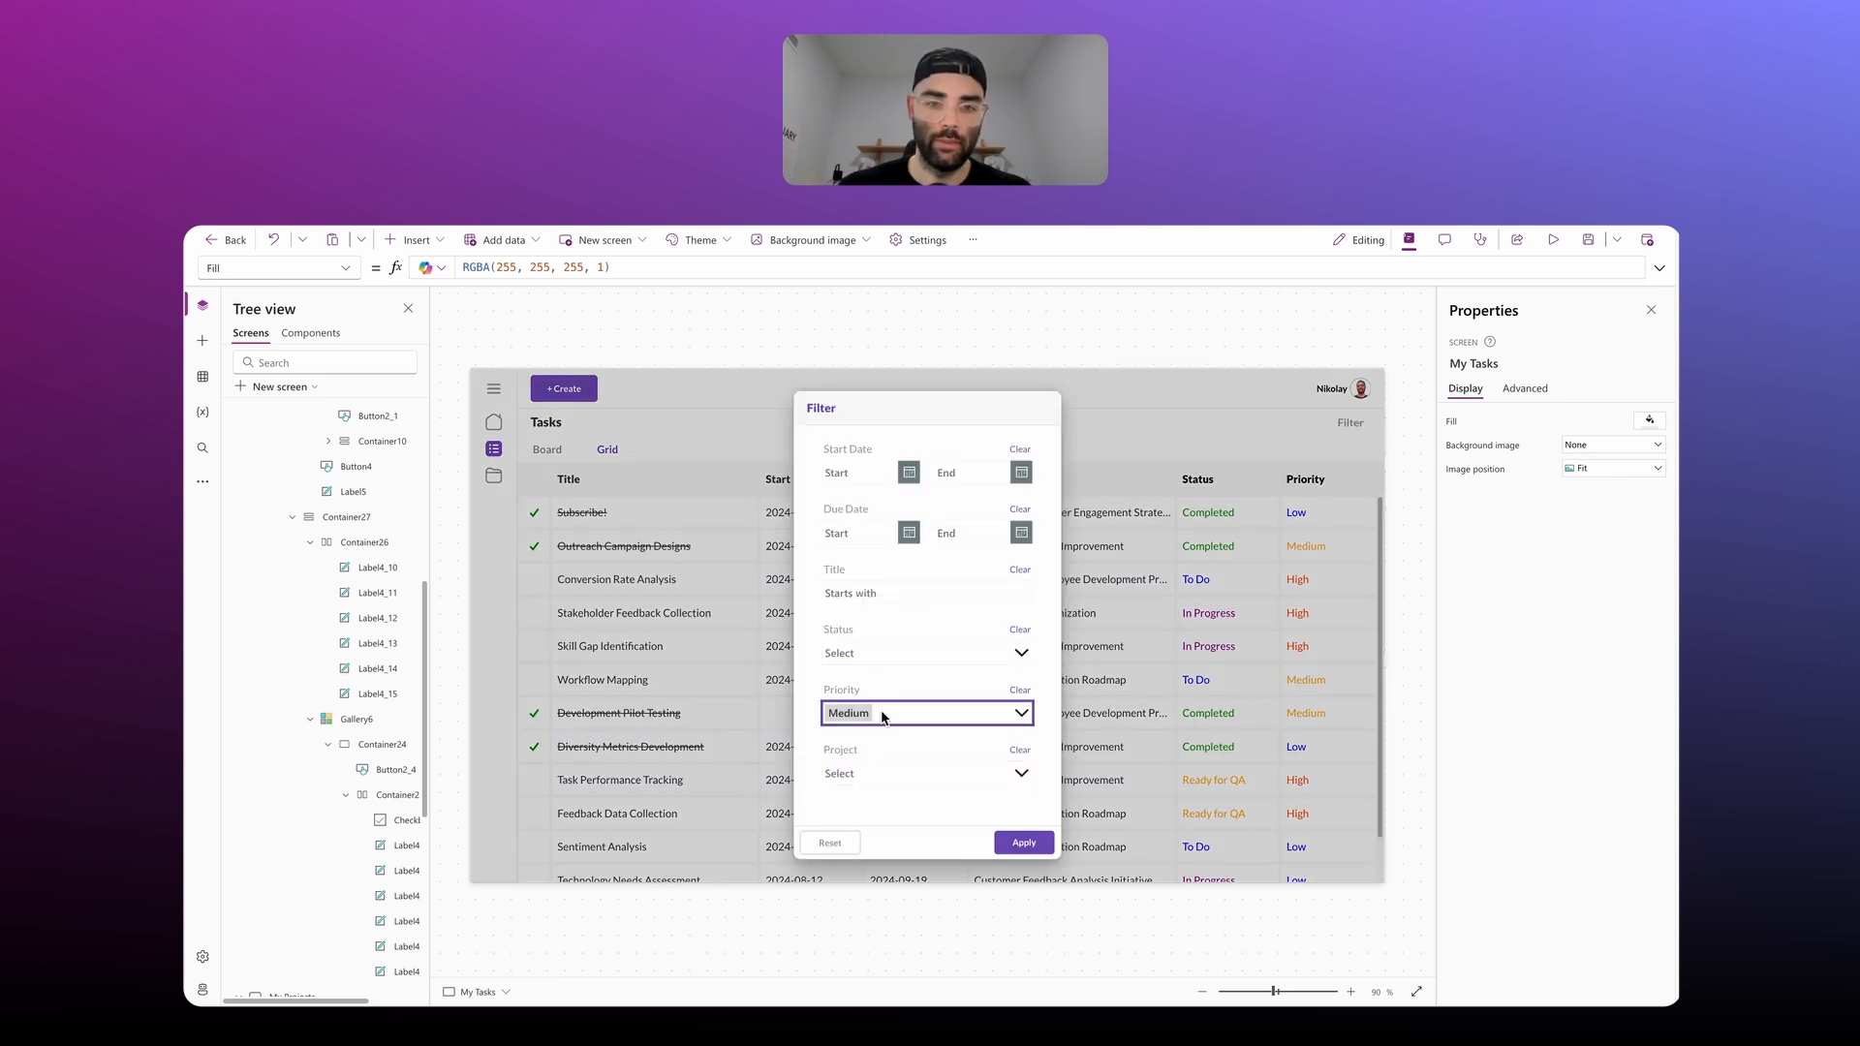
left_click(1017, 843)
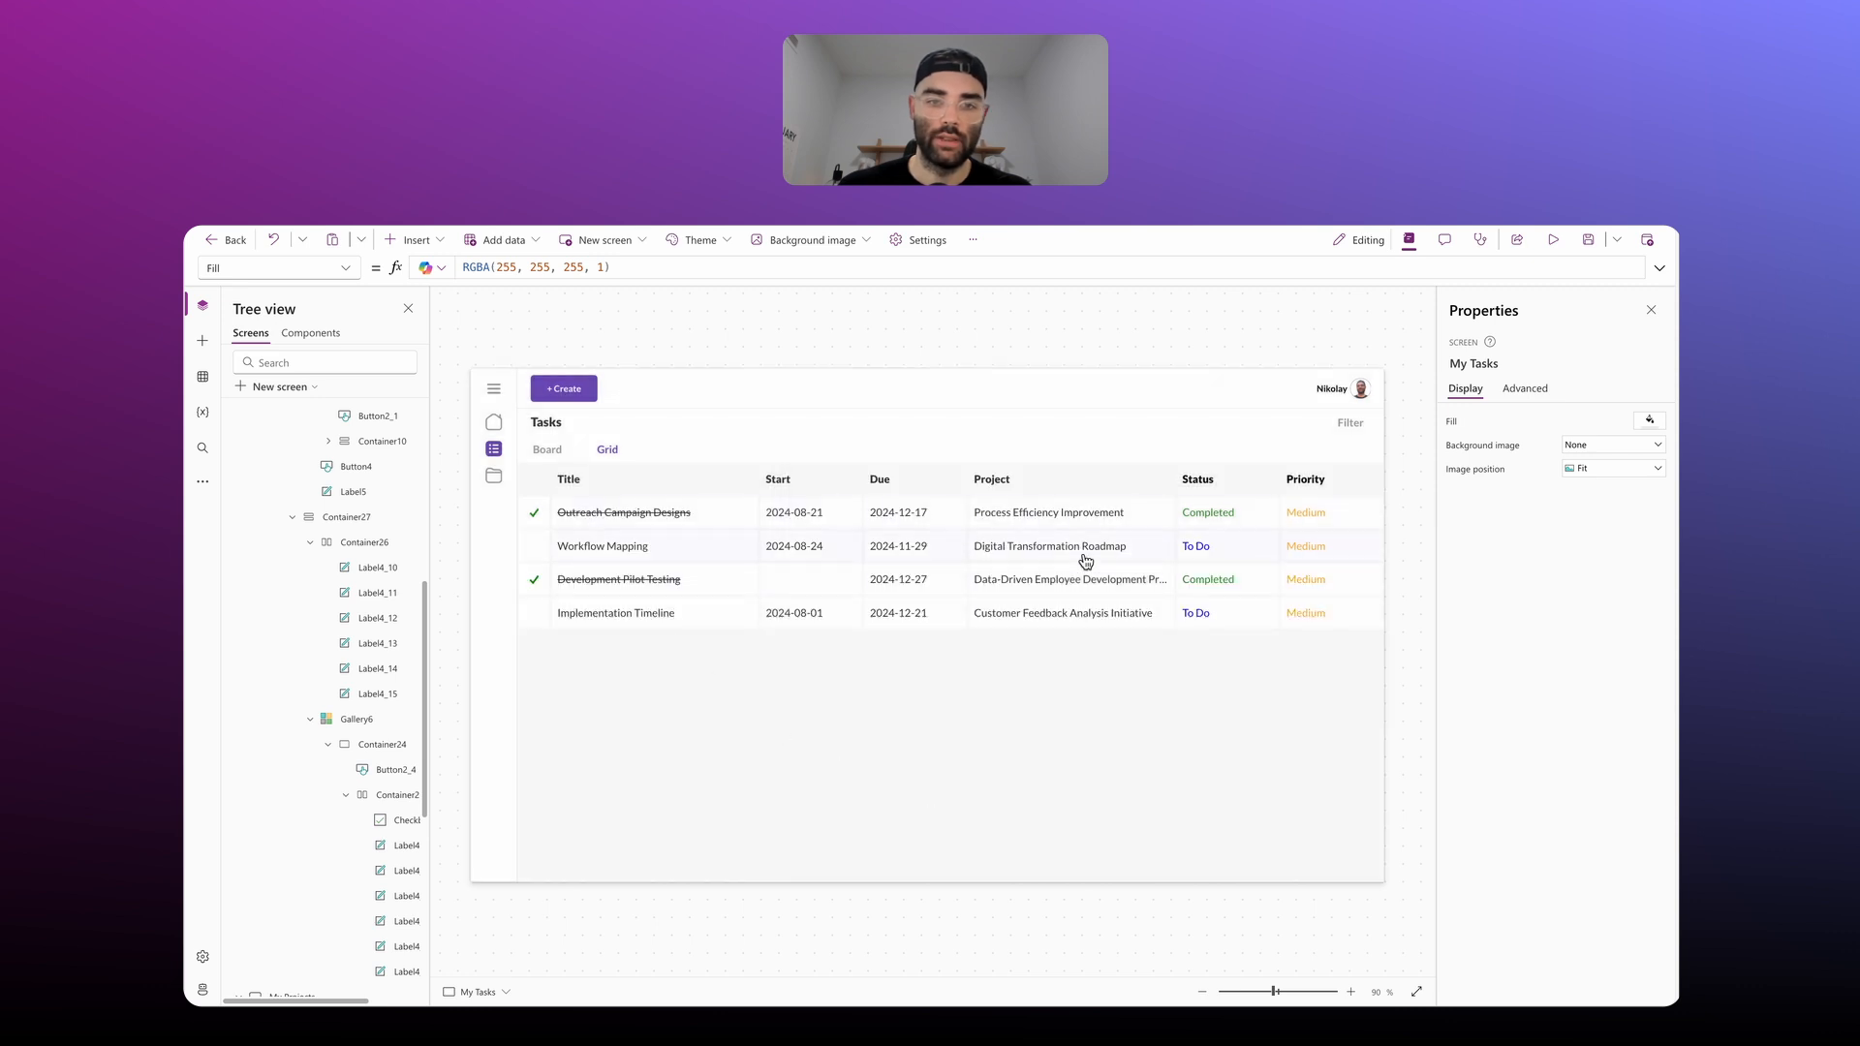
Step: Clear the priority filter, apply a filter for the Data-Driven Employee Development project, and reset all filters
left_click(1361, 435)
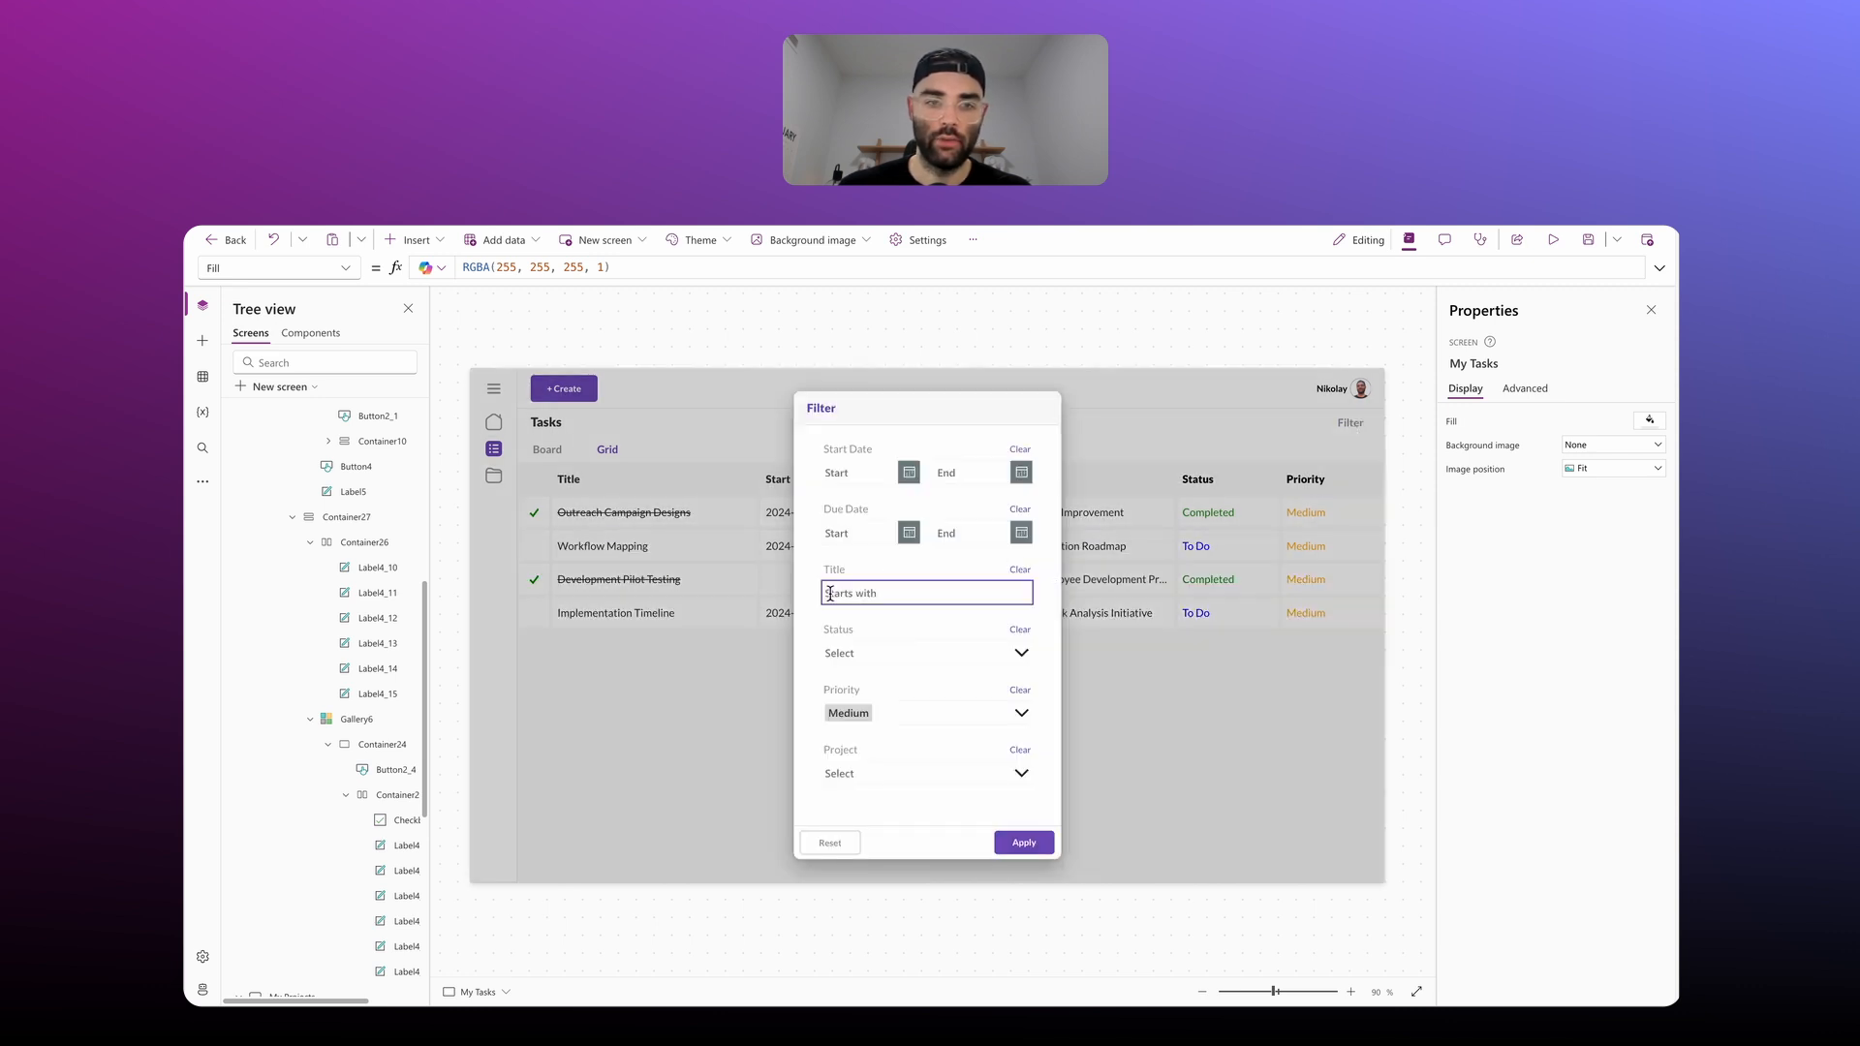
left_click(876, 777)
left_click(878, 700)
left_click(1020, 690)
left_click(1023, 842)
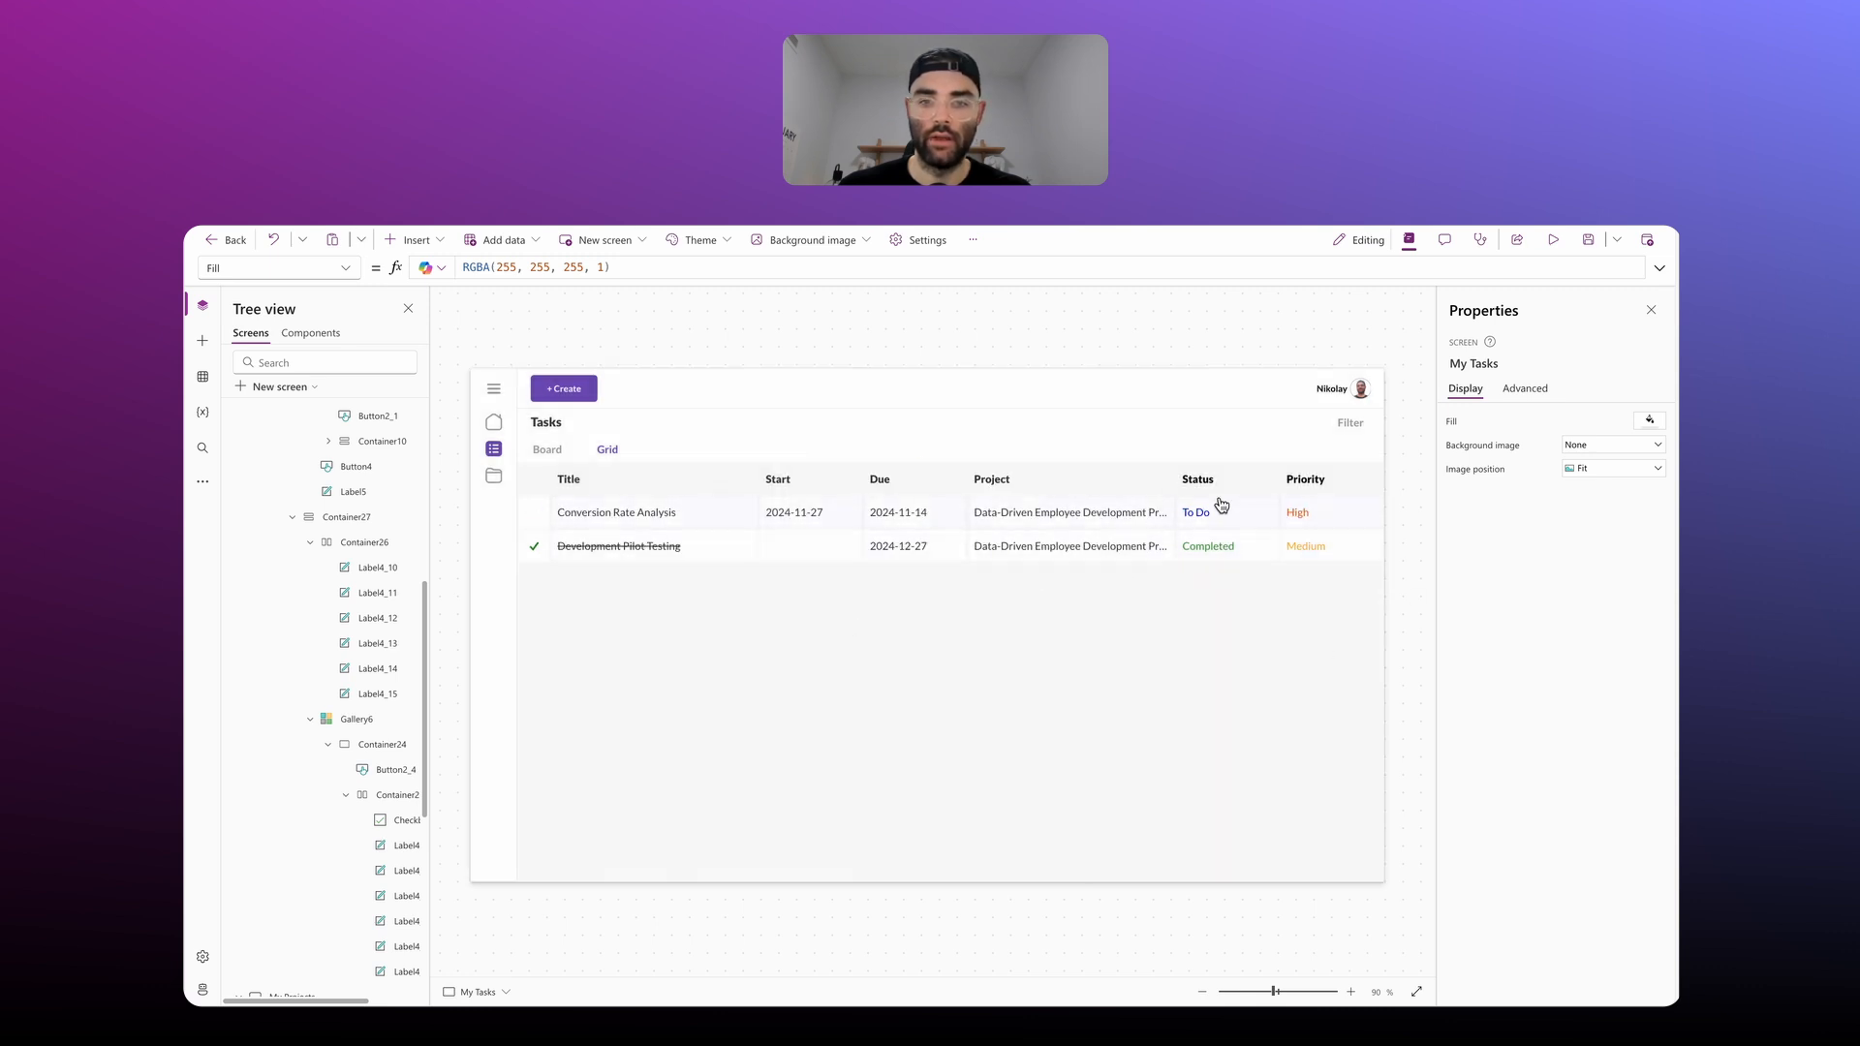
left_click(1351, 422)
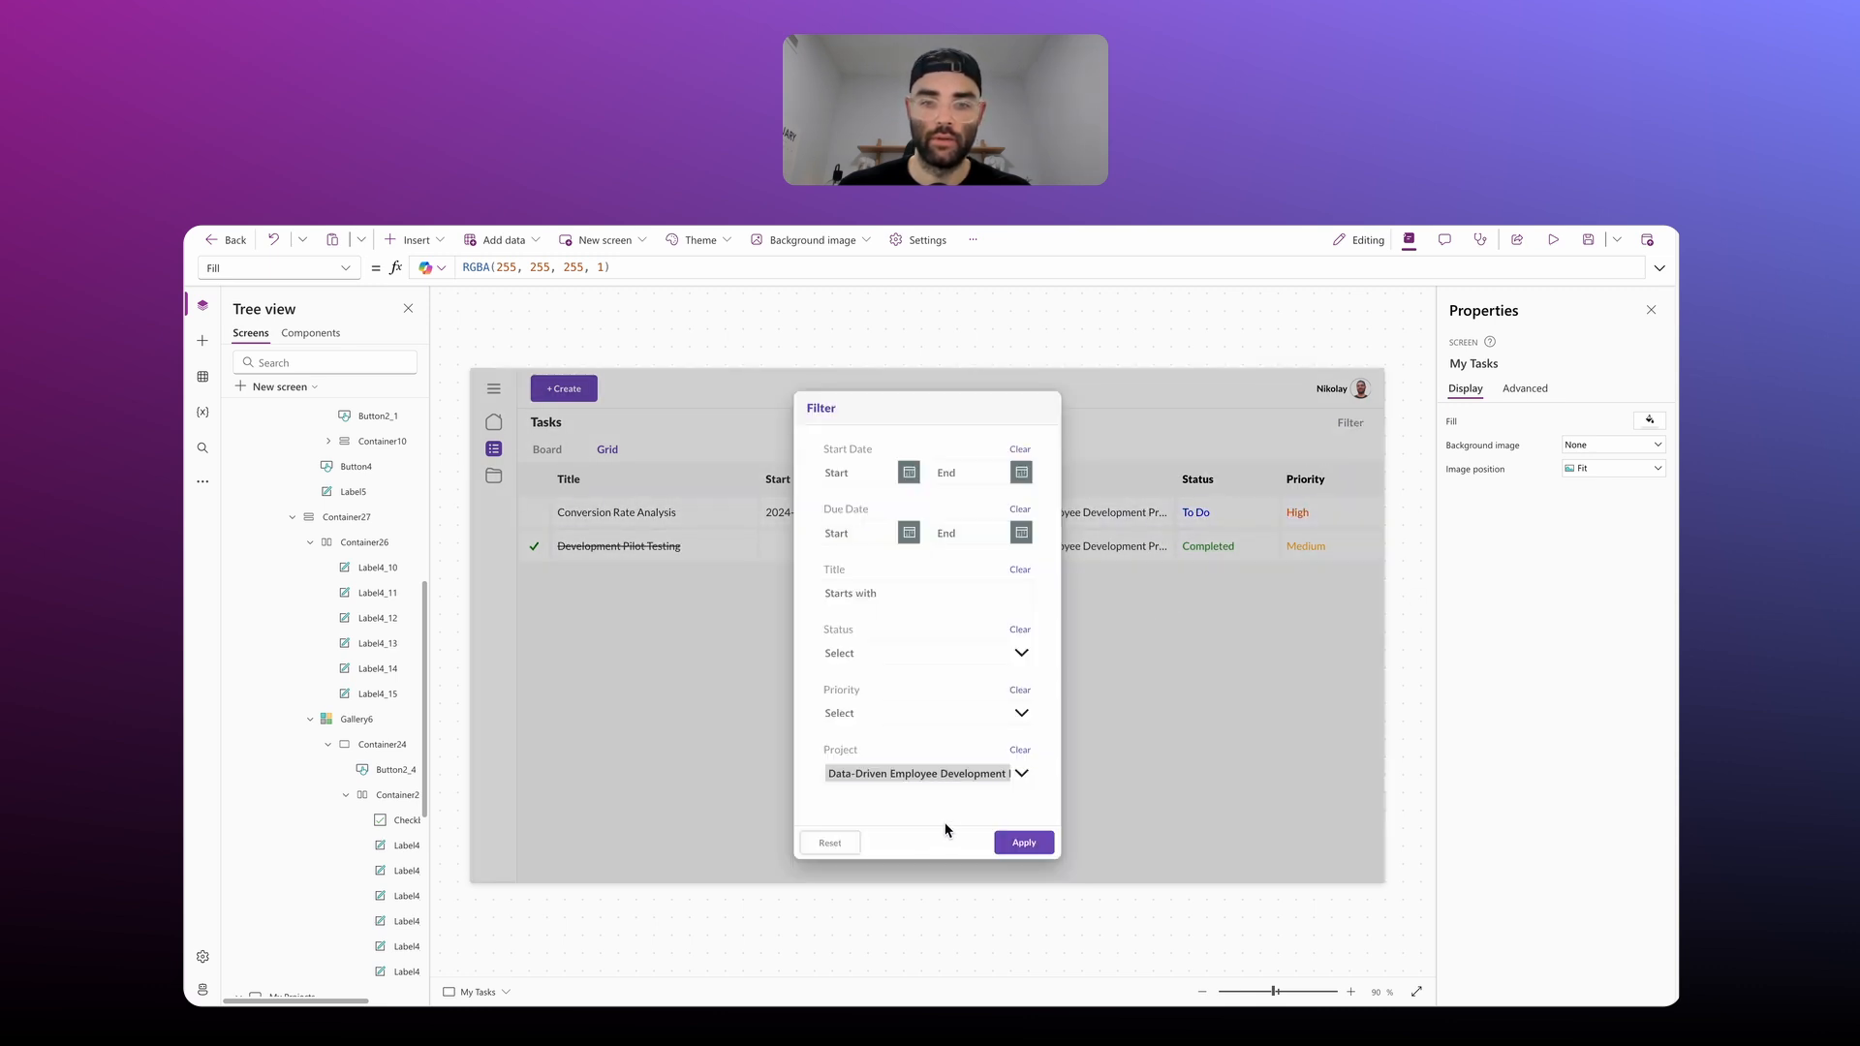
left_click(838, 844)
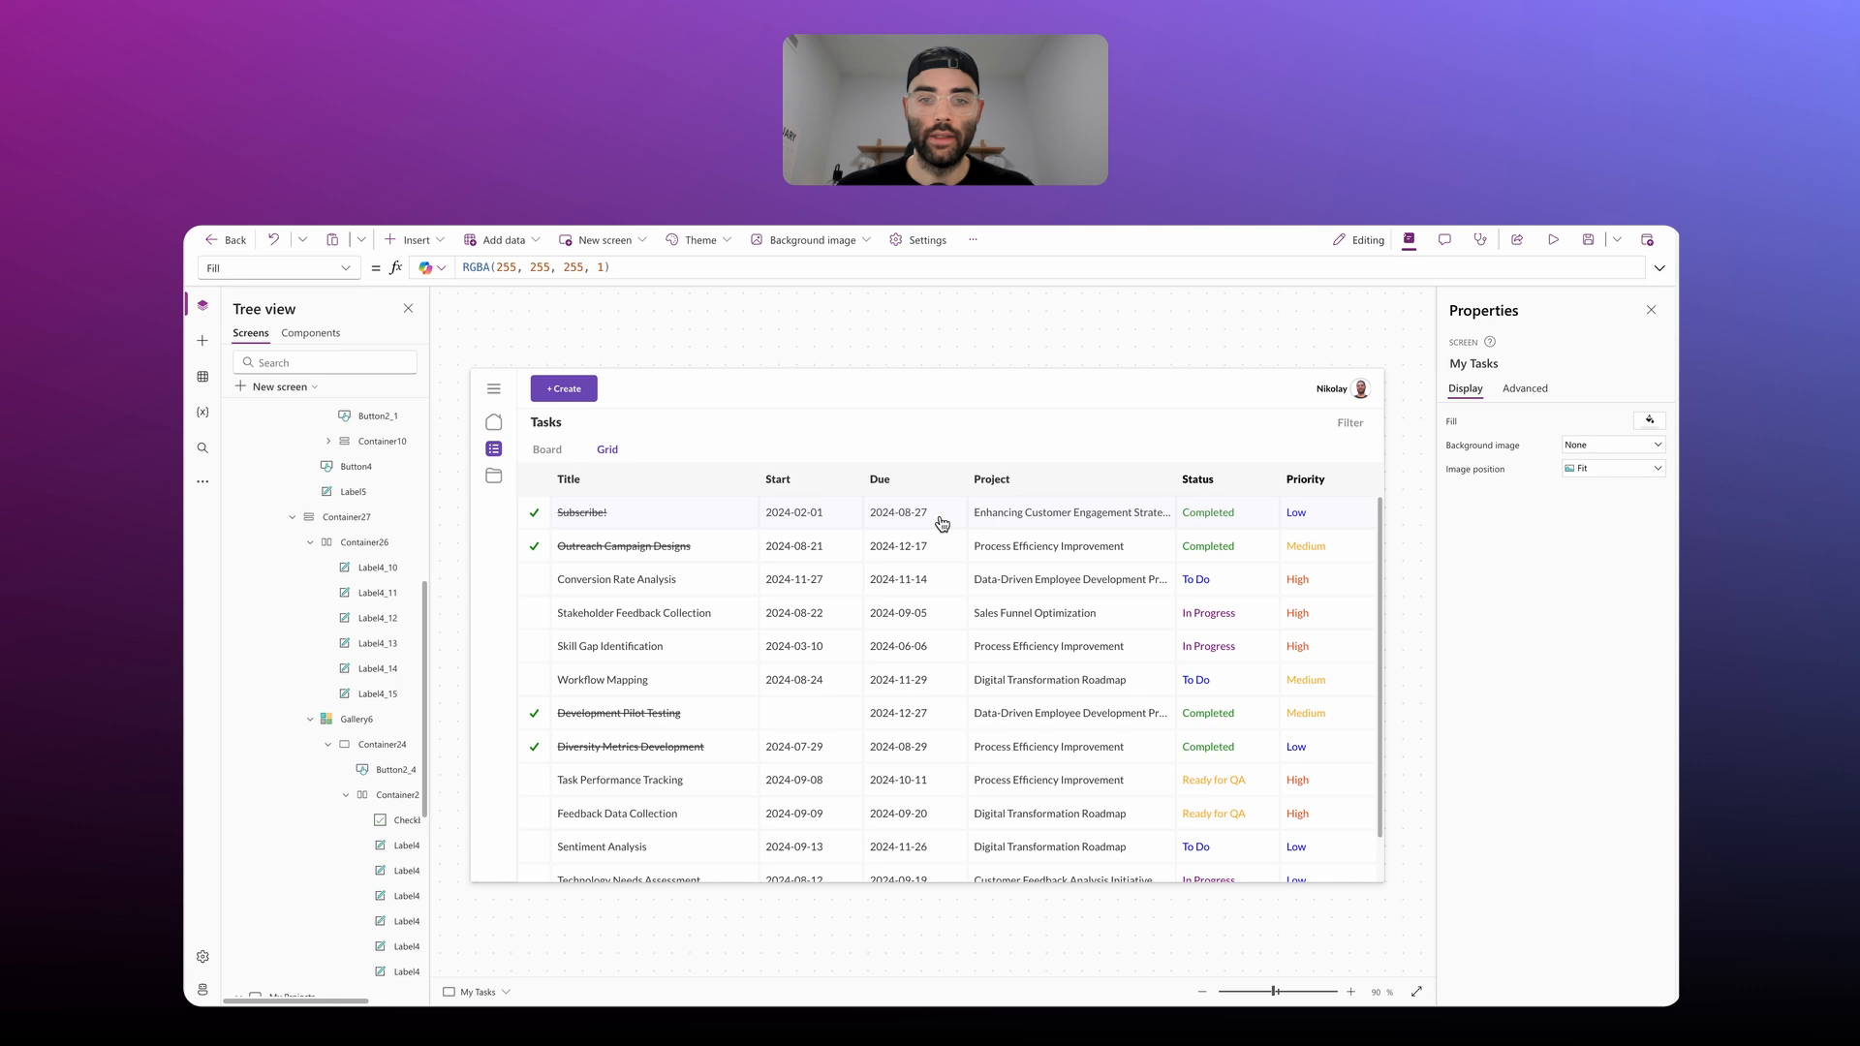
Step: Open the Subscribe! task from the grid, examine its Assigned To field, and cancel out of the form
left_click(731, 518)
scroll(835, 642, "down", 3)
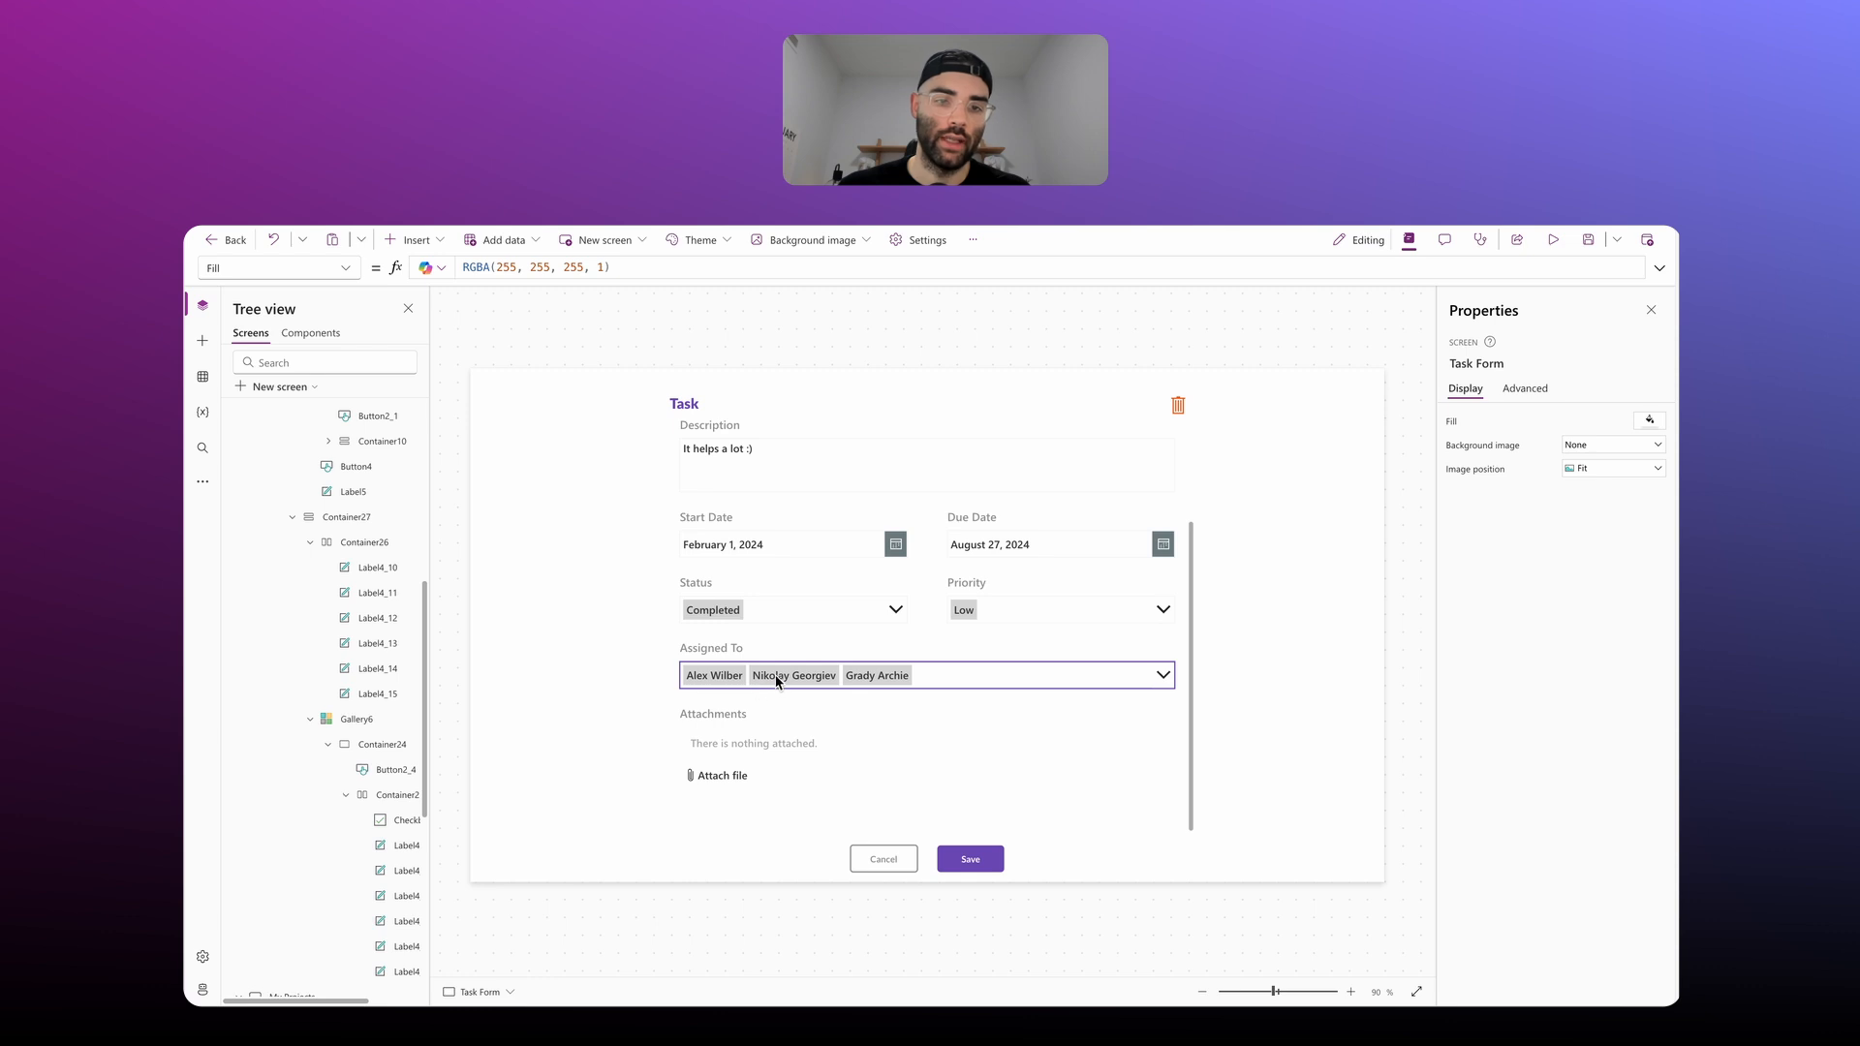
left_click(865, 683)
left_click(642, 708)
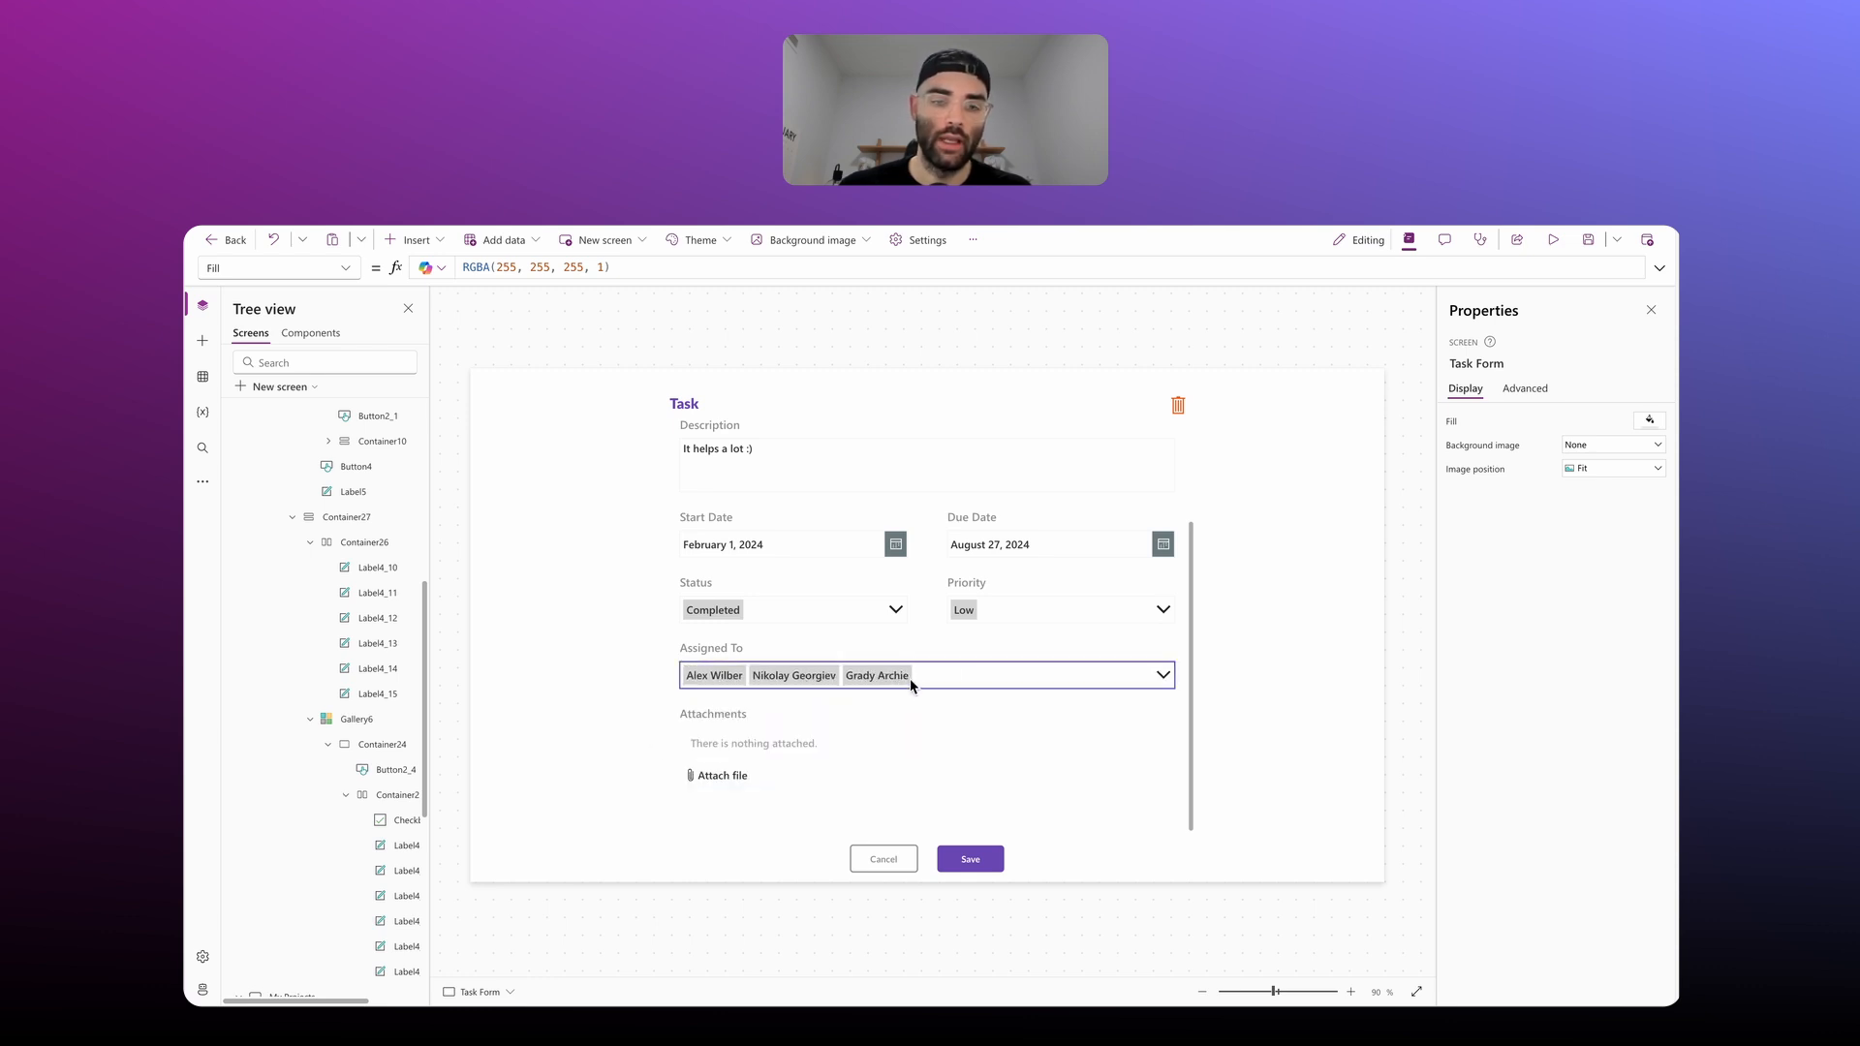
left_click(884, 859)
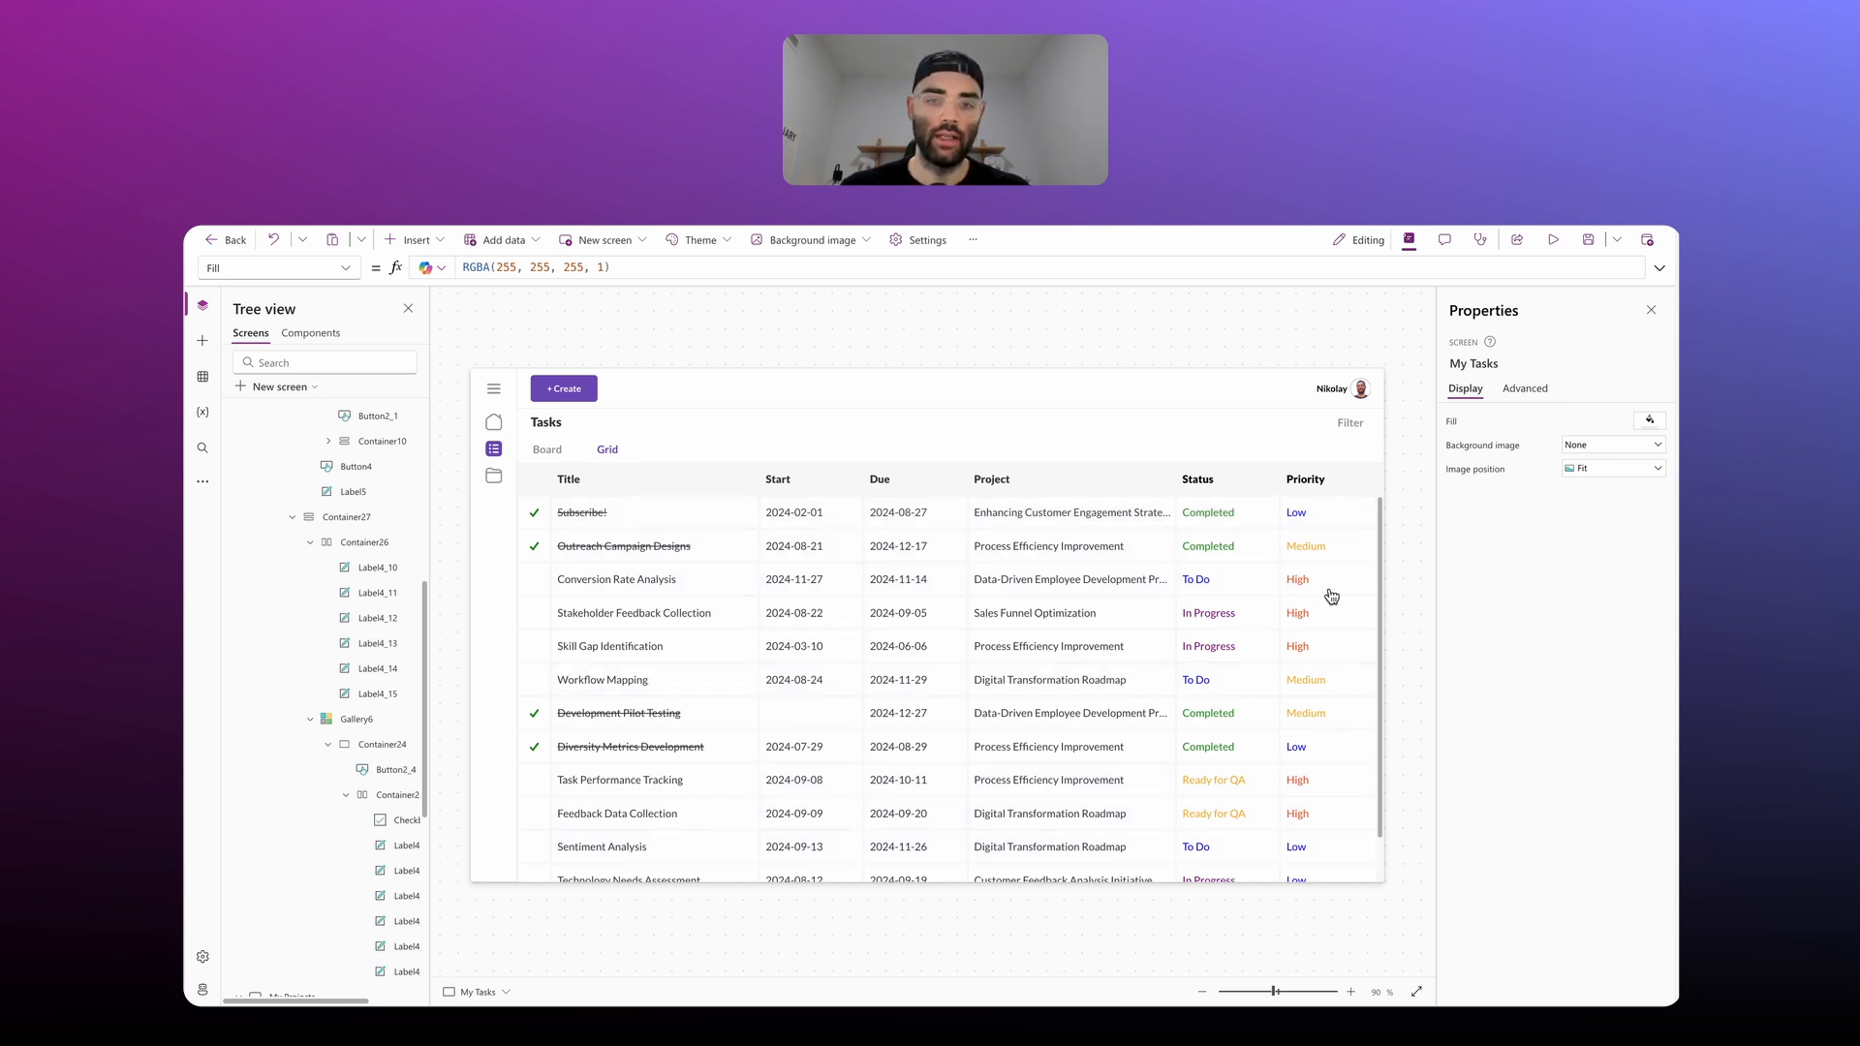
left_click(1308, 461)
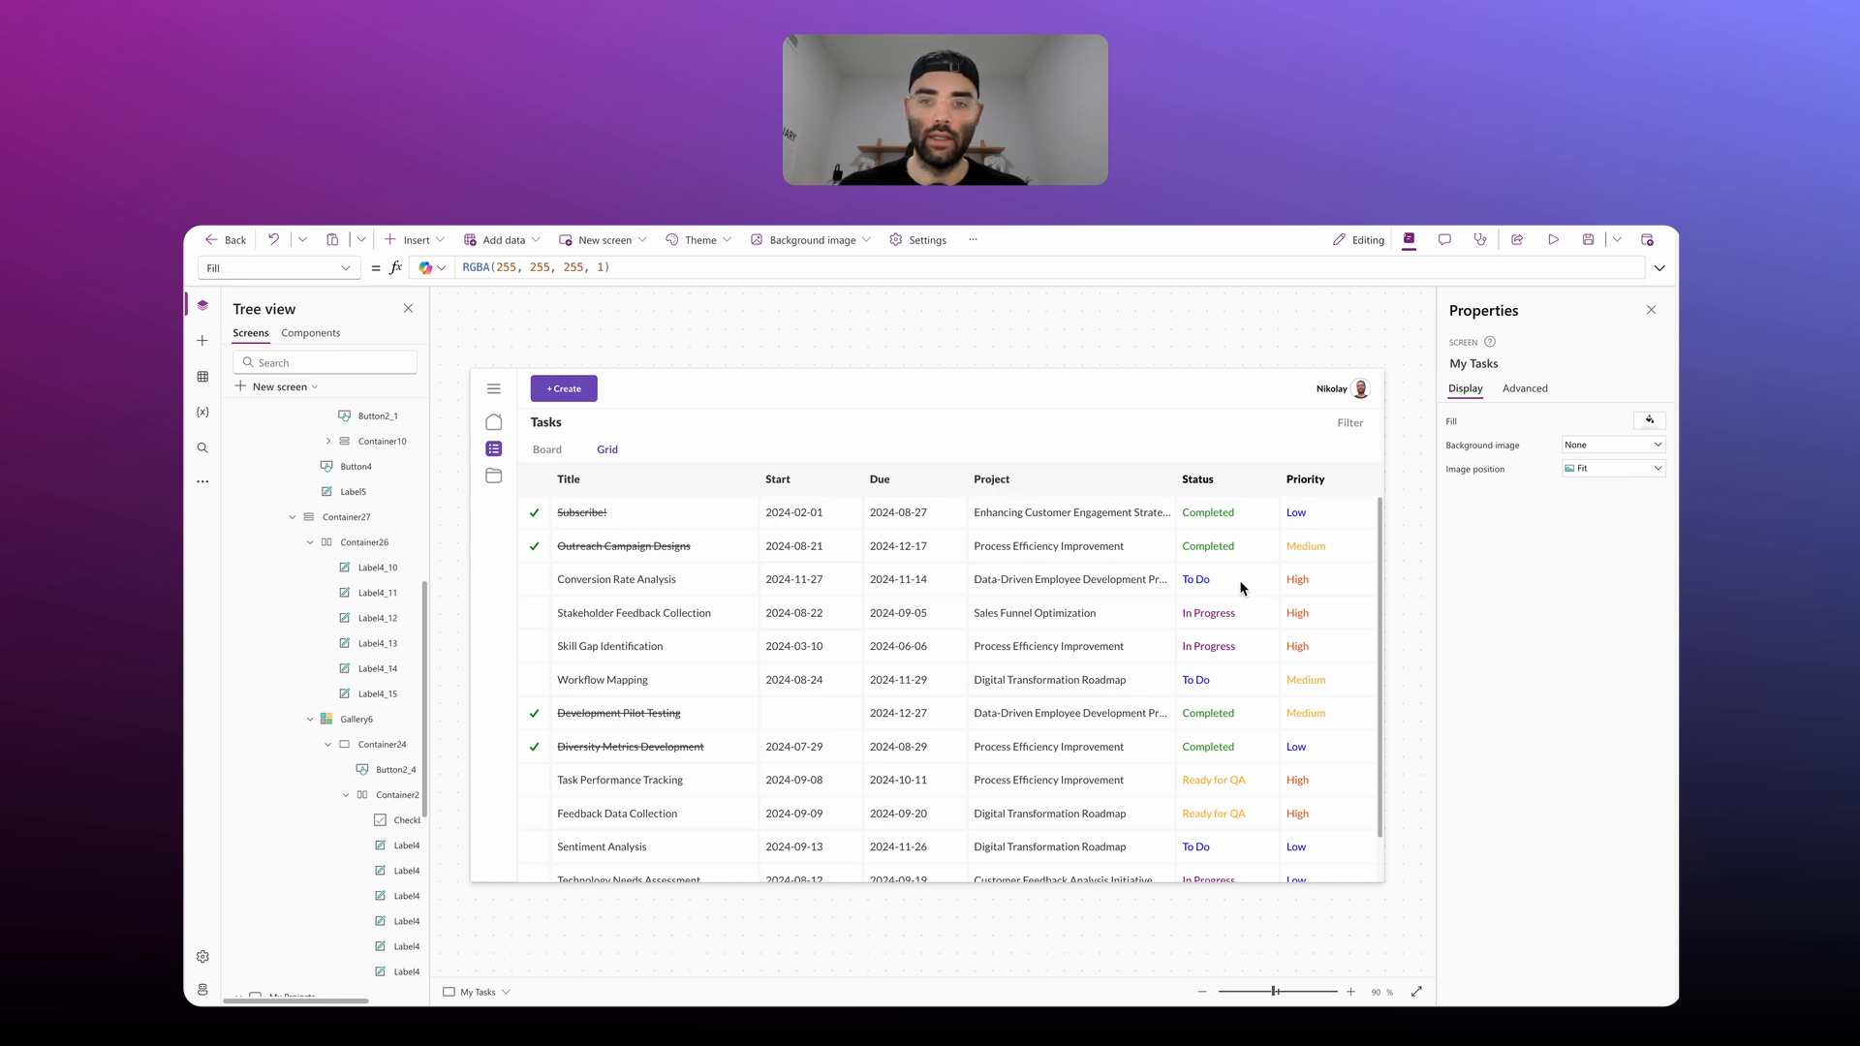
Step: Insert a plain container at the end of the grid row's horizontal Container25, after the Priority label
left_click(682, 539)
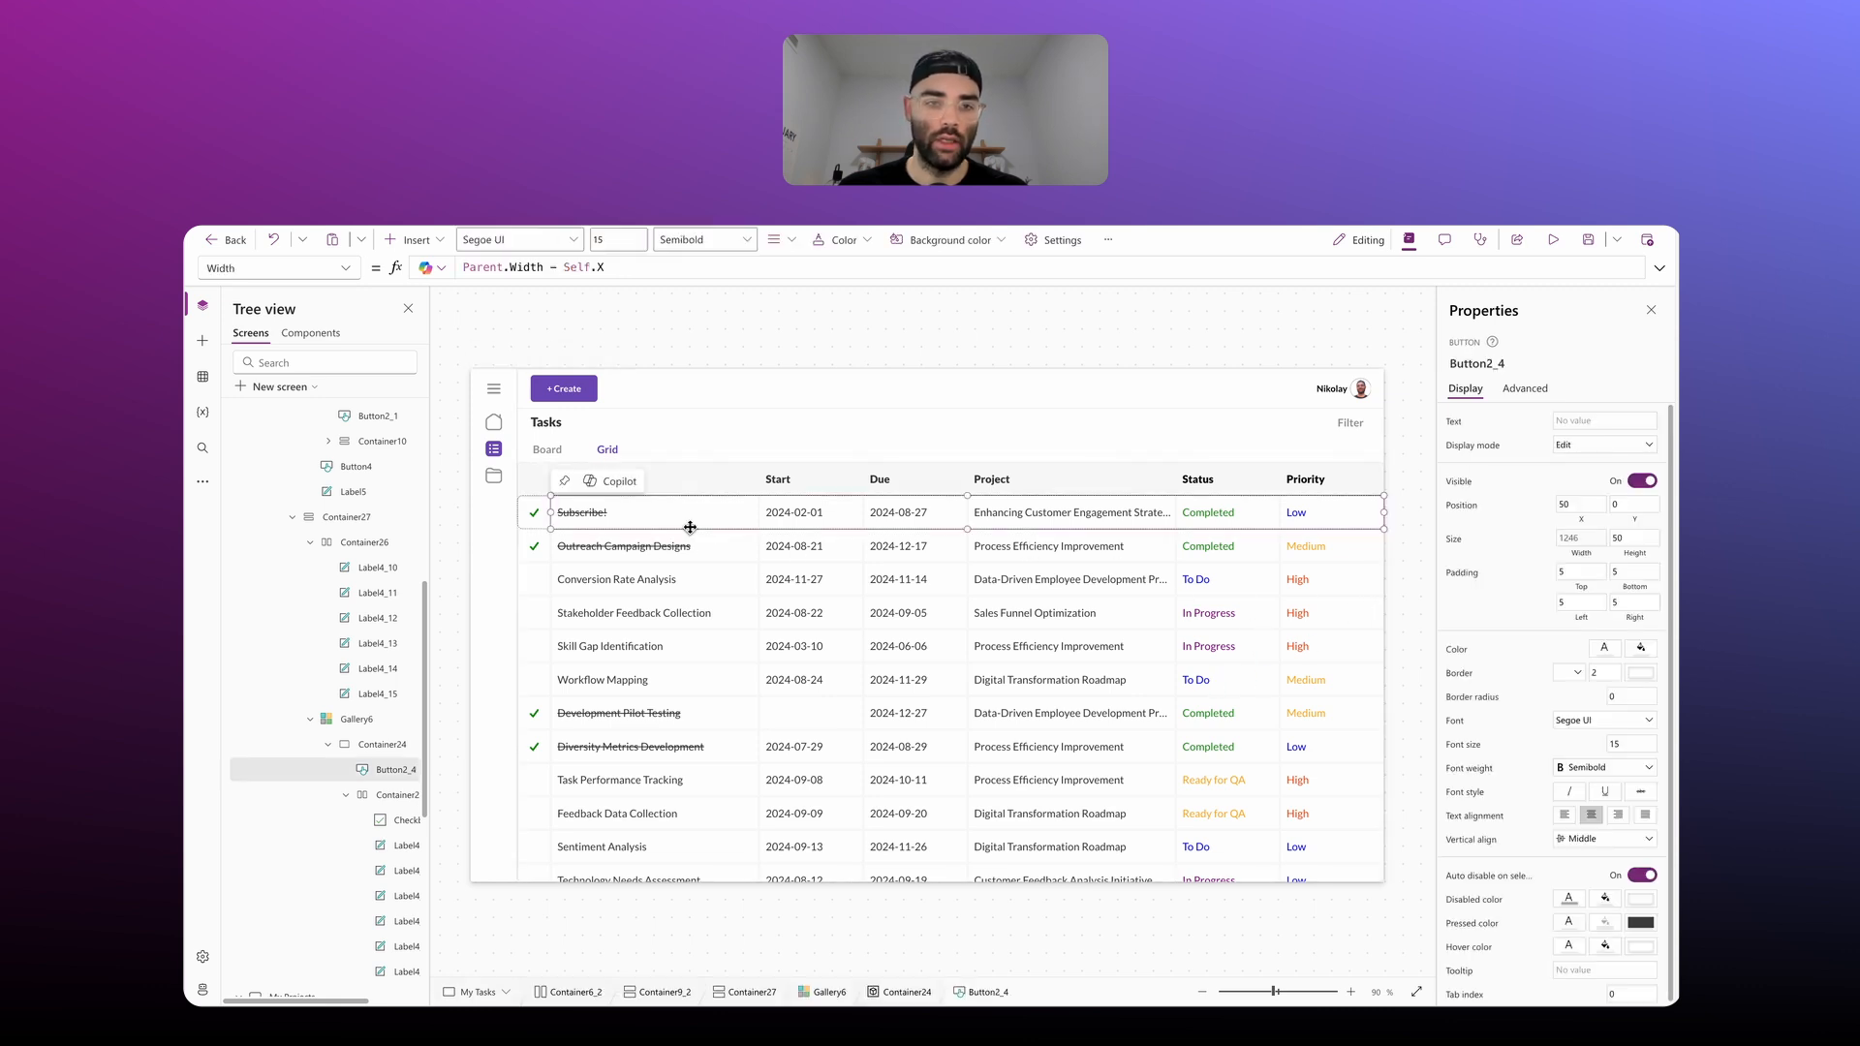
left_click(388, 804)
left_click_drag(427, 794, 539, 794)
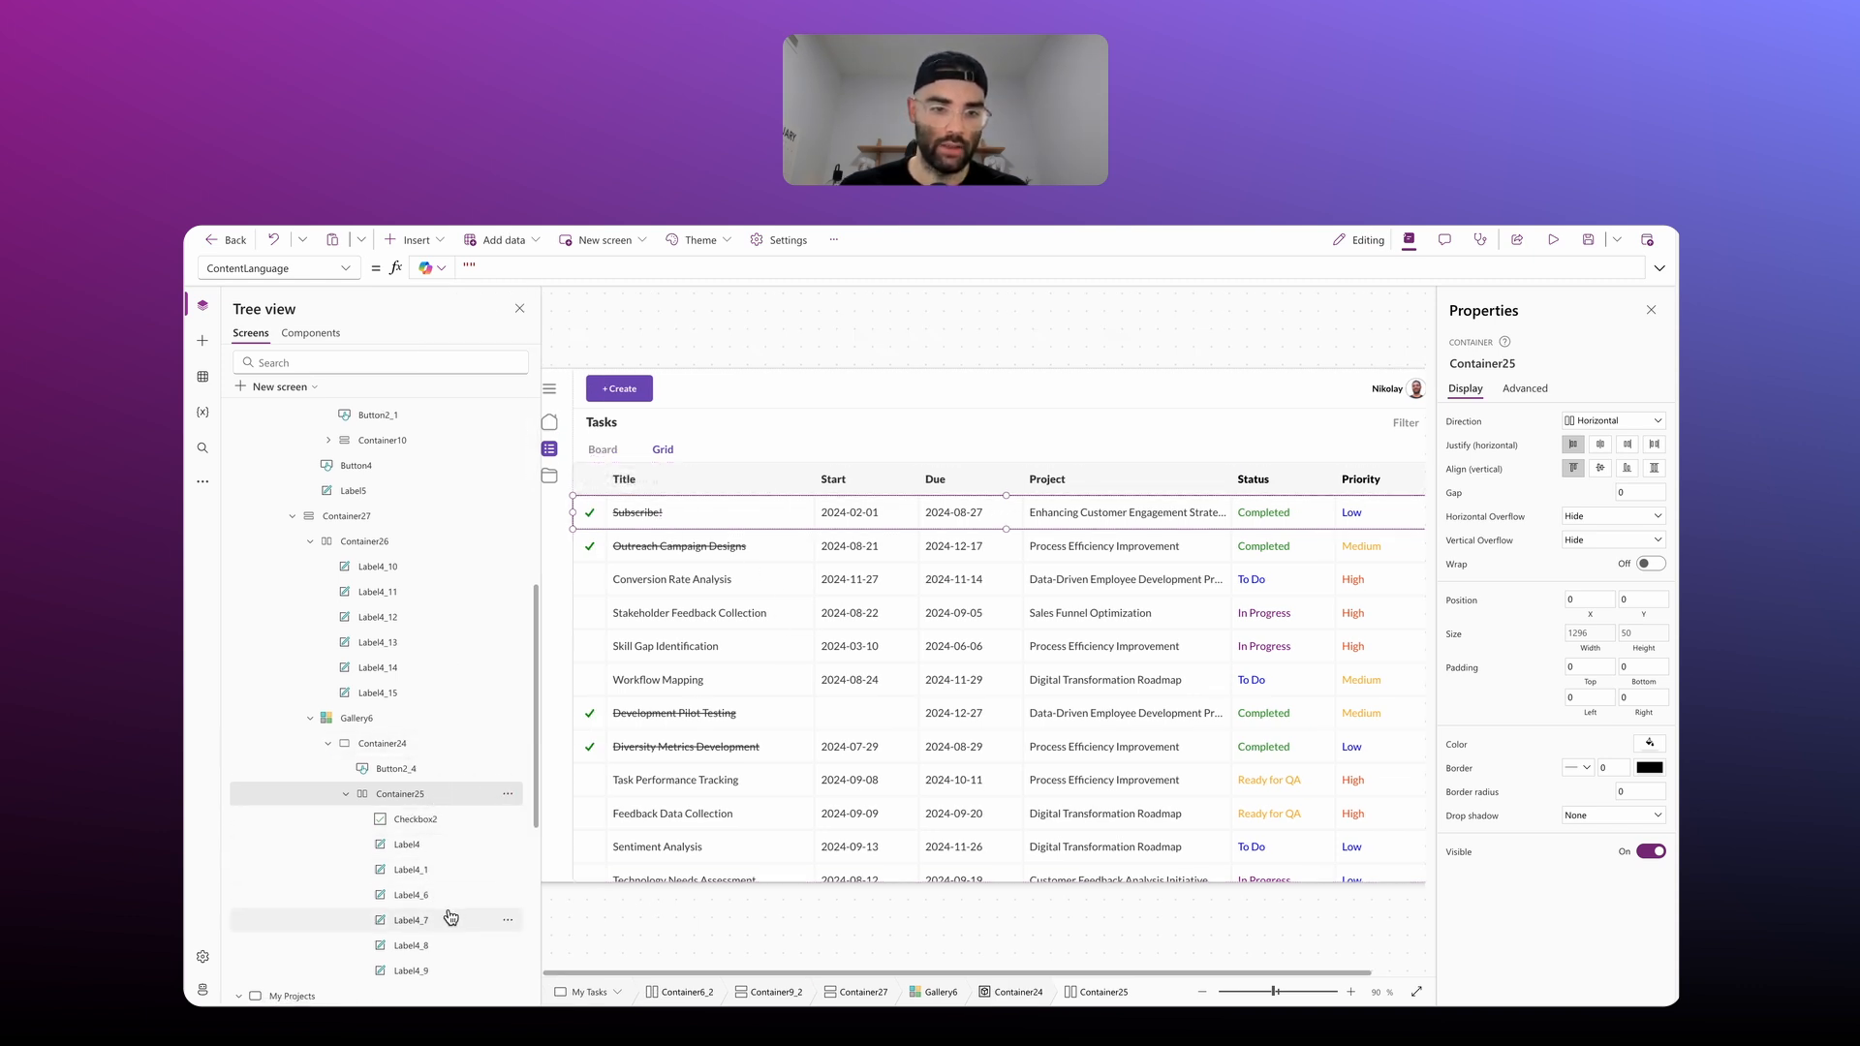
scroll(441, 872, "down", 2)
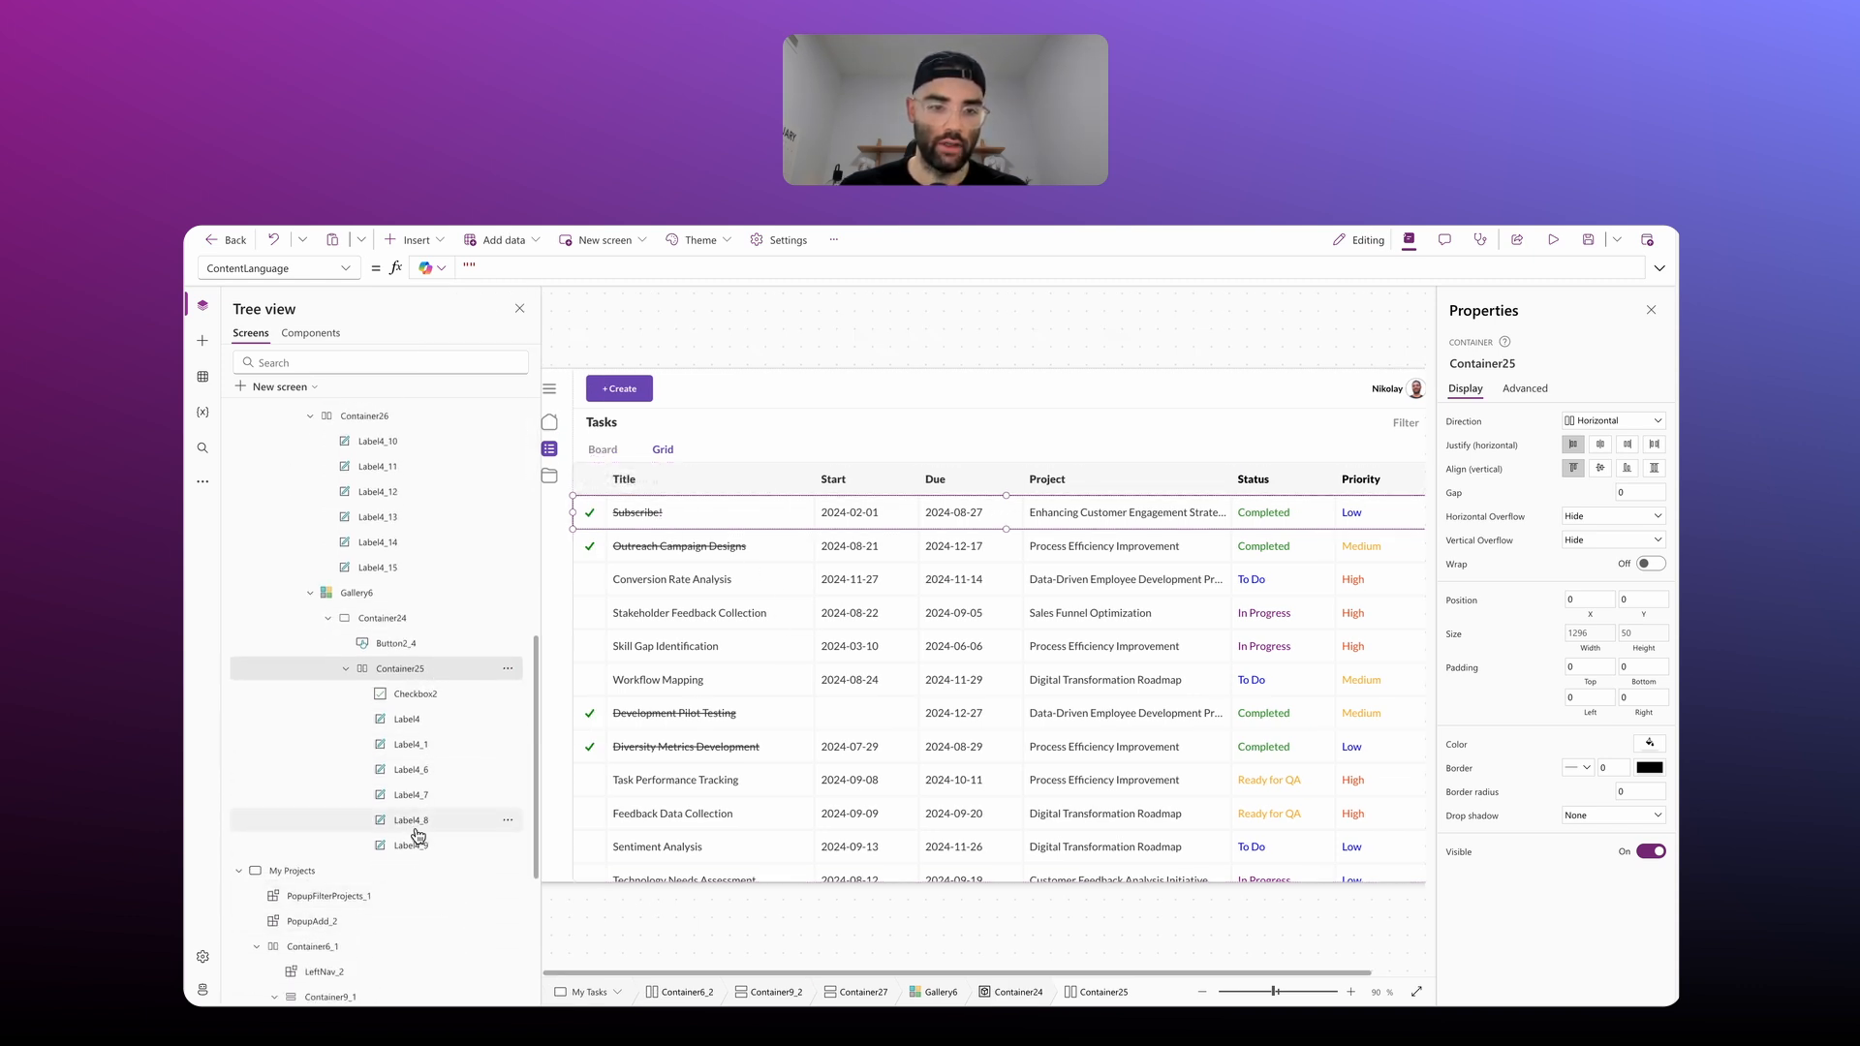
left_click(413, 239)
type("container")
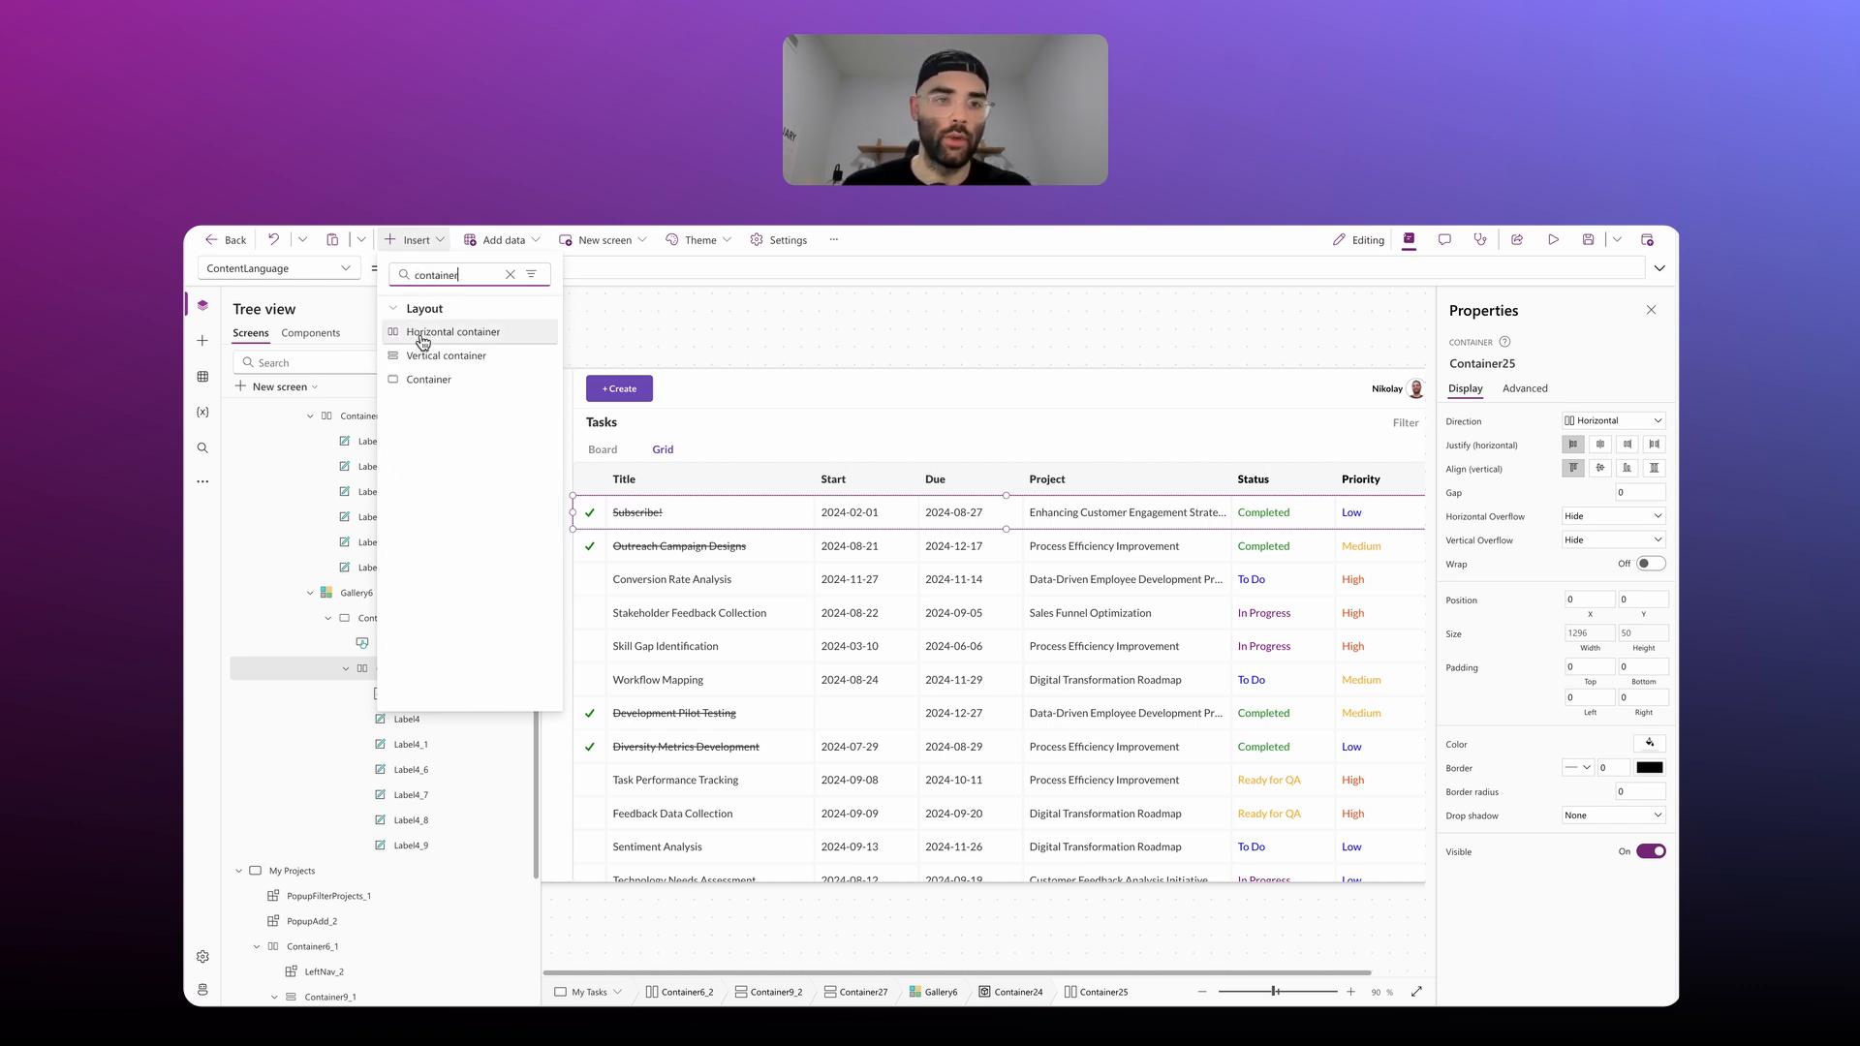
left_click(435, 381)
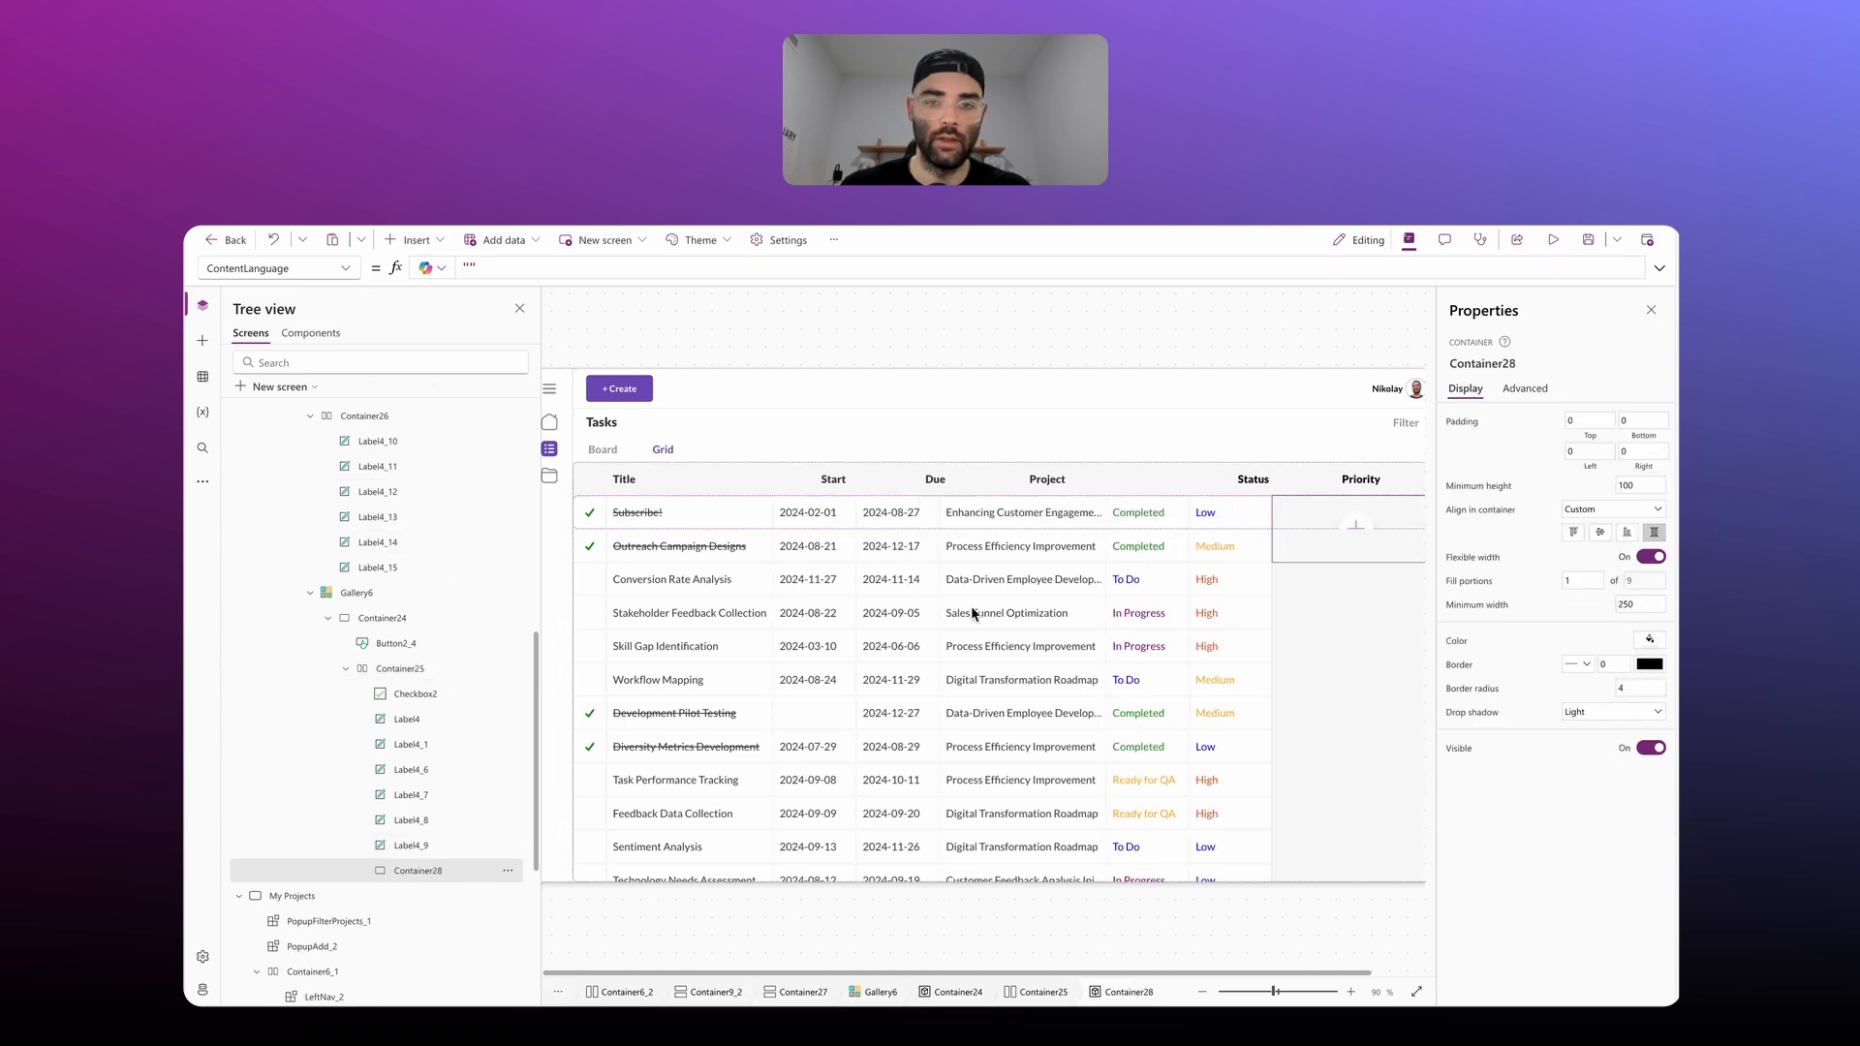
Step: Set the new row container's minimum height to 0 and its minimum width to 125
double_click(1645, 484)
type("0")
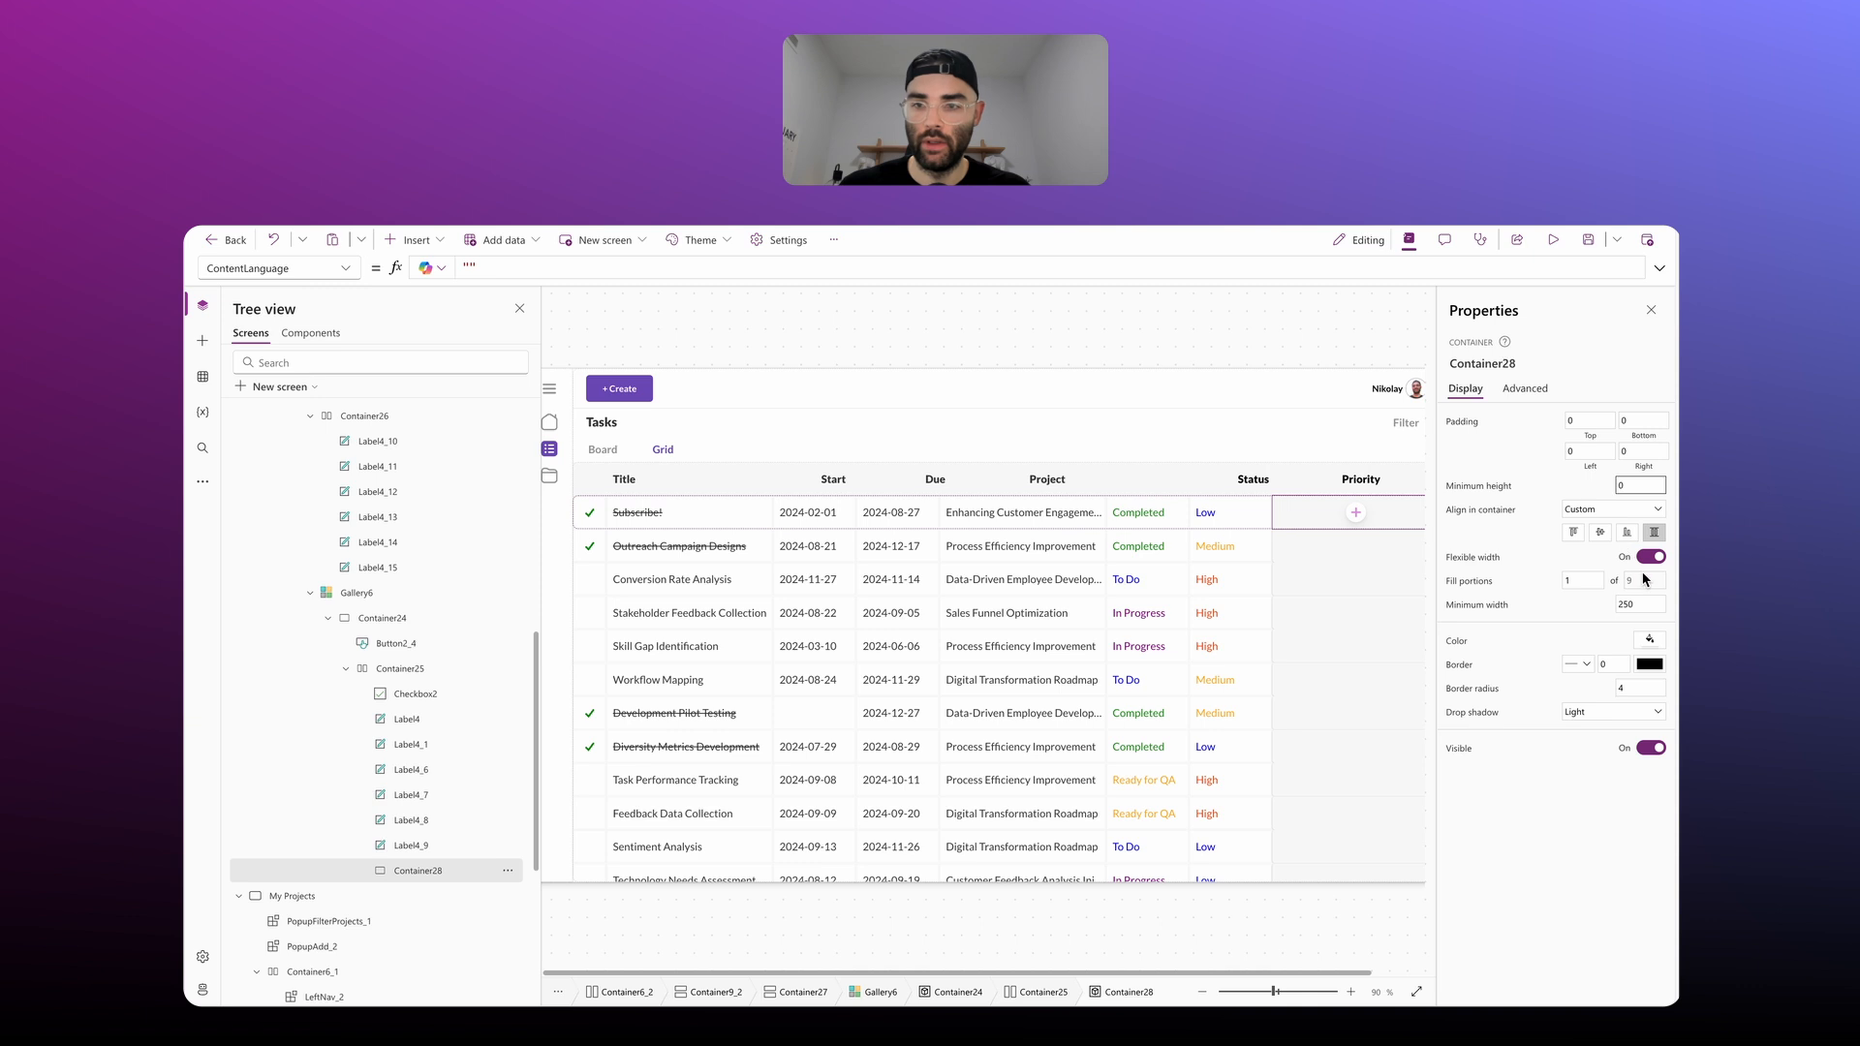
double_click(1646, 603)
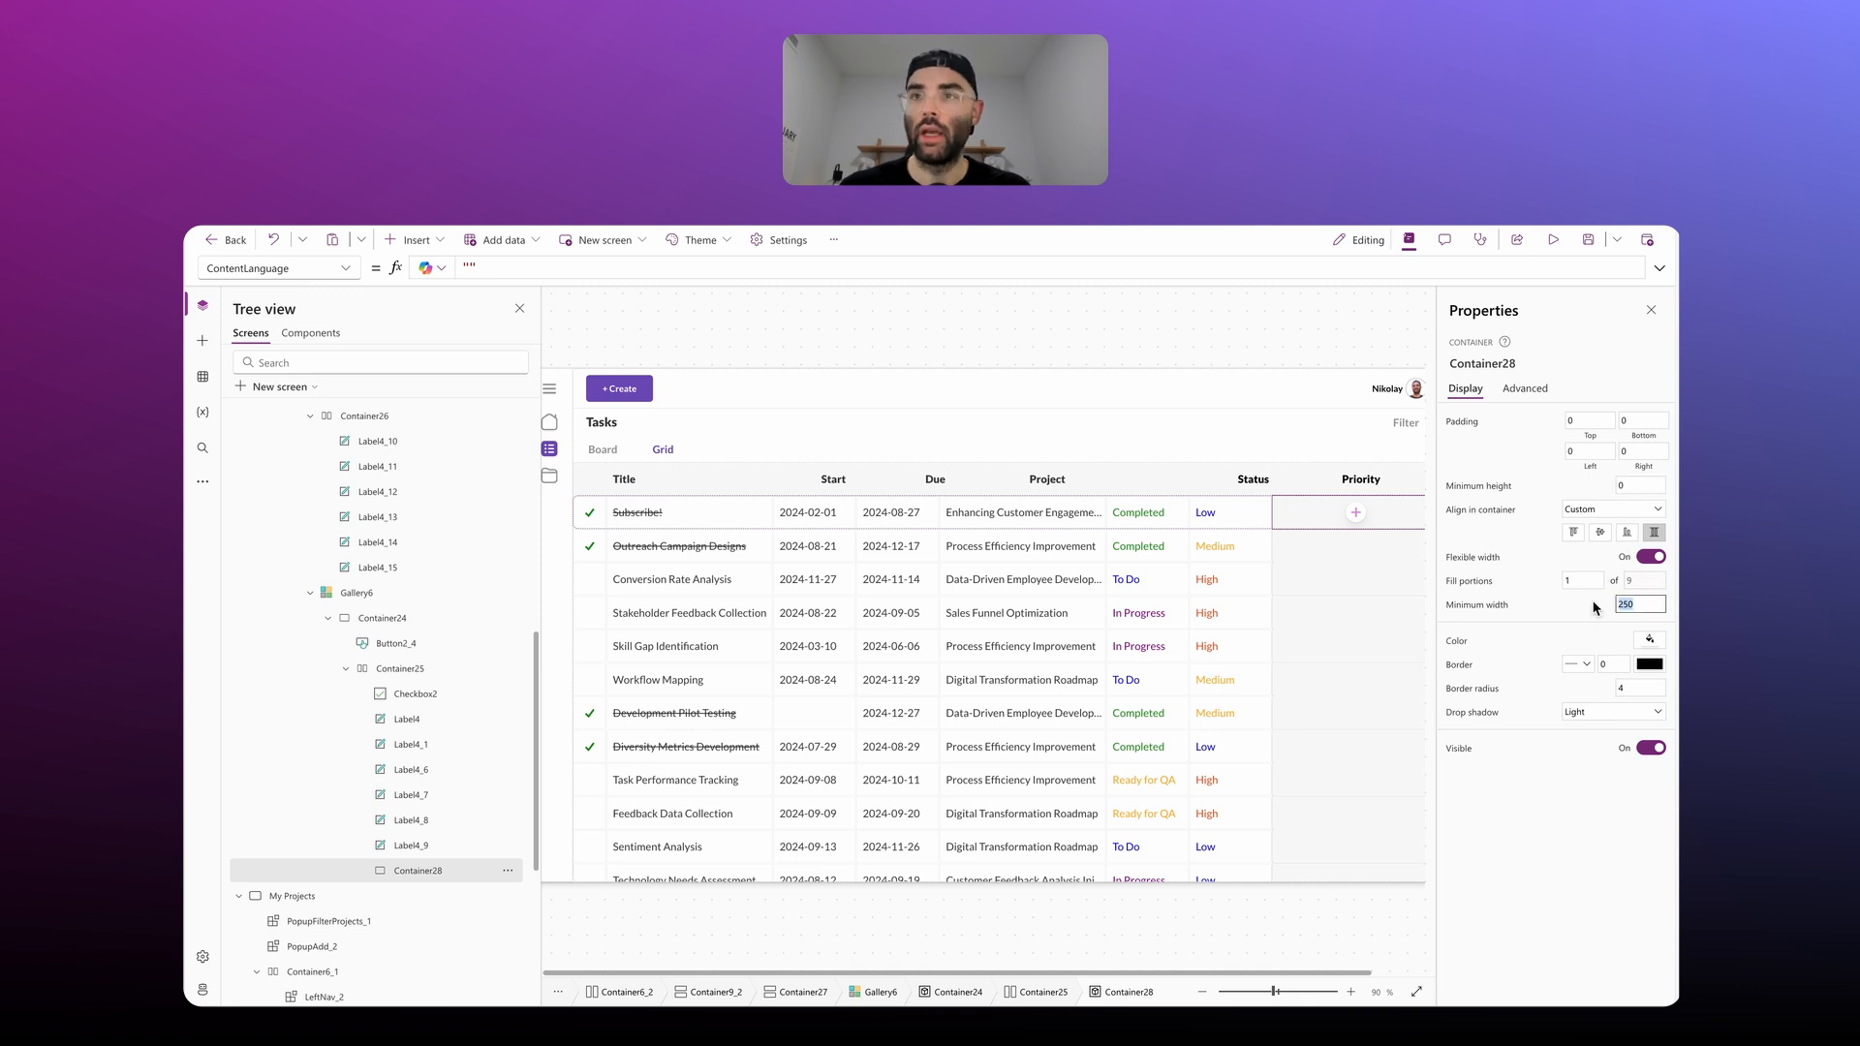
type("1")
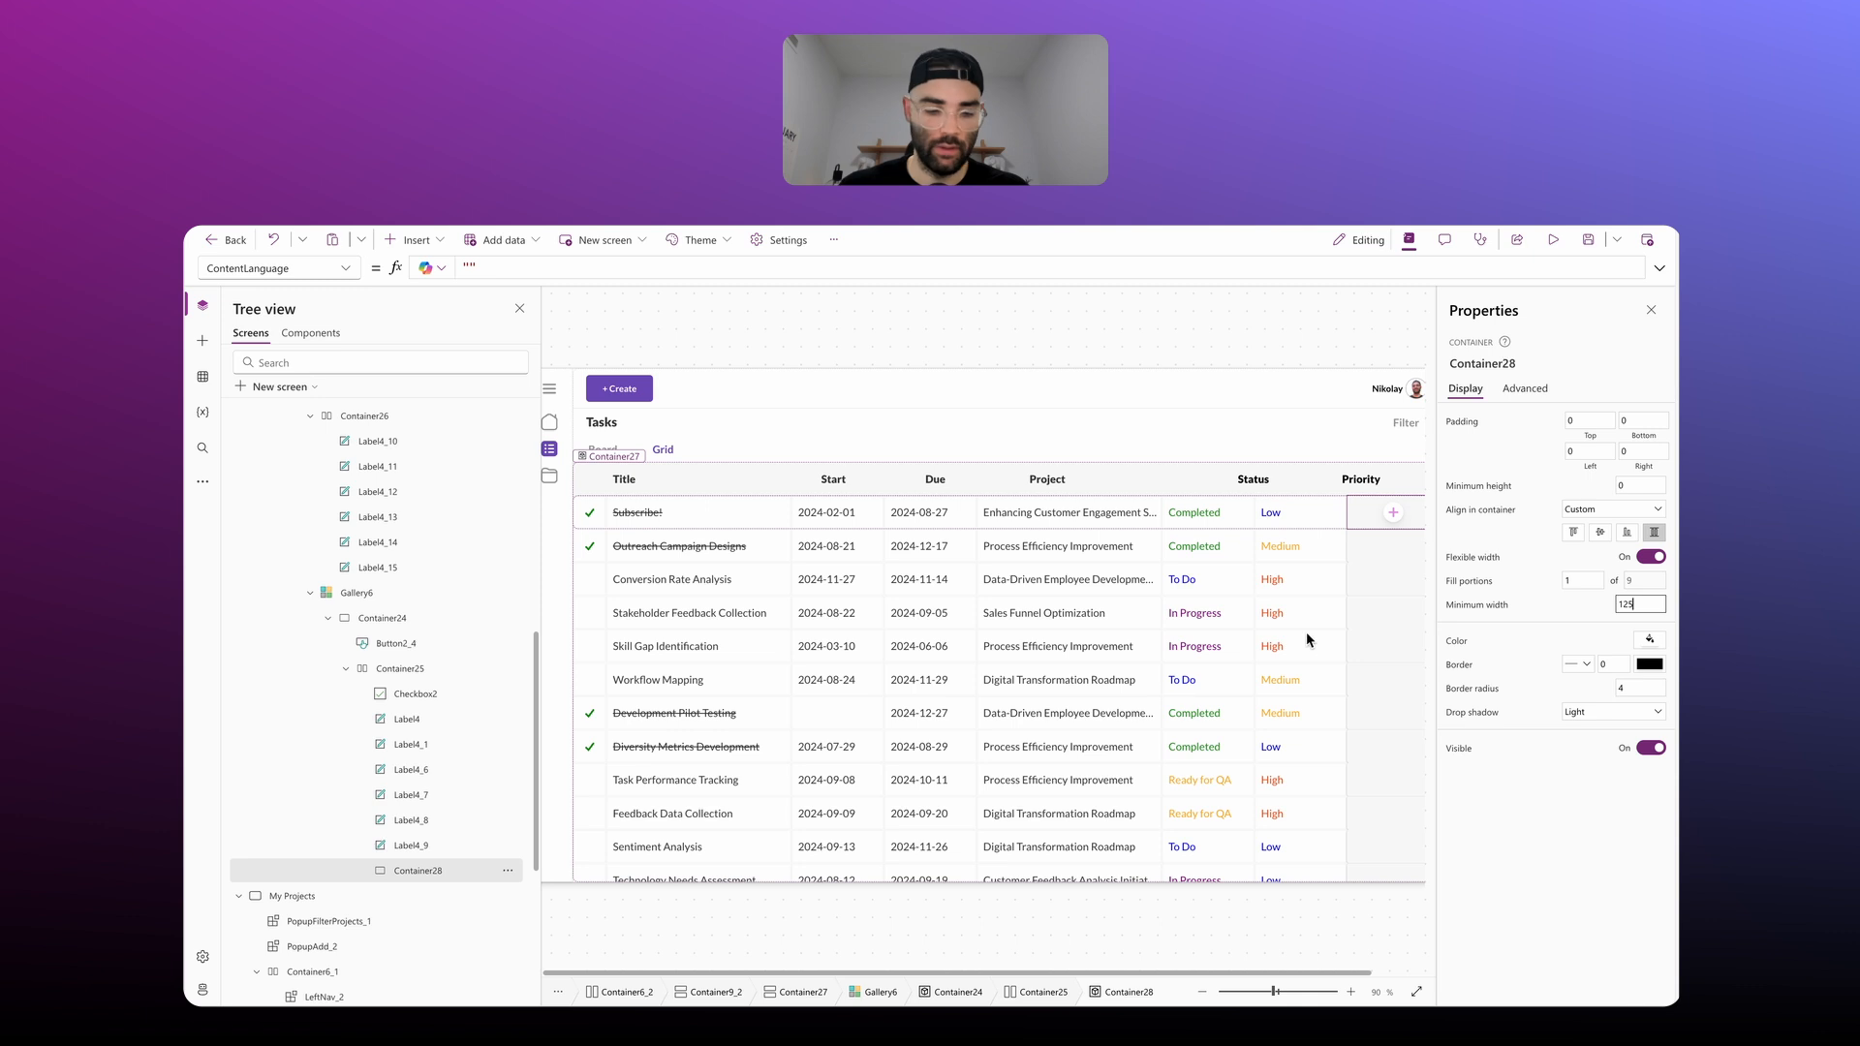
scroll(1186, 693, "down", 1)
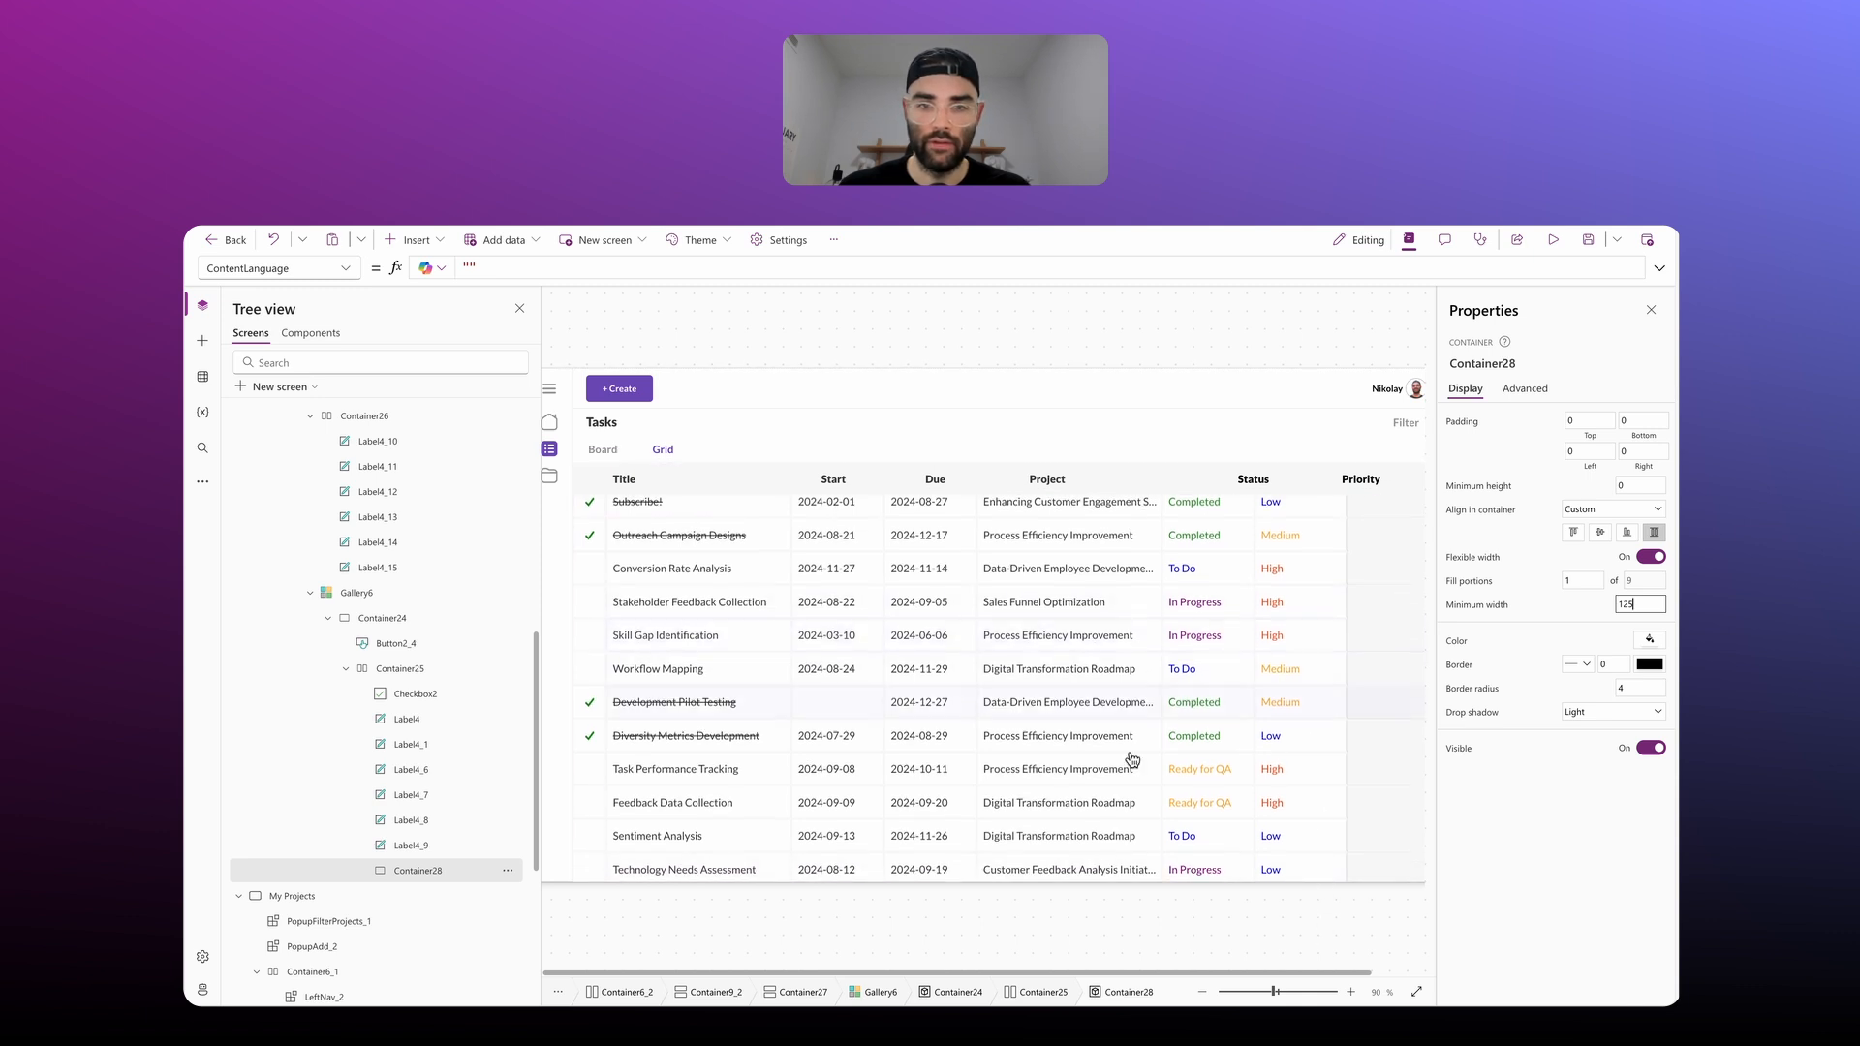
Step: Give Container28 a border radius of 0, no drop shadow, and a white fill
left_click(1202, 991)
left_click(1632, 687)
left_click(1588, 712)
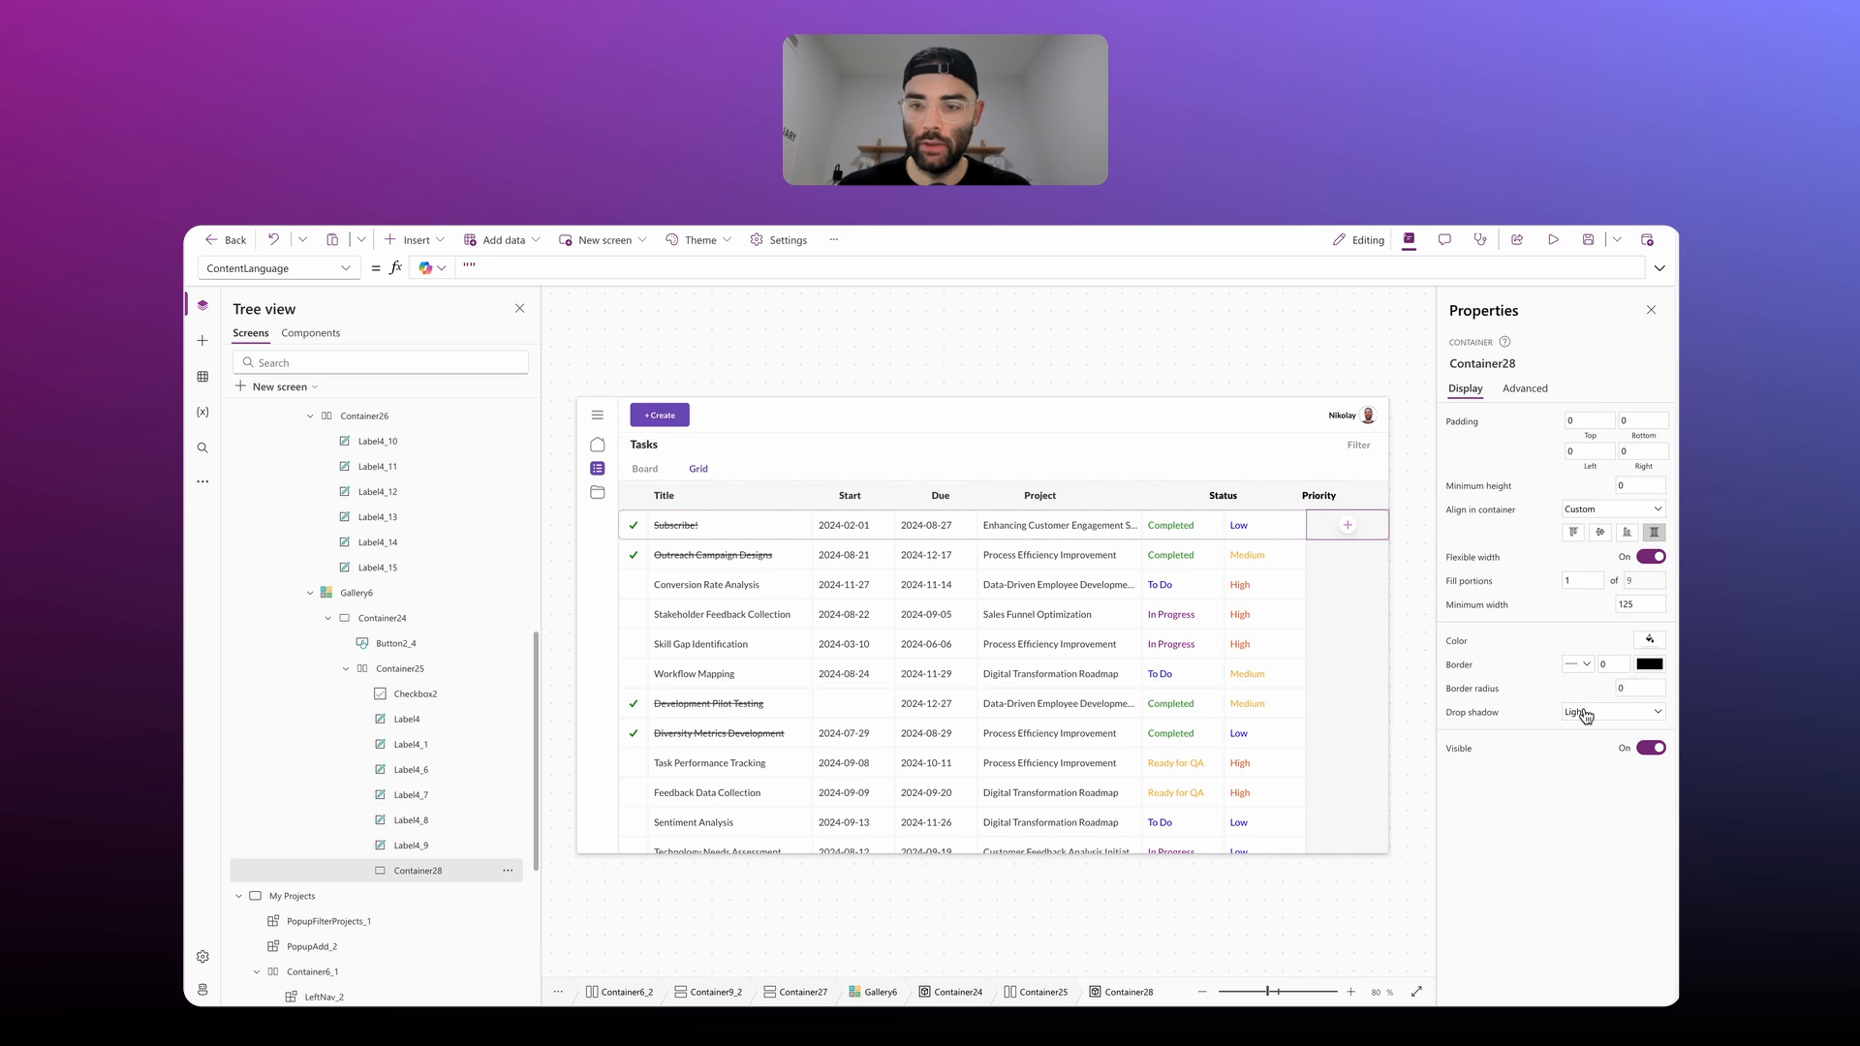
left_click(1596, 736)
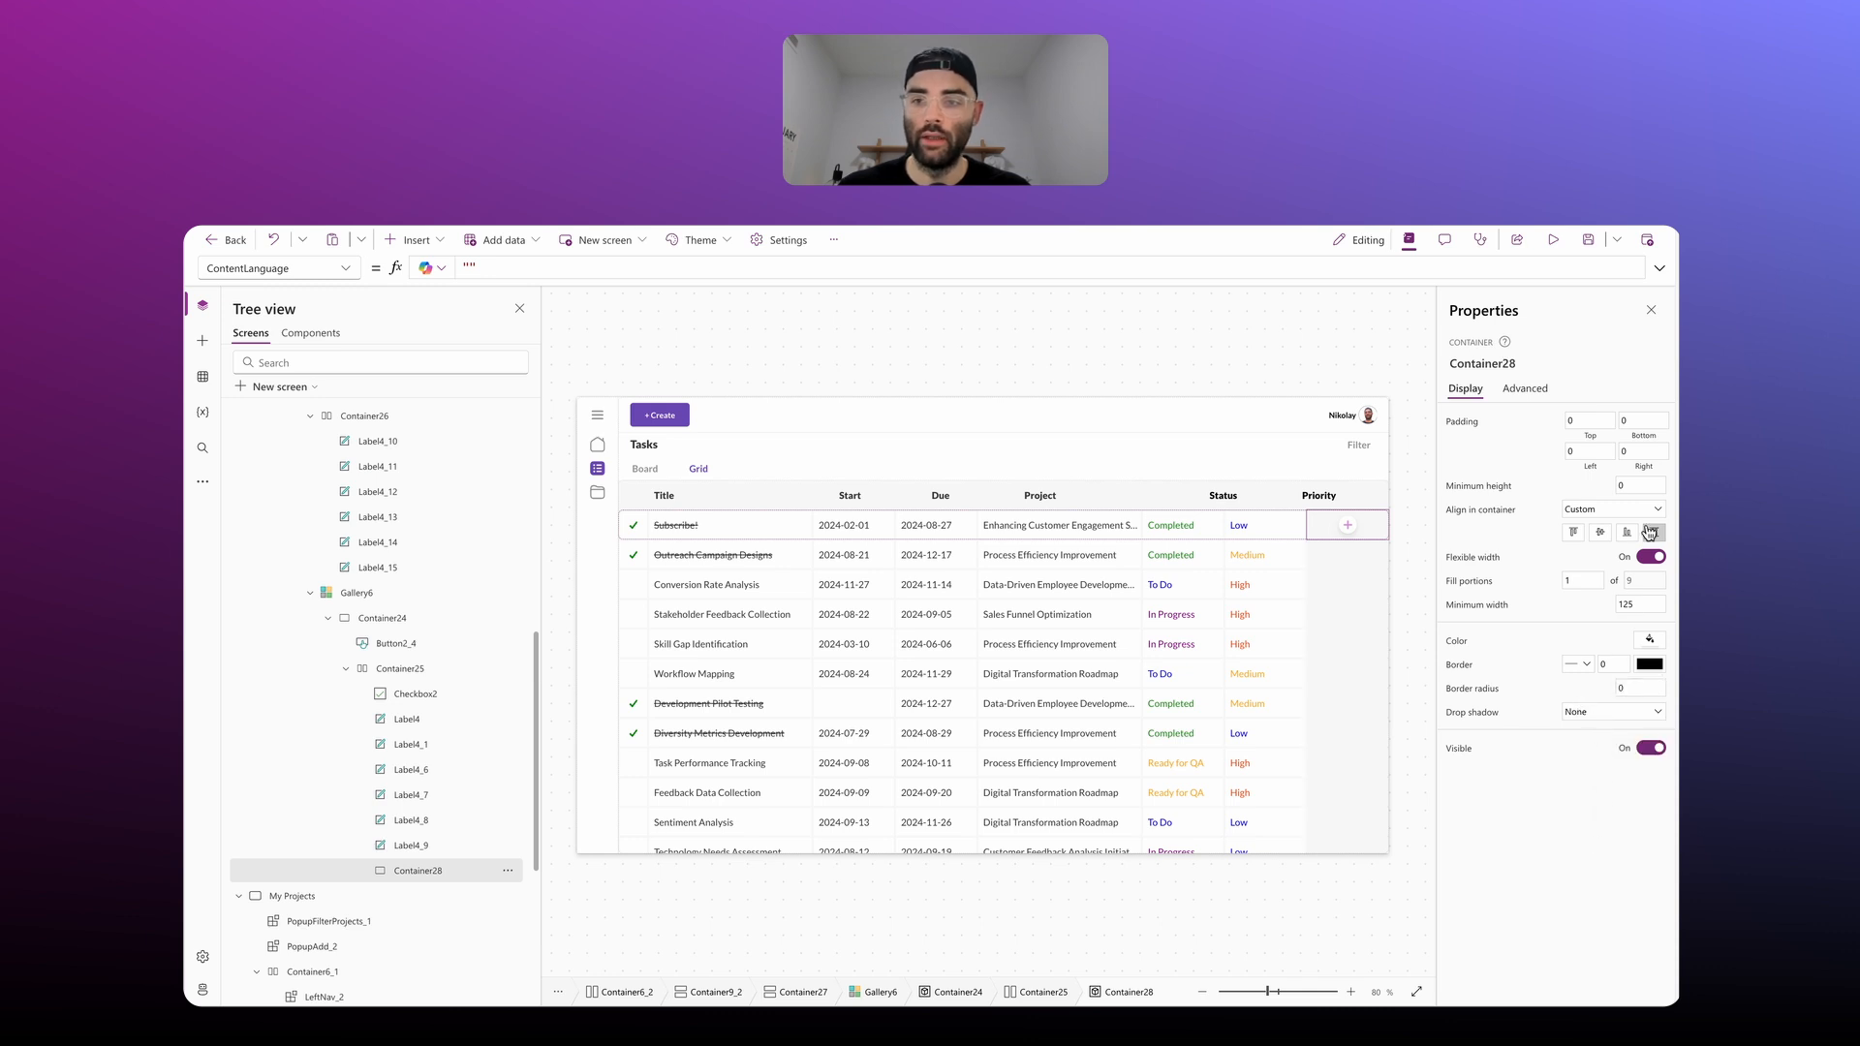
left_click(1648, 640)
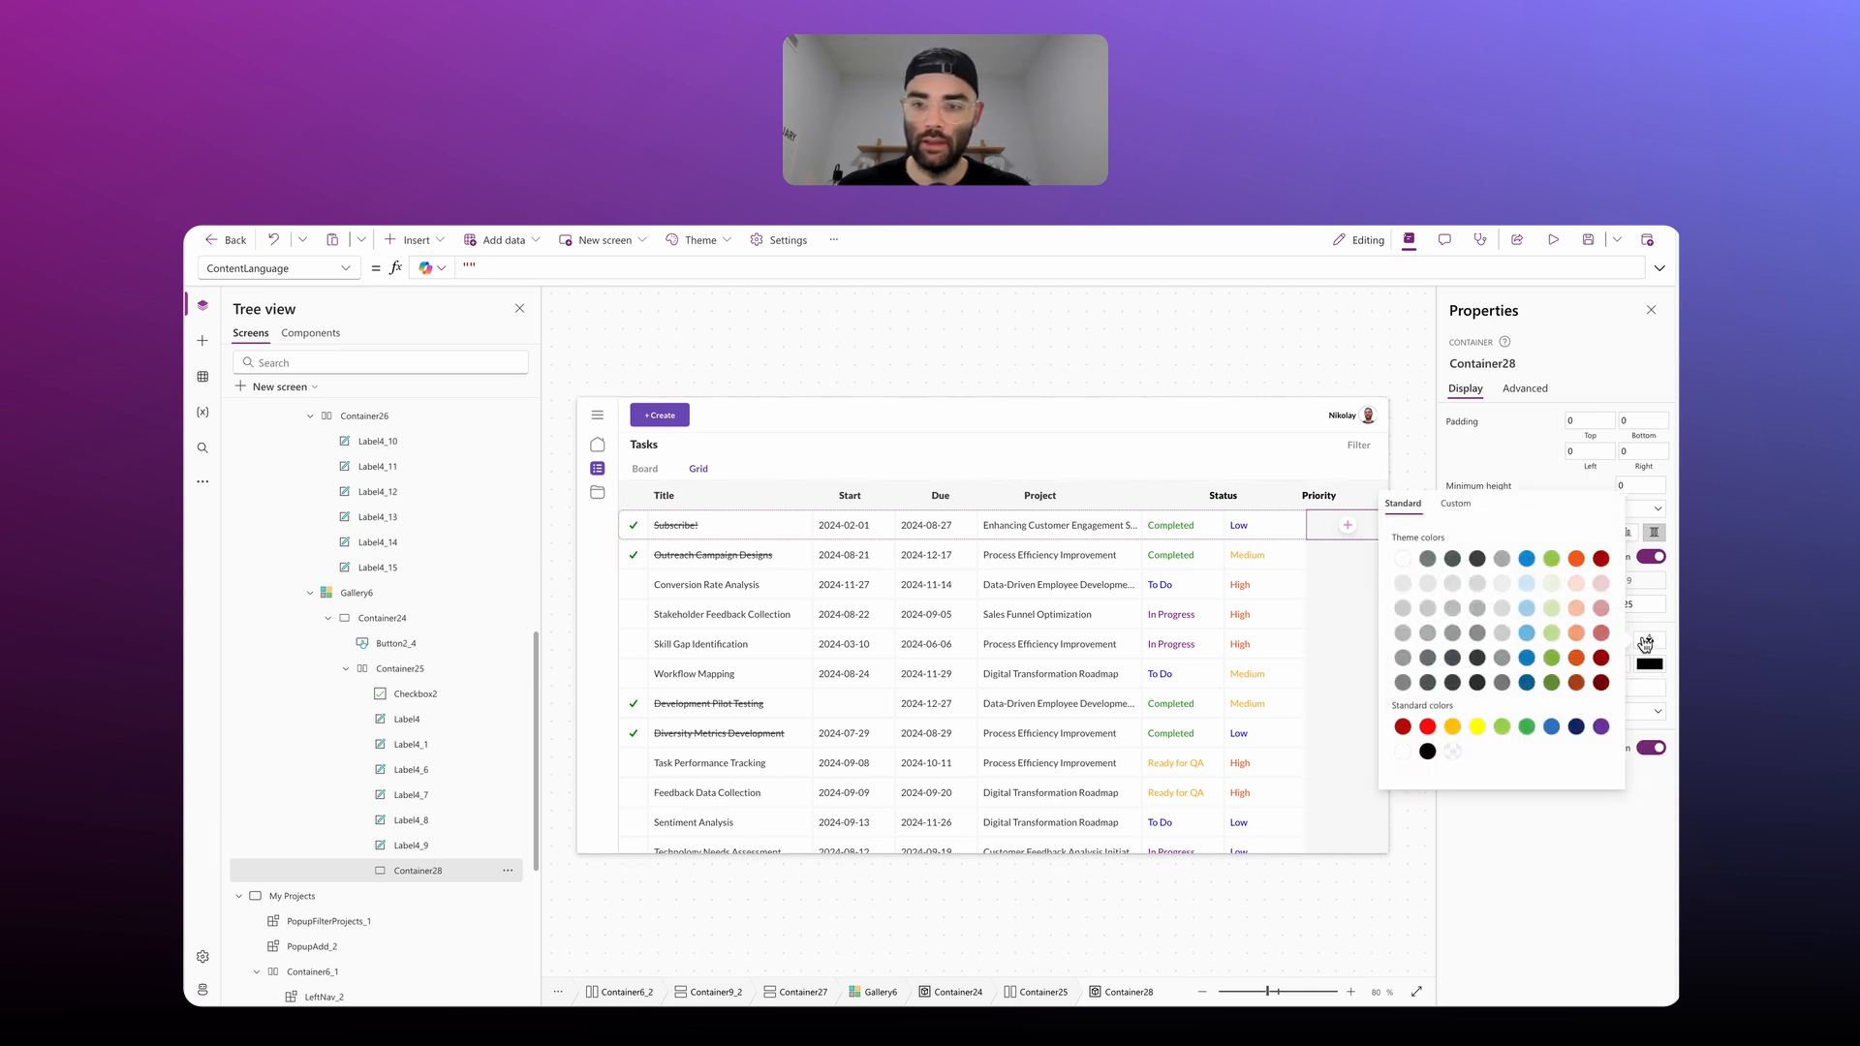
left_click(1403, 559)
left_click(1590, 993)
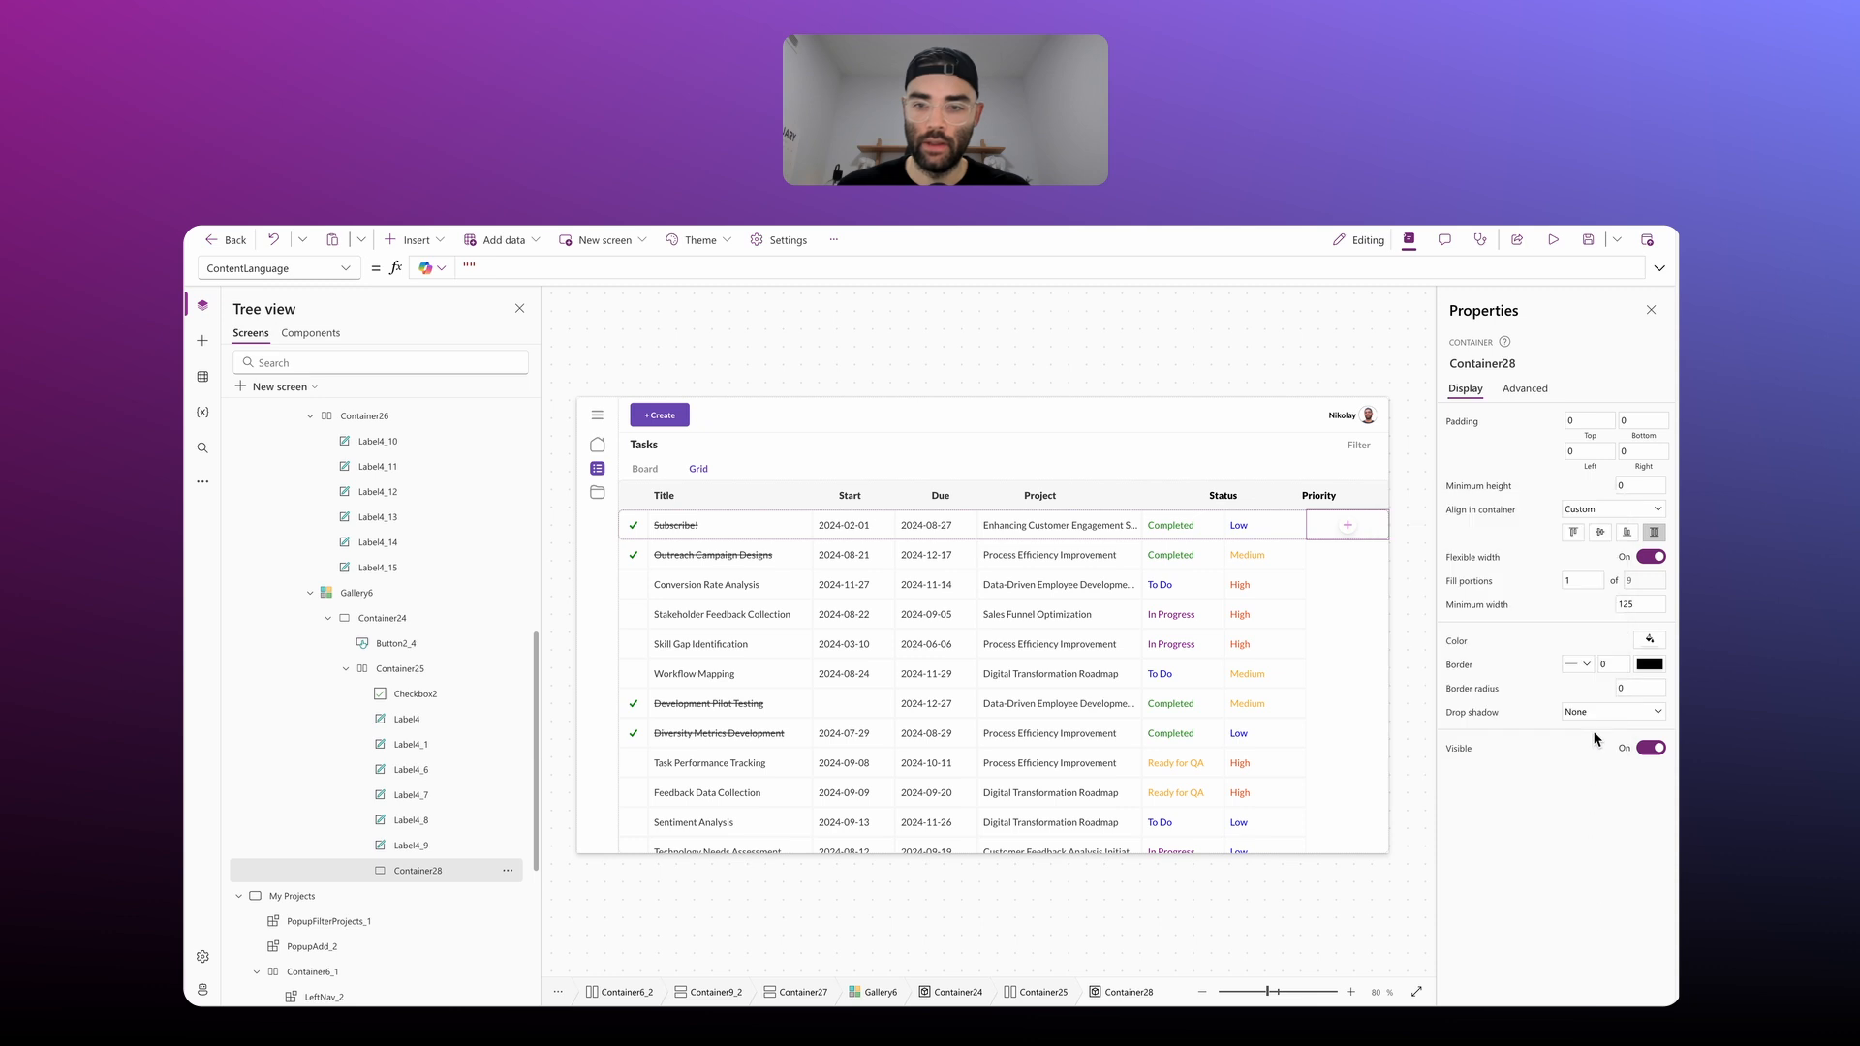
Step: Set Container28's border thickness to 4 and its BorderColor formula to MyTheme.LightGray
left_click(1577, 664)
left_click(1615, 663)
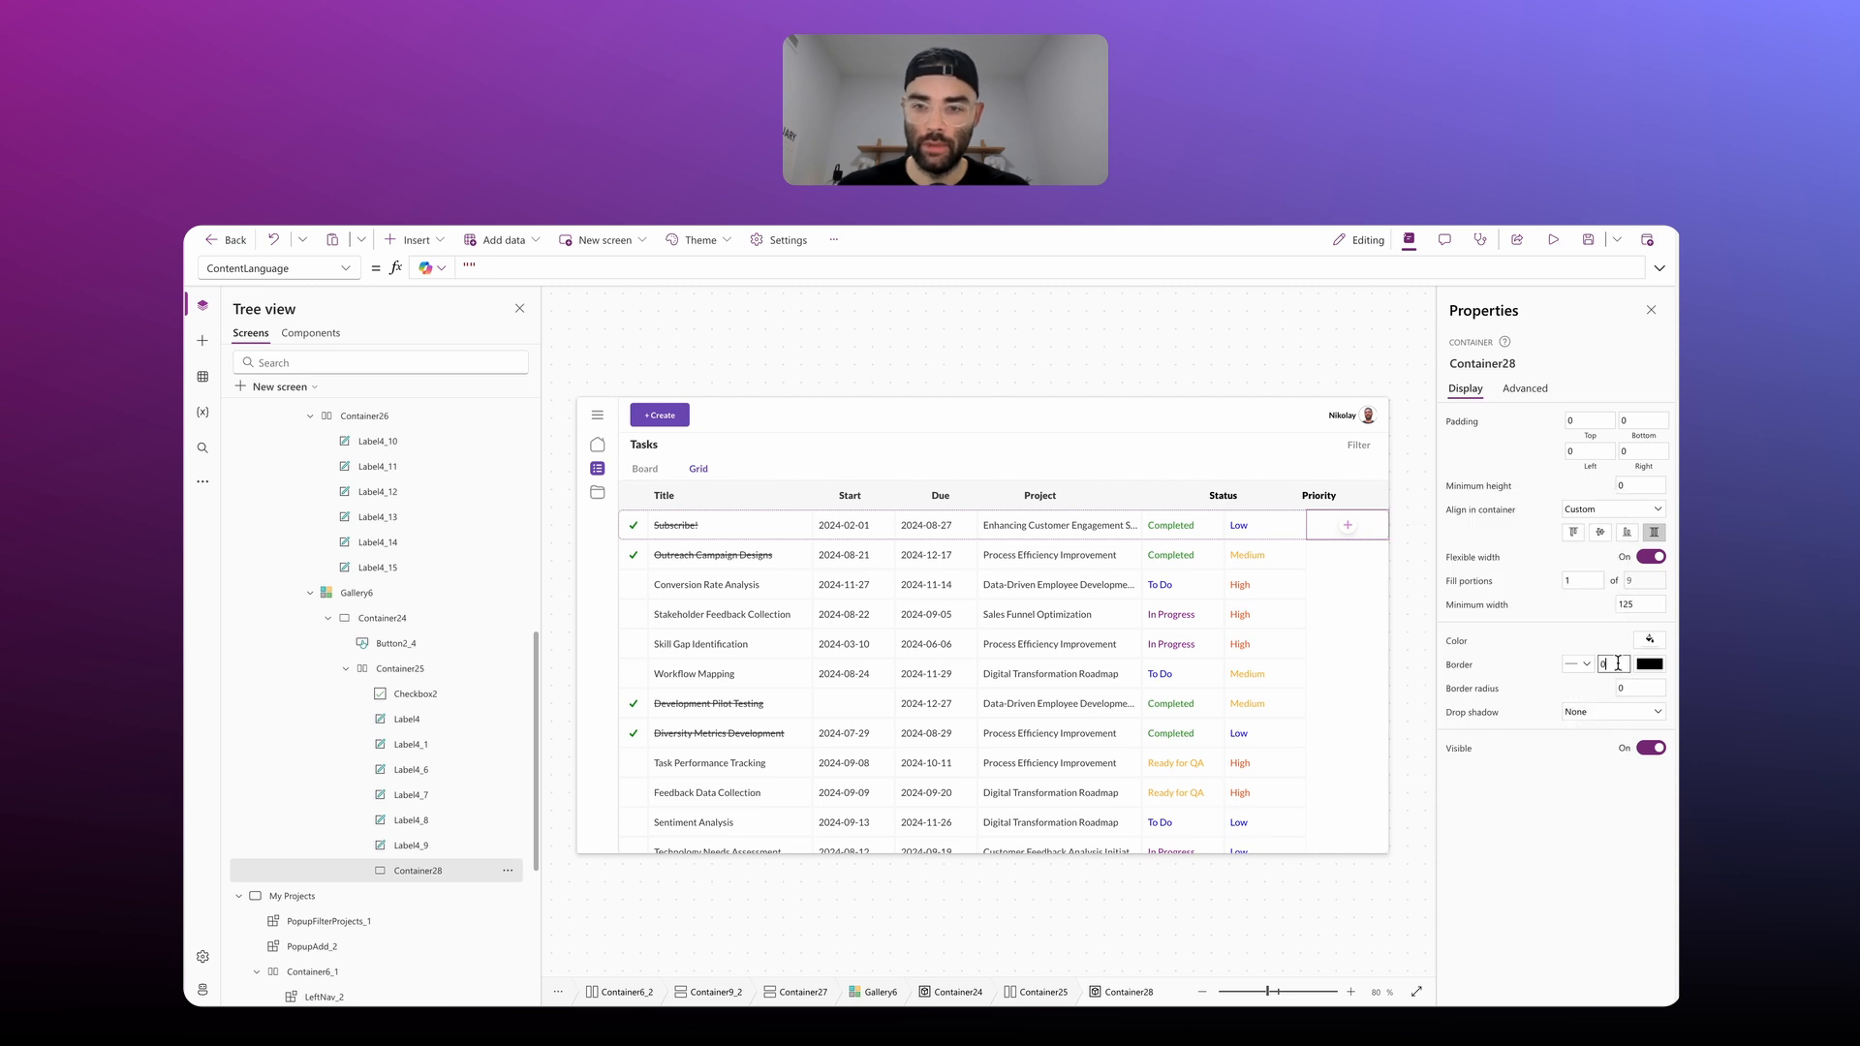
type("4")
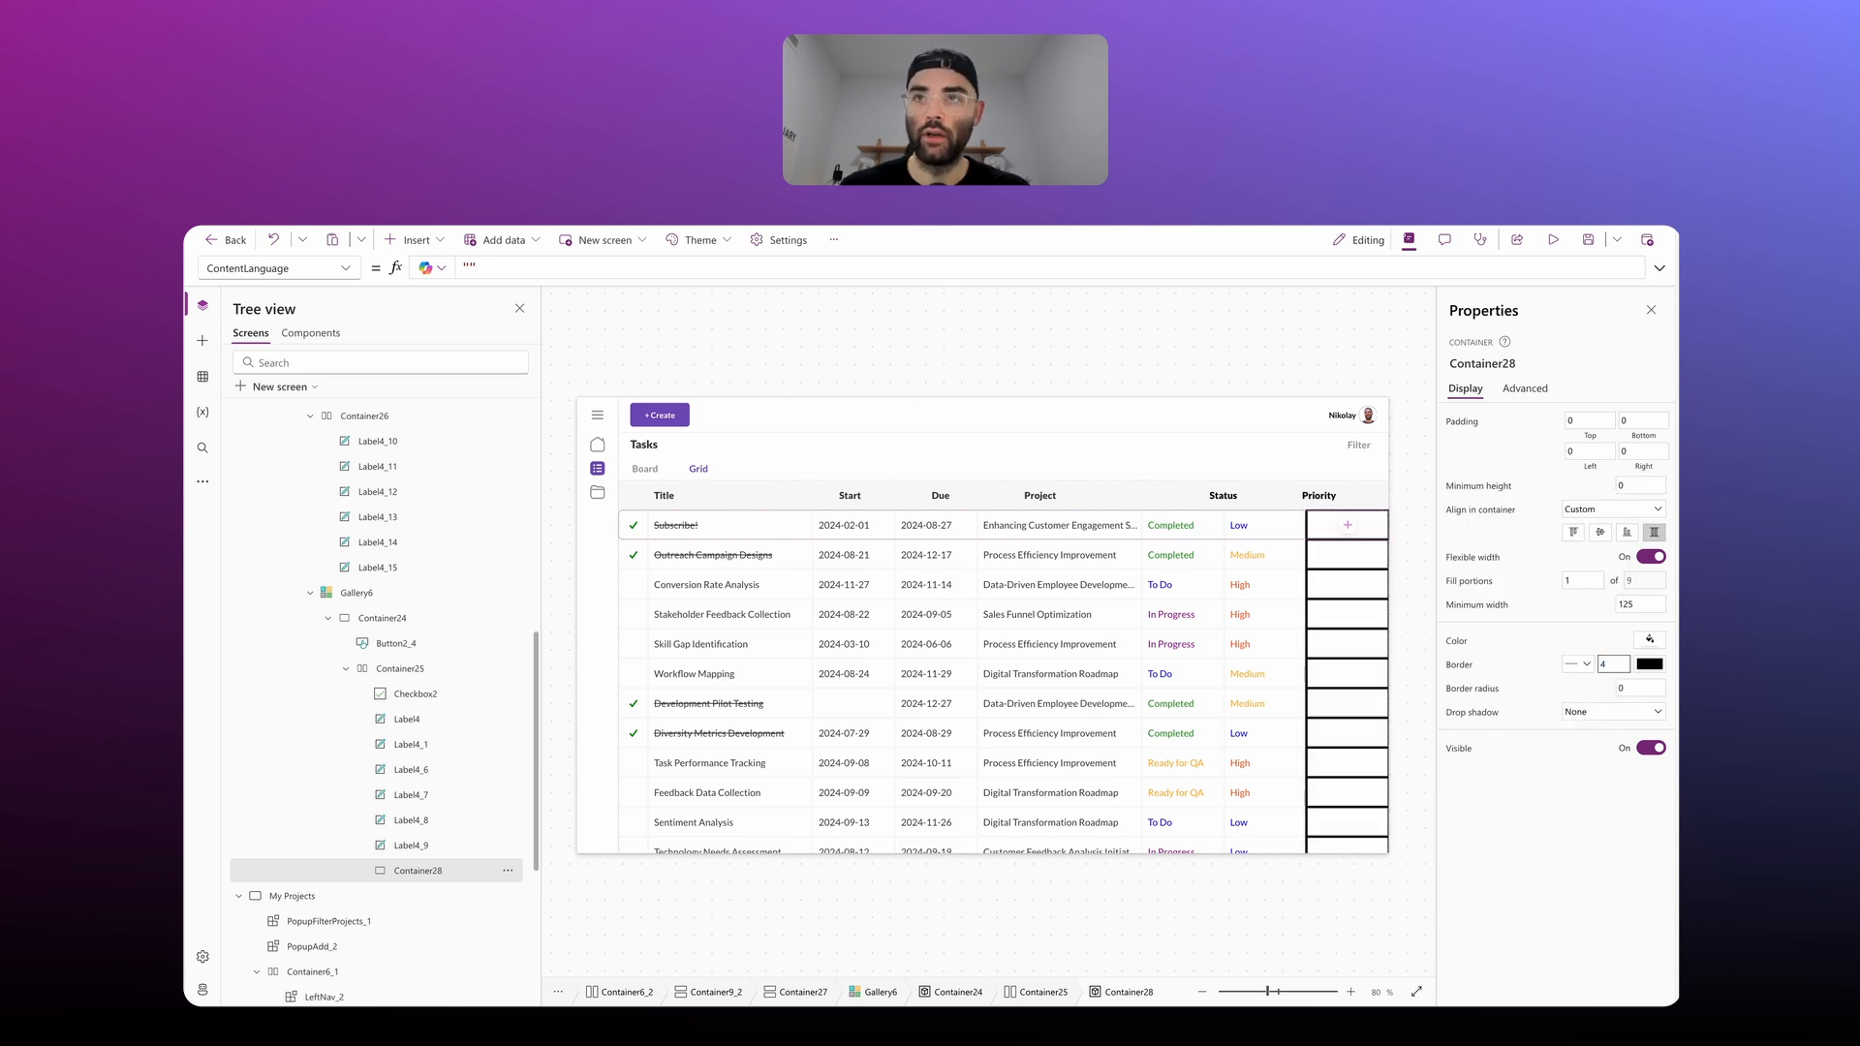
left_click(354, 269)
left_click(350, 269)
left_click(281, 329)
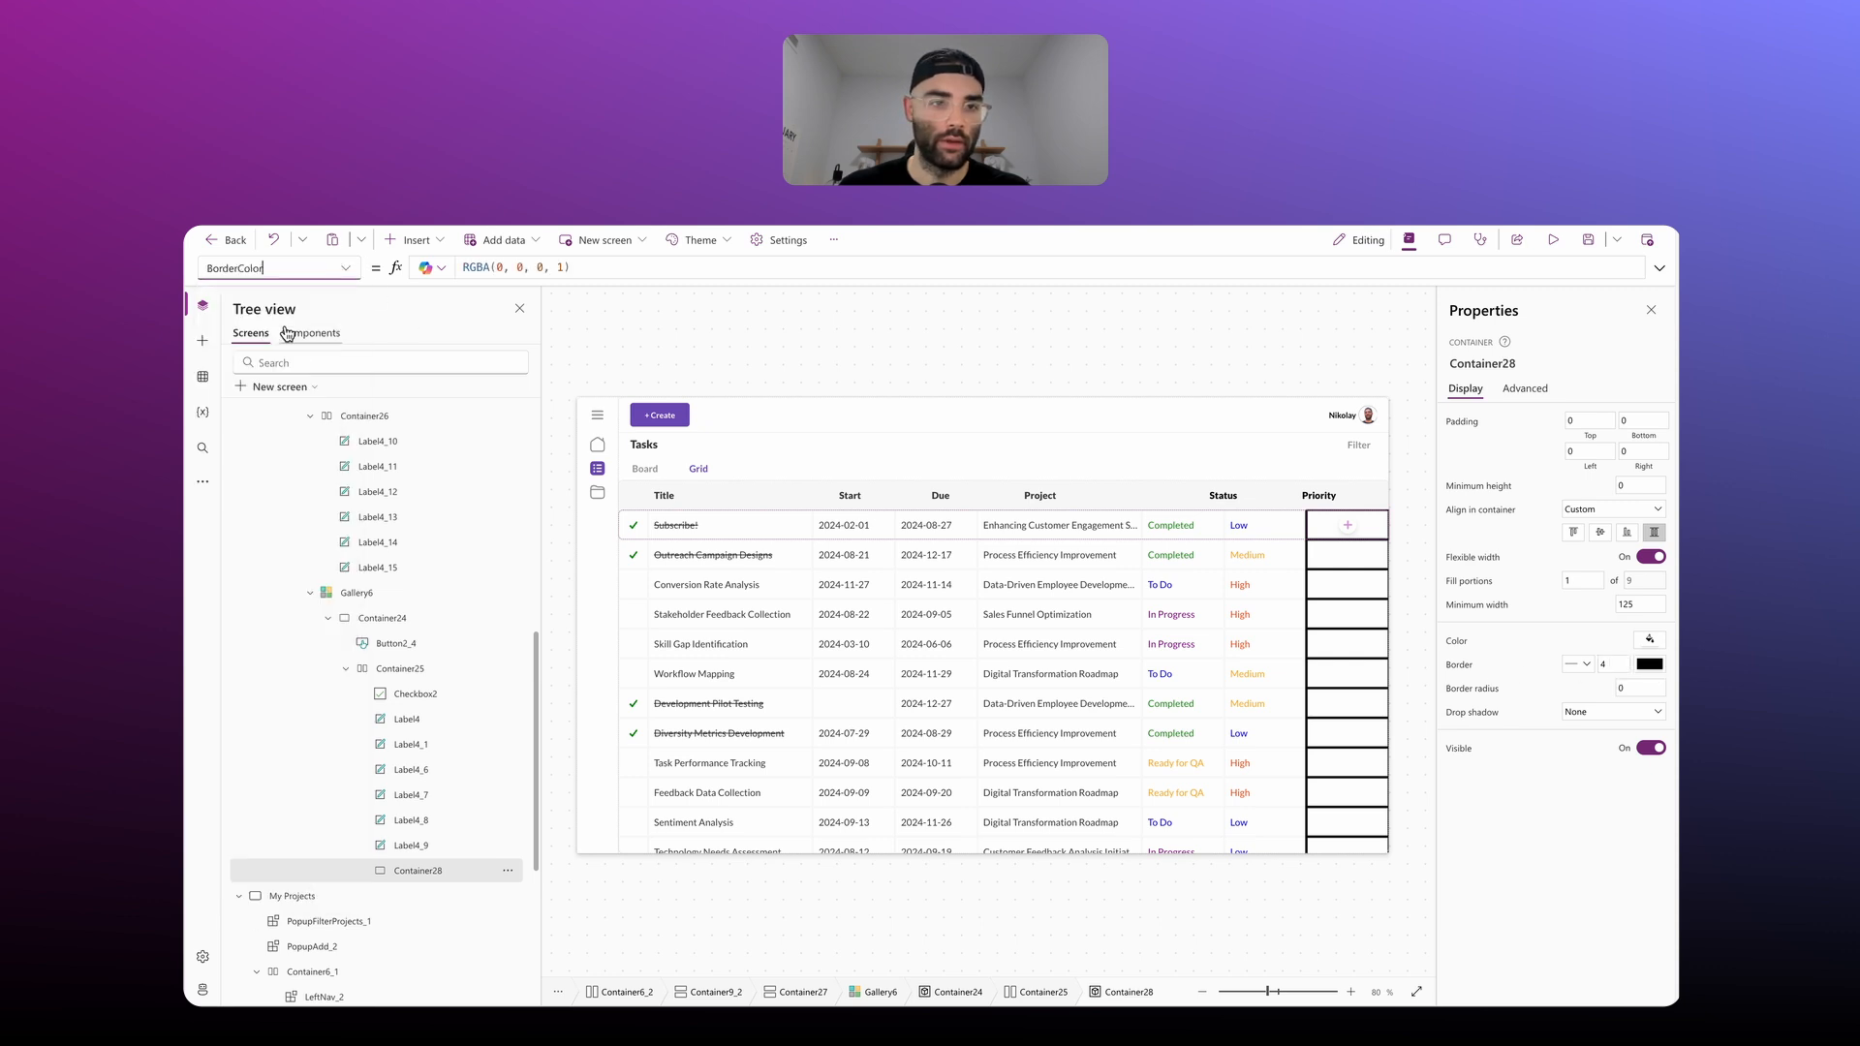
left_click_drag(576, 268, 460, 271)
type("My")
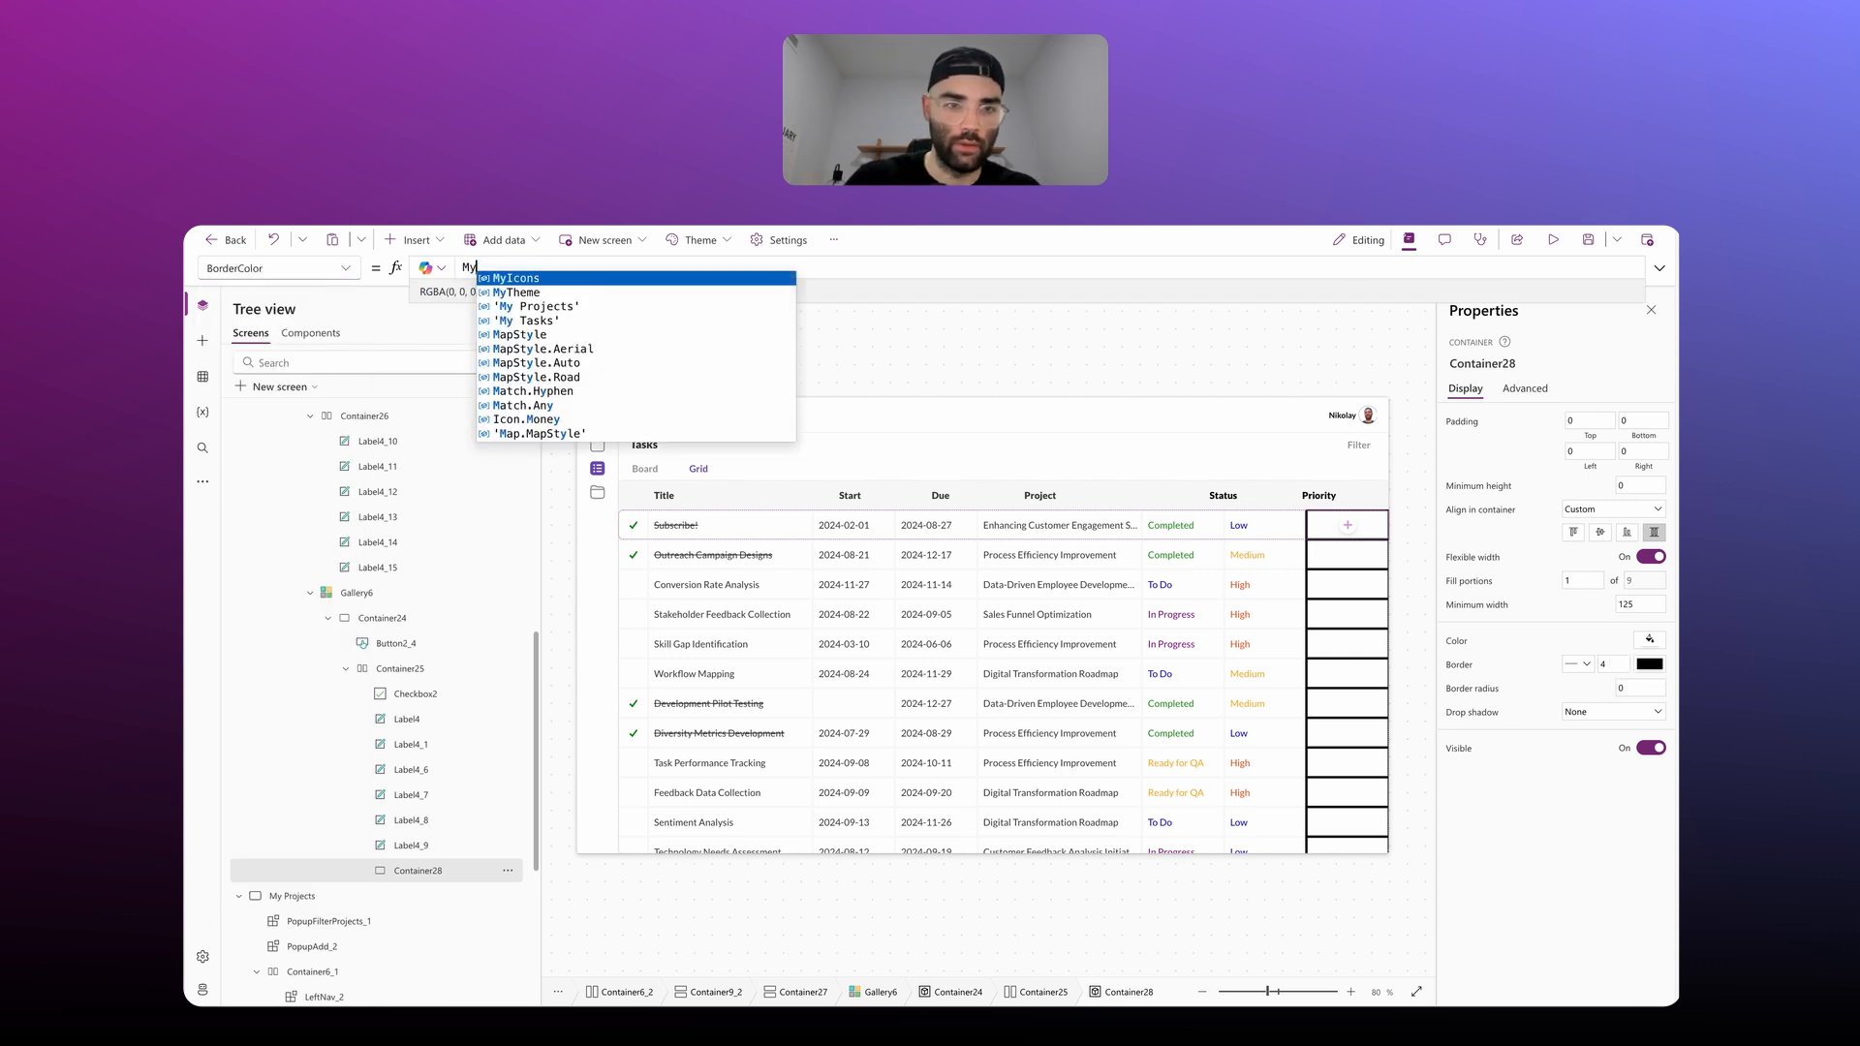
type("Theme.LightGray")
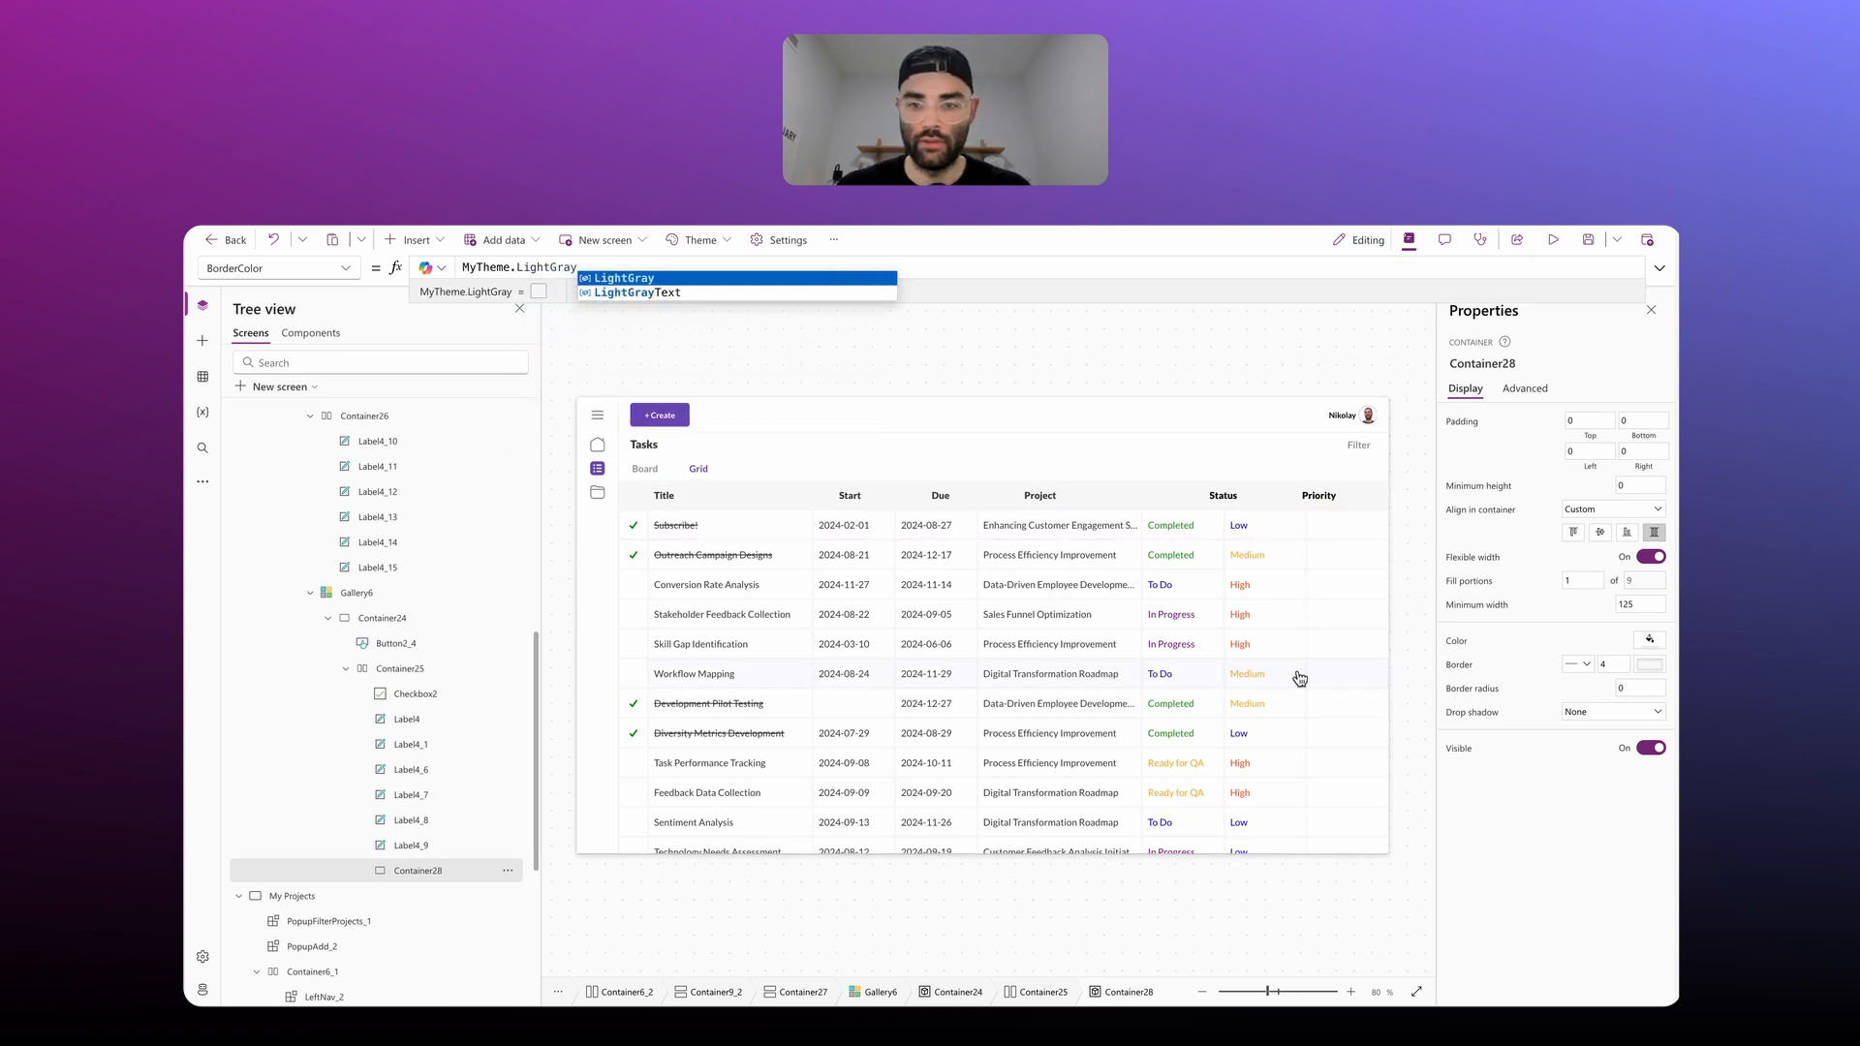
Step: Duplicate the Priority header label, change the copy's text to "Assigned To", and adjust its minimum width
left_click(1332, 500)
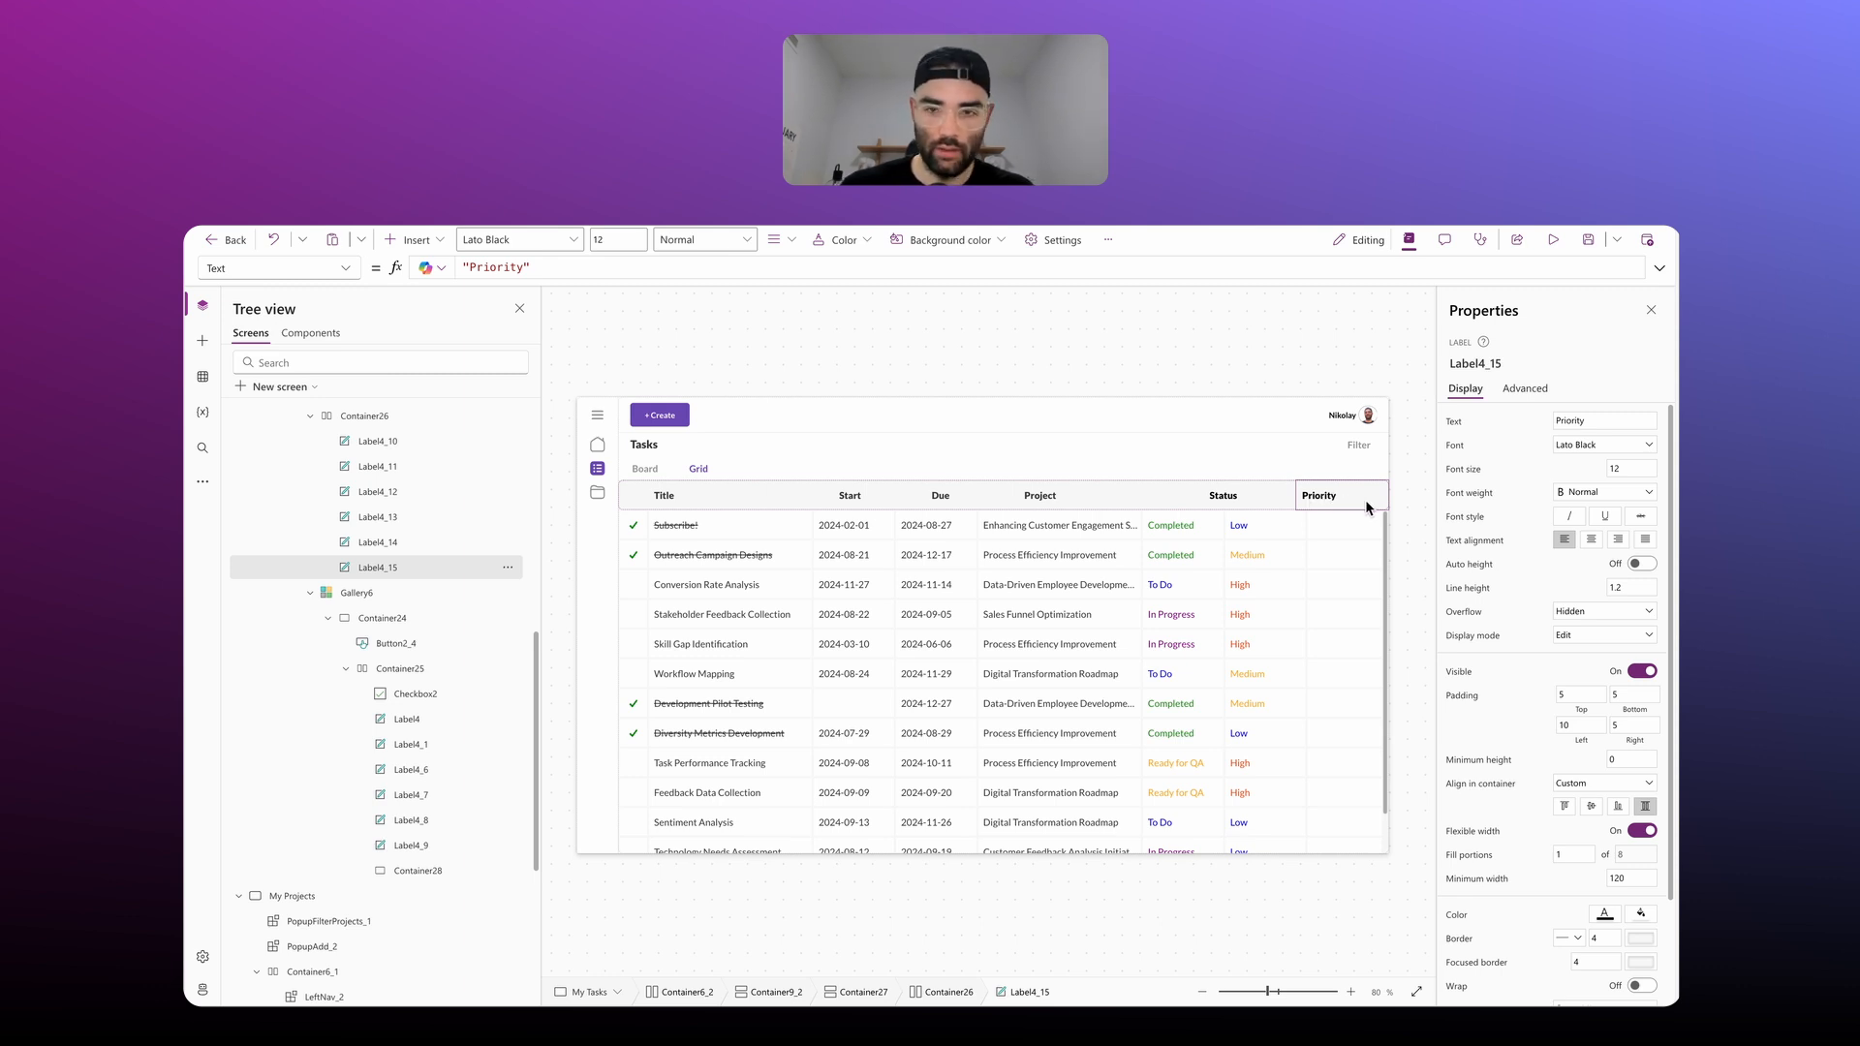
key("ctrl+v")
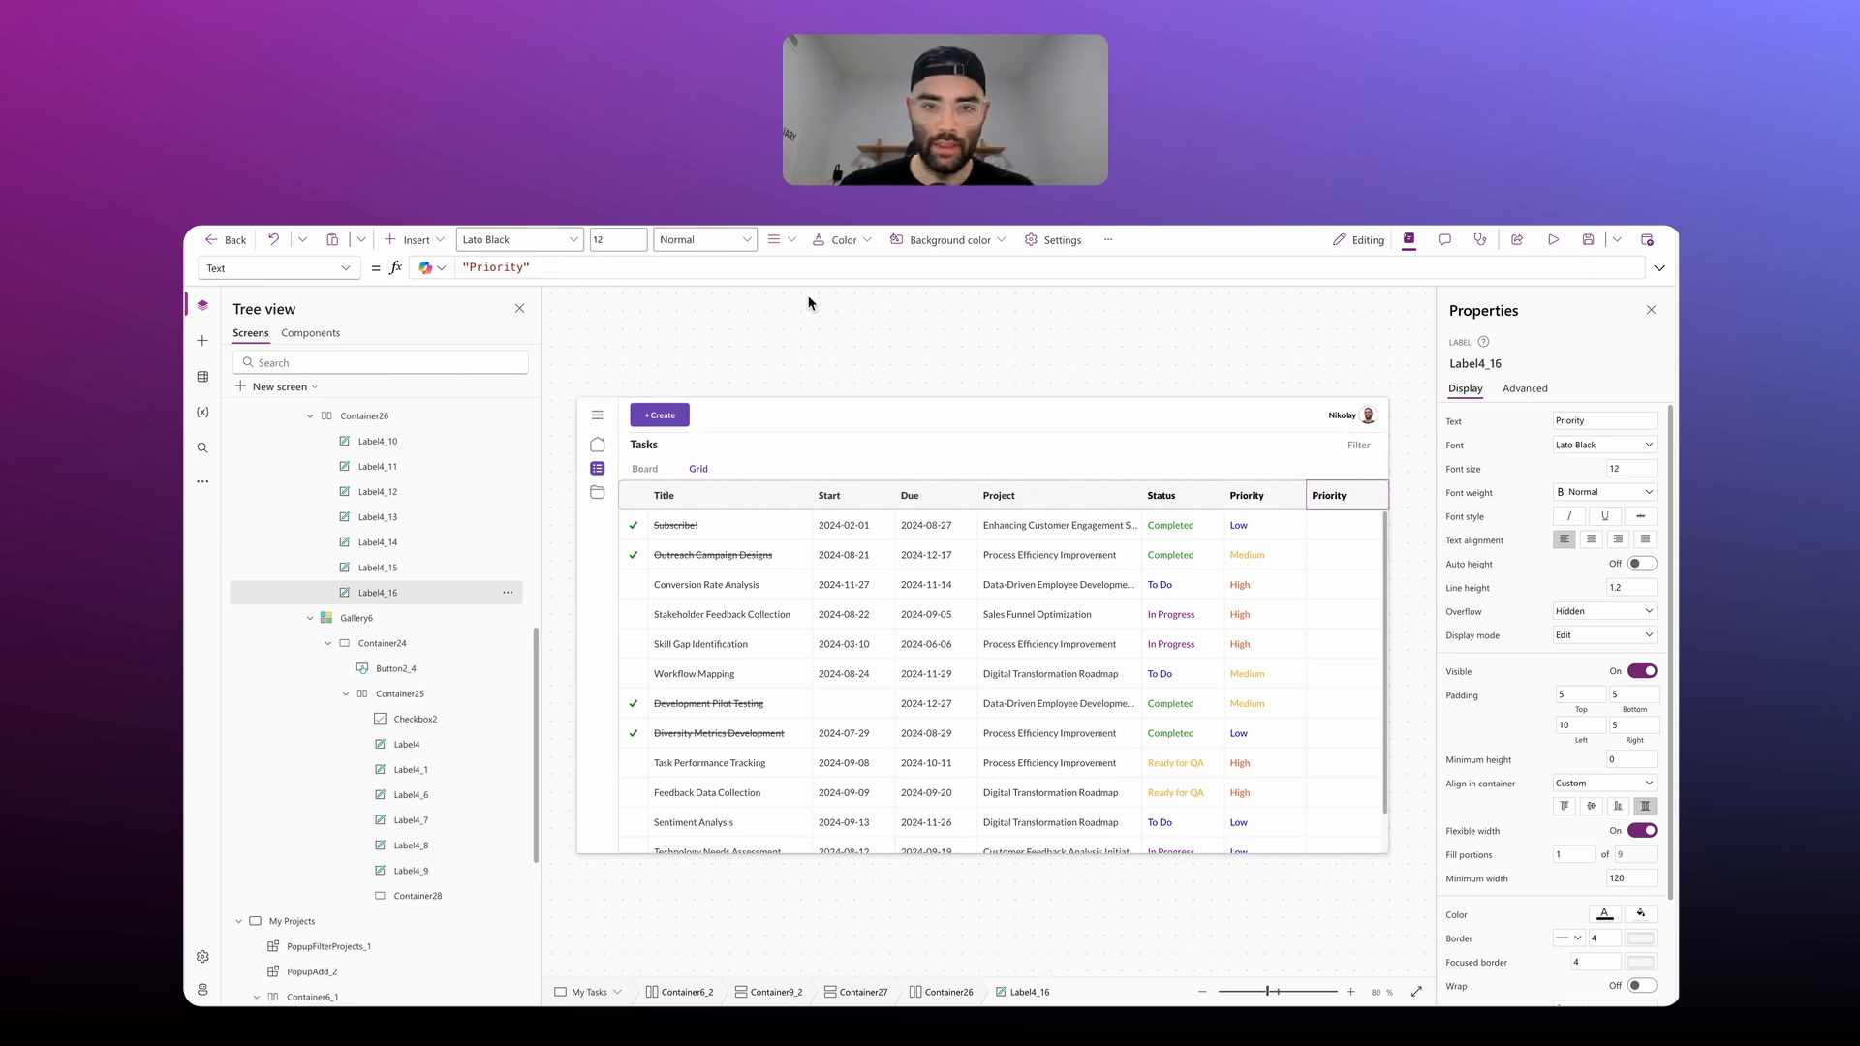
double_click(479, 268)
type("Assigned To")
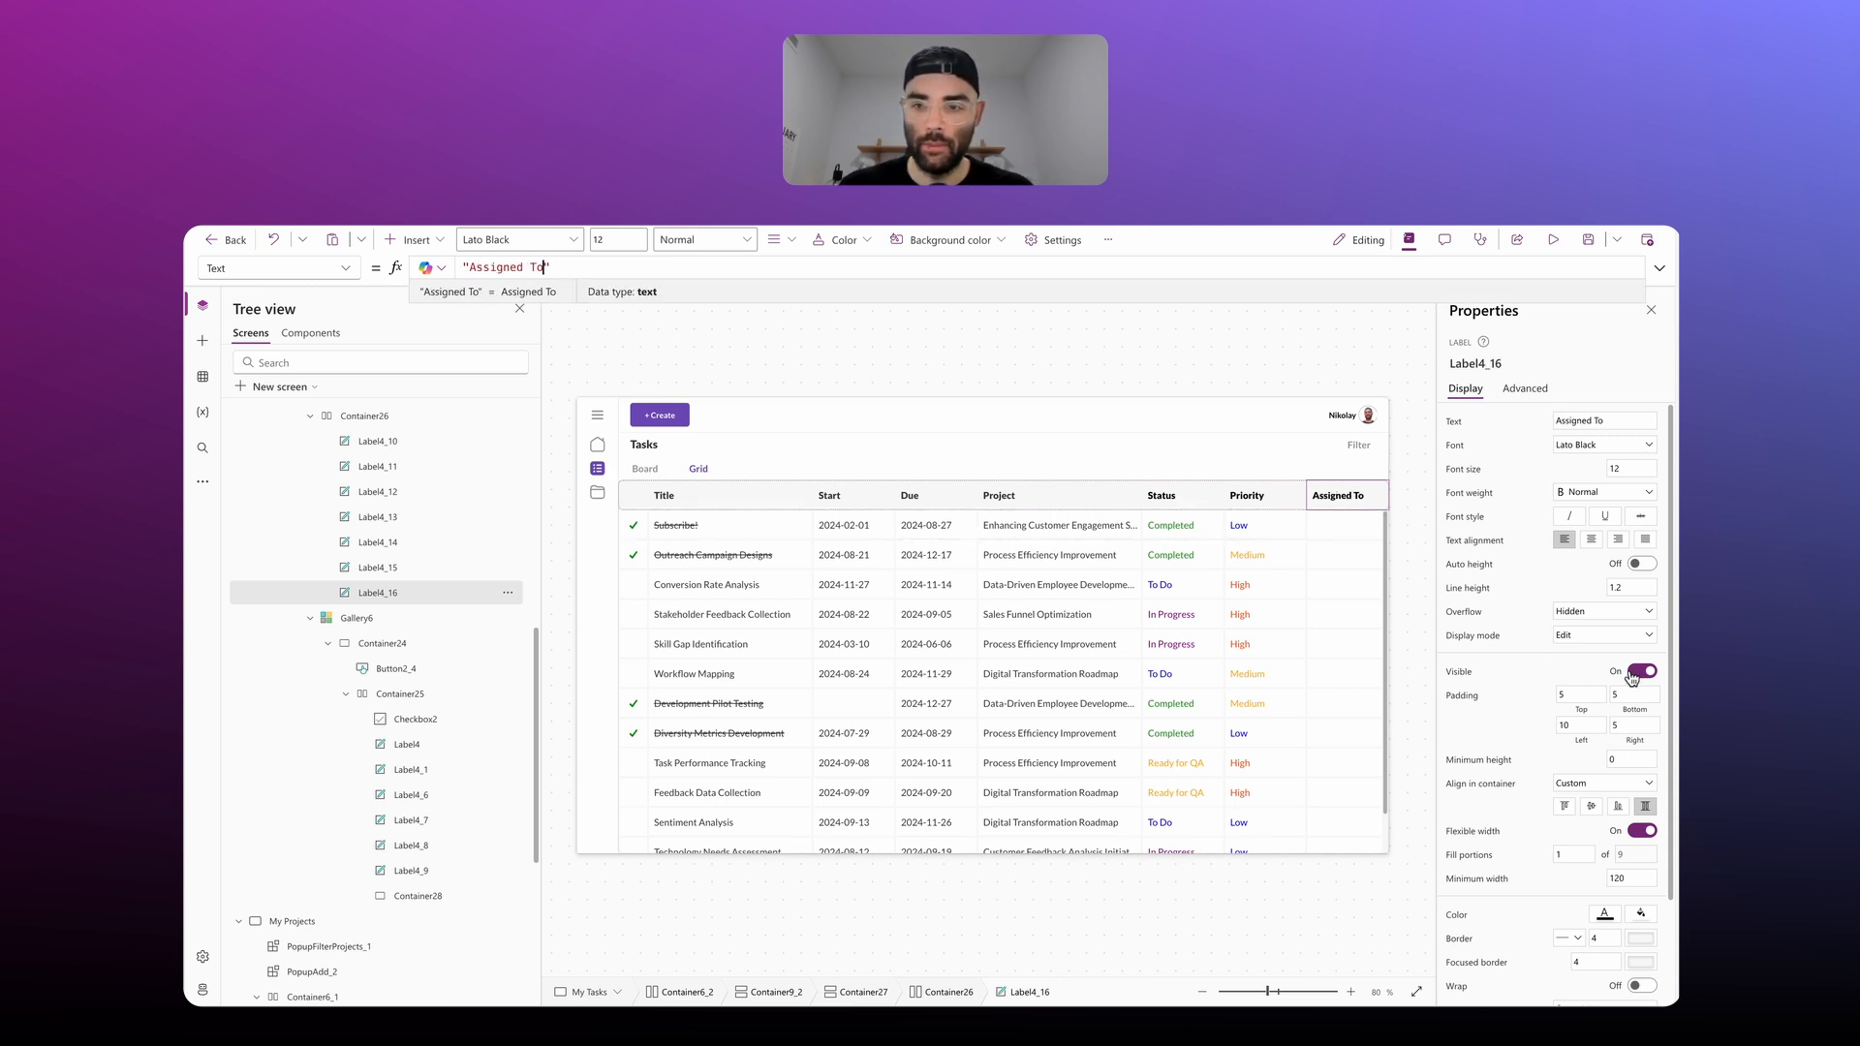
left_click(1639, 876)
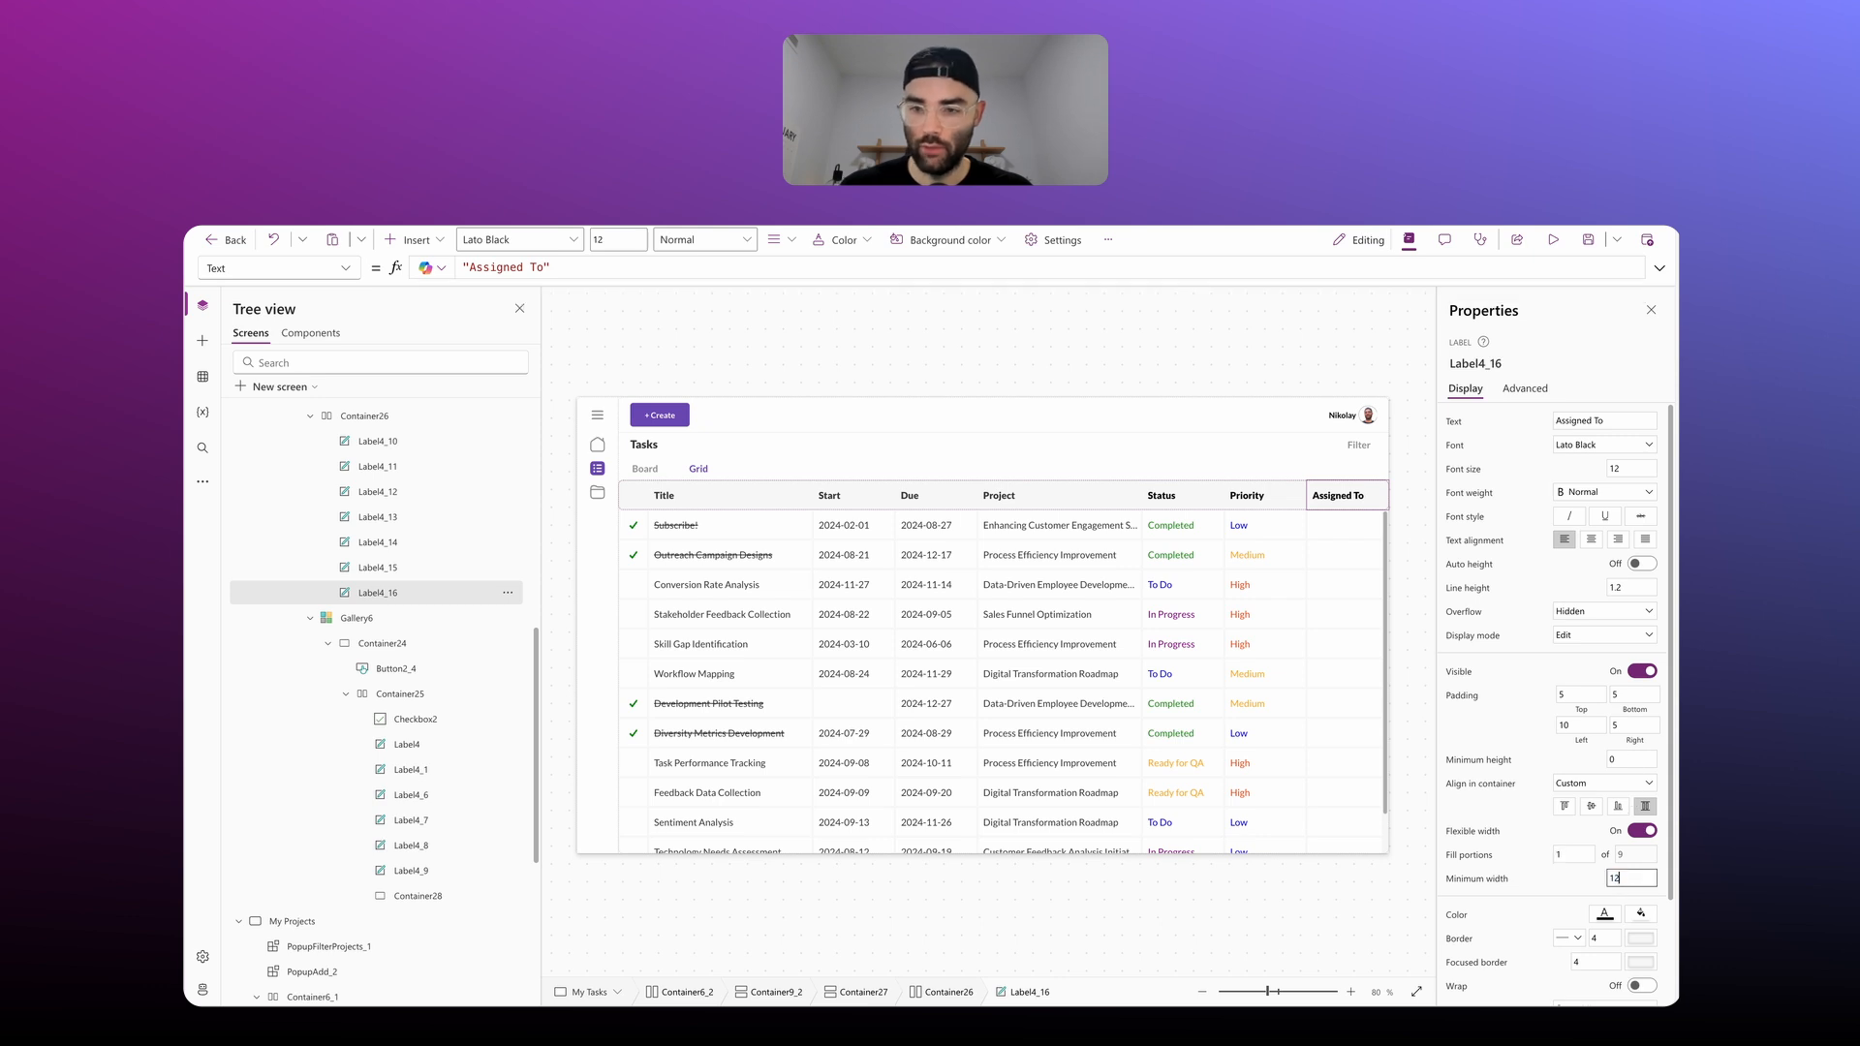
left_click(426, 895)
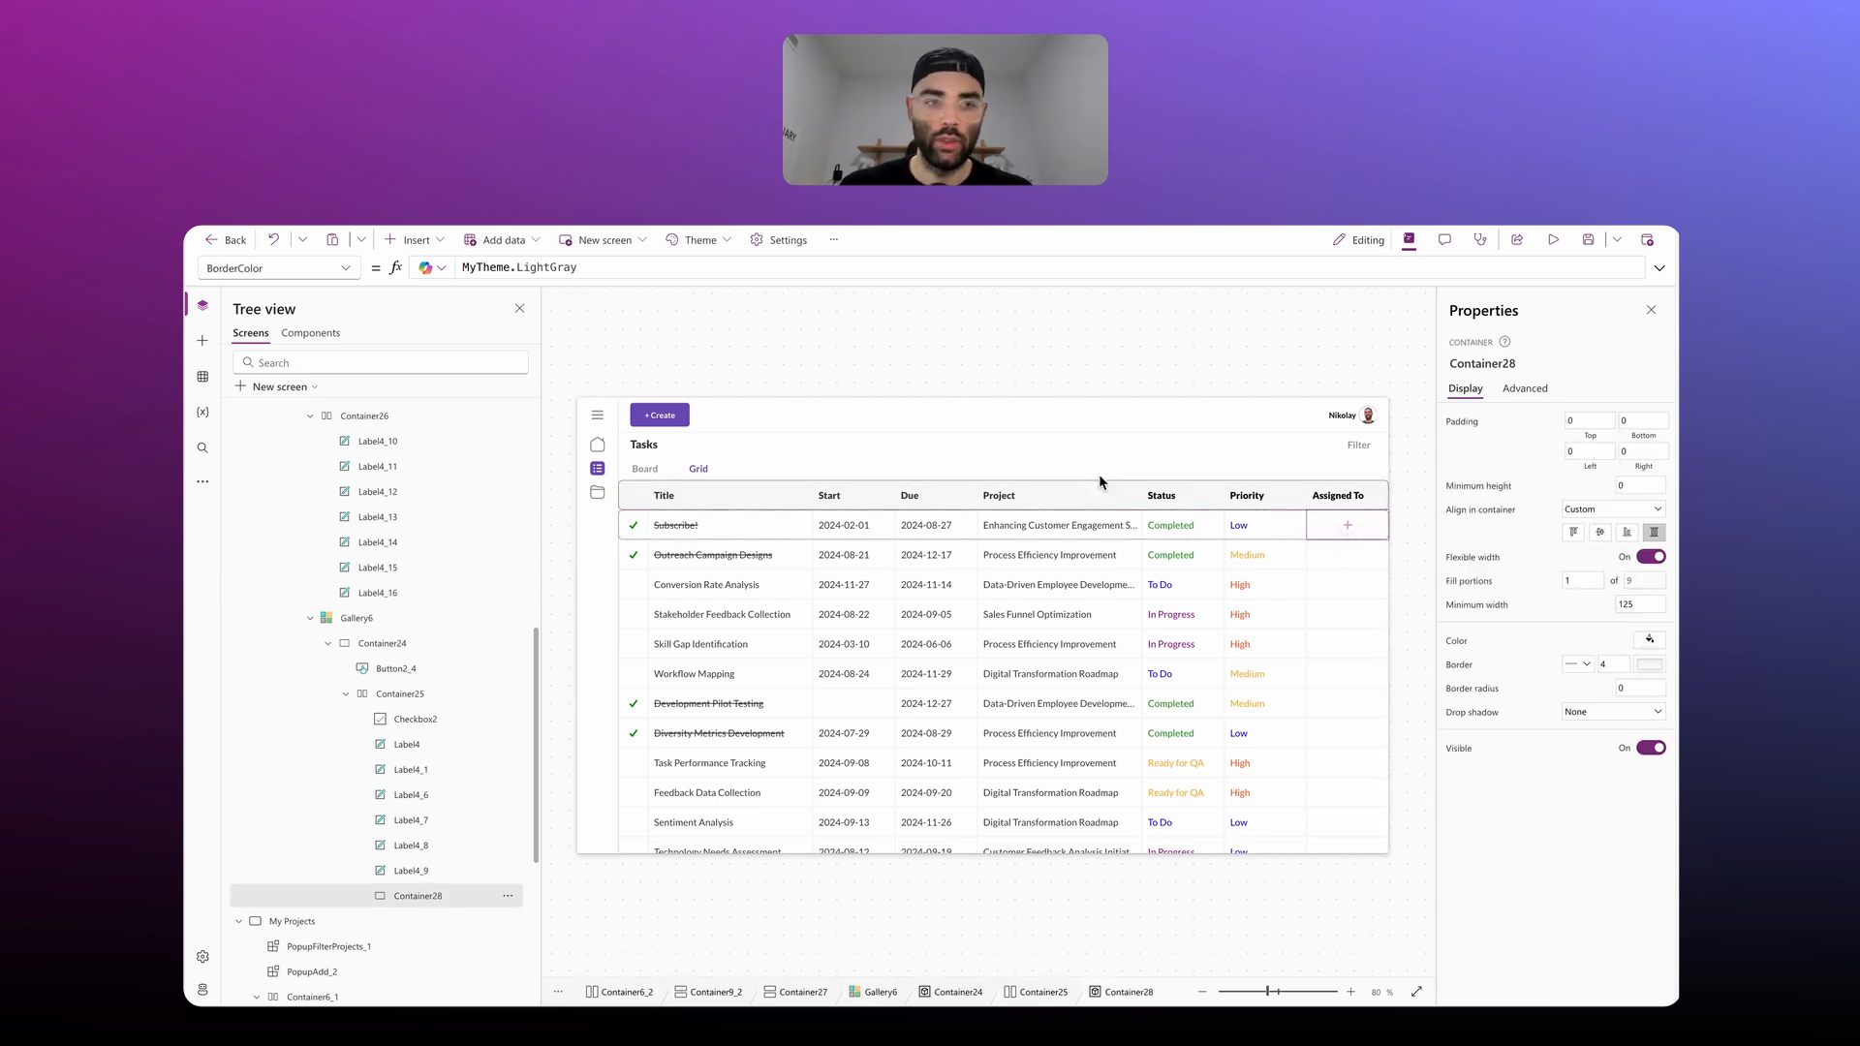
Step: Check which data sources are connected to the app, including Office365Users
left_click(203, 376)
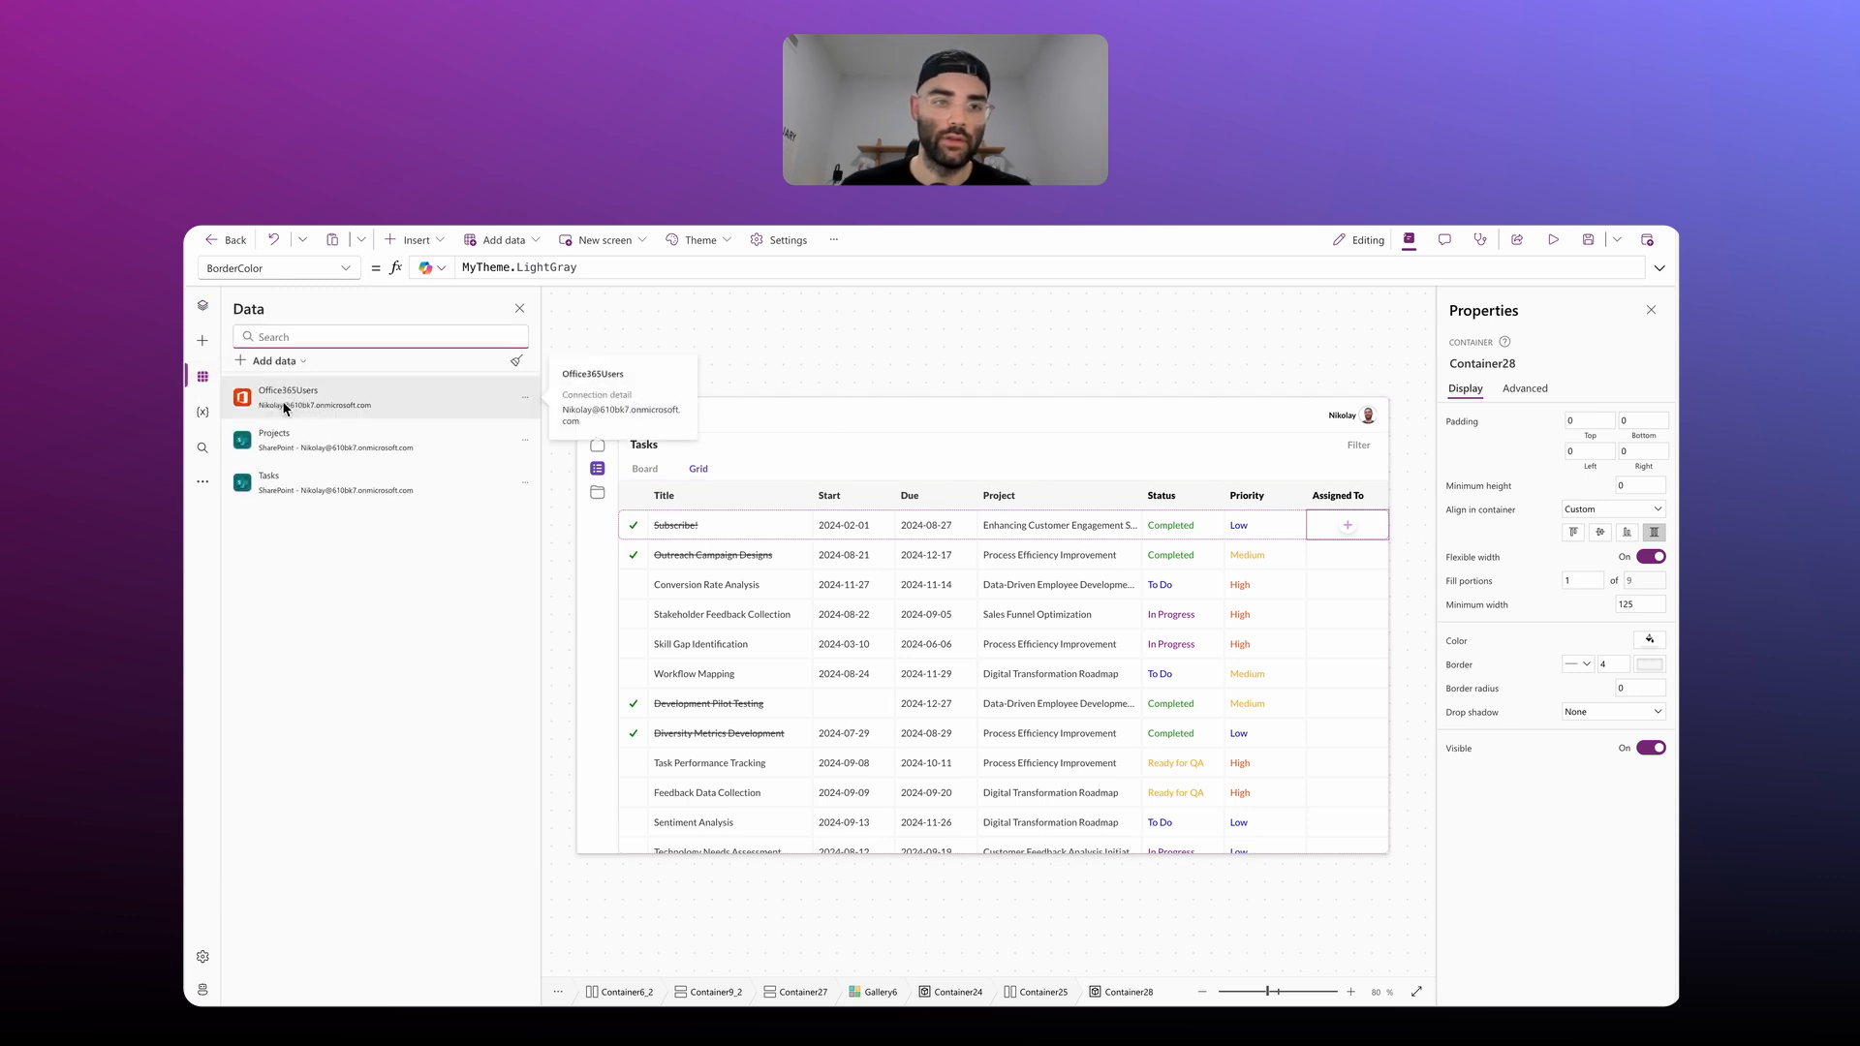
left_click(202, 305)
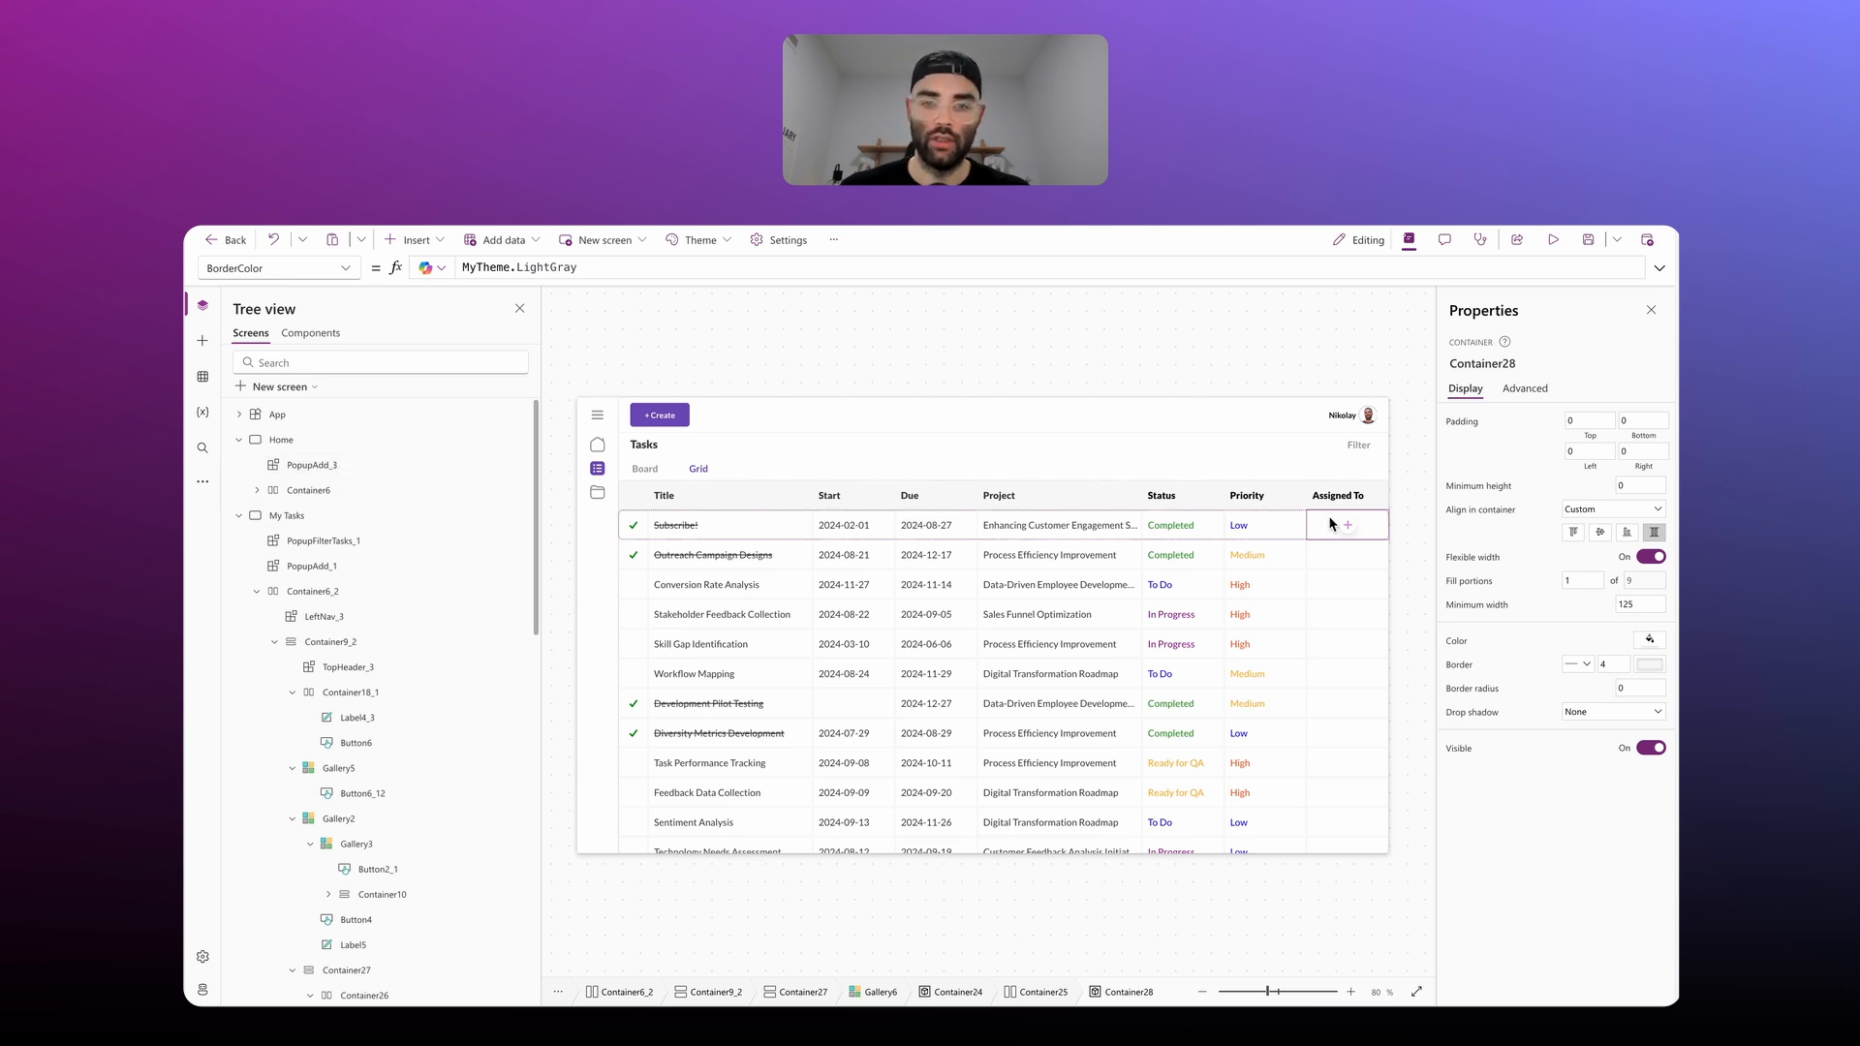
scroll(415, 581, "down", 10)
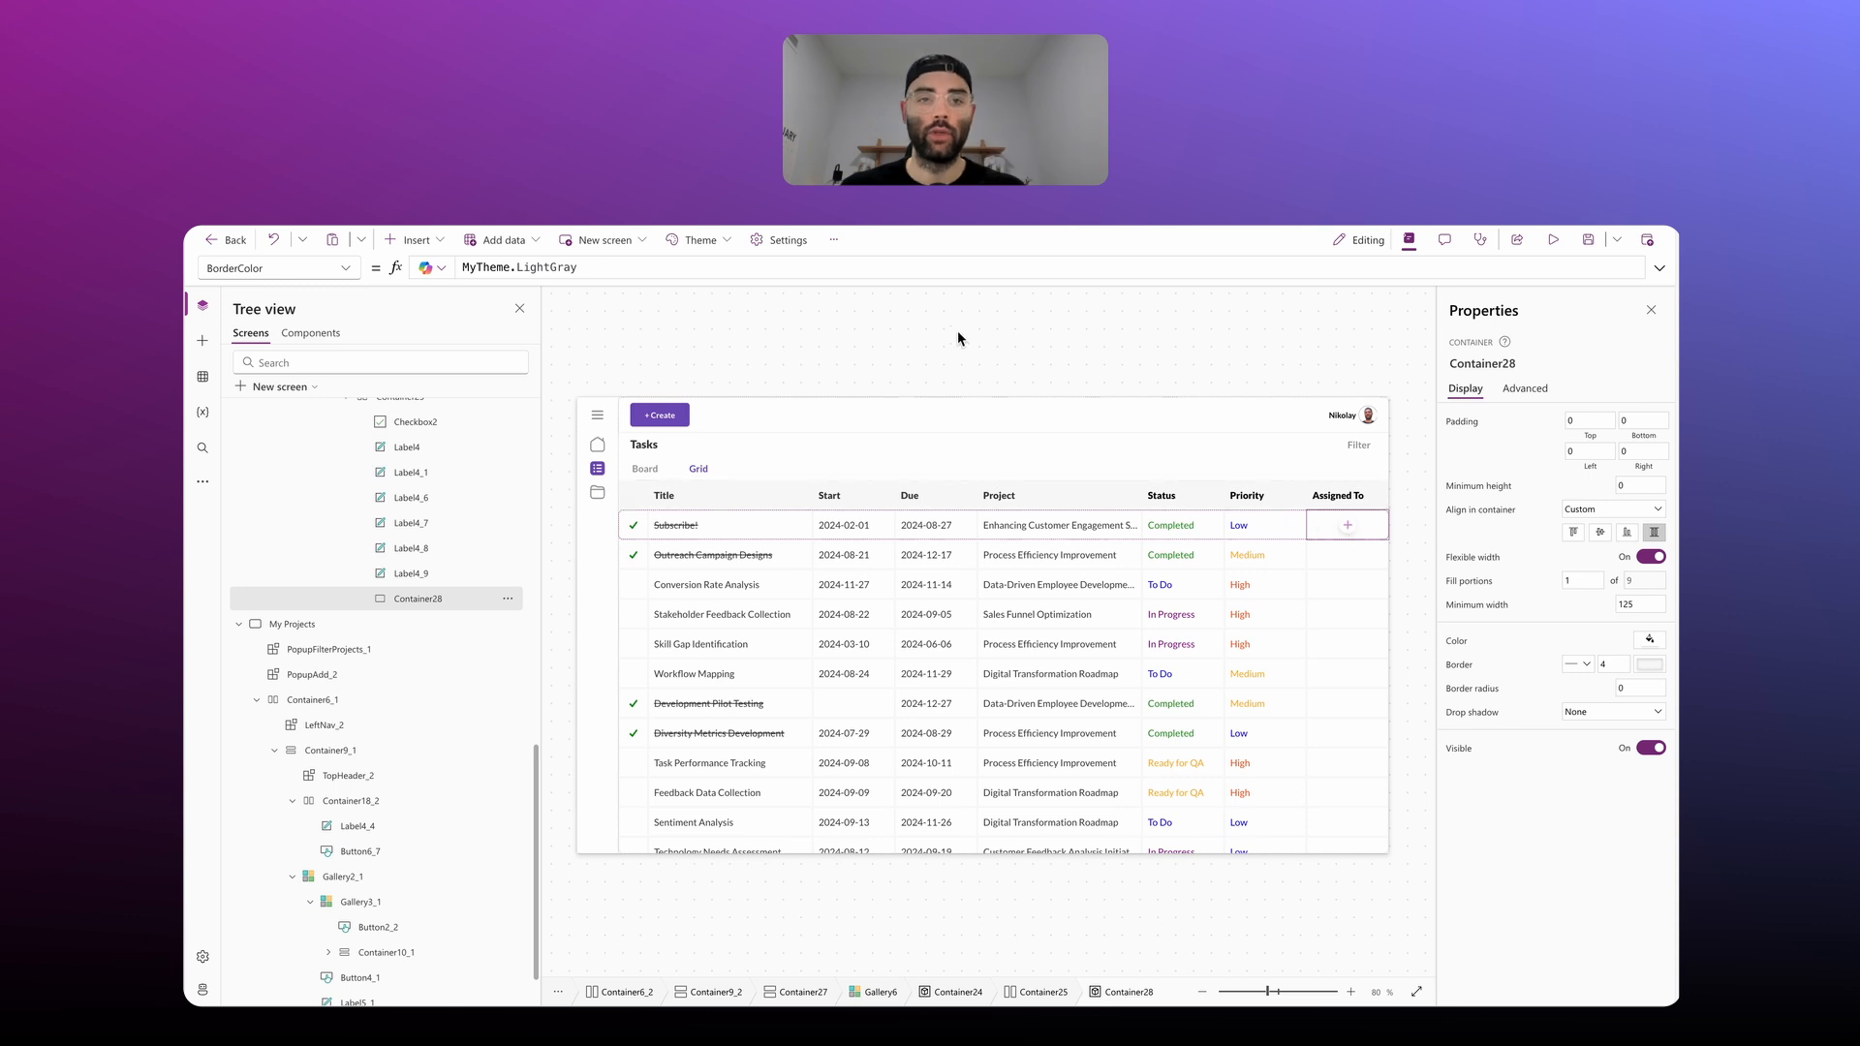
Step: Insert a blank horizontal gallery into Container28 in the Assigned To column, without choosing a data source
left_click(411, 239)
left_click(435, 276)
type("gallery")
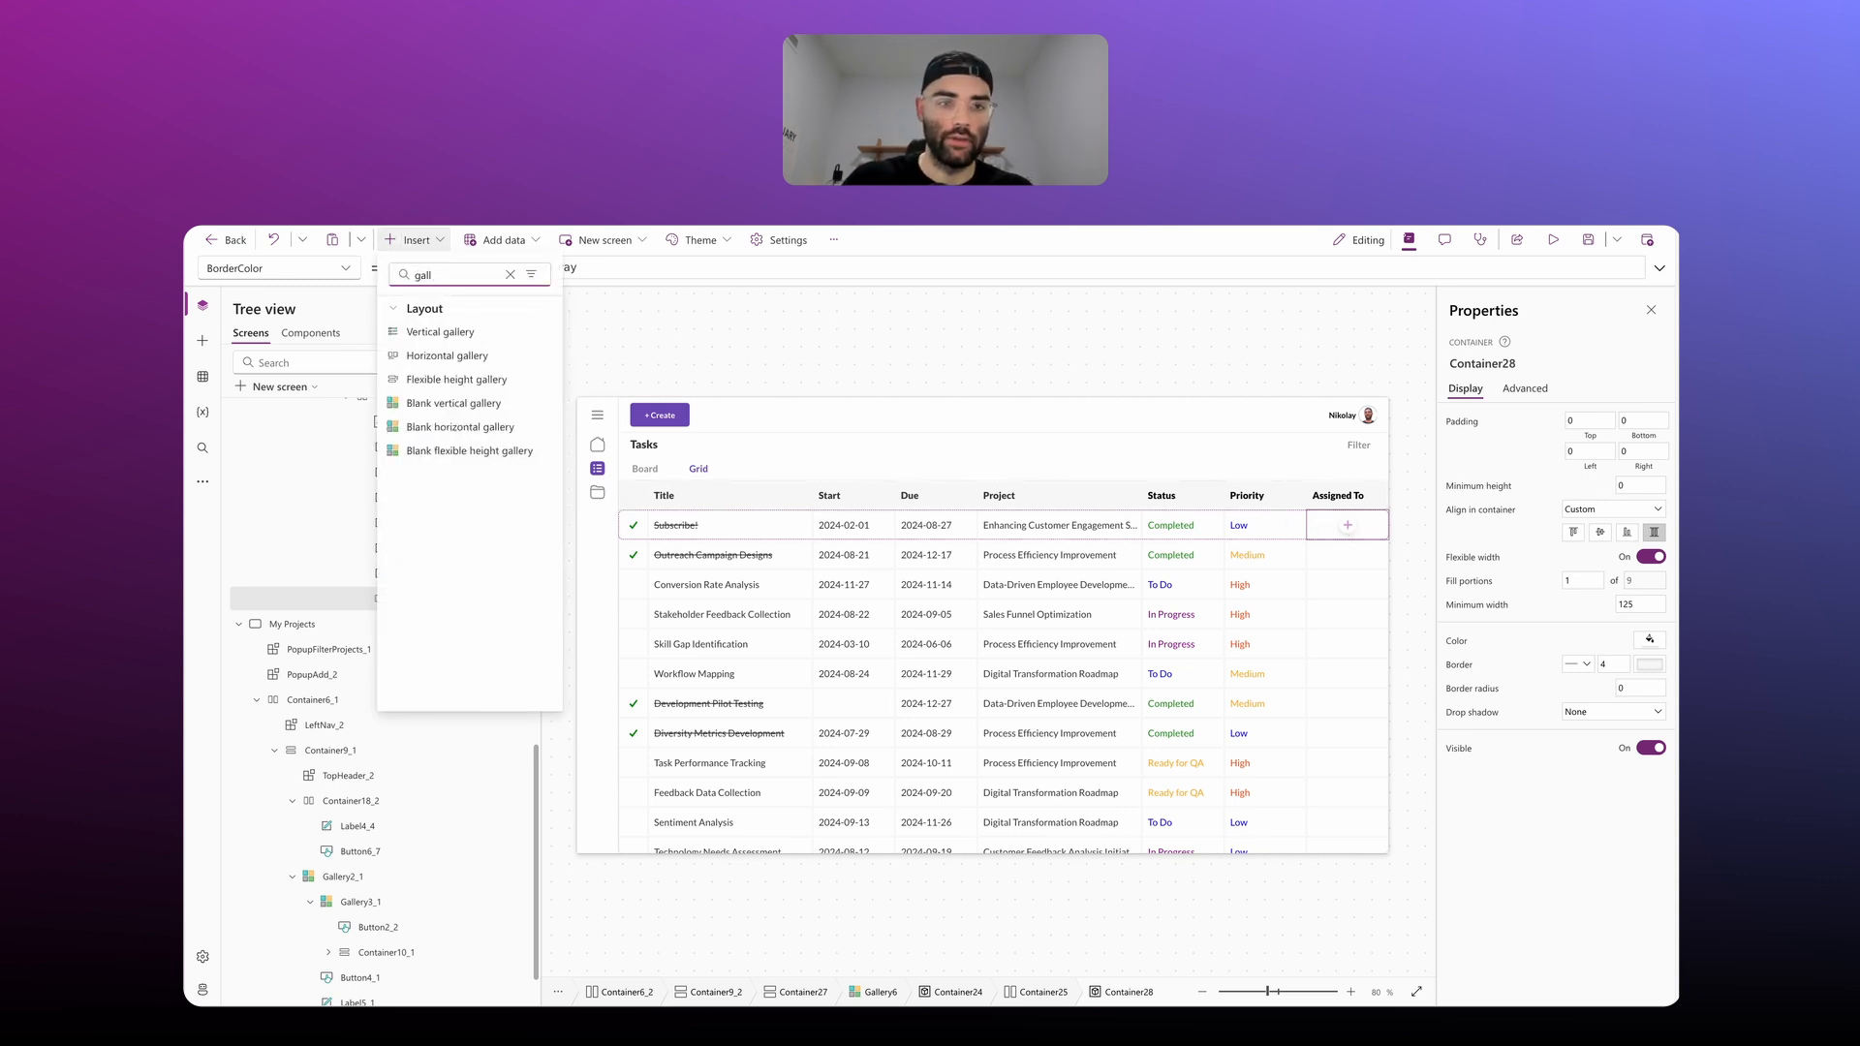
left_click(459, 436)
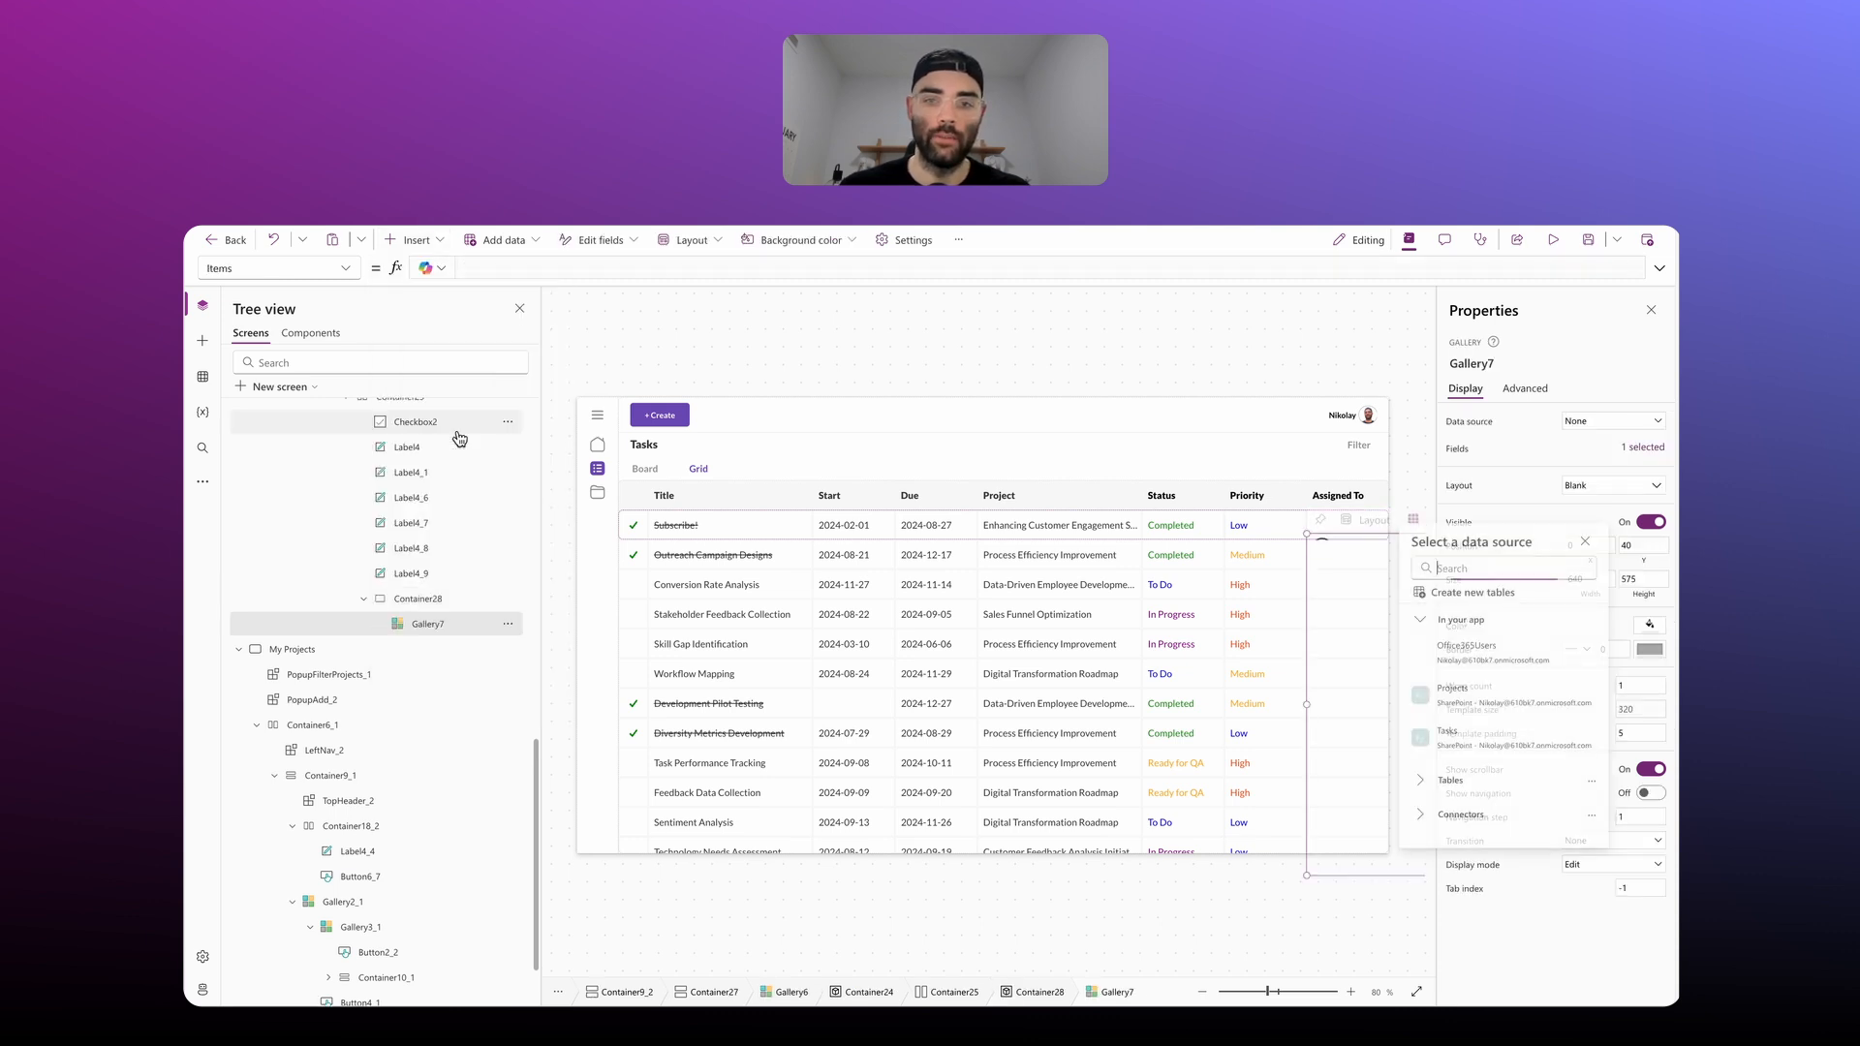
left_click(1374, 523)
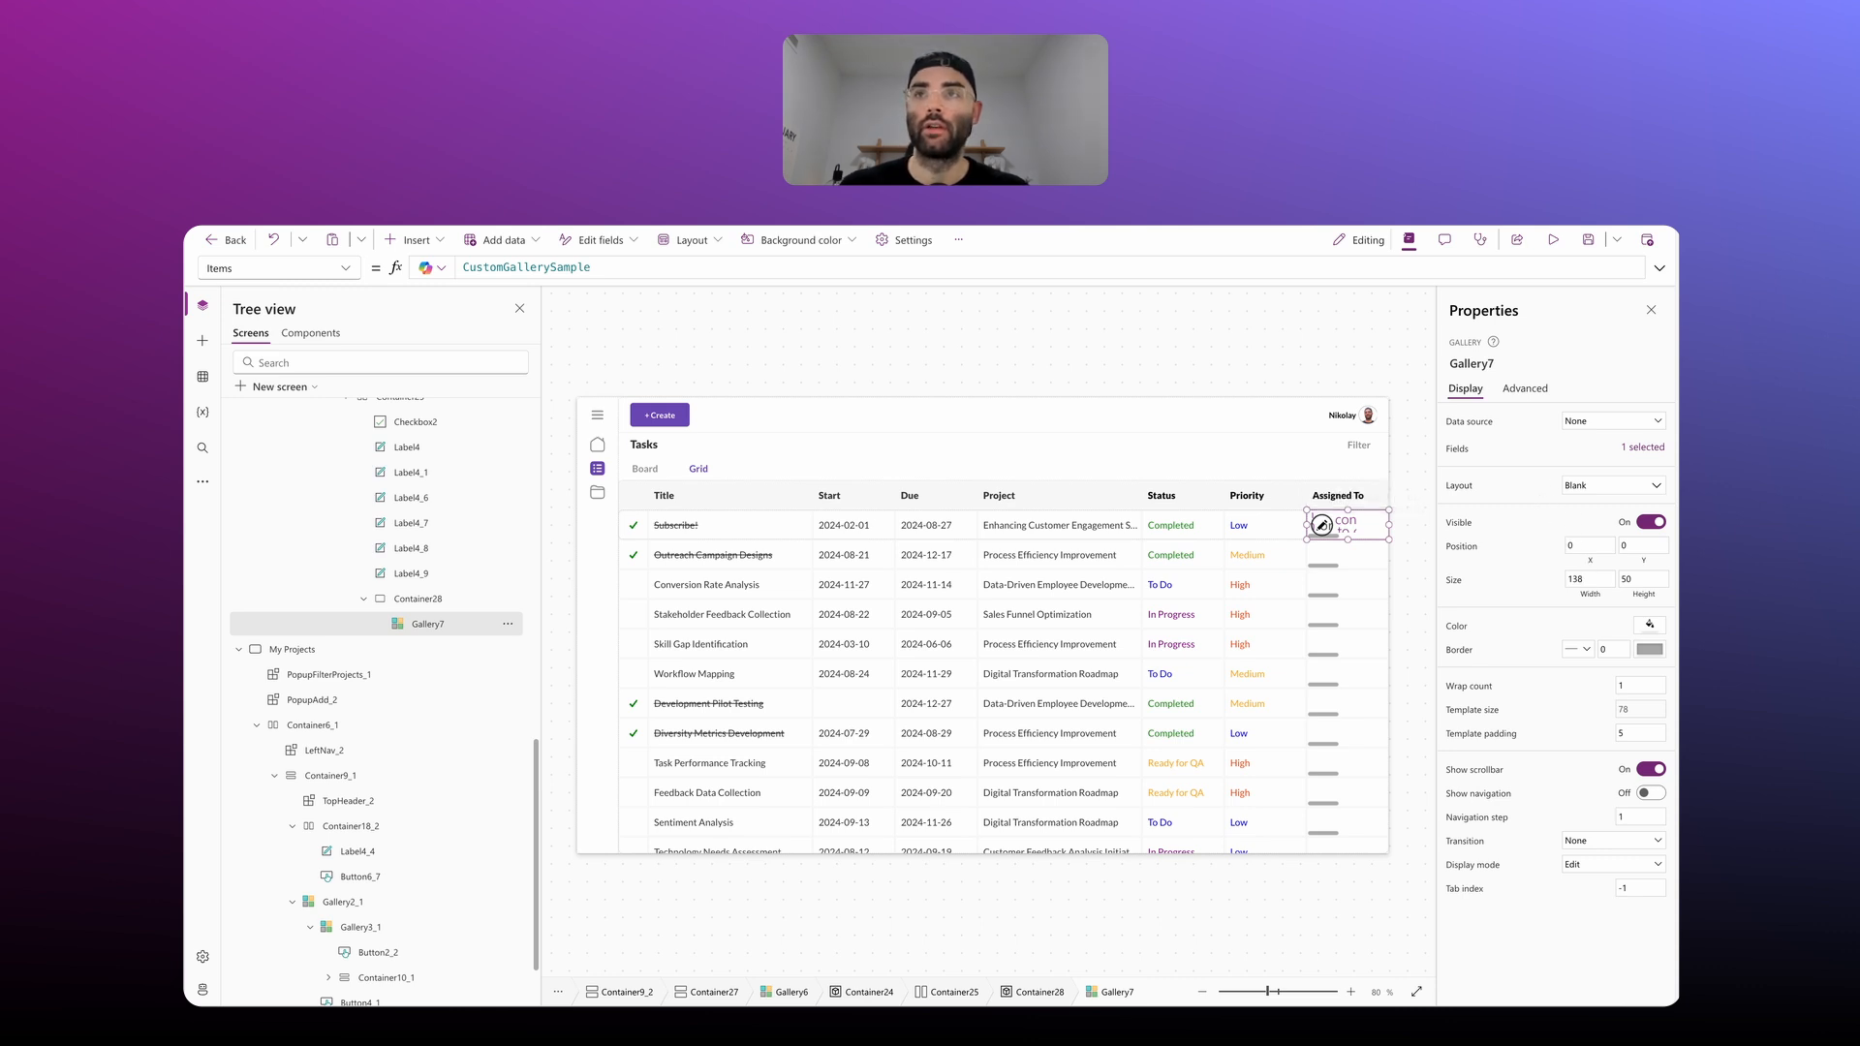
Step: Set the new gallery's width to Parent.Width and its height to Parent.Height
left_click(1589, 599)
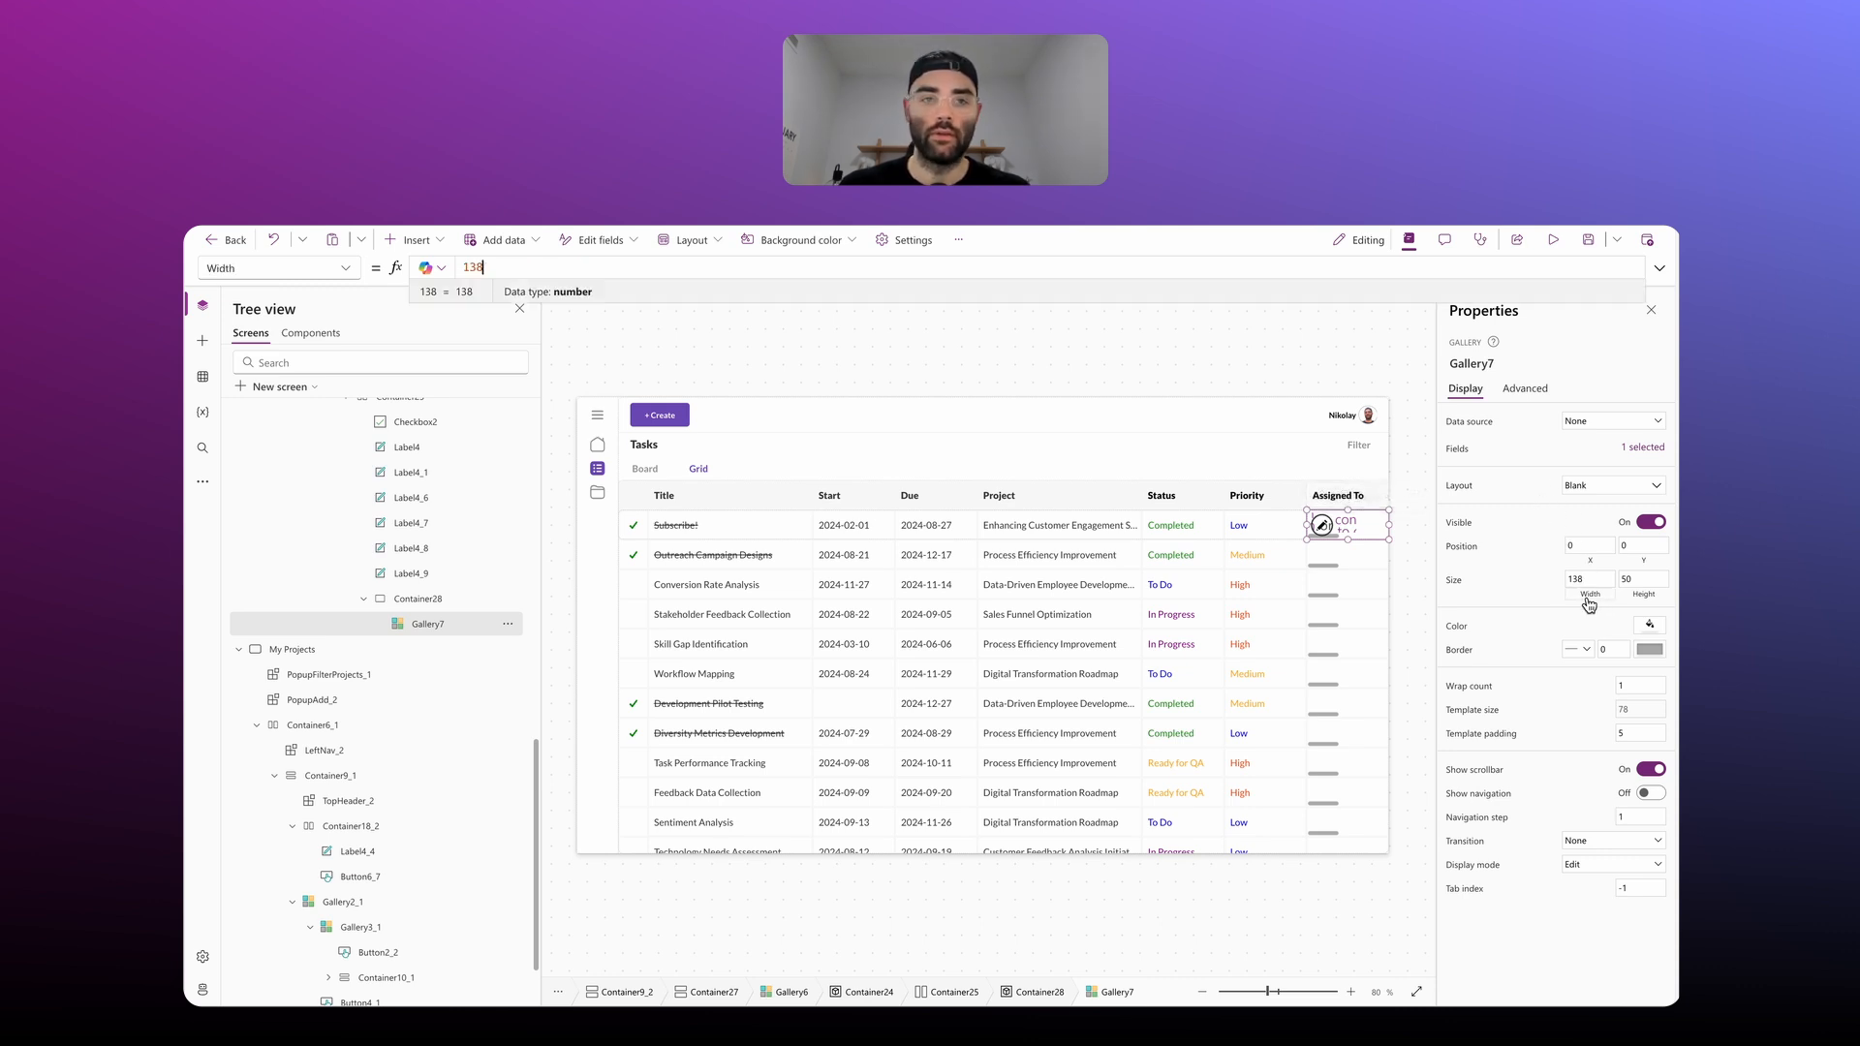
key("BackSpace")
key("BackSpace")
key("BackSpace")
type("Parent.Width")
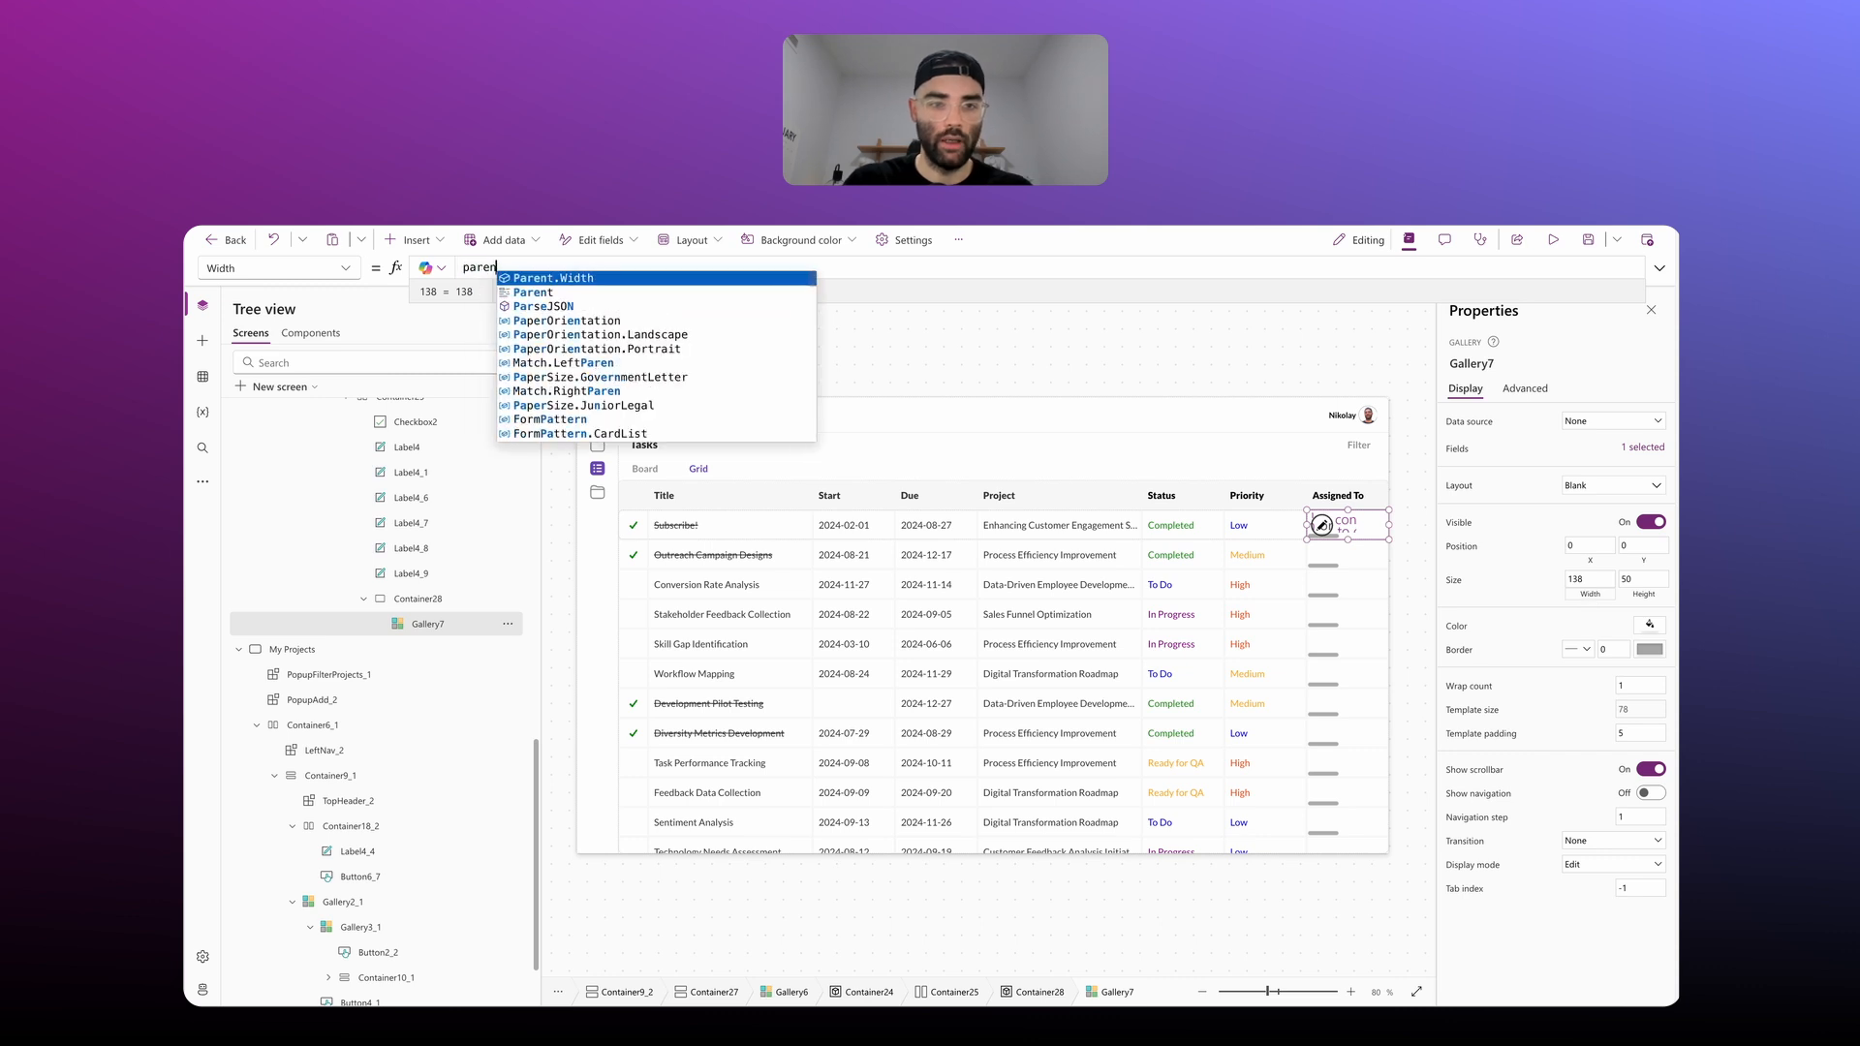
left_click(1651, 597)
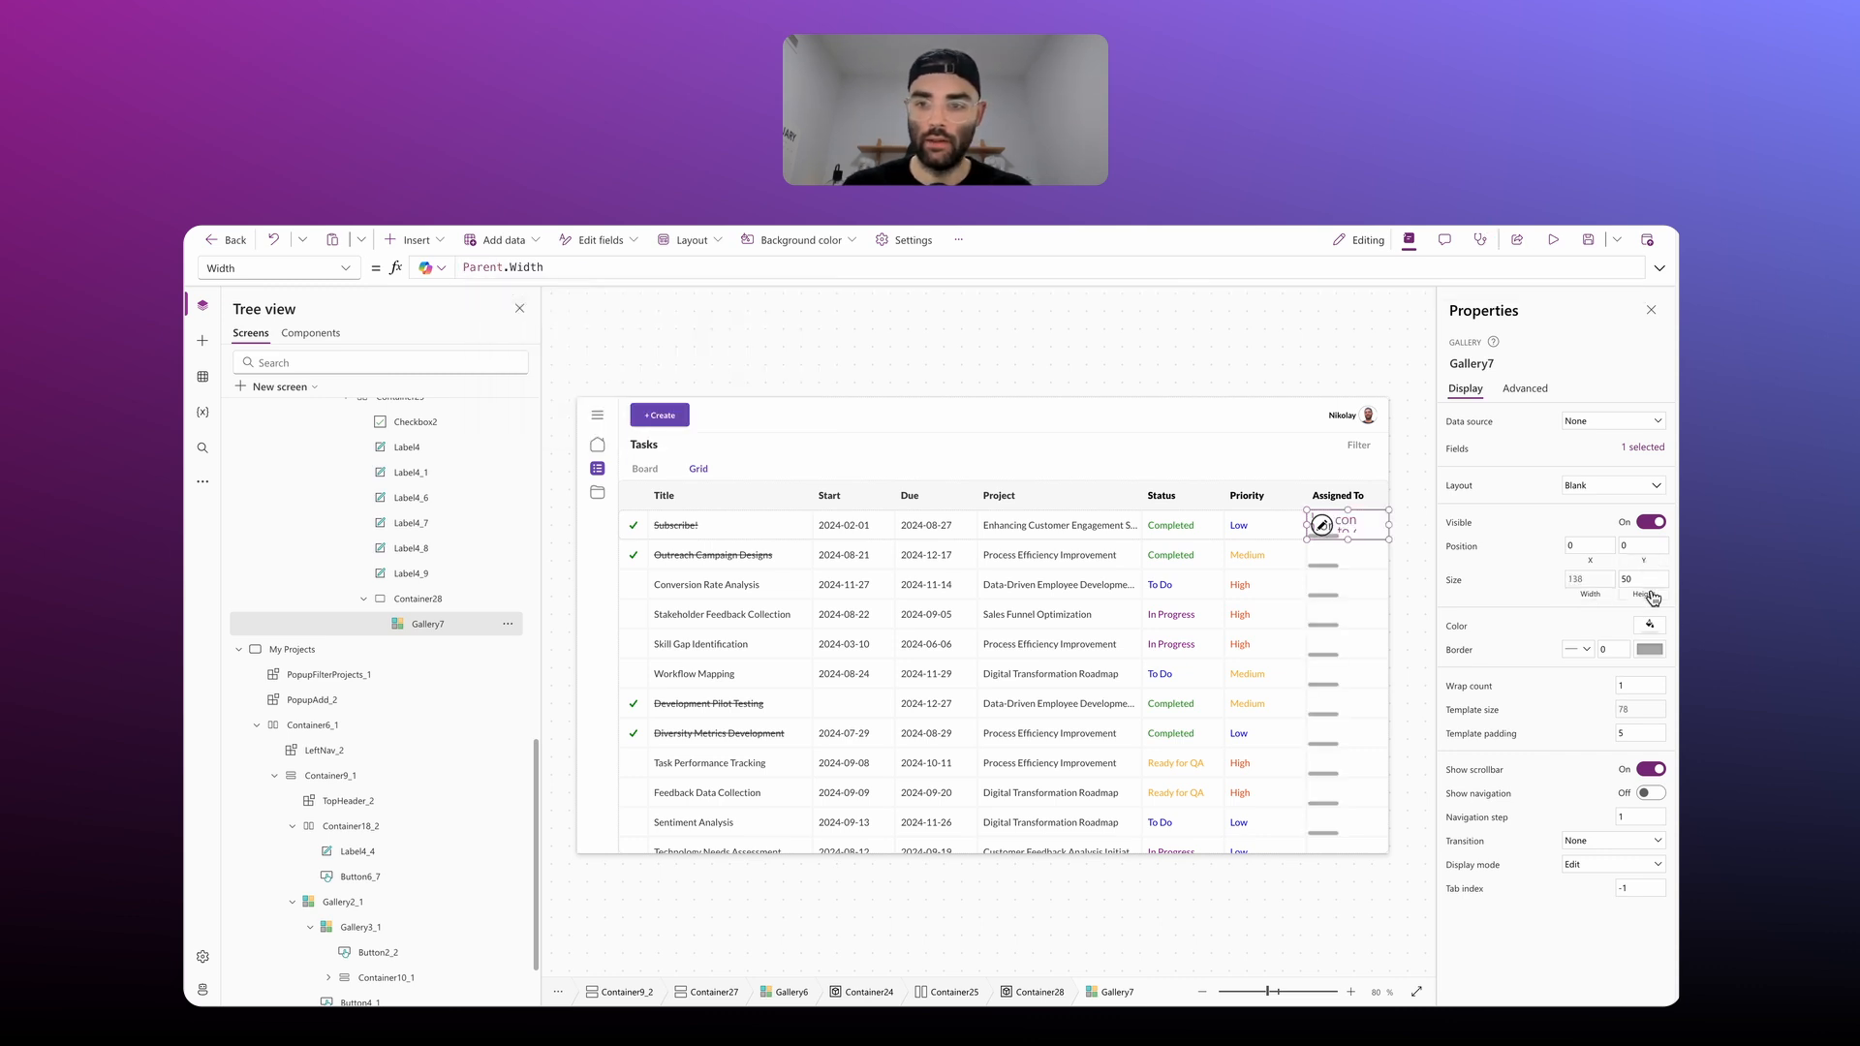
type("Parent.Height")
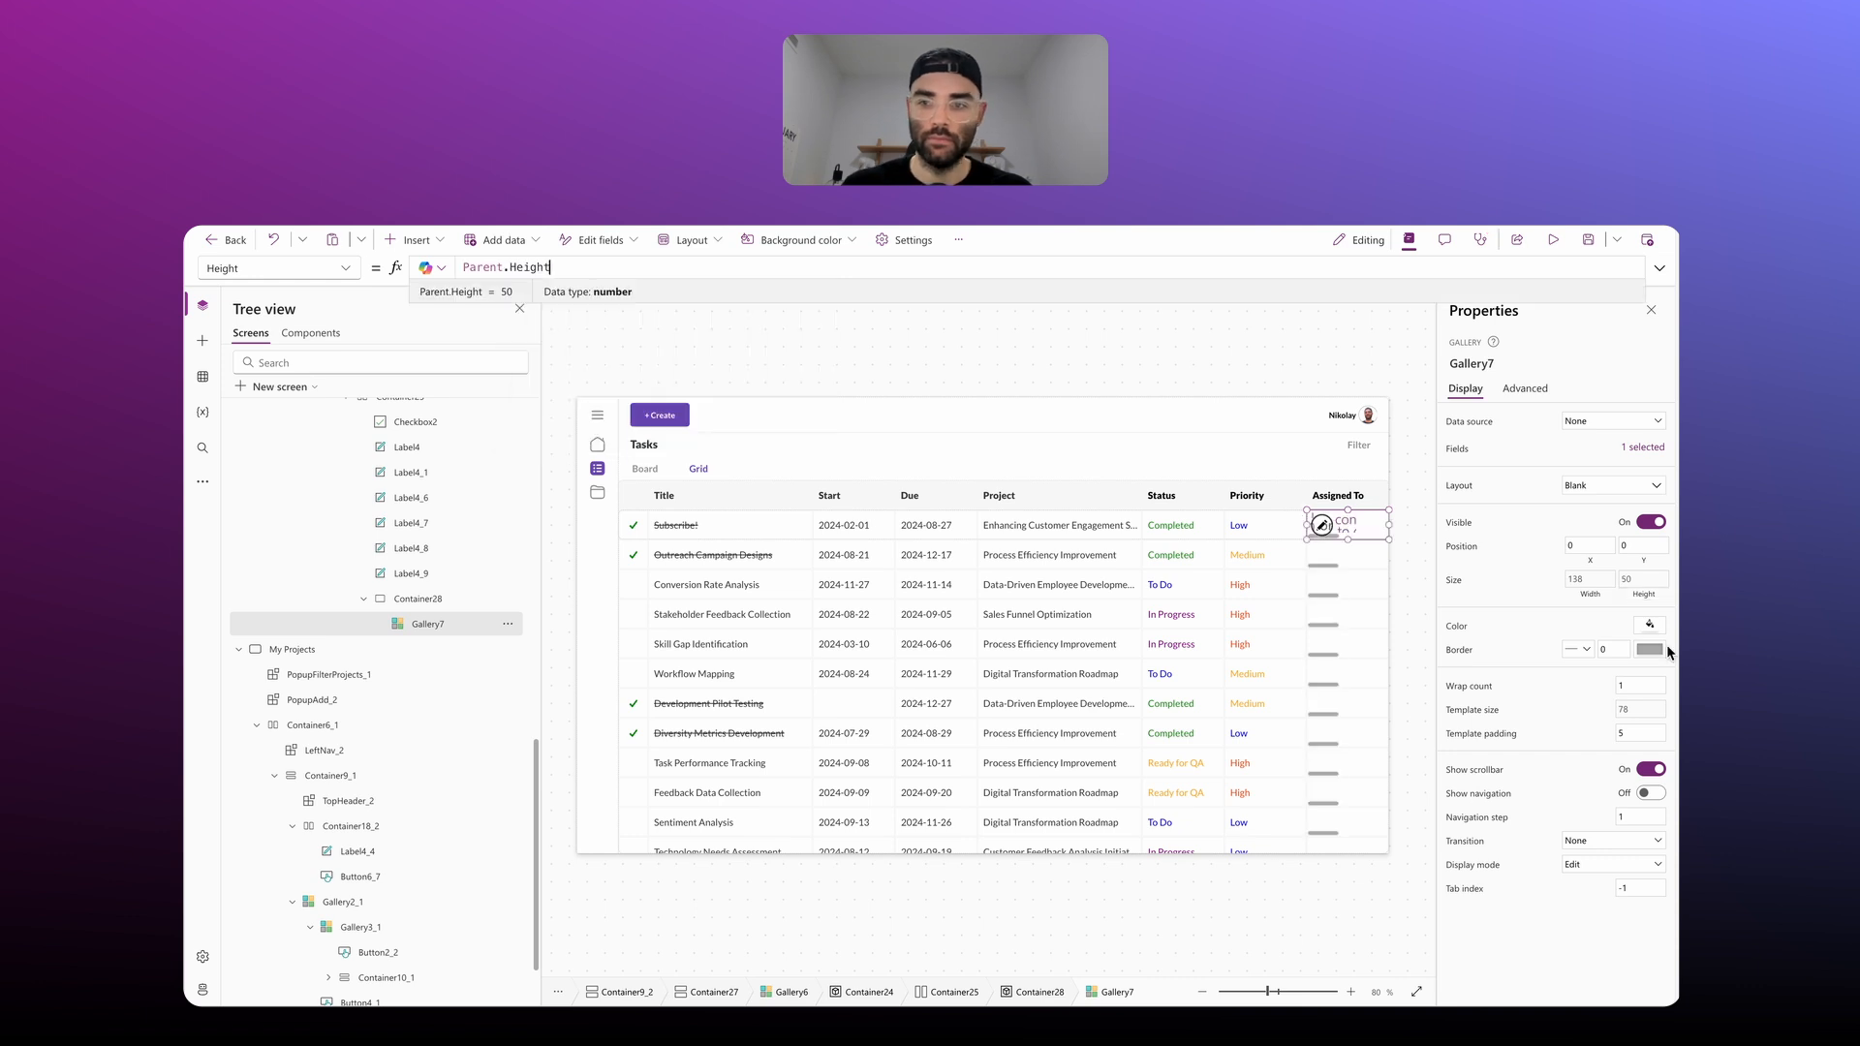
Step: Give Gallery7 a template size of 35 and a template padding of 0, with its scrollbar turned off
left_click(1640, 709)
left_click_drag(1075, 268, 403, 247)
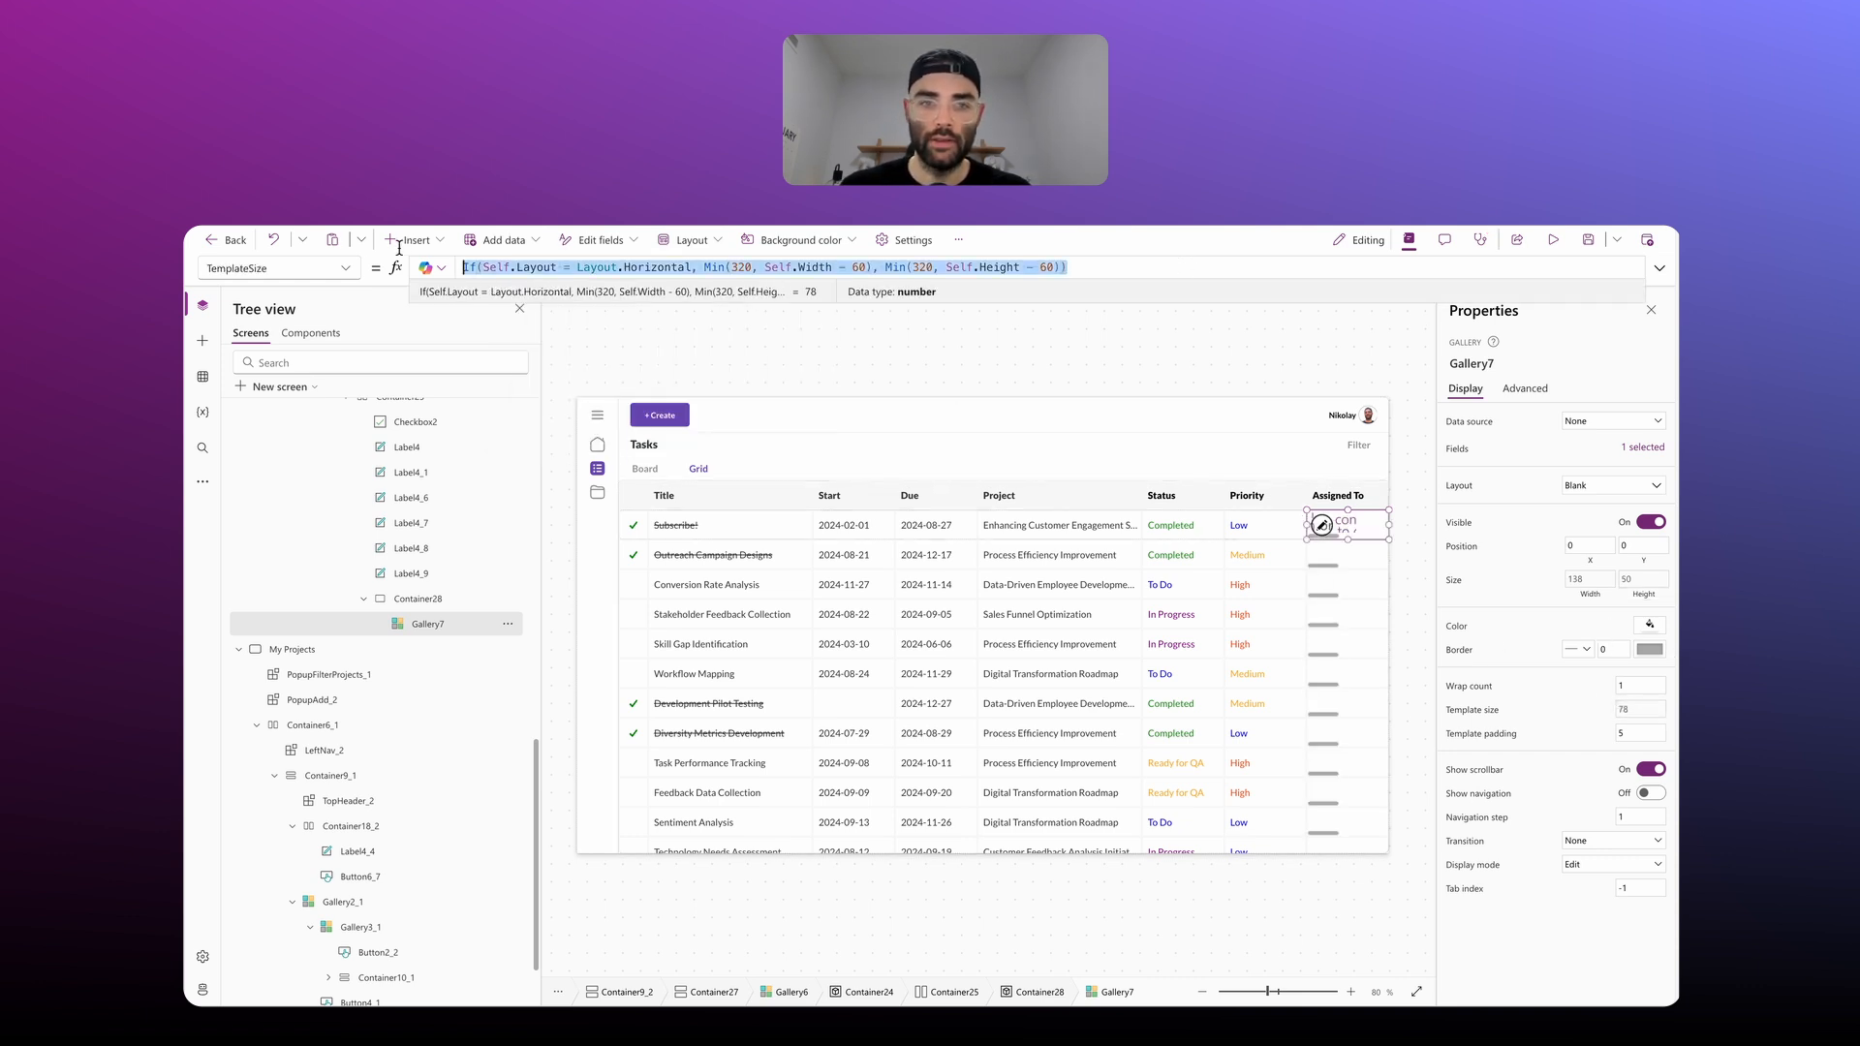
type("35")
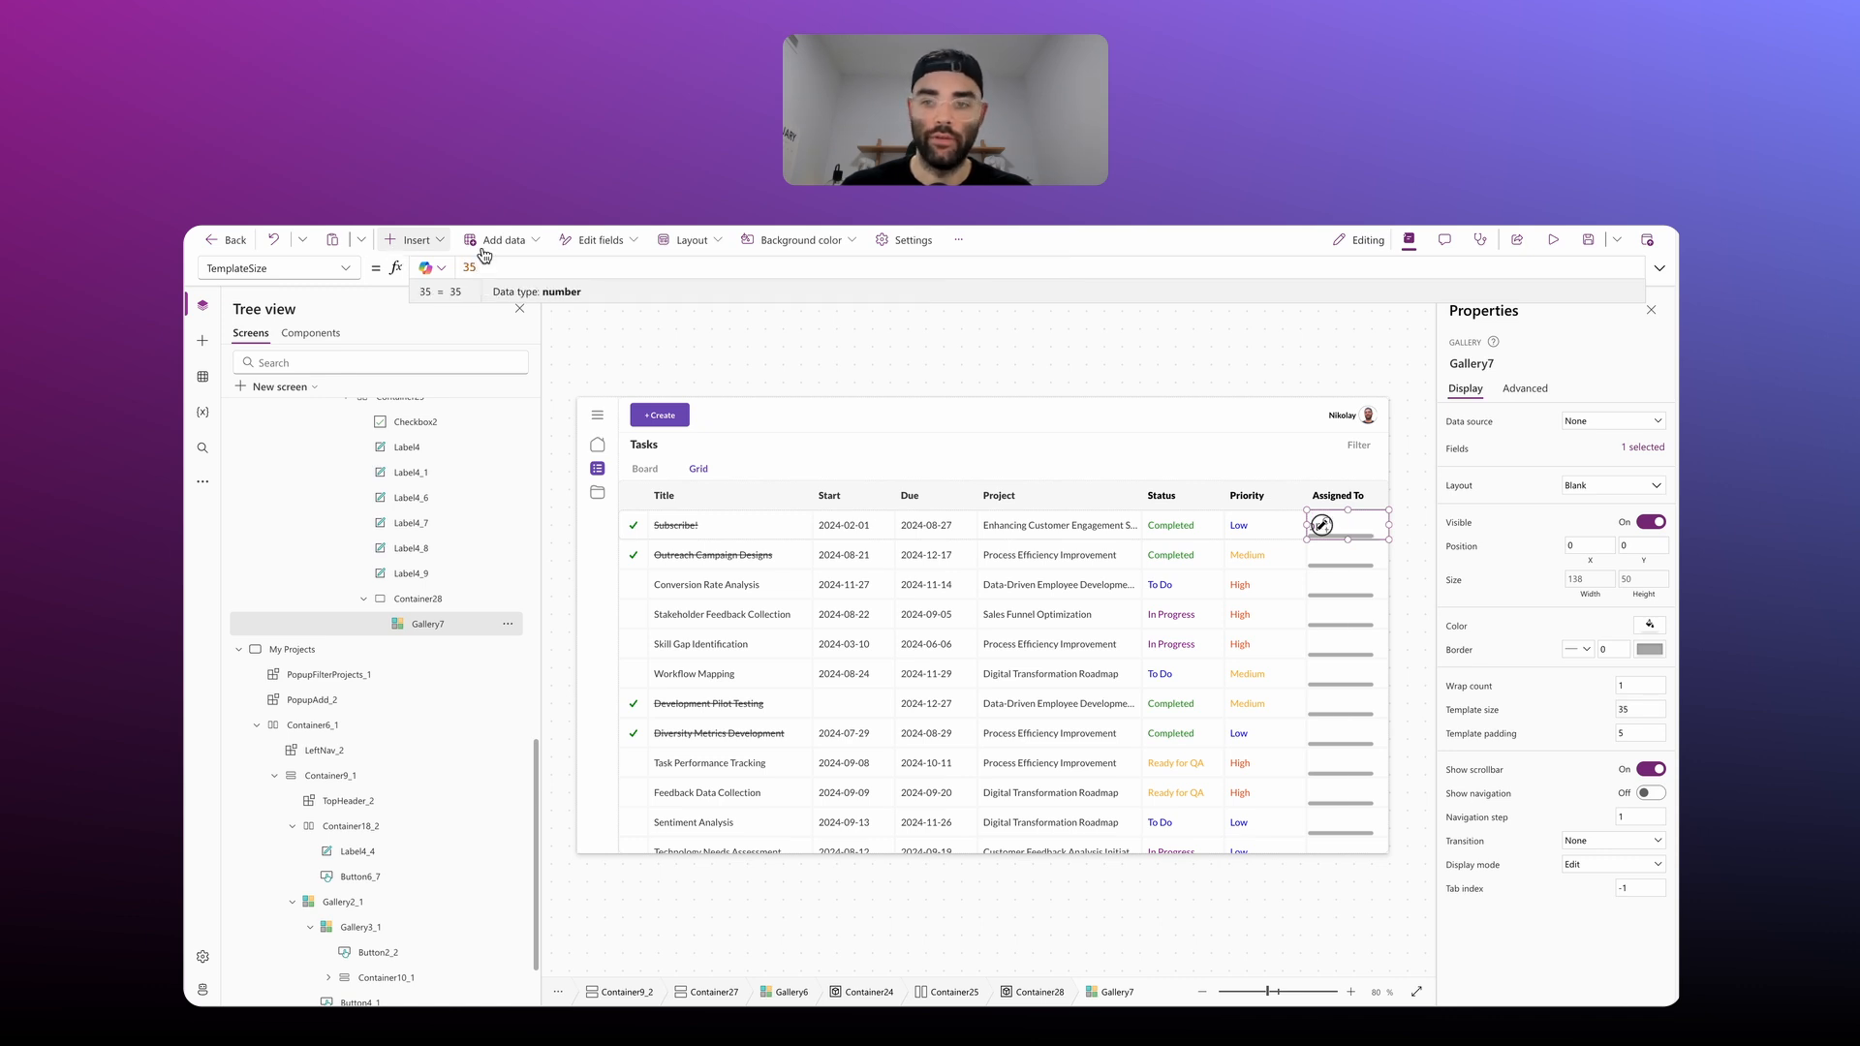
left_click(1639, 732)
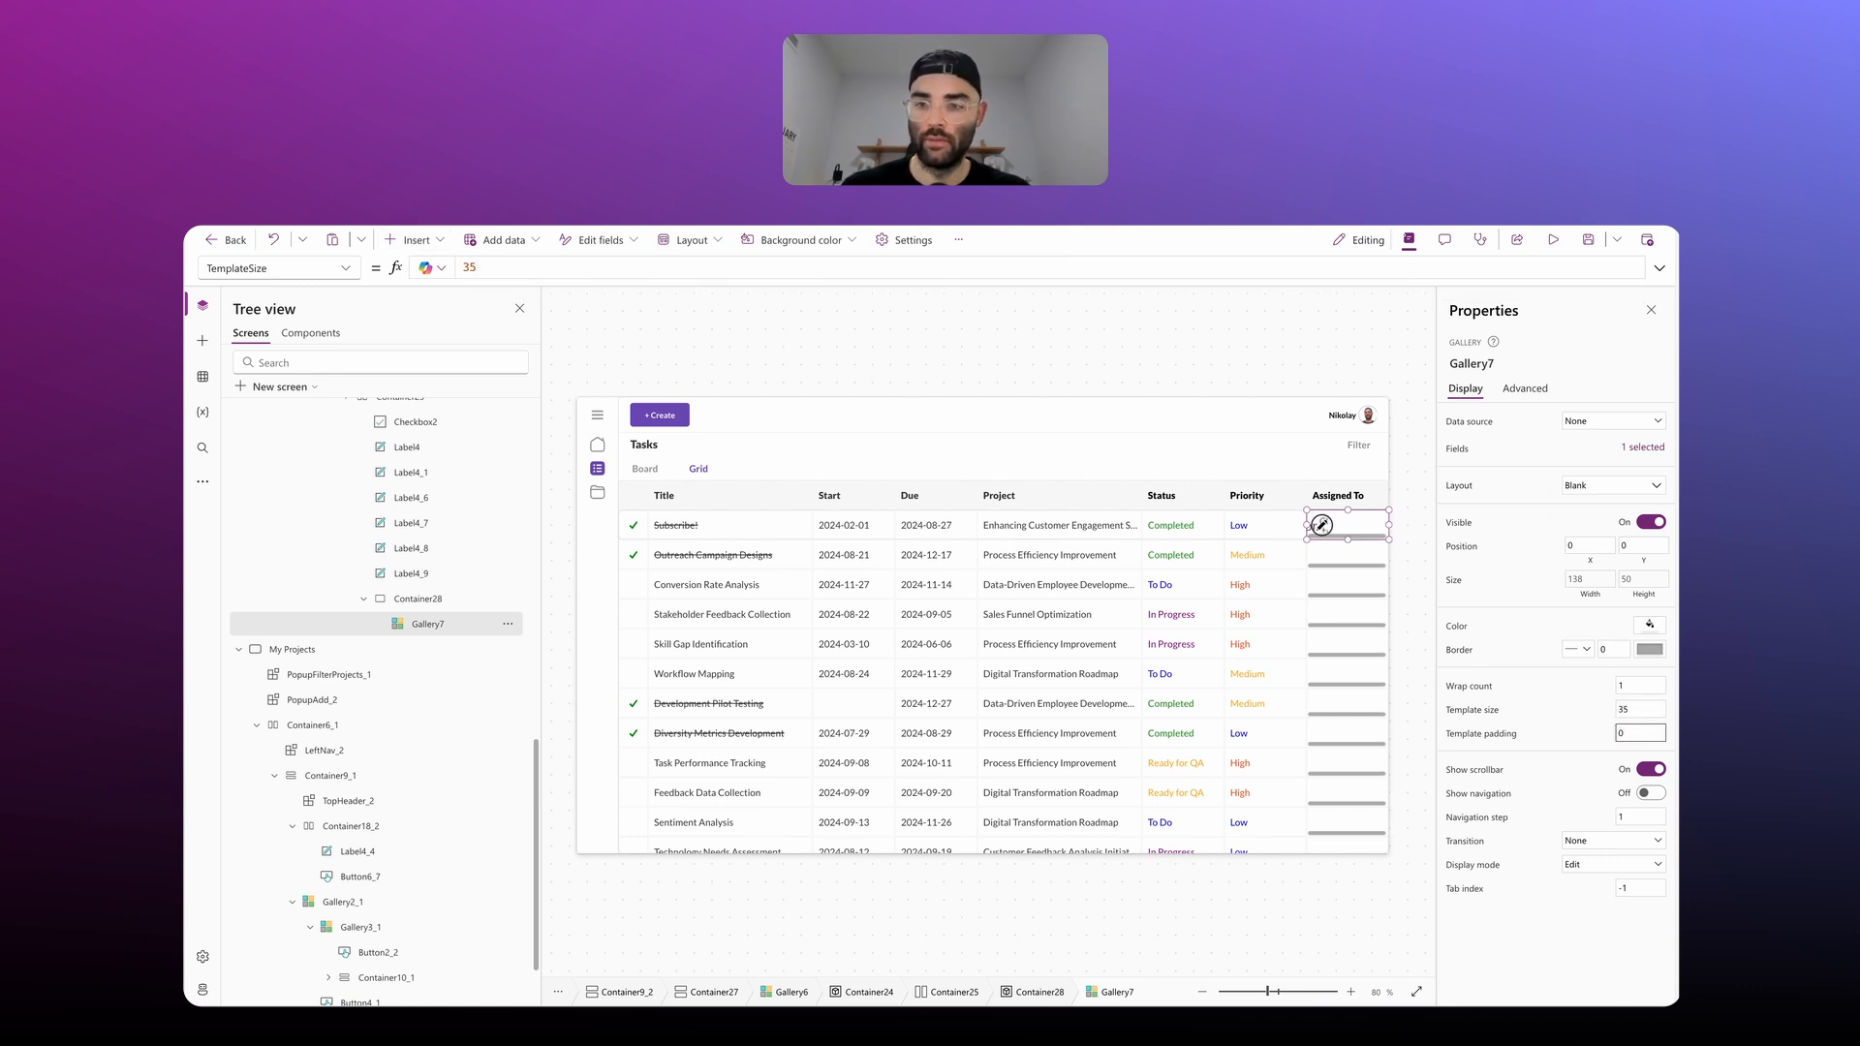
left_click(1657, 775)
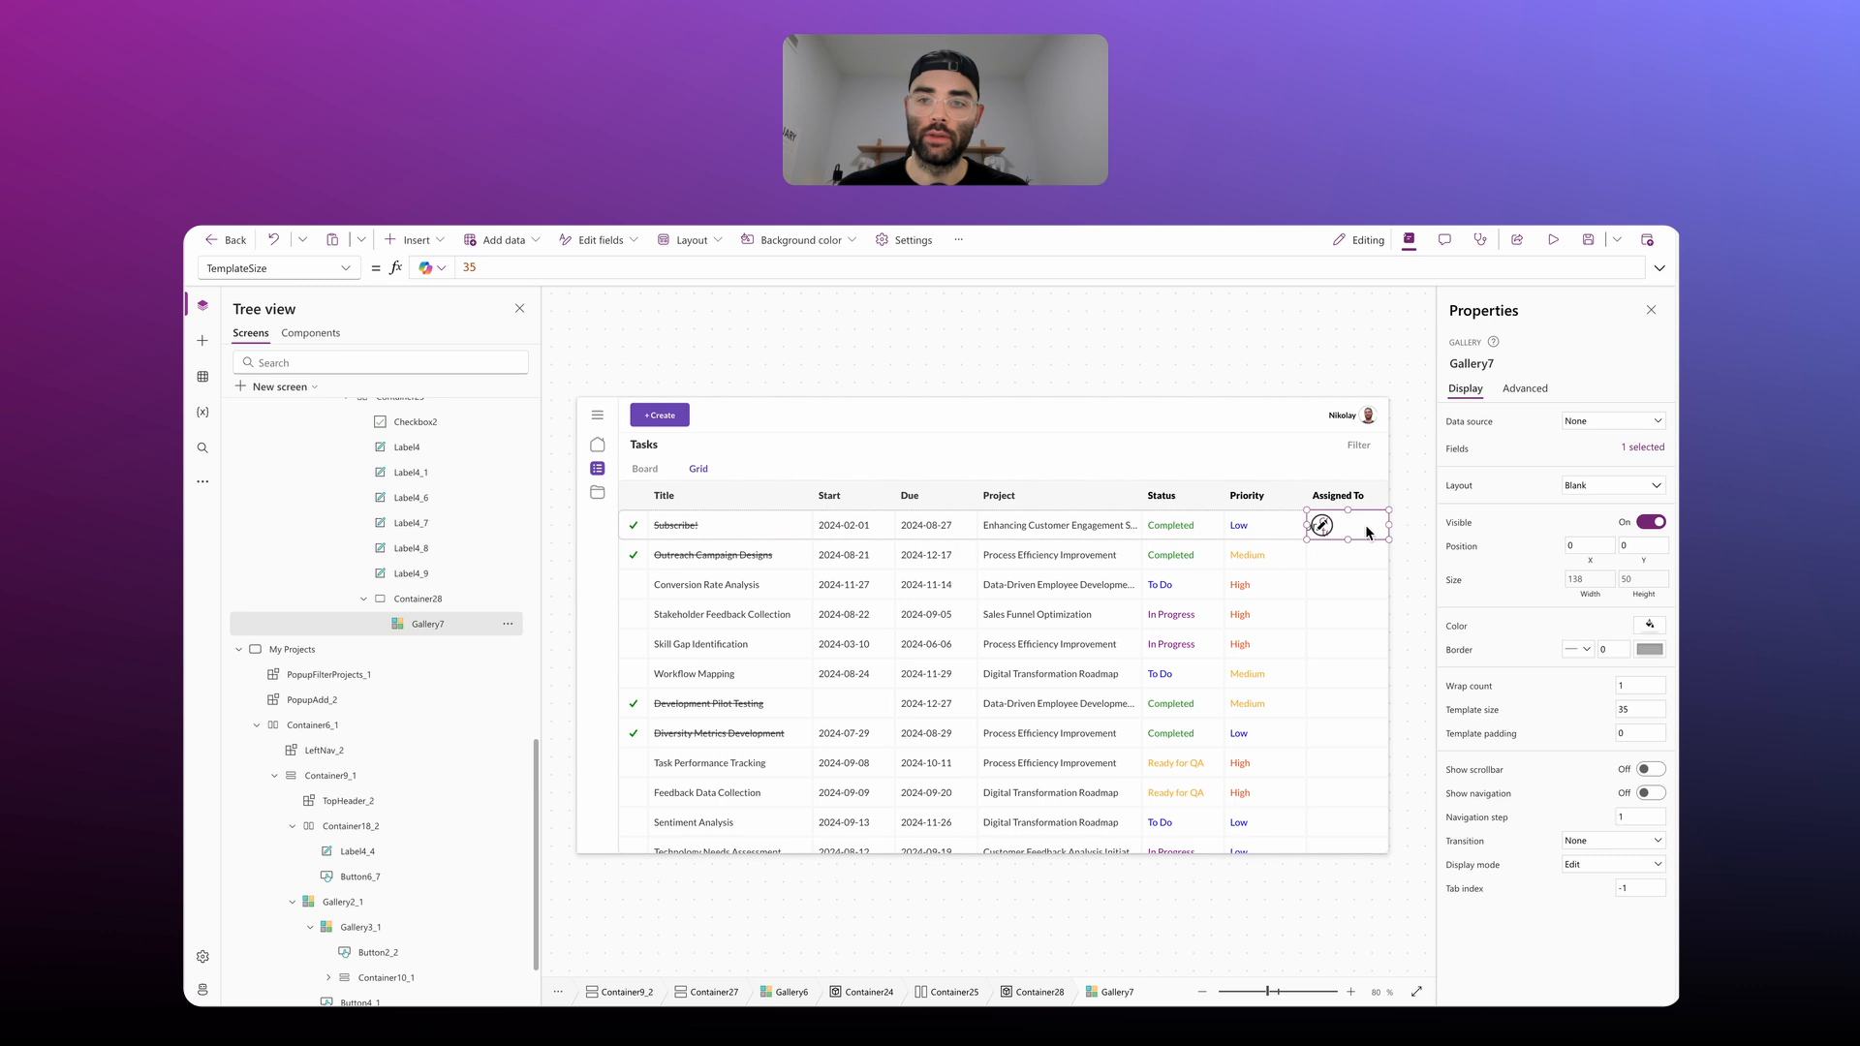
Step: Replace CustomGallerySample in Gallery7's Items formula with the start of a ForAll( expression
left_click(1482, 427)
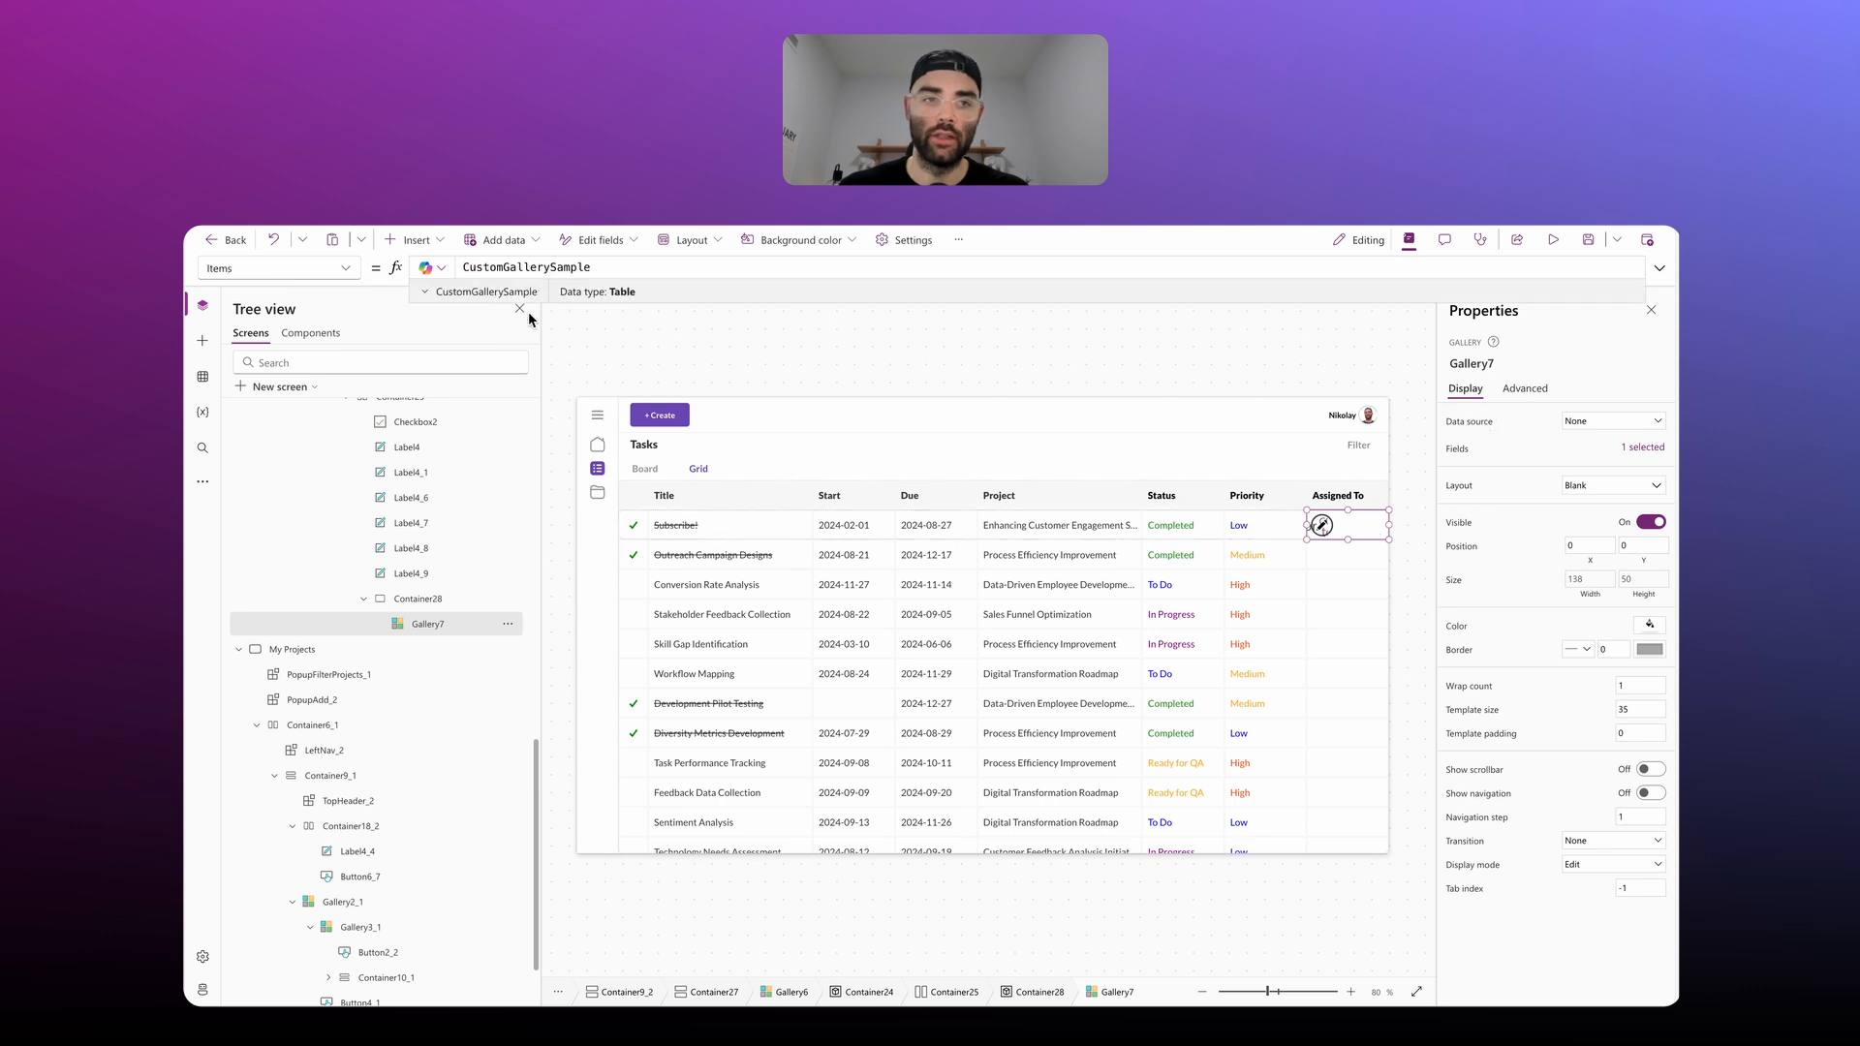
left_click_drag(620, 268, 436, 264)
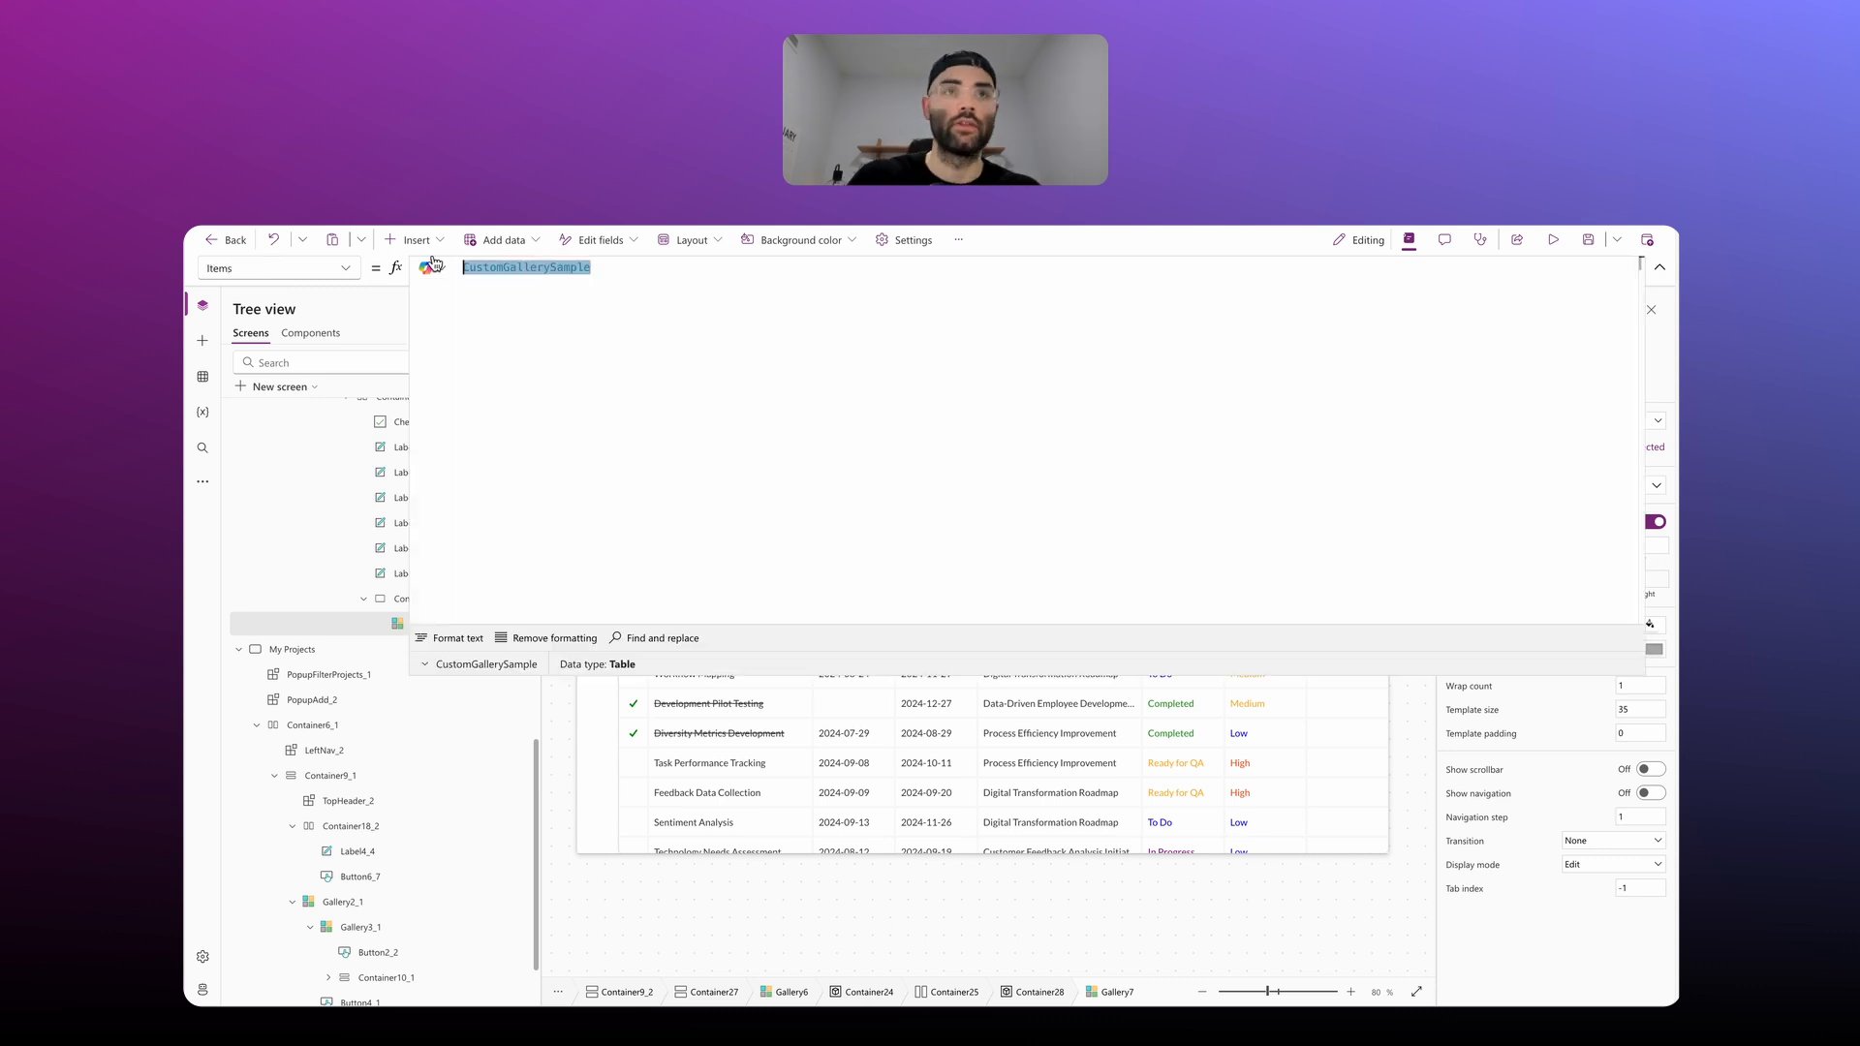
type("ForAll")
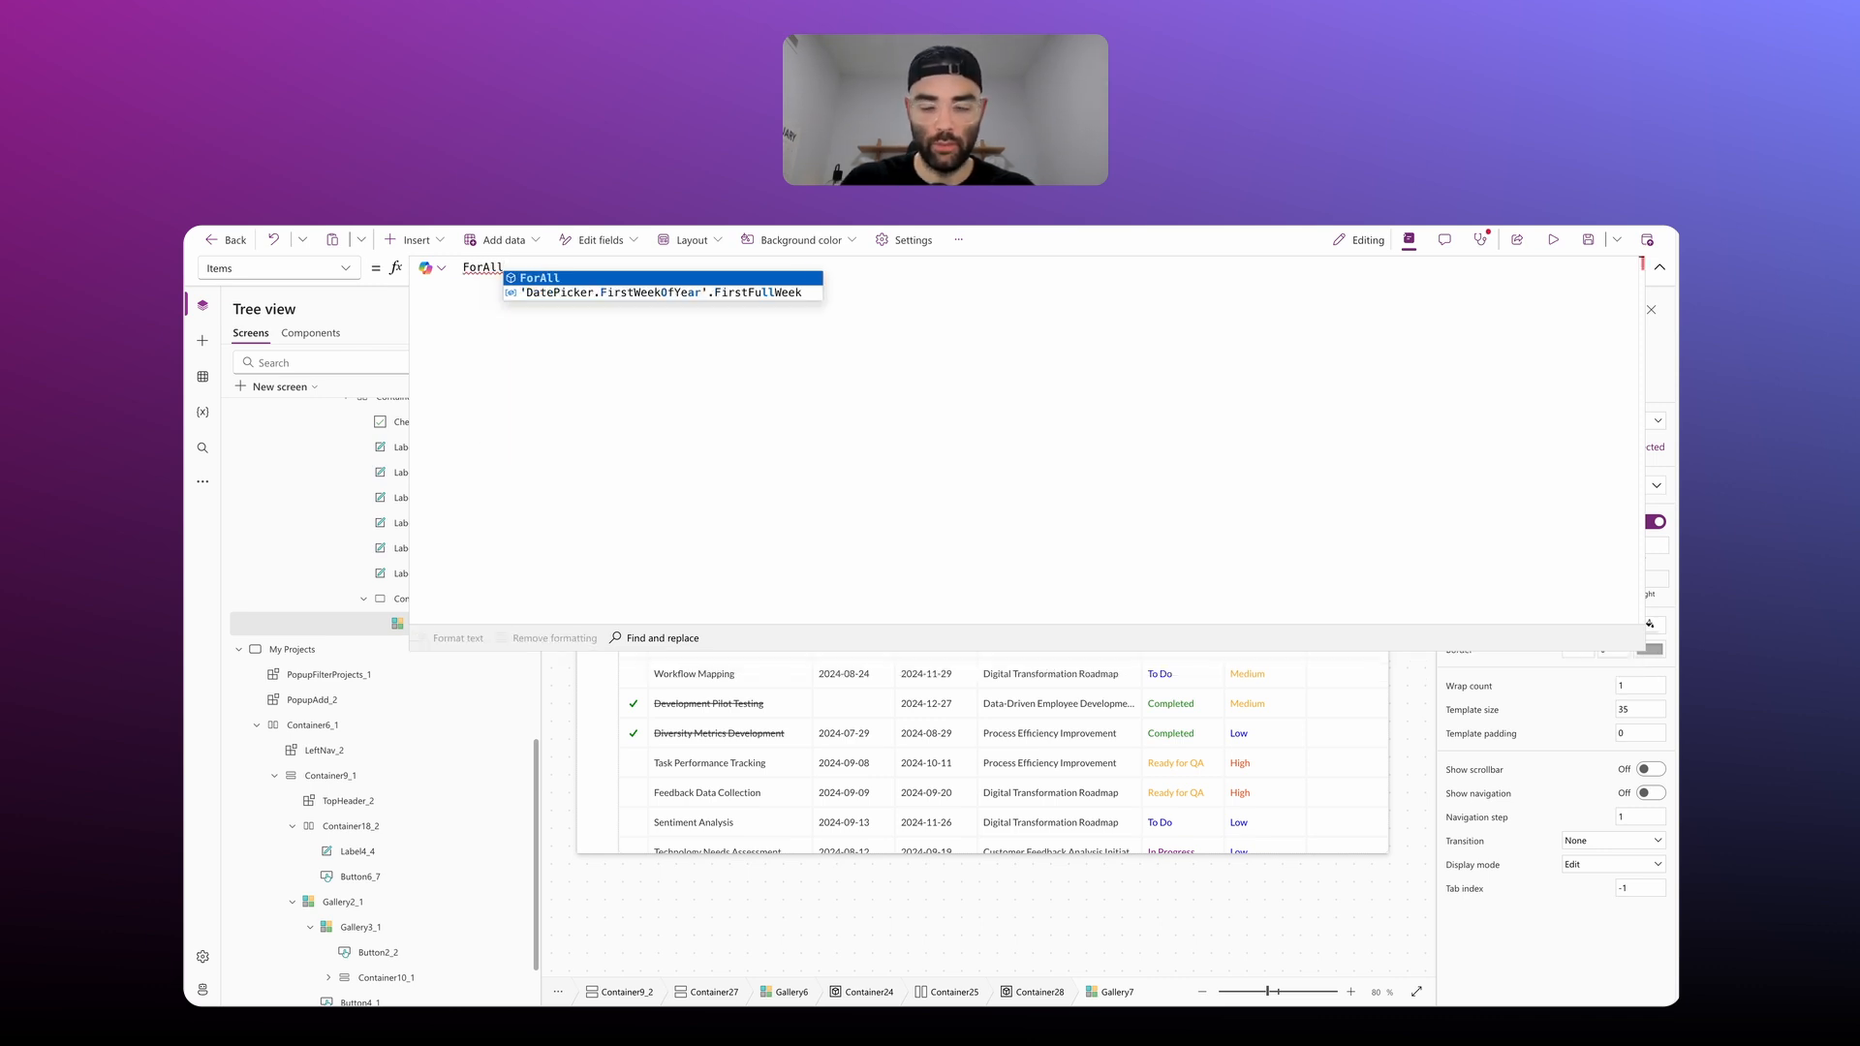
type("(")
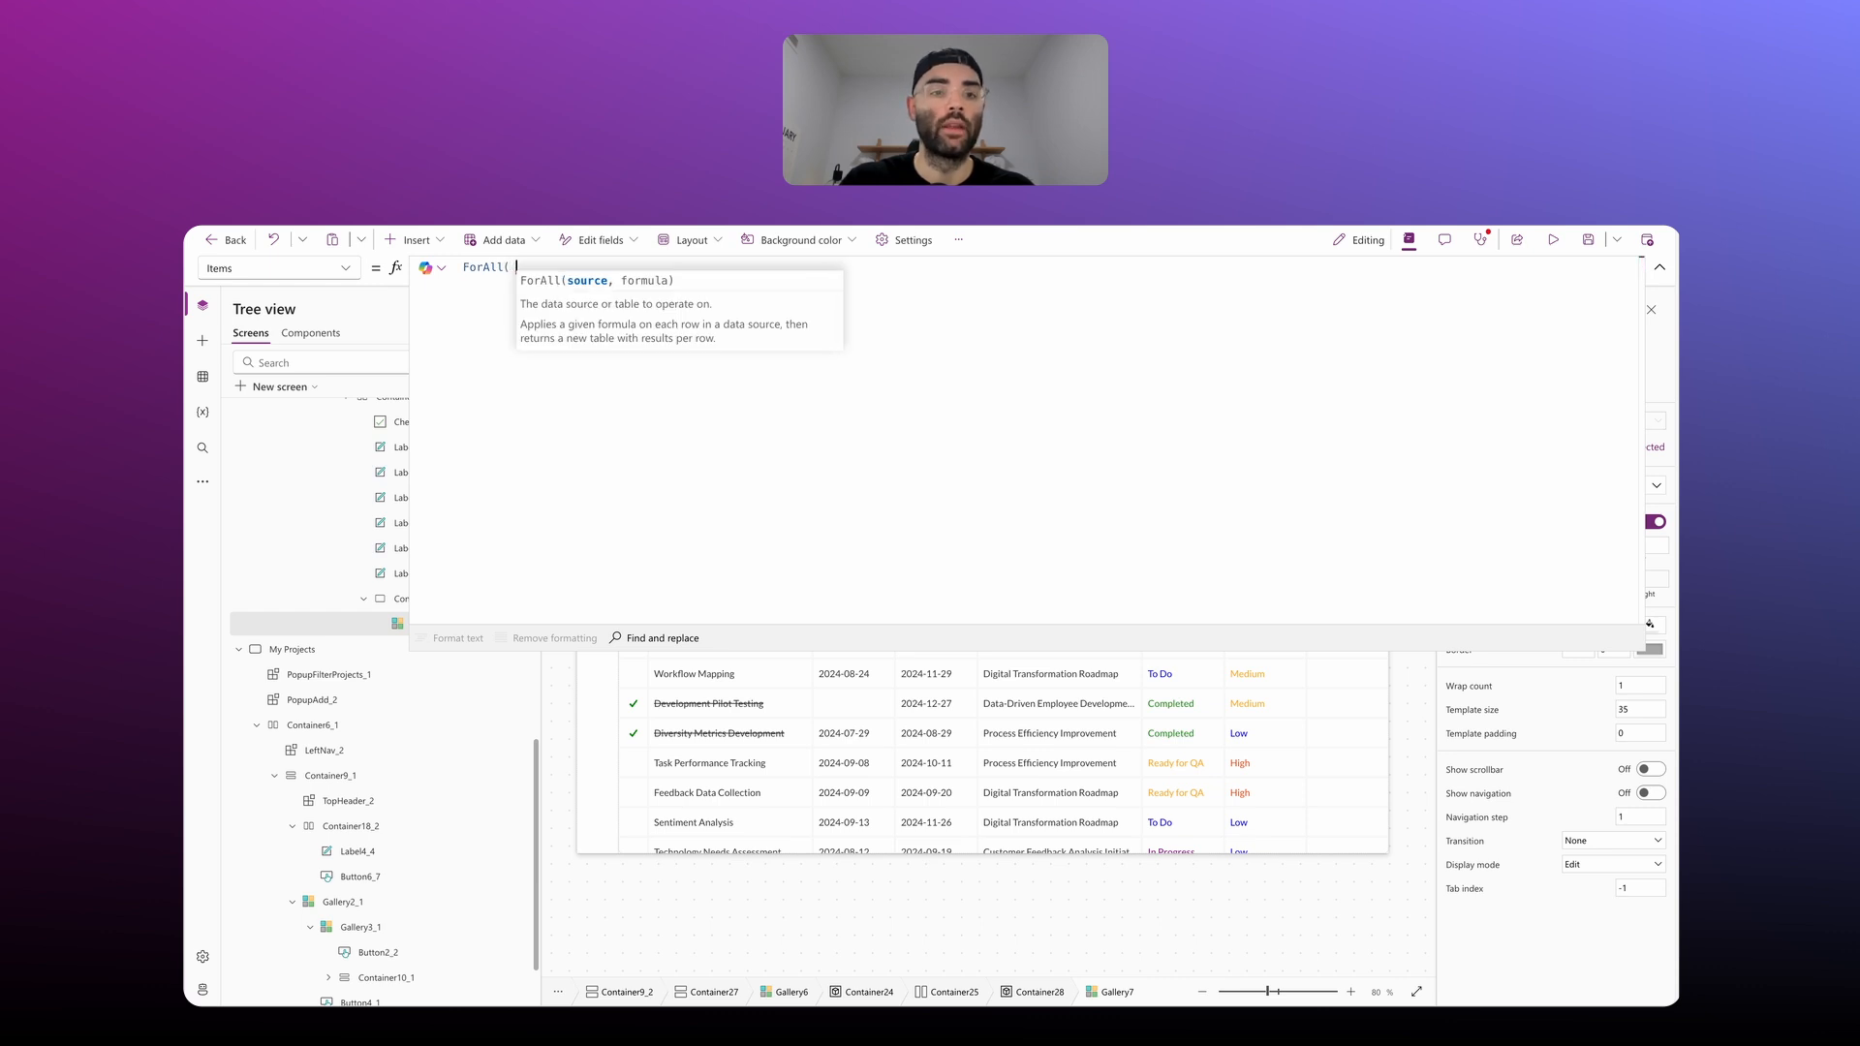
key("shift+Return")
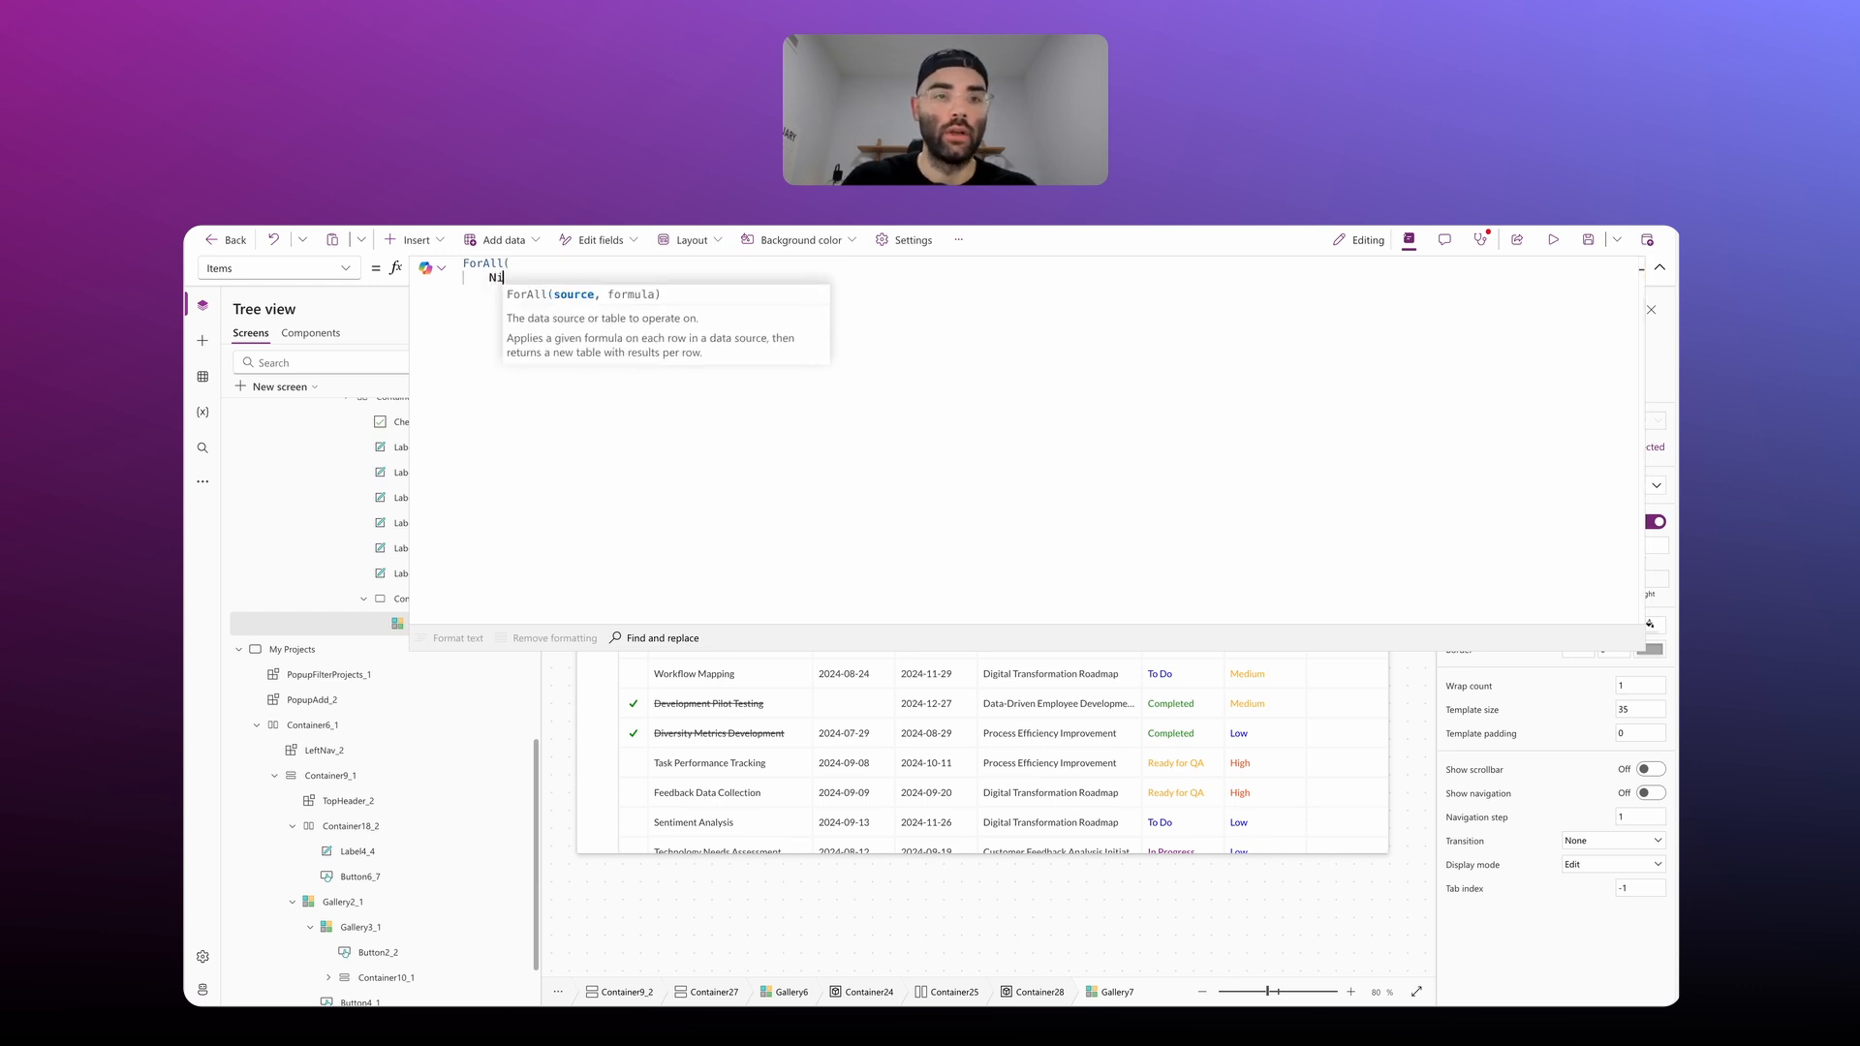
Step: Enter FirstN(ThisItem.'Assigned To', 2) As AssignedTo as the ForAll source in Gallery7's Items formula
type("FIr")
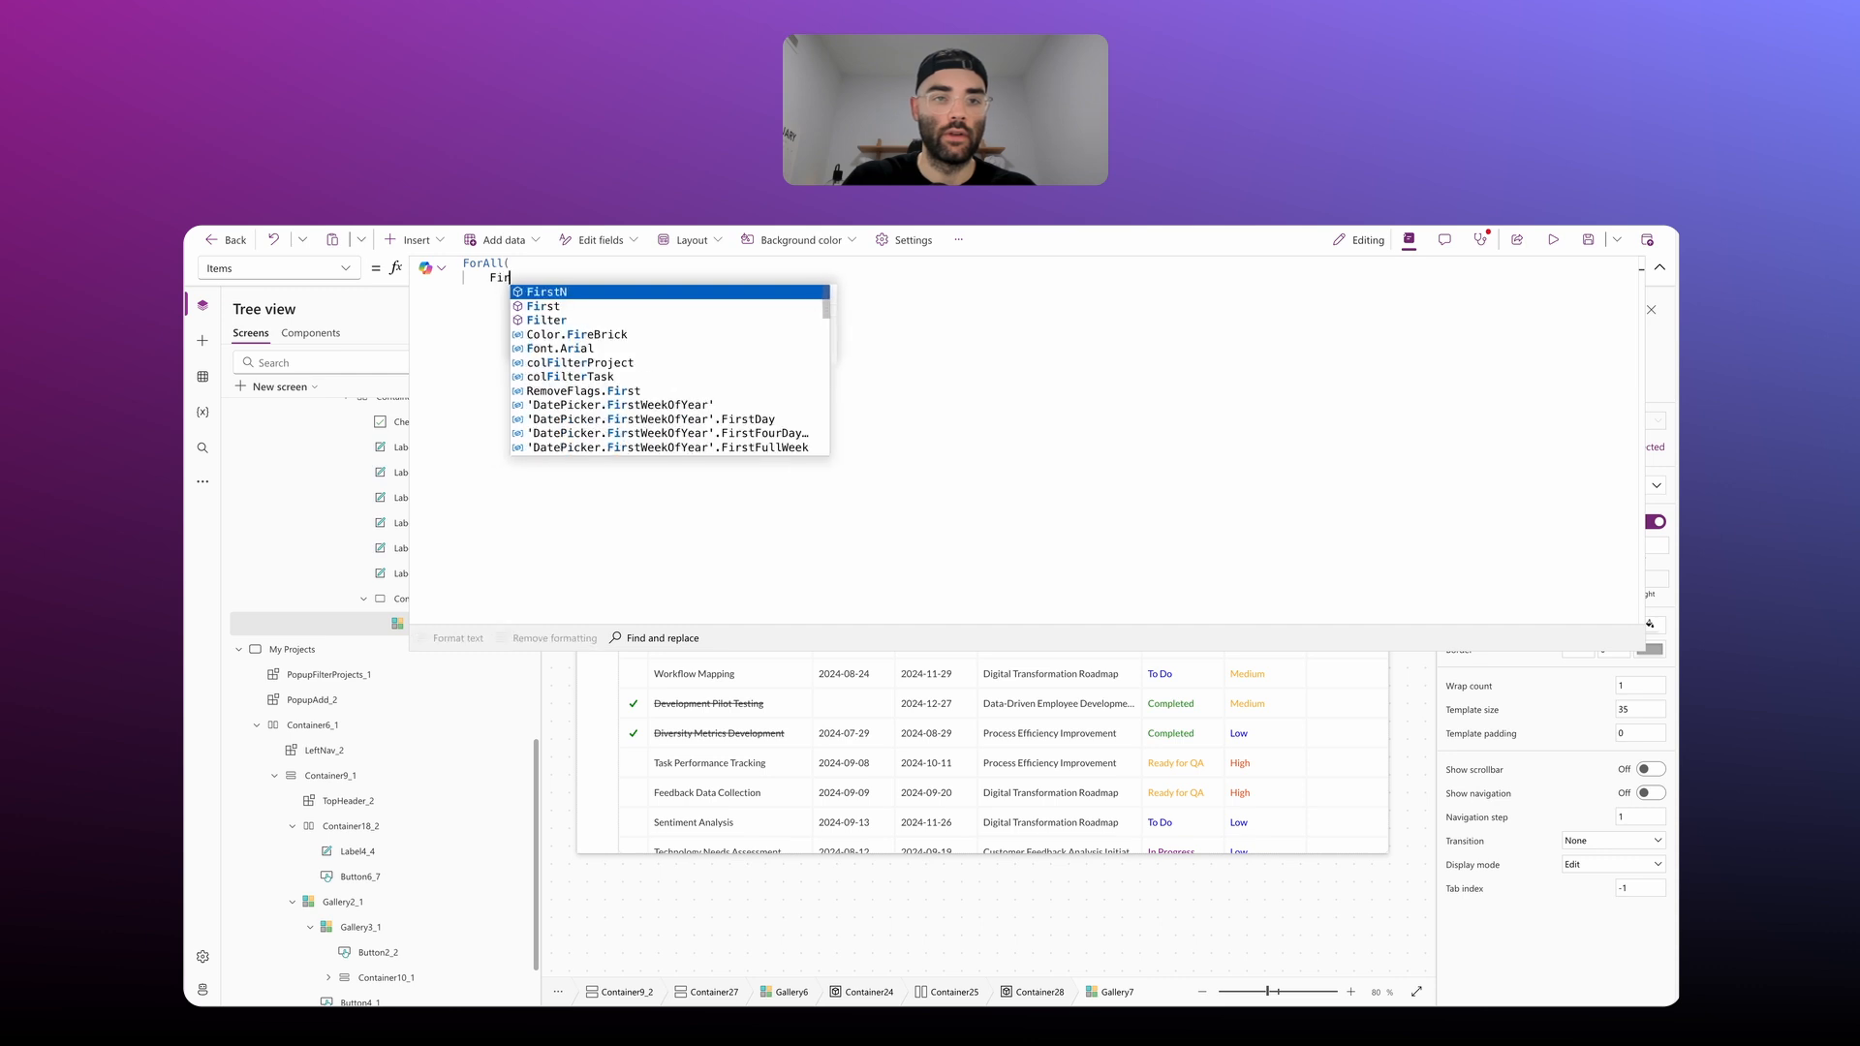
type("stN(ThisItem.Ass")
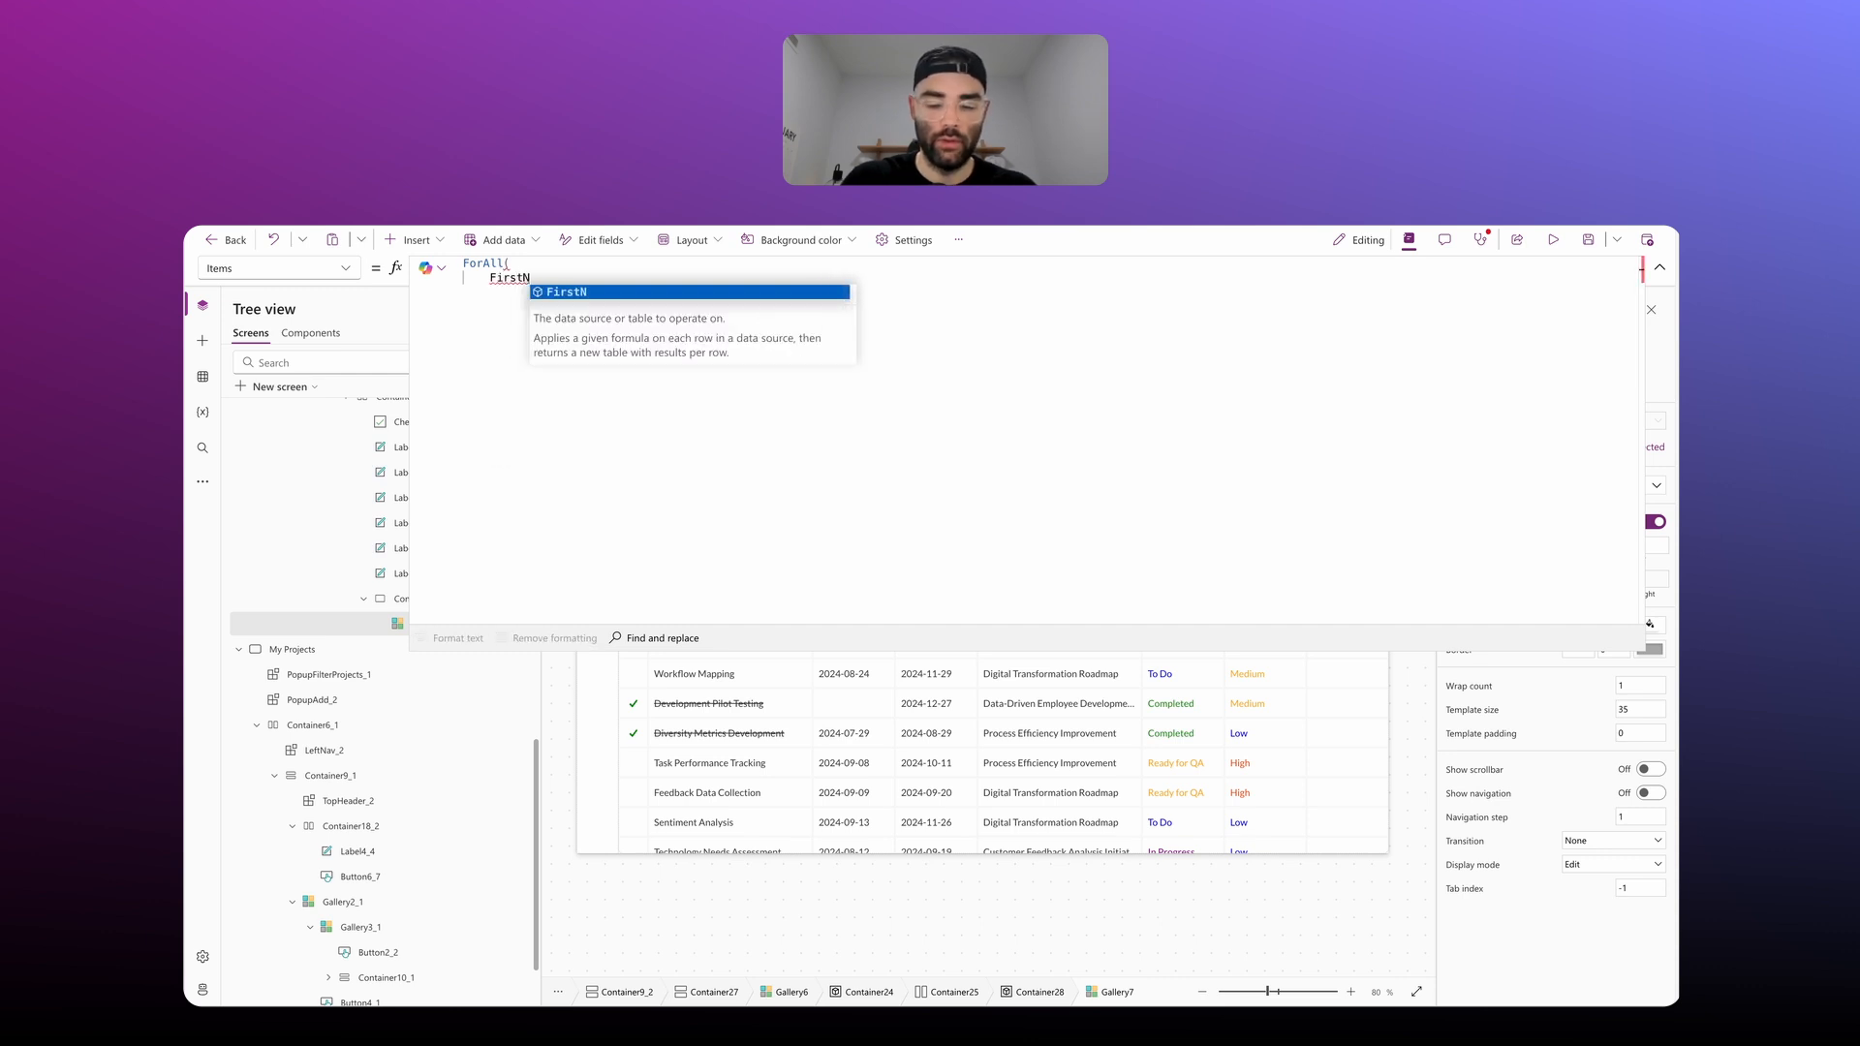
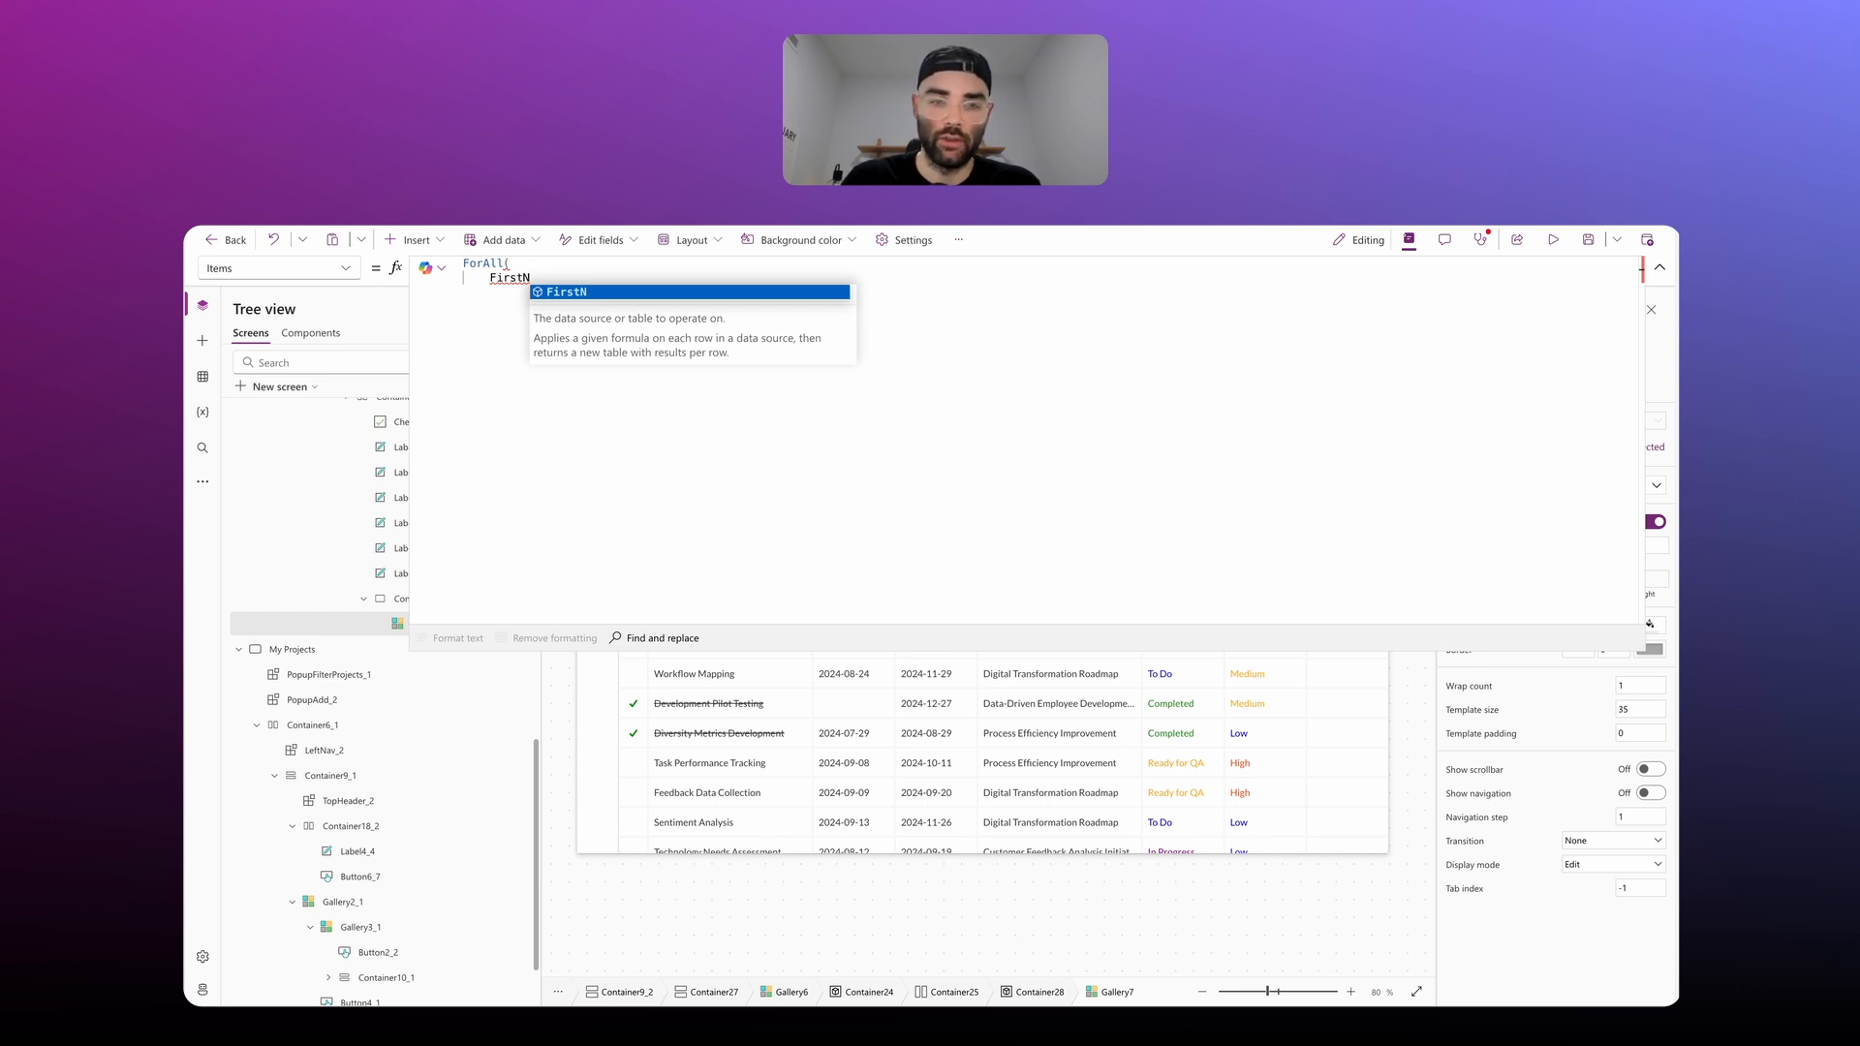
type("(This")
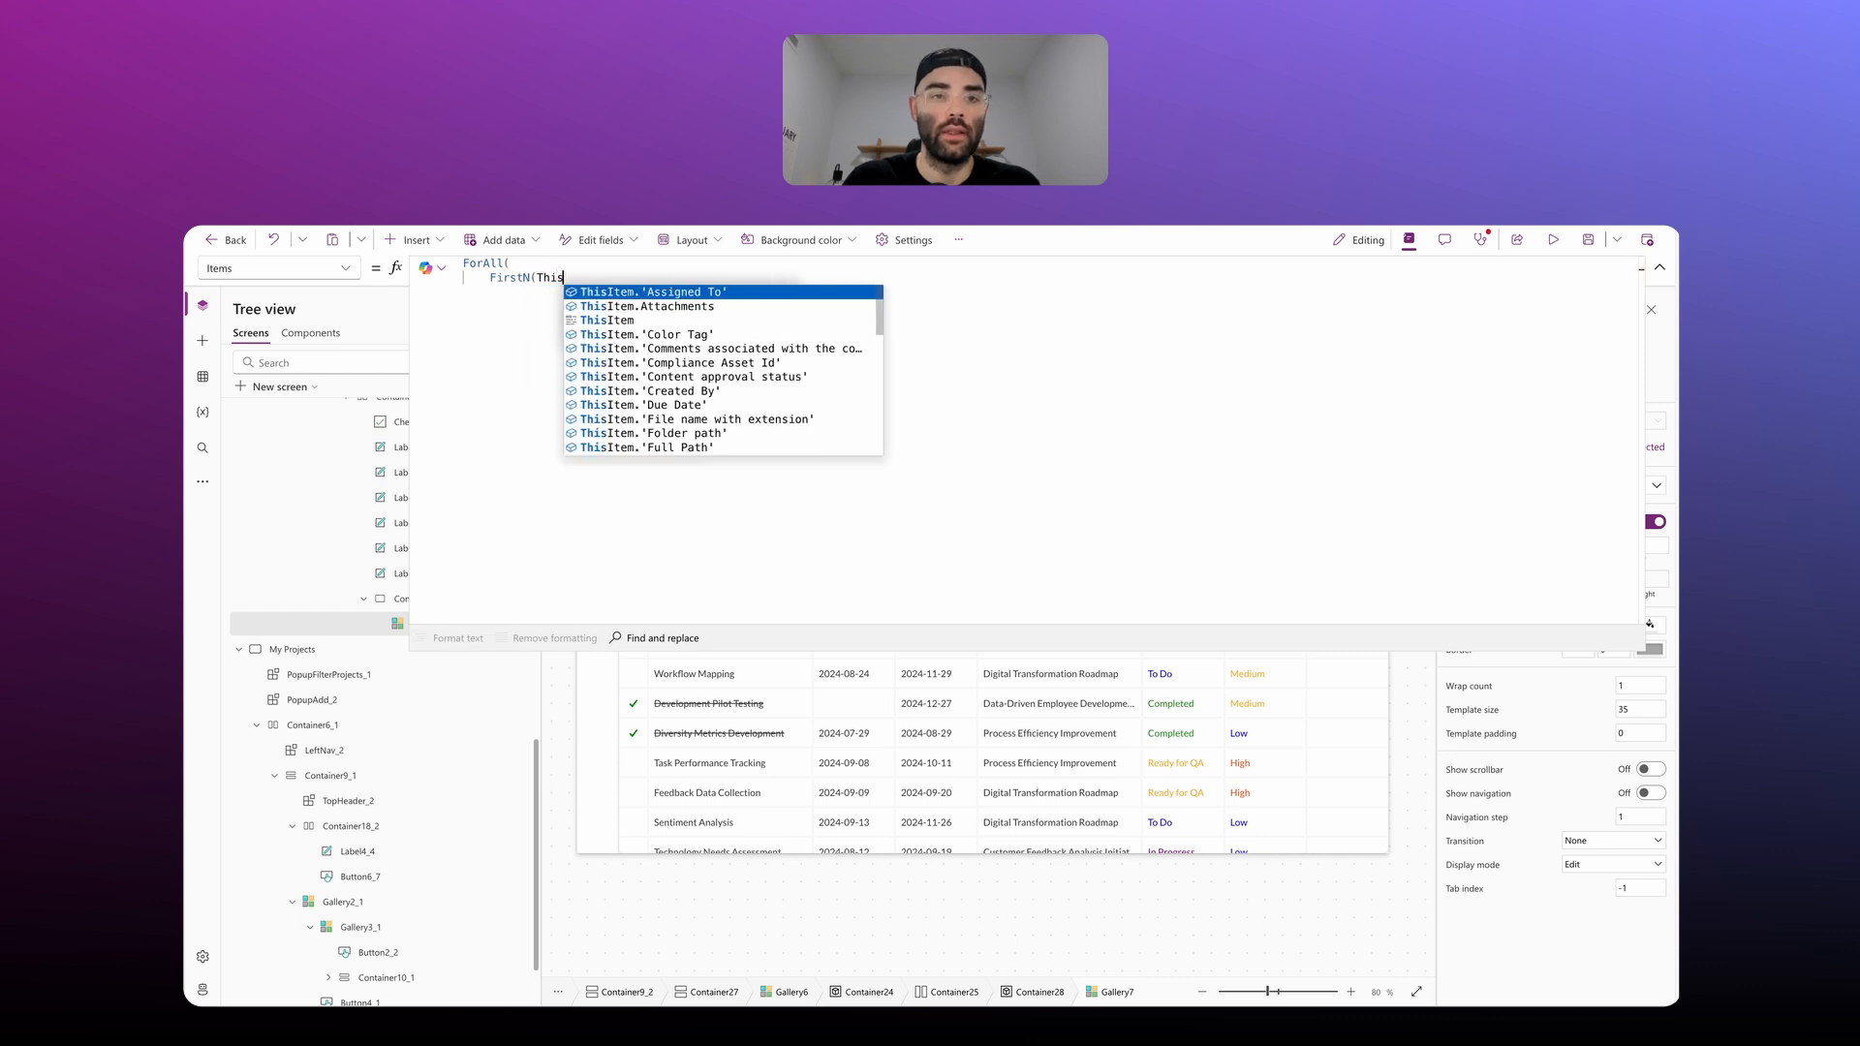
type("Item.'Assigned To'")
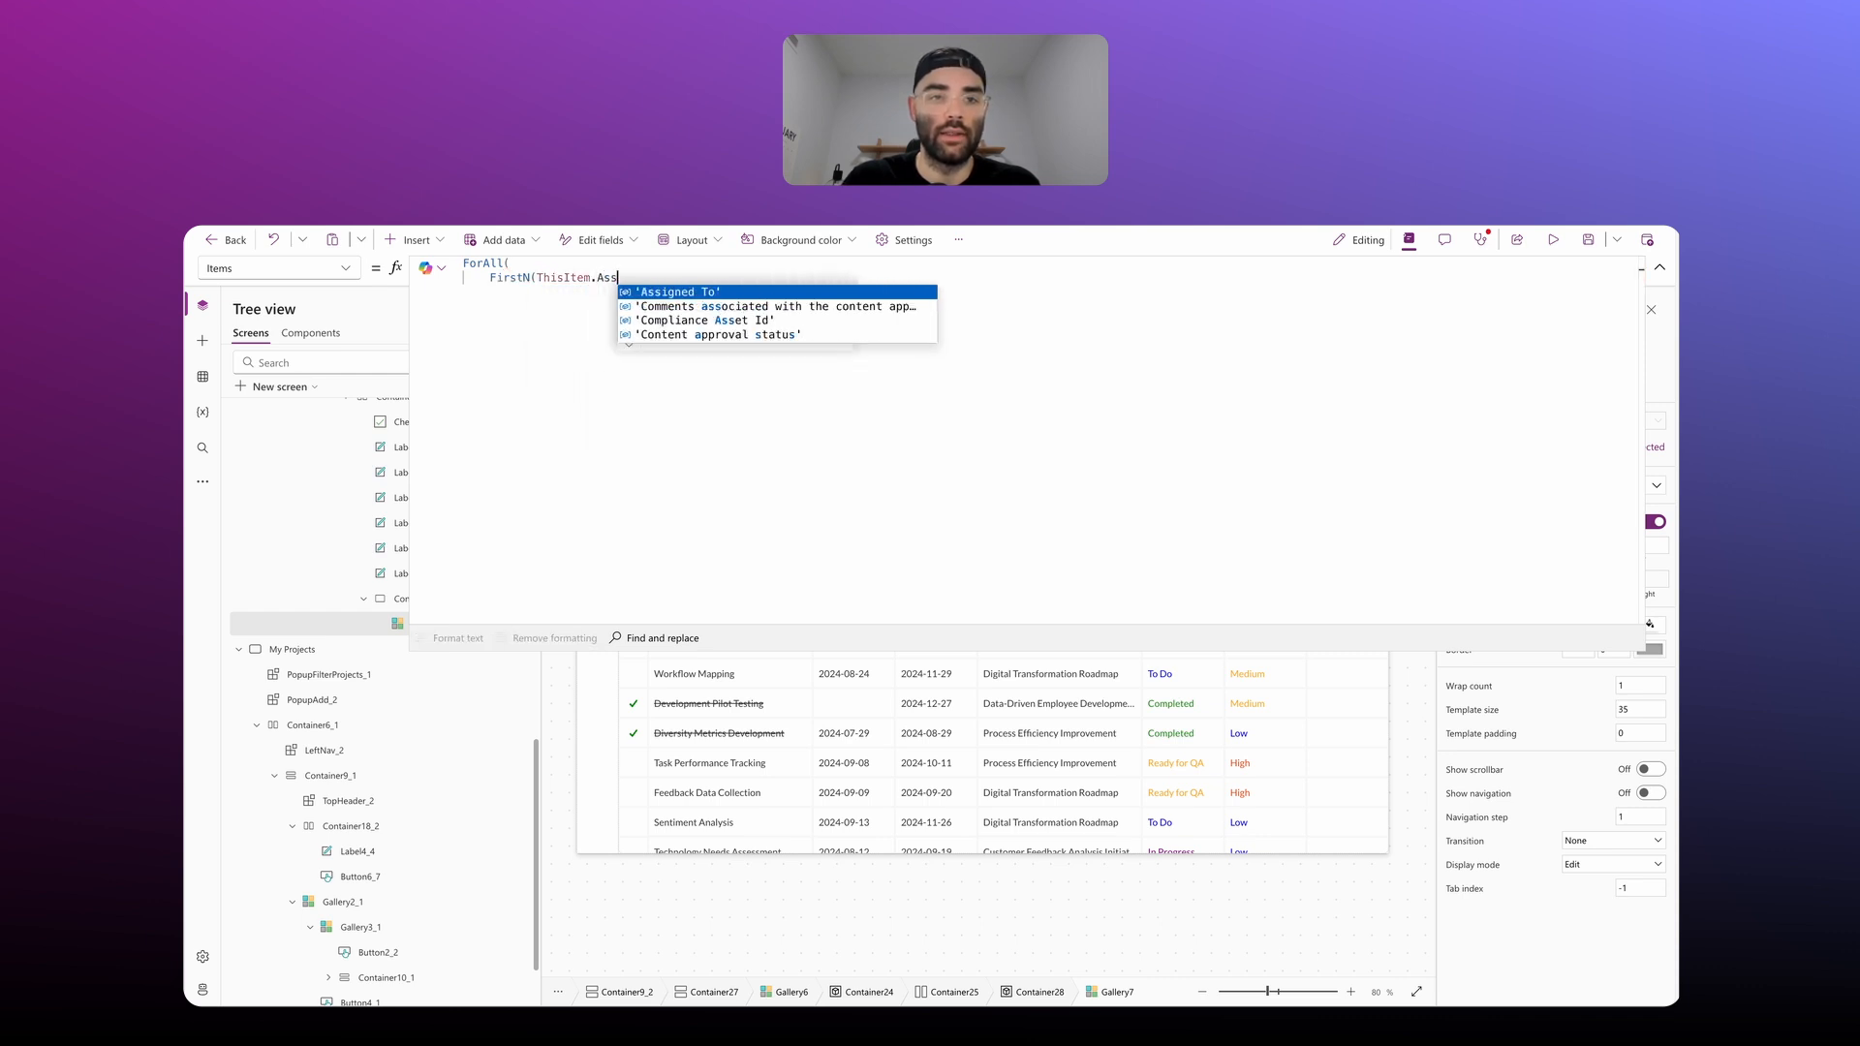
key("Tab")
type(", 2")
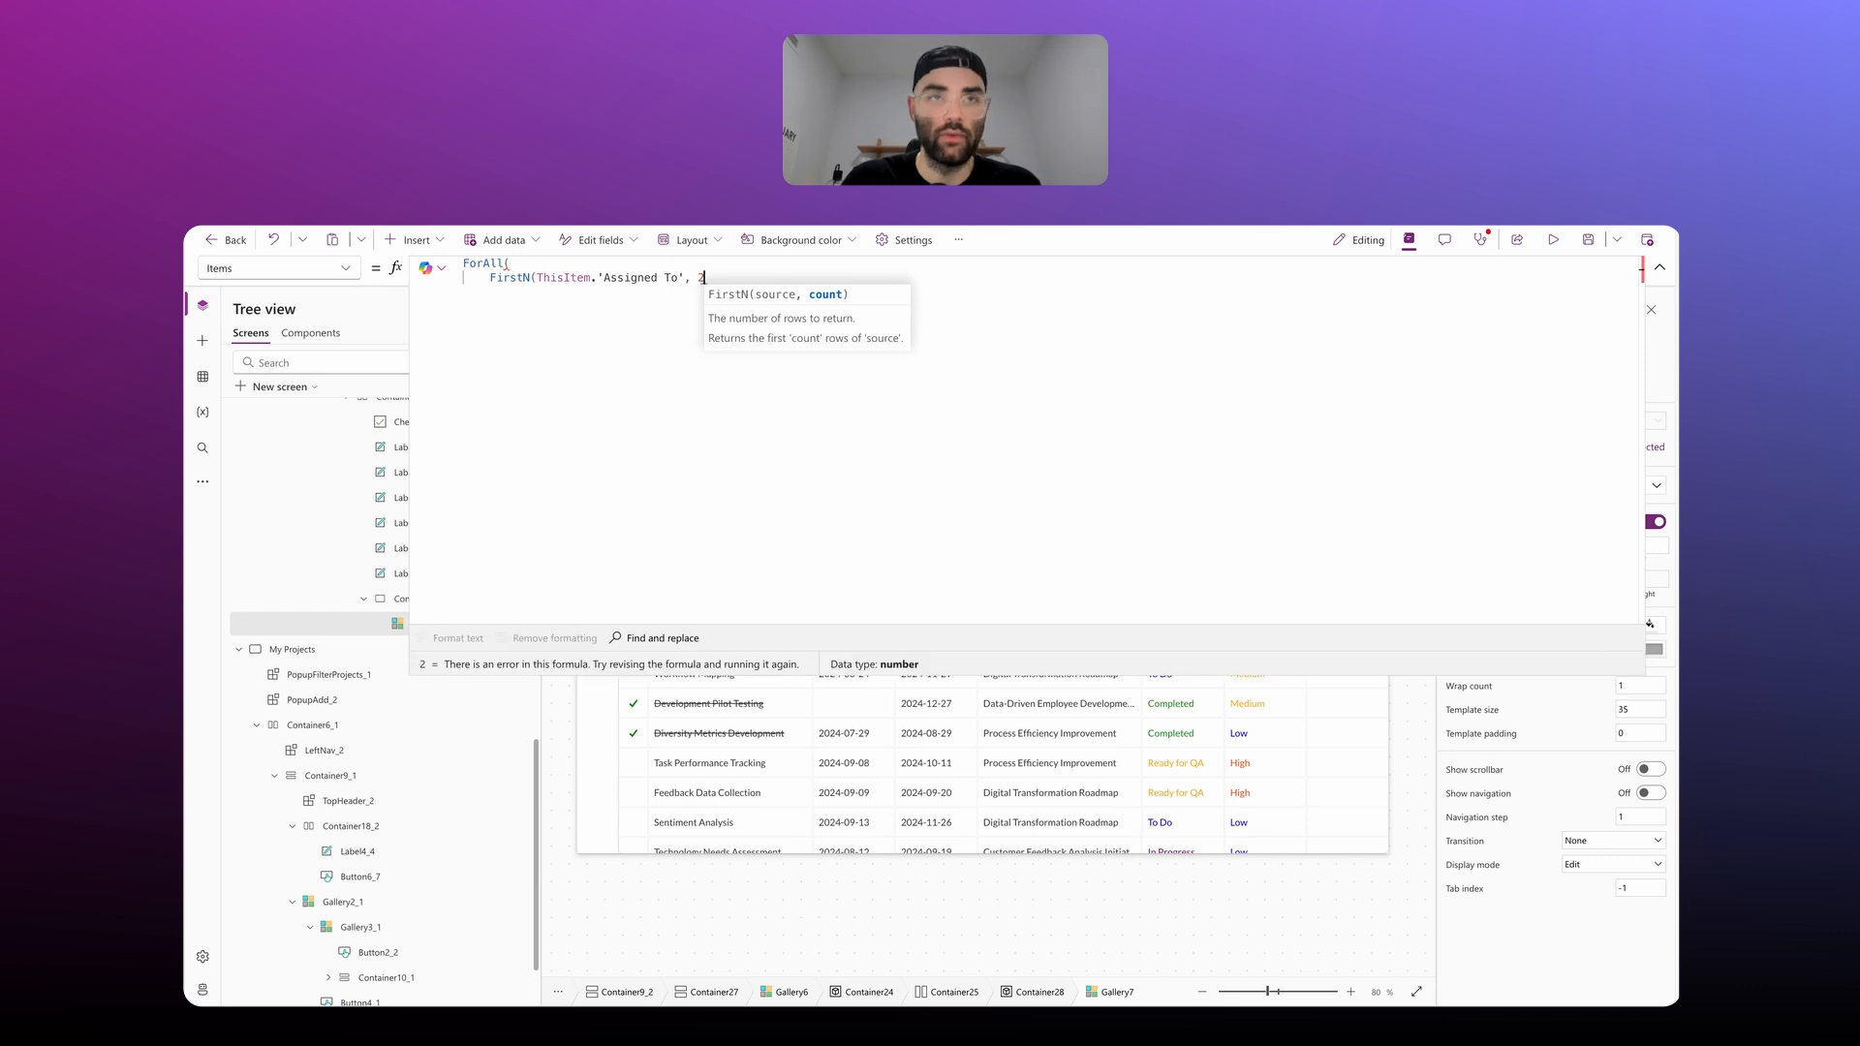
type(") As ")
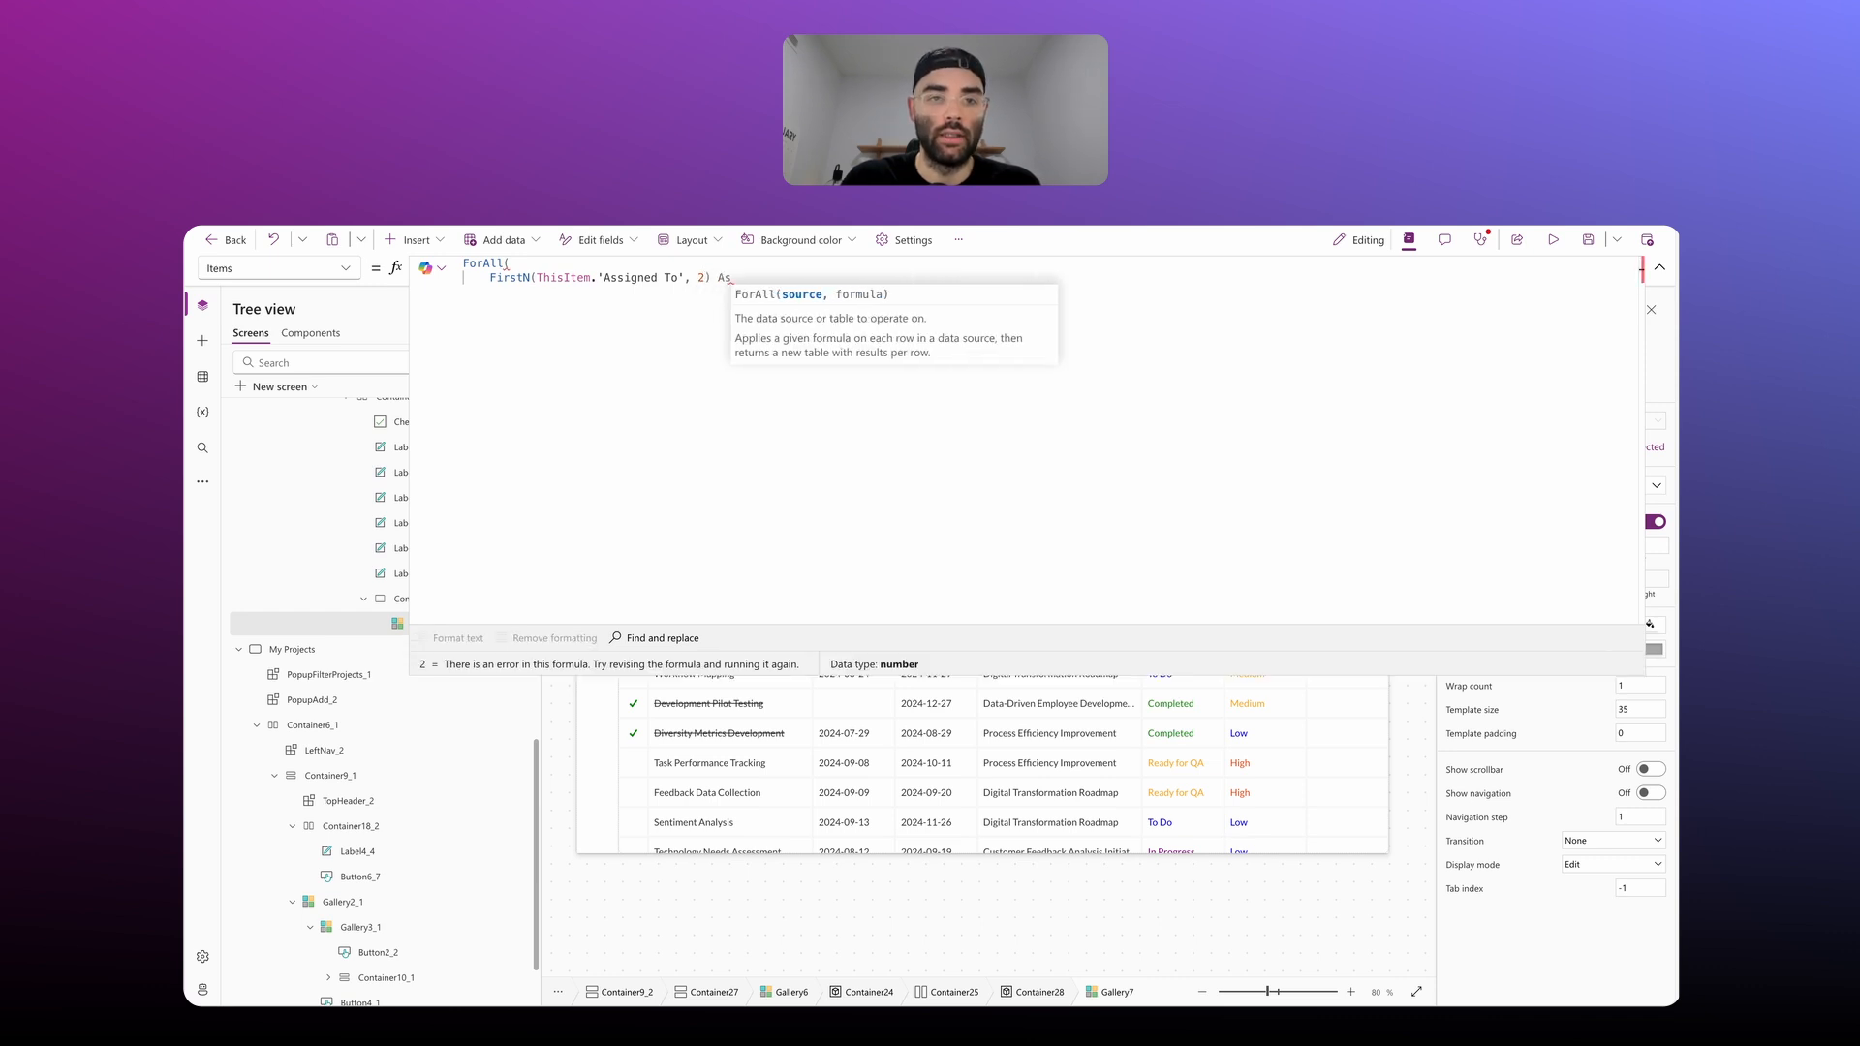
type("AssignedT")
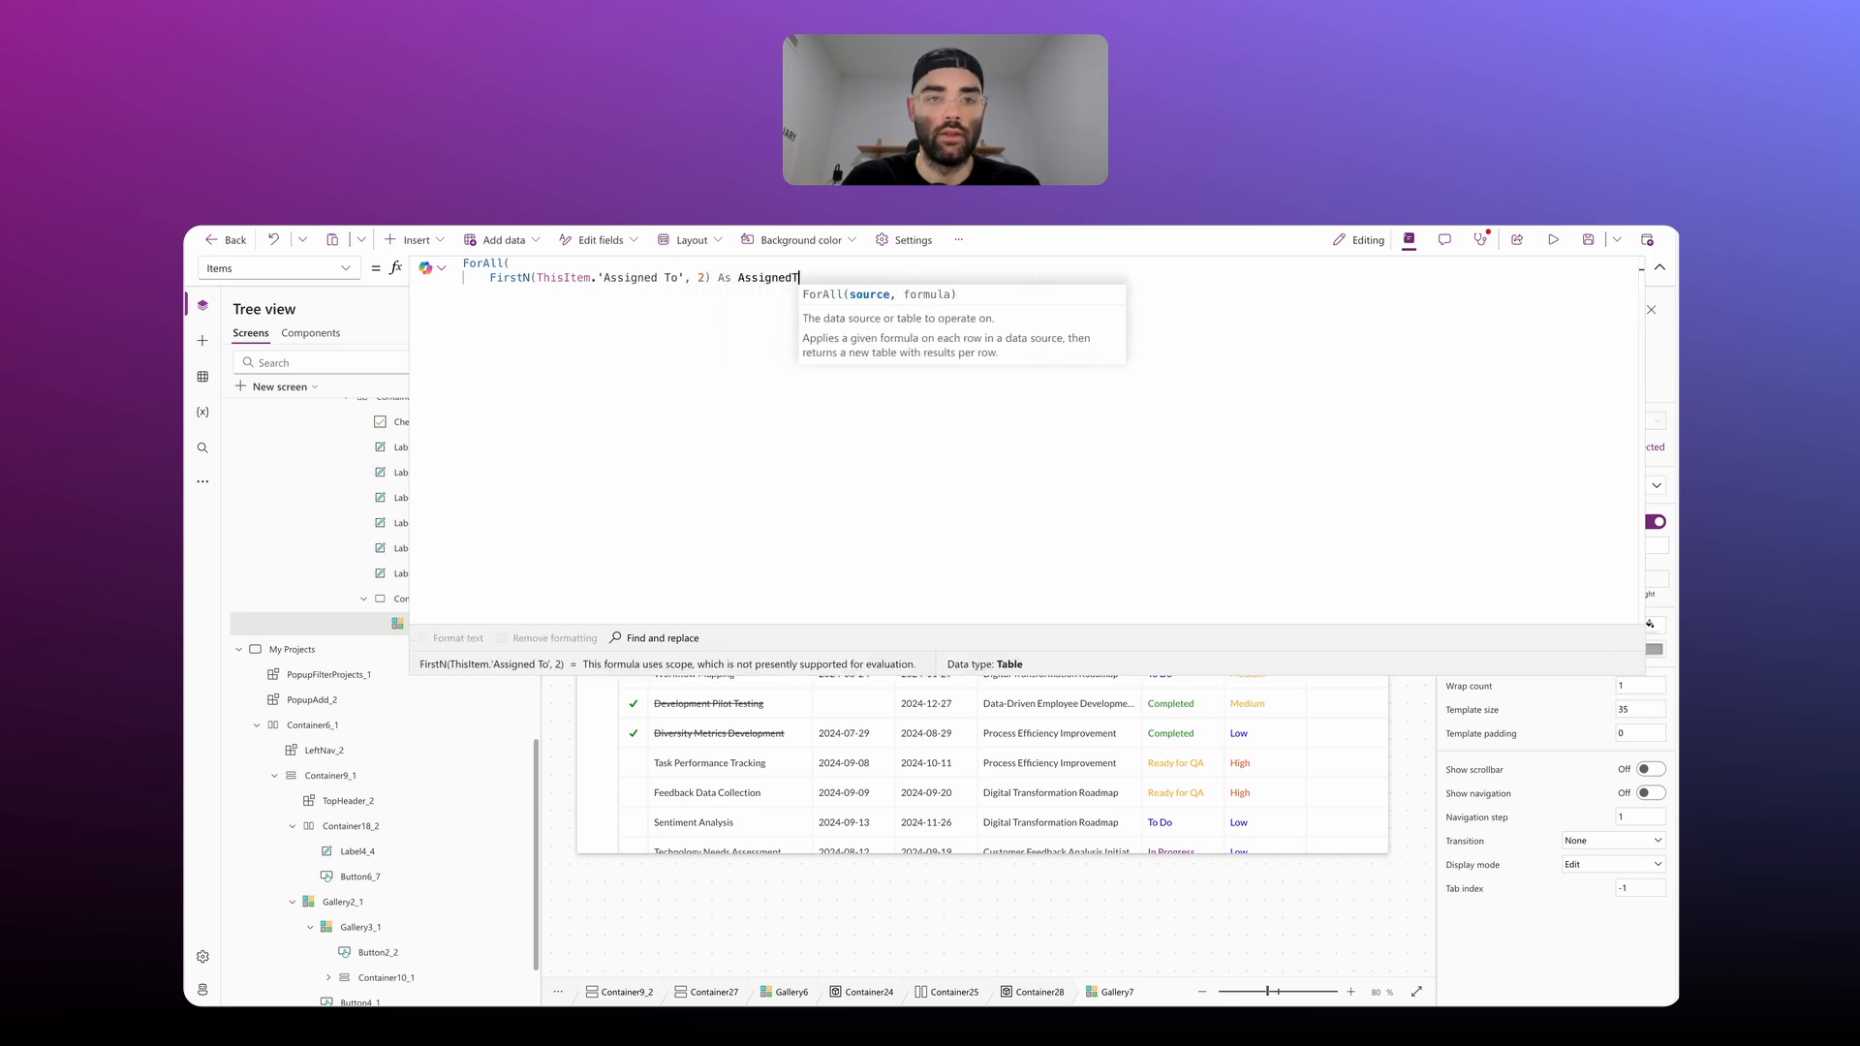
type("o,")
key("shift+Return")
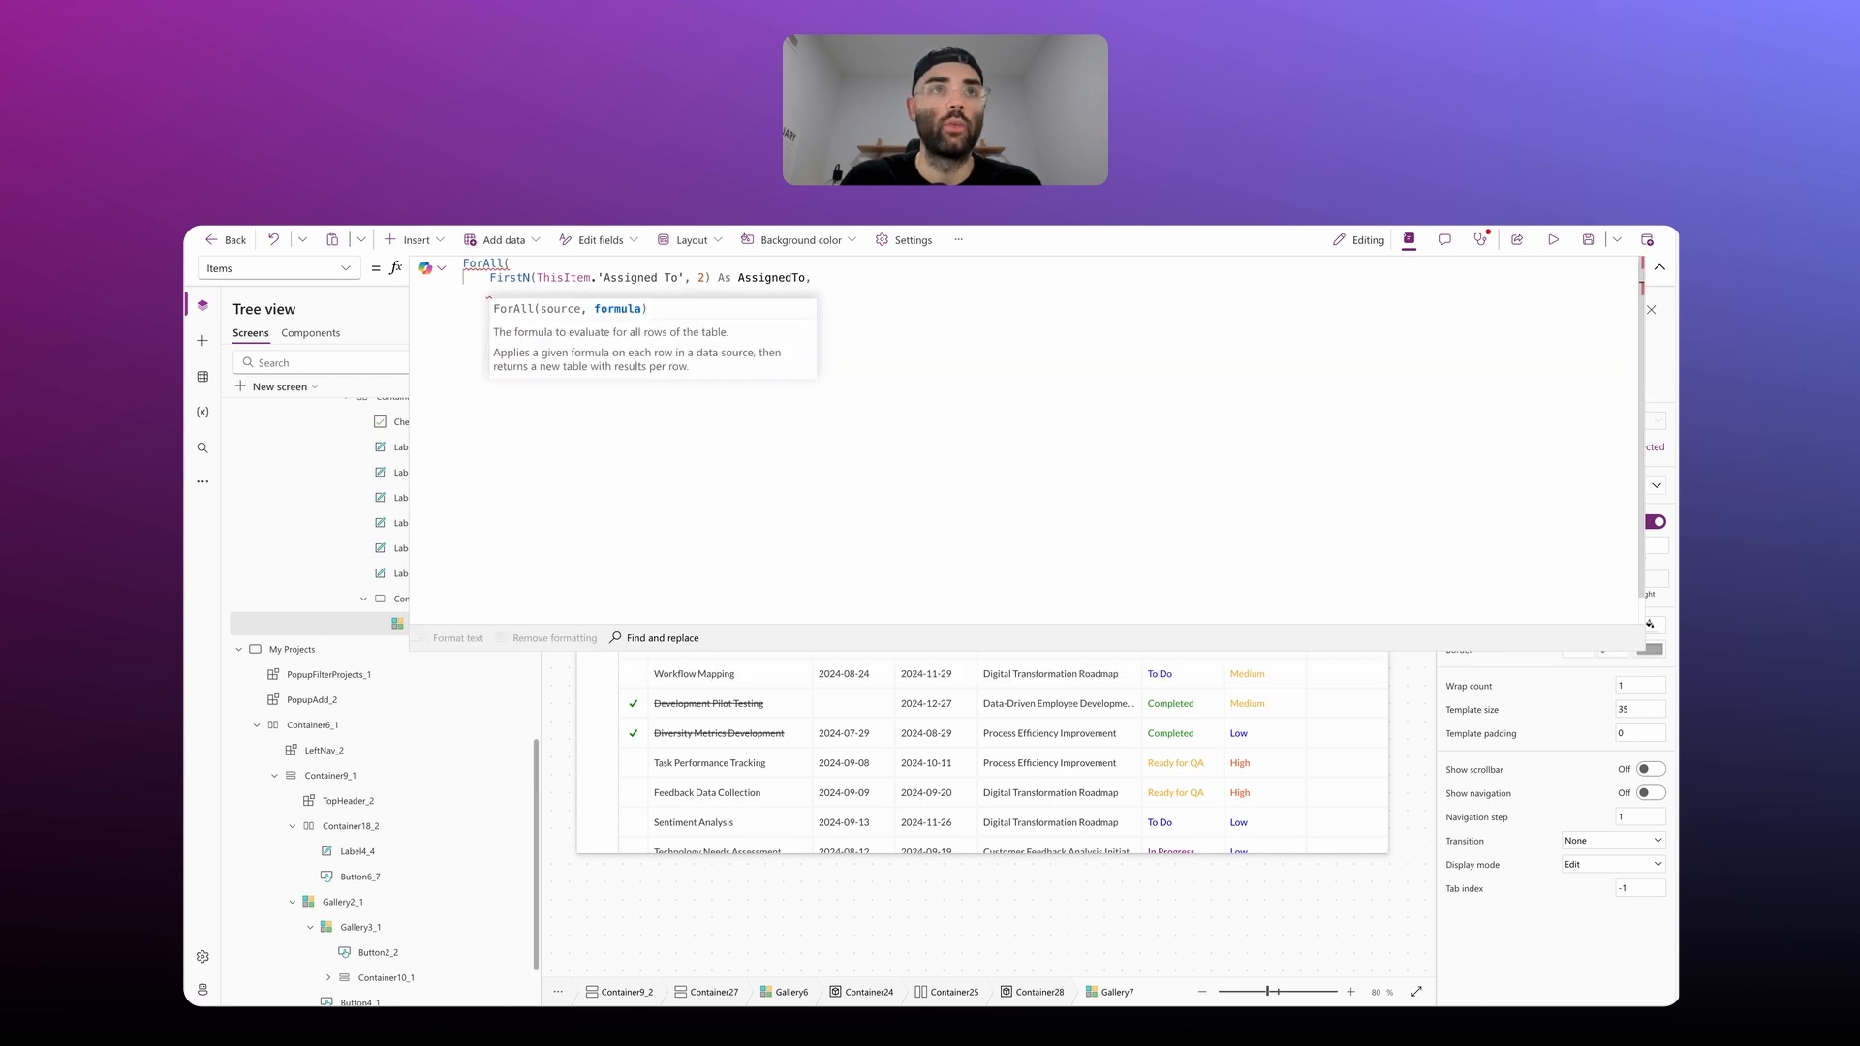
Step: Open a record in Gallery7's ForAll formula and add the field Email: AssignedTo.Email
type("{")
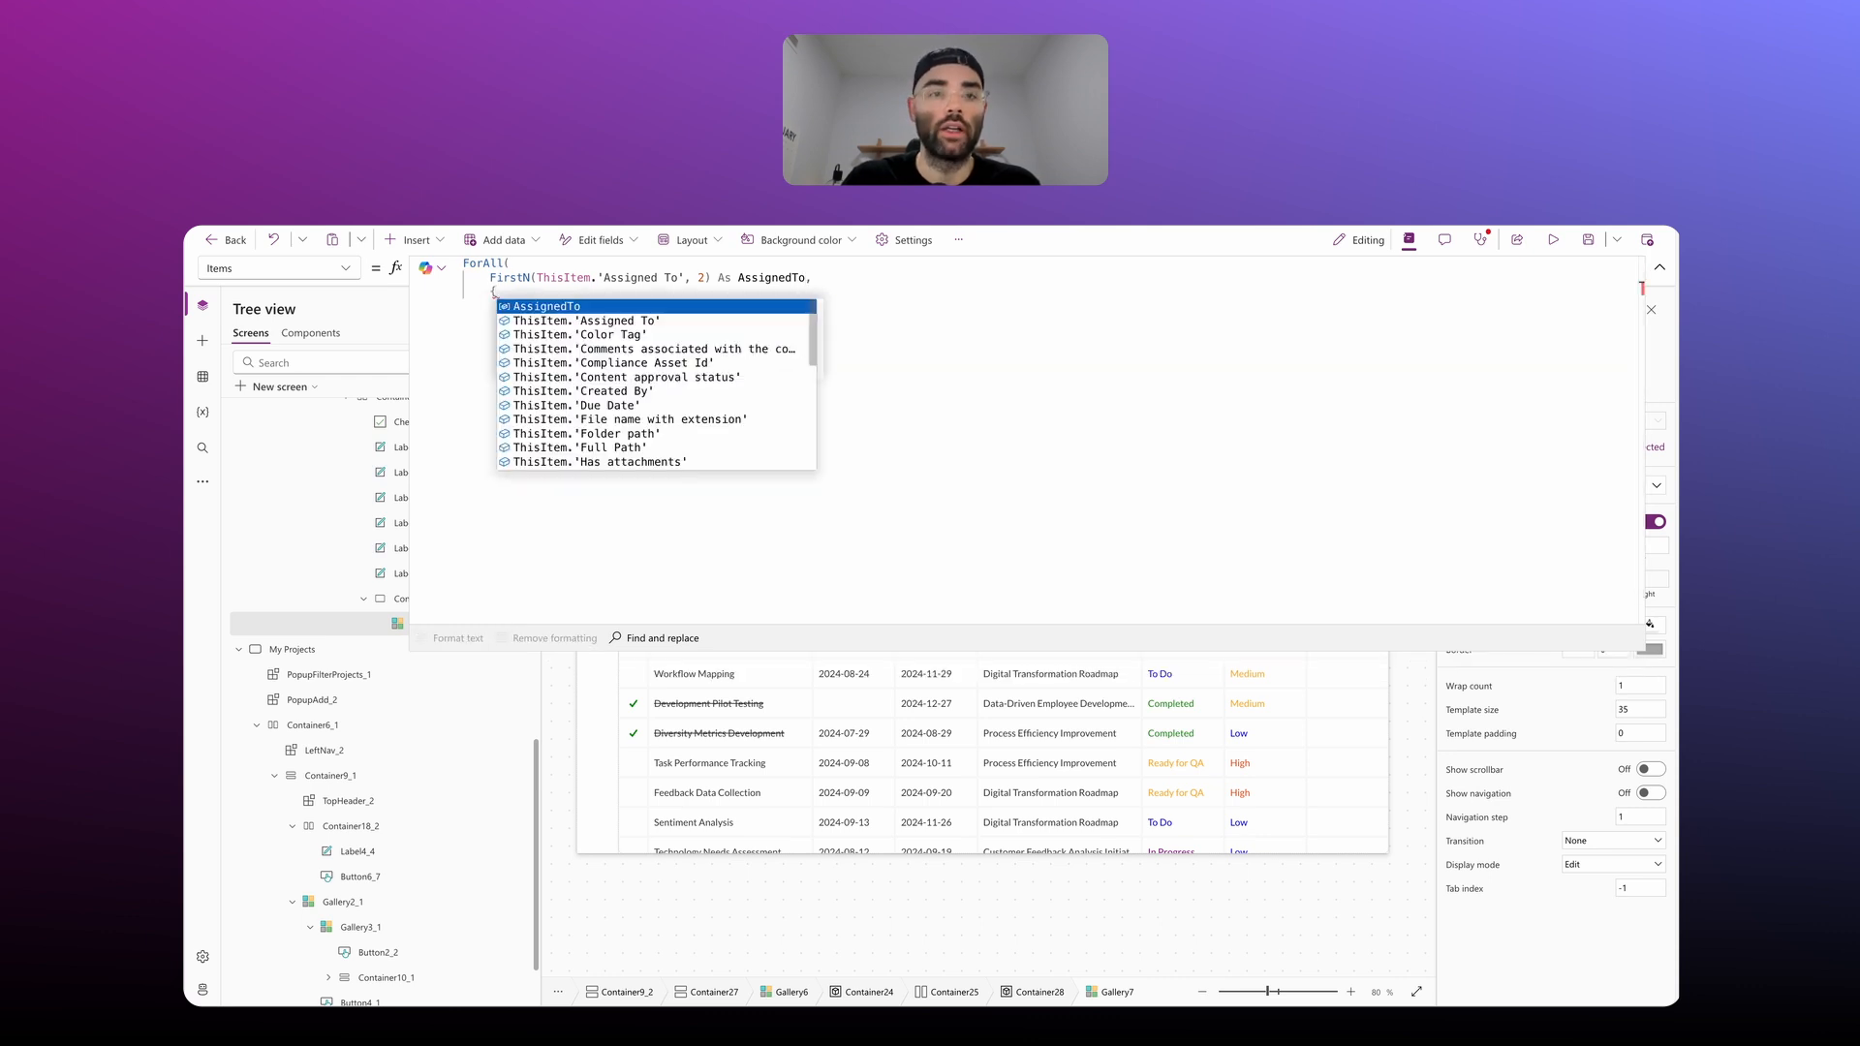
key("shift+Return")
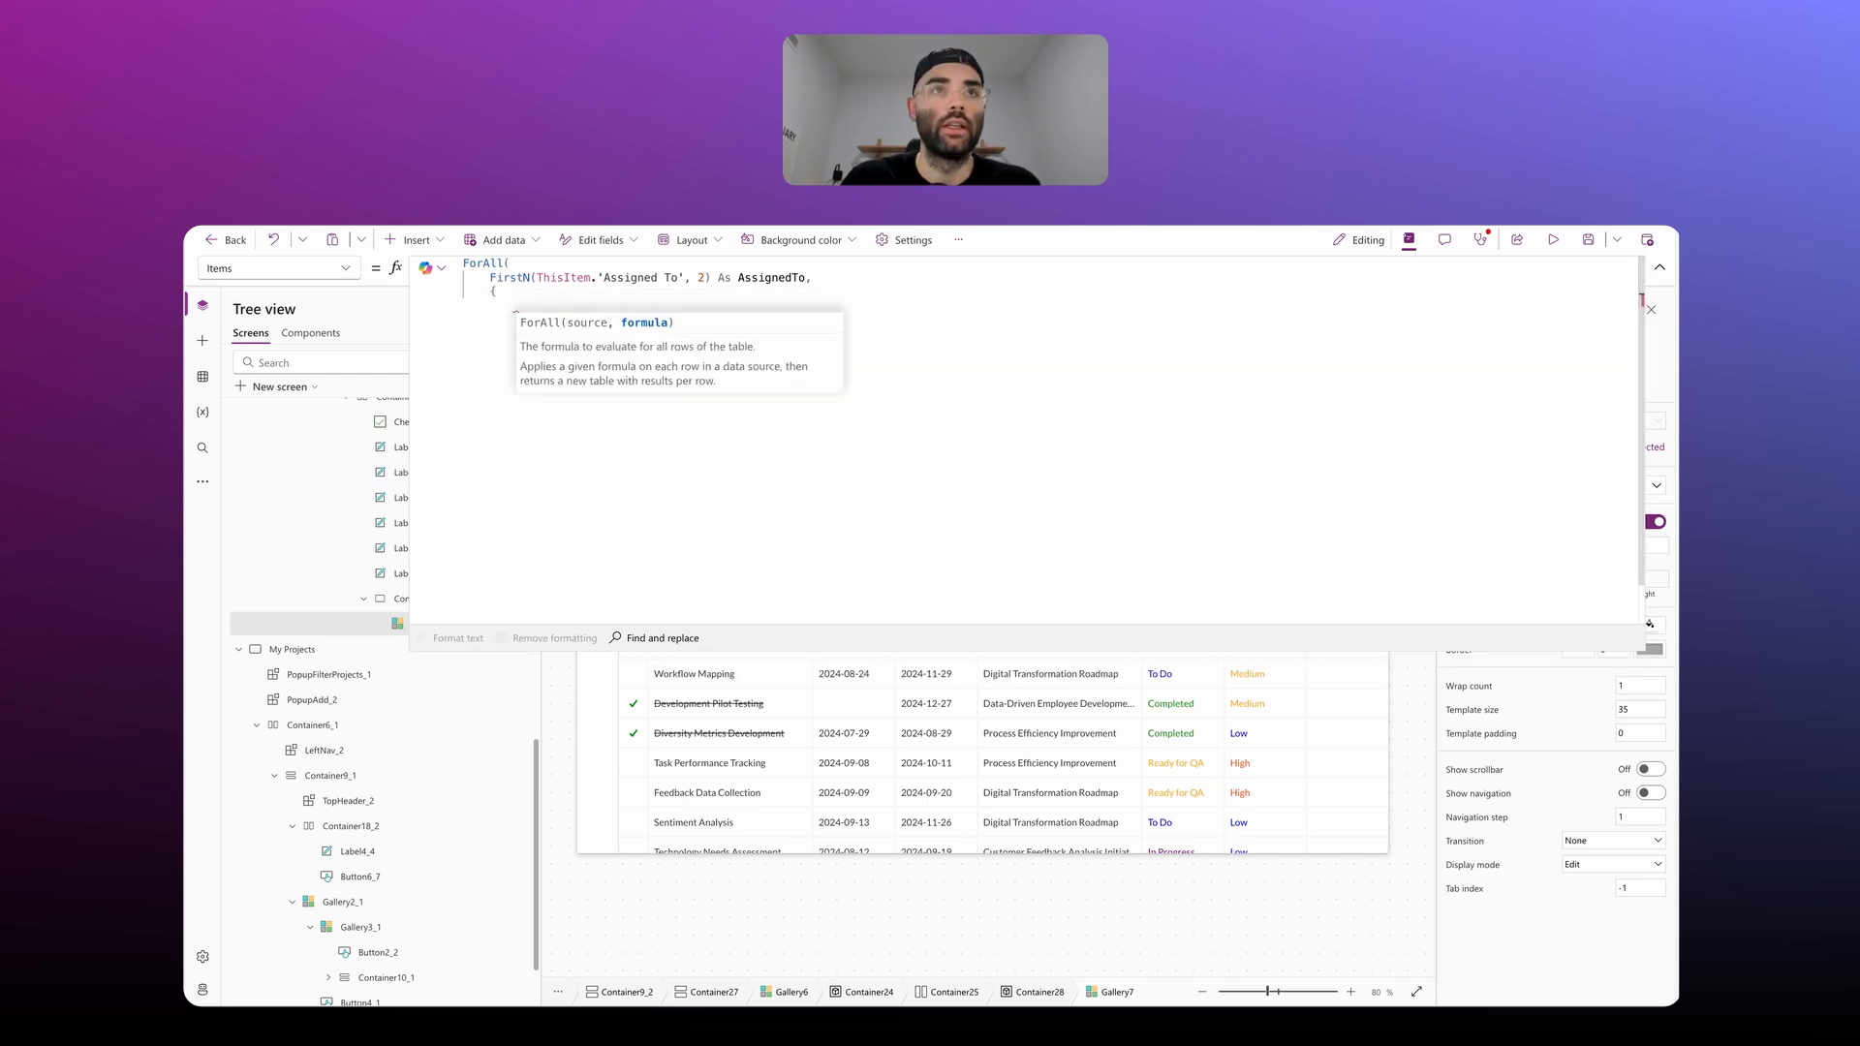
type("Email: T")
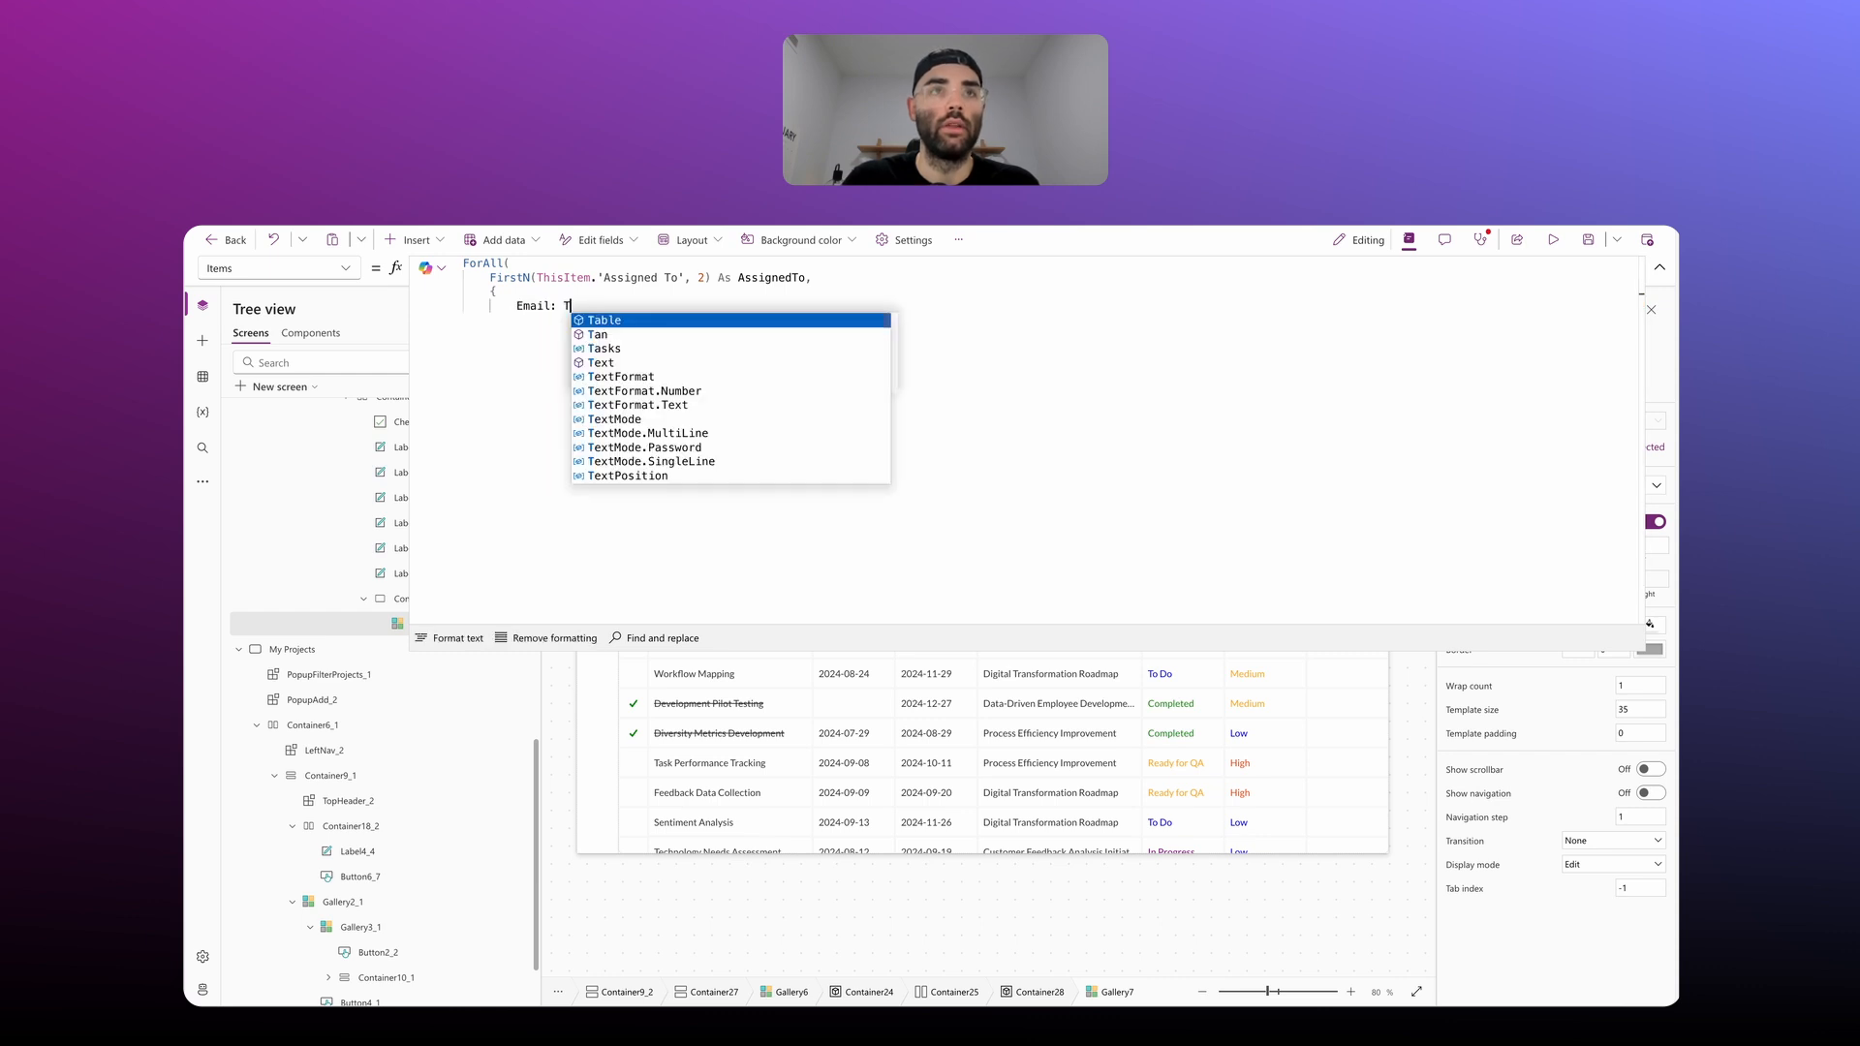
key("BackSpace")
type("AssignedT")
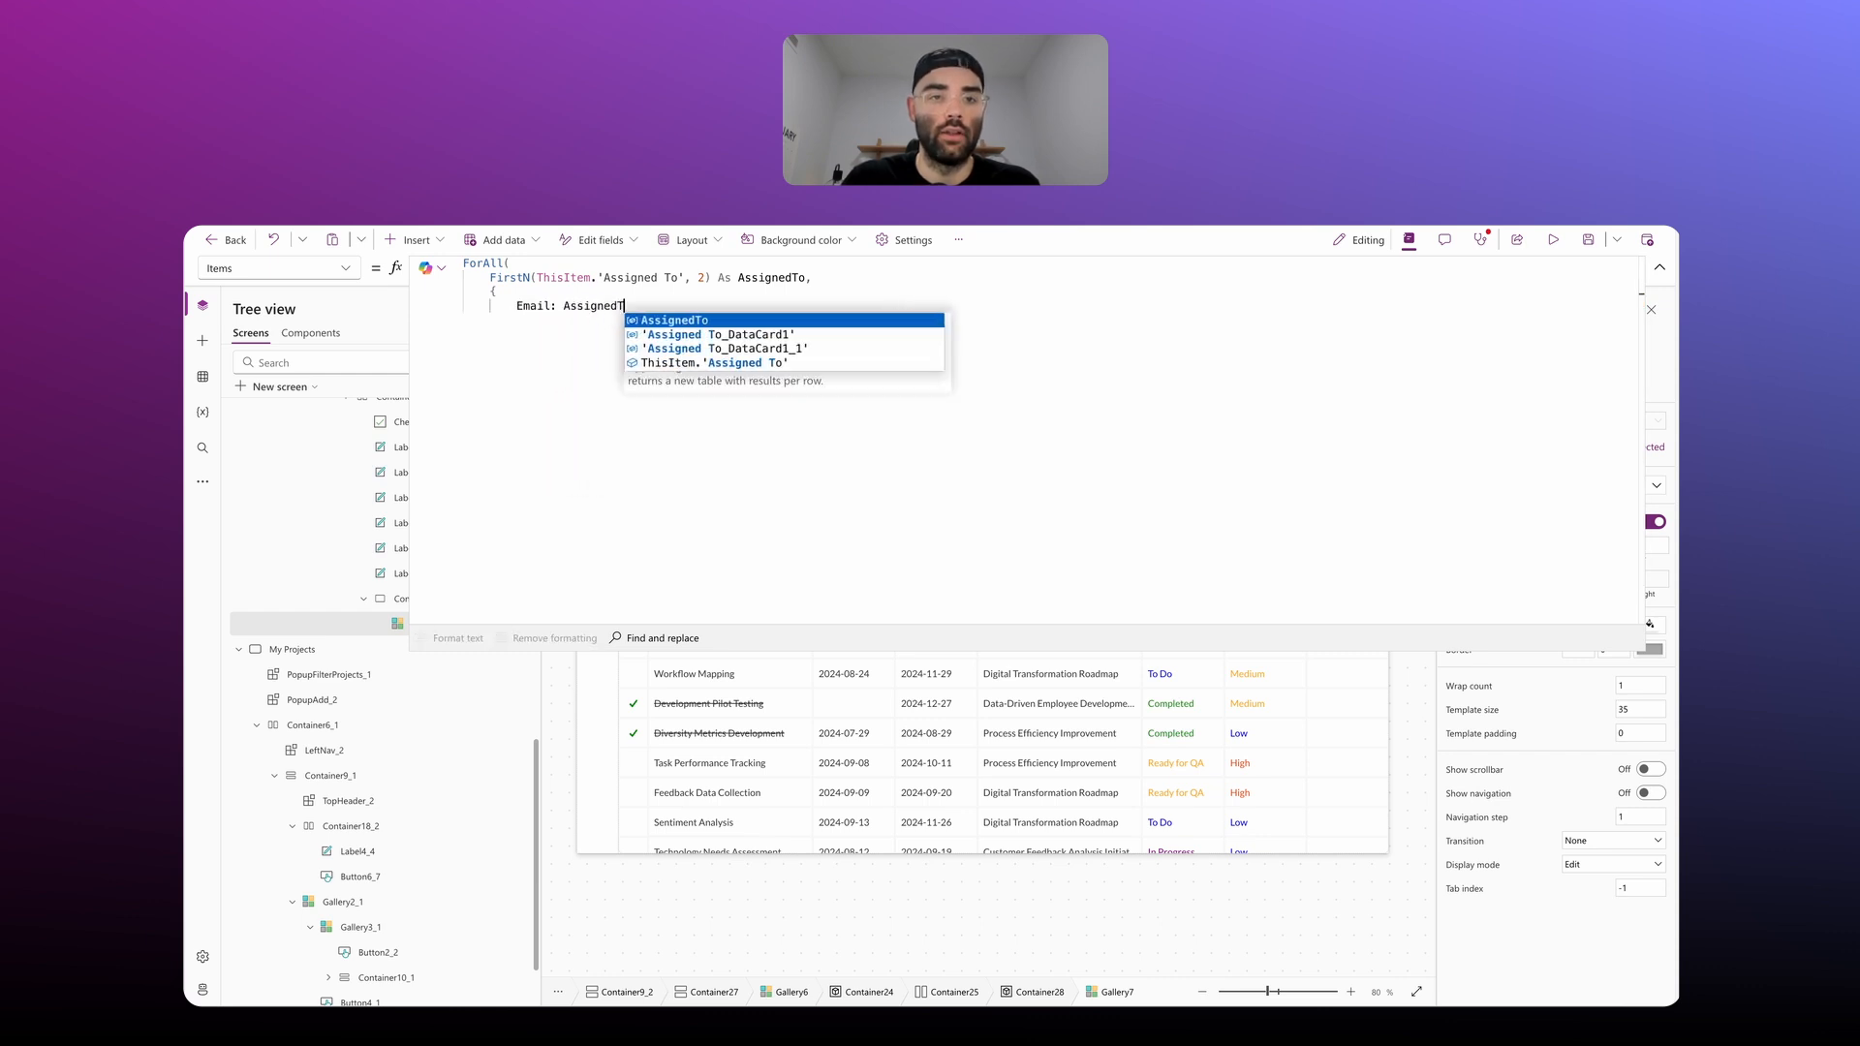
type("o.Email,")
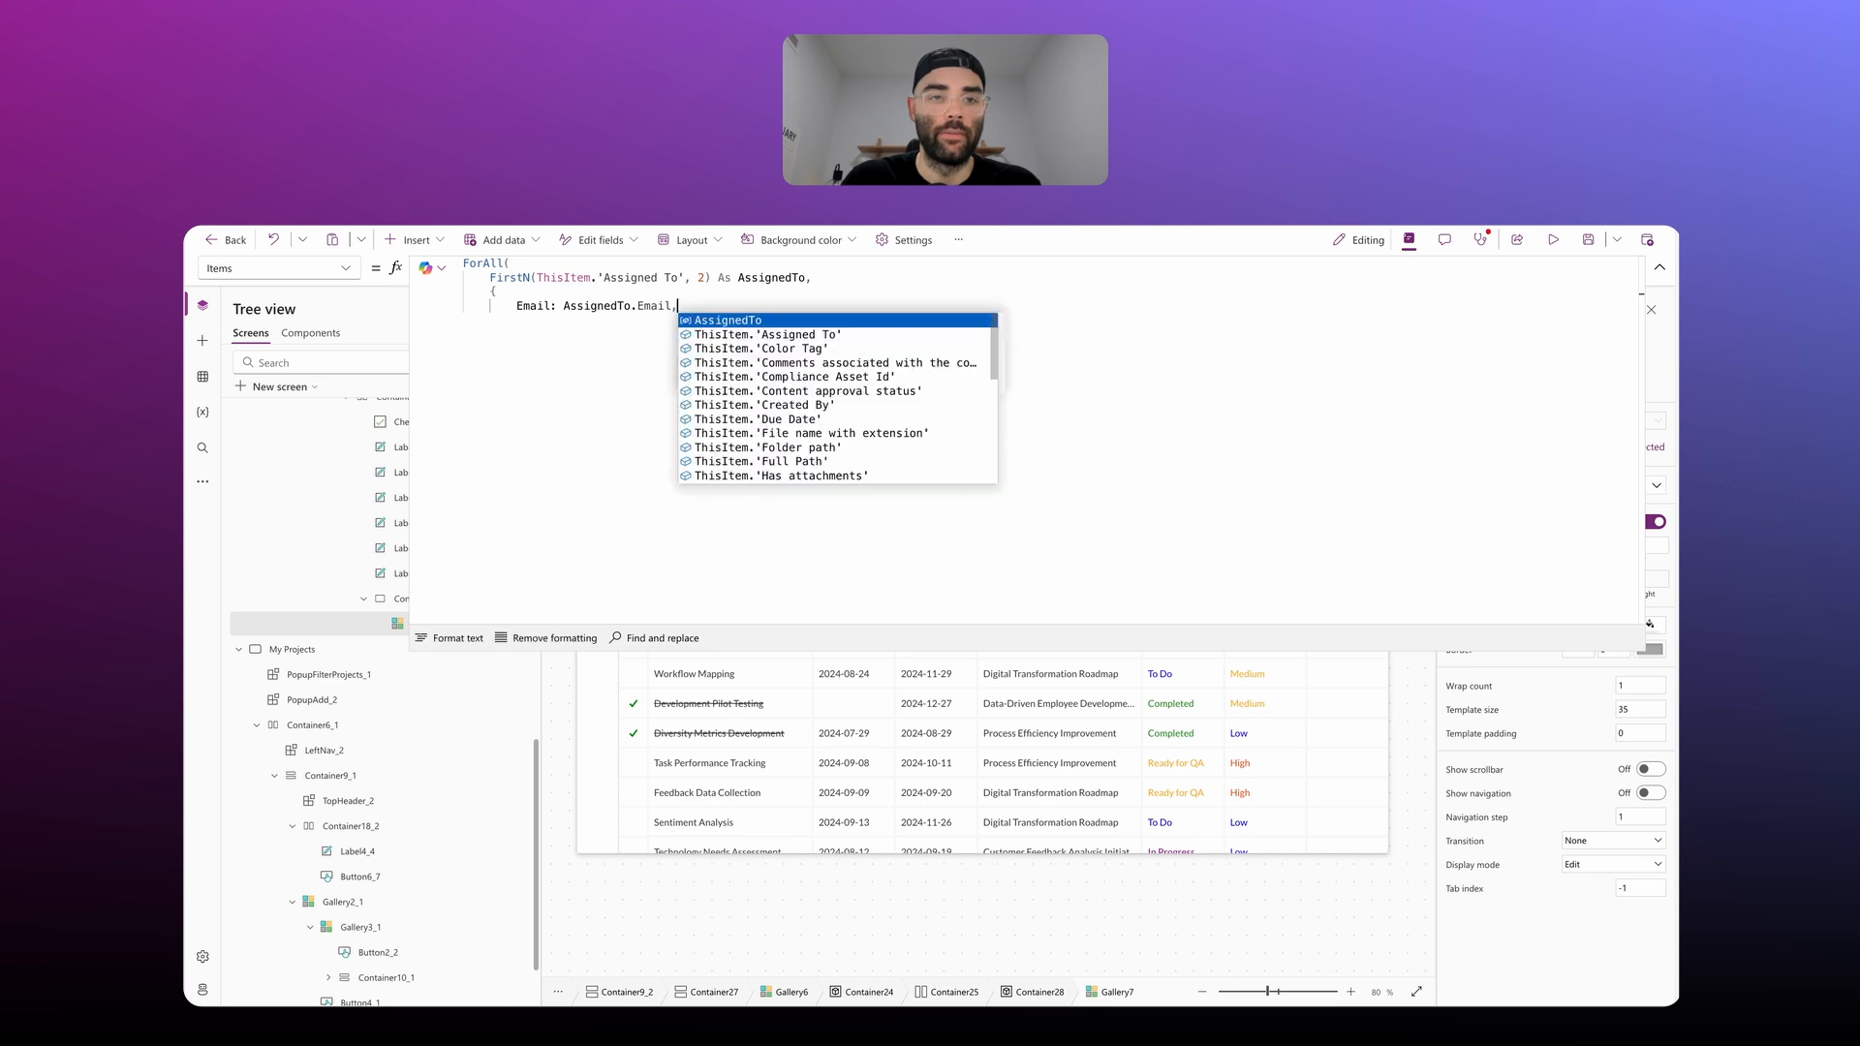
key("shift+Return")
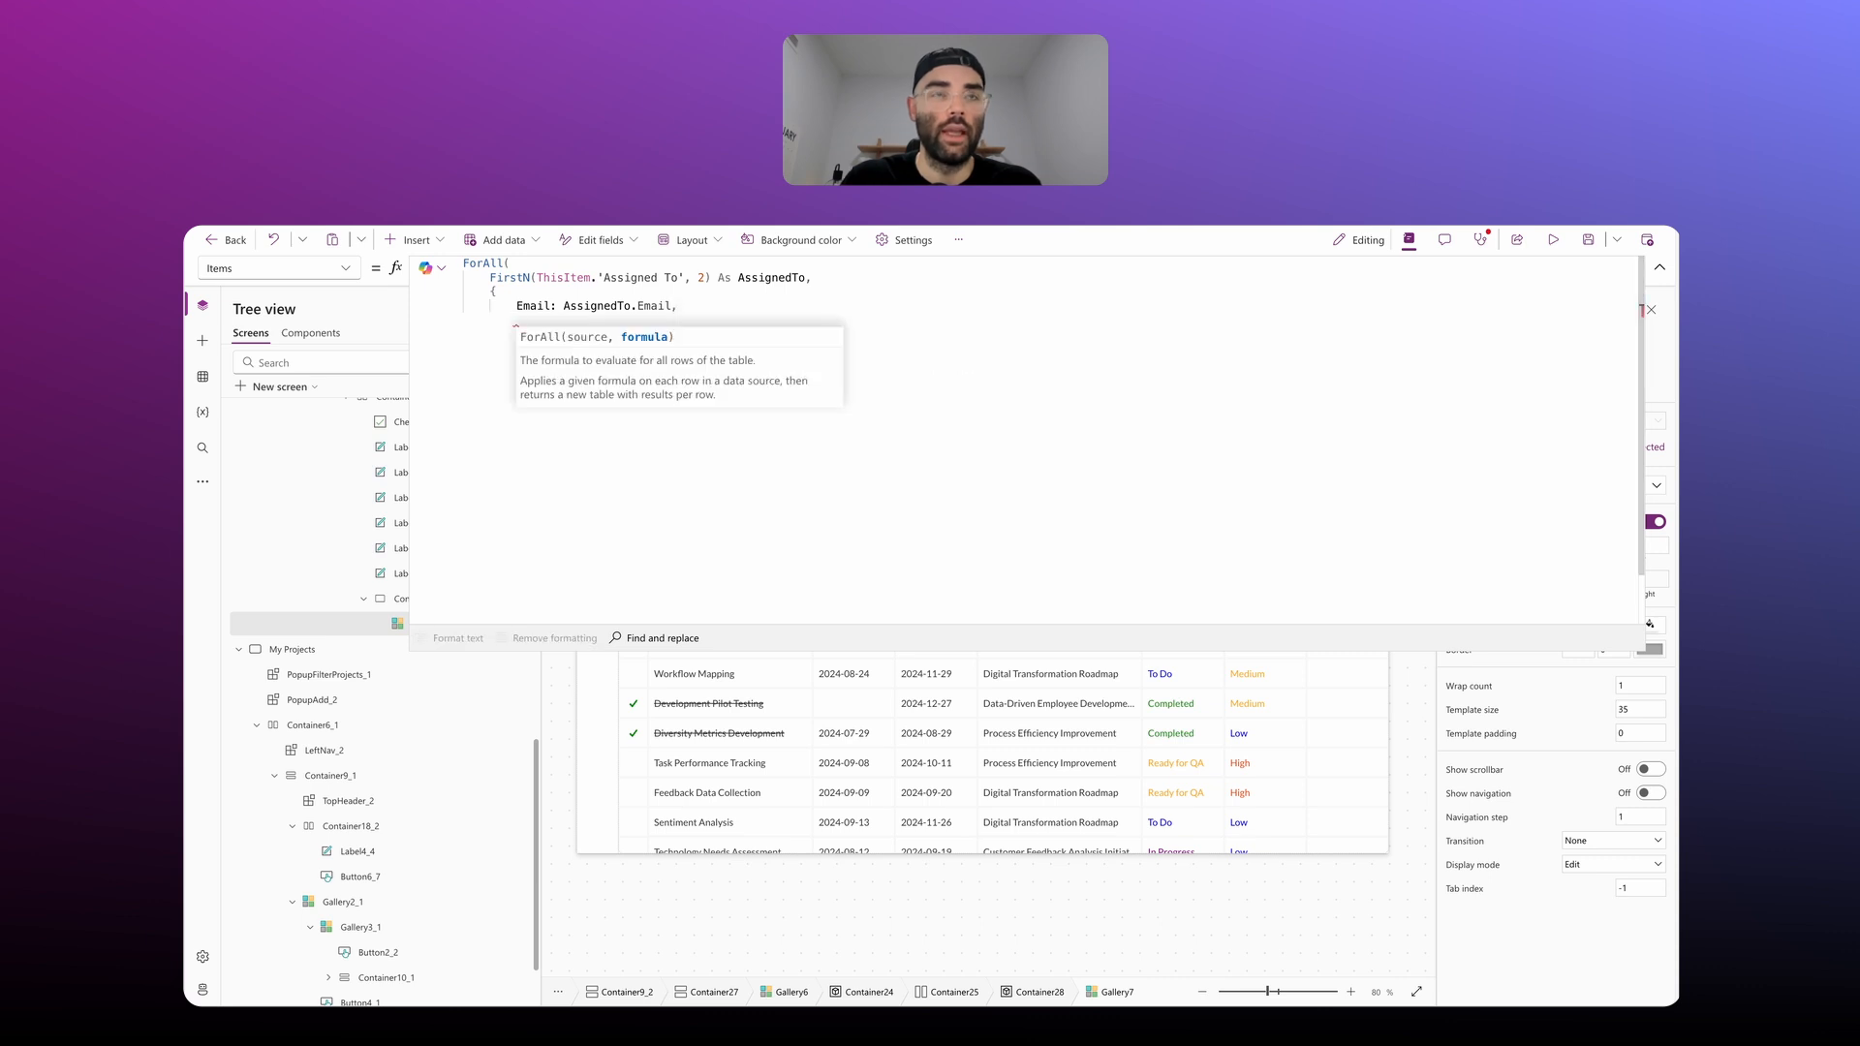
Step: Add the field DisplayName: AssignedTo.DisplayName to the ForAll record
type("DisplayN")
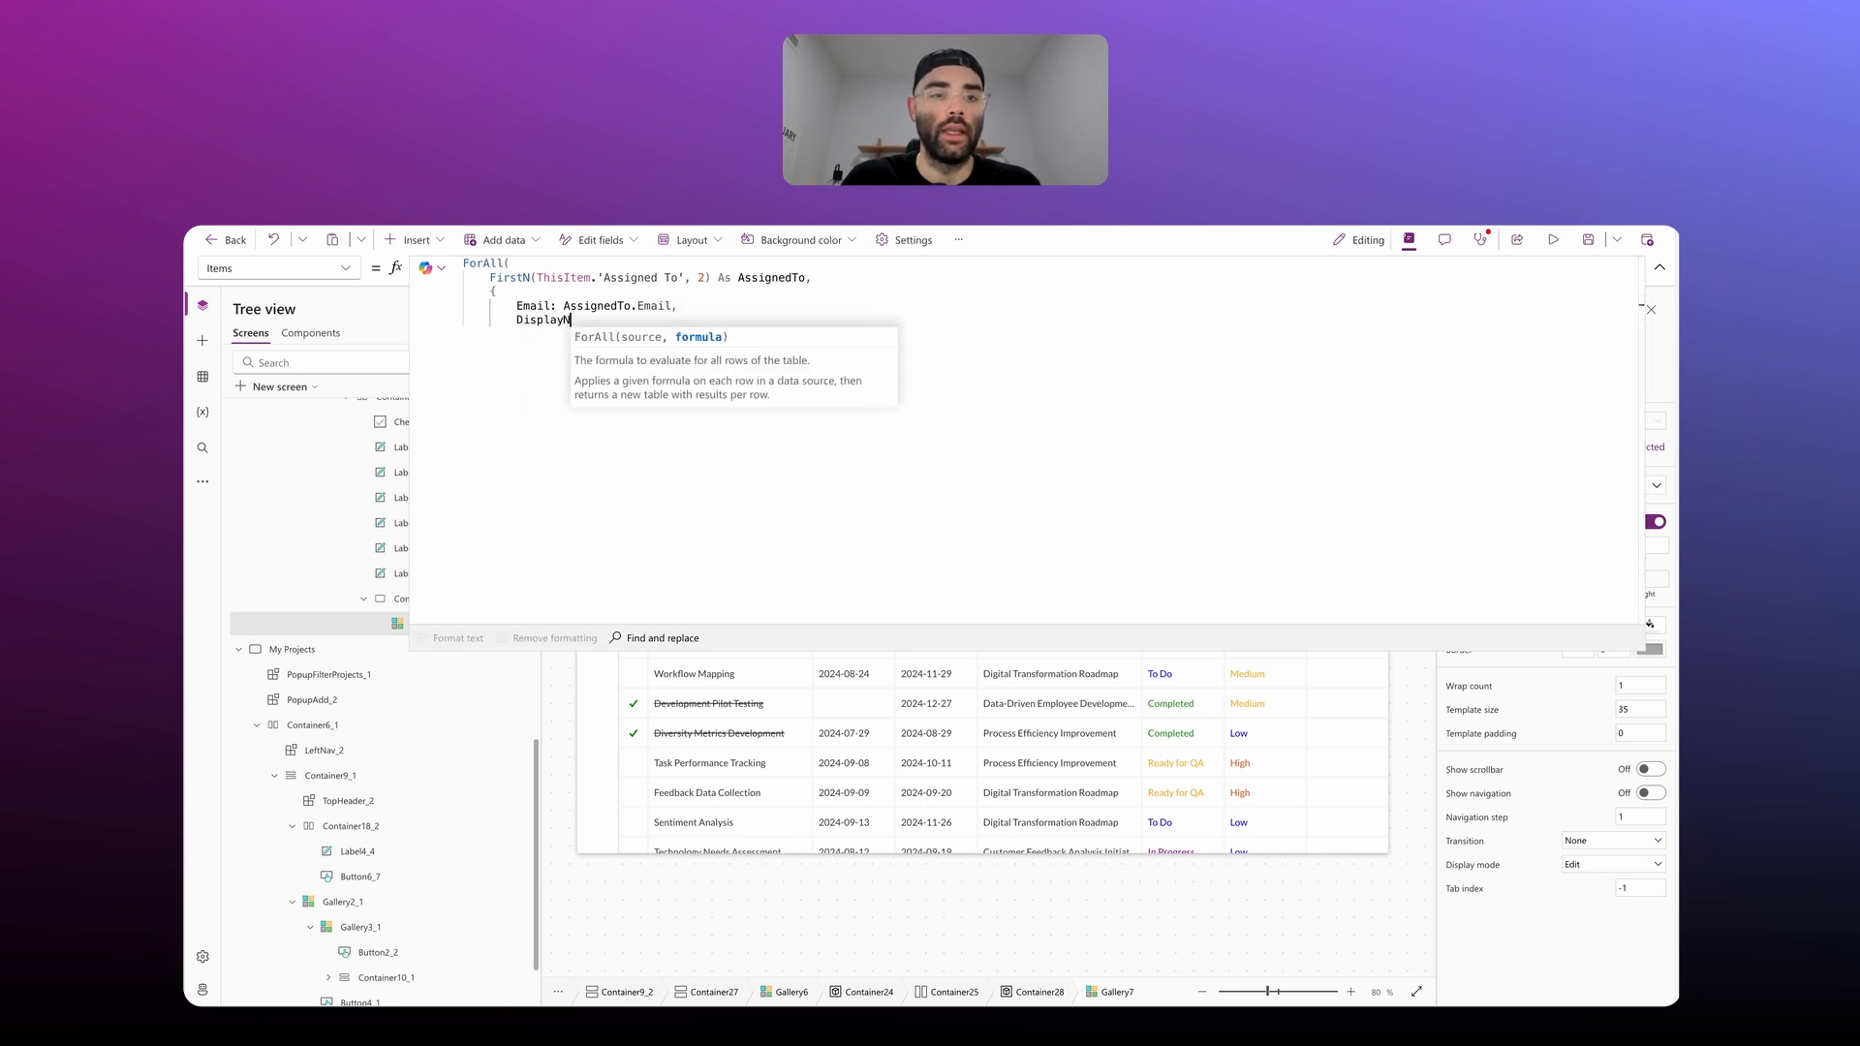
type("ame: Assigned")
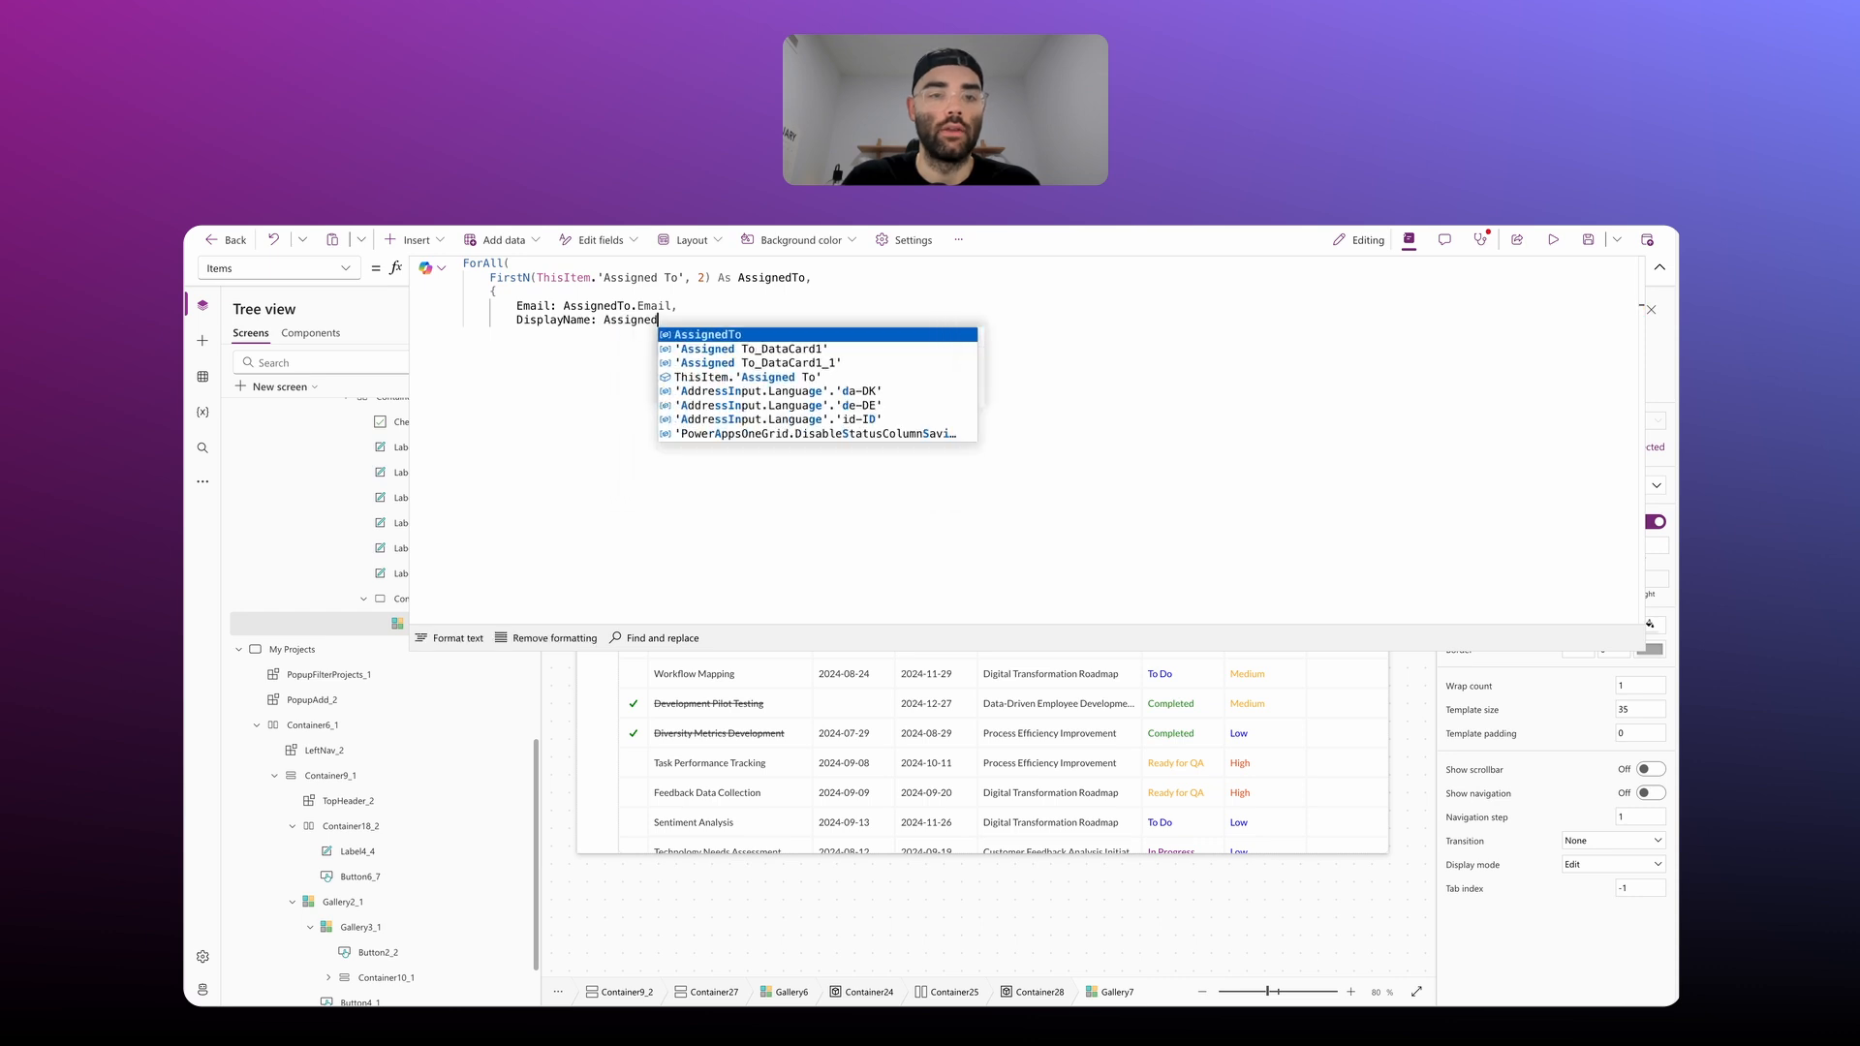
key("Tab")
type(".")
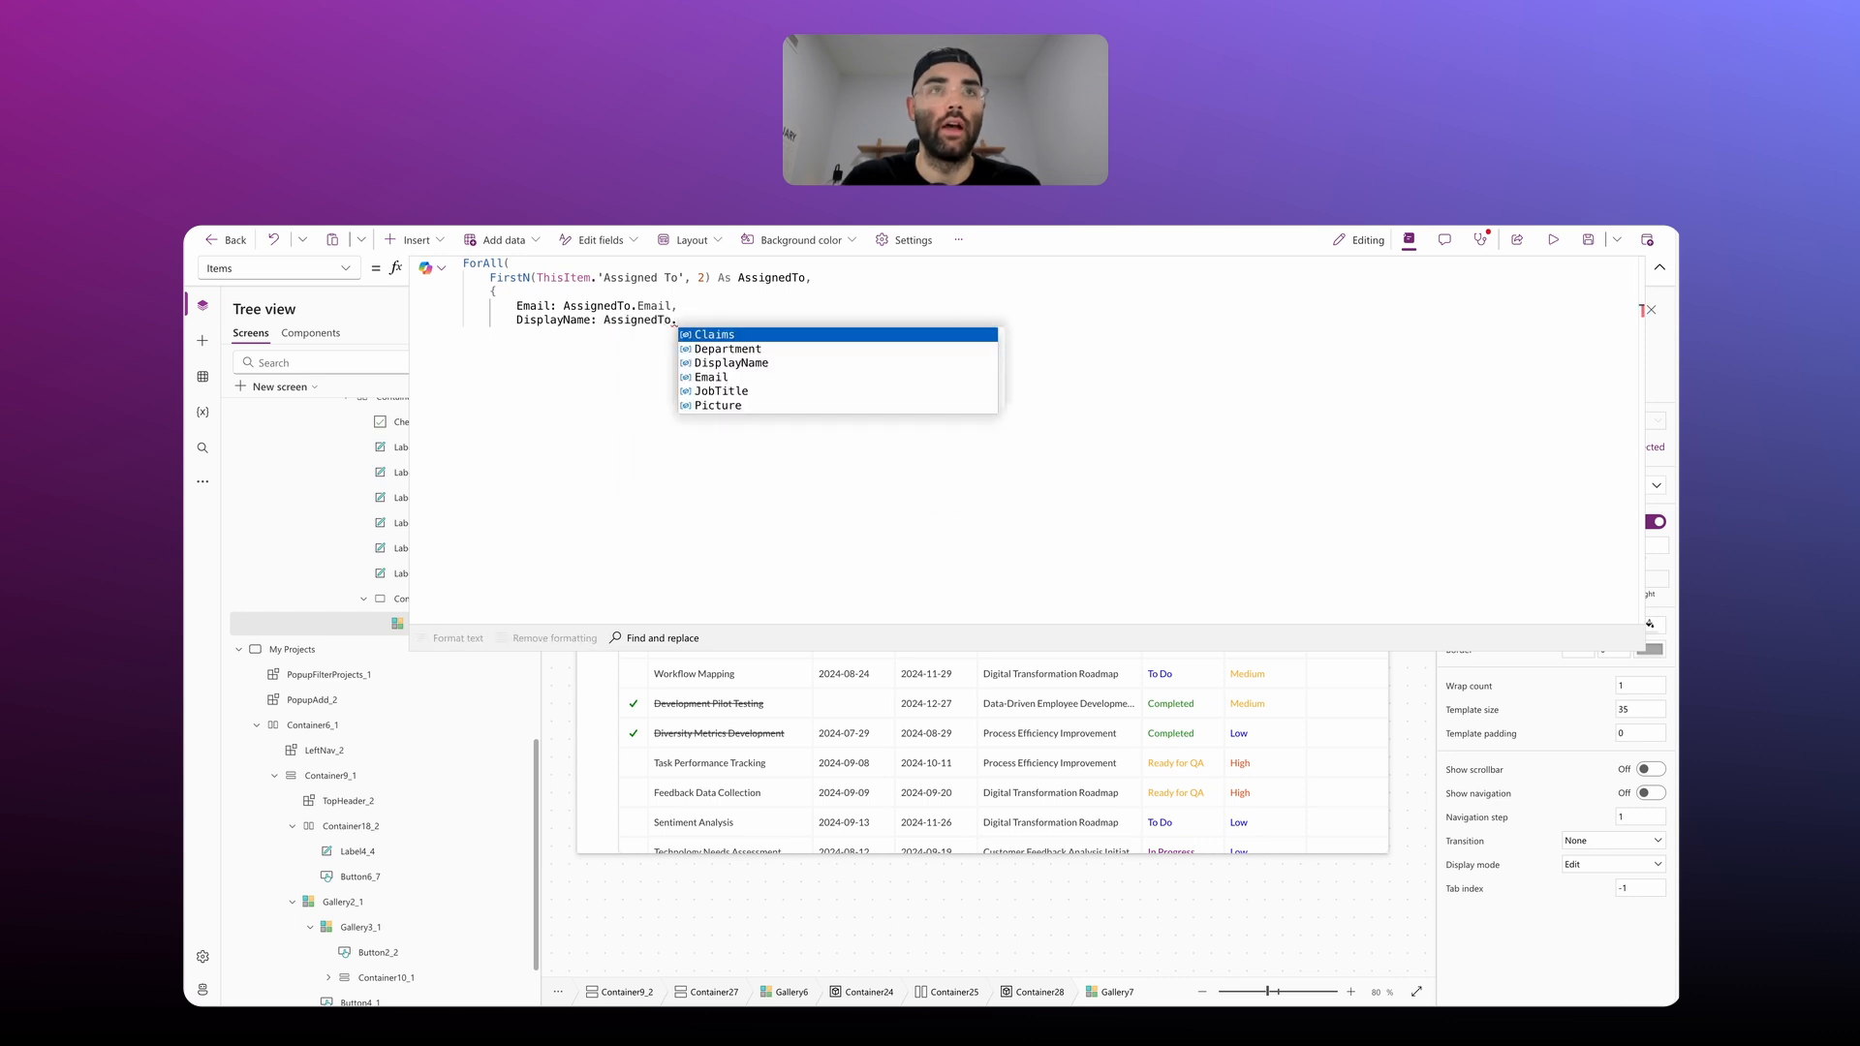
type("DisplayName,")
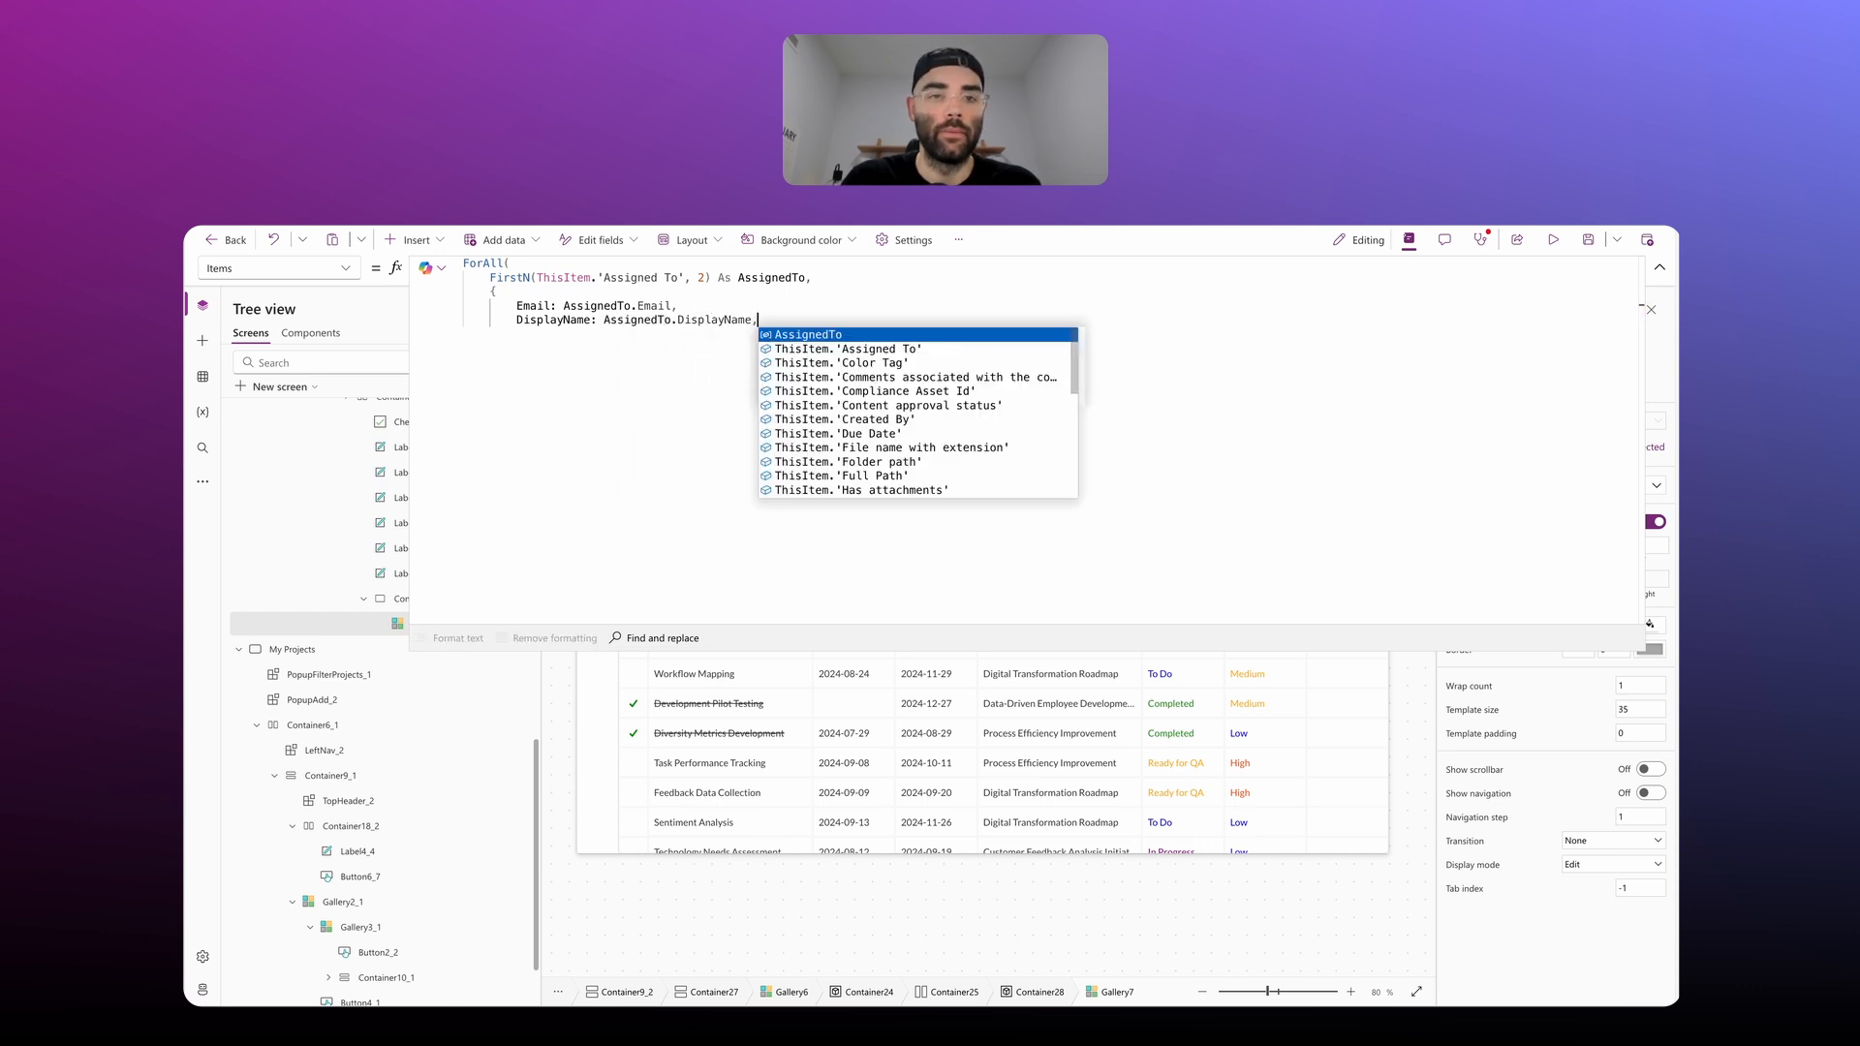
Step: Add a UserPhoto field that starts an If( with the condition !IsBlank(AssignedTo.Email) &&
key("Return")
type("U")
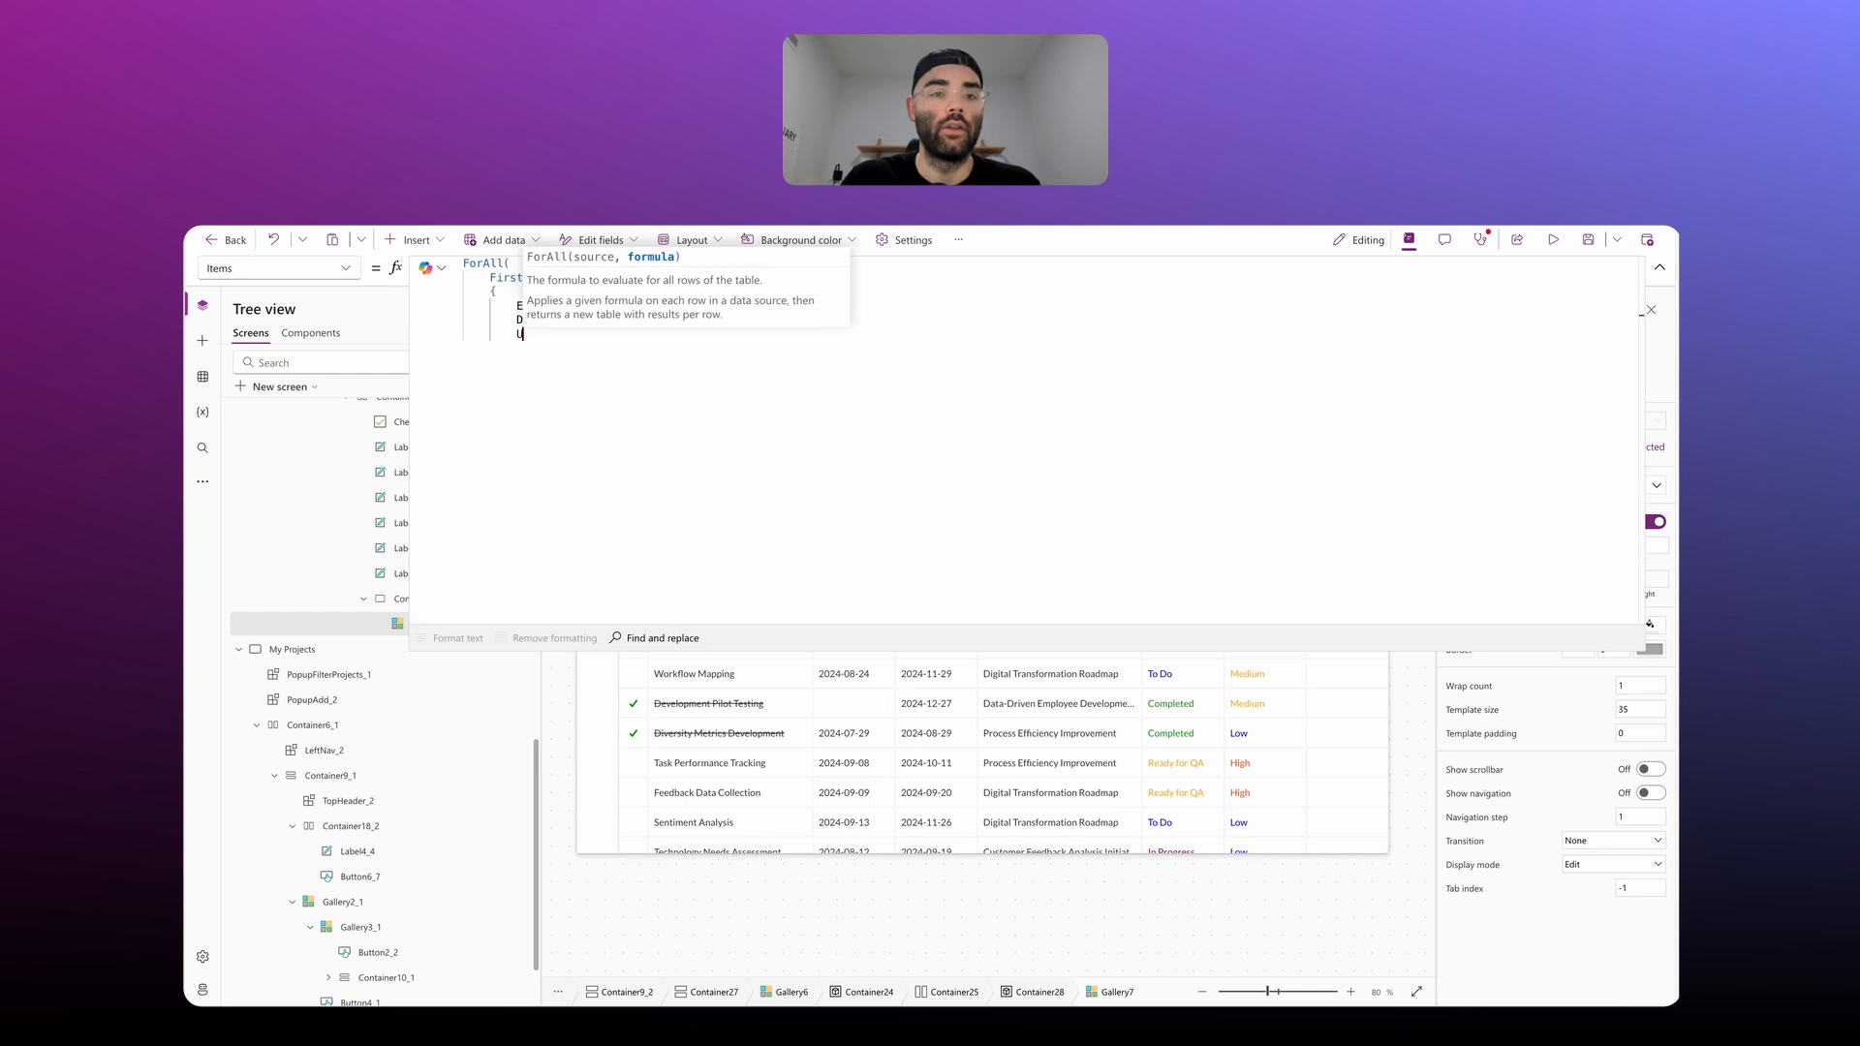
type("serPhoto: ")
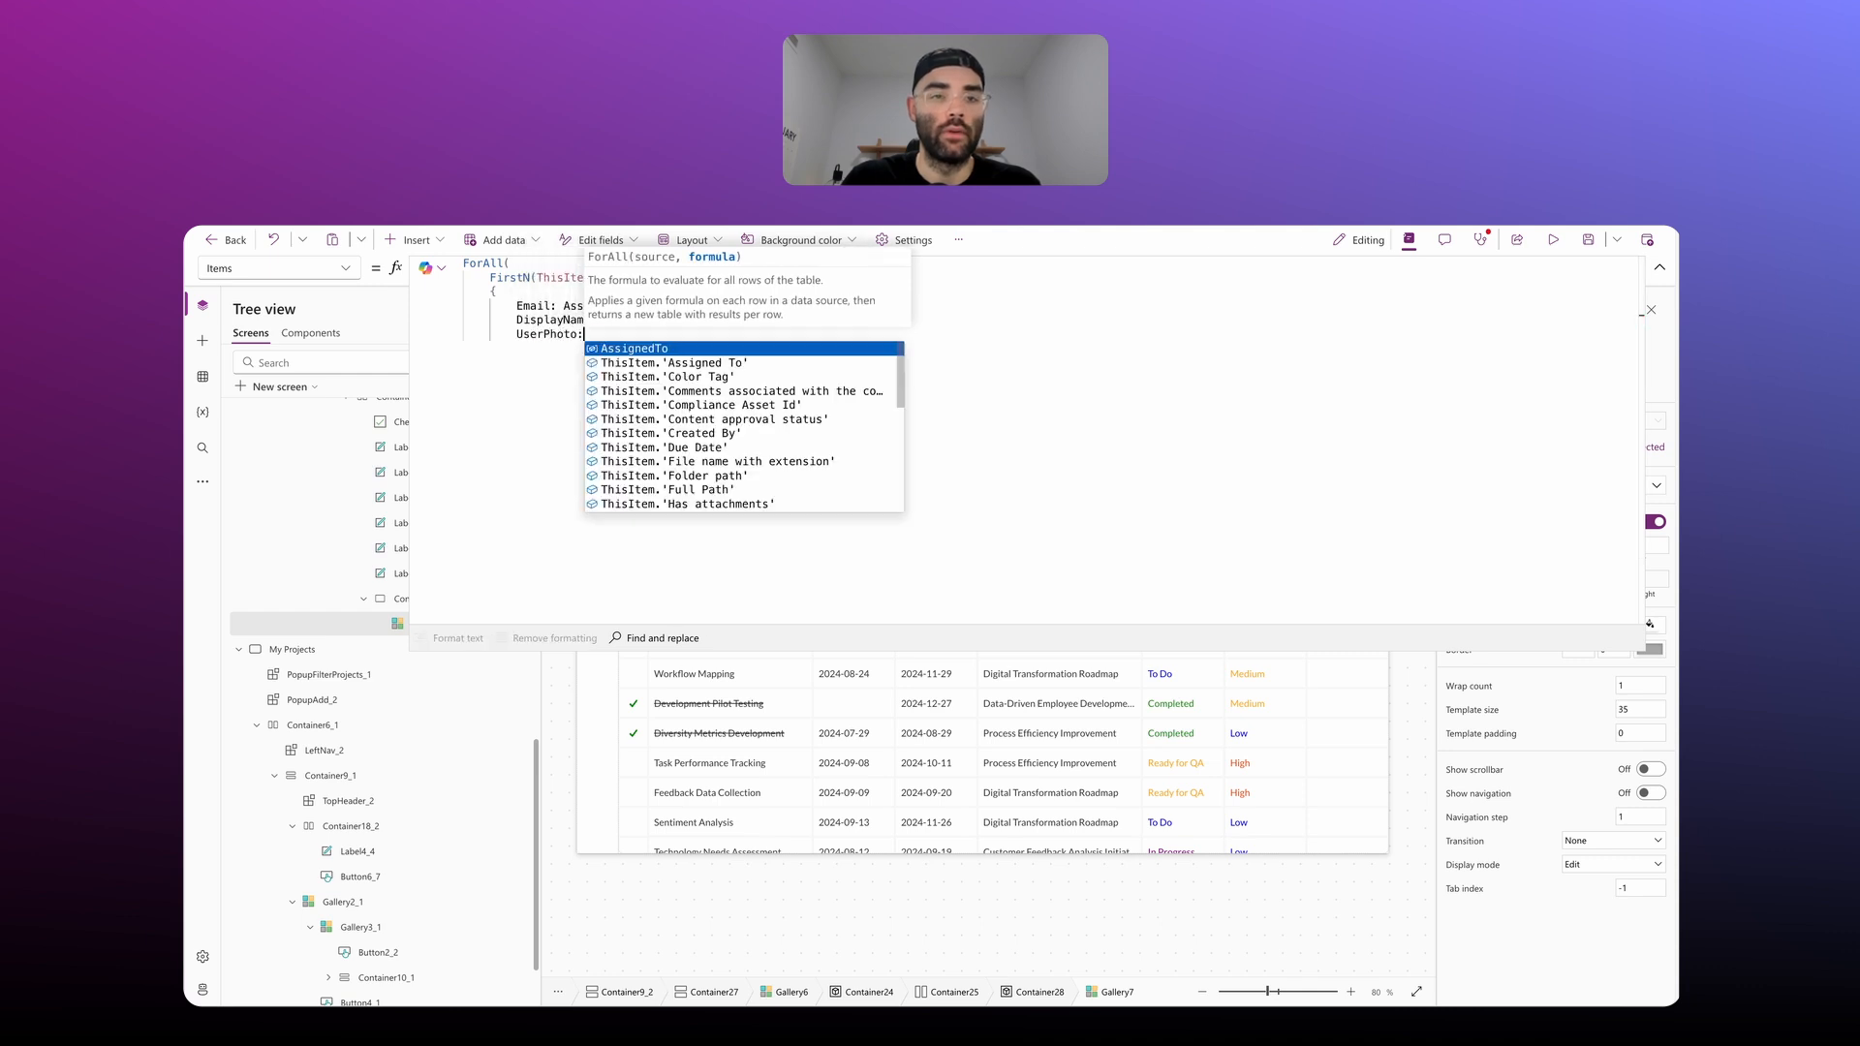
type("If(")
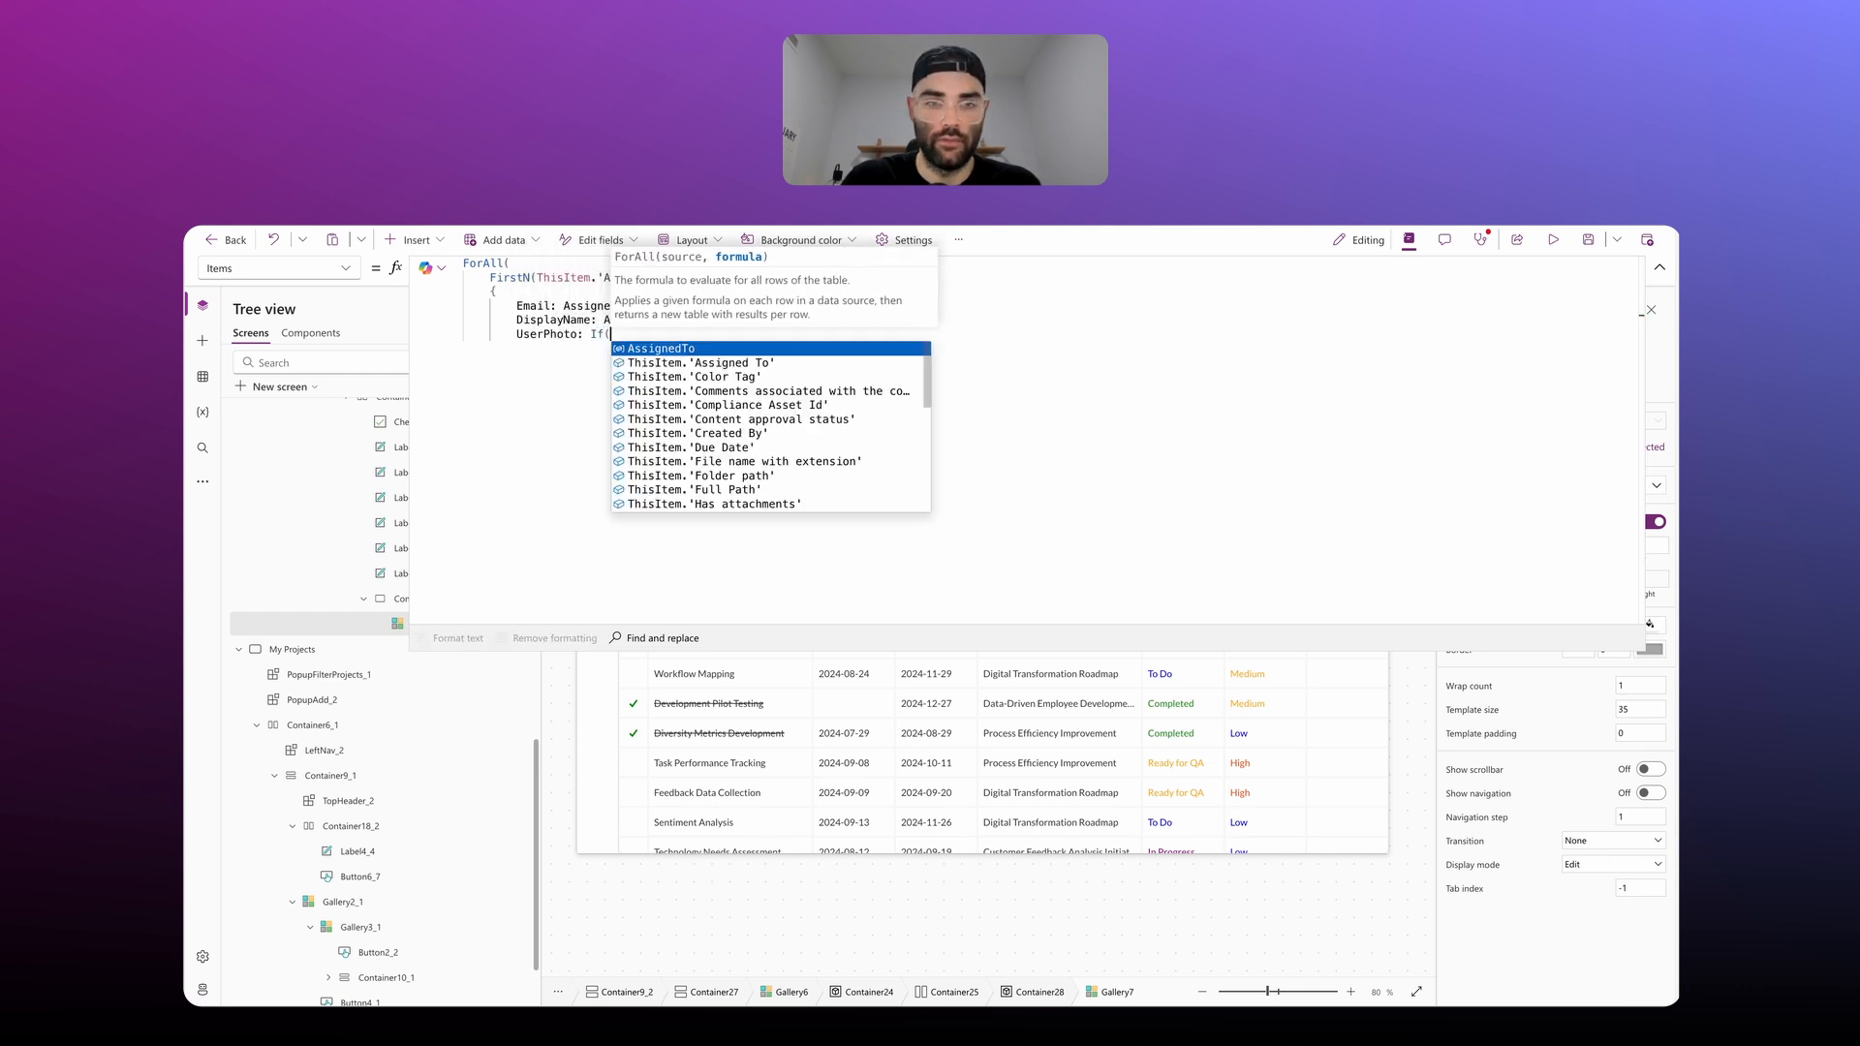
key("shift+Return")
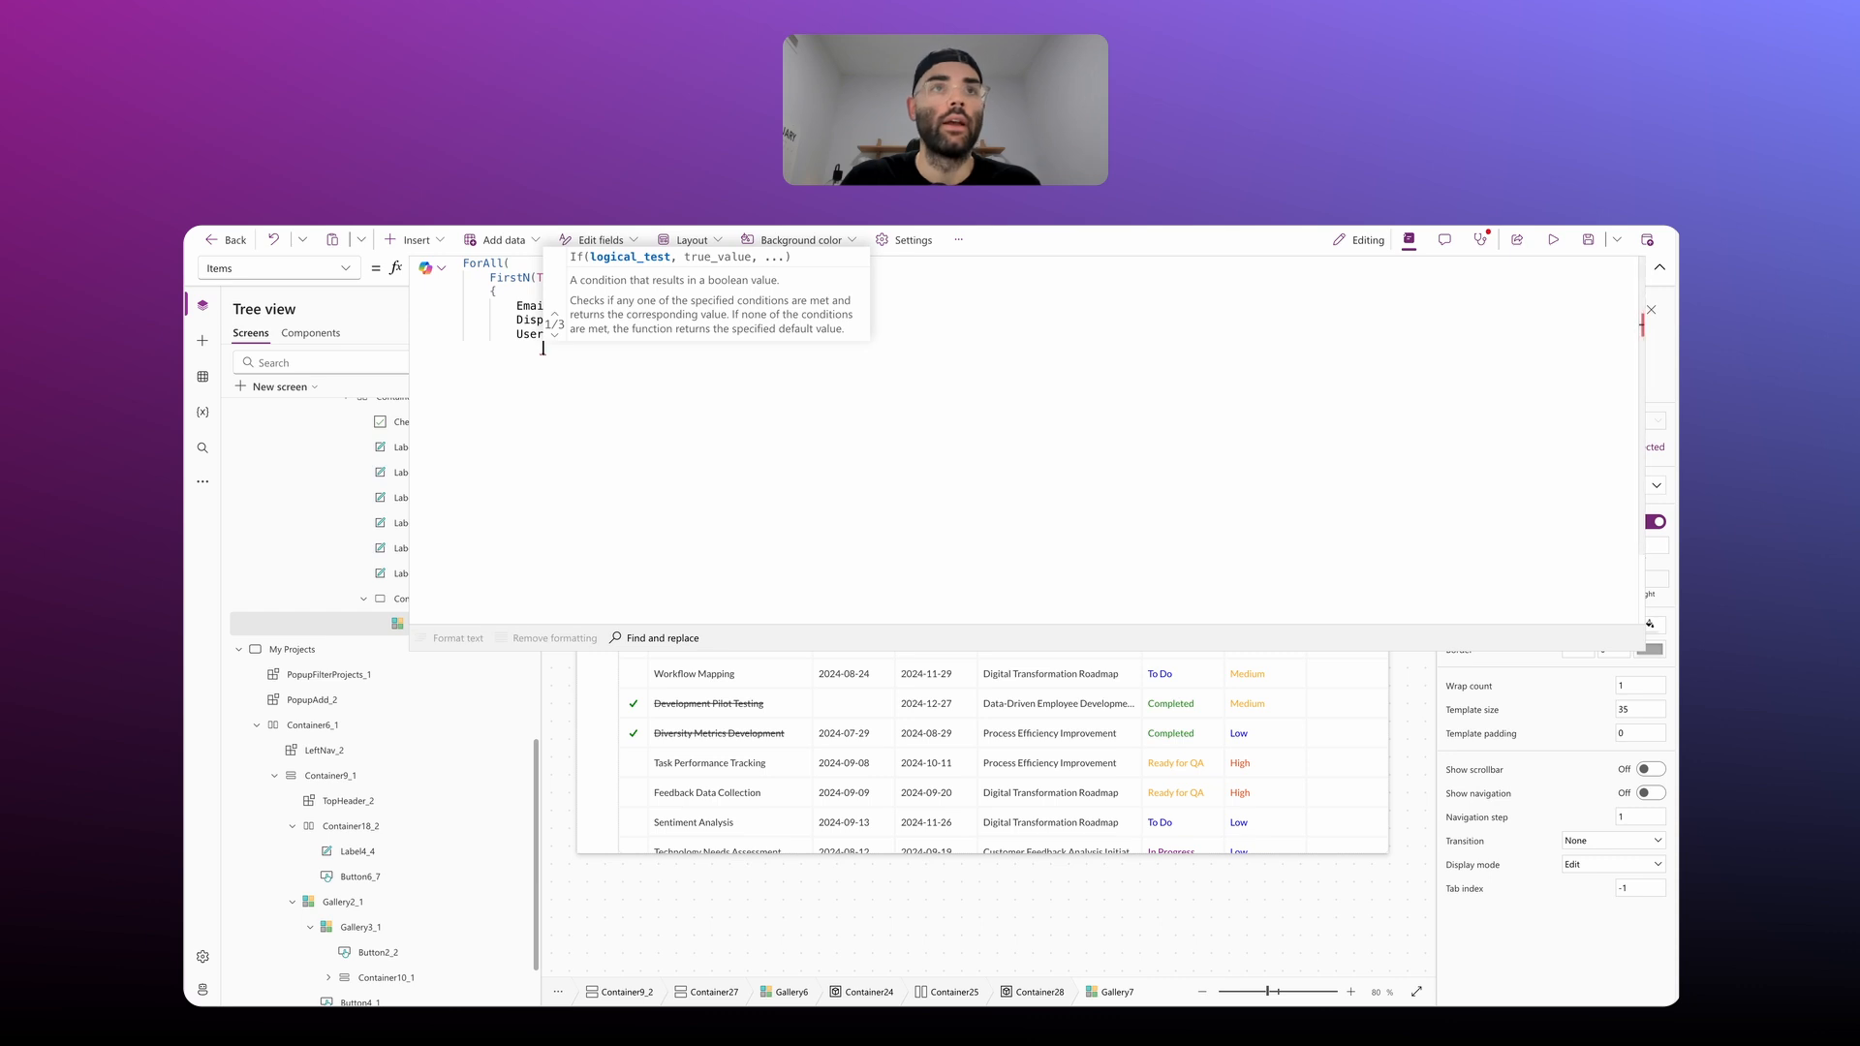
type("!Is")
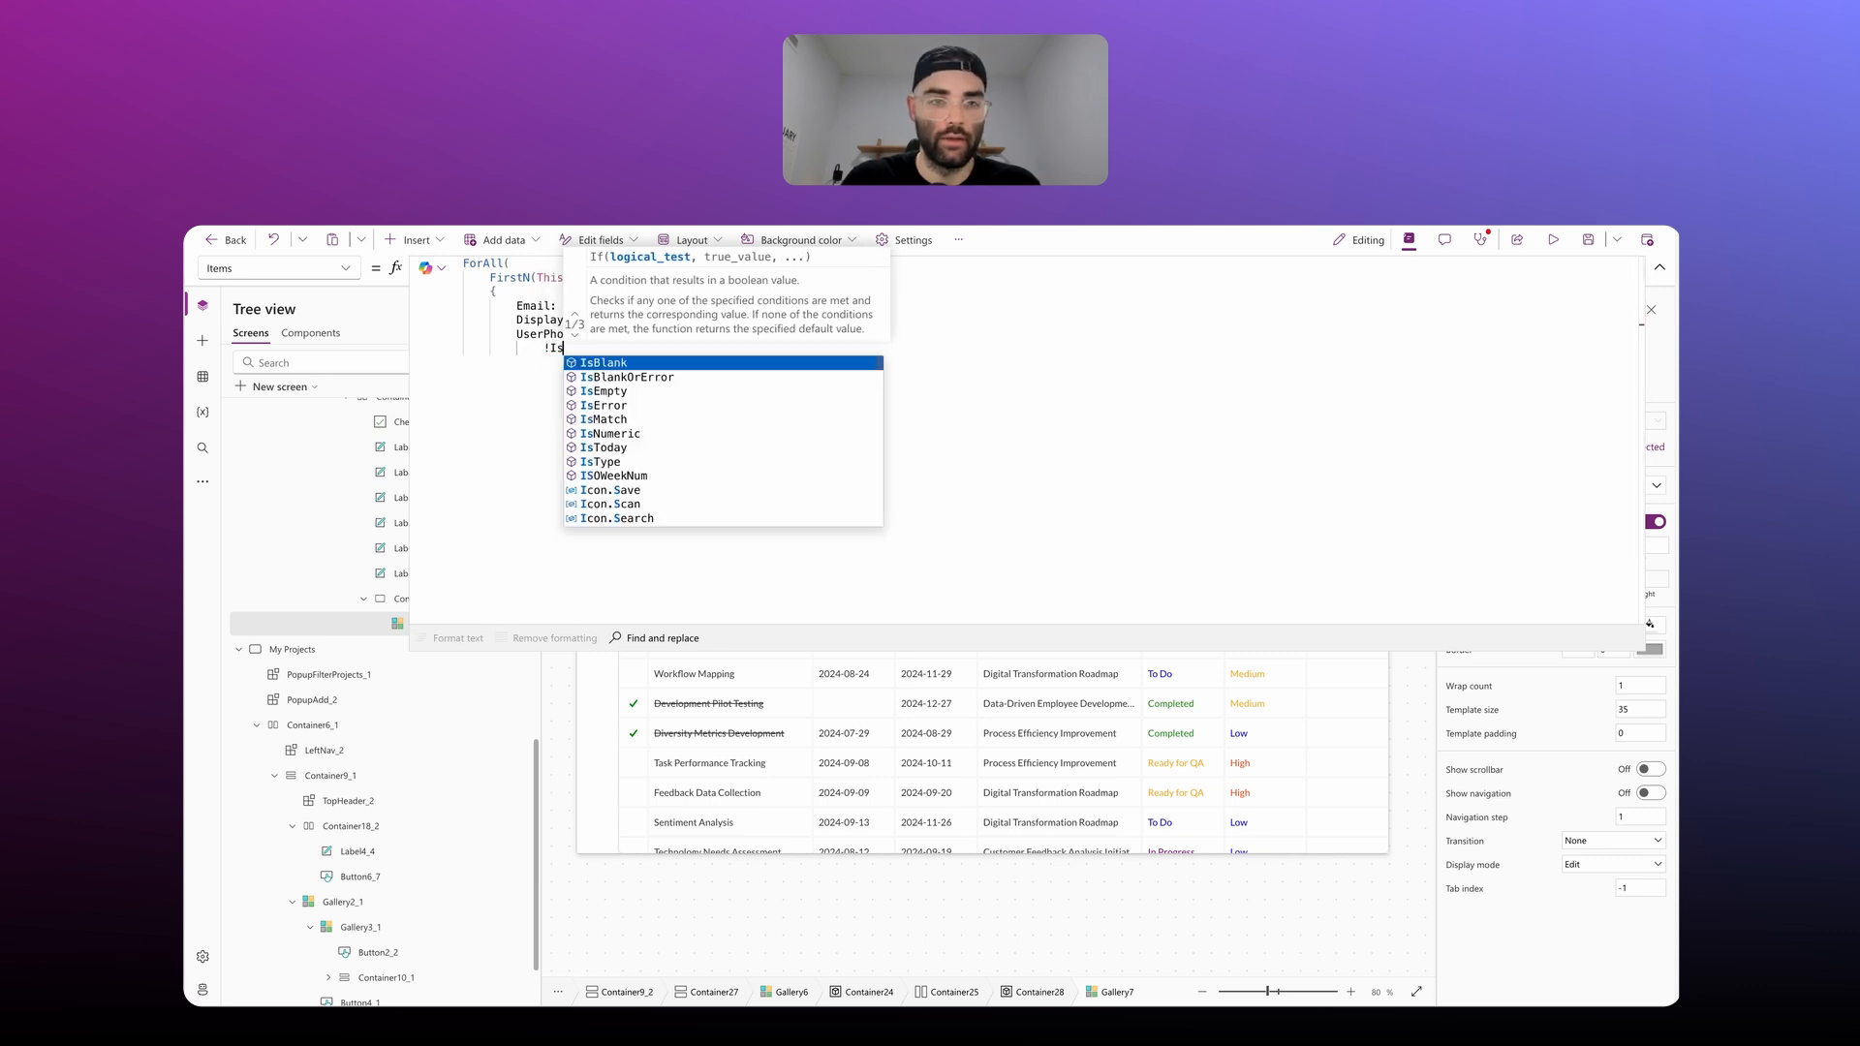
type("Blank")
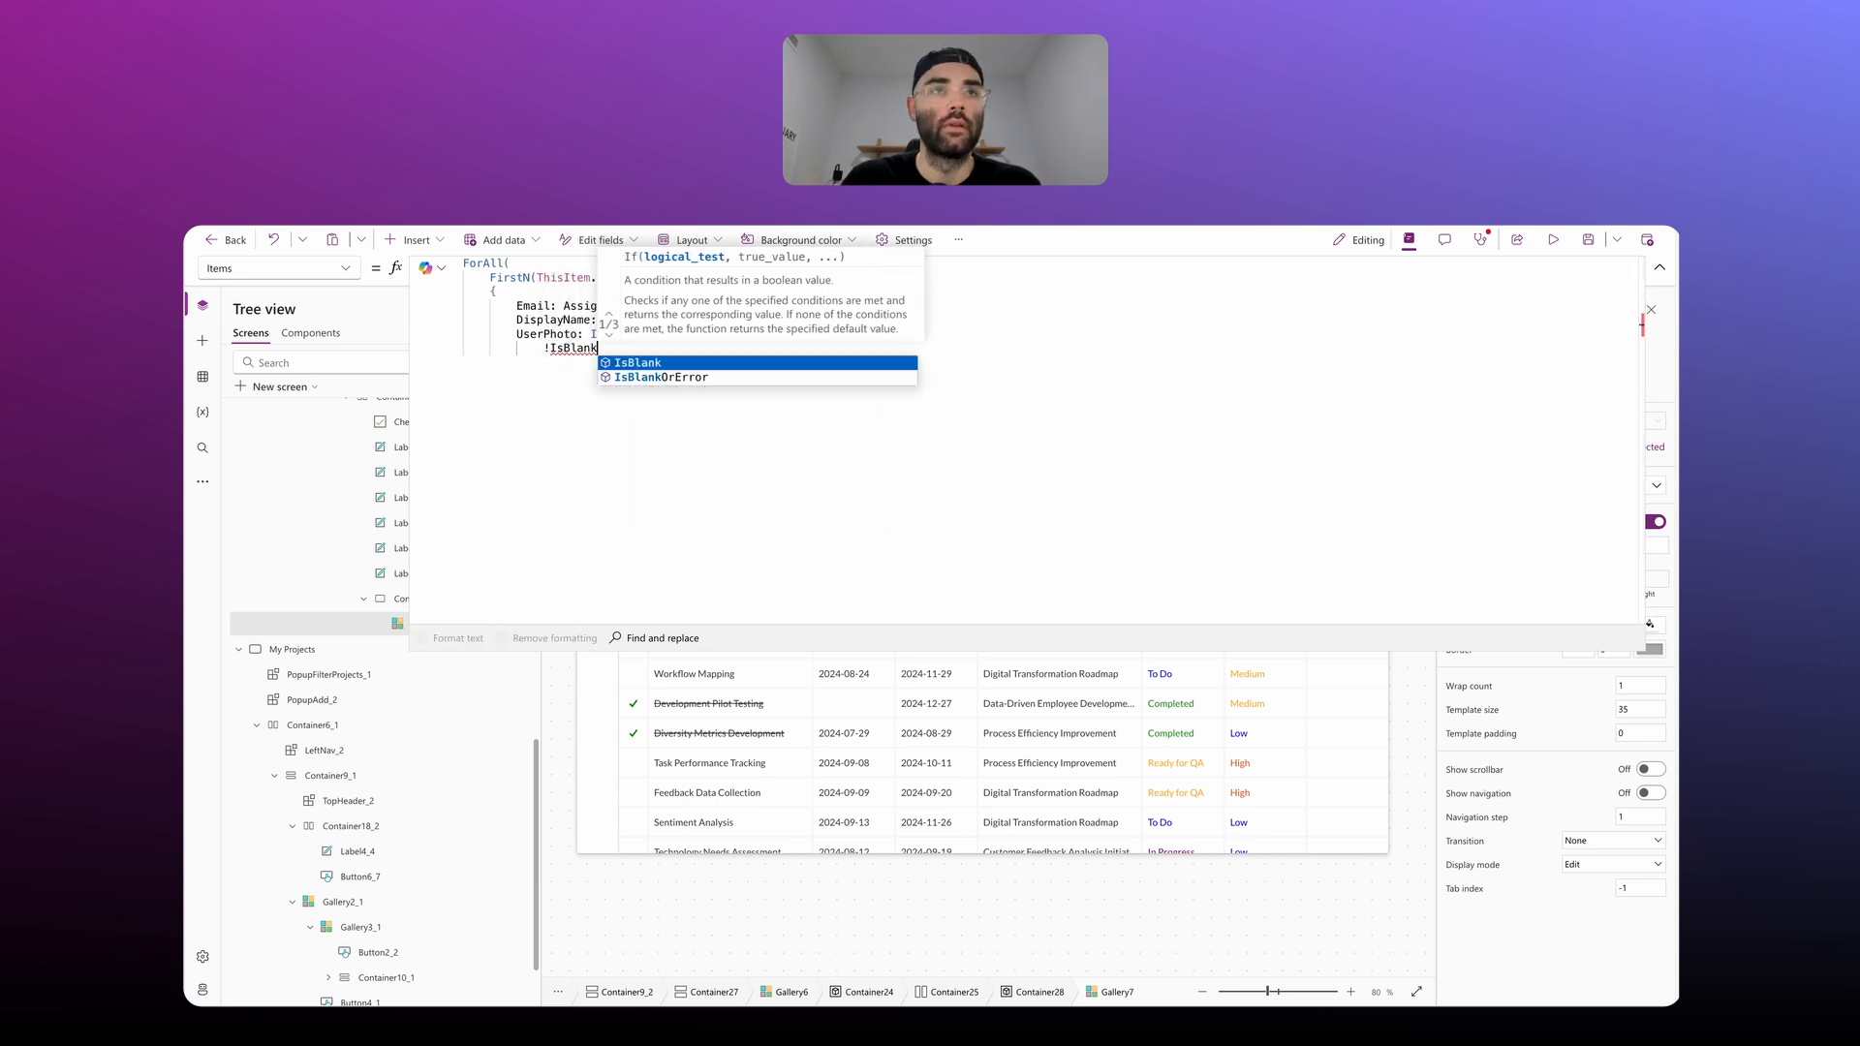
type("(AssignedTo.Email) &&")
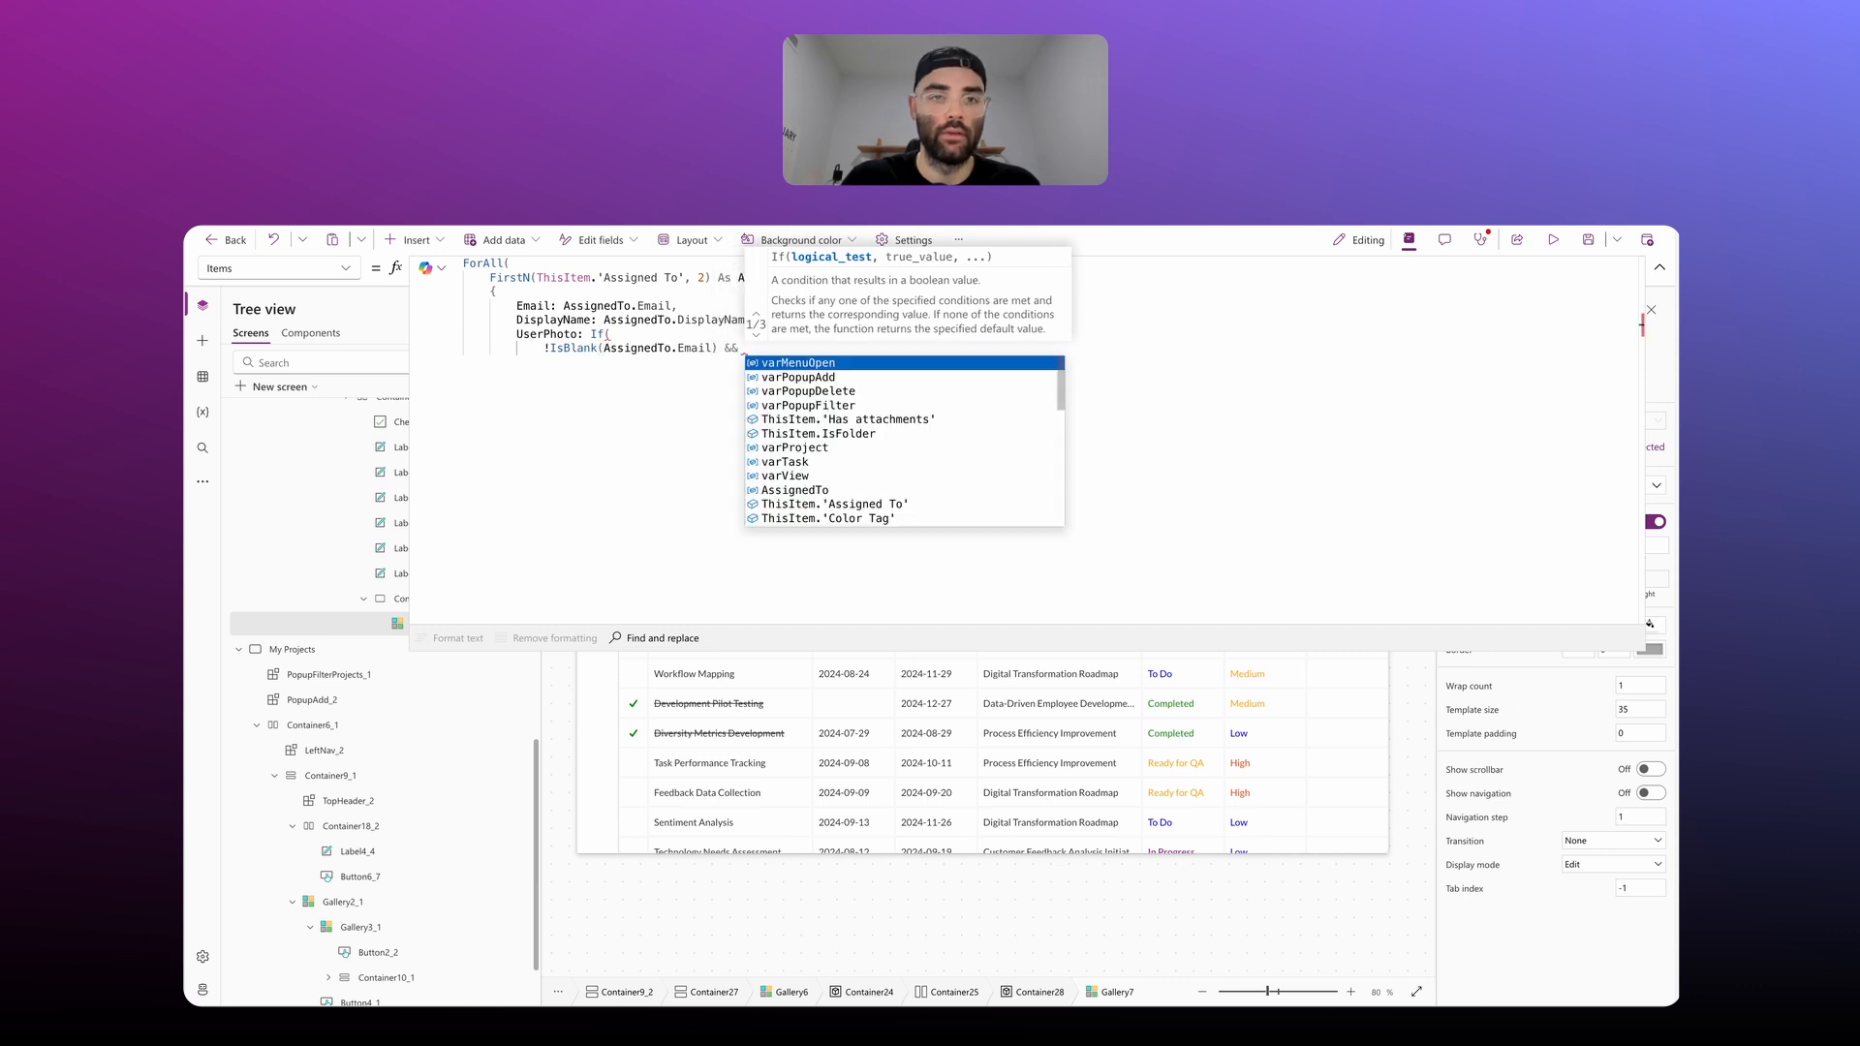
key("Return")
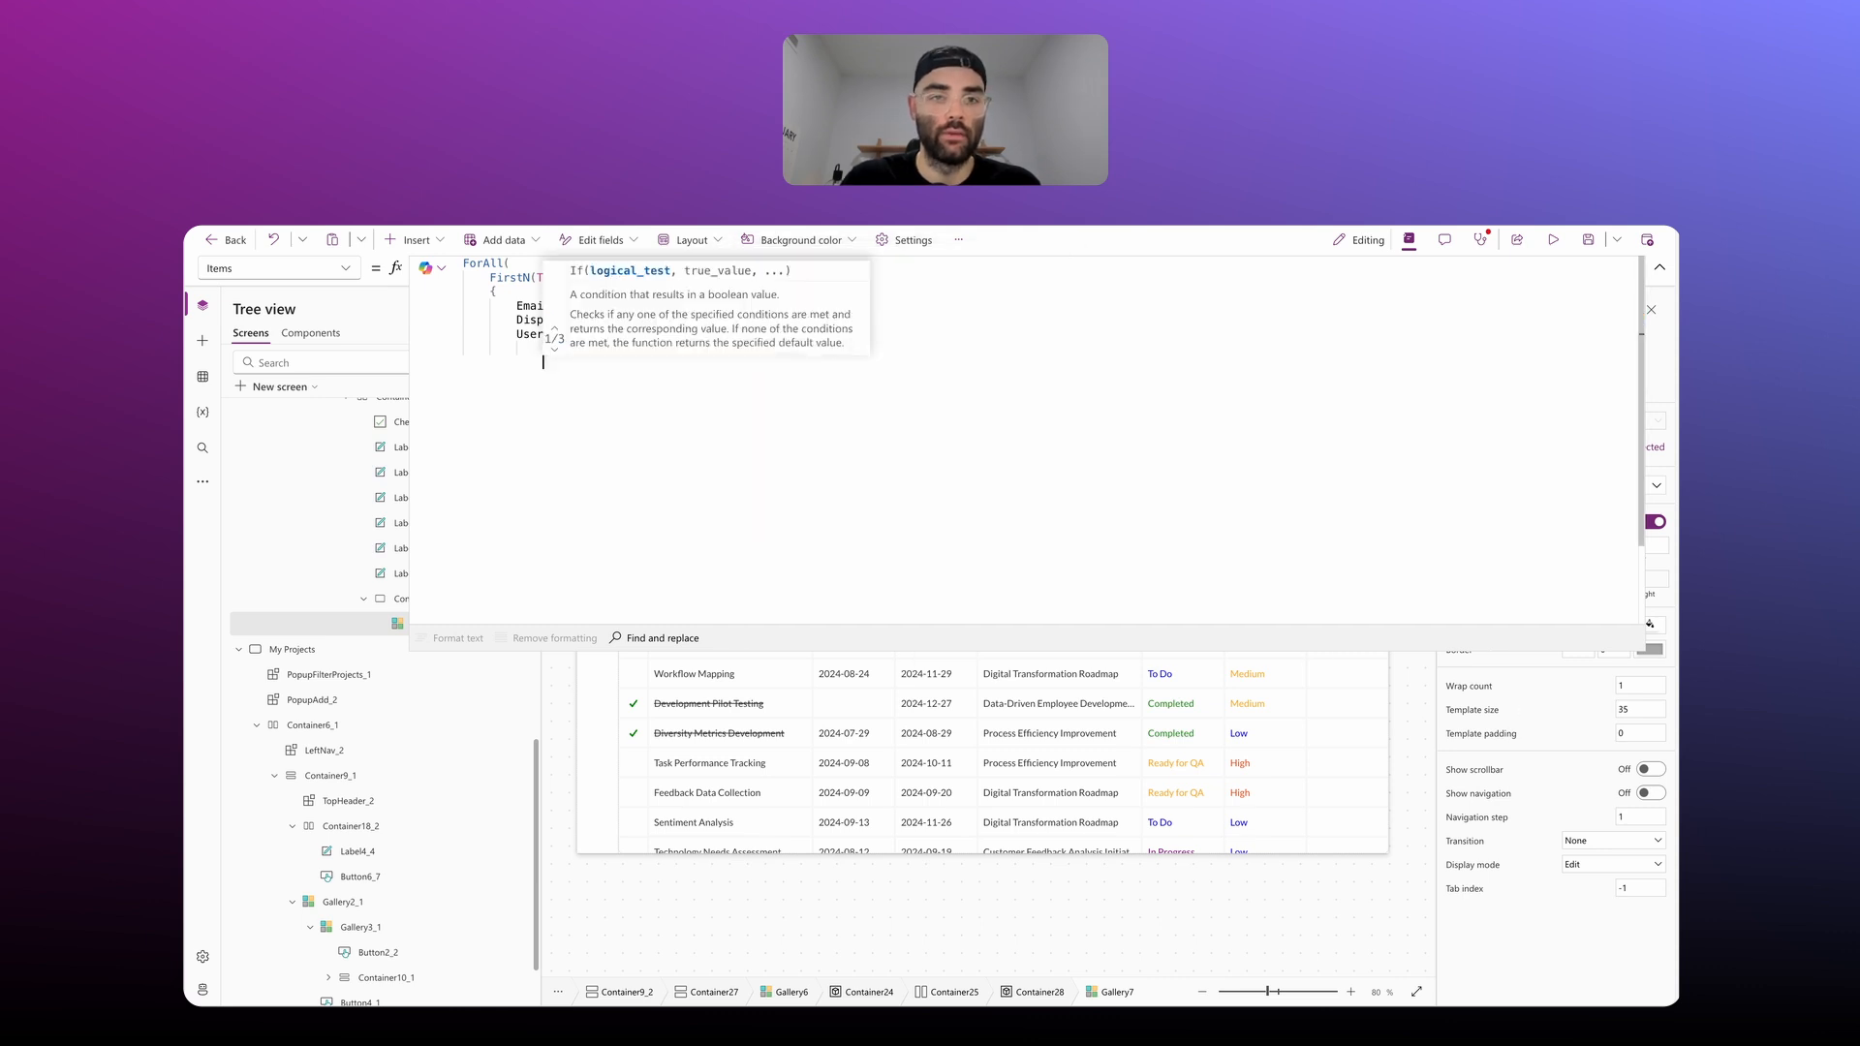
Step: Complete the UserPhoto condition with Office365Users.UserPhotoMetadata(AssignedTo.Email).HasPhoto
type("Office")
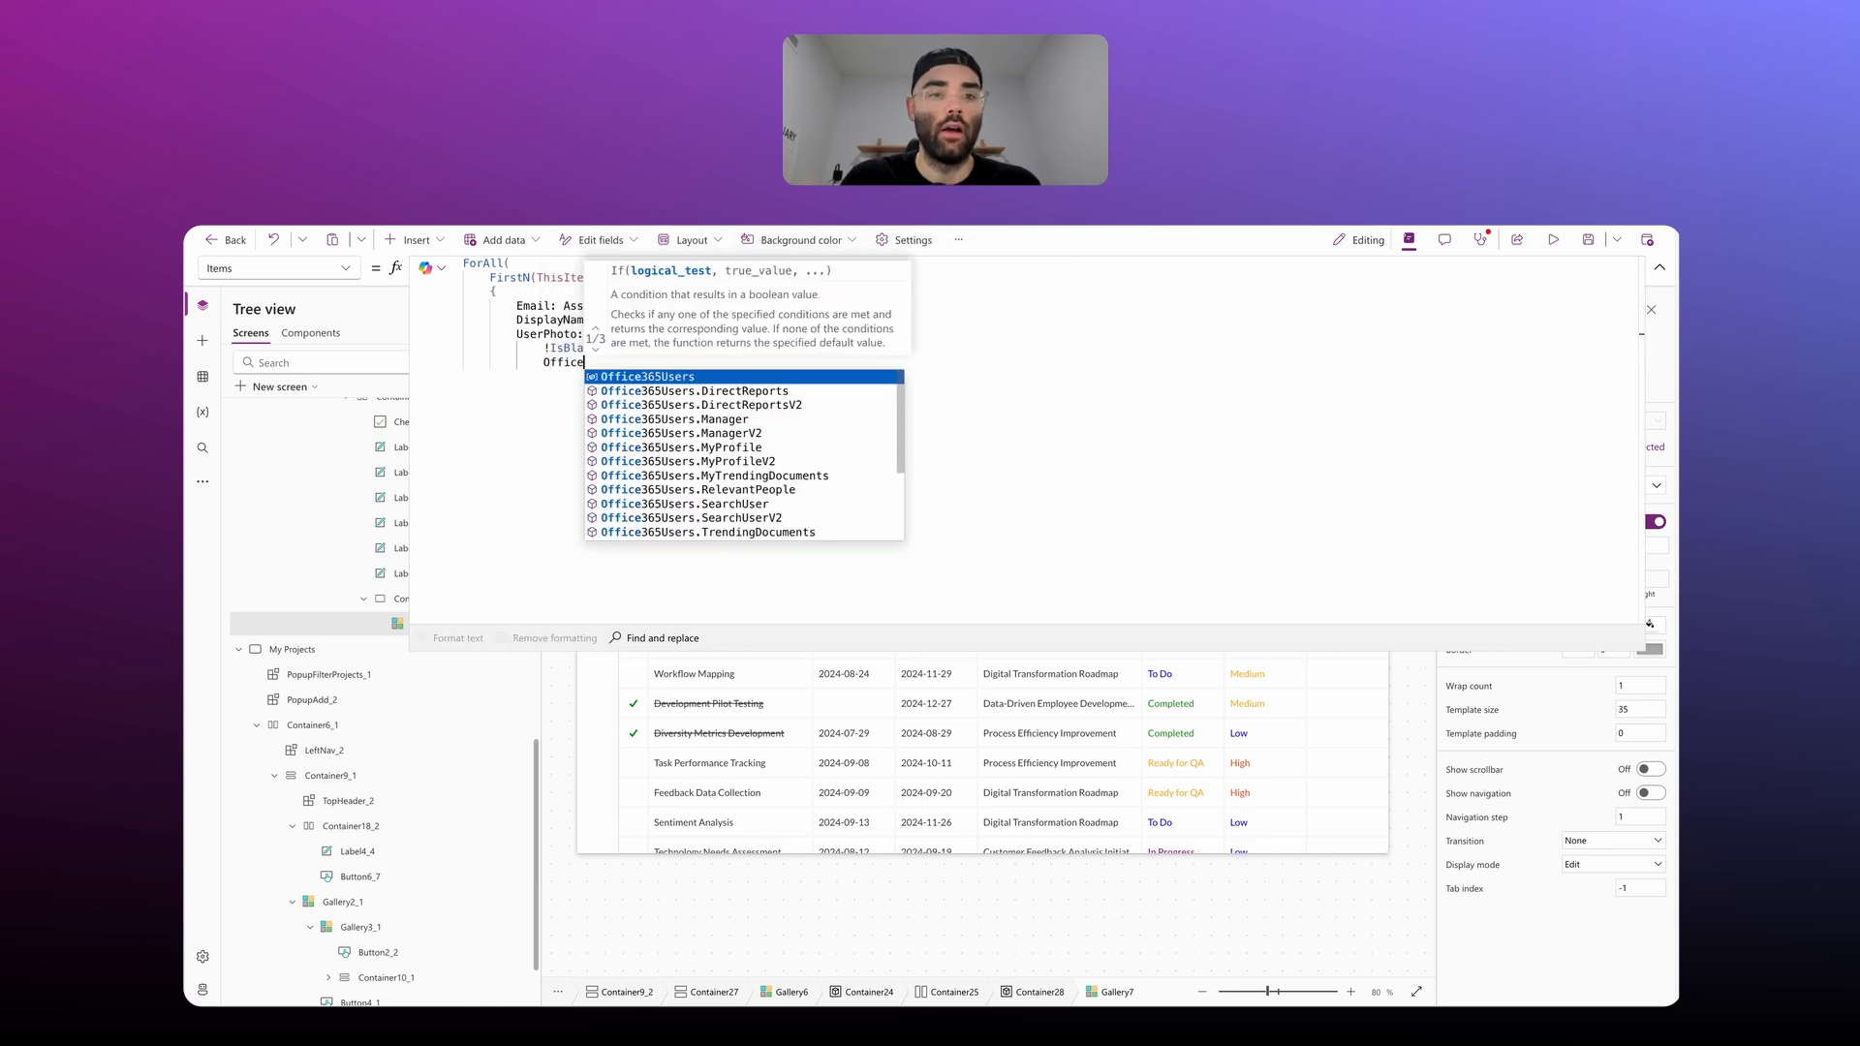
key("Tab")
type(".")
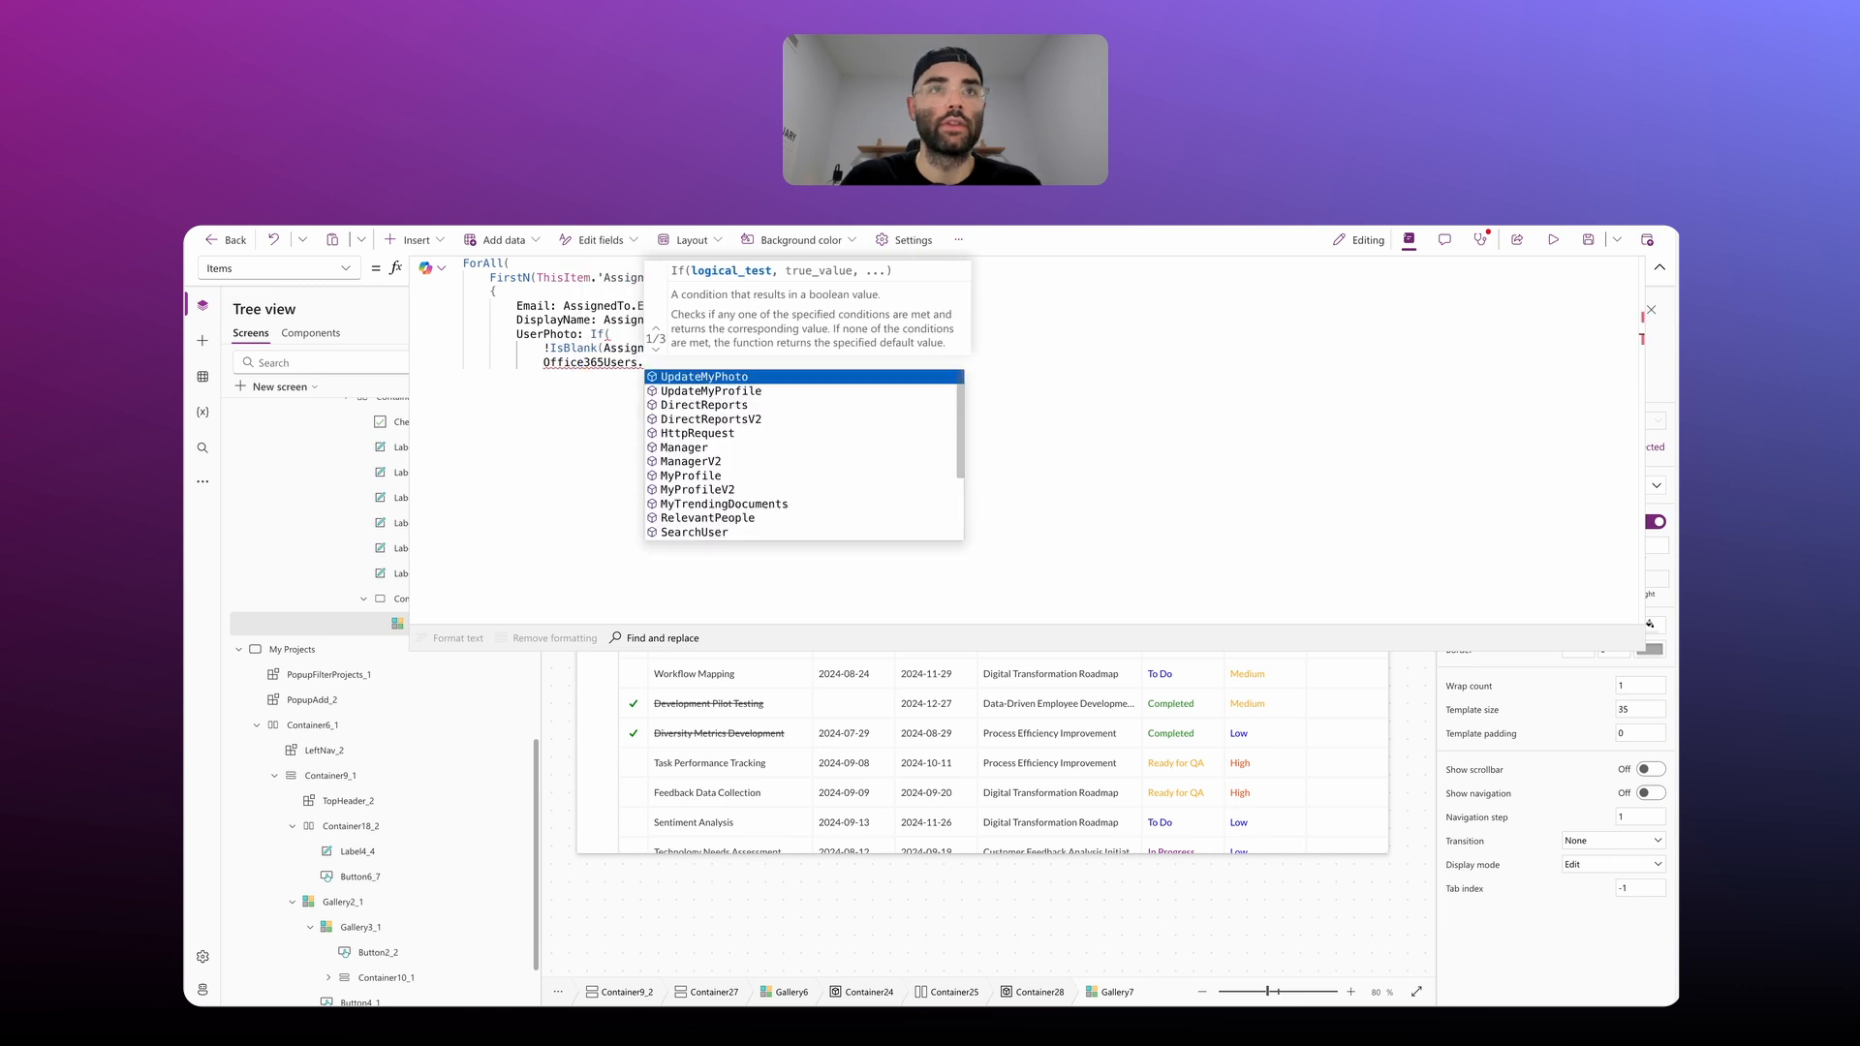
type("UserPhotoMetadata")
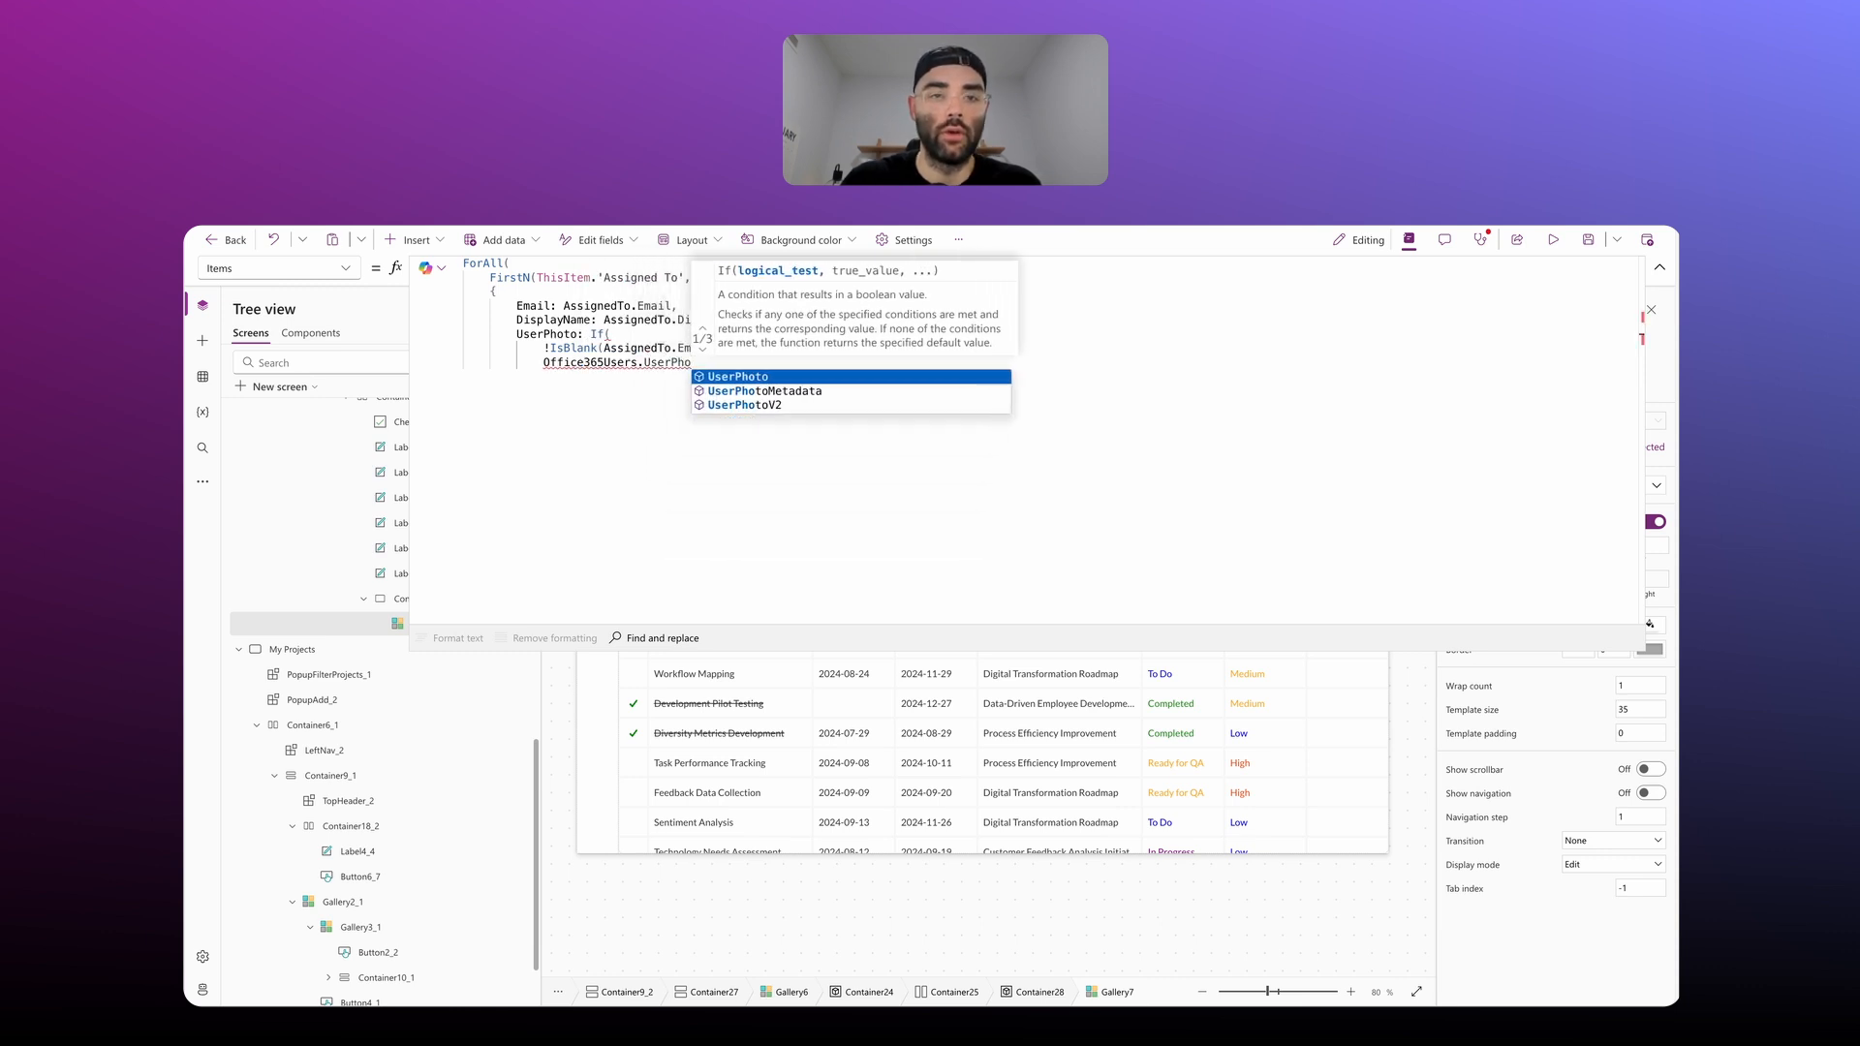
key("Tab")
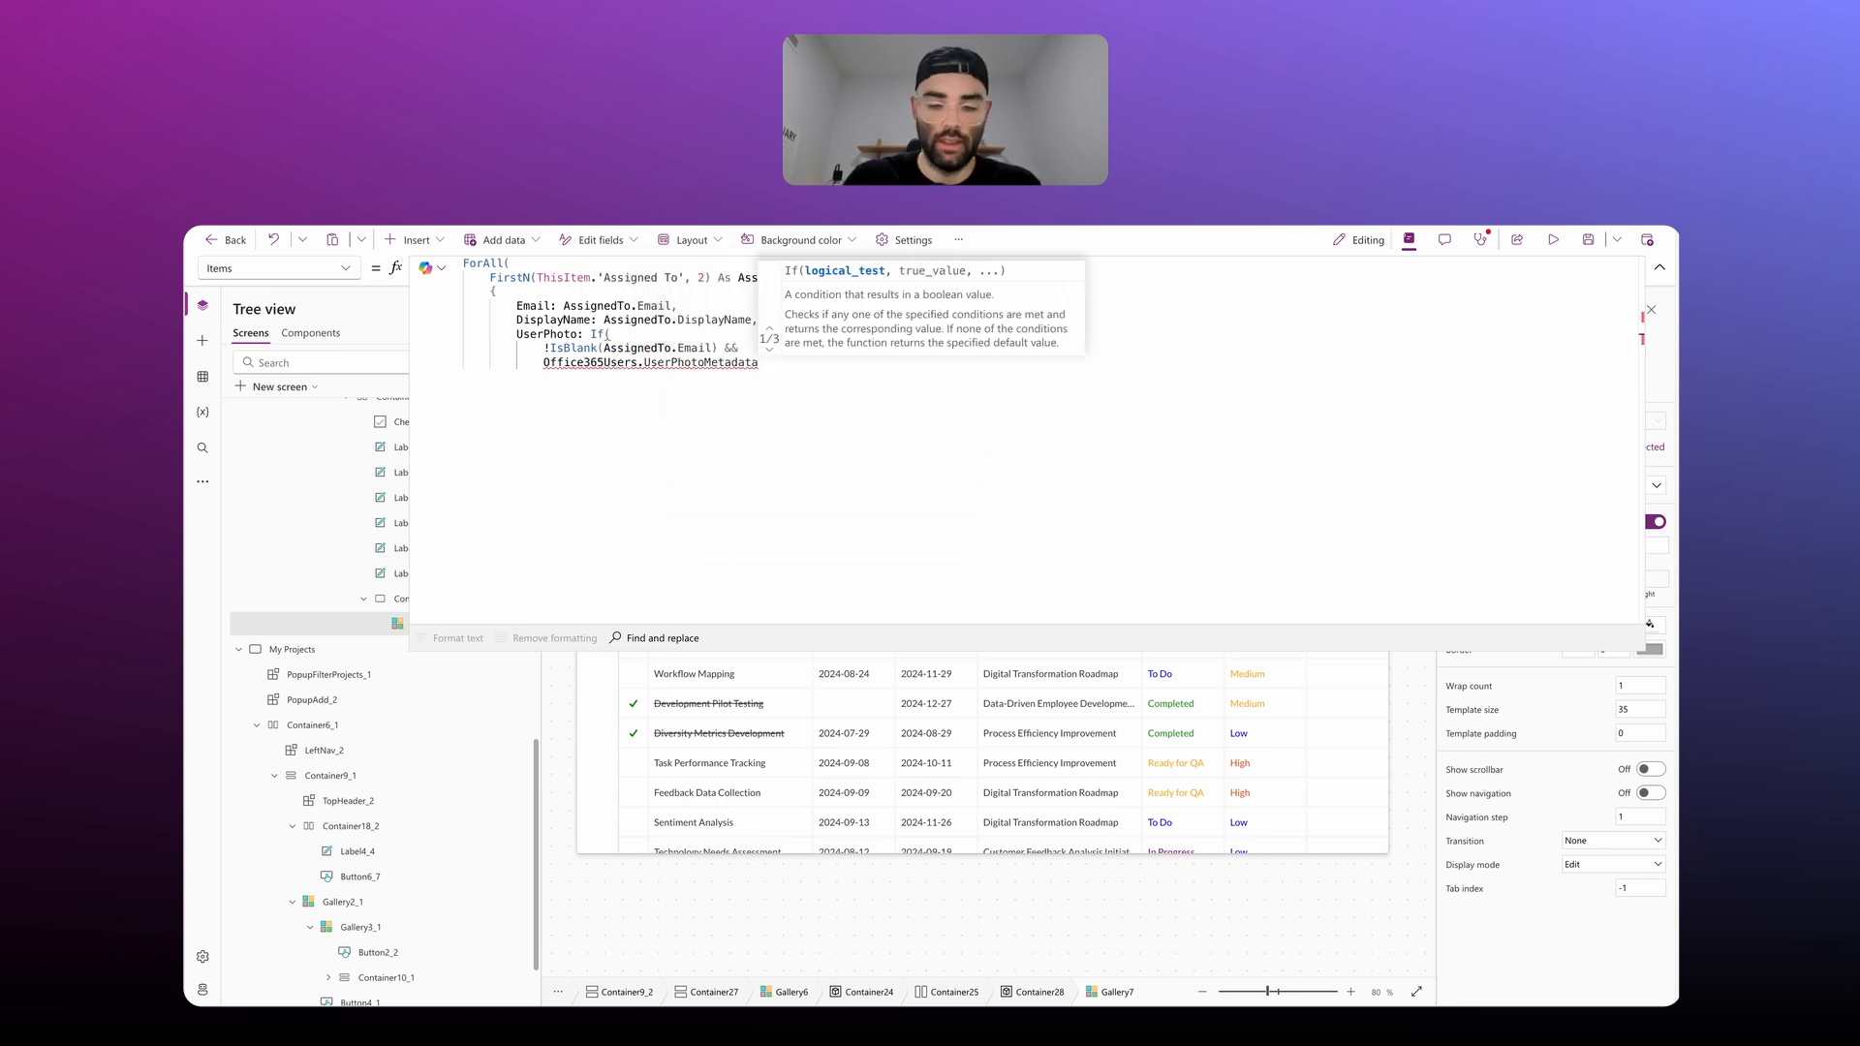
type("(AssignedTo.Email).")
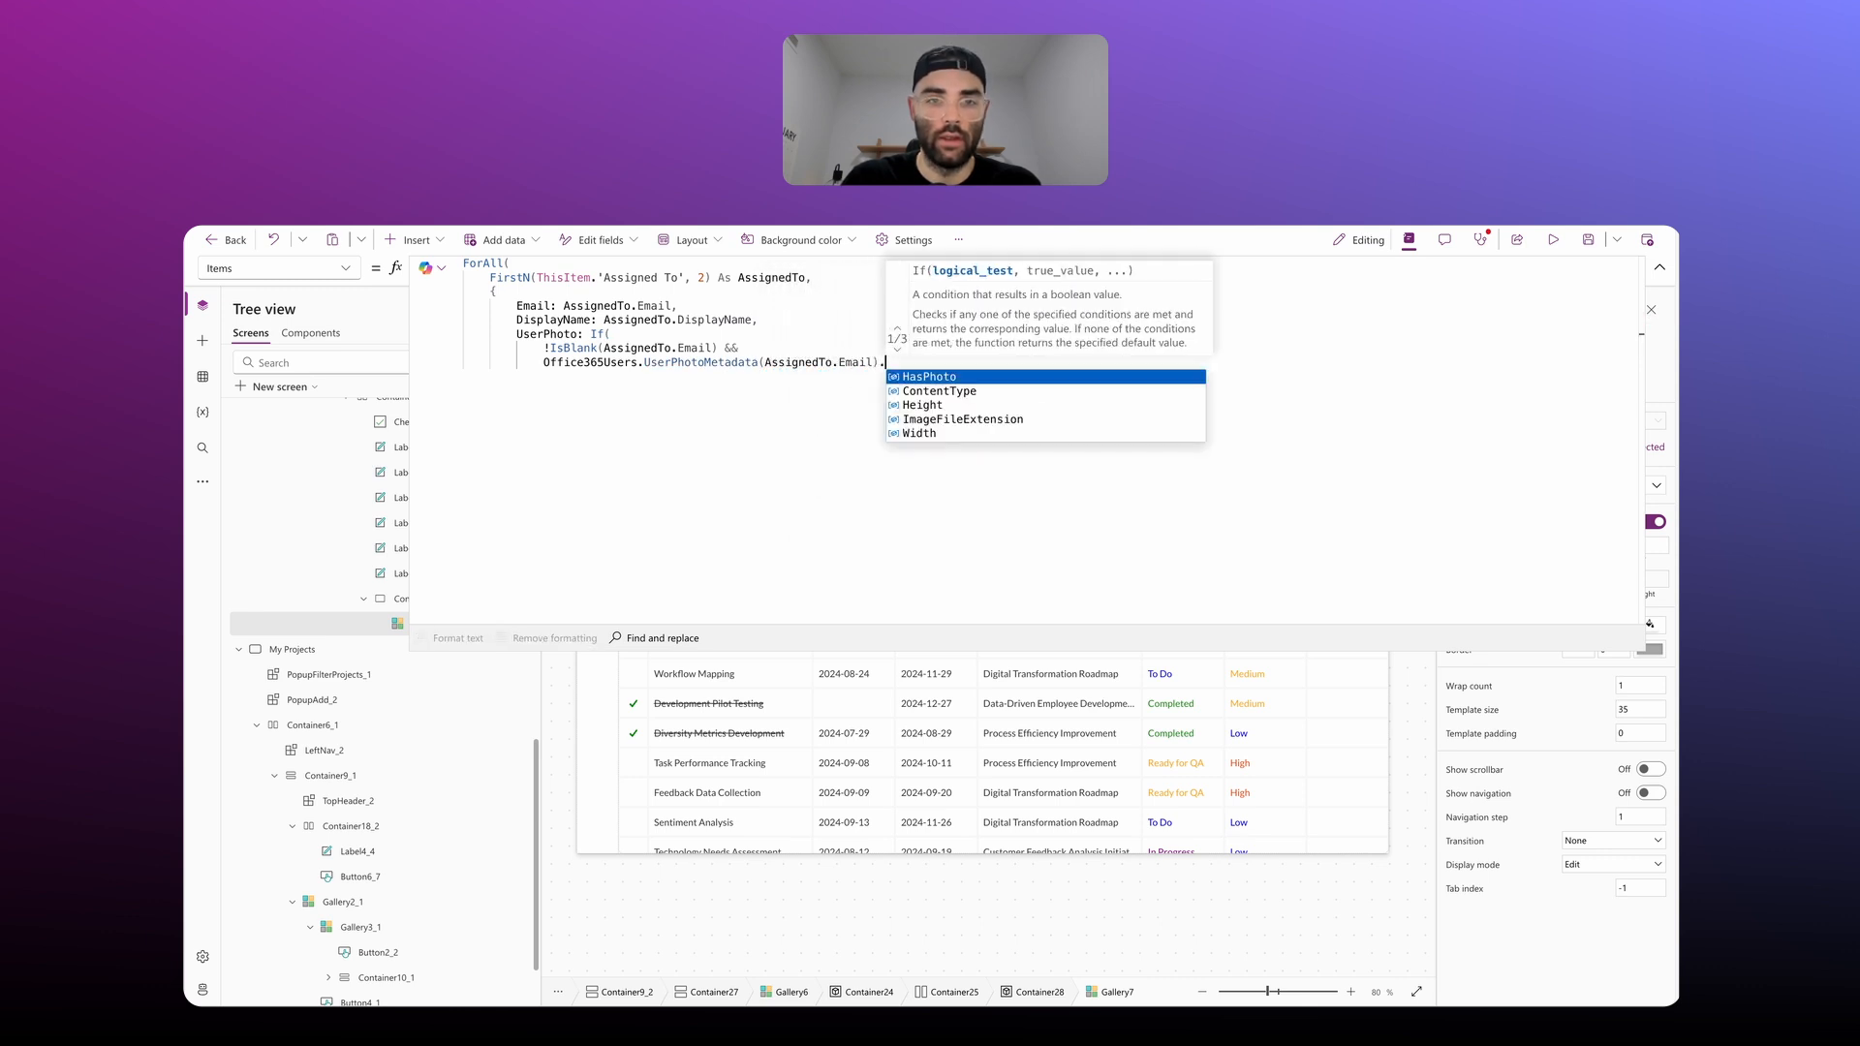
type("HasPhoto")
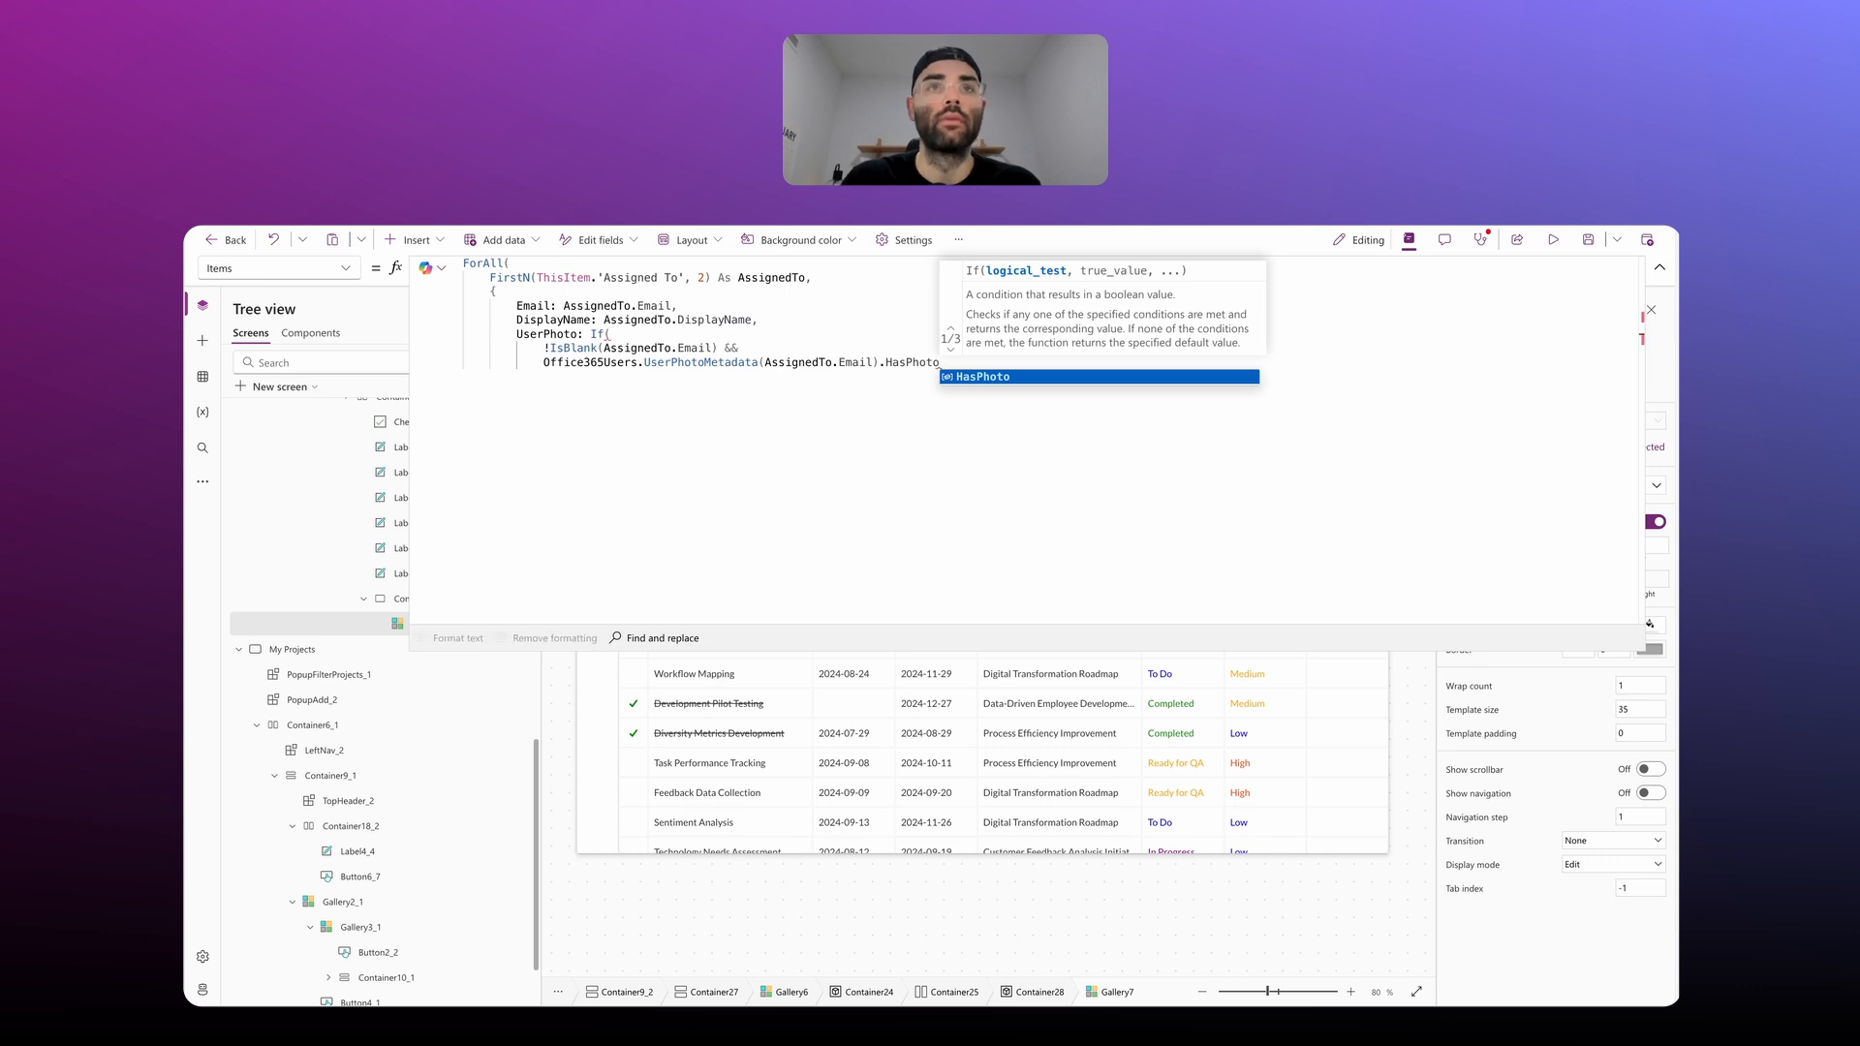
type(",")
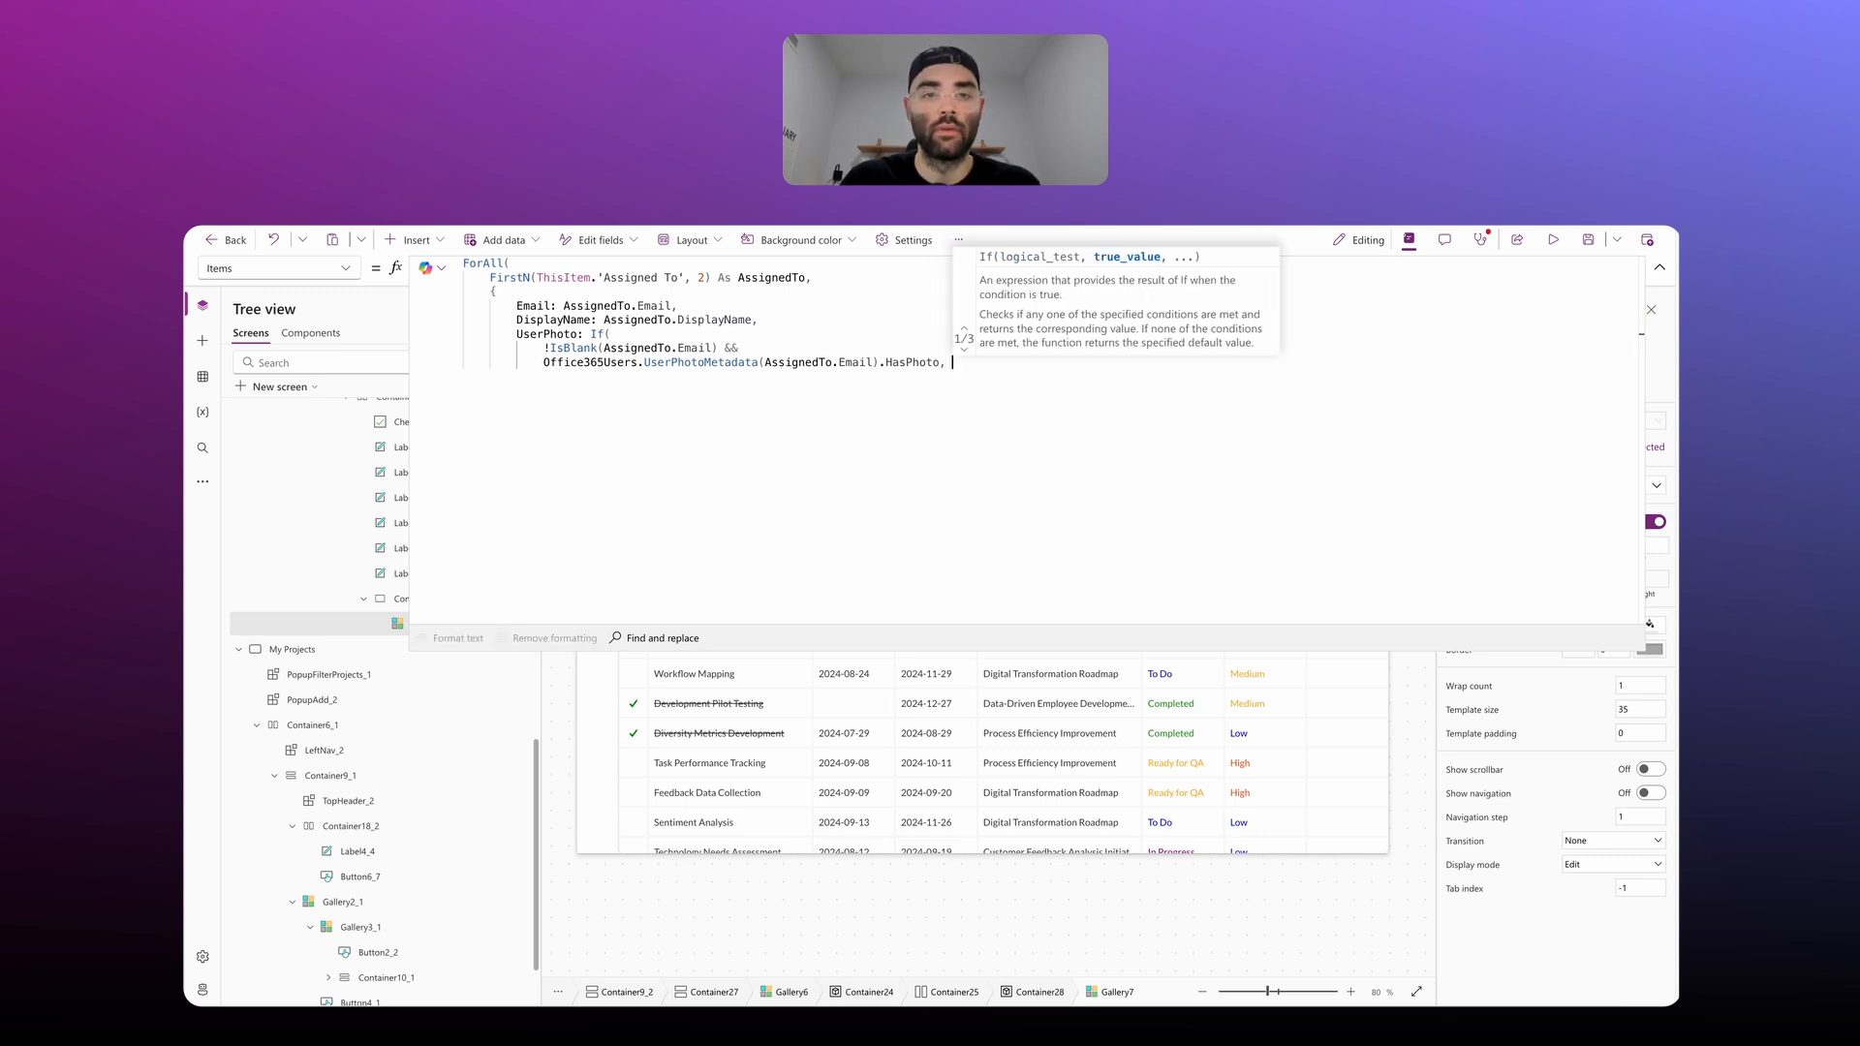
Step: Enter Office365Users.UserPhotoV2(AssignedTo.Email) as the true value of the UserPhoto If expression
key("Return")
type("Offi")
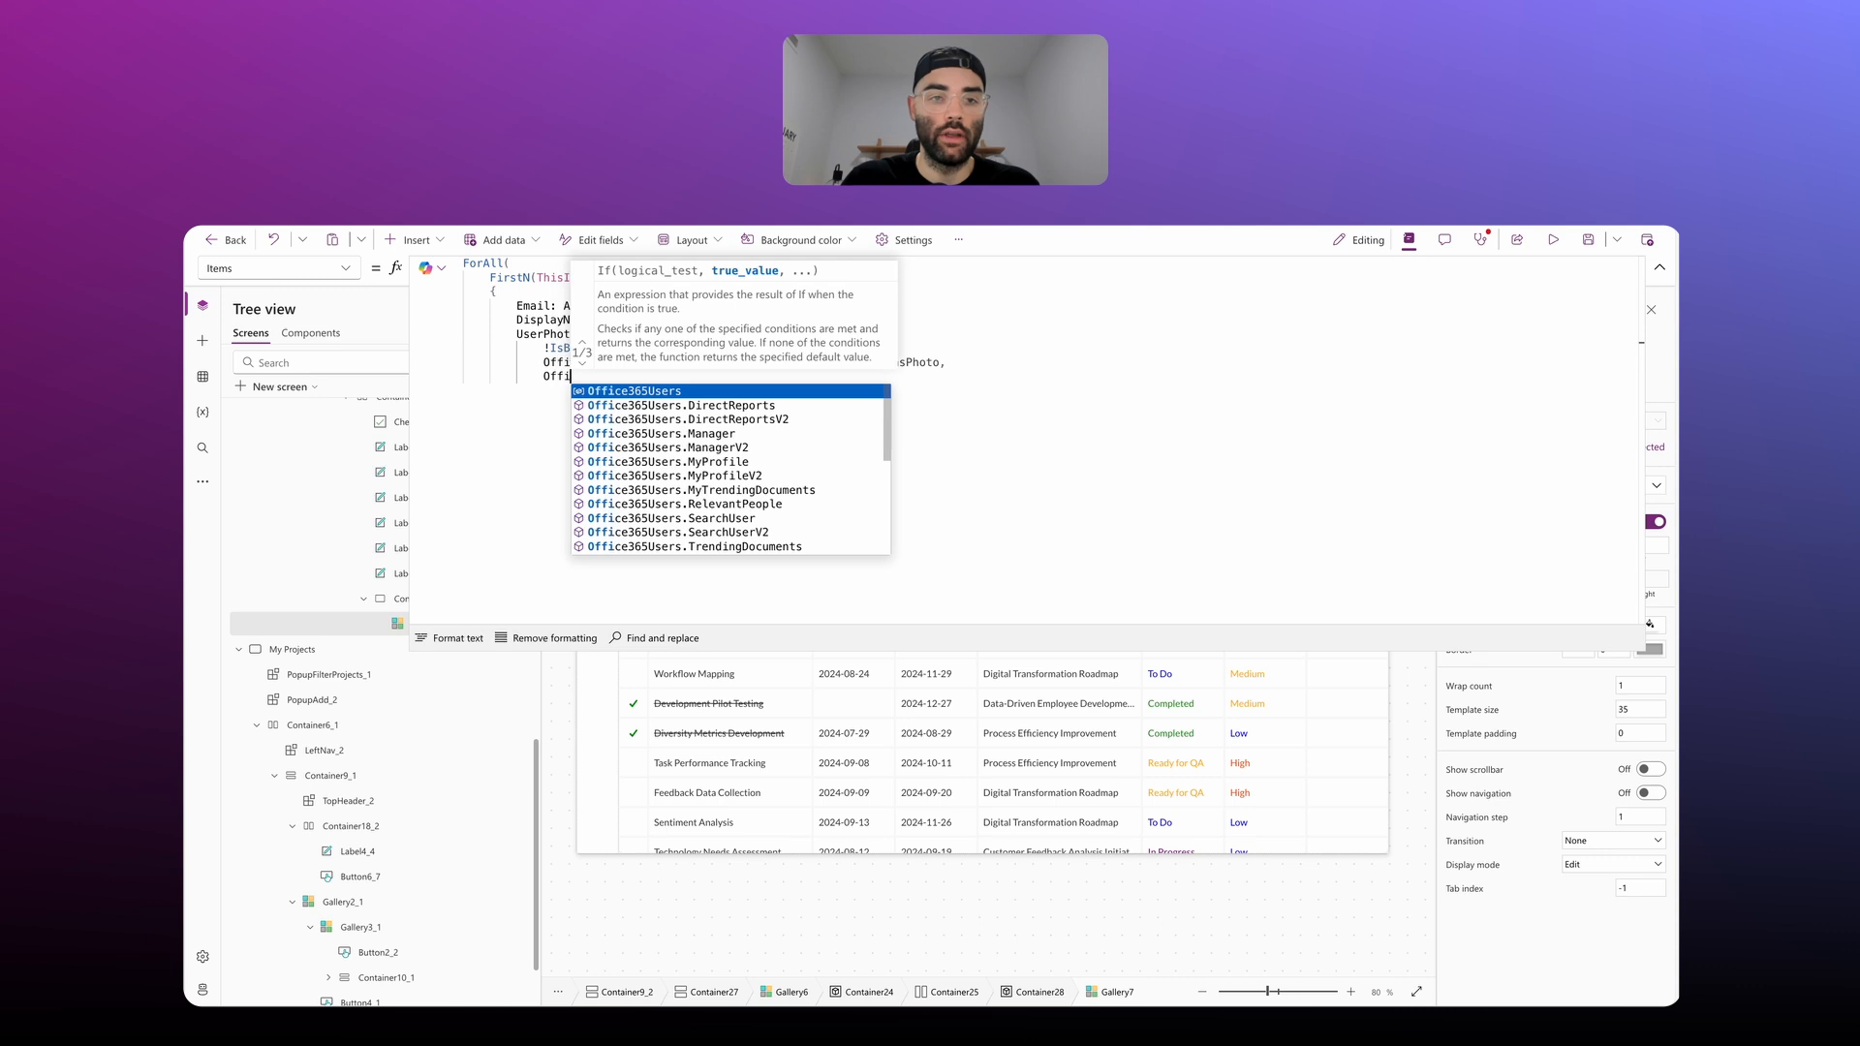
key("Tab")
type(".")
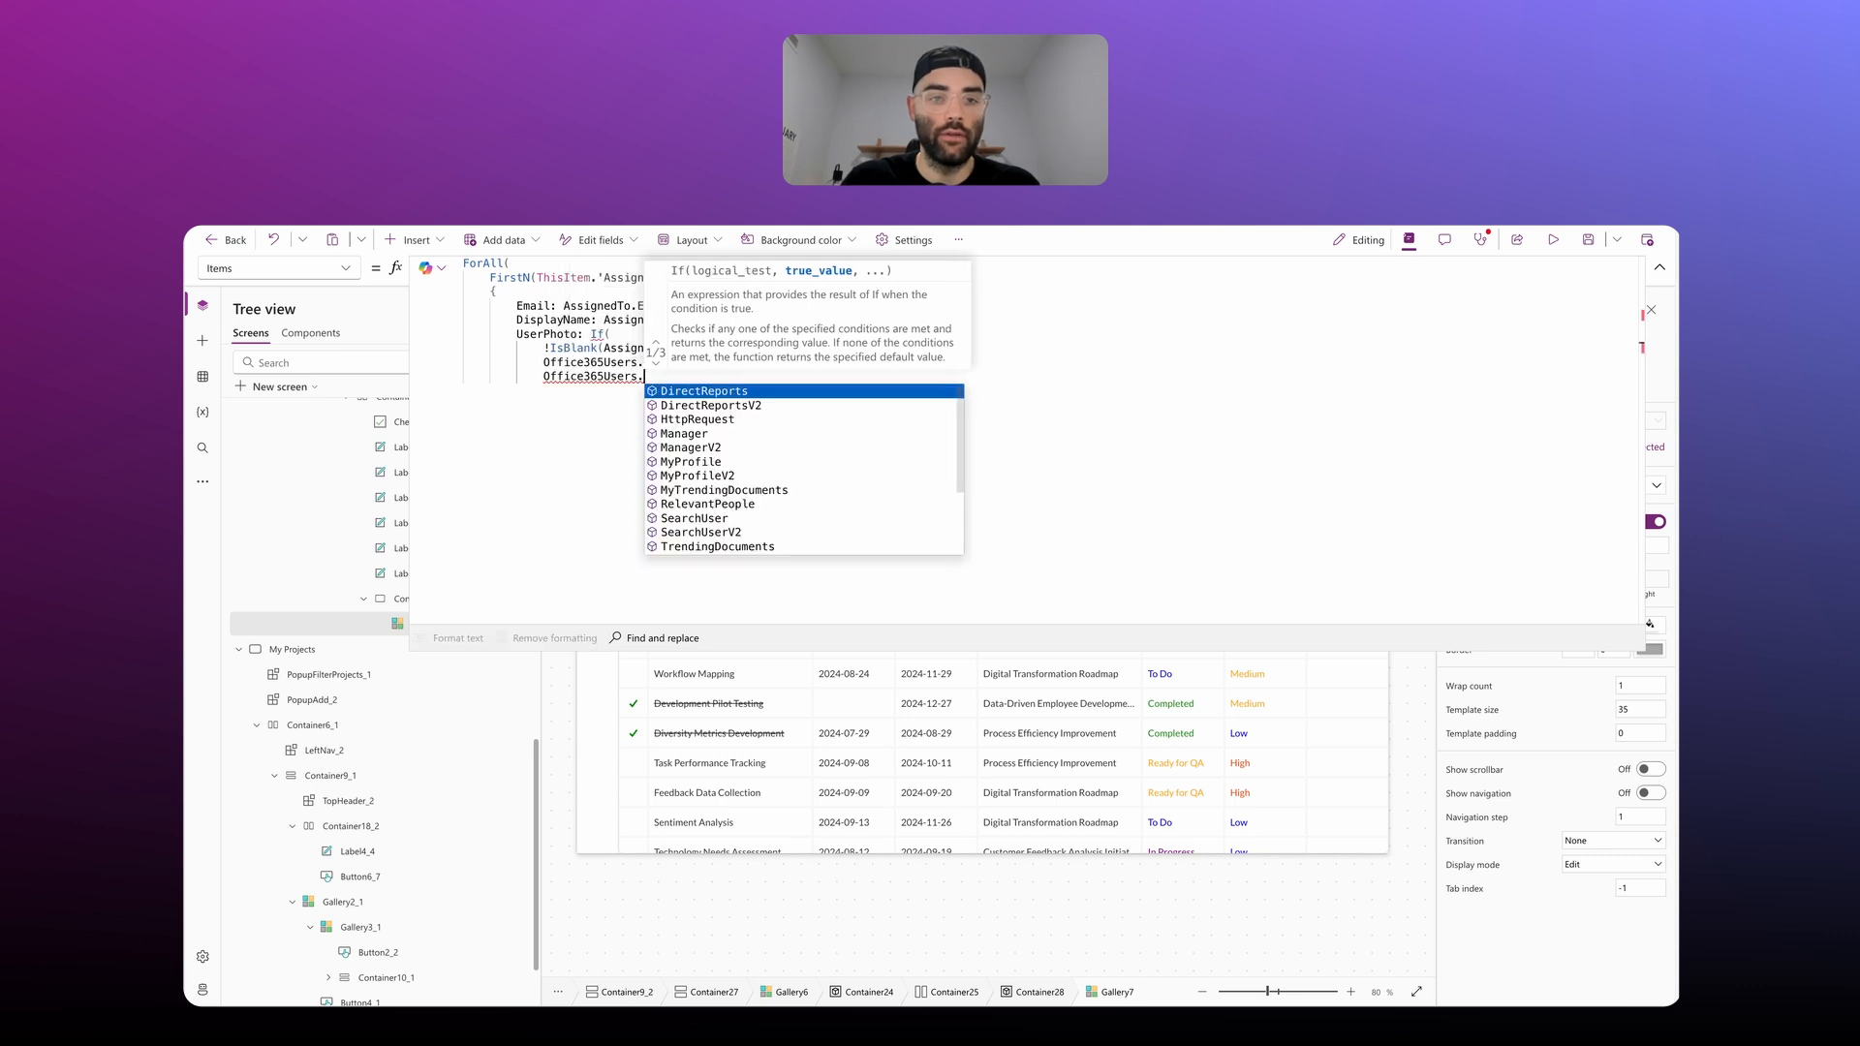
type("User")
key("Down")
key("Down")
key("Tab")
type("(")
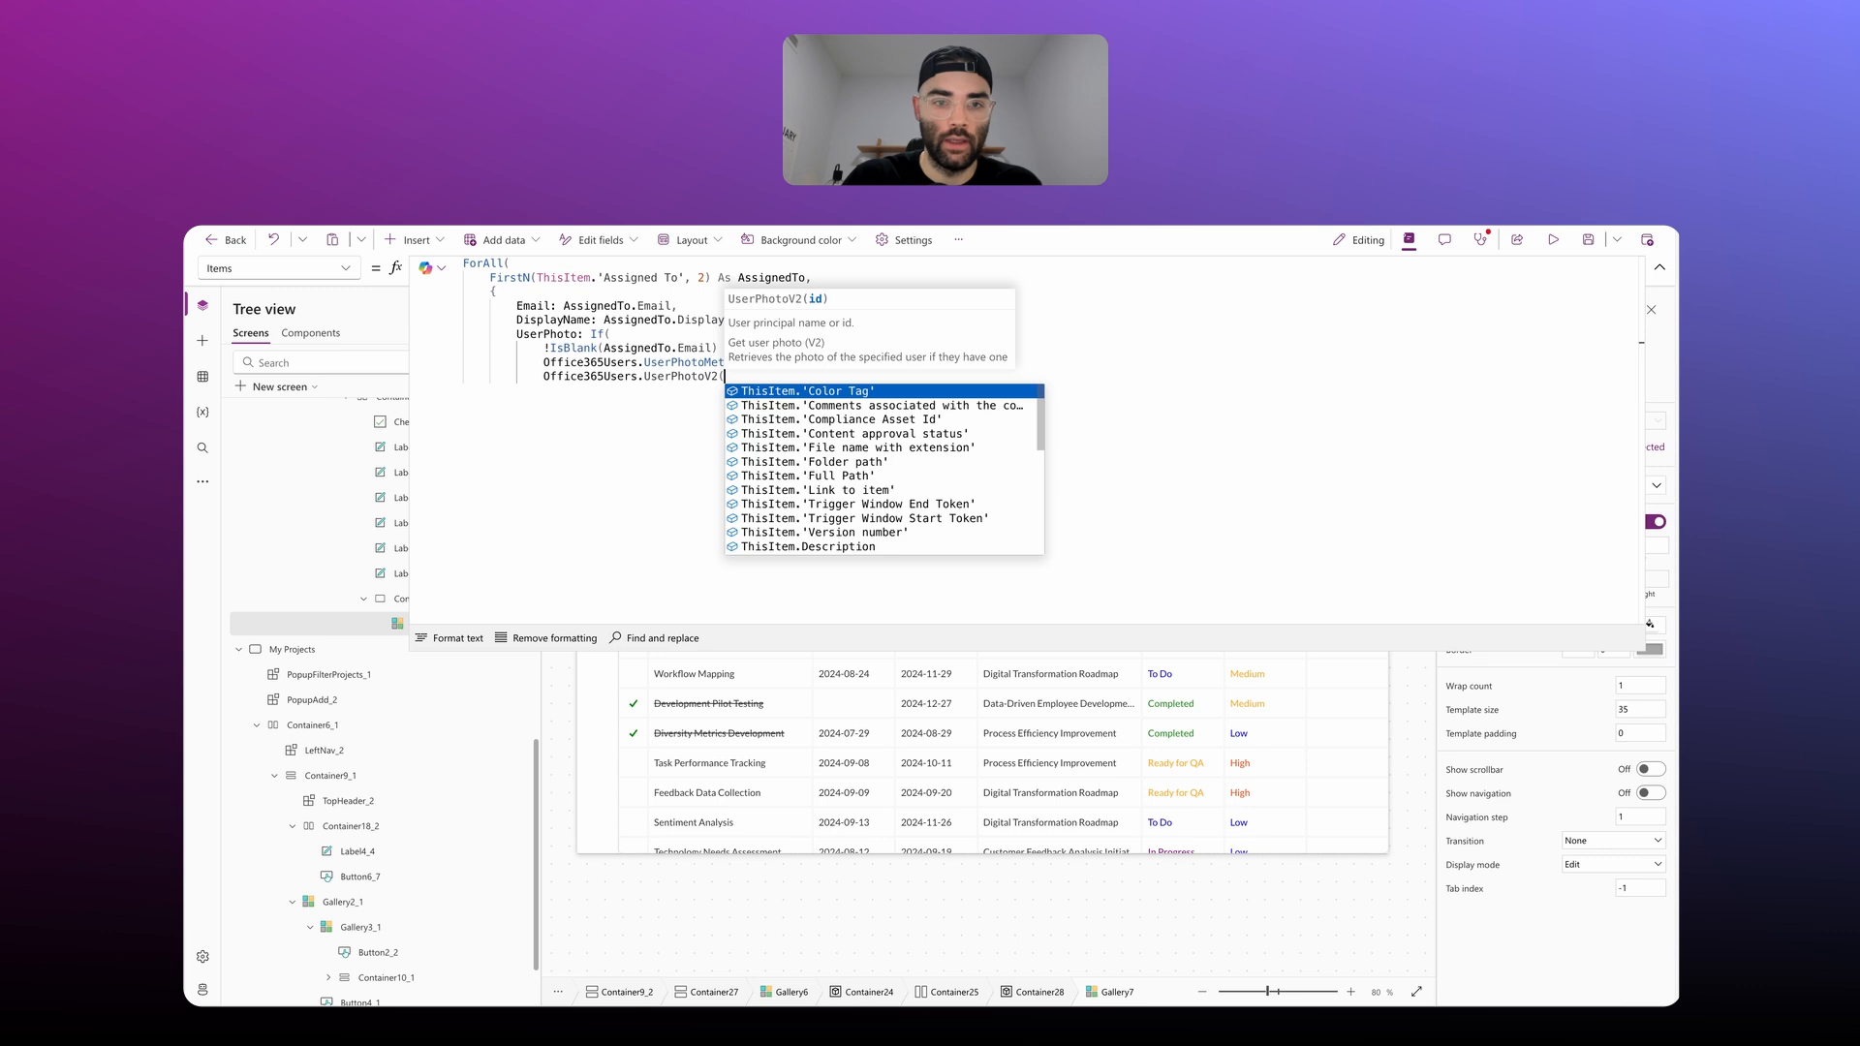
type("AssignedT")
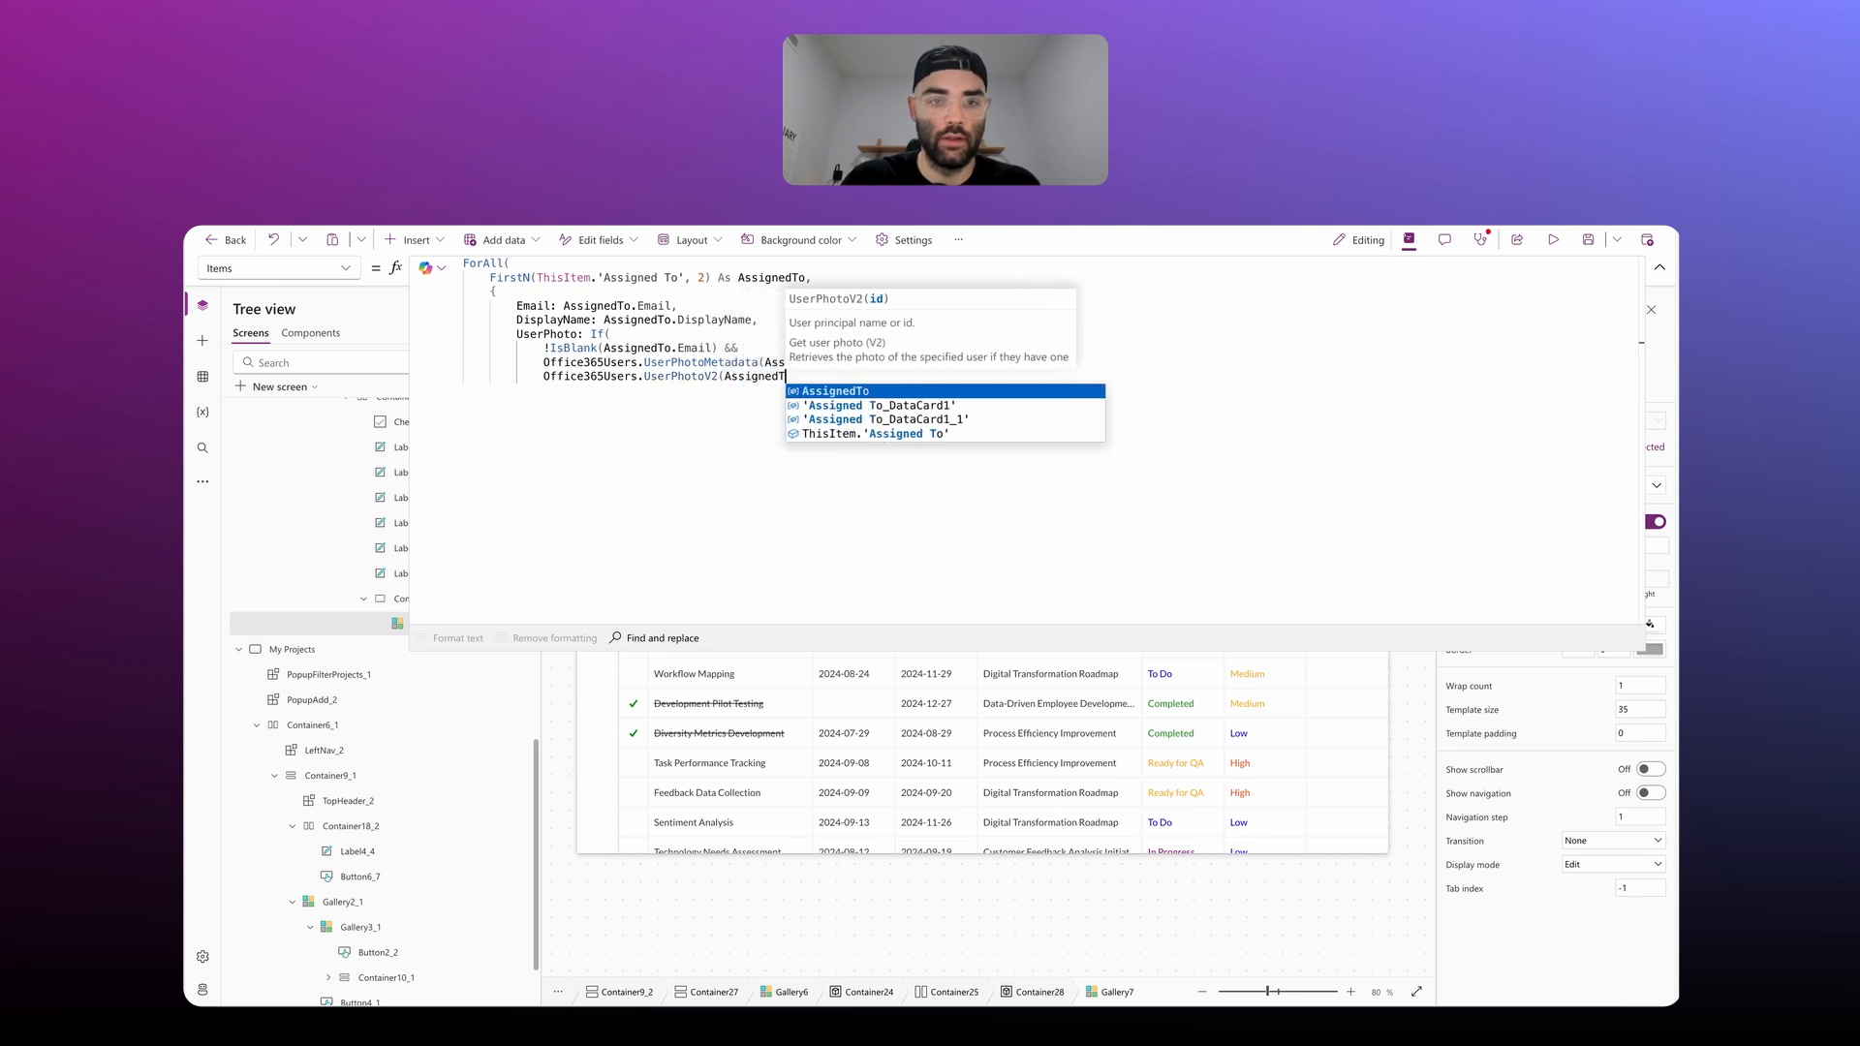
type("o.Email")
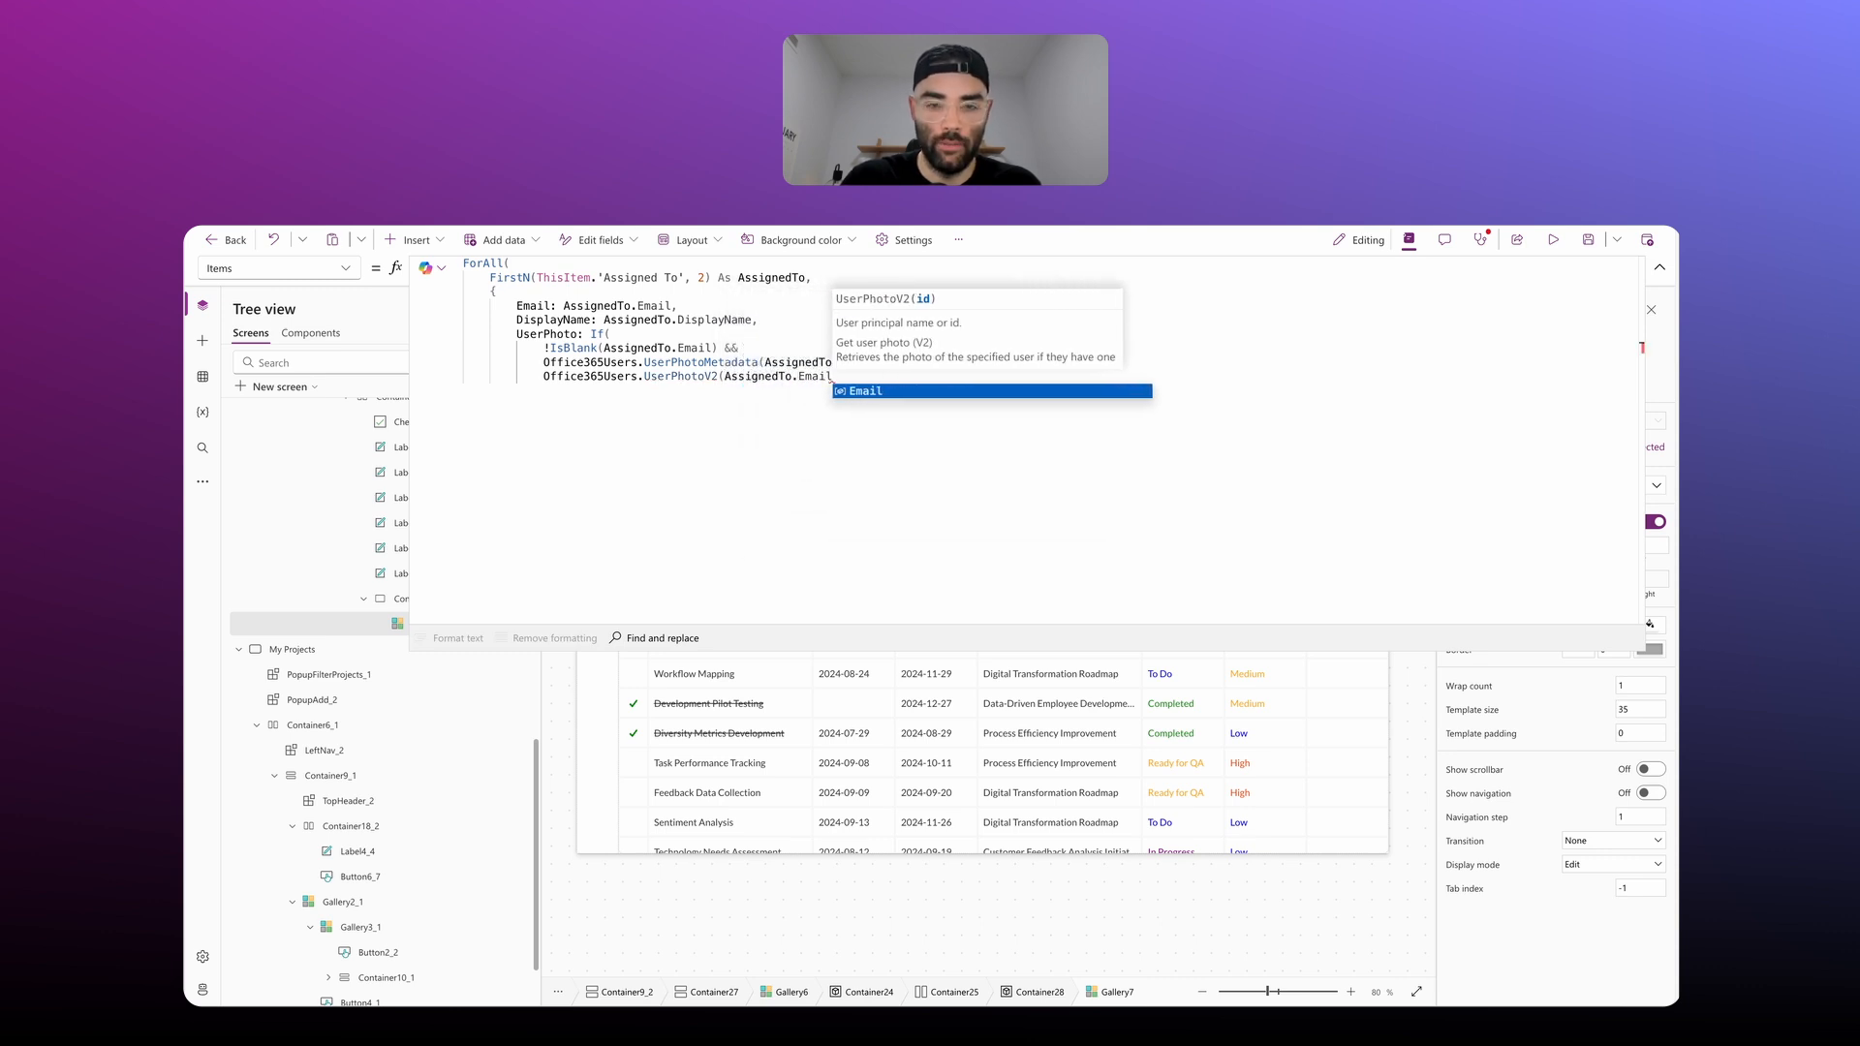
type("),")
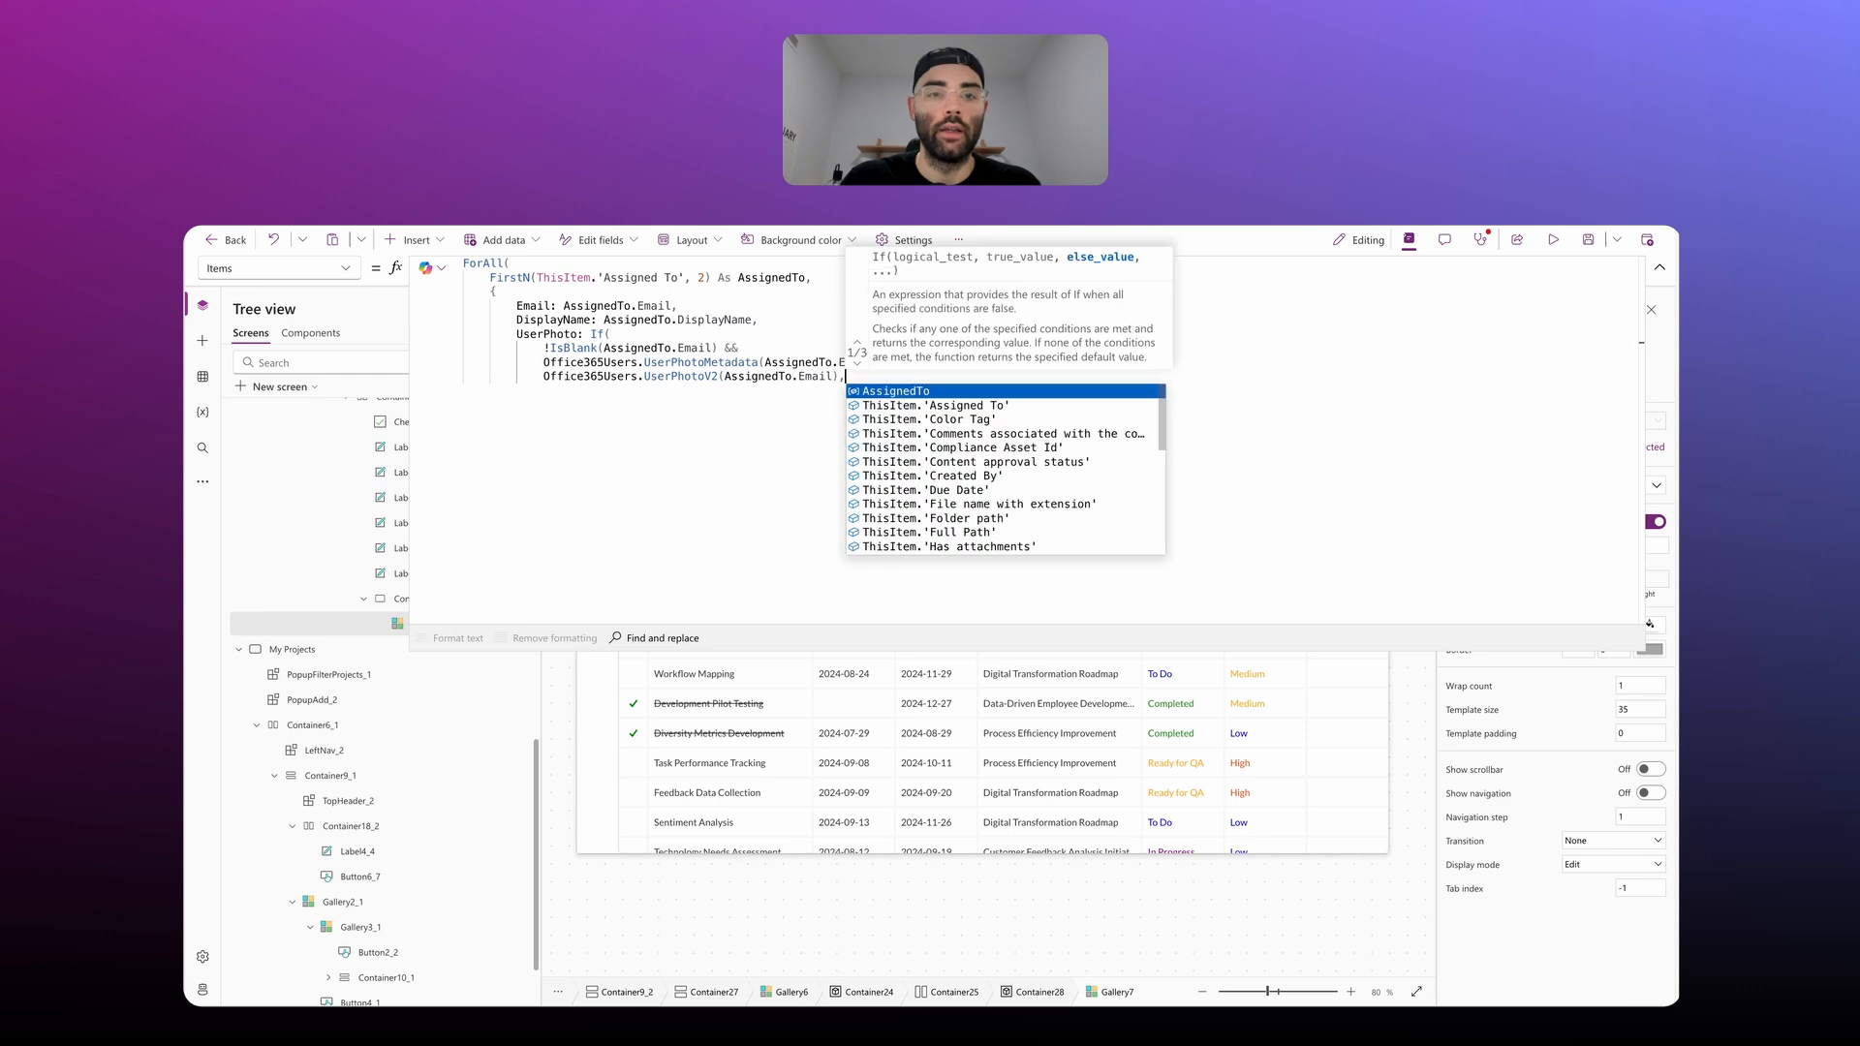
Step: Enter Blank() as the else value of the UserPhoto If, close the If on its own line and add a comma for another field
key("Return")
type("Blank()")
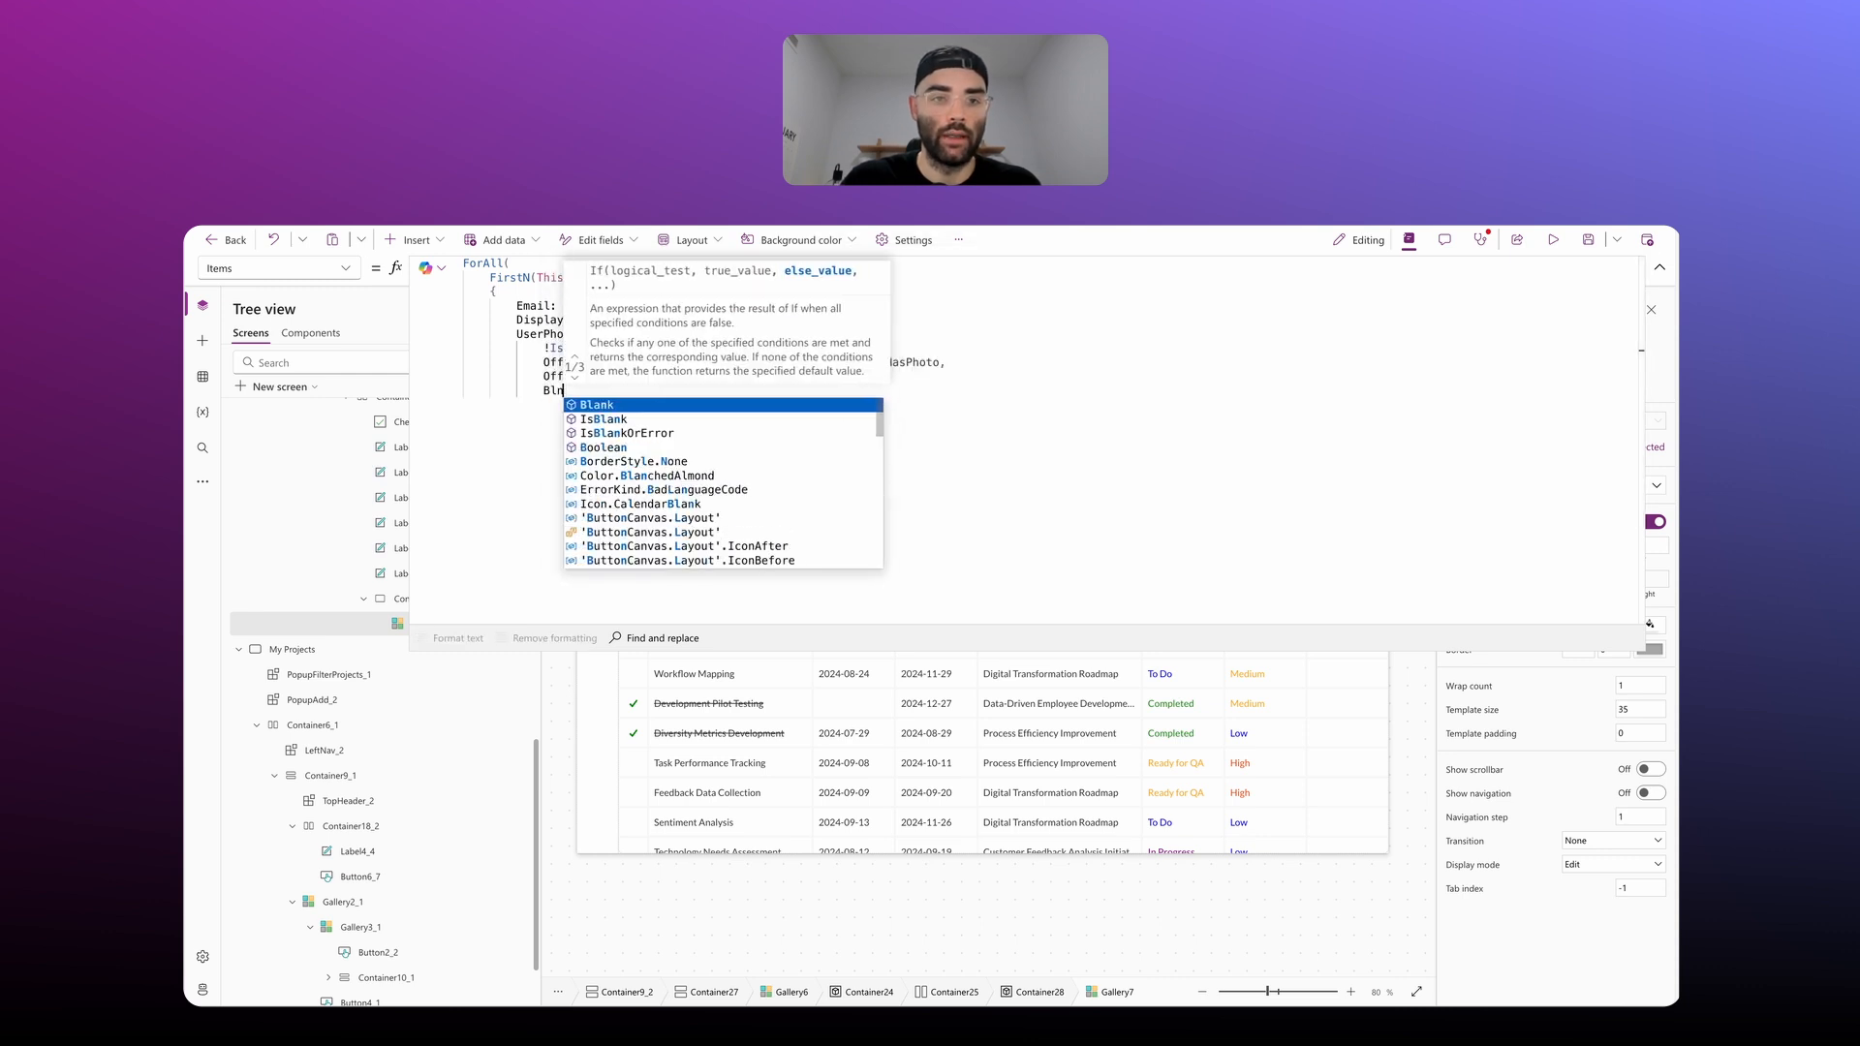
type(")")
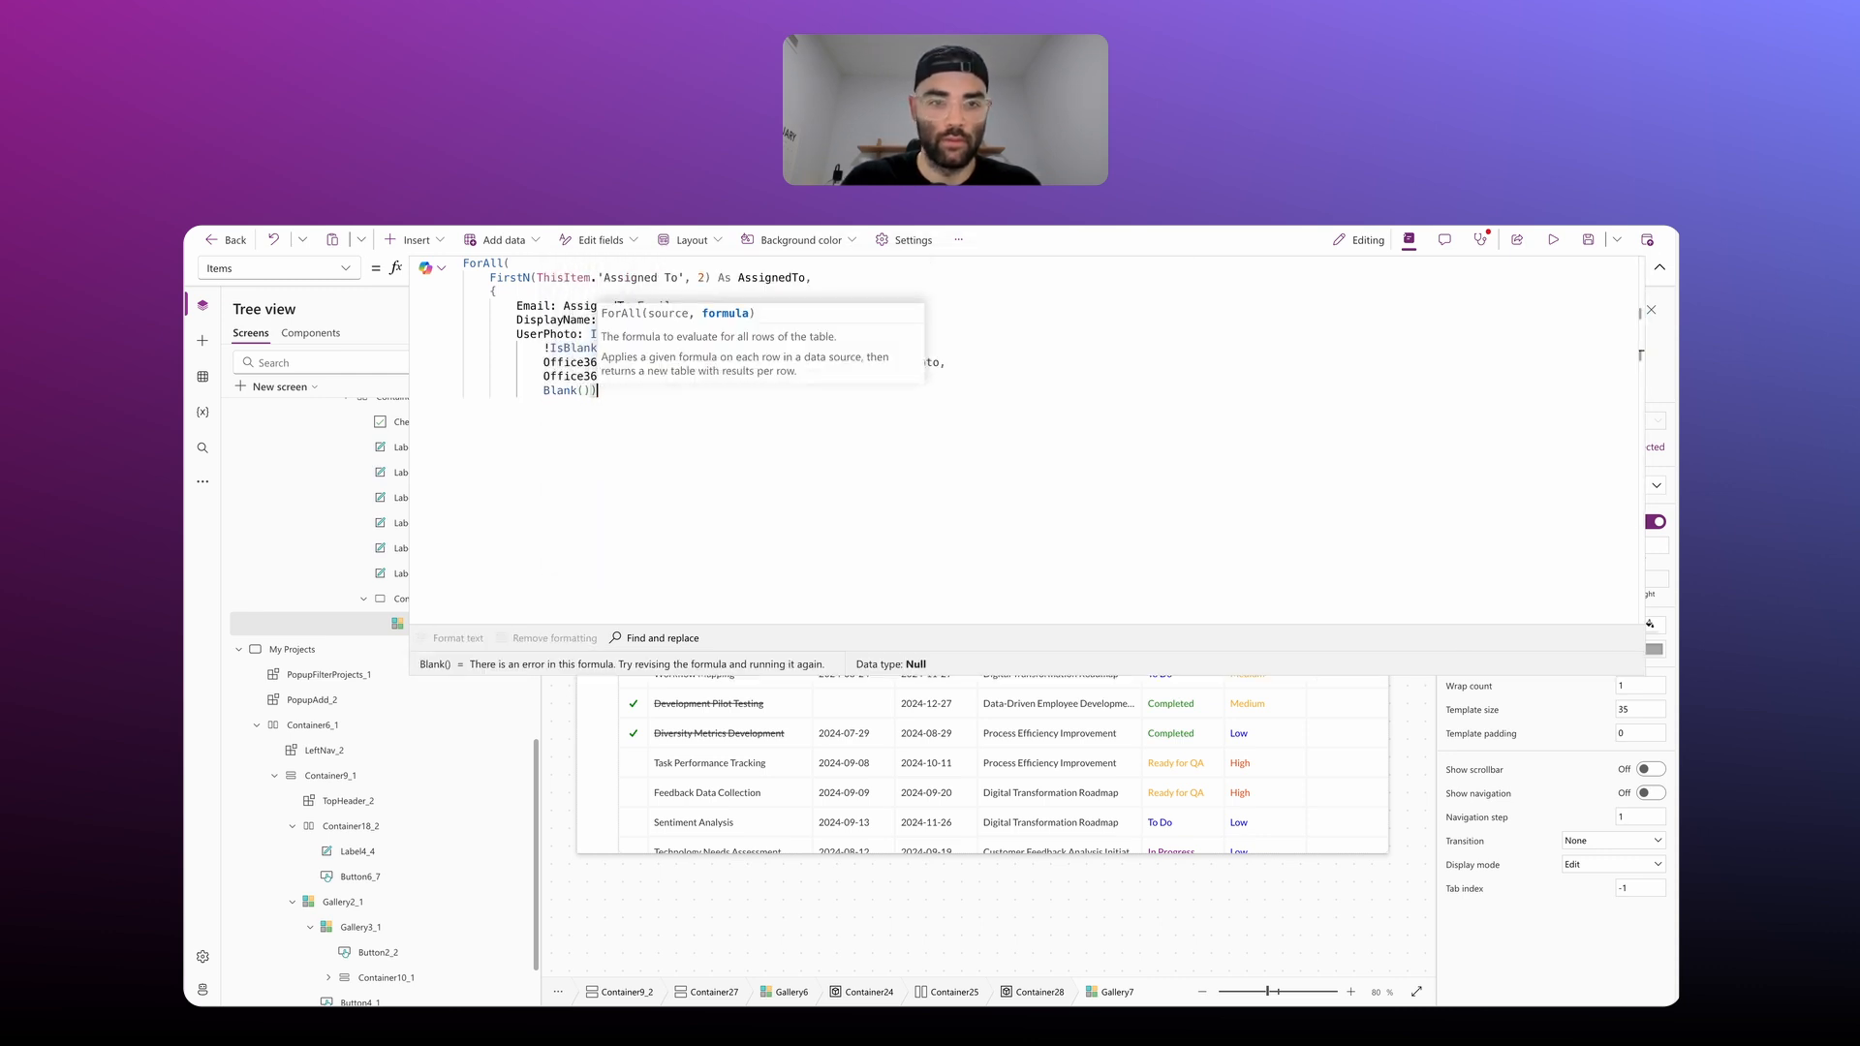
key("BackSpace")
key("Return")
type(")")
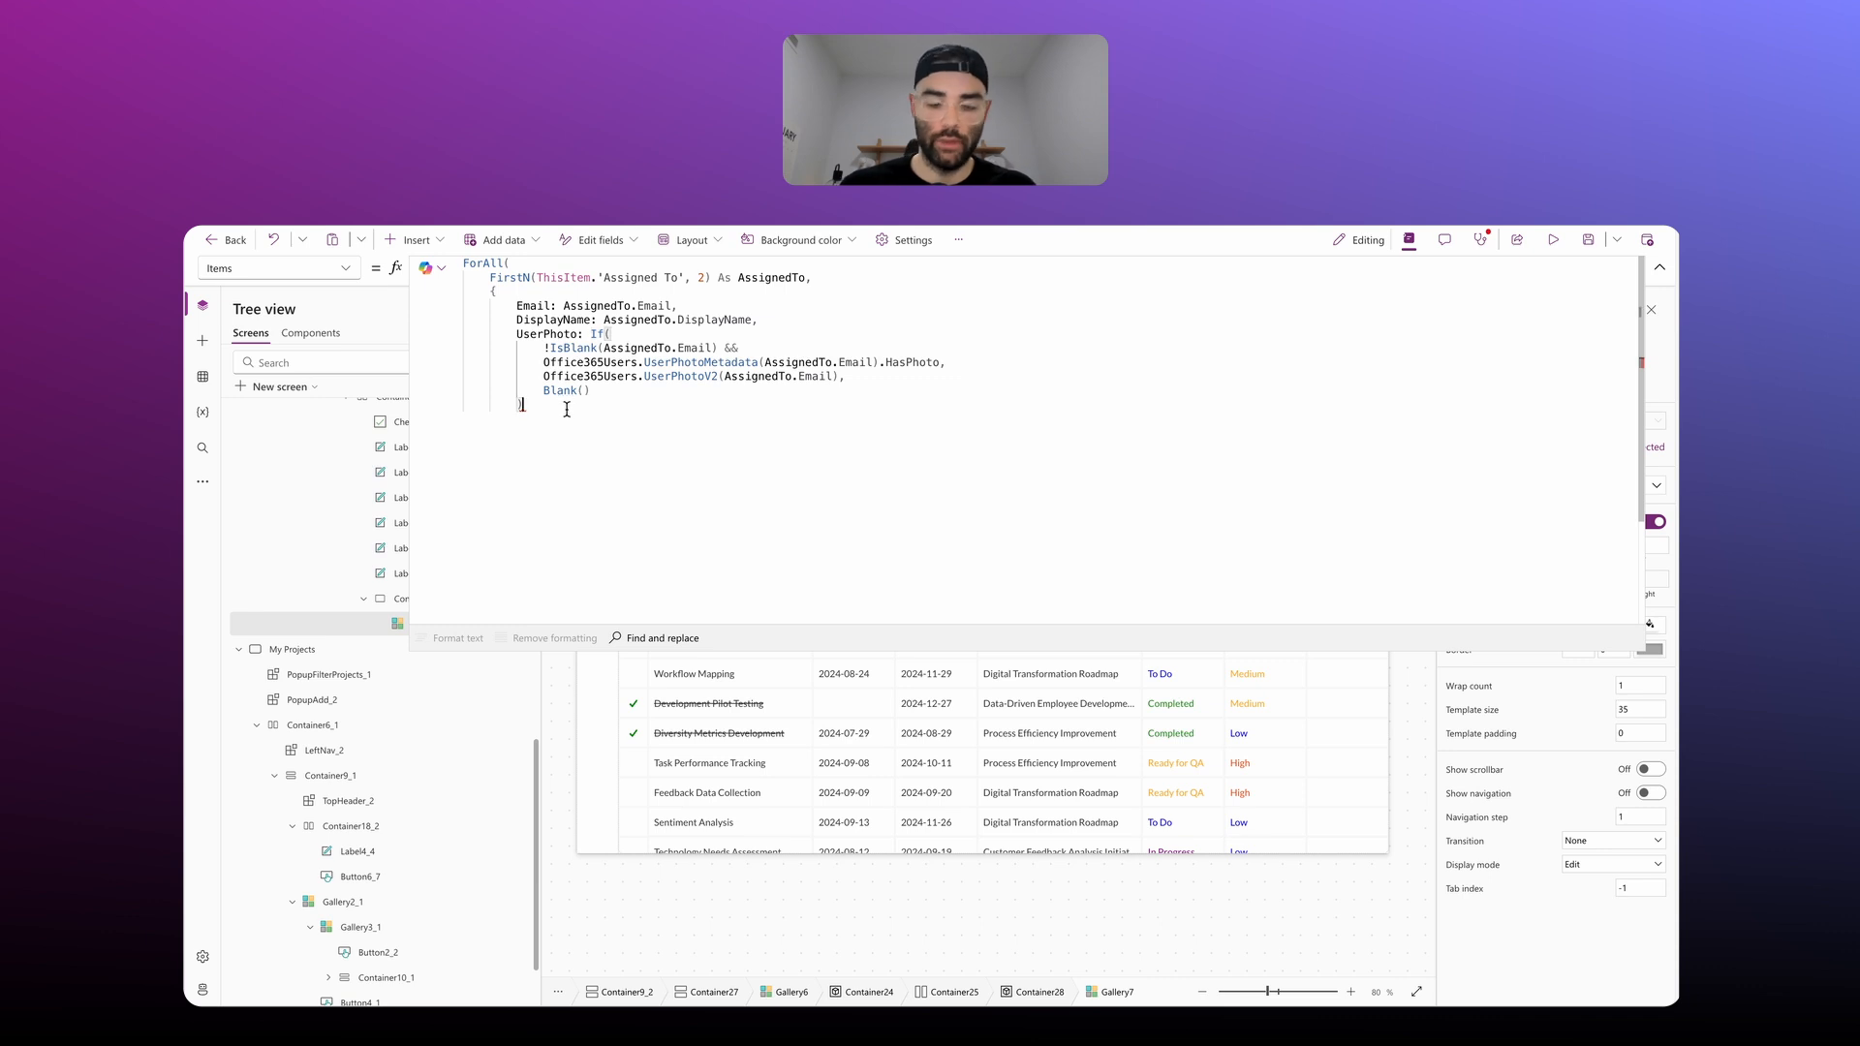
type(",")
key("Return")
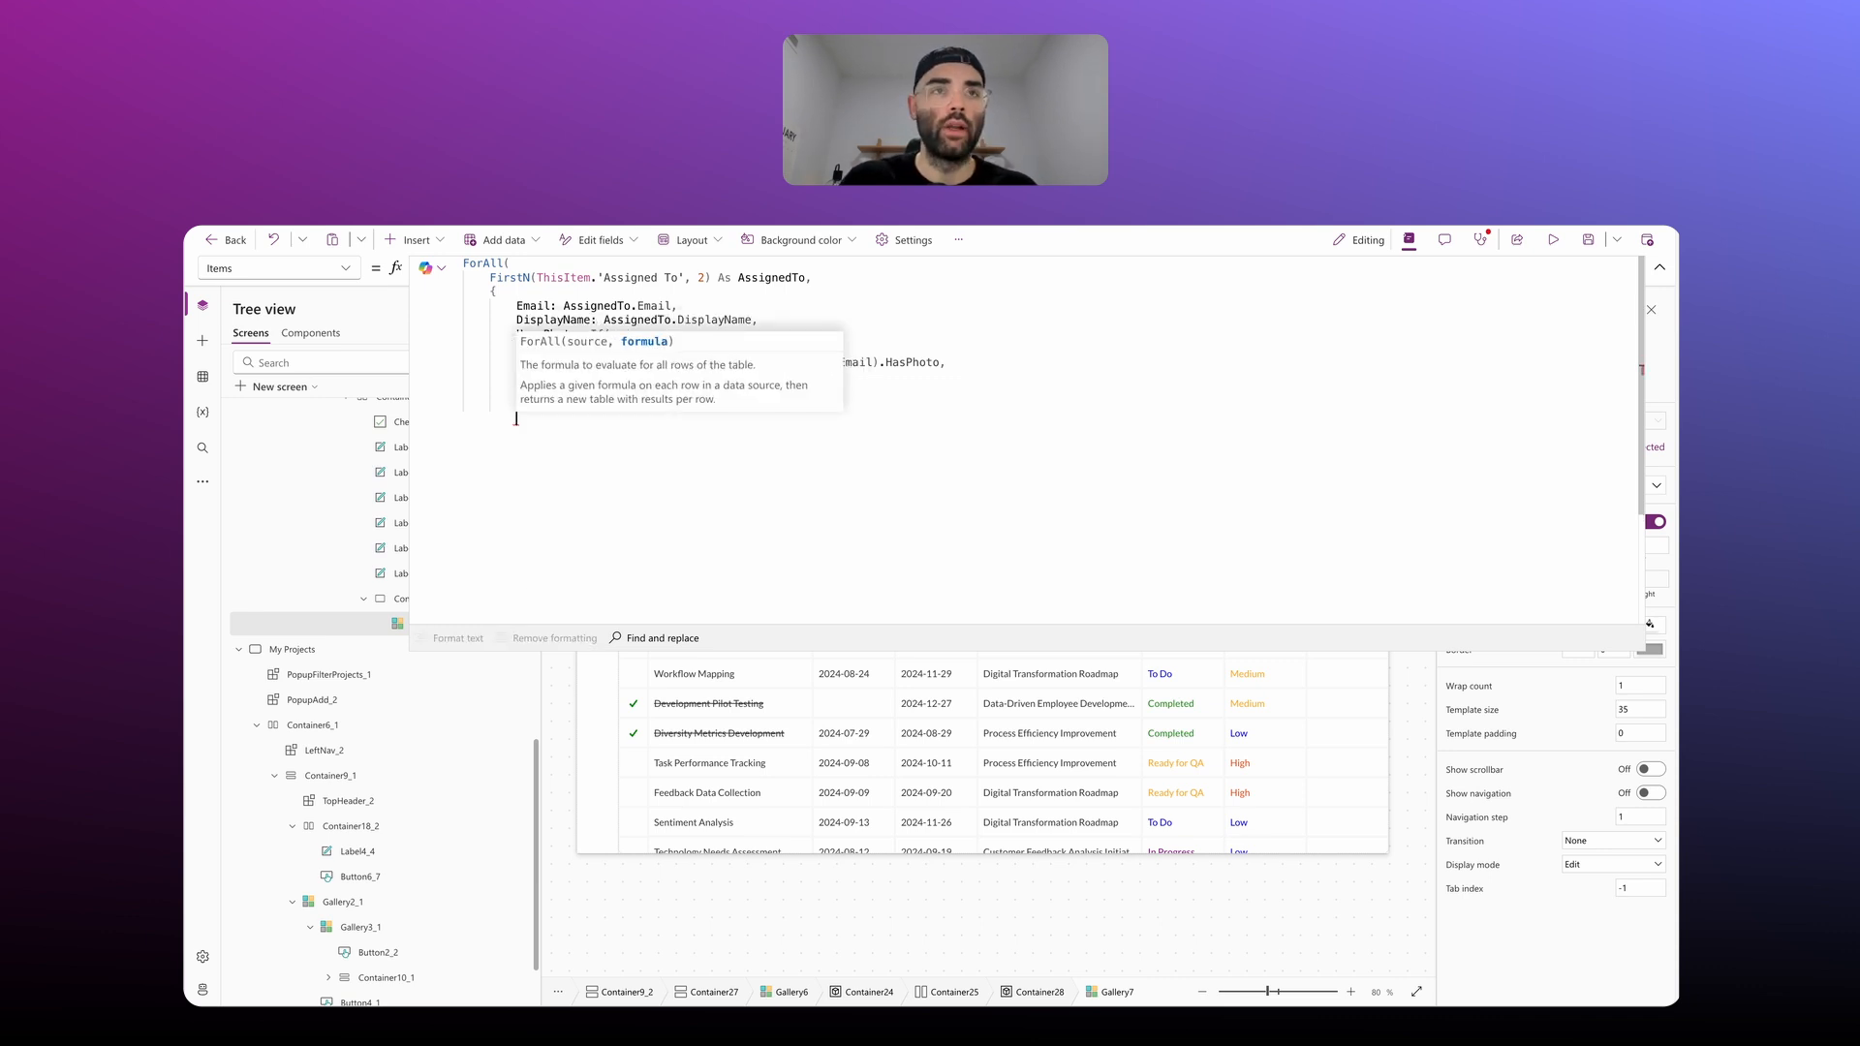
Step: Add a UserInitials field to the record and start its value on an indented line with Concatenate(
type("UserInitial")
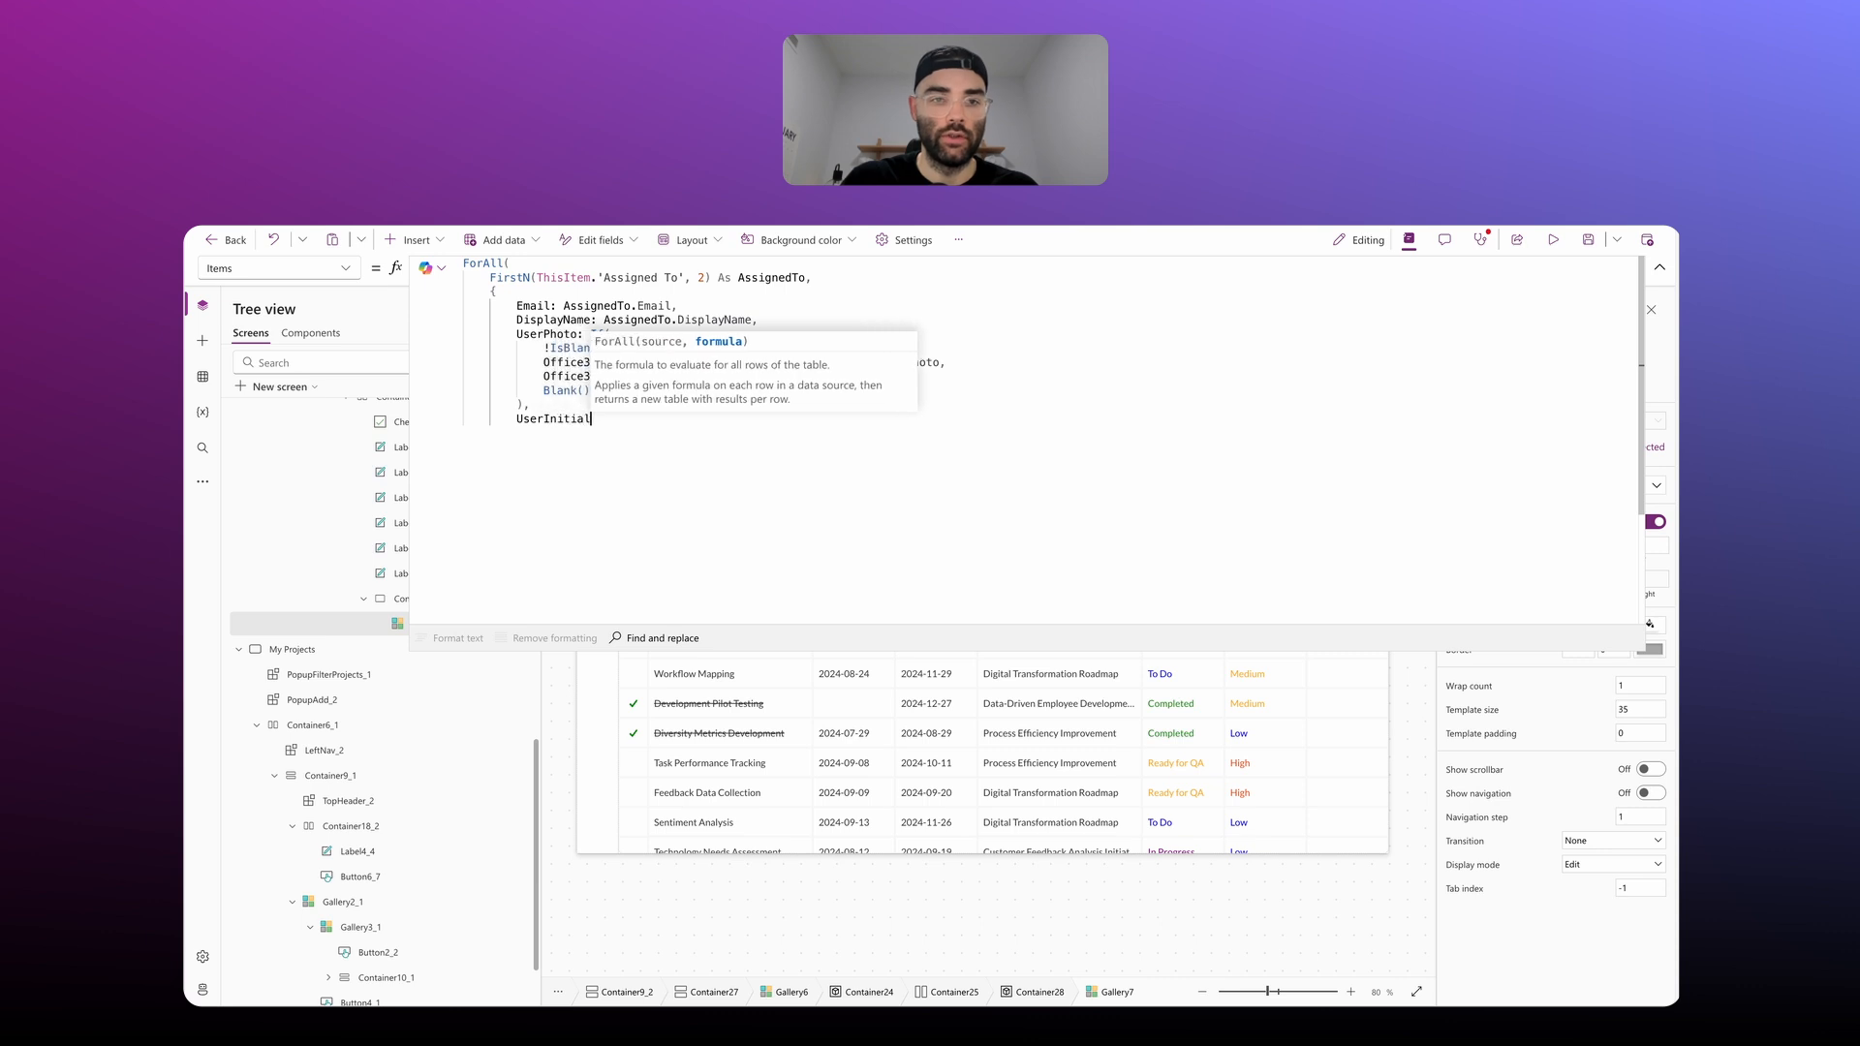
type("s:")
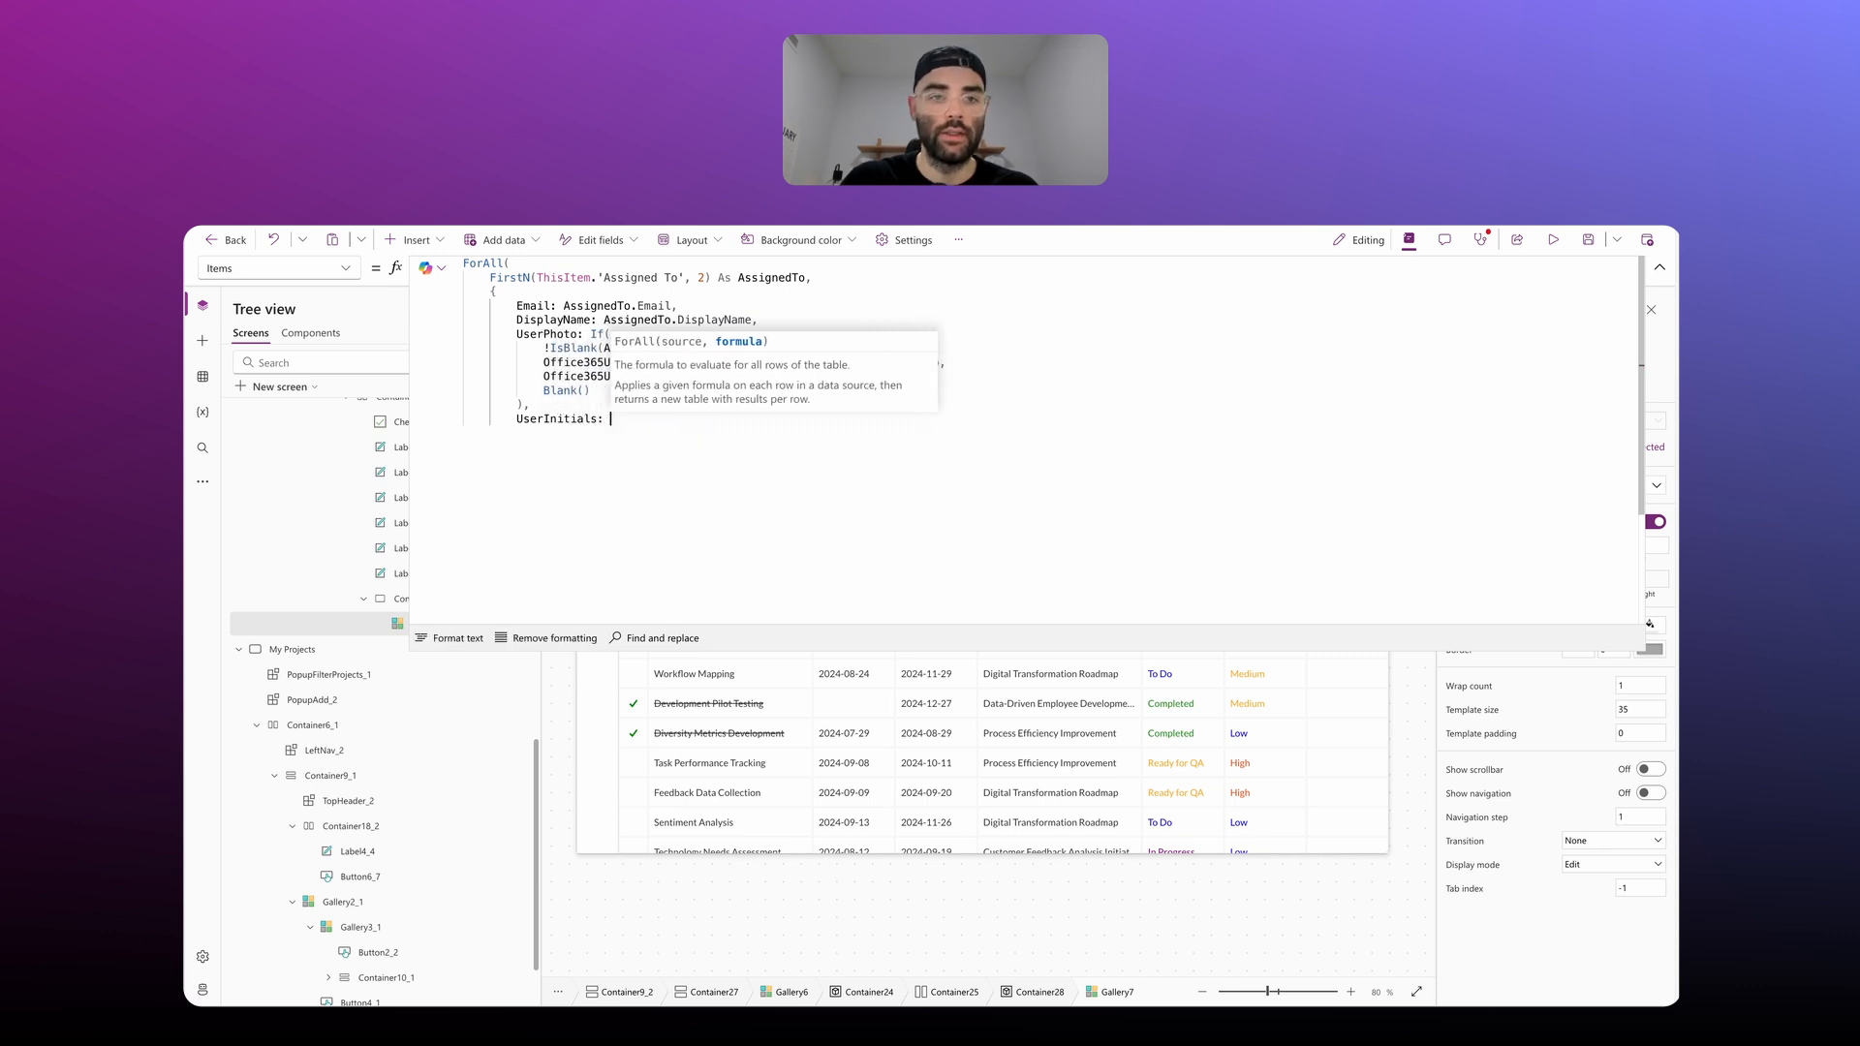
key("Return")
key("Tab")
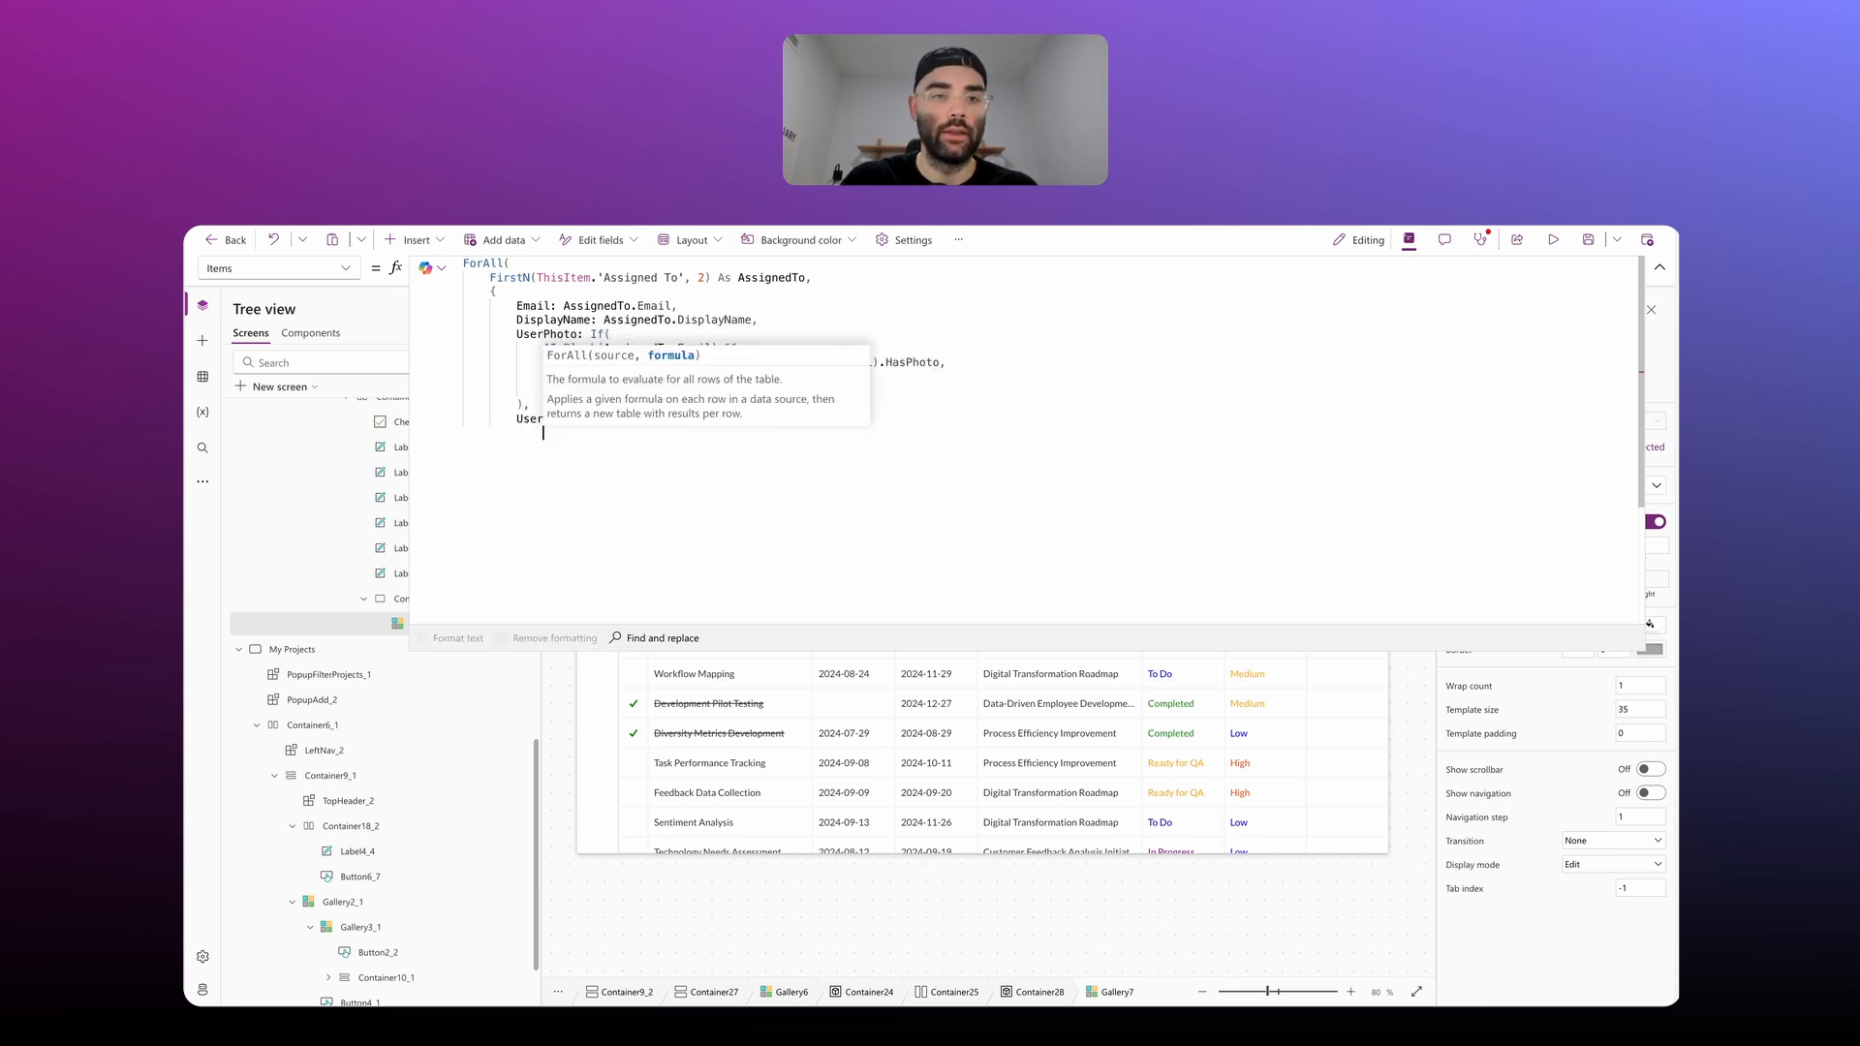
type("Concan")
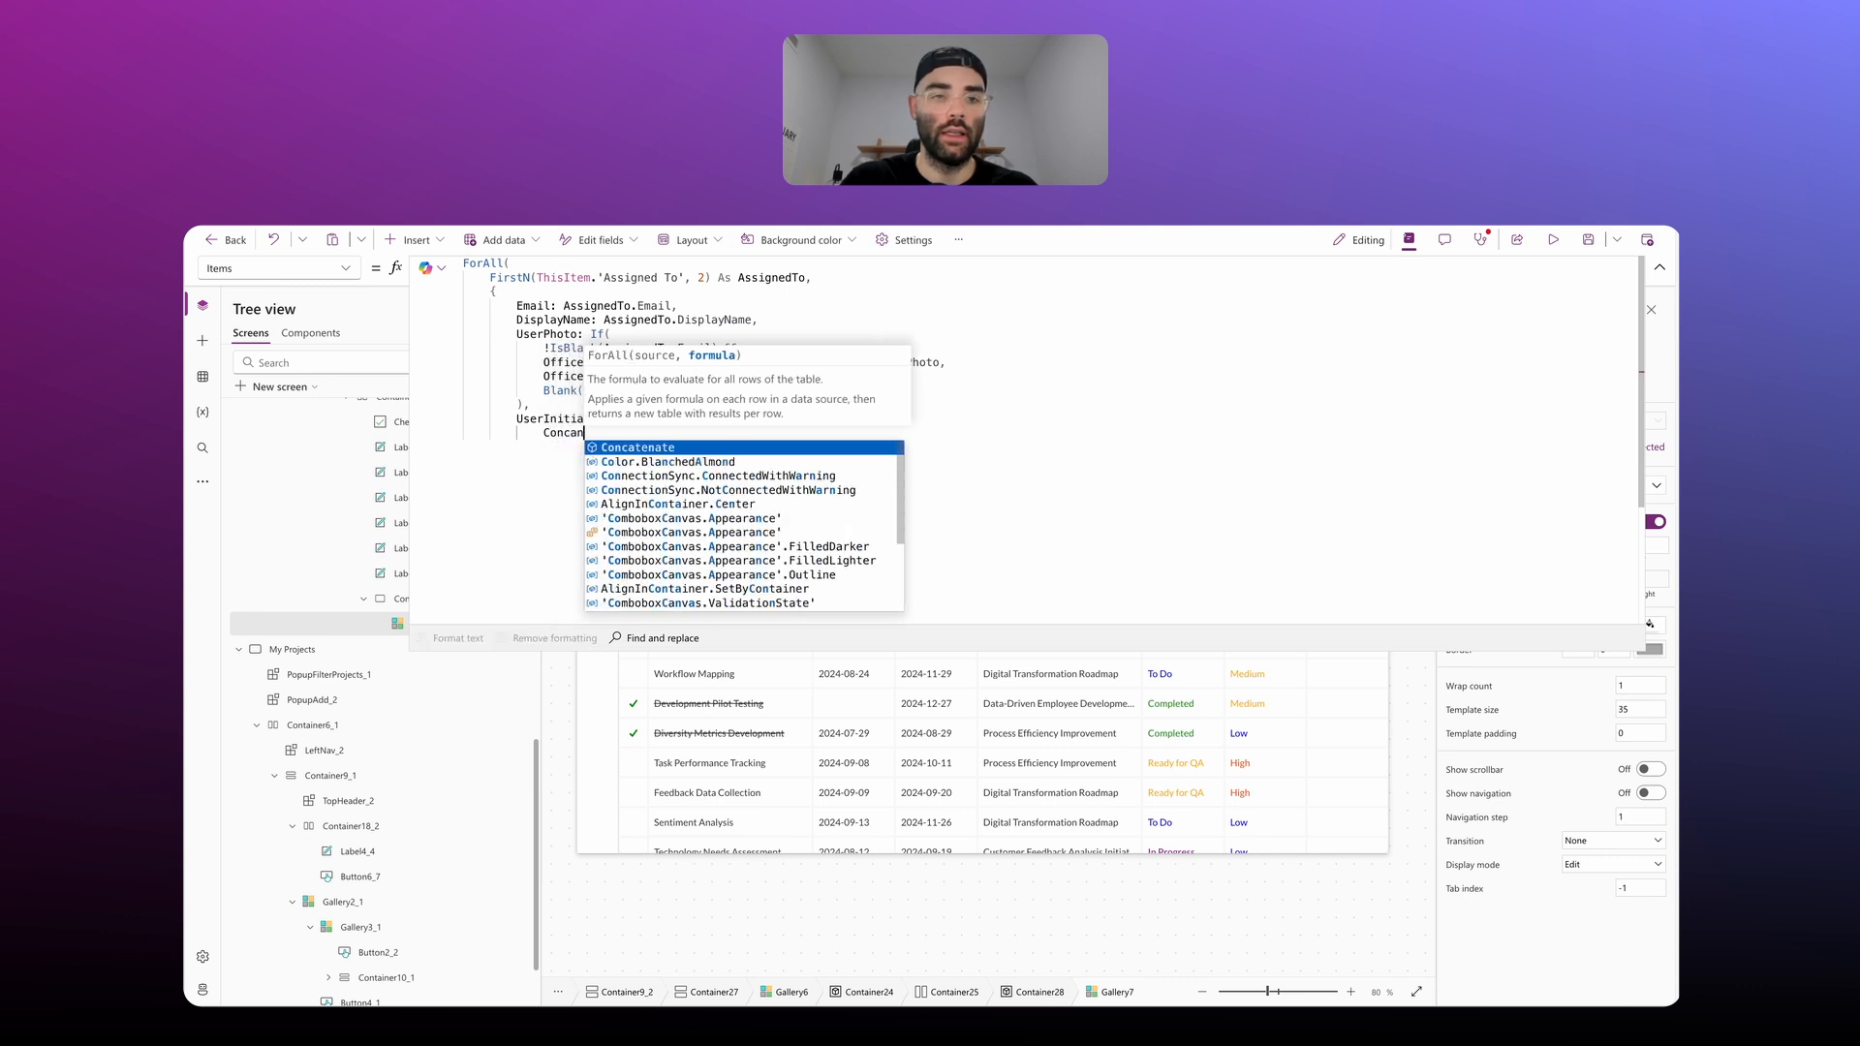
key("BackSpace")
type("atenate")
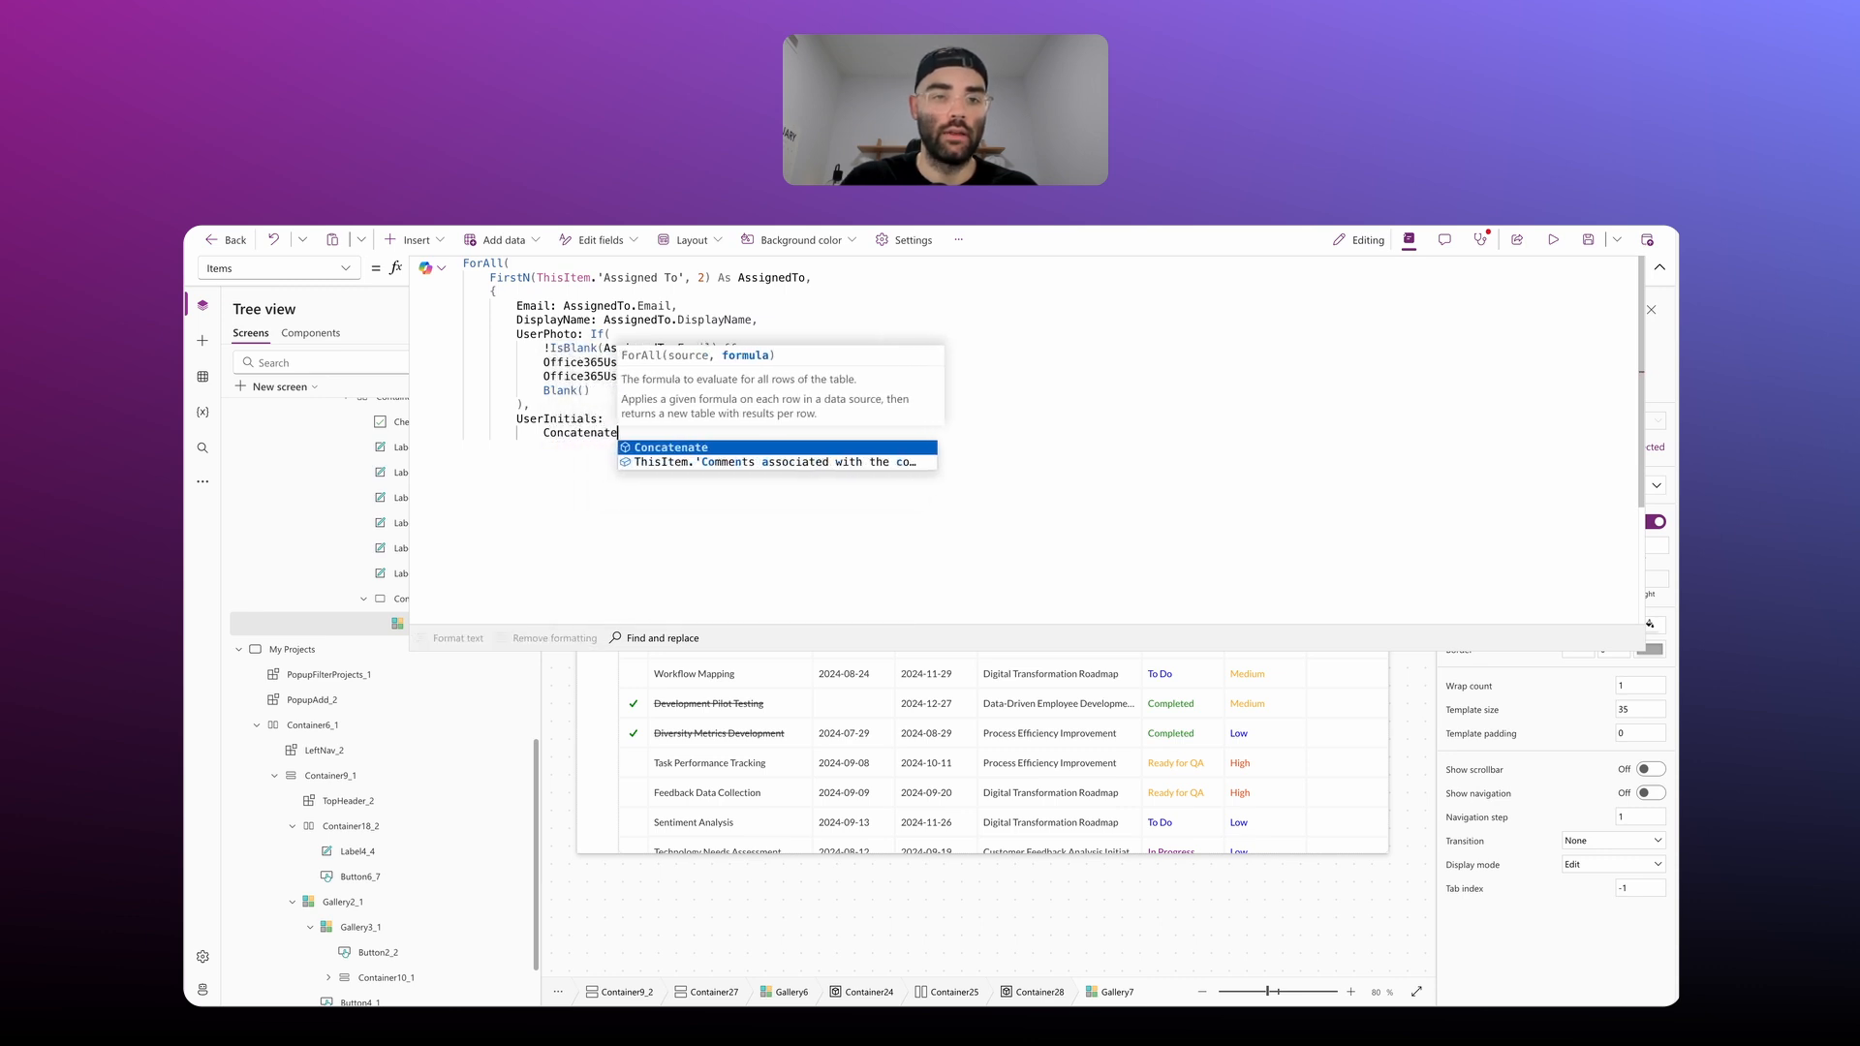
type("(")
key("Return")
key("Tab")
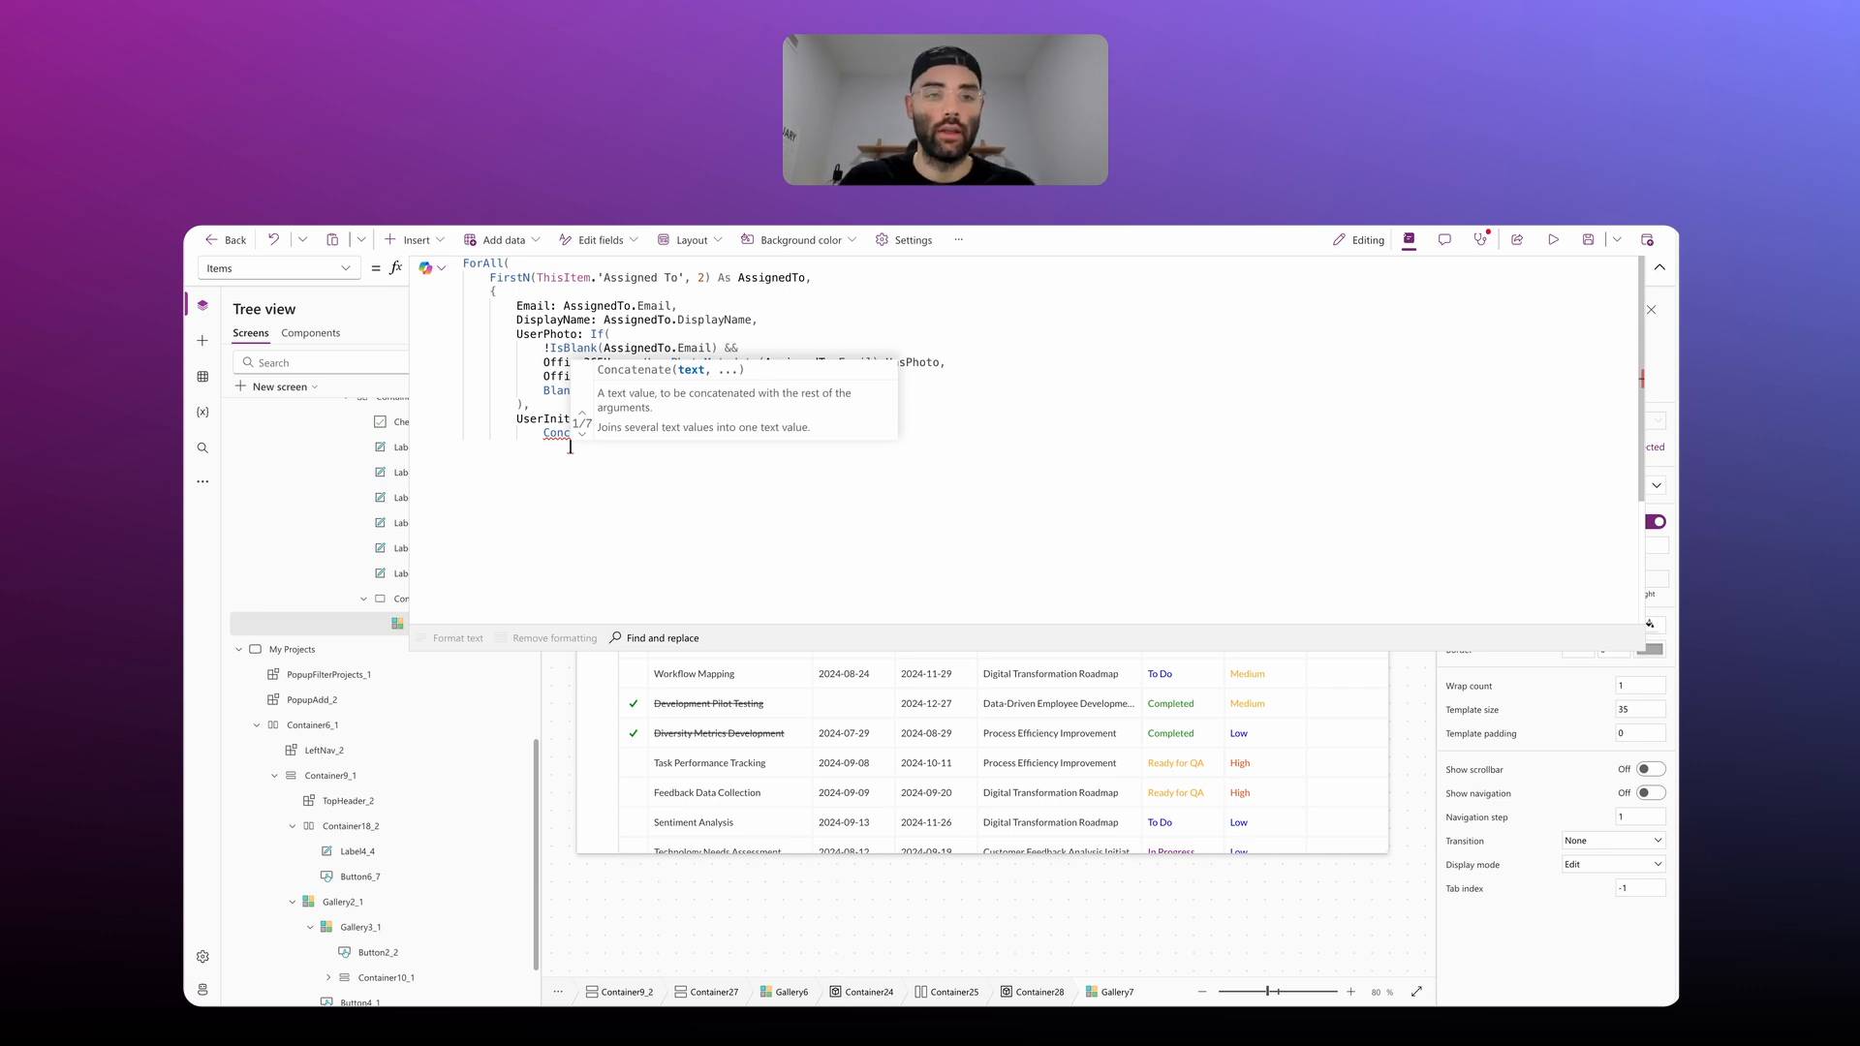
Step: Start the first Concatenate argument with Left(Office365Users.UserProfileV2 on its own indented line
type("Left(")
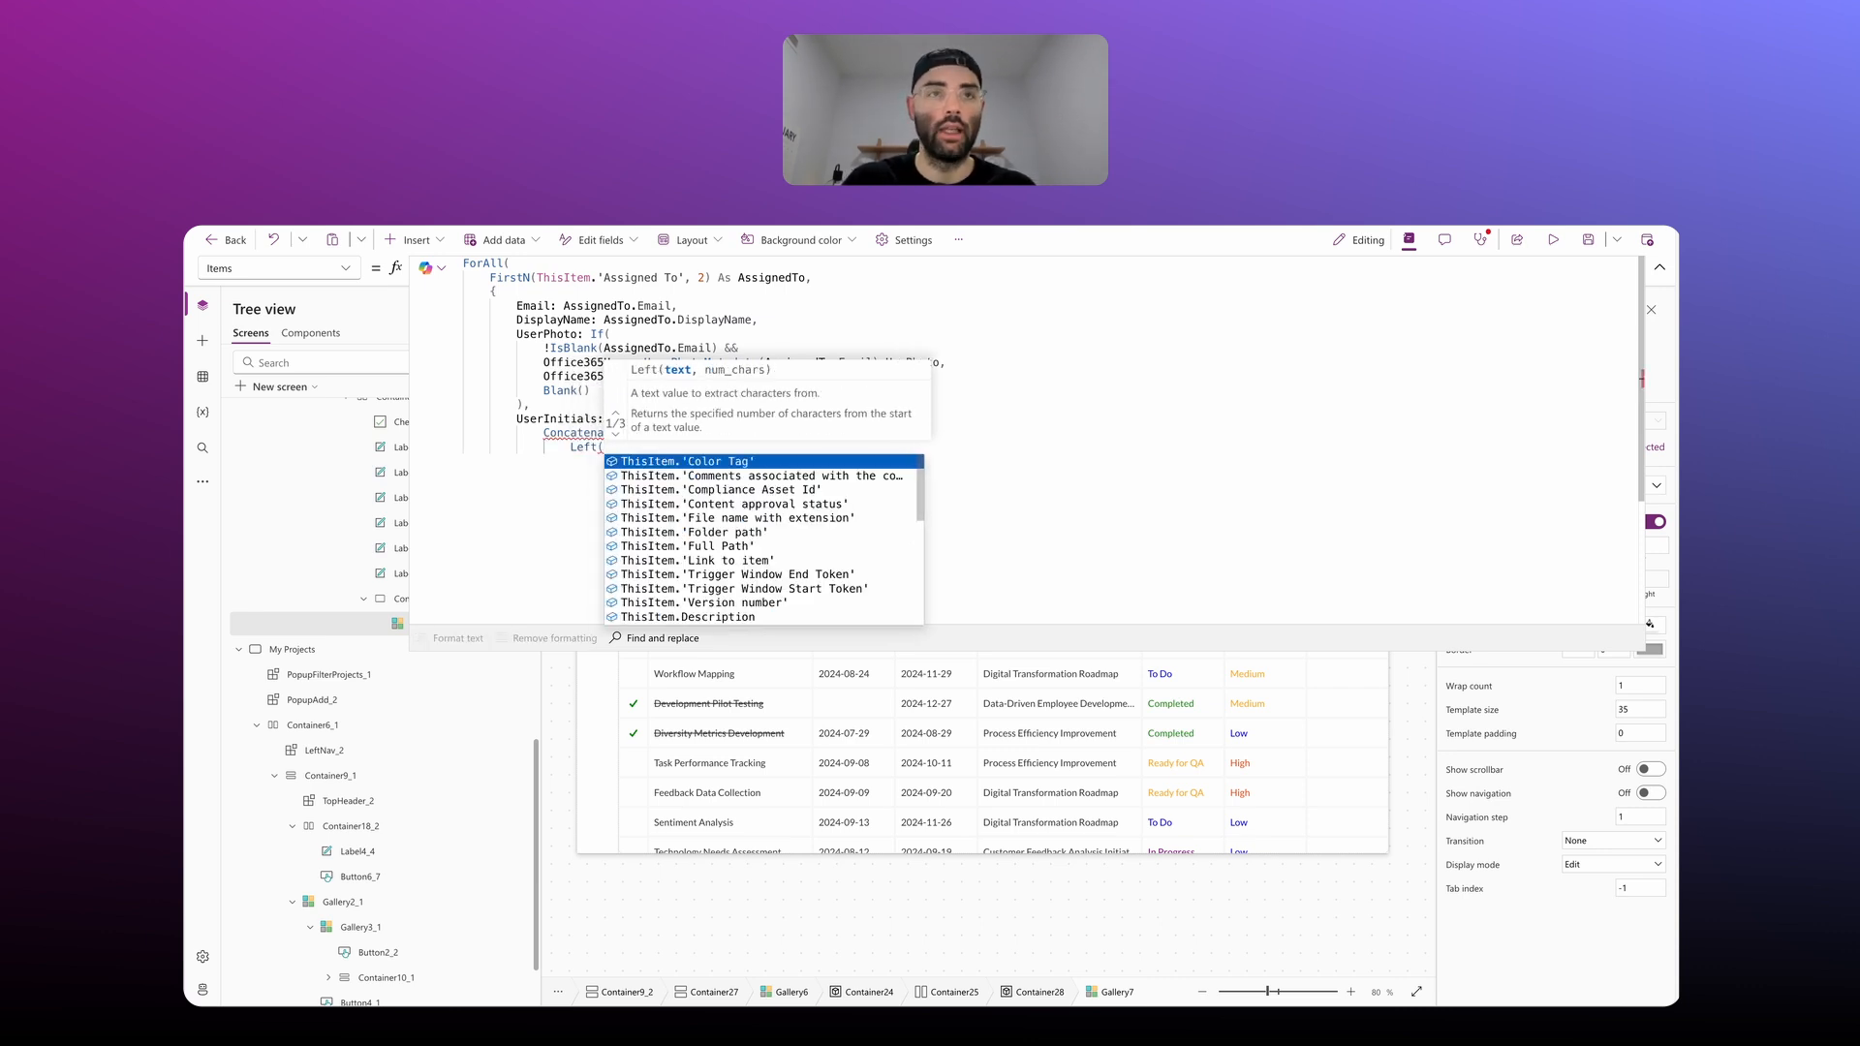
type("Office")
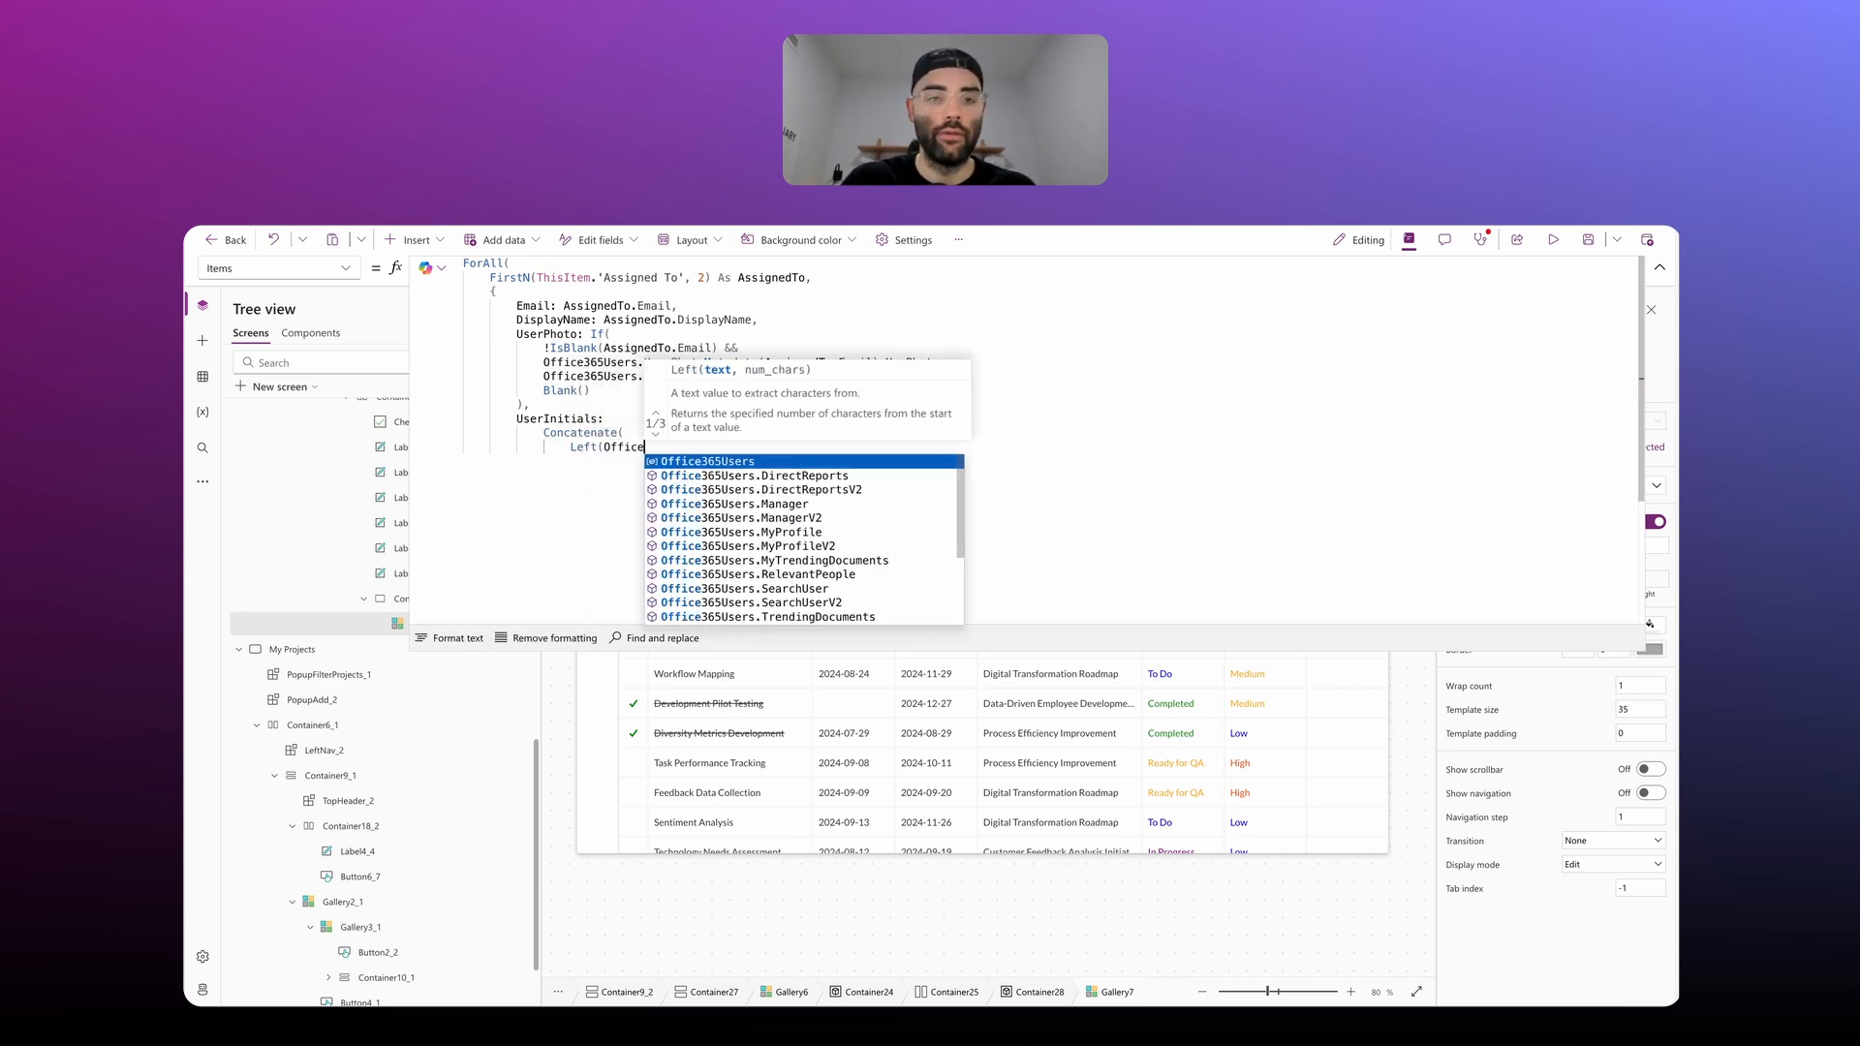
type("365Users.")
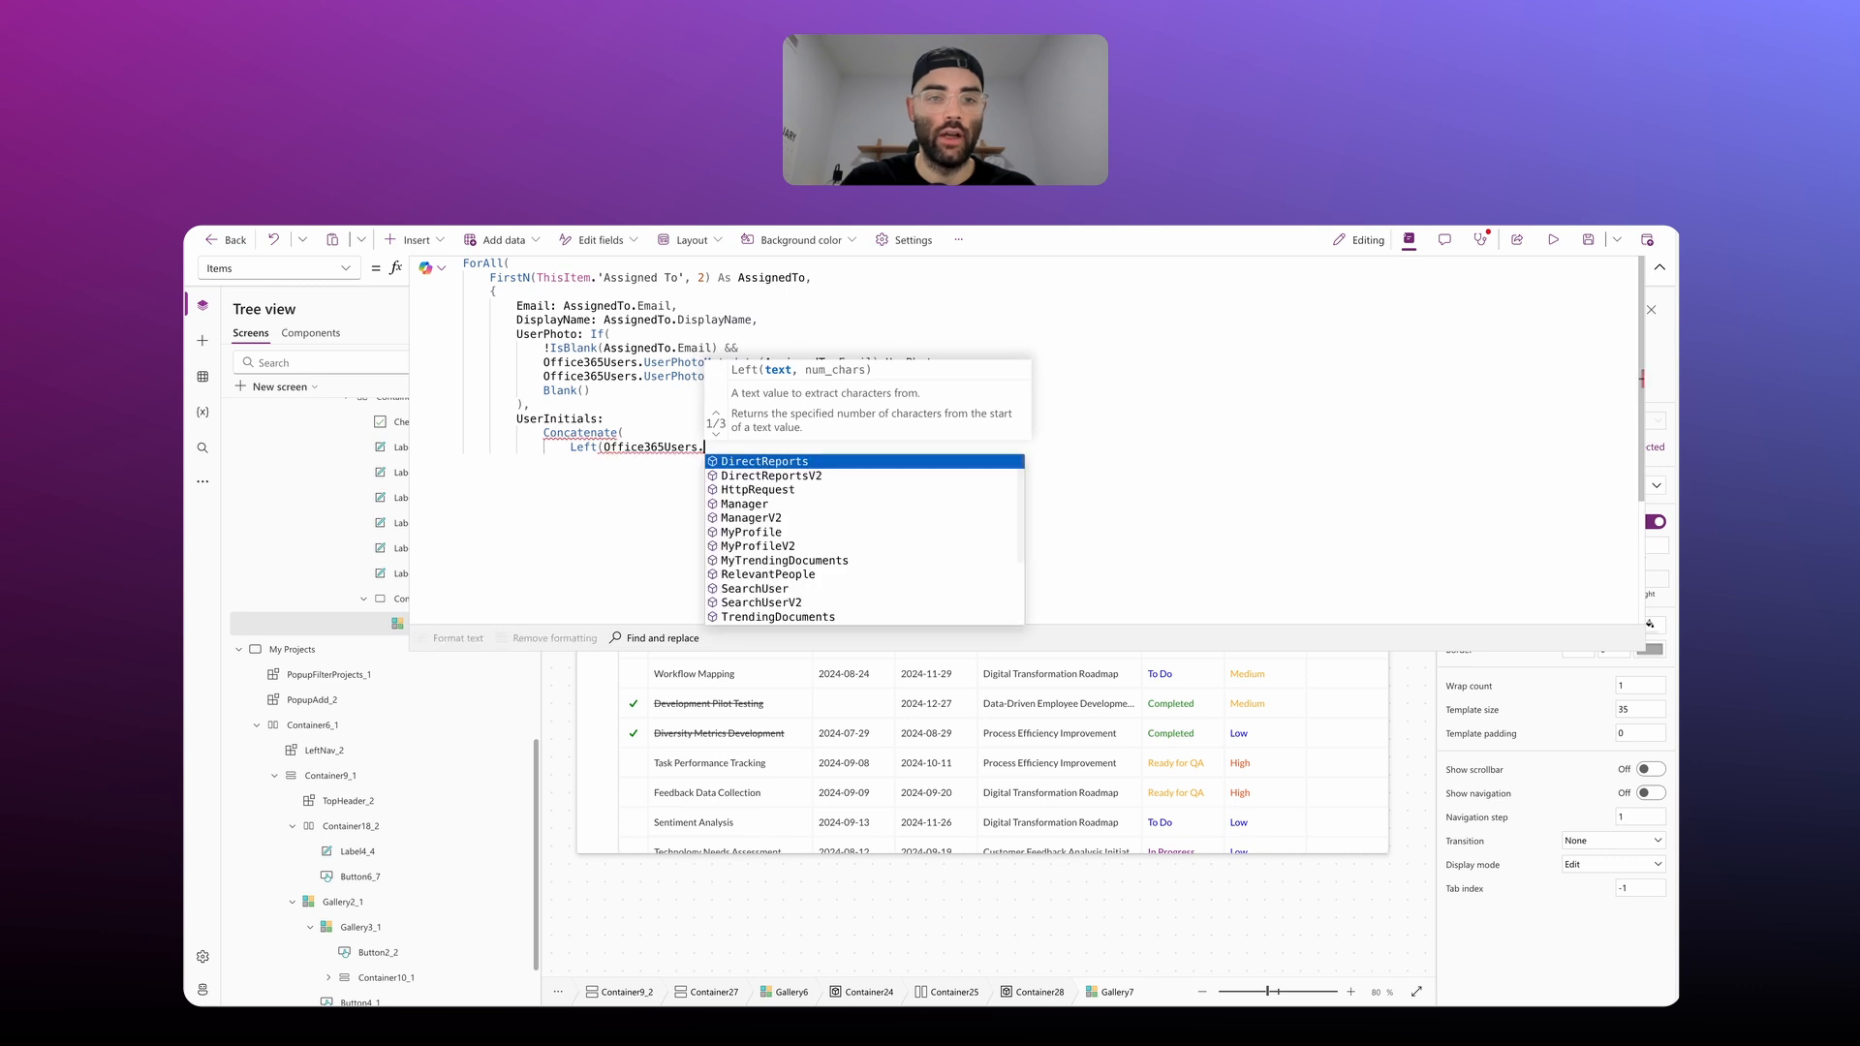
type("User")
key("Down")
key("Down")
key("Down")
key("Down")
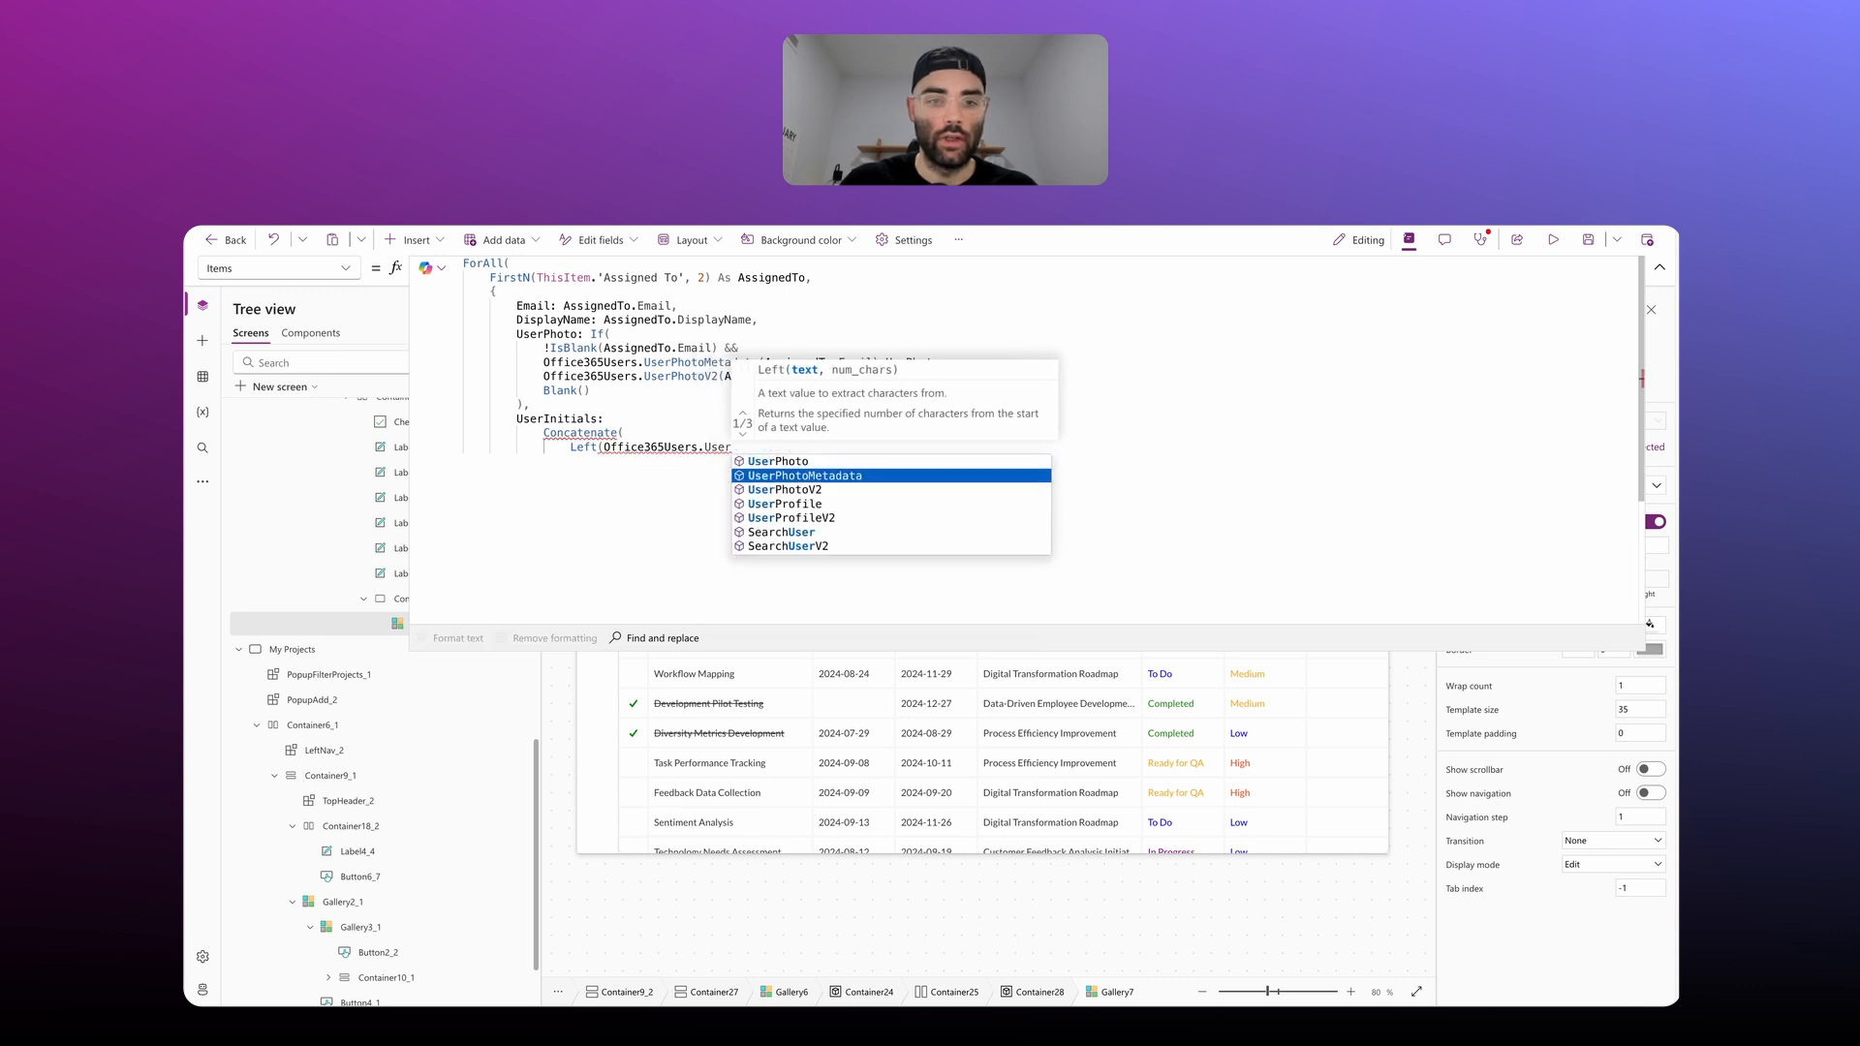
key("Tab")
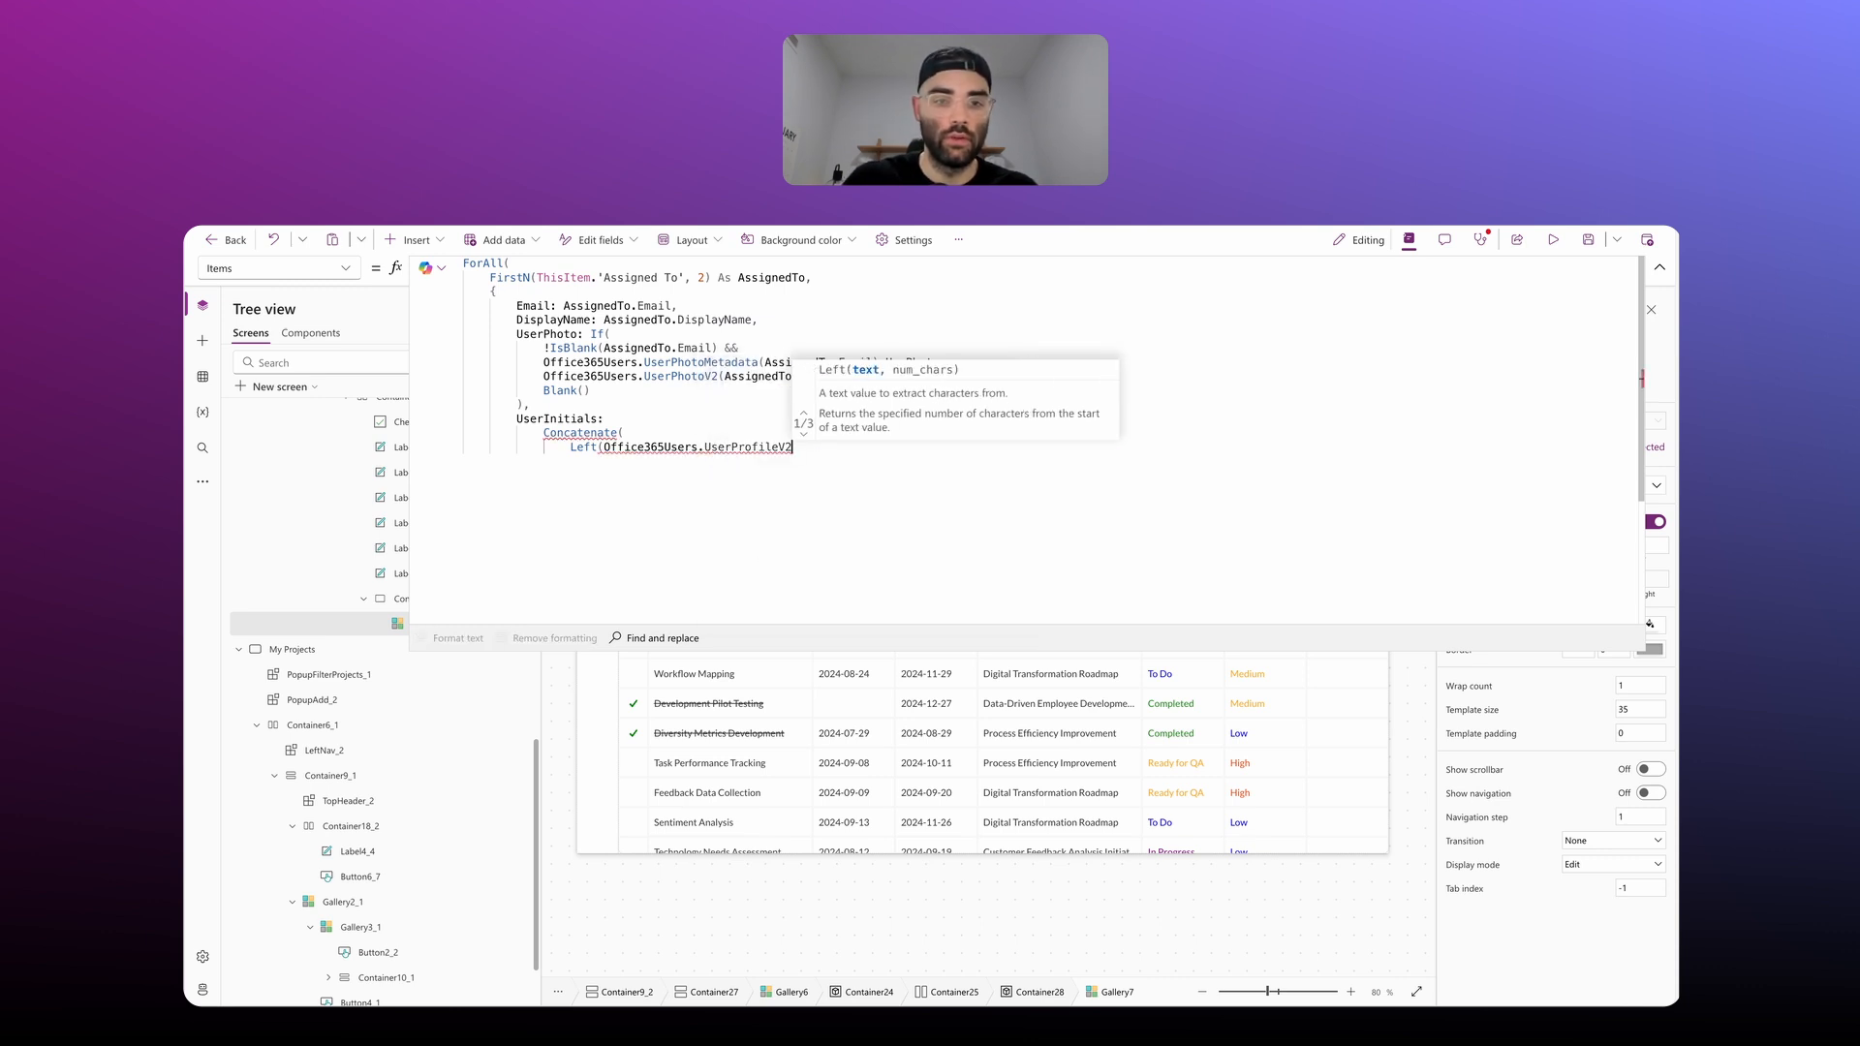
Step: Complete the first Left expression with (AssignedTo.Email).givenName and a length of 1 character
type("(")
type("Ass")
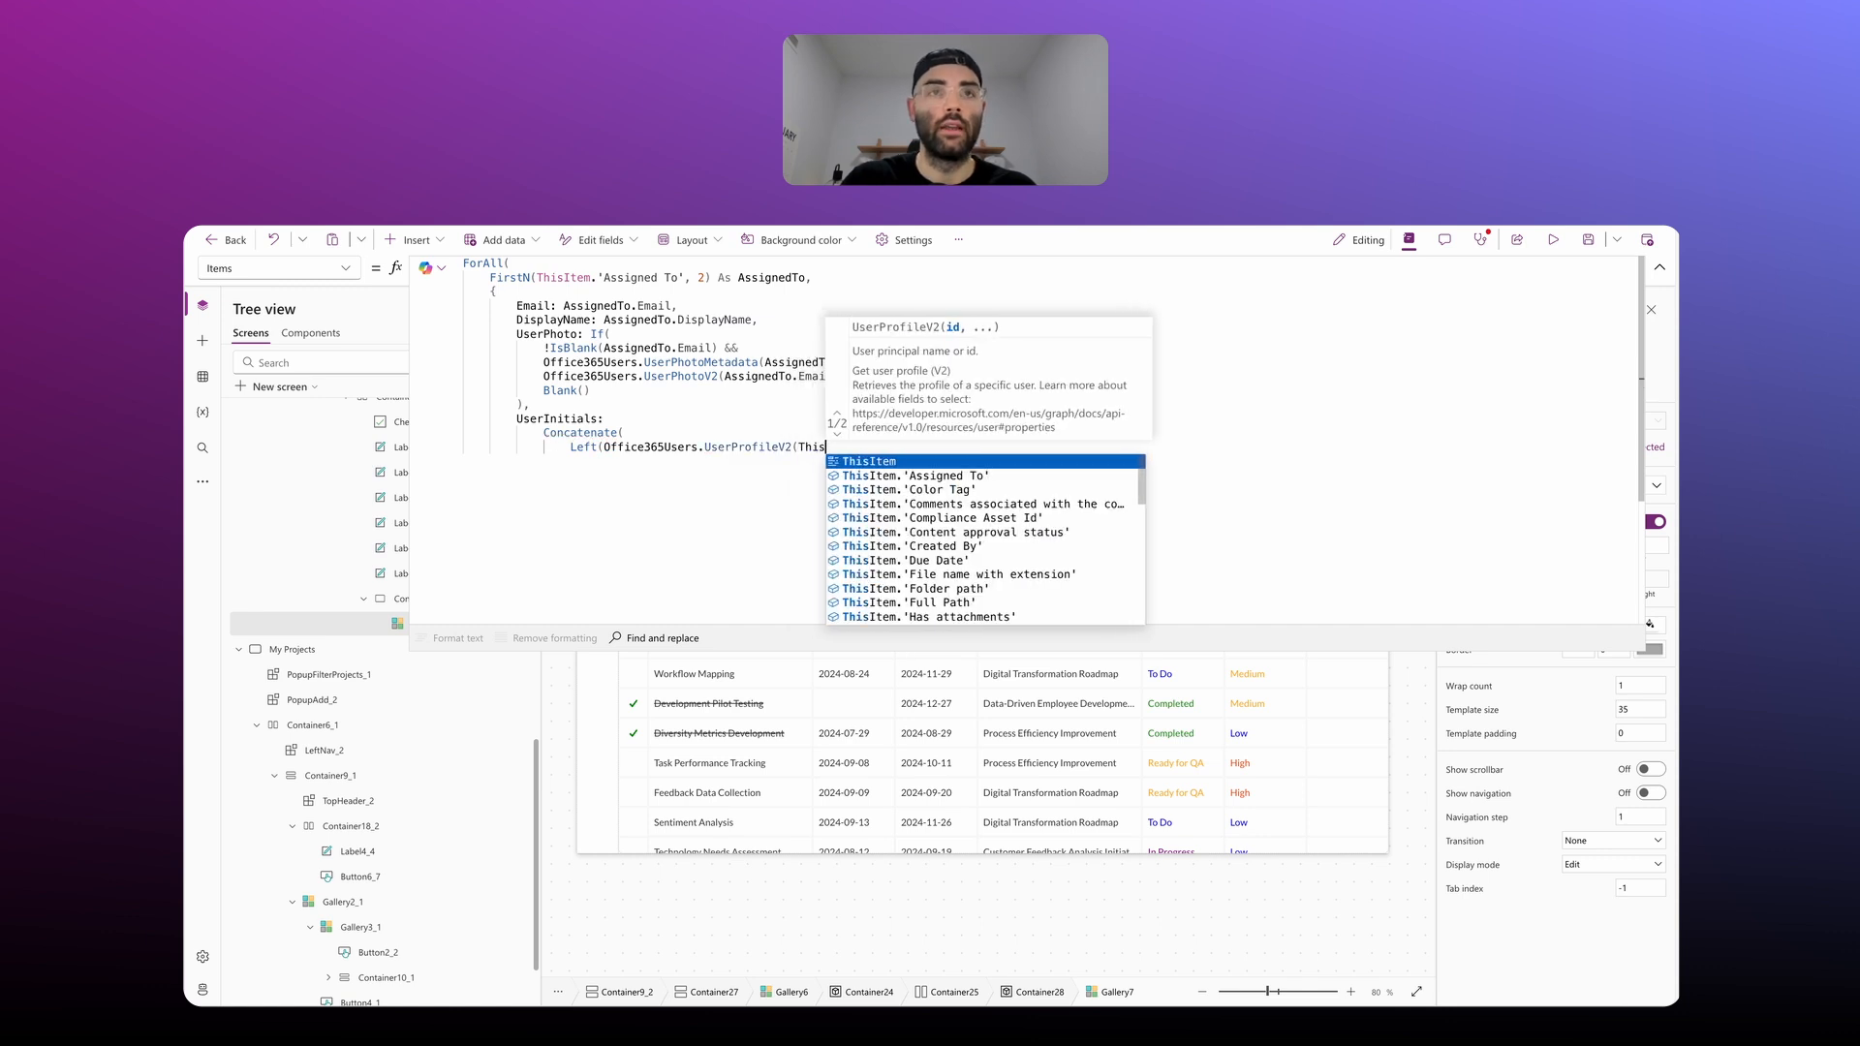
type("igne")
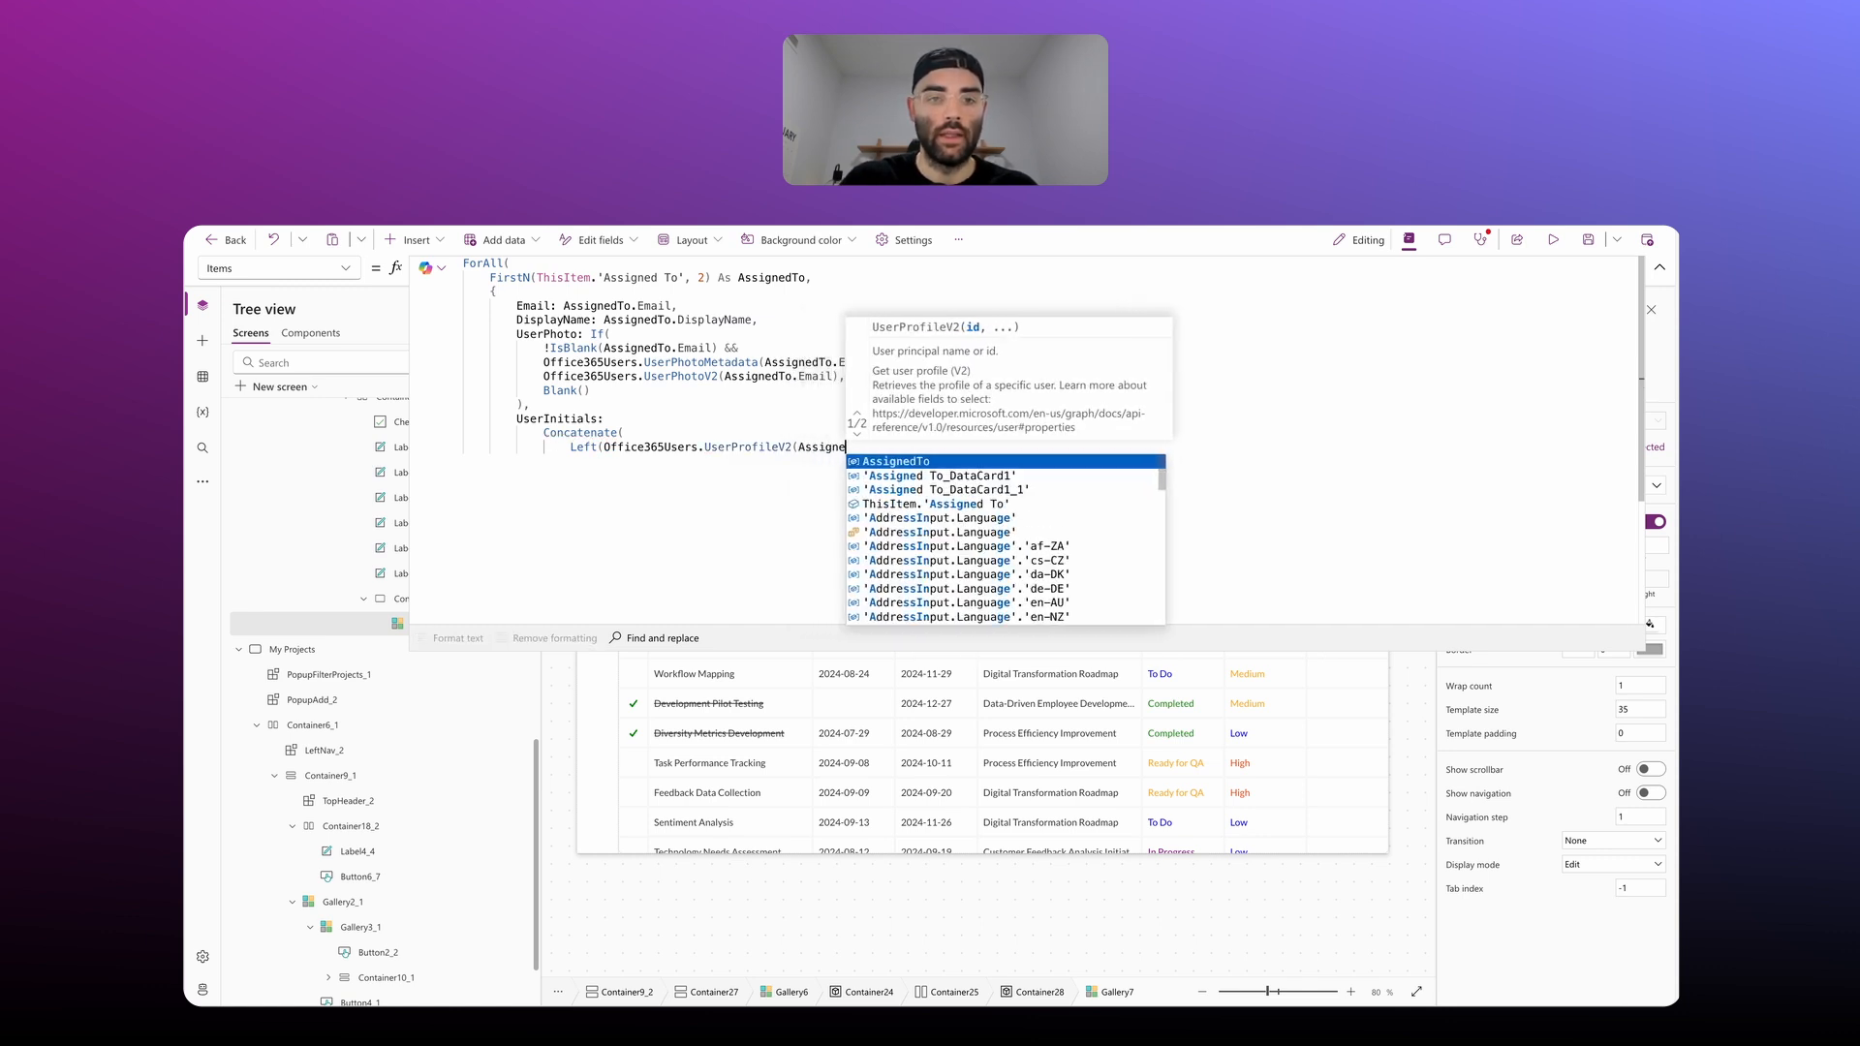
type("dTo.Email).")
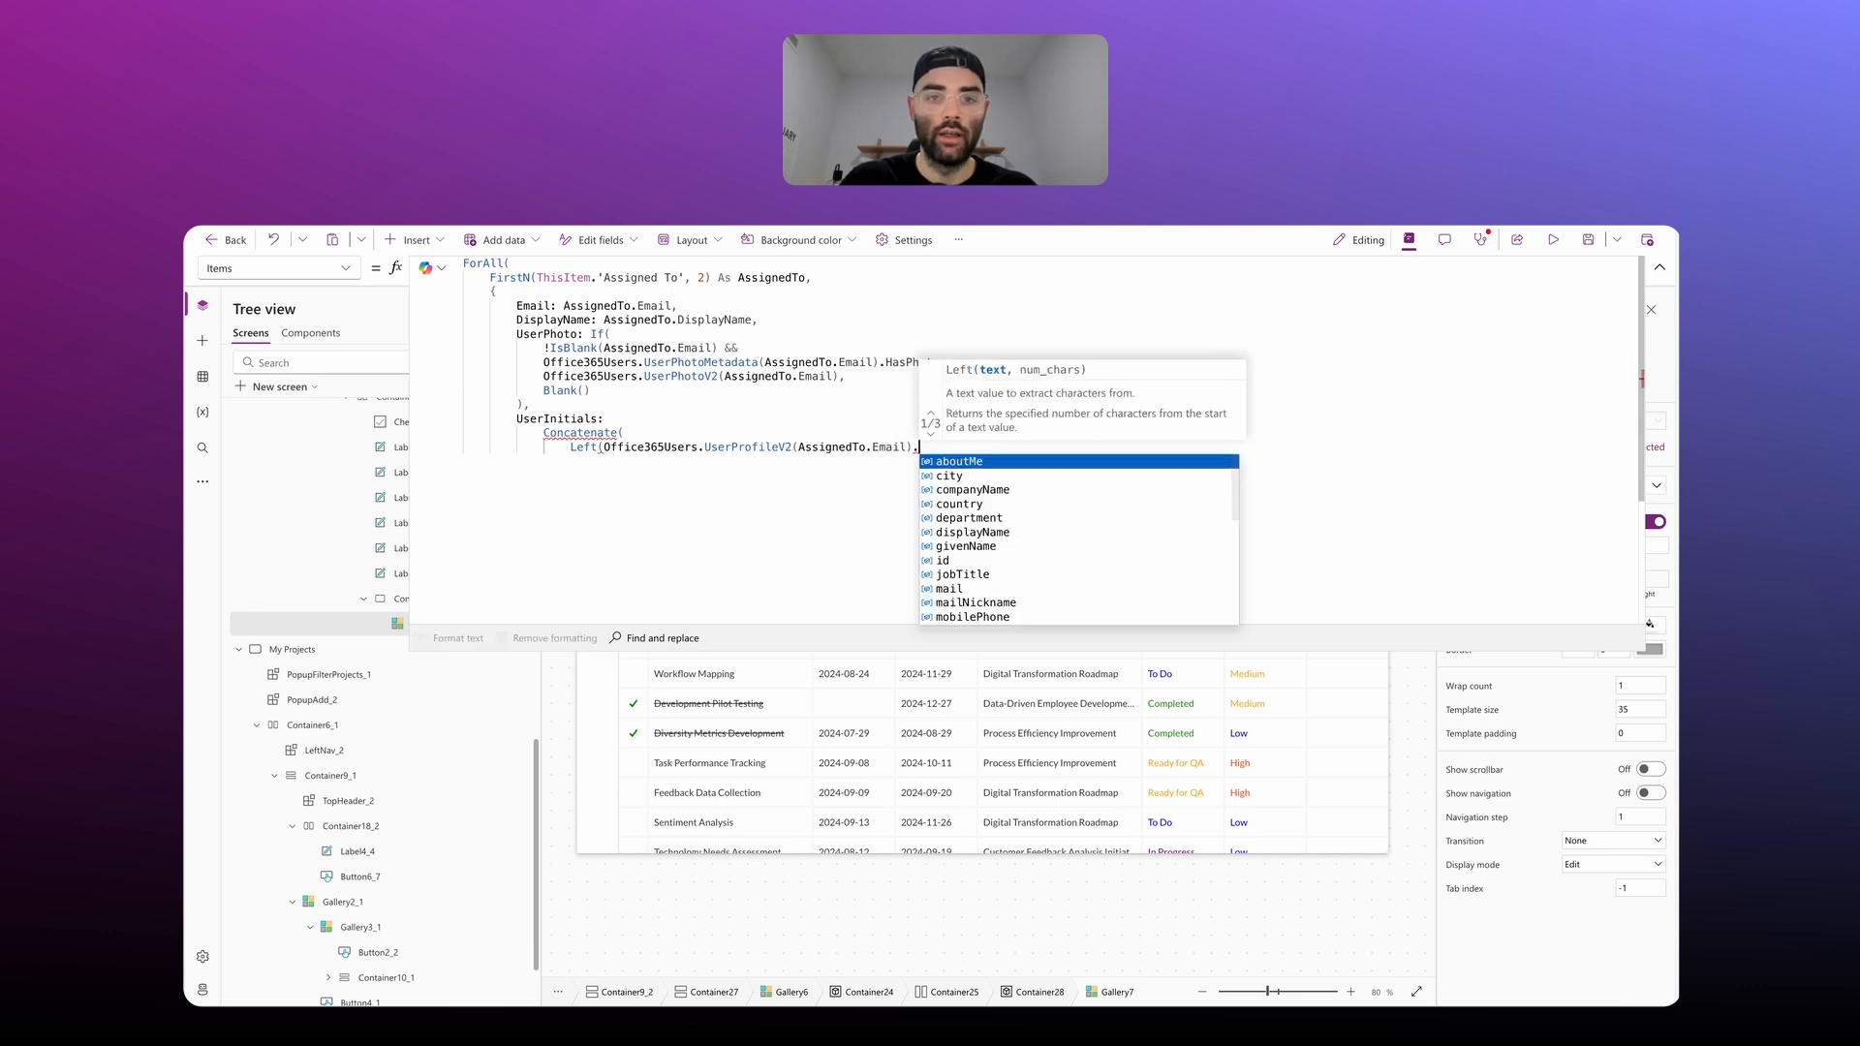
type("givenName")
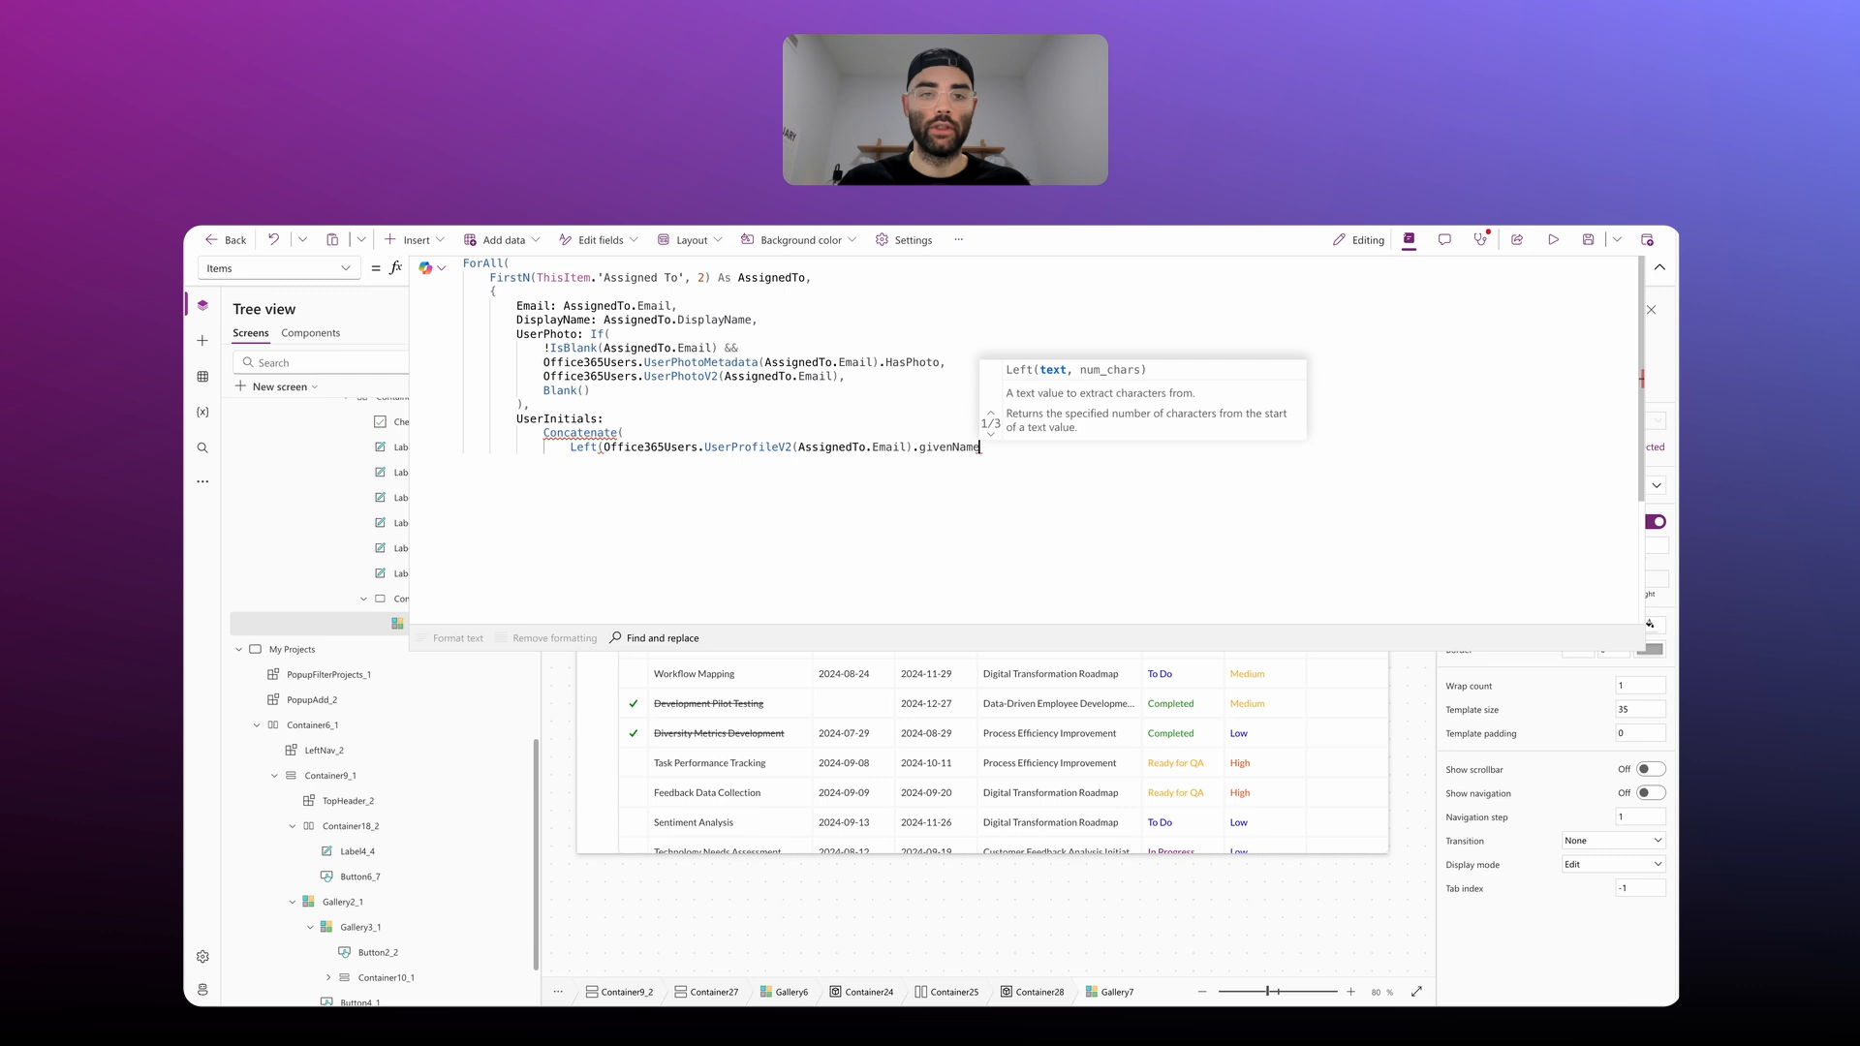
type("(")
key("BackSpace")
type(", 1)")
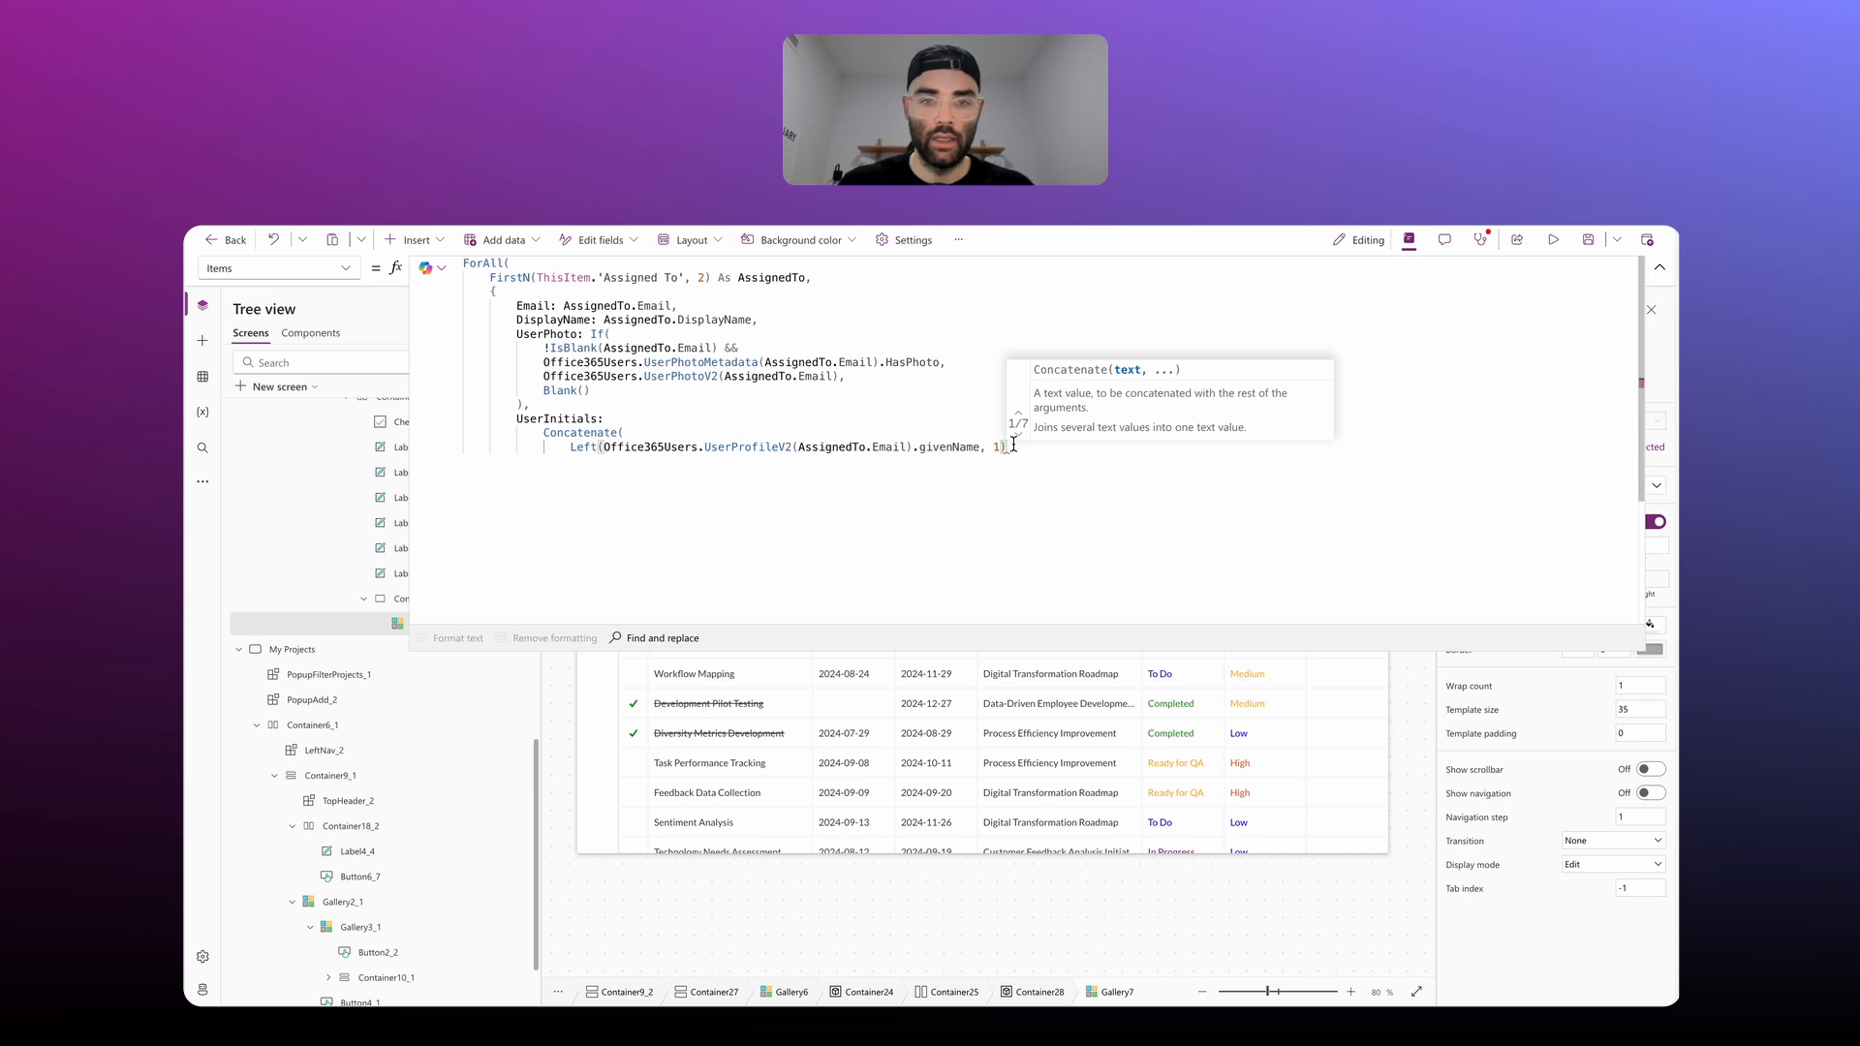
Step: Duplicate the Left(Office365Users.UserProfileV2(AssignedTo.Email).givenName, 1) expression on a new line as the second Concatenate argument
left_click_drag(1017, 448, 604, 445)
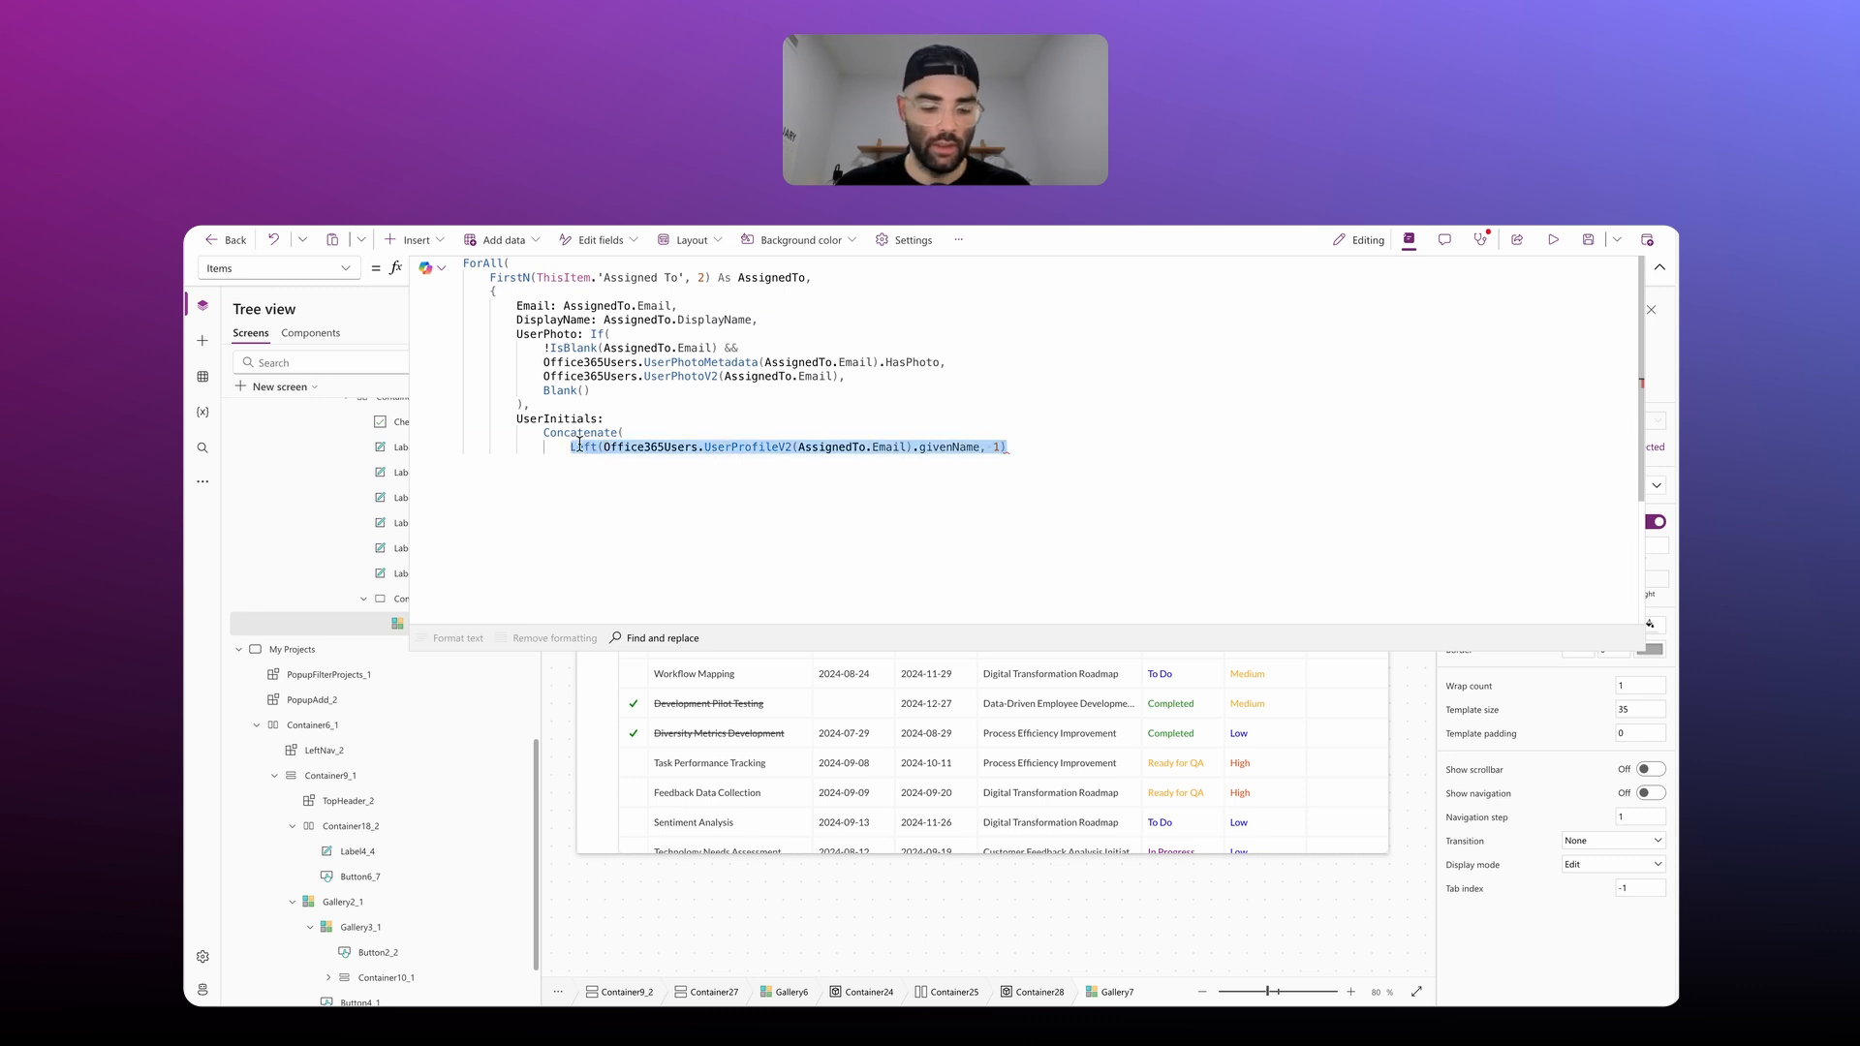
left_click(1023, 448)
type(",AssignedTo")
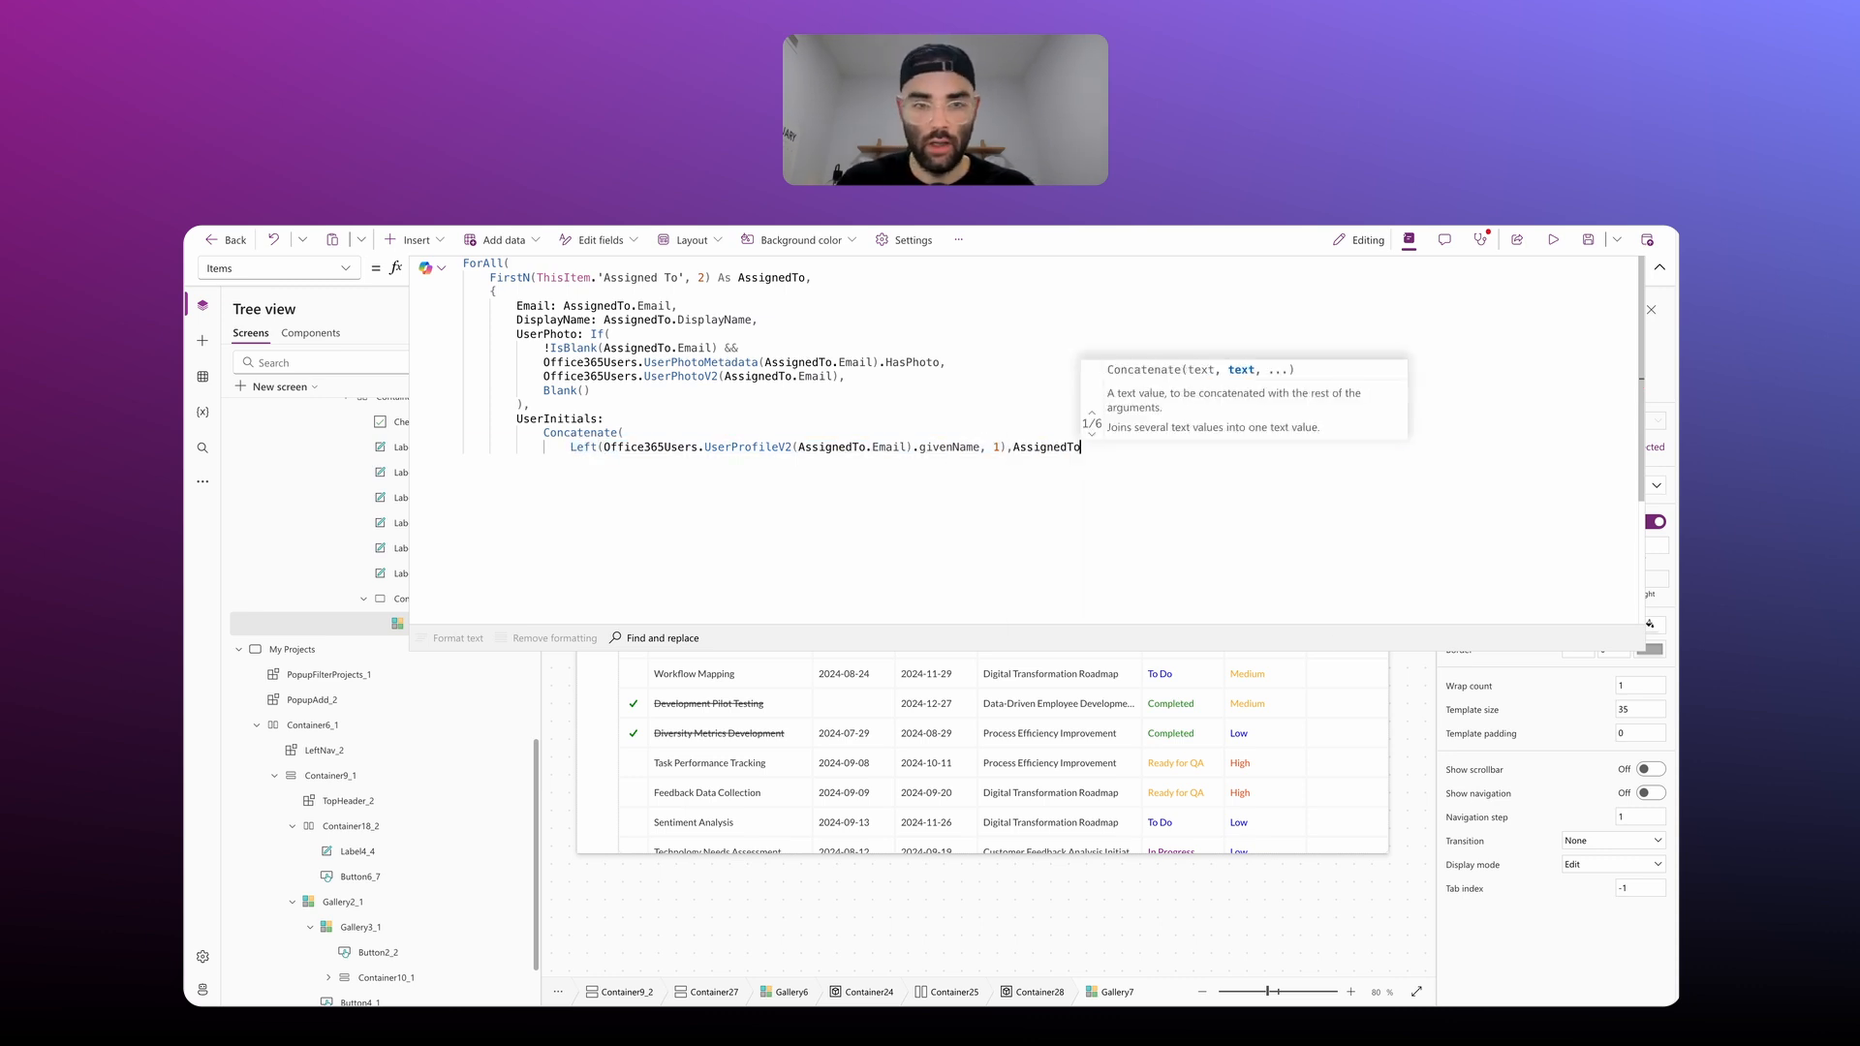
key("BackSpace")
key("BackSpace")
key("BackSpace")
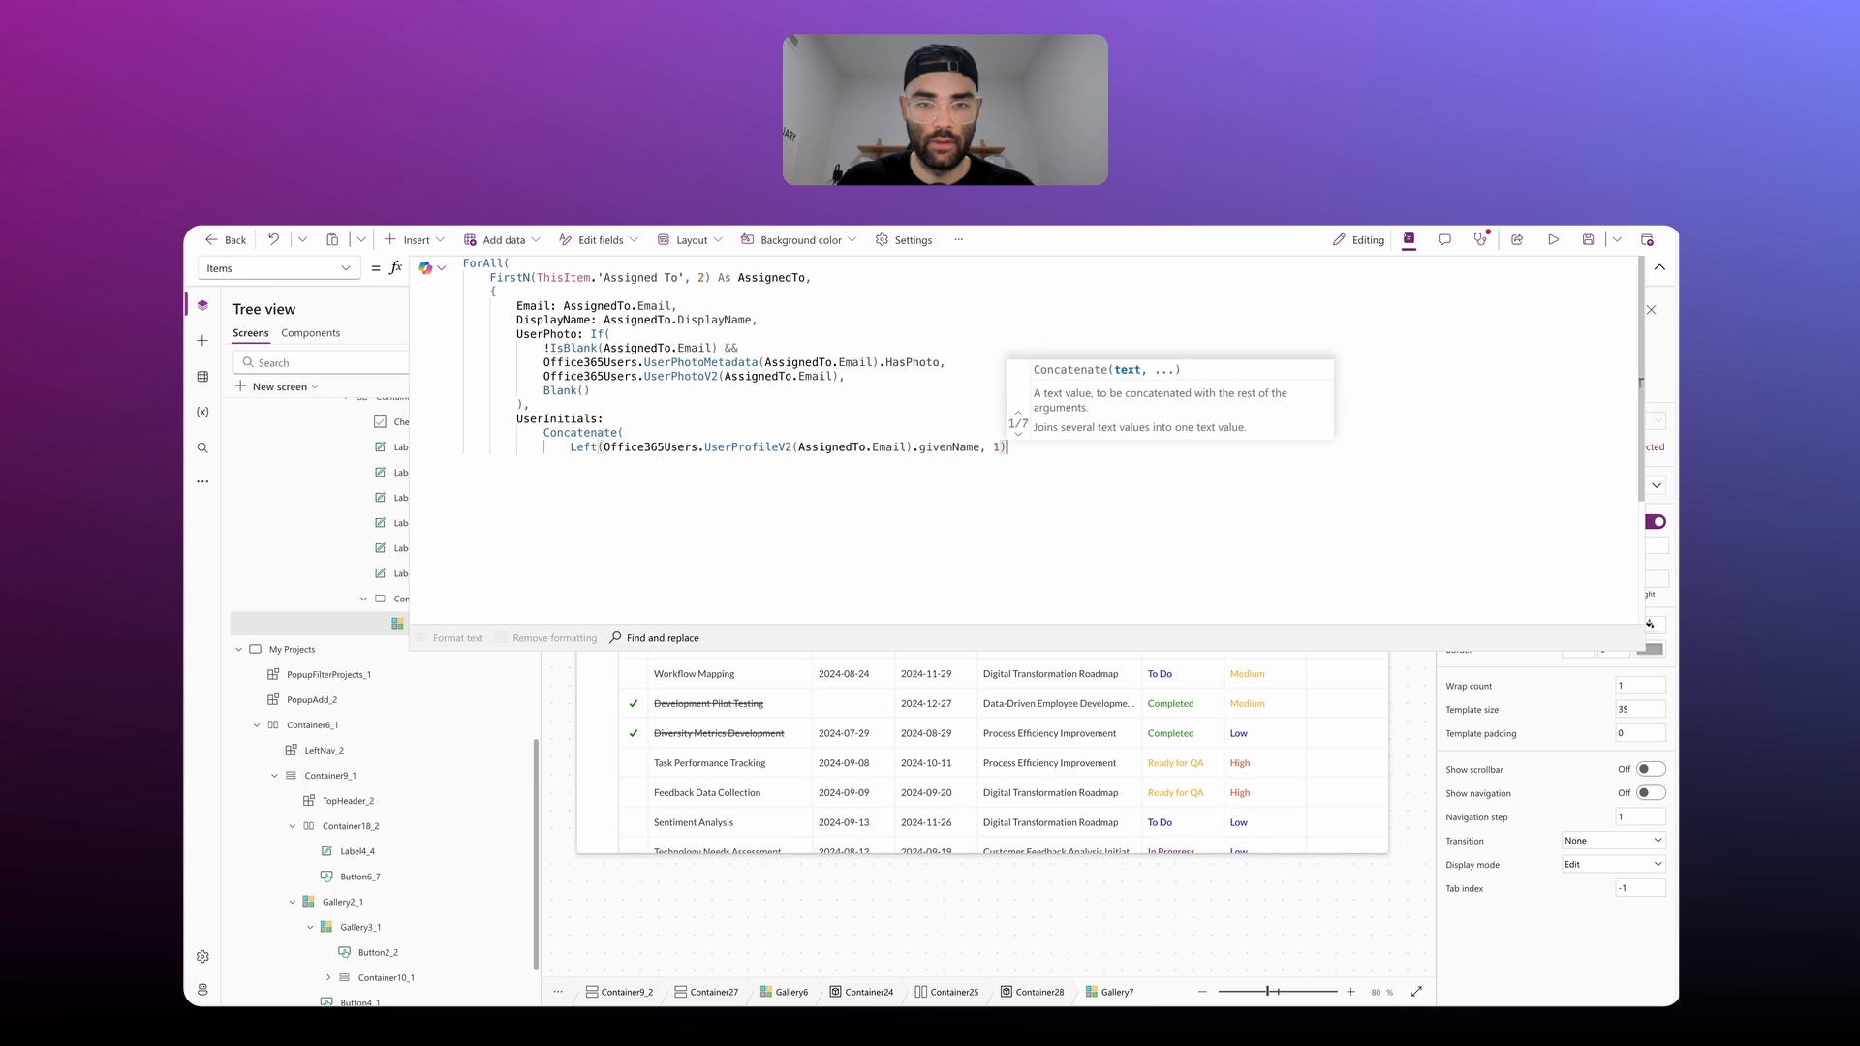
key("Return")
type("Left(Office365Users.UserProfileV2(AssignedTo.Email).givenName, 1)")
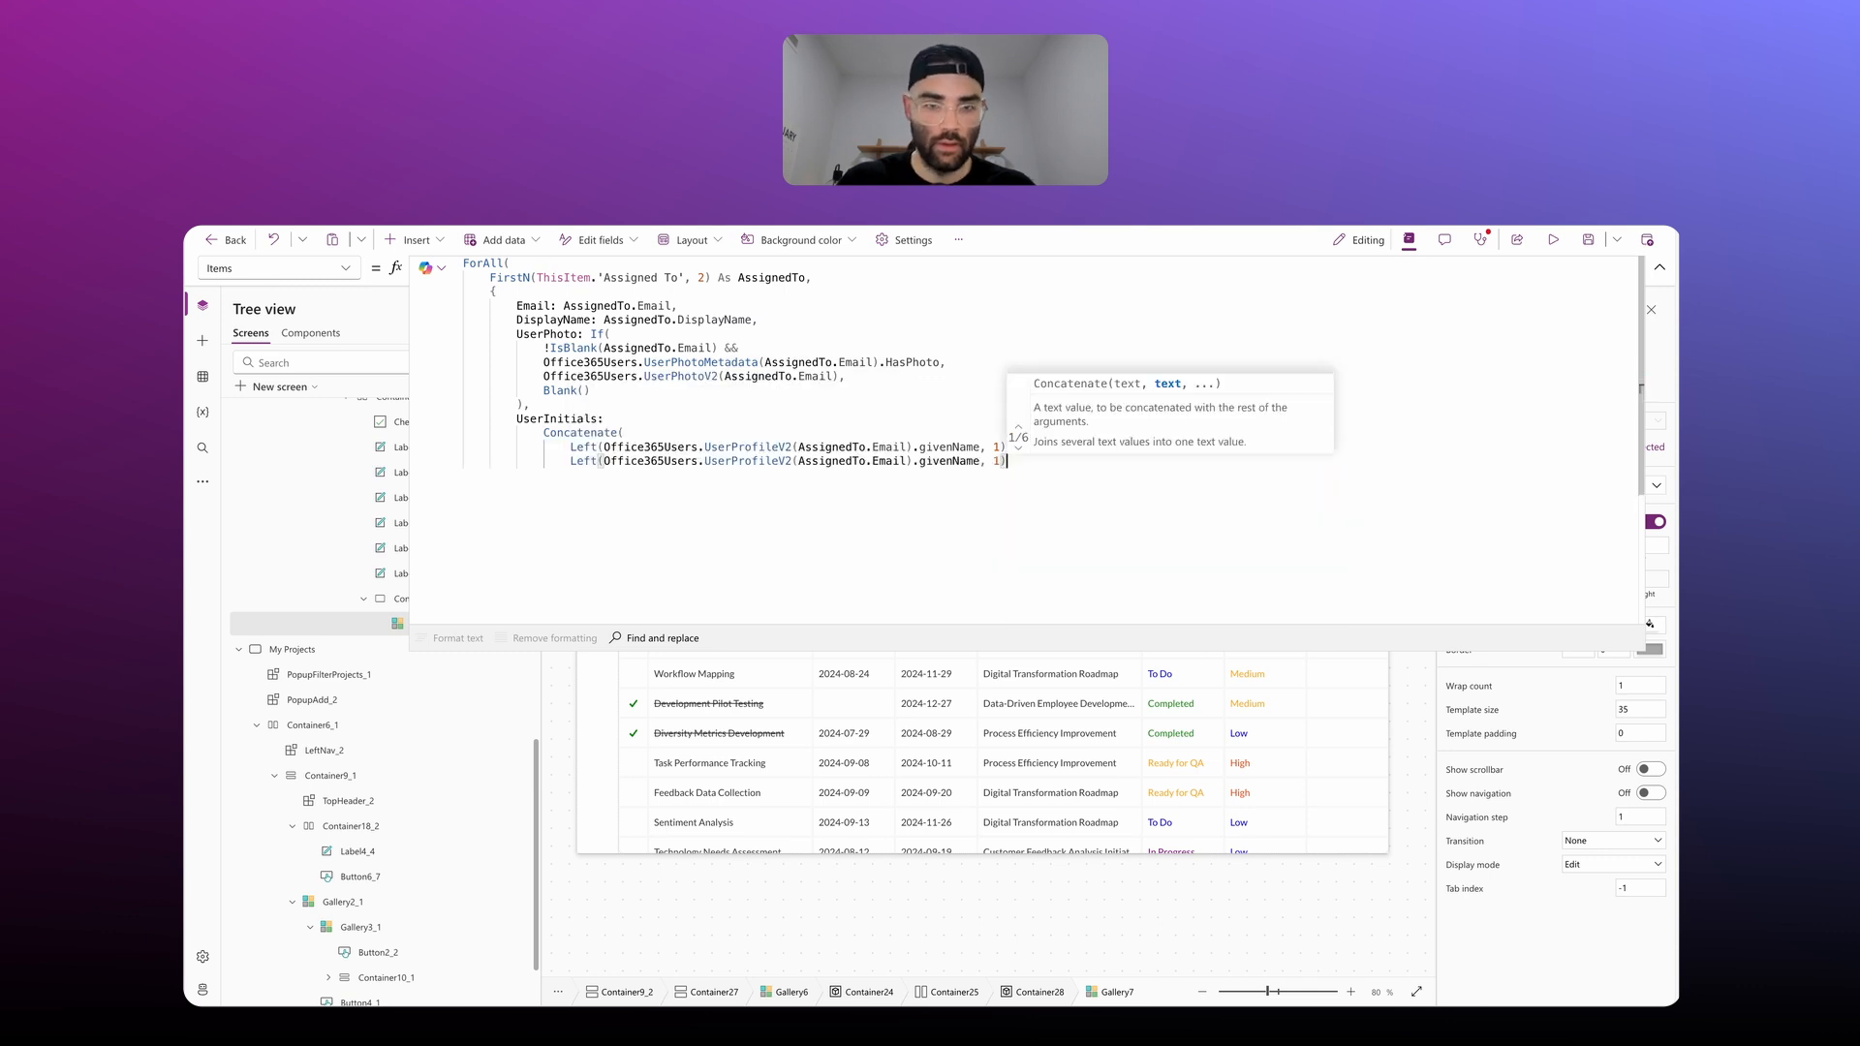
Step: Replace givenName with surname in the second Left expression of UserInitials, keeping the length of 1
double_click(951, 460)
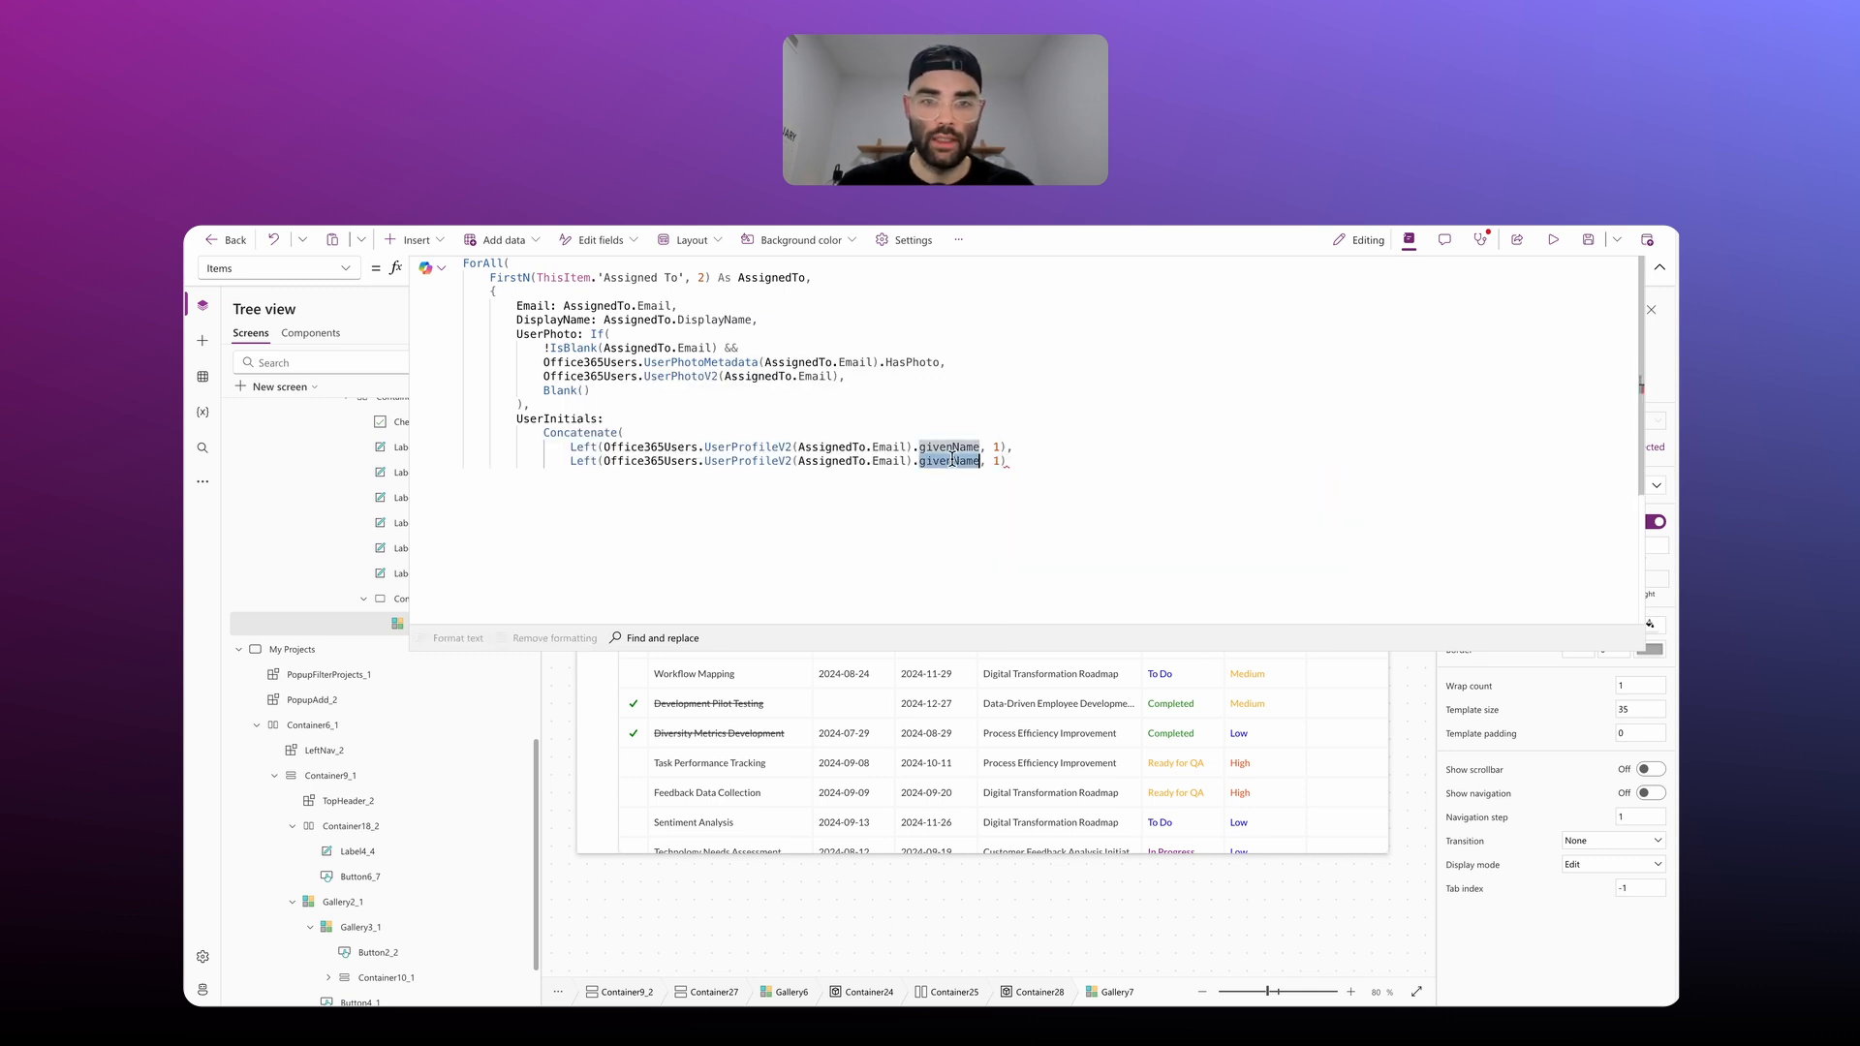
key("BackSpace")
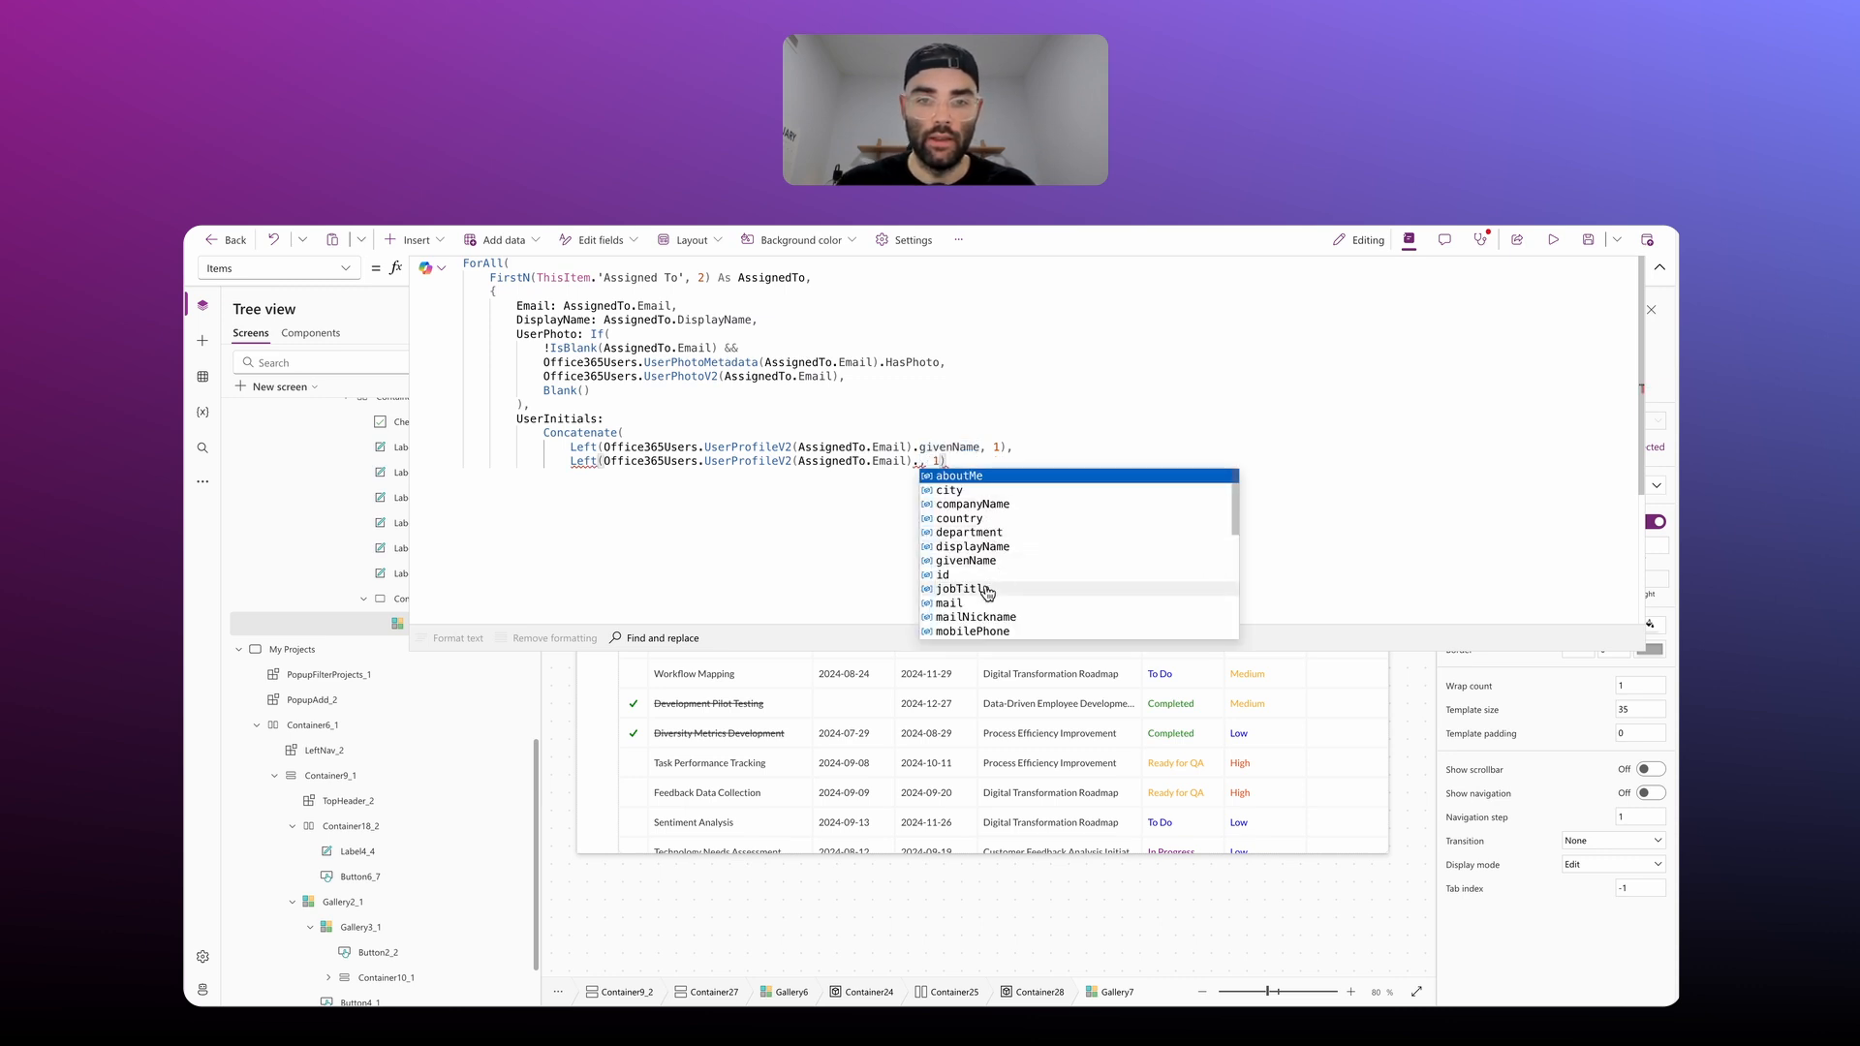
scroll(1007, 611, "down", 1)
scroll(1007, 602, "down", 2)
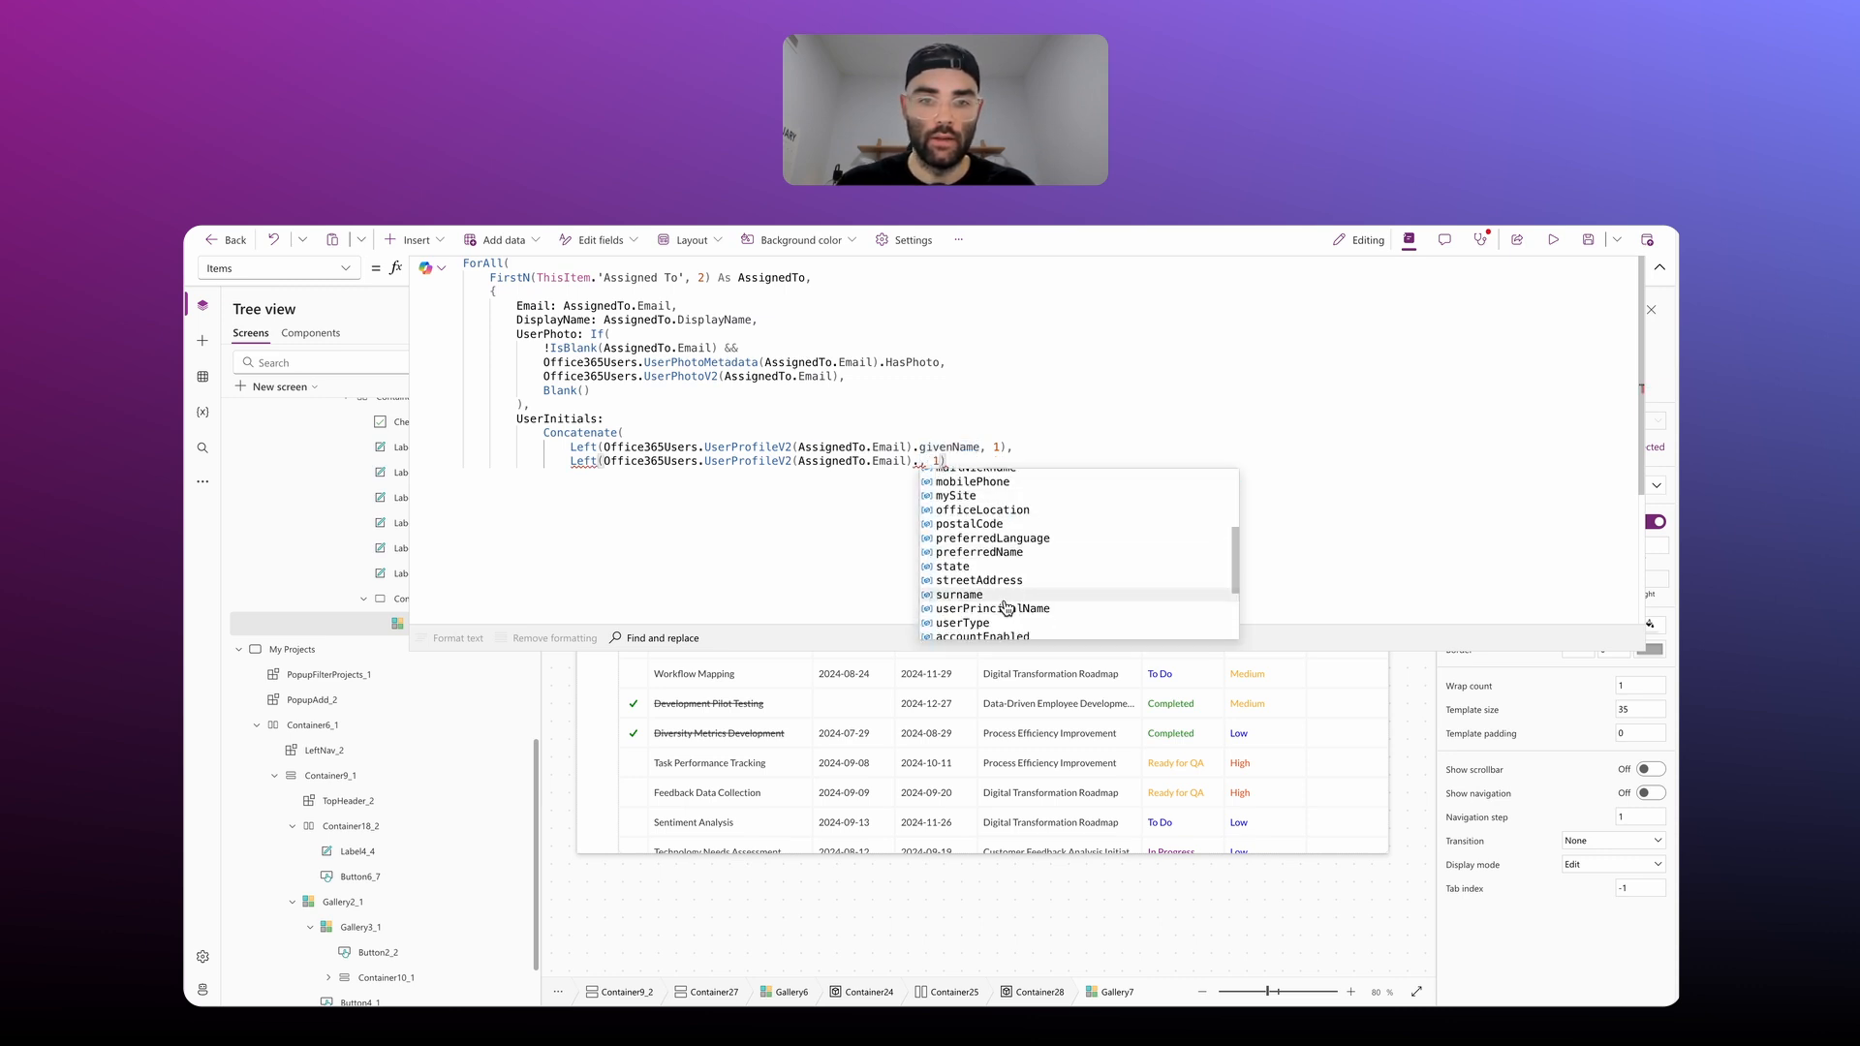
left_click(976, 595)
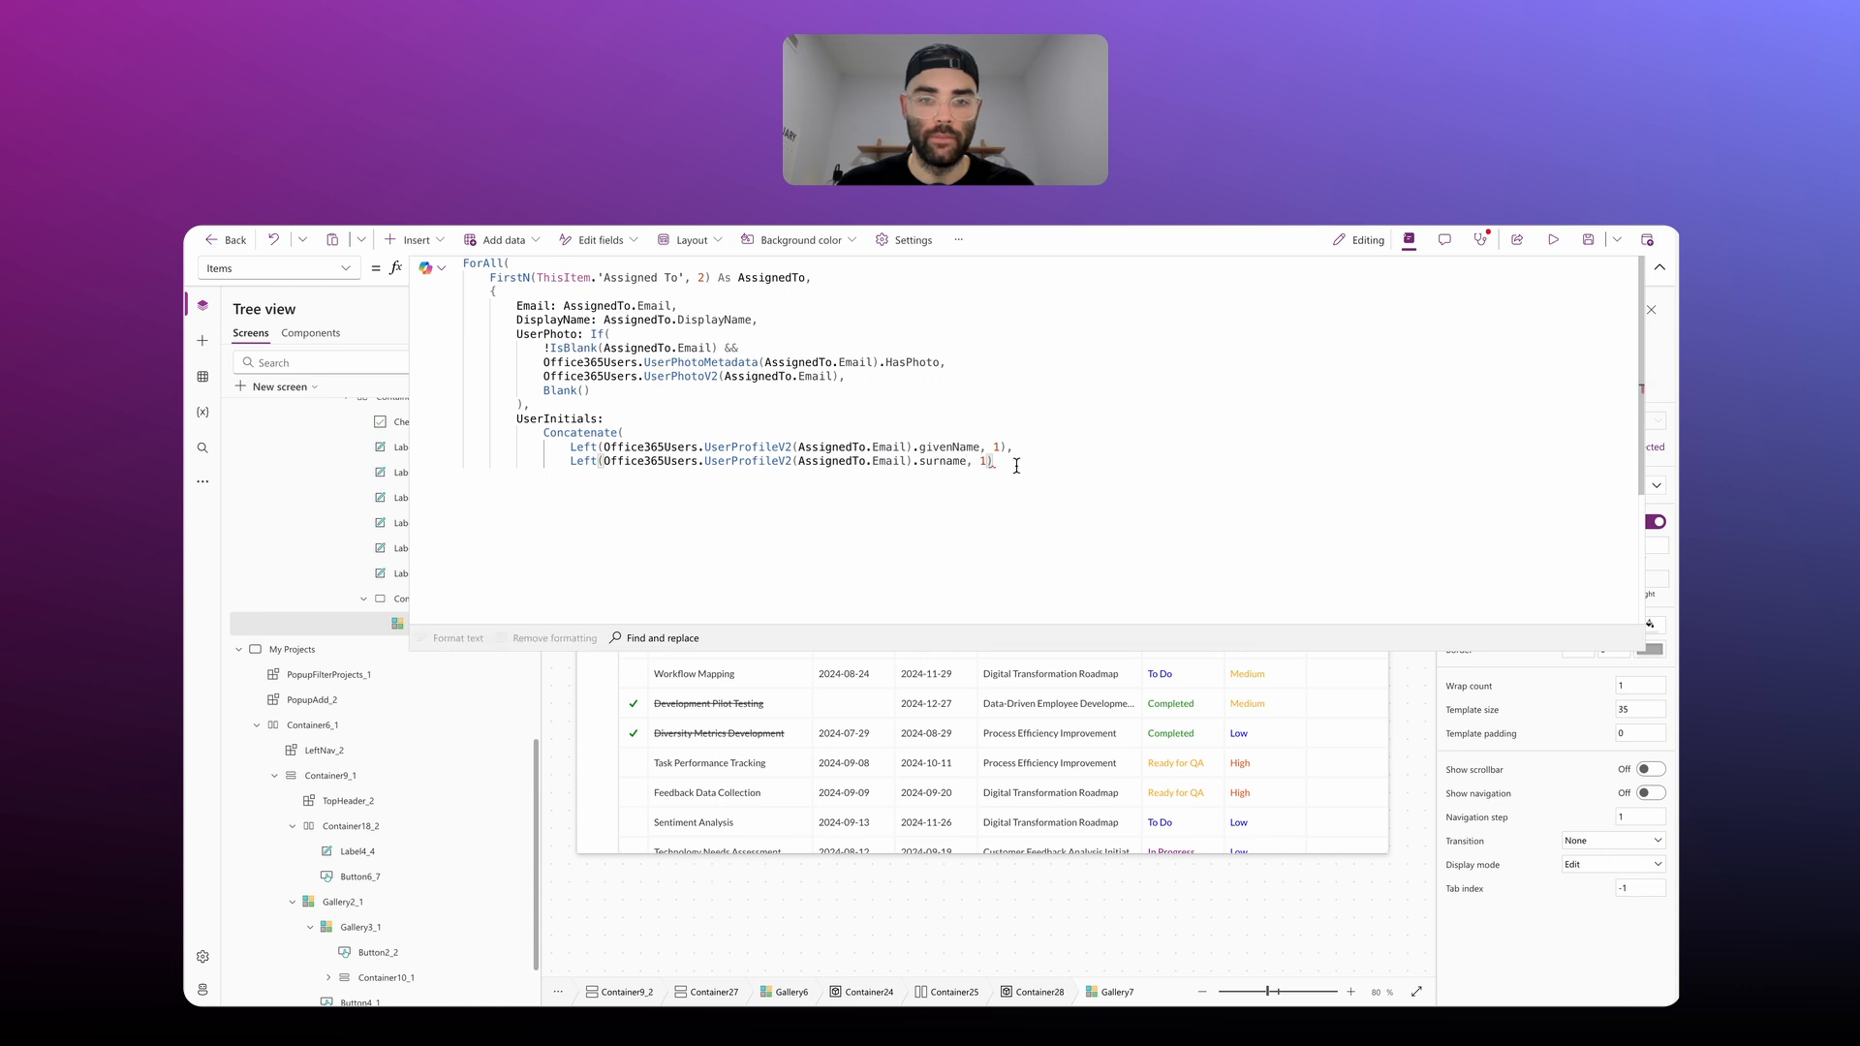
type(", 1")
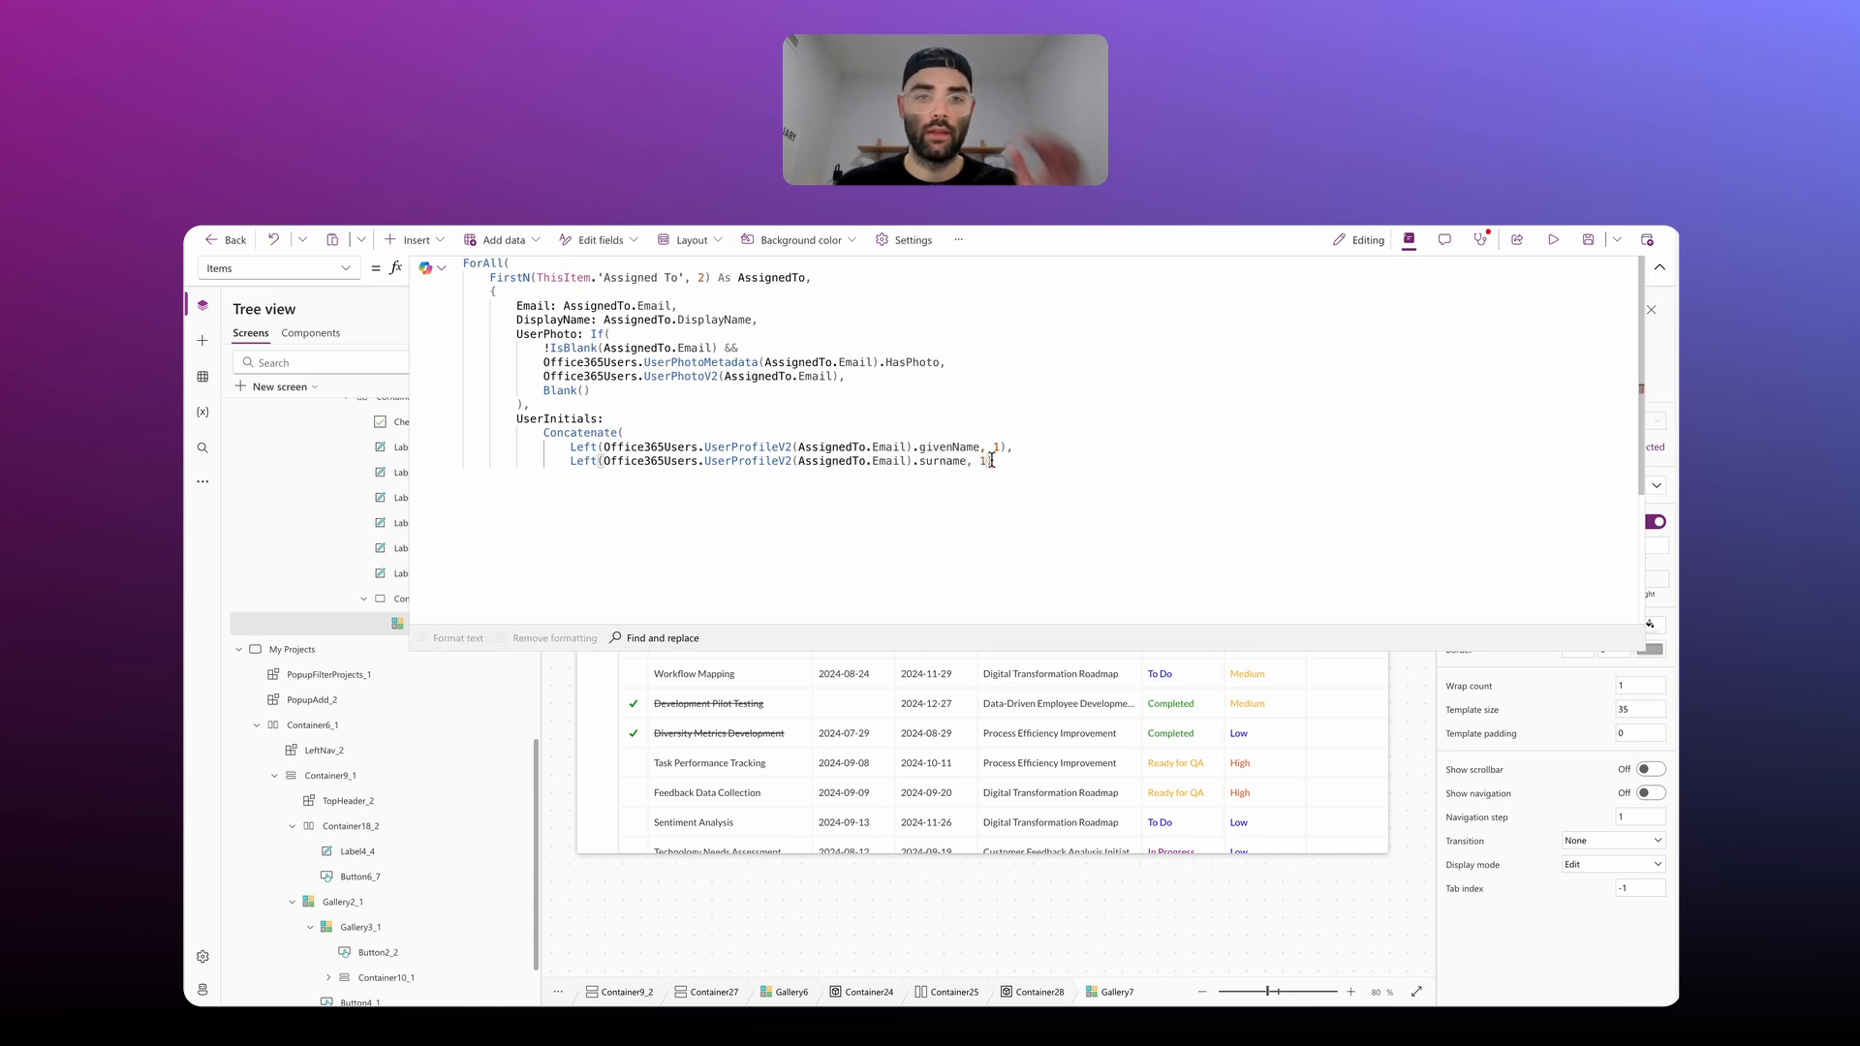
Step: Close the Concatenate, the record and the ForAll on separate lines, and collapse the expanded Items formula
type(")")
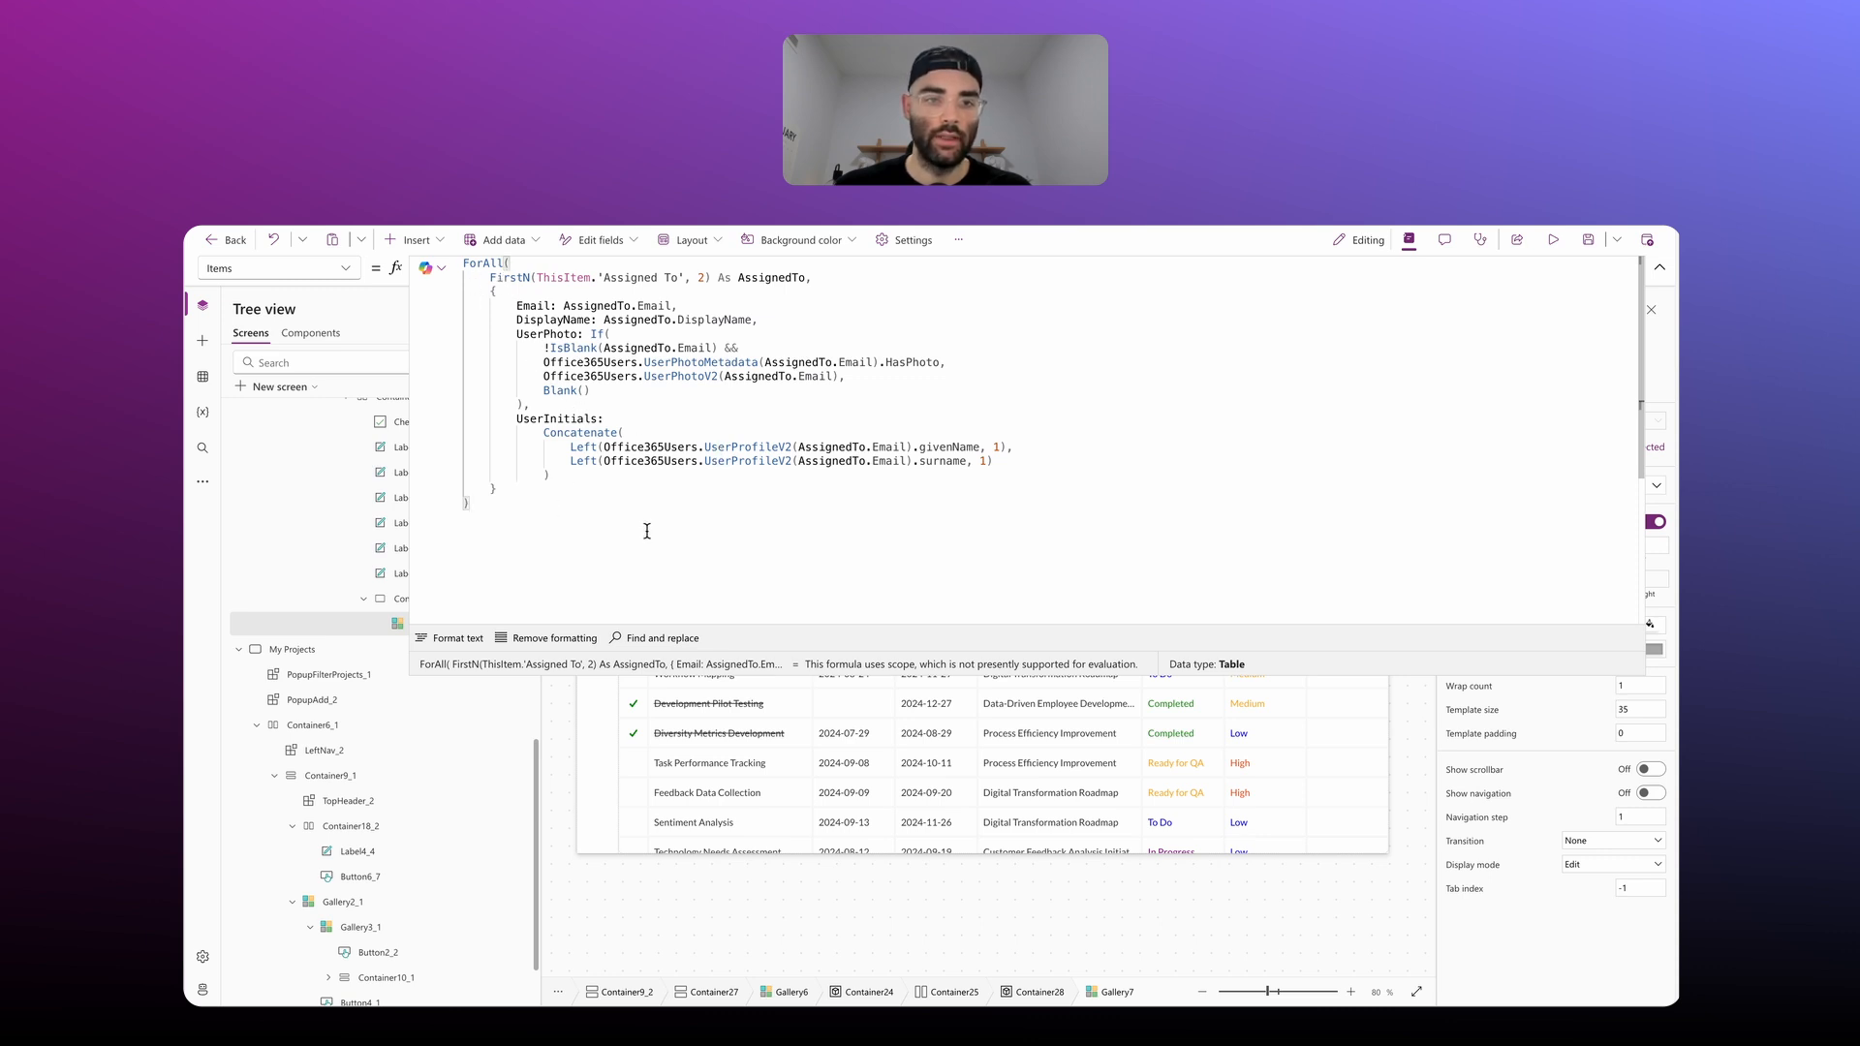
left_click(1661, 272)
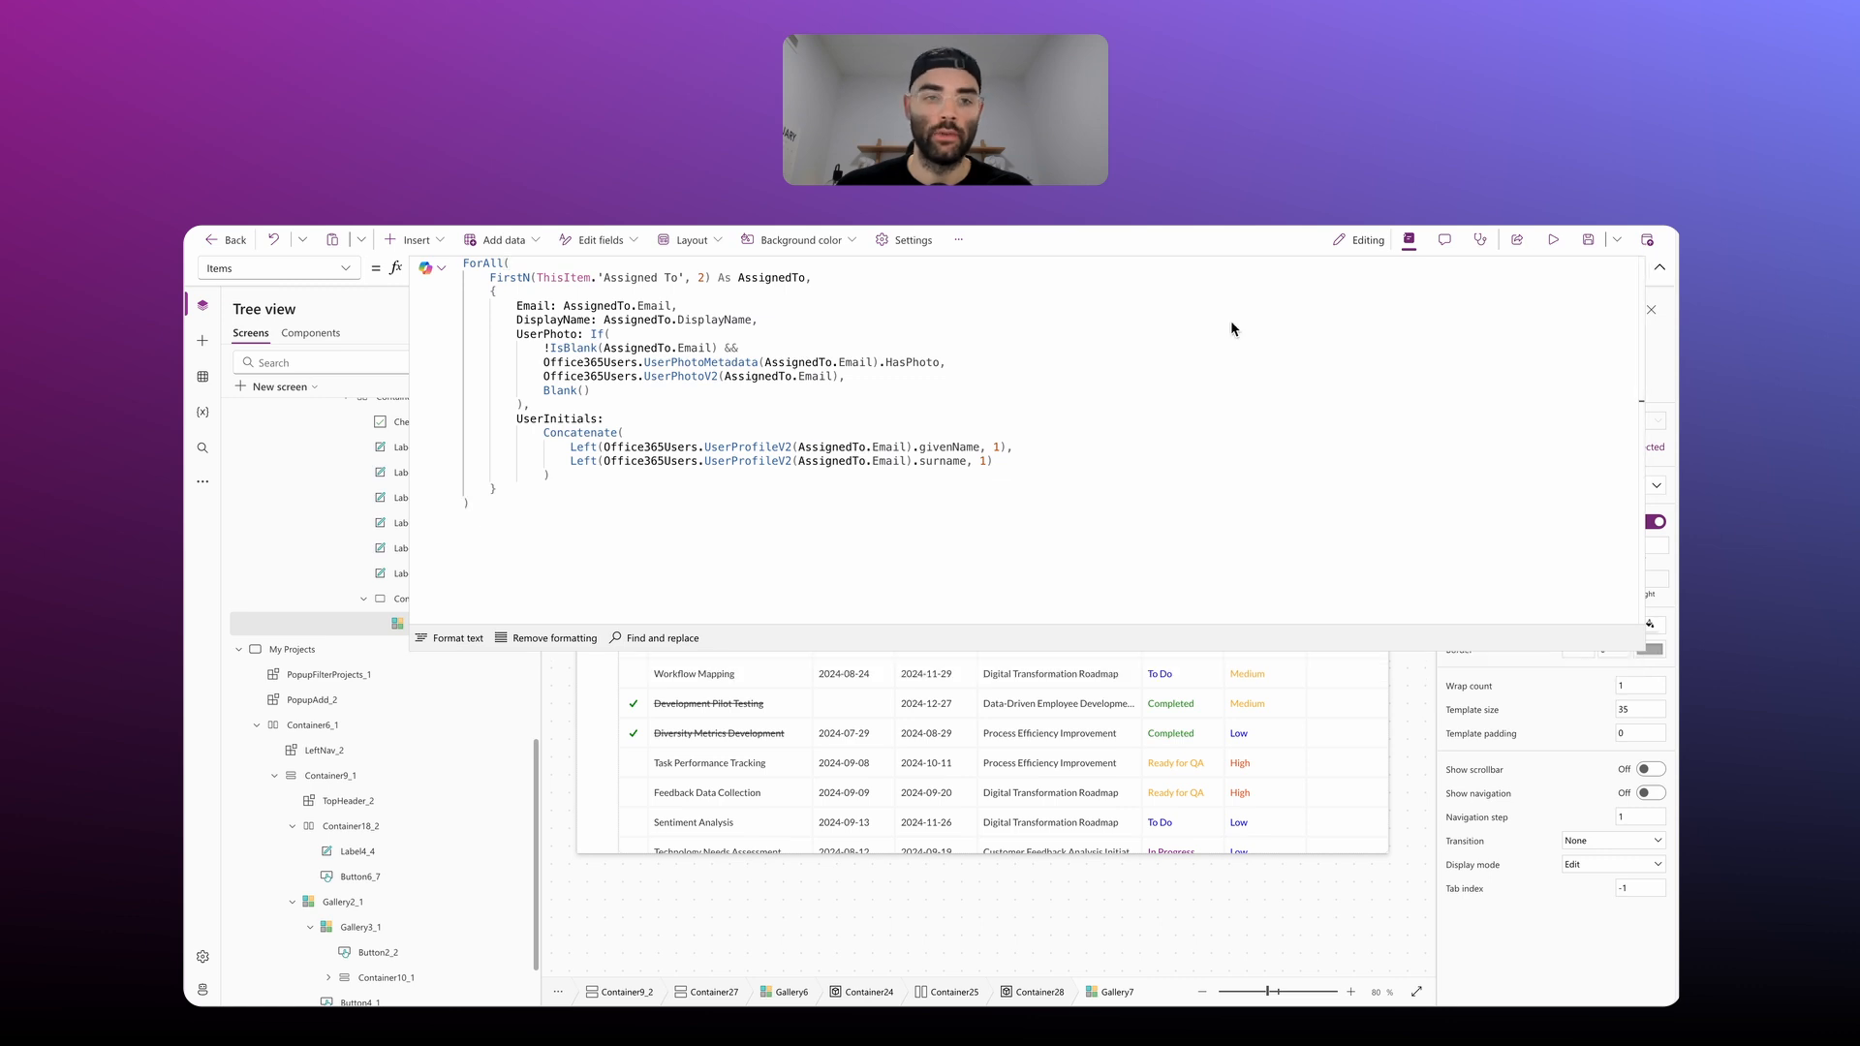
left_click(1661, 269)
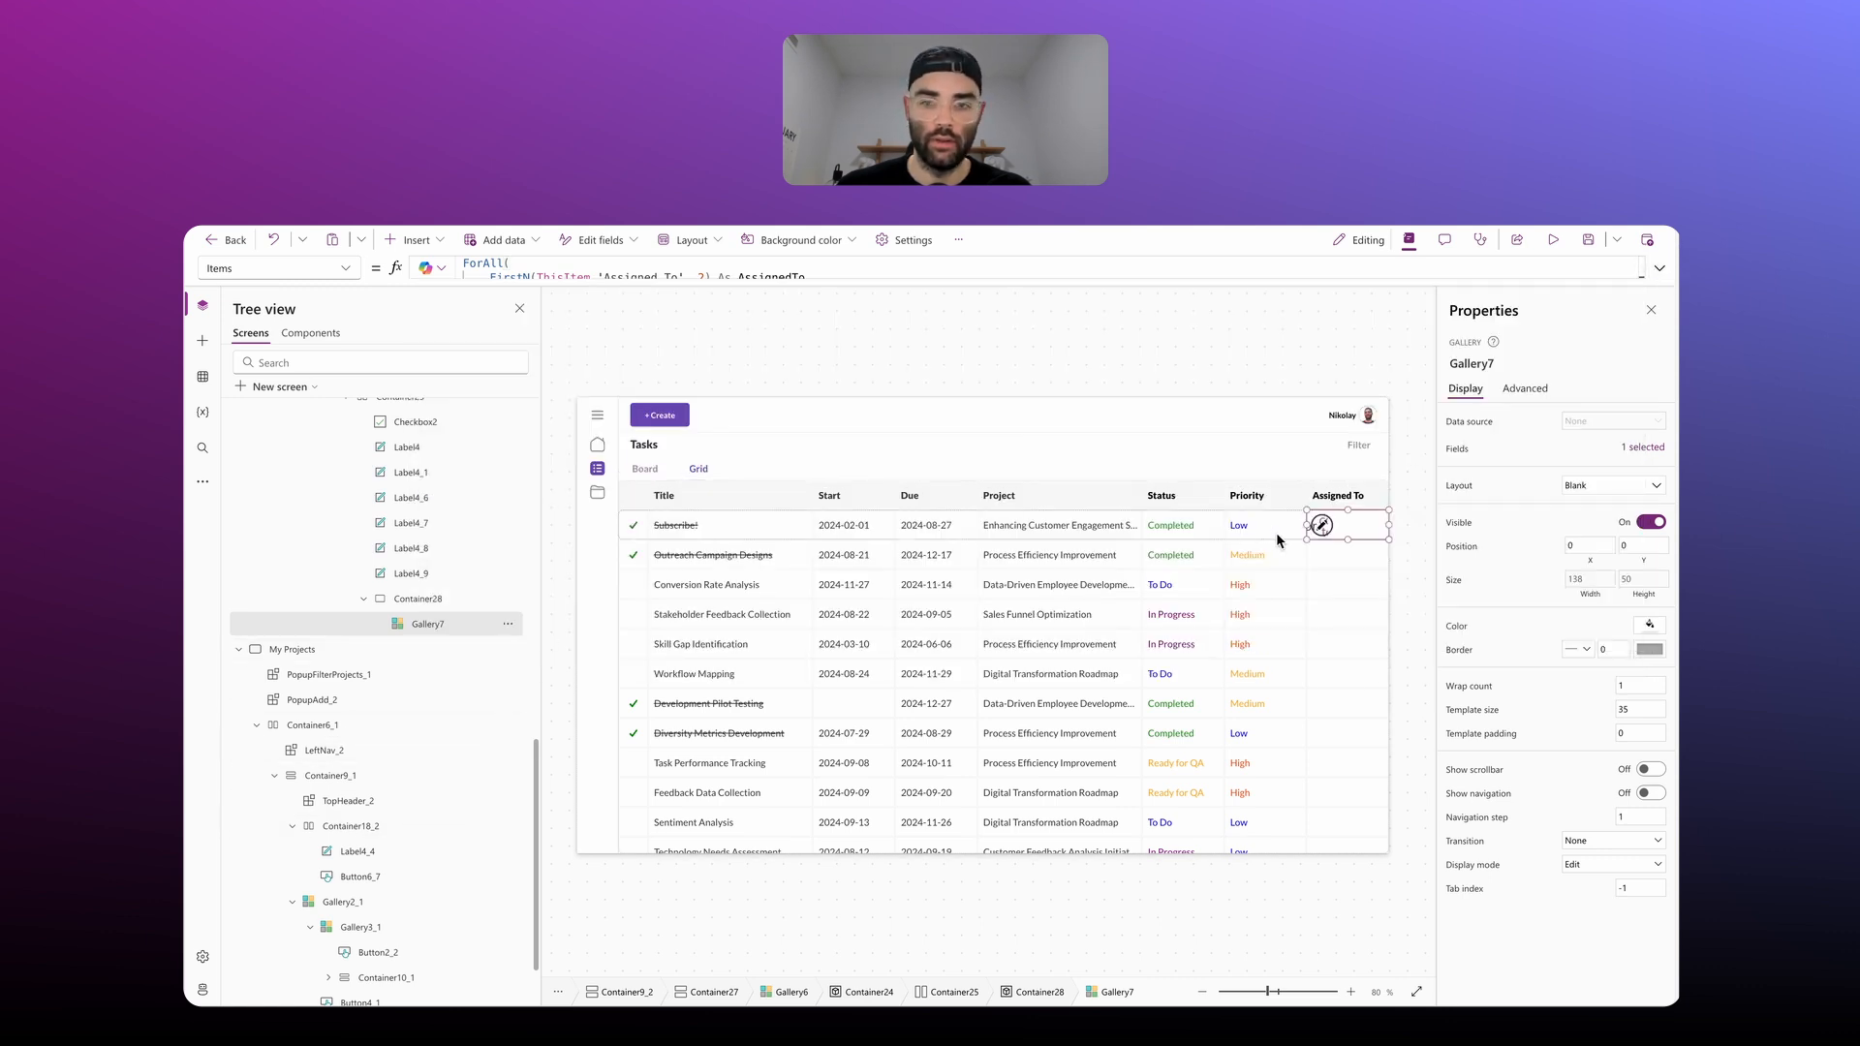
Step: Try to open the Assigned To gallery's template for editing in the first task row
left_click(1322, 531)
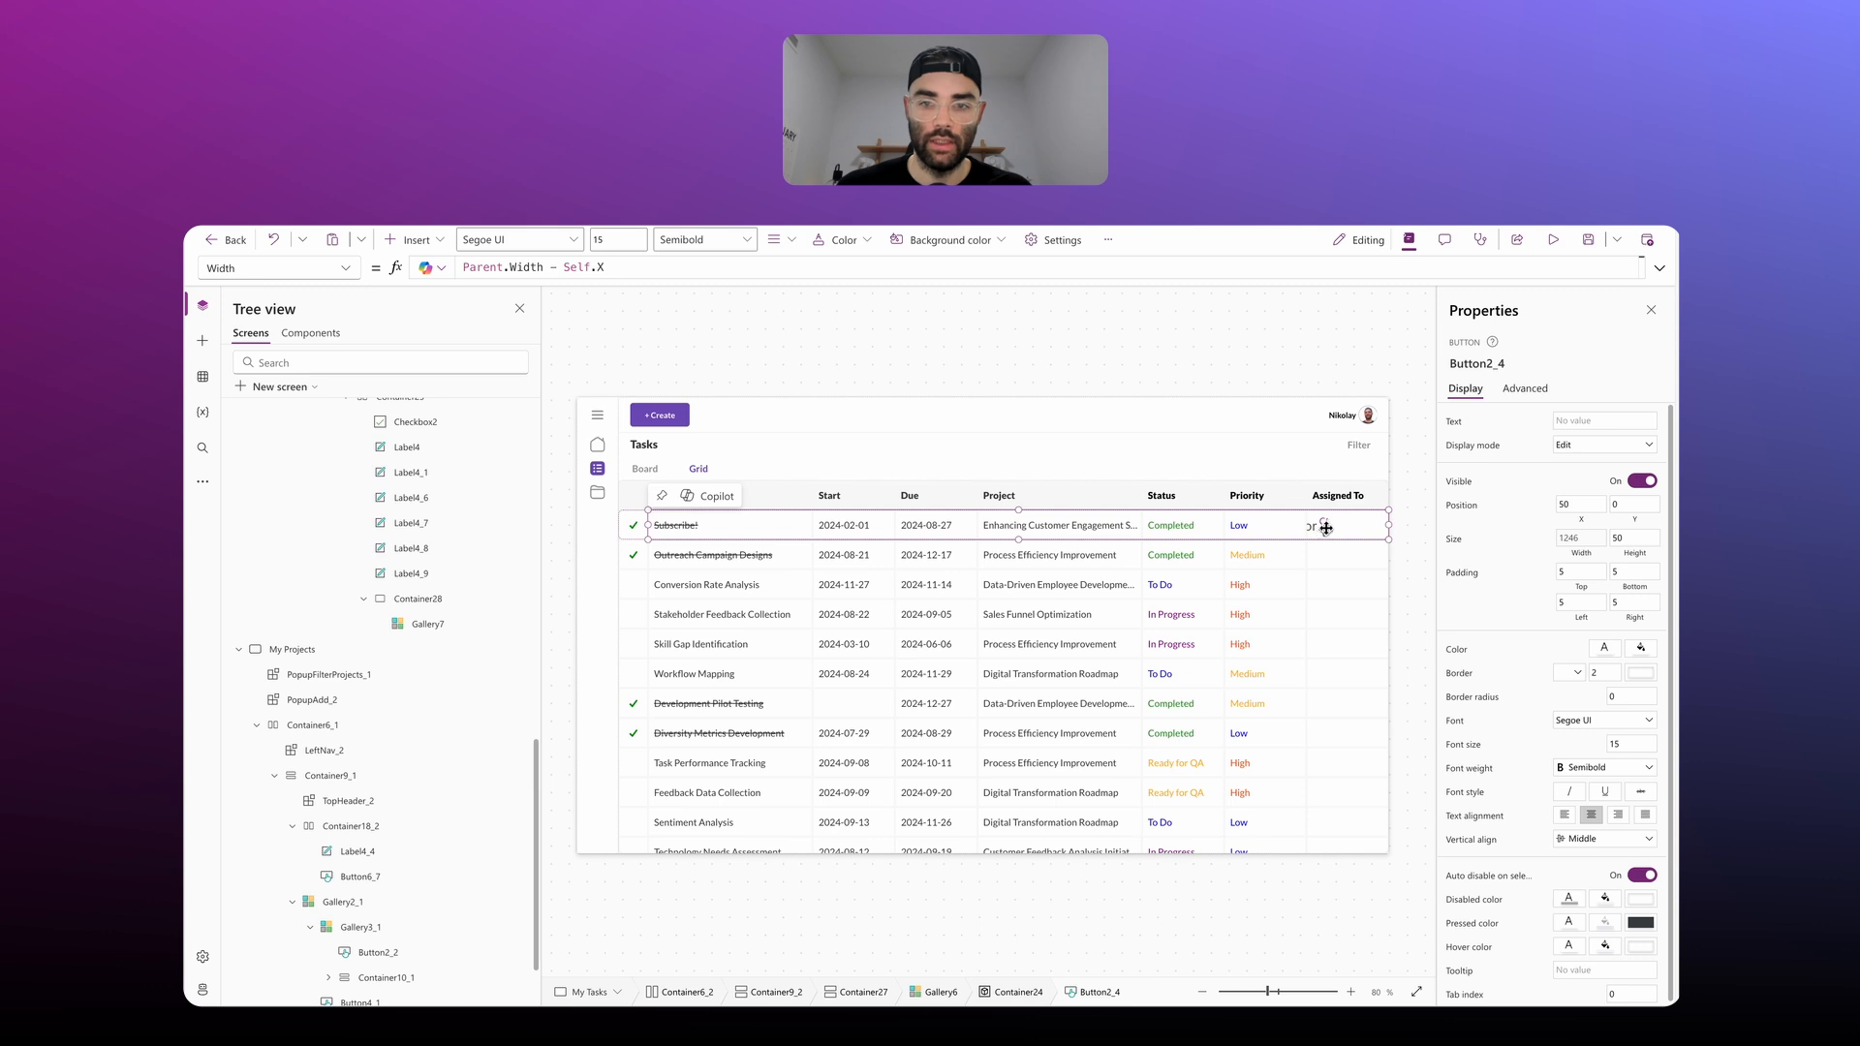
left_click(427, 624)
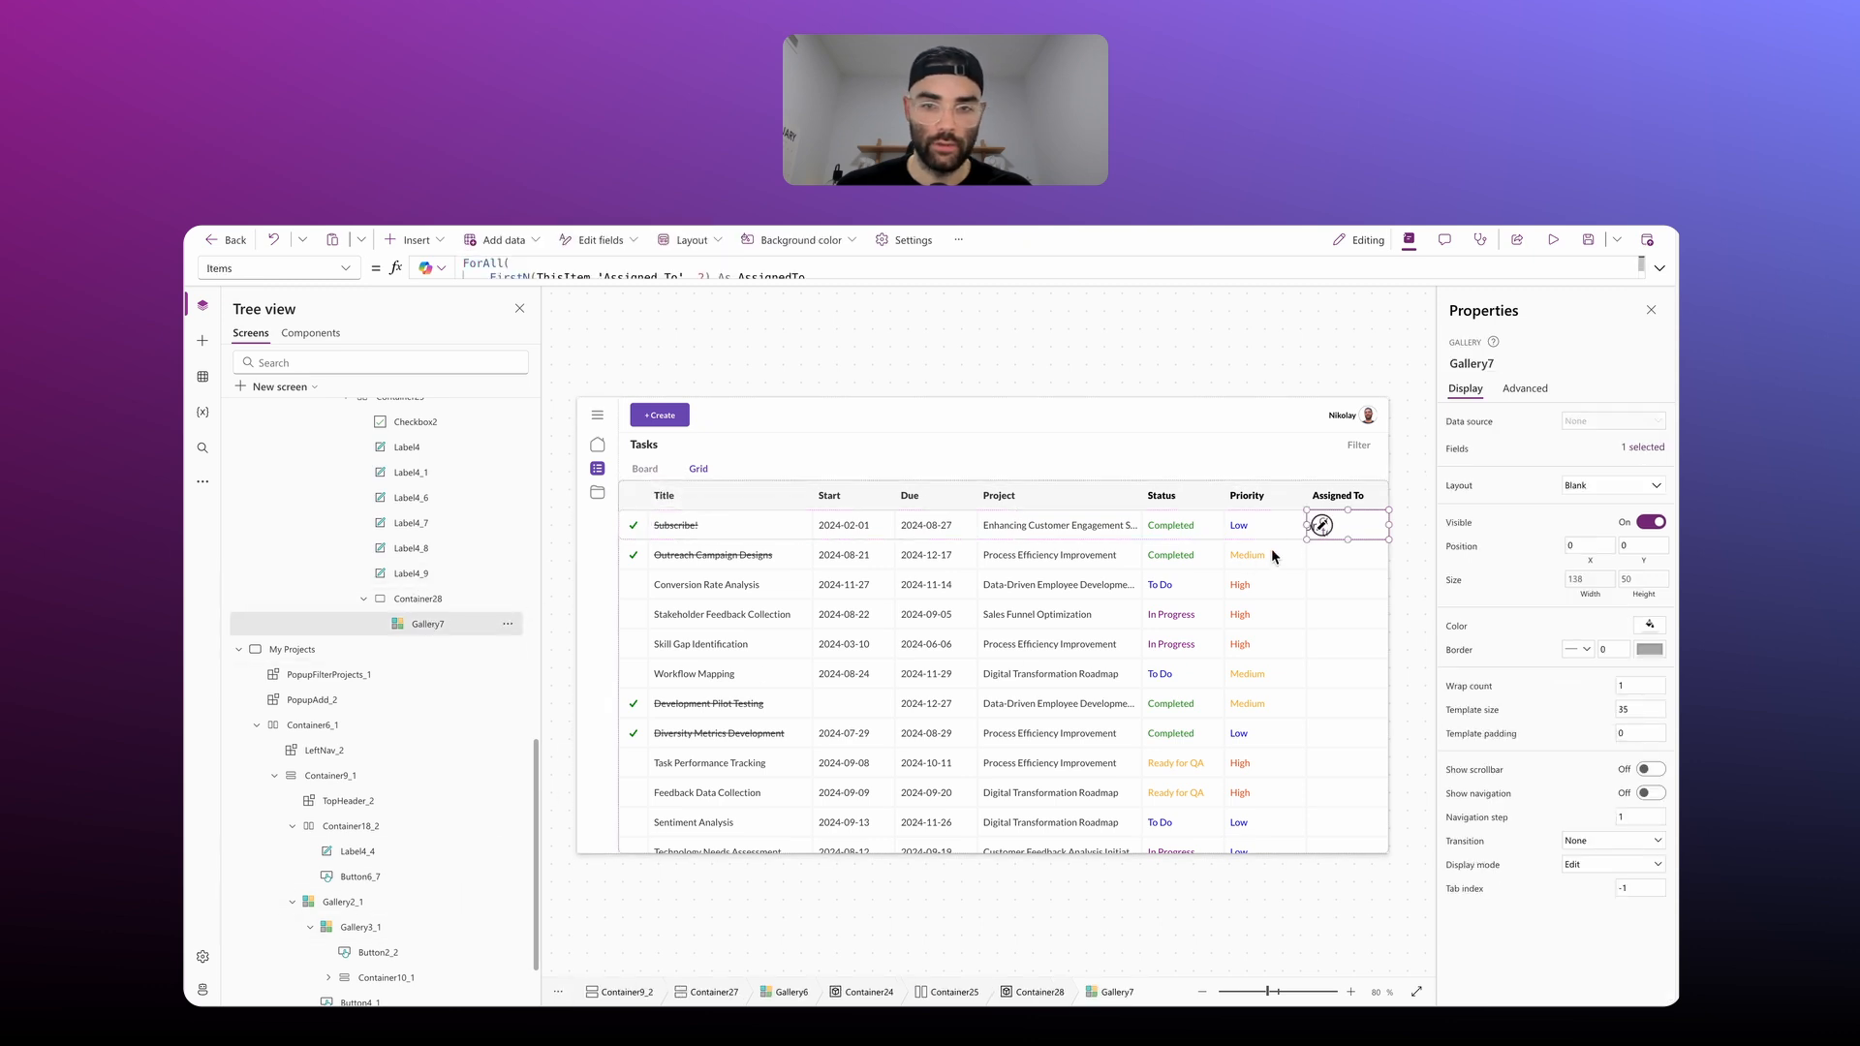
scroll(1323, 529, "up", 3)
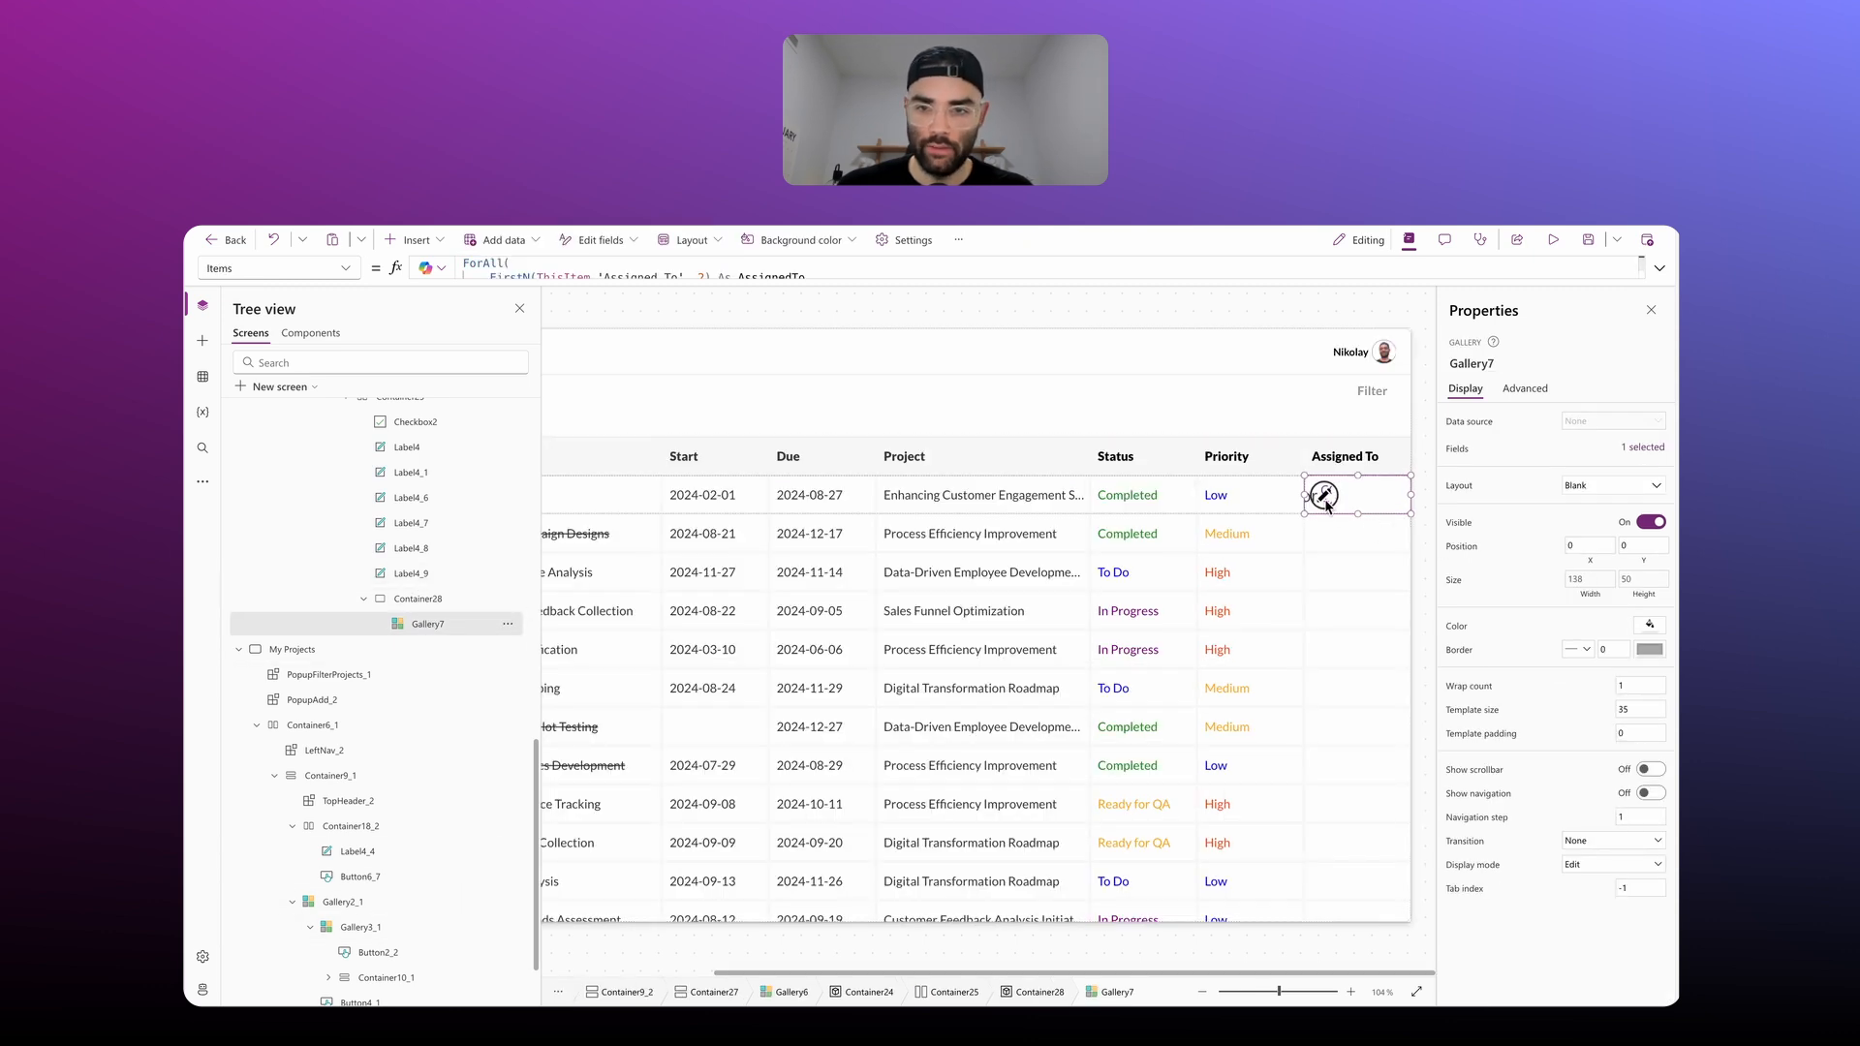
left_click(1325, 502)
left_click(1204, 318)
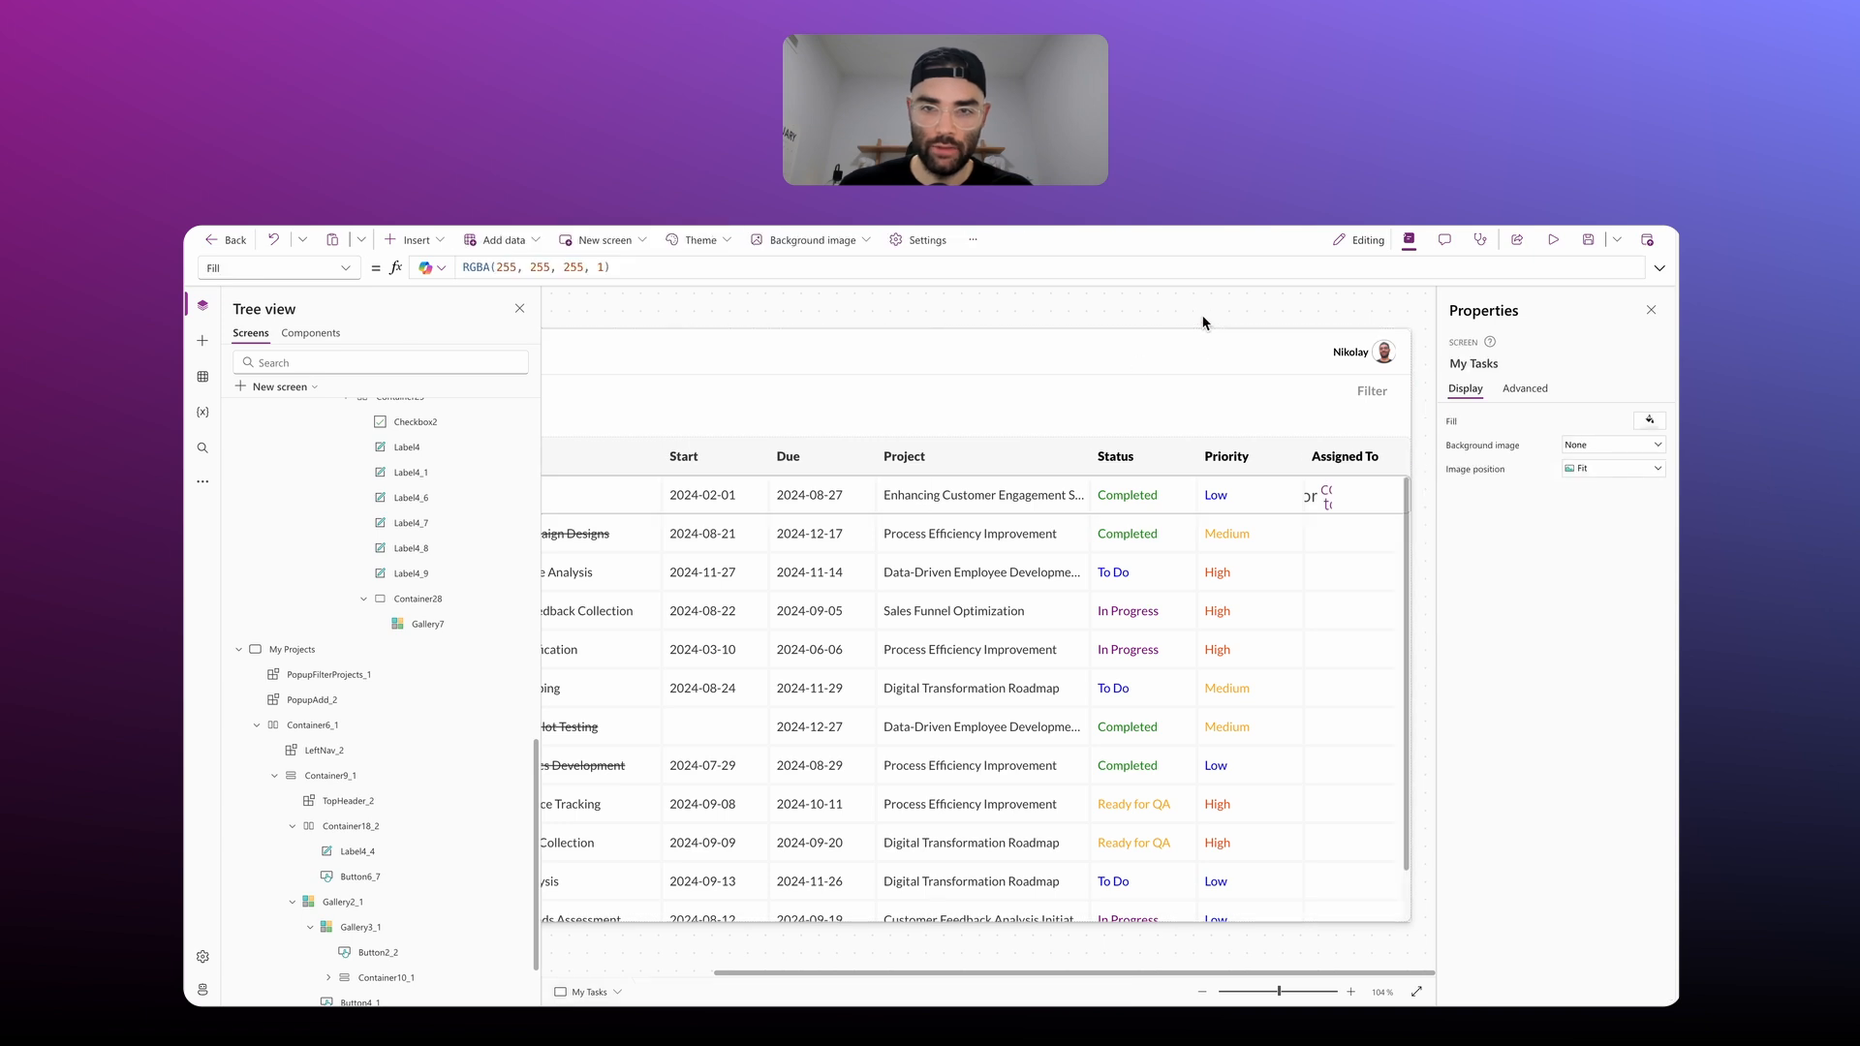
left_click(469, 624)
Step: Set the width of the button overlaying the task row to Parent.Width - Self.X - 200
left_click(1191, 496)
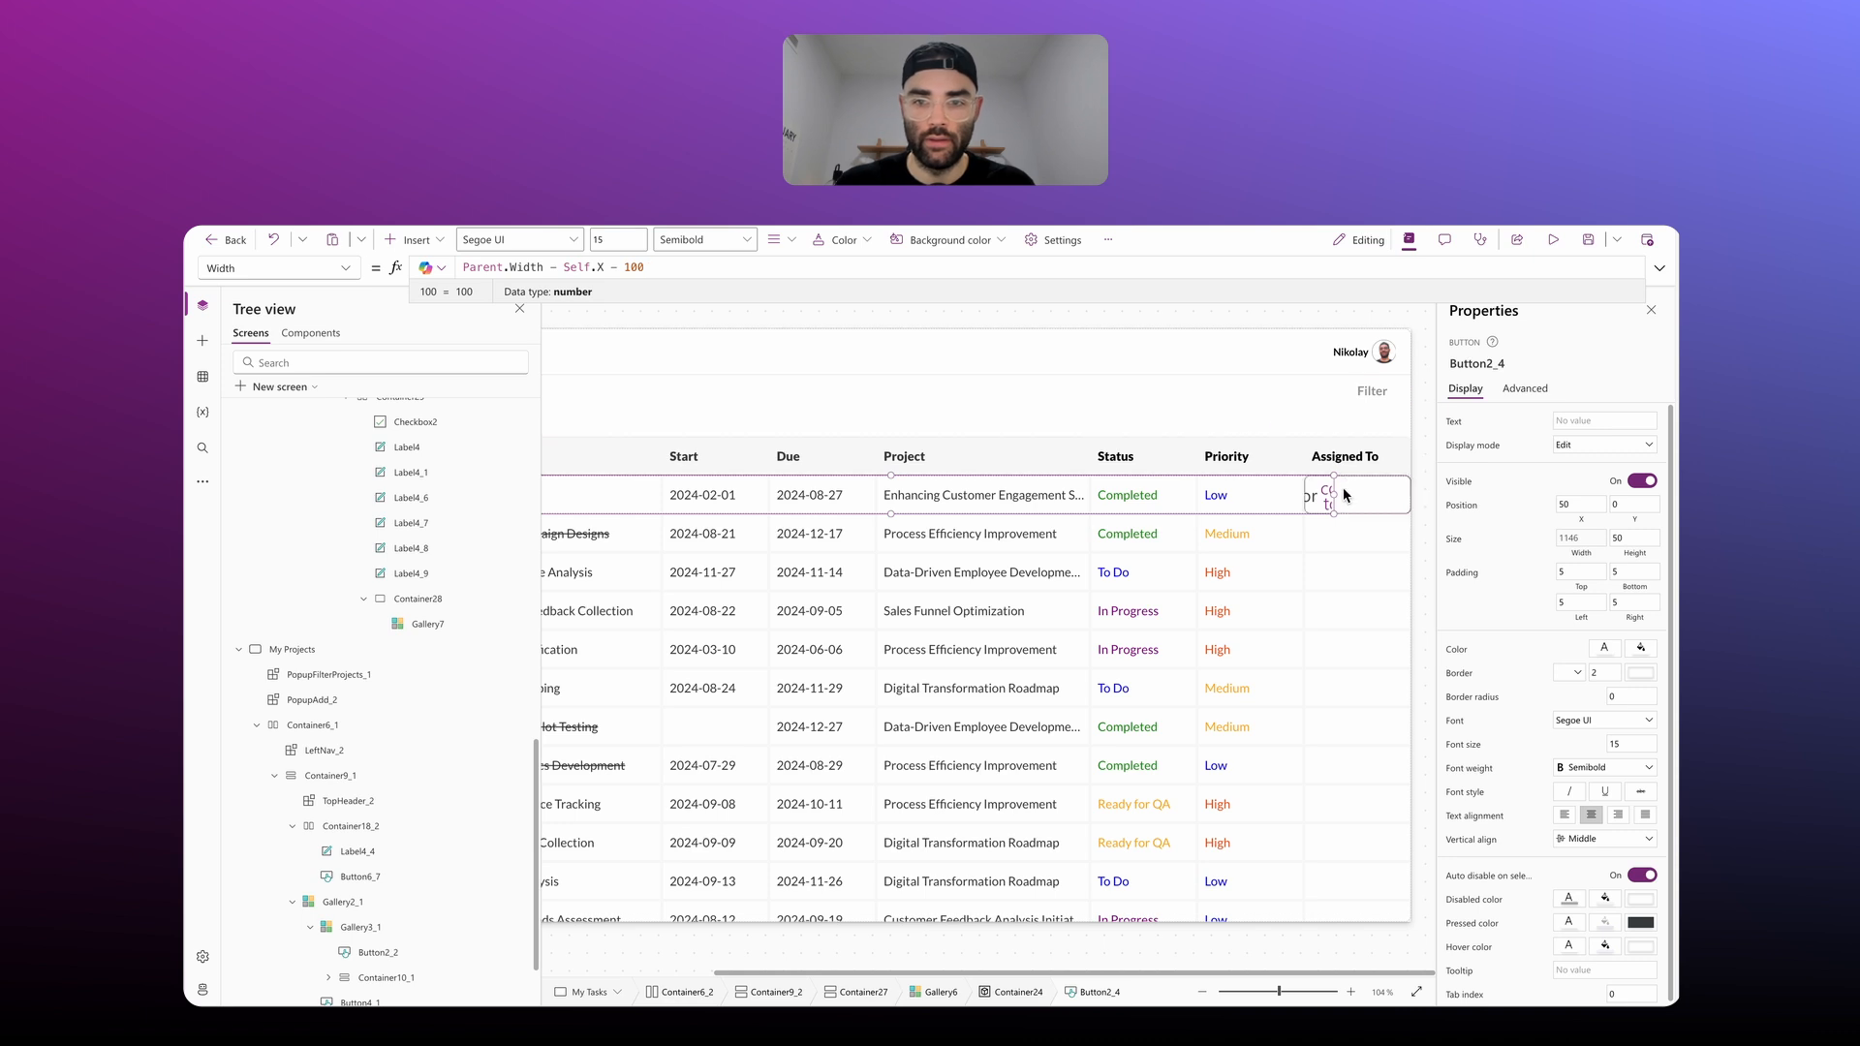
key("BackSpace")
key("BackSpace")
key("BackSpace")
type("200")
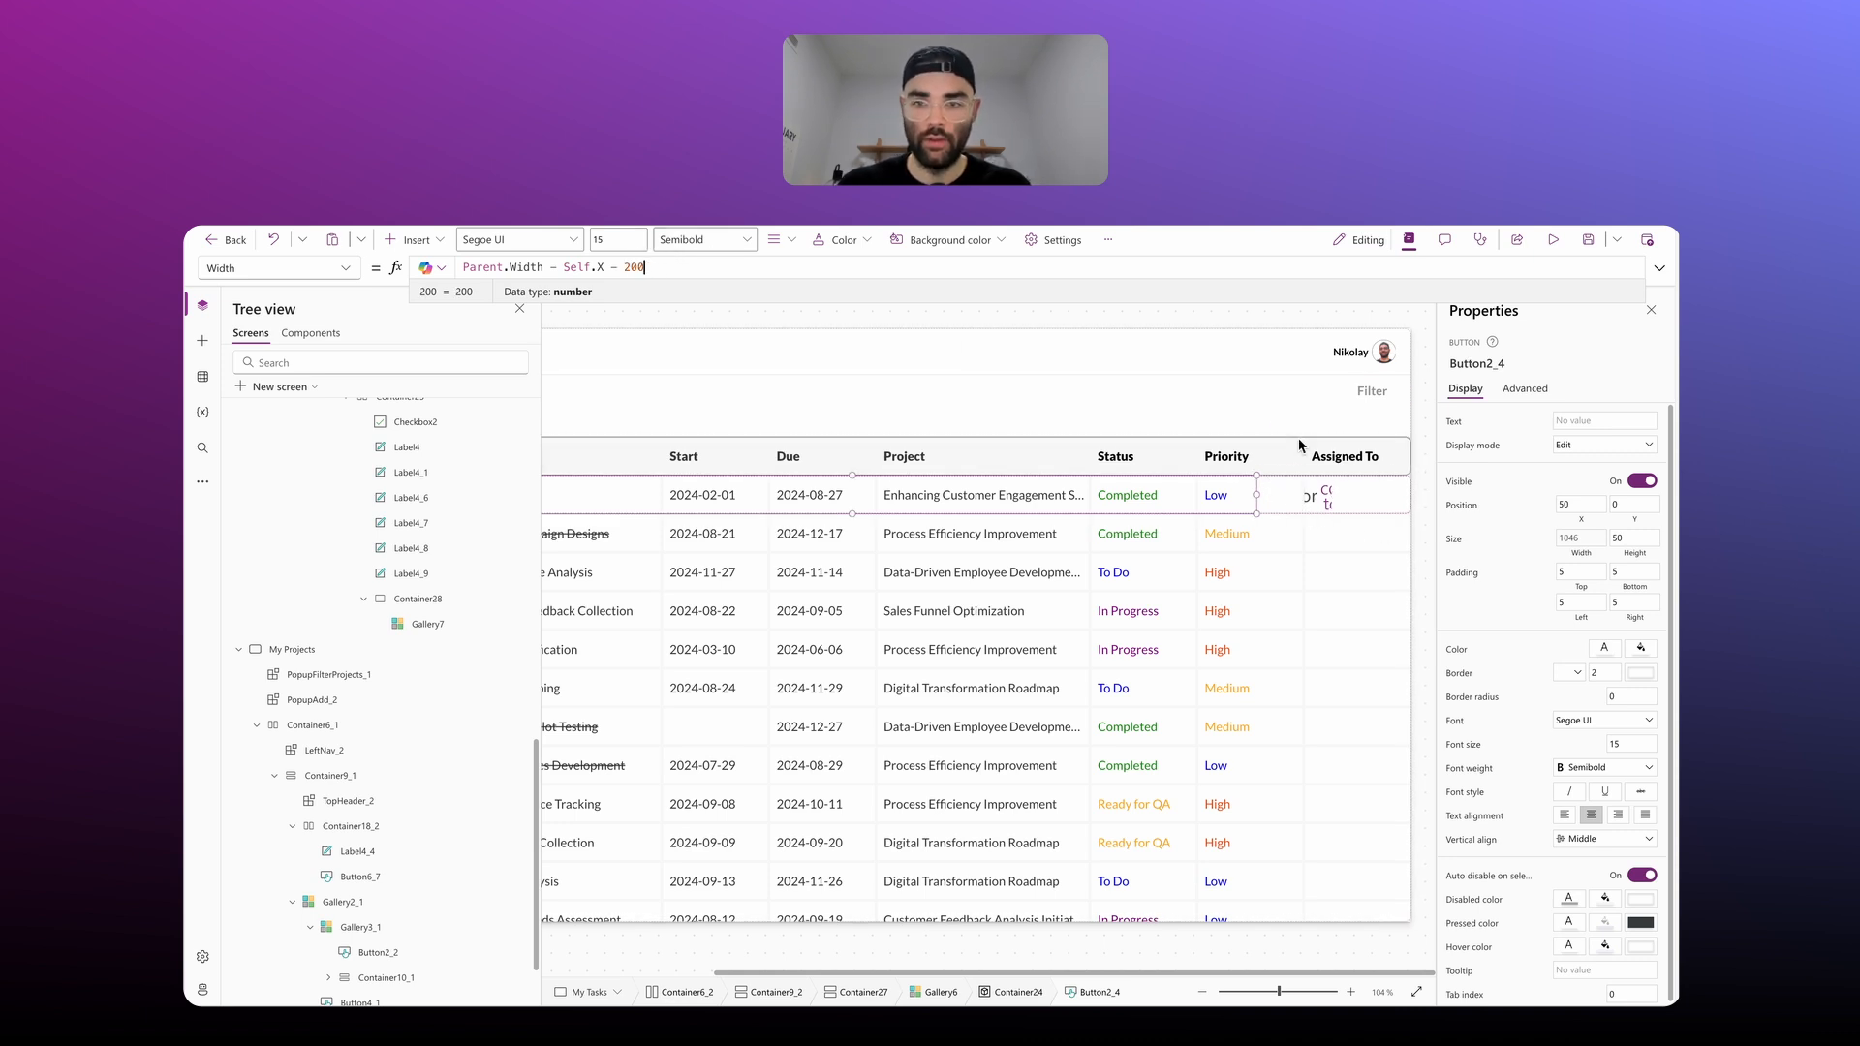
left_click(1277, 324)
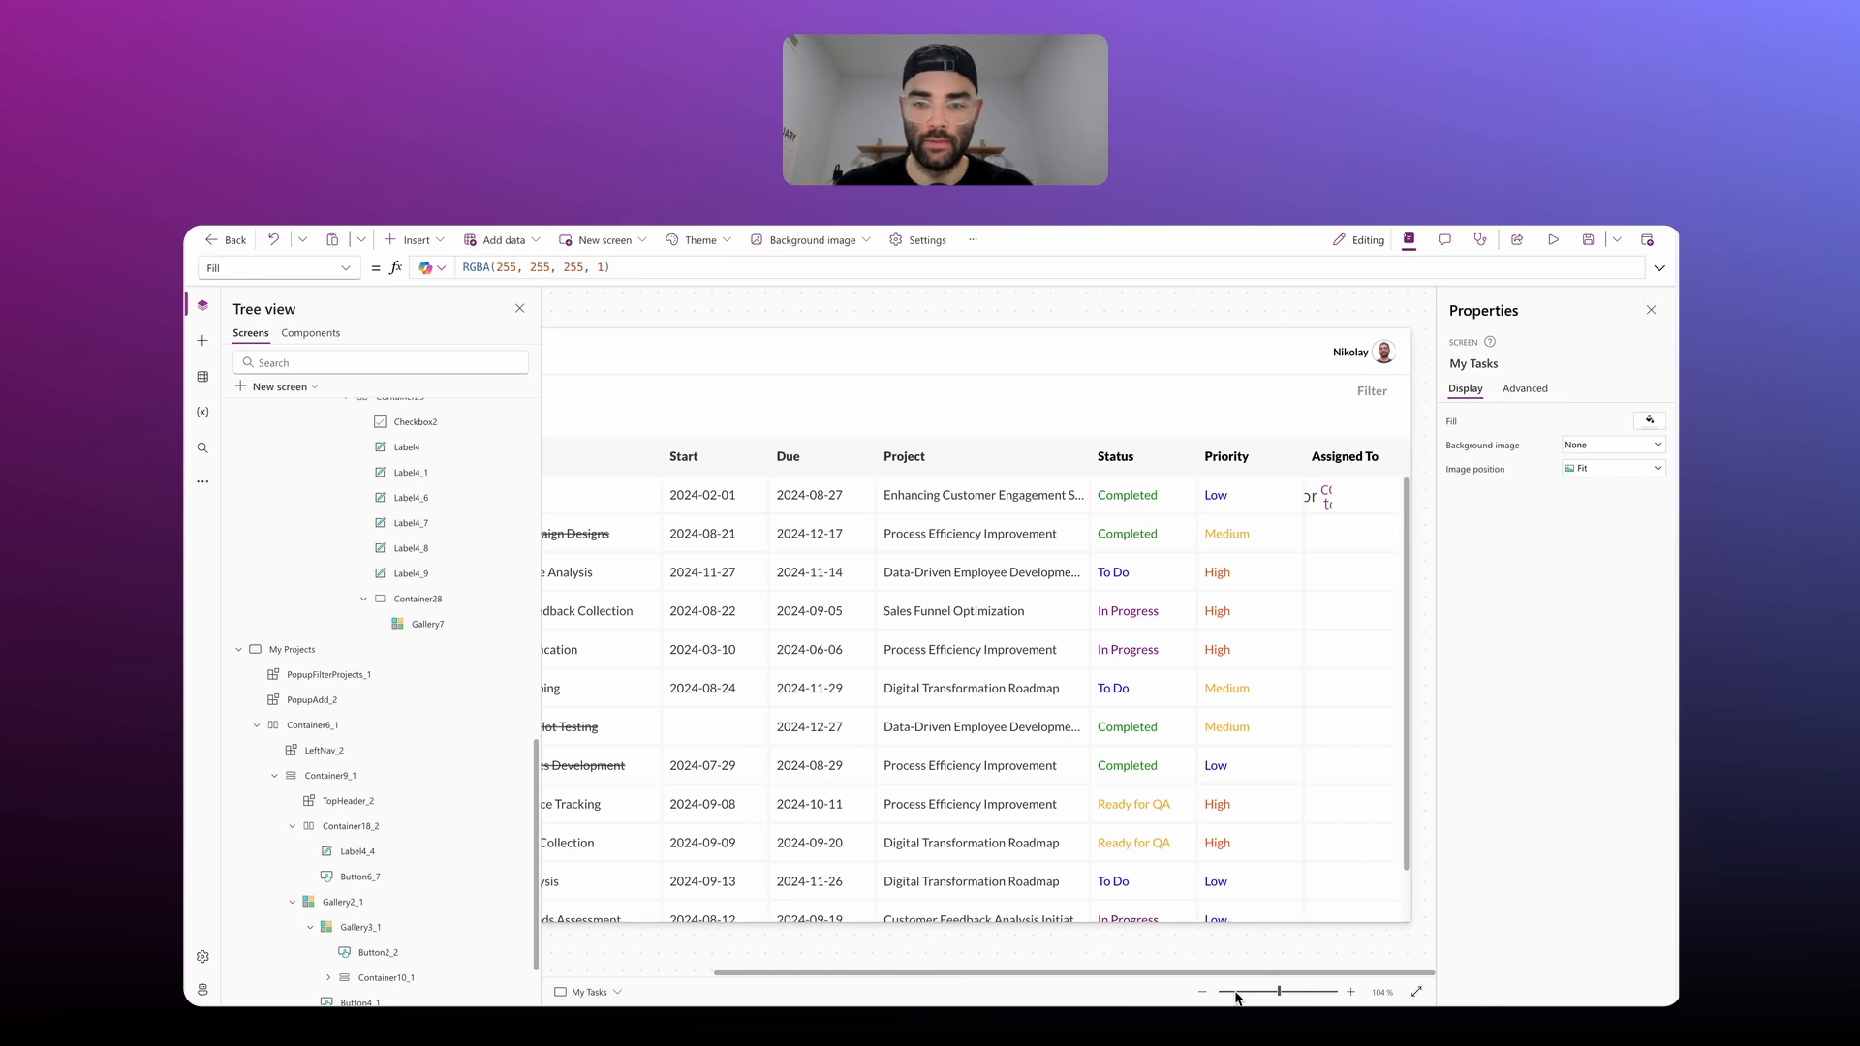
Step: Insert an image control into the Assigned To gallery of the first task row
left_click(1205, 994)
left_click(1205, 994)
left_click(1338, 524)
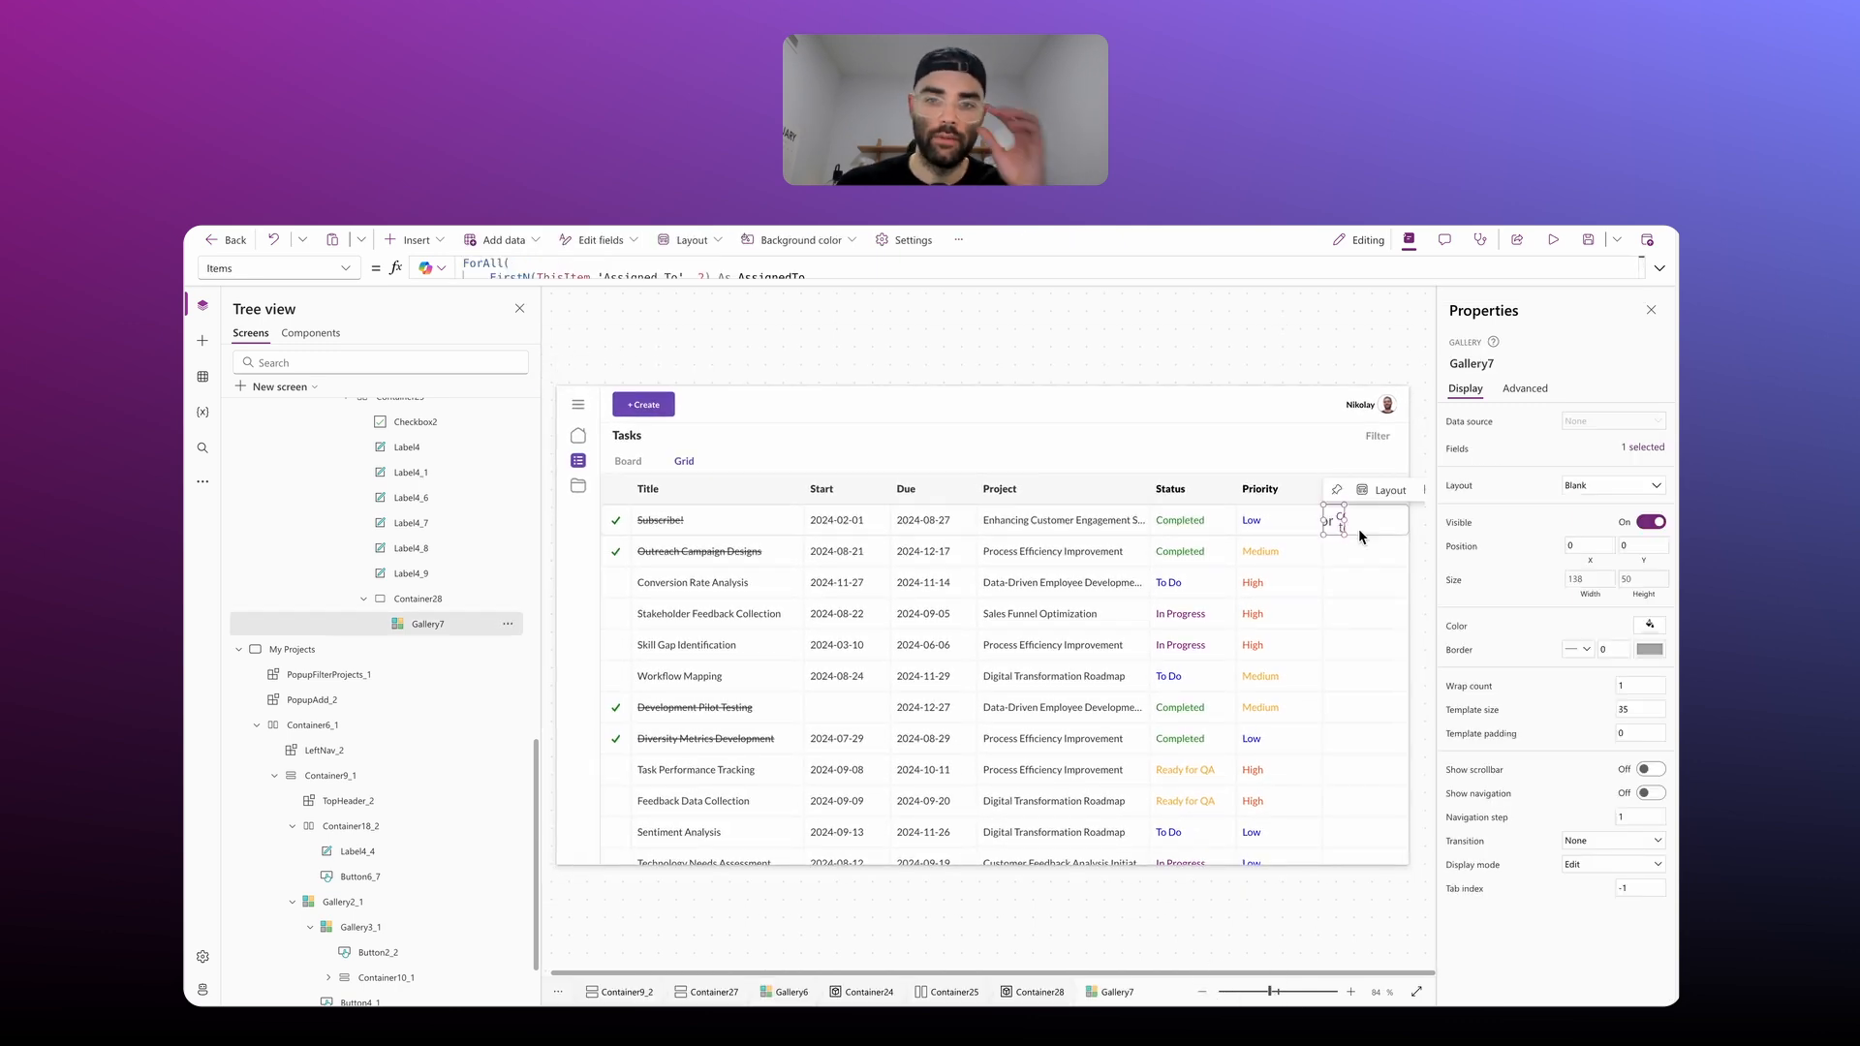
left_click(399, 242)
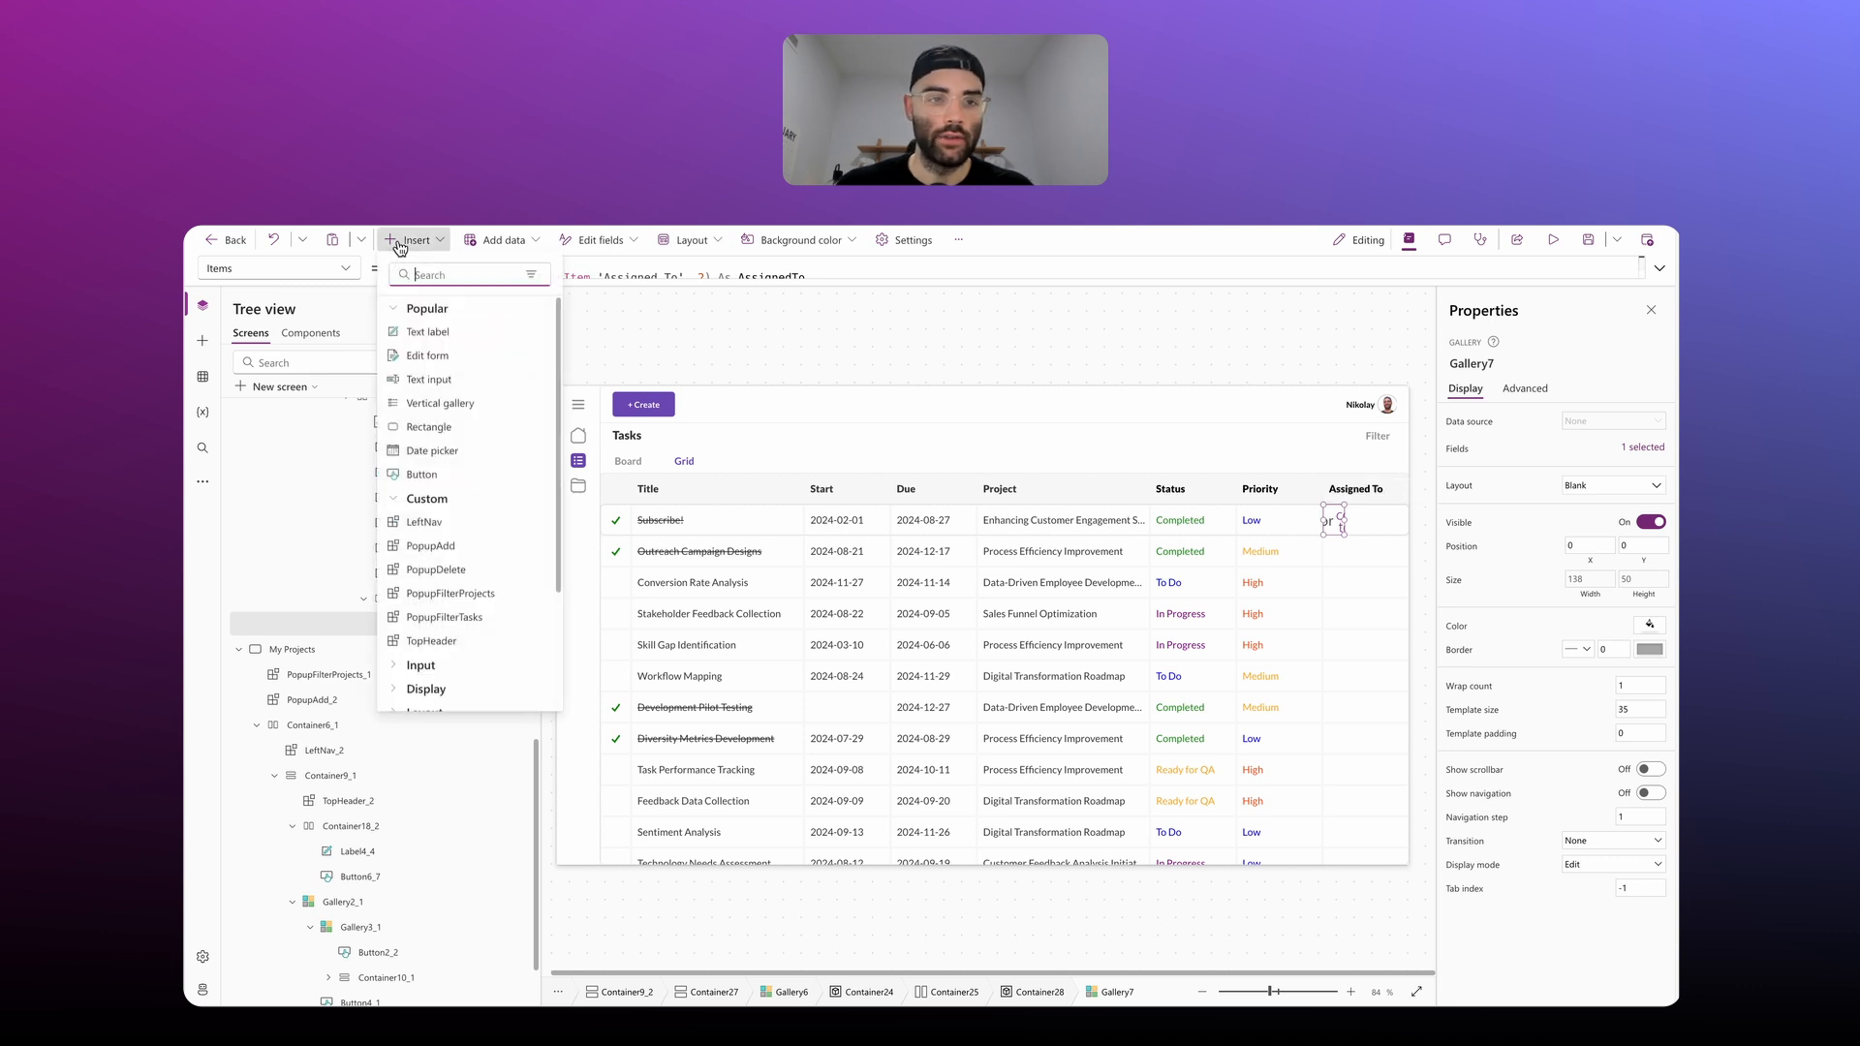
type("image")
left_click(426, 332)
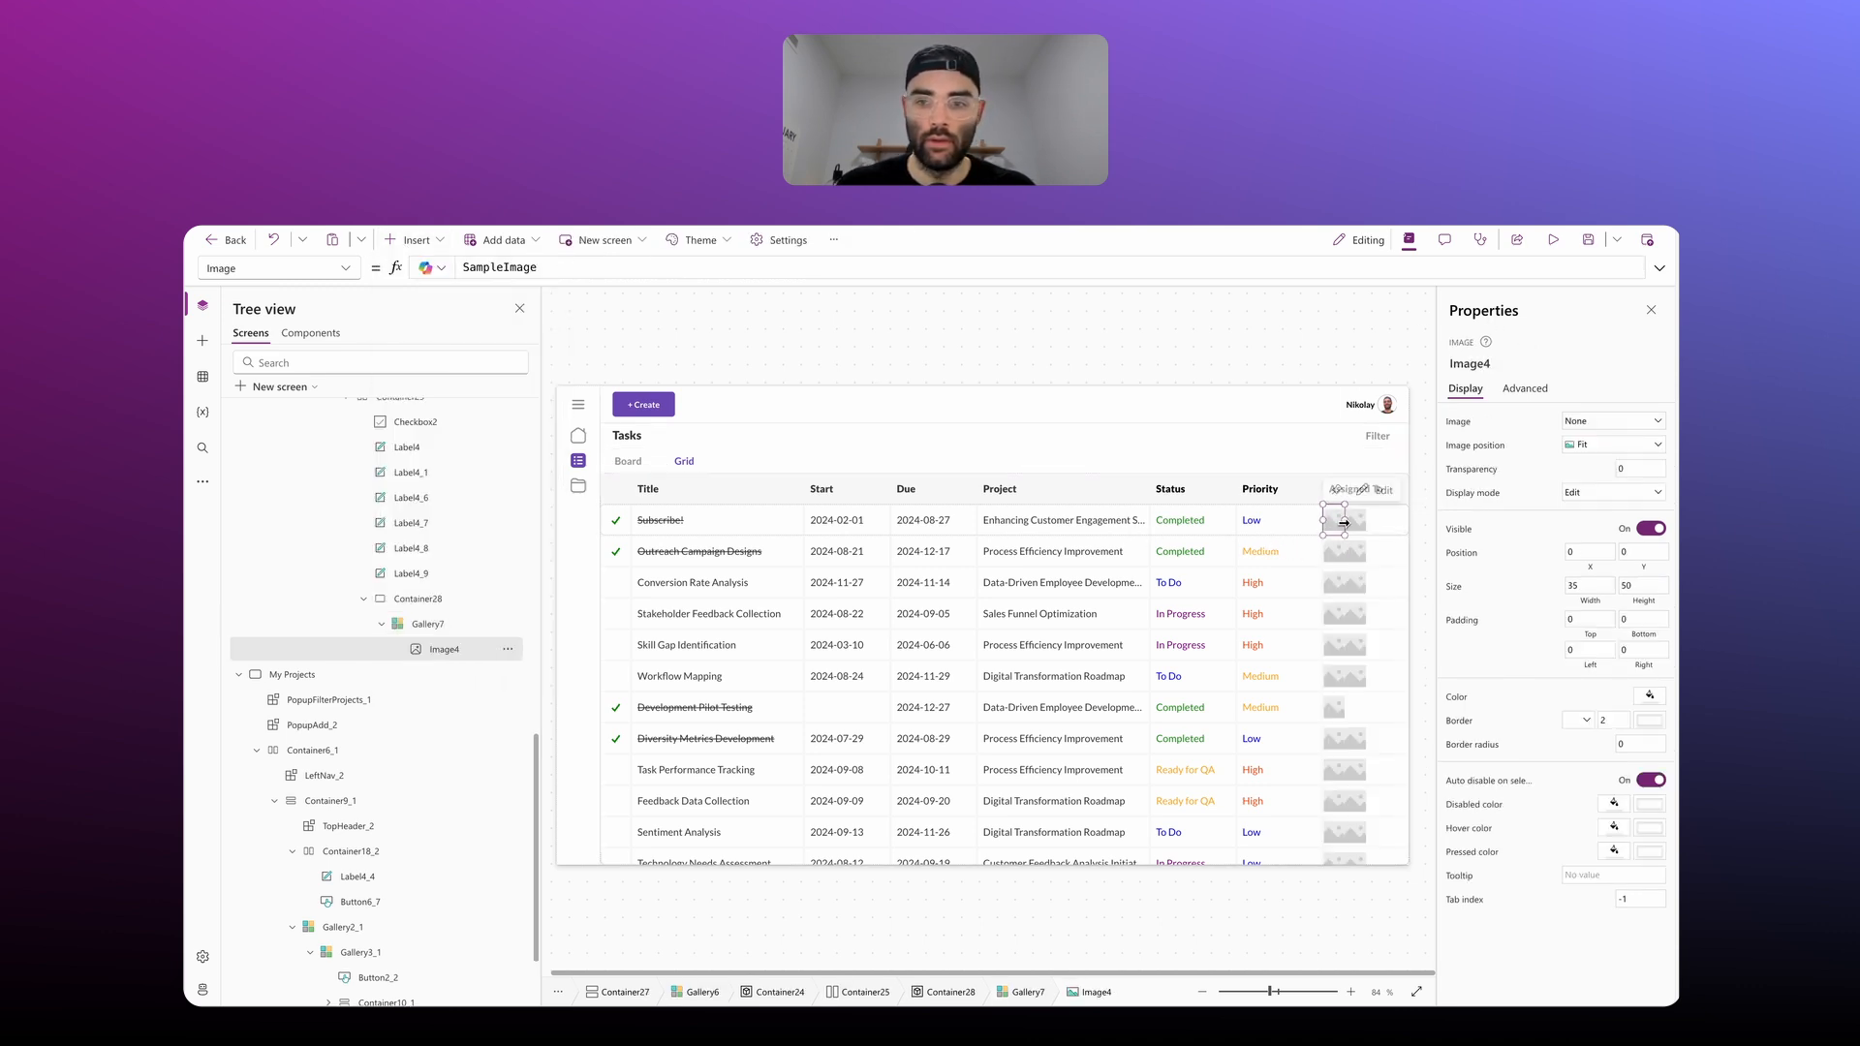
Step: Set the new gallery image's Image property to ThisItem.UserPhoto in place of the sample image
left_click(1456, 427)
left_click_drag(544, 268, 344, 268)
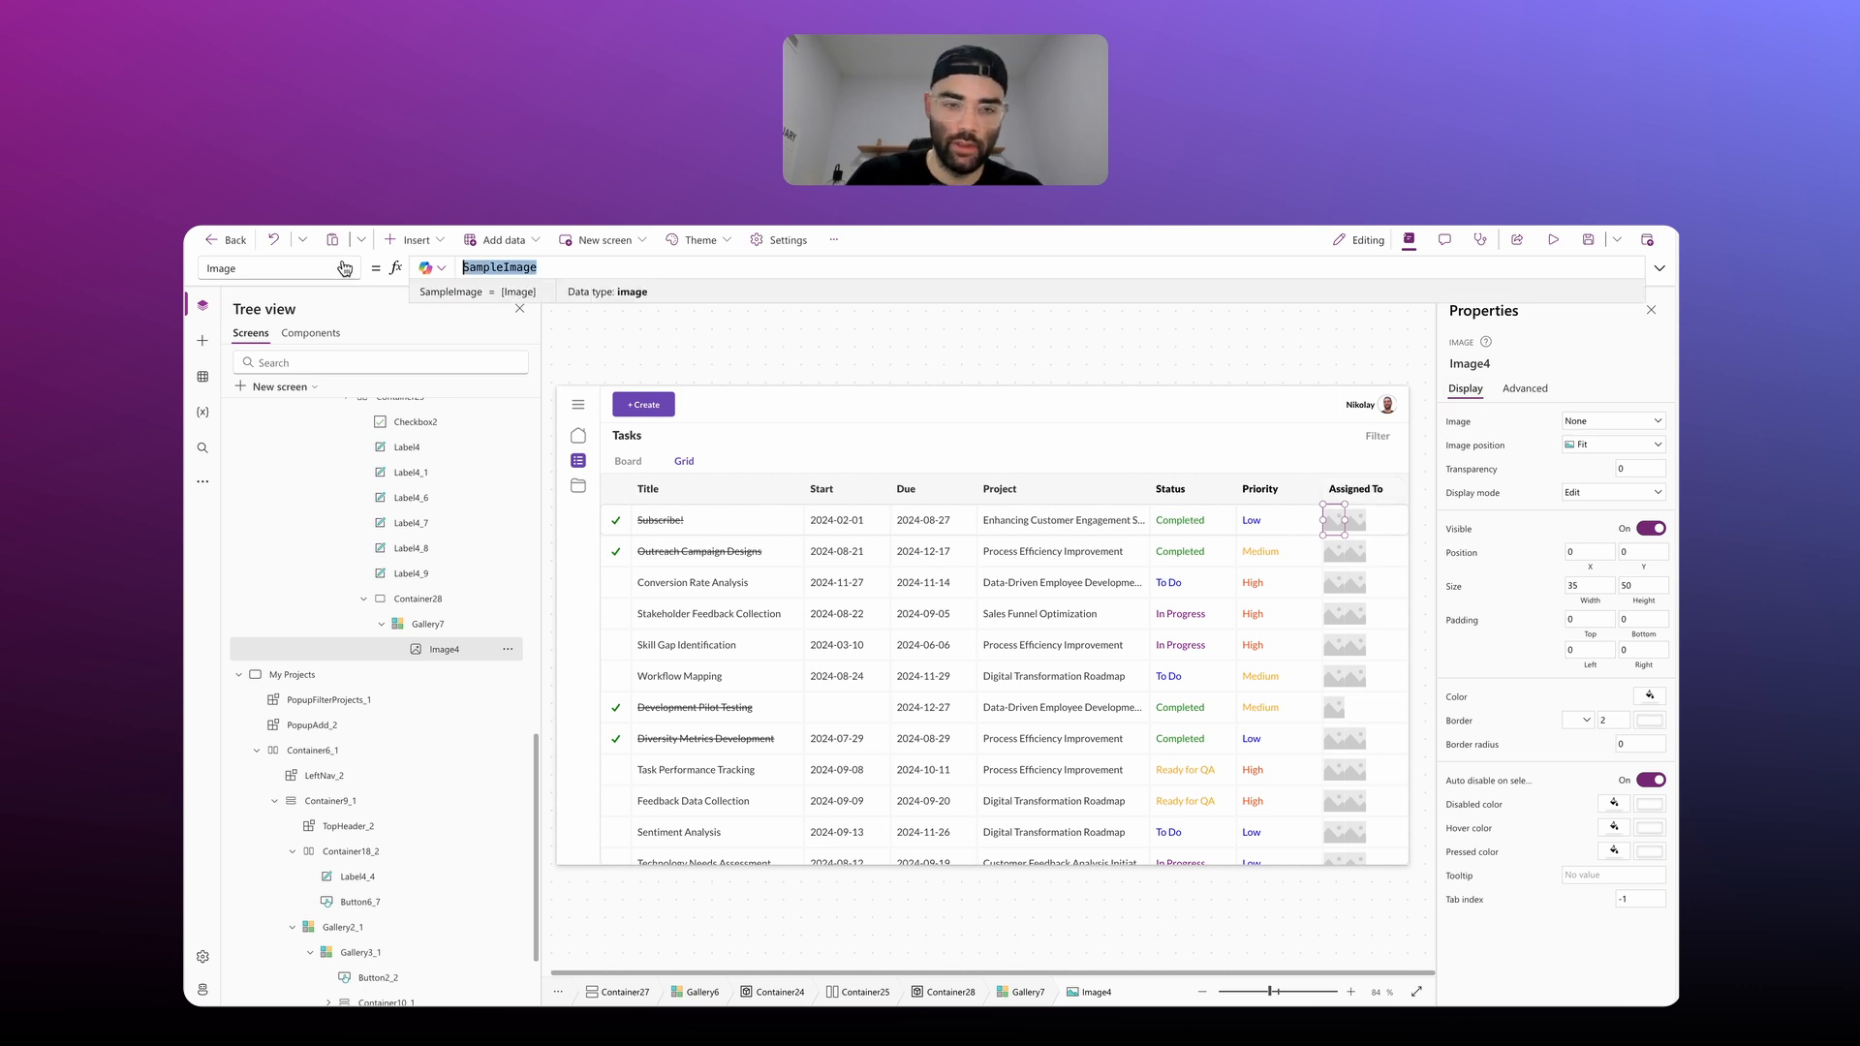
type("ThisItem.User")
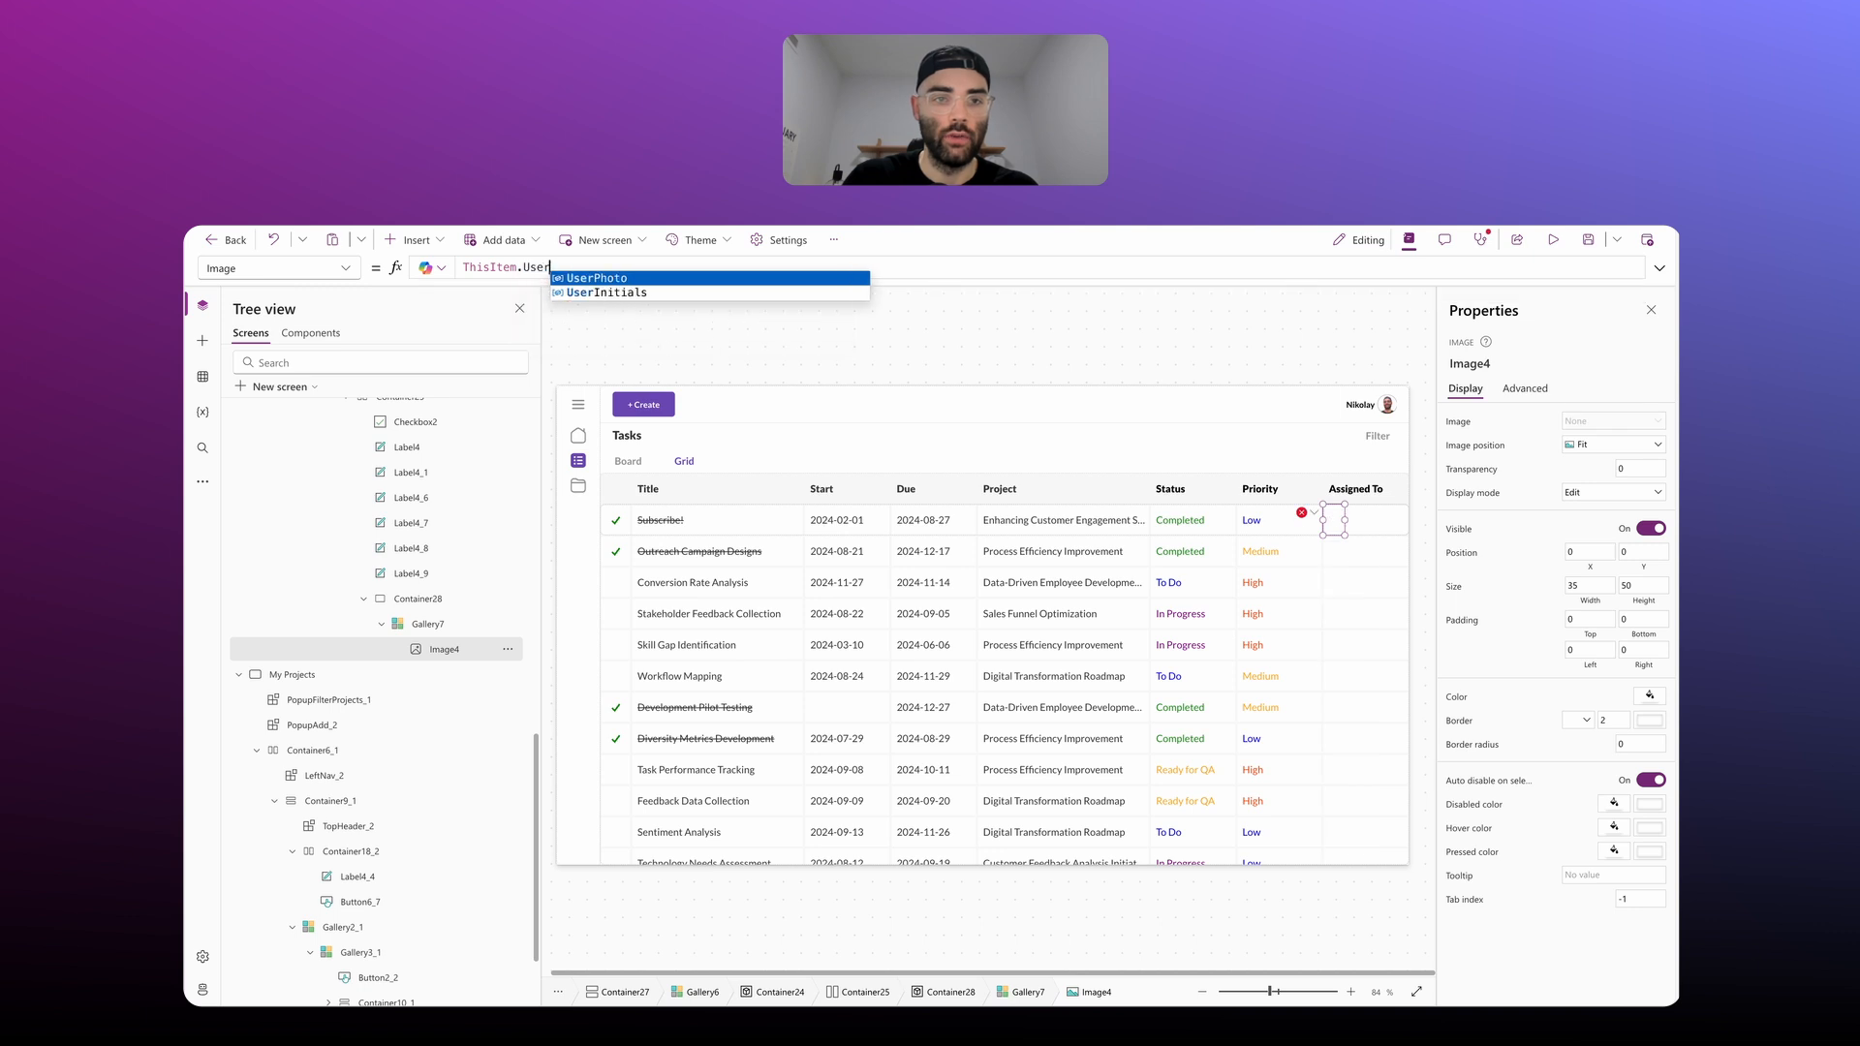
key("Tab")
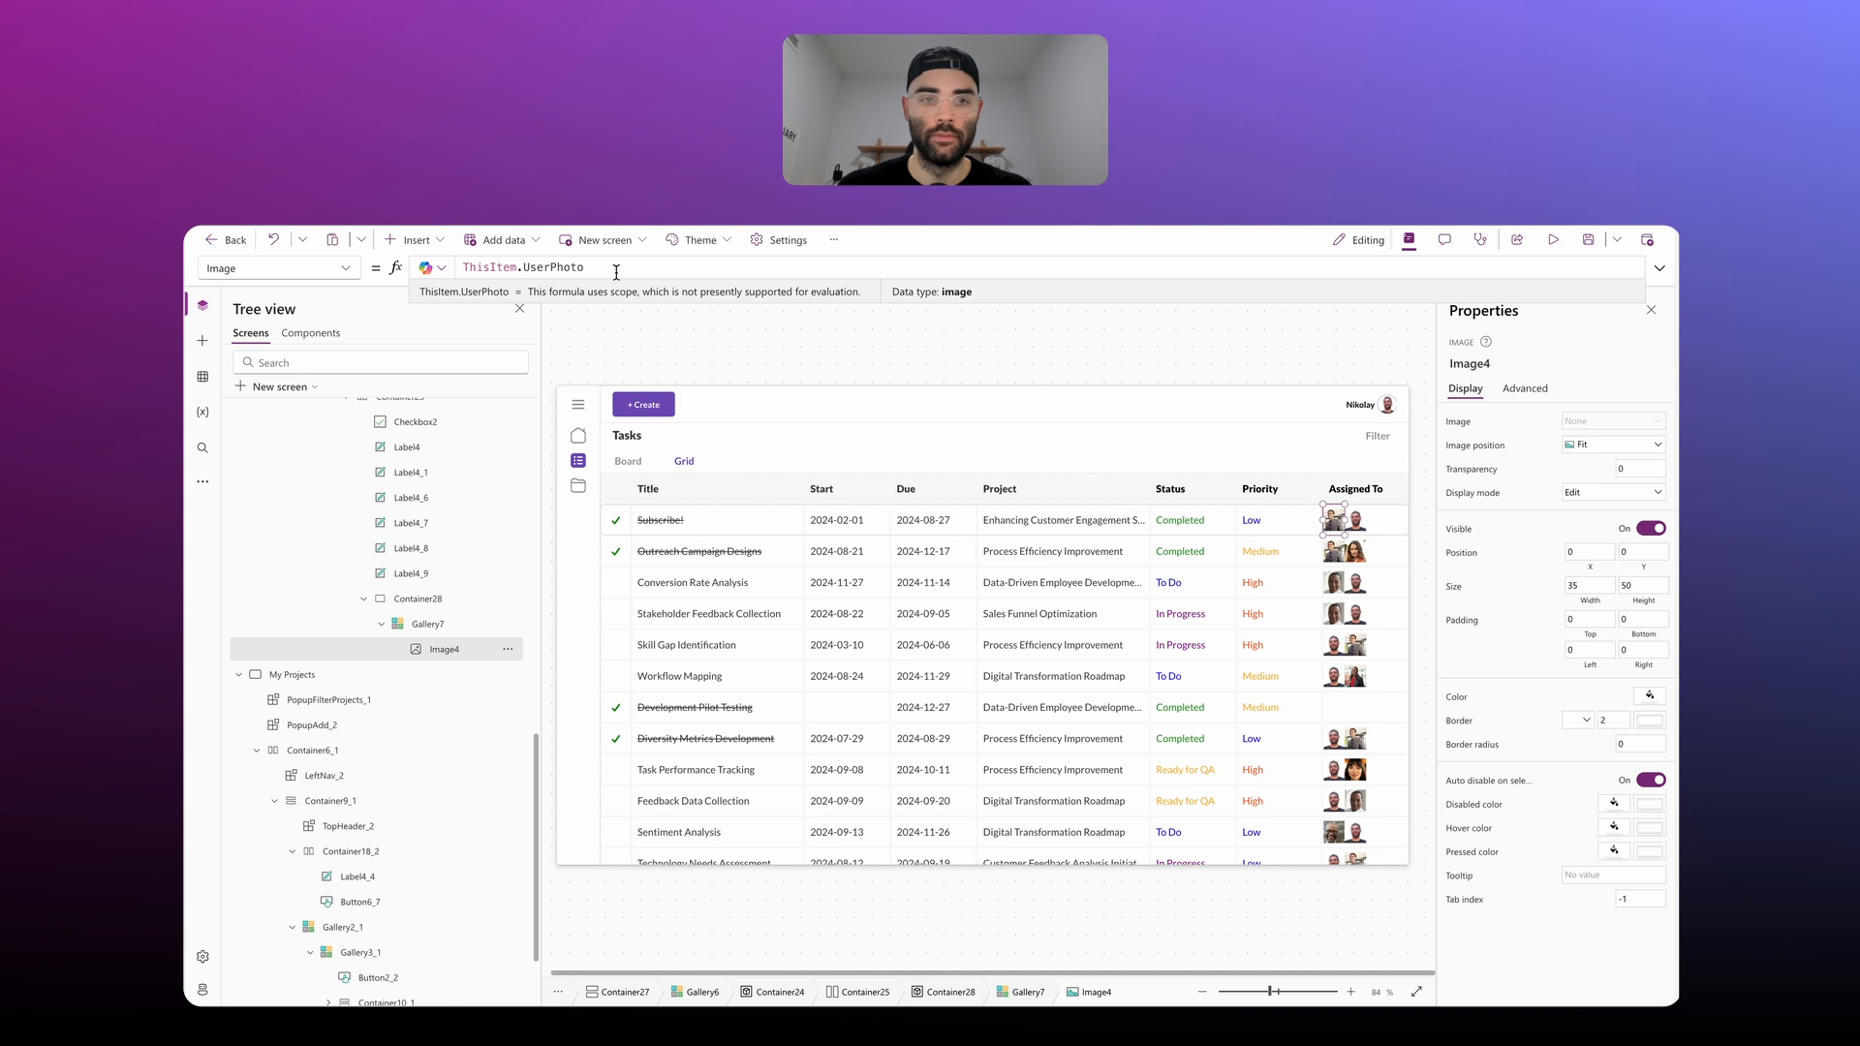
Step: Set both the width and the height of the assignee photo to 30
left_click(1585, 585)
type("3")
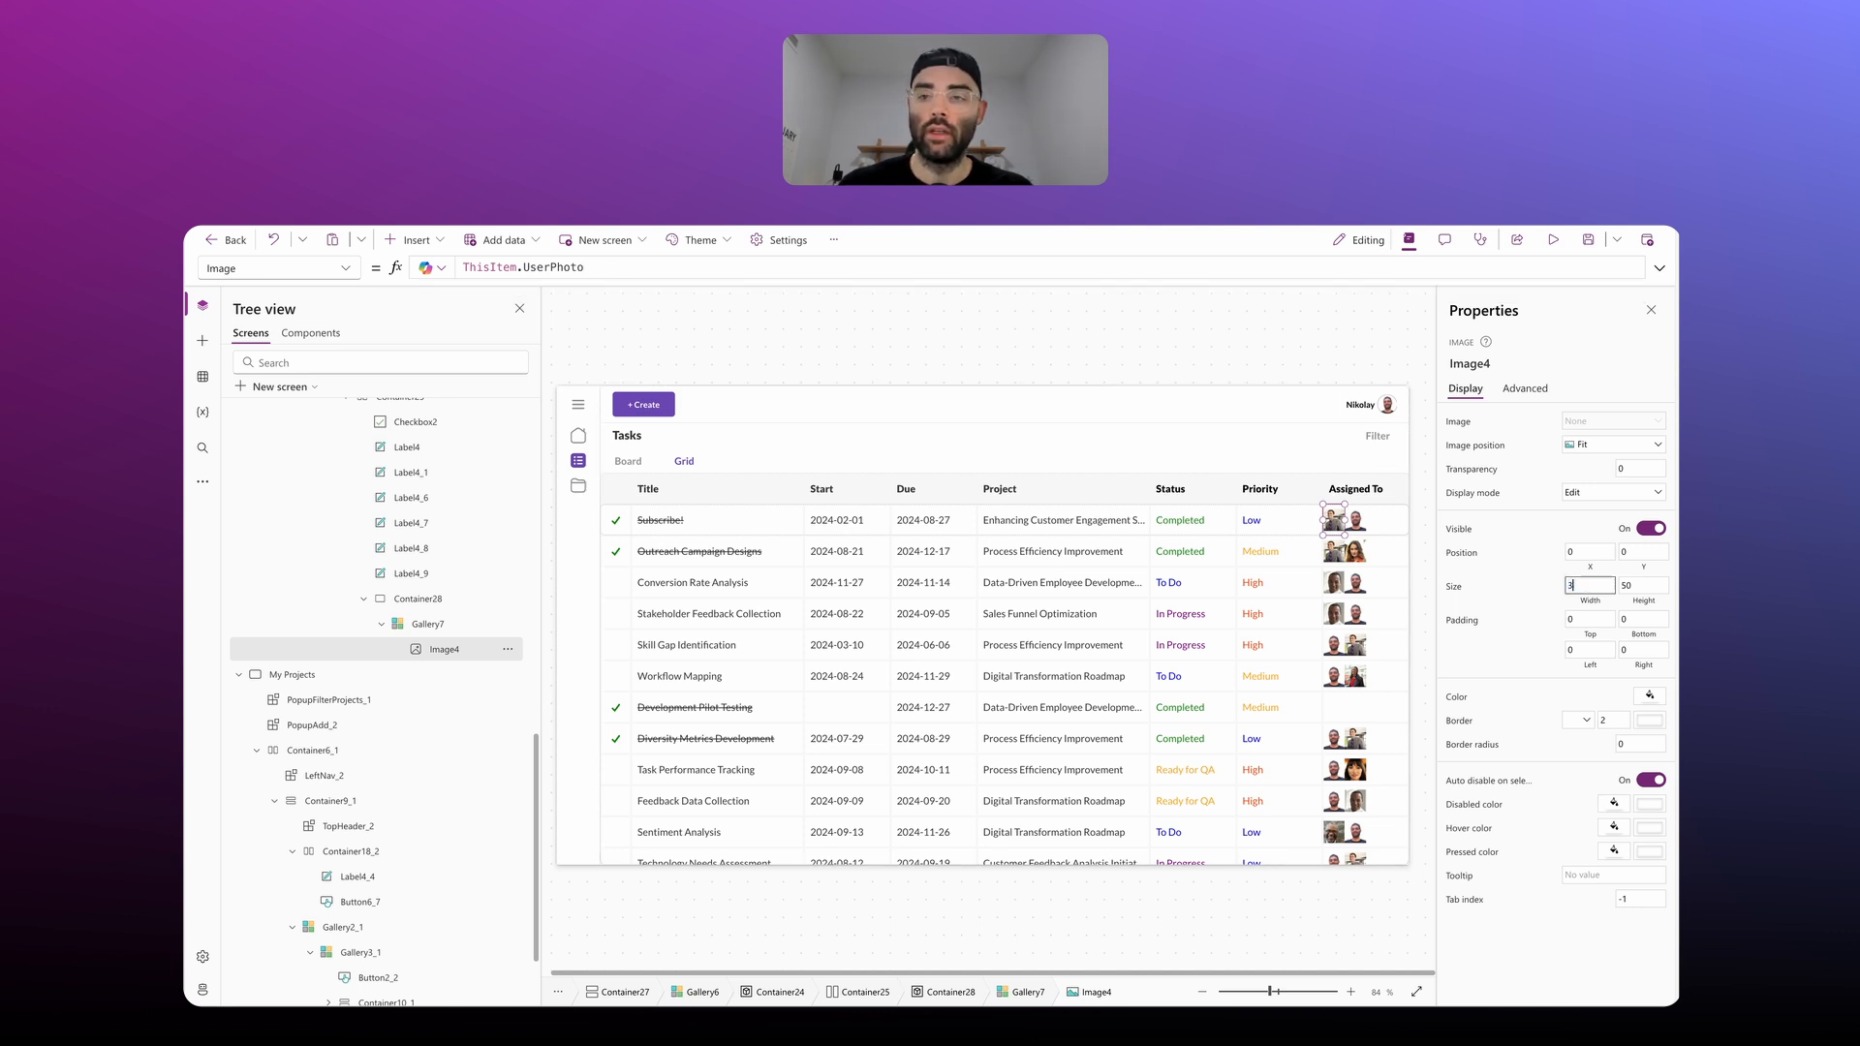
key("Tab")
key("Return")
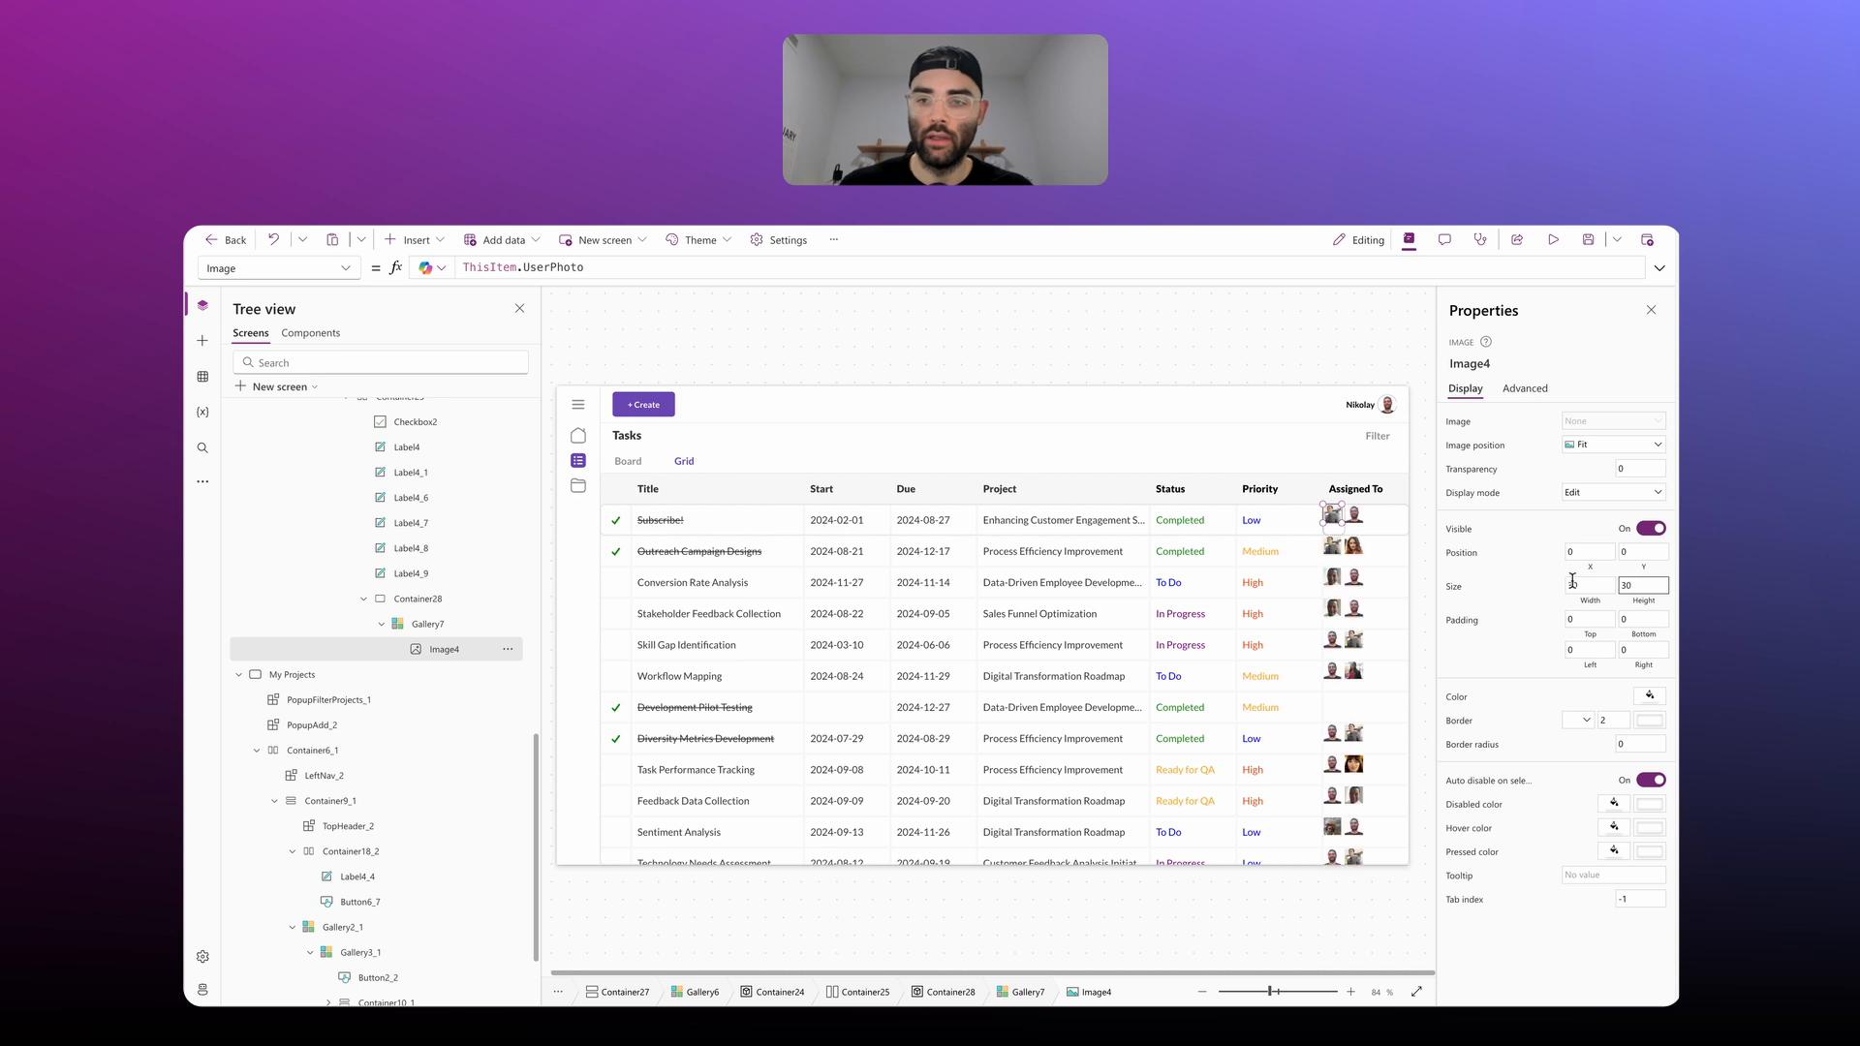
Step: Centre the assignee photo horizontally by setting its X to (Parent.TemplateWidth - Self.Width) / 2
left_click(1589, 567)
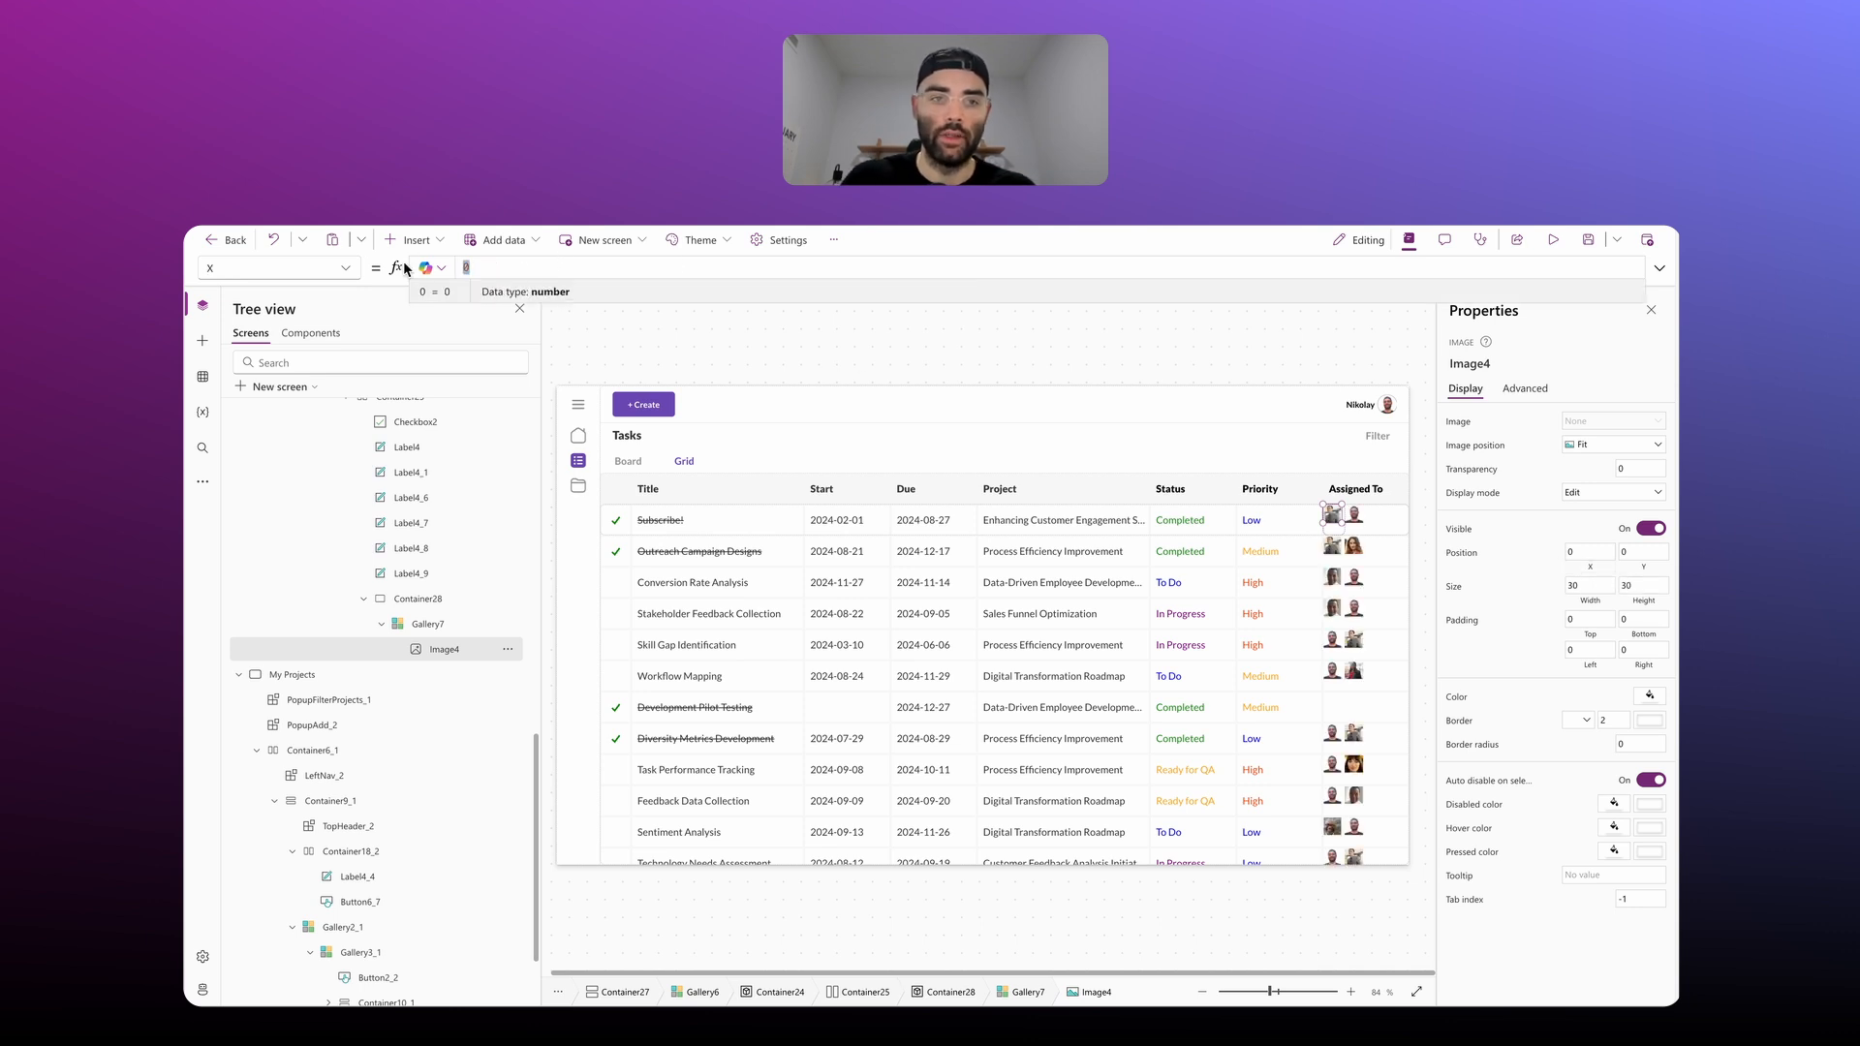
type("(Parent.")
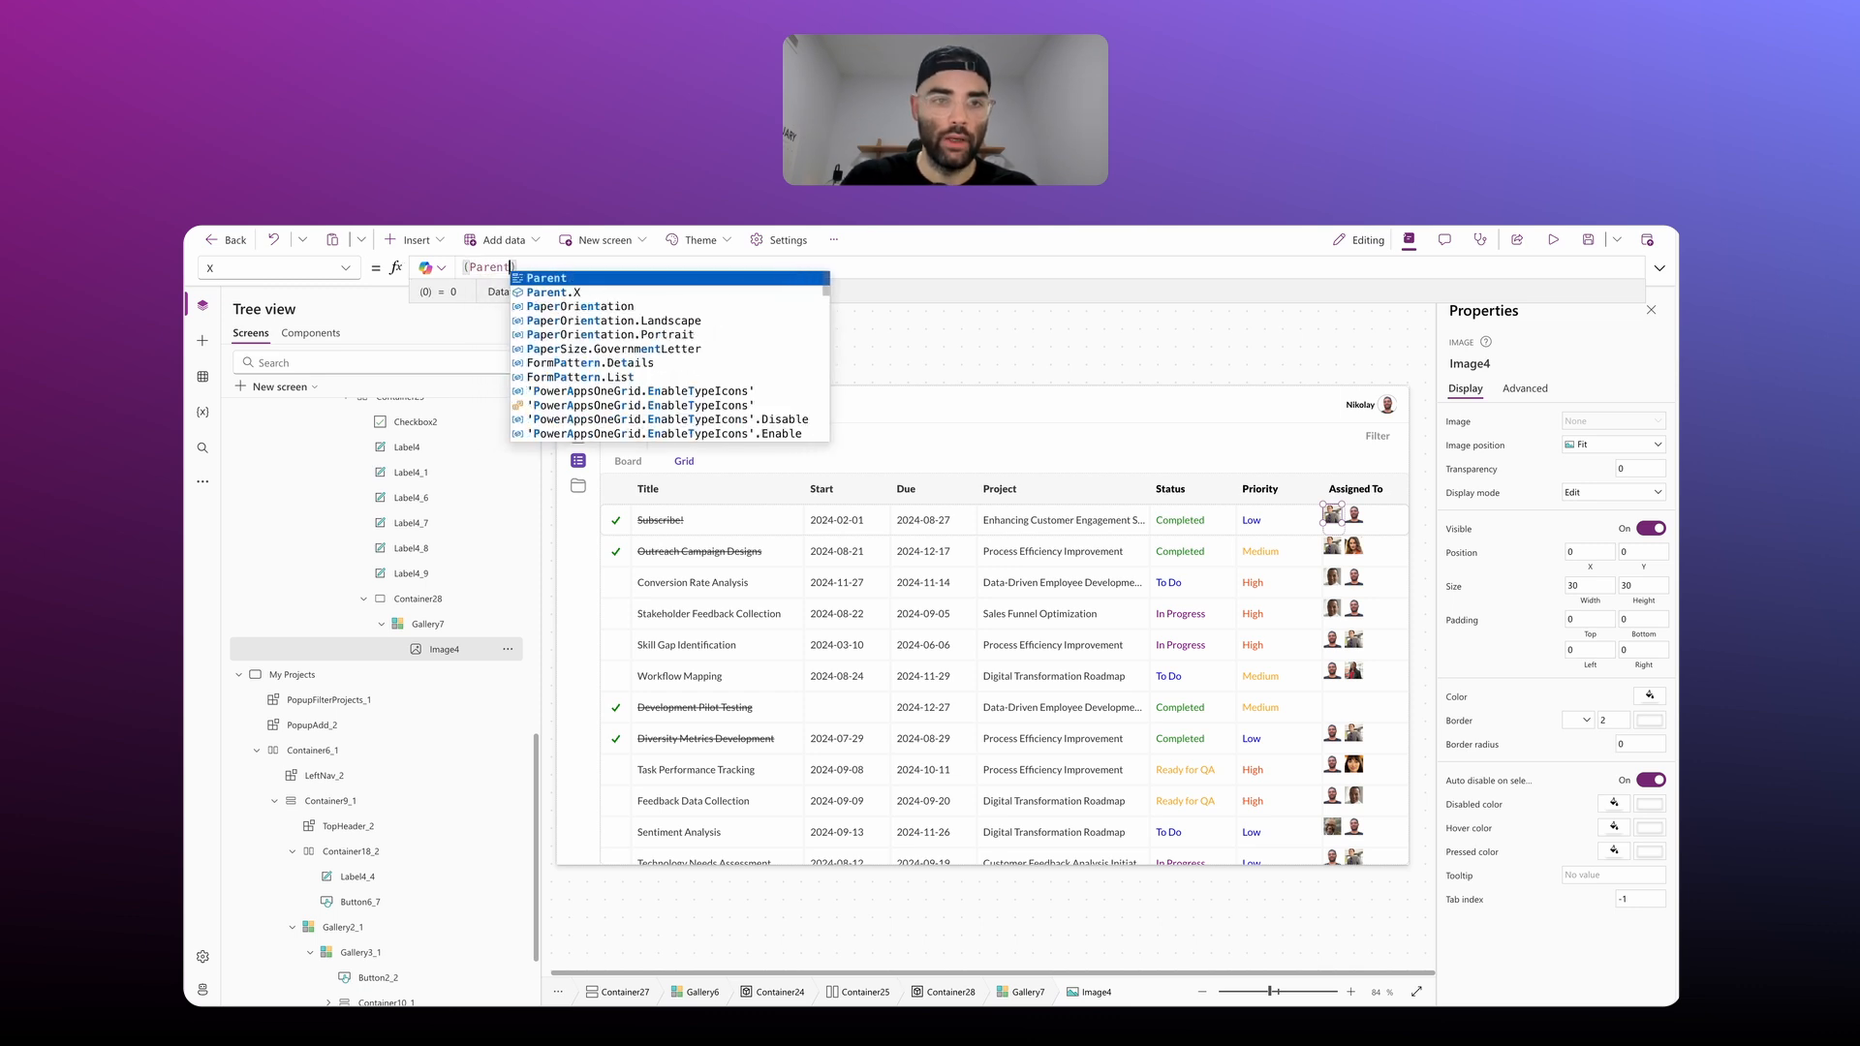
type("Tempal")
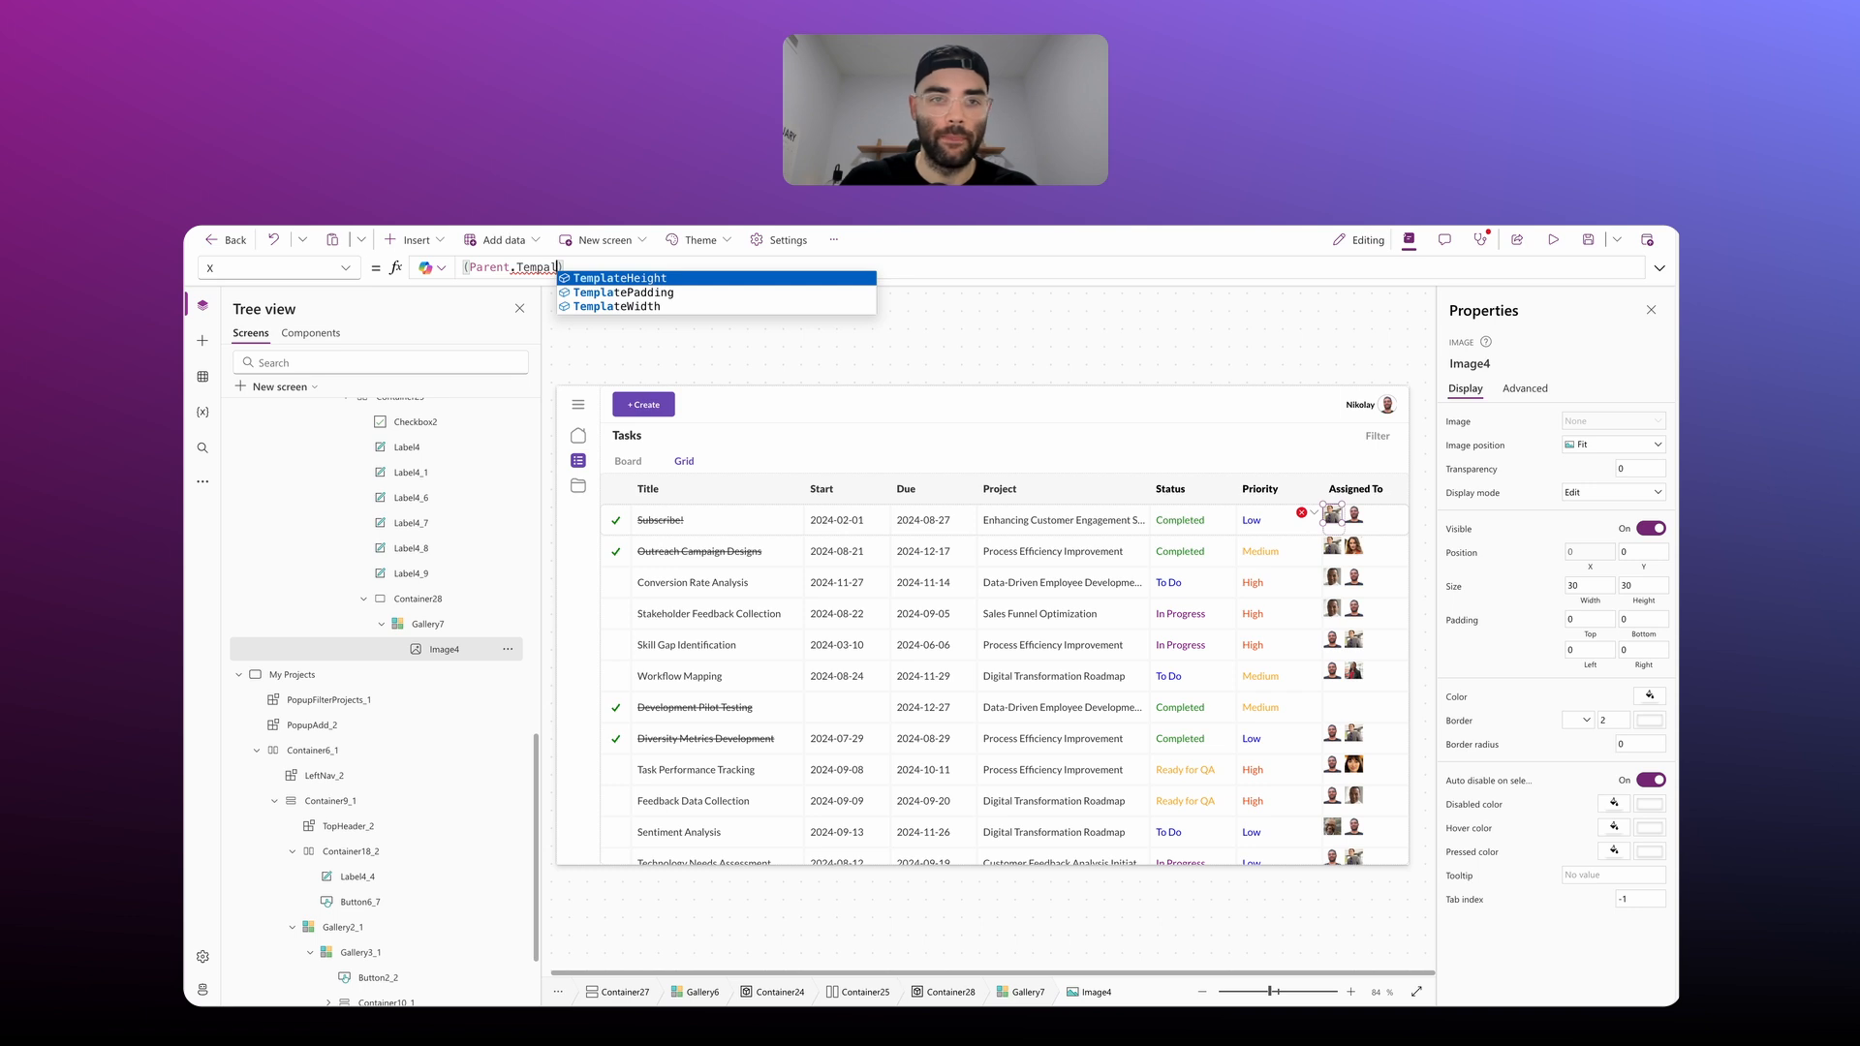
key("Down")
key("Down")
key("Tab")
type("- ")
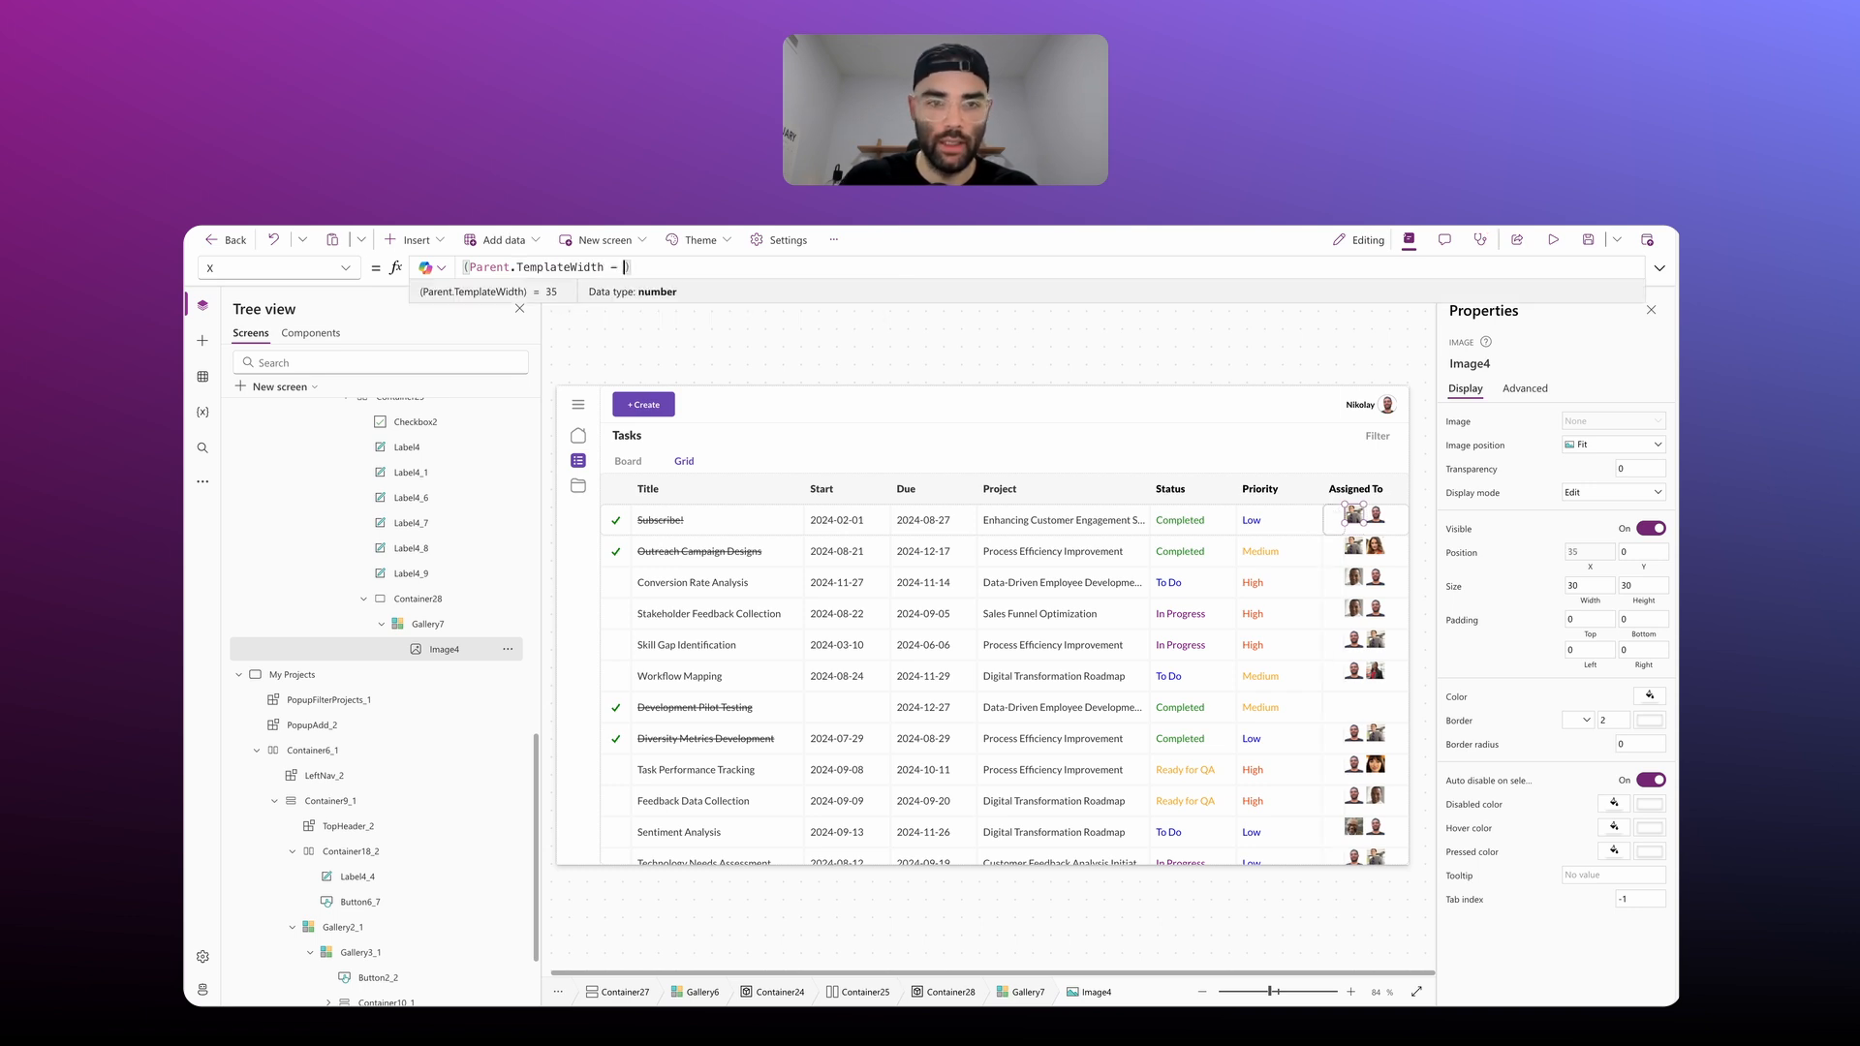
type("Self.Width")
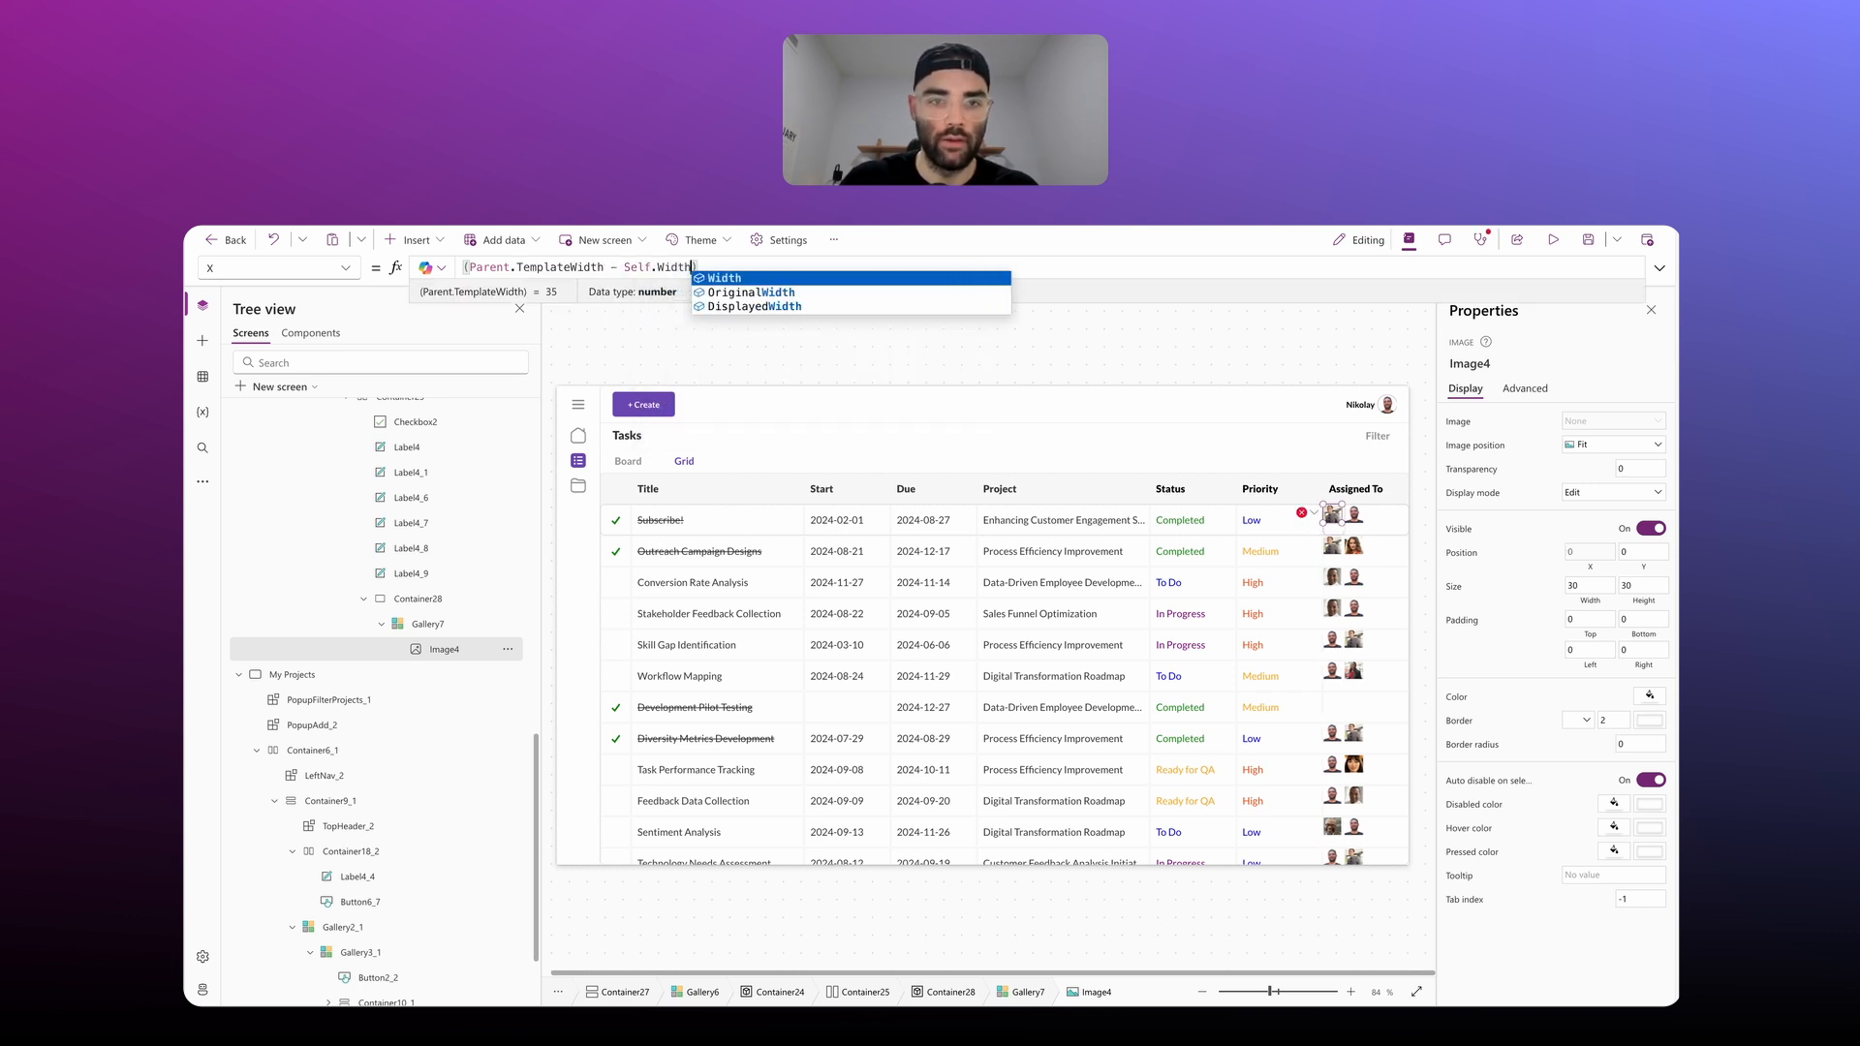
type(") / 2")
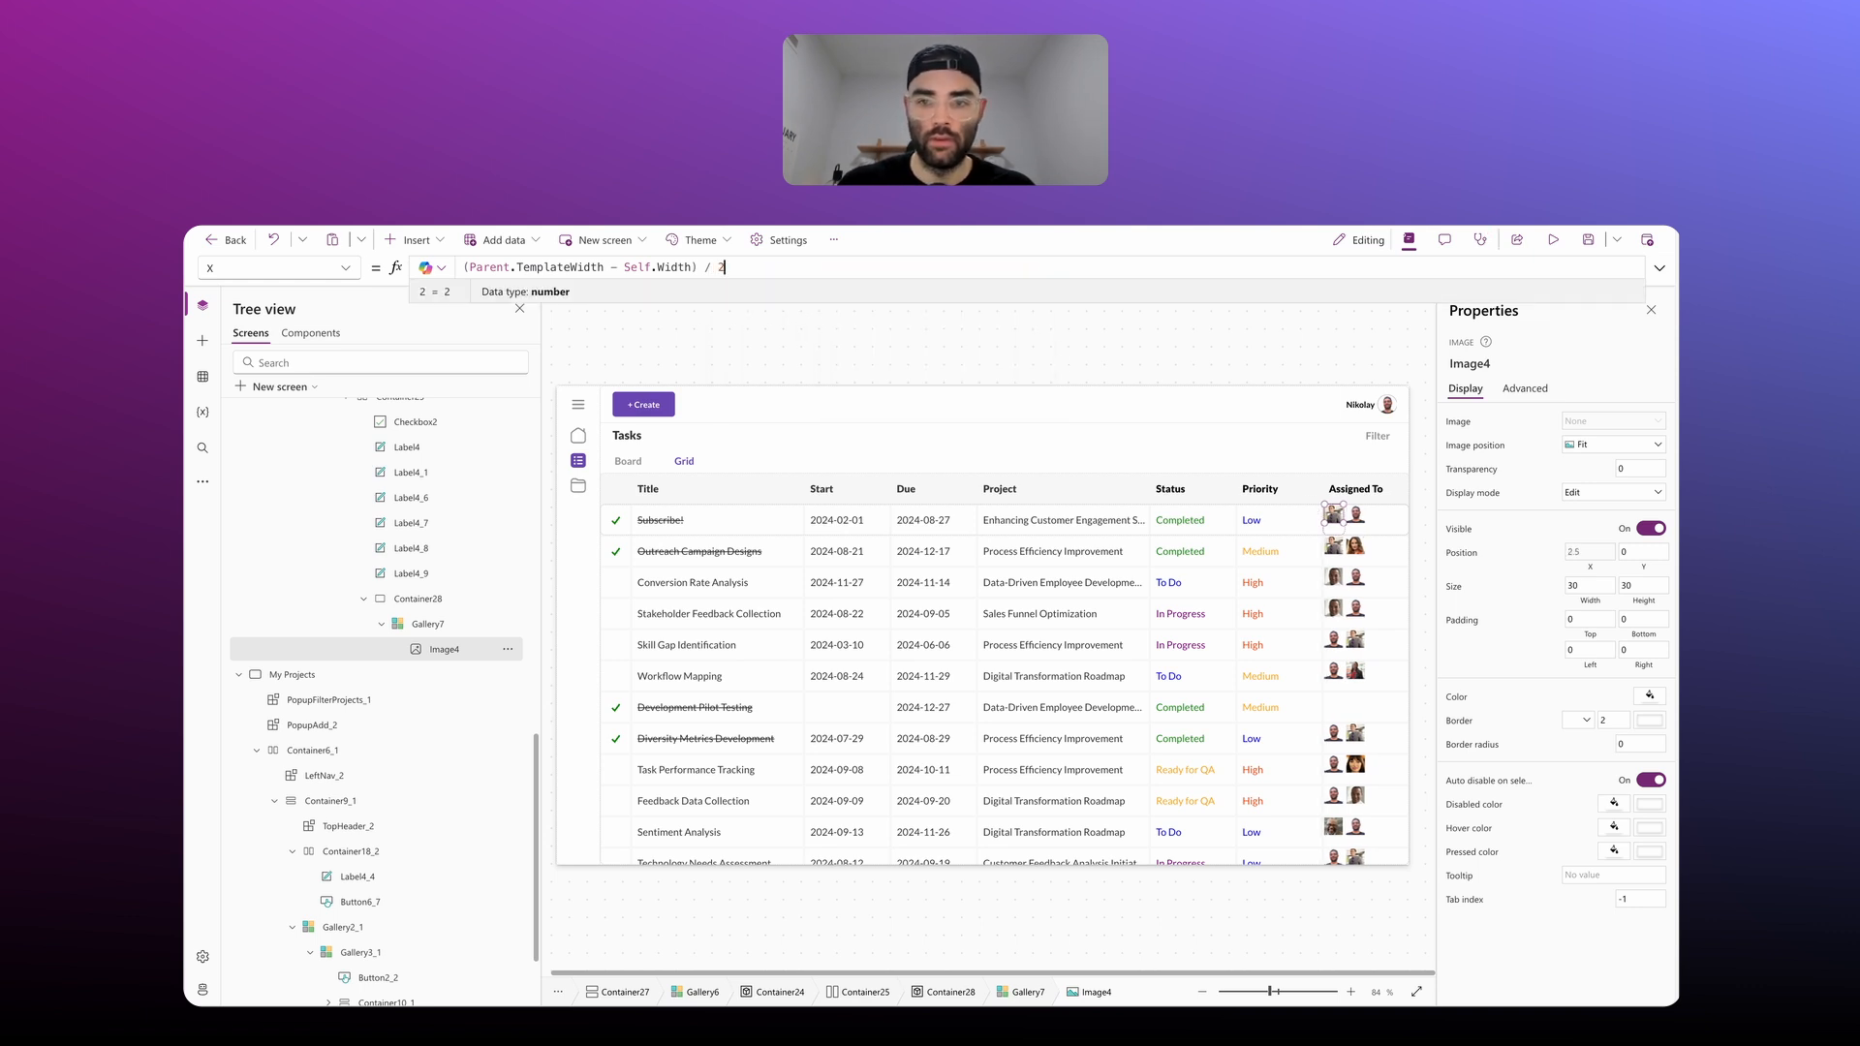
Step: Reuse the photo's X formula for its Y, changed to (Parent.TemplateHeight - Self.Height) / 2
left_click_drag(735, 269, 412, 252)
key("ctrl+c")
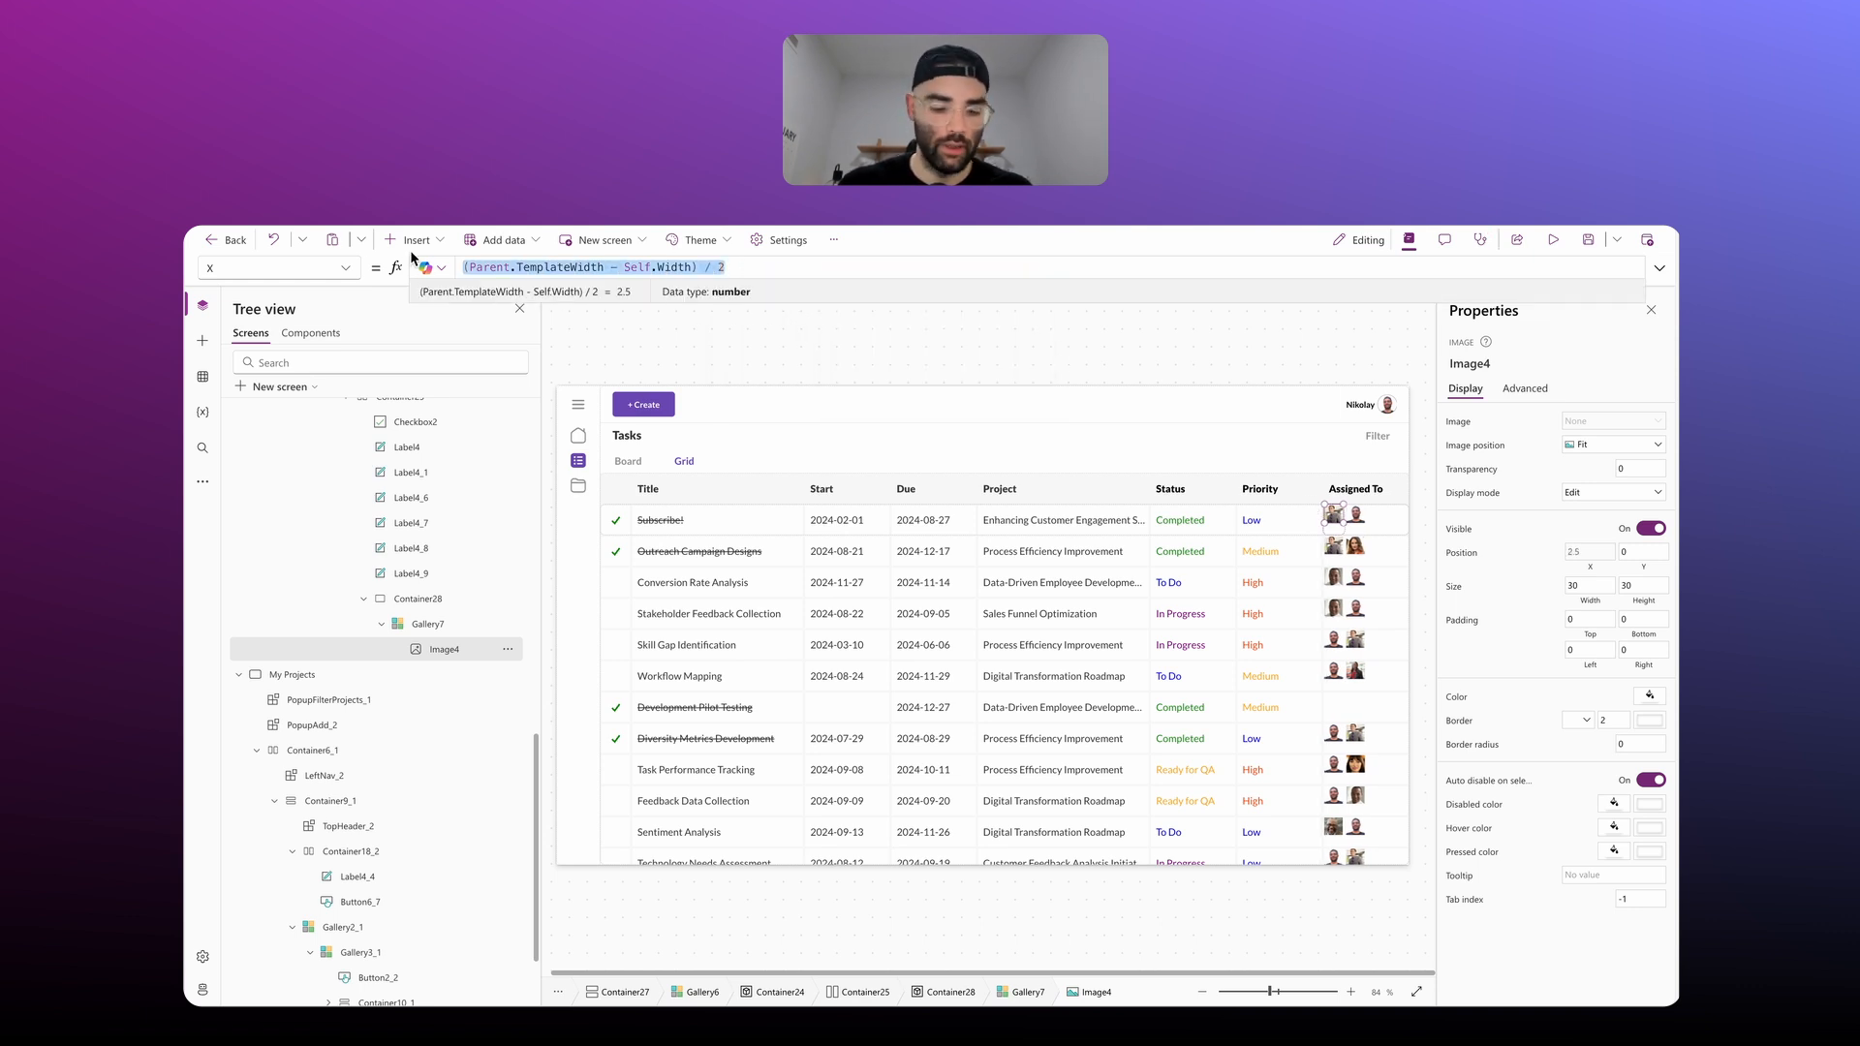
left_click(1649, 562)
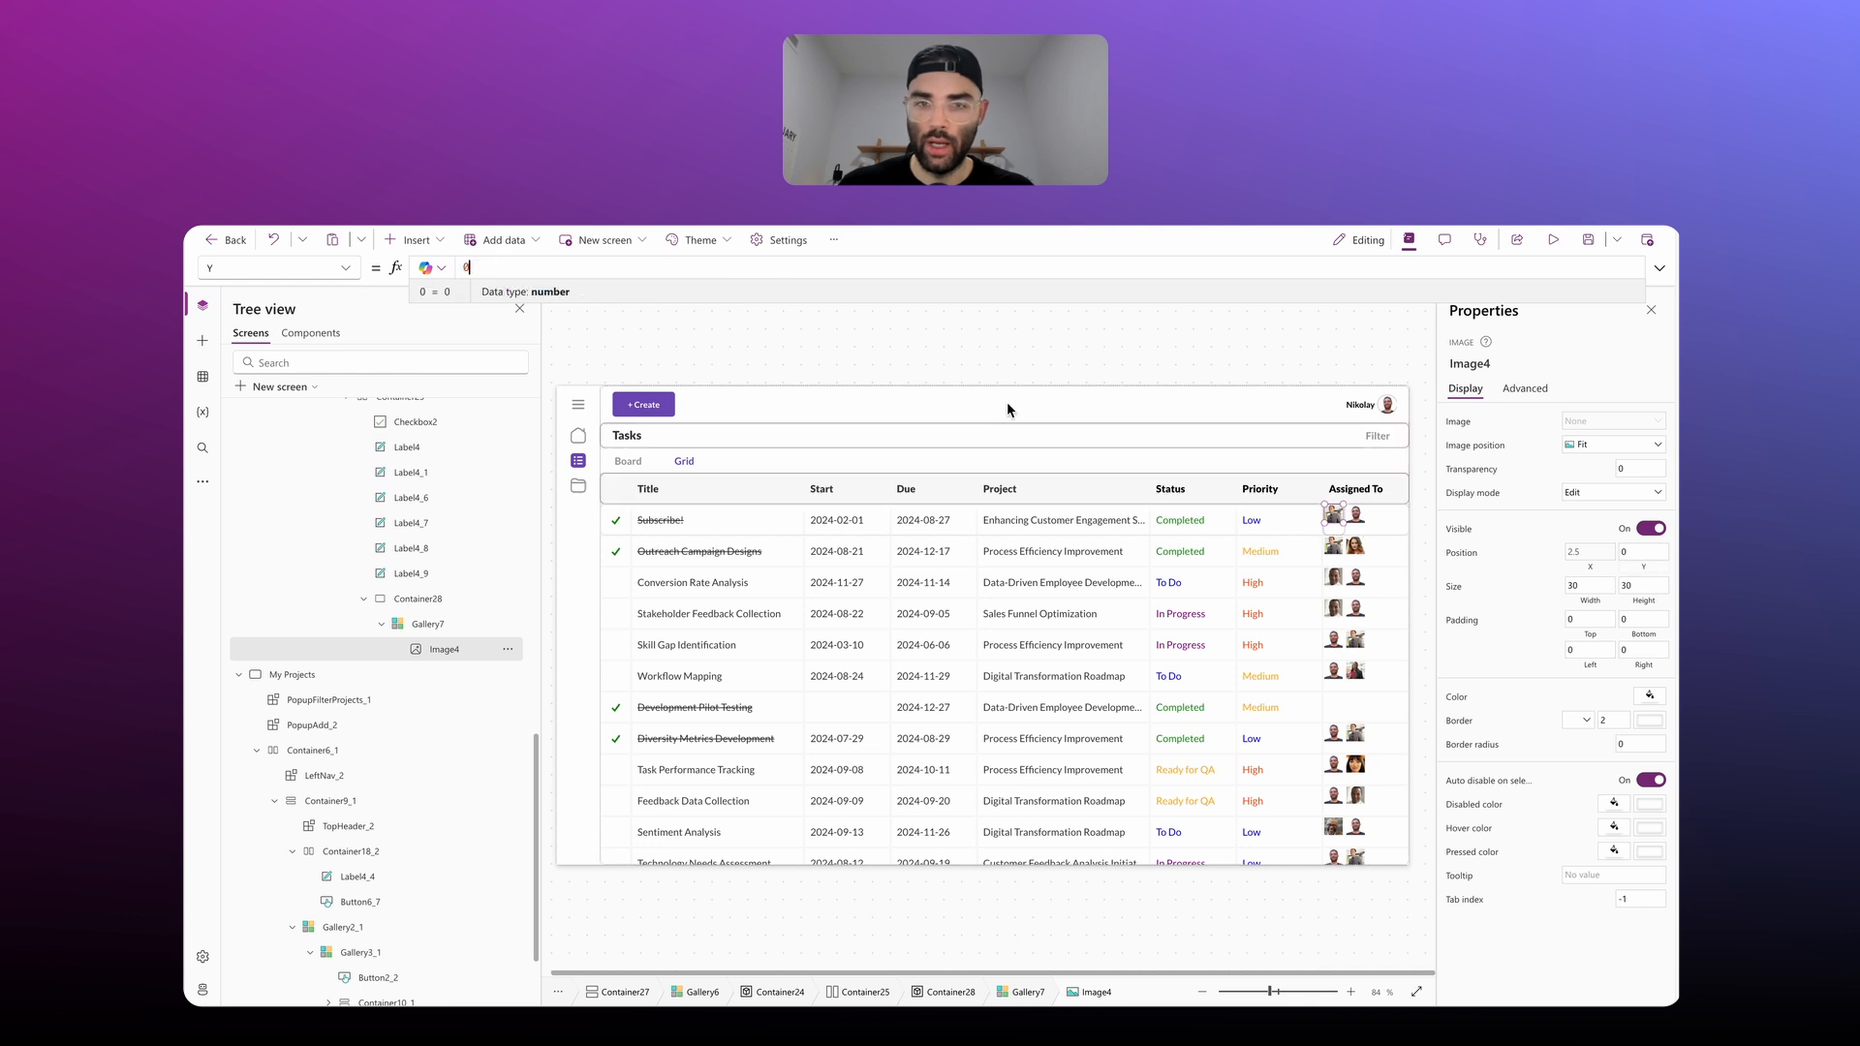
key("ctrl+a")
key("ctrl+v")
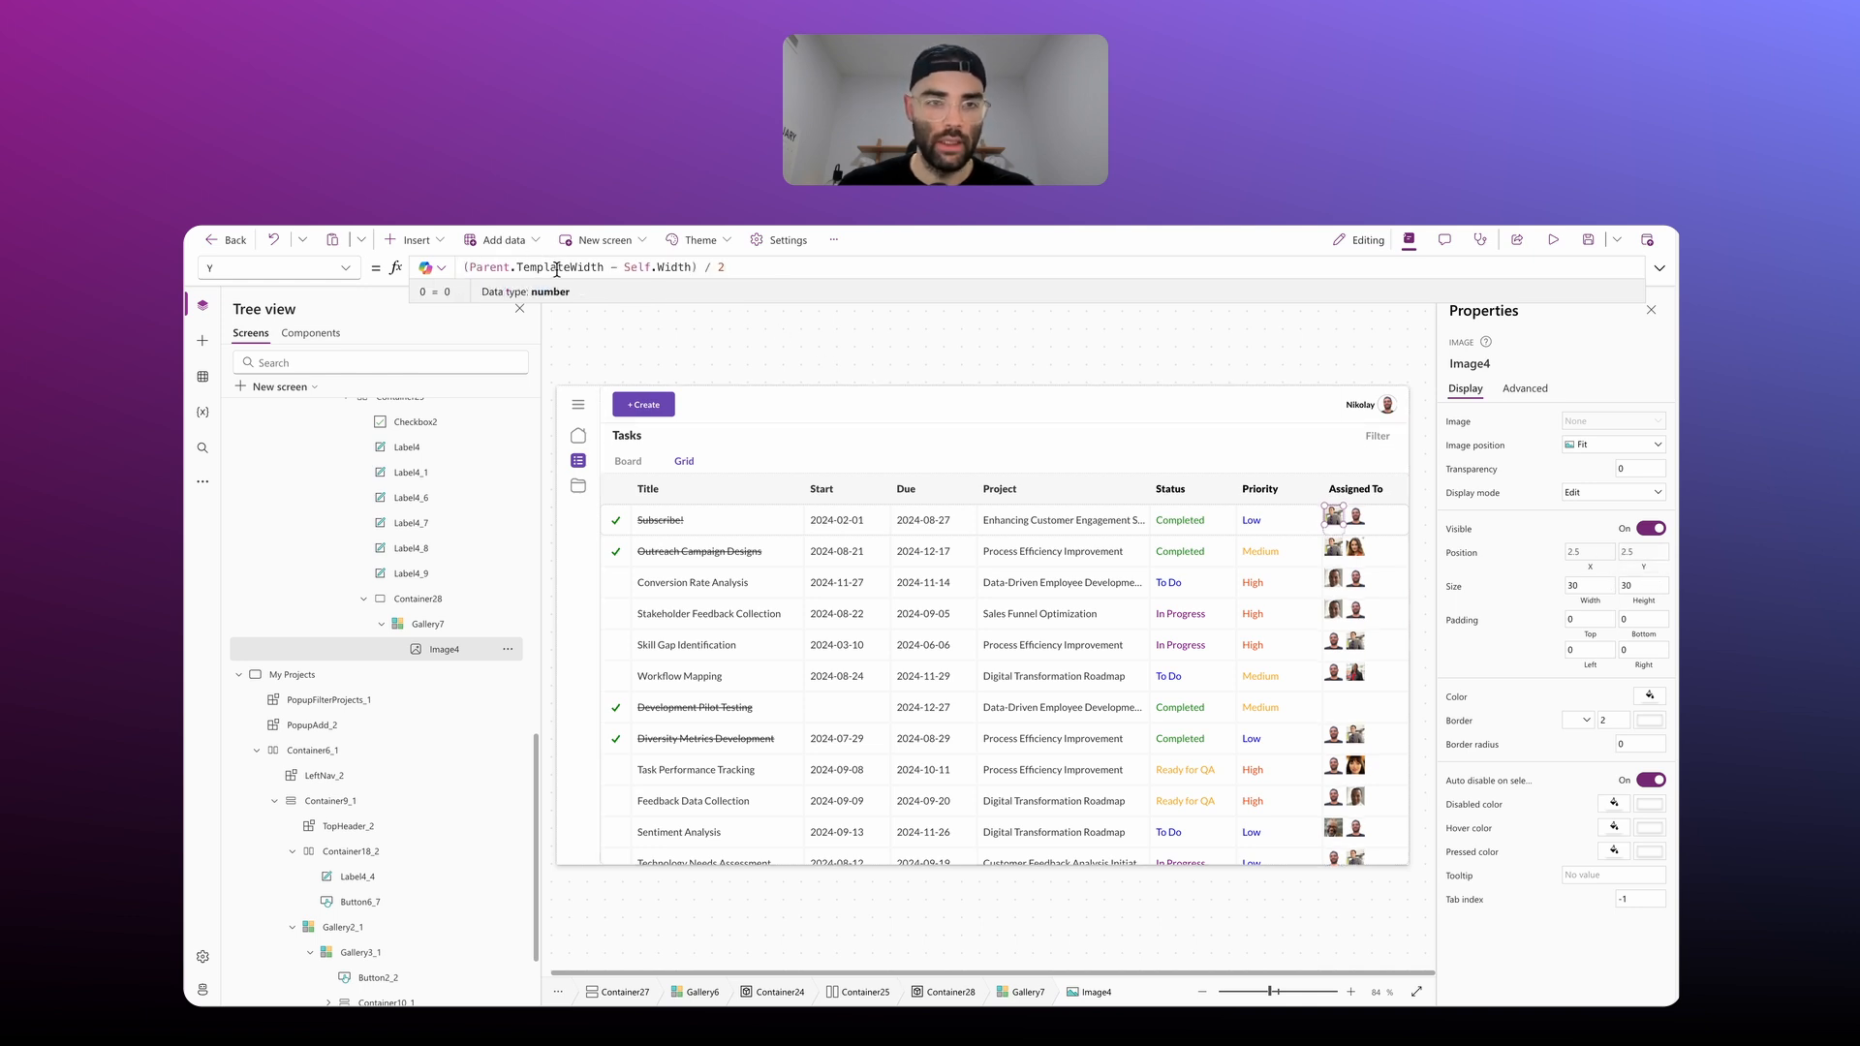
double_click(592, 267)
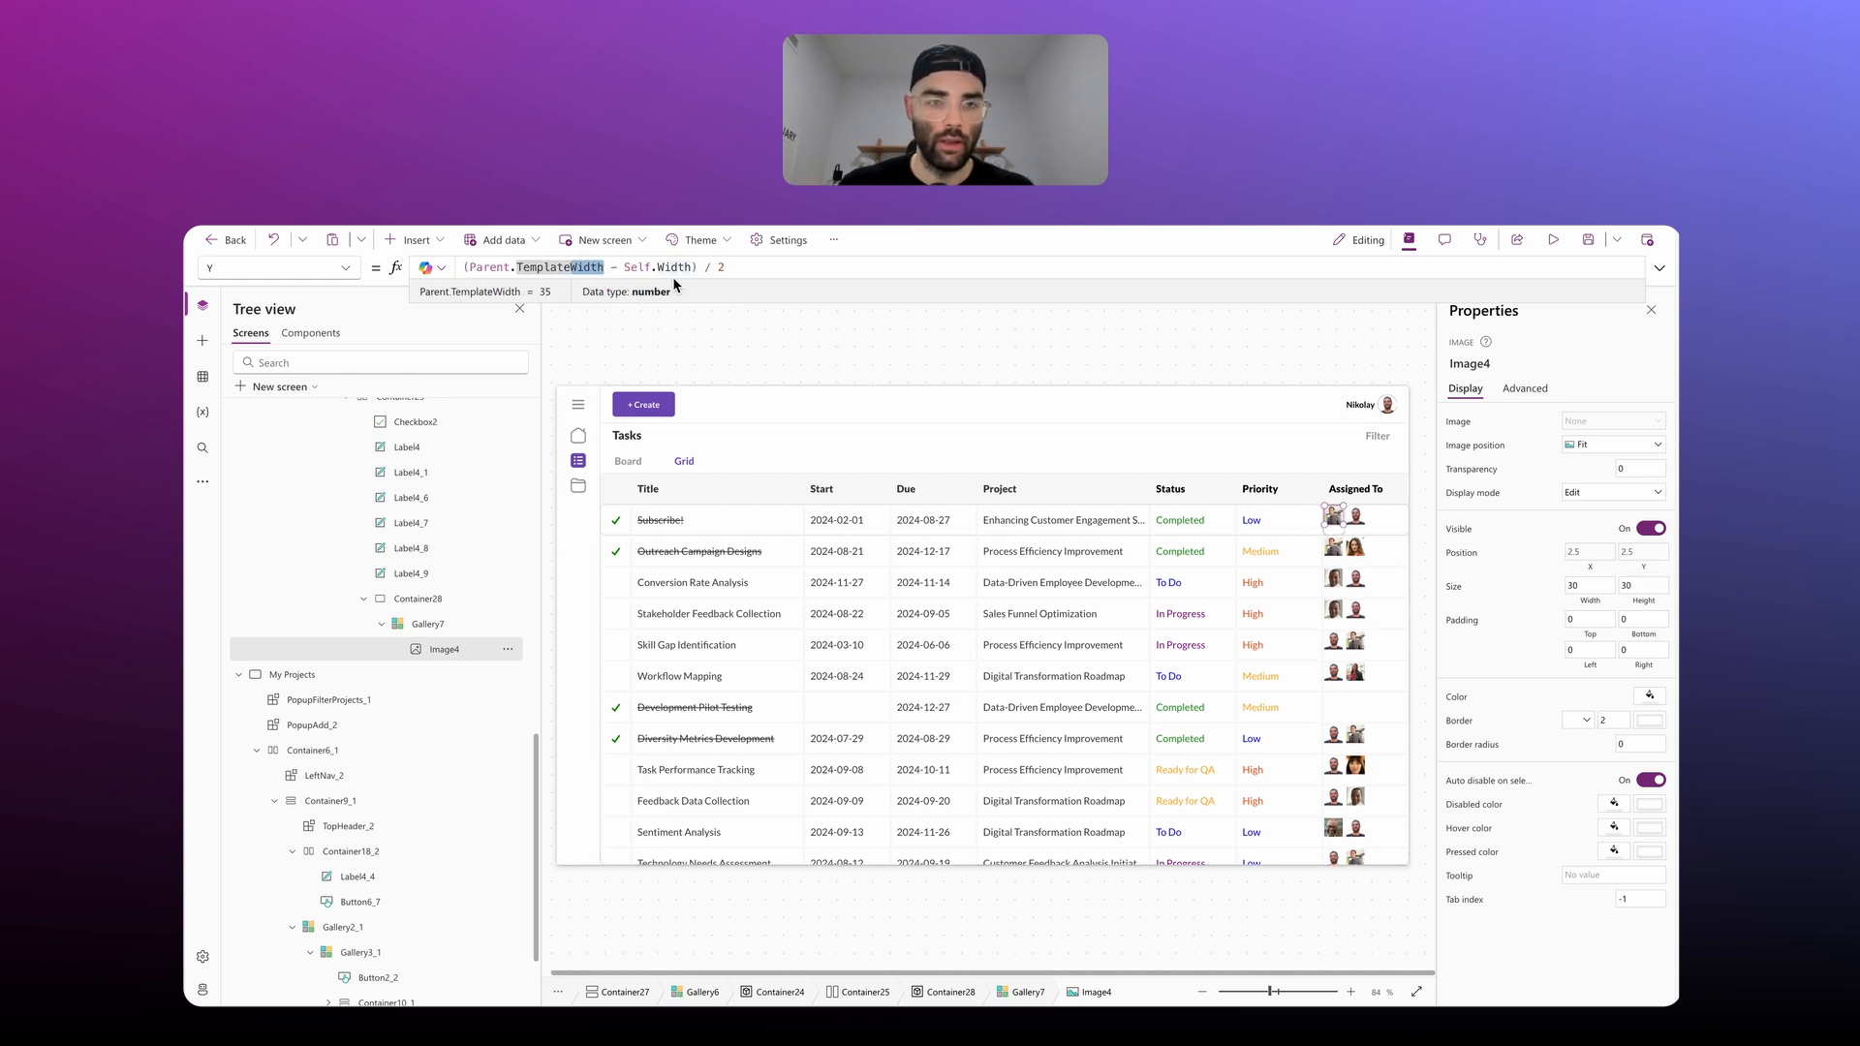
double_click(693, 268)
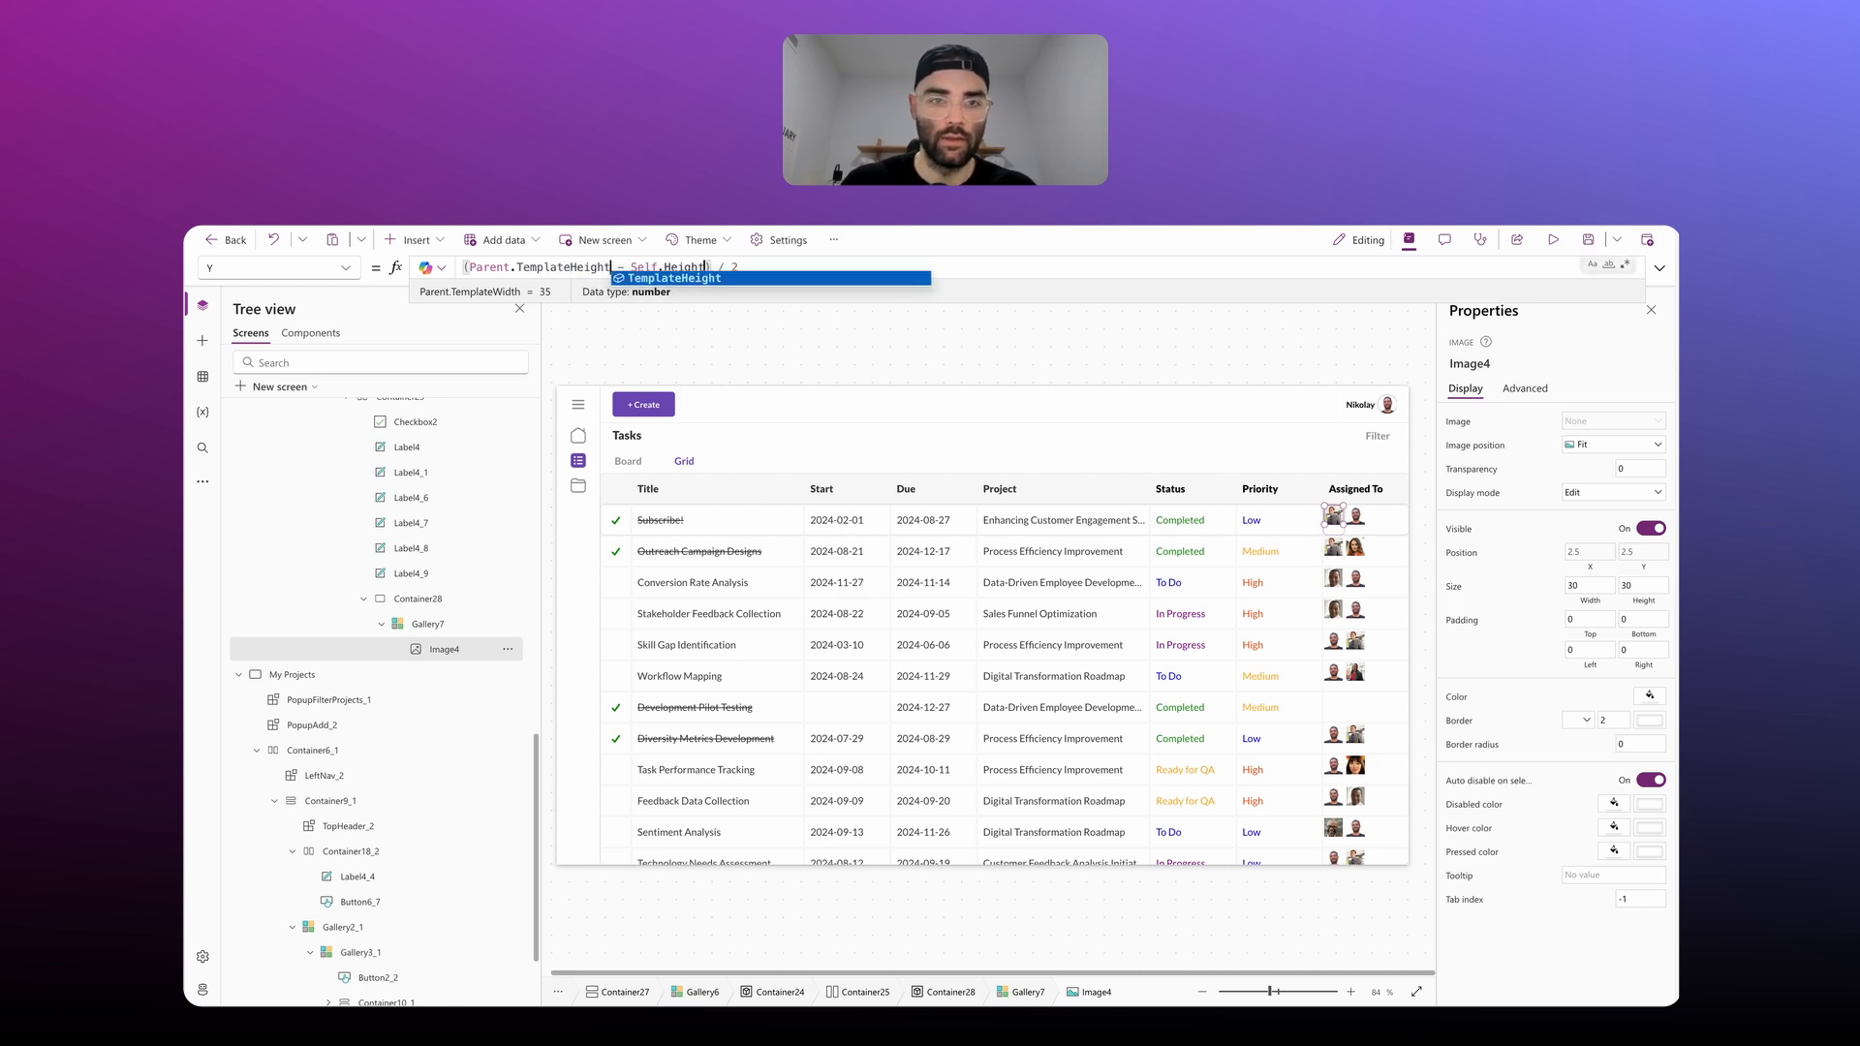
left_click(997, 339)
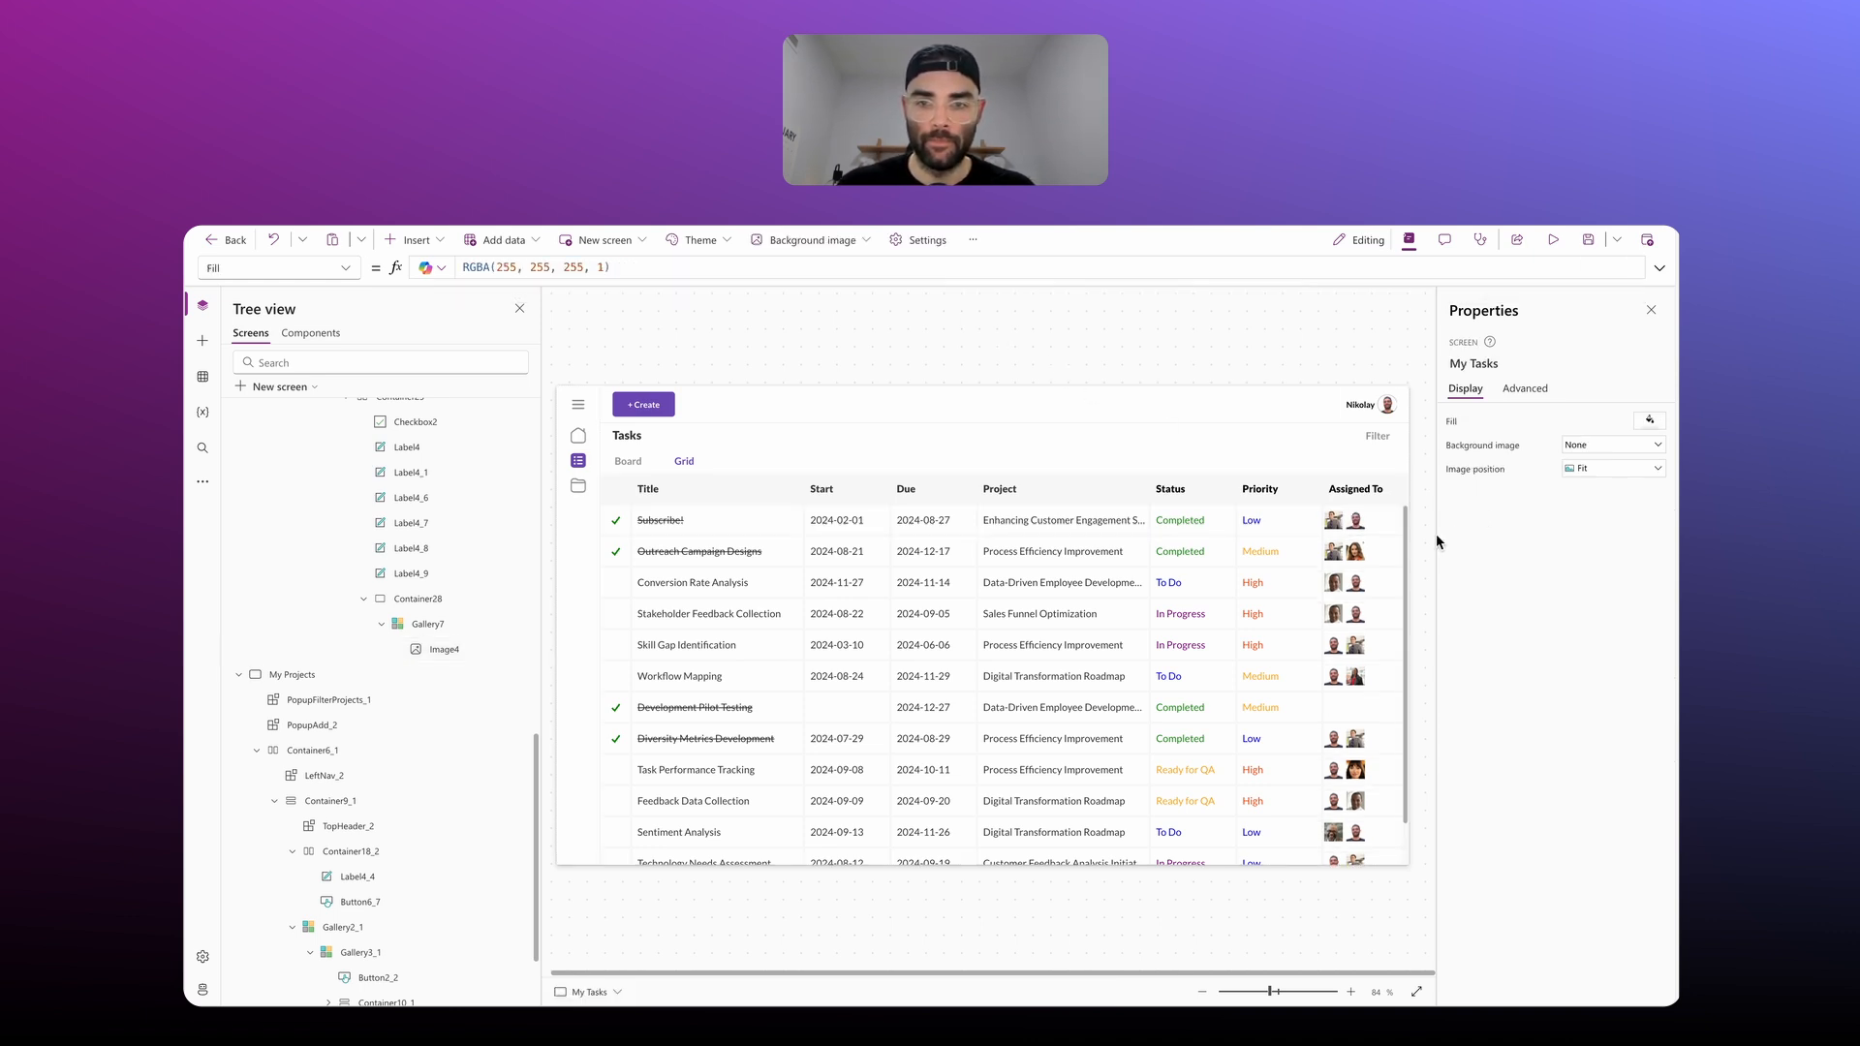
Step: Round the assignee photo into a circle with a border radius of 15
left_click(1366, 528)
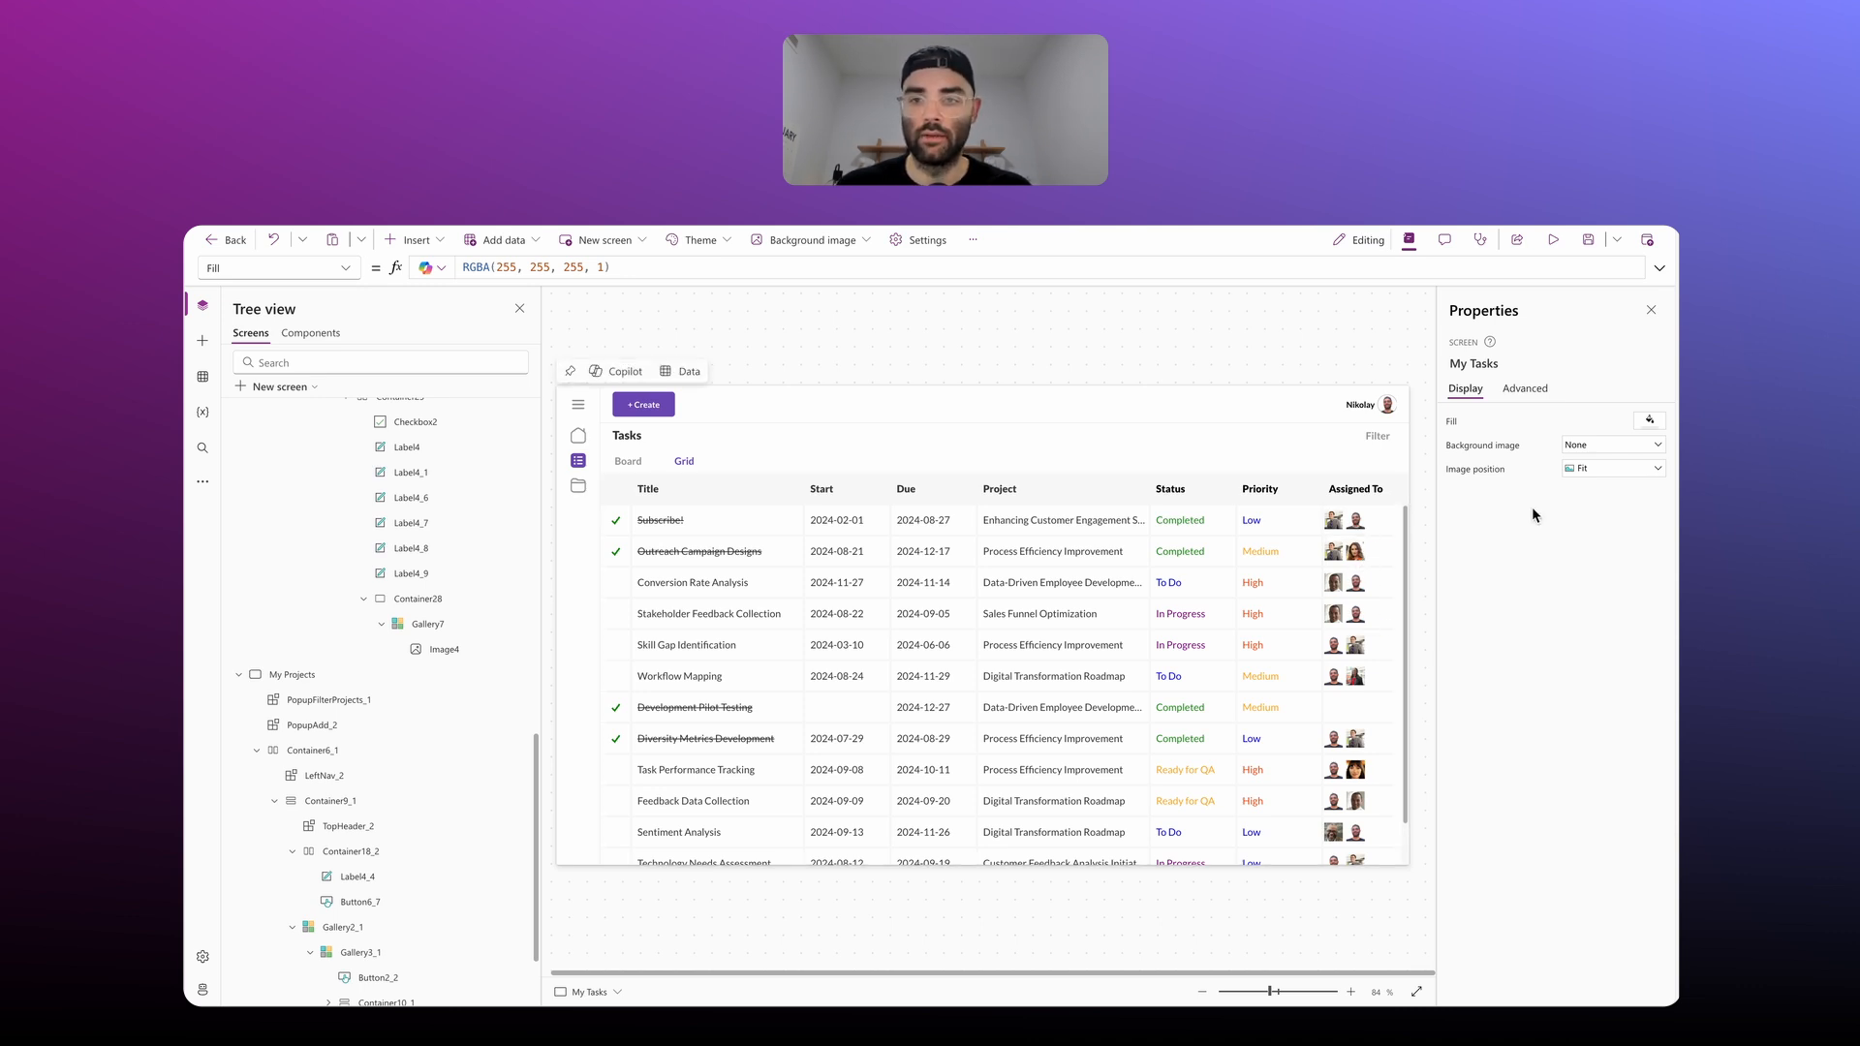
left_click(482, 659)
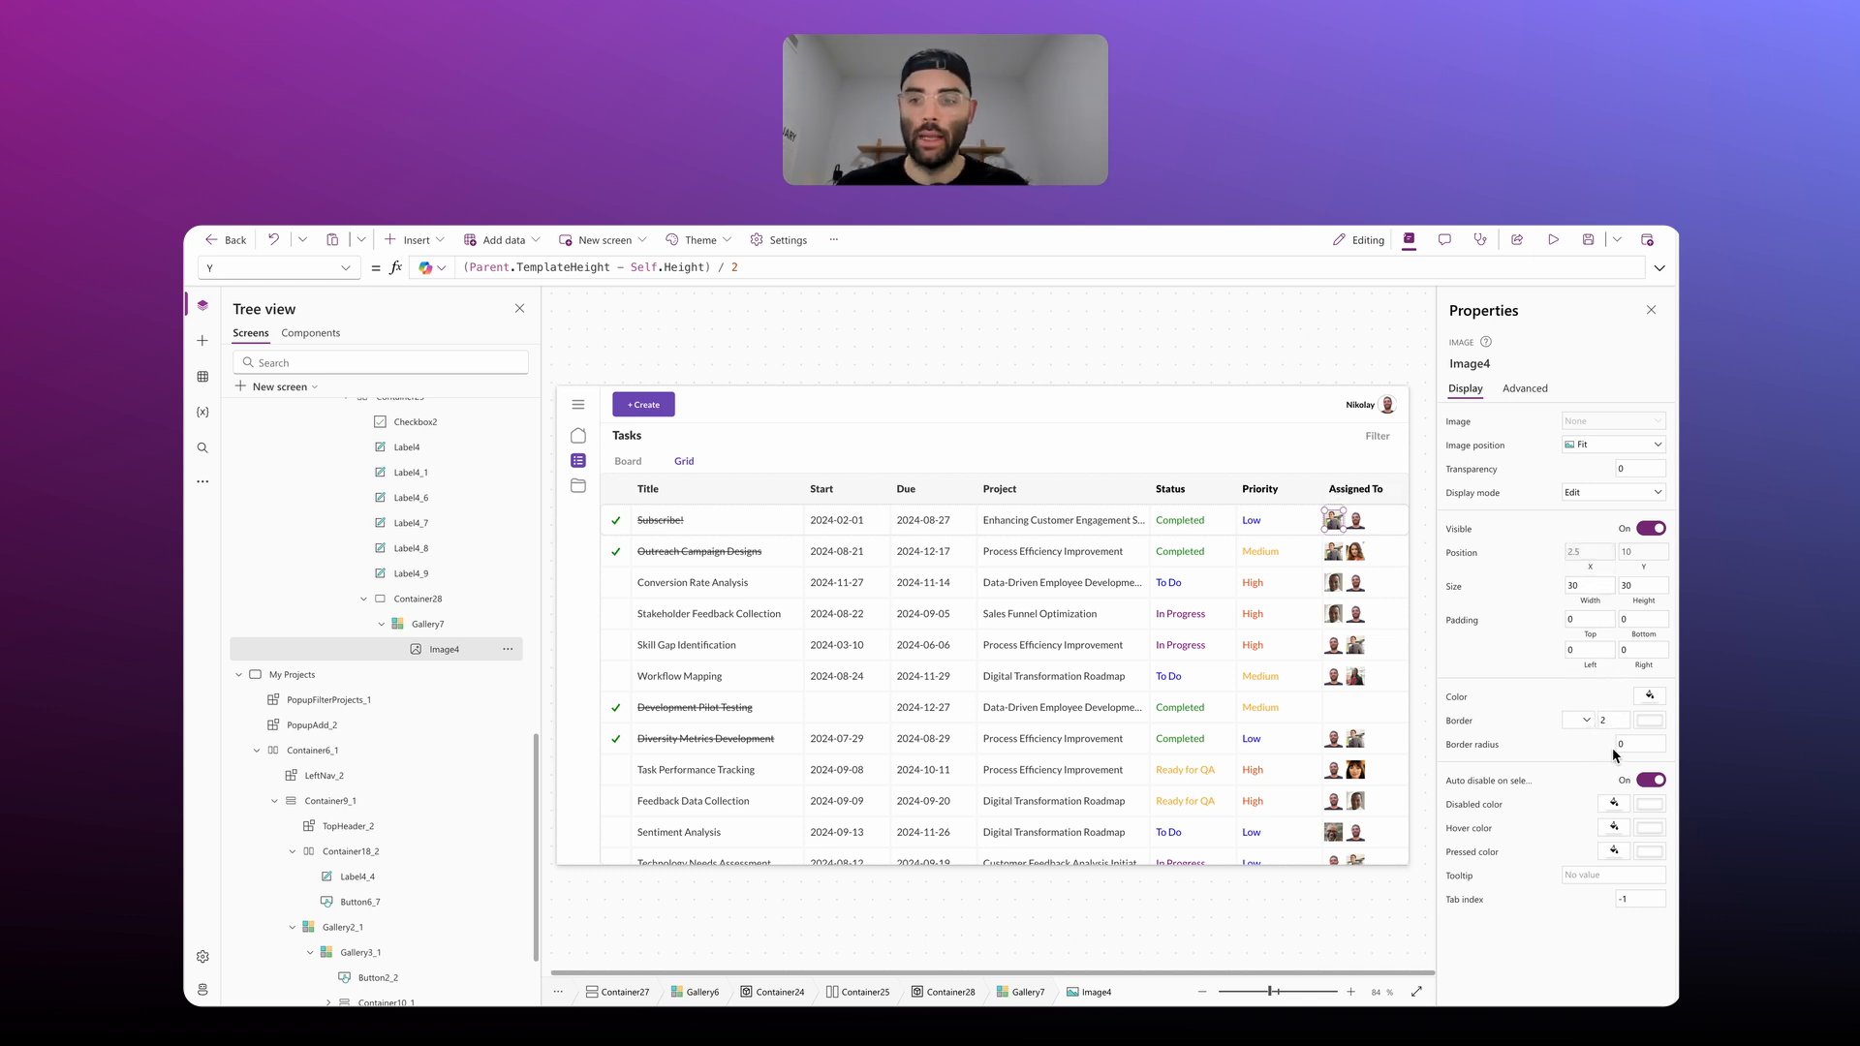
left_click(1635, 745)
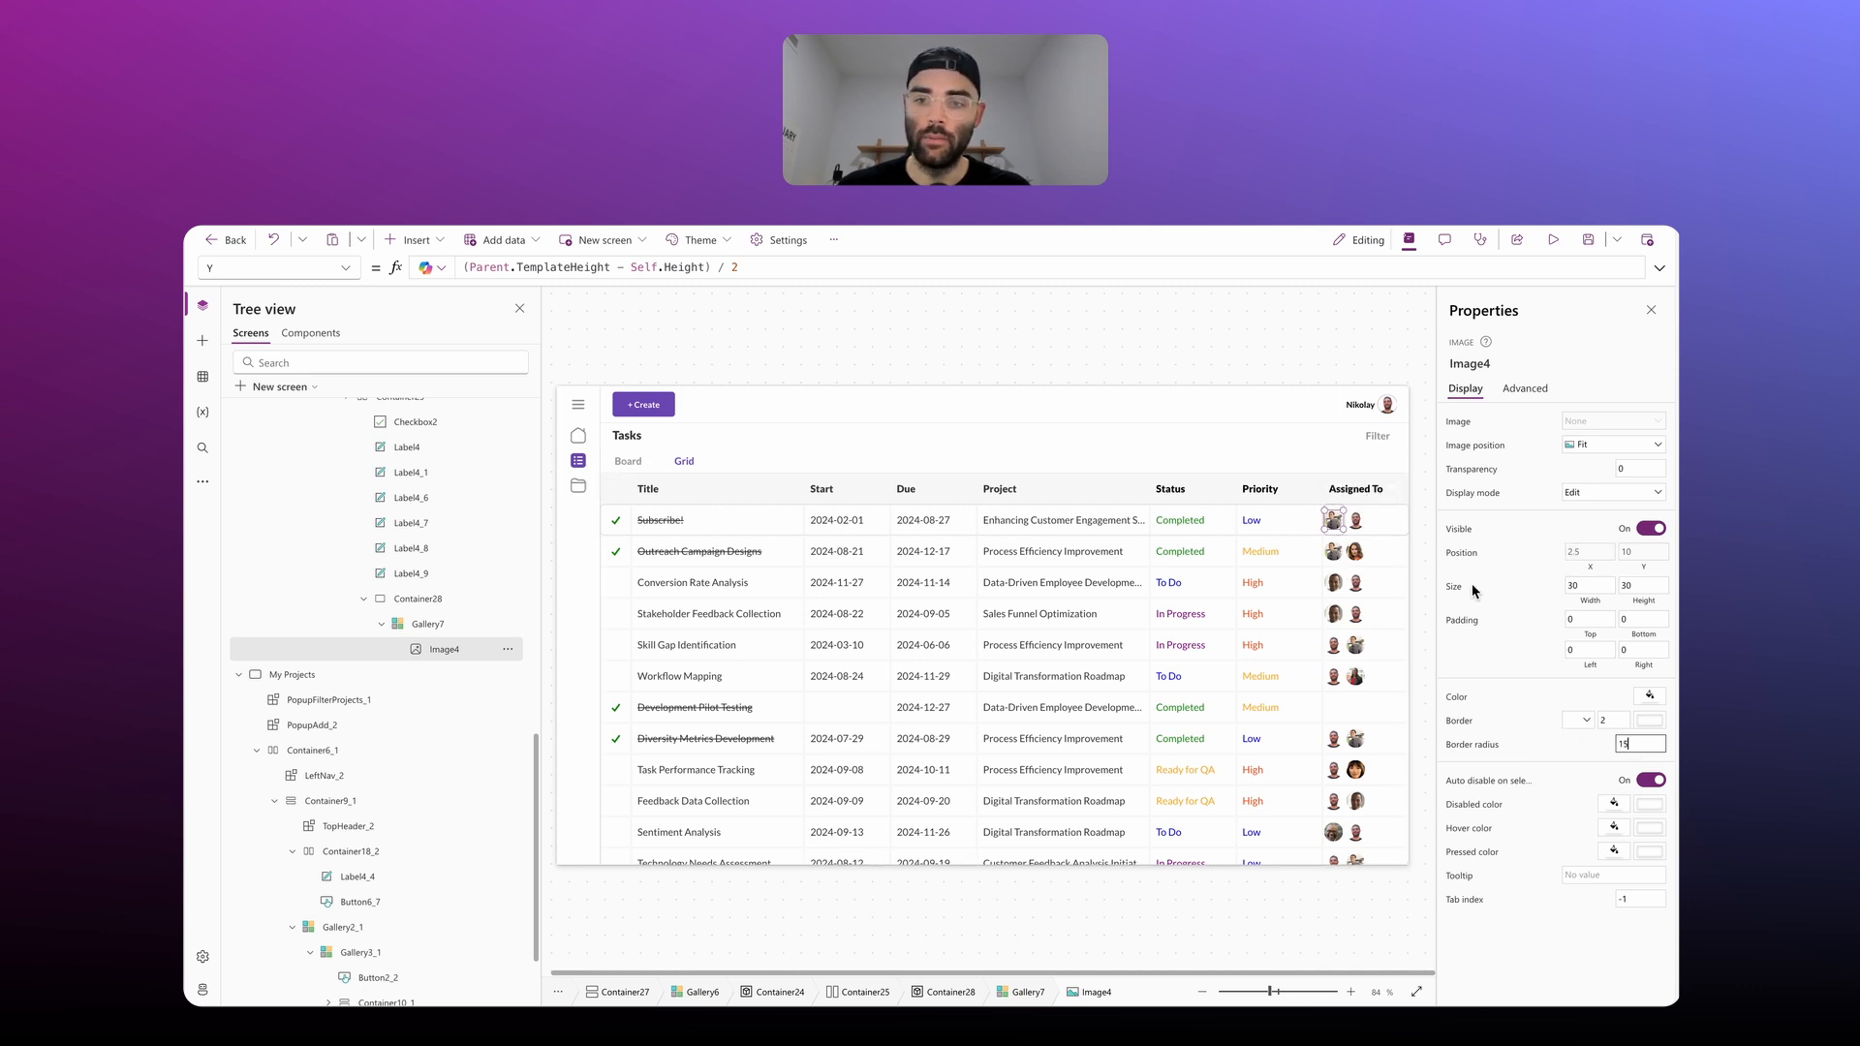
left_click(1342, 358)
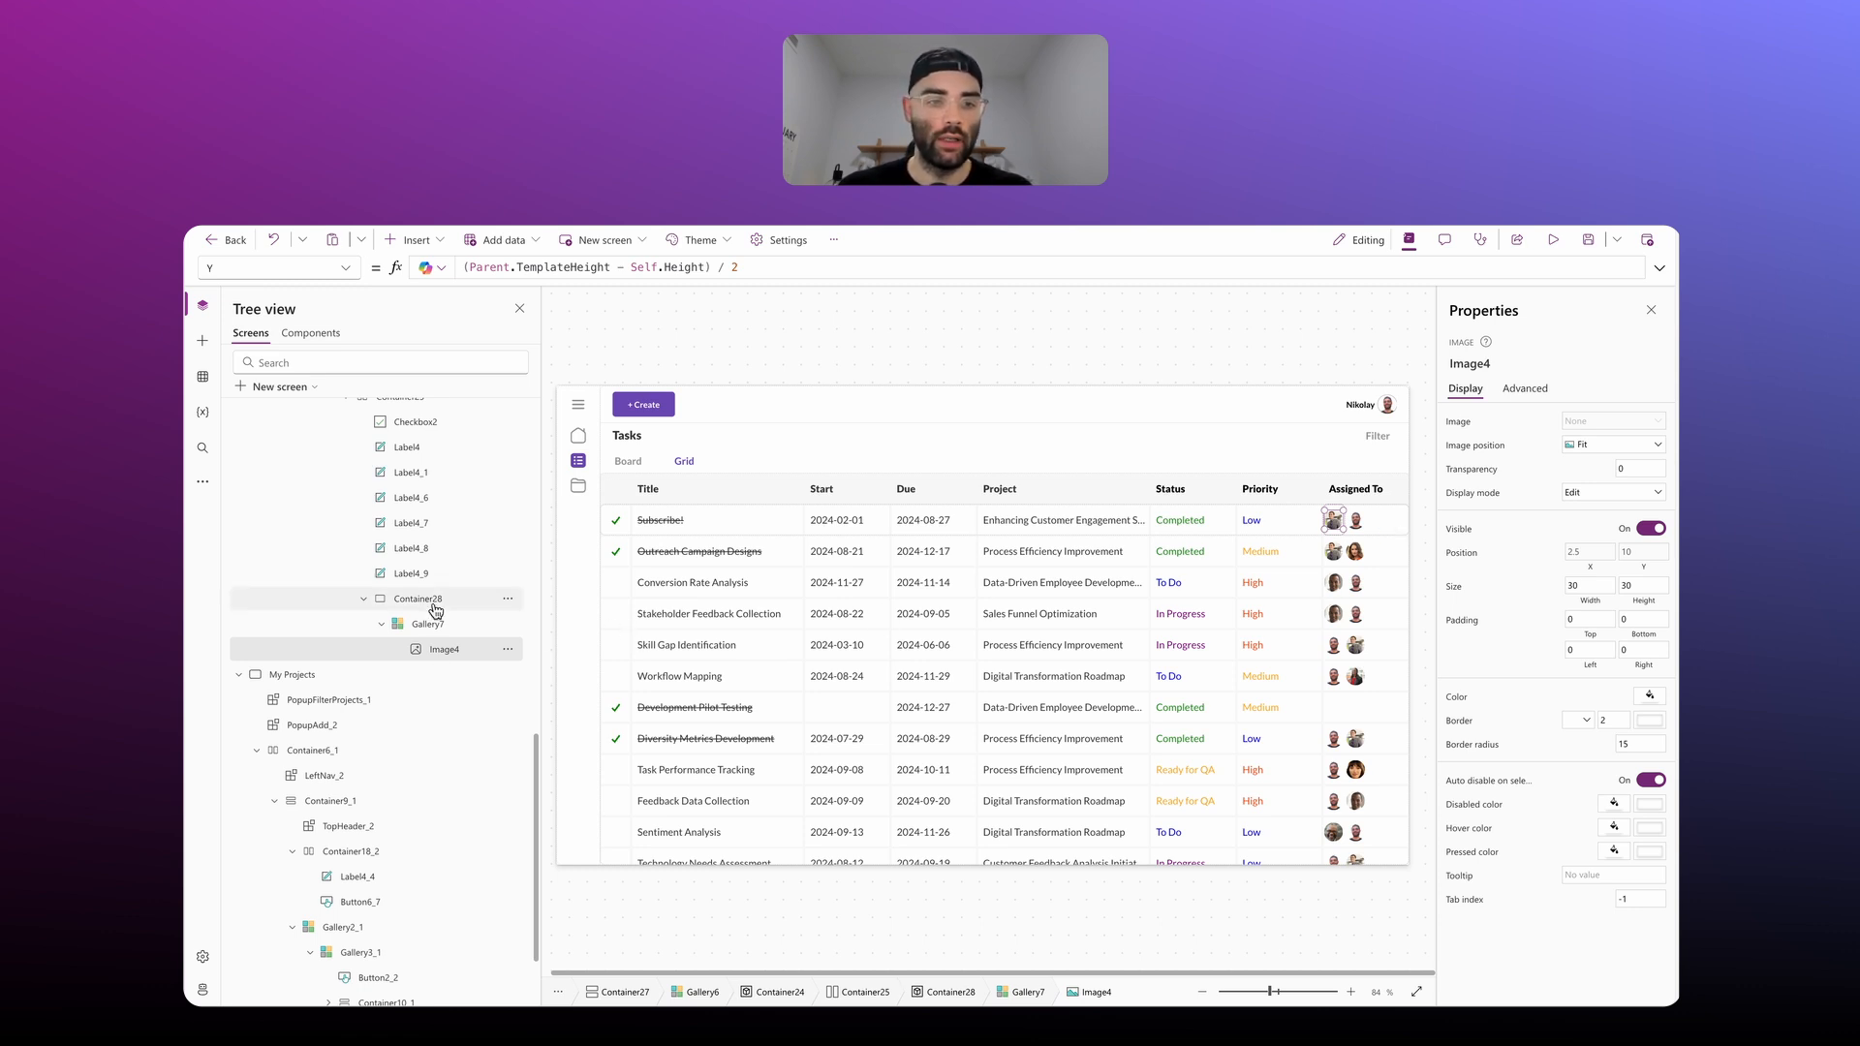
Step: Insert a button into Container28, the Assigned To cell container that holds the photo gallery
left_click(425, 600)
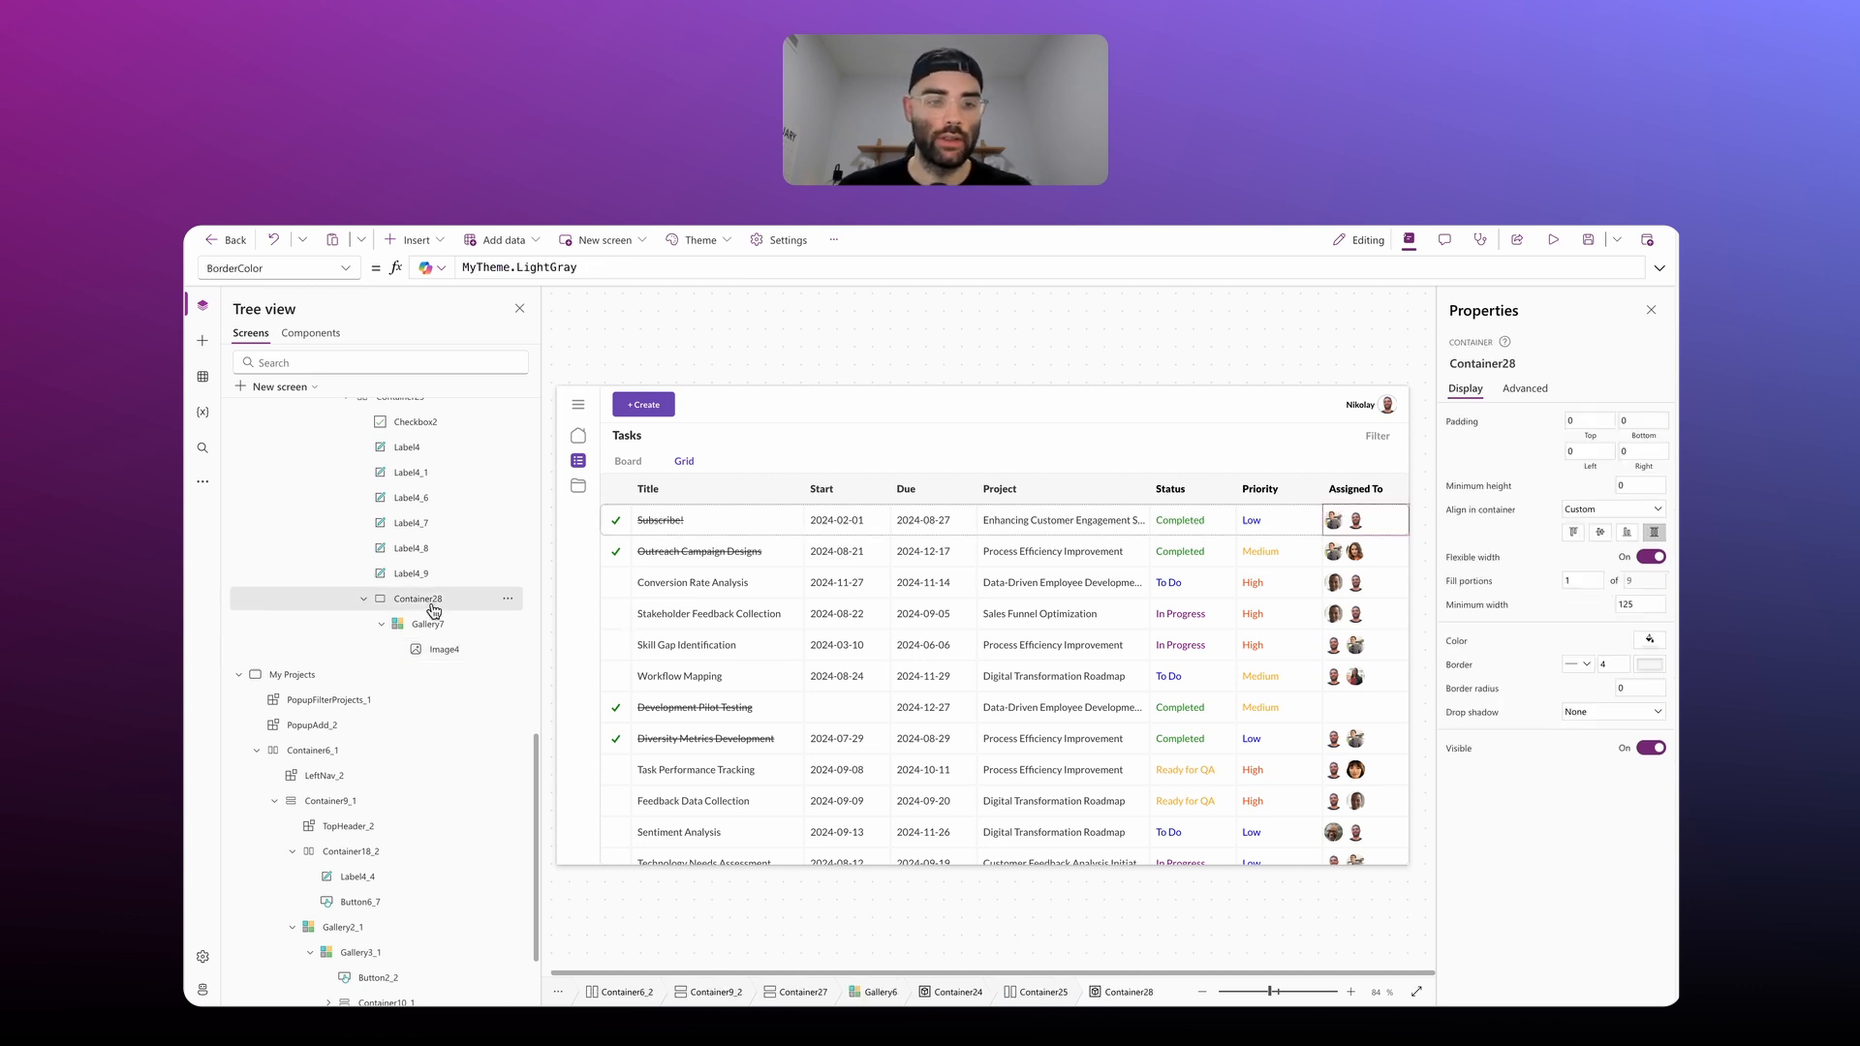
left_click(416, 243)
type("button")
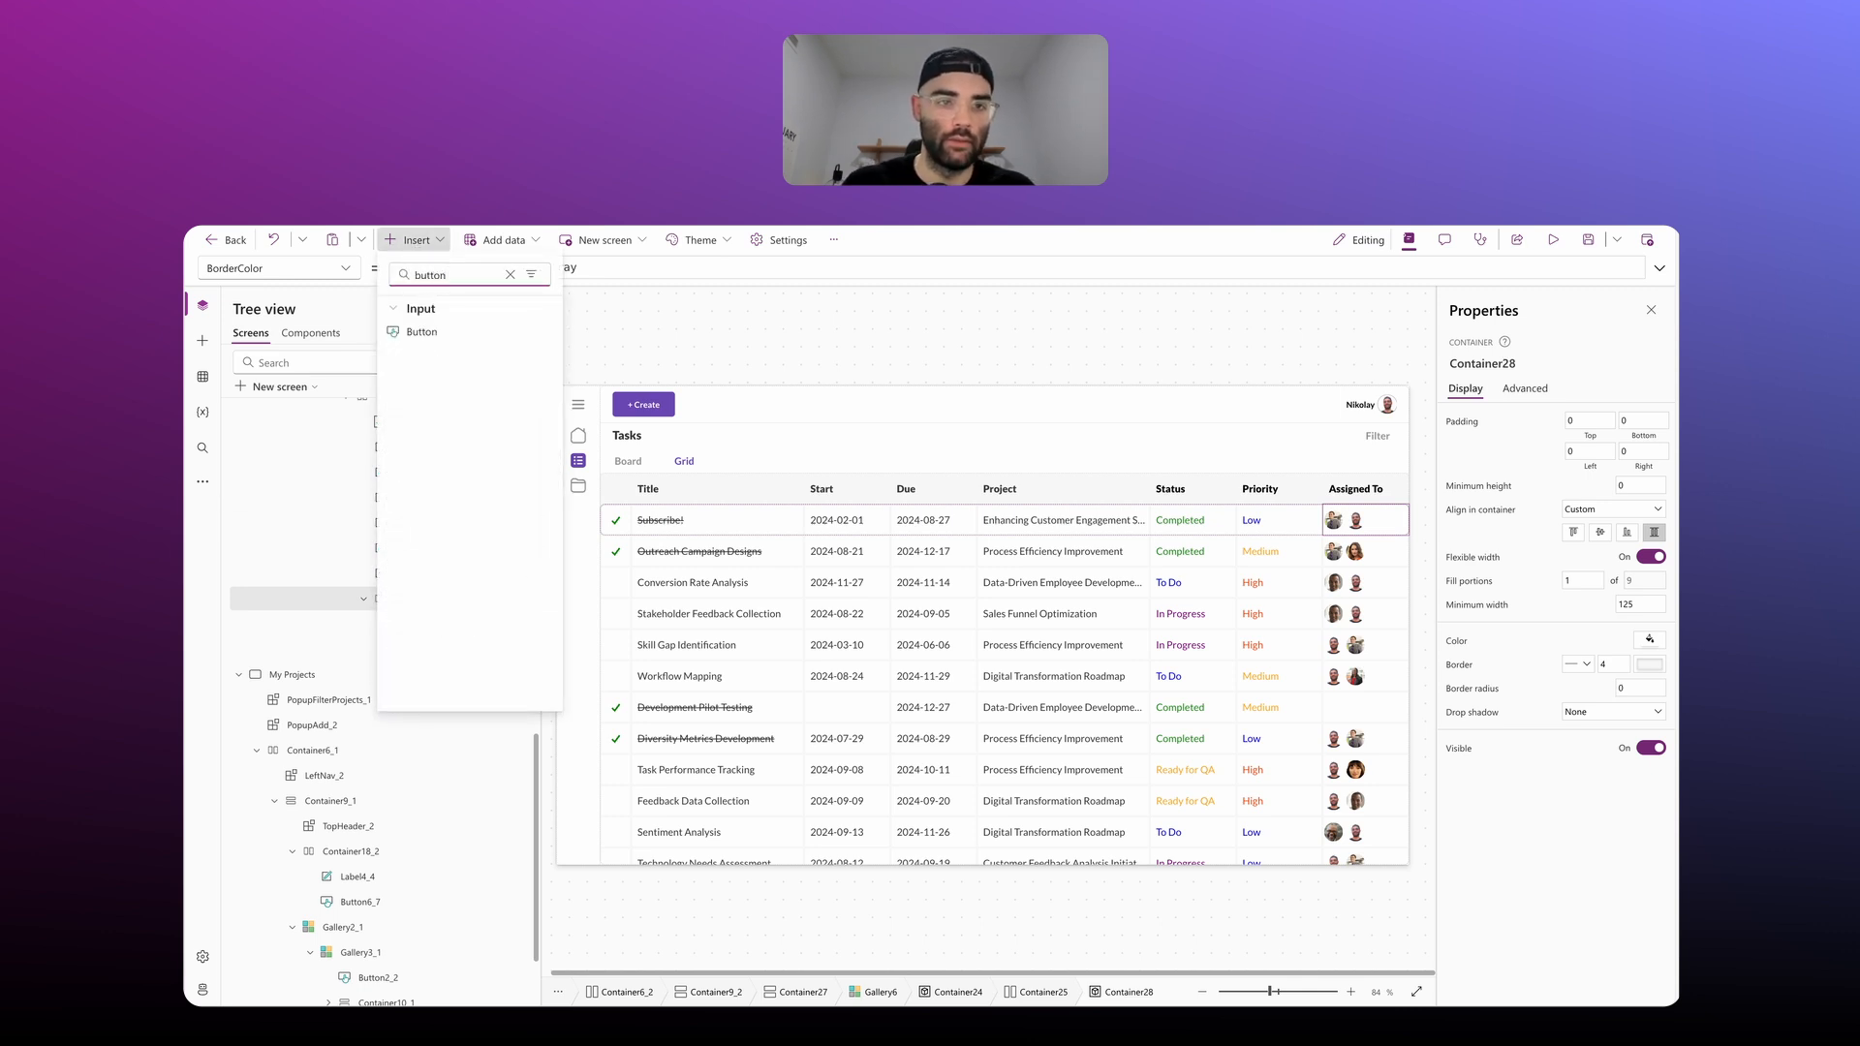
left_click(439, 329)
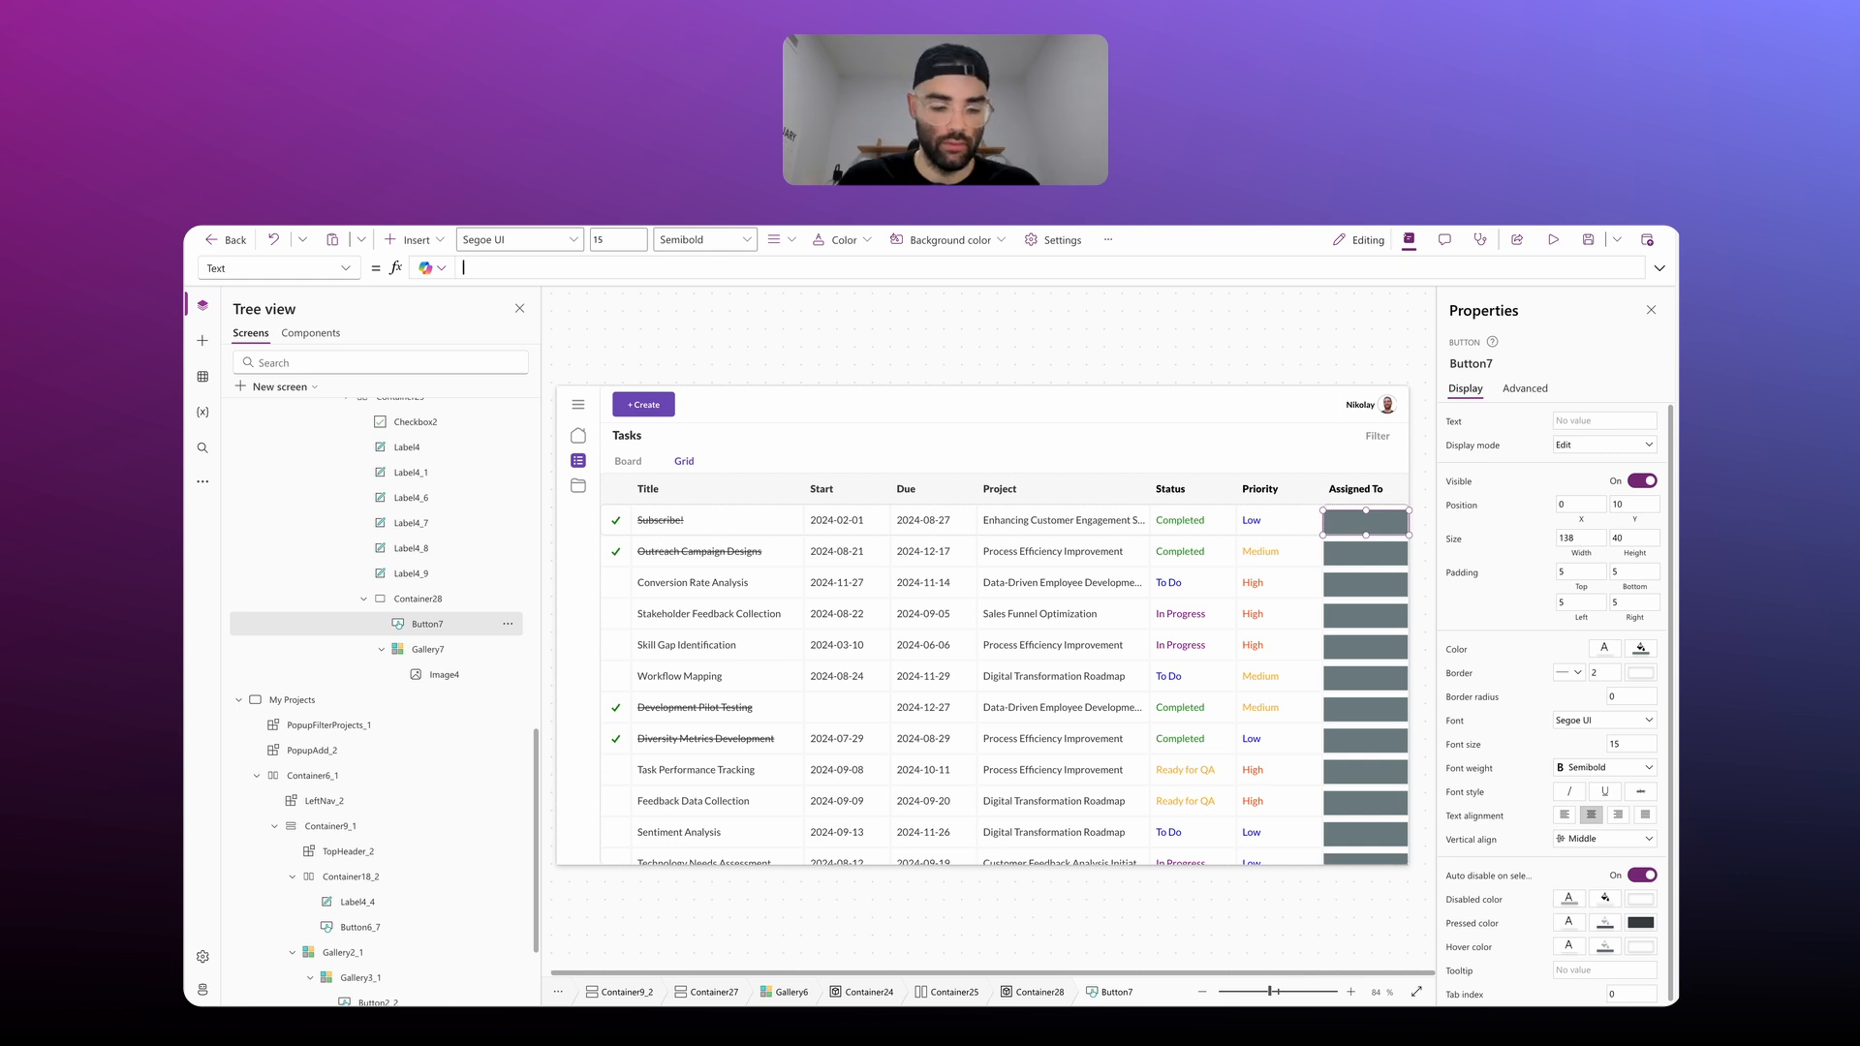
Step: Set the new button's Text to $"+{CountRows(ThisItem.'Assigned To') - 2}"
type("\"+")
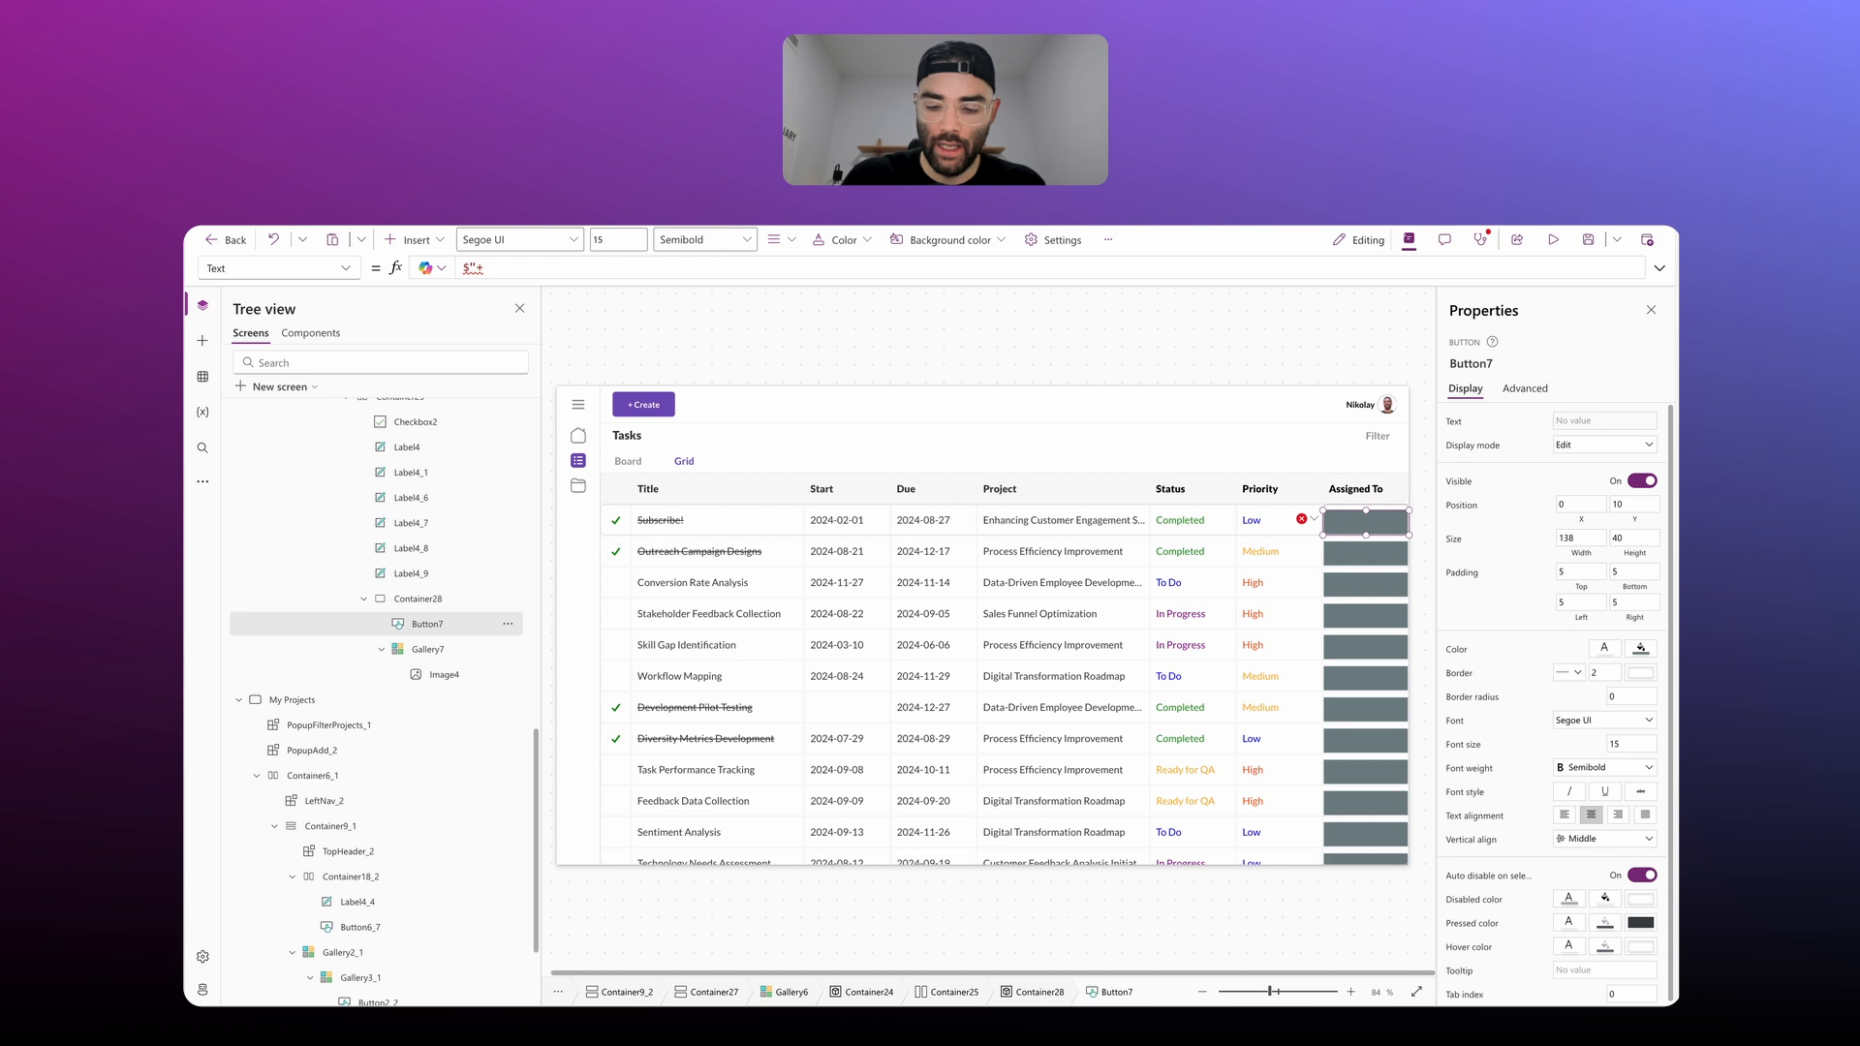
type("{")
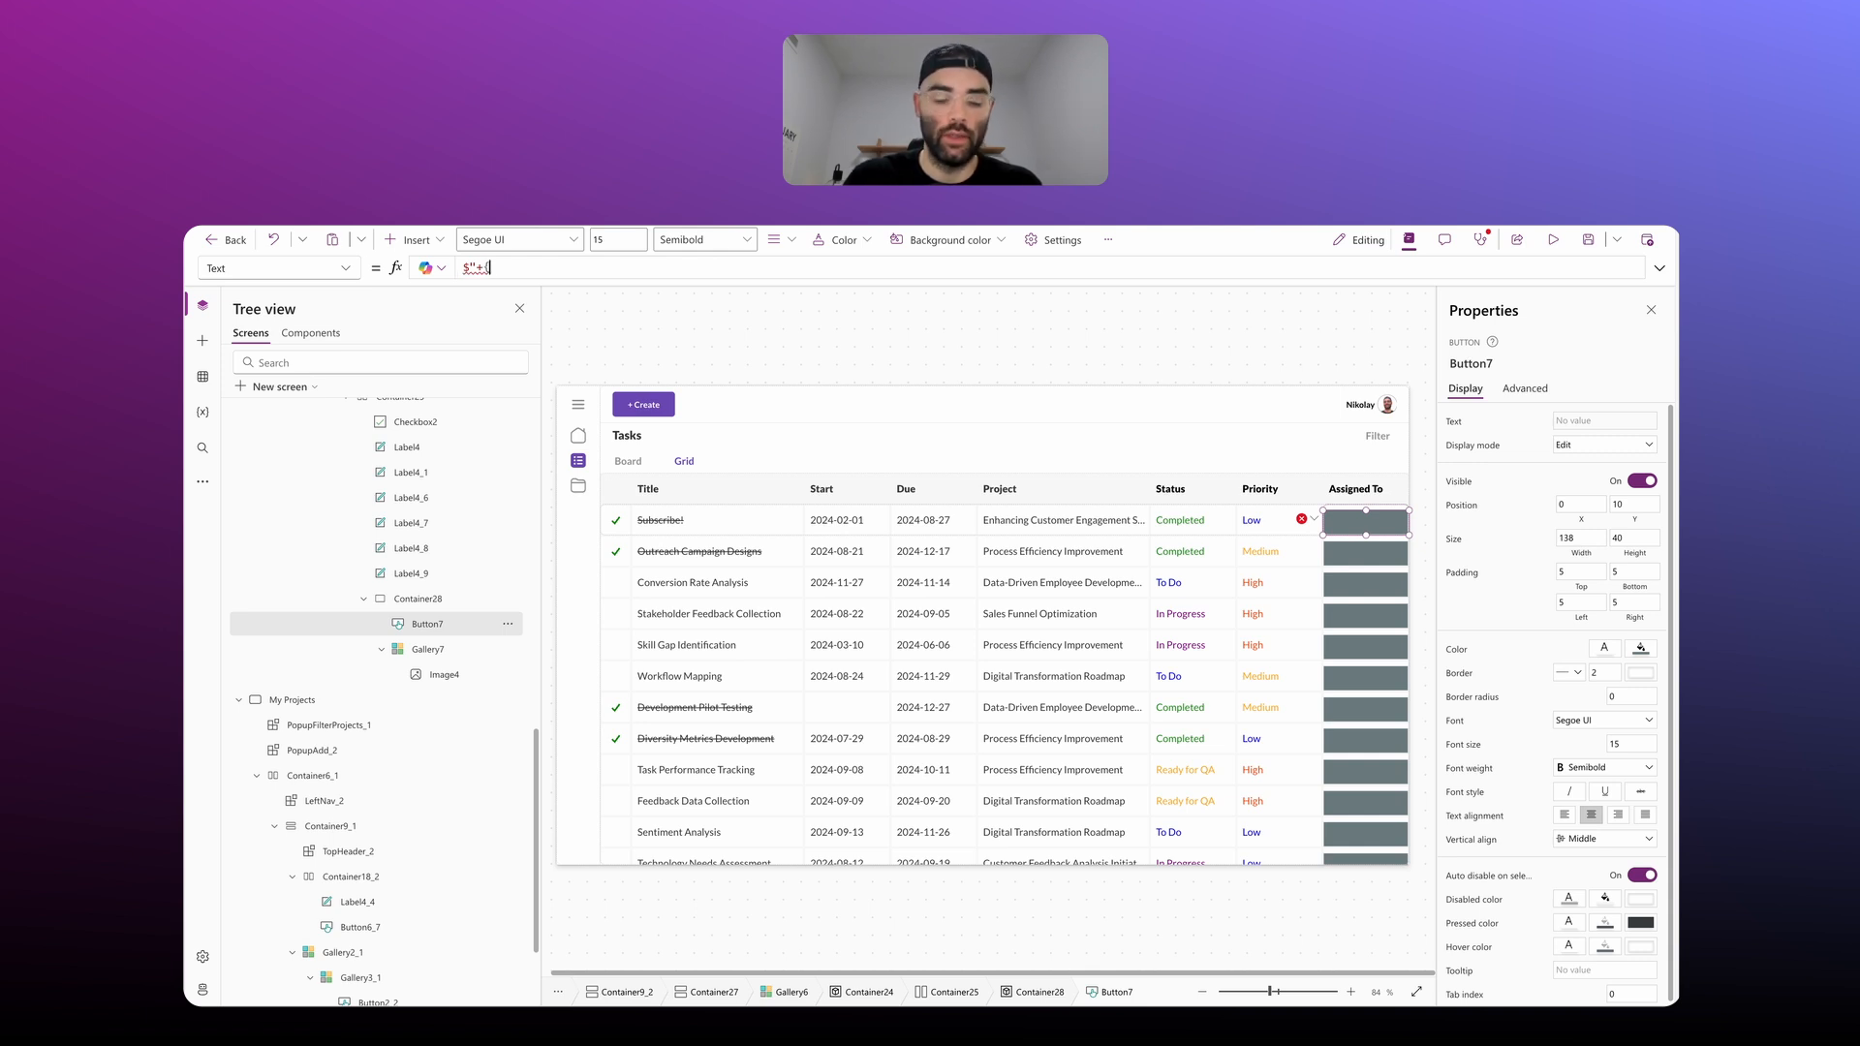
type("CountRows")
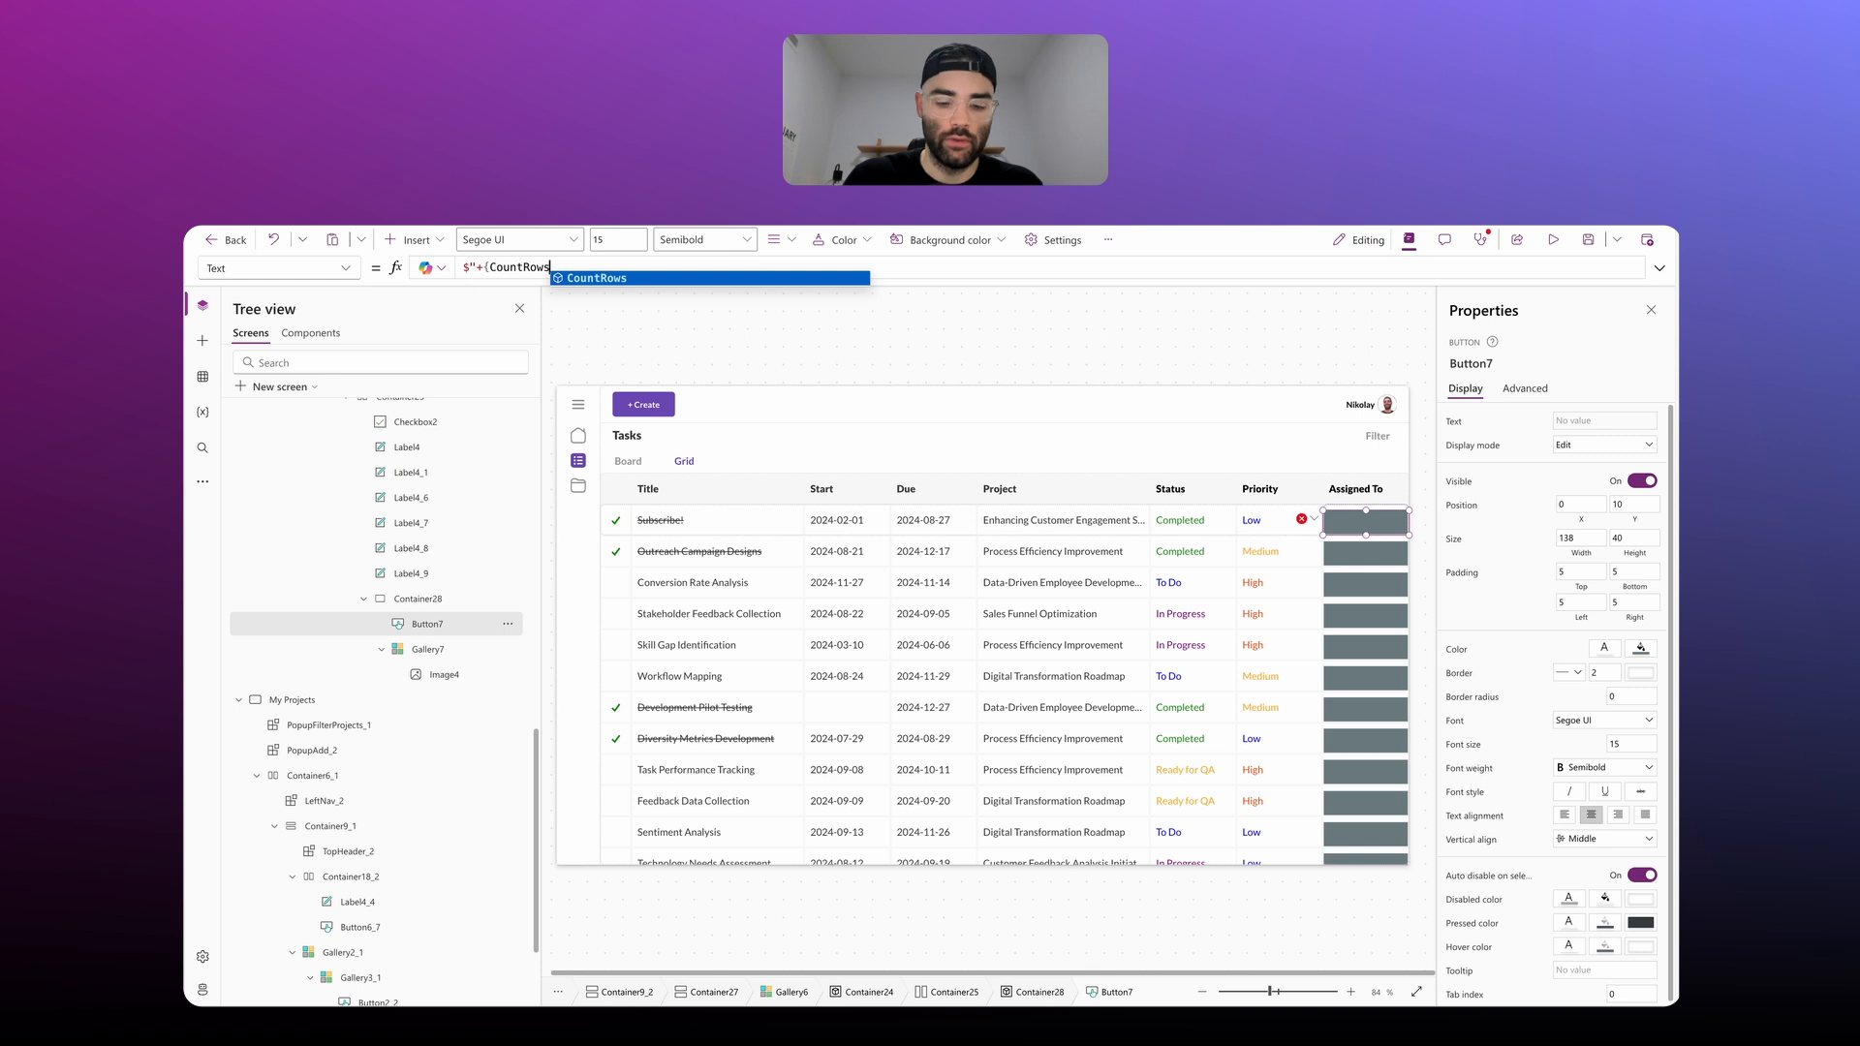
type("(ThisI")
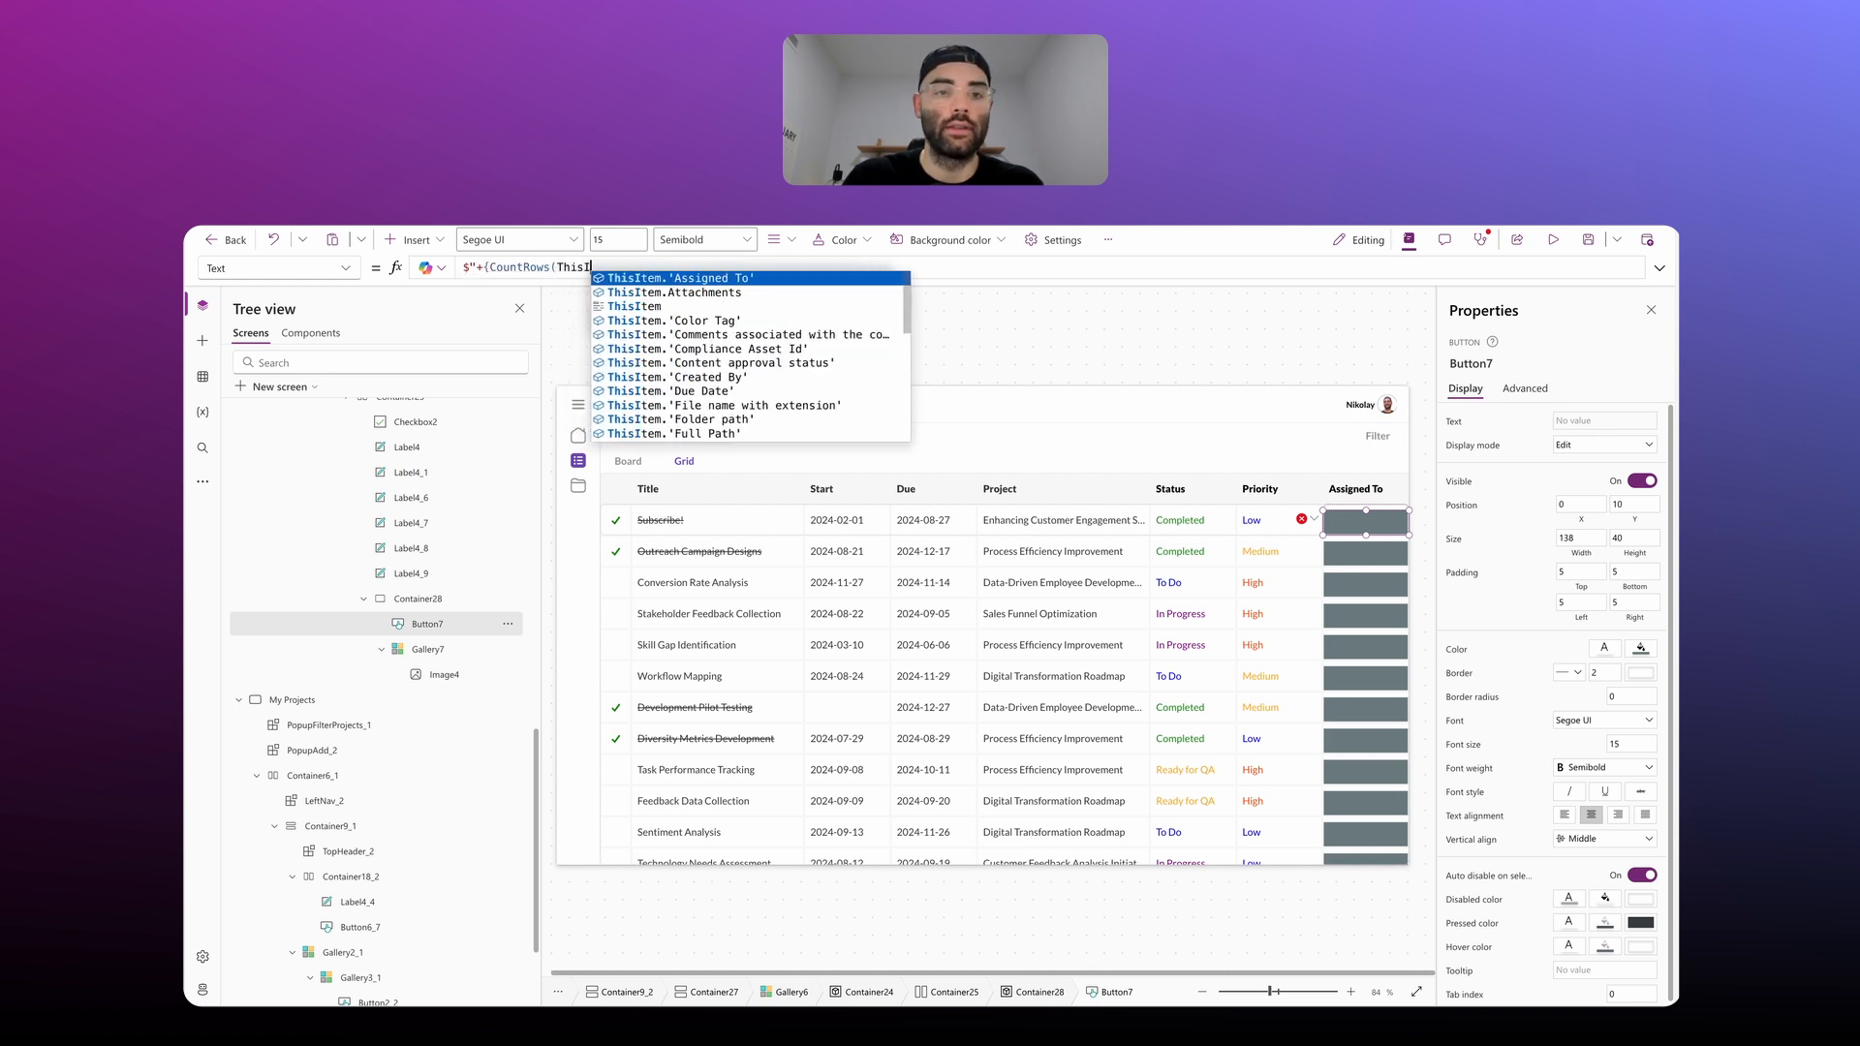
key("Tab")
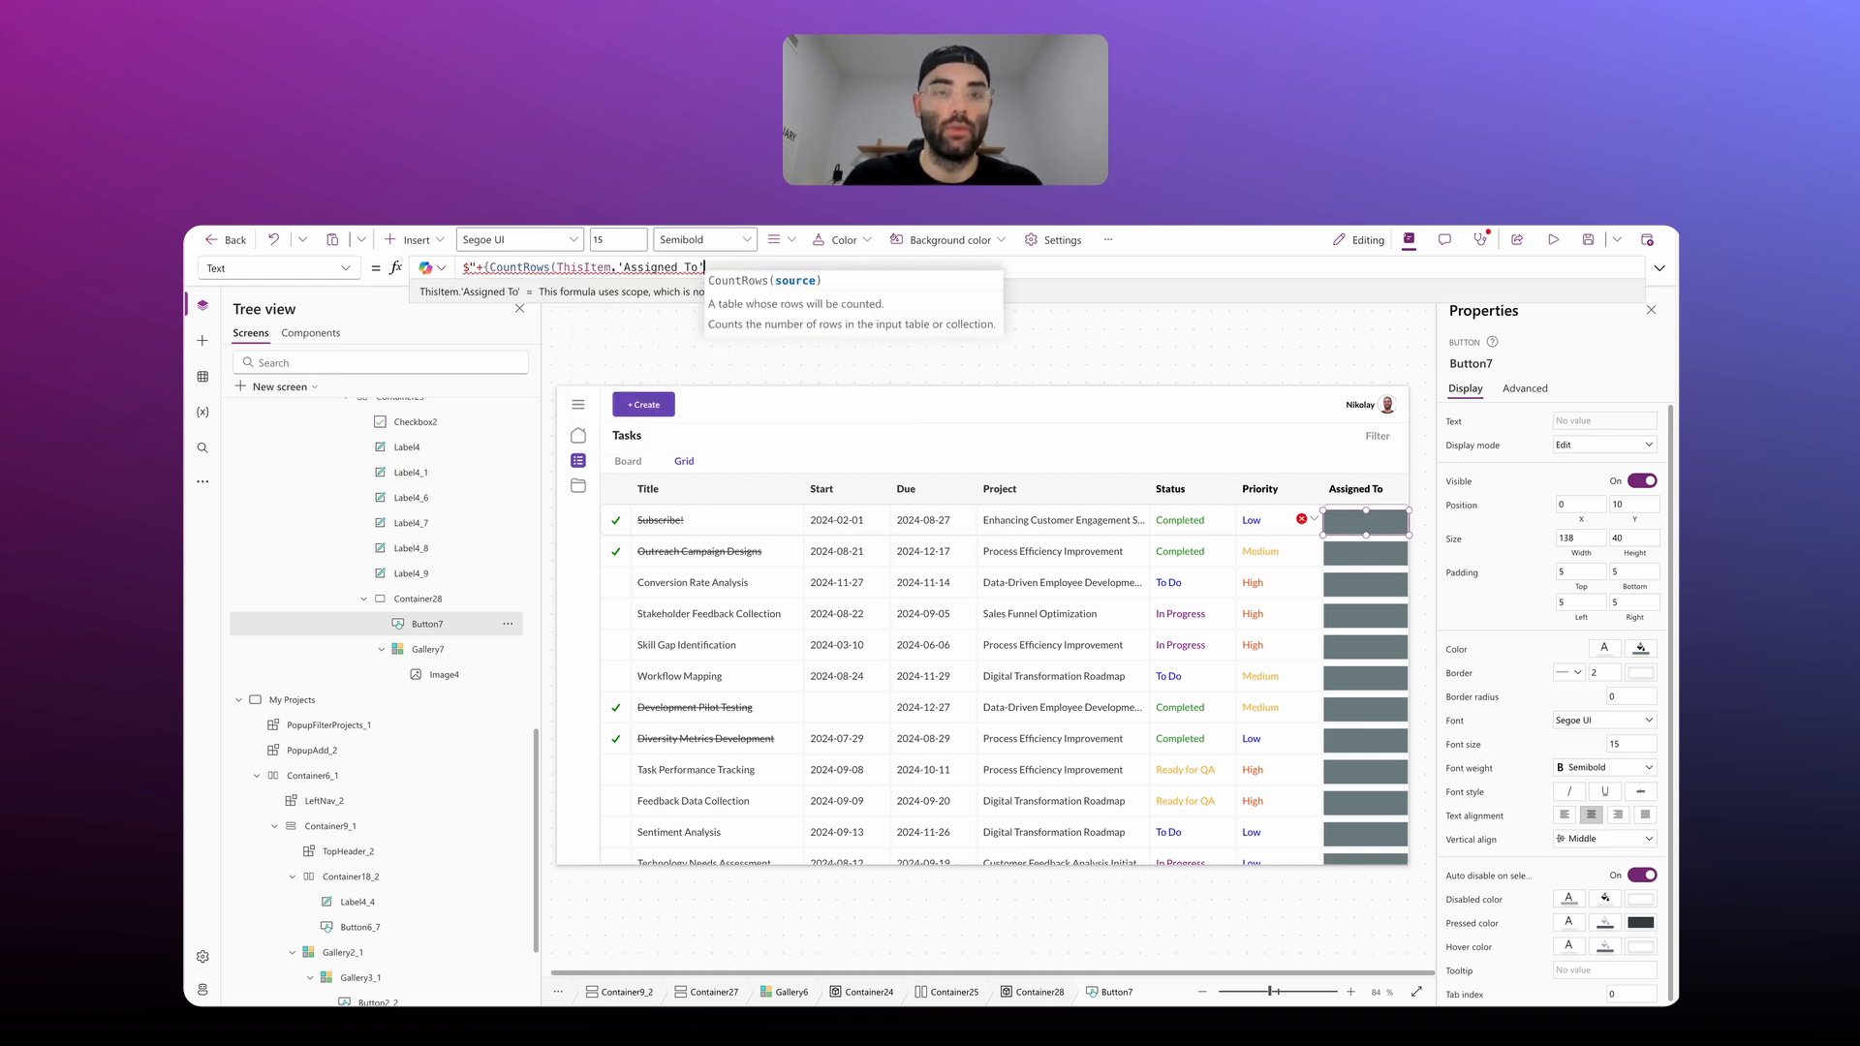
type(") -")
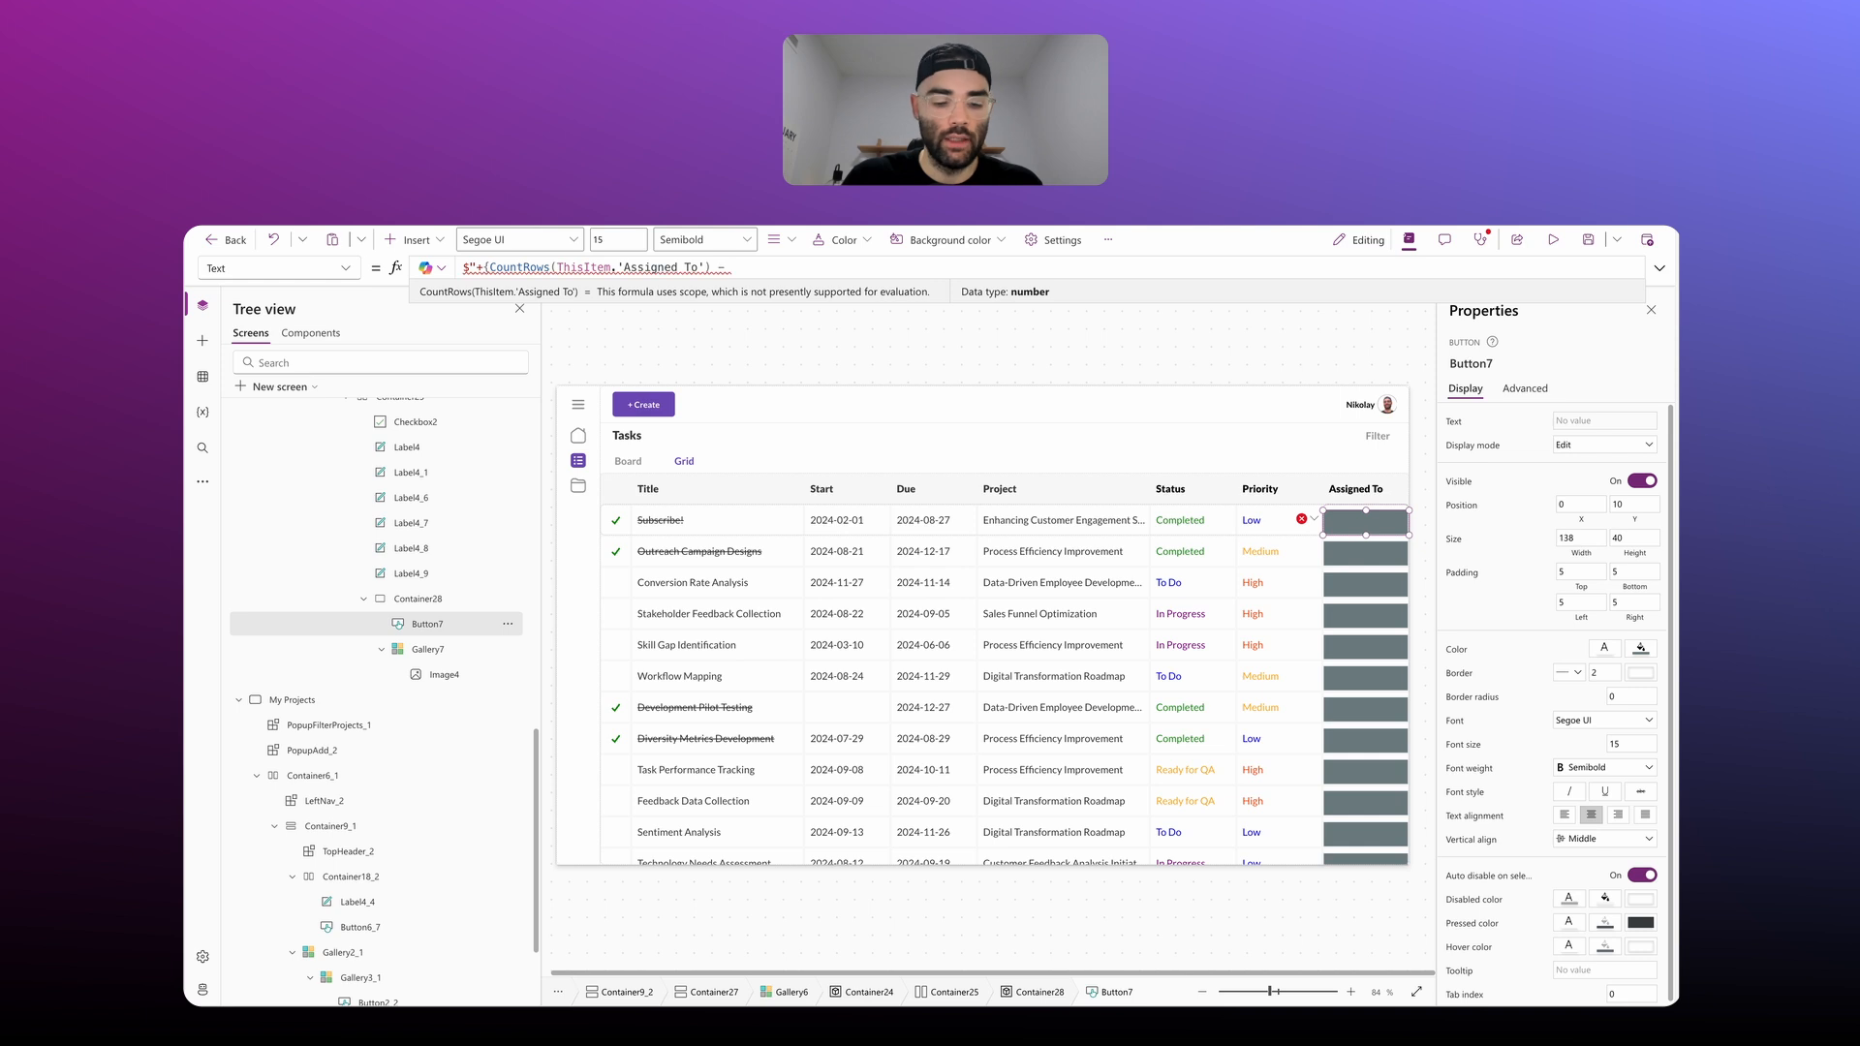
type(" 2}")
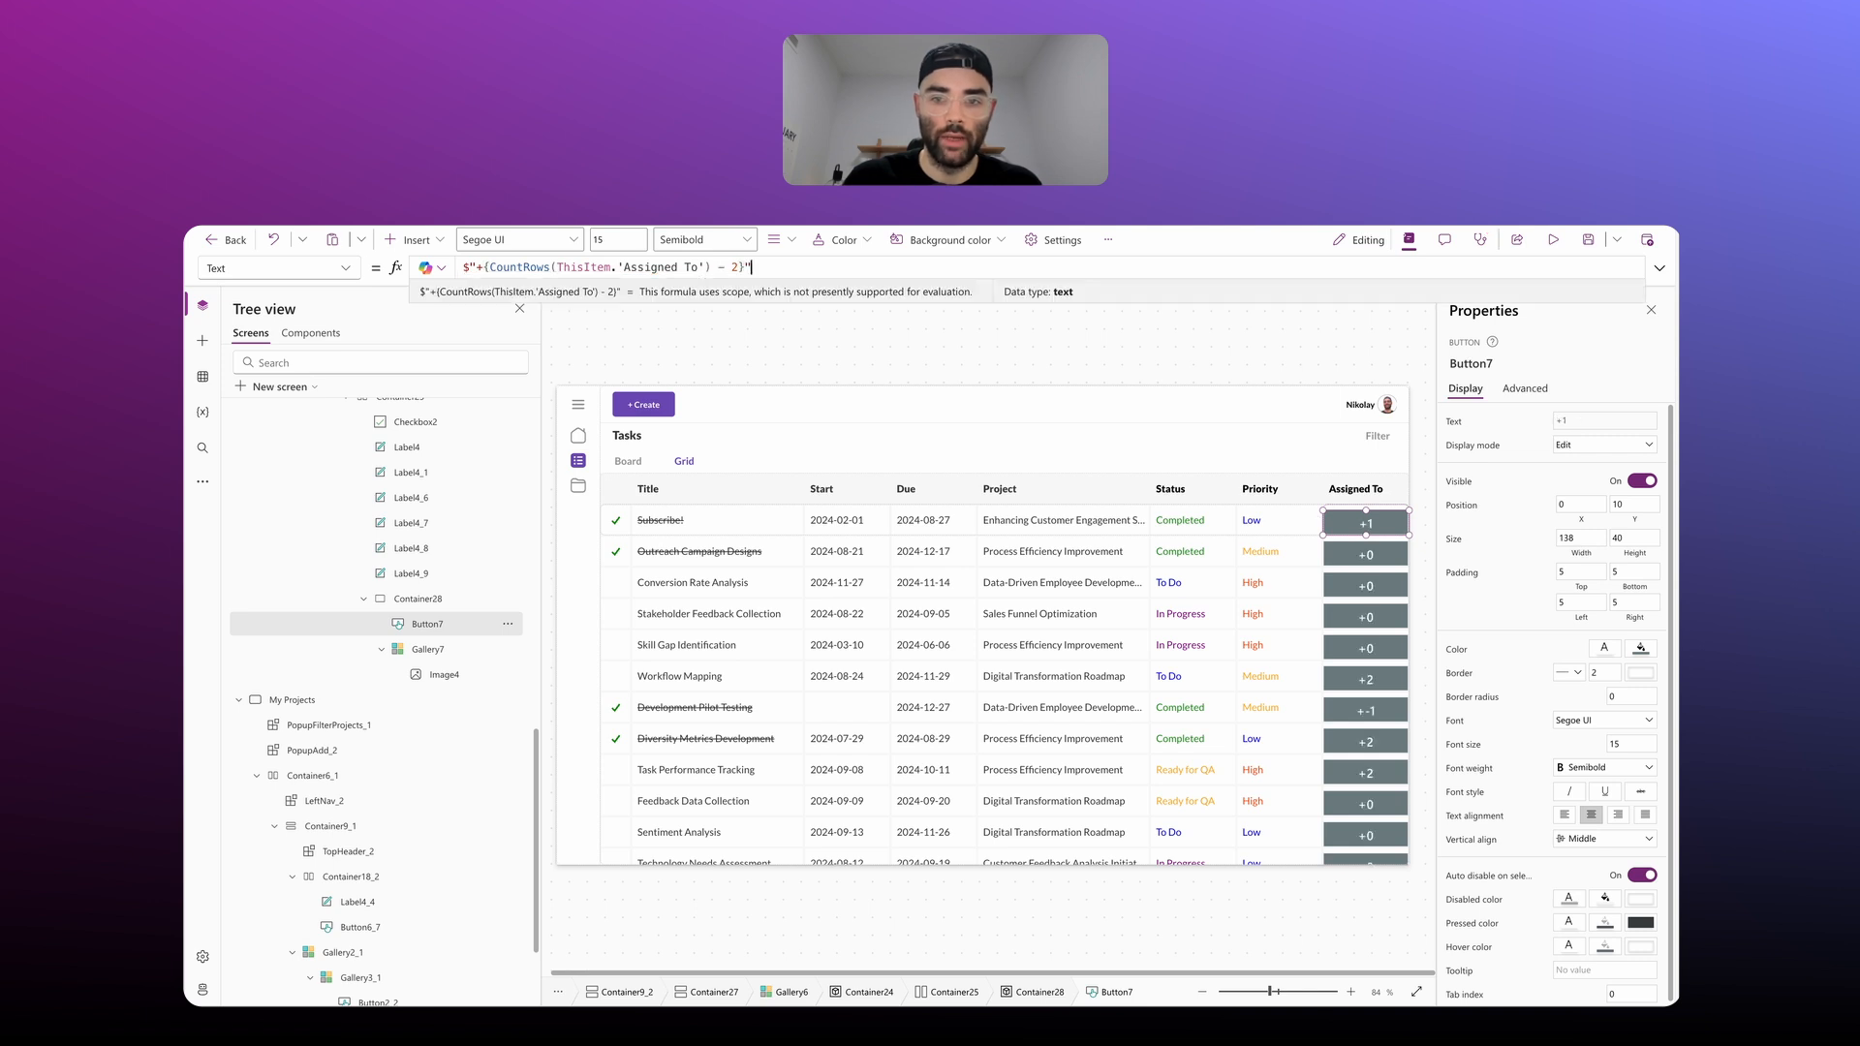
left_click_drag(712, 265, 490, 265)
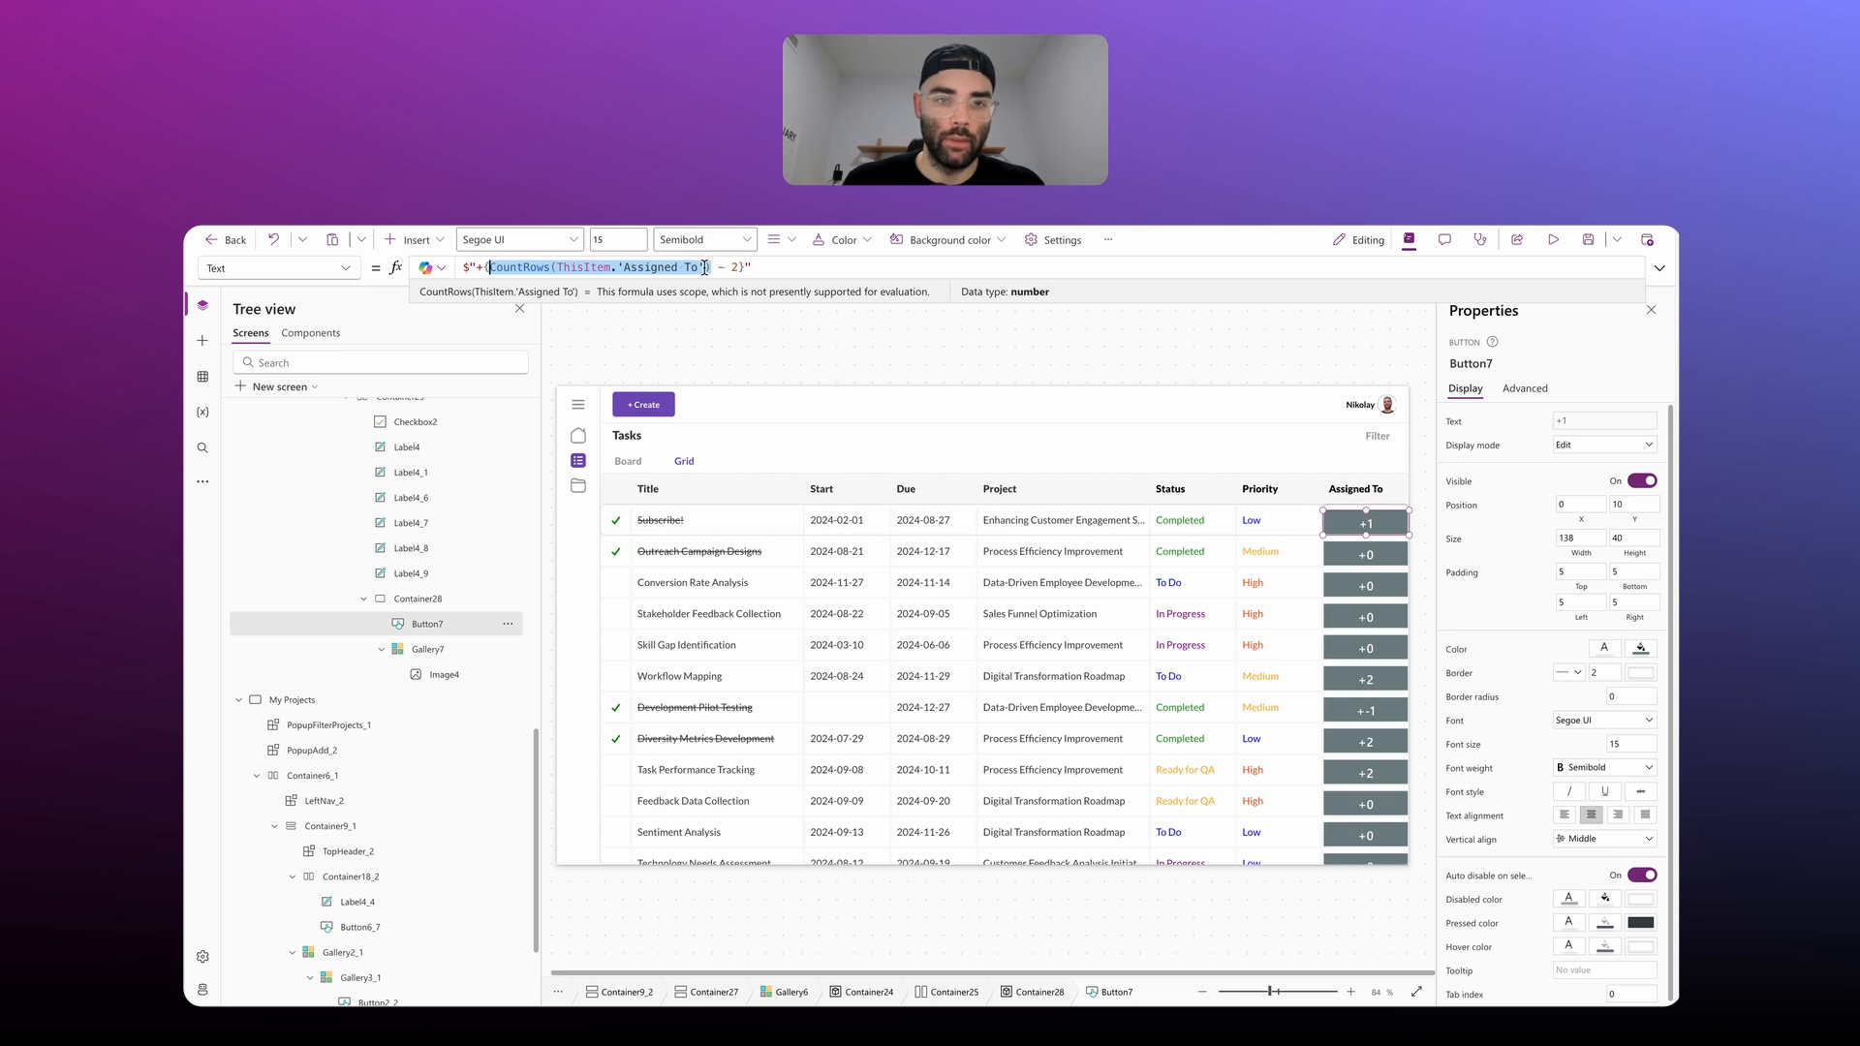
left_click_drag(718, 267, 743, 267)
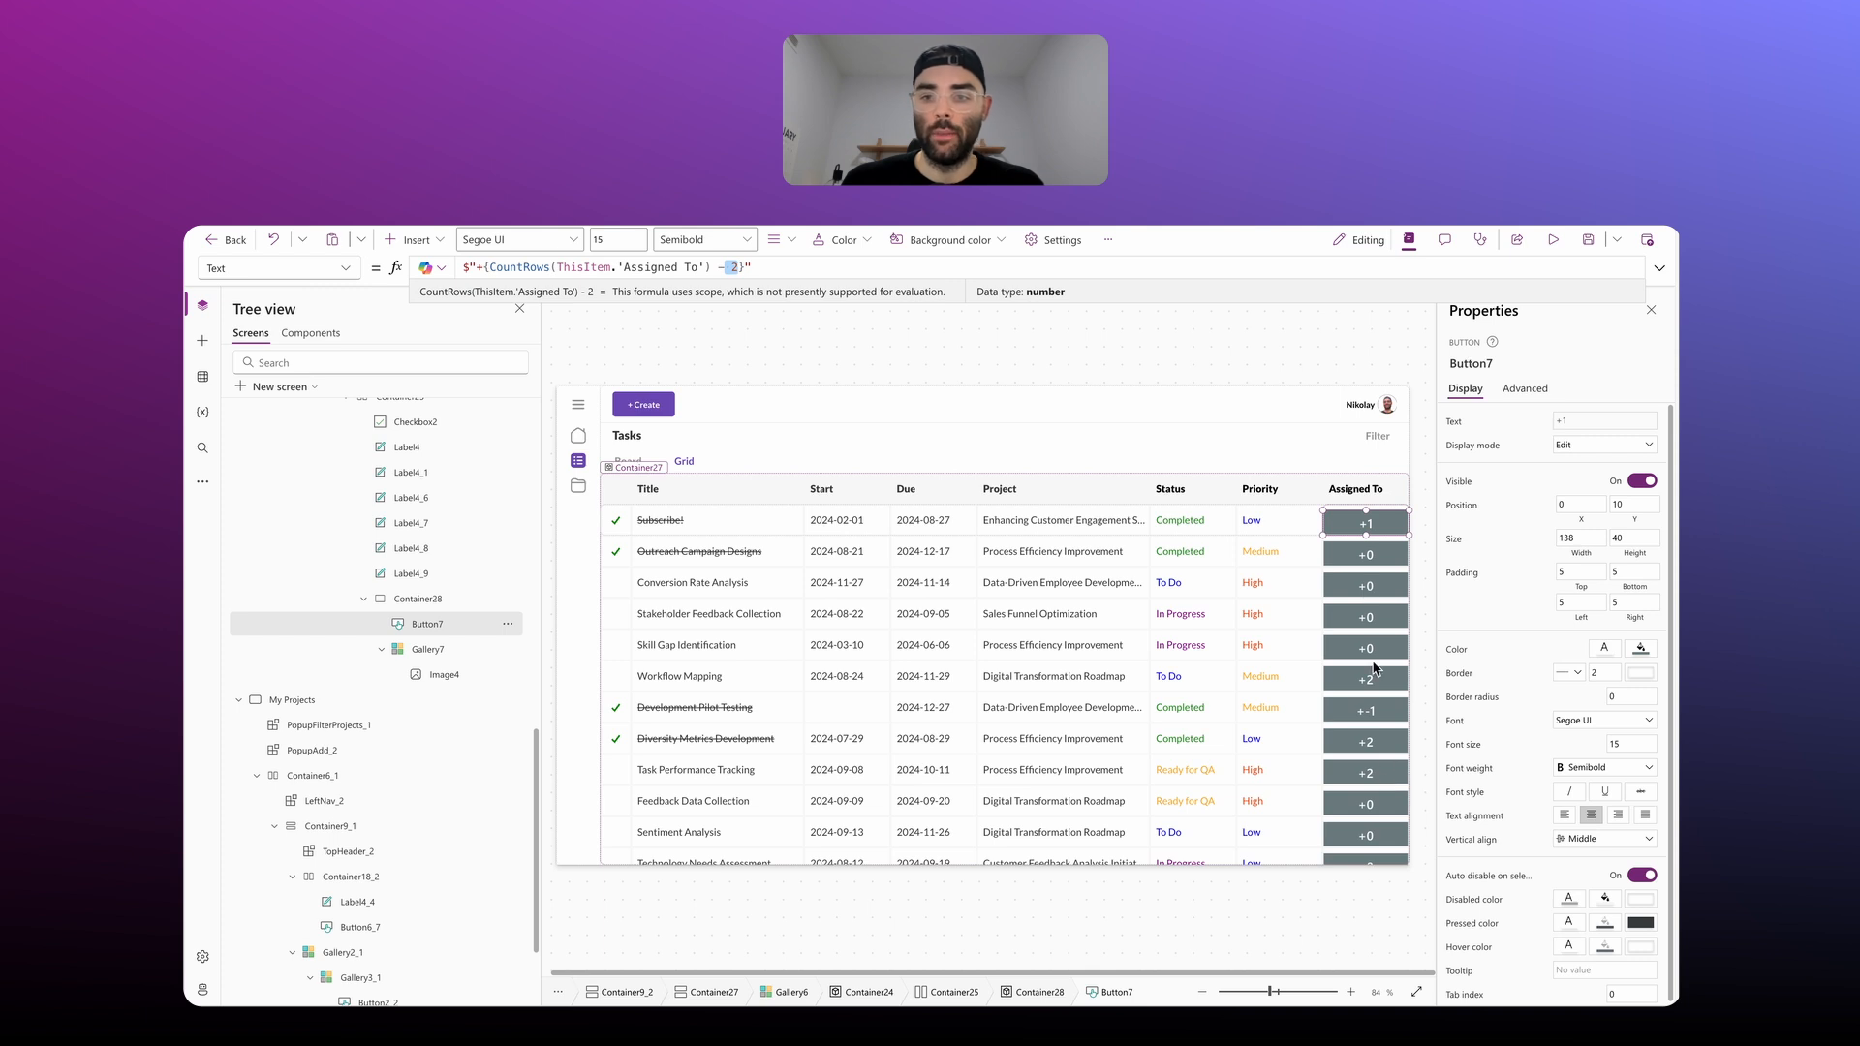
left_click(792, 269)
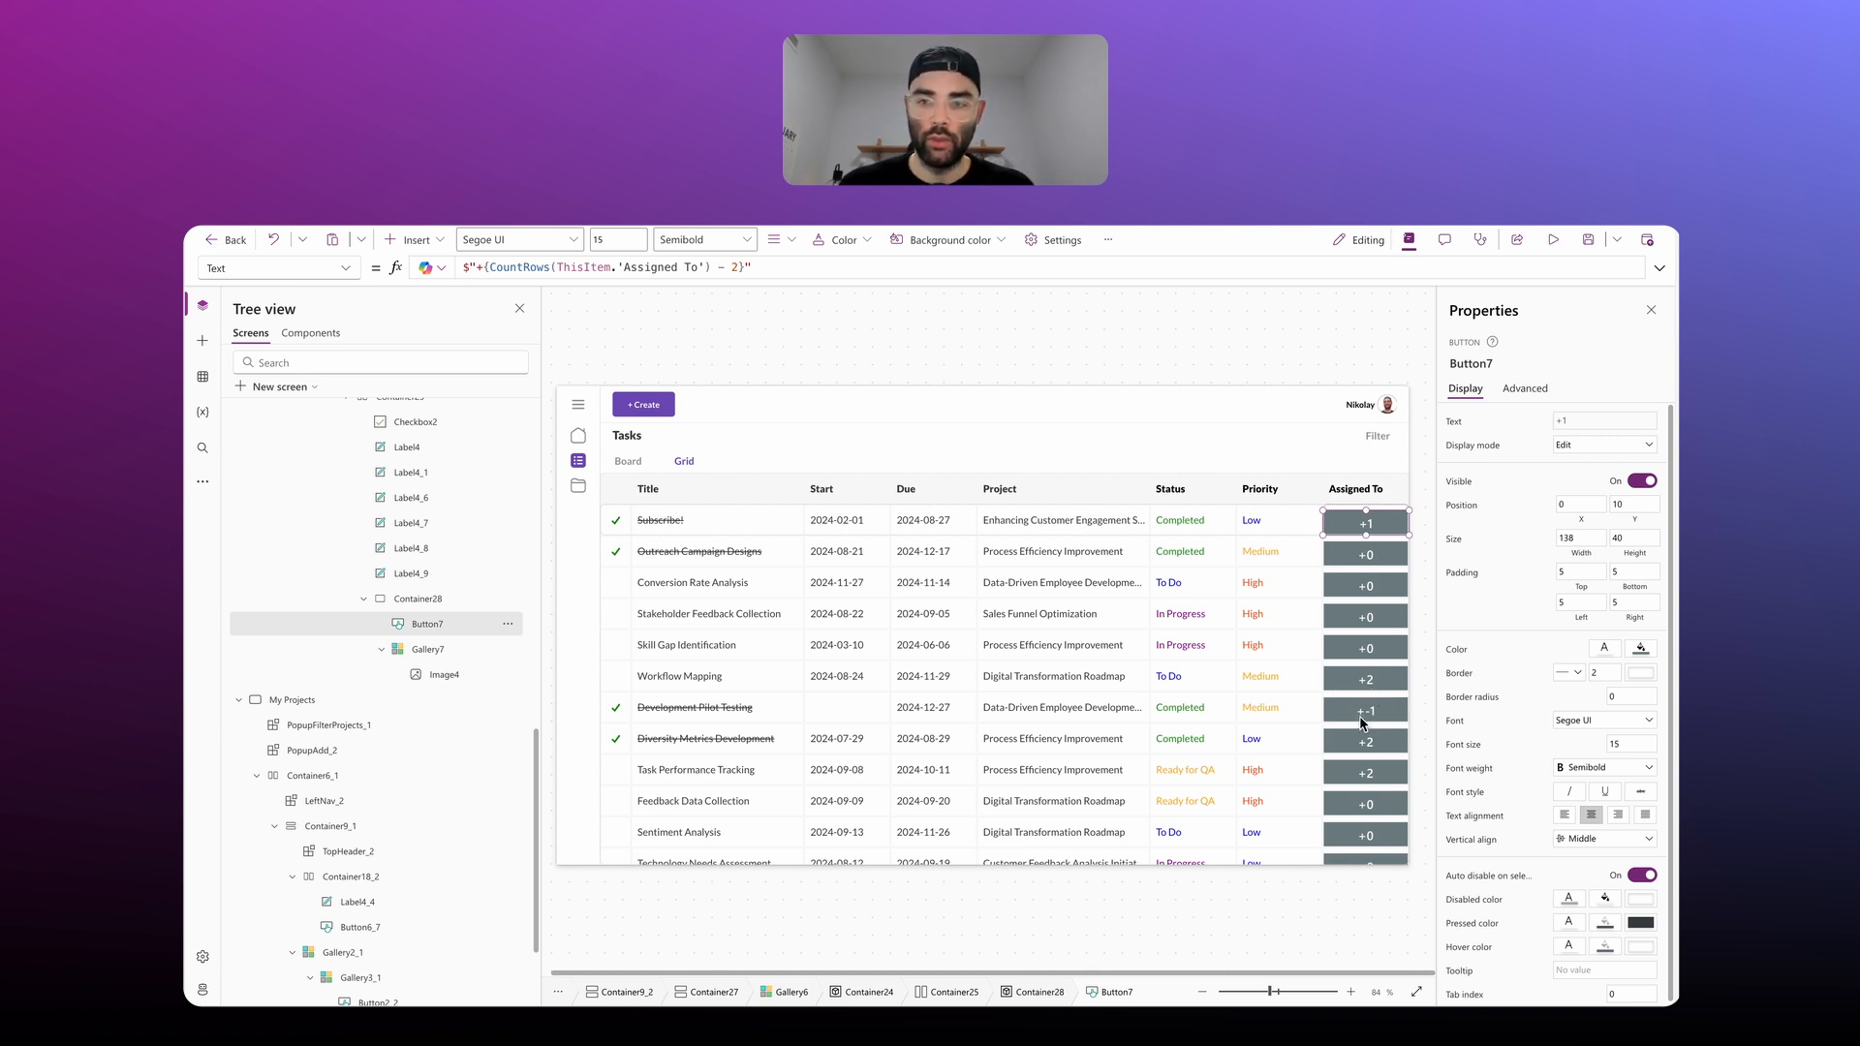
Step: Set the overflow count button's Visible property to CountRows(ThisItem.'Assigned To') > 2
left_click(1461, 484)
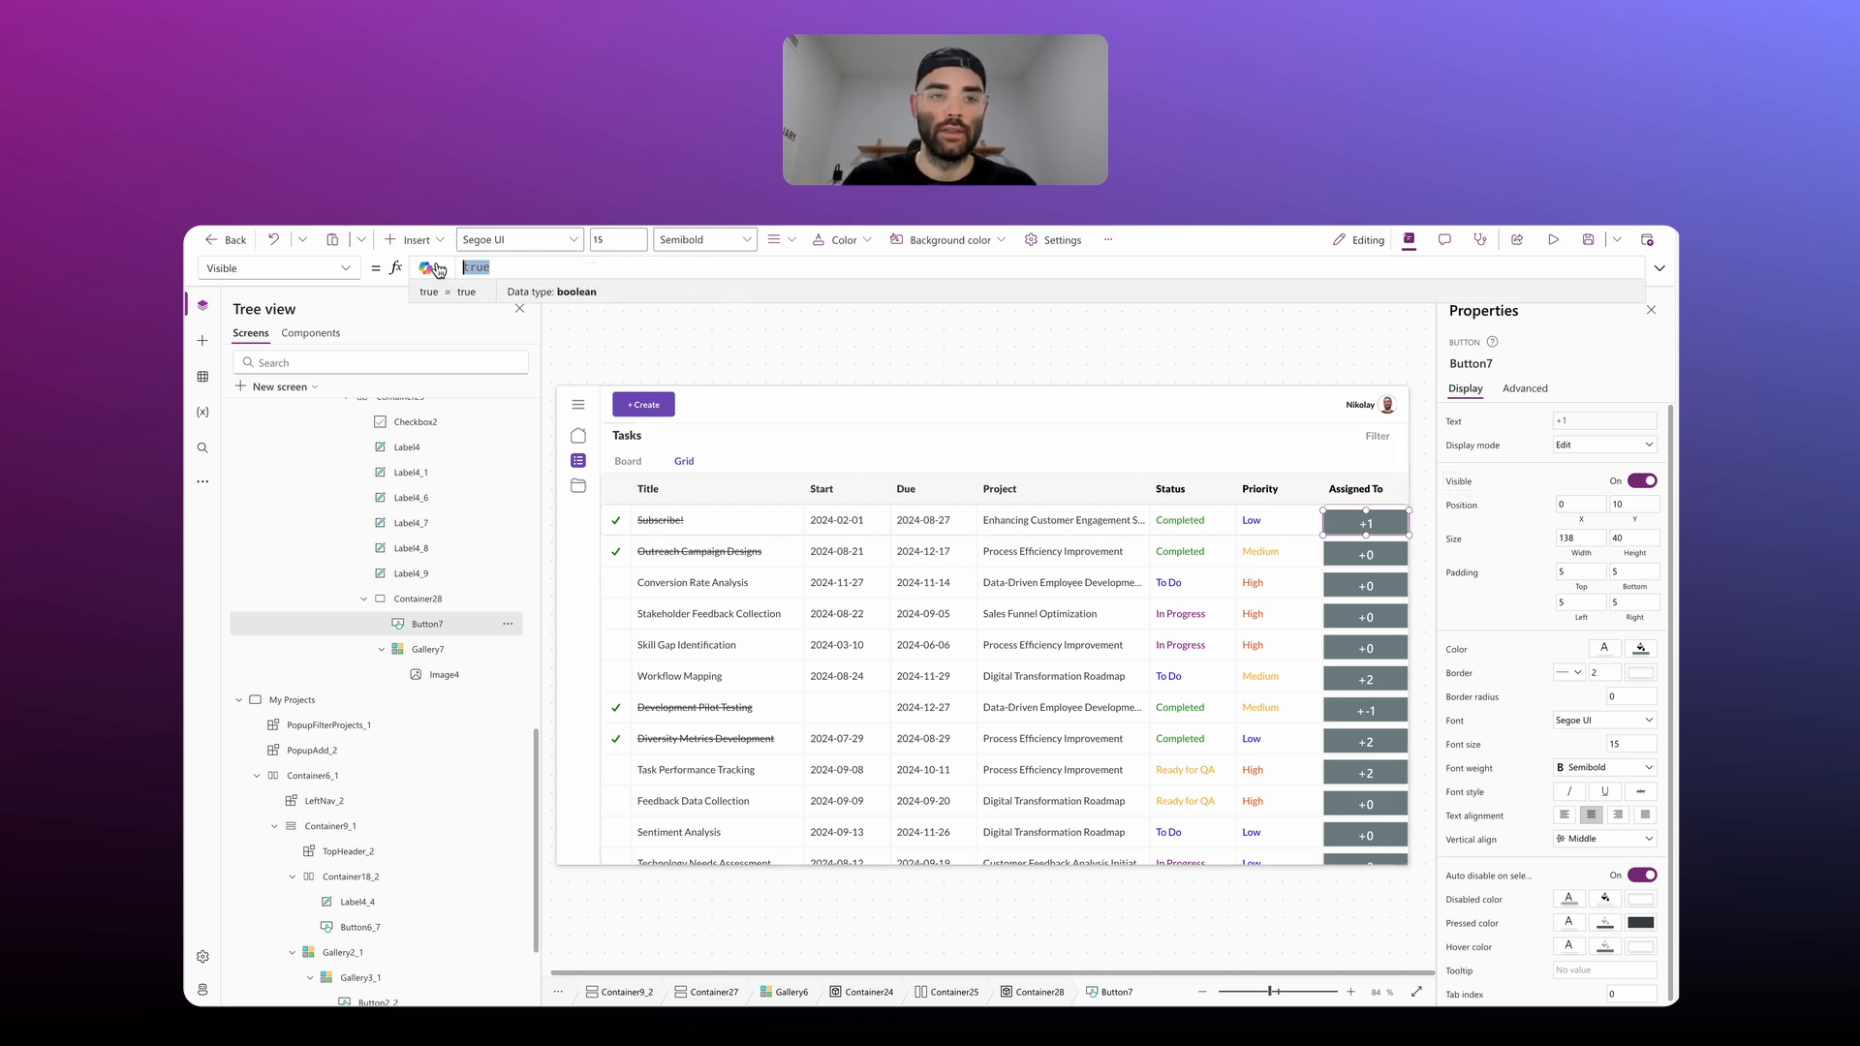
type("CountRows")
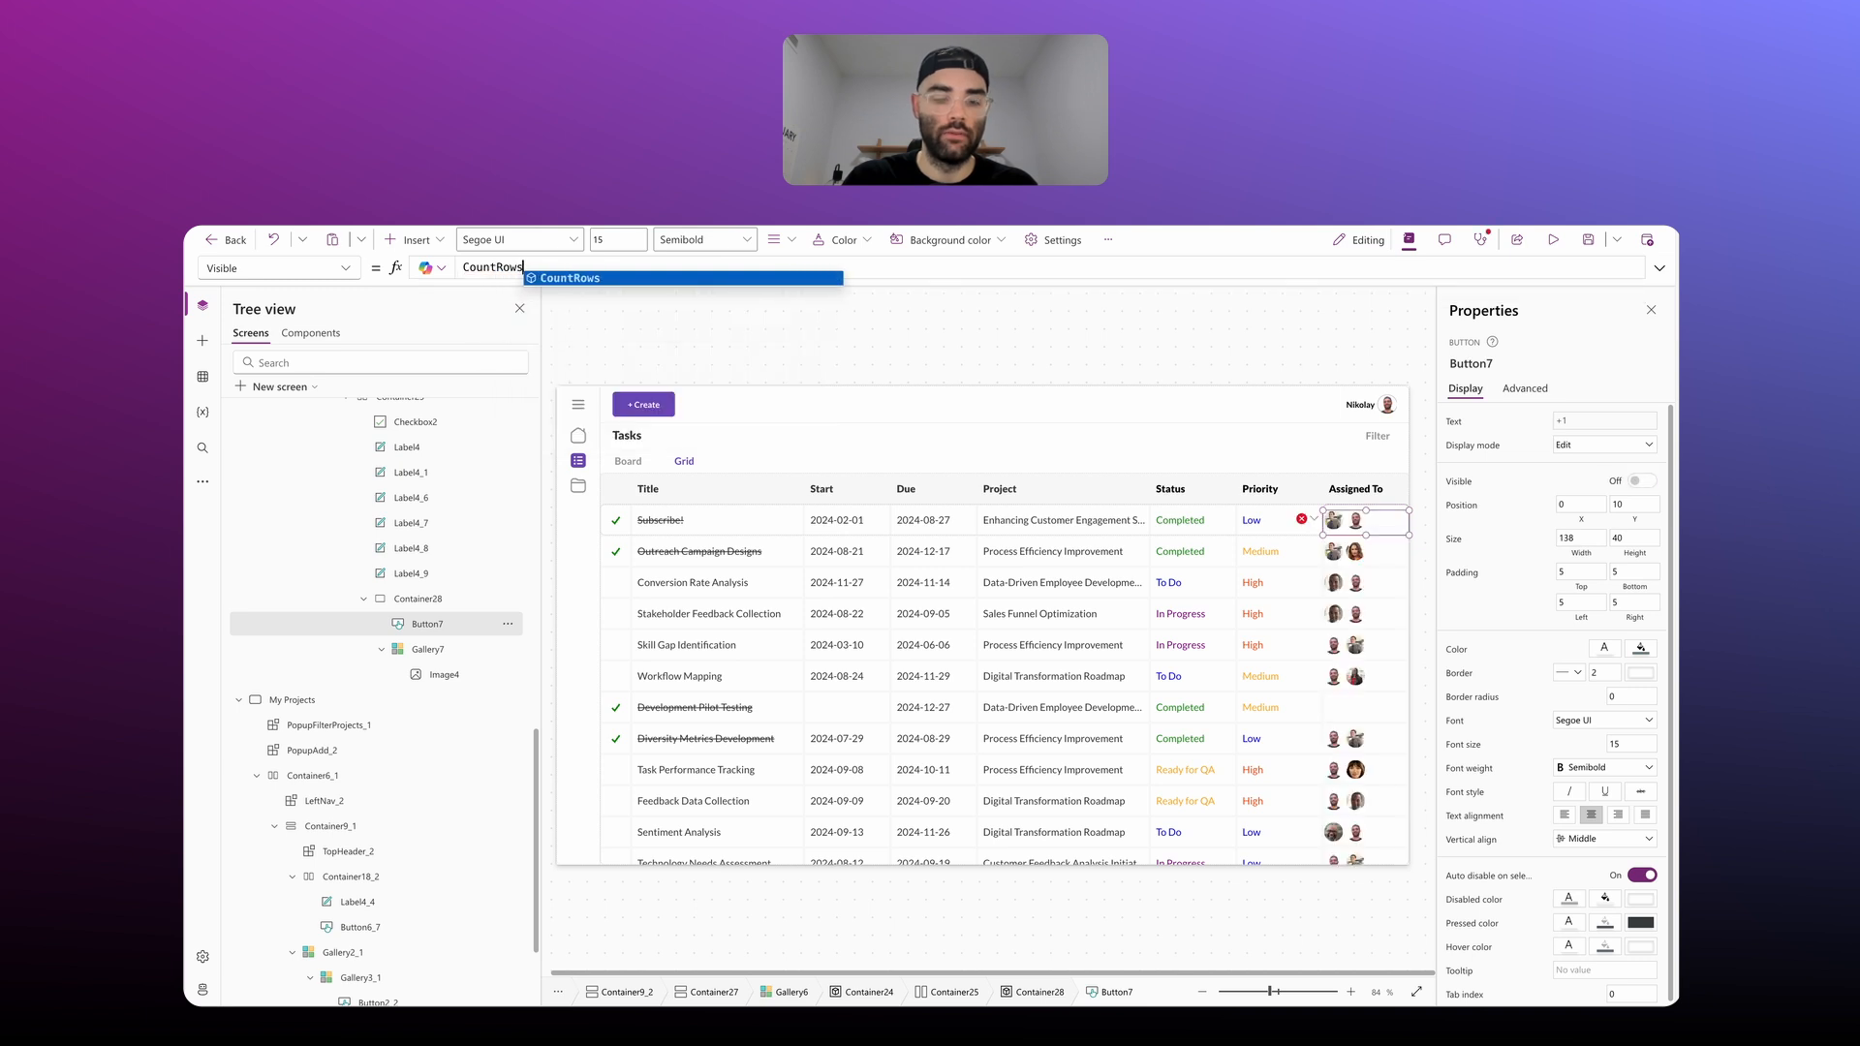
type("(This")
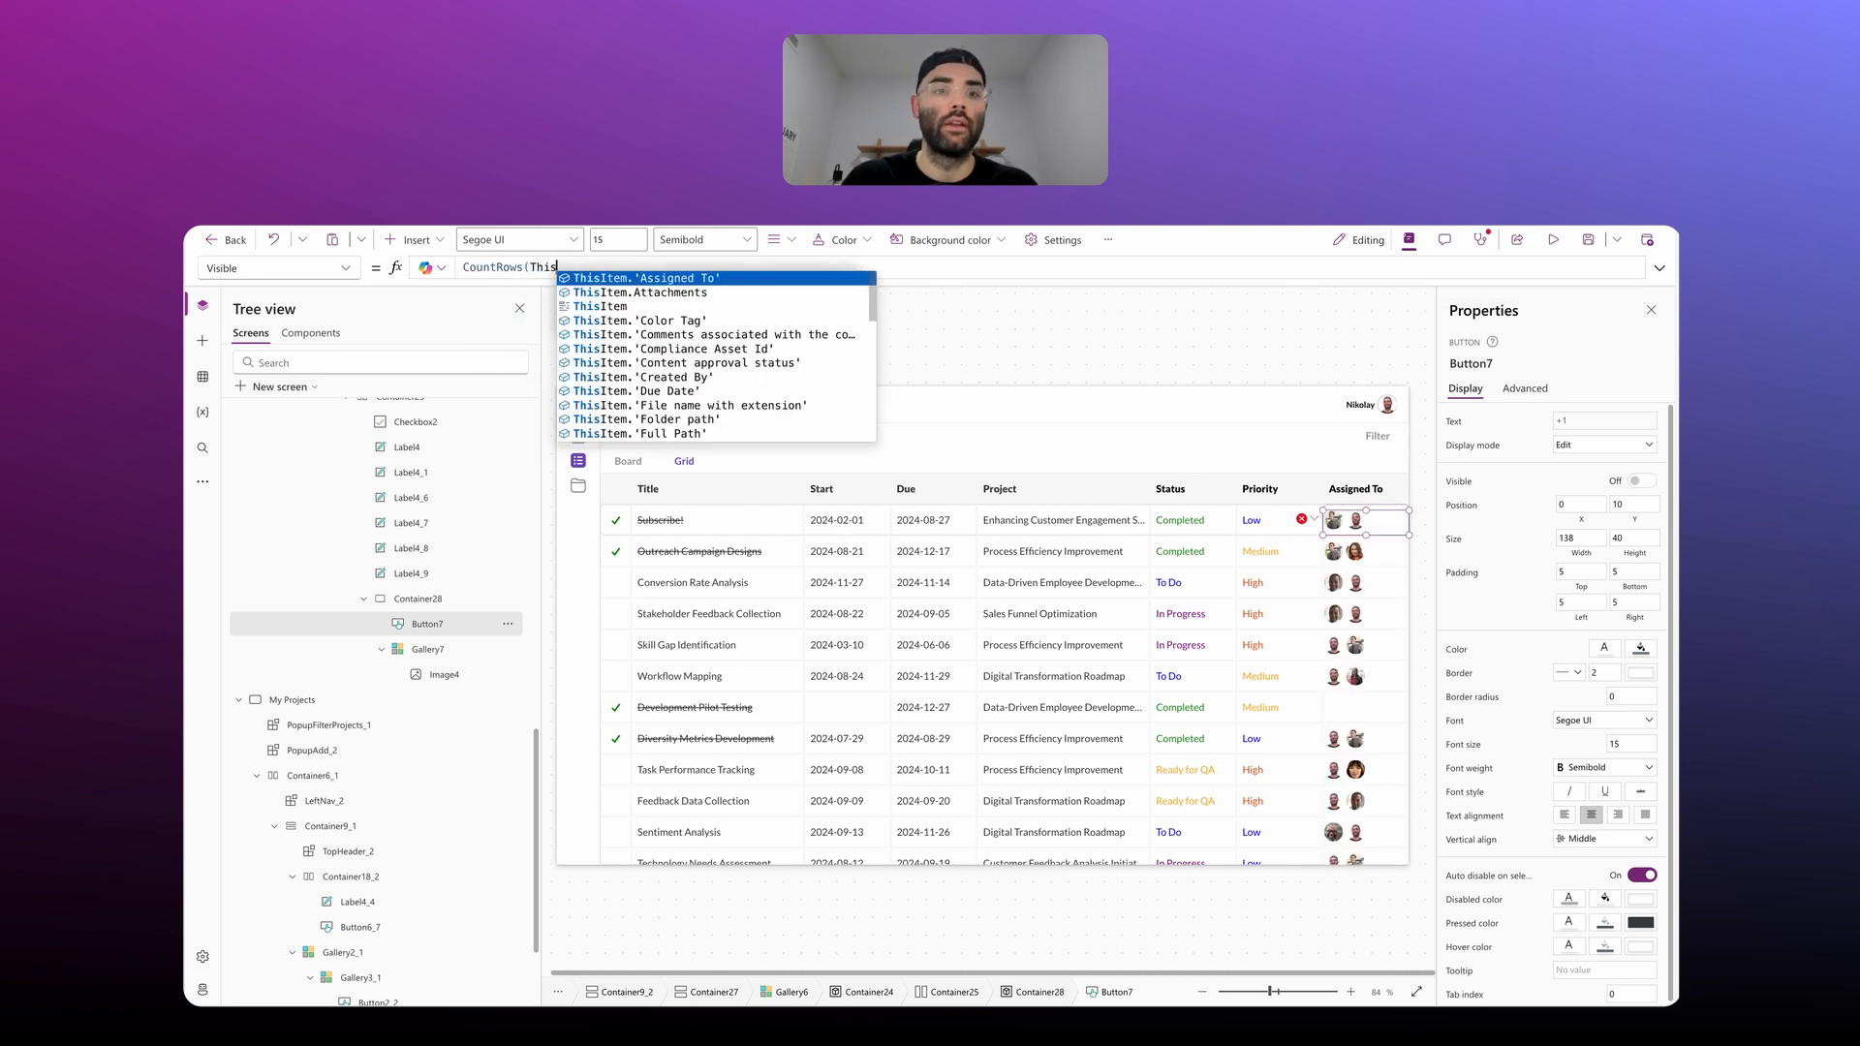
type("Item.")
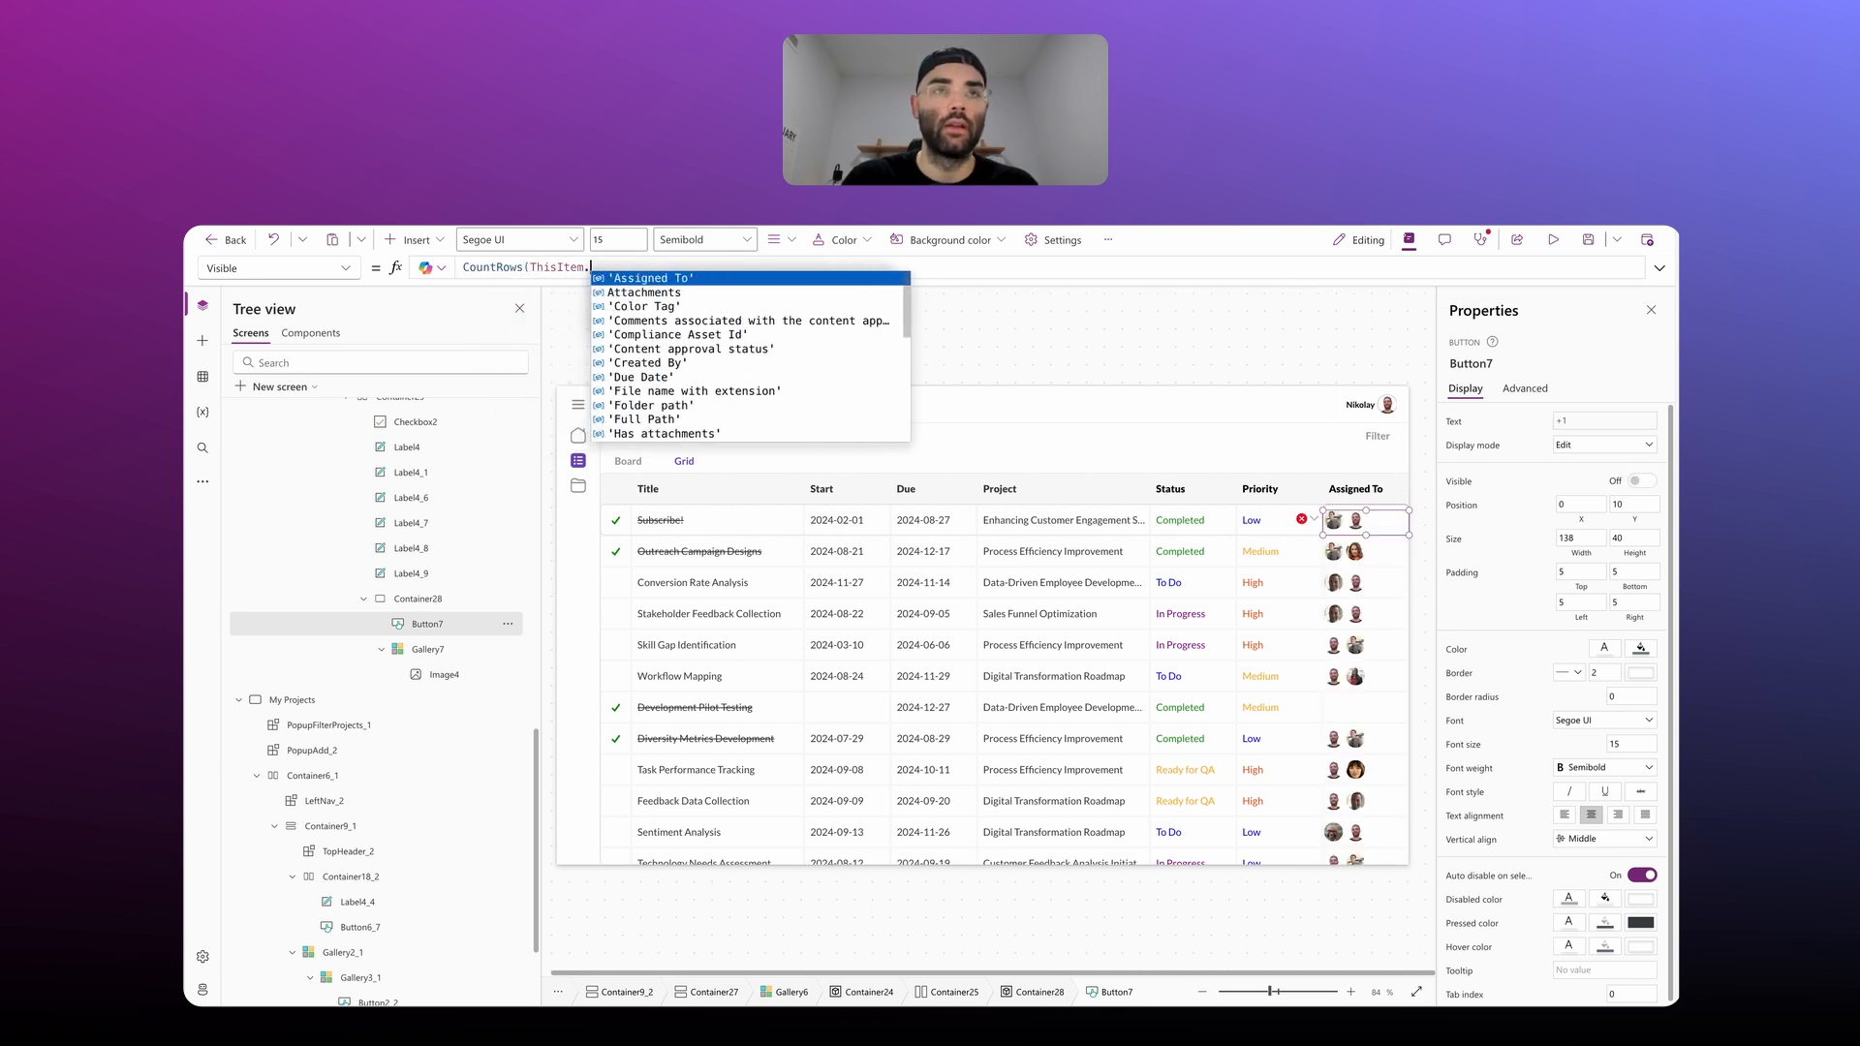
type("'Assigned To')")
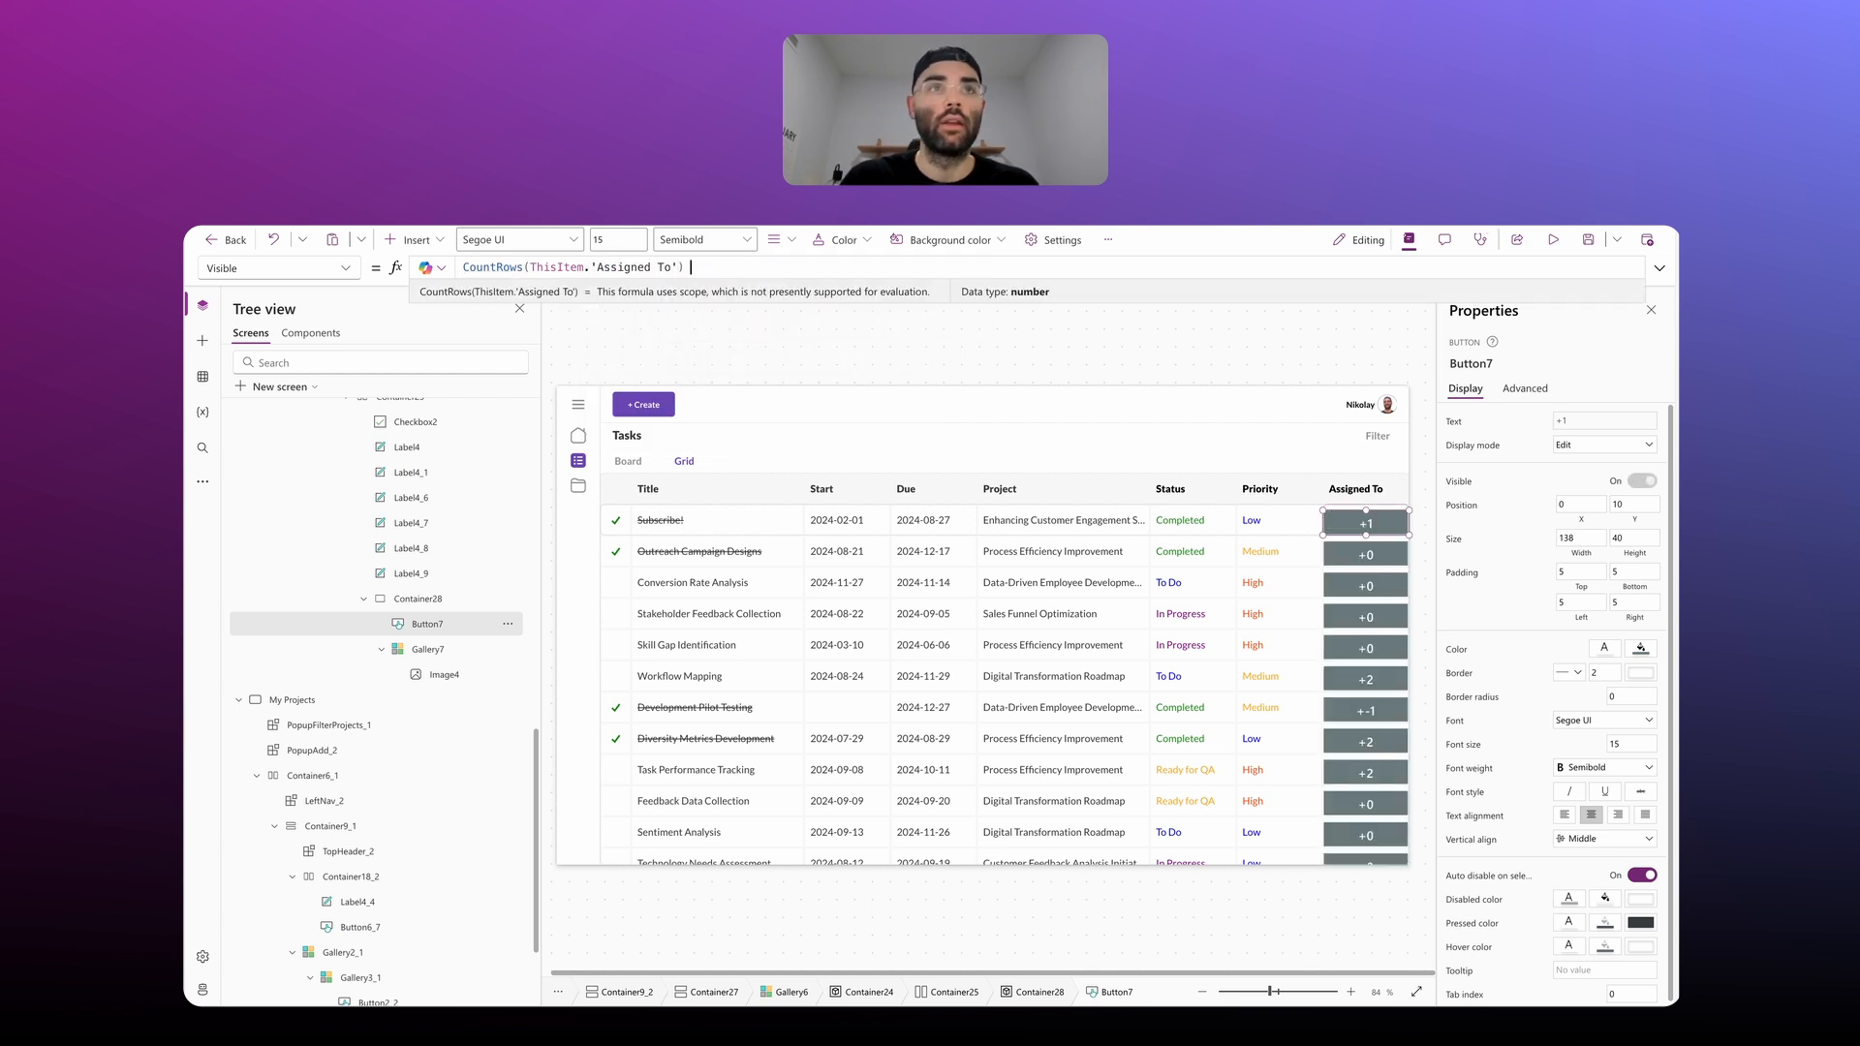
type(" > 2")
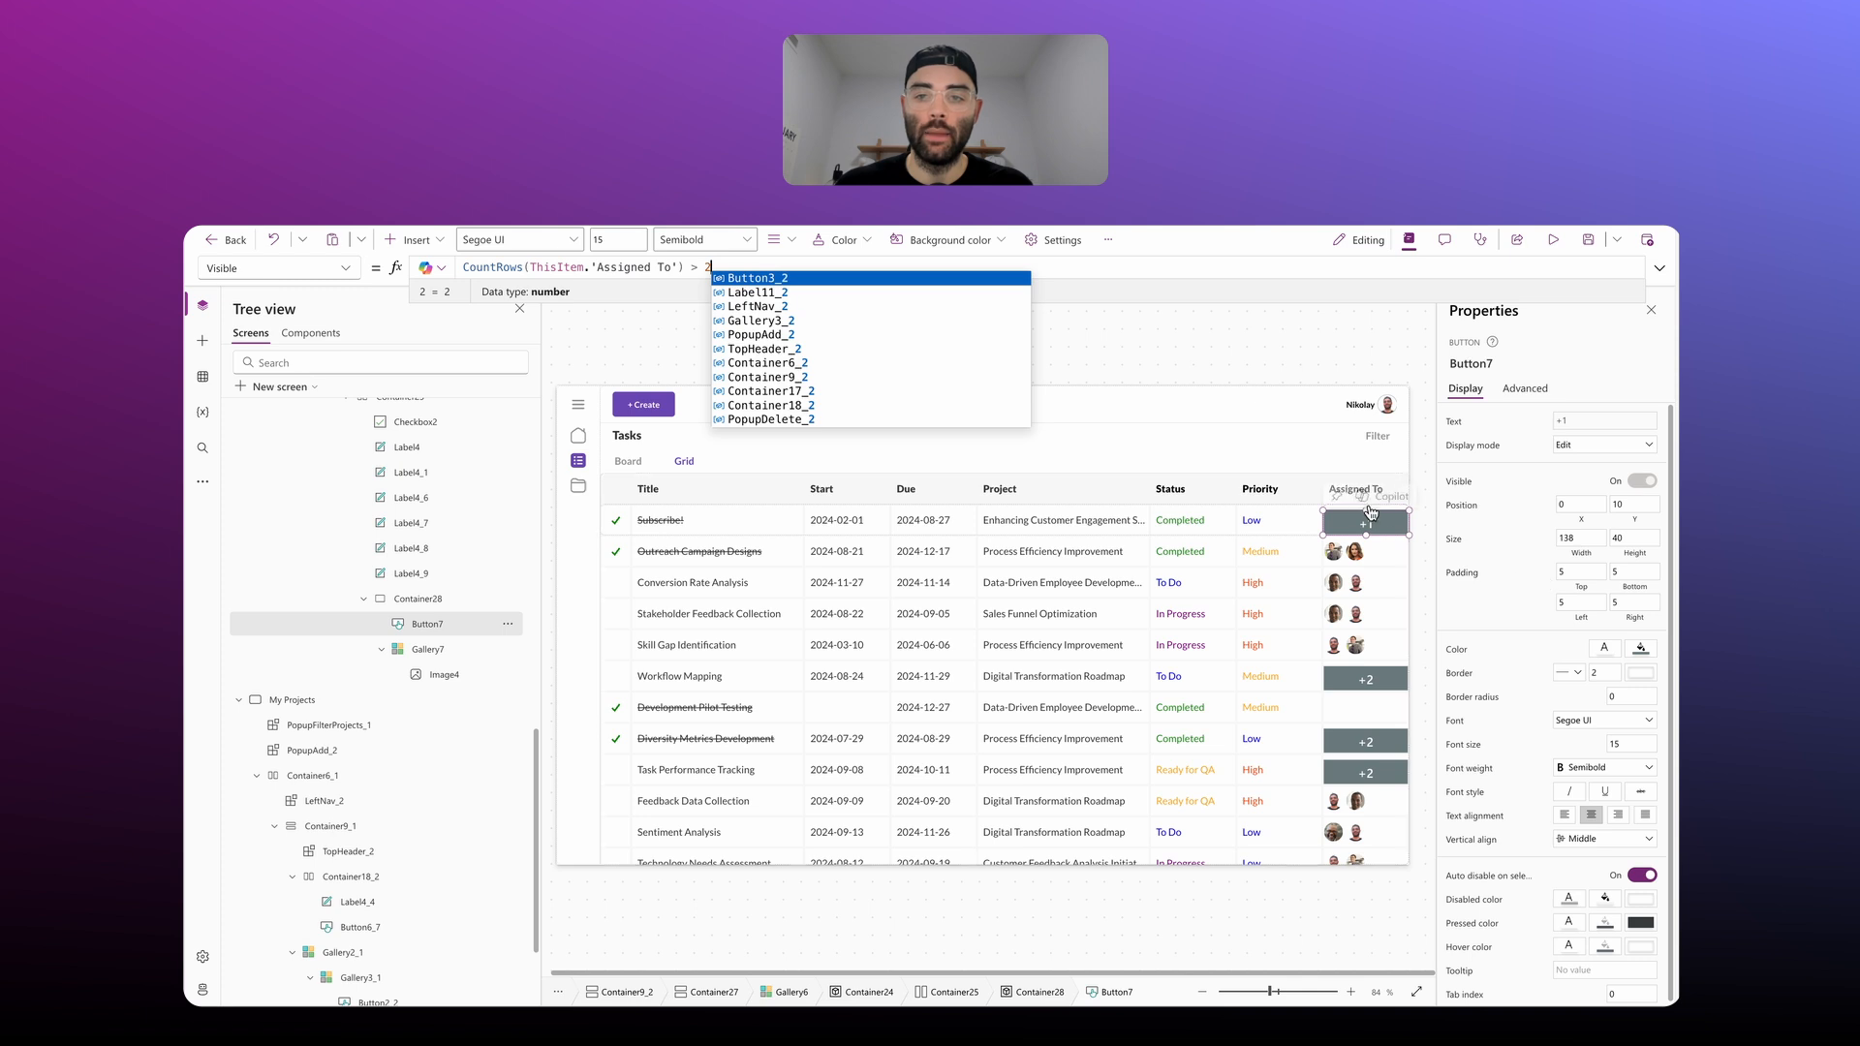
left_click(1409, 418)
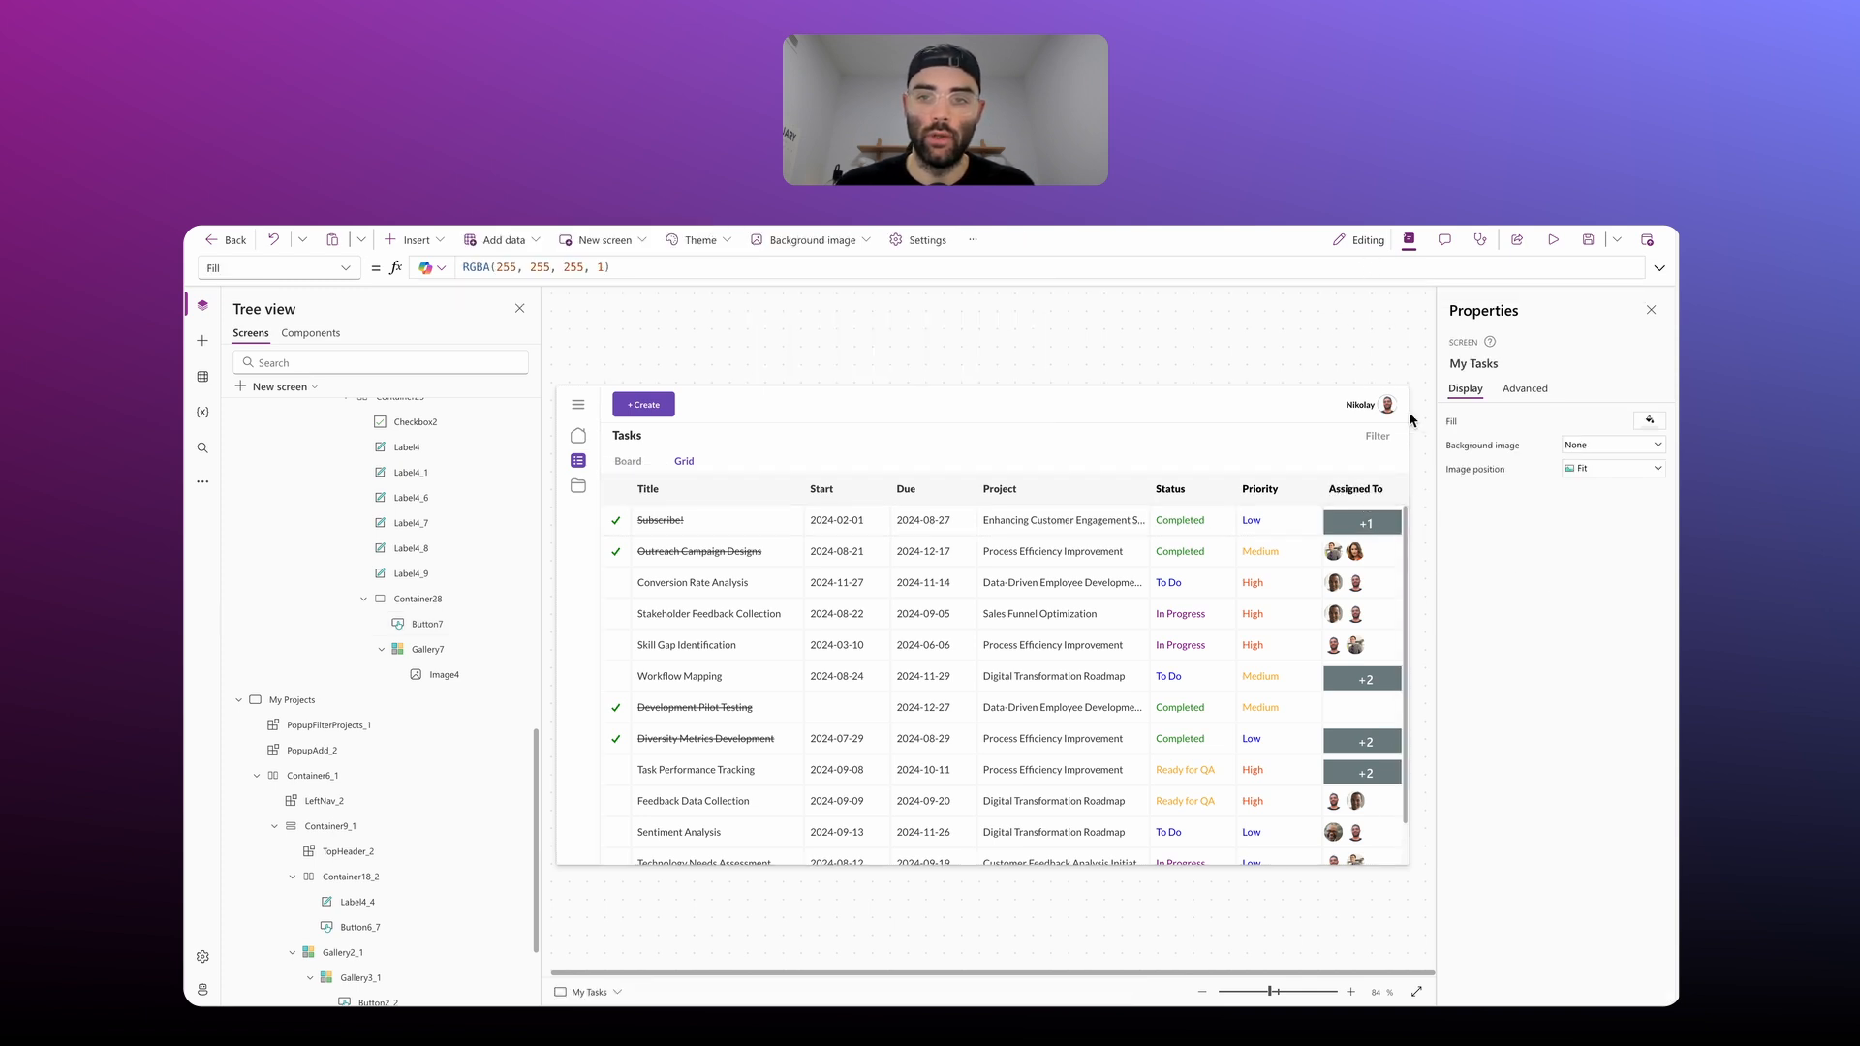
Step: Set the X position of the overflow count button in the Assigned To cell to 80
left_click(1348, 524)
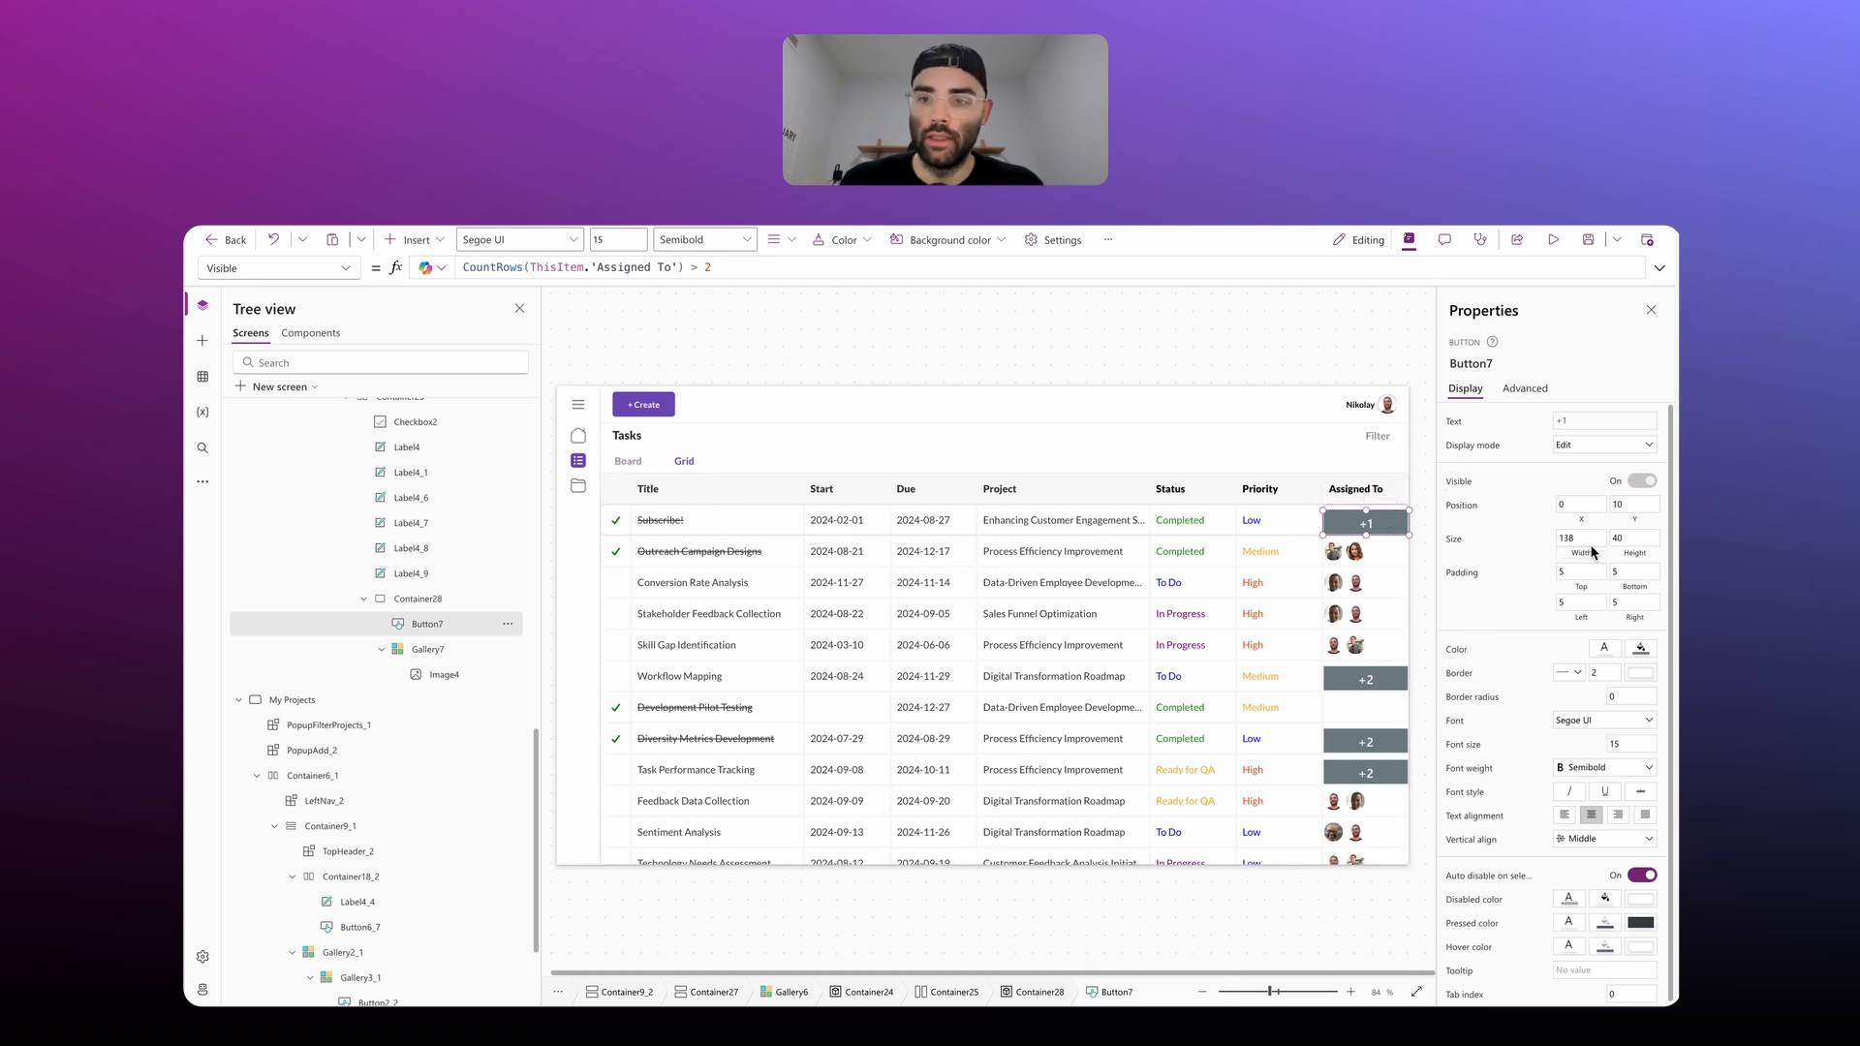
left_click_drag(1582, 505, 1548, 503)
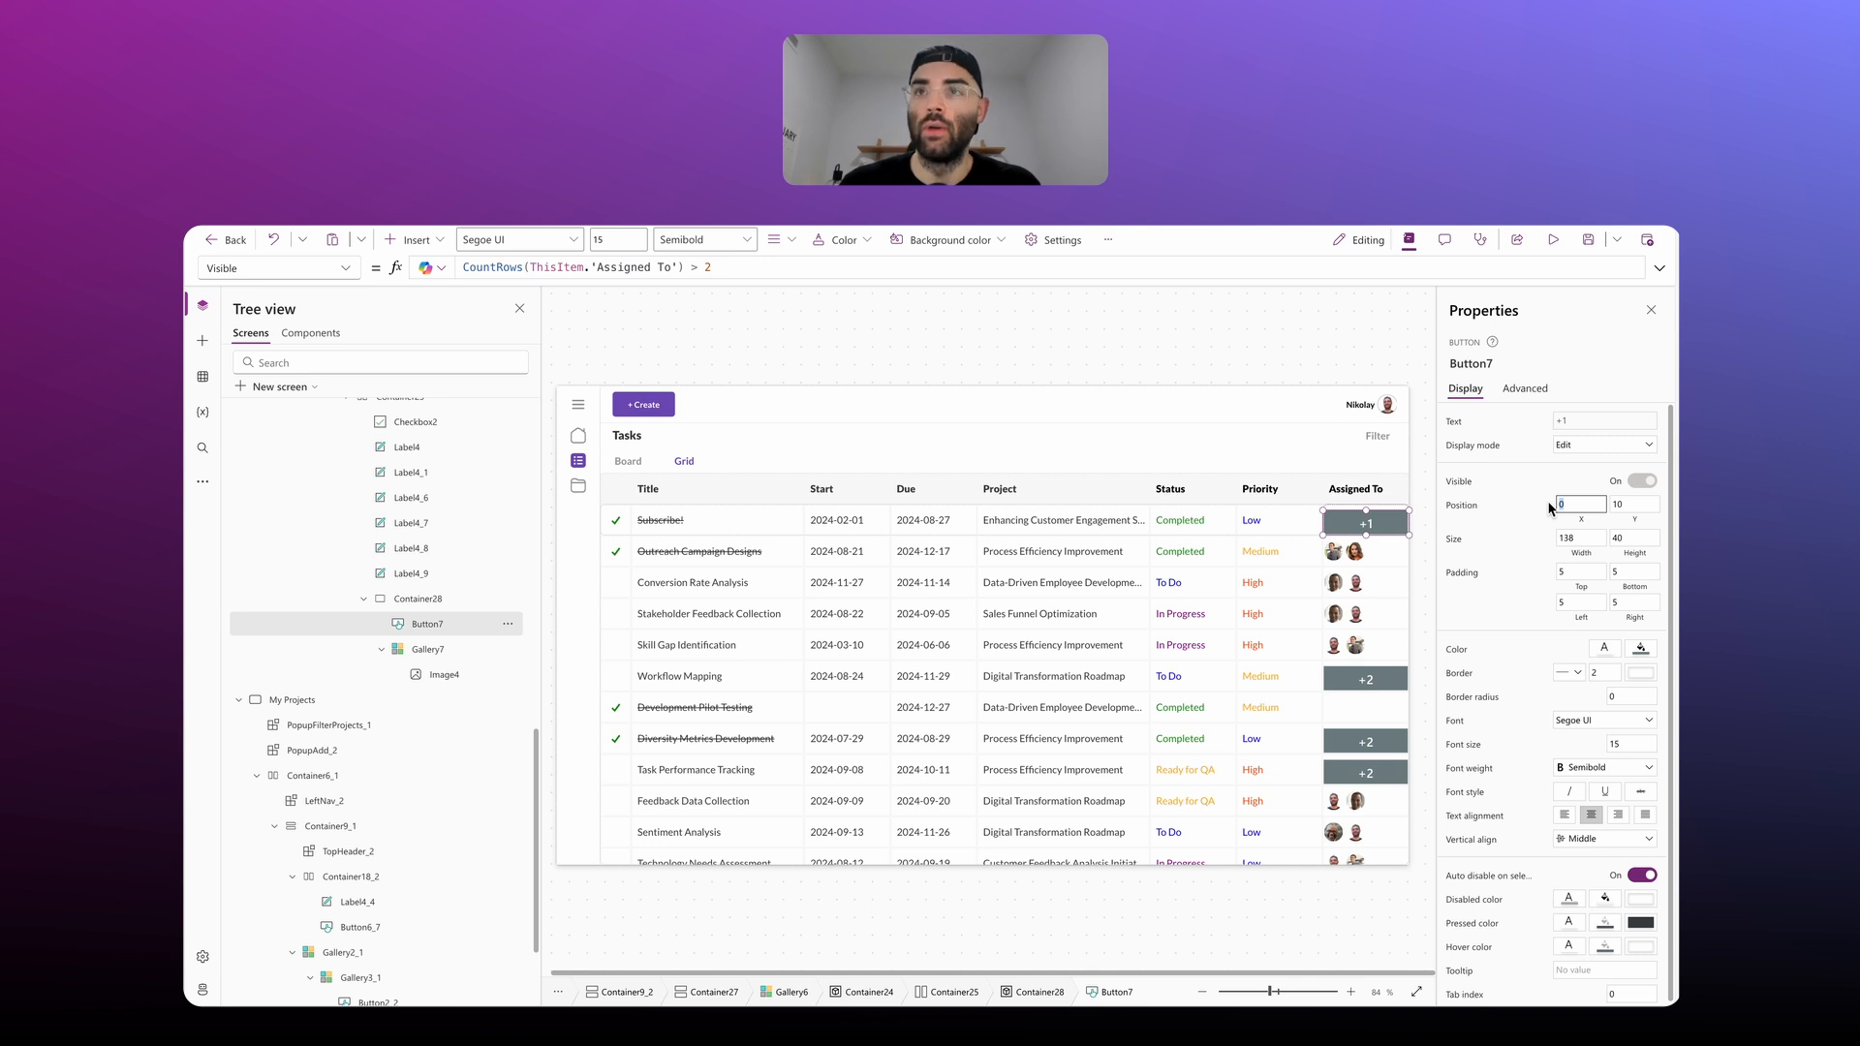
type("80")
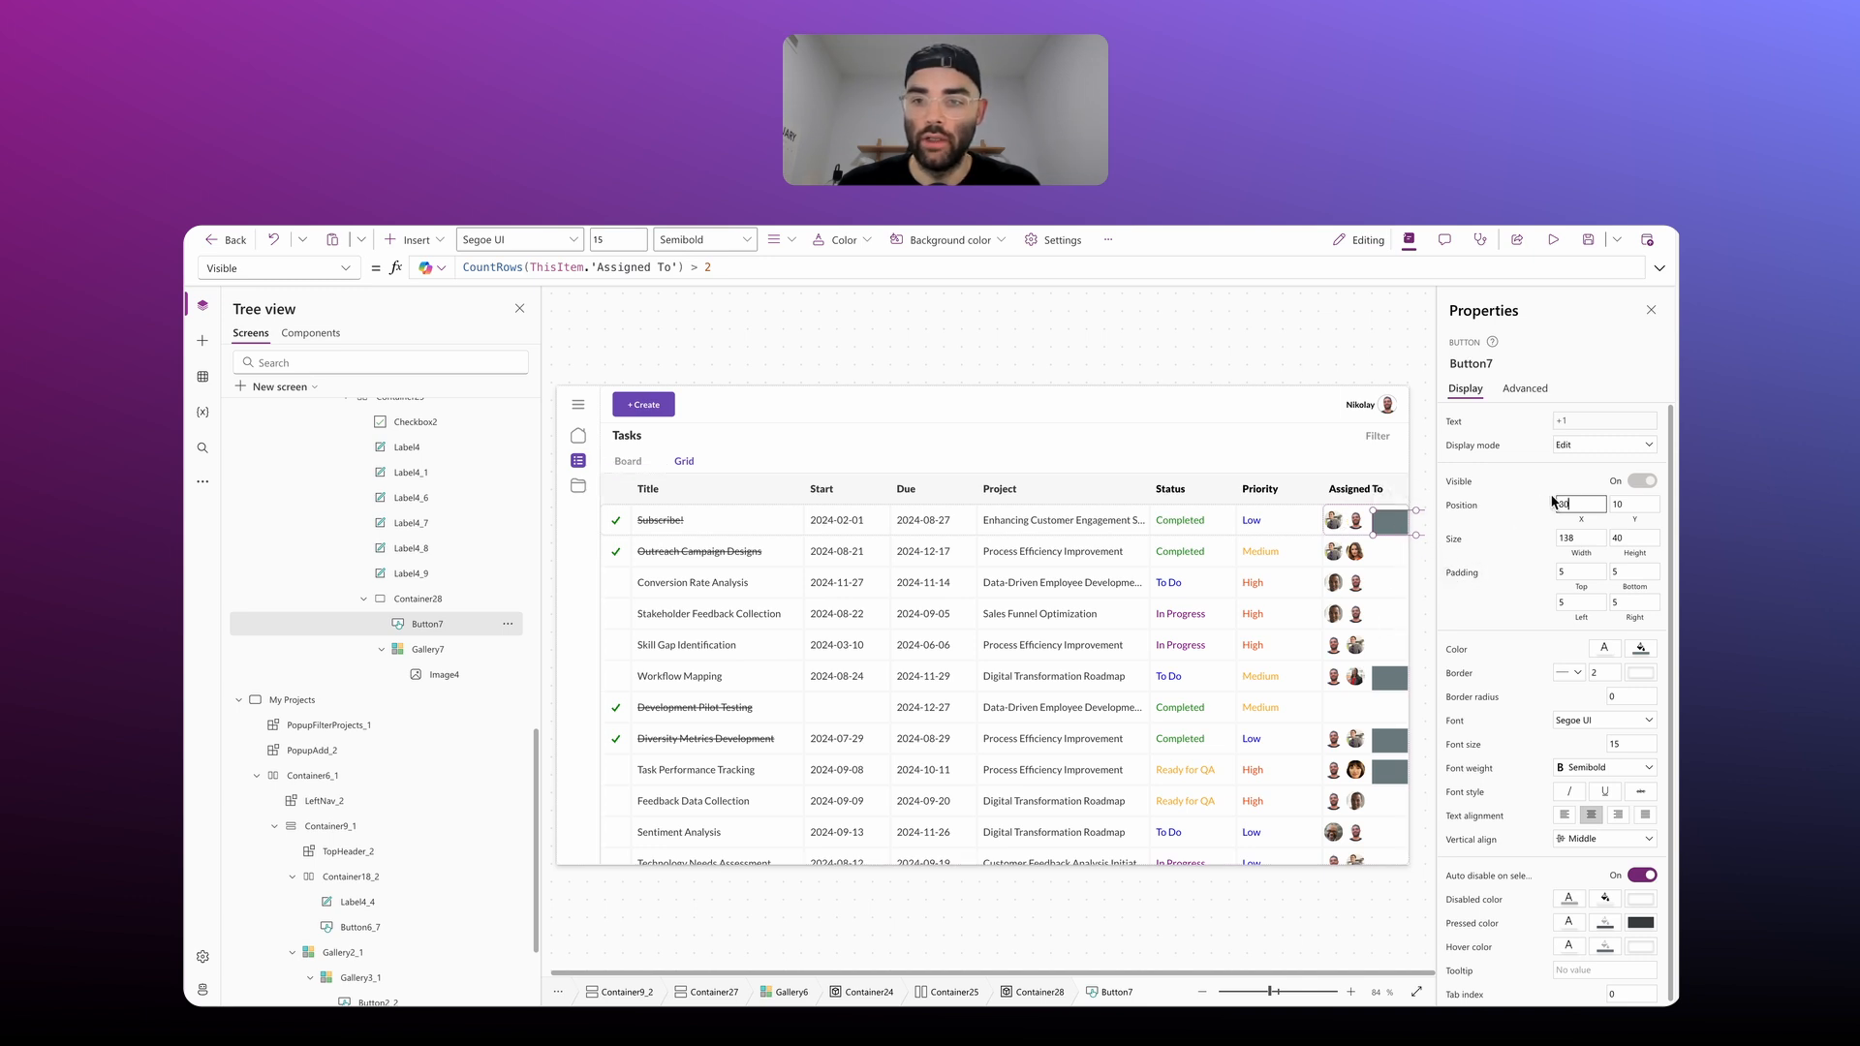
Step: Set Button7's Y position to (Parent.Height - Self.Height) / 2 and both its width and height to 30
left_click(1634, 520)
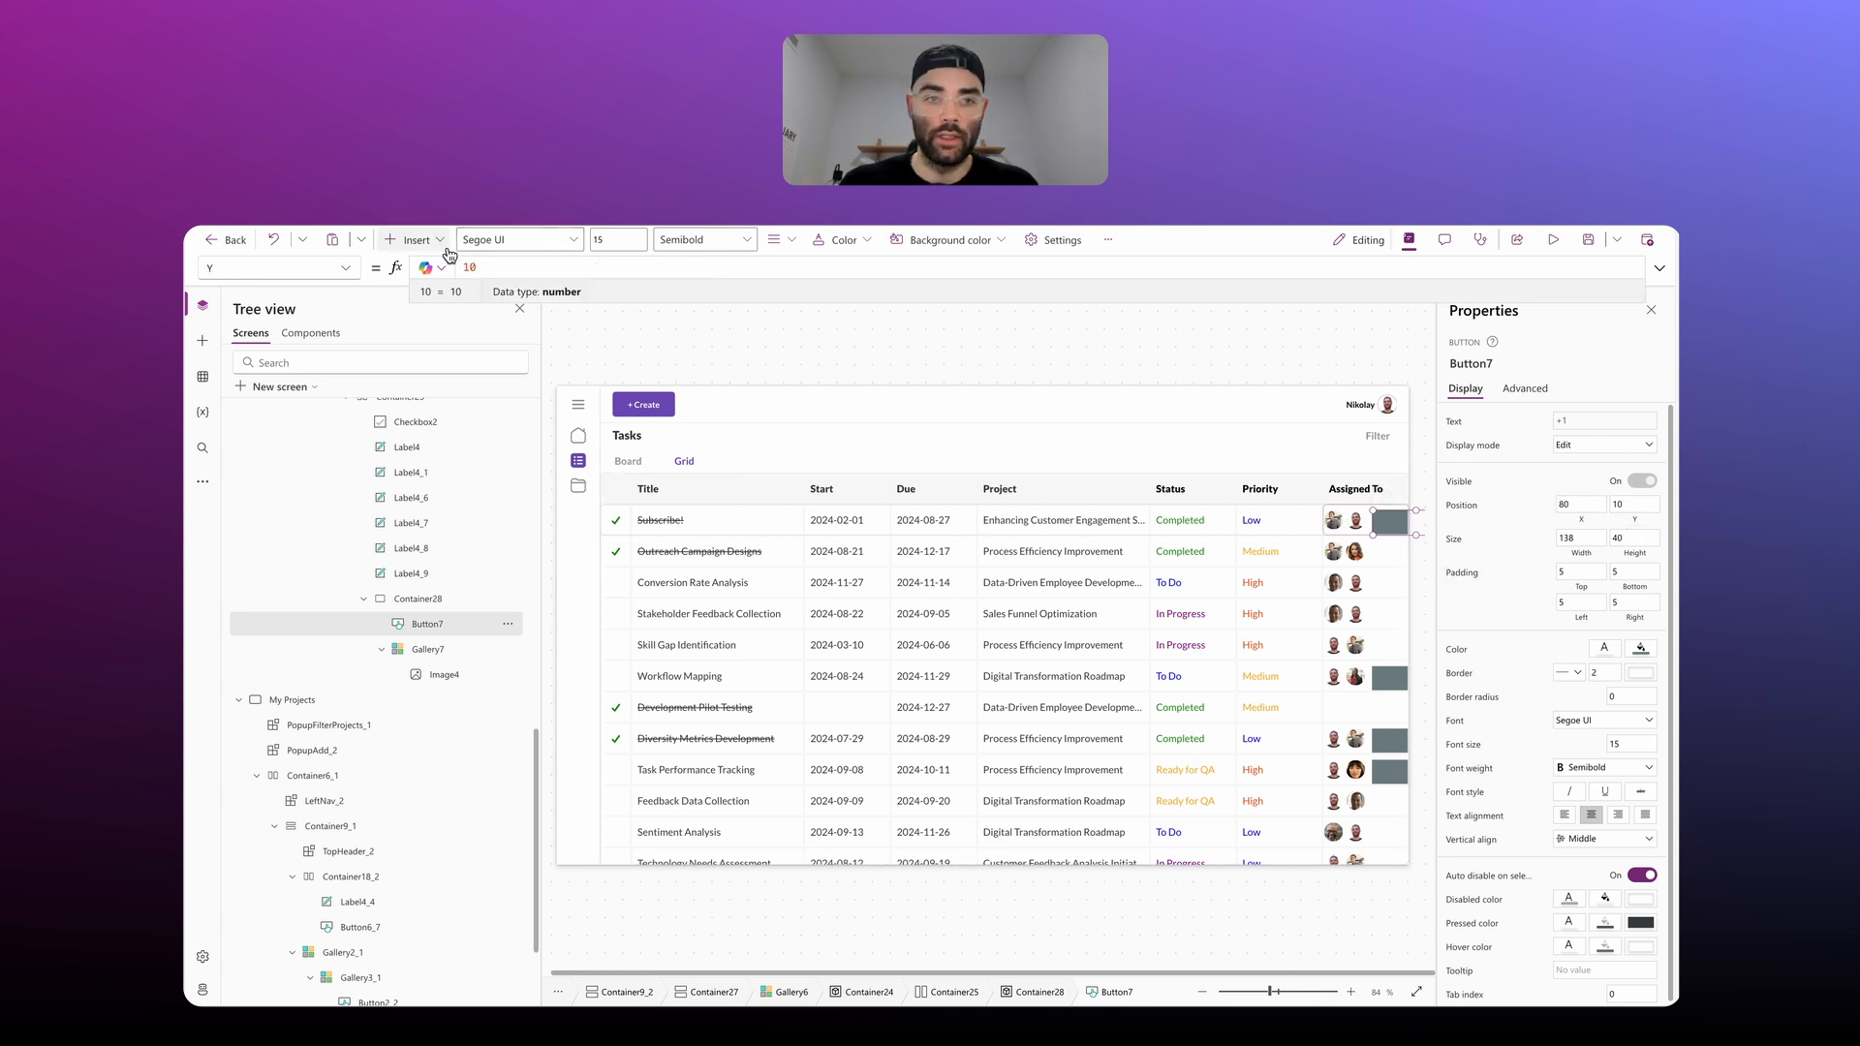
type("(Parent.Height - Self.Height) / 2")
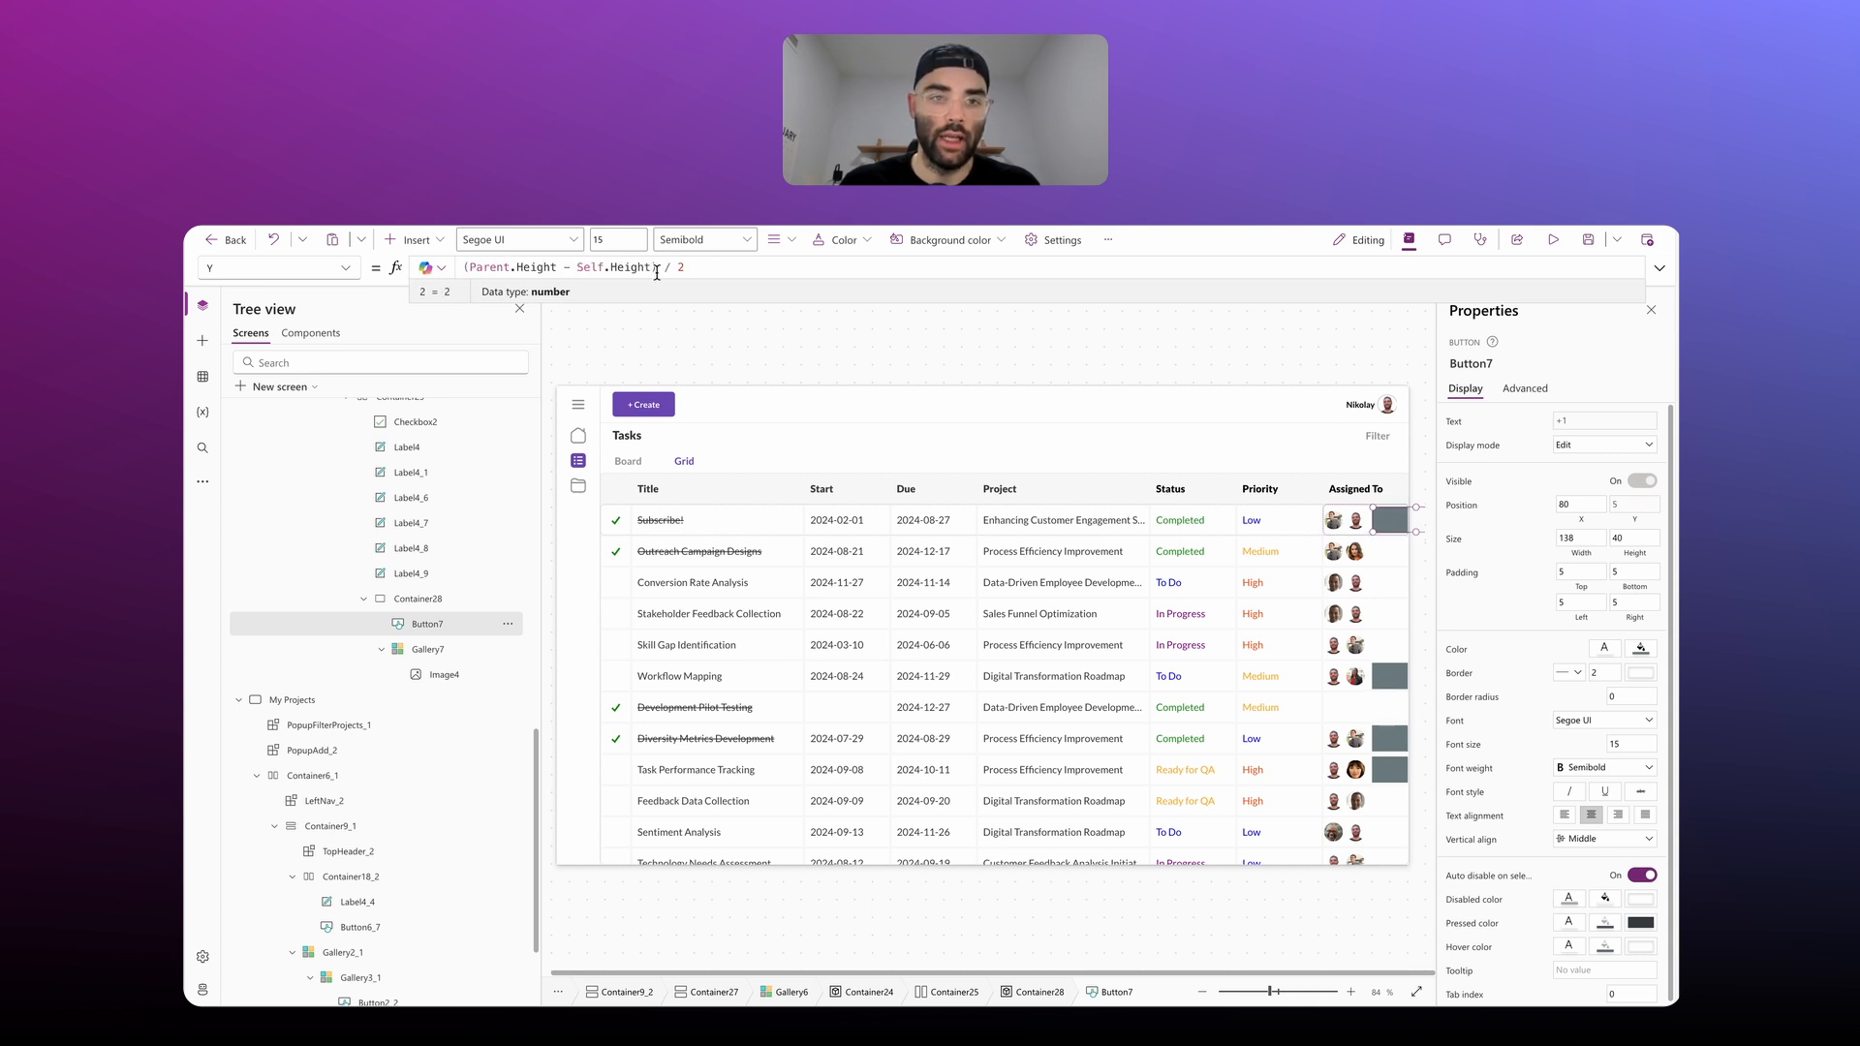
left_click(1590, 558)
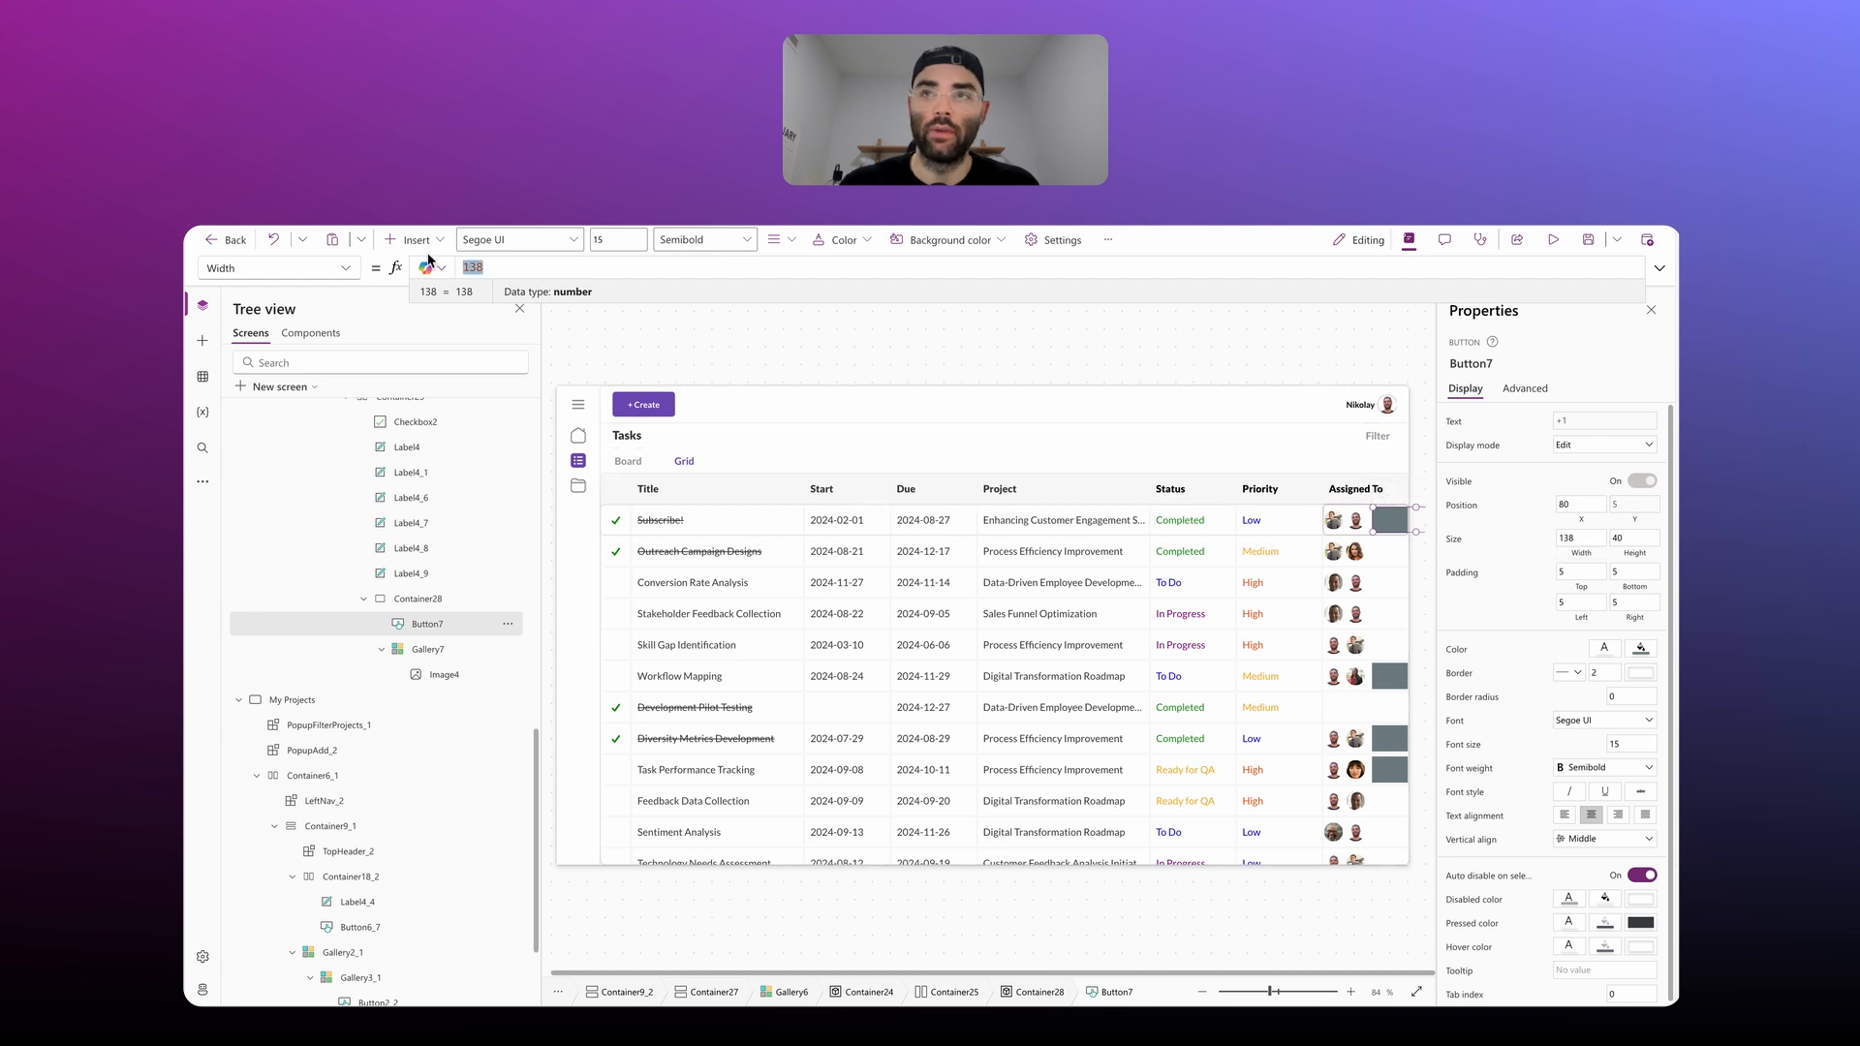
type("30")
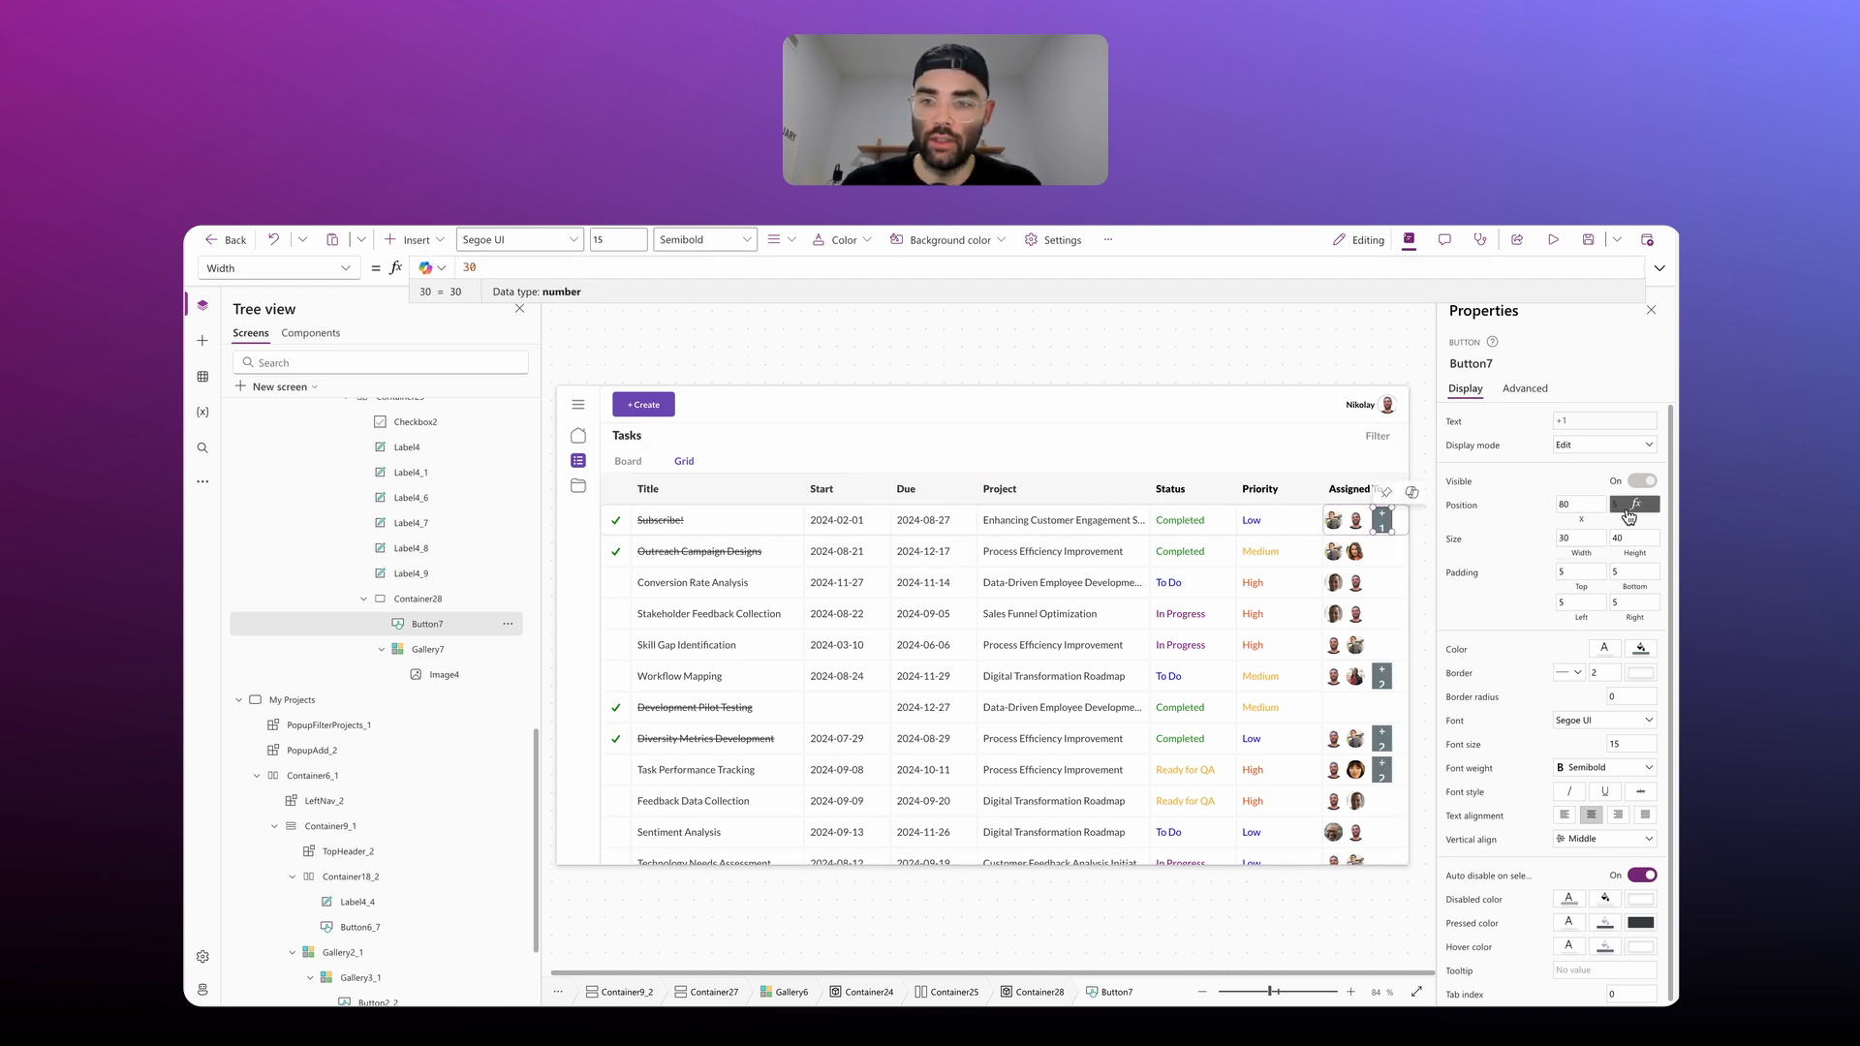
left_click(1636, 556)
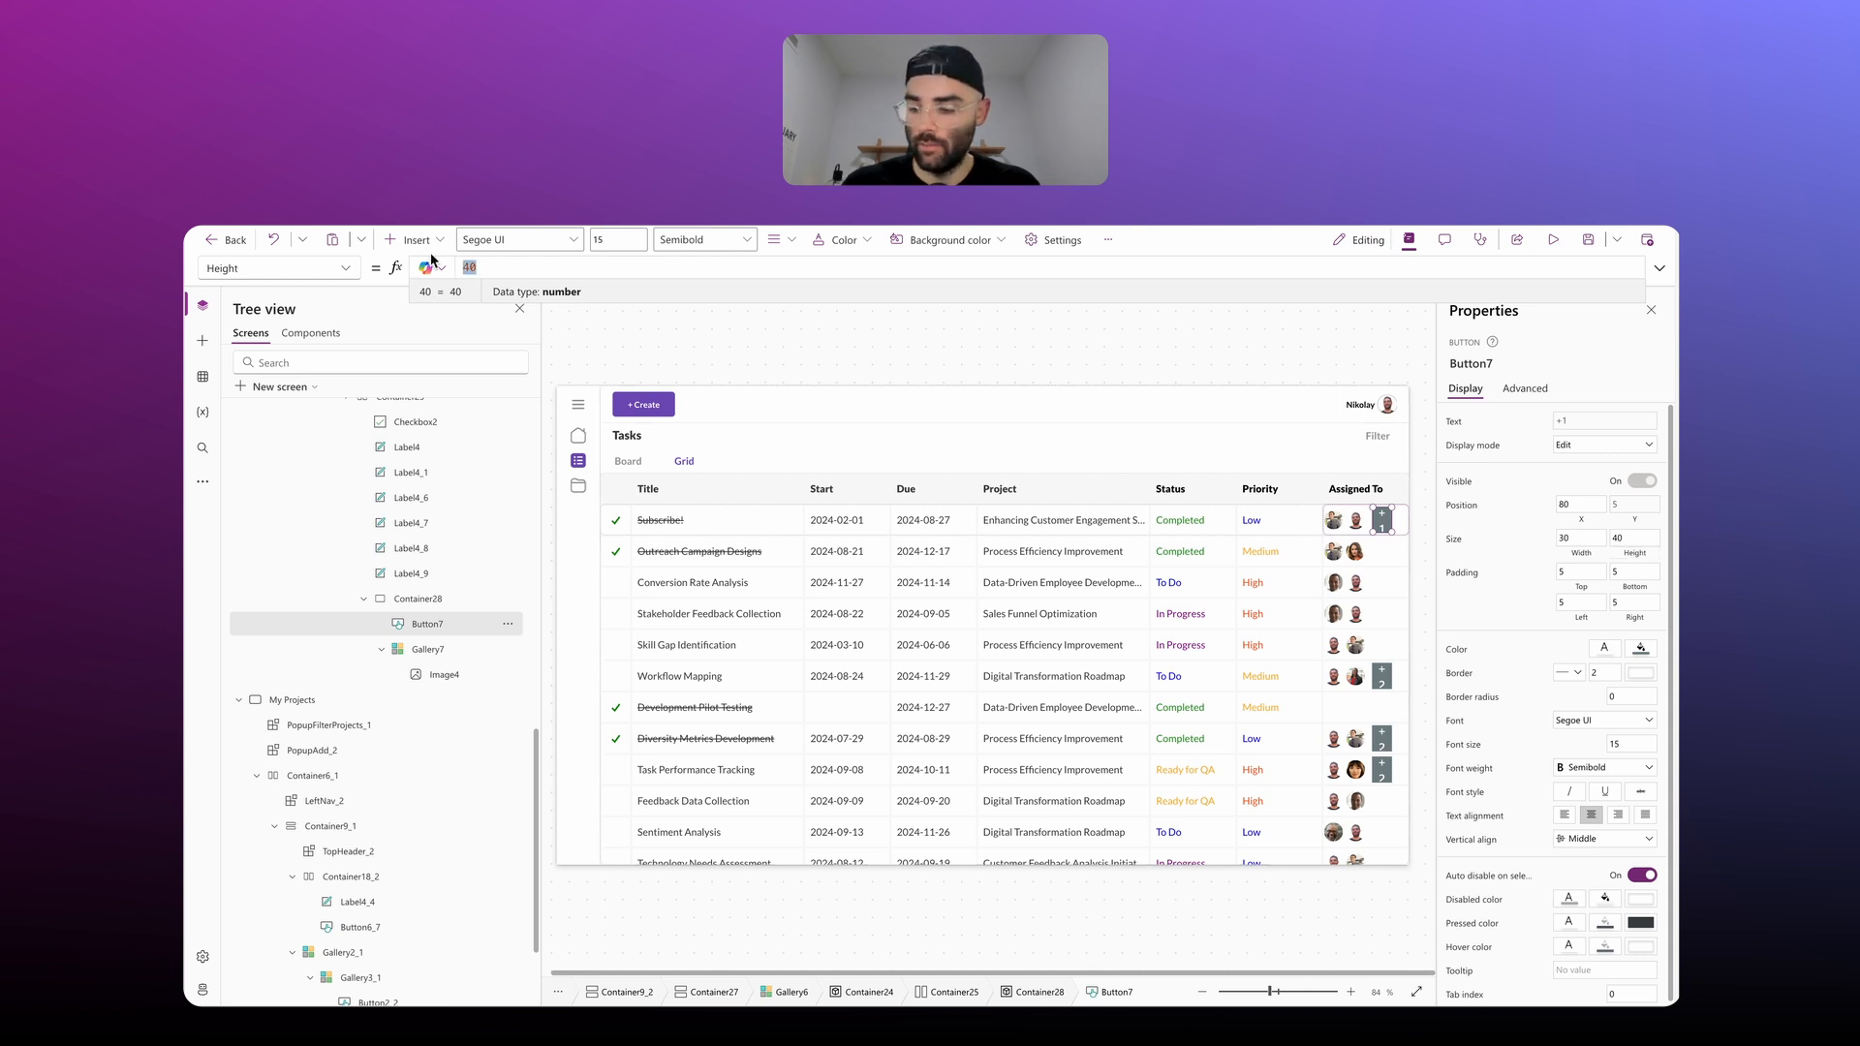
type("30")
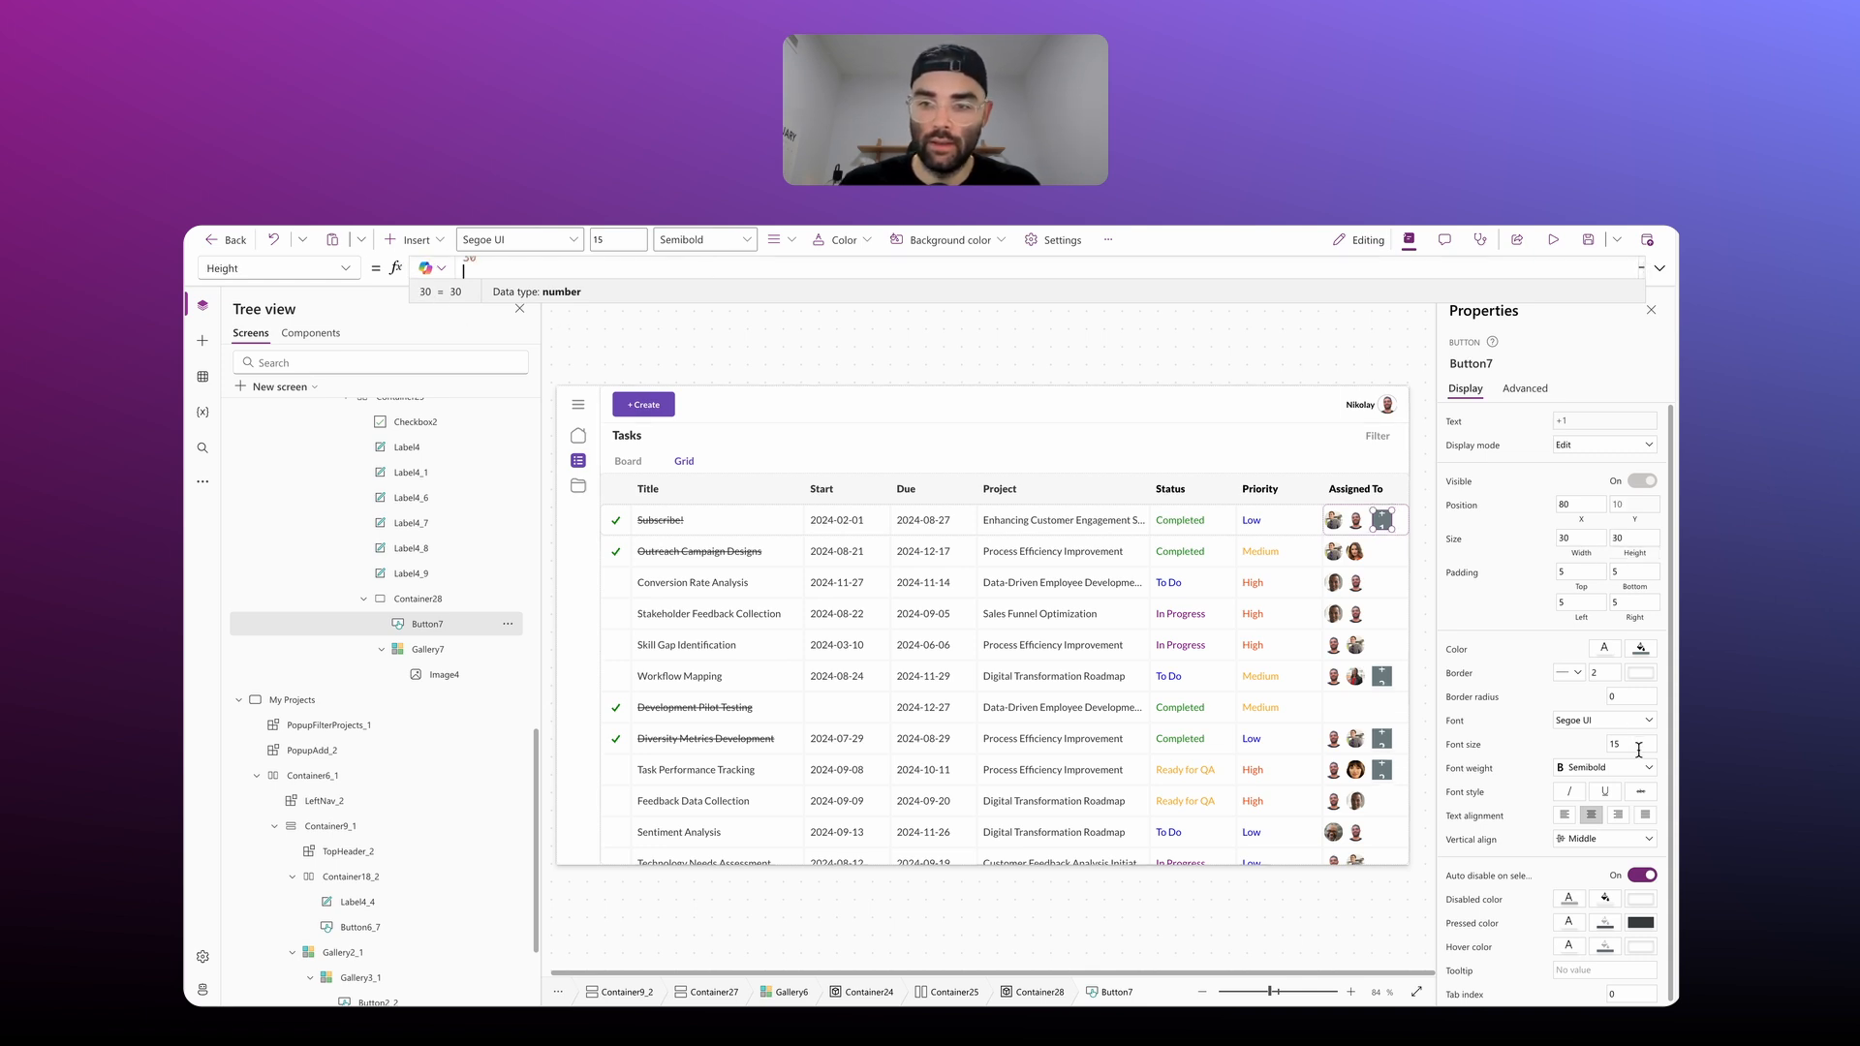
Step: Give Button7 a border radius of 15 and set its border style to None
left_click(1630, 696)
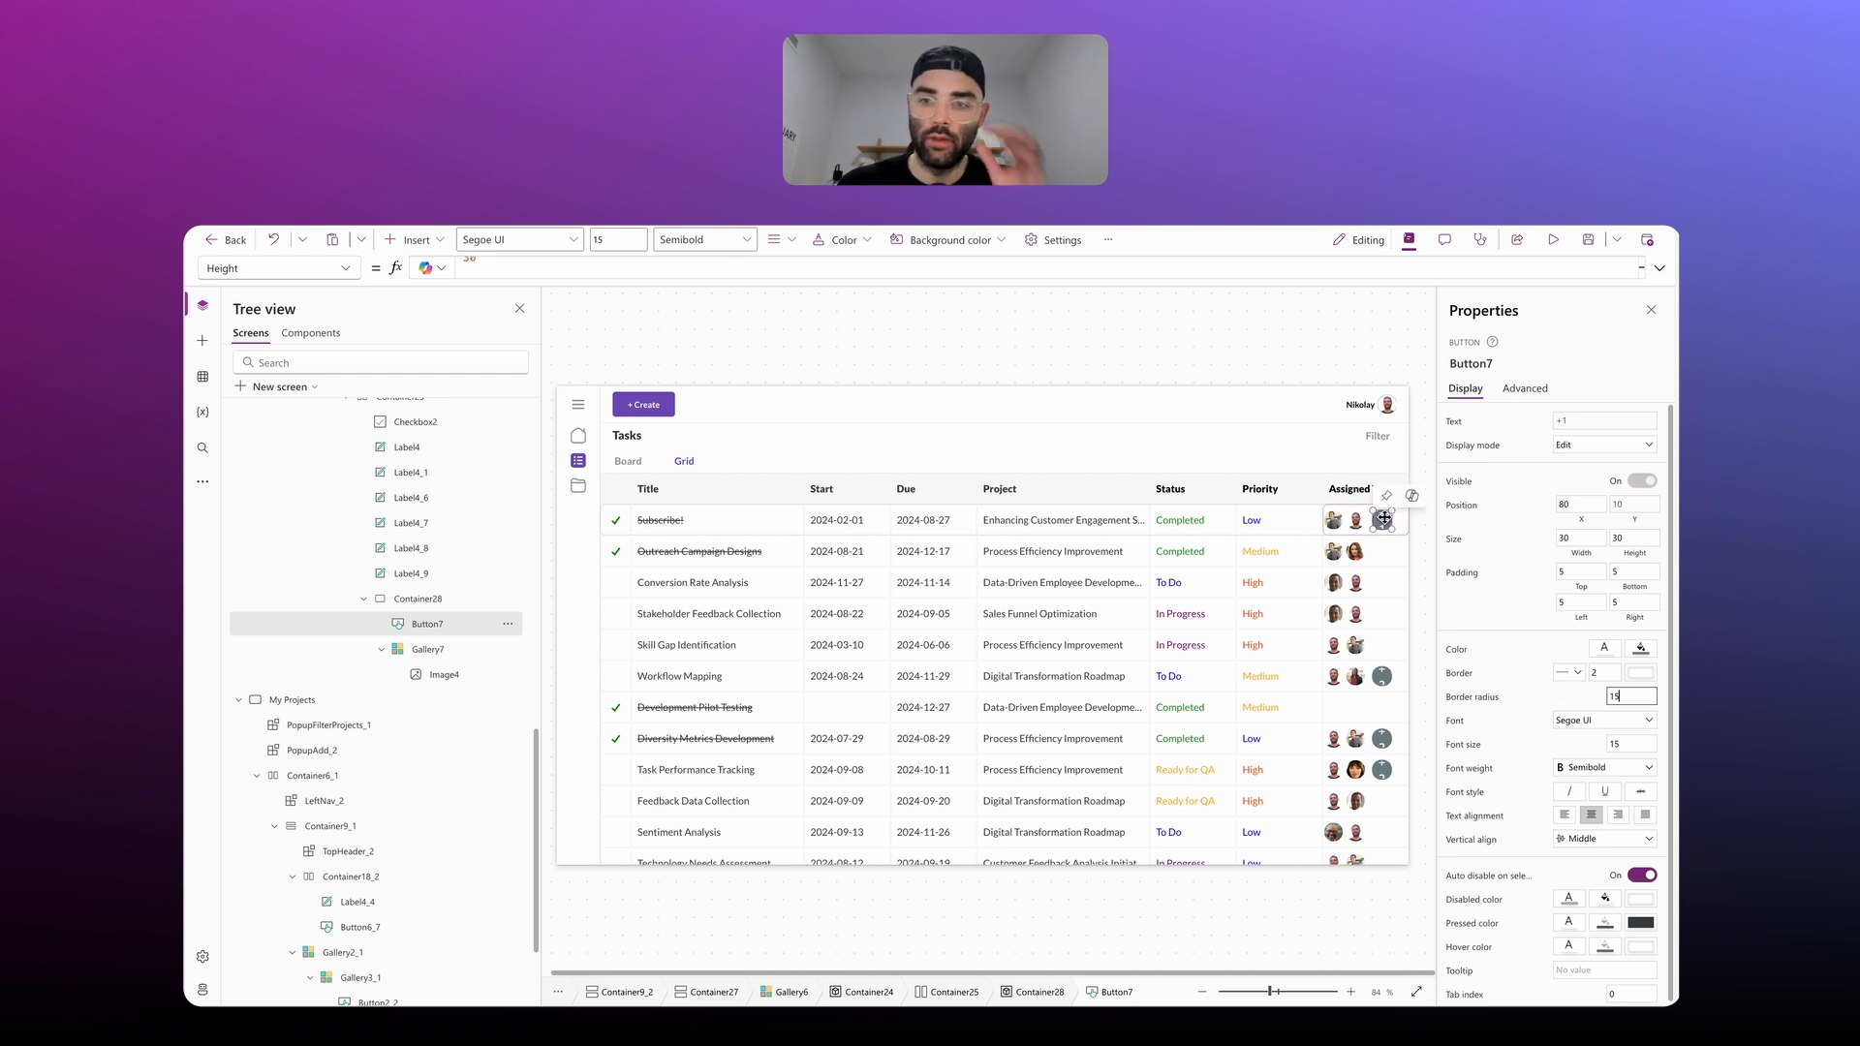
left_click(1568, 672)
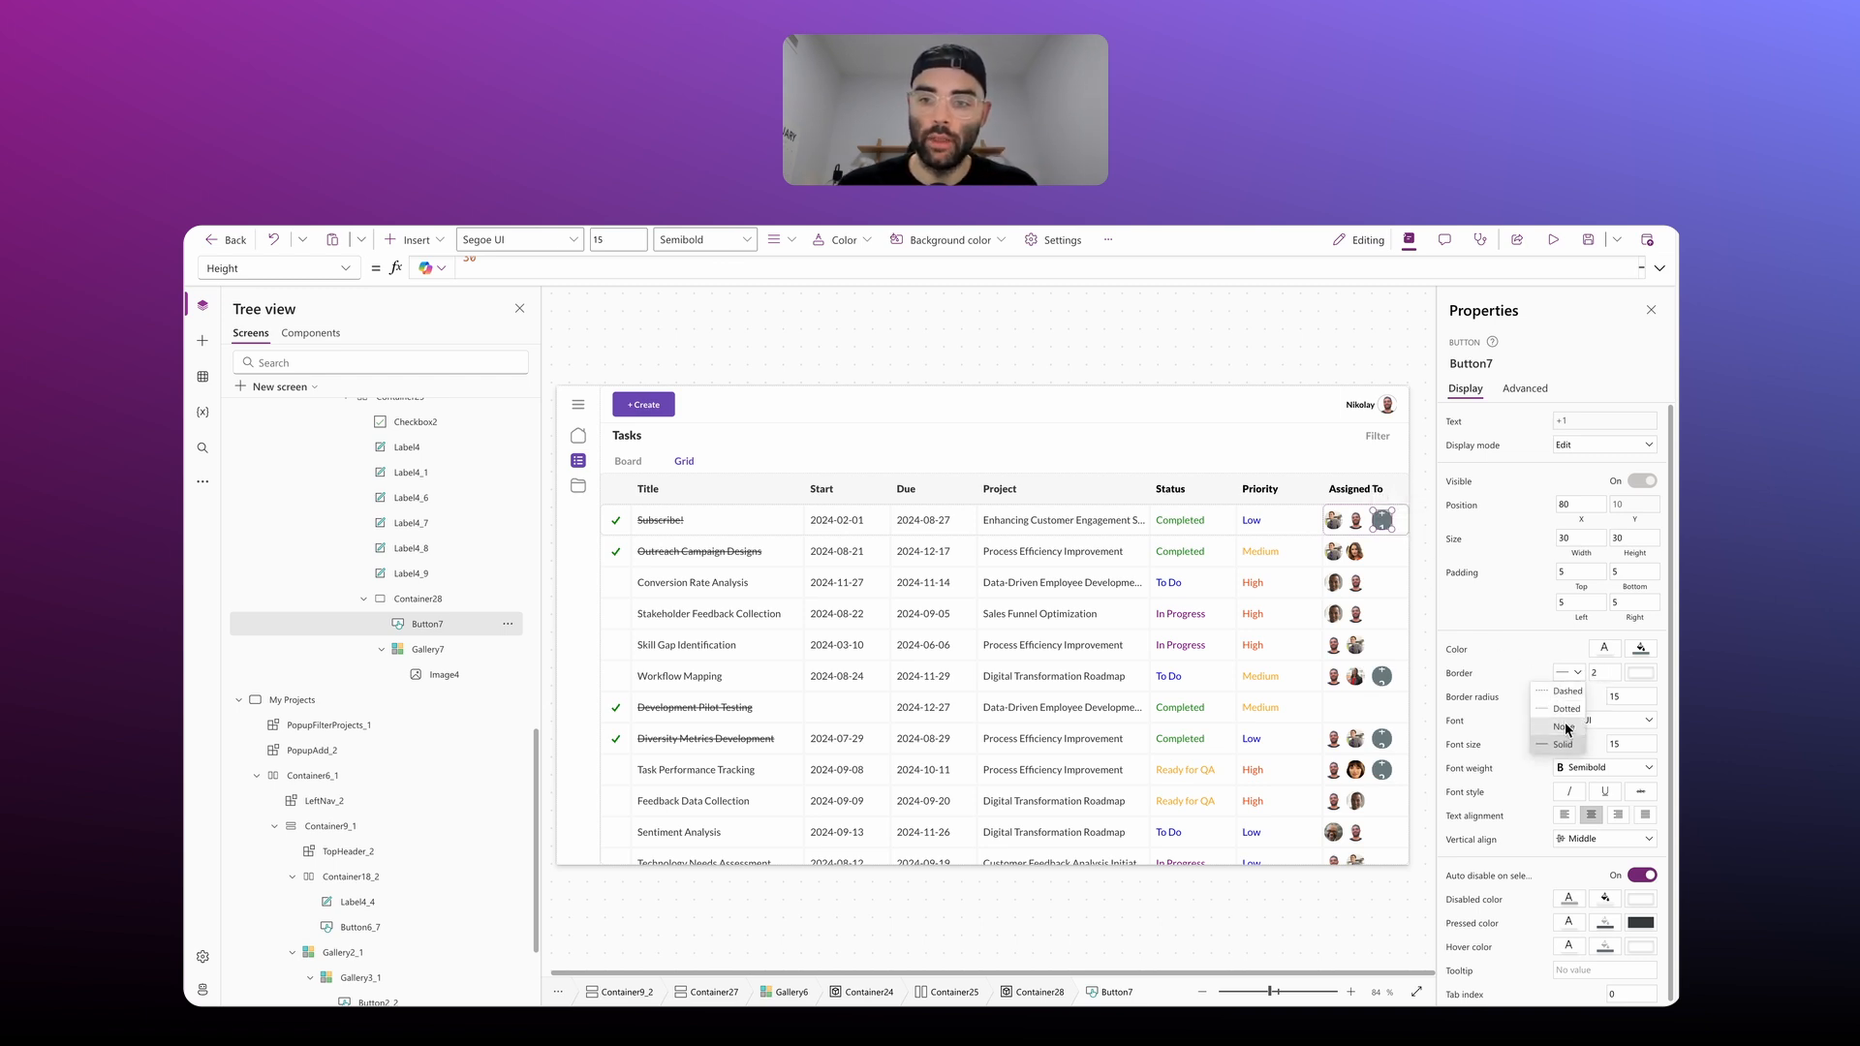
left_click(1568, 728)
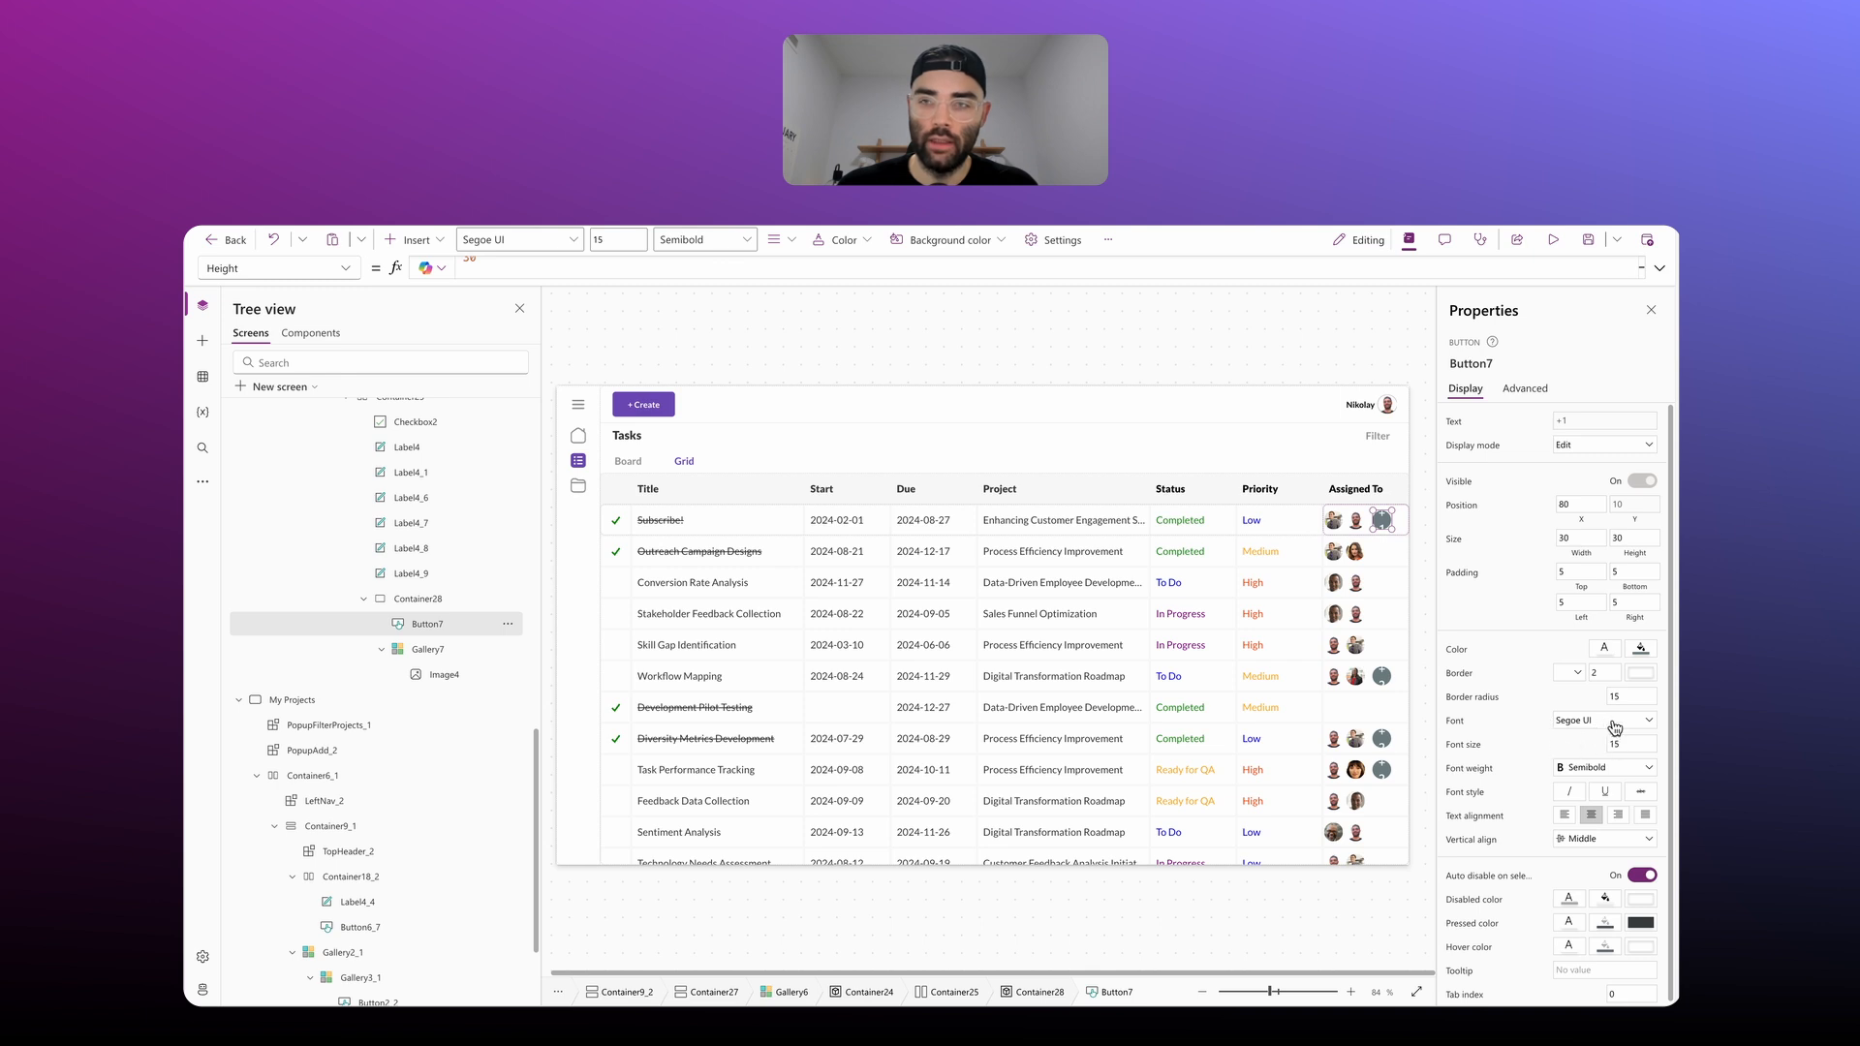
Step: Set Button7's font size to 10 and its top and left padding to 3
left_click_drag(1625, 744, 1601, 739)
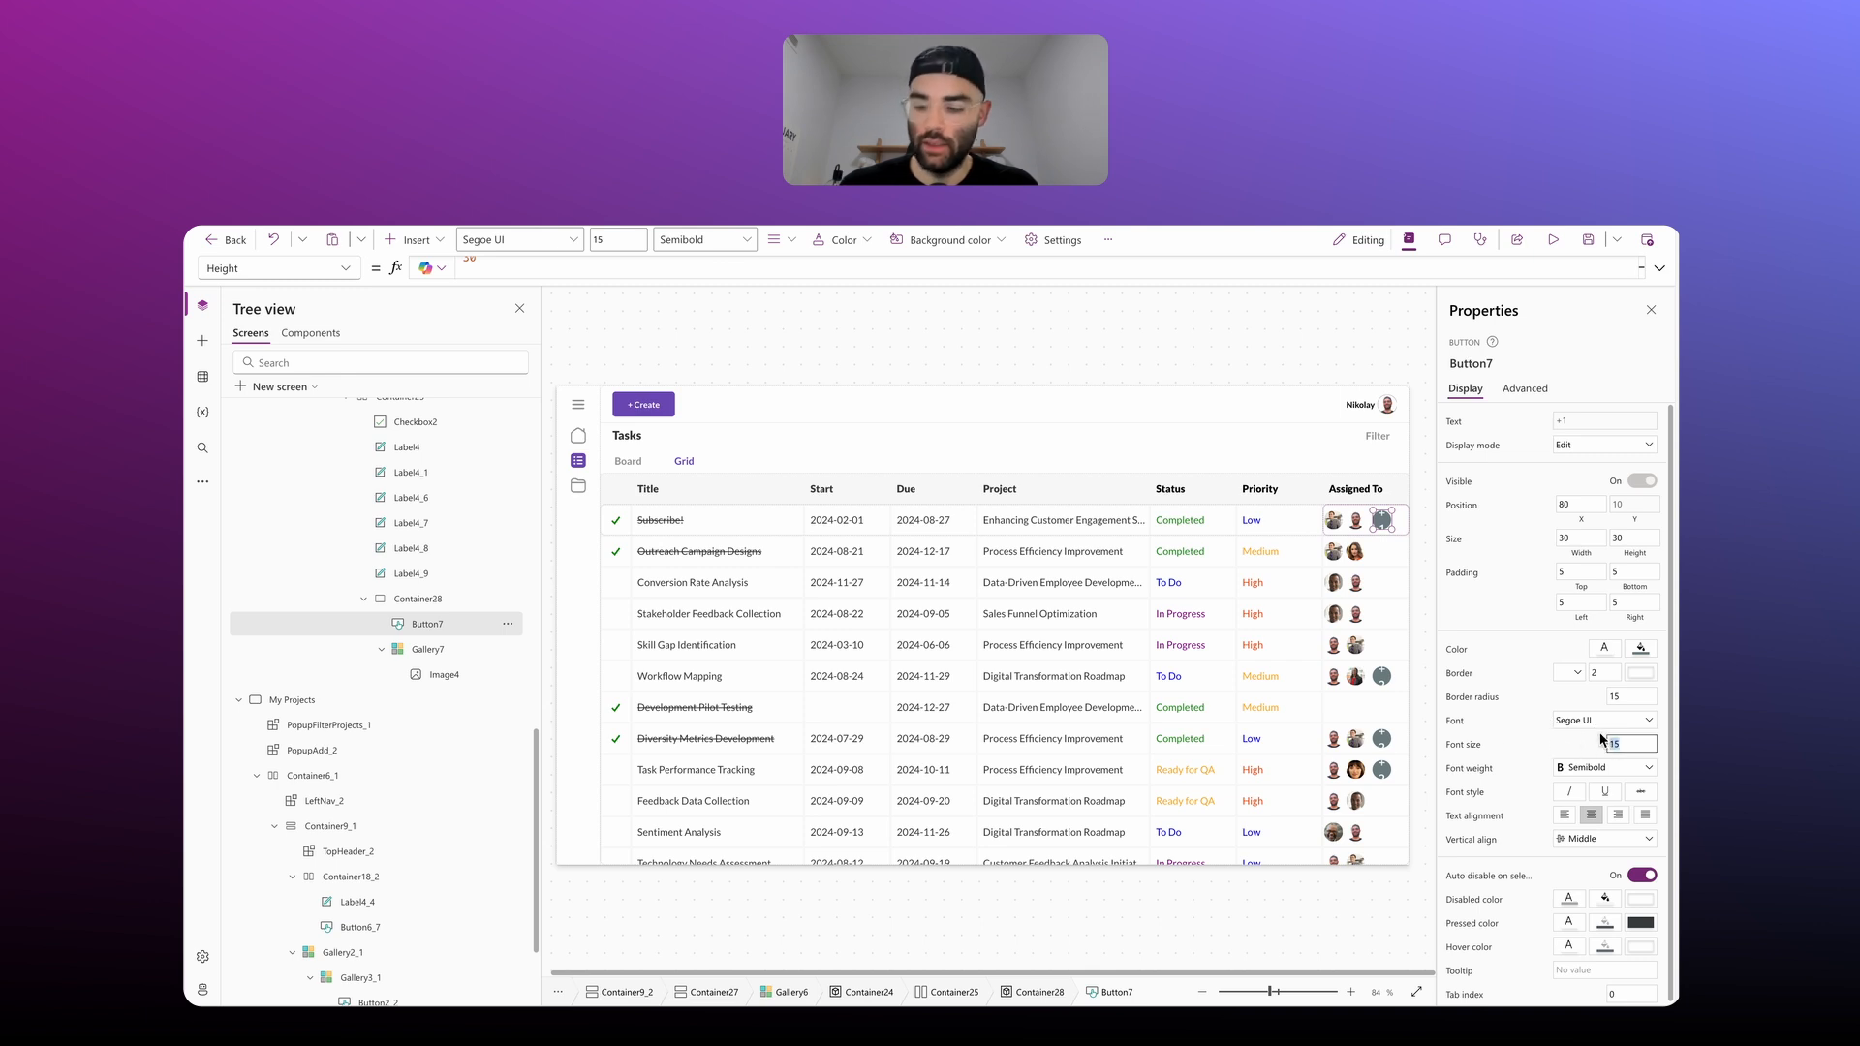
key("Return")
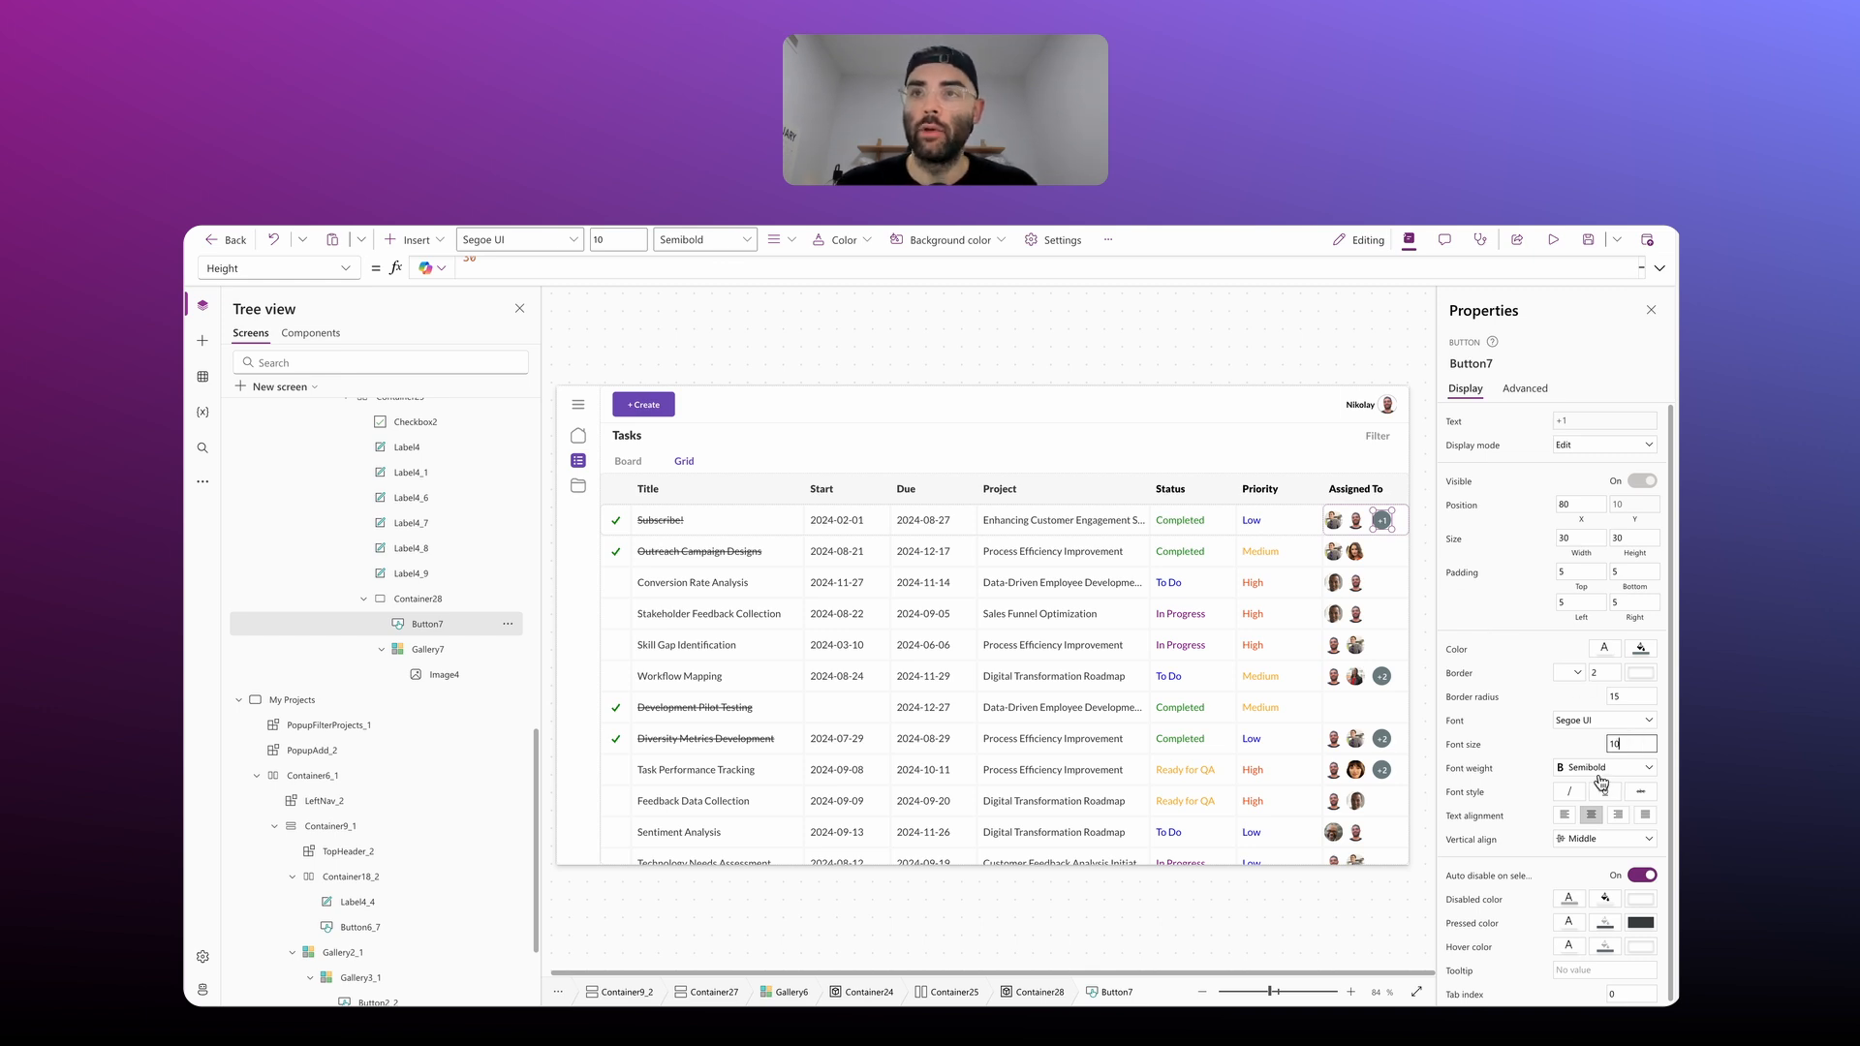
left_click(1573, 571)
left_click(1561, 602)
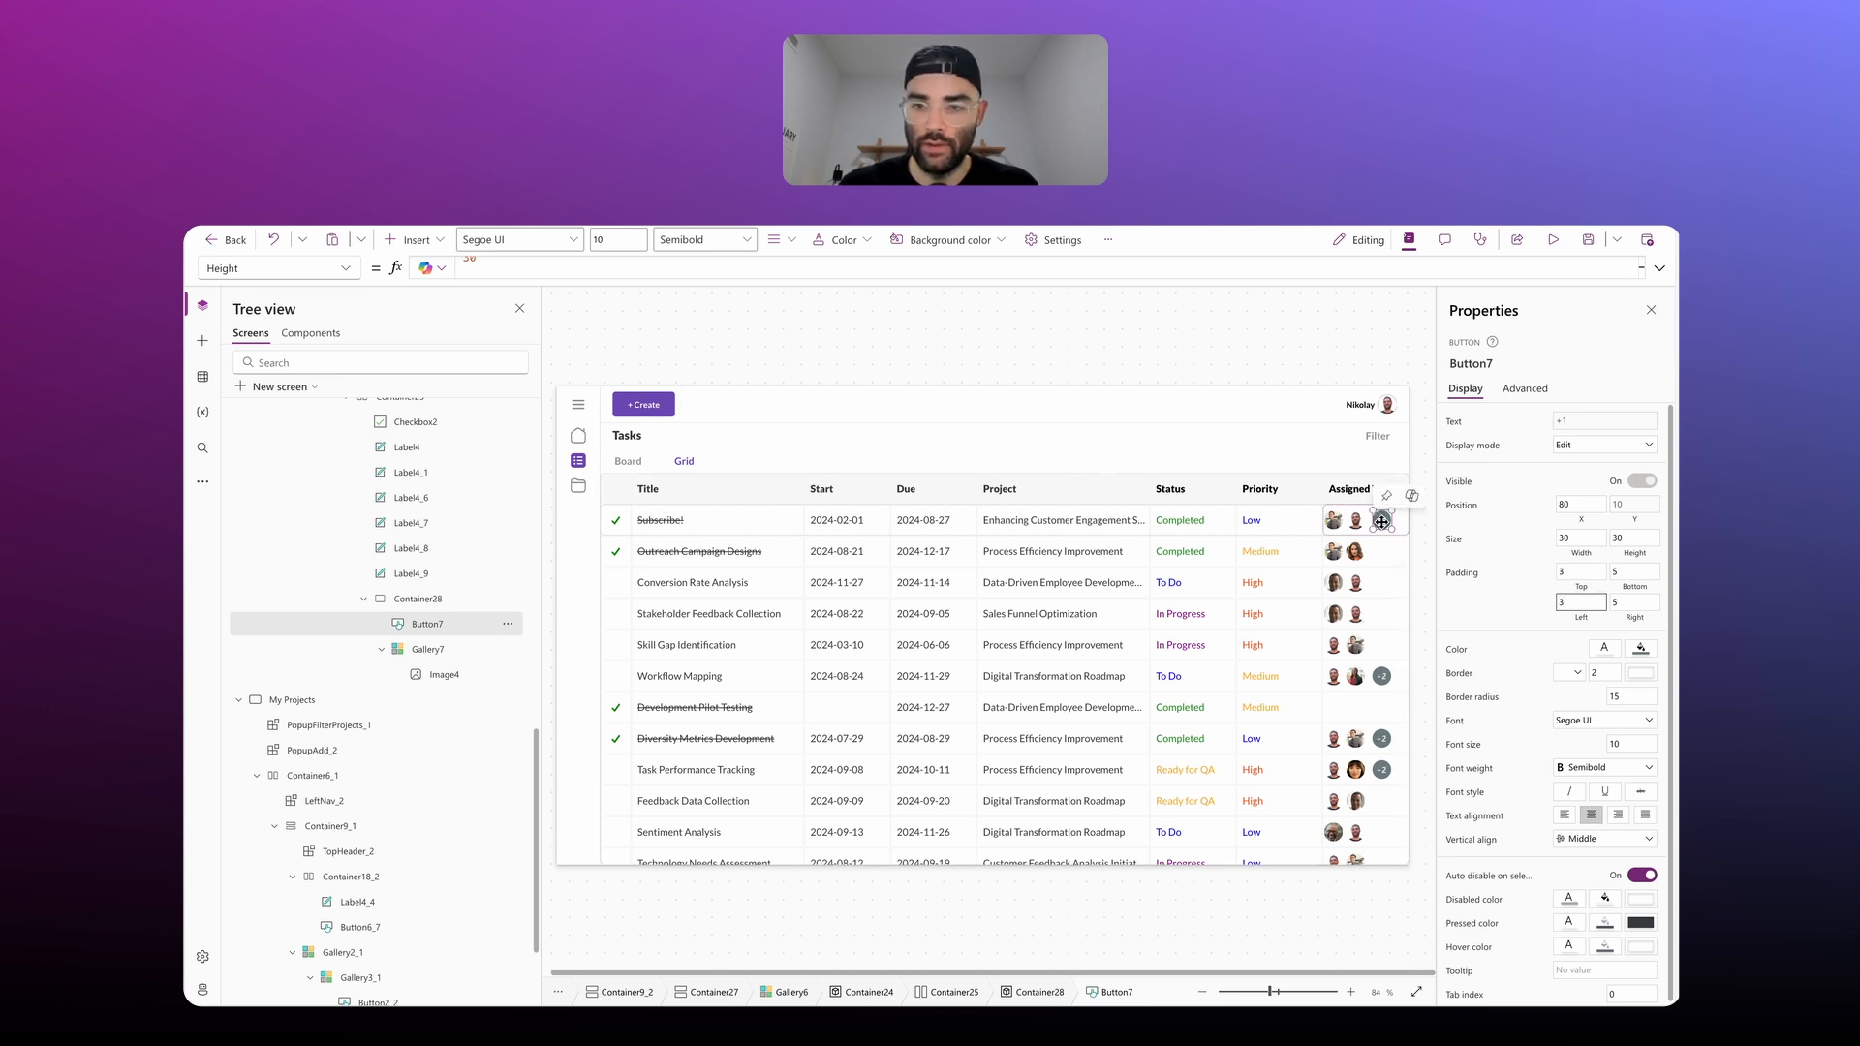
left_click(1522, 609)
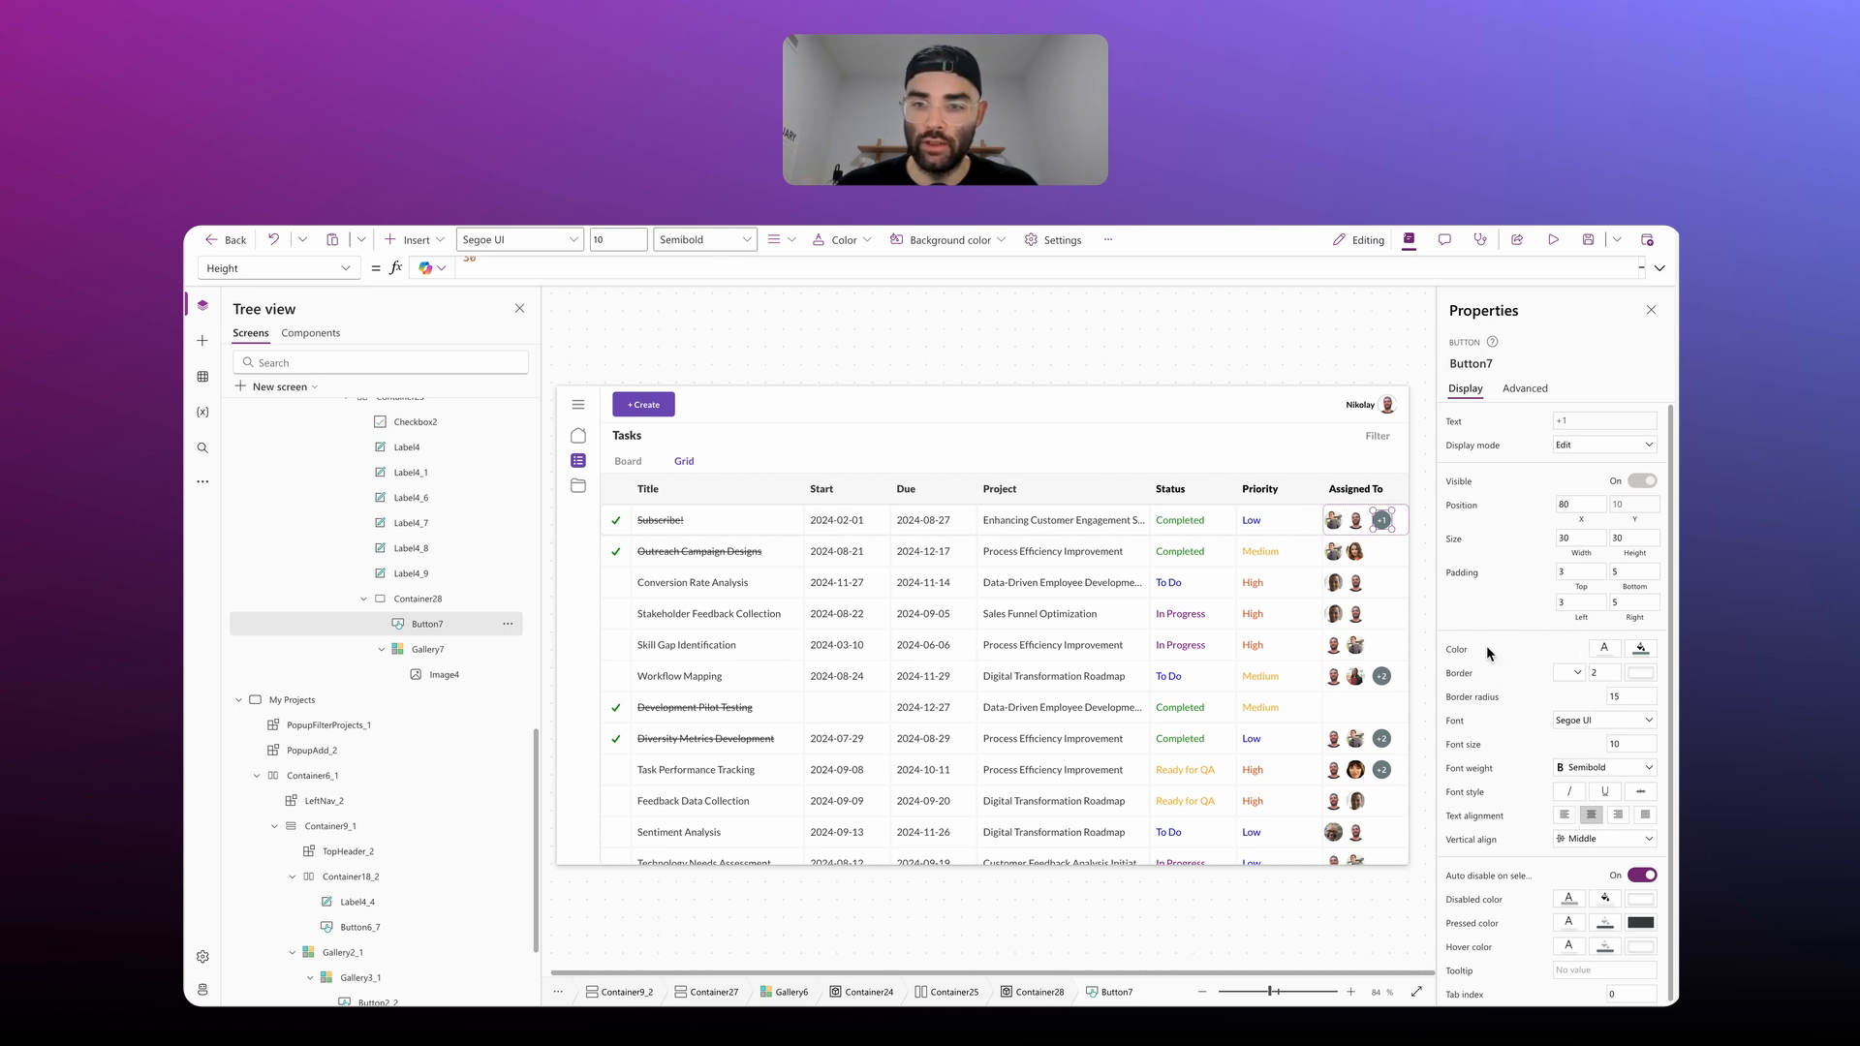
Step: Set Button7's text color to MyTheme.Gray
left_click(1455, 648)
left_click_drag(633, 271, 243, 239)
type("MyTheme.")
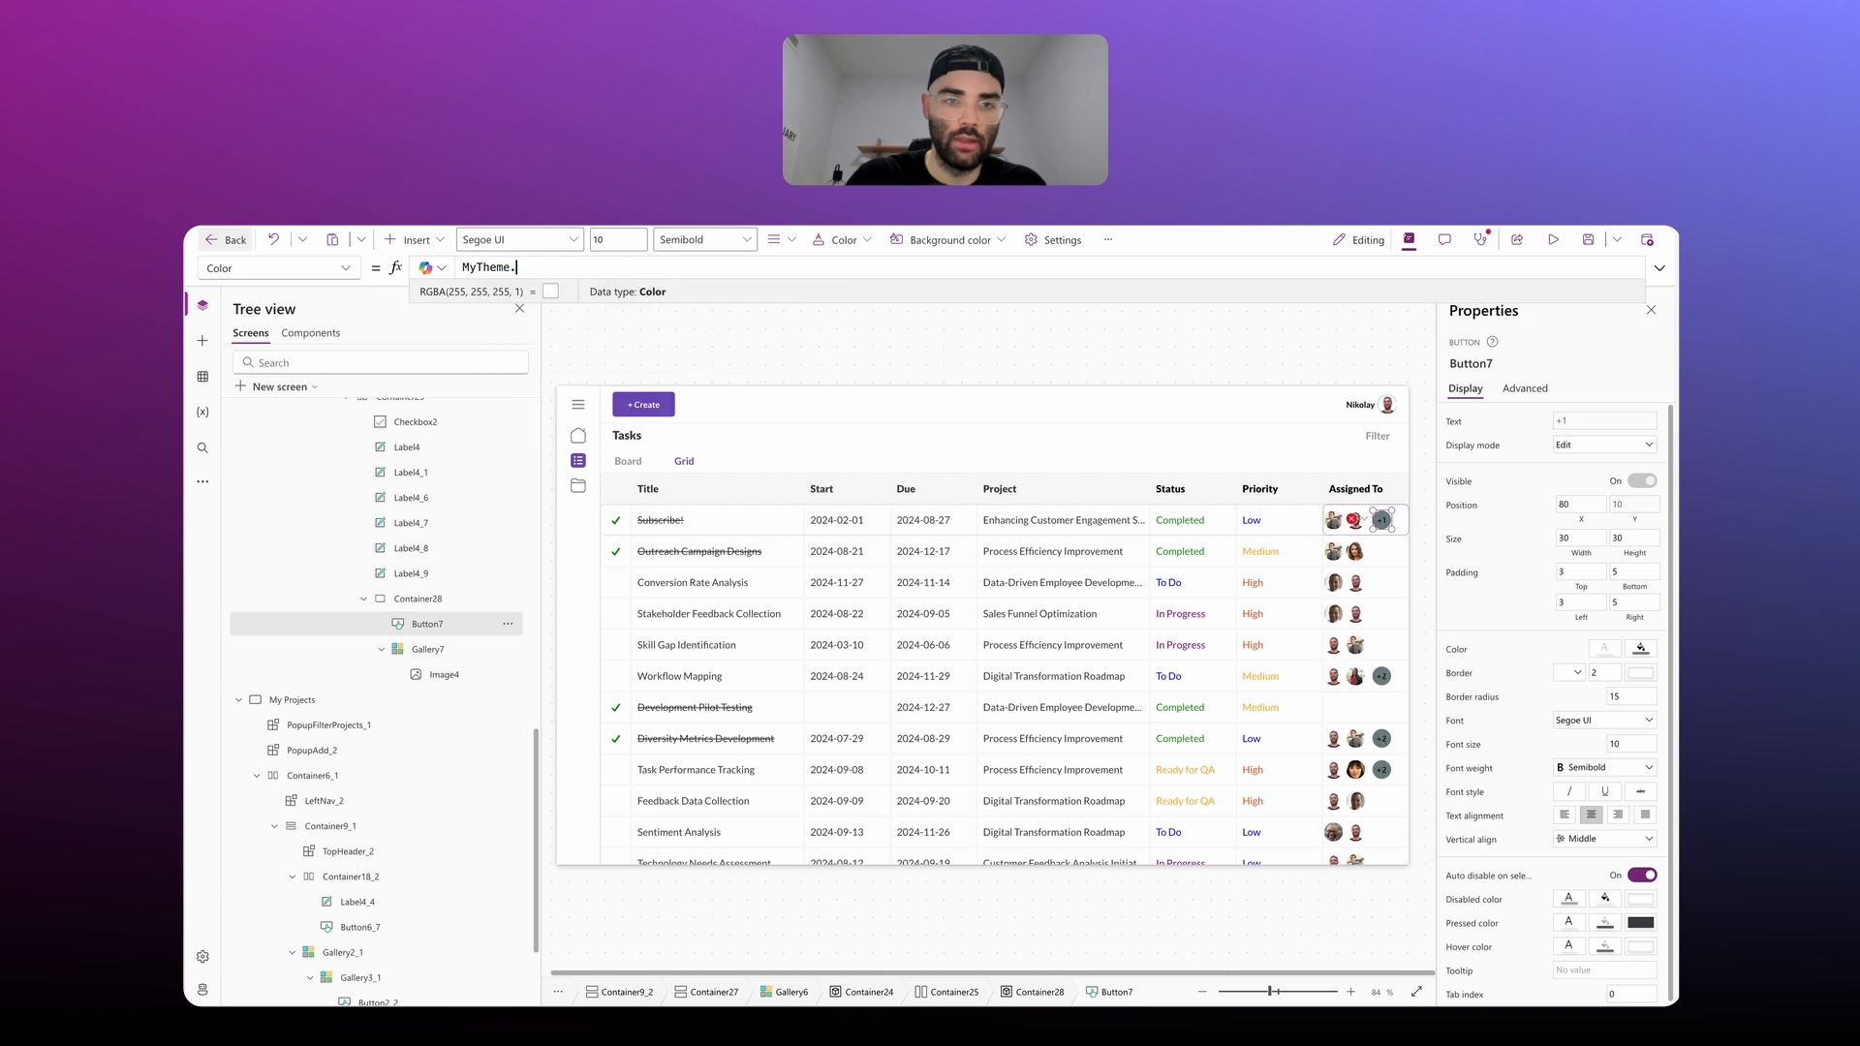
type("Gray")
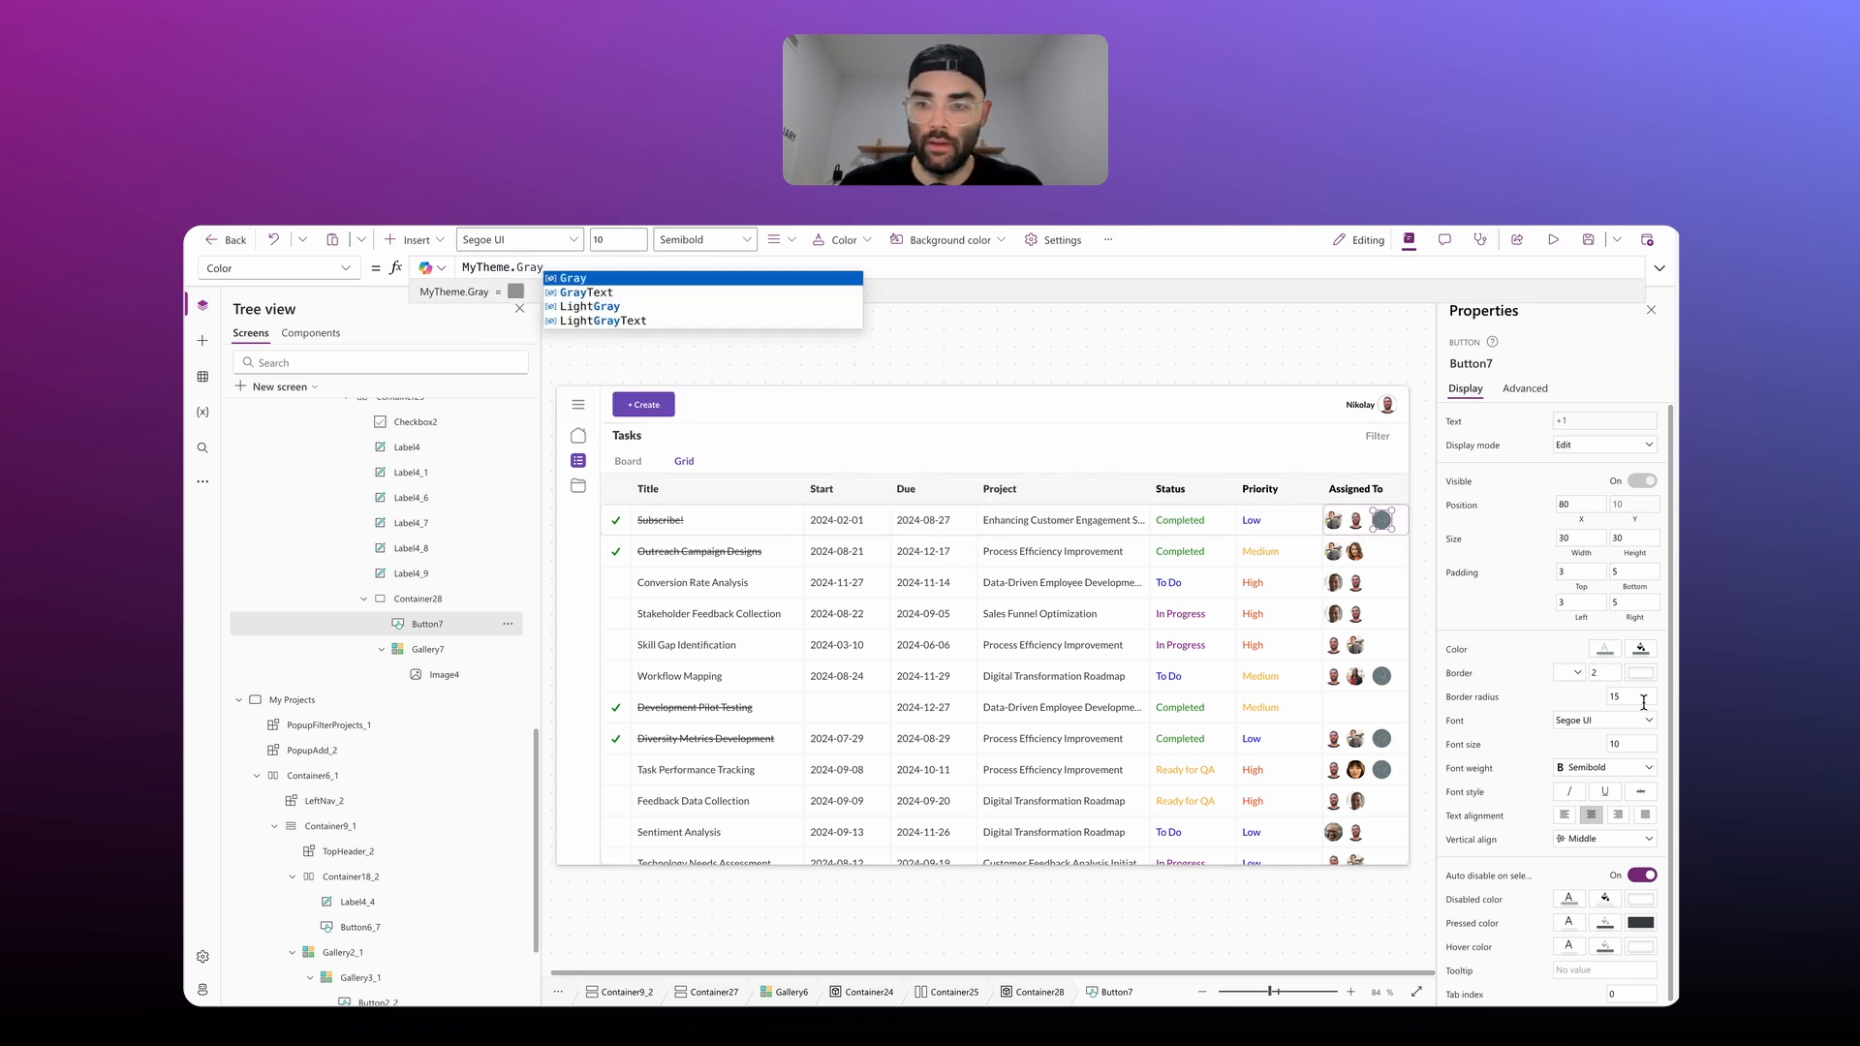
Step: Set Button7's Fill property to MyTheme.LightGray
left_click(345, 268)
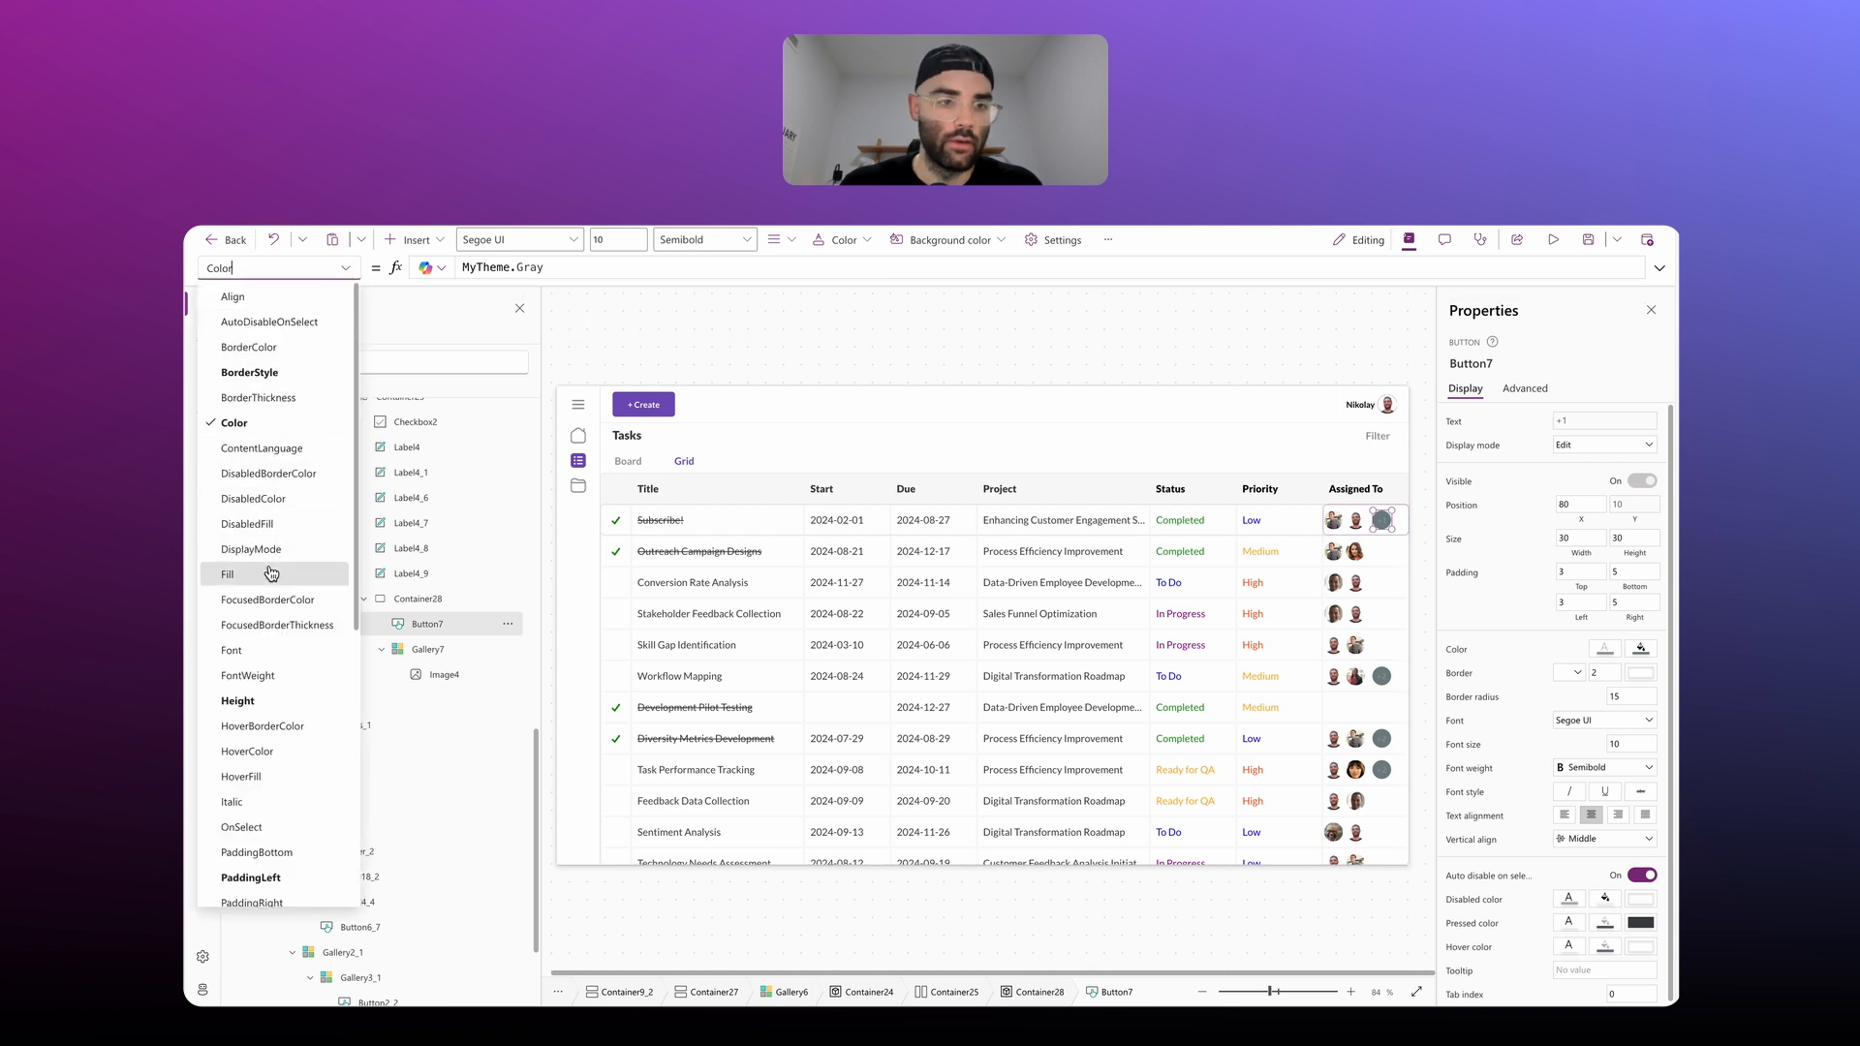
left_click(228, 575)
type("MyTHe")
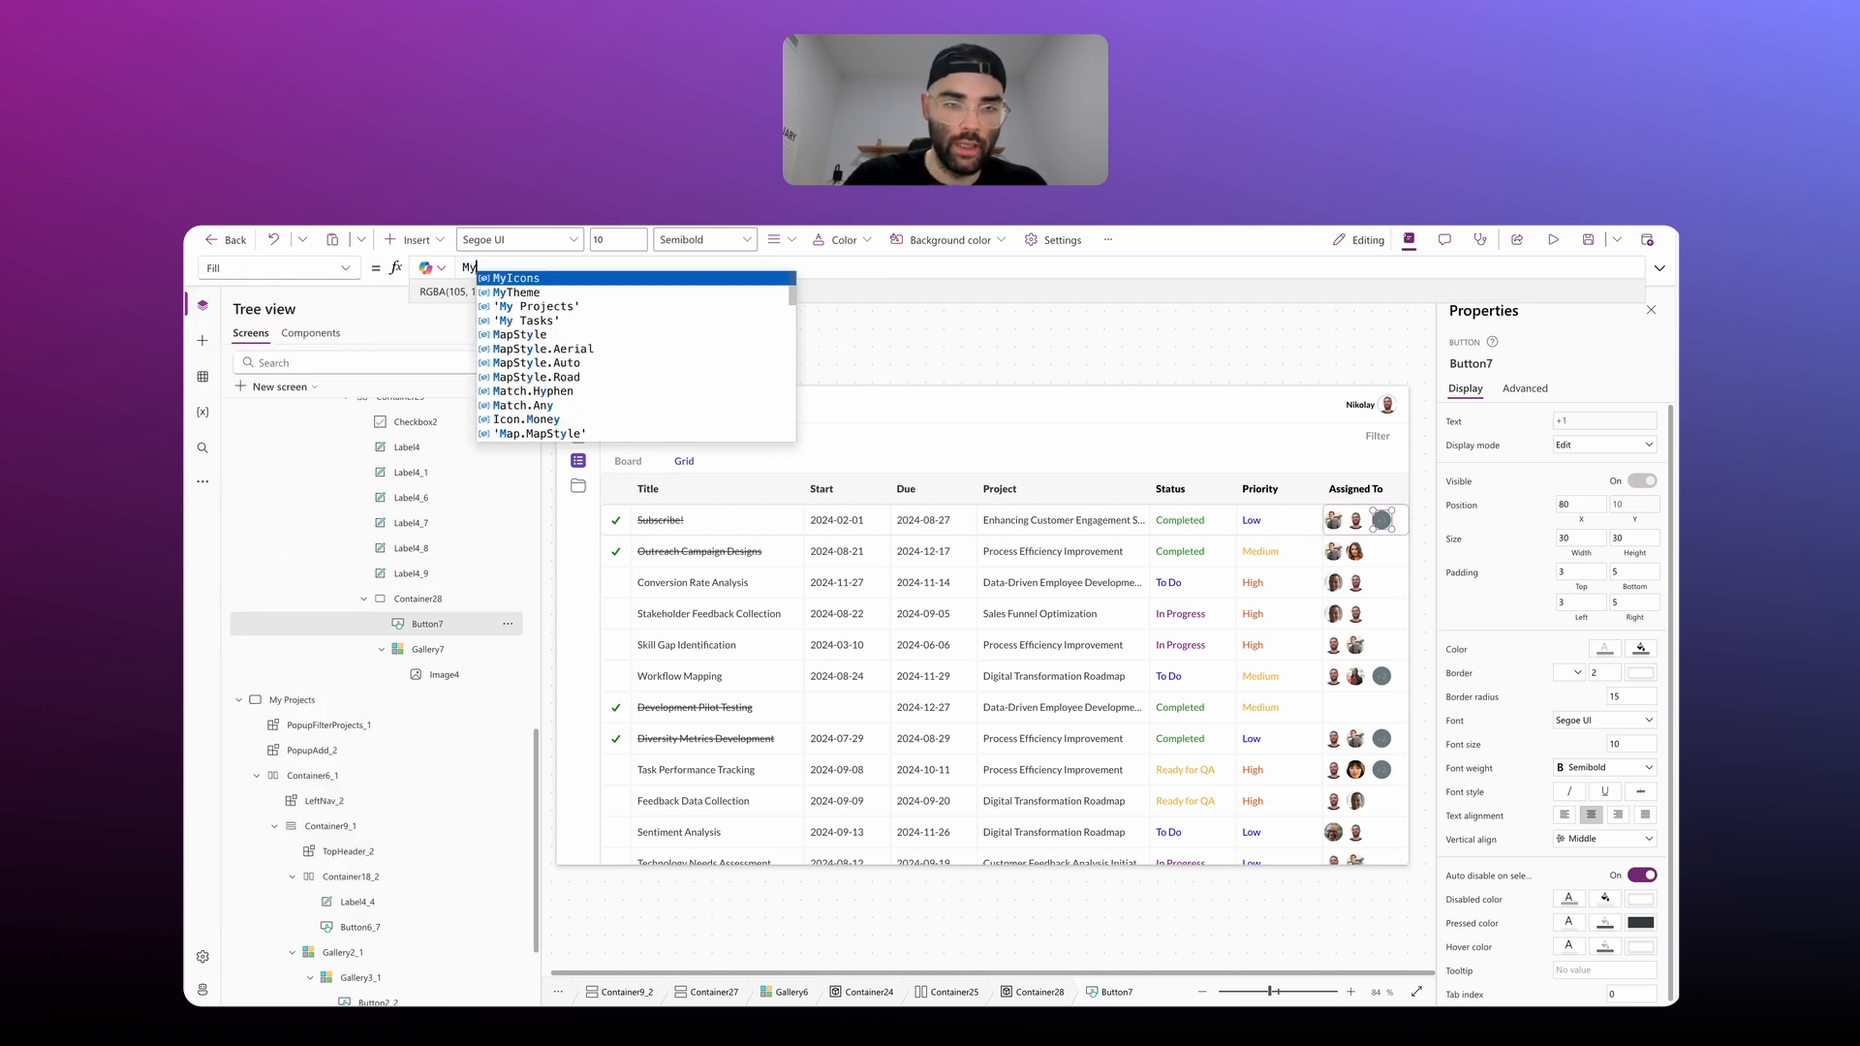
key("Tab")
type(".LightGray")
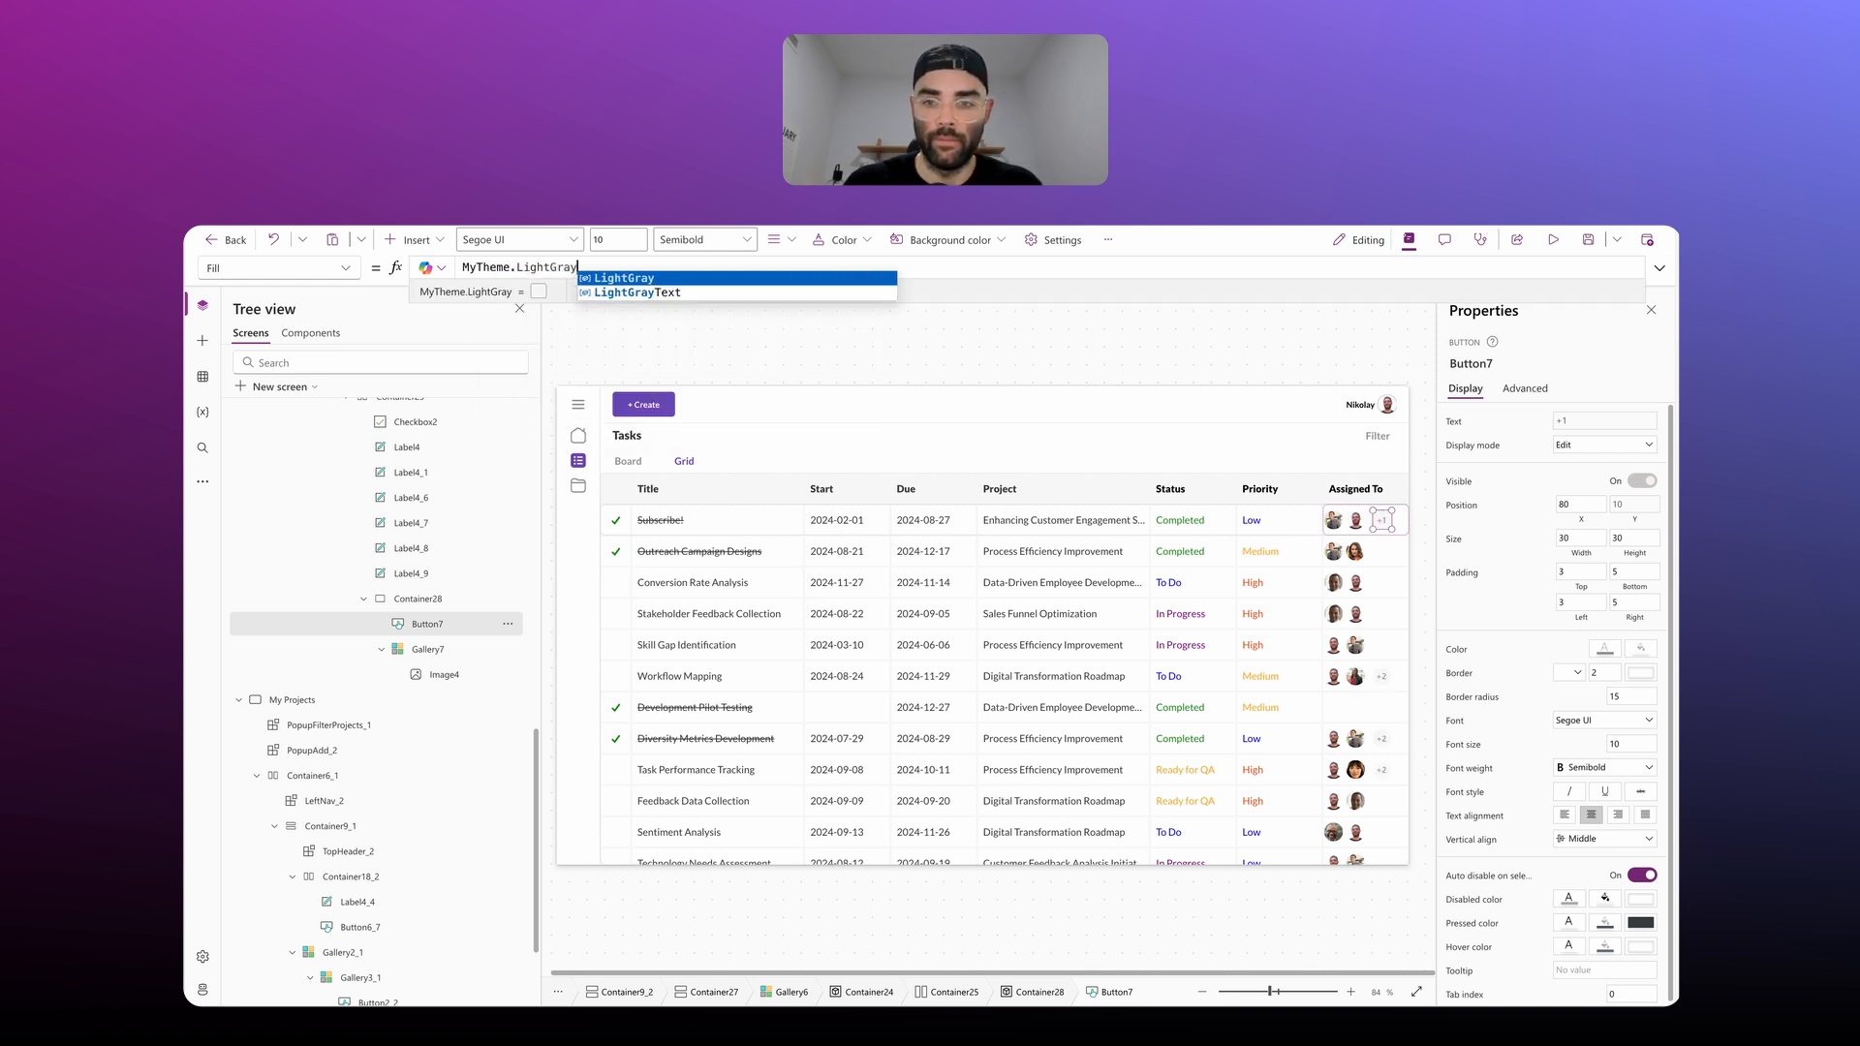
key("Return")
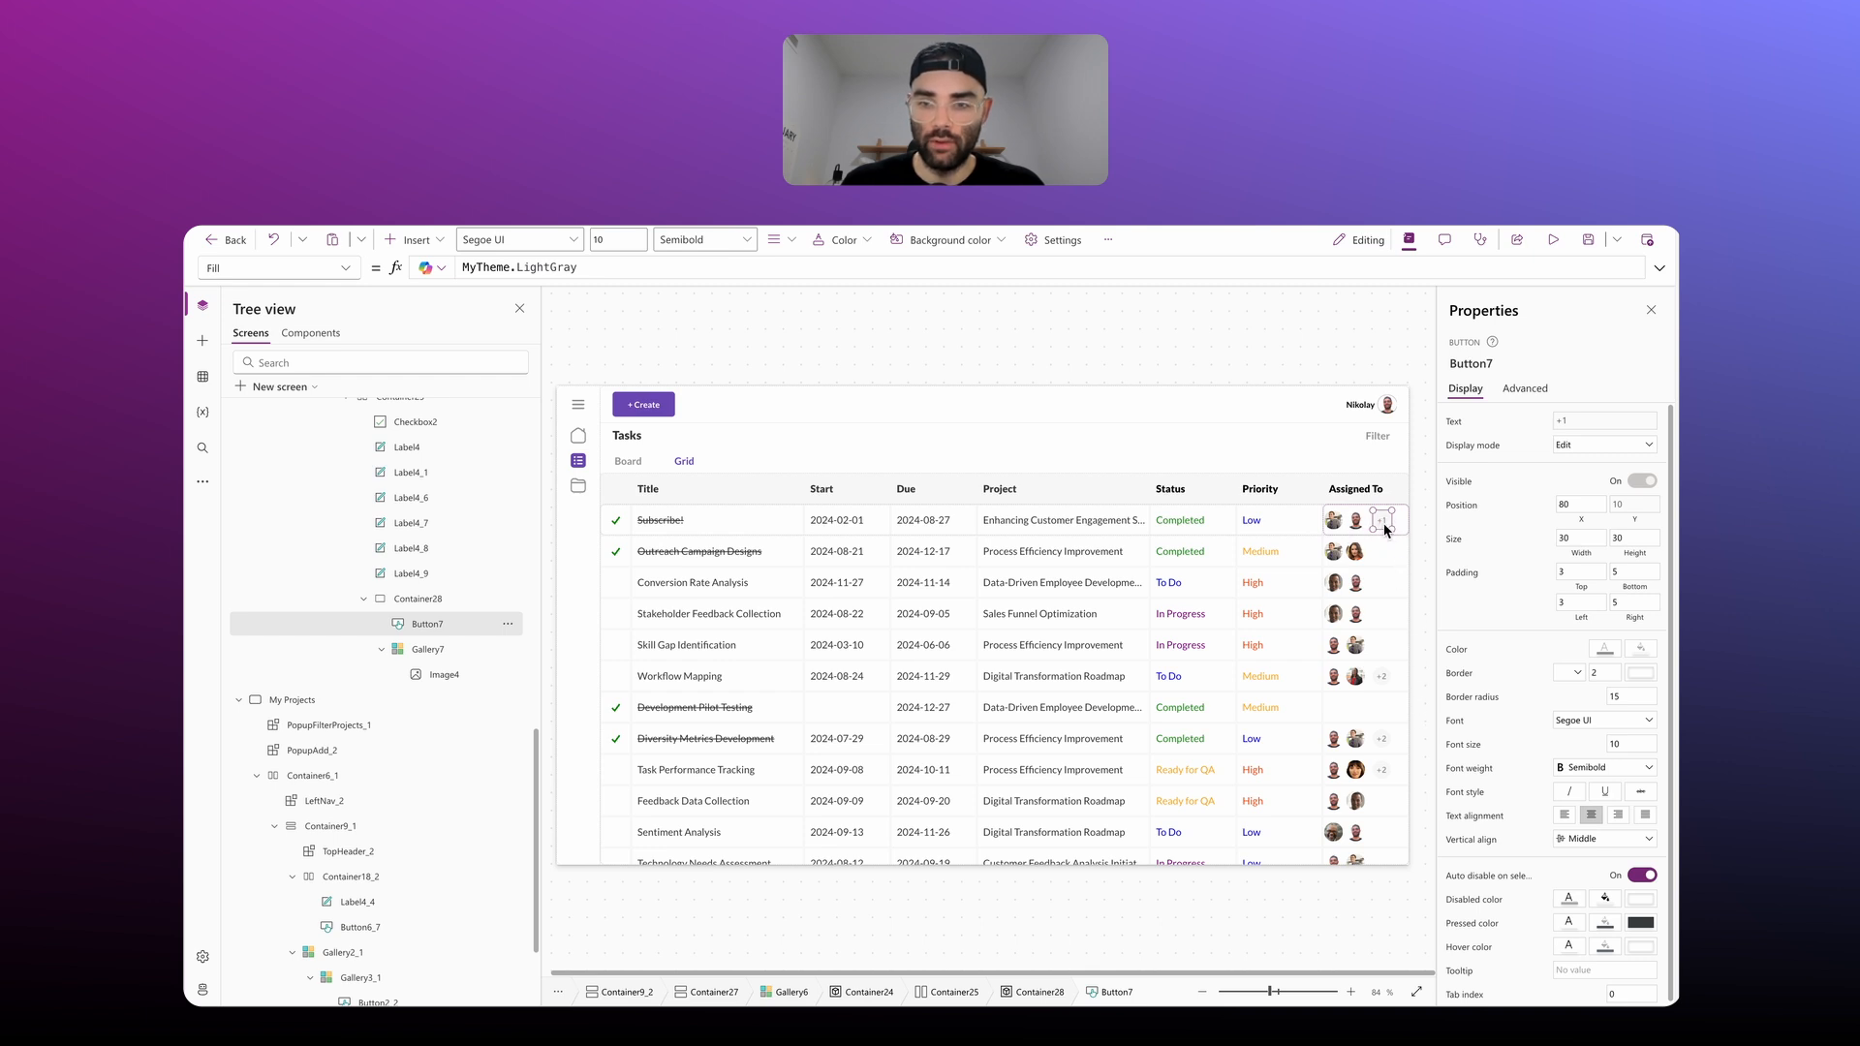
Step: Set Button7's Fill to RGBA(232, 232, 232, 1)
left_click(1638, 653)
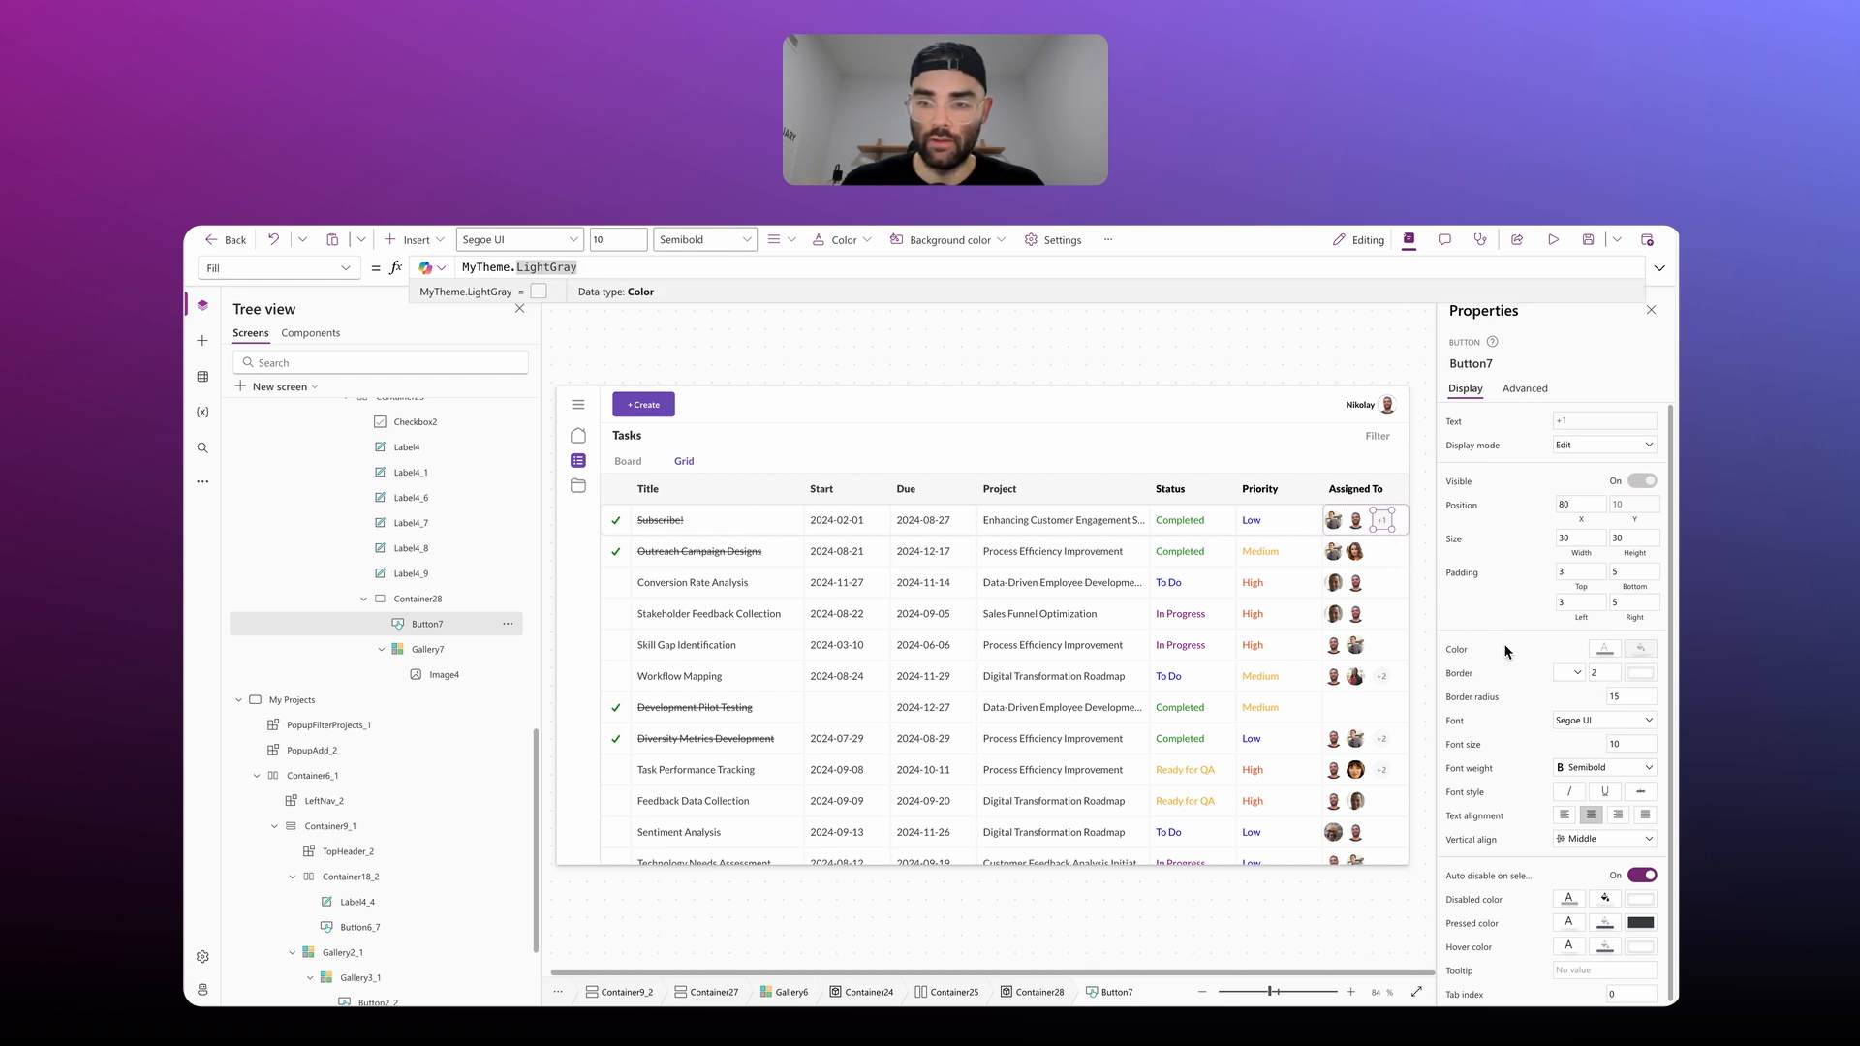
left_click_drag(603, 268, 348, 268)
type("RGBA(232, 232, 232, 1)")
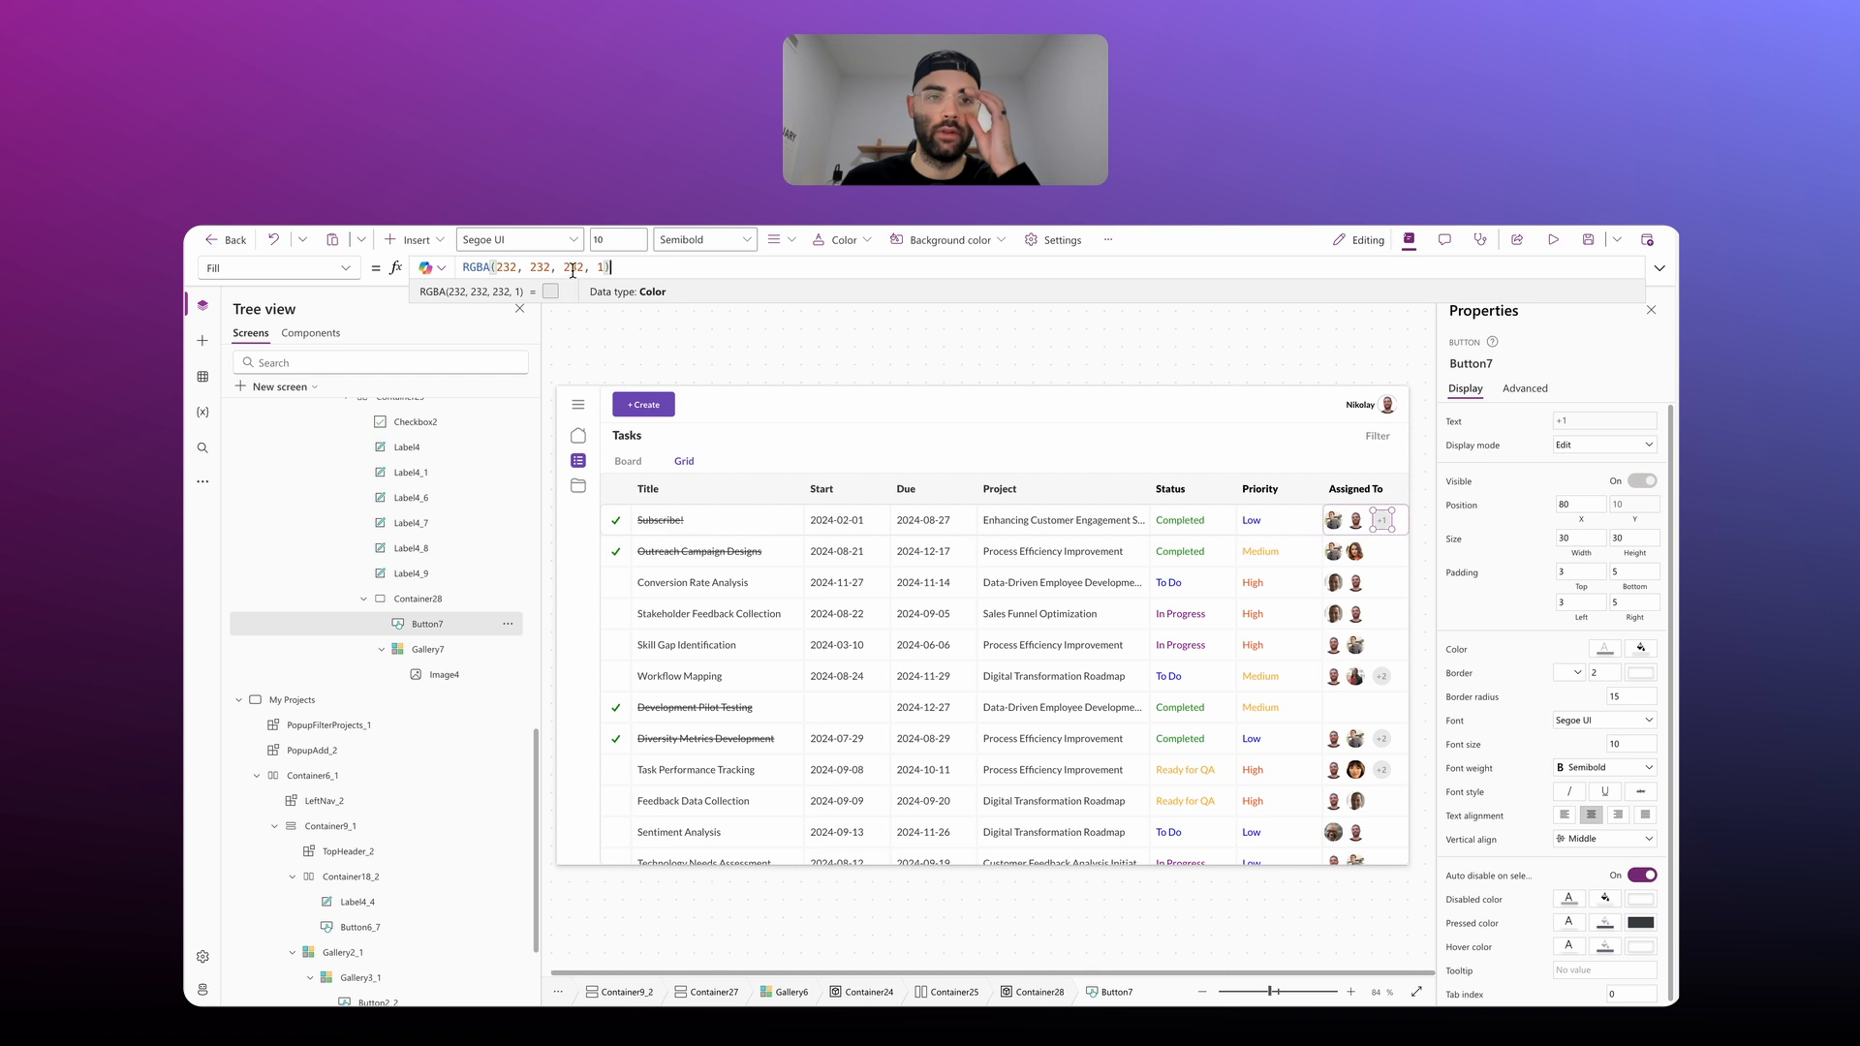
left_click(802, 351)
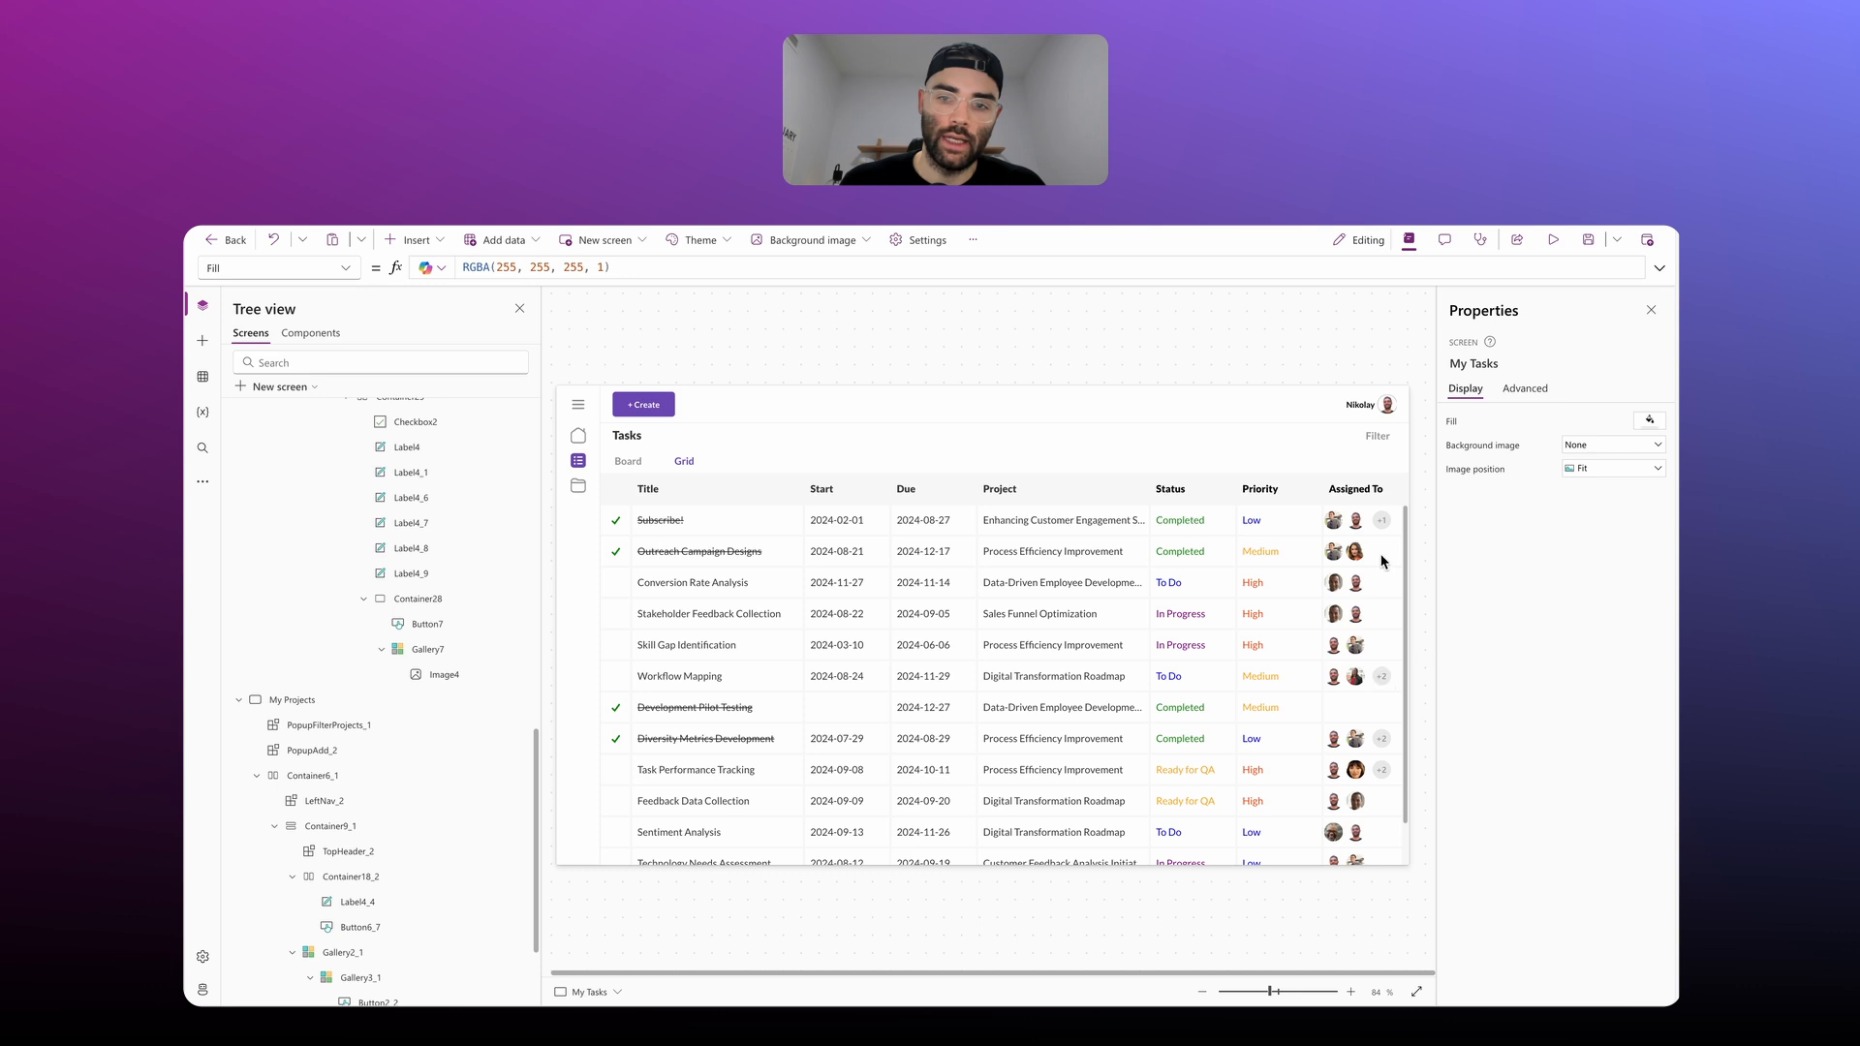
Step: Set the X position of Image4, the assignee picture in the Assigned To gallery, to 10
left_click(1135, 519)
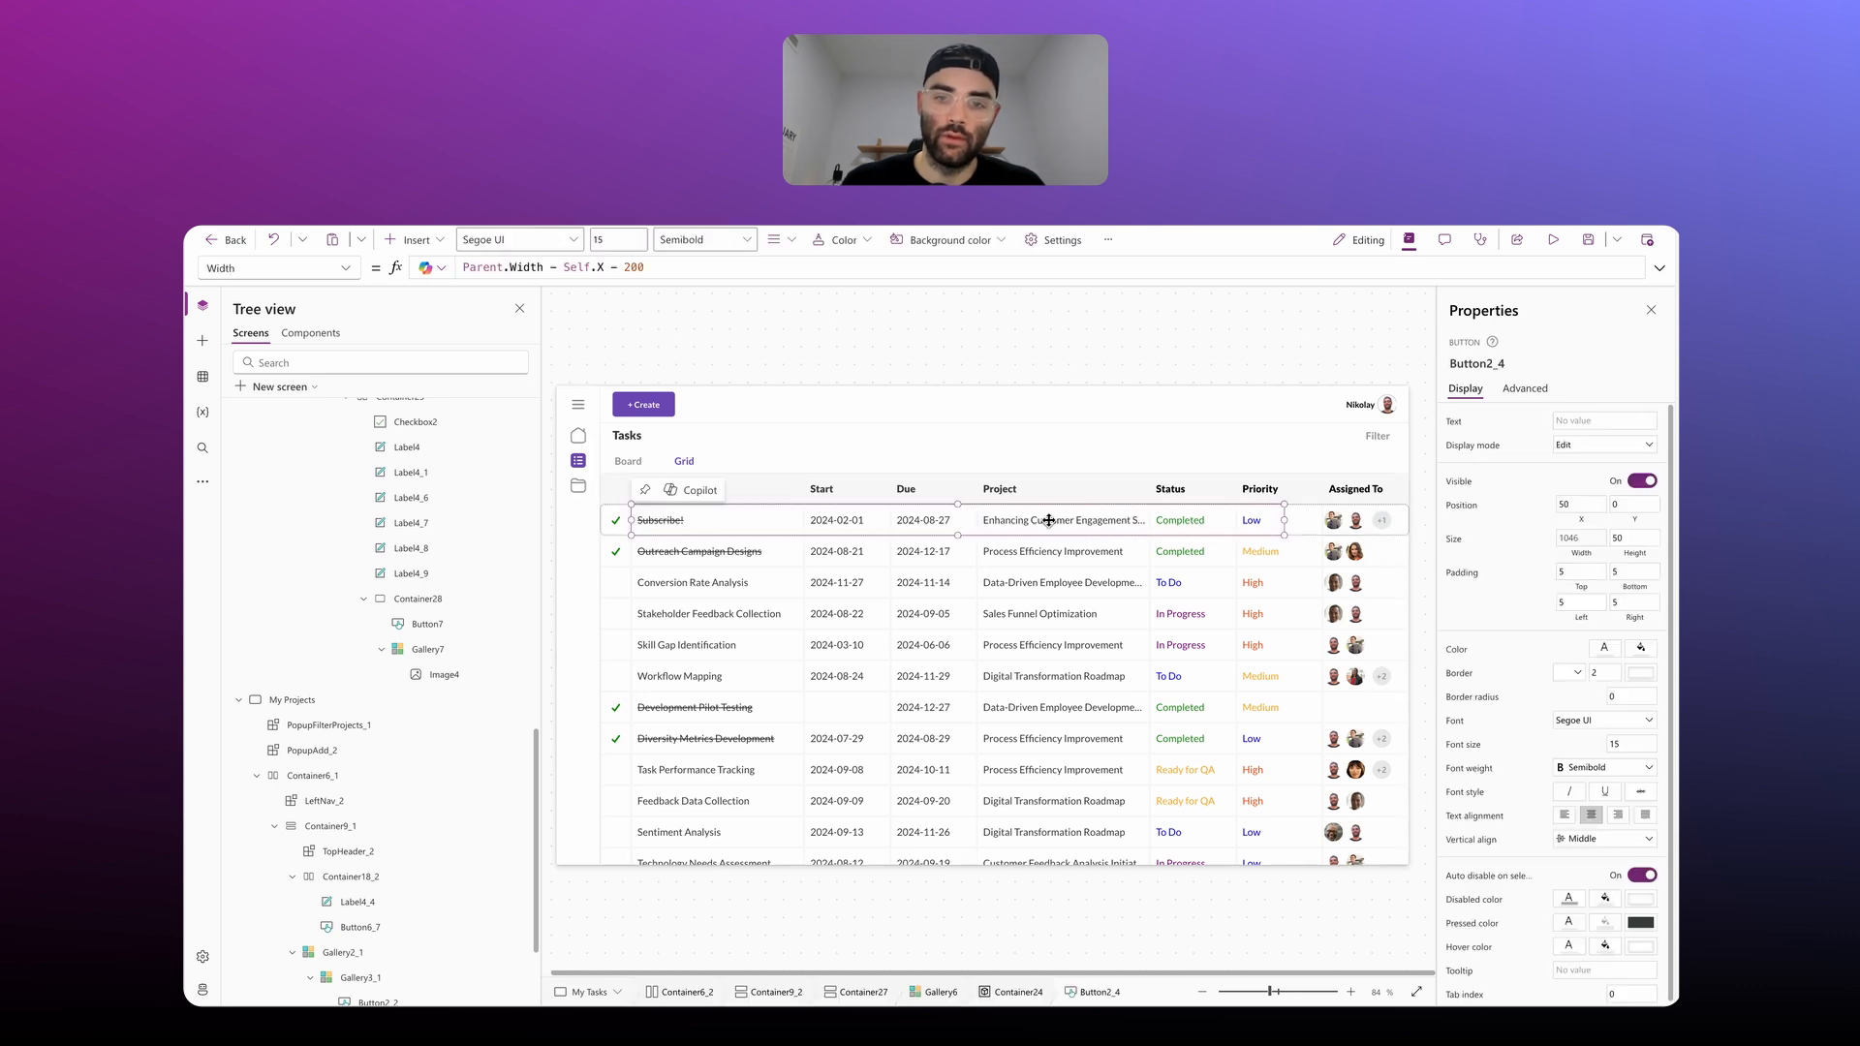
key("alt")
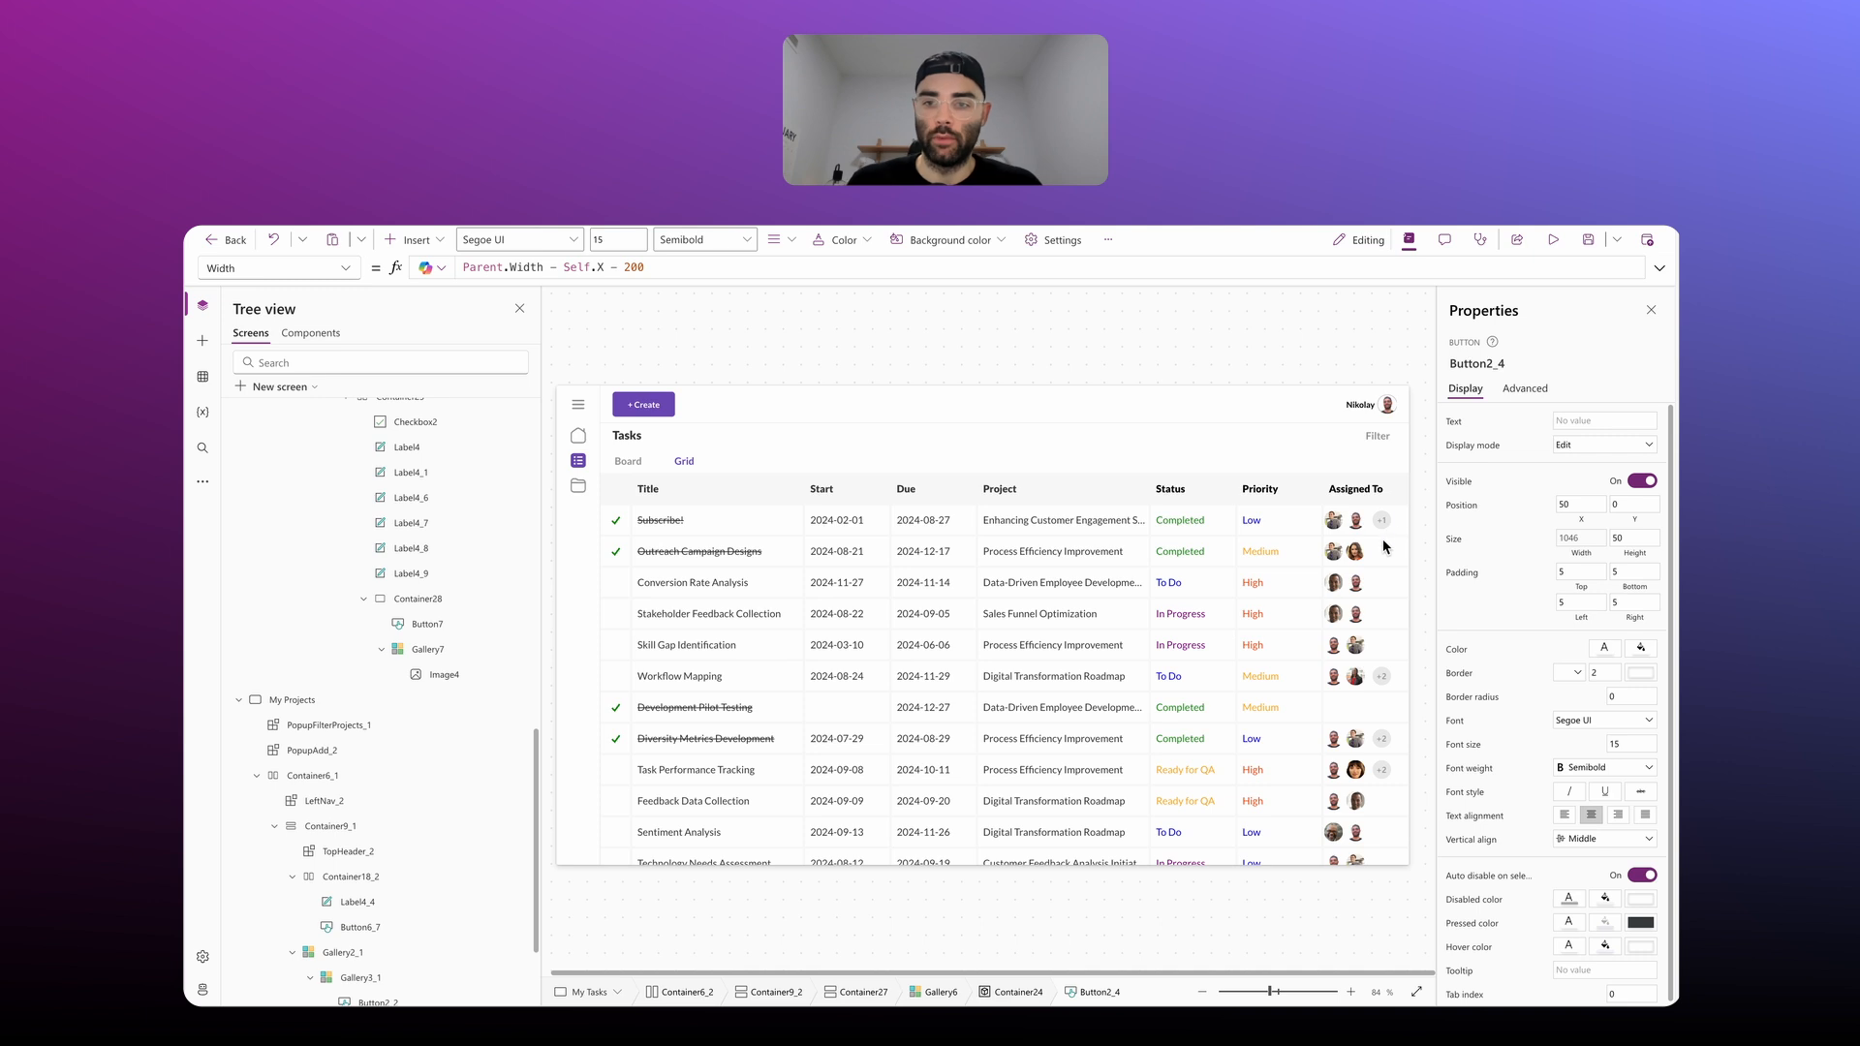
left_click(1346, 595)
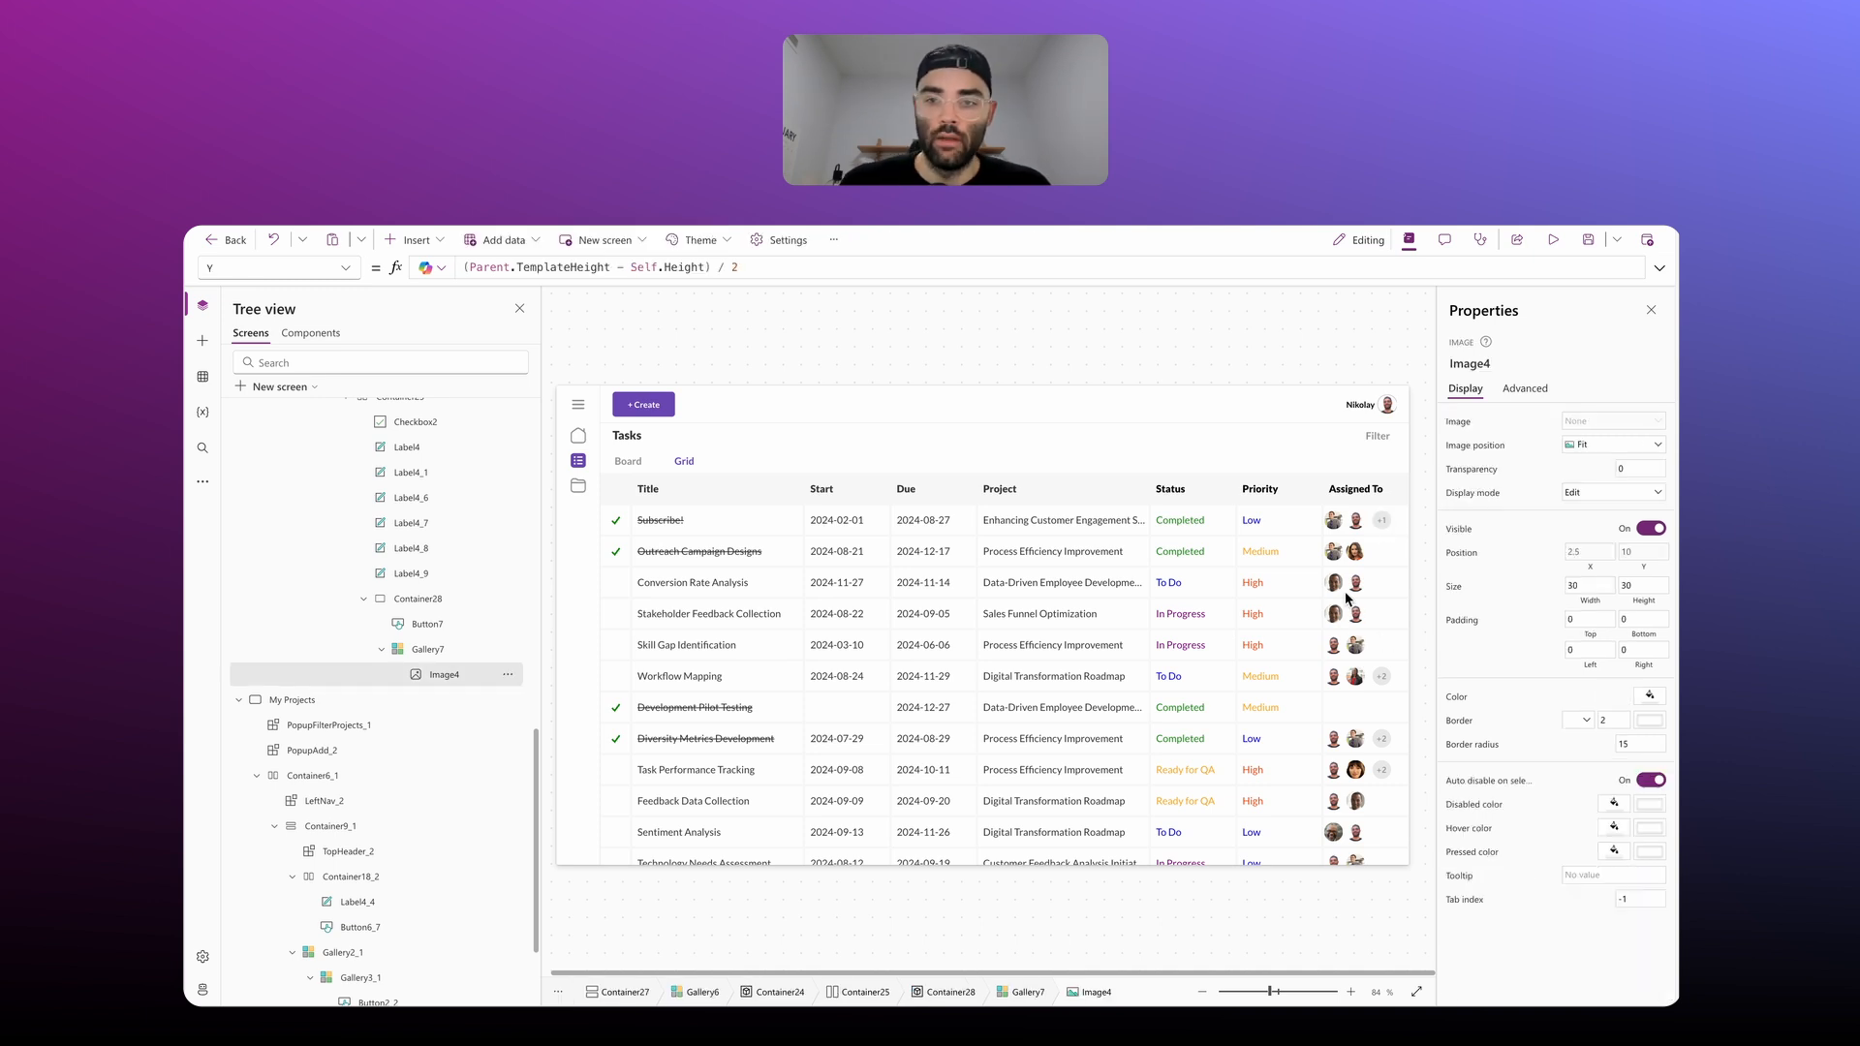
left_click(1339, 528)
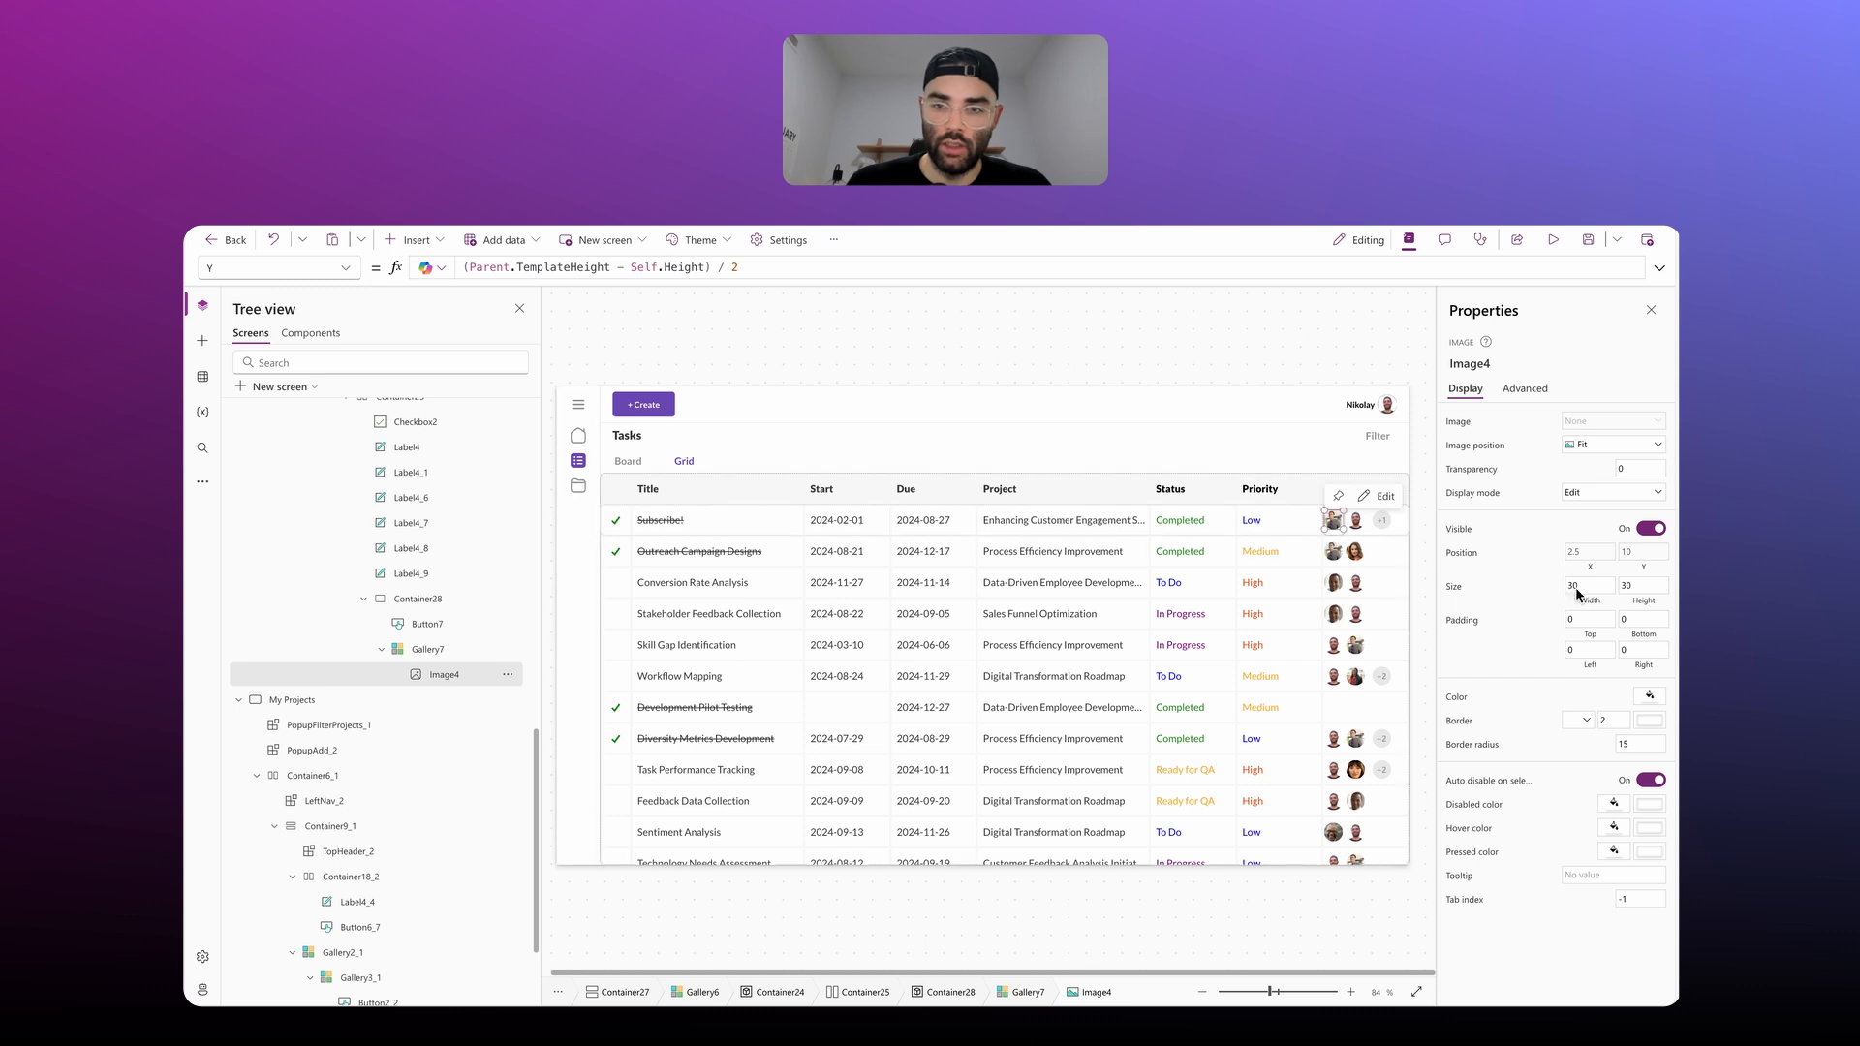
left_click(1589, 551)
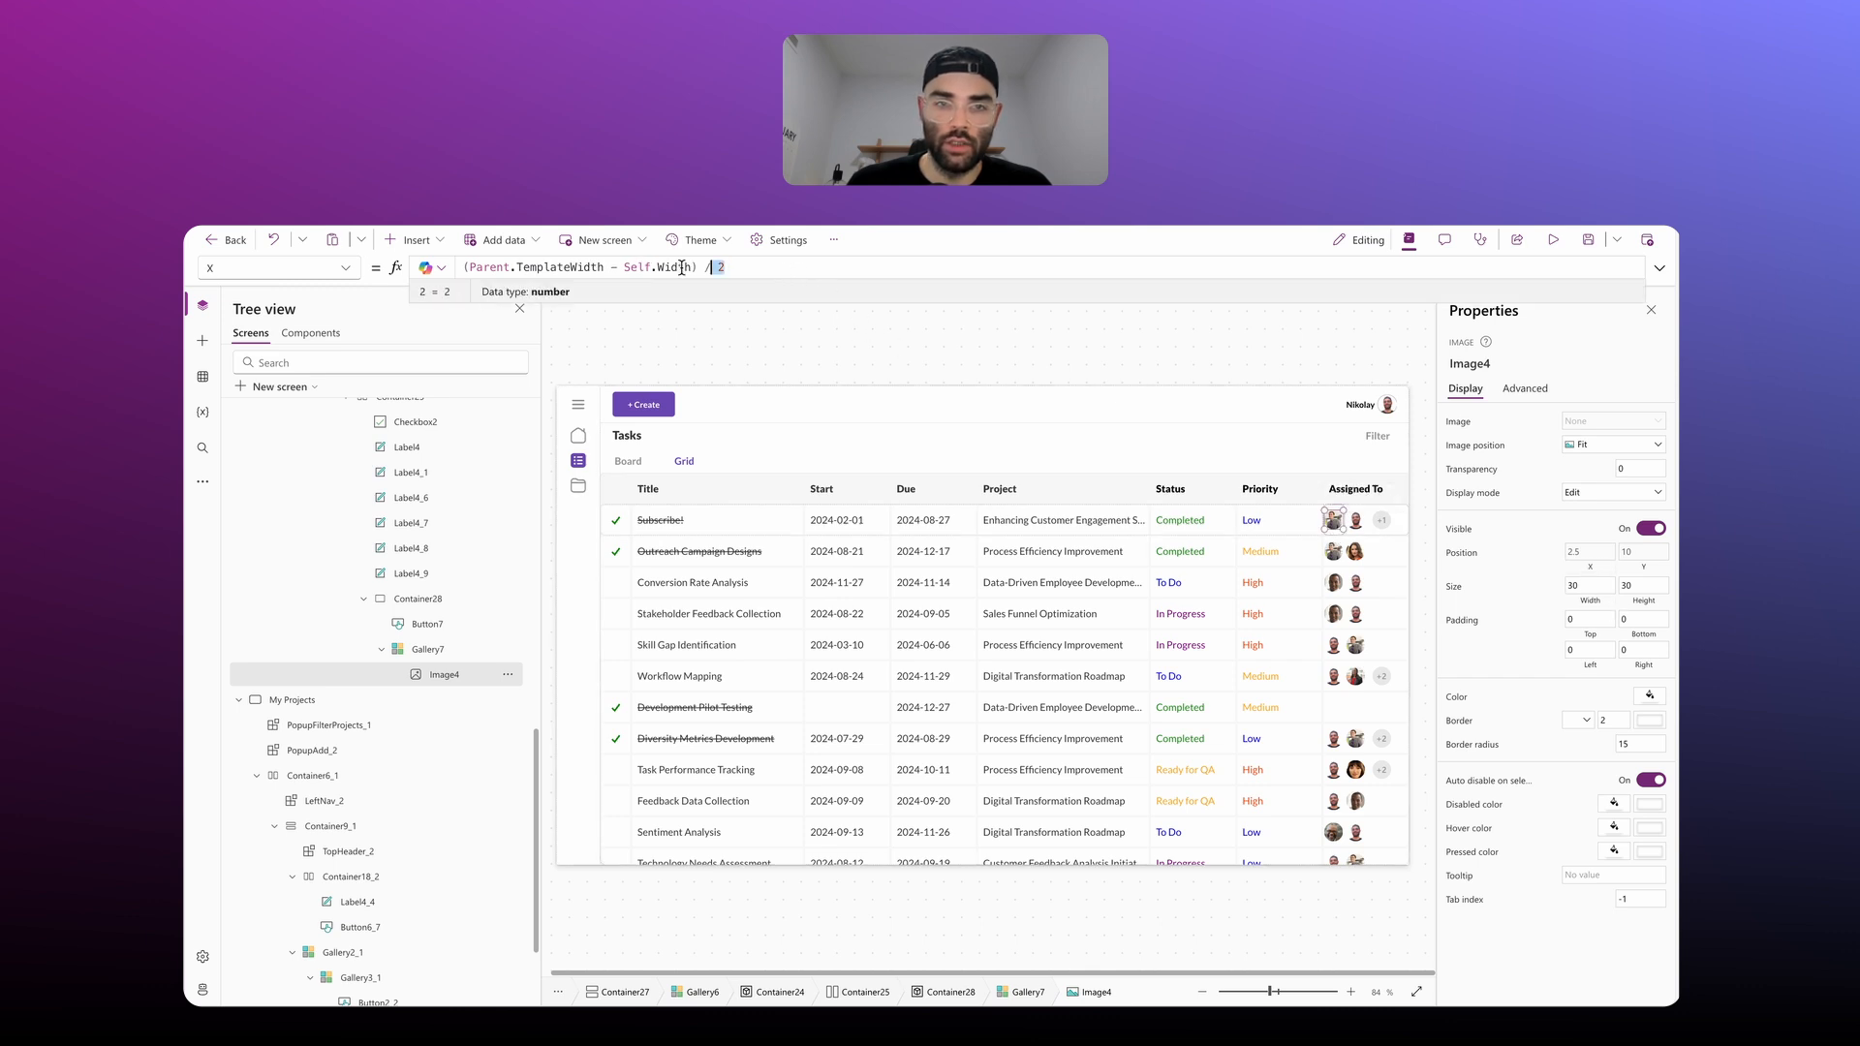
left_click_drag(746, 268, 376, 264)
type("10")
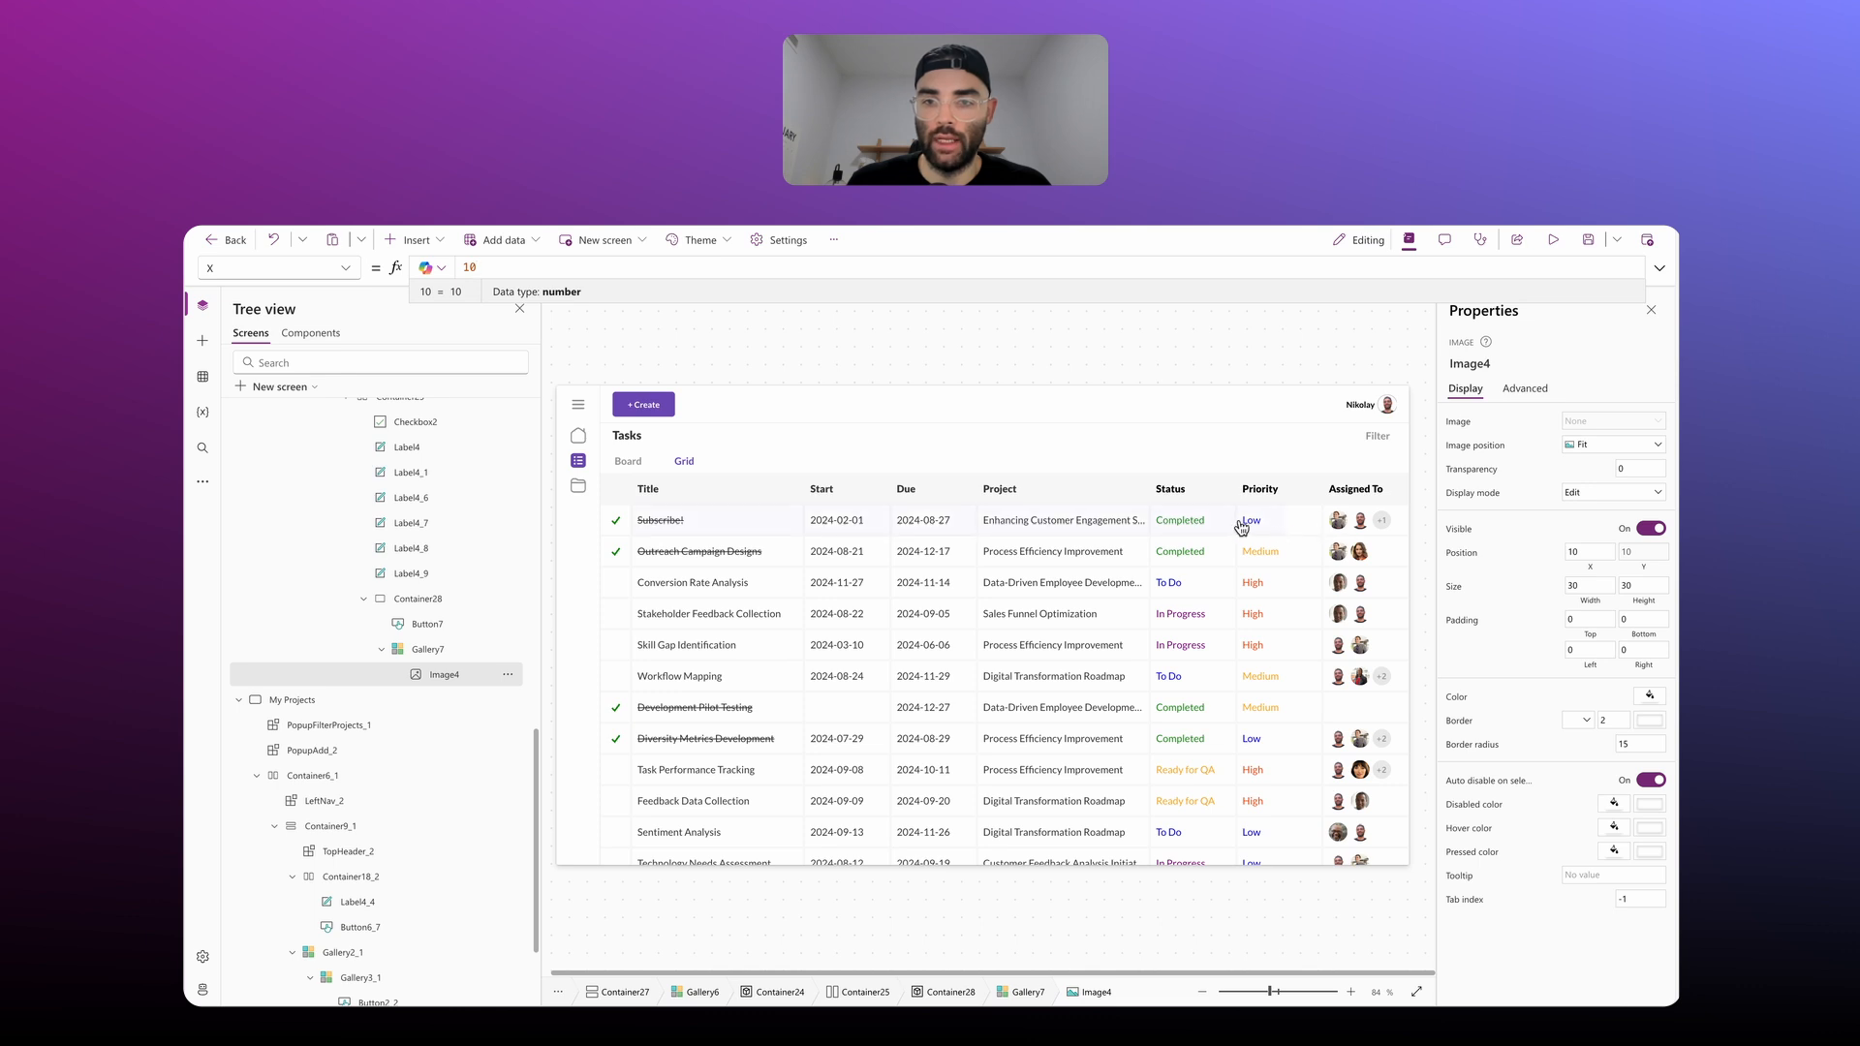
left_click(1379, 542)
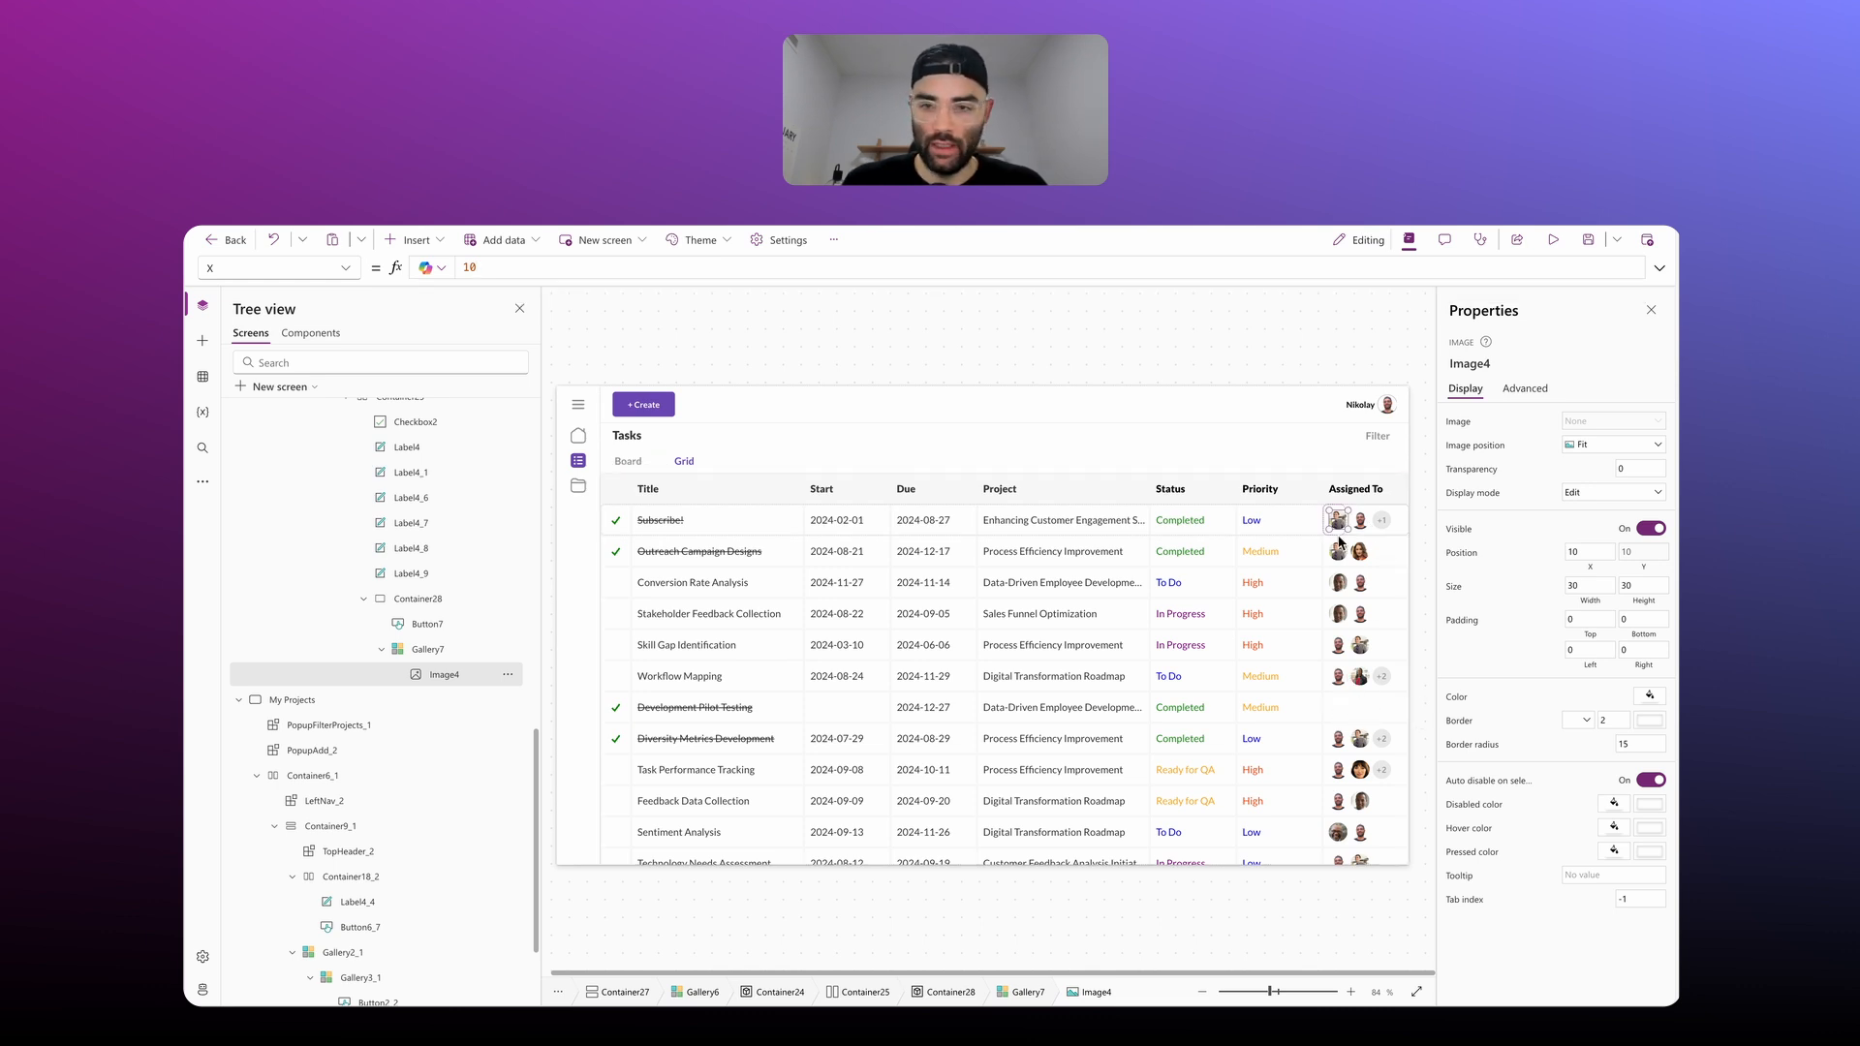
left_click(1353, 705)
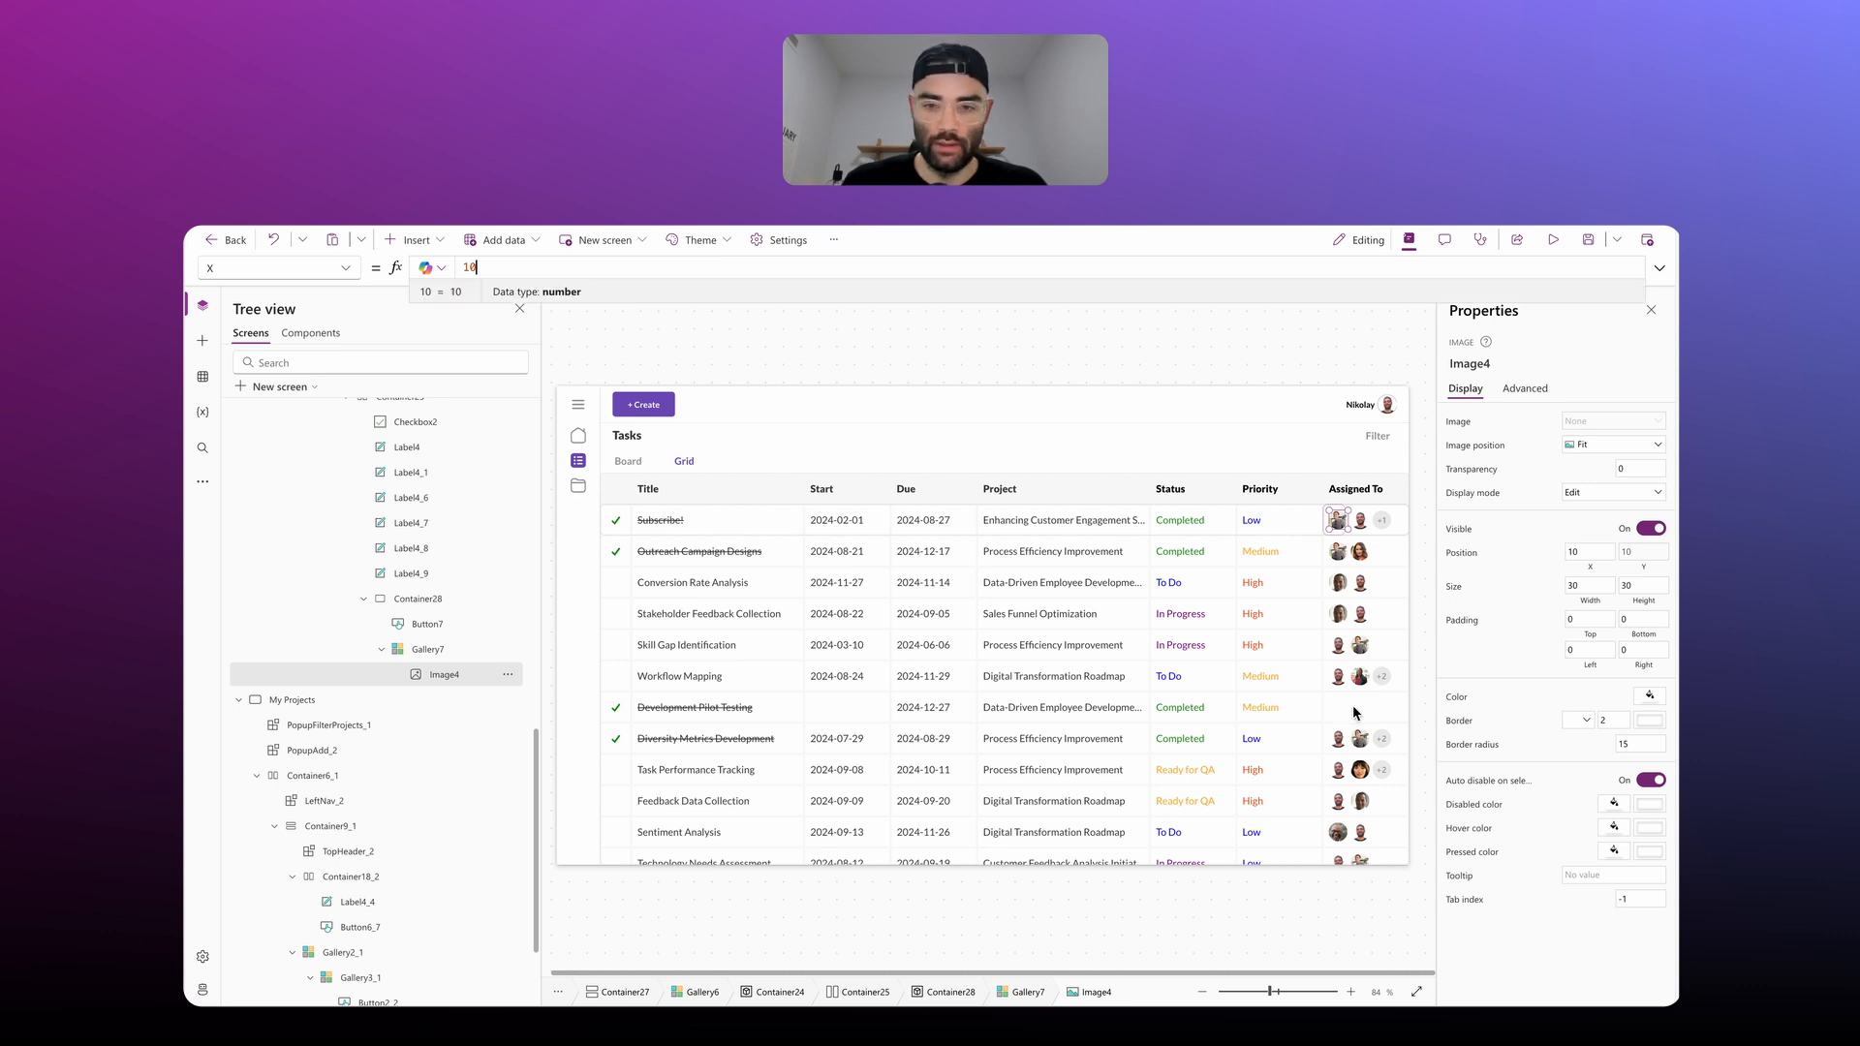
Step: Copy Button7 into Gallery7 alongside Image4 and set the copy's X position to 10
left_click(1380, 523)
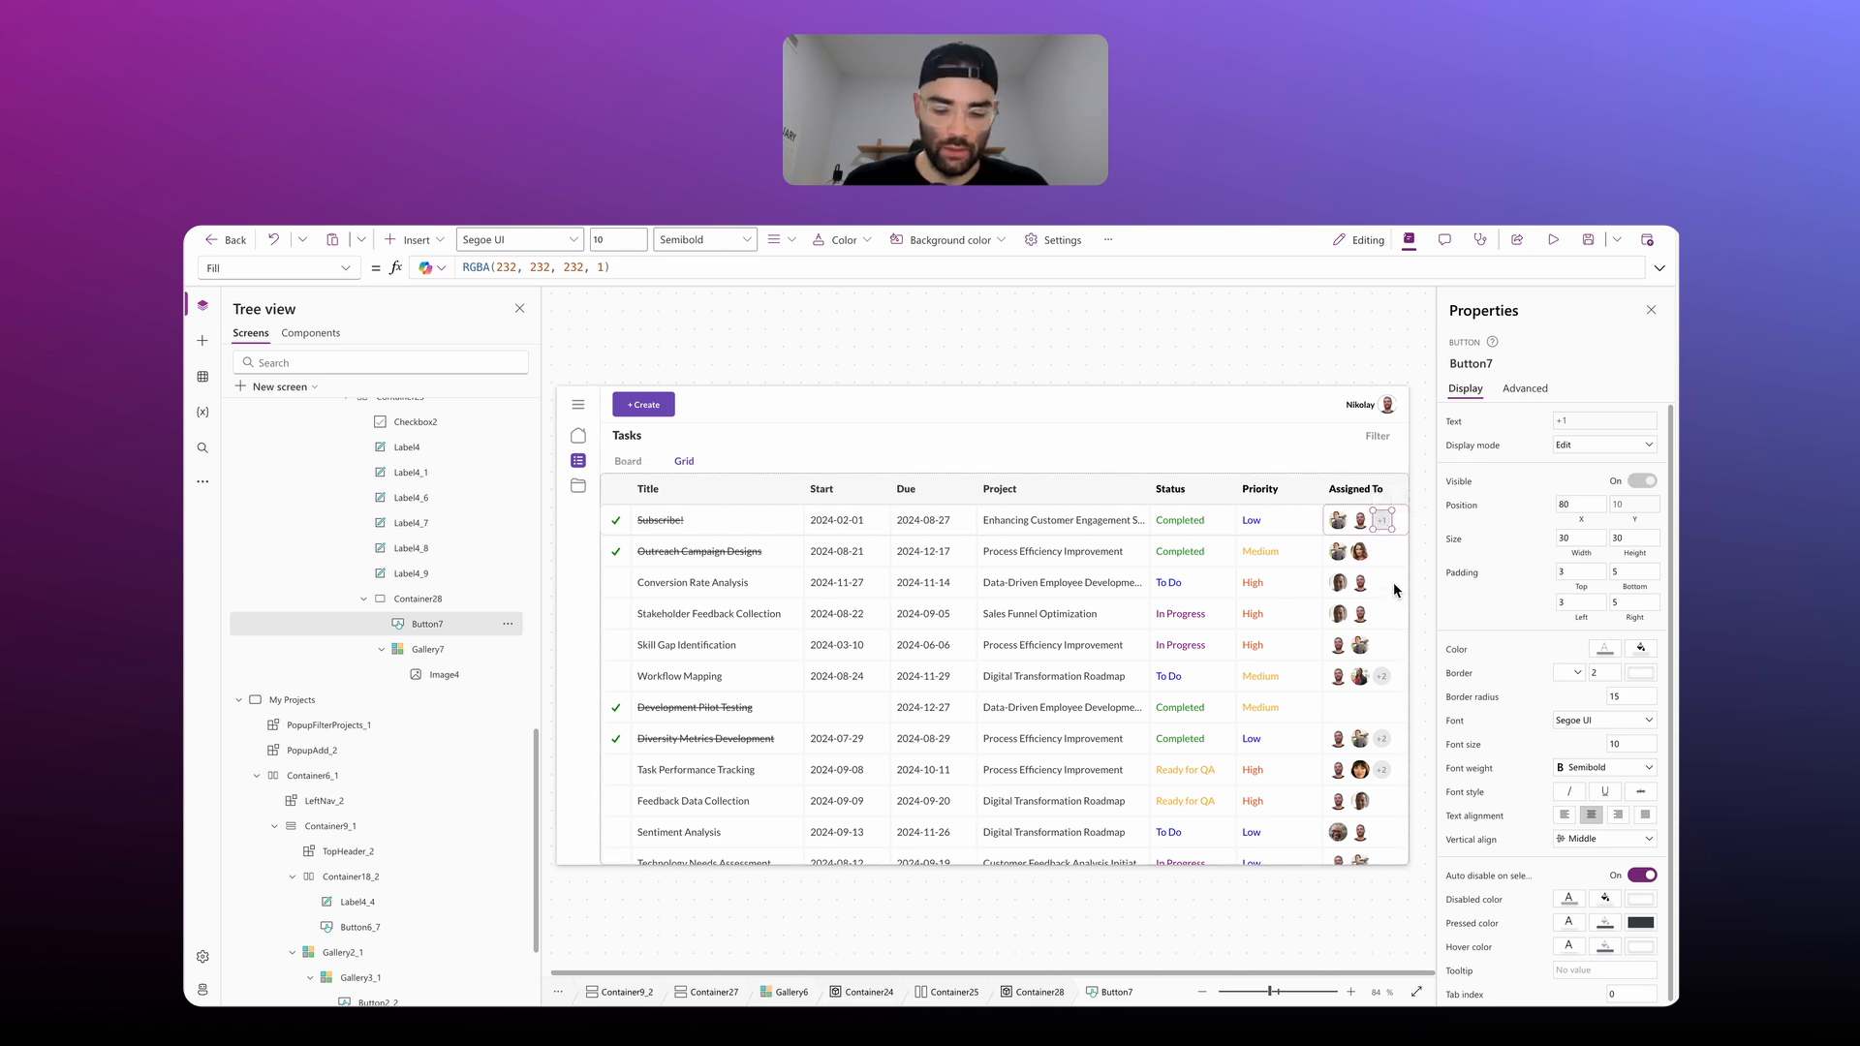
left_click(453, 675)
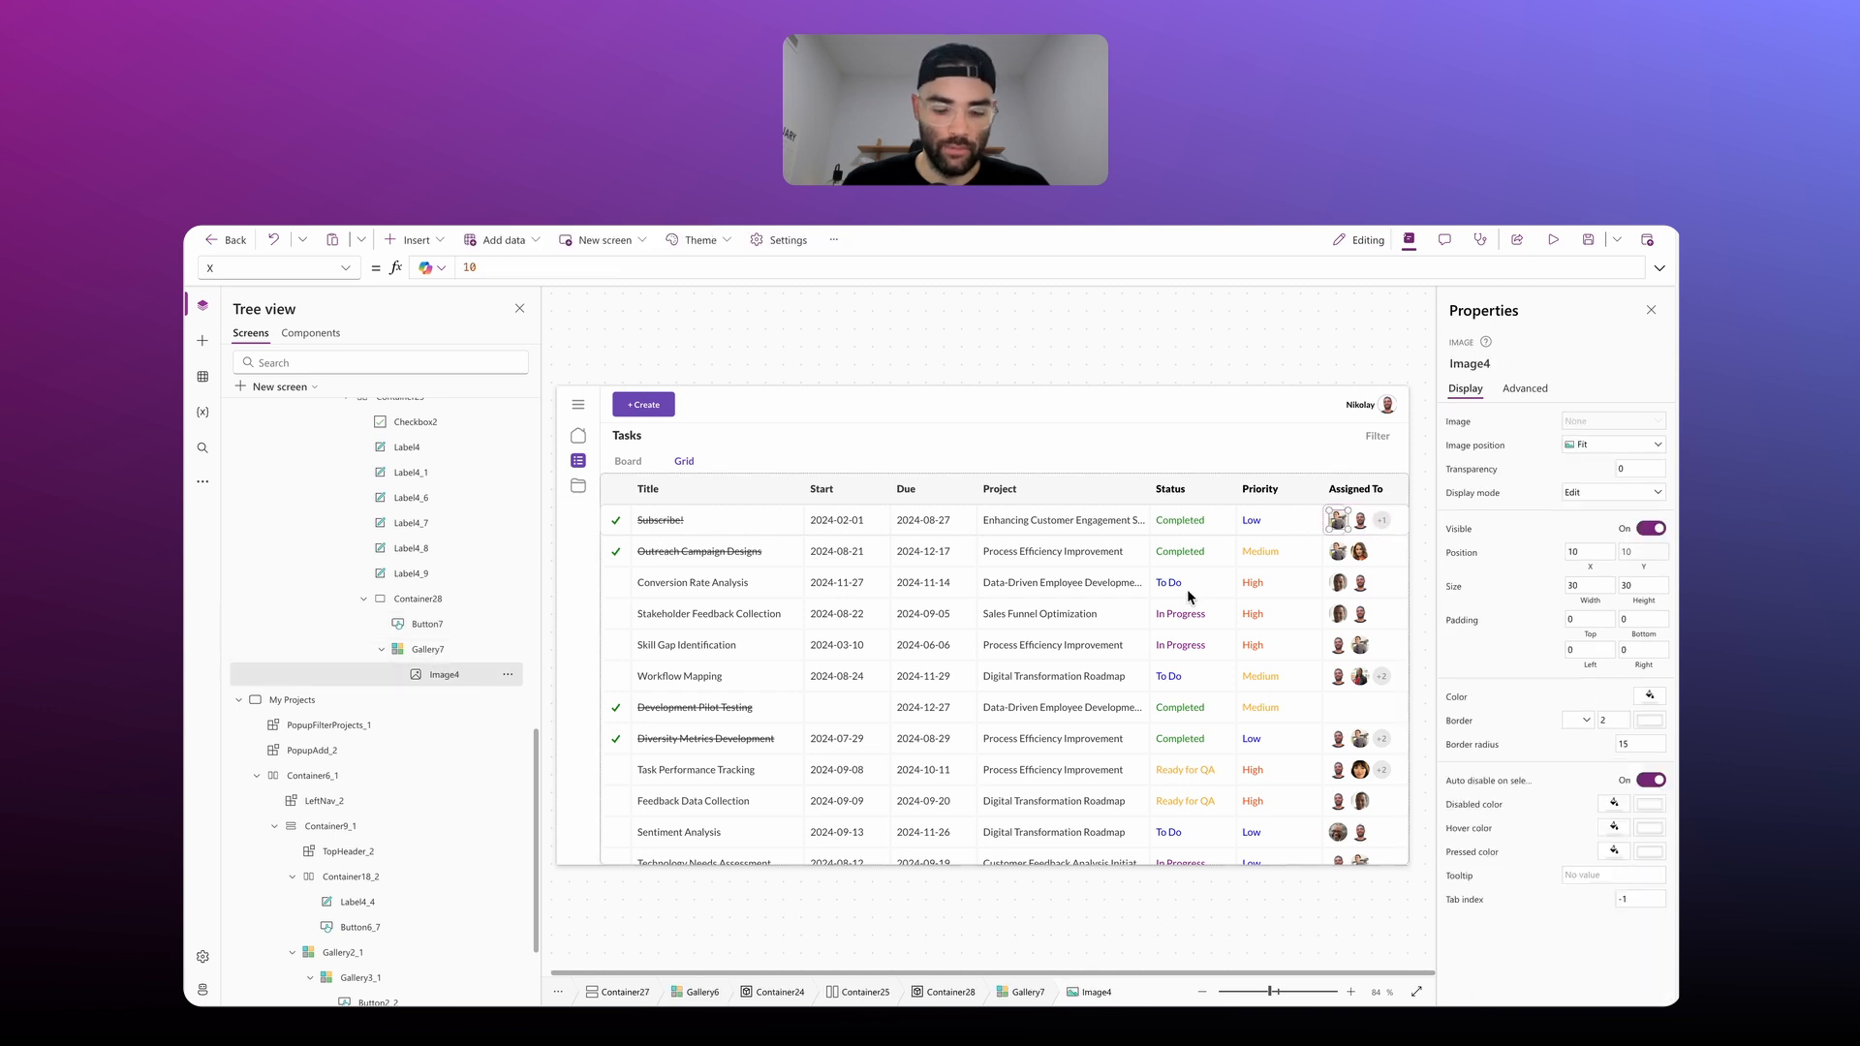
key("ctrl+v")
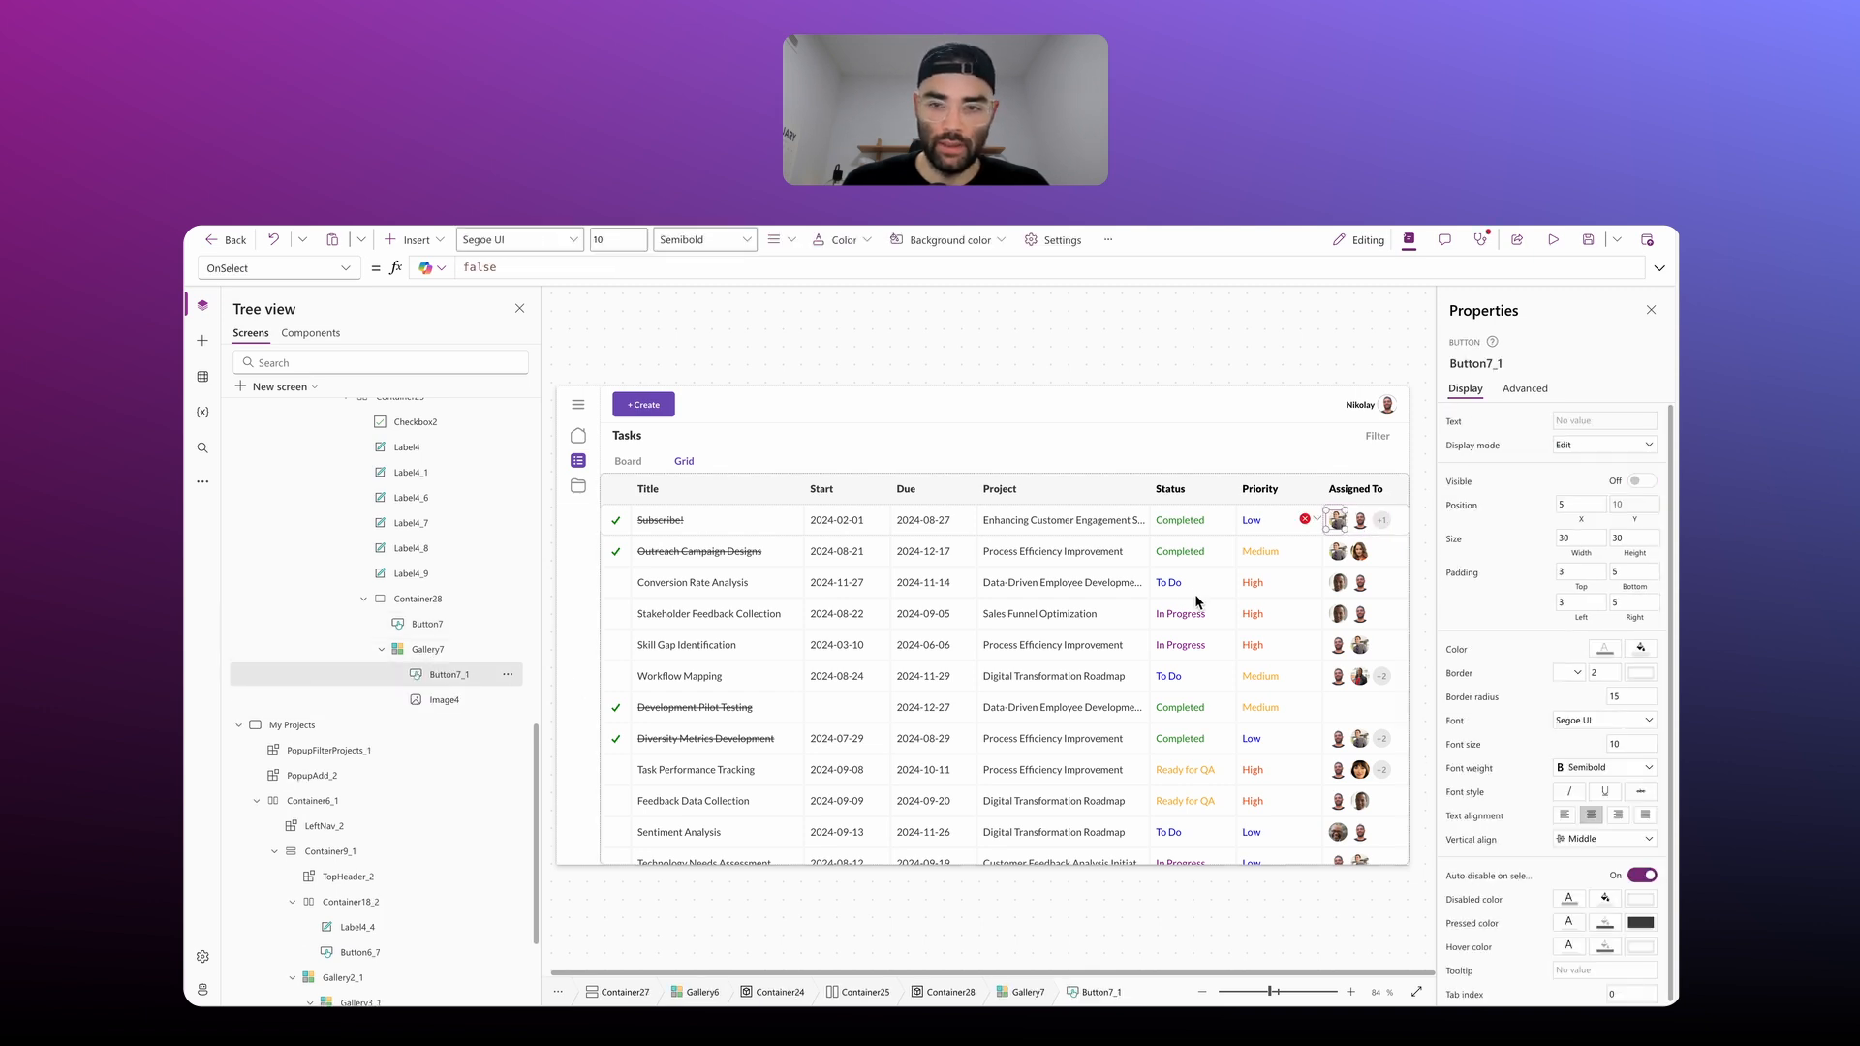
left_click(1583, 504)
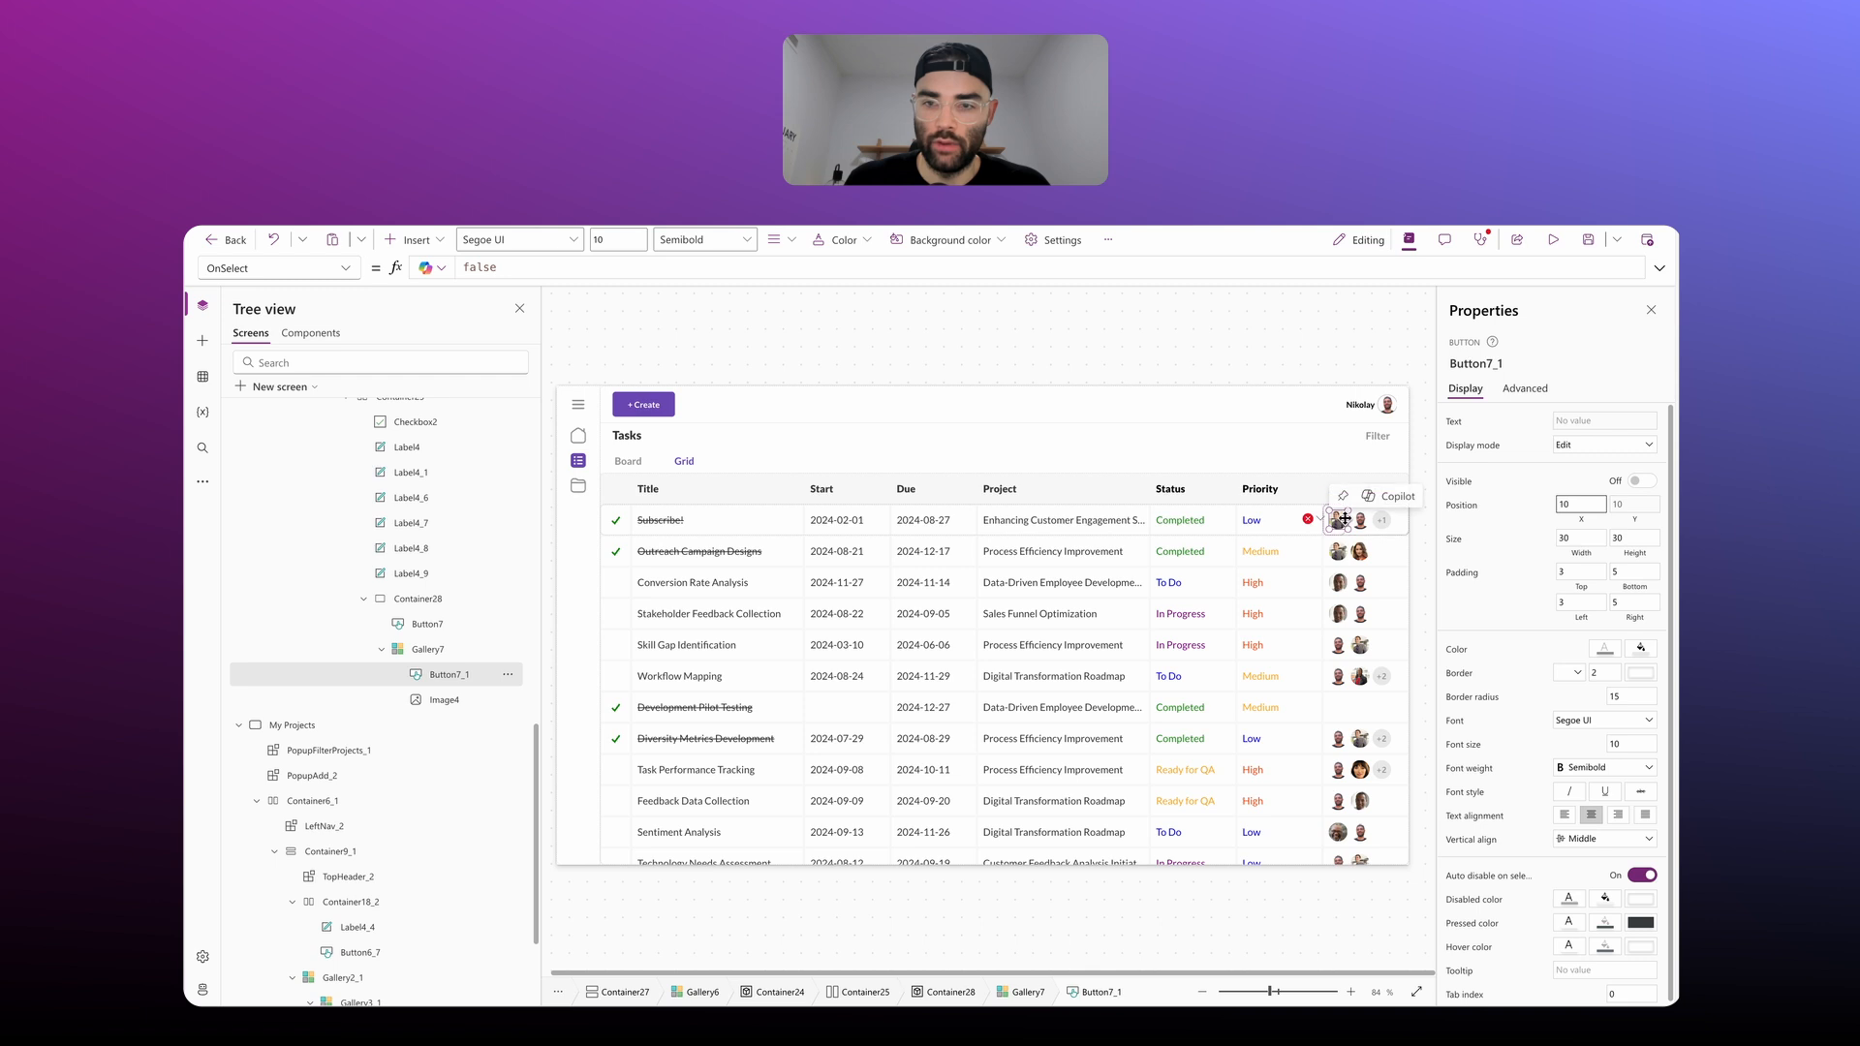
Step: Set Button7_1's Text property to ThisItem.UserInitials
left_click(1308, 519)
left_click(1326, 541)
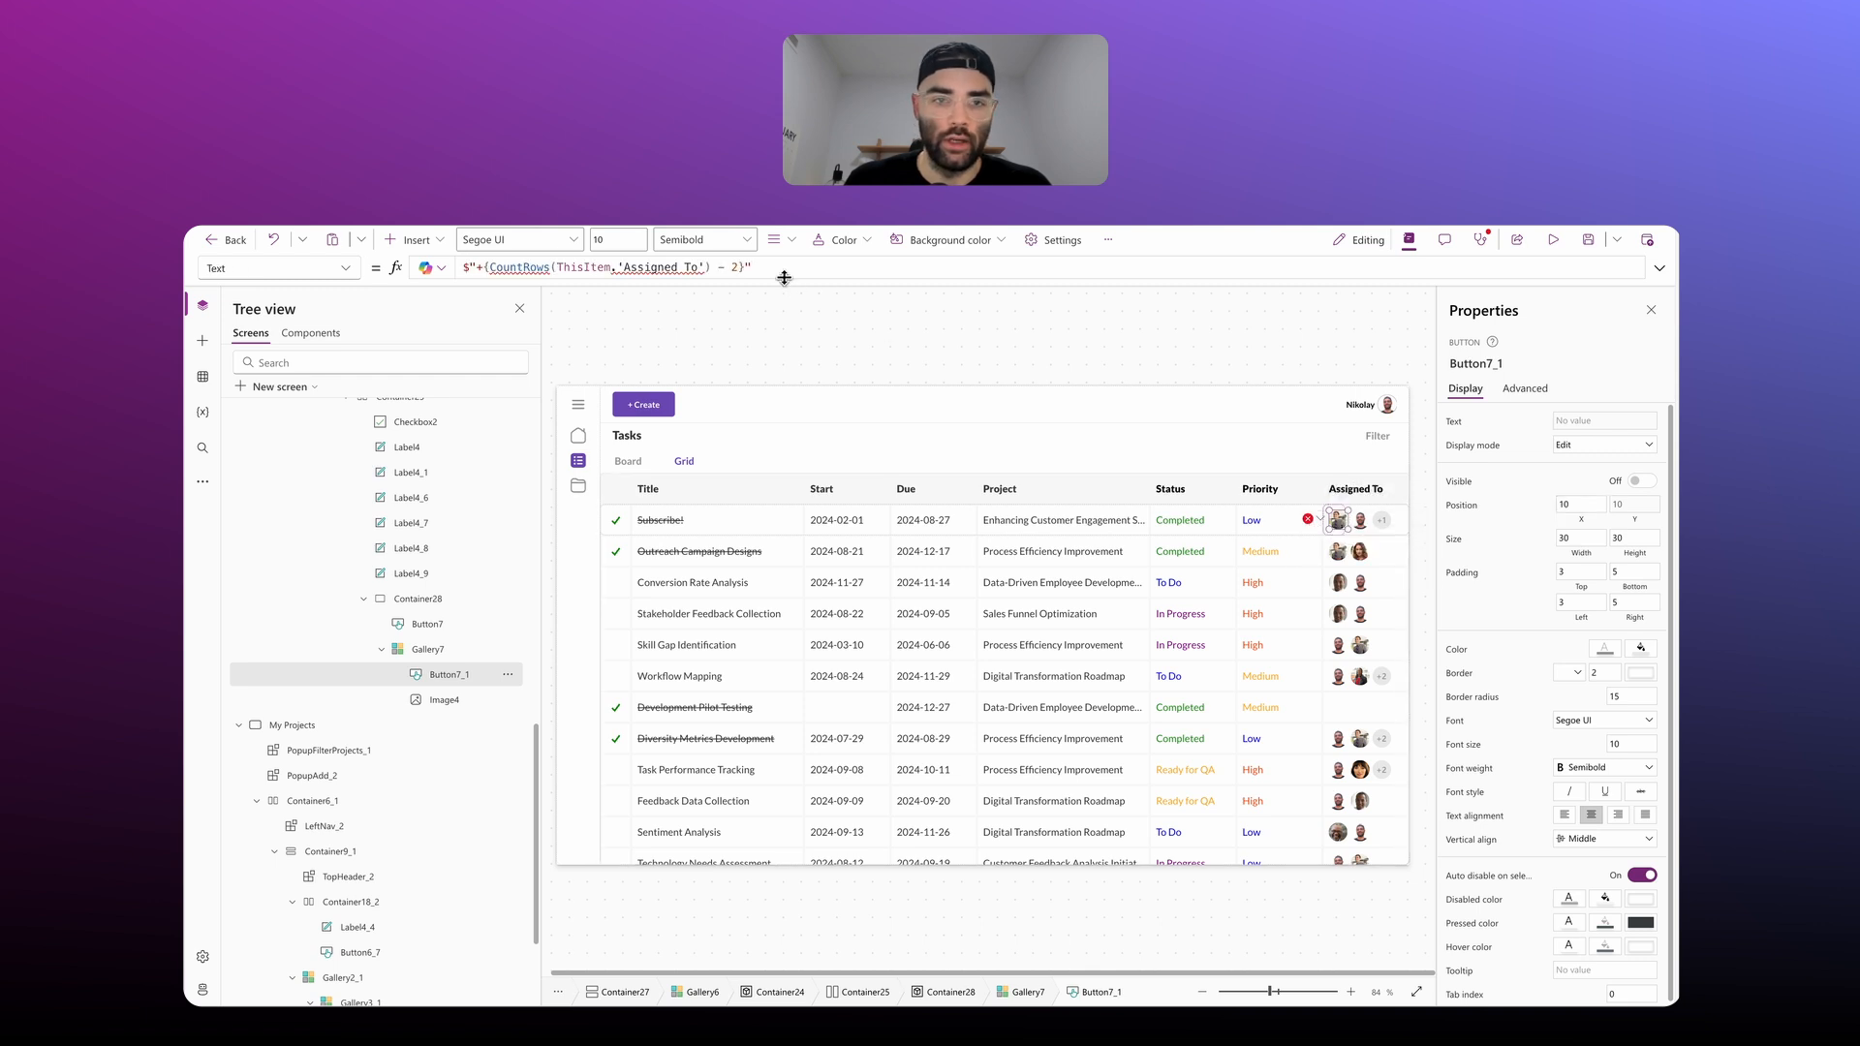
left_click_drag(754, 270, 399, 275)
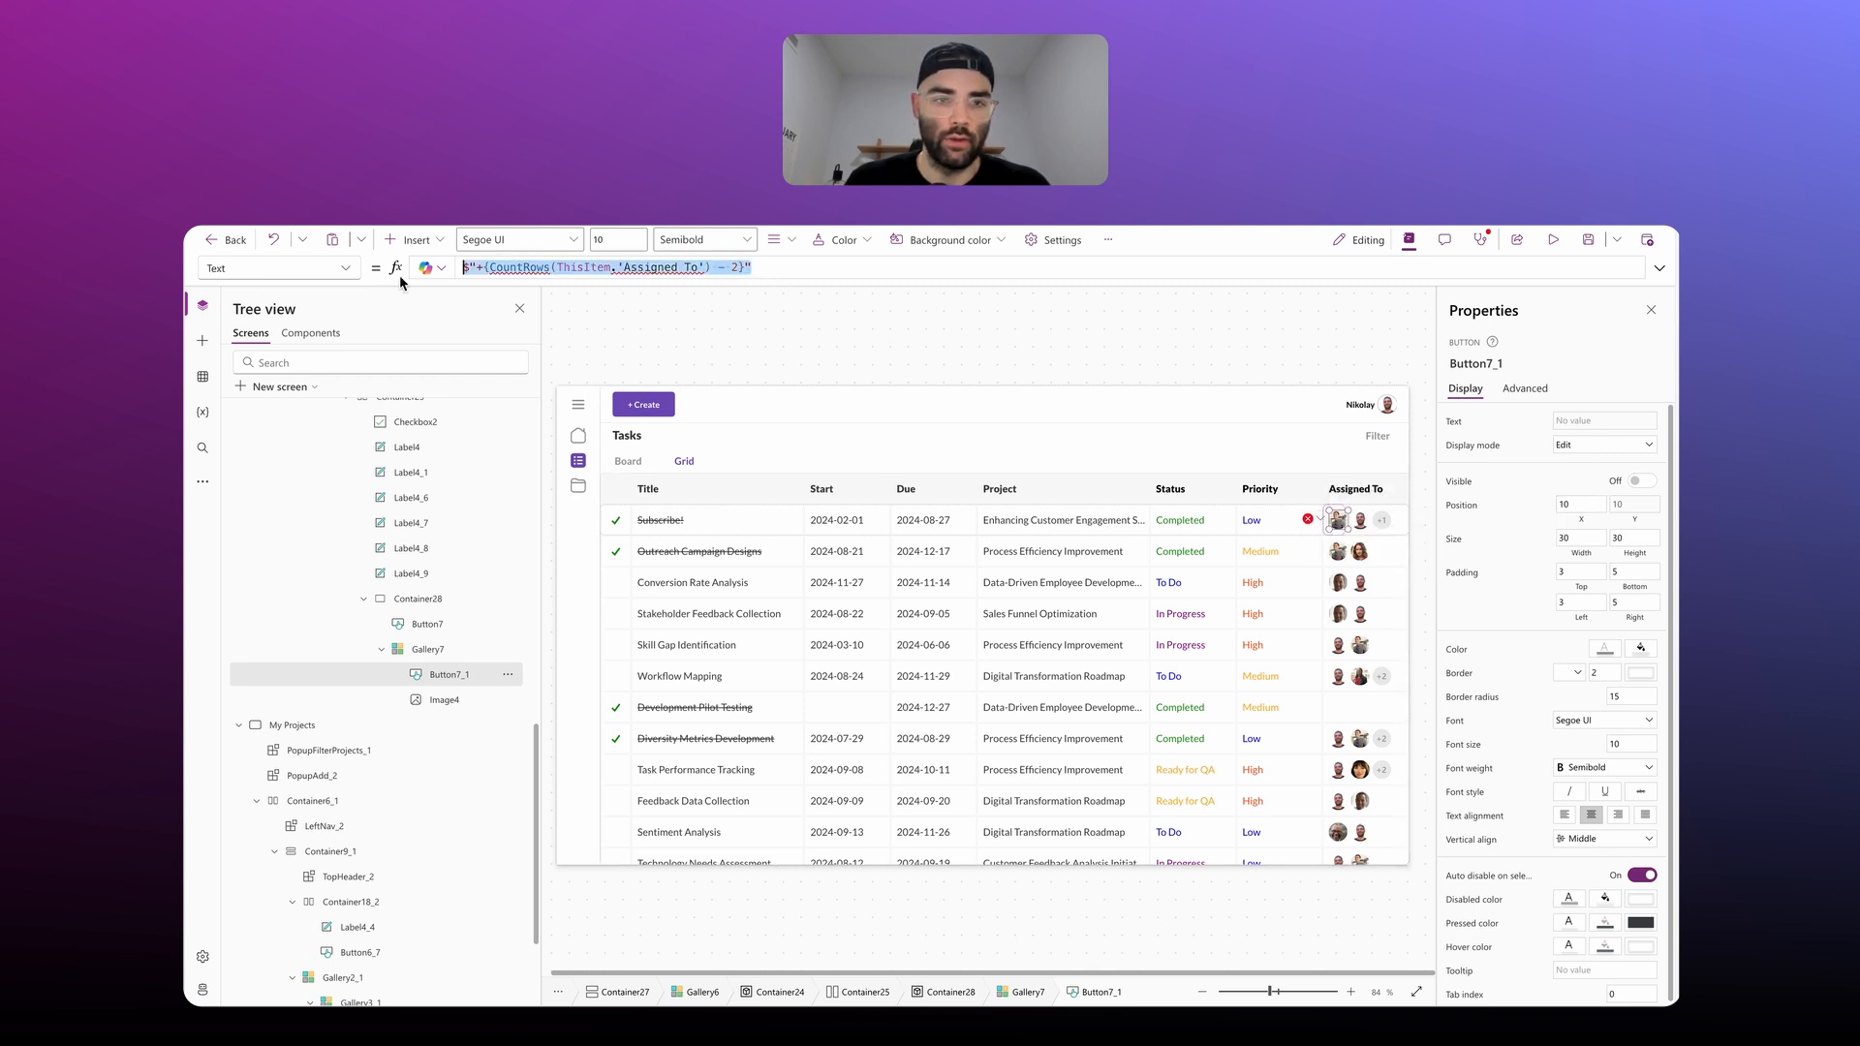
type("Thi")
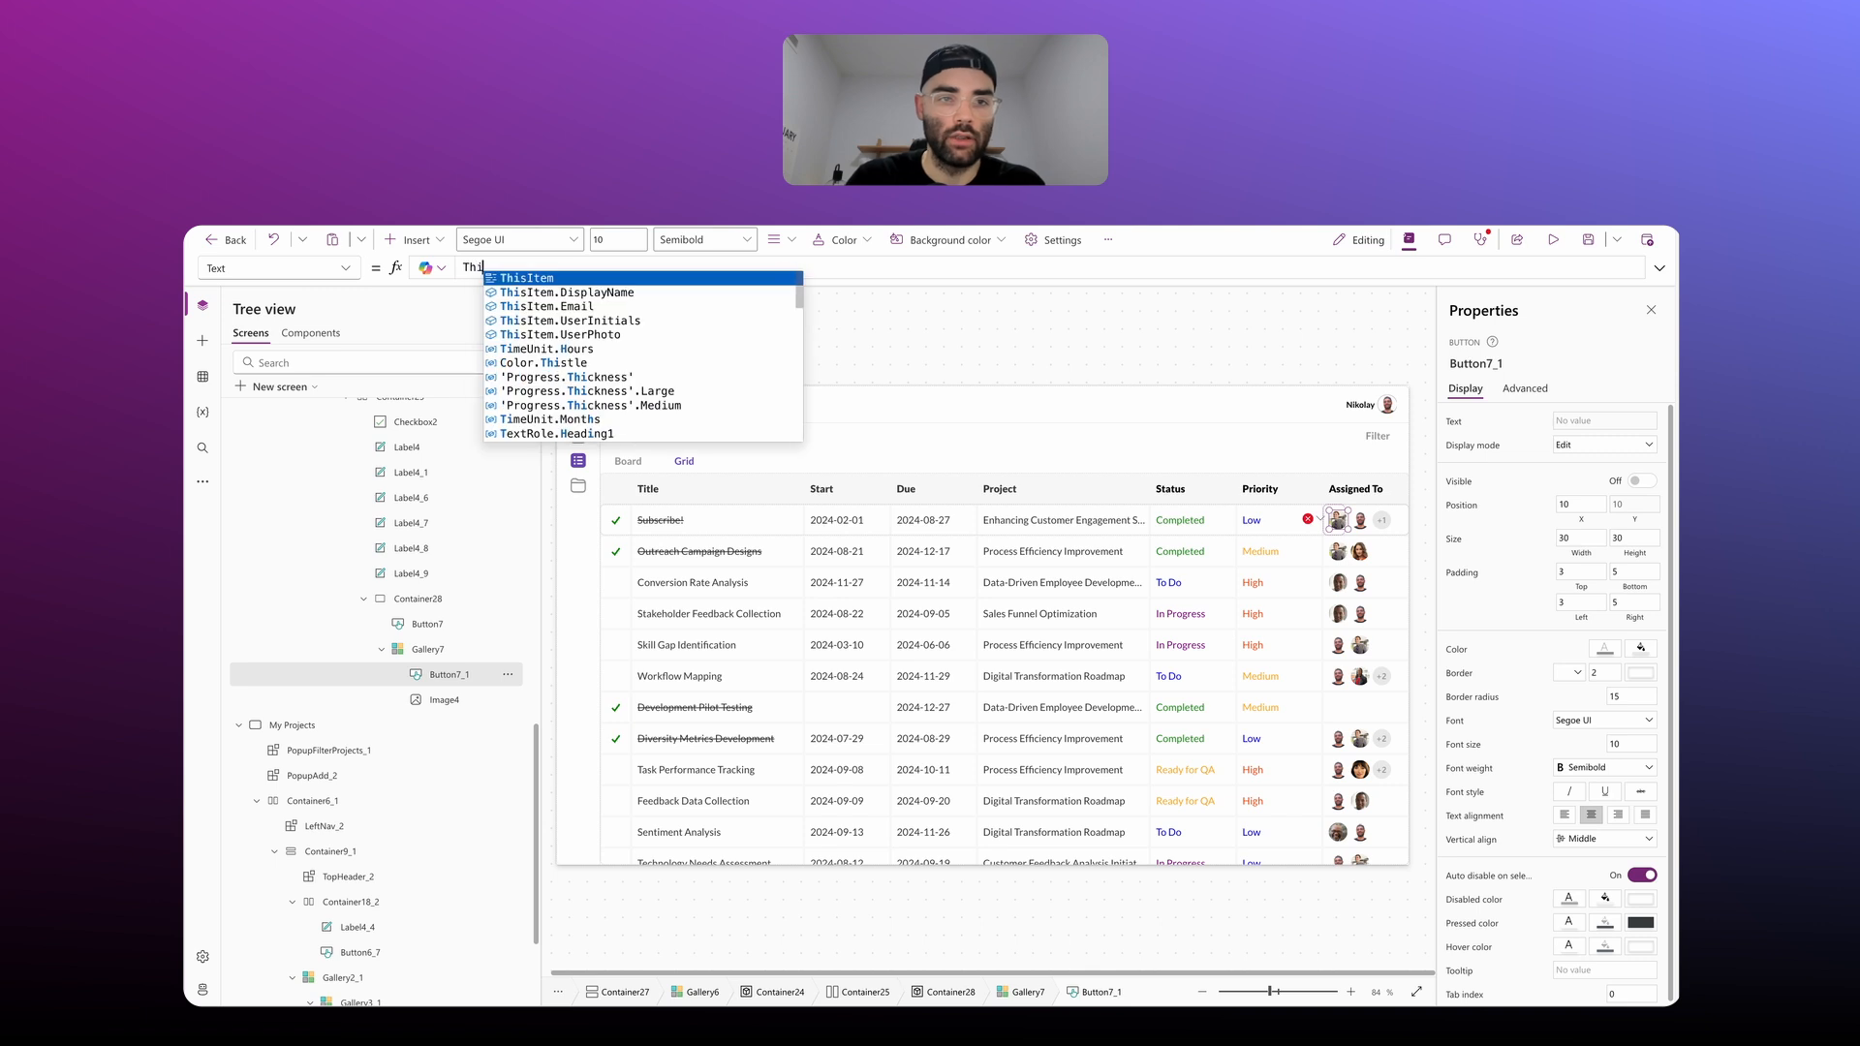
type("sItem.")
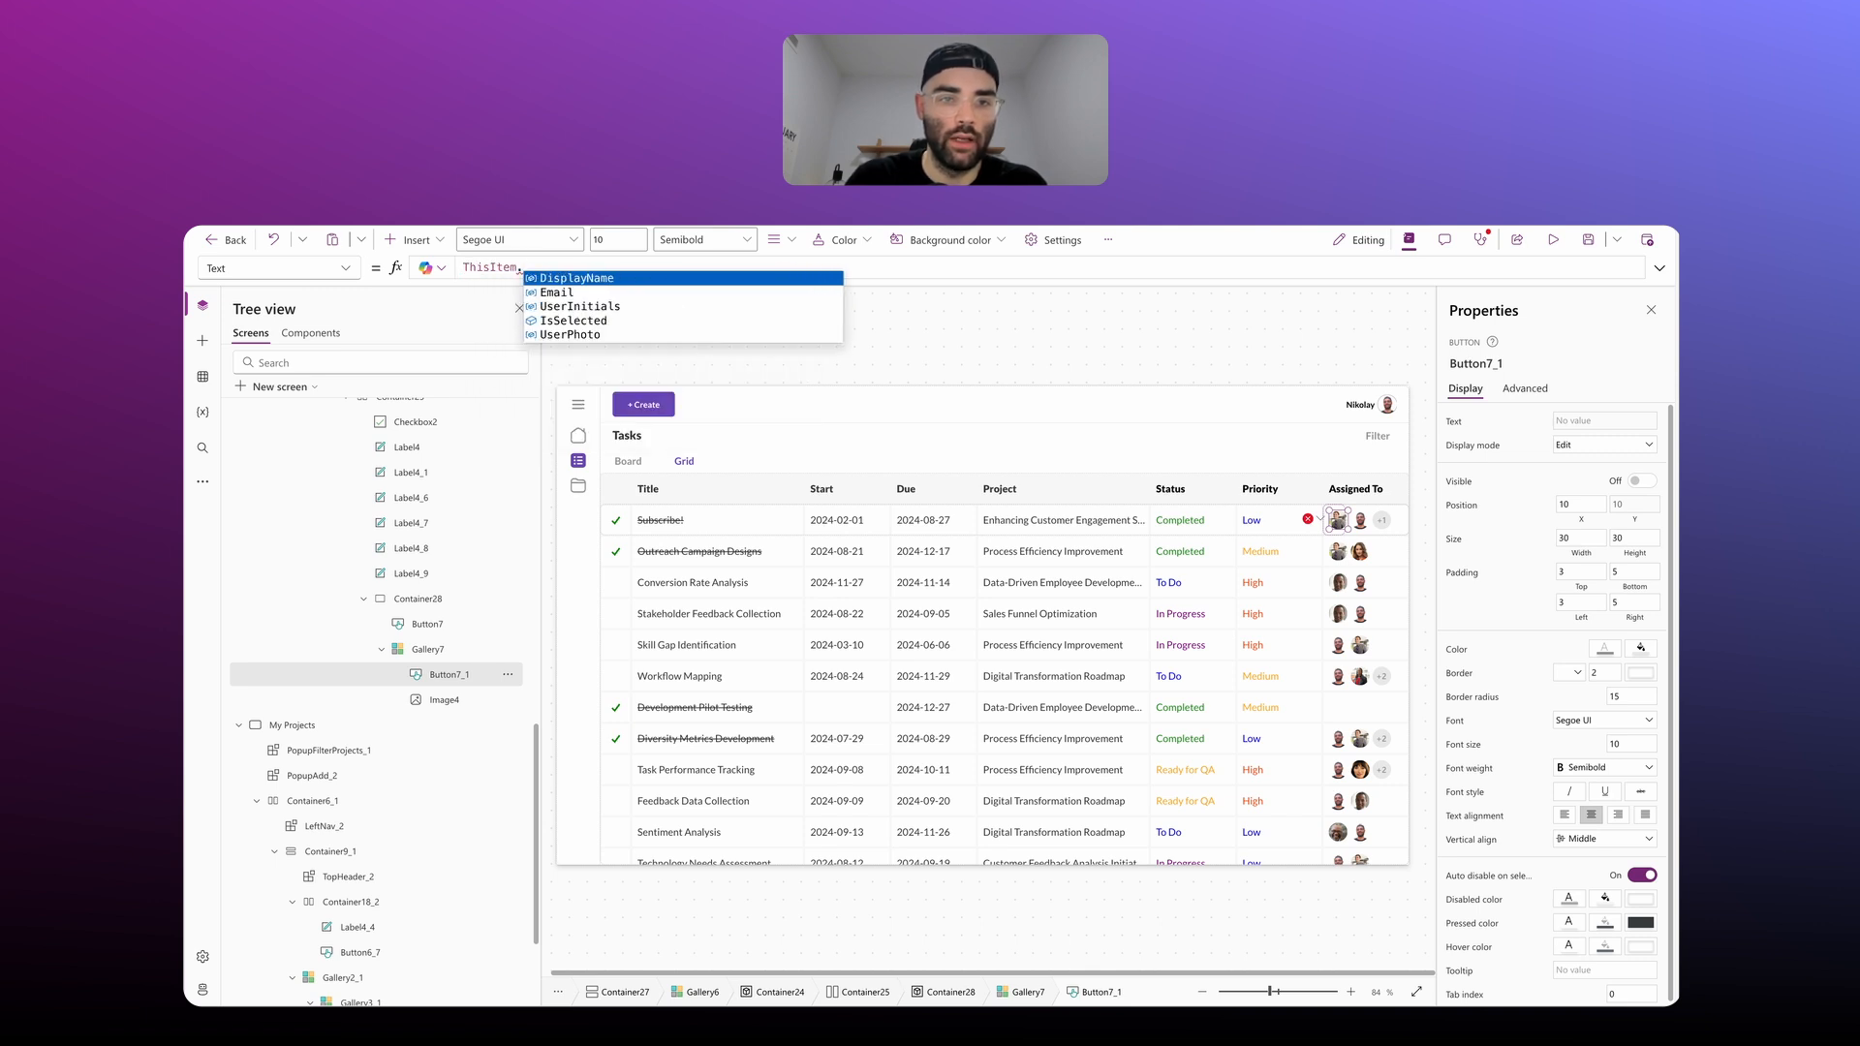
type("UserInitials")
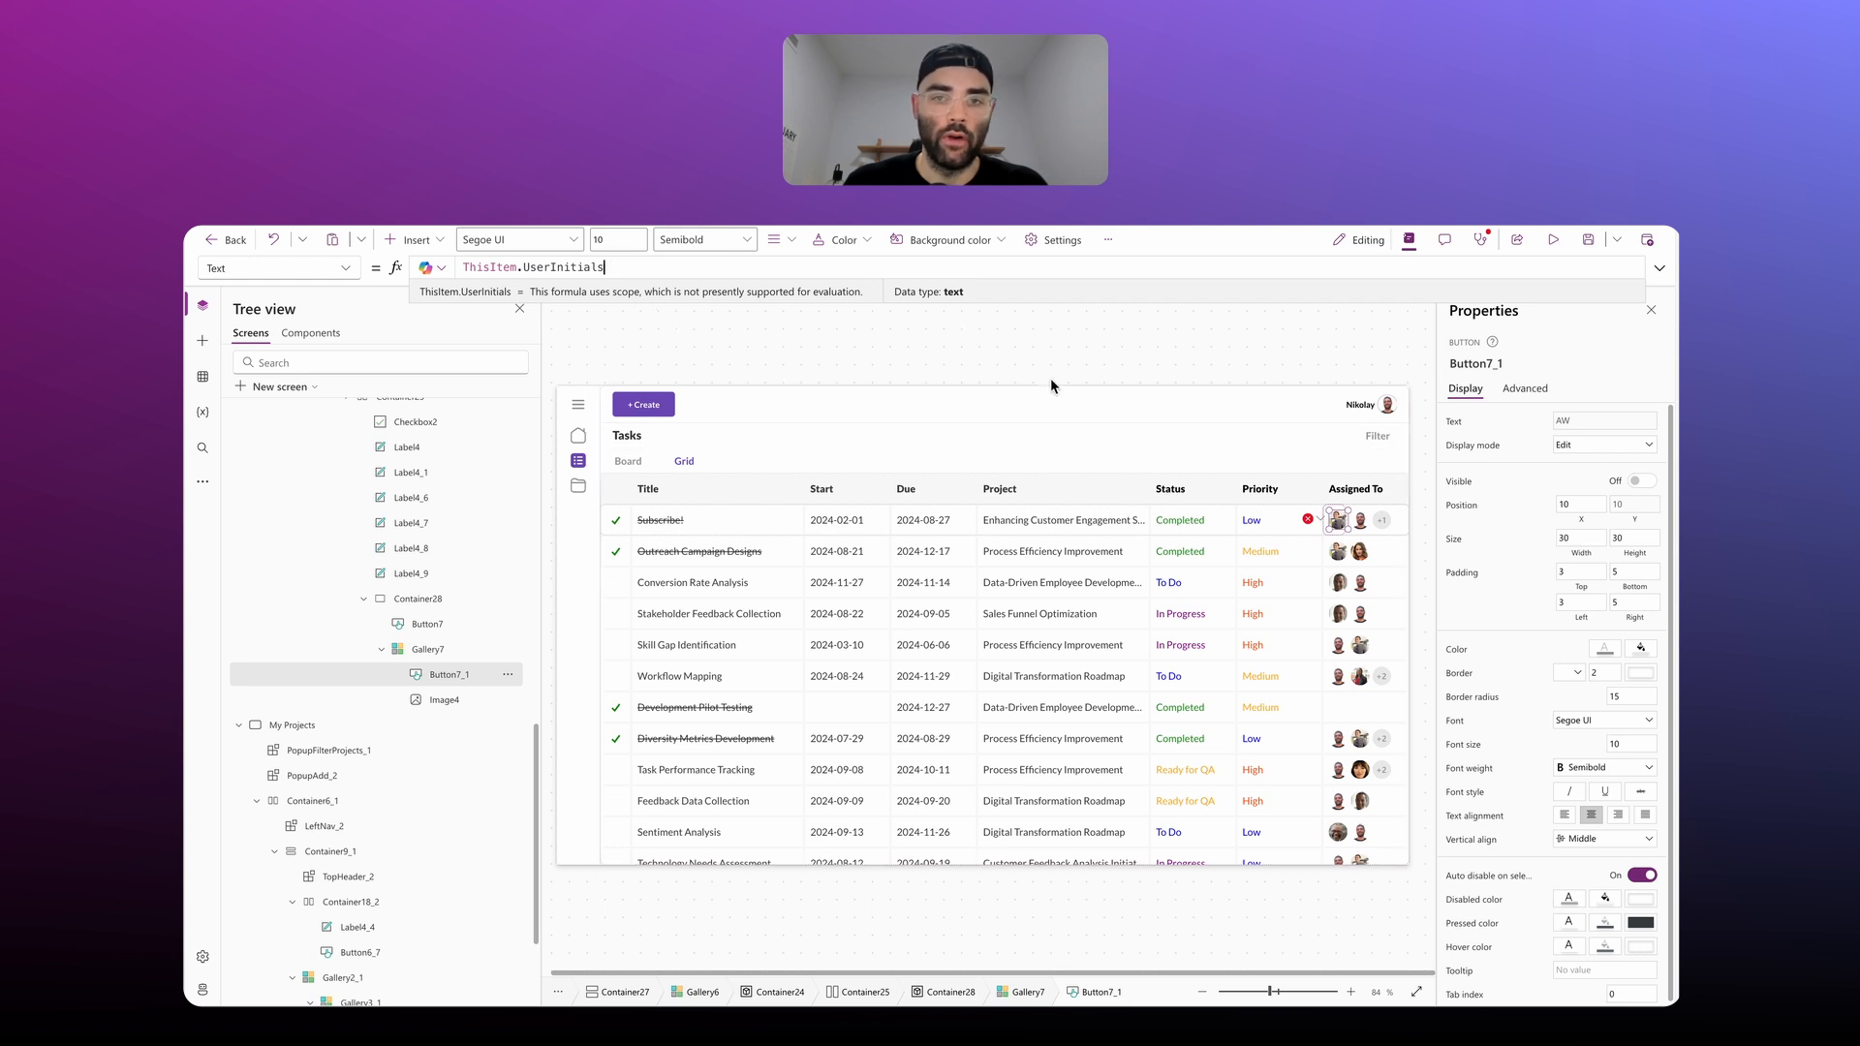
Step: Set Button7_1's Visible property to IsBlank(ThisItem.UserPhoto)
left_click(1306, 524)
left_click(1375, 570)
left_click_drag(742, 268, 385, 266)
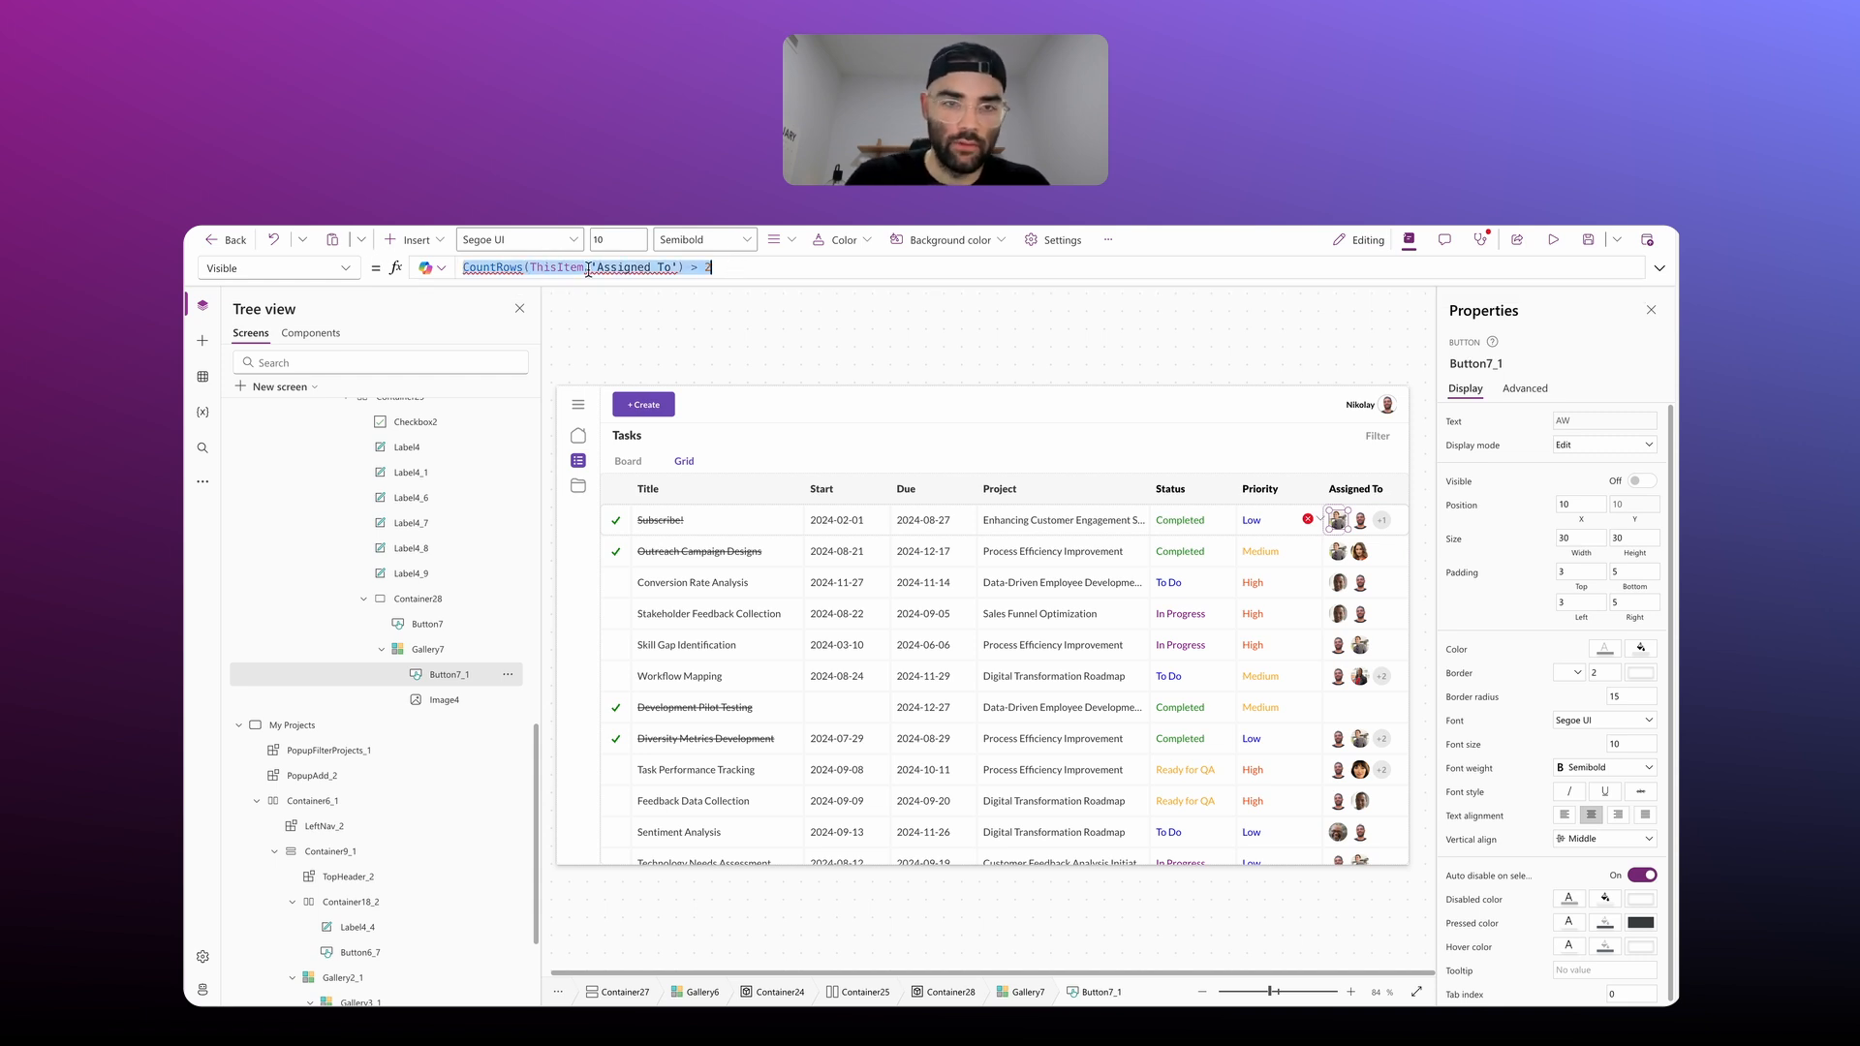
type("IsBlan")
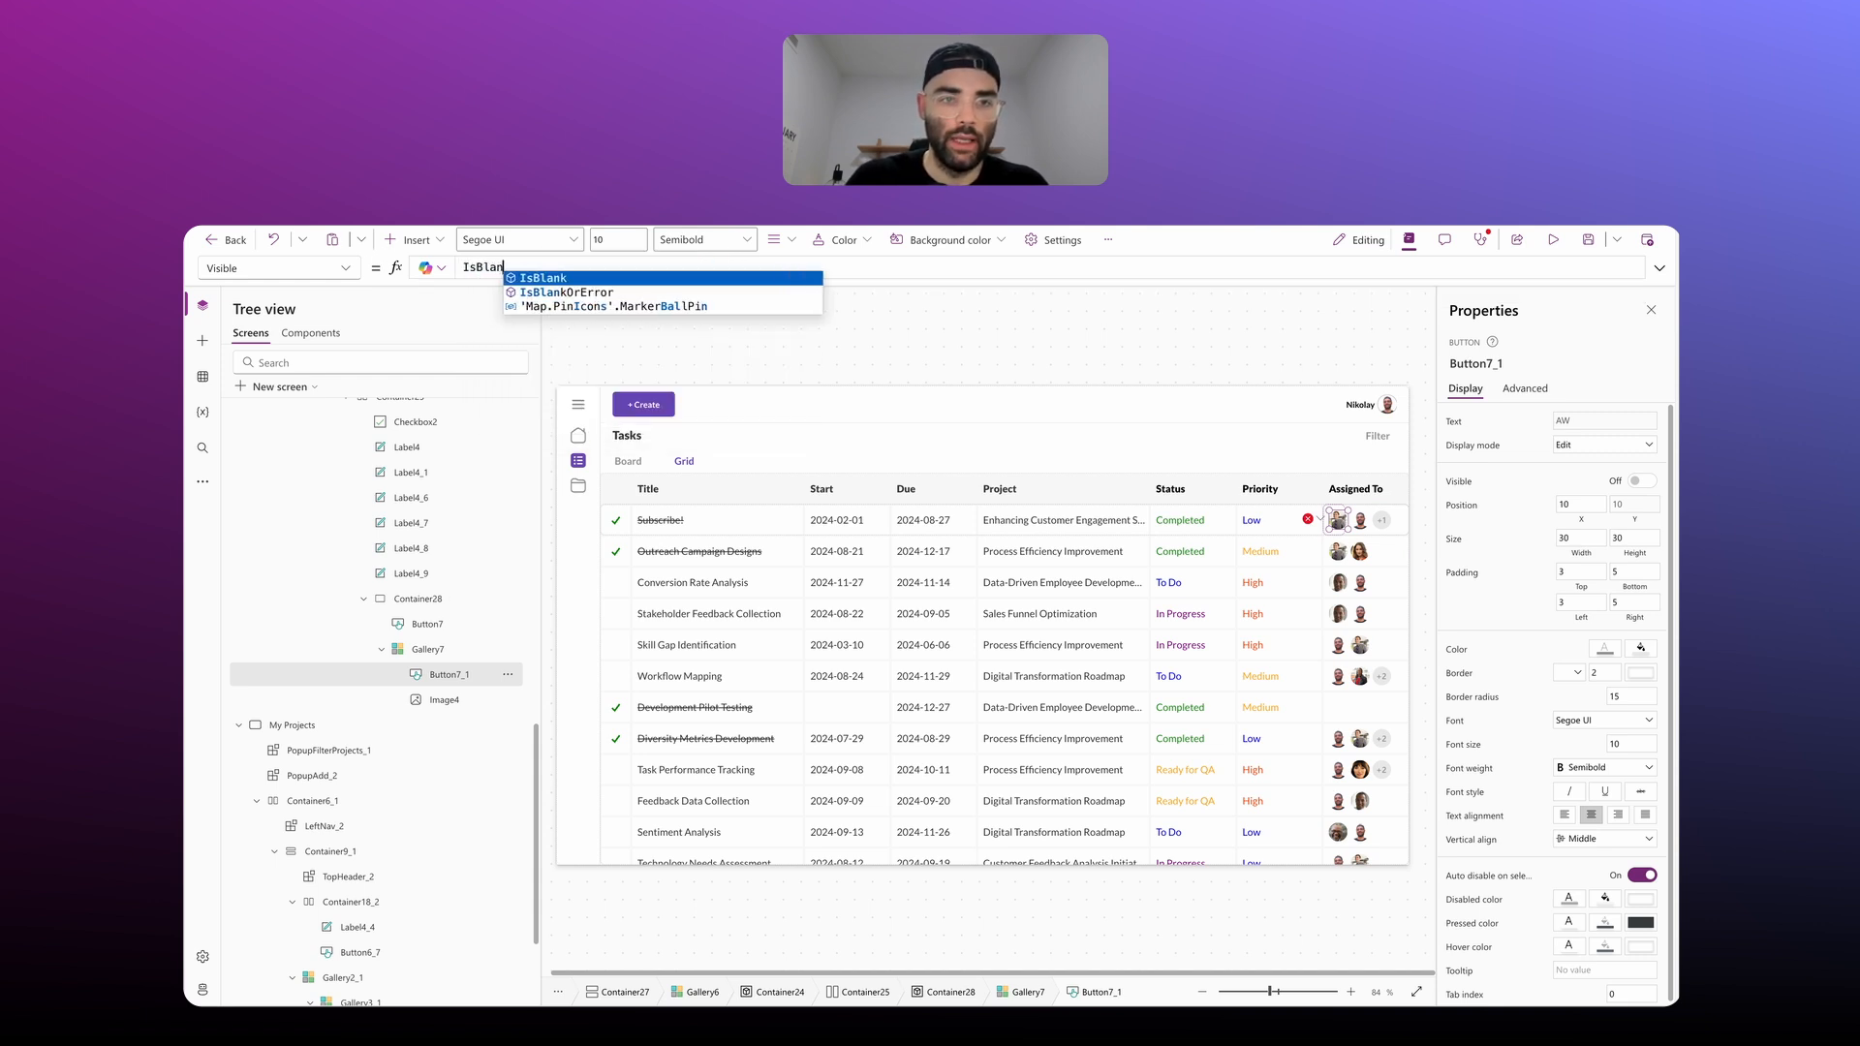
type("k(THis")
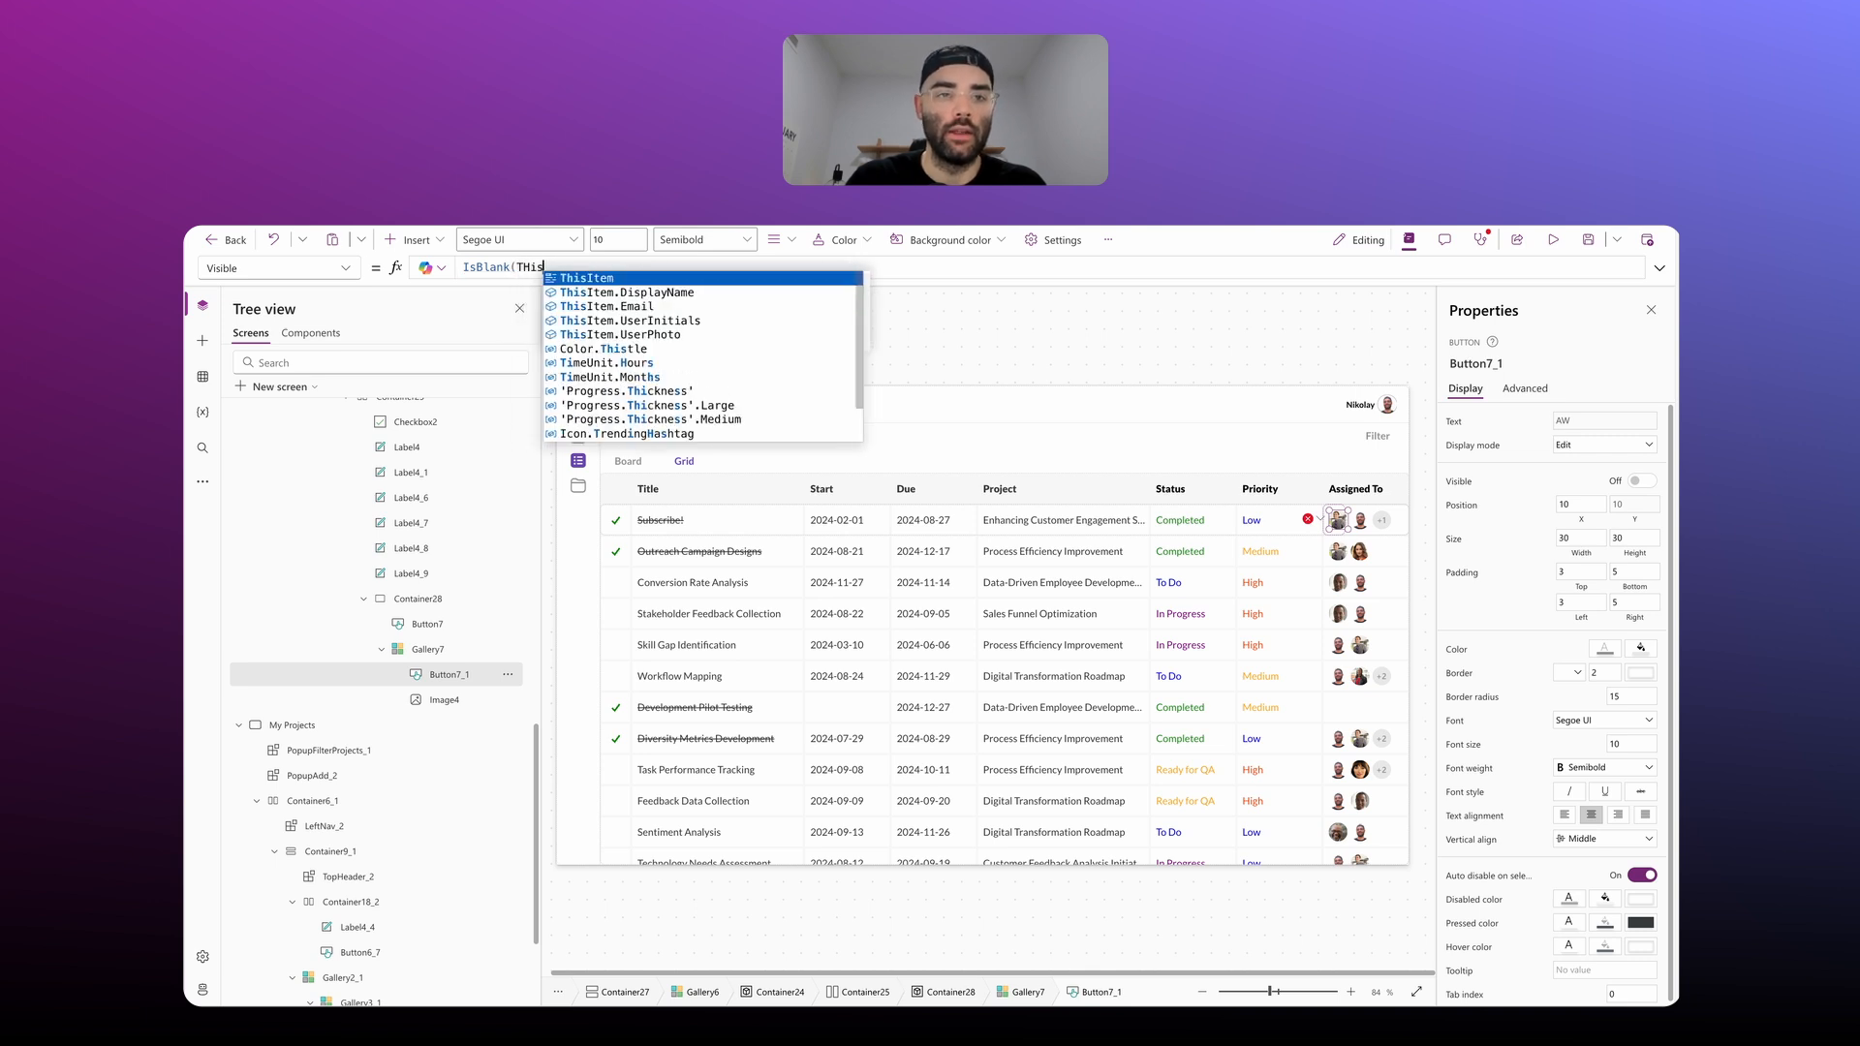
key("Tab")
type(".Us")
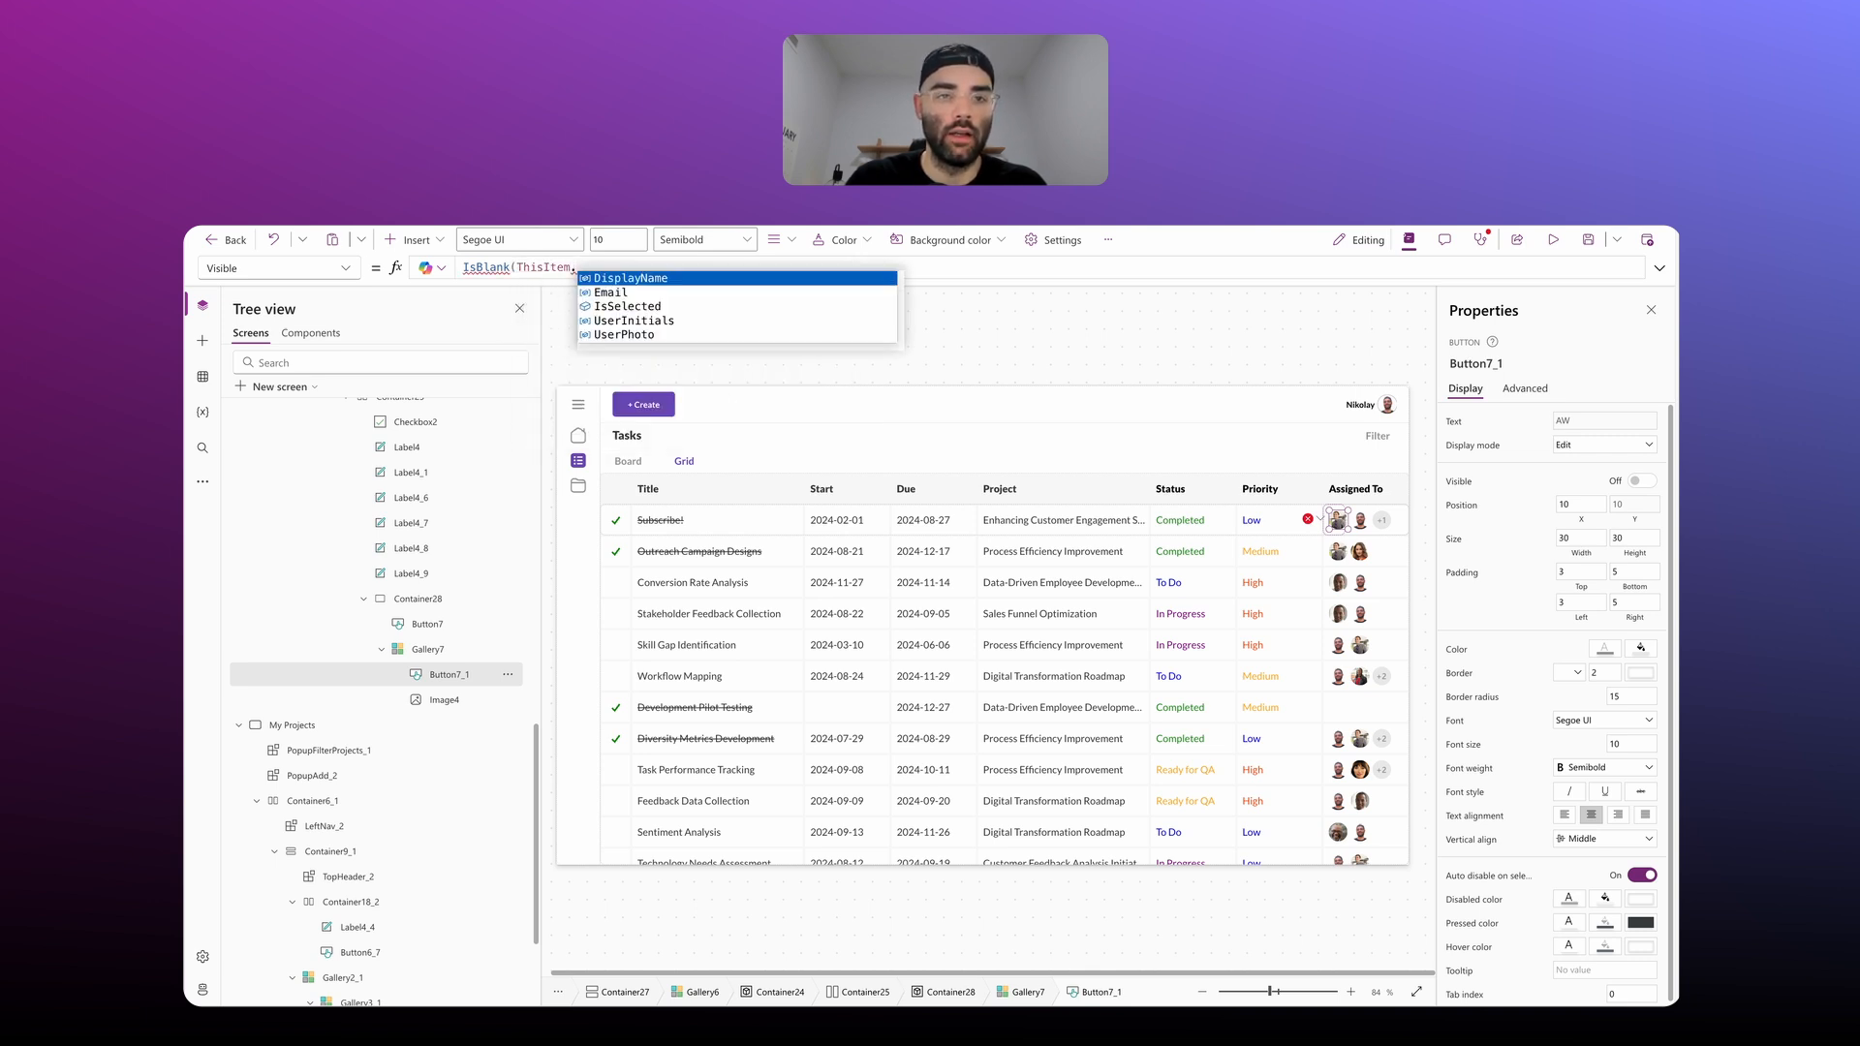
key("Down")
key("Tab")
type(")")
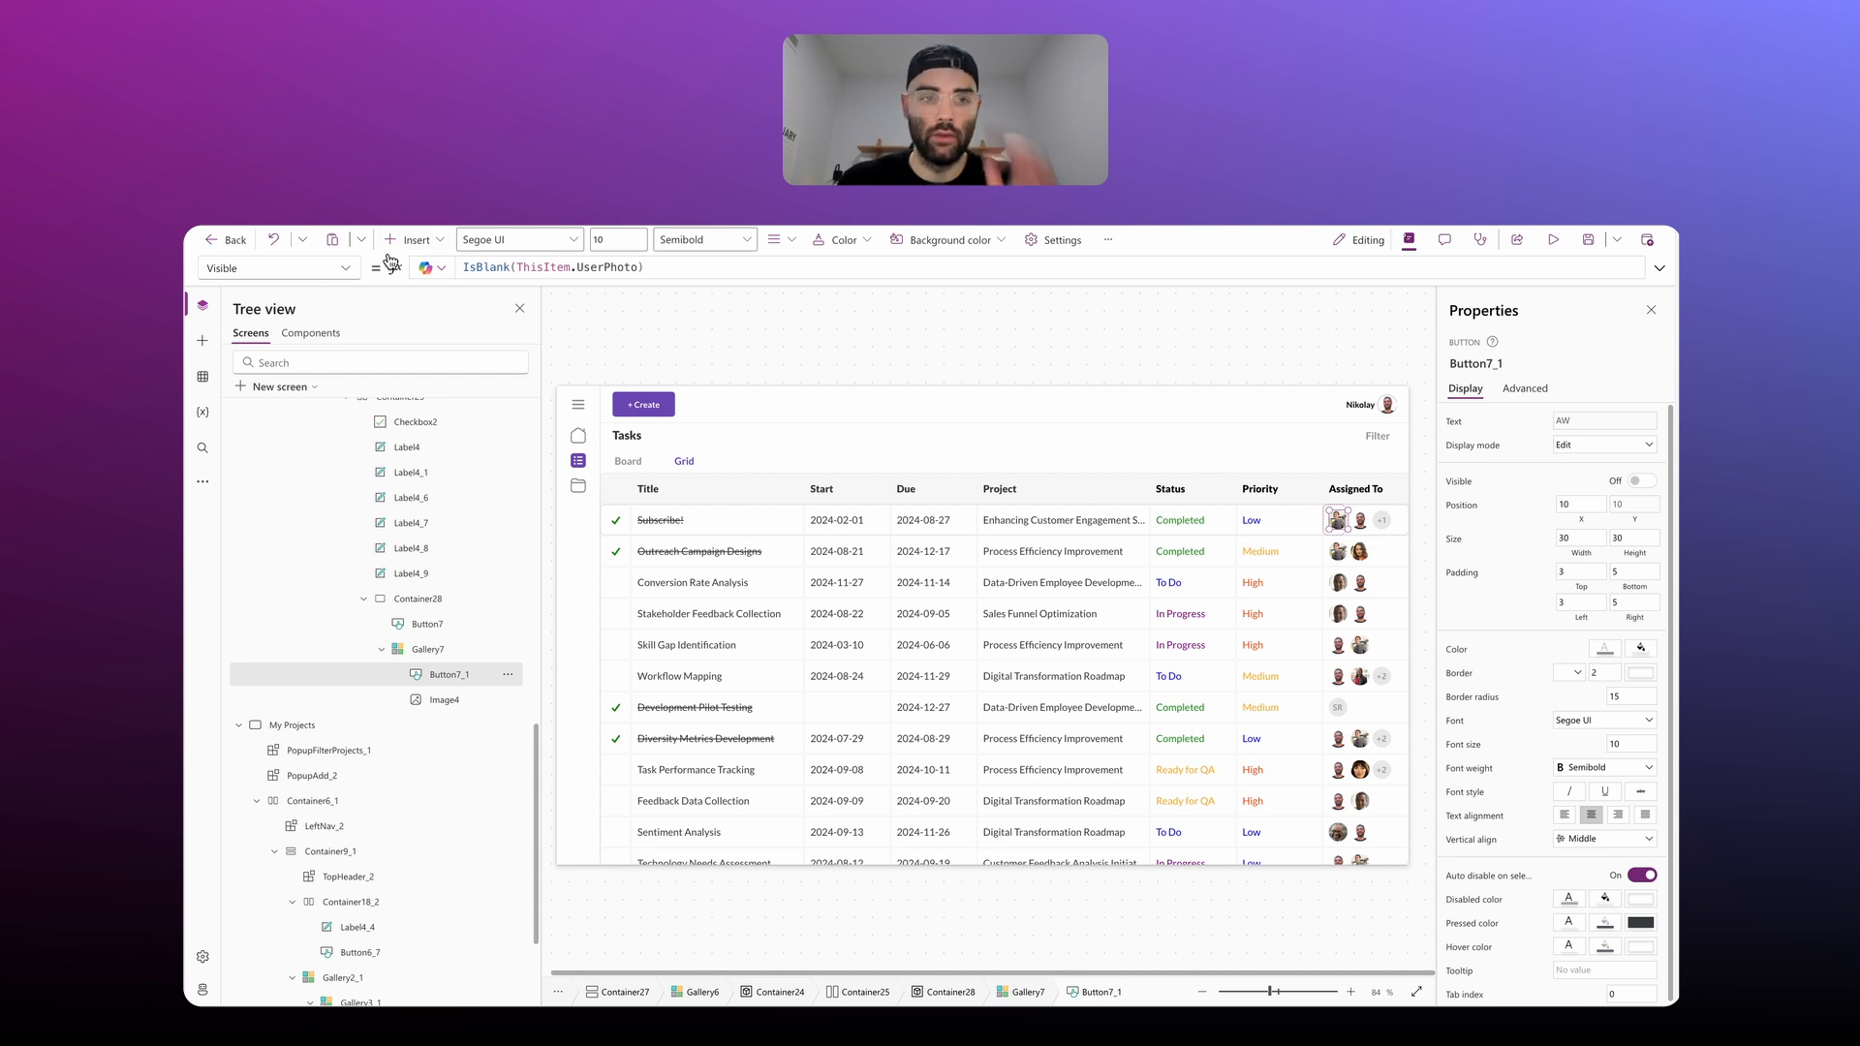
Step: Set Button7_1's Fill property to MyTheme.Primary
left_click(346, 269)
scroll(254, 527, "up", 4)
left_click(253, 542)
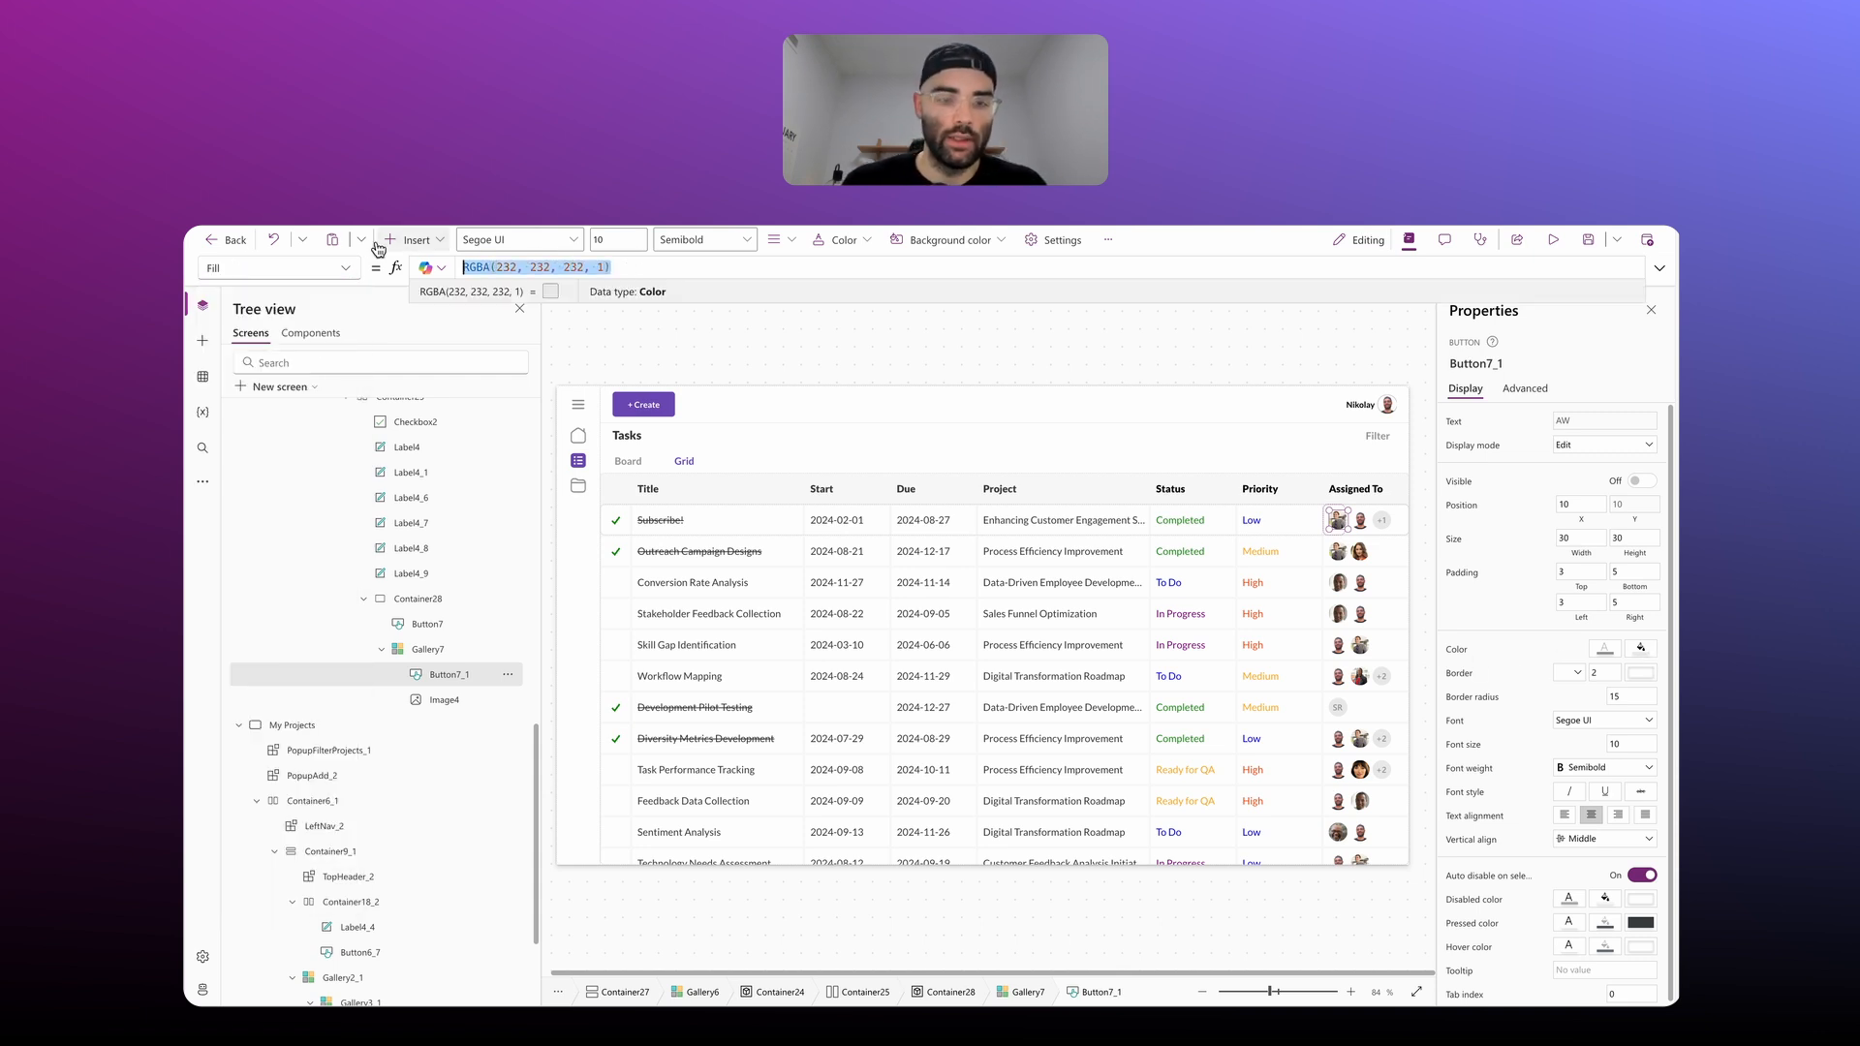
type("M")
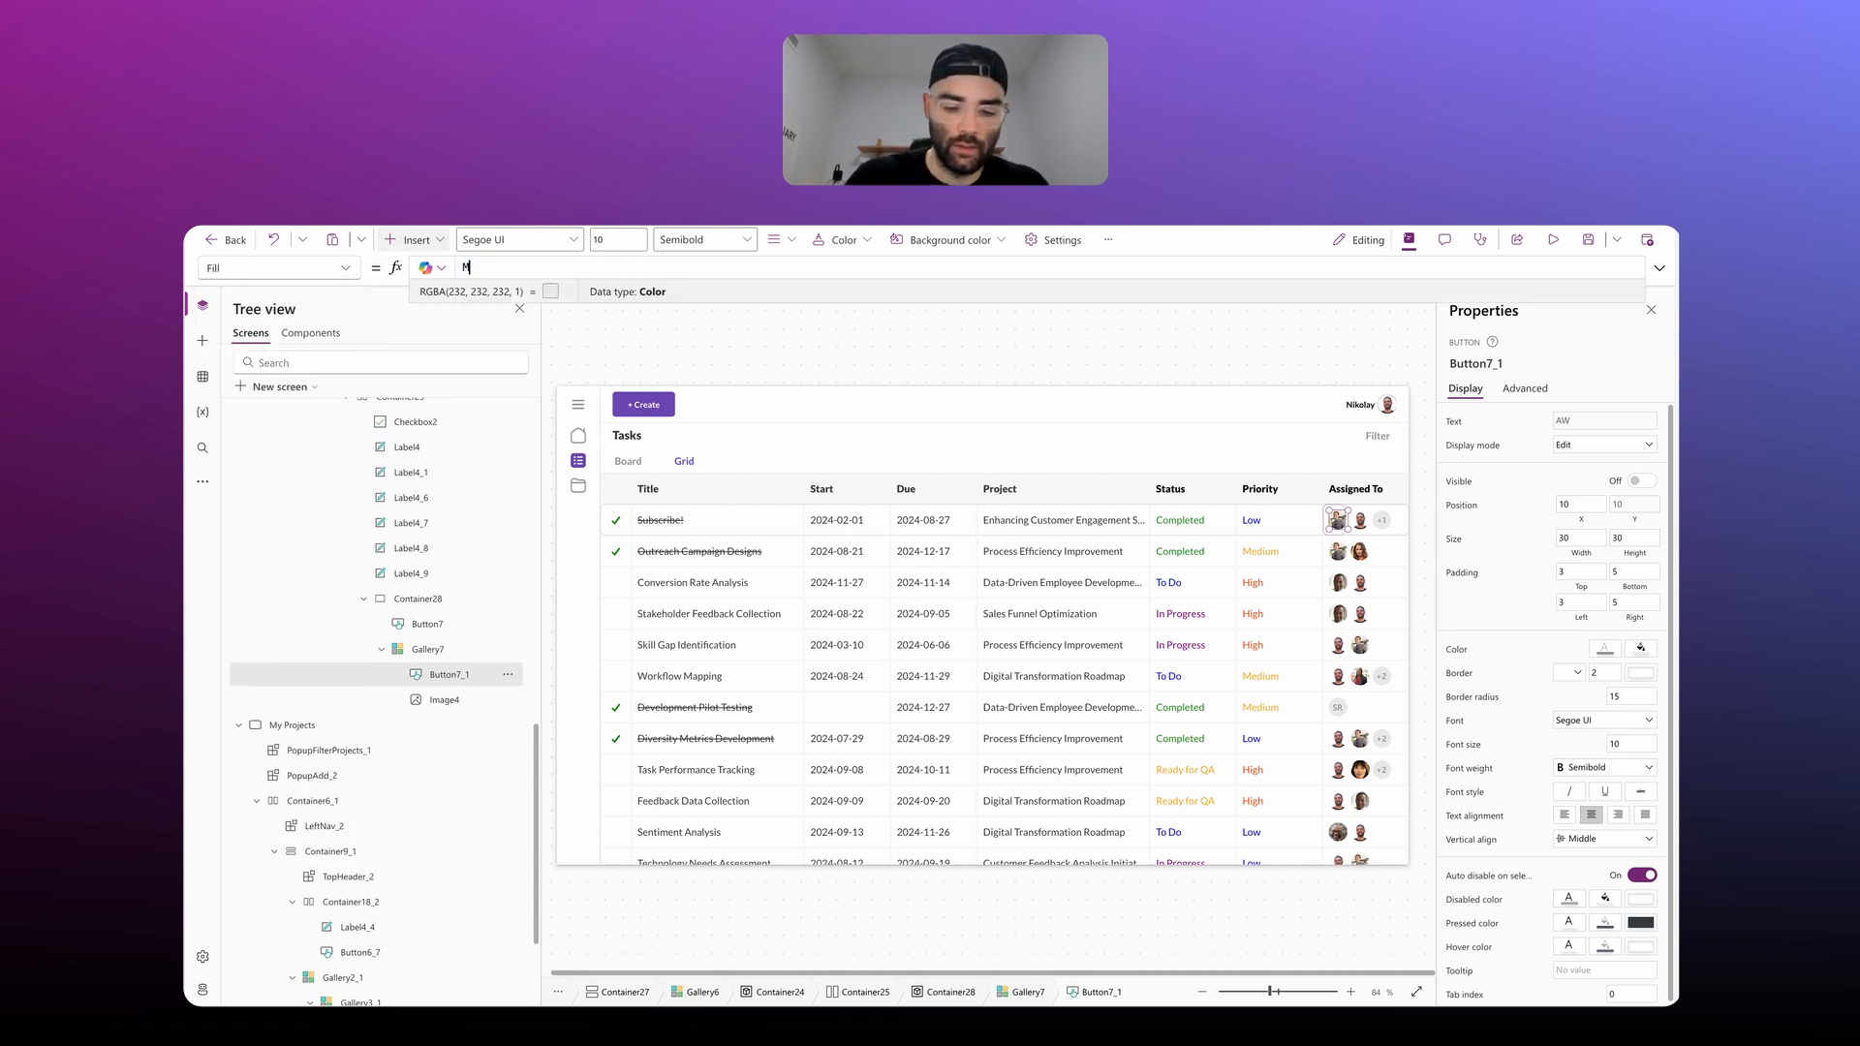
type("yTheme.Primary")
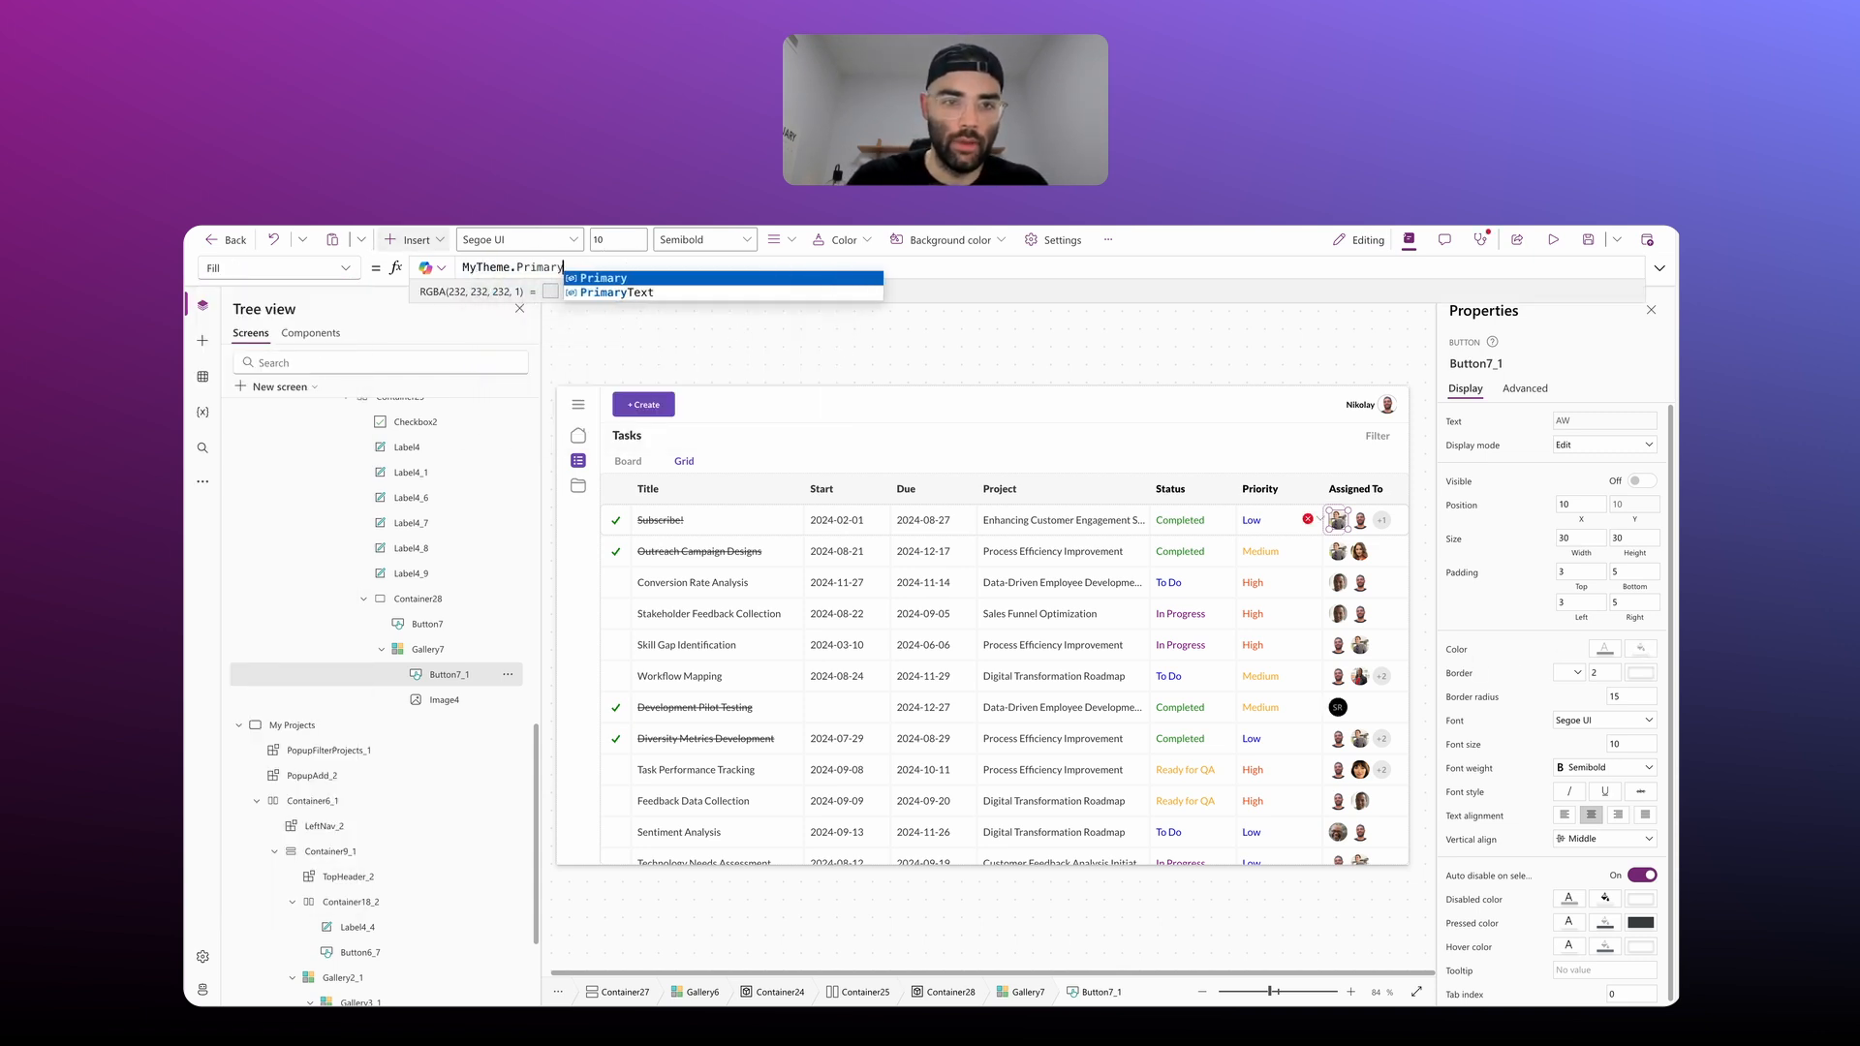
Step: Set Button7_1's Fill property to MyTheme.LightPurple
key("BackSpace")
key("BackSpace")
key("BackSpace")
key("BackSpace")
key("BackSpace")
key("BackSpace")
key("BackSpace")
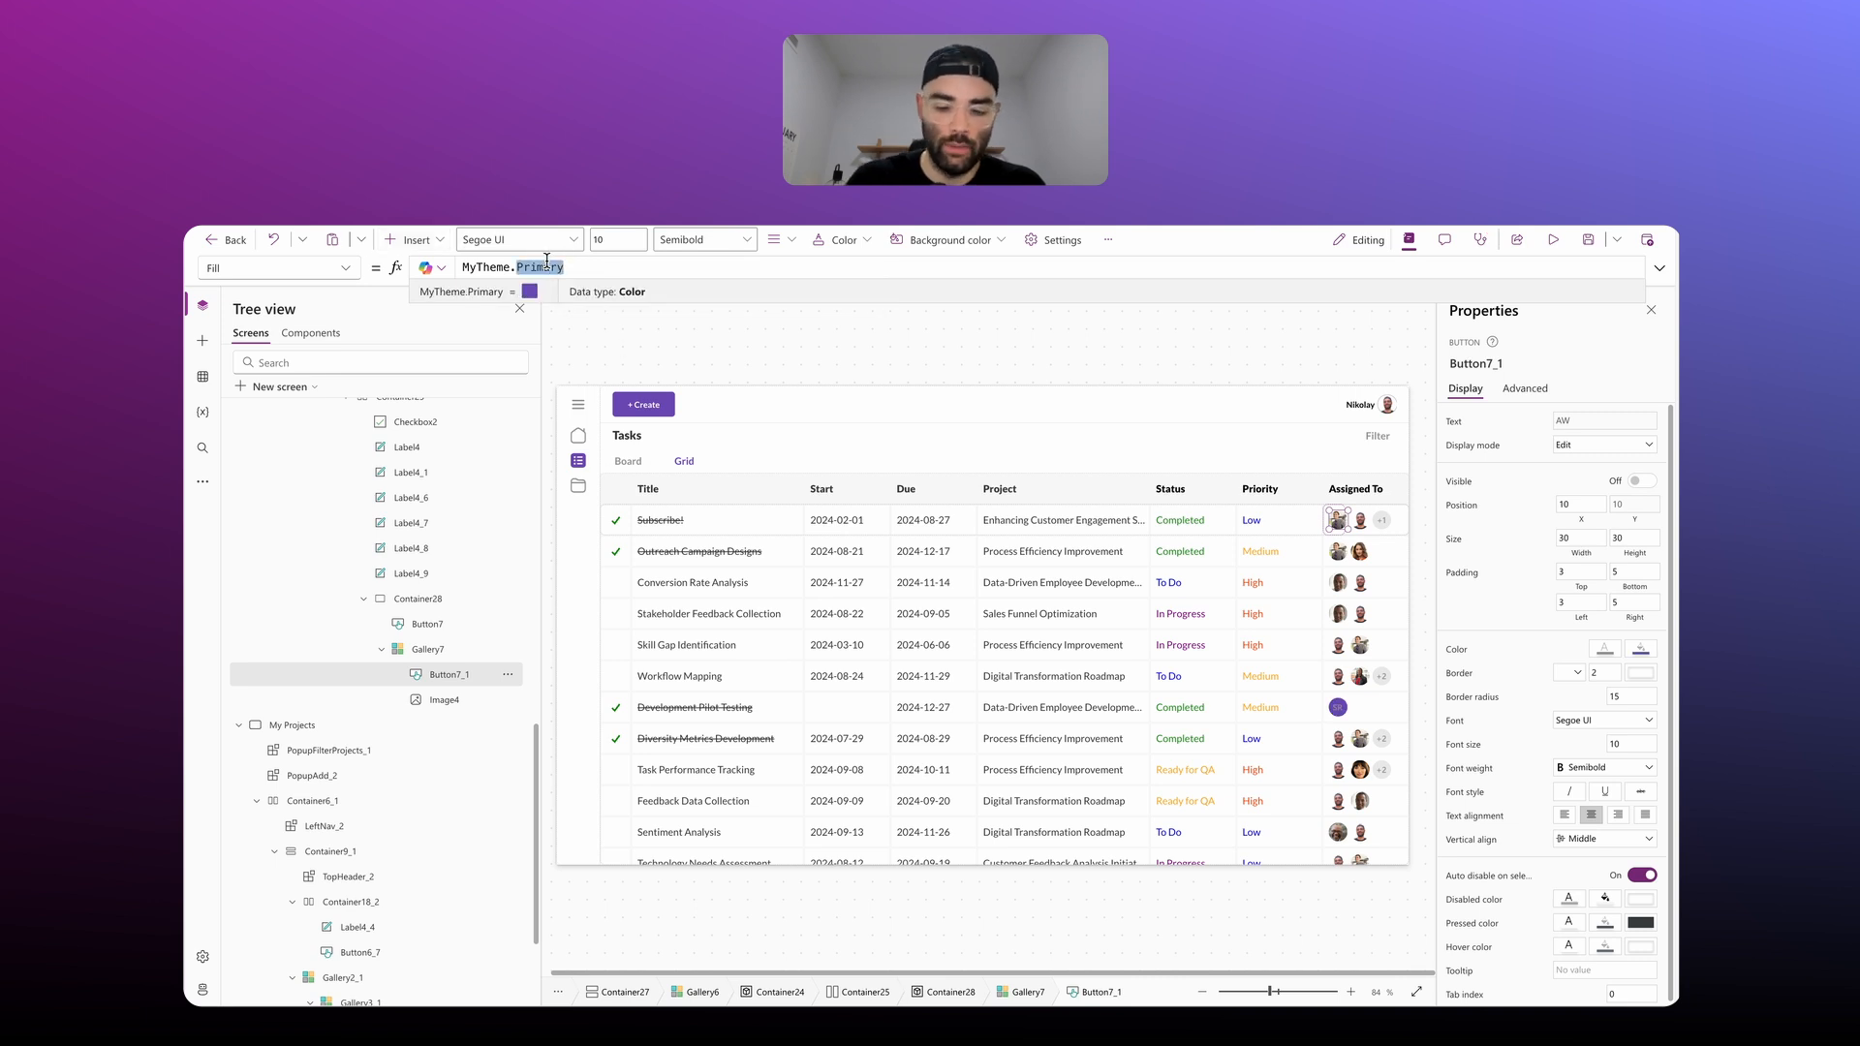
type("Light")
key("Down")
key("Down")
key("Down")
key("Down")
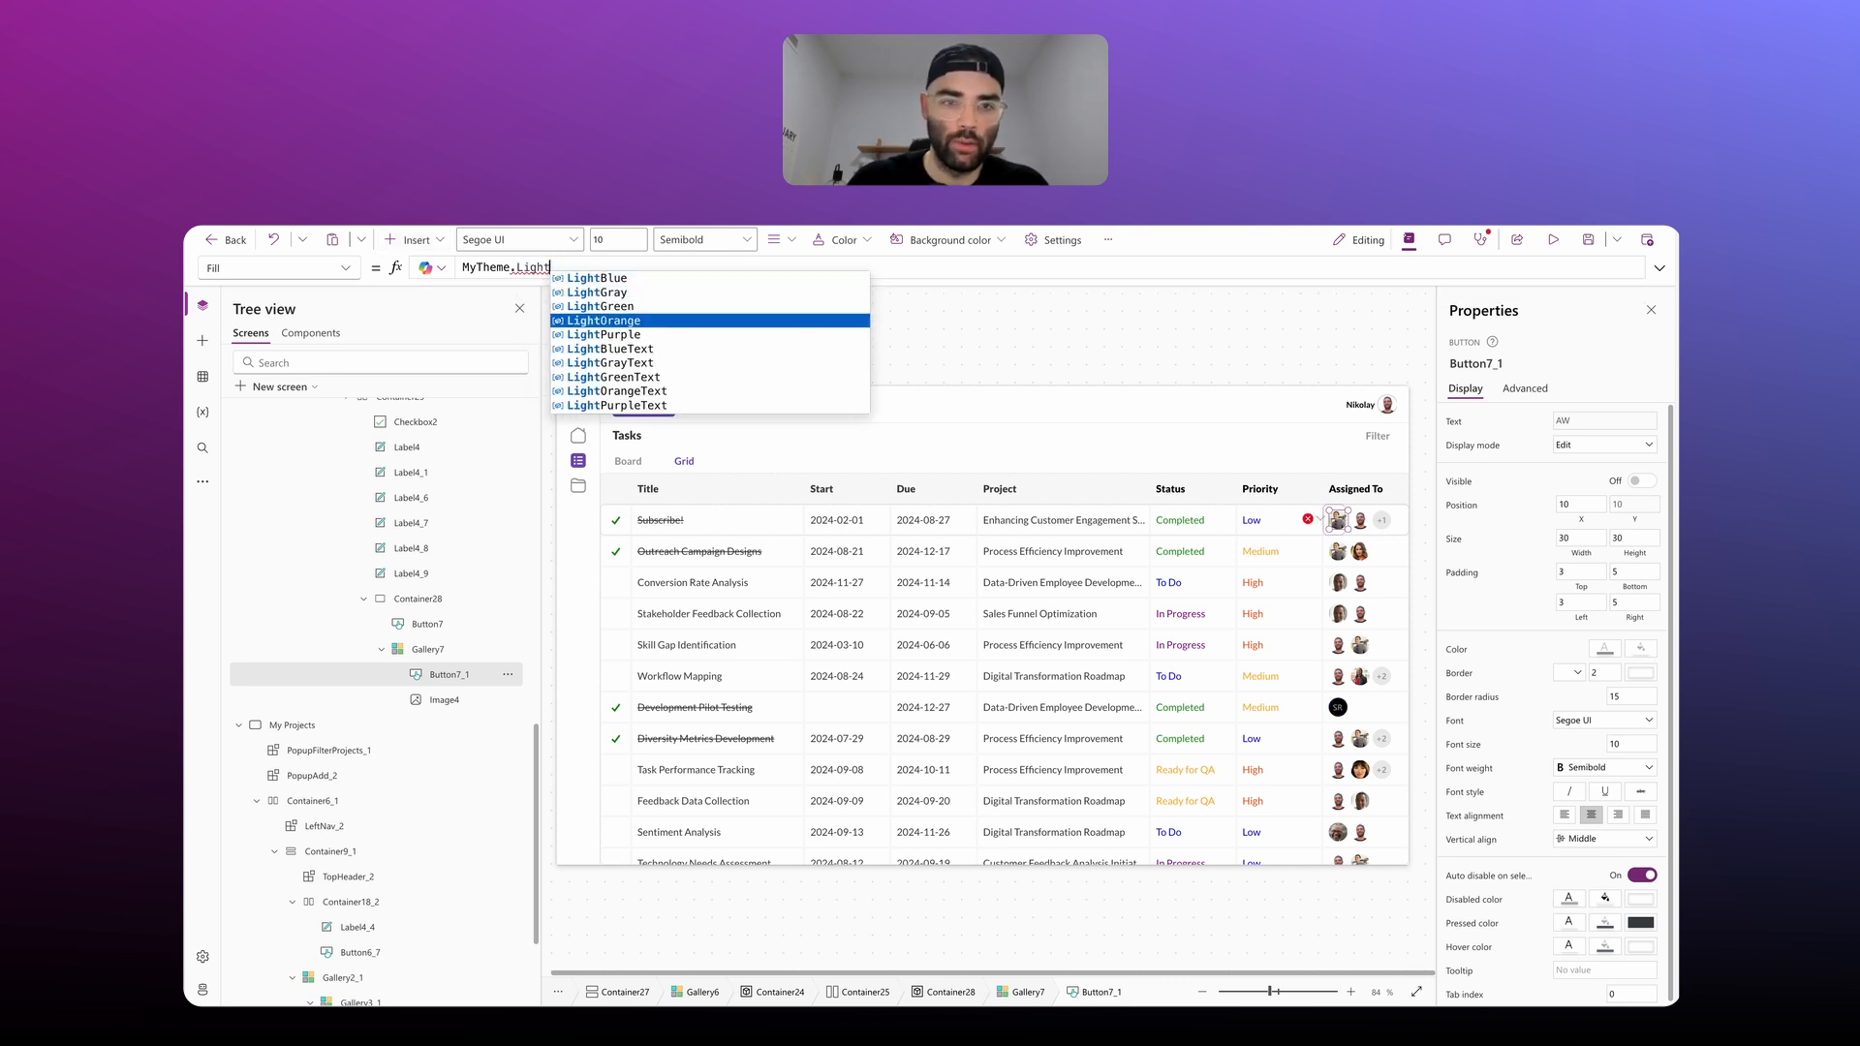
key("Tab")
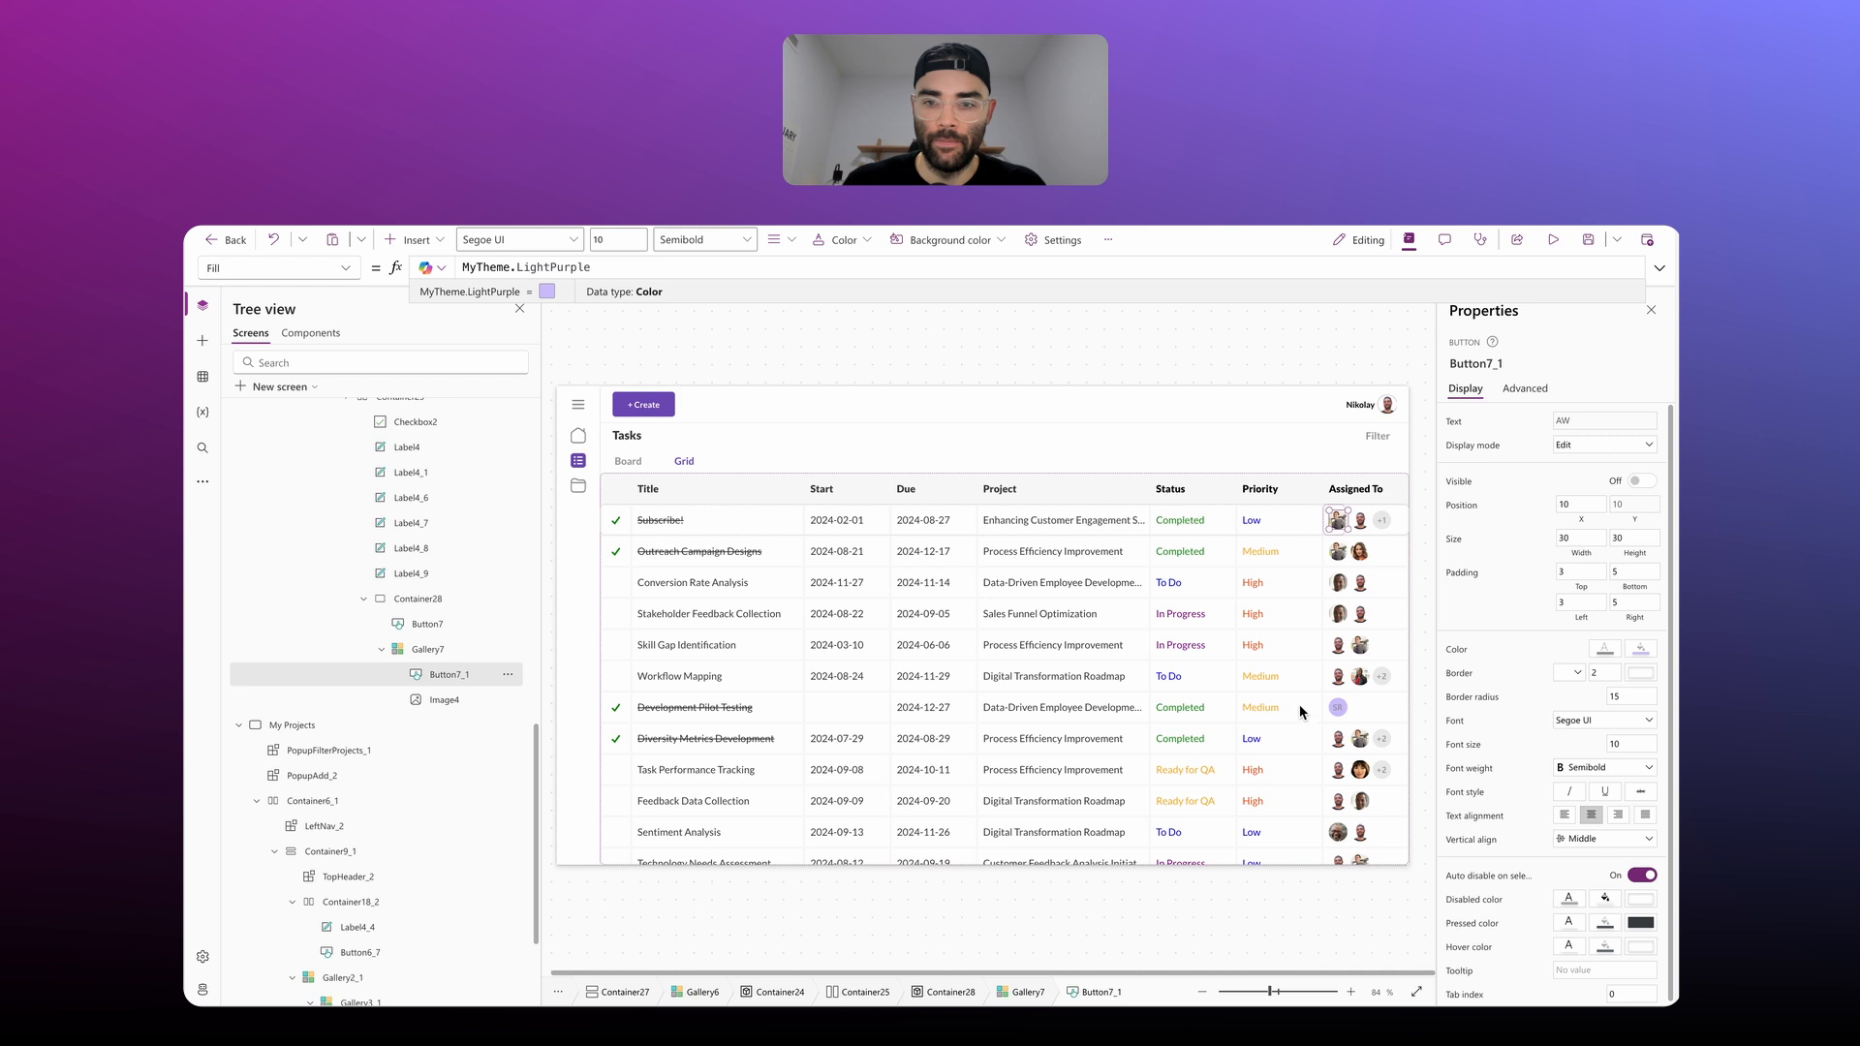
Step: Set Button7_1's text Color to MyTheme.Primary and check the initials badges in the Assigned To column
left_click(1605, 650)
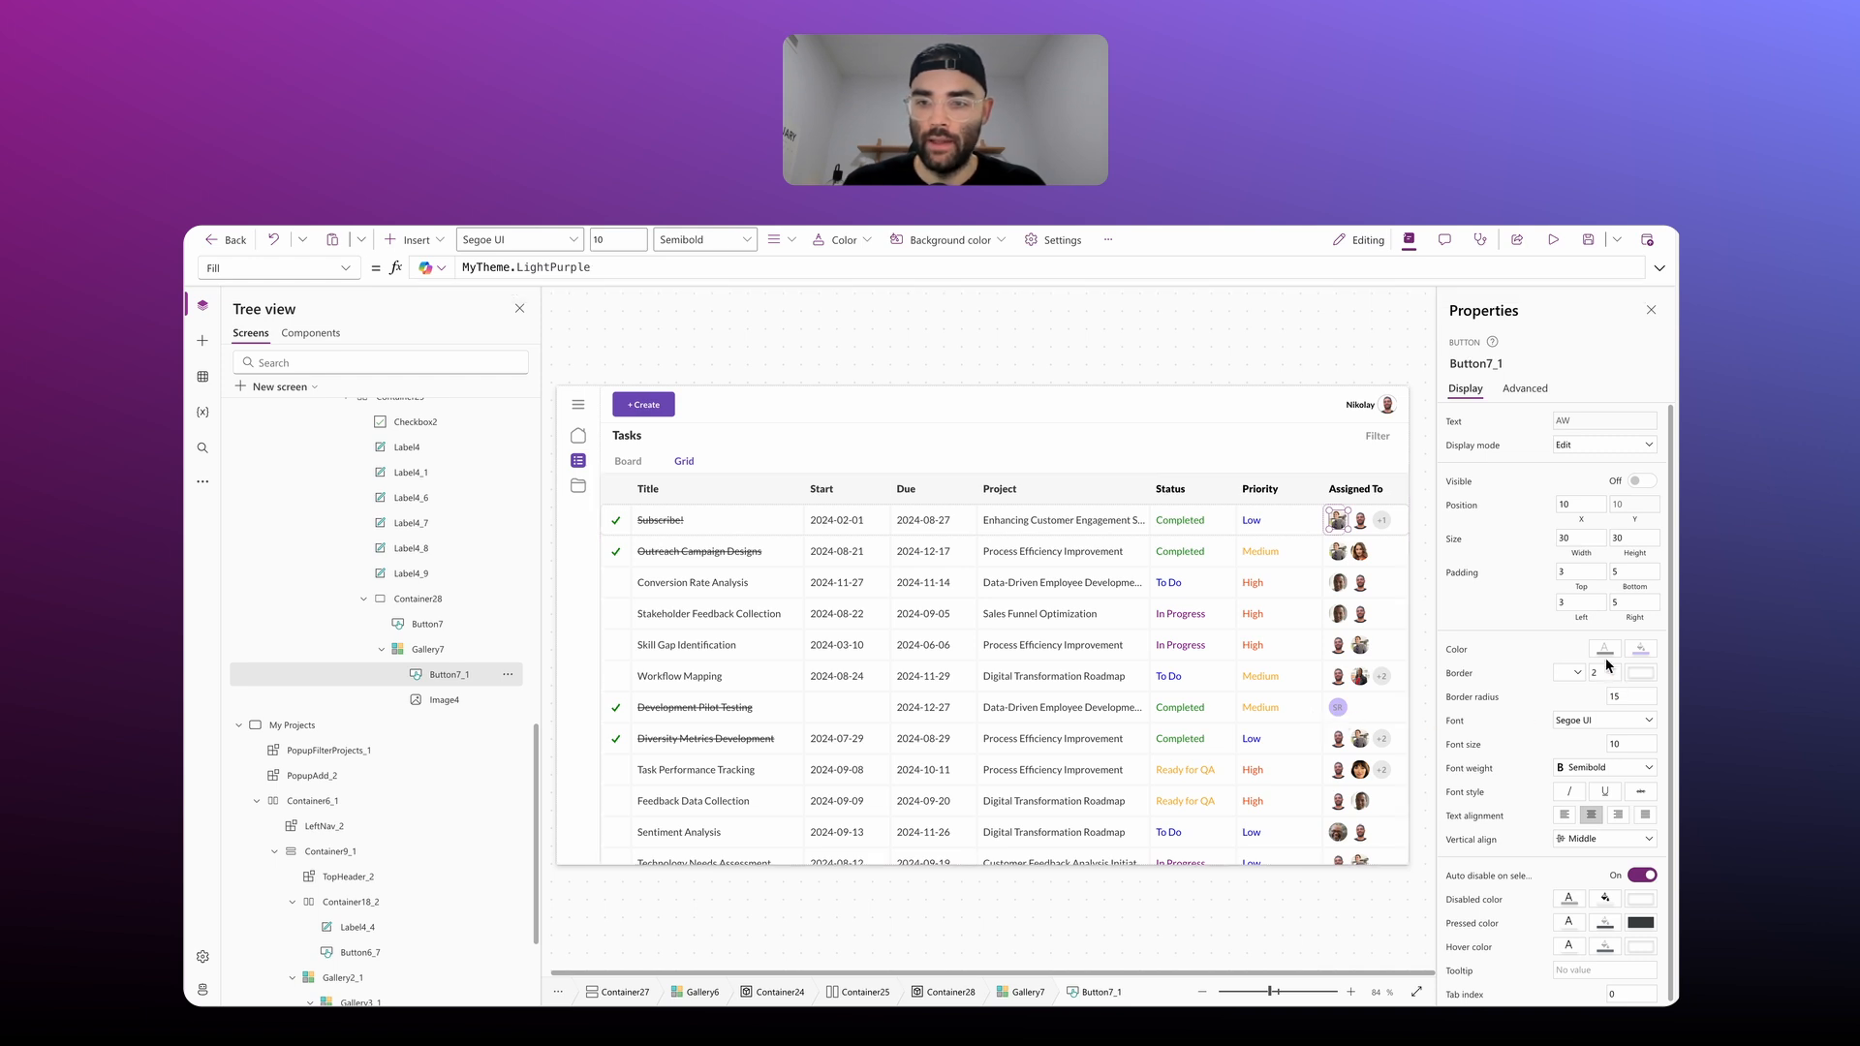
left_click_drag(543, 267, 518, 267)
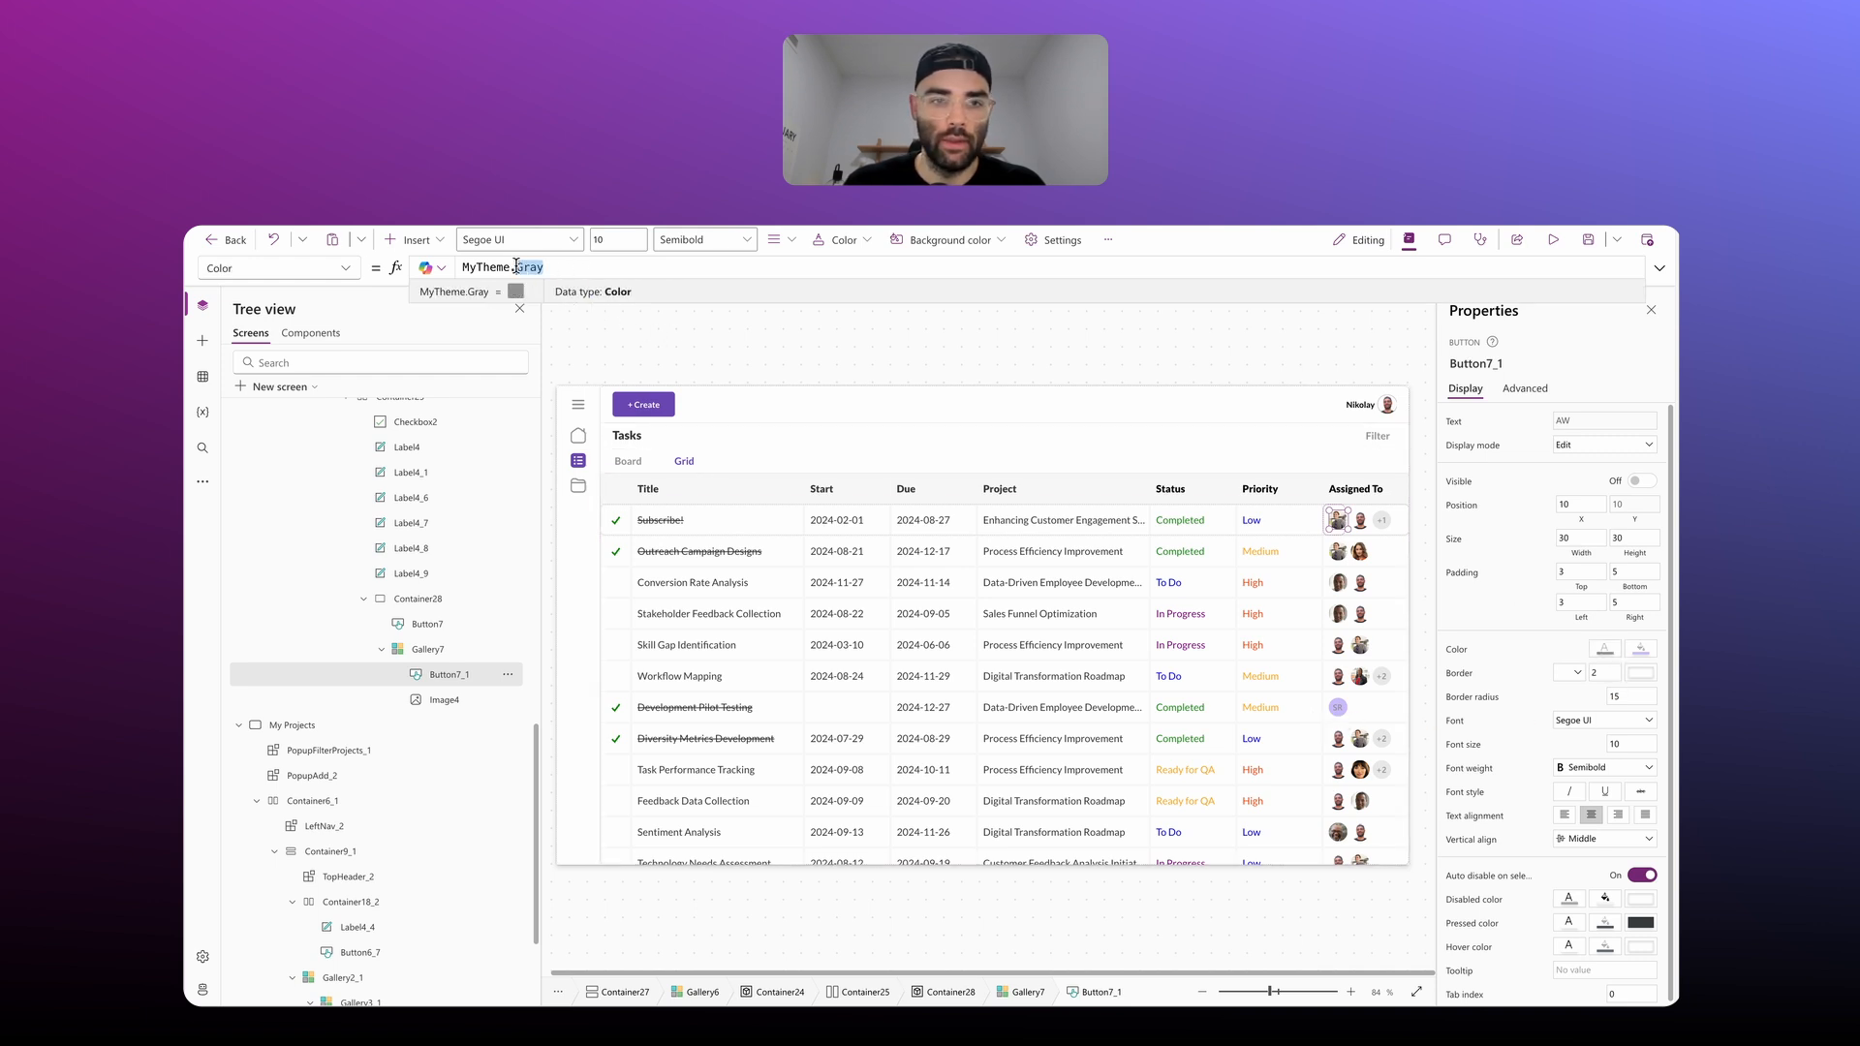
type("Primar")
key("Tab")
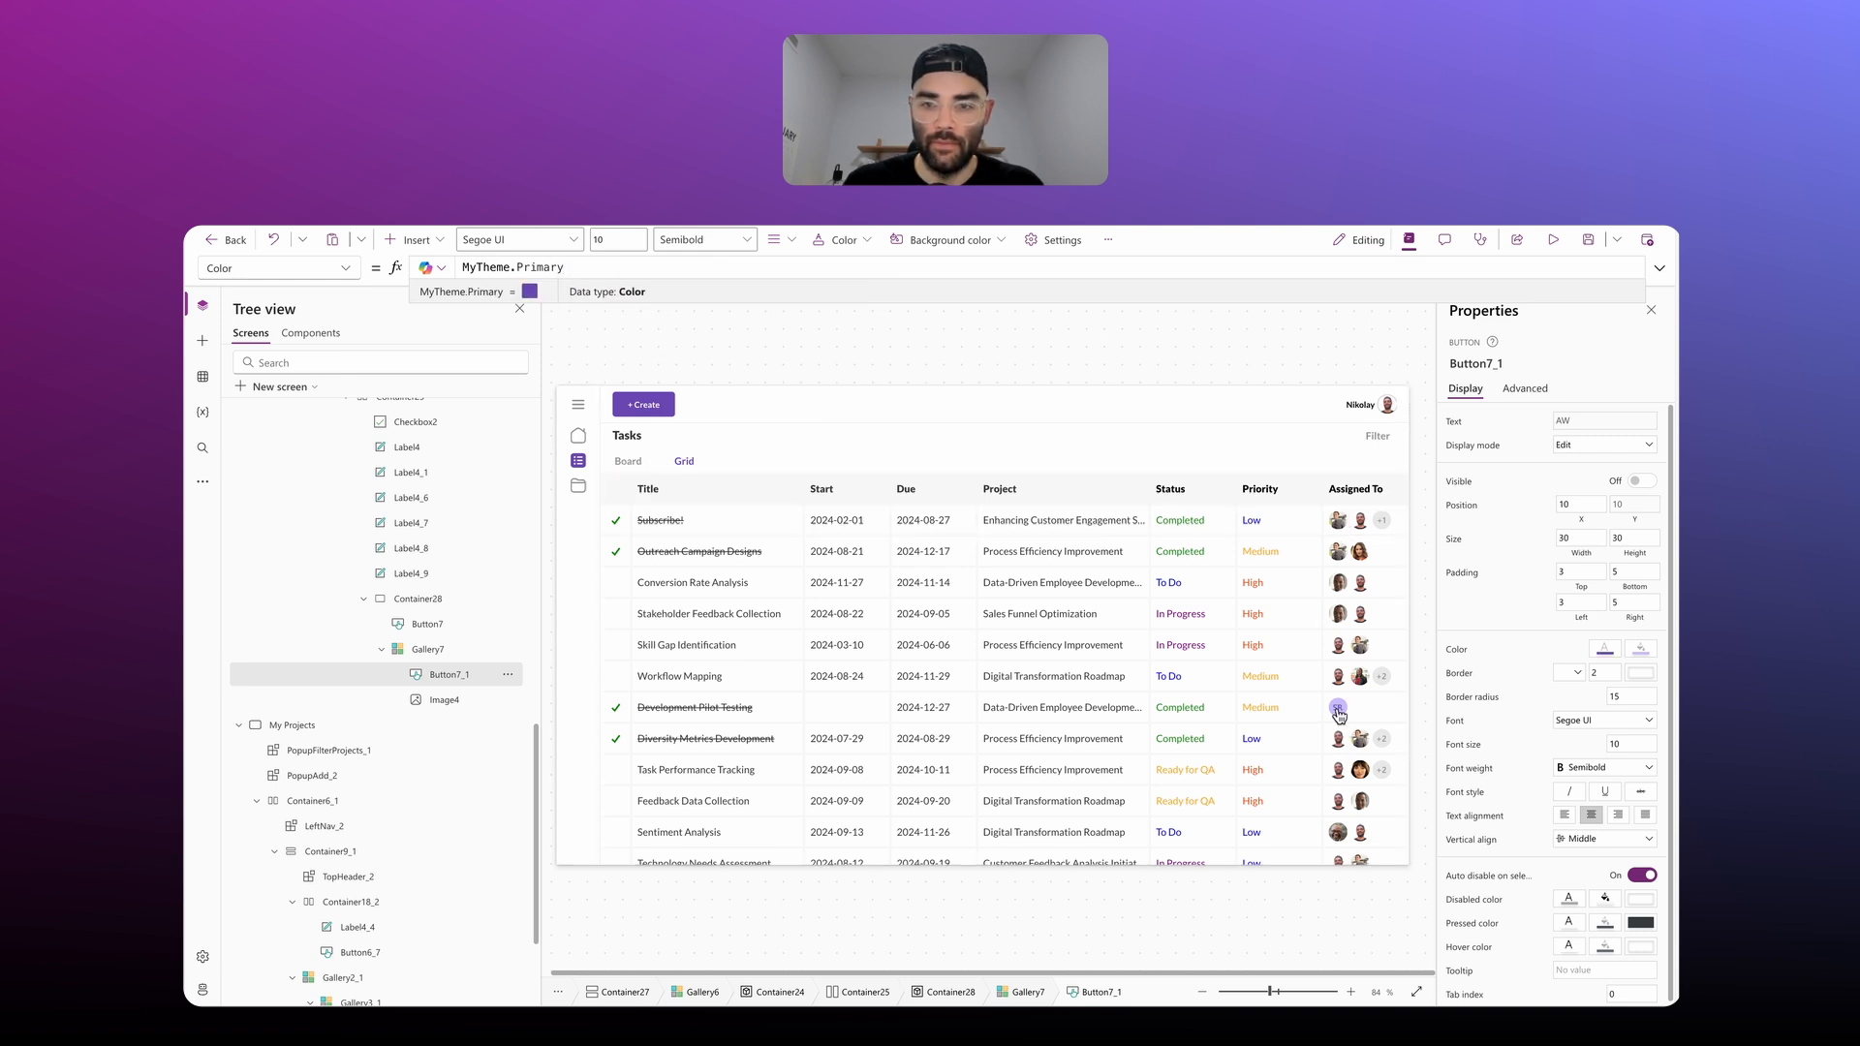
scroll(1343, 867, "down", 1)
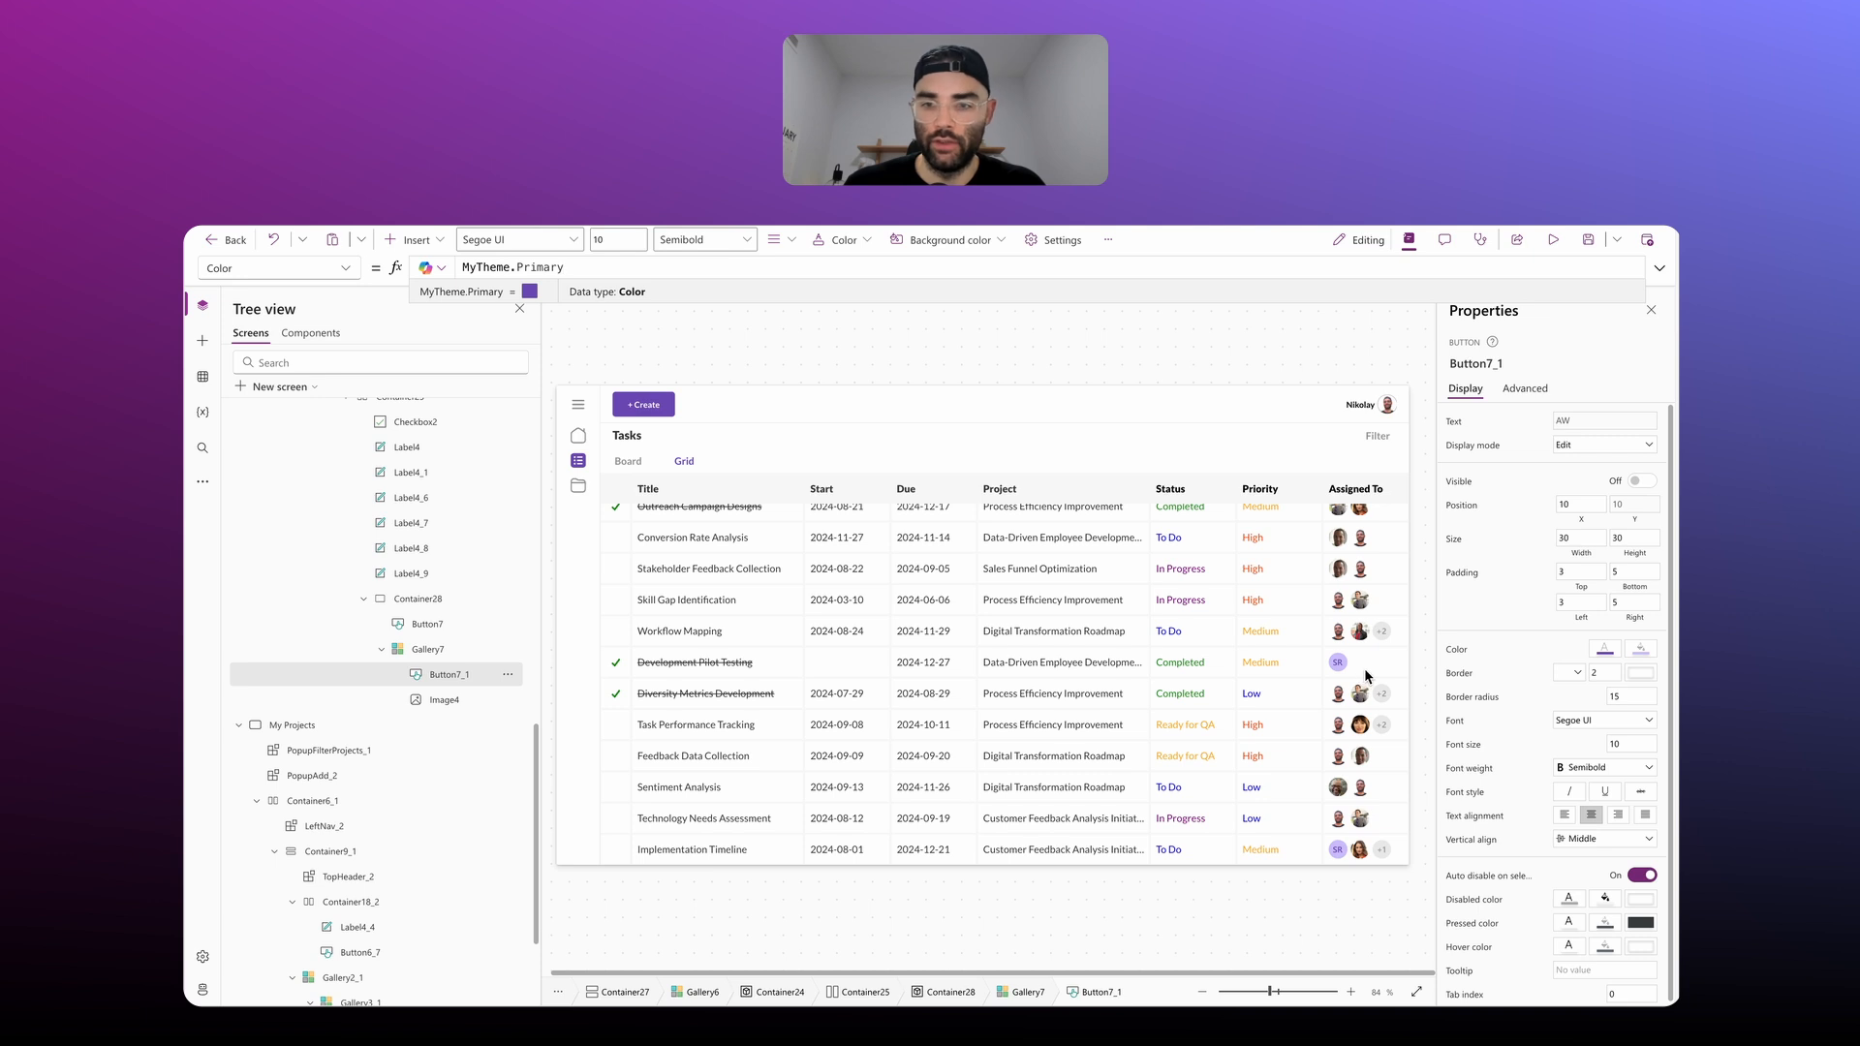
scroll(1259, 601, "up", 1)
Step: Set the Width of Button2_4, the task row's overlay button, to Parent.Width - Self.X
left_click(1104, 524)
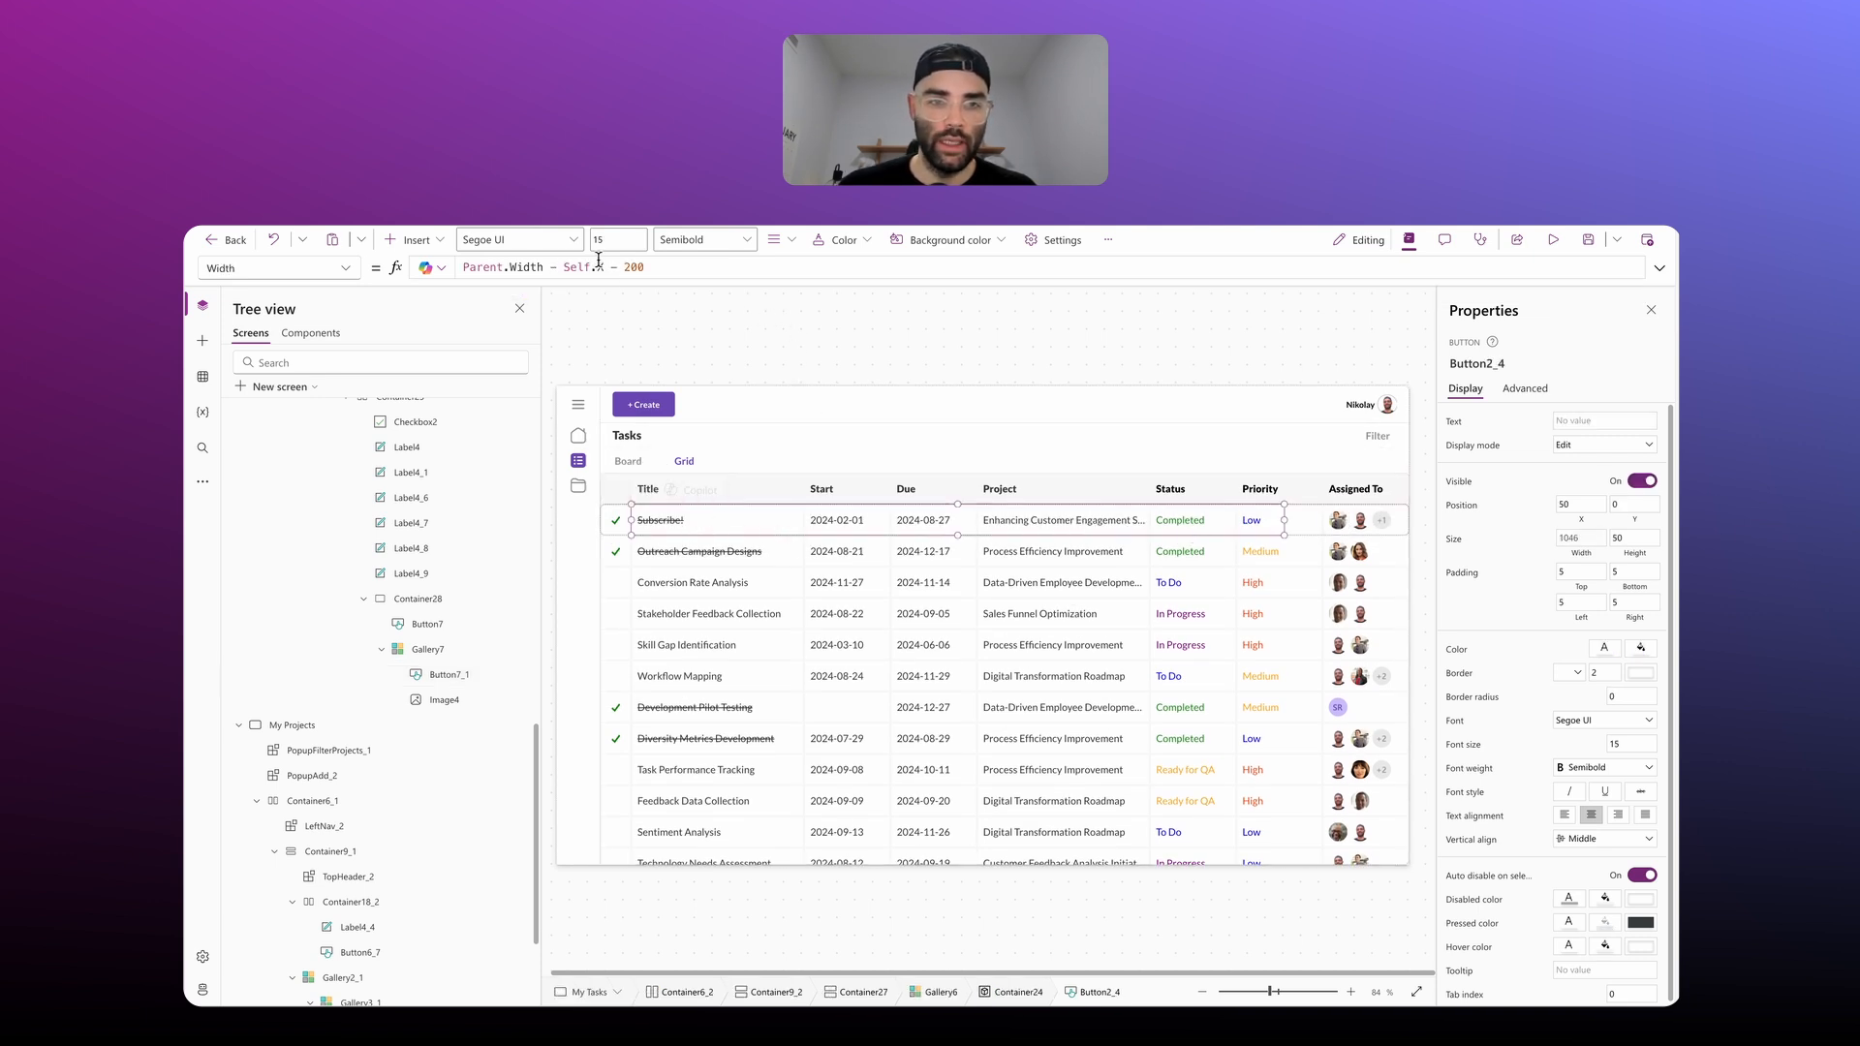
left_click_drag(604, 266, 675, 262)
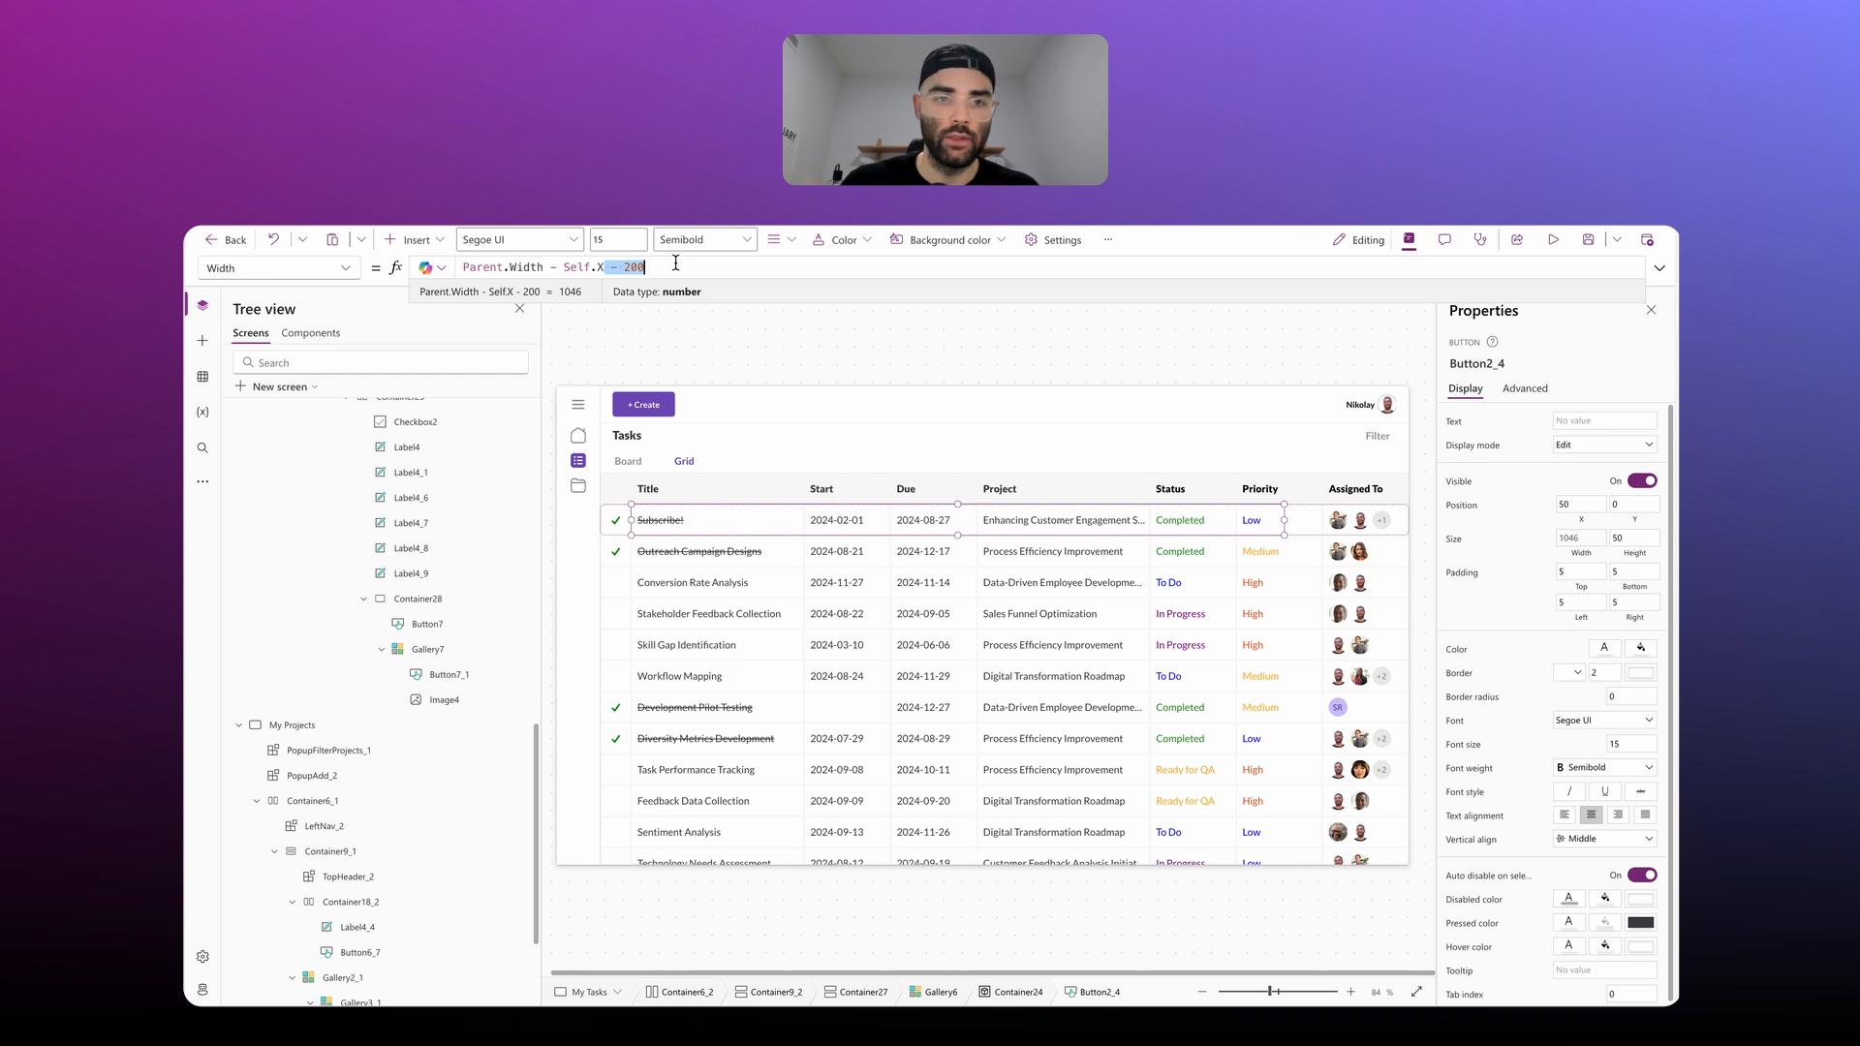
key("BackSpace")
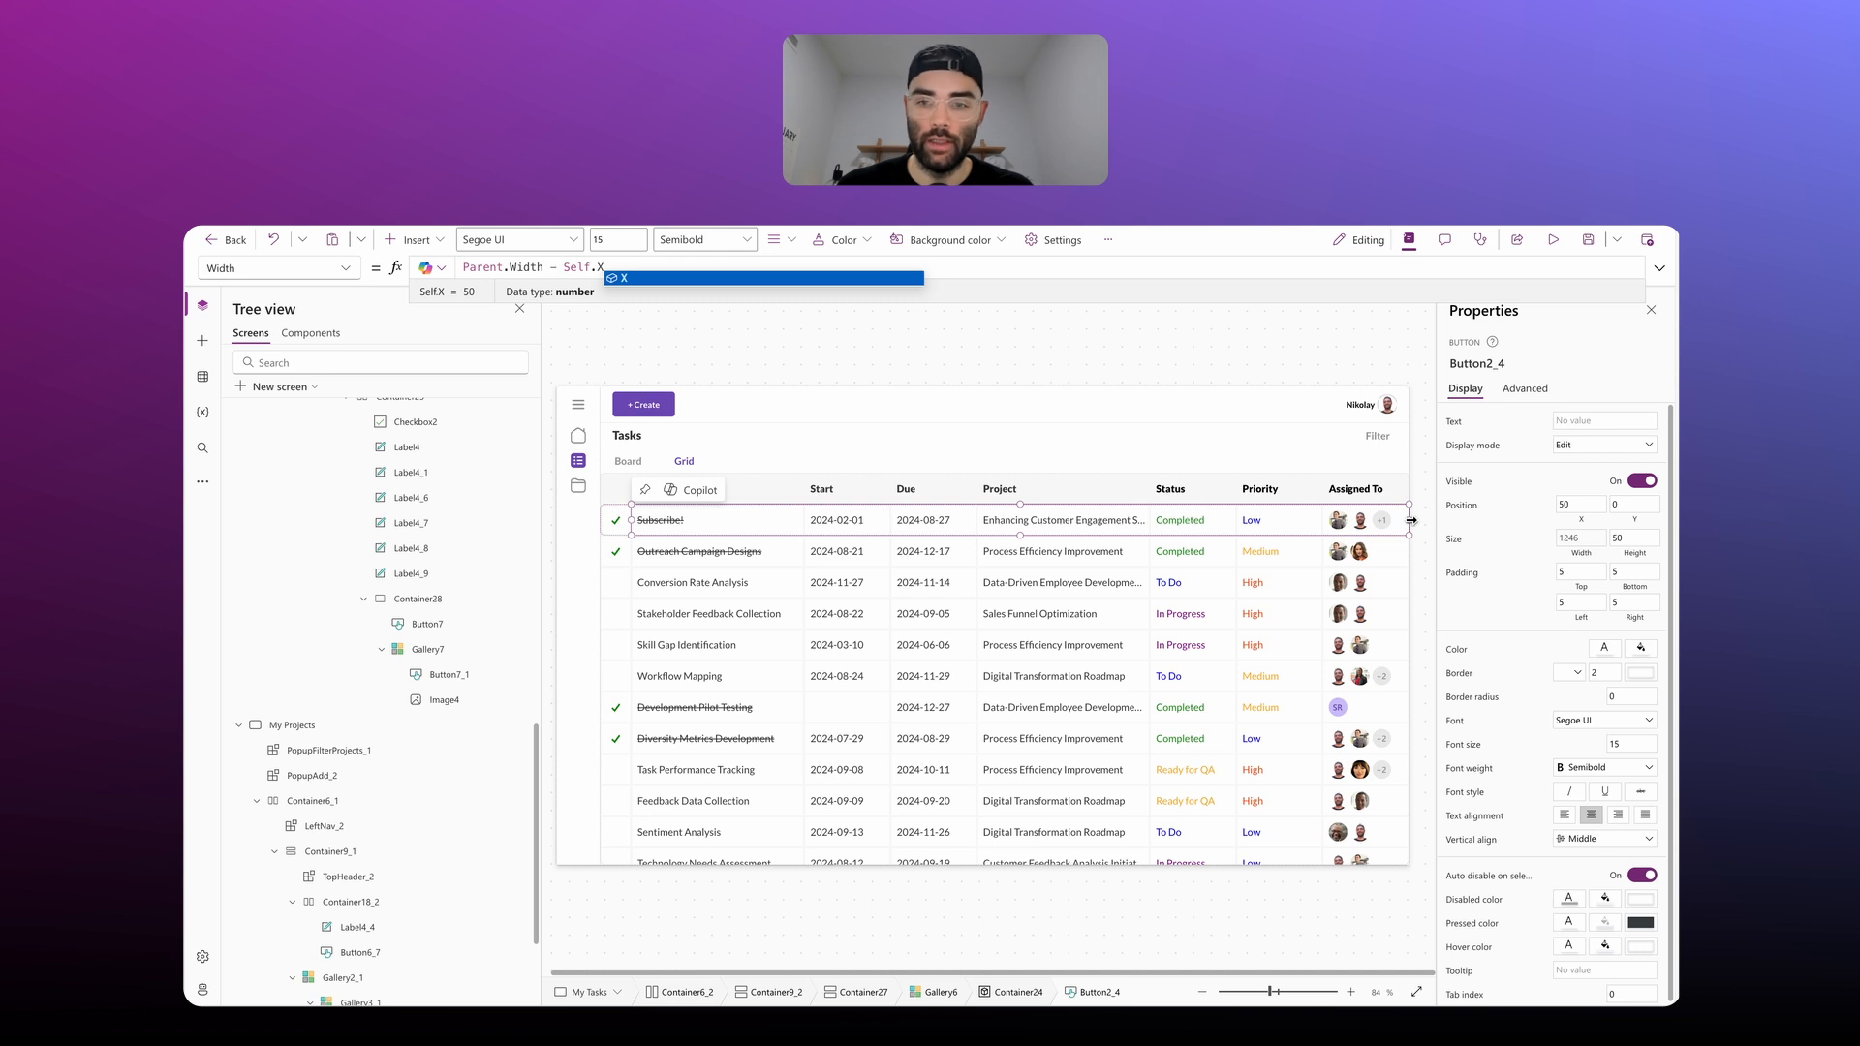
Step: Test the row button by opening the Subscribe! task from its Assigned To cell, and cancel the task form
left_click(1355, 534, "alt")
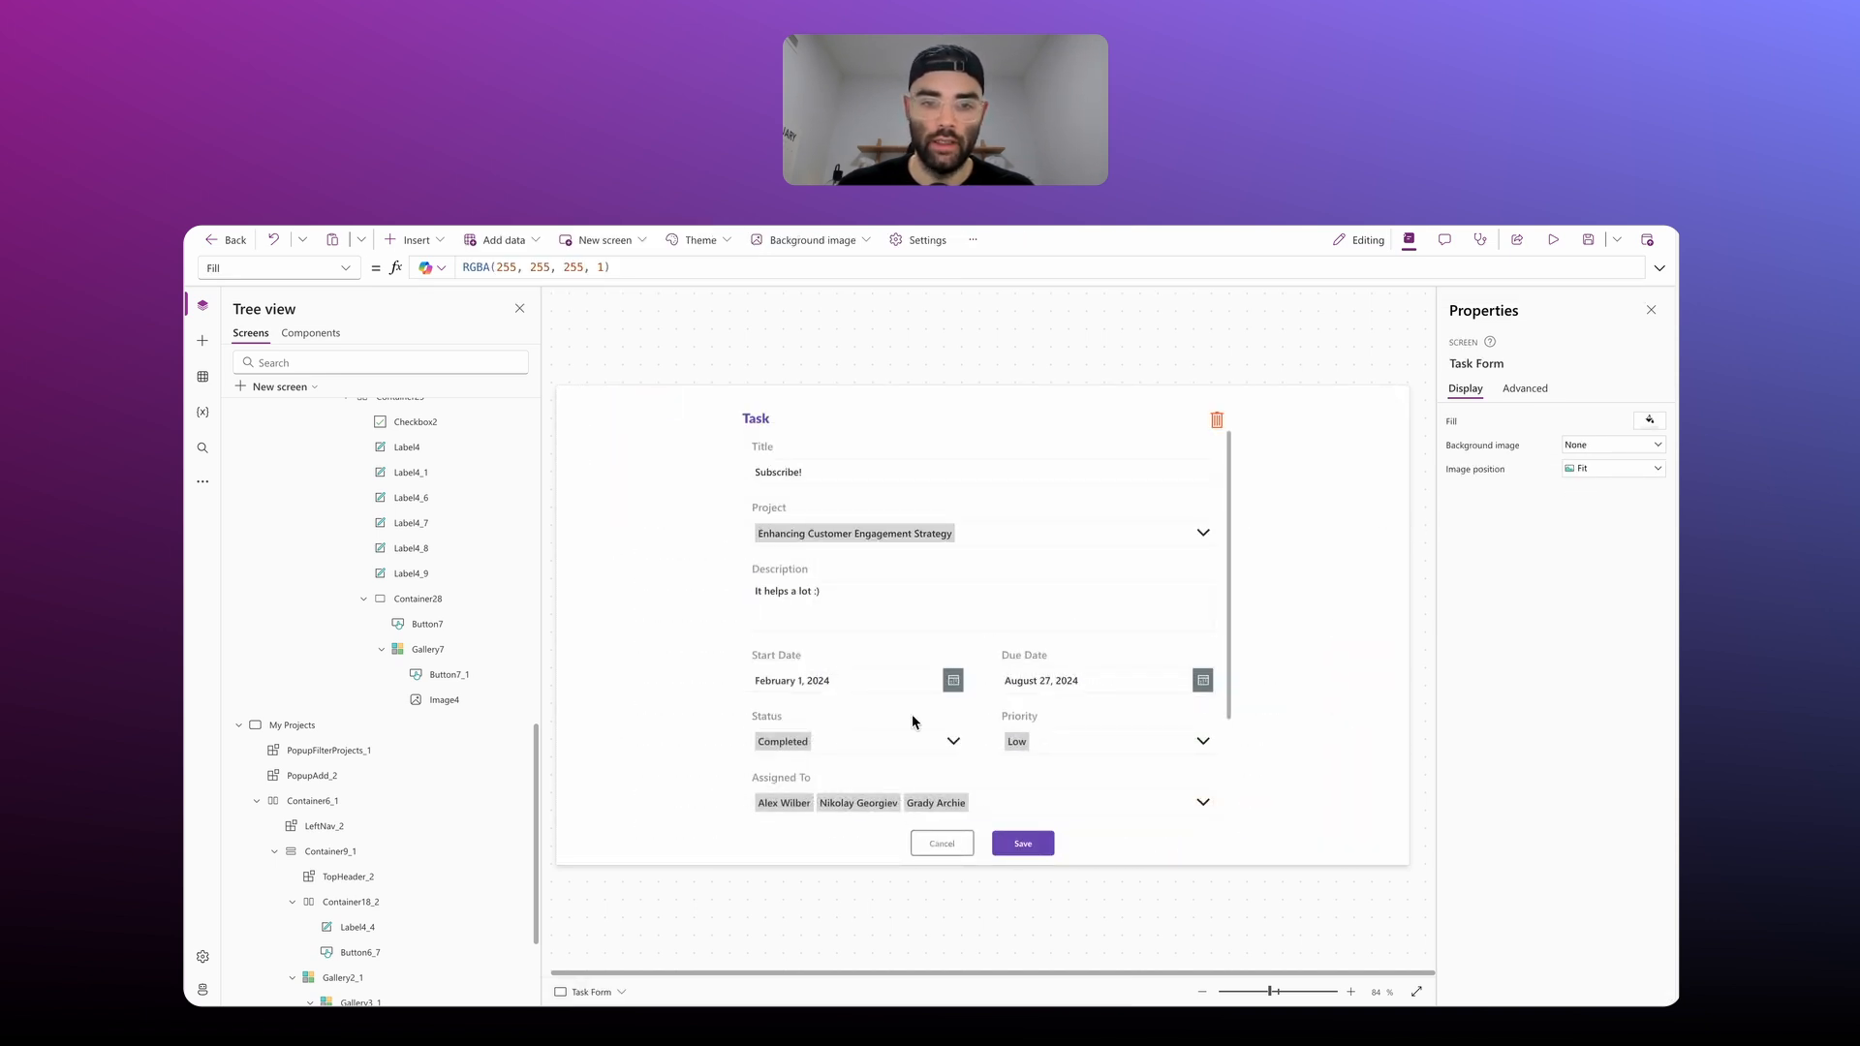
left_click(932, 851, "alt")
scroll(980, 664, "down", 1)
scroll(980, 664, "up", 1)
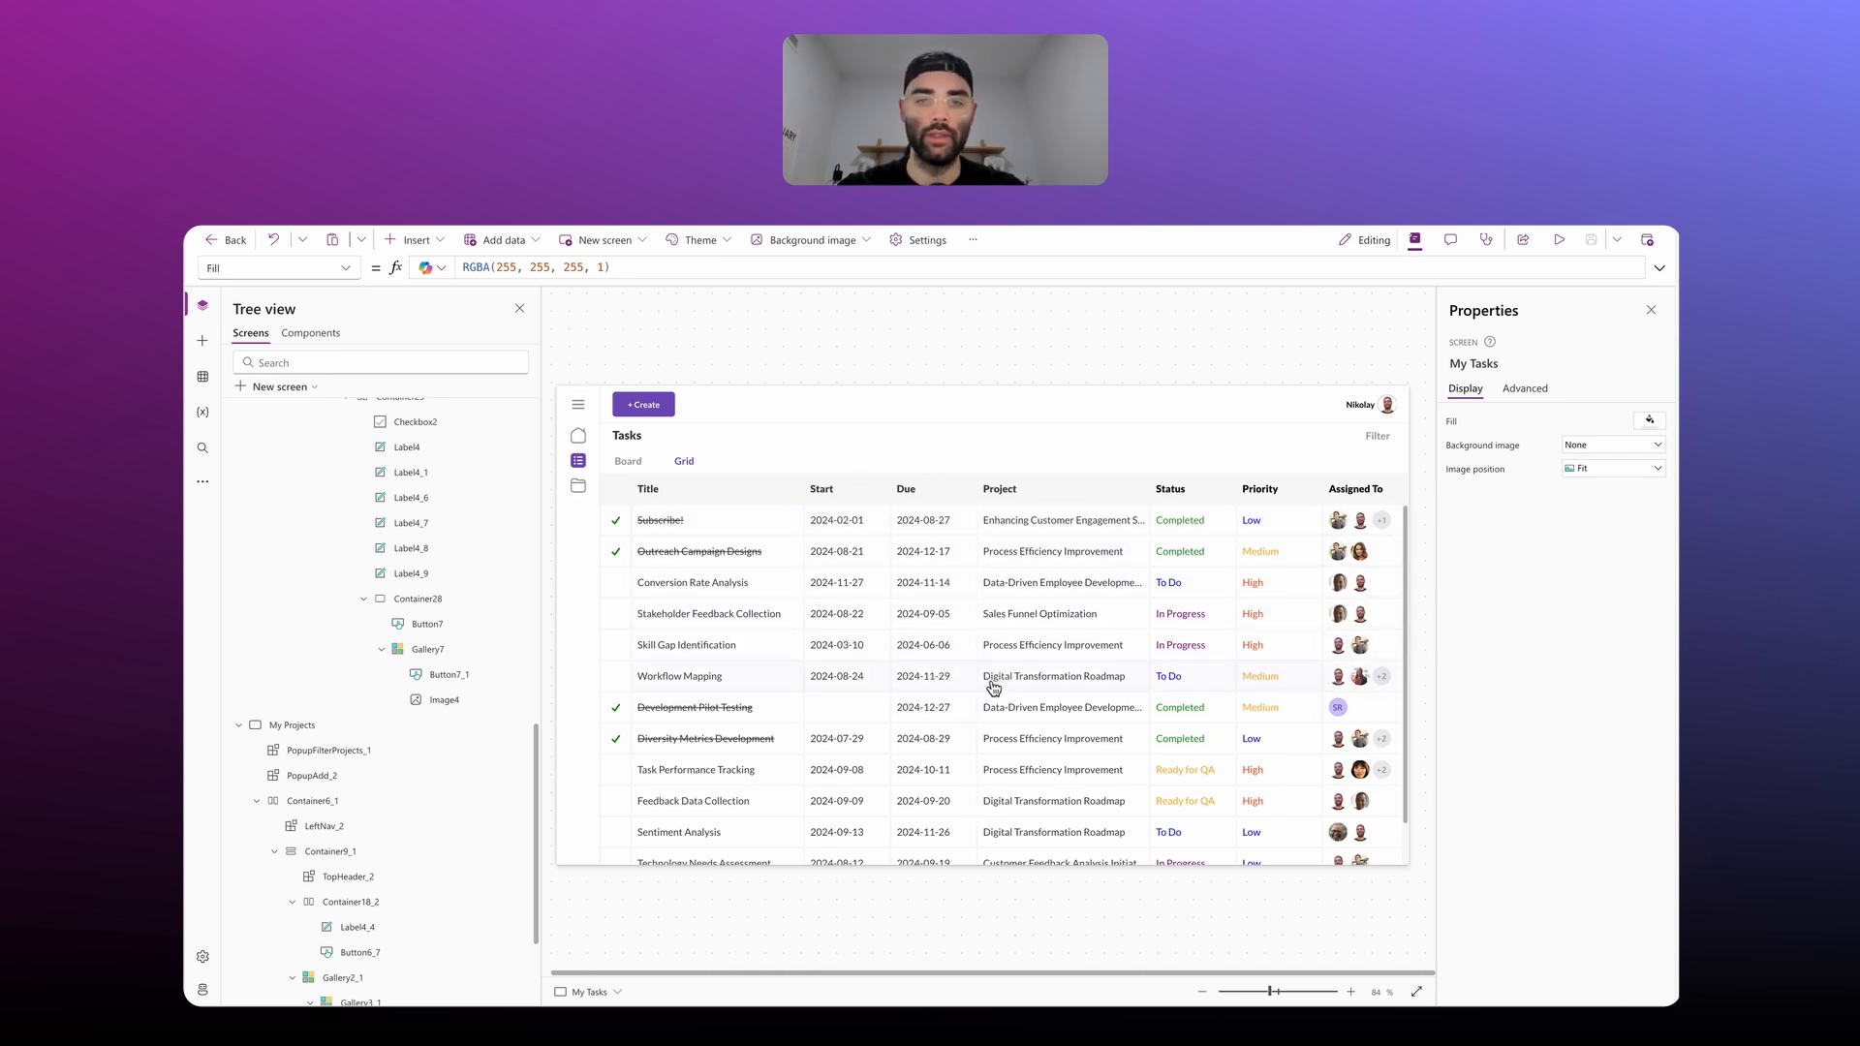
Step: Insert a Sort icon into Container26, the header row of the Tasks grid
left_click(780, 405)
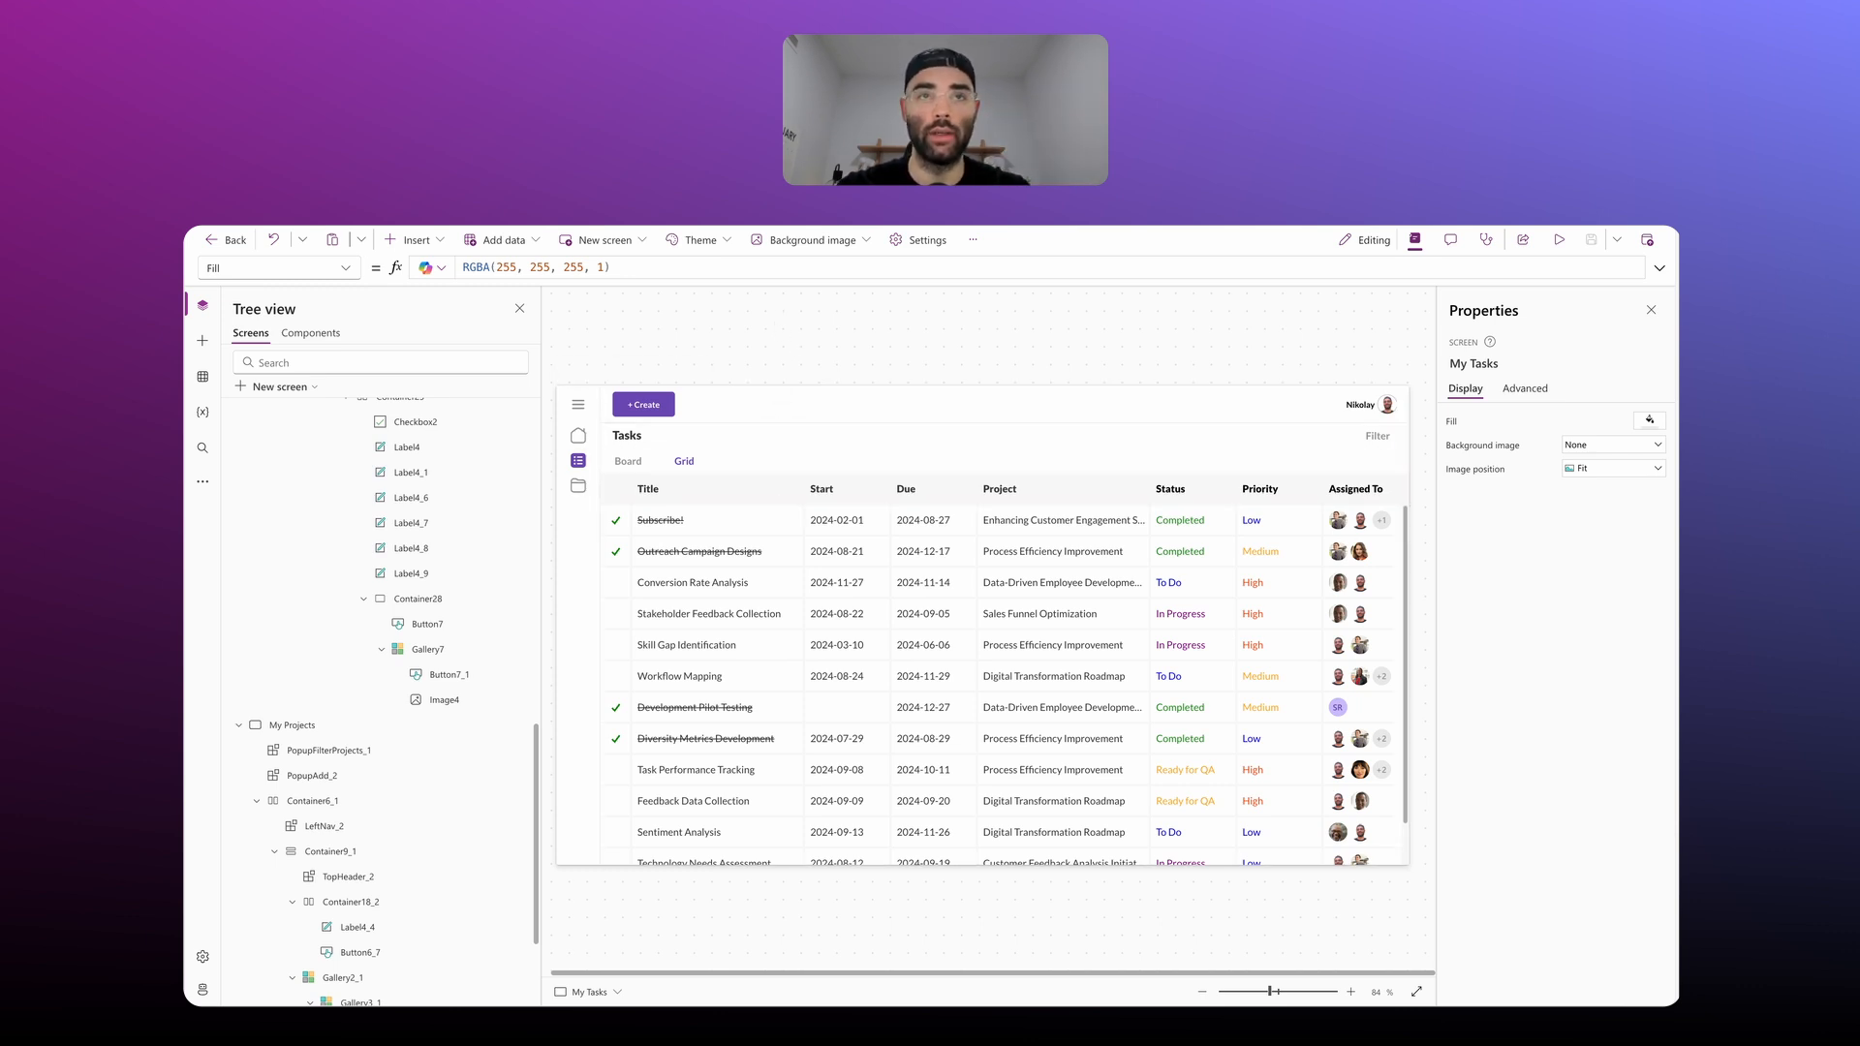
left_click(391, 531)
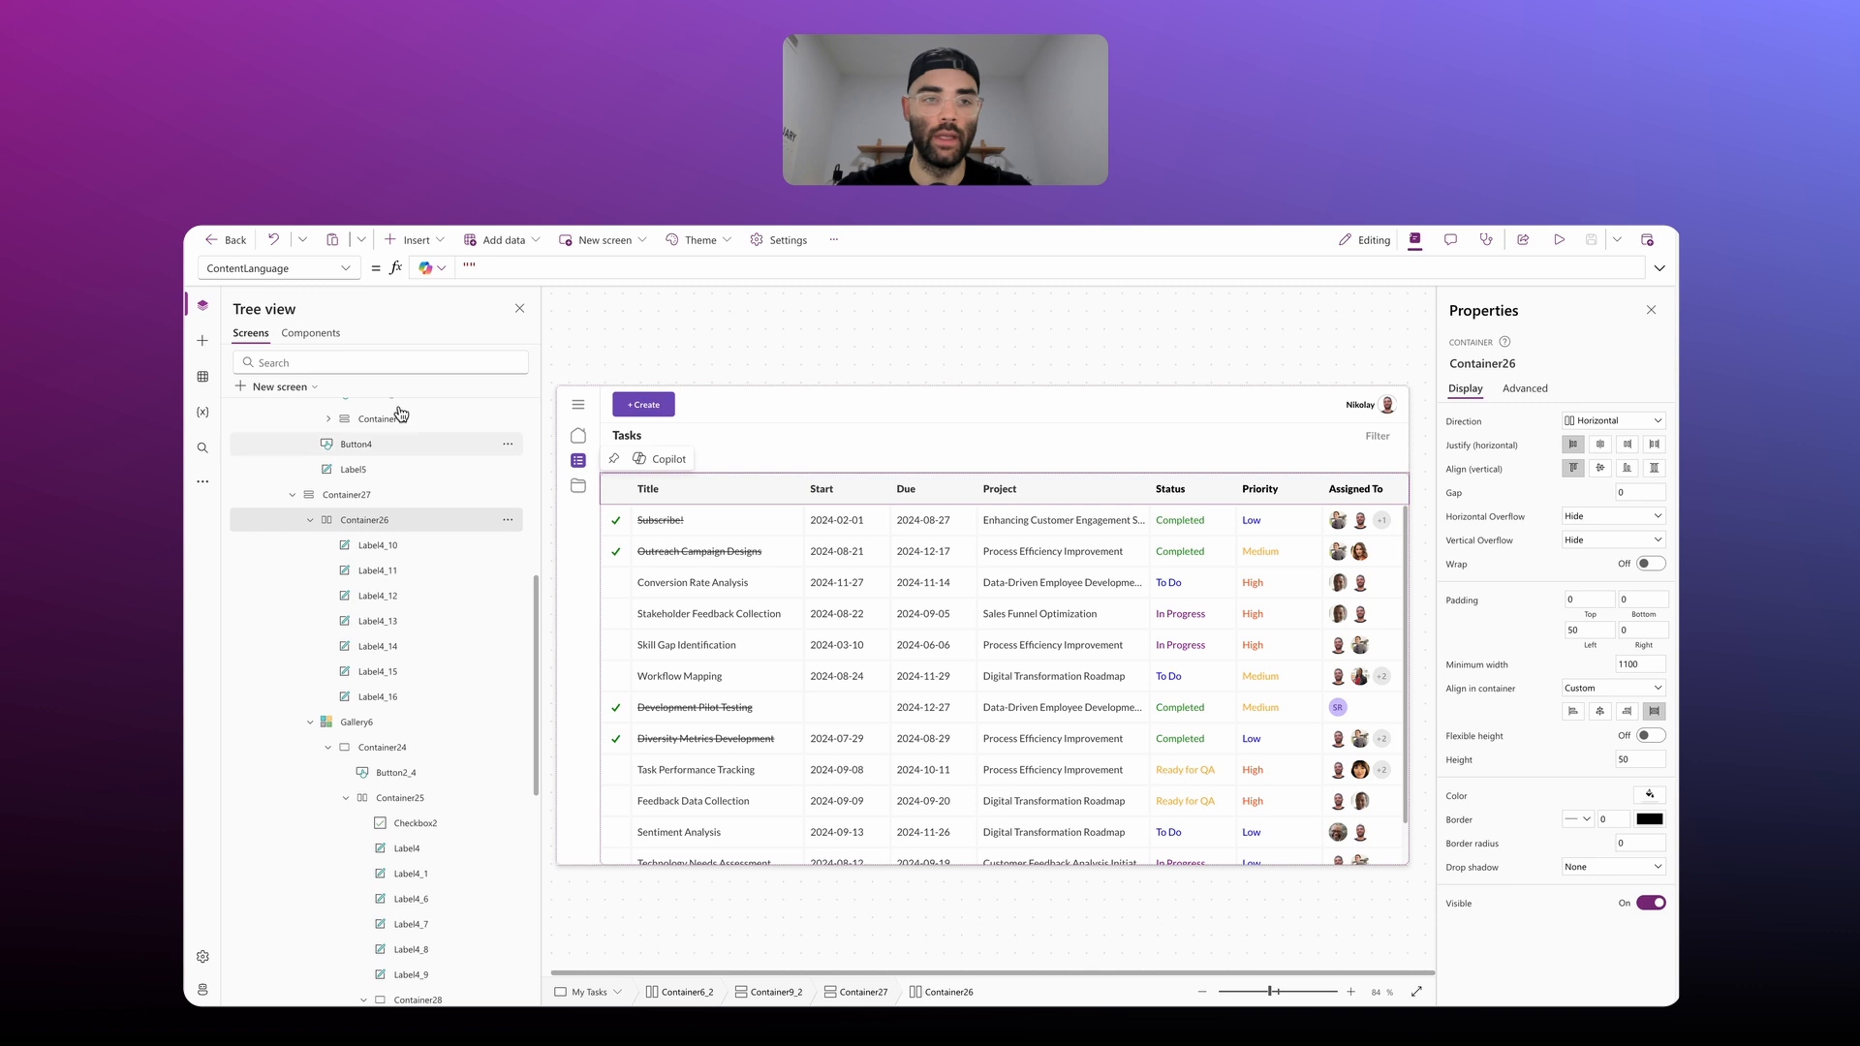
left_click(412, 240)
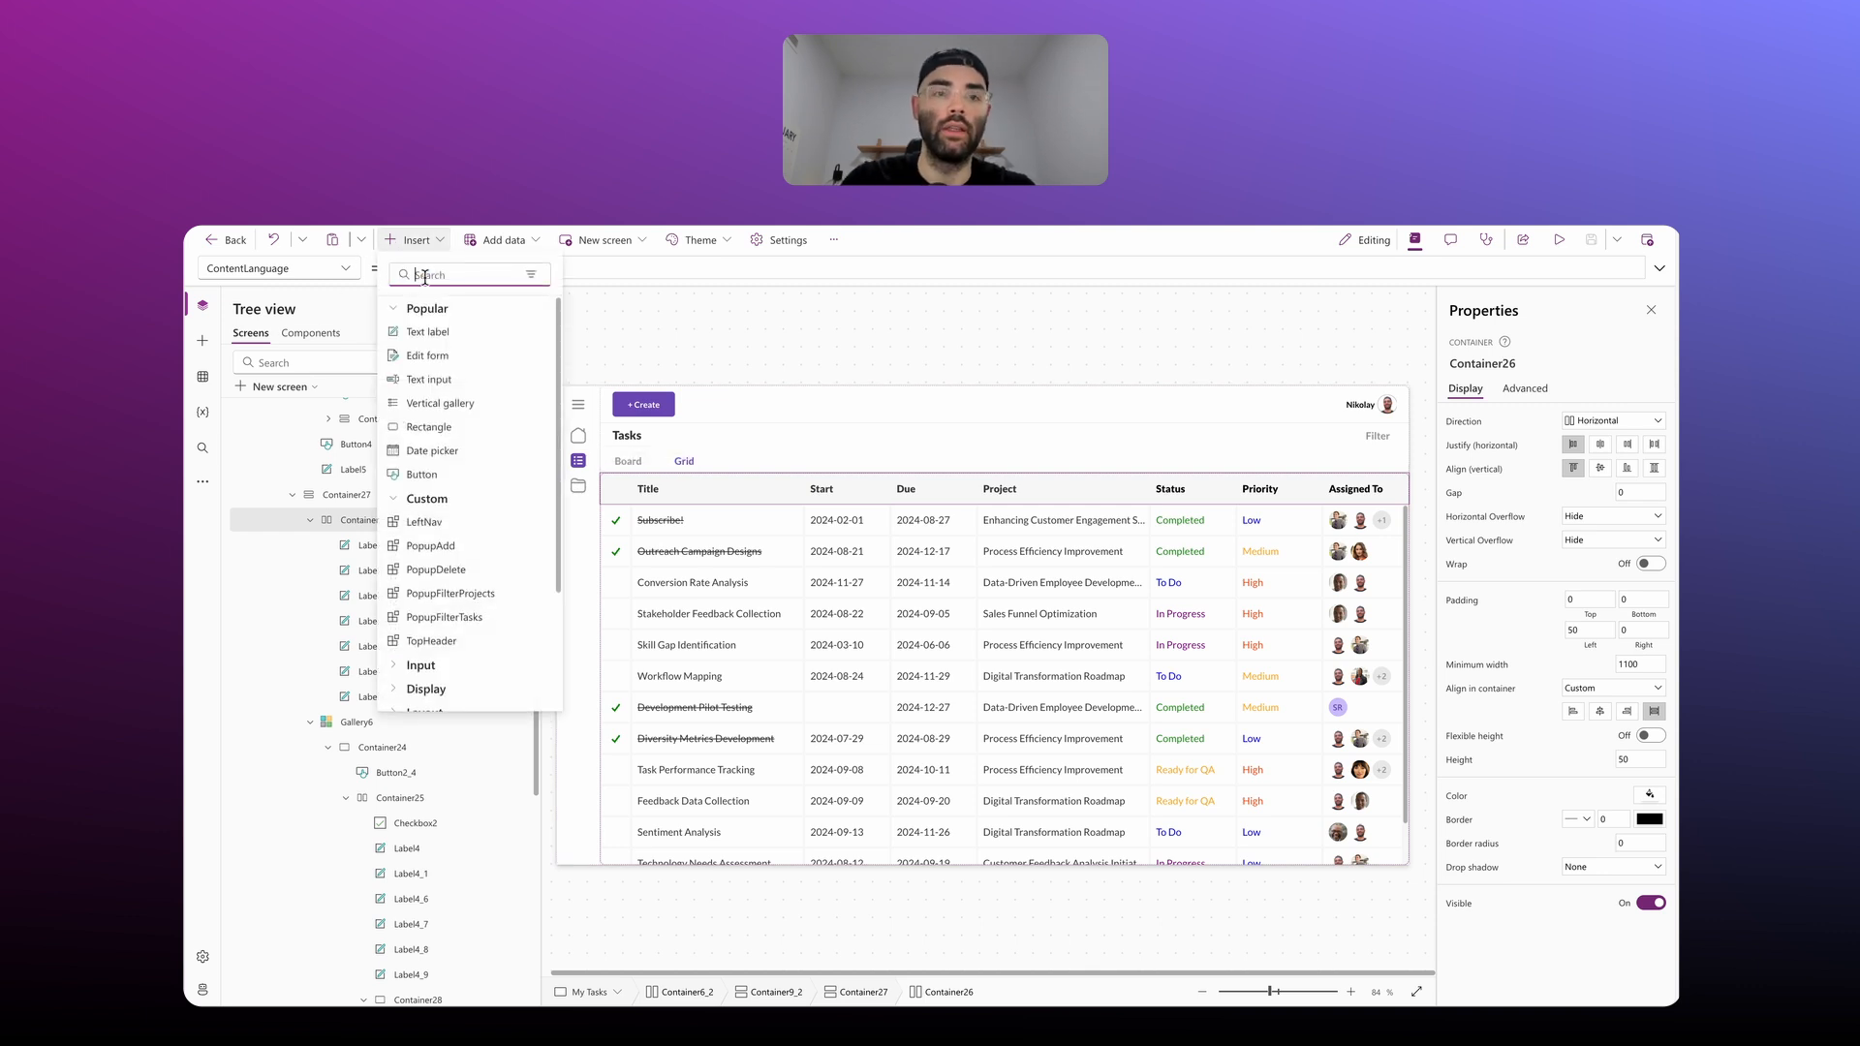
type("arrom")
key("BackSpace")
key("BackSpace")
key("BackSpace")
key("BackSpace")
key("BackSpace")
type("sort")
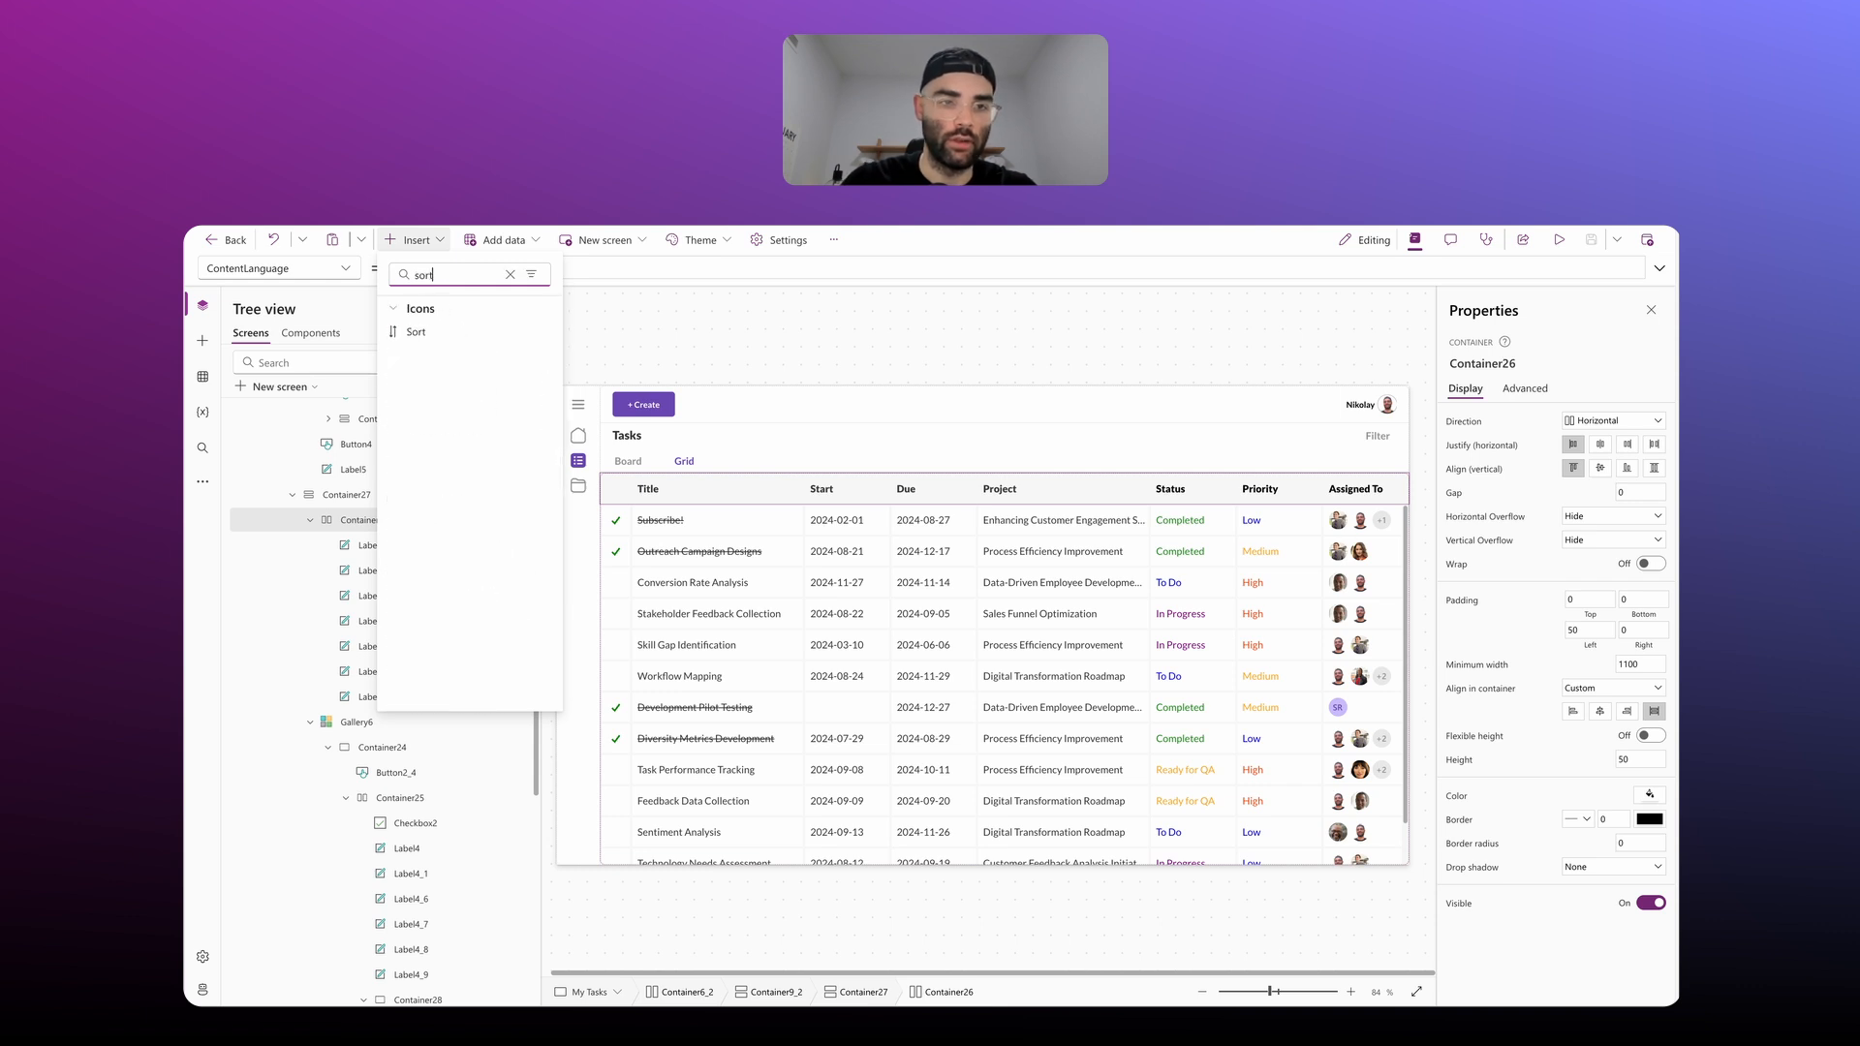
left_click(415, 332)
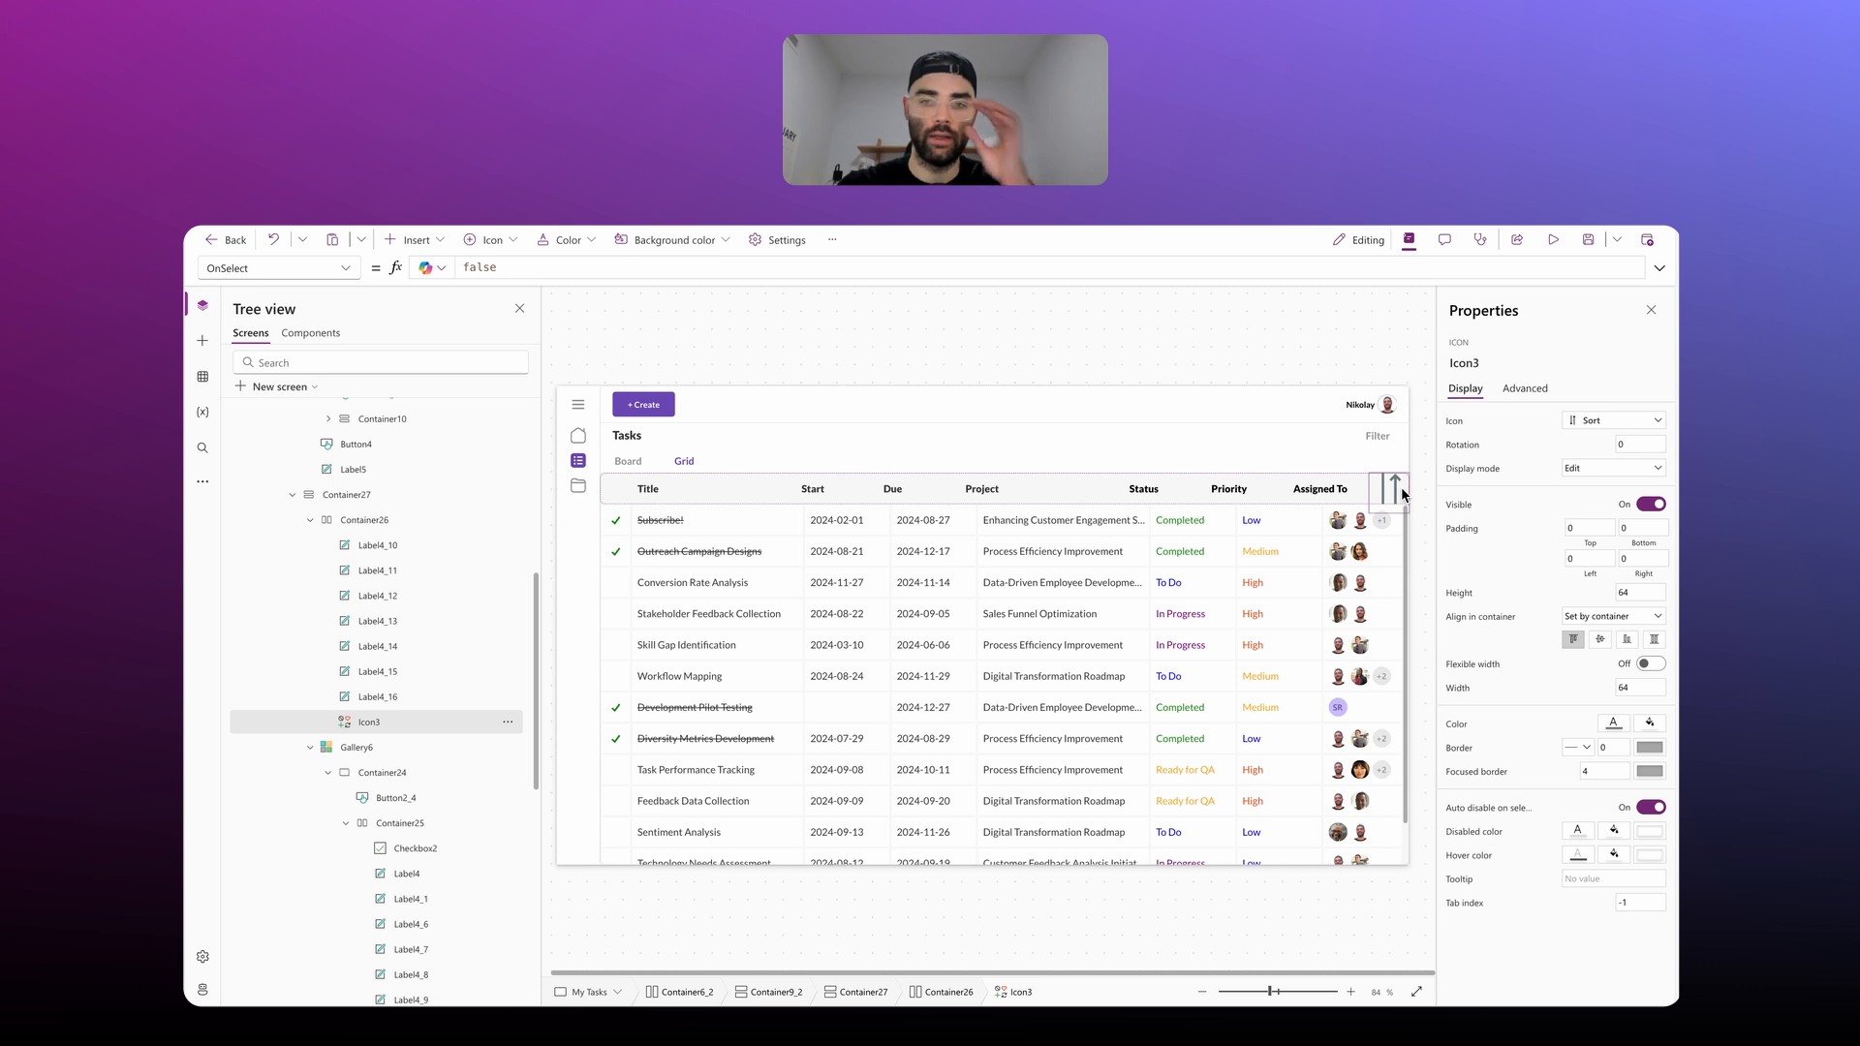
Step: Stretch the sort icon vertically in its container, with a minimum height of 0 and a width of 40
left_click(1656, 643)
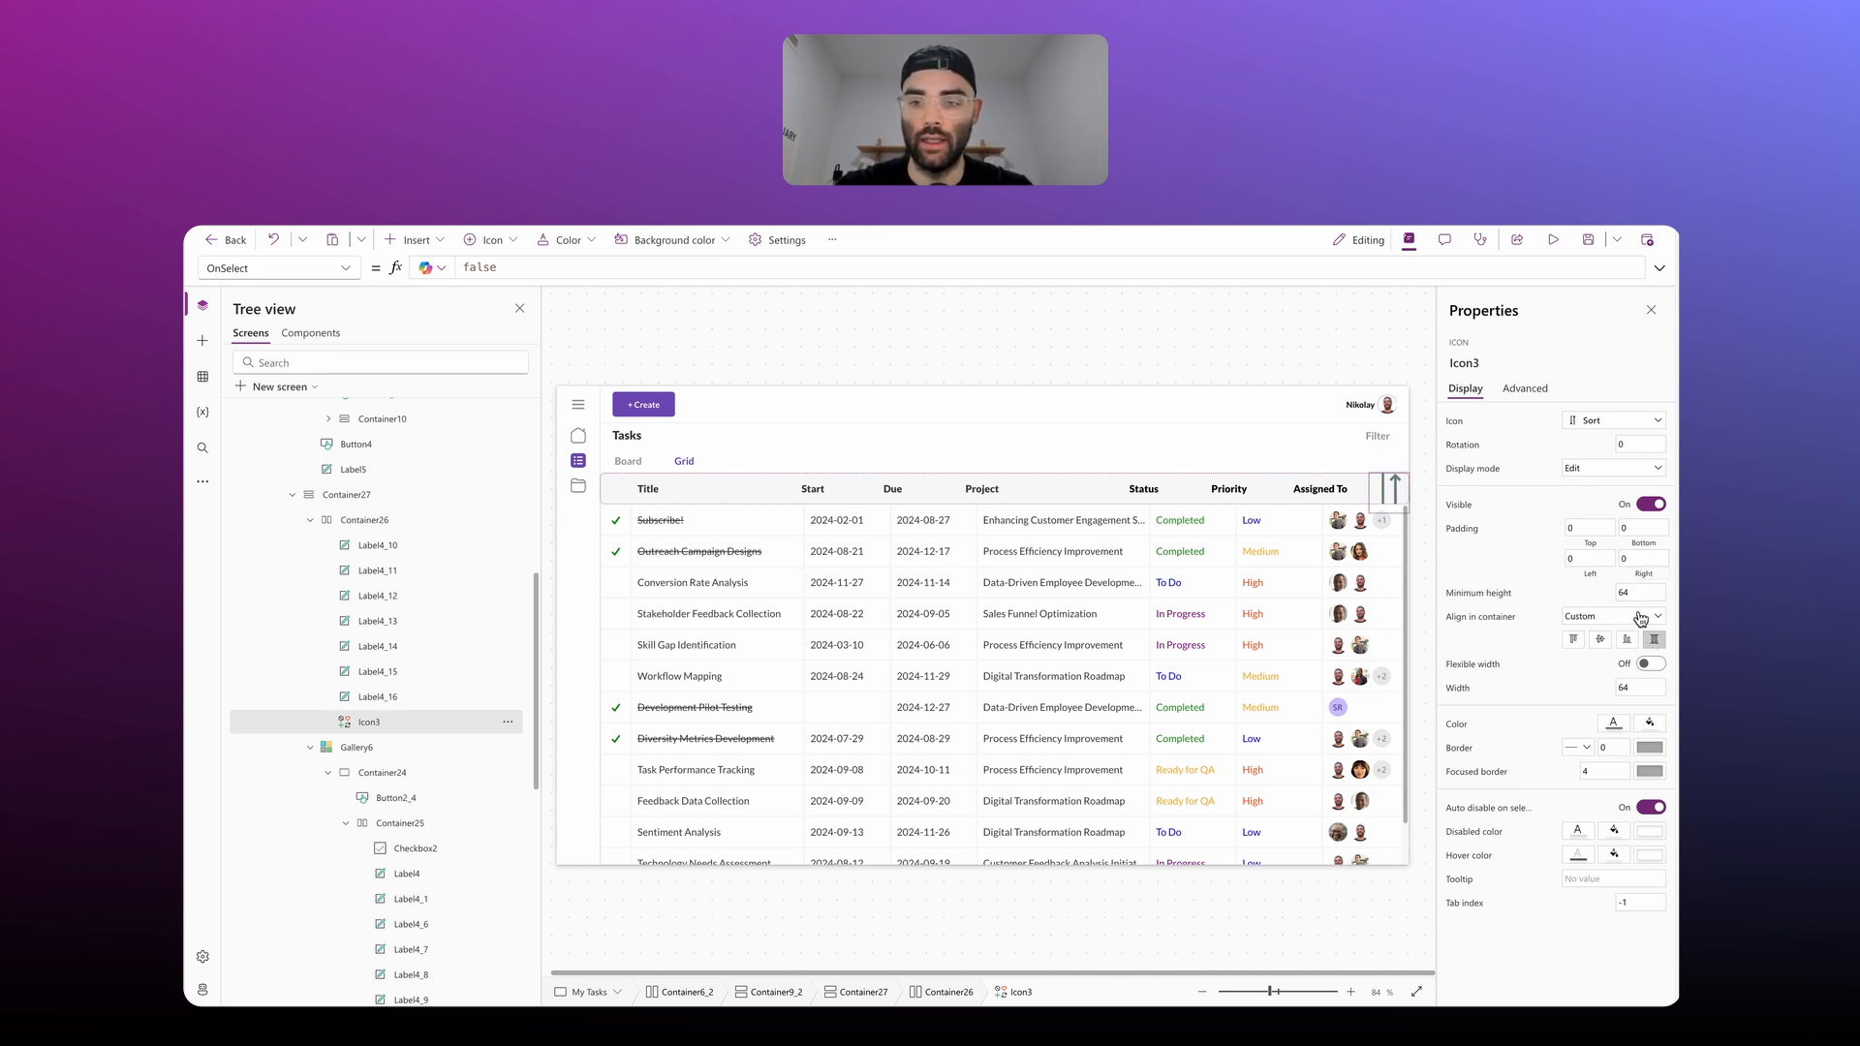
left_click(1642, 686)
type("40")
left_click(1563, 686)
Step: Set the sort icon's top and bottom padding to 10
left_click(1593, 529)
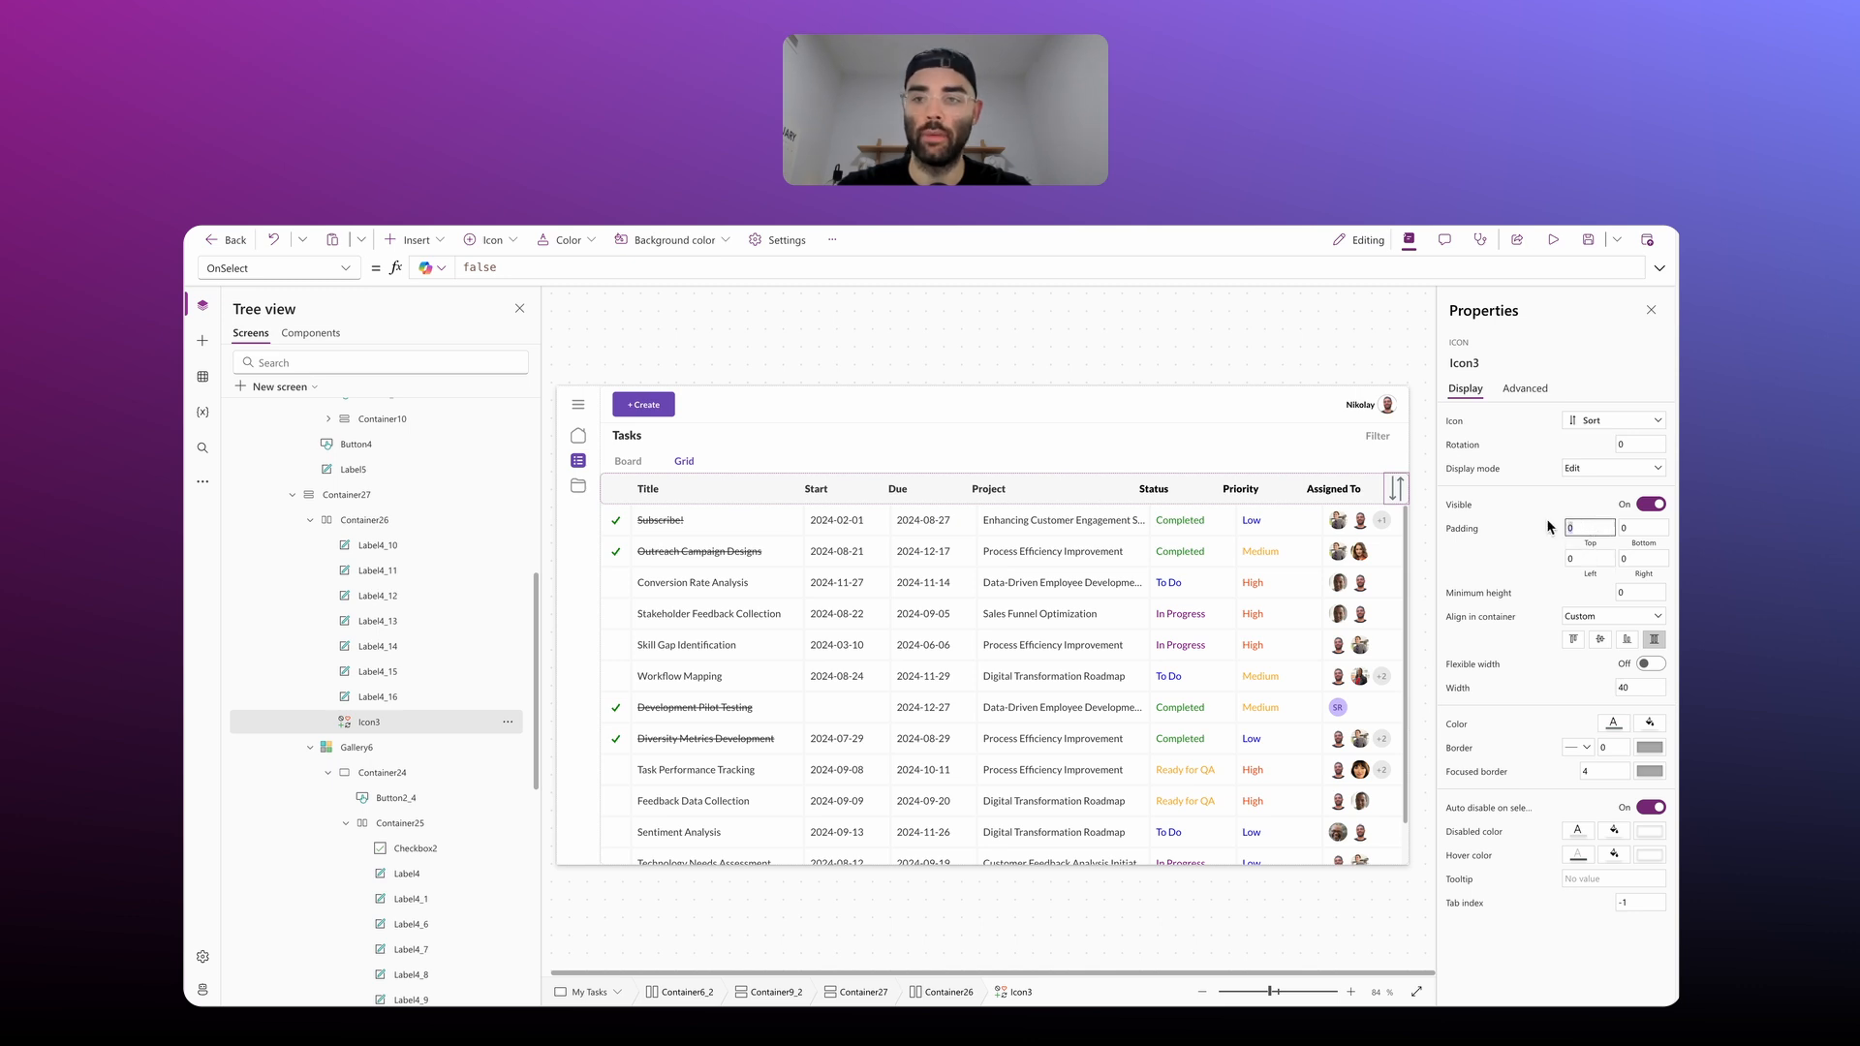
key("BackSpace")
type("10")
key("Tab")
type("10")
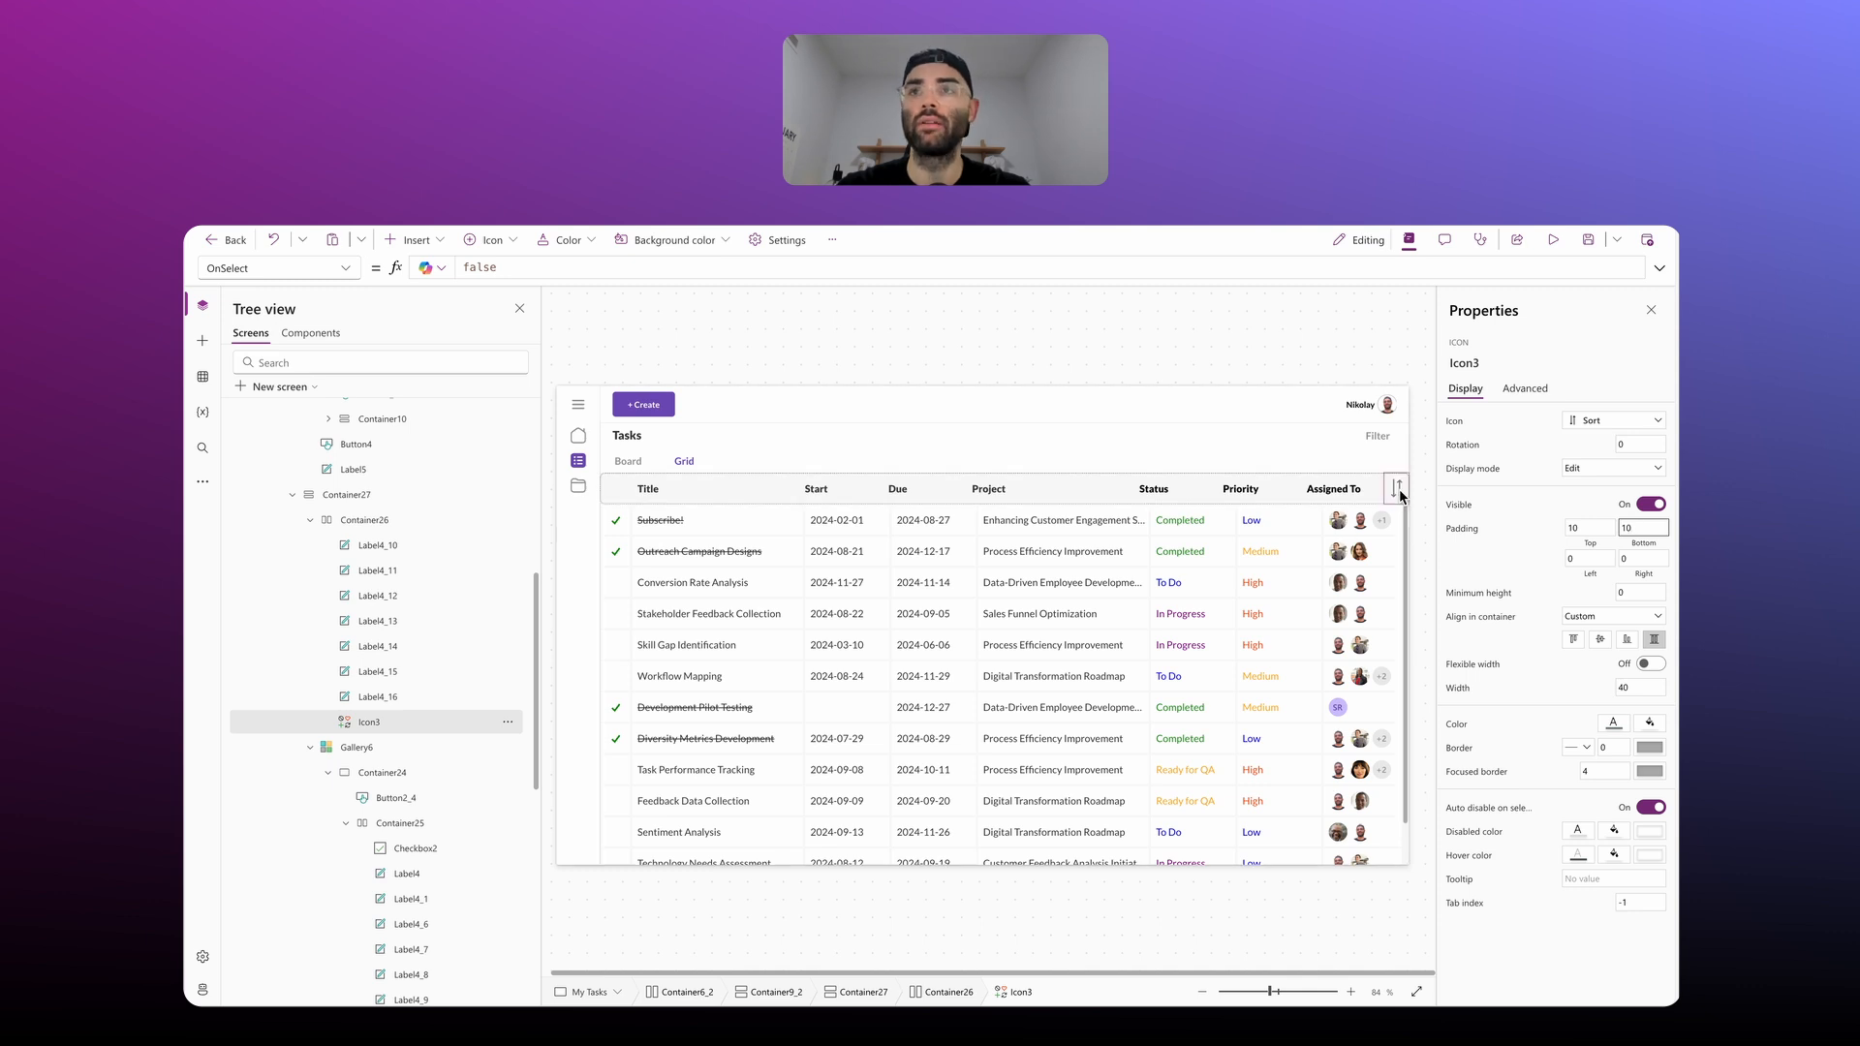
Step: Set the sort icon's top and bottom padding to 15
left_click_drag(1579, 531, 1528, 530)
type("15")
key("Tab")
type("15")
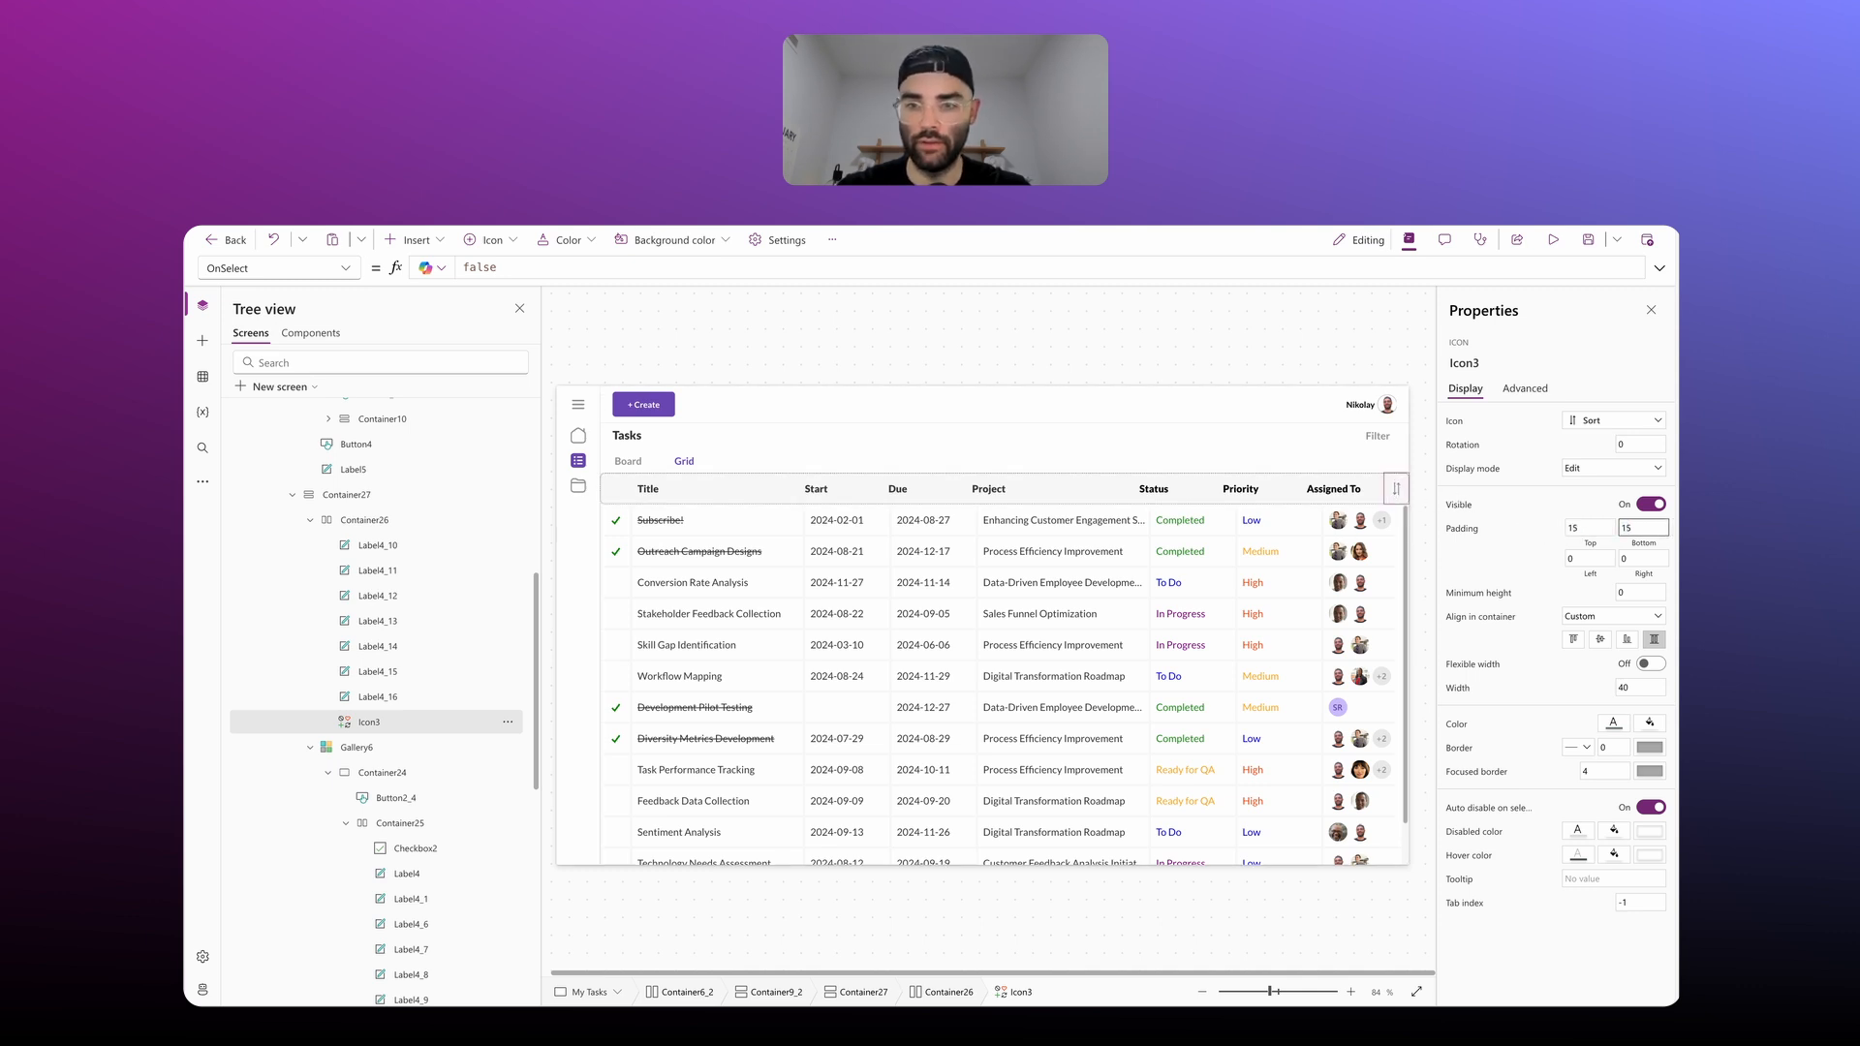
Step: Move the sort icon to the start of the header row, before the Title label
left_click(1396, 487)
key("Left")
key("Left")
key("Left")
key("Left")
key("Left")
key("Left")
key("Left")
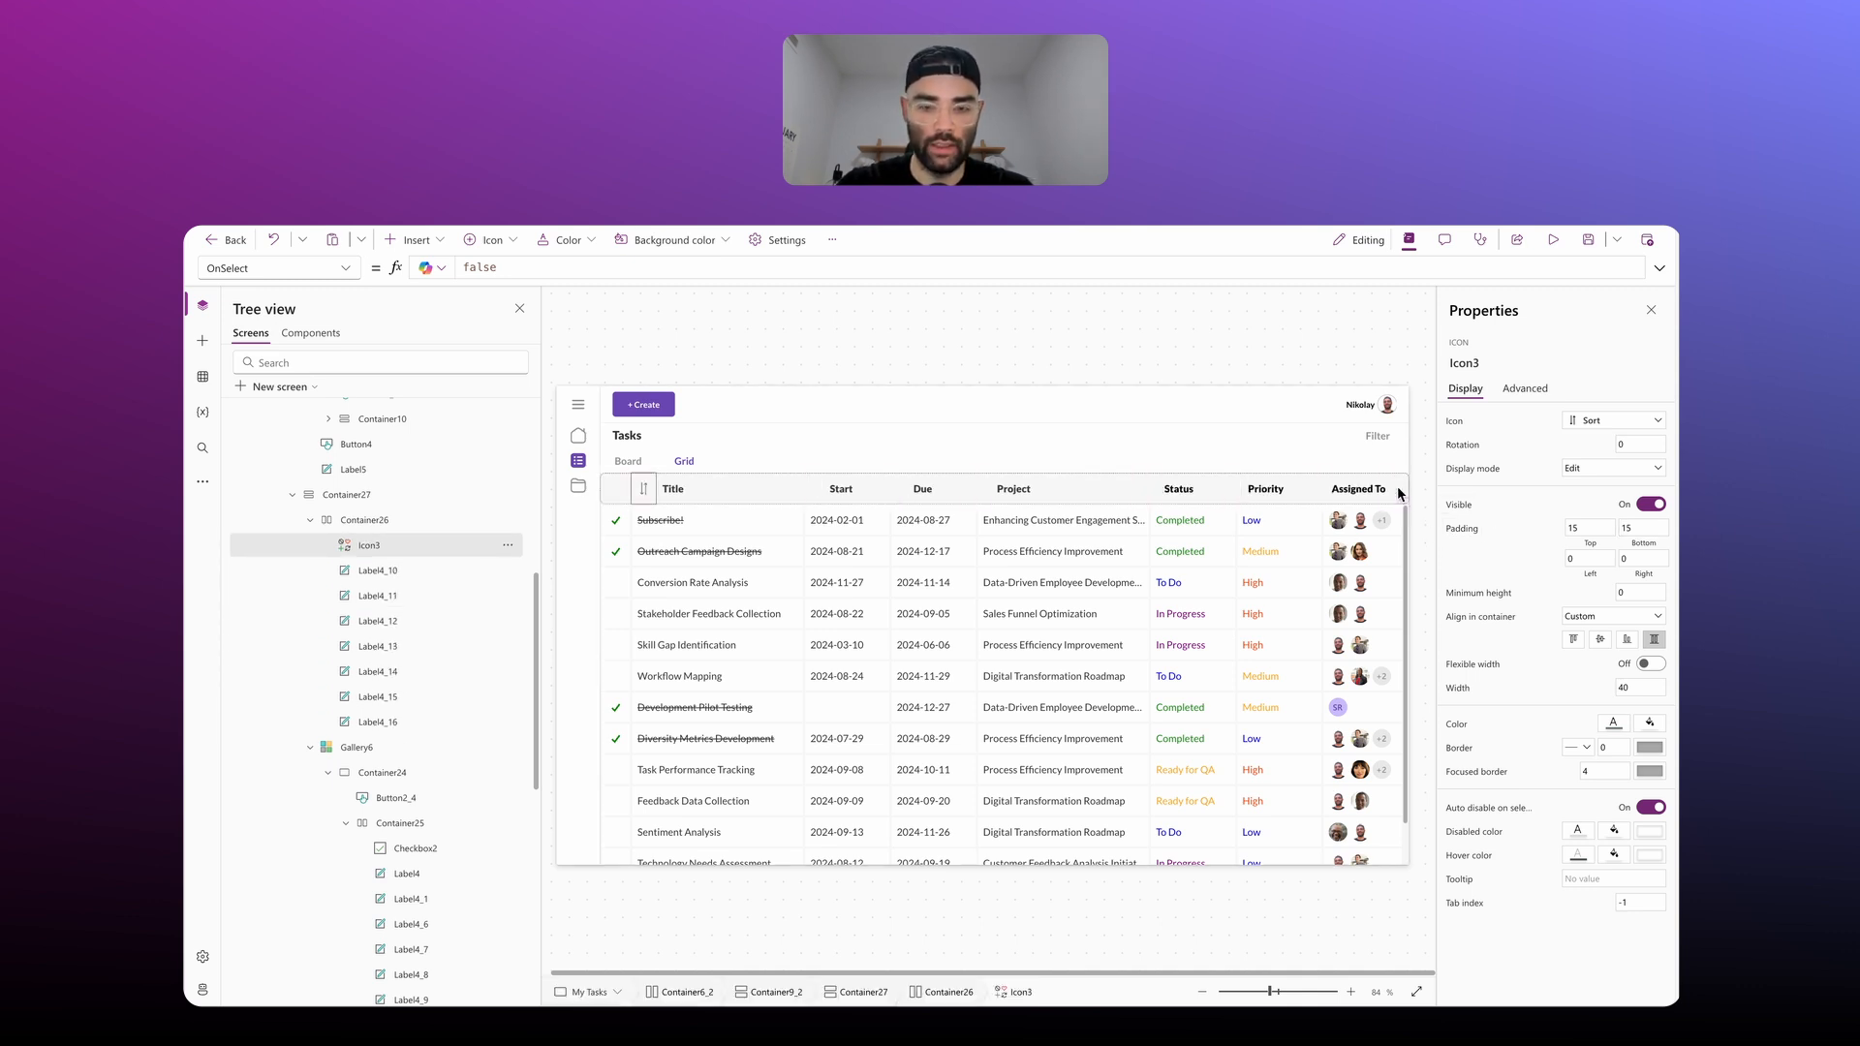
Step: Move the sort icon just after the Title label and replace its OnSelect formula with Set(varSortColumn, "Title");
key("Right")
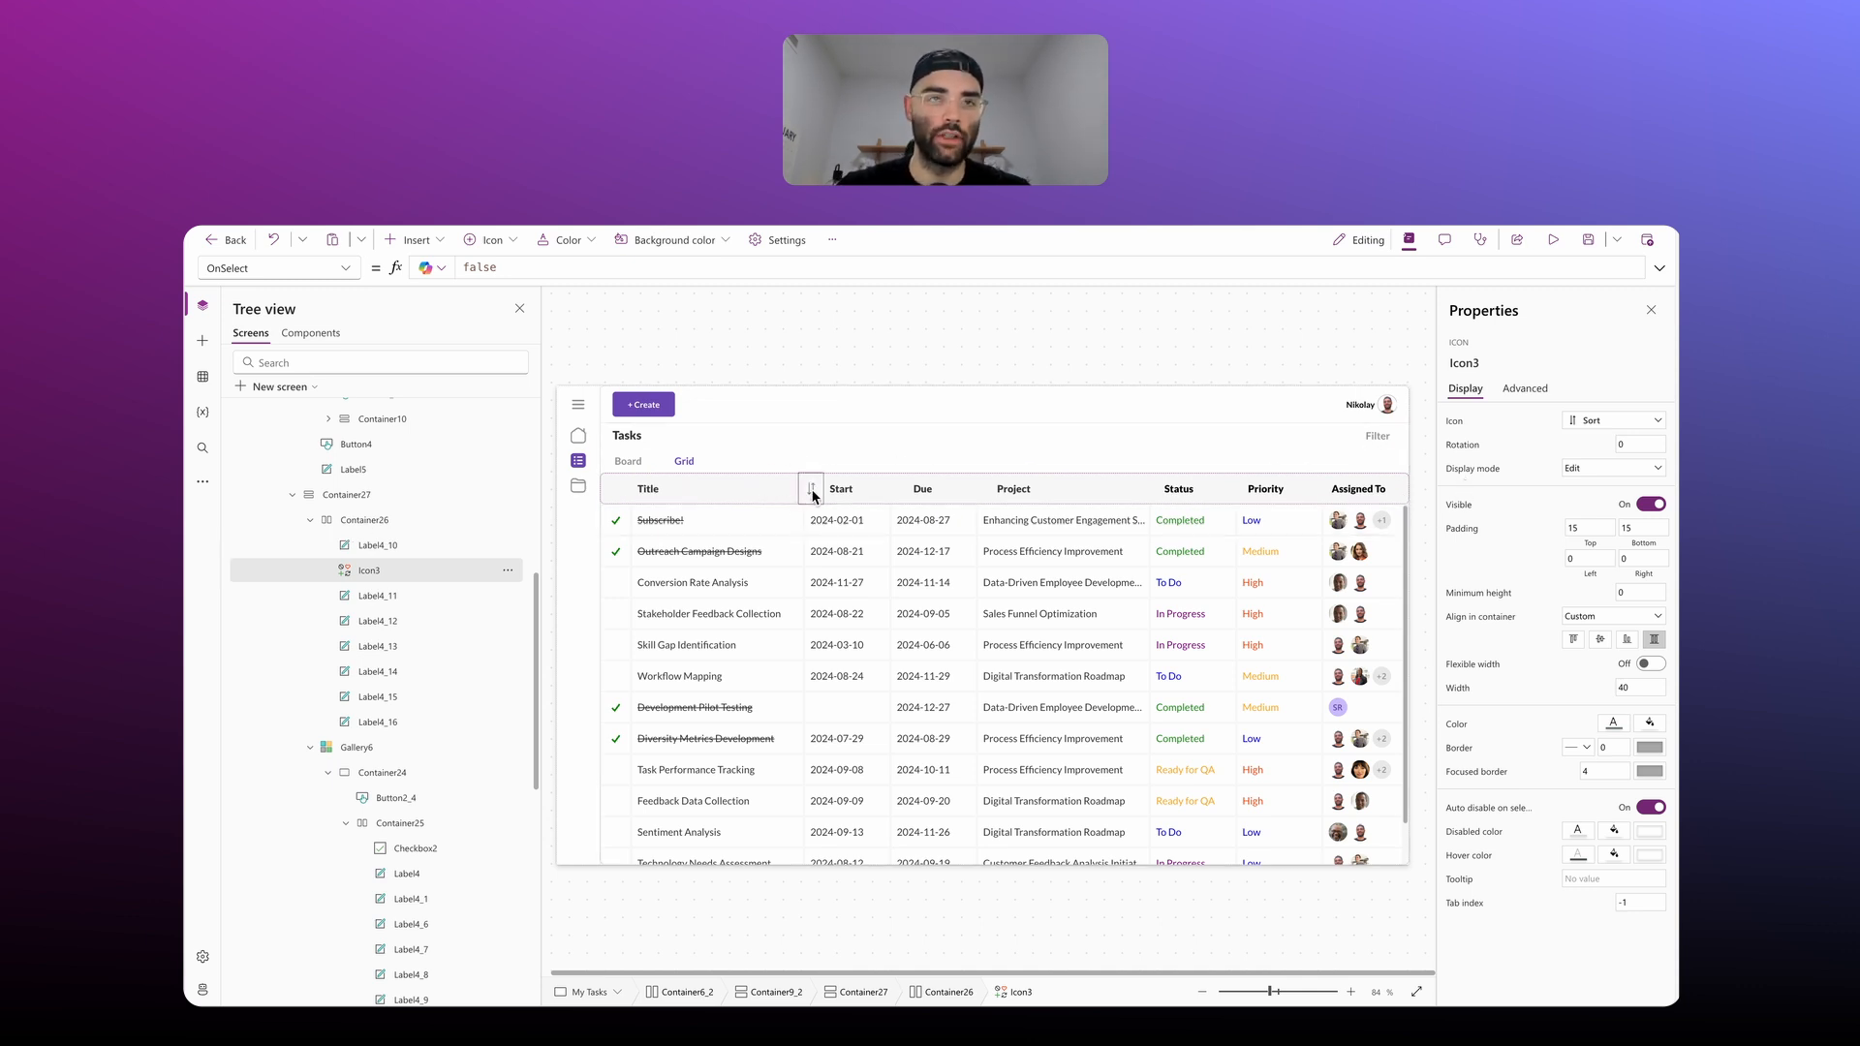
left_click_drag(519, 268, 450, 256)
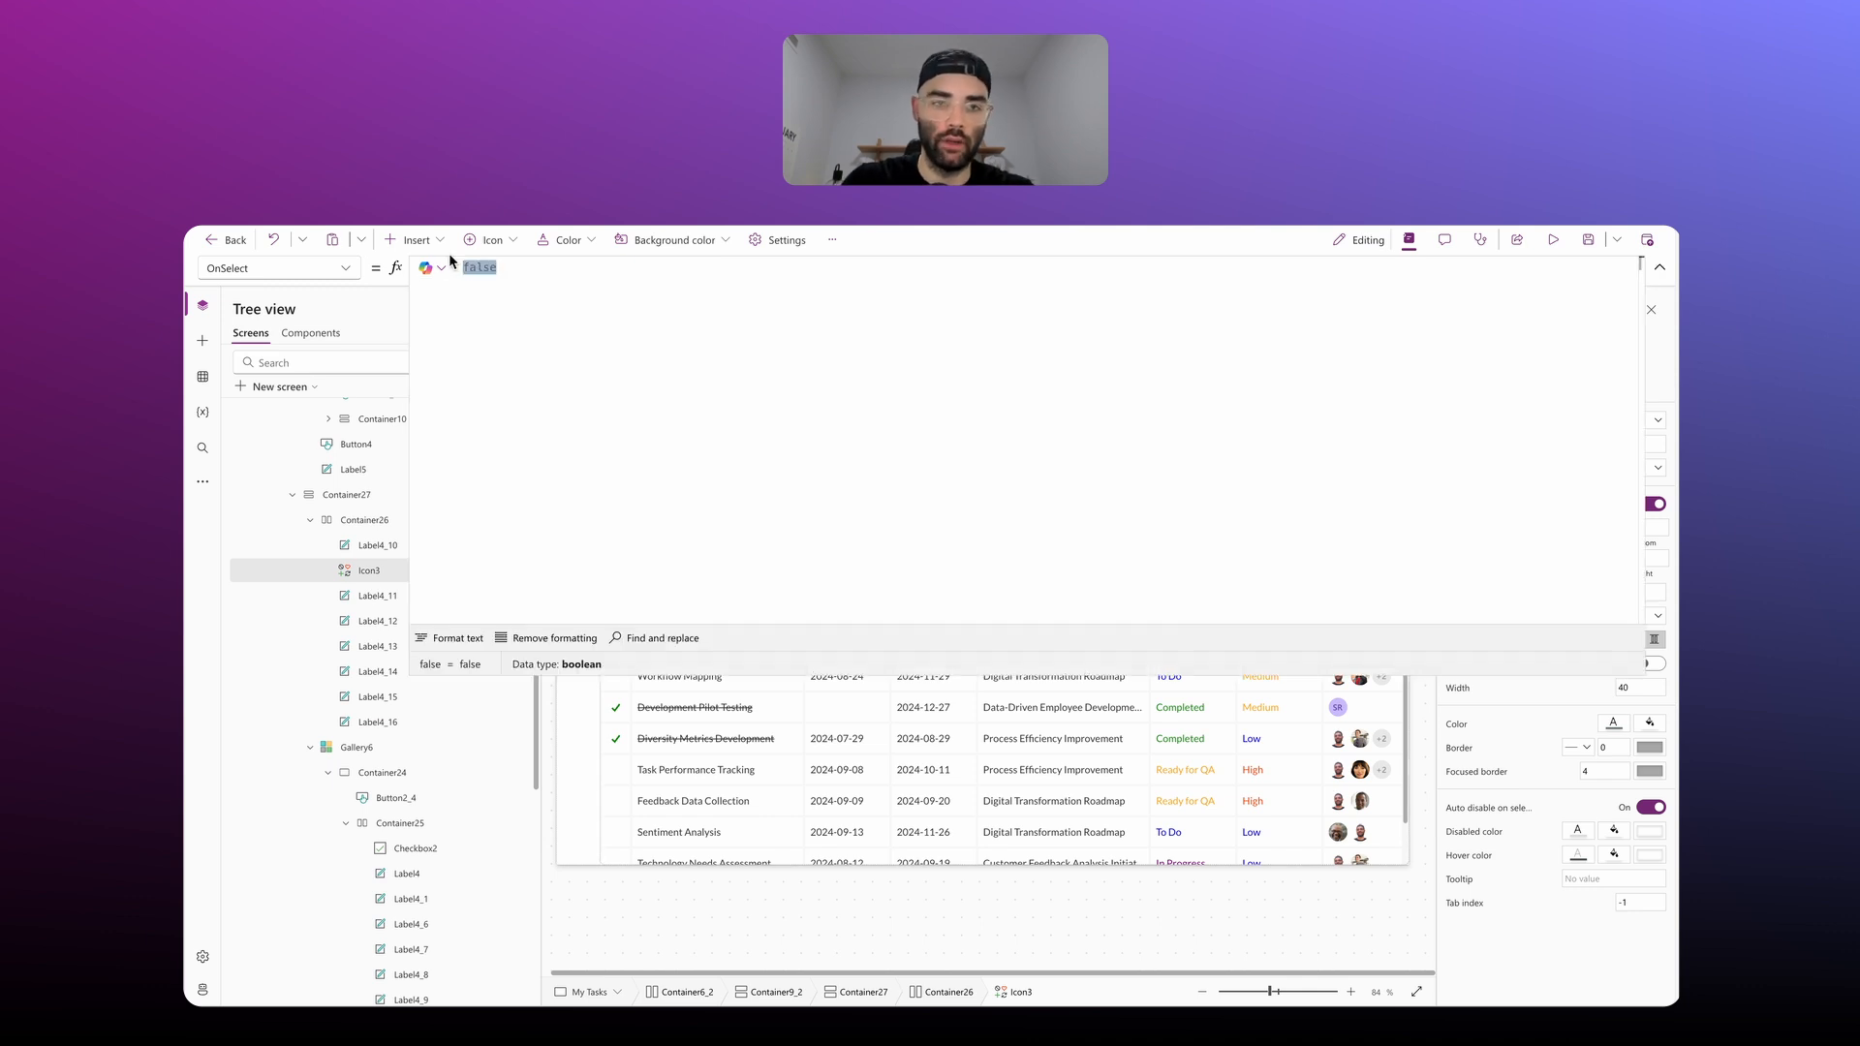
type("Set(")
key("BackSpace")
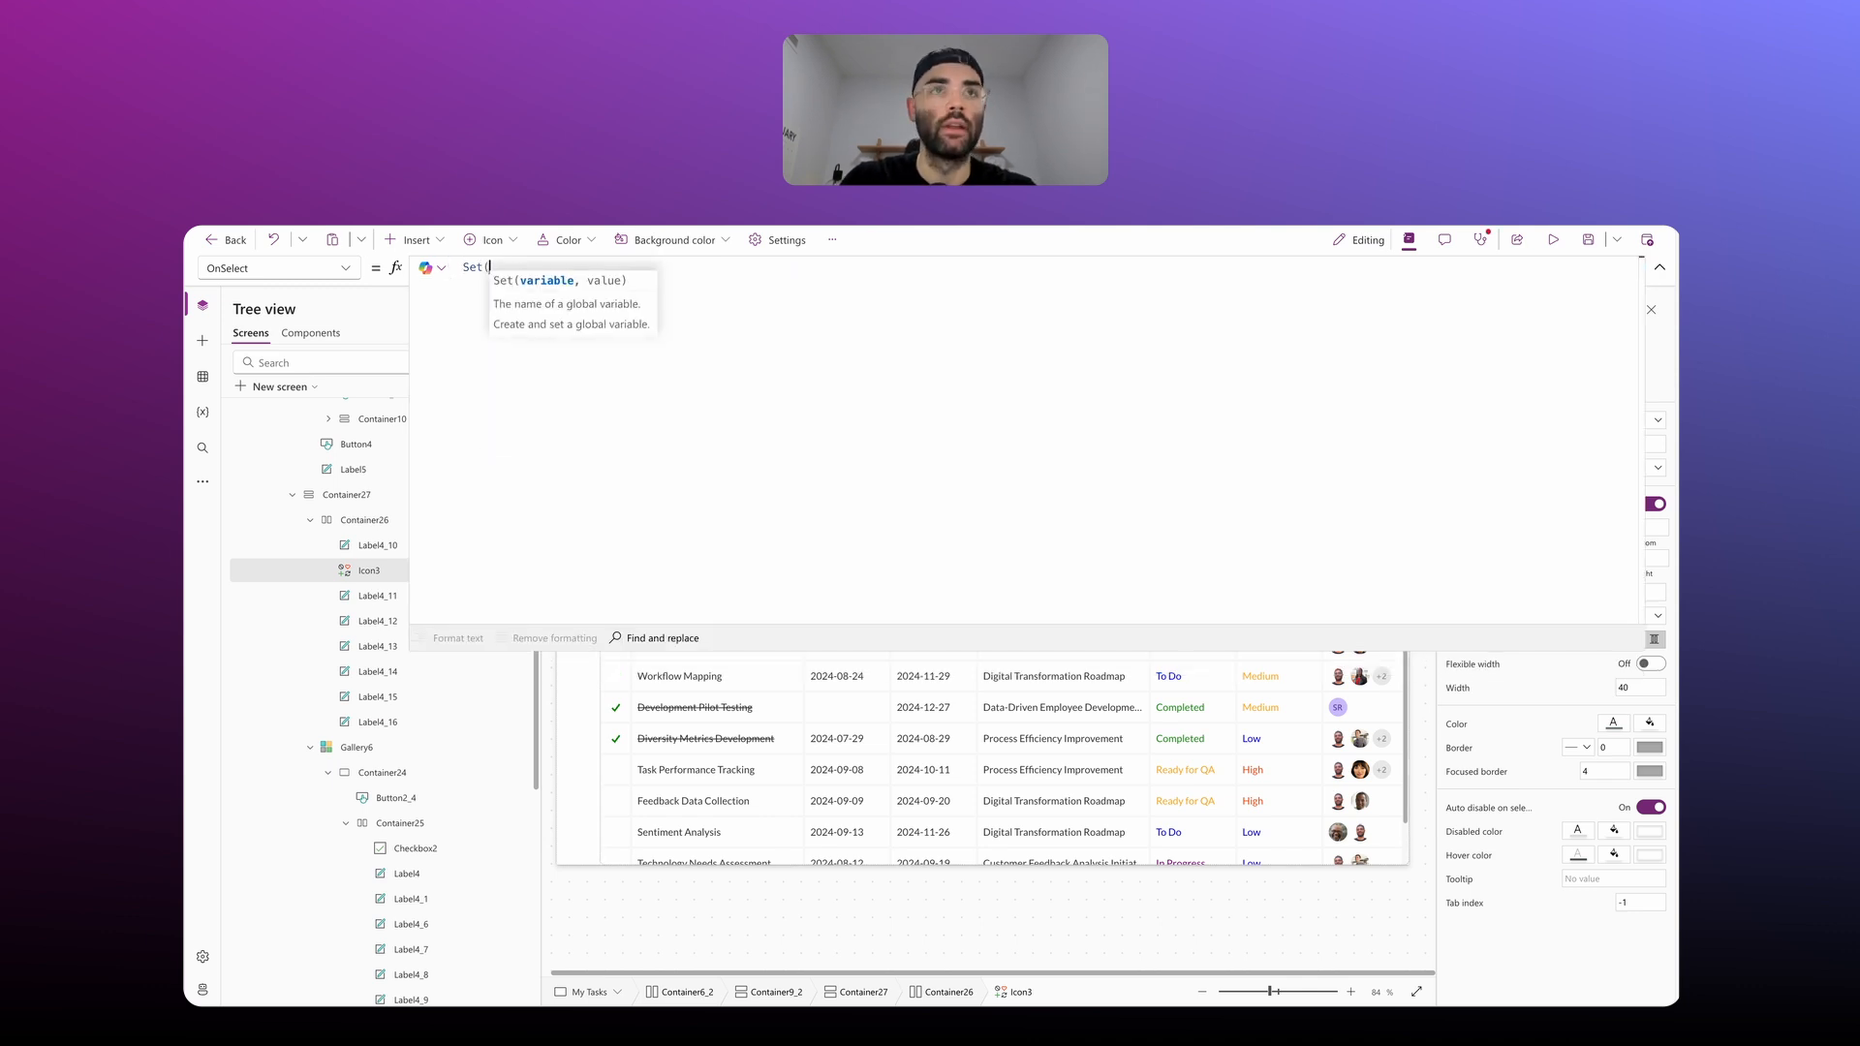
type("varSortColumn,")
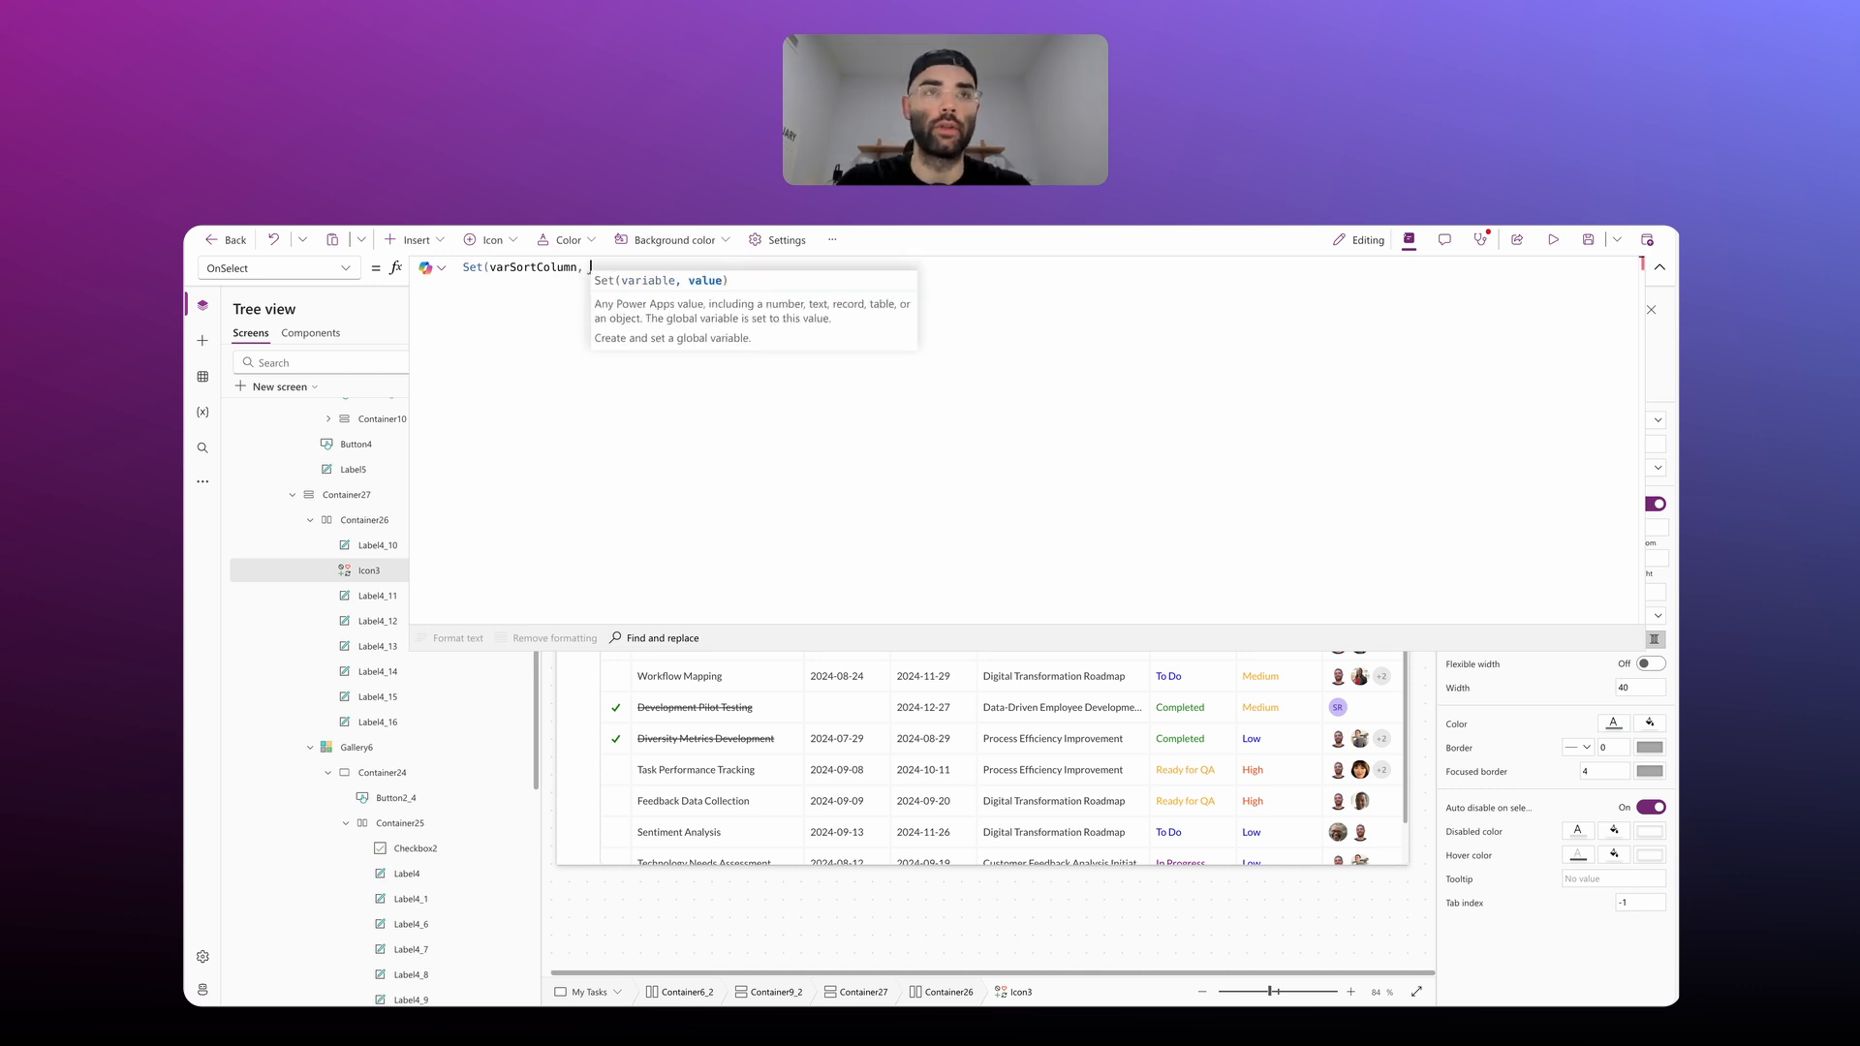
type(" \"")
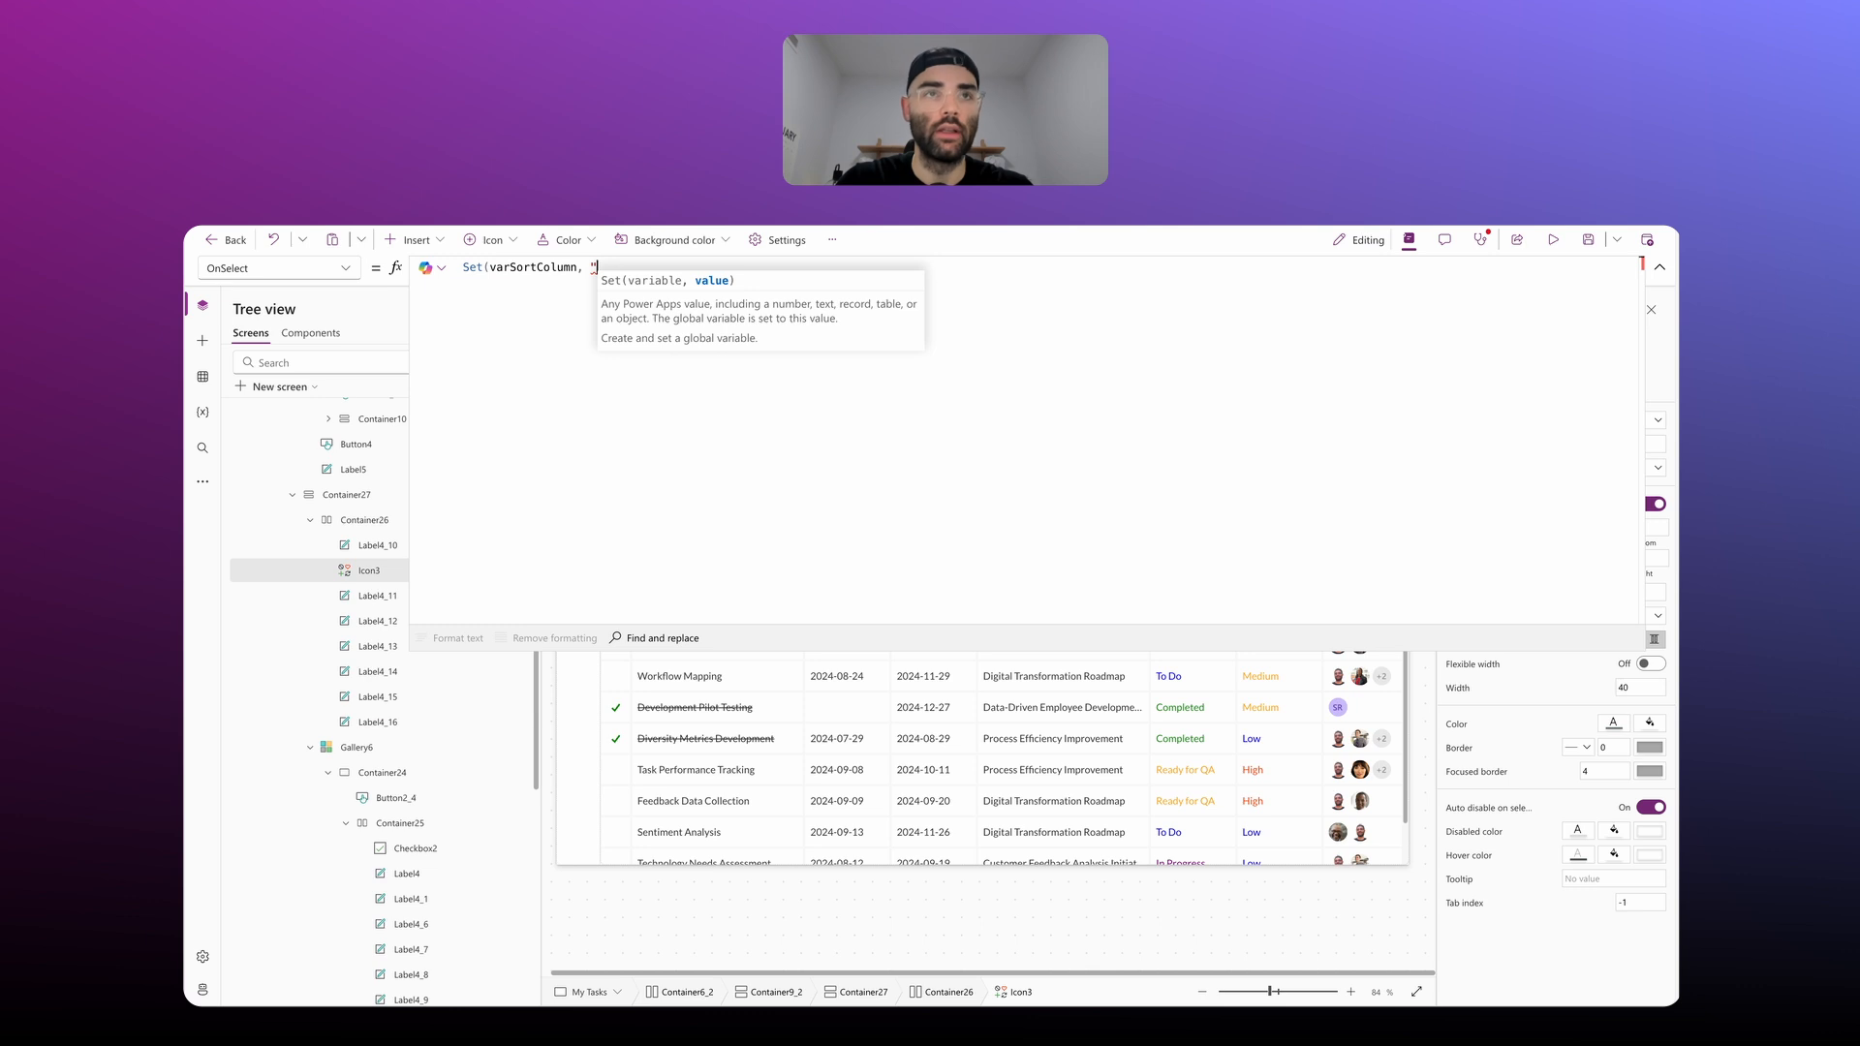
type("Title")
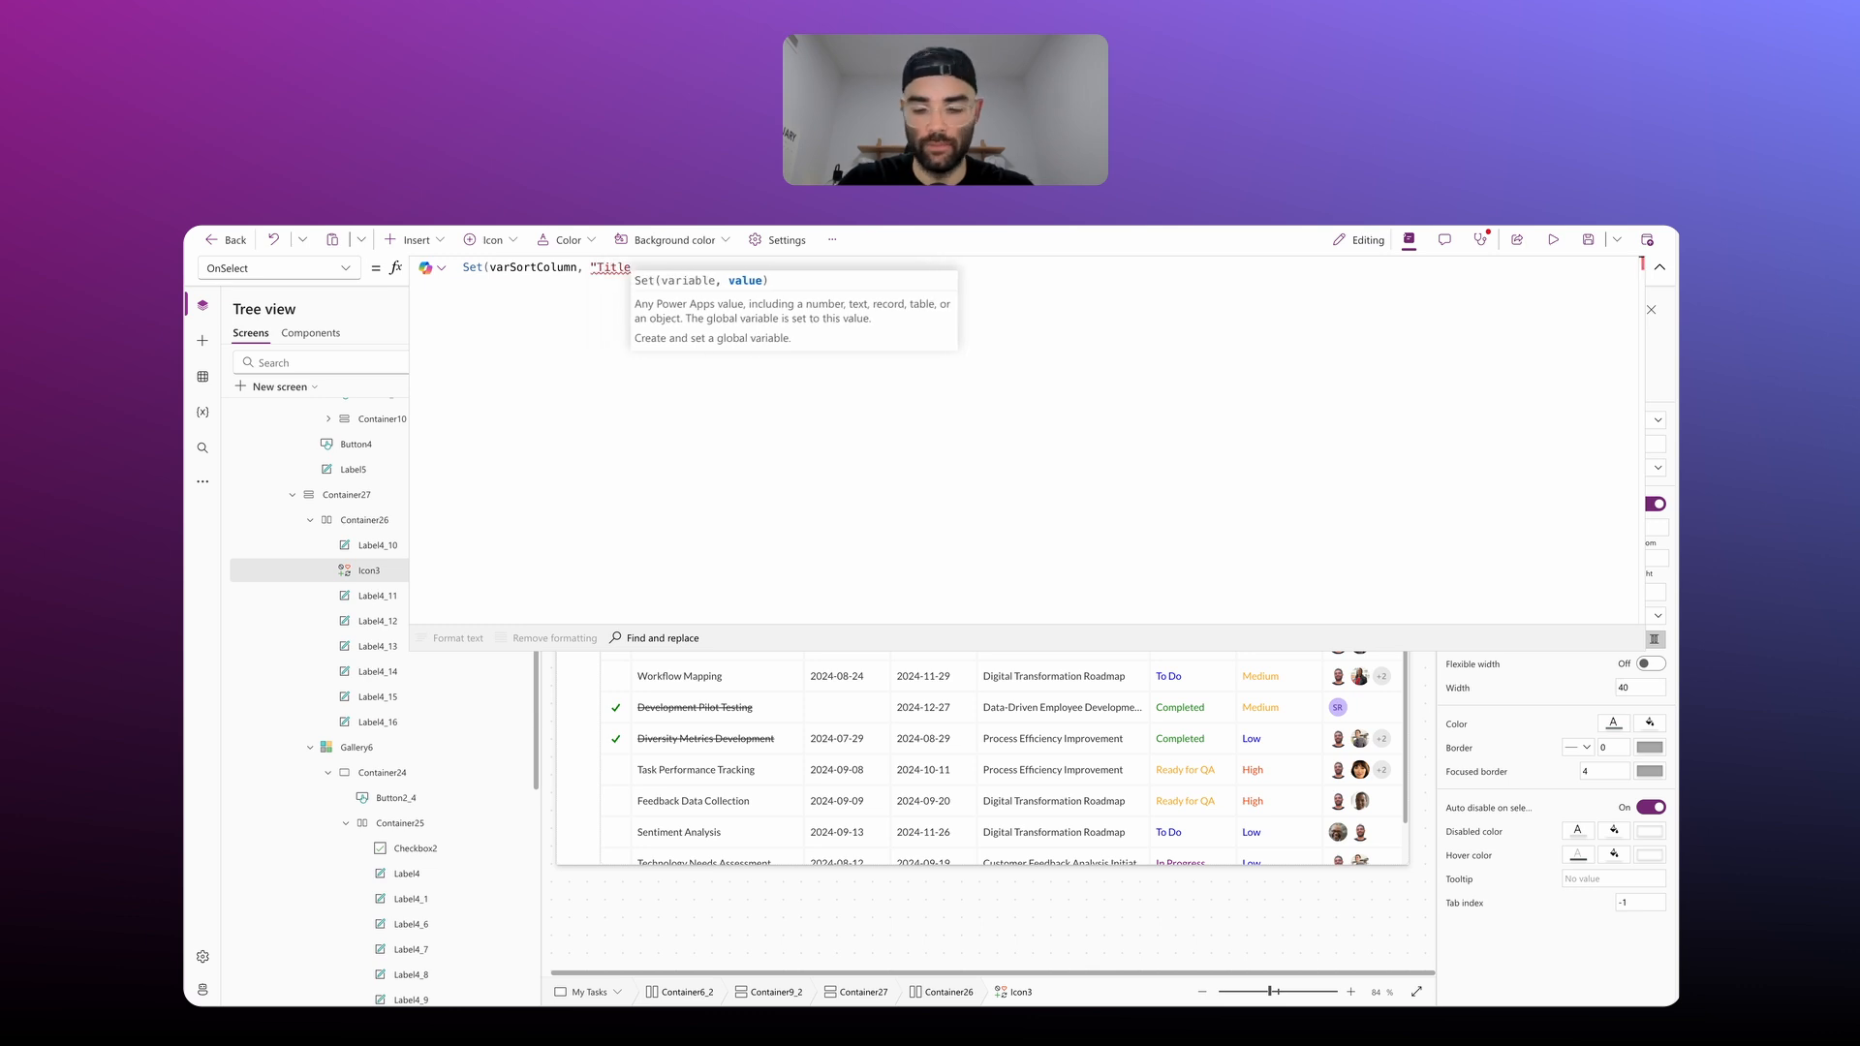
type("\")")
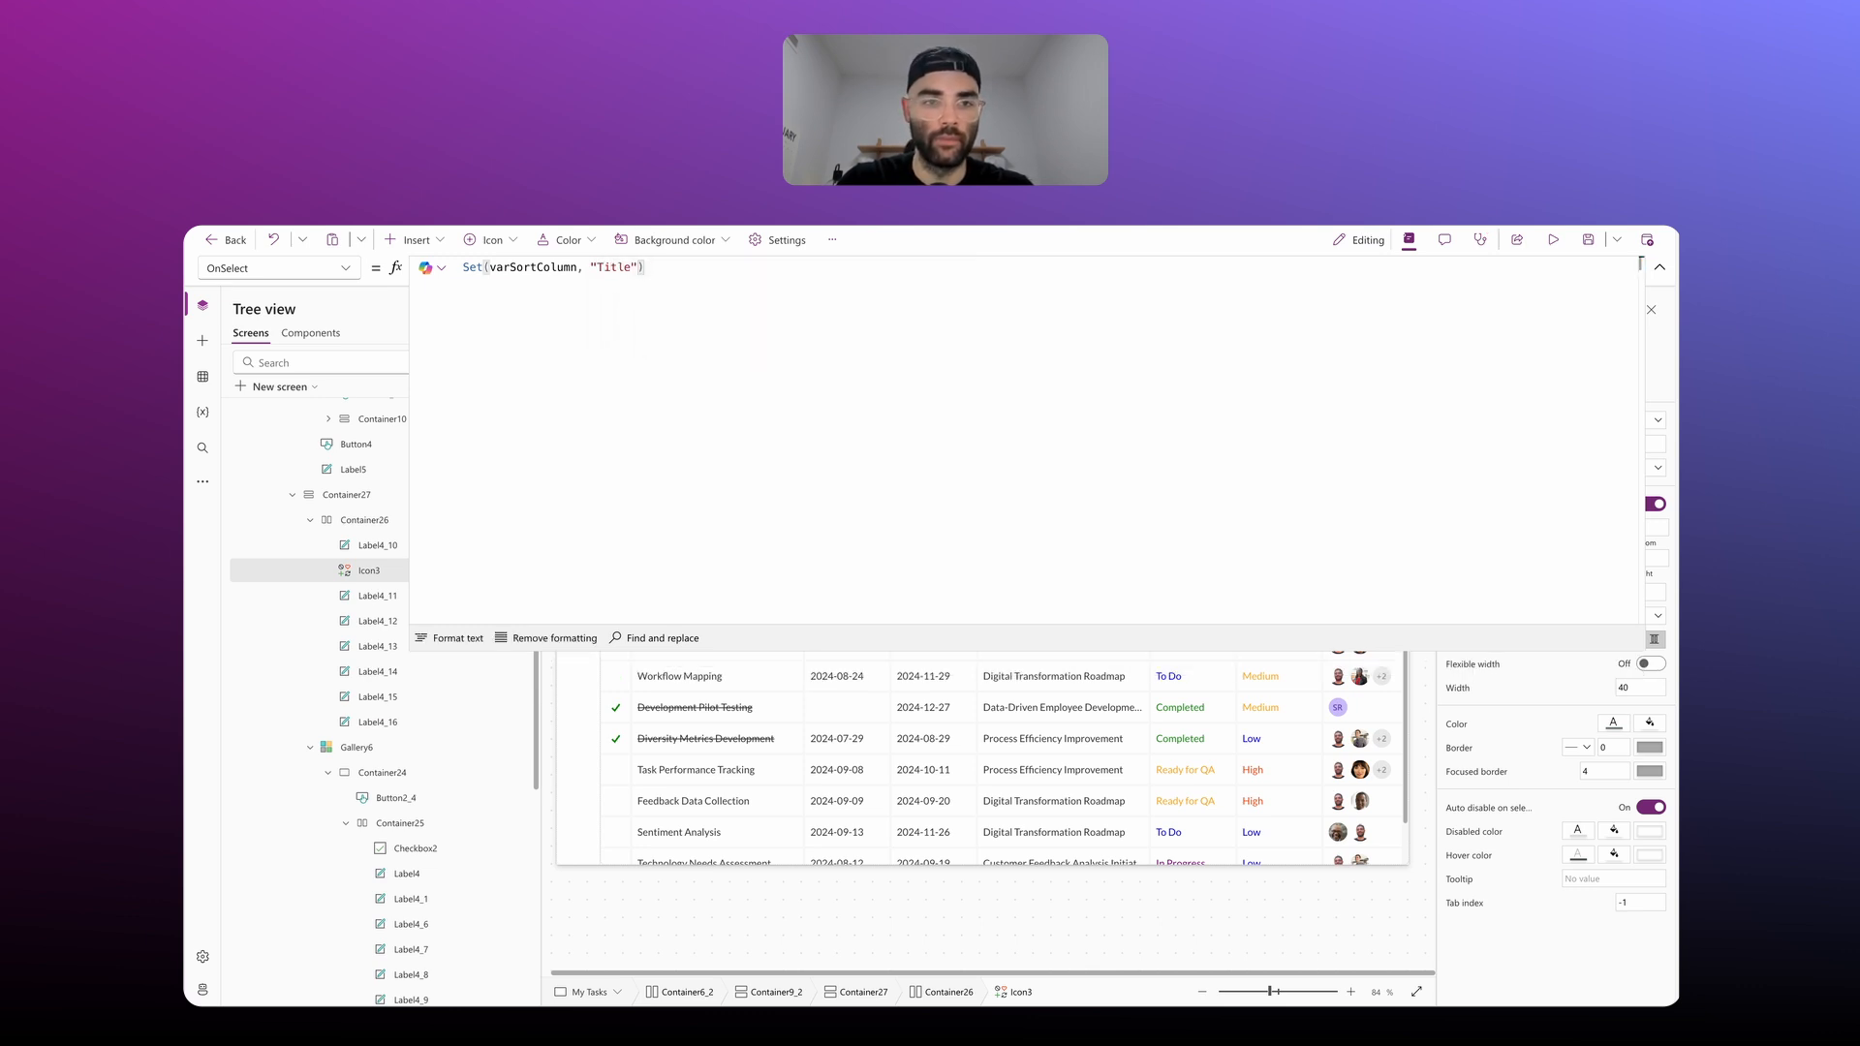
type(";")
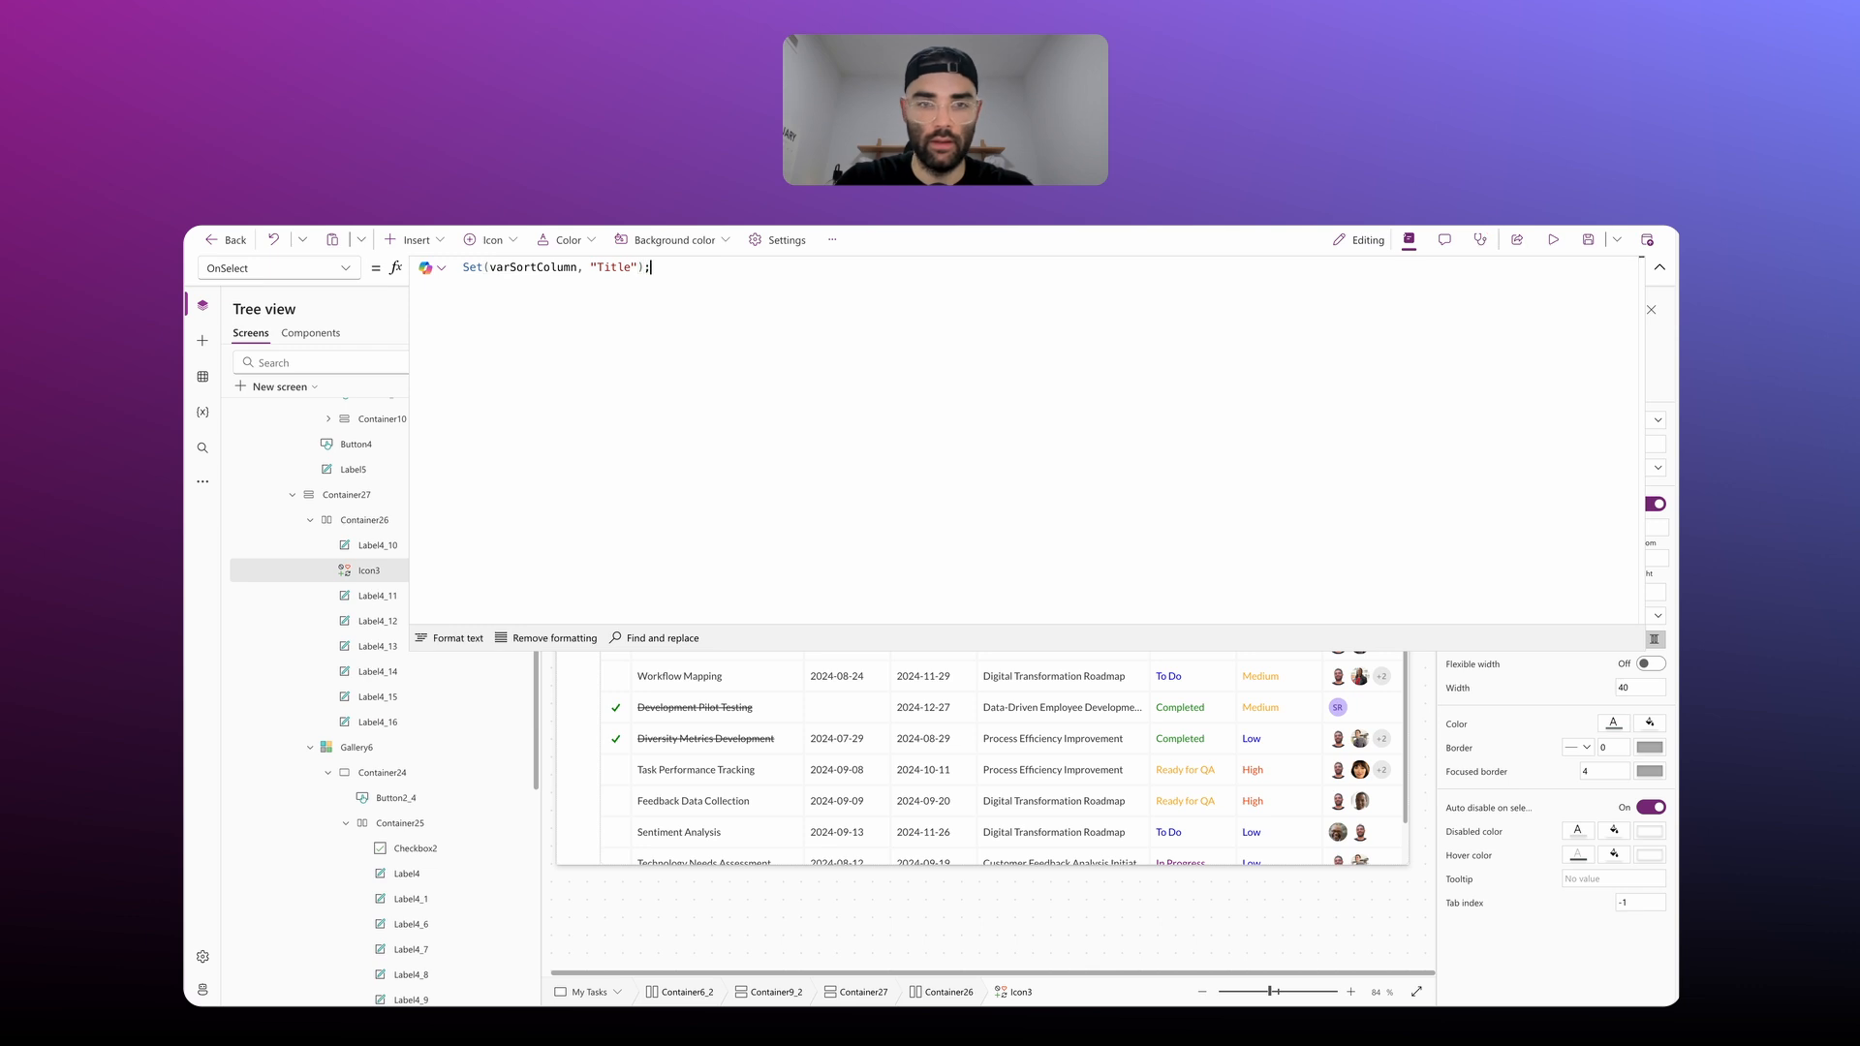
key("shift+Return")
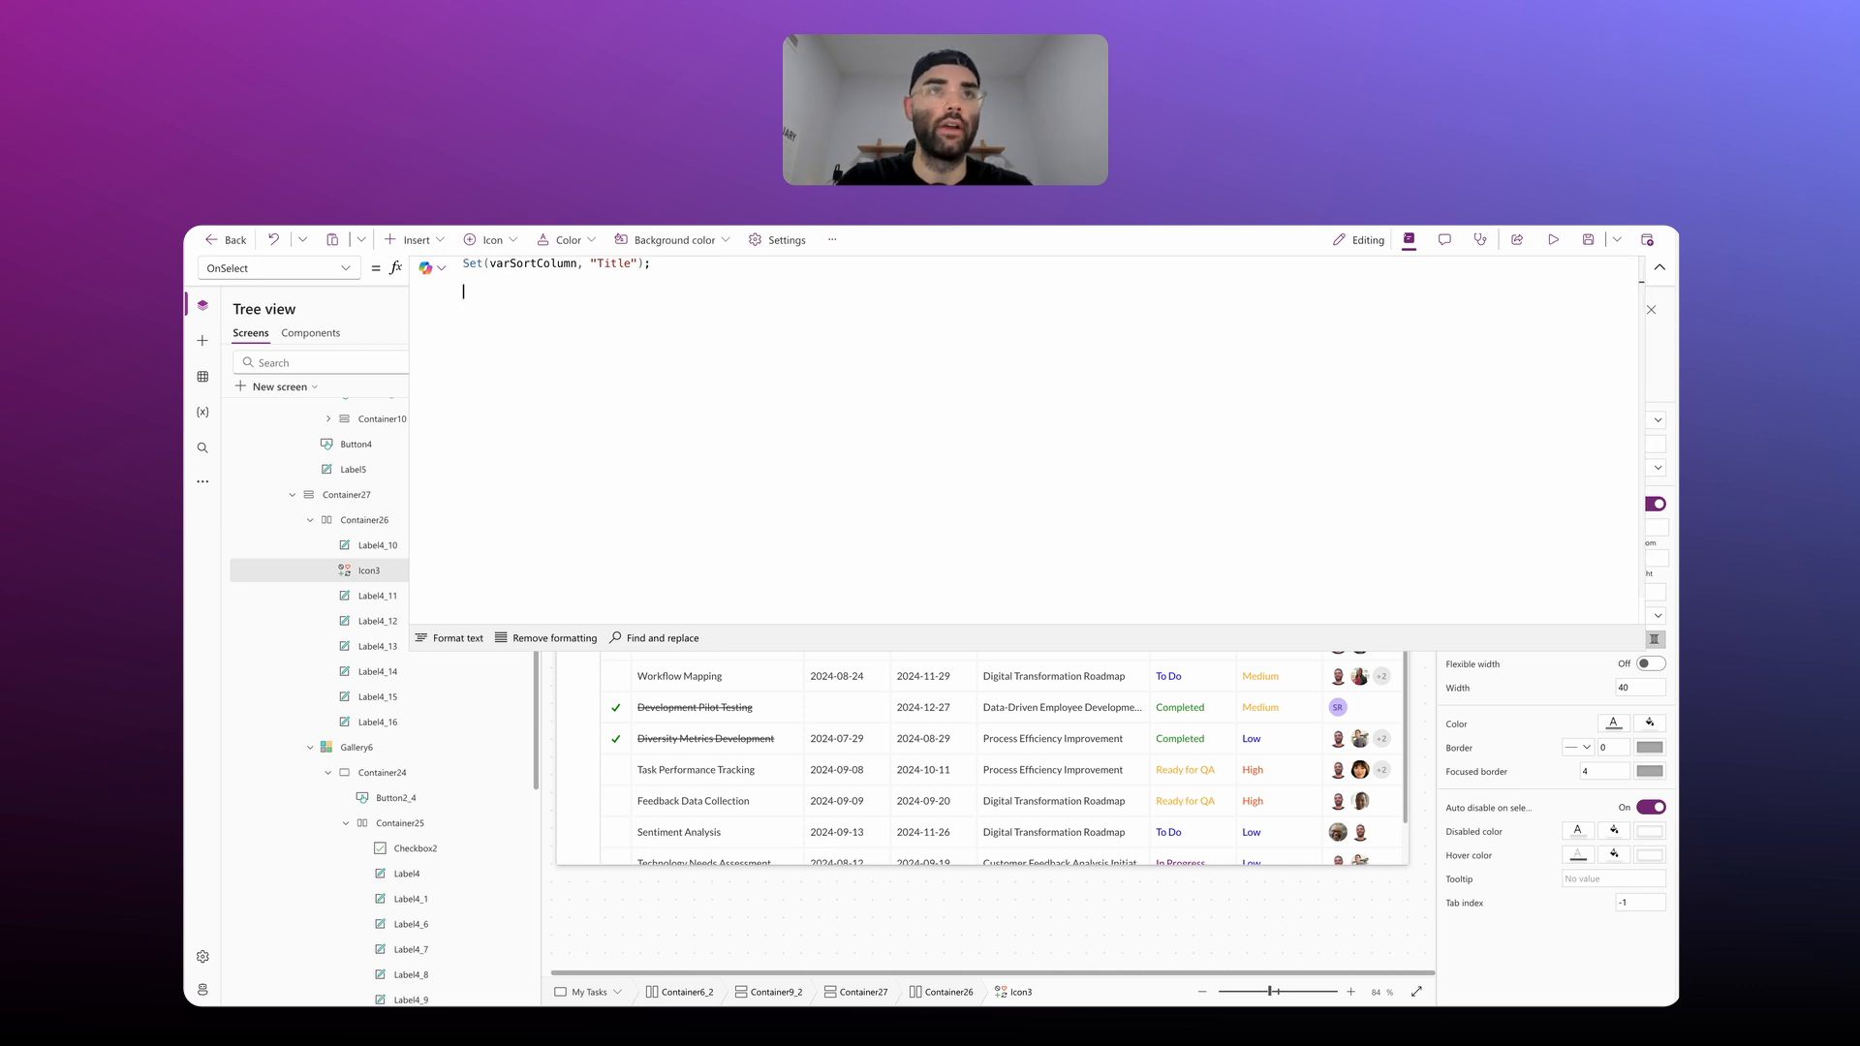
Step: Add a second OnSelect line to the sort icon: Set(varSortDescending, If(varSortColumn = "Title", !varSortDescending, false));
type("Set(va")
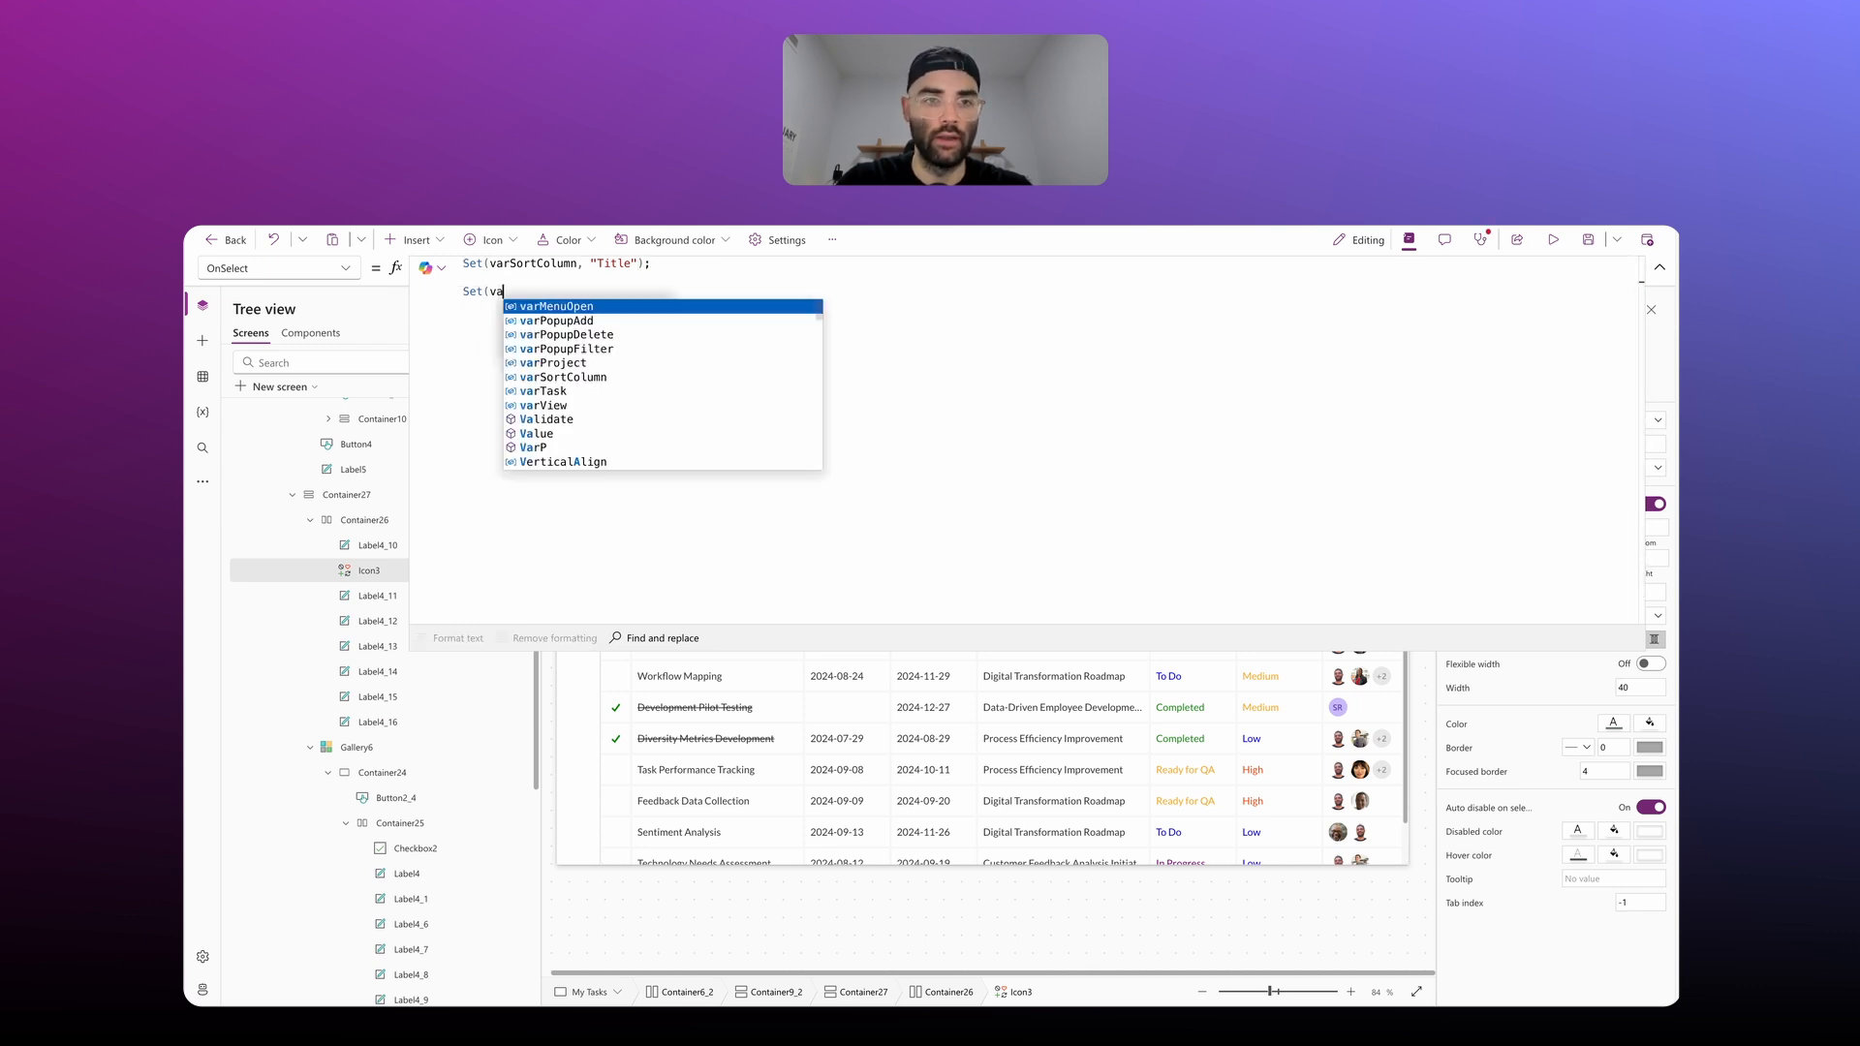
type("rSort")
type("scen")
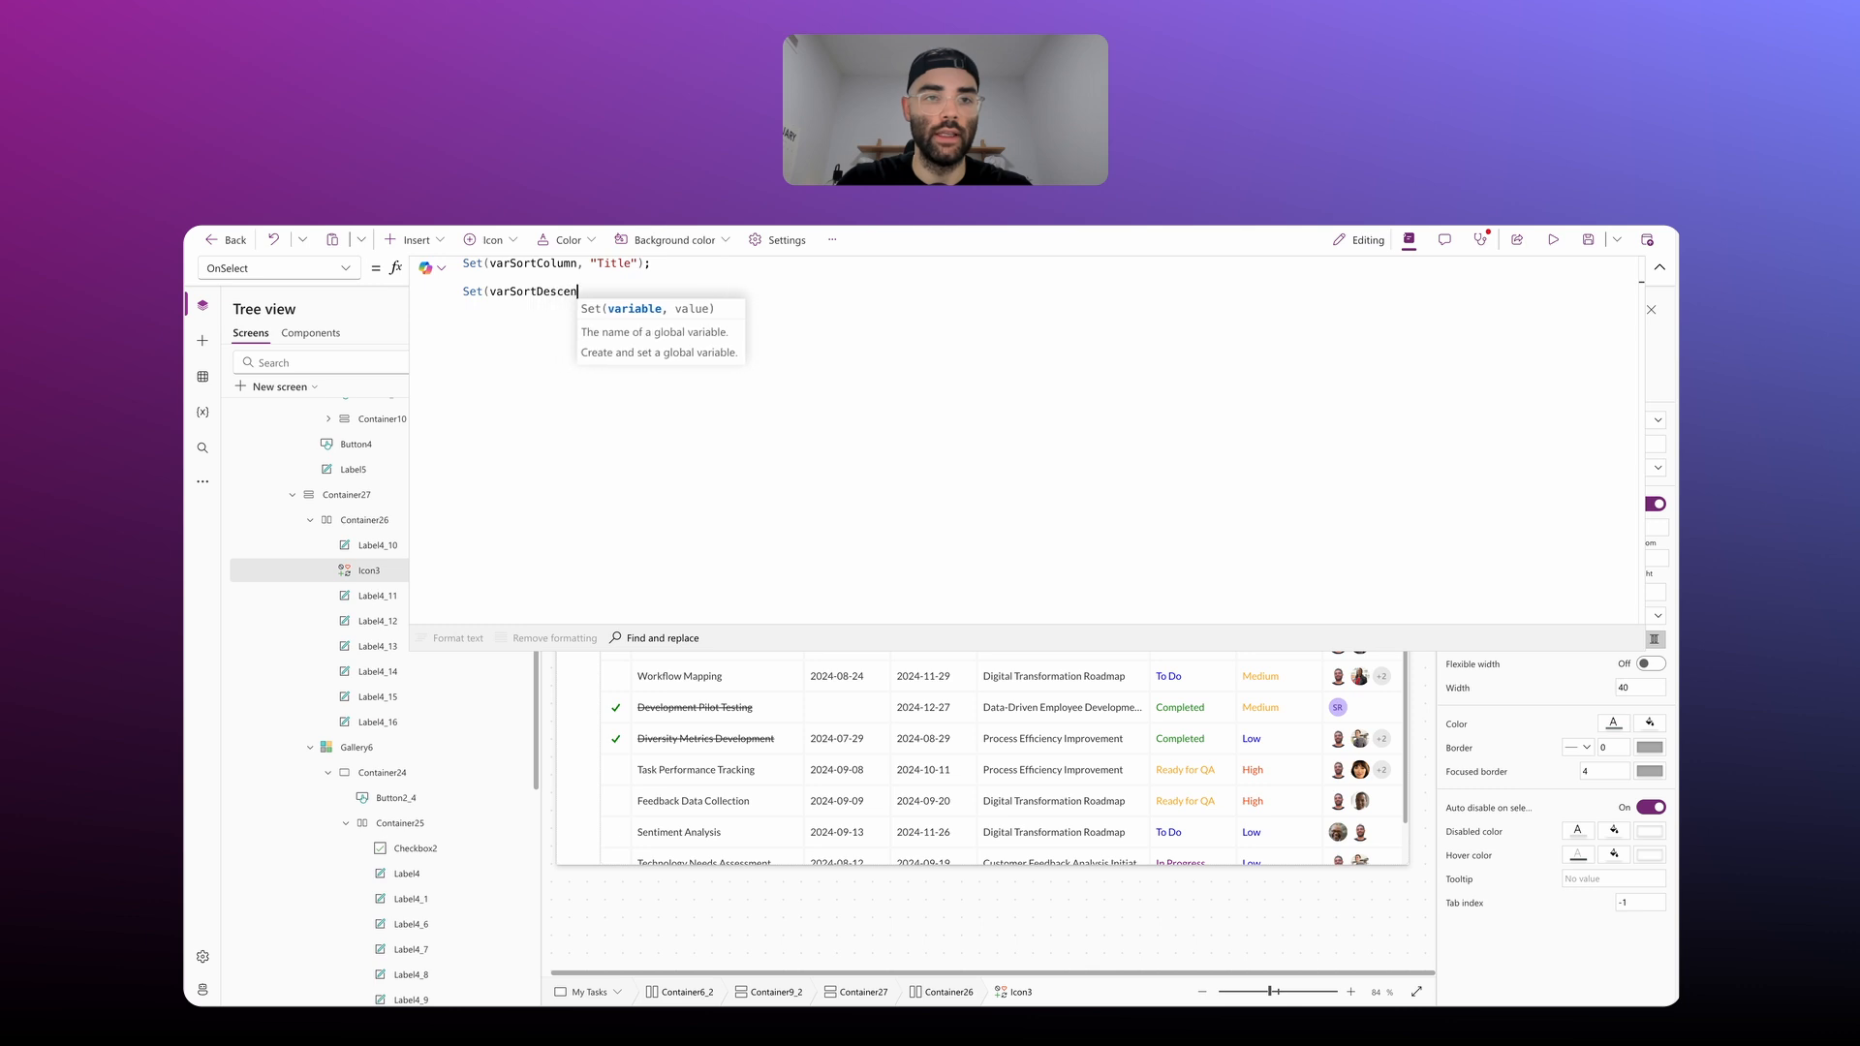
type("ding, ")
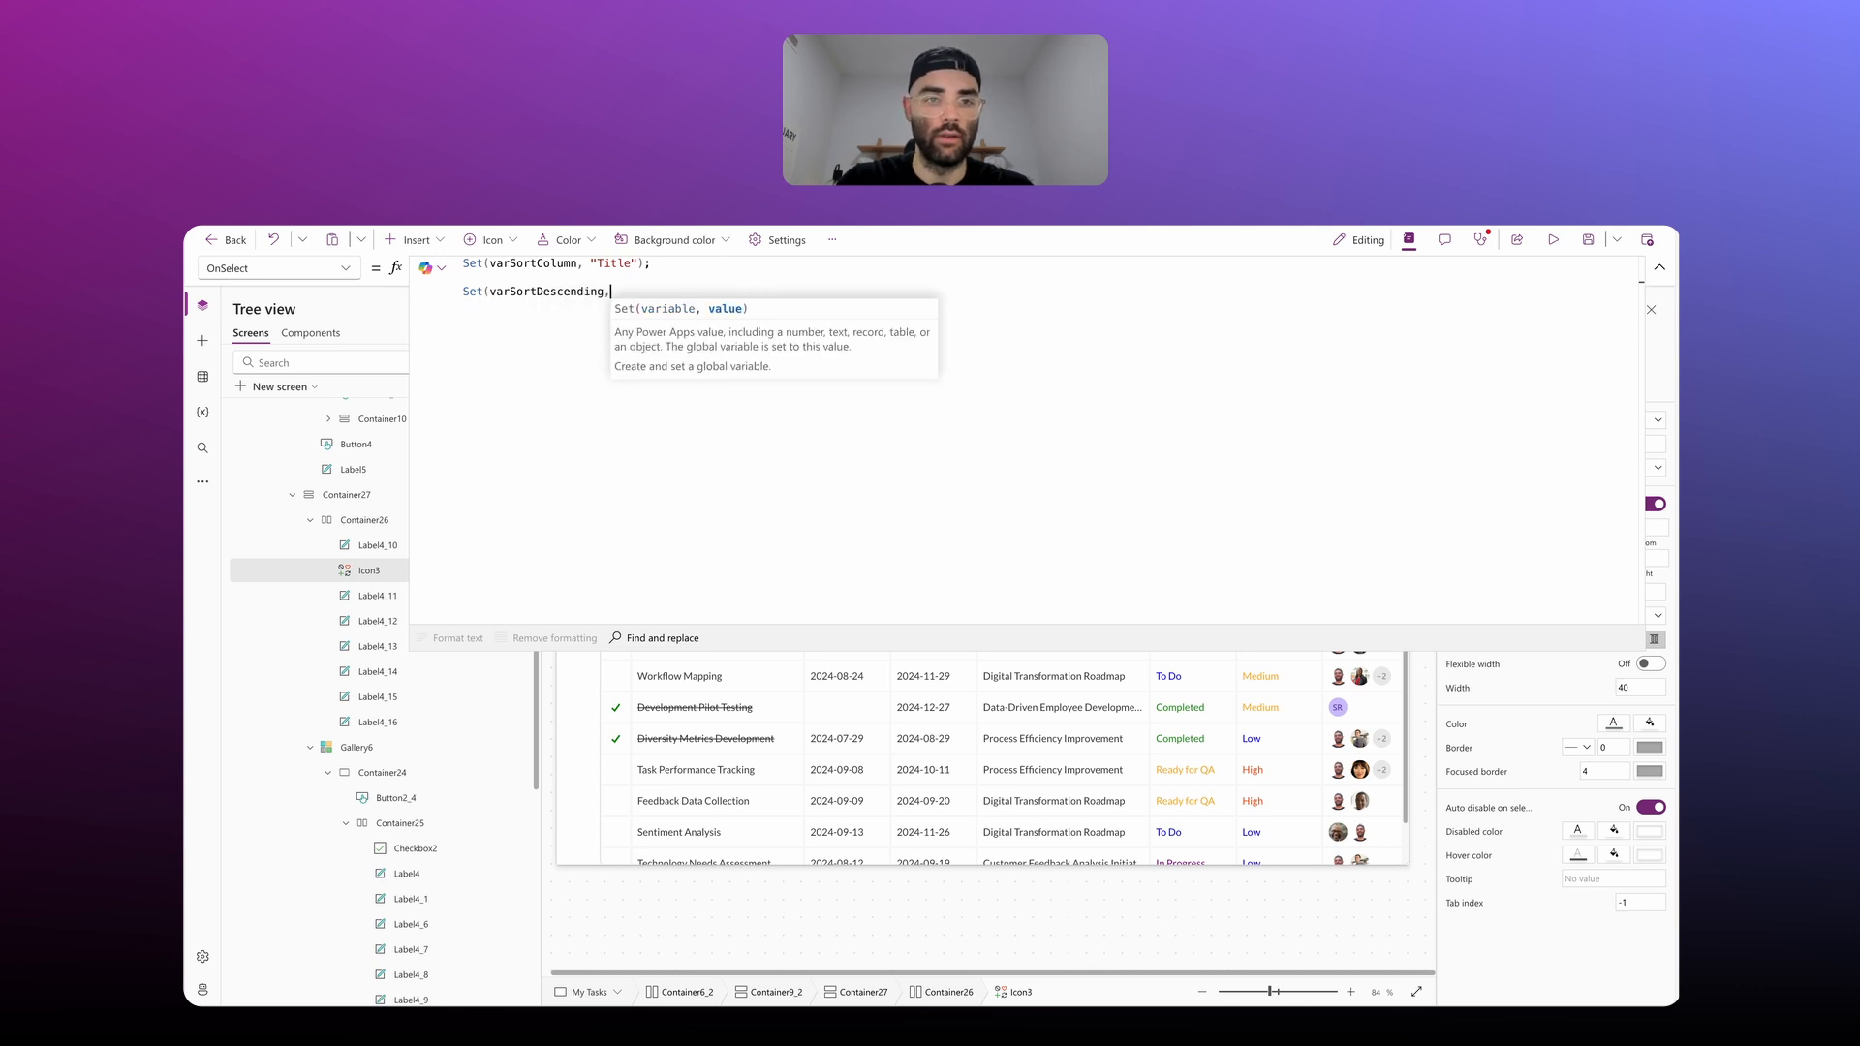
type("I")
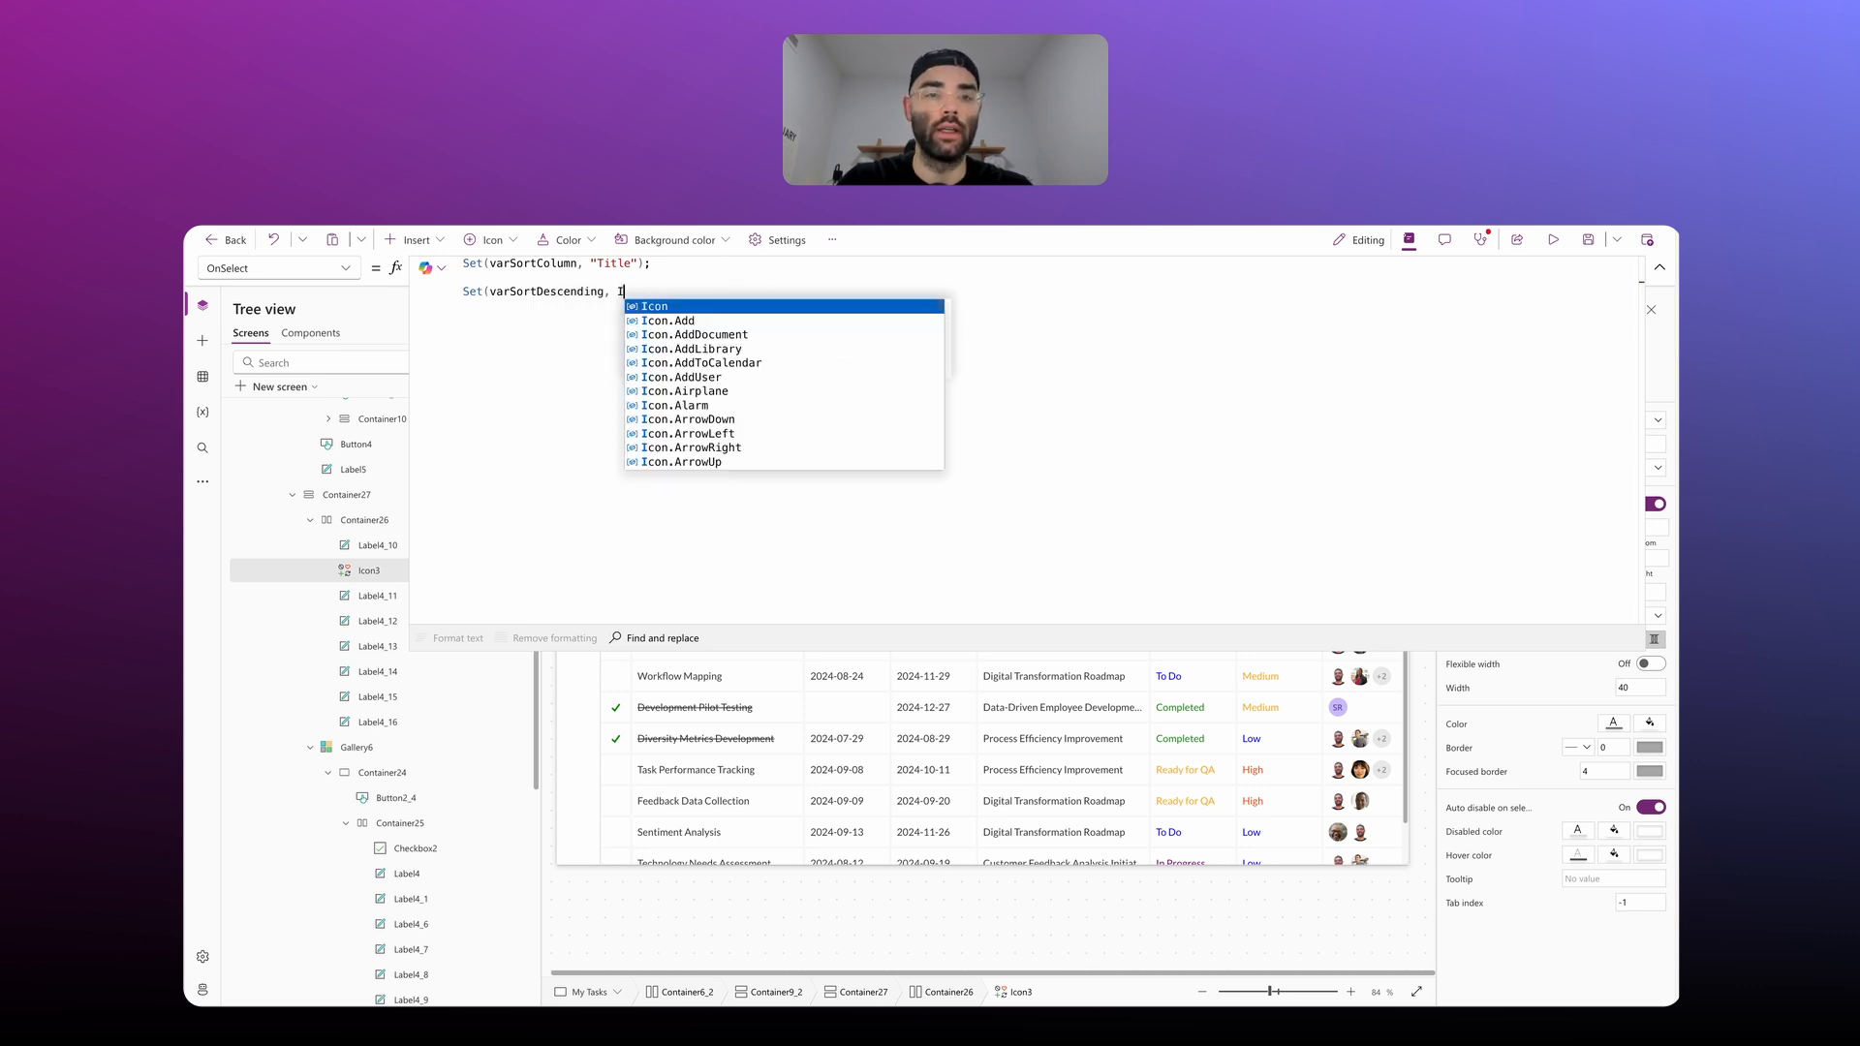
type("f(")
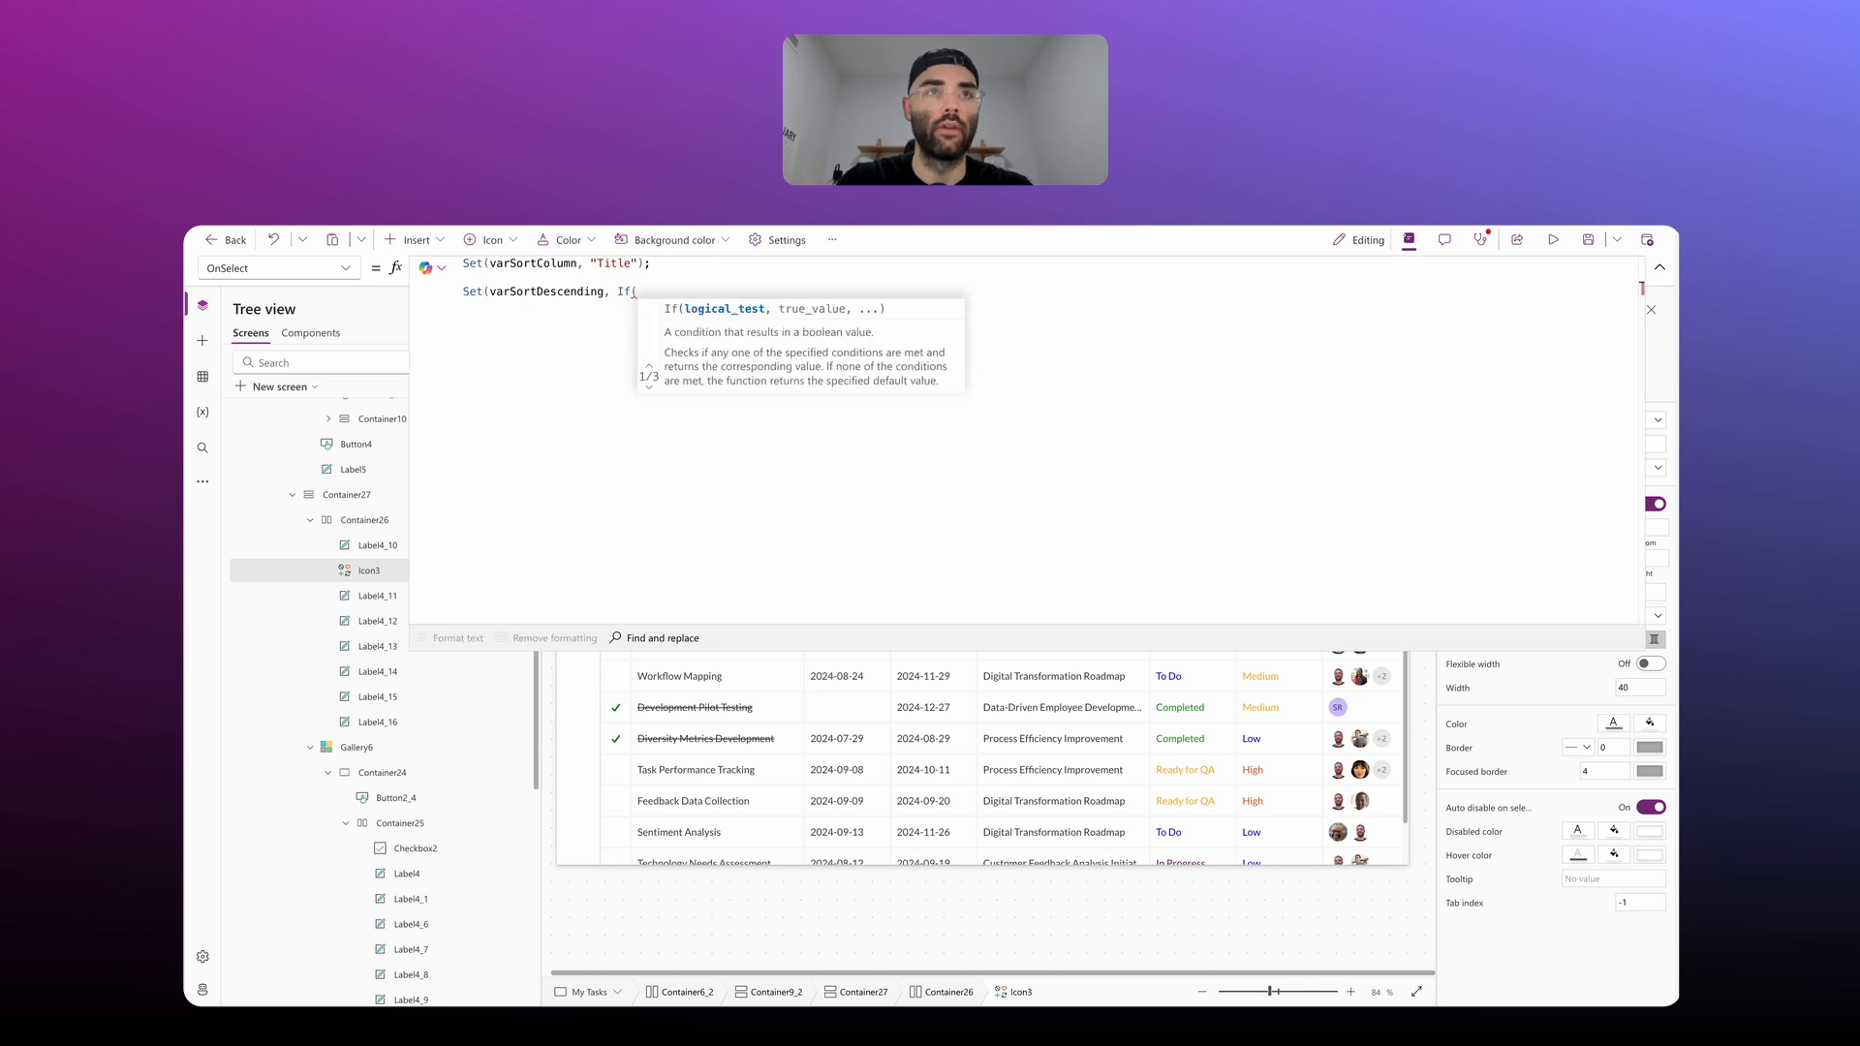
type("varSort")
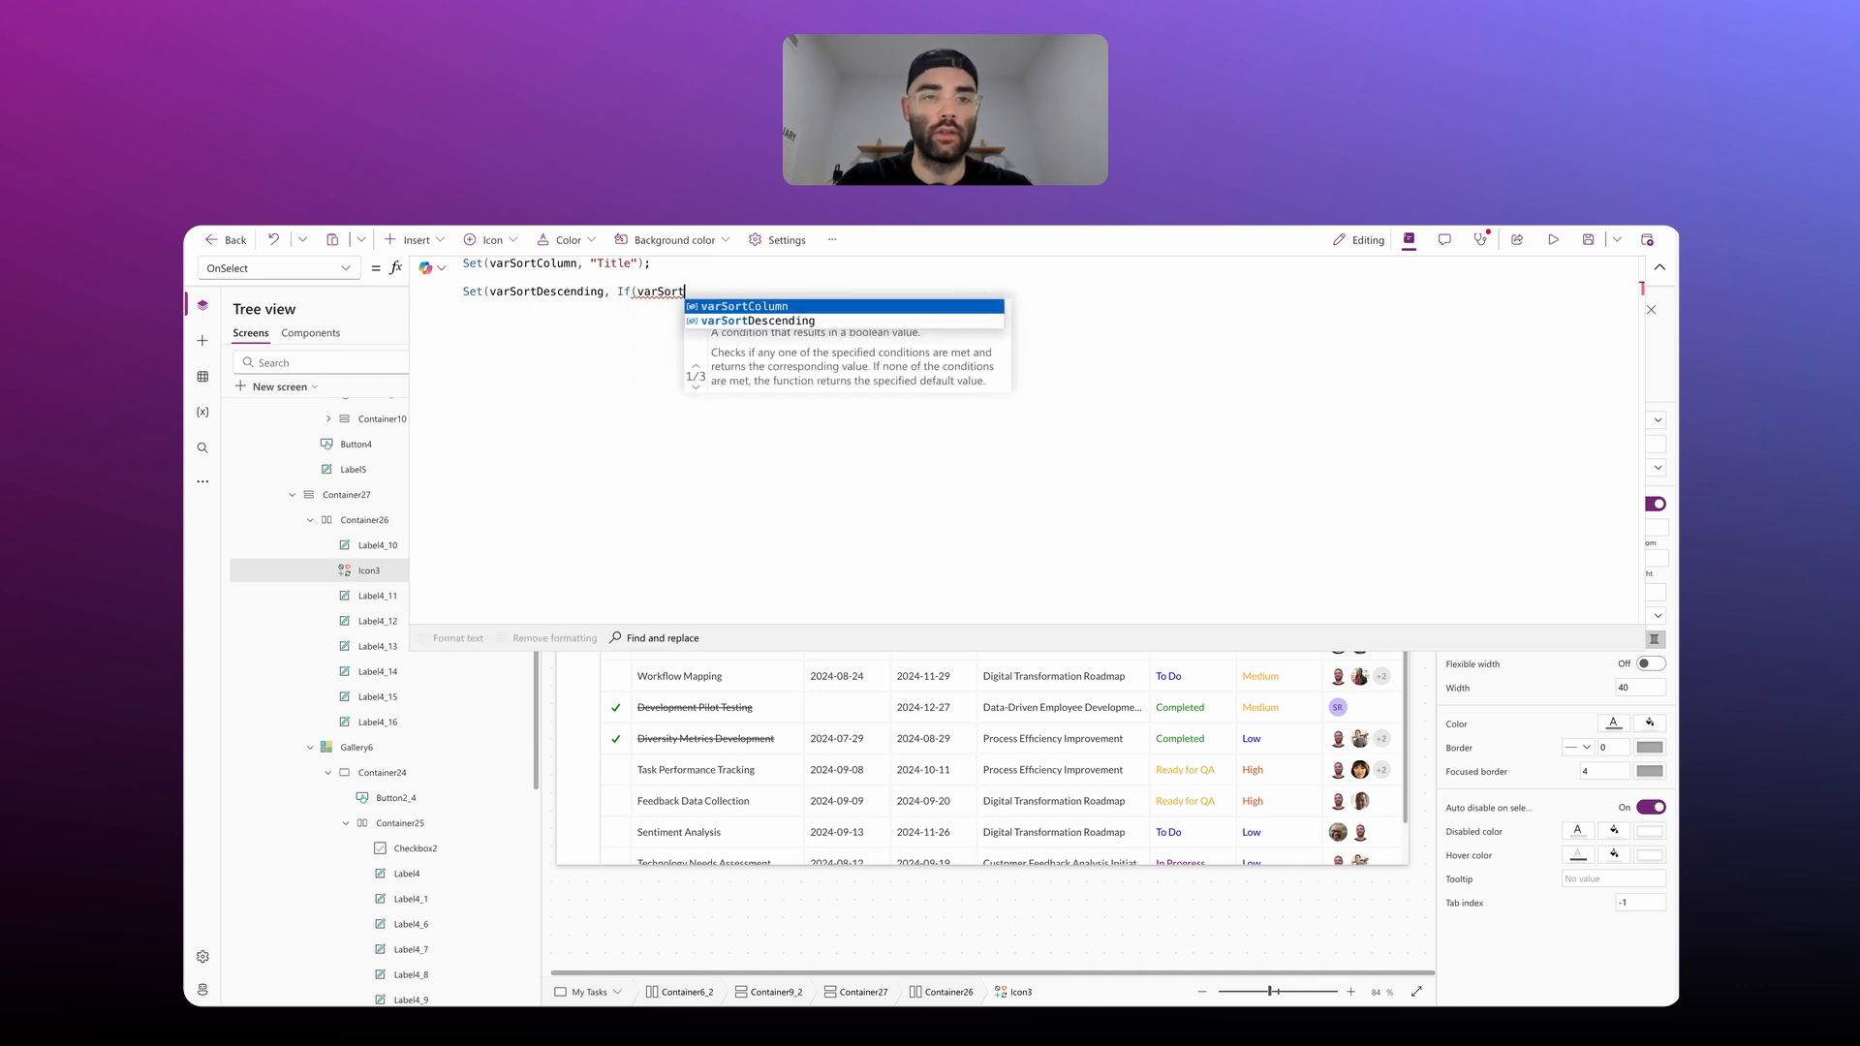
key("Tab")
type("= ")
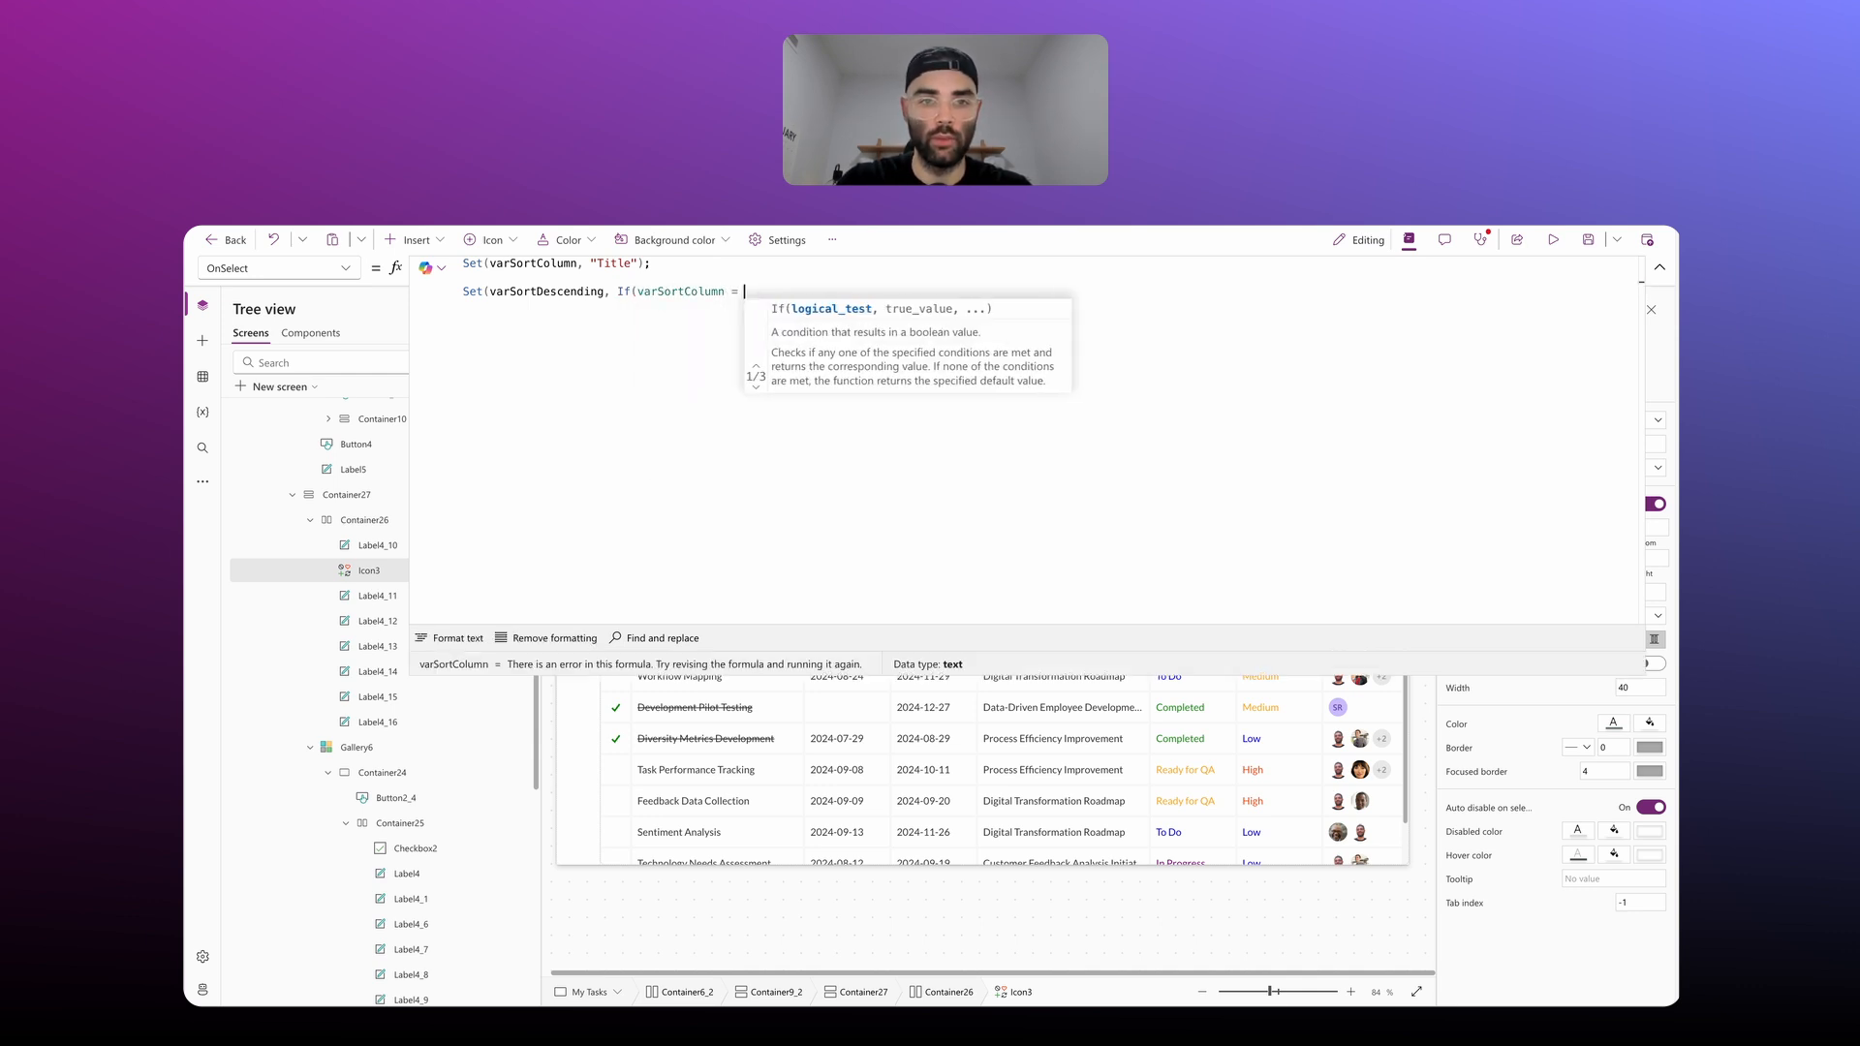
type("\"Title\", ")
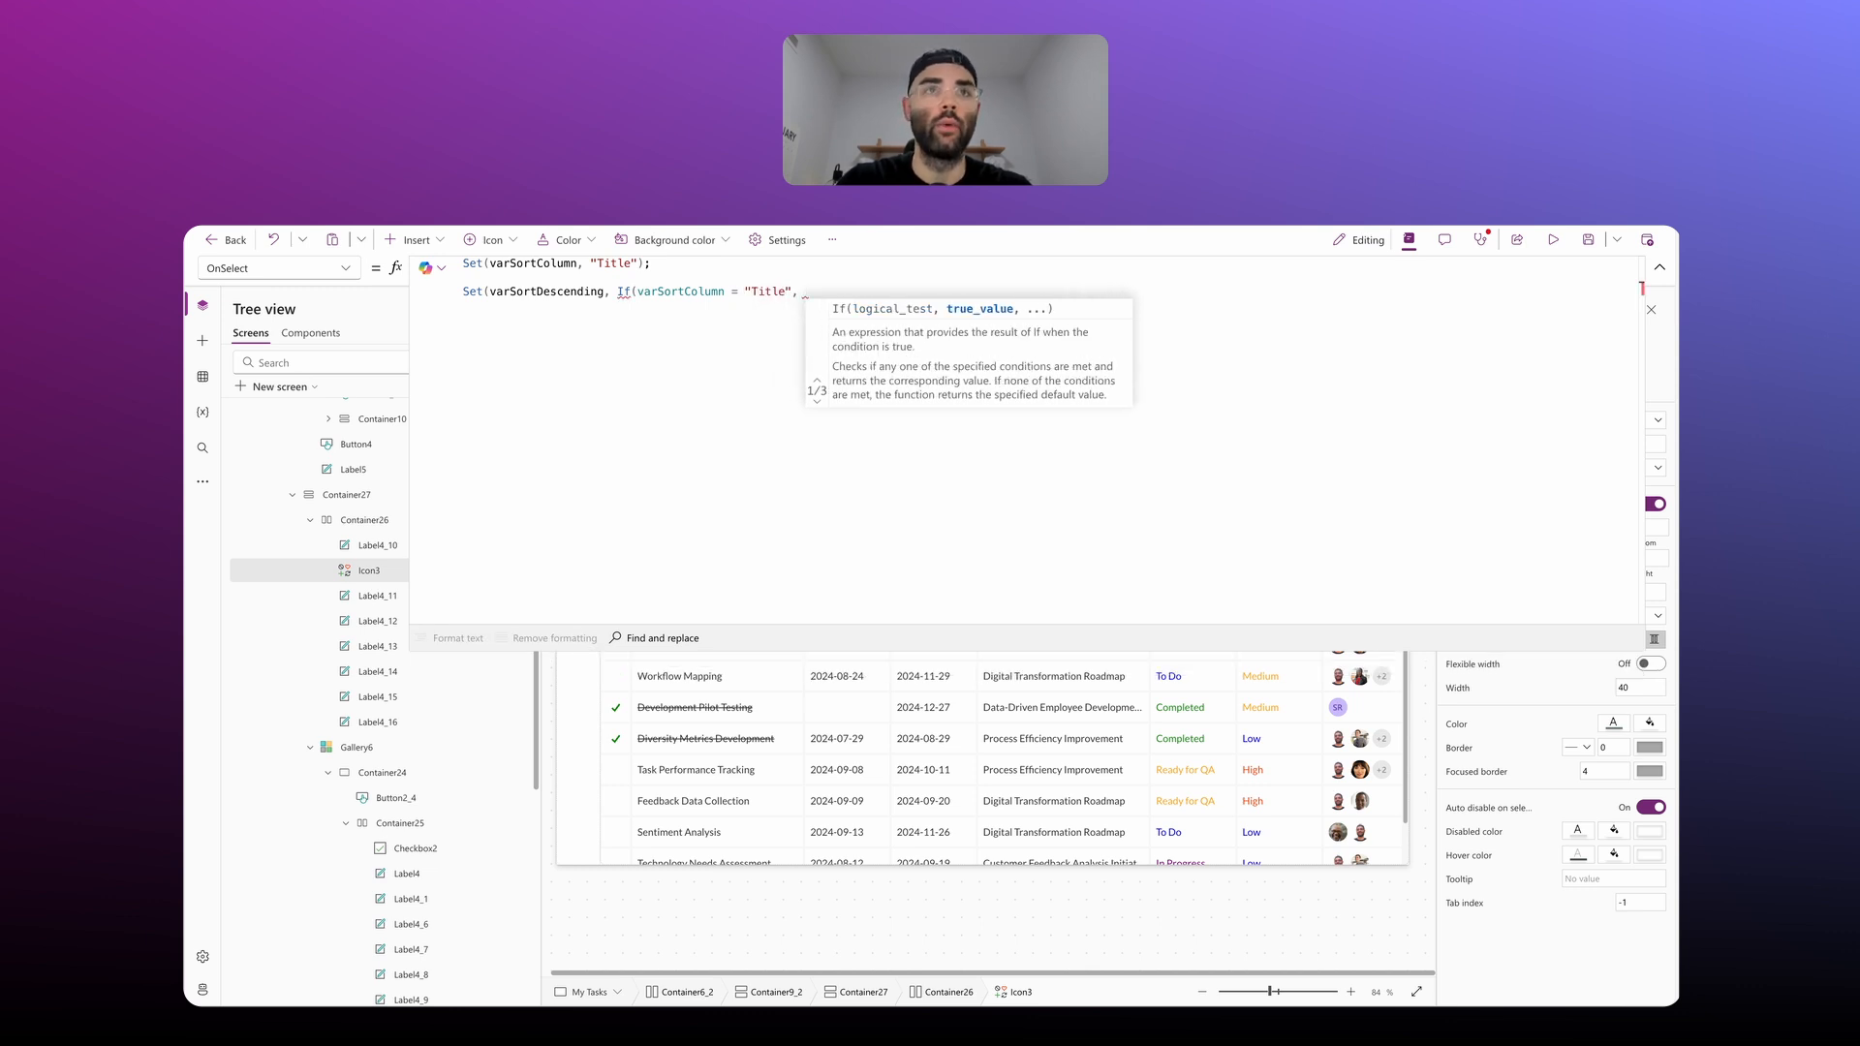
type("!")
type("varSort")
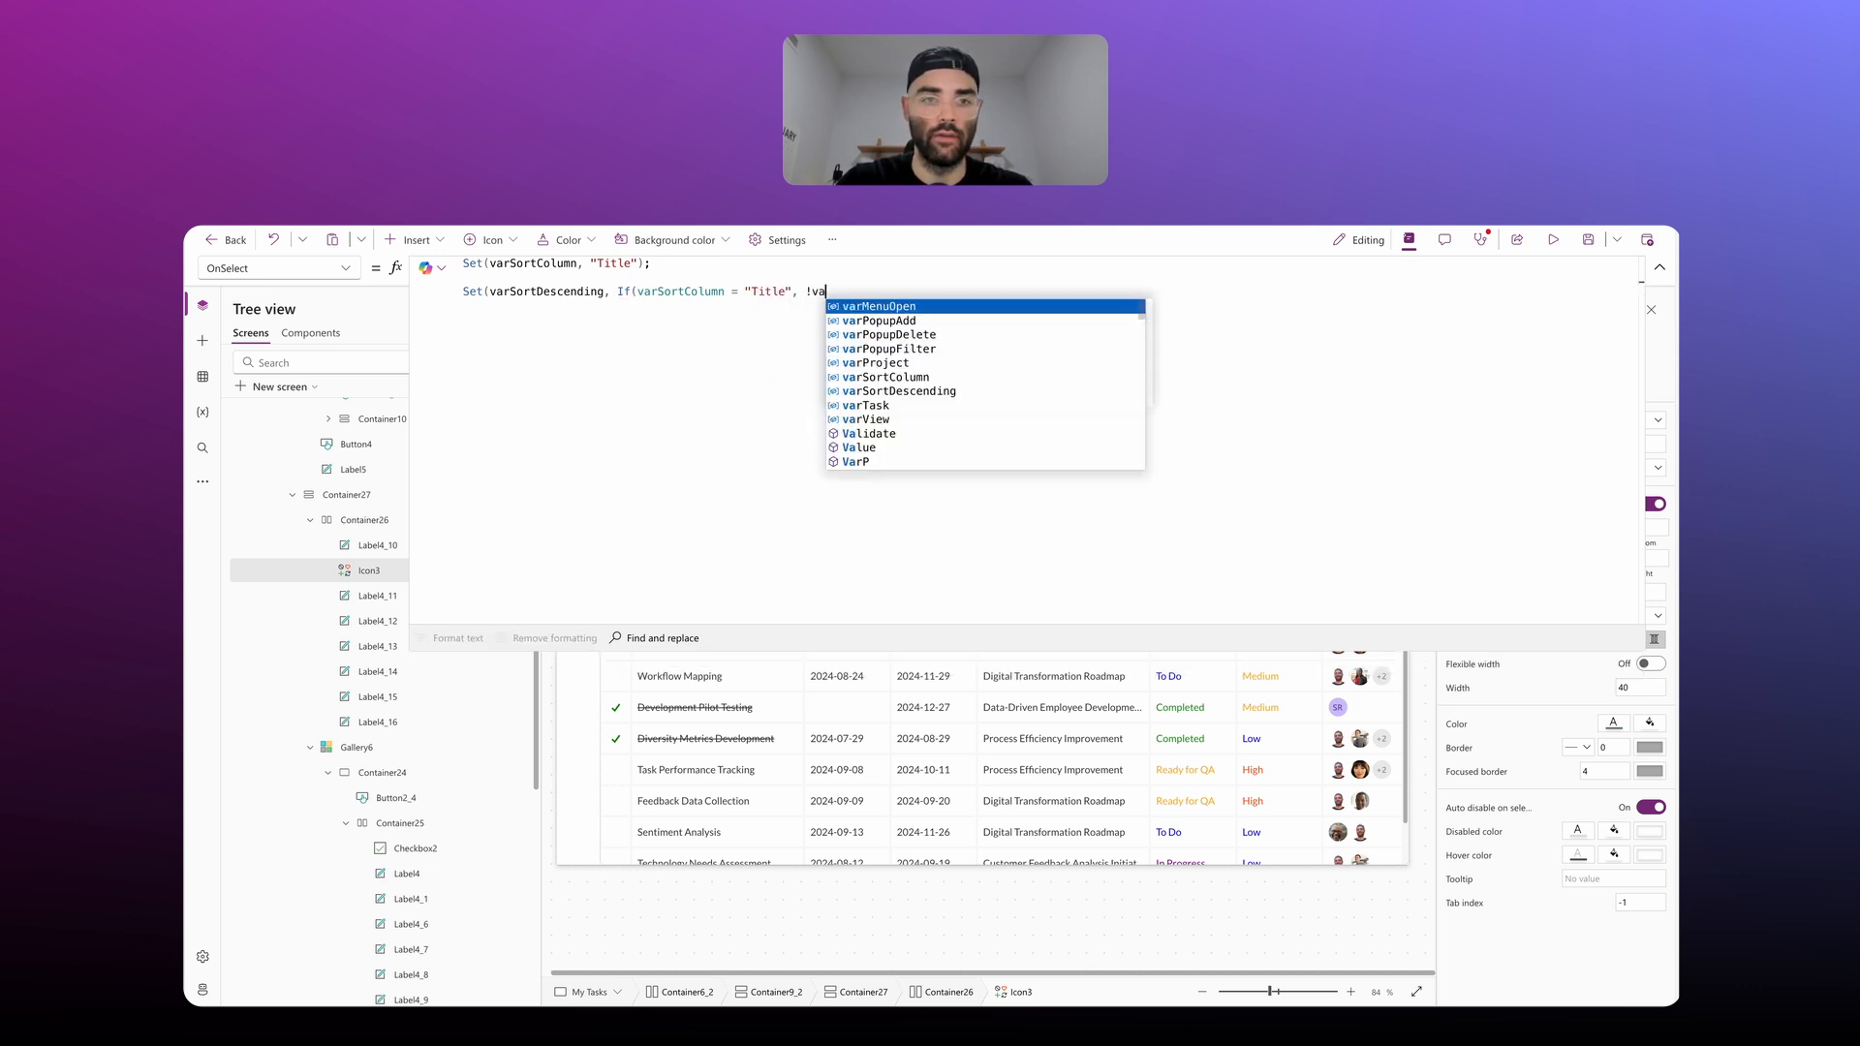
type("Descending")
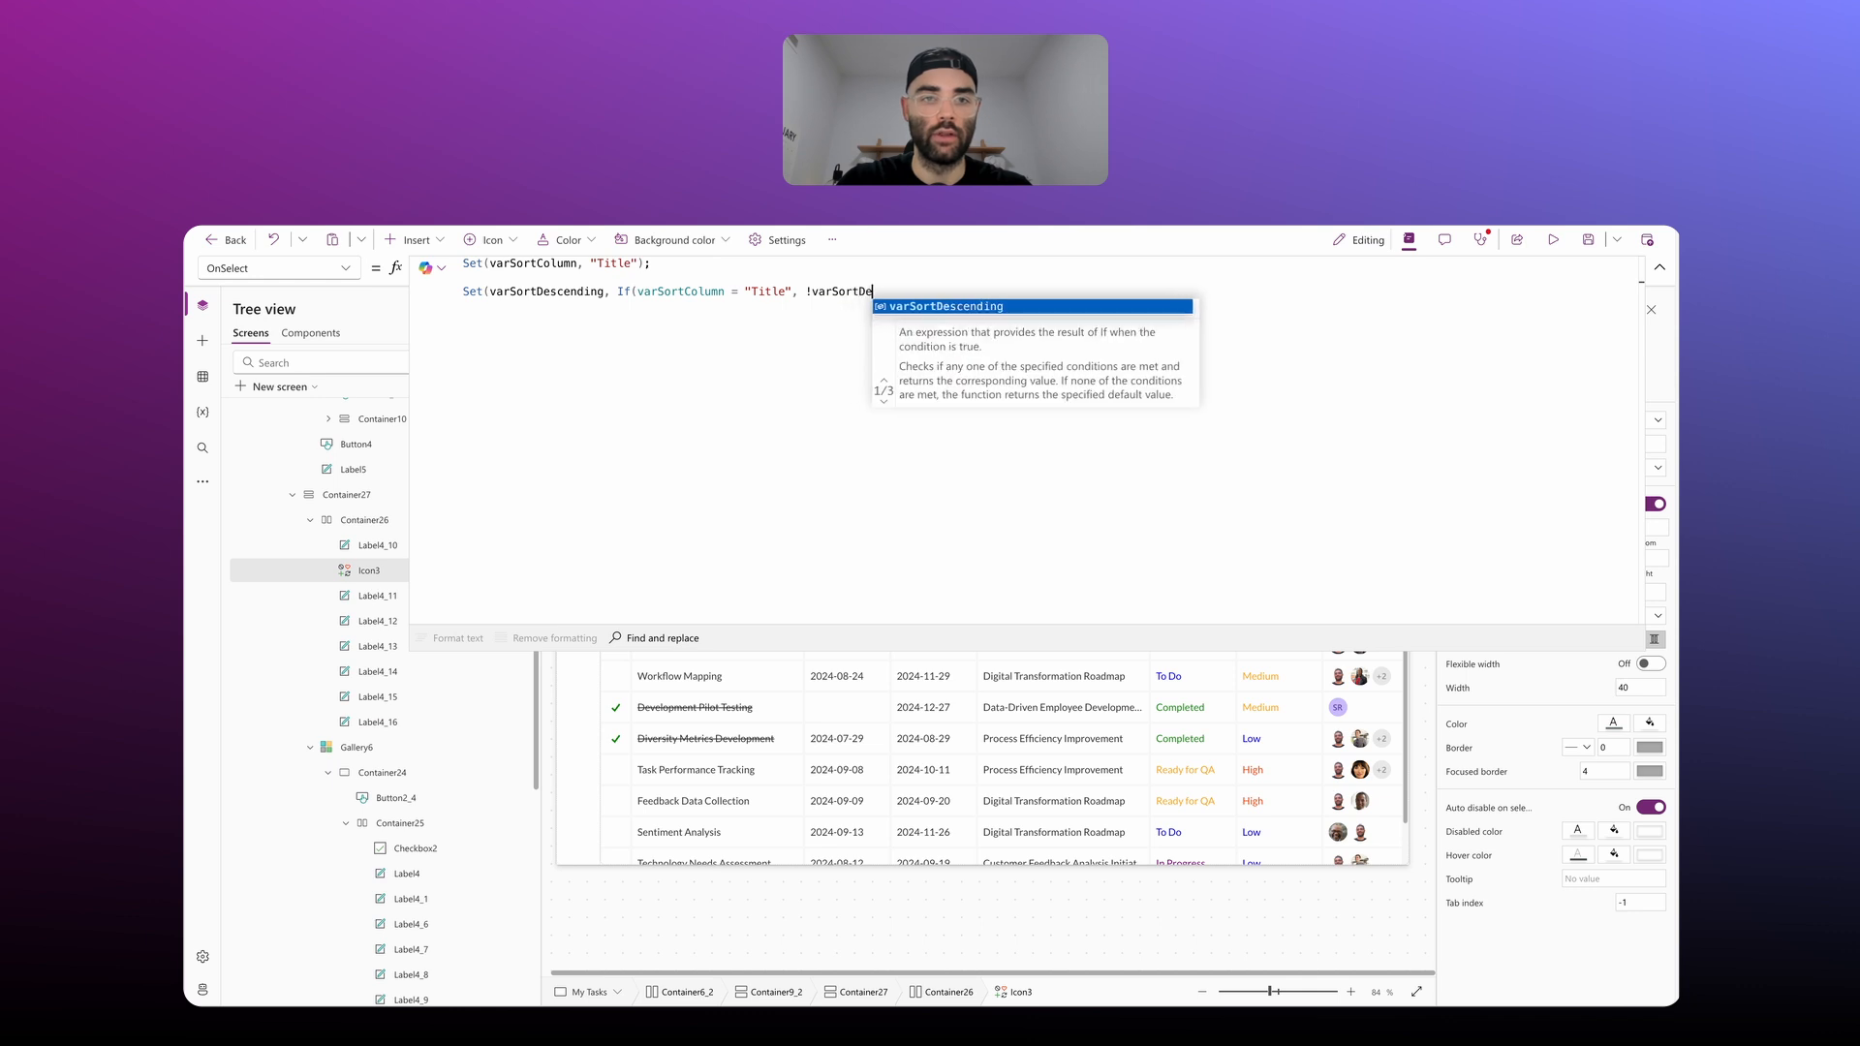
type(", false)")
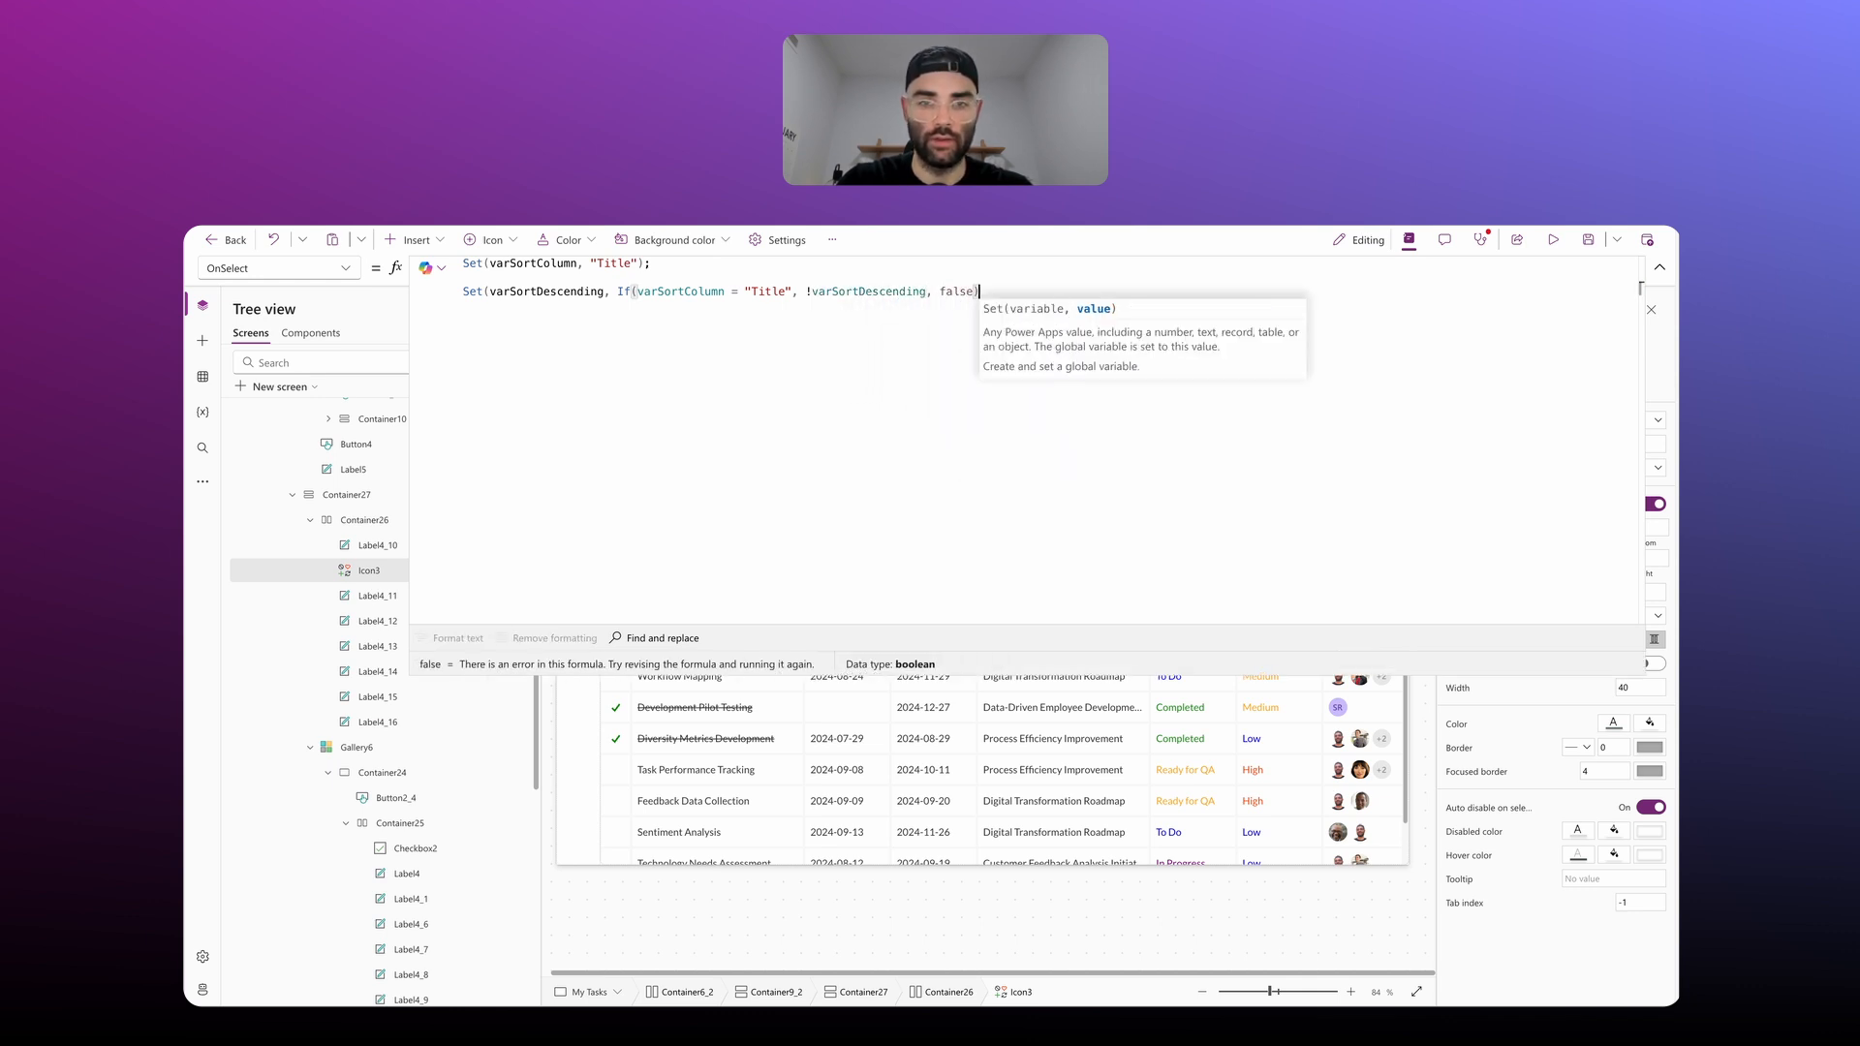
type(");")
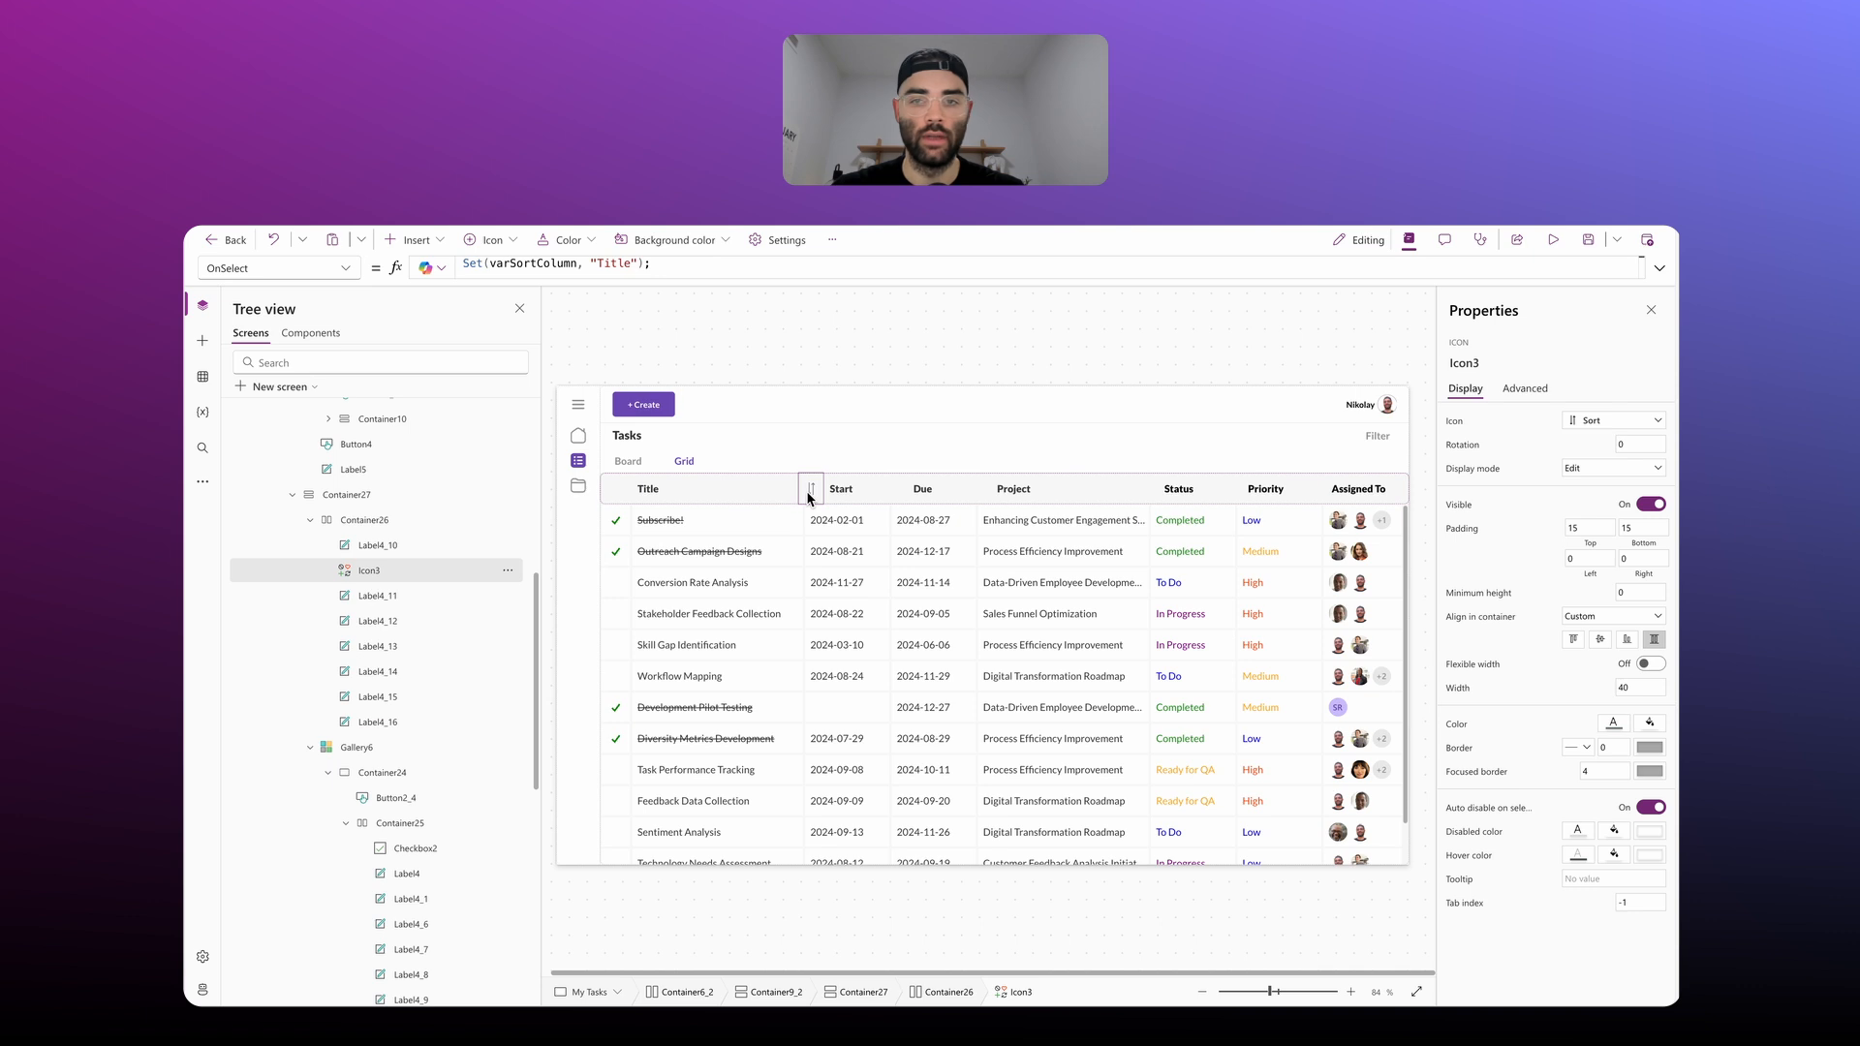
Step: Replace the sort icon's Icon formula with a Switch function that has true as its switch value
left_click(1452, 426)
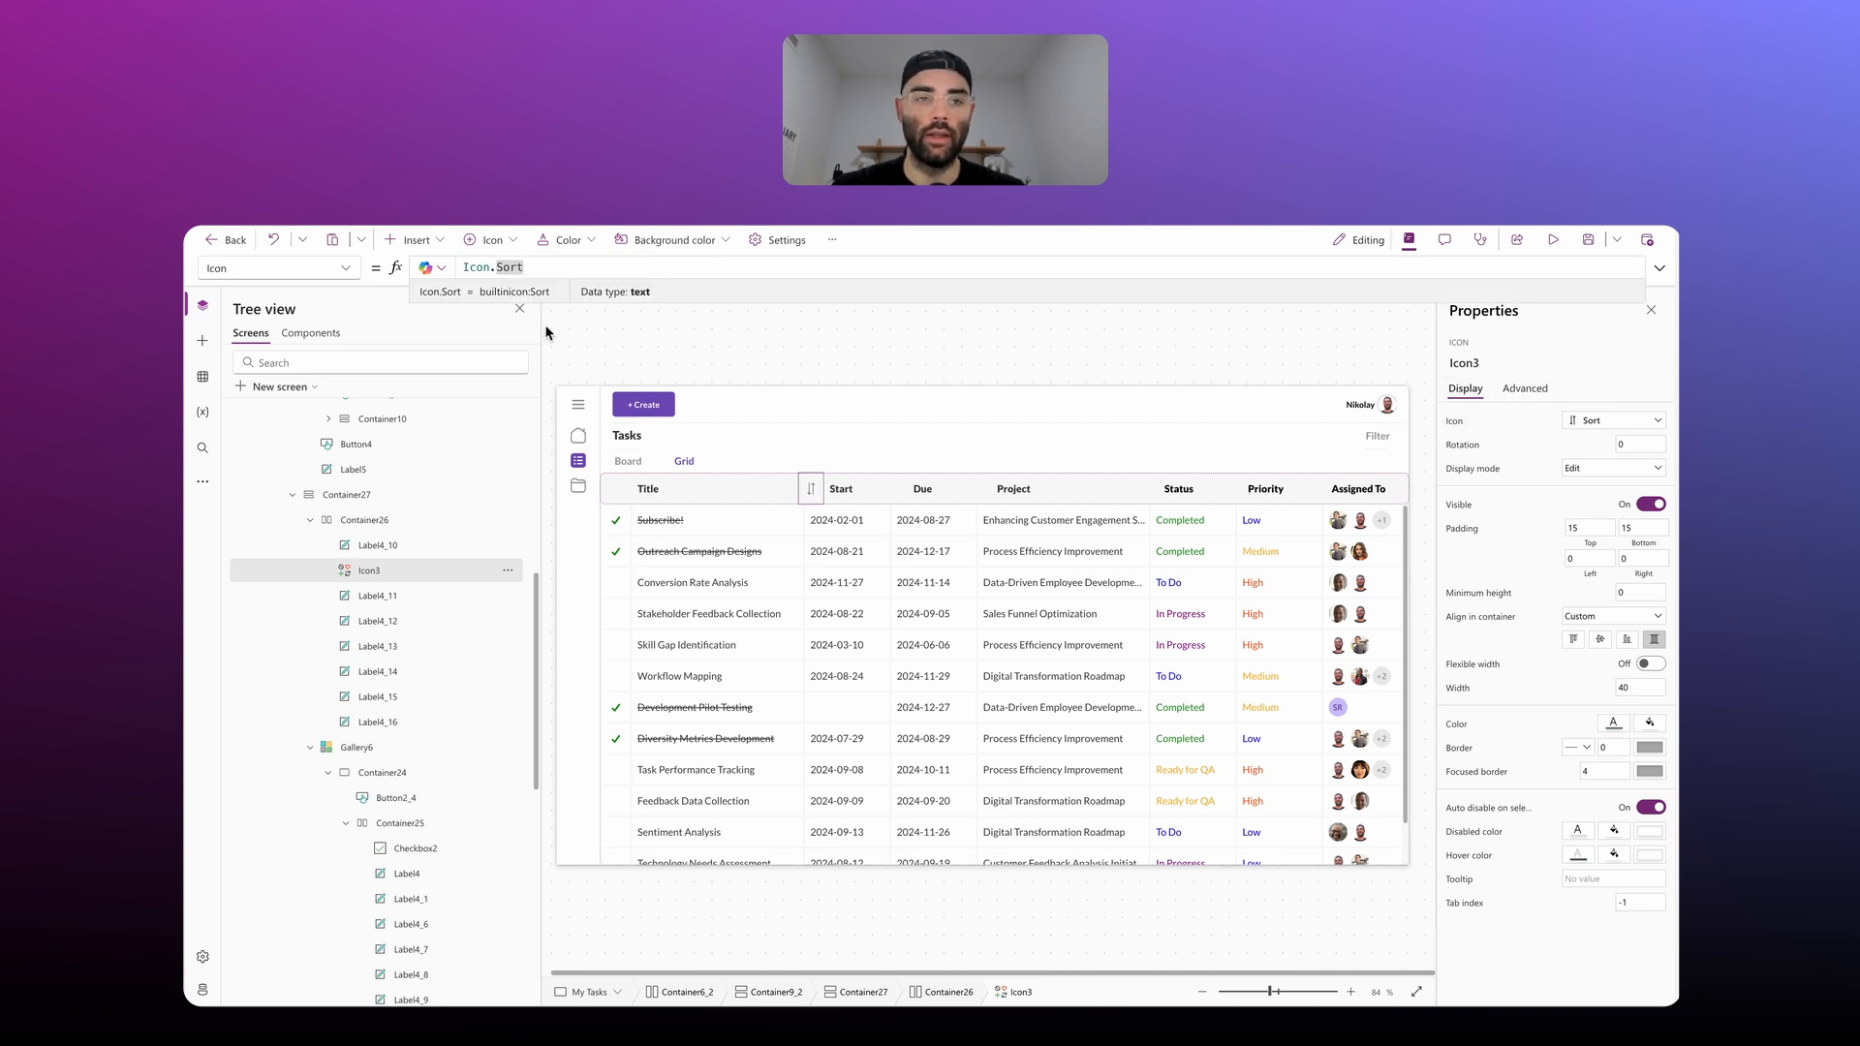
left_click(1660, 269)
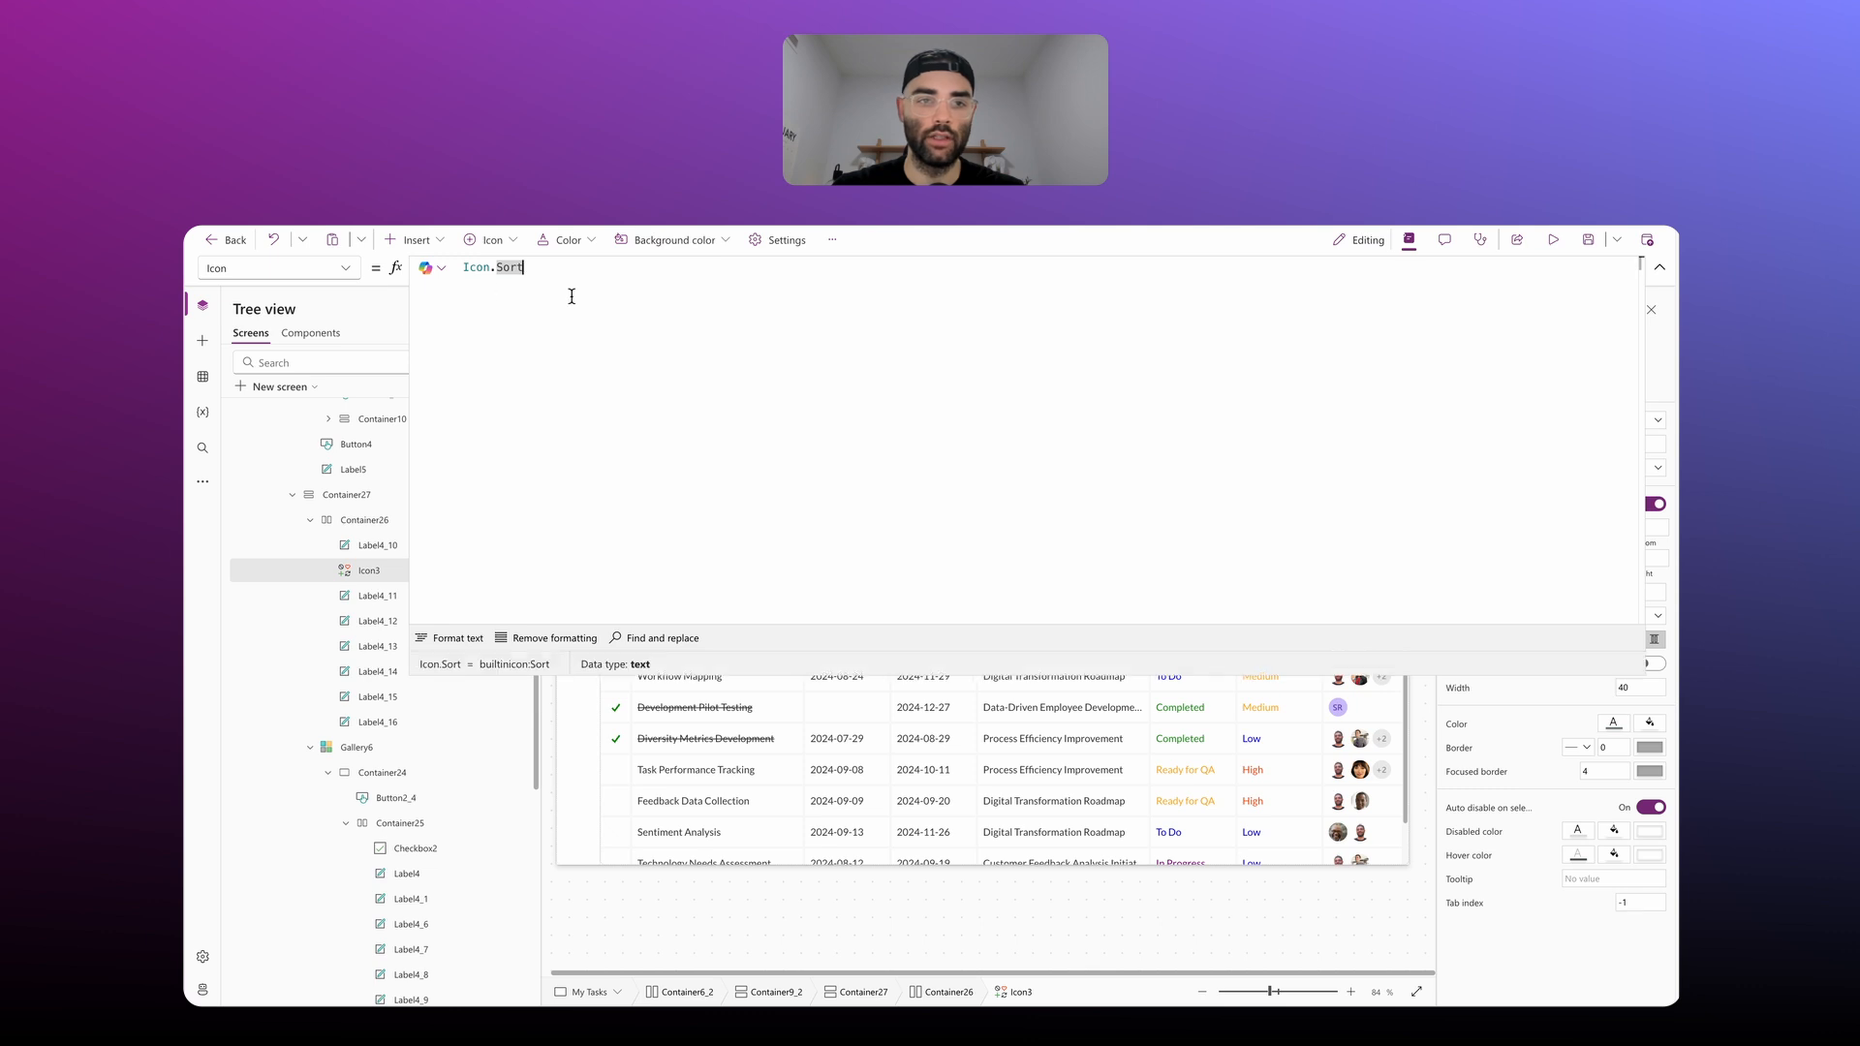
left_click_drag(552, 272, 394, 278)
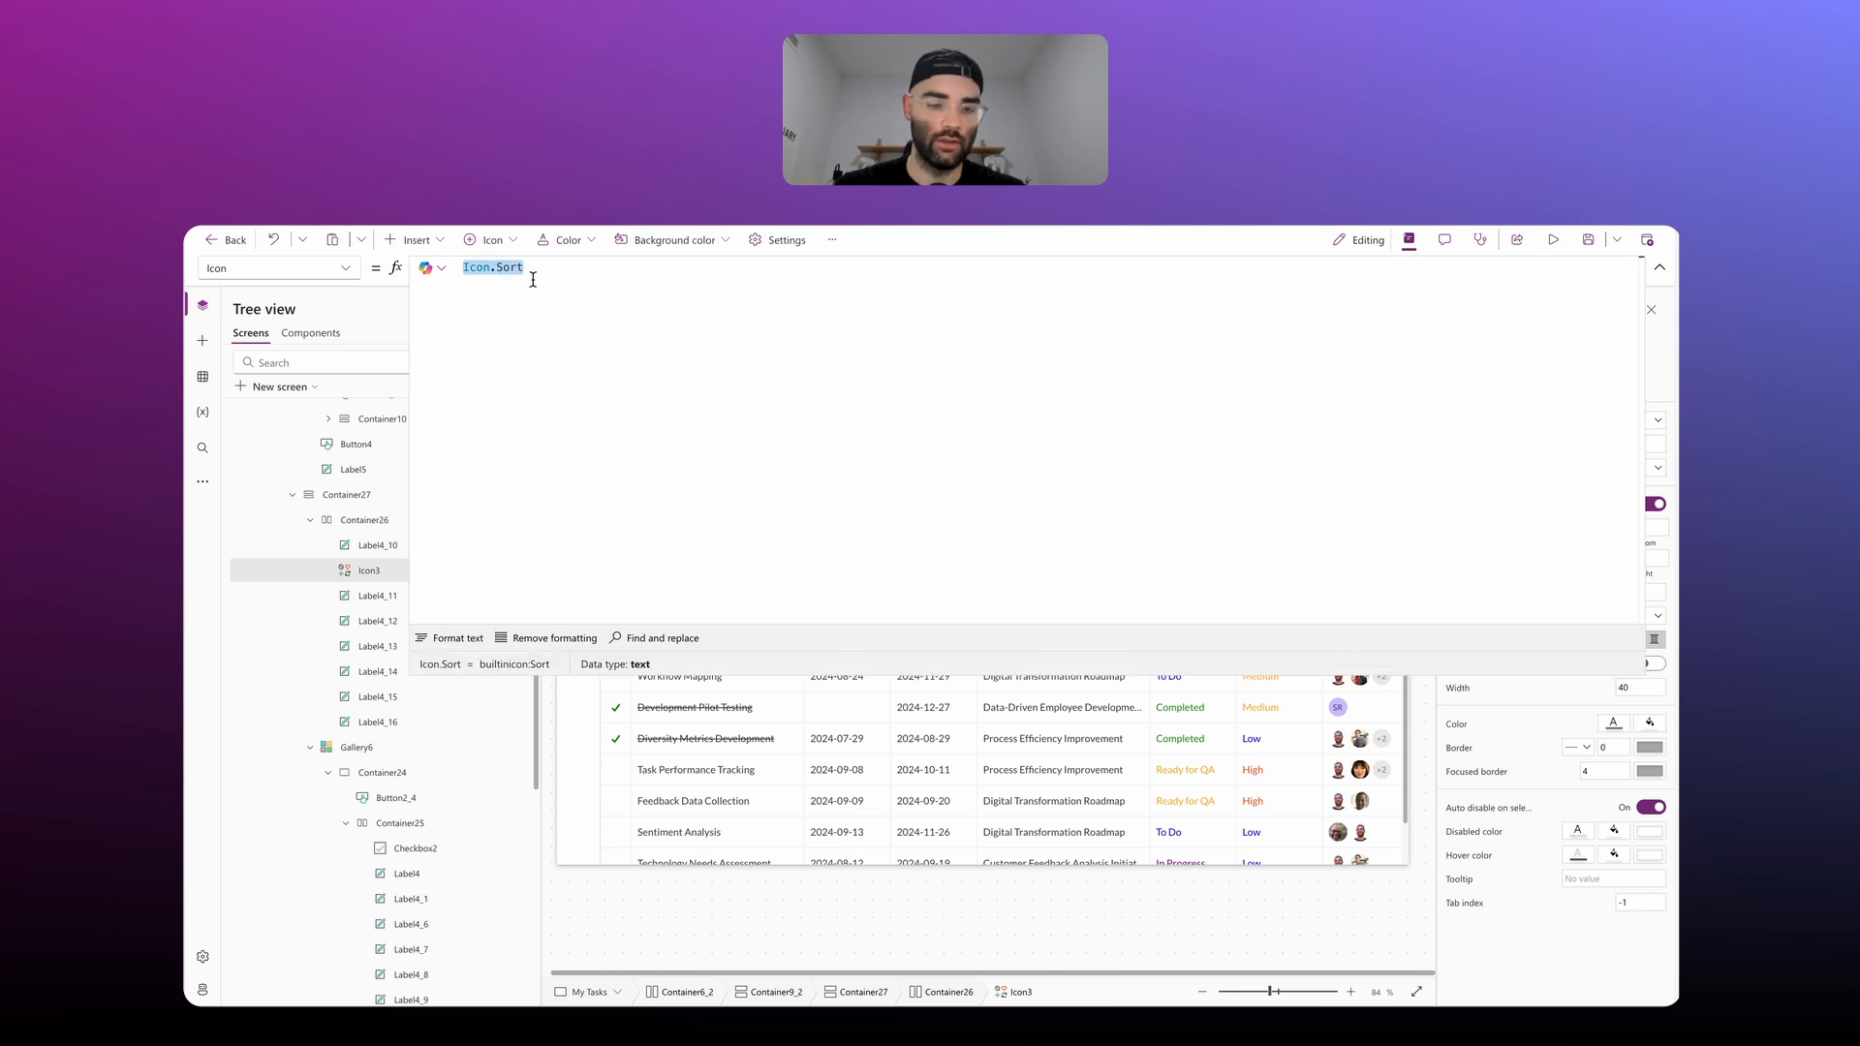
key("BackSpace")
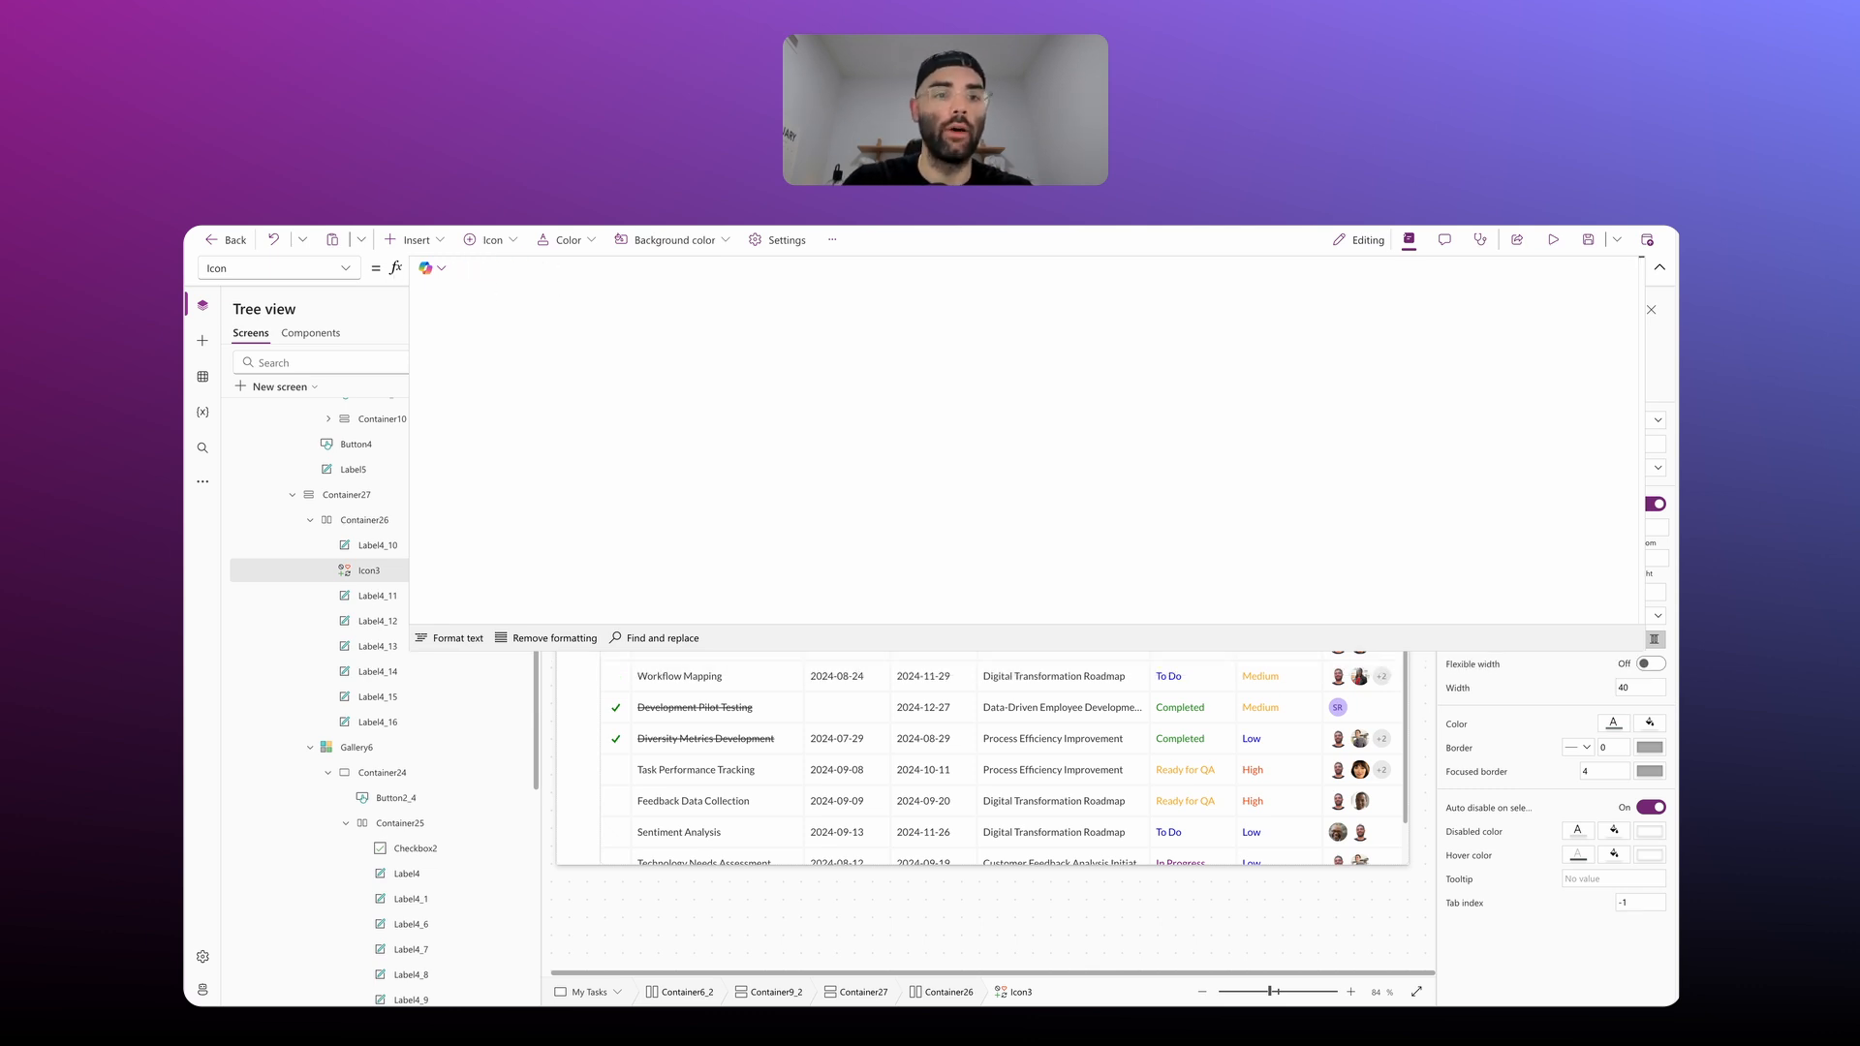
type("Swi")
key("Tab")
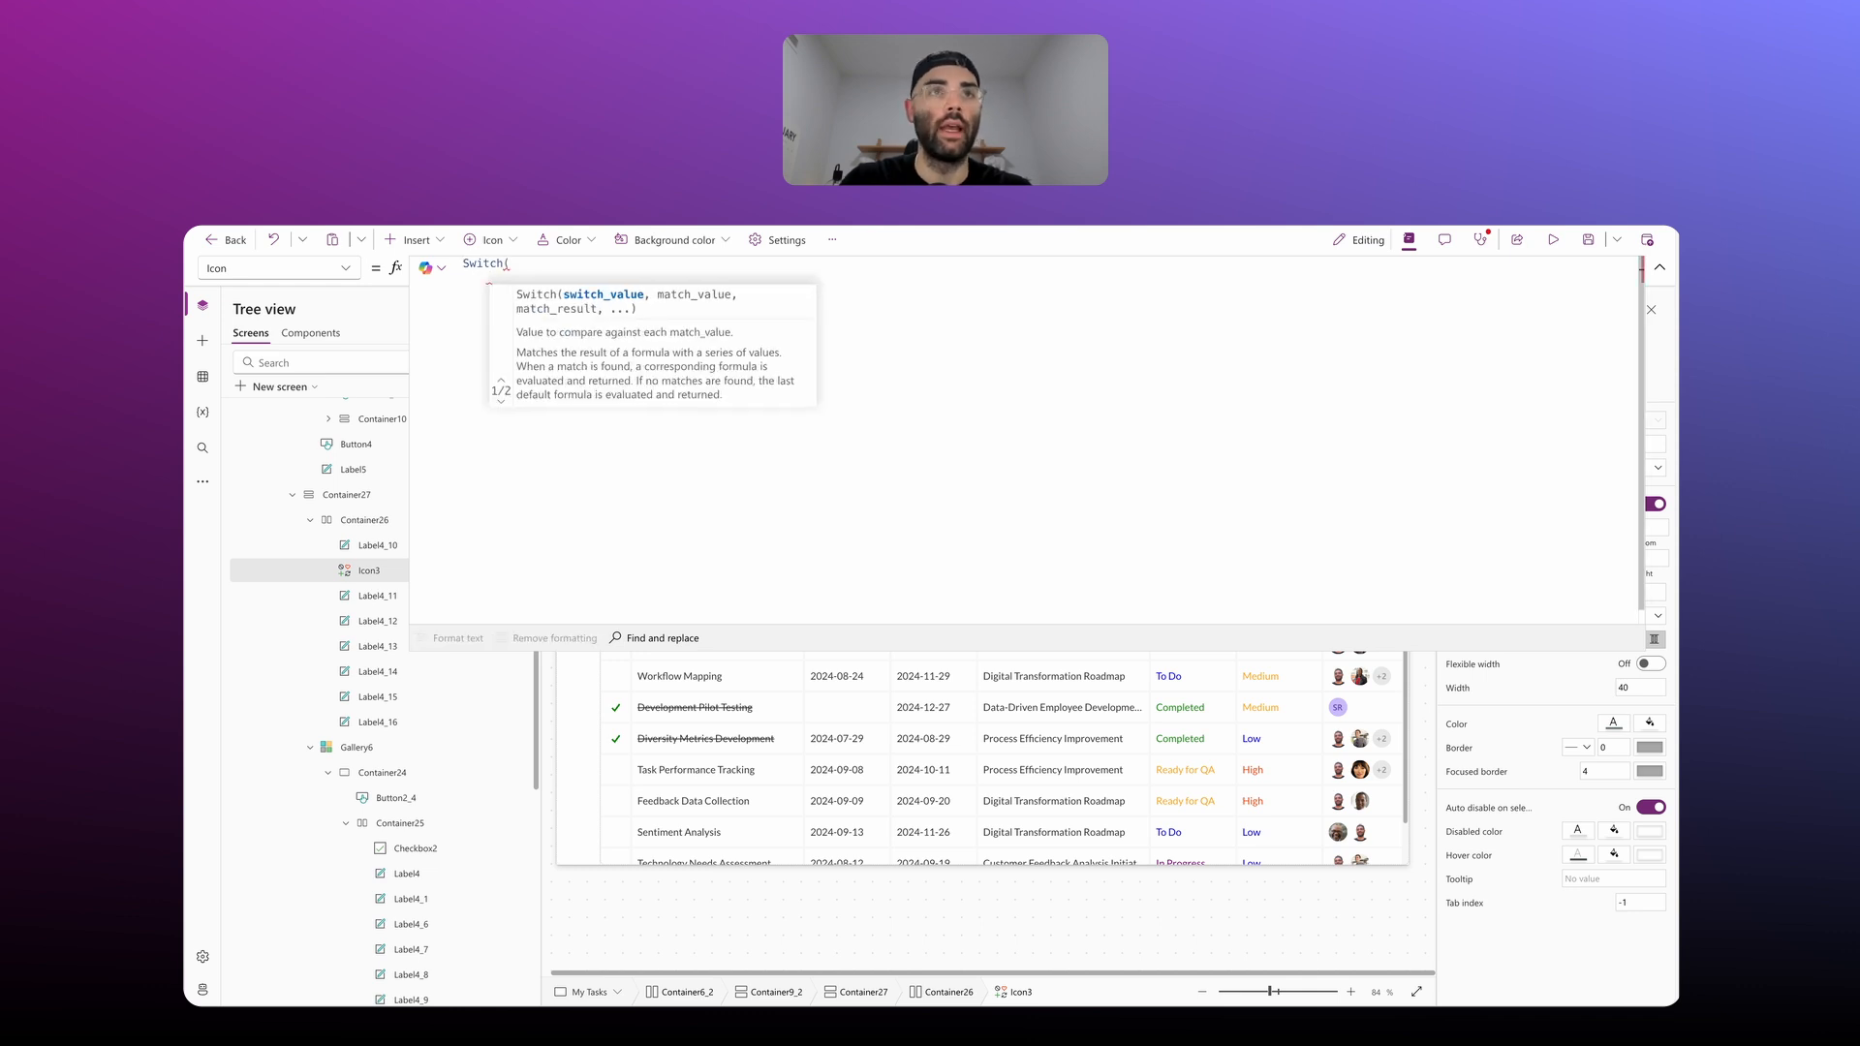
type("true,")
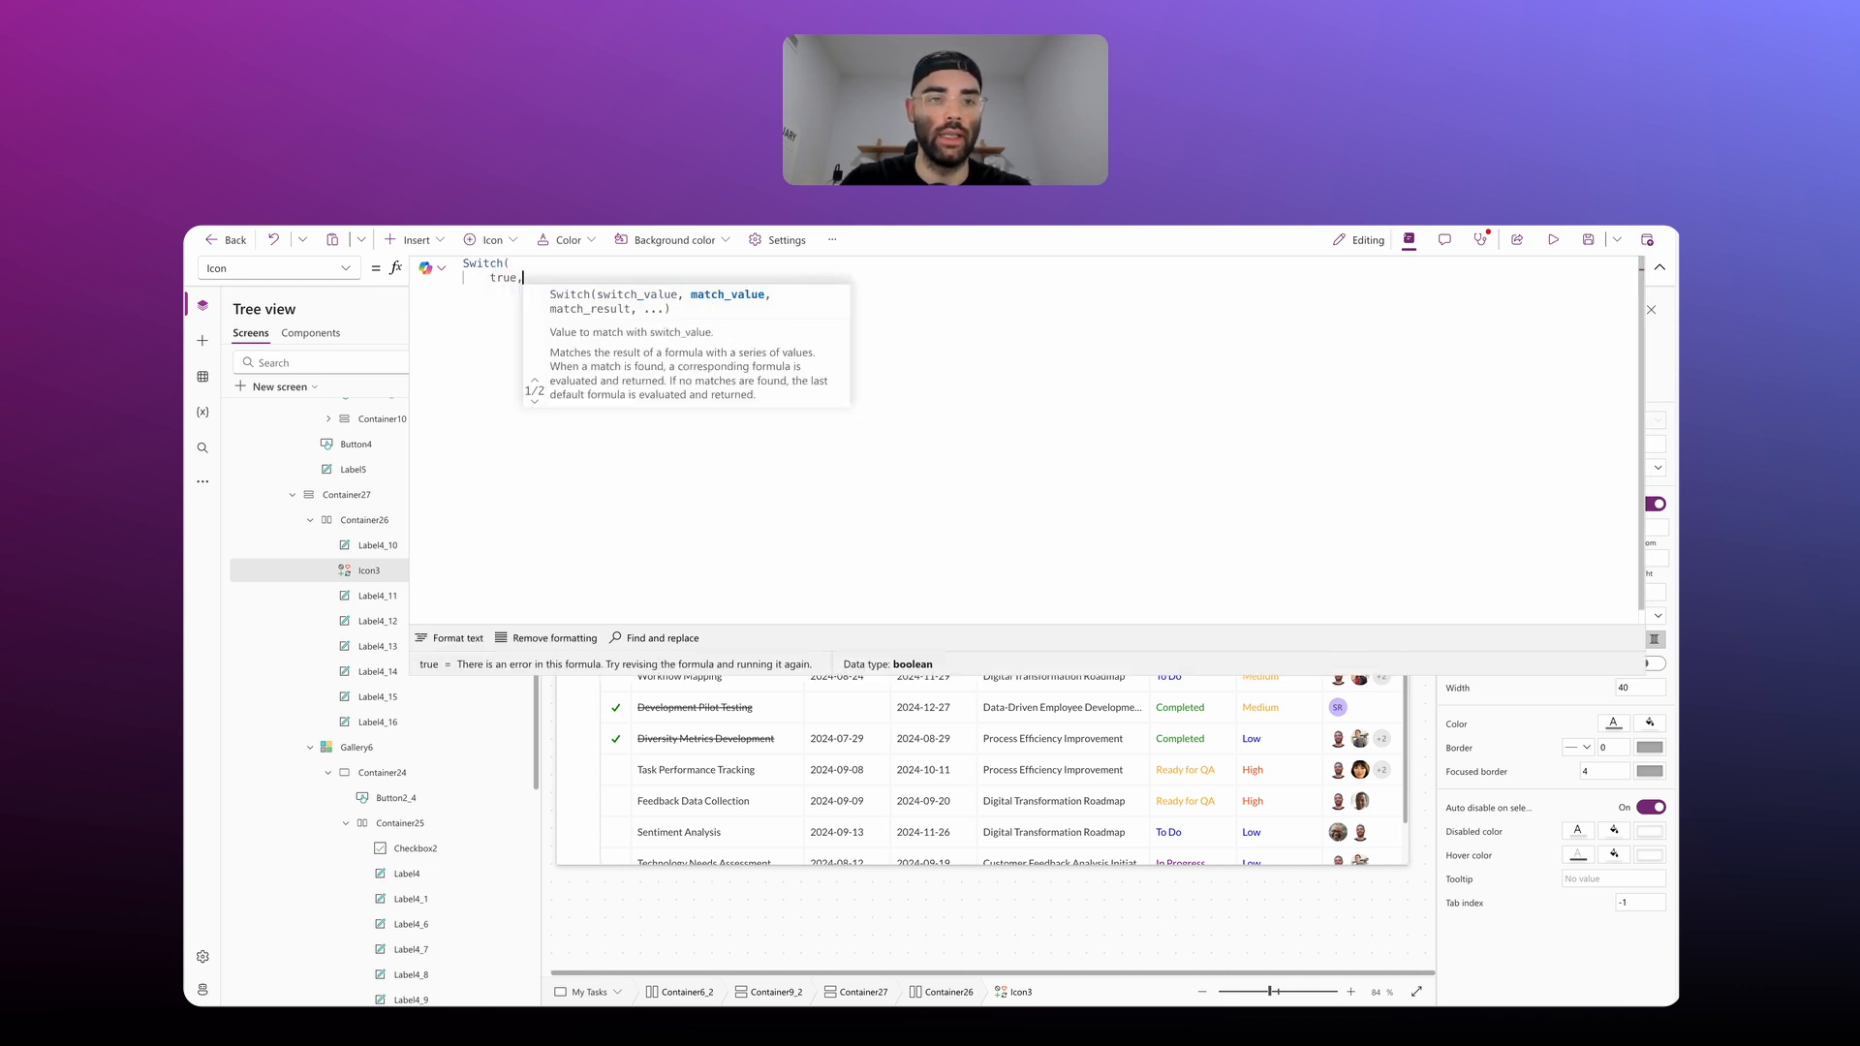
Step: Add the first Switch case to the Icon formula: varSortColumn = "Title" && !varSortDescending, returning Icon.ArrowUp
key("shift+Return")
type("varSortColumn")
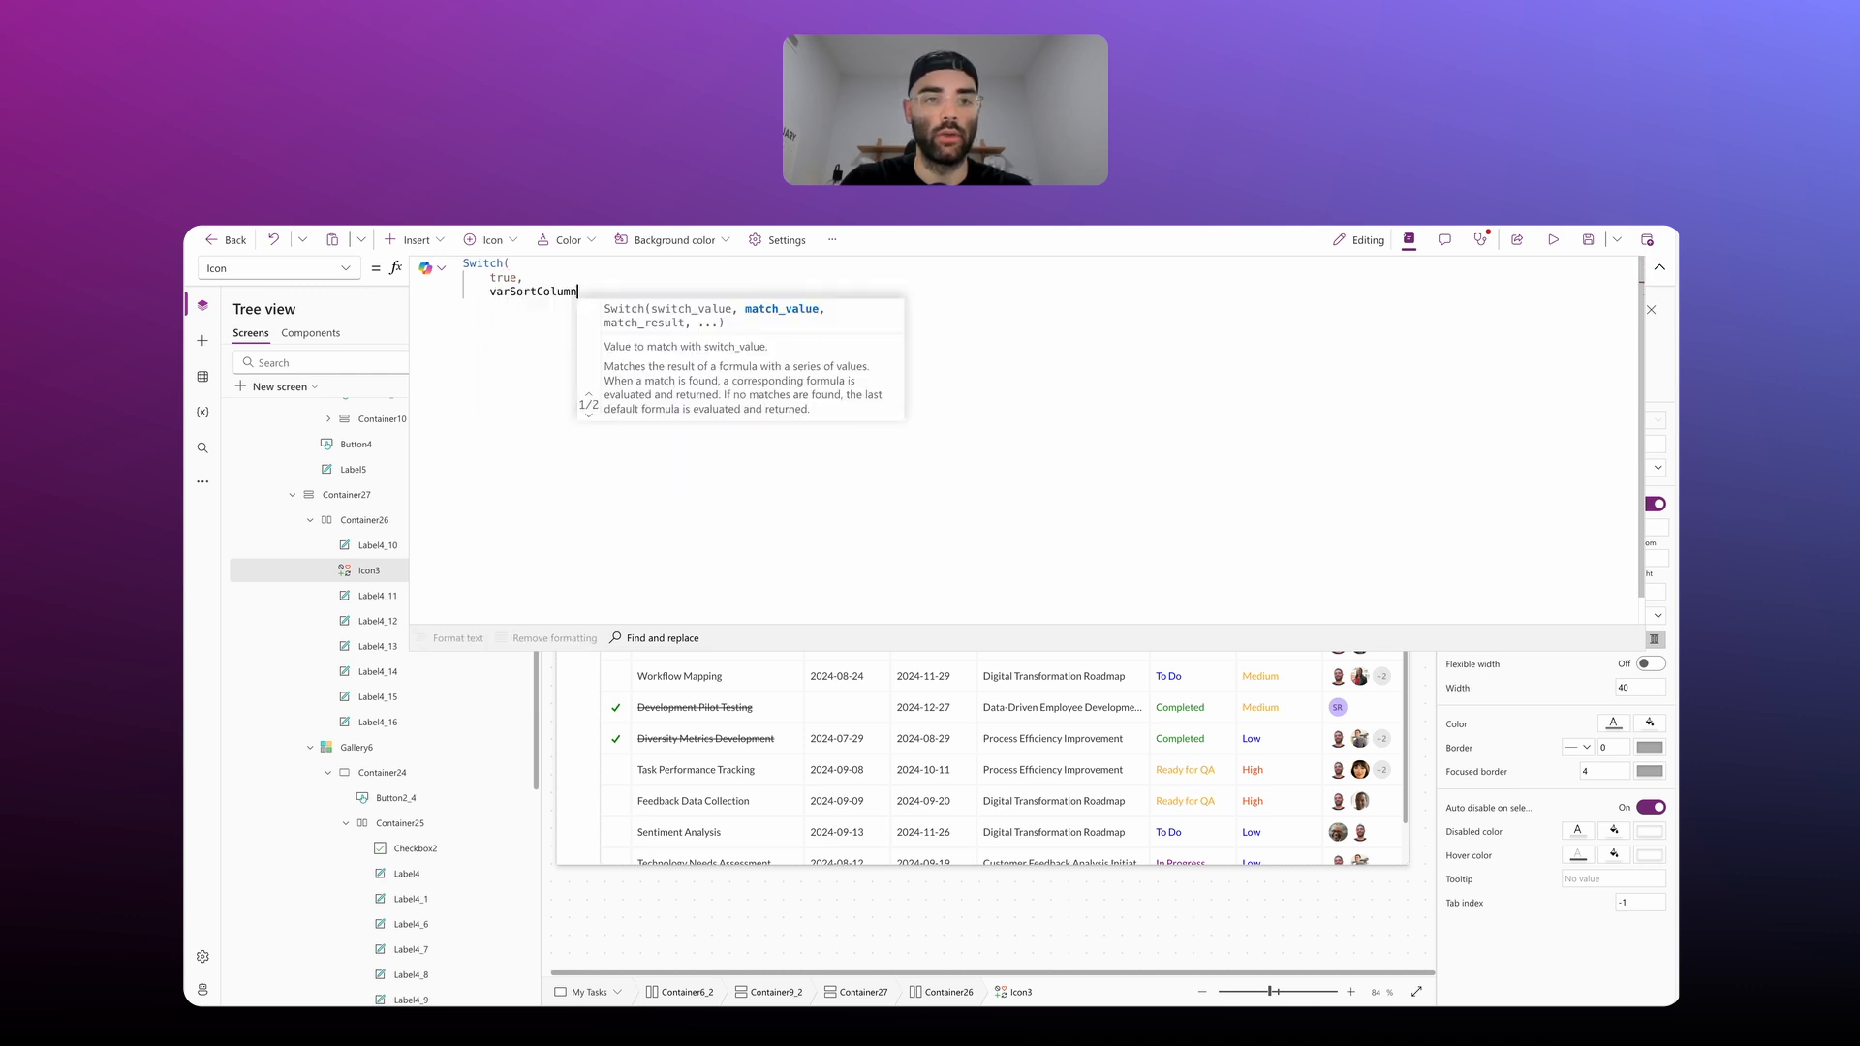
type(" = ")
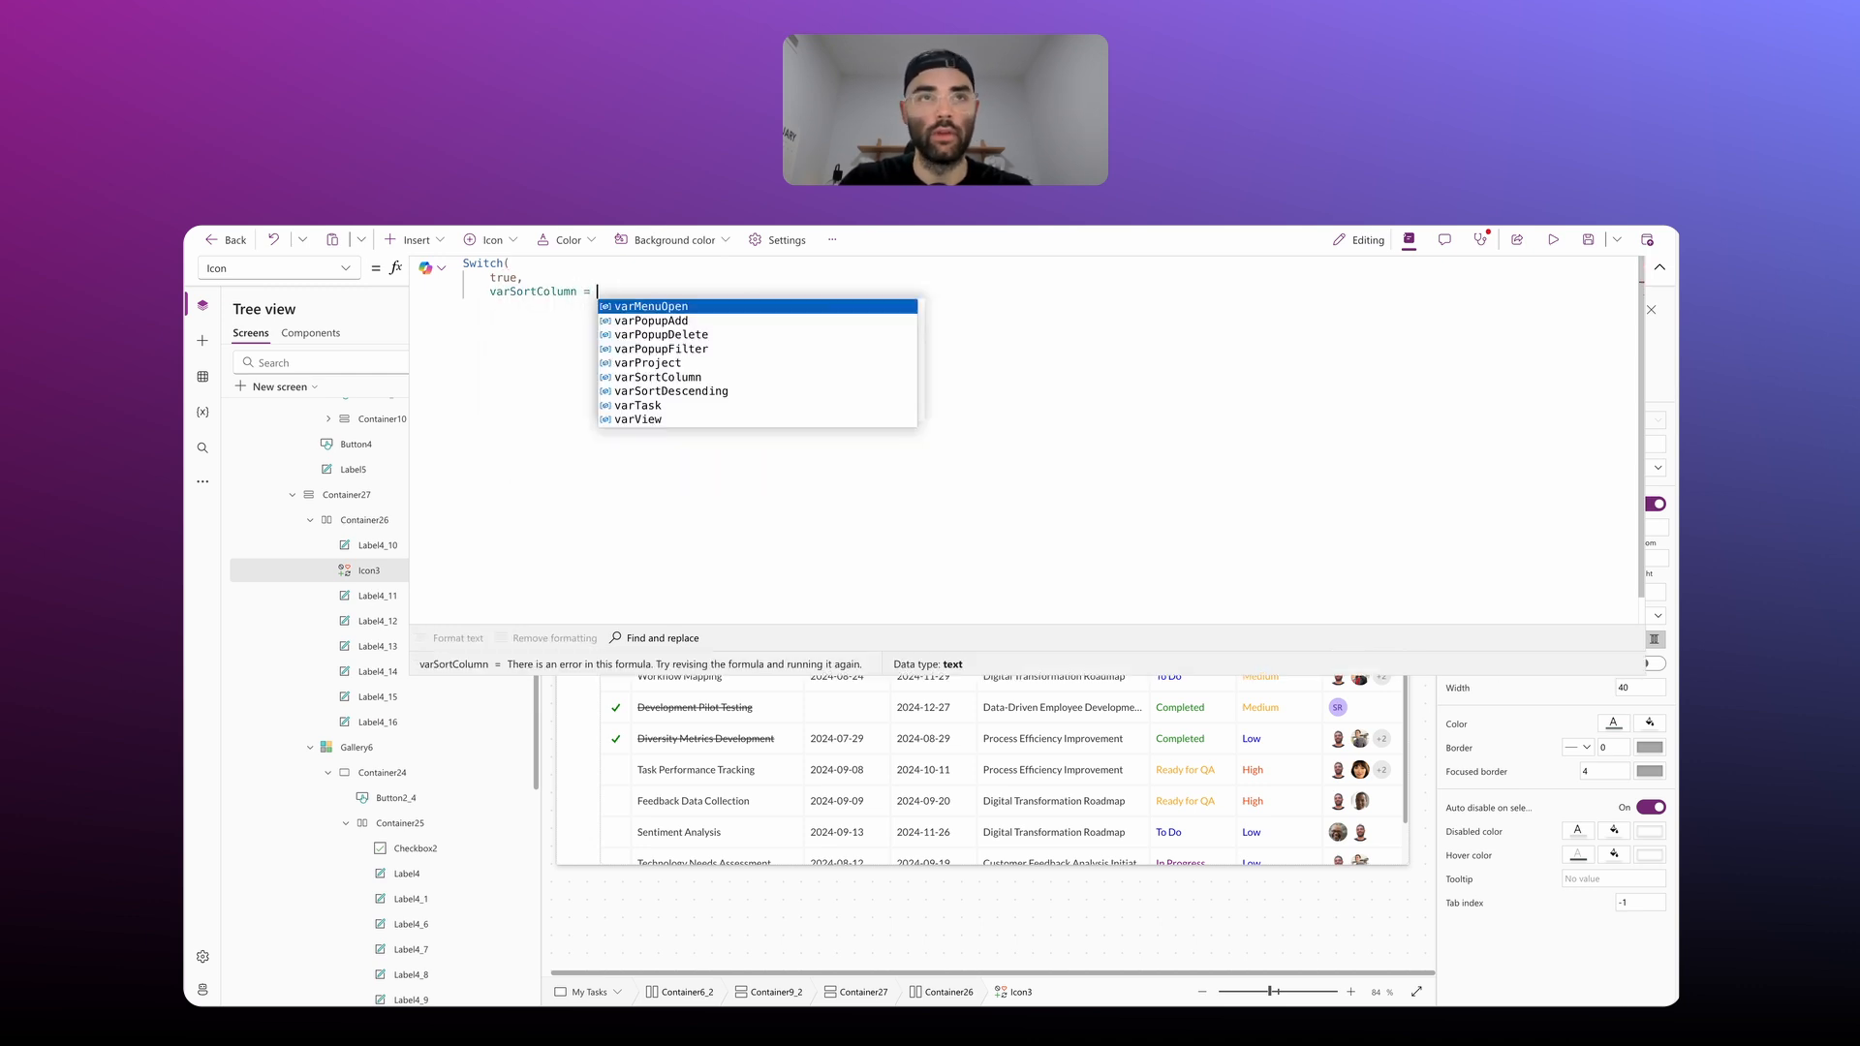
type("\"Title")
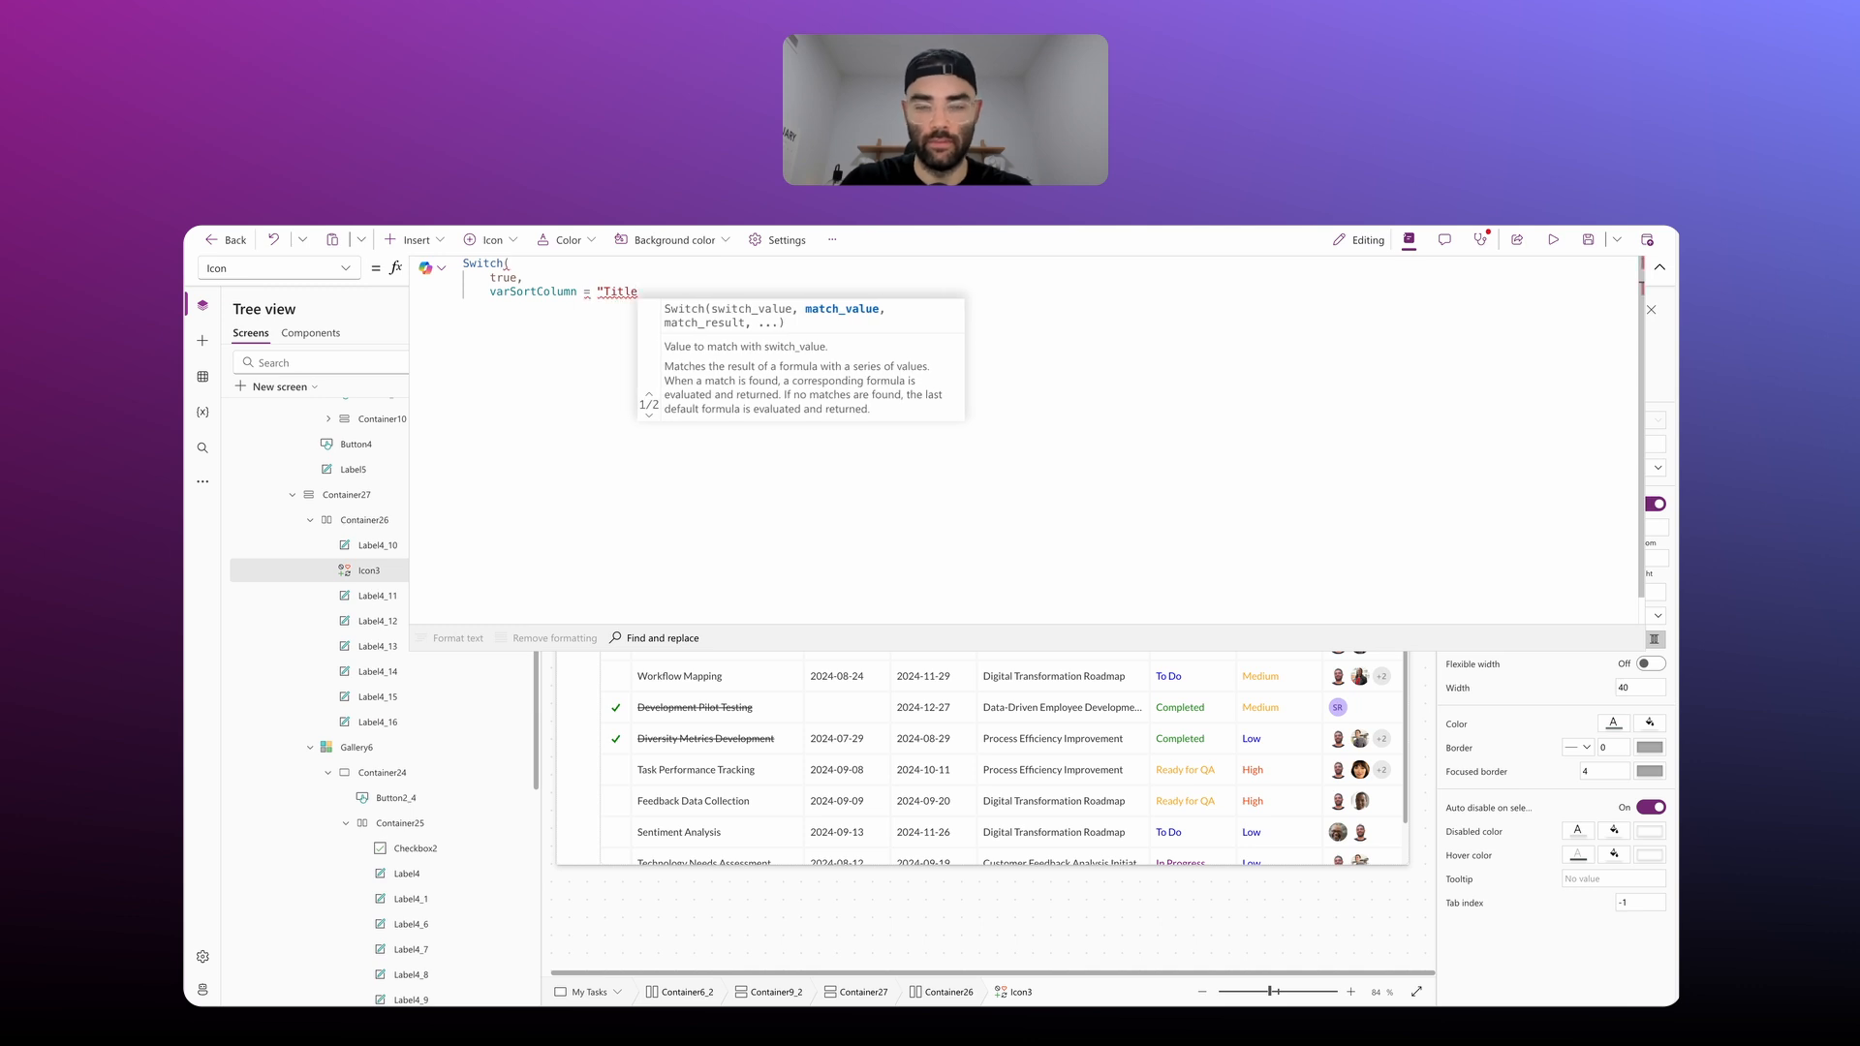
type("\" && !varSortDescen")
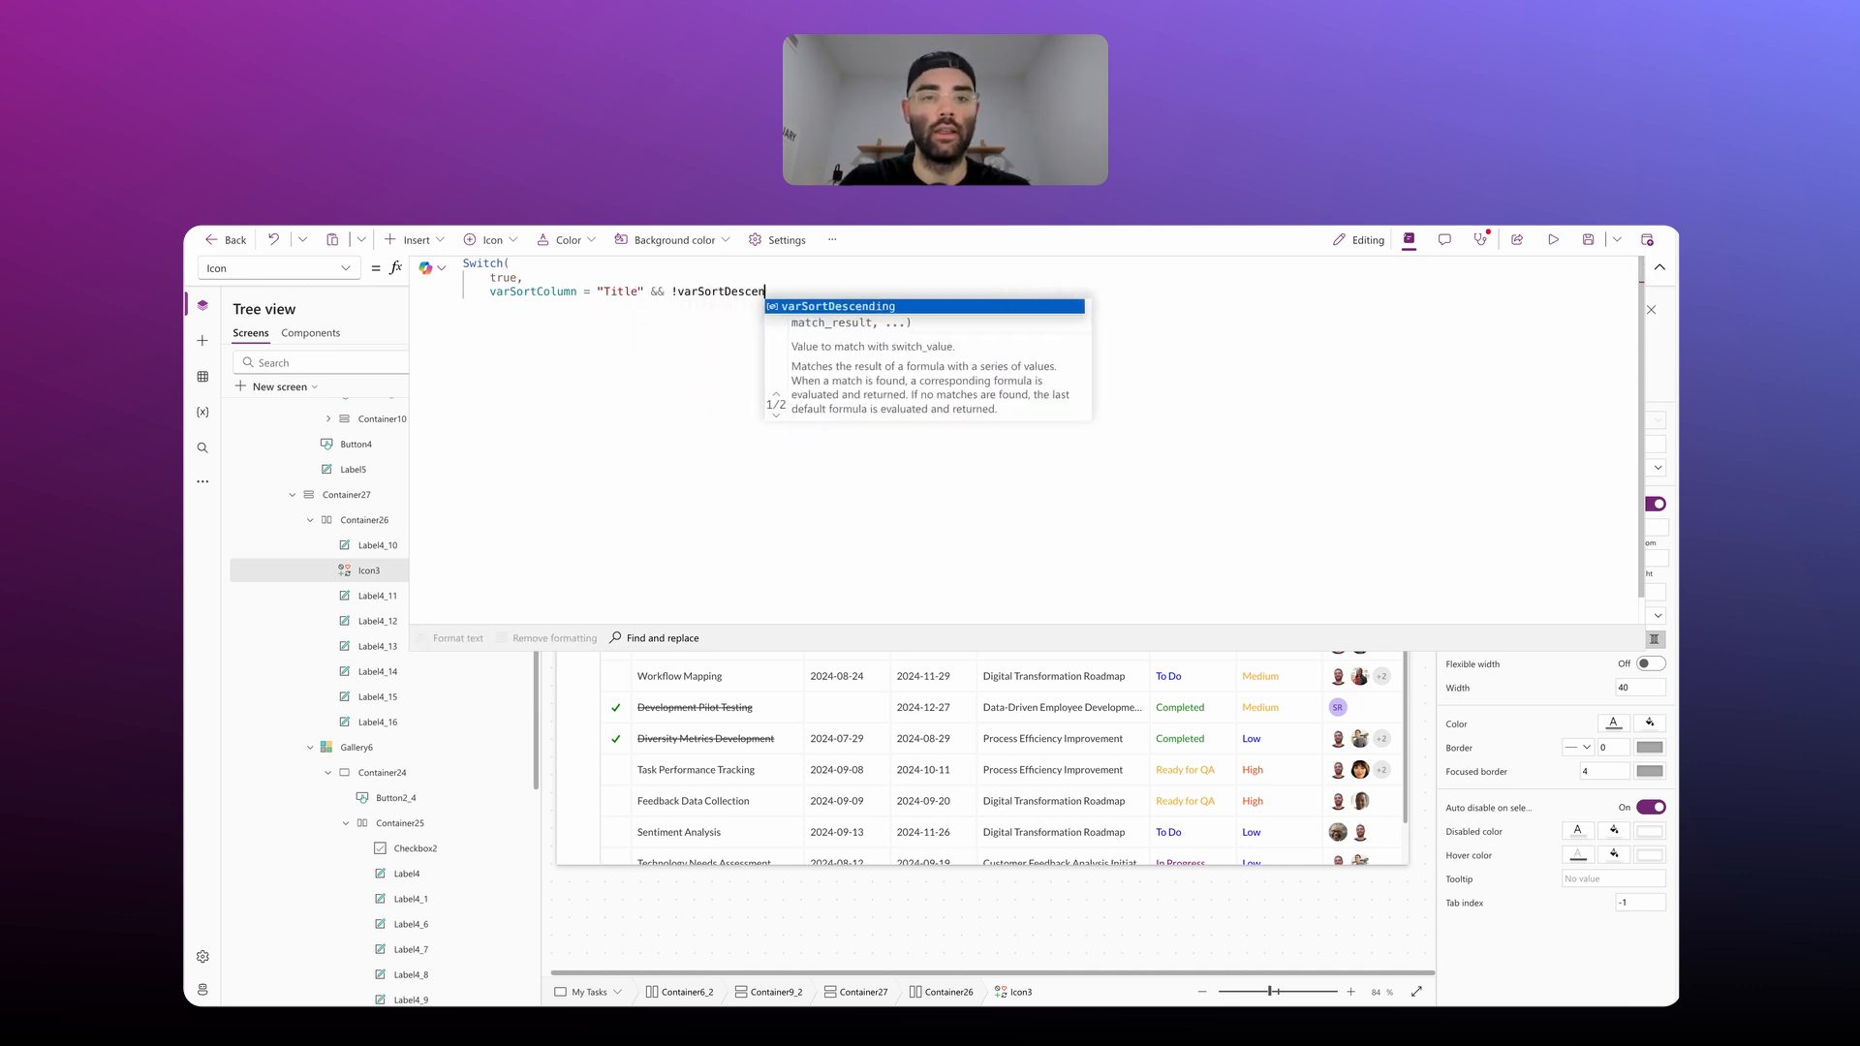
key("Tab")
type(", ")
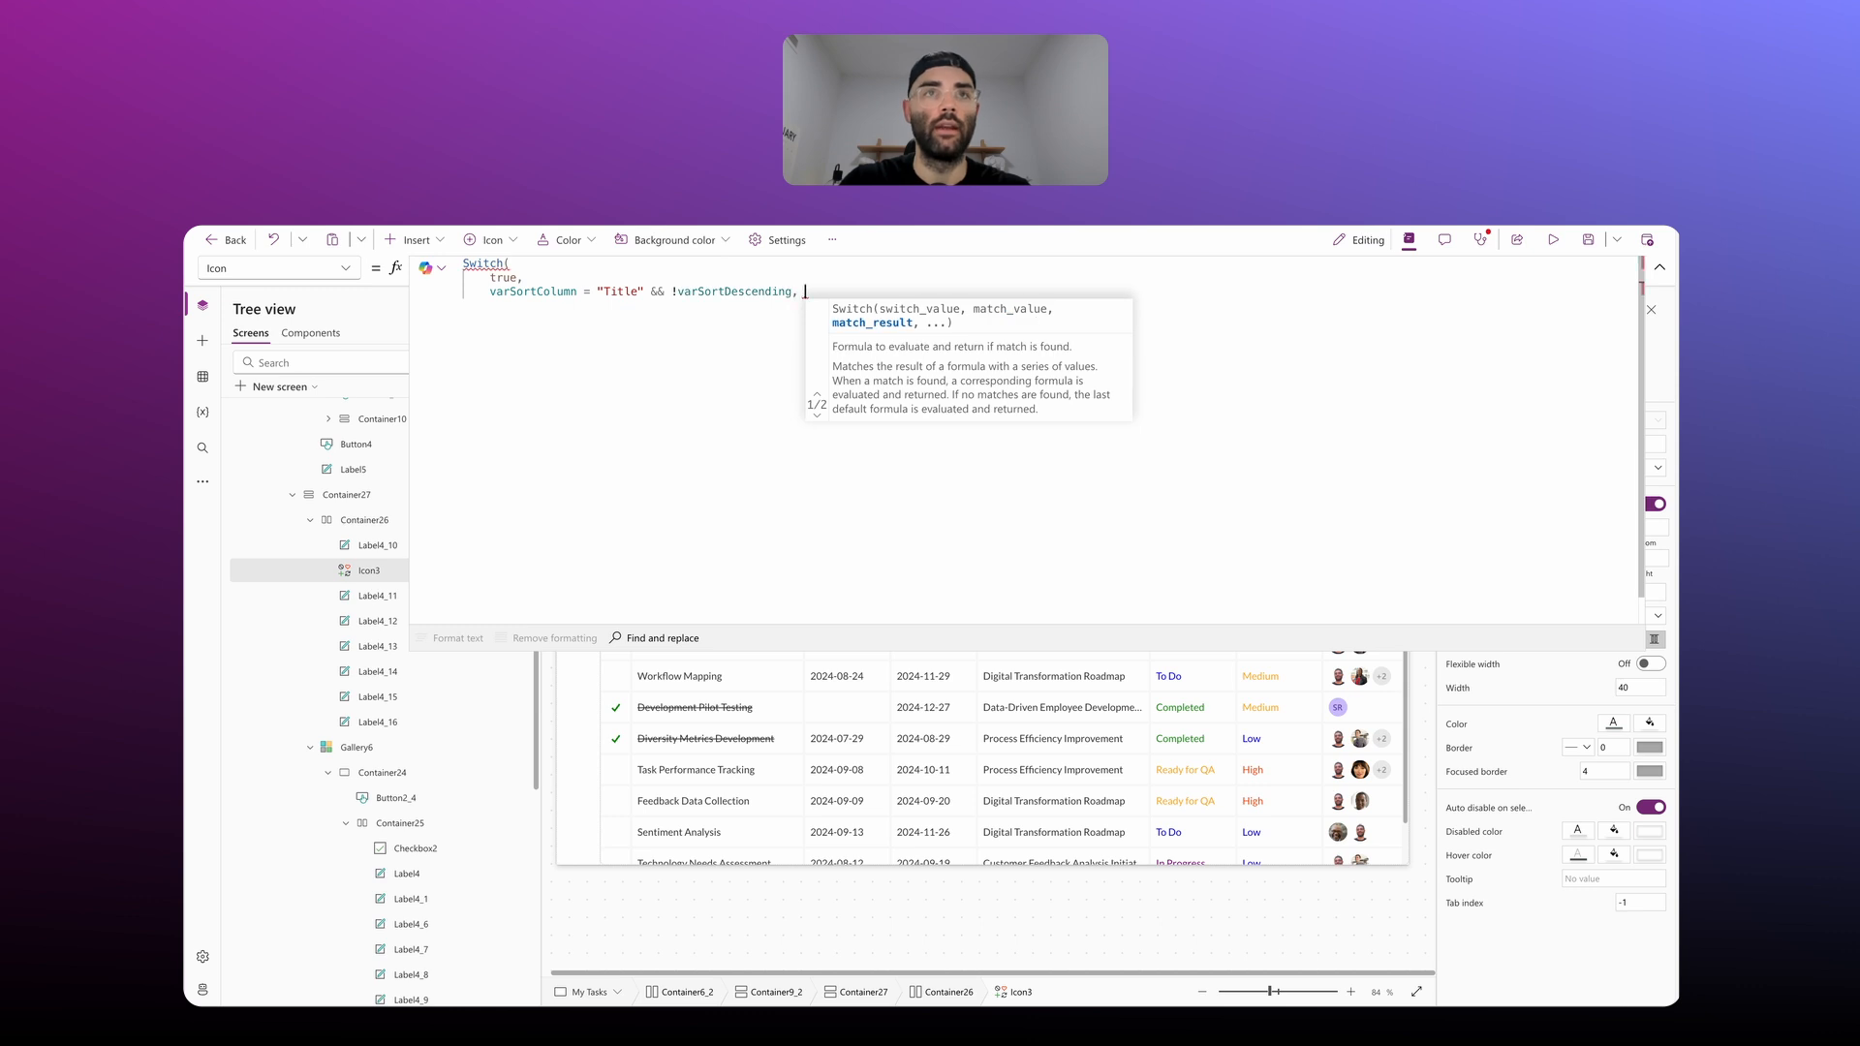
type("Icon.ArrrowUp")
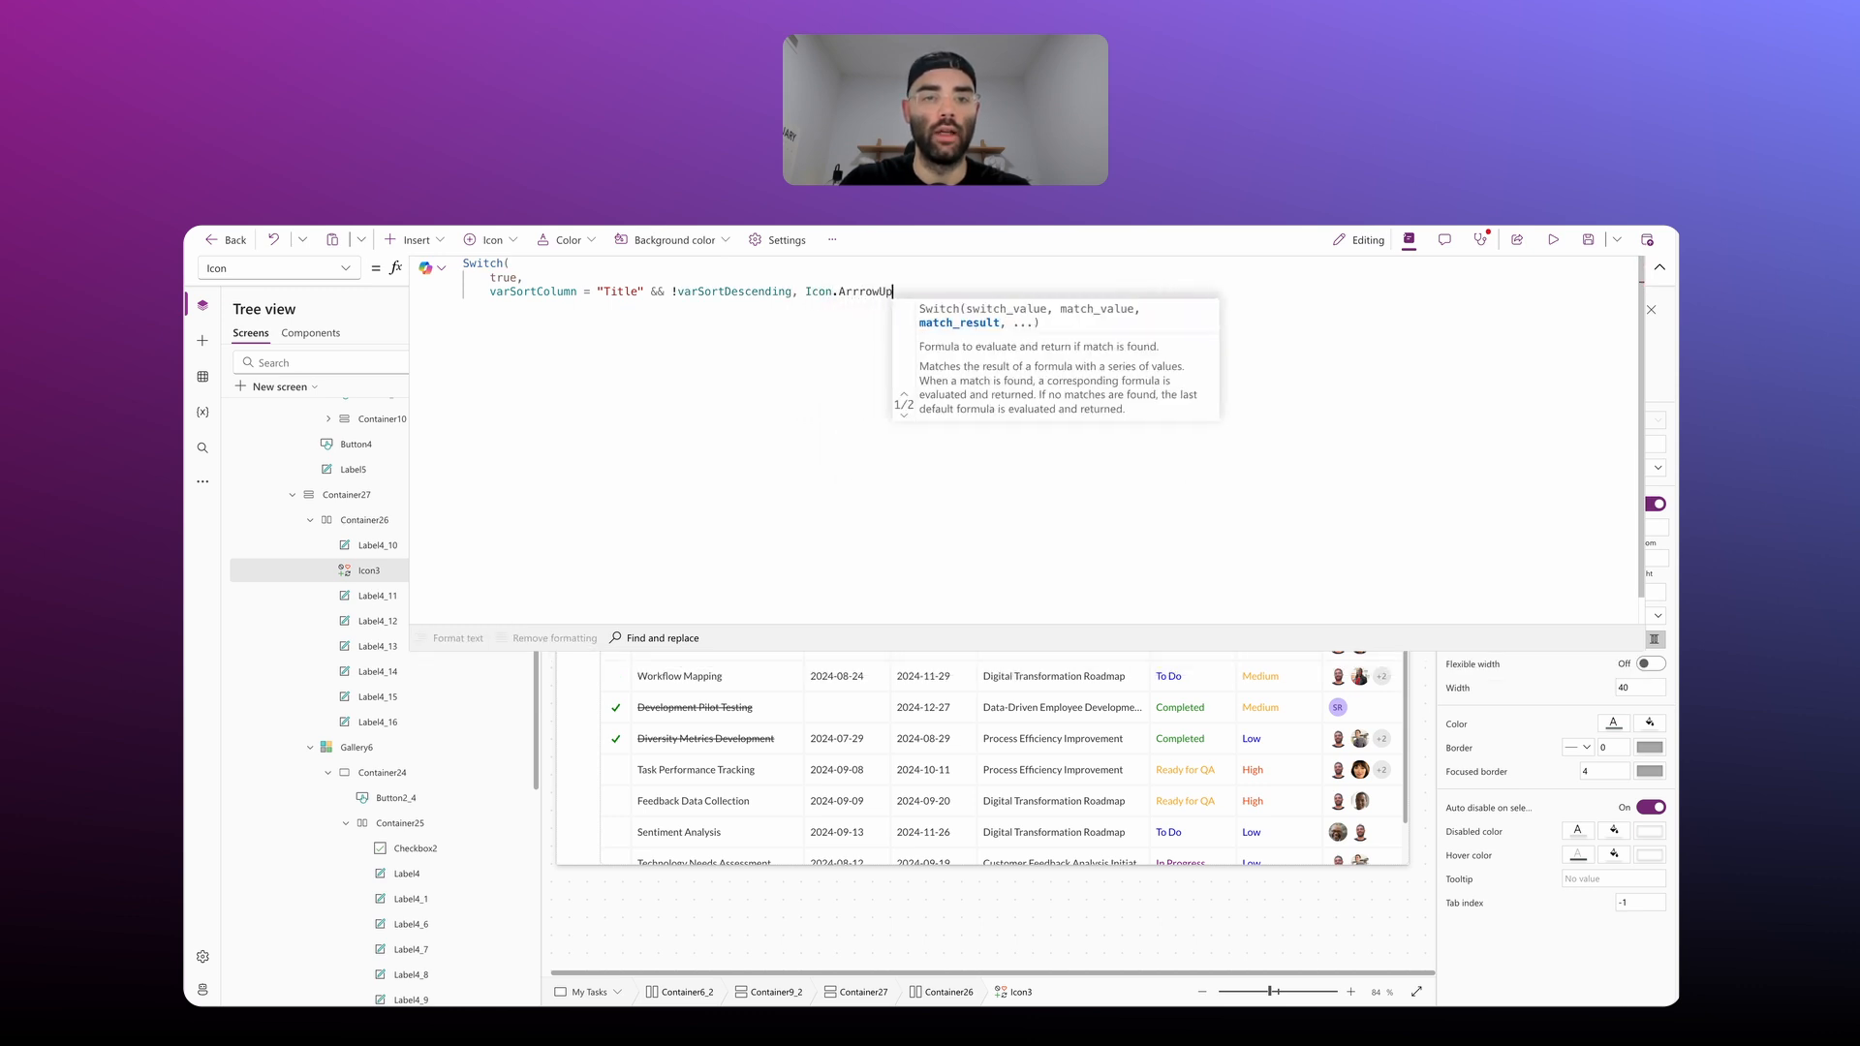
key("BackSpace")
key("BackSpace")
key("BackSpace")
key("BackSpace")
key("BackSpace")
type("owUp,")
key("shift+Return")
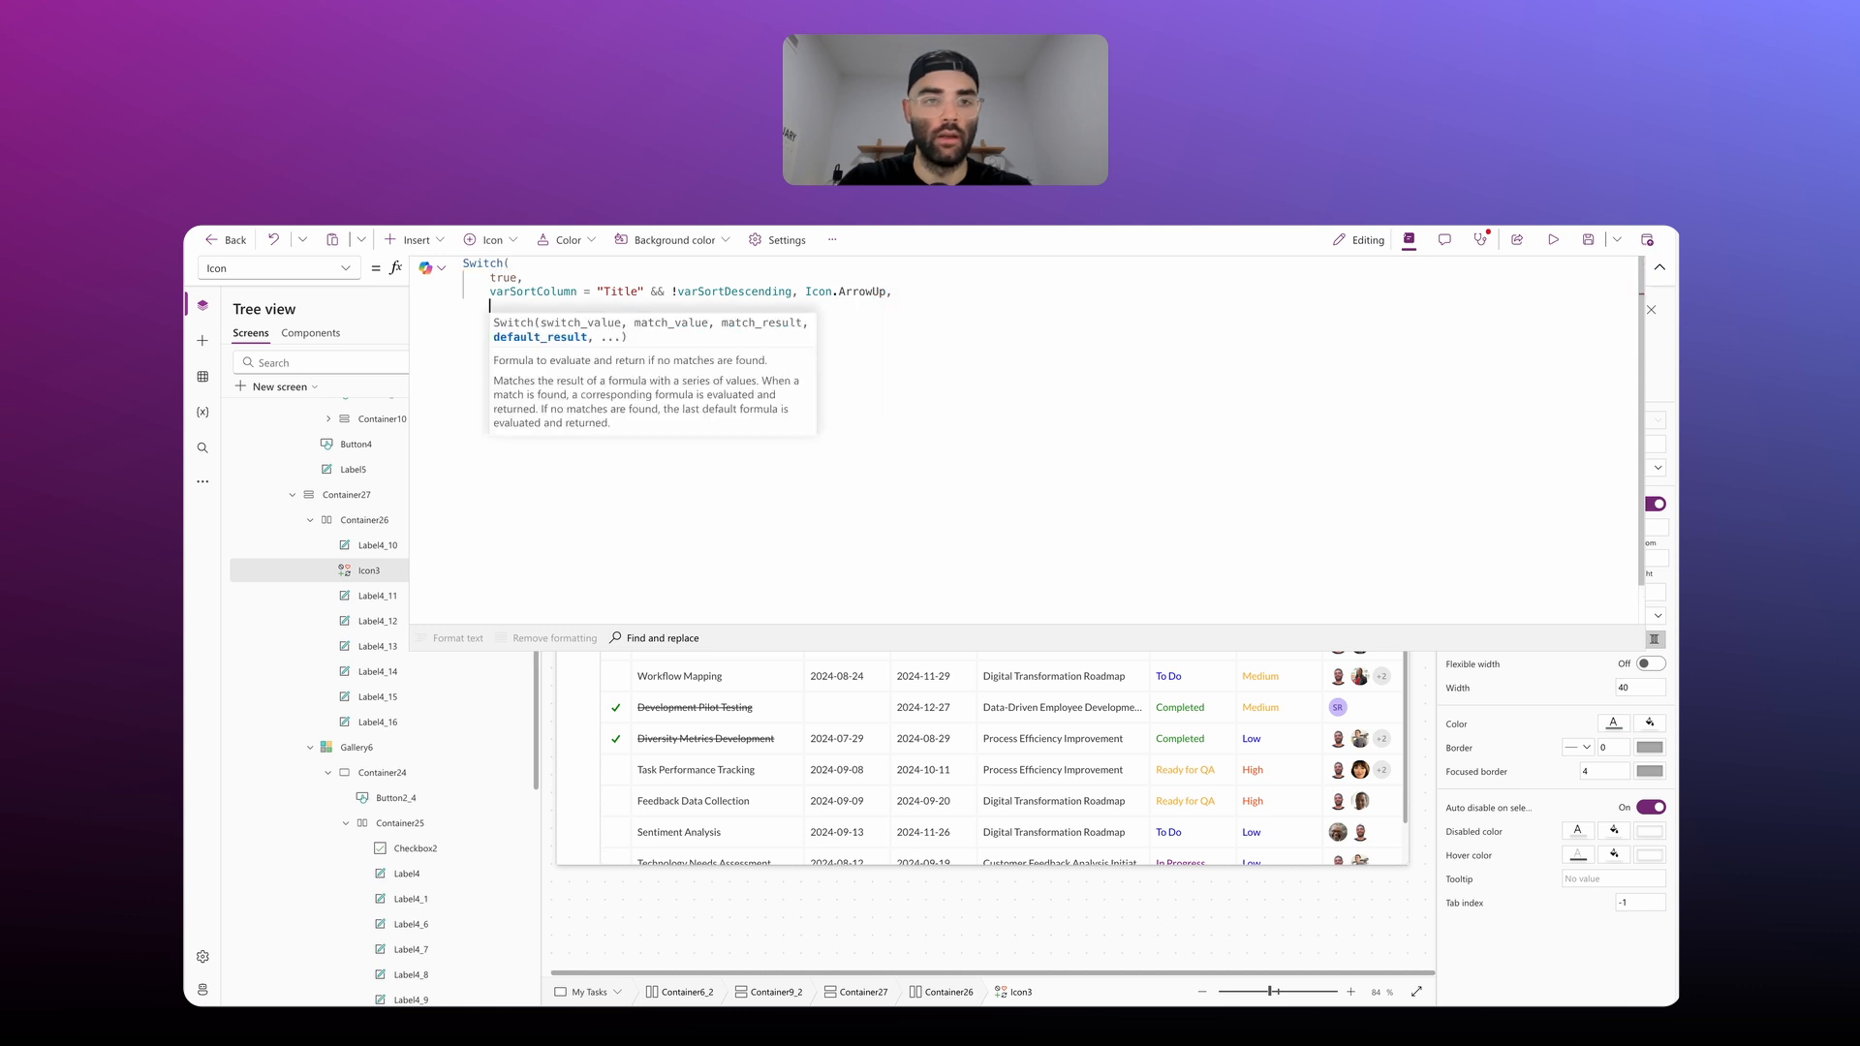
Step: Add the second Switch case to the Icon formula: varSortColumn = "Title" && varSortDescending, returning Icon.ArrowDown
type("varSo")
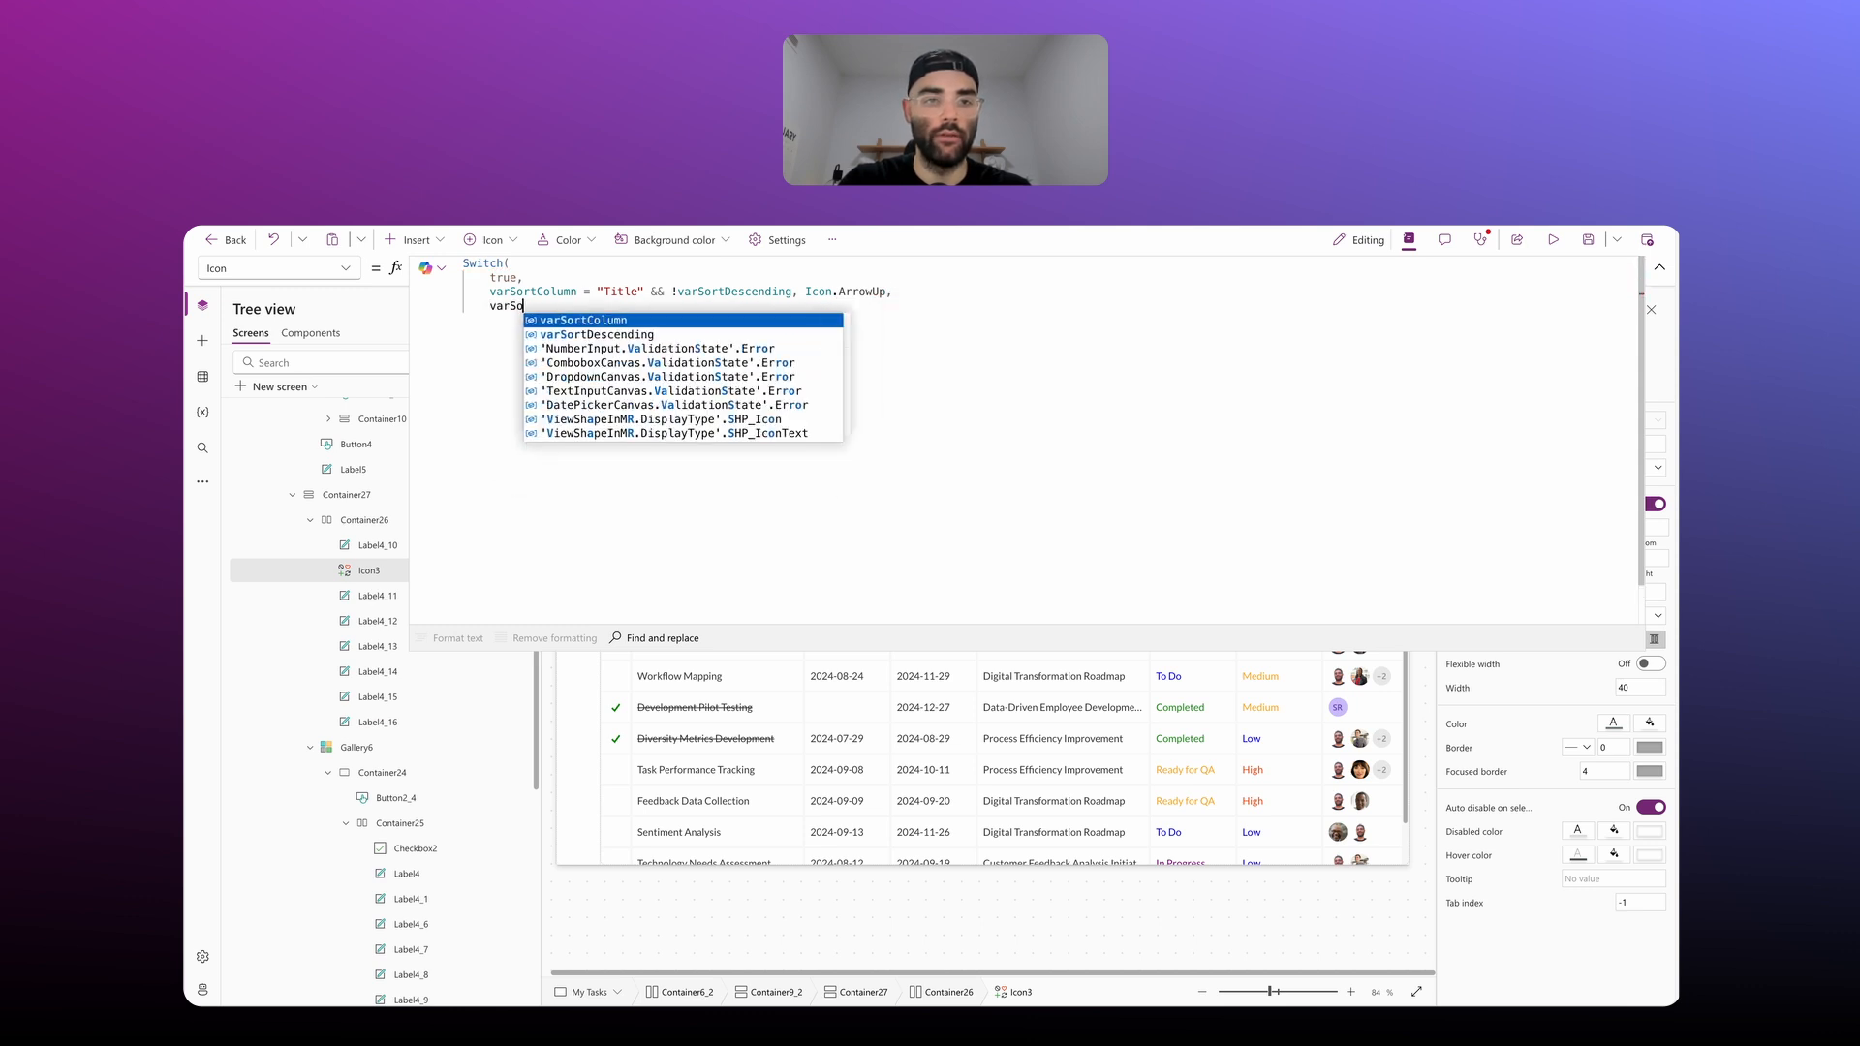
type("rtColumn =")
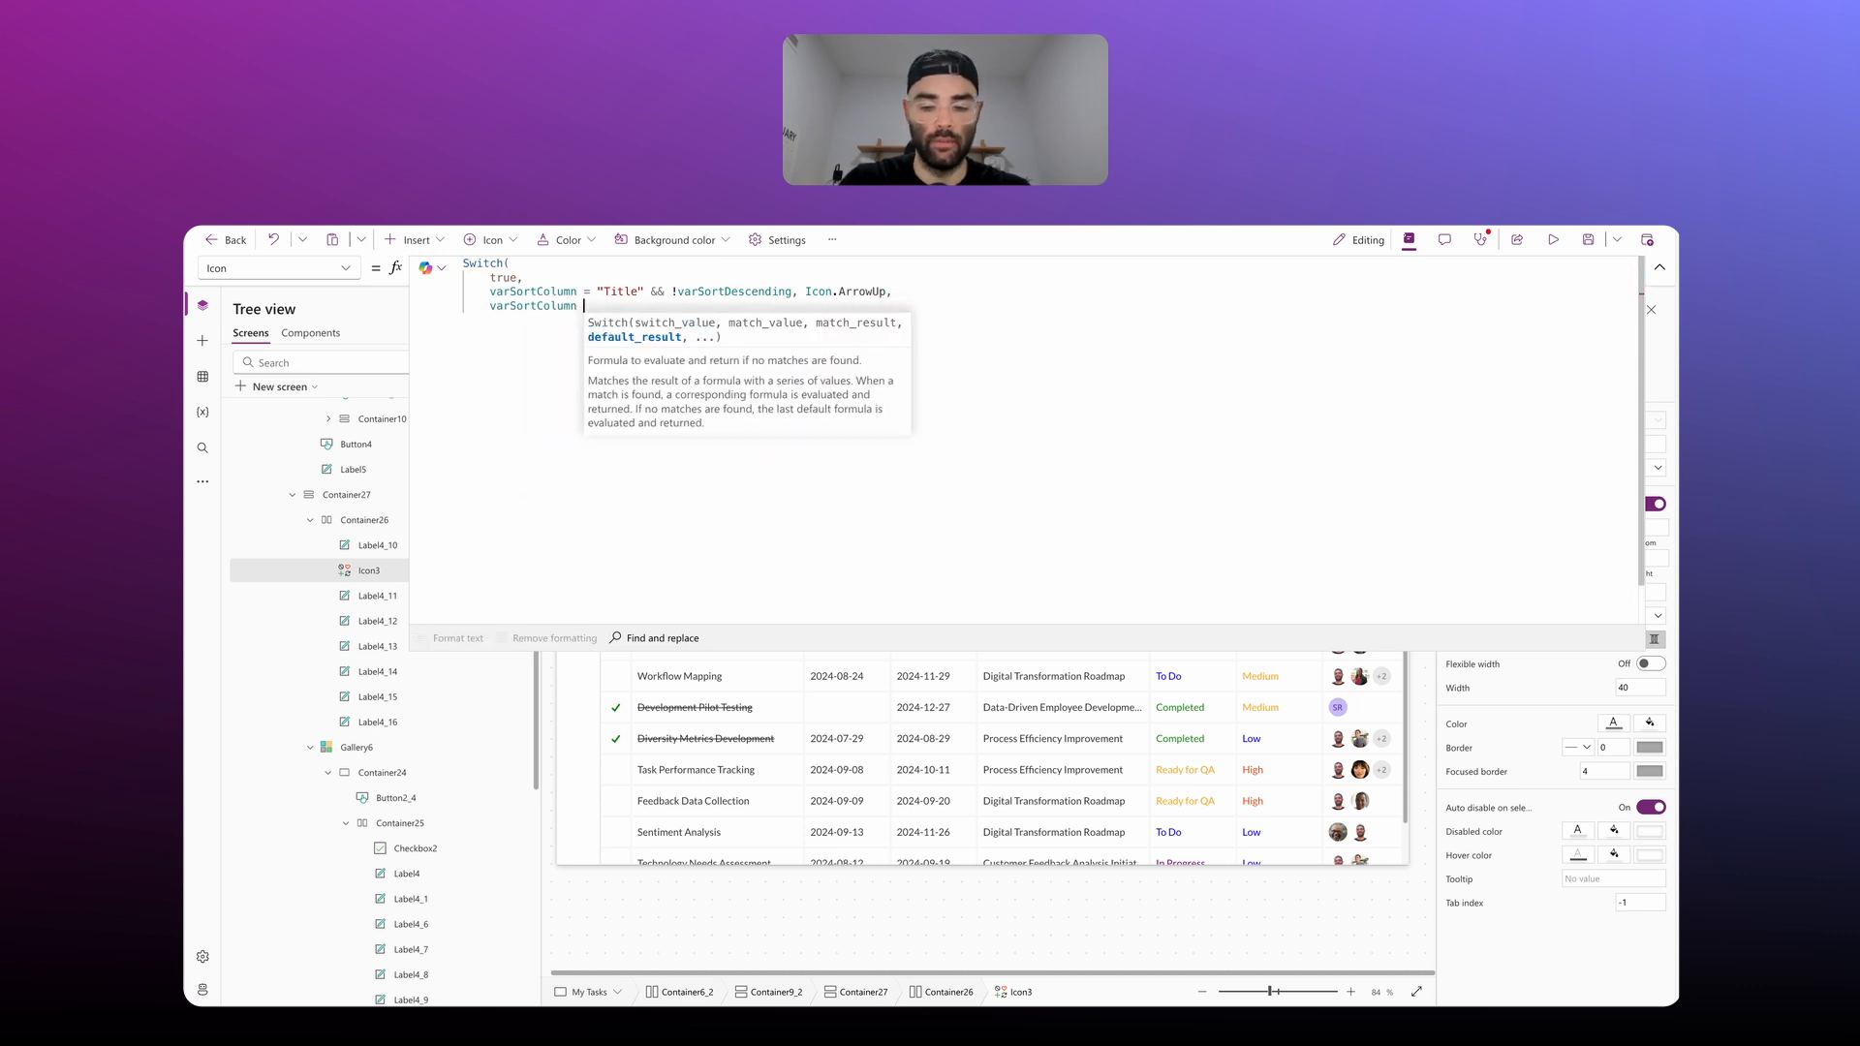
key("BackSpace")
key("BackSpace")
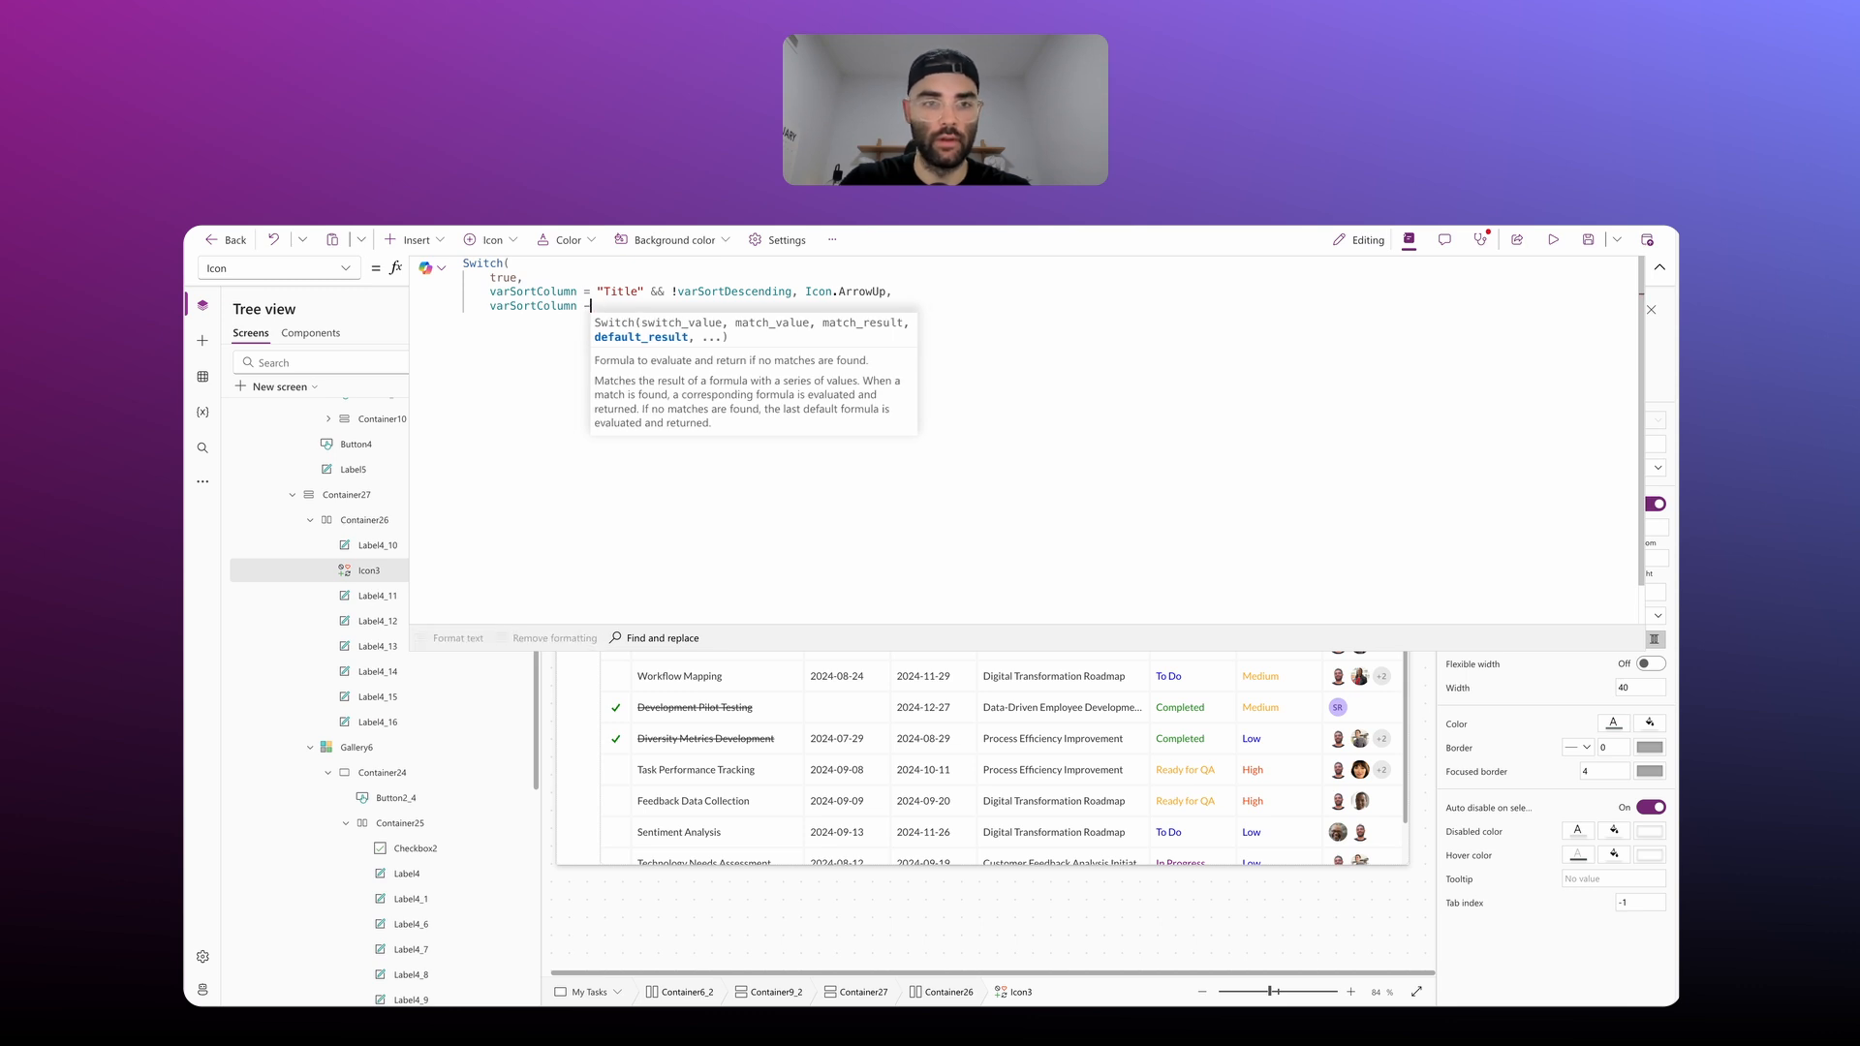
type("= \"Title\"")
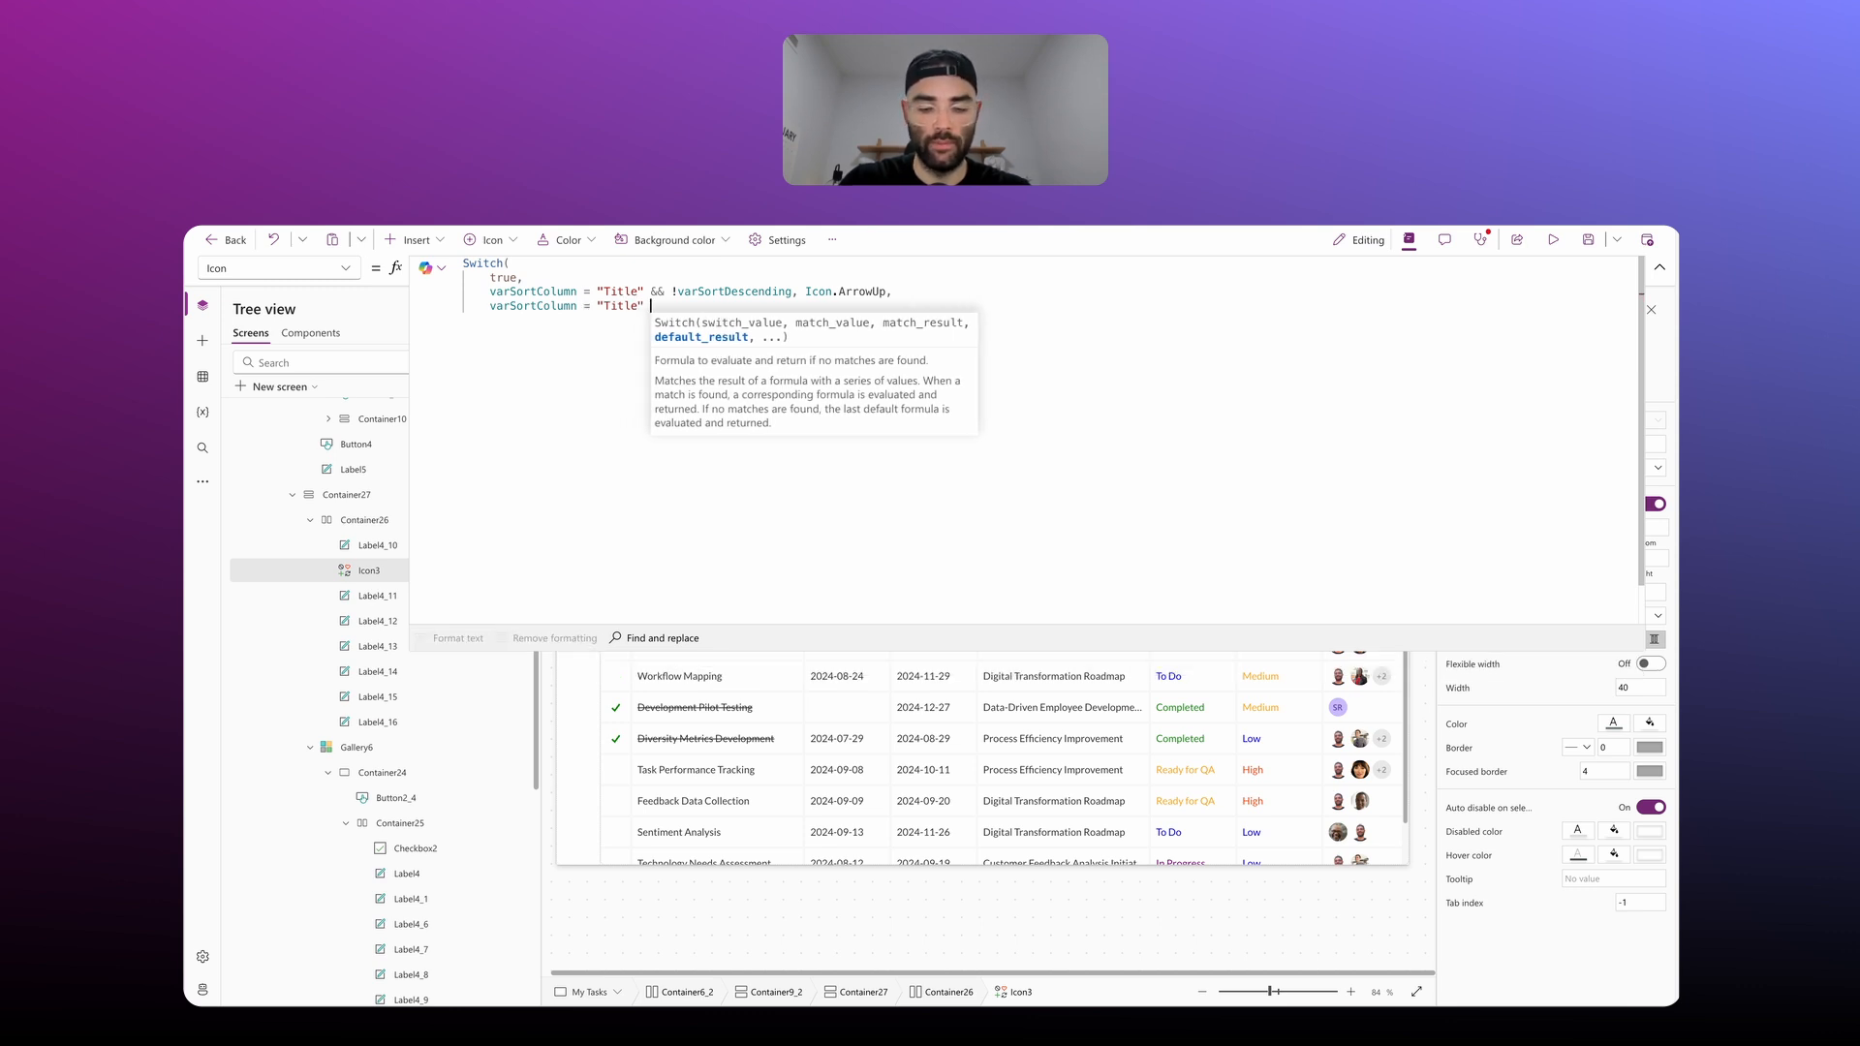
type(" &&")
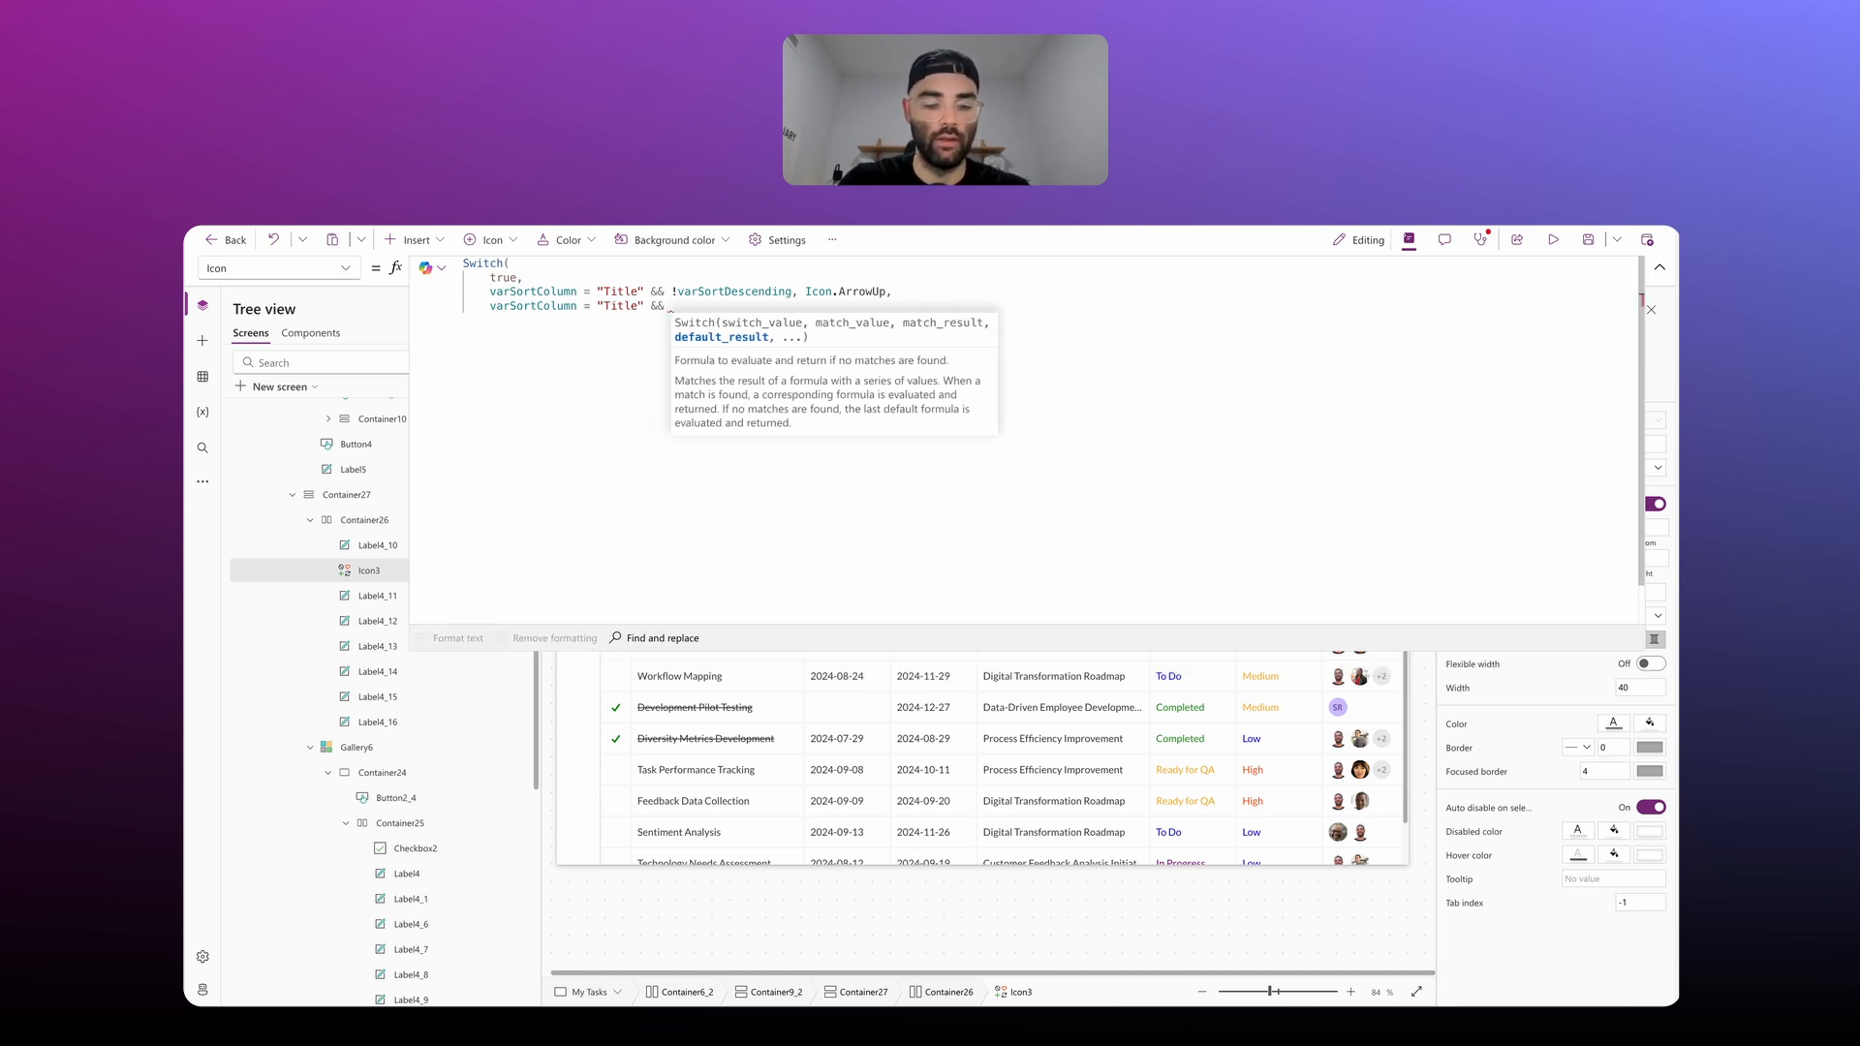
type(" varSortDecs")
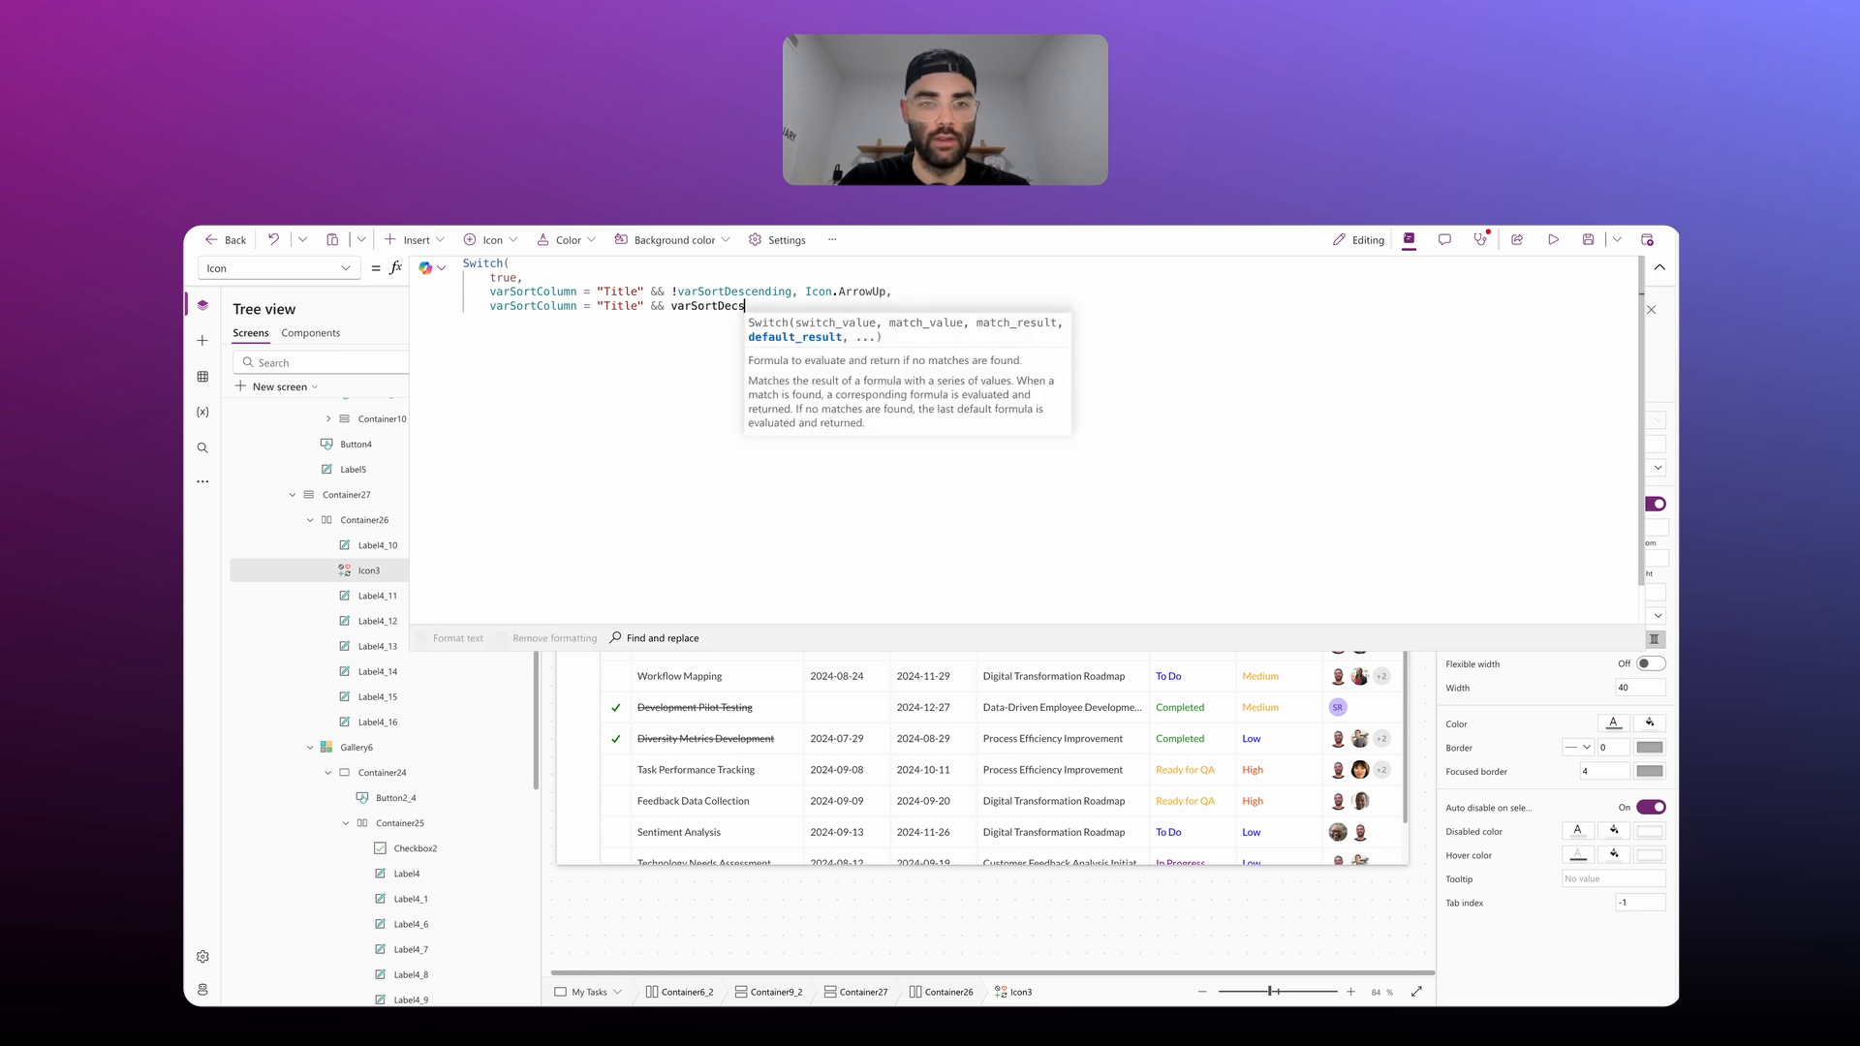
key("BackSpace")
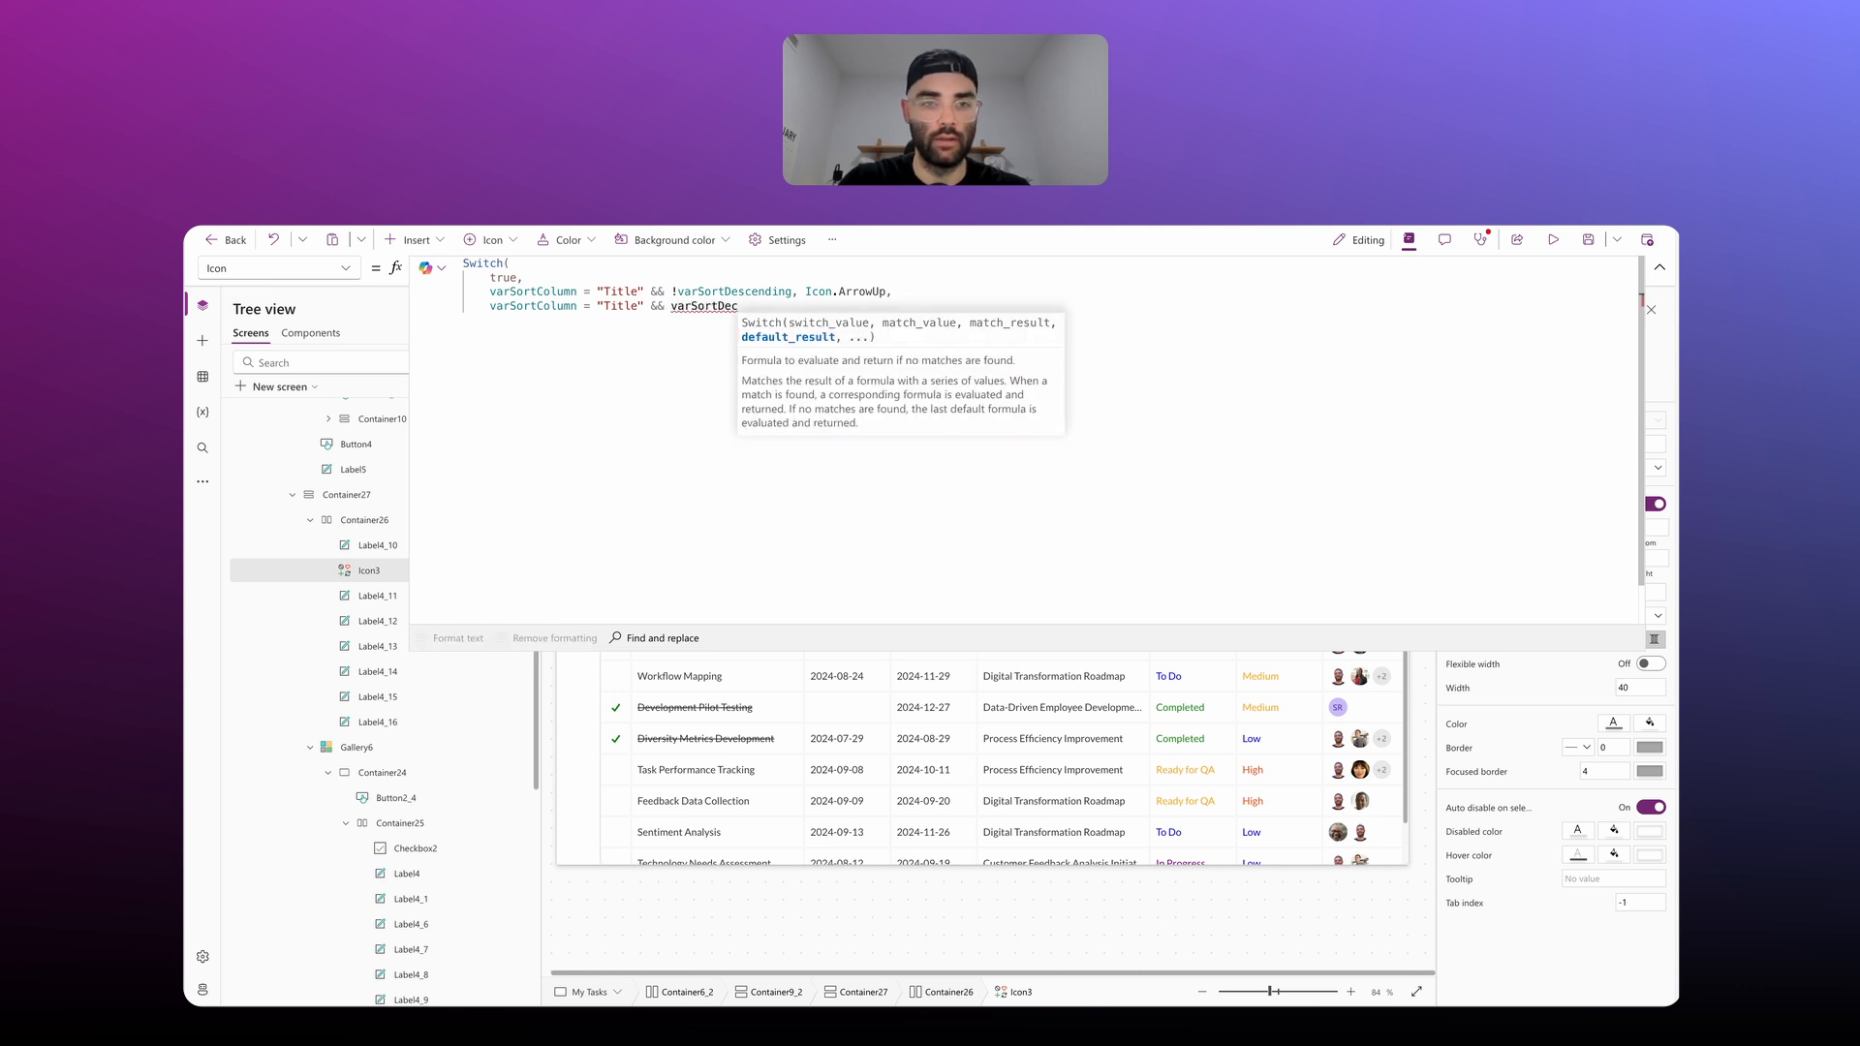
key("BackSpace")
type("scending")
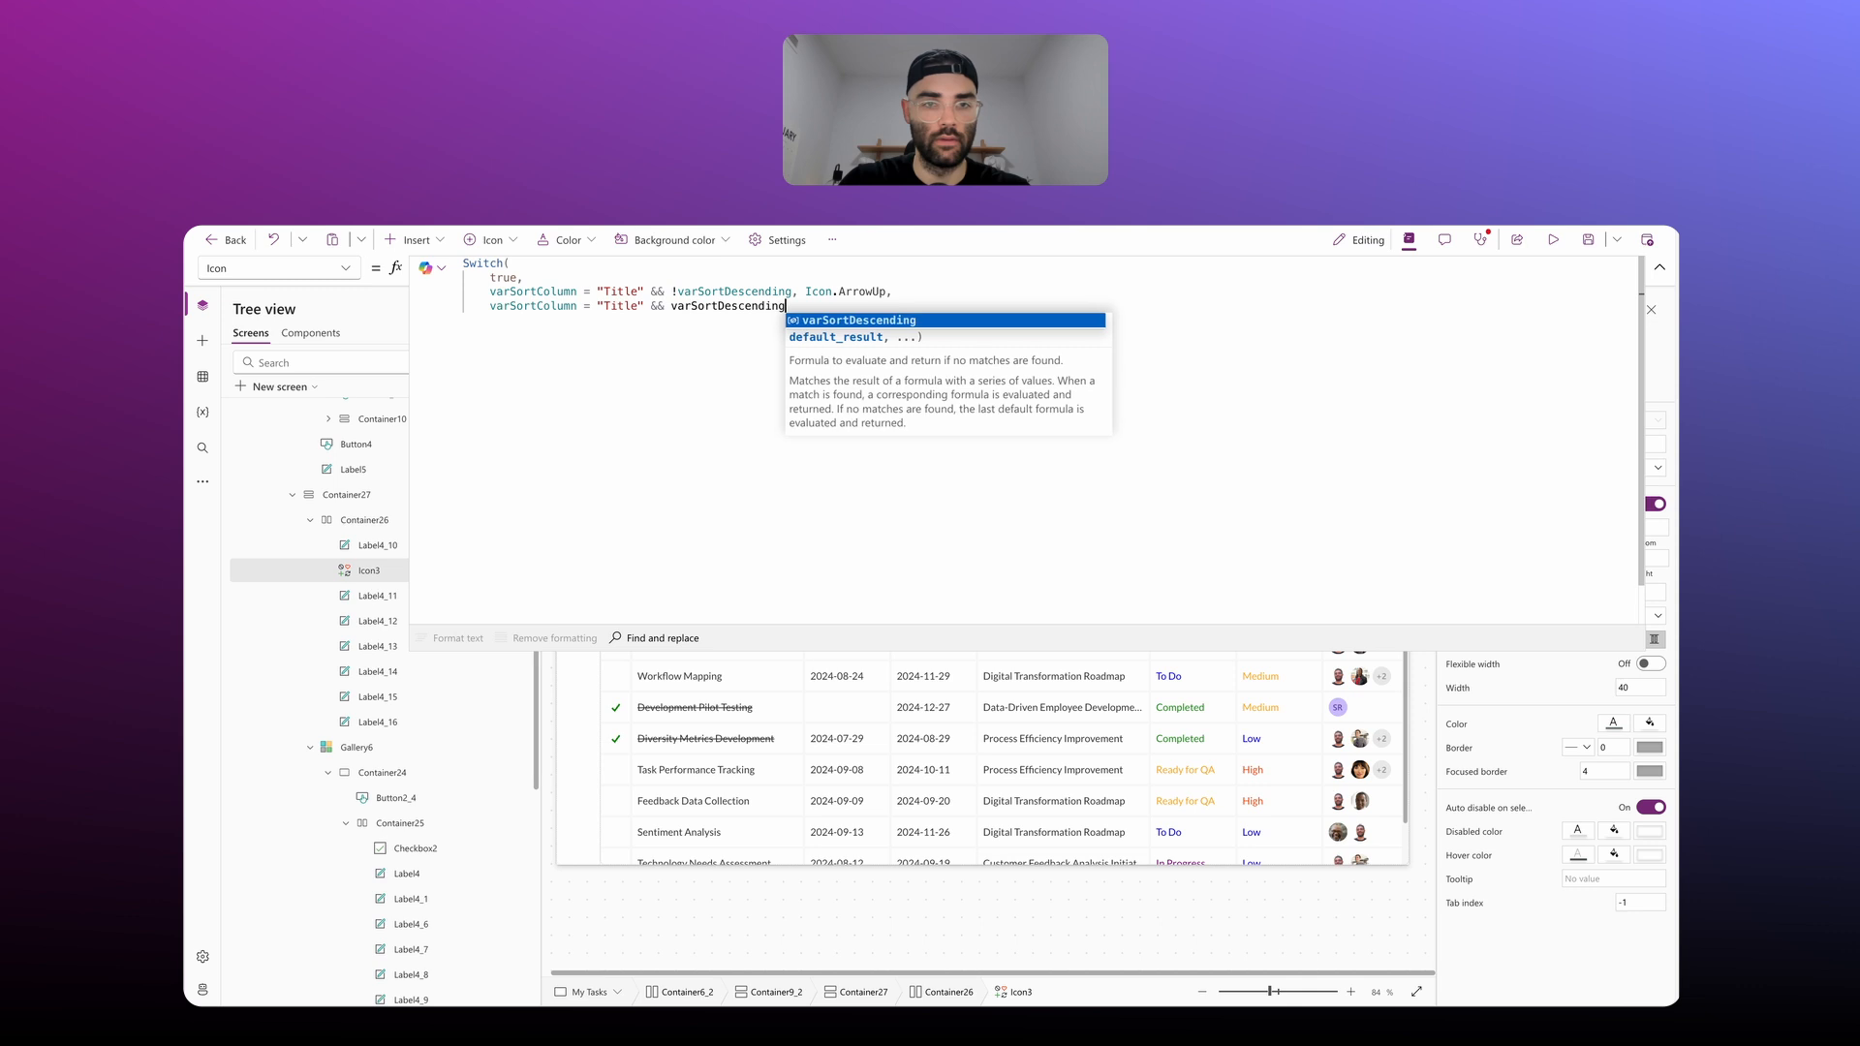
type(", Icon.ArrowDown")
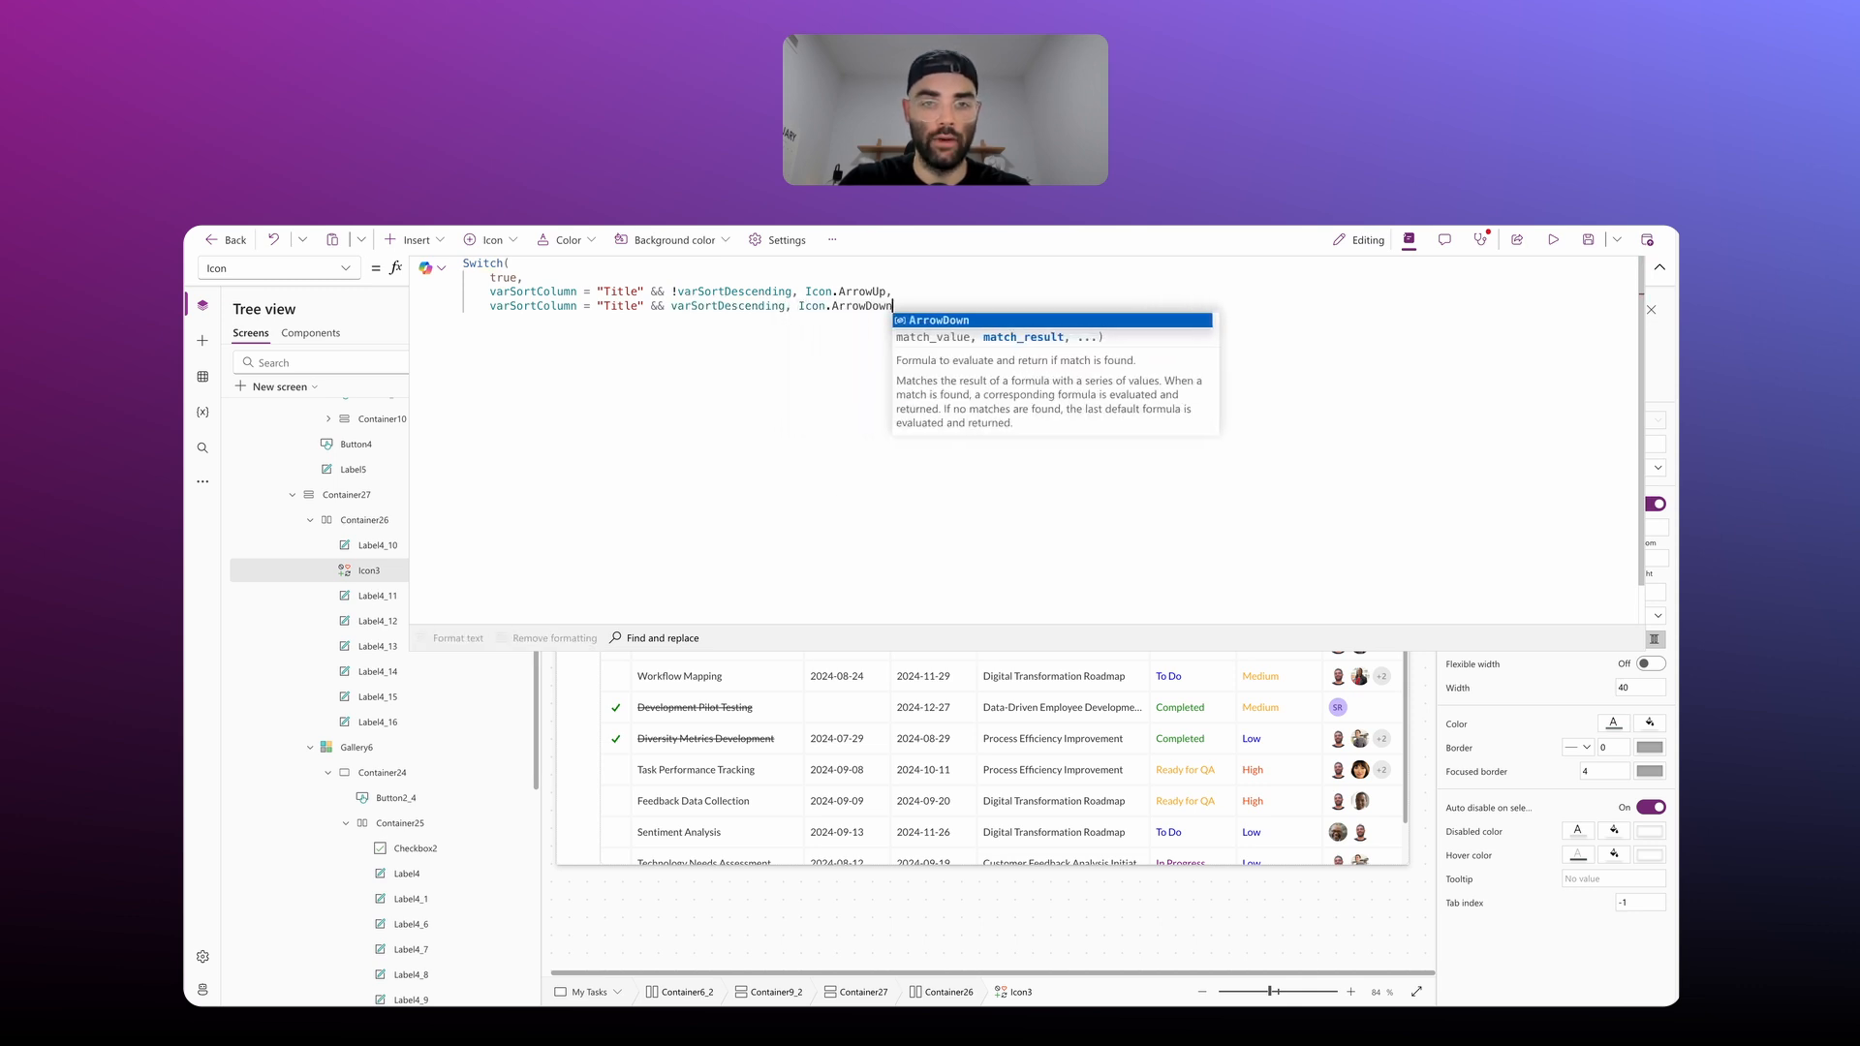
type(",")
key("shift+Return")
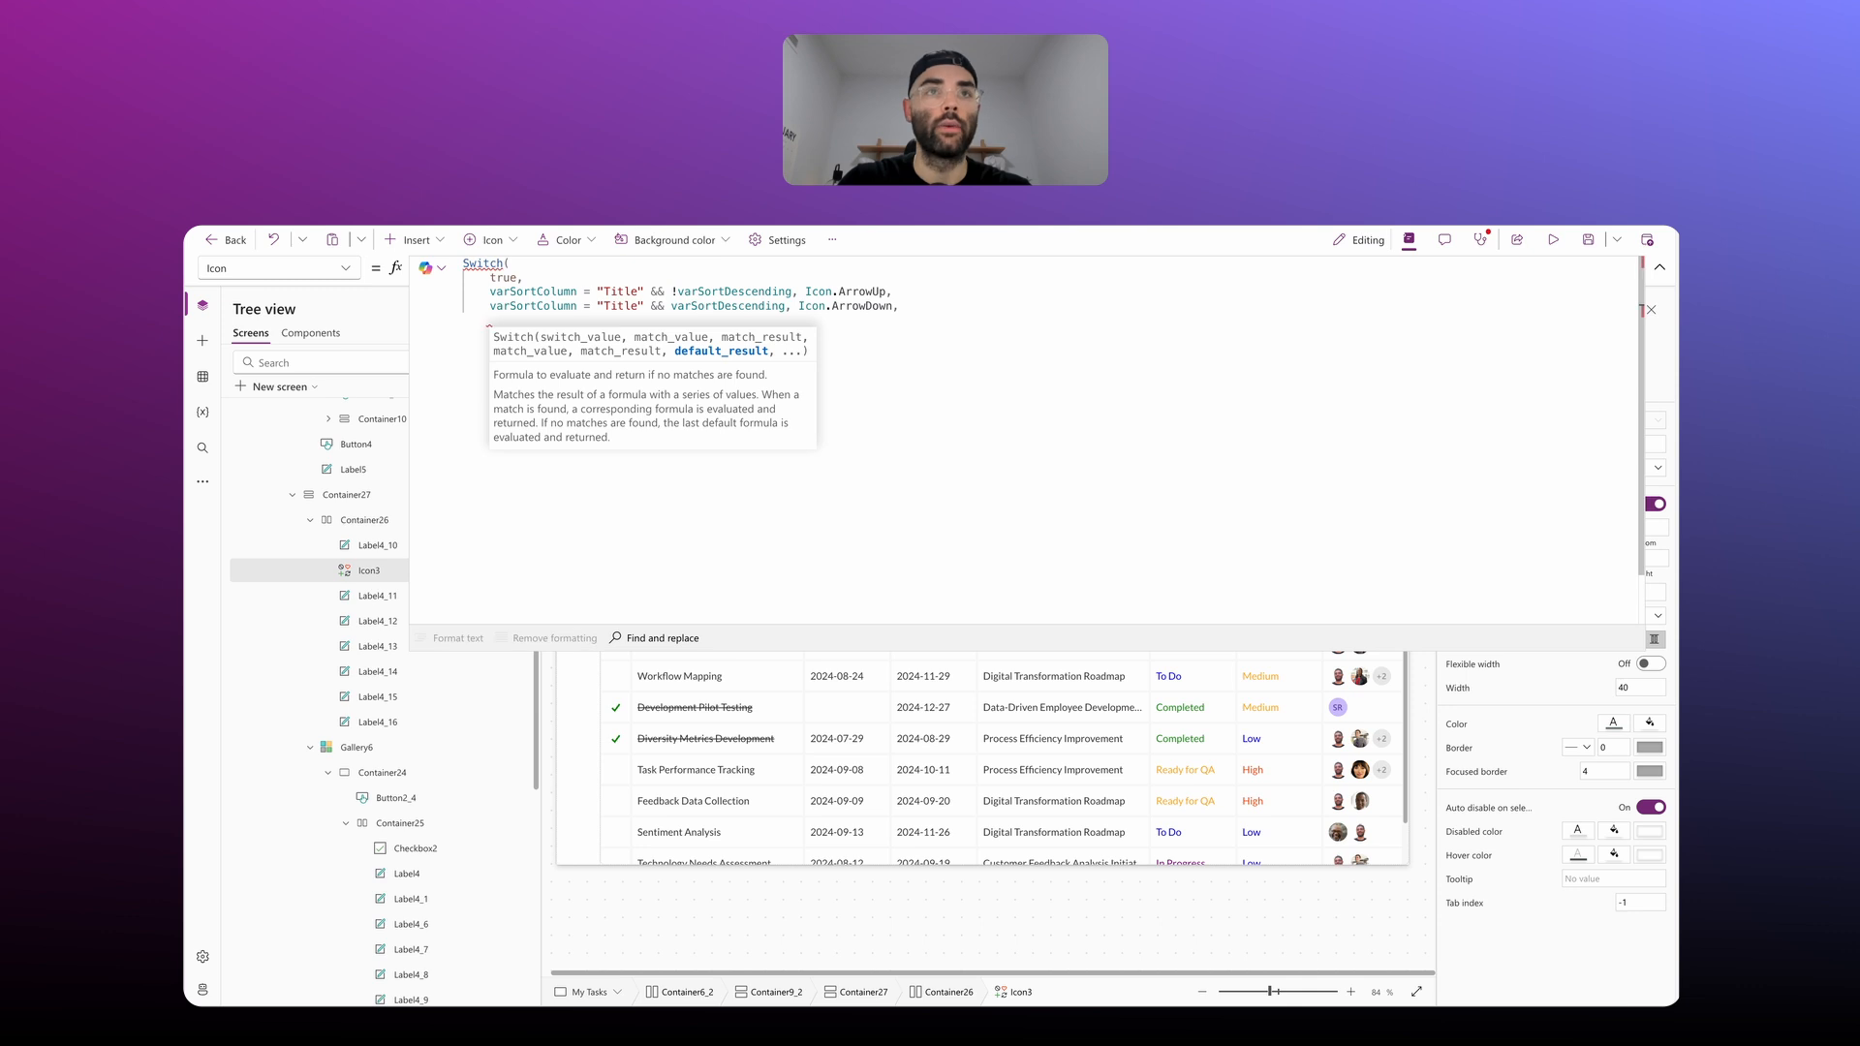
Step: Set Icon.Sort as the Switch function's default result and close the formula
type("Icon.Sort")
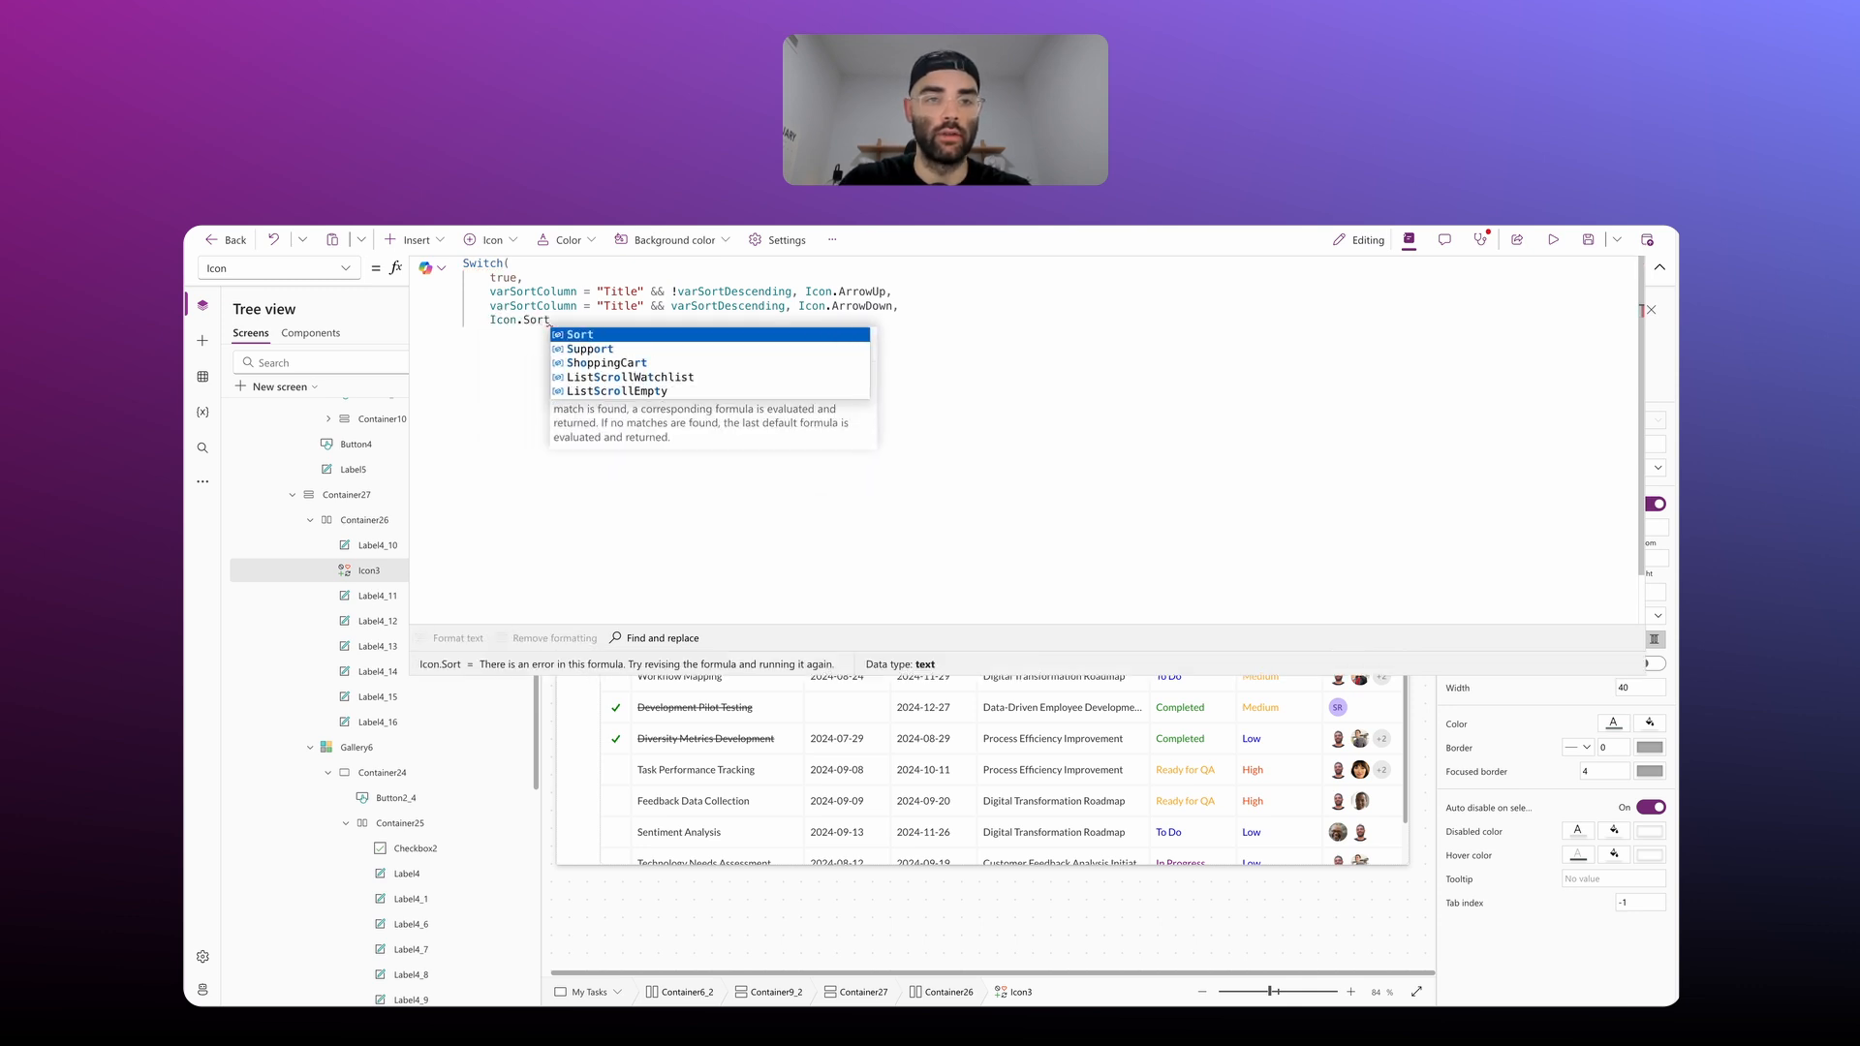
key("Escape")
key("shift+Return")
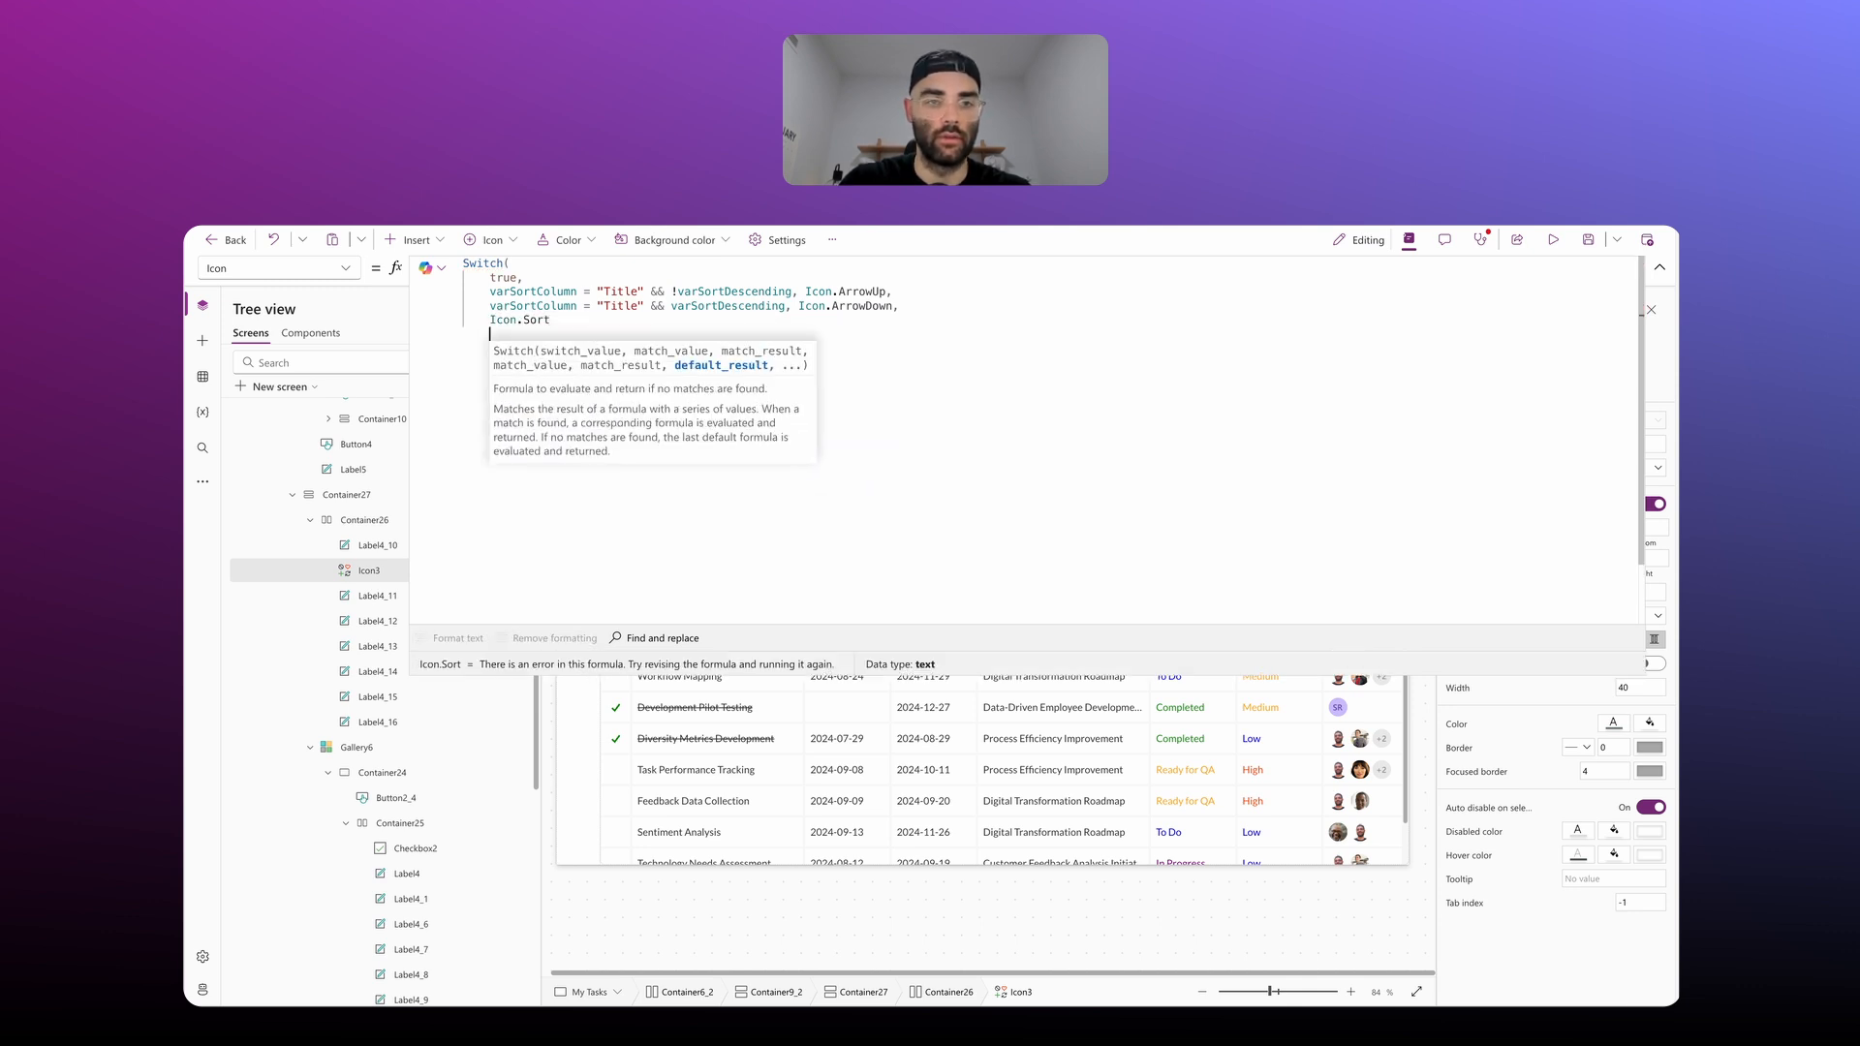
type(")")
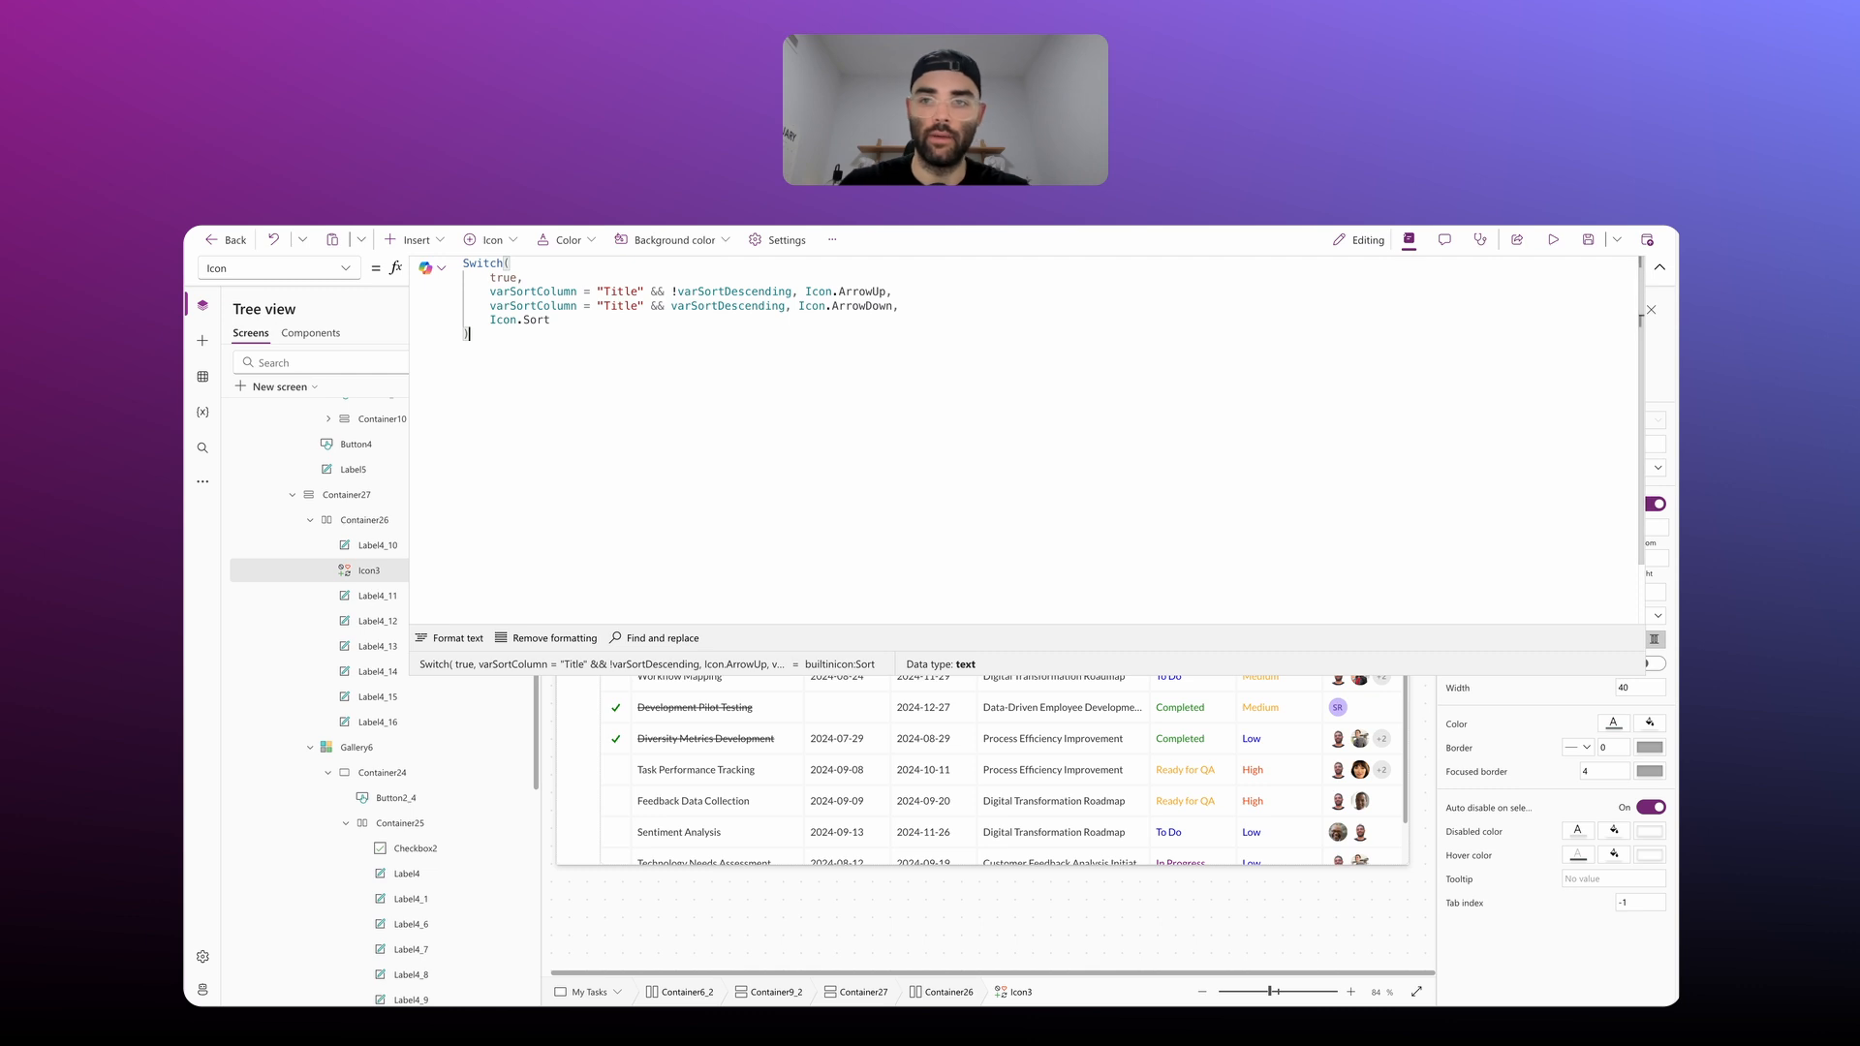
Step: Collapse the Icon formula and test the sort icon beside the Title heading
left_click(1659, 268)
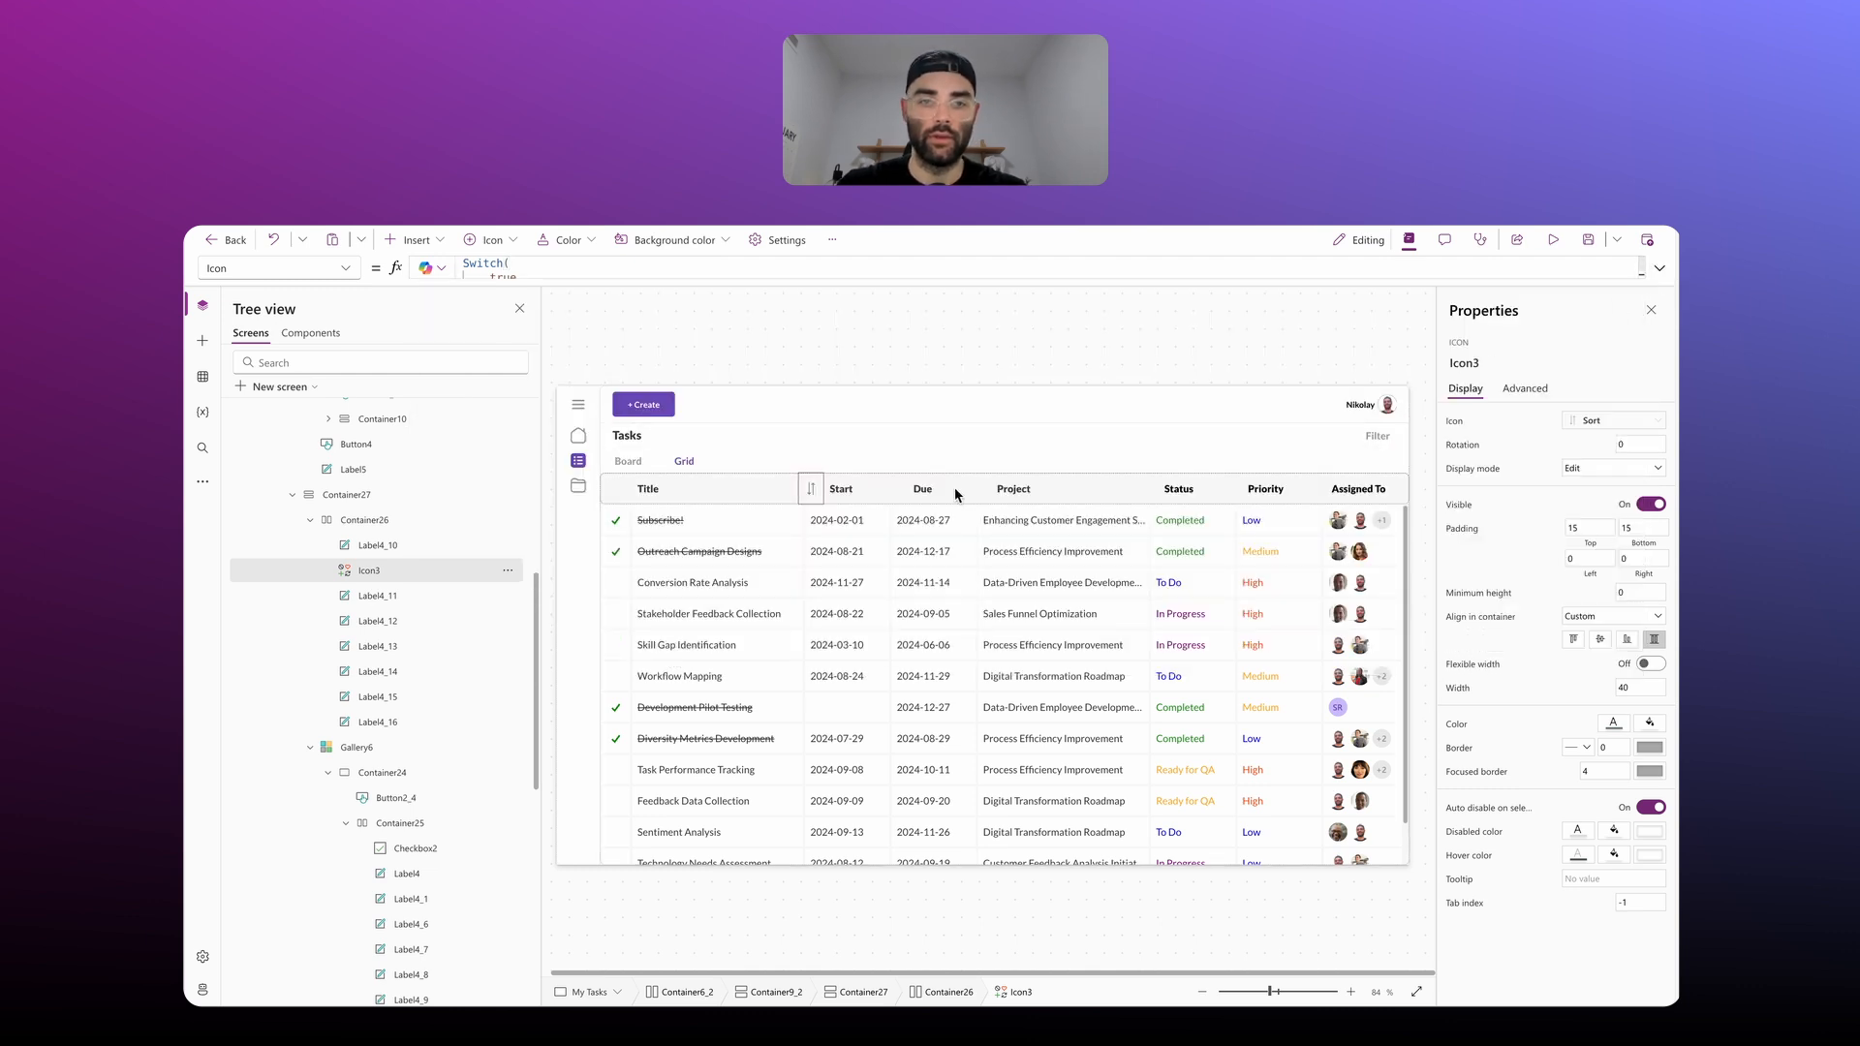
left_click(868, 364)
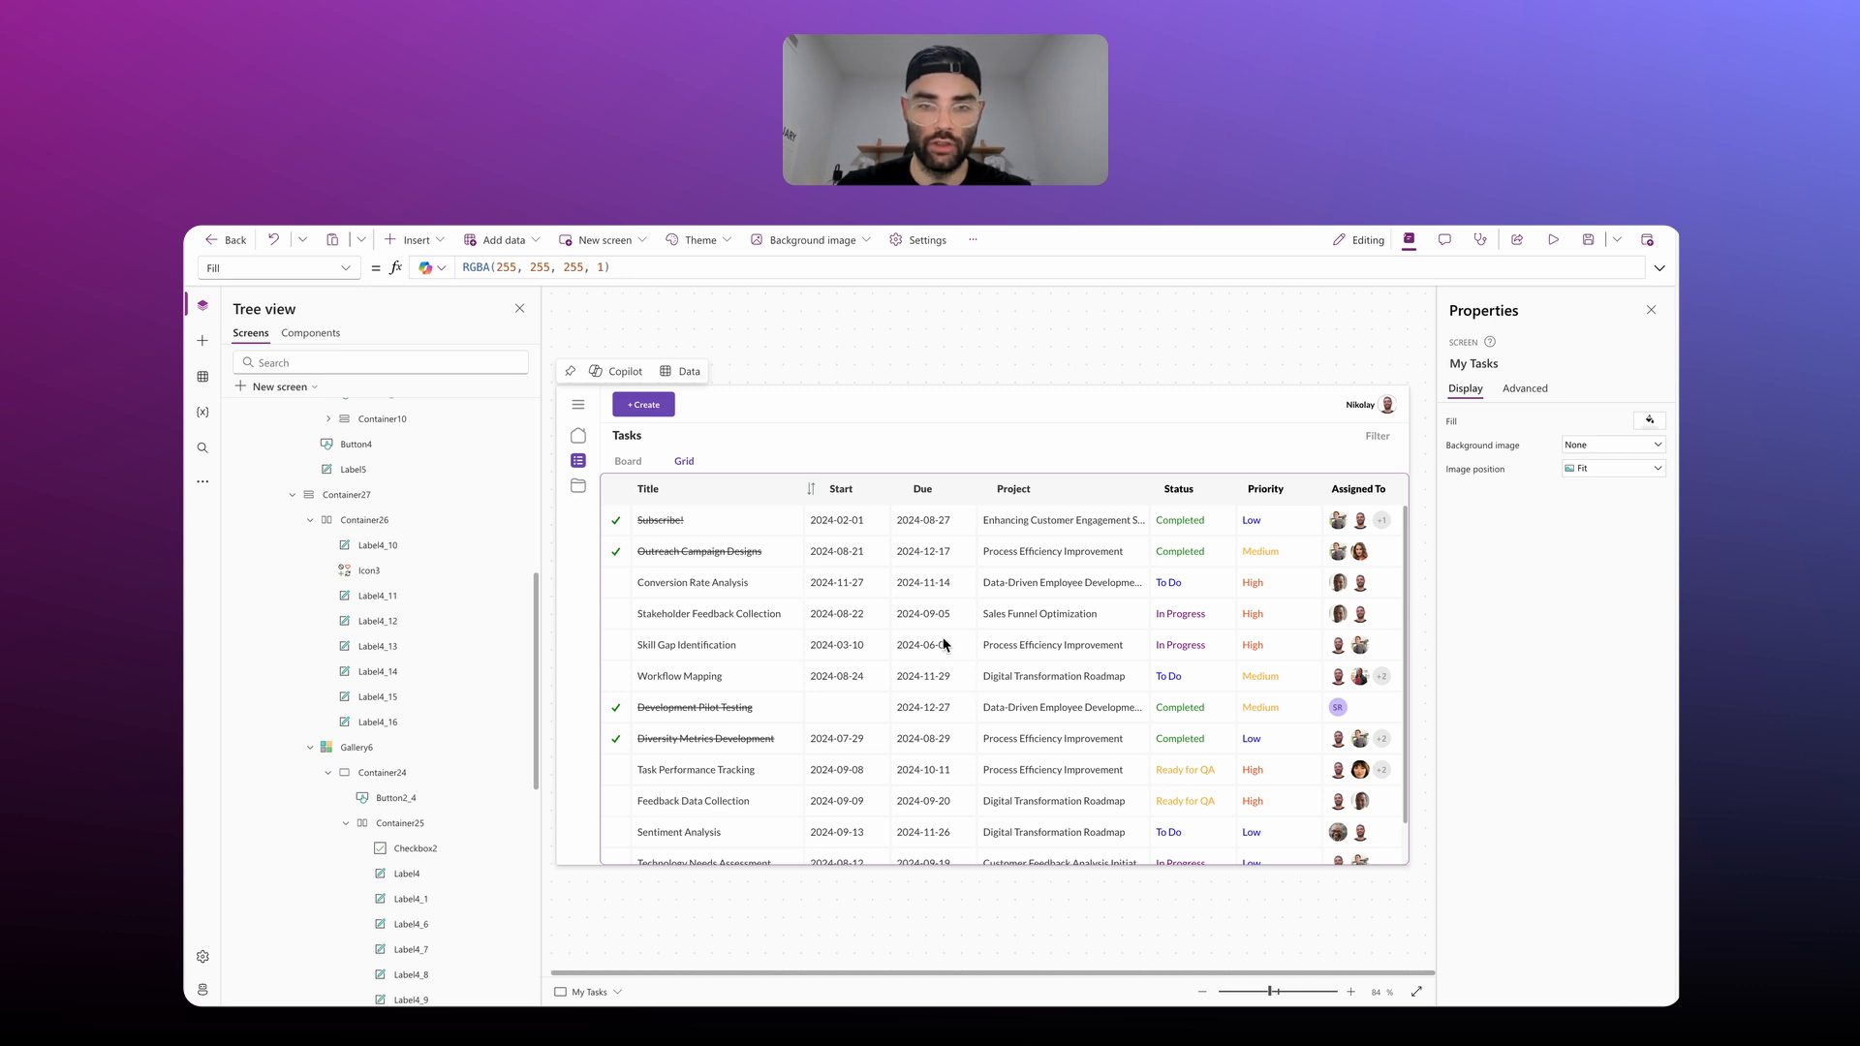
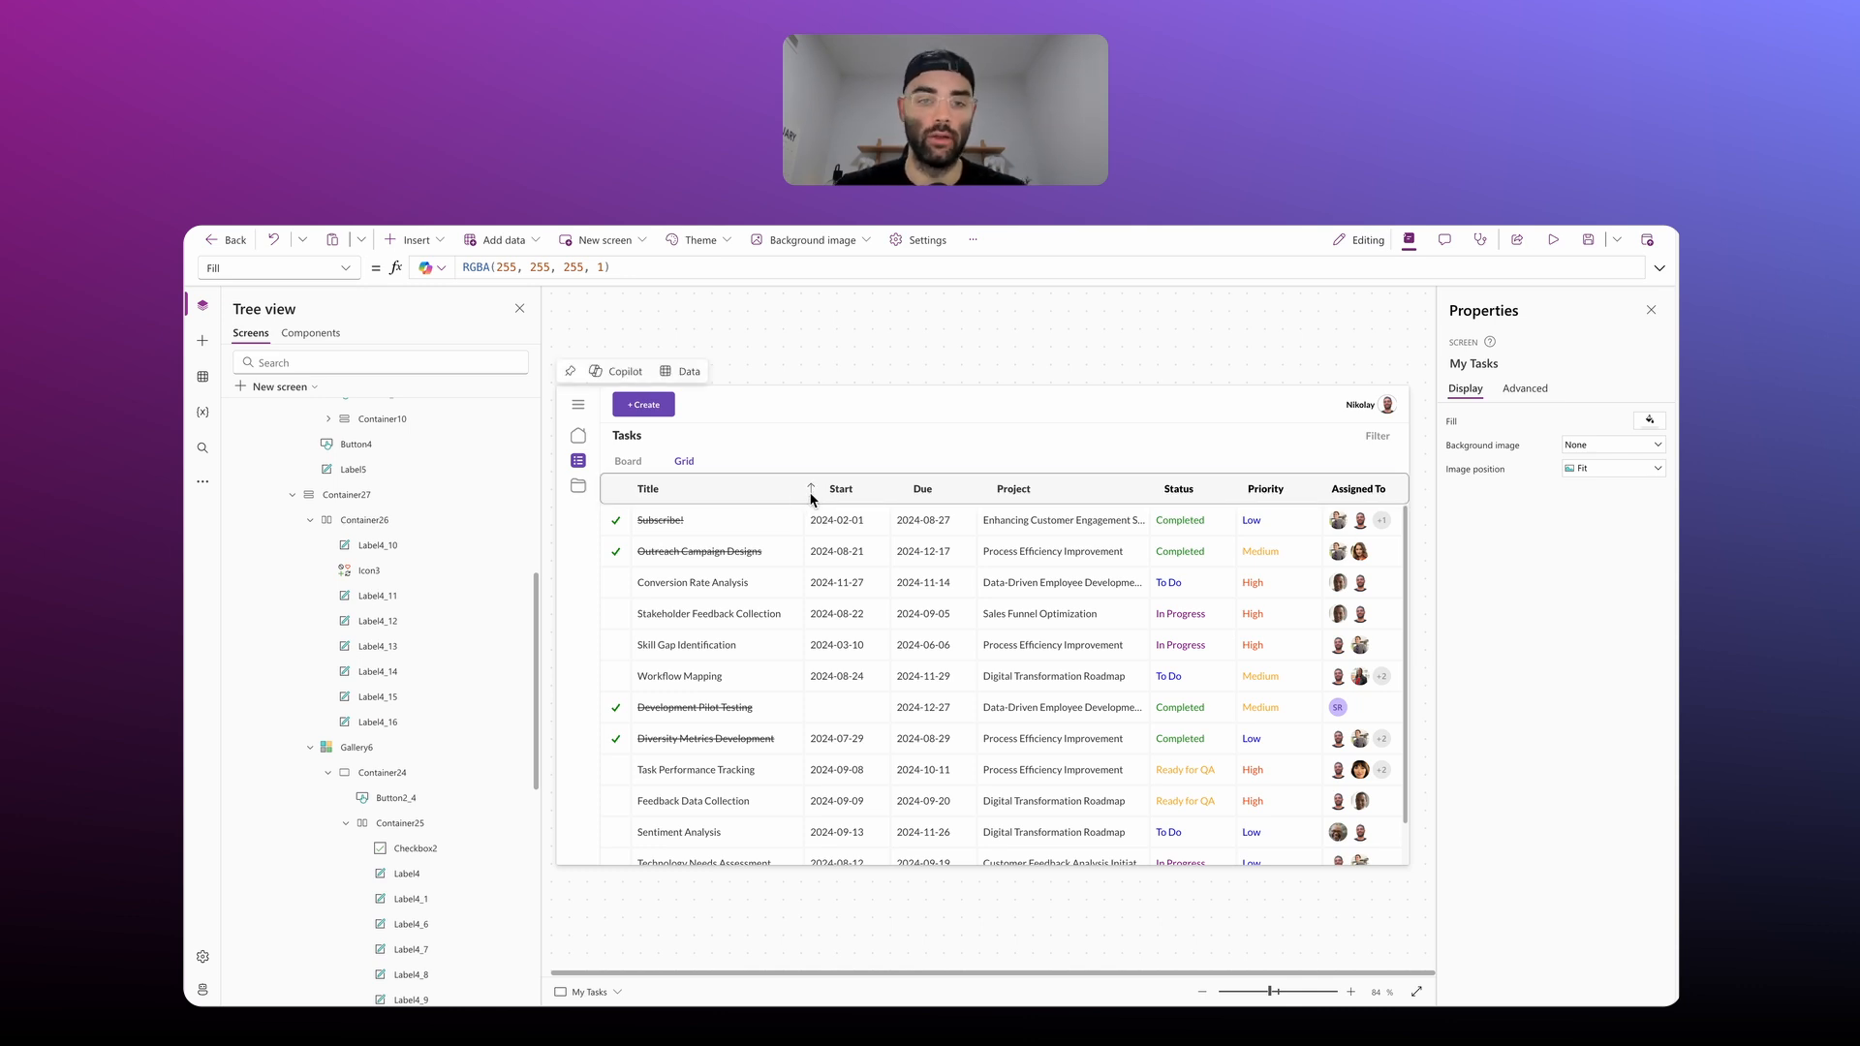
left_click(810, 489)
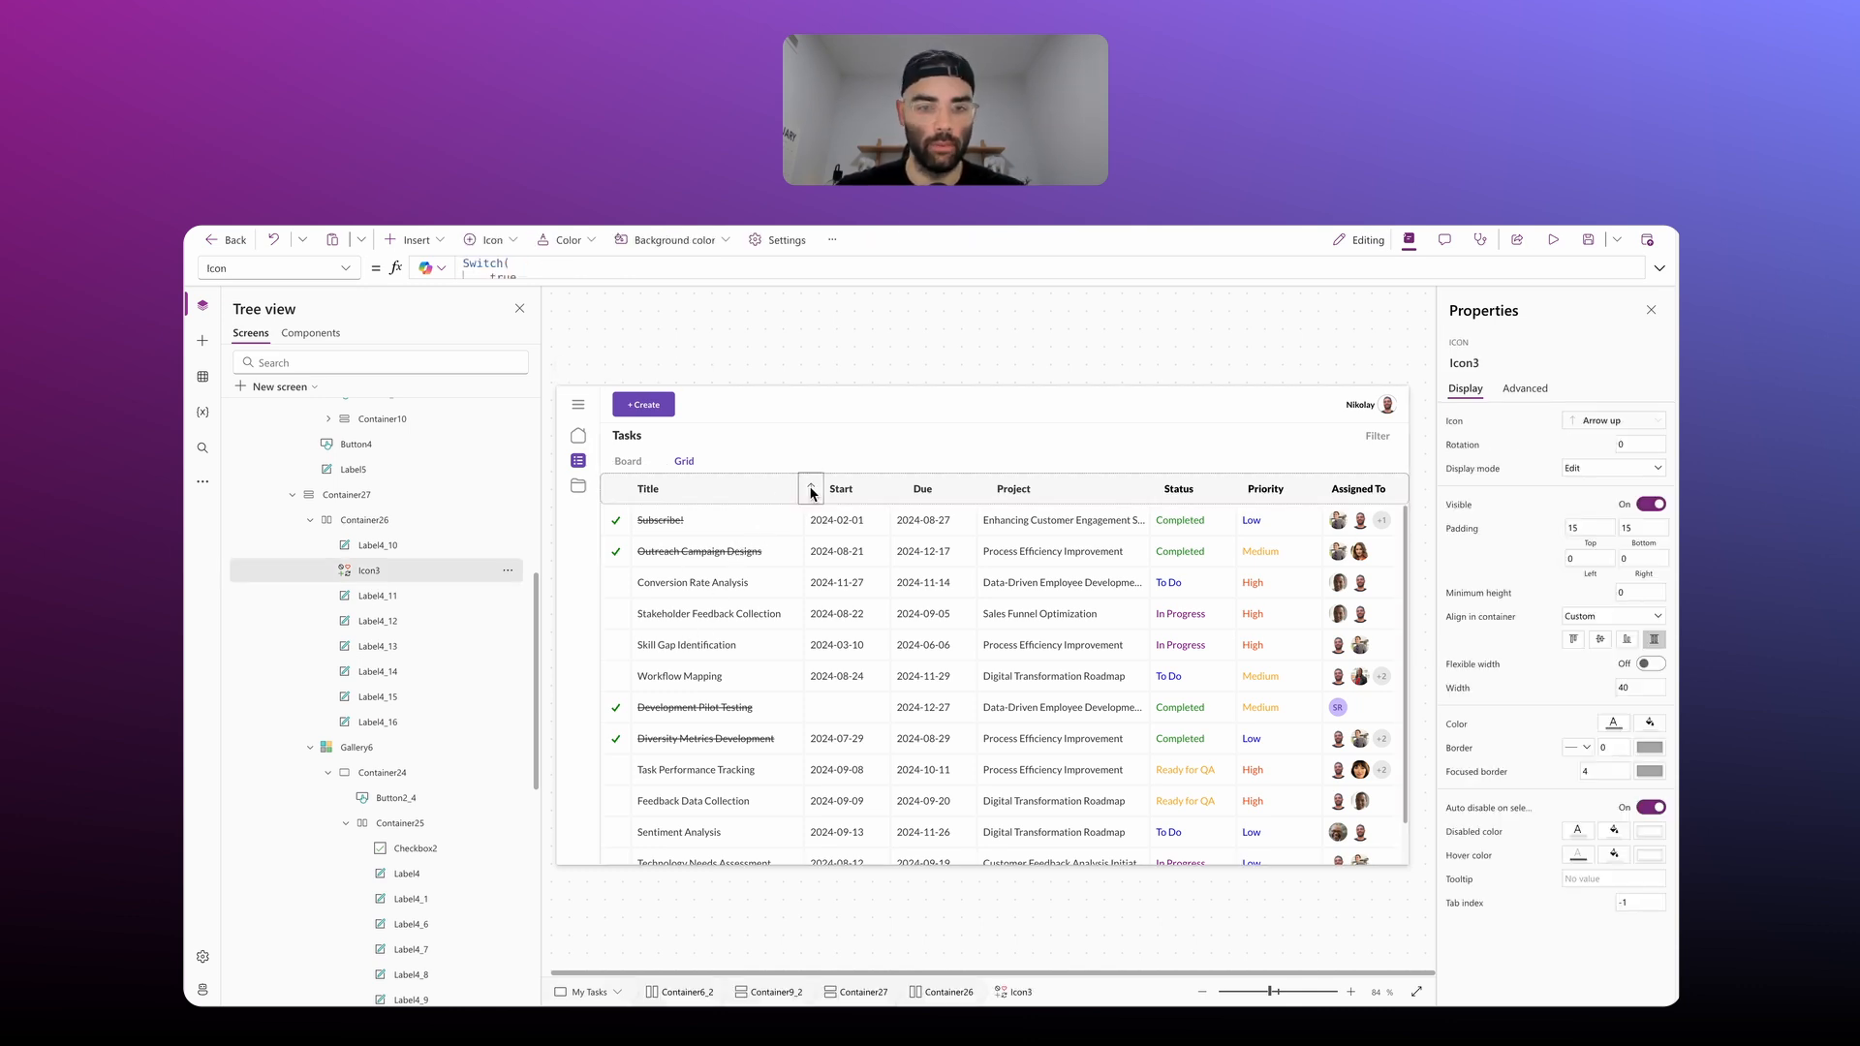
Step: Wrap the Filter expression in the task gallery's Items formula in a SortByColumns function and indent the Filter block
left_click(820, 676)
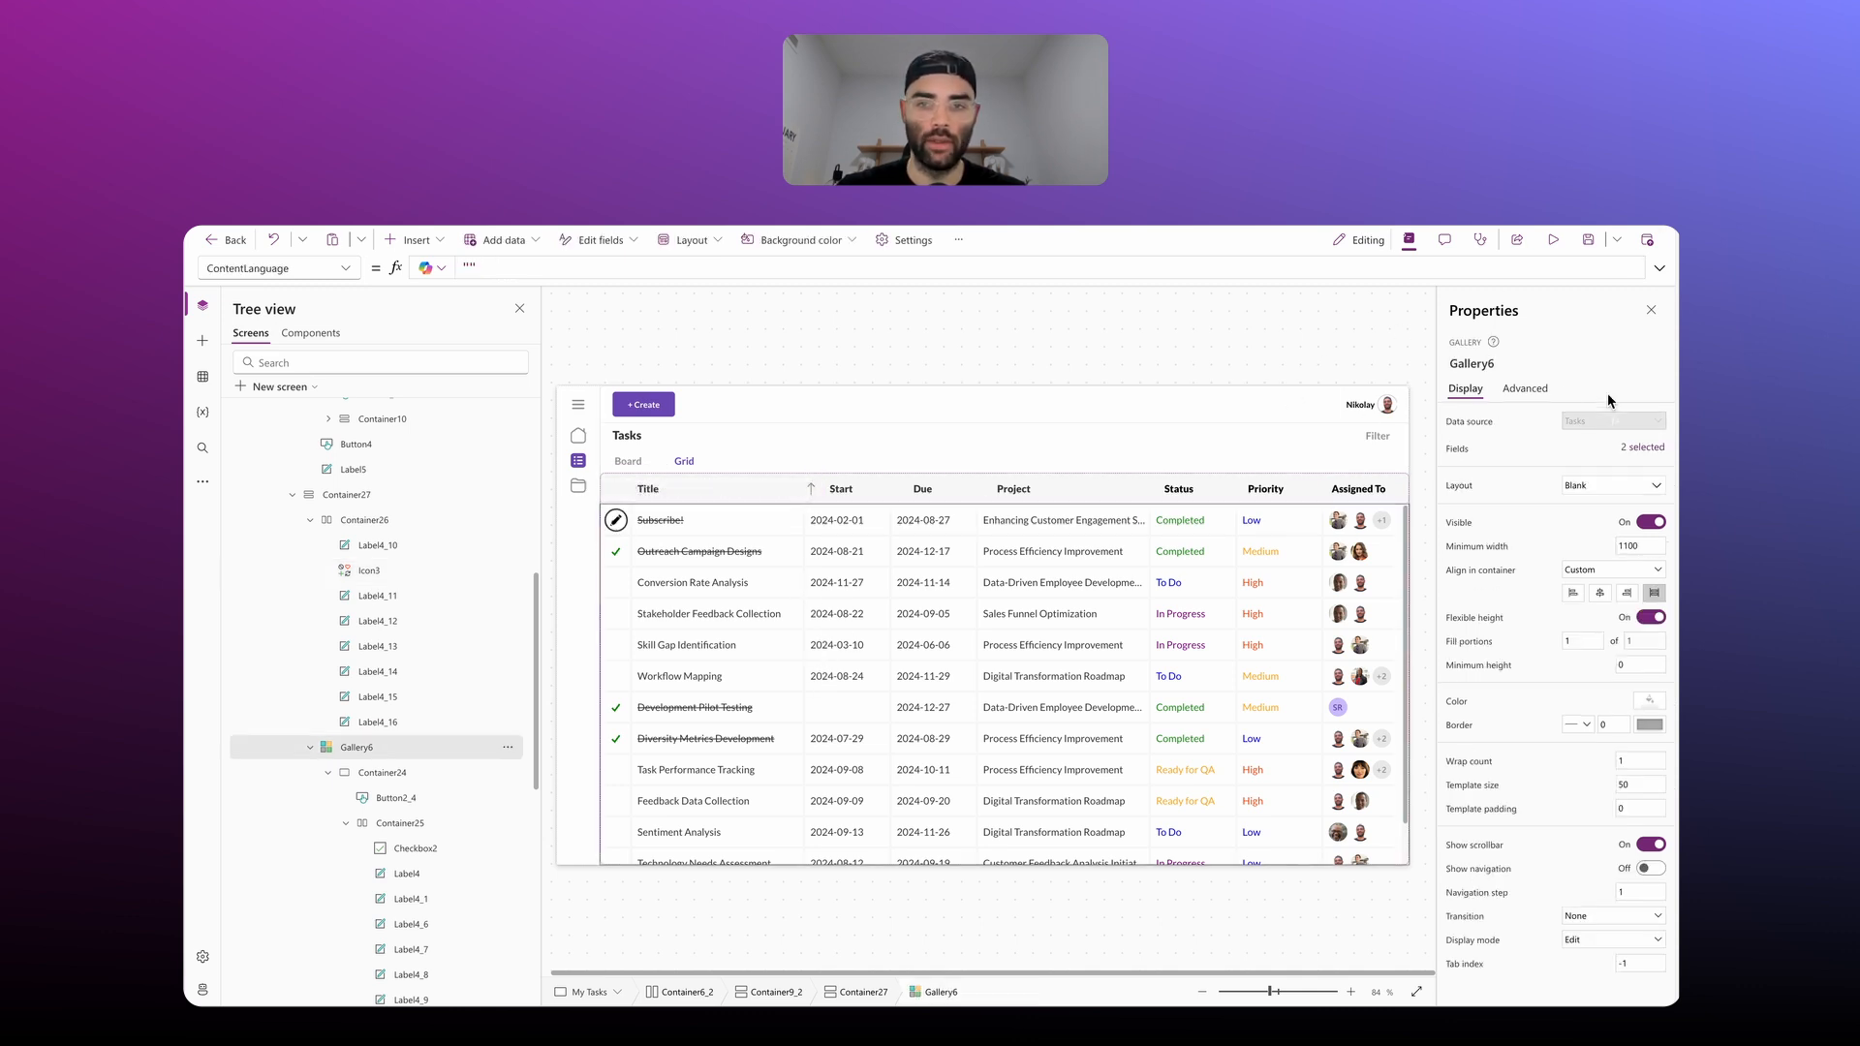
left_click(1505, 420)
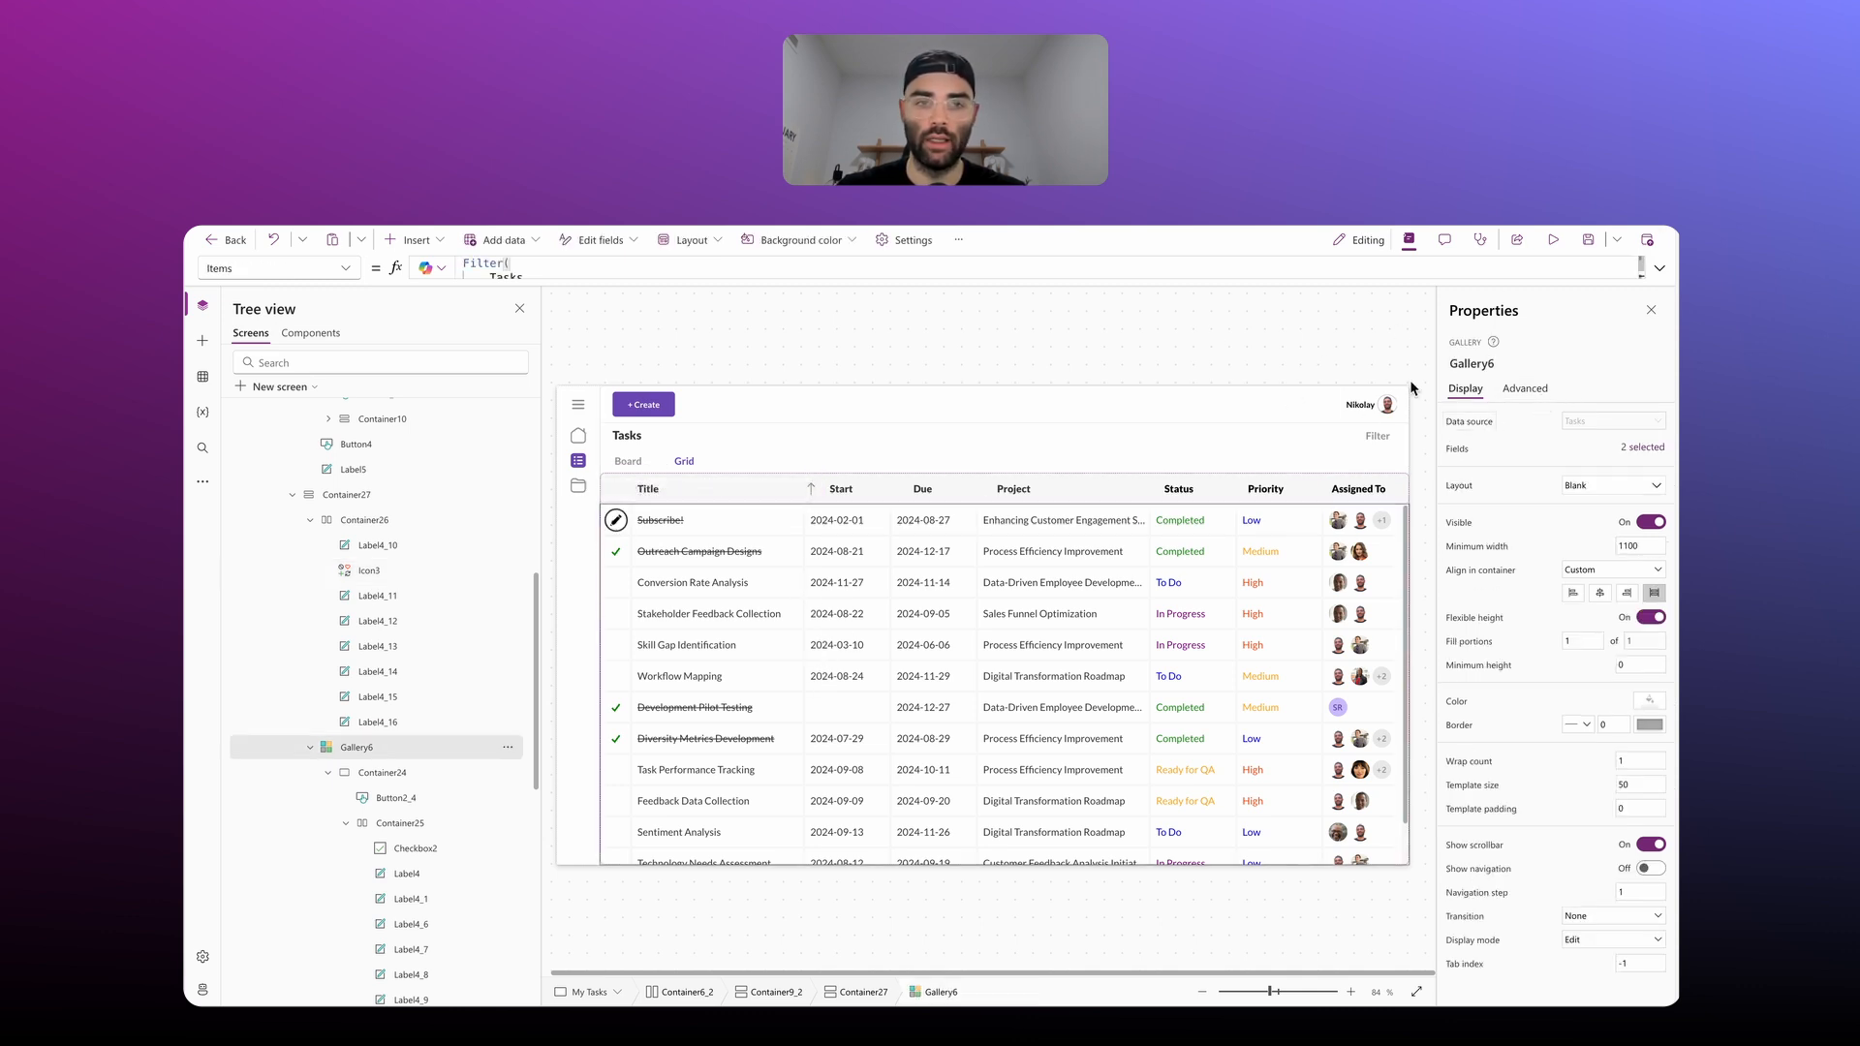
left_click(1659, 267)
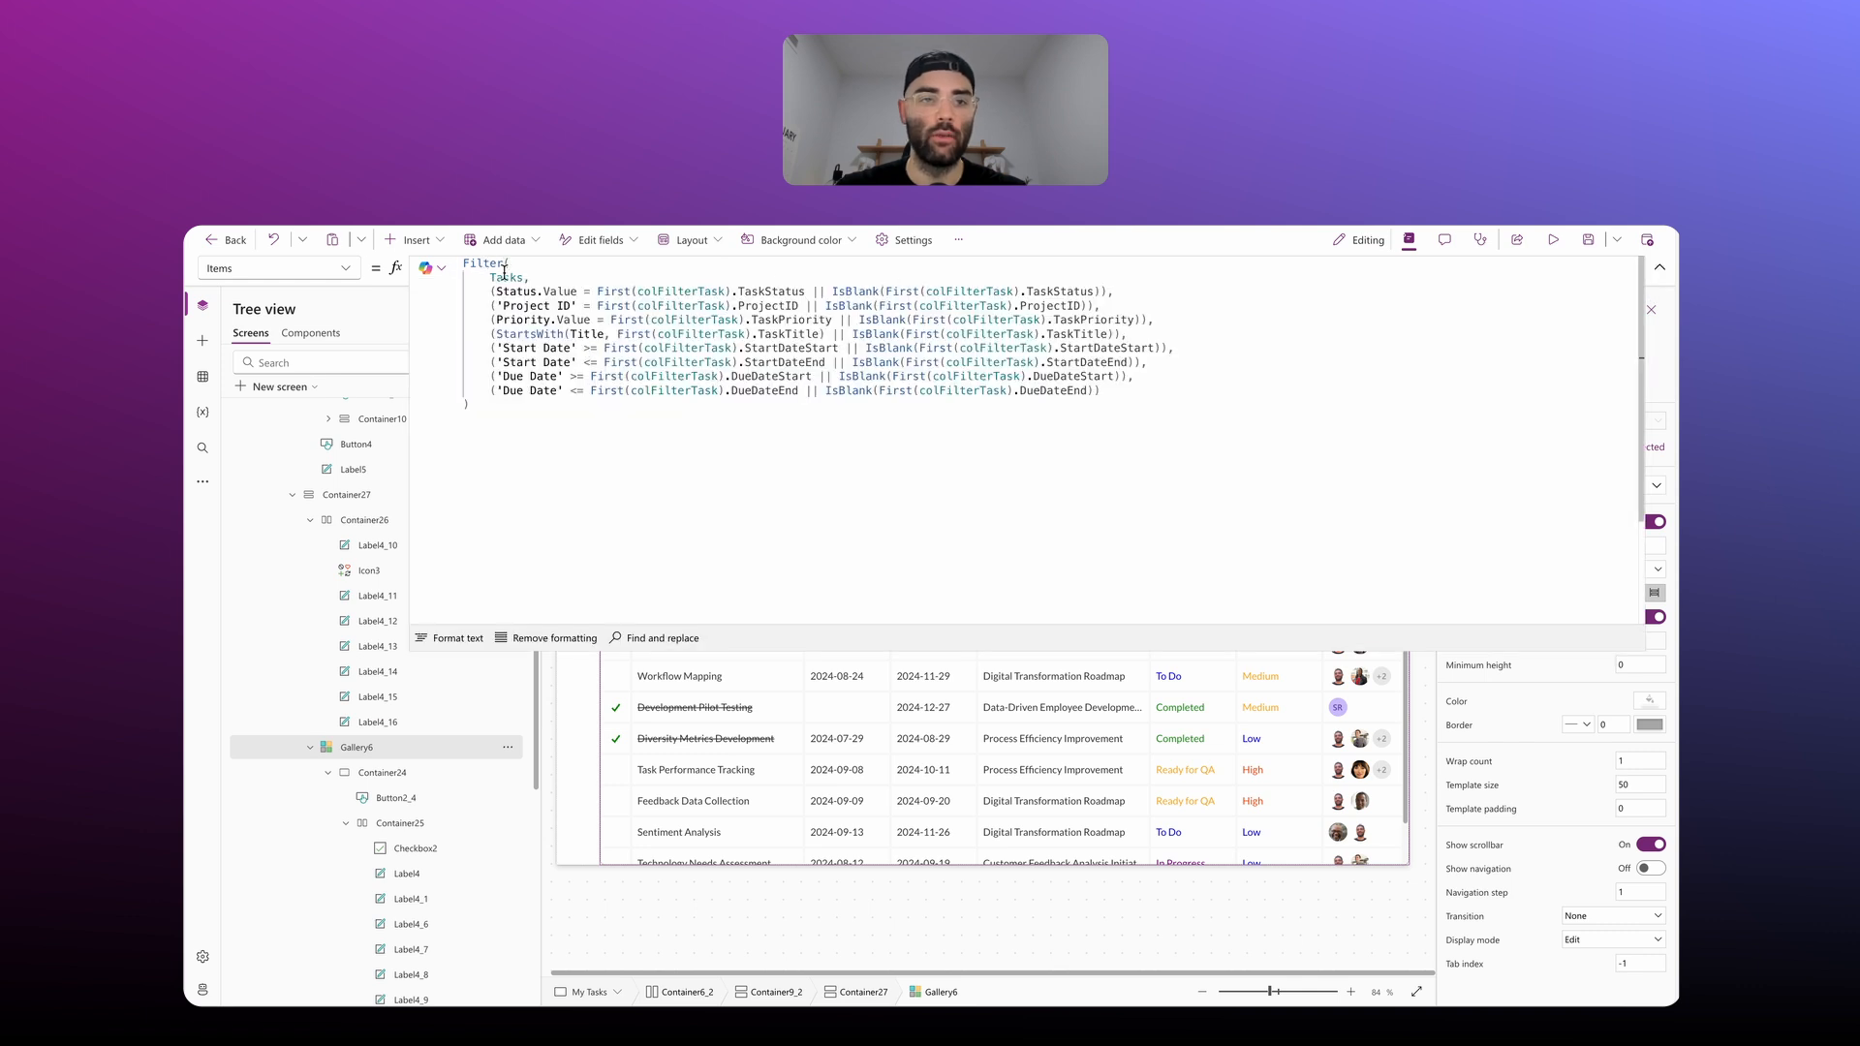
left_click(463, 266)
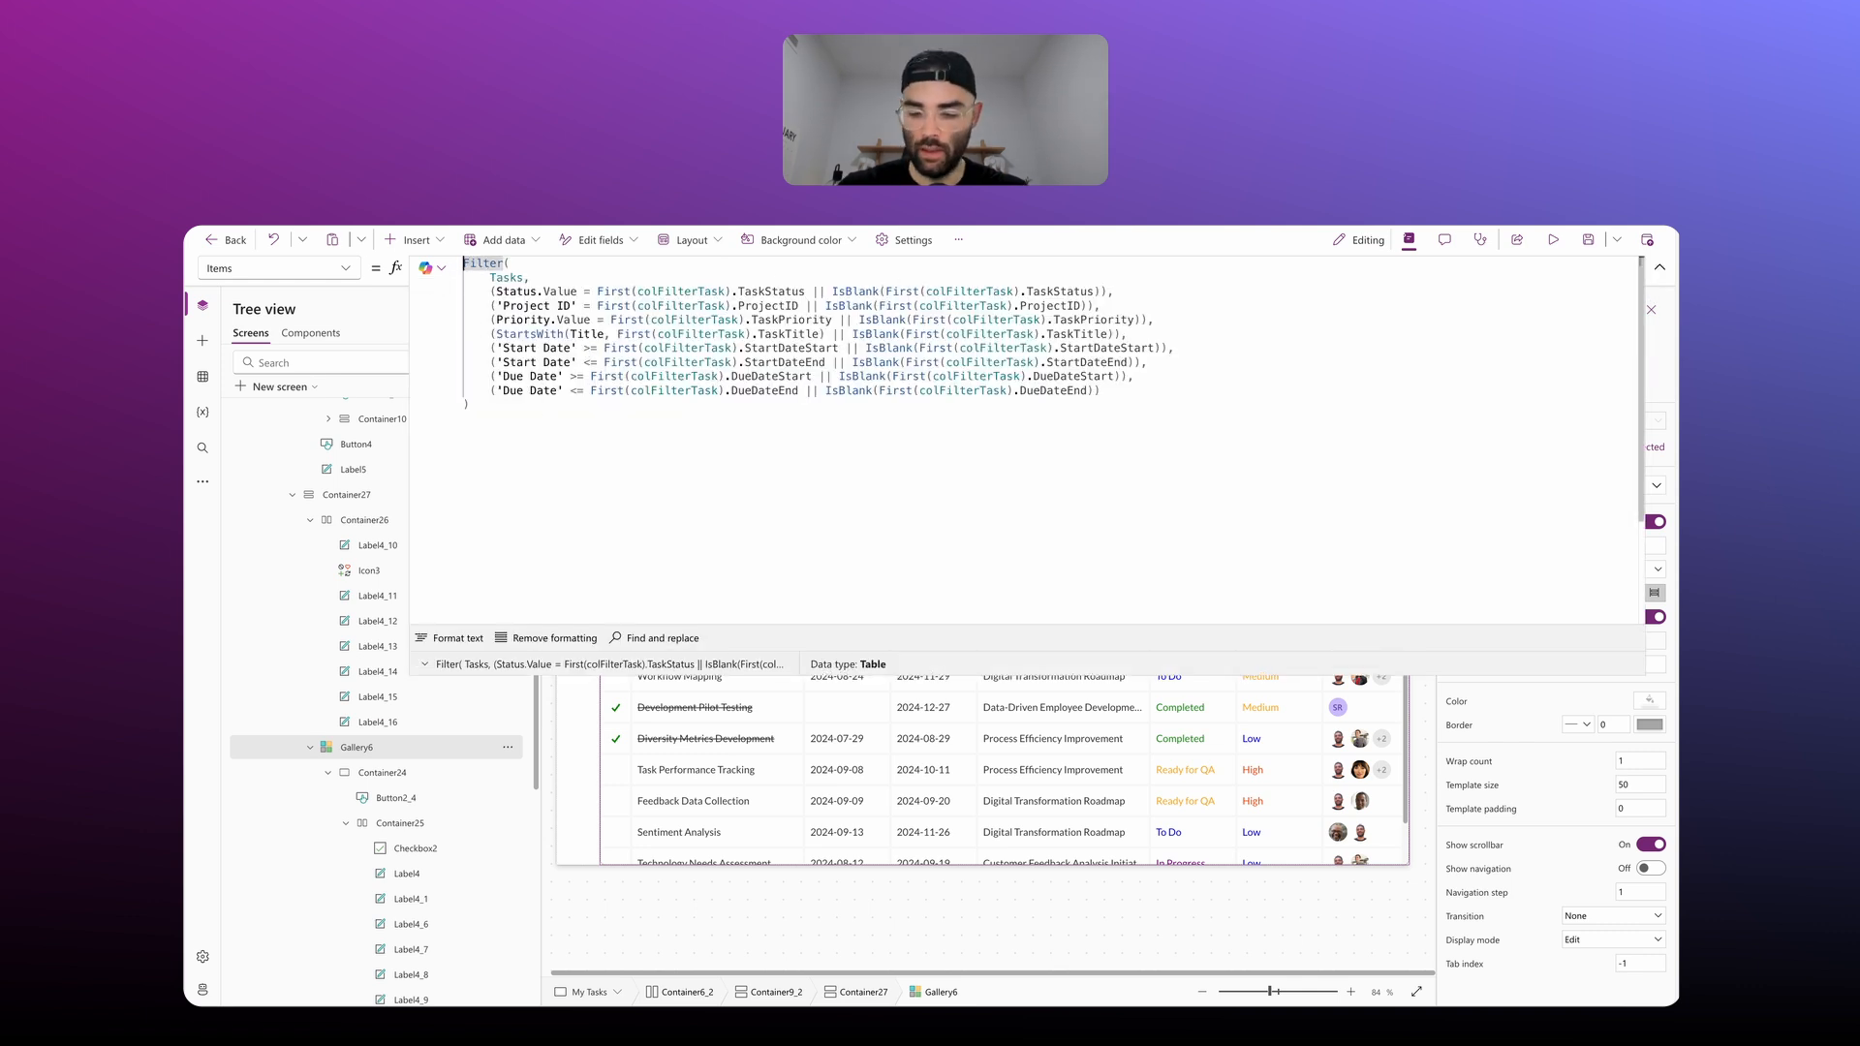
key("Return")
type("Sor")
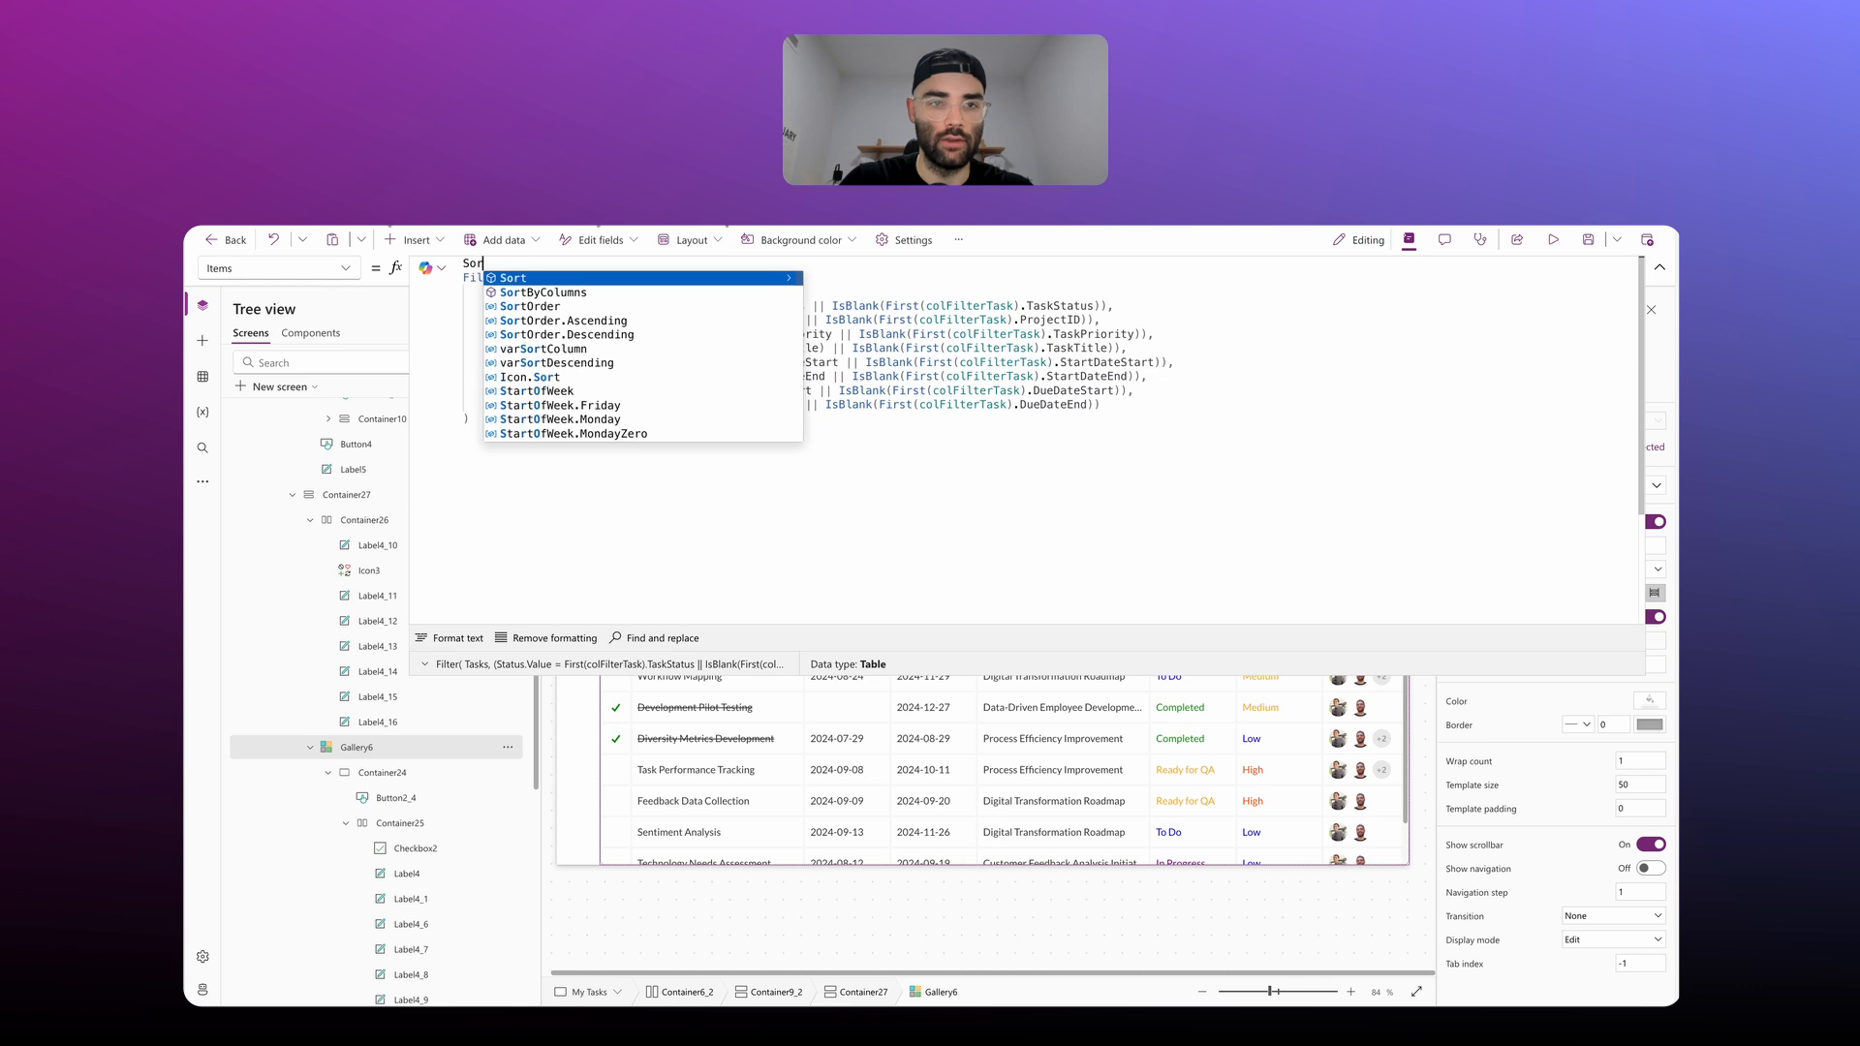
type("tByColum")
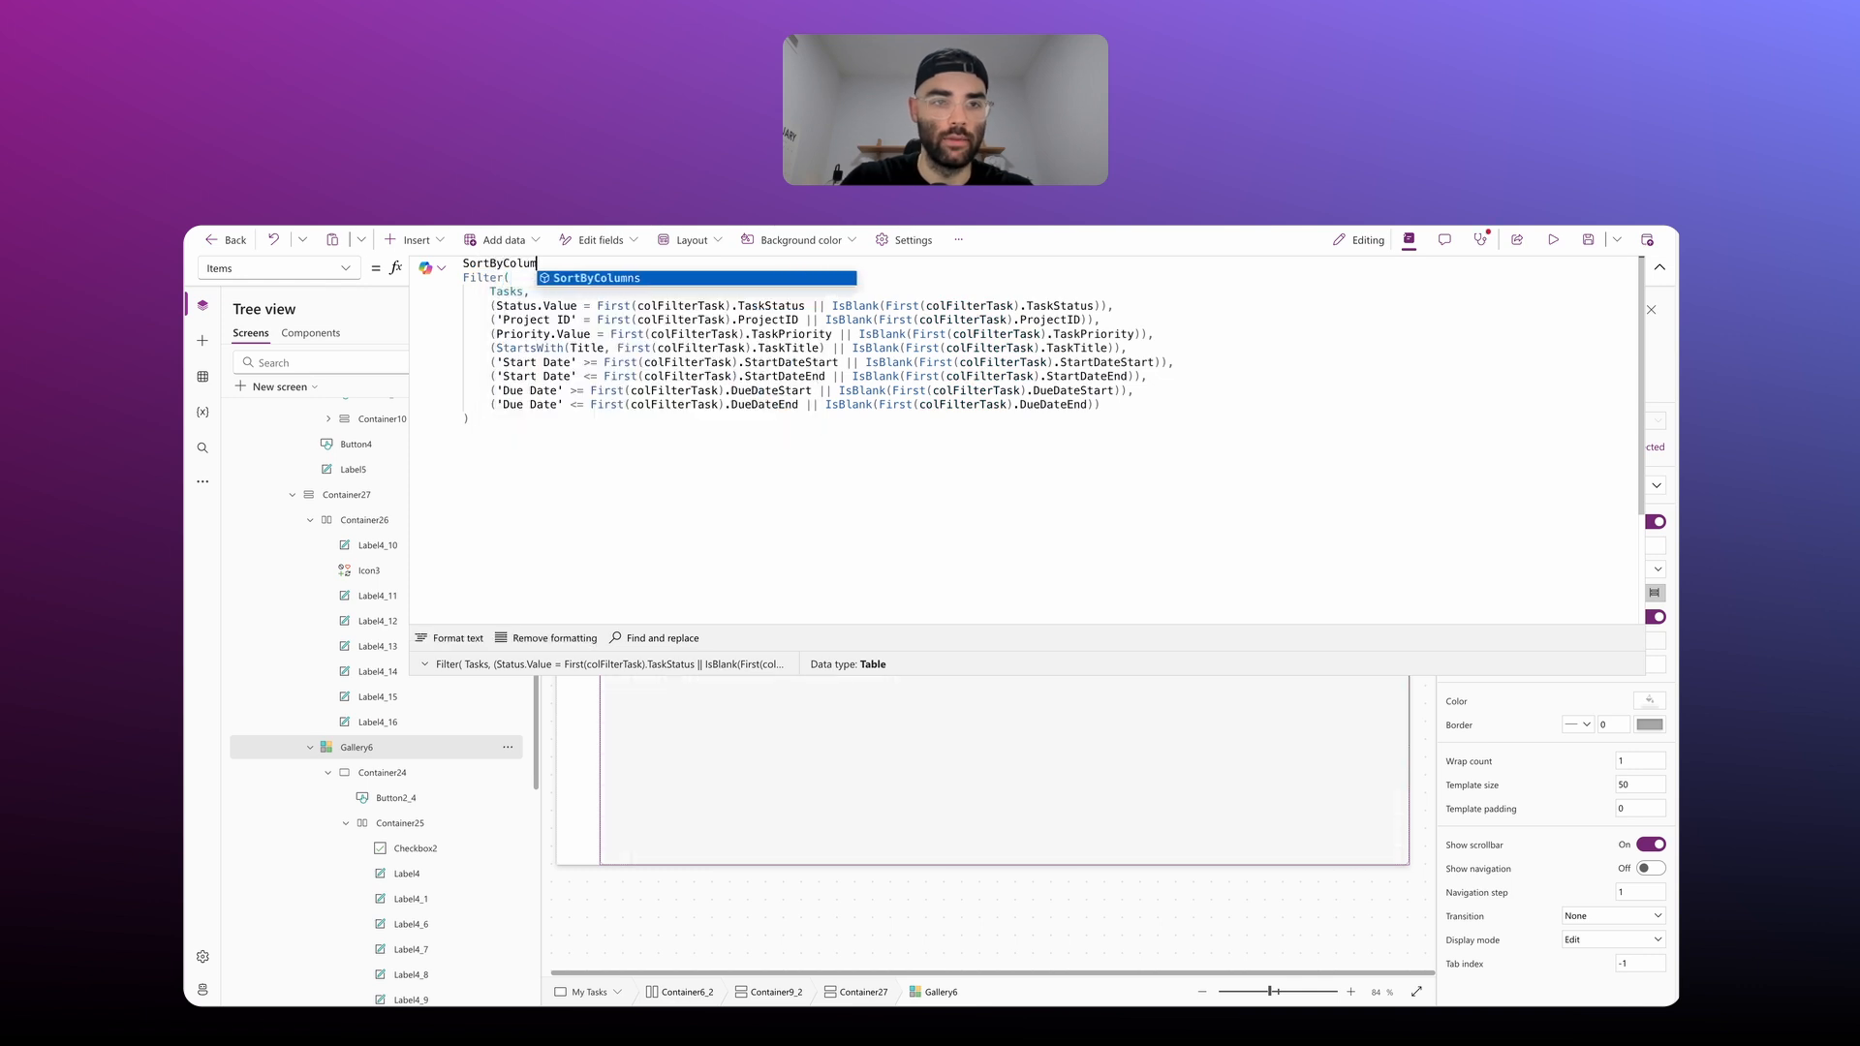
type("ns(")
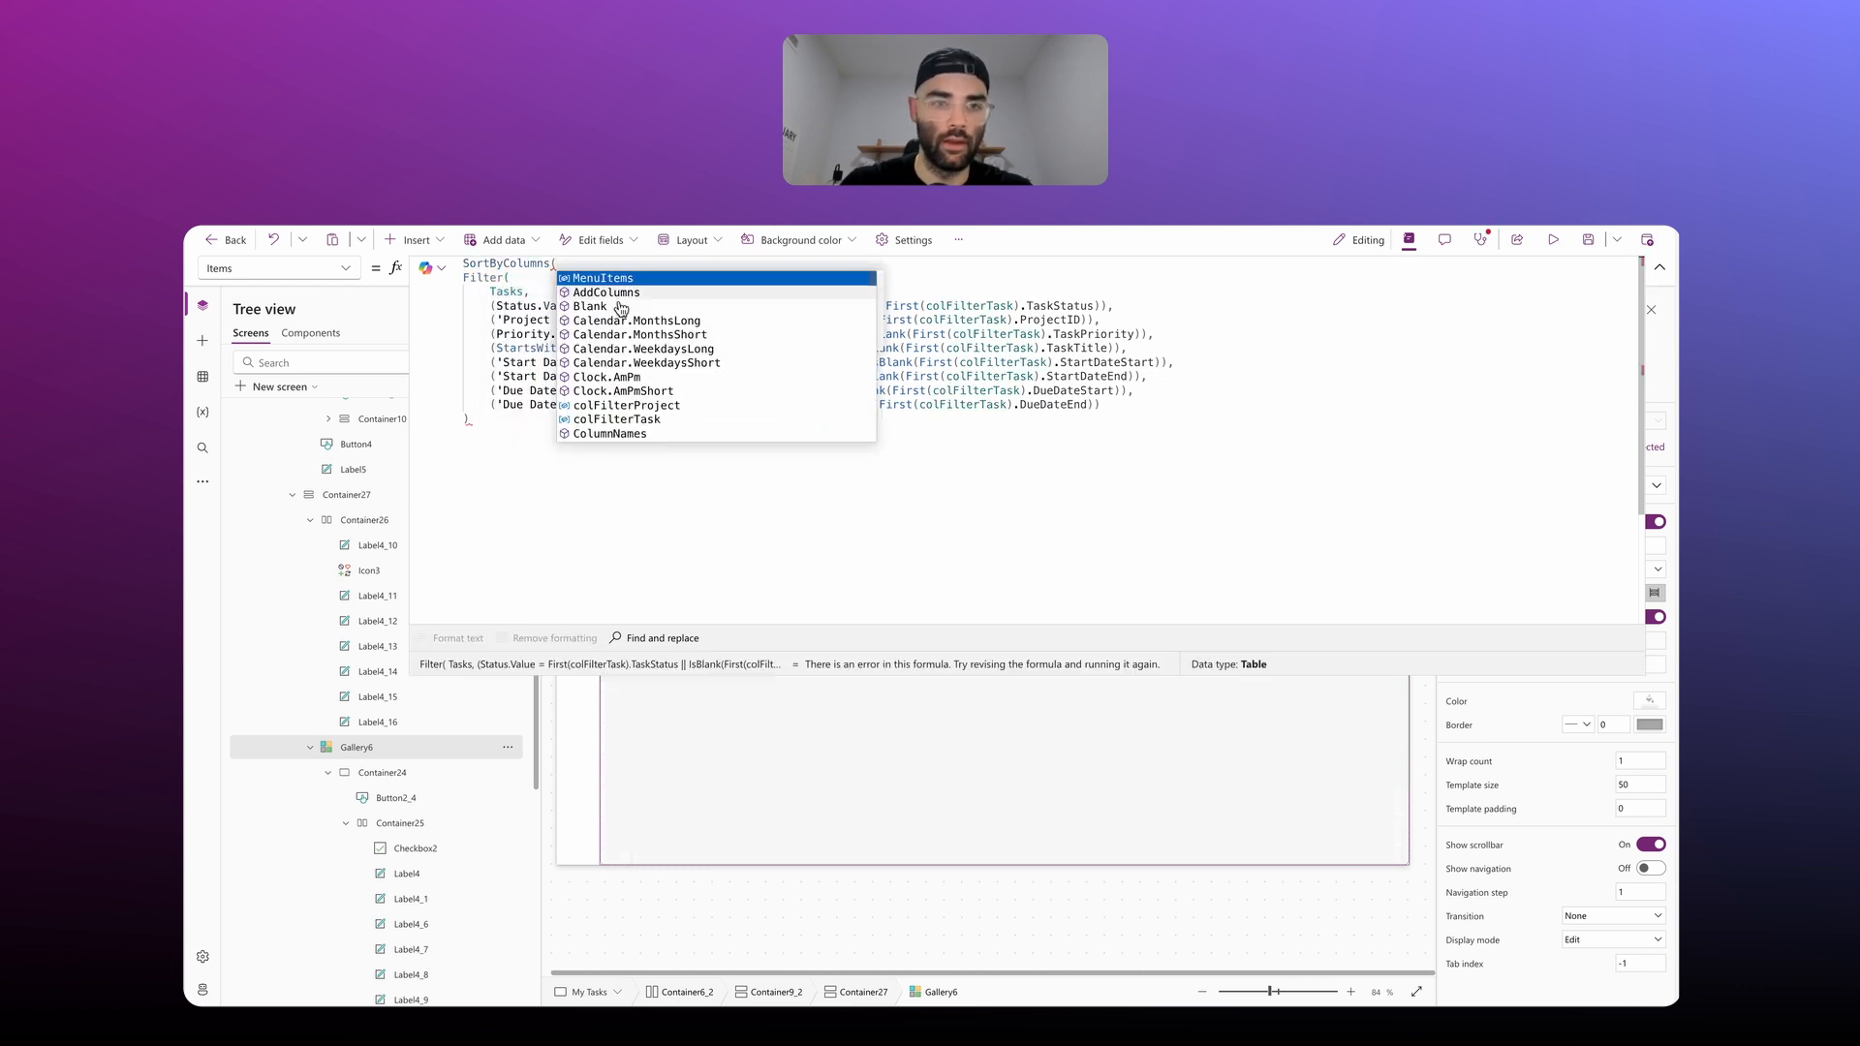
left_click(501, 415)
left_click_drag(501, 415, 468, 279)
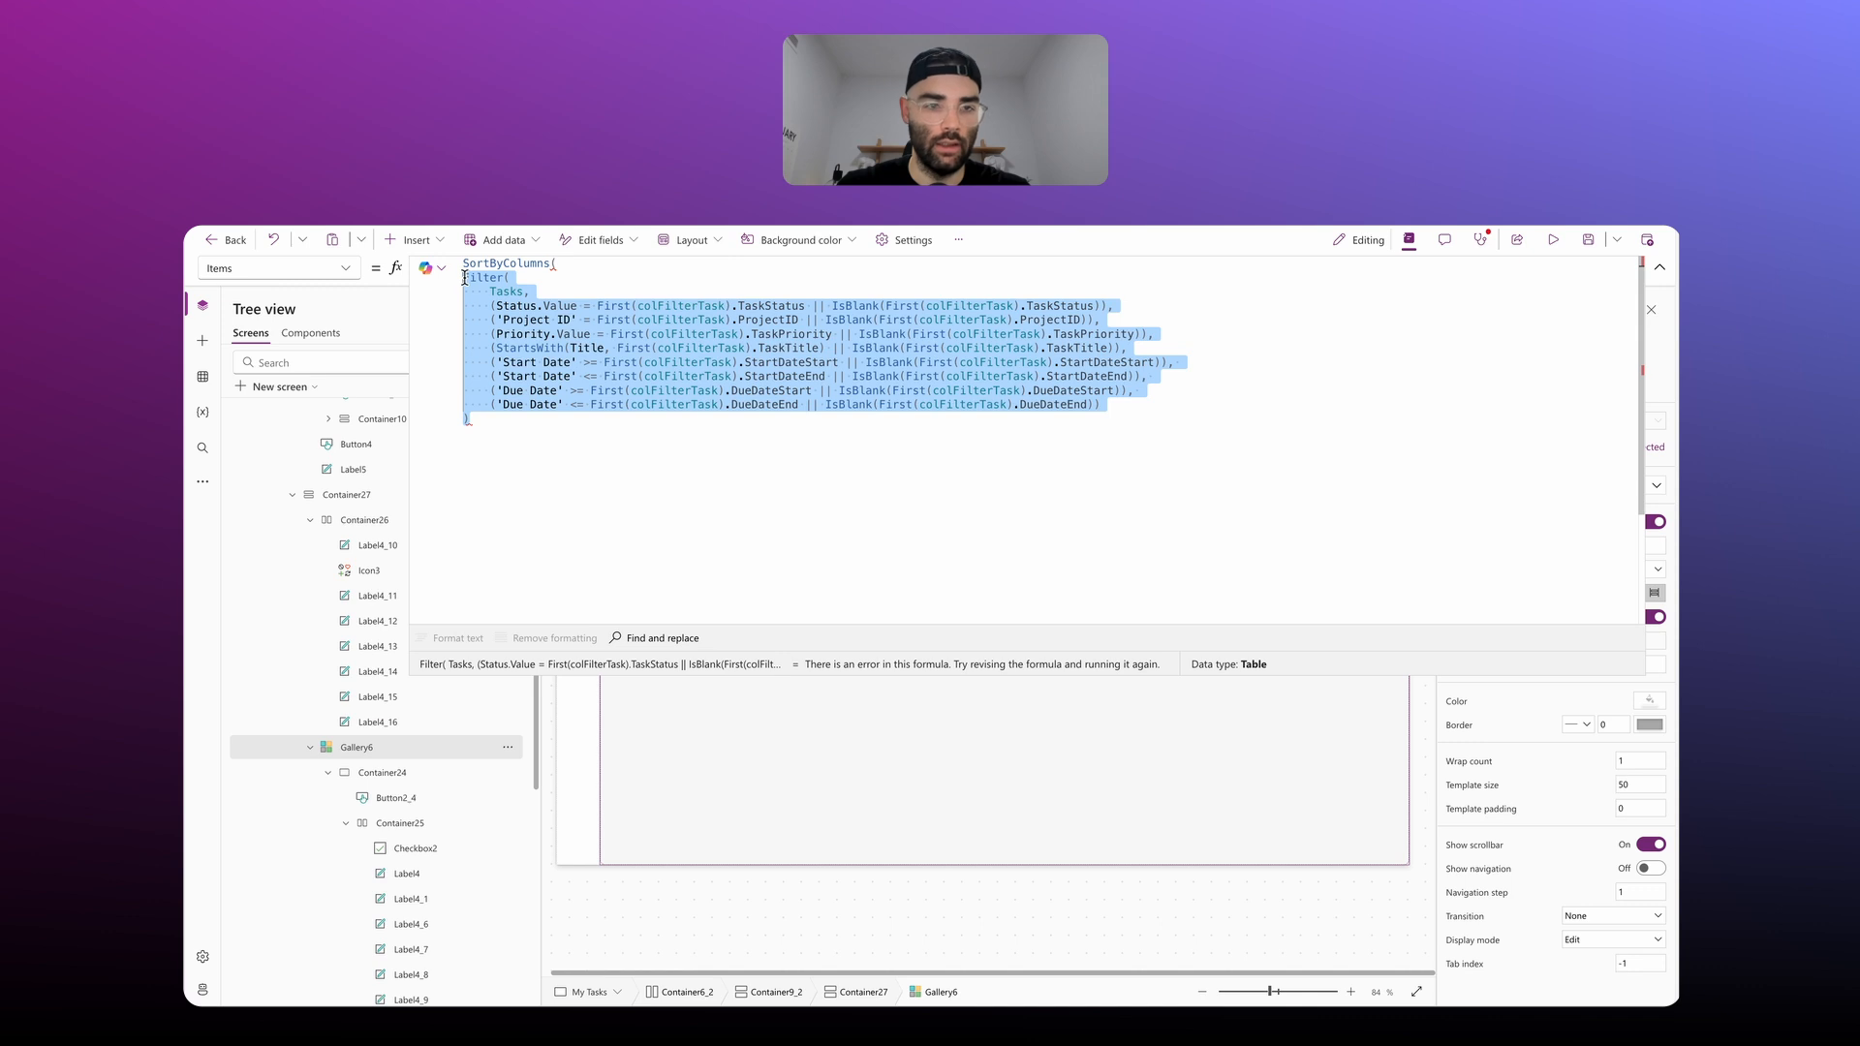
key("Tab")
left_click(543, 417)
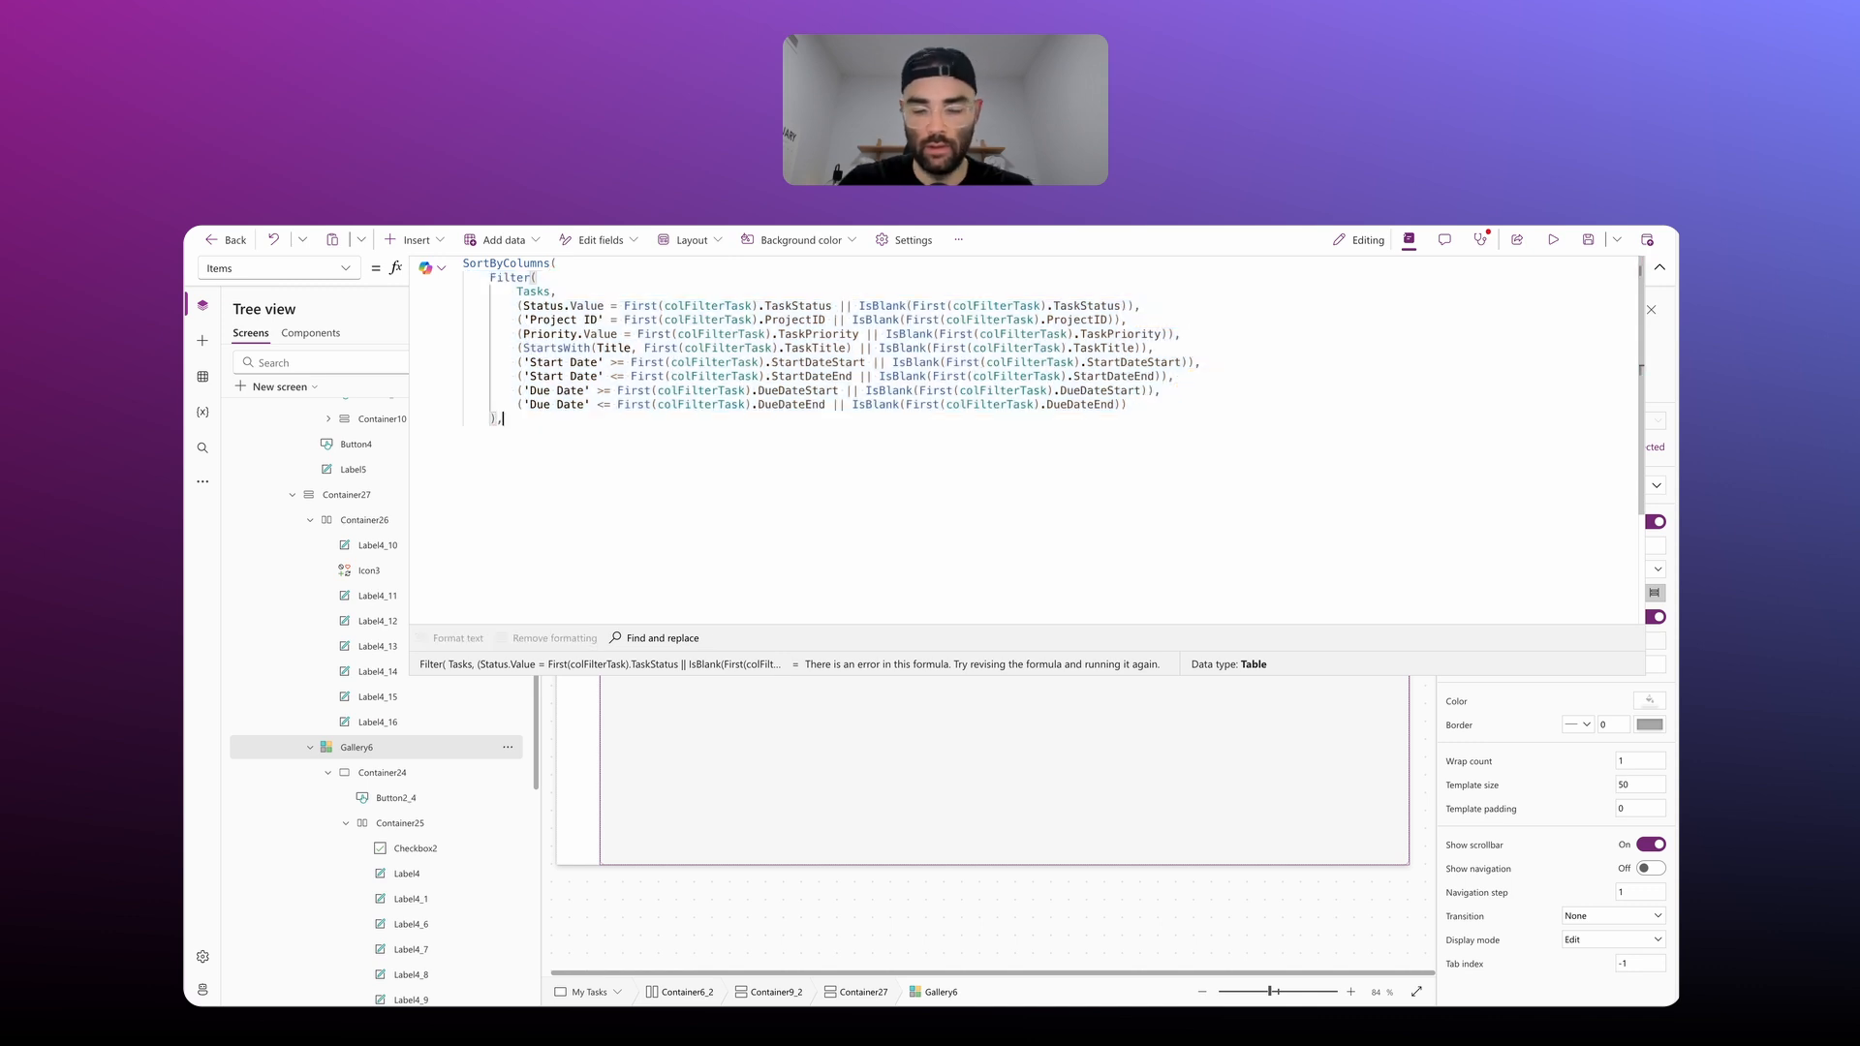
Step: Add varSortColumn as the column argument of SortByColumns after the Filter block
type(",")
key("Return")
type("varSortColumn")
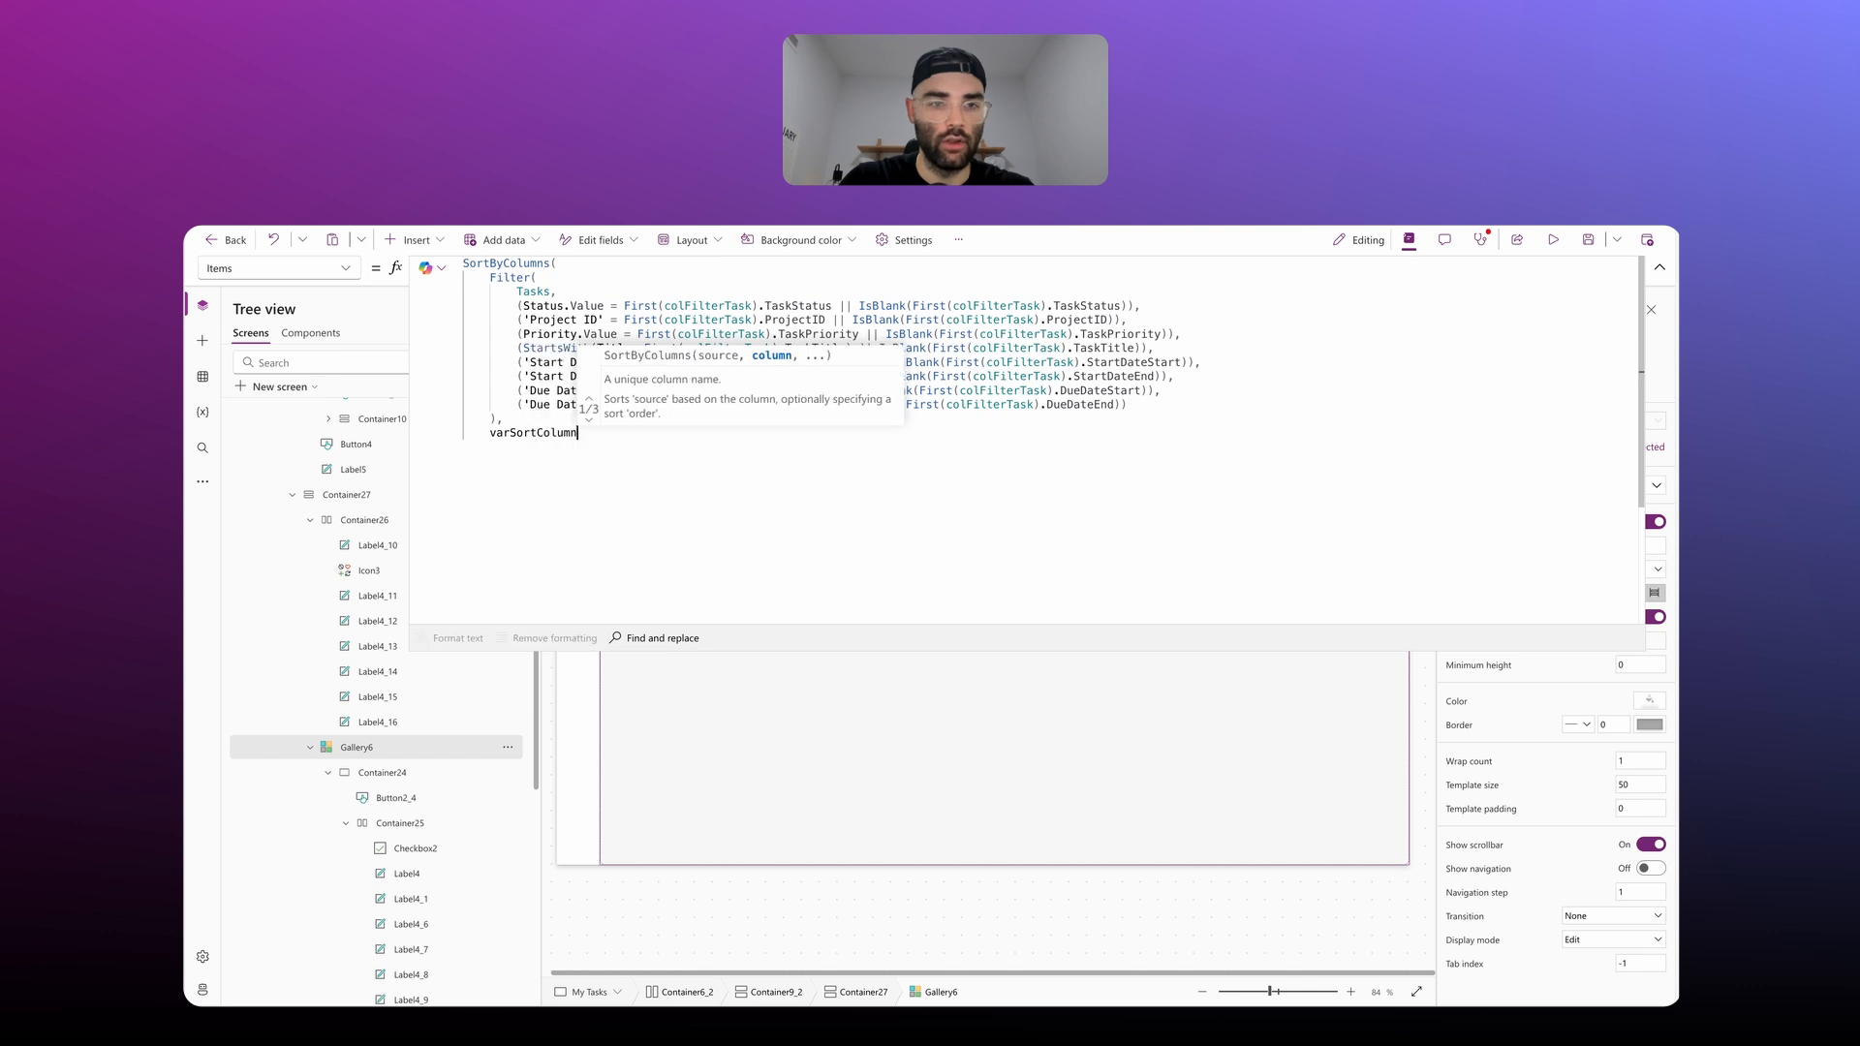
type(",")
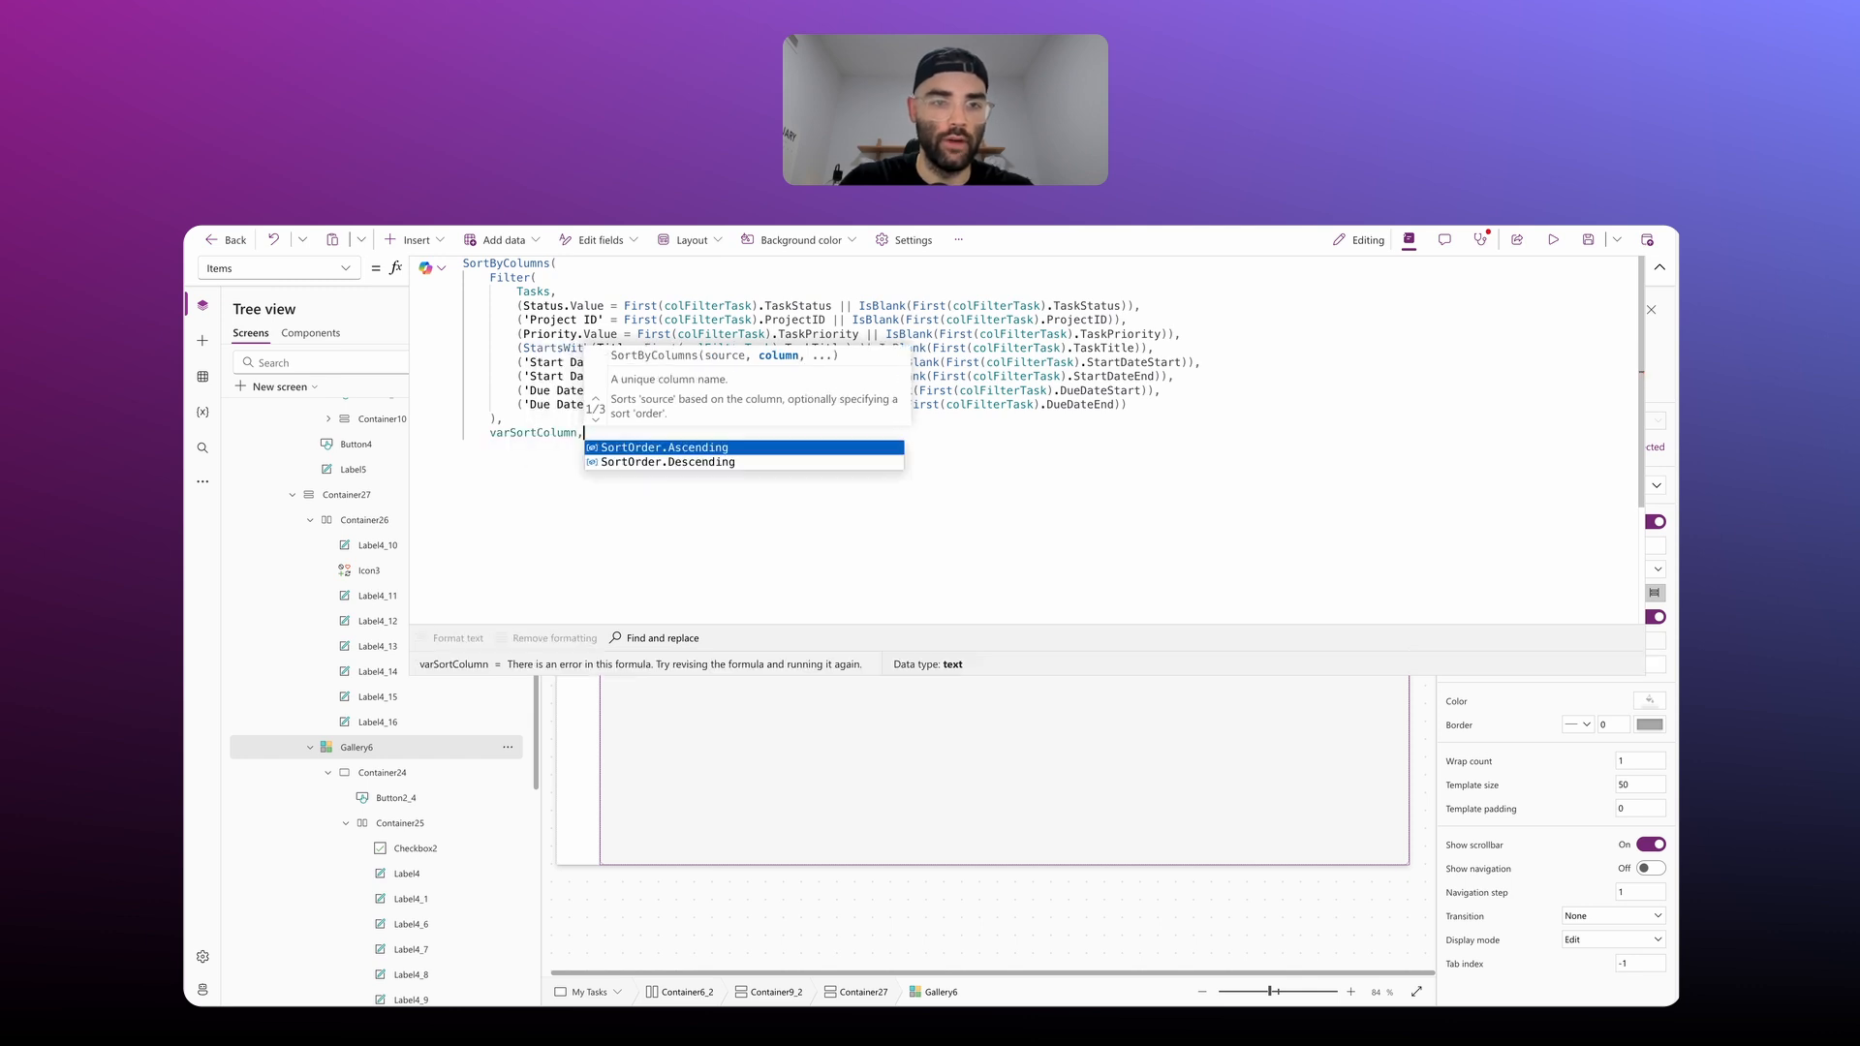
key("Return")
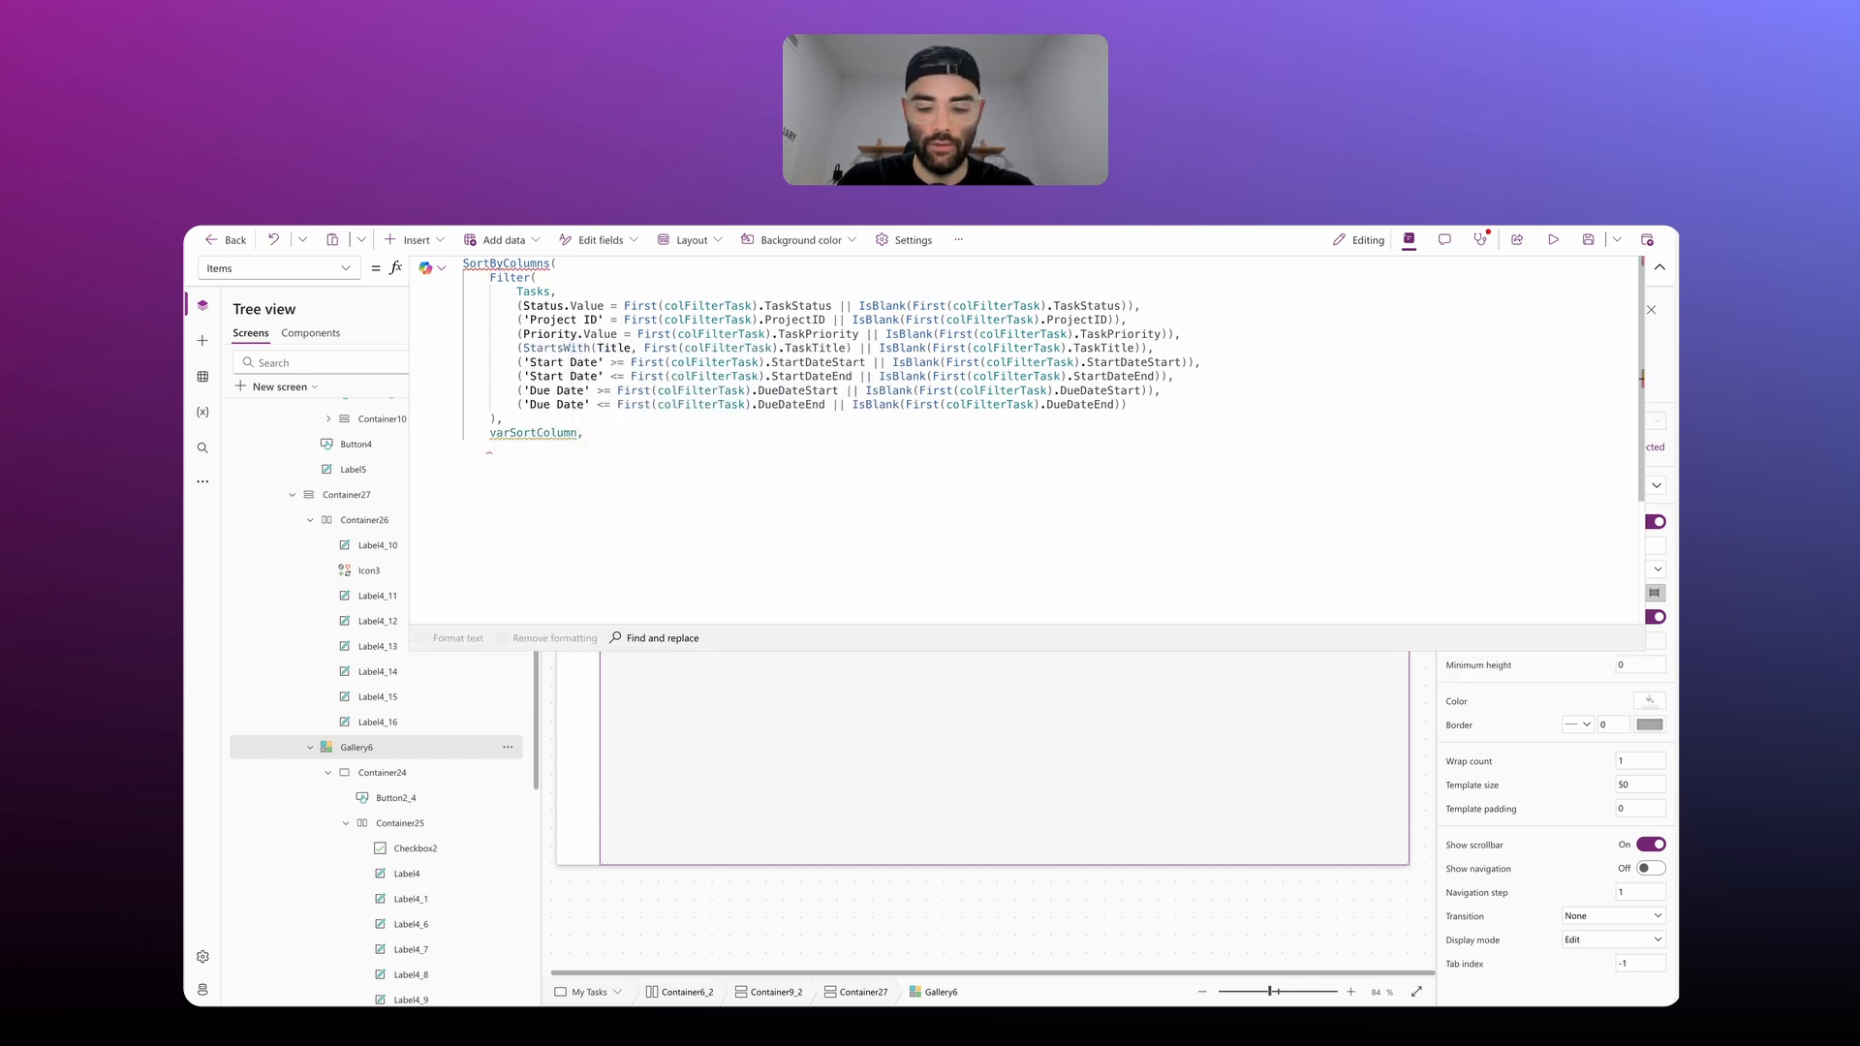
Step: Add If(varSortDescending, SortOrder.Descending, SortOrder.Ascending) as the sort order argument and close the SortByColumns function
type("If(")
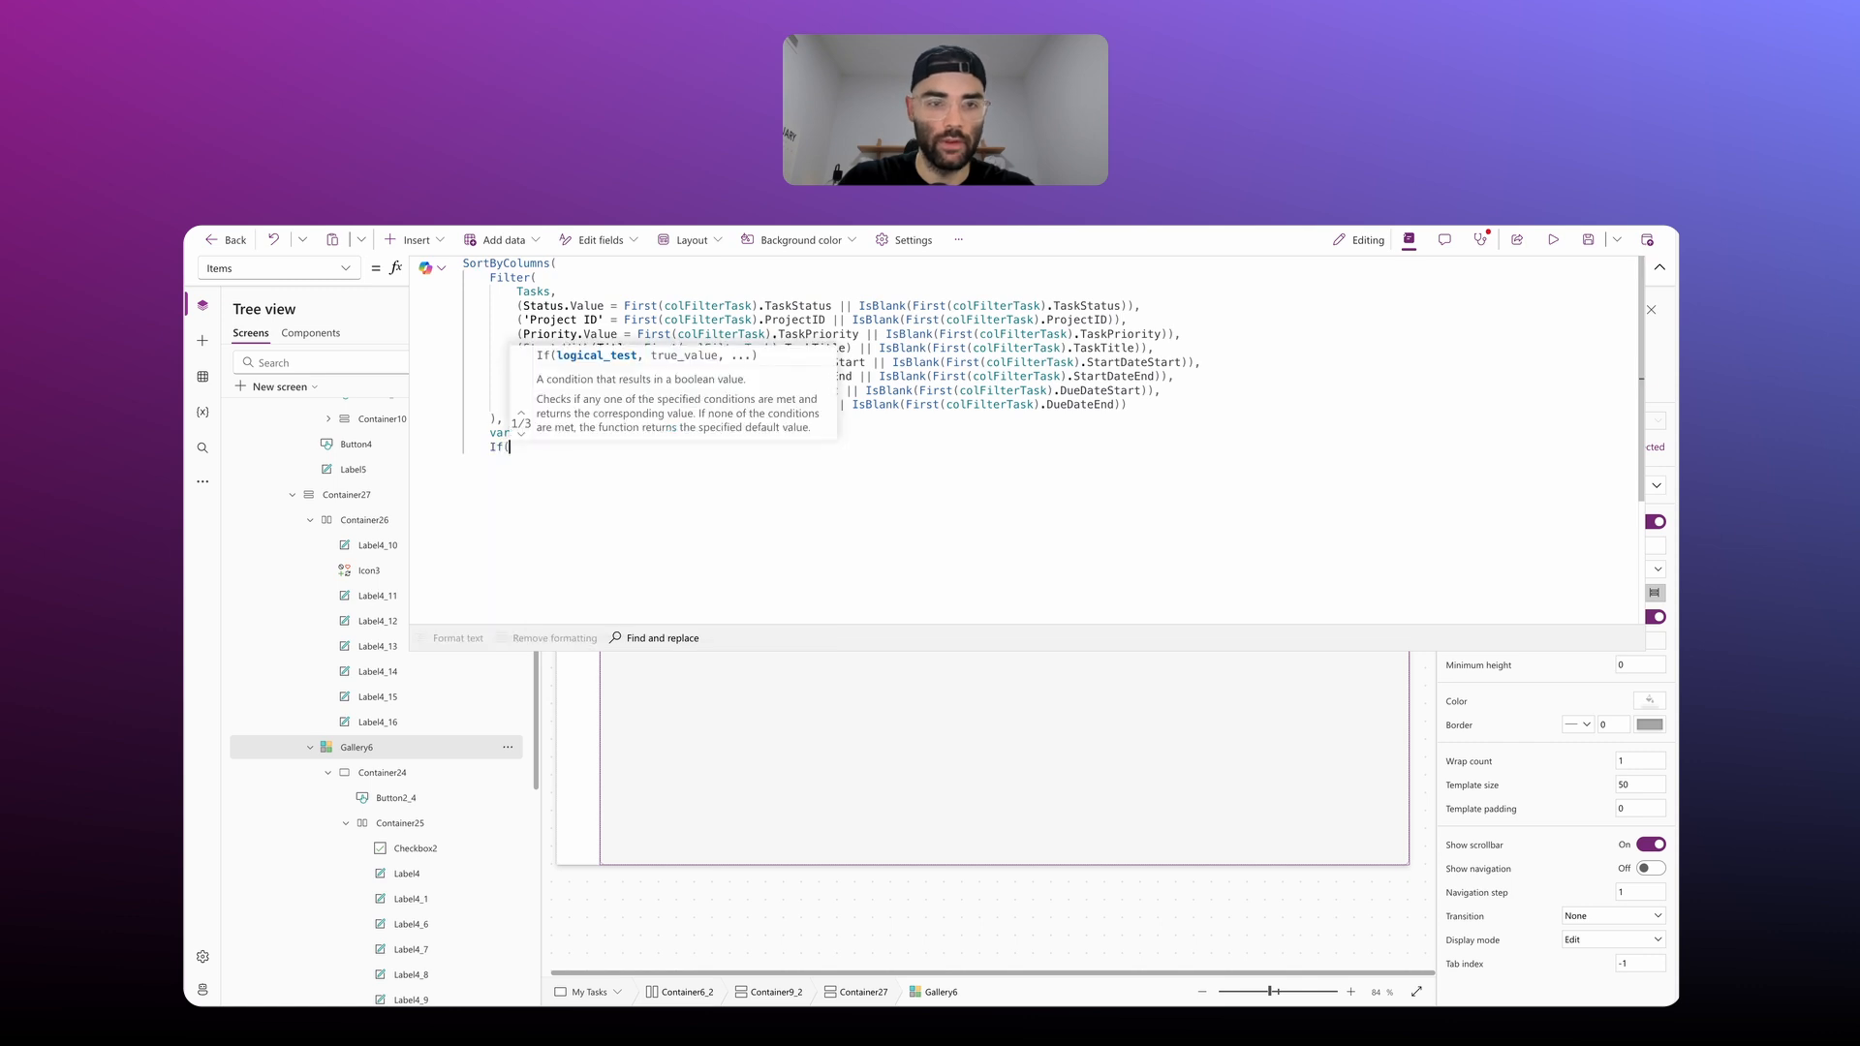
type("varSort")
key("Down")
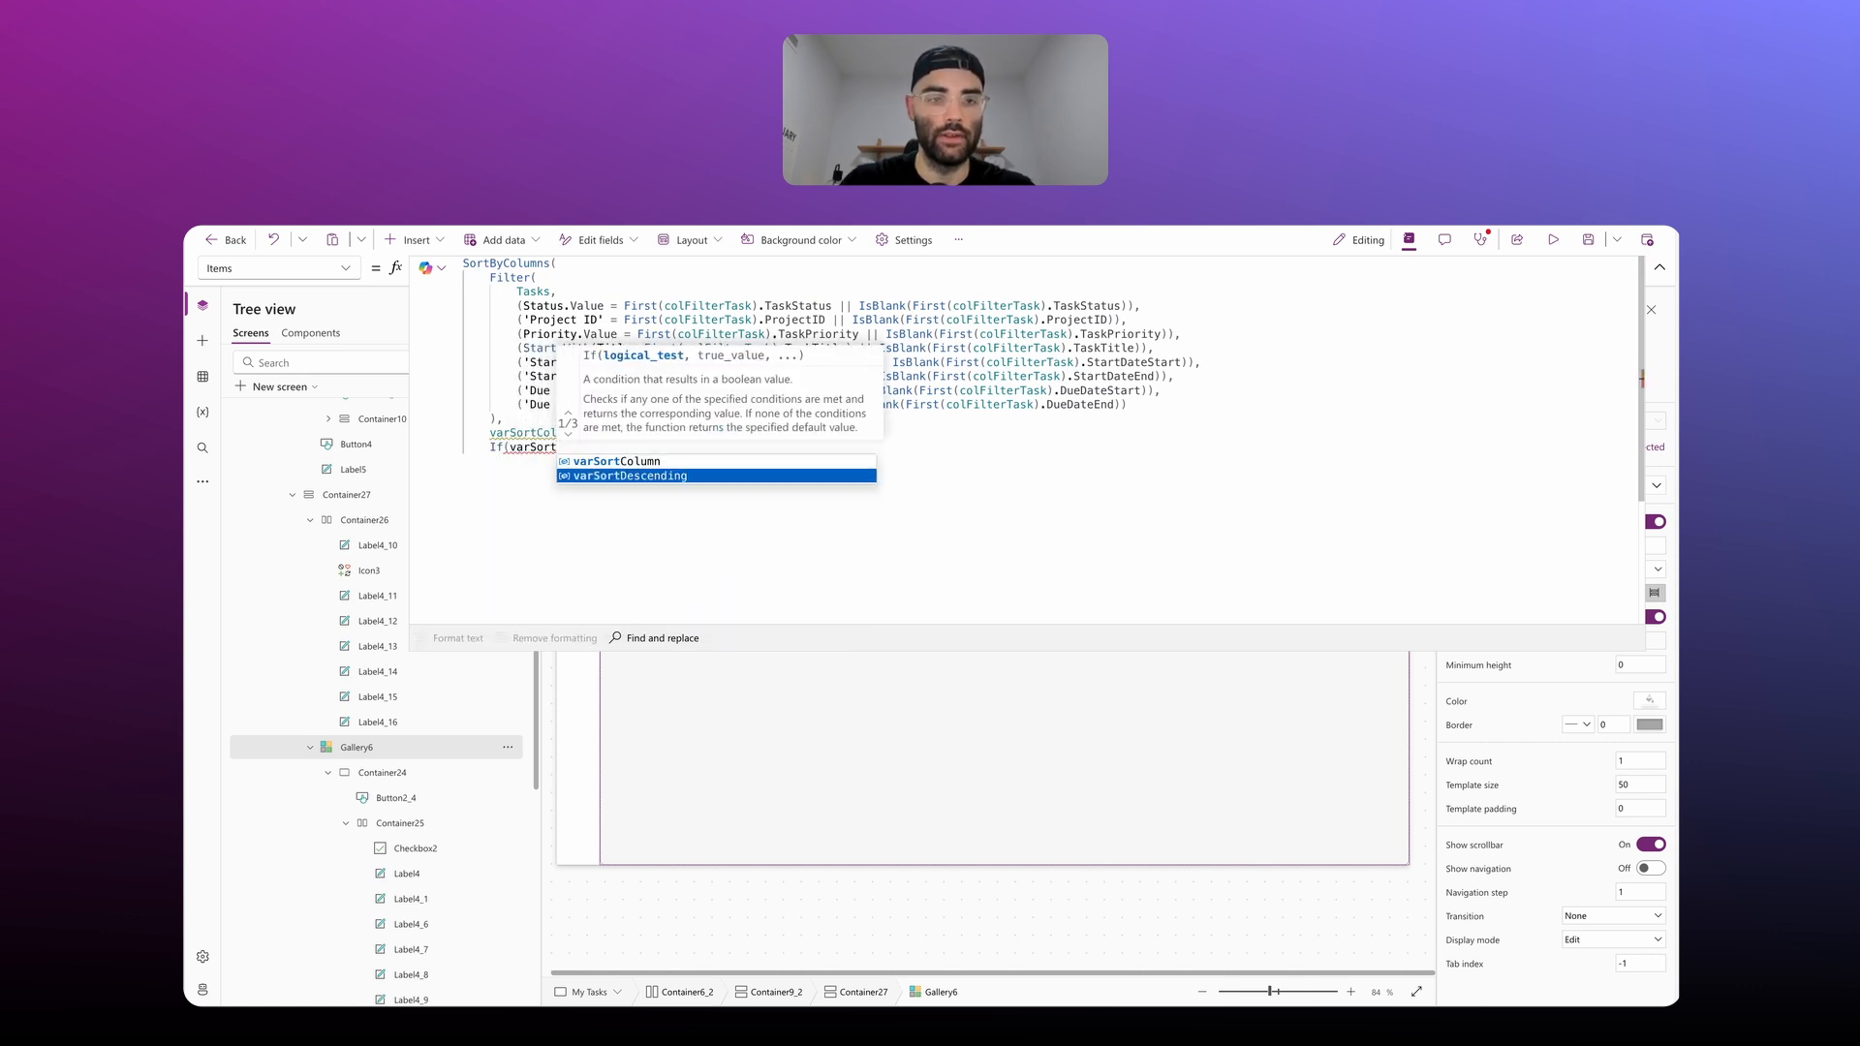
key("Tab")
type(", ")
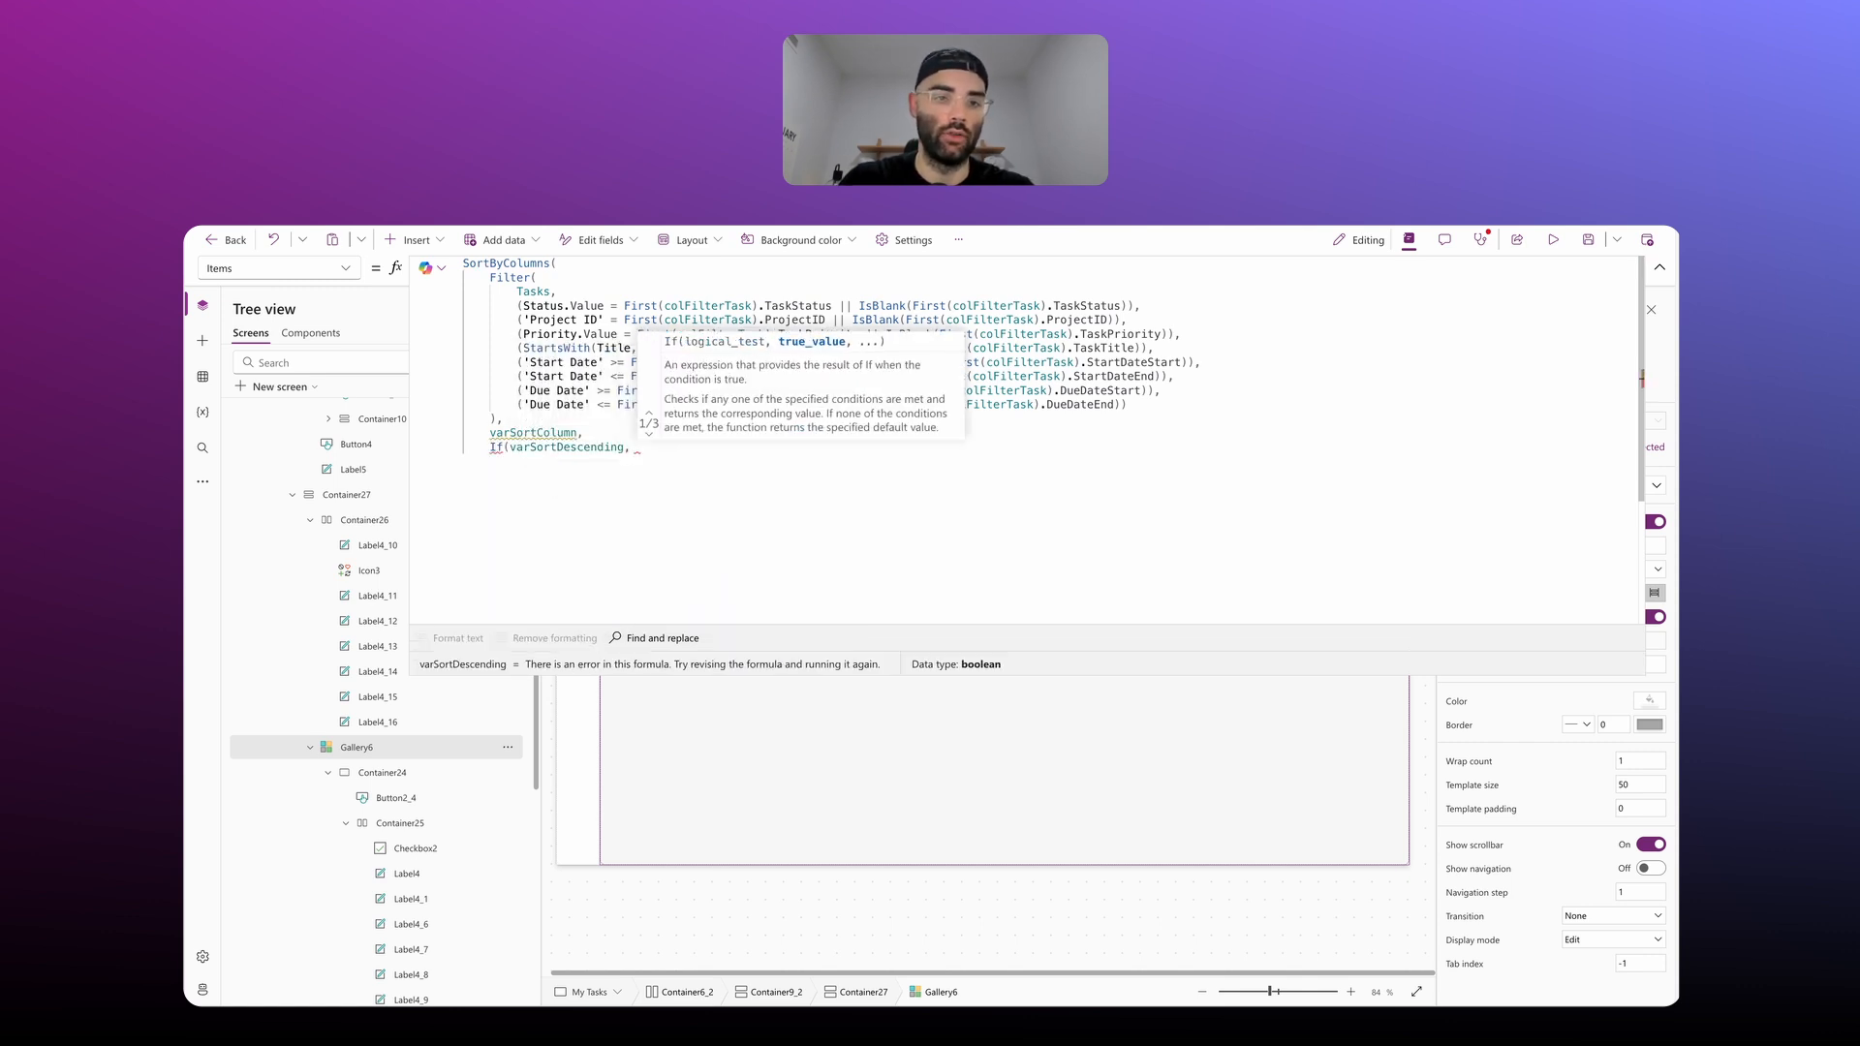
type("SortOrd")
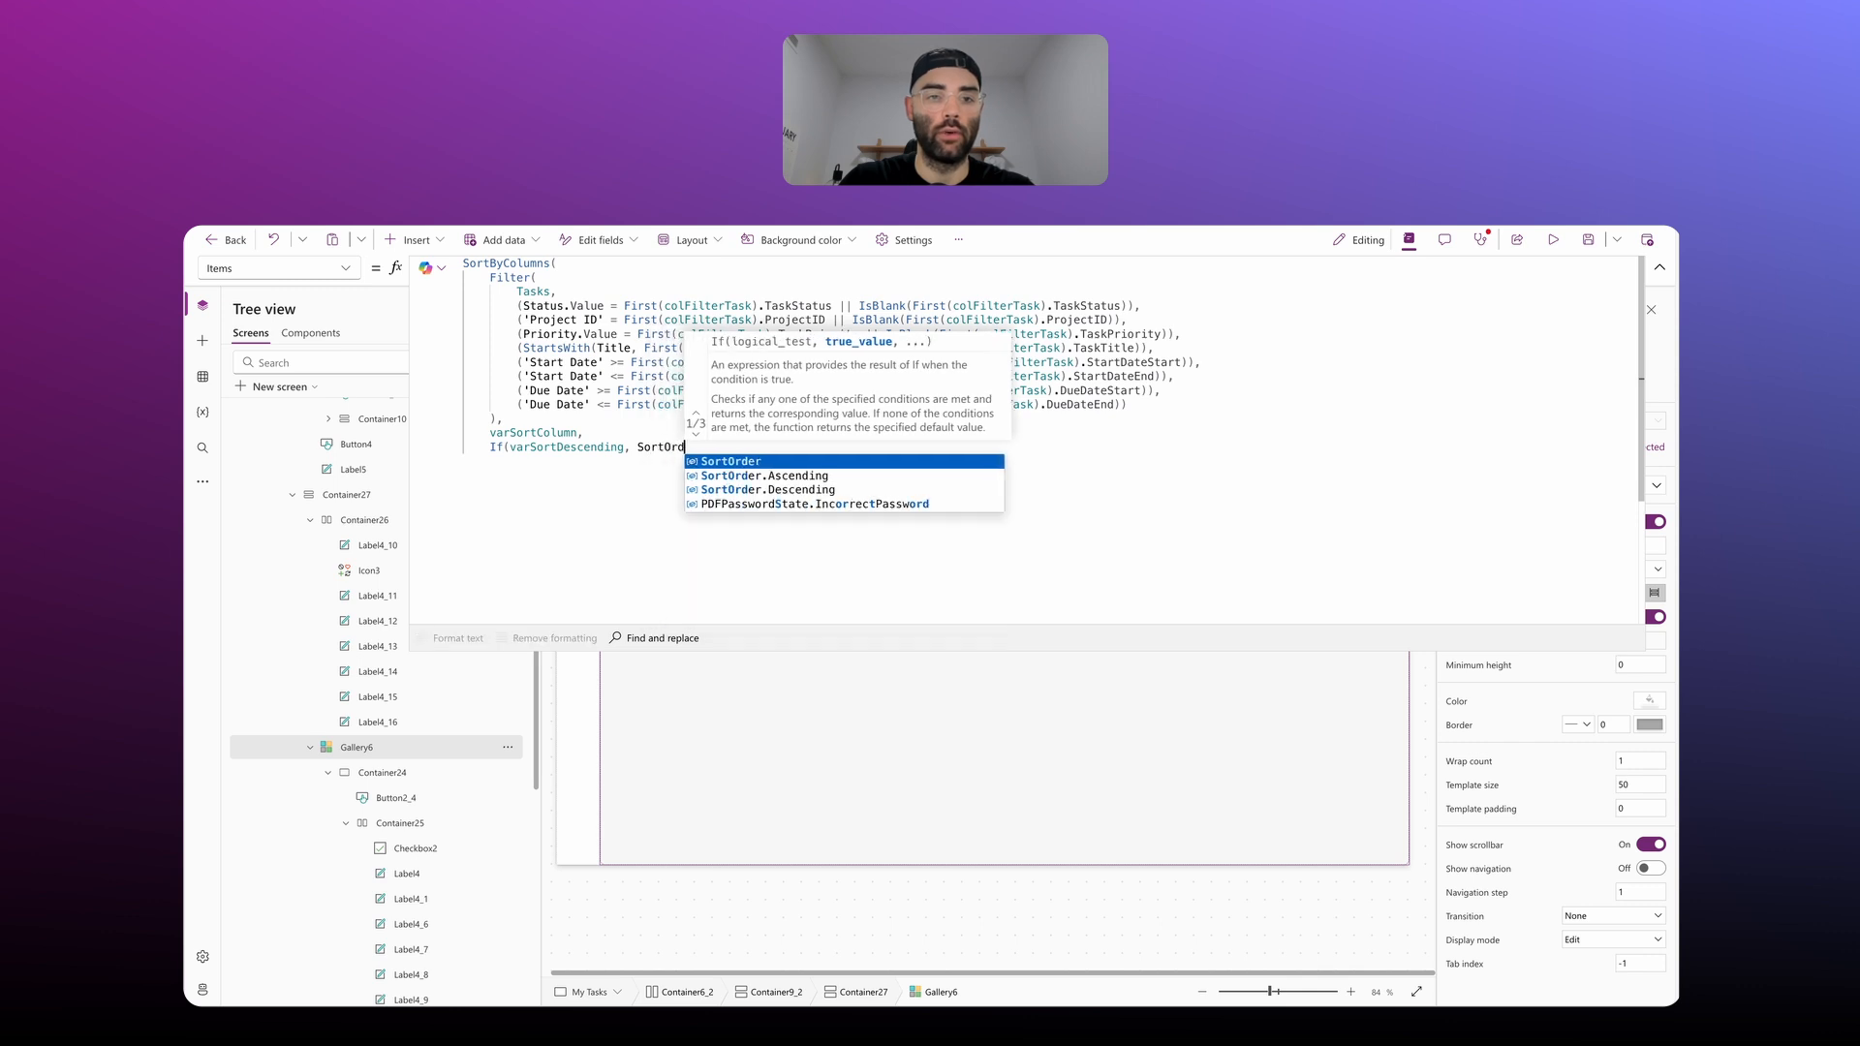
type("er.Des")
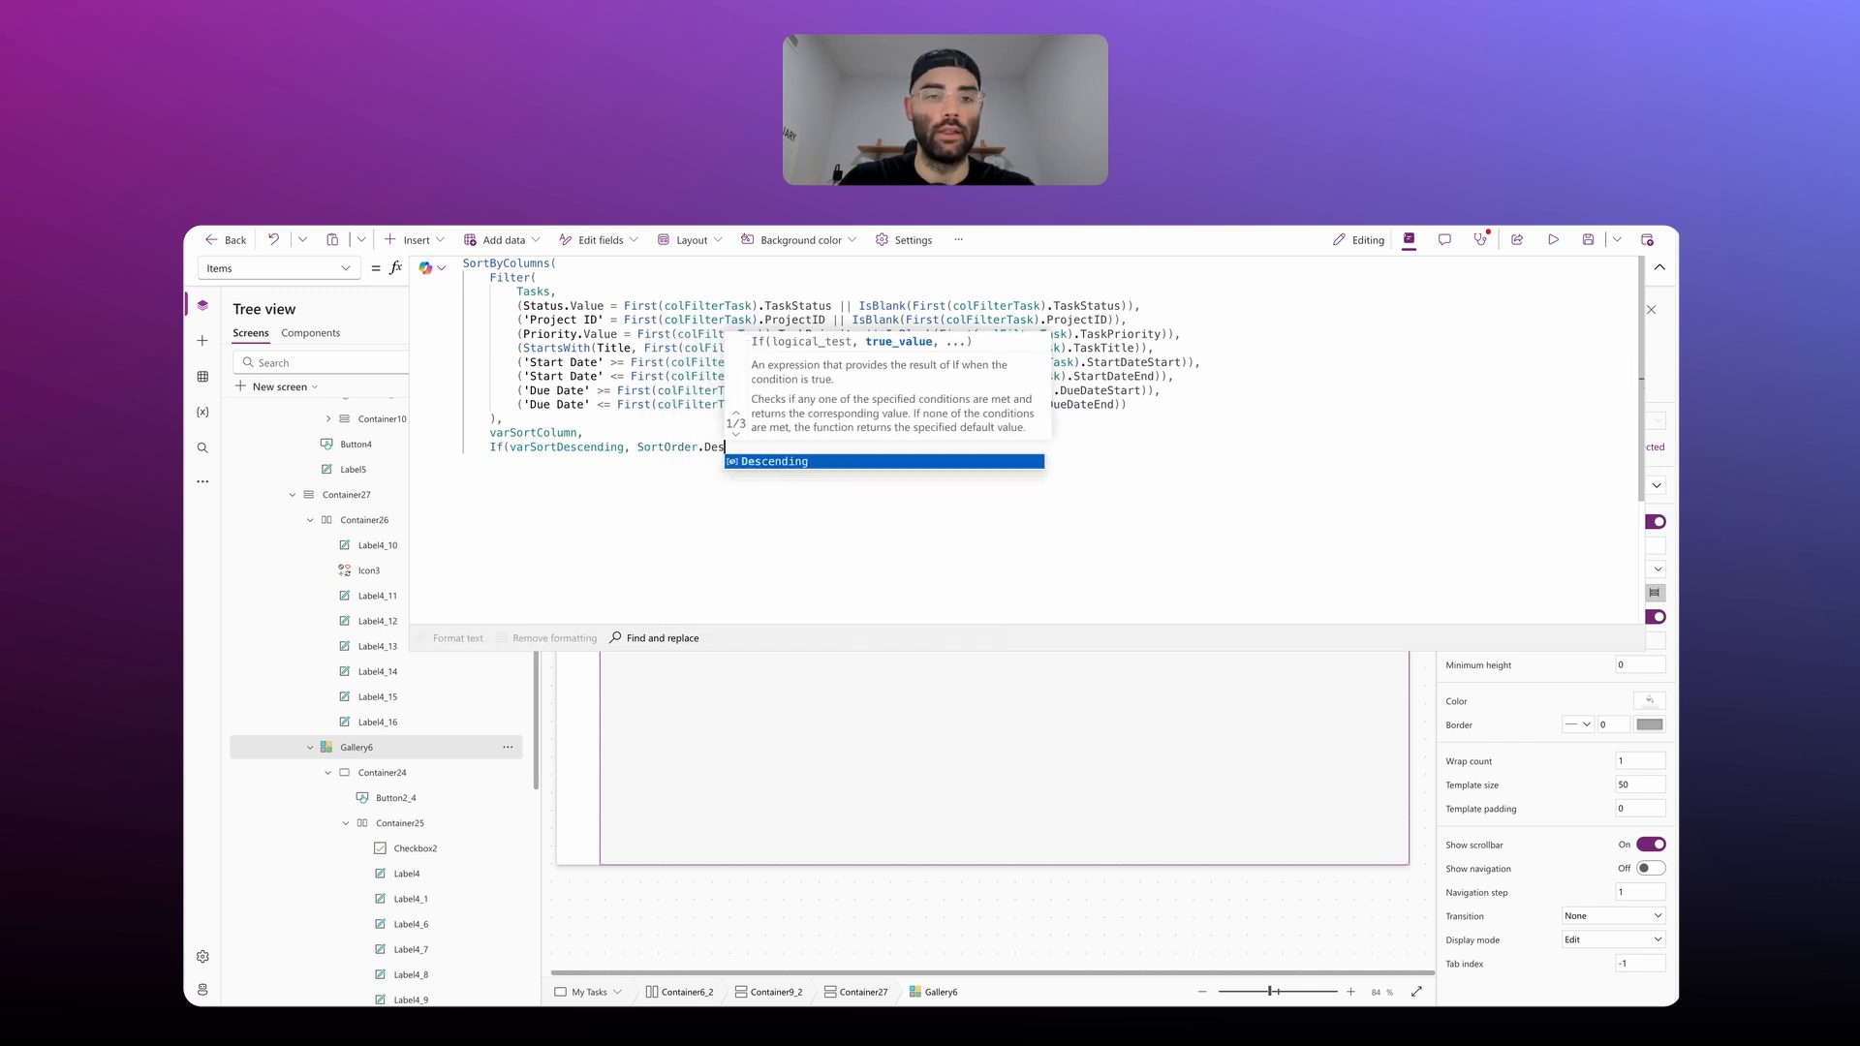
type("cending, Sort")
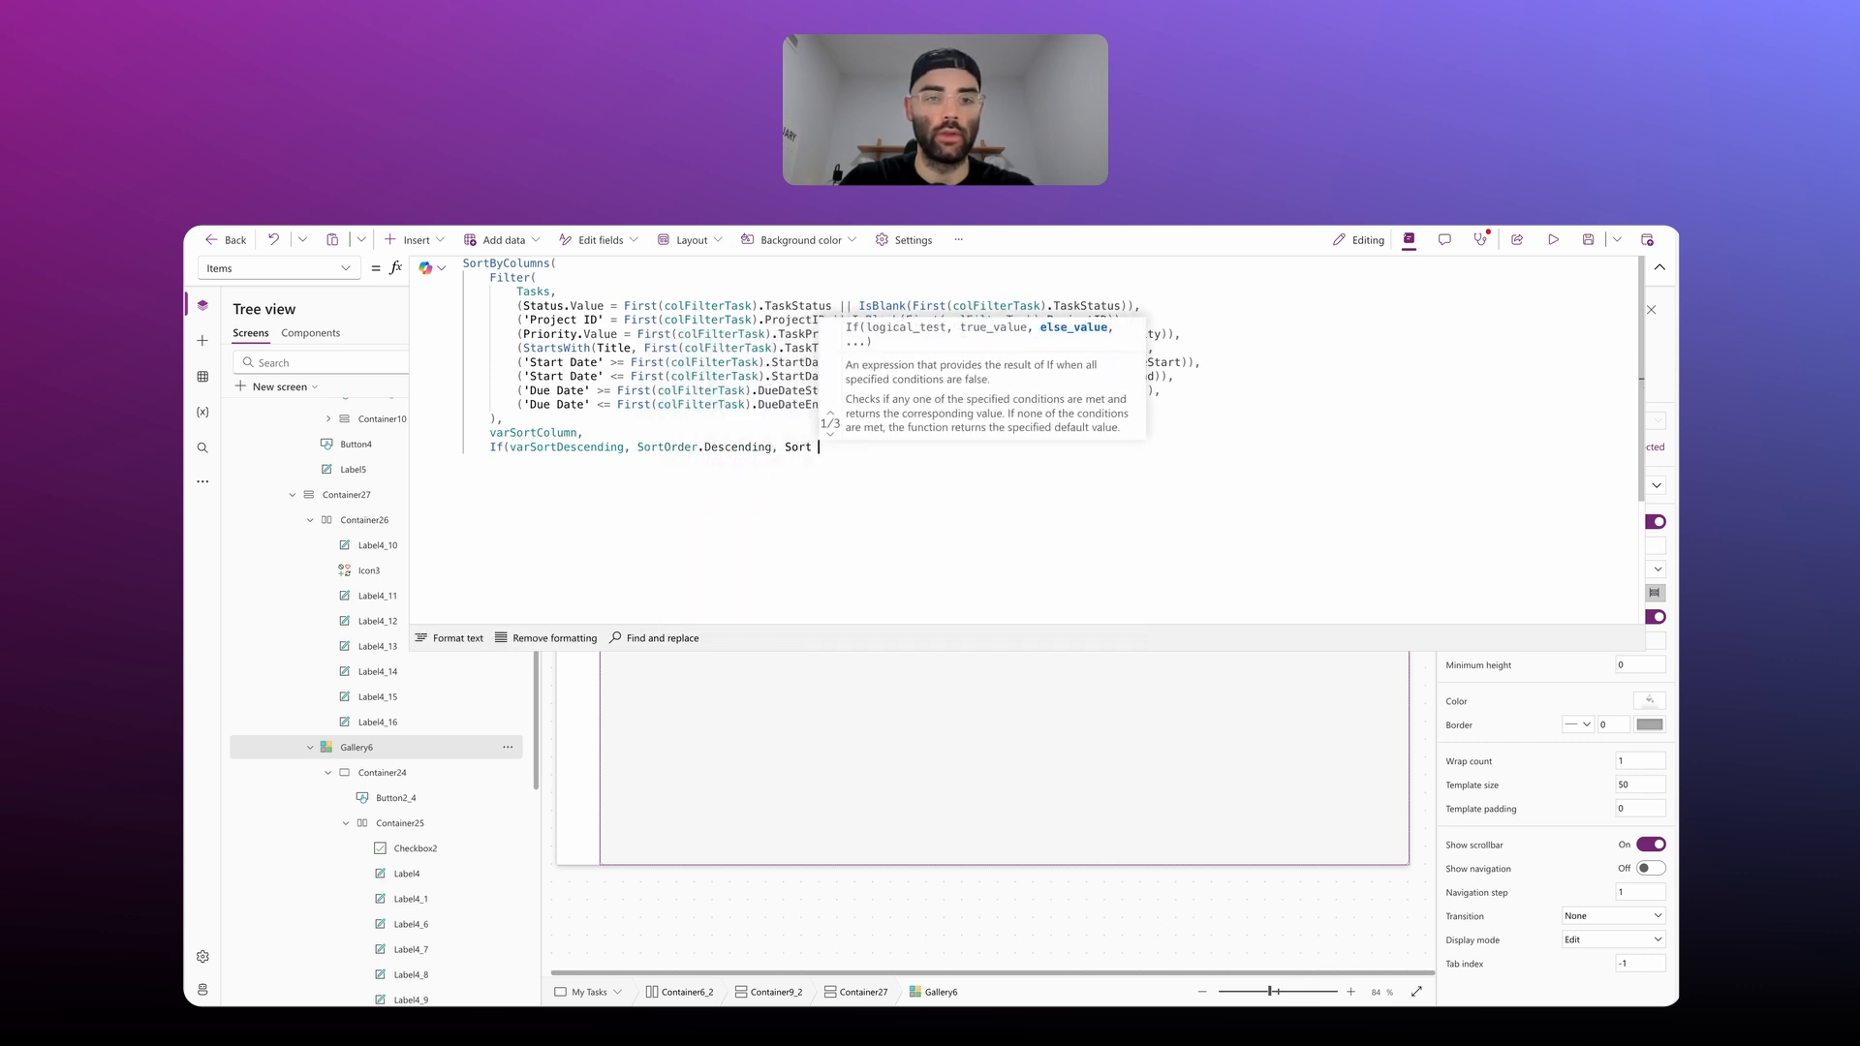
type("Order.Ascending")
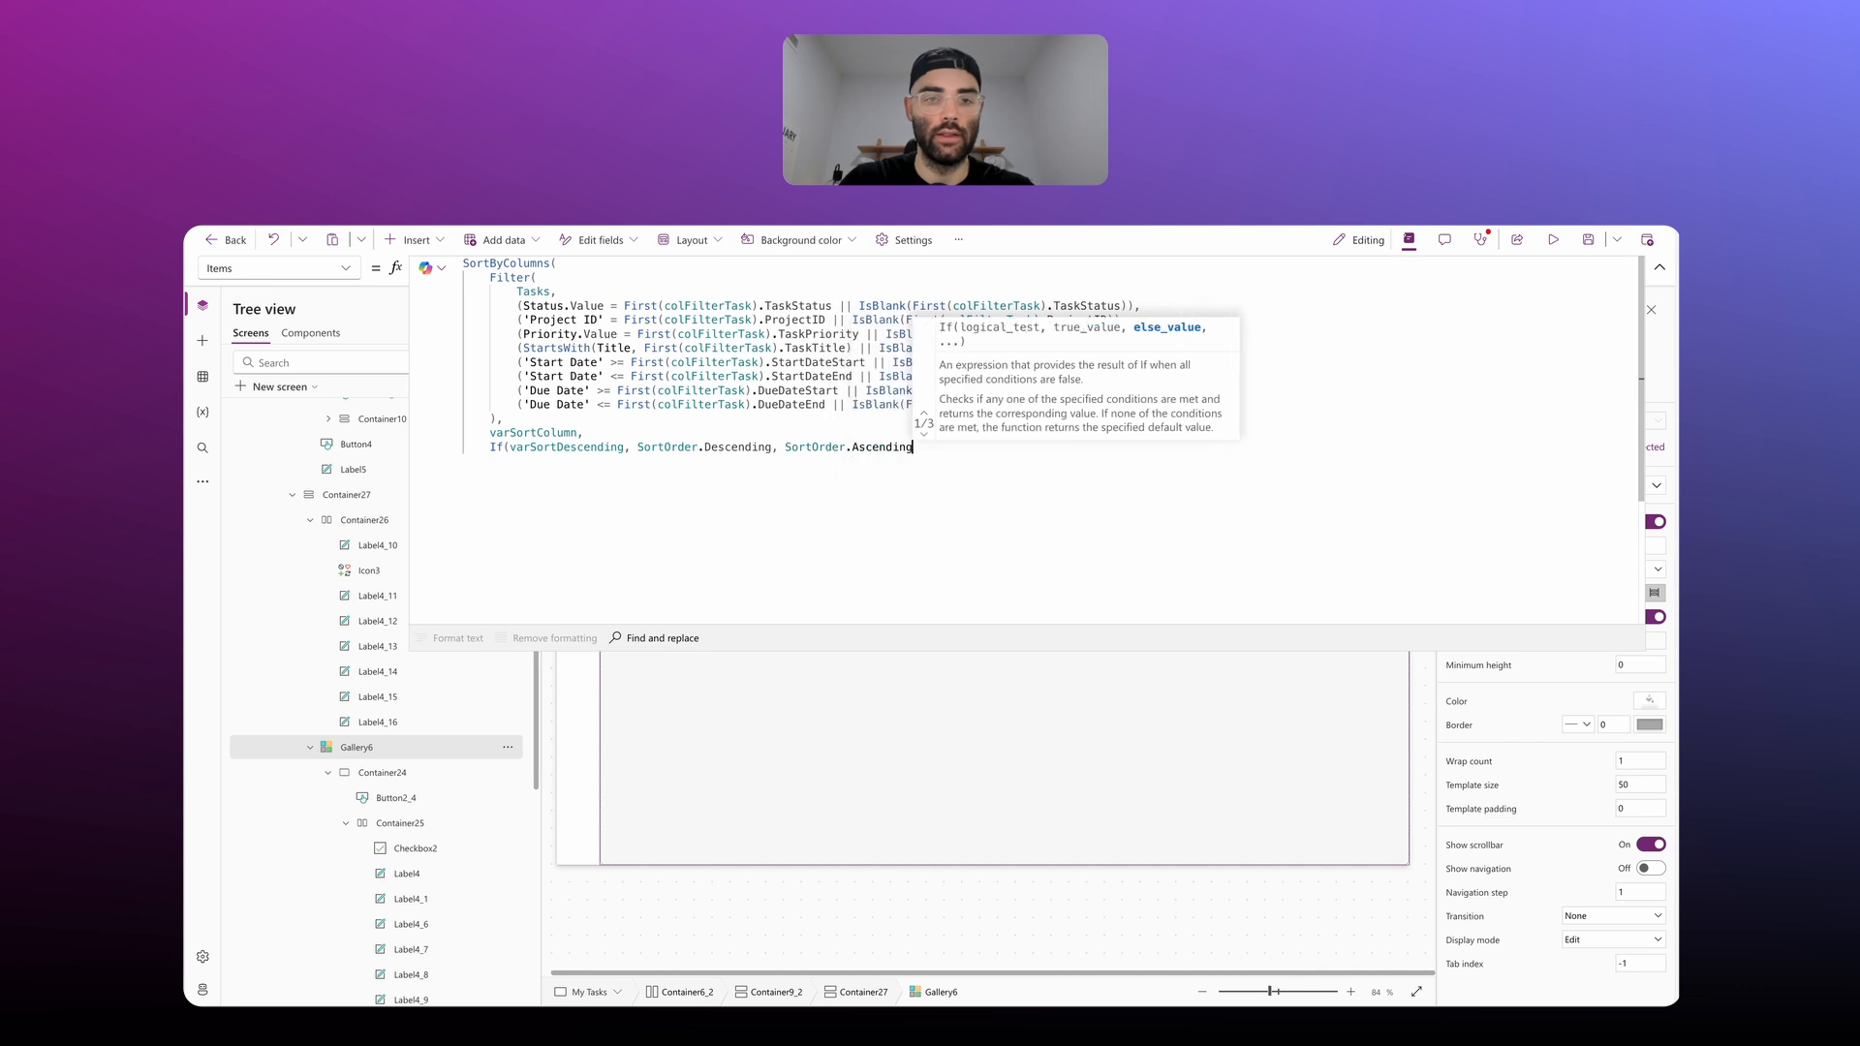
type(")")
key("Return")
type(")")
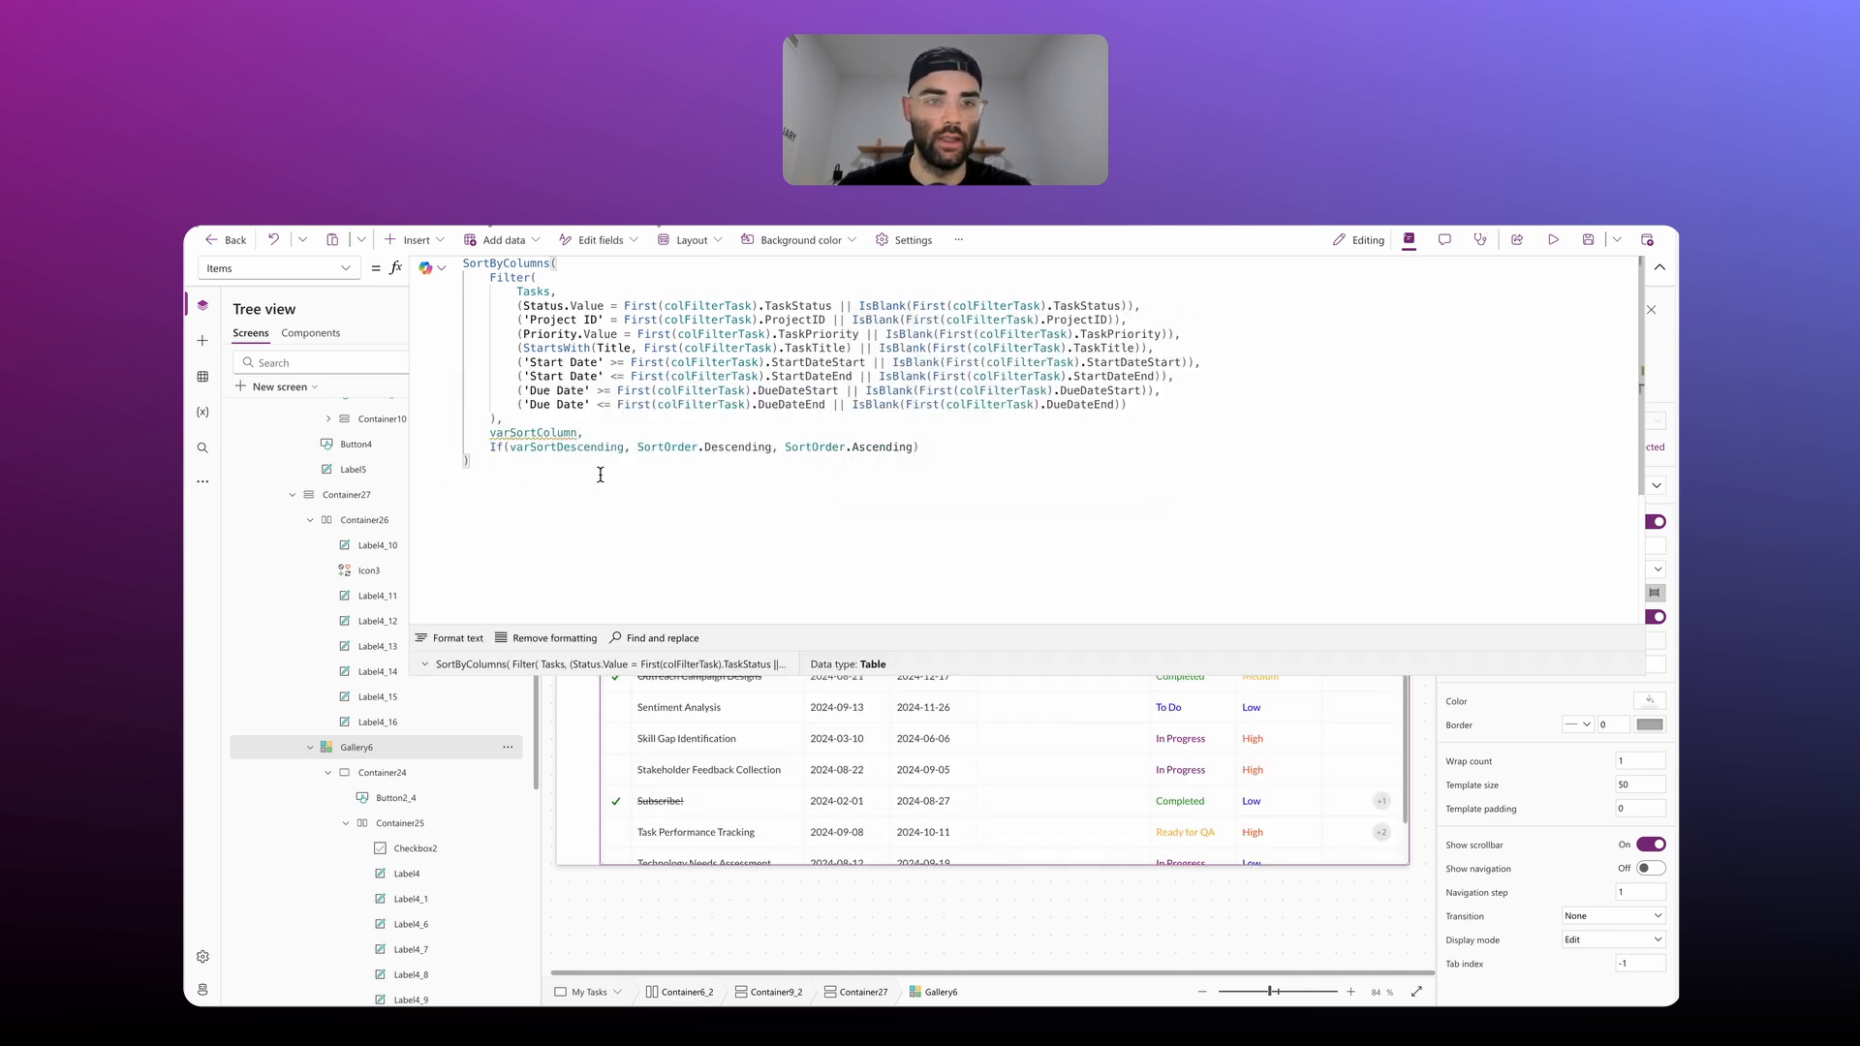
Step: Test the sort icon beside the Title heading in both directions and check the order of the task rows
left_click(811, 491)
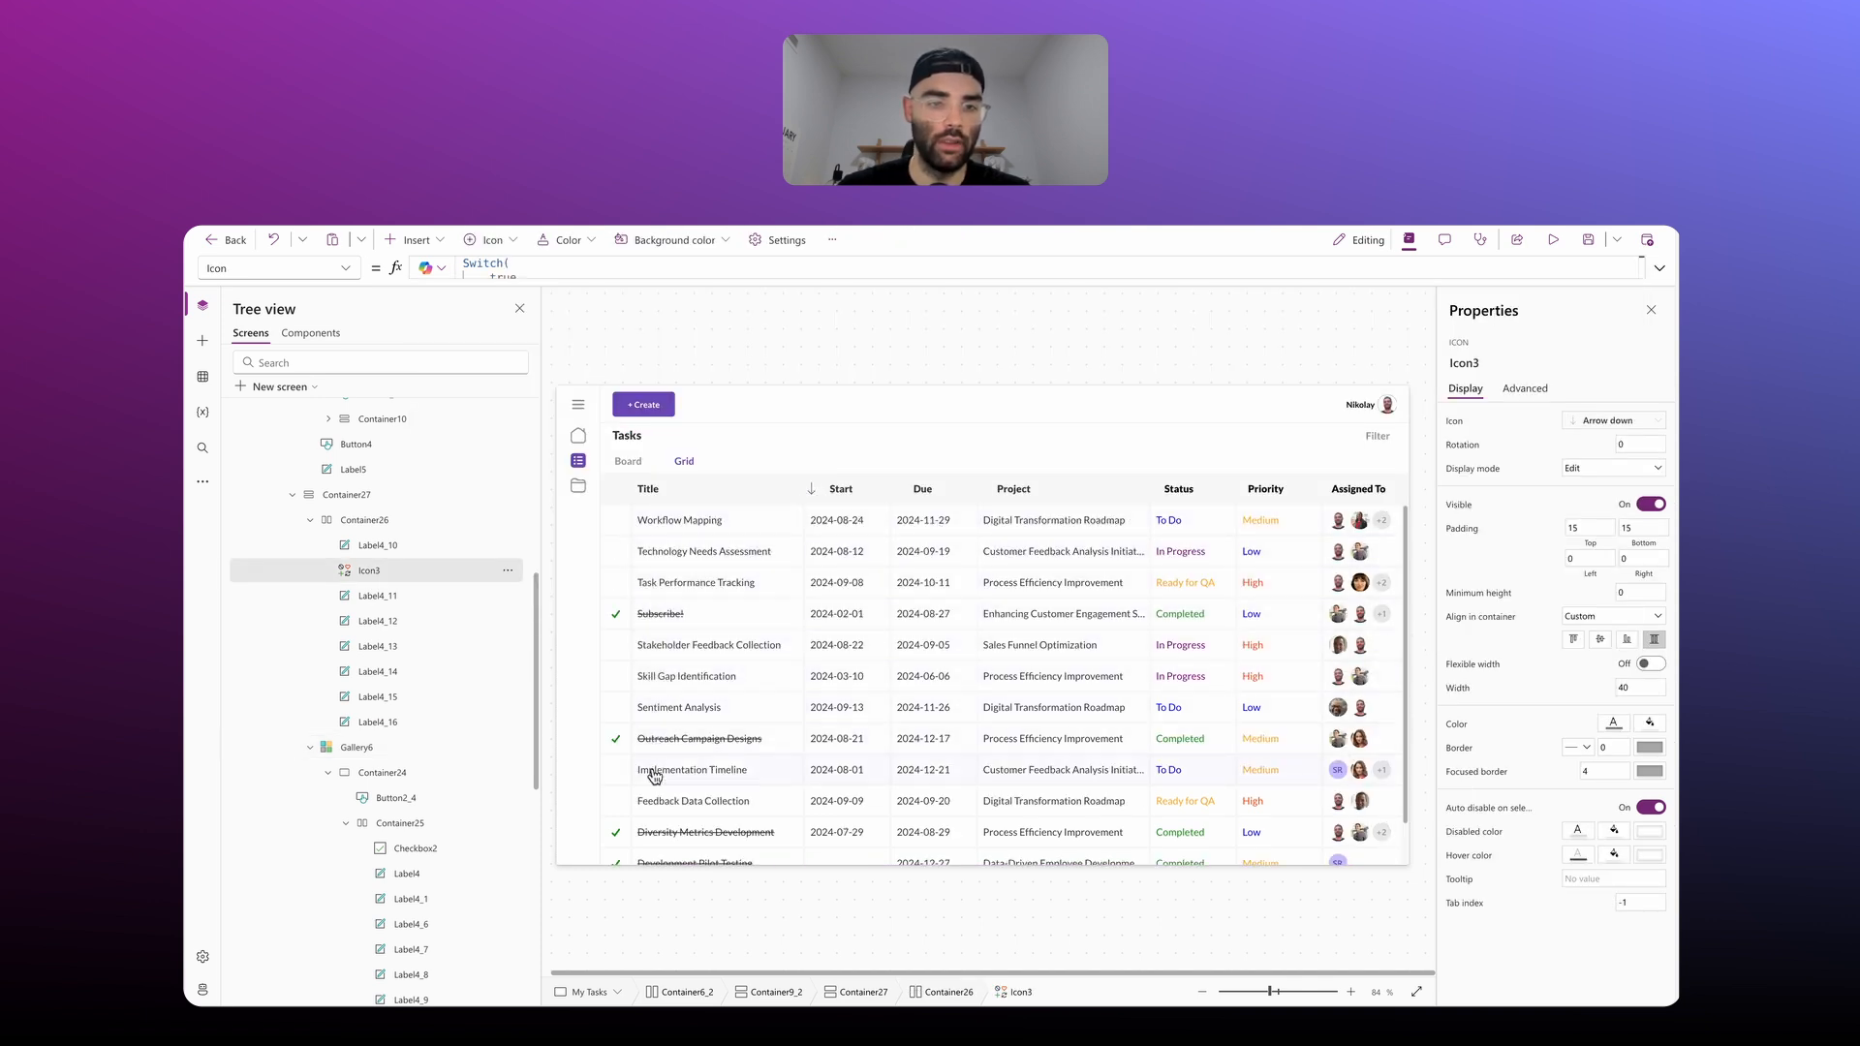
scroll(663, 849, "down", 1)
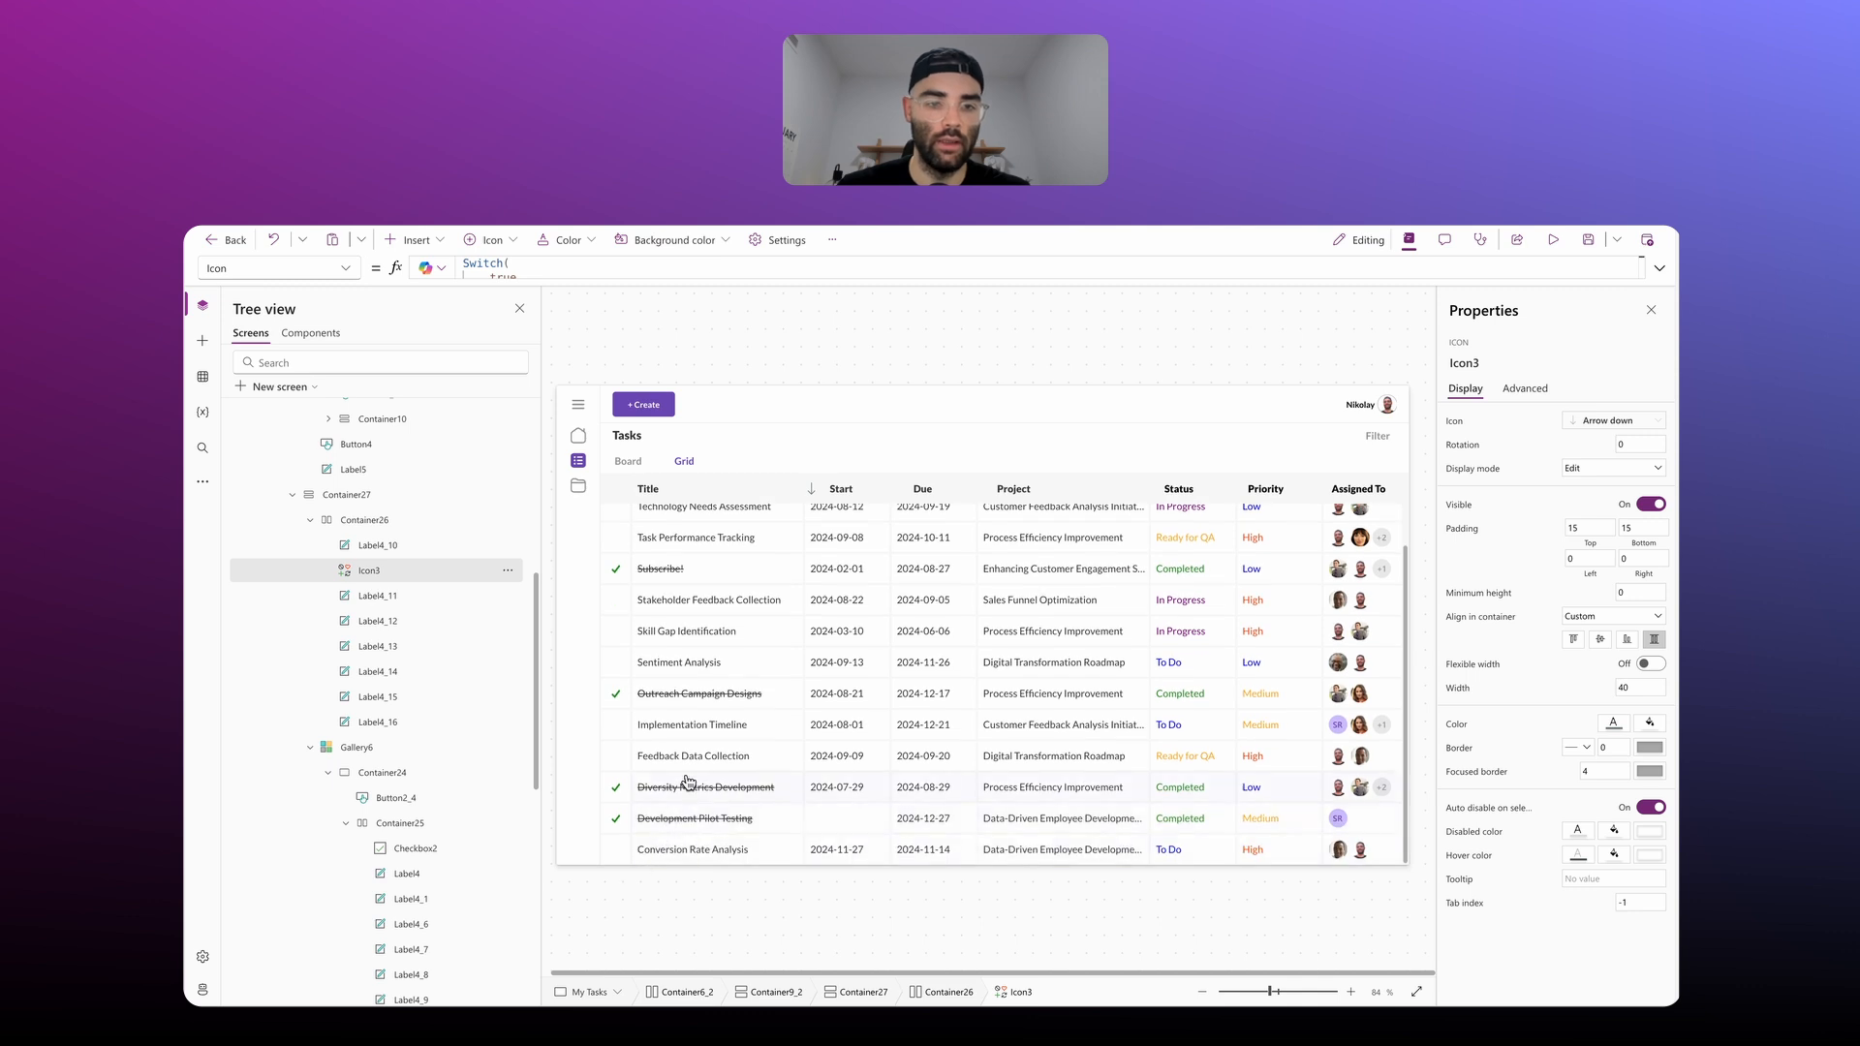
scroll(685, 775, "up", 1)
left_click(810, 490)
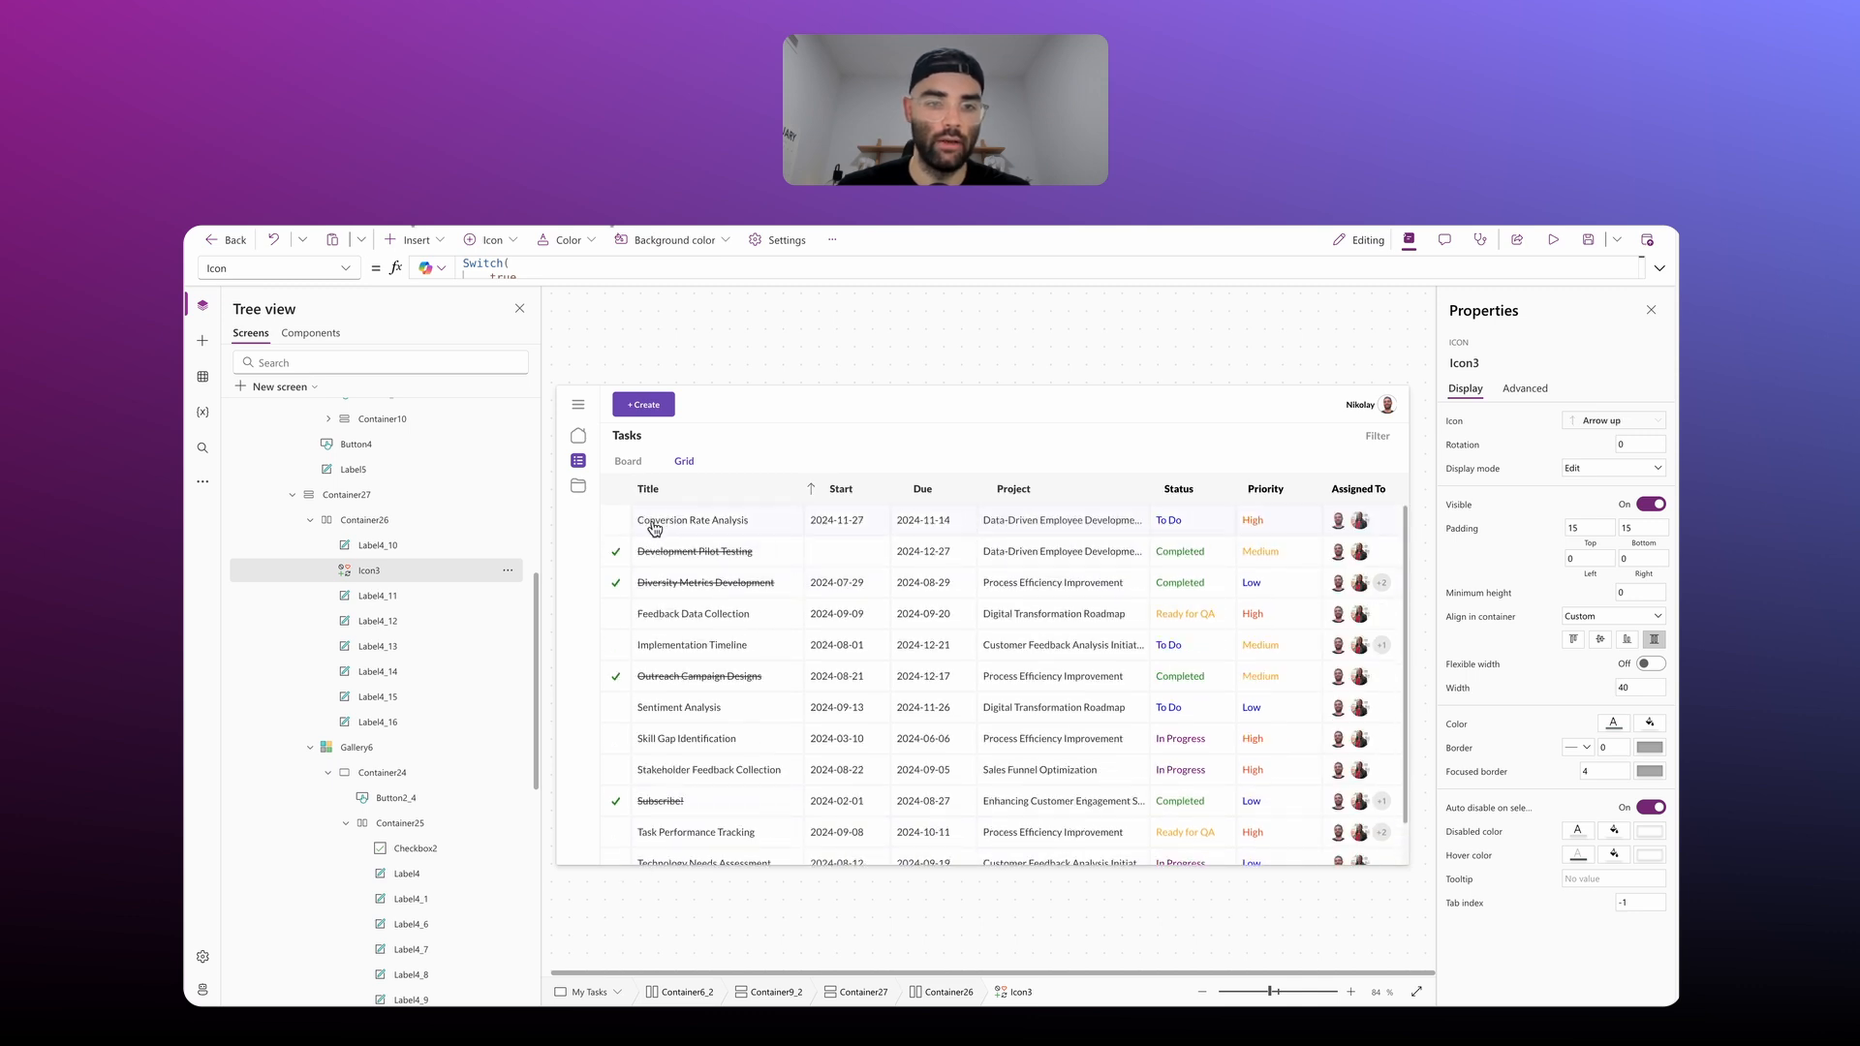
scroll(690, 796, "down", 1)
scroll(698, 774, "up", 1)
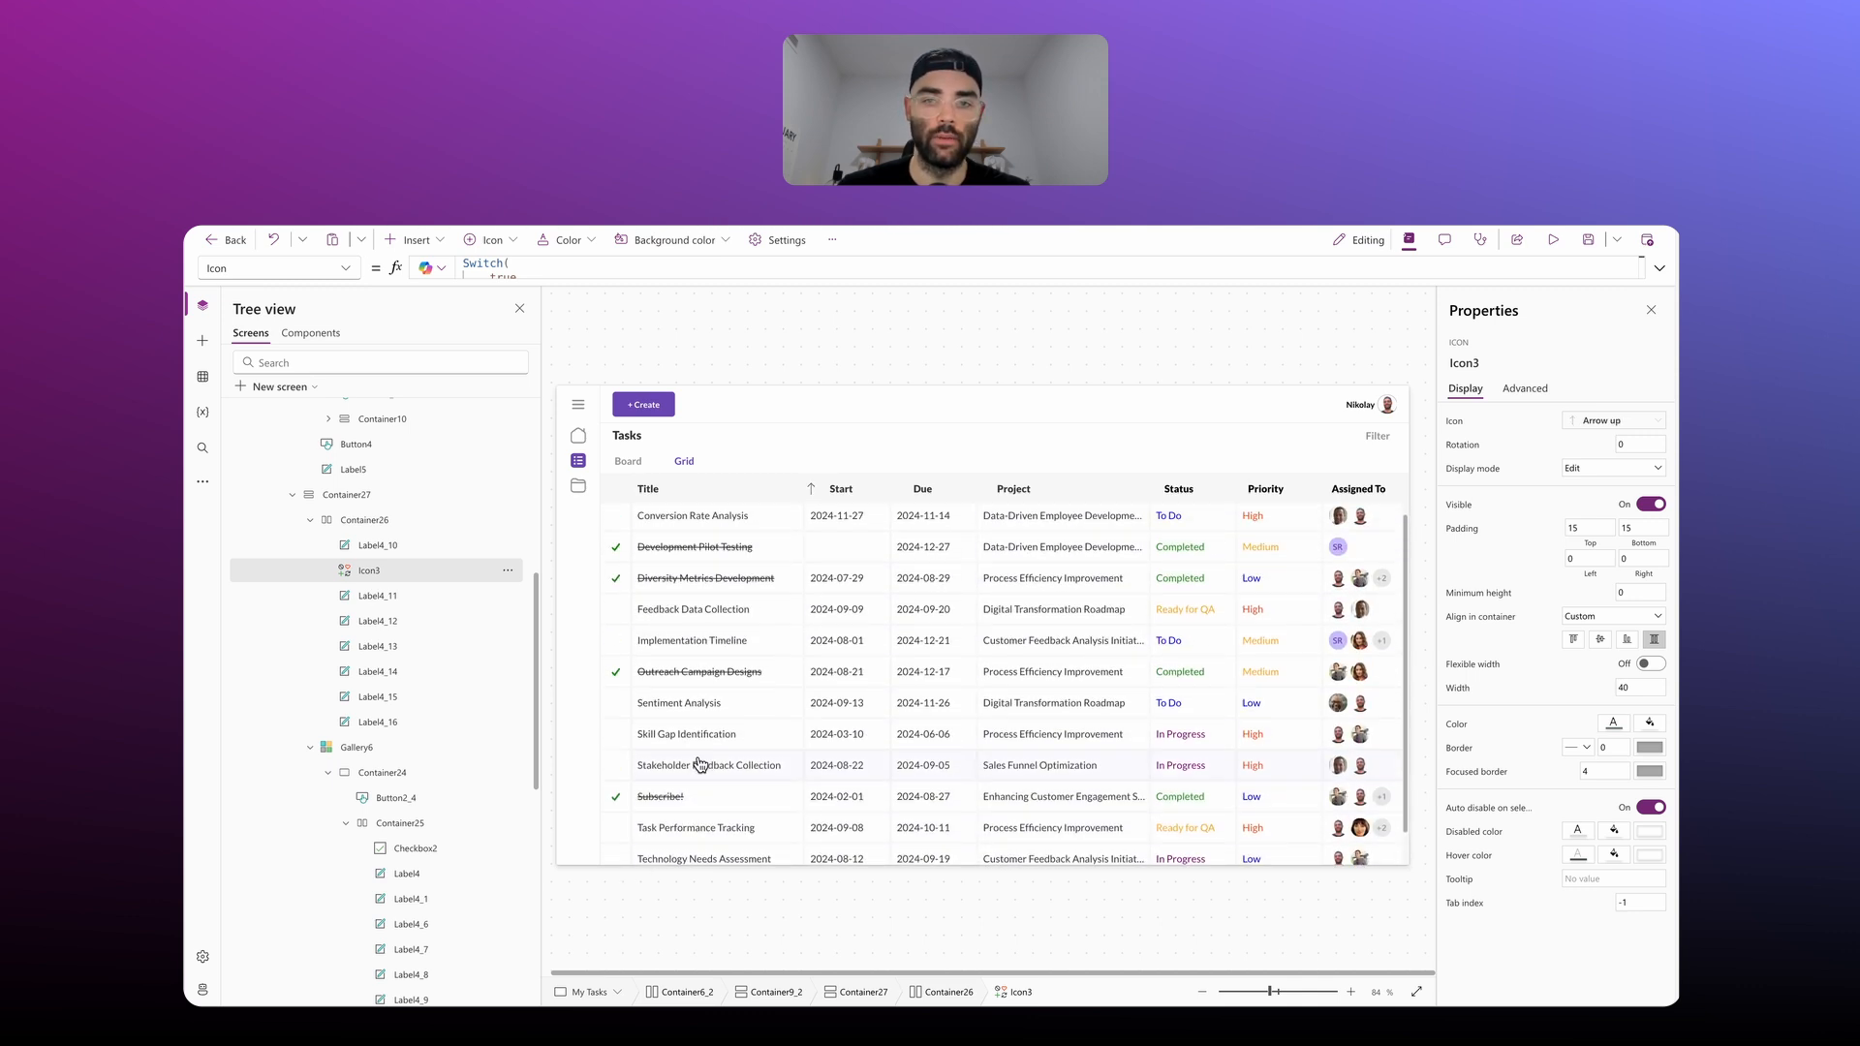
Step: Cut the Title heading label together with its sort icon out of the grid header
left_click(751, 488)
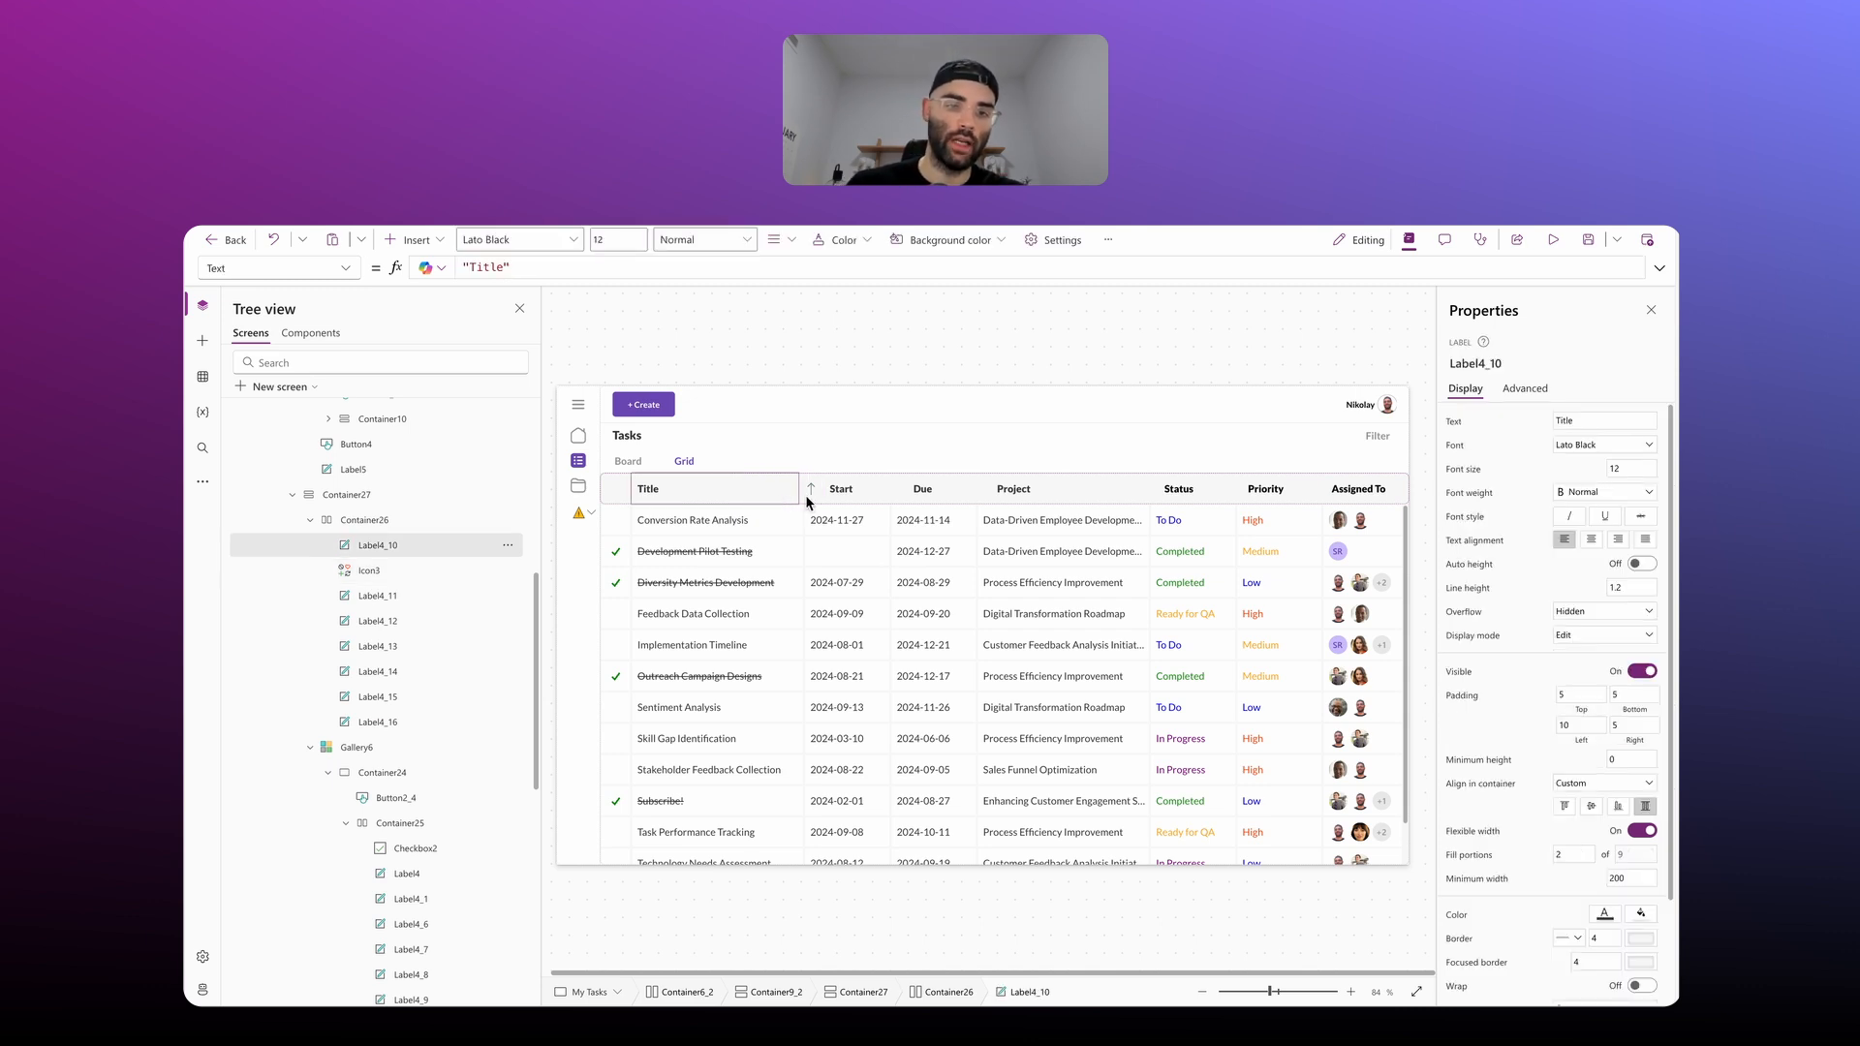
left_click(811, 489)
left_click(751, 496)
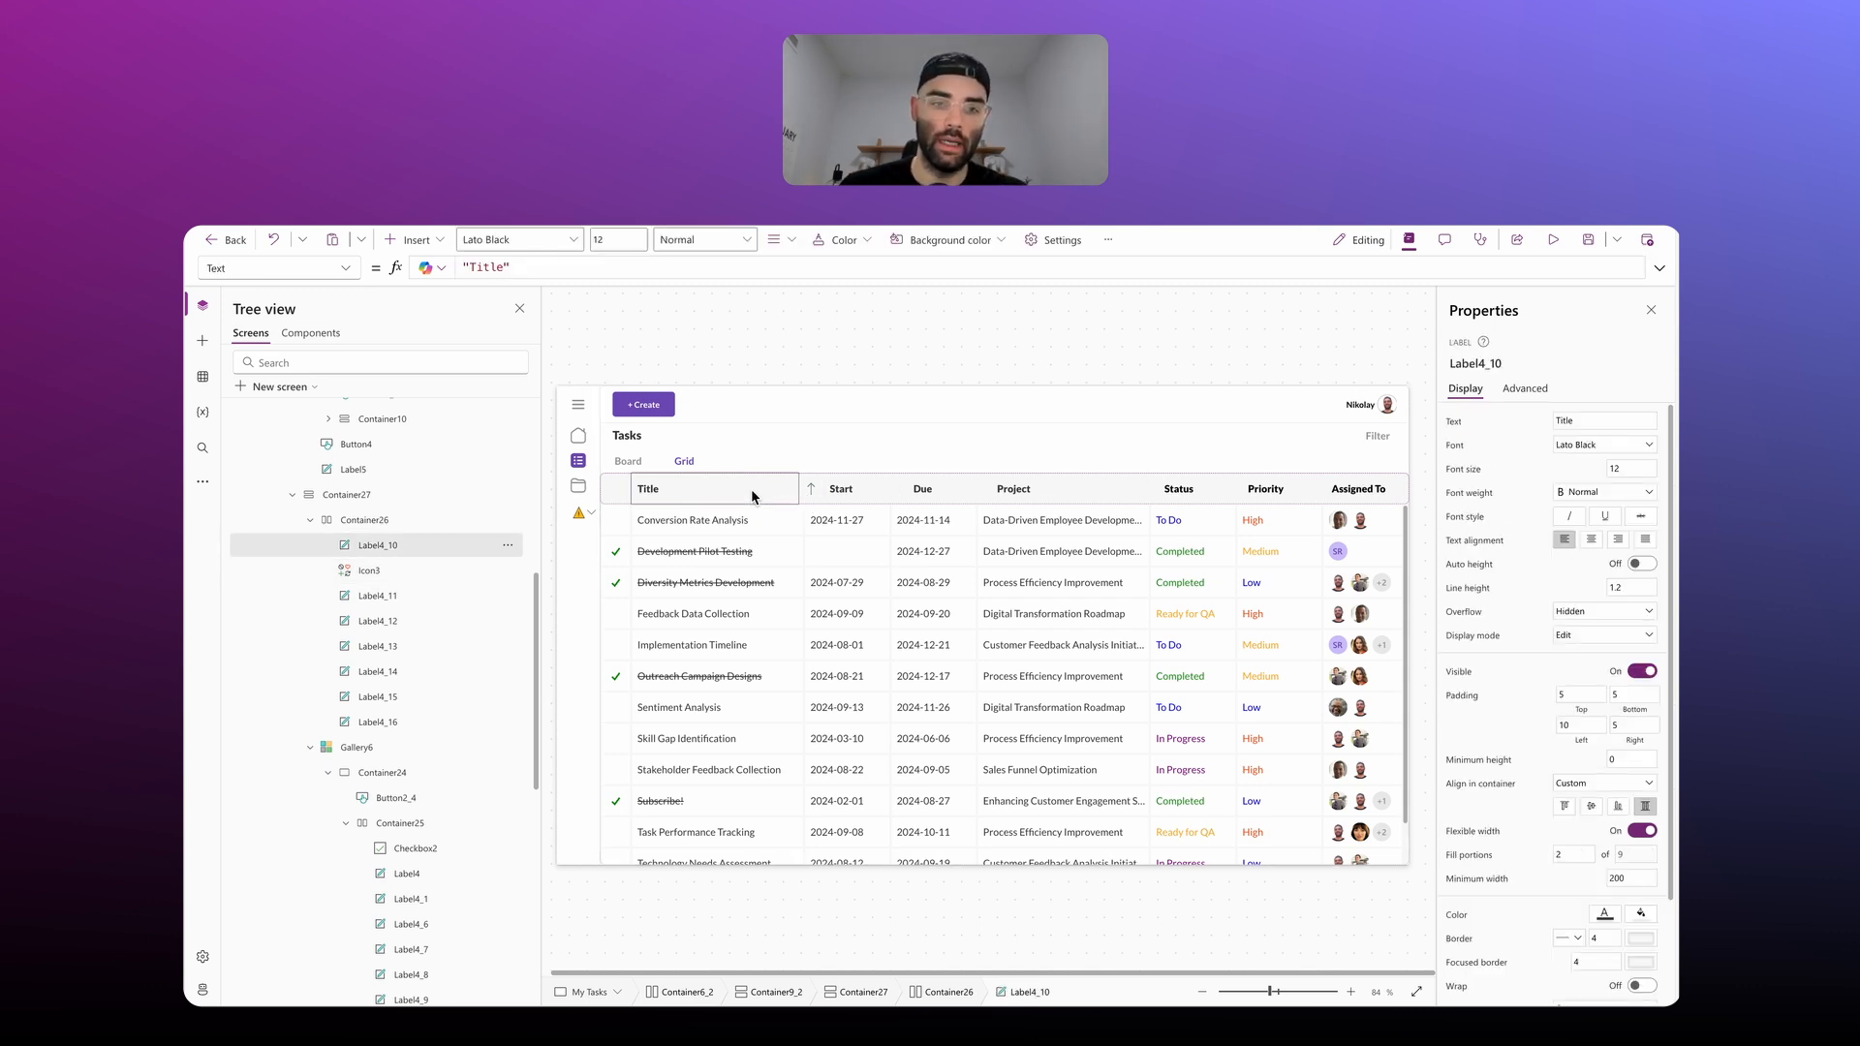
left_click(804, 490)
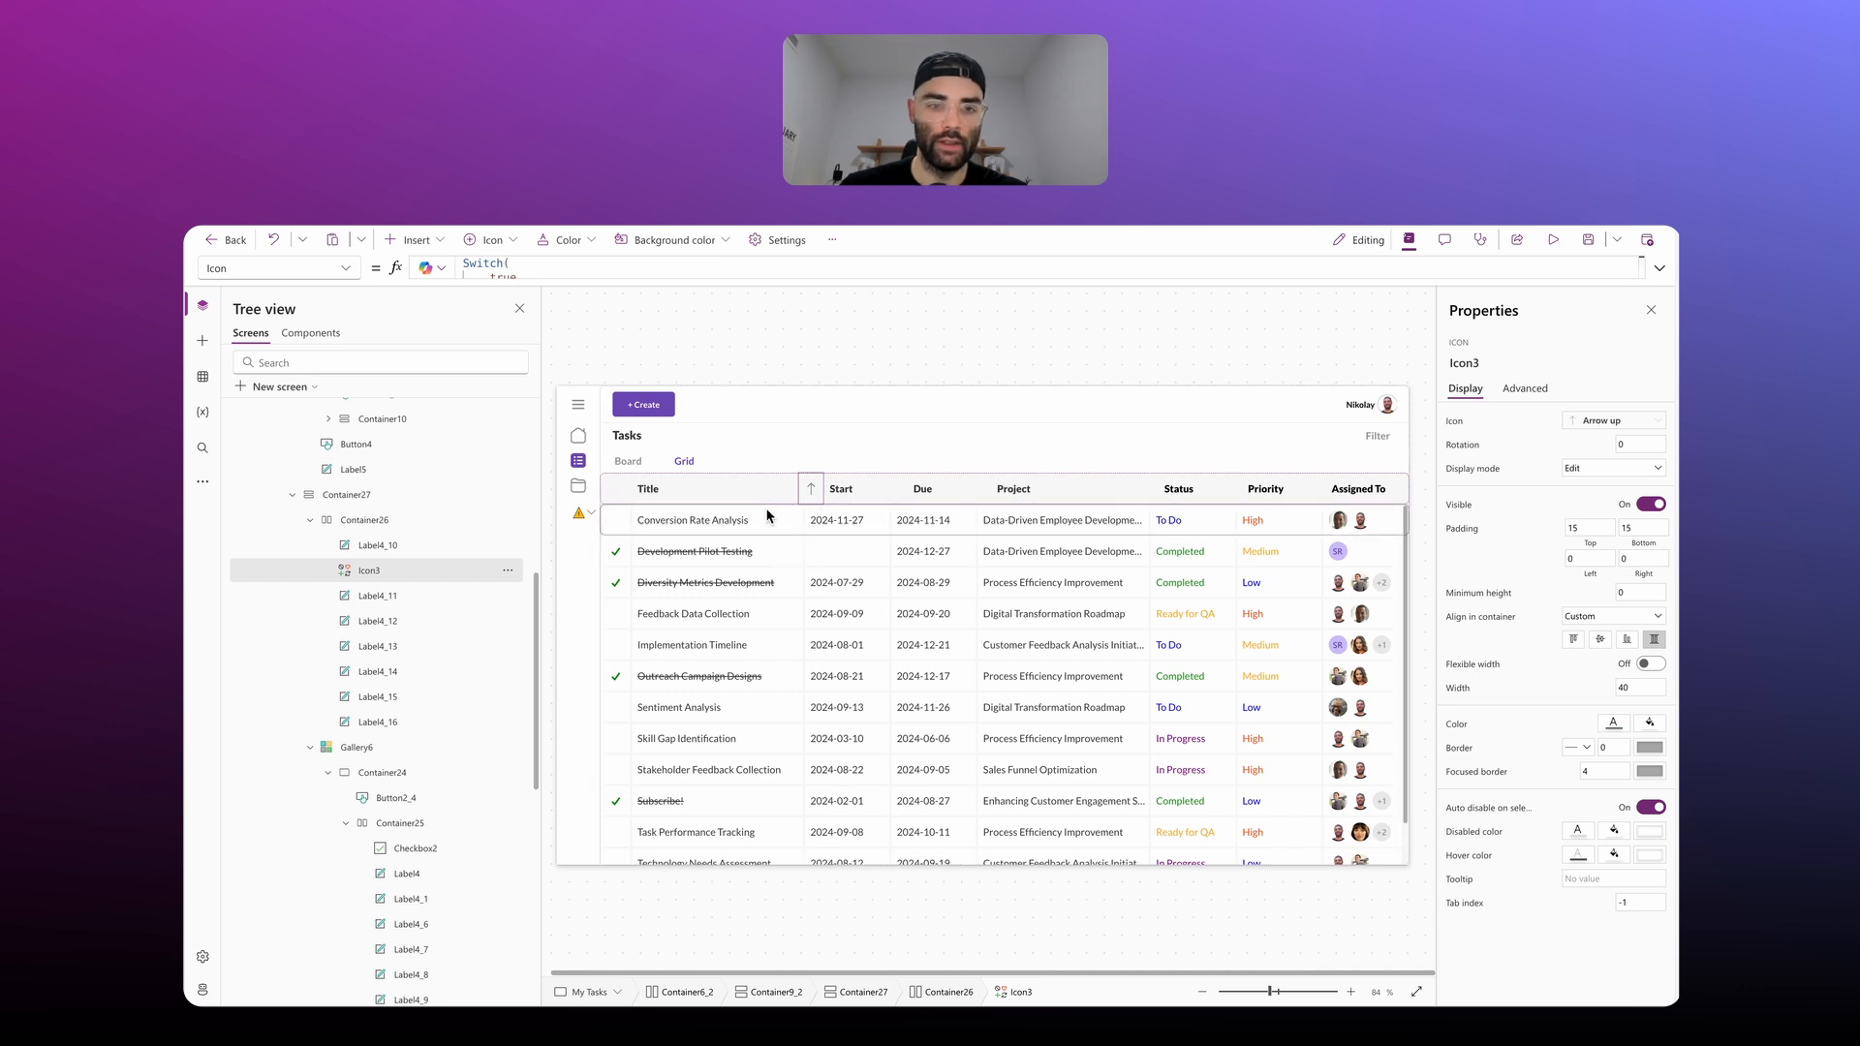
left_click(705, 496)
left_click(810, 490, "shift")
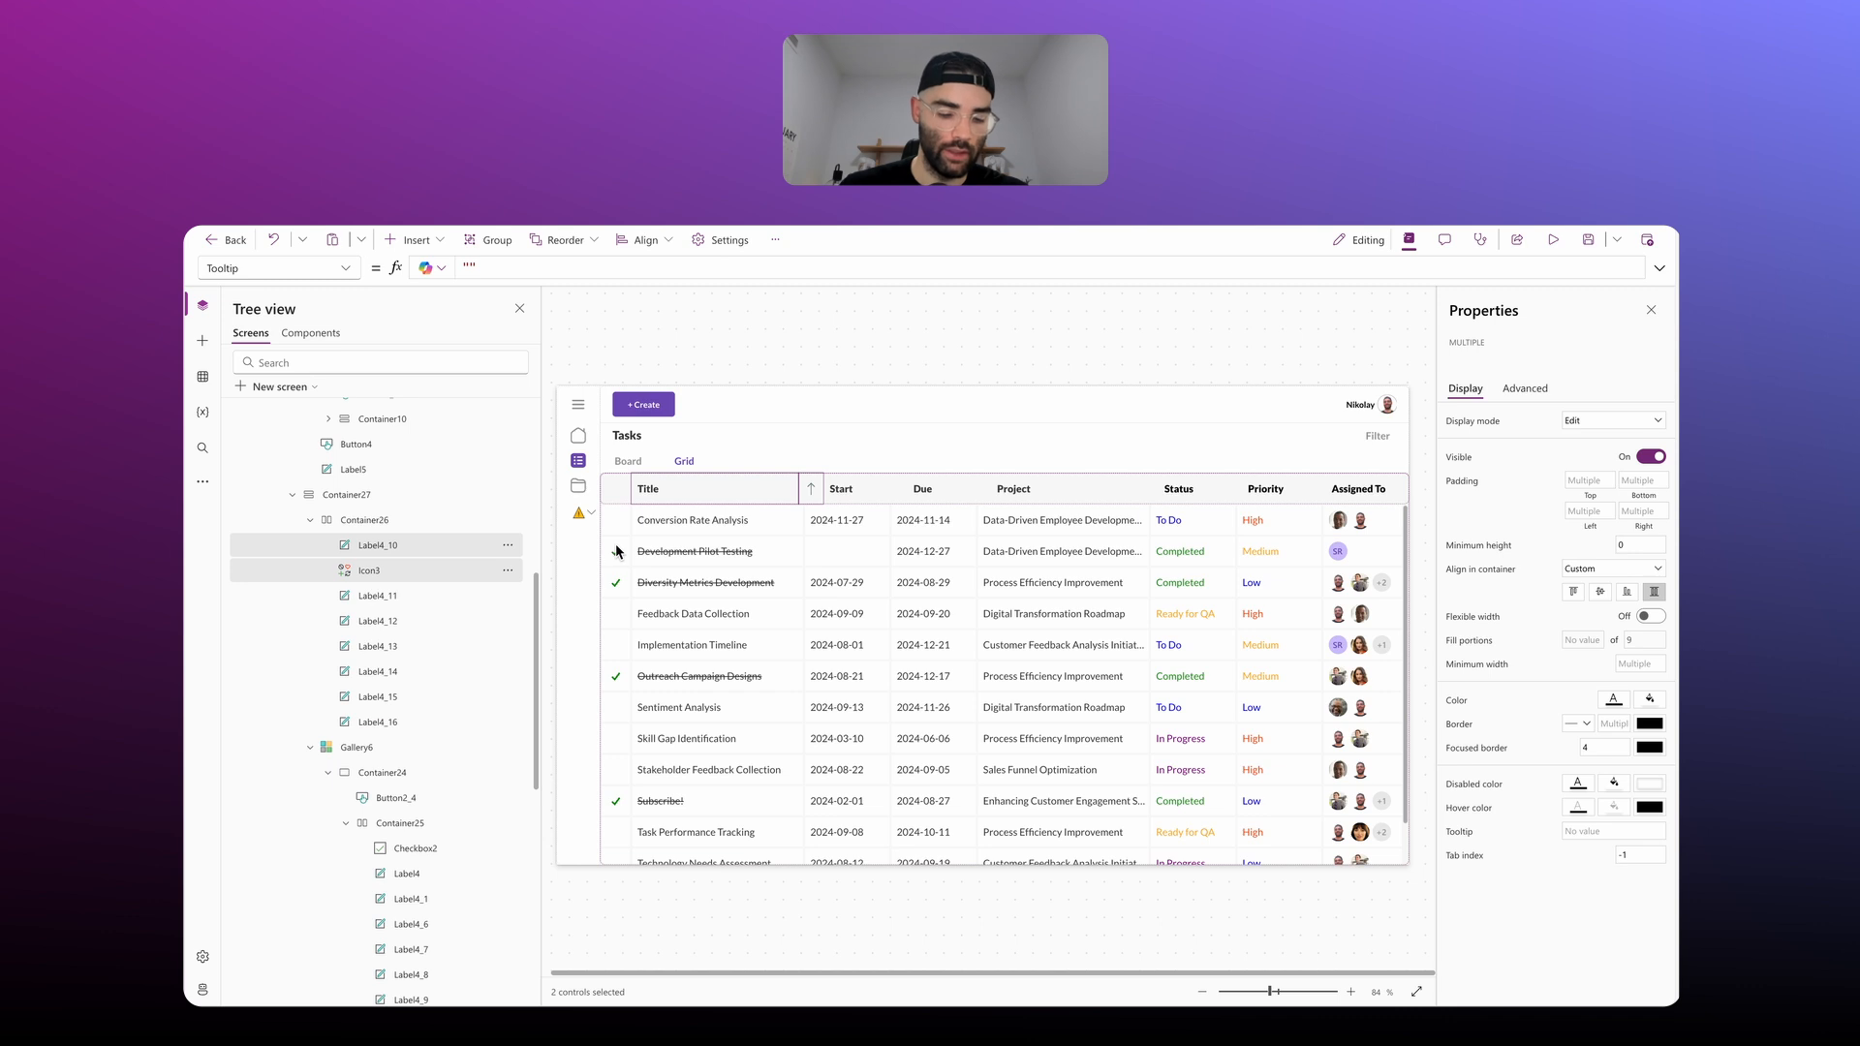
key("Delete")
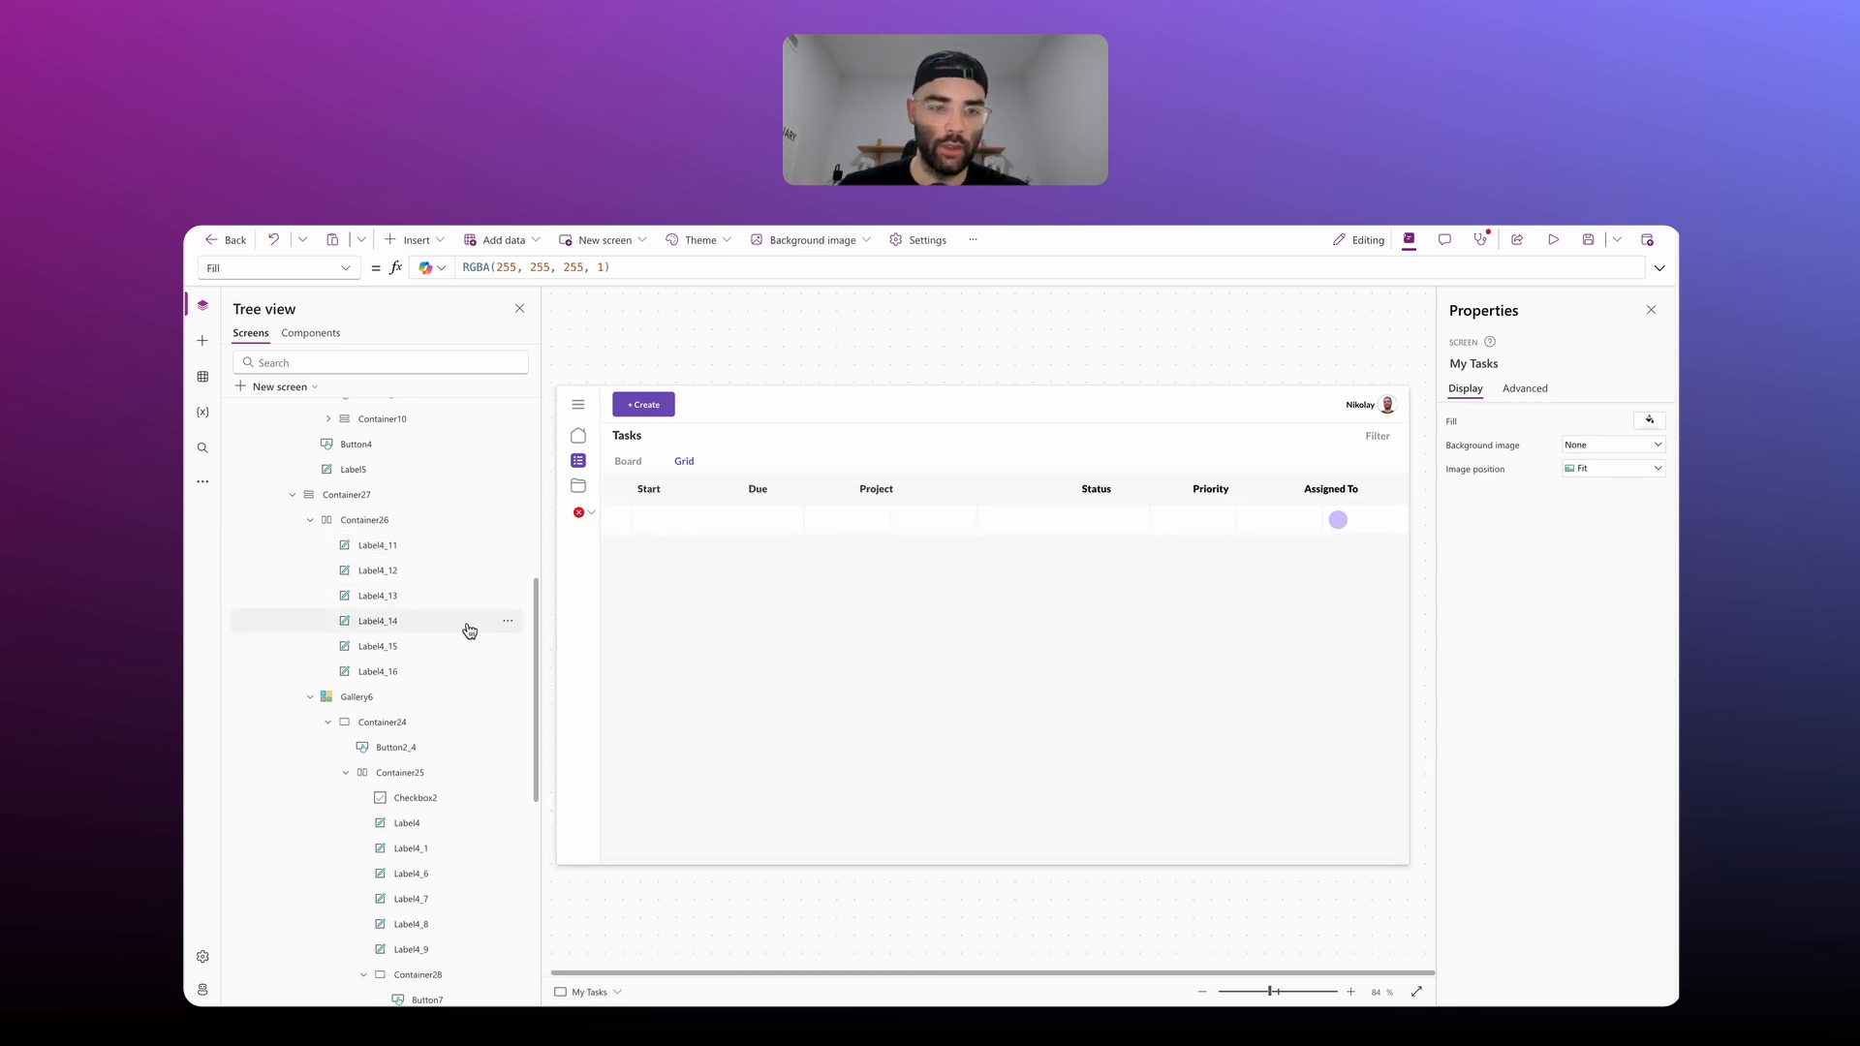
Step: Insert a horizontal container into the grid header container, Container26
left_click(775, 492)
left_click(390, 523)
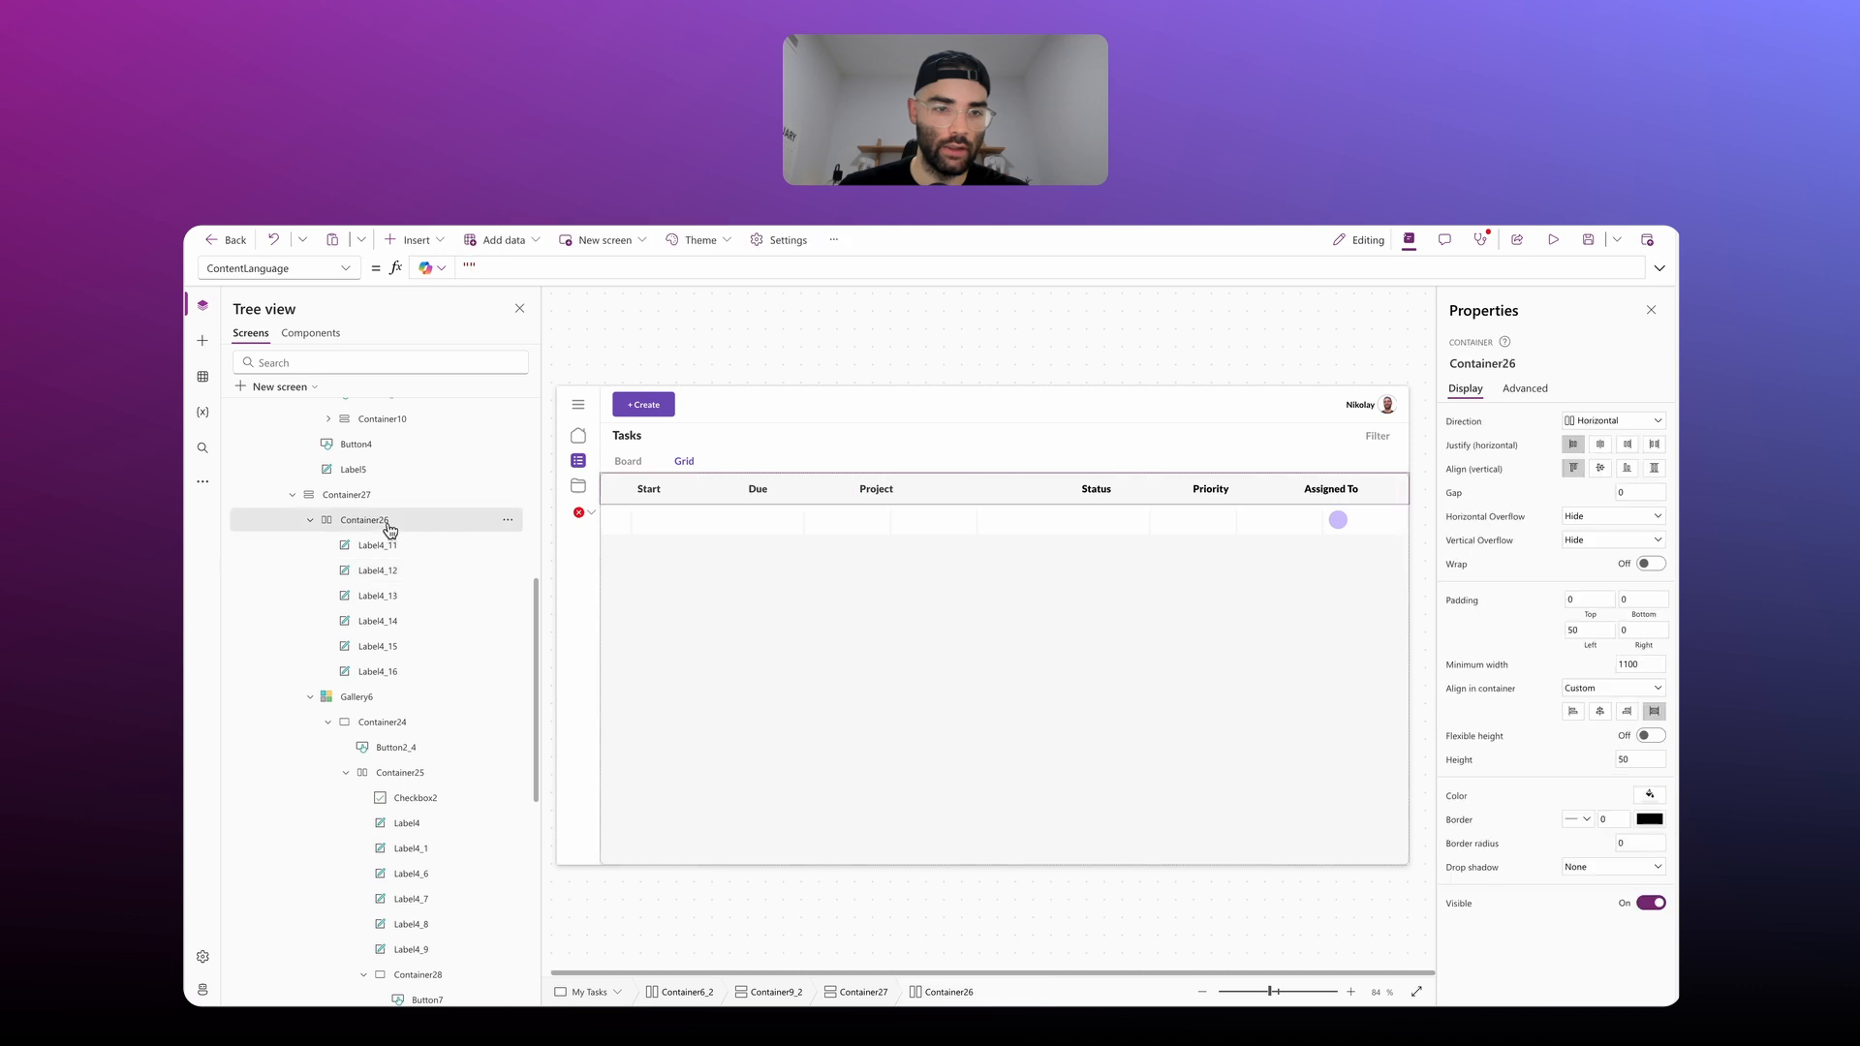
left_click(419, 241)
type("contain")
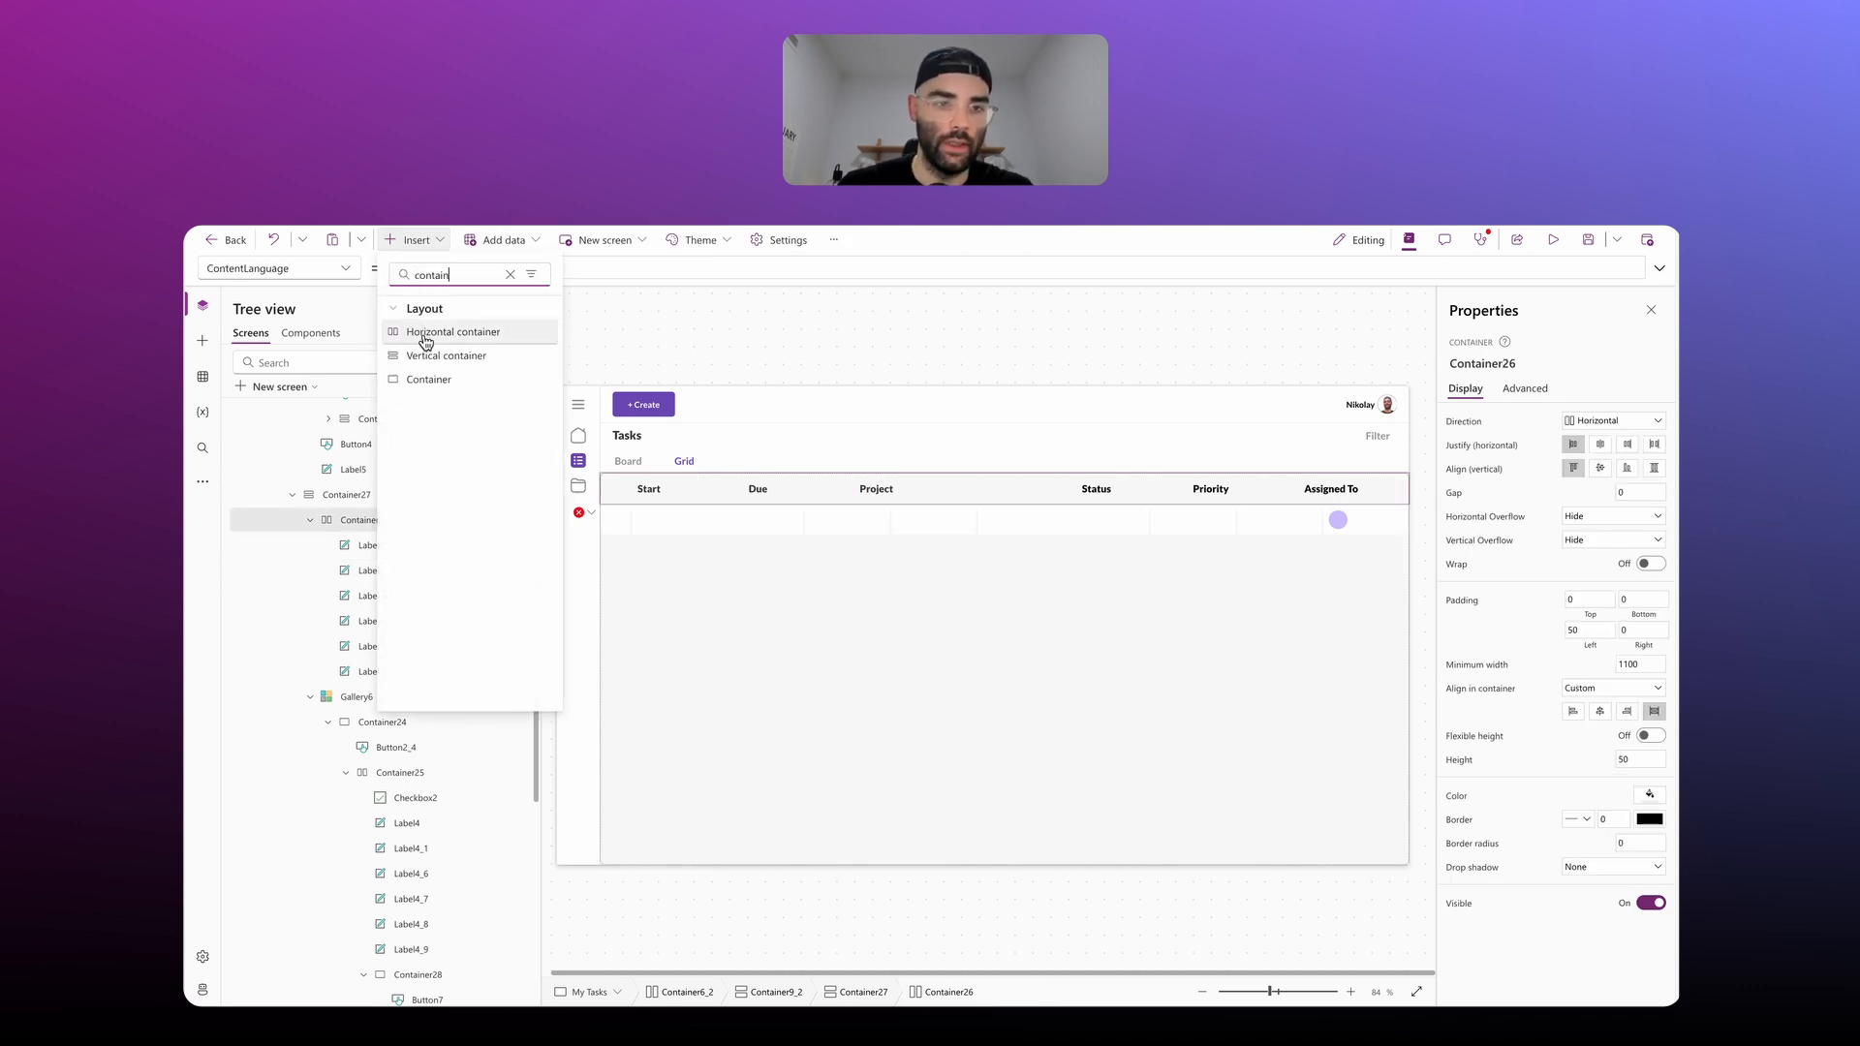
left_click(425, 334)
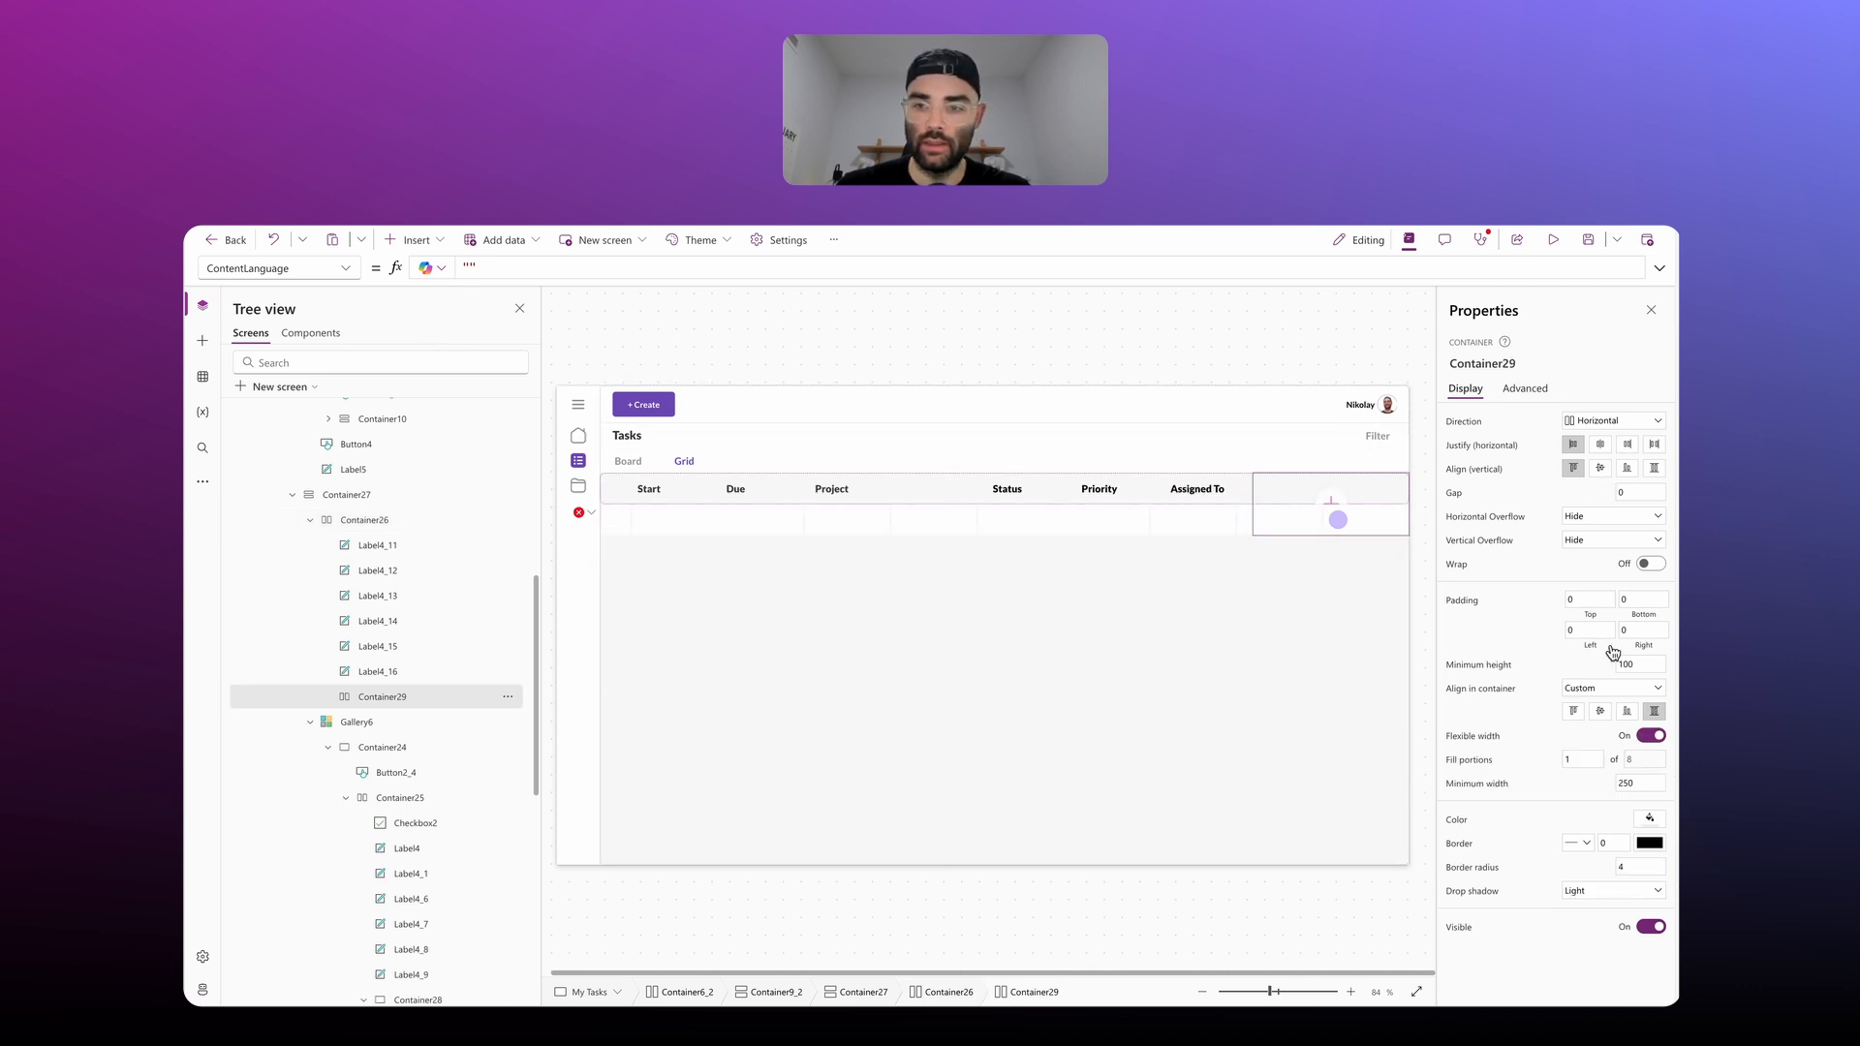
Step: Set the new header container's minimum height to 0, minimum width to 200 and fill portions to 2
left_click(1648, 668)
type("0")
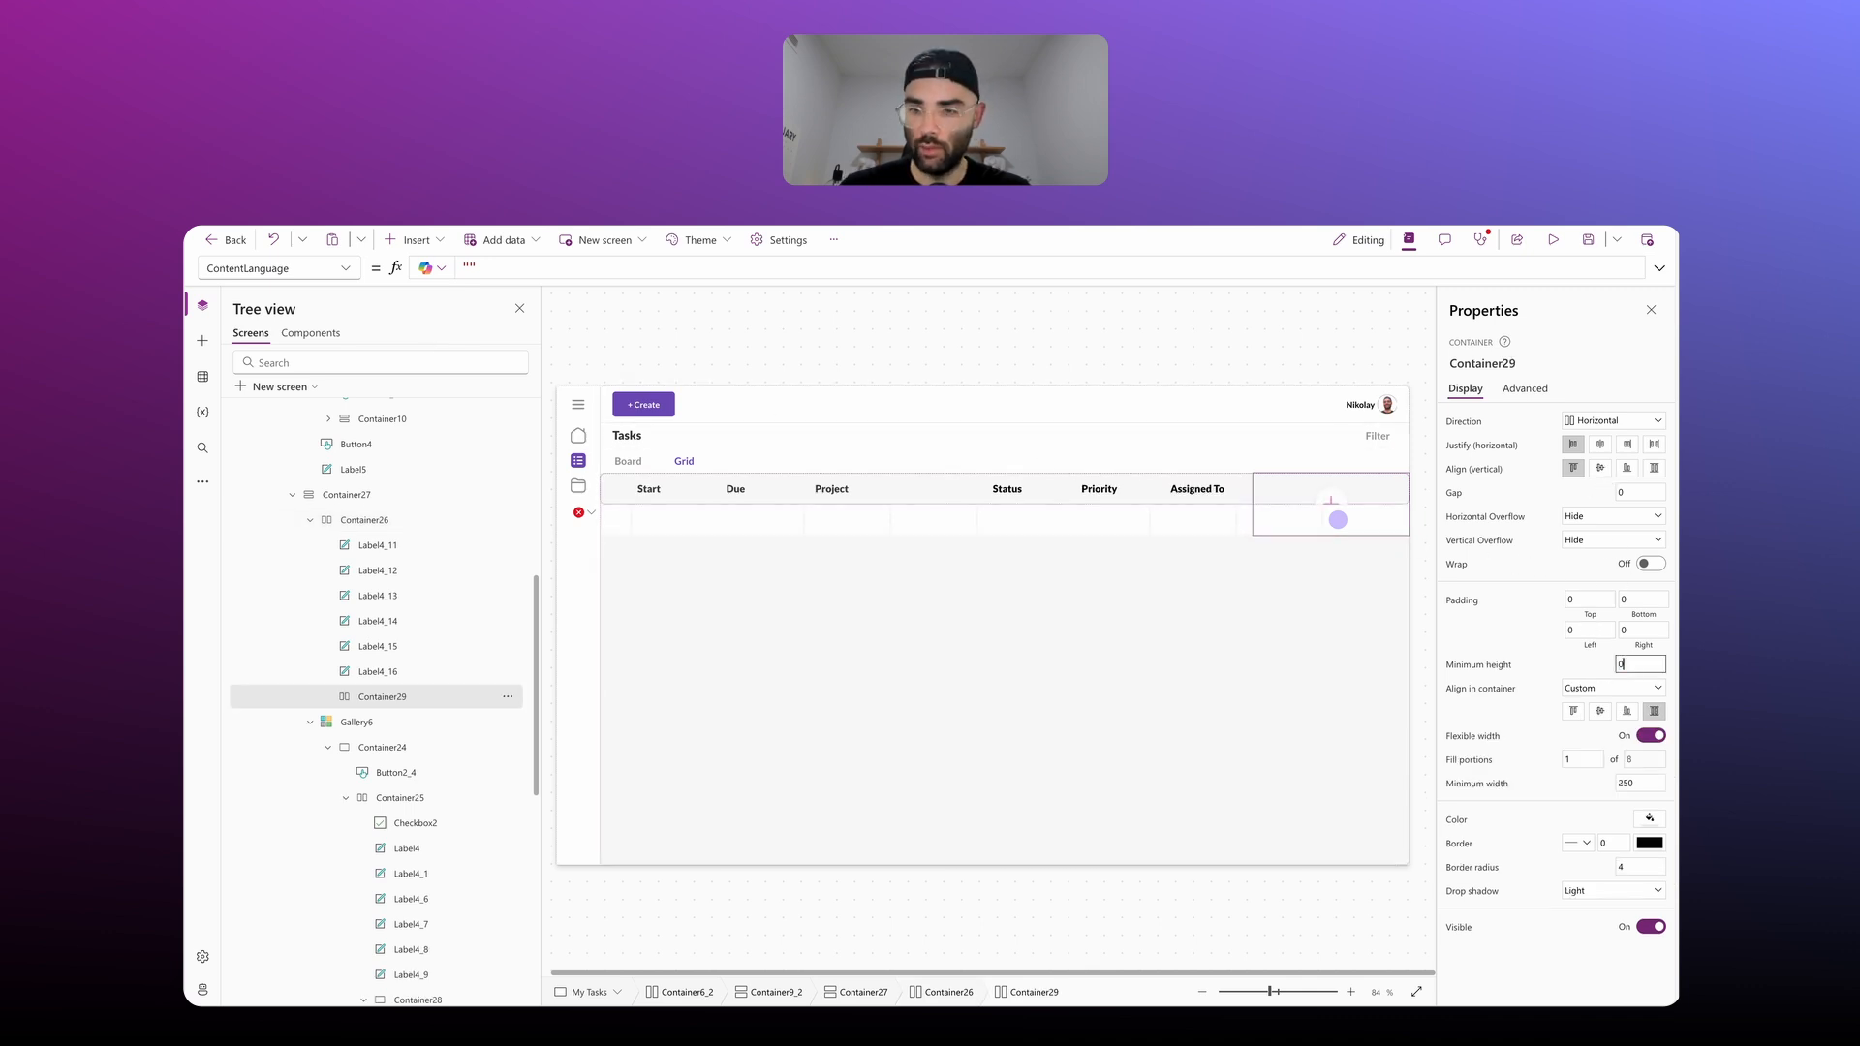
left_click(1647, 783)
type("2")
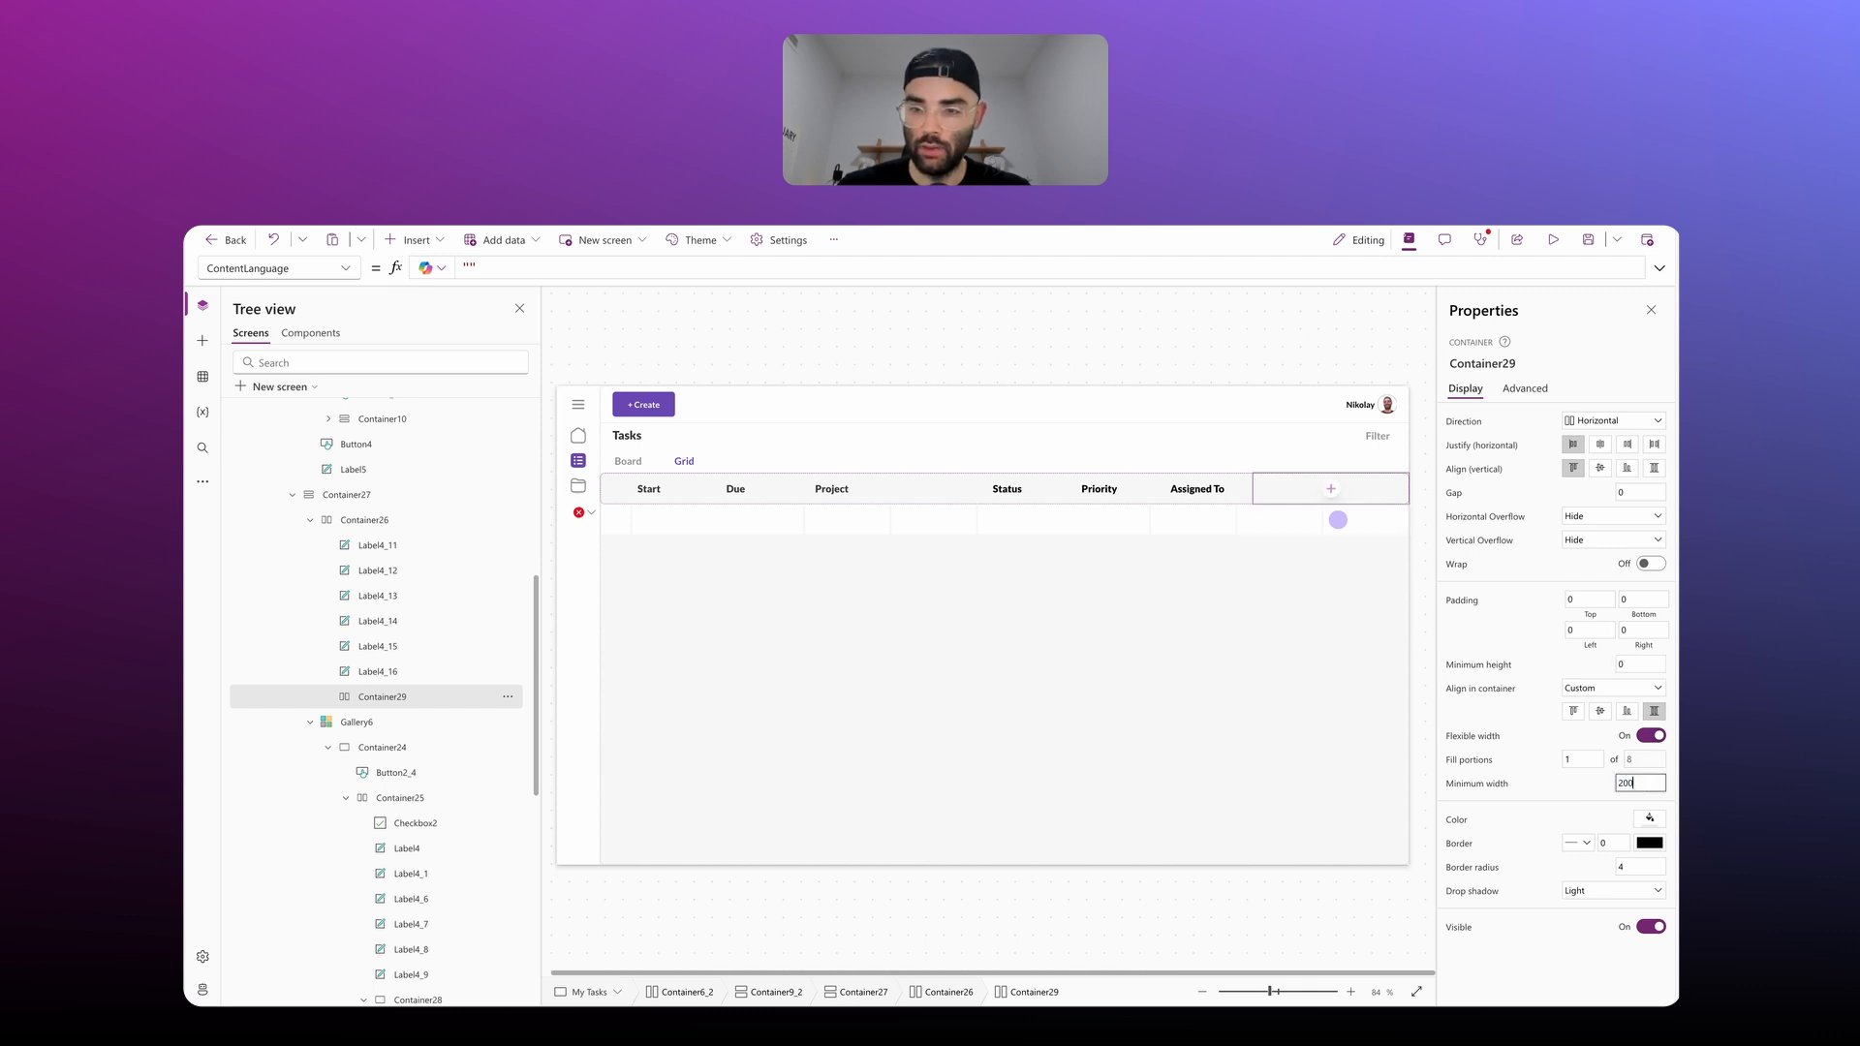
left_click(1588, 760)
key("Return")
Step: Set the new header container's border radius to 0 and its drop shadow to None
left_click_drag(1633, 866, 1571, 867)
type("0")
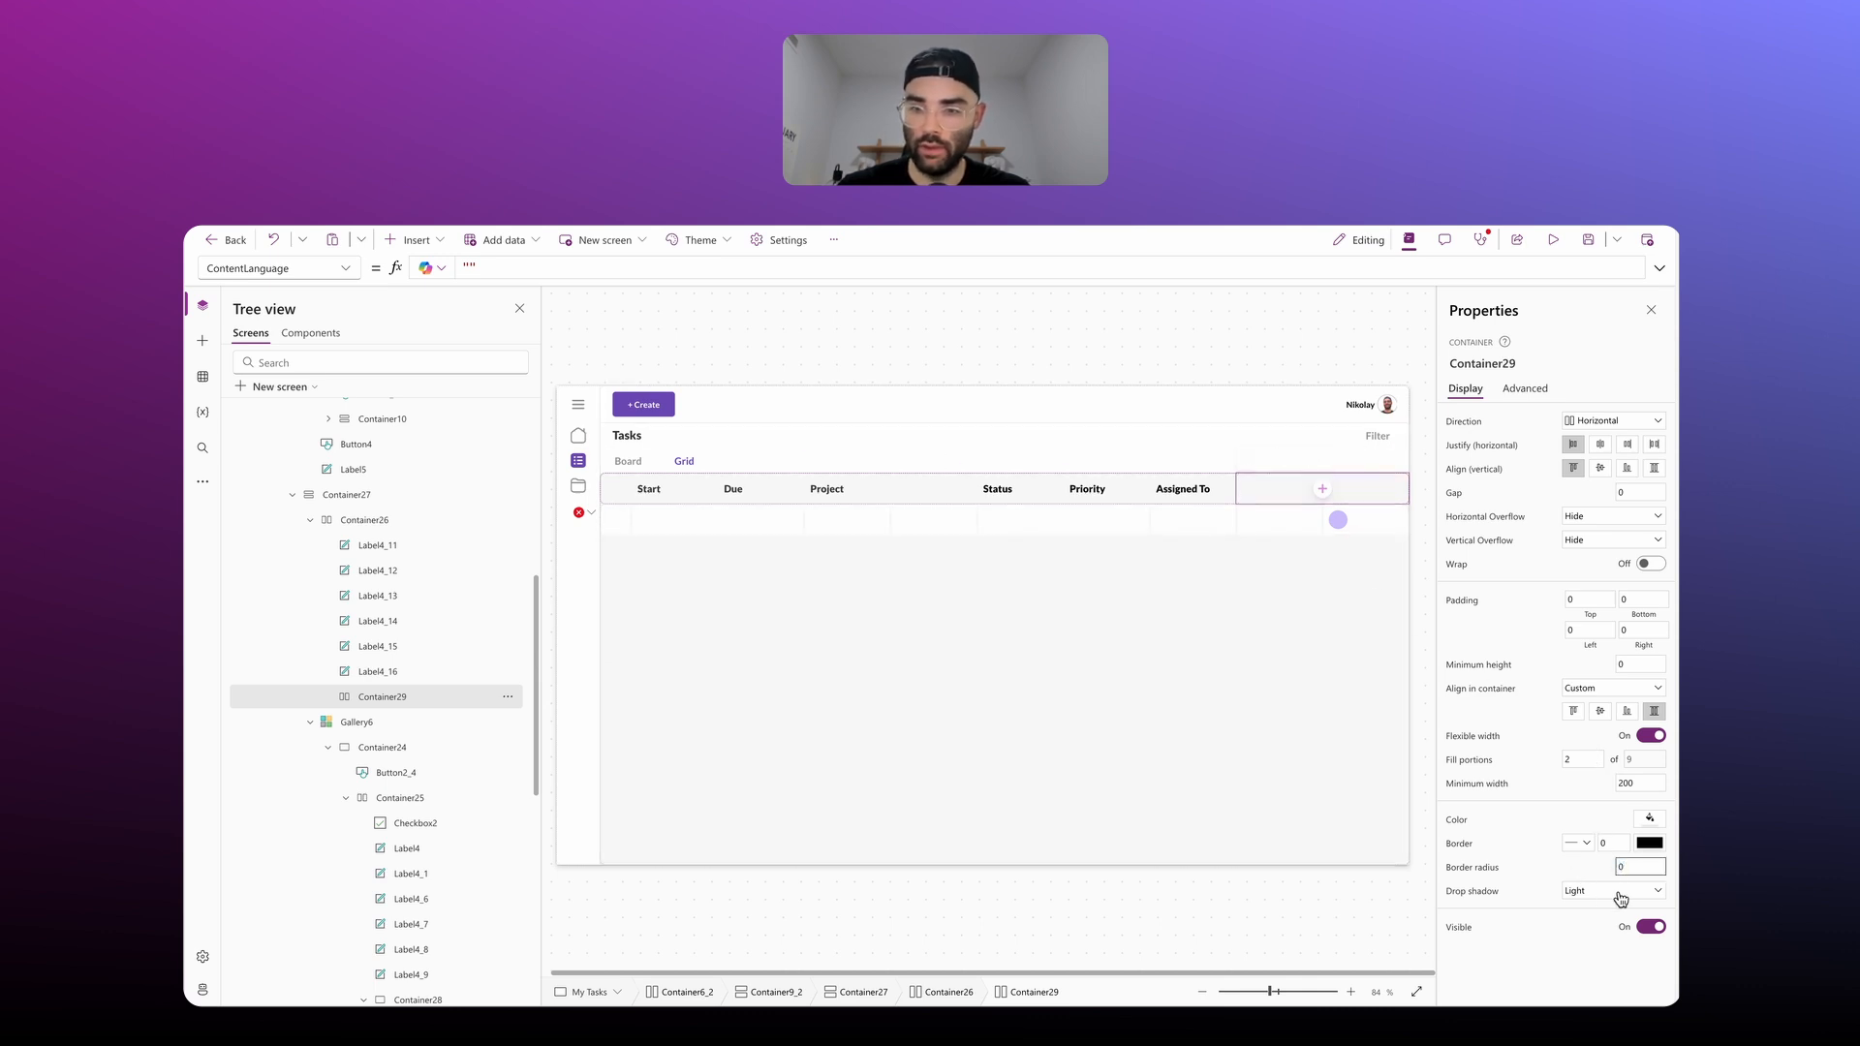
left_click(1613, 891)
left_click(1589, 776)
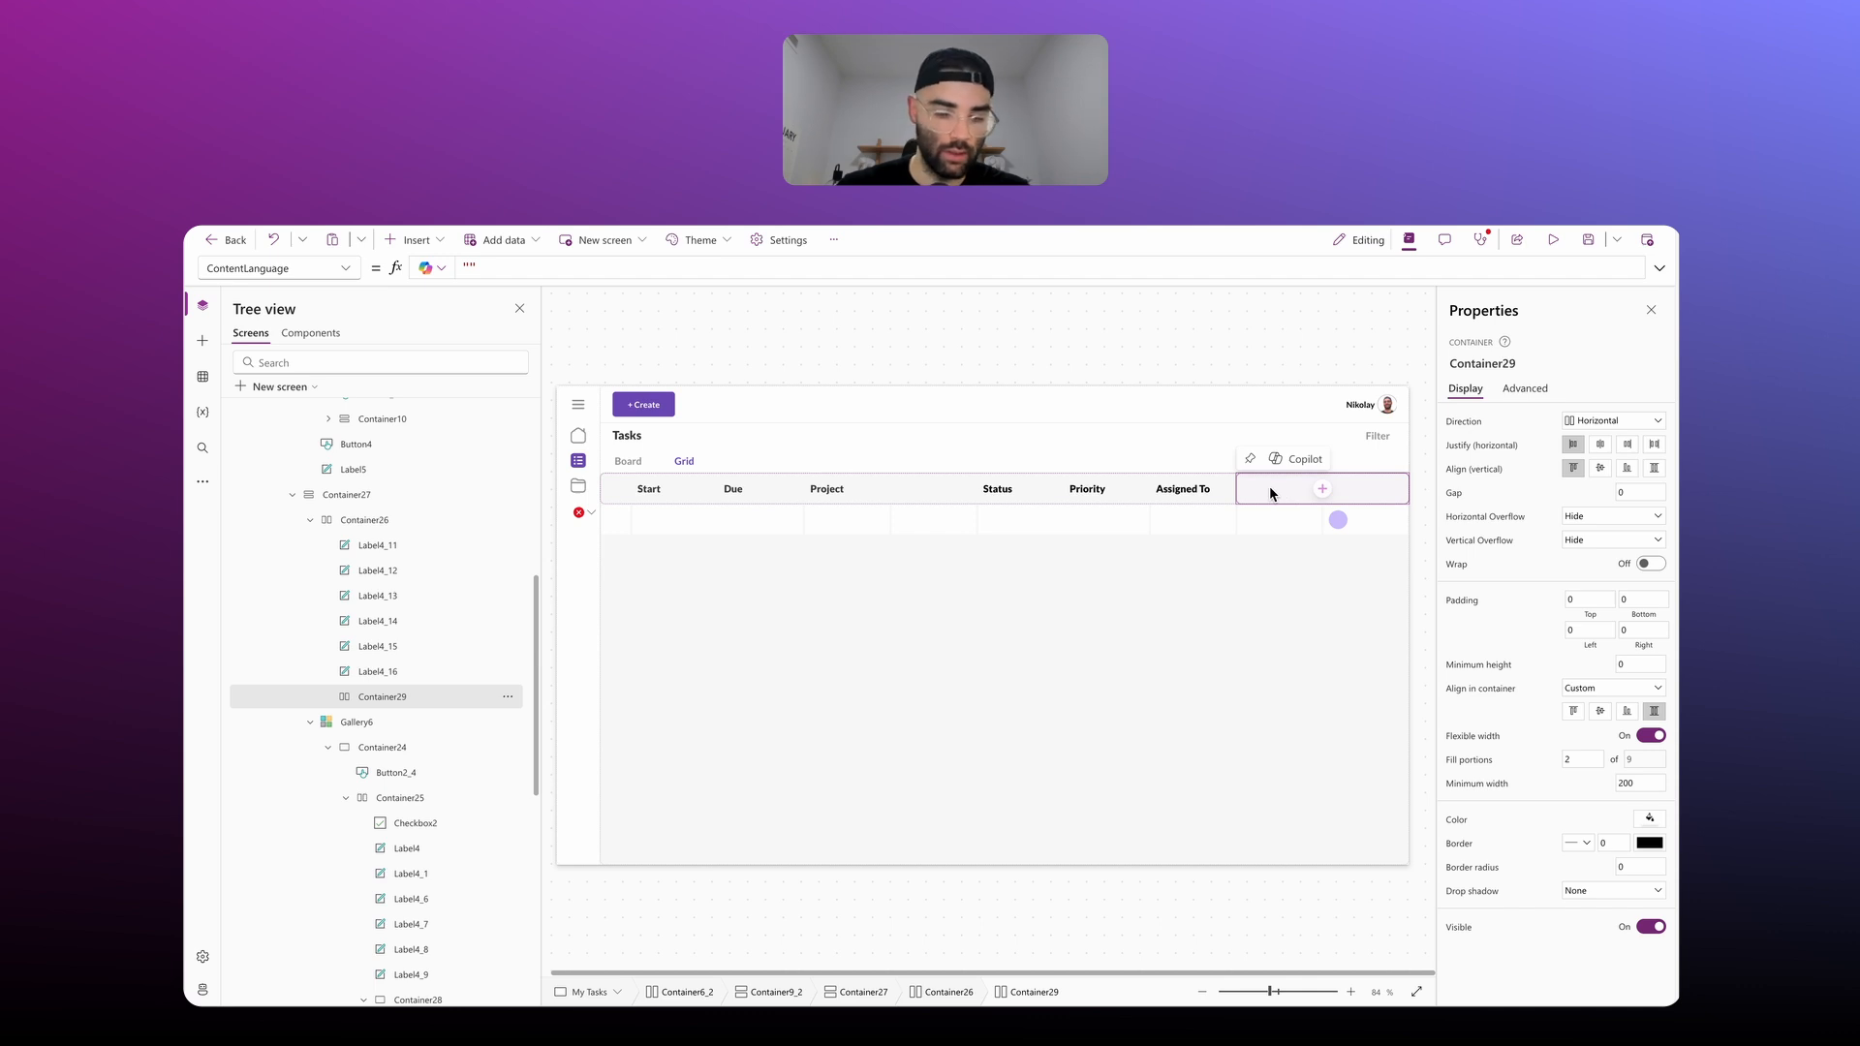
Step: Paste the Title label and sort icon into the new container and set the label's minimum width to 0
key("ctrl+v")
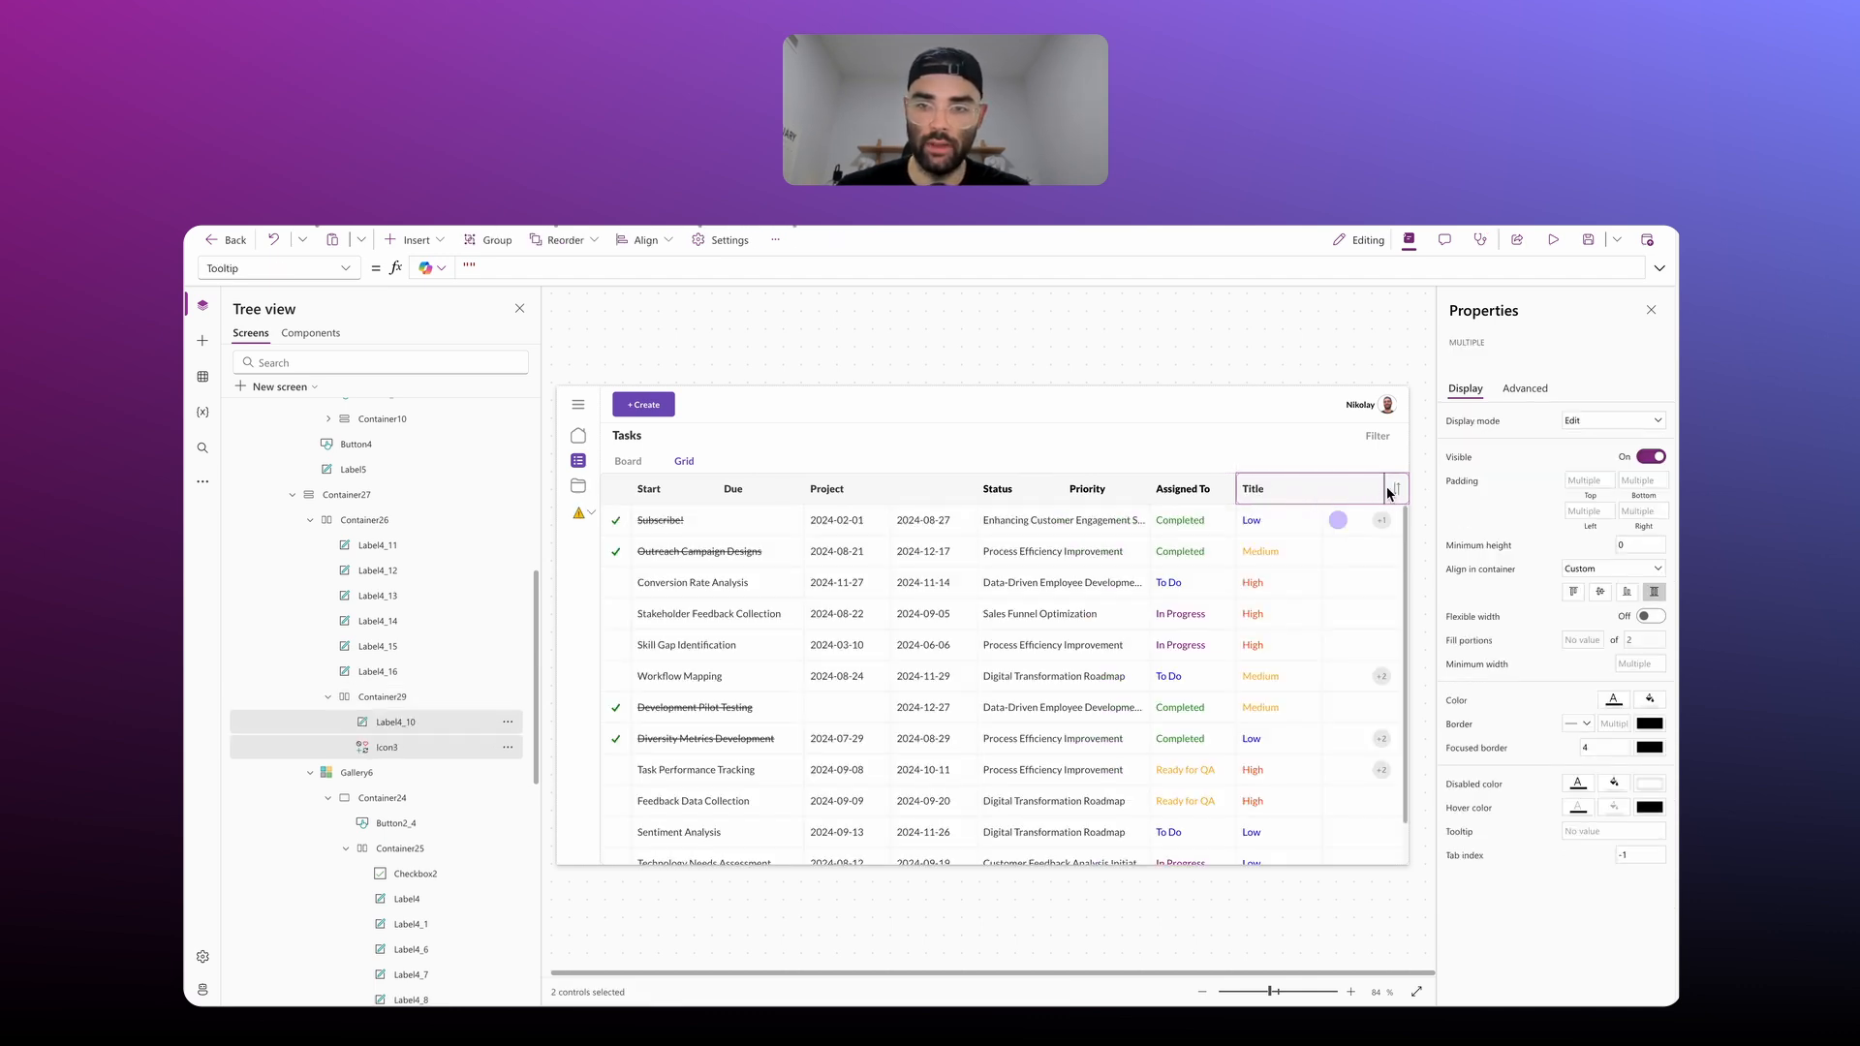
left_click(1336, 489)
left_click_drag(1630, 879, 1551, 875)
type("0")
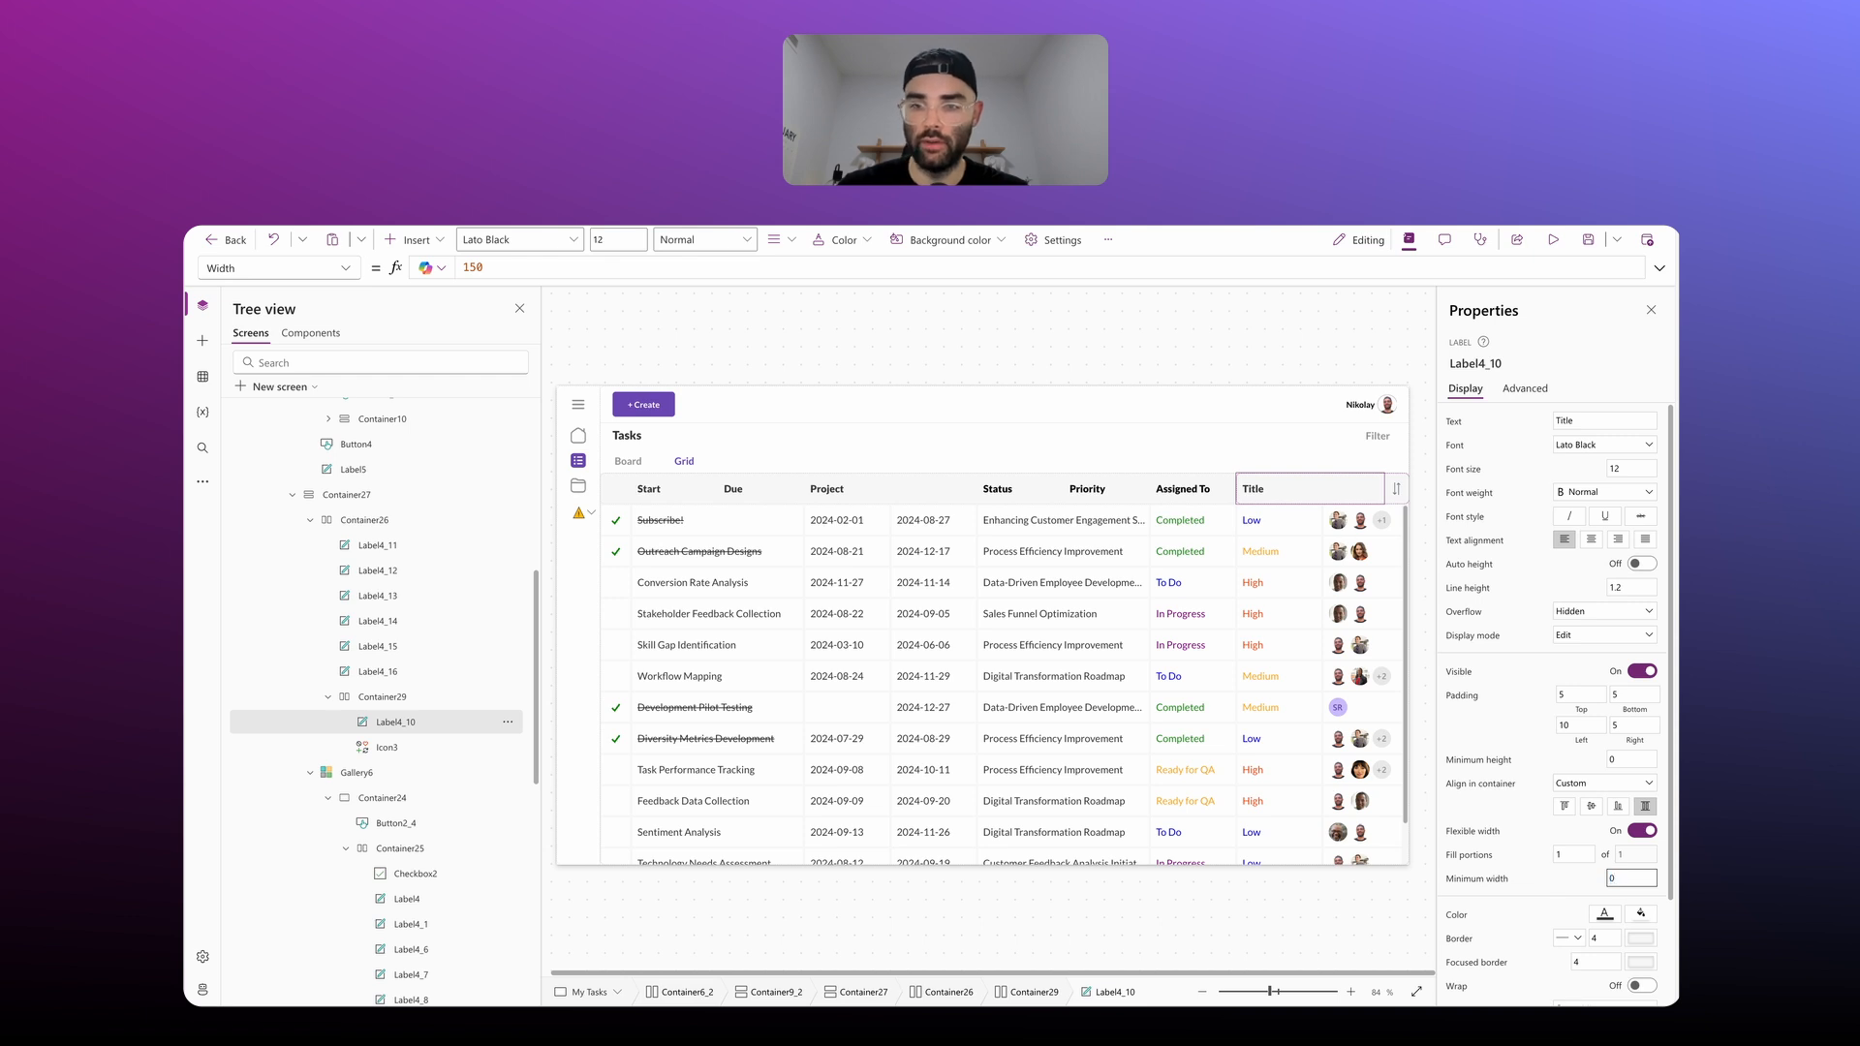
left_click(1394, 488)
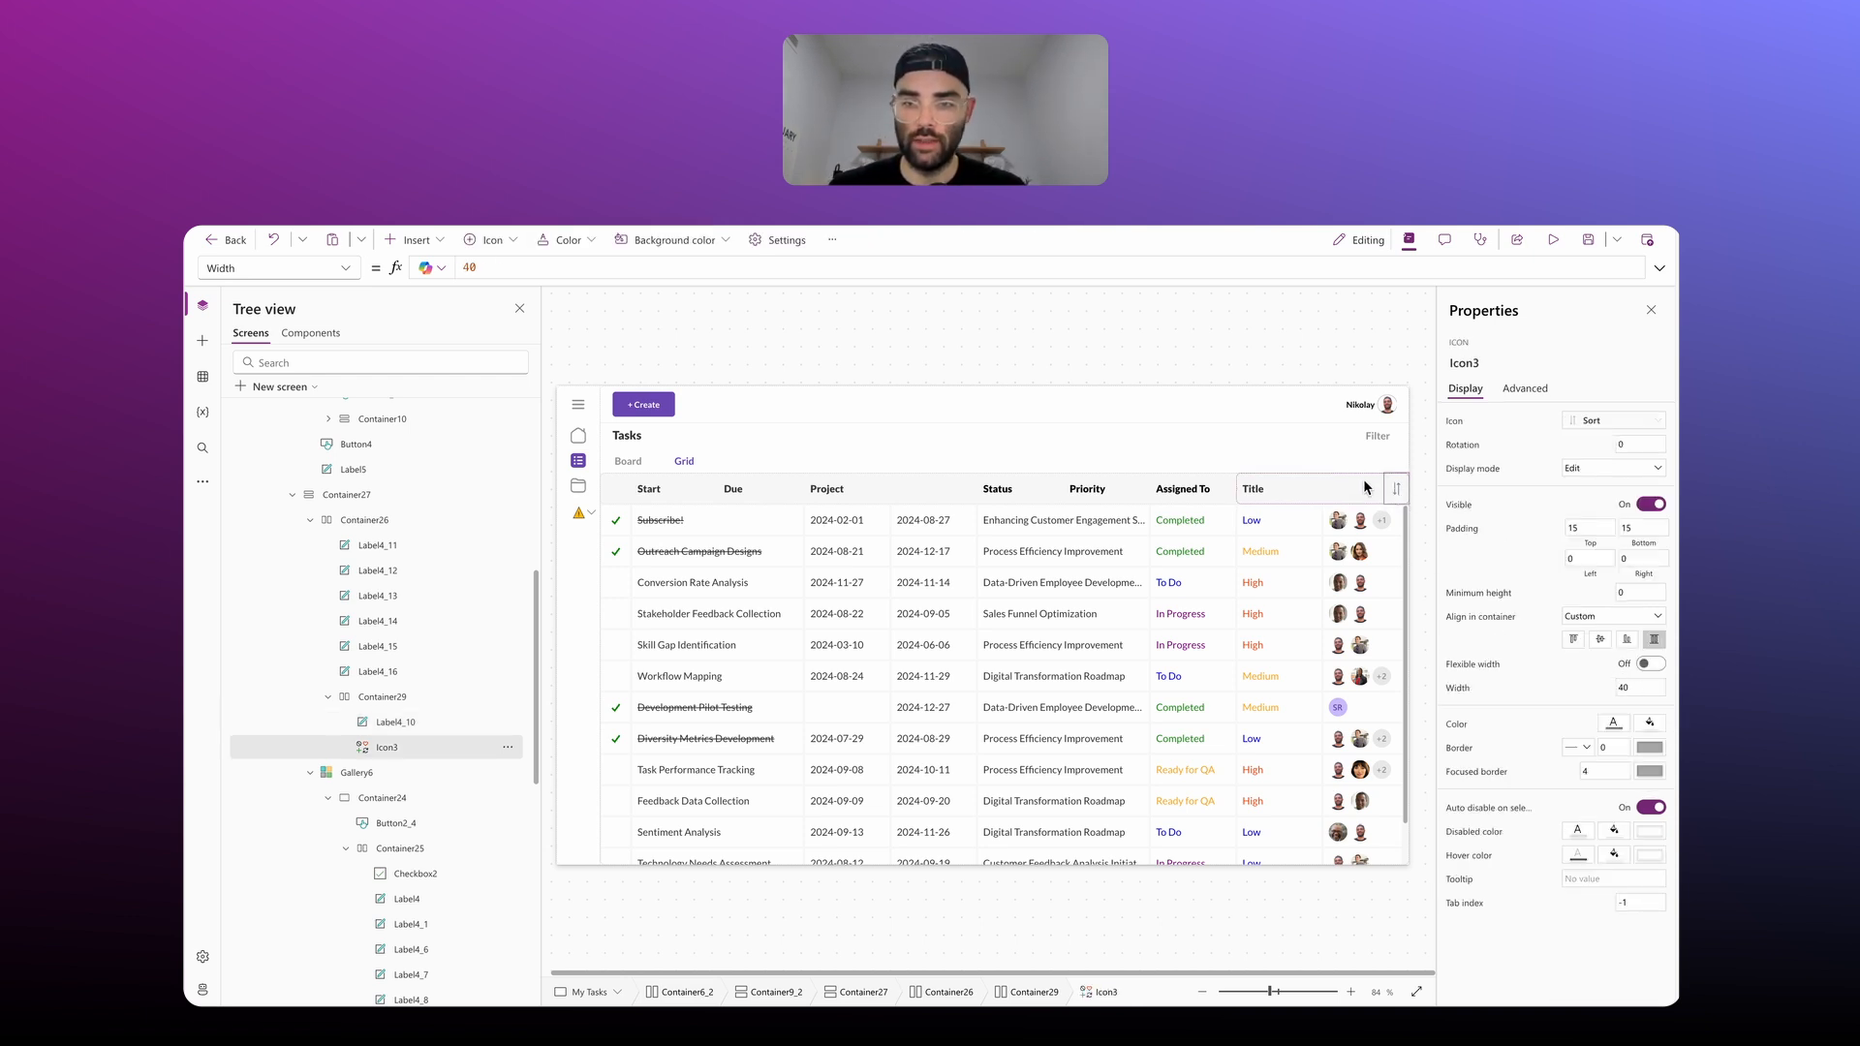
Step: Reorder the Title heading's container so that it comes first in the grid header, ahead of Start
left_click(385, 701)
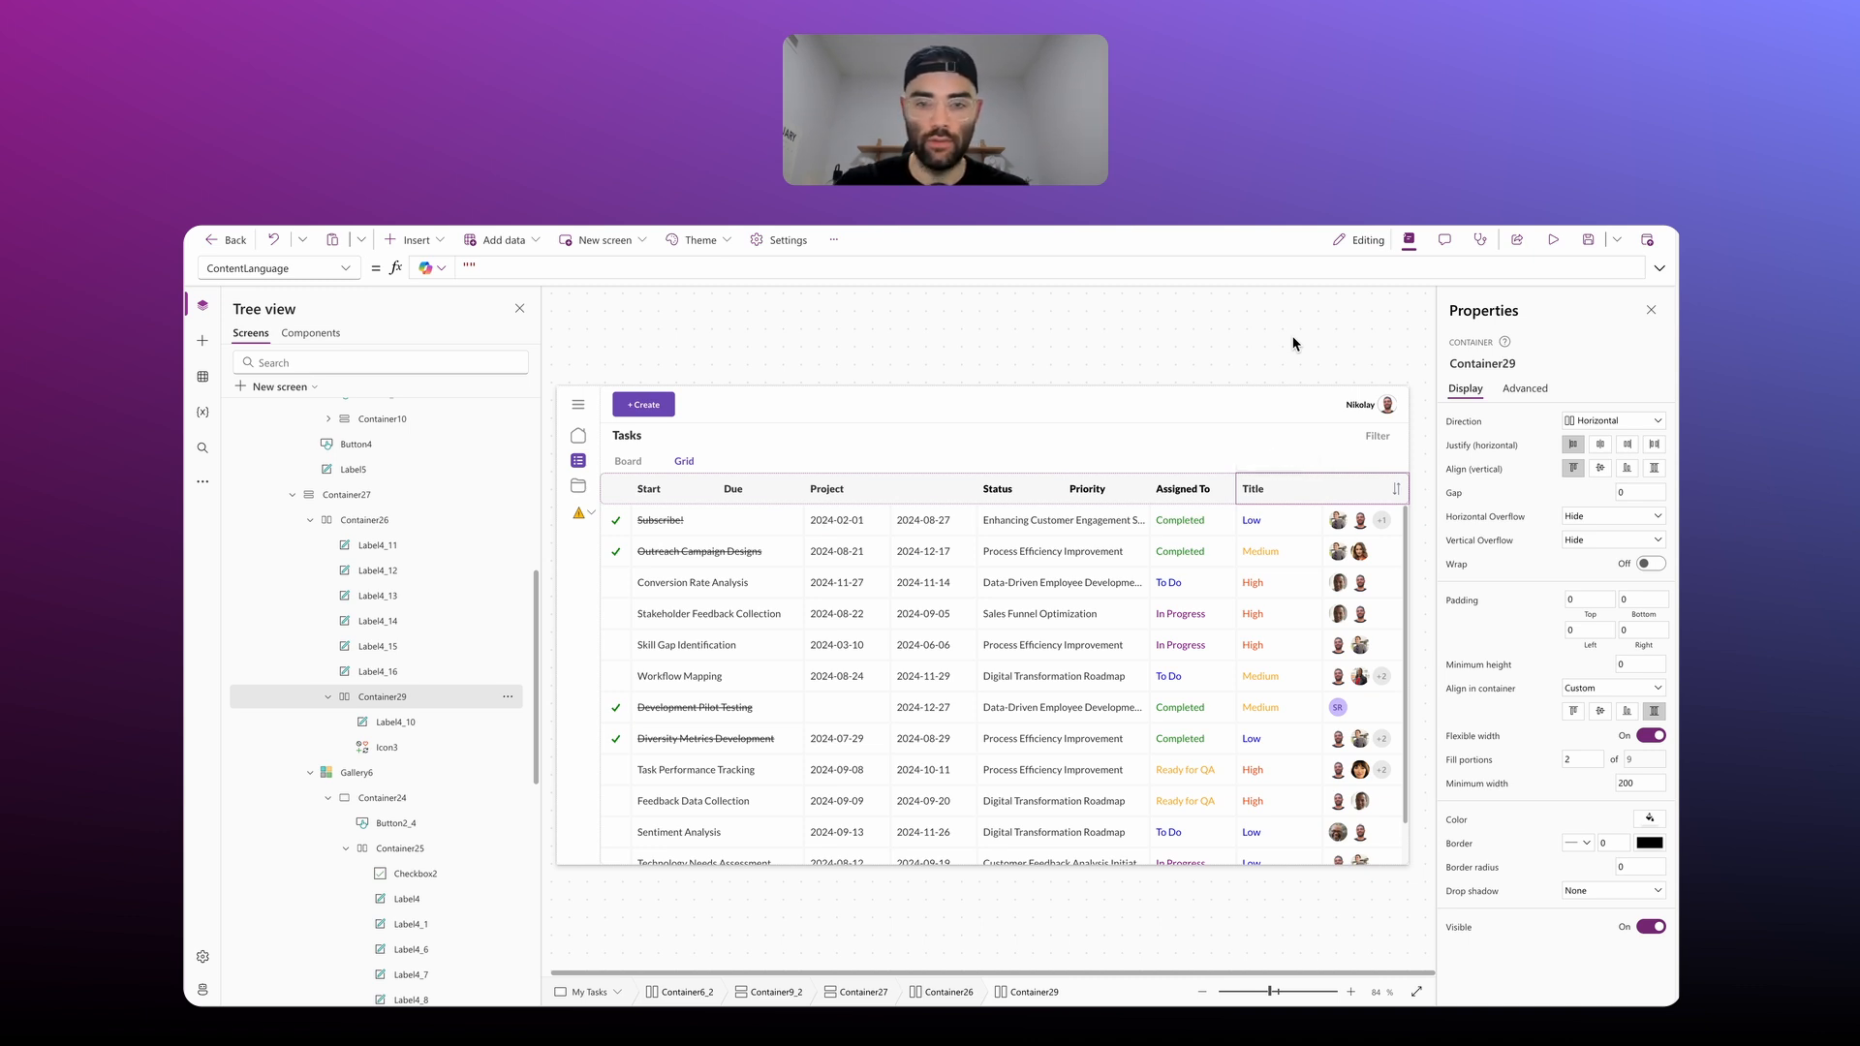
key("ctrl+]")
key("ctrl+]")
key("ctrl+]")
key("ctrl+]")
key("ctrl+]")
key("ctrl+]")
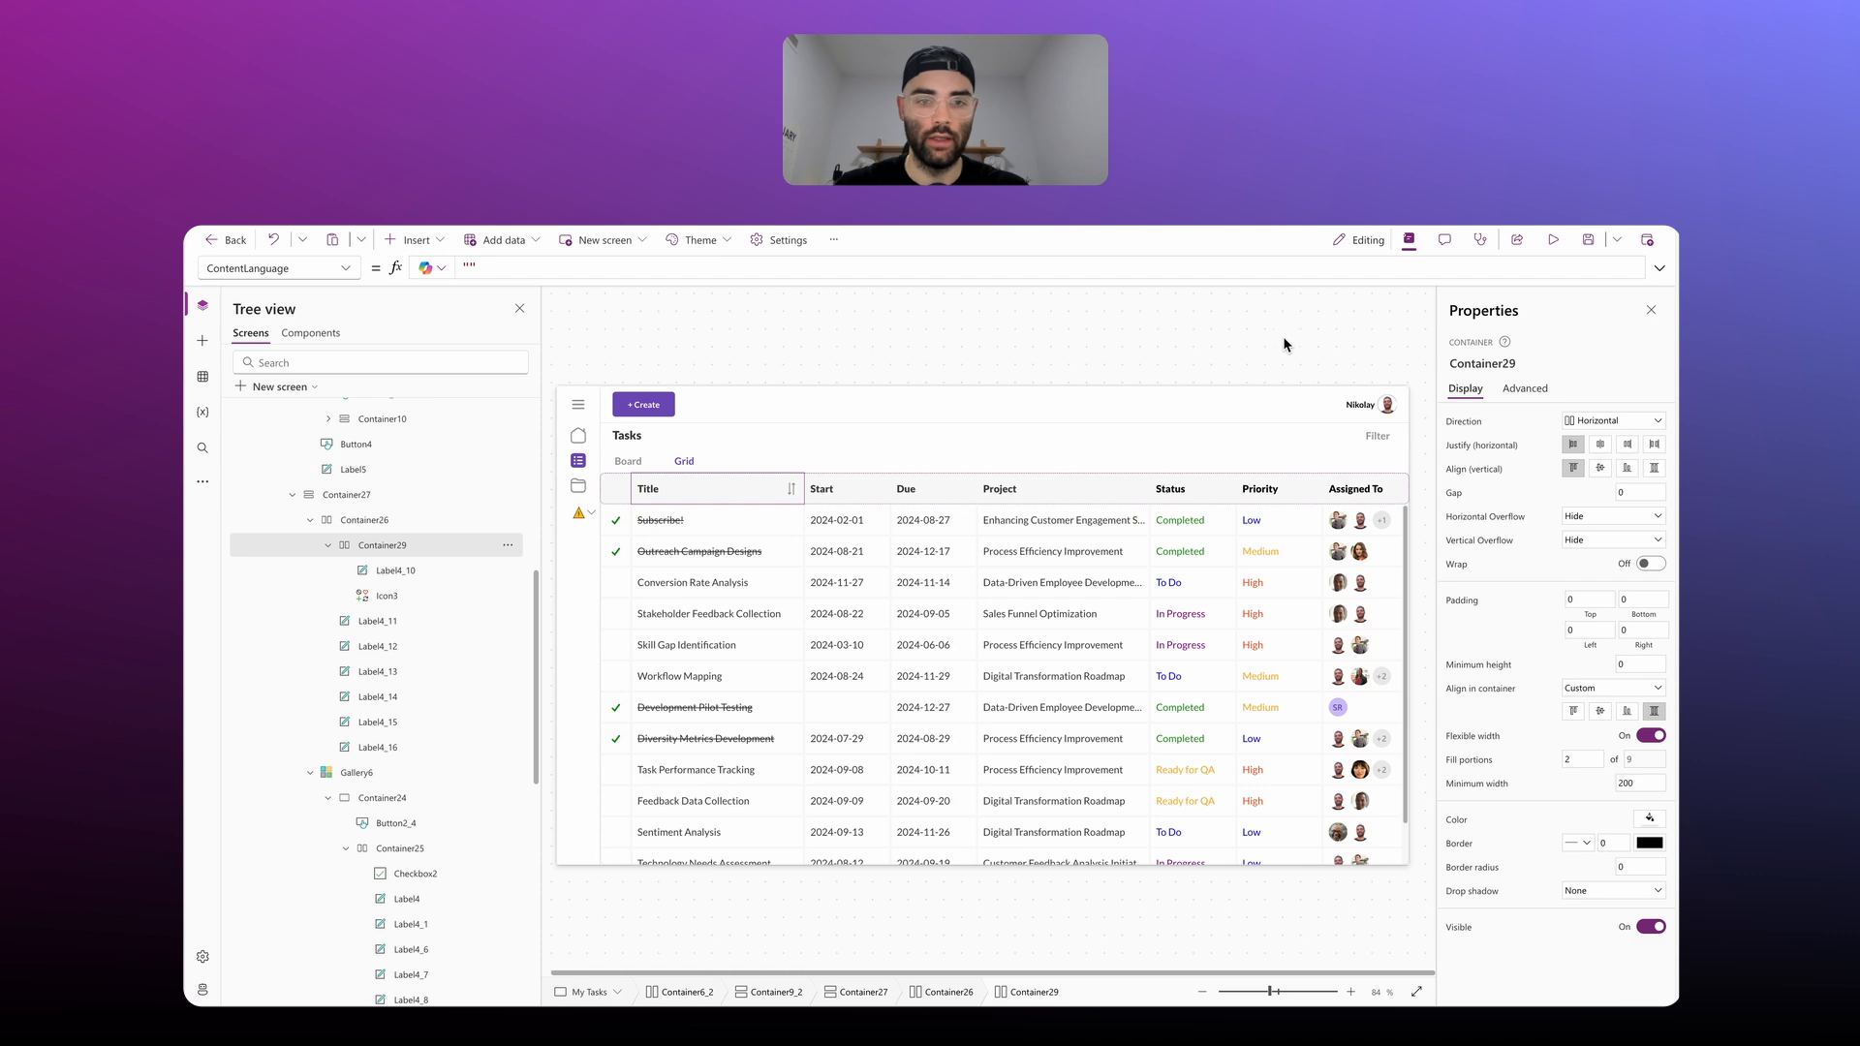
Step: Preview the app to check the grid header layout, then return to the editor
left_click(993, 321)
left_click(1552, 241)
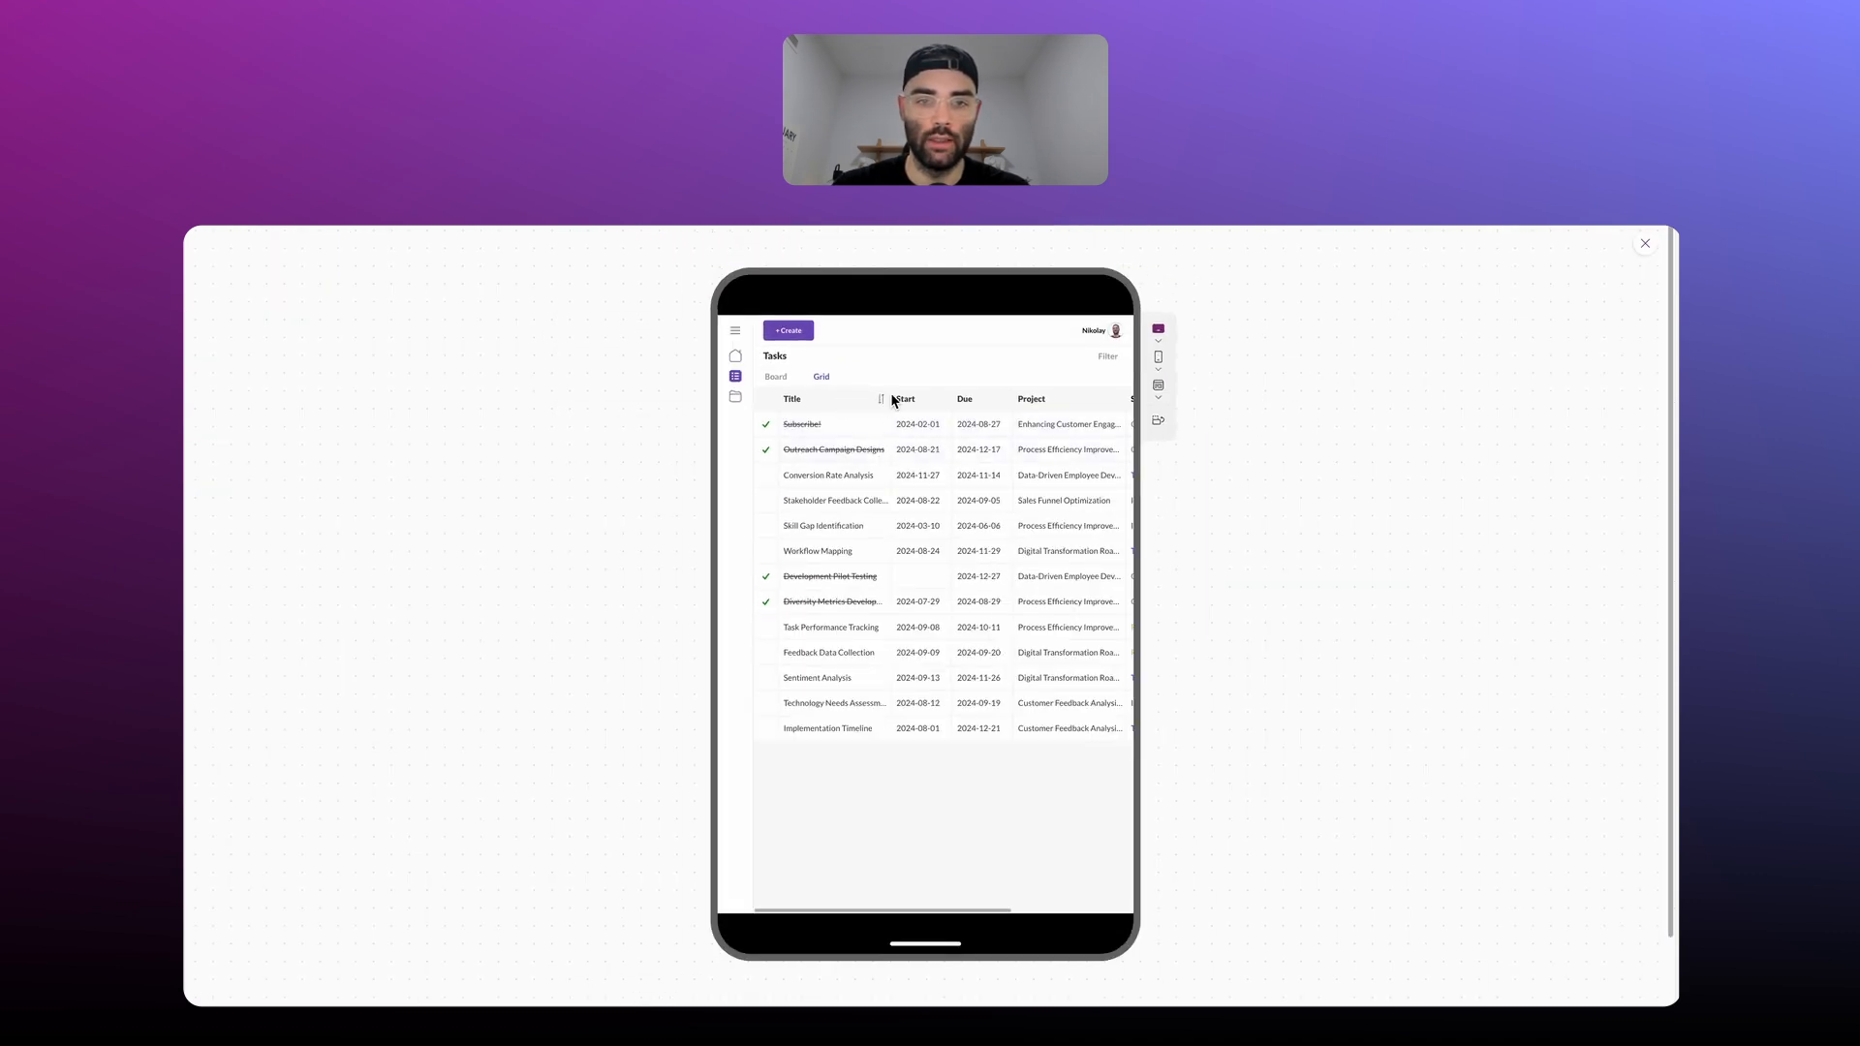
left_click(1645, 244)
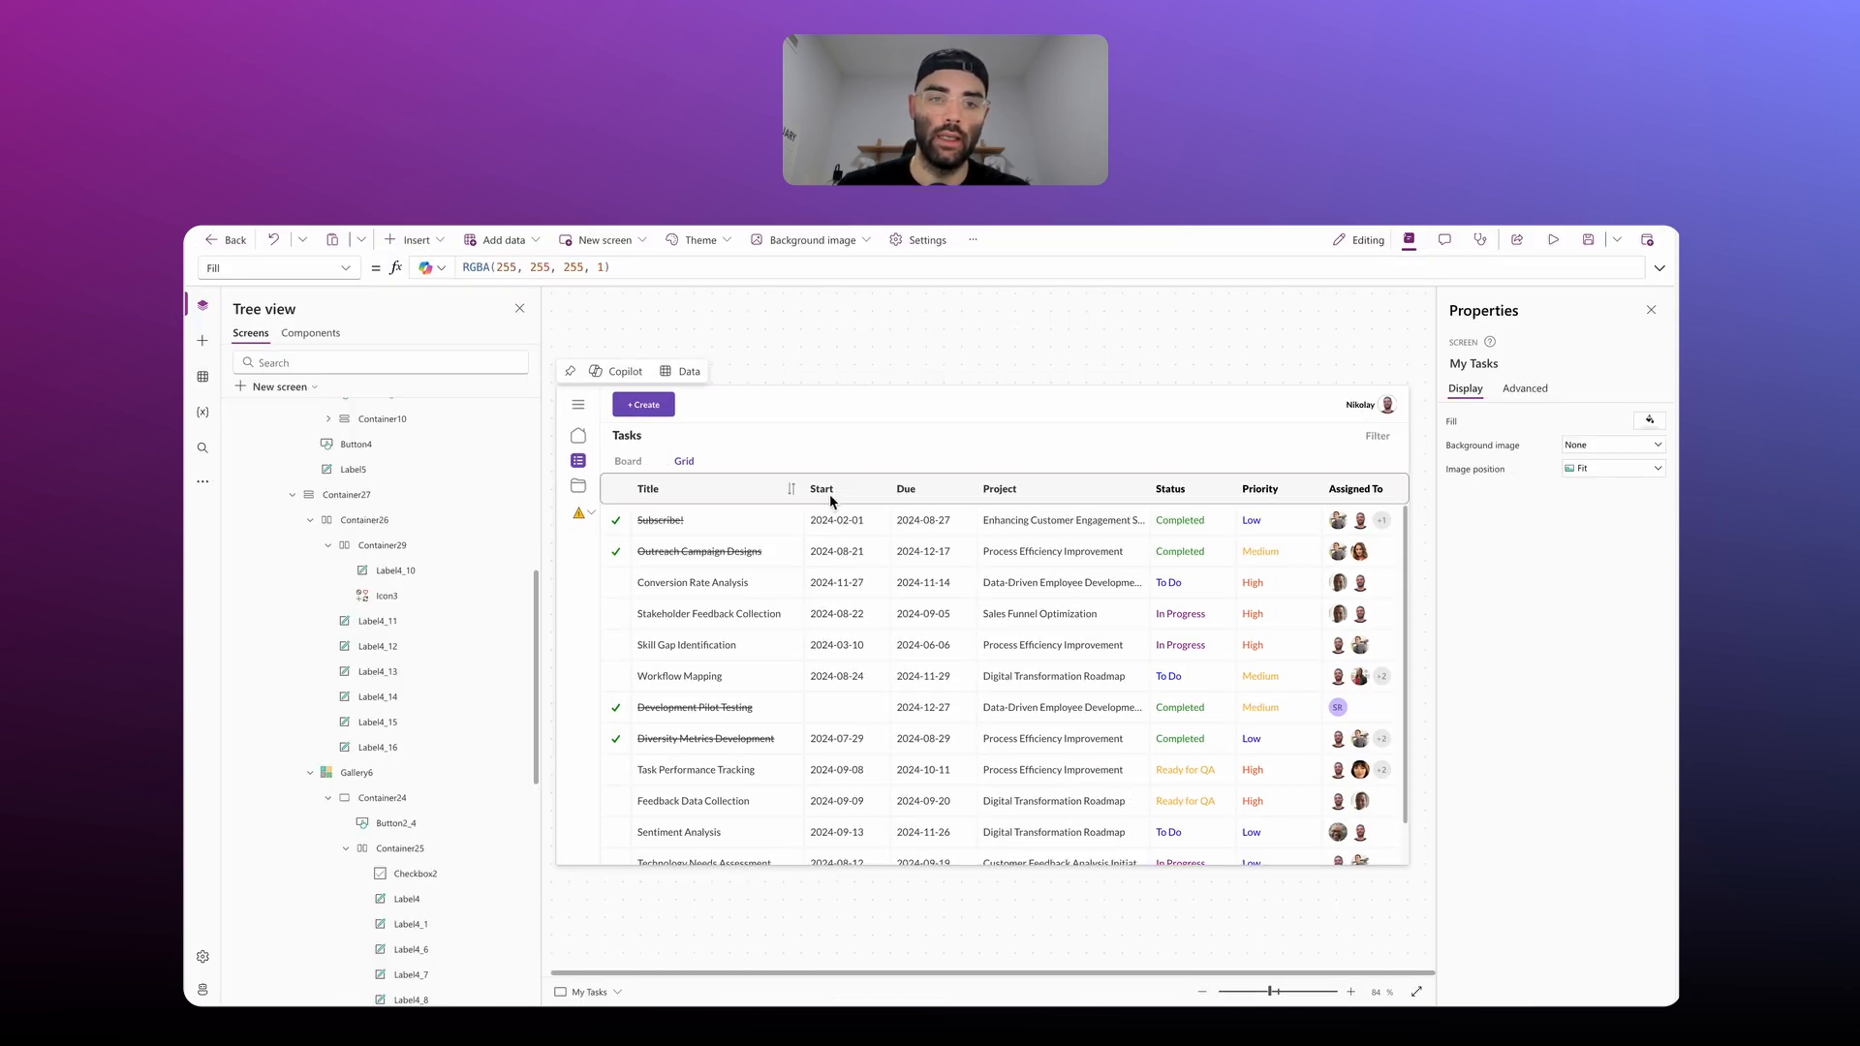
Step: Copy the Title heading's container, Container29, and paste a duplicate into the grid header container
left_click(674, 486)
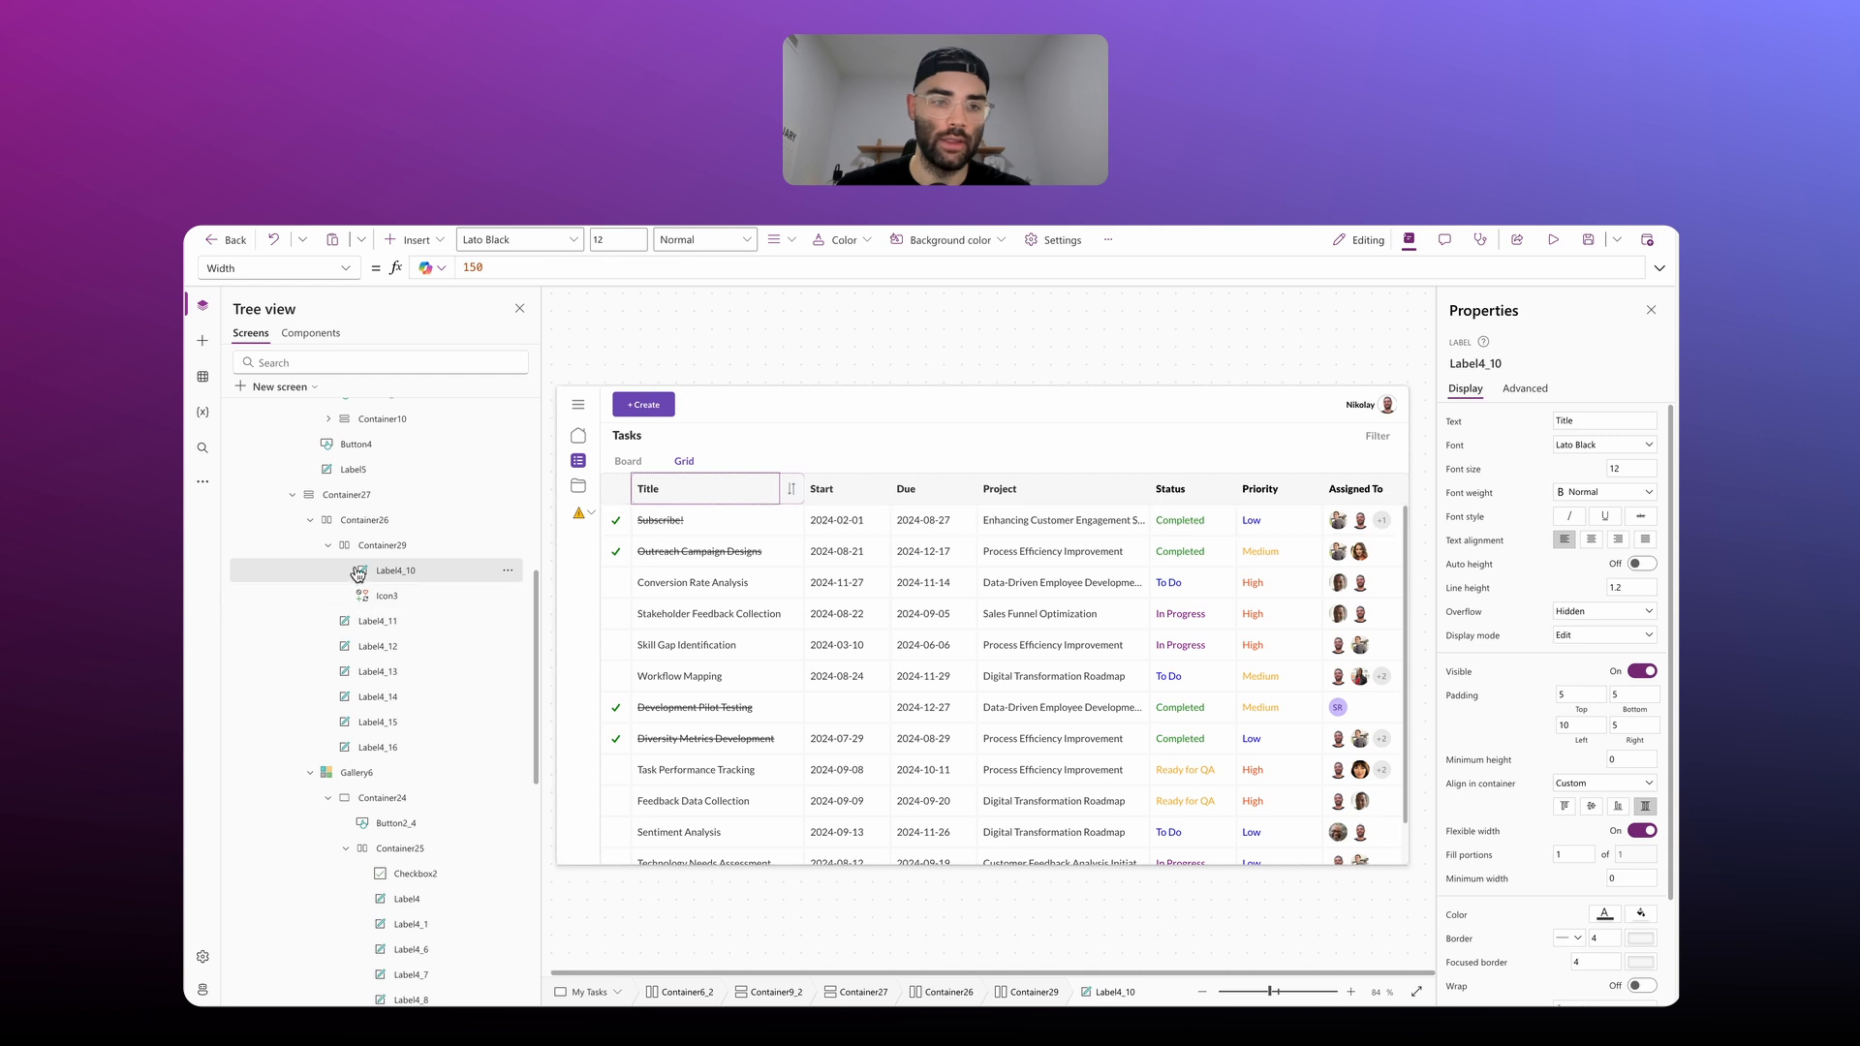
left_click(382, 544)
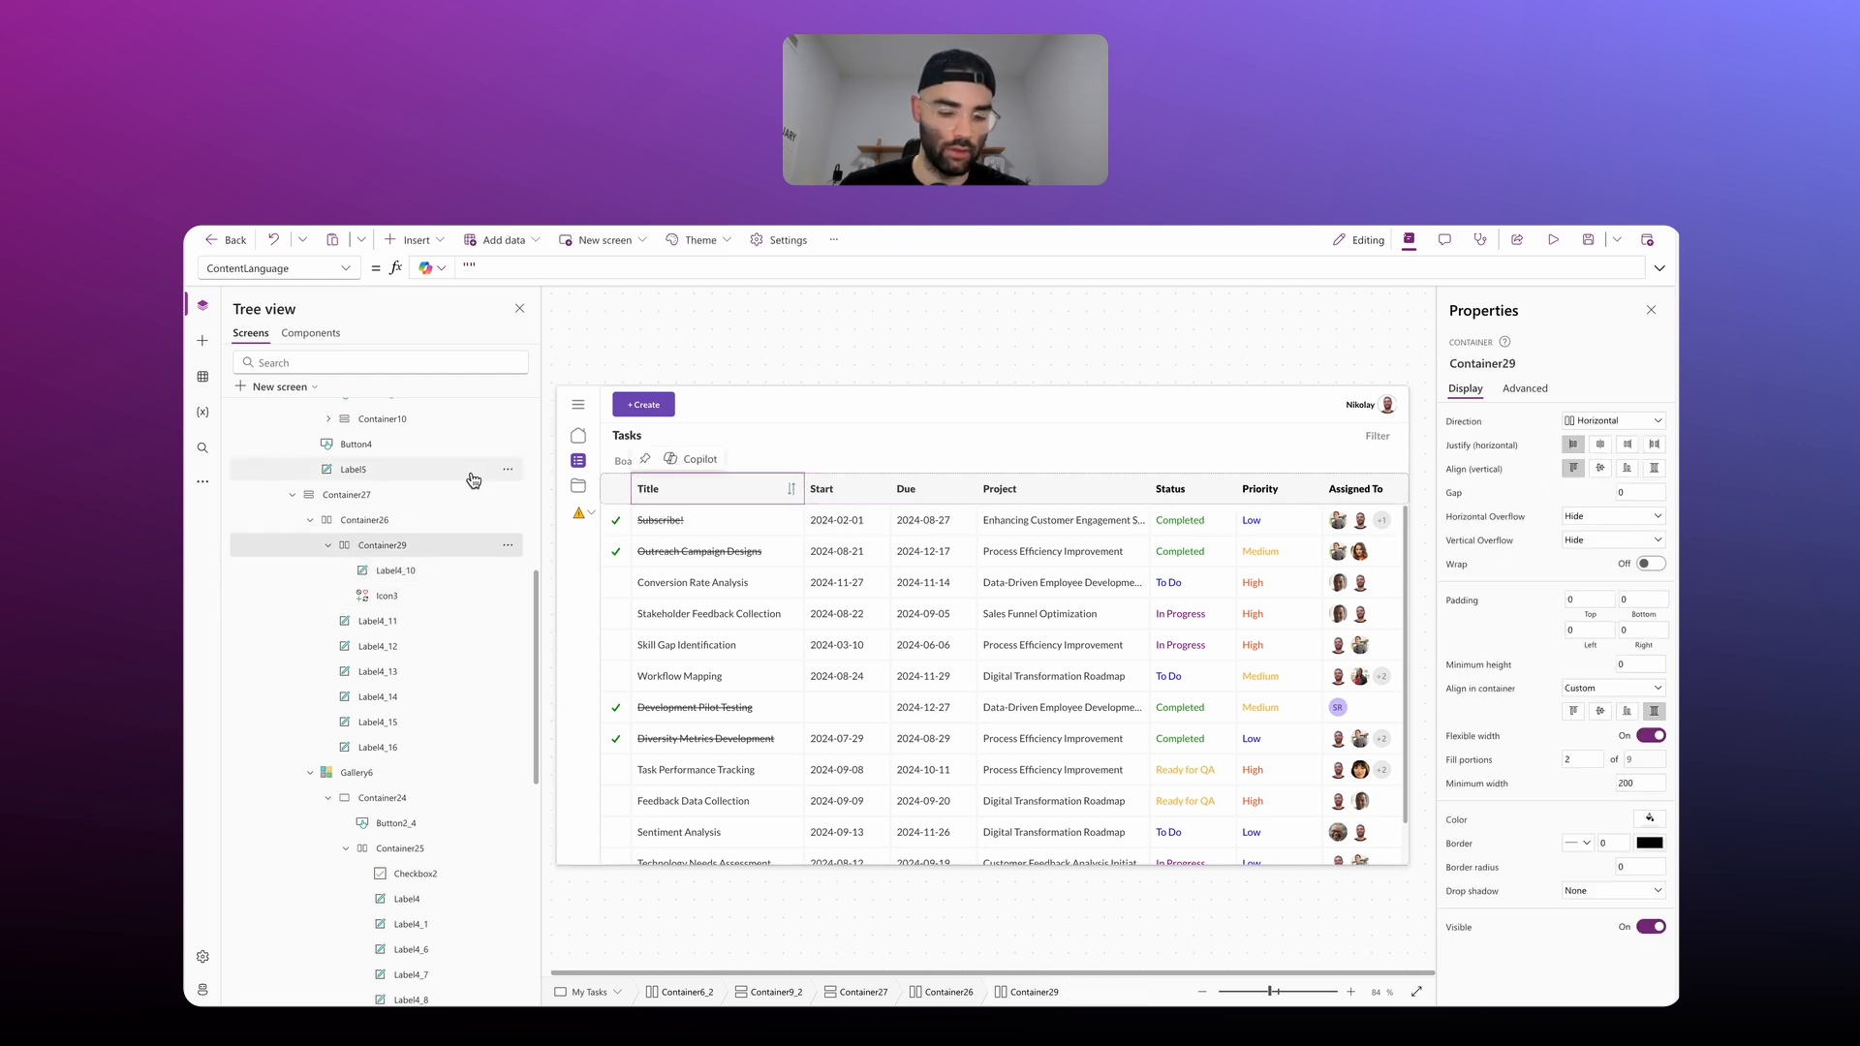
left_click(372, 526)
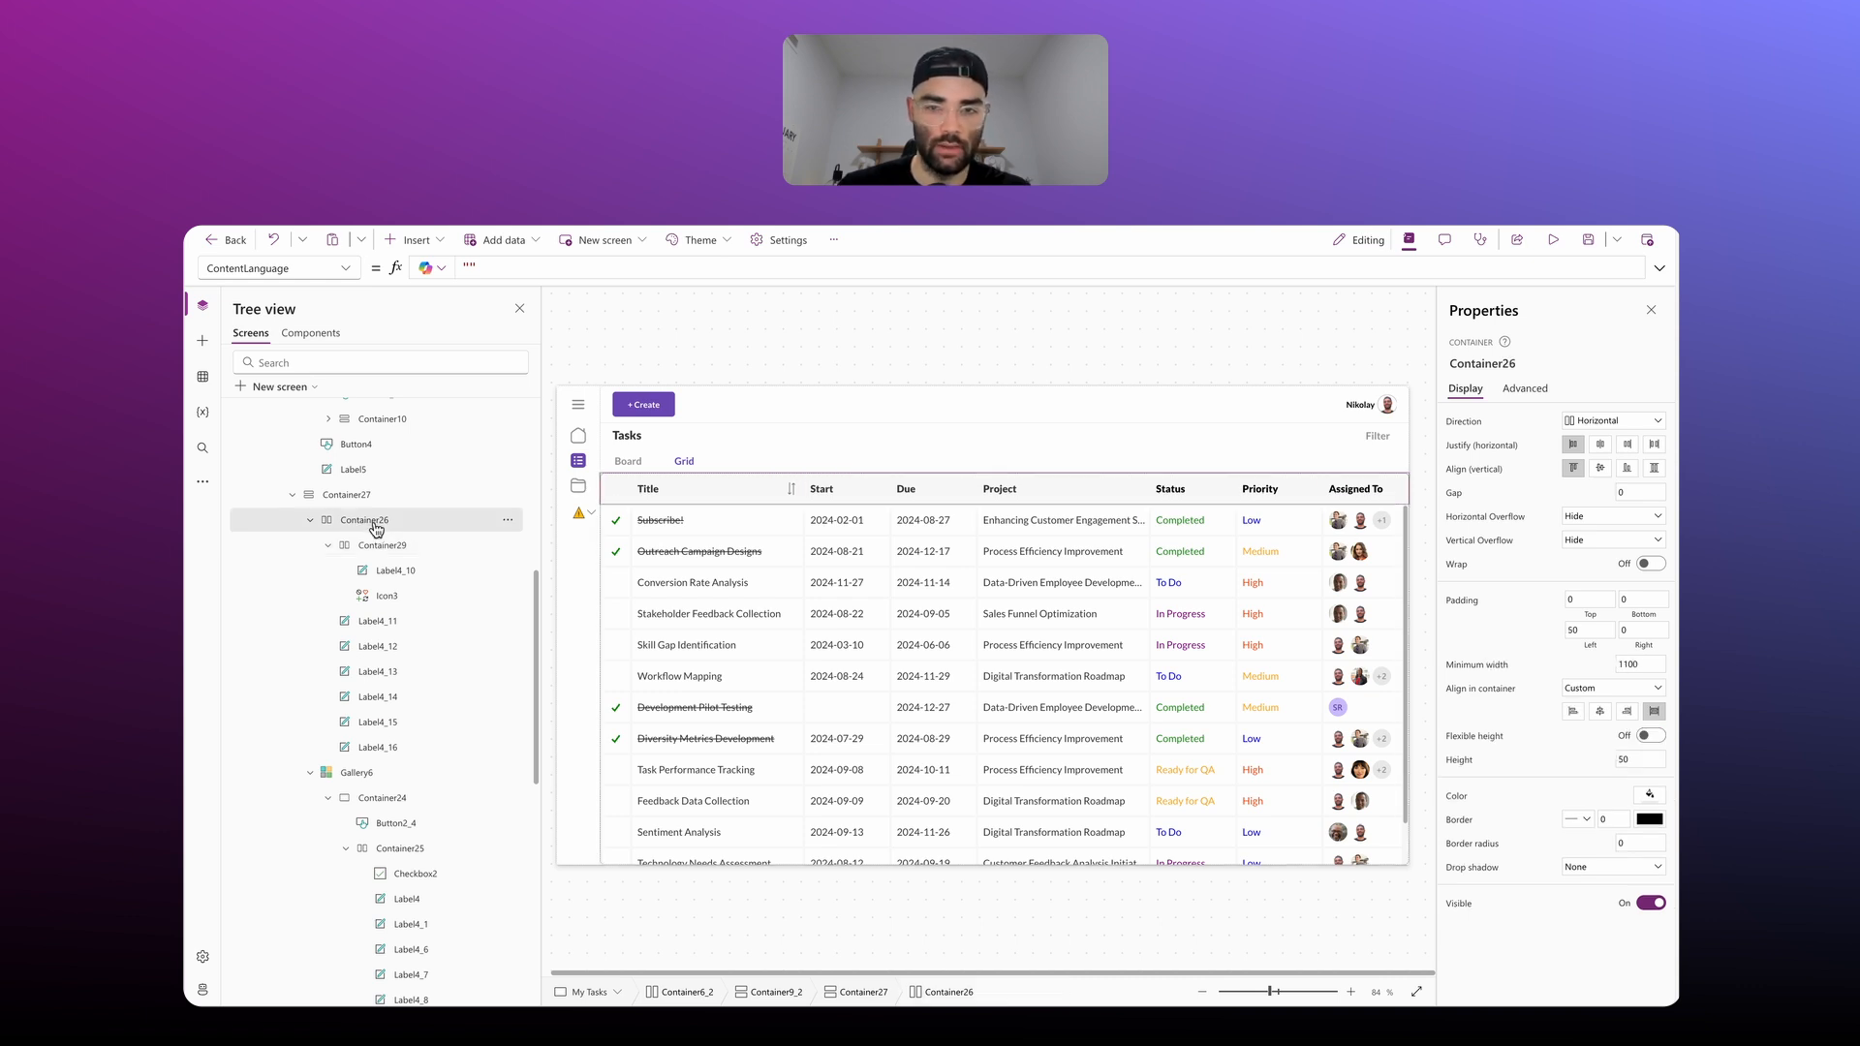
key("ctrl+v")
left_click(794, 490)
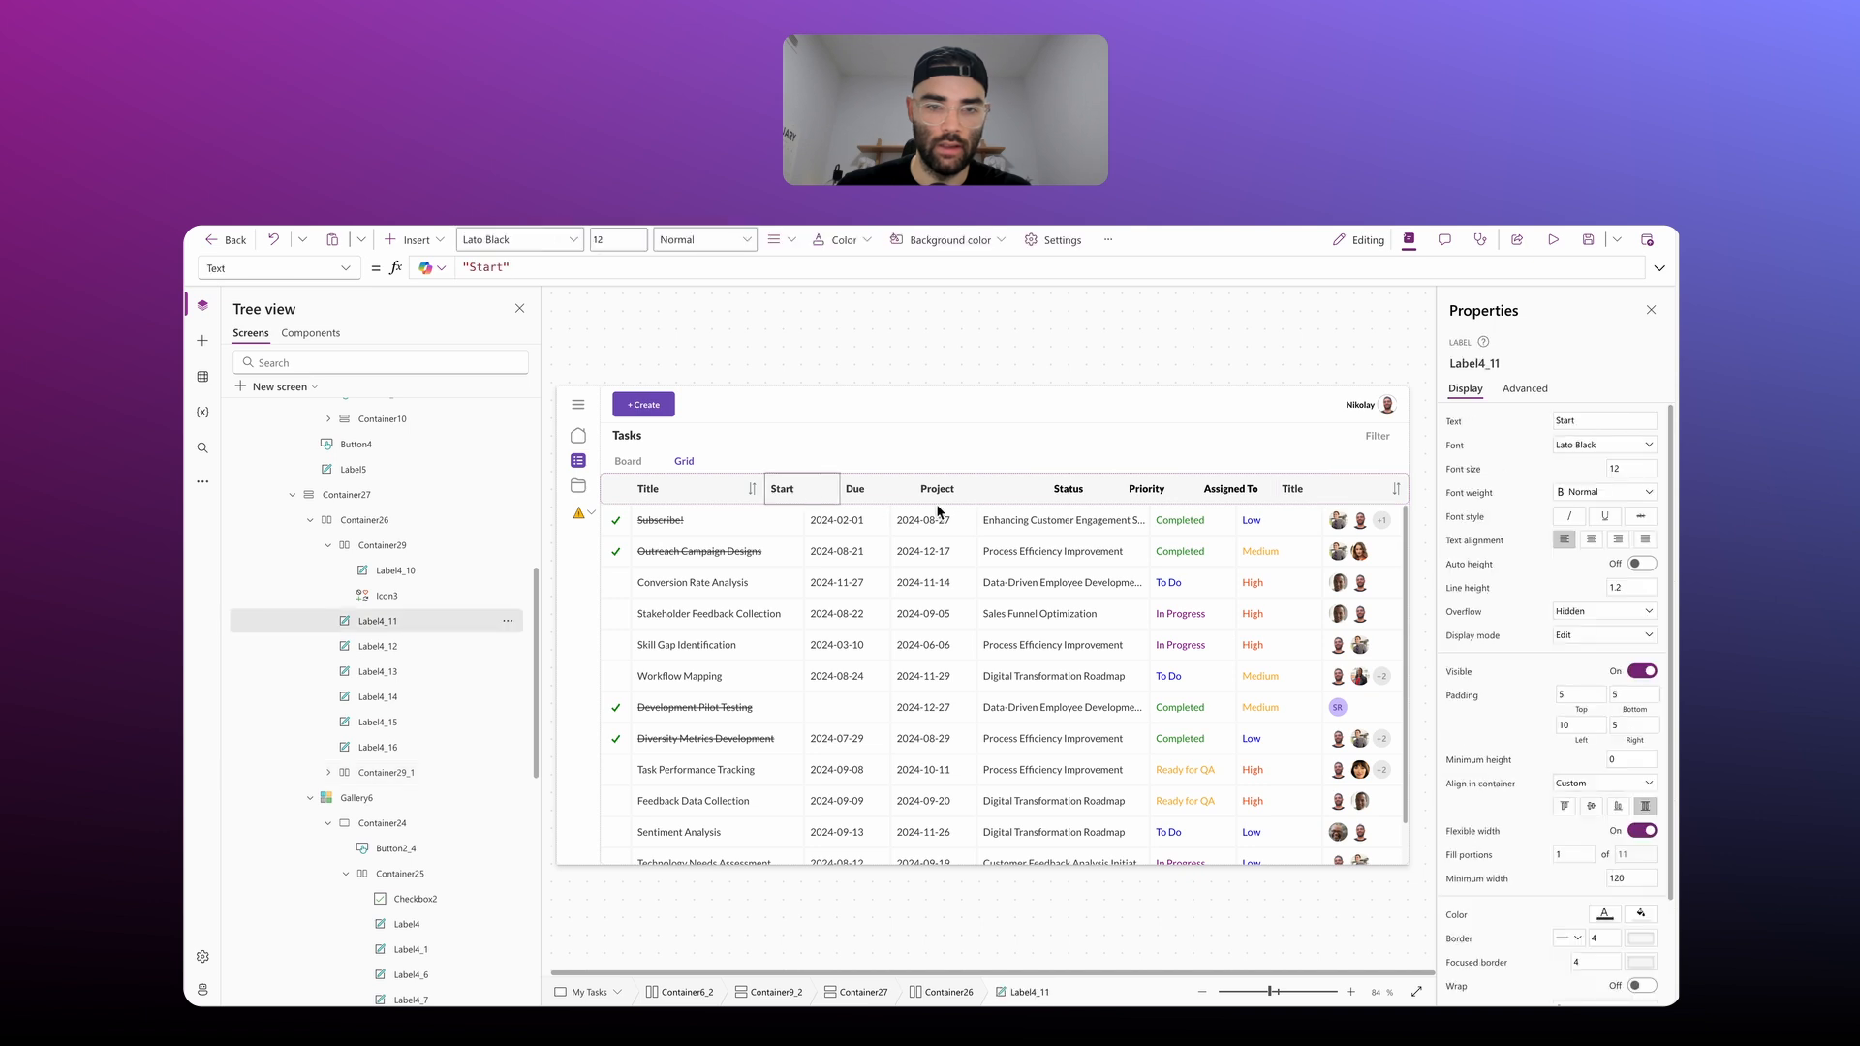
Step: Delete the old Start label and move the duplicated Title container, Container29_1, directly after Container29 in the grid header
key("Delete")
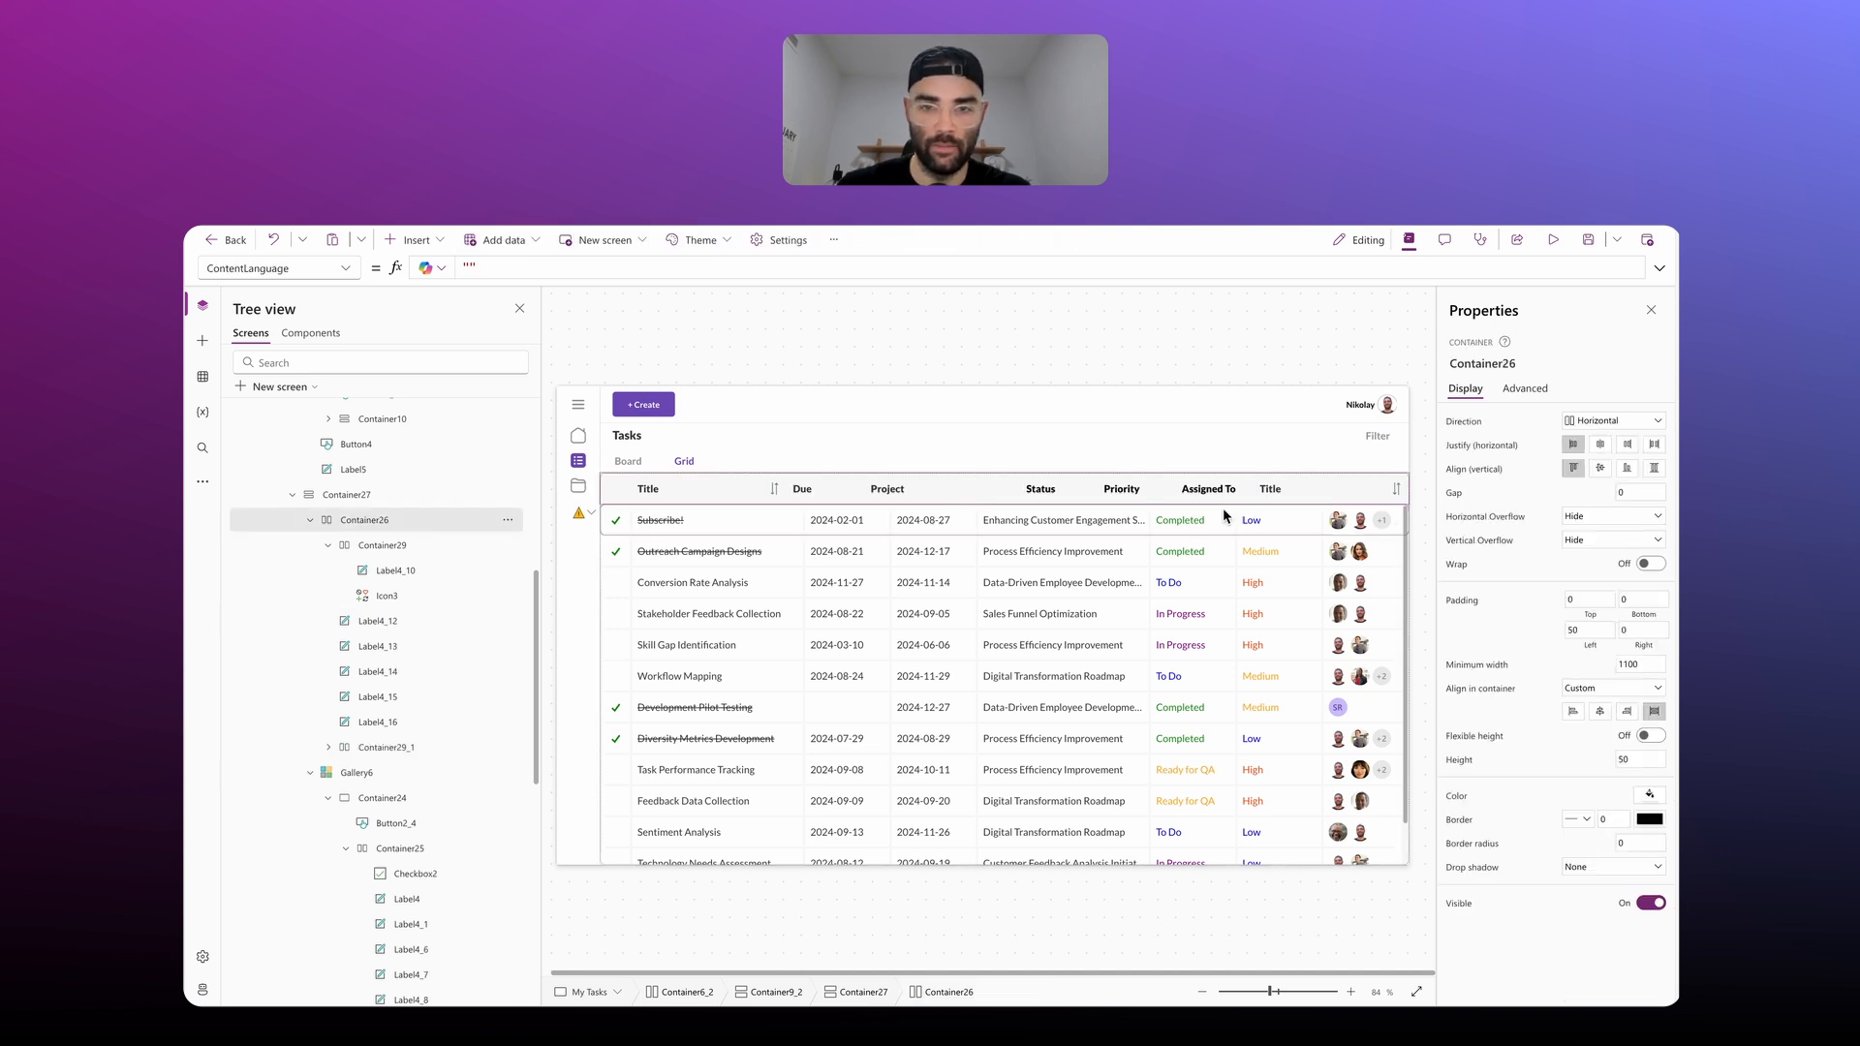
left_click(421, 547)
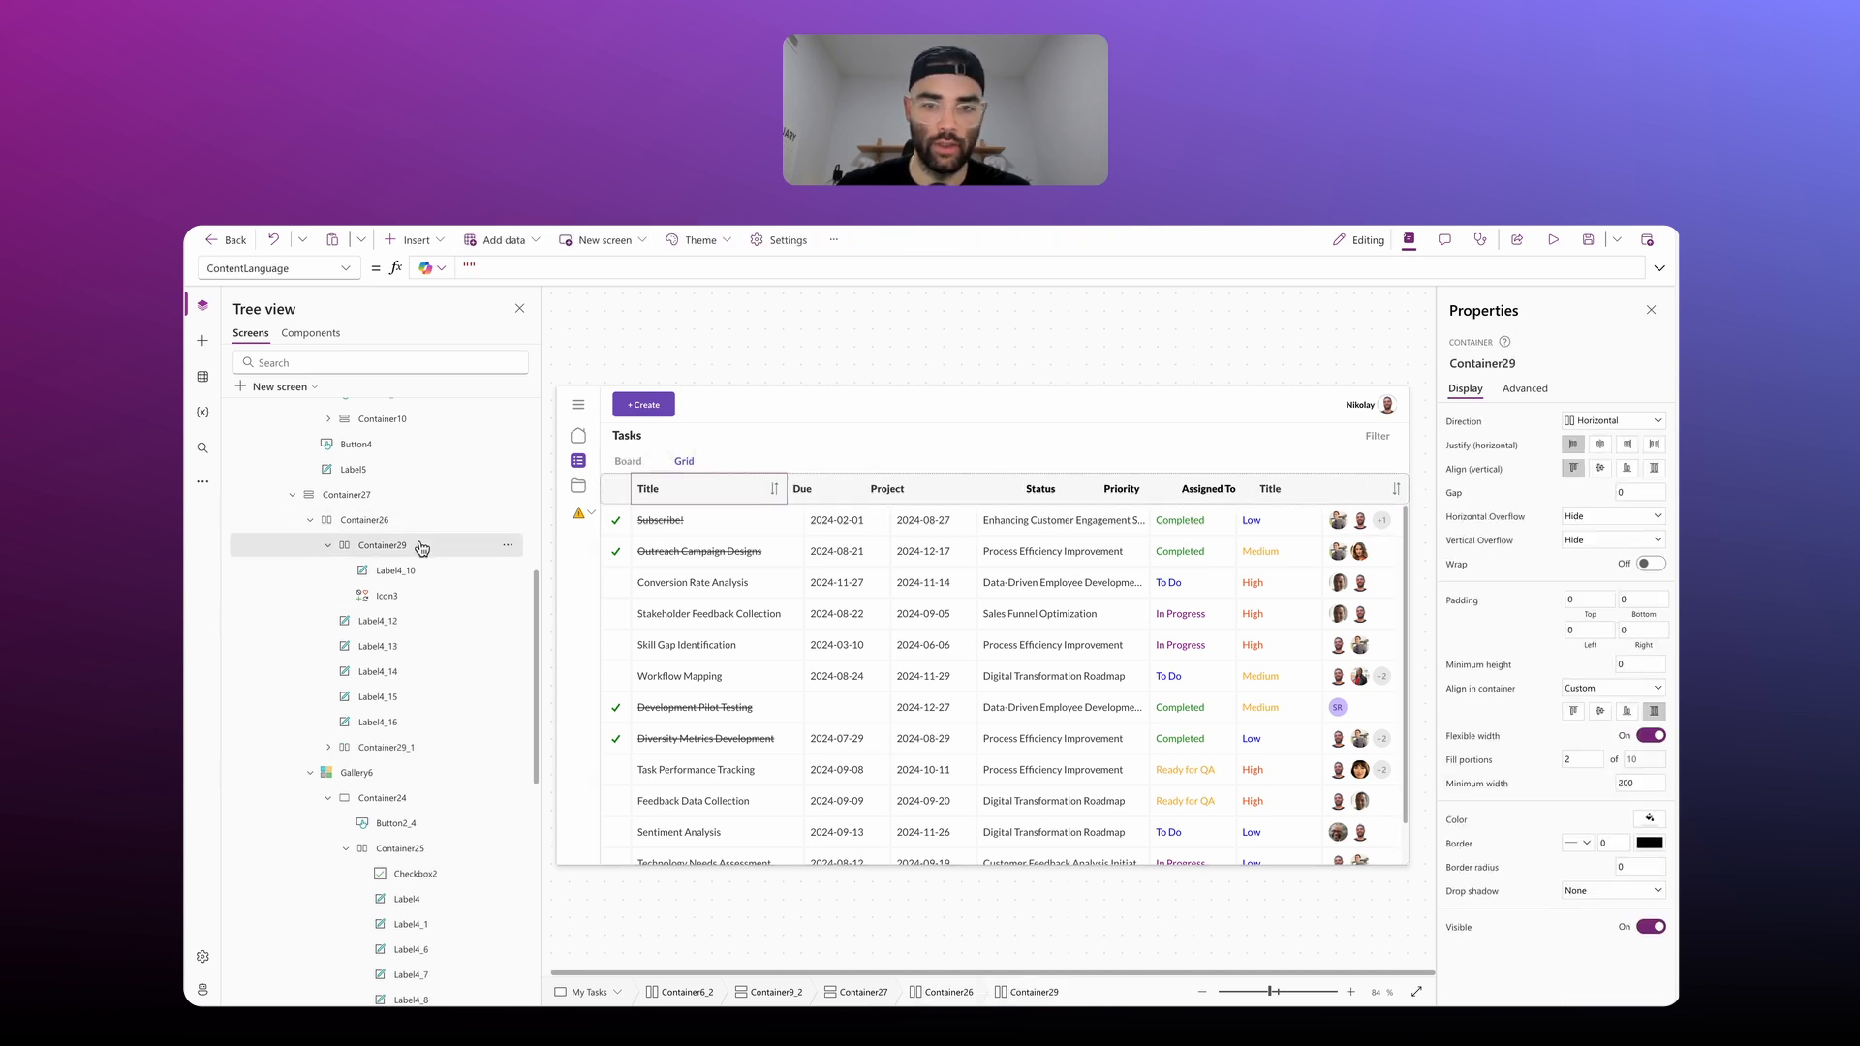
left_click(403, 749)
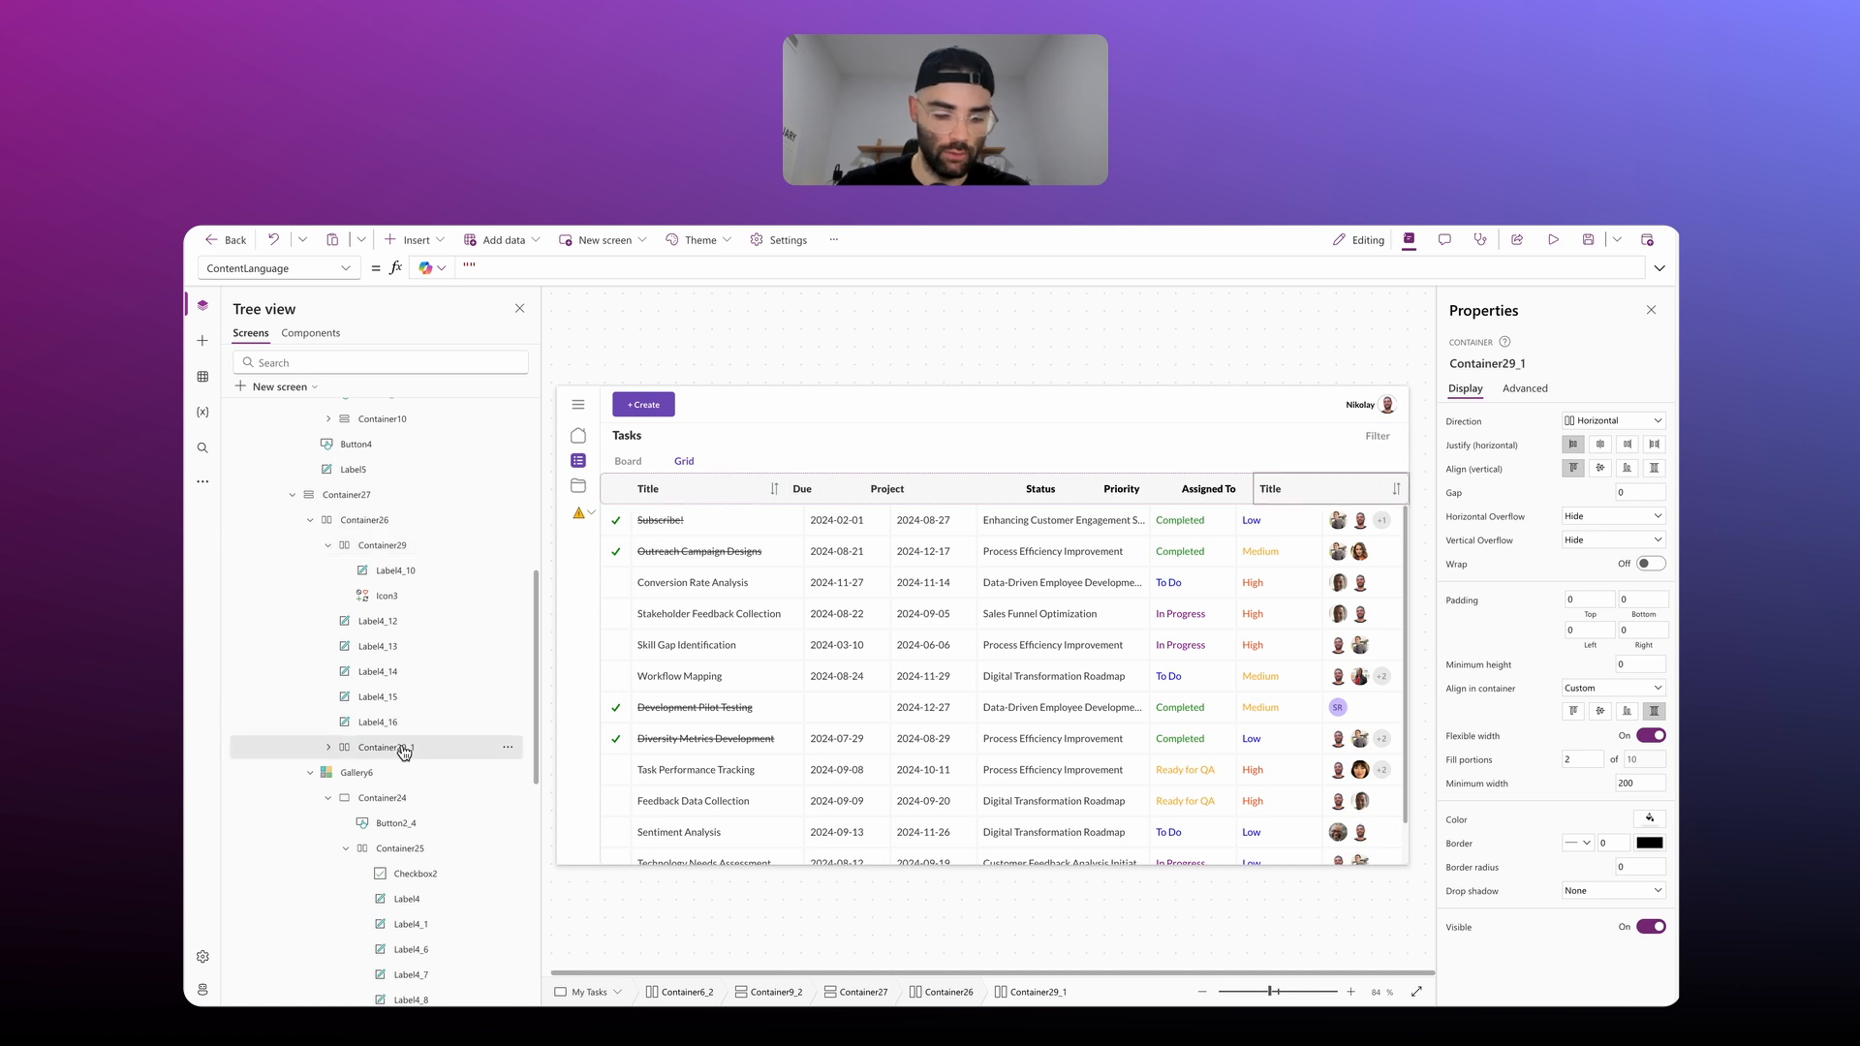
key("ctrl+[")
key("ctrl+[")
key("ctrl+[")
key("ctrl+[")
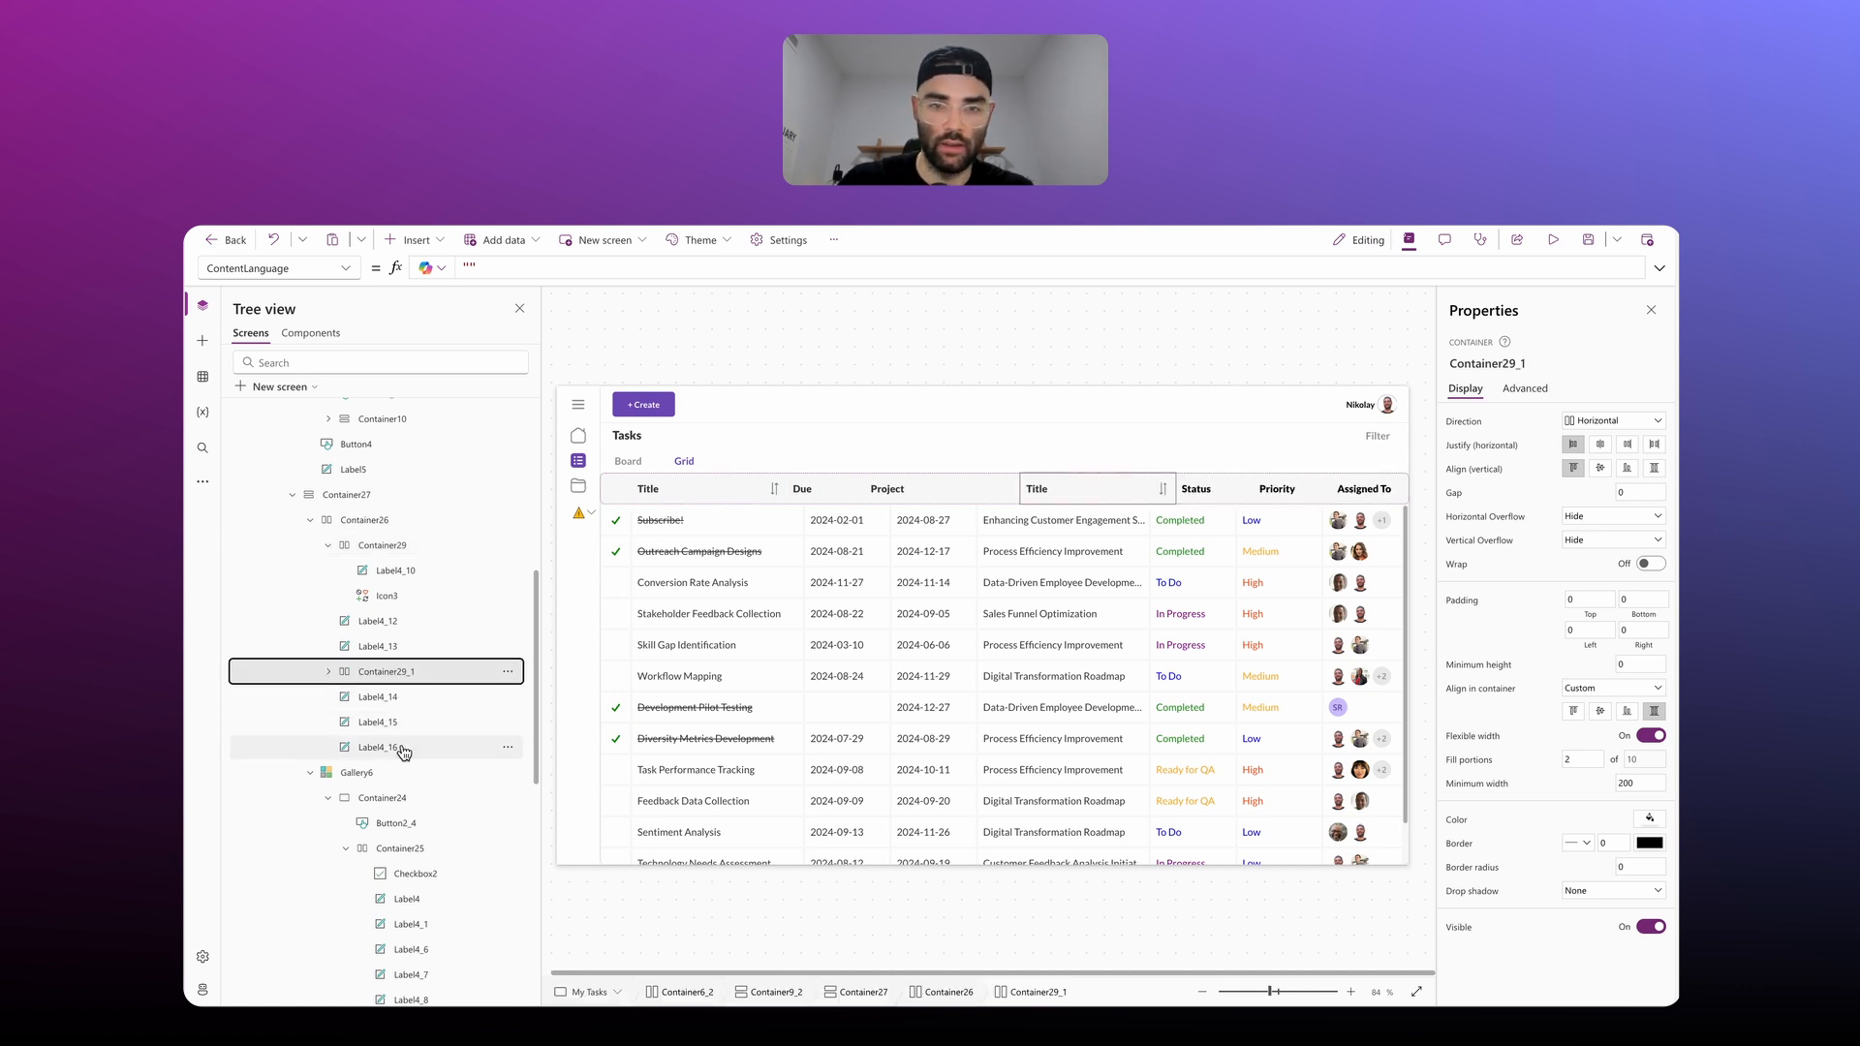
key("ctrl+[")
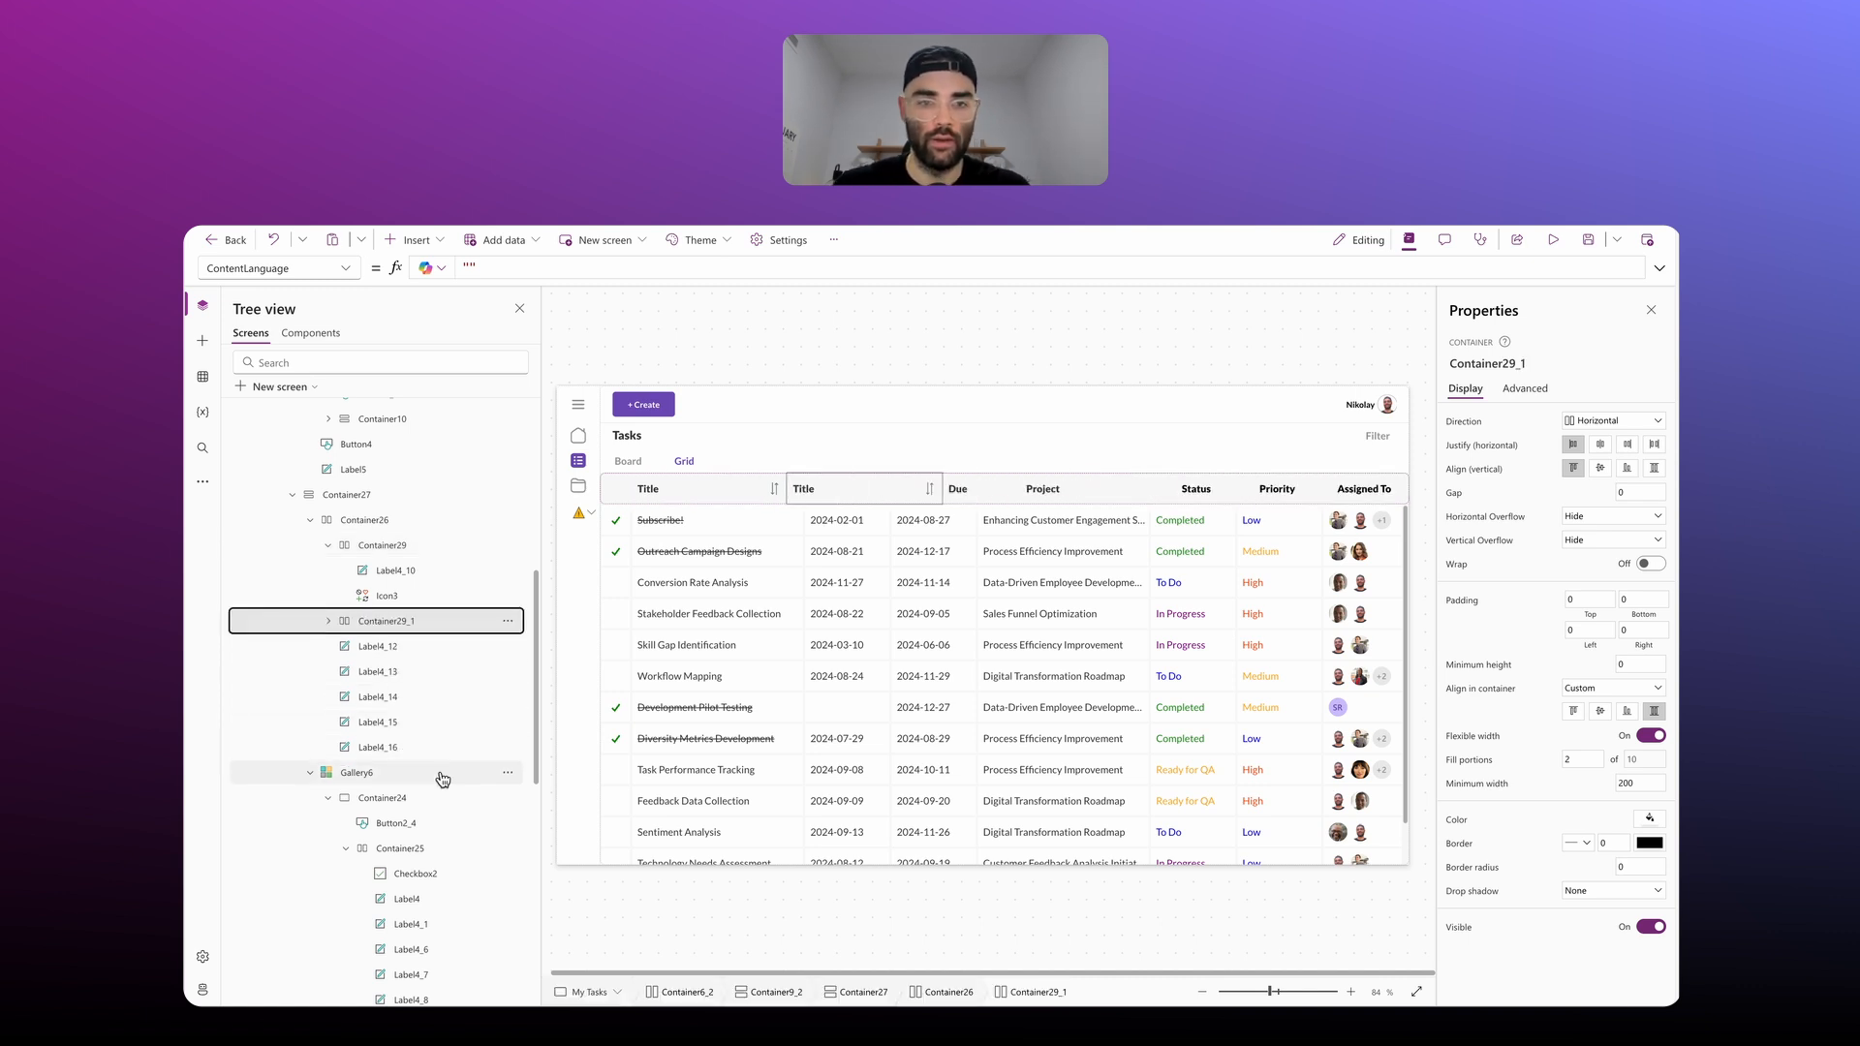
Step: Set Container29_1's minimum width to 120 and its fill portions to 1
left_click(1623, 783)
type("12")
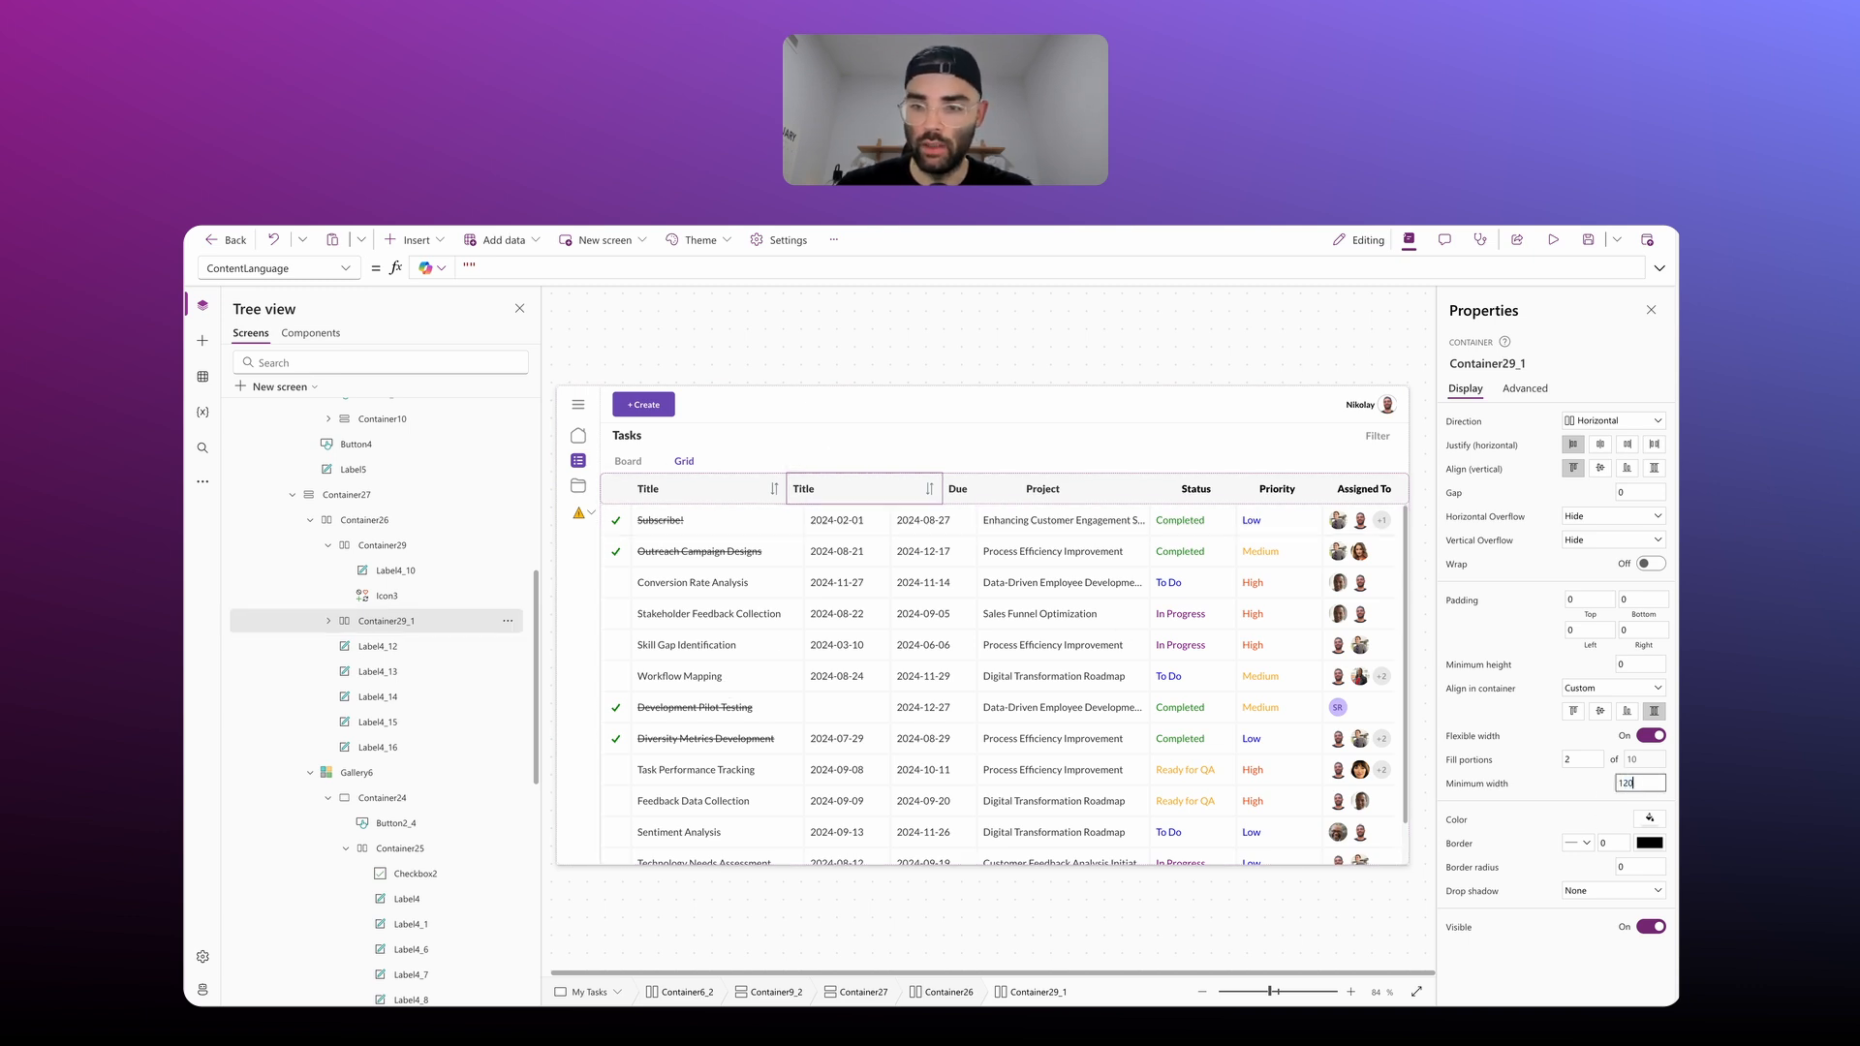
key("shift+Tab")
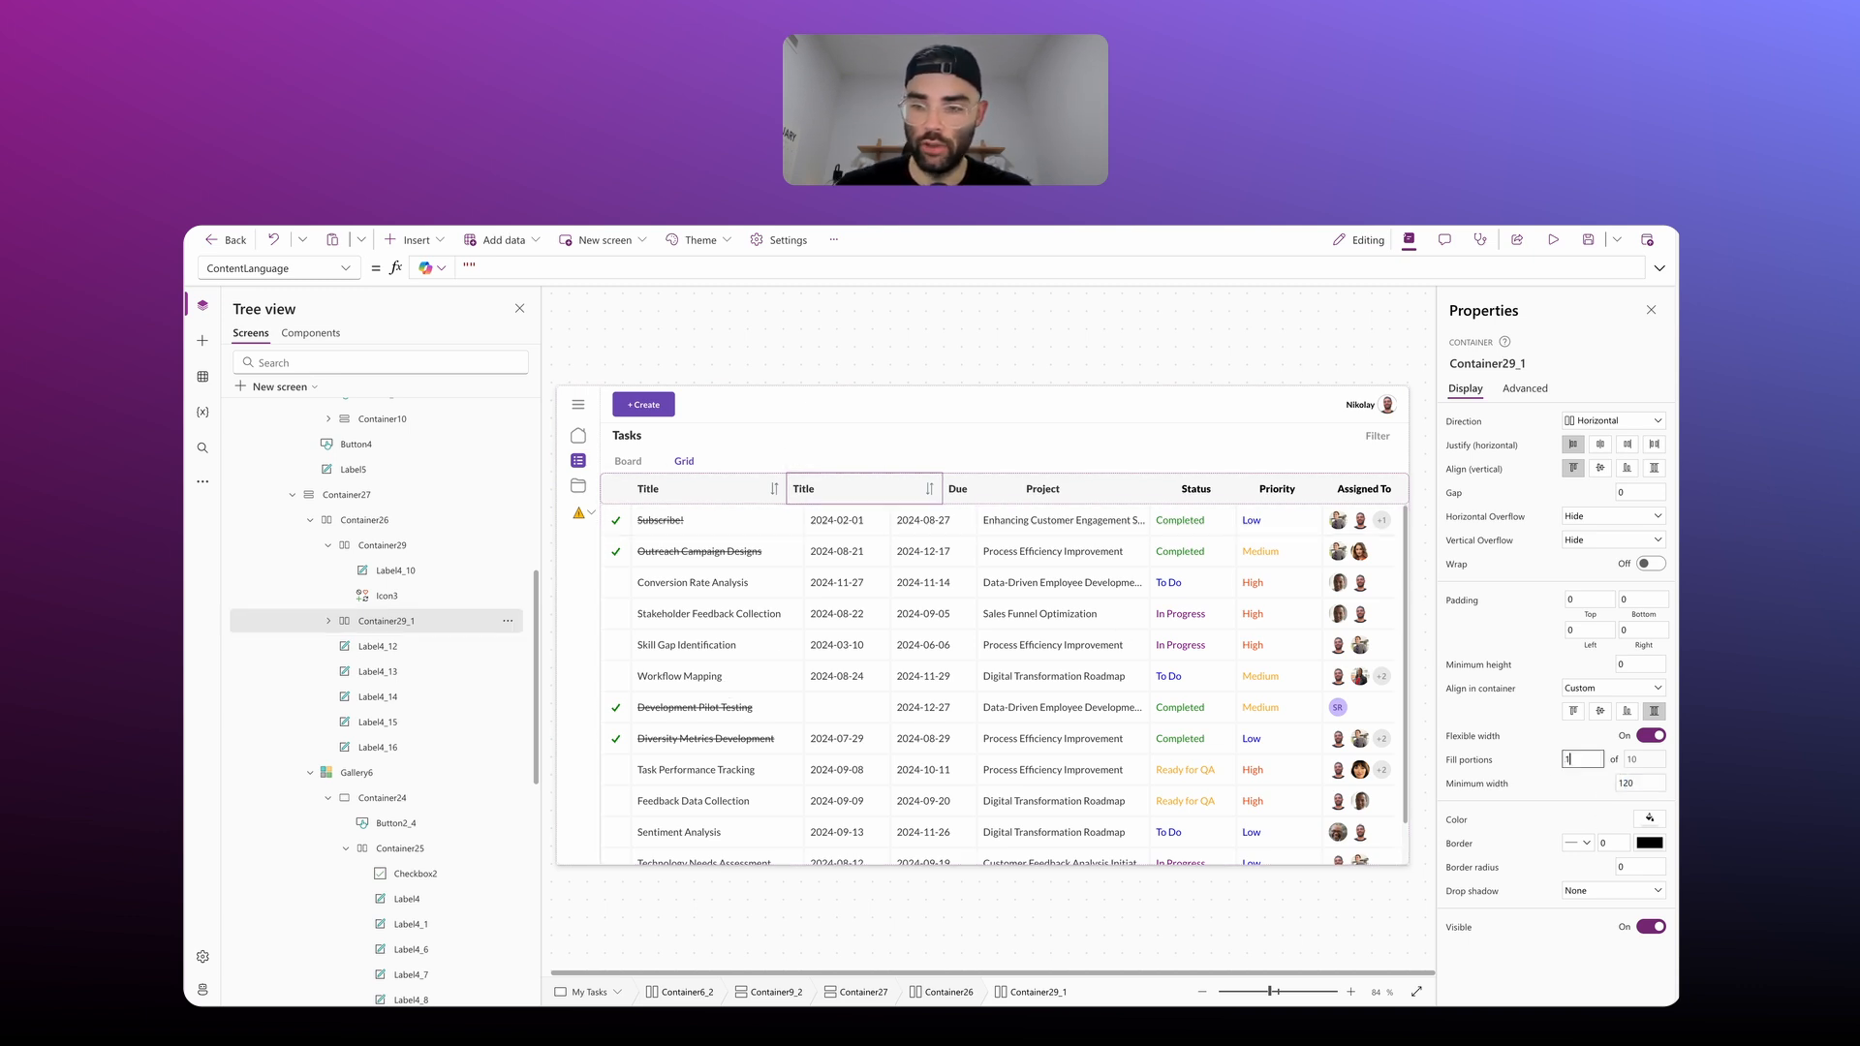
type("1")
key("Return")
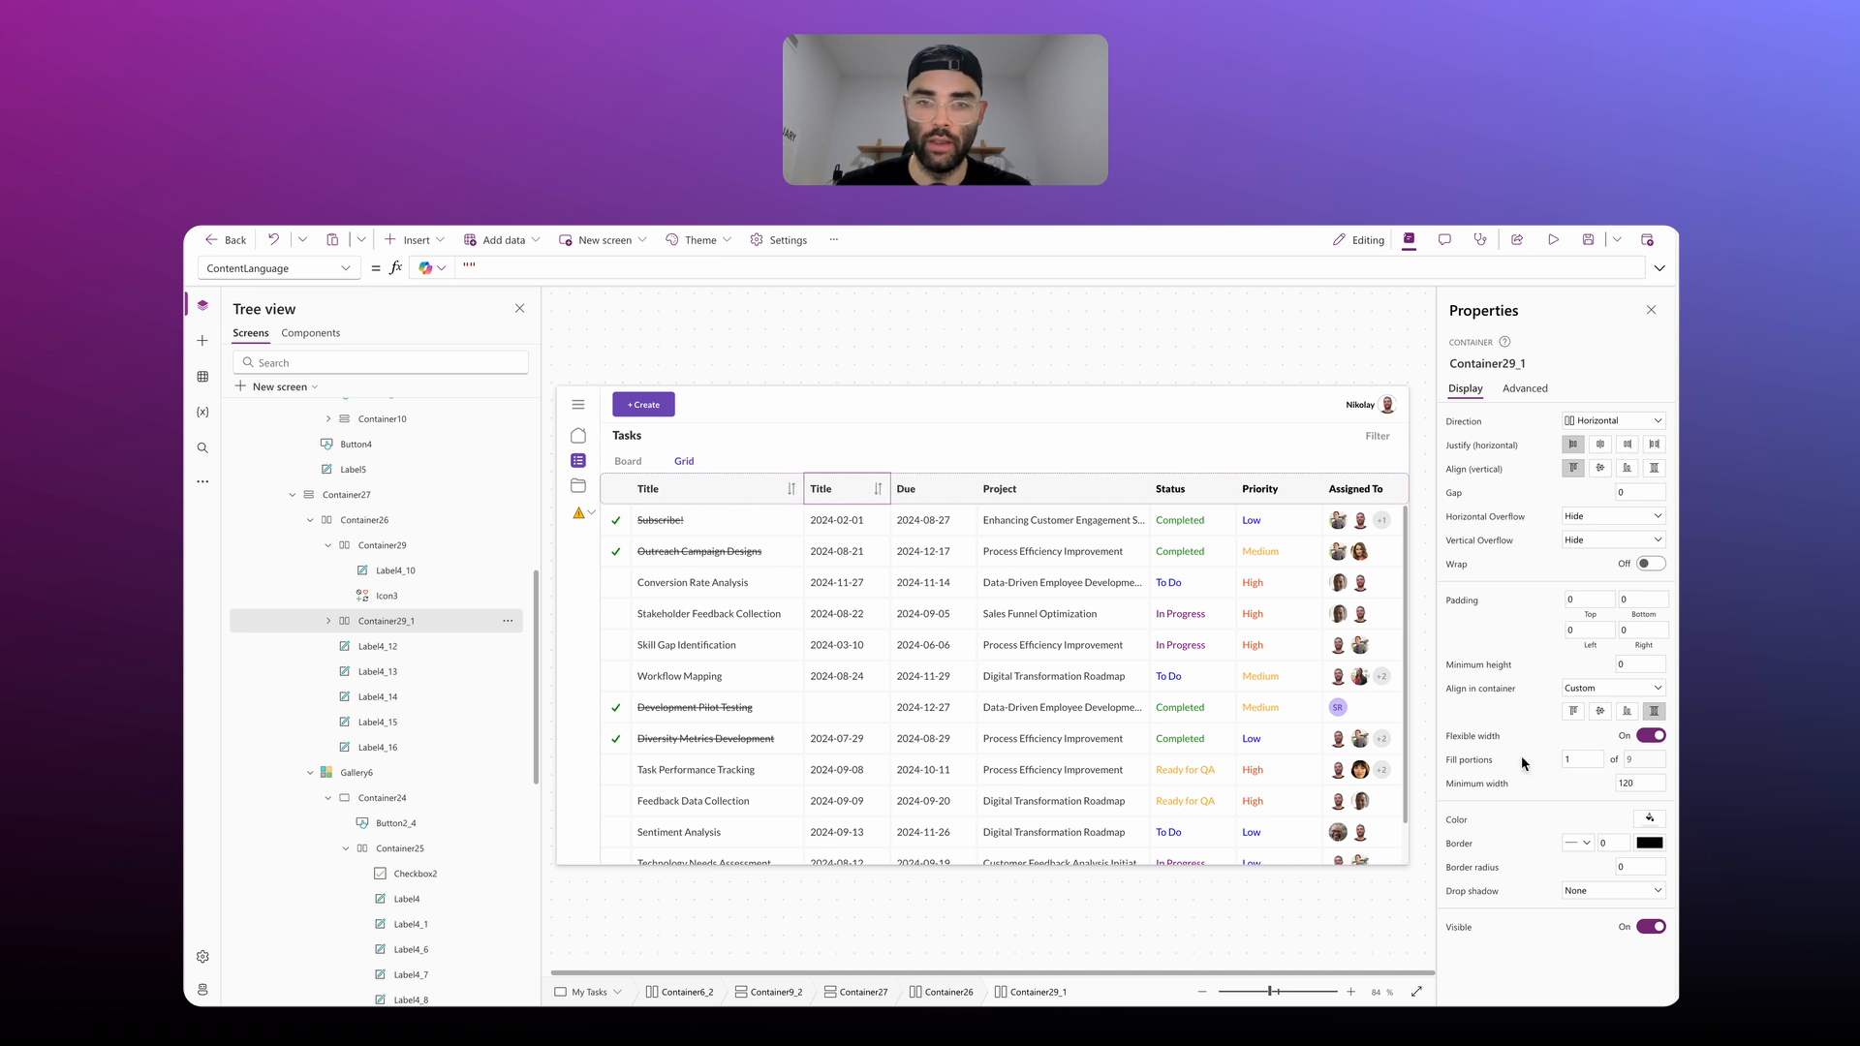
Step: Change the text of the label in Container29_1 to "Start"
left_click(862, 491)
double_click(487, 268)
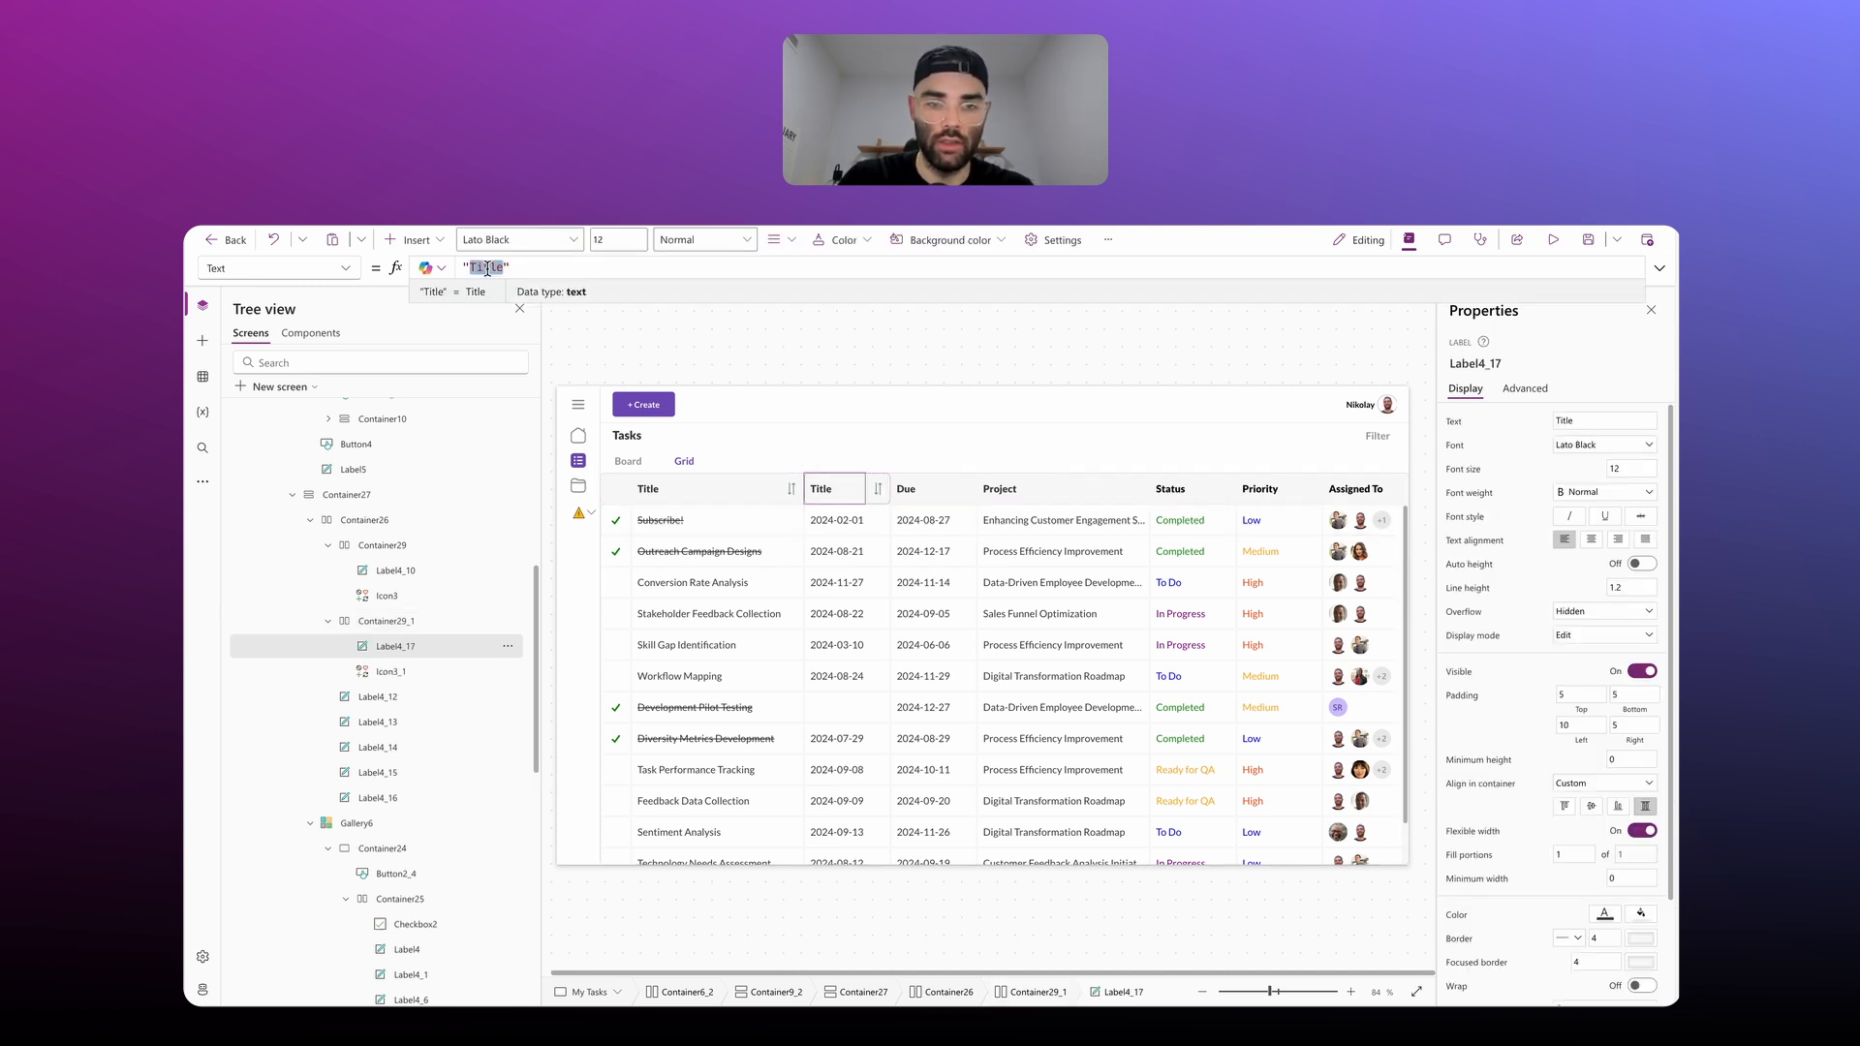
type("Start")
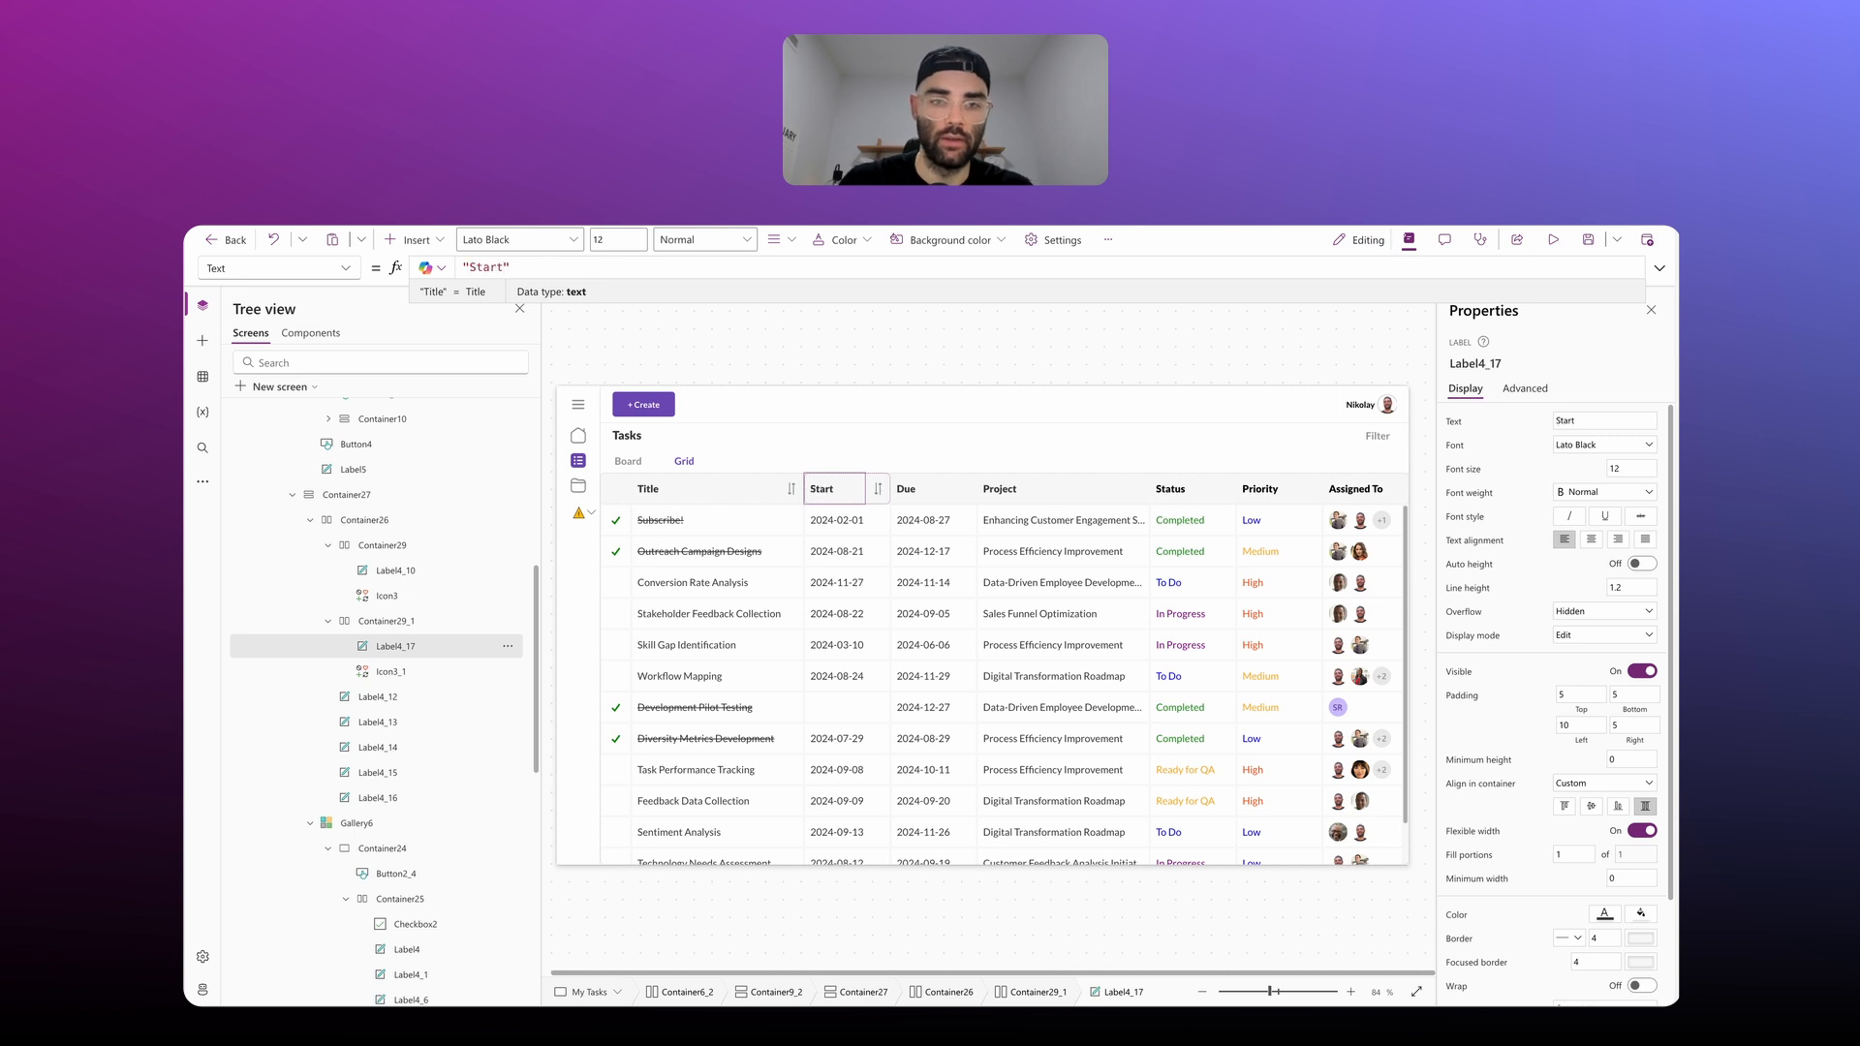
Step: Replace both "Title" column references in the Start sort icon's OnSelect formula with "StartDate"
left_click(878, 488)
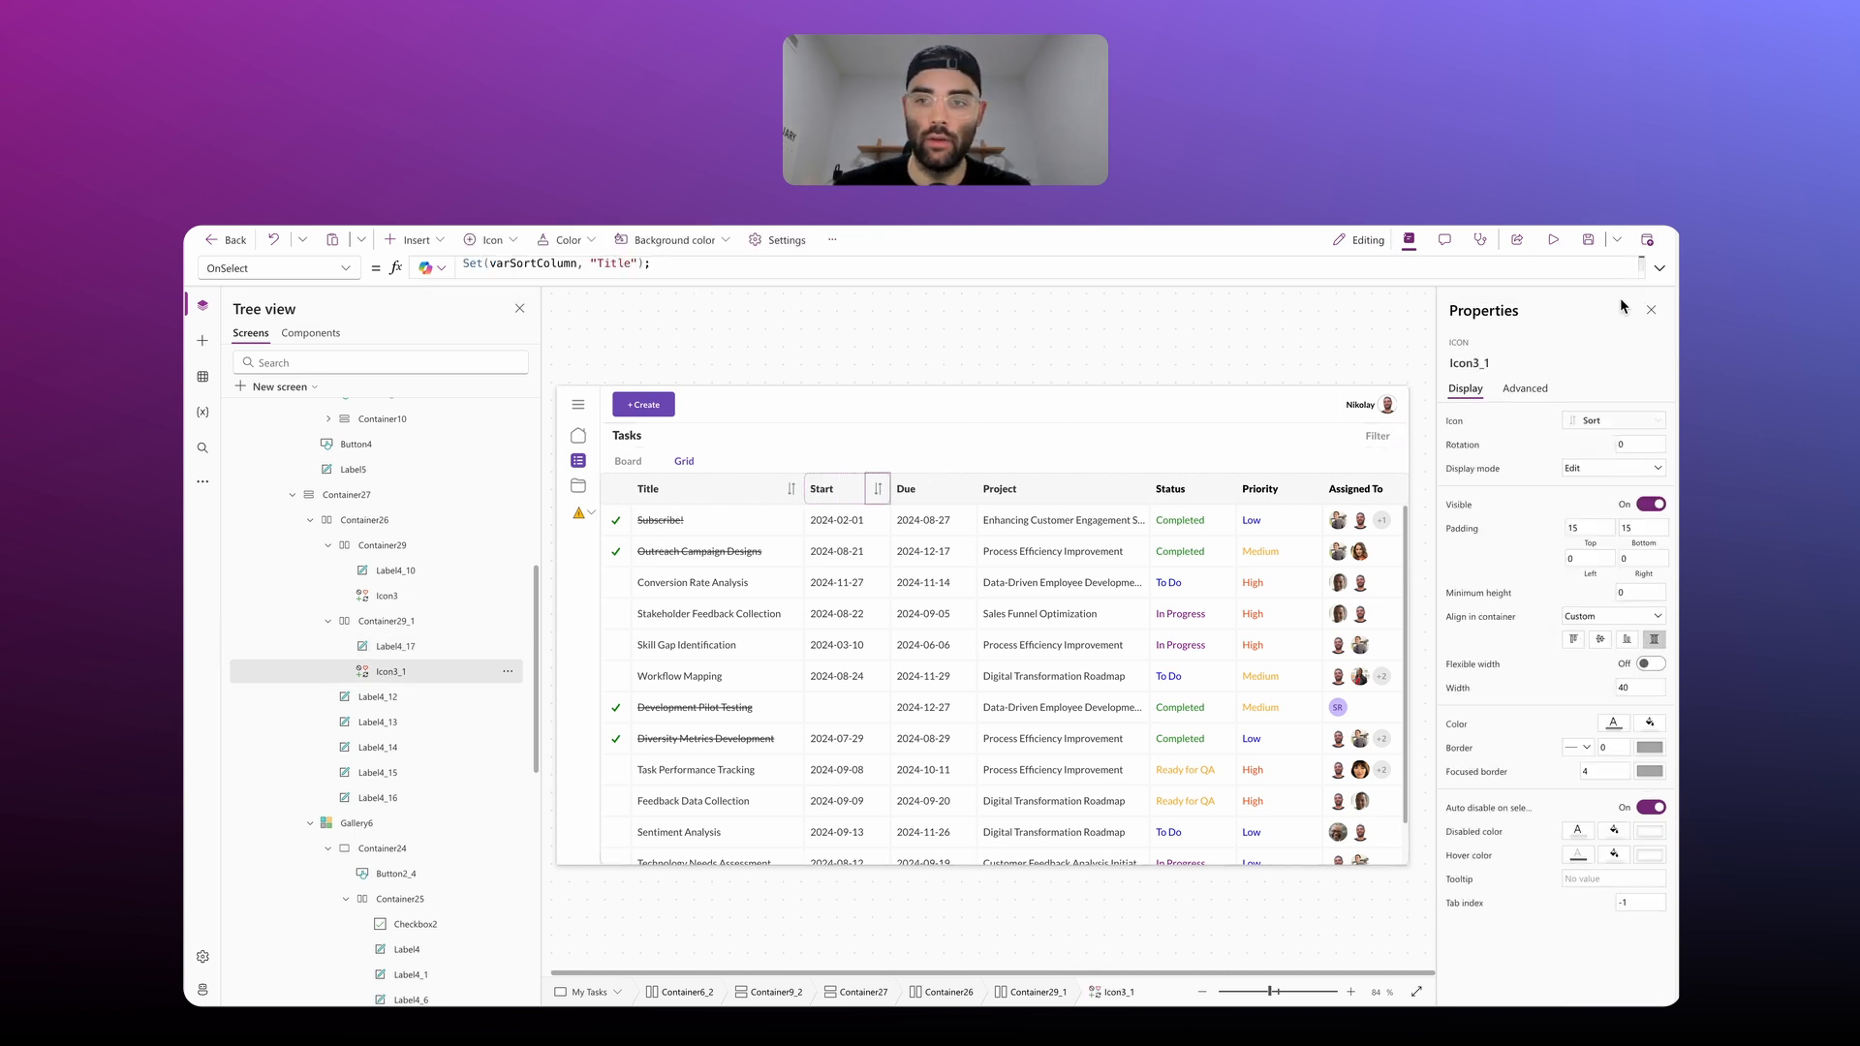
left_click(1659, 268)
double_click(617, 263)
key("ctrl+d")
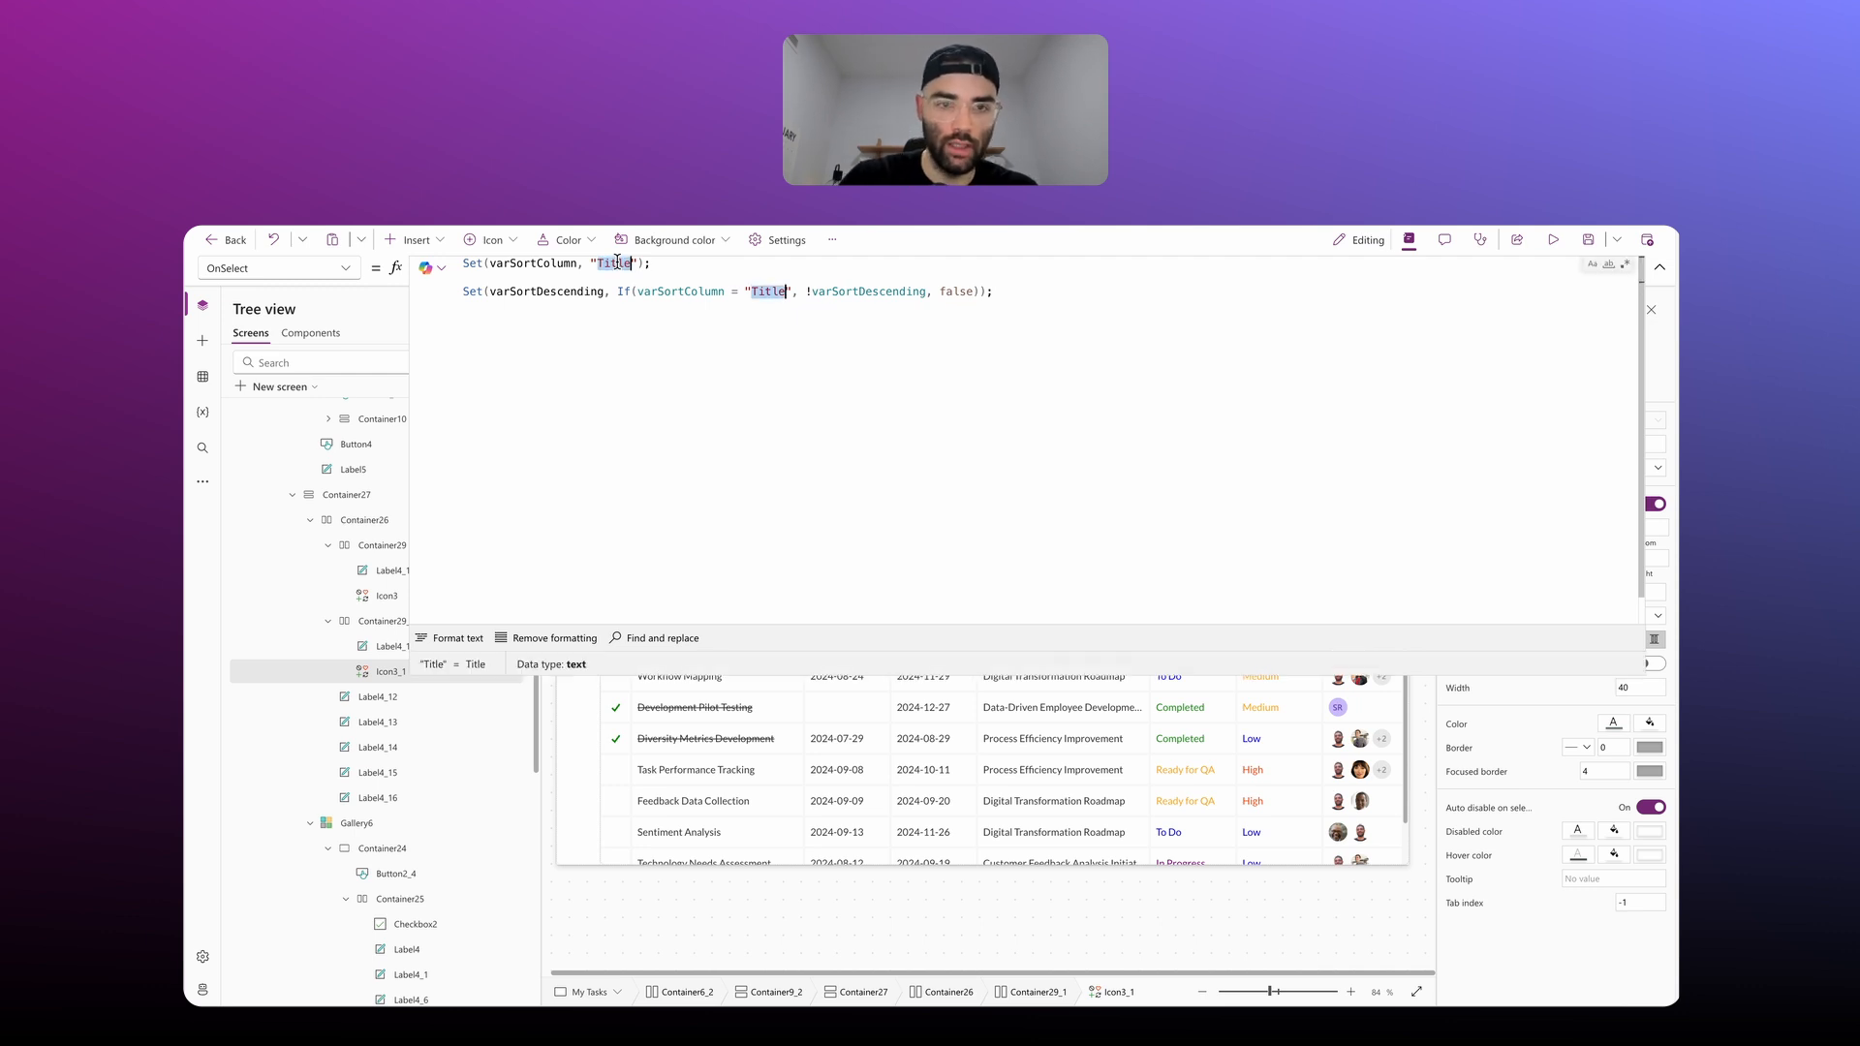
type("StartDa")
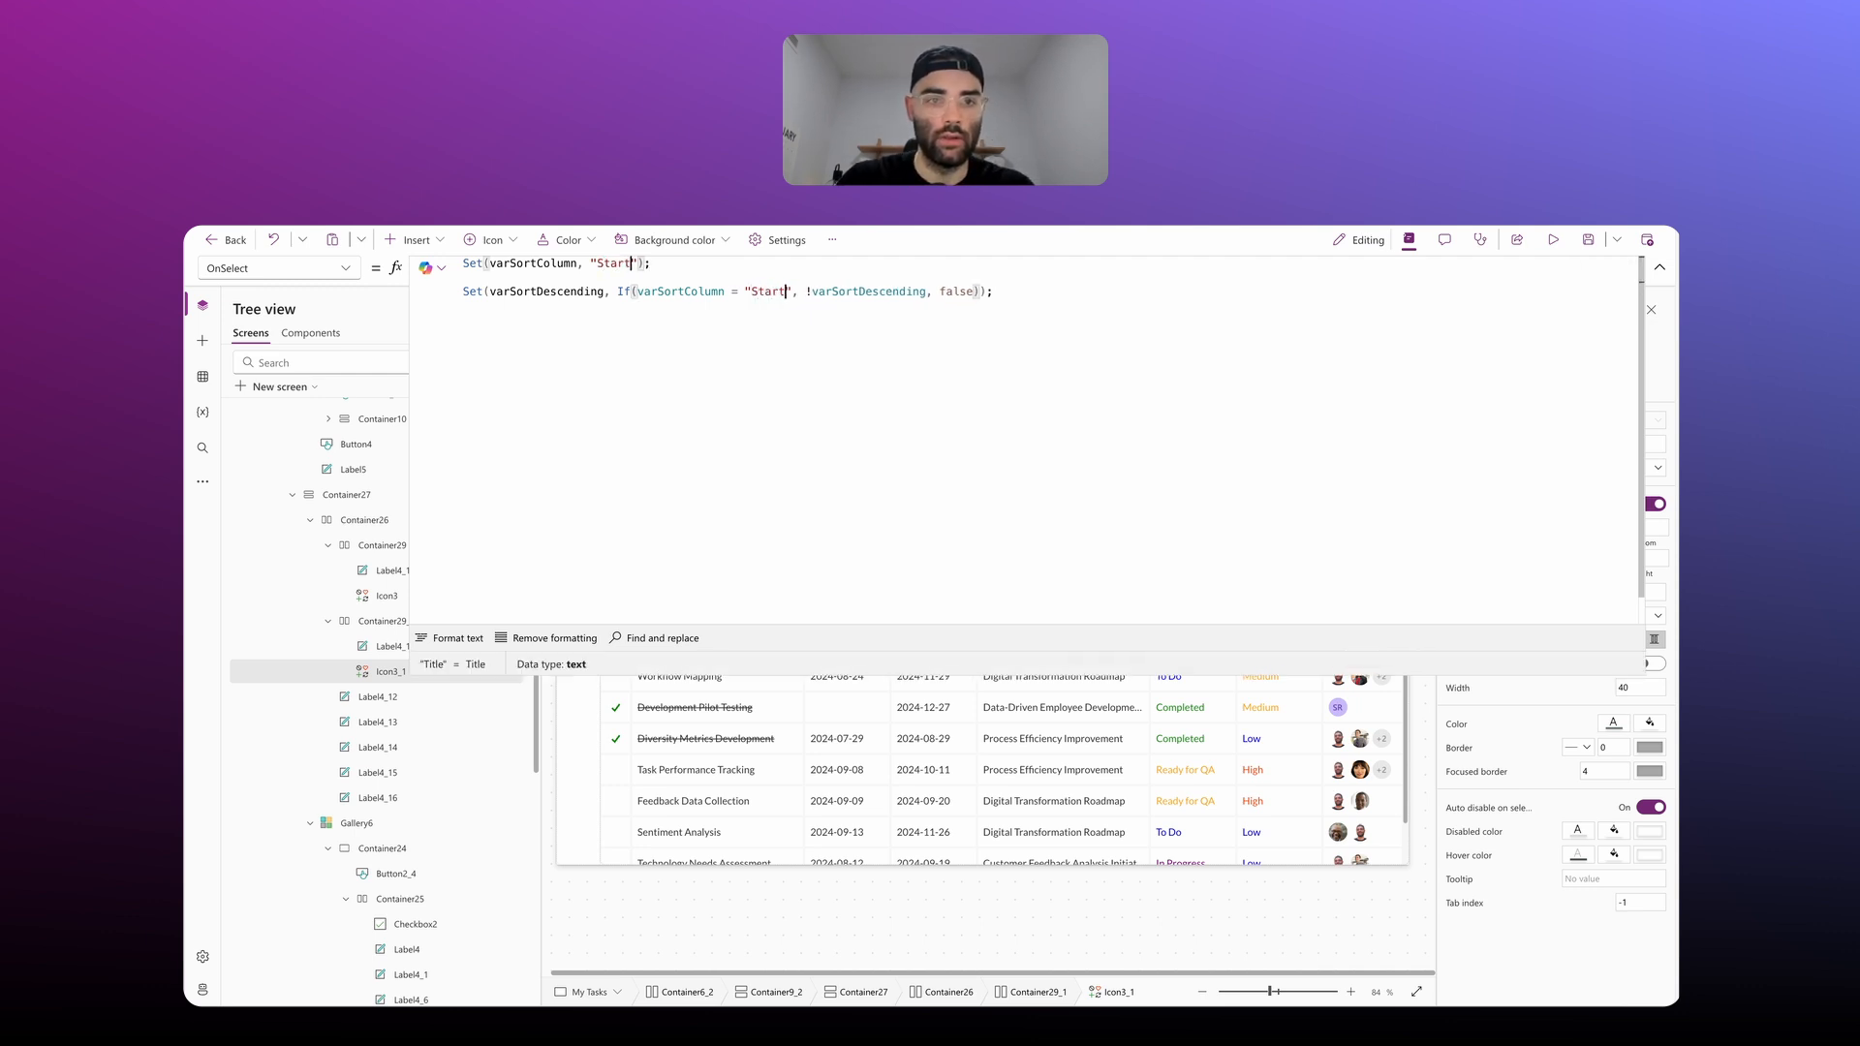
type("te")
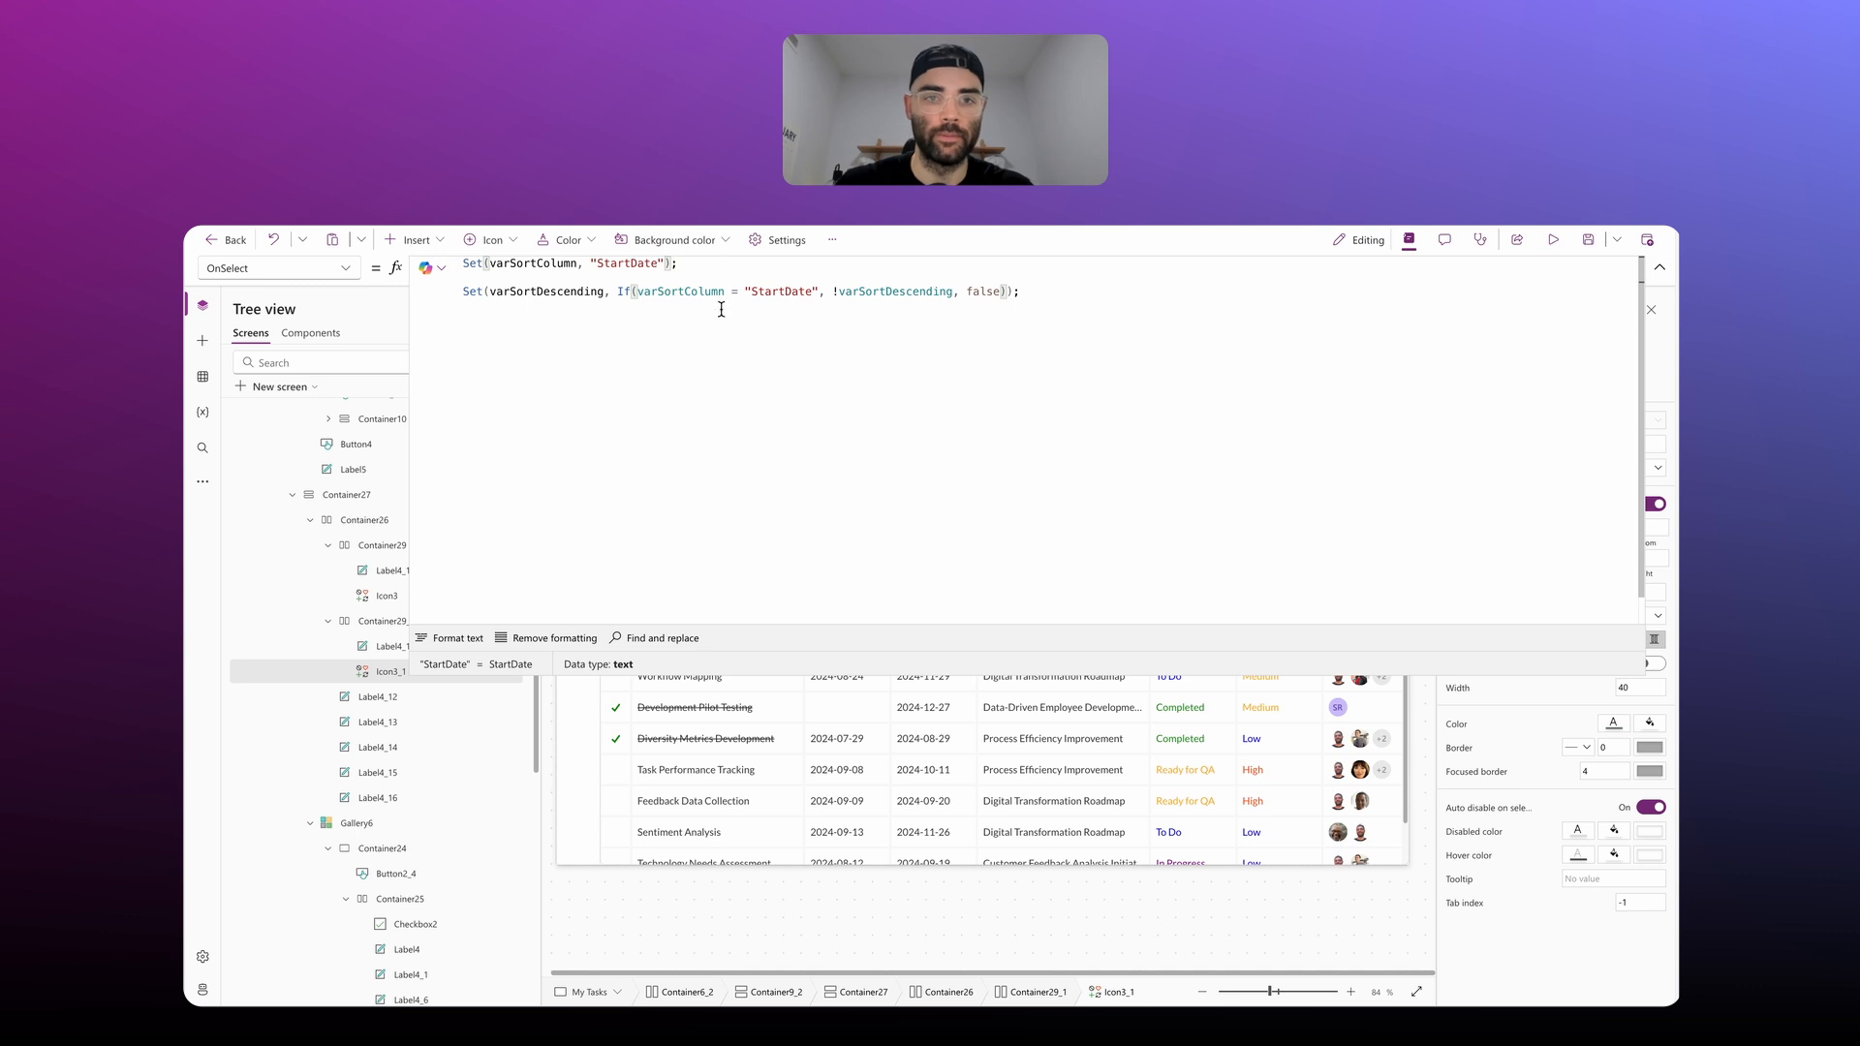
key("Escape")
Step: Replace both "Title" references in the Switch formula of the Start sort icon's Icon property with "StartDate"
left_click(1456, 421)
left_click(876, 265)
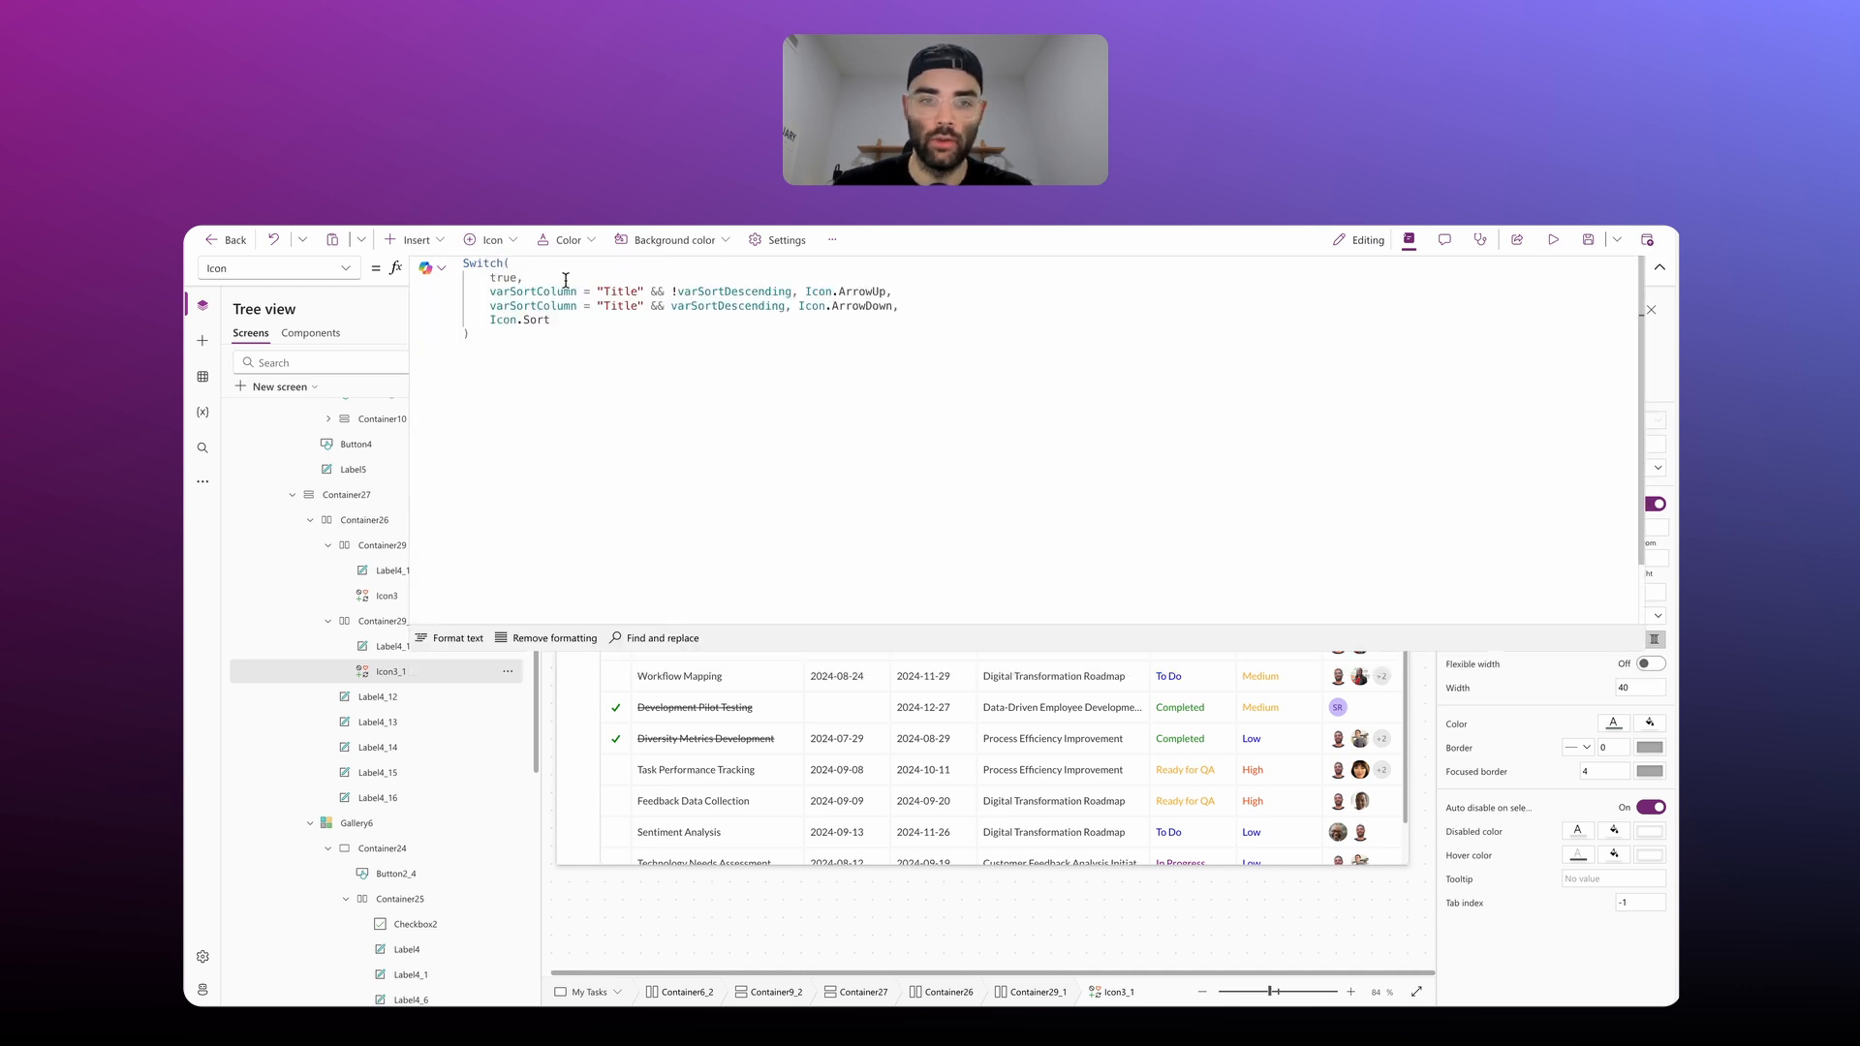
double_click(620, 291)
key("ctrl+d")
type("StartDate")
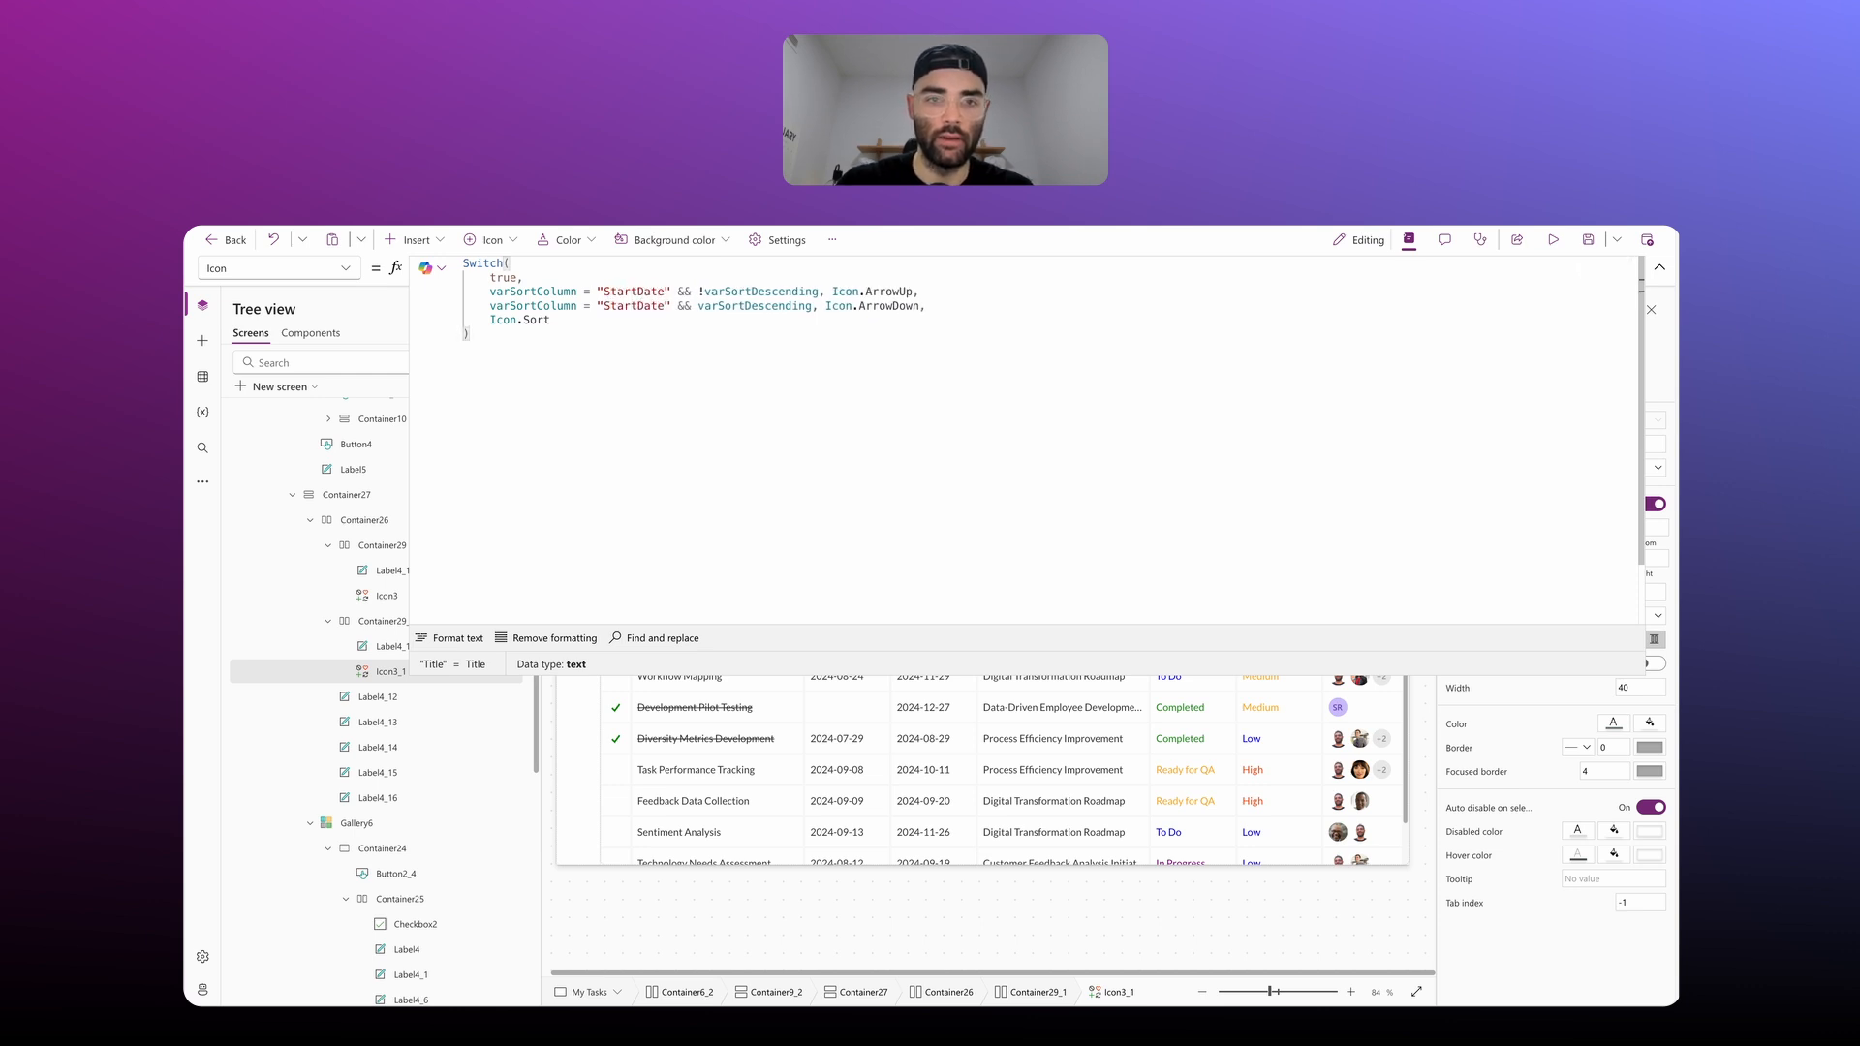
key("Escape")
left_click(892, 371)
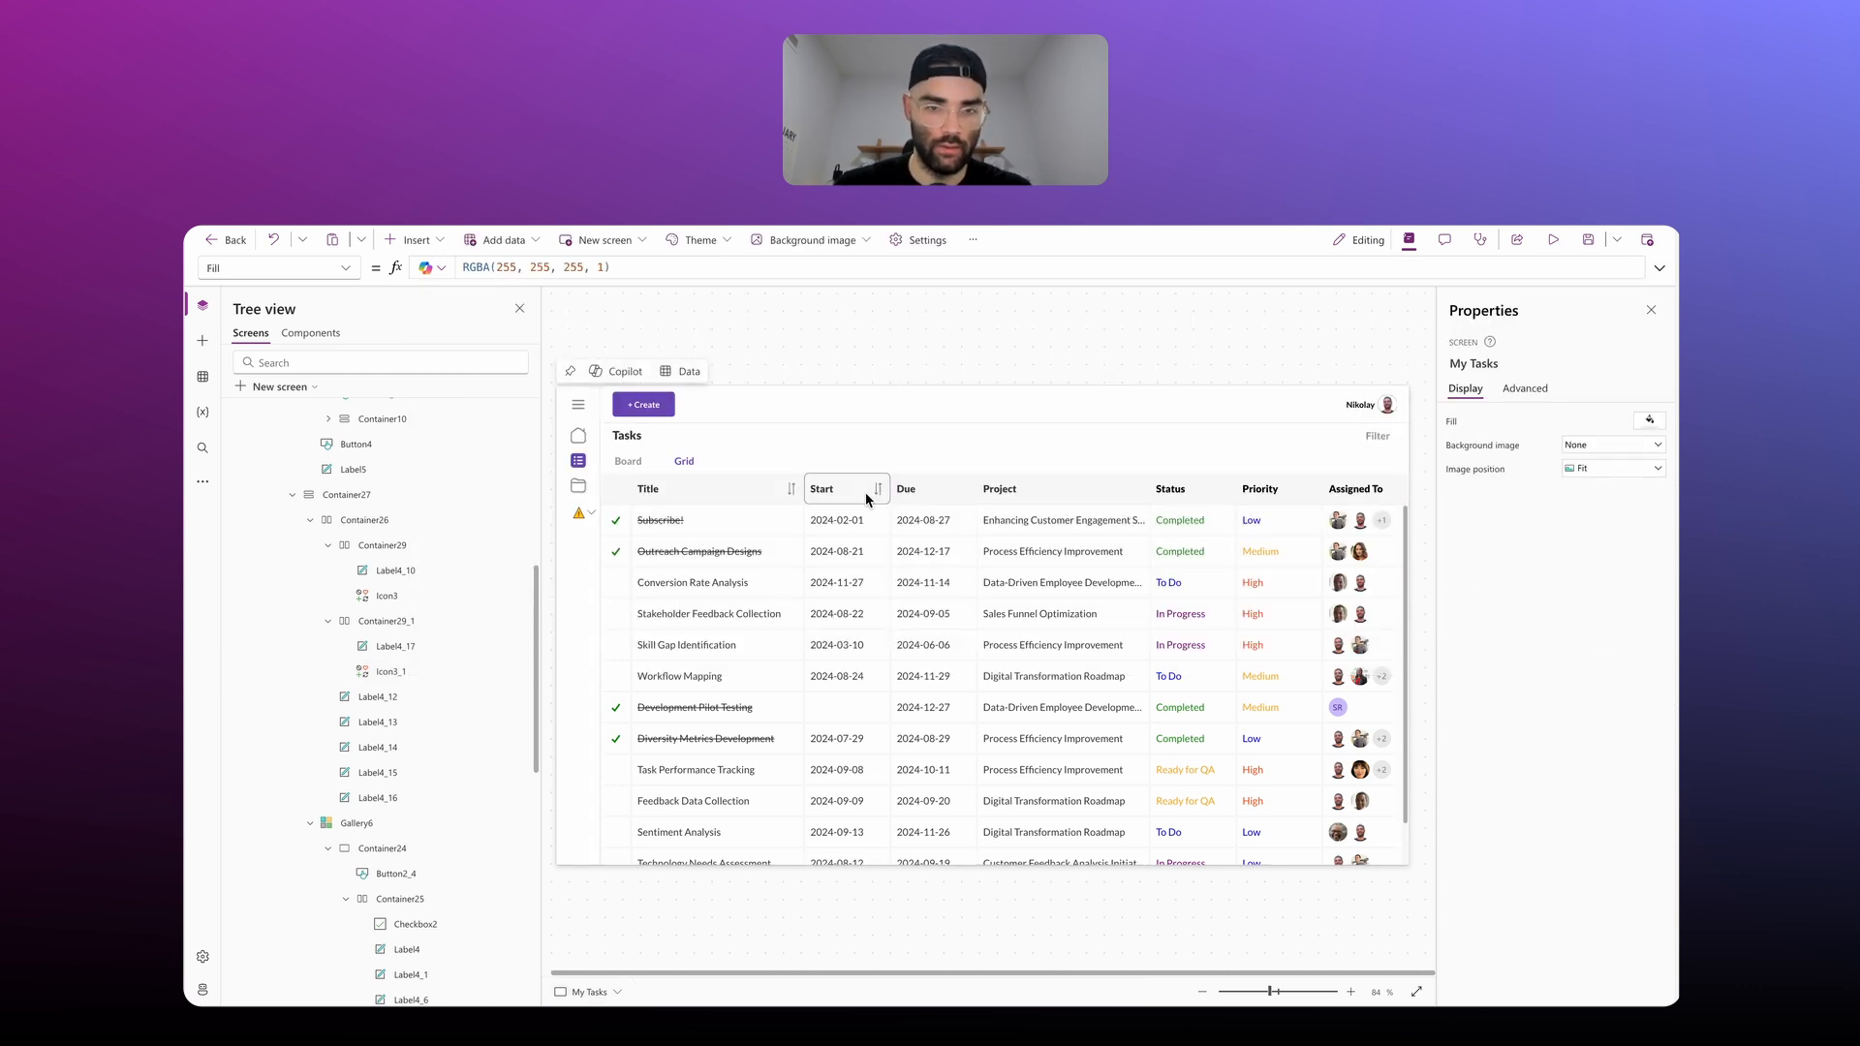
Step: Test the Start and Title sort icons by sorting the task gallery by start date in both directions, by title, and by start date again
left_click(878, 491)
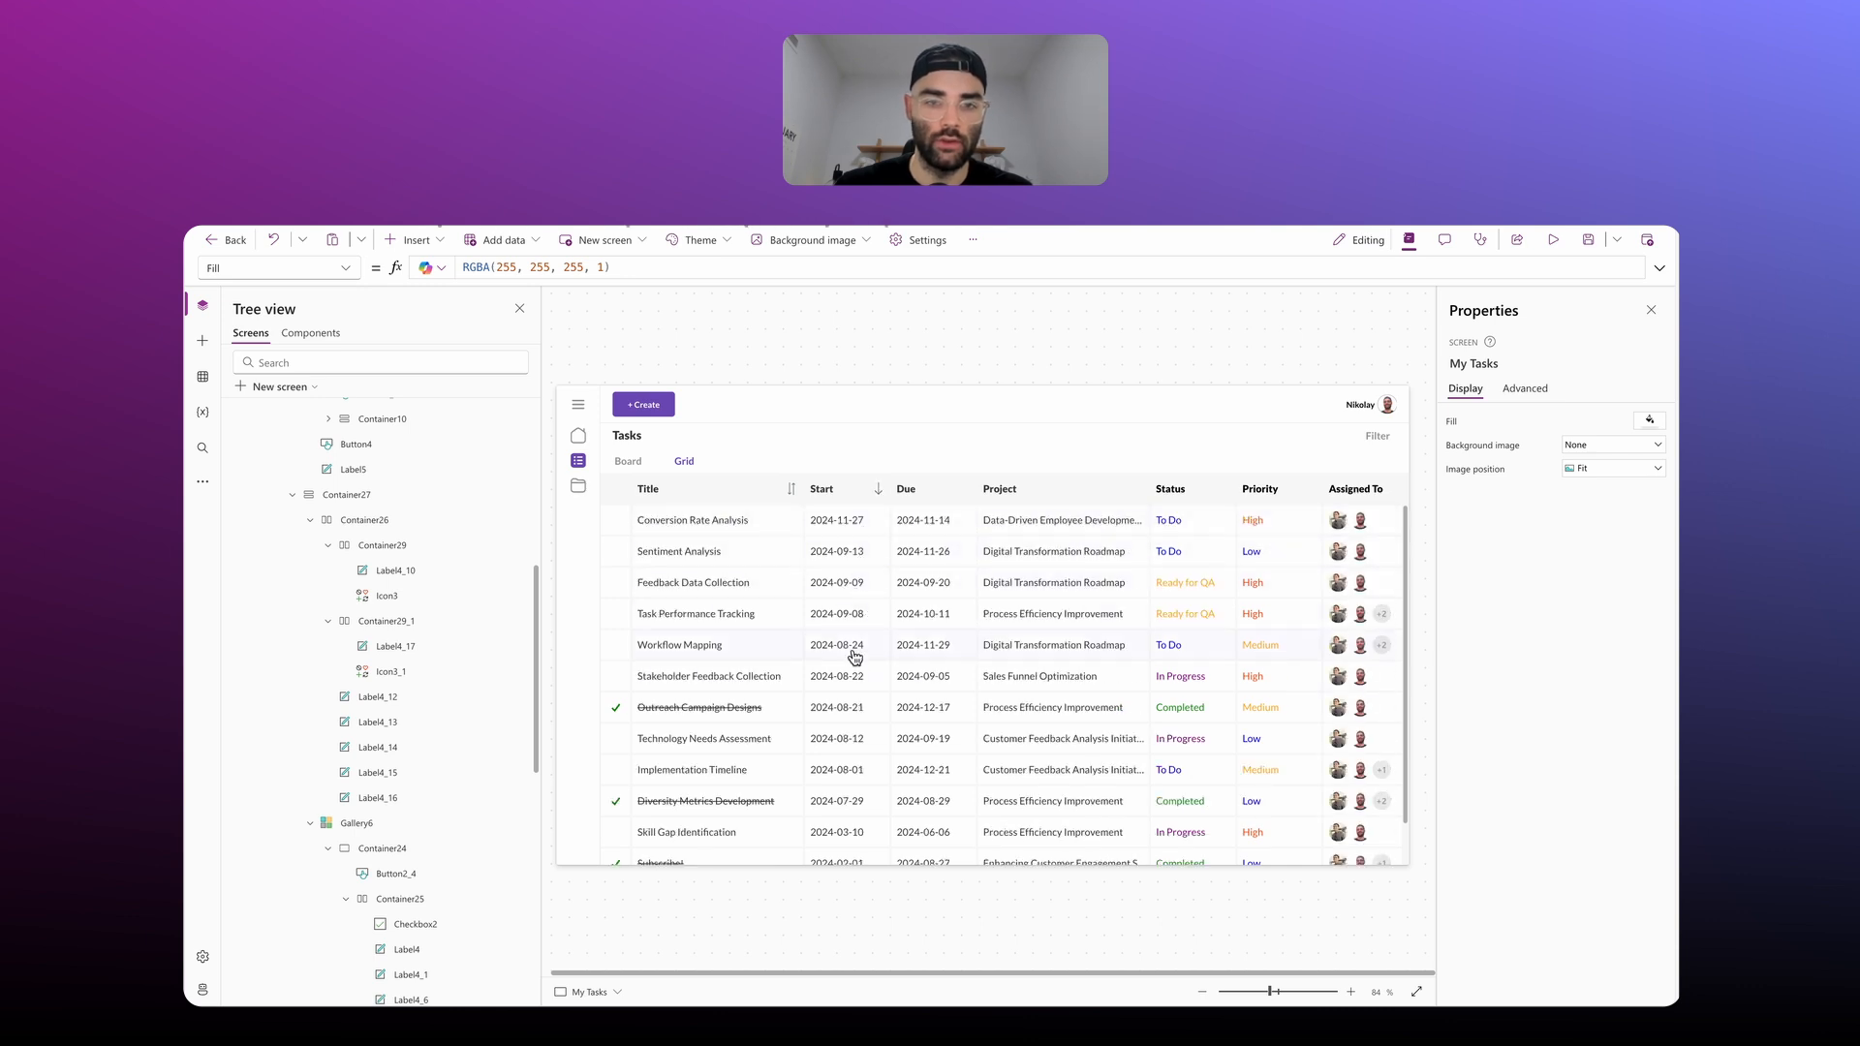
left_click(879, 489)
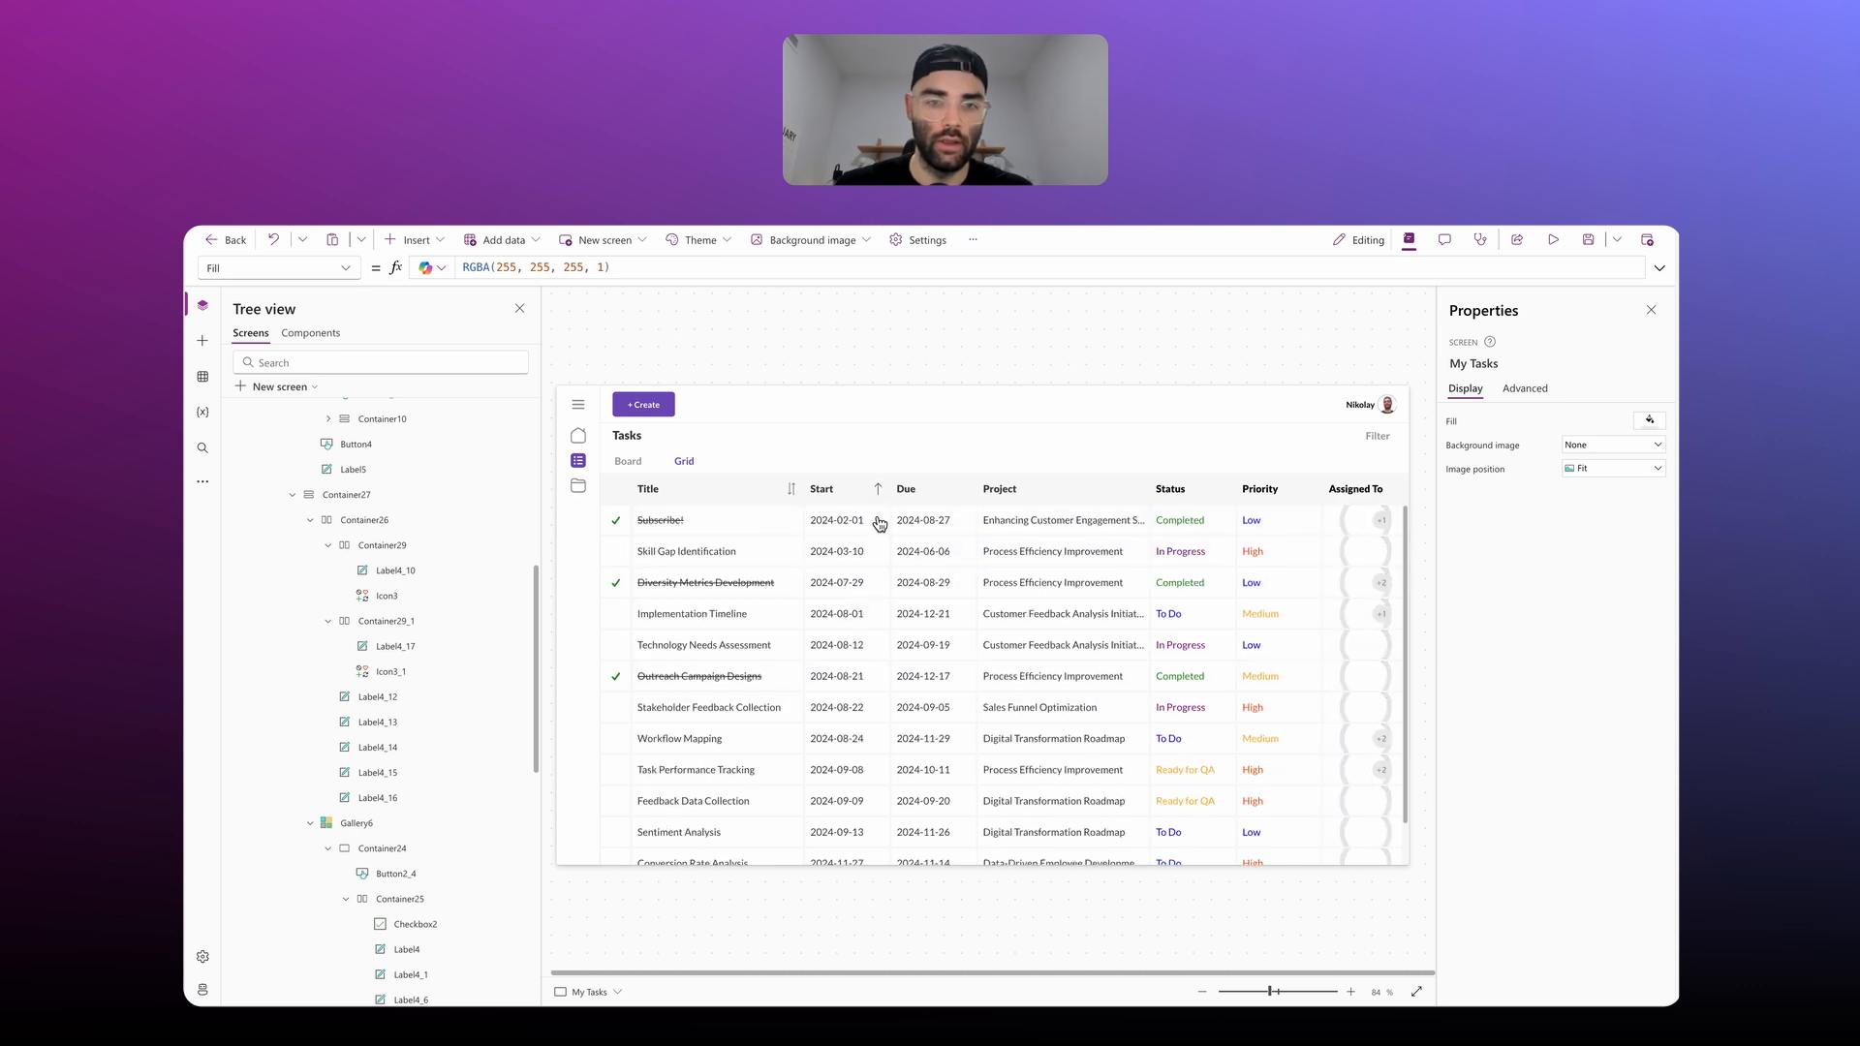
left_click(792, 491)
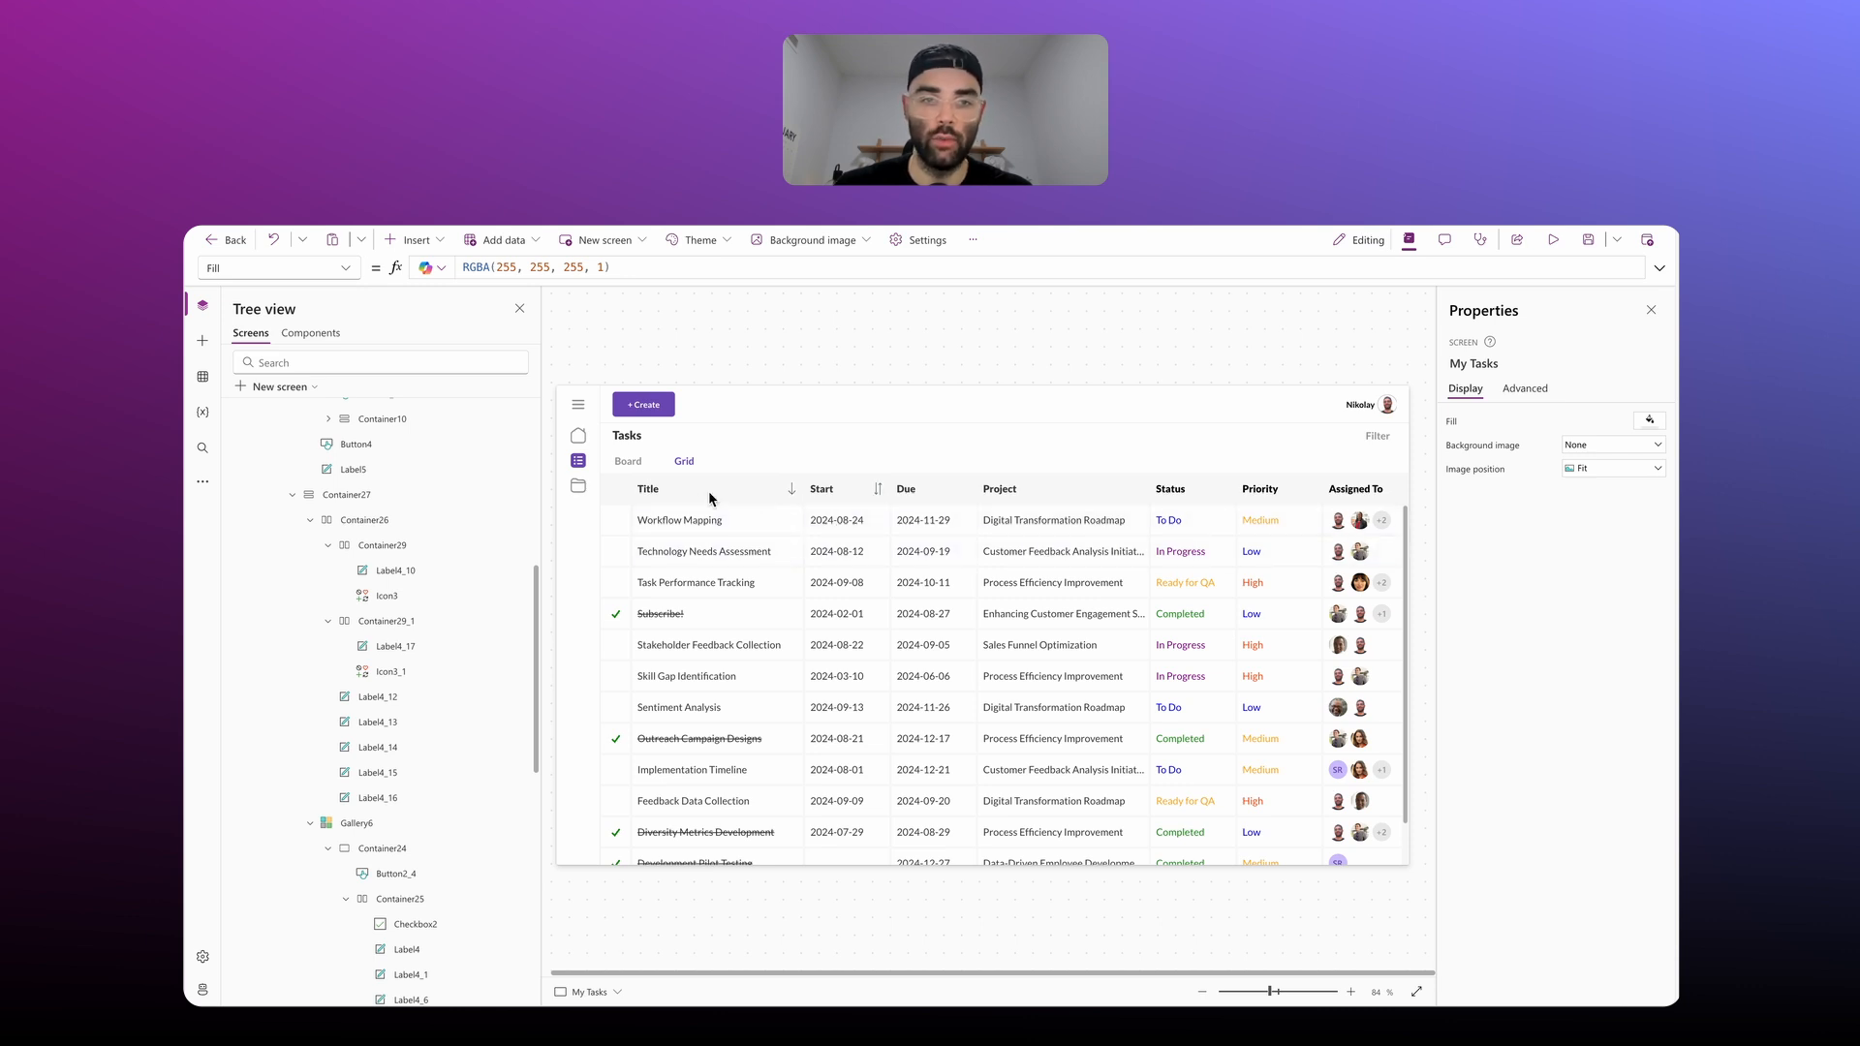
left_click(878, 491)
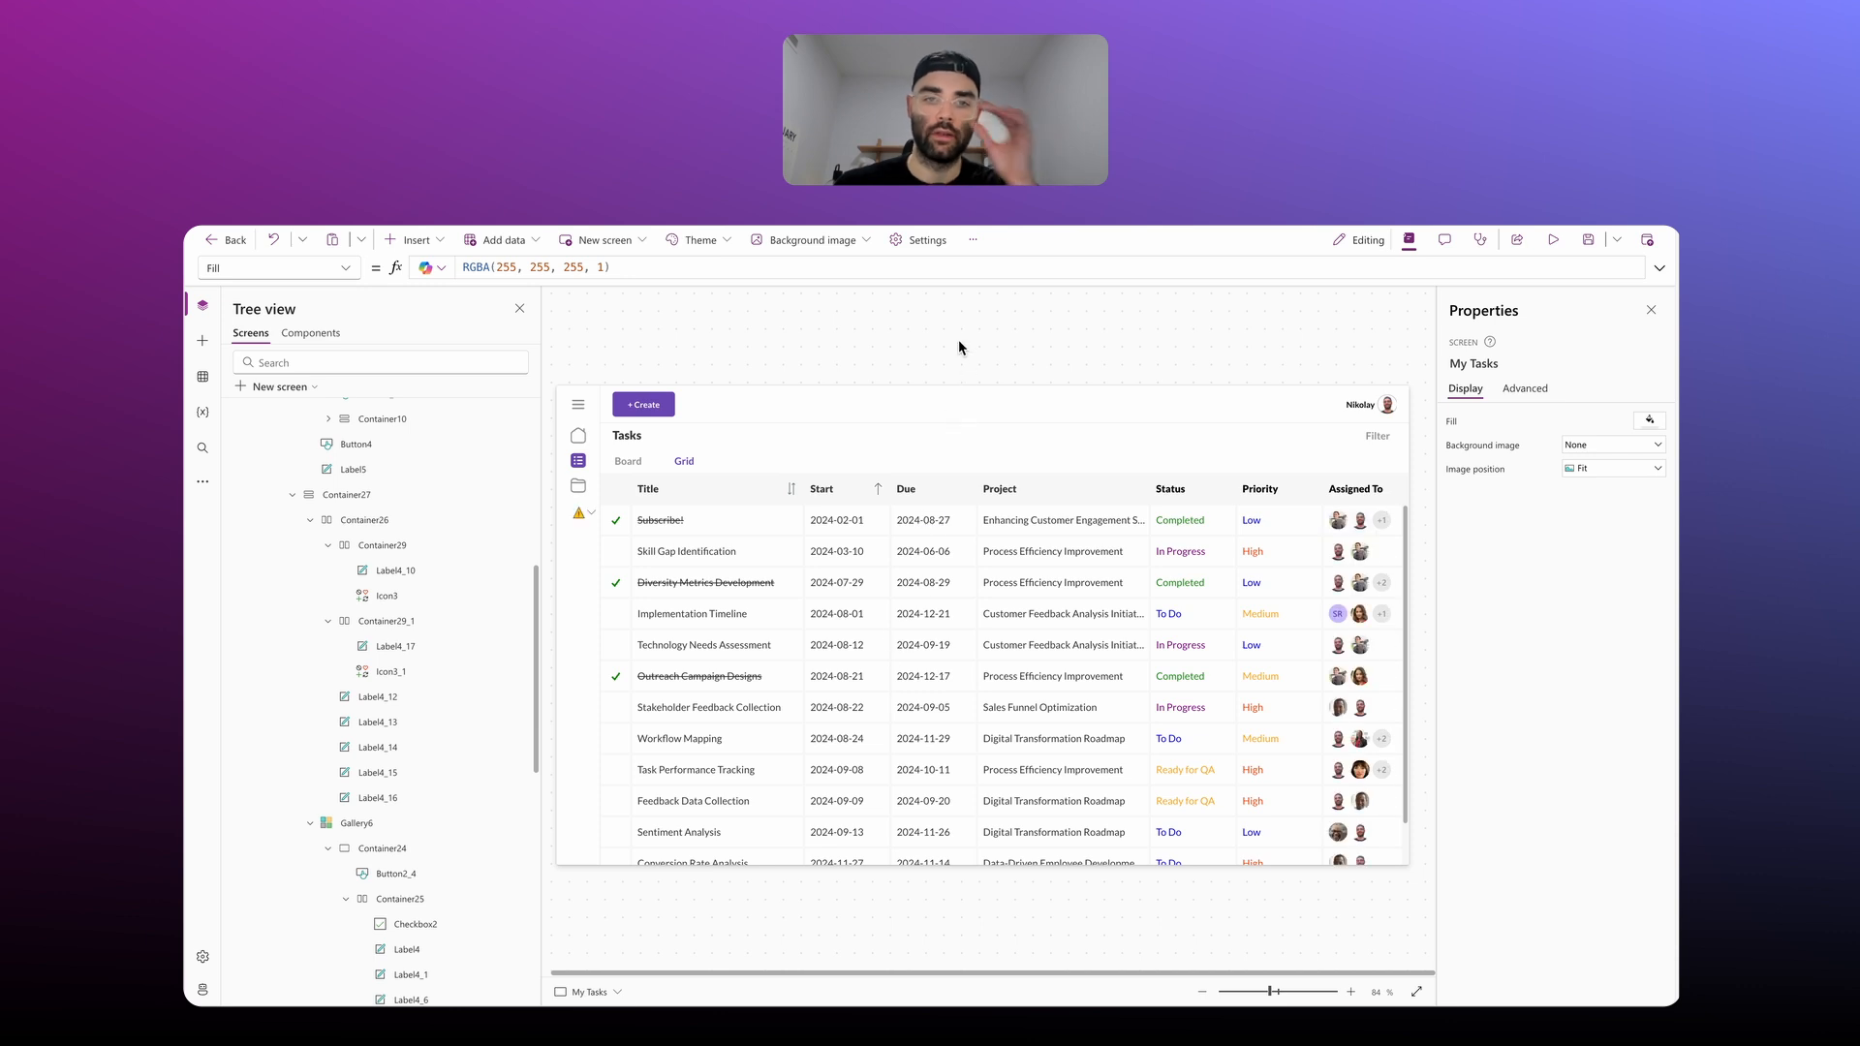
Step: Replace the old Due label with a pasted copy of the Start heading's container, placed directly after the Start container
left_click(833, 490)
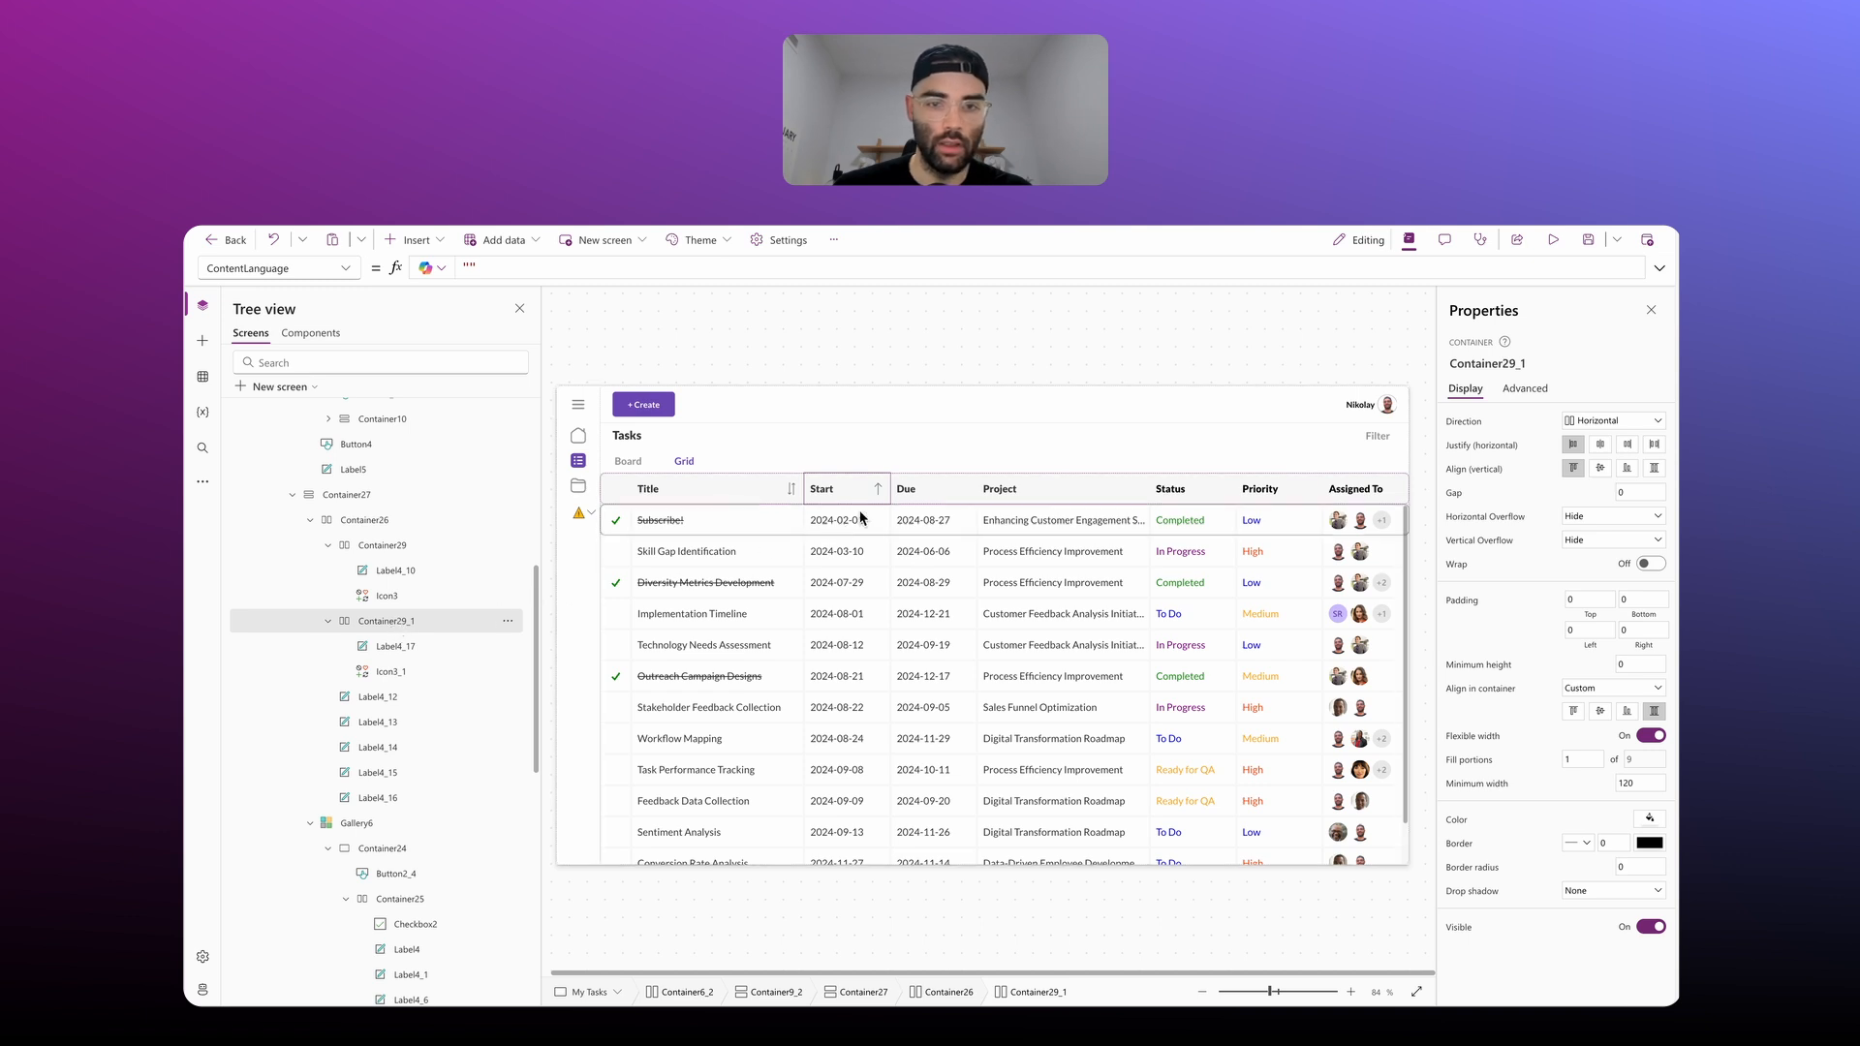
left_click(922, 489)
key("Delete")
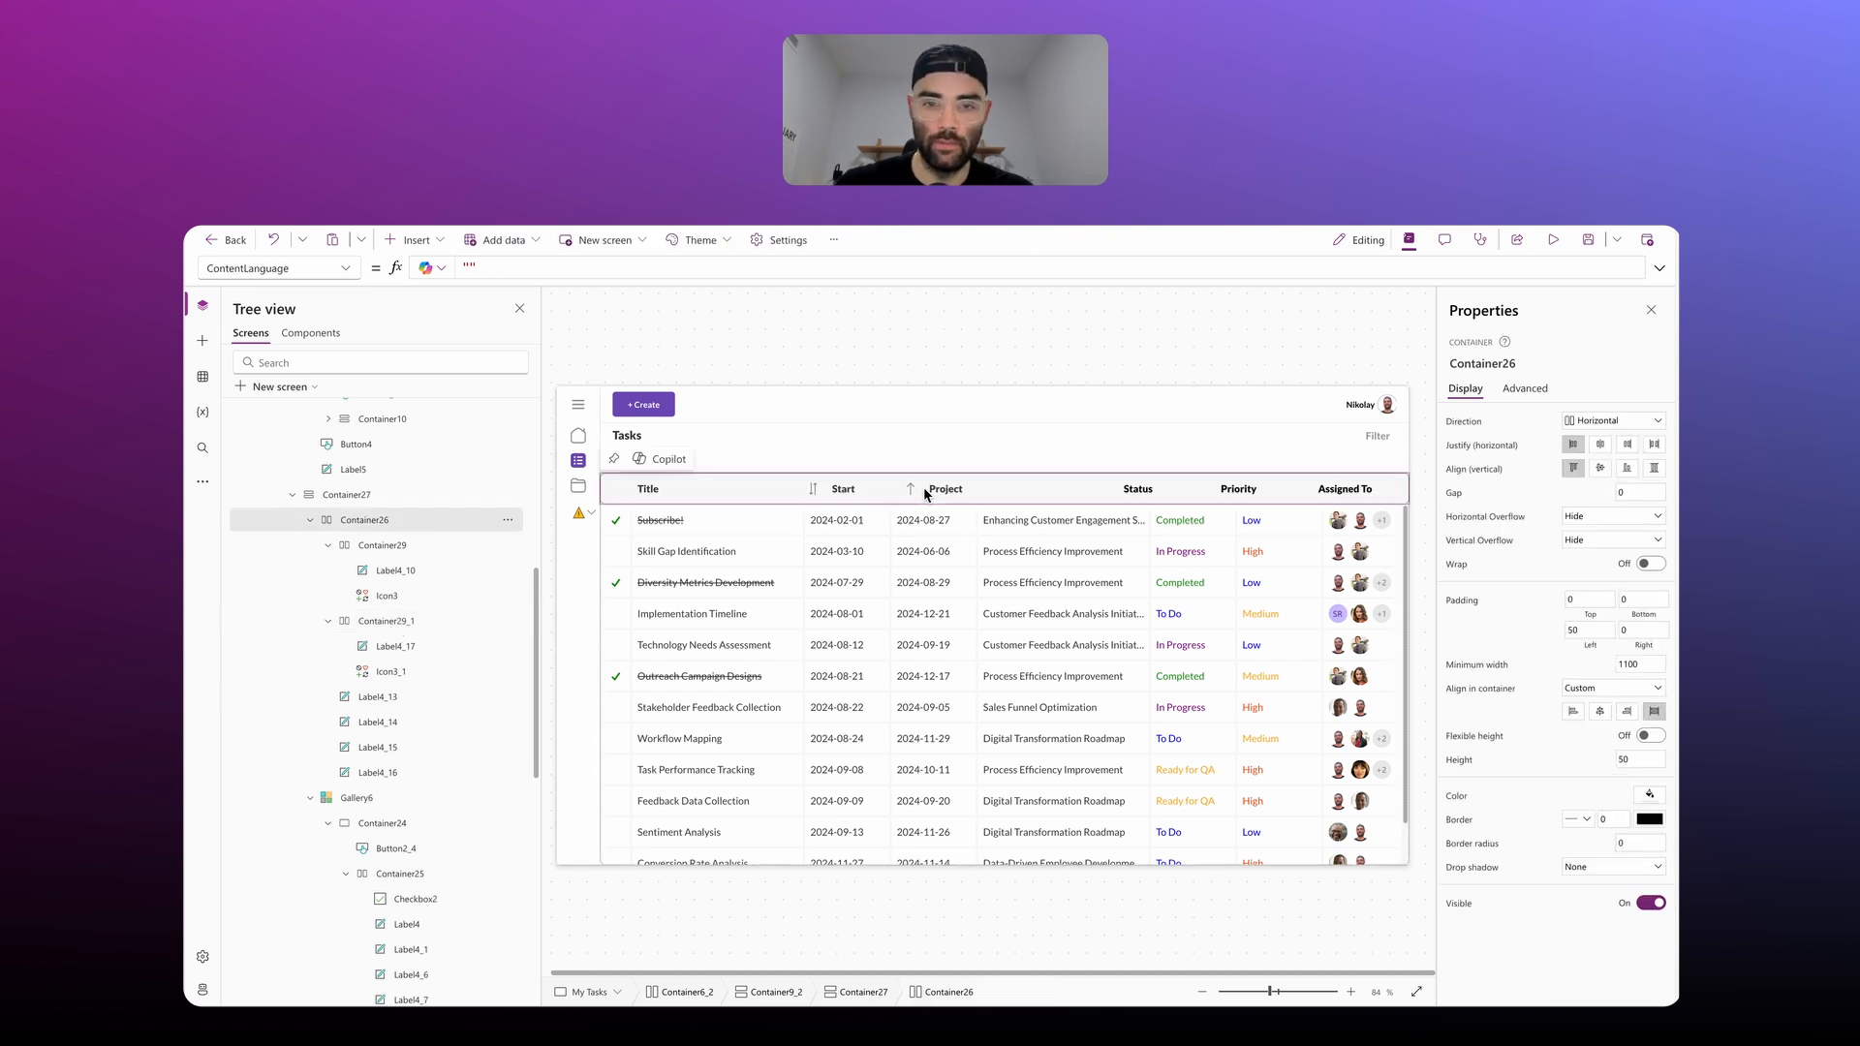
key("ctrl+v")
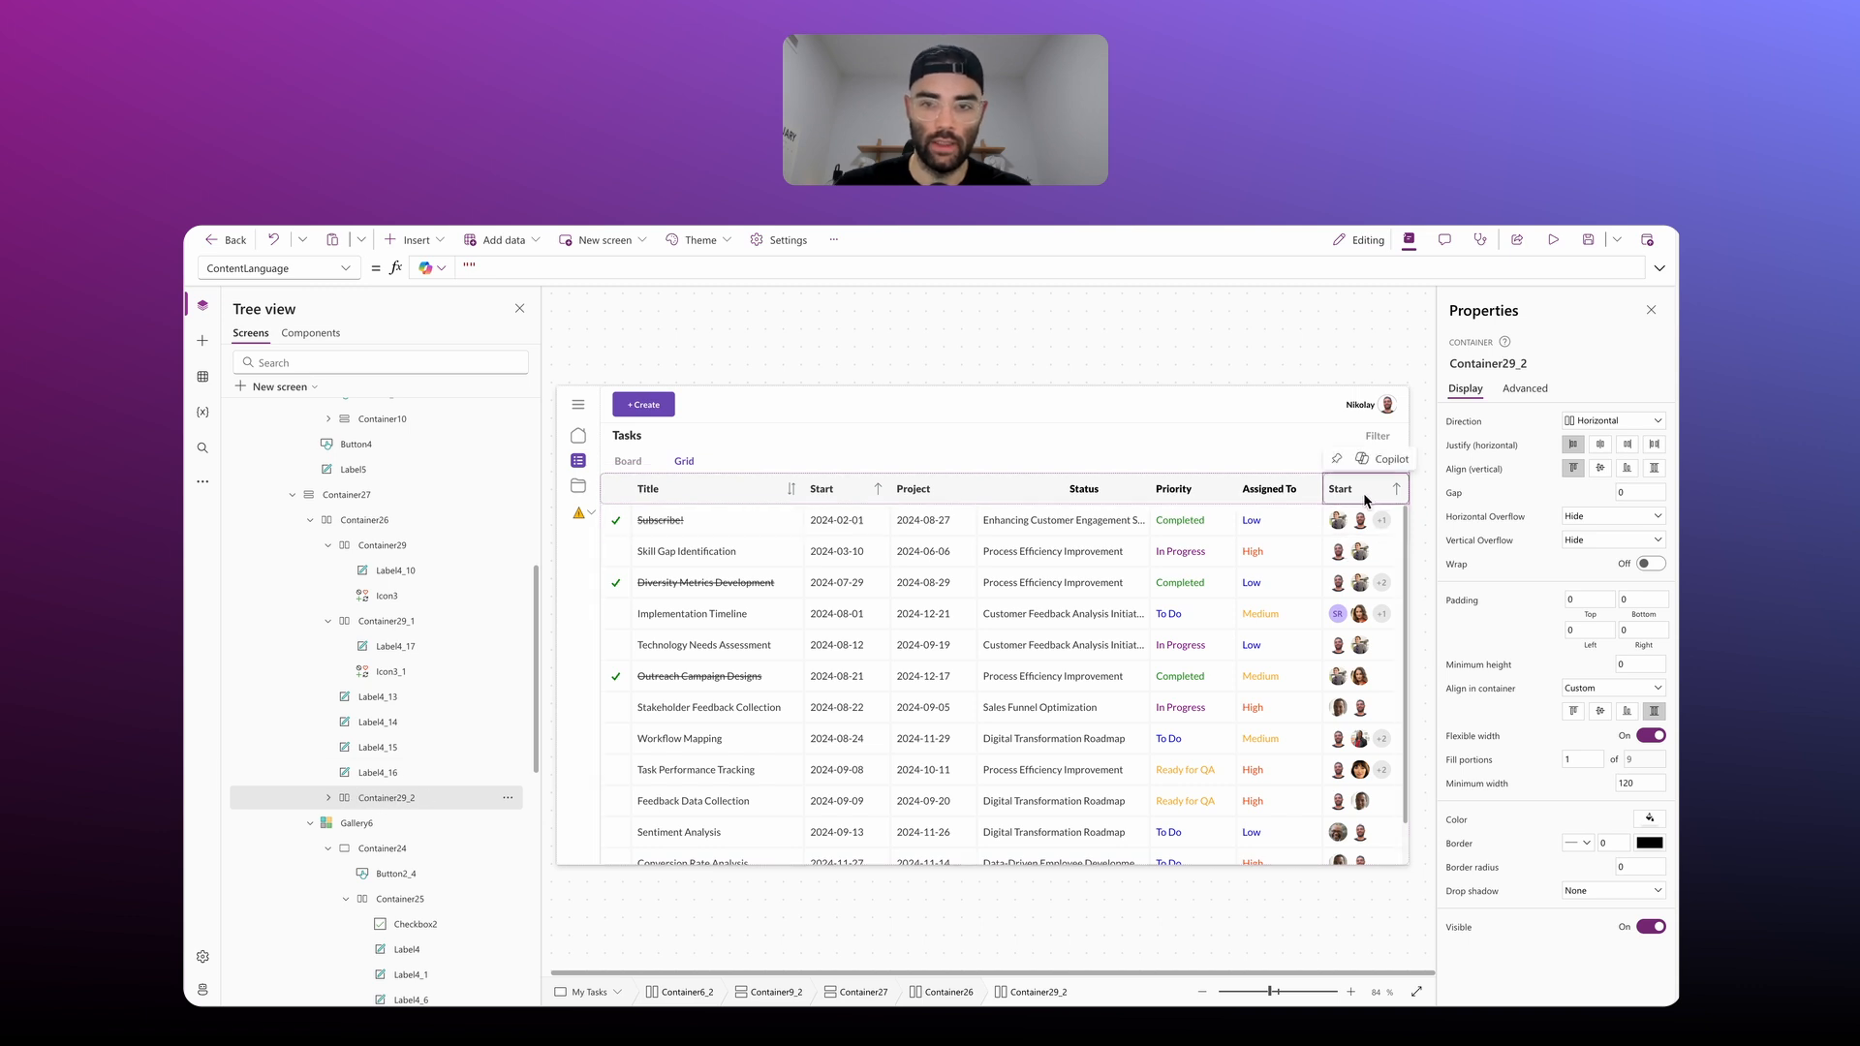
key("ctrl+]")
key("ctrl+]")
key("ctrl+]")
key("ctrl+]")
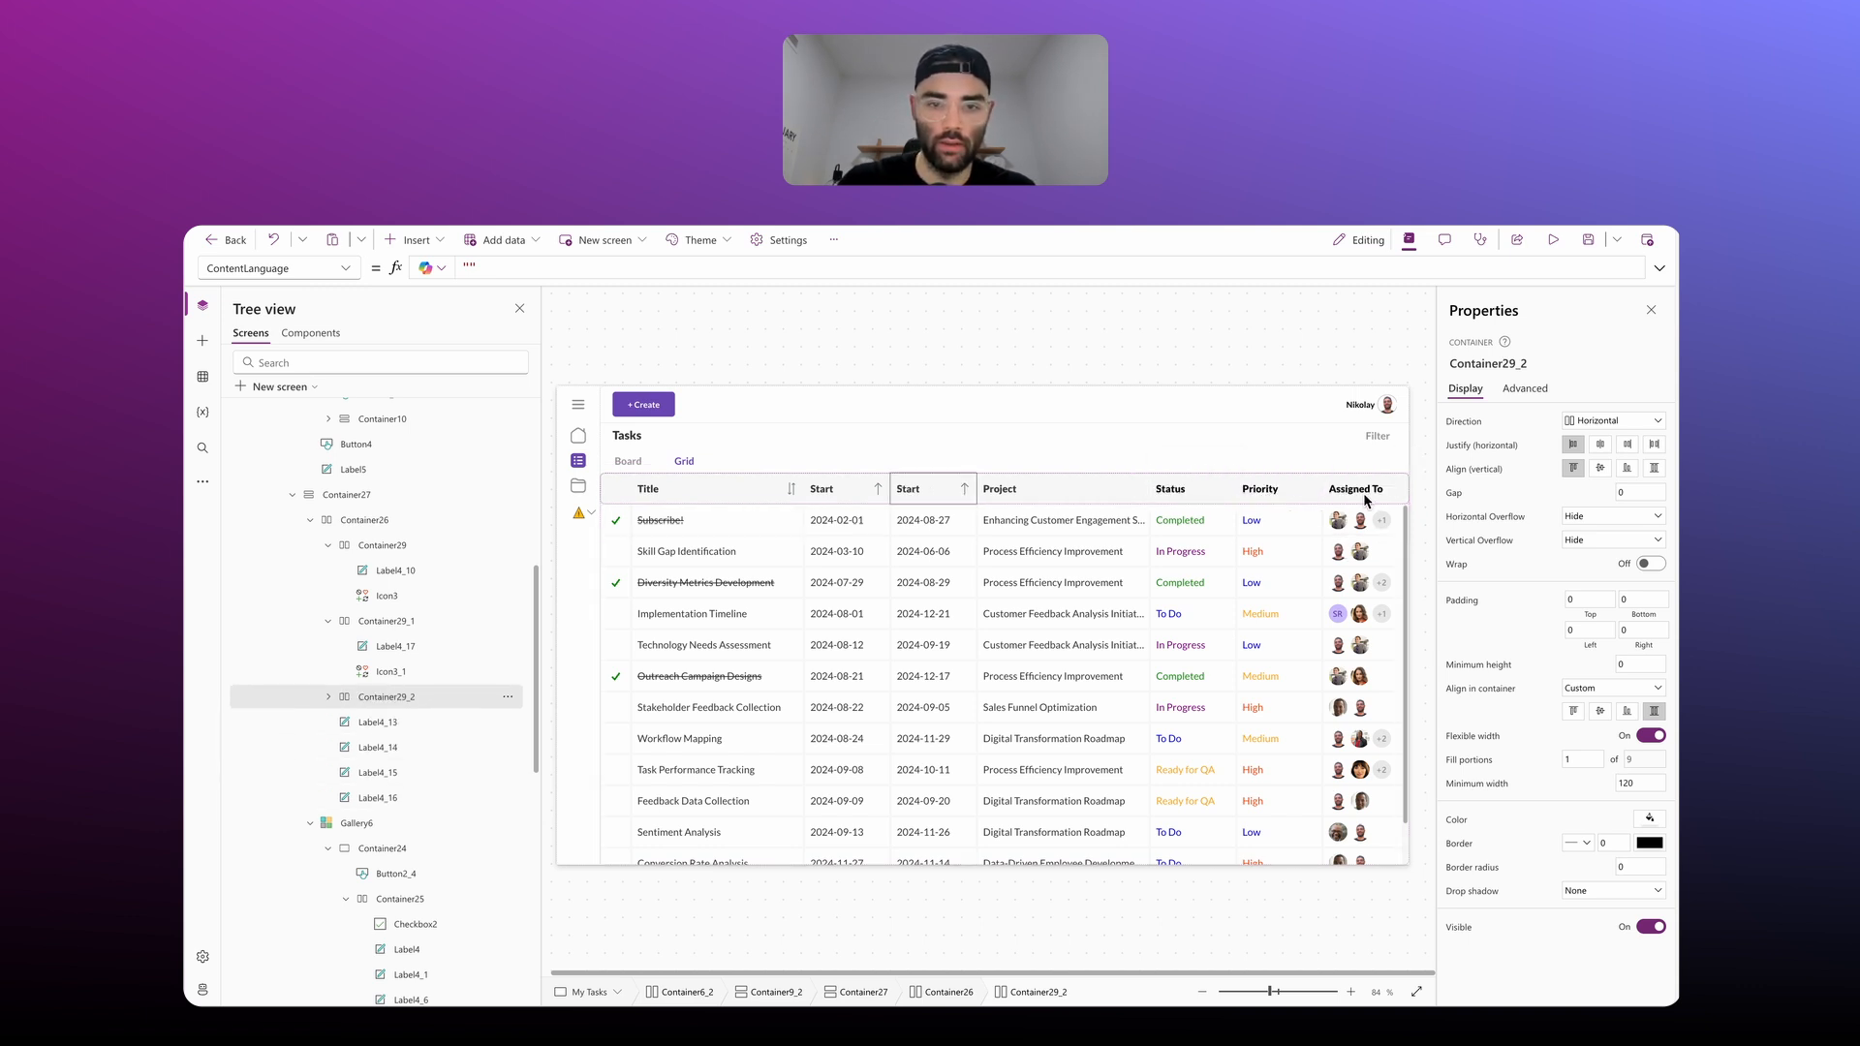
Step: Change the text of the label in the copied container, Container29_2, to "Due"
left_click(916, 490)
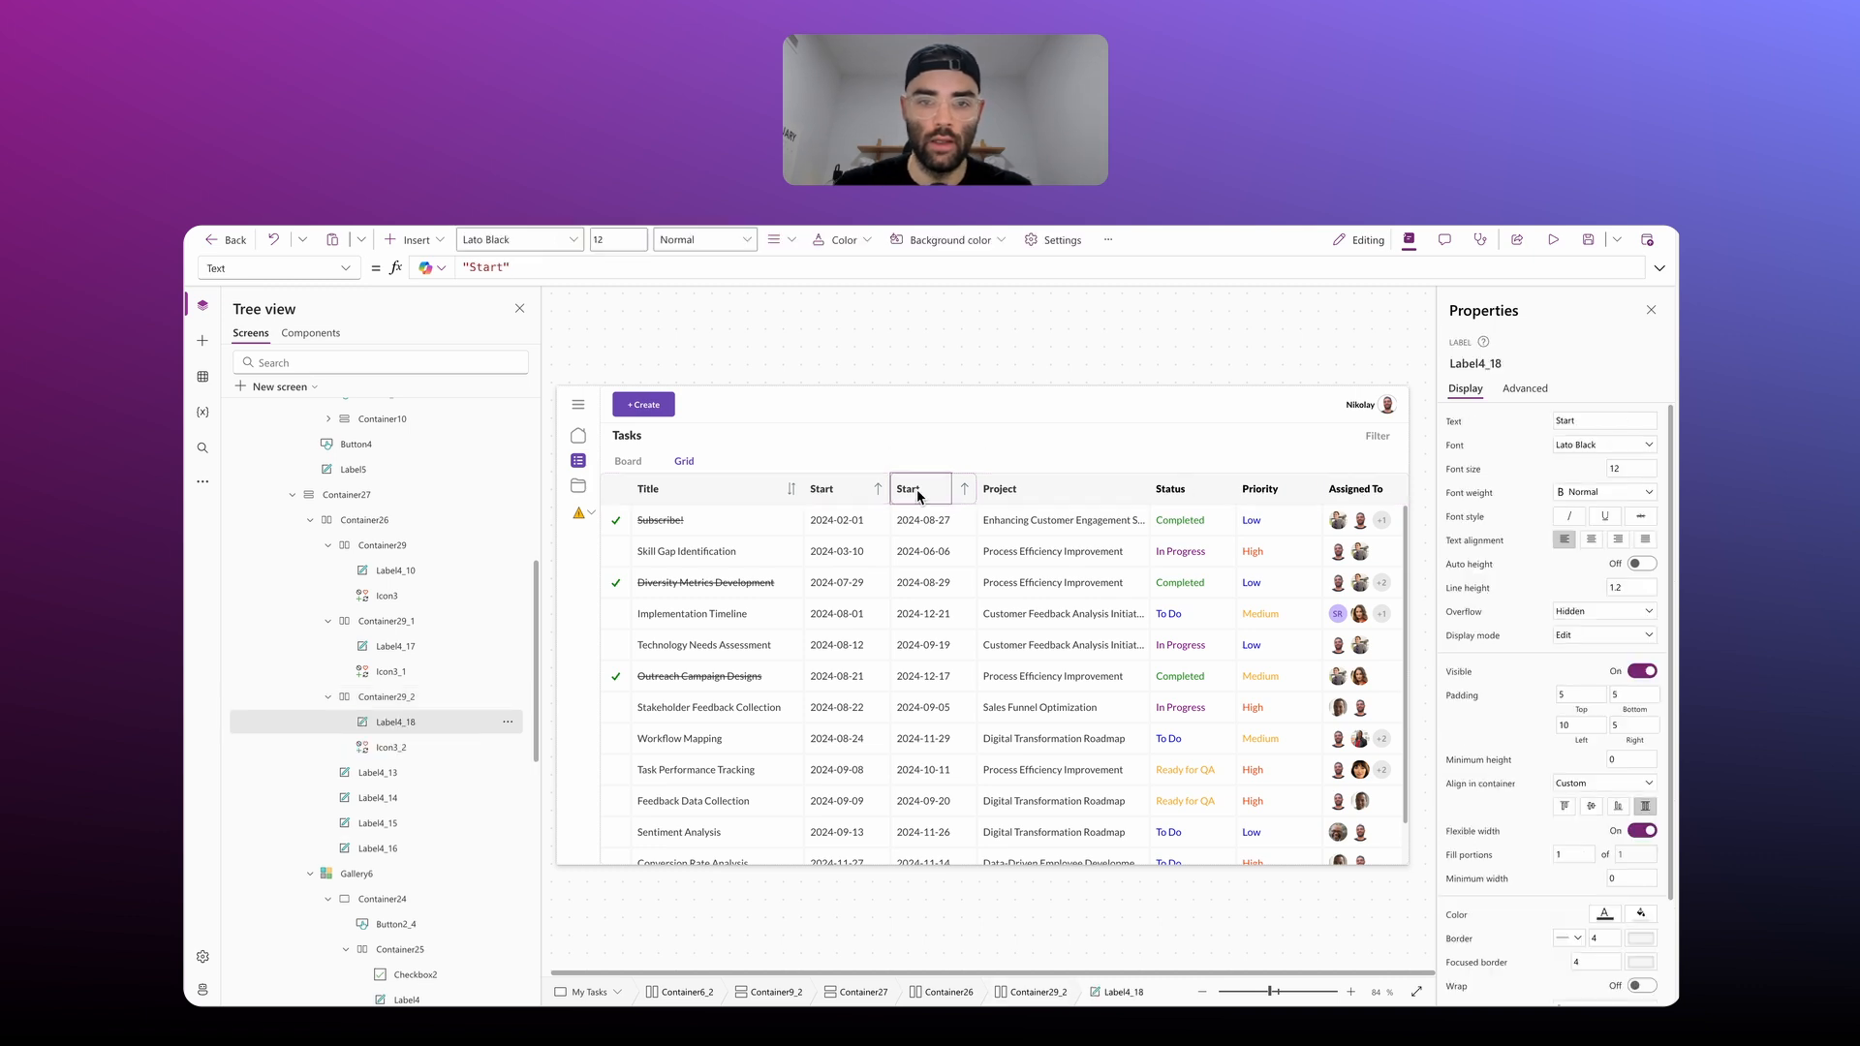
double_click(483, 267)
type("Due")
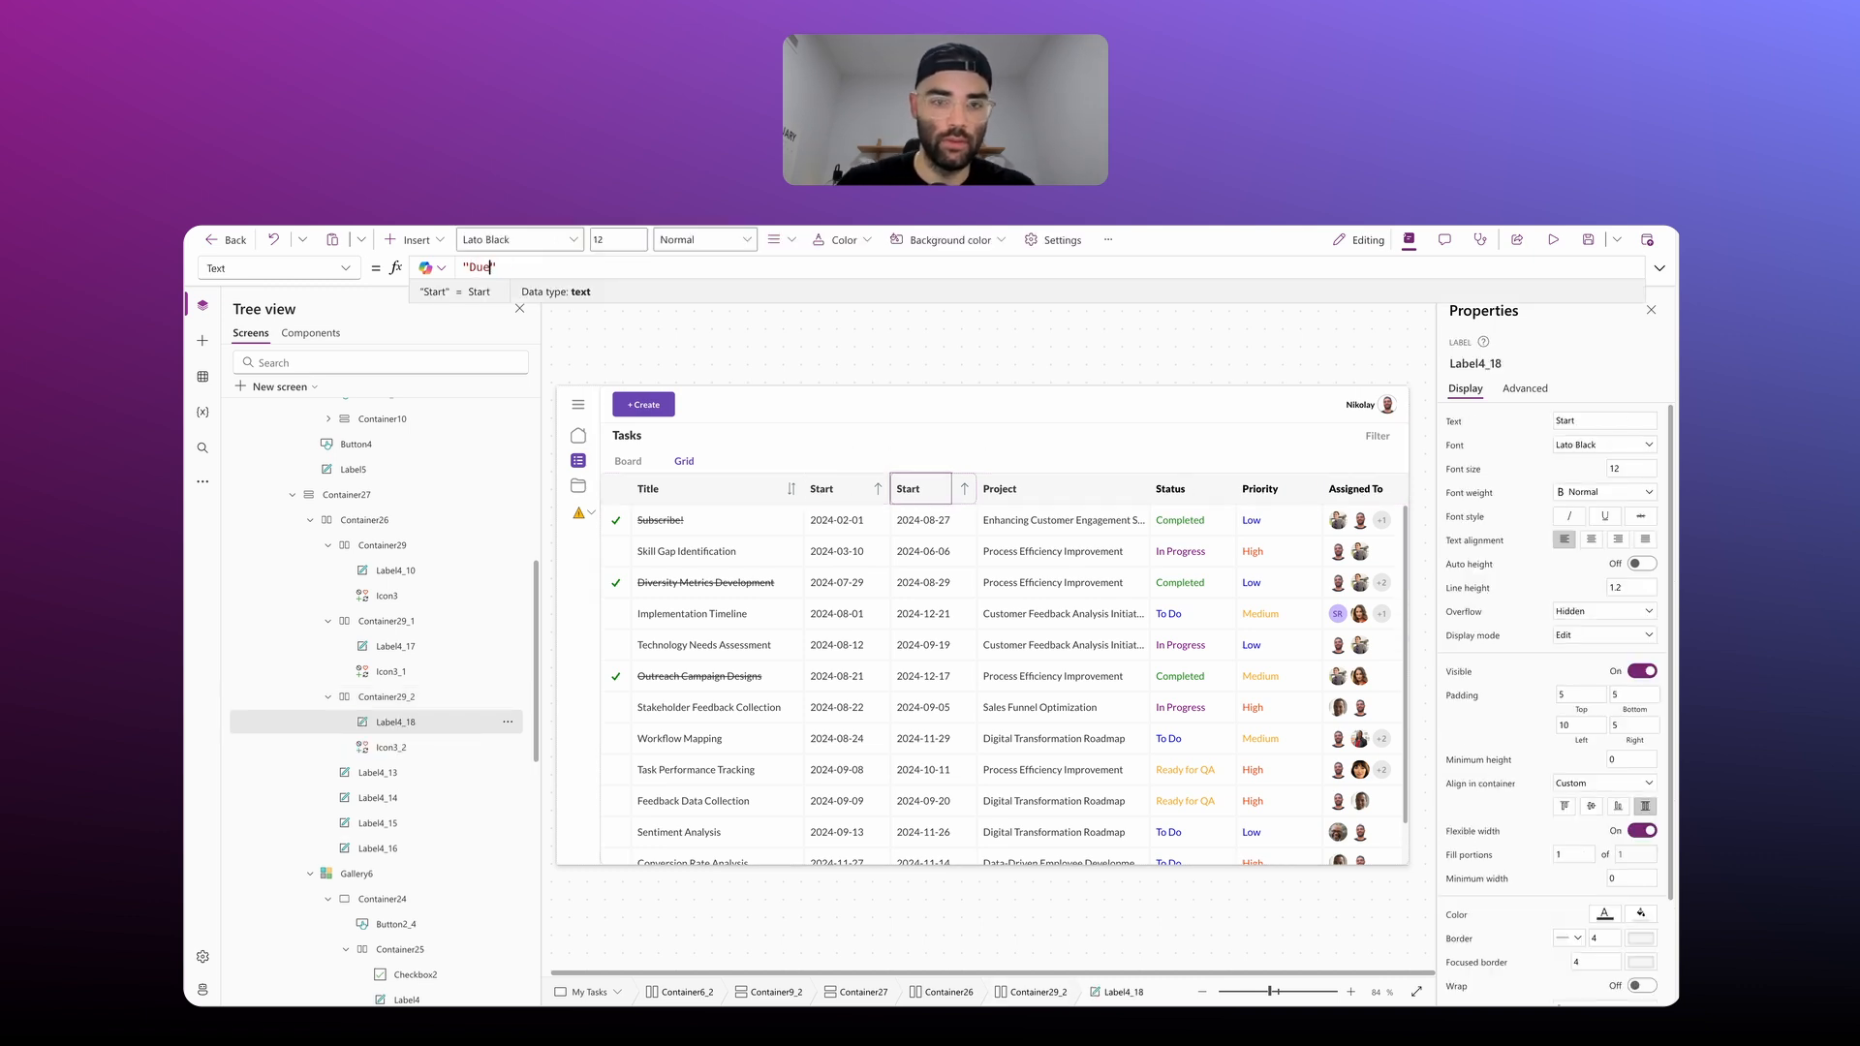
Step: Replace both "StartDate" column references in the Due sort icon's OnSelect formula with "DueDate"
left_click(963, 490)
double_click(630, 264)
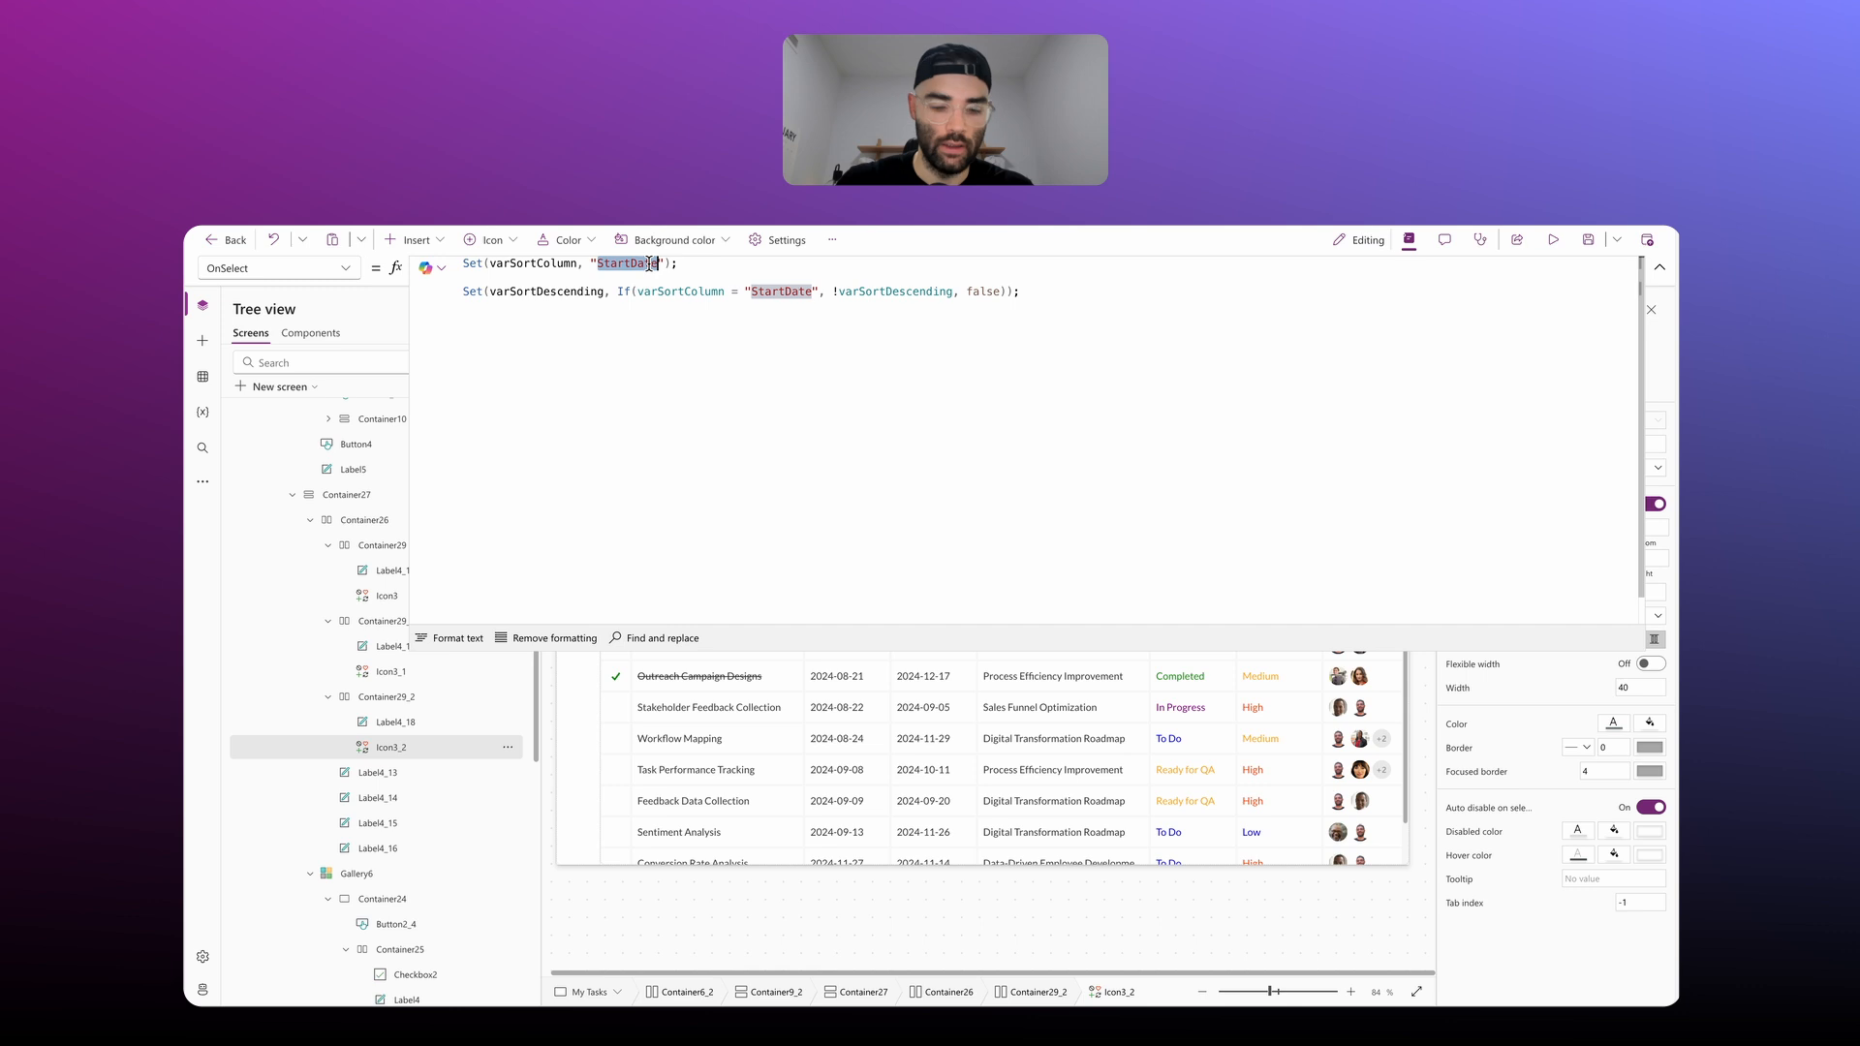
key("ctrl+d")
type("DueDate")
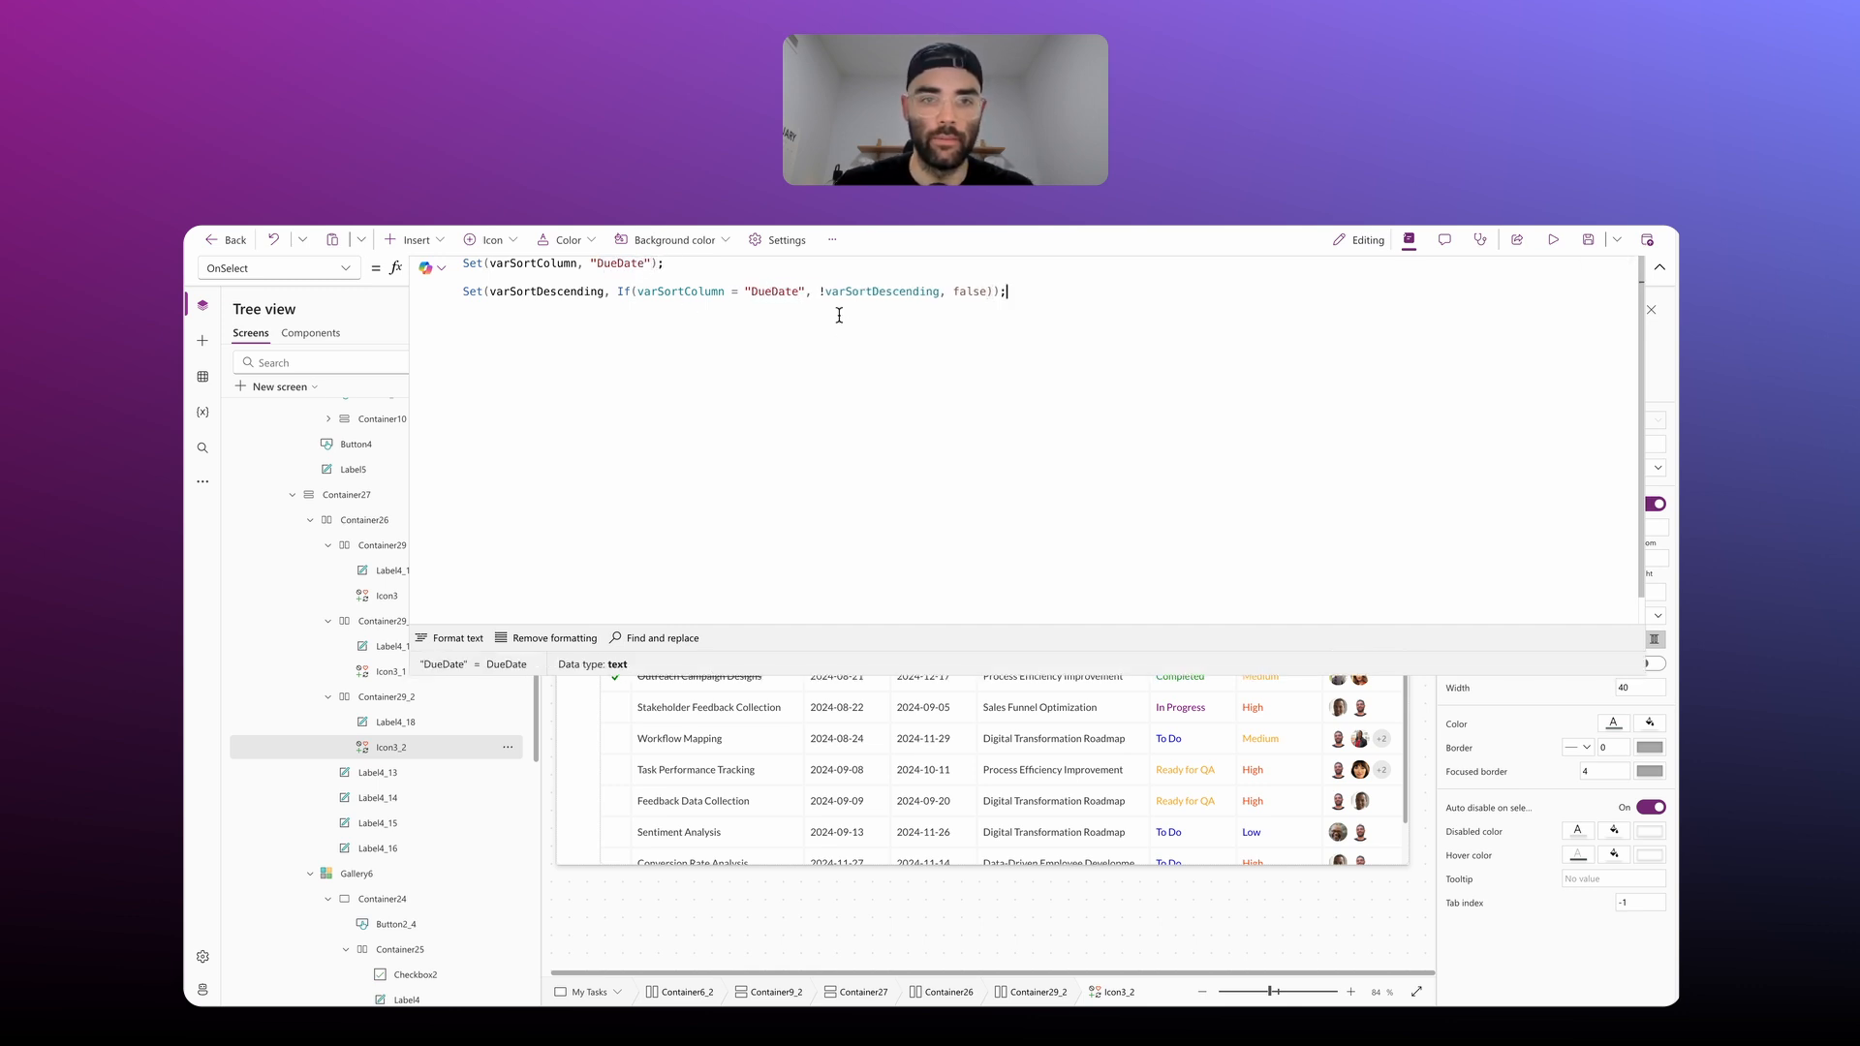
left_click(1659, 267)
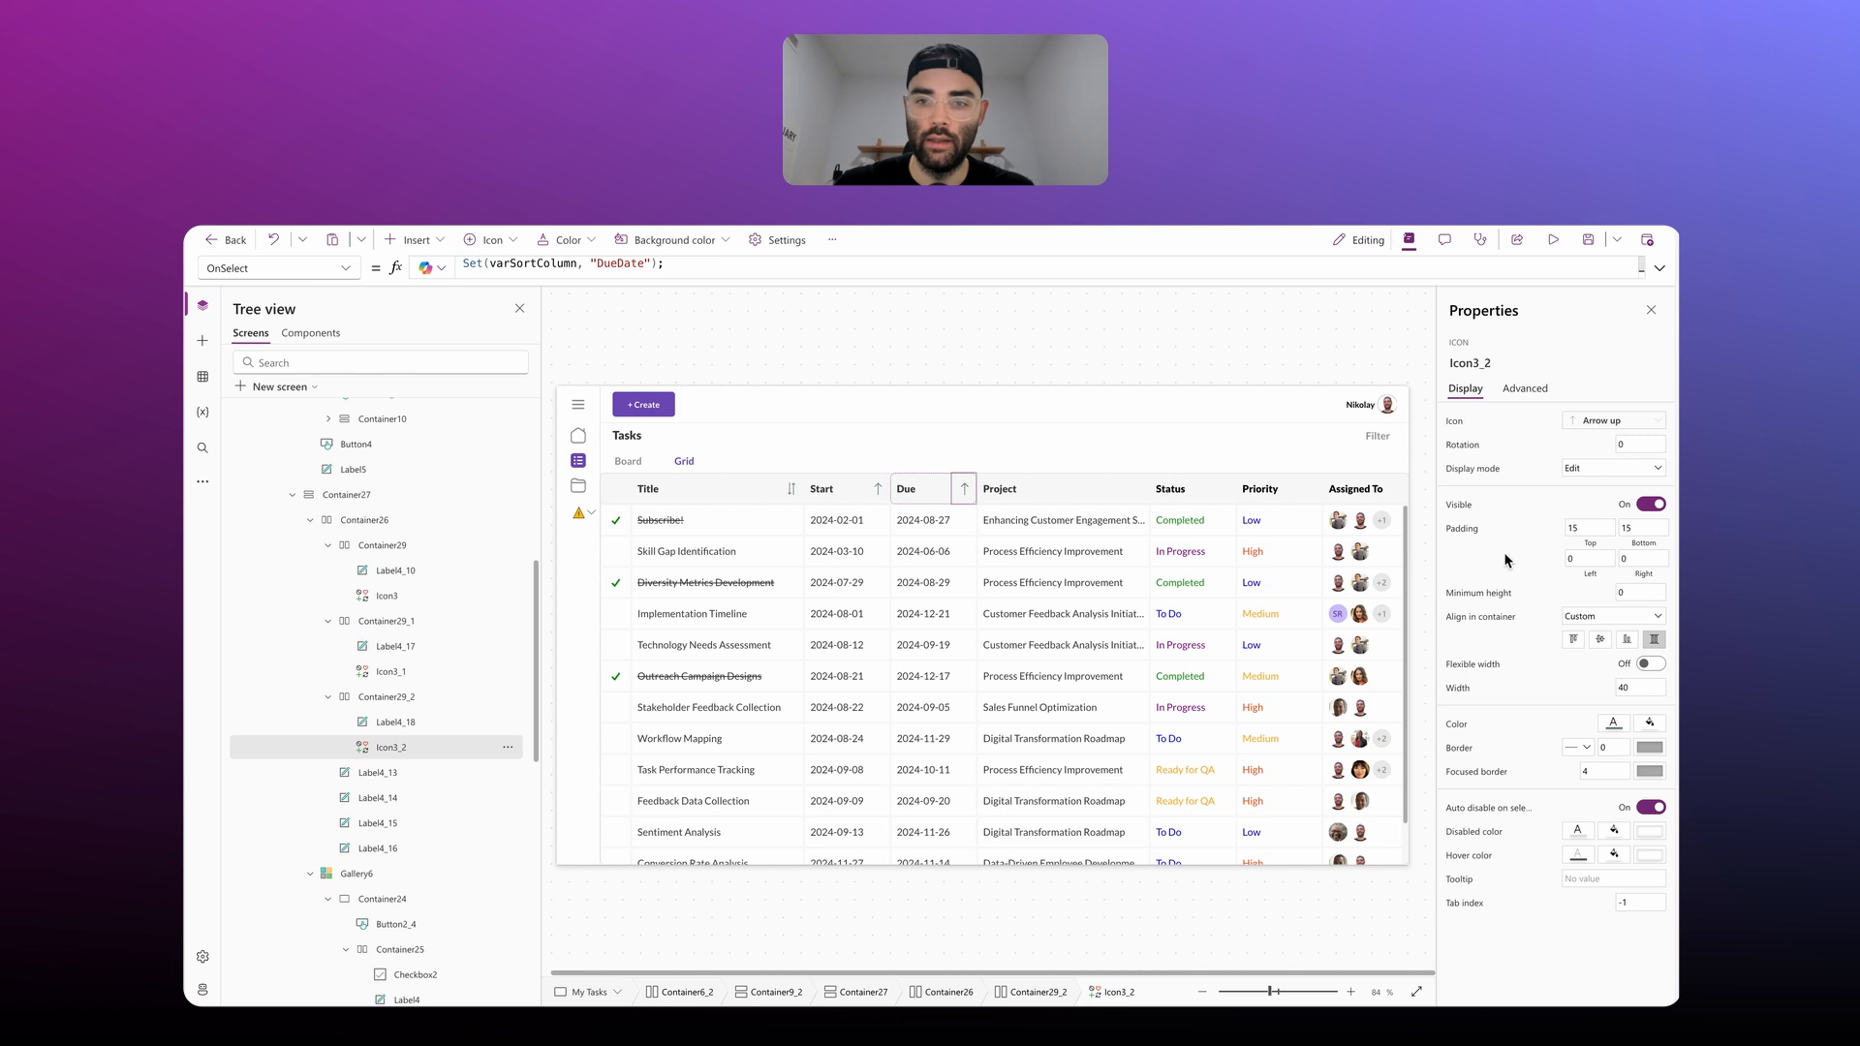
Step: Replace both "StartDate" references in the Switch formula of the Due sort icon's Icon property with "DueDate"
left_click(1456, 422)
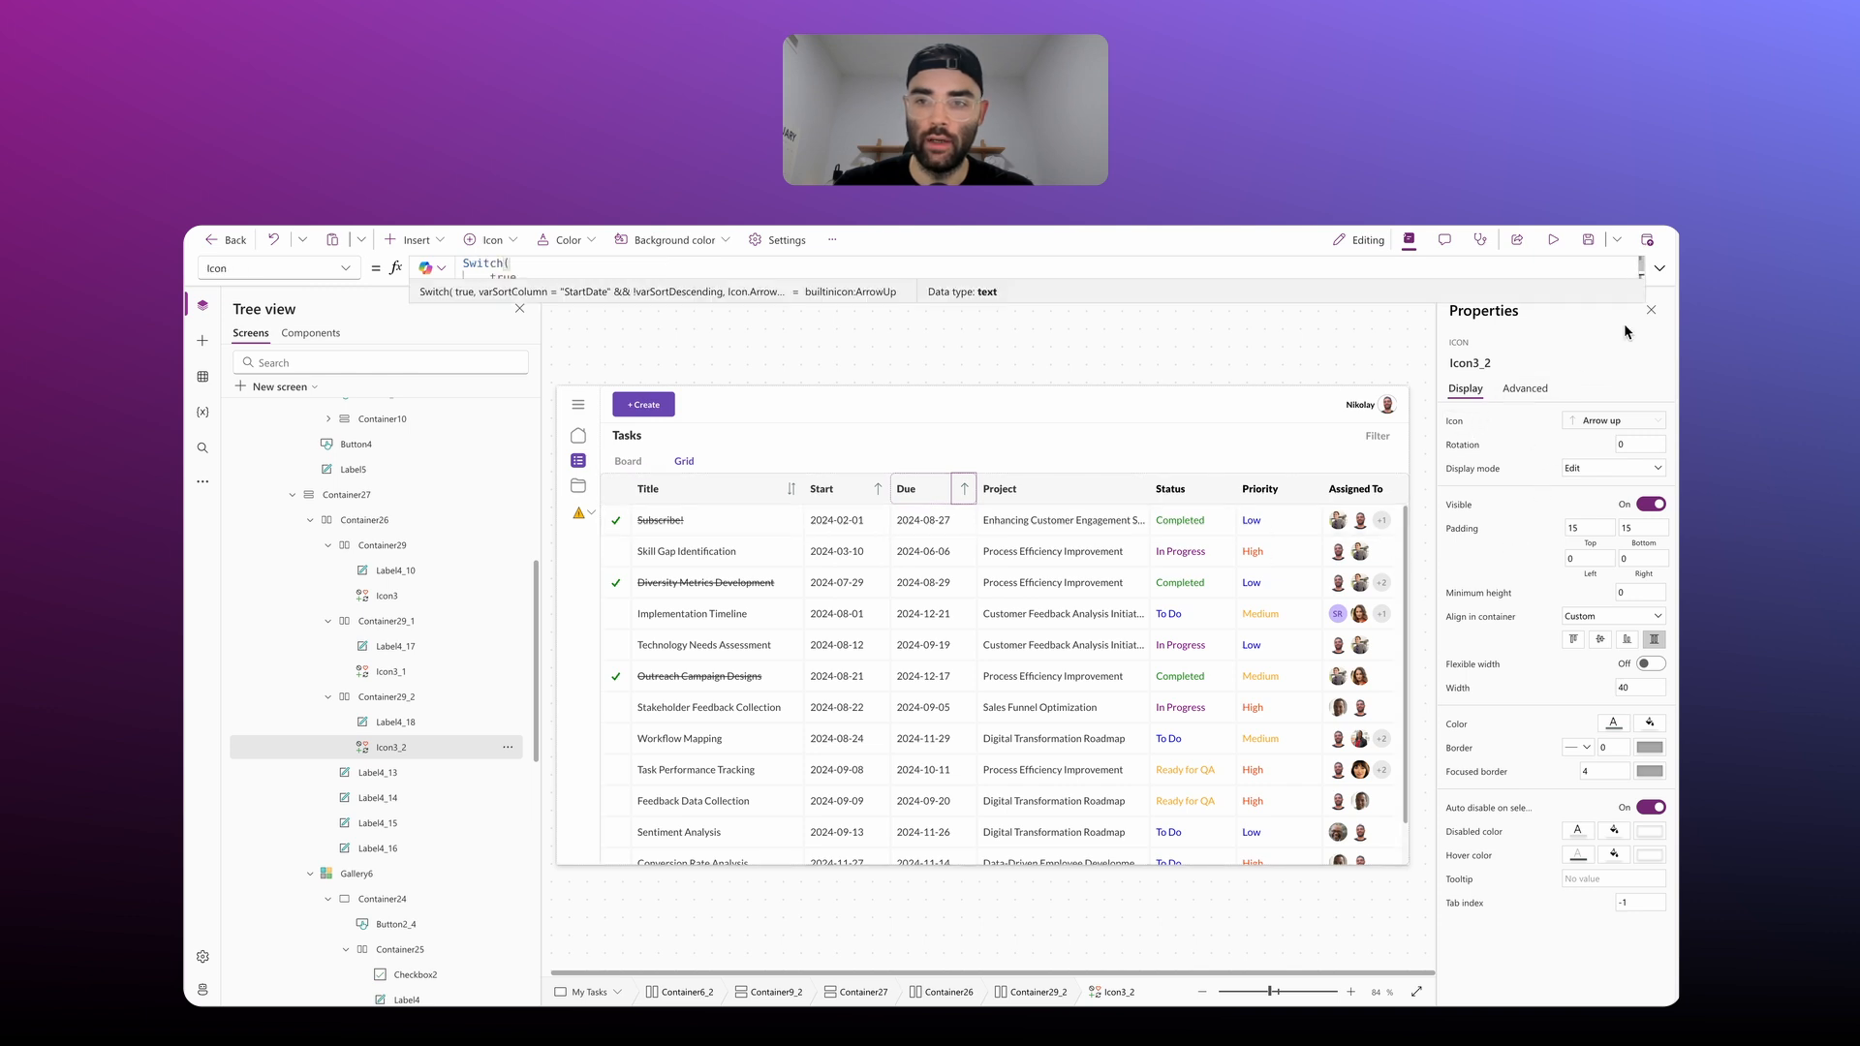
left_click(1659, 268)
double_click(636, 289)
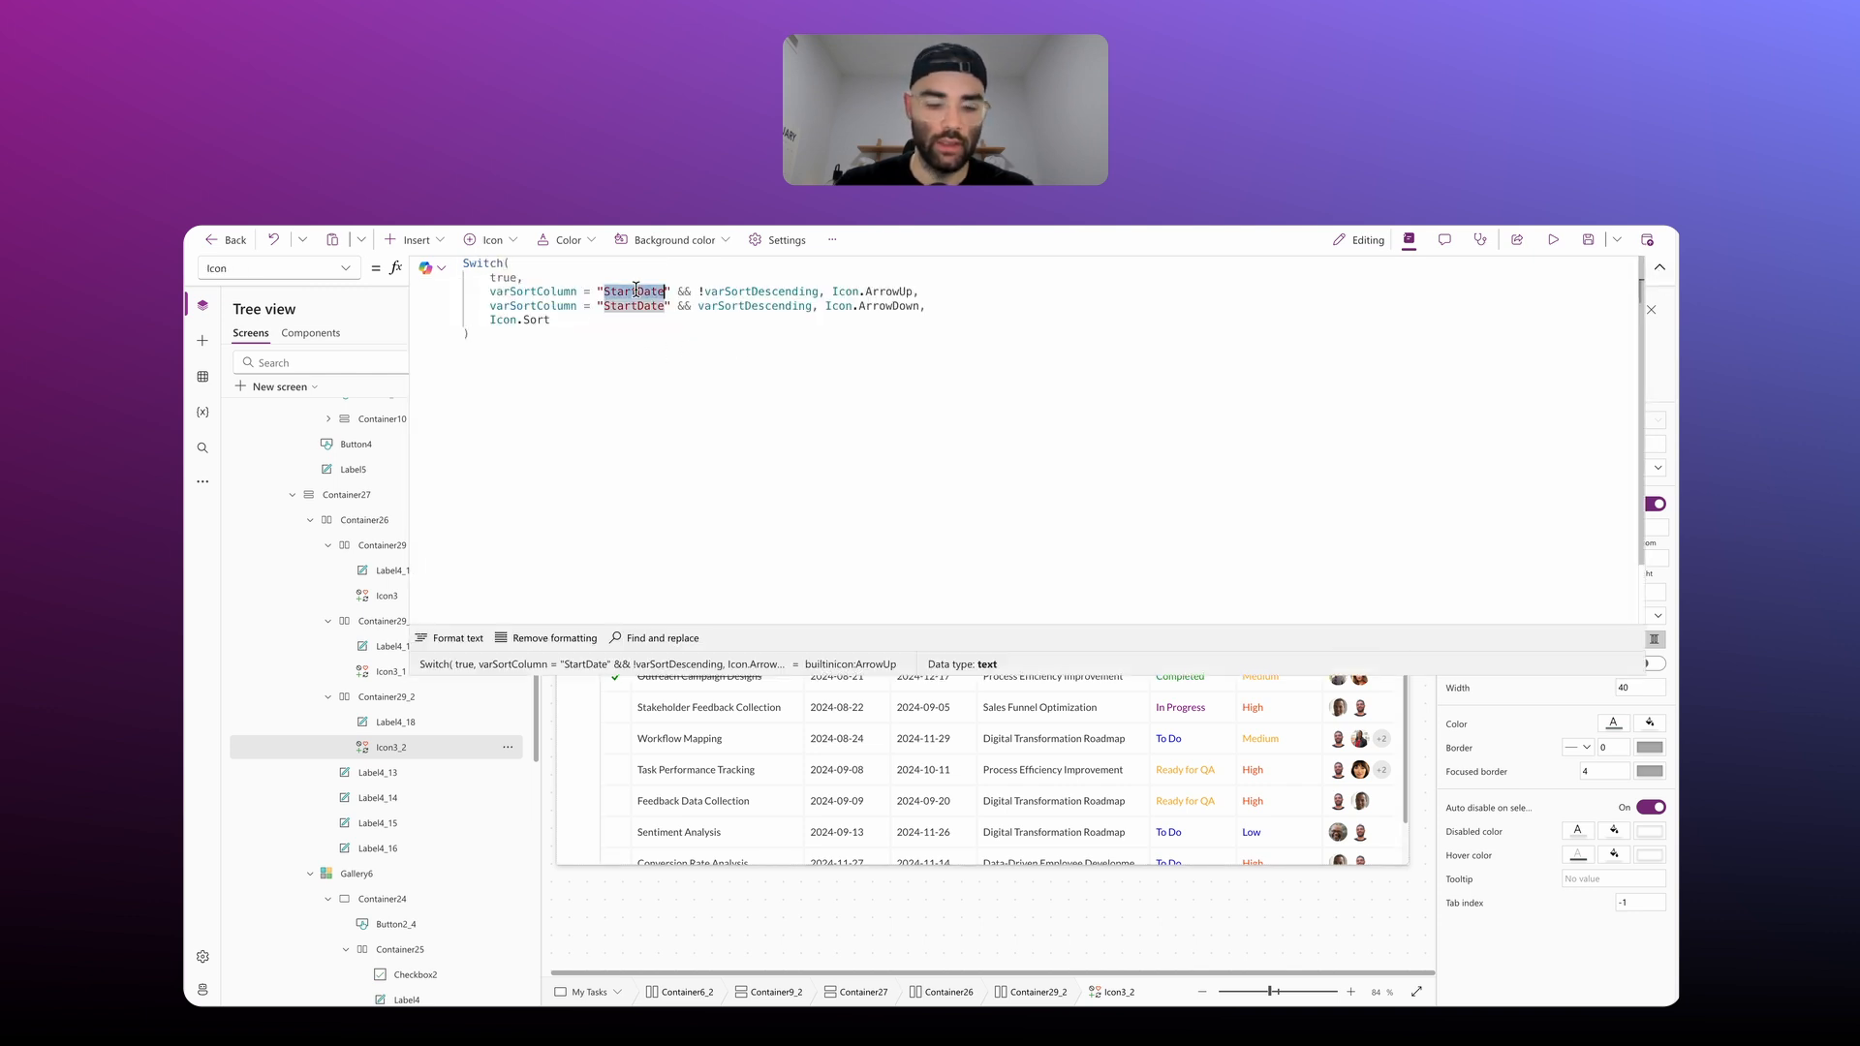
type("DueDate")
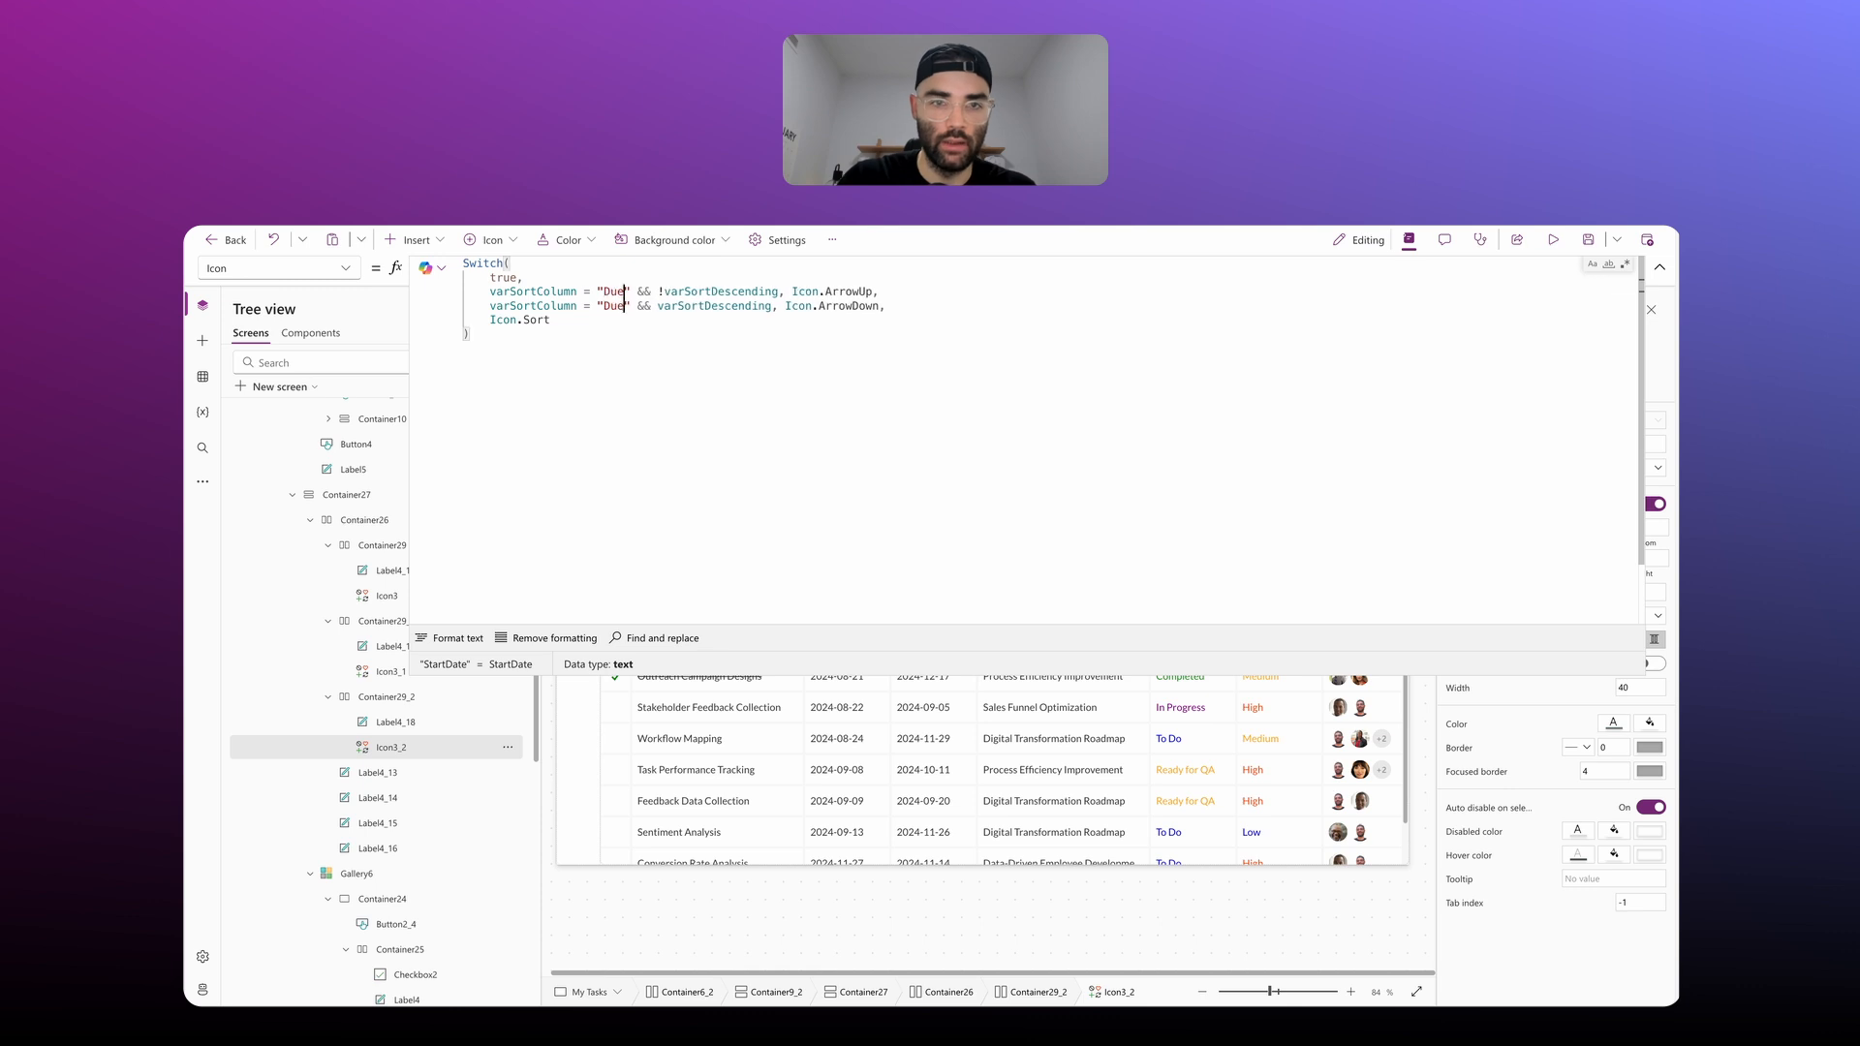
key("Down")
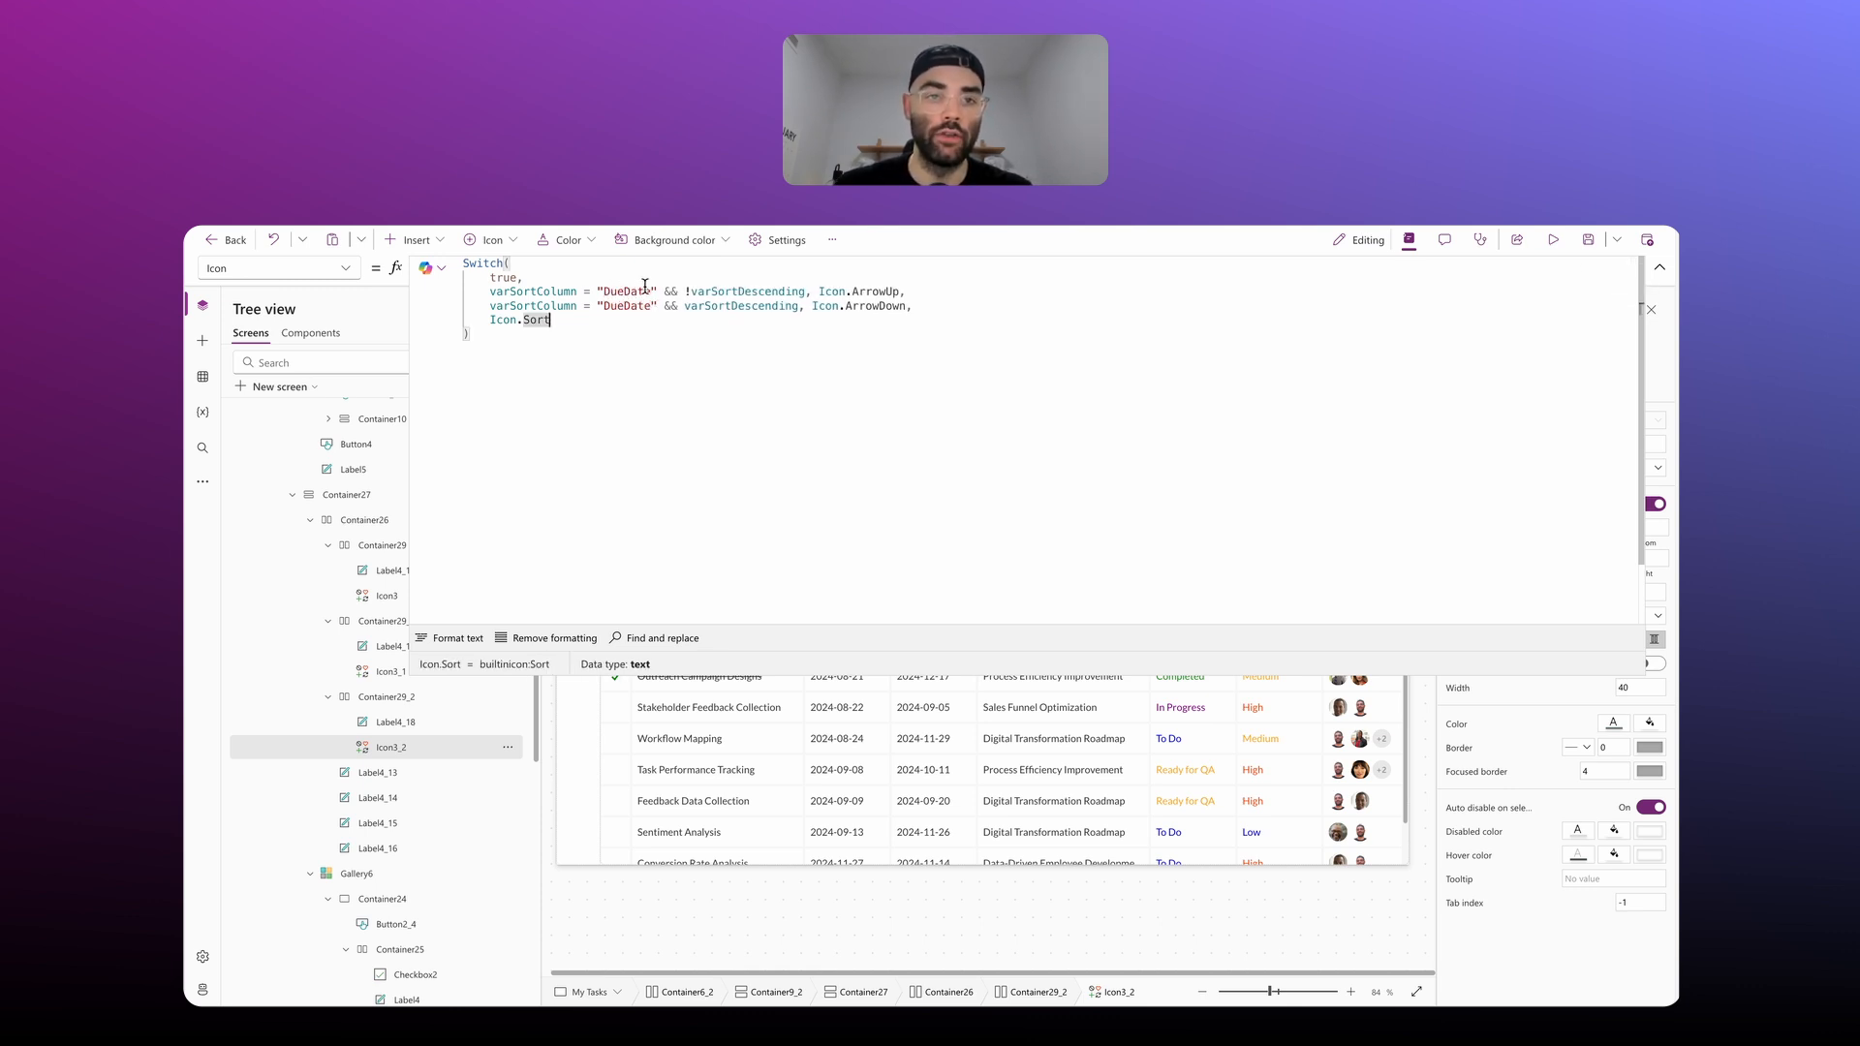
double_click(626, 290)
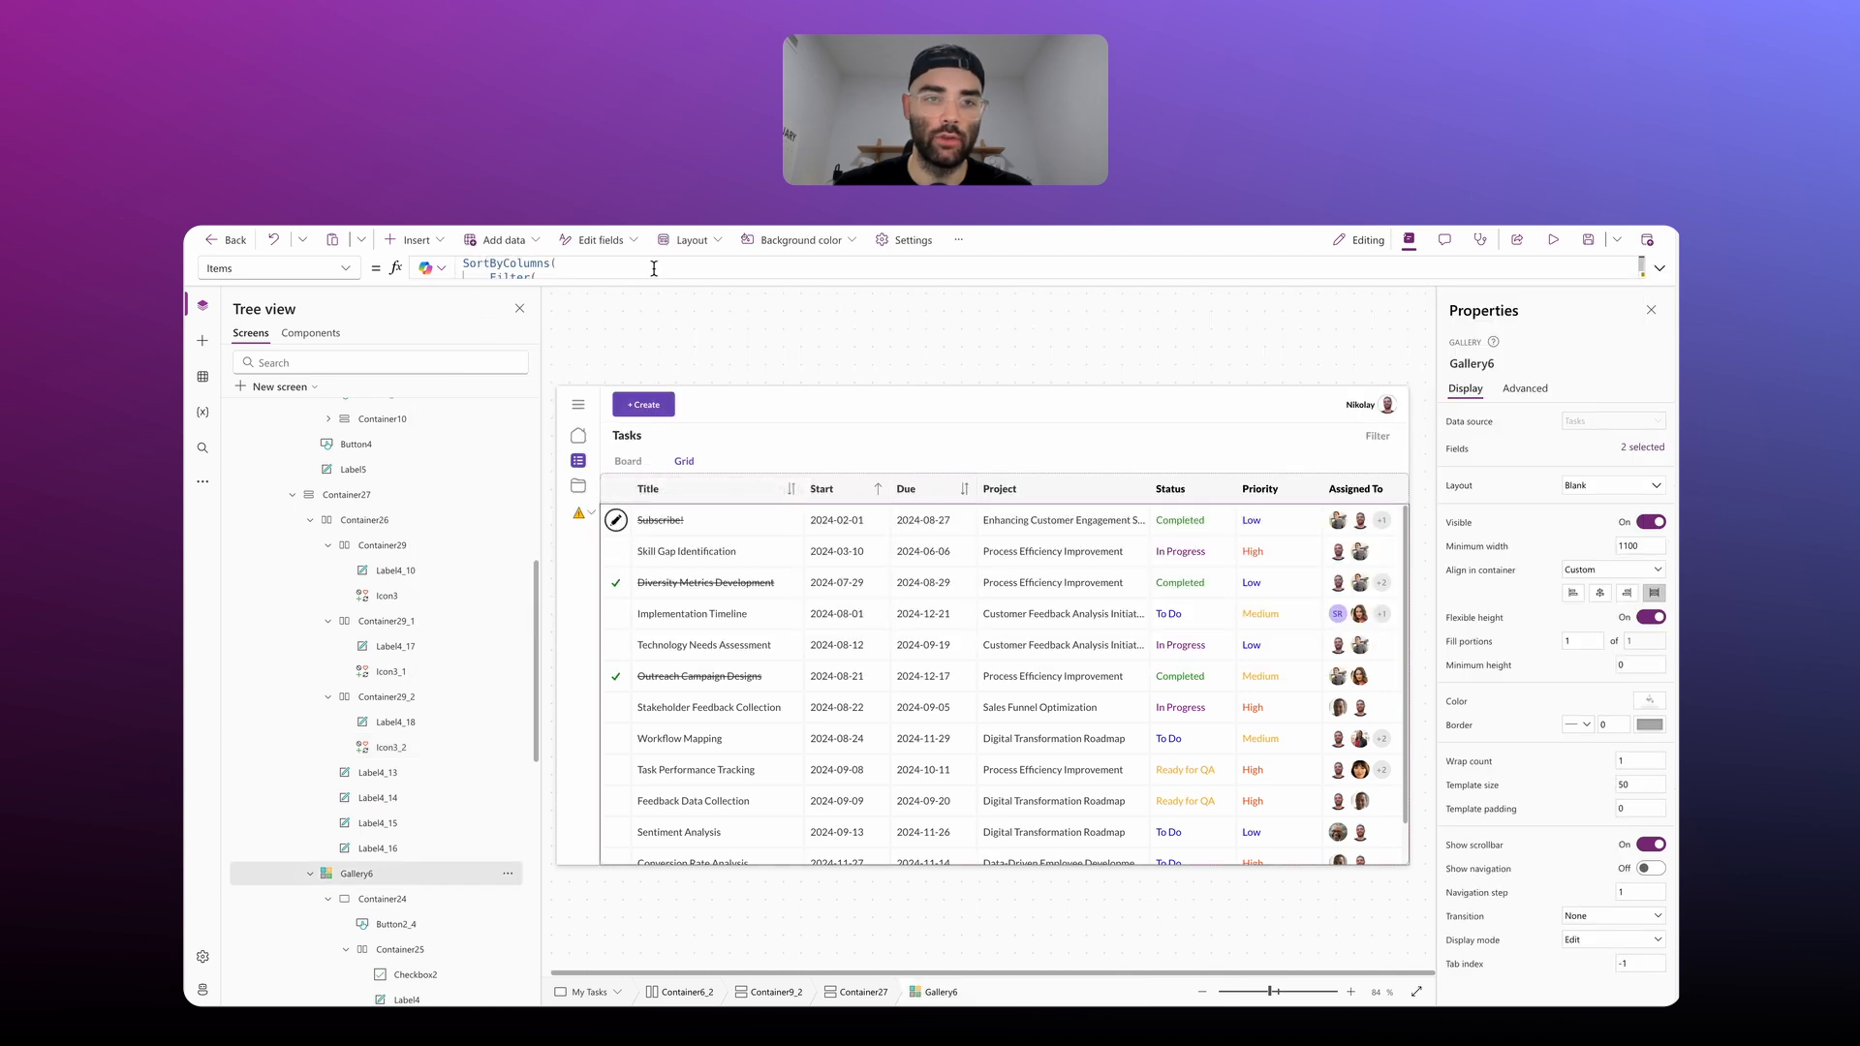
Step: Test the Due heading's sort icon in both directions on the task gallery
left_click(1659, 267)
left_click(1659, 267)
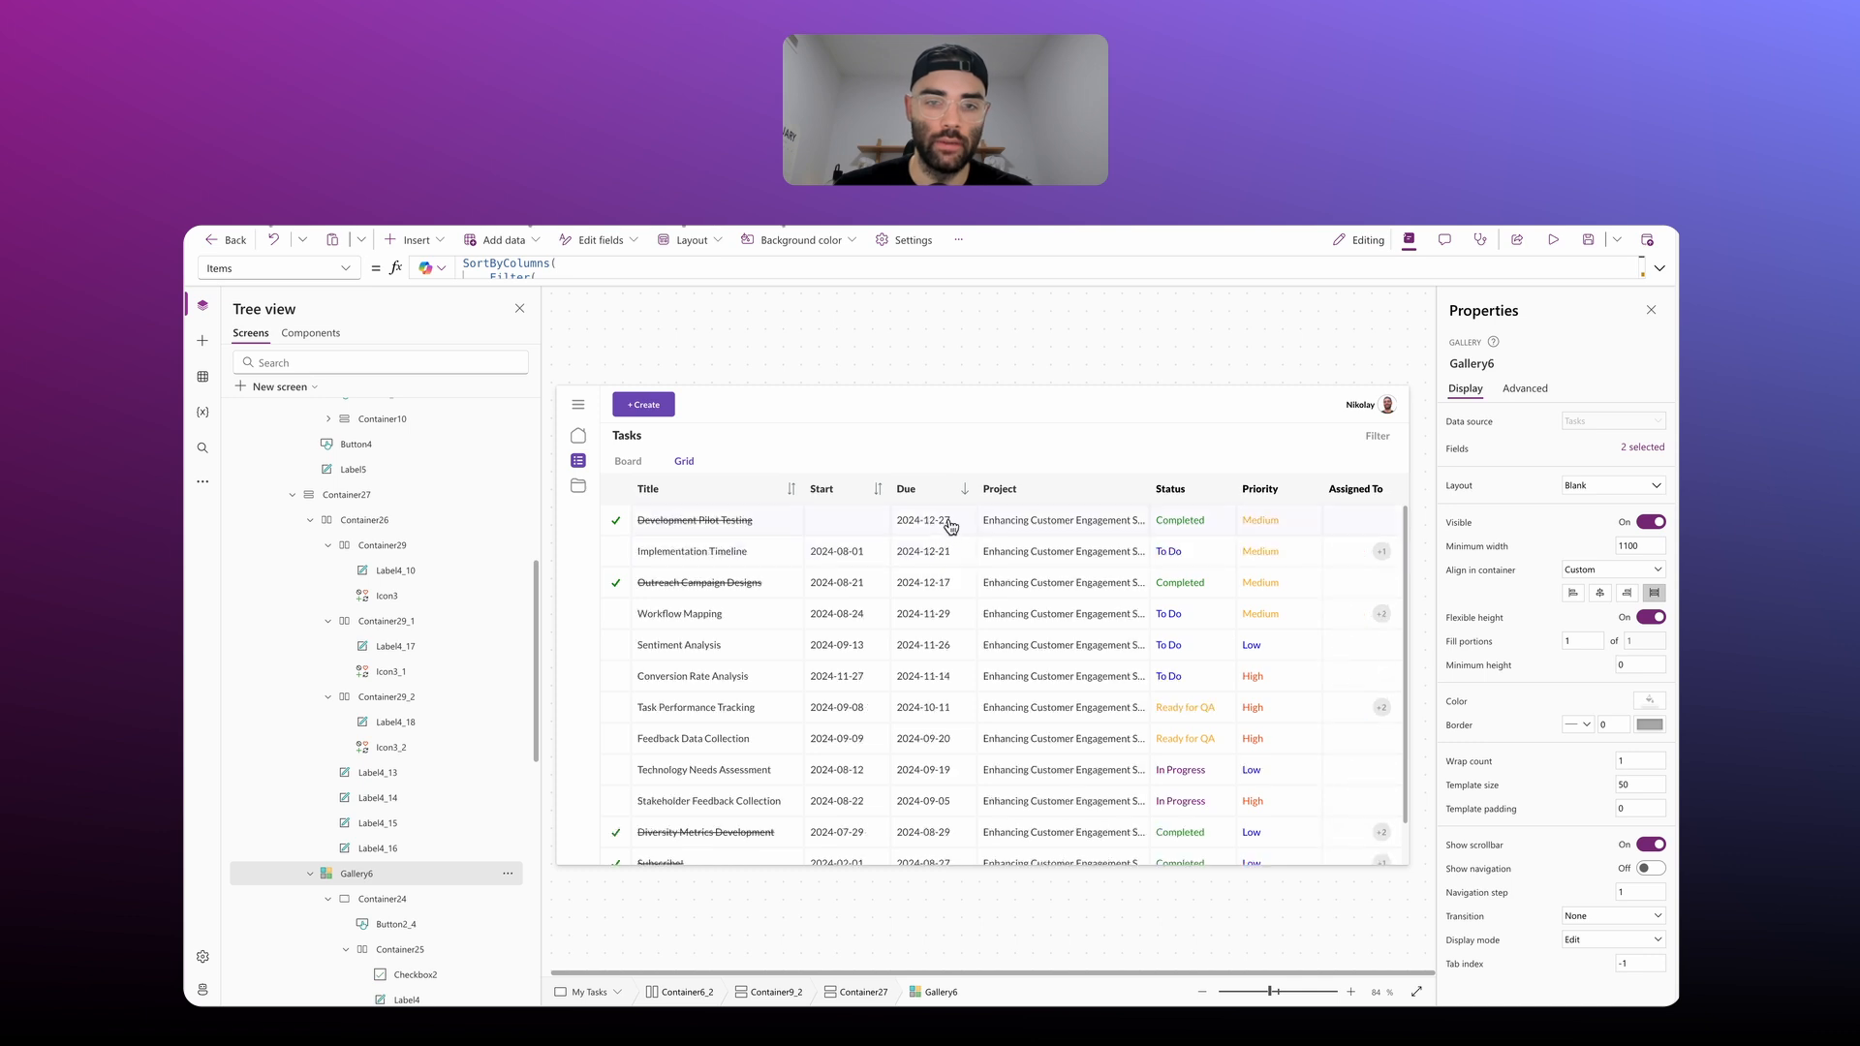
left_click(972, 491)
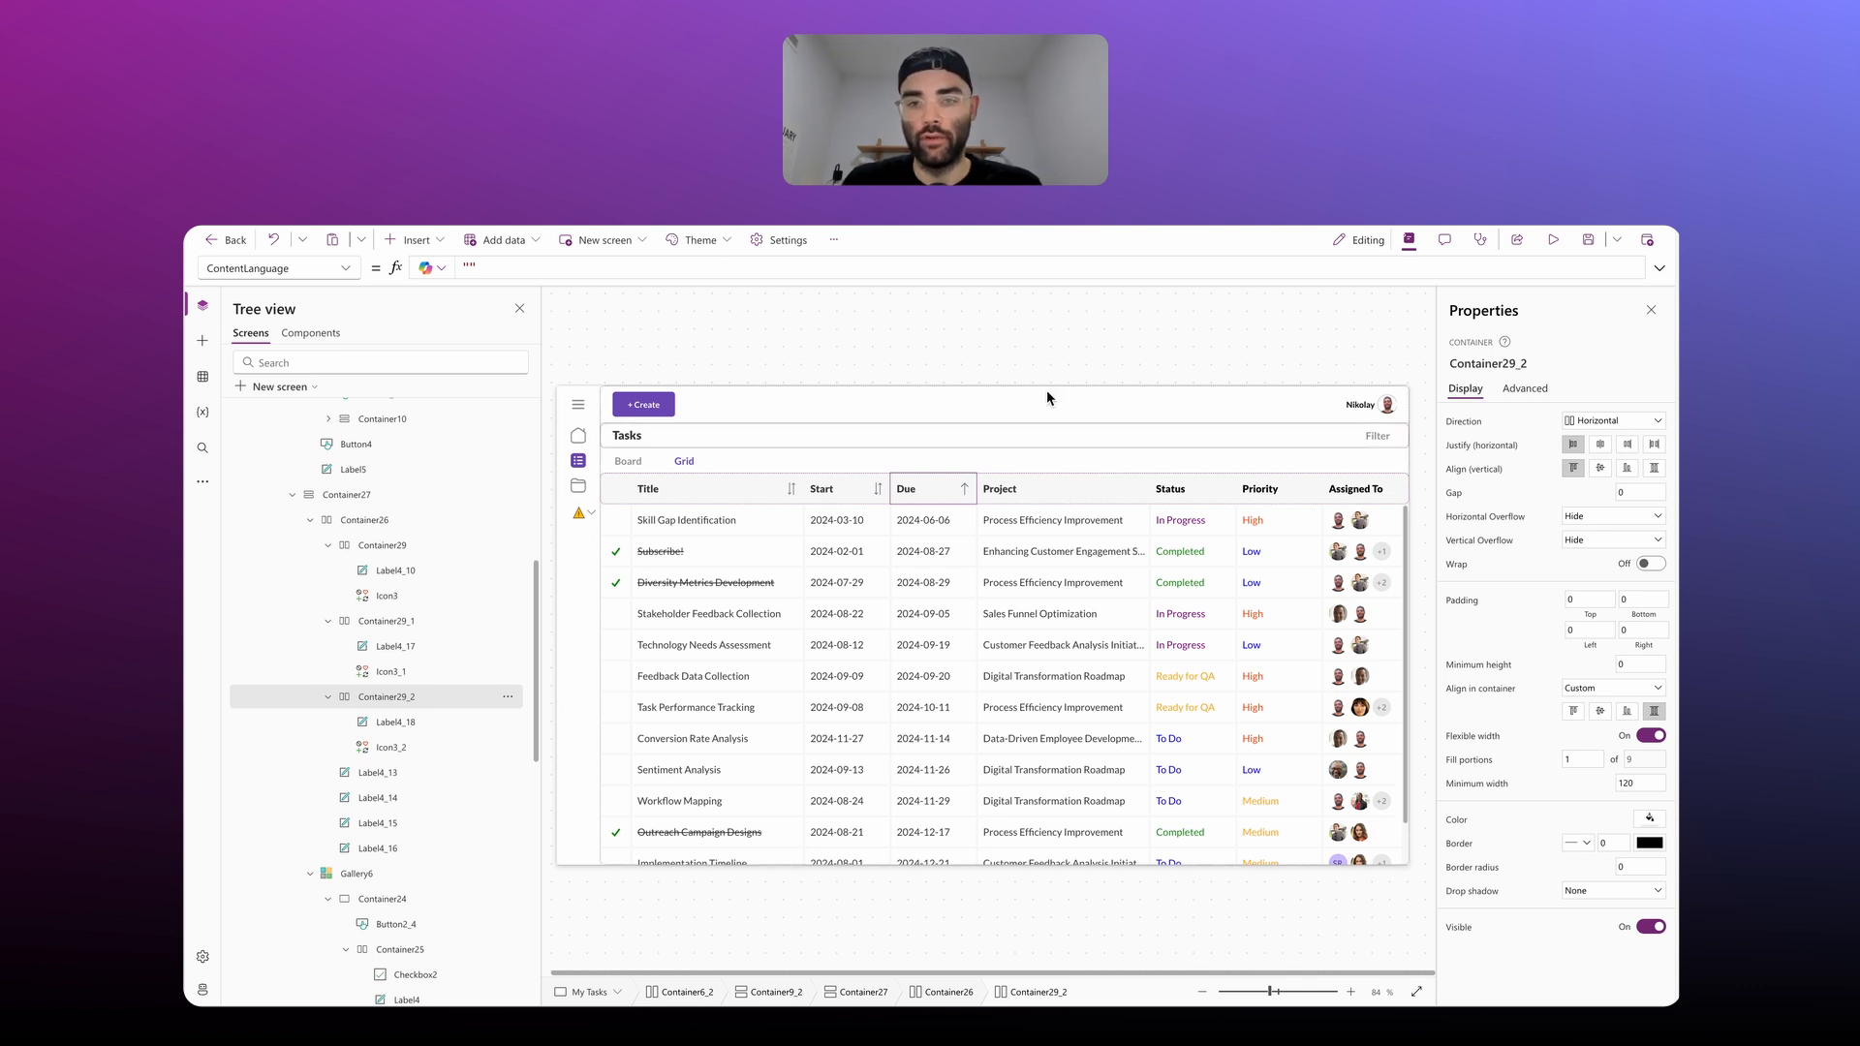
left_click(1015, 487)
left_click(1014, 523)
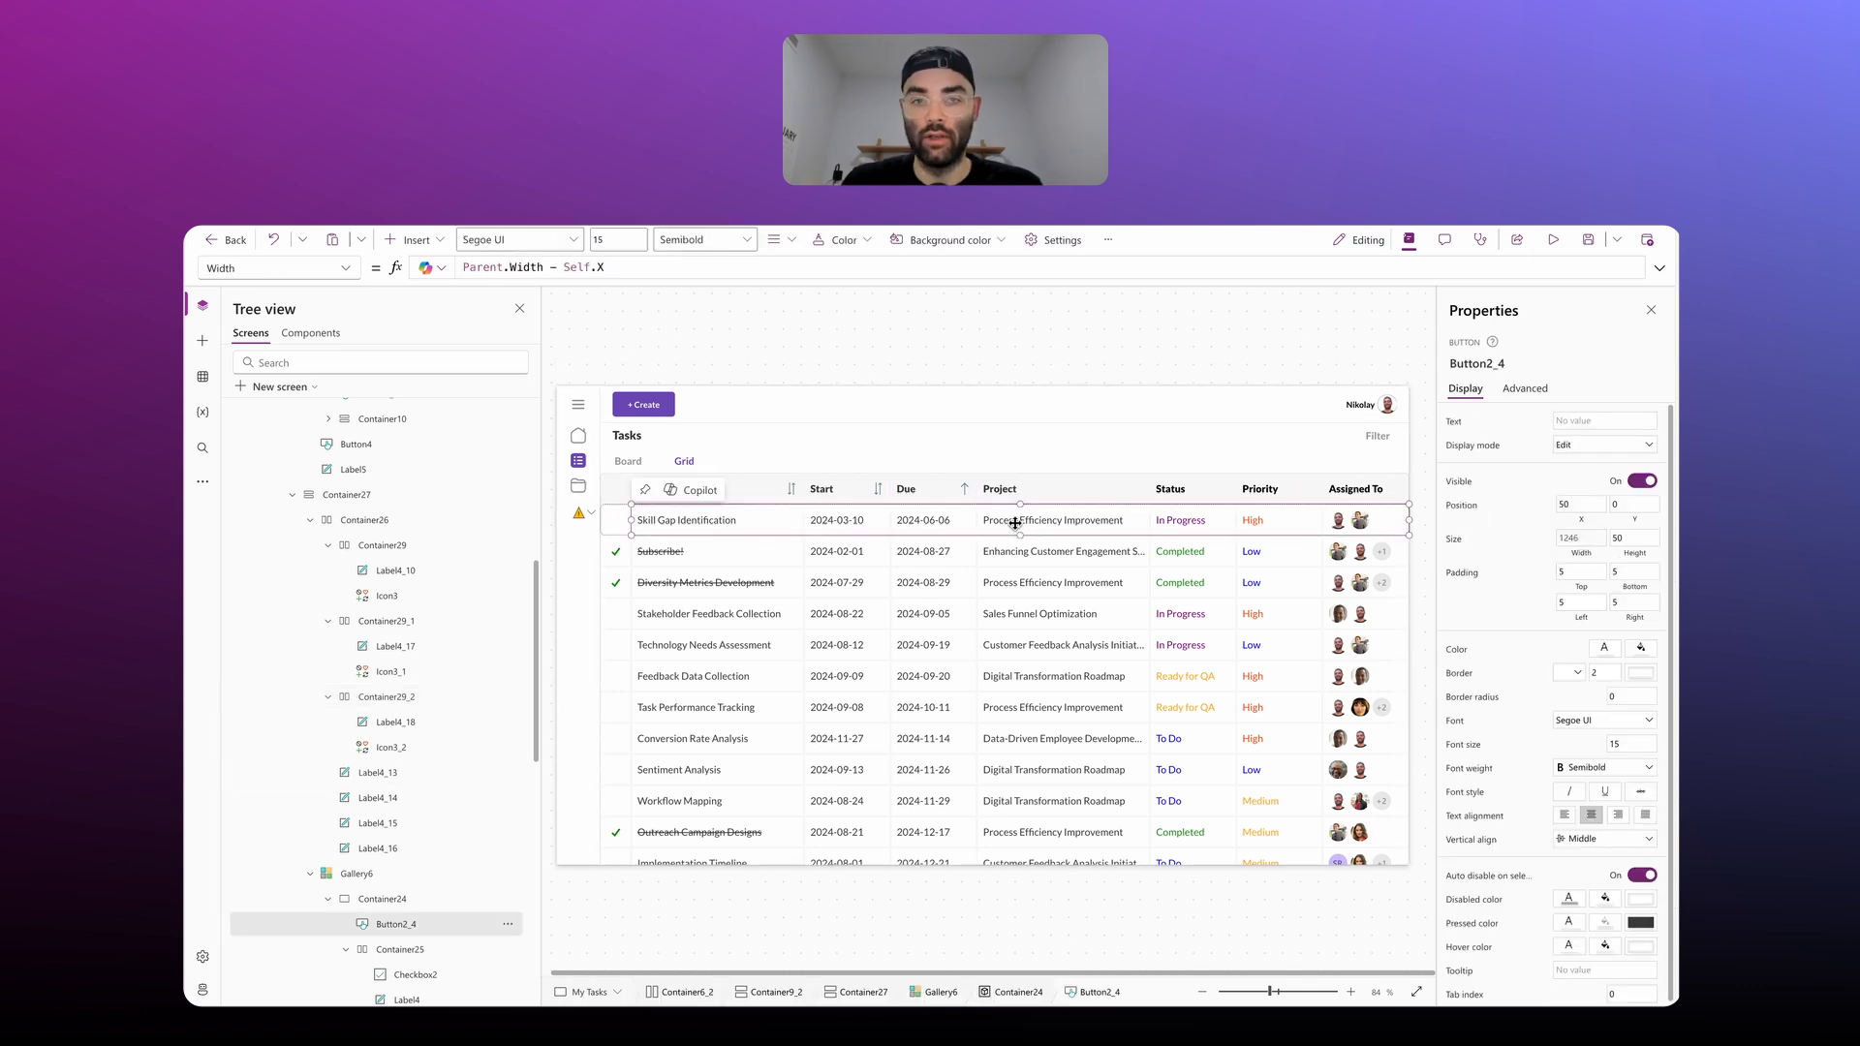
left_click(1061, 522)
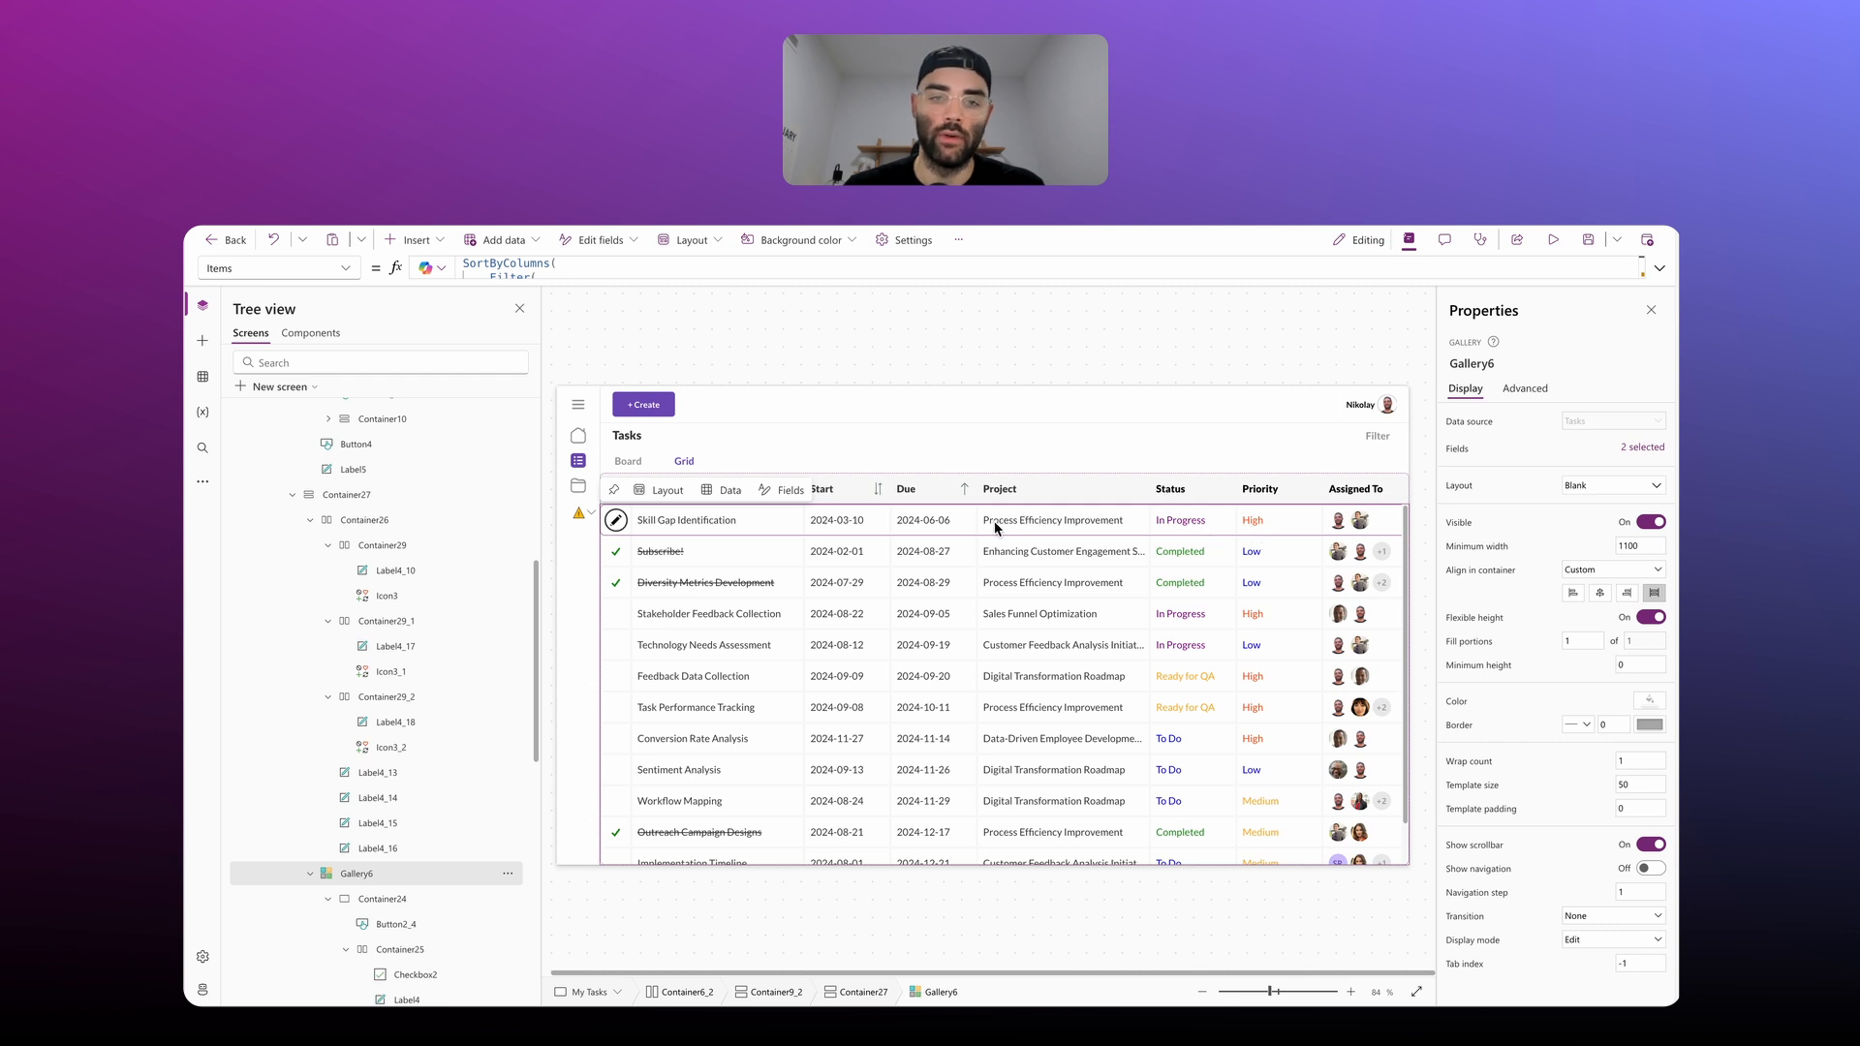
left_click(947, 352)
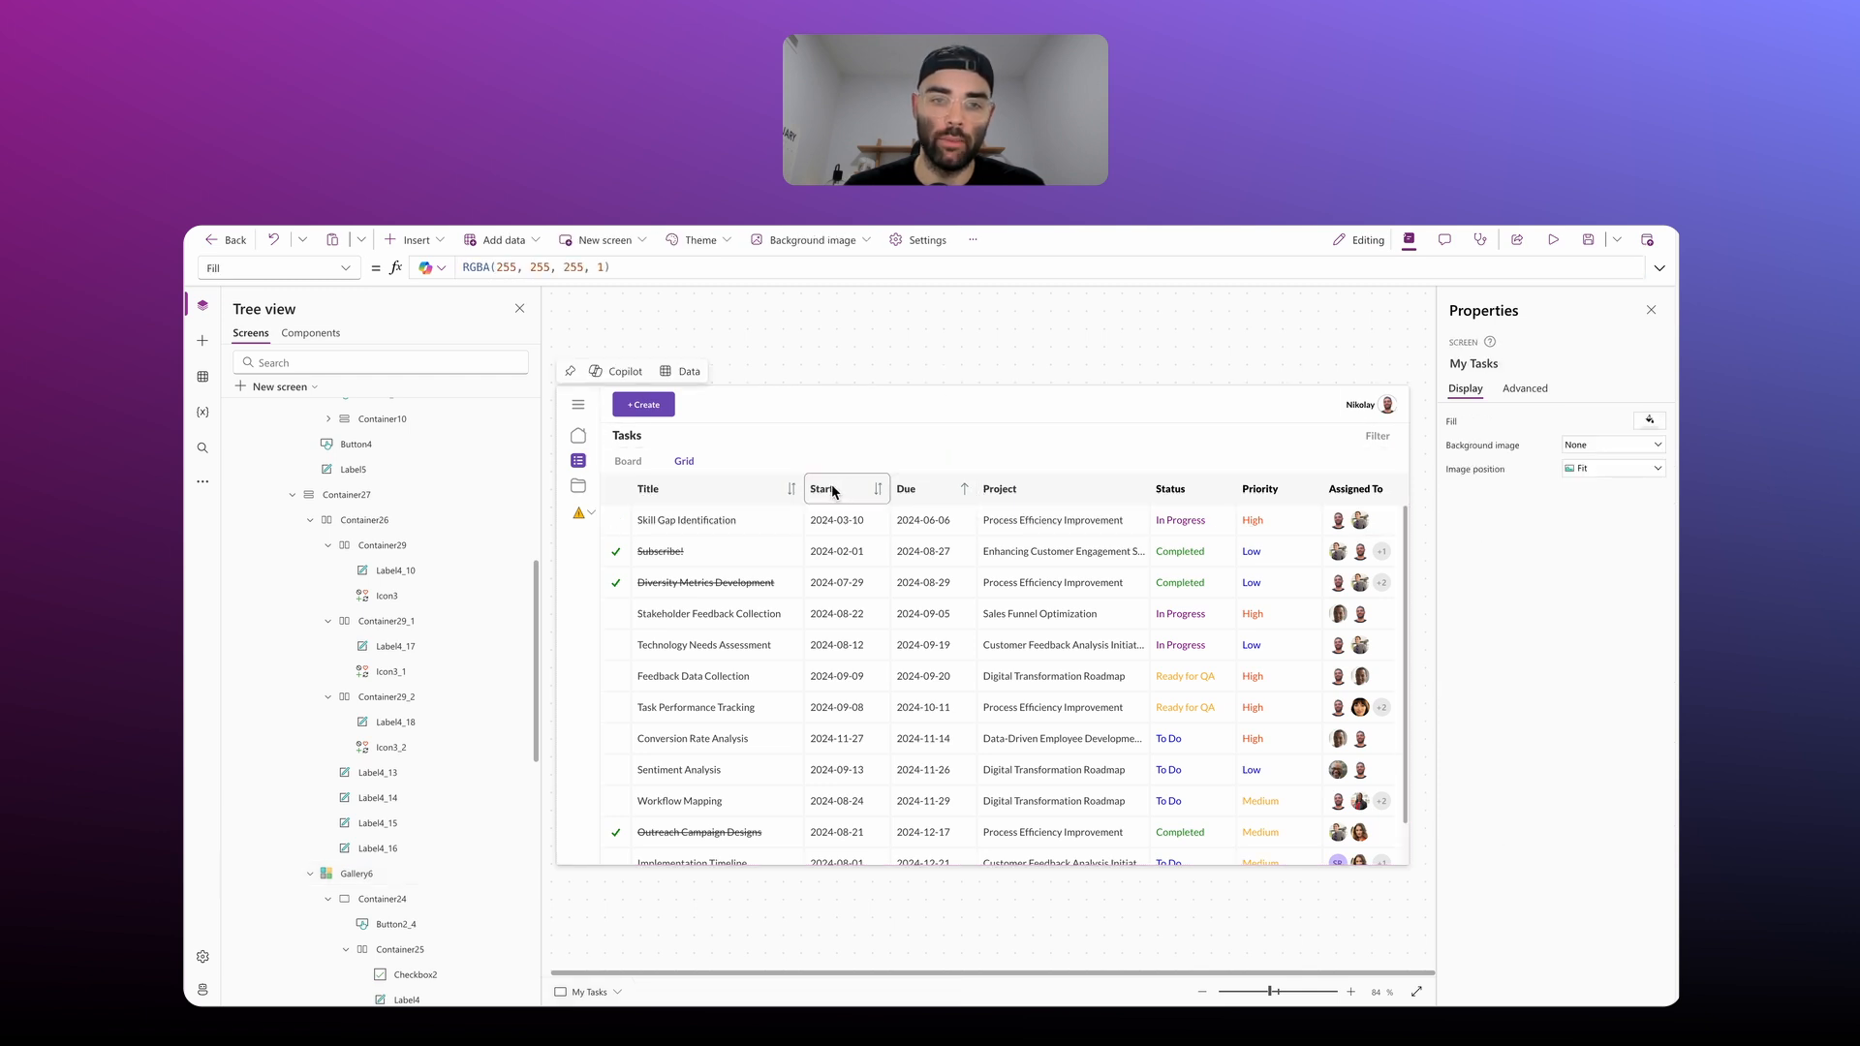
Step: Replace the old Project label with a pasted copy of the Title heading's container, placed directly after the Due container
left_click(697, 492)
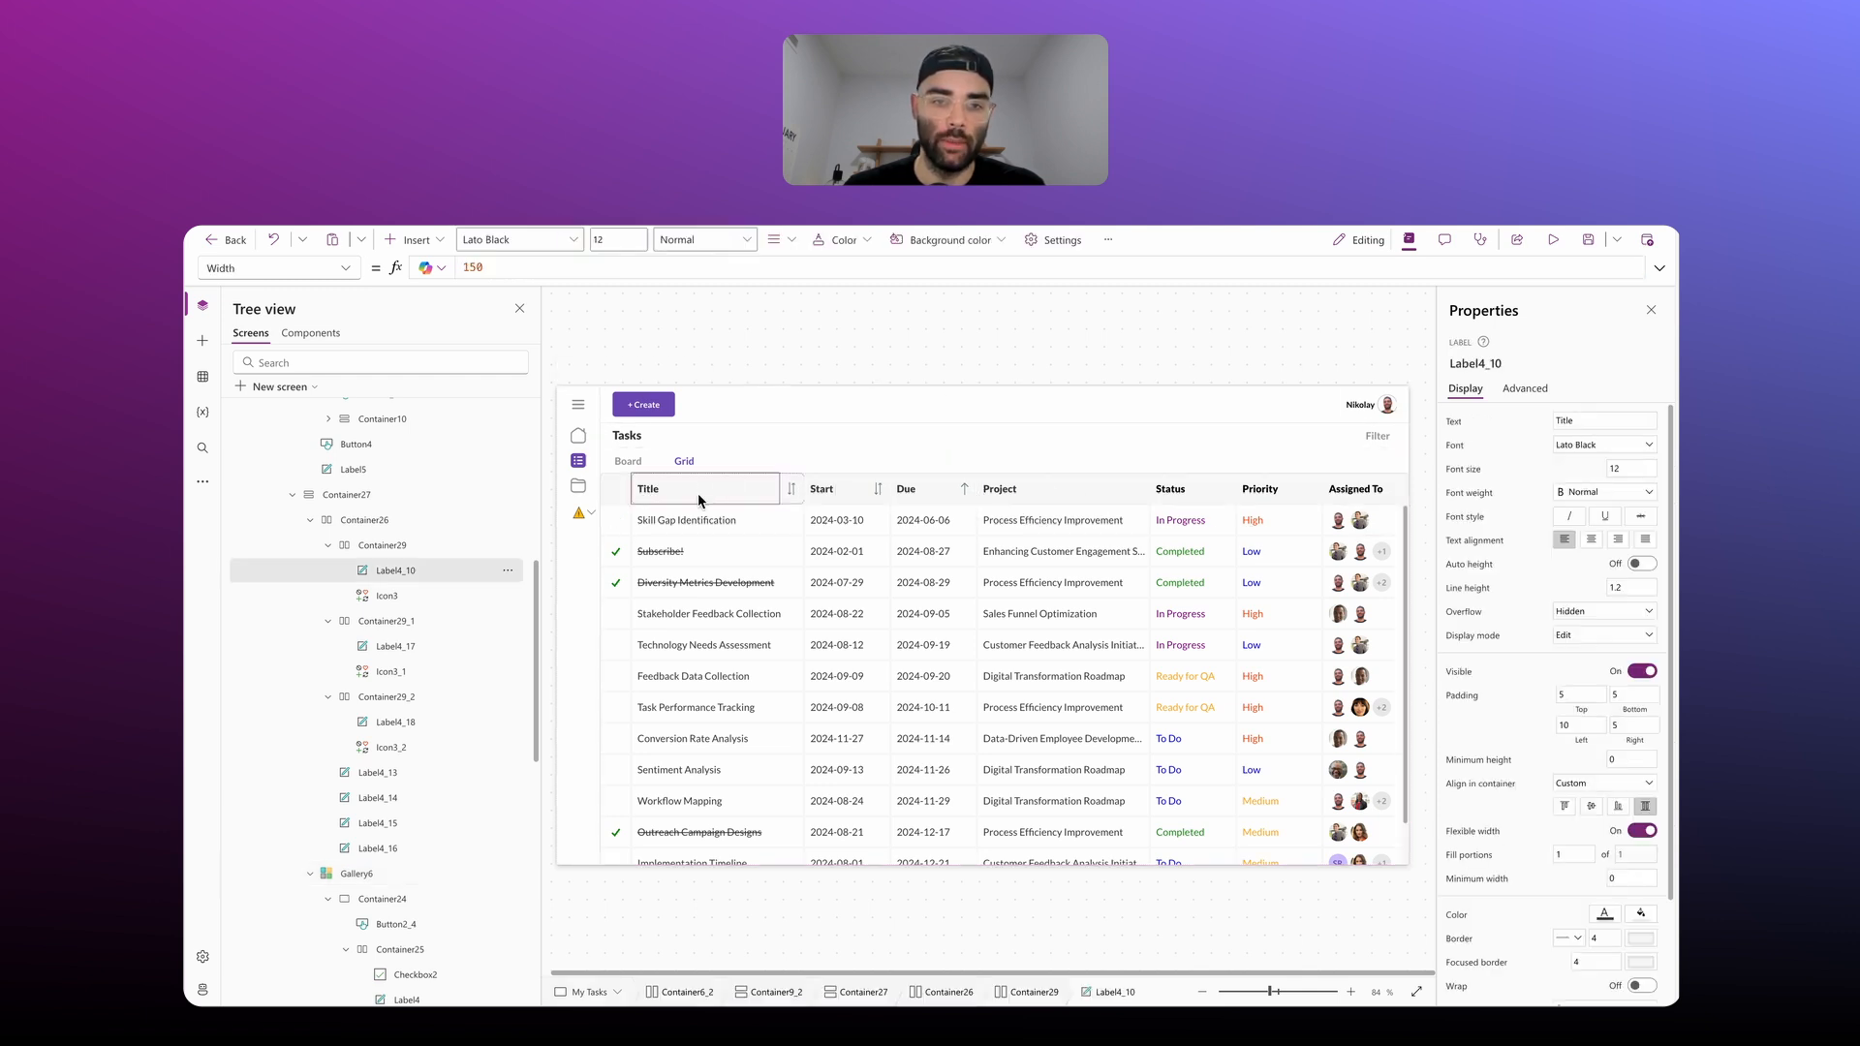
left_click(384, 548)
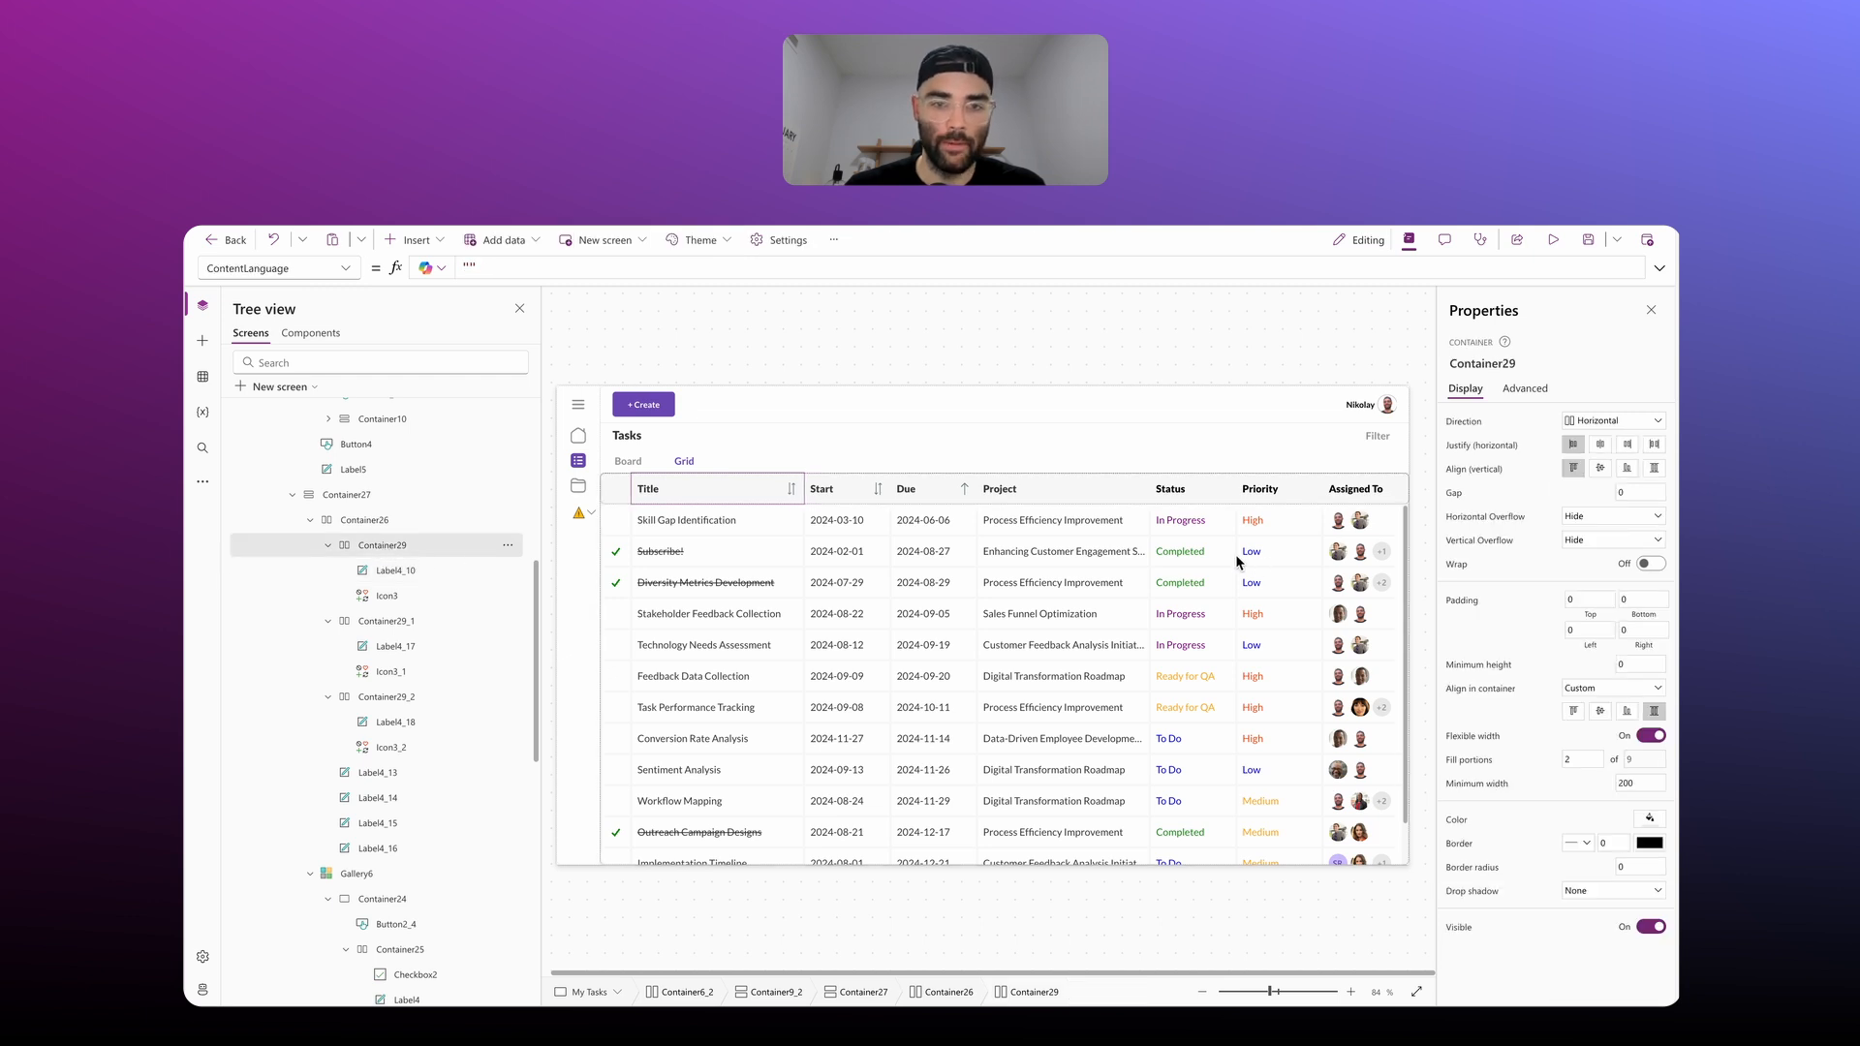
left_click(1048, 492)
key("Delete")
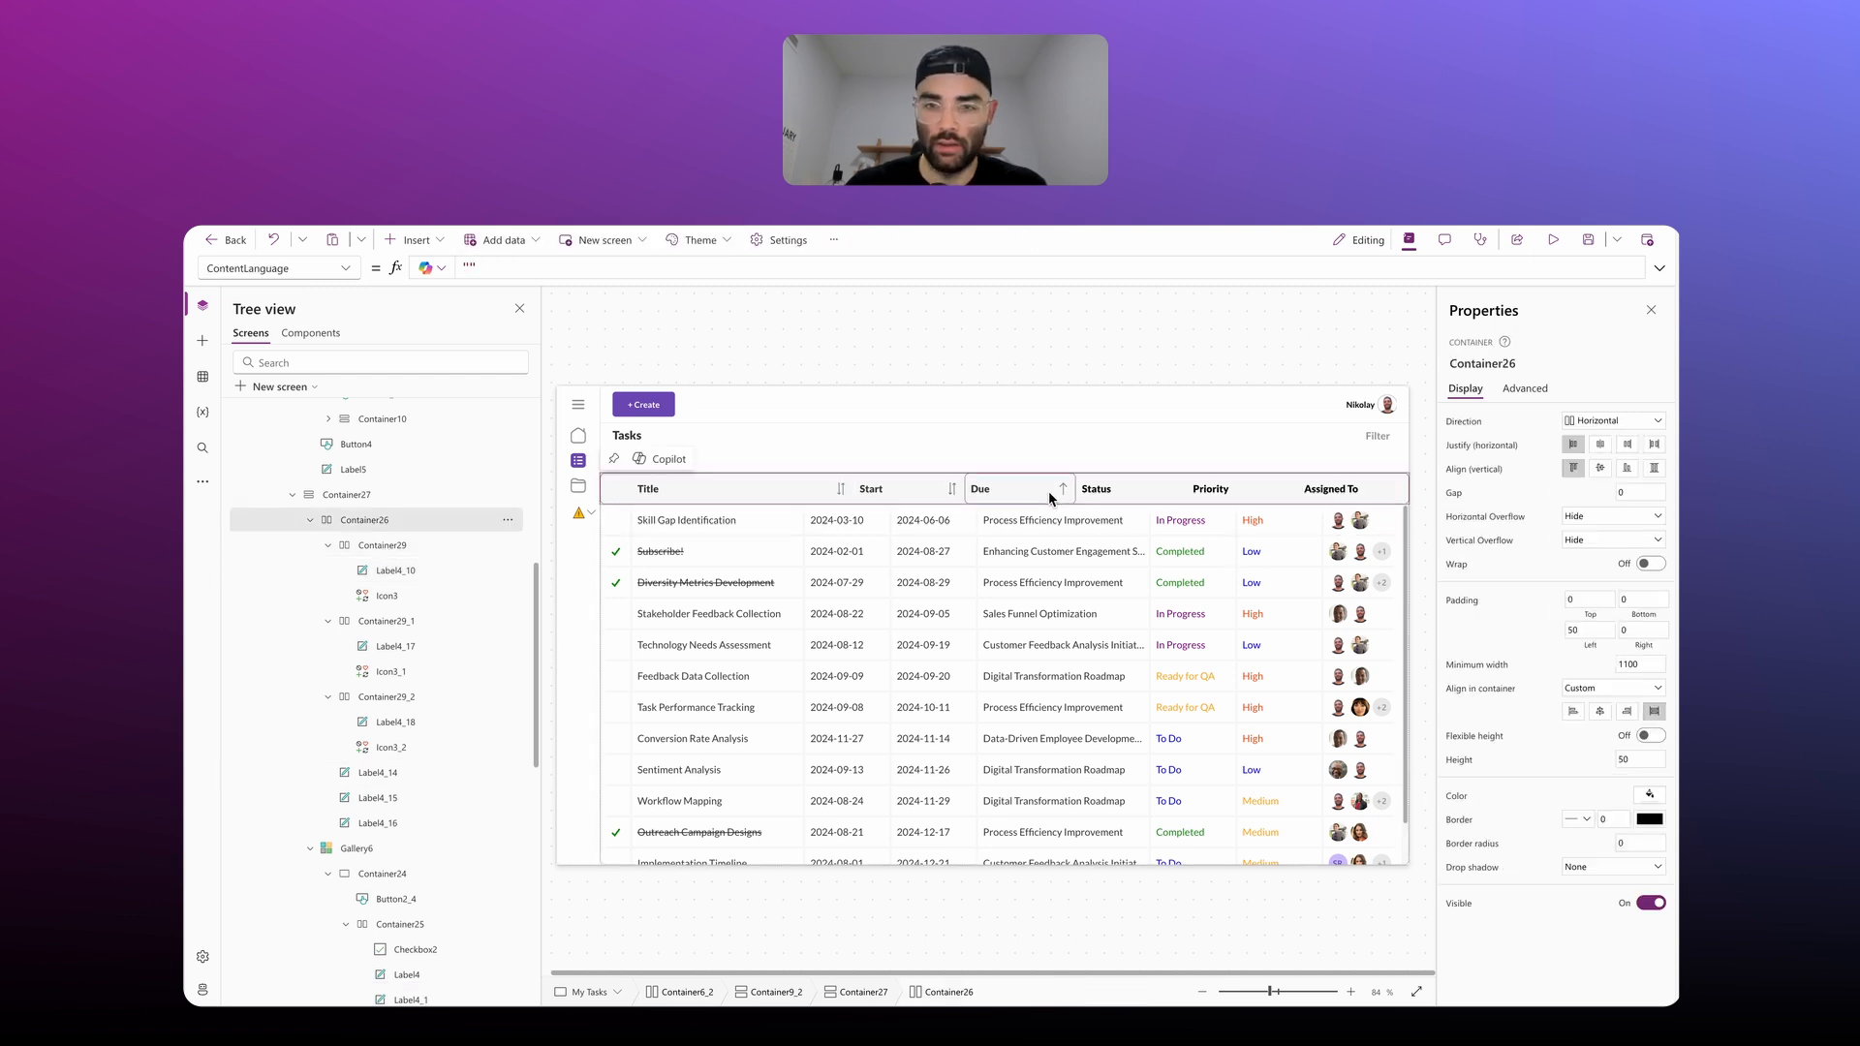
key("ctrl+v")
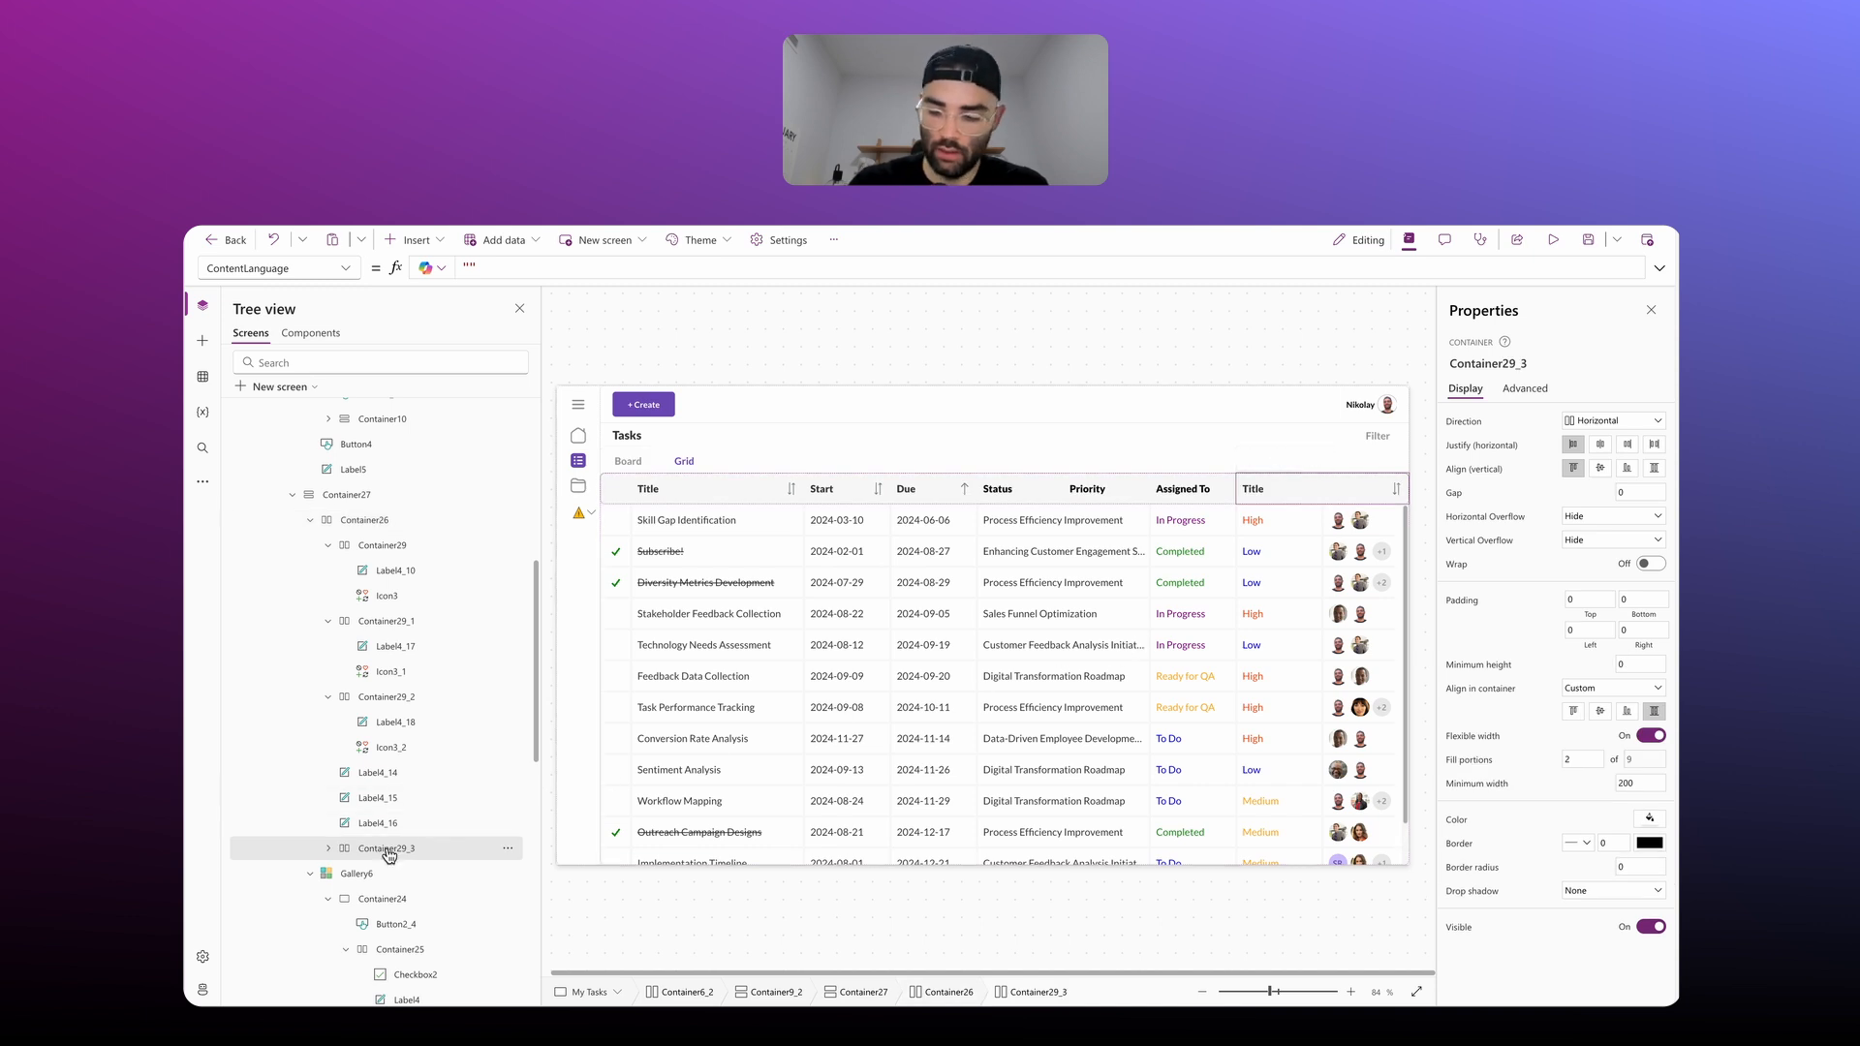
key("ctrl+]")
key("ctrl+]")
key("ctrl+]")
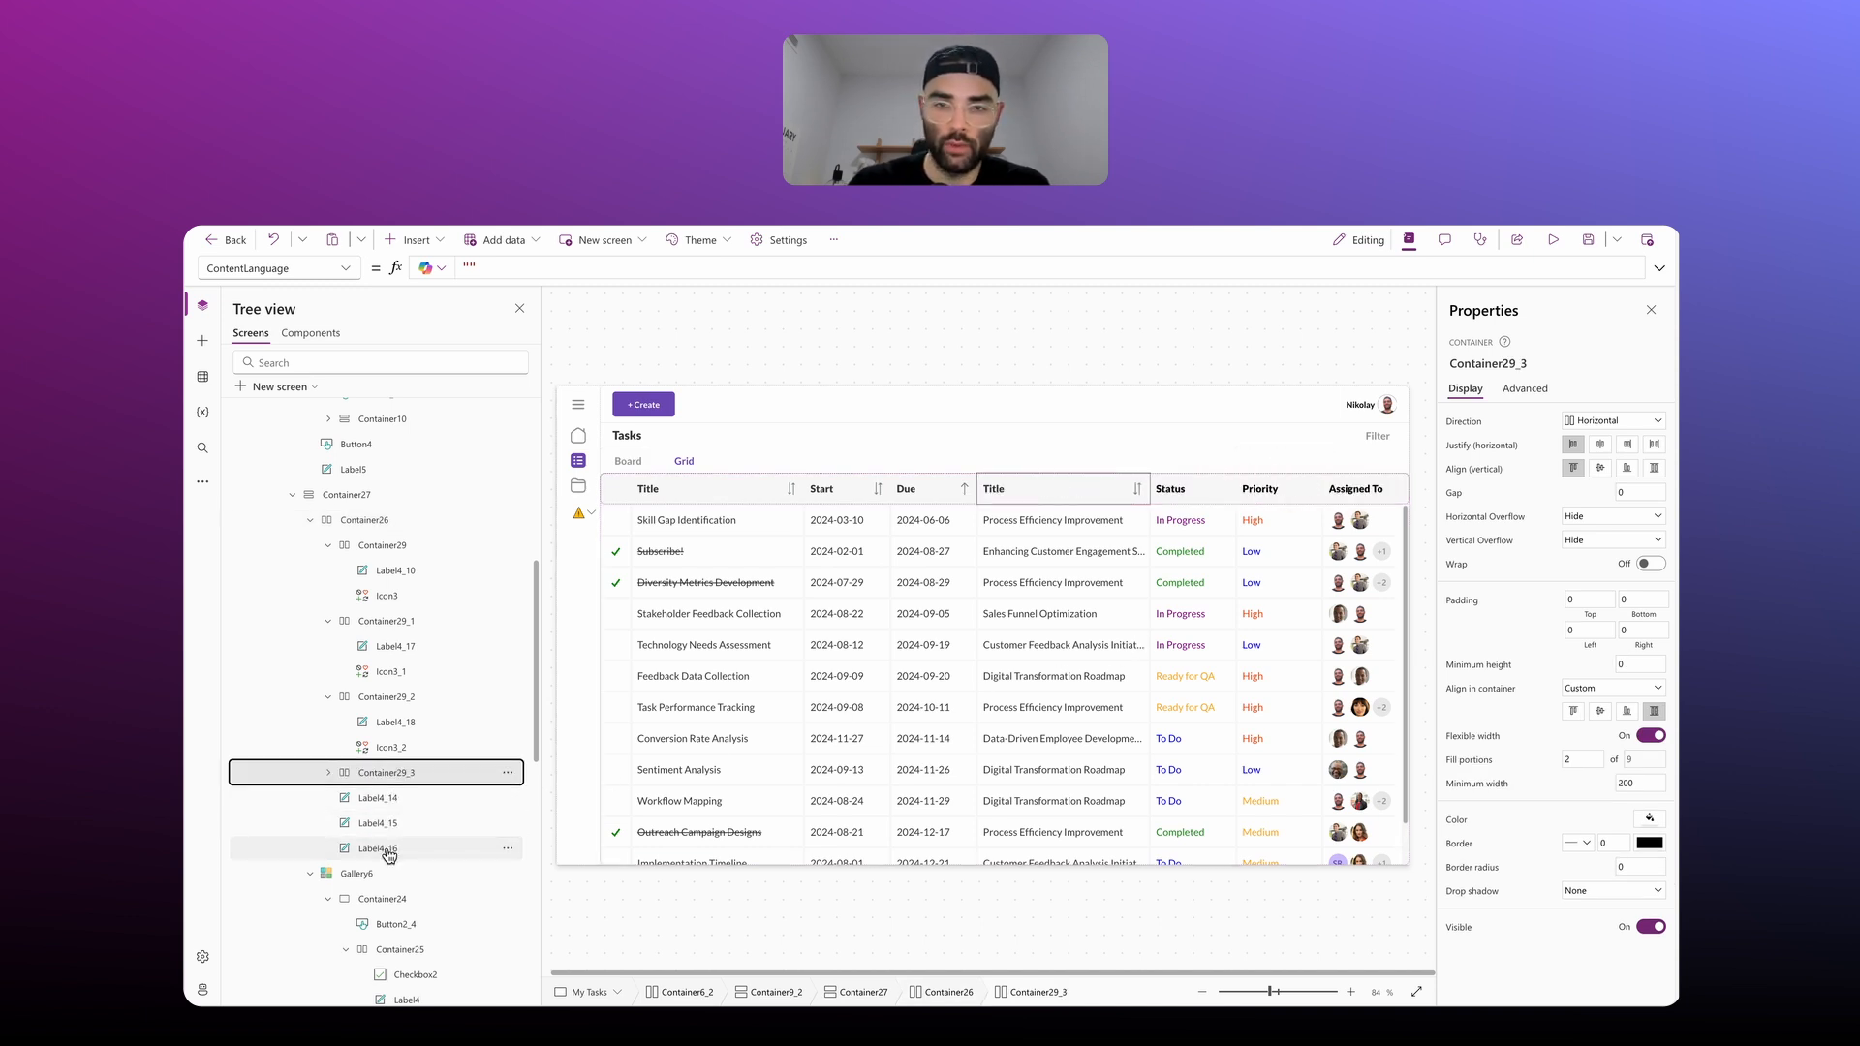
Step: Change the text of the label in the copied container, Container29_3, to "Project"
left_click(988, 486)
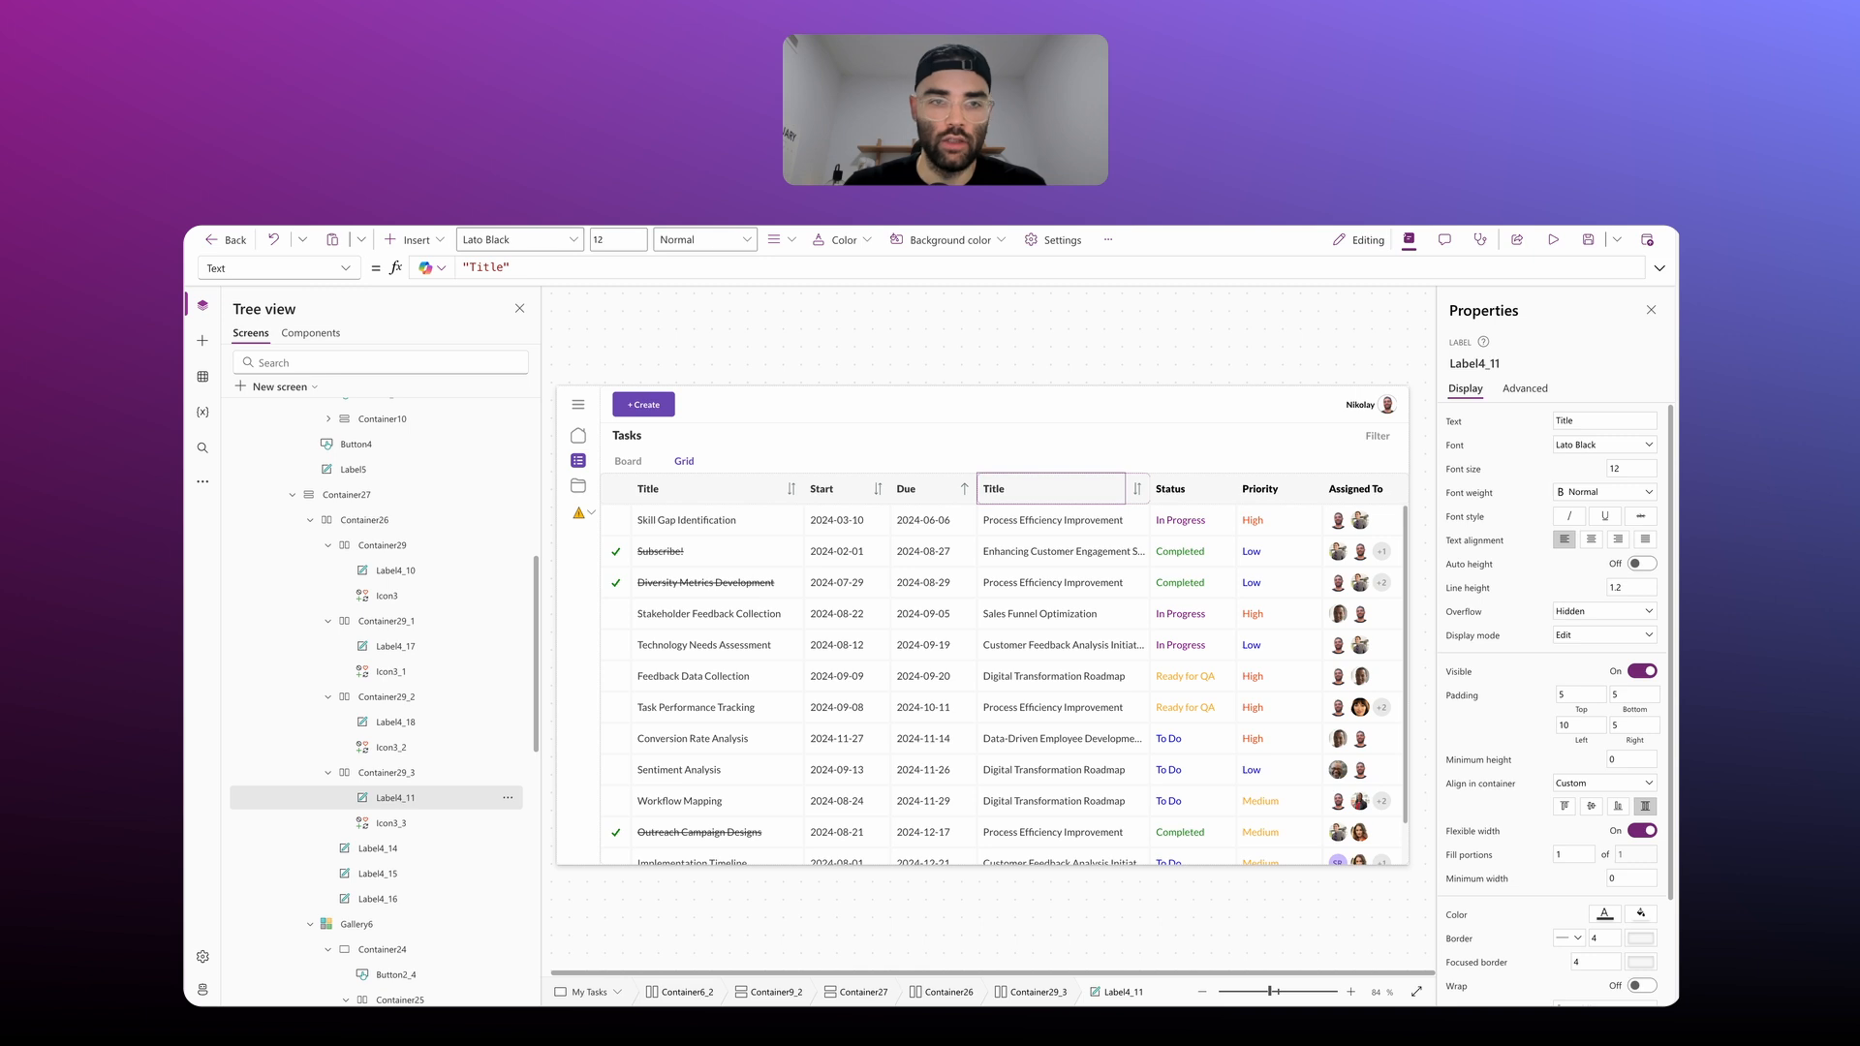
double_click(494, 263)
type("Project")
Step: Replace both "Title" references in the Switch formula of the Project sort icon's Icon property with "ProjectTitle"
left_click(1136, 492)
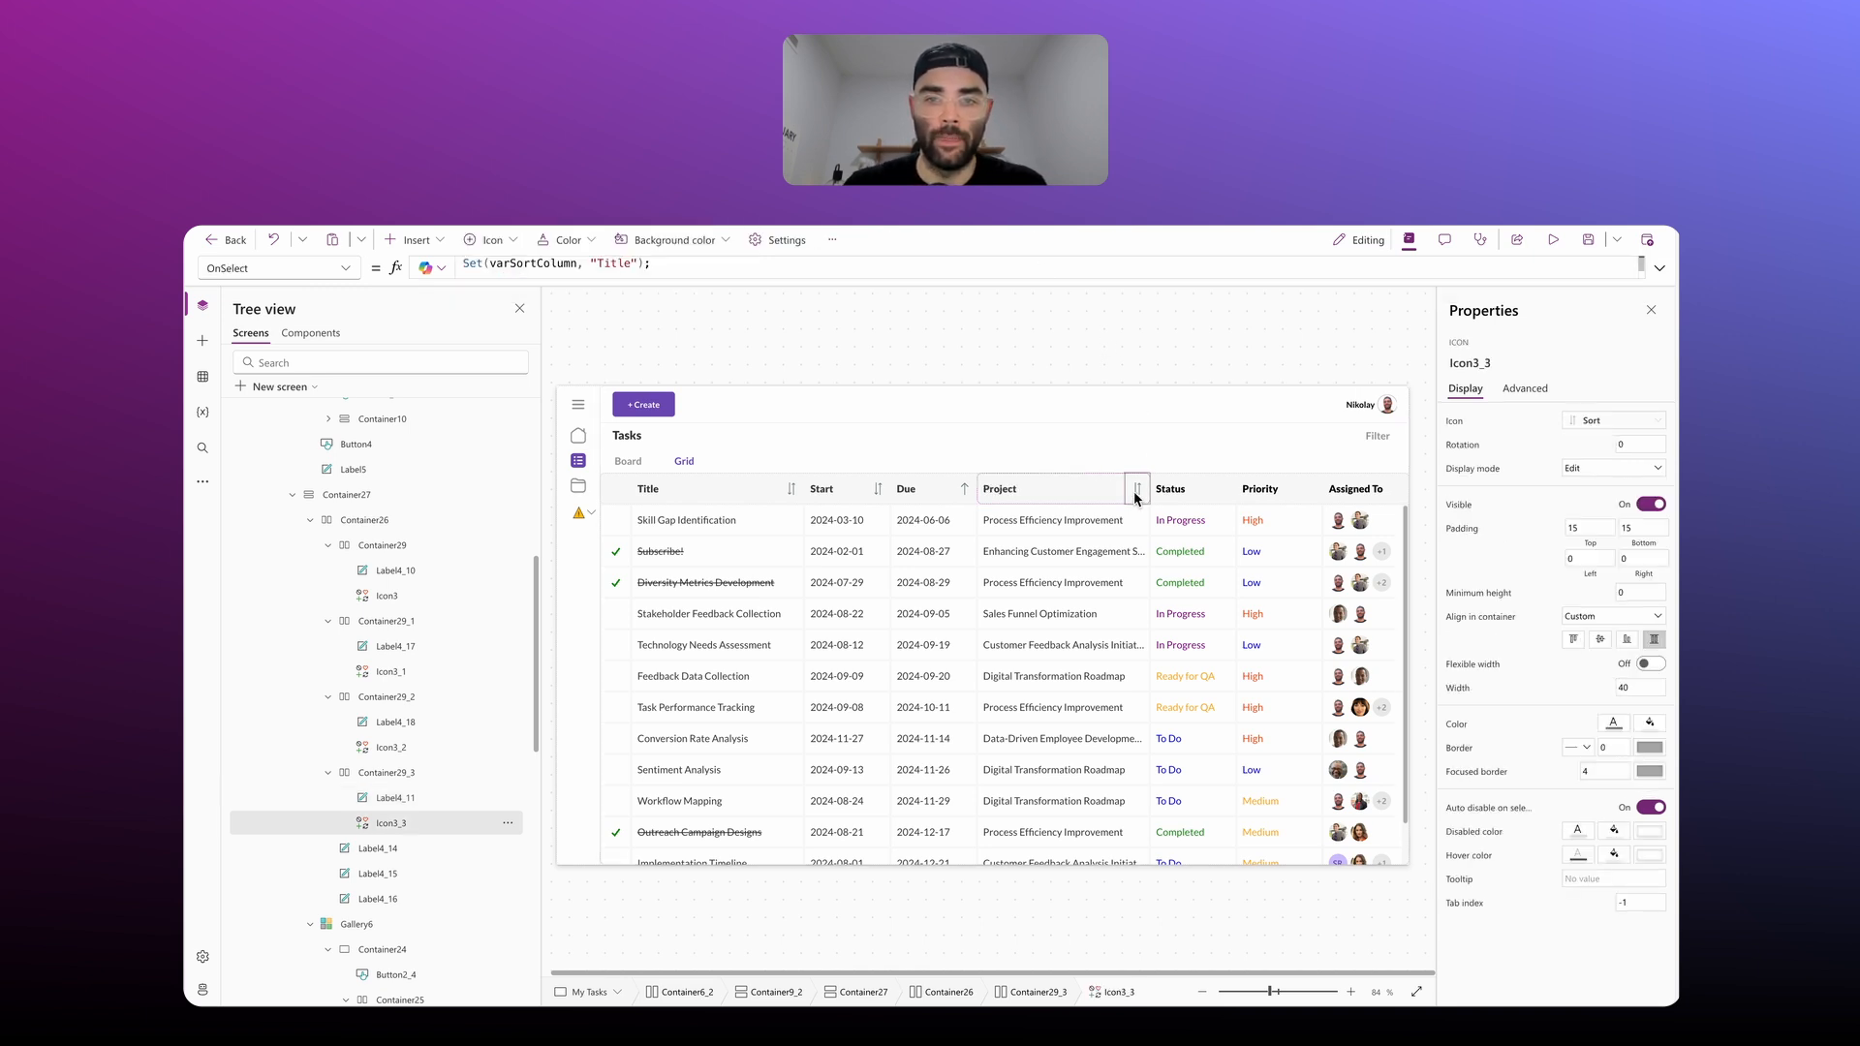
left_click(1458, 423)
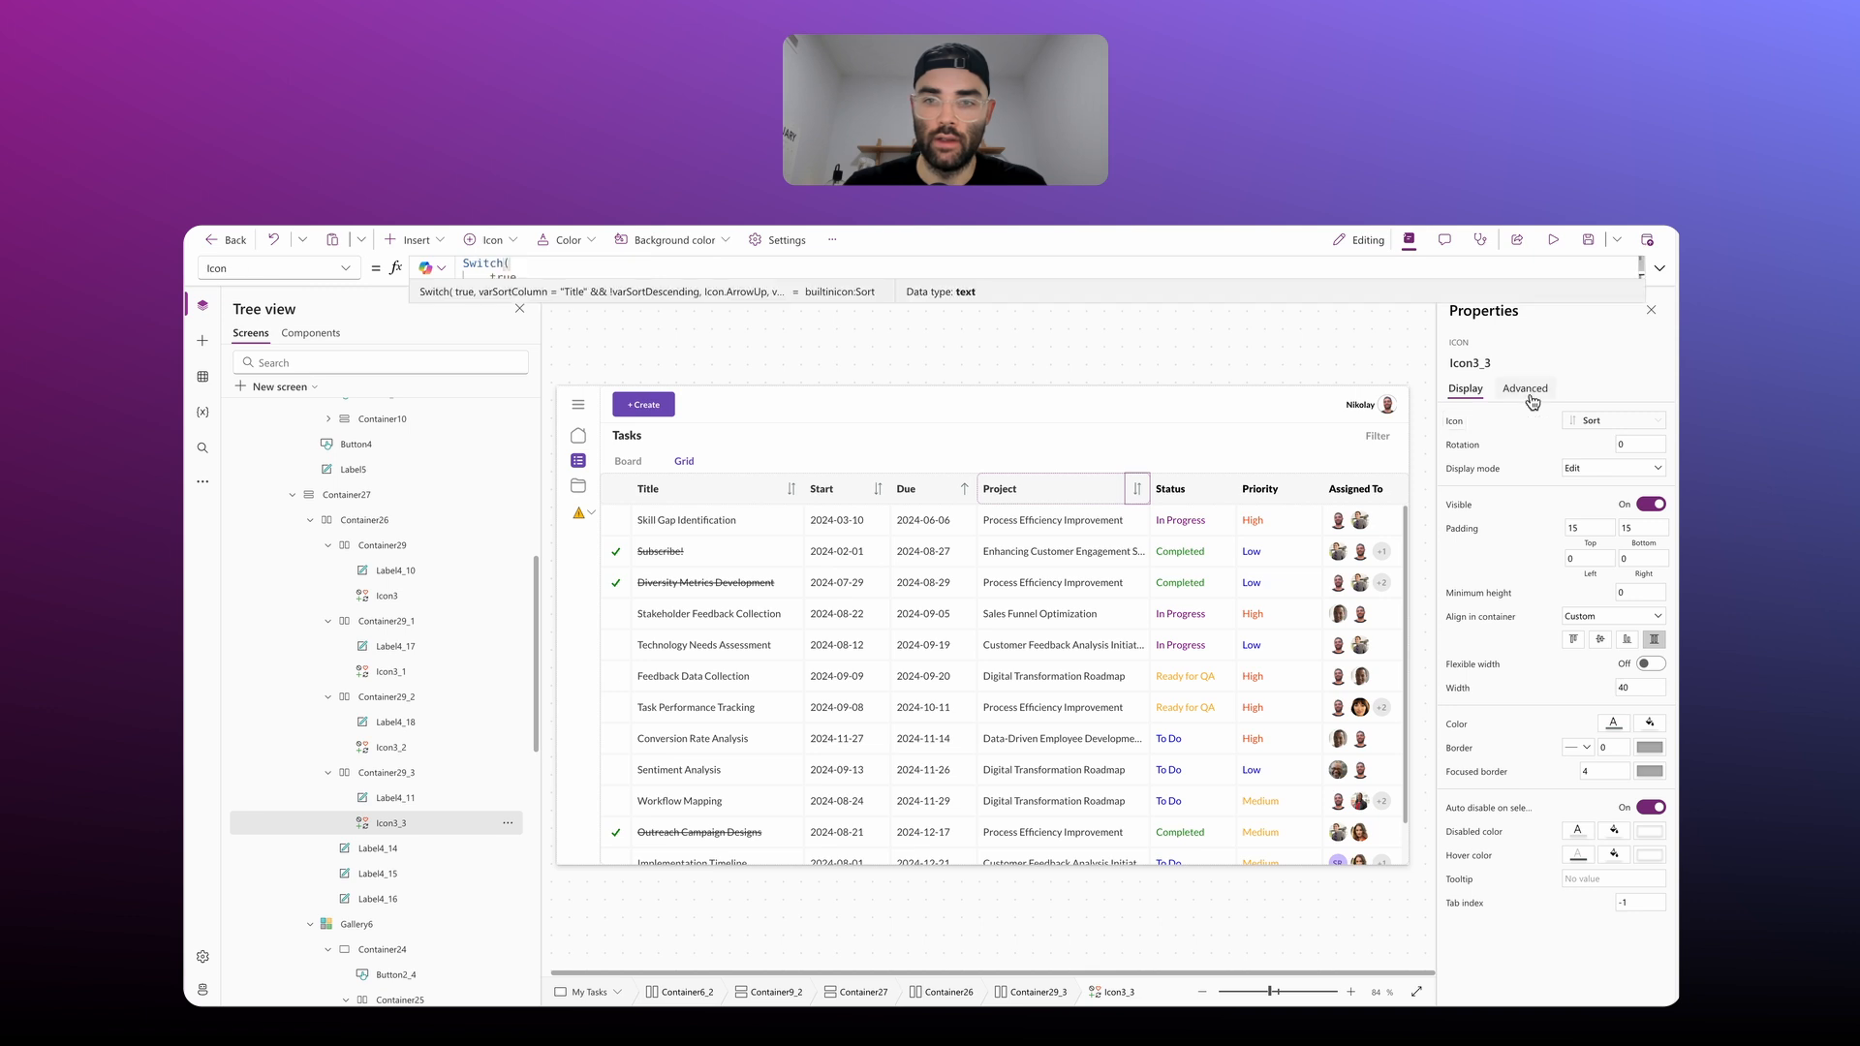
left_click(1659, 268)
double_click(621, 292)
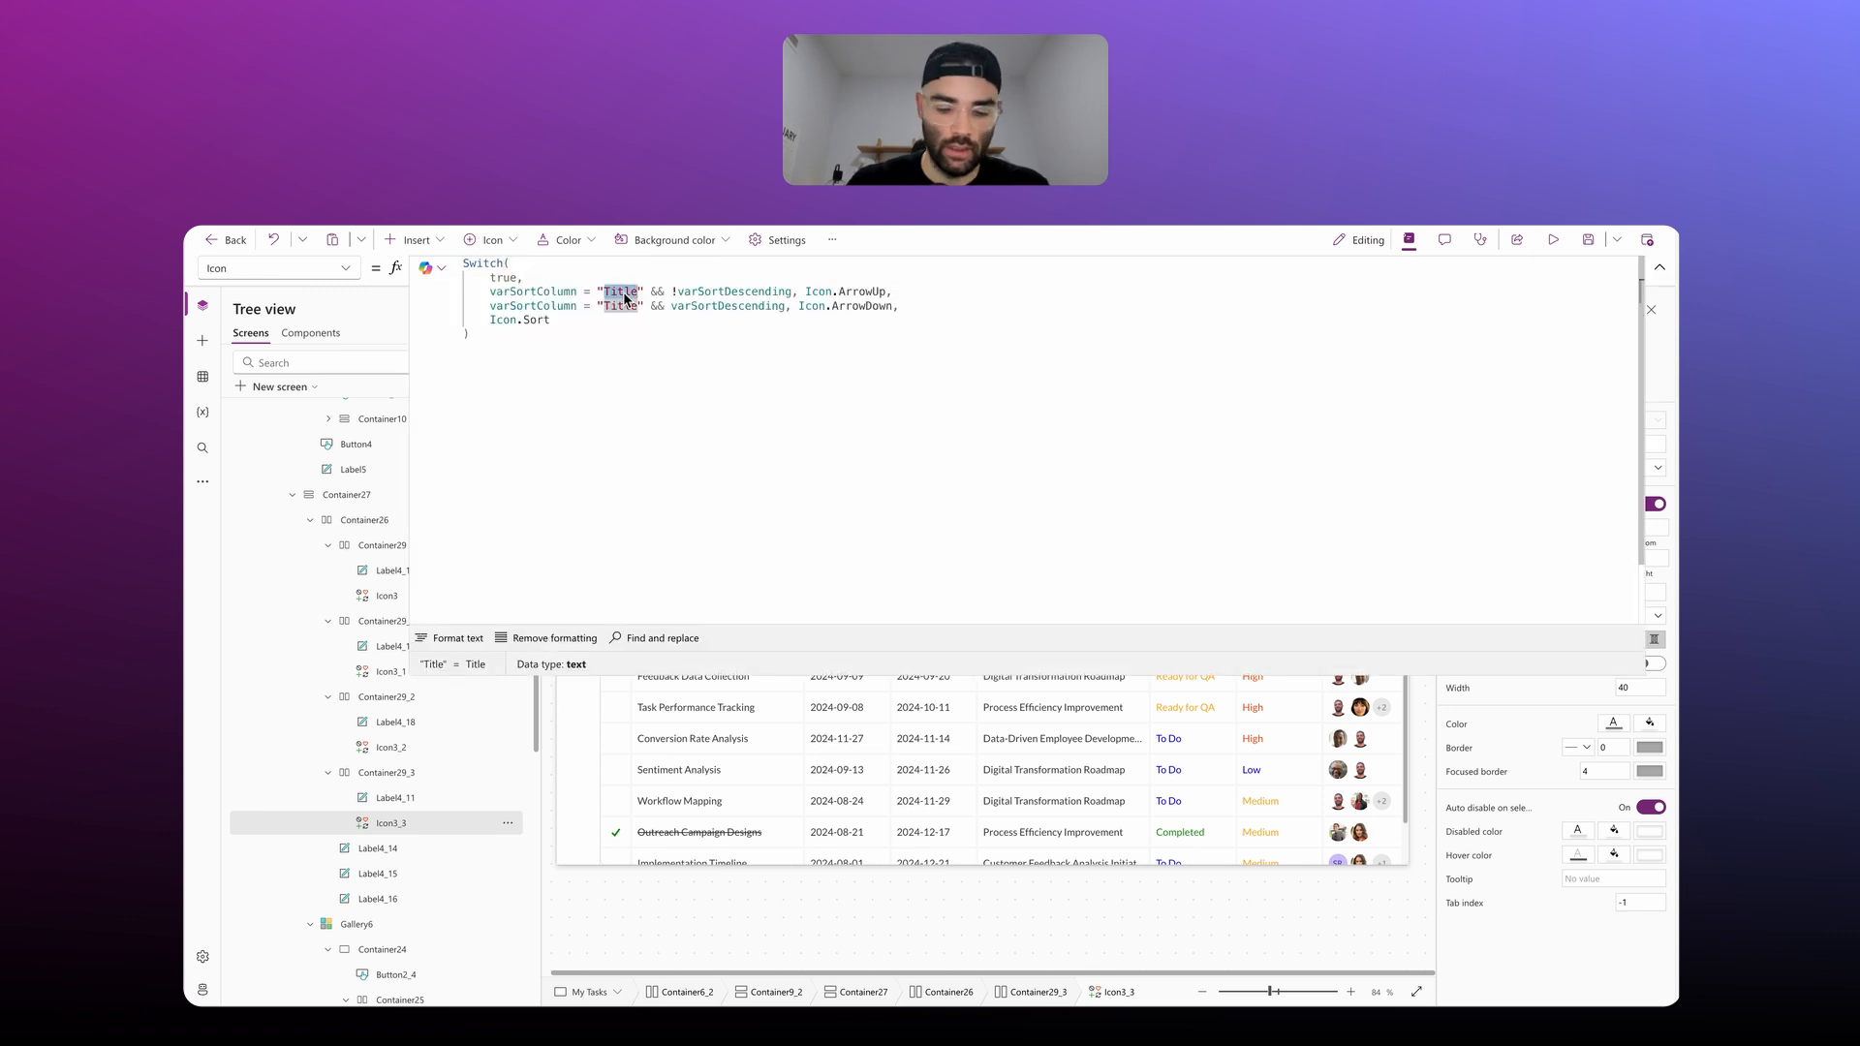
type("ProjectT")
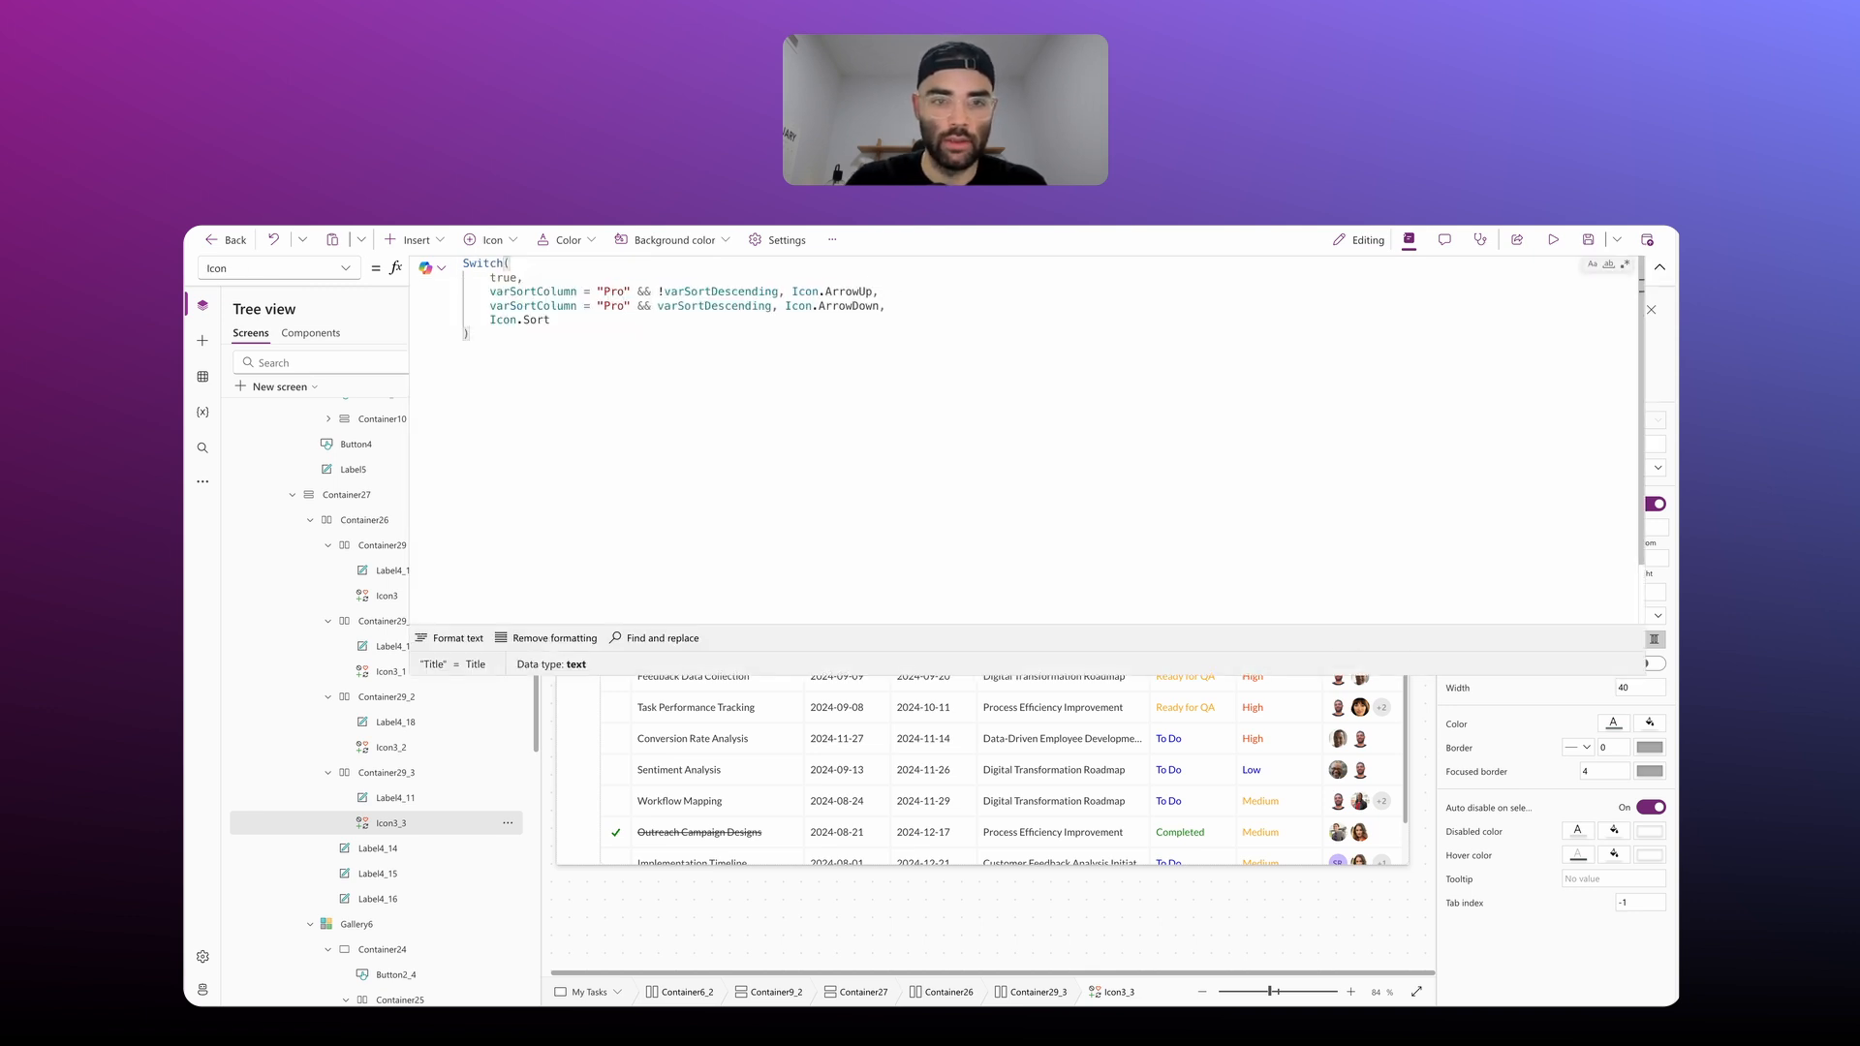
type("itle")
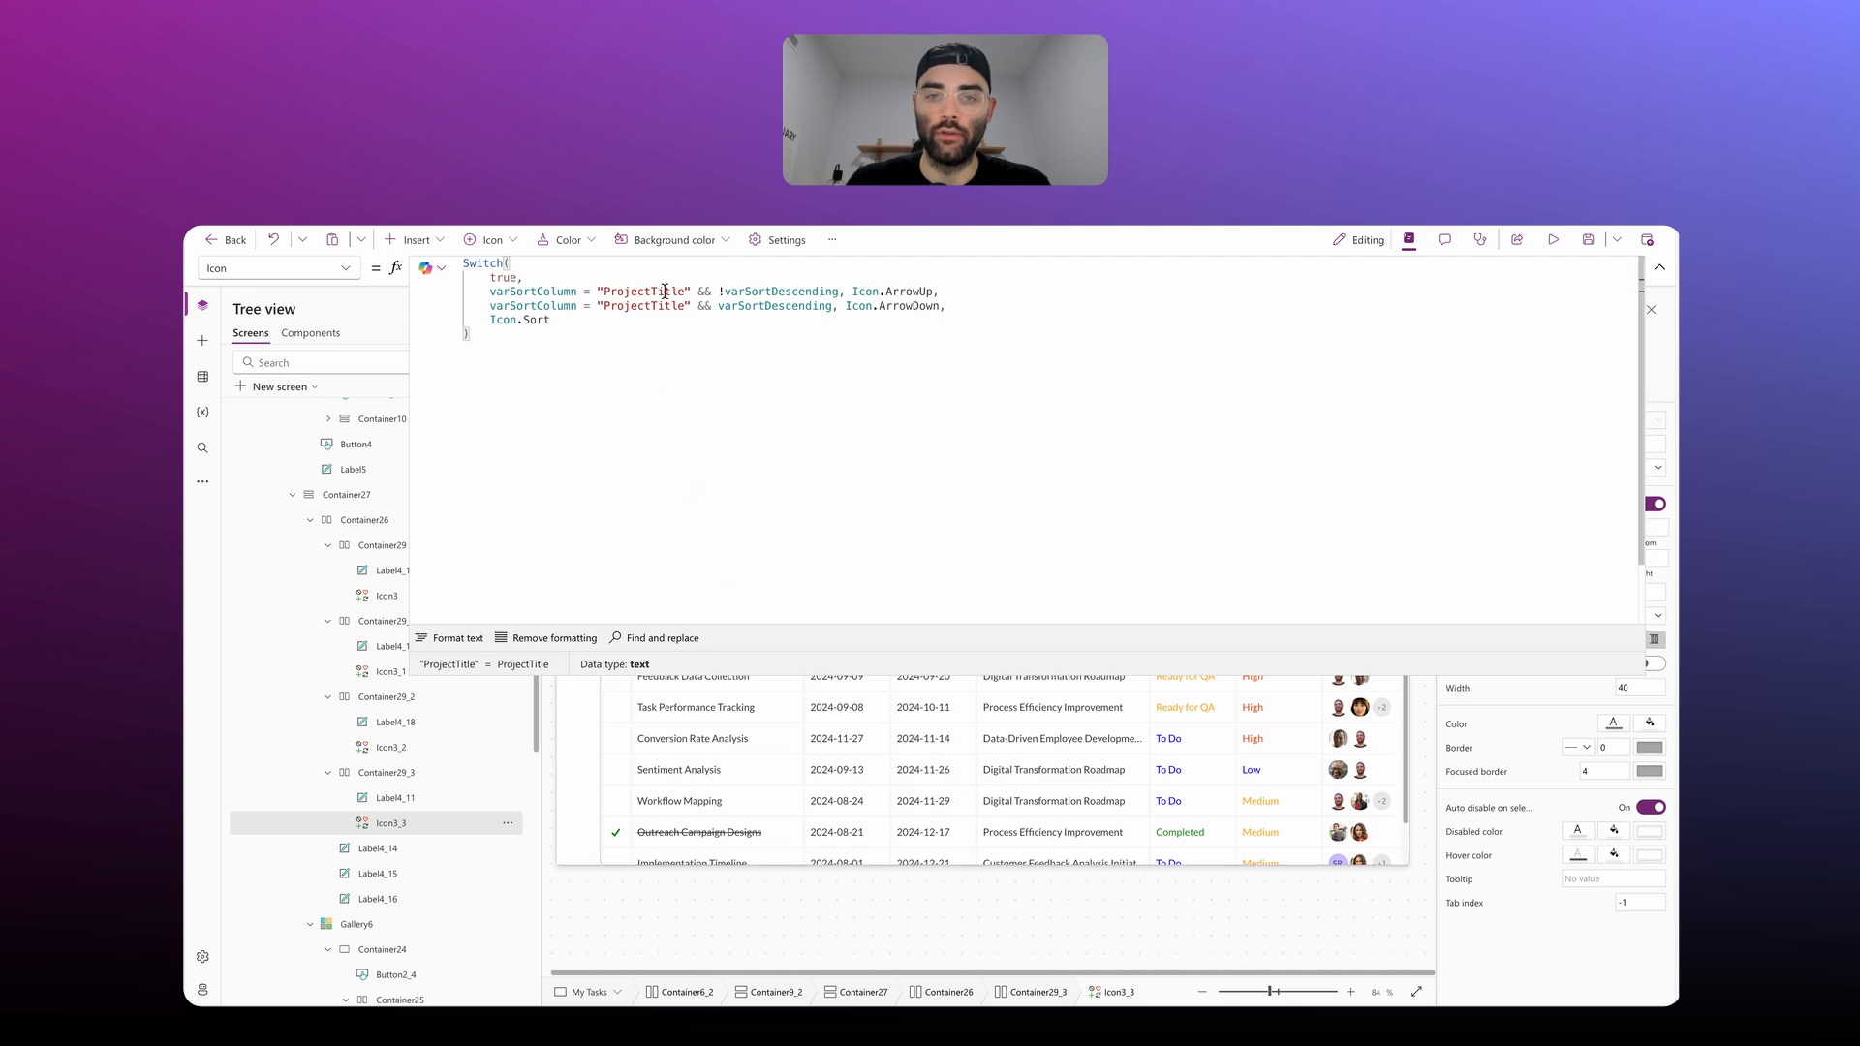
left_click(1662, 272)
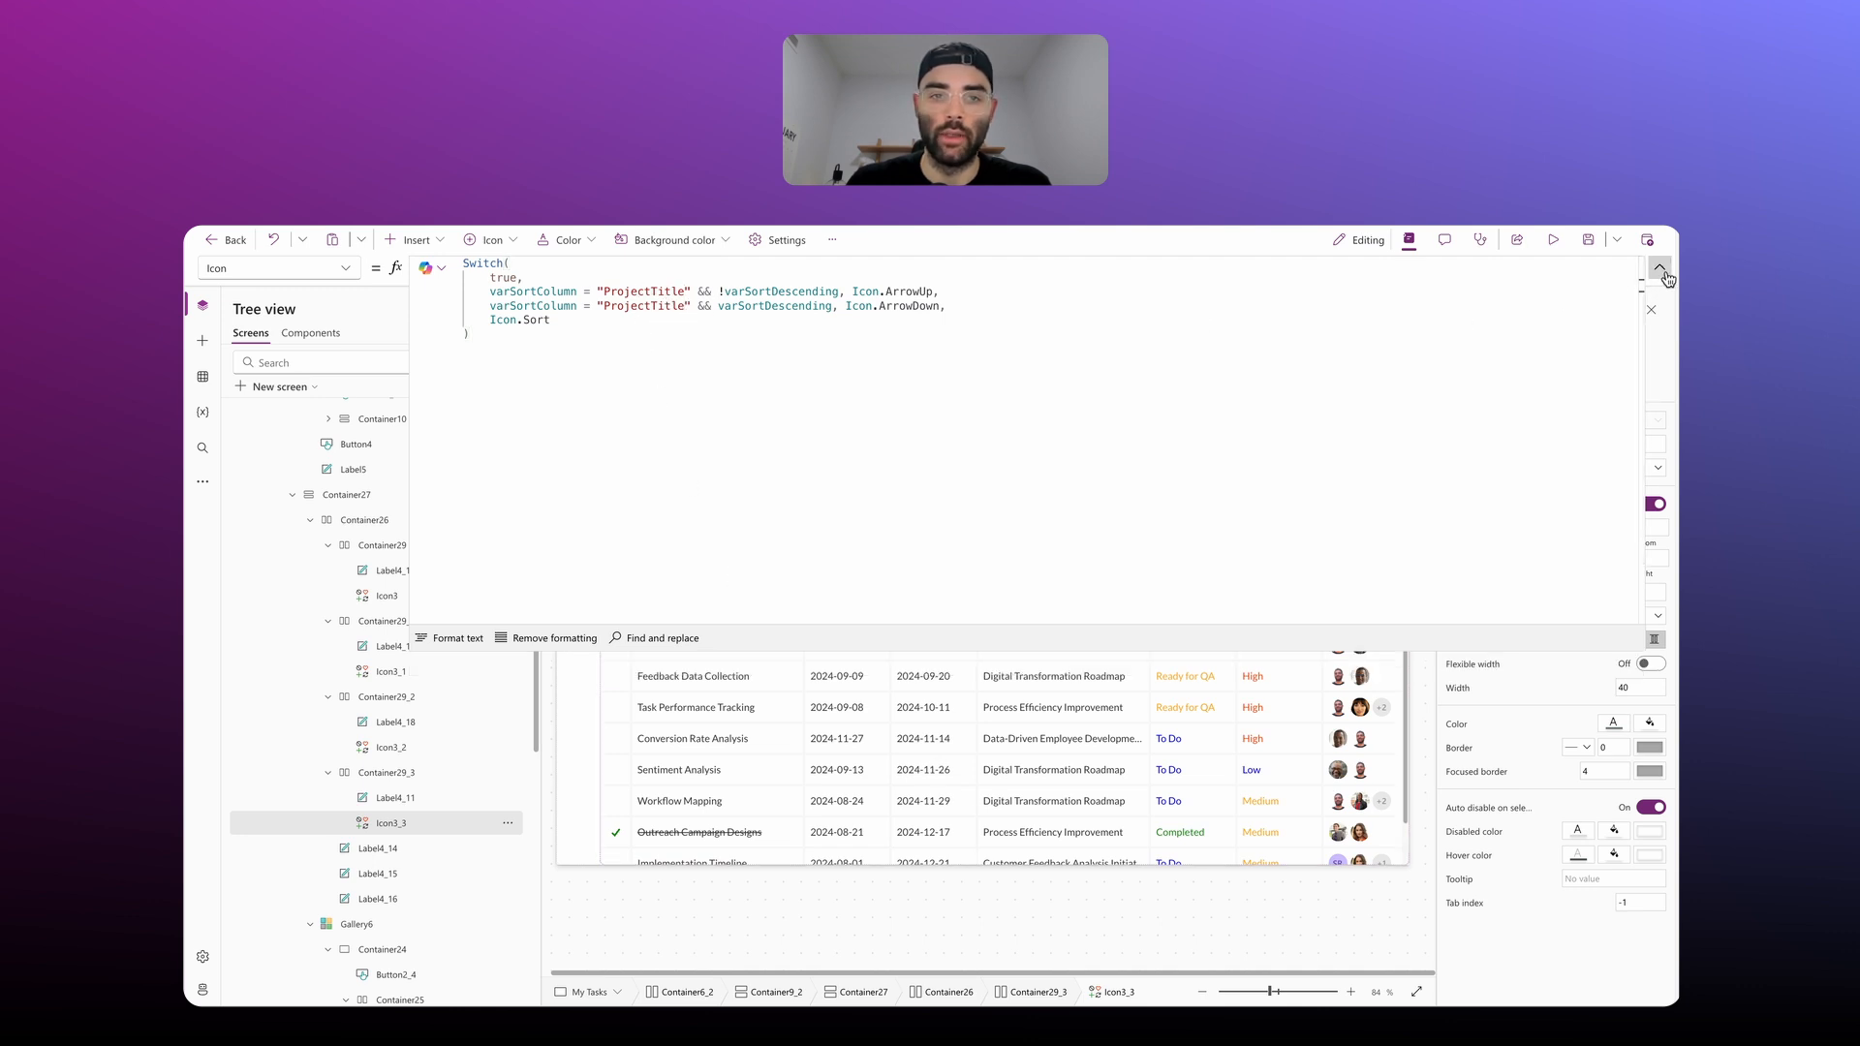
left_click(1661, 270)
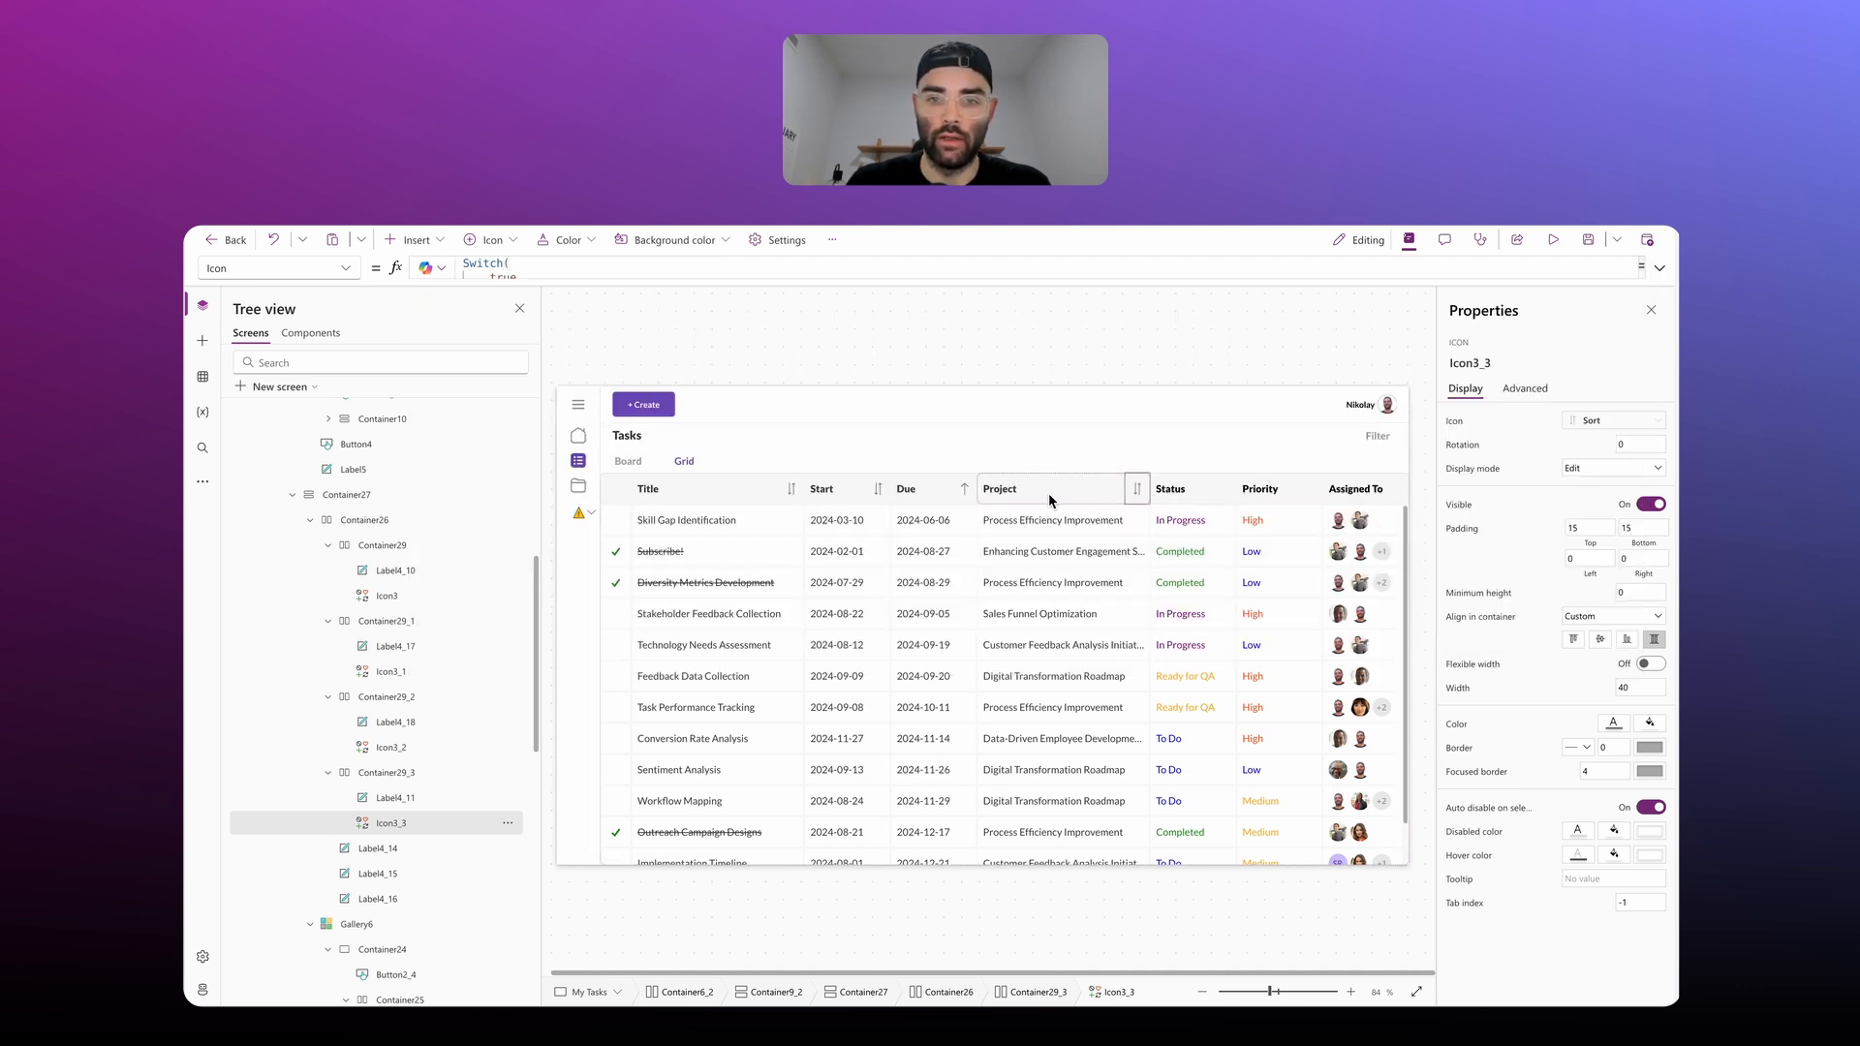
Step: Replace both "Title" references in the Project sort icon's OnSelect formula with "ProjectTitle" and test the icon
left_click(1521, 390)
left_click(1476, 495)
left_click(1659, 267)
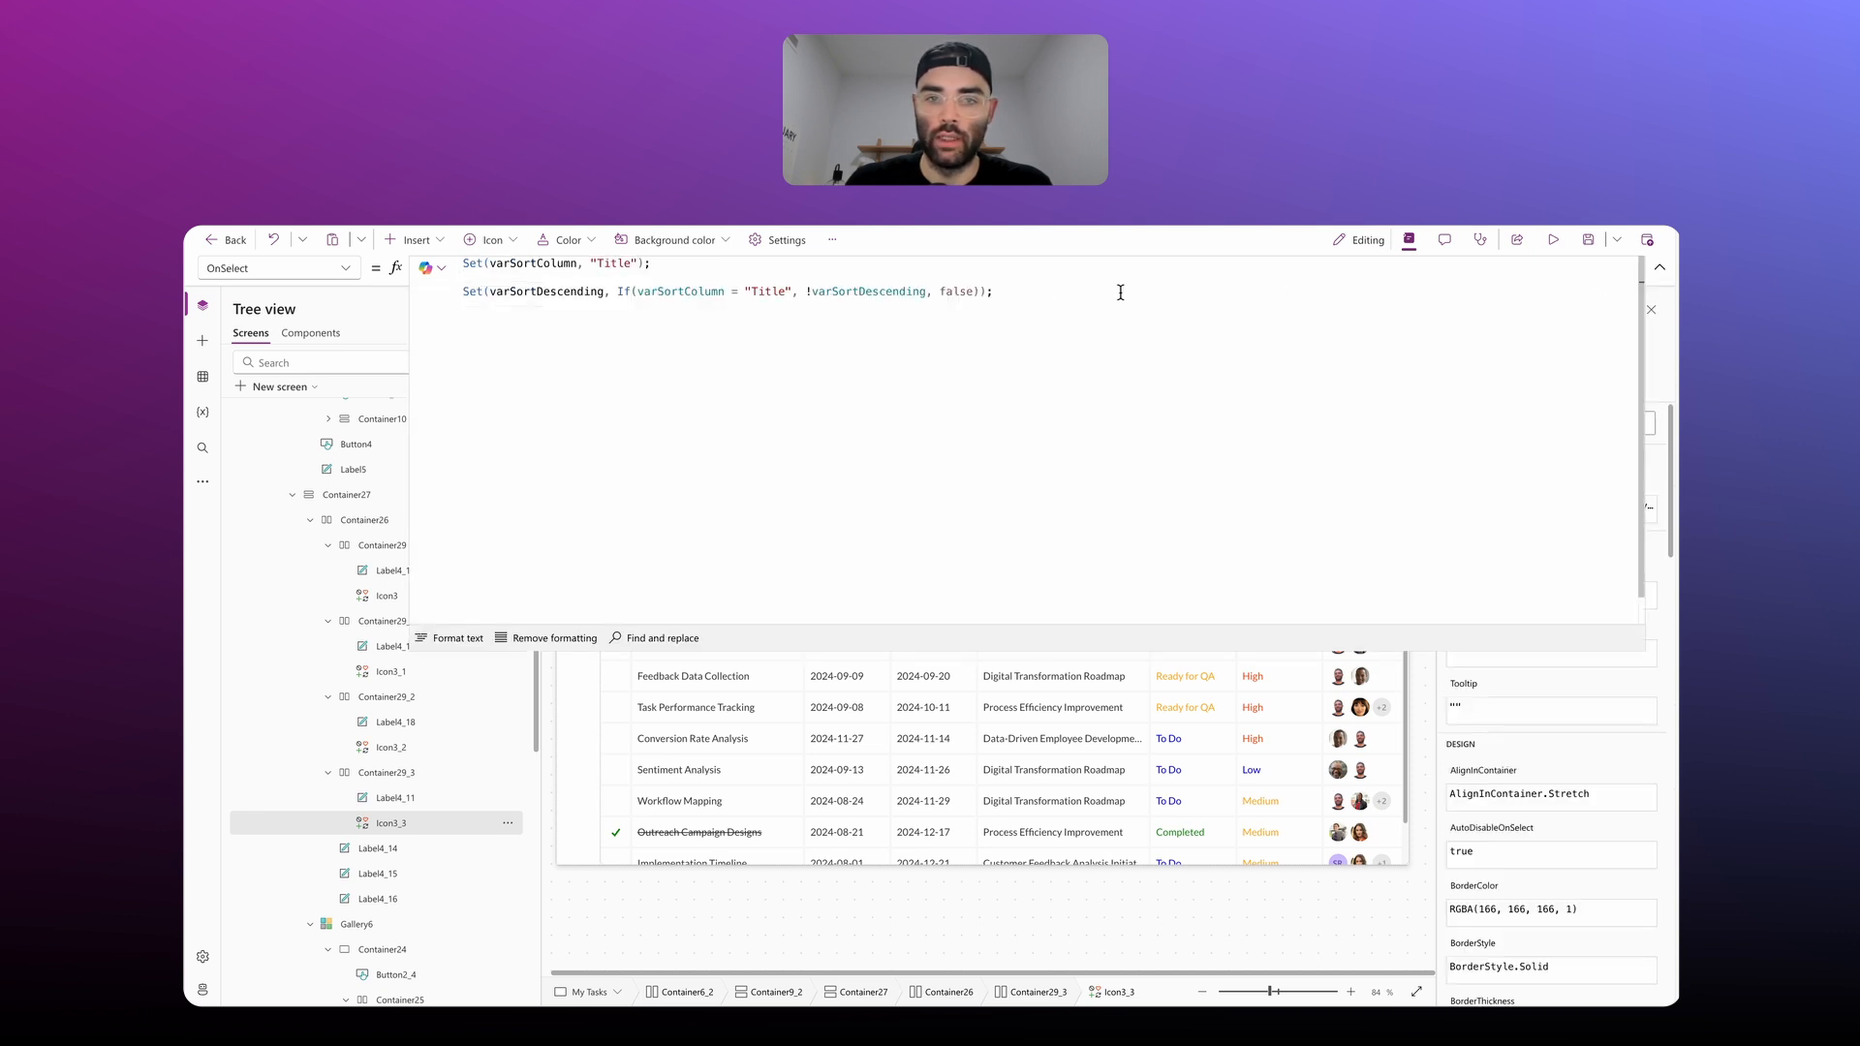
double_click(612, 263)
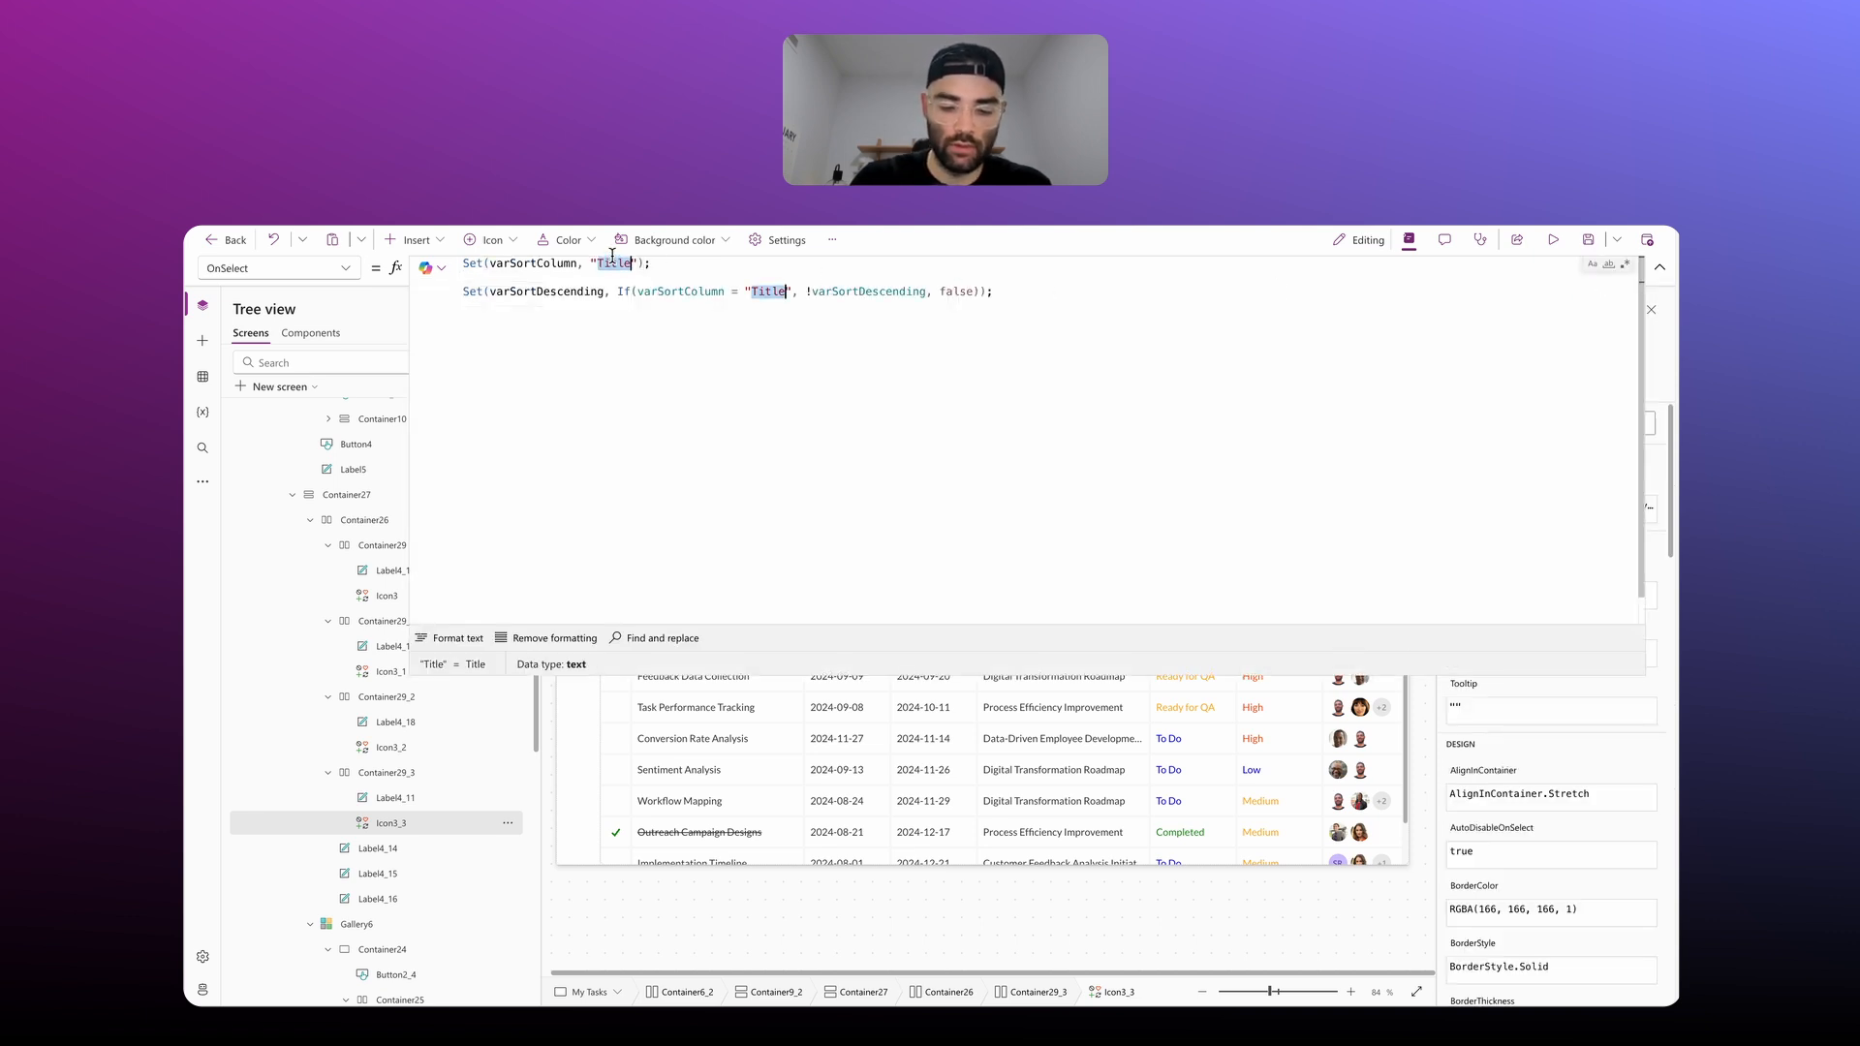
type("ProjectTitl")
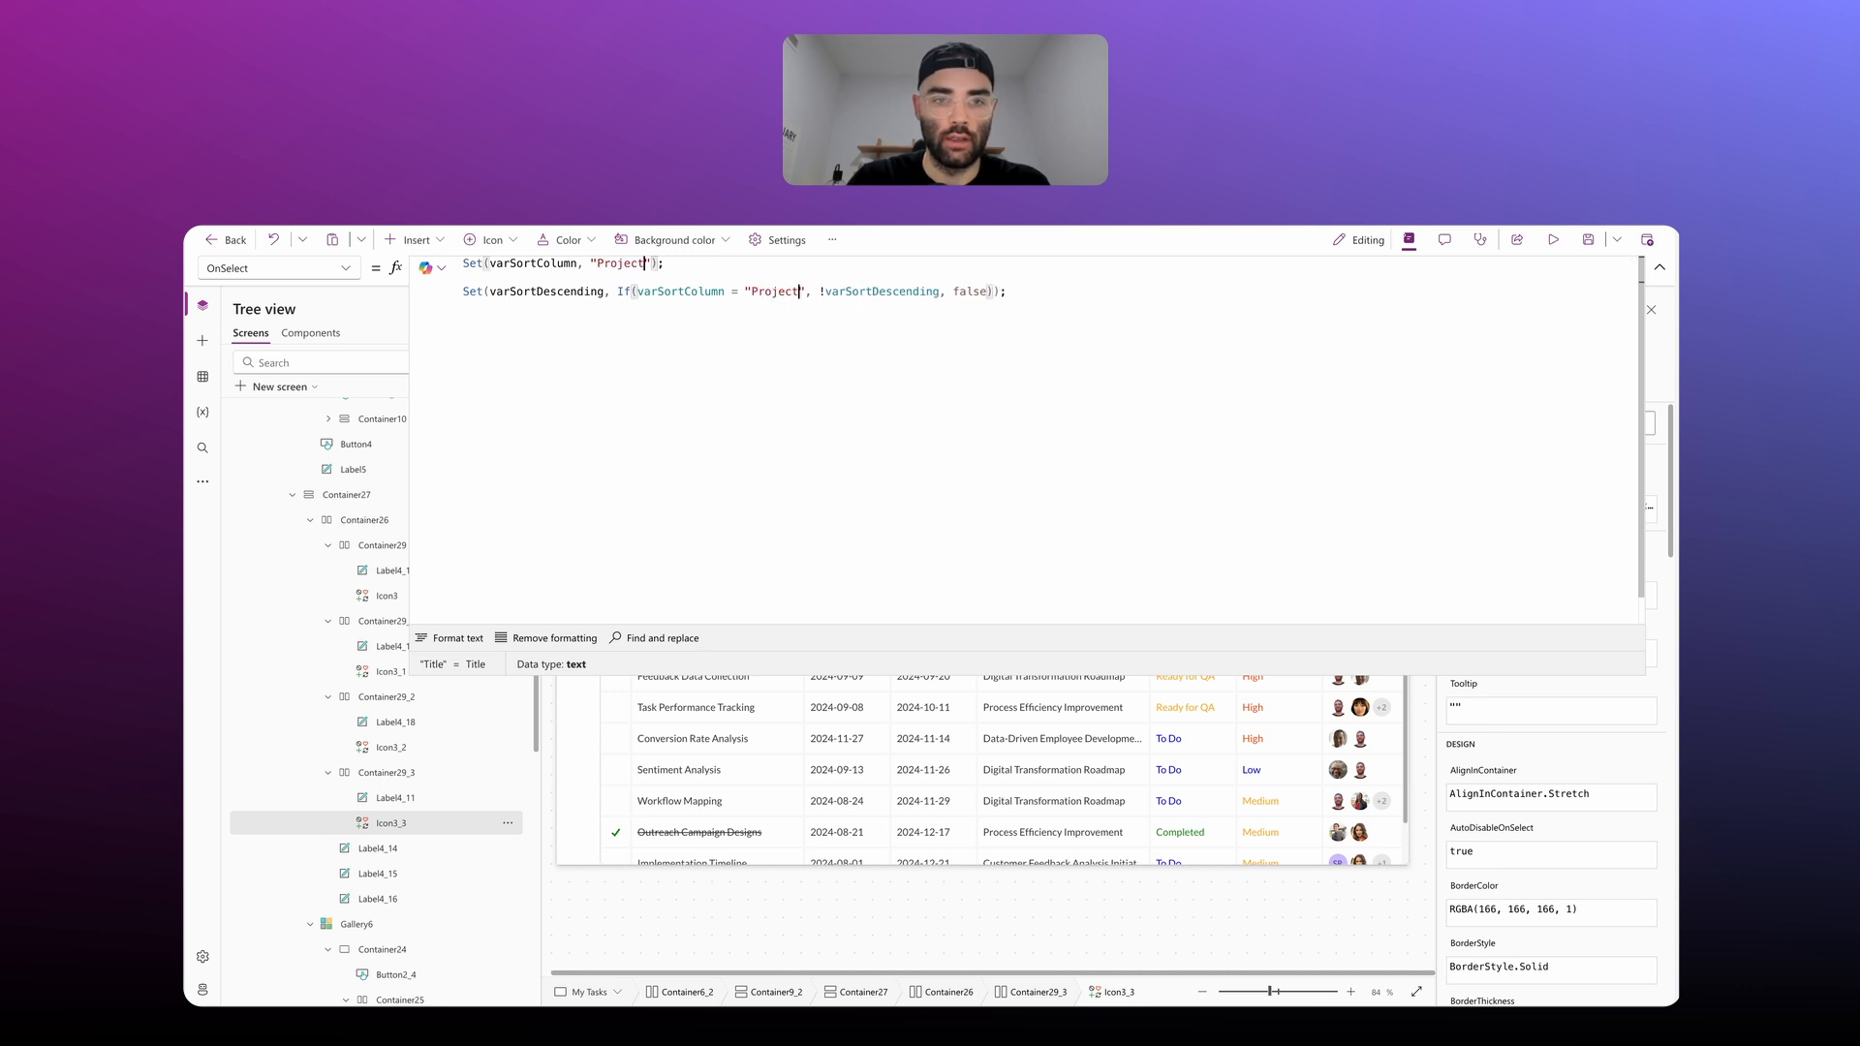
type("e")
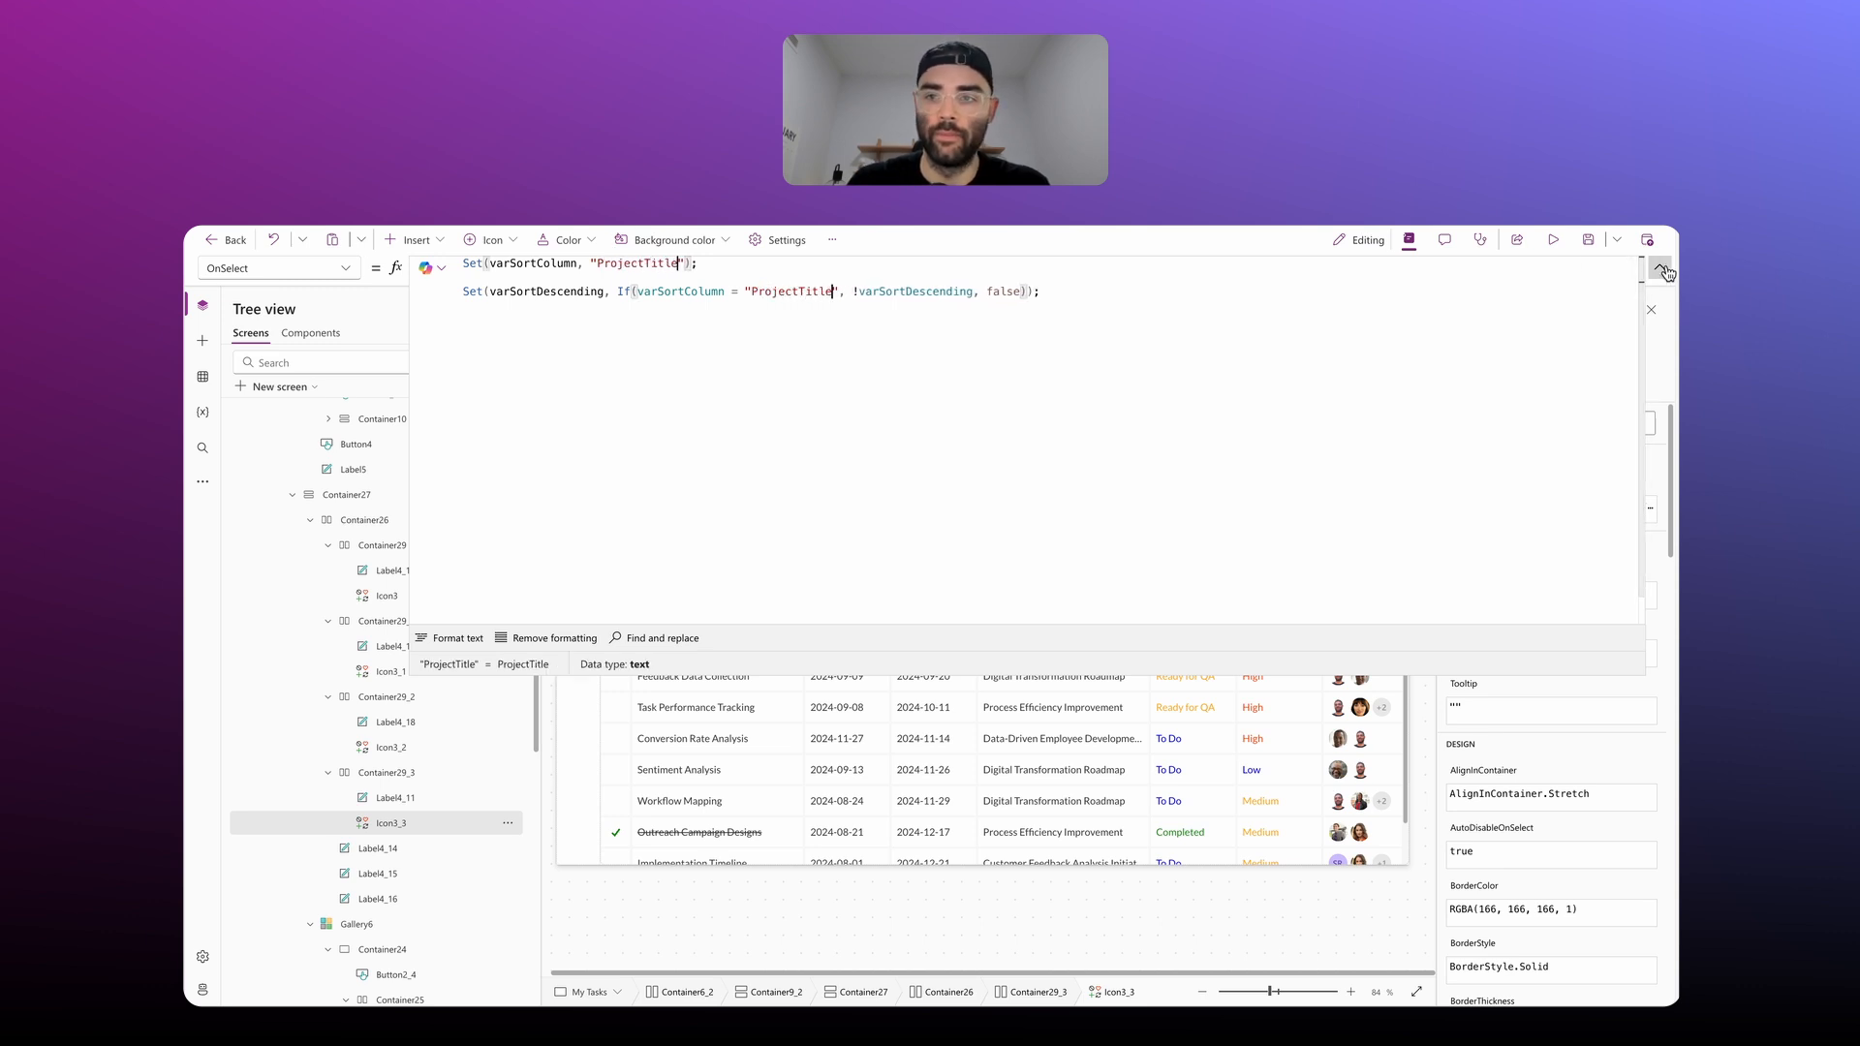
left_click(1662, 269)
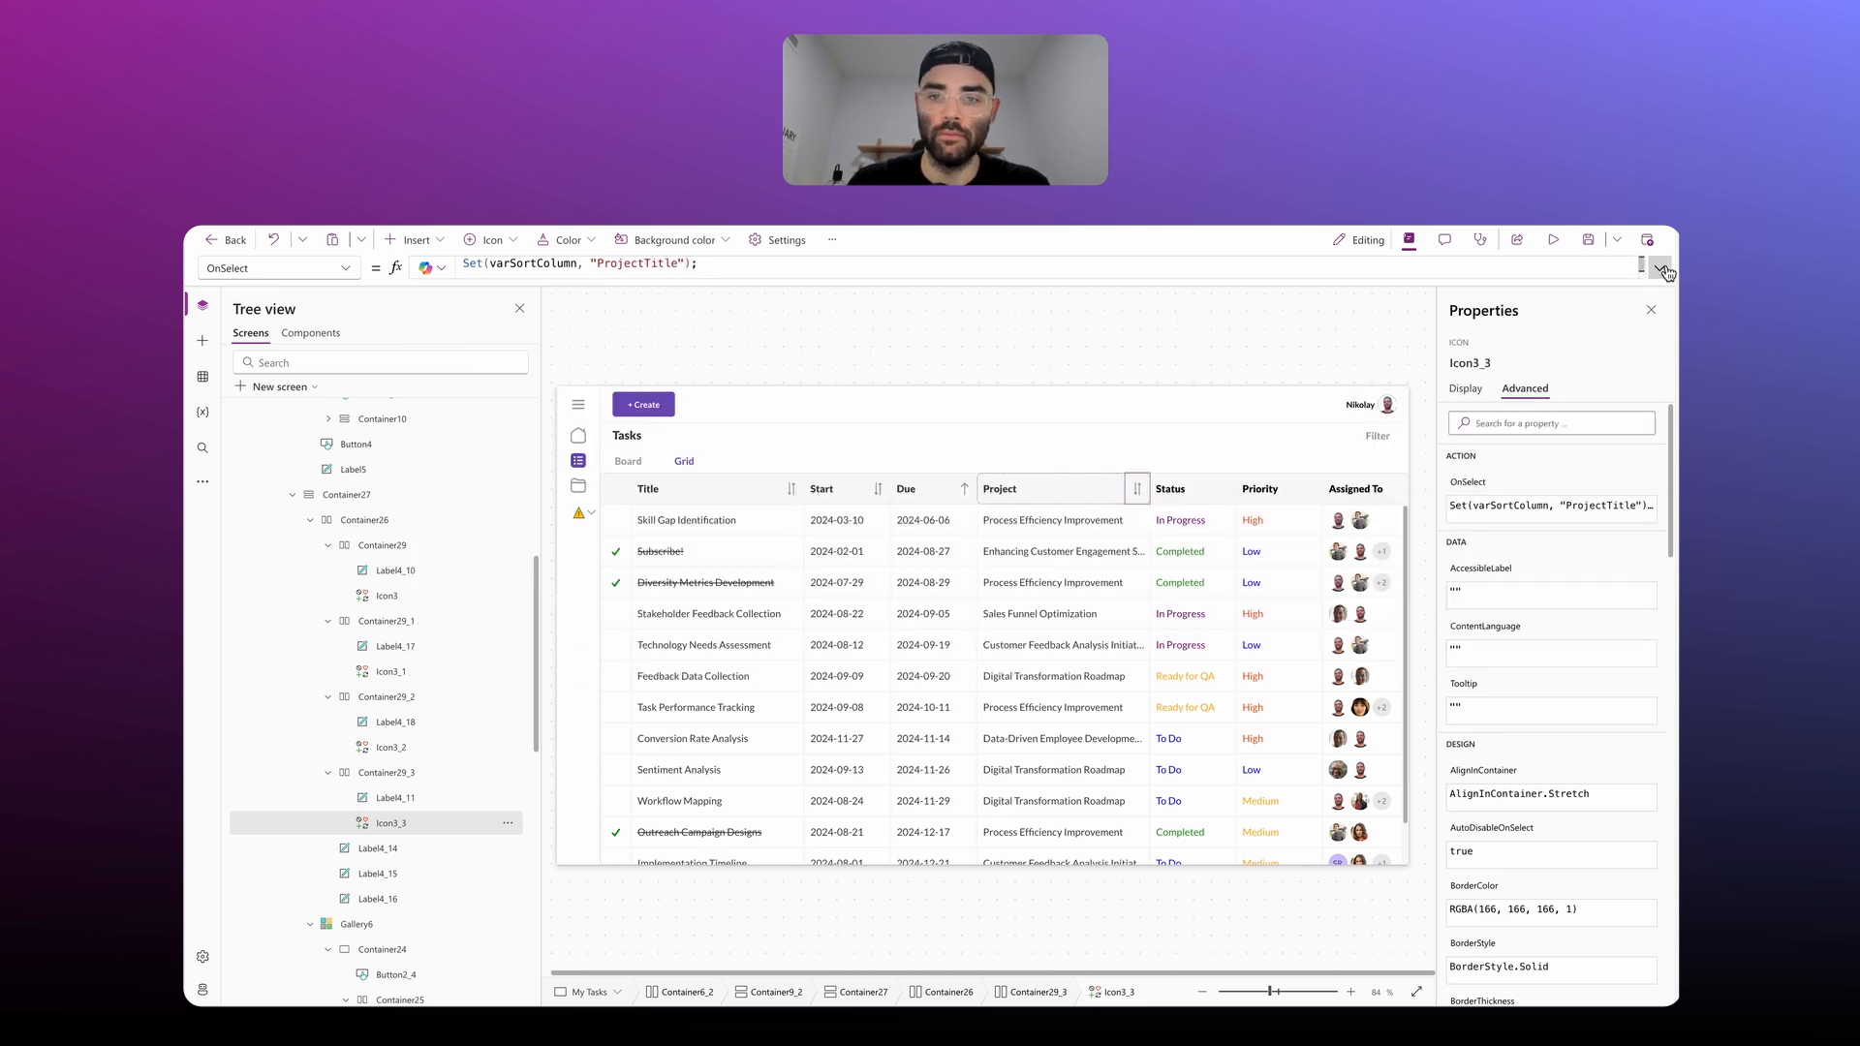
left_click(1143, 496)
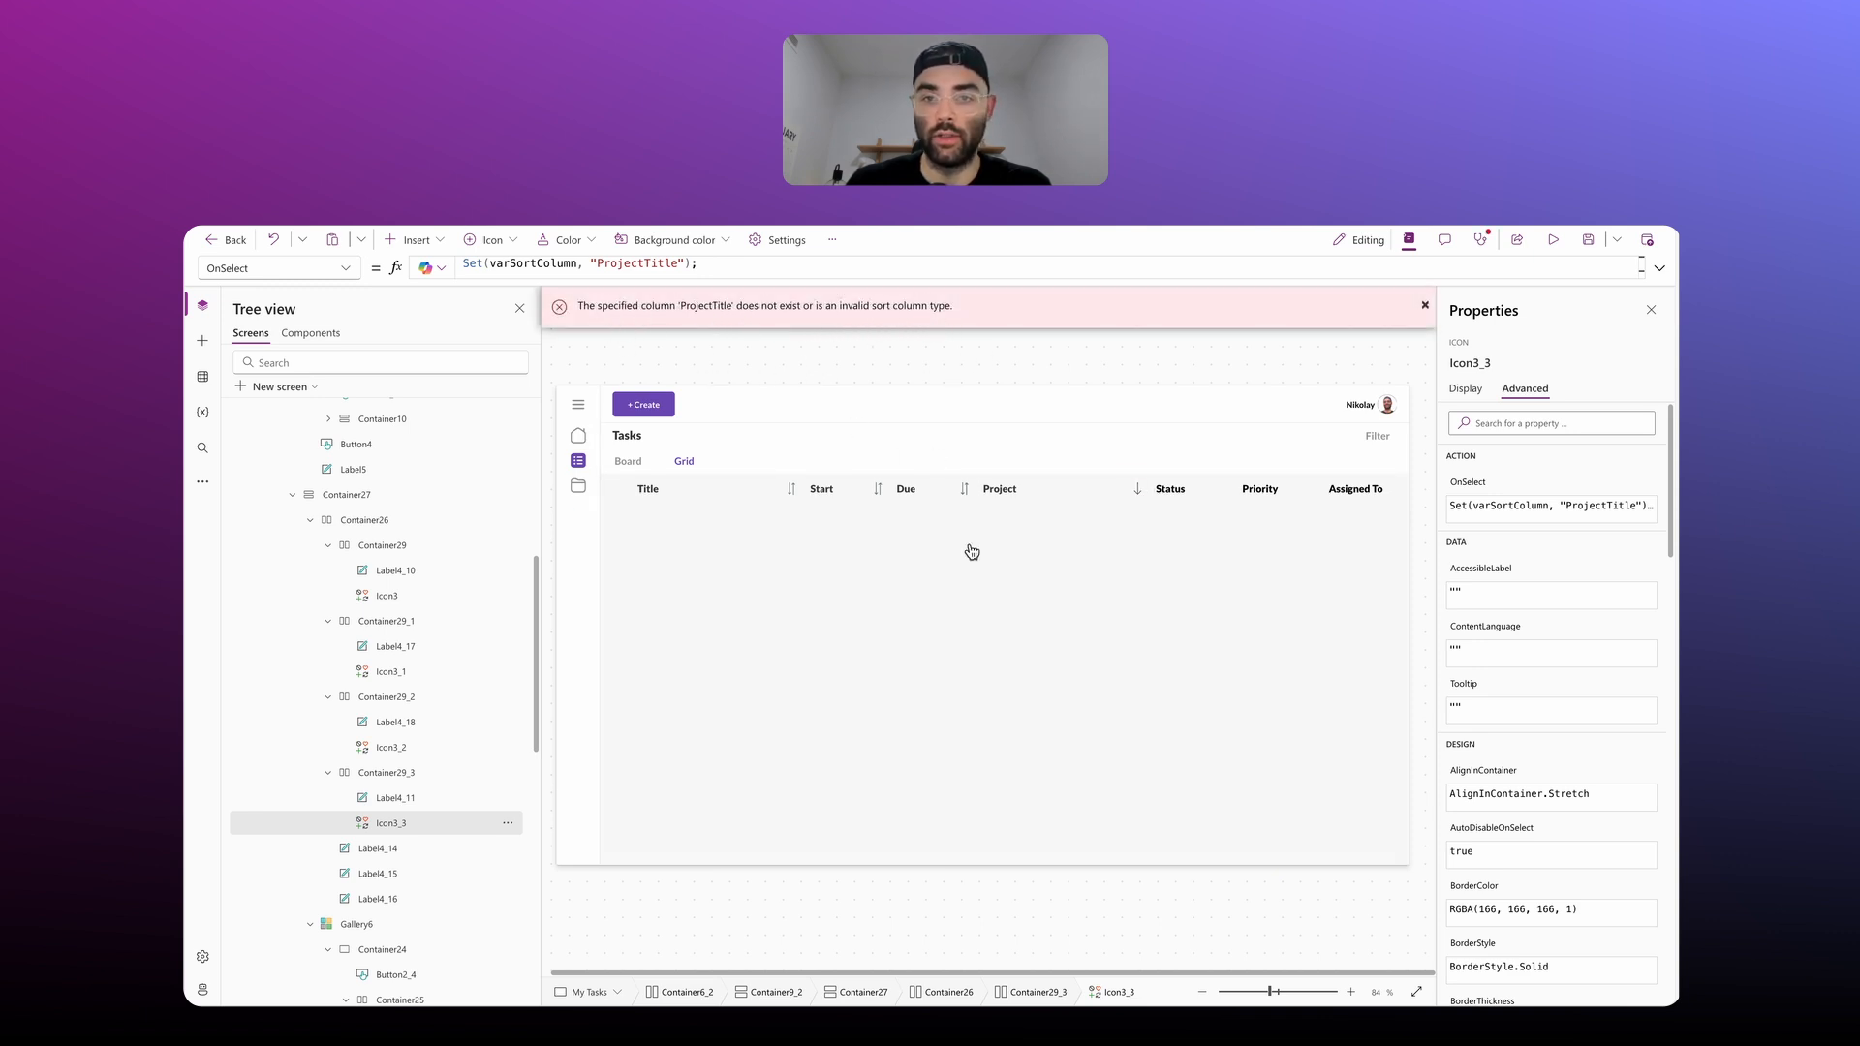
Step: Start wrapping the indented Filter block in an AddColumns function inside SortByColumns in the task gallery's Items formula
left_click(1003, 671)
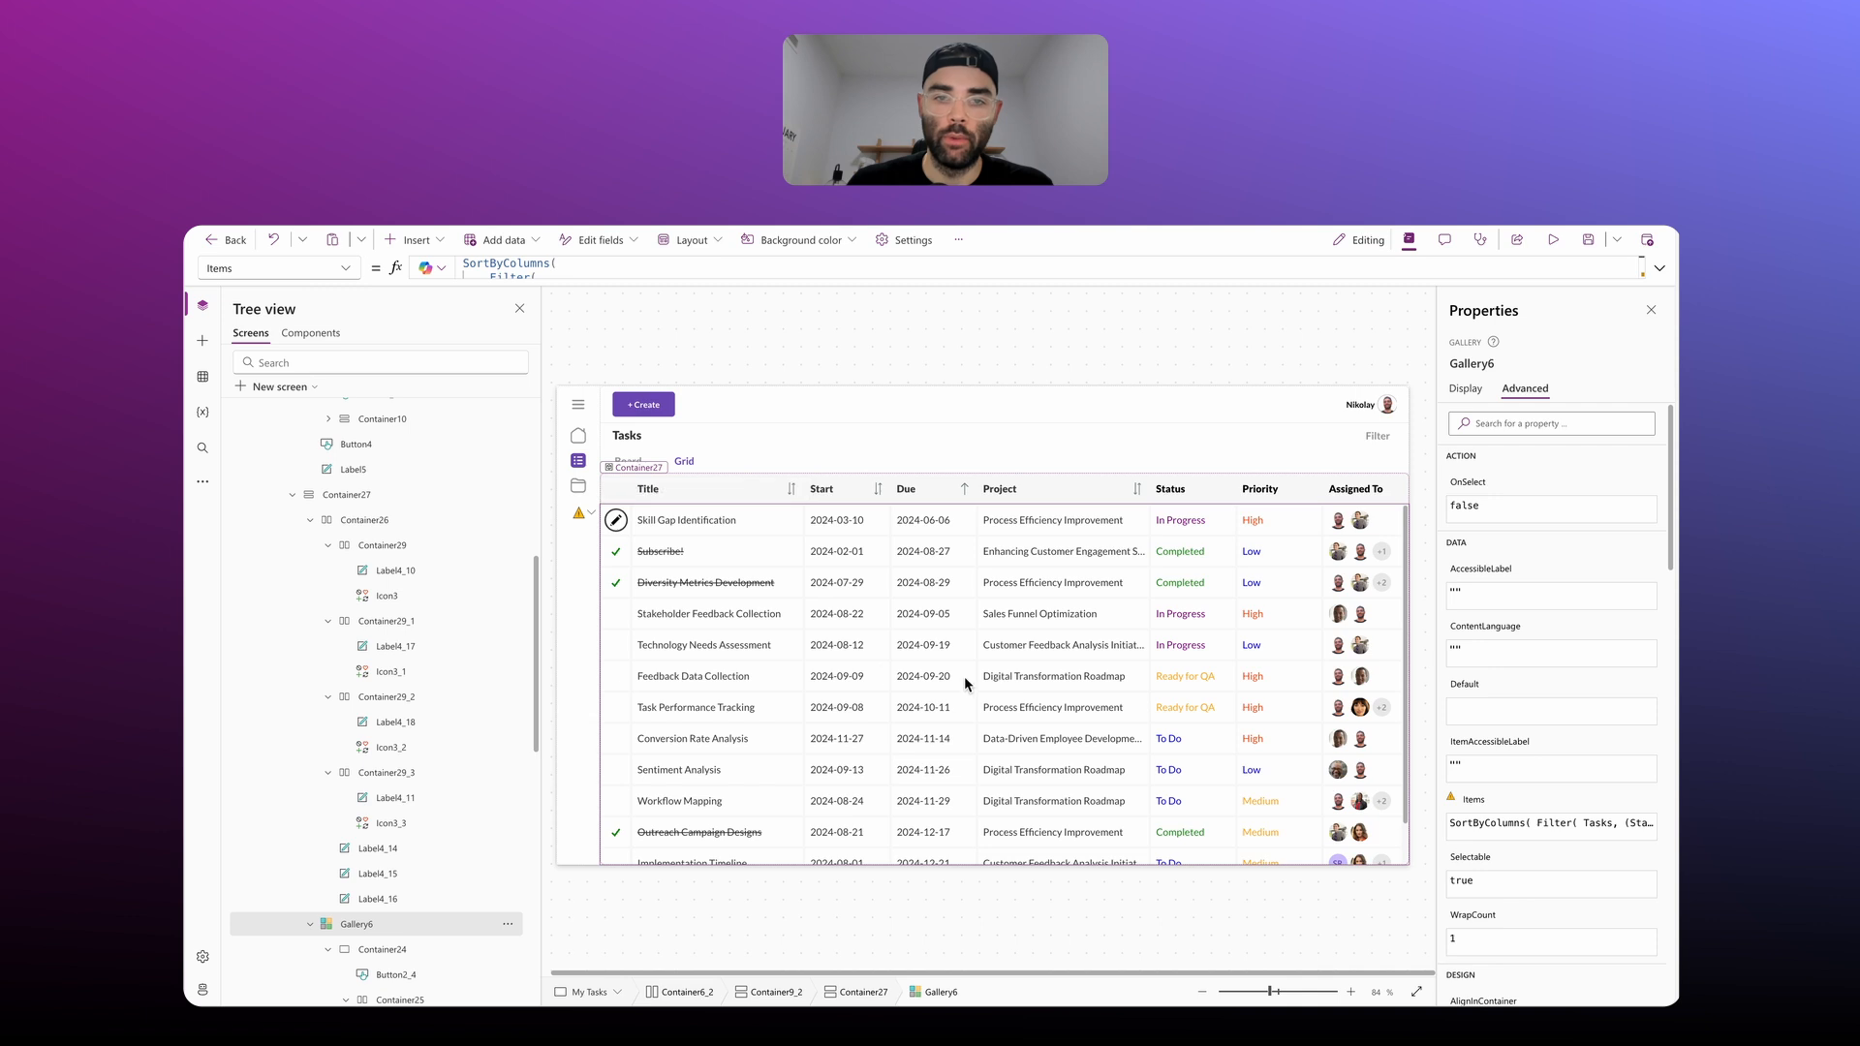
left_click(1659, 268)
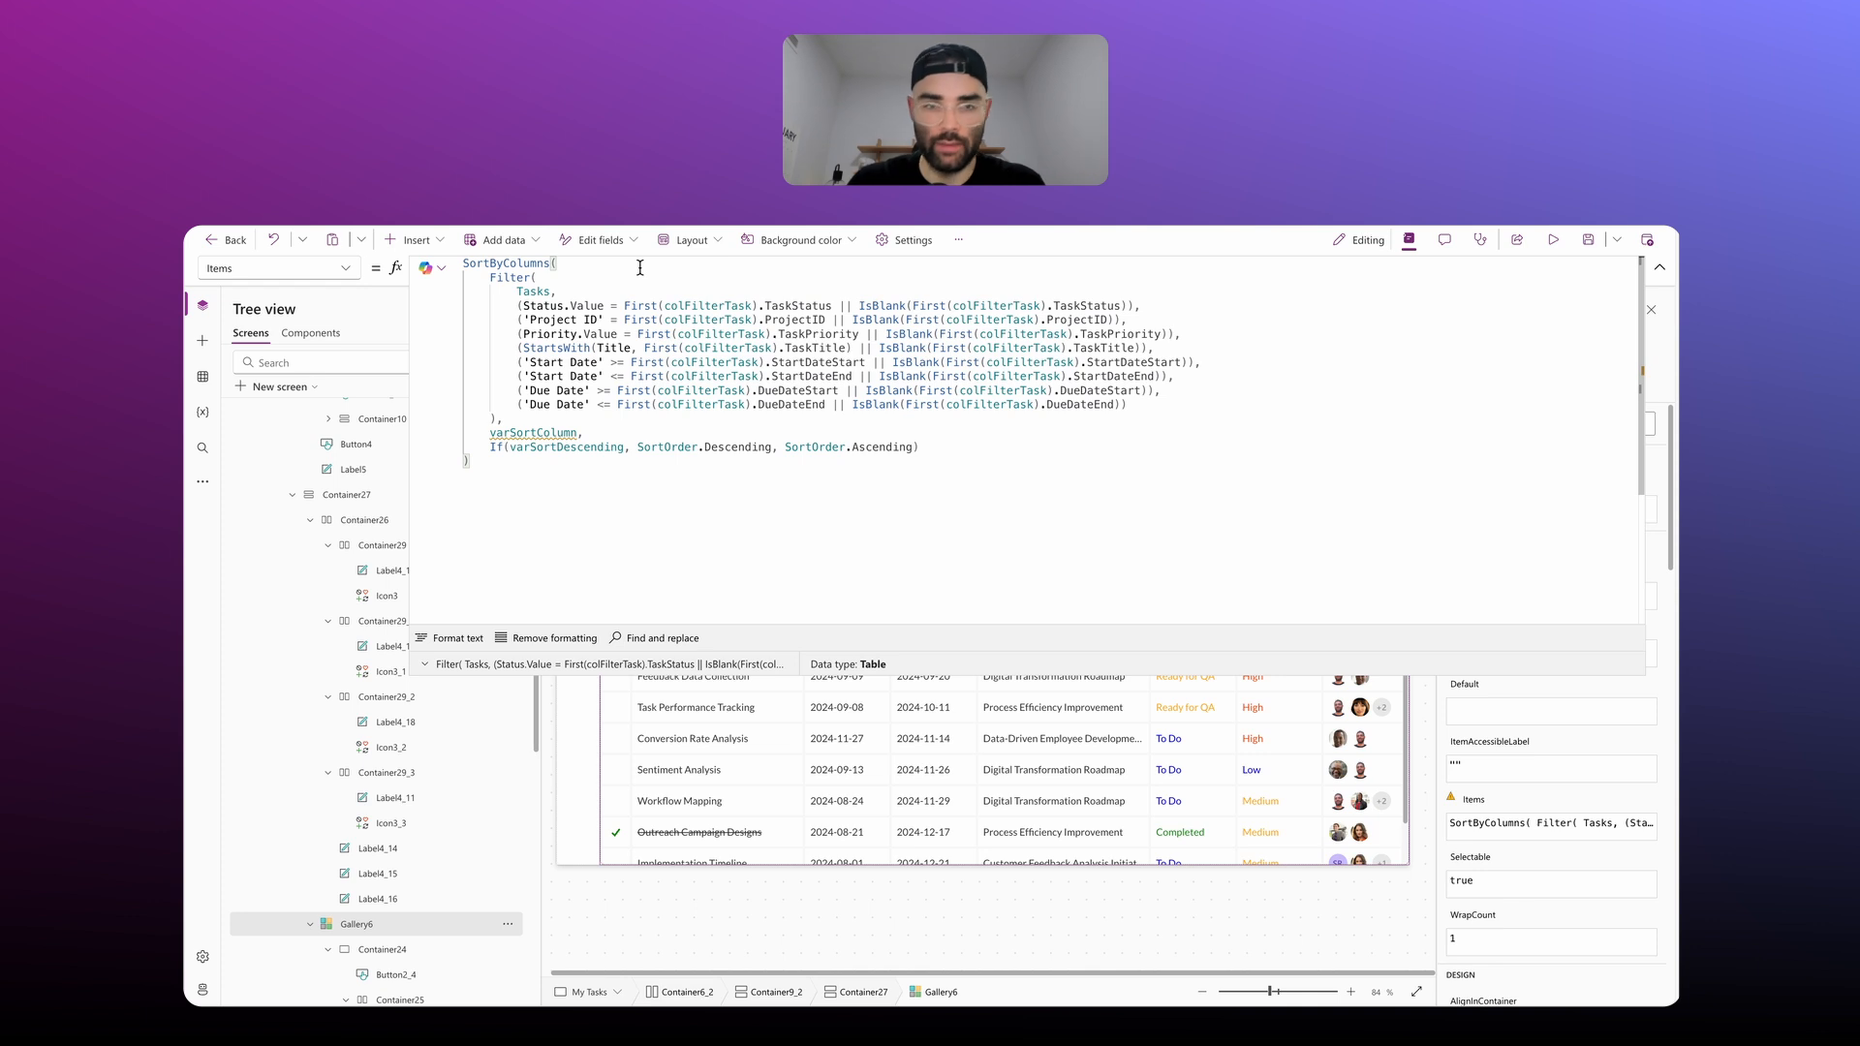
key("Return")
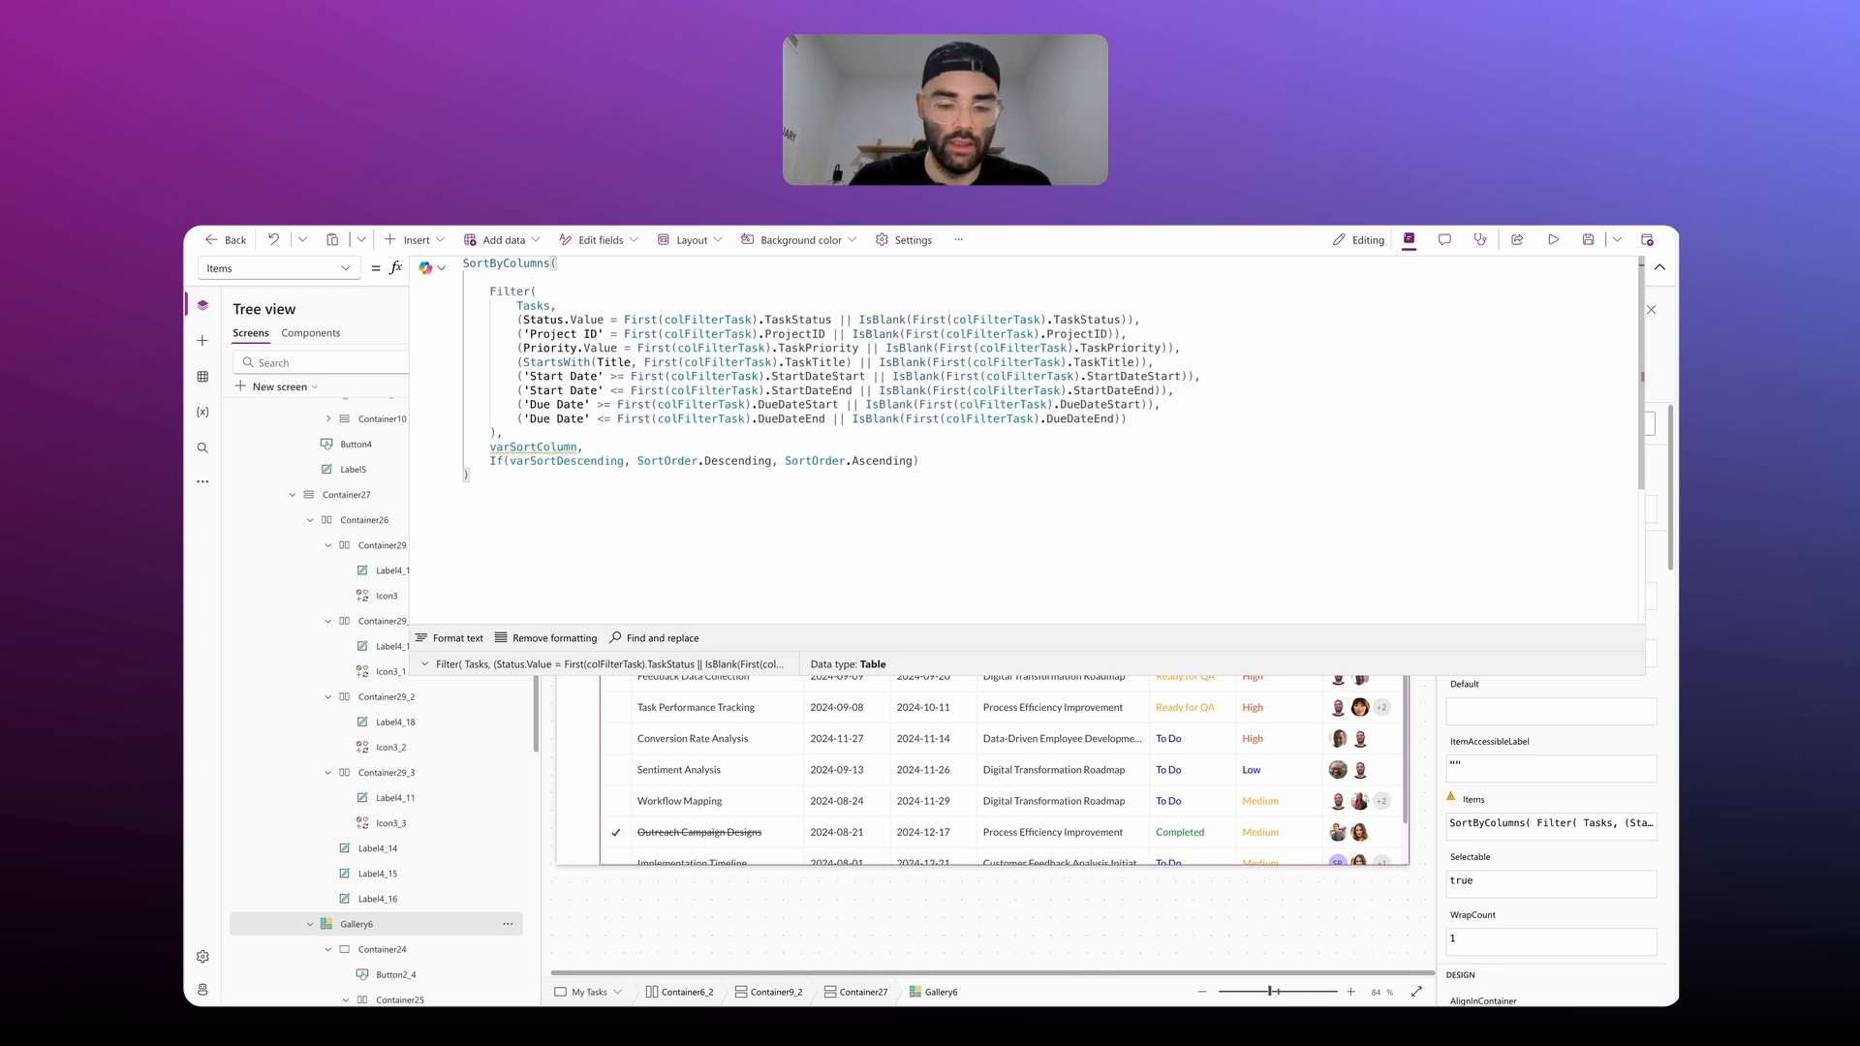
type("AddColum")
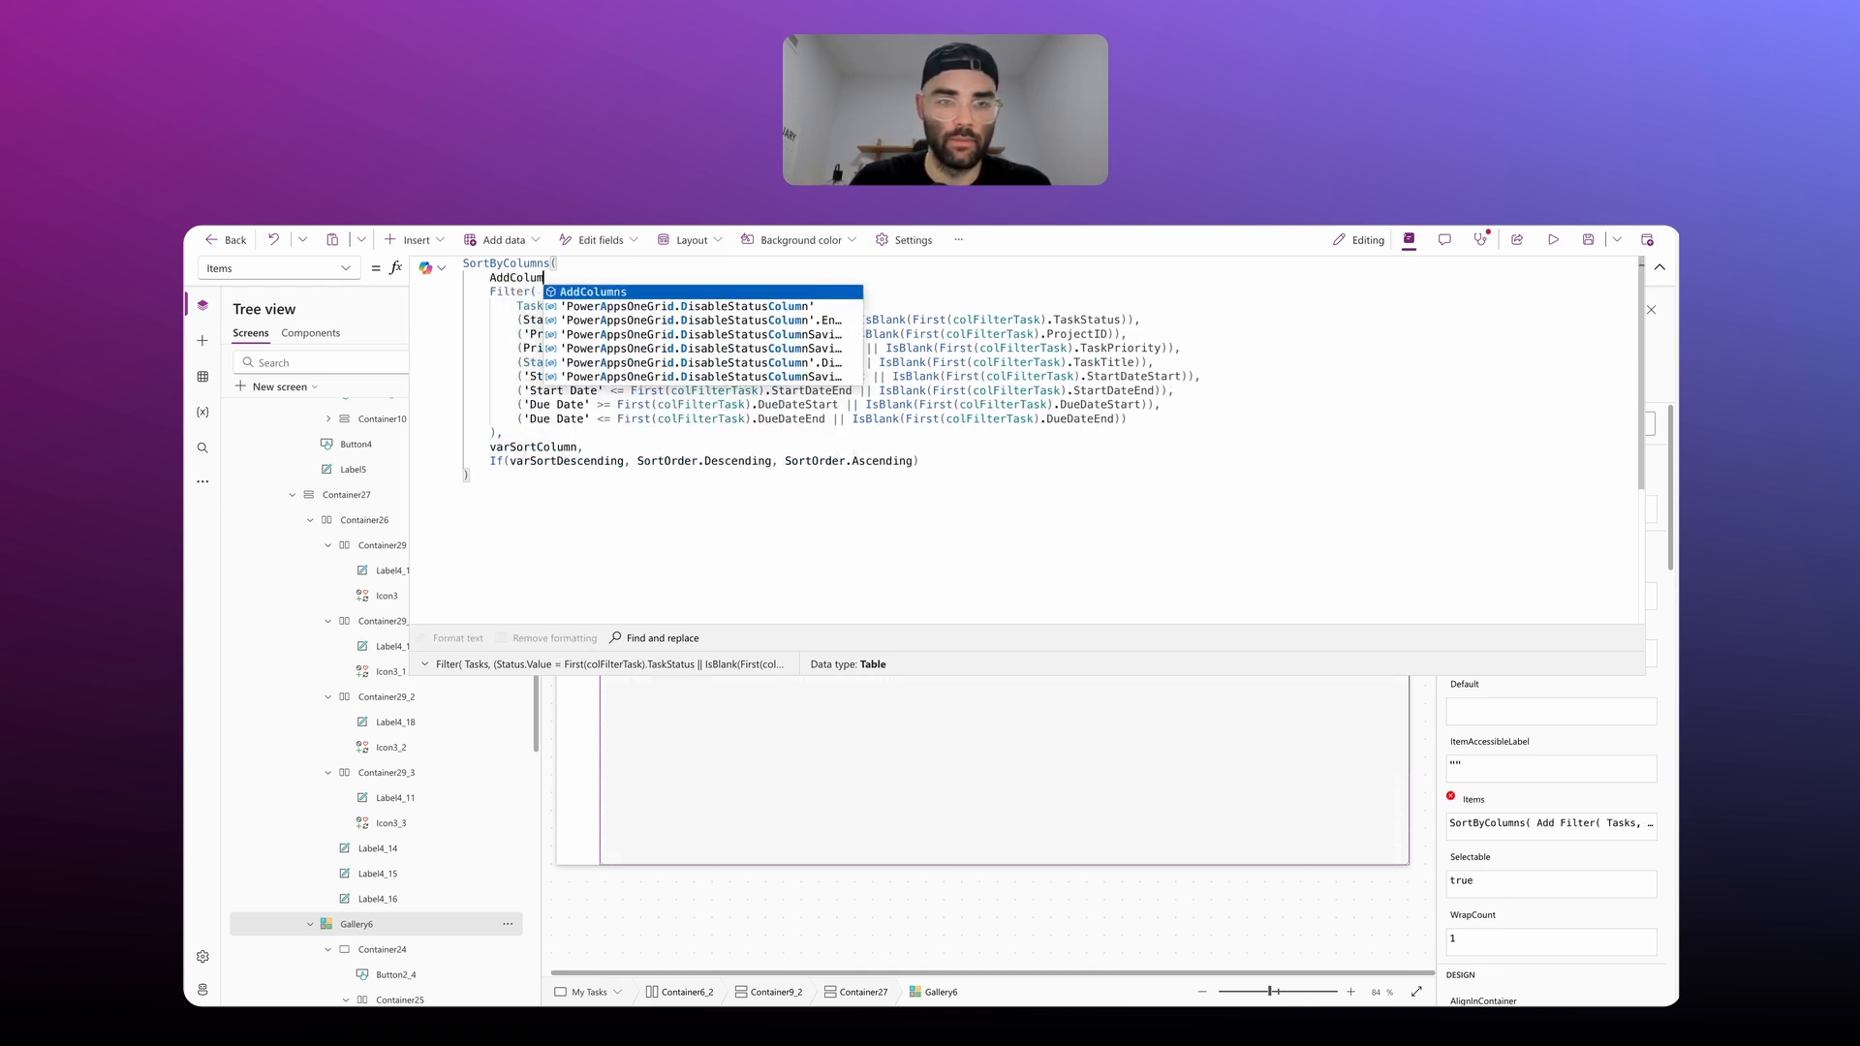
type("ns(")
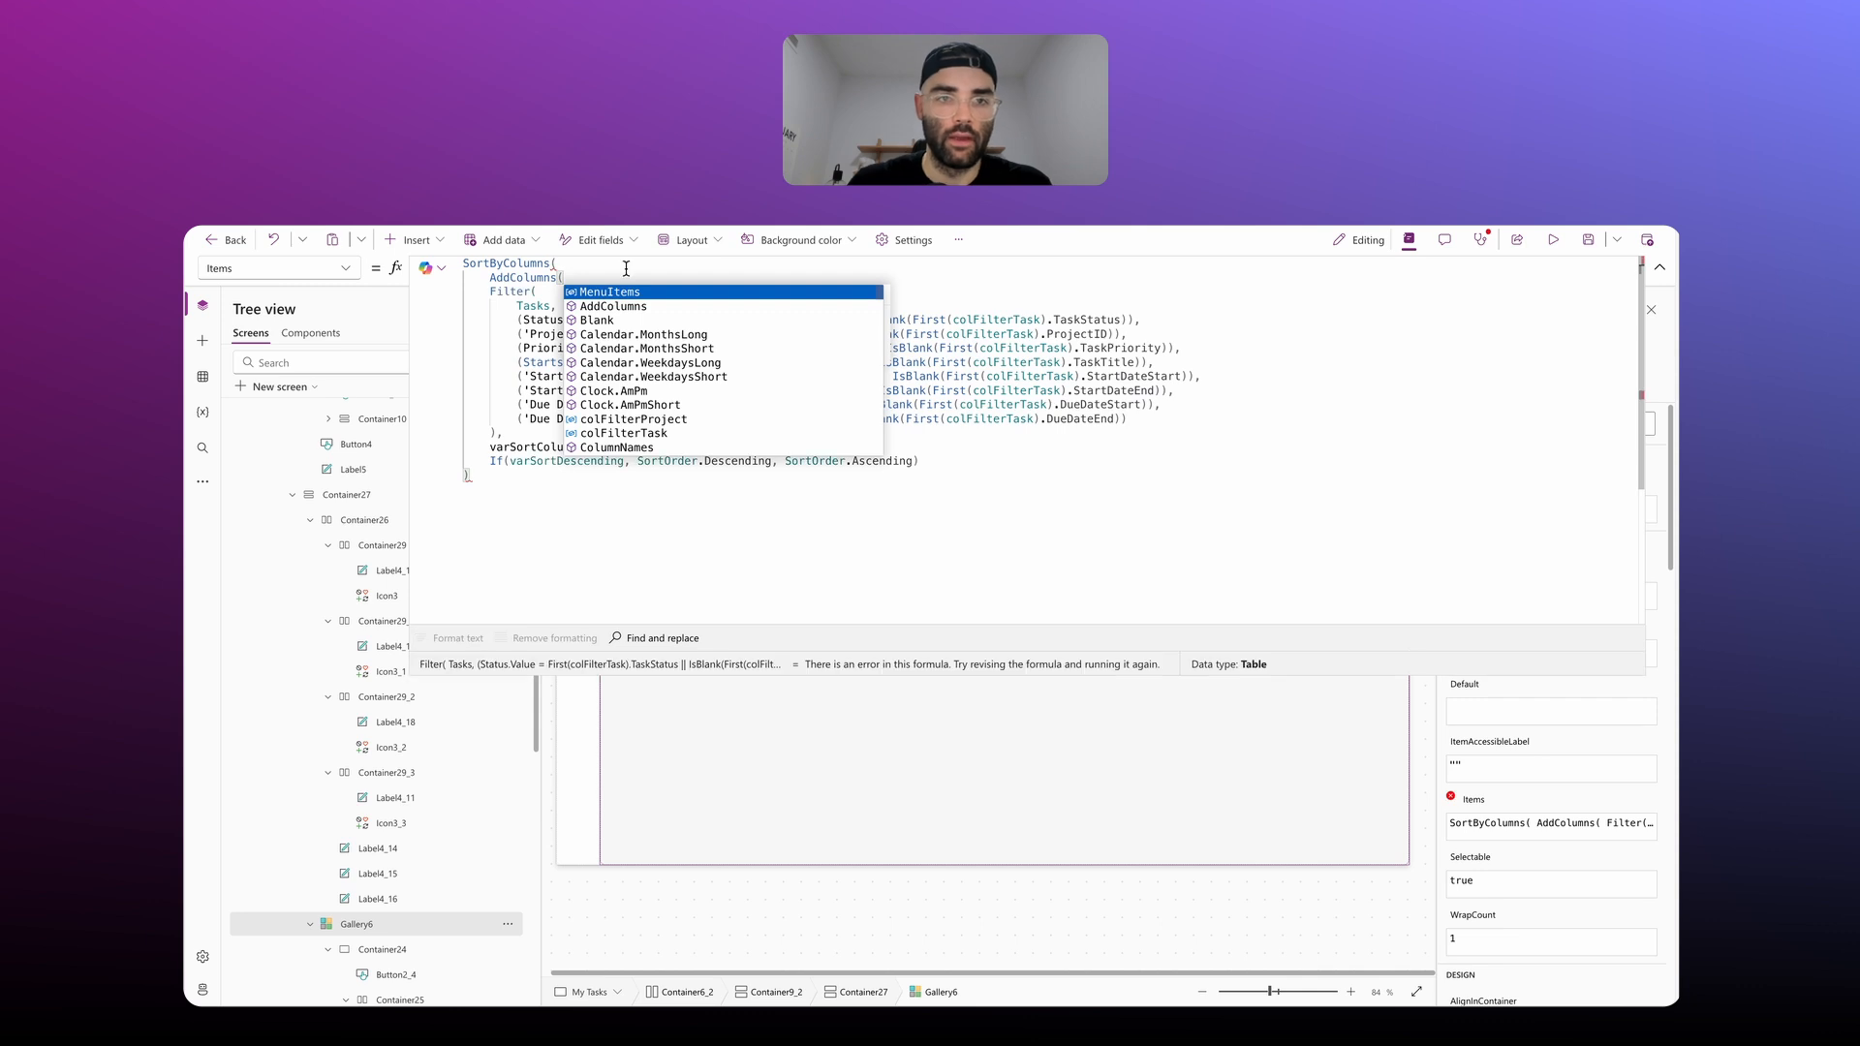
left_click_drag(503, 433, 491, 293)
key("Tab")
left_click(557, 436)
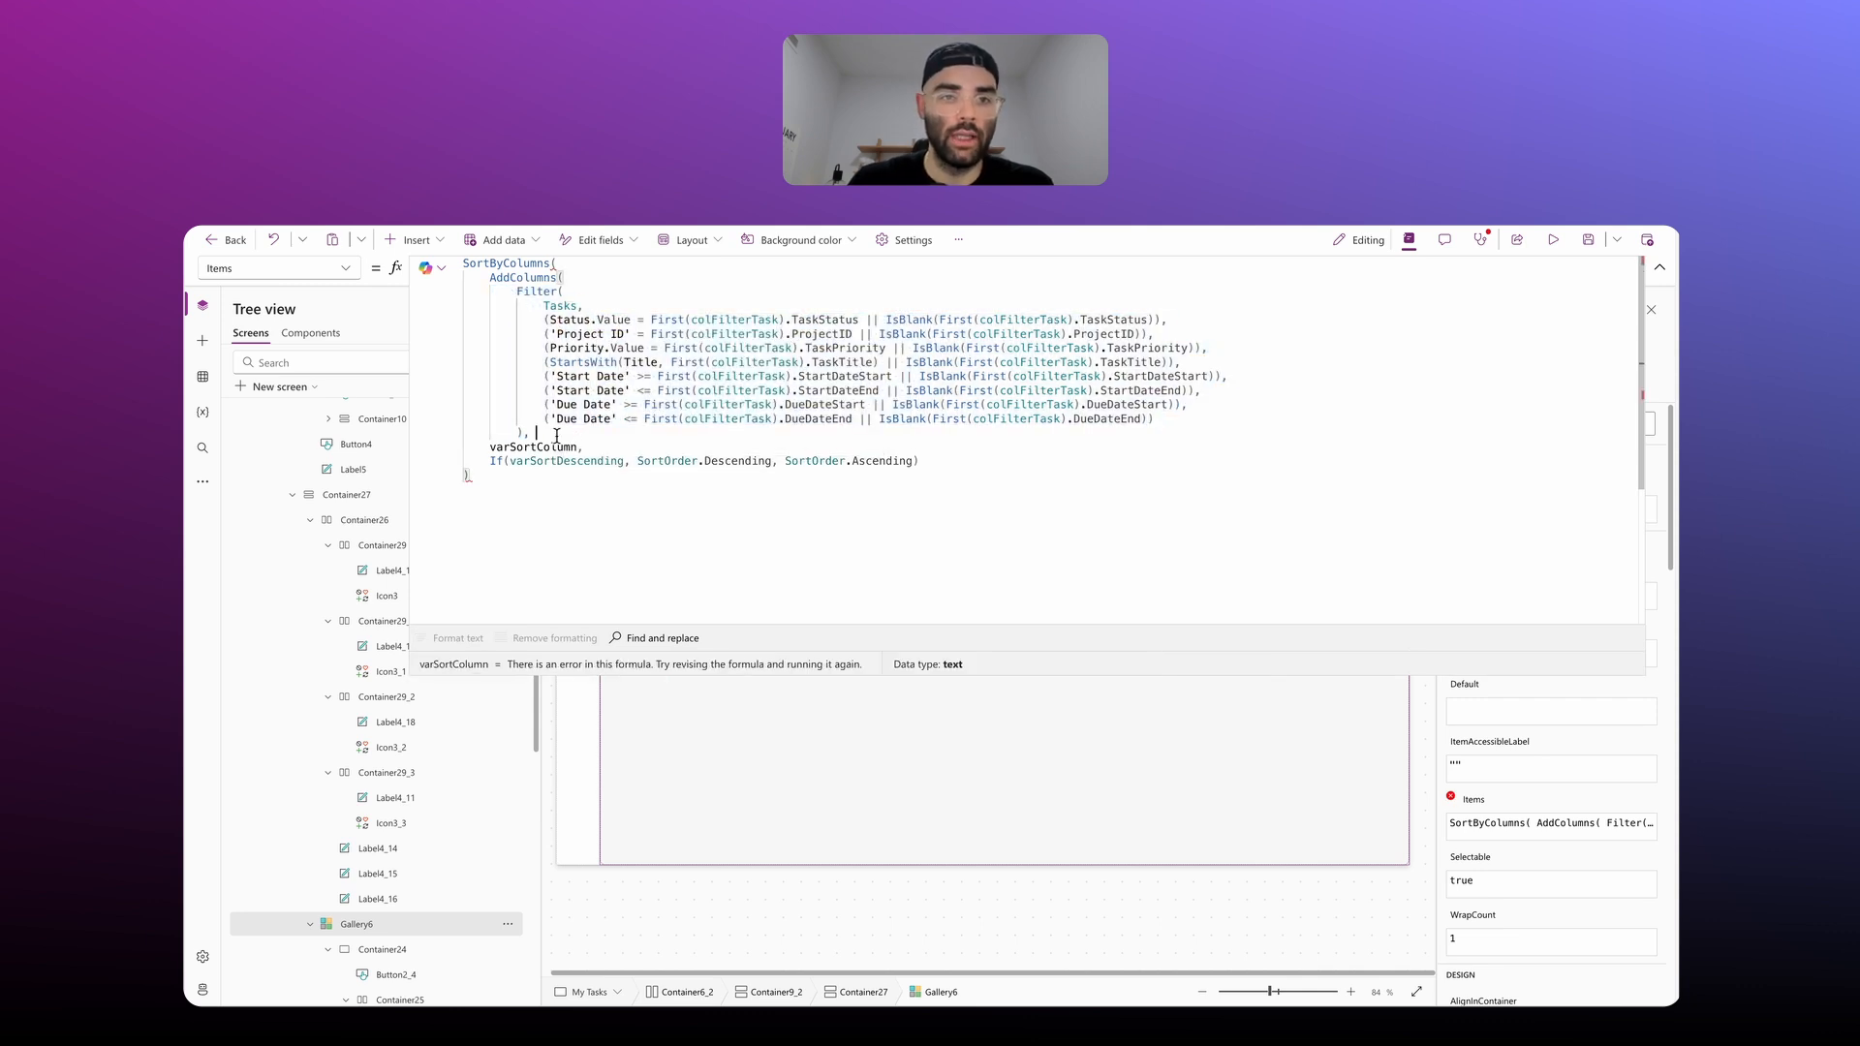
Step: Add a ProjectTitle column after the Filter block in the AddColumns function, using LookUp(Projects, ID = 'Project ID', Title)
key("Return")
type("ProjectTitle")
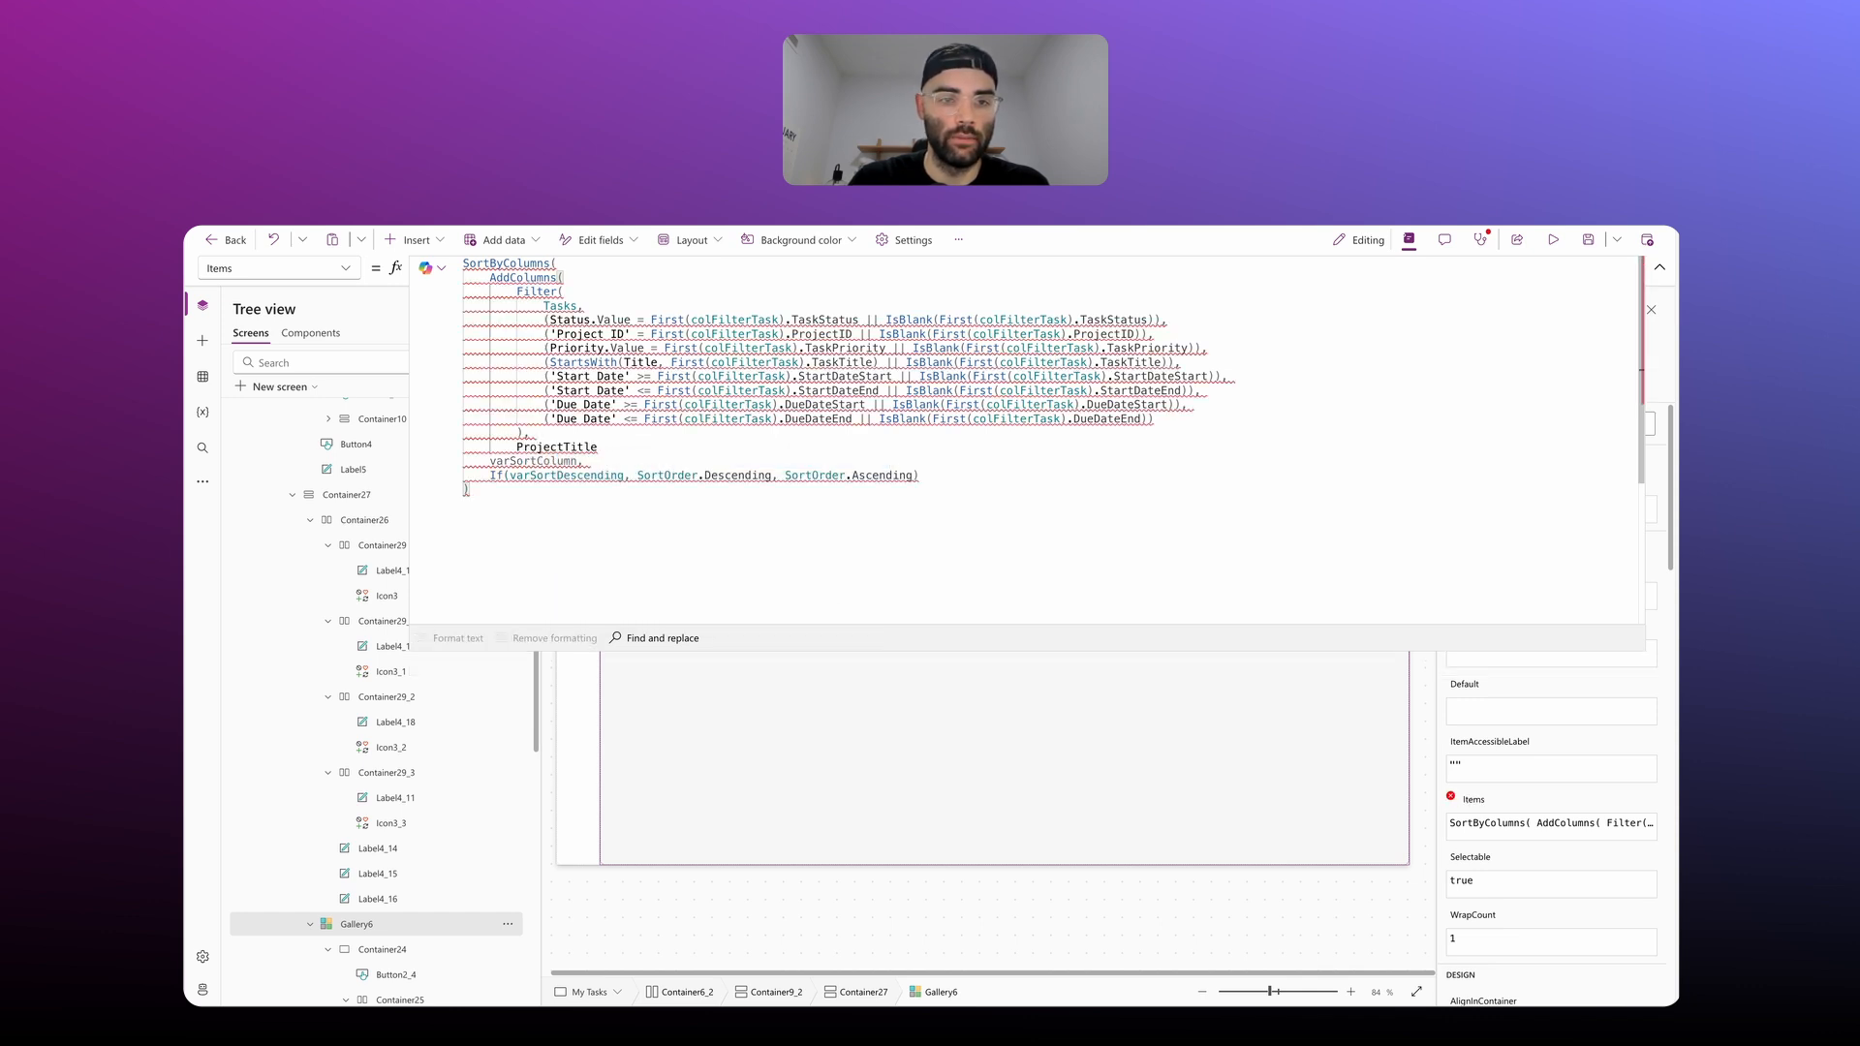
type(", Look")
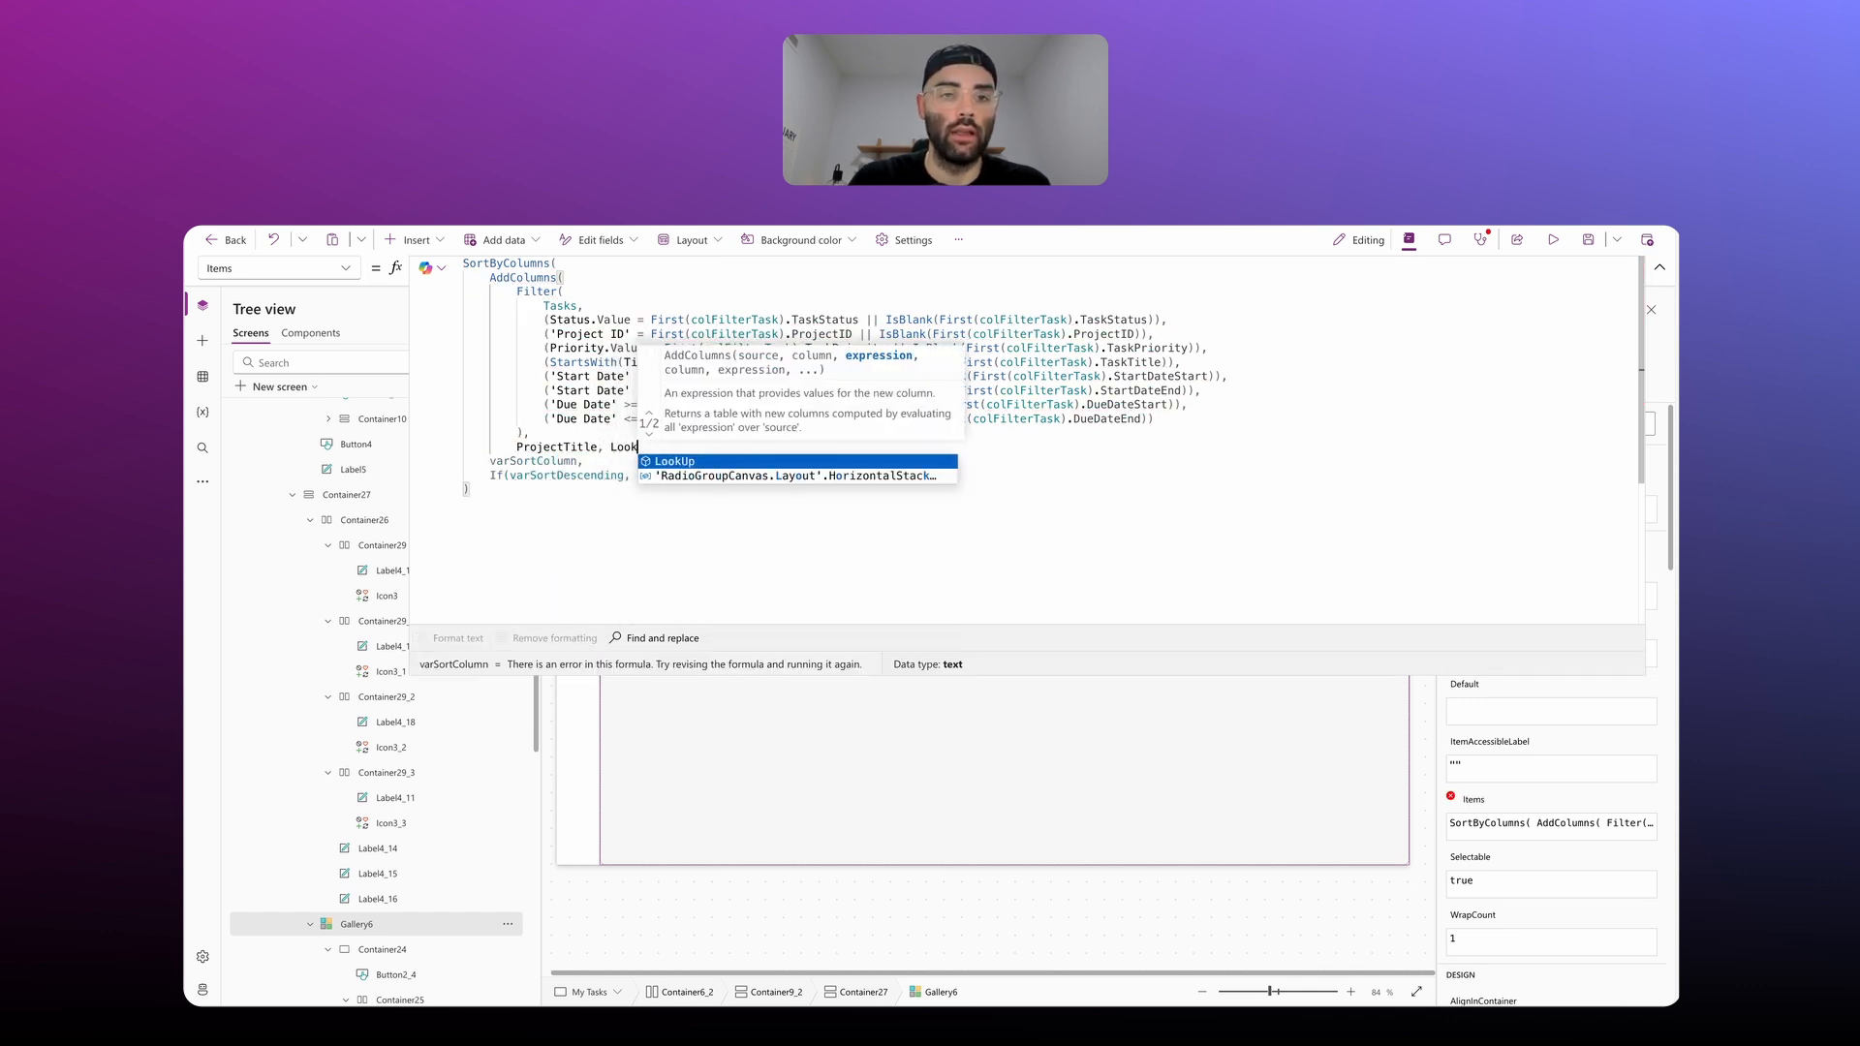
type("Up(")
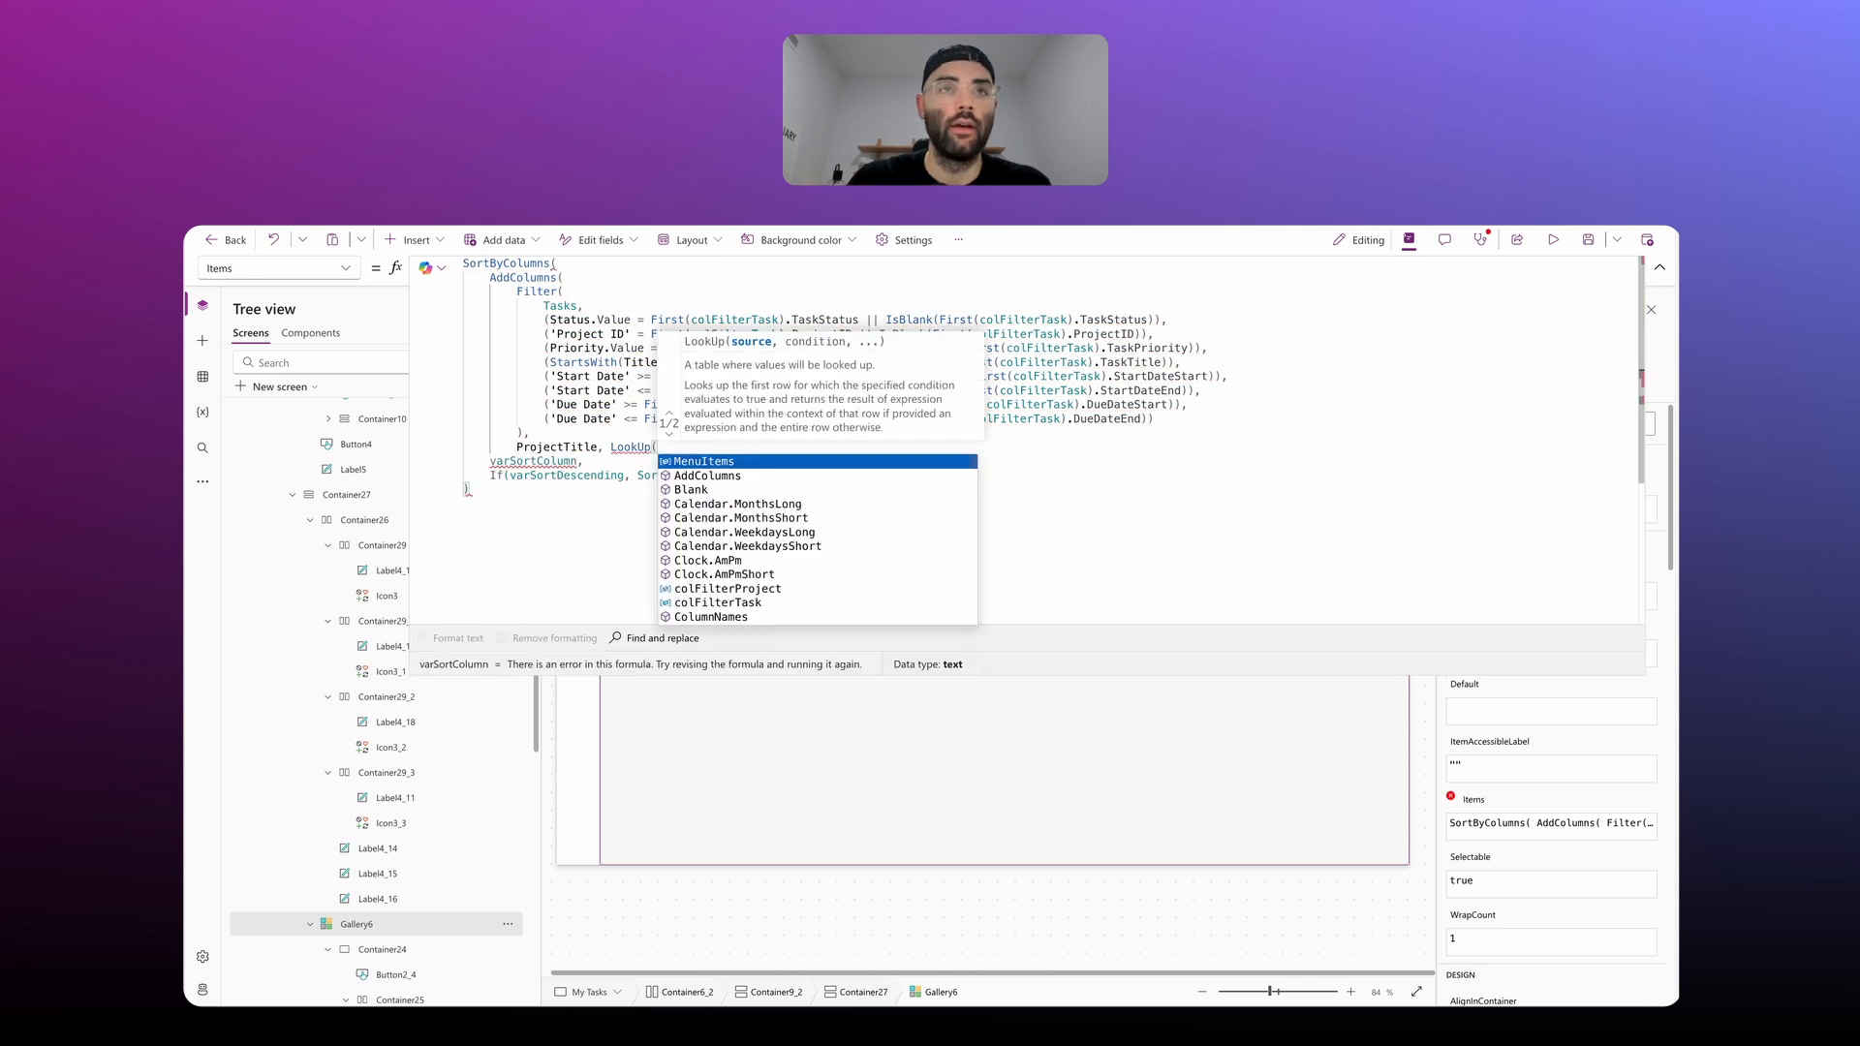
type("Projects,")
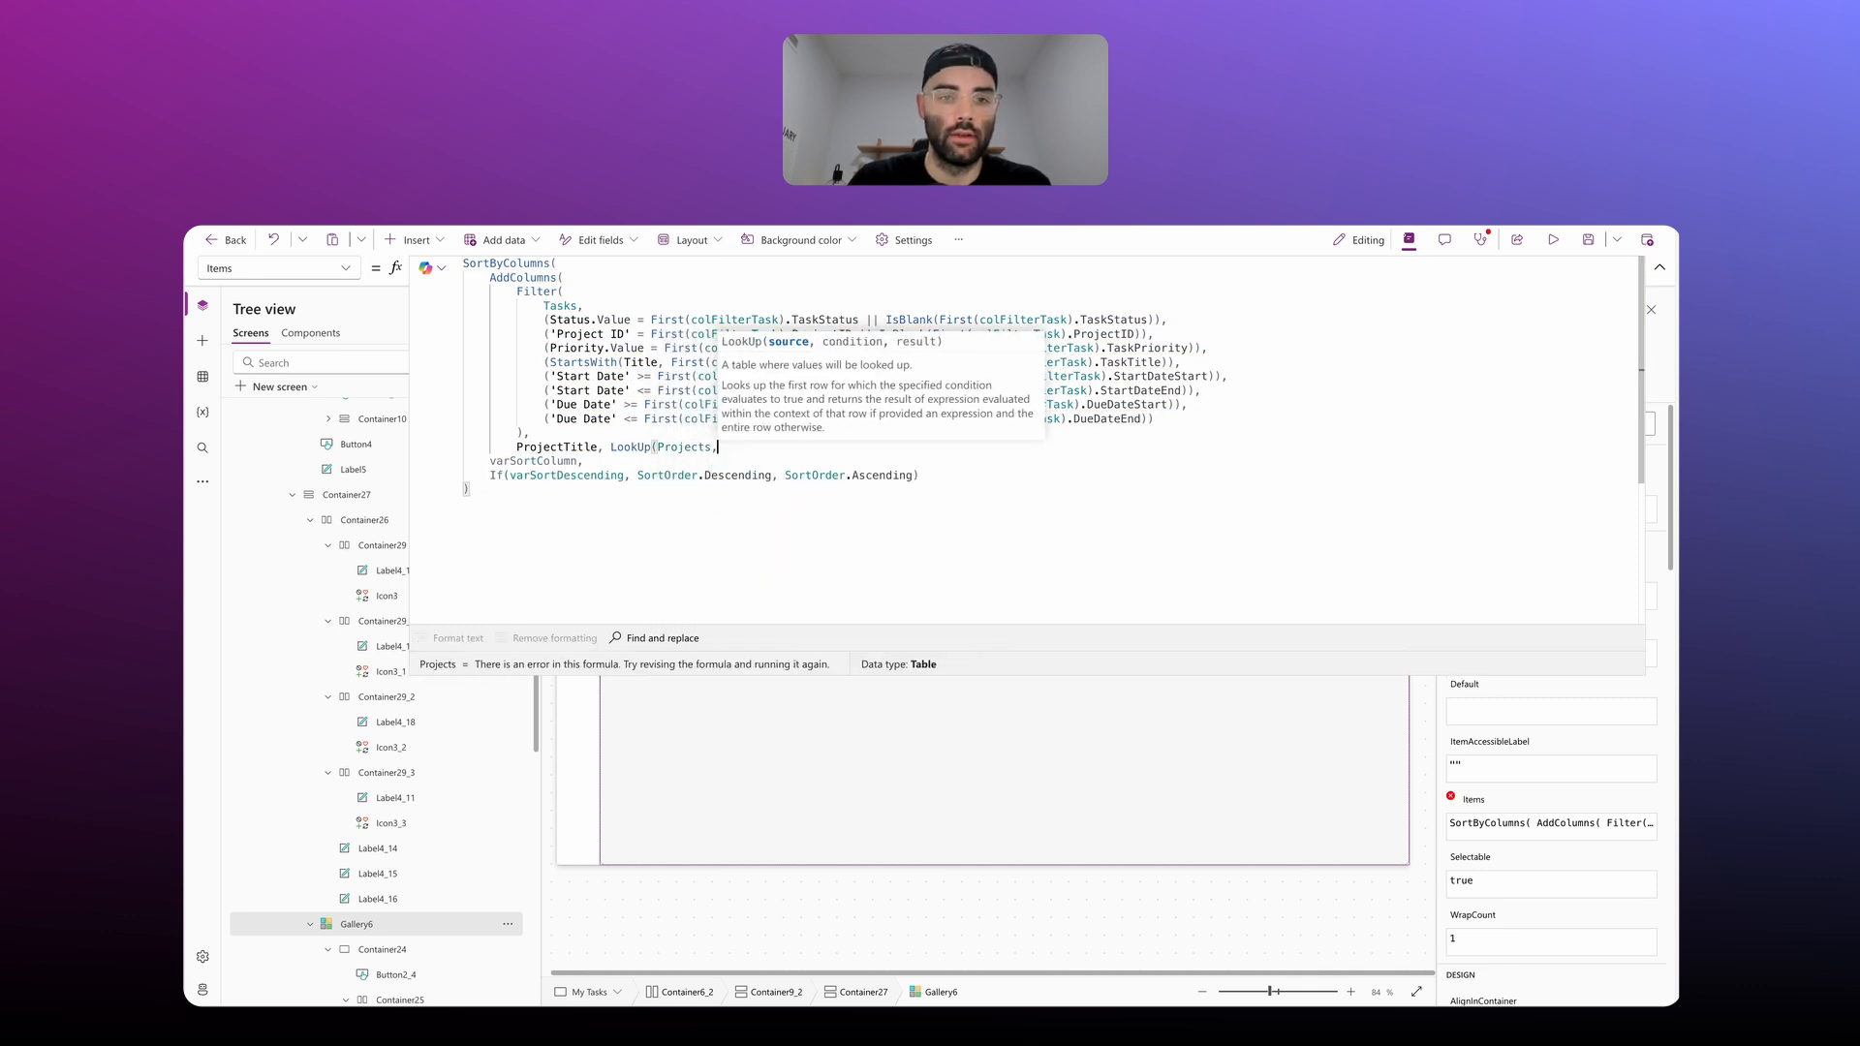
type(" ID =")
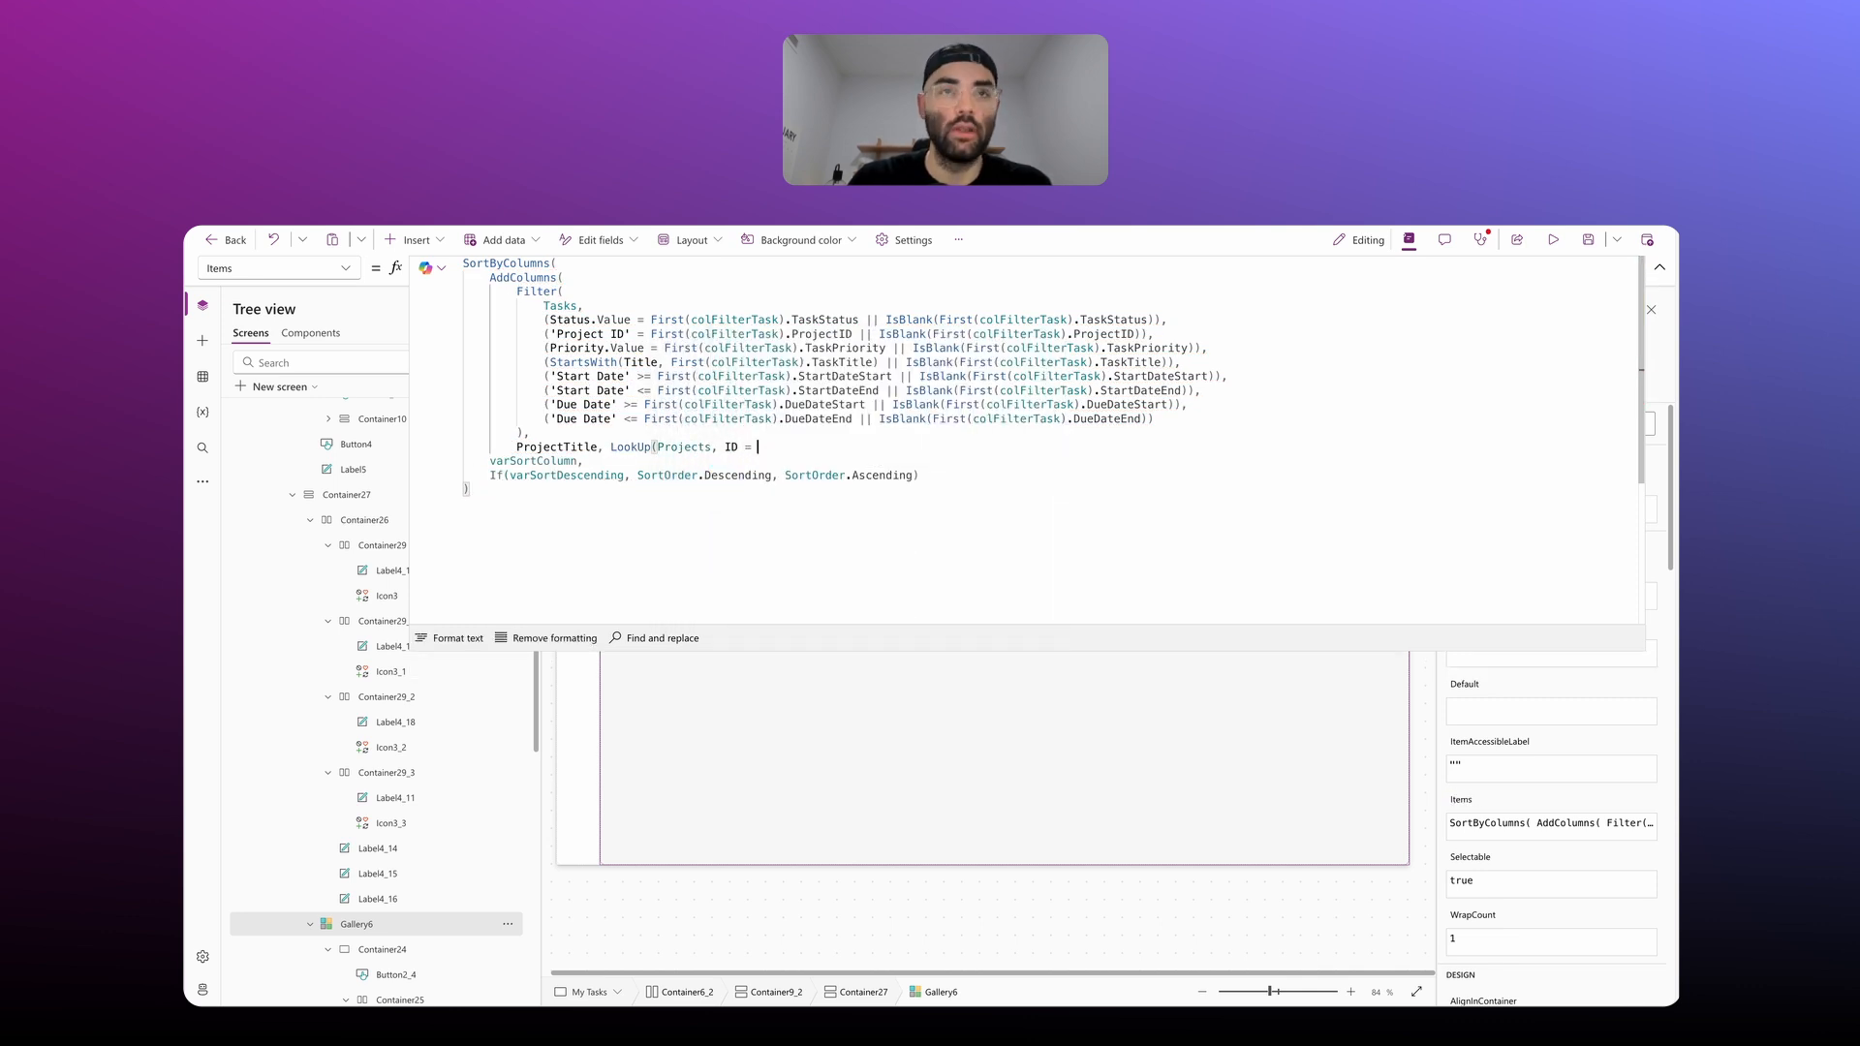
type(" Projec")
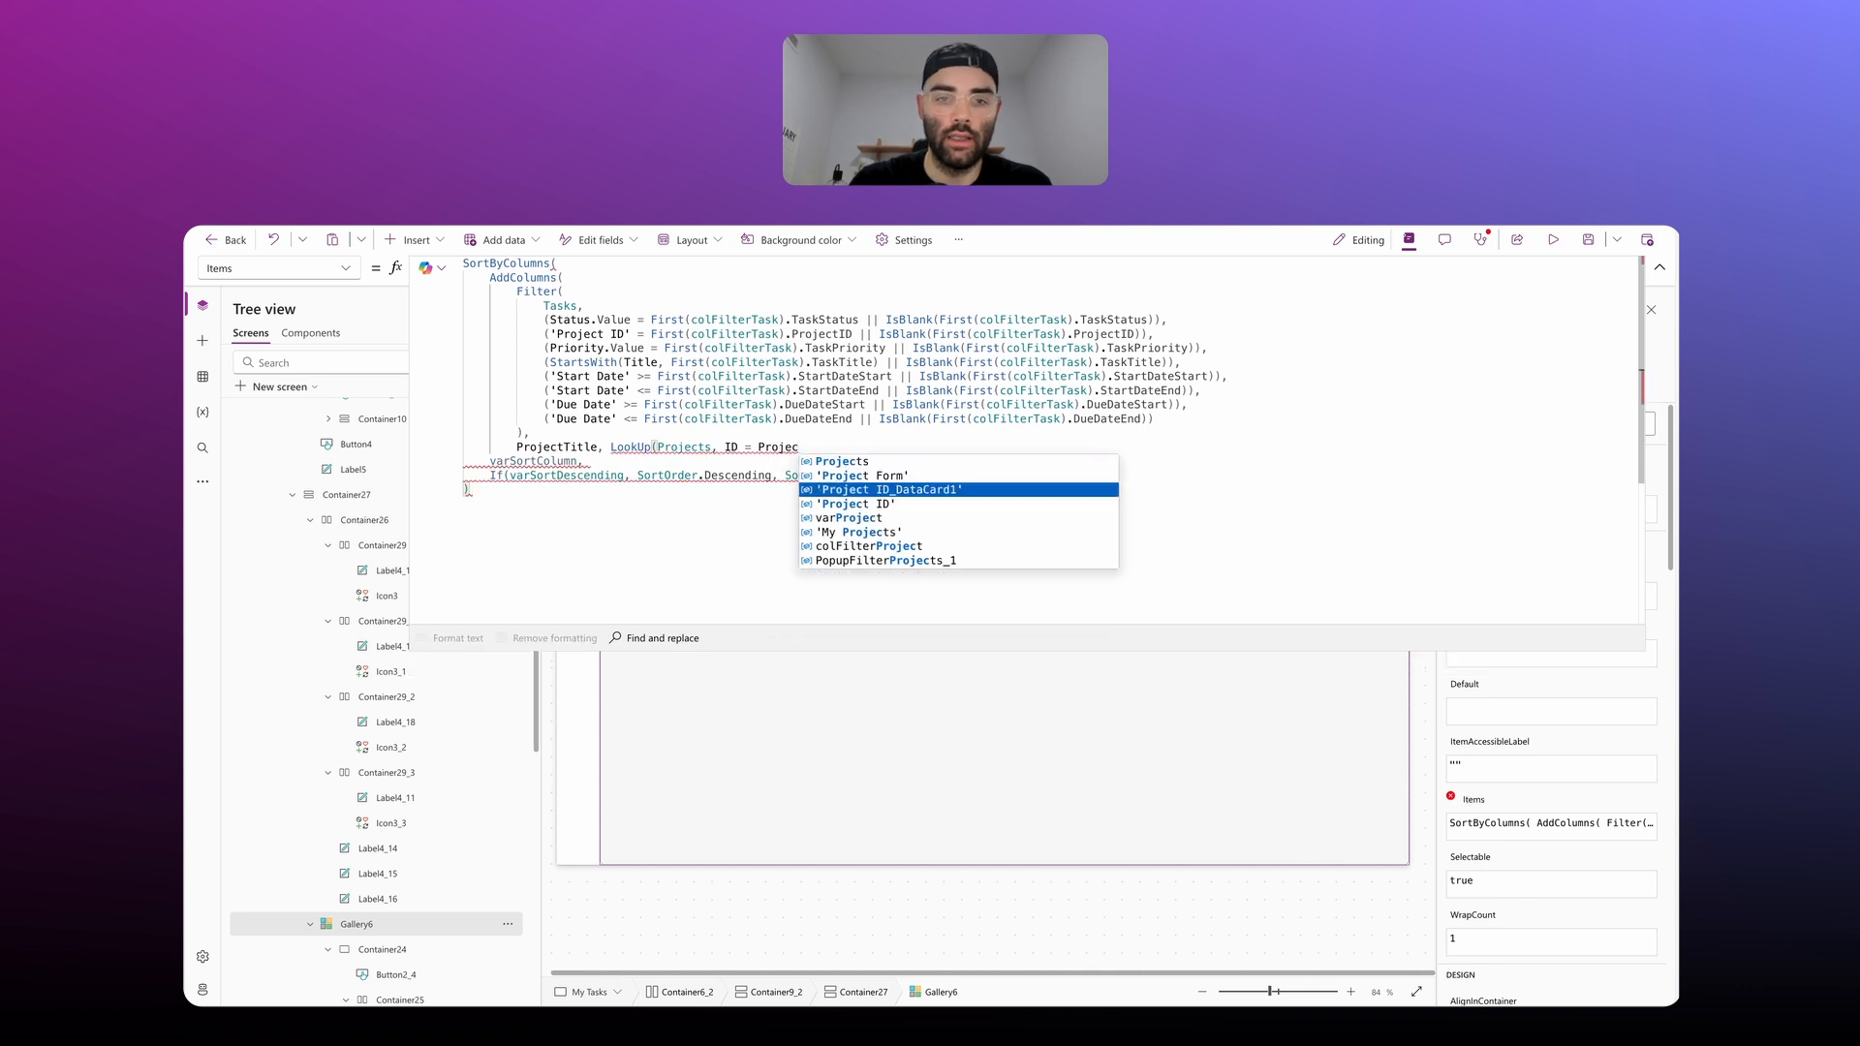
key("Tab")
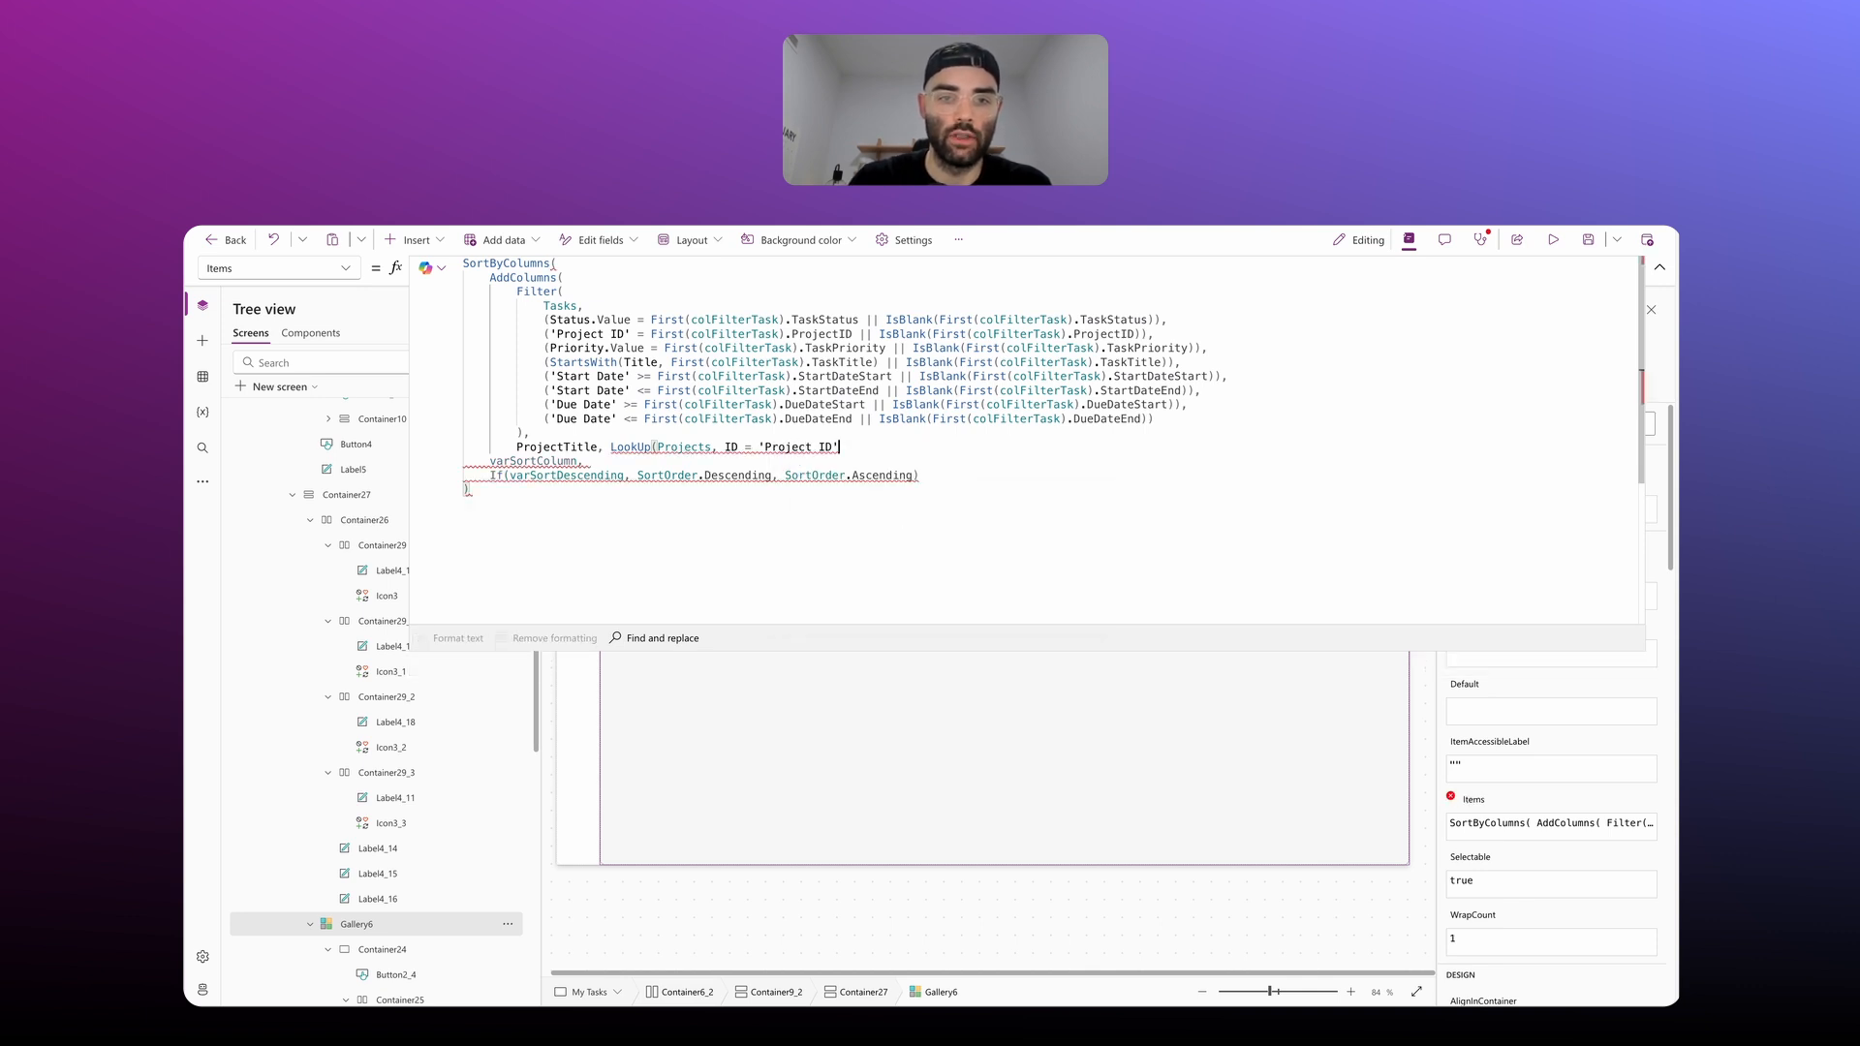
type(", Title")
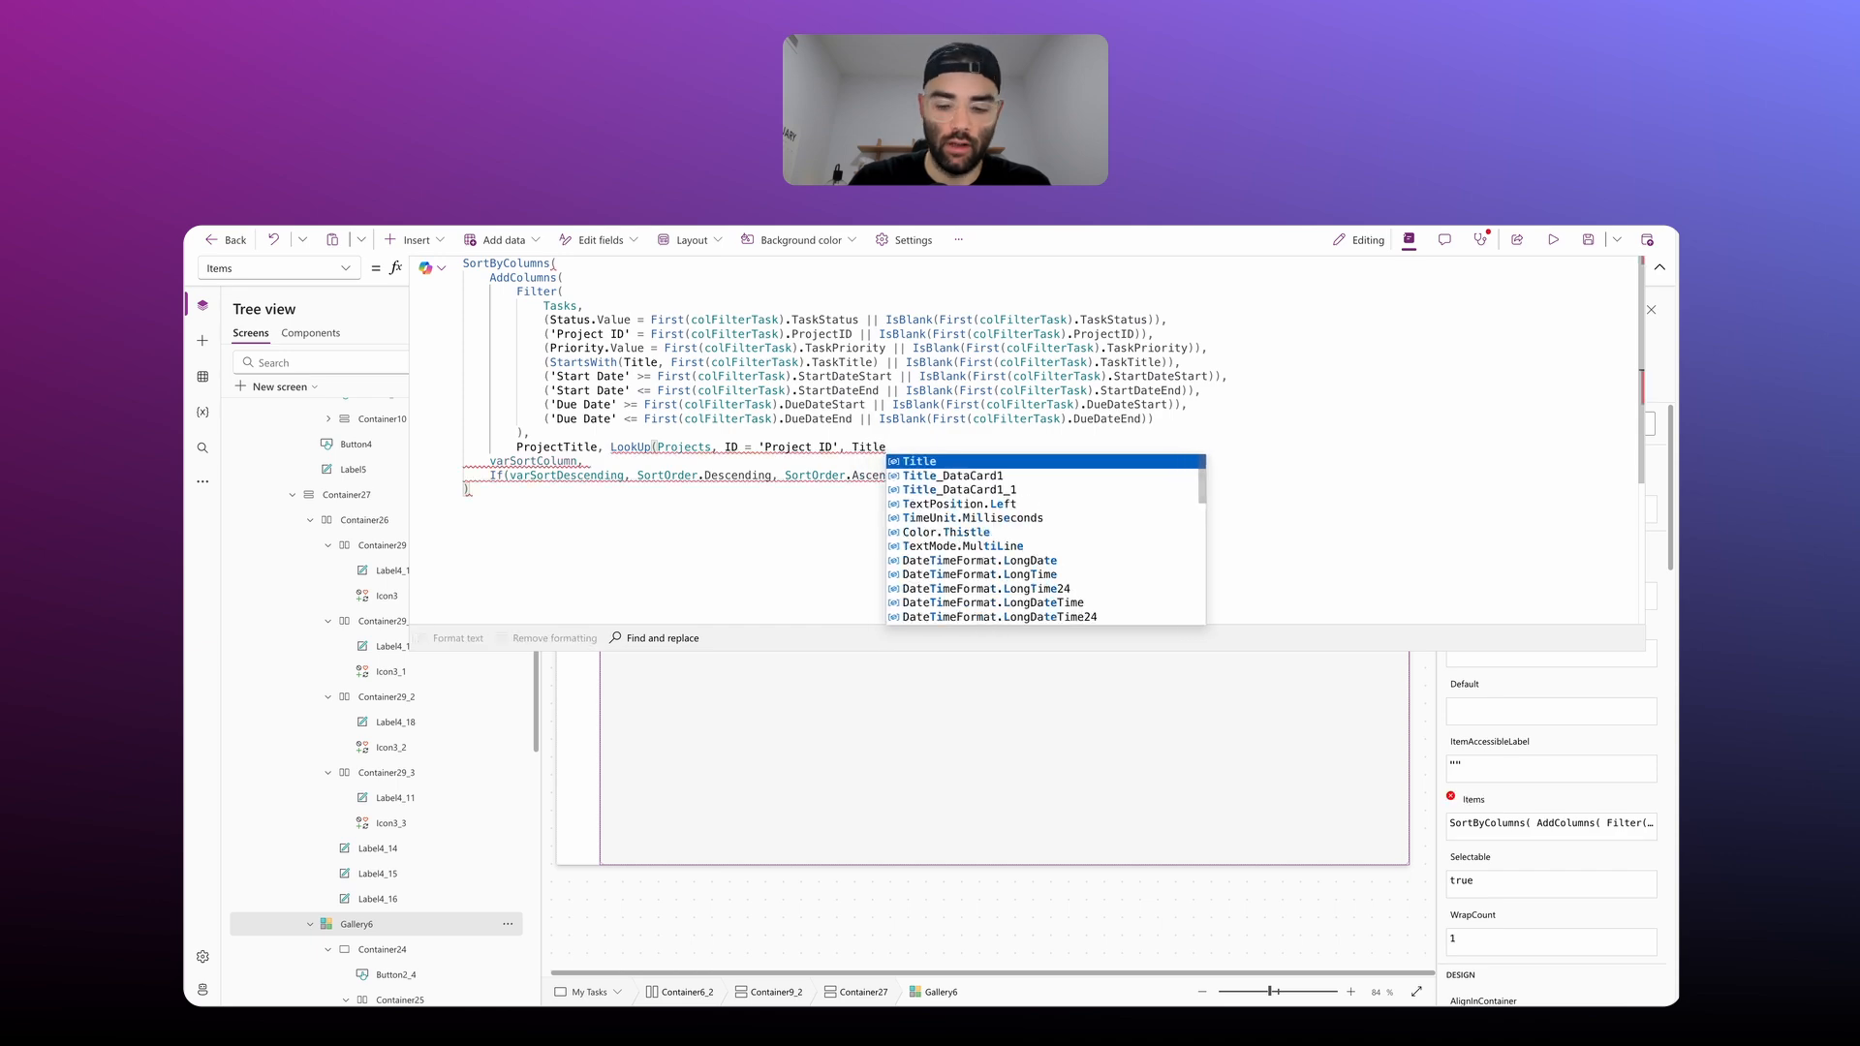
type("),")
Step: Close the AddColumns function on its own line before varSortColumn and collapse the gallery's Items formula
type("l")
key("BackSpace")
key("BackSpace")
key("Return")
type("),")
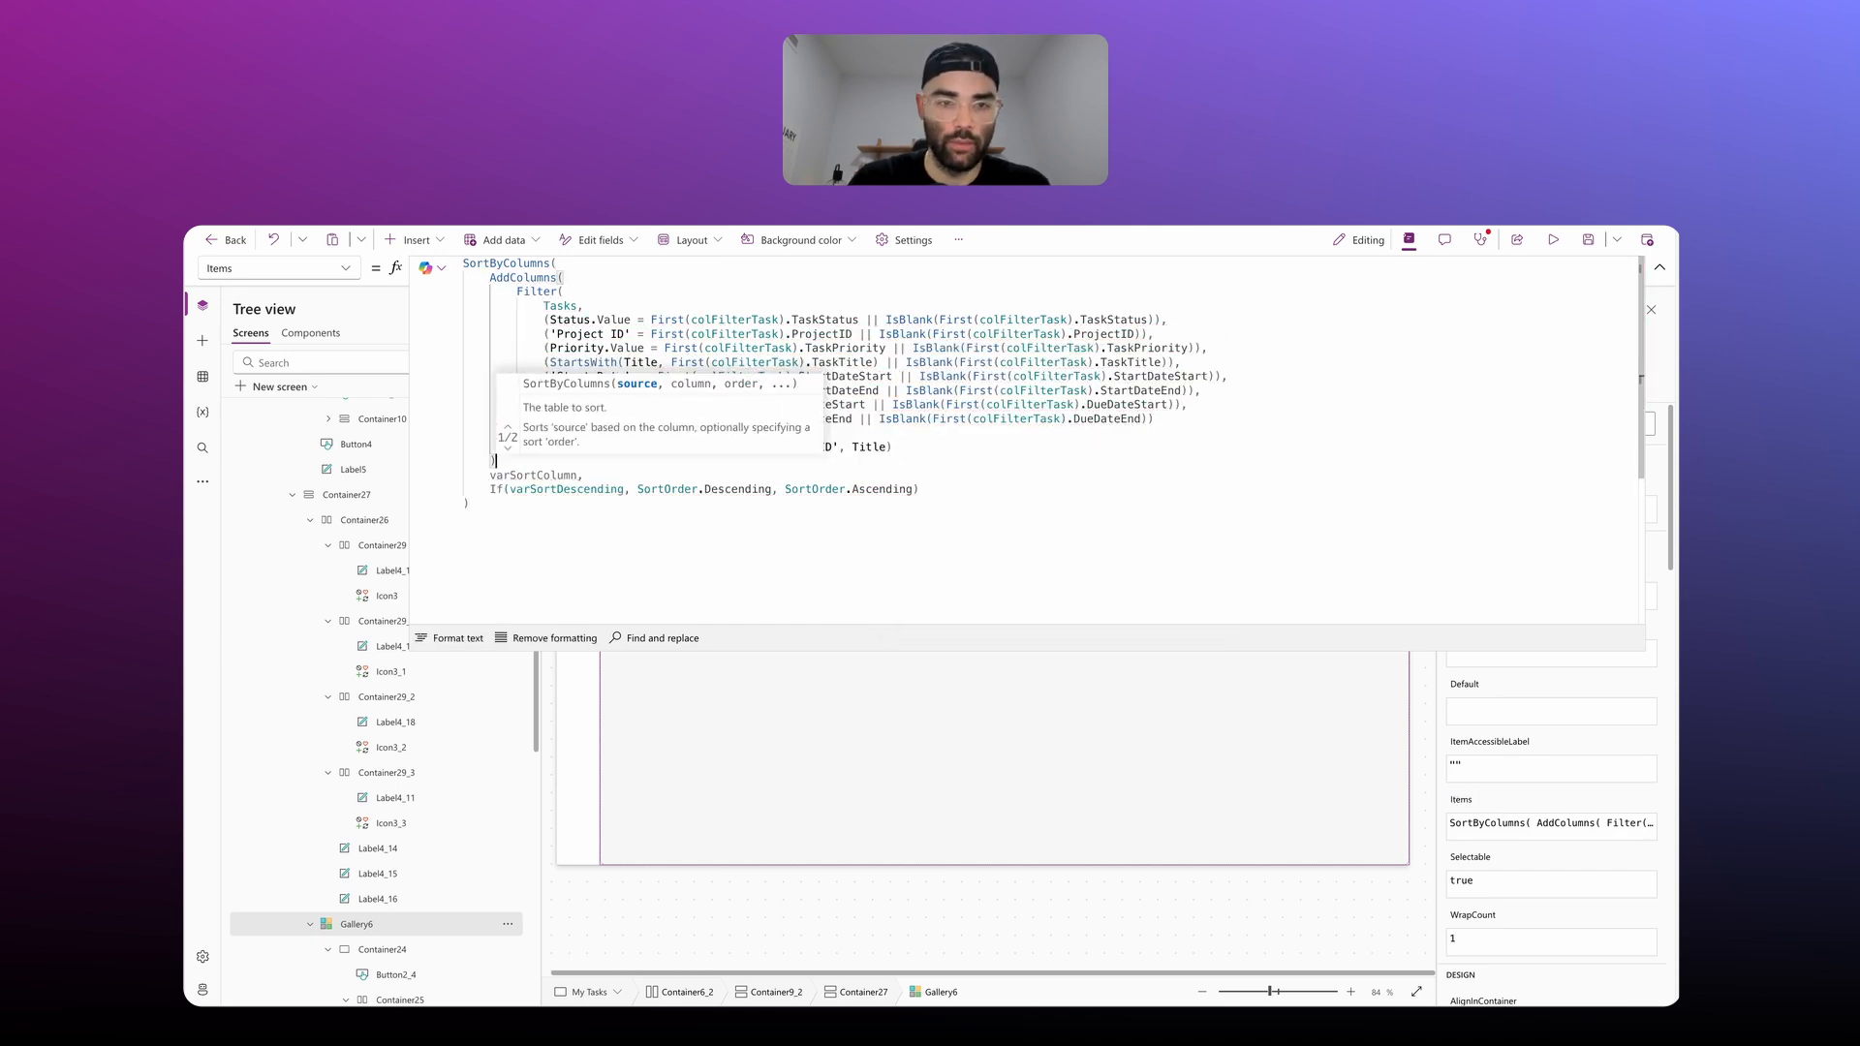
left_click(1155, 471)
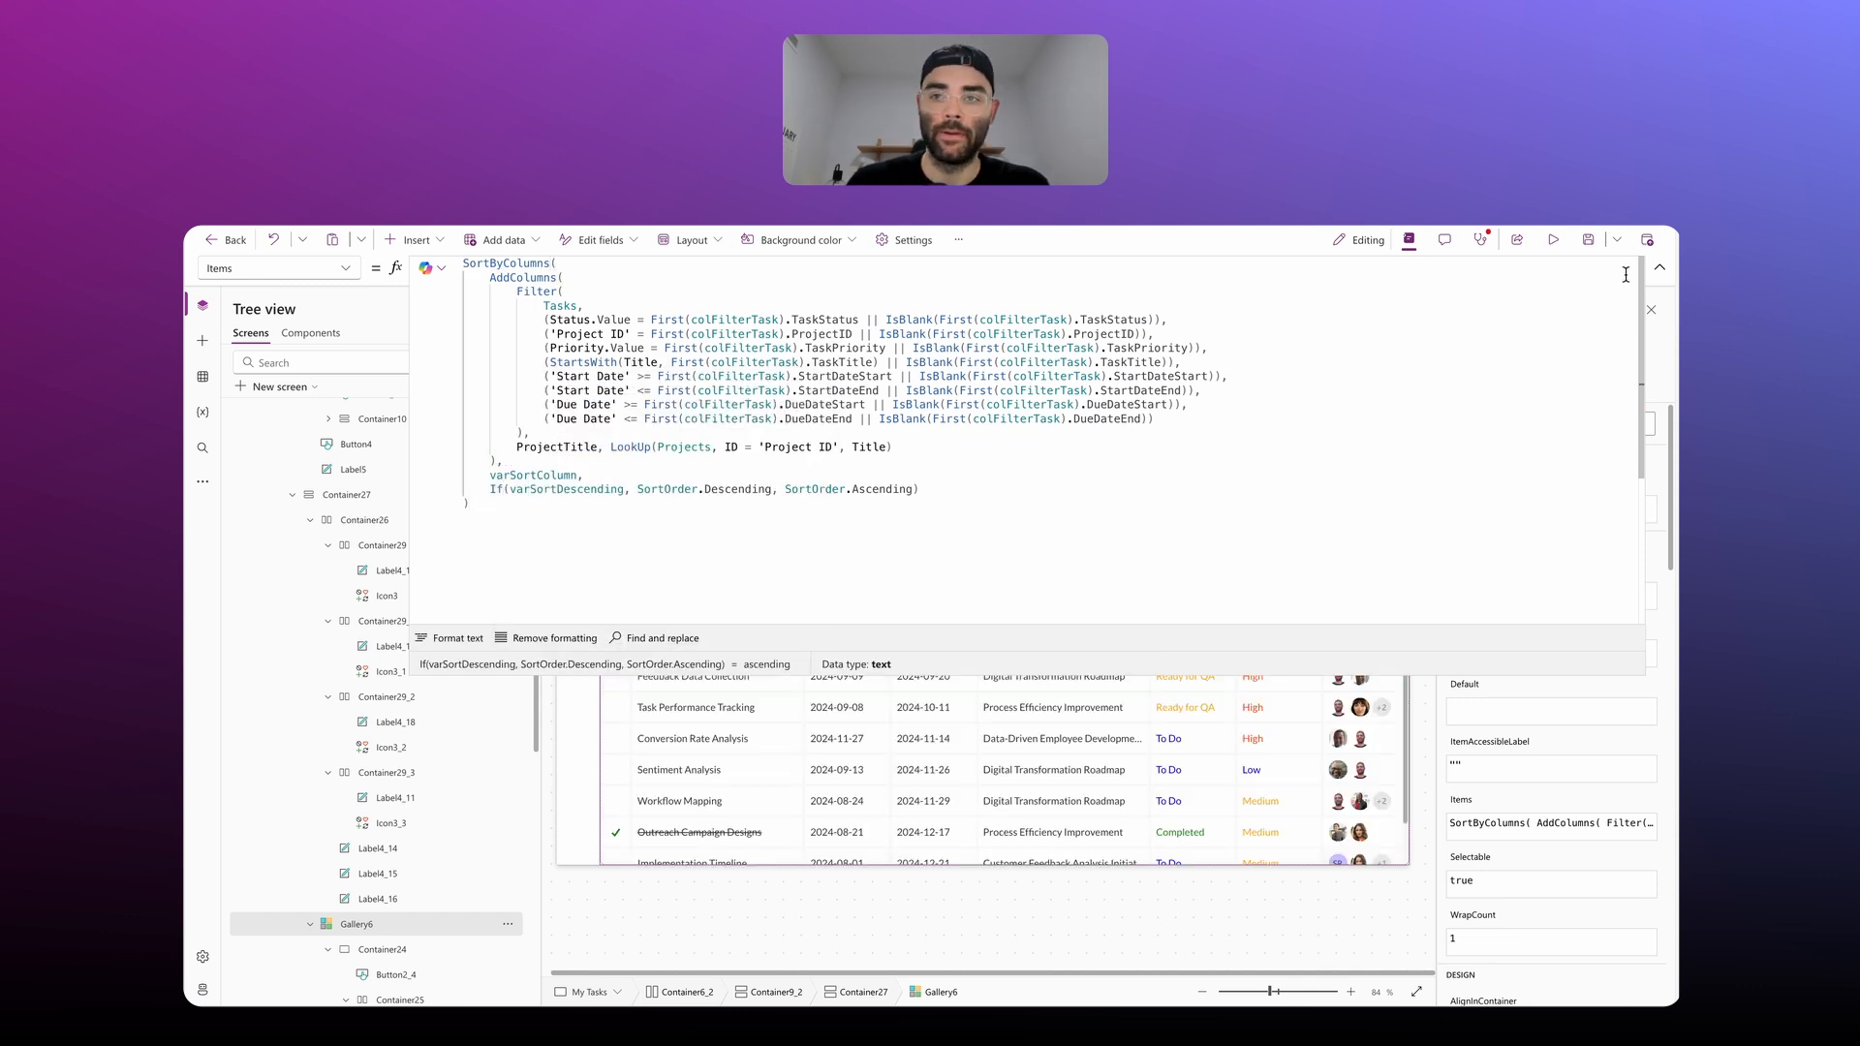
left_click(1659, 268)
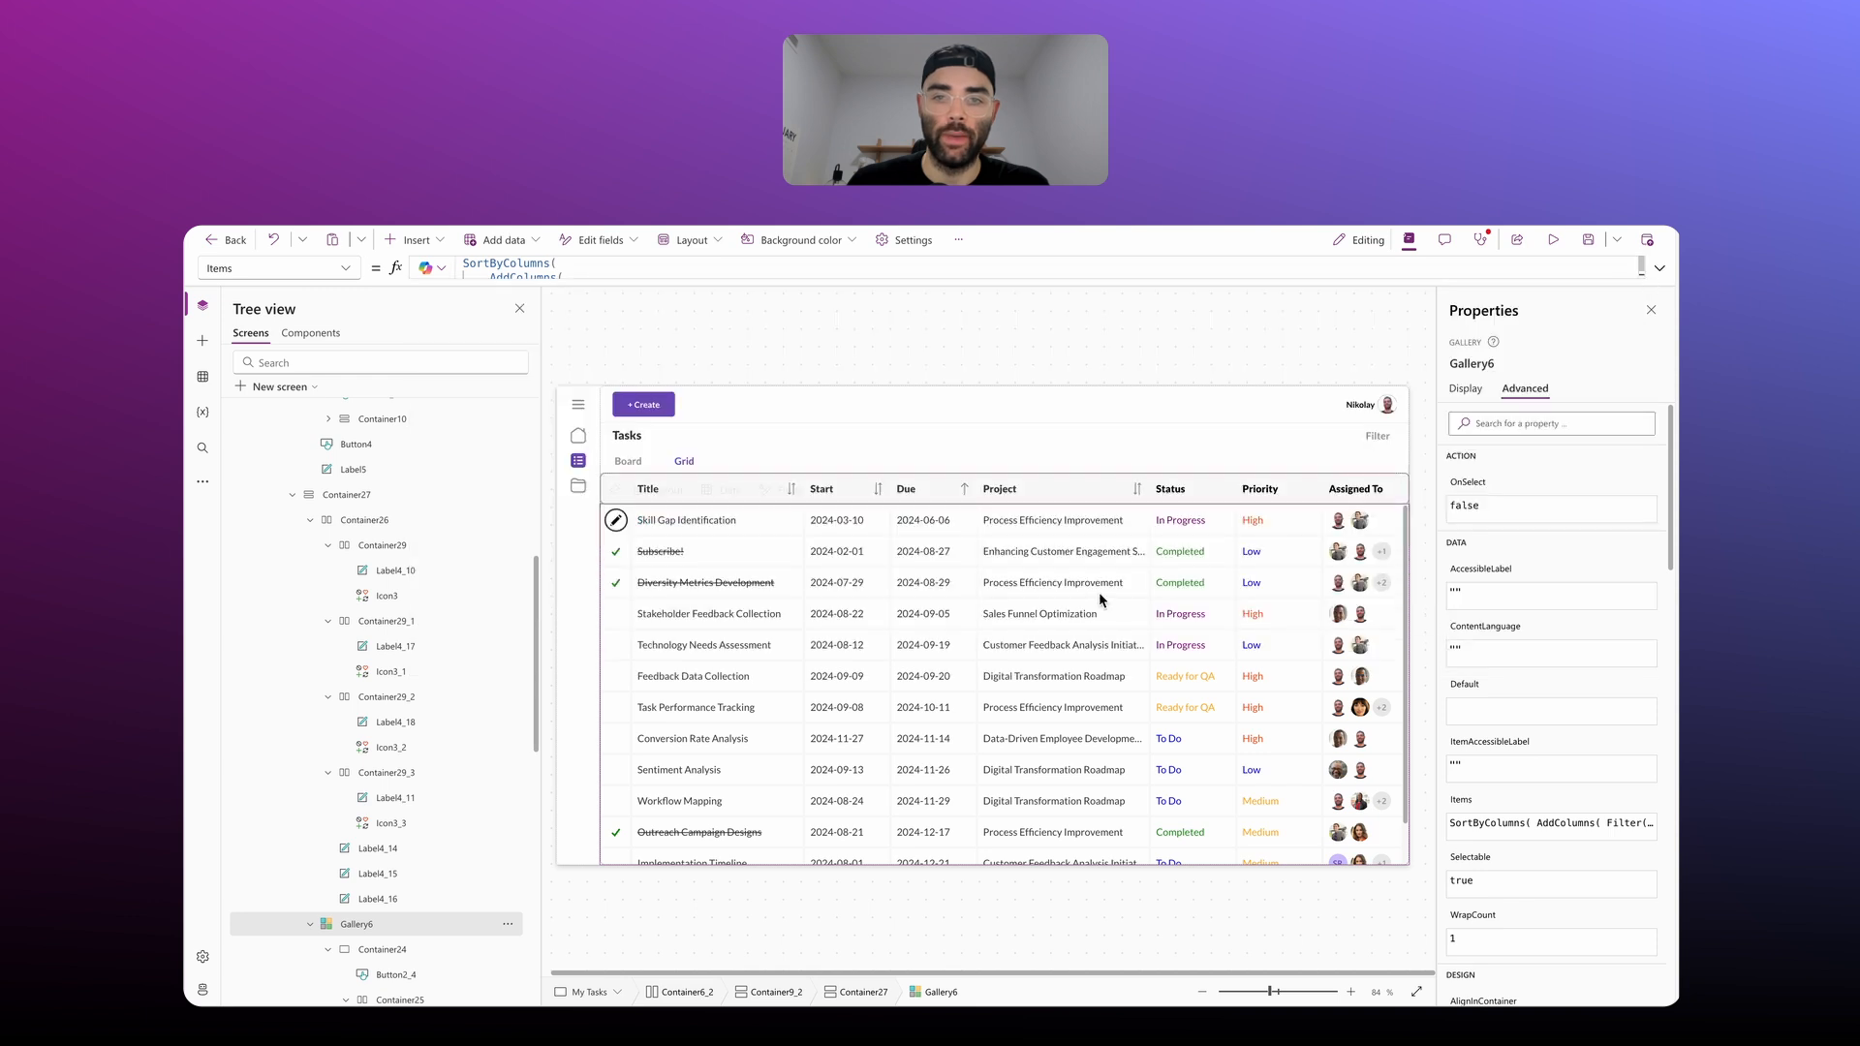
Step: Test the Project heading's sort icon on the task gallery
left_click(1138, 491)
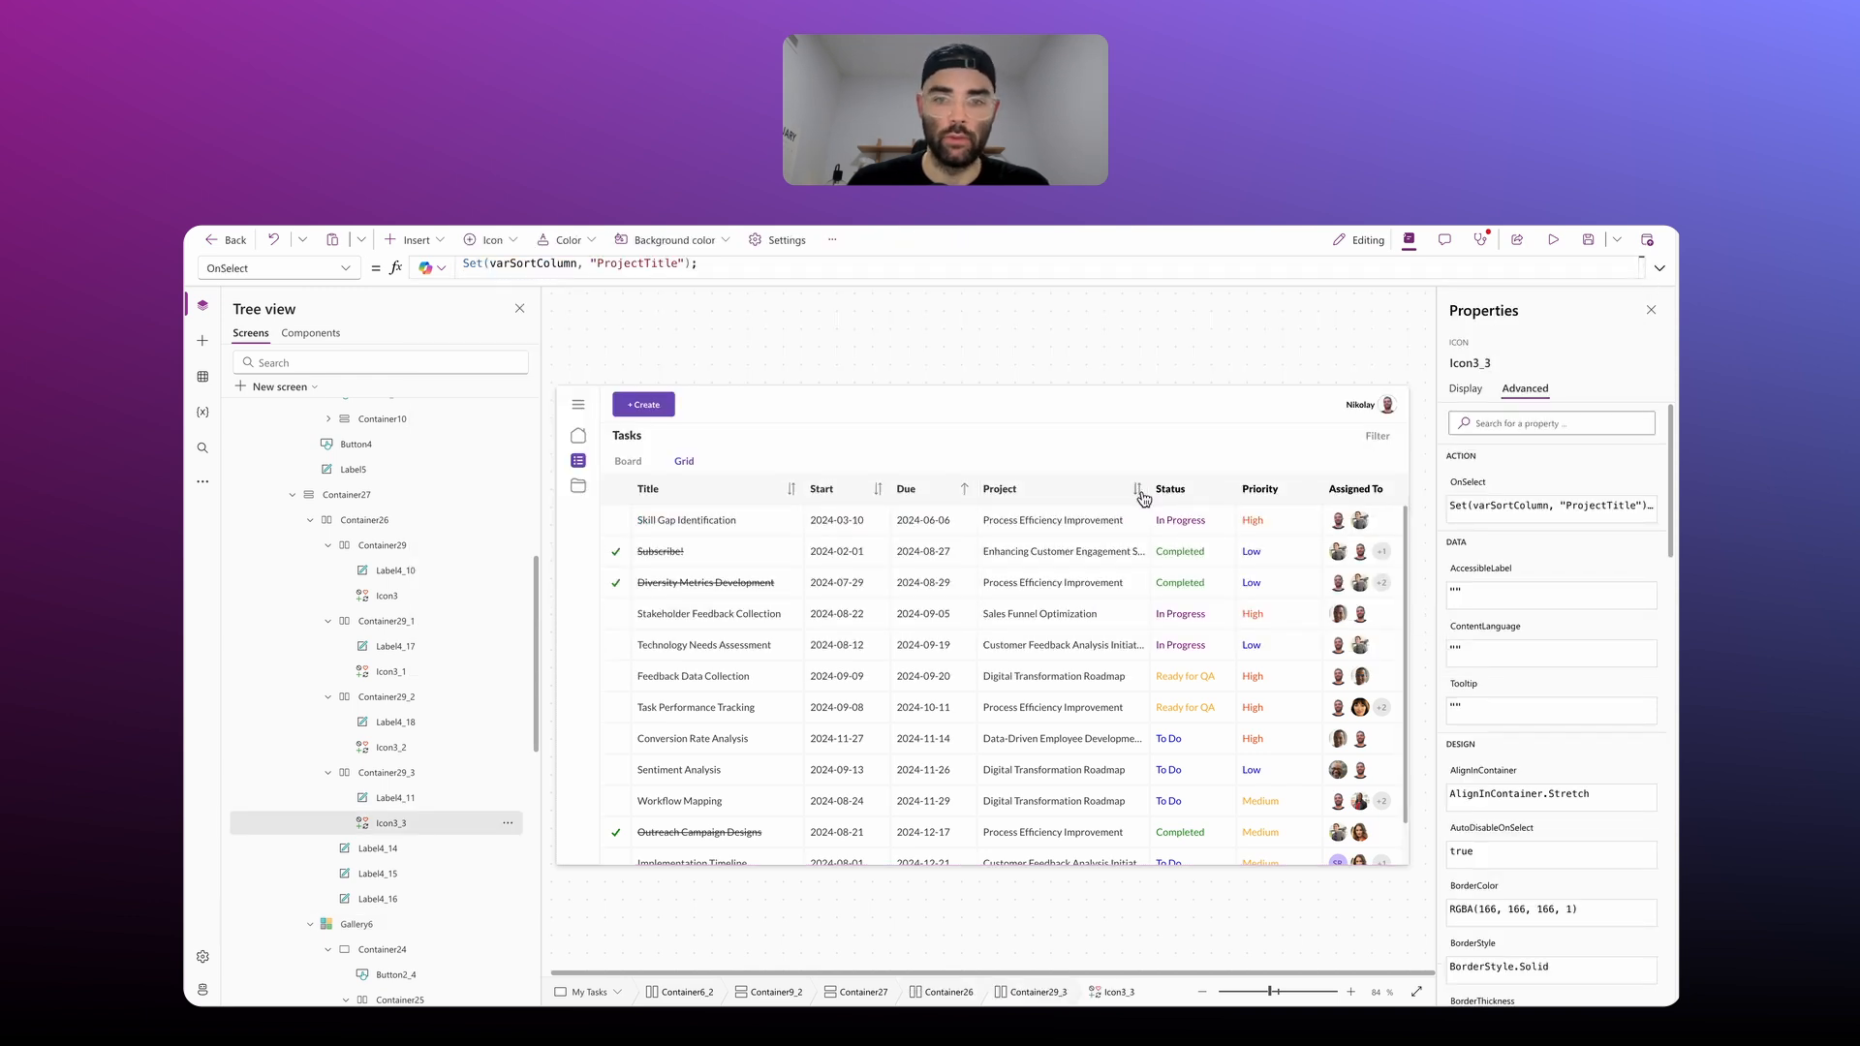
left_click(1140, 491, "alt")
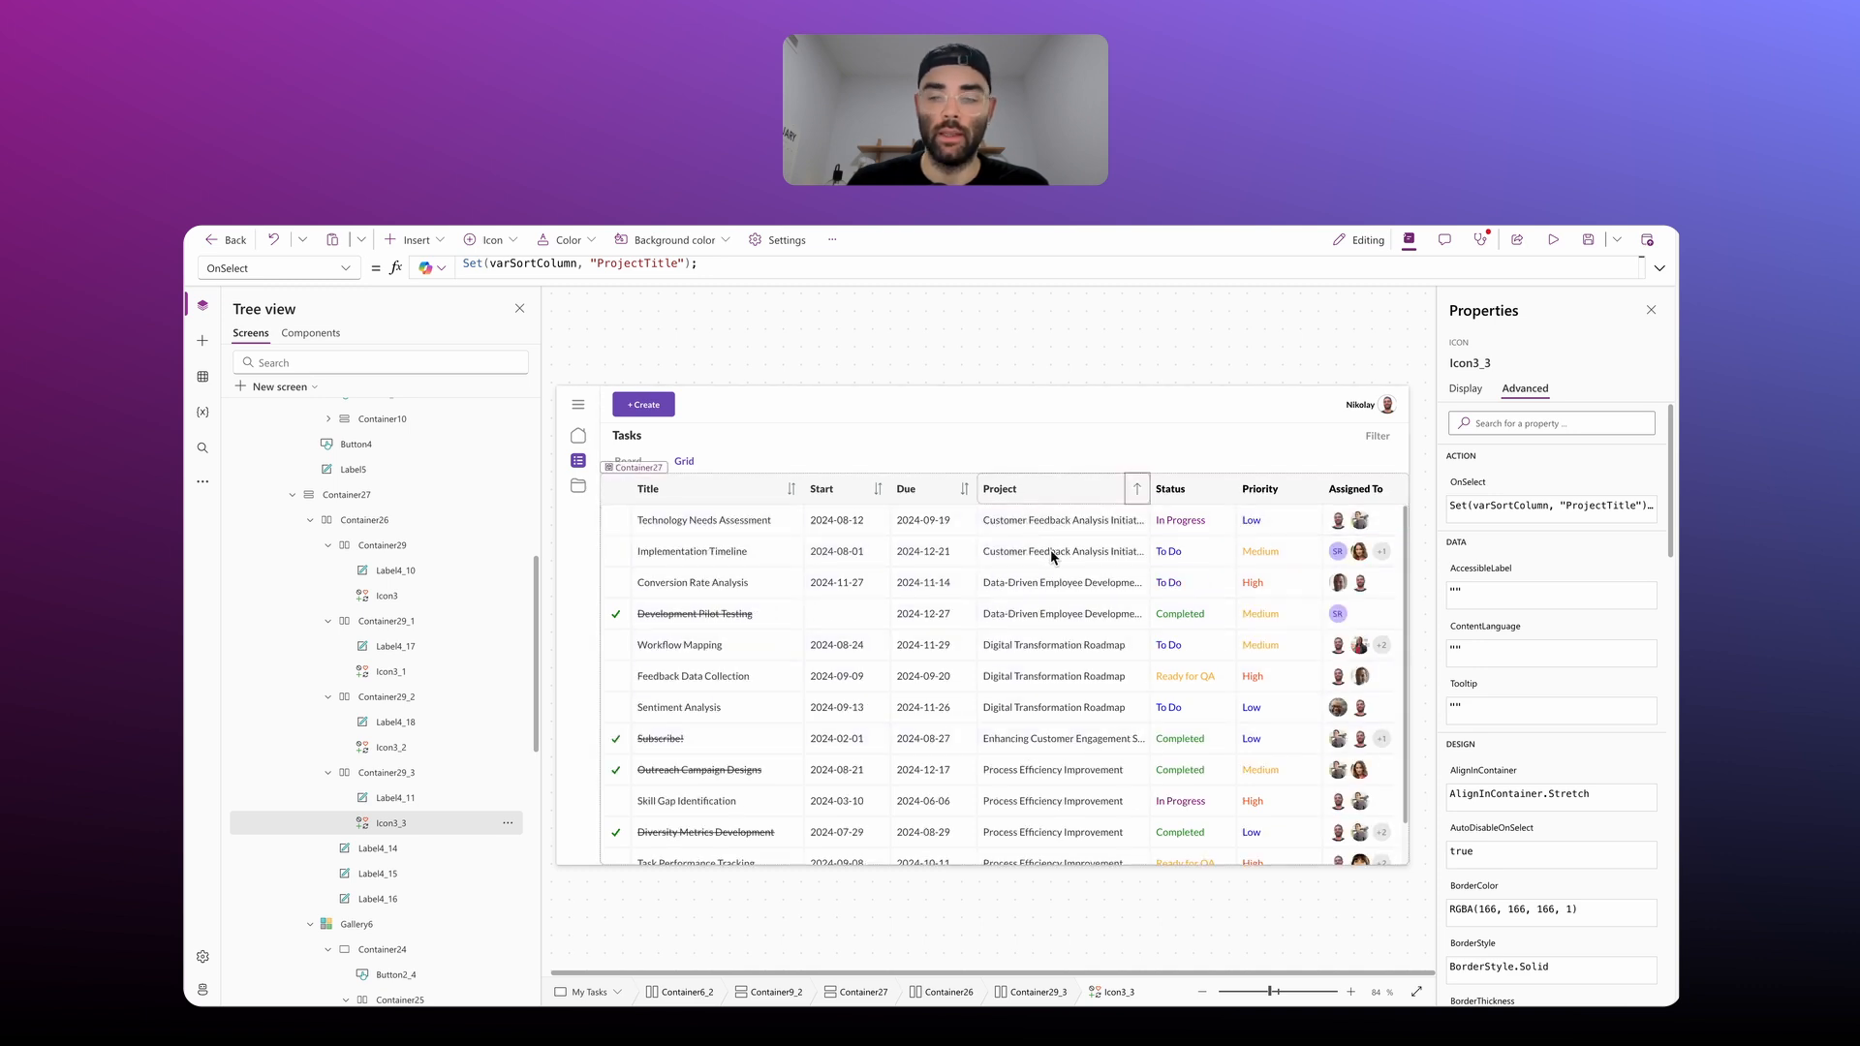
left_click(1184, 520)
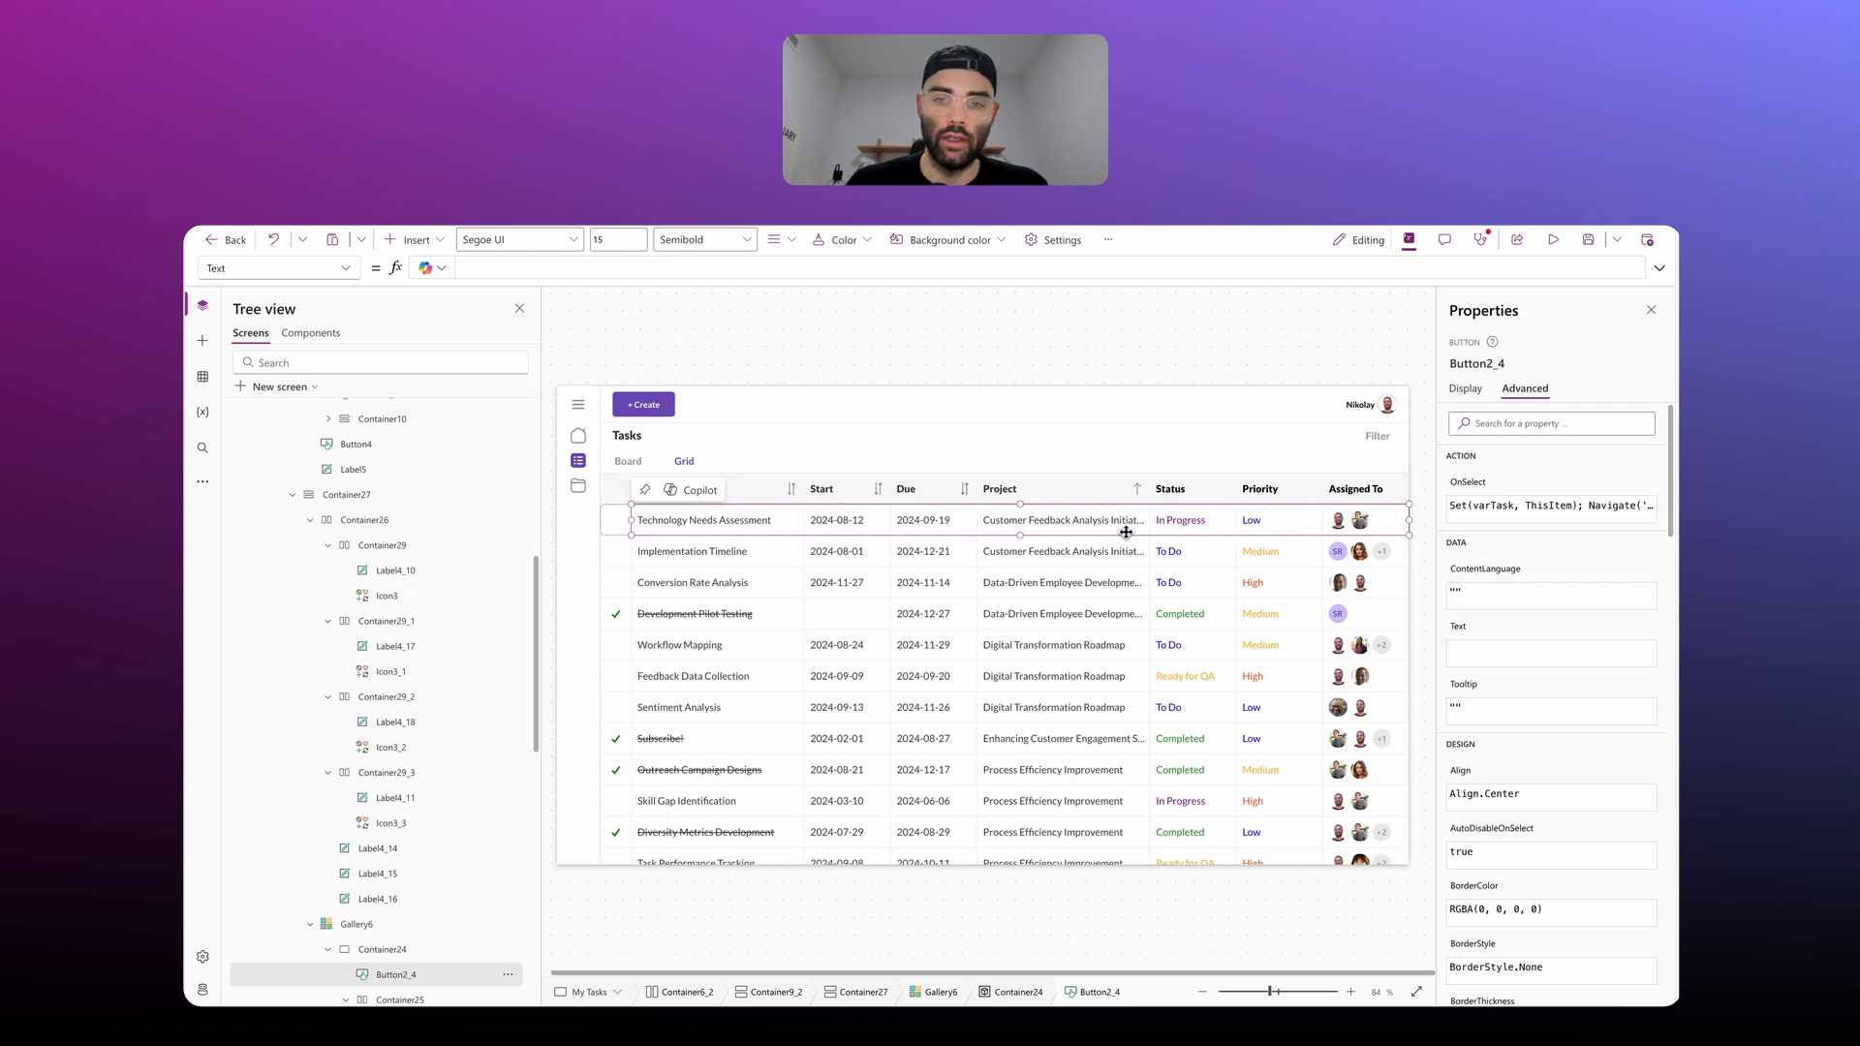
Step: Add a StatusValue column with the expression Status.Value to AddColumns in Gallery6's Items formula
left_click(1042, 686)
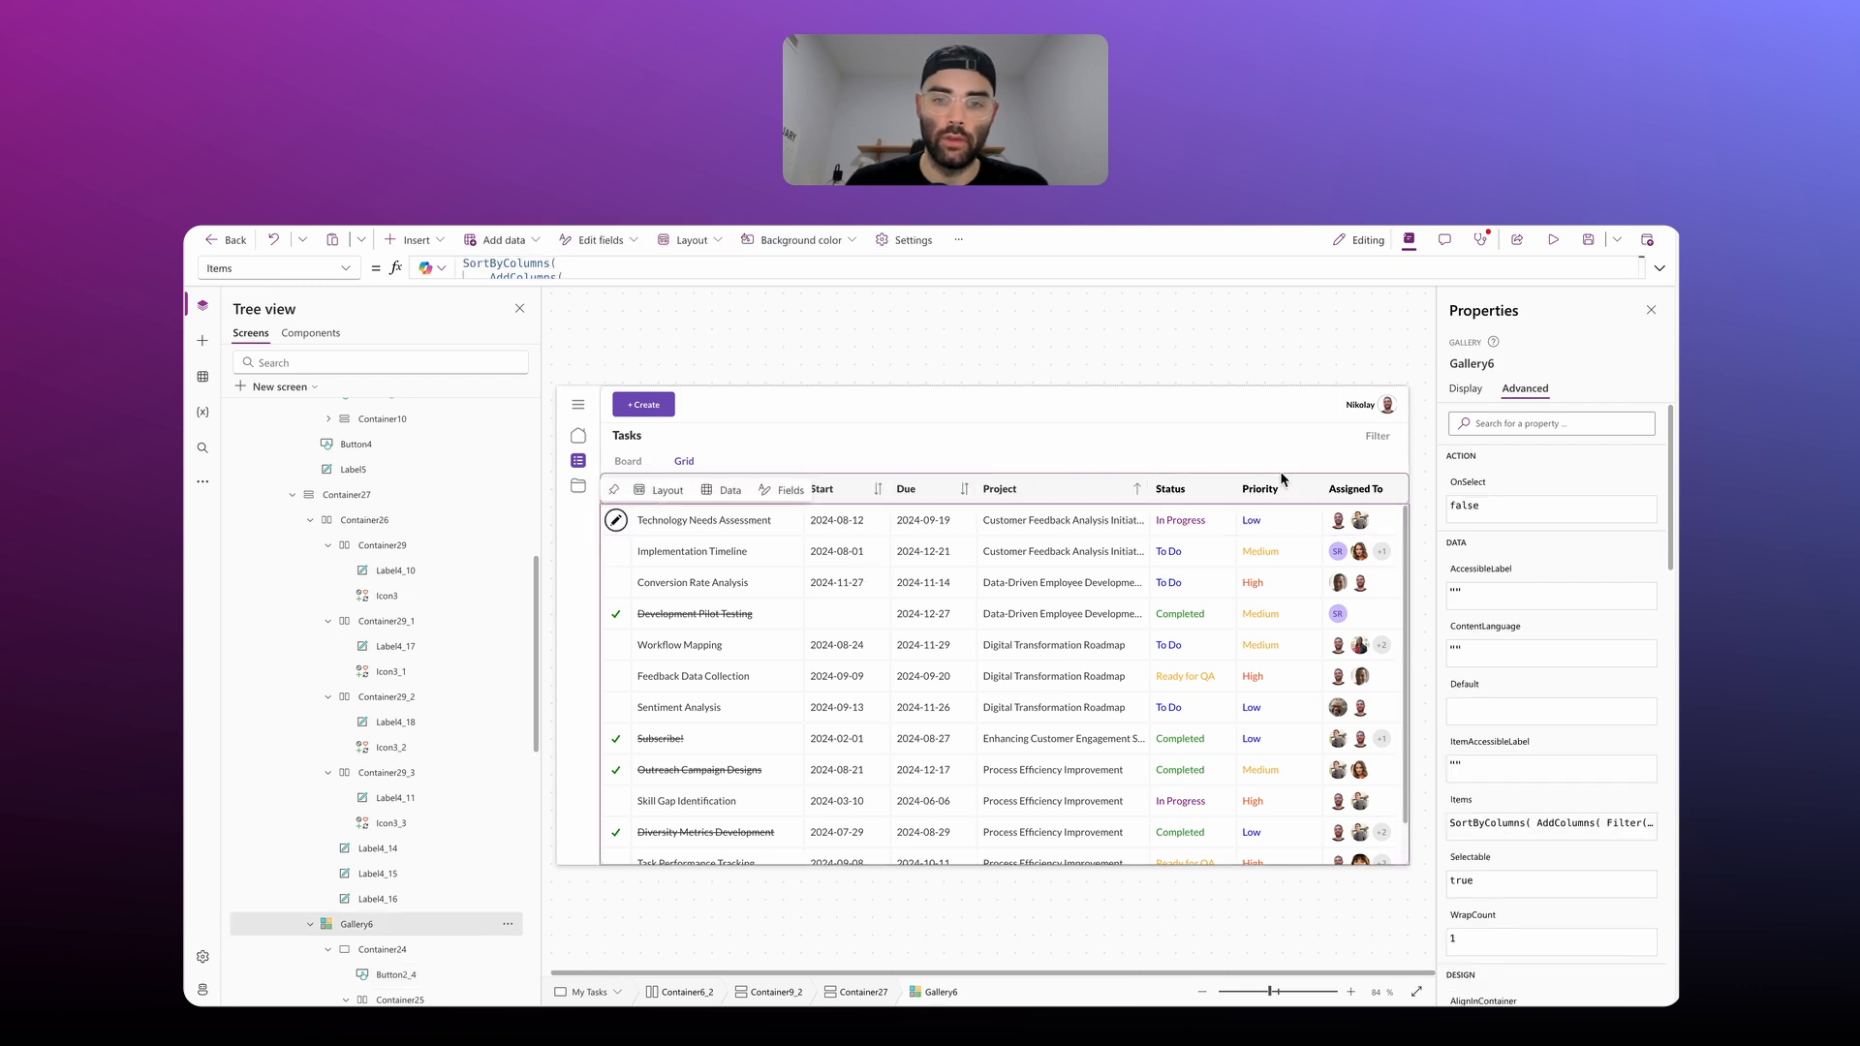
left_click(1659, 267)
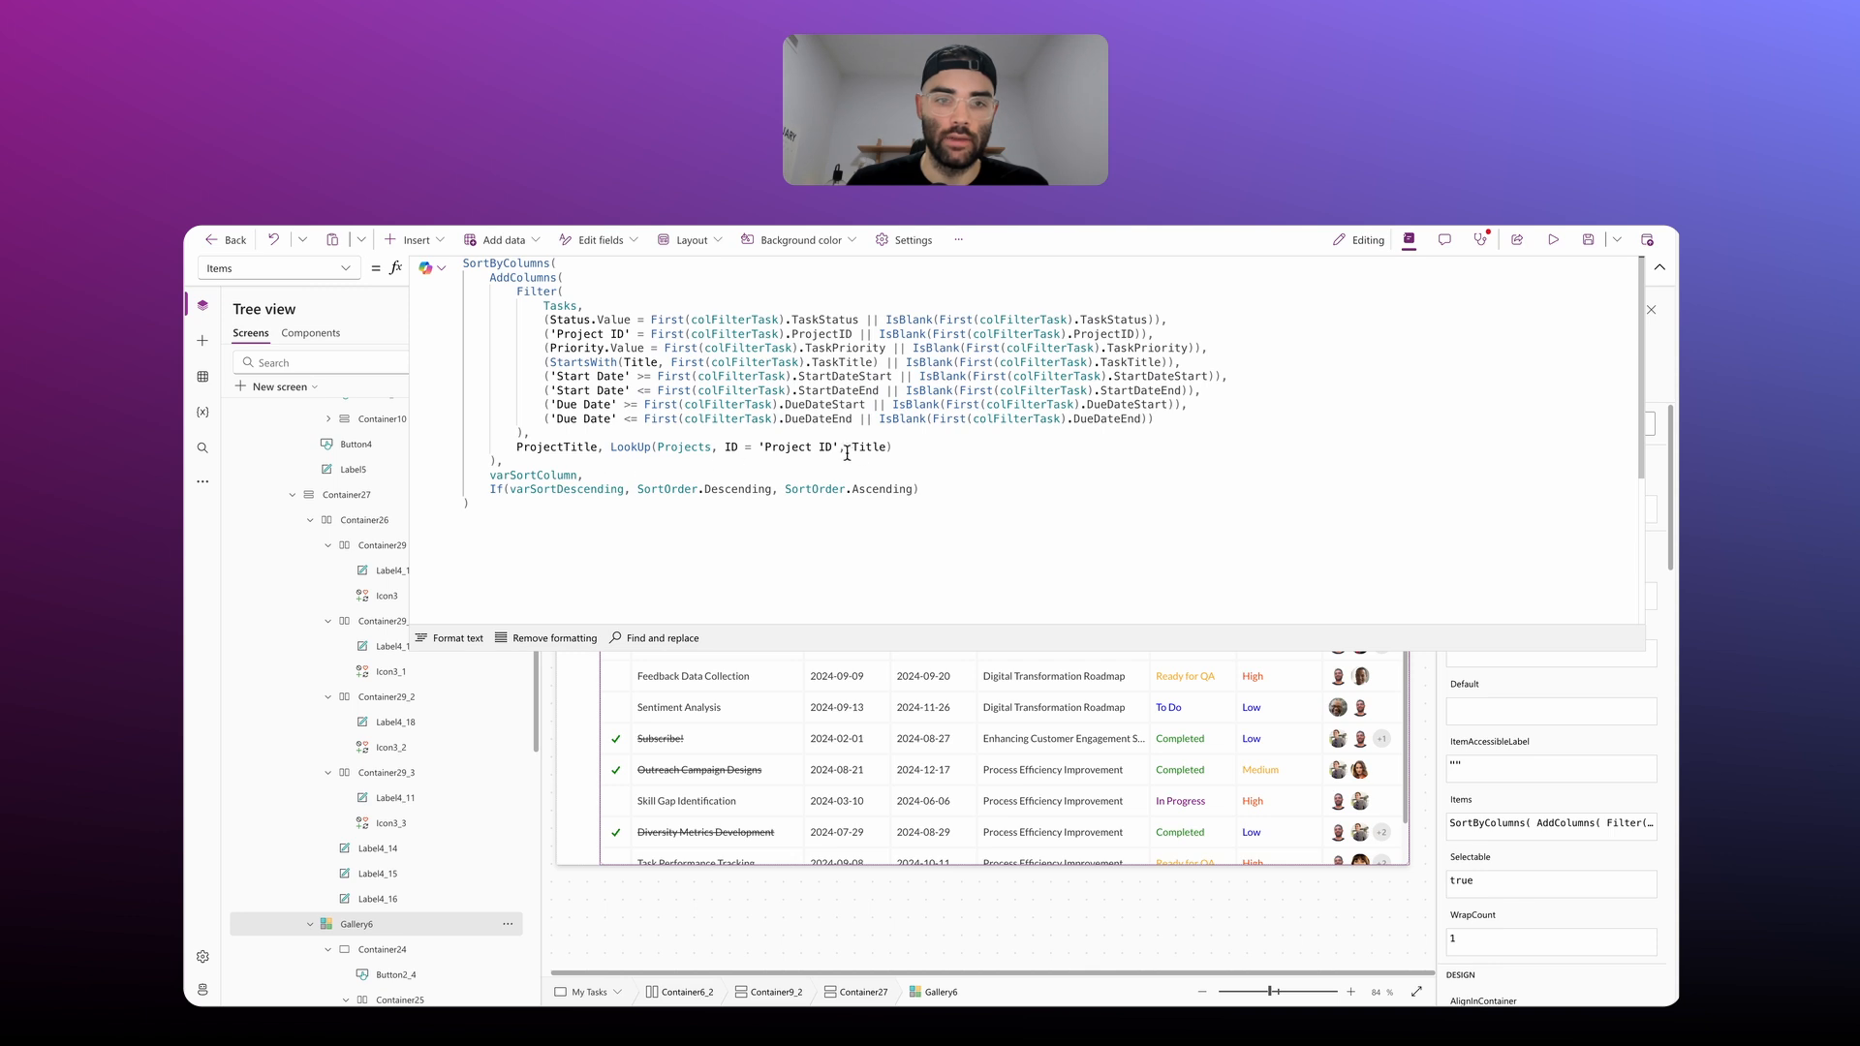
type(",")
key("Return")
type("St")
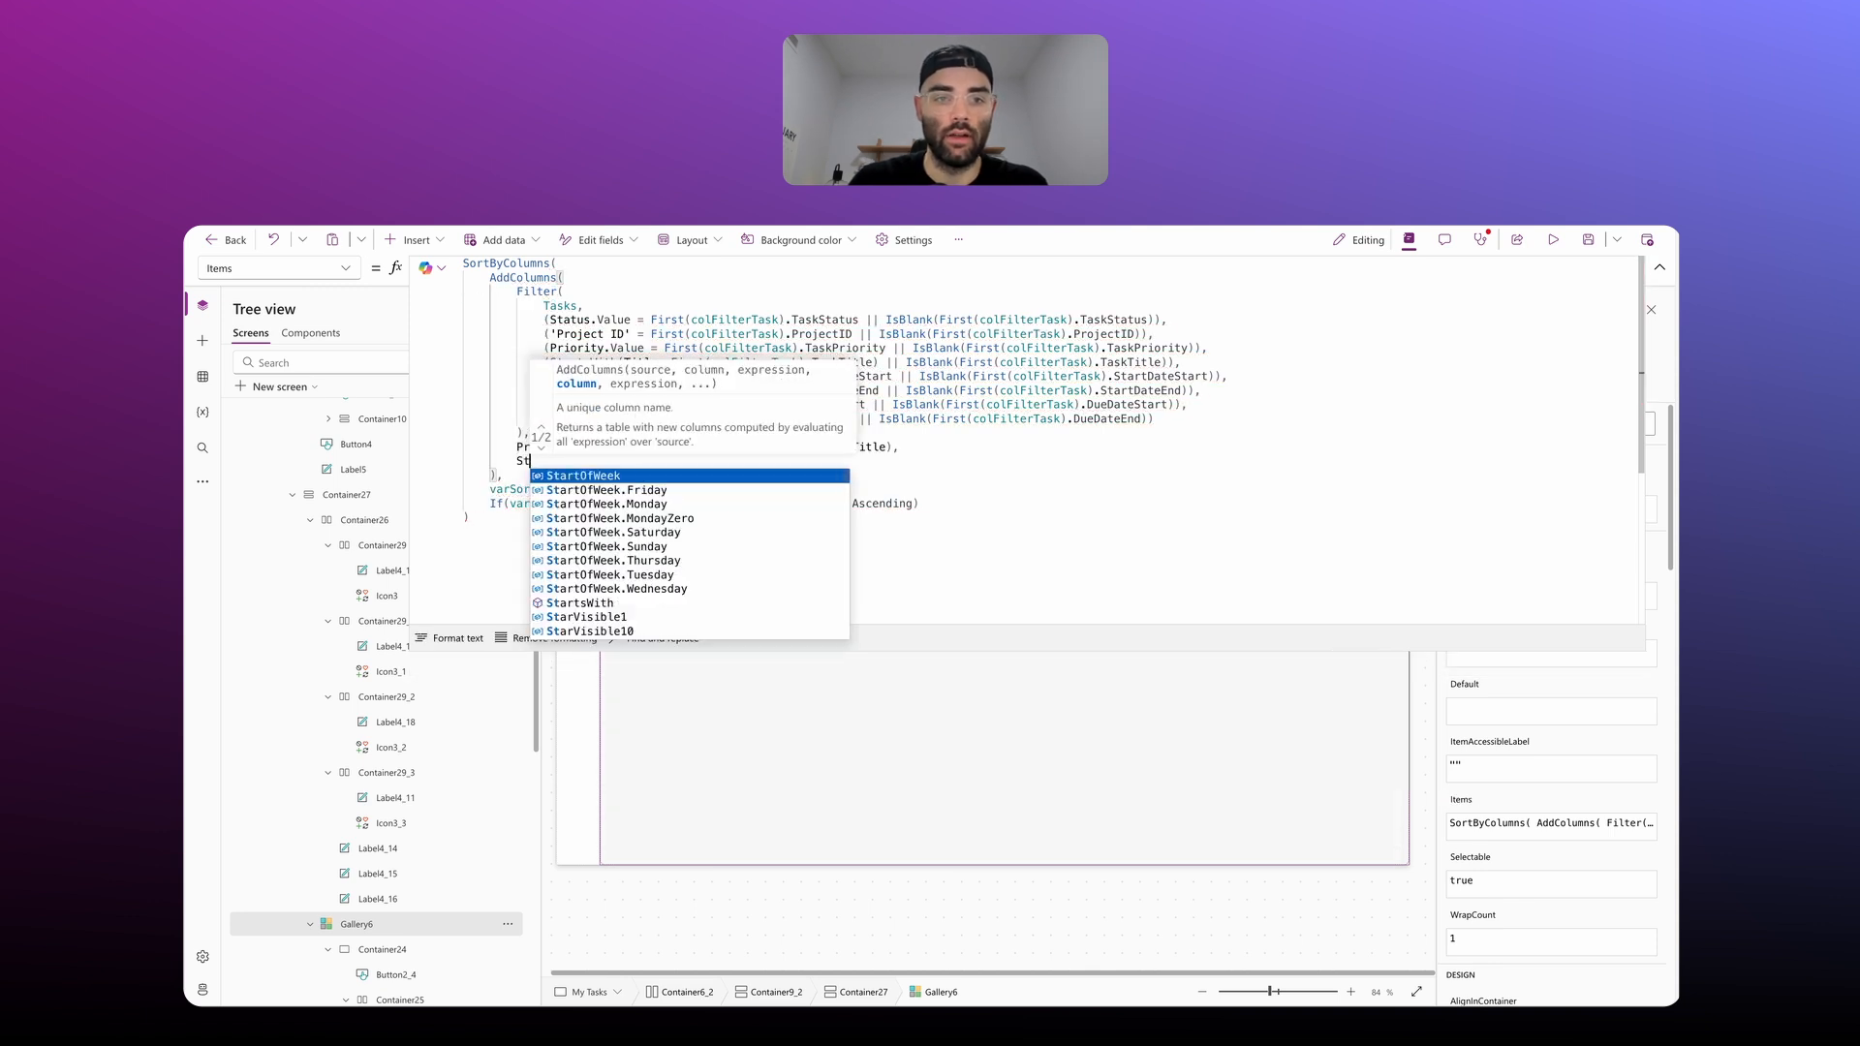
type("atusValue")
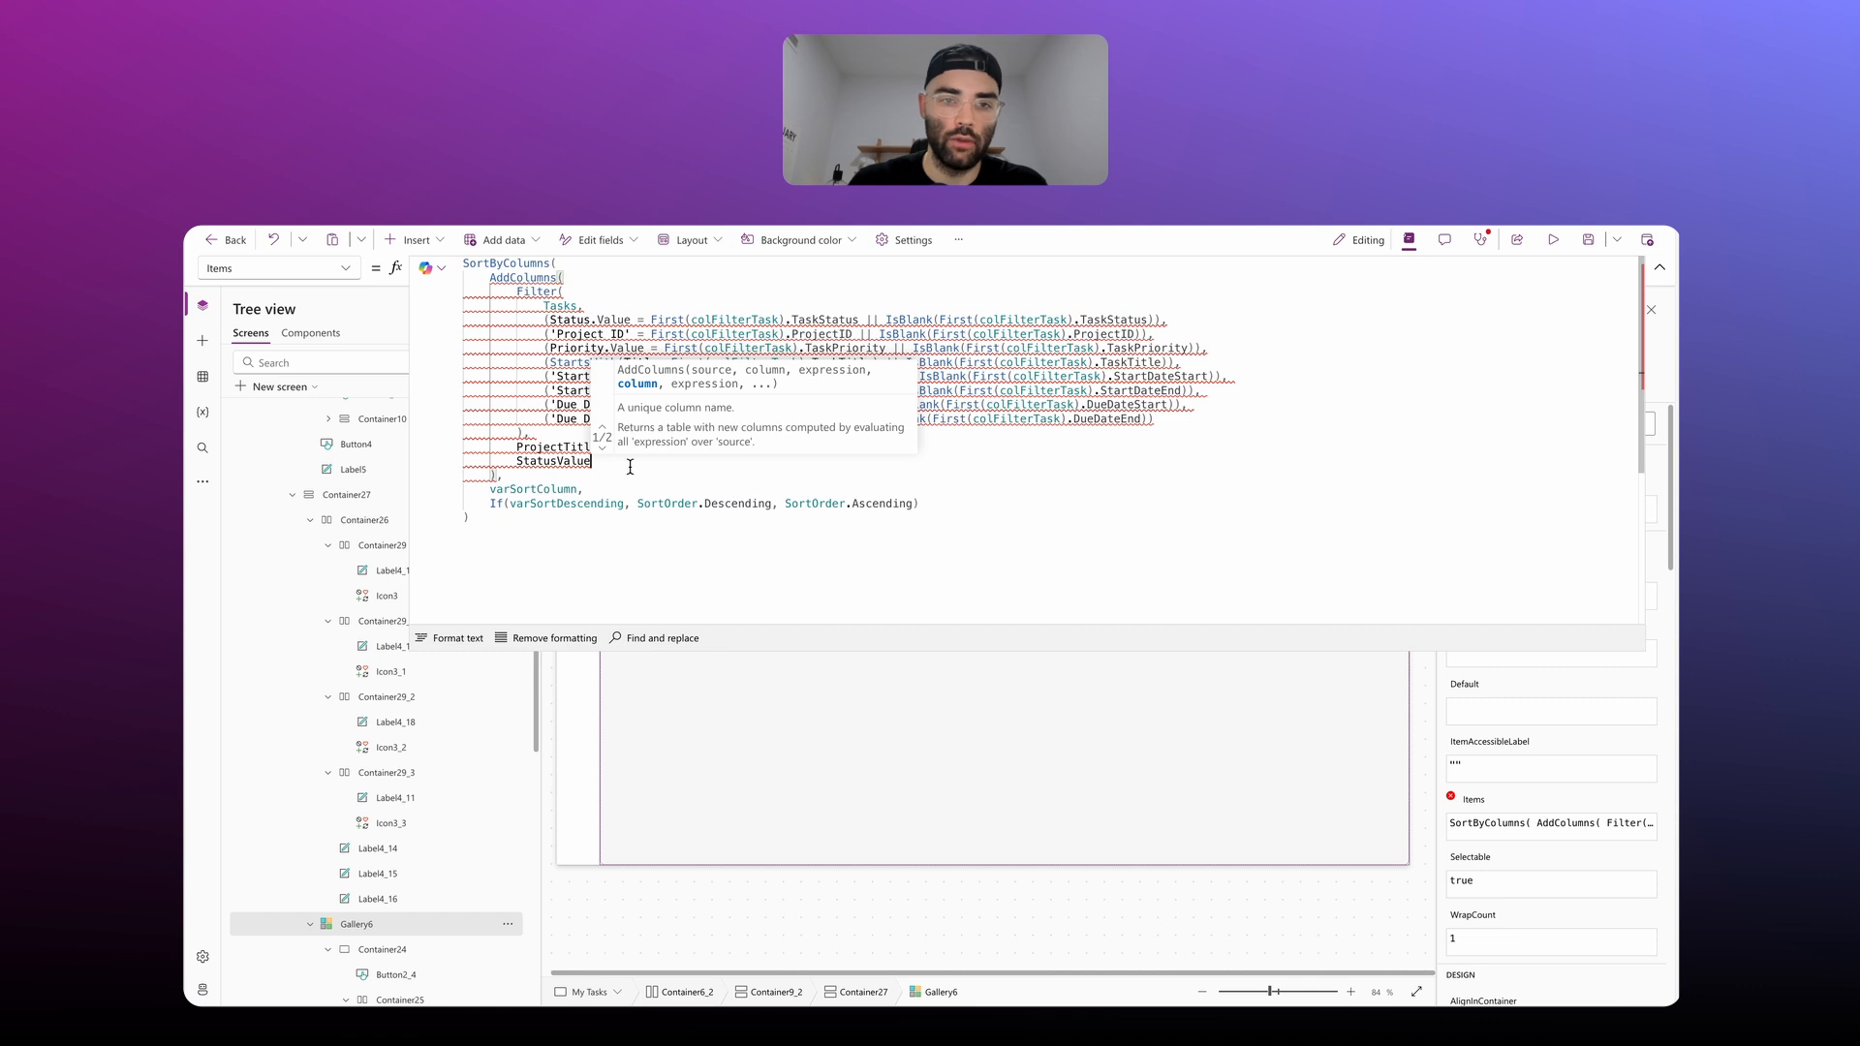
type(", Statu")
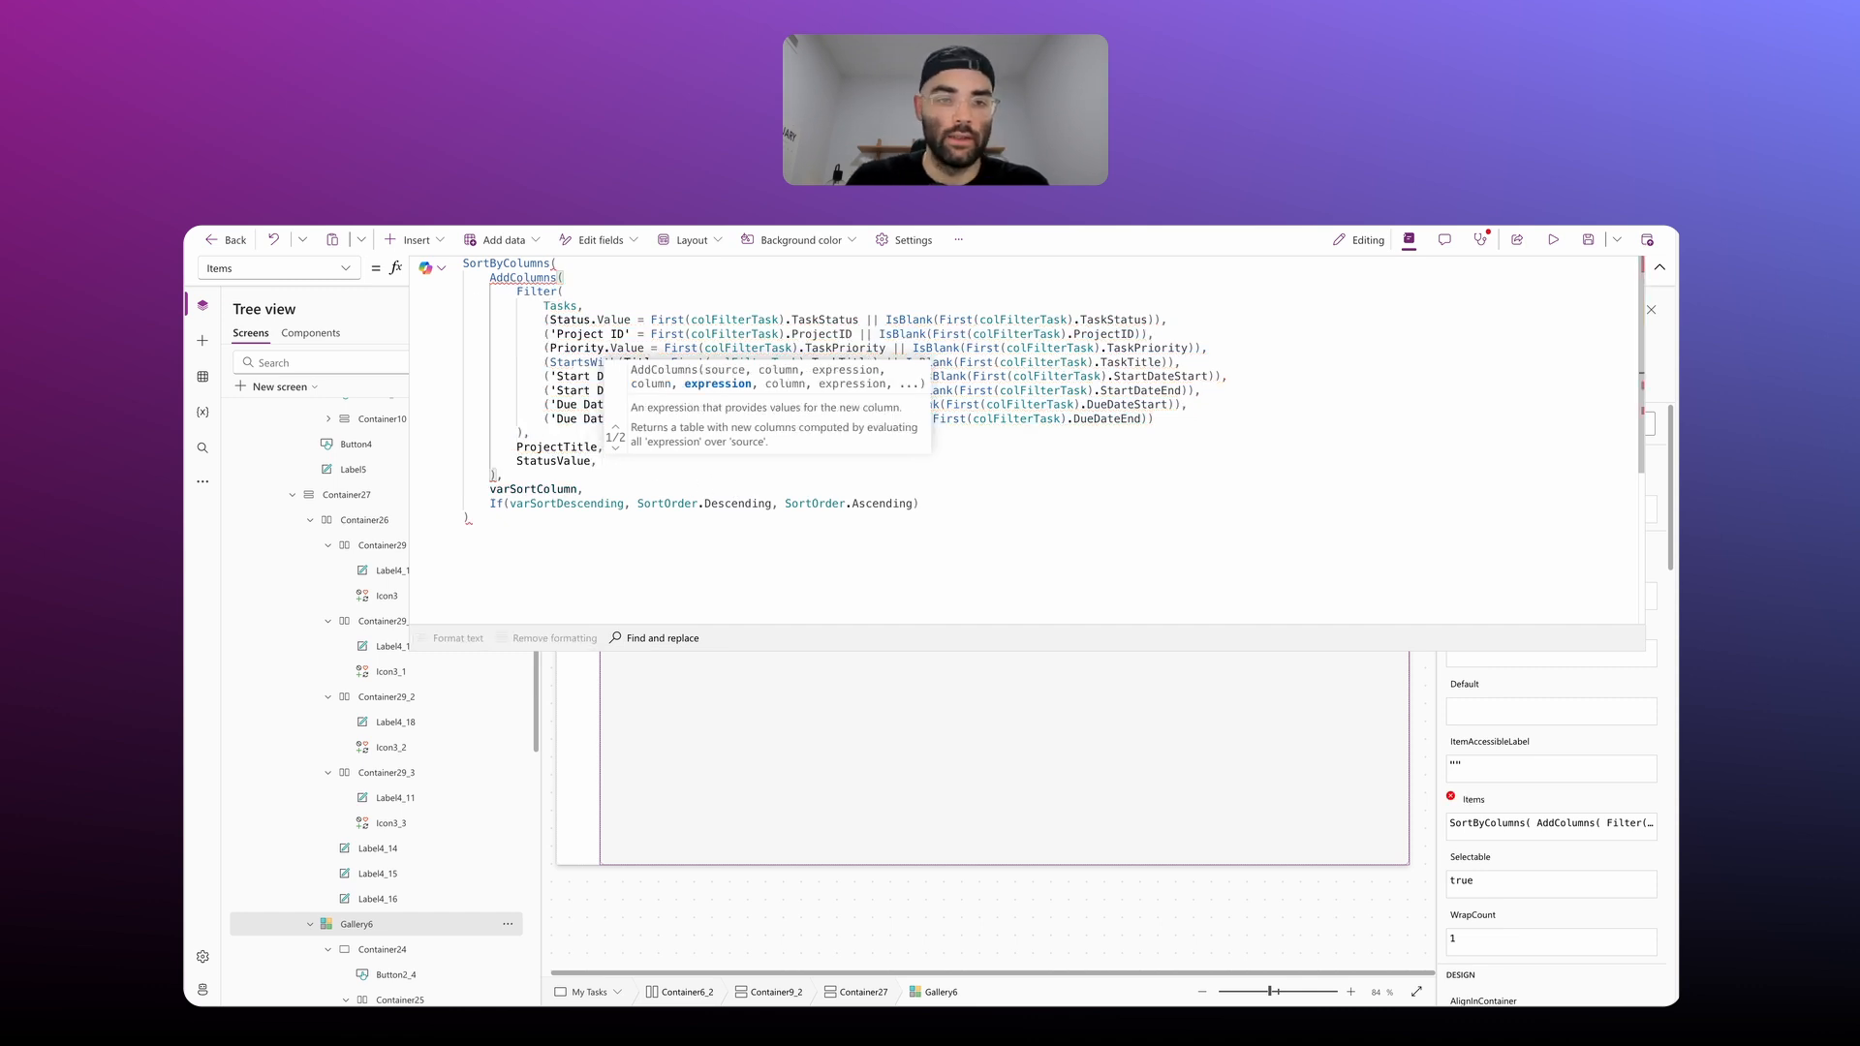
type("s.Va")
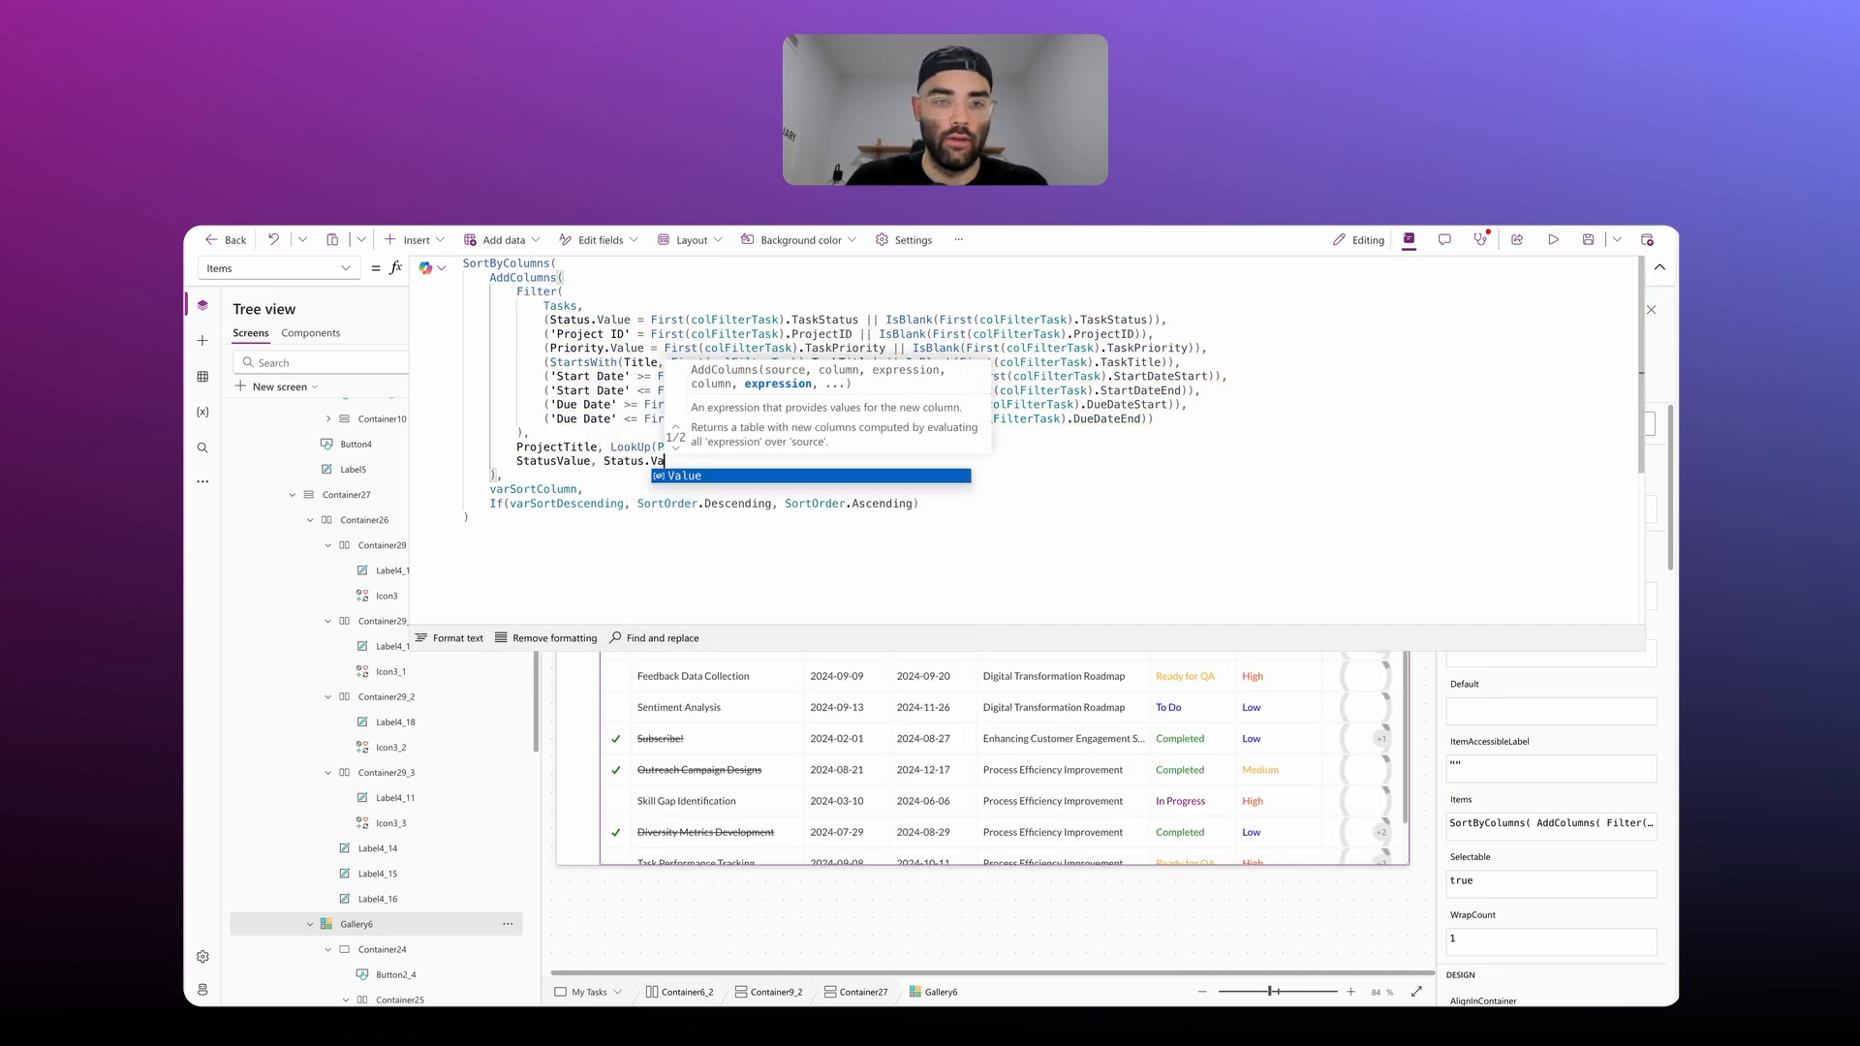
type("lue,")
Step: Add a PriorityValue column with the expression Priority.Value below StatusValue in the Items formula and collapse the formula
key("shift+Return")
type("Prio")
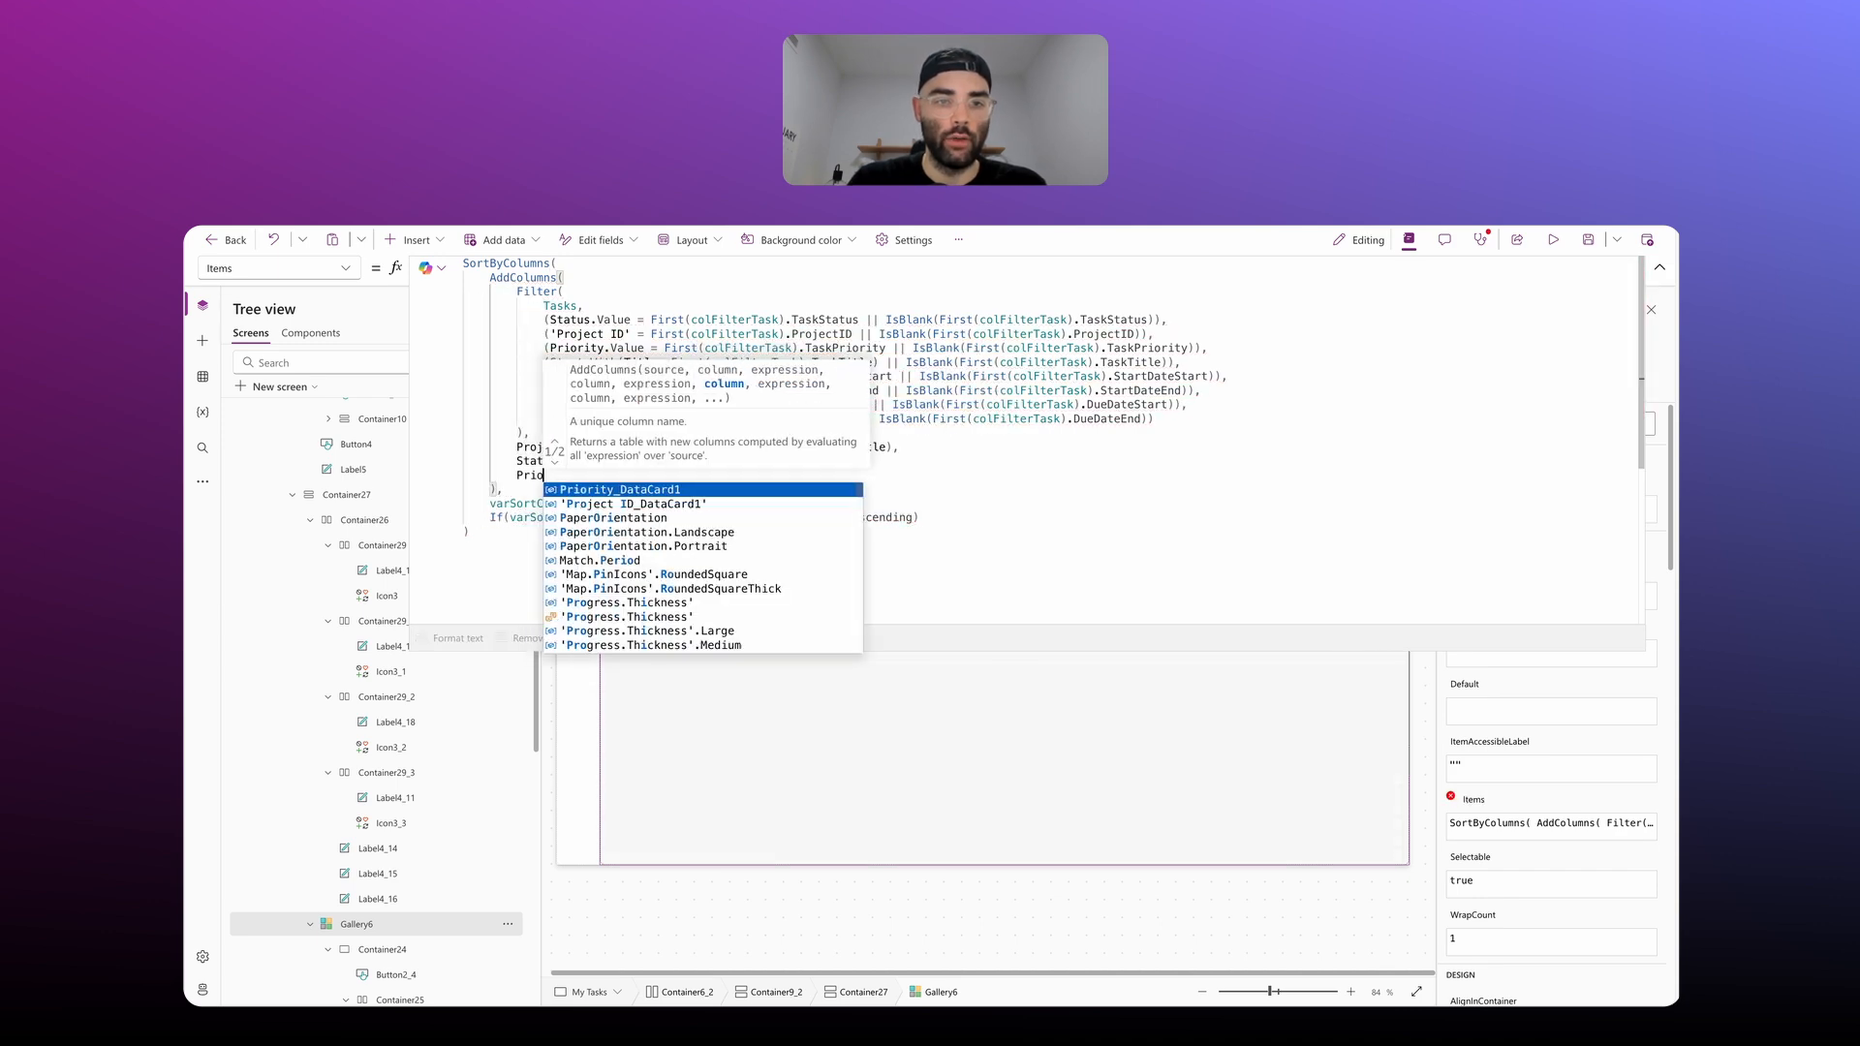
type("rityValue,")
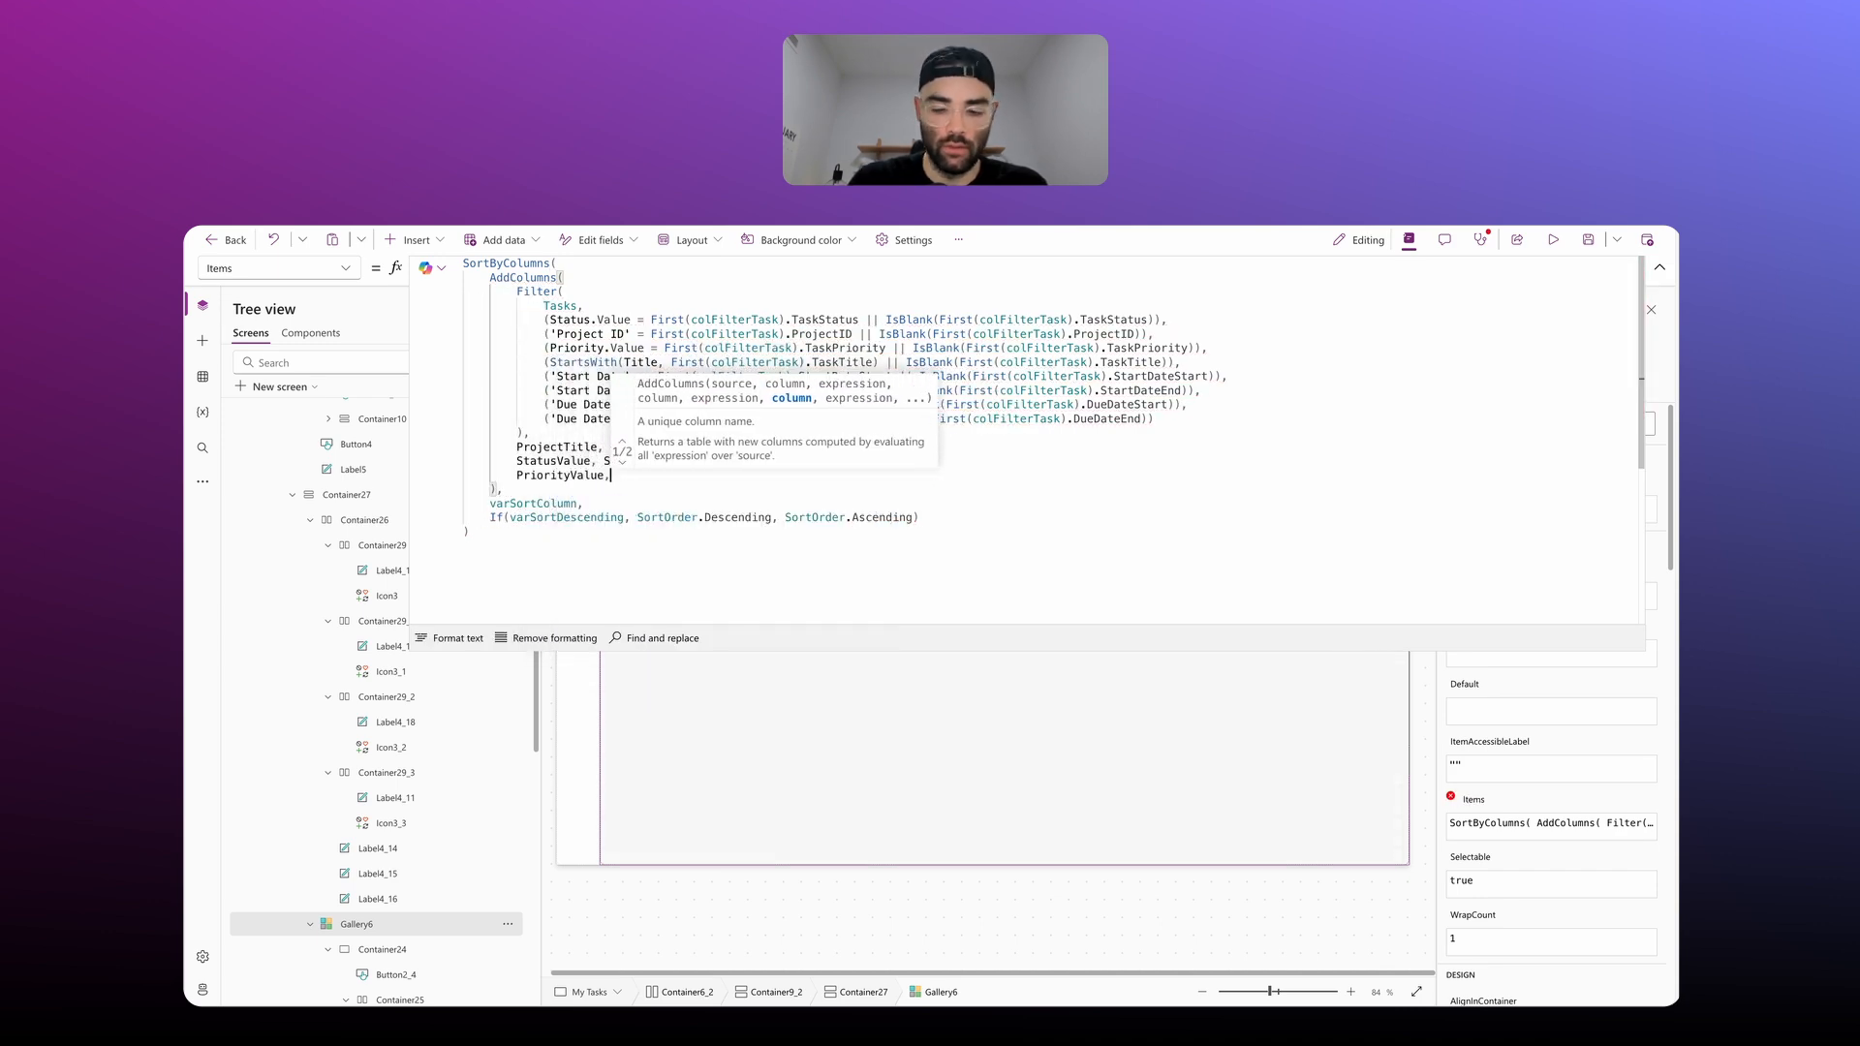
type(" Pri")
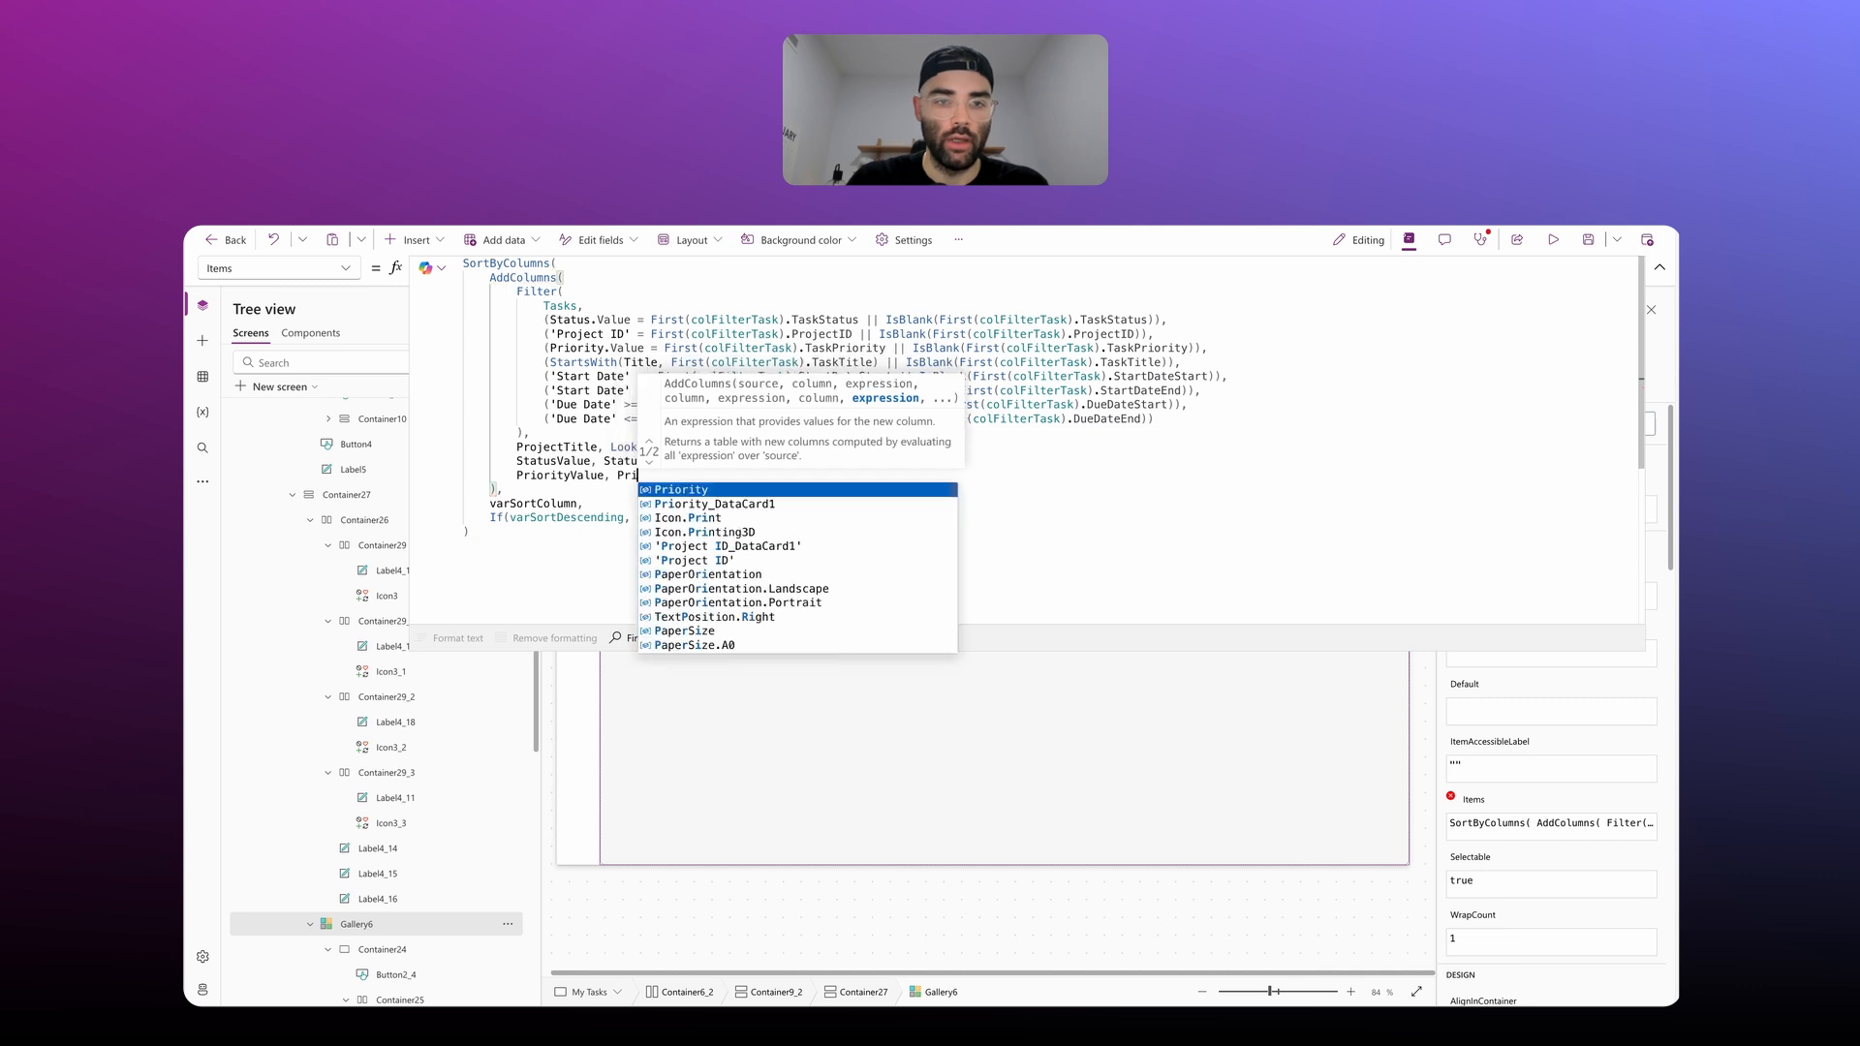
type("ority.Value")
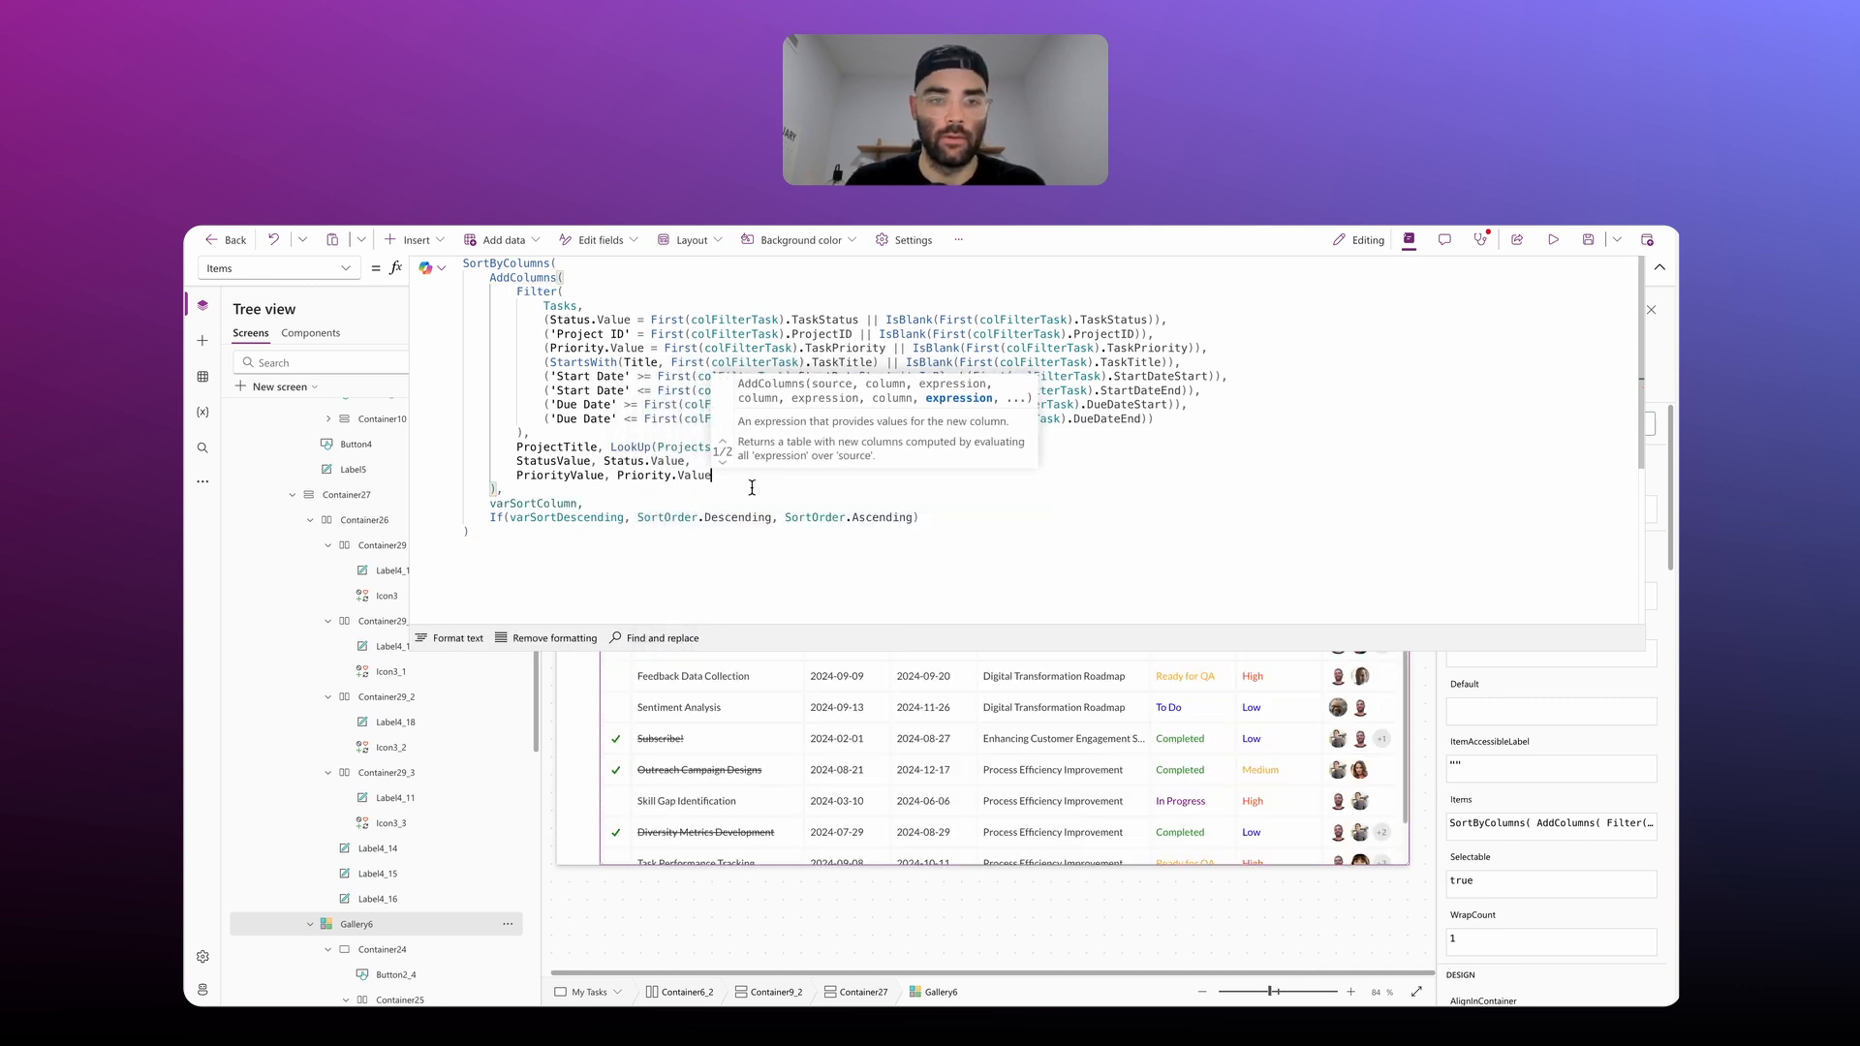
left_click(1659, 267)
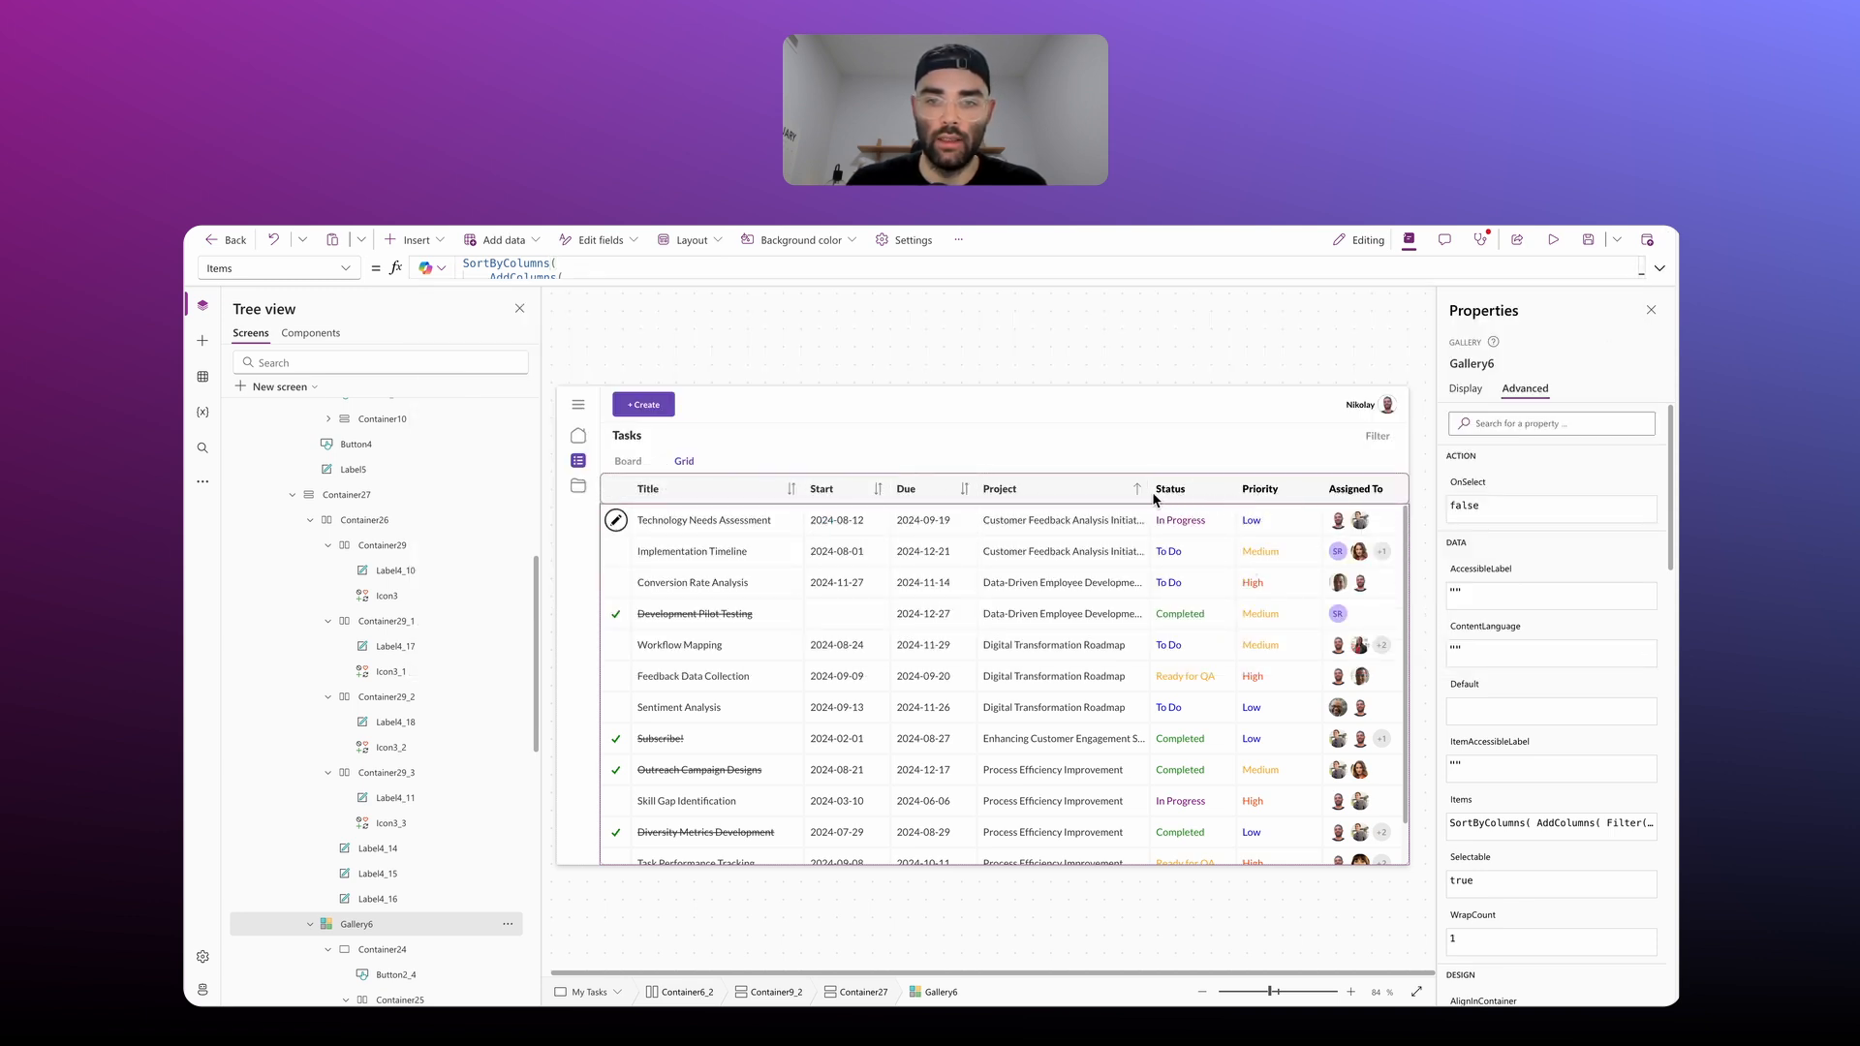
Step: Copy the Start heading container, Container29_1, and delete the plain Status and Priority heading labels
left_click(833, 492)
left_click(840, 492)
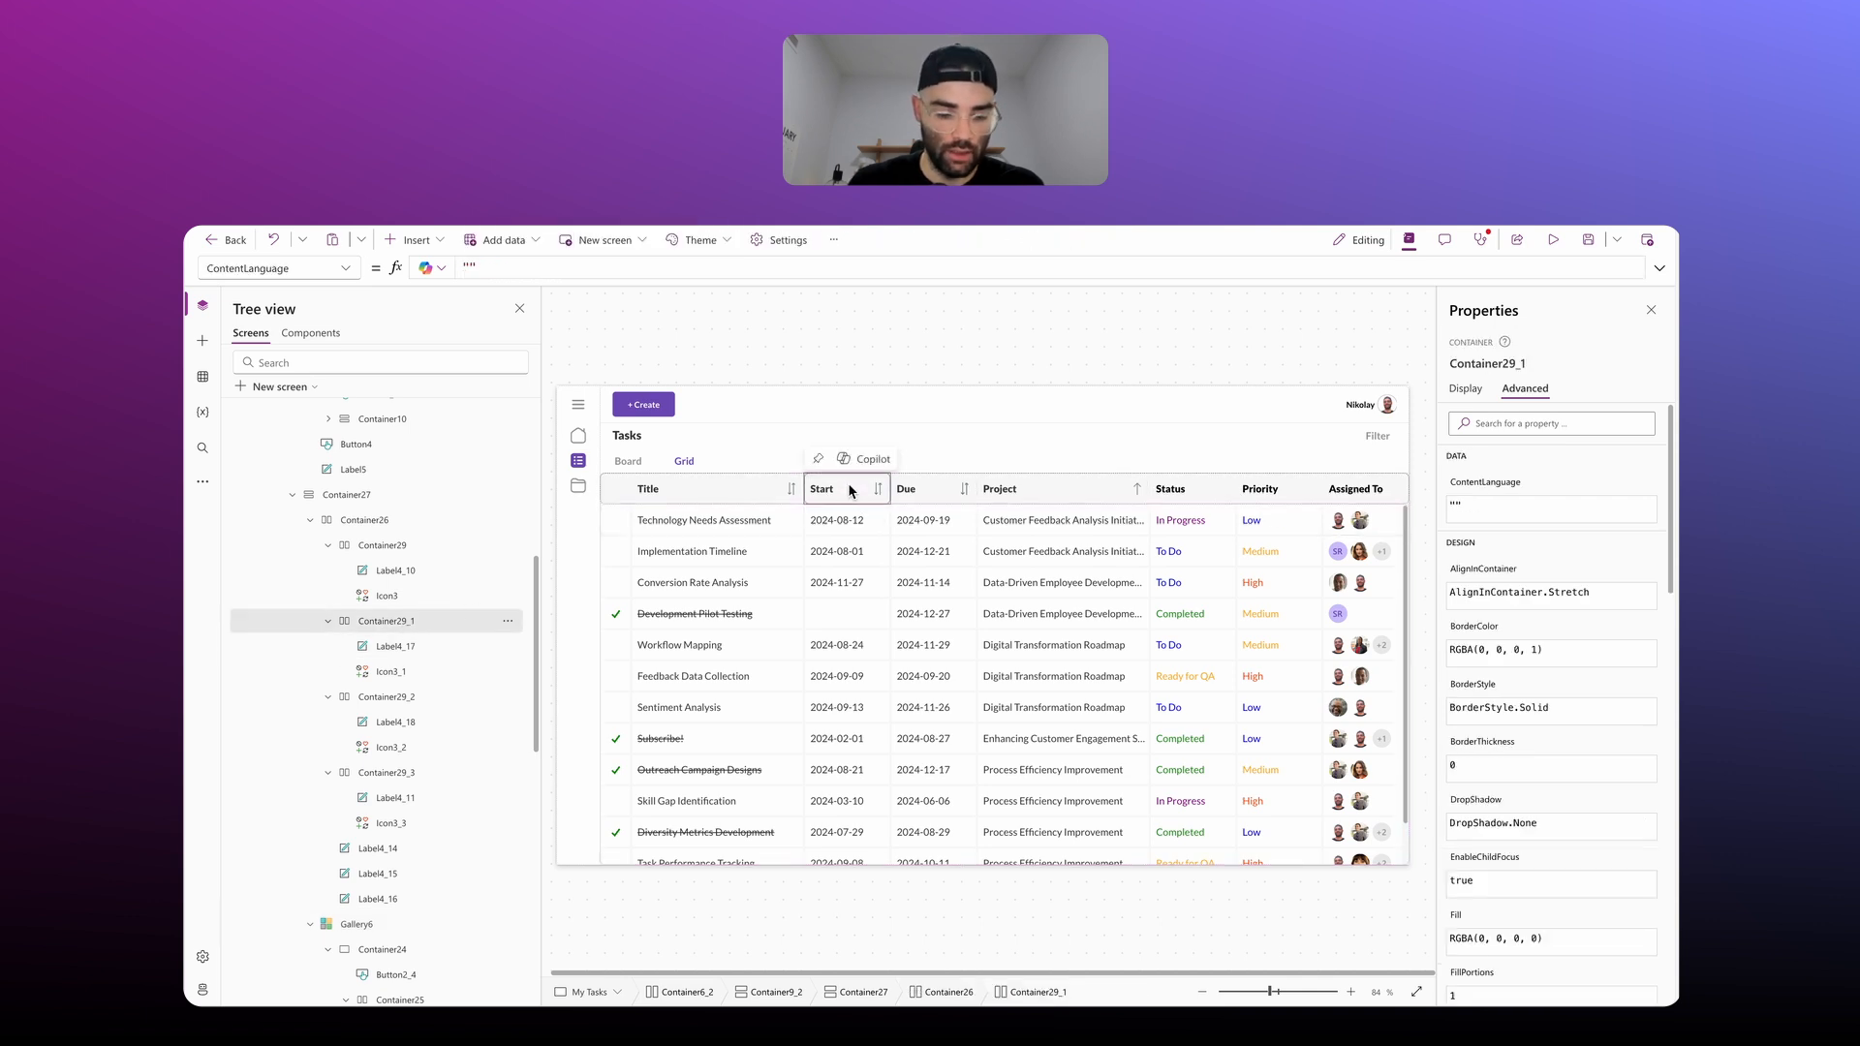
left_click(1182, 492)
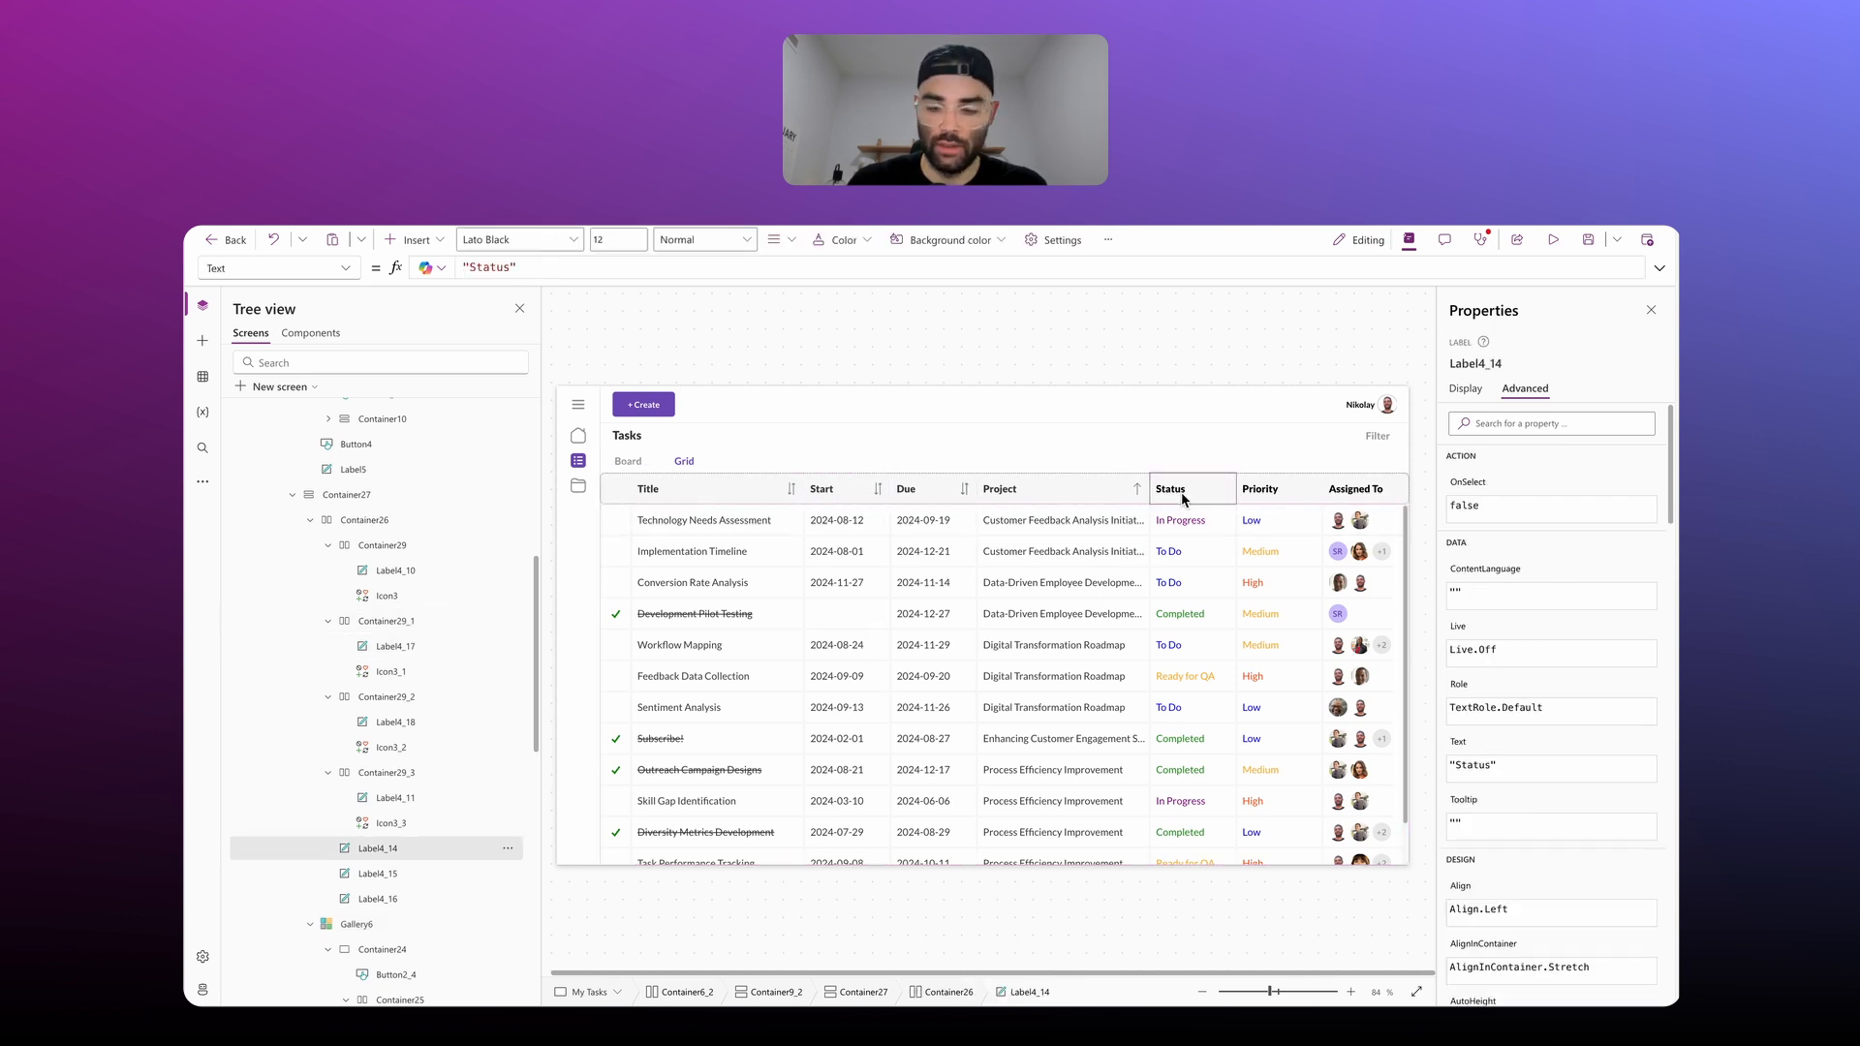
key("Delete")
left_click(1271, 491)
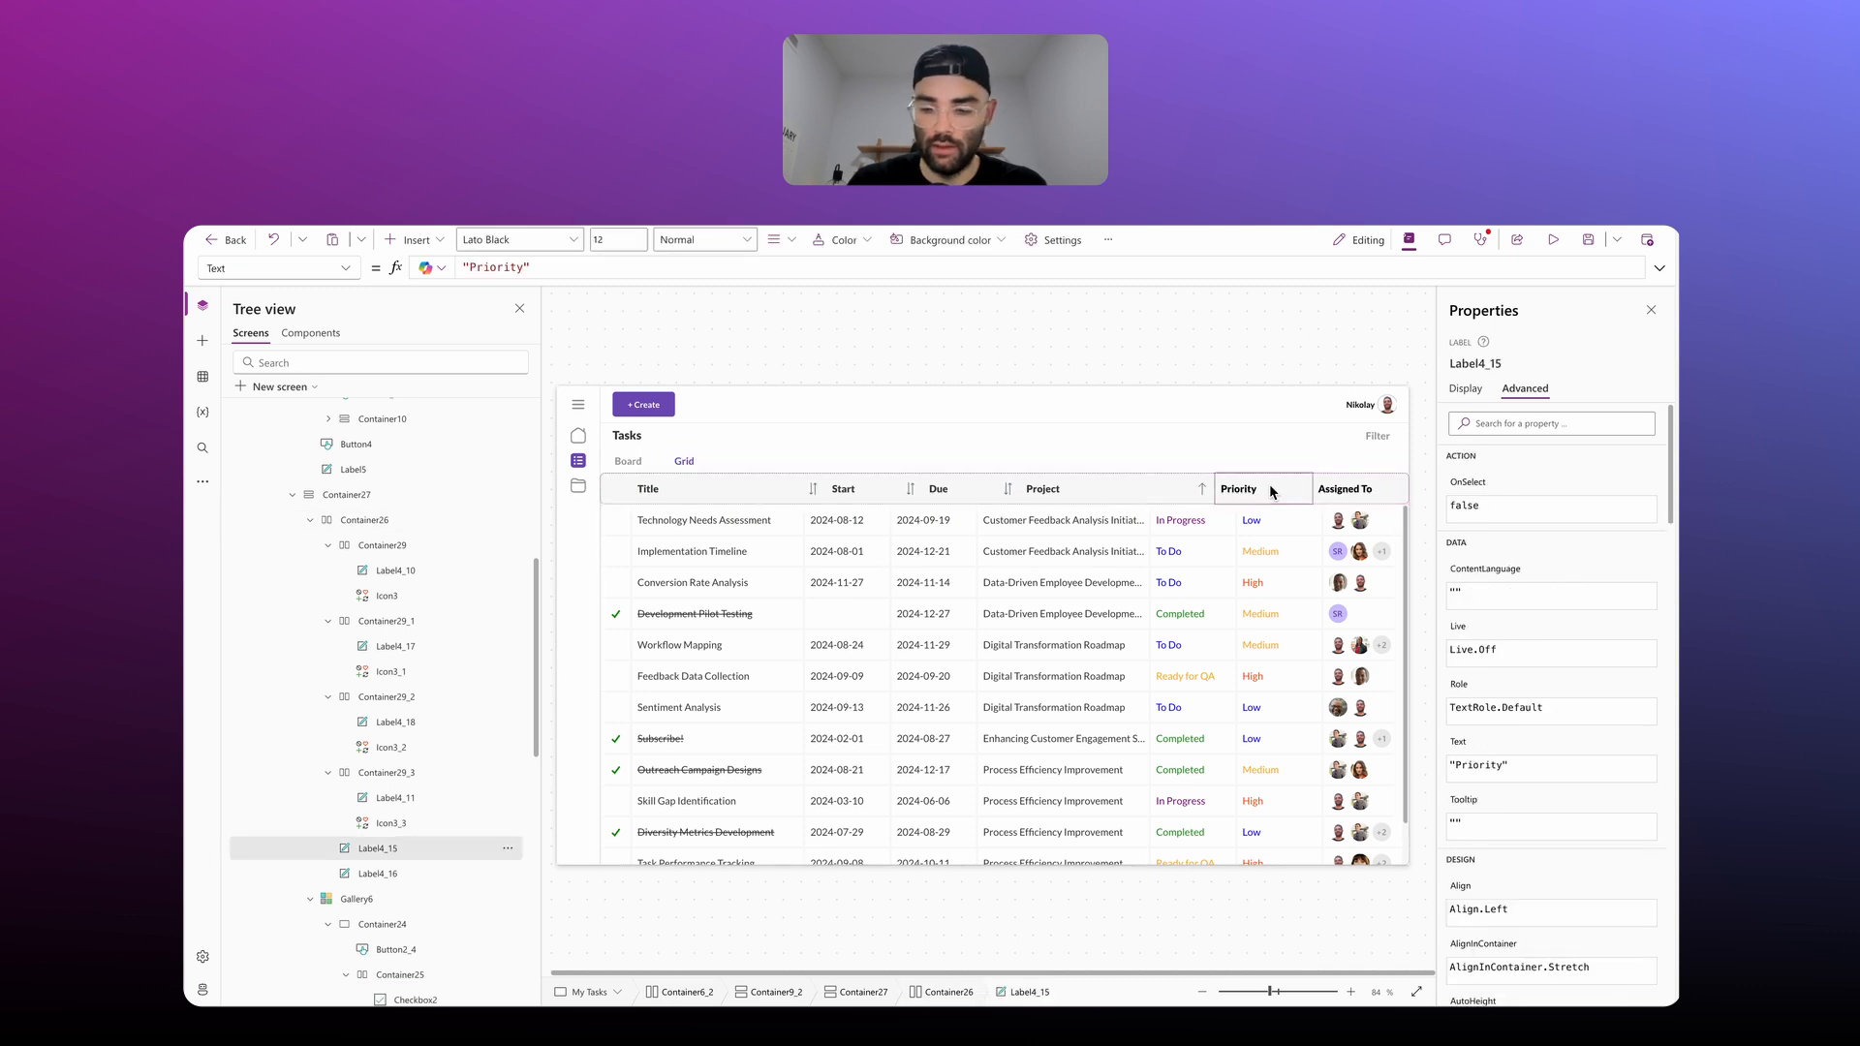
key("Delete")
Step: Paste two copies of the Start heading container into the heading row, Container26
key("ctrl+v")
left_click(365, 520)
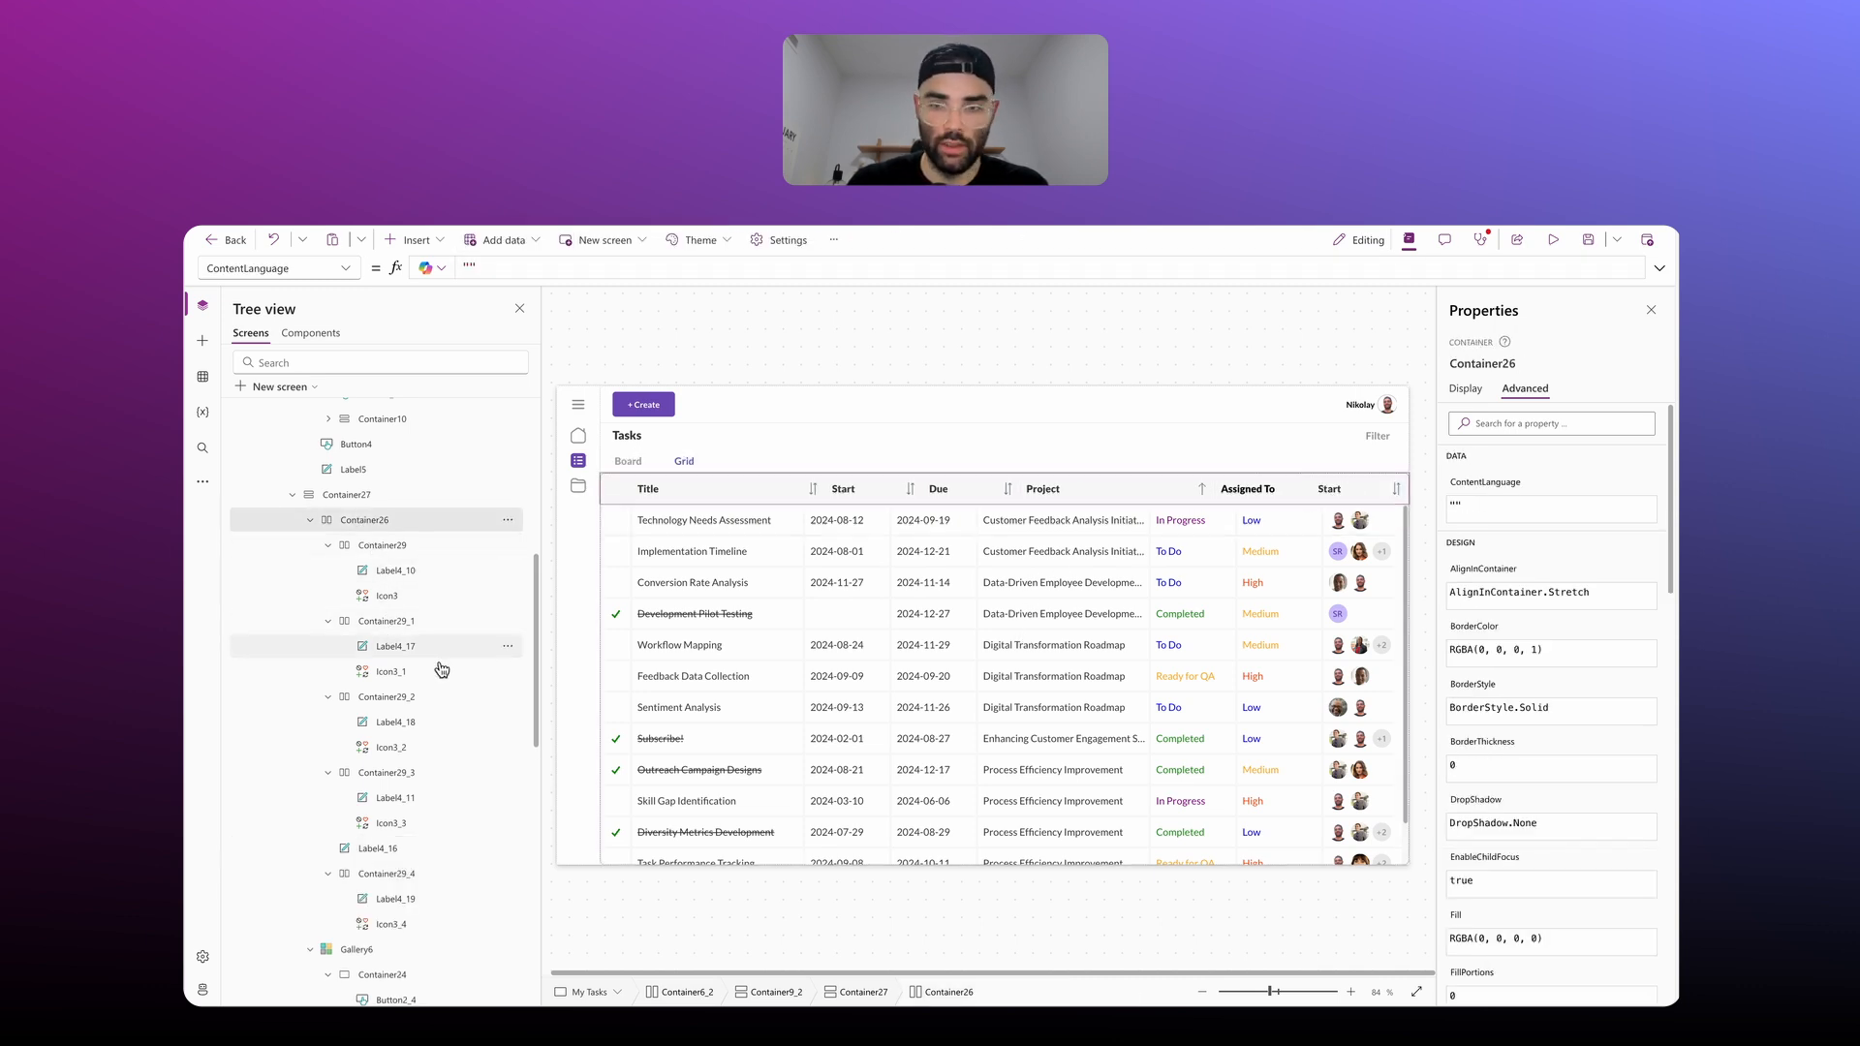
key("ctrl+v")
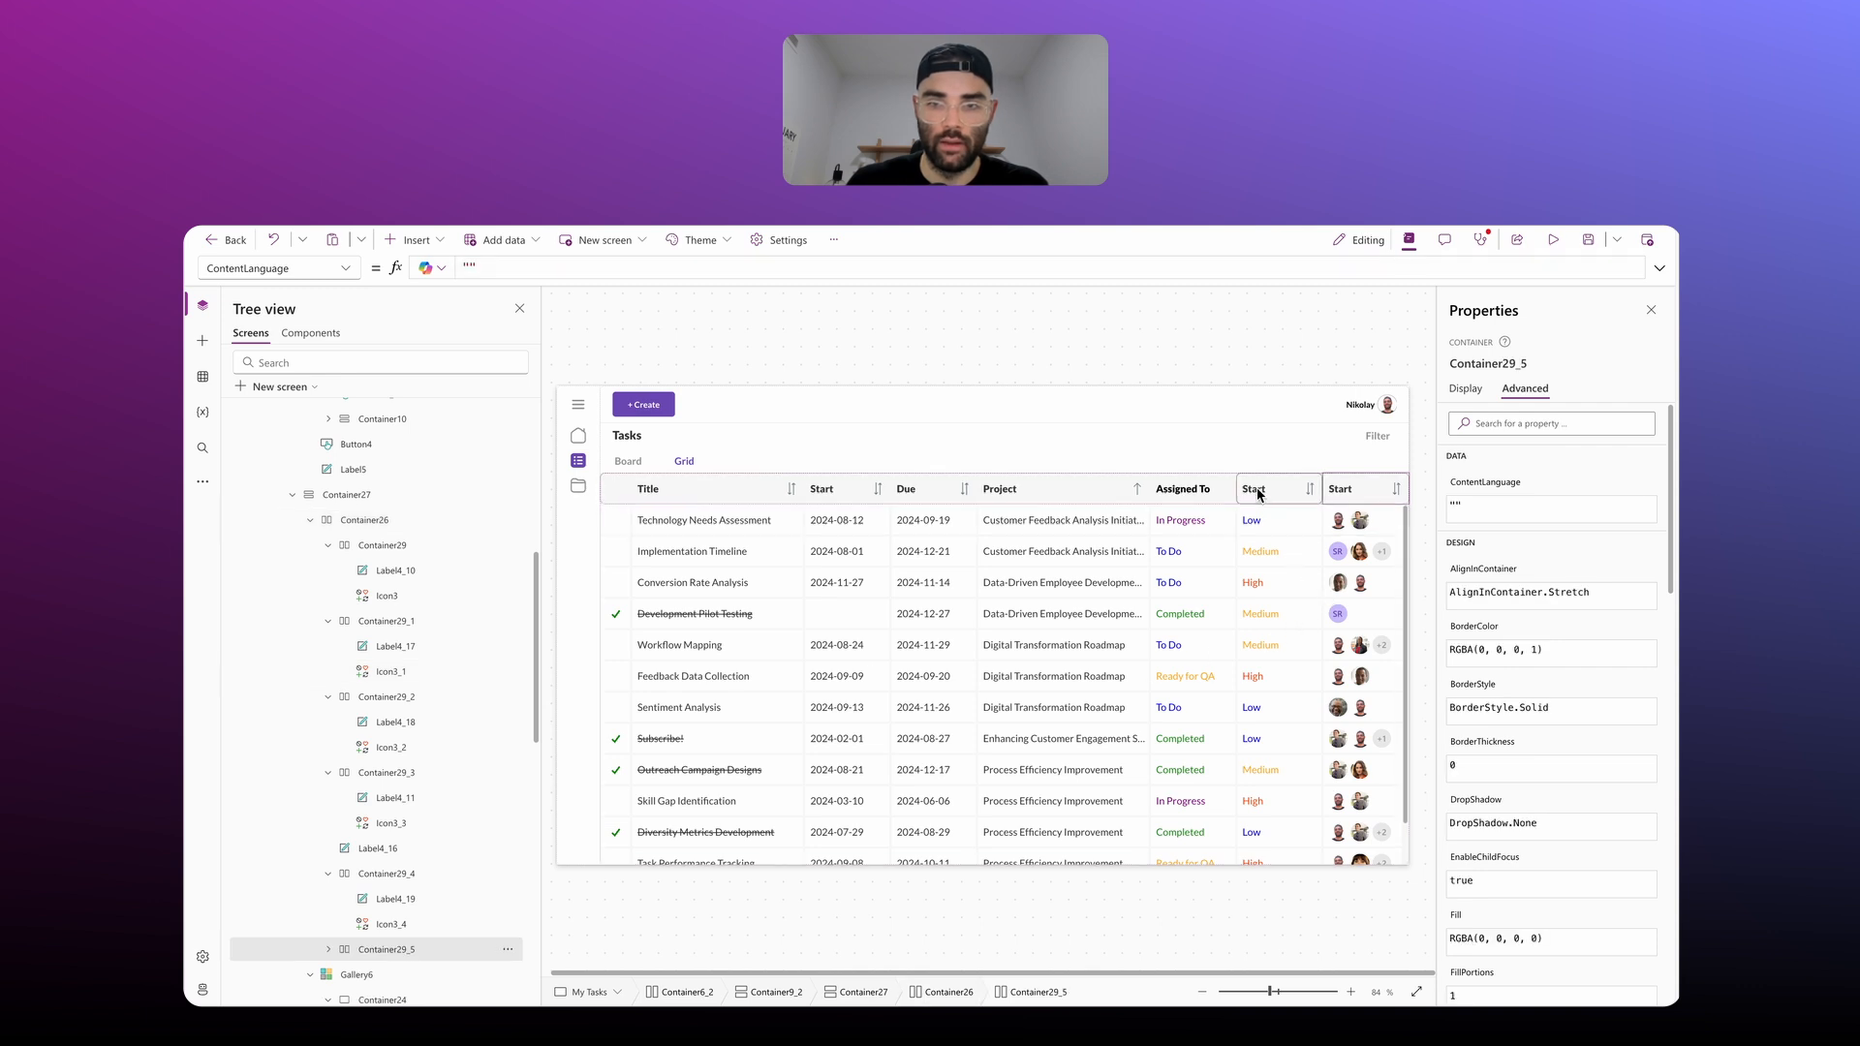
Step: Move the Assigned To heading label behind both pasted containers at the end of the heading row
left_click(1186, 492)
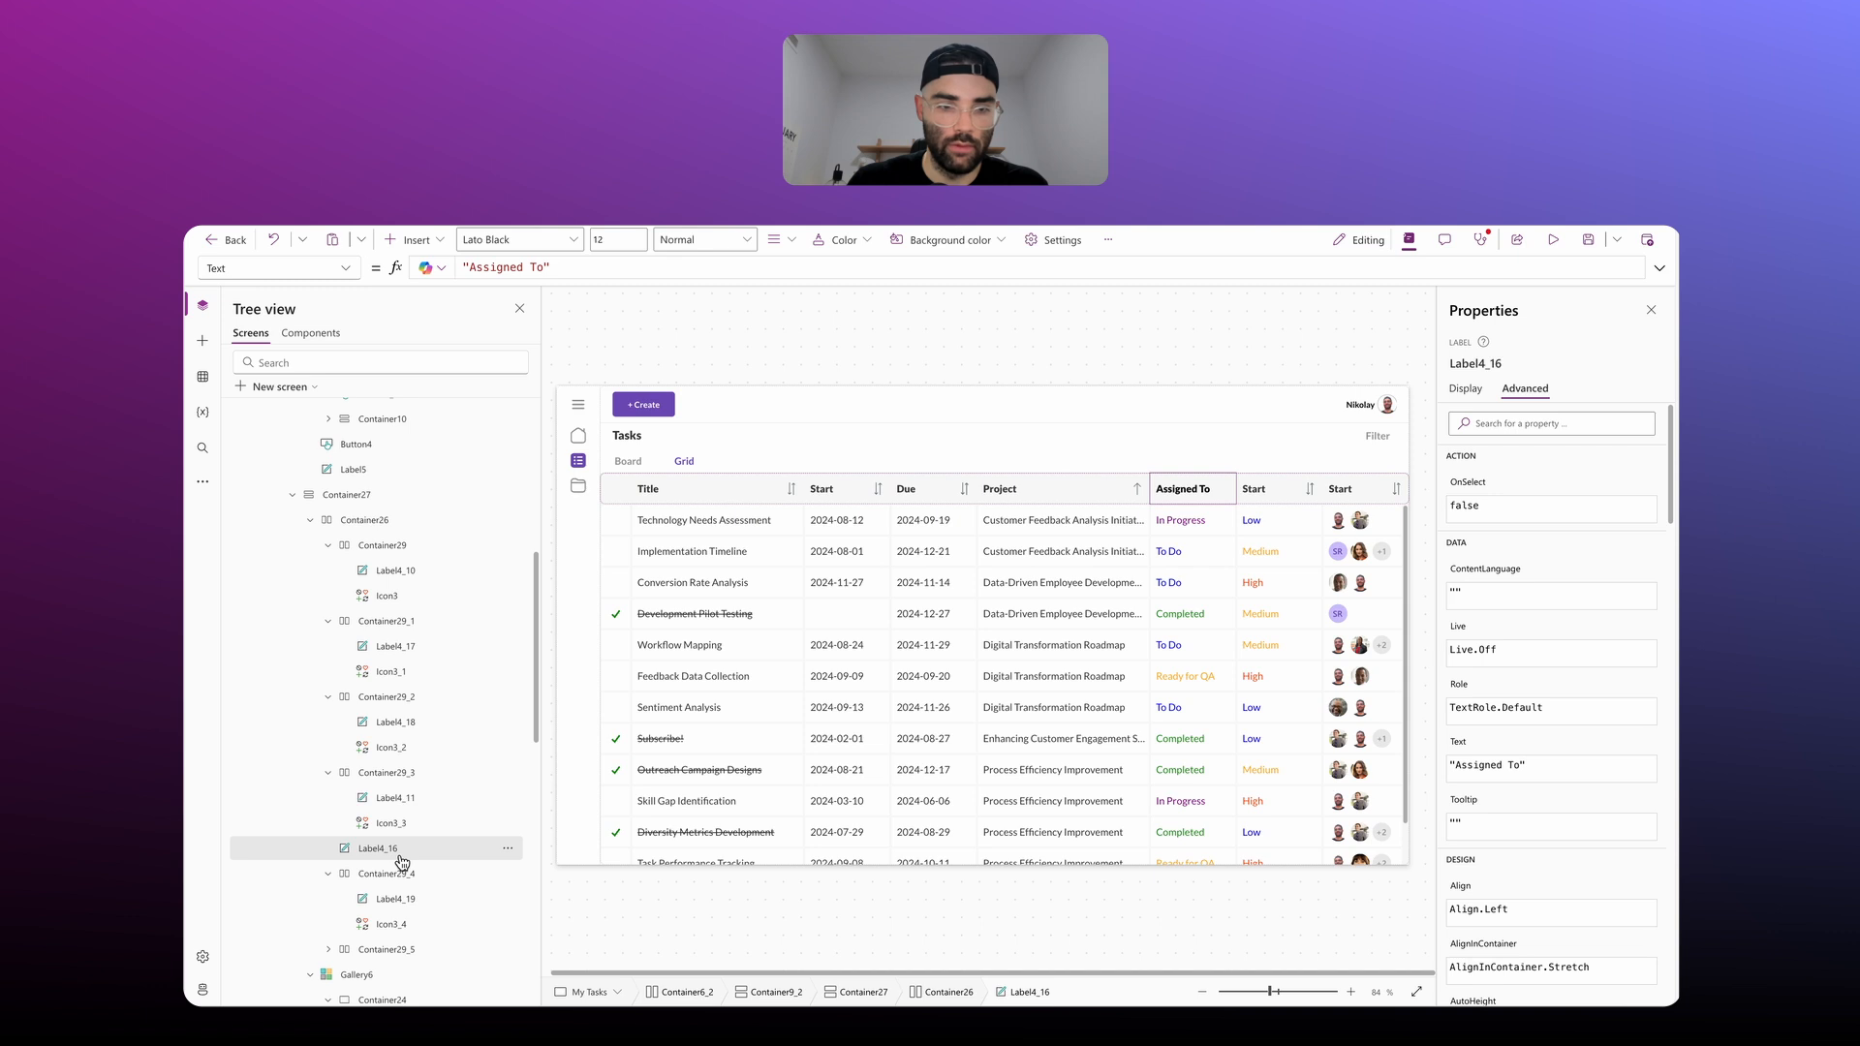
key("ctrl+bracketleft")
key("ctrl+bracketleft")
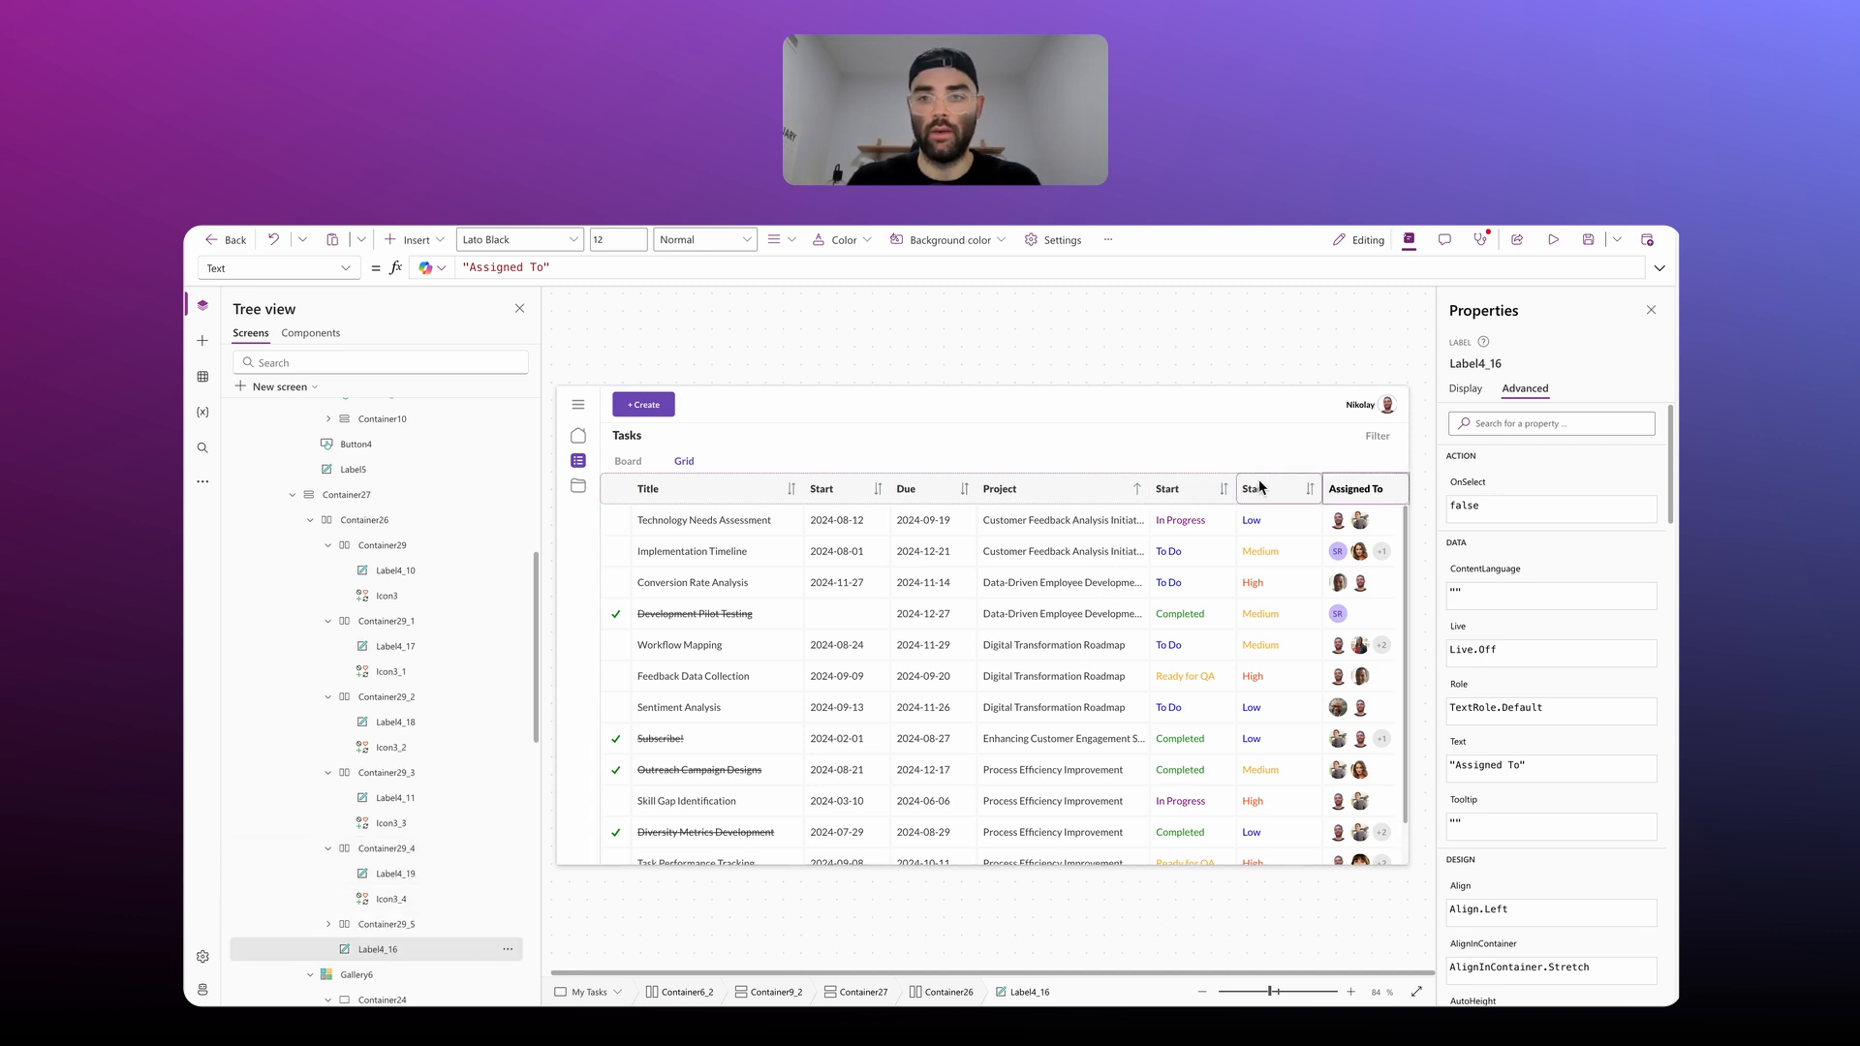
Step: Change the text of the two pasted Start heading labels to "Status" and "Priority", in that order
left_click(1173, 489)
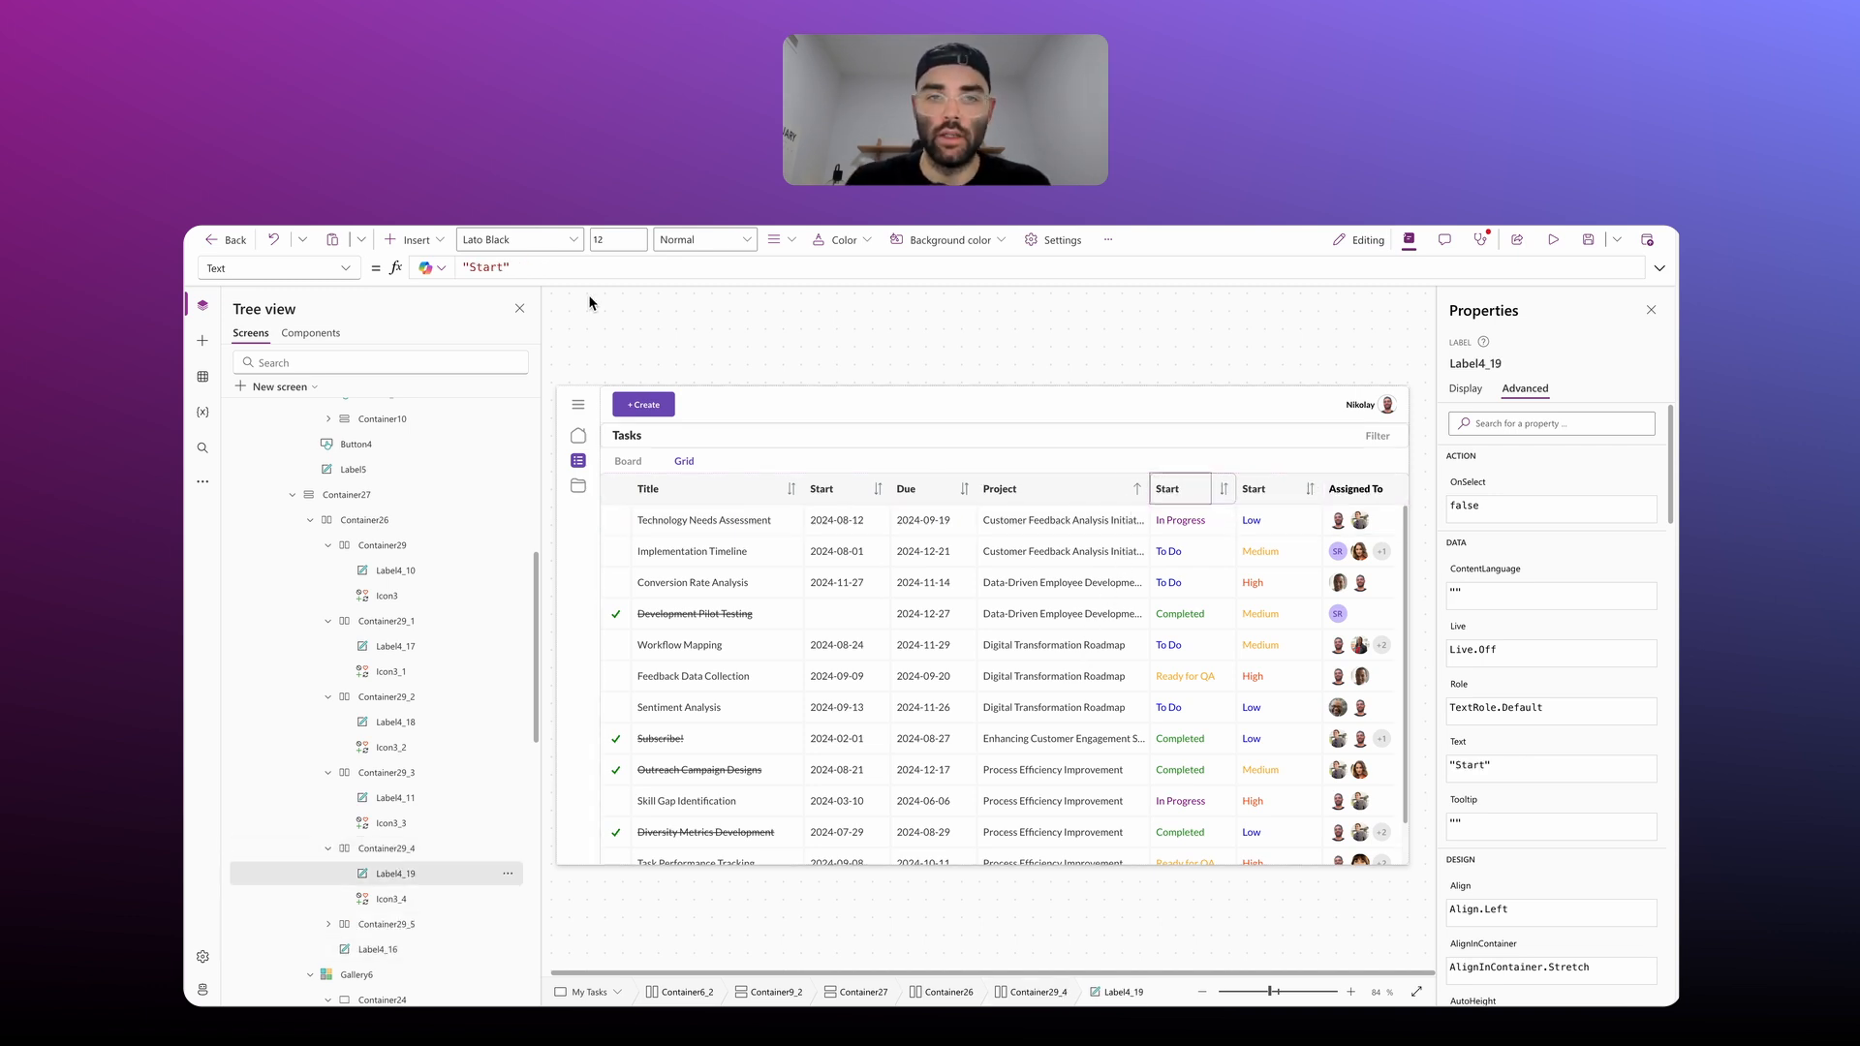
double_click(480, 268)
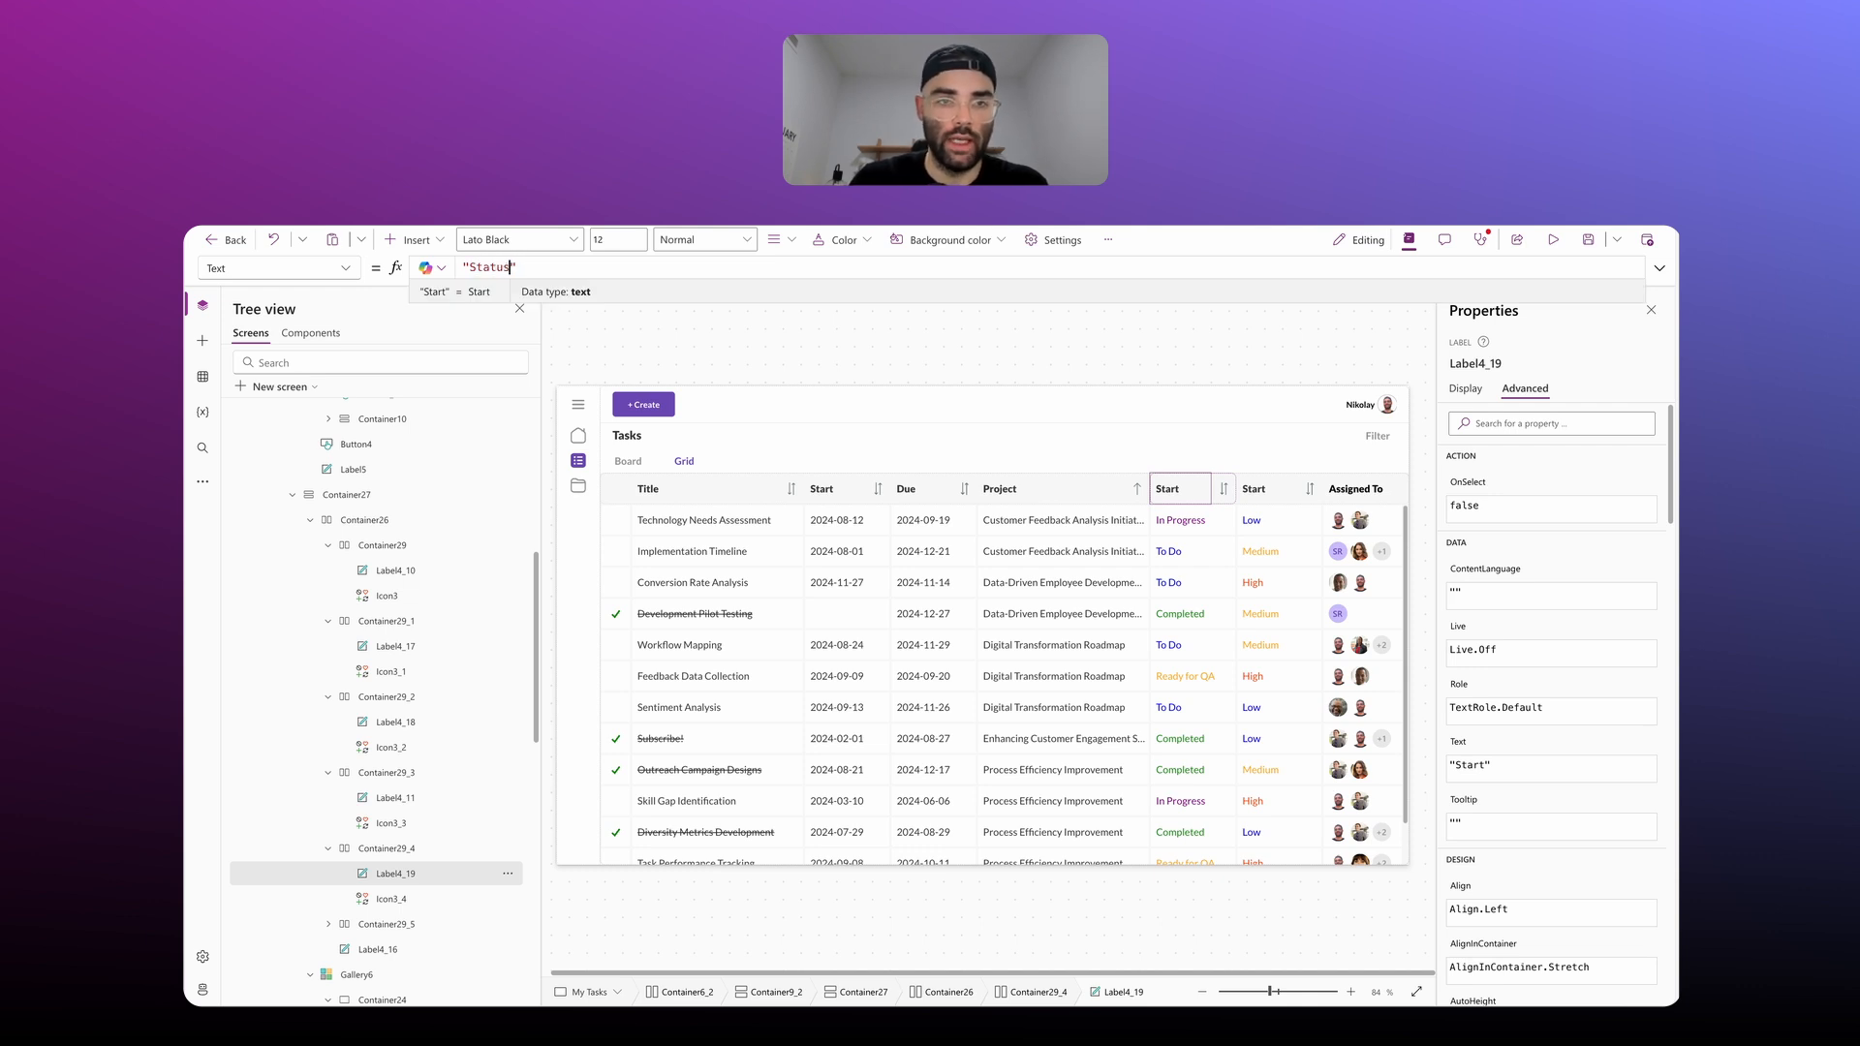
left_click(1254, 489)
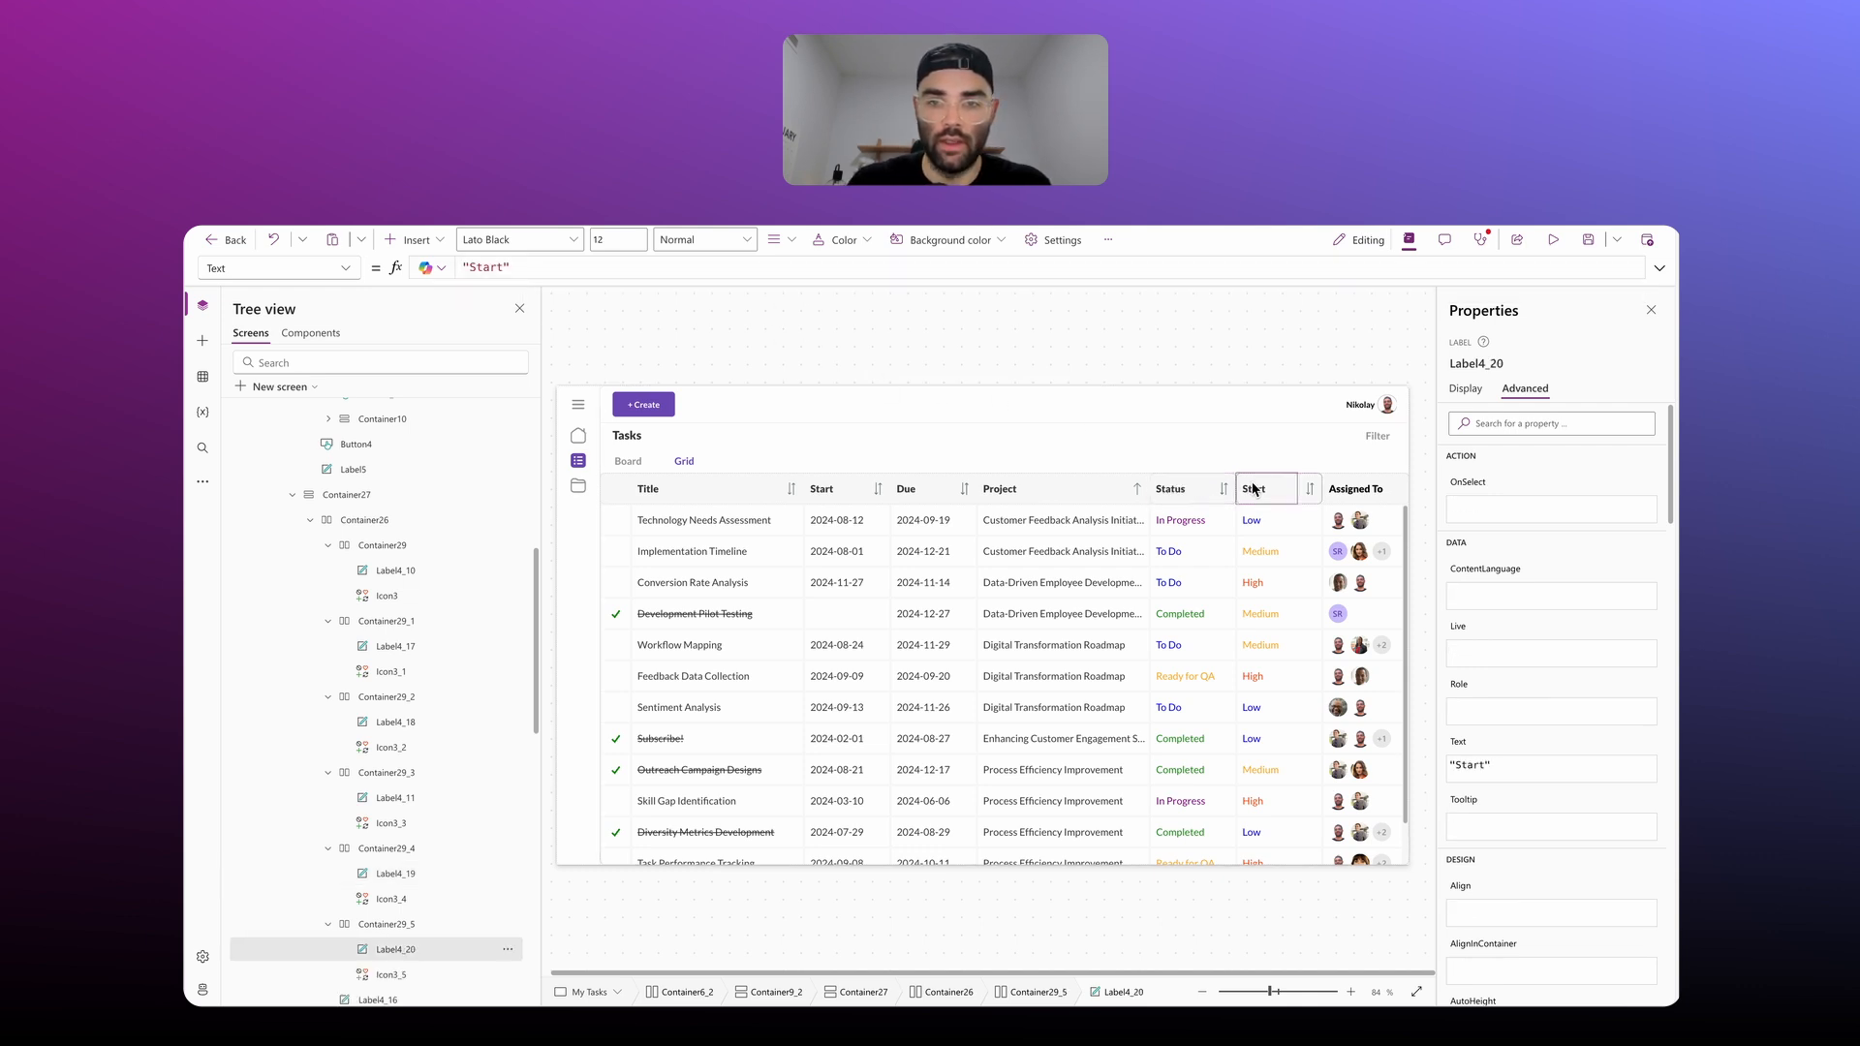
double_click(485, 267)
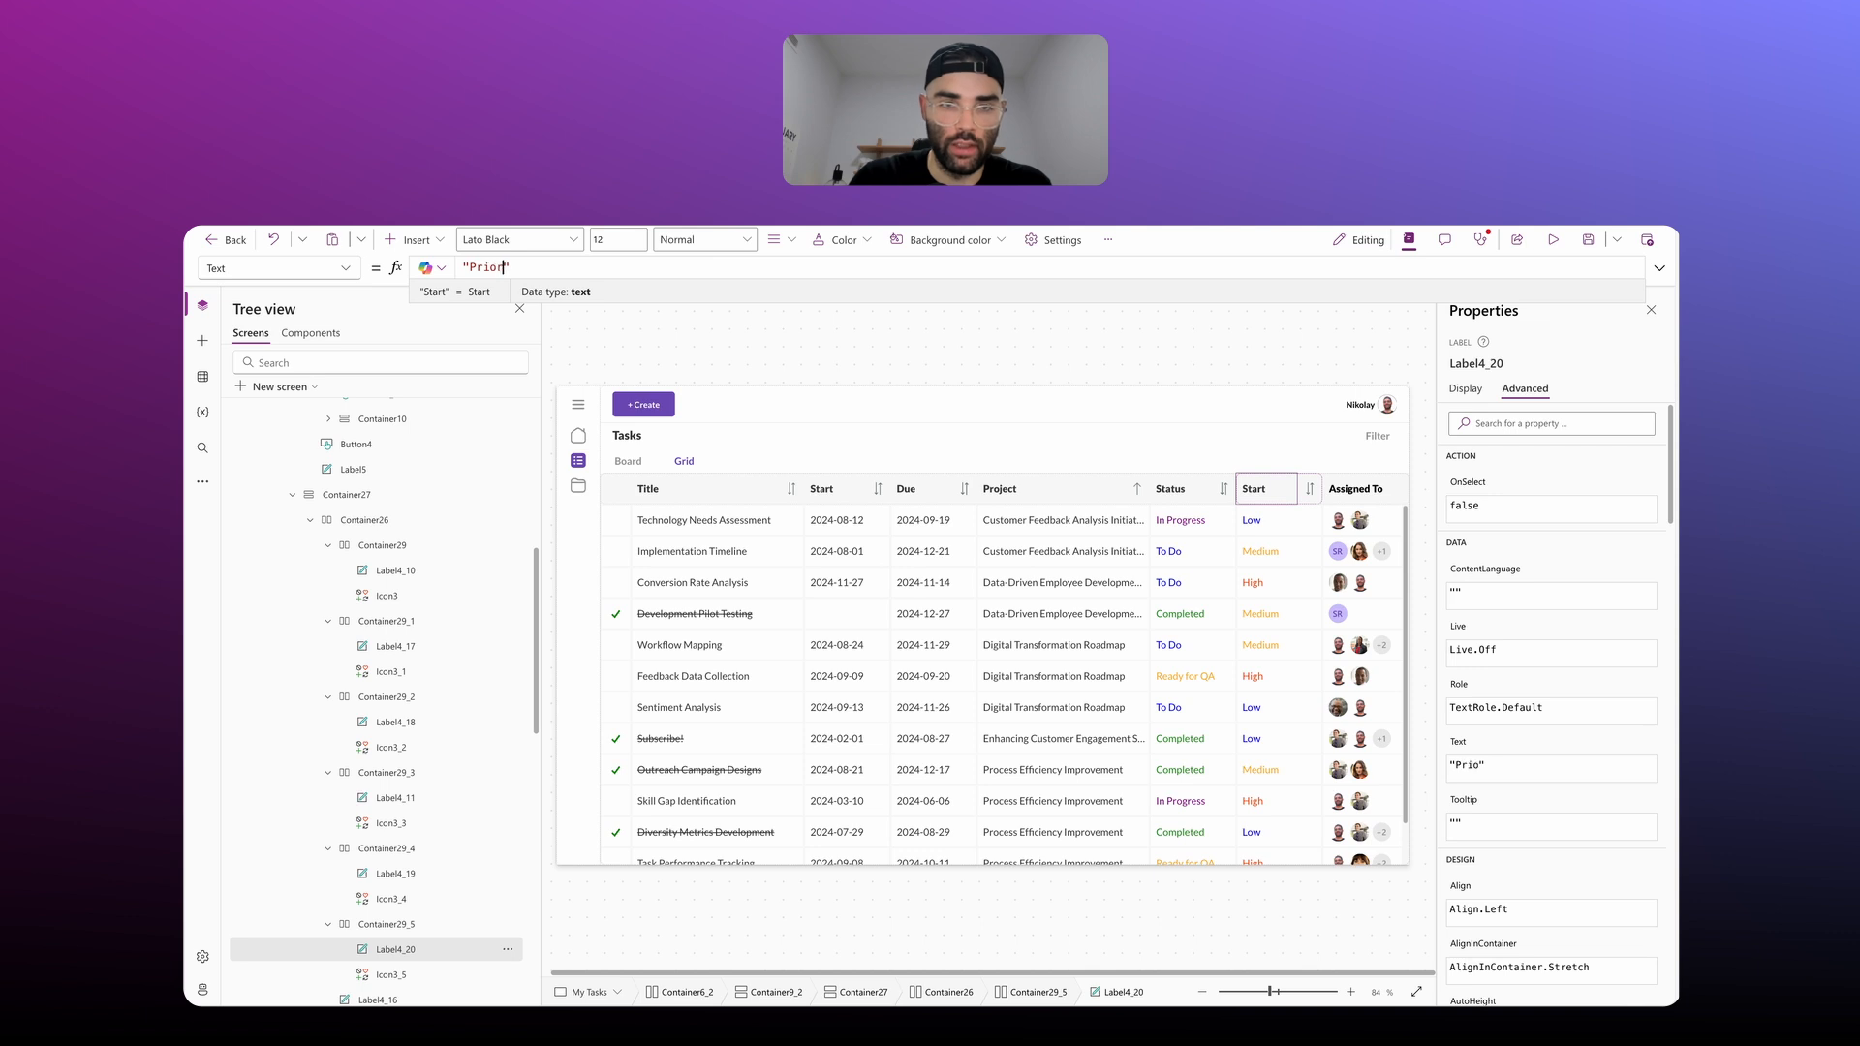
Step: Replace both StartDate references with StatusValue in the OnSelect formula of the Status heading's sort icon
left_click(1224, 490)
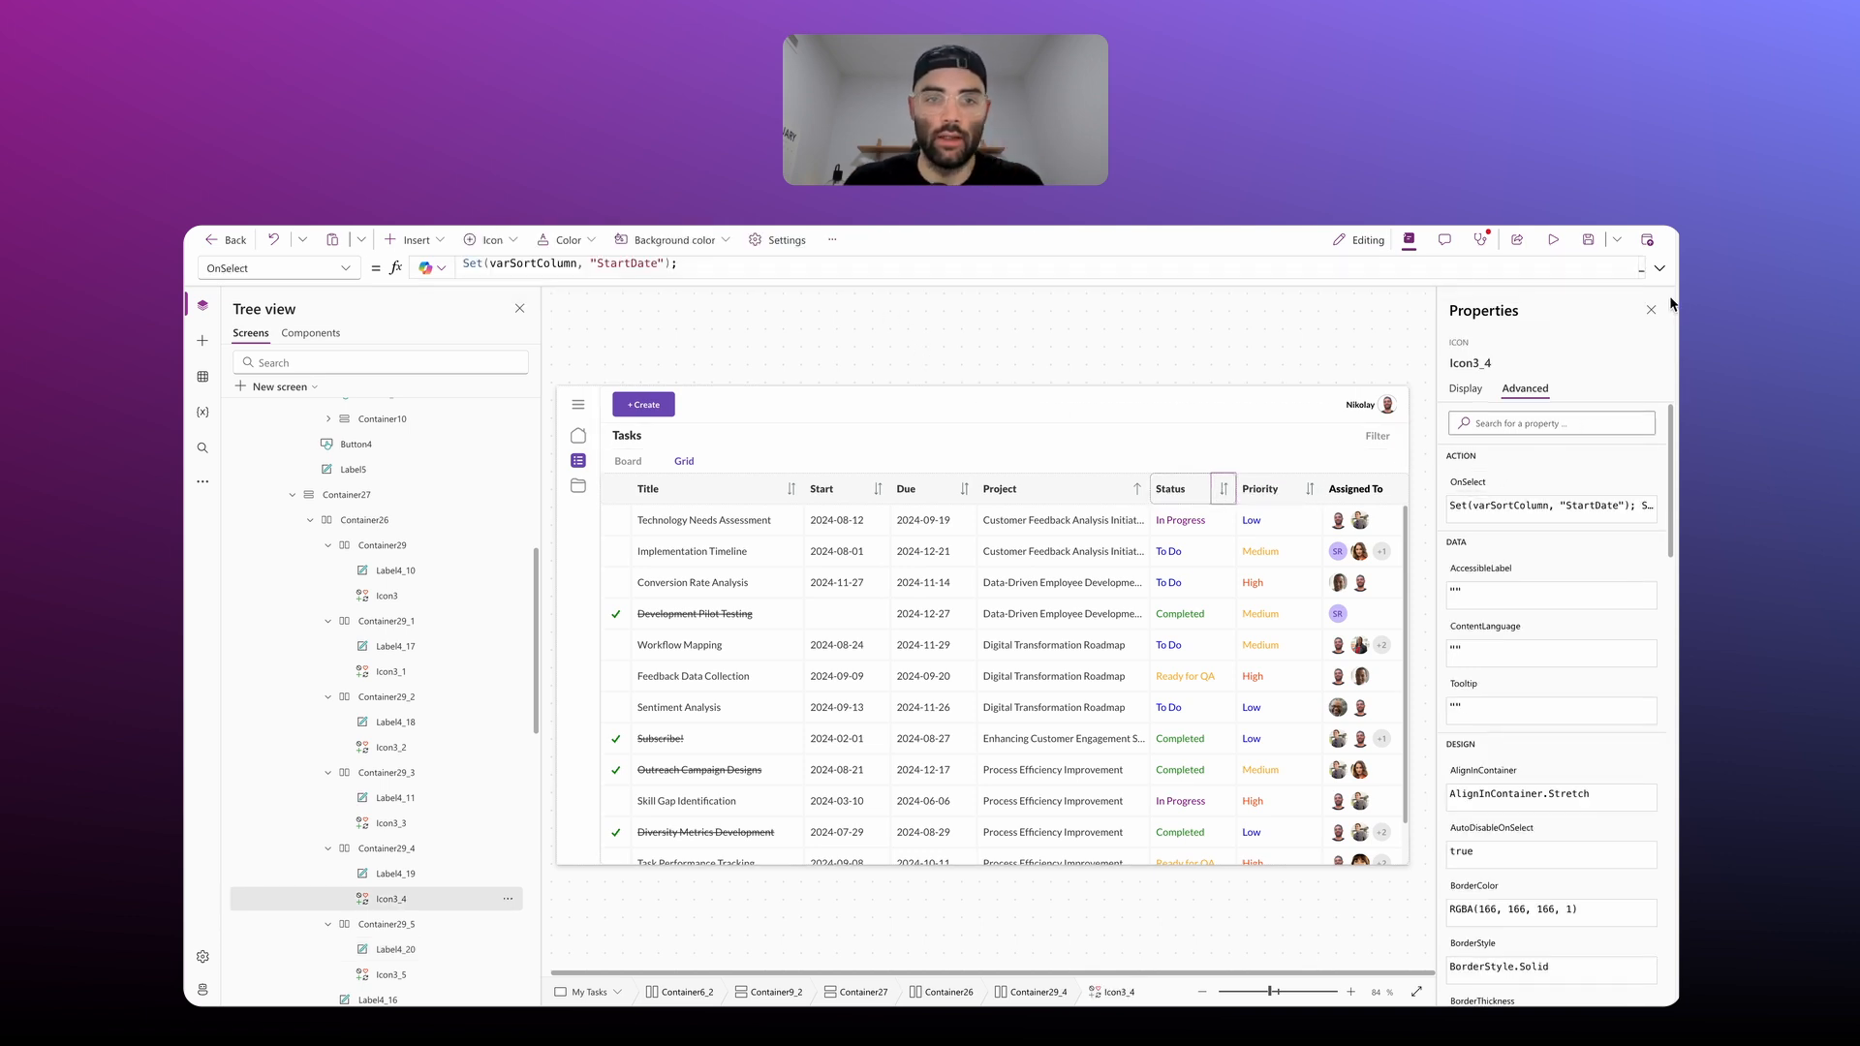
left_click(1659, 268)
double_click(623, 262)
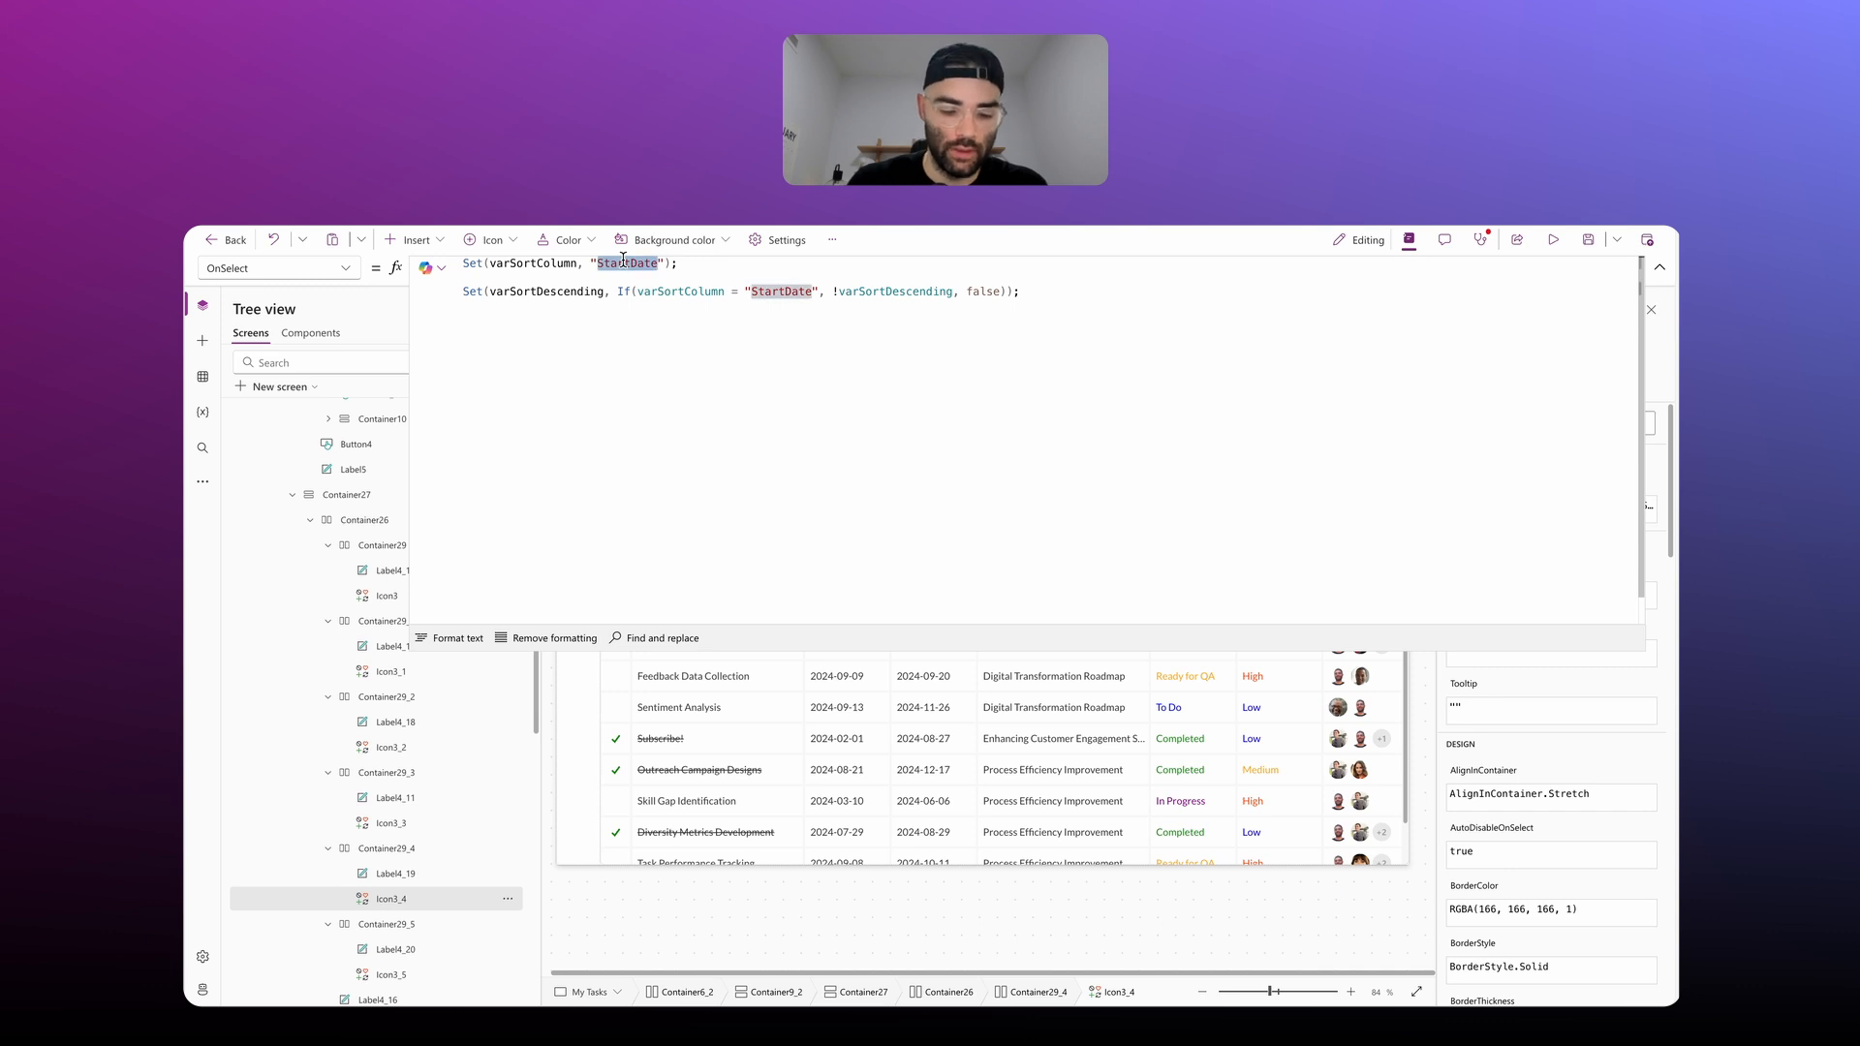
type("StatusValue")
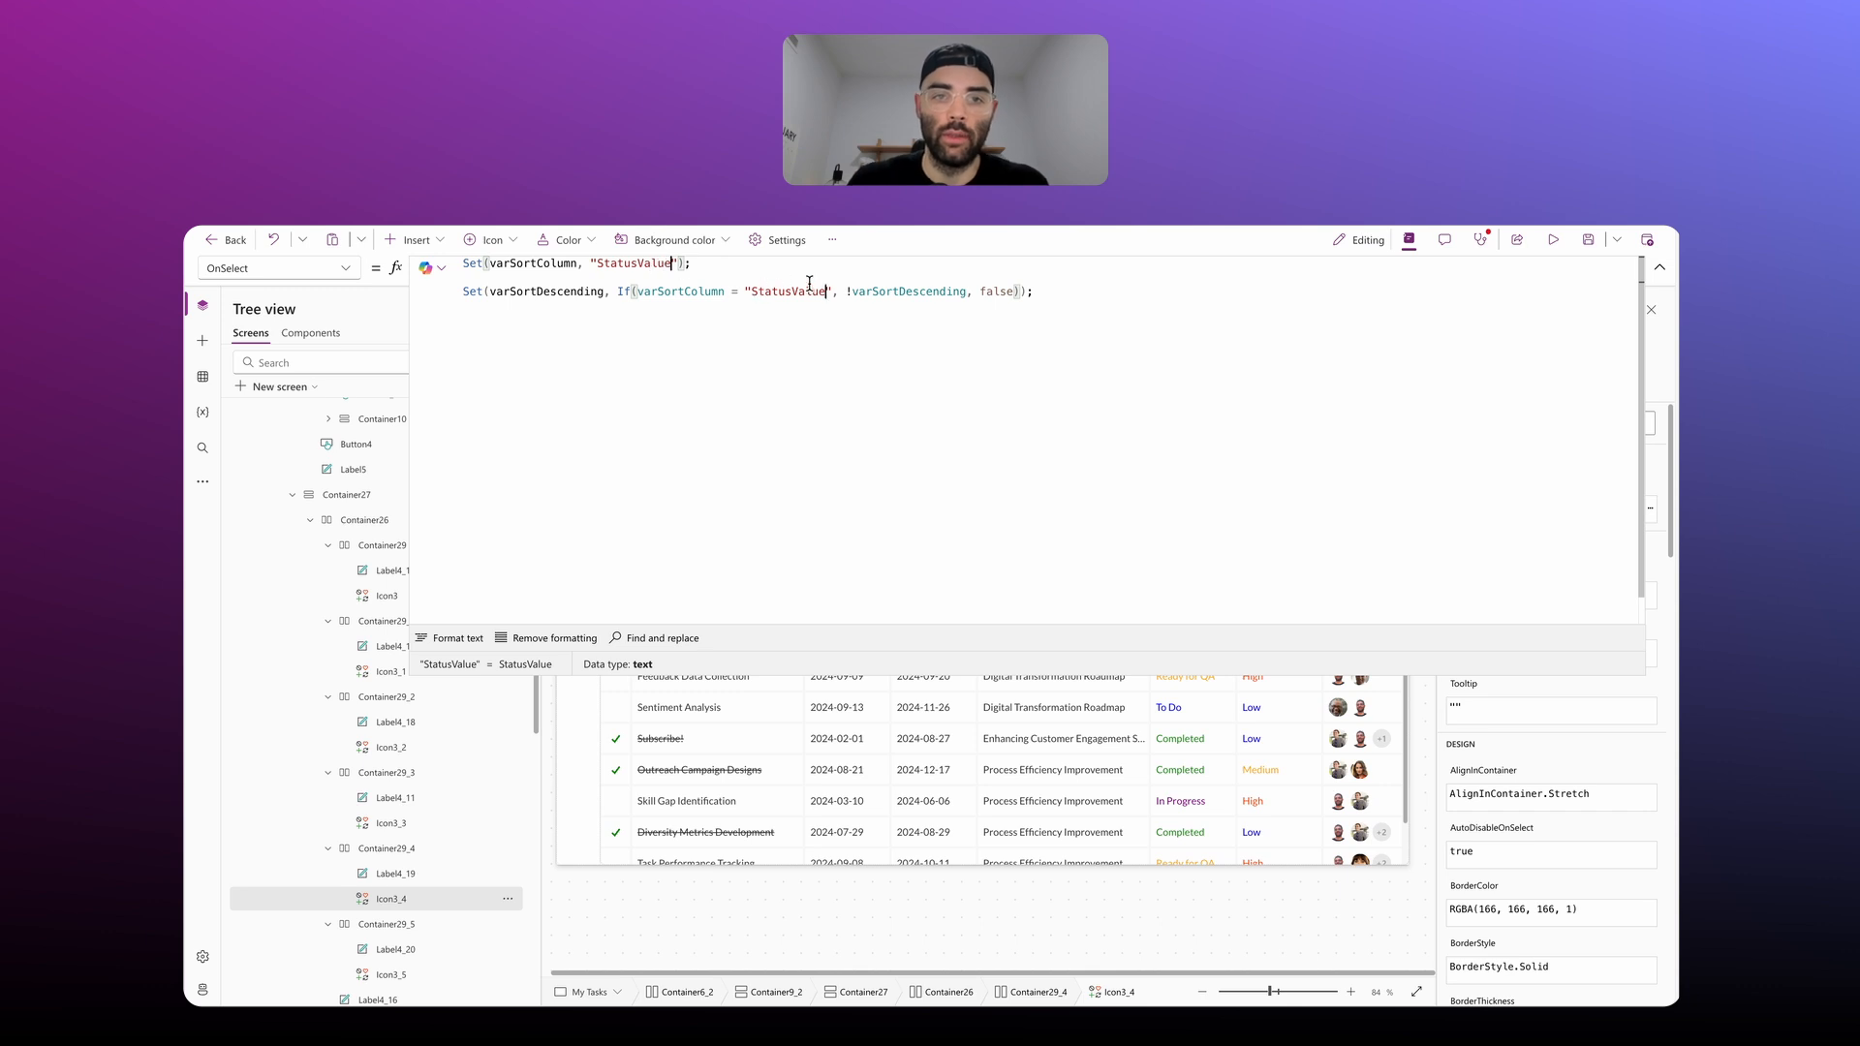
left_click(1662, 271)
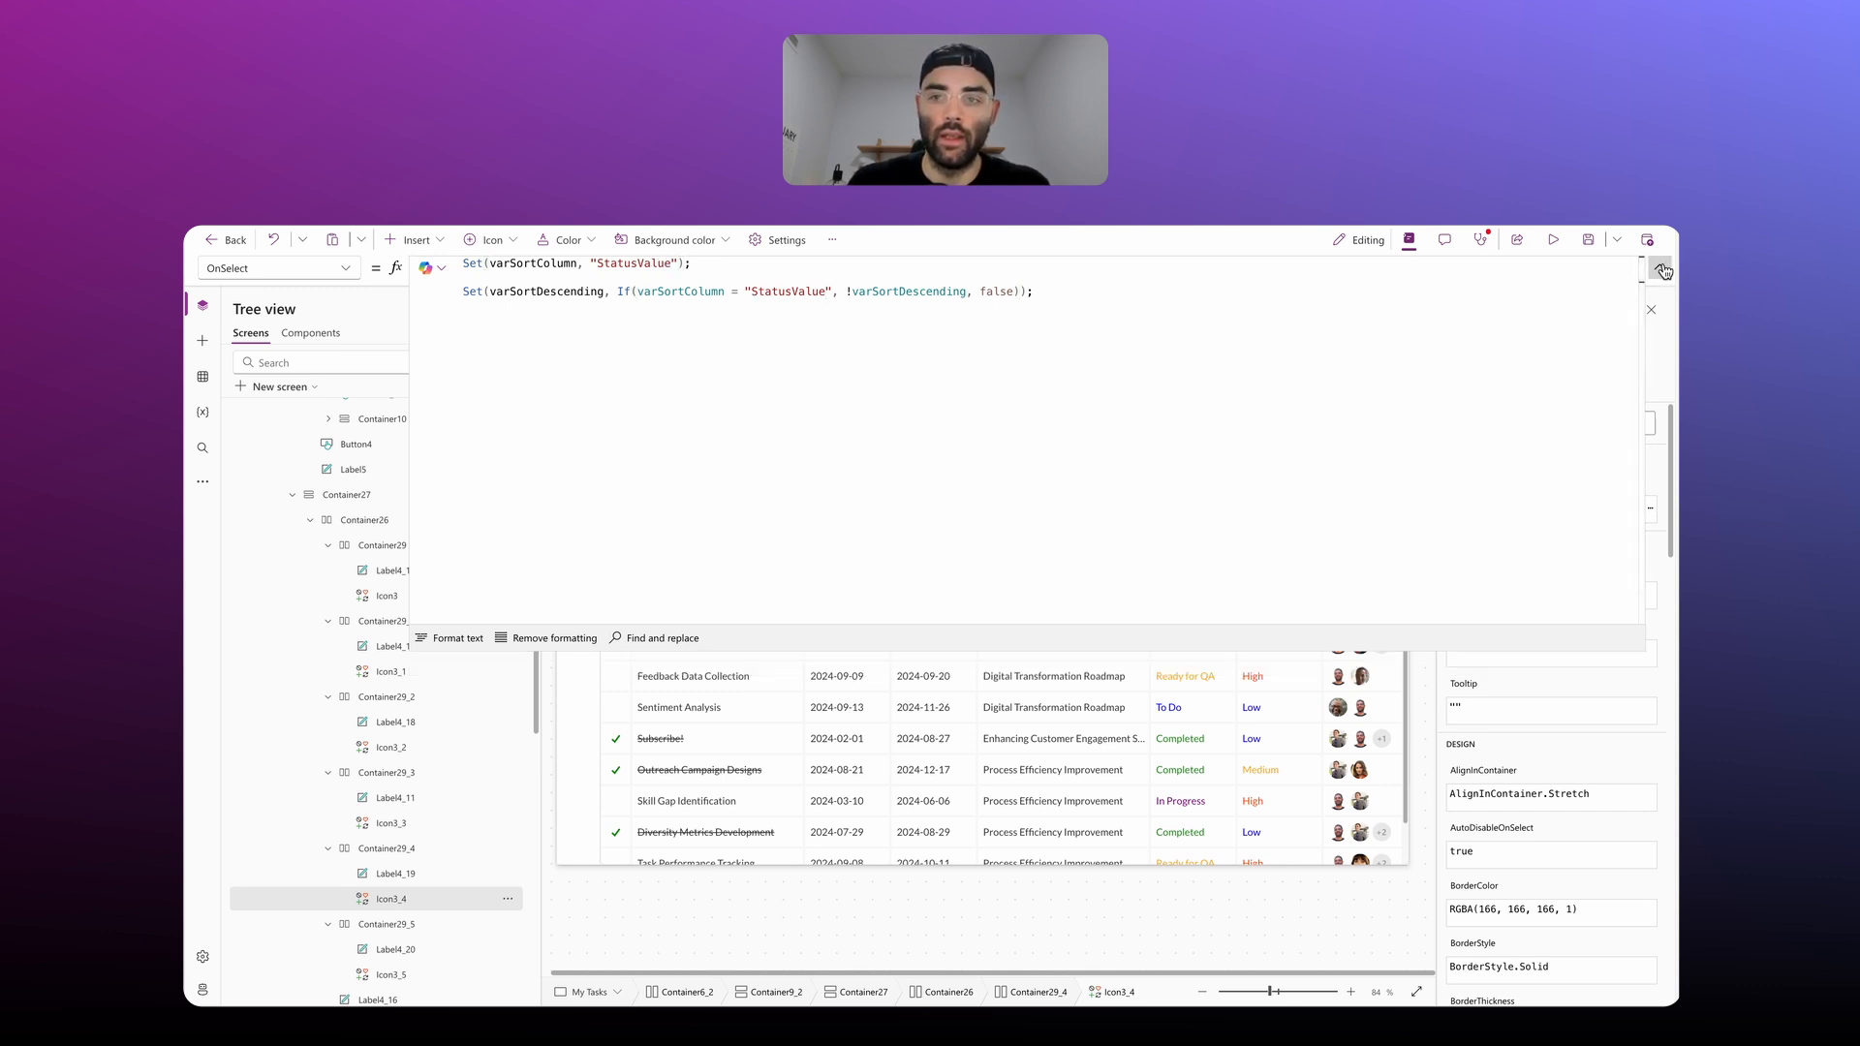
Step: Replace both StartDate references with StatusValue in the Icon property formula of the Status heading's sort icon
left_click(1467, 389)
left_click(1579, 422)
left_click(1659, 270)
double_click(634, 291)
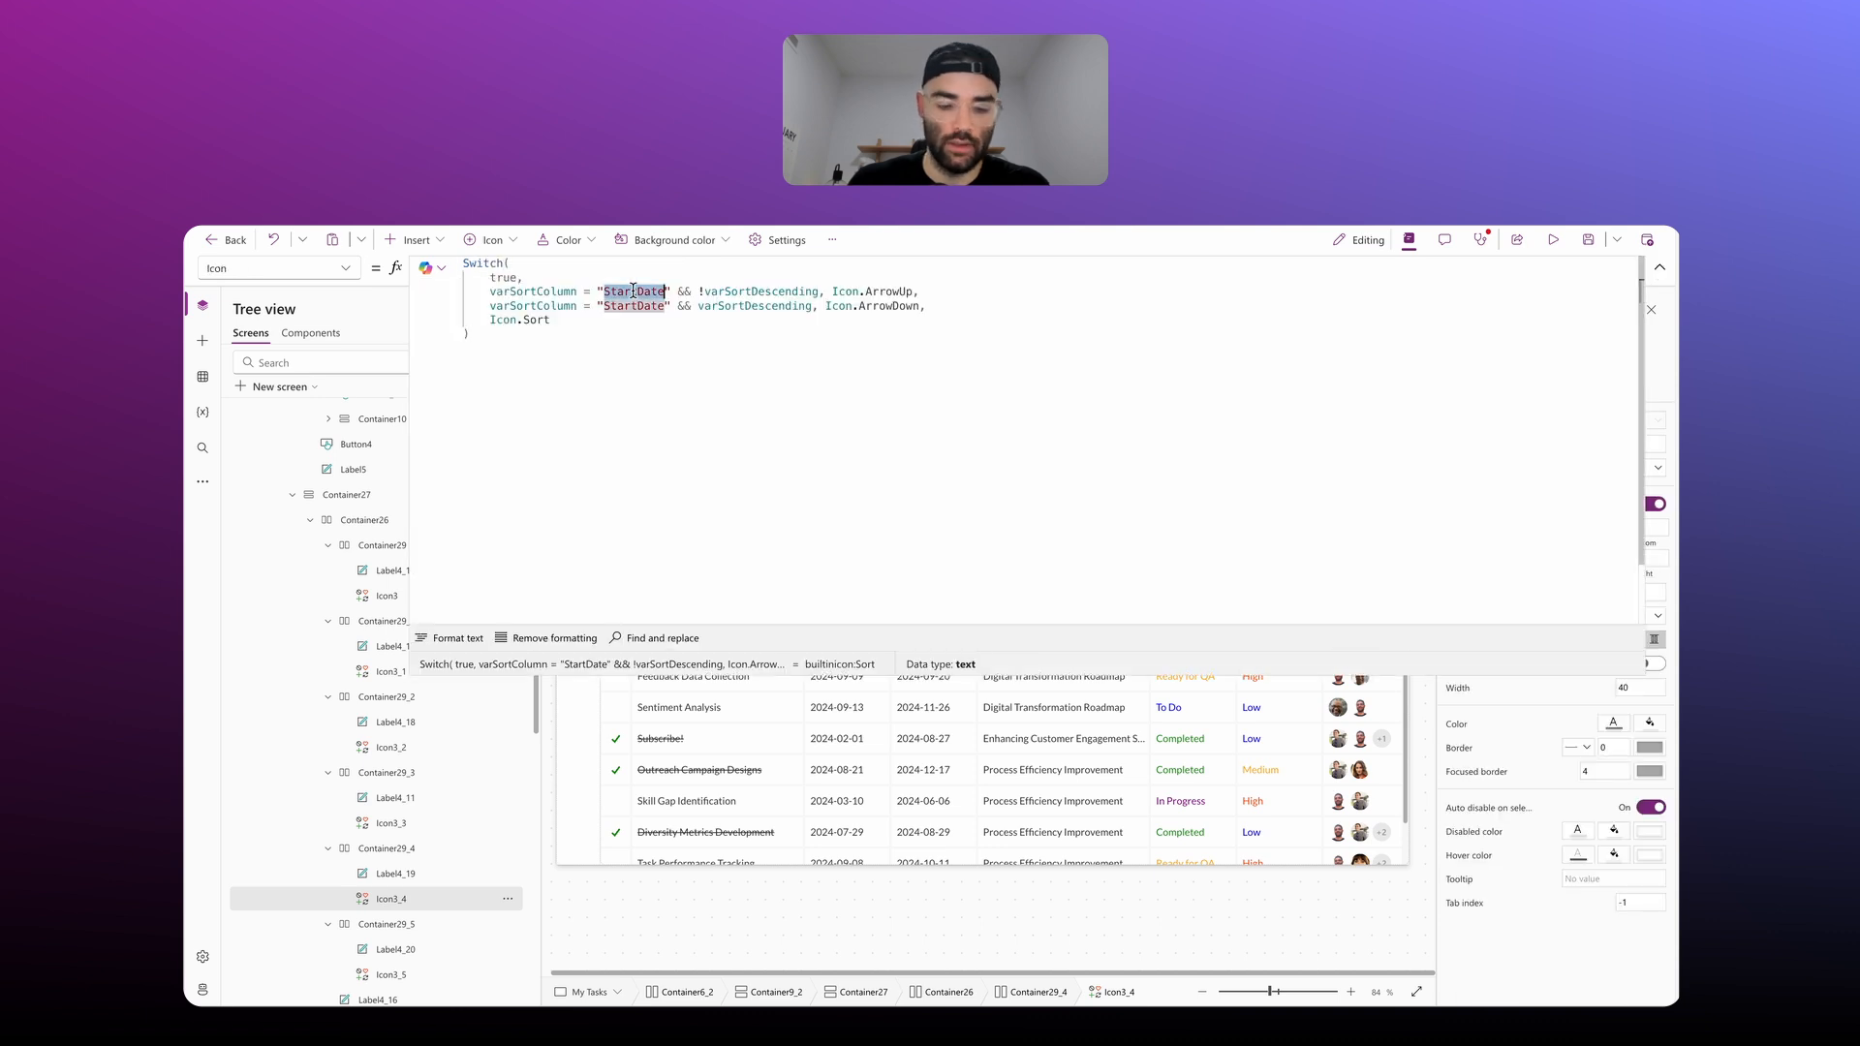
type("StatusValue")
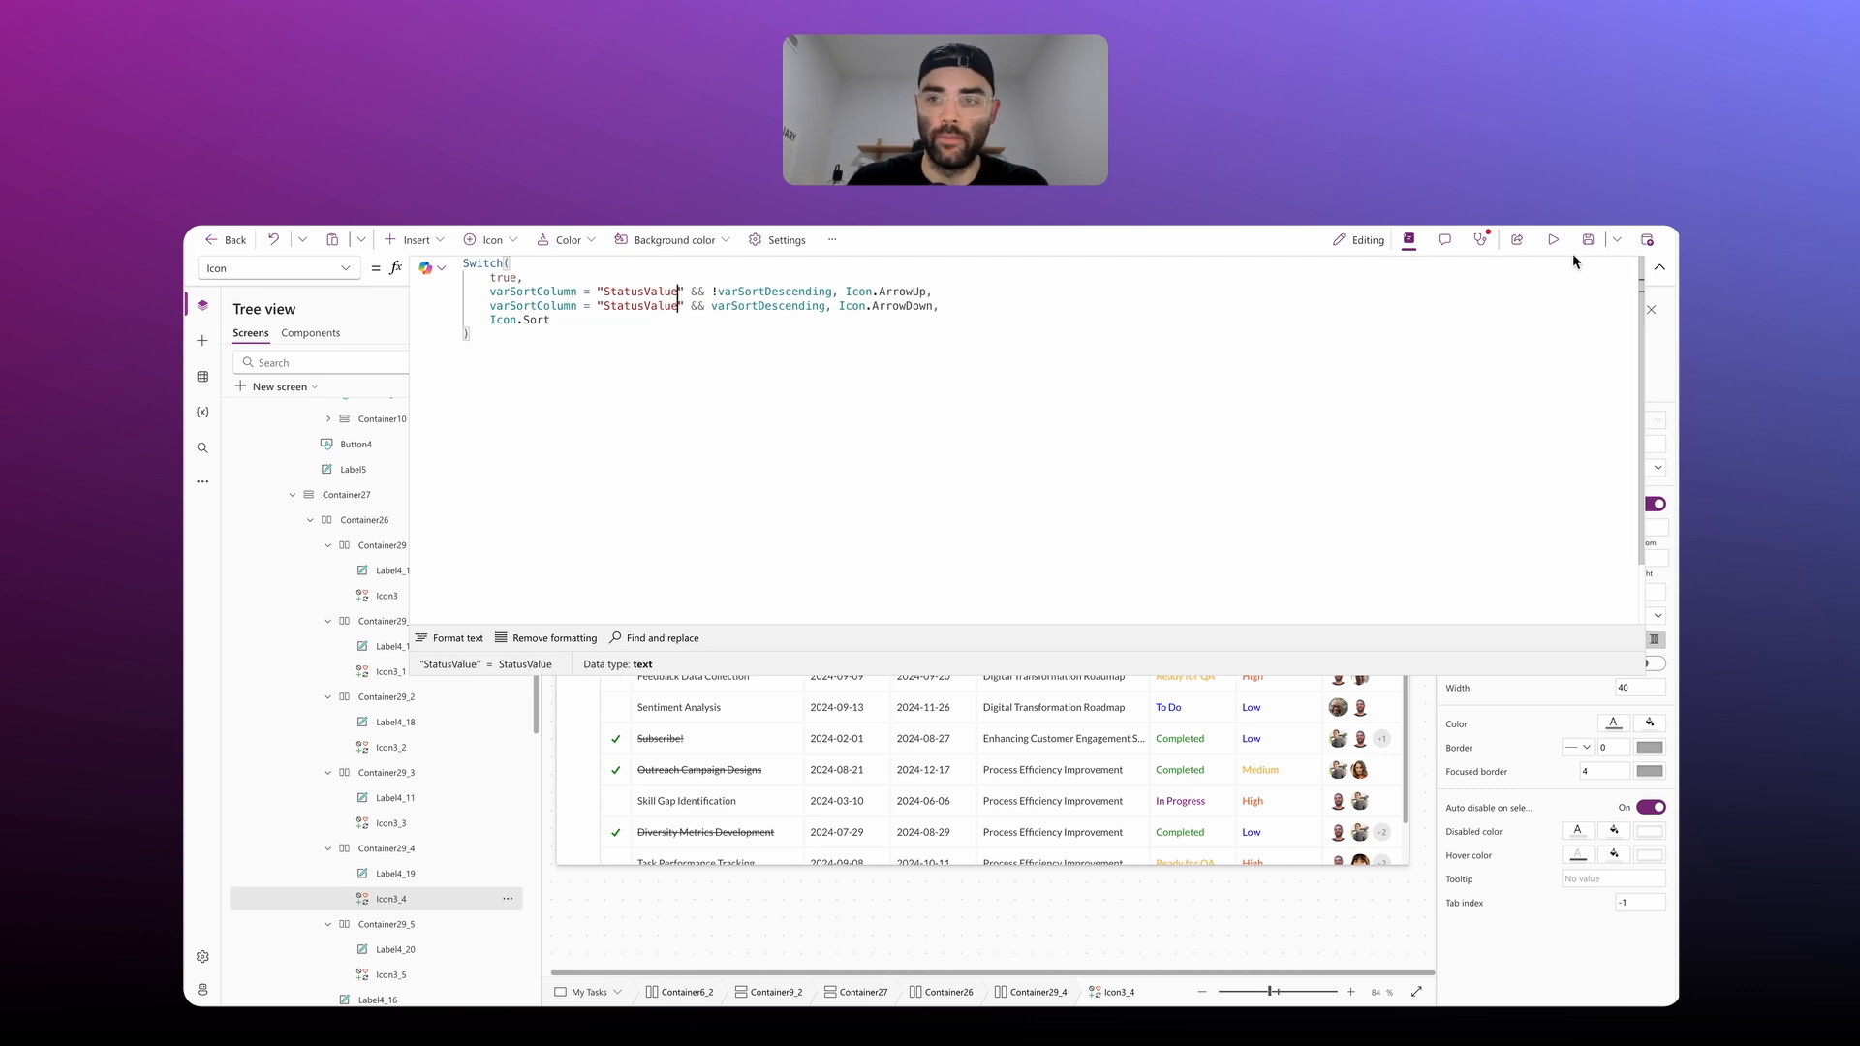
left_click(1659, 268)
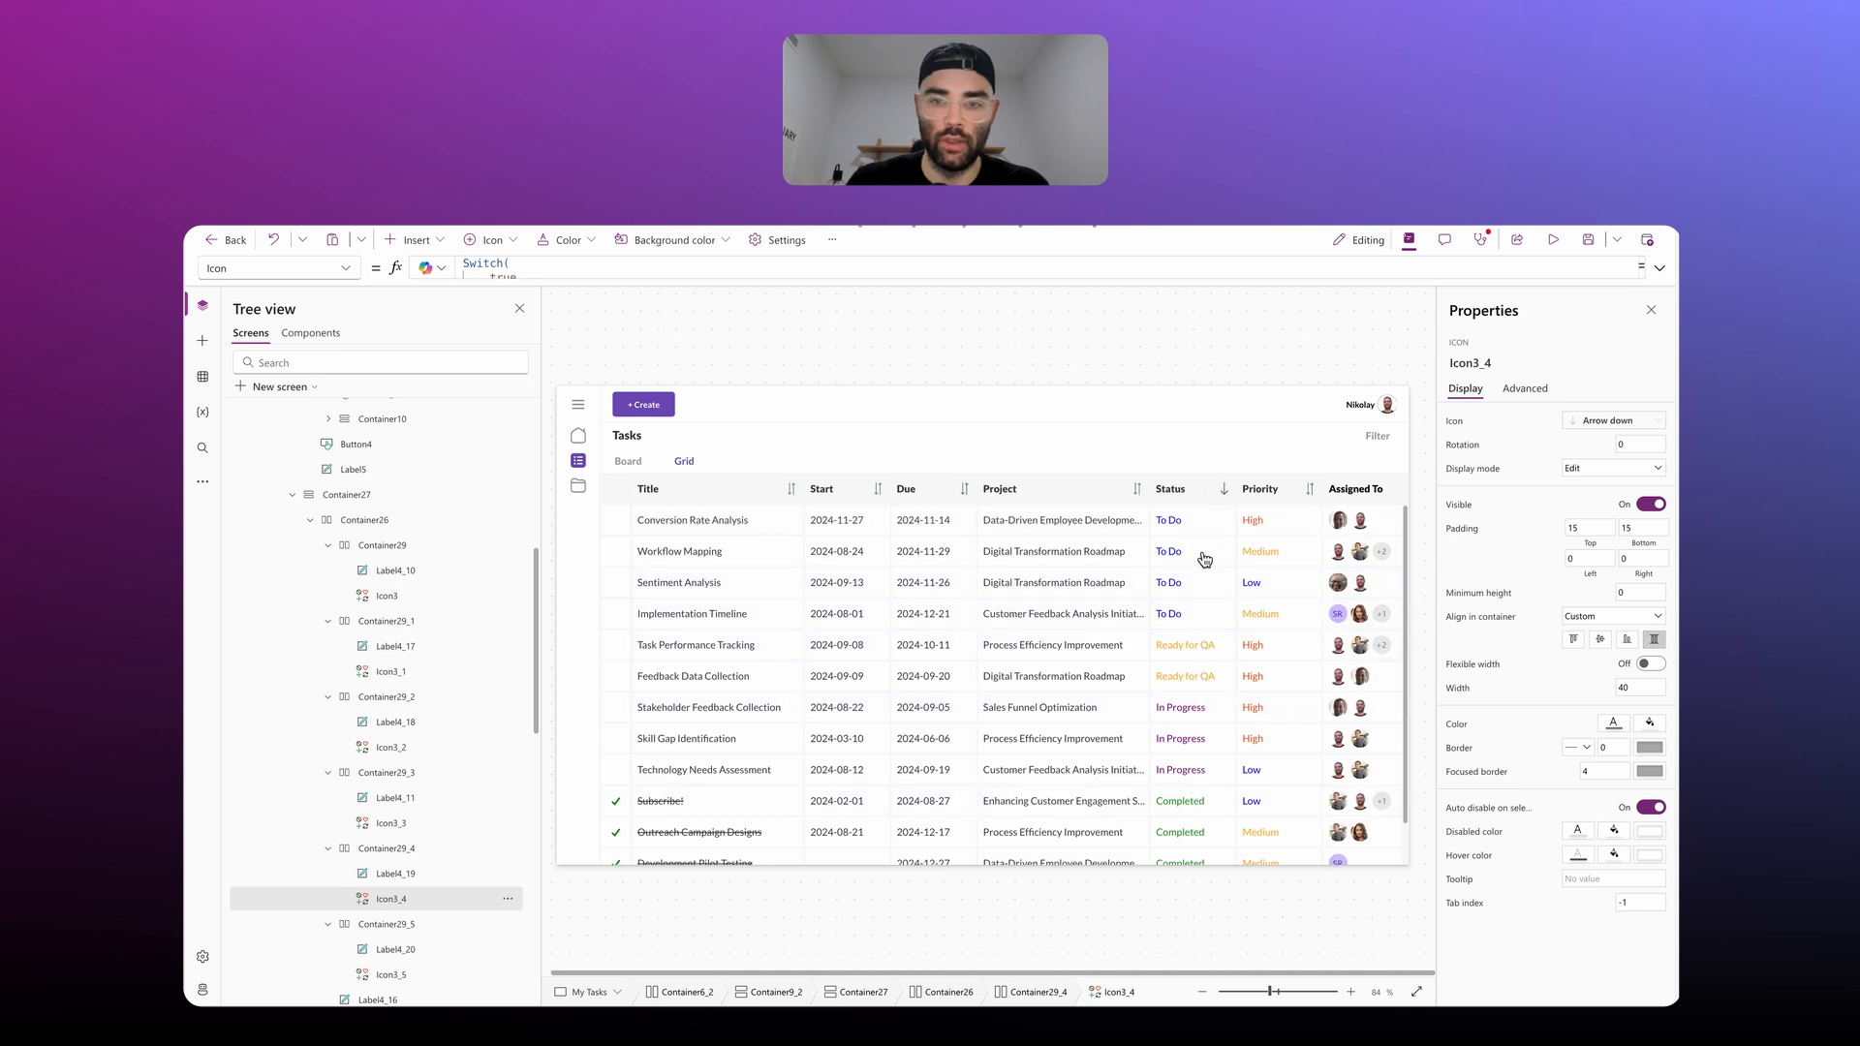
Step: Replace both StartDate references with PriorityValue in the OnSelect formula of the Priority heading's sort icon
left_click(1308, 494)
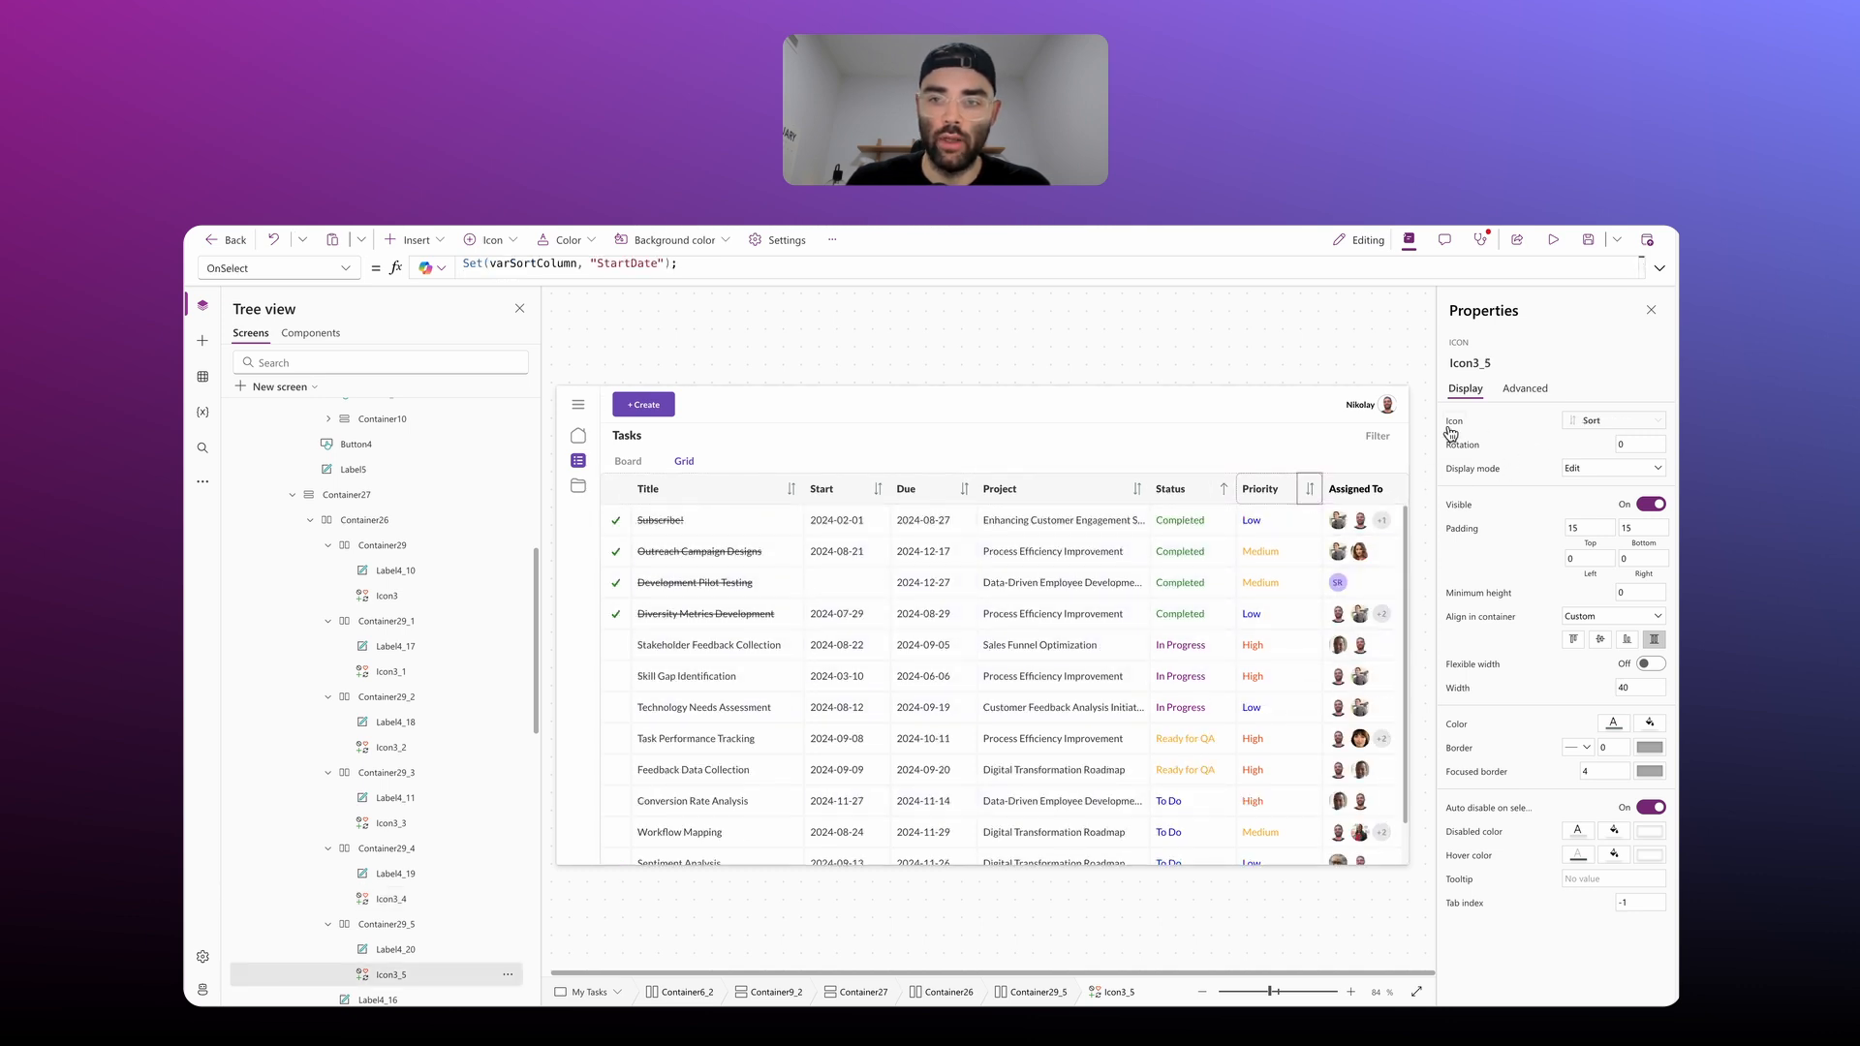
left_click(1659, 269)
double_click(636, 262)
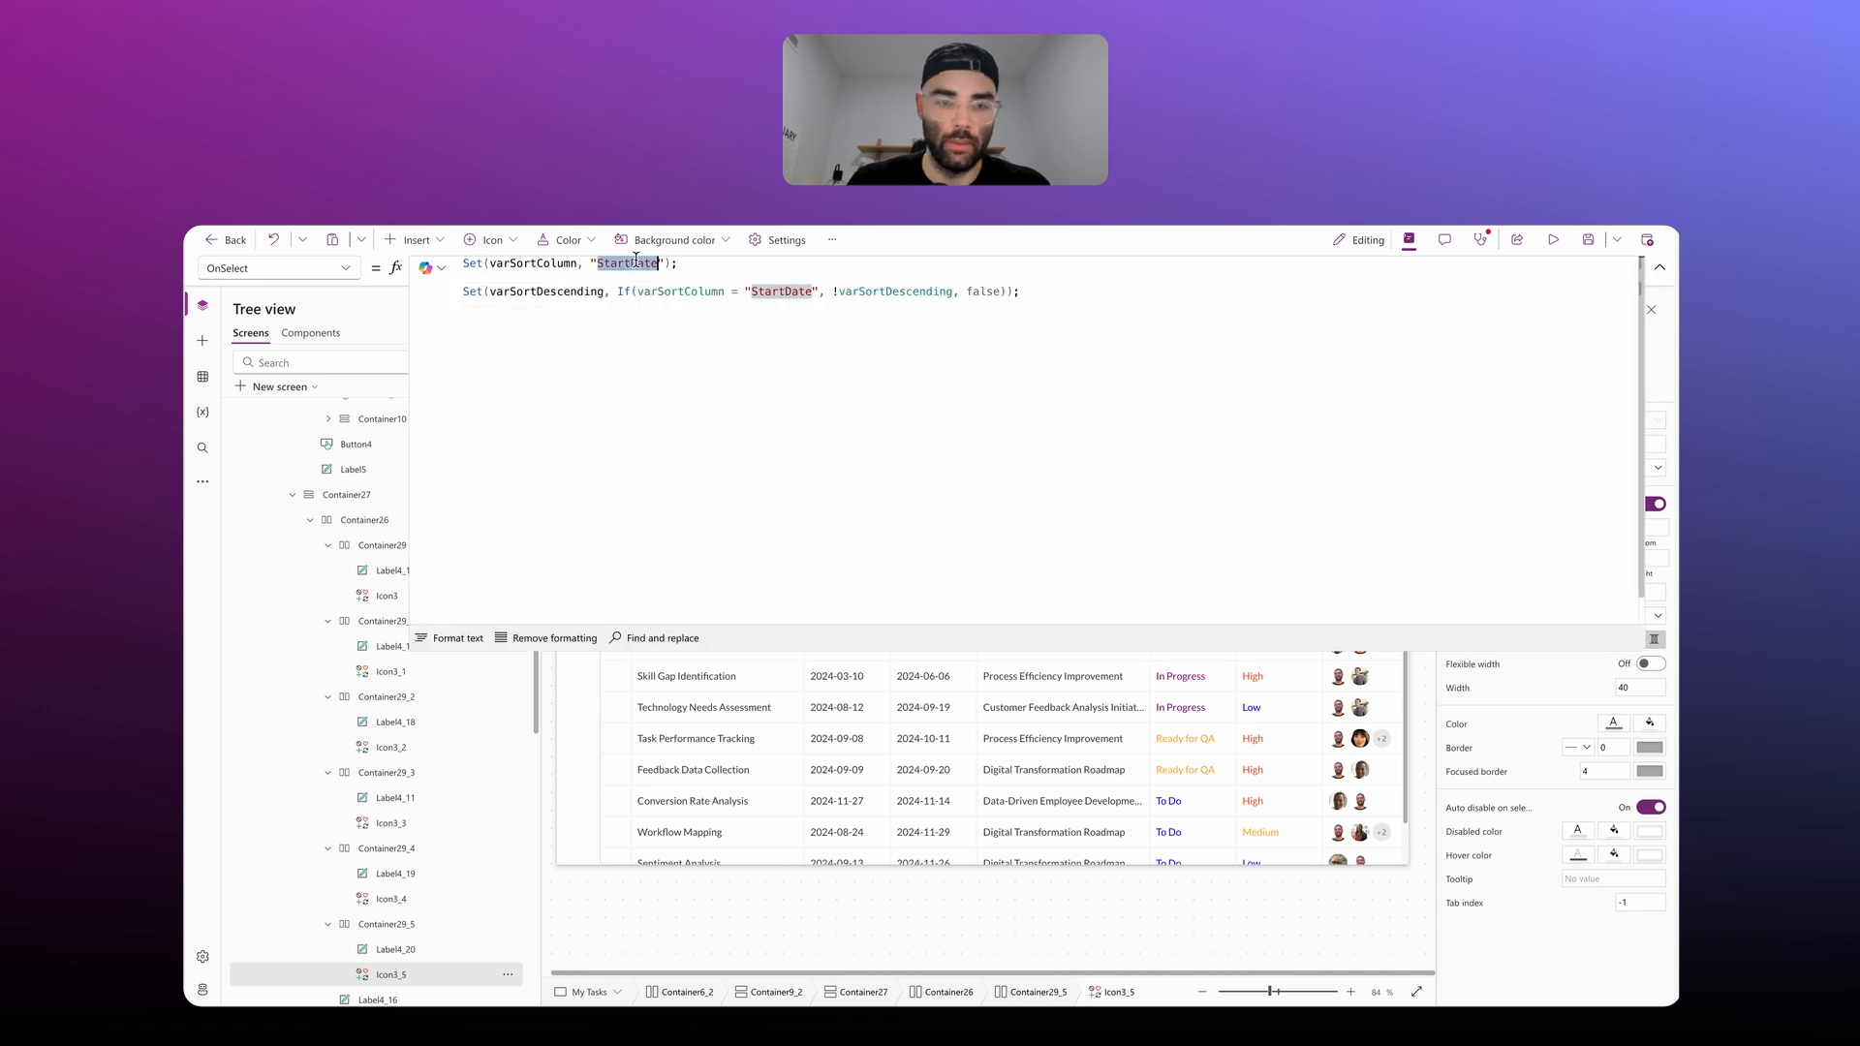
type("PriorityVal")
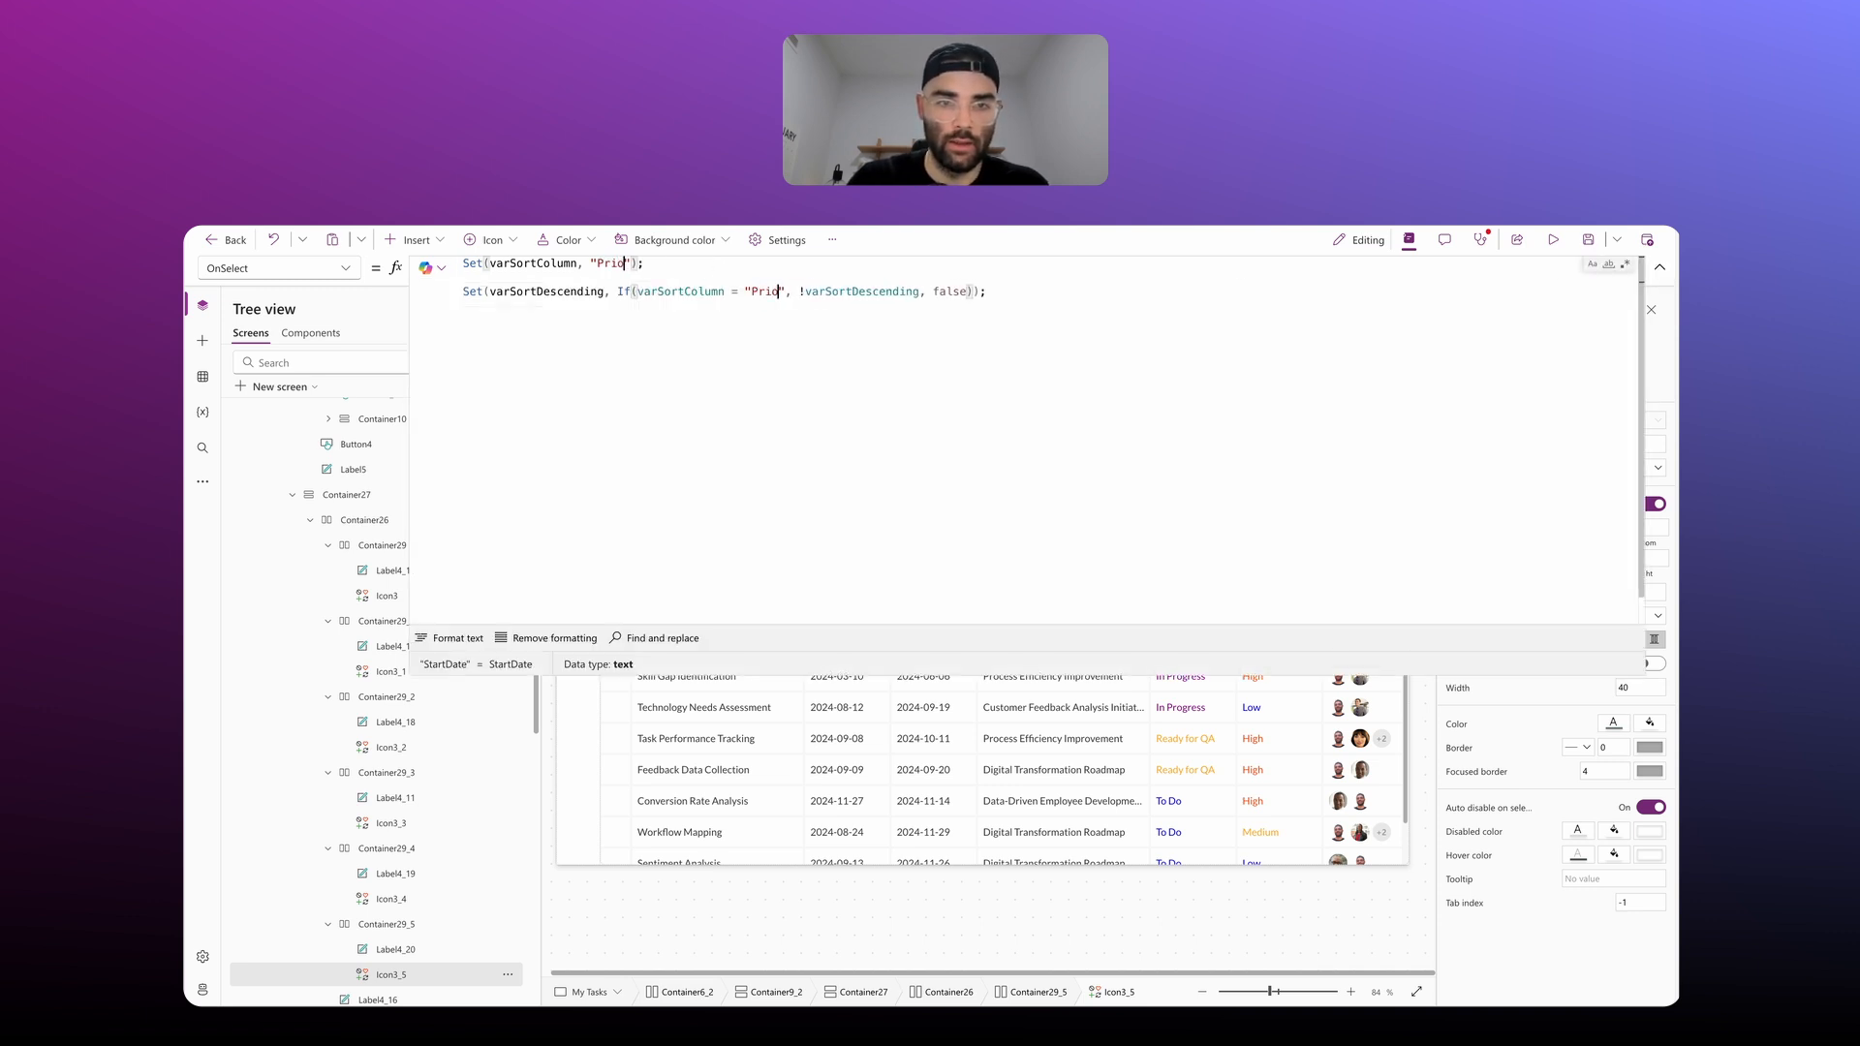
type("ue")
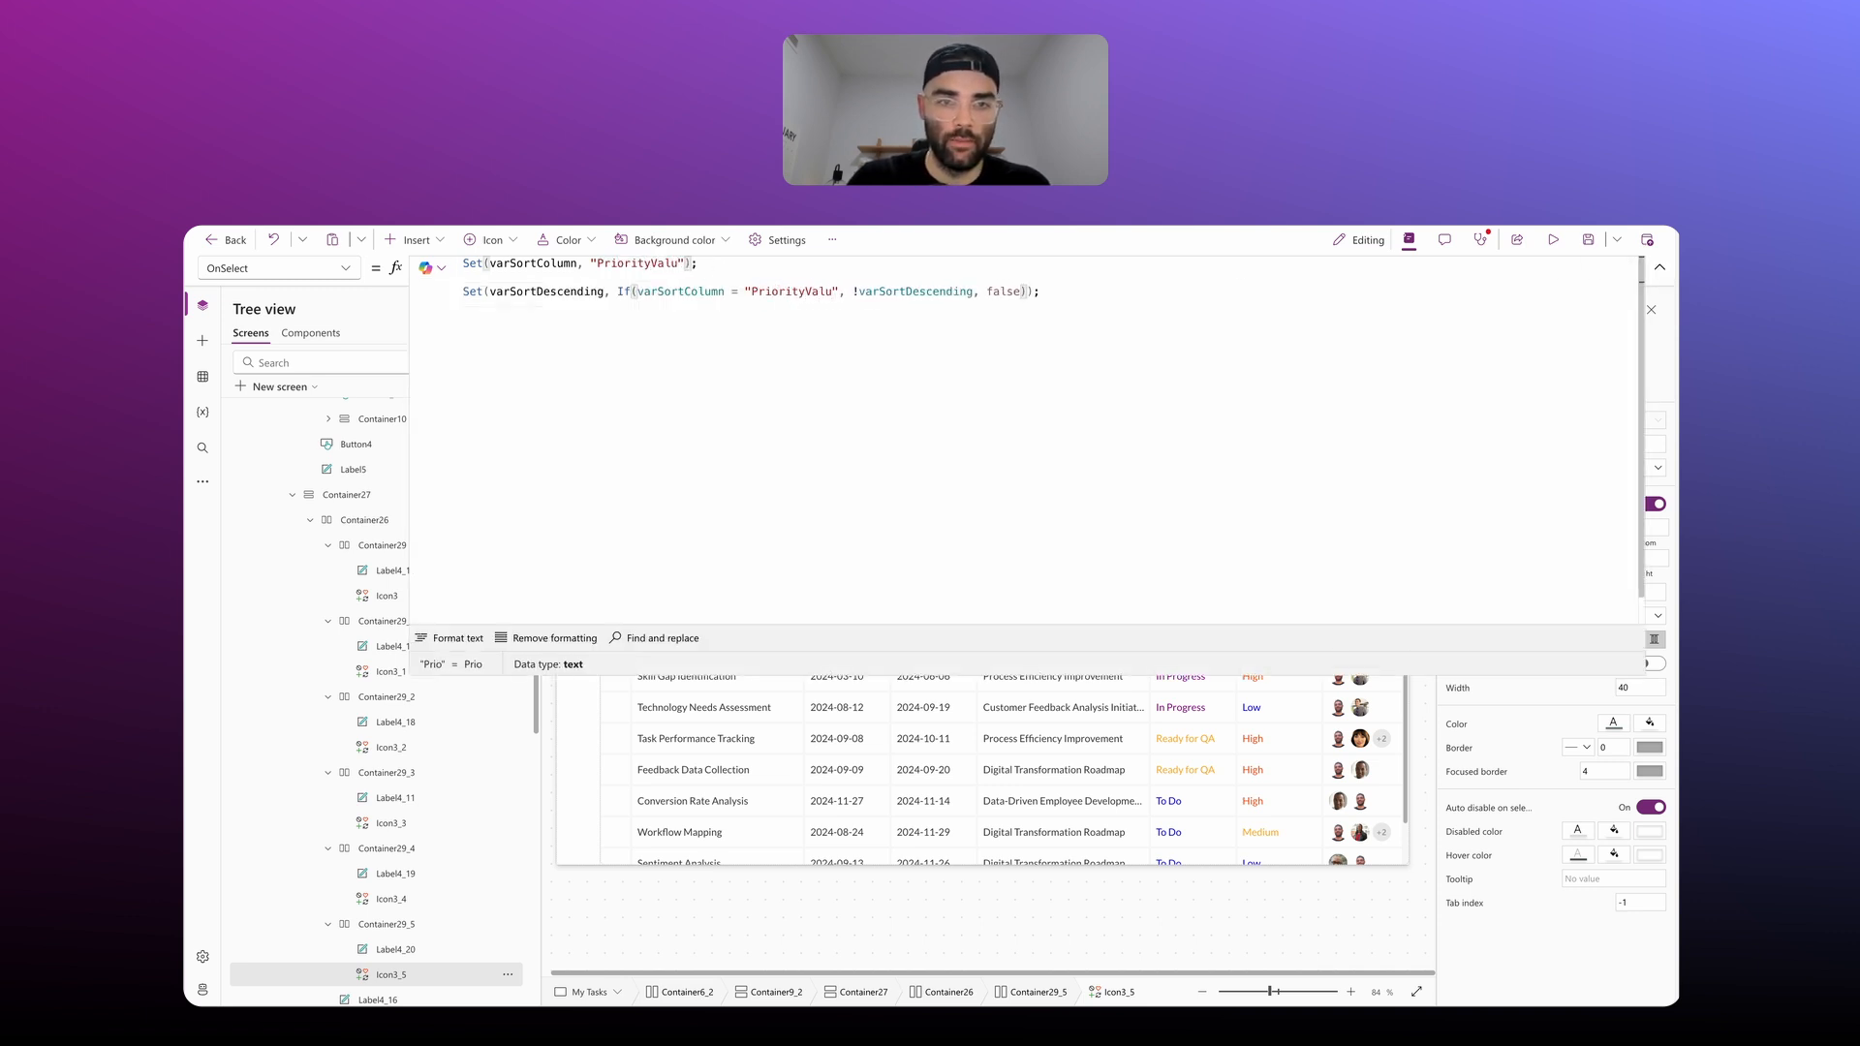
left_click(1660, 267)
Step: Replace both StartDate references with PriorityValue in the Icon property formula of the Priority heading's sort icon
left_click(1490, 431)
left_click(1659, 267)
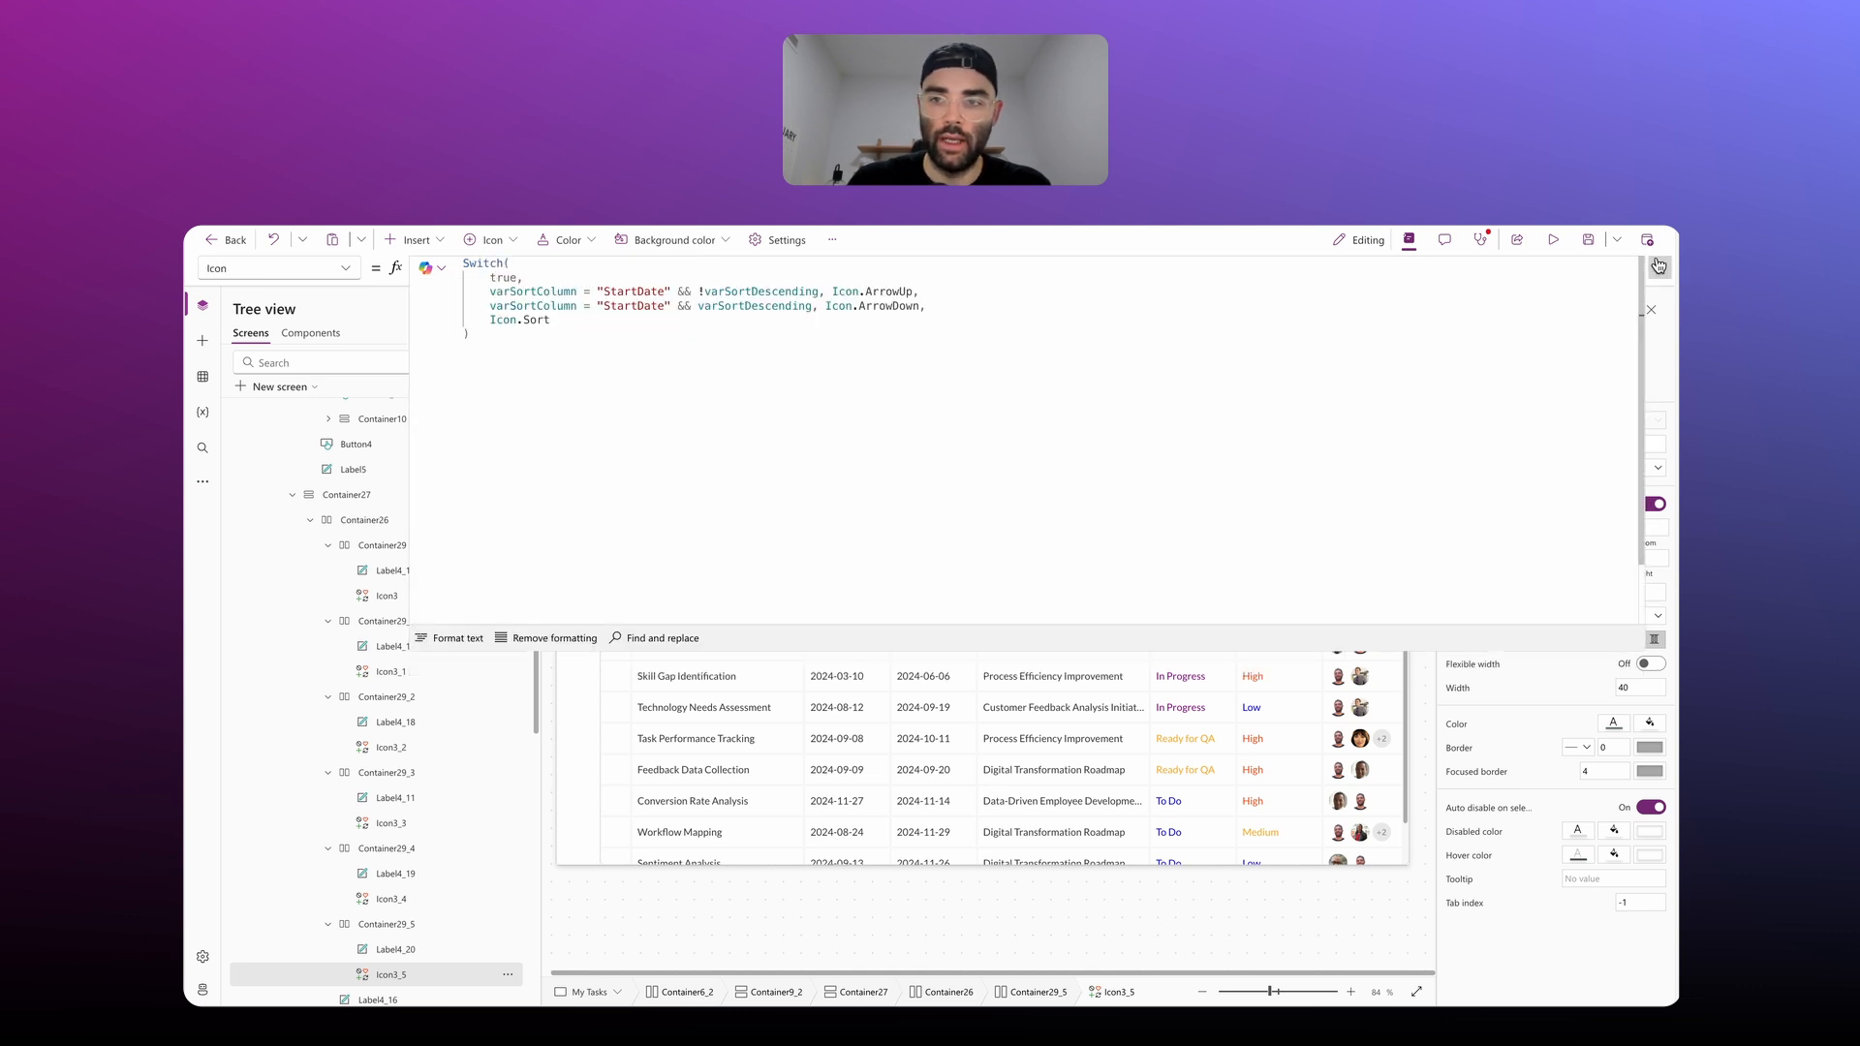
double_click(618, 291)
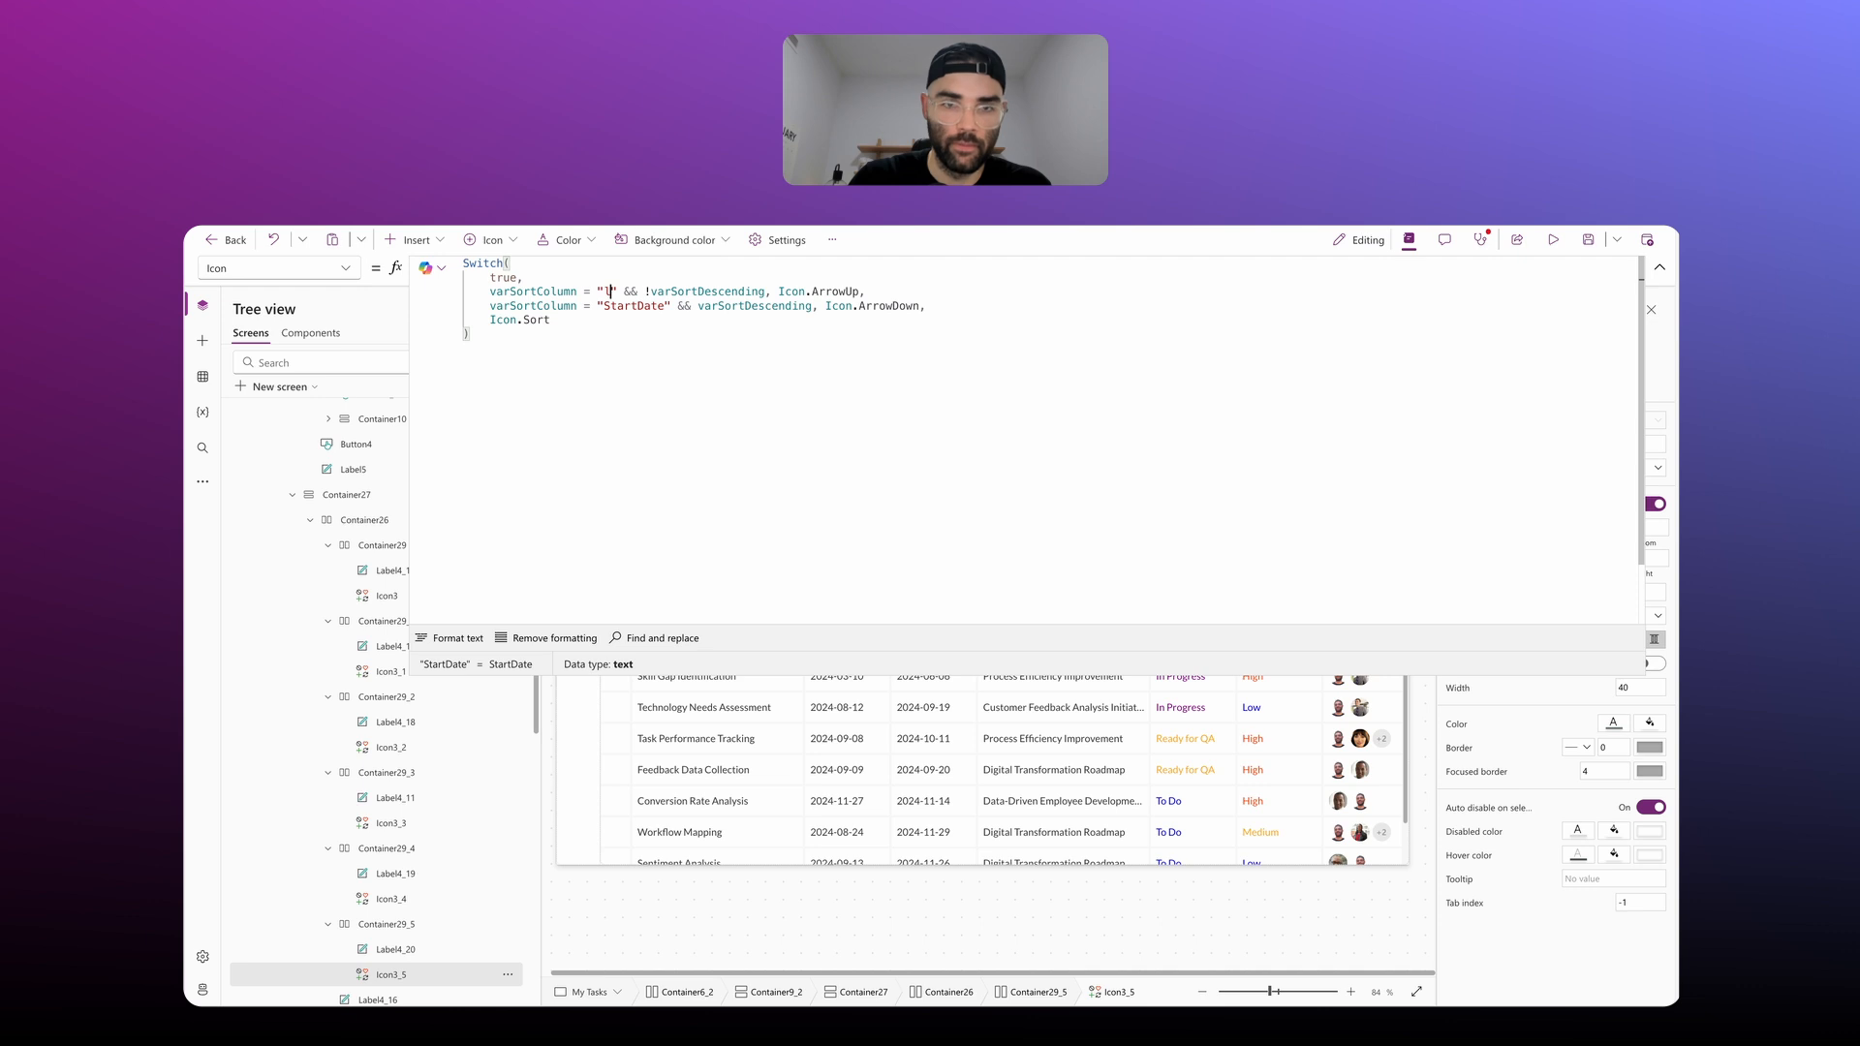
key("ctrl+d")
type("PriorityValue")
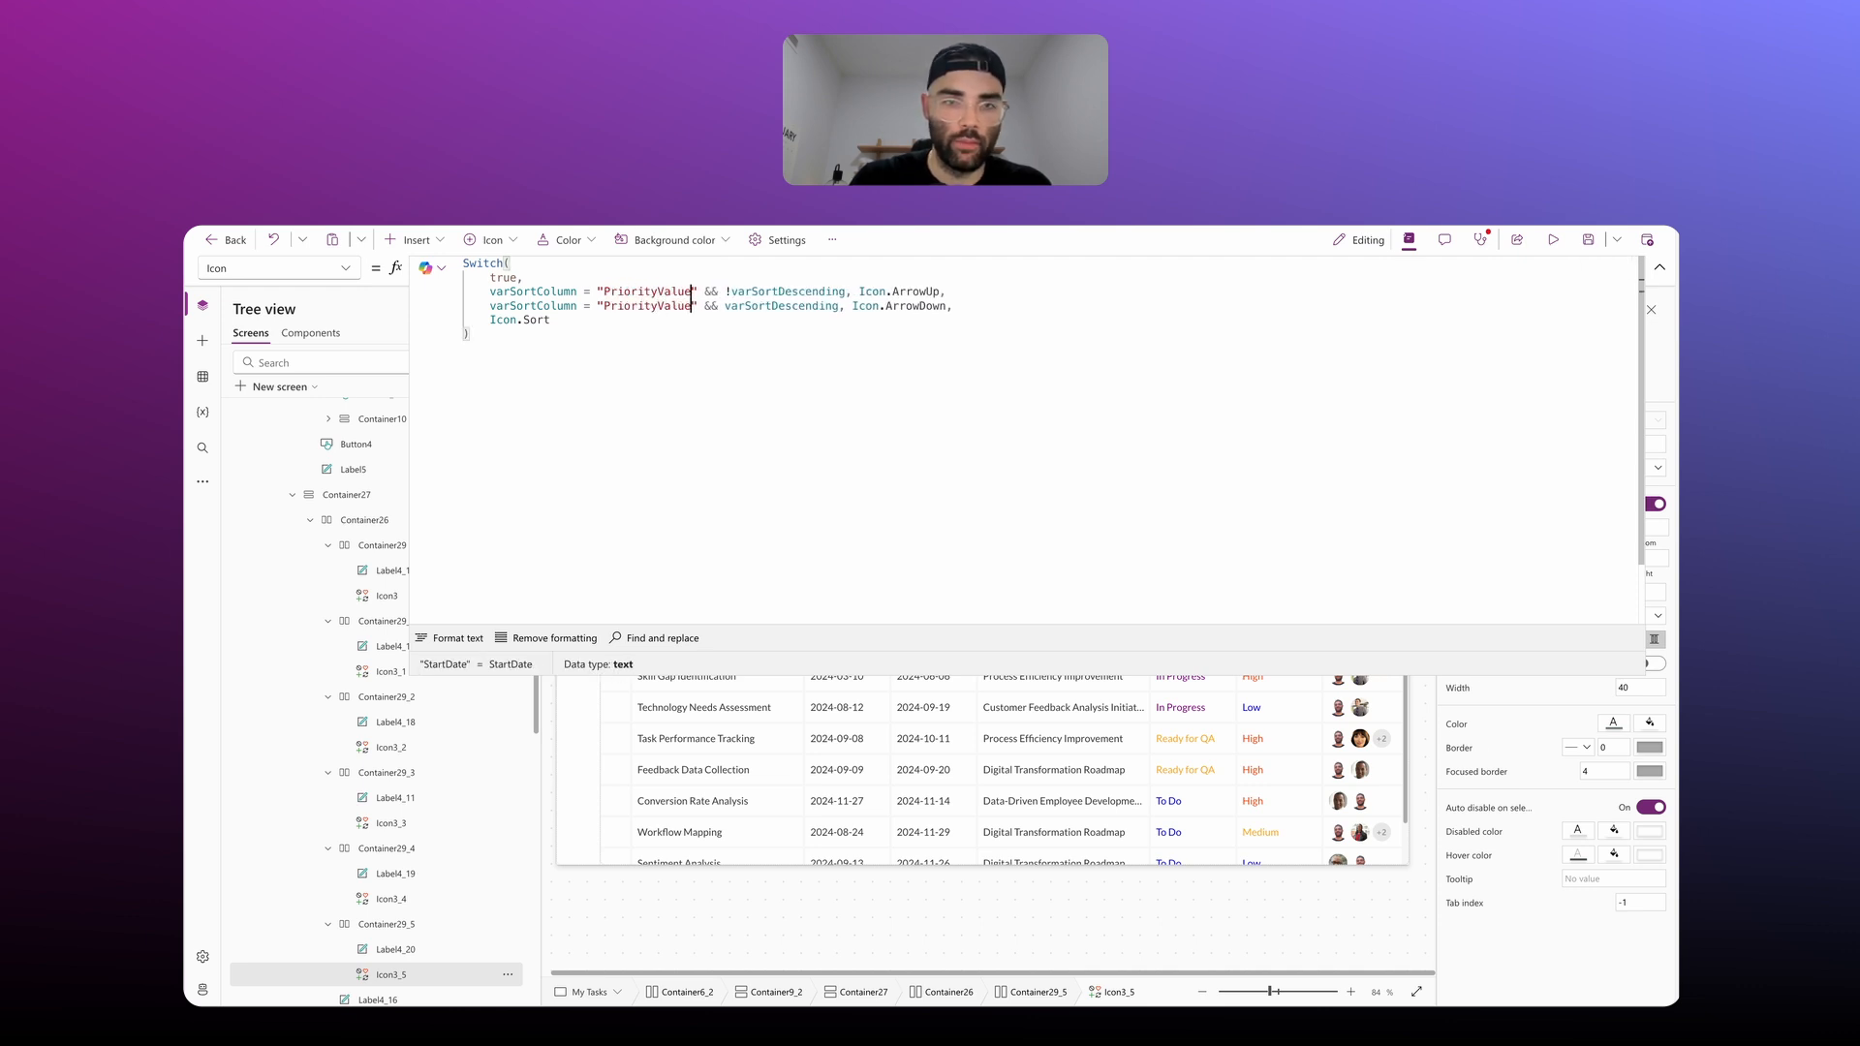
left_click(1659, 267)
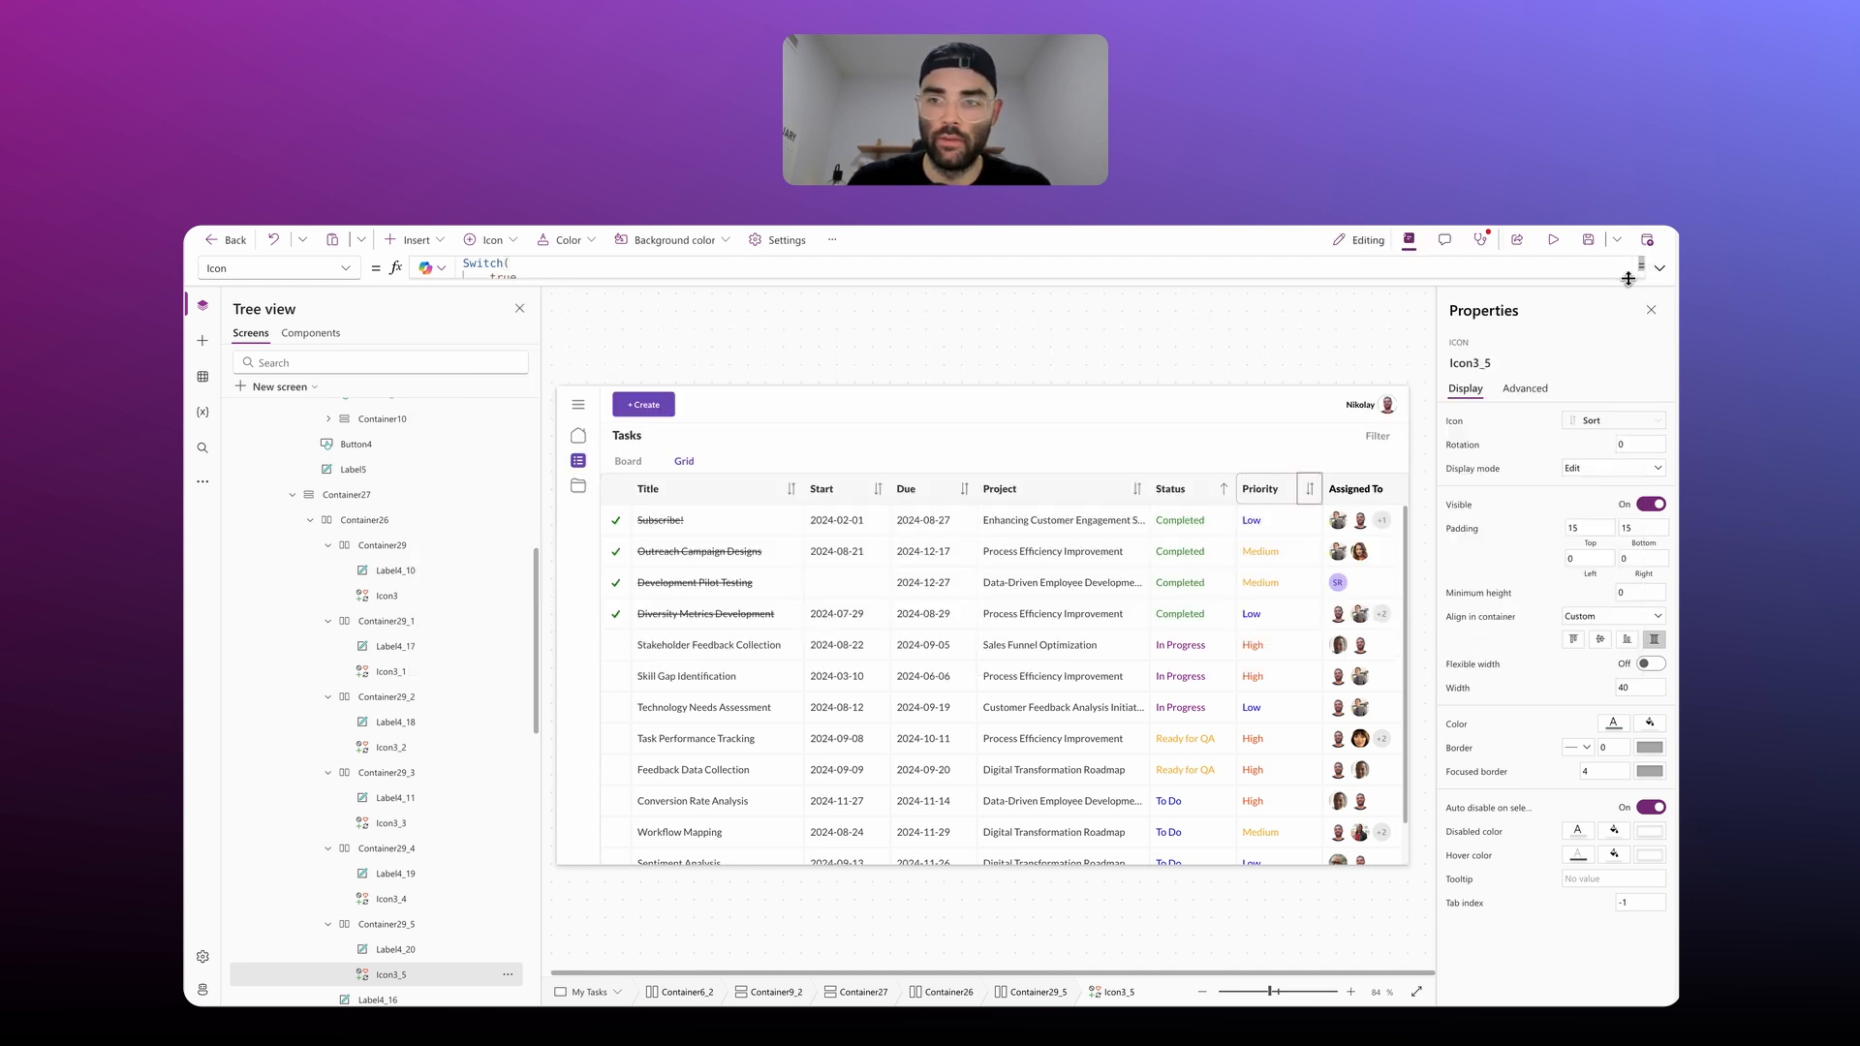
Step: Preview the app, test sorting the grid by Priority and by Status, and exit the preview
left_click(1552, 240)
left_click(1280, 410)
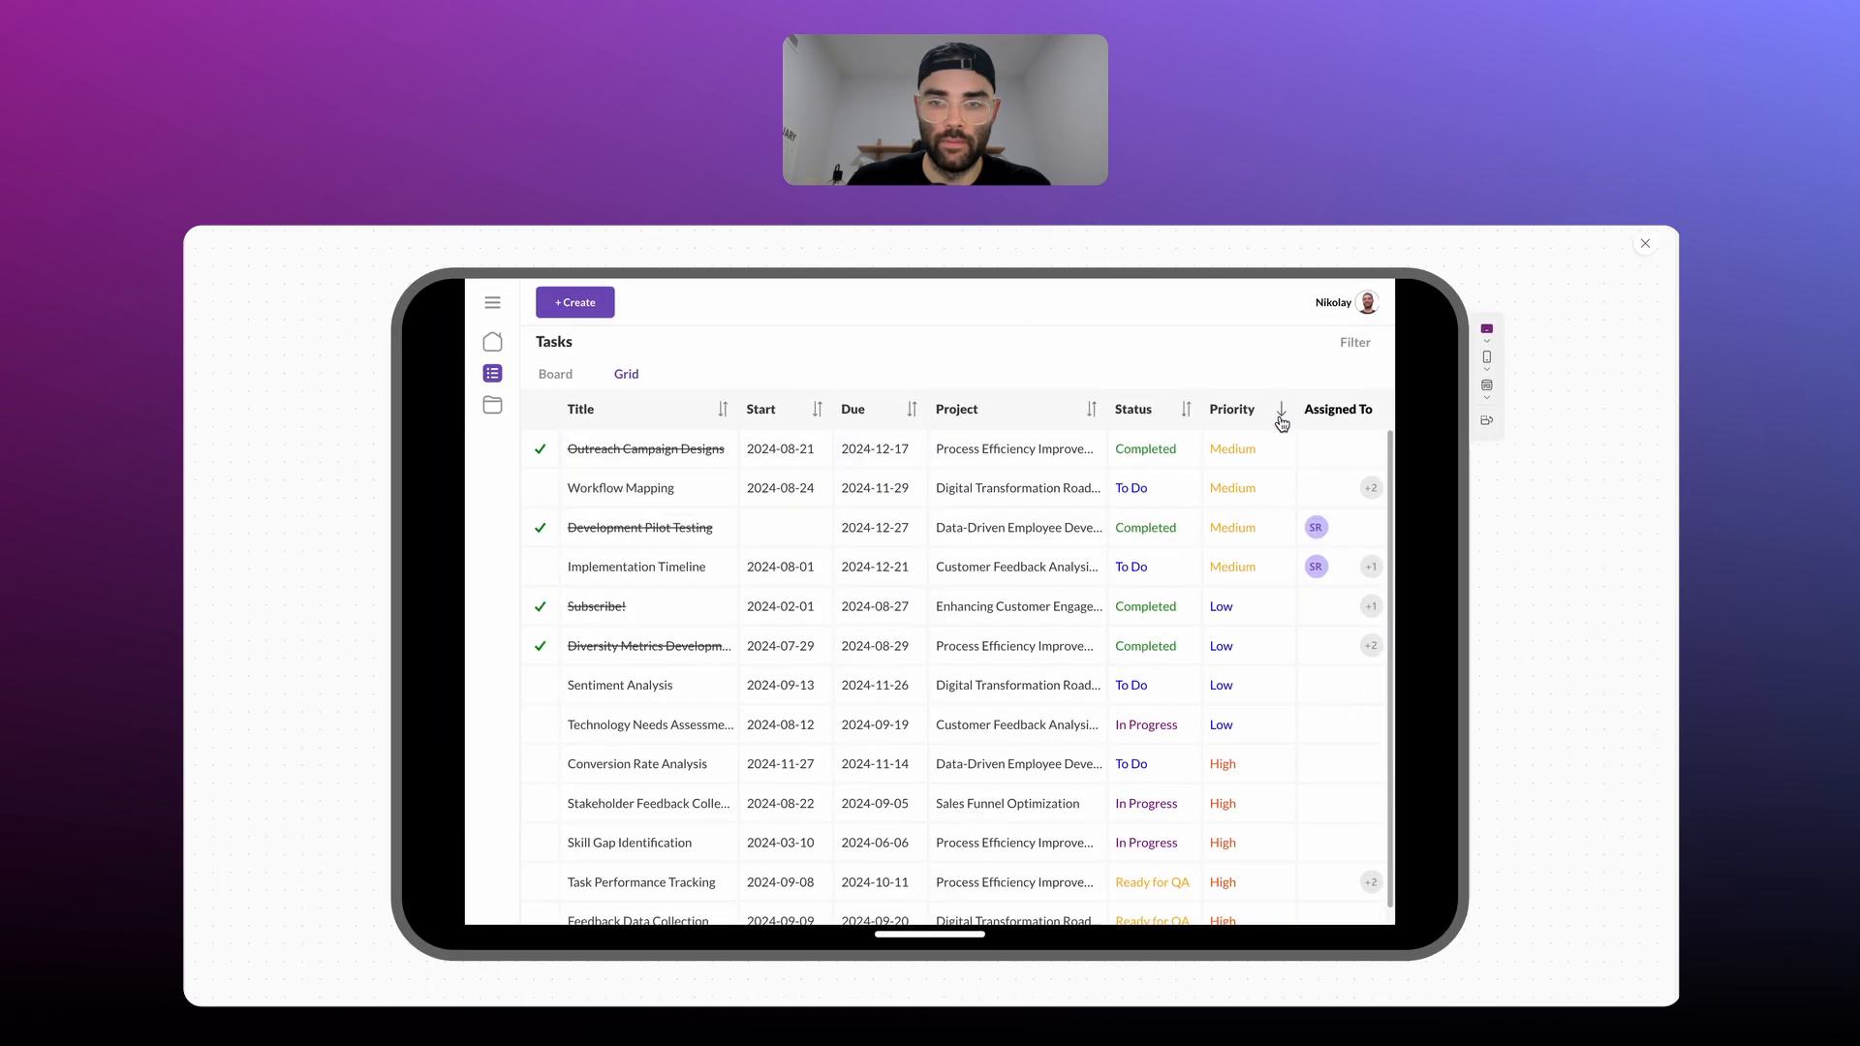
left_click(1210, 410)
left_click(1187, 409)
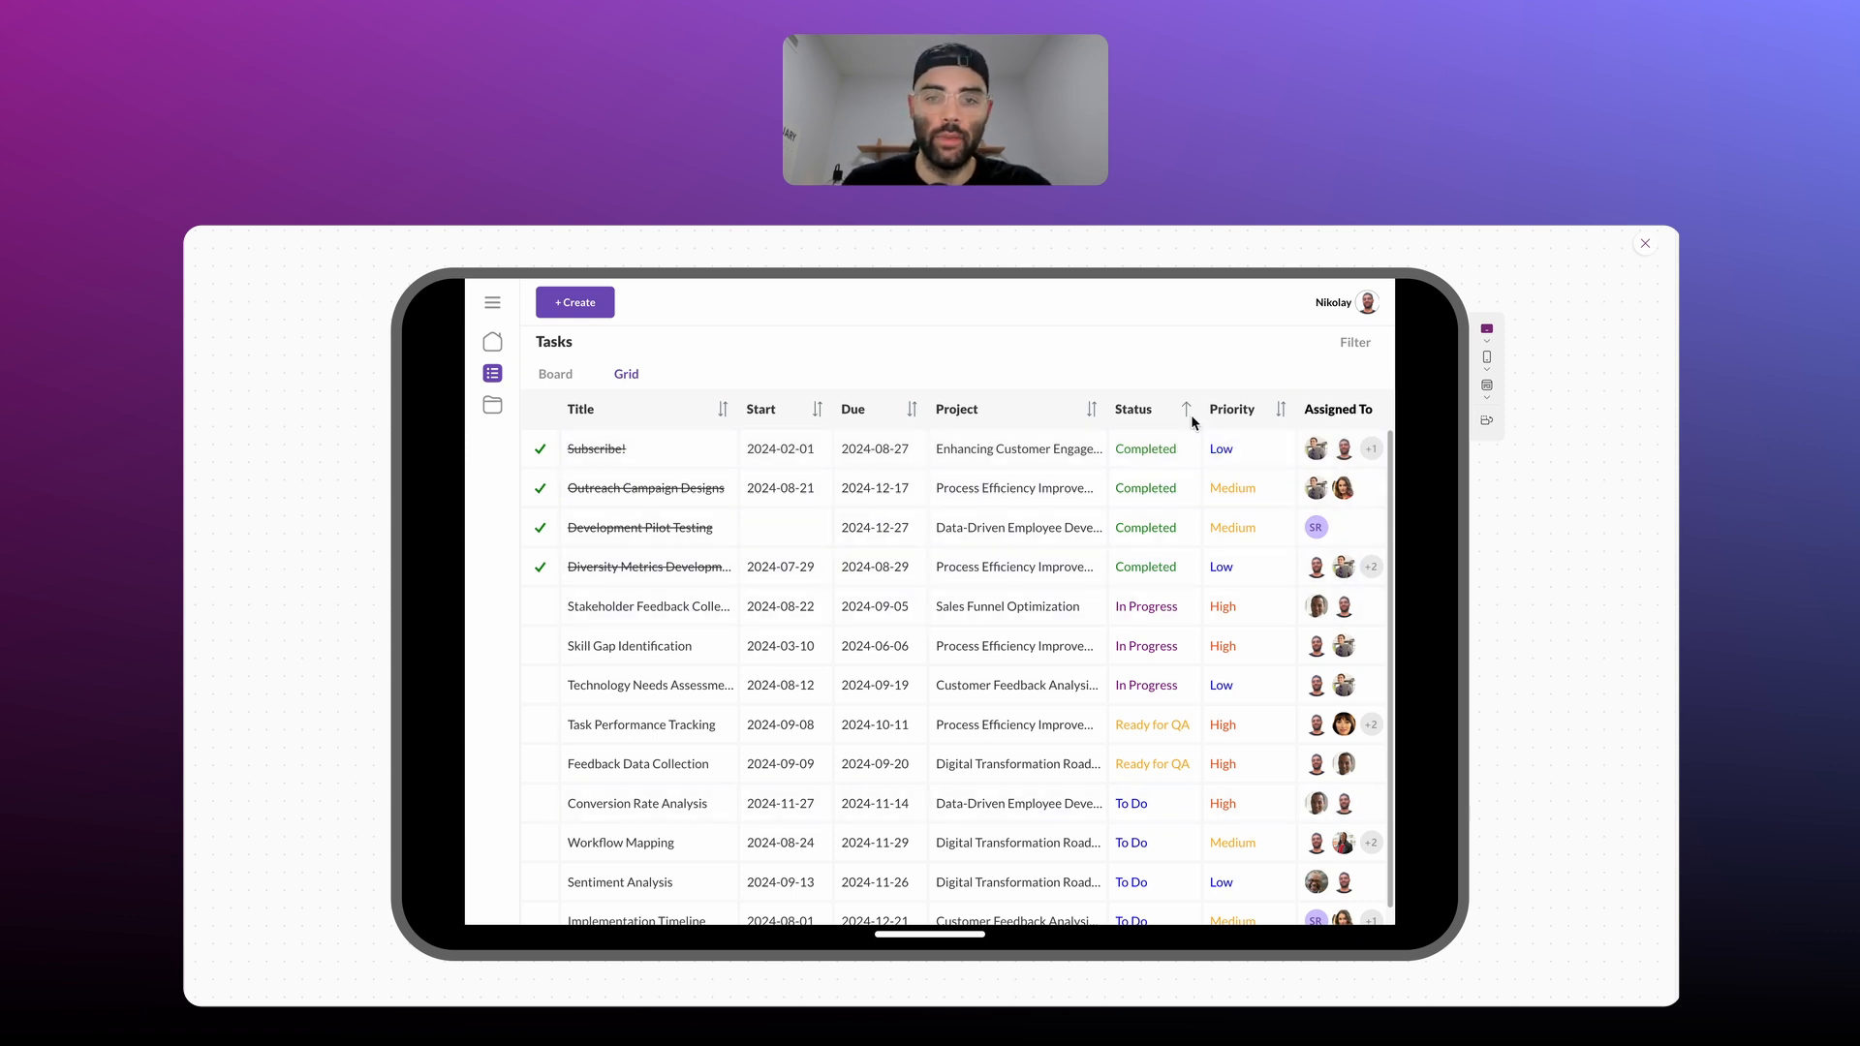
left_click(1494, 418)
key("Escape")
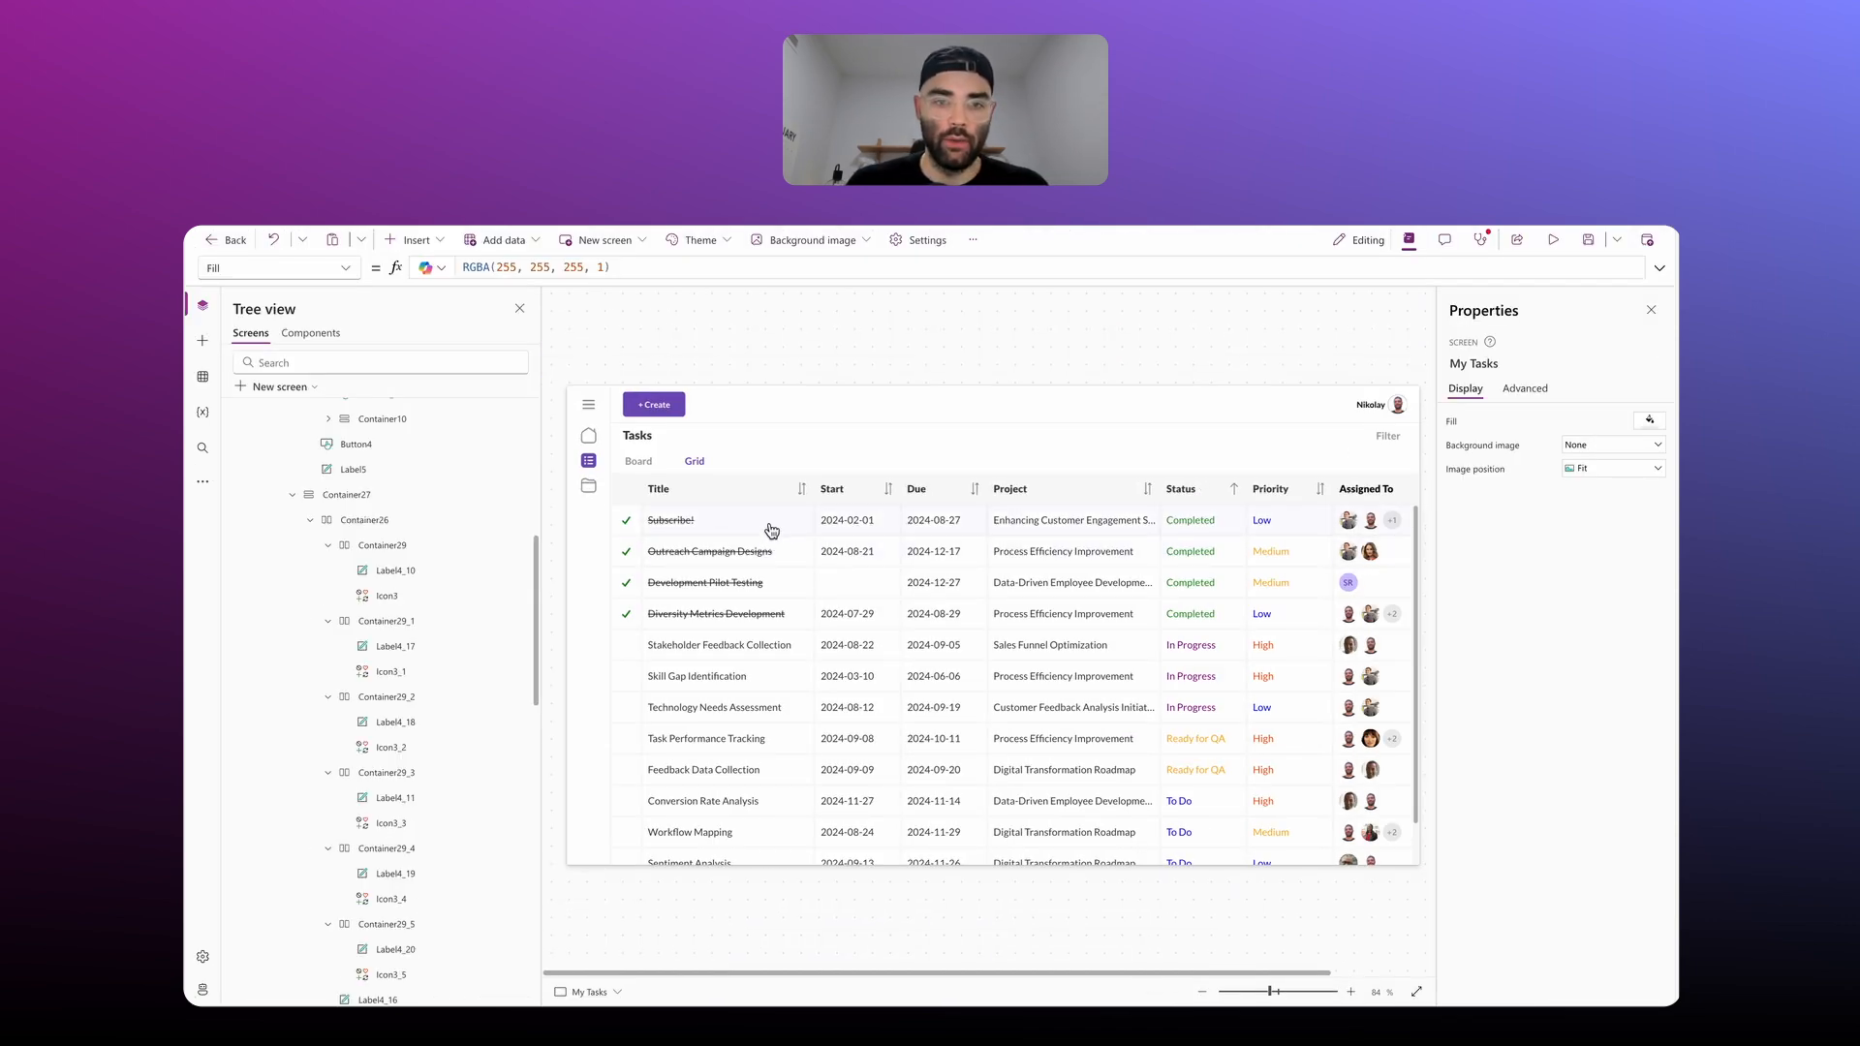
Step: Open a task from the grid, inspect the error on the task form's Item formula, and return to the task grid
left_click(864, 530, "alt")
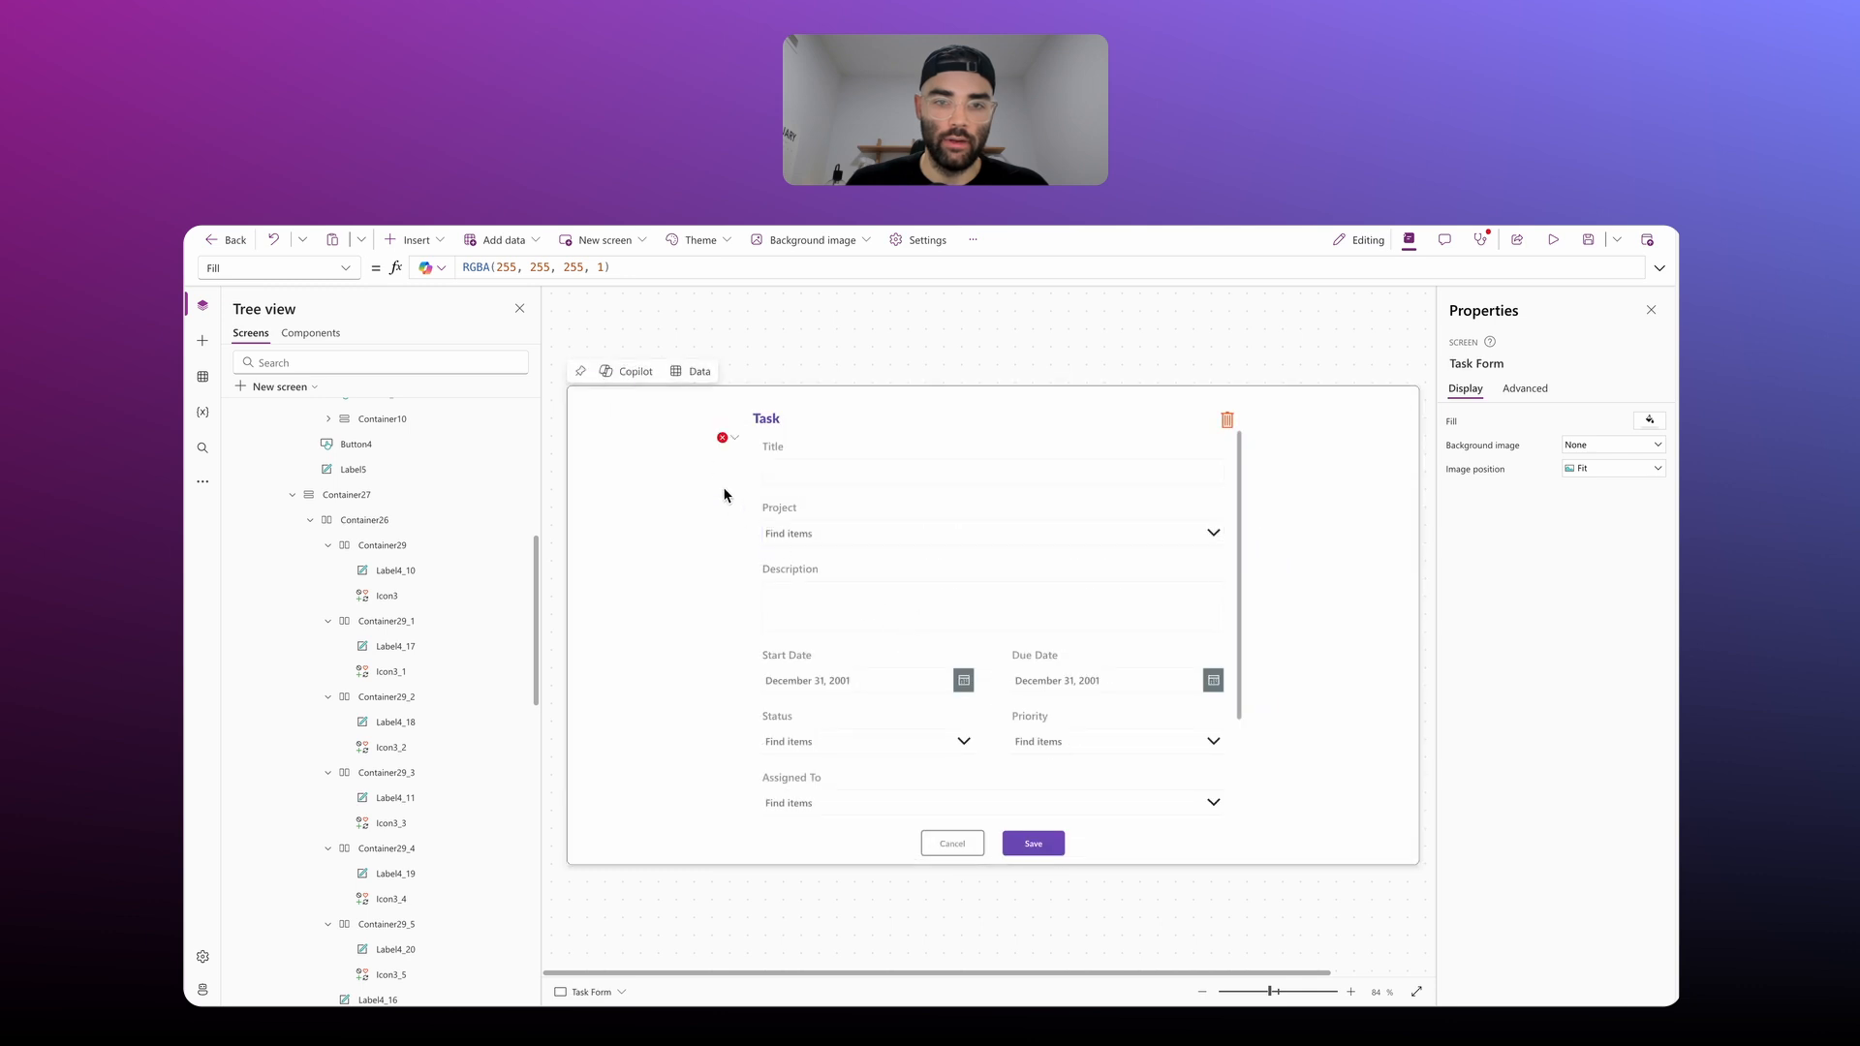
left_click(732, 444)
left_click(744, 459)
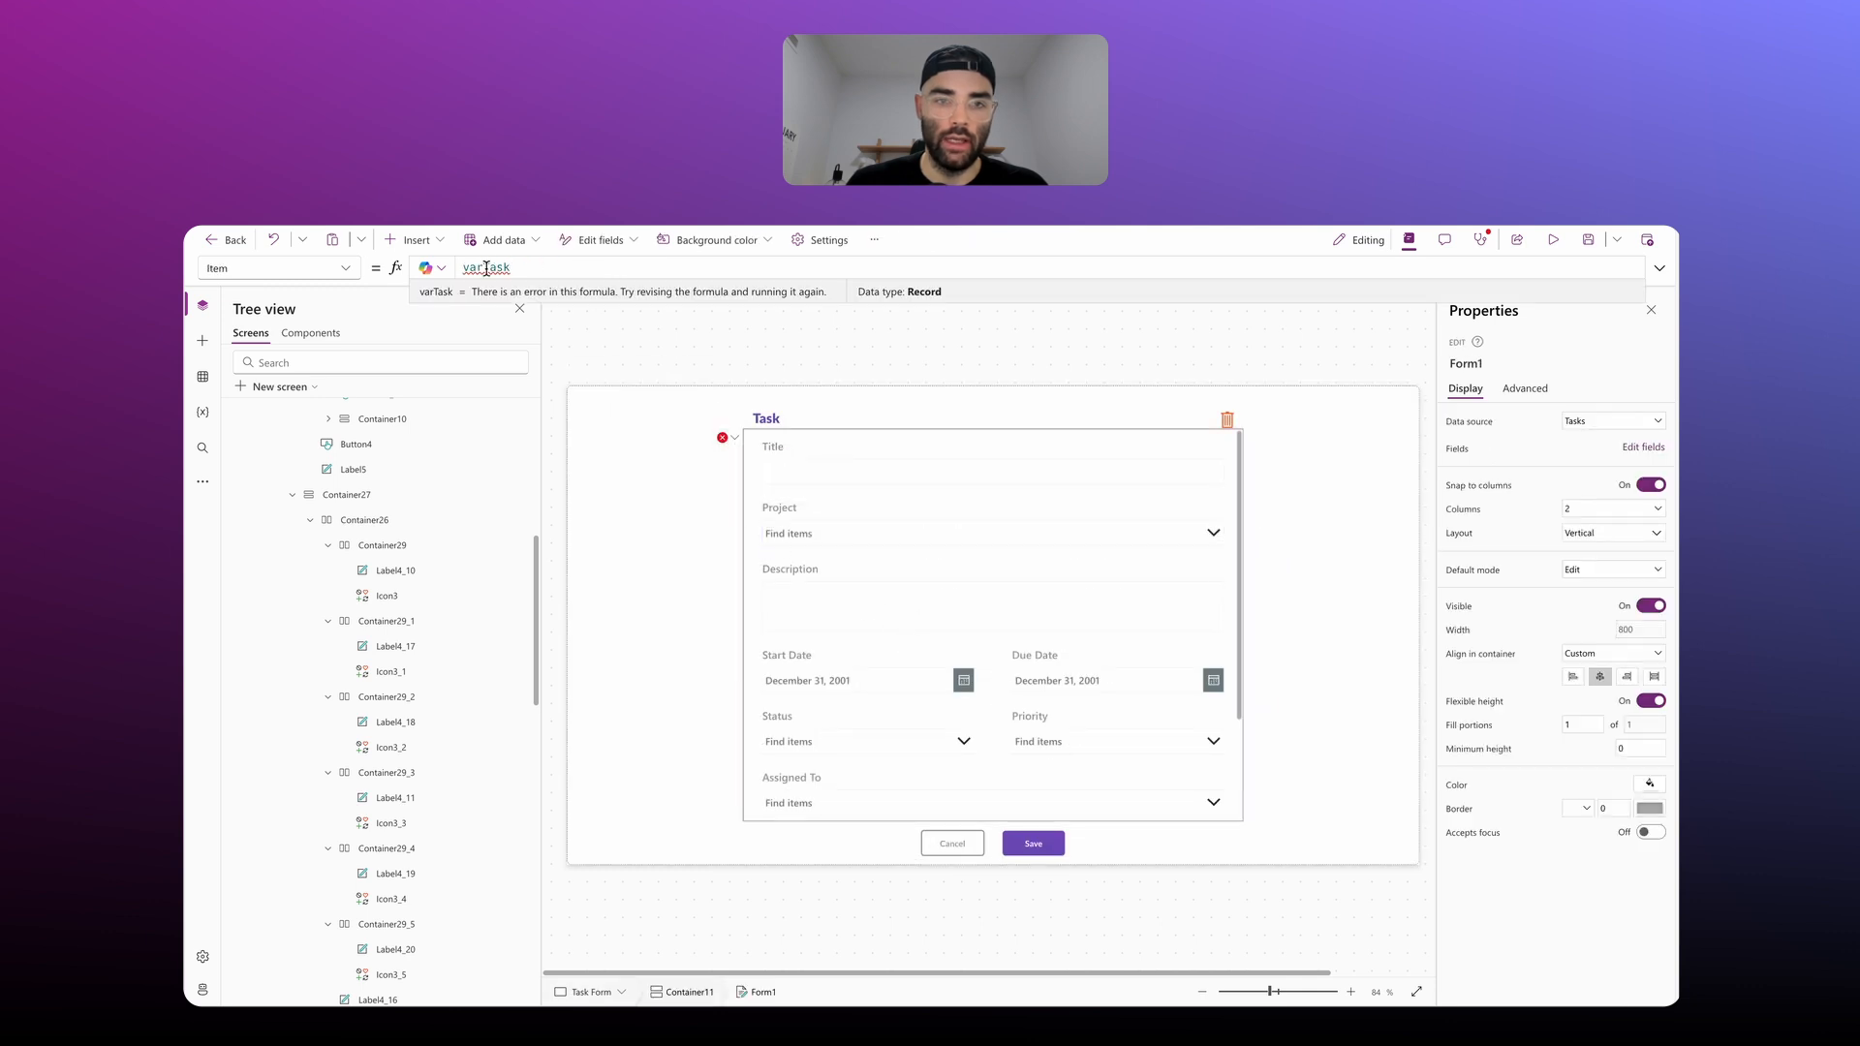
mouse_move(496, 265)
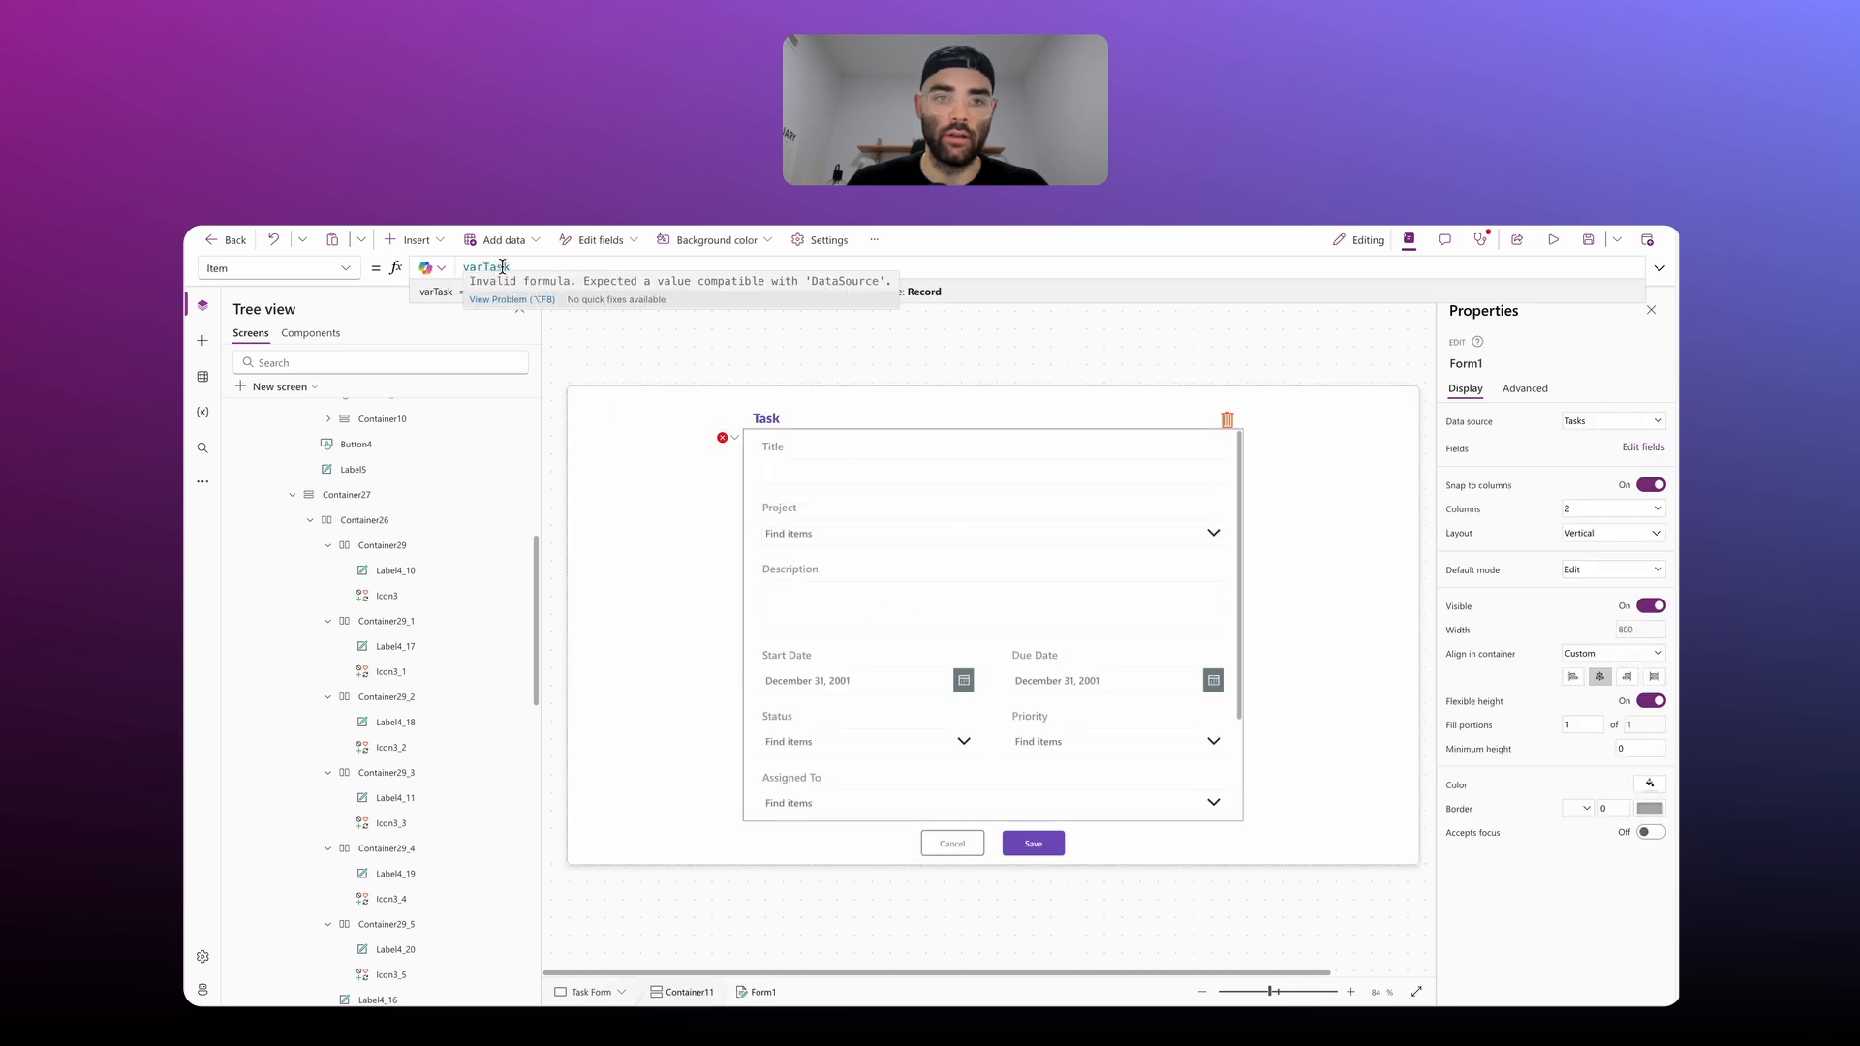
left_click(941, 845, "alt")
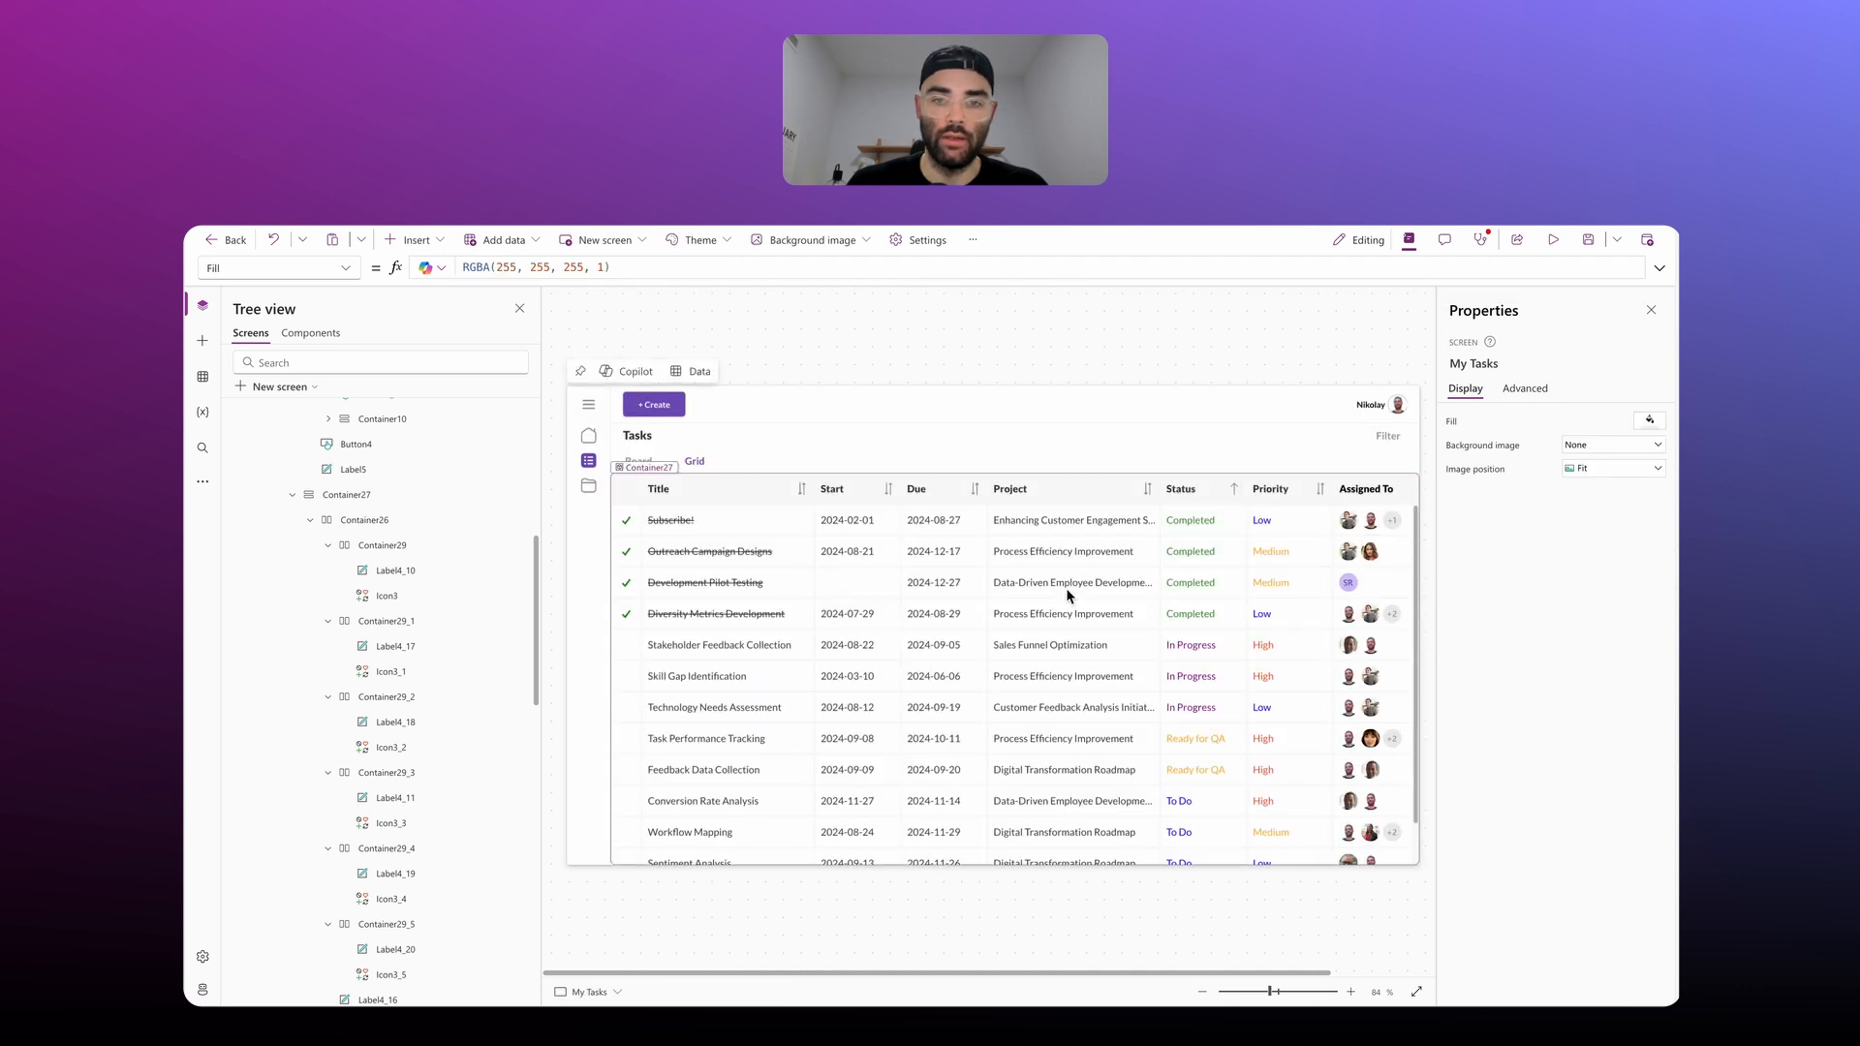
Step: Review the ProjectTitle, StatusValue and PriorityValue columns added in the task gallery's Items formula
left_click(1073, 616)
left_click(1660, 268)
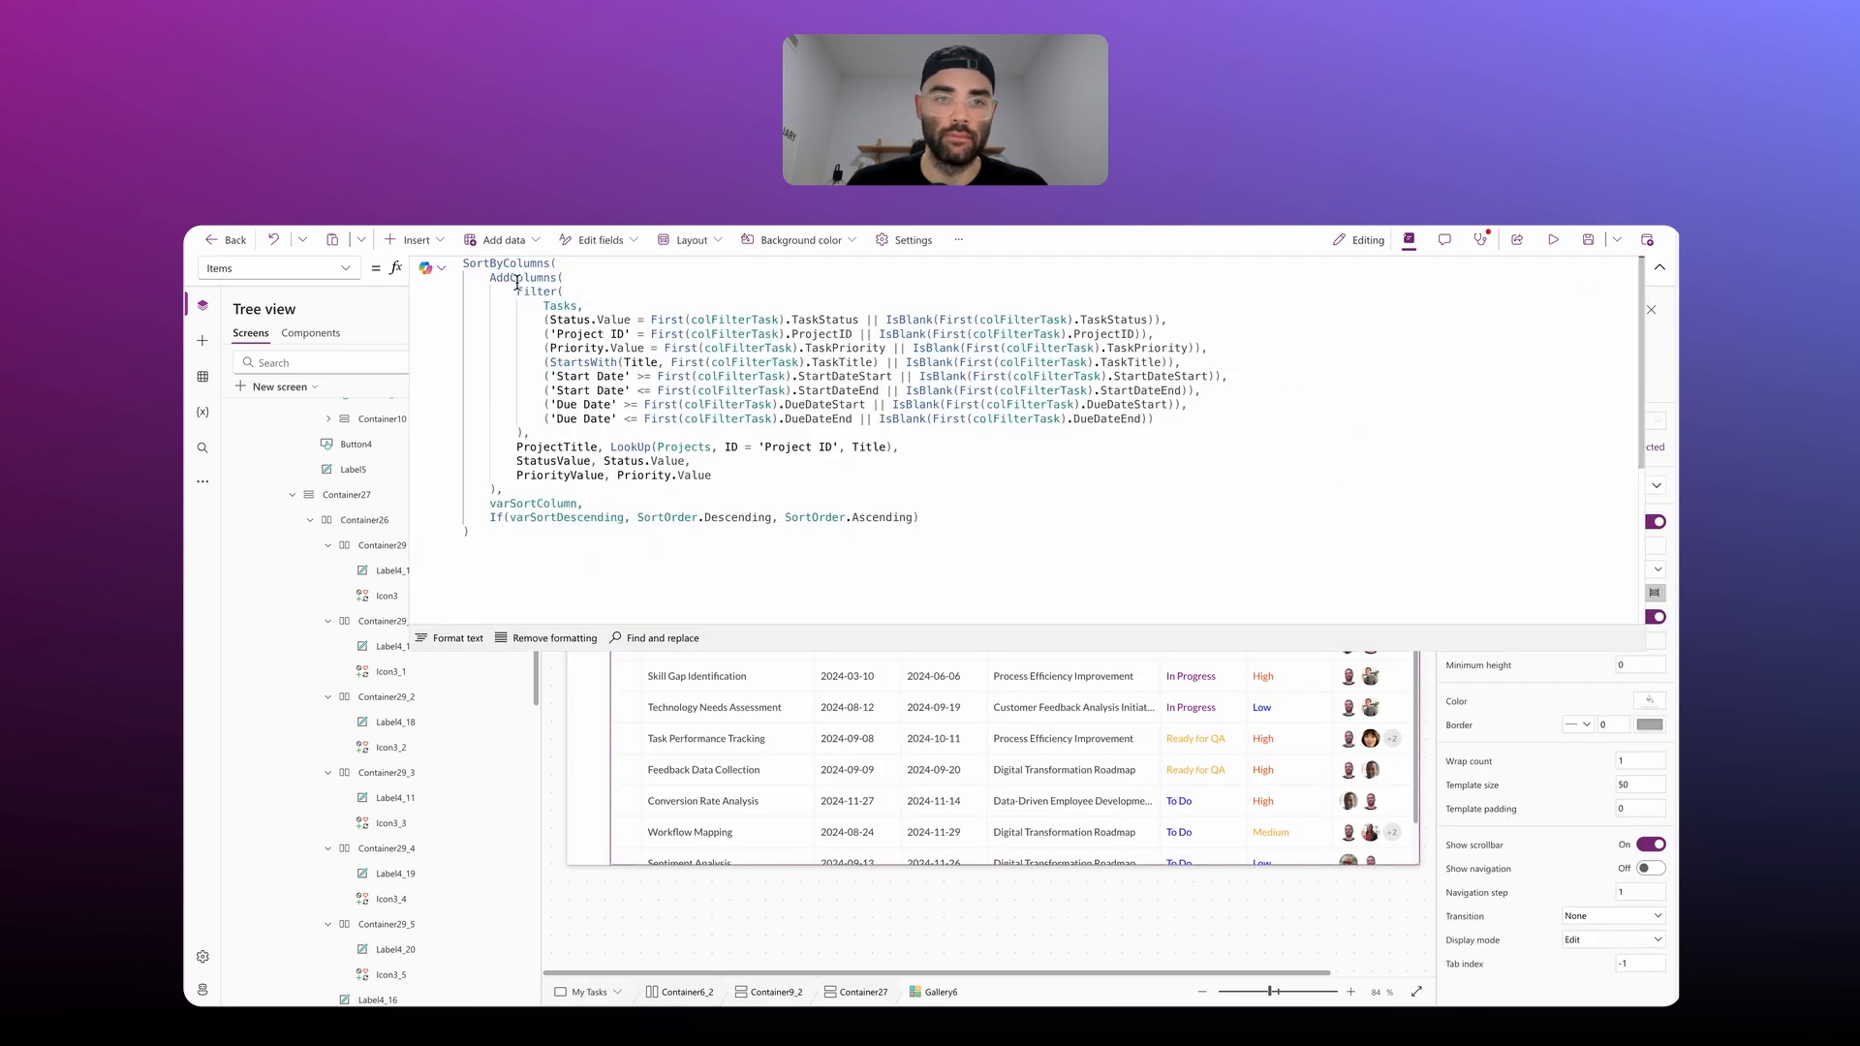
left_click_drag(713, 476, 469, 445)
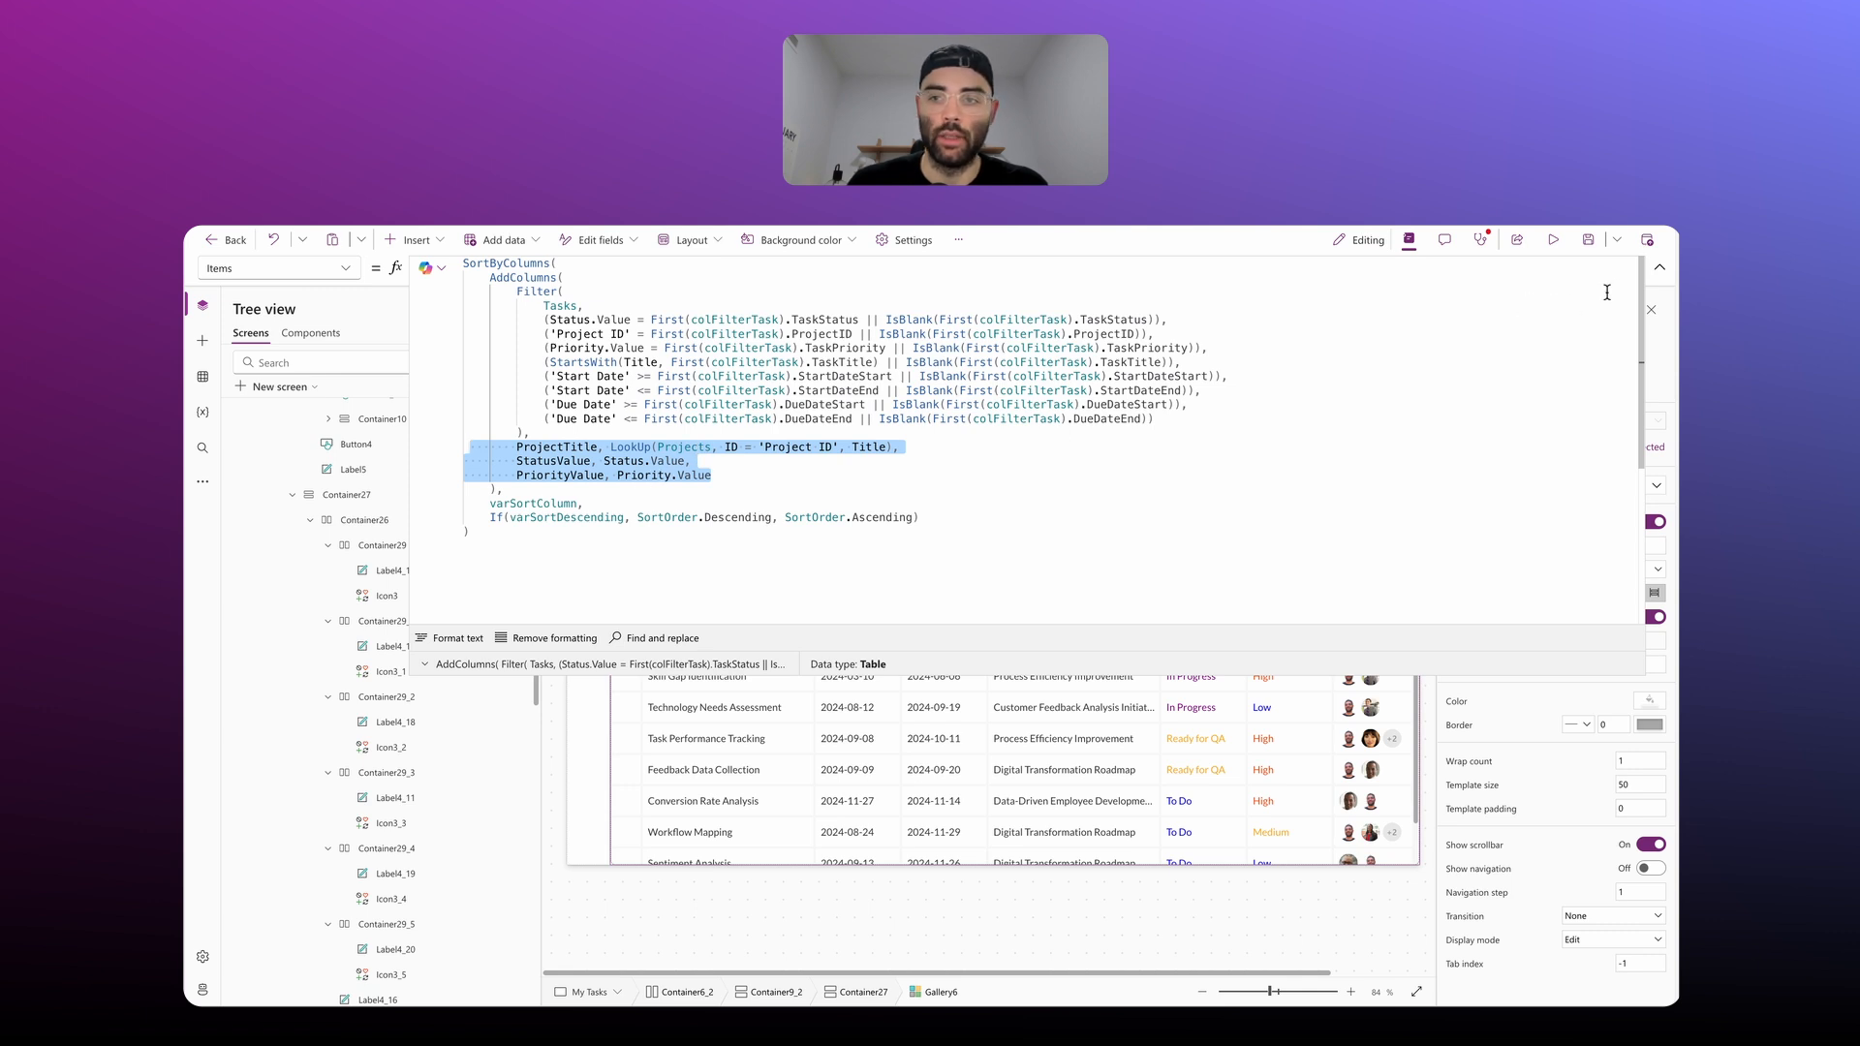
left_click(1659, 267)
Step: Set varTask to LookUp(Tasks, ID = ThisItem.ID) in the OnSelect formula of the gallery's row button and open the first task to test it
left_click(833, 519)
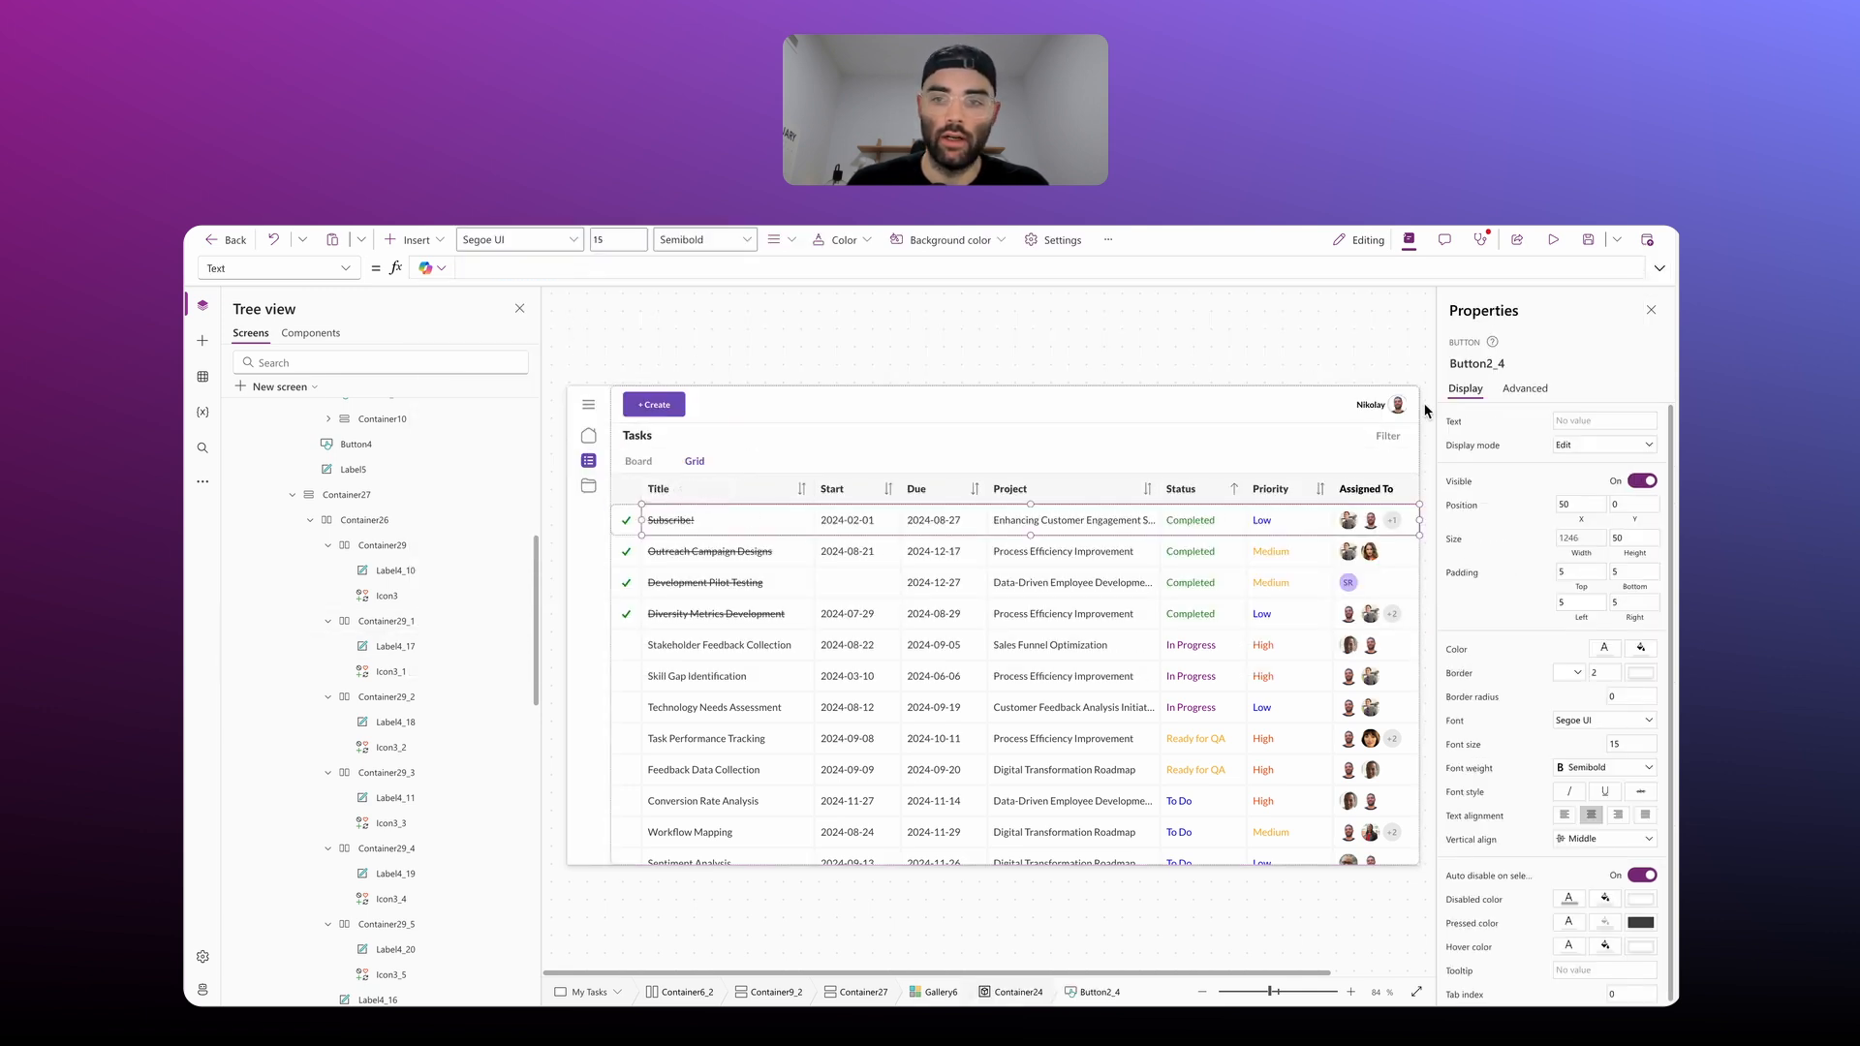
left_click(1507, 397)
left_click(1476, 478)
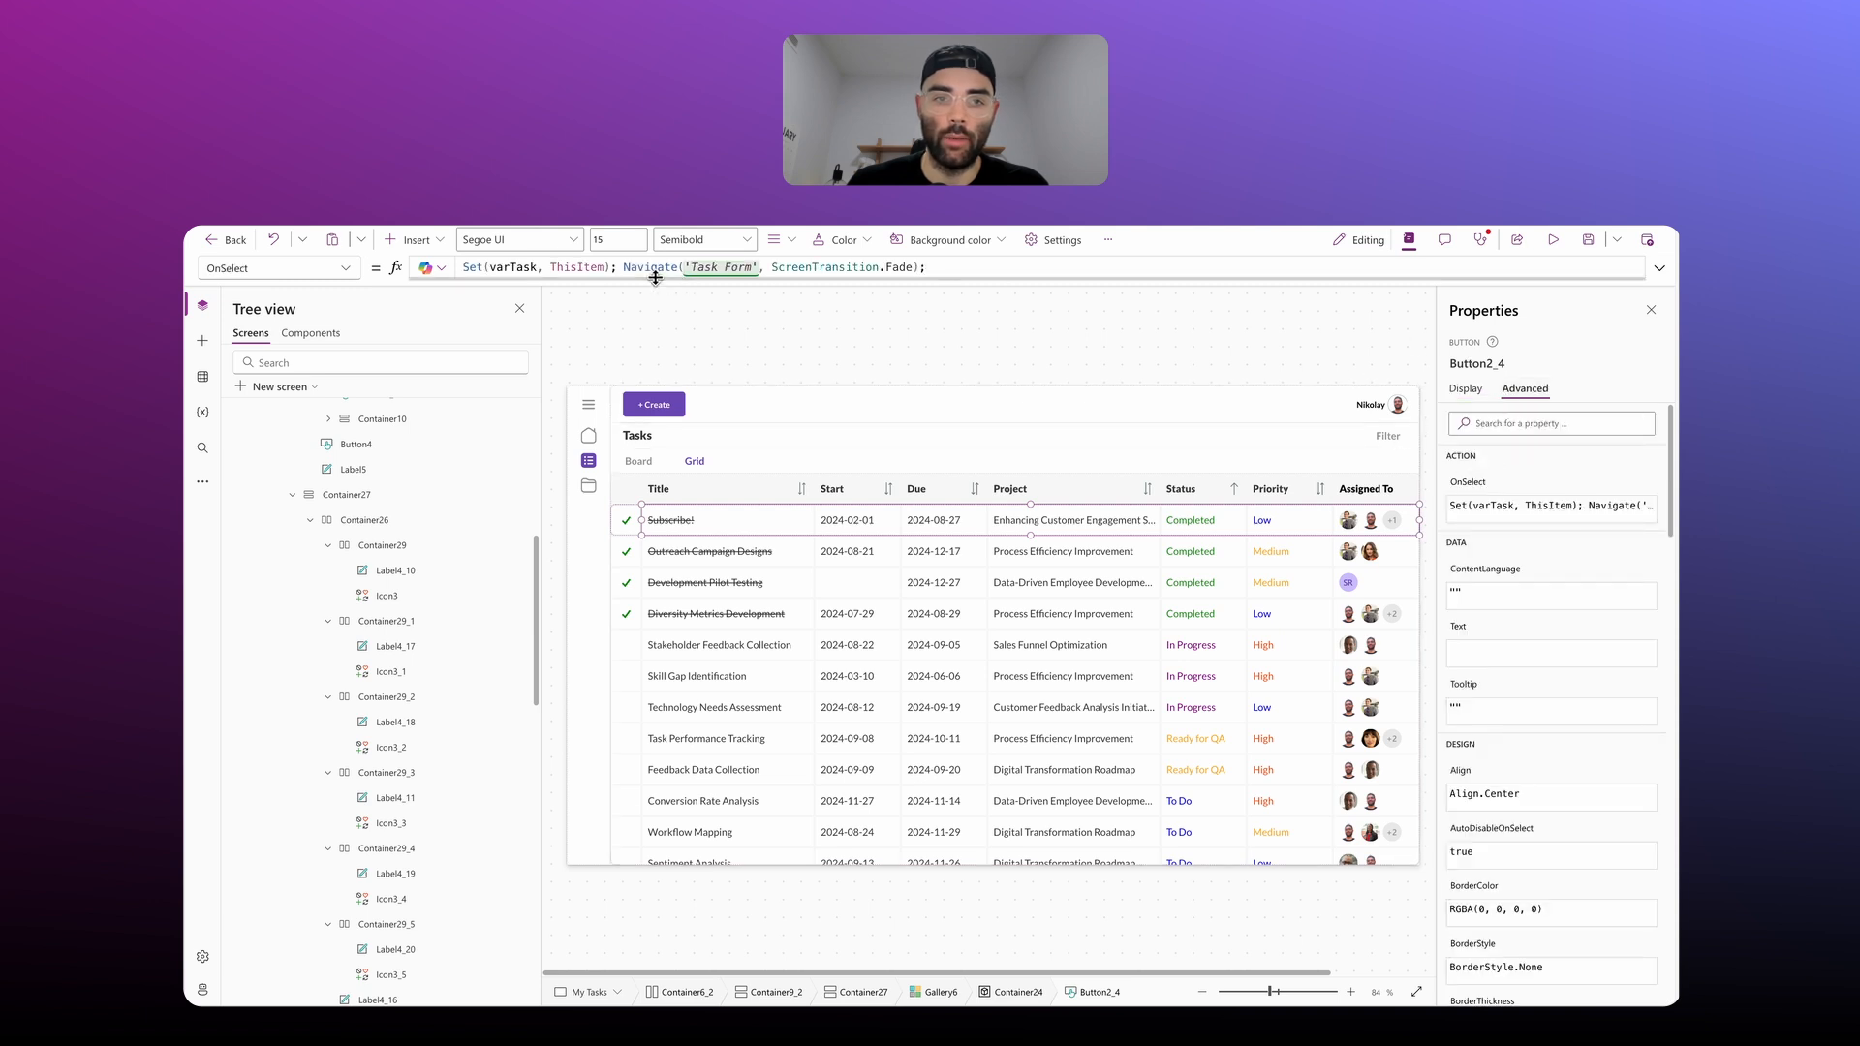
double_click(510, 268)
mouse_move(549, 268)
left_mouse_down()
mouse_move(605, 270)
mouse_move(549, 266)
left_mouse_up()
type("Lookup(Tasks")
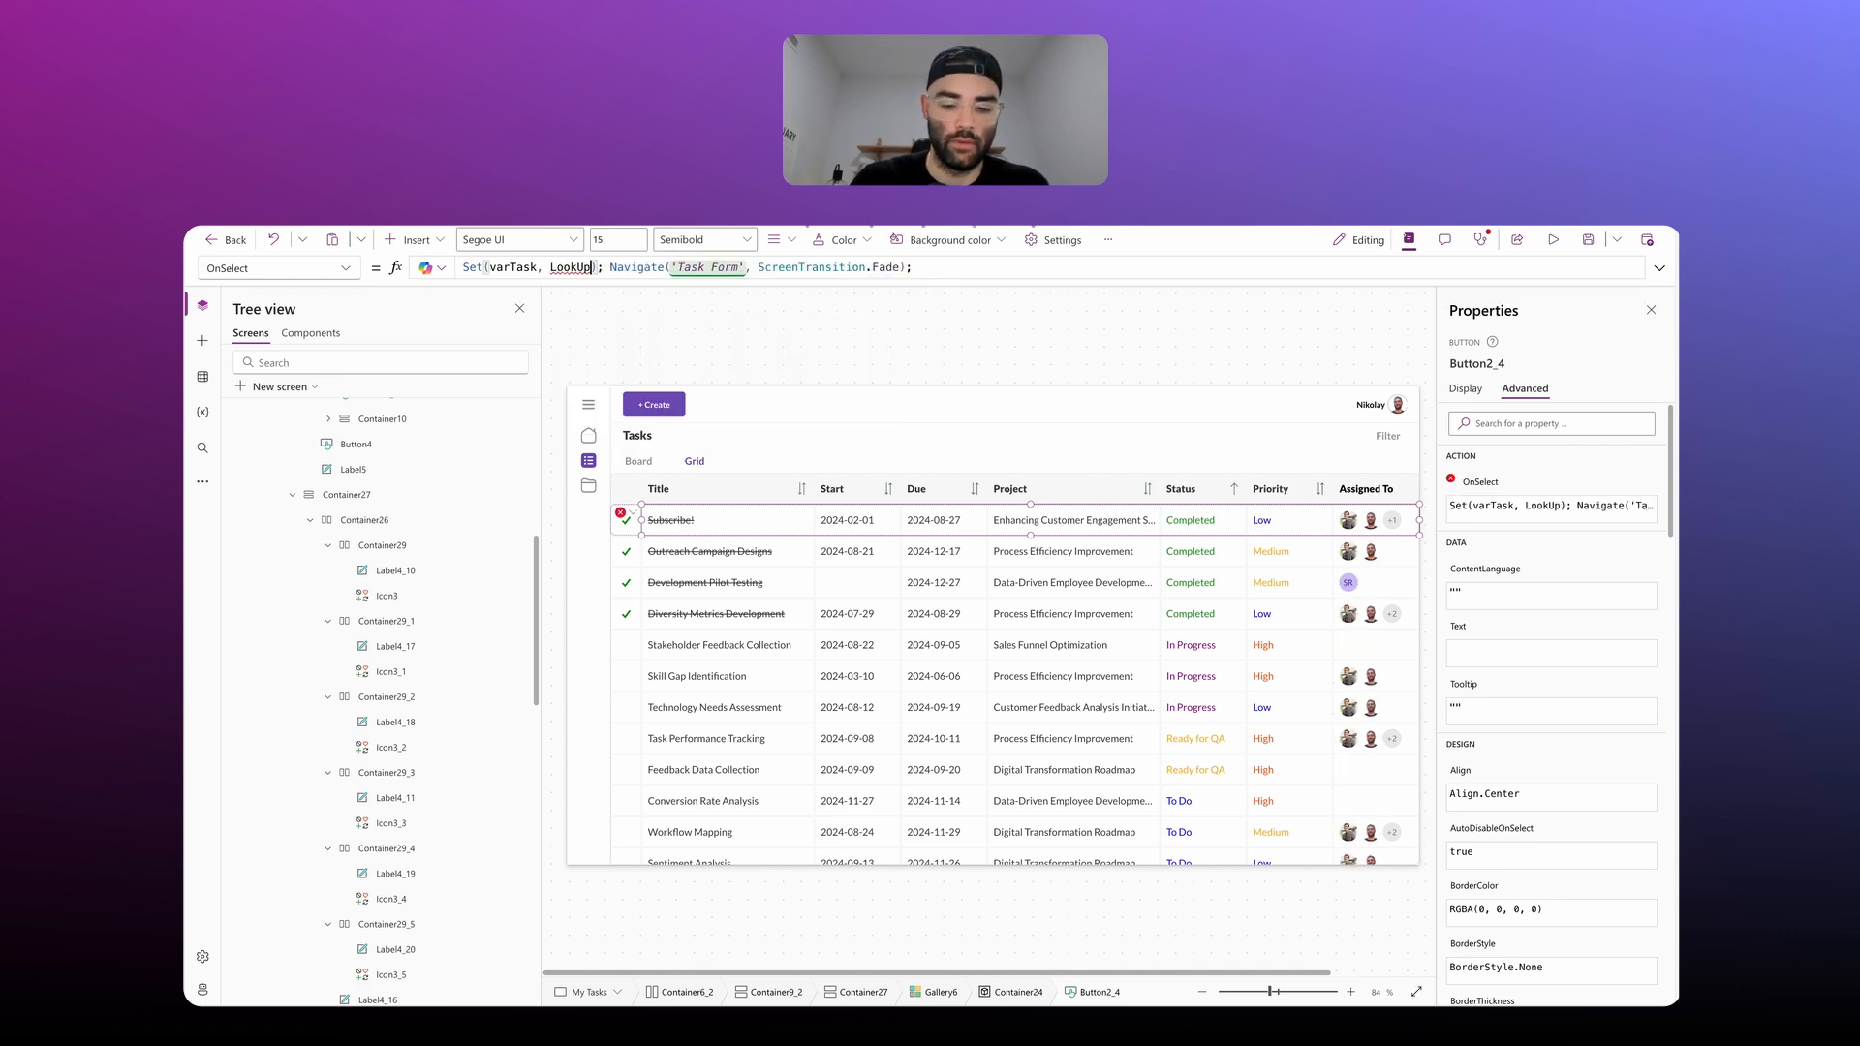
type(", ID = ")
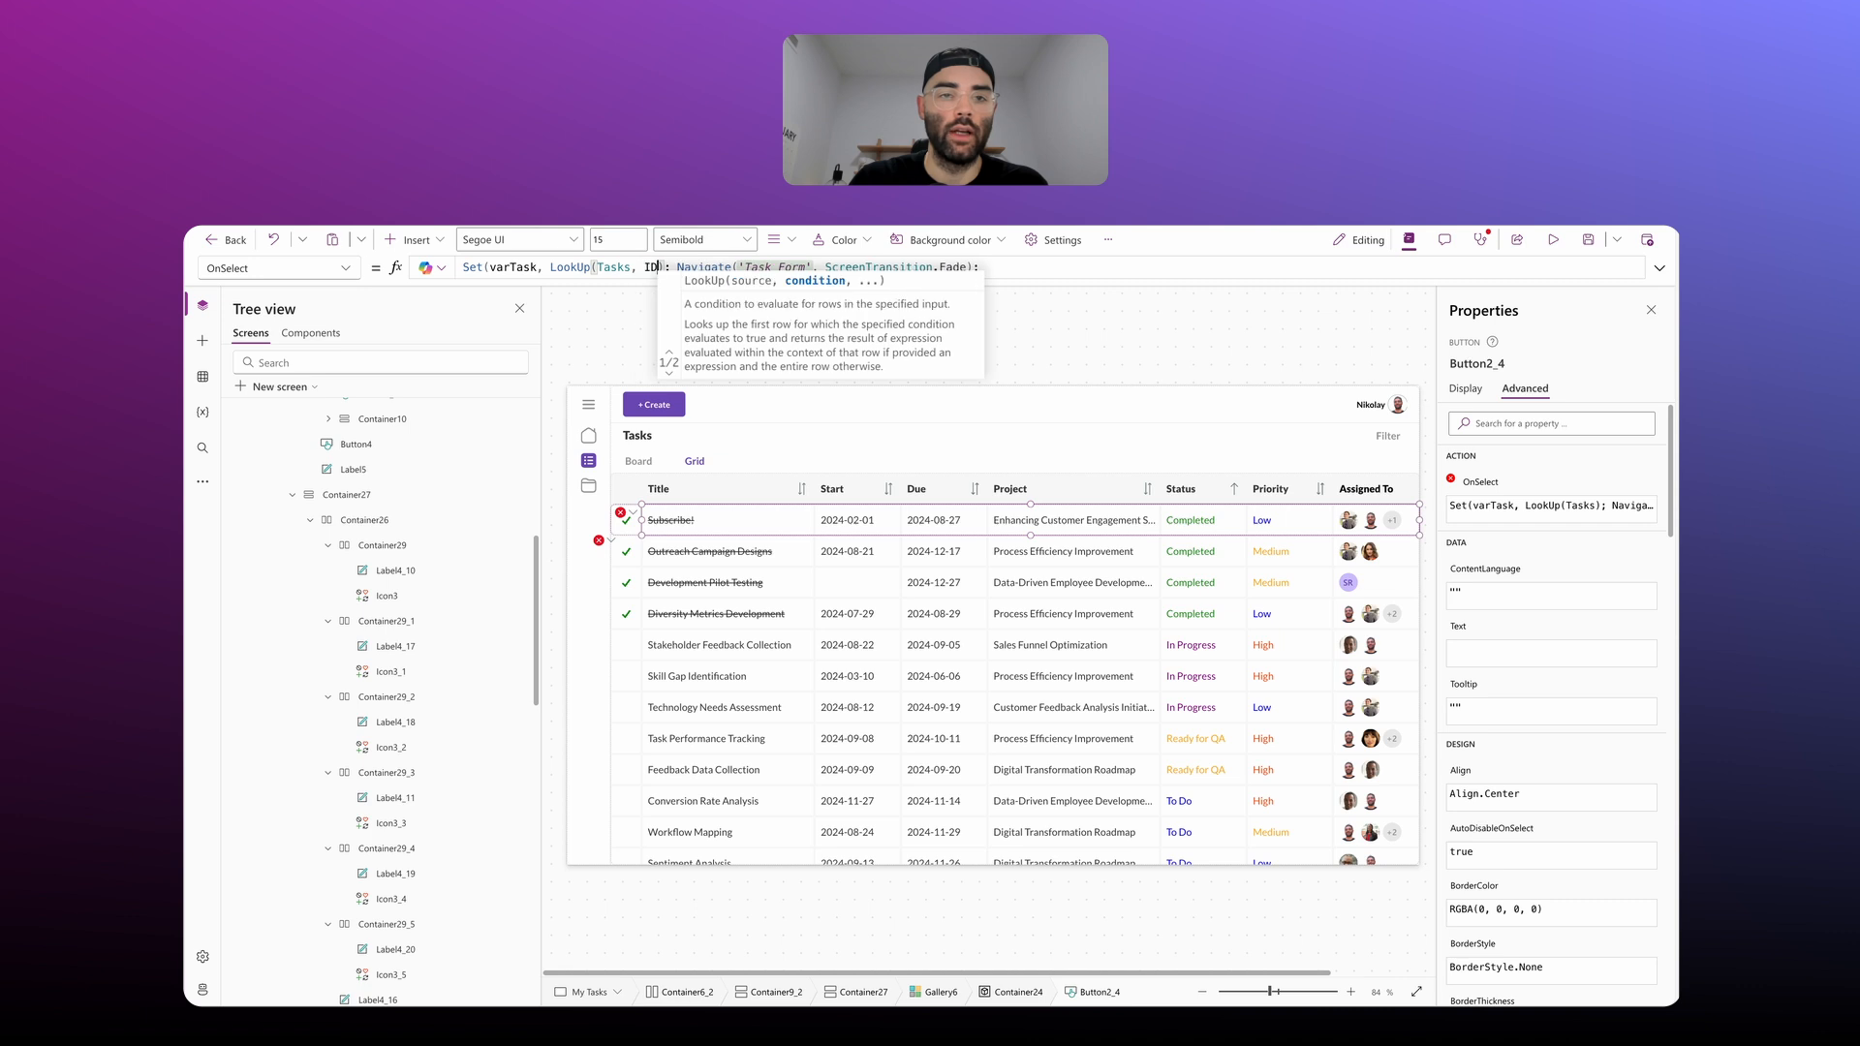
type("ThisItem.ID")
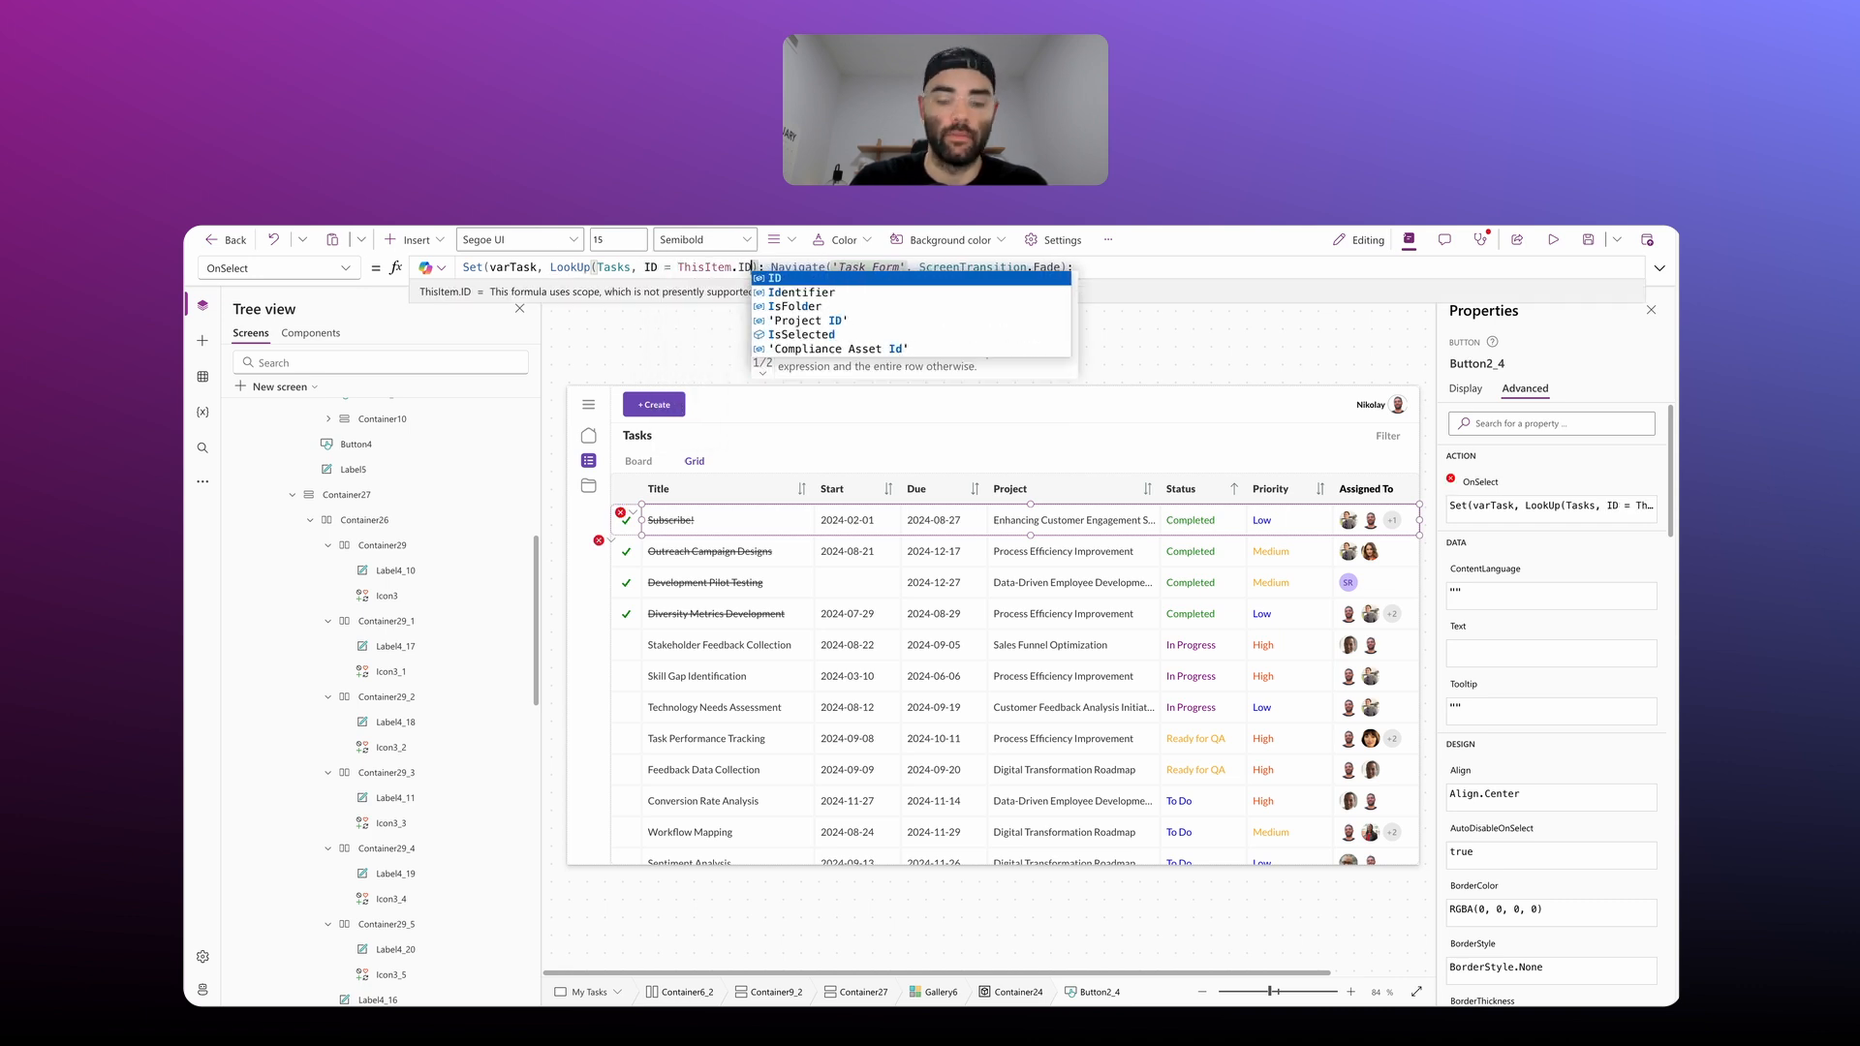
type(")")
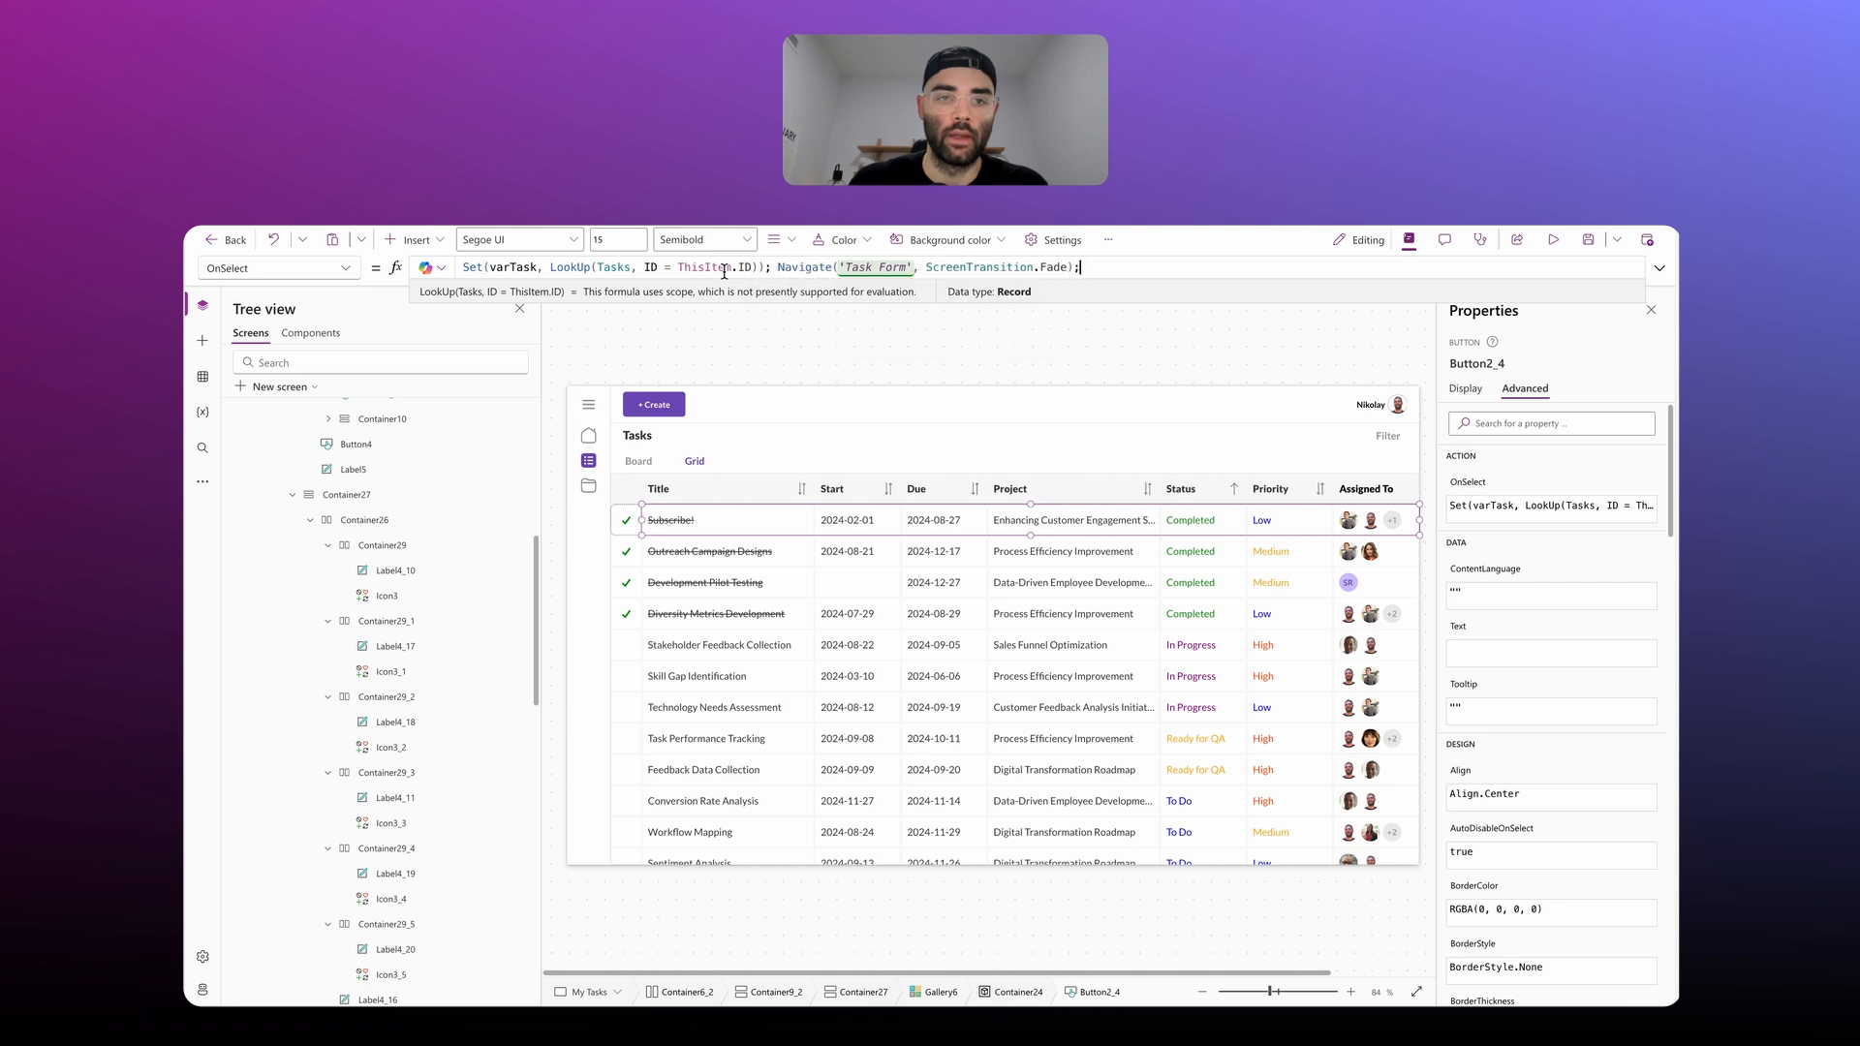
left_click(837, 534, "alt")
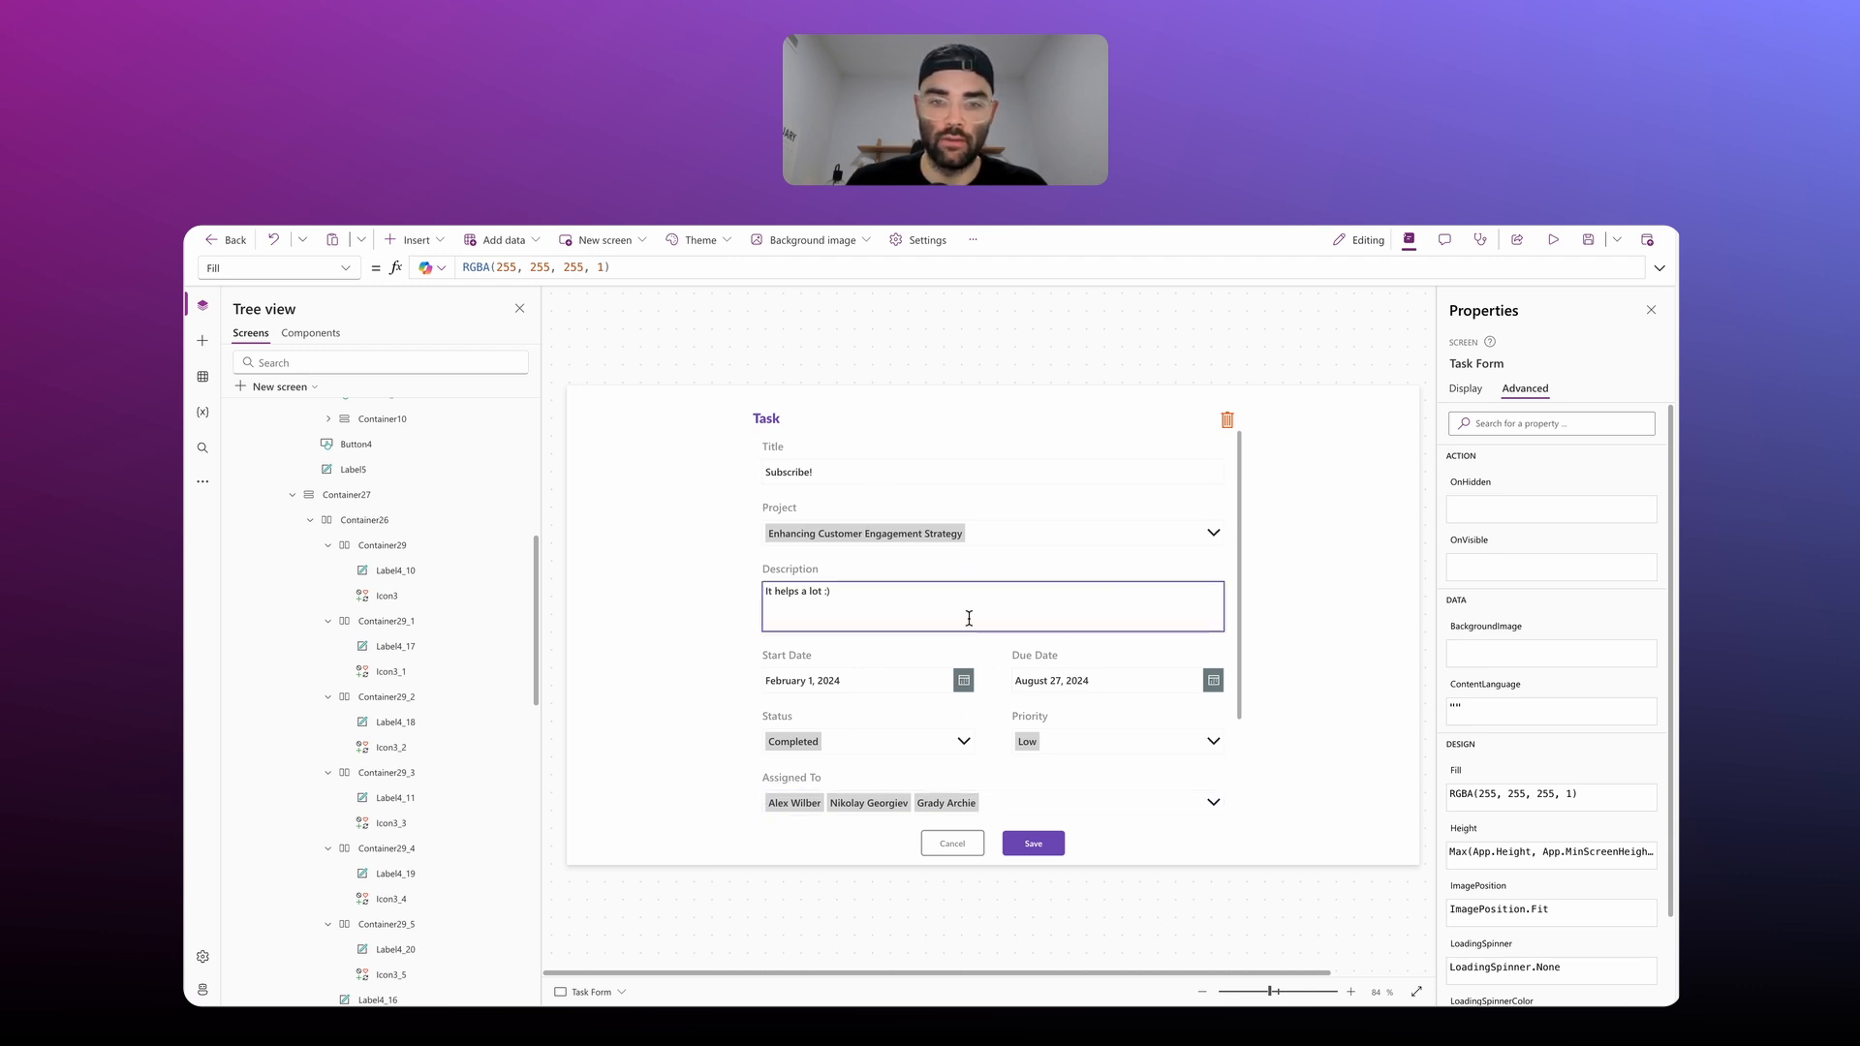
Step: Check the fields of the opened task on the task form and cancel the form
scroll(1010, 745, "down", 2)
scroll(972, 748, "up", 2)
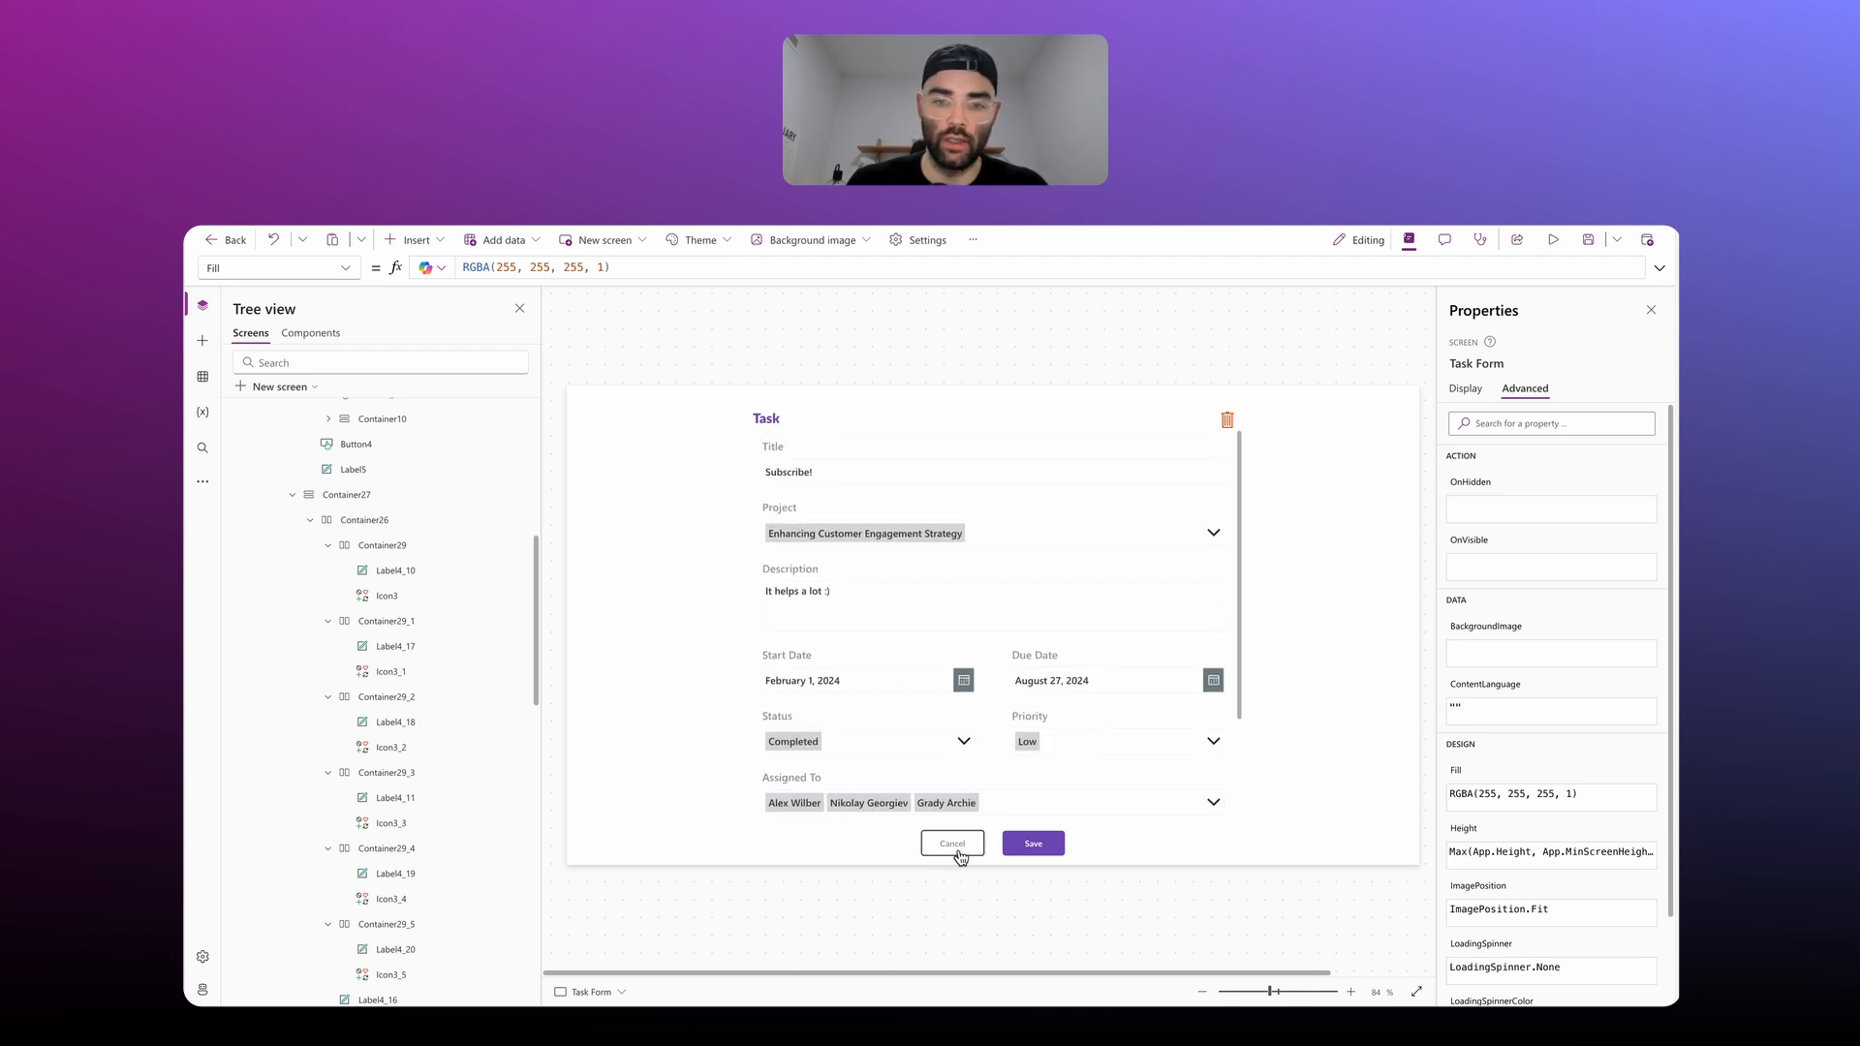
left_click(956, 848)
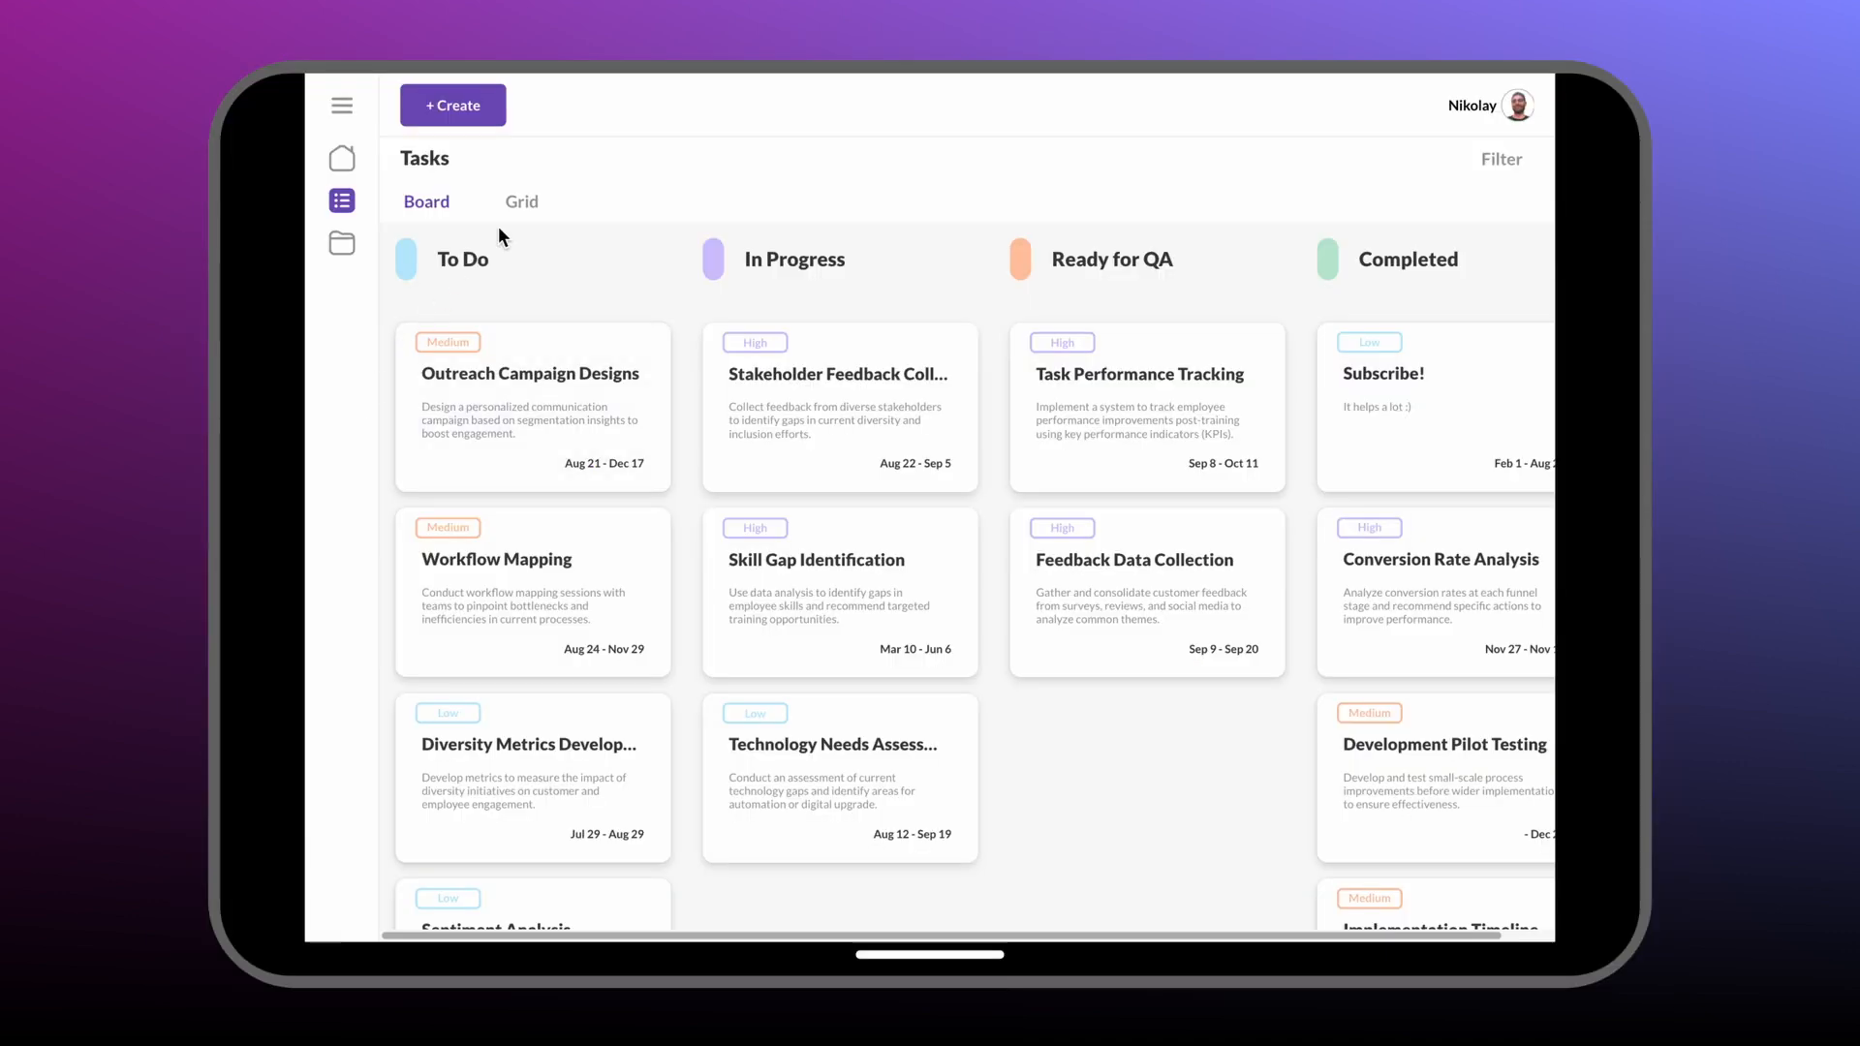
Step: In the Tasks grid, test toggling Workflow Mapping to completed and back, and open and cancel its task form
left_click(524, 206)
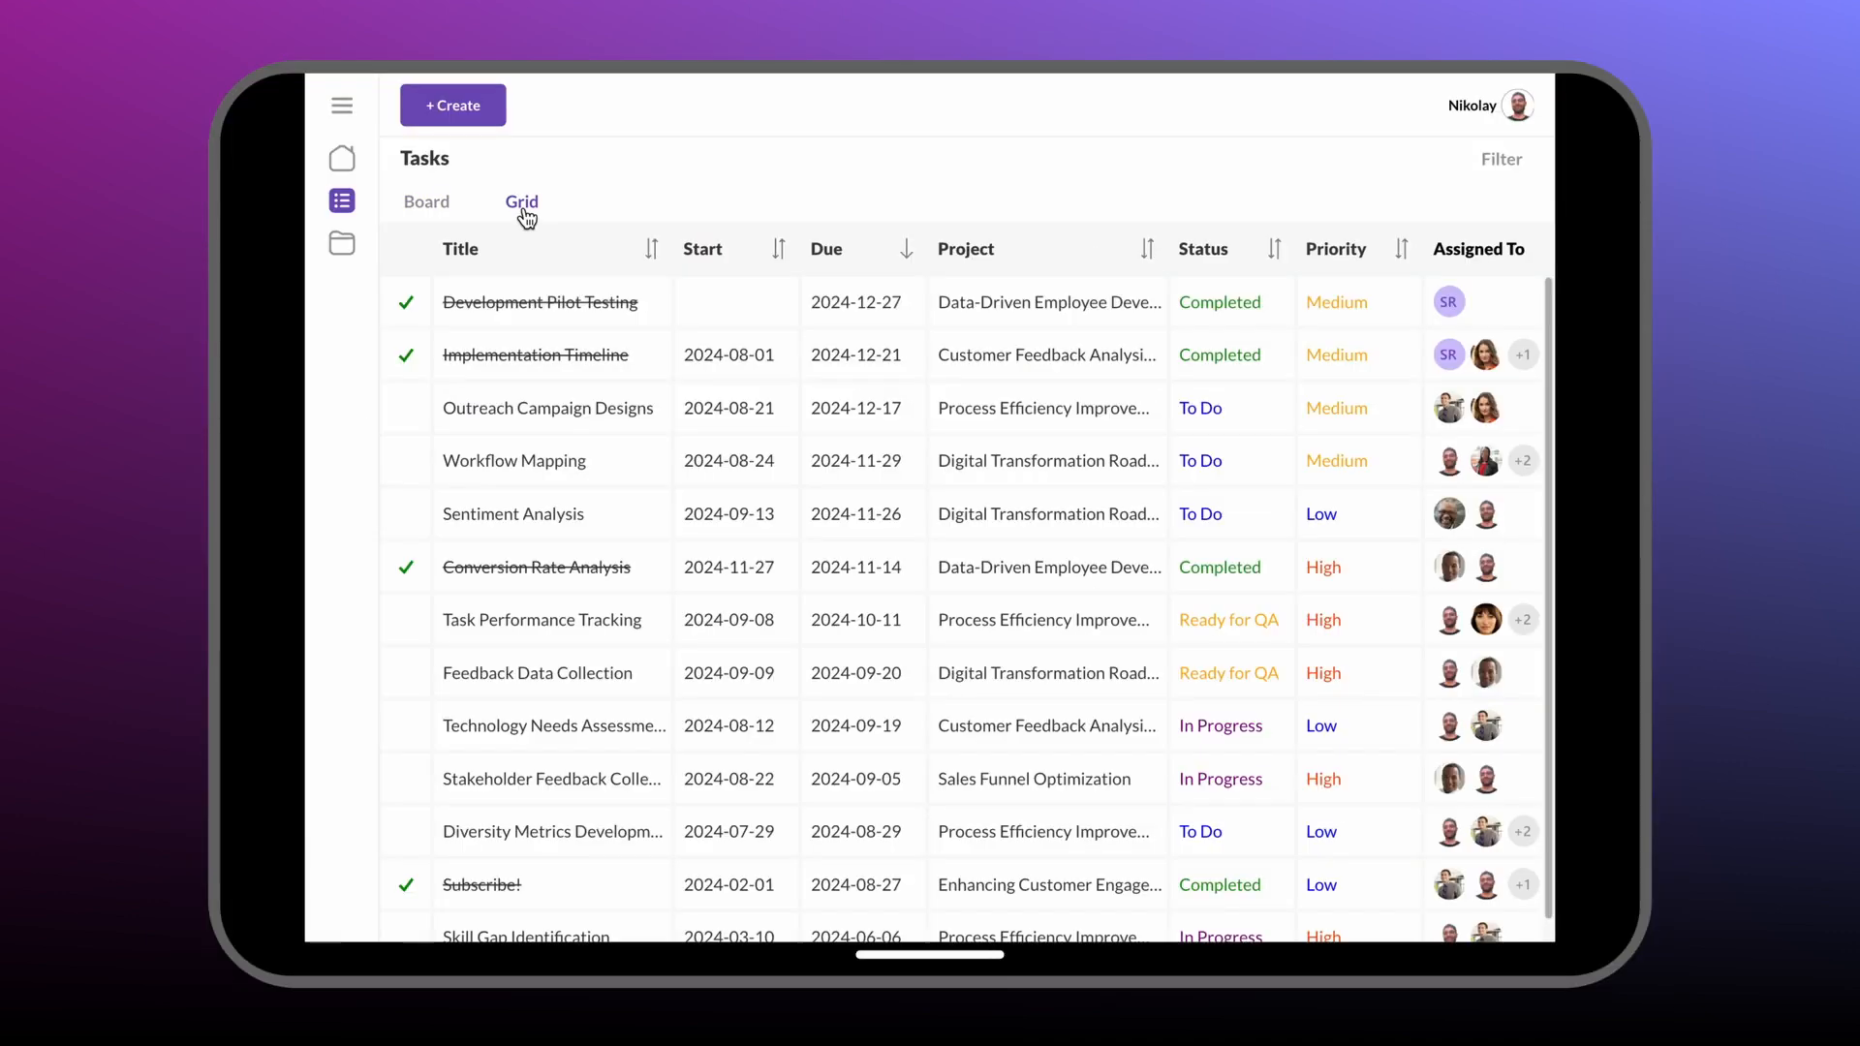
left_click(410, 468)
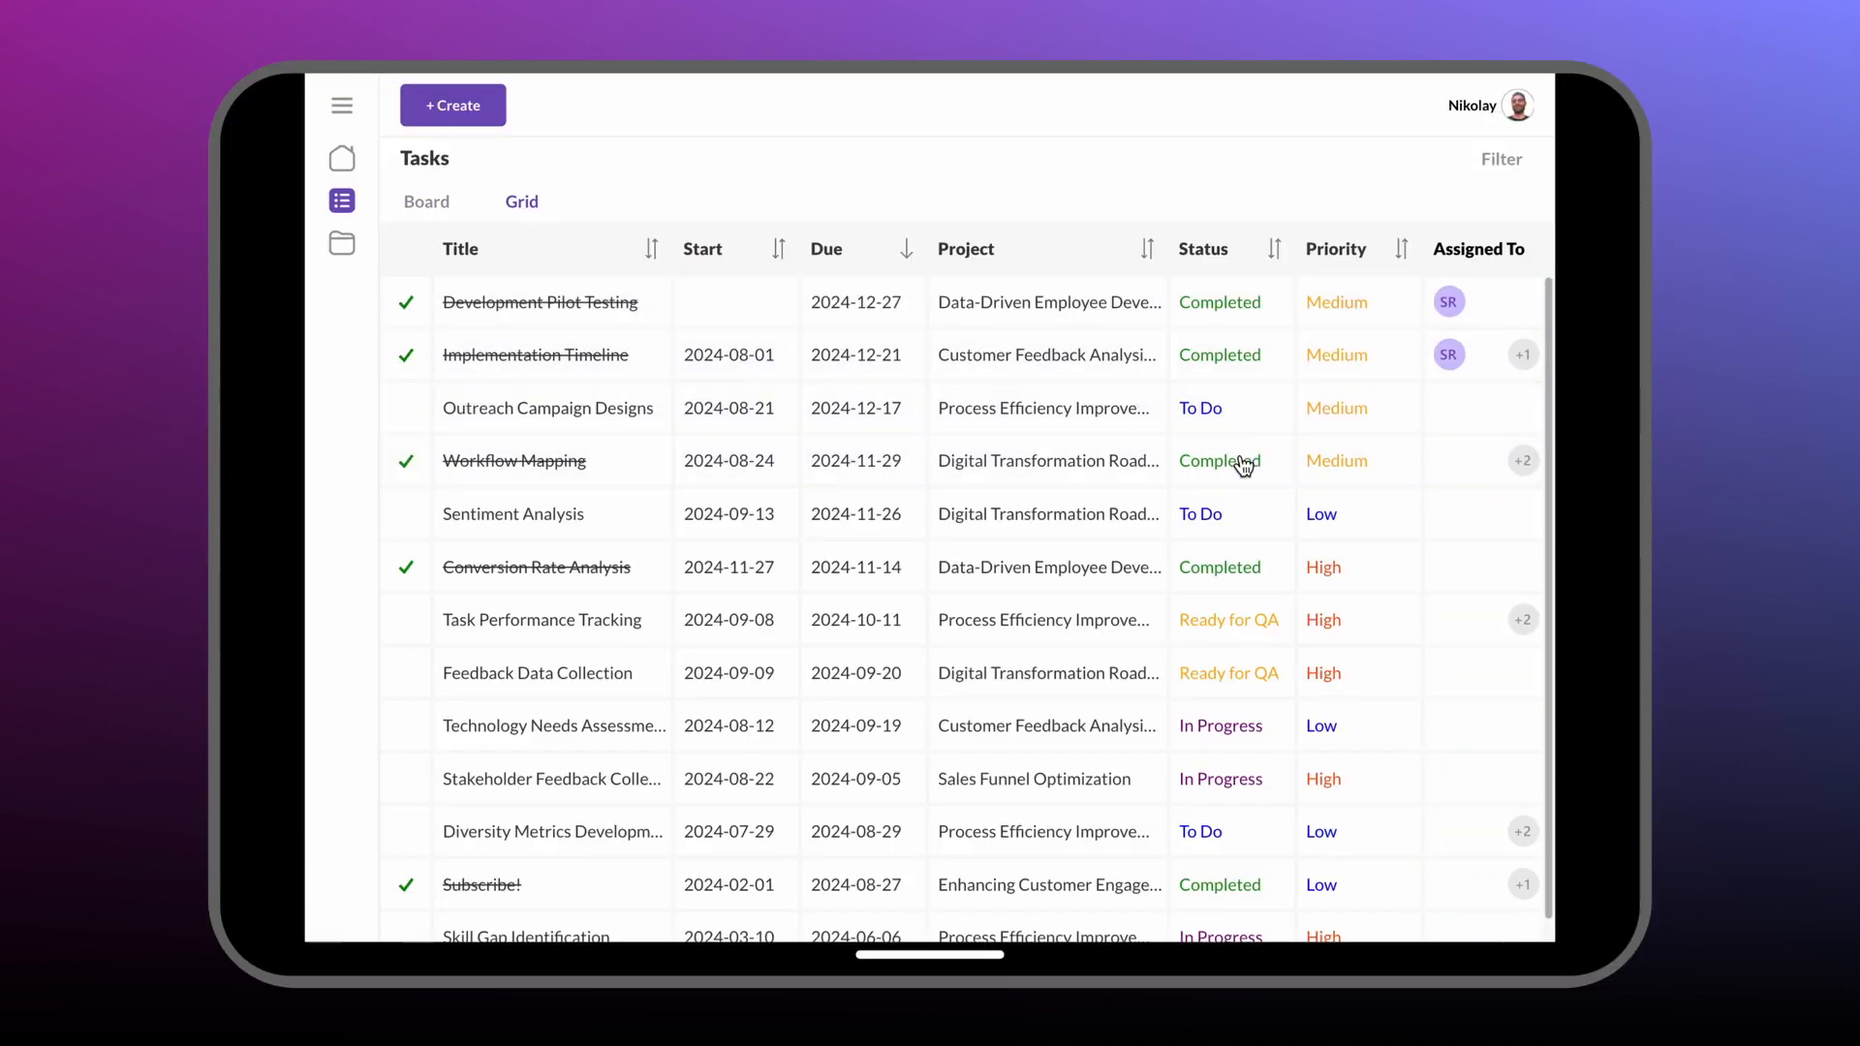
left_click(410, 463)
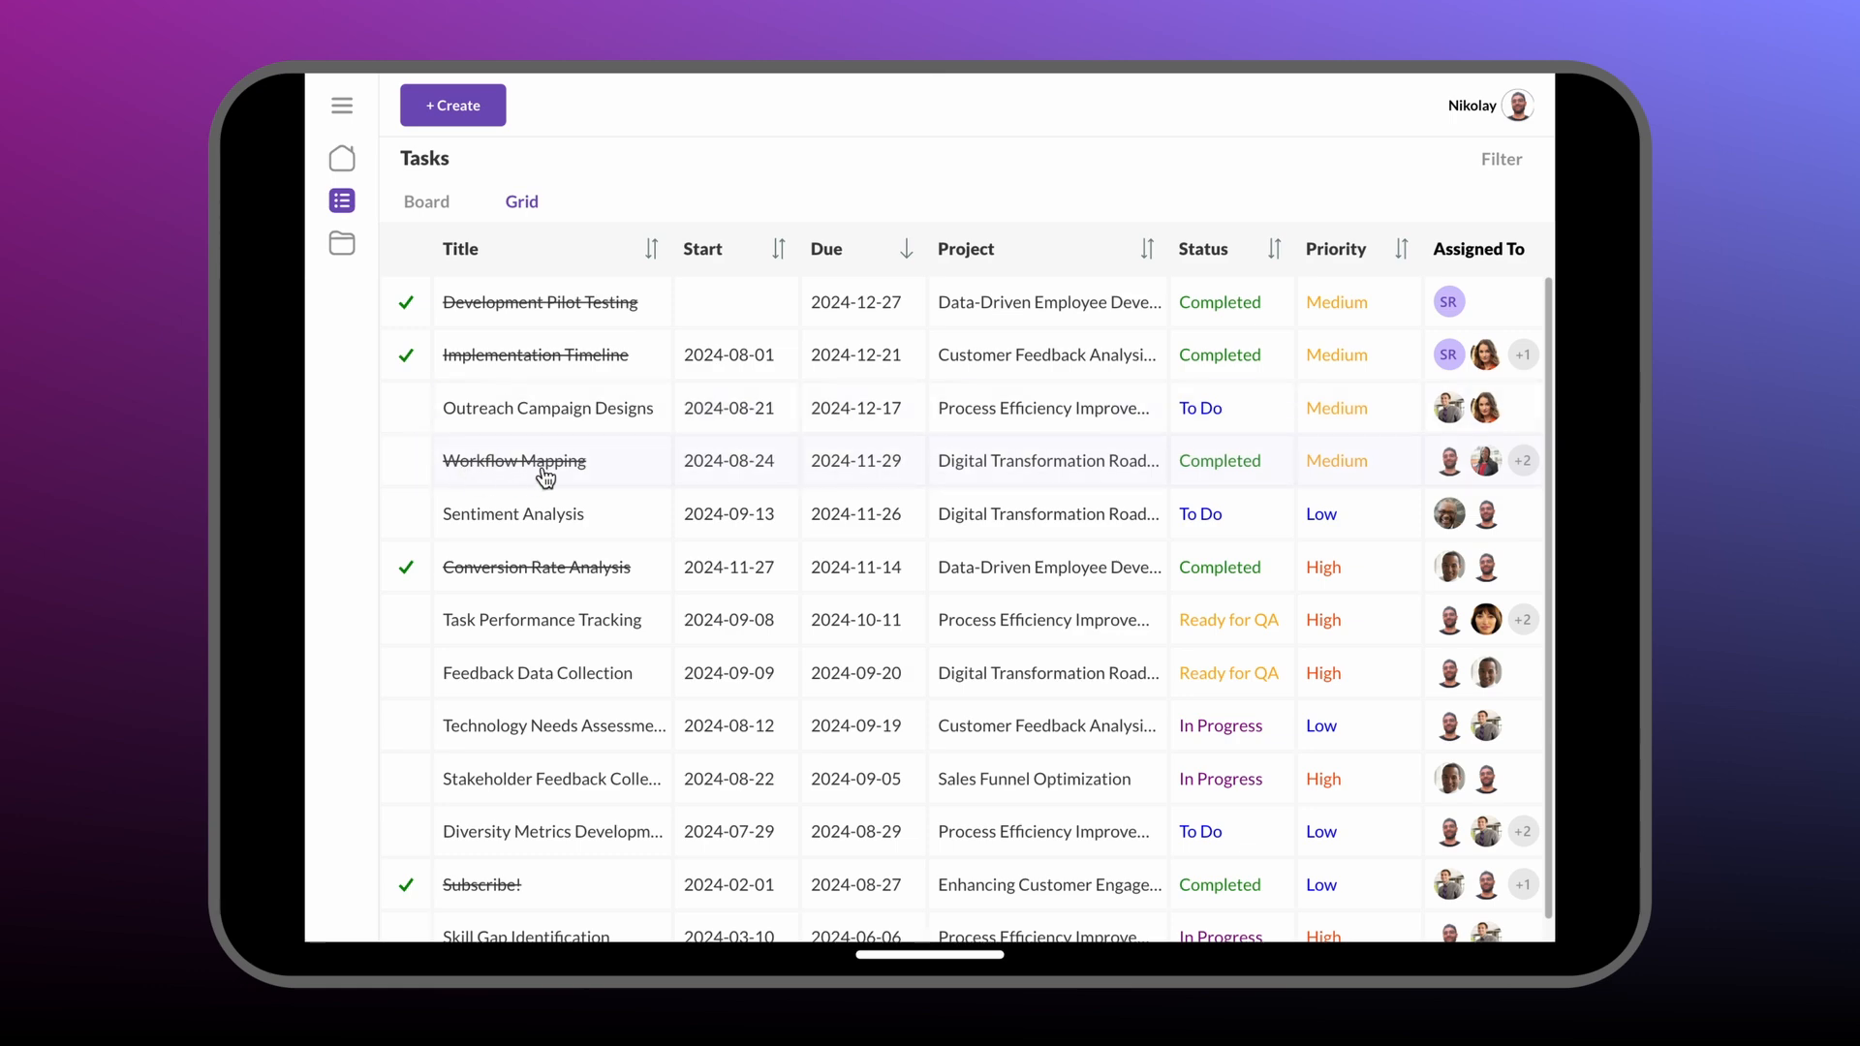
left_click(797, 451)
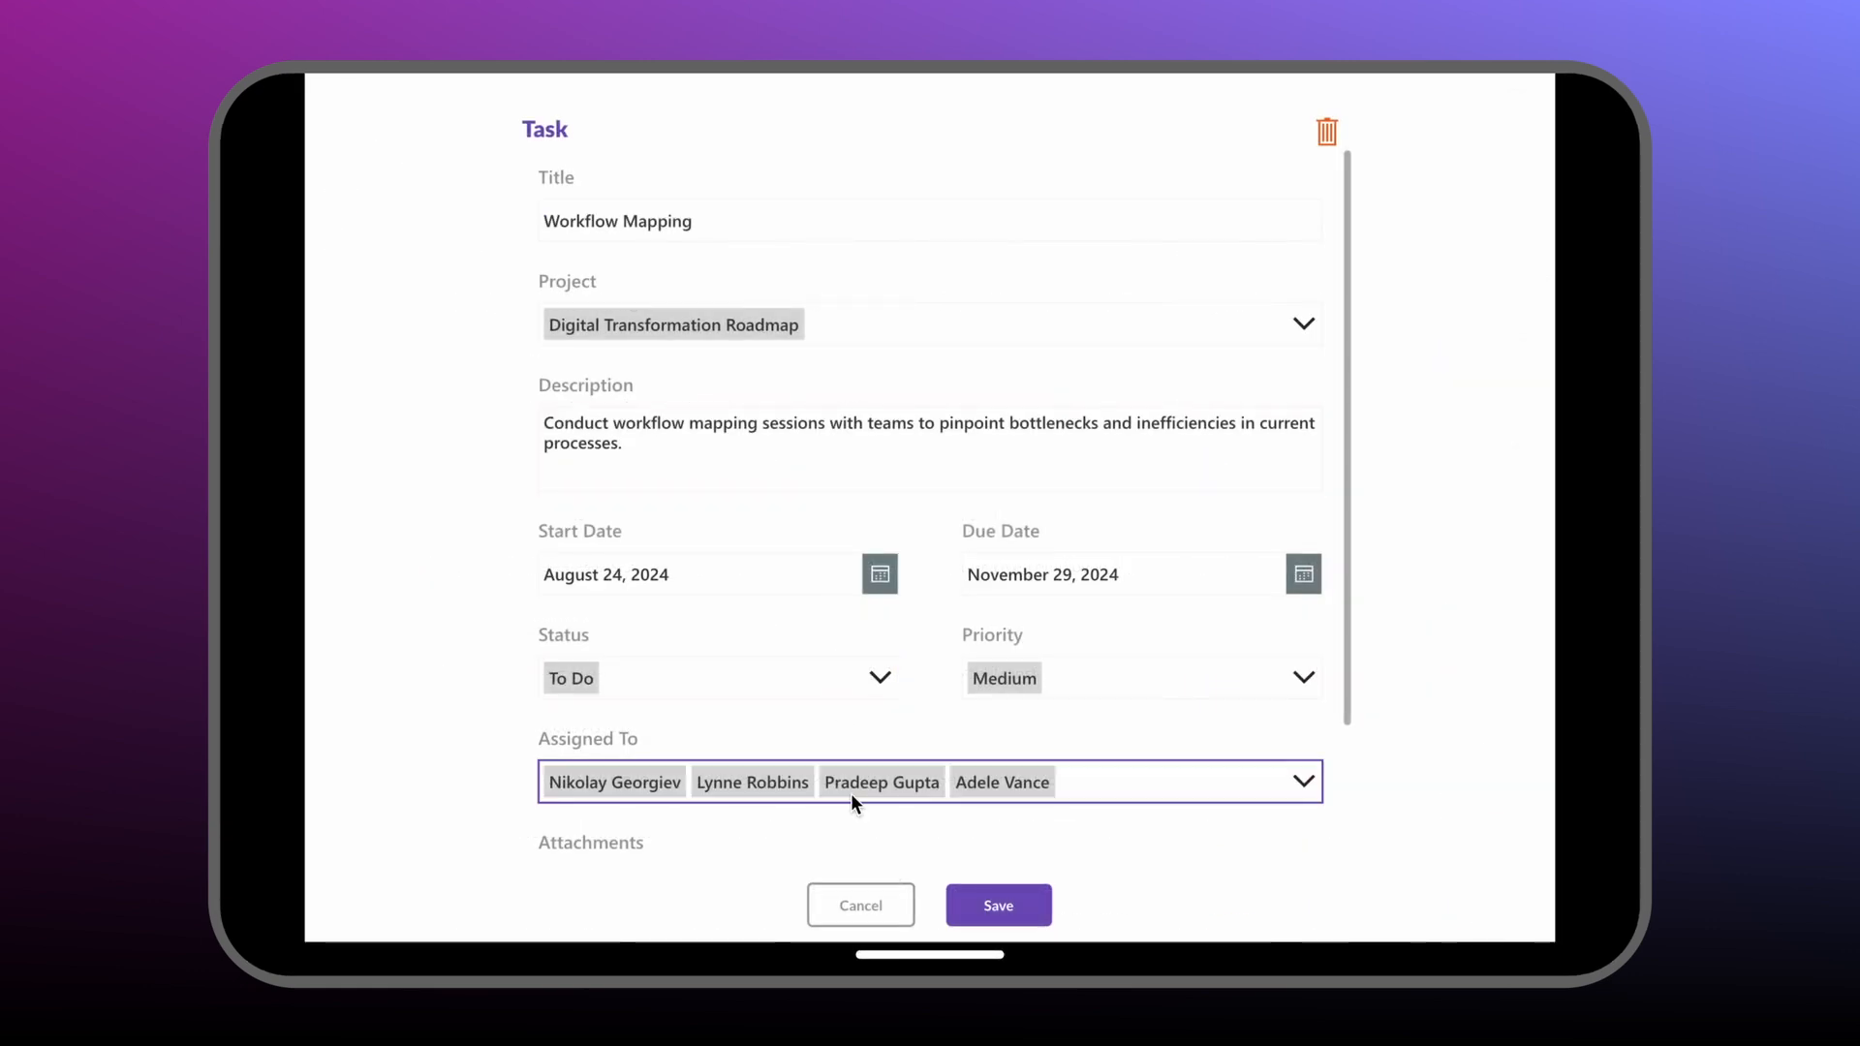
left_click(857, 903)
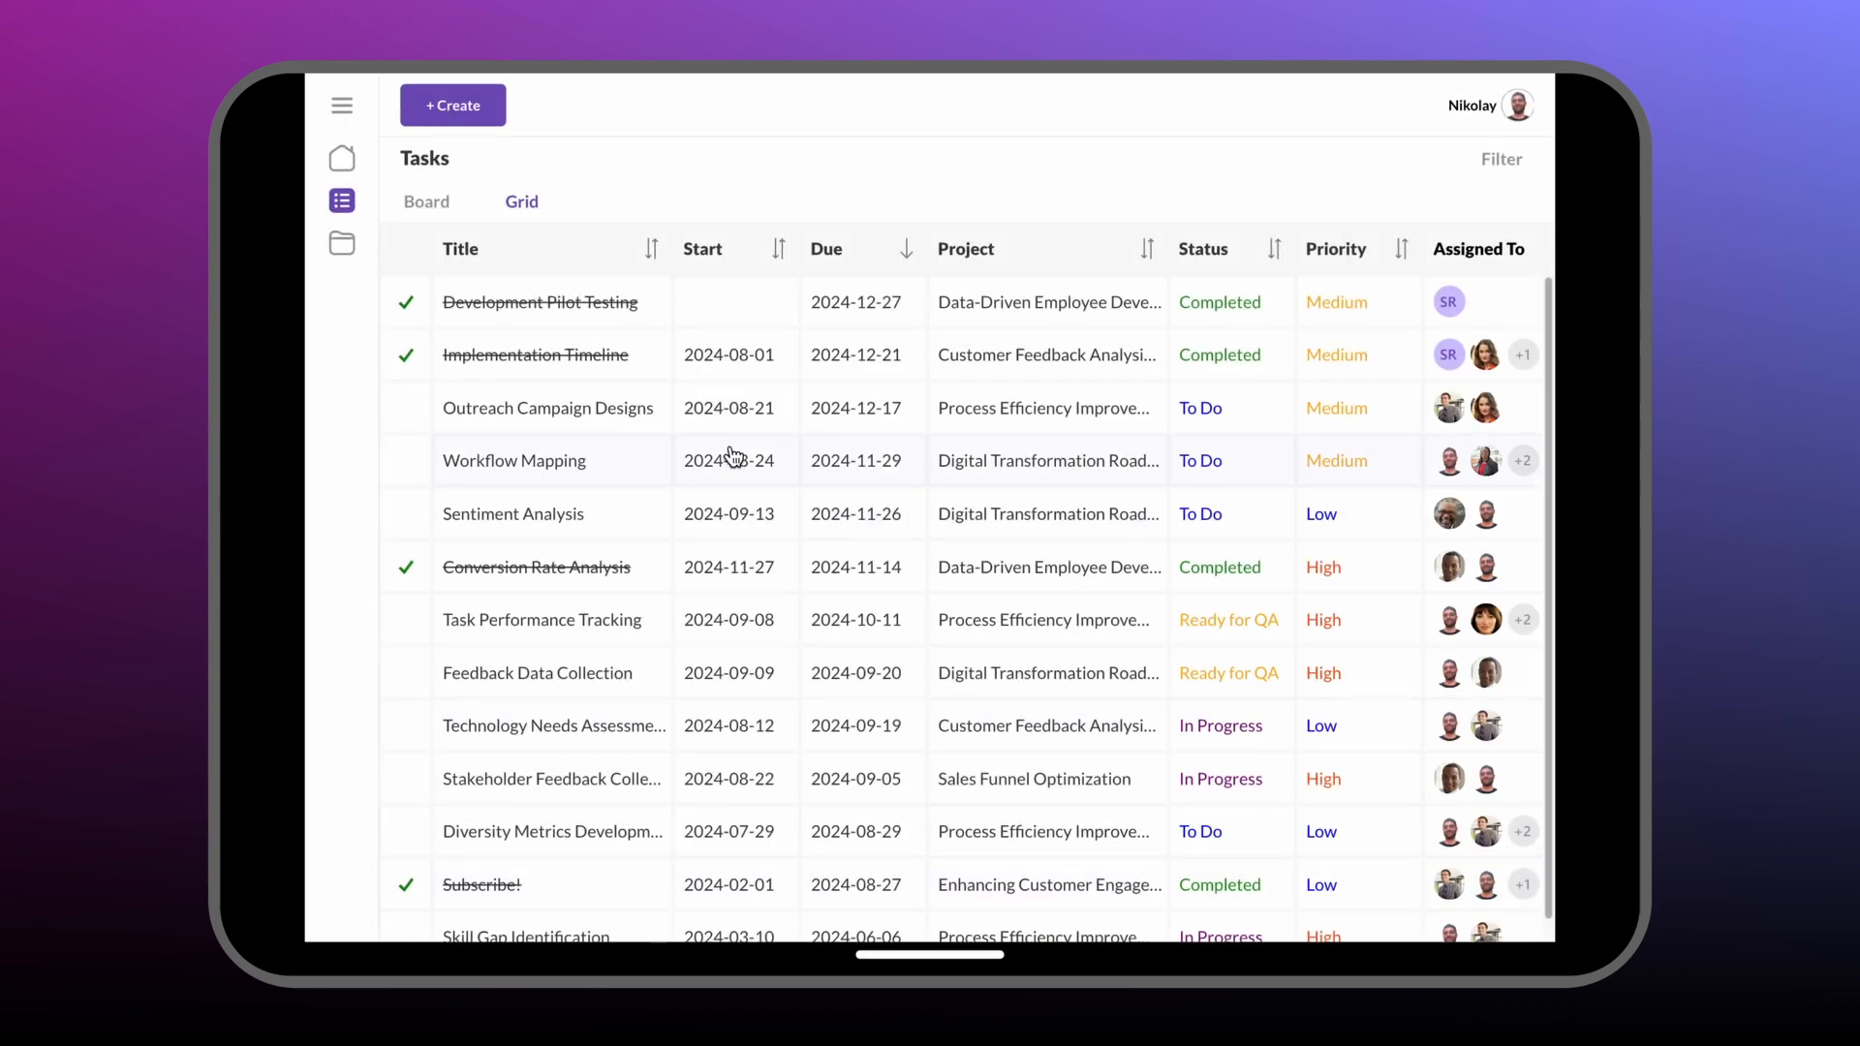
Step: Test sorting the grid by Title, Start, Due, Project, Status and Priority in turn
left_click(652, 254)
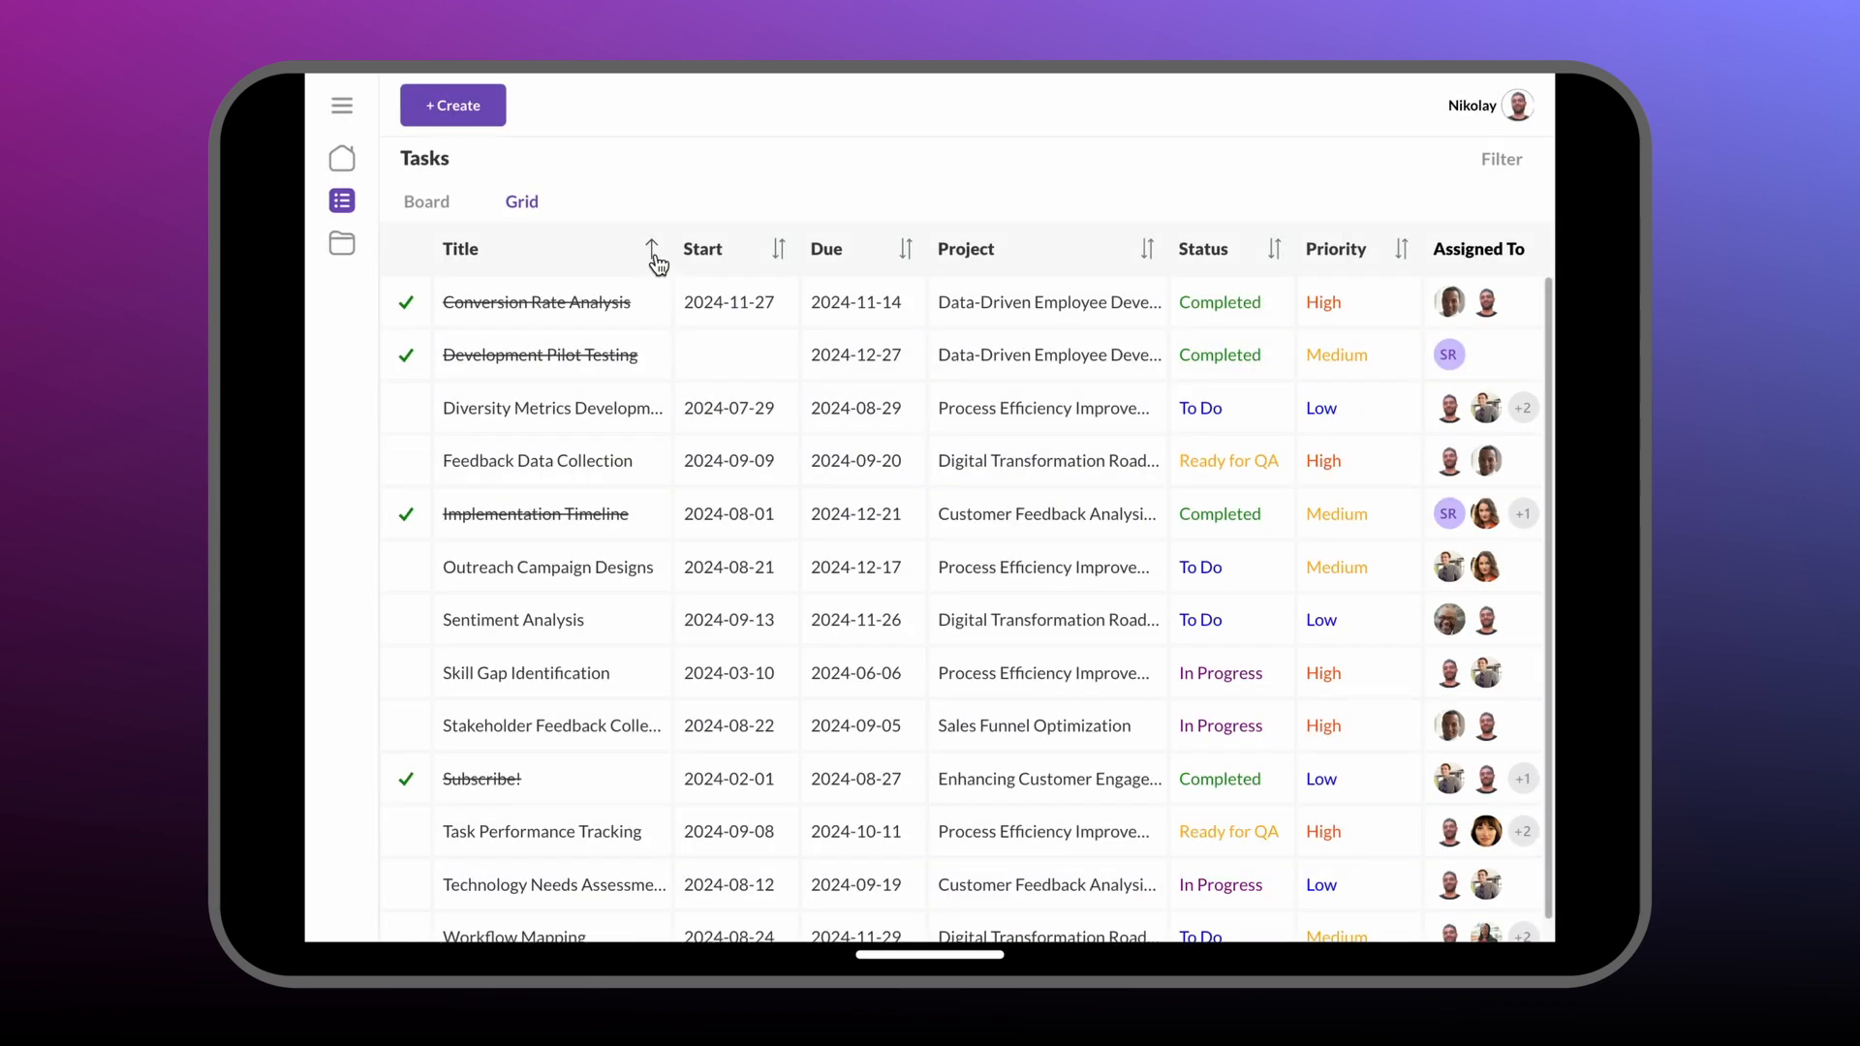
left_click(780, 252)
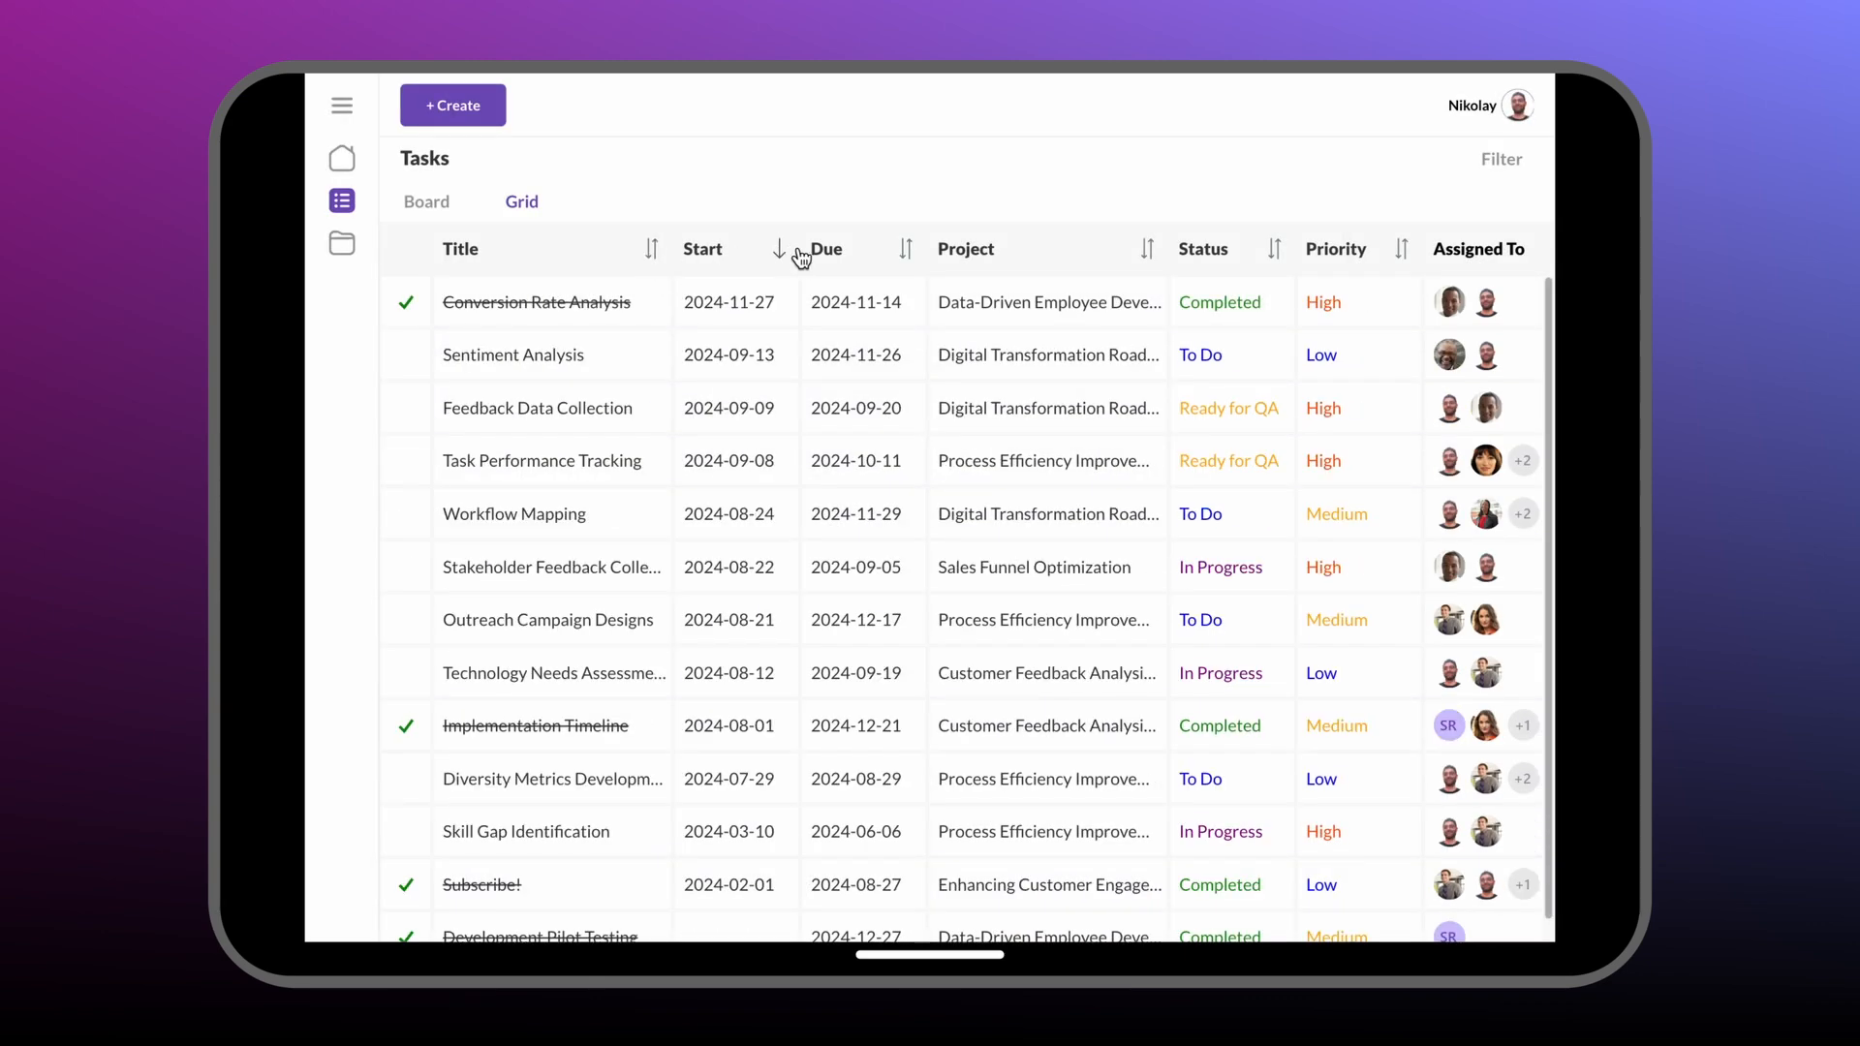
left_click(905, 251)
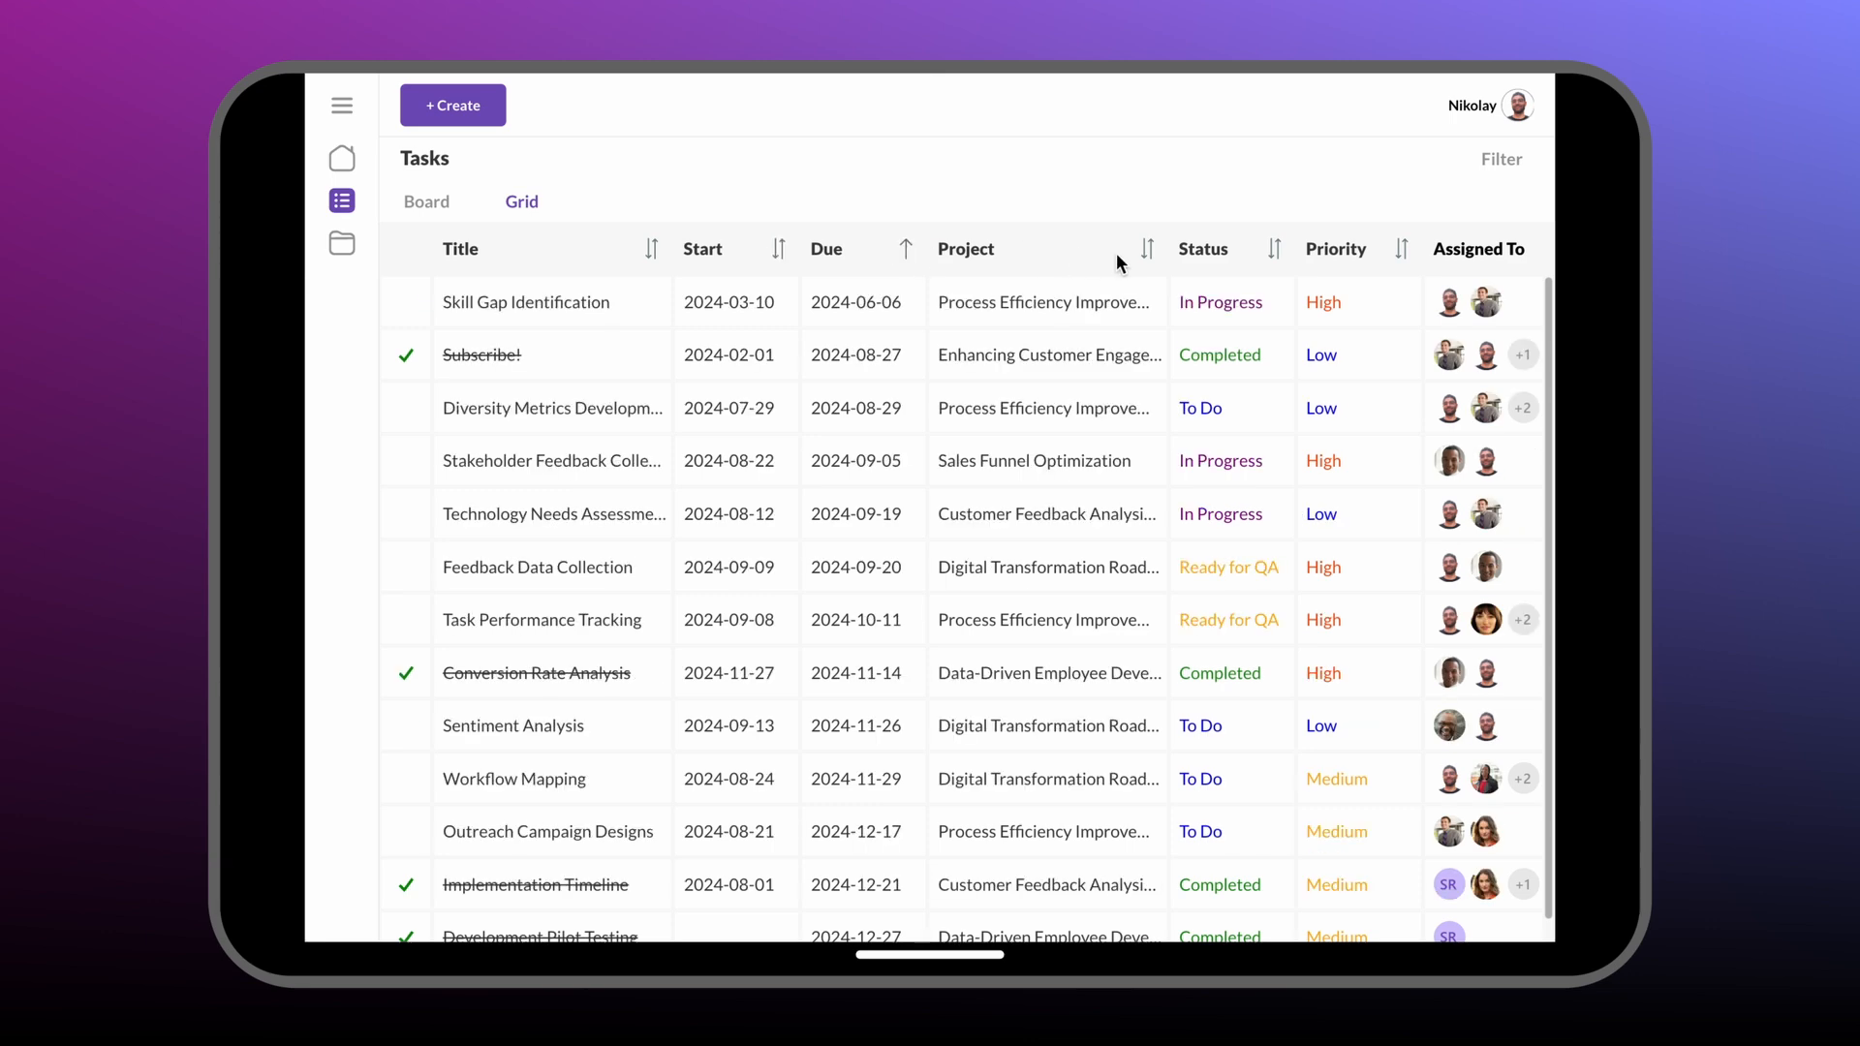
left_click(1144, 252)
left_click(1144, 254)
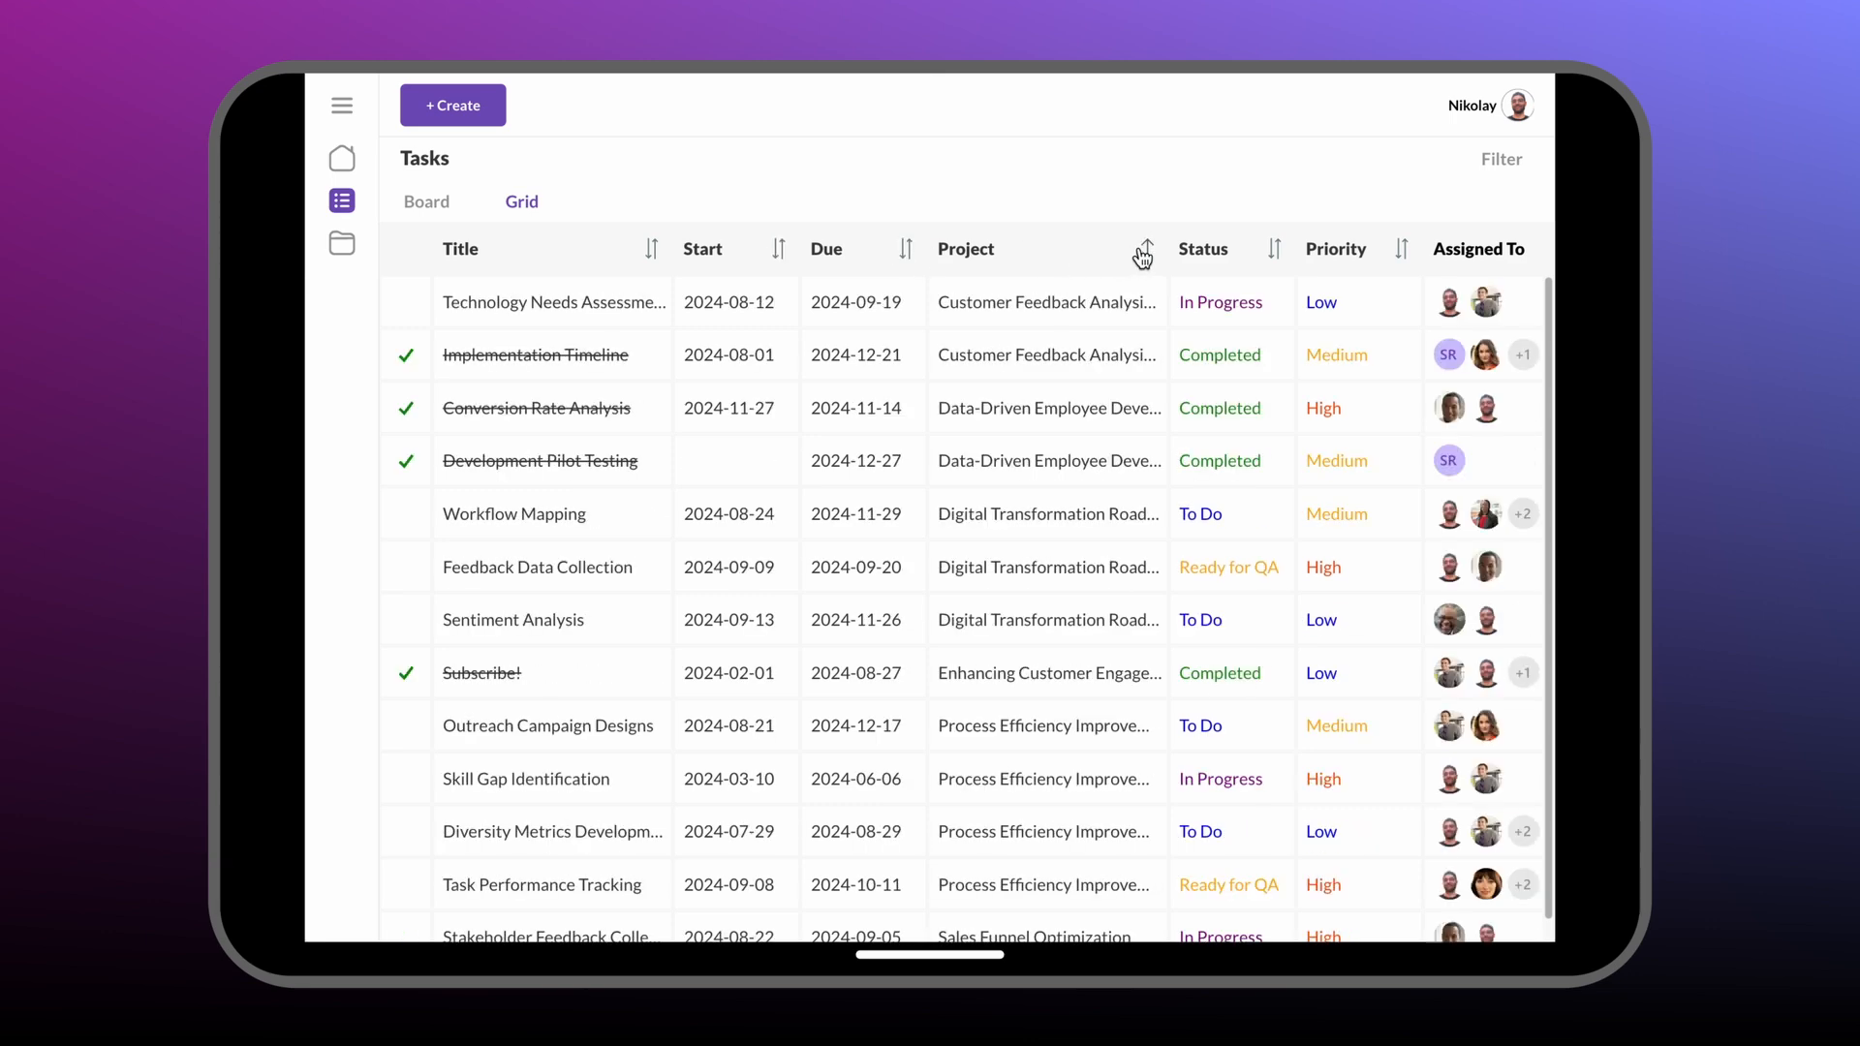
left_click(1274, 254)
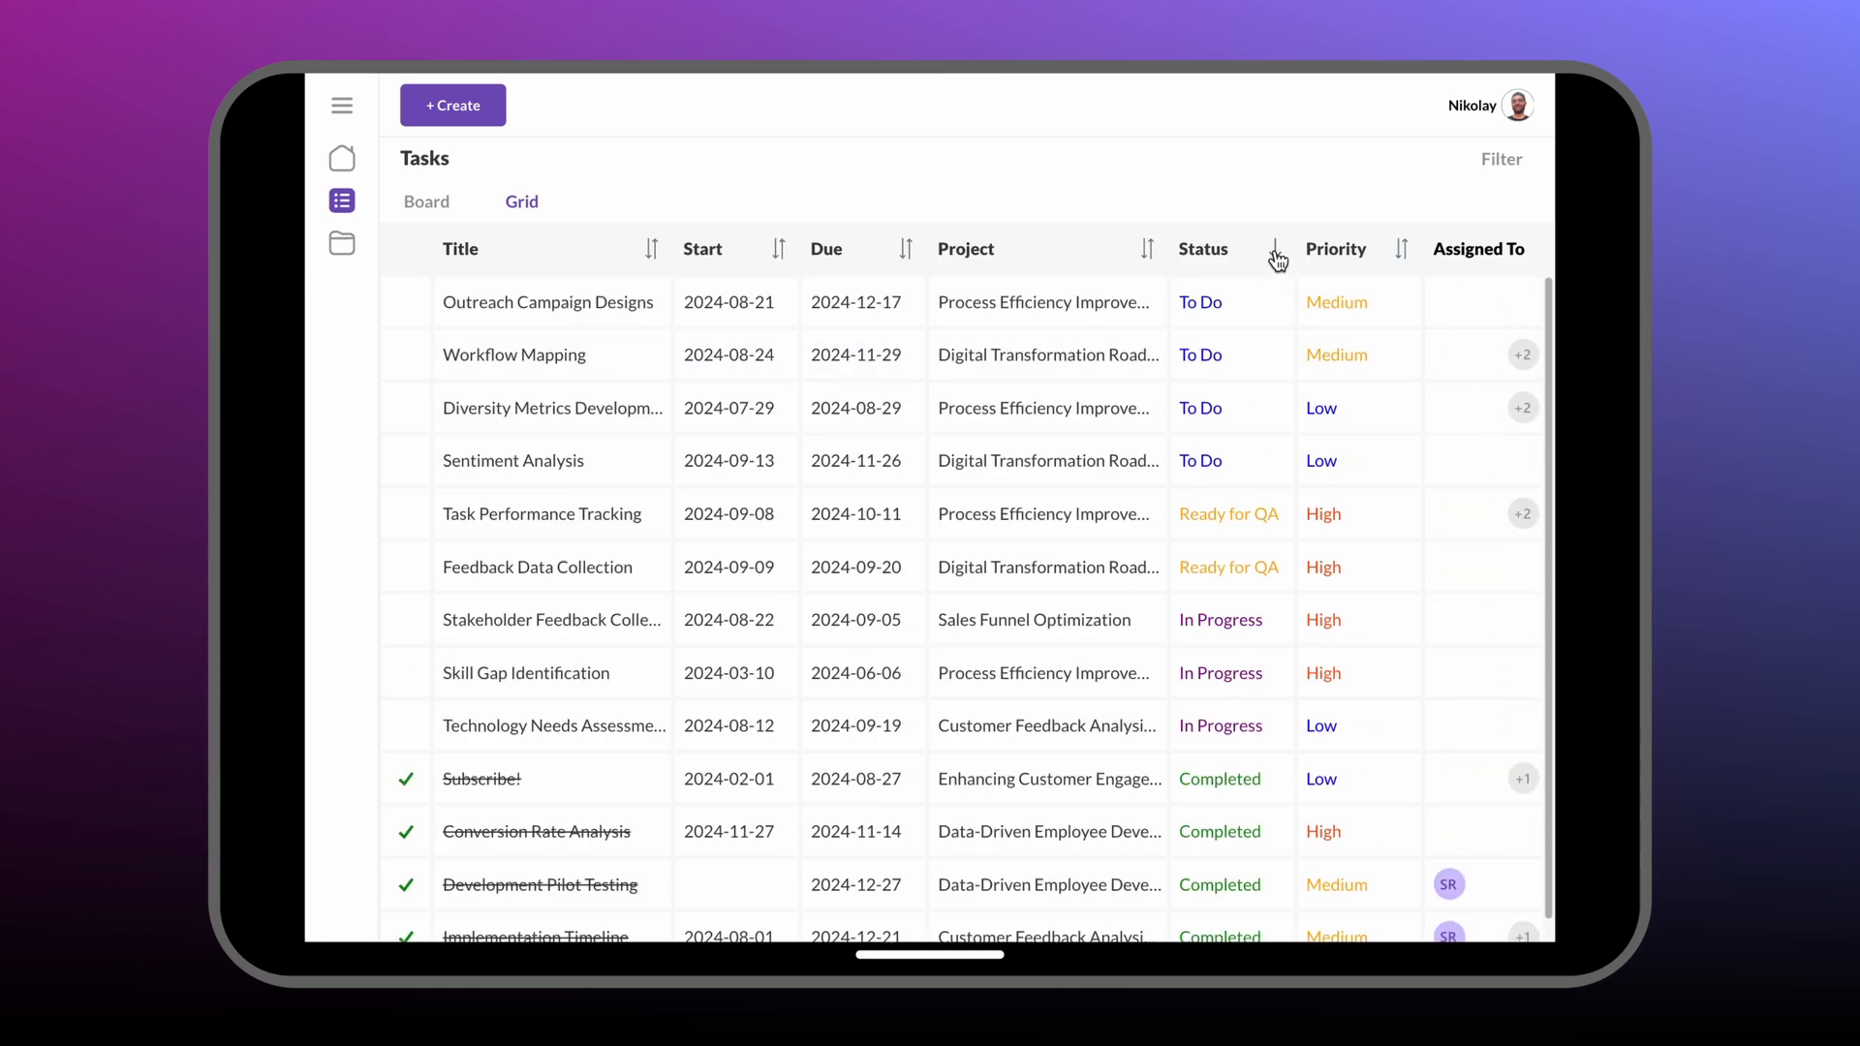
left_click(1401, 254)
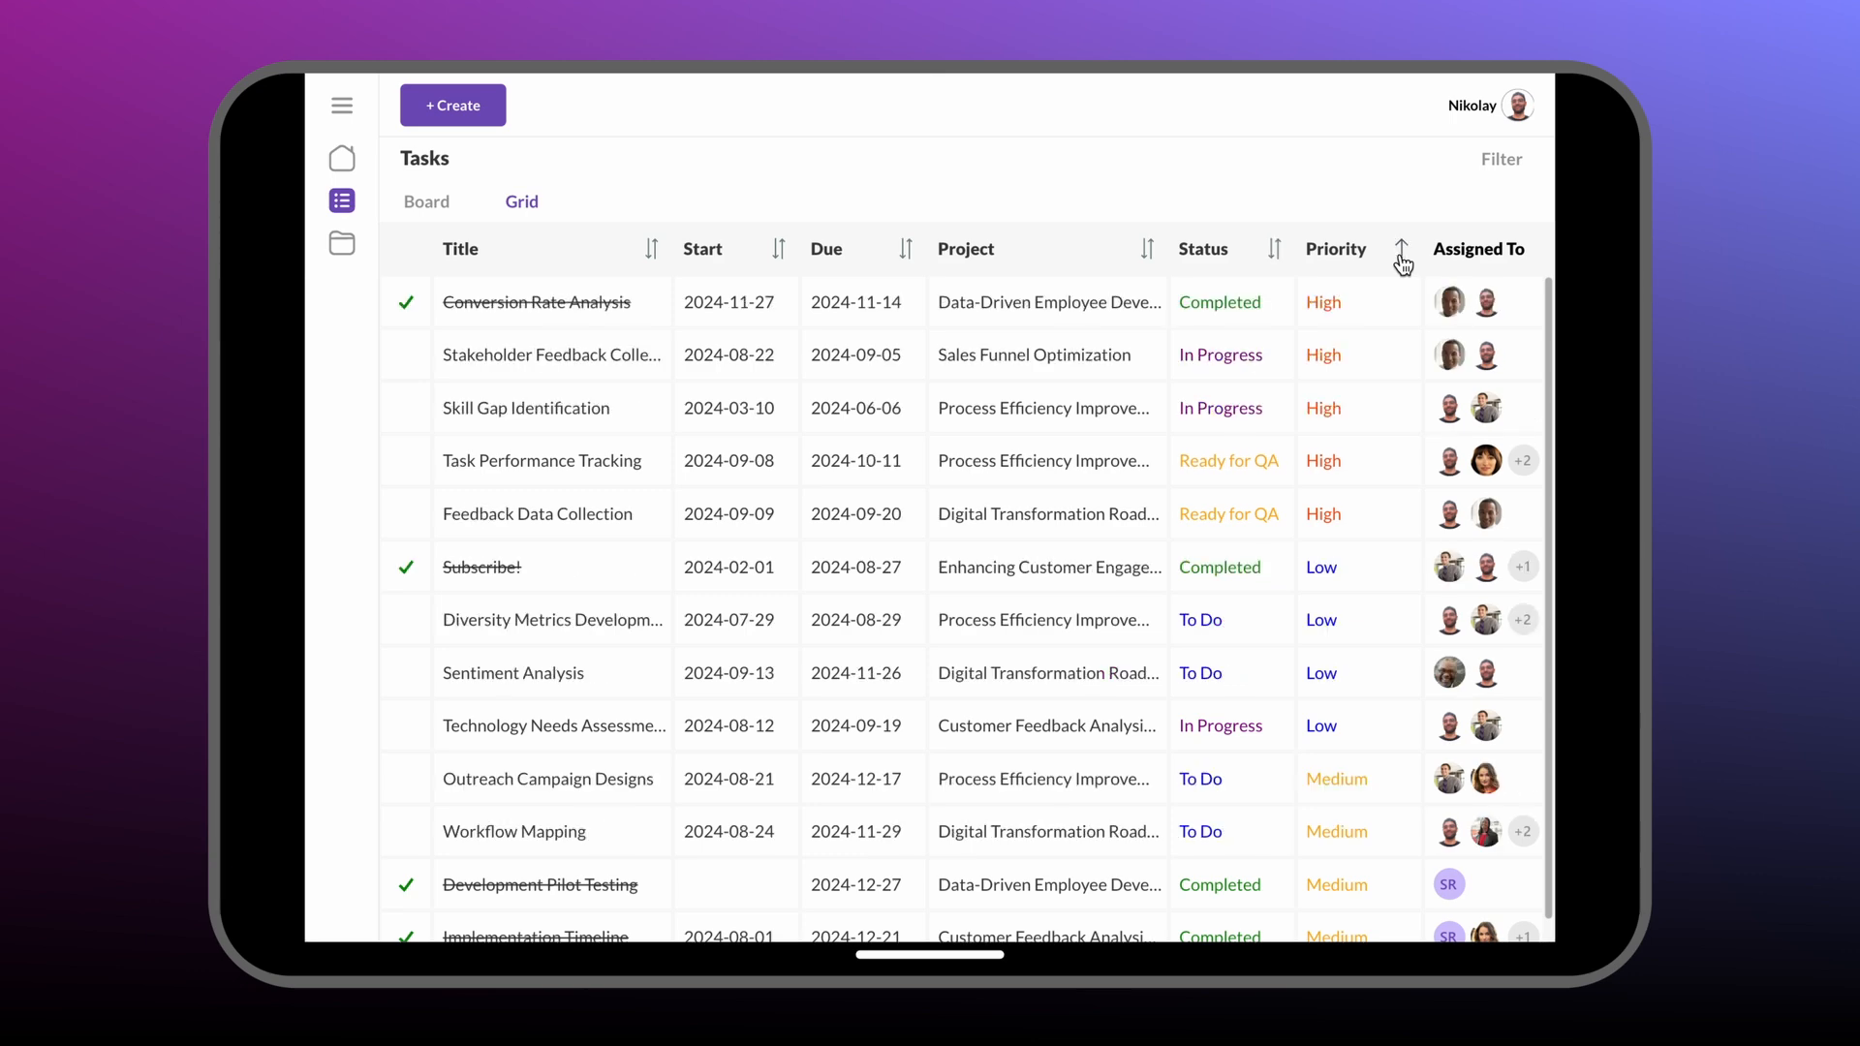
Step: Test filtering the grid to High priority tasks and reset the filter
left_click(1496, 160)
left_click(912, 680)
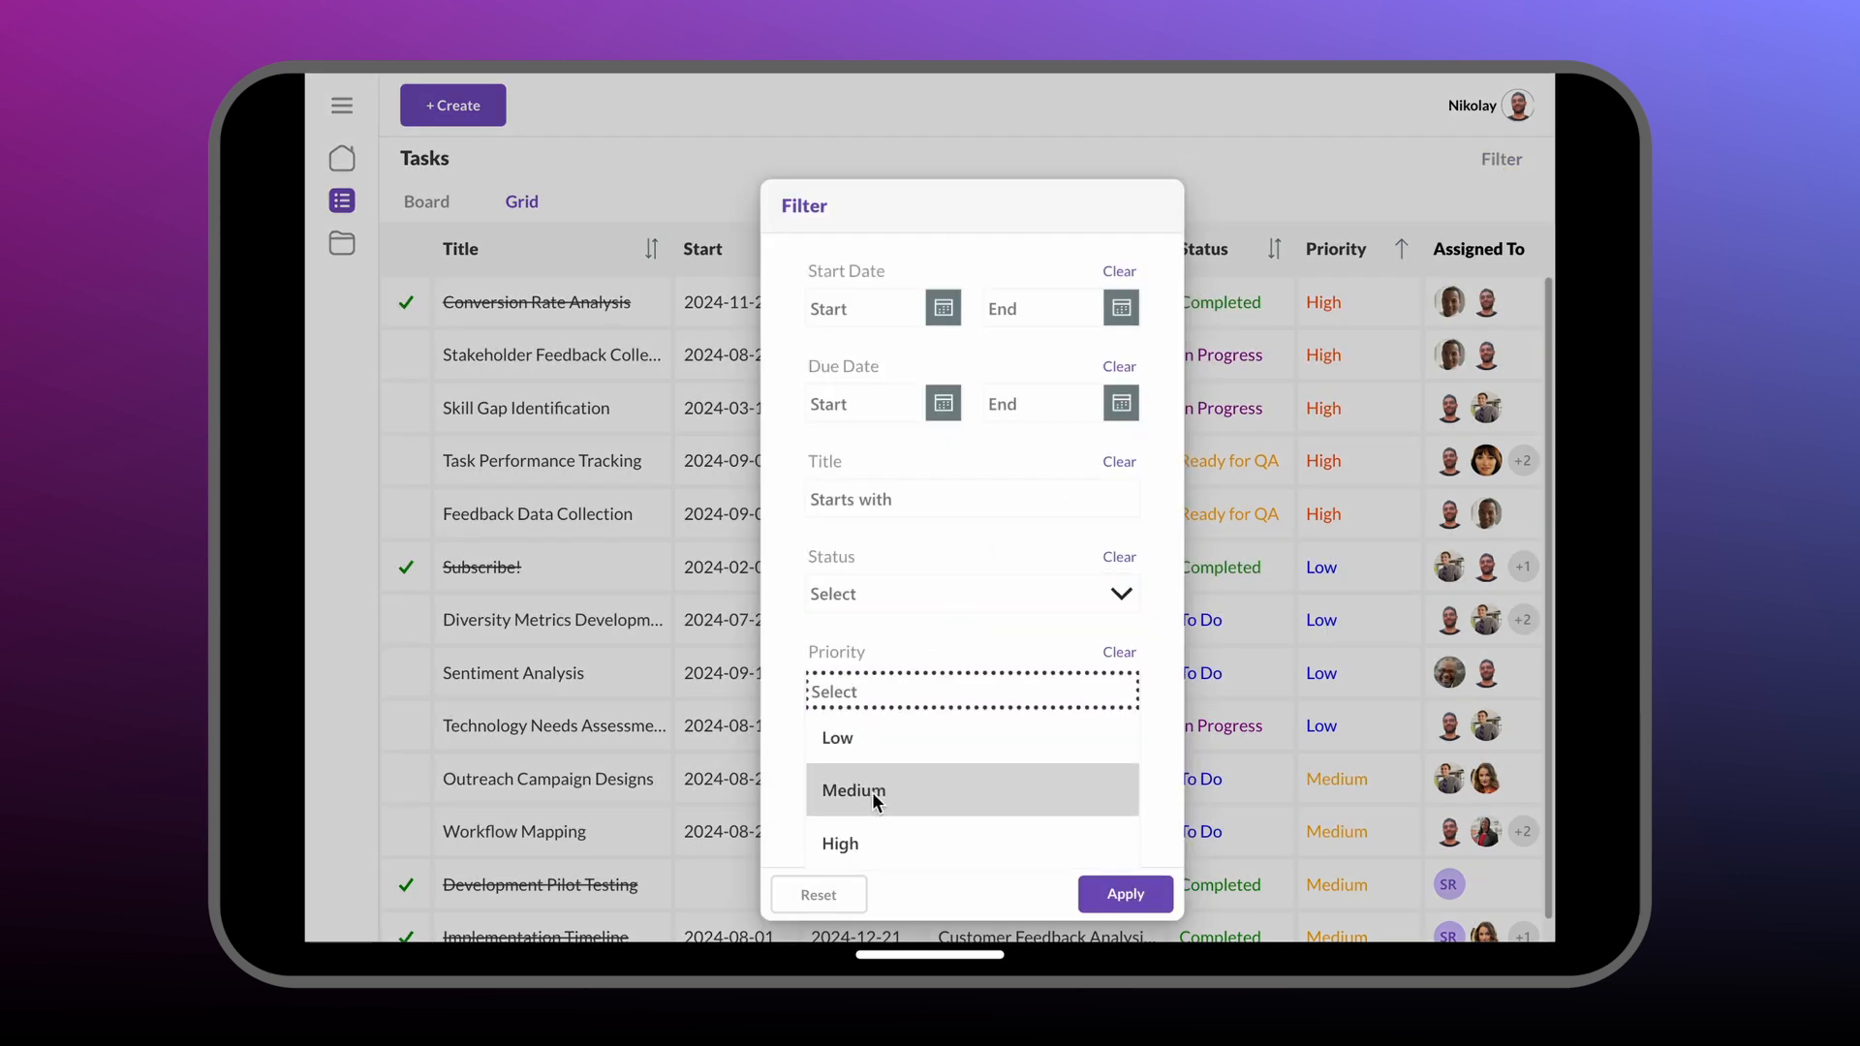
left_click(872, 833)
left_click(1124, 893)
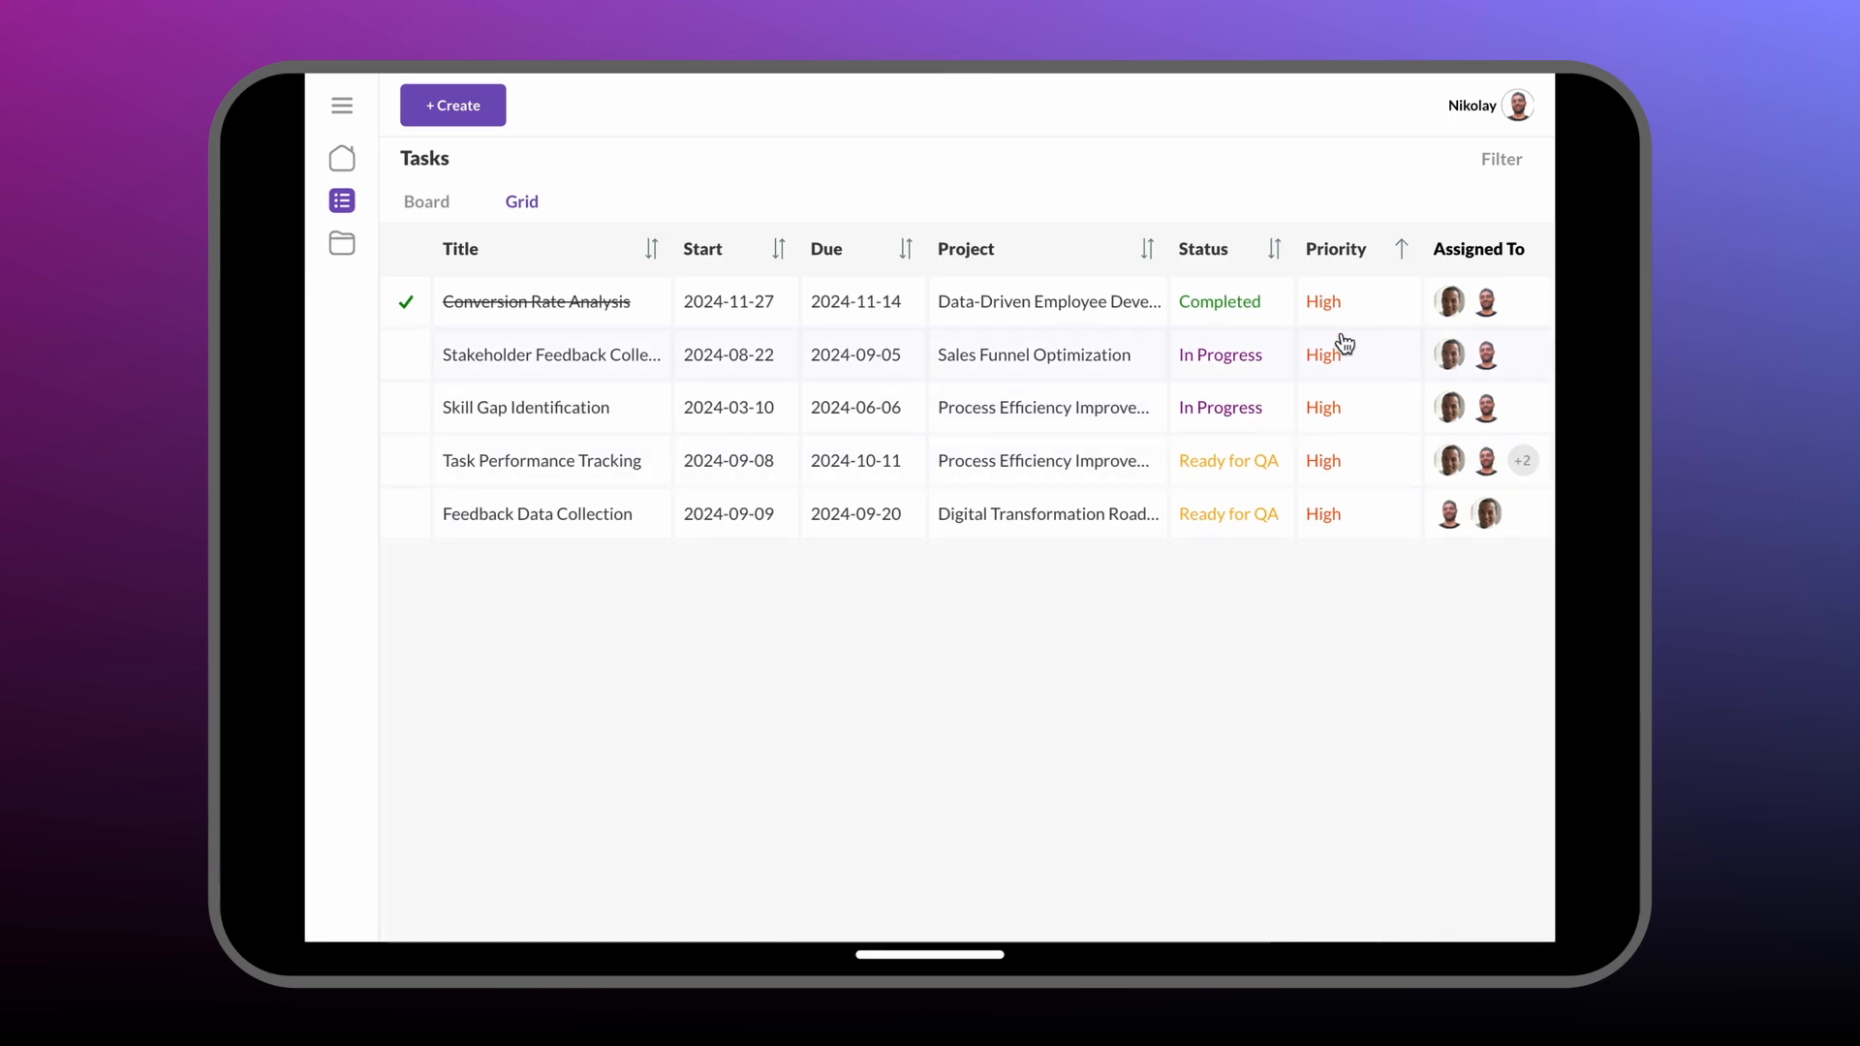
left_click(1496, 160)
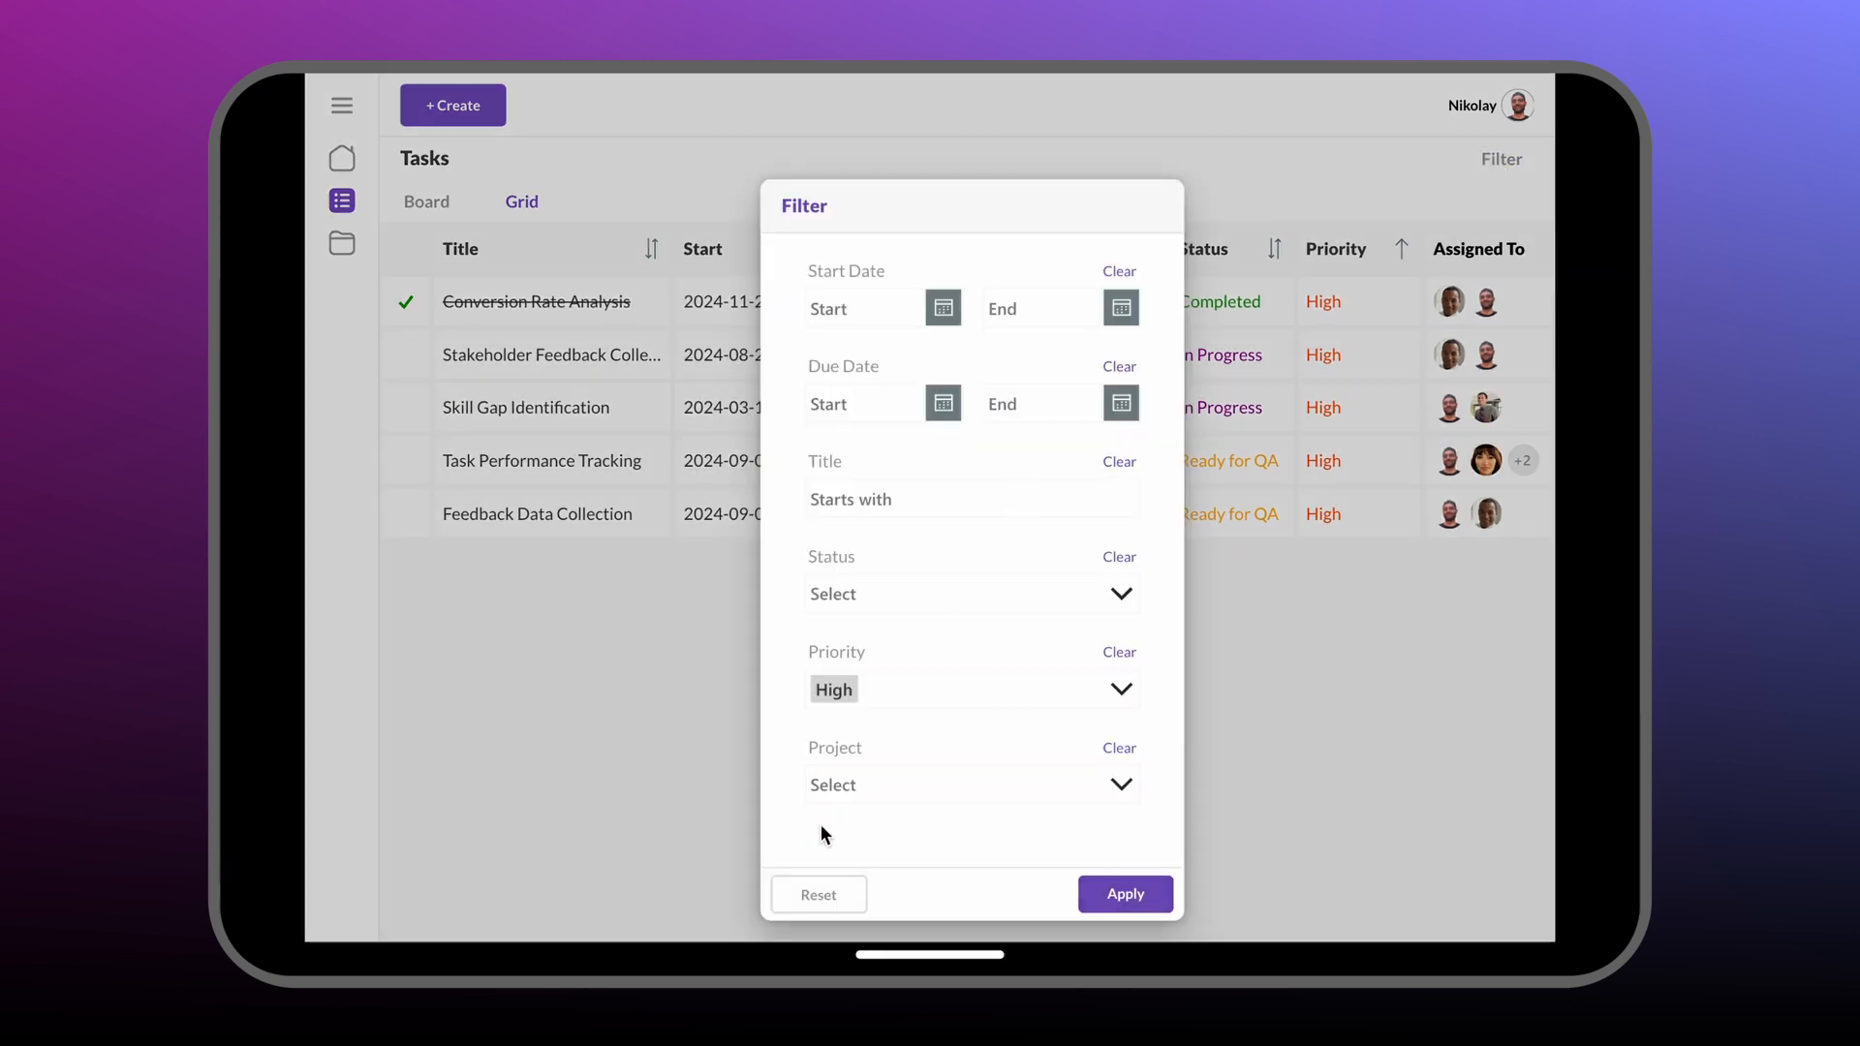
left_click(818, 894)
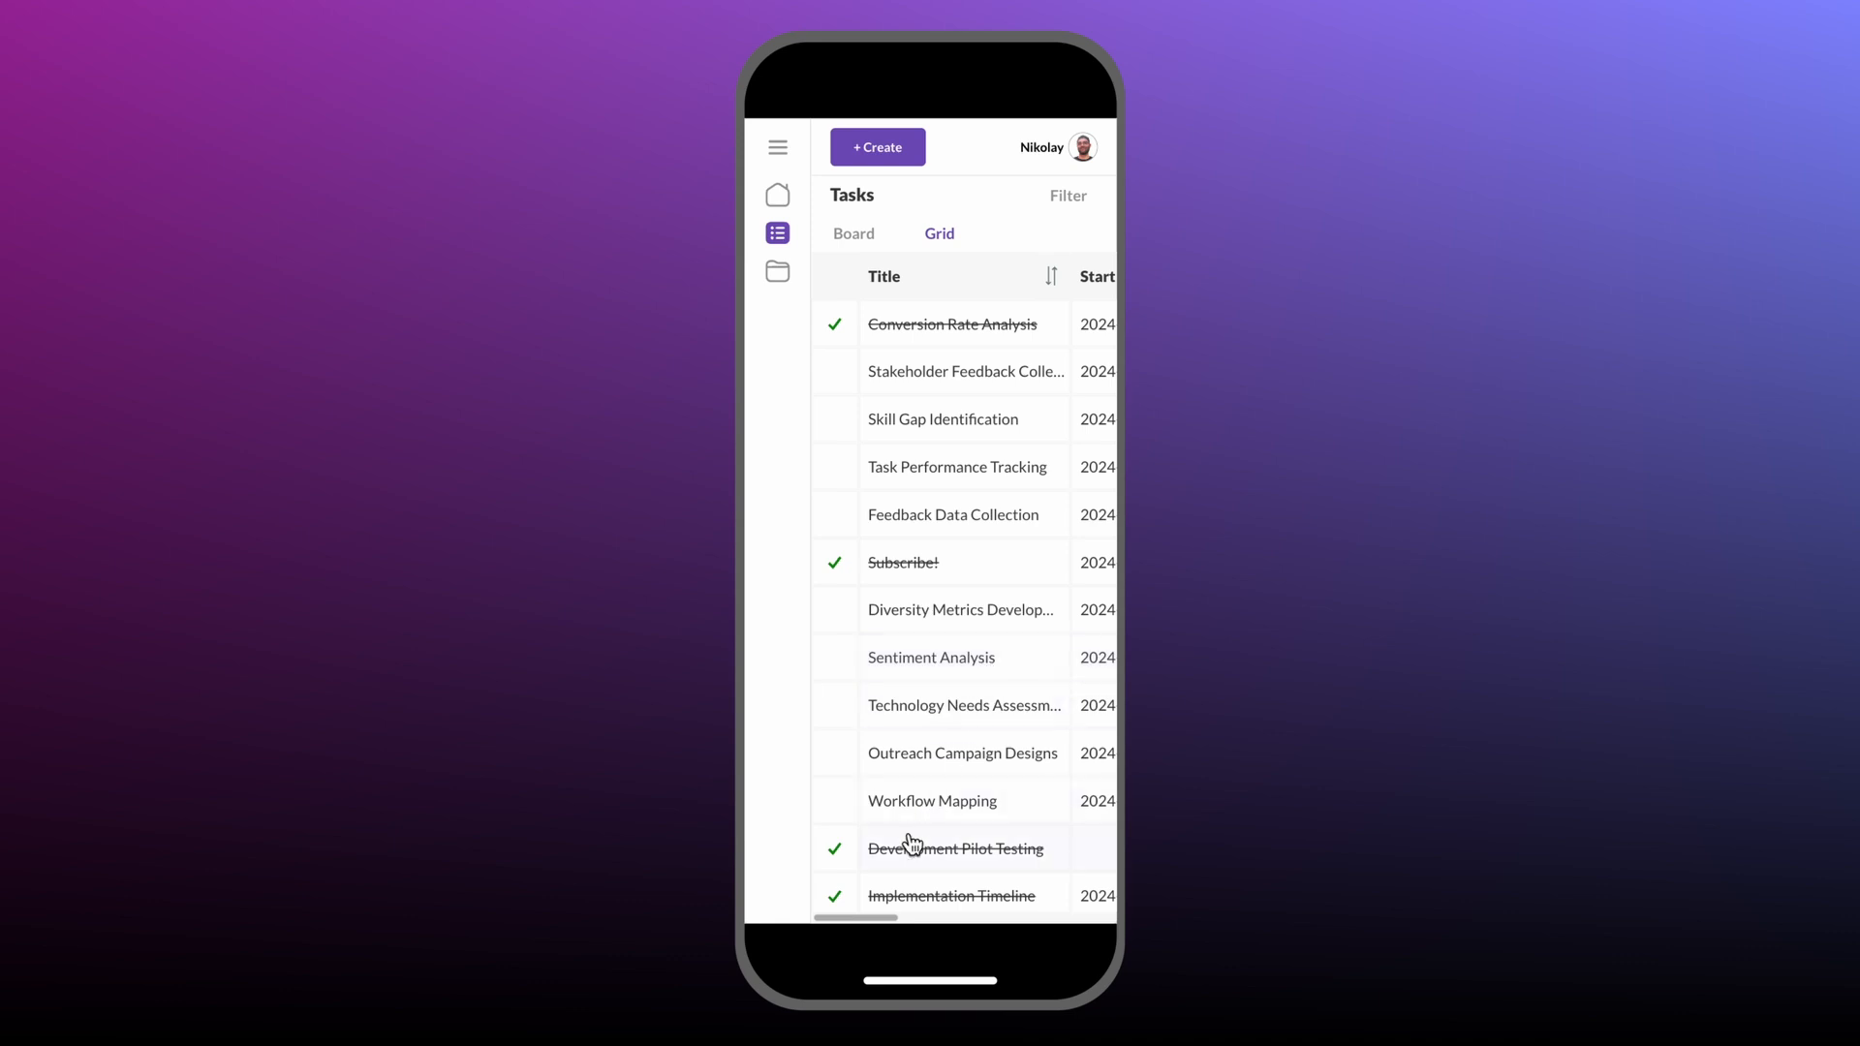
Step: In the phone layout, look across the grid's columns and switch the Tasks view to Board
left_click_drag(863, 916, 830, 891)
left_click(855, 243)
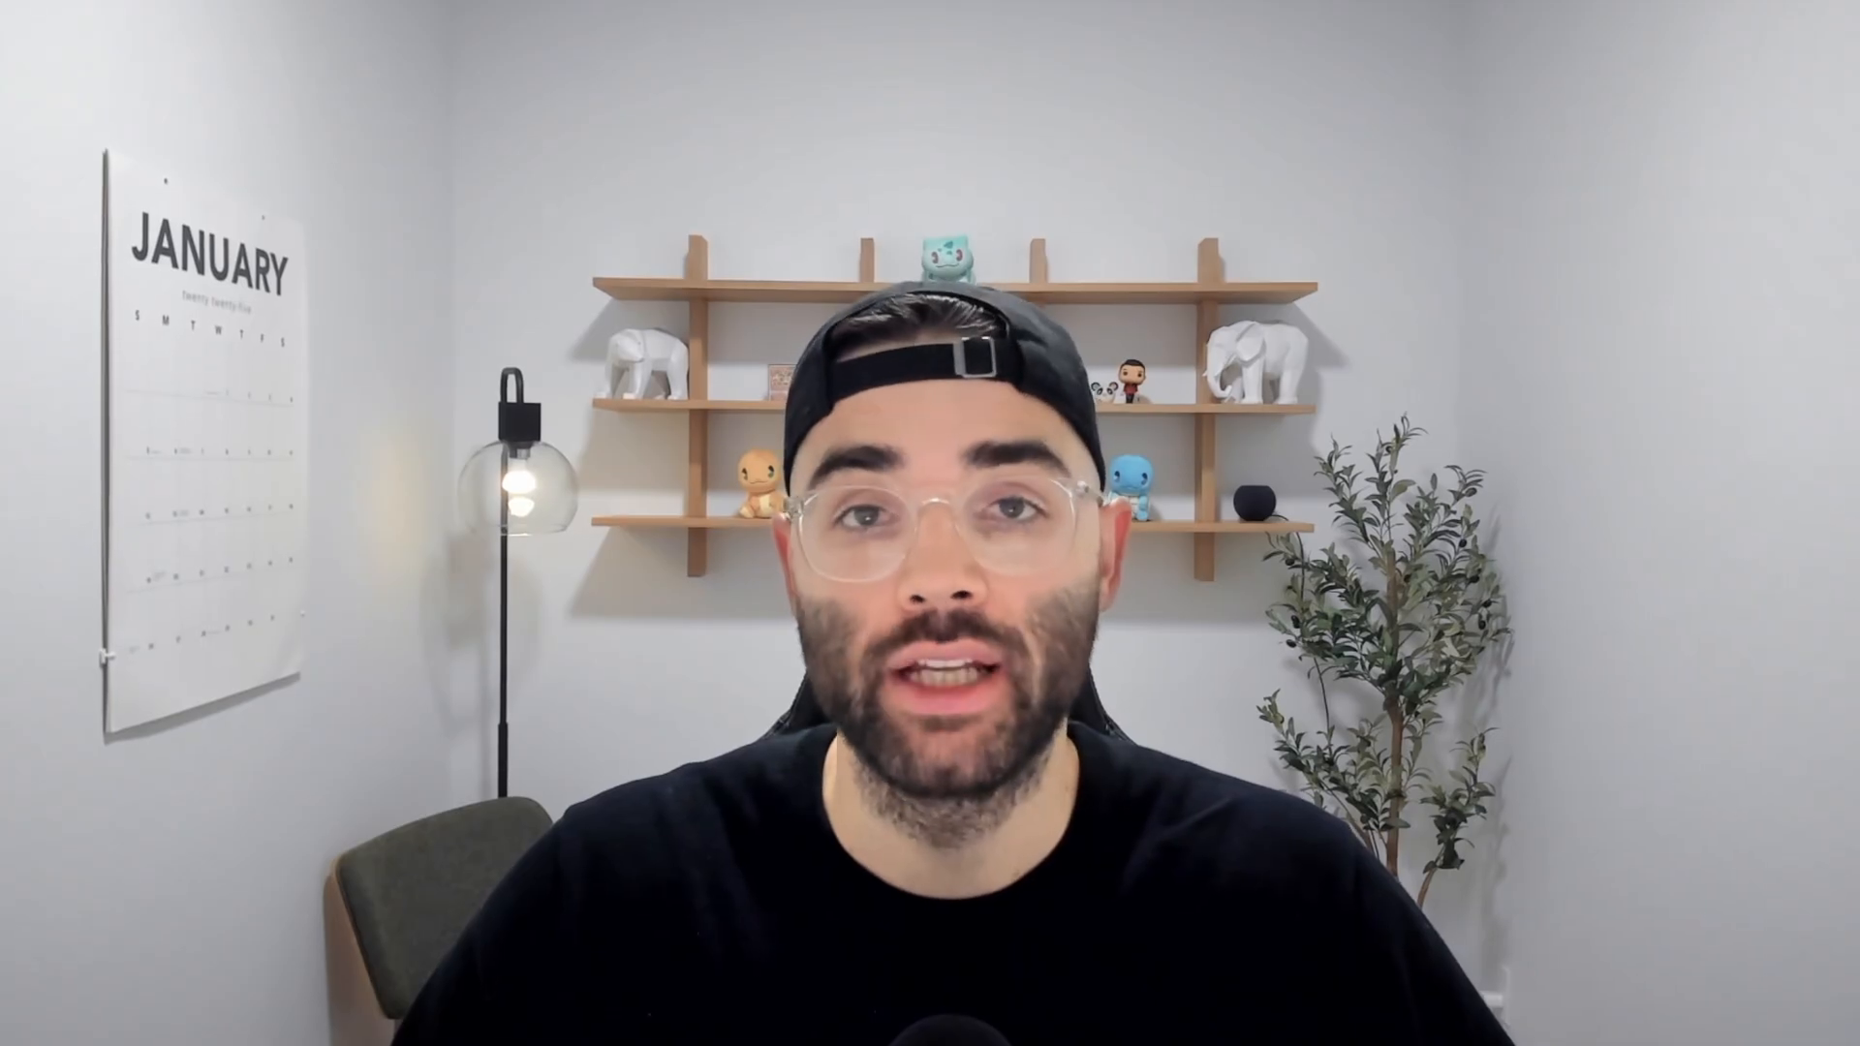